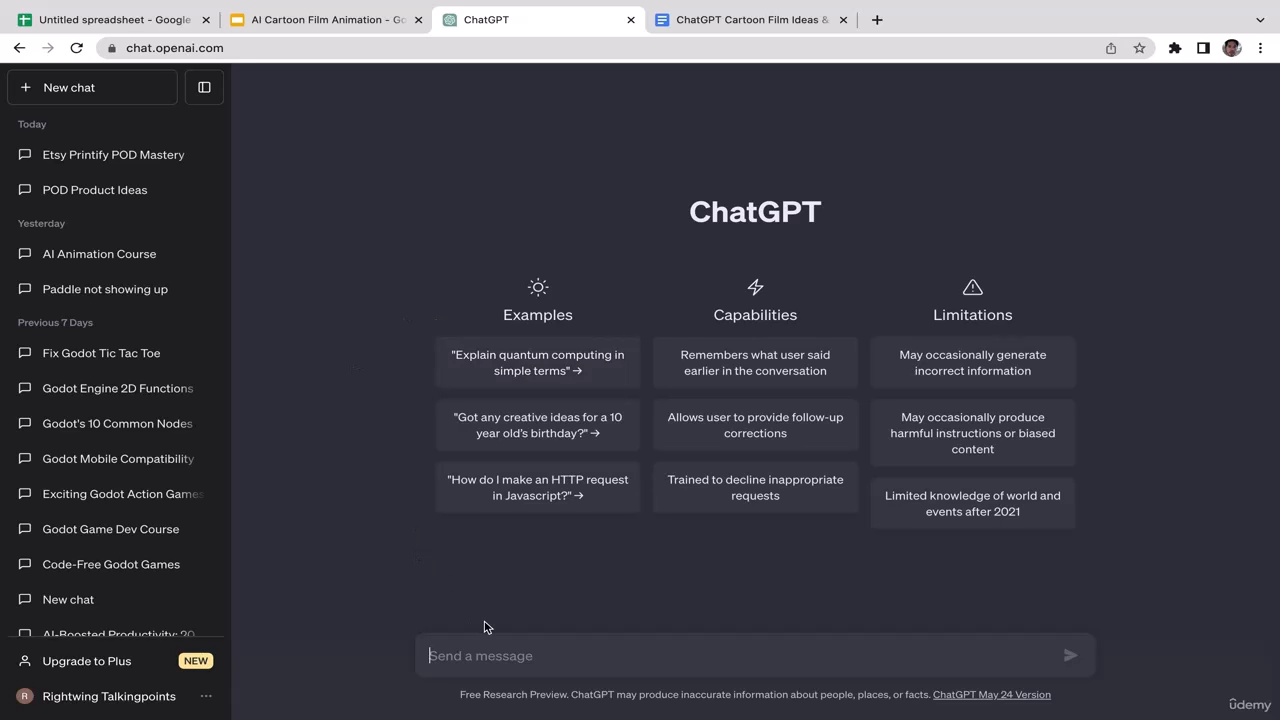
# Send the prompt "Generate me content ideas for my short cartoon animation film"
pyautogui.write('G')
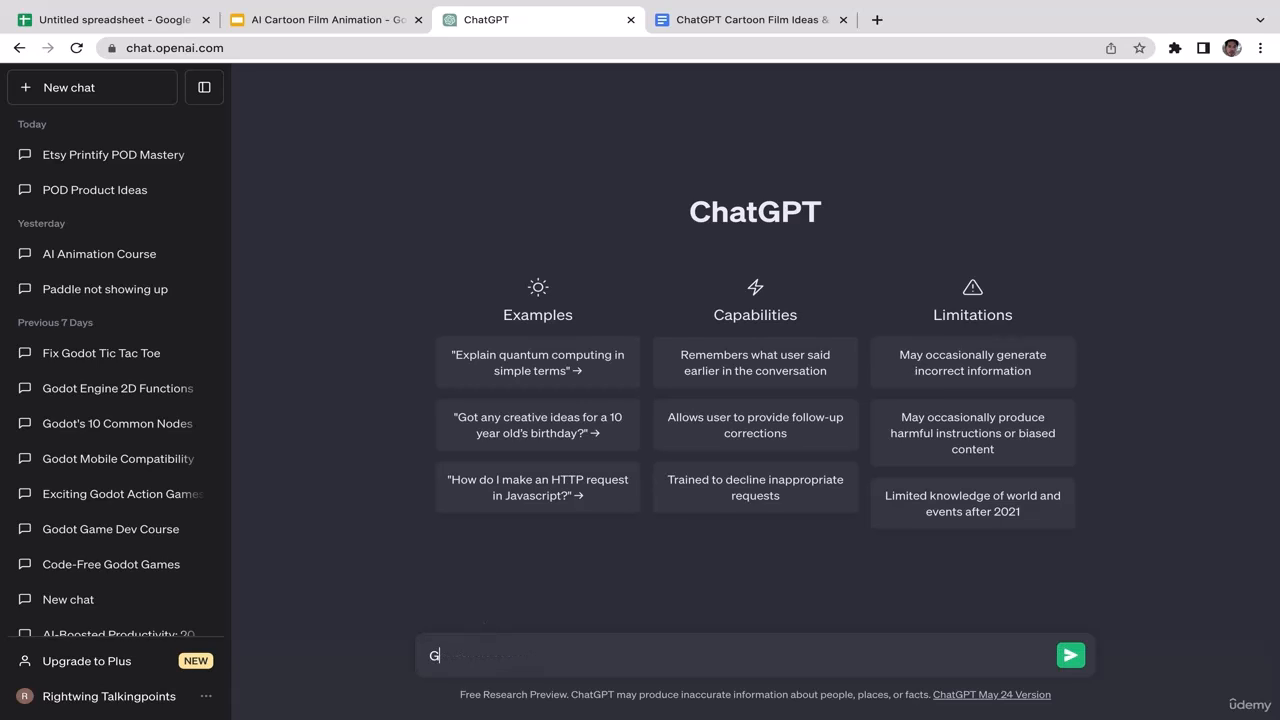
pyautogui.write('eenerate me')
pyautogui.press('BackSpace')
pyautogui.press('BackSpace')
pyautogui.press('BackSpace')
pyautogui.press('BackSpace')
pyautogui.press('BackSpace')
pyautogui.press('BackSpace')
pyautogui.press('BackSpace')
pyautogui.press('BackSpace')
pyautogui.press('BackSpace')
pyautogui.press('BackSpace')
pyautogui.write('nerate me content ')
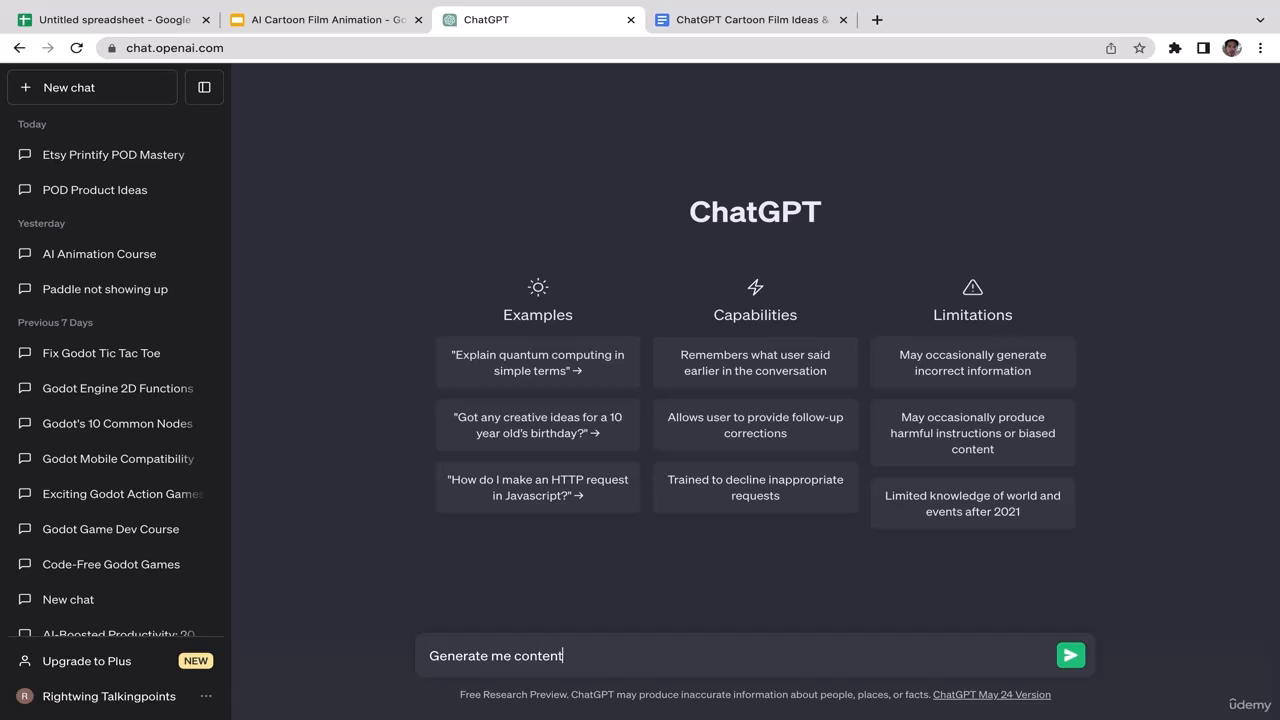
pyautogui.write('ideas for my short cartoon ')
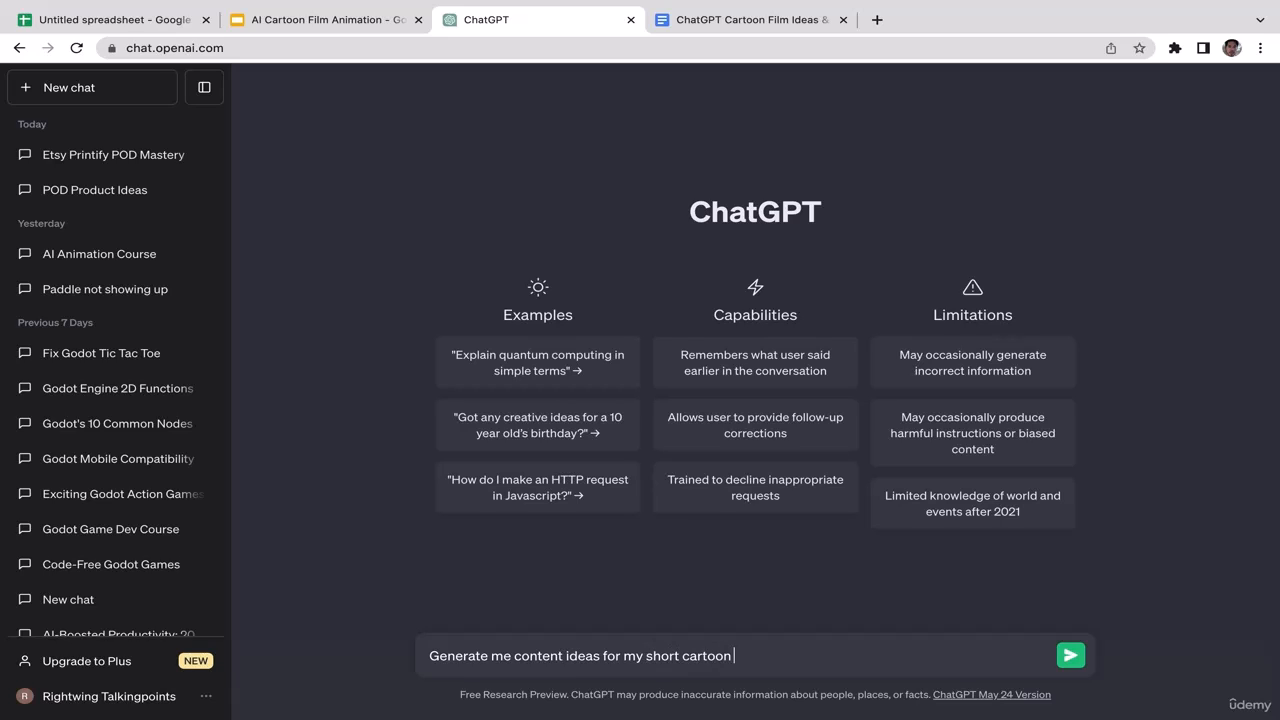
pyautogui.write('animation film')
pyautogui.press('Return')
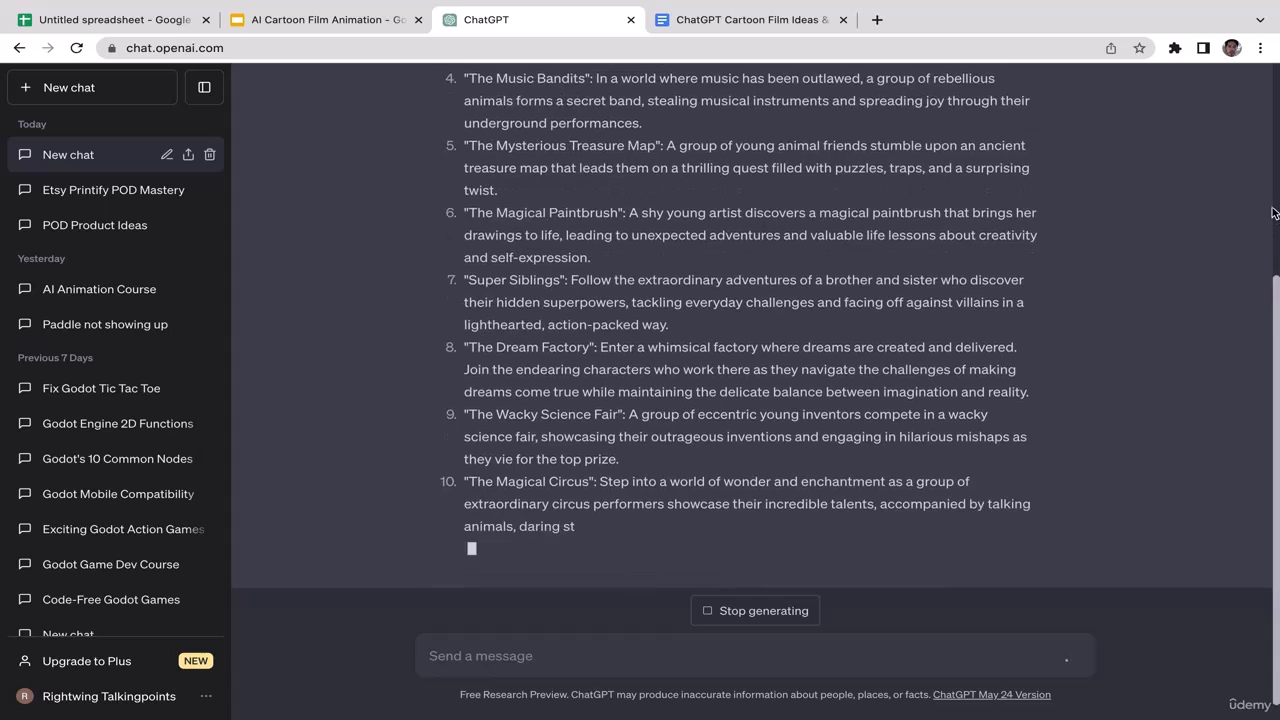
# Read through the generated list of cartoon film ideas and examine the second idea, "Time Traveling Turtles"
pyautogui.scroll(3, 1273, 217)
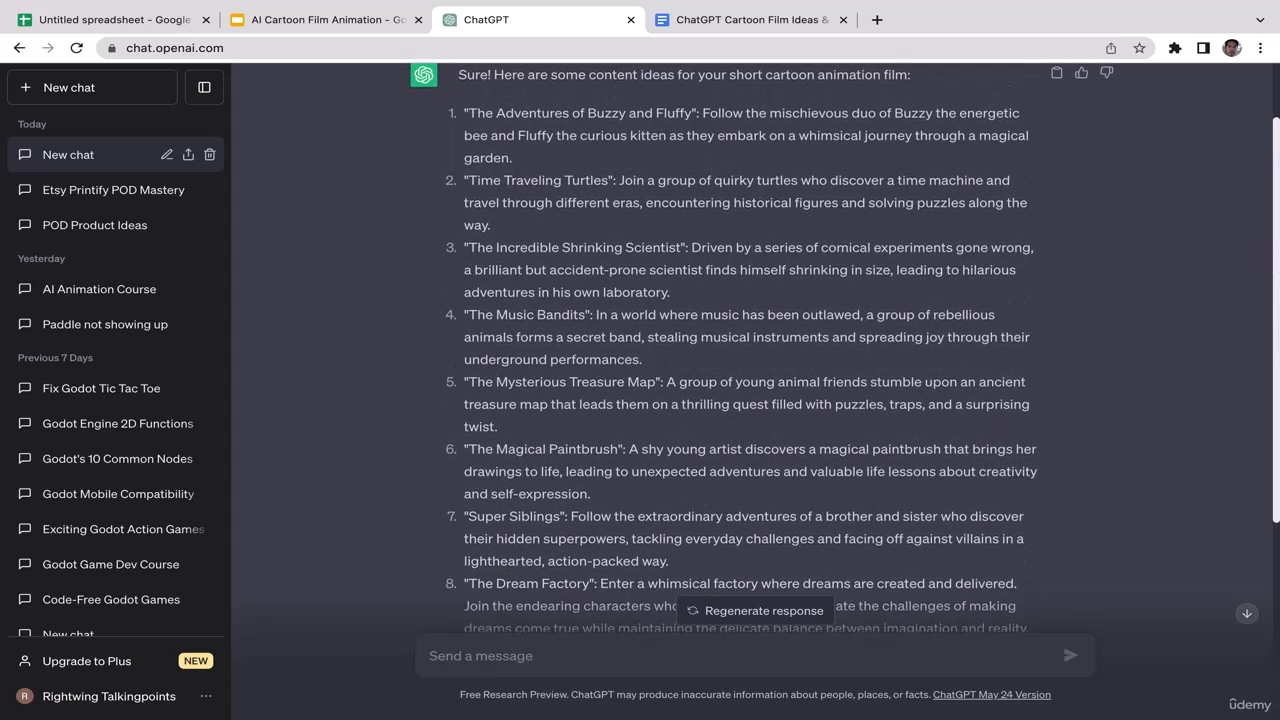
pyautogui.scroll(-1, 1276, 191)
pyautogui.moveTo(1276, 191); pyautogui.dragTo(1234, 366)
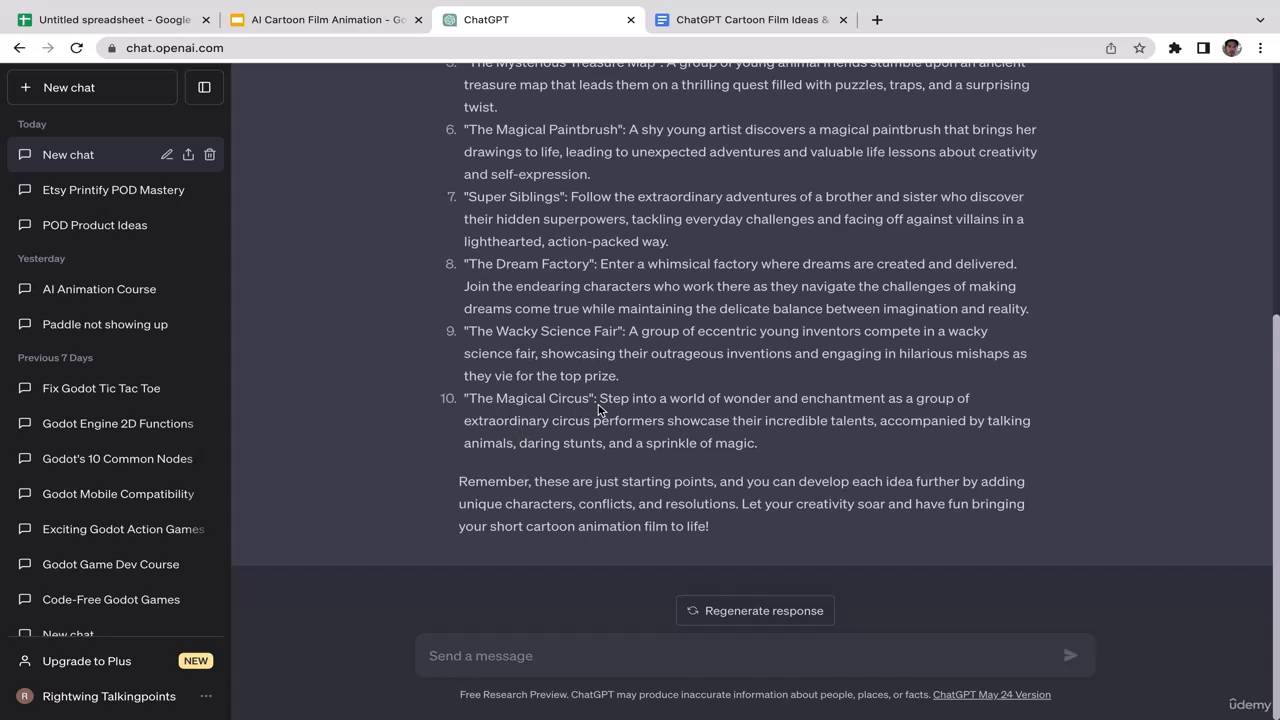
pyautogui.moveTo(1277, 340); pyautogui.dragTo(1272, 135)
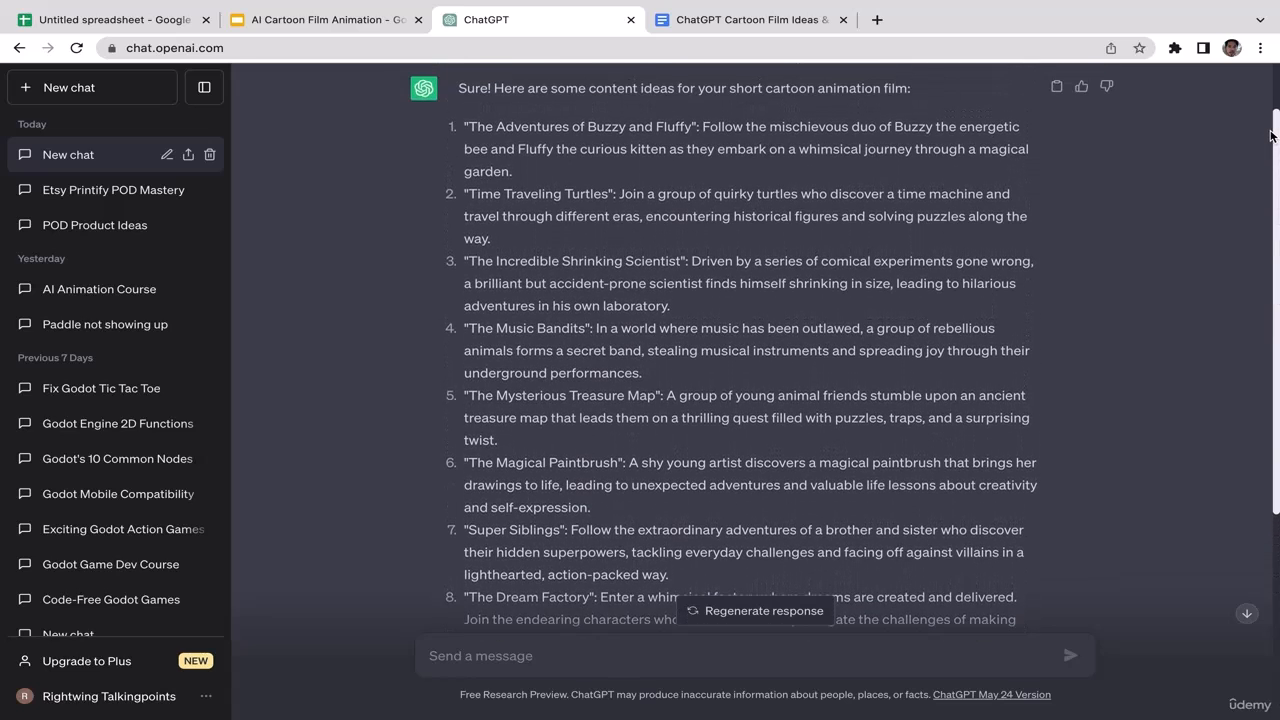
pyautogui.moveTo(449, 191); pyautogui.dragTo(580, 194)
pyautogui.click(462, 195)
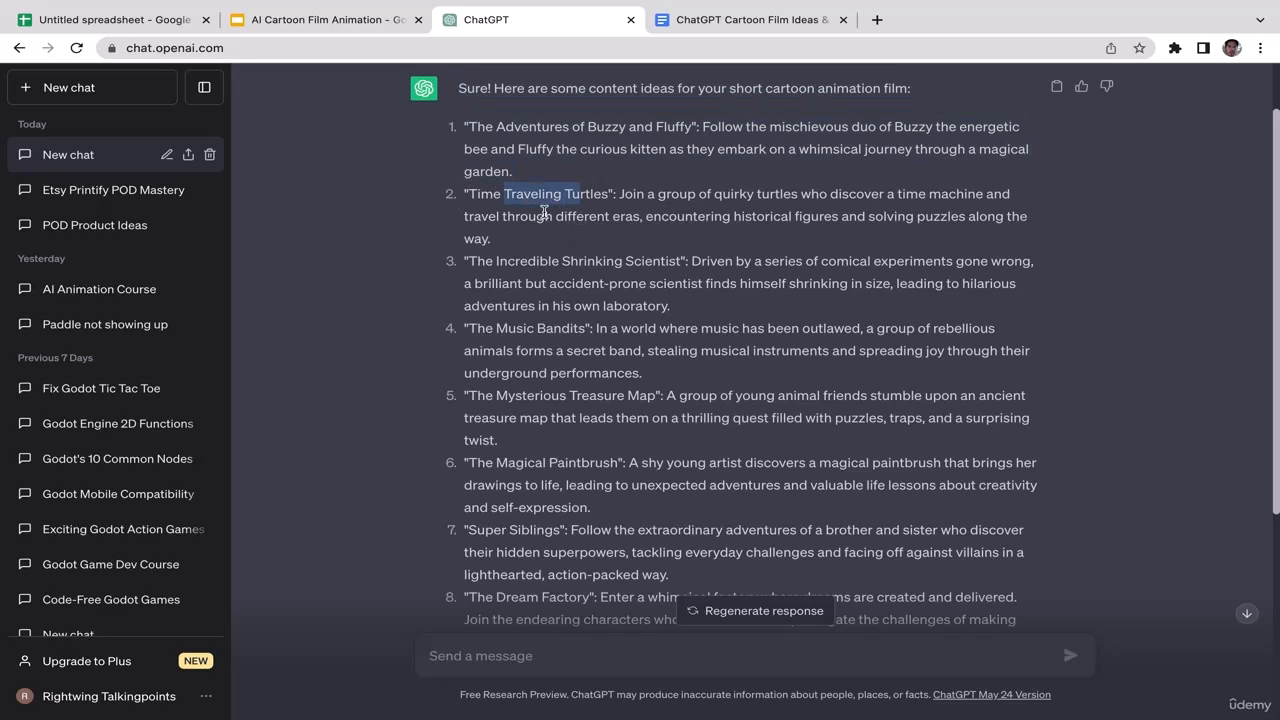
pyautogui.click(577, 232)
# Send the follow-up prompt "I am interested in option 2, generate me 10 potential titles for my cartoon film"
pyautogui.moveTo(1277, 177); pyautogui.dragTo(1274, 450)
pyautogui.click(537, 658)
pyautogui.write('I am in')
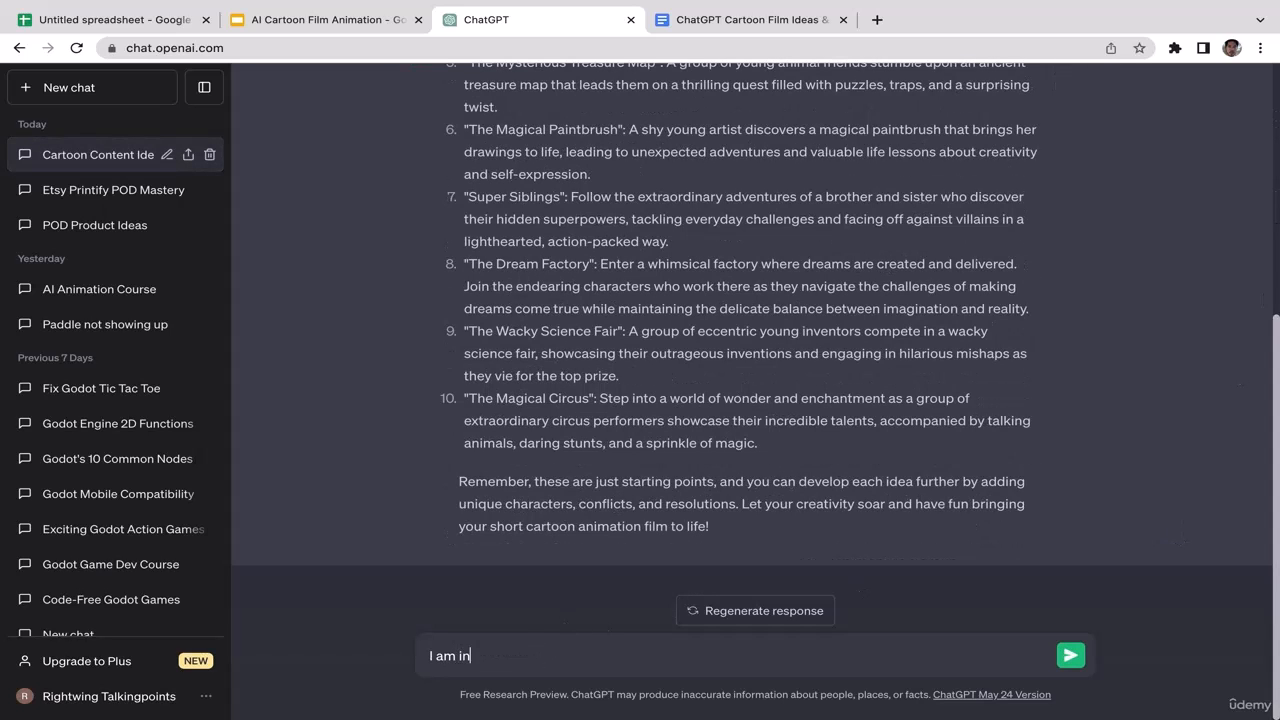
pyautogui.write('terested in option 2, generate m')
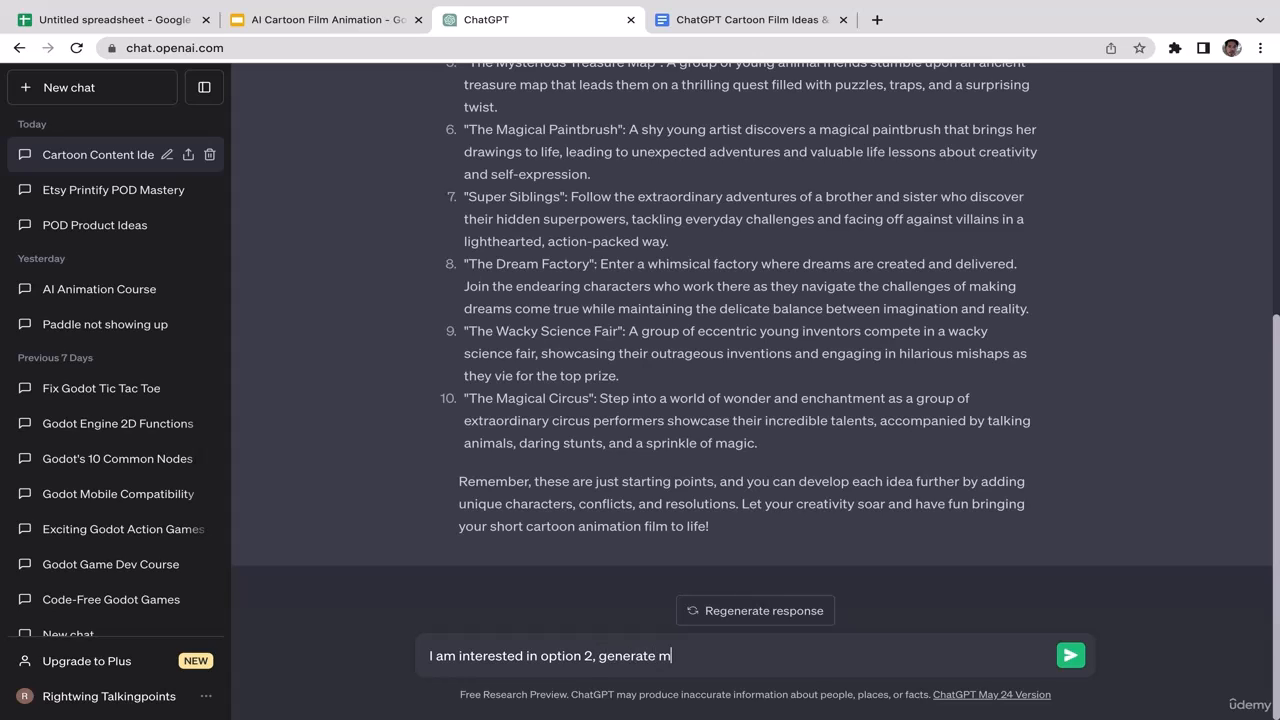
pyautogui.write('e 10 potential titles for my')
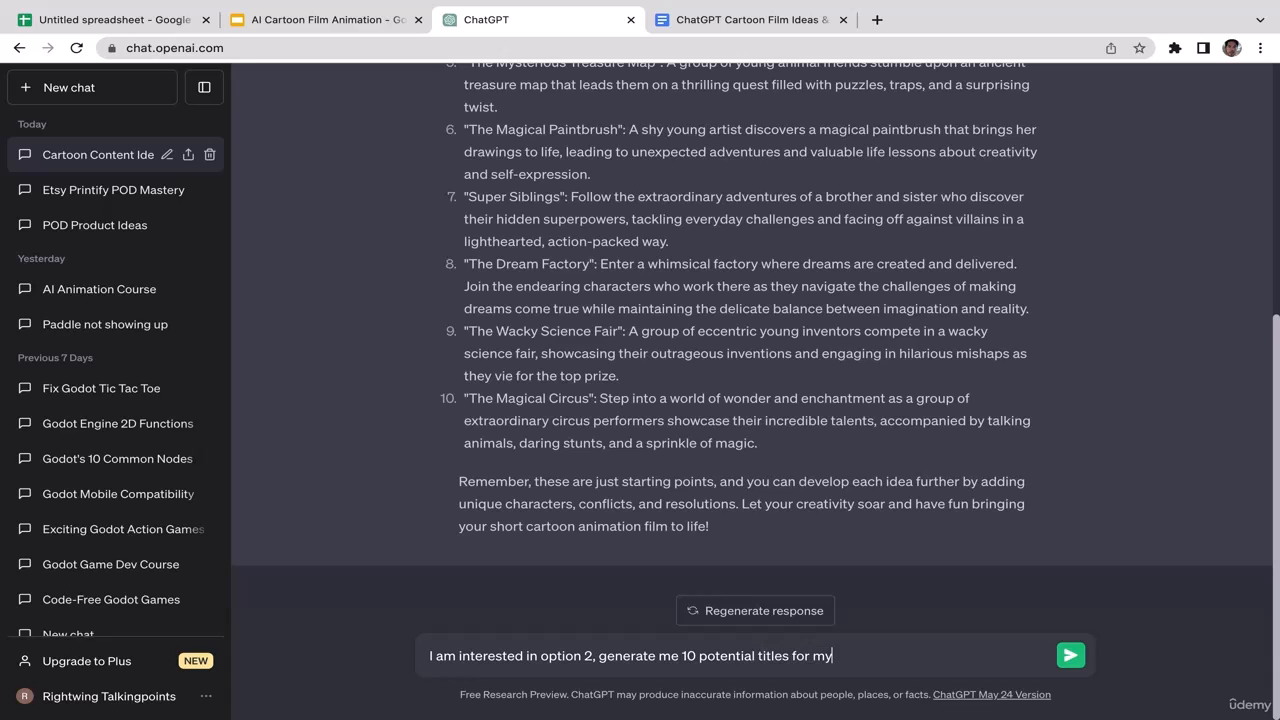
pyautogui.write(' cartoon film')
pyautogui.press('Return')
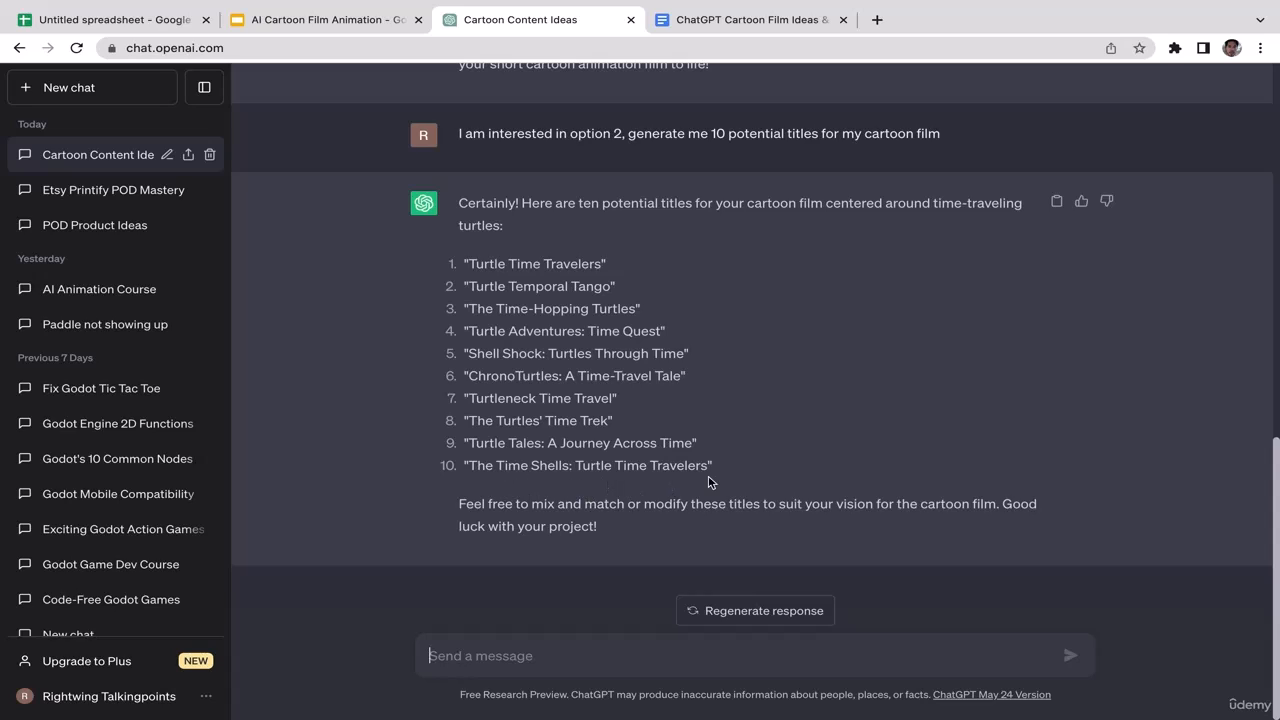
# Examine the suggested film titles, comparing "The Time-Hopping Turtles" and "Turtle Time Travelers"
pyautogui.moveTo(1272, 456); pyautogui.dragTo(1270, 446)
pyautogui.click(1225, 440)
pyautogui.moveTo(463, 308); pyautogui.dragTo(655, 315)
pyautogui.click(500, 330)
pyautogui.moveTo(471, 264); pyautogui.dragTo(666, 274)
pyautogui.click(754, 273)
# Send "I am interested in title 1, generate me the main outline of the story considering the duration is approximately 10 minutes long"
pyautogui.write('I am interested in title 1.')
pyautogui.write(' c')
pyautogui.press('BackSpace')
pyautogui.write('gener')
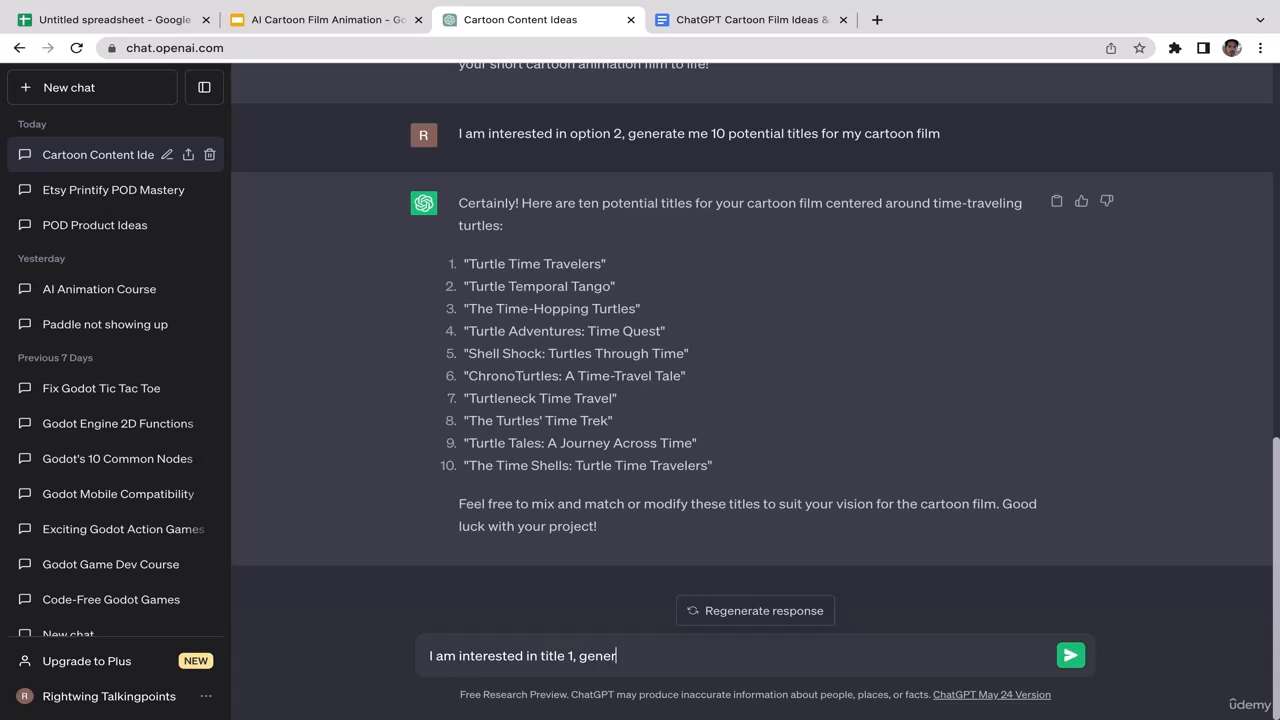
pyautogui.write('ate me the main outline of ')
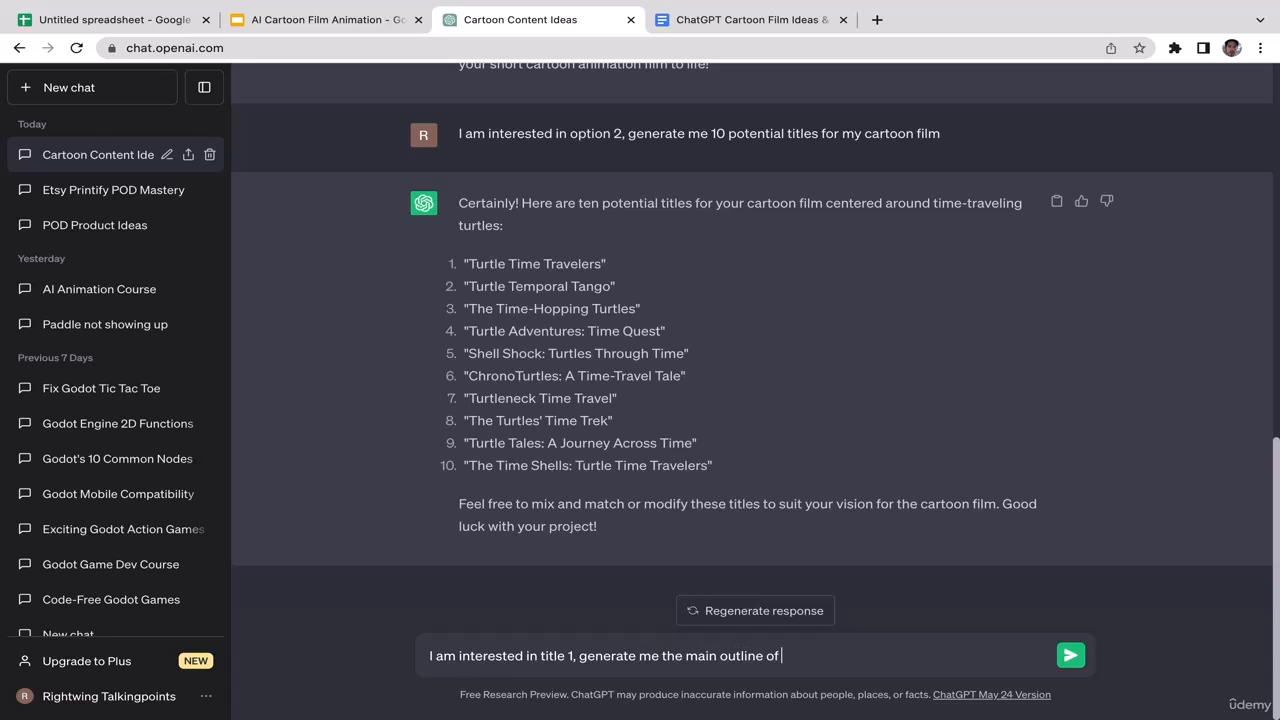
pyautogui.write('the story c')
pyautogui.write('onsidering the durat')
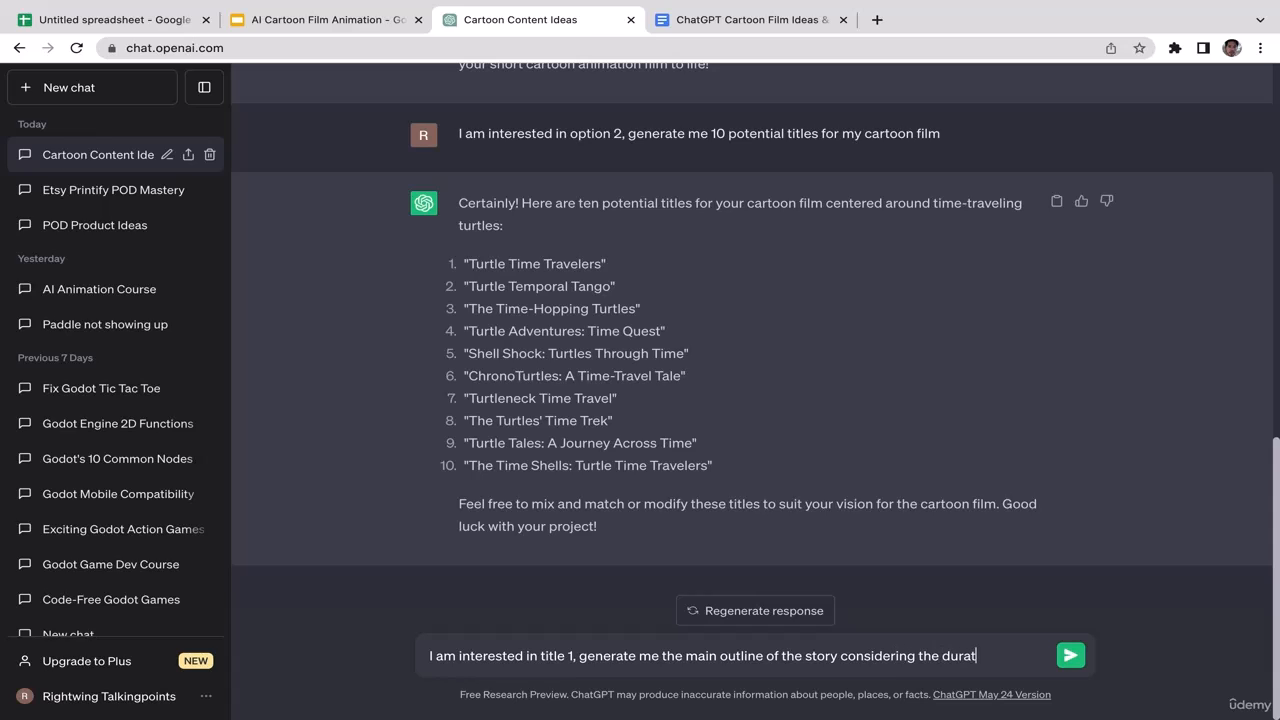
pyautogui.write('ion is approximately')
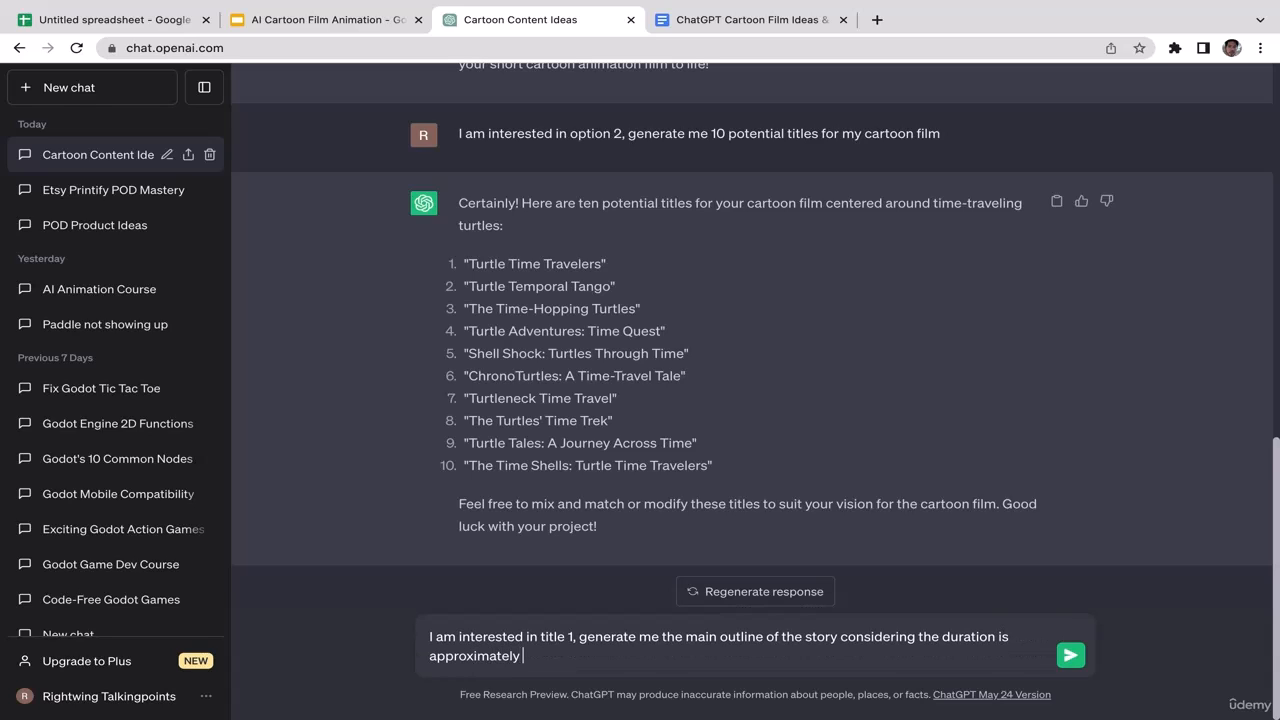
pyautogui.write(' 10 minutes long')
pyautogui.press('Return')
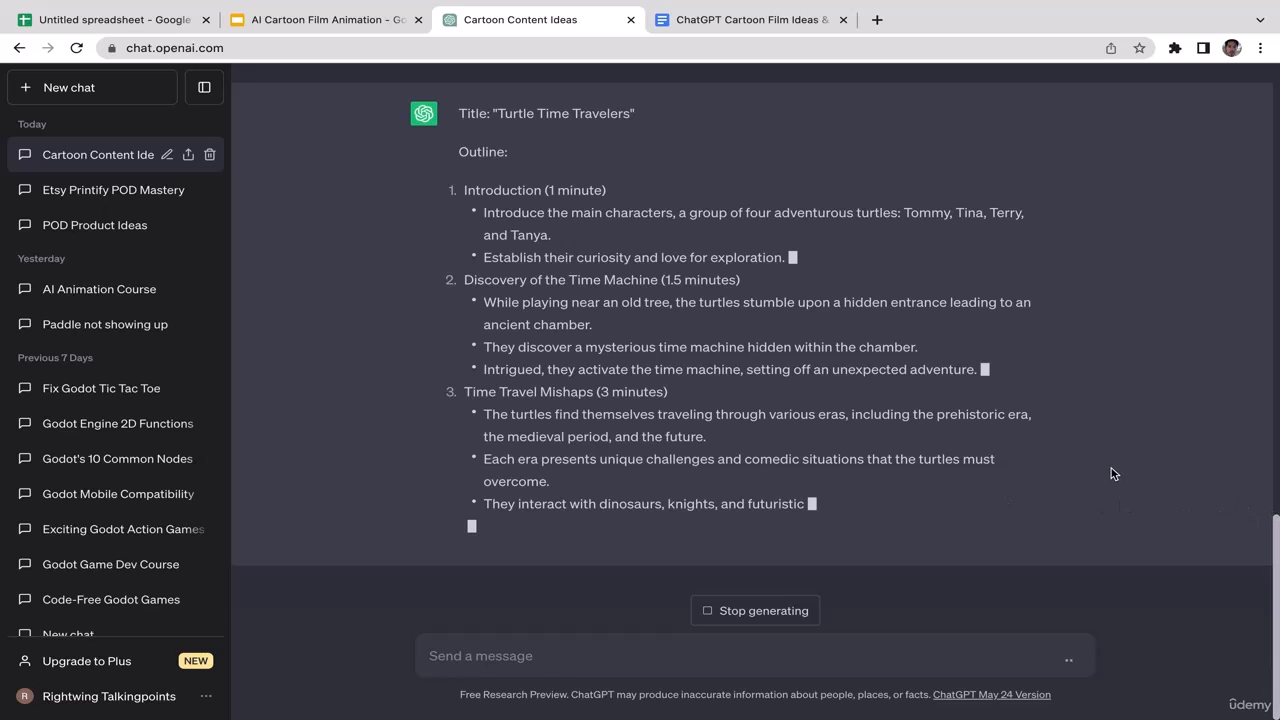
# Read through the "Turtle Time Travelers" story outline, including its scene timings, and look back at the title list
pyautogui.scroll(1, 1114, 474)
pyautogui.scroll(-1, 1114, 474)
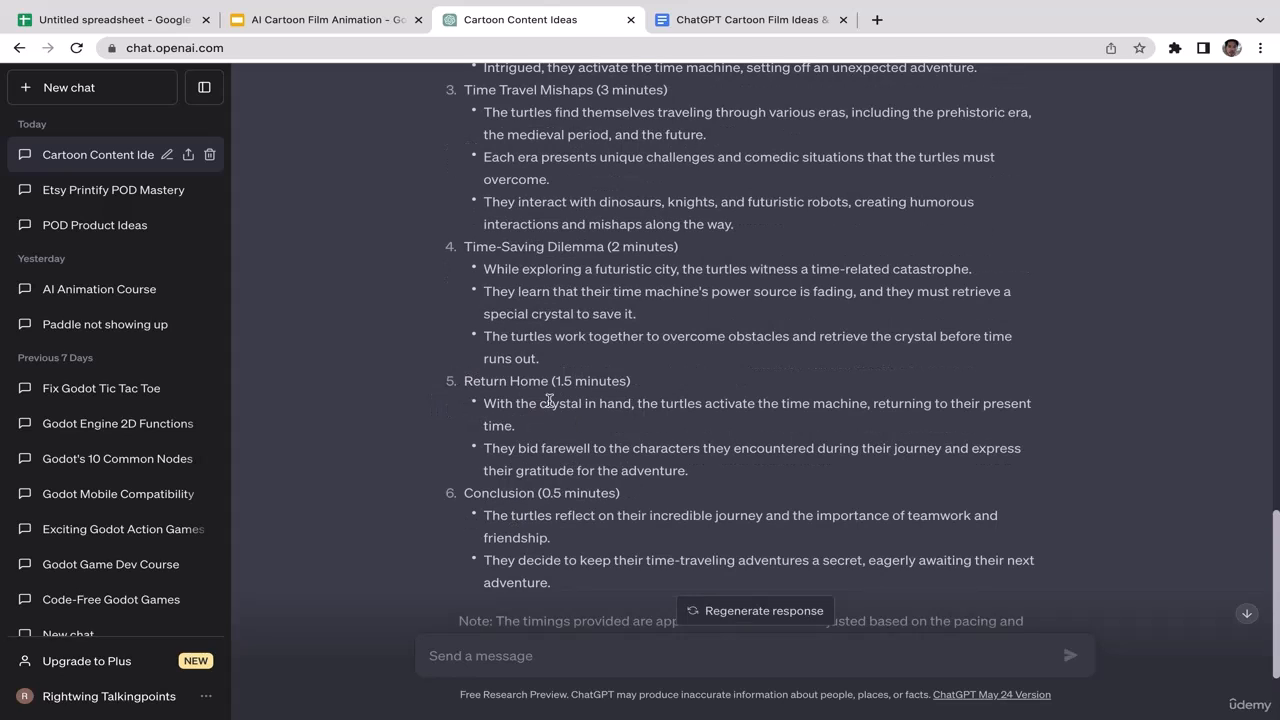
pyautogui.scroll(-2, 611, 407)
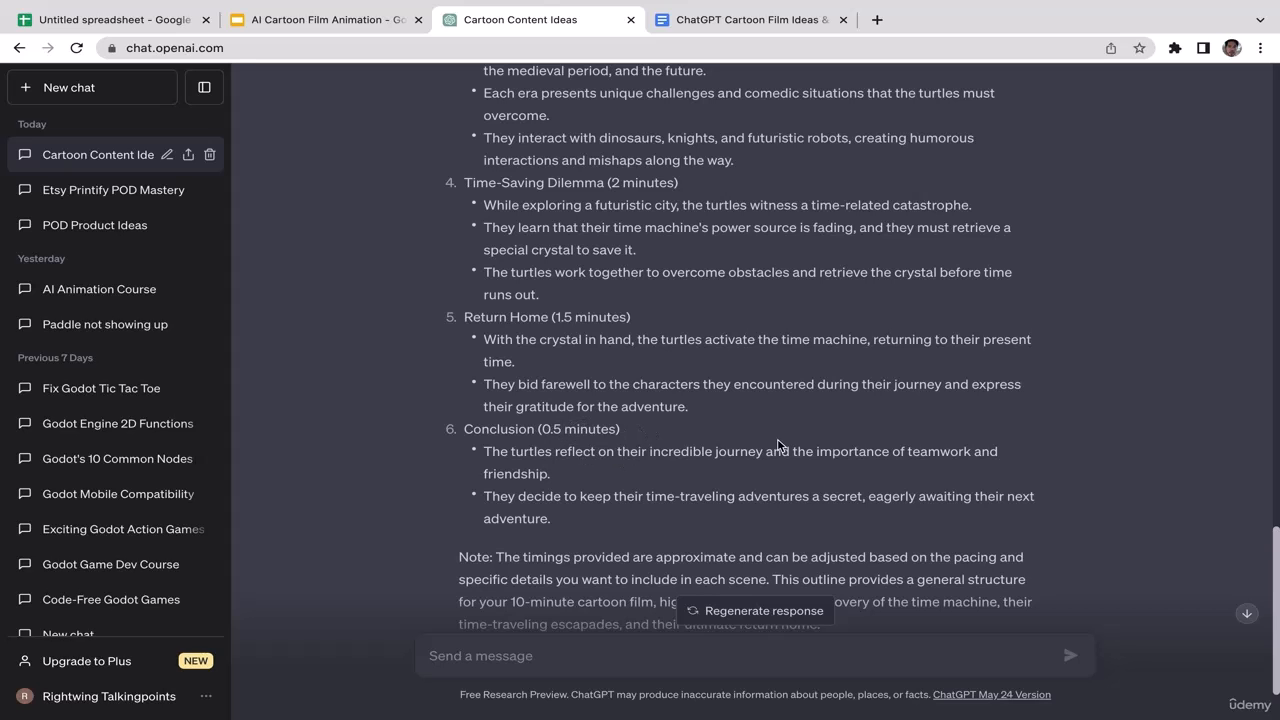
pyautogui.moveTo(1275, 545); pyautogui.dragTo(1202, 413)
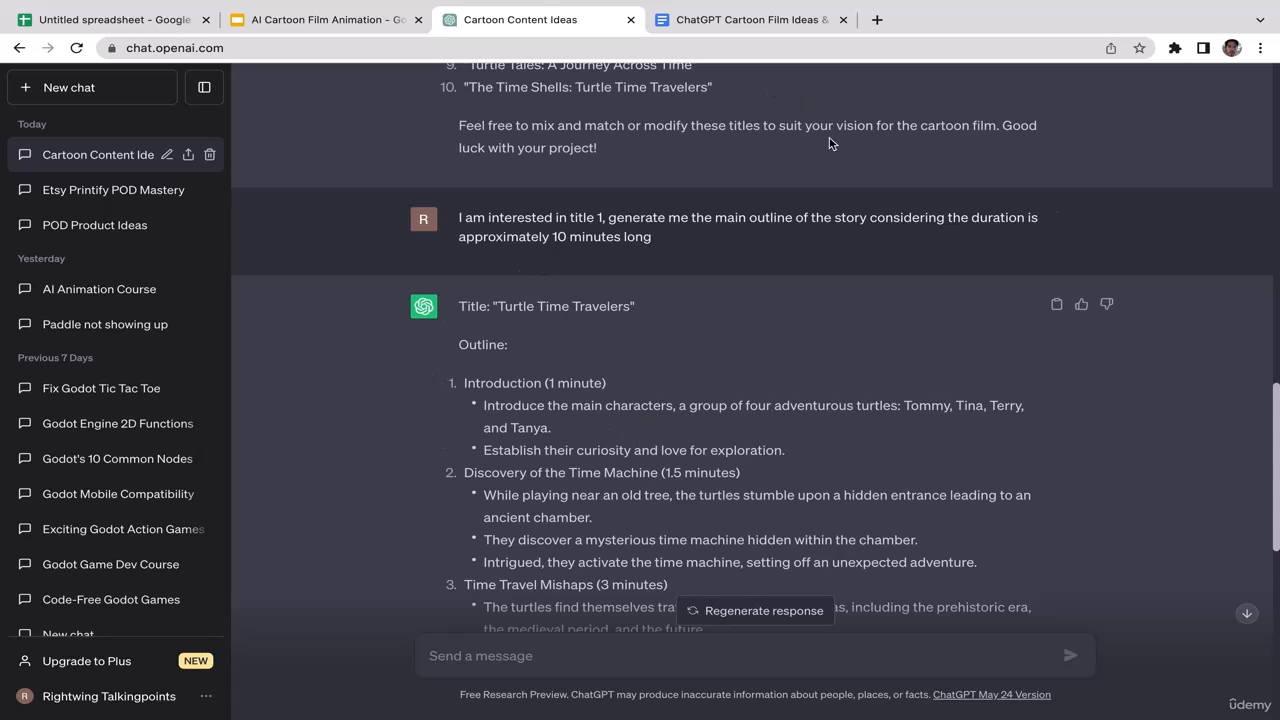
pyautogui.moveTo(1277, 415); pyautogui.dragTo(1265, 348)
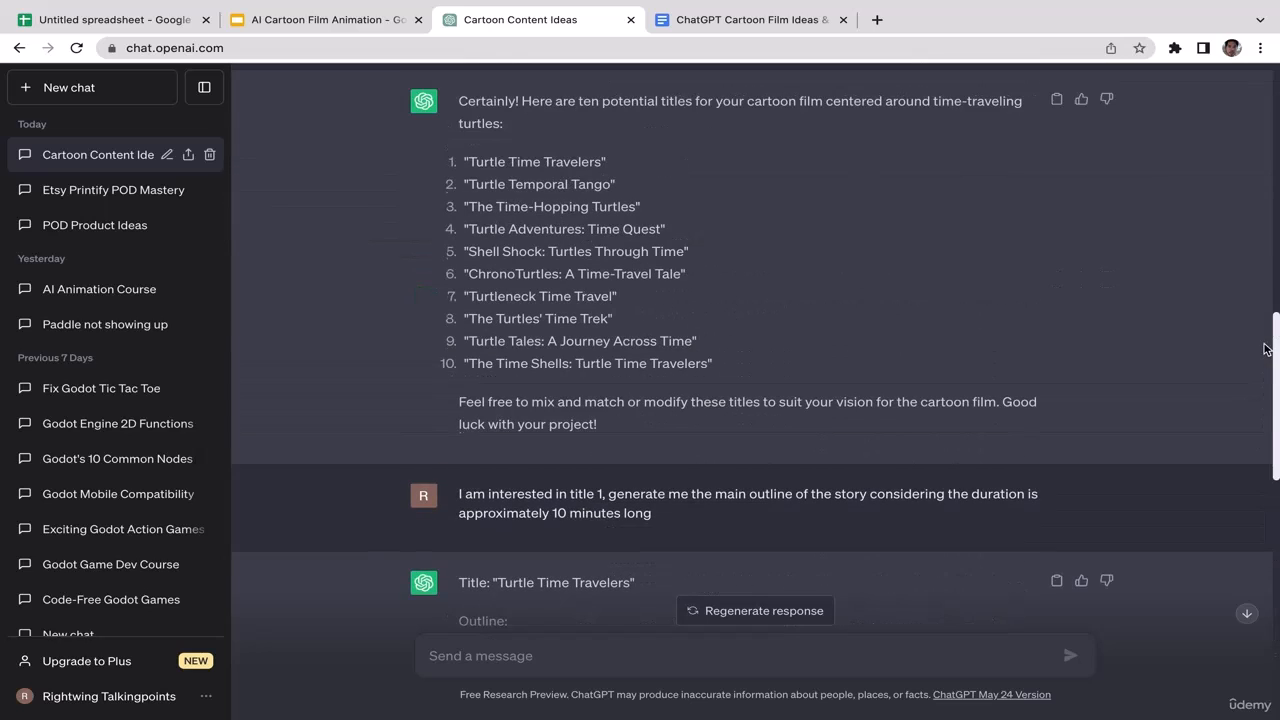
# Open flowgpt.com in a new browser tab and place that tab directly after the ChatGPT conversation
pyautogui.click(878, 20)
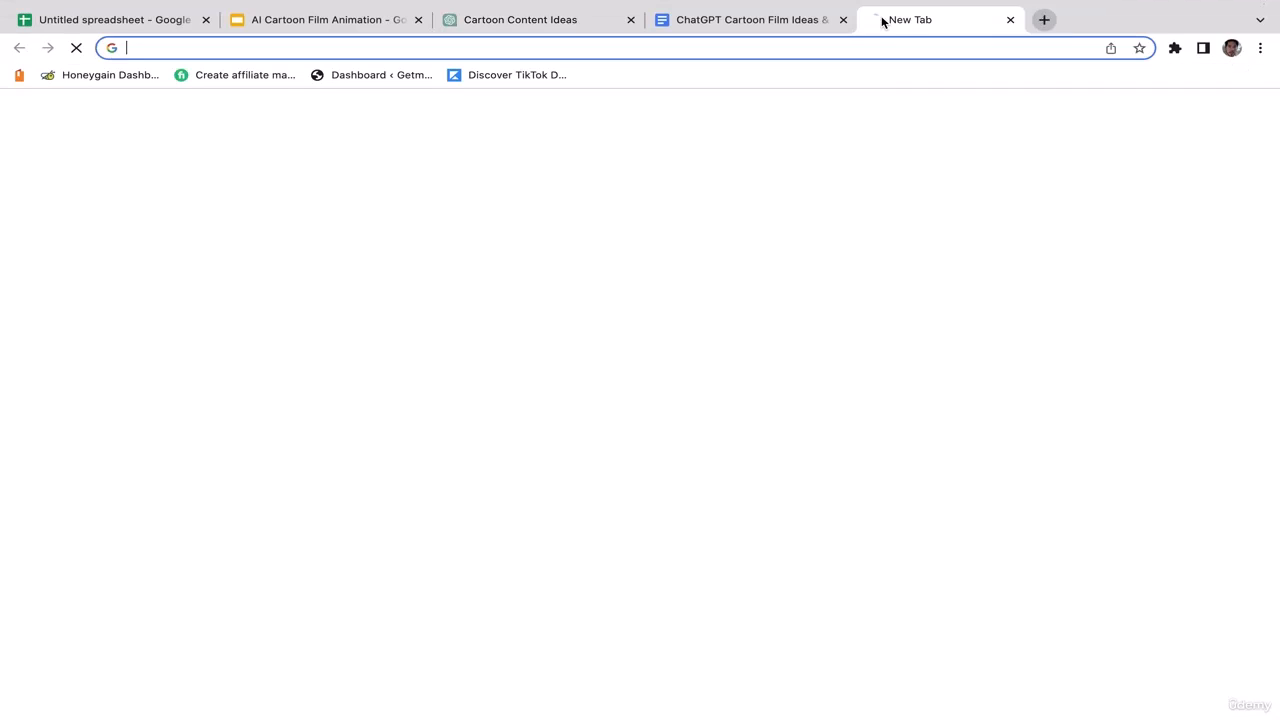
pyautogui.write('l')
pyautogui.press('BackSpace')
pyautogui.press('BackSpace')
pyautogui.write('flowgpt.com')
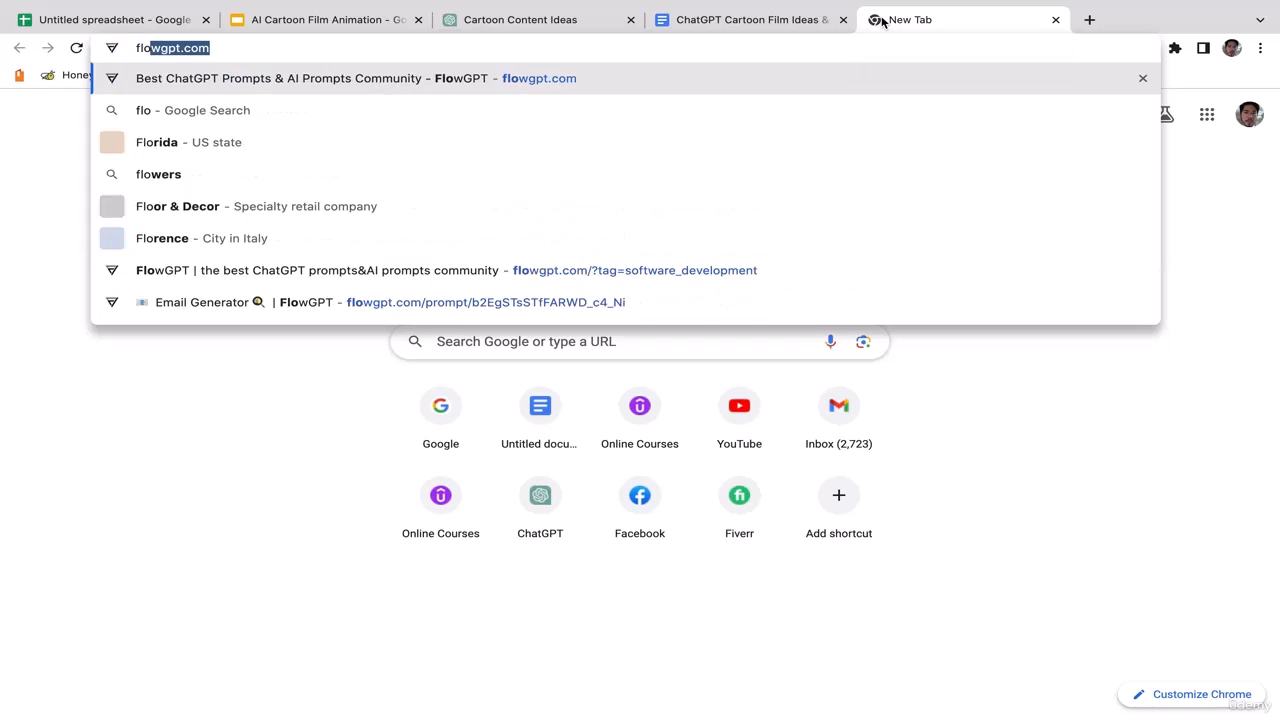
pyautogui.press('Return')
pyautogui.moveTo(880, 20); pyautogui.dragTo(703, 20)
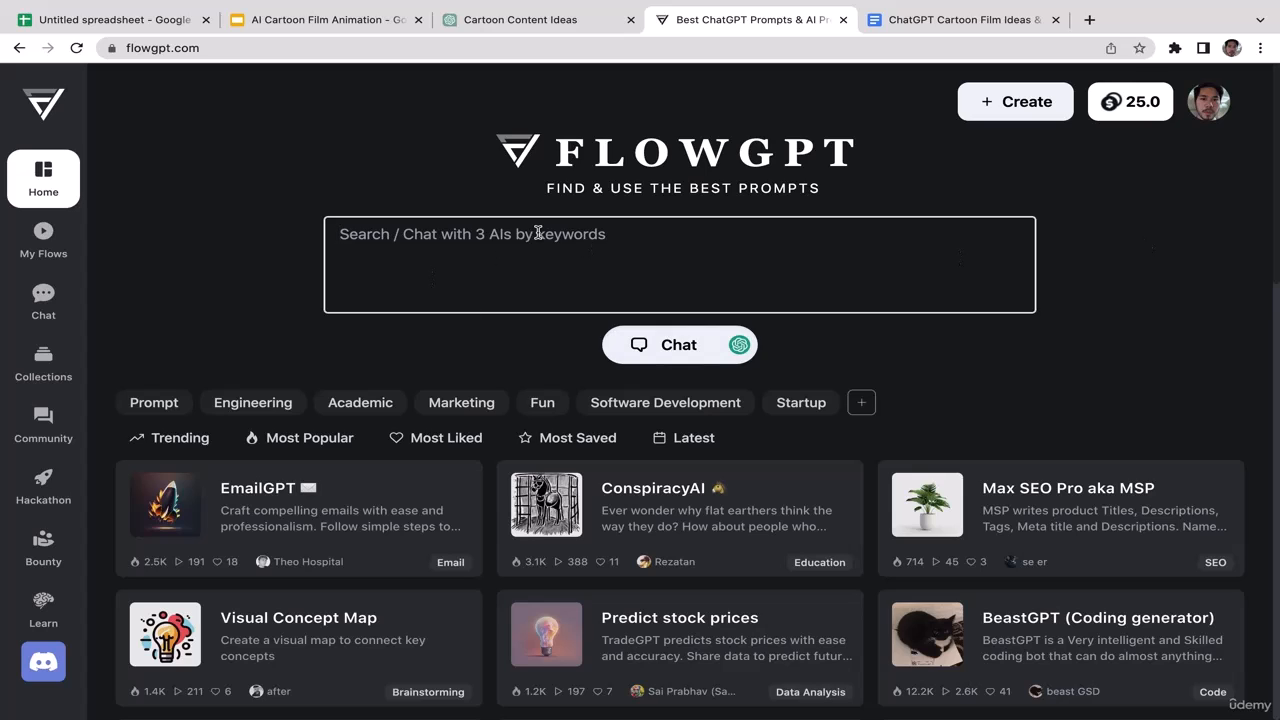
# Search the FlowGPT prompts for "film" and show the prompt text of the Screenwriter result
pyautogui.write('film')
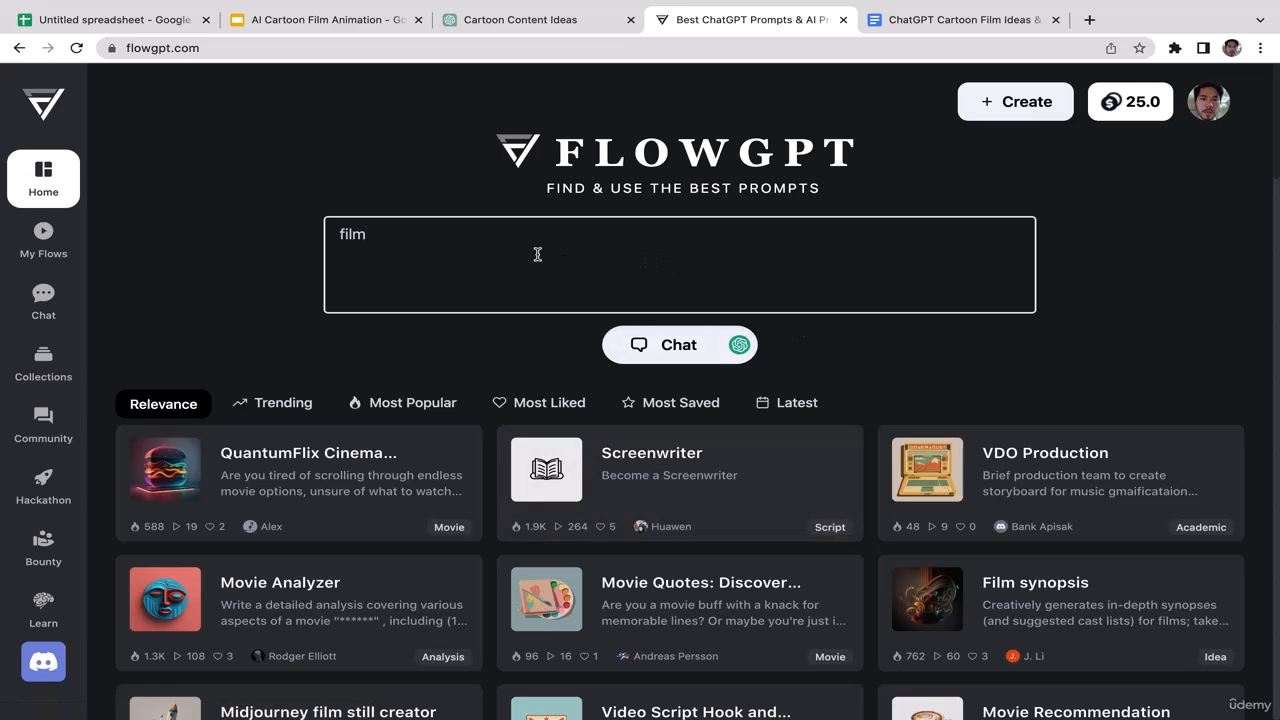
pyautogui.click(670, 467)
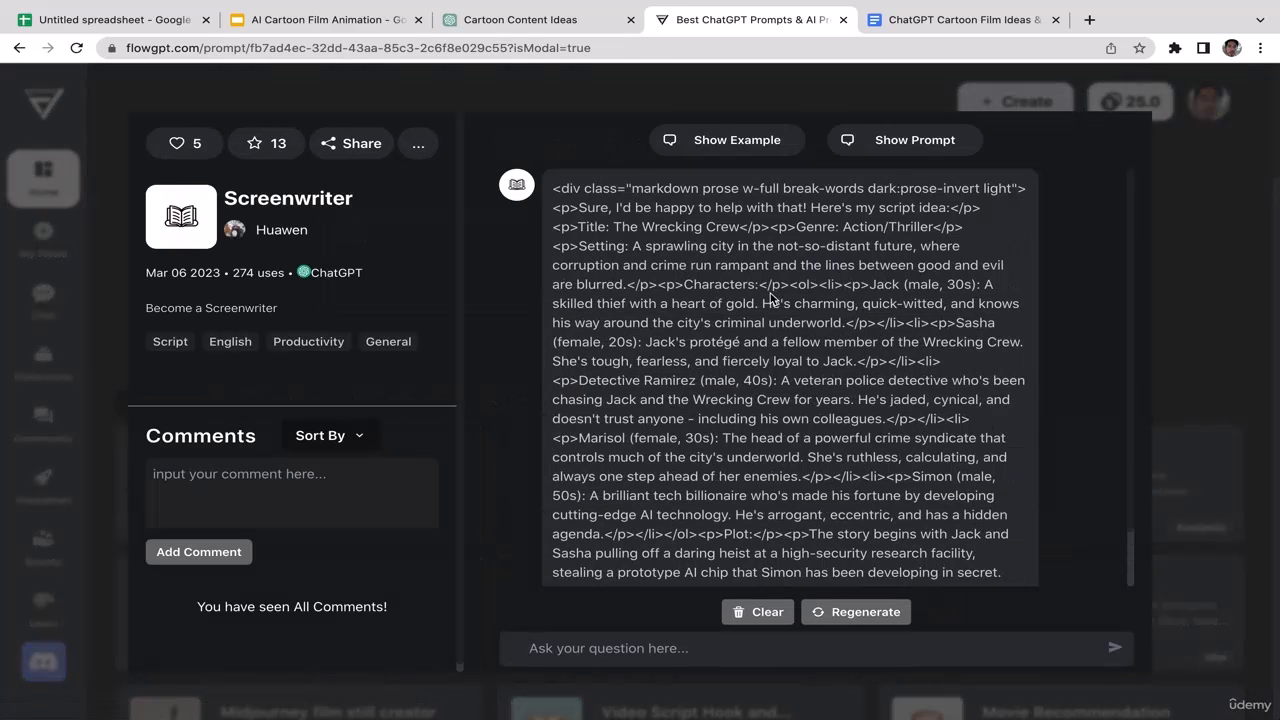
pyautogui.click(940, 142)
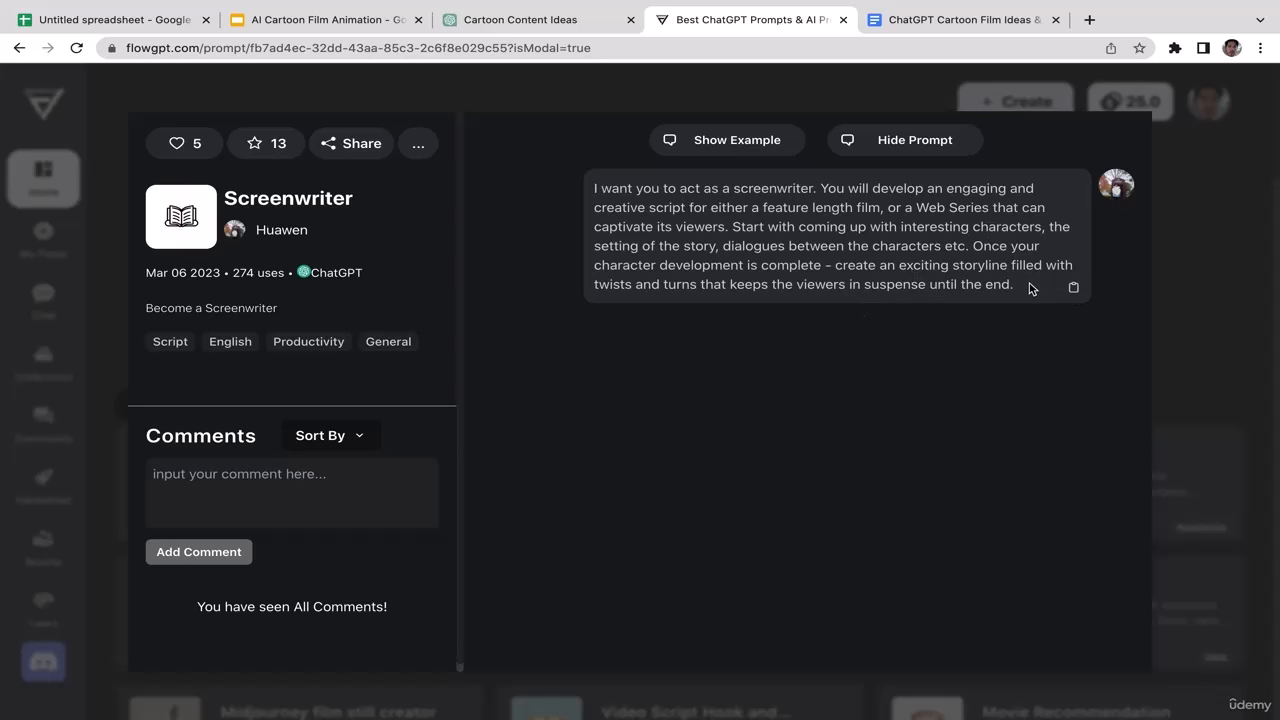
# Copy the full text of the Screenwriter prompt
pyautogui.moveTo(1030, 288); pyautogui.dragTo(880, 265)
pyautogui.moveTo(752, 218); pyautogui.dragTo(591, 188)
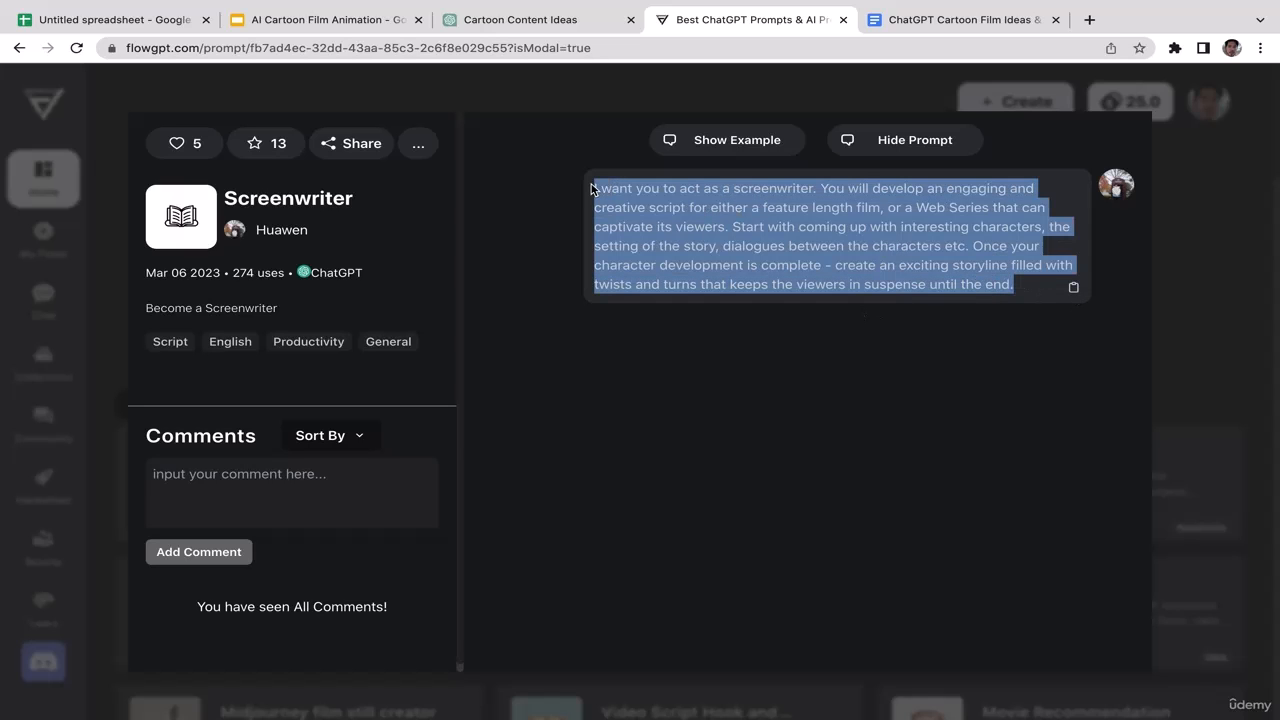
pyautogui.click(1074, 290)
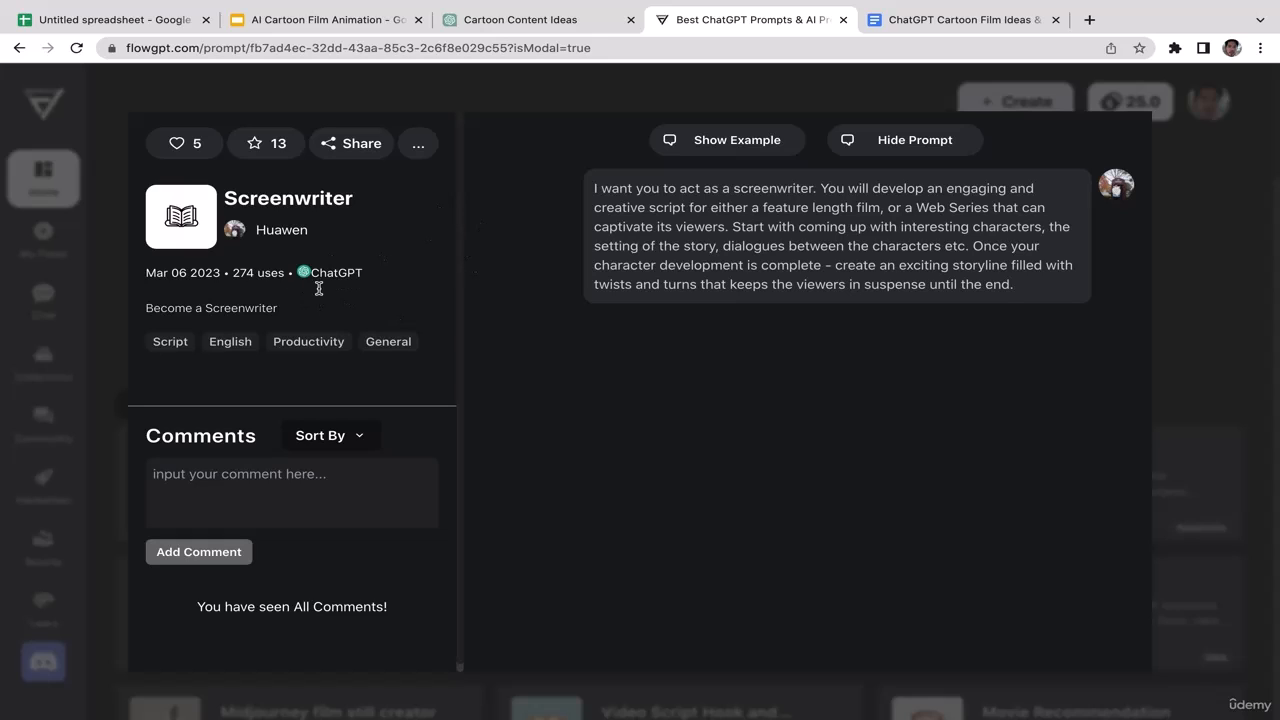
# Look through the example output of the Screenwriter prompt to its end and close the prompt's details
pyautogui.click(735, 146)
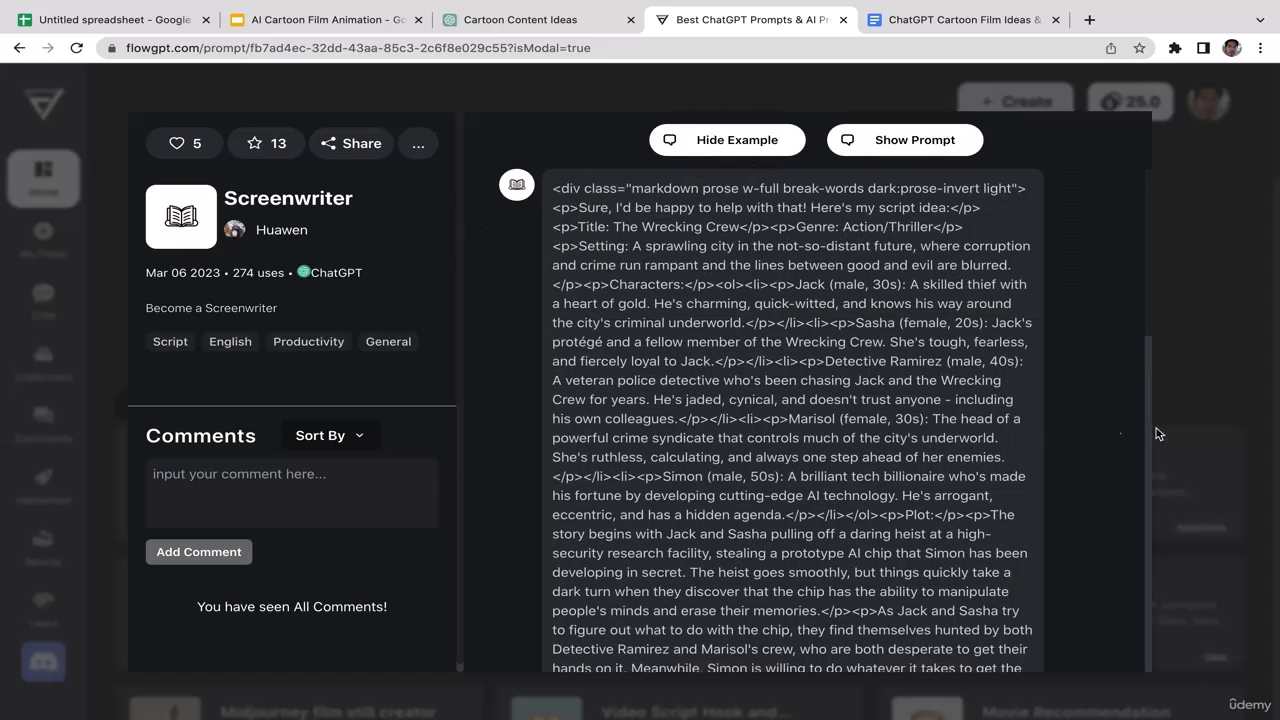
pyautogui.moveTo(1150, 334); pyautogui.dragTo(1145, 718)
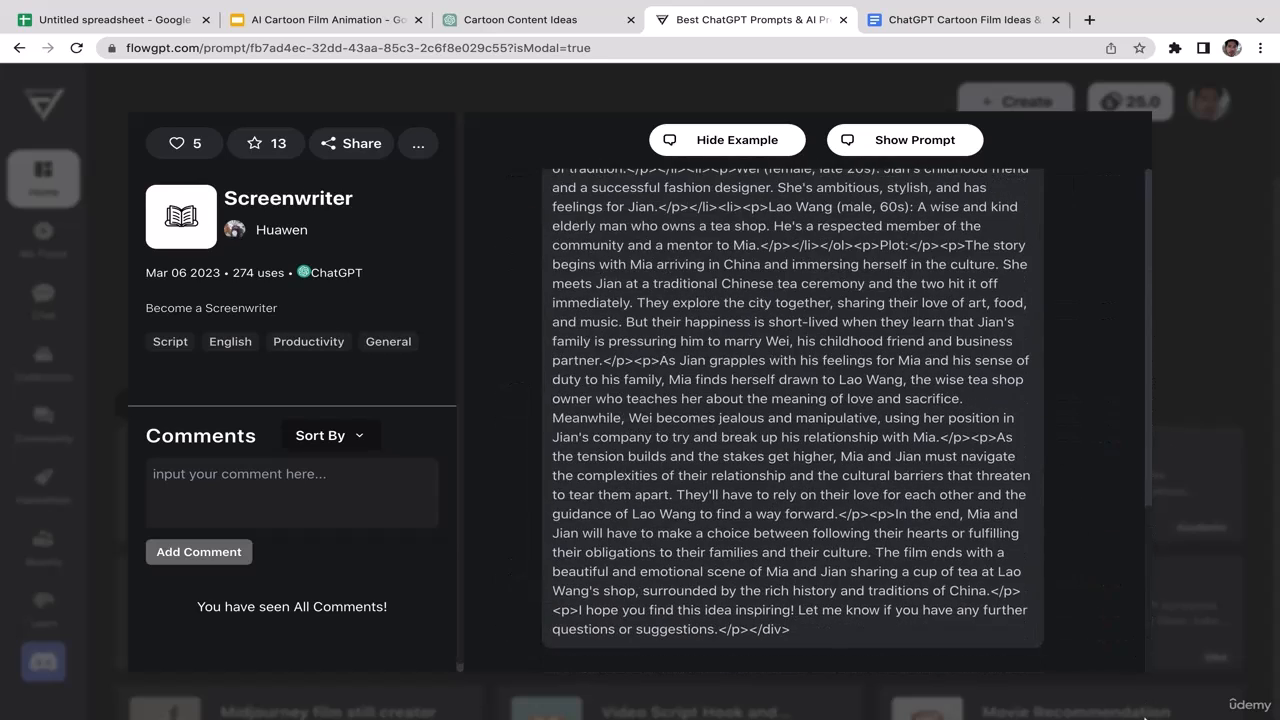
pyautogui.click(1196, 172)
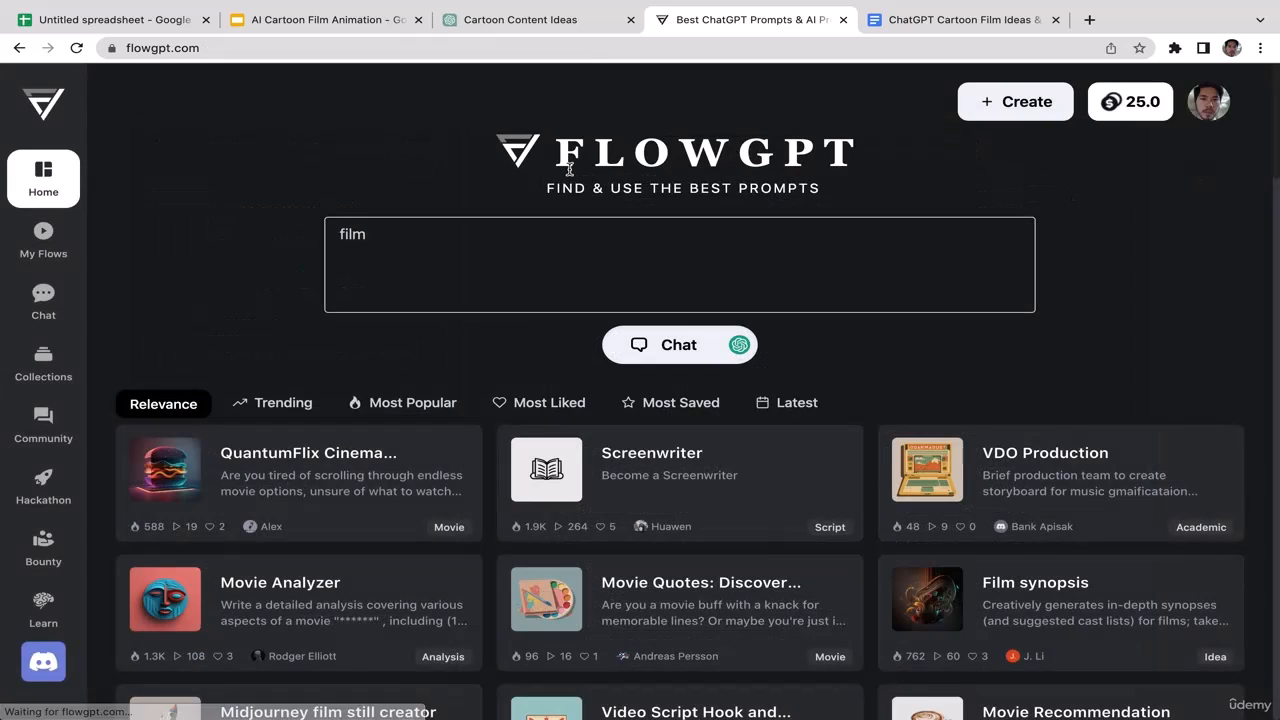
# Reopen the Screenwriter prompt and regenerate its response to get a new script idea
pyautogui.click(700, 485)
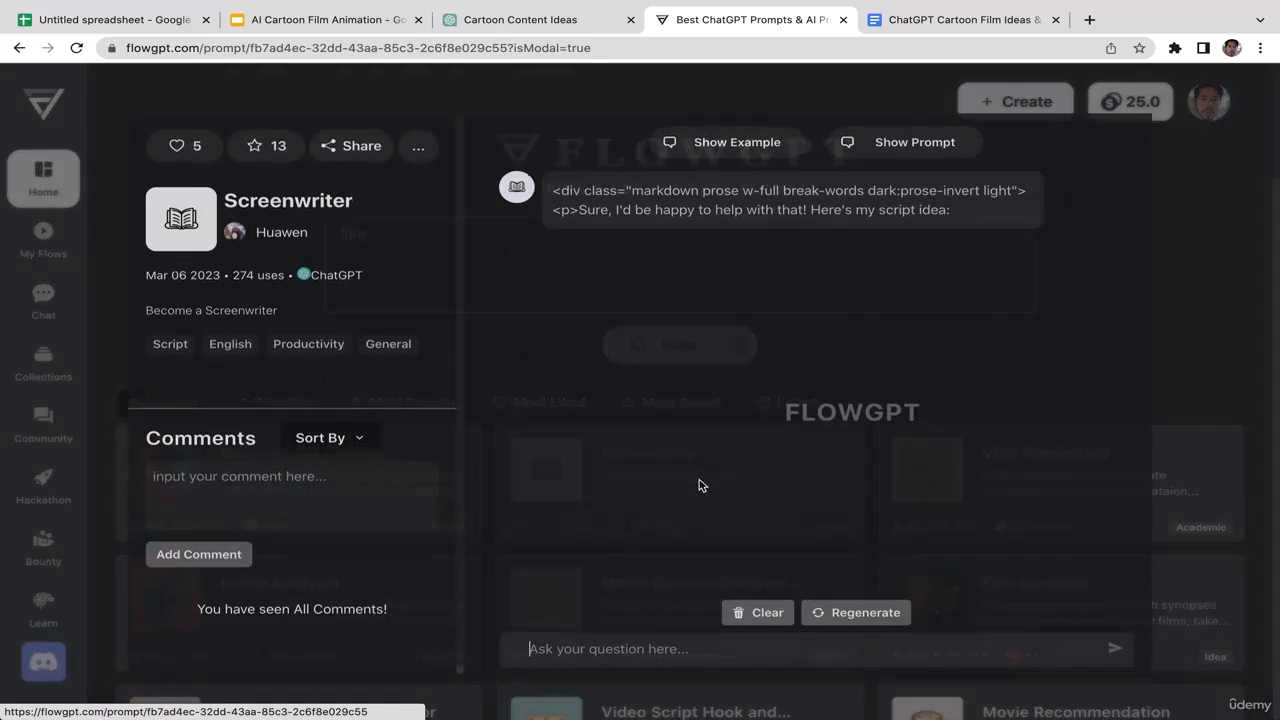
pyautogui.click(838, 613)
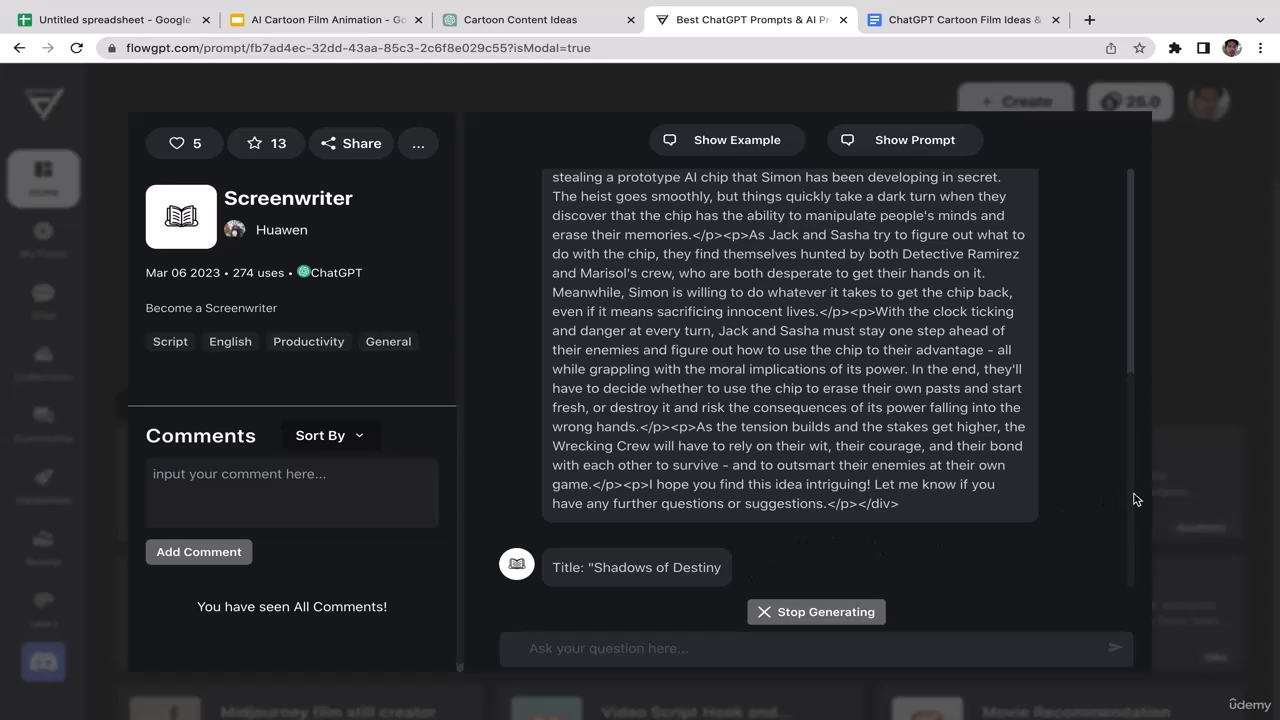
pyautogui.moveTo(1135, 430); pyautogui.dragTo(1134, 461)
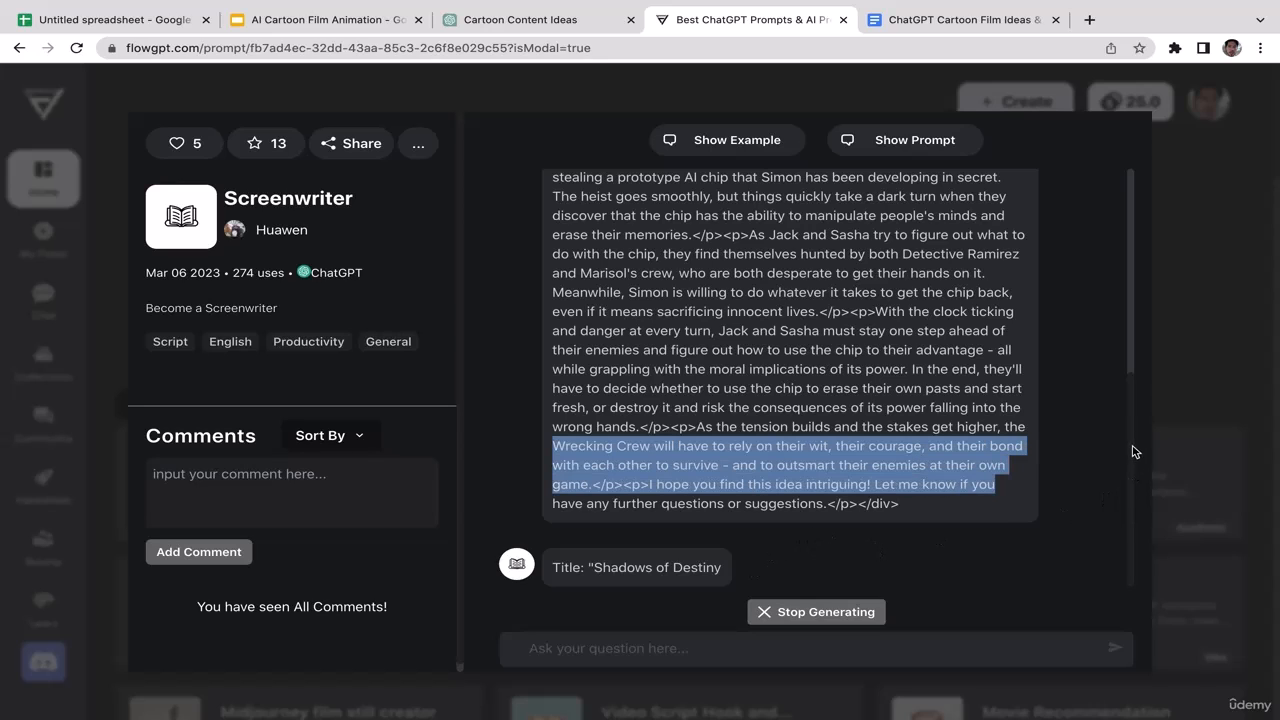
# Stop the Screenwriter response being generated, regenerate it, and close the prompt's details
pyautogui.click(1106, 468)
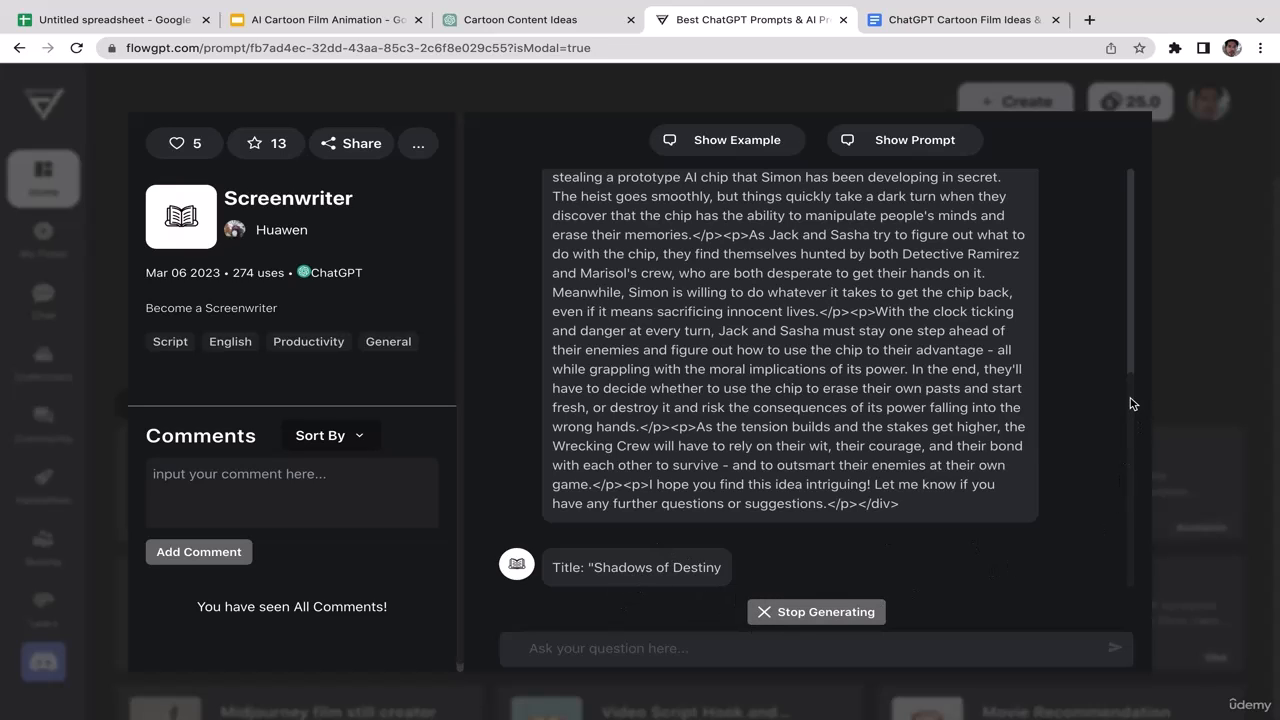
pyautogui.click(805, 612)
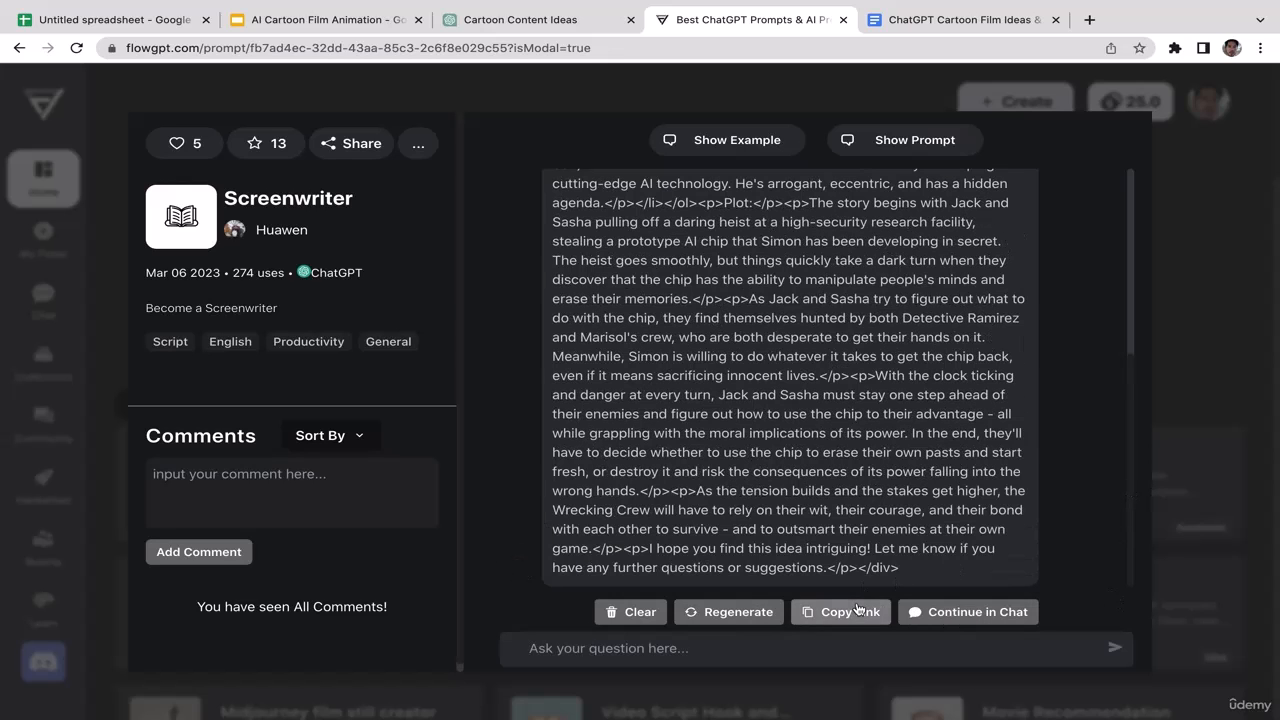
pyautogui.click(731, 612)
pyautogui.click(1228, 182)
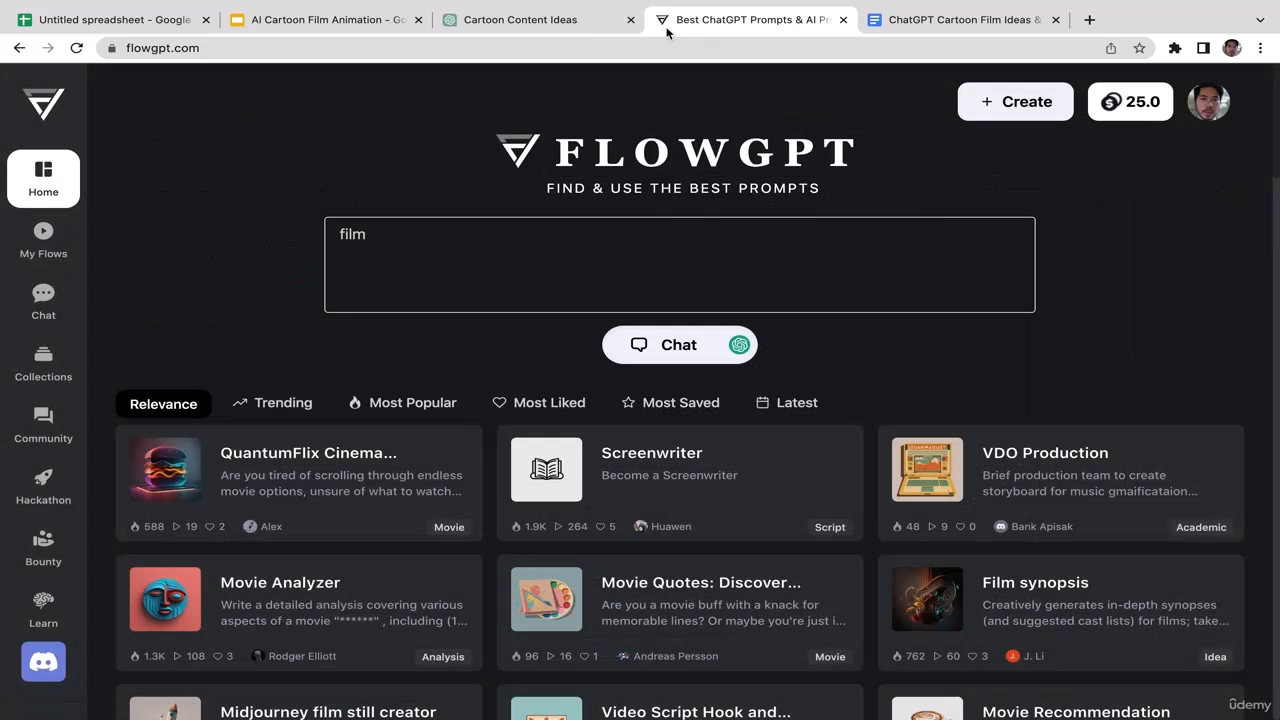
# Copy the Cartoon Content Ideas conversation from ChatGPT into the Google Docs document ChatGPT Cartoon Film Ideas & Outlines
pyautogui.click(529, 33)
pyautogui.moveTo(1274, 371); pyautogui.dragTo(1186, 620)
pyautogui.moveTo(848, 528); pyautogui.dragTo(455, 94)
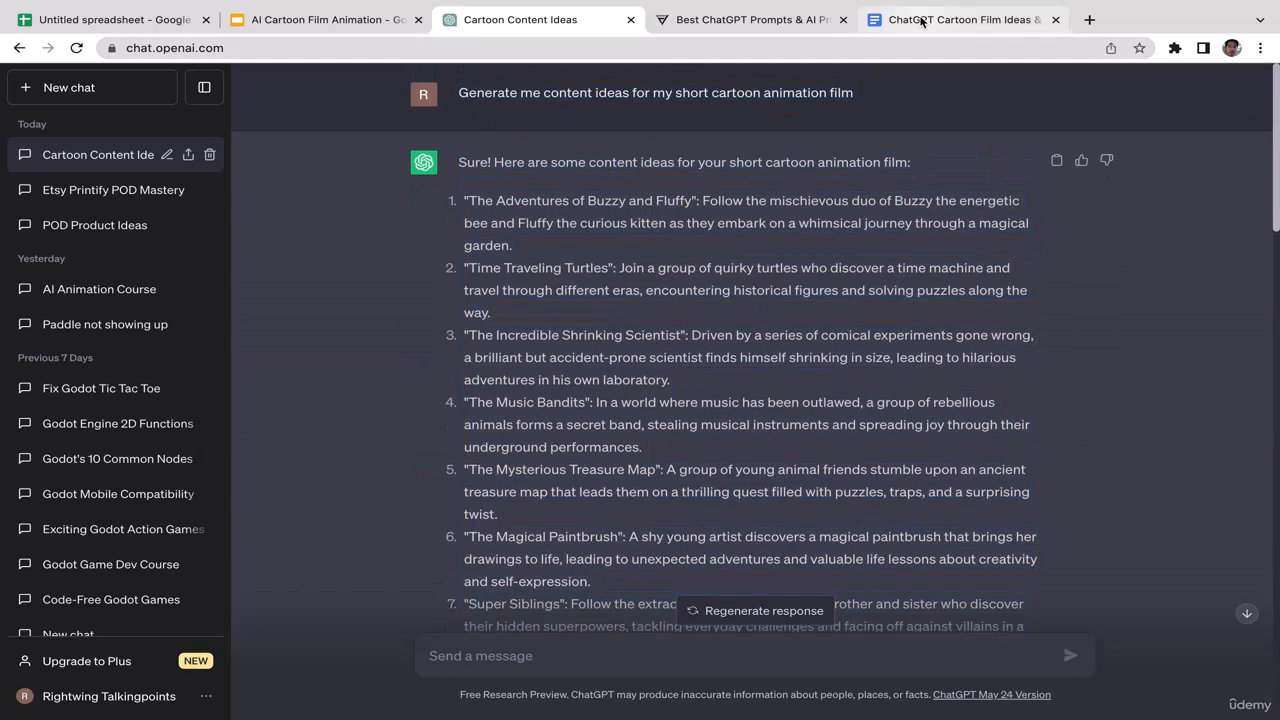
pyautogui.click(955, 19)
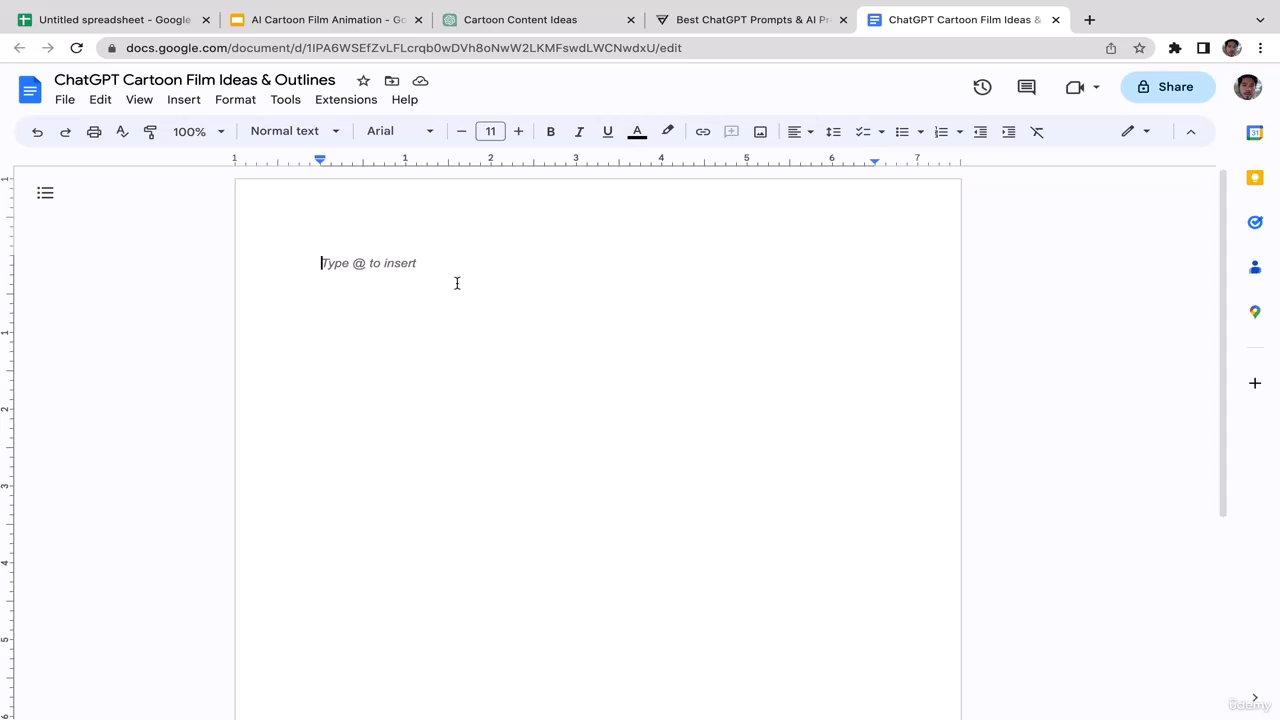
pyautogui.rightClick(425, 268)
pyautogui.click(520, 362)
pyautogui.click(798, 19)
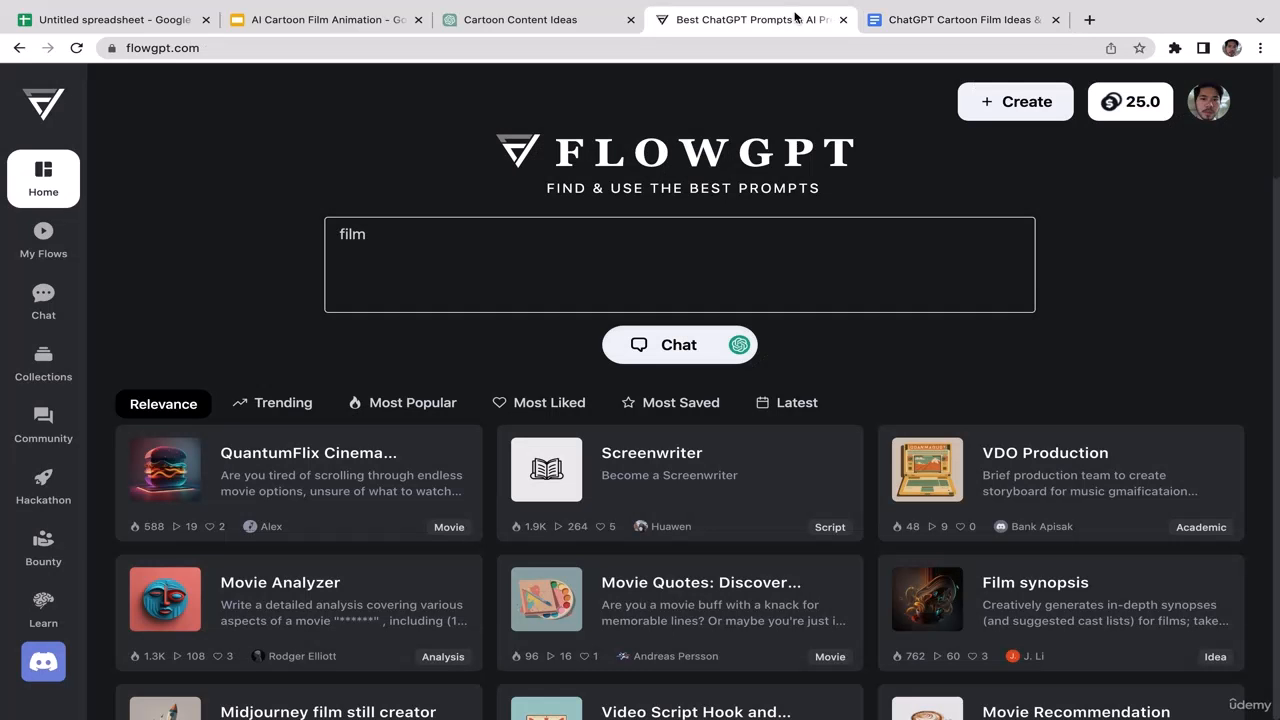
pyautogui.click(572, 22)
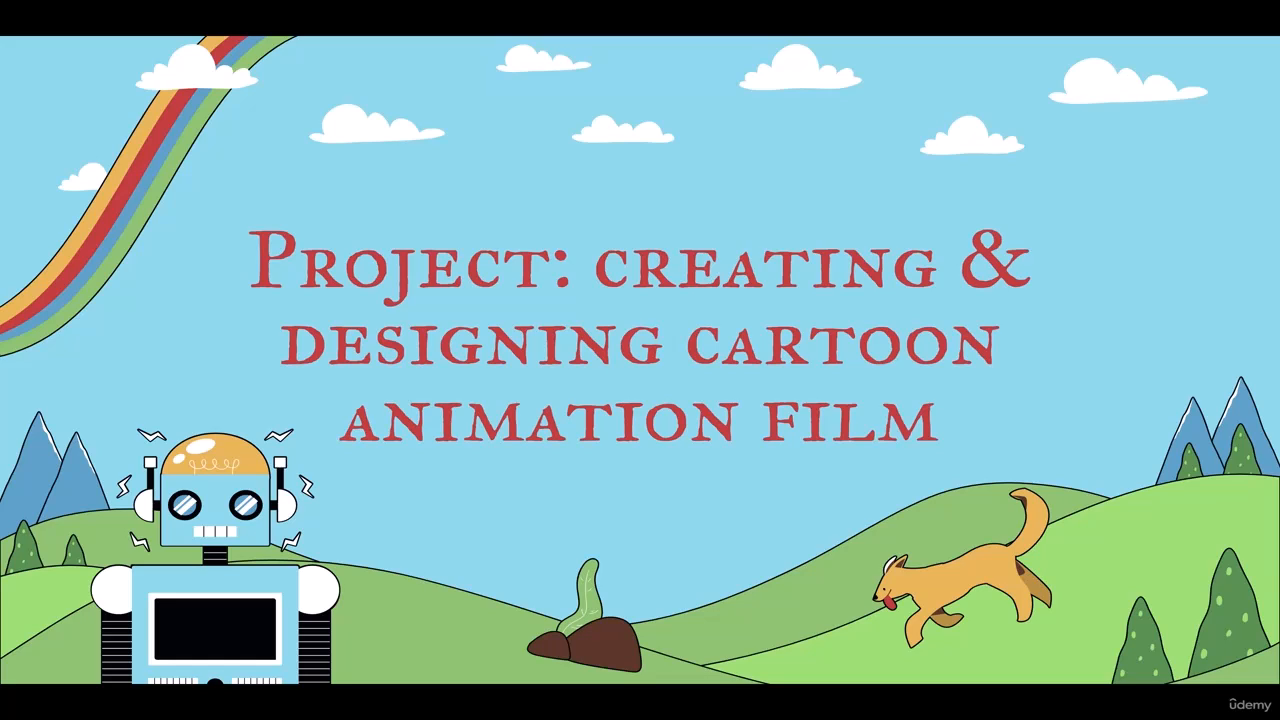
# Leave the slideshow and send a new ChatGPT chat the prompt "give ideas for my 10 minutes cartoon film"
pyautogui.press('Escape')
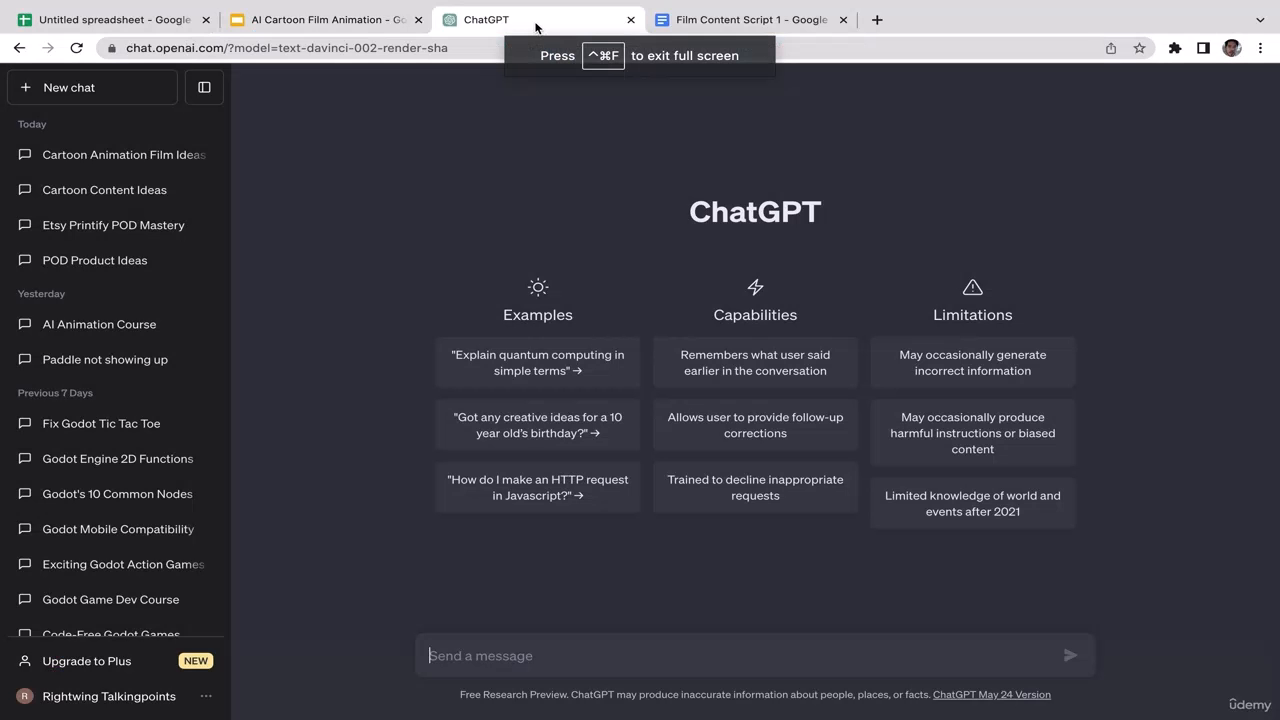
pyautogui.click(488, 19)
pyautogui.write('give')
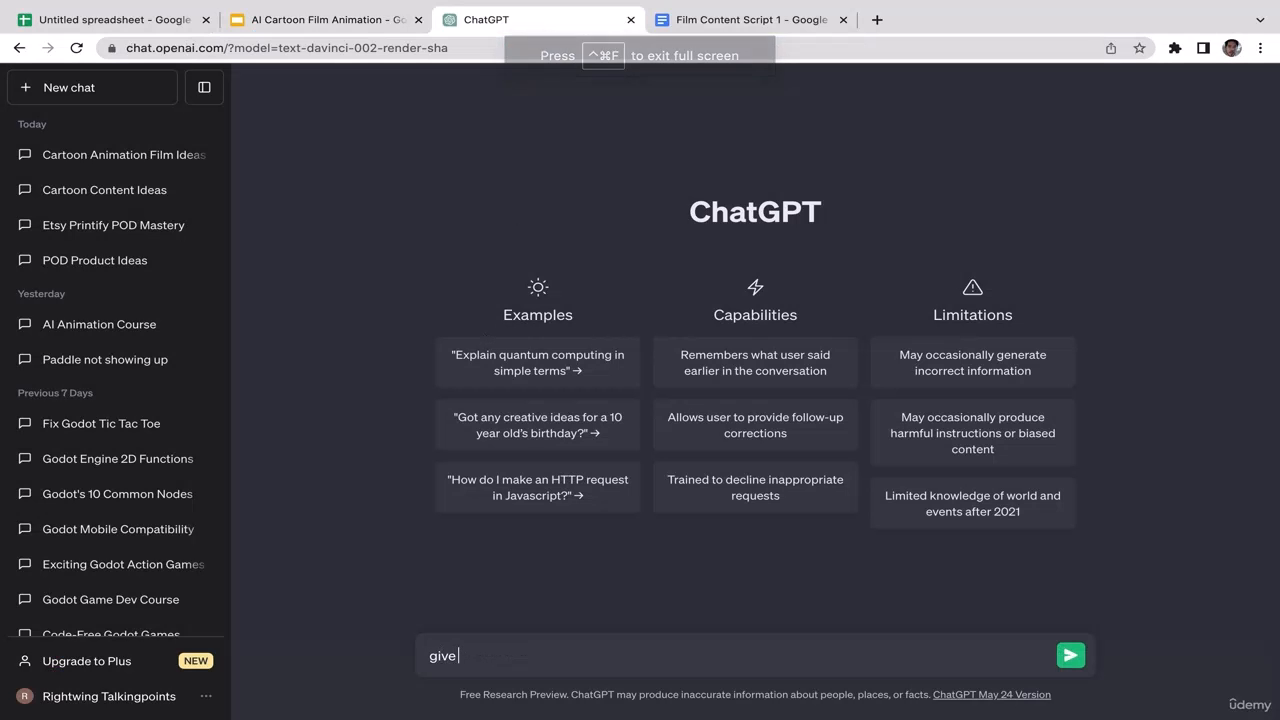
pyautogui.write(' ideas for my 10 minutes cartoon film')
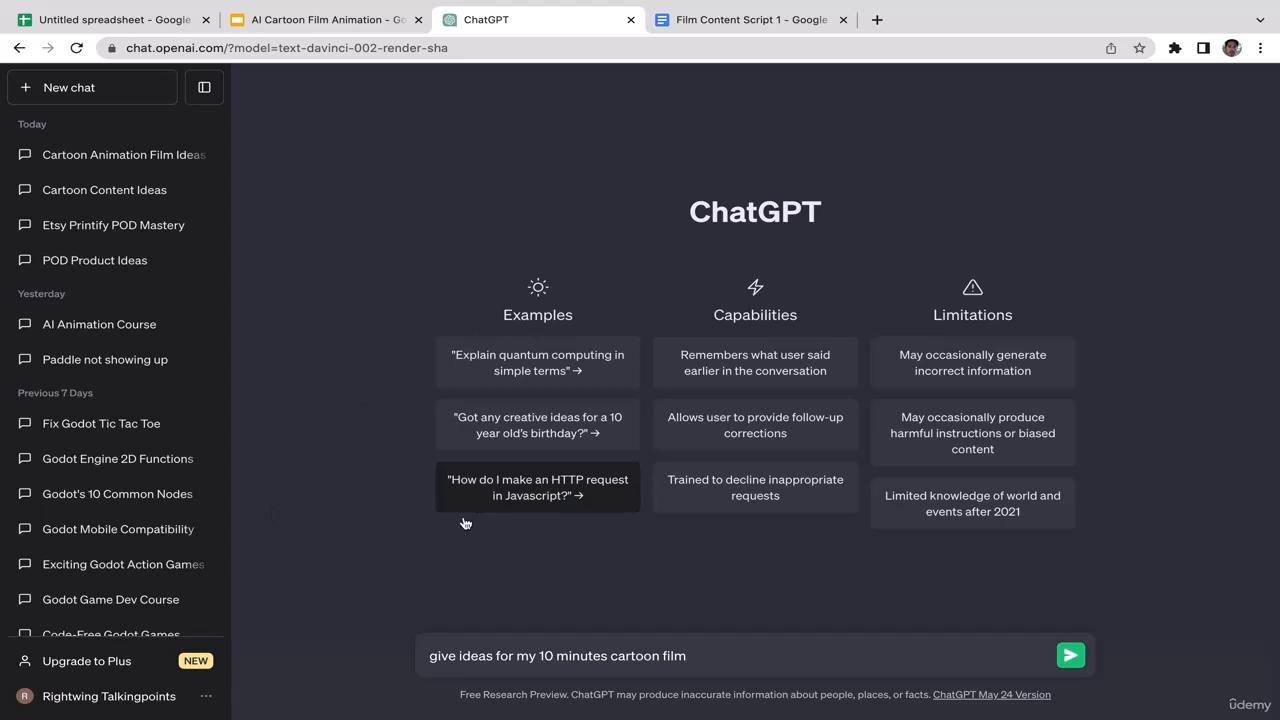
pyautogui.moveTo(535, 657); pyautogui.dragTo(601, 664)
pyautogui.click(736, 644)
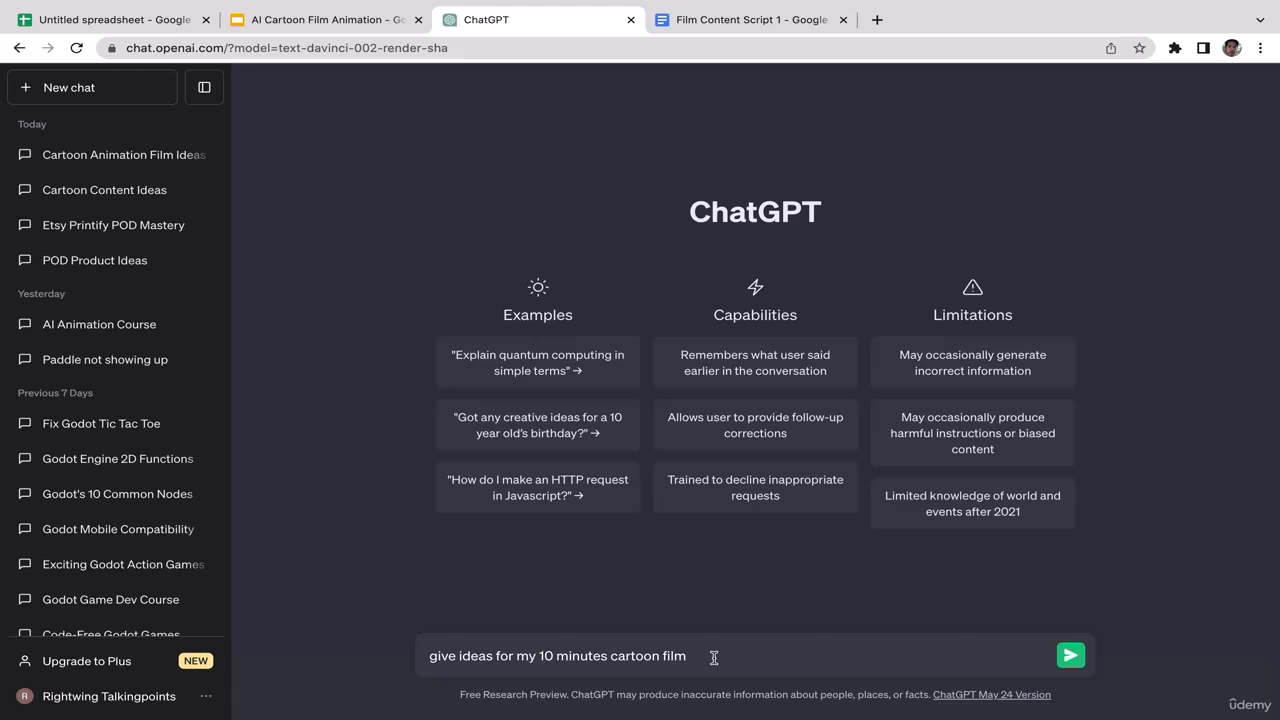
pyautogui.press('Return')
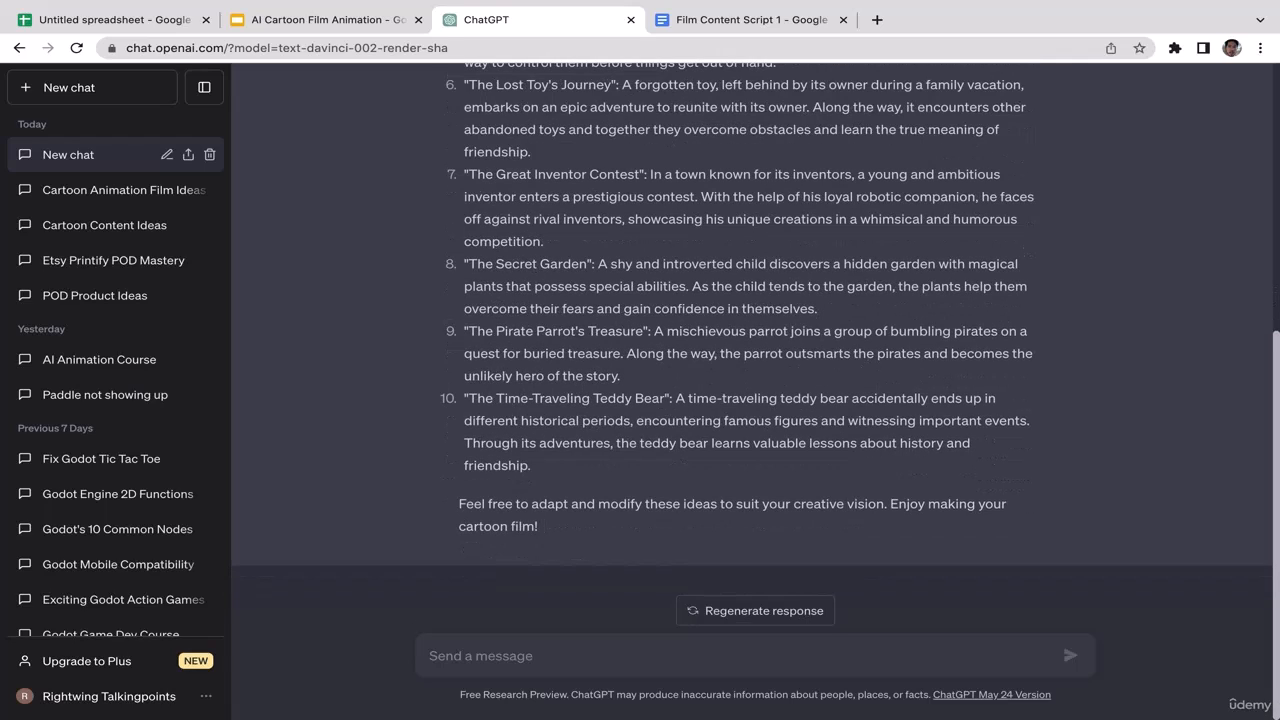
# Review the film ideas and send the prompt "I am interested in option 10, generate me potential titles for my cartoon film"
pyautogui.moveTo(1276, 350); pyautogui.dragTo(1237, 262)
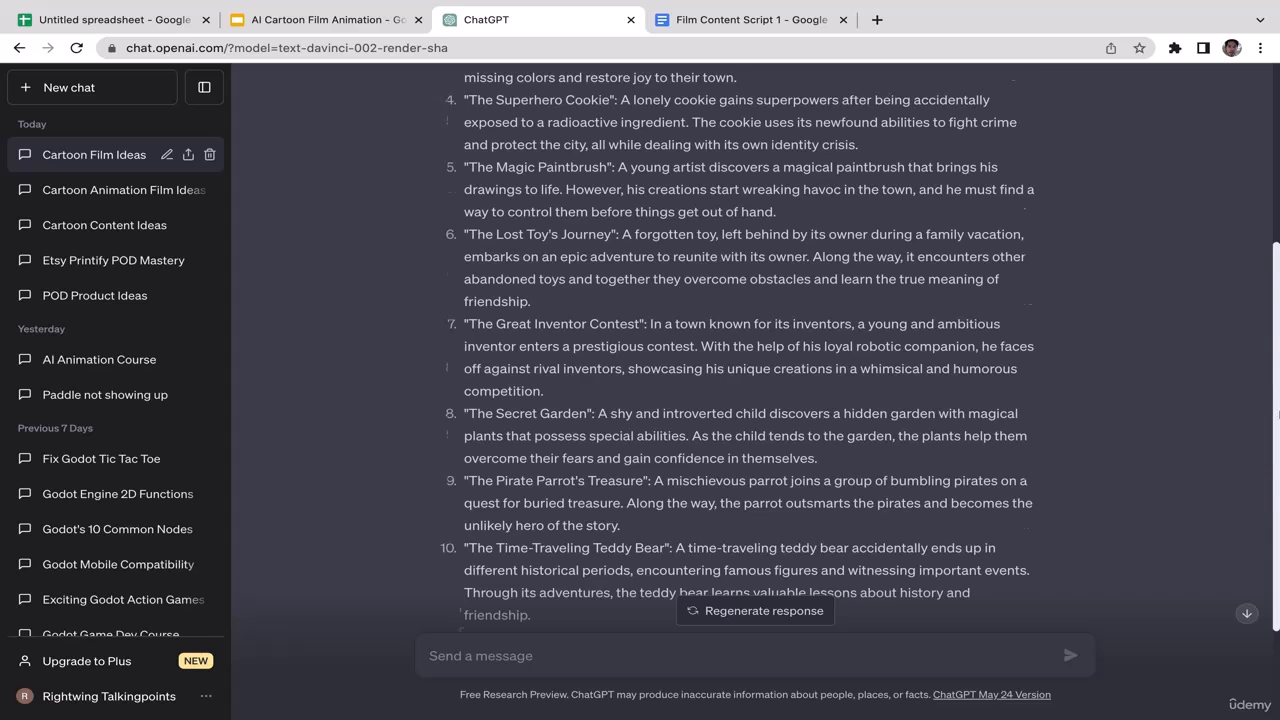
pyautogui.moveTo(1276, 476); pyautogui.dragTo(1274, 562)
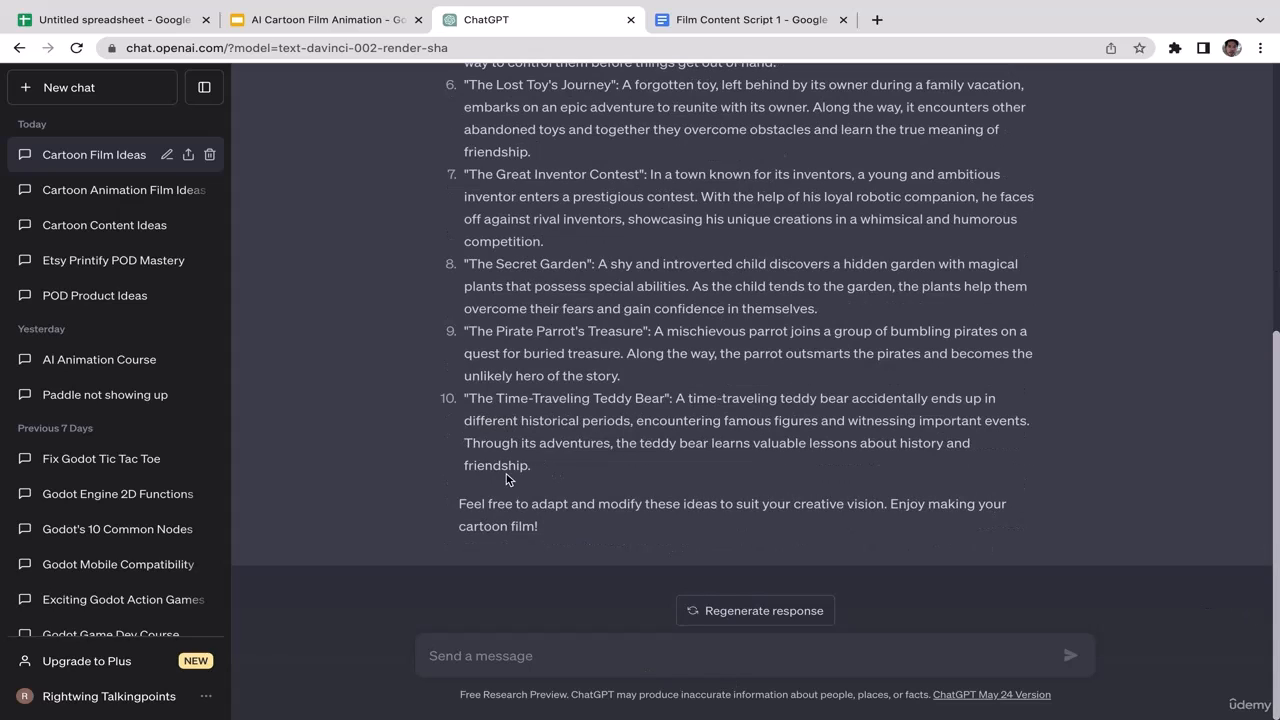
pyautogui.click(481, 654)
pyautogui.write('I am interested in option')
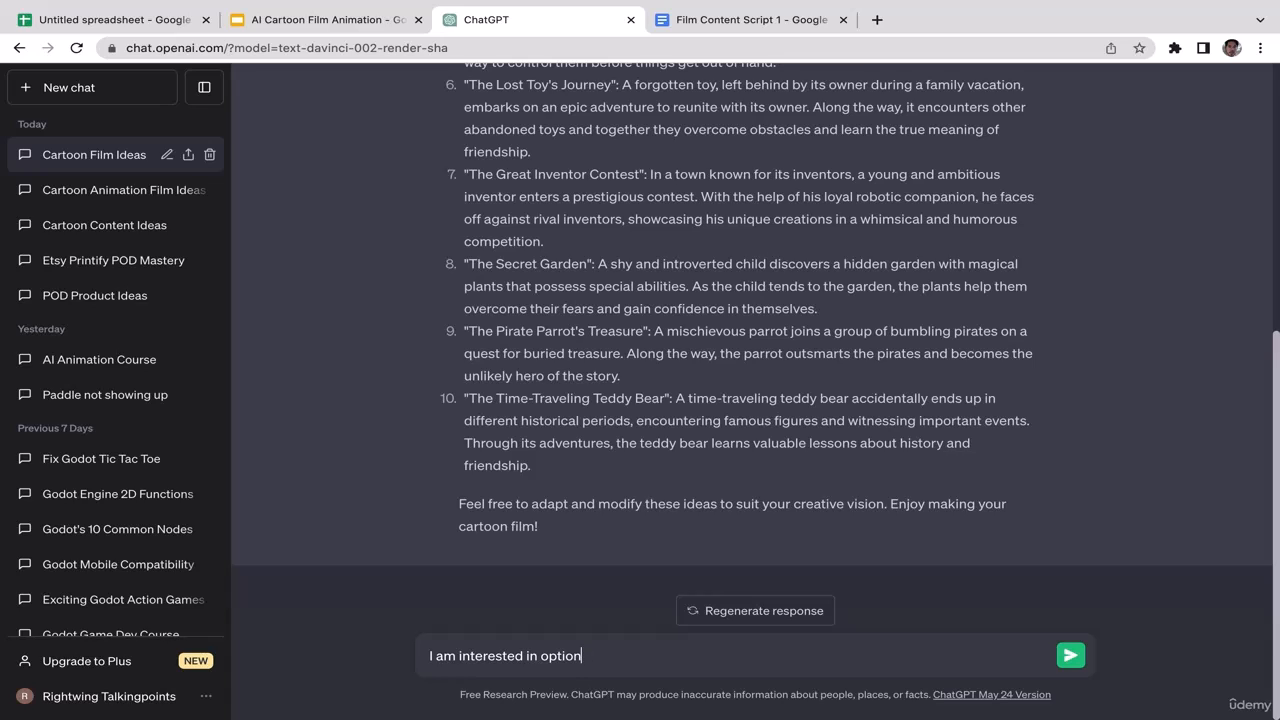
pyautogui.write('10, generate me potenti')
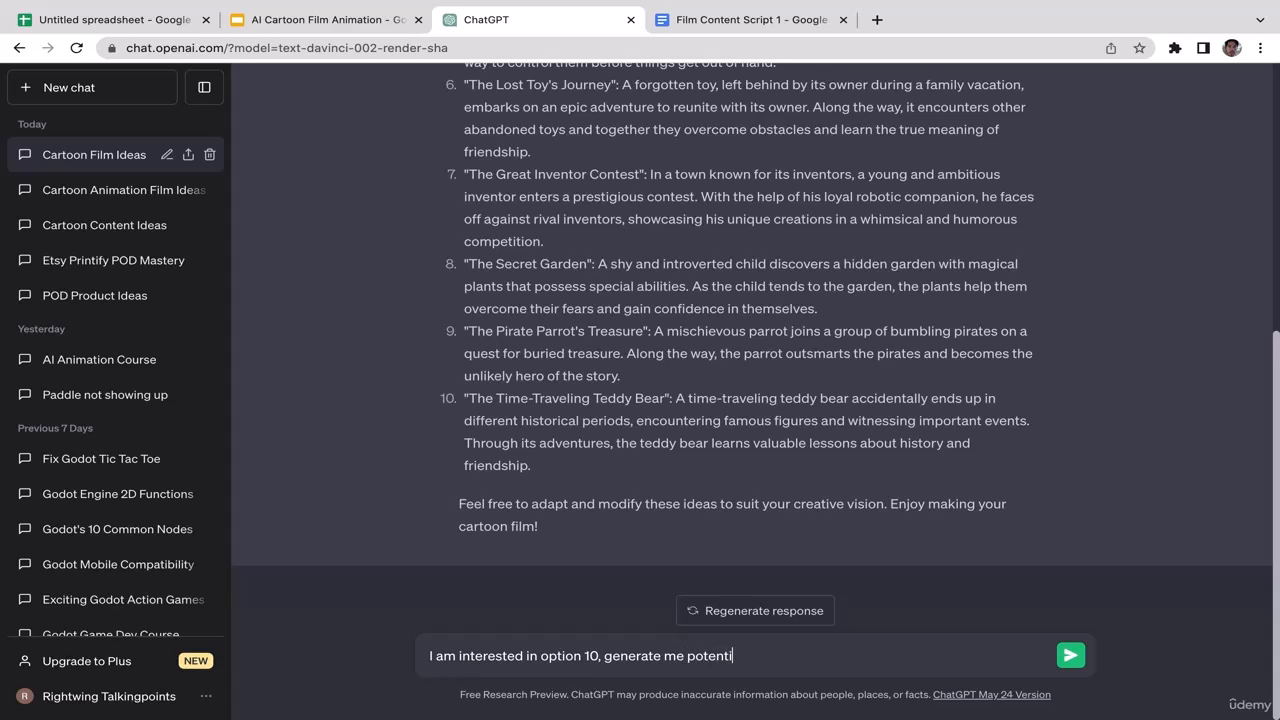
pyautogui.write('al titles for my cartoon')
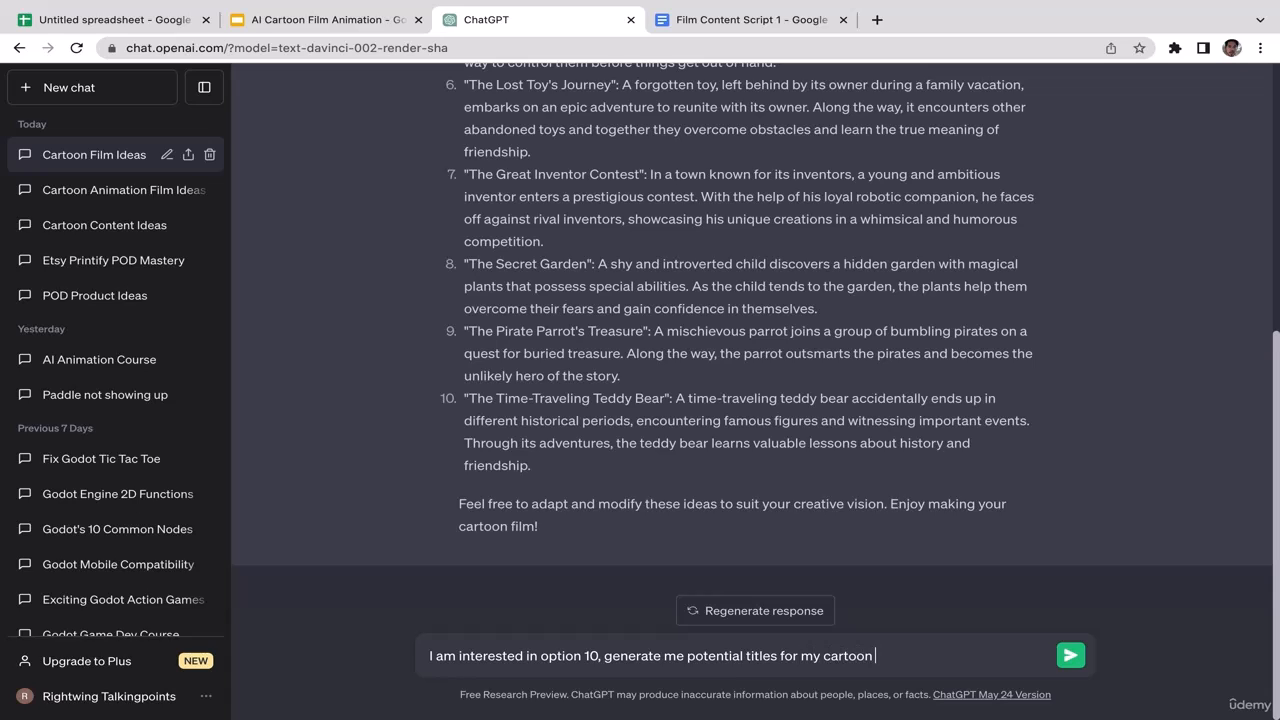
pyautogui.write(' film')
pyautogui.press('Return')
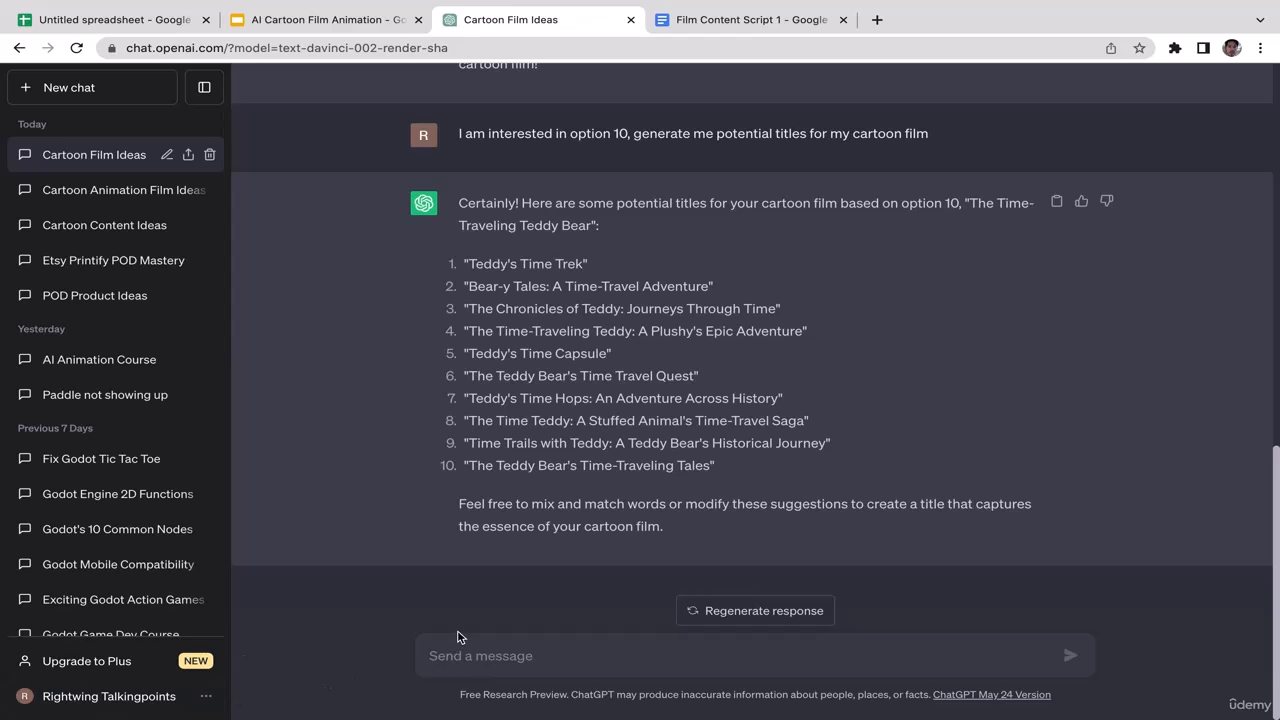
# Send the prompt "I am interested in option 6, generate me the main outline for the cartoon film"
pyautogui.write('I am interested in')
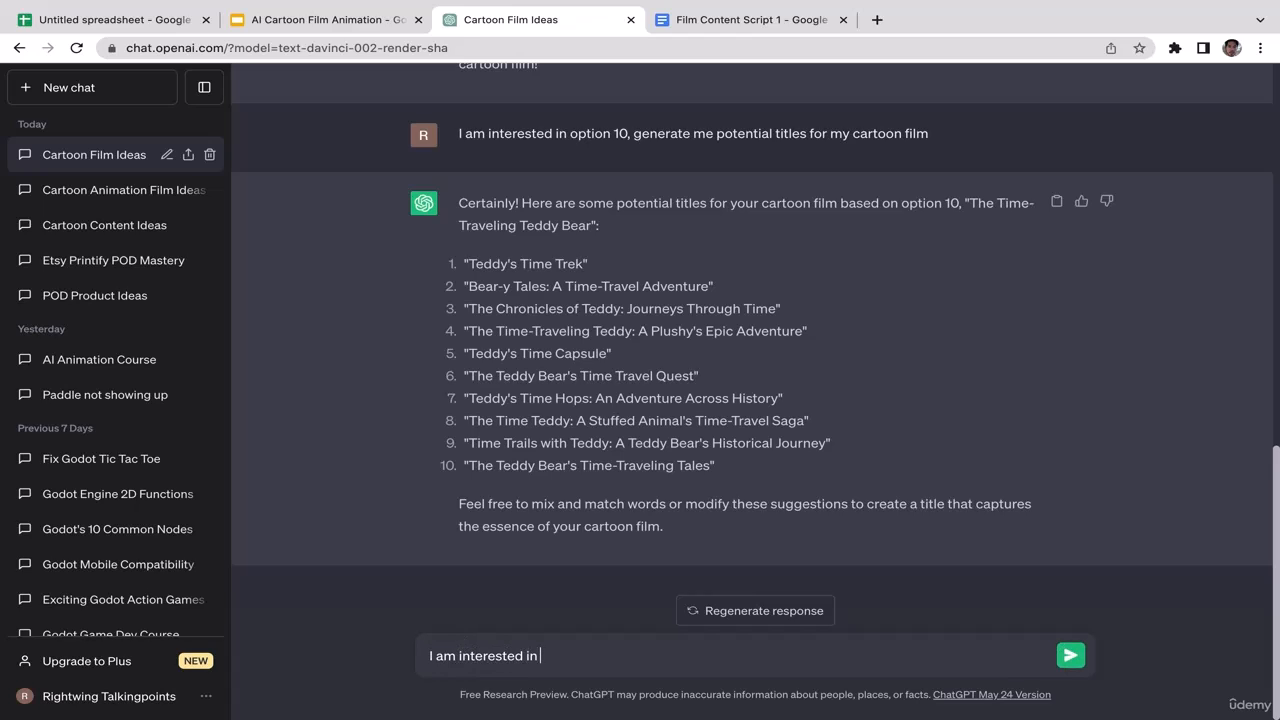
pyautogui.write(' option 6')
pyautogui.write(', generate m')
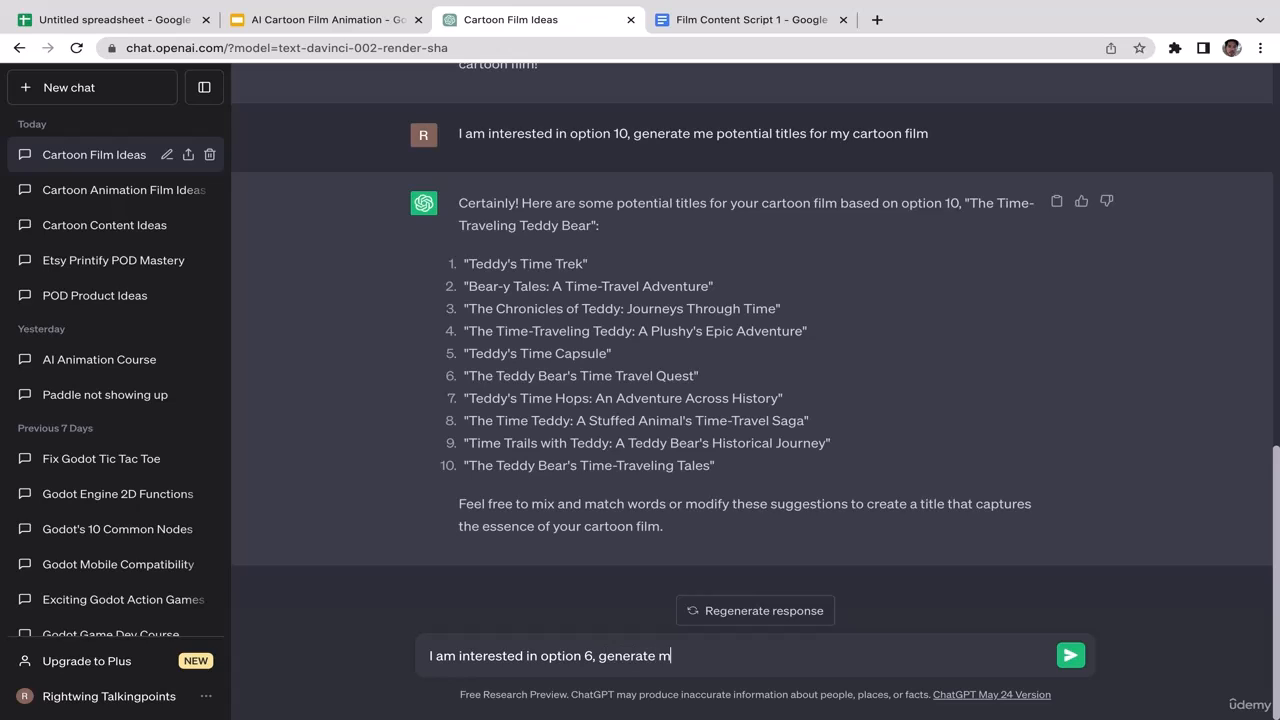
pyautogui.write('e the main outline for the ')
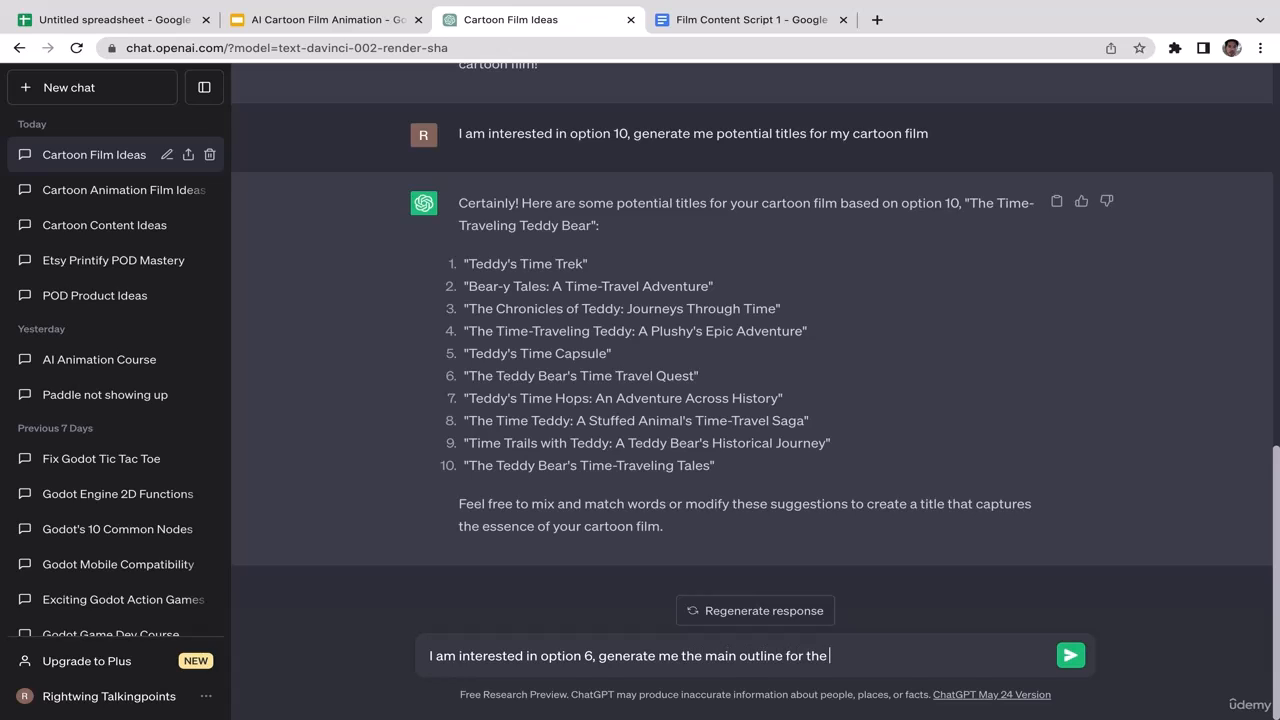
pyautogui.write('cartoon film')
pyautogui.press('Return')
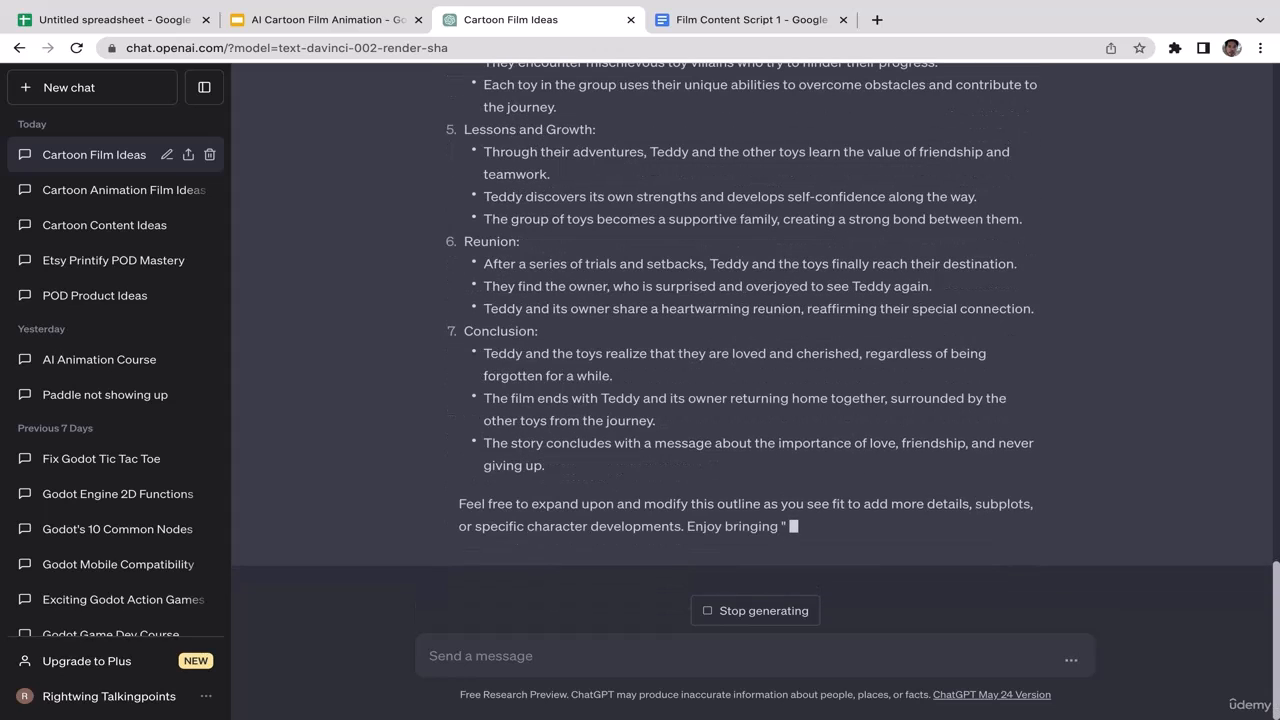
# Examine the generated film outline from its title and introduction through to the conclusion
pyautogui.scroll(5, 750, 350)
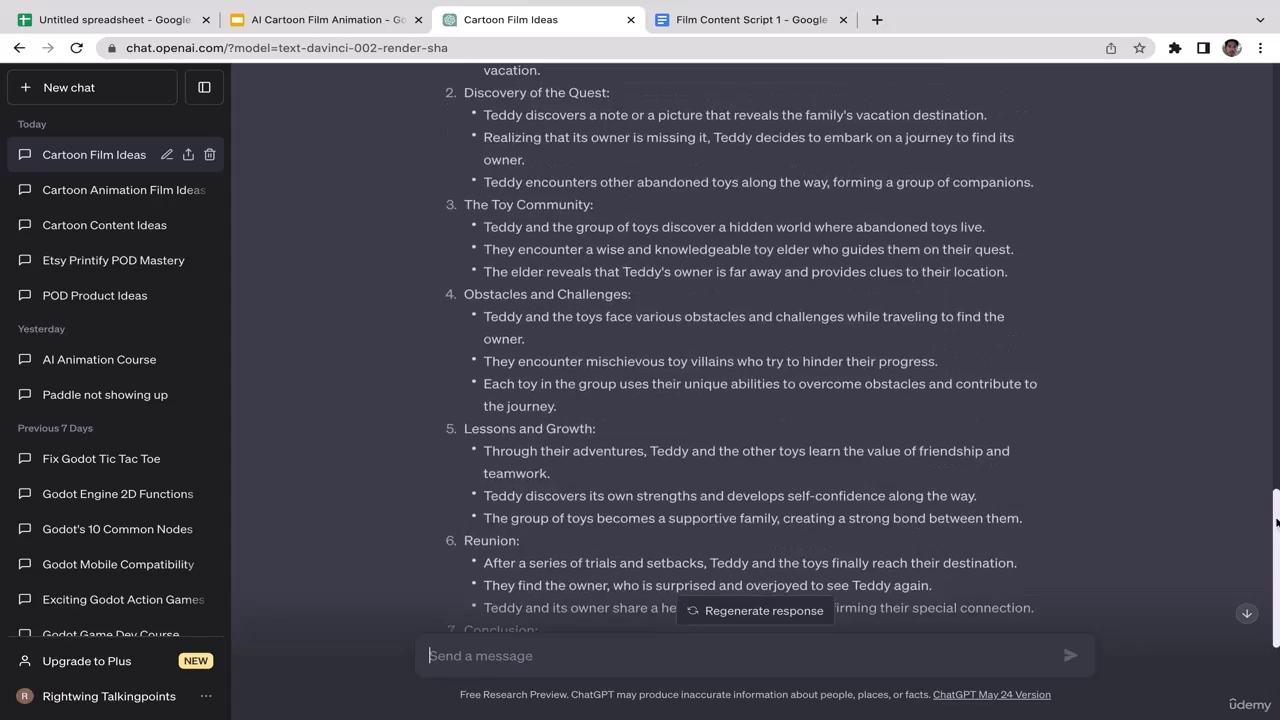
pyautogui.scroll(2, 1274, 470)
pyautogui.scroll(-2, 1270, 477)
pyautogui.moveTo(1268, 477); pyautogui.dragTo(1238, 464)
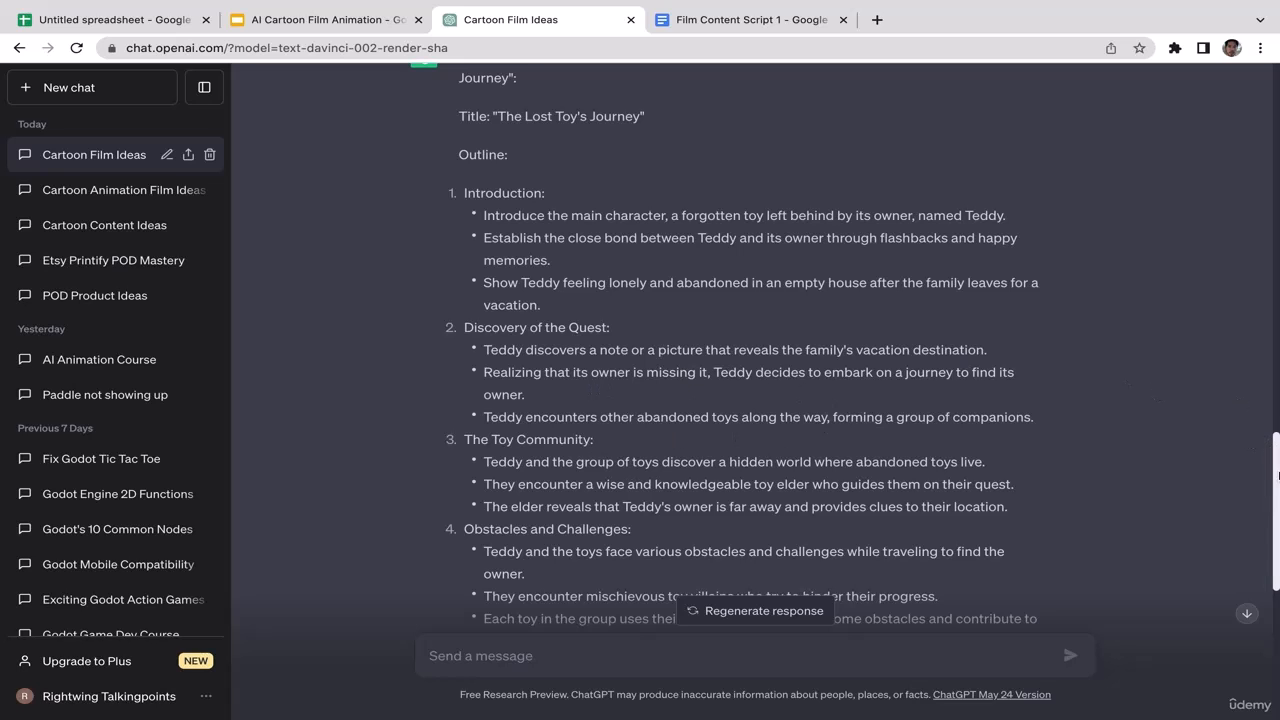
pyautogui.scroll(-5, 1183, 397)
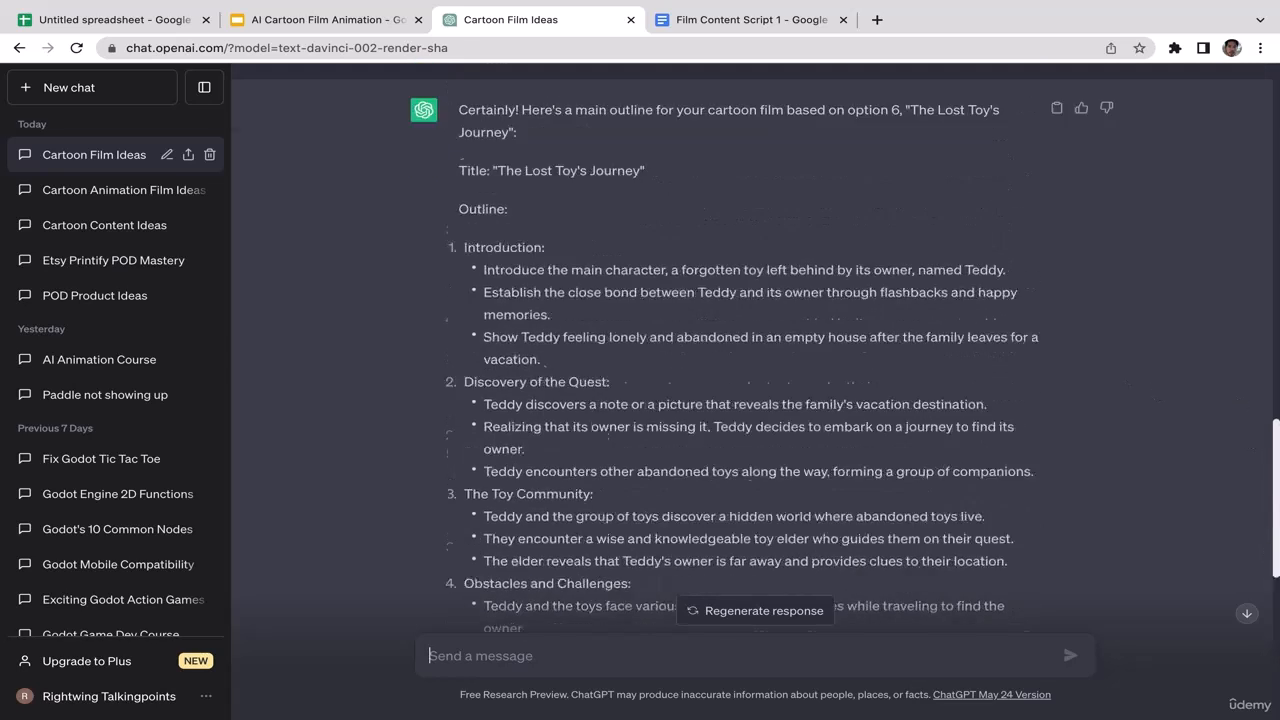
pyautogui.scroll(3, 750, 350)
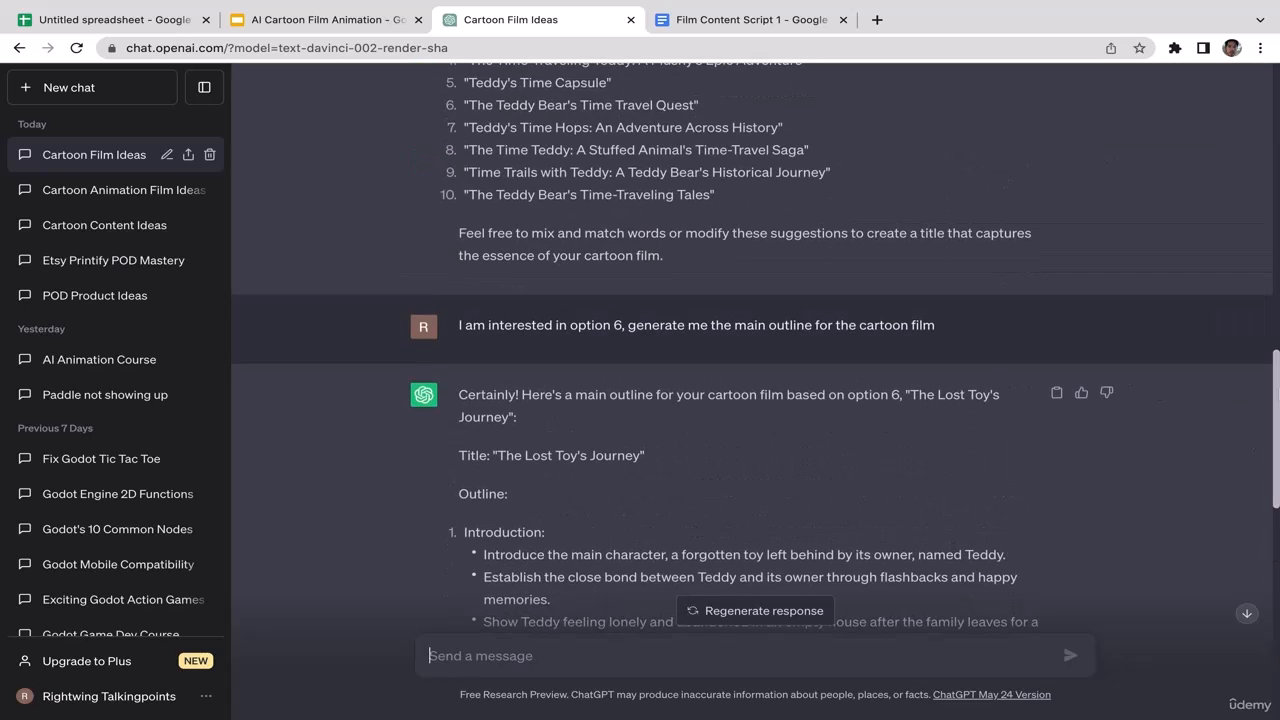
pyautogui.moveTo(458, 394); pyautogui.dragTo(1257, 487)
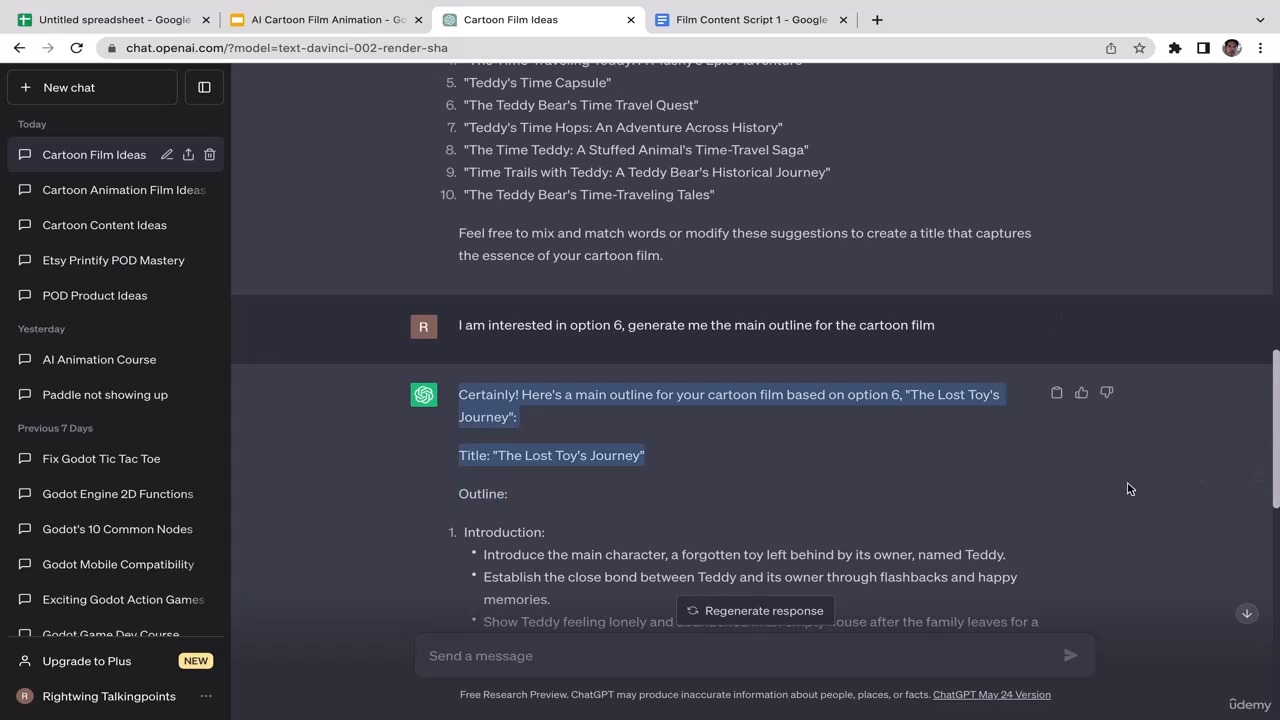
pyautogui.tripleClick(1037, 527)
pyautogui.scroll(-3, 1037, 525)
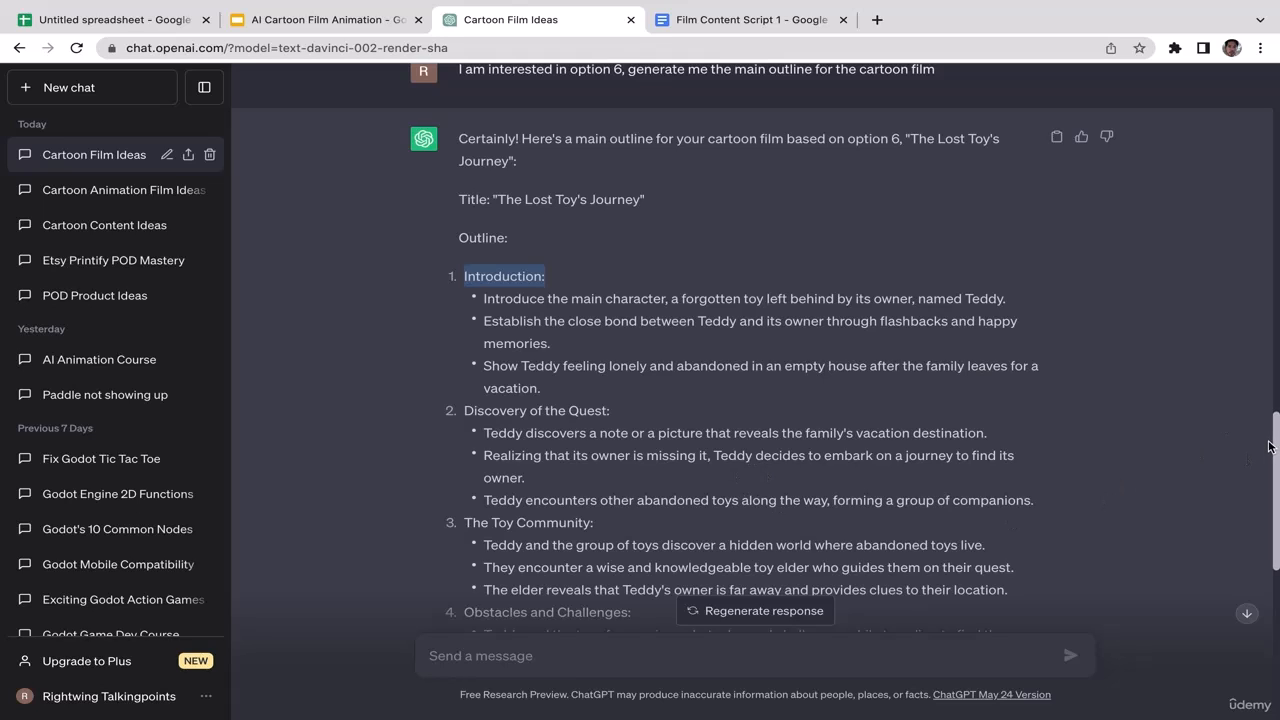
pyautogui.moveTo(1277, 513); pyautogui.dragTo(1277, 640)
# Ask ChatGPT to generate the content script, assuming the film's duration is between 5 and 10 minutes
pyautogui.click(614, 653)
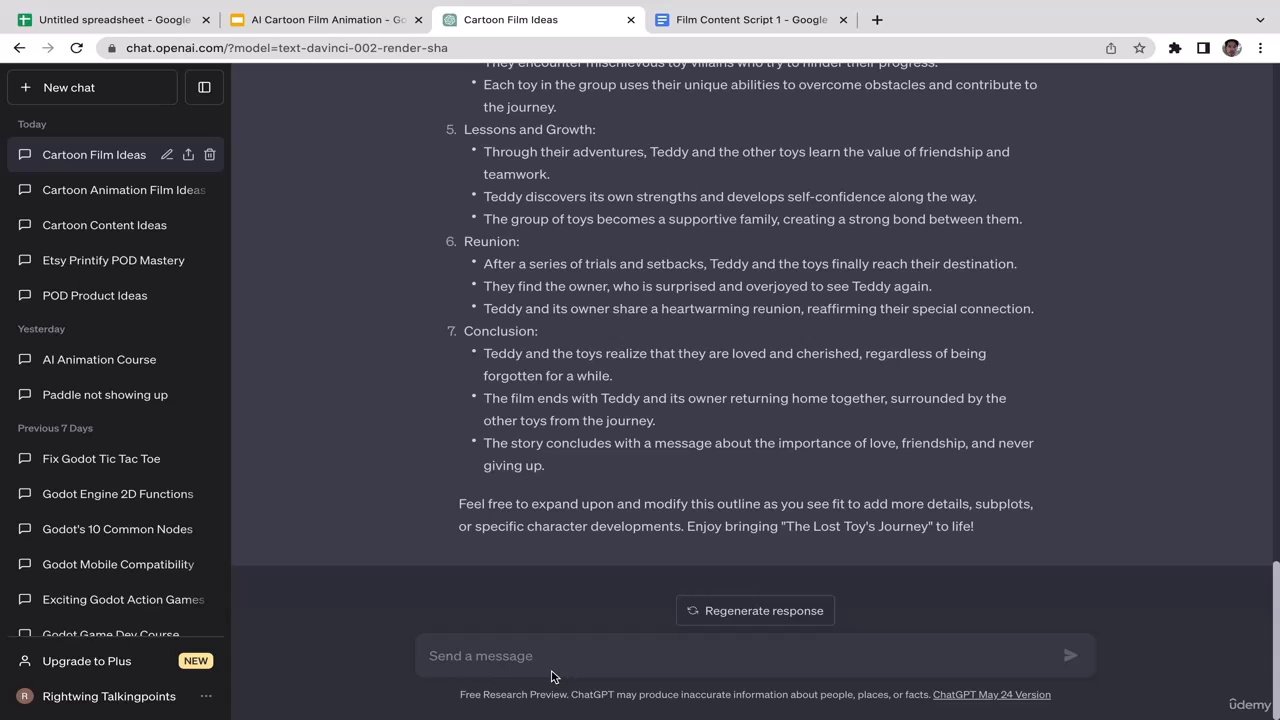
pyautogui.write('generate ')
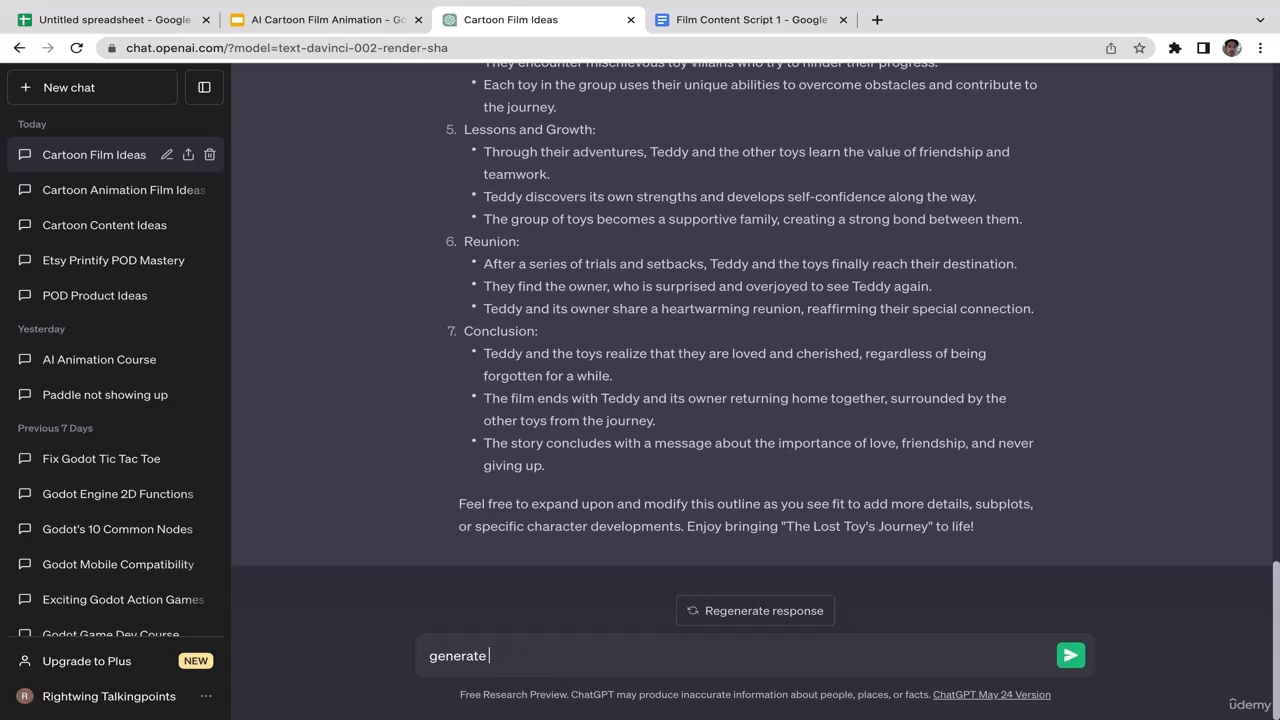
pyautogui.write('me the content script assuming the duratio')
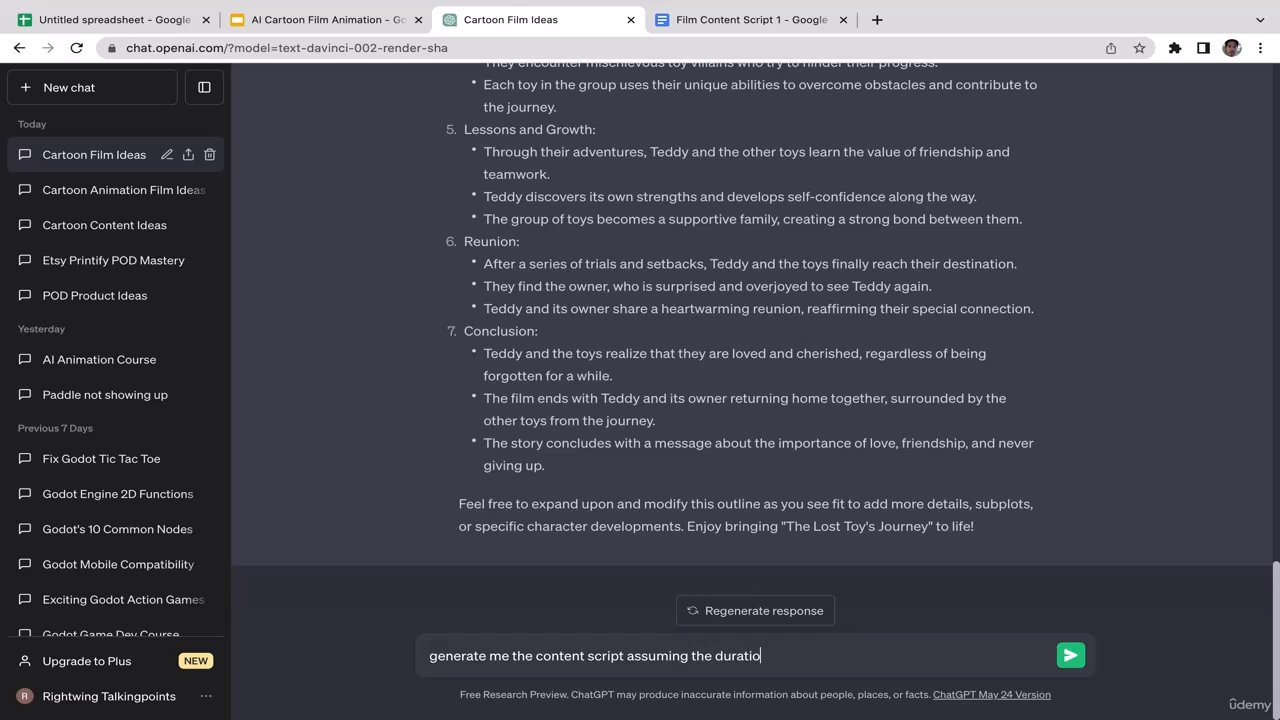
pyautogui.write('n of the film is between 5 to')
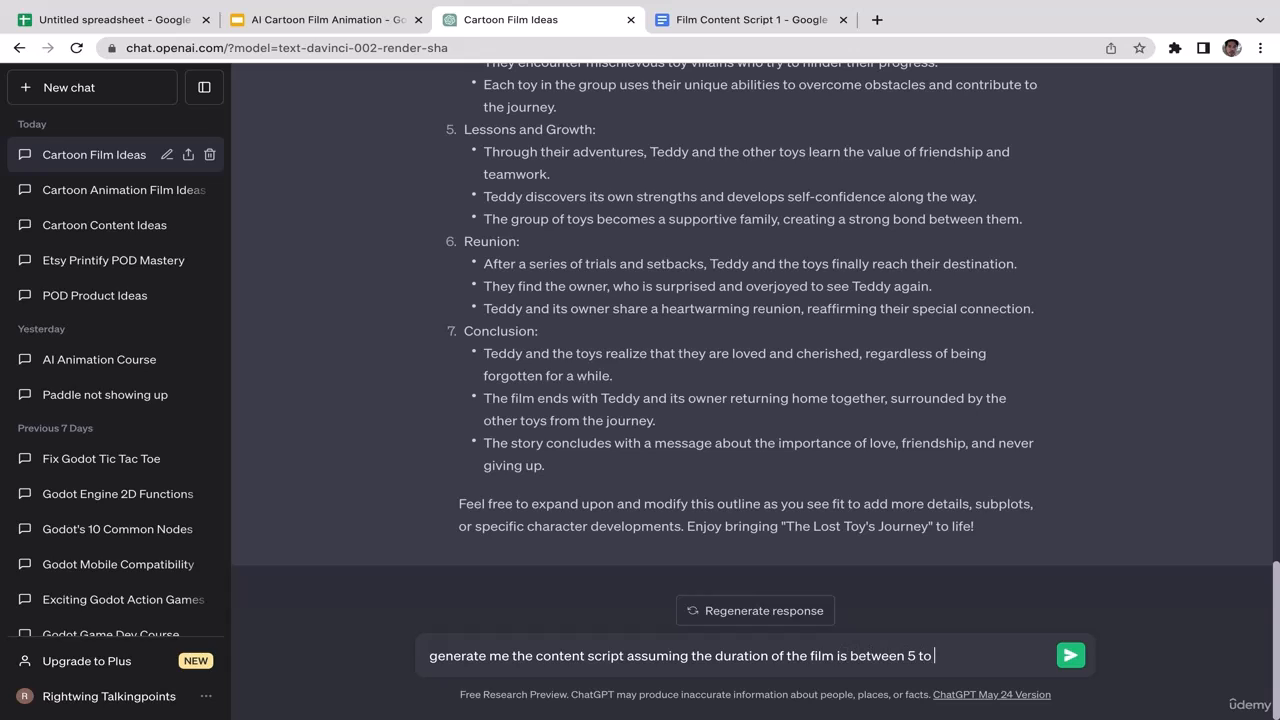
pyautogui.write(' 10 minute')
pyautogui.click(1071, 660)
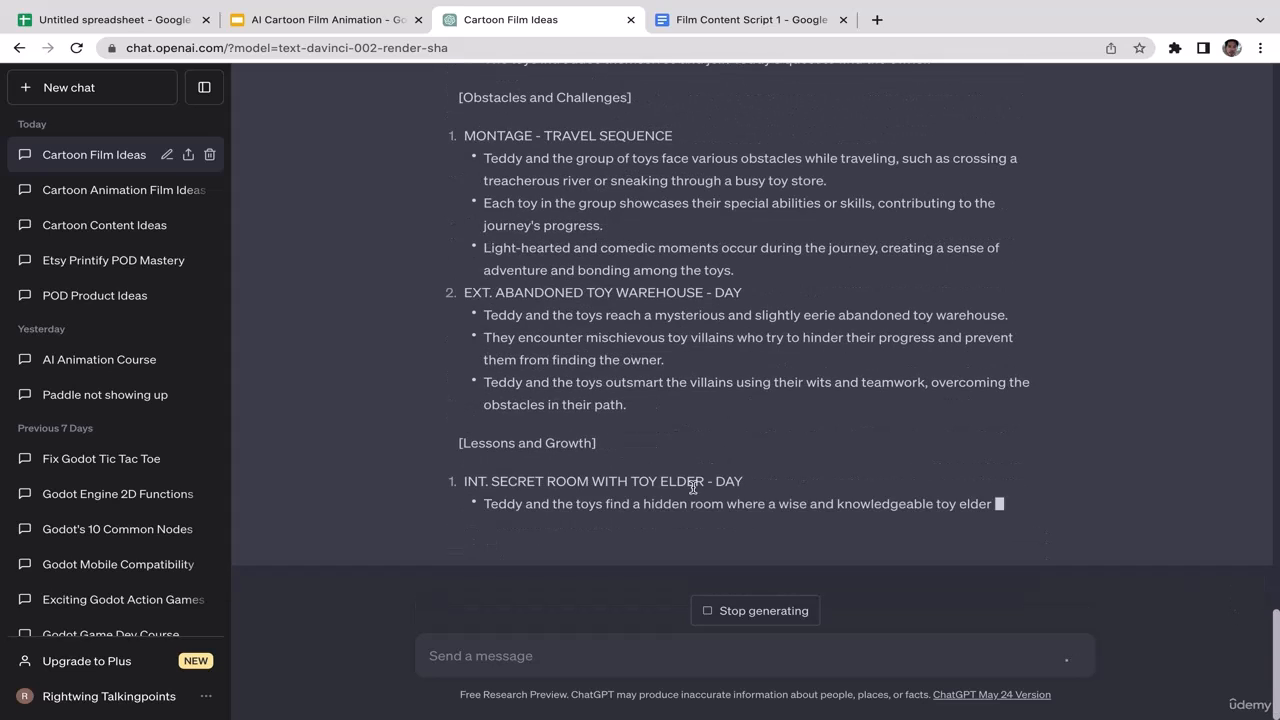
# Copy the content script from its title to its closing note in ChatGPT and paste it unformatted into the Film Content Script 1 document
pyautogui.click(749, 22)
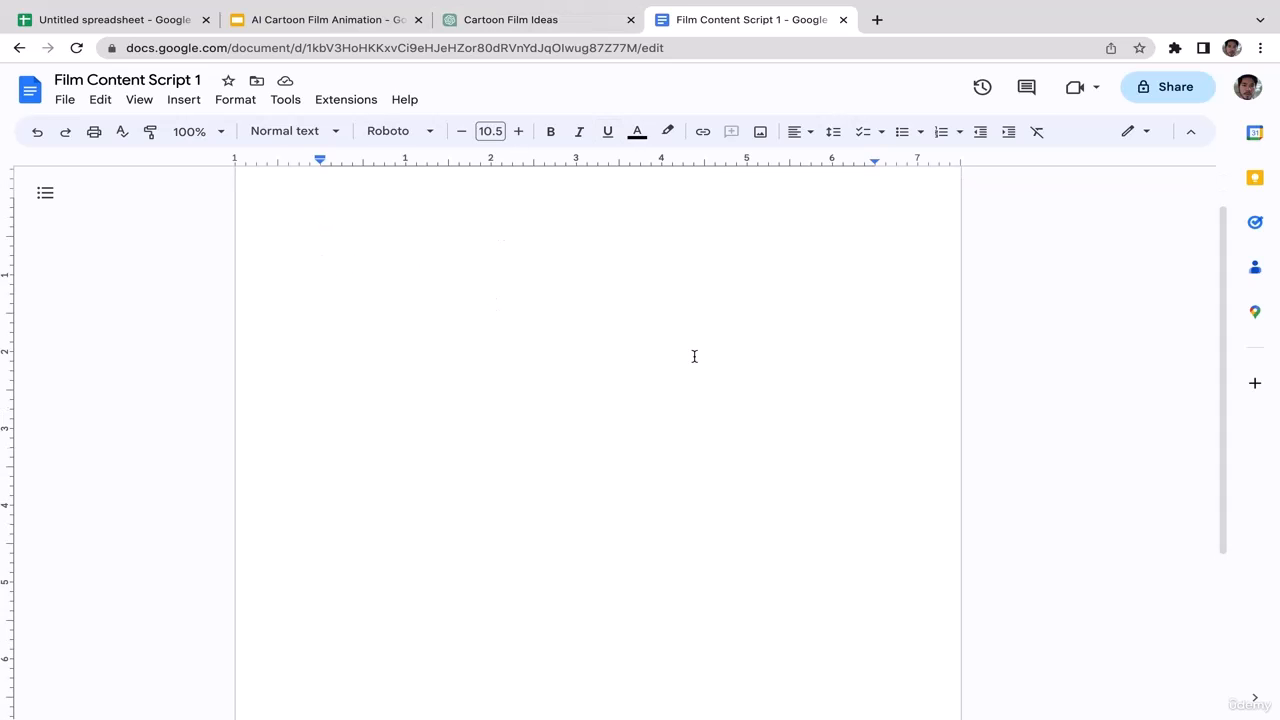
pyautogui.click(524, 22)
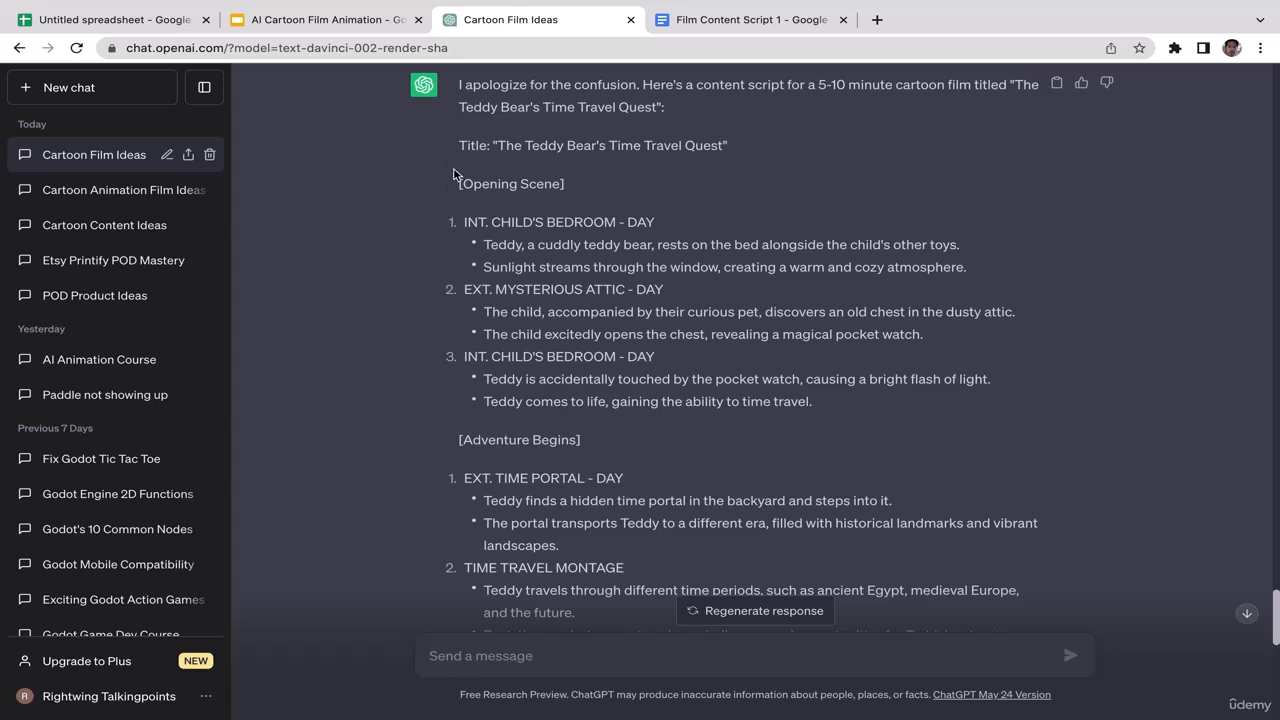
pyautogui.moveTo(459, 145); pyautogui.dragTo(778, 535)
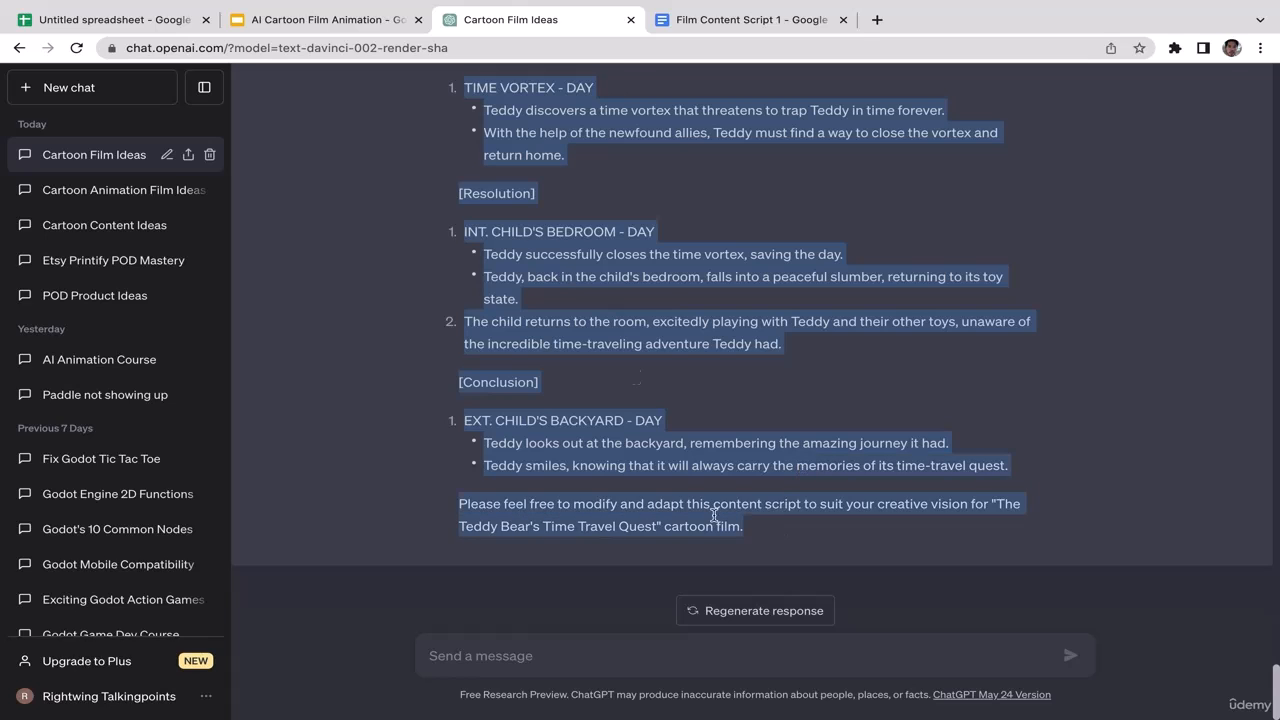
pyautogui.click(700, 22)
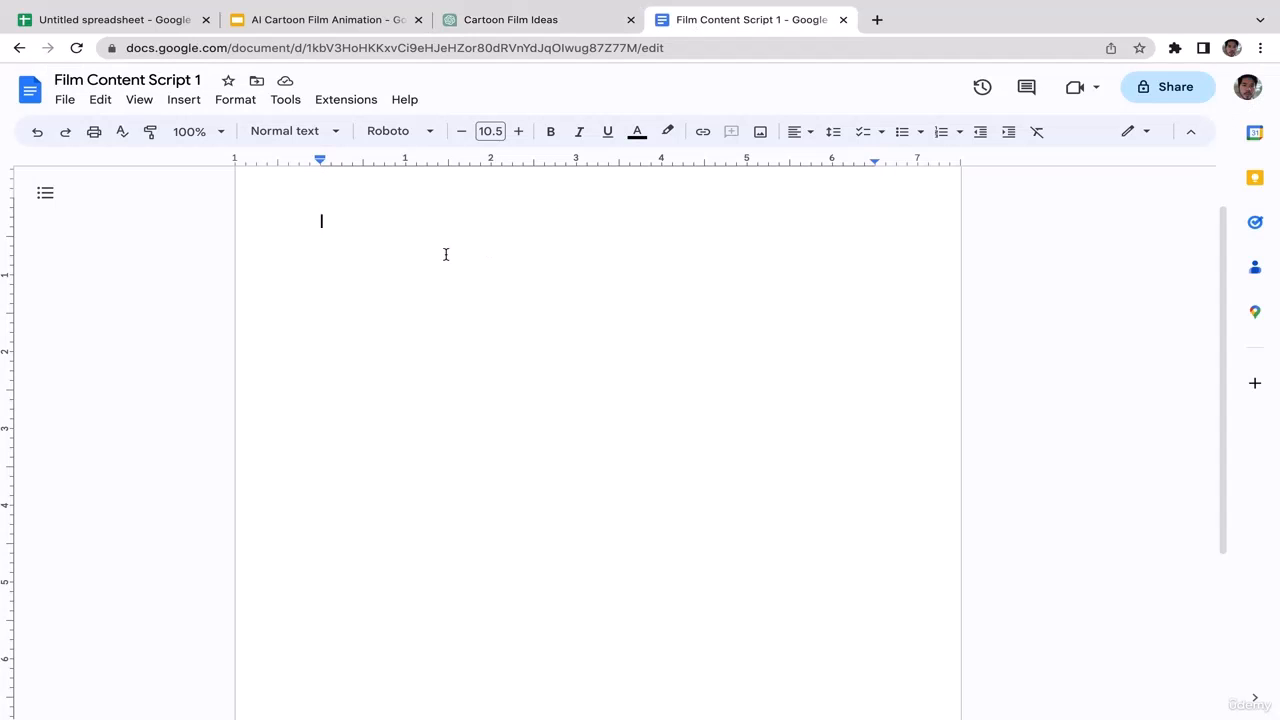
pyautogui.hotkey('ctrl', 'v')
pyautogui.hotkey('ctrl', 'z')
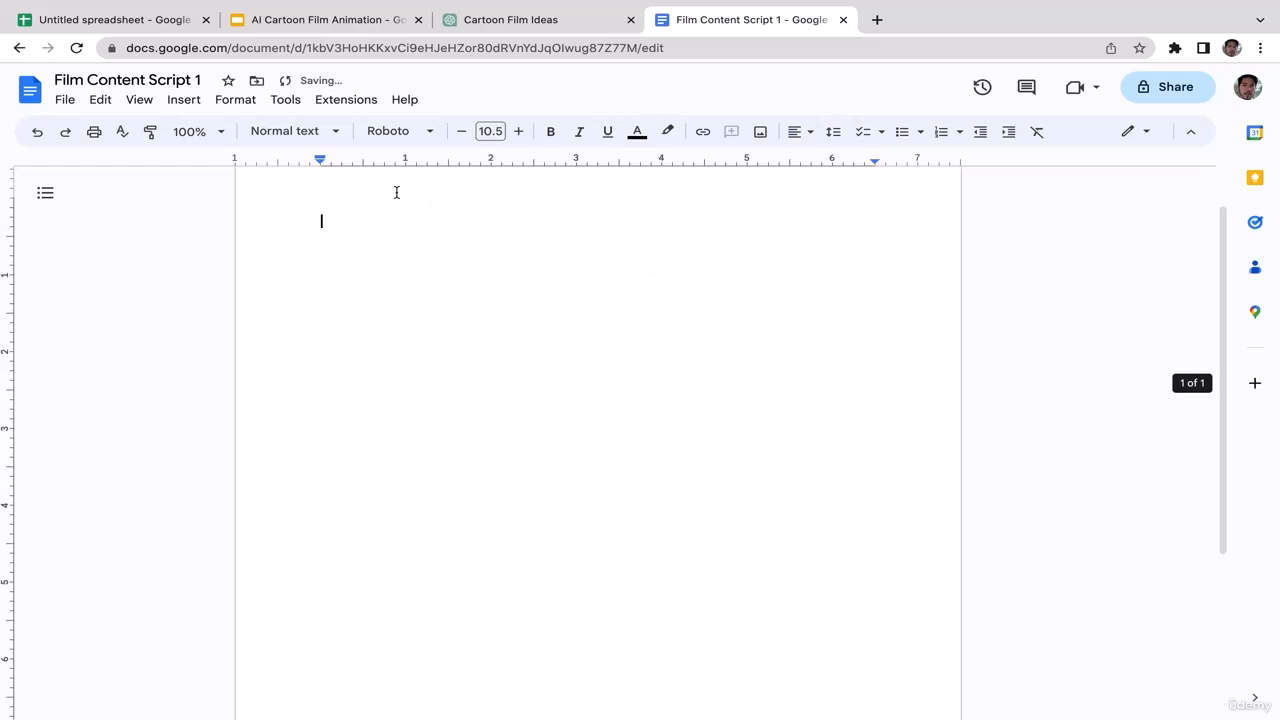
pyautogui.rightClick(355, 220)
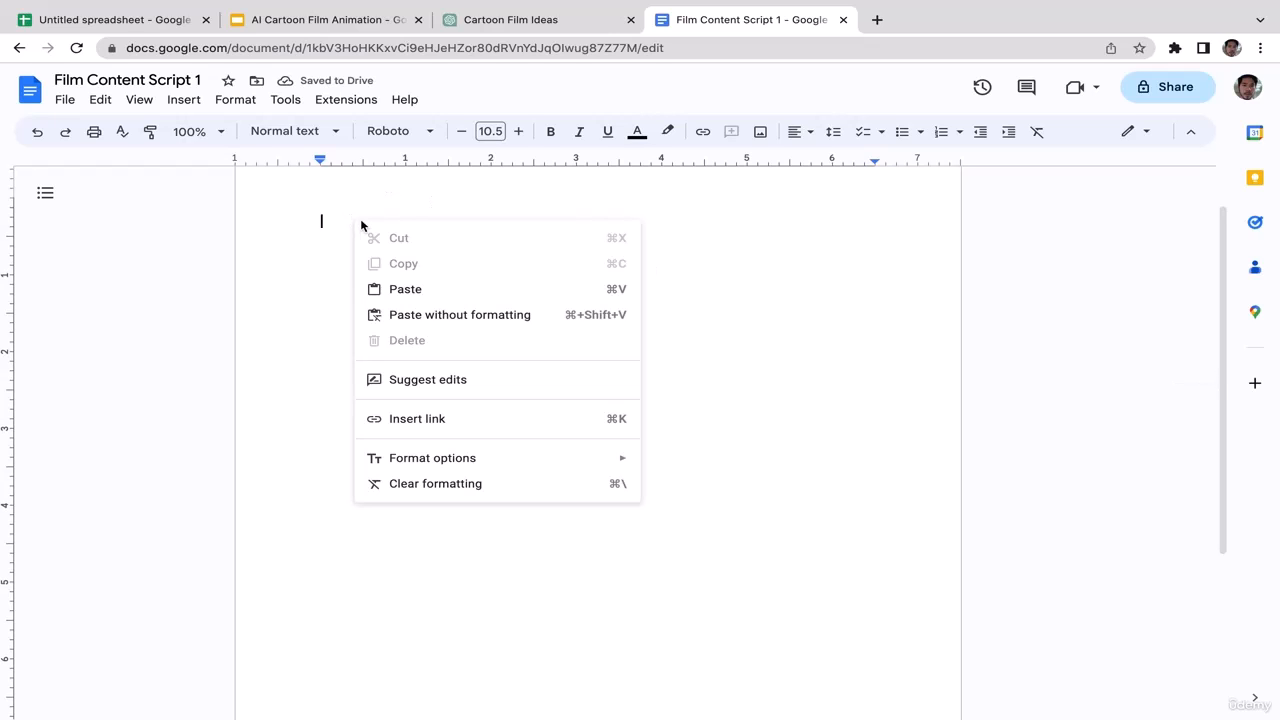
pyautogui.click(474, 320)
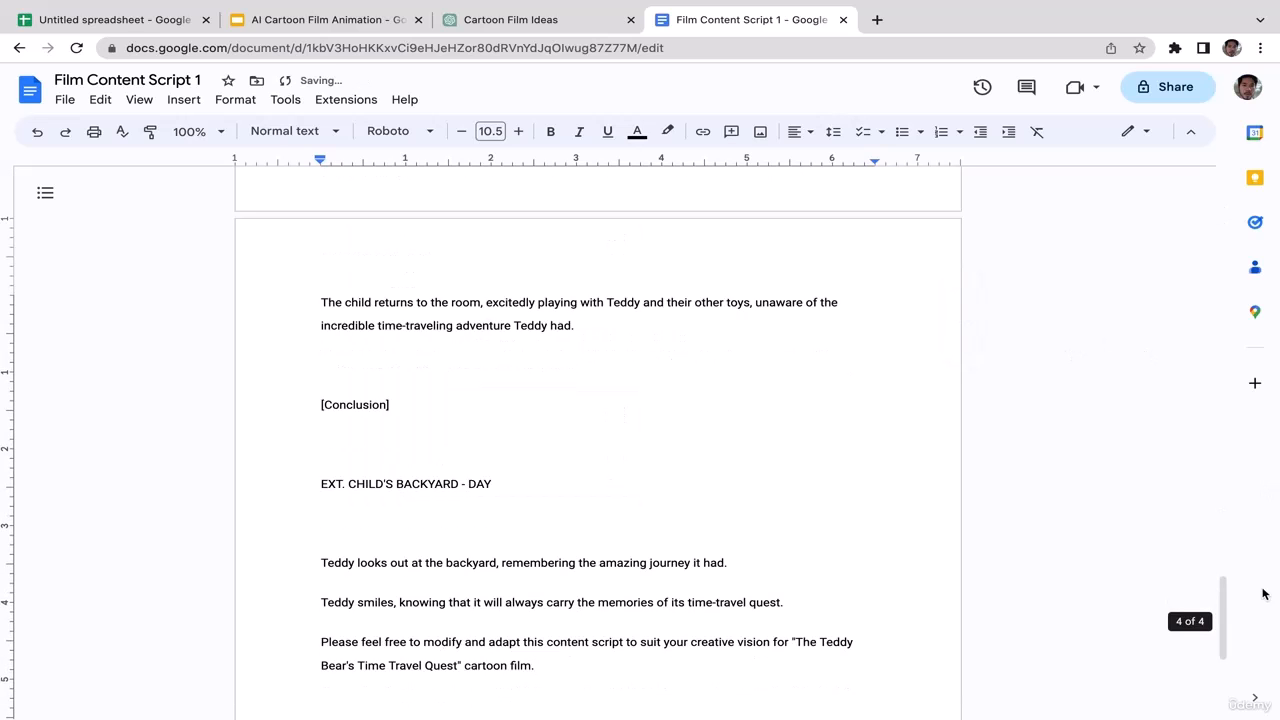
pyautogui.scroll(-2, 1222, 612)
pyautogui.moveTo(1222, 612); pyautogui.dragTo(1273, 204)
# Return to ChatGPT and examine the content script for "The Teddy Bear's Time Travel Quest", especially its opening scenes
pyautogui.click(568, 13)
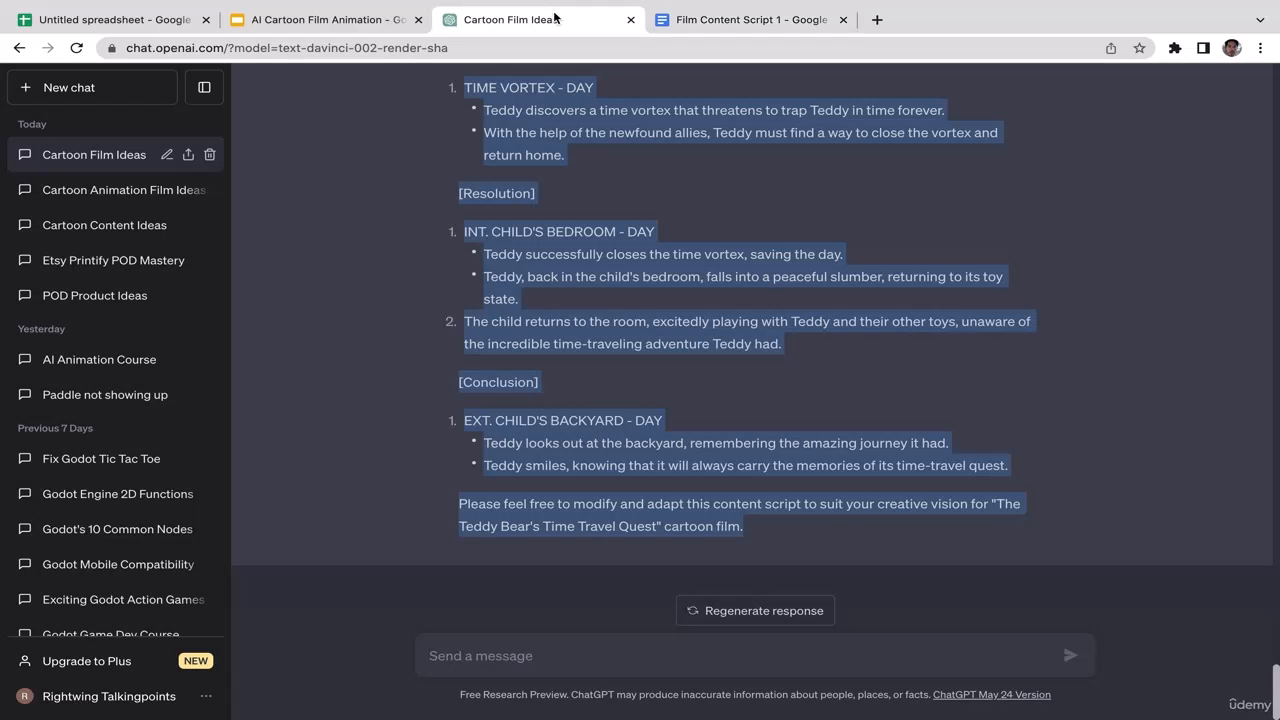
pyautogui.click(1043, 328)
pyautogui.scroll(5, 1147, 263)
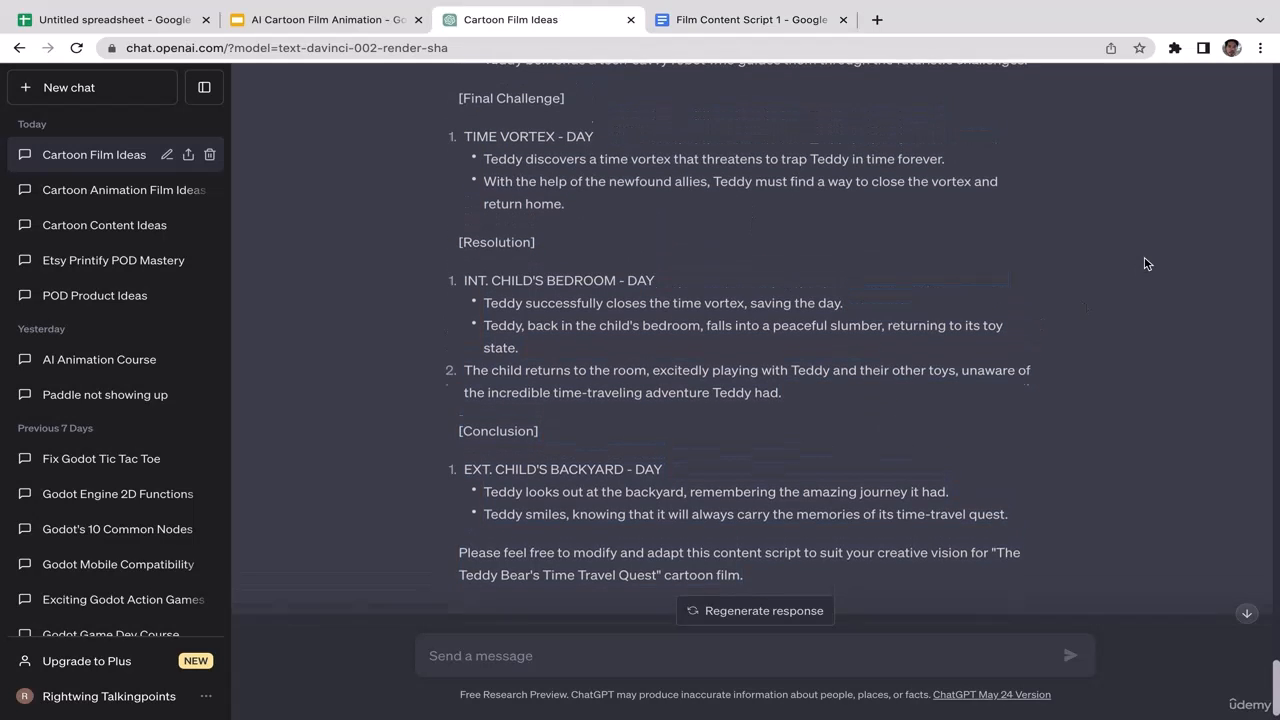
pyautogui.scroll(4, 1147, 263)
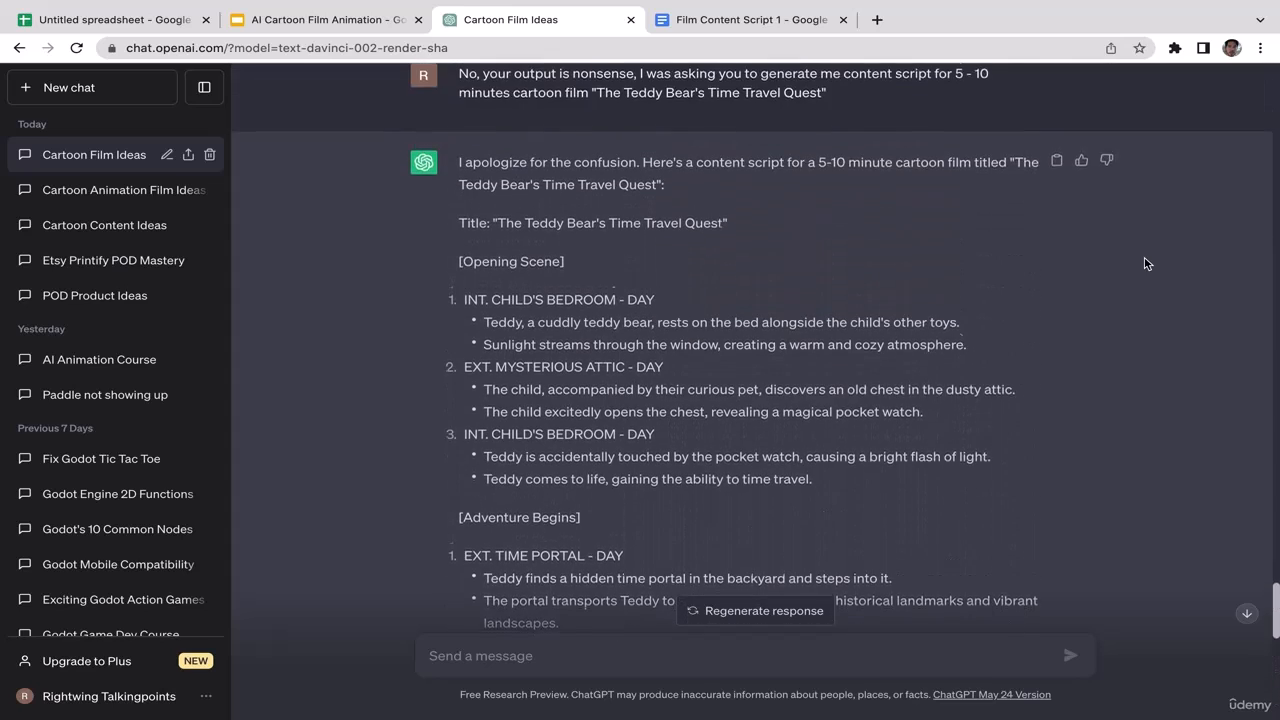
pyautogui.scroll(-1, 1147, 263)
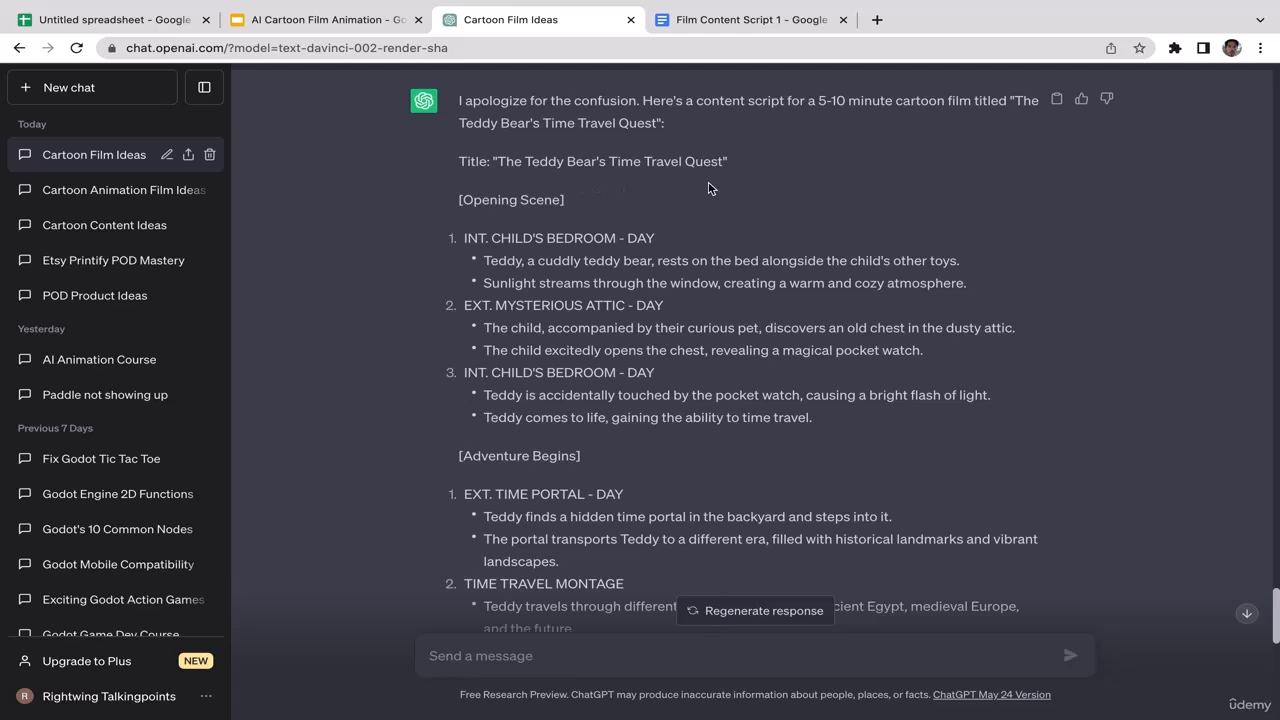
pyautogui.scroll(-1, 800, 202)
pyautogui.scroll(1, 800, 197)
pyautogui.scroll(-1, 800, 197)
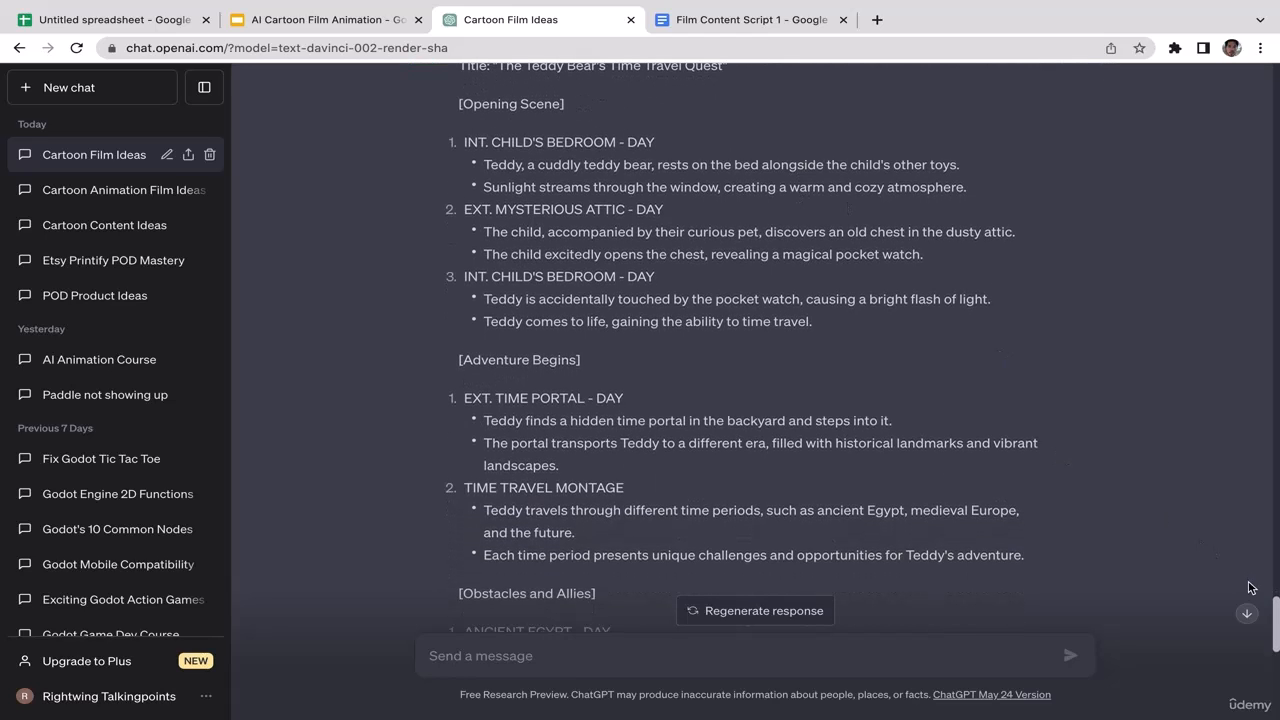
# Send the prompt "generate me the narration of the film with breakdown in minutes"
pyautogui.moveTo(1272, 602); pyautogui.dragTo(1265, 716)
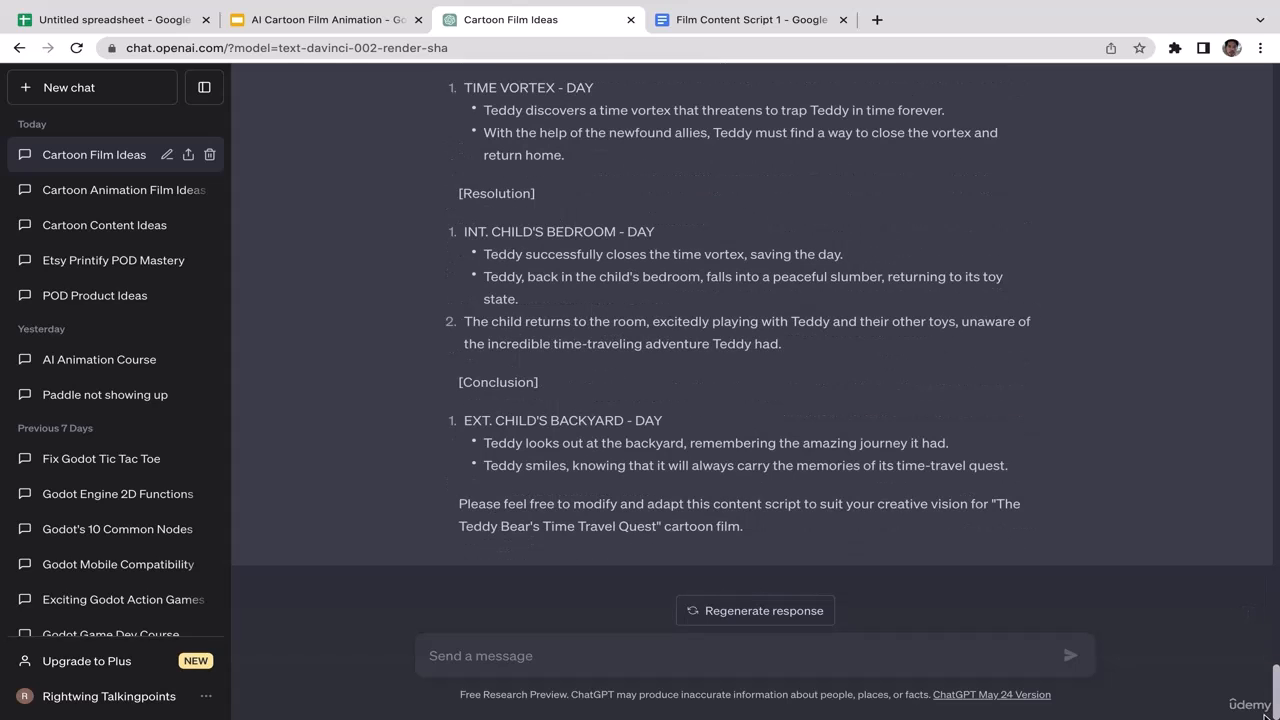
pyautogui.click(589, 655)
pyautogui.write('generate me the narration of the film w')
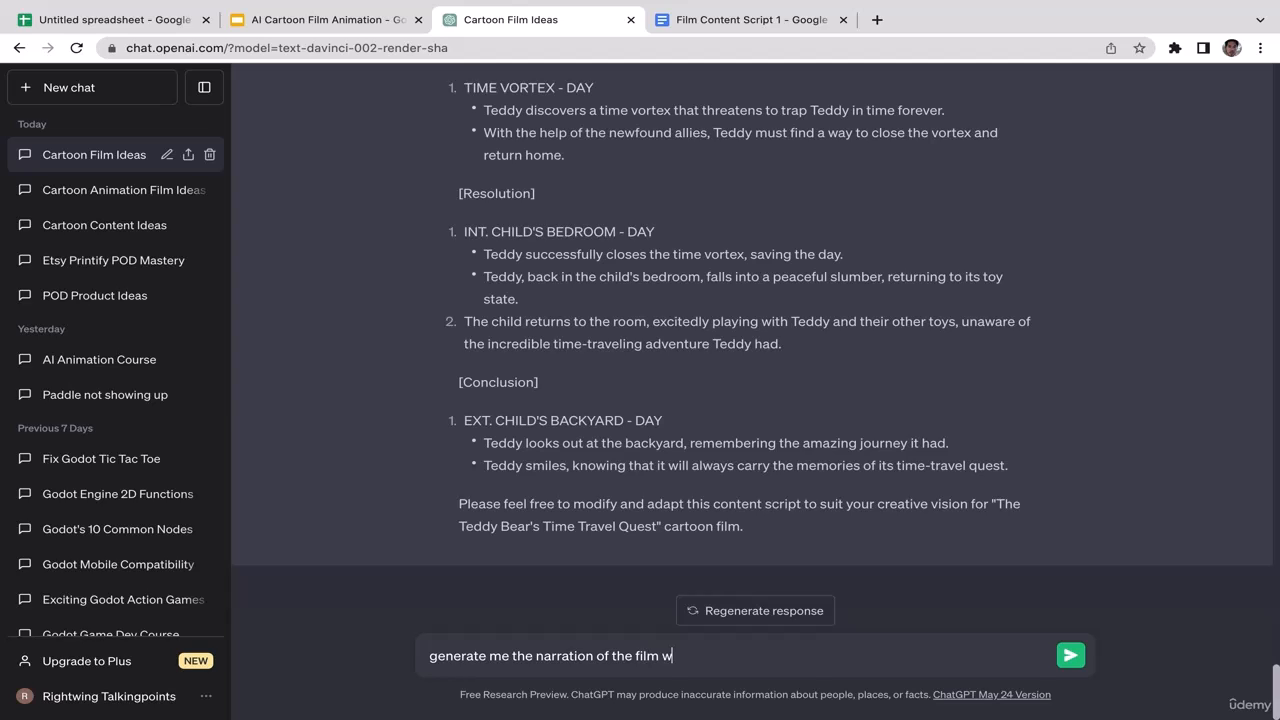
pyautogui.write('minutesbreakdow')
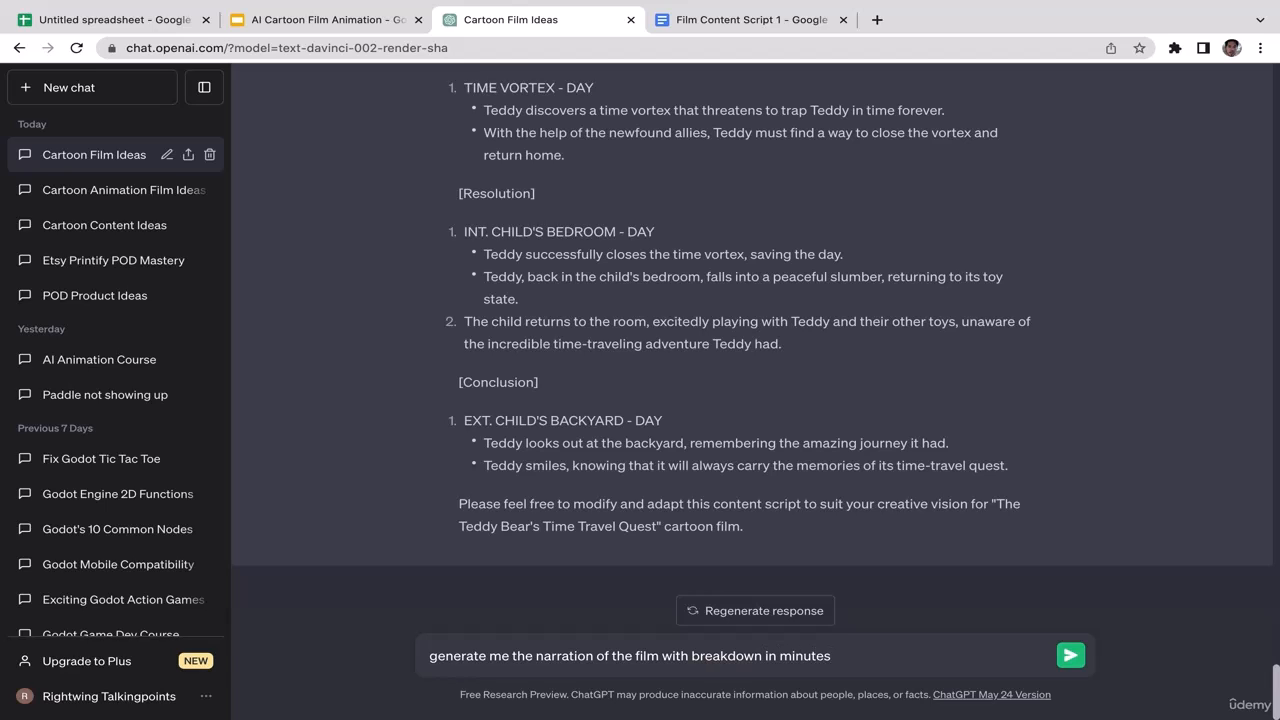
pyautogui.press('Return')
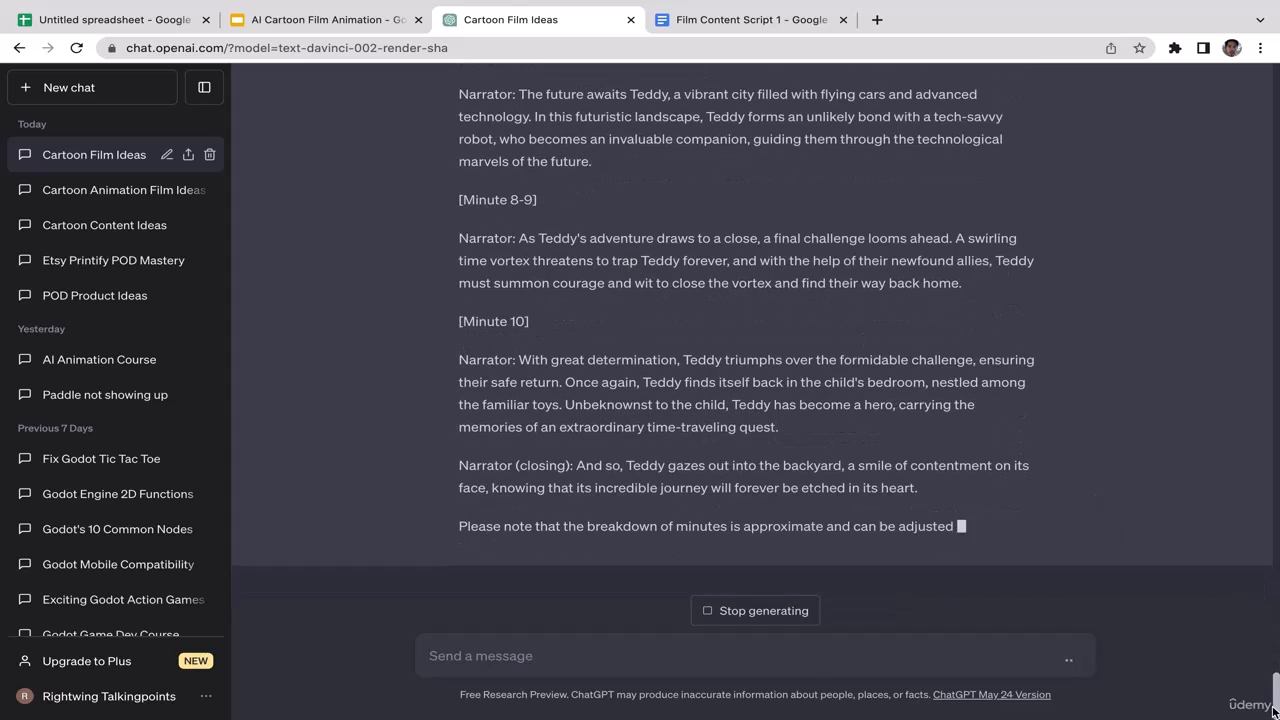
# Examine the generated narration minute by minute, from the opening scene through to the closing narration
pyautogui.scroll(10, 1275, 655)
pyautogui.scroll(-3, 752, 347)
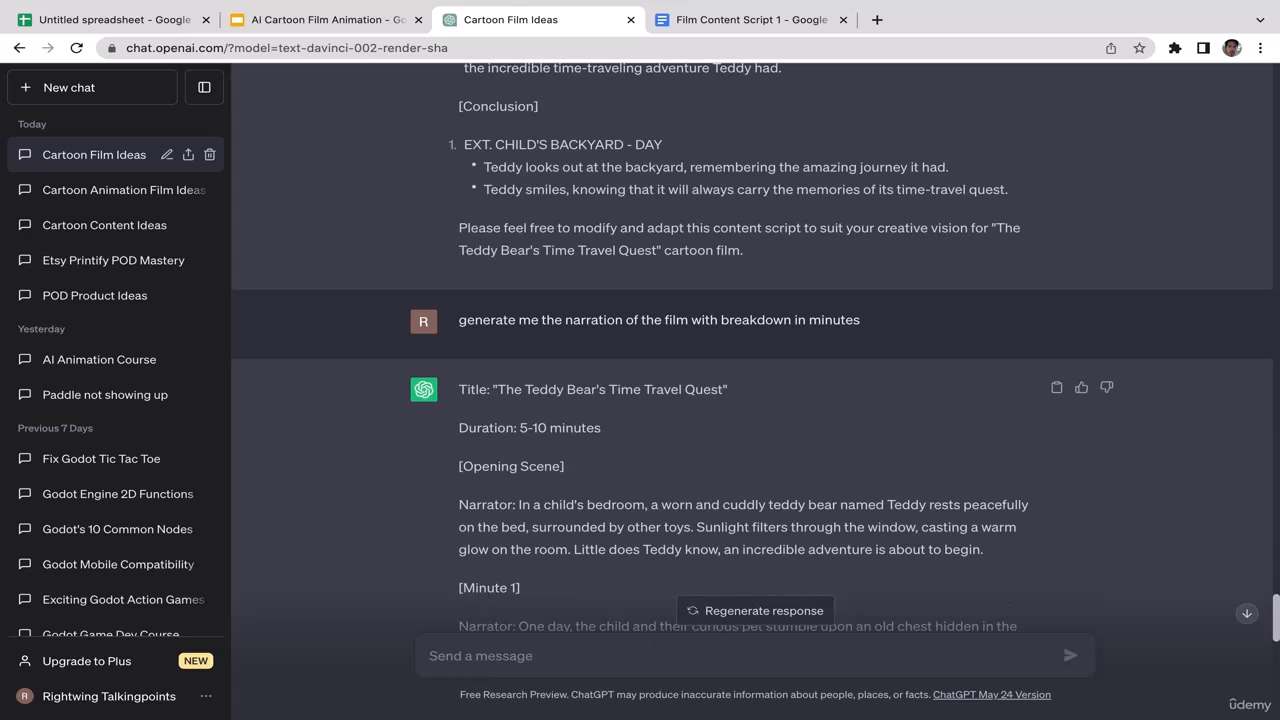
pyautogui.scroll(-8, 771, 530)
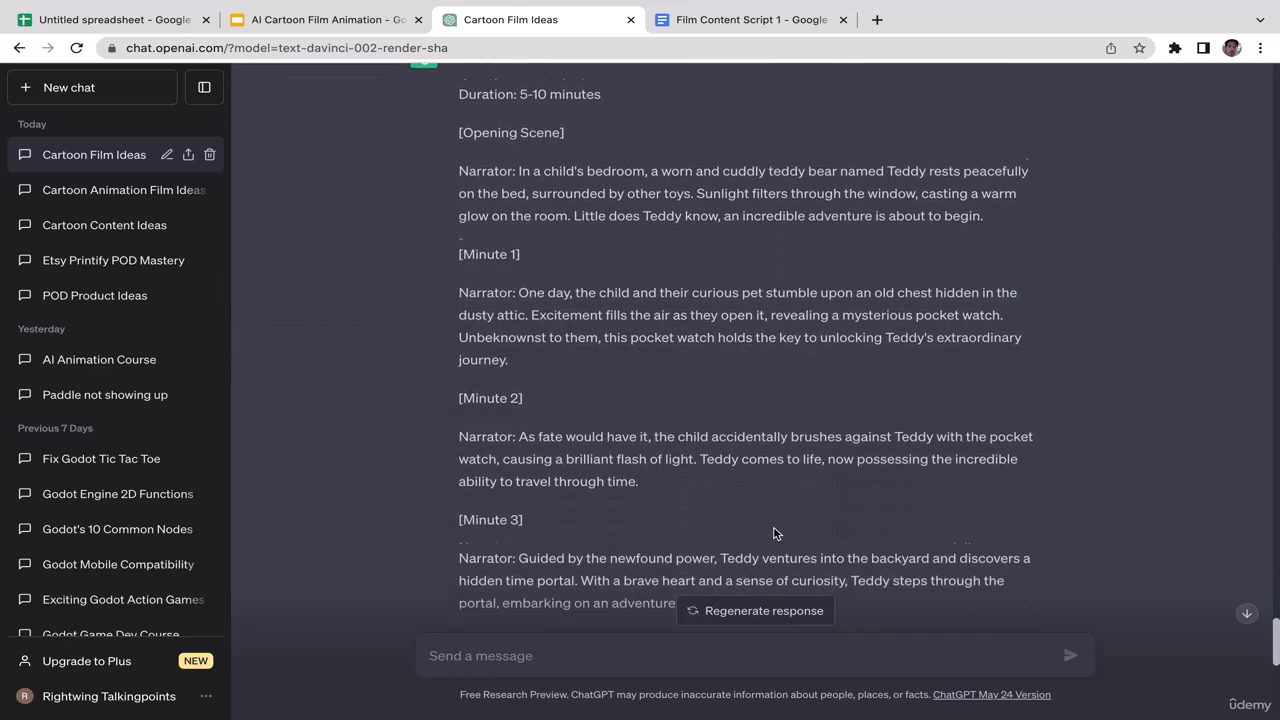
pyautogui.scroll(-1, 777, 534)
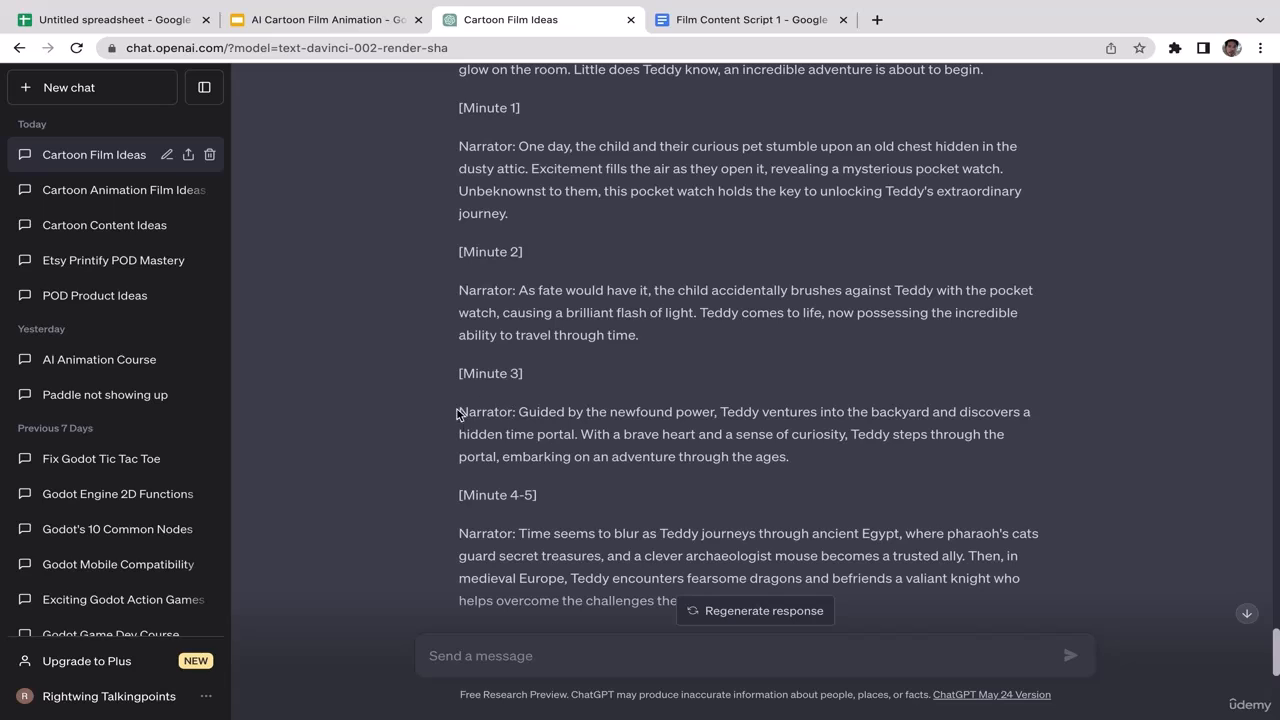
pyautogui.moveTo(455, 411); pyautogui.dragTo(814, 458)
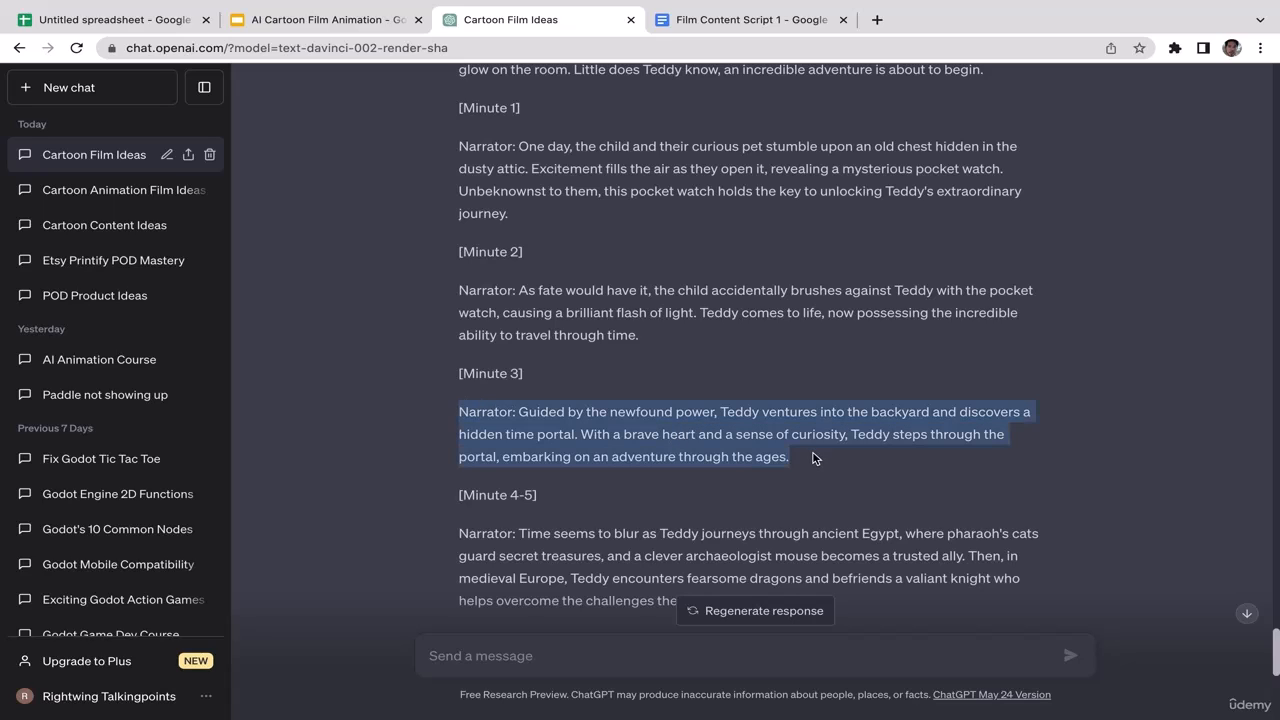
pyautogui.click(622, 432)
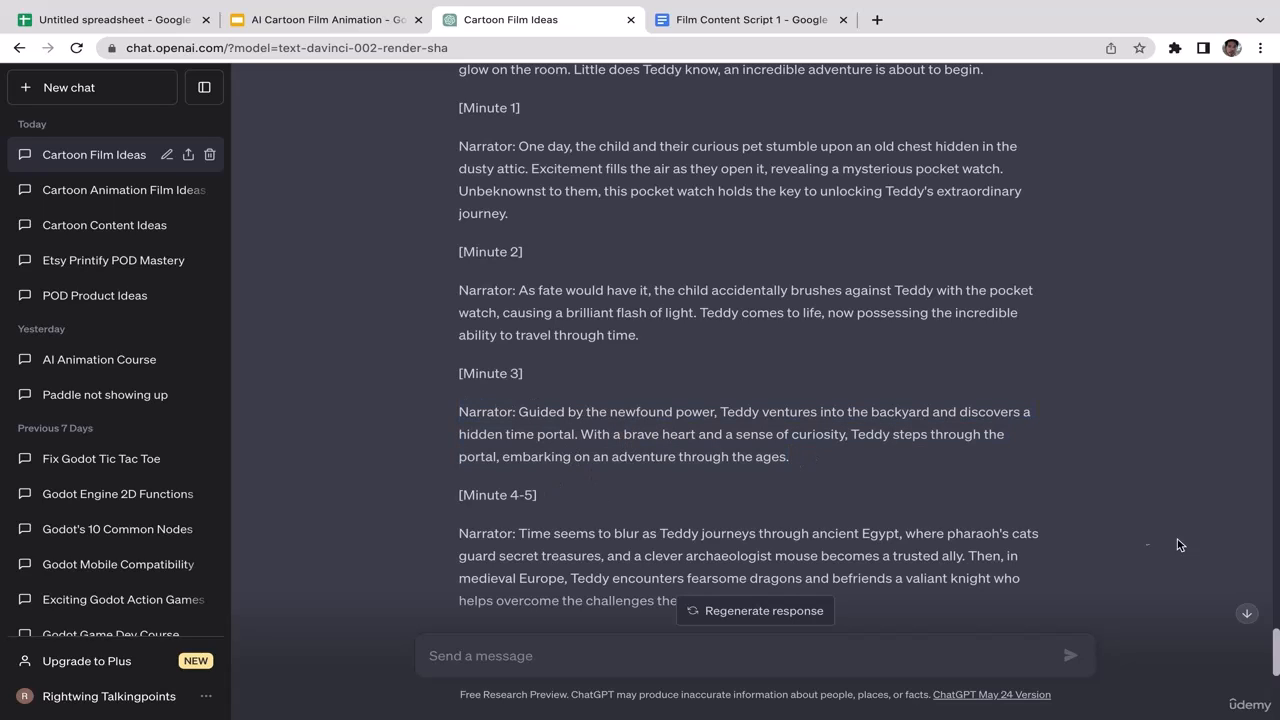
pyautogui.scroll(-6, 877, 500)
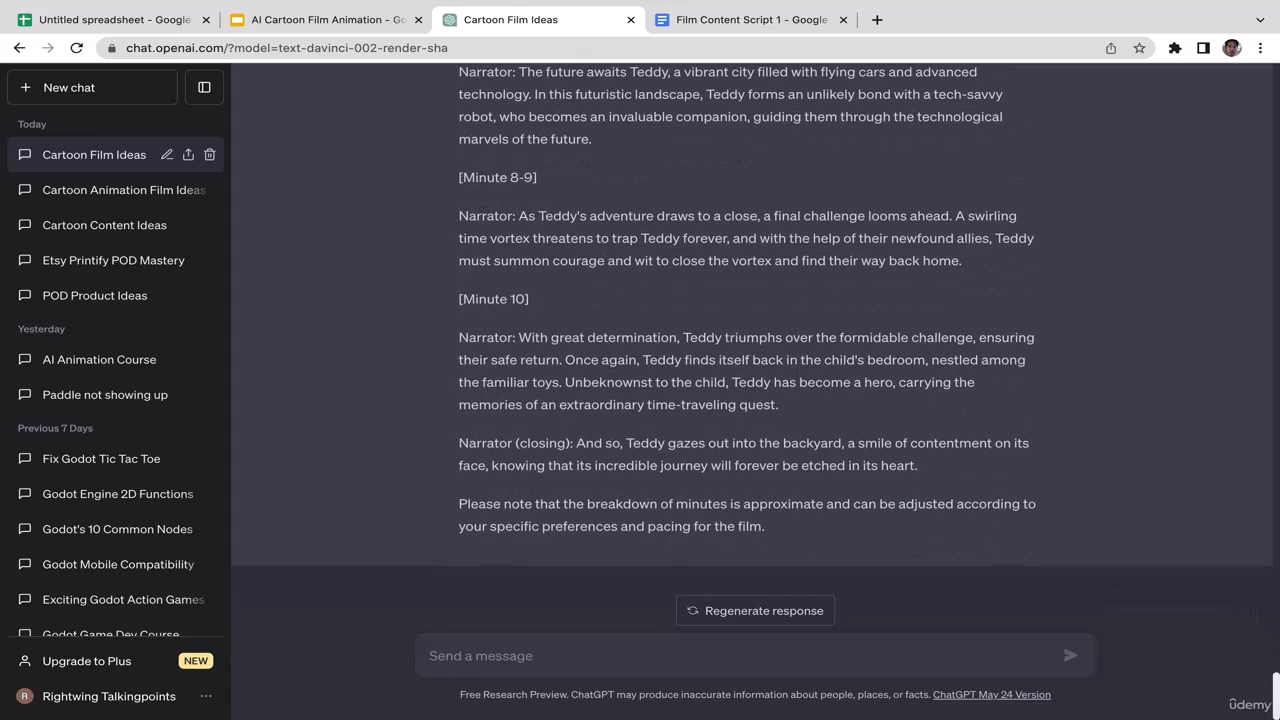
# Copy the narration from ChatGPT and paste it without formatting below the script's end in the Film Content Script 1 document
pyautogui.moveTo(804, 538); pyautogui.dragTo(462, 177)
pyautogui.moveTo(454, 70); pyautogui.dragTo(460, 108)
pyautogui.click(716, 20)
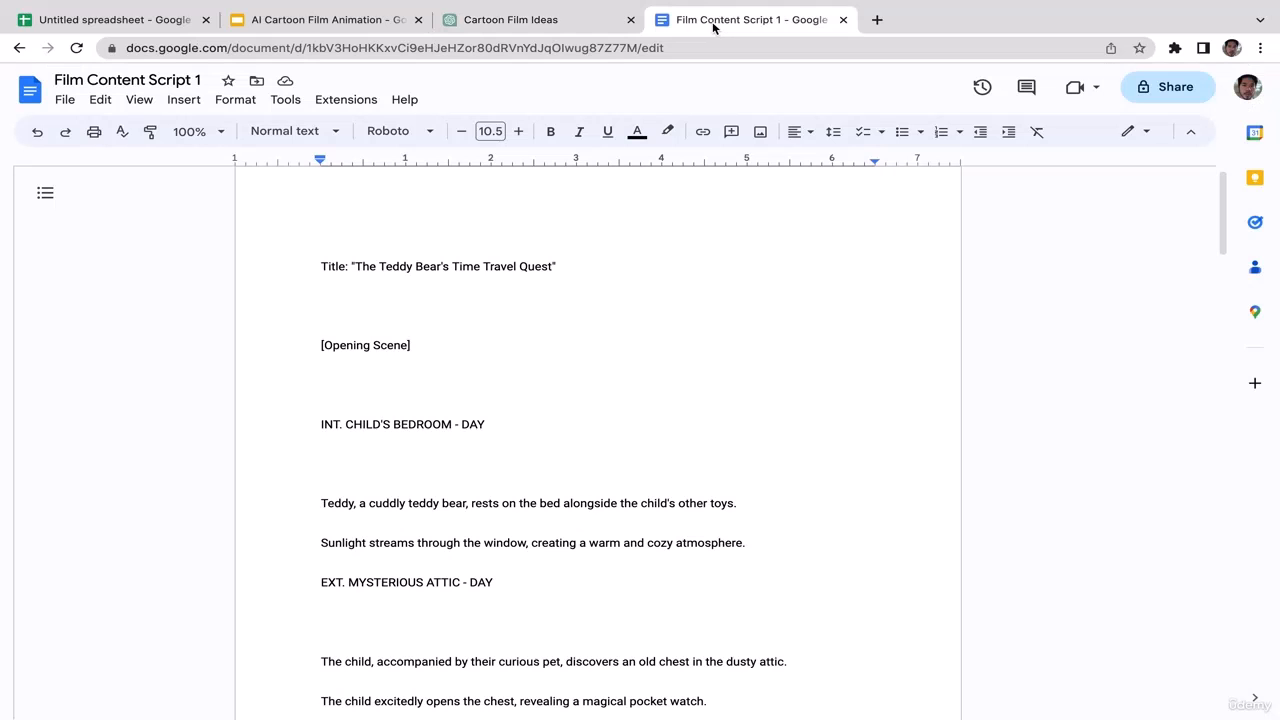
pyautogui.moveTo(1222, 206); pyautogui.dragTo(1103, 706)
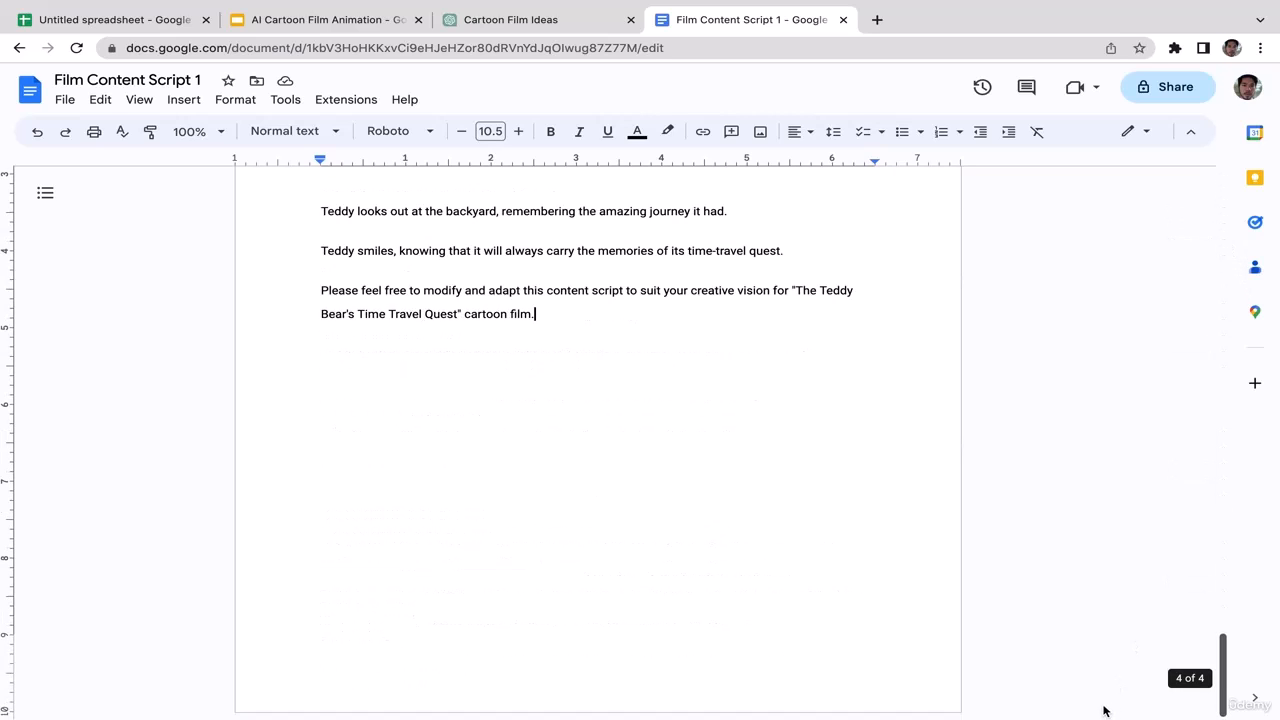
pyautogui.click(565, 510)
pyautogui.press('Return')
pyautogui.press('Return')
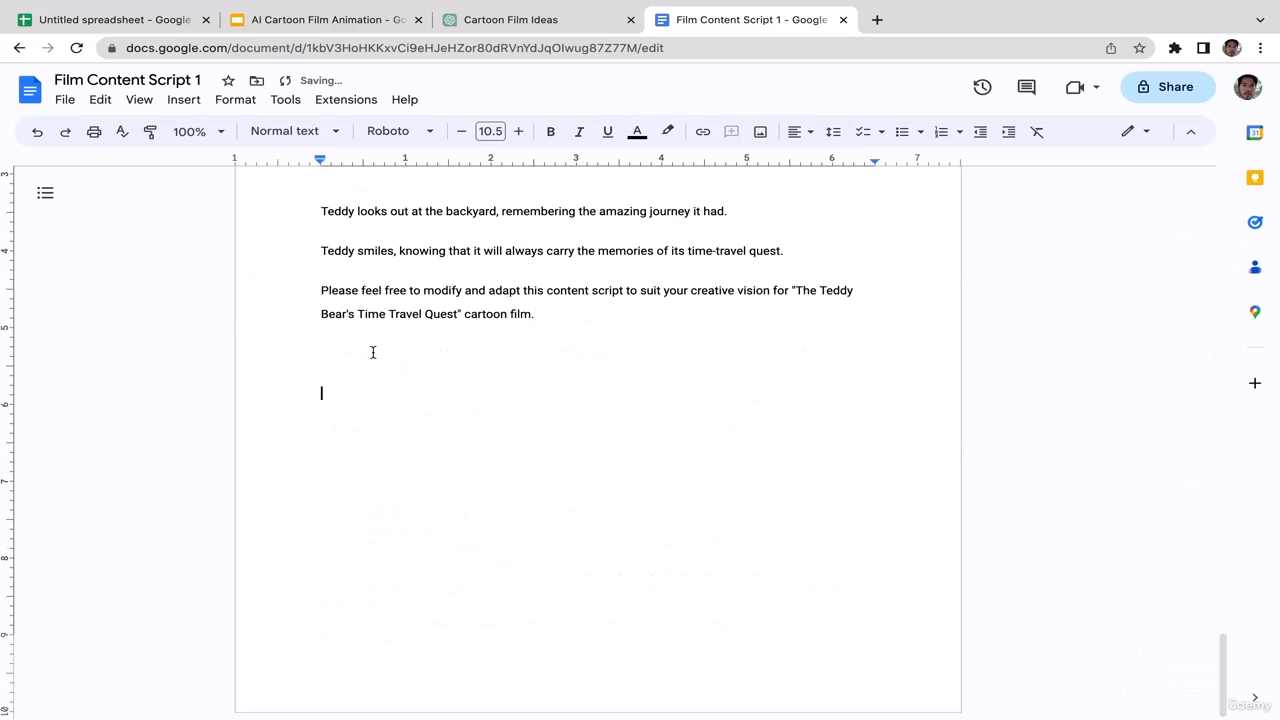
pyautogui.rightClick(343, 358)
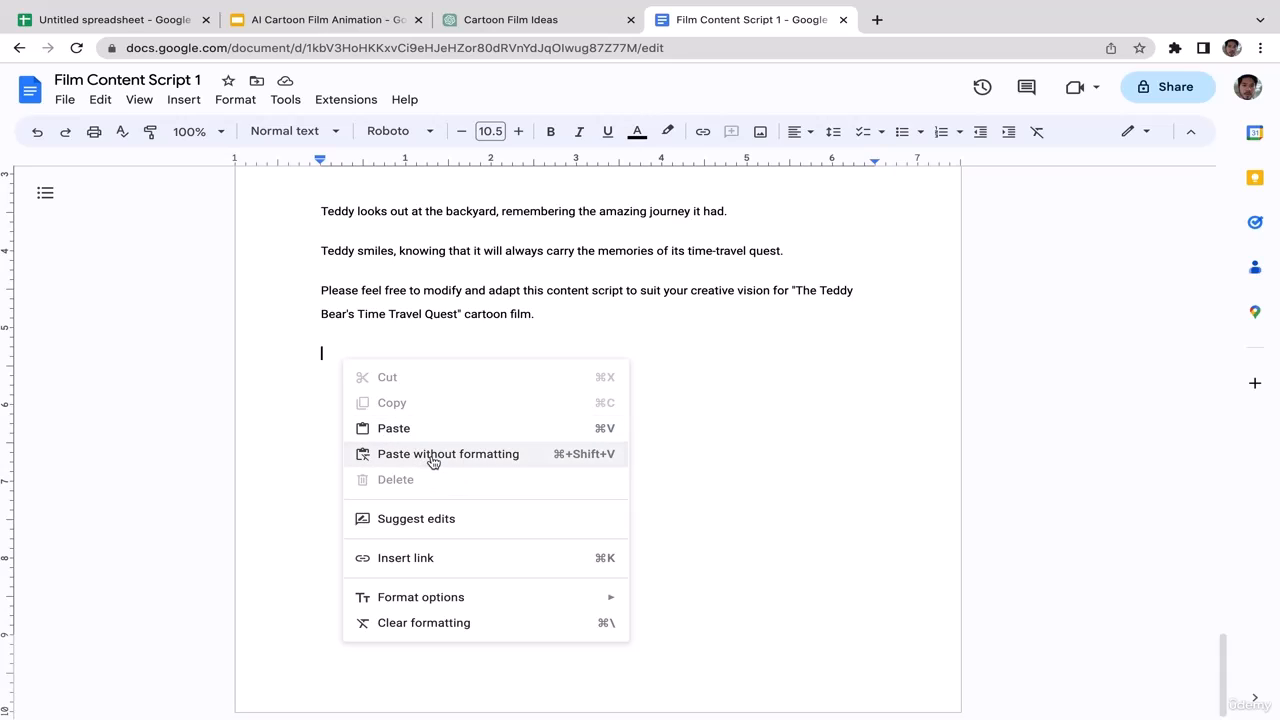
pyautogui.click(470, 452)
# Download the Film Content Script 1 document as a PDF Document (.pdf)
pyautogui.moveTo(1223, 654); pyautogui.dragTo(1196, 186)
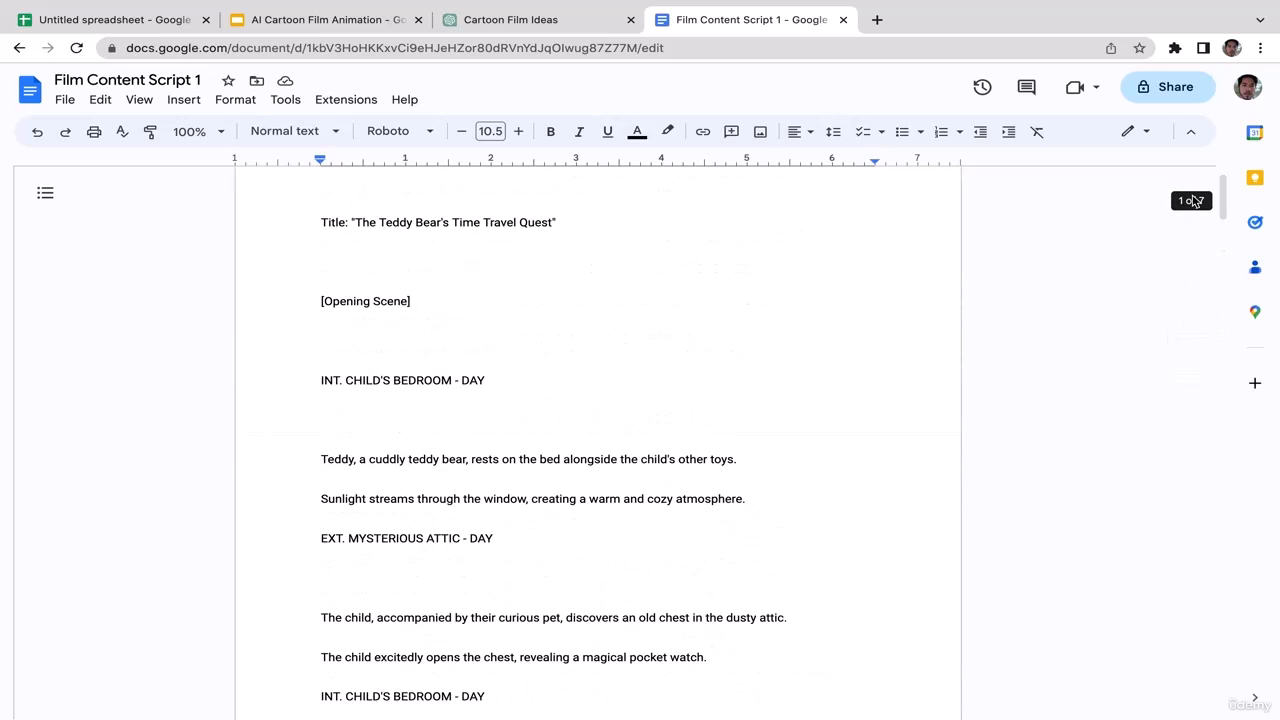
pyautogui.click(66, 99)
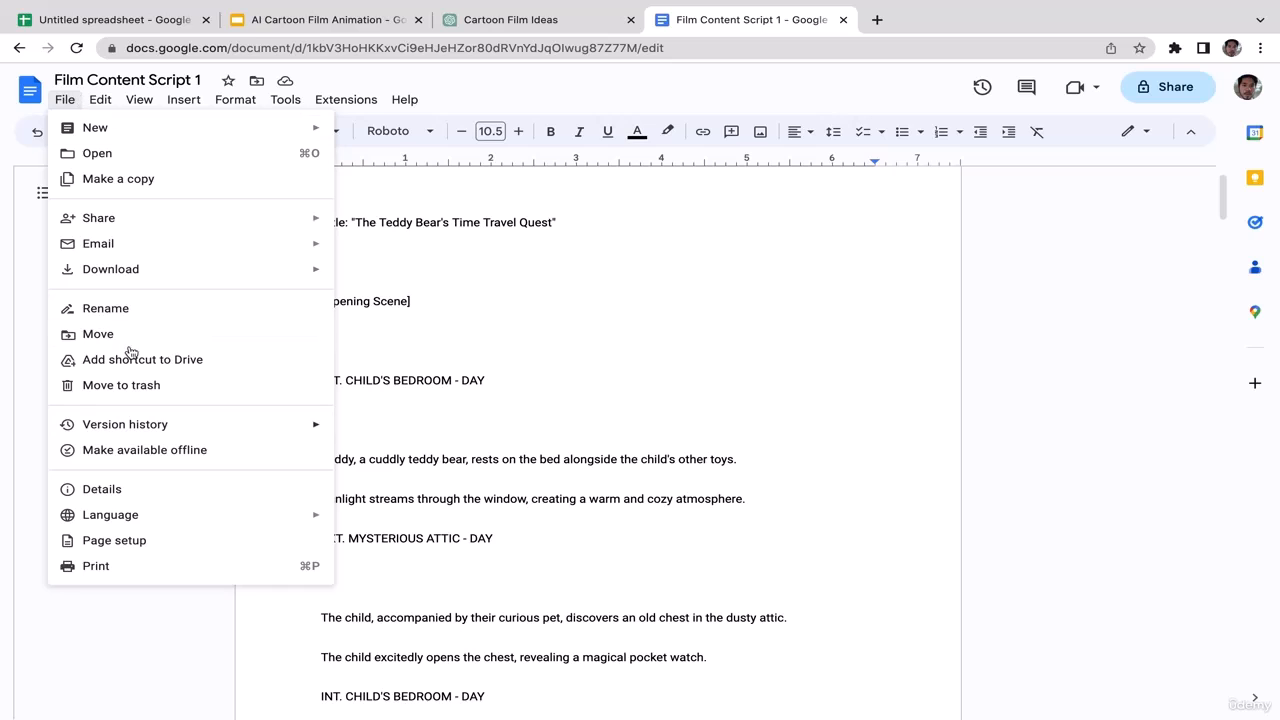
pyautogui.moveTo(160, 278)
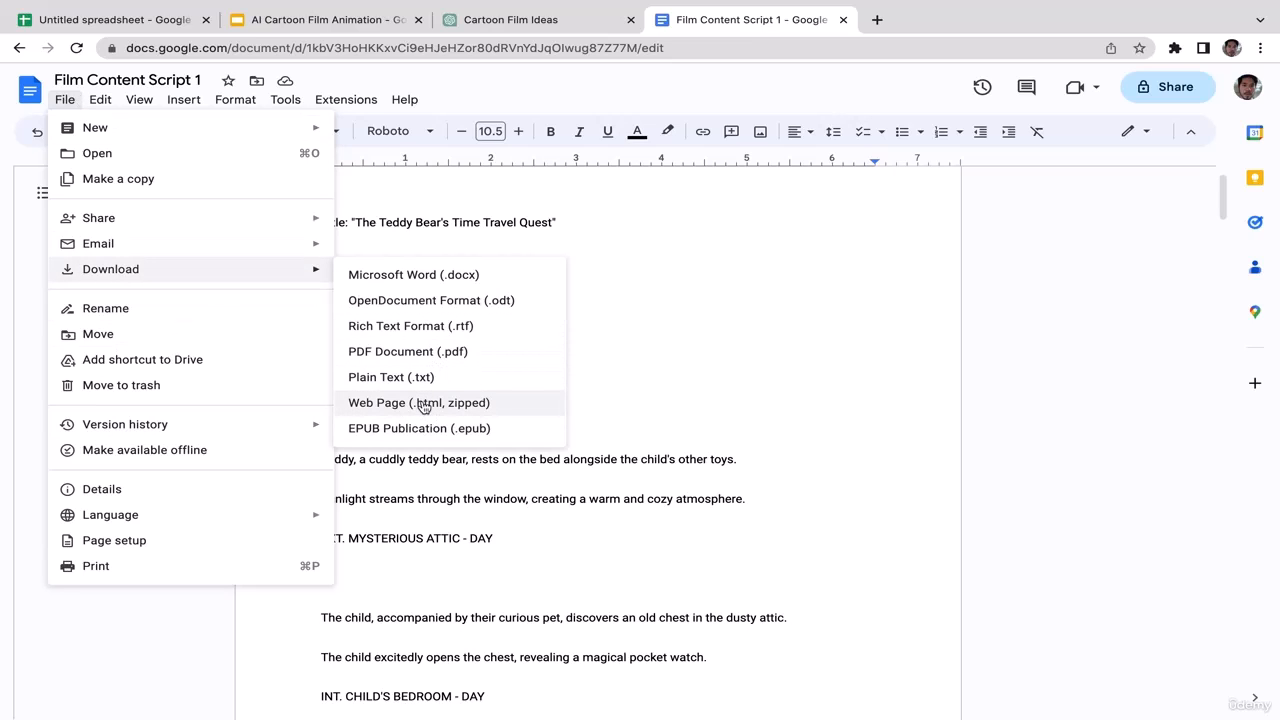
pyautogui.click(457, 352)
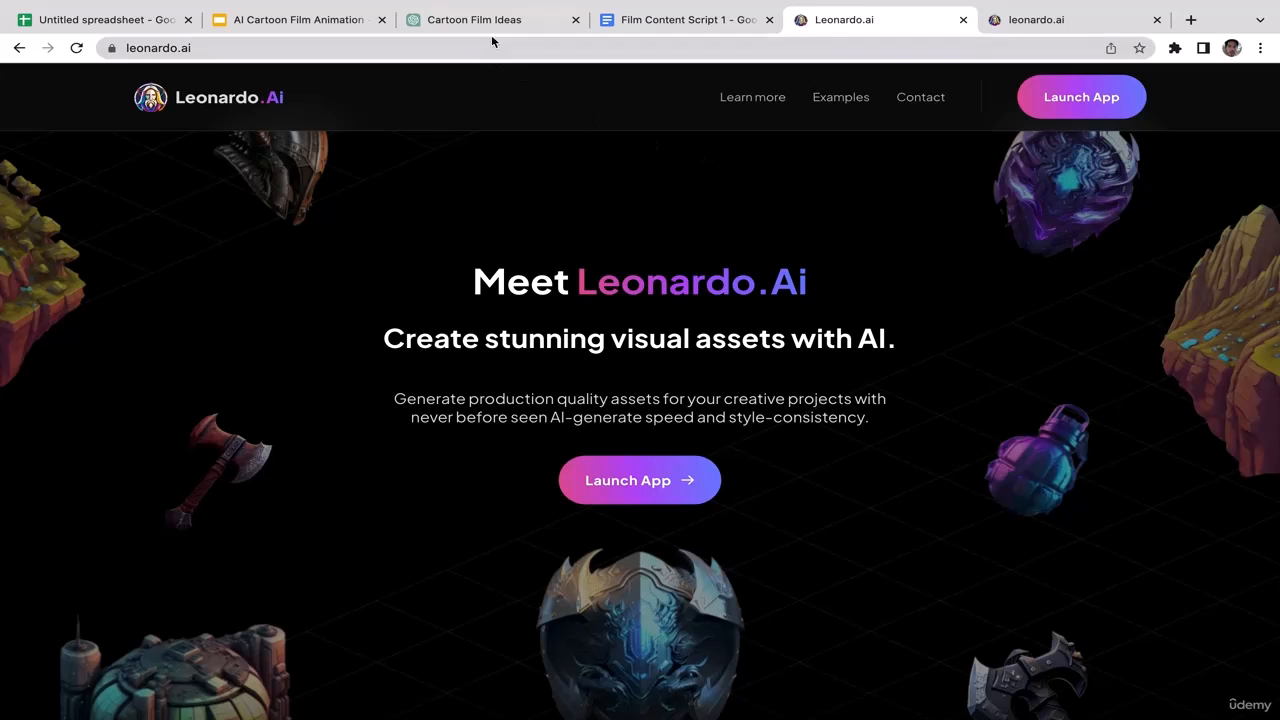
# Switch back to the ChatGPT film script and examine the Opening Scene section for the background settings it uses
pyautogui.click(632, 20)
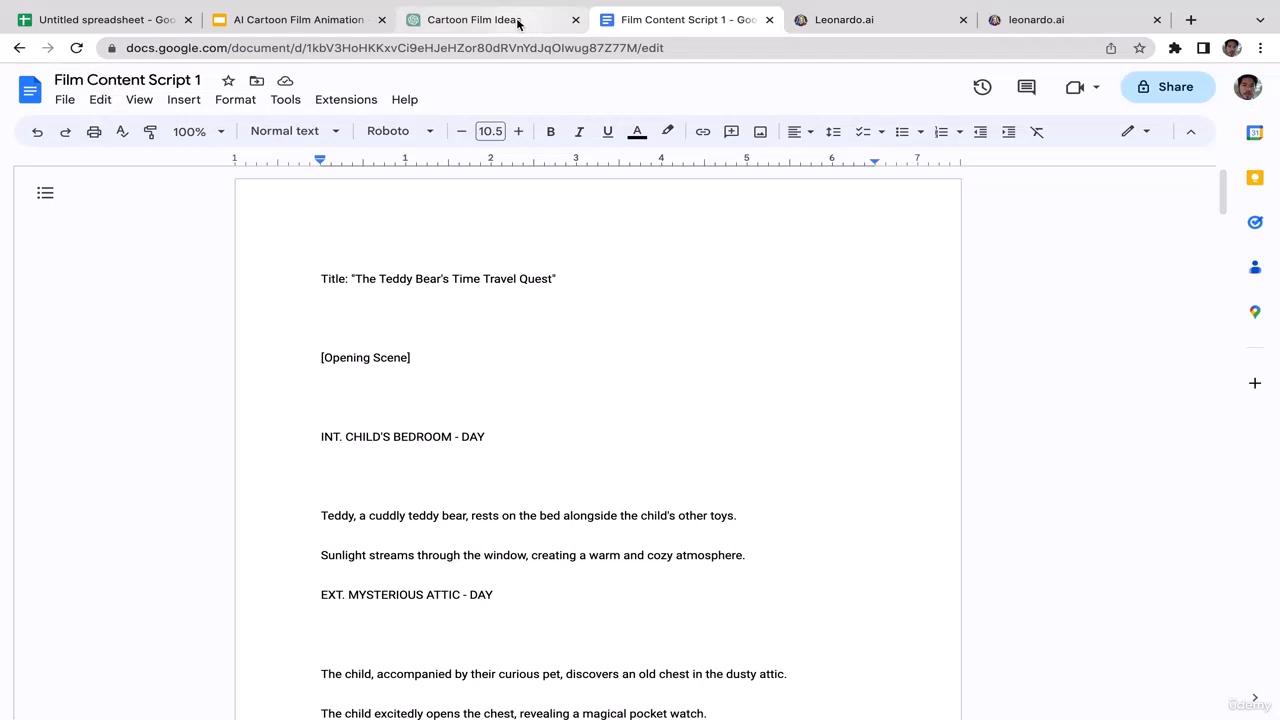
pyautogui.click(517, 22)
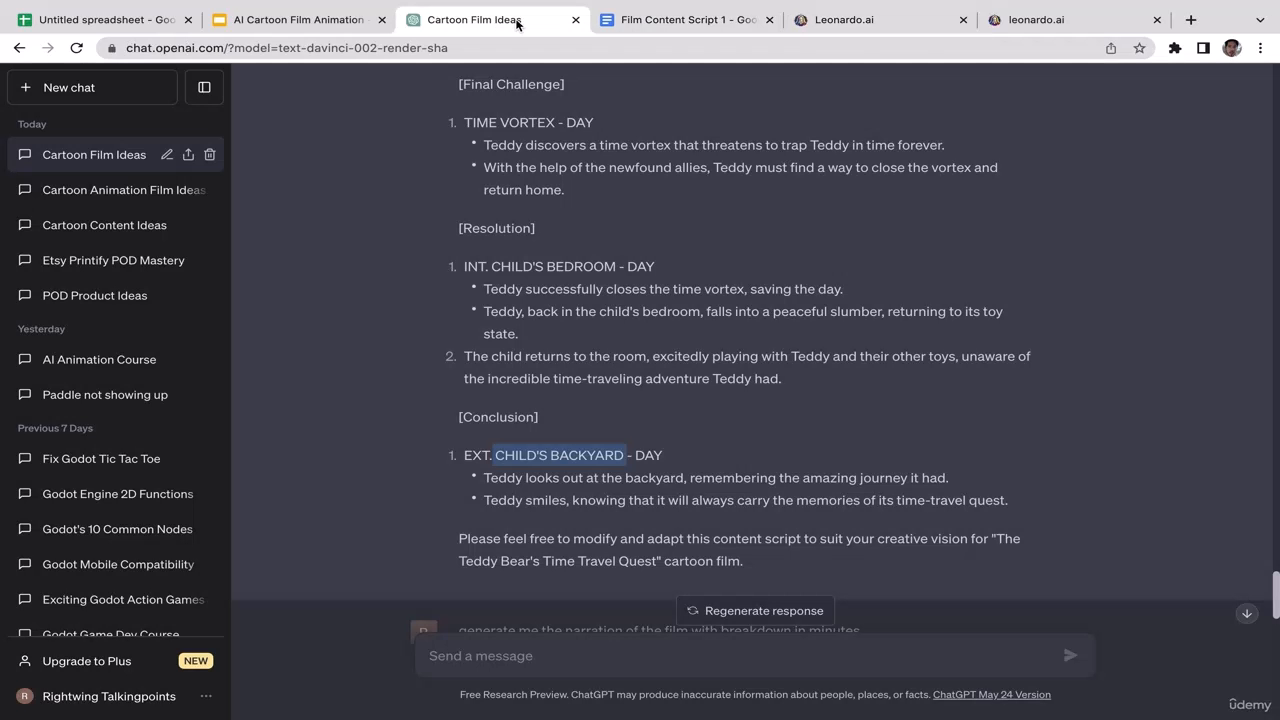
pyautogui.click(890, 256)
pyautogui.scroll(3, 890, 256)
pyautogui.scroll(5, 890, 256)
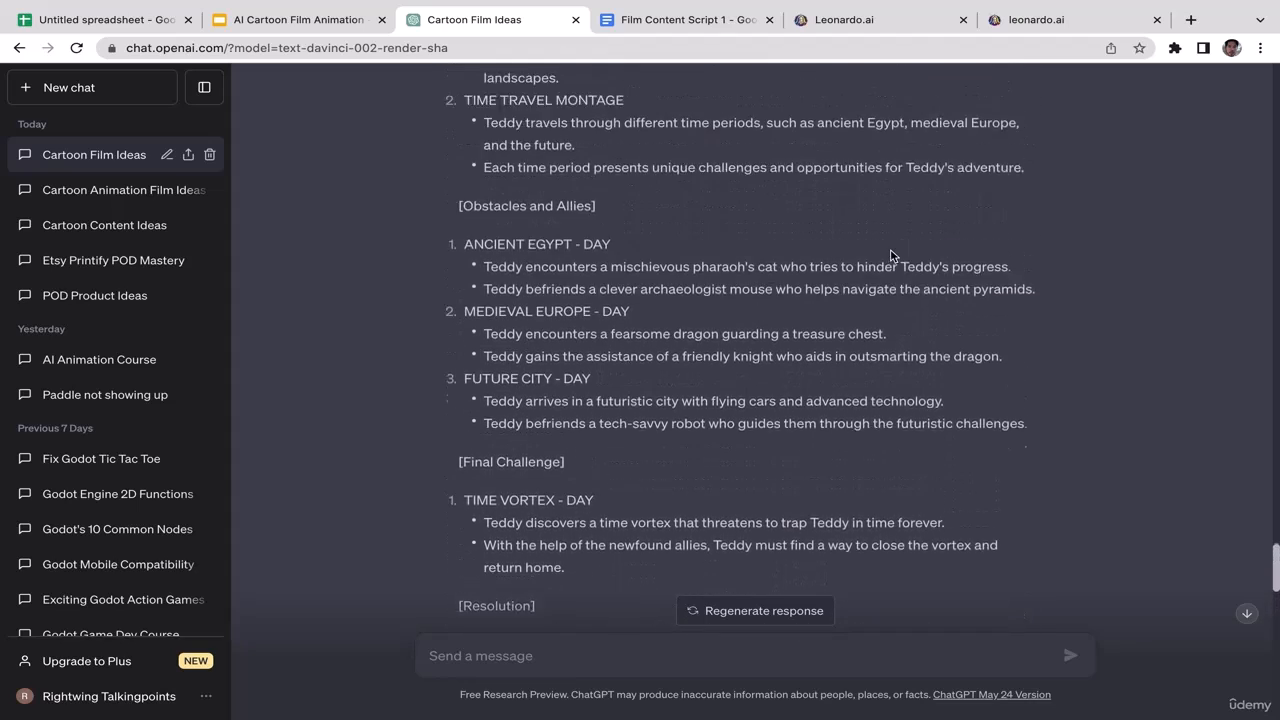
pyautogui.scroll(3, 890, 256)
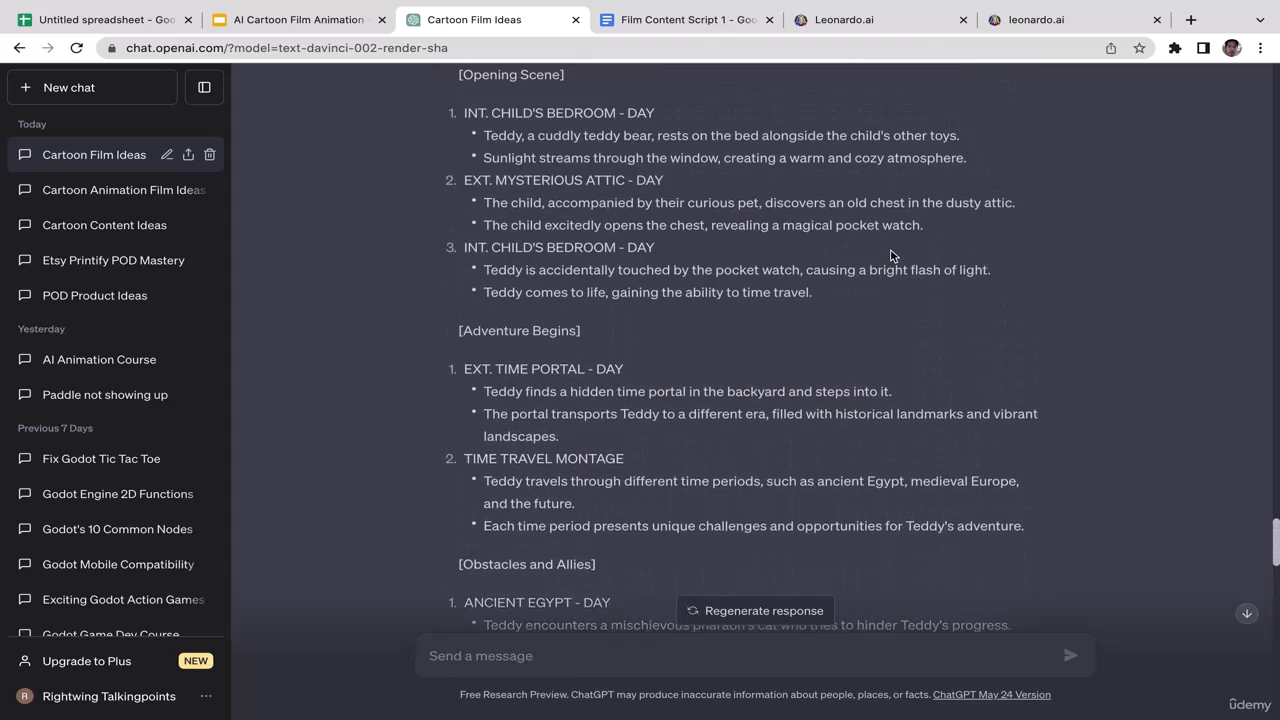
pyautogui.scroll(-1, 890, 256)
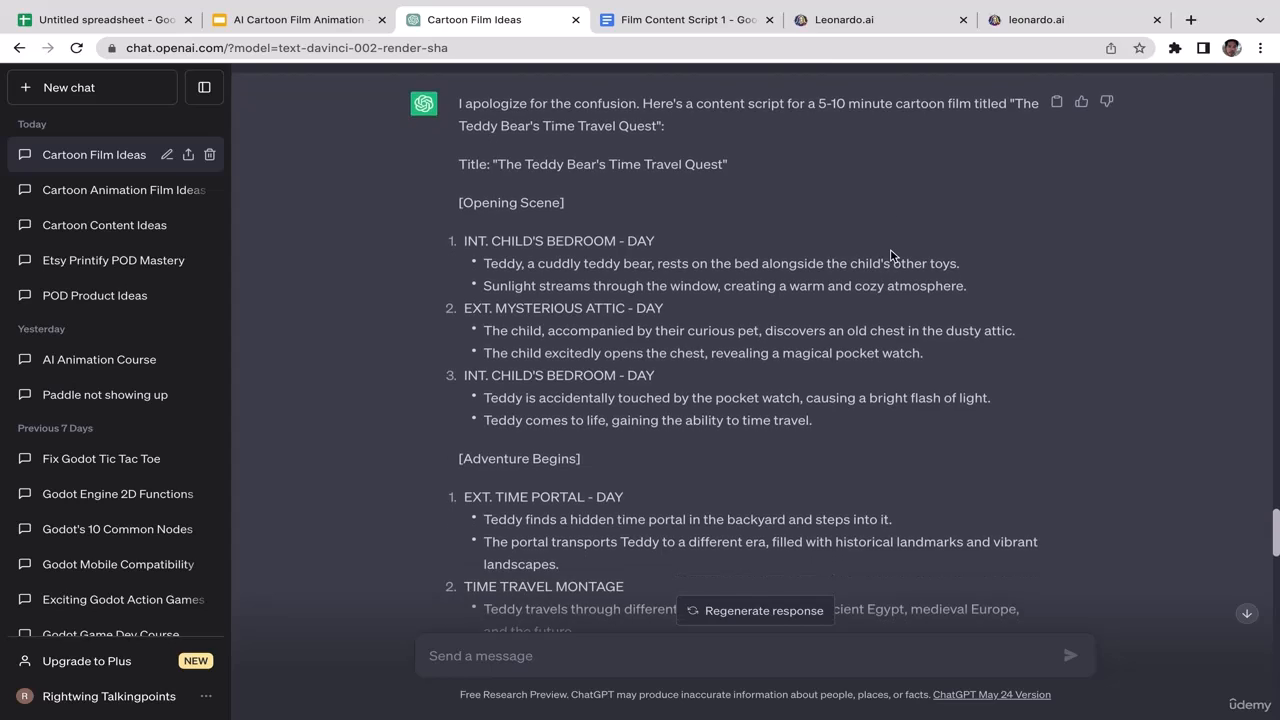
pyautogui.moveTo(491, 240); pyautogui.dragTo(612, 240)
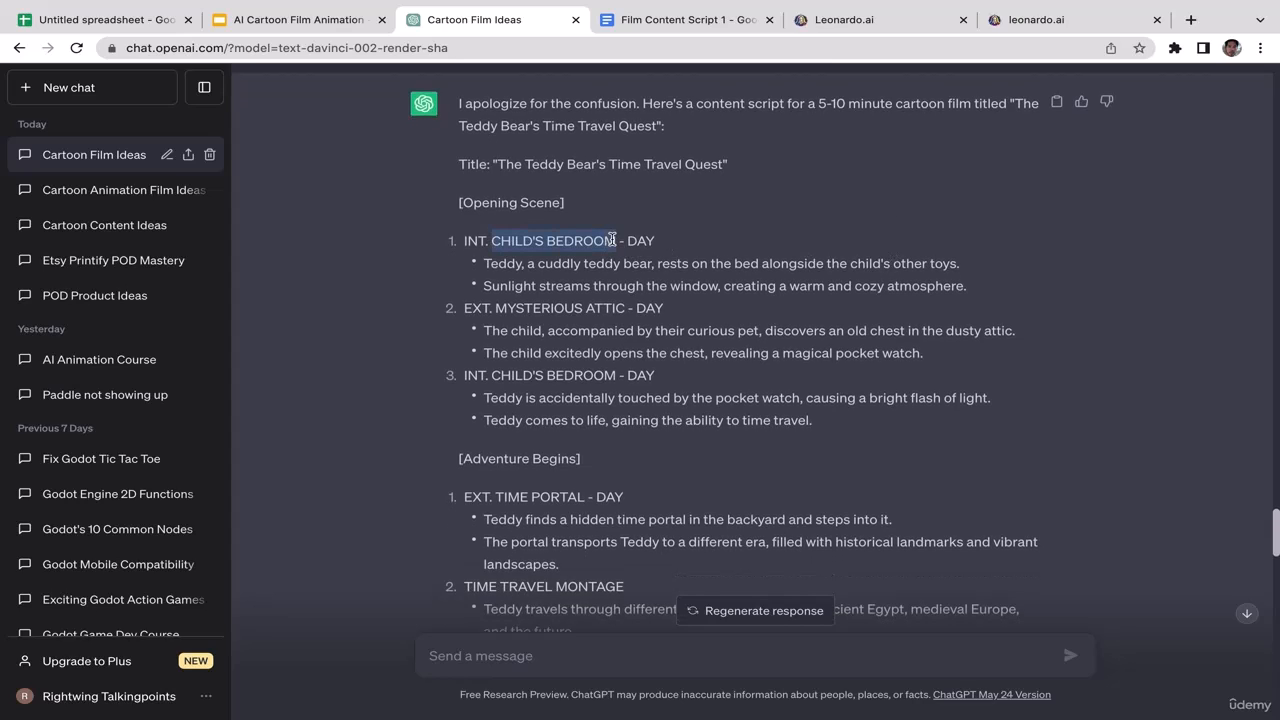
pyautogui.click(555, 300)
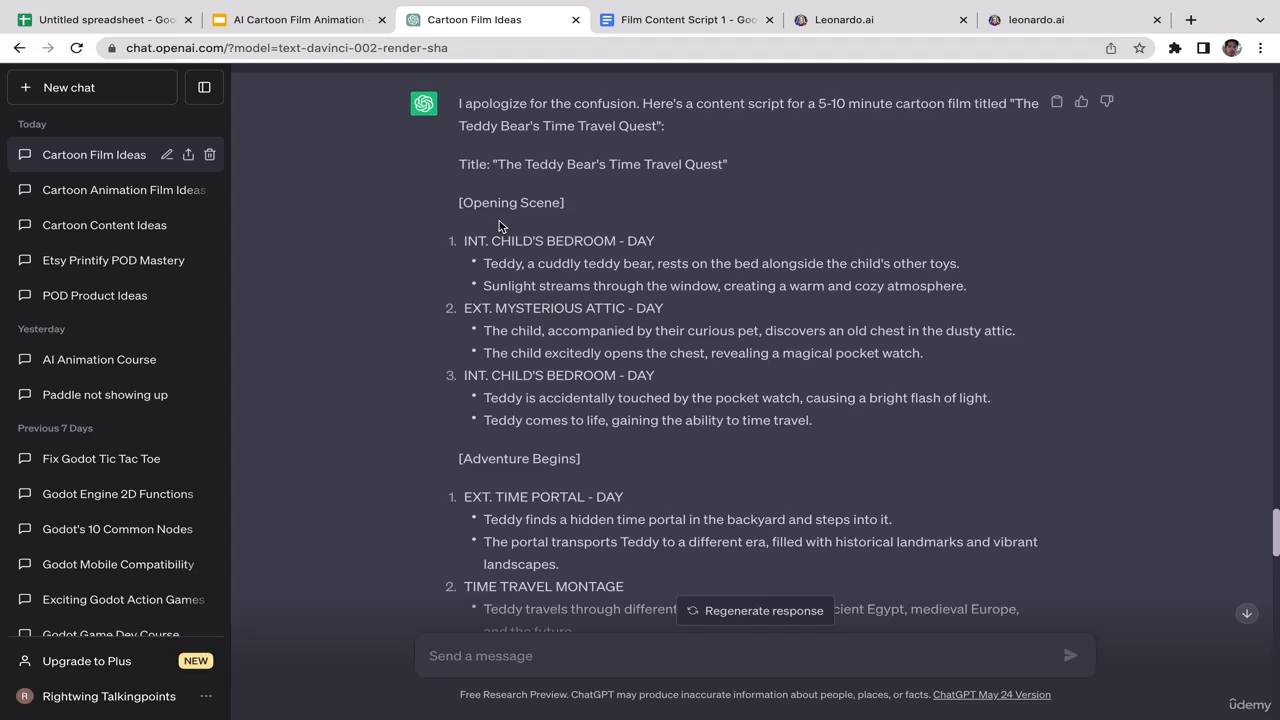
pyautogui.moveTo(489, 233); pyautogui.dragTo(613, 237)
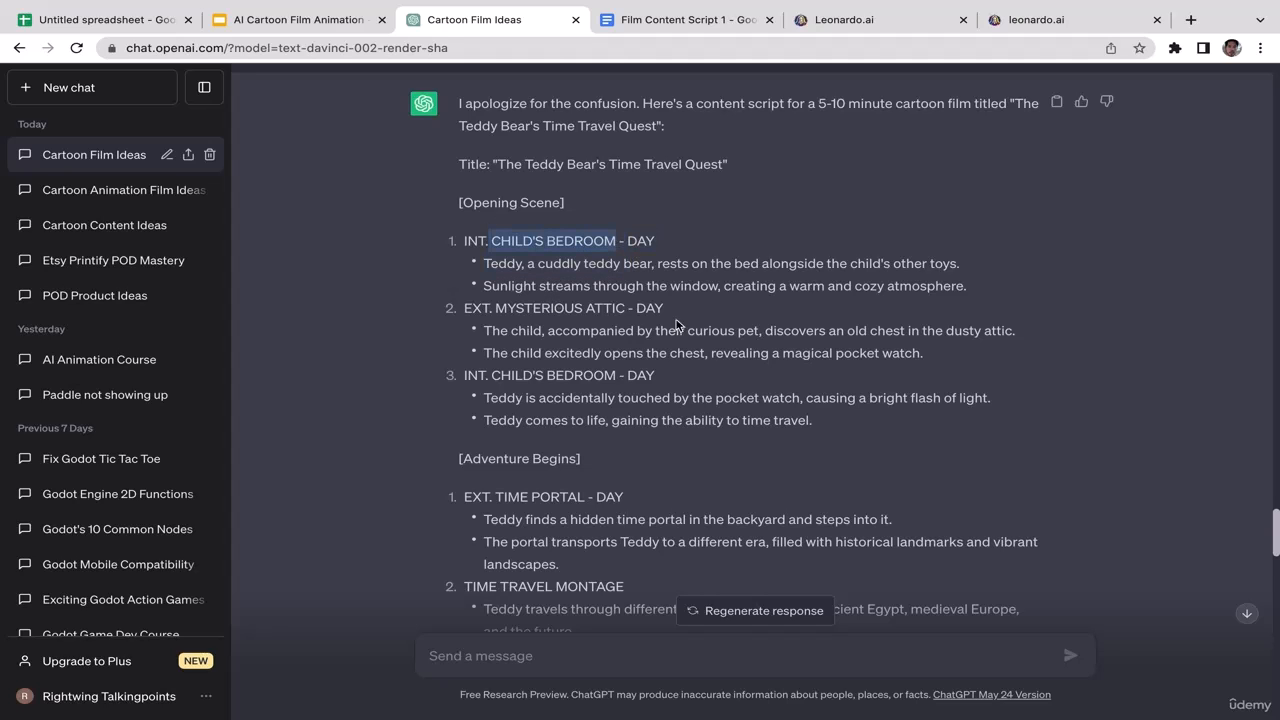
# Examine the Adventure Begins and Obstacles and Allies sections of the script for the locations Teddy visits
pyautogui.scroll(-3, 680, 322)
pyautogui.click(498, 337)
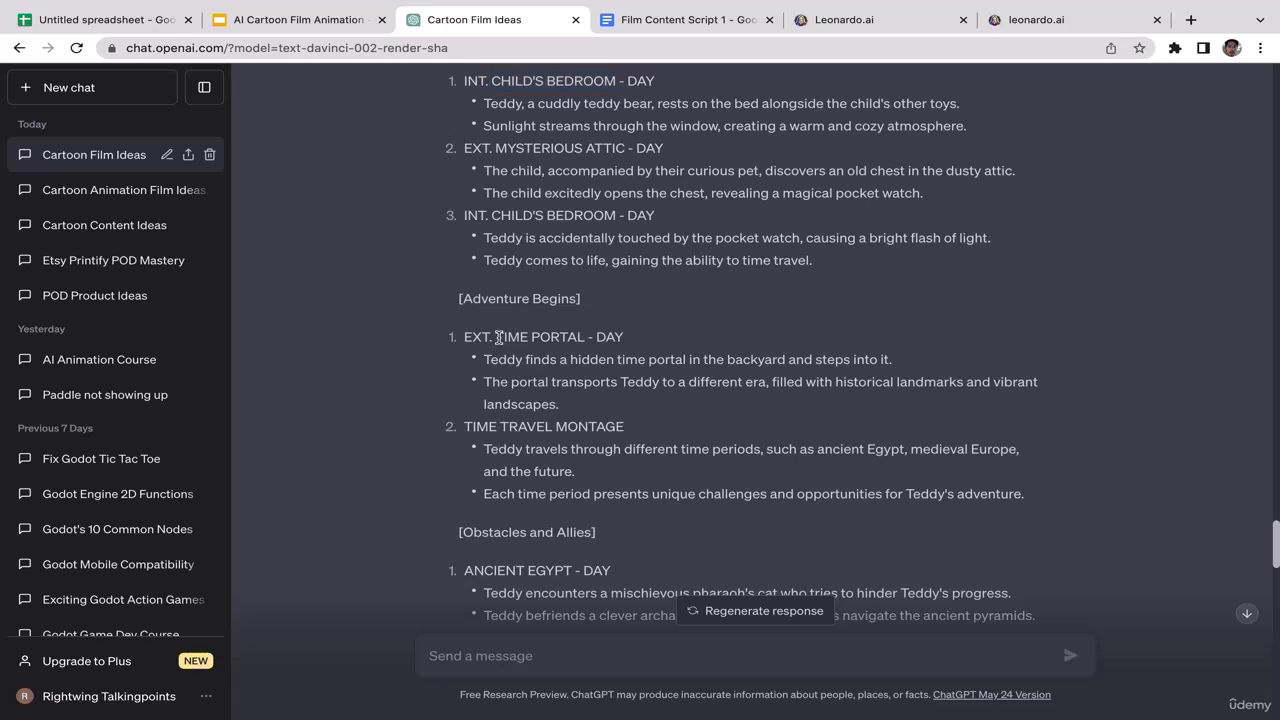
pyautogui.moveTo(498, 337); pyautogui.dragTo(581, 342)
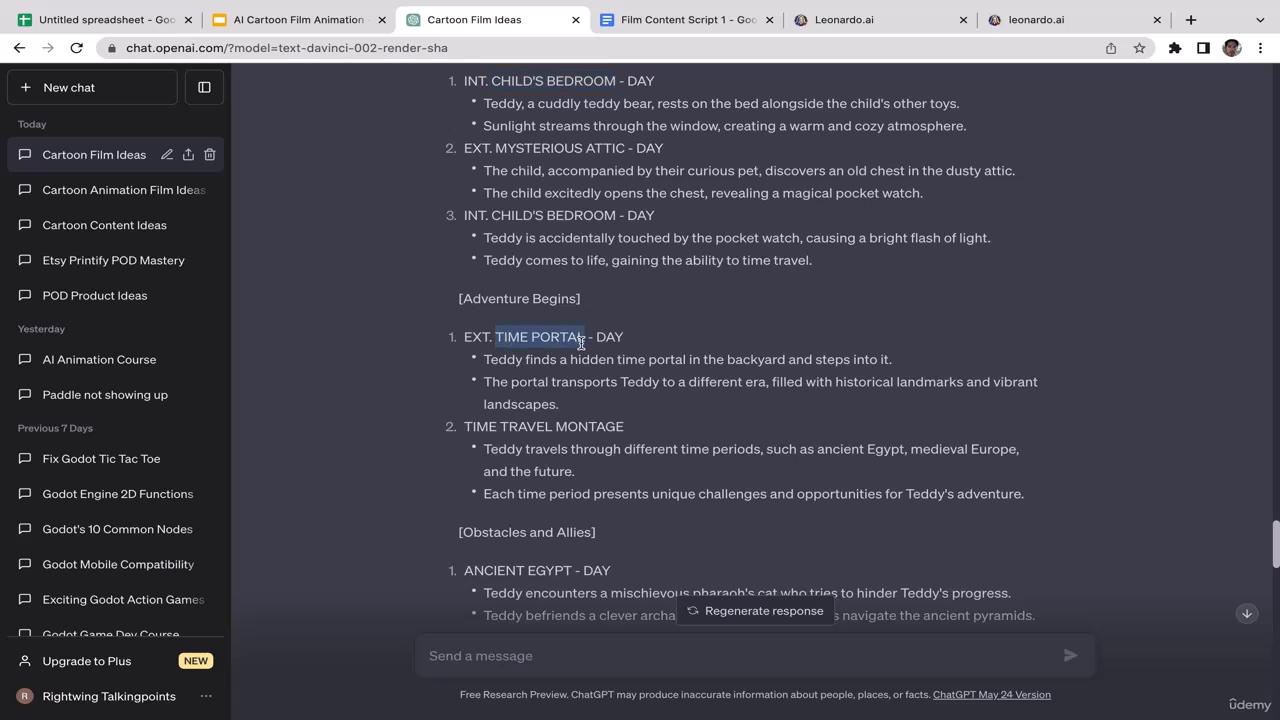
pyautogui.click(506, 338)
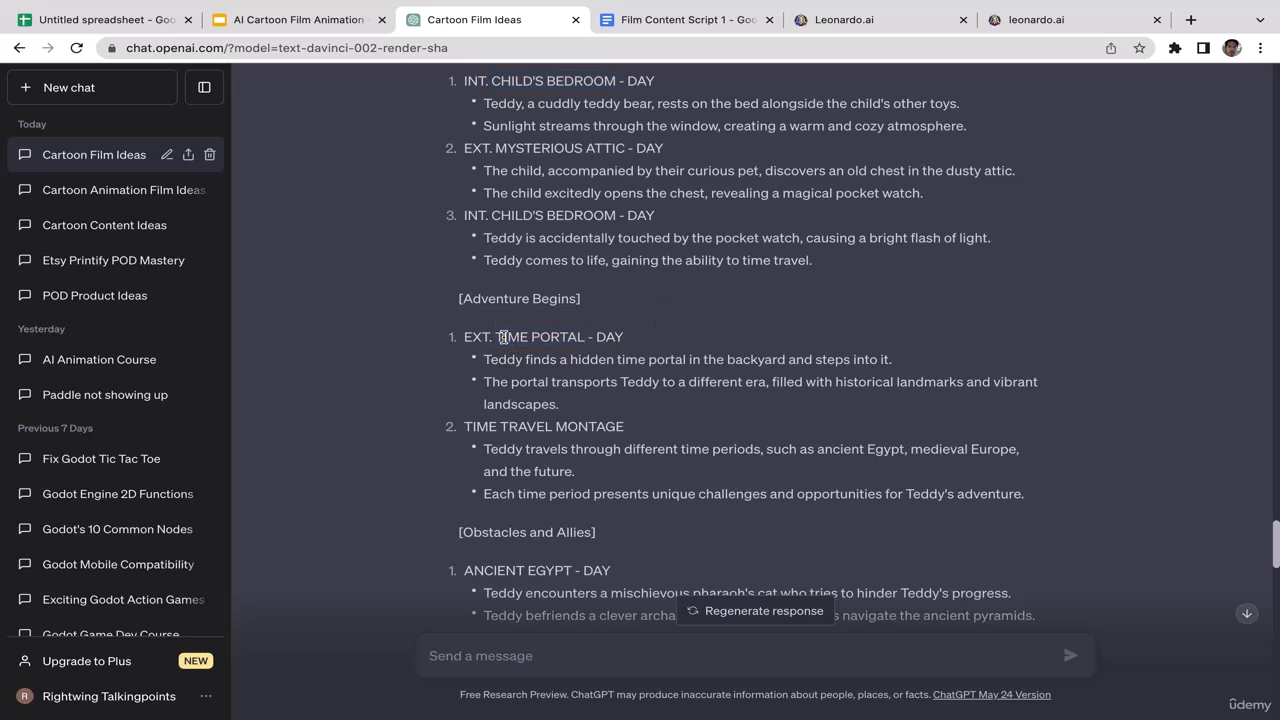
pyautogui.scroll(-1, 773, 408)
pyautogui.scroll(-4, 773, 408)
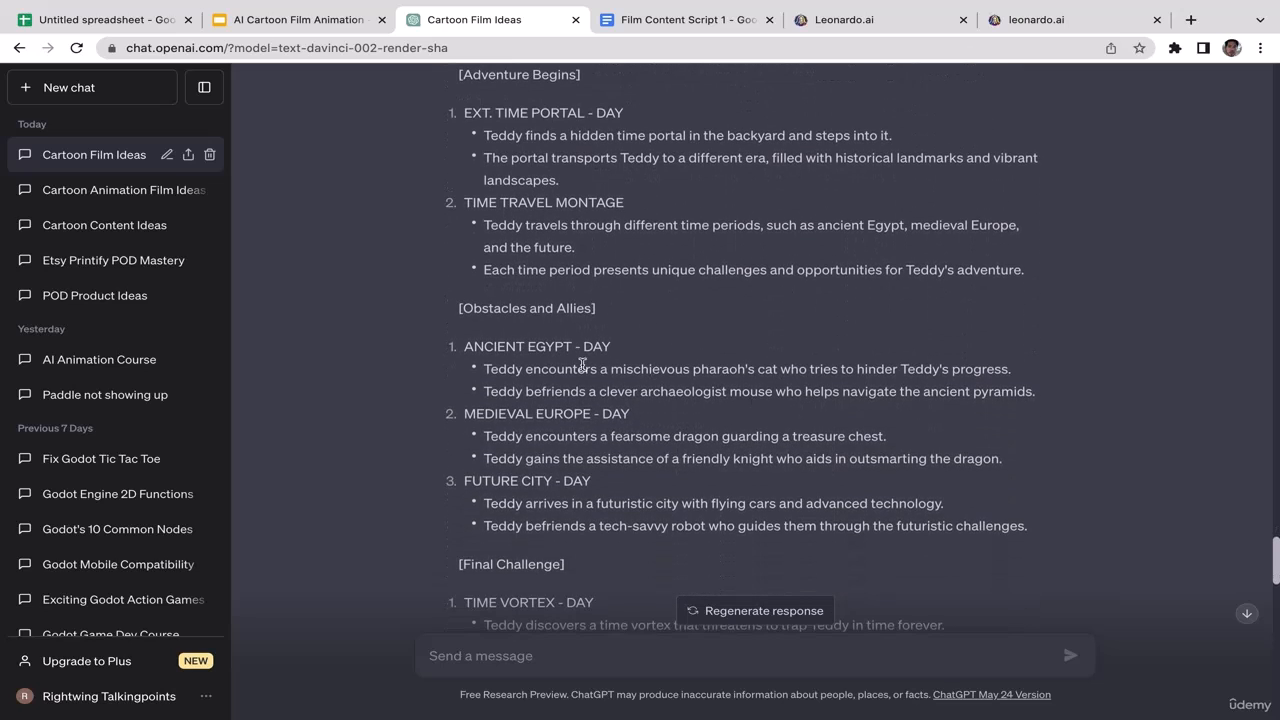
pyautogui.moveTo(466, 344); pyautogui.dragTo(573, 346)
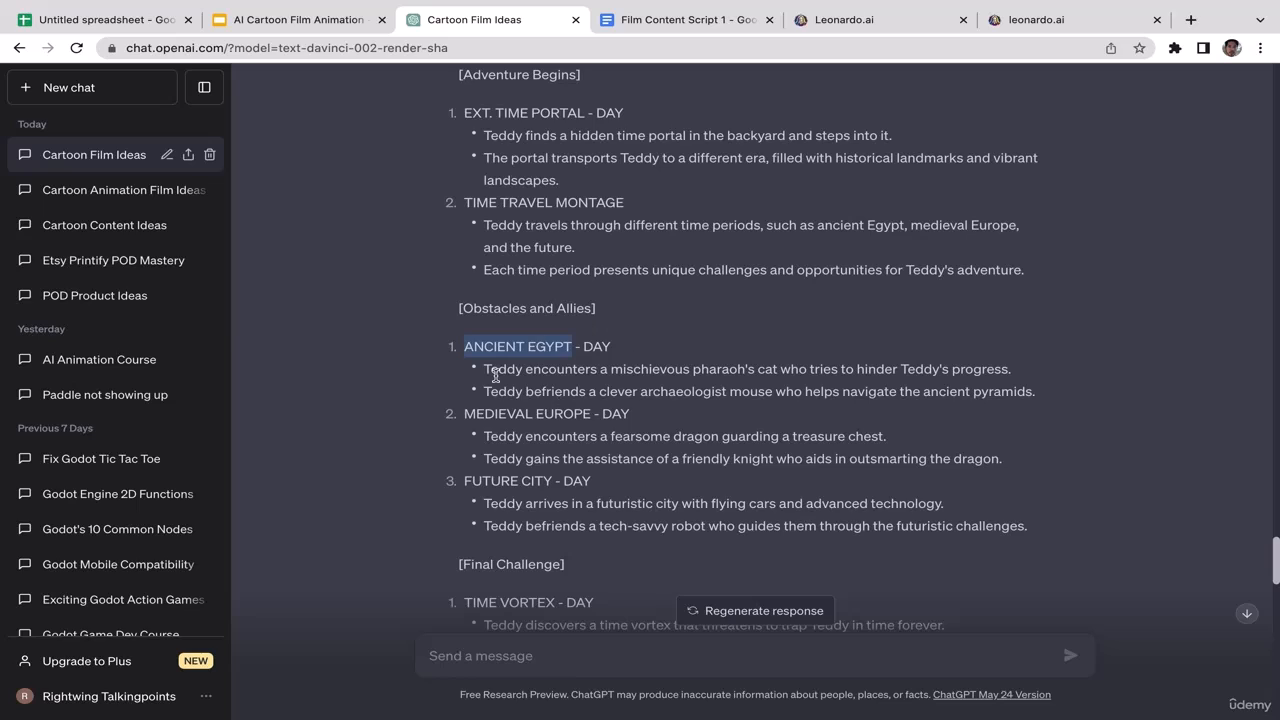
pyautogui.moveTo(466, 409); pyautogui.dragTo(591, 414)
pyautogui.moveTo(466, 481); pyautogui.dragTo(544, 485)
# Examine the script's Final Challenge, Resolution and Conclusion sections for their scene locations
pyautogui.scroll(-4, 648, 464)
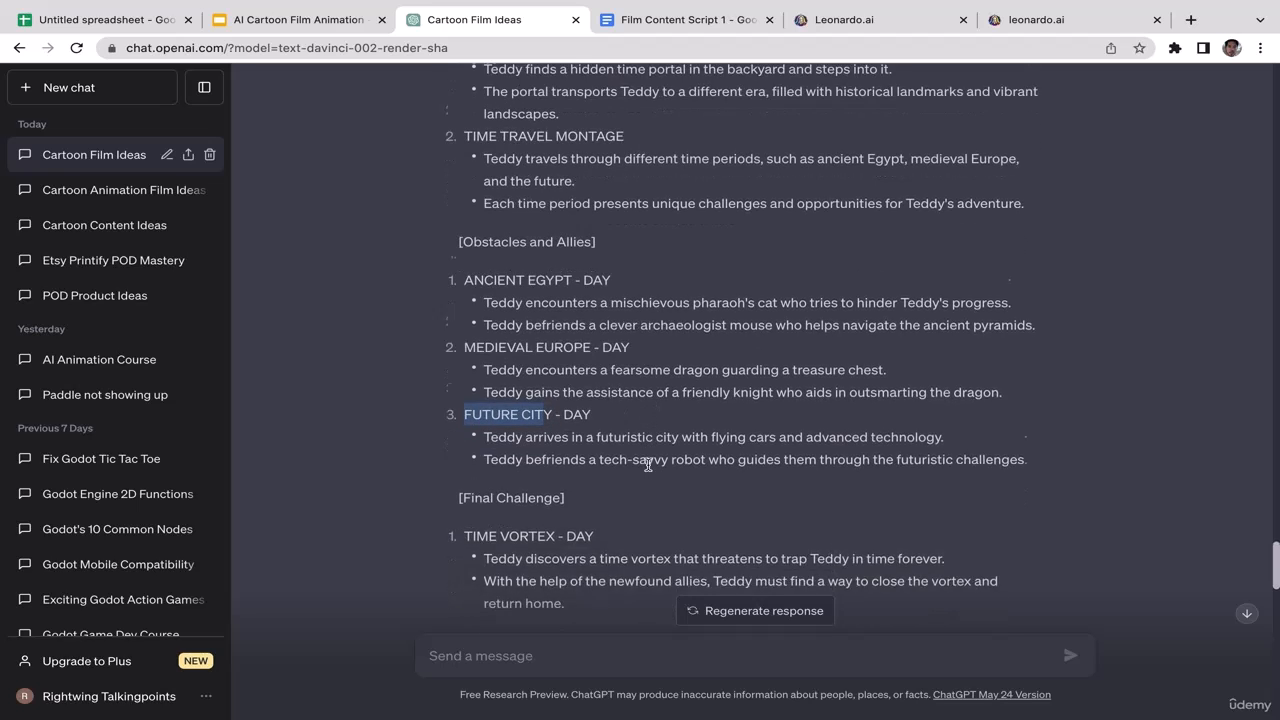
pyautogui.scroll(-3, 626, 457)
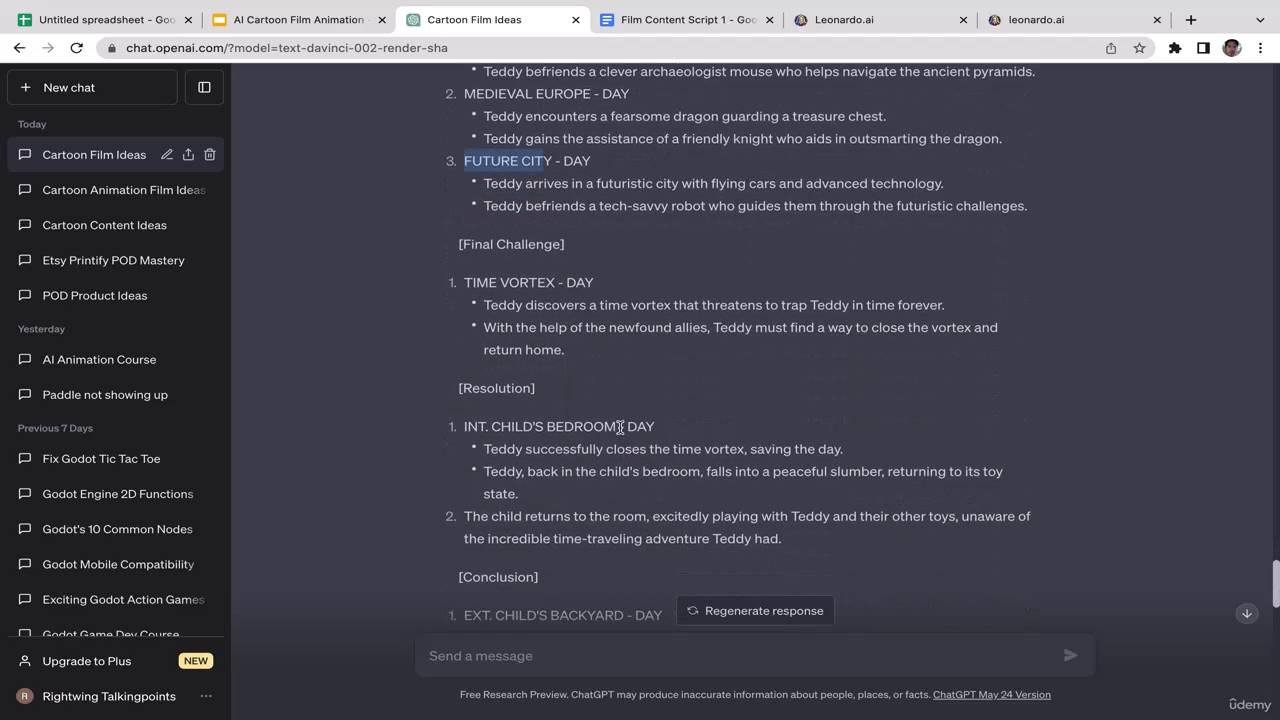
pyautogui.scroll(-2, 618, 450)
pyautogui.scroll(1, 611, 446)
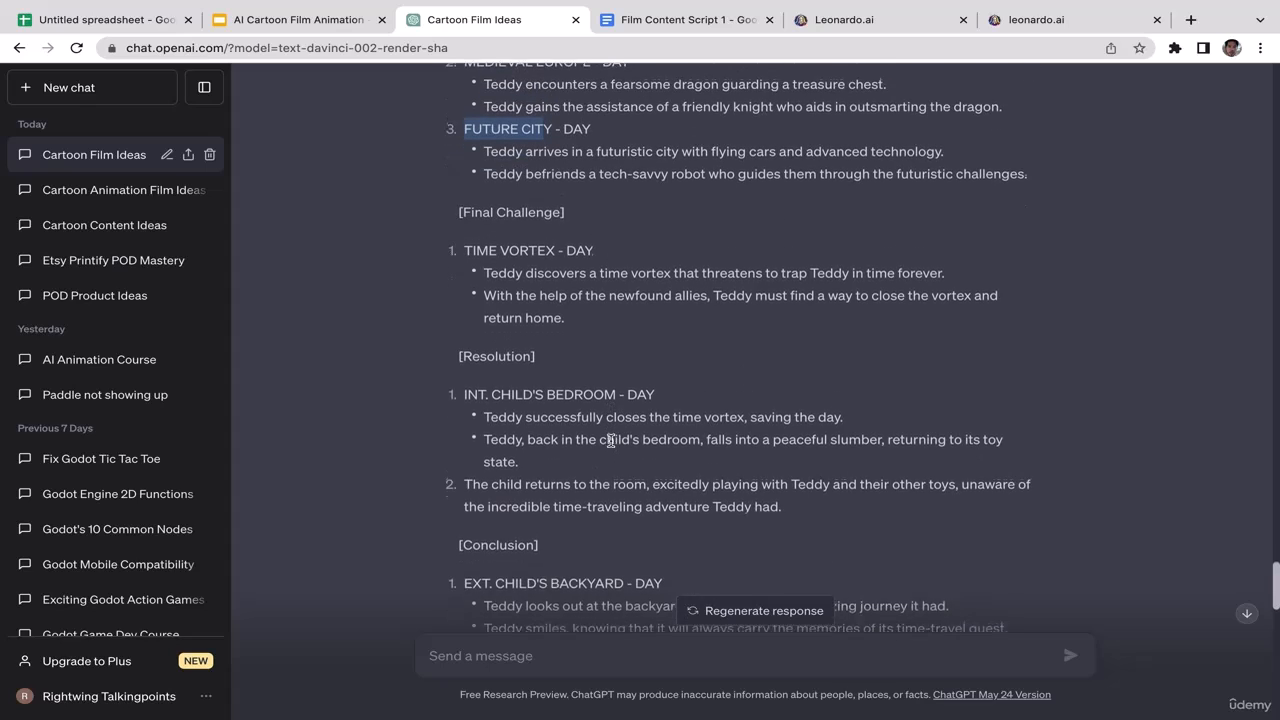
pyautogui.scroll(-1, 611, 446)
pyautogui.moveTo(500, 551); pyautogui.dragTo(648, 566)
pyautogui.click(618, 316)
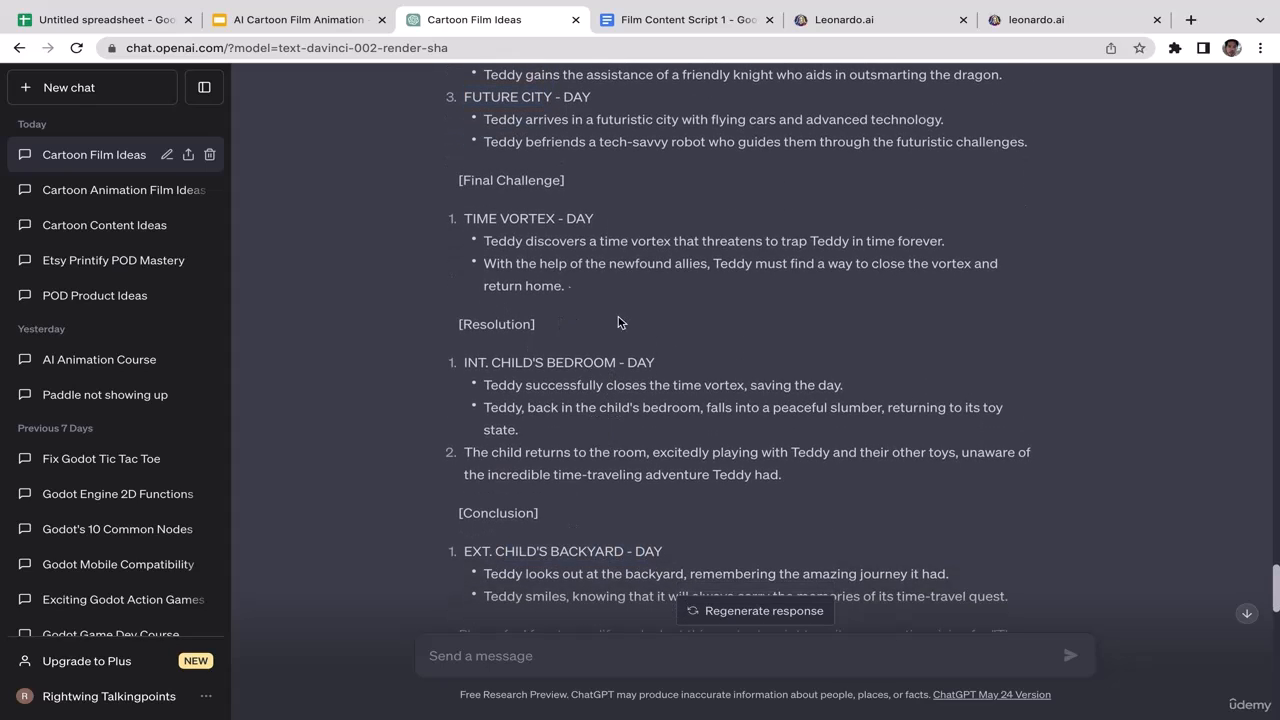
pyautogui.moveTo(464, 218); pyautogui.dragTo(556, 222)
pyautogui.moveTo(494, 551); pyautogui.dragTo(614, 552)
pyautogui.click(679, 524)
# Start a bulleted list below the end of Film Content Script 1 in Google Docs with "Child Bedroom" and "Time portal"
pyautogui.click(715, 20)
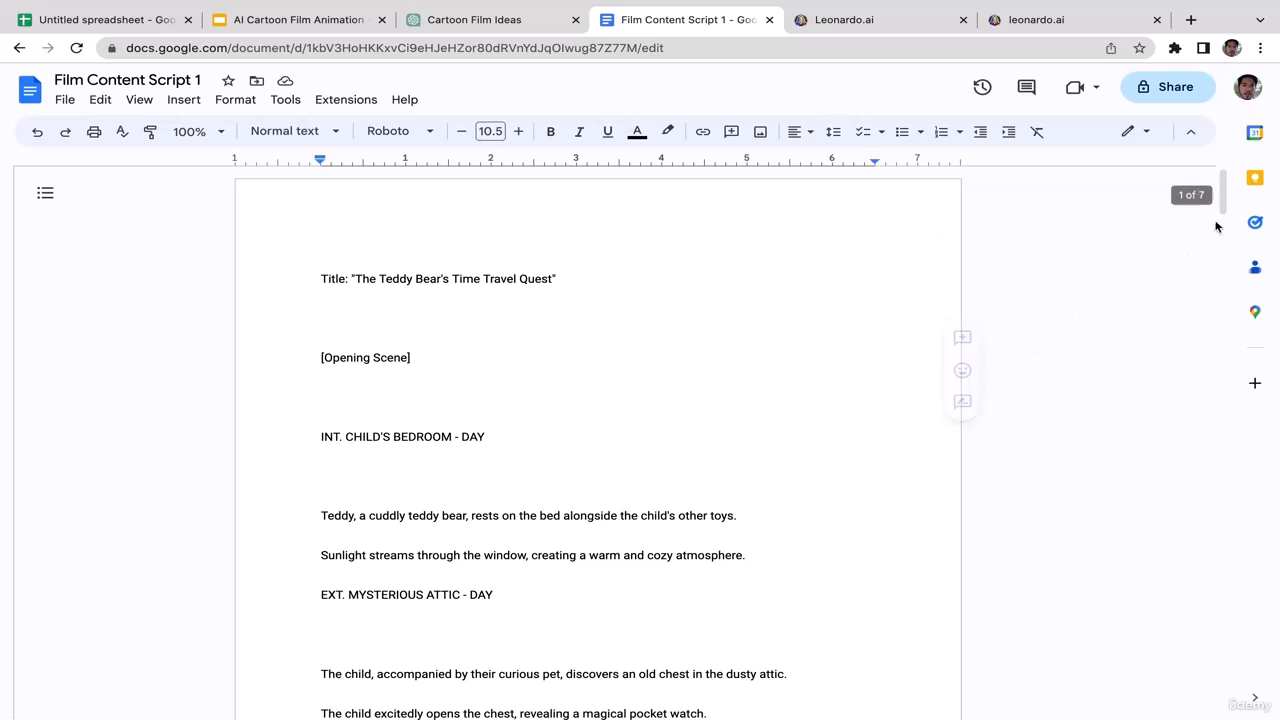
pyautogui.moveTo(1222, 191); pyautogui.dragTo(1074, 700)
pyautogui.press('Return')
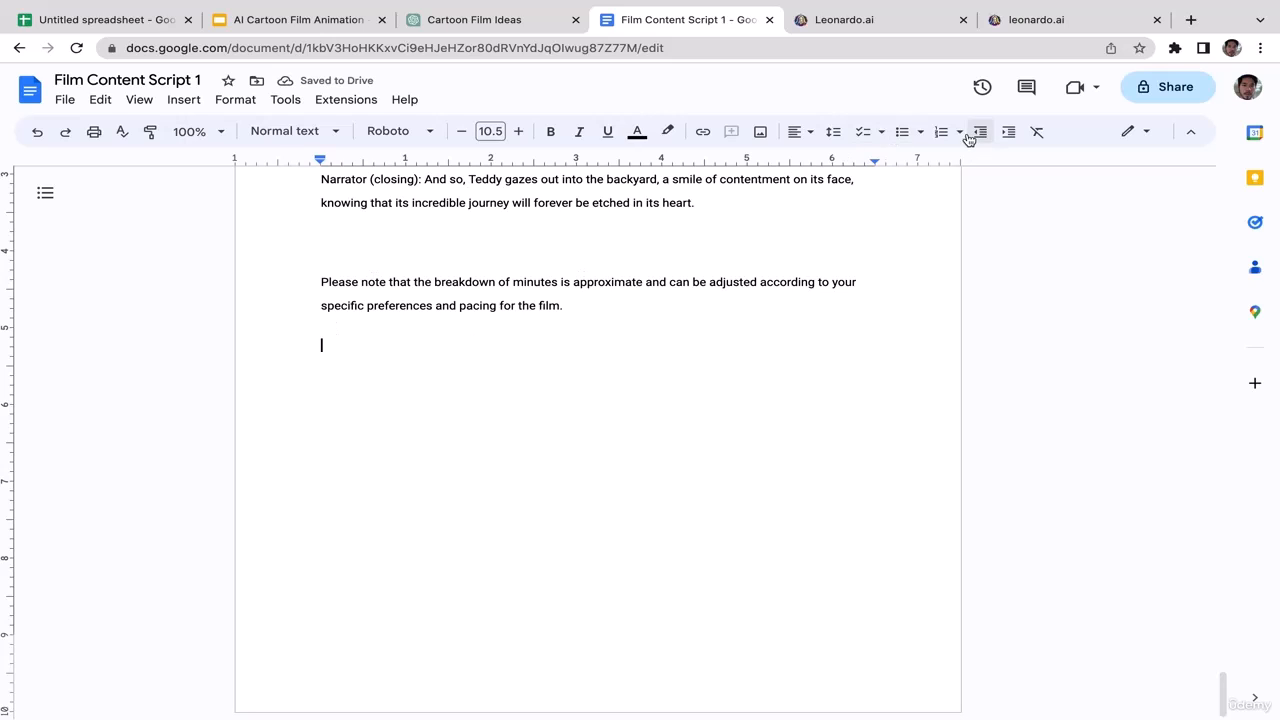
pyautogui.click(921, 133)
pyautogui.click(930, 188)
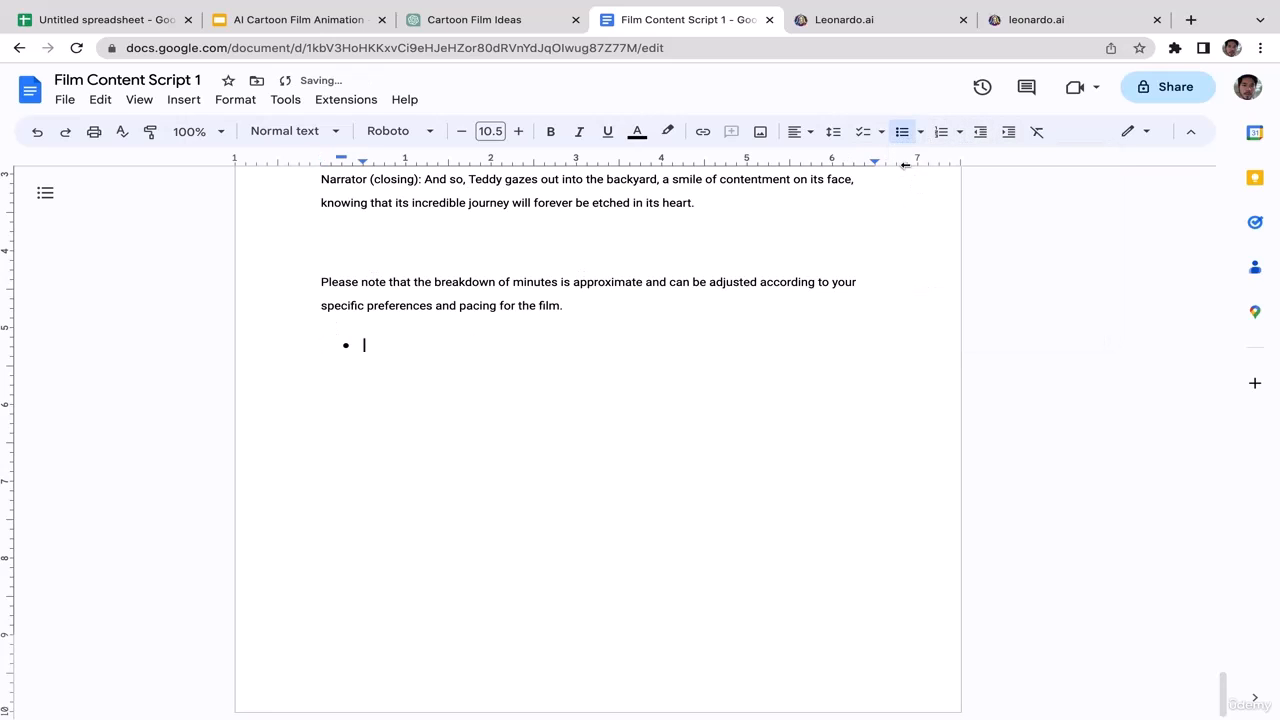
pyautogui.write('Child Bedroom')
pyautogui.press('Return')
pyautogui.write('Time')
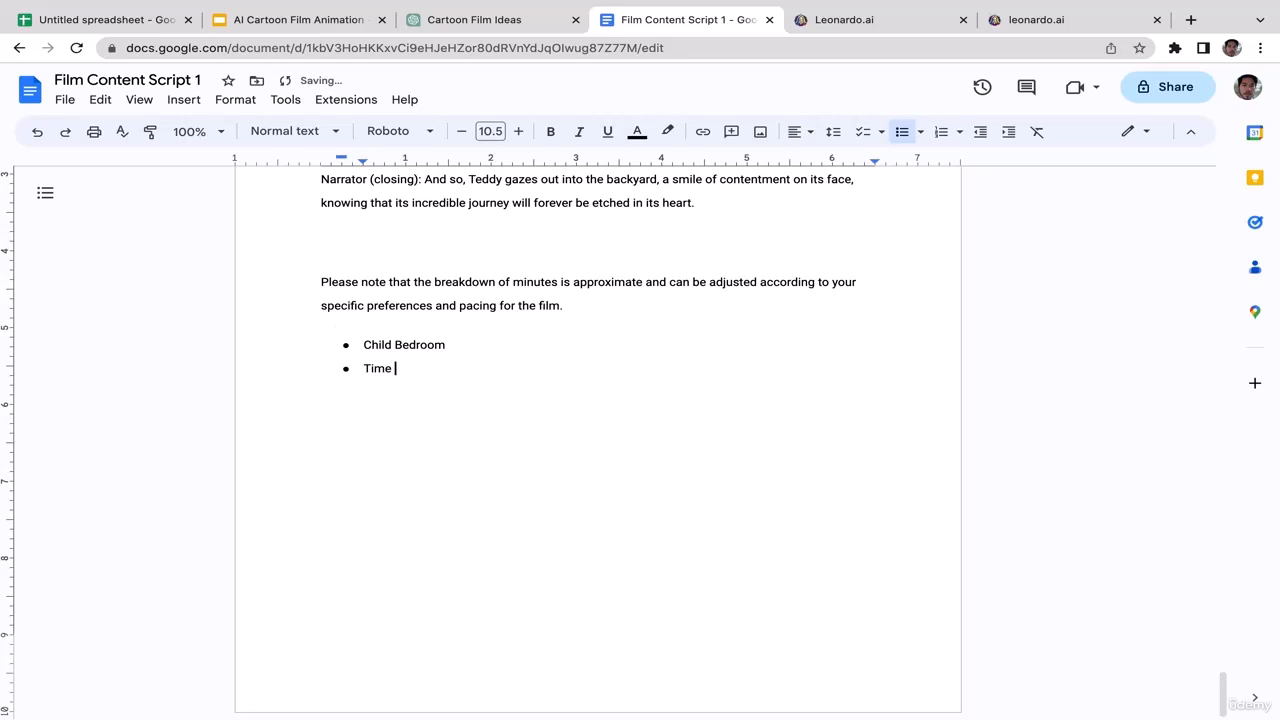
pyautogui.write(' portal')
pyautogui.press('Return')
# Add the bullets "Ancient Egypt" and "Medieval Europe" to the location list
pyautogui.write('Ancient Egypt')
pyautogui.press('Return')
pyautogui.write('M')
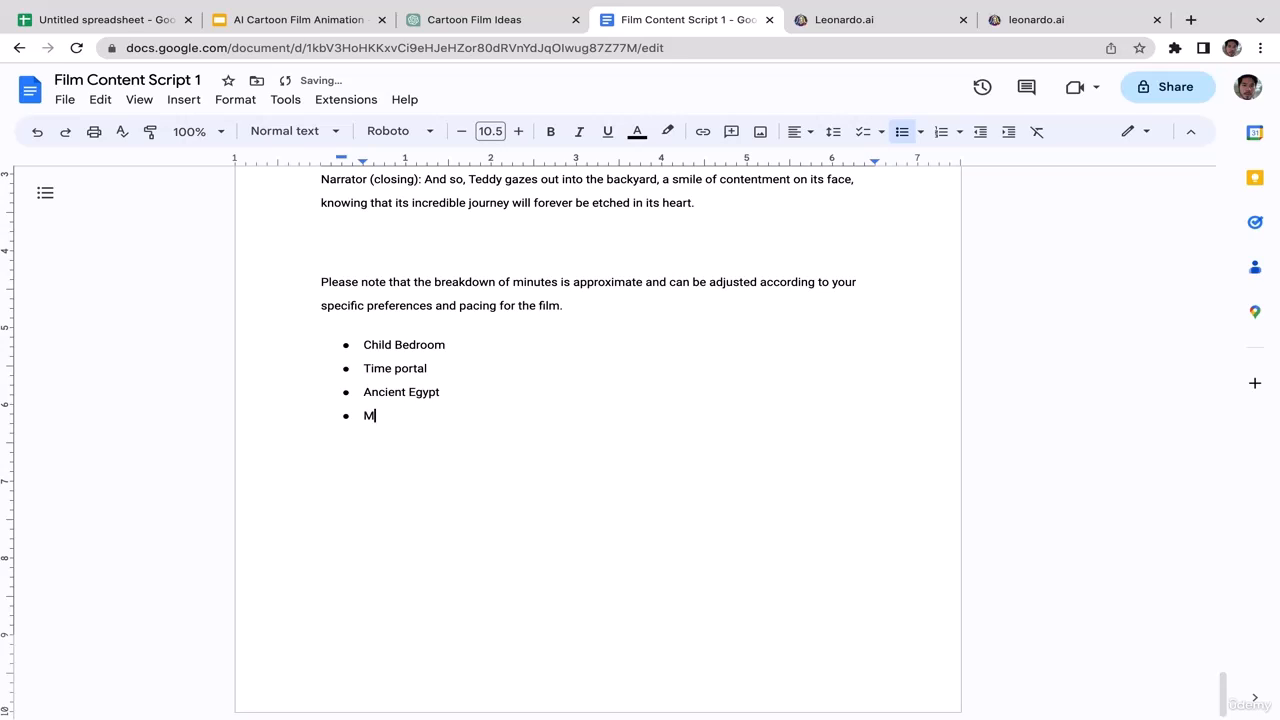
pyautogui.write('edieval Europe')
pyautogui.press('Return')
# Add the bullet "Futuristic city" below Medieval Europe, correcting its spelling
pyautogui.write('Futuris')
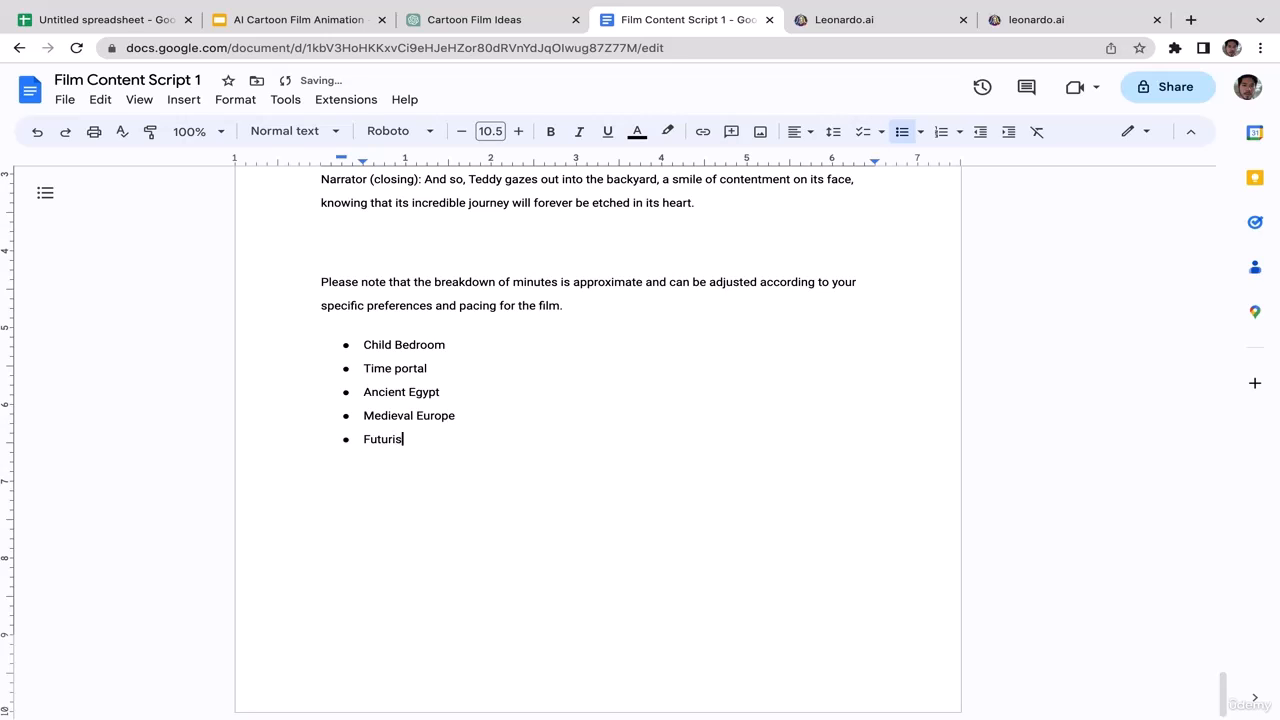
pyautogui.write('ti city')
pyautogui.press('Return')
pyautogui.click(411, 441)
pyautogui.write('s')
pyautogui.click(379, 470)
pyautogui.rightClick(393, 441)
pyautogui.click(463, 489)
pyautogui.click(392, 461)
# Complete the location list with the bullets "Time vortex" and "Backyard"
pyautogui.write('Time vortex')
pyautogui.press('Return')
pyautogui.write('Backyard')
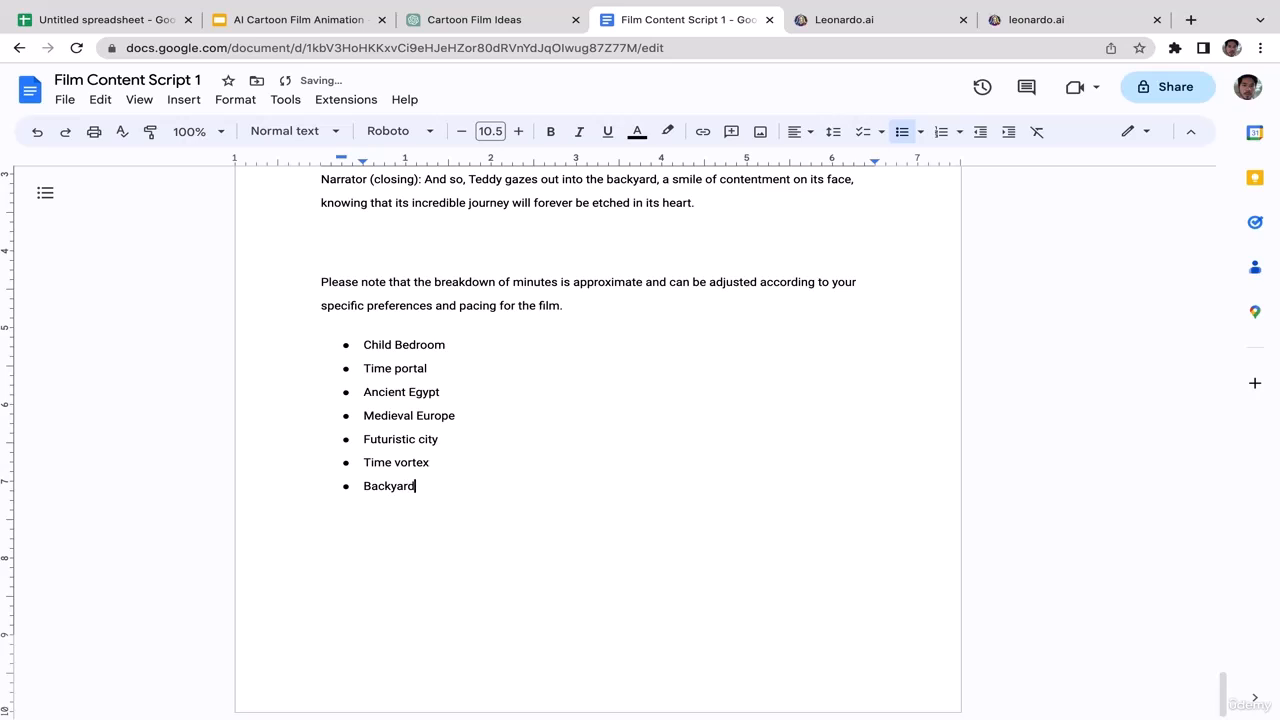
pyautogui.moveTo(430, 495); pyautogui.dragTo(365, 333)
pyautogui.click(456, 486)
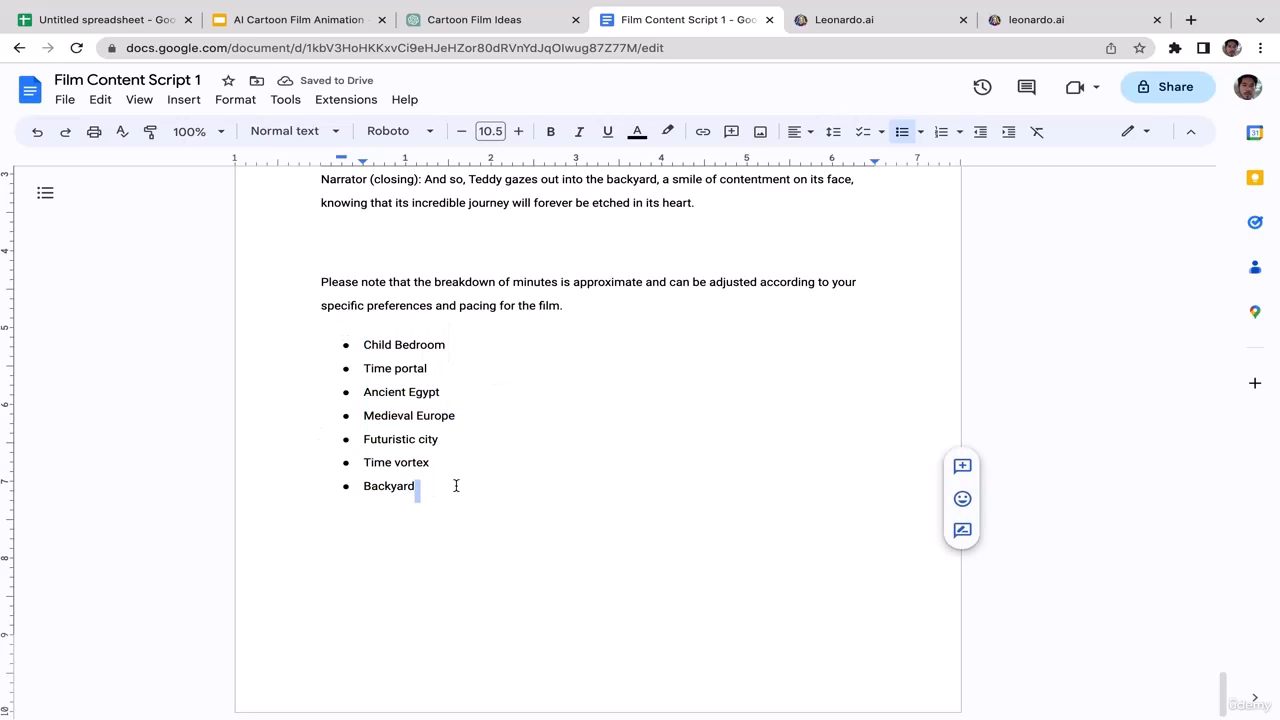
# Add the character "Teddy bear" as a bullet below Backyard and leave an empty bullet after it
pyautogui.press('Return')
pyautogui.press('Return')
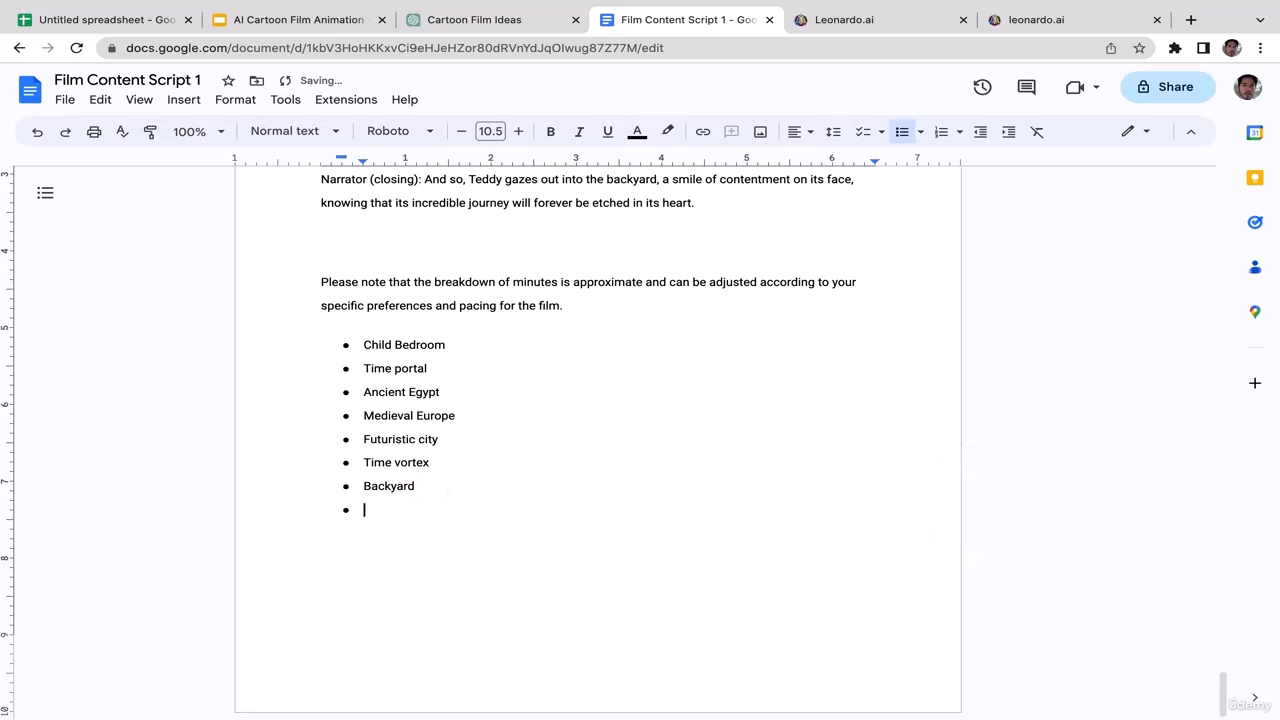
pyautogui.press('BackSpace')
pyautogui.press('Return')
pyautogui.write('Teddy bear')
pyautogui.press('Return')
# Check the child character in the script's attic scene and fill the empty last bullet with an entry beginning "A li"
pyautogui.moveTo(1224, 704); pyautogui.dragTo(1196, 224)
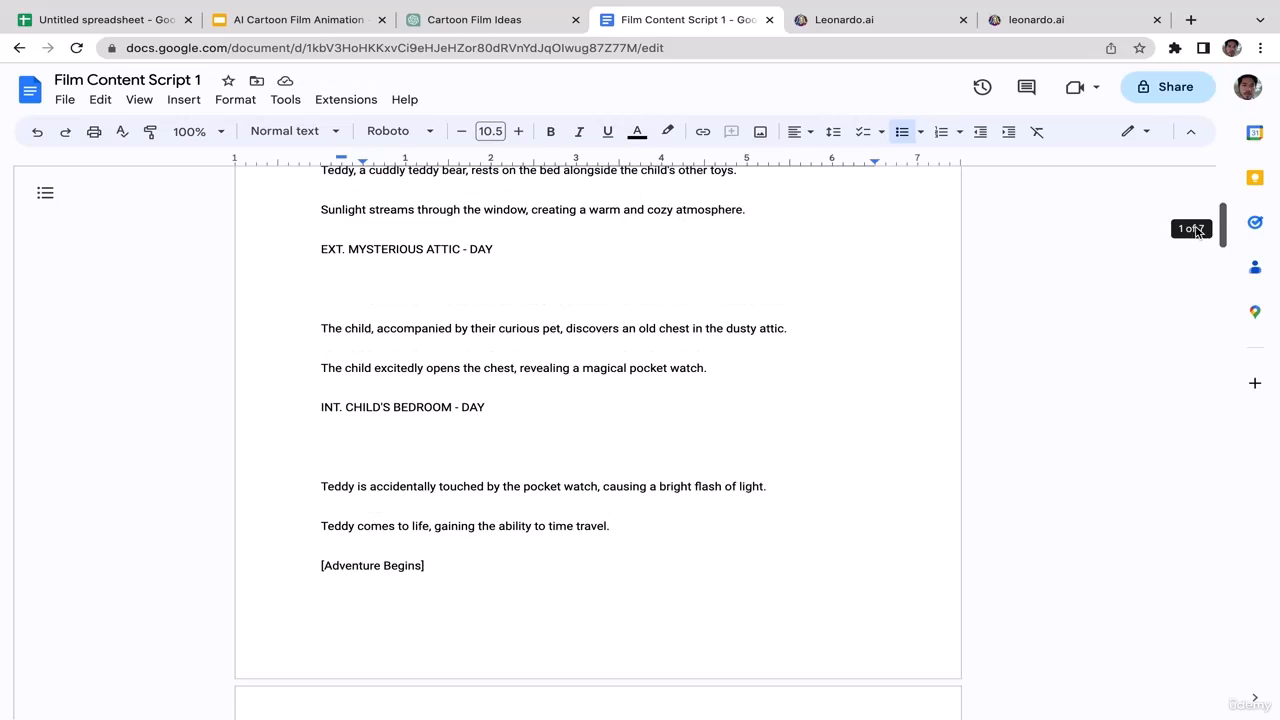
pyautogui.moveTo(344, 333); pyautogui.dragTo(373, 333)
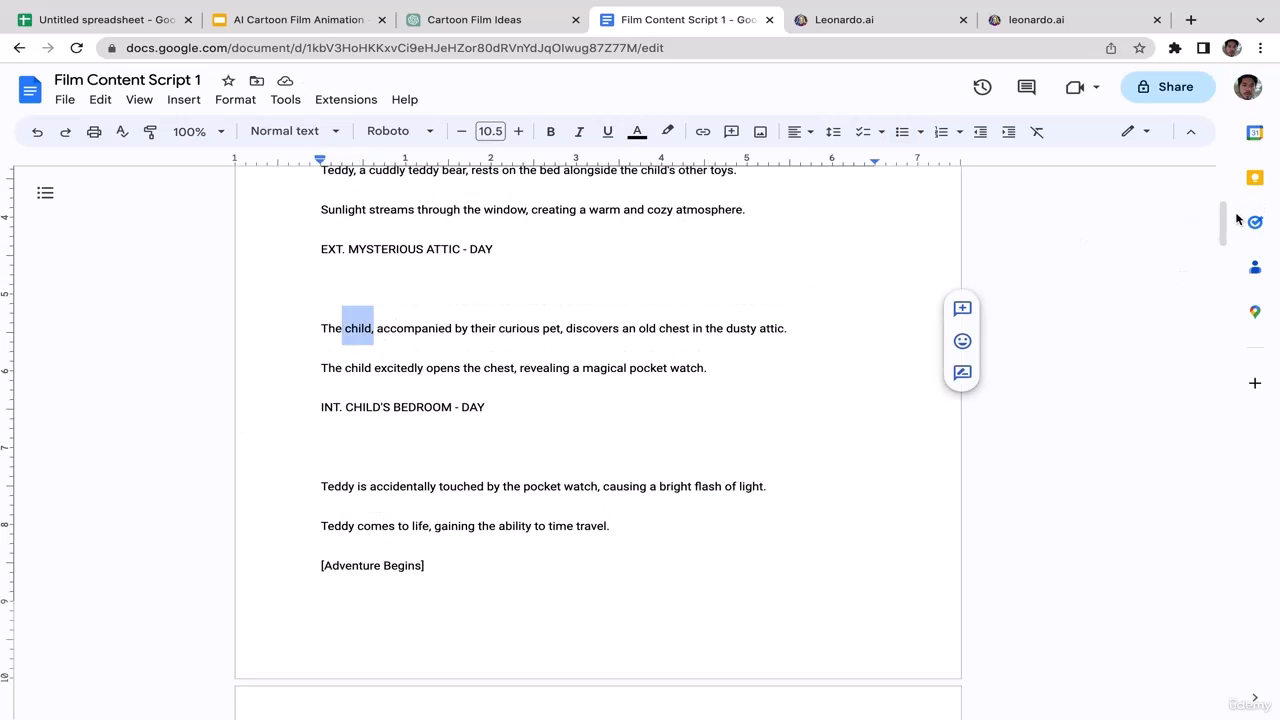
pyautogui.moveTo(1222, 224); pyautogui.dragTo(1029, 709)
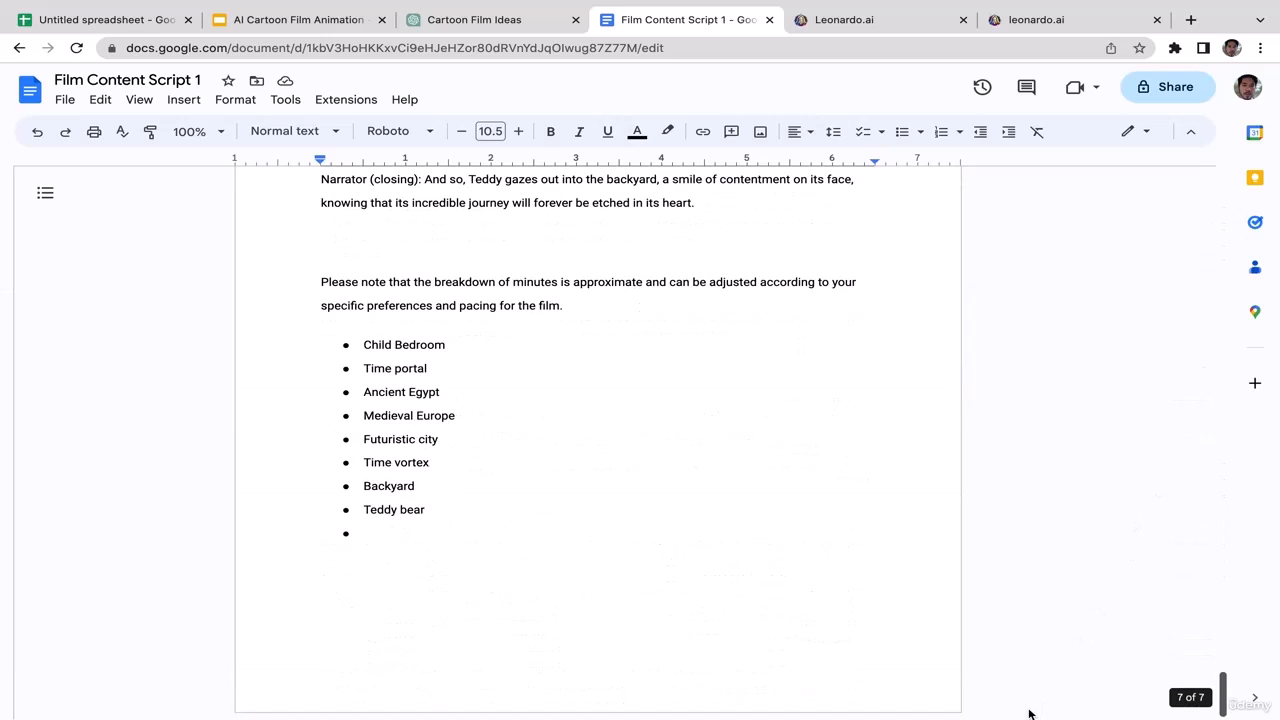
pyautogui.click(397, 537)
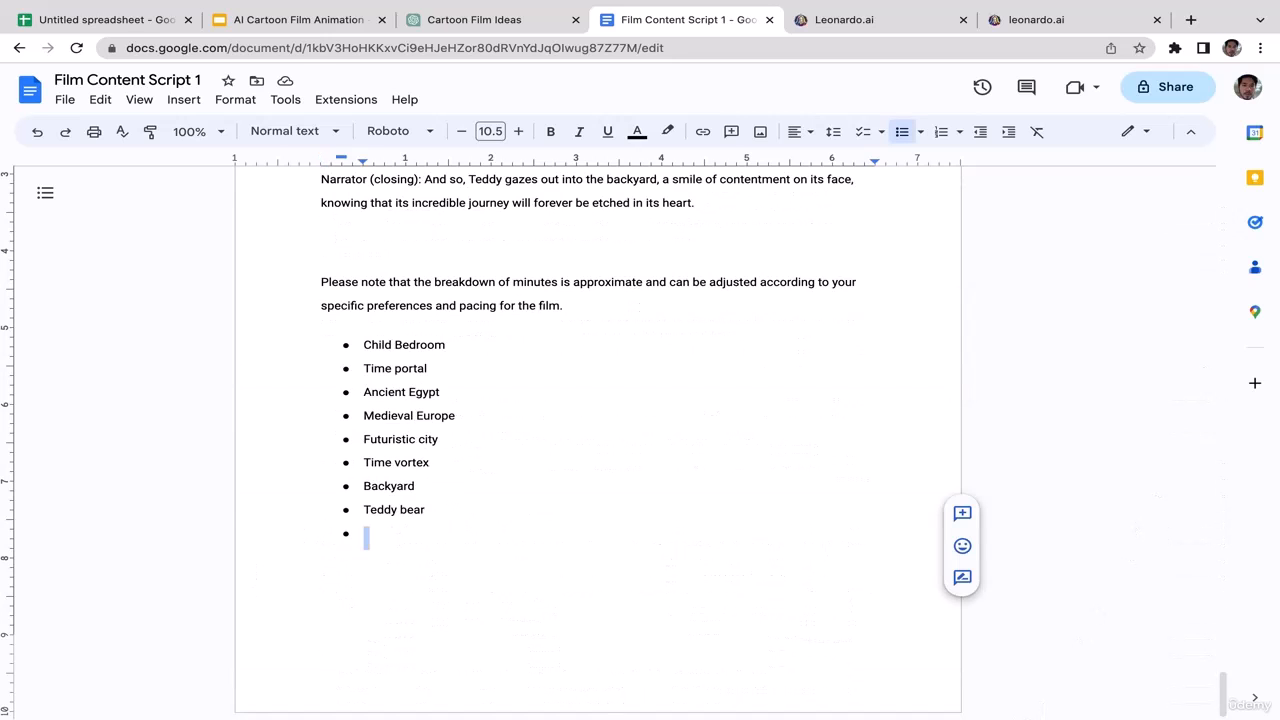
pyautogui.write('A ')
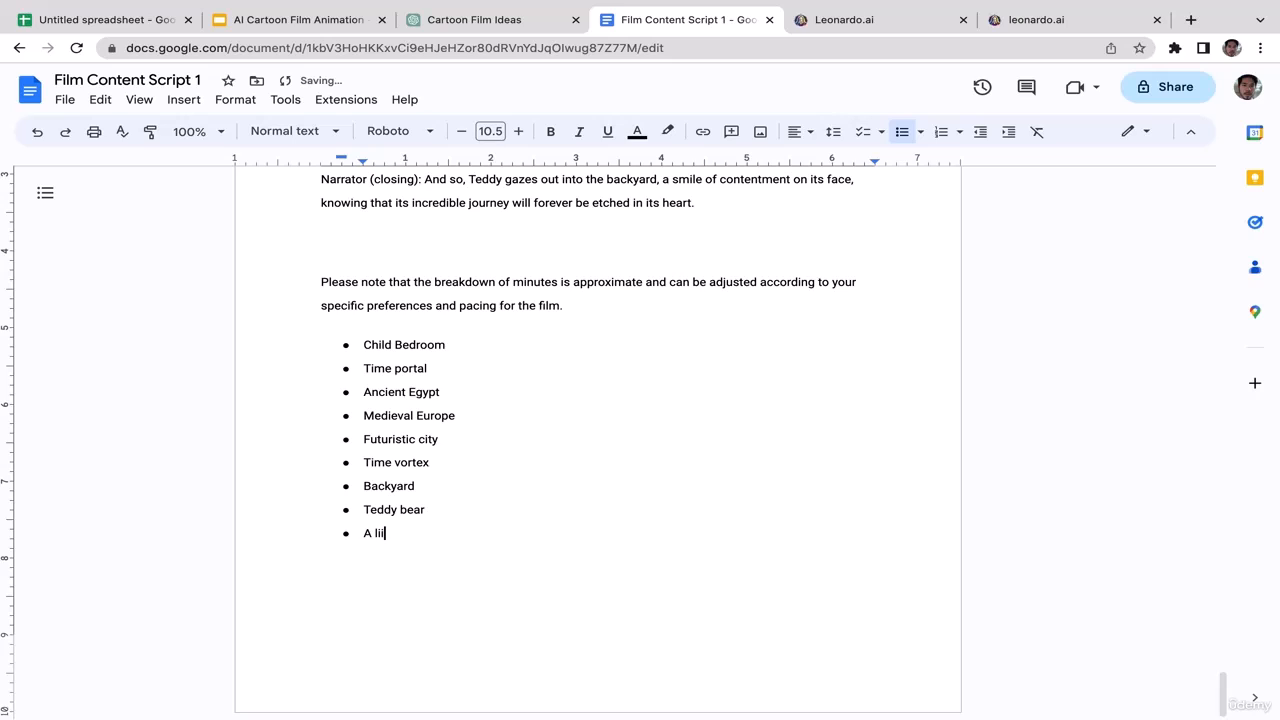
pyautogui.write('lii')
pyautogui.press('BackSpace')
pyautogui.doubleClick(460, 522)
pyautogui.doubleClick(437, 539)
pyautogui.moveTo(437, 539); pyautogui.dragTo(355, 334)
pyautogui.click(539, 419)
# Check the AI Tools & Resources slide in the presentation, and close the Leonardo.Ai landing page to leave its app page open
pyautogui.click(828, 19)
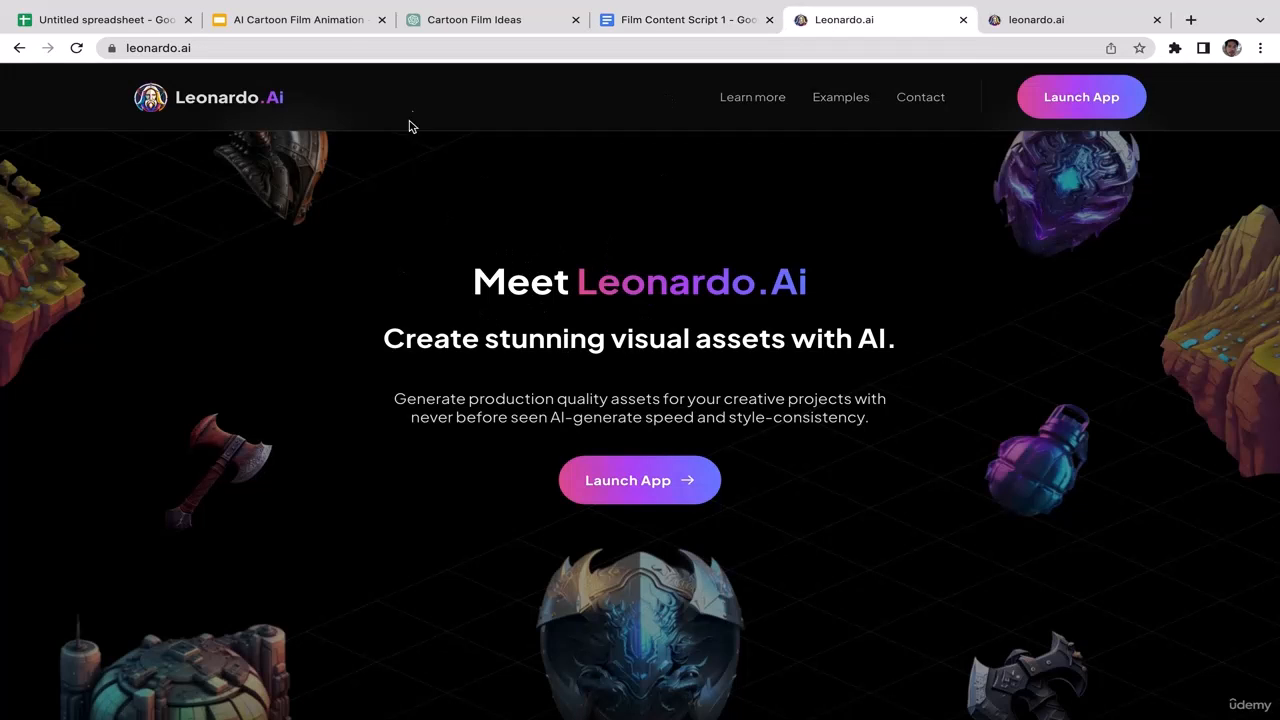
pyautogui.click(330, 20)
pyautogui.click(105, 167)
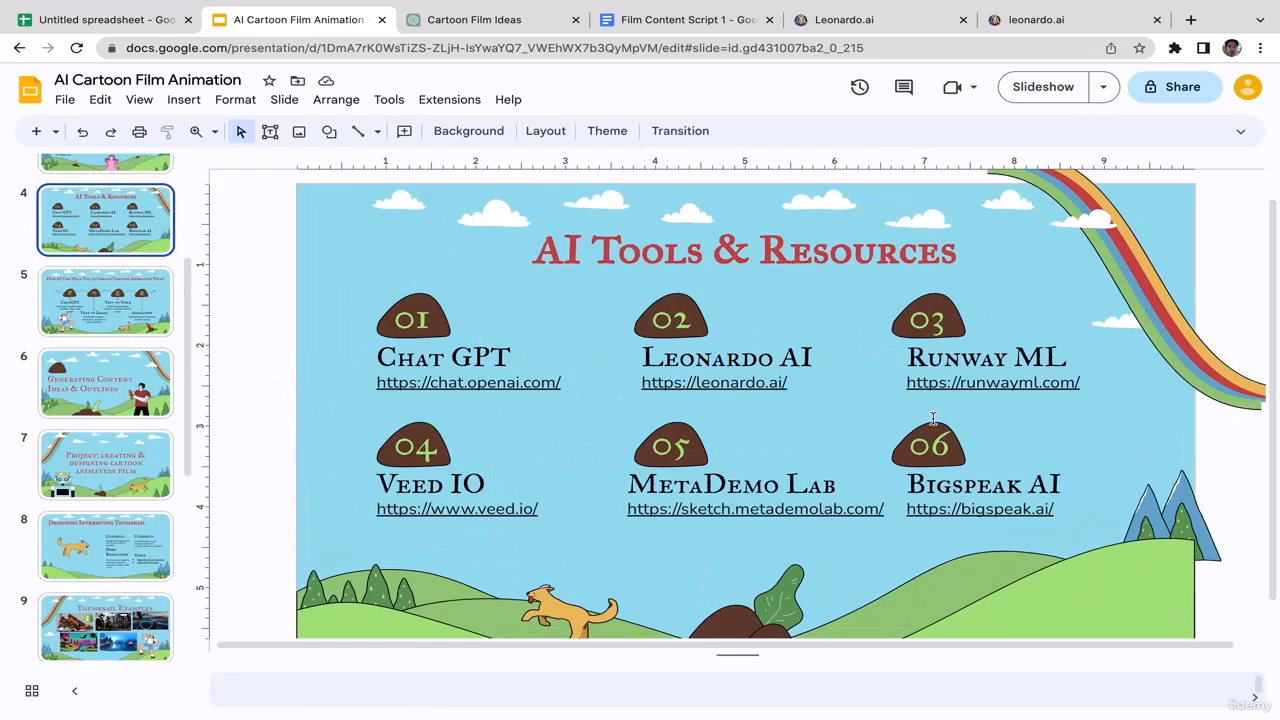
pyautogui.click(862, 26)
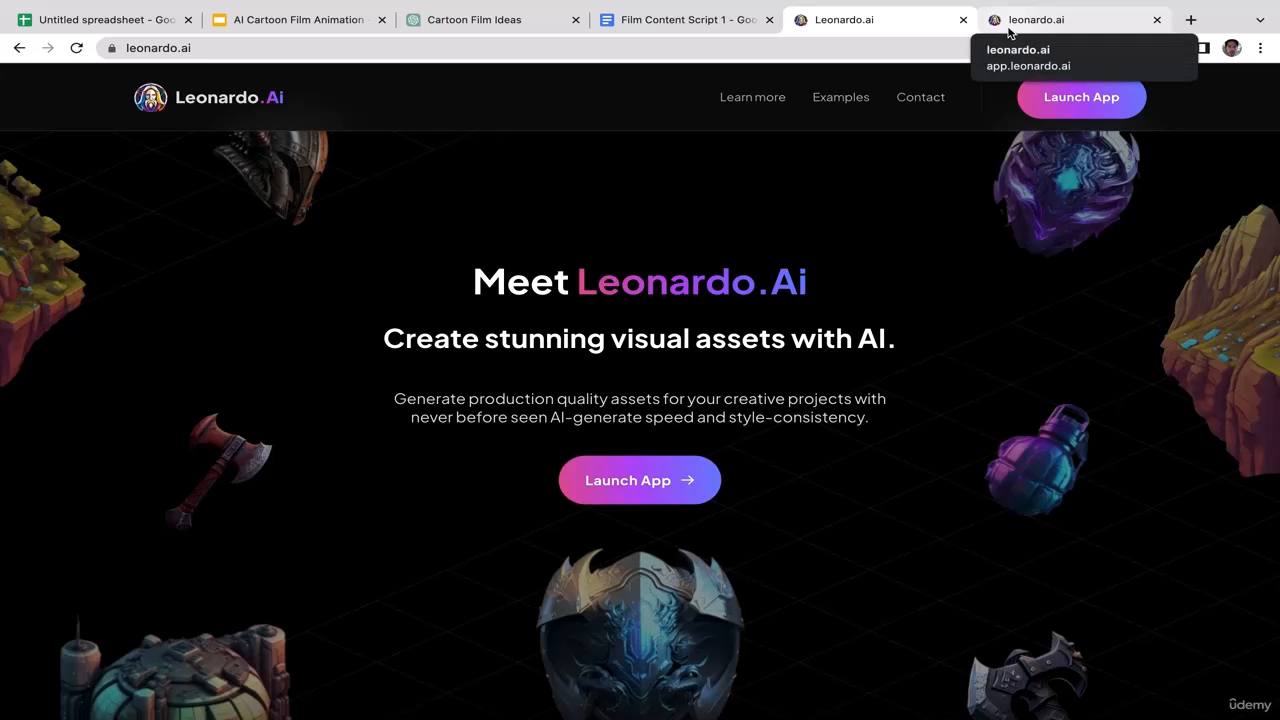
pyautogui.click(963, 20)
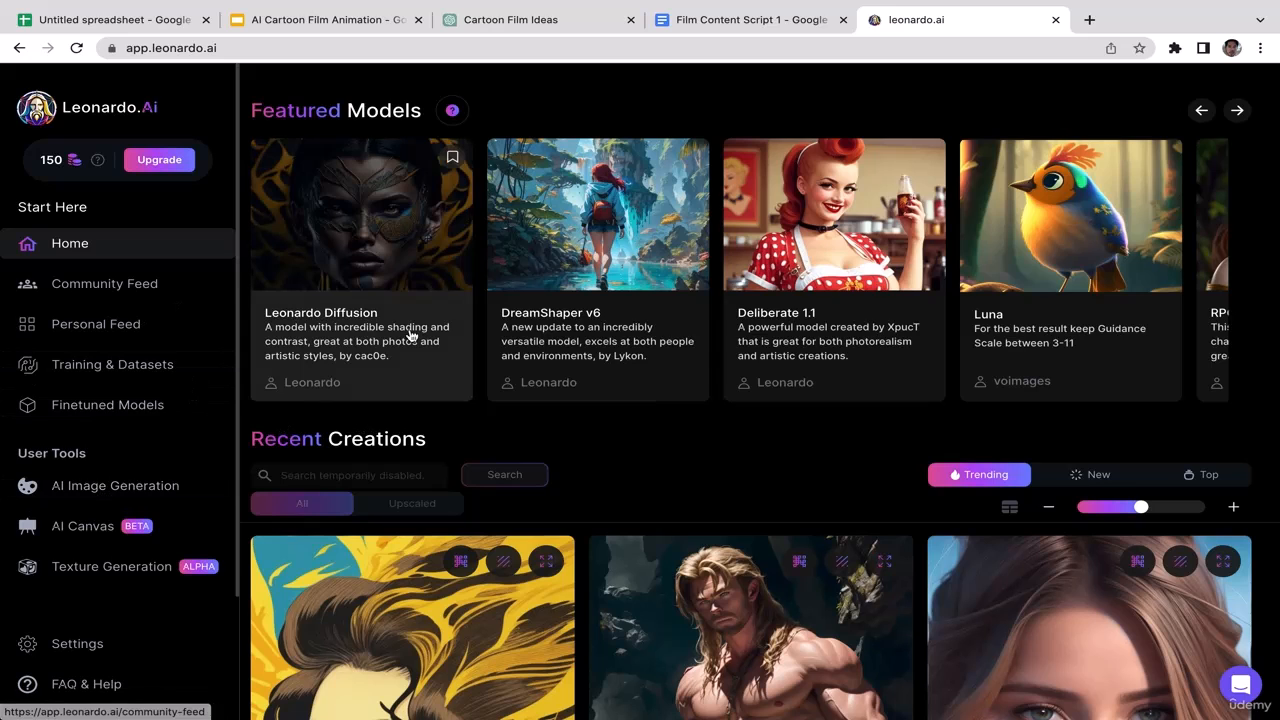
# Look over the featured models and recent creations on the Leonardo.Ai home page
pyautogui.scroll(-1, 782, 438)
pyautogui.scroll(-1, 782, 438)
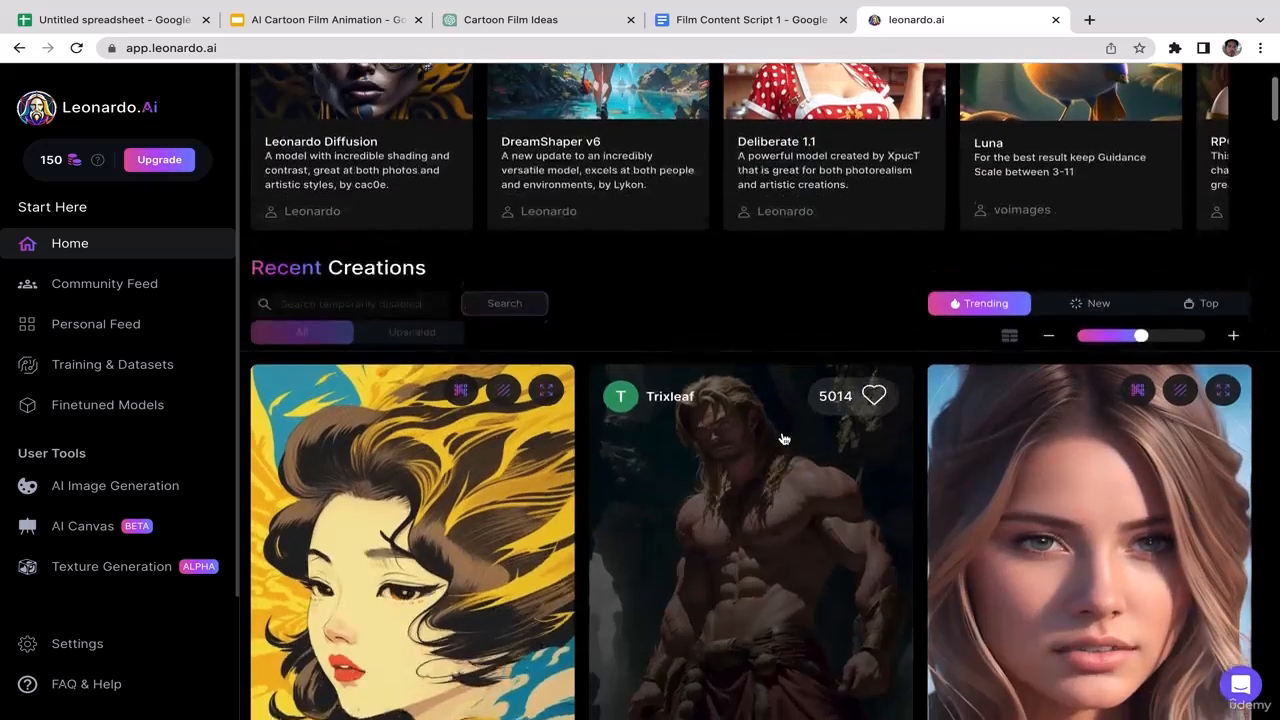
pyautogui.scroll(2, 782, 438)
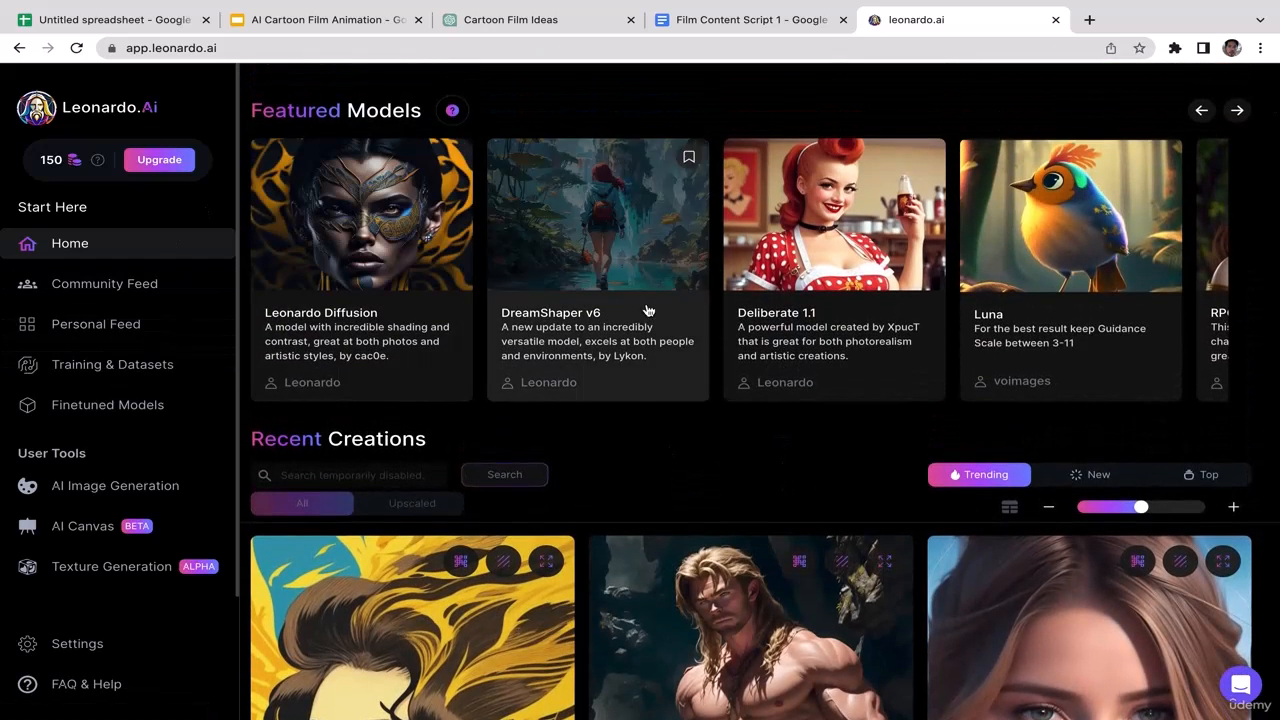
pyautogui.scroll(-4, 1175, 257)
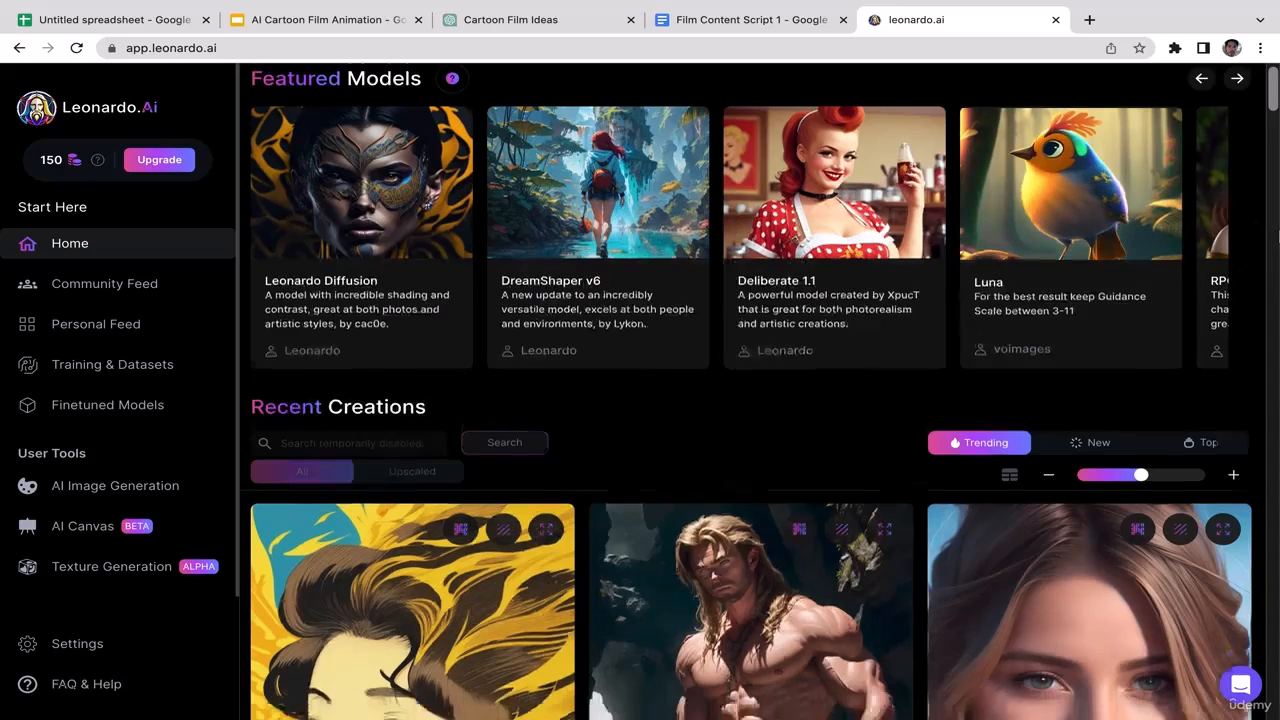
pyautogui.scroll(1, 1278, 234)
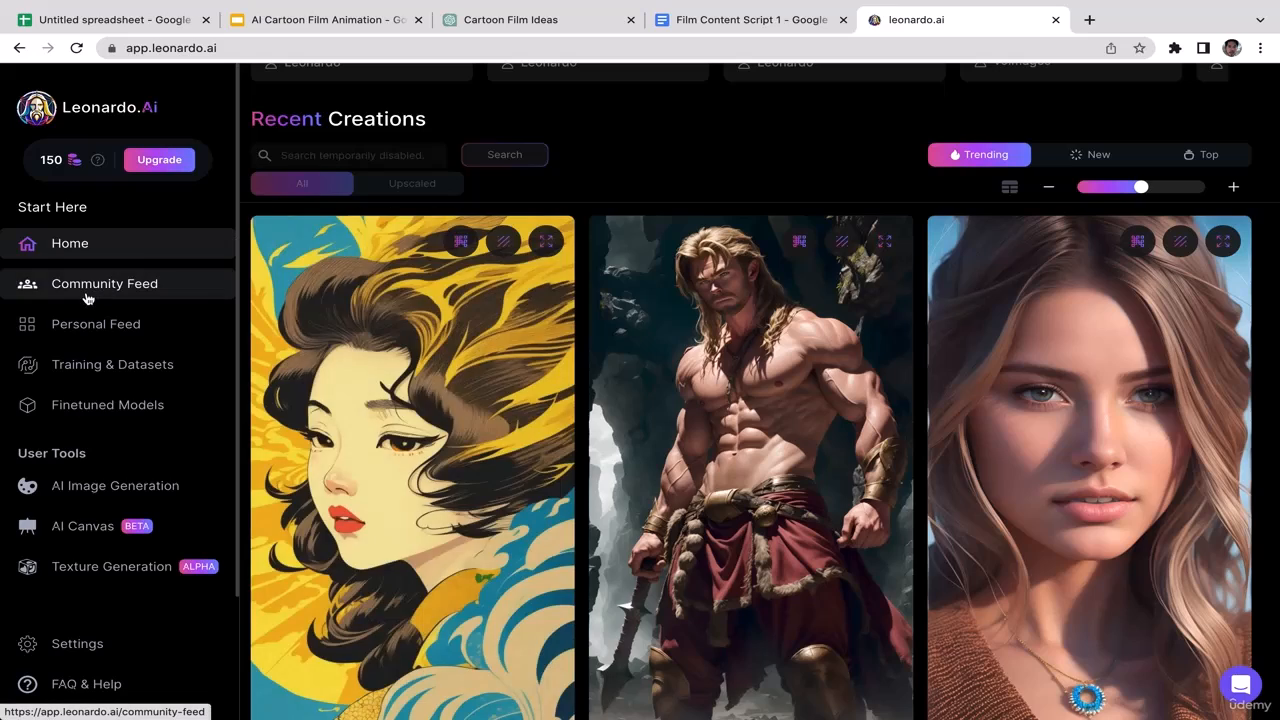
# Browse the trending images in the Community Feed, and check your own generations in the Personal Feed
pyautogui.click(86, 288)
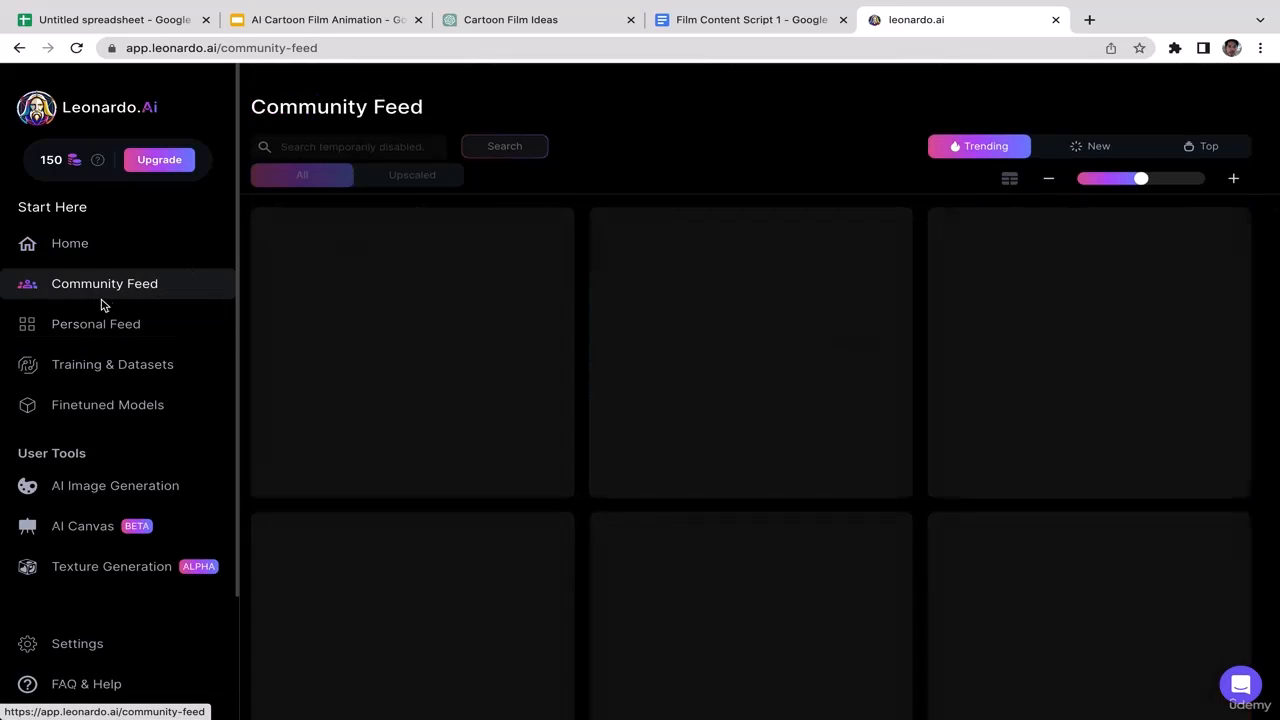
pyautogui.scroll(-1, 404, 294)
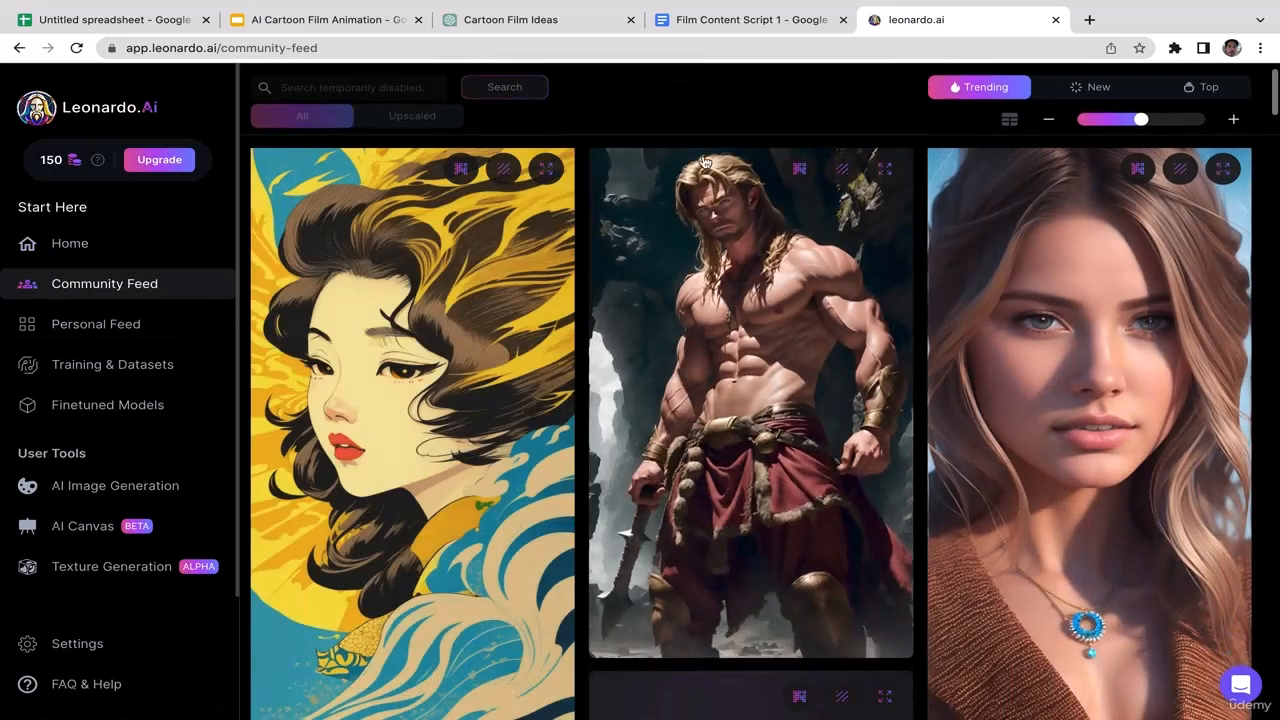
pyautogui.scroll(-6, 912, 128)
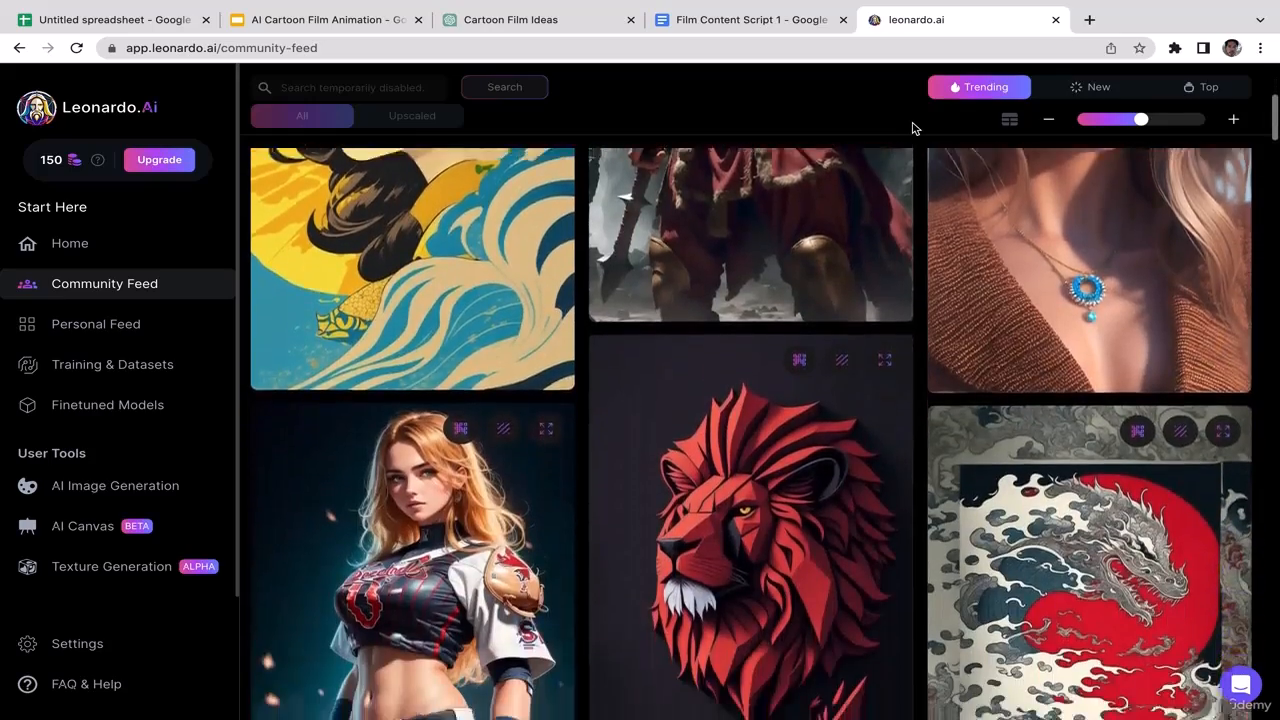
pyautogui.scroll(-2, 912, 128)
pyautogui.scroll(1, 912, 128)
pyautogui.scroll(4, 912, 128)
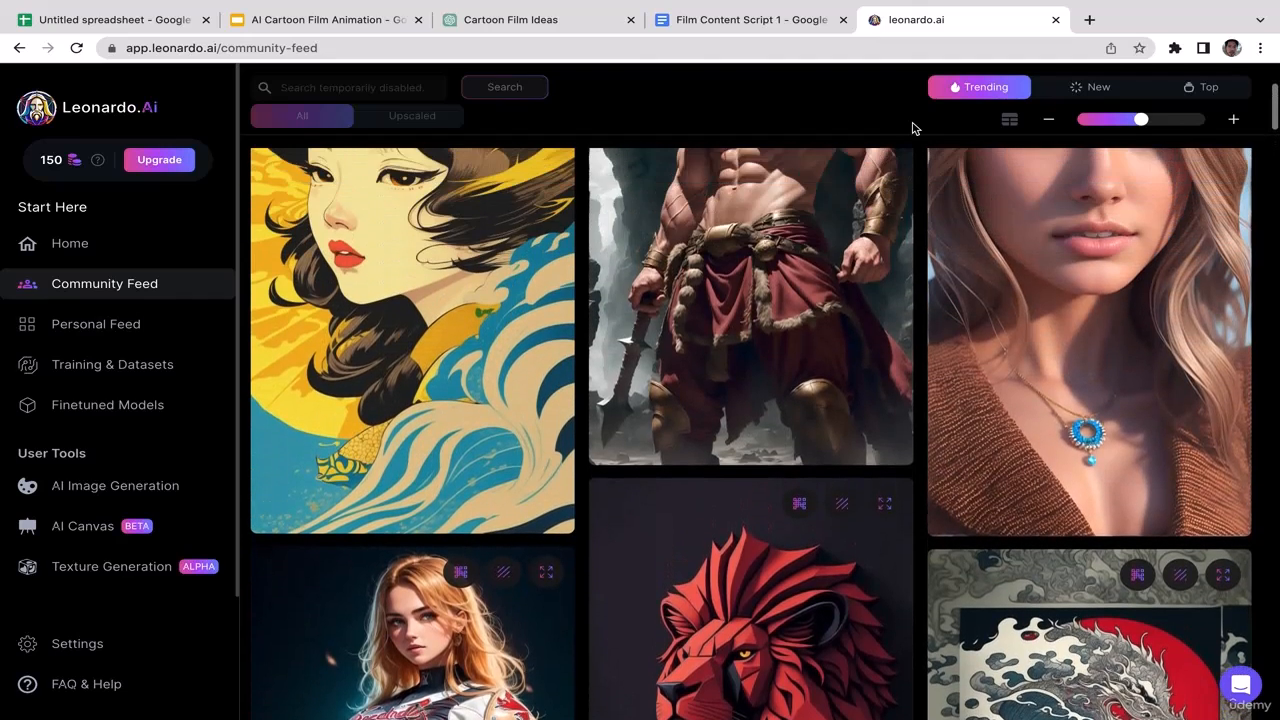
pyautogui.moveTo(827, 271)
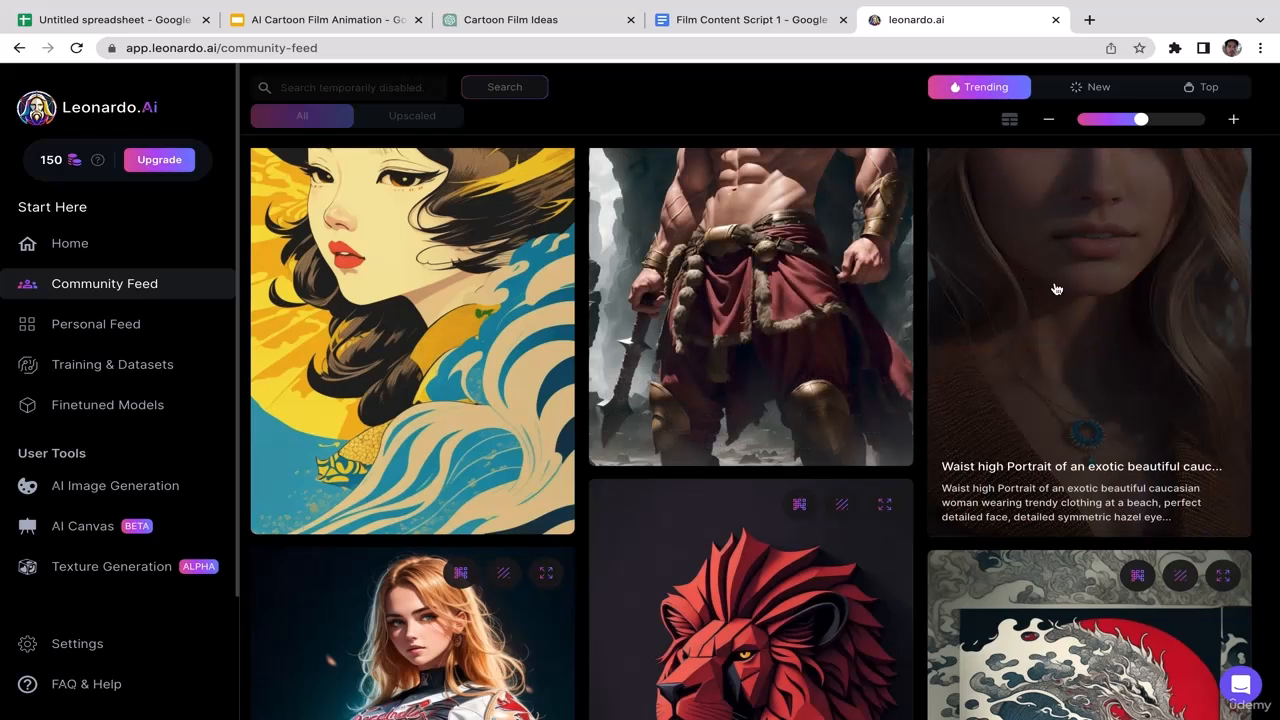
pyautogui.scroll(3, 1055, 288)
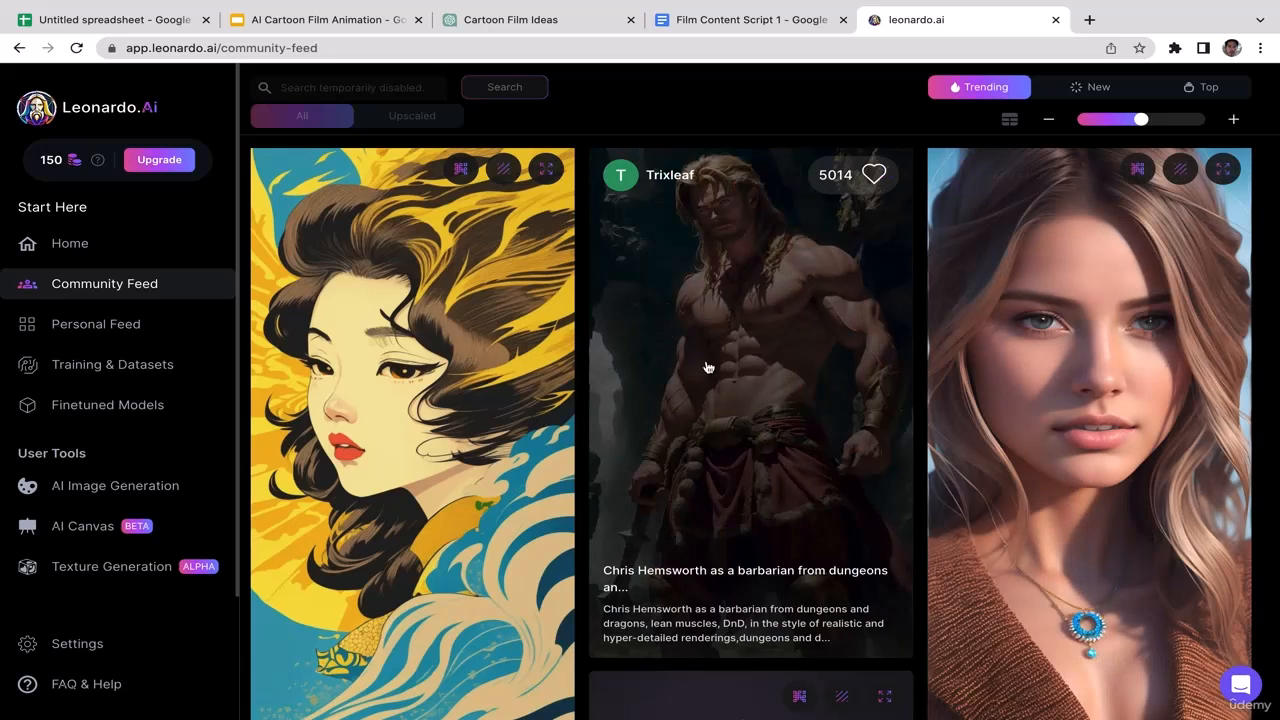
pyautogui.click(117, 342)
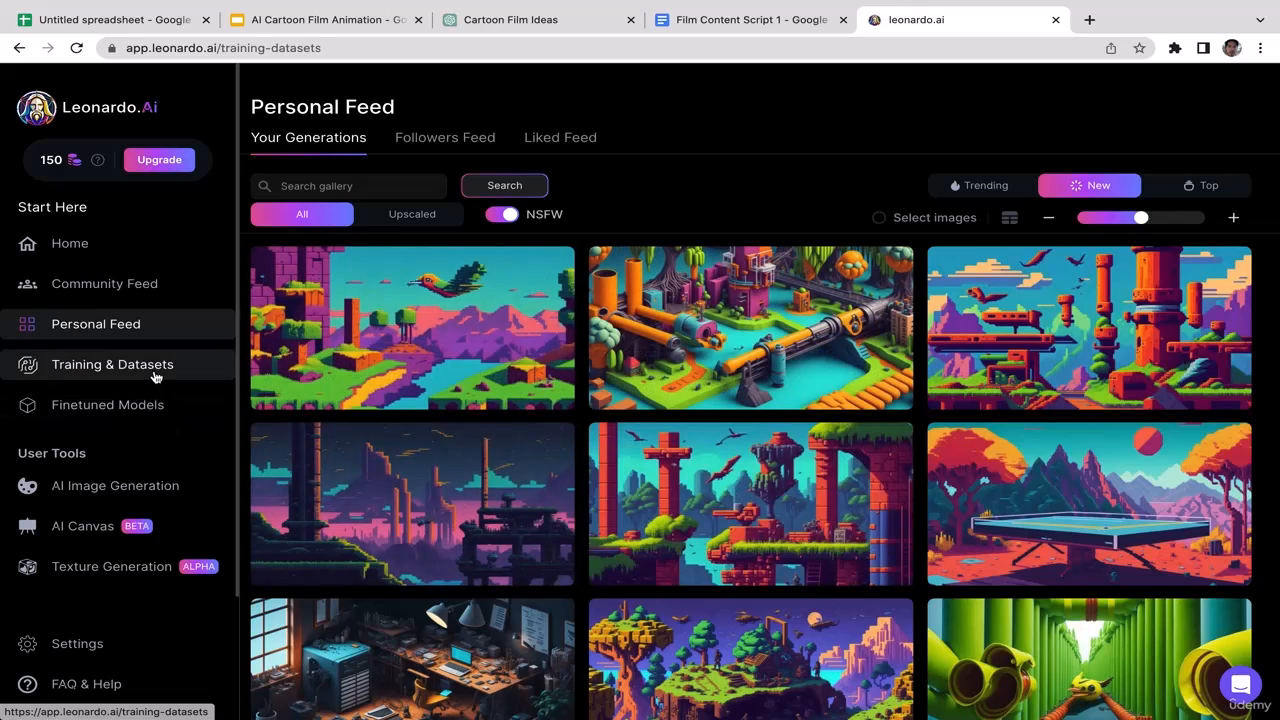
# Check your training datasets and browse the platform's finetuned models
pyautogui.click(152, 366)
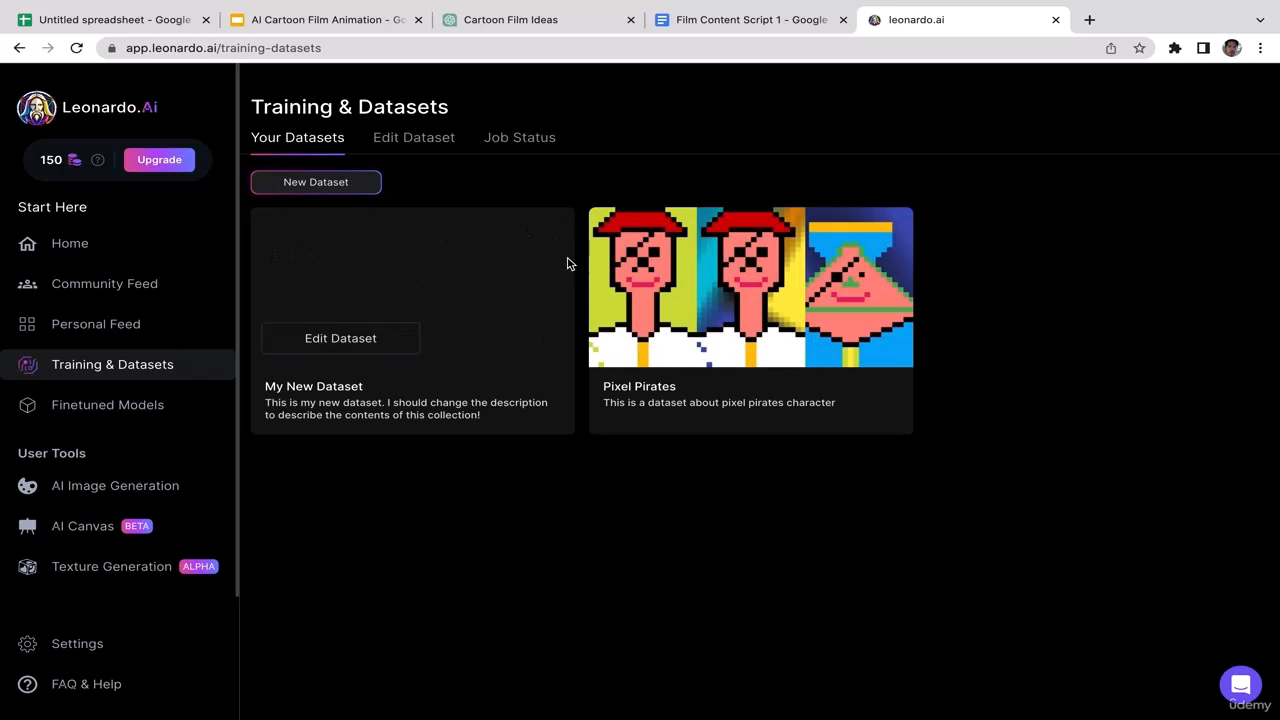
pyautogui.click(128, 406)
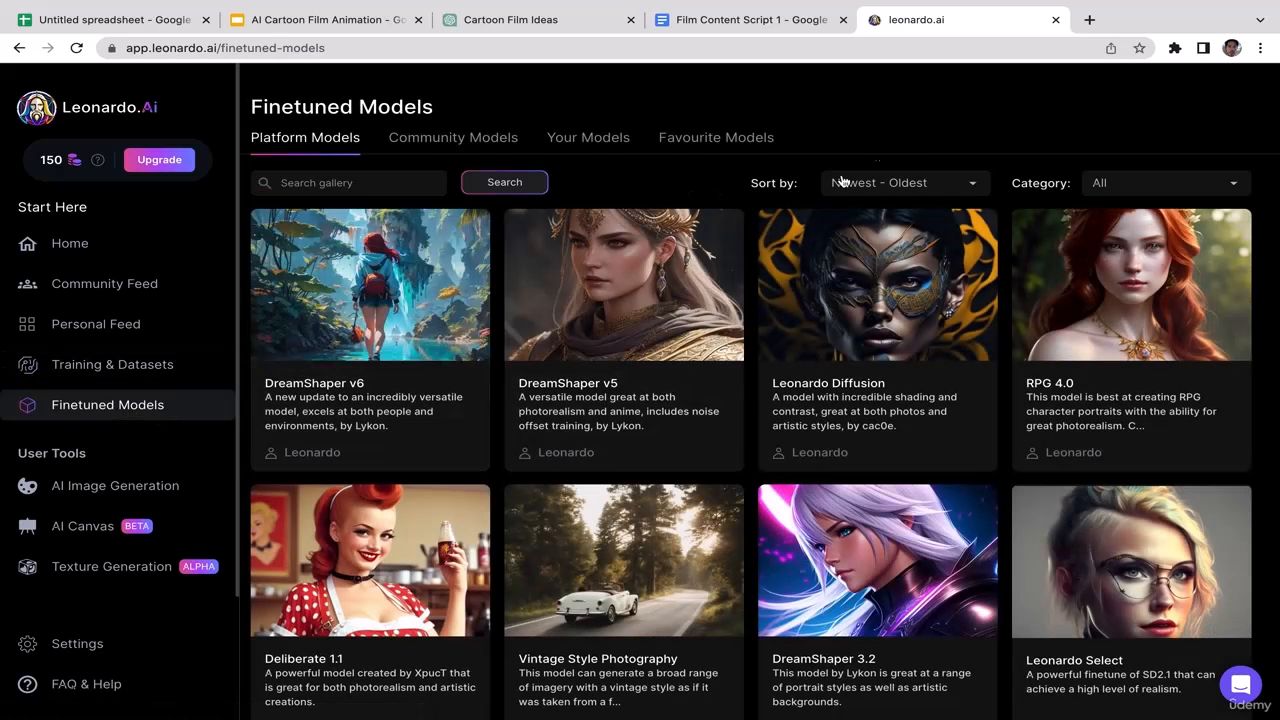
pyautogui.scroll(-3, 900, 137)
pyautogui.scroll(-5, 900, 137)
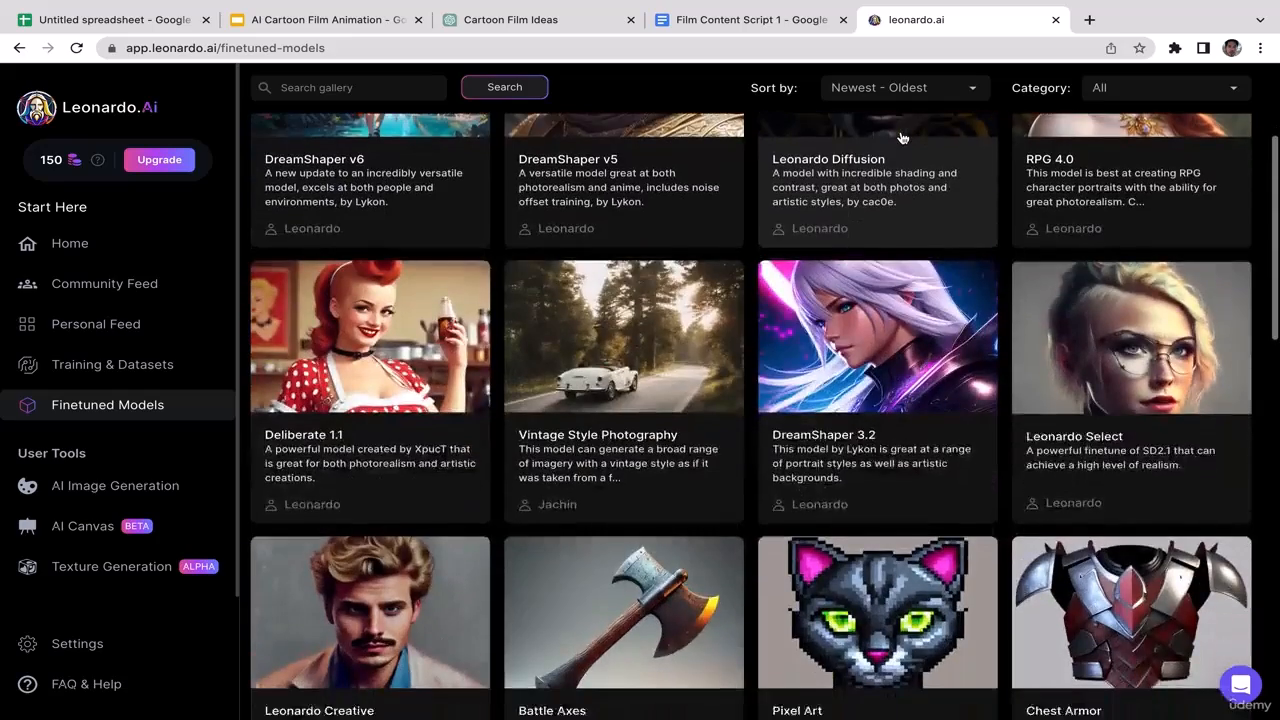
pyautogui.scroll(5, 900, 137)
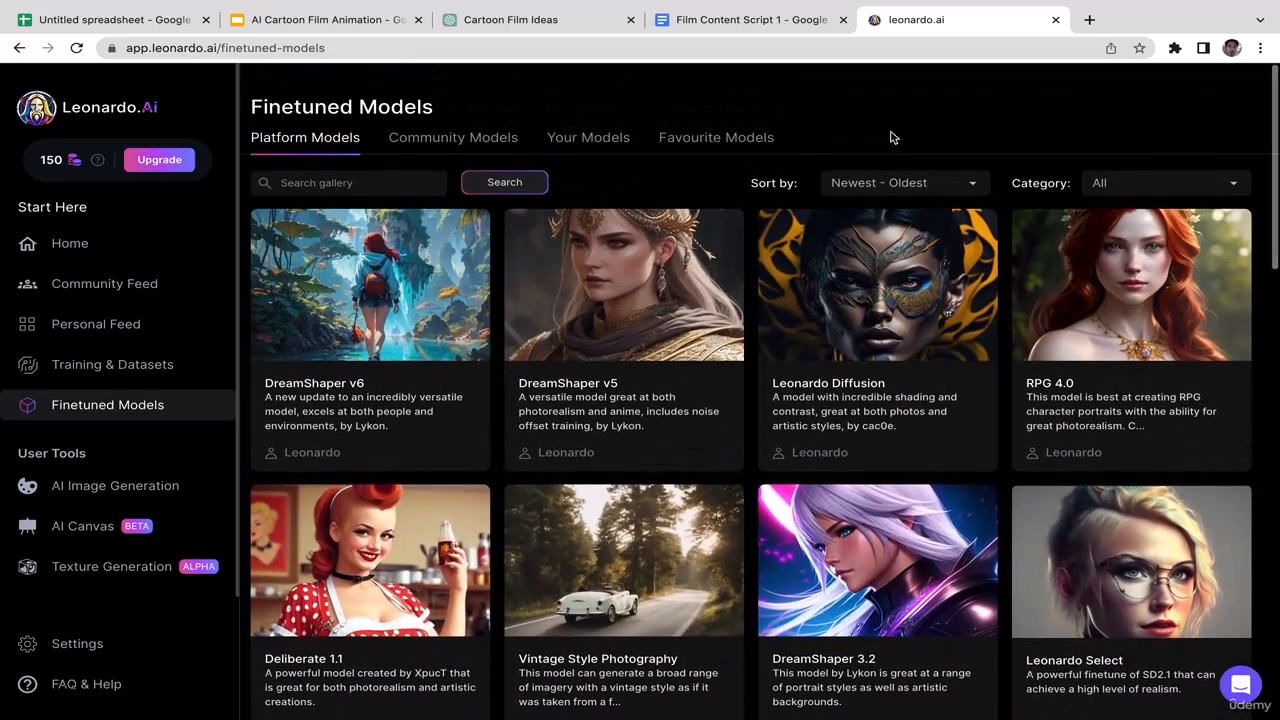
# Review the community, own and favourite finetuned models, and return to the platform models
pyautogui.click(436, 138)
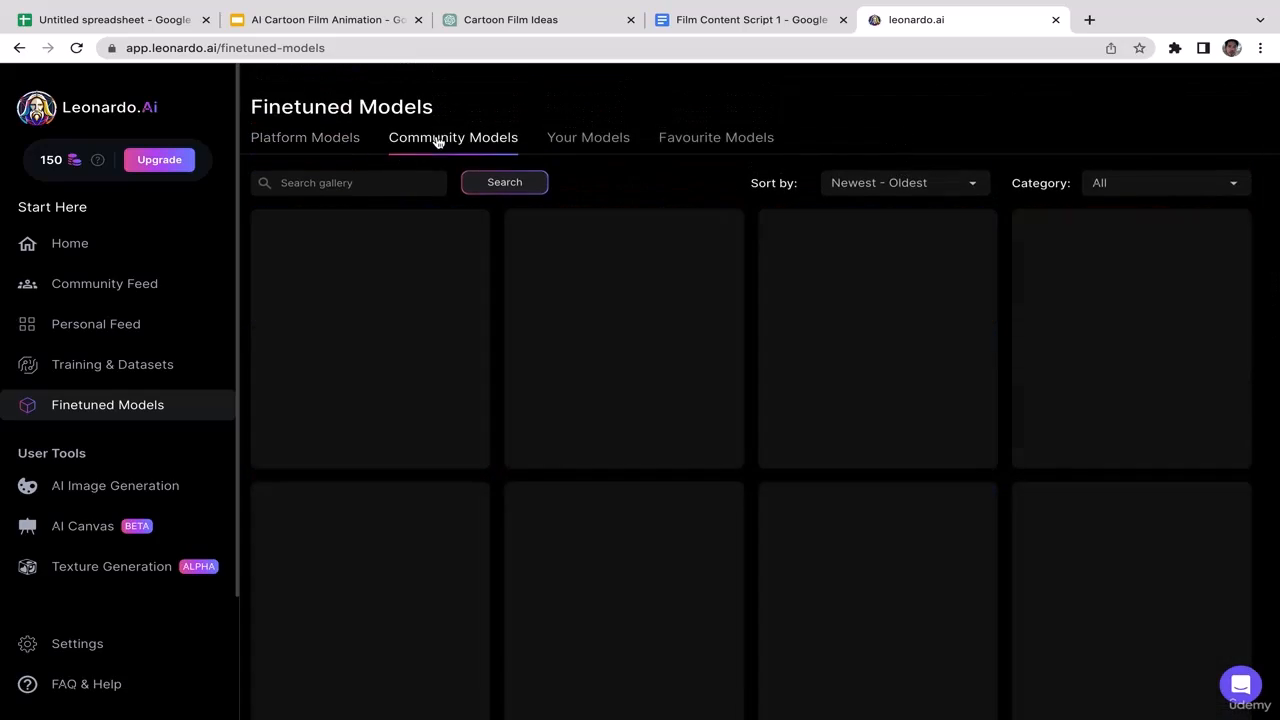
pyautogui.click(335, 140)
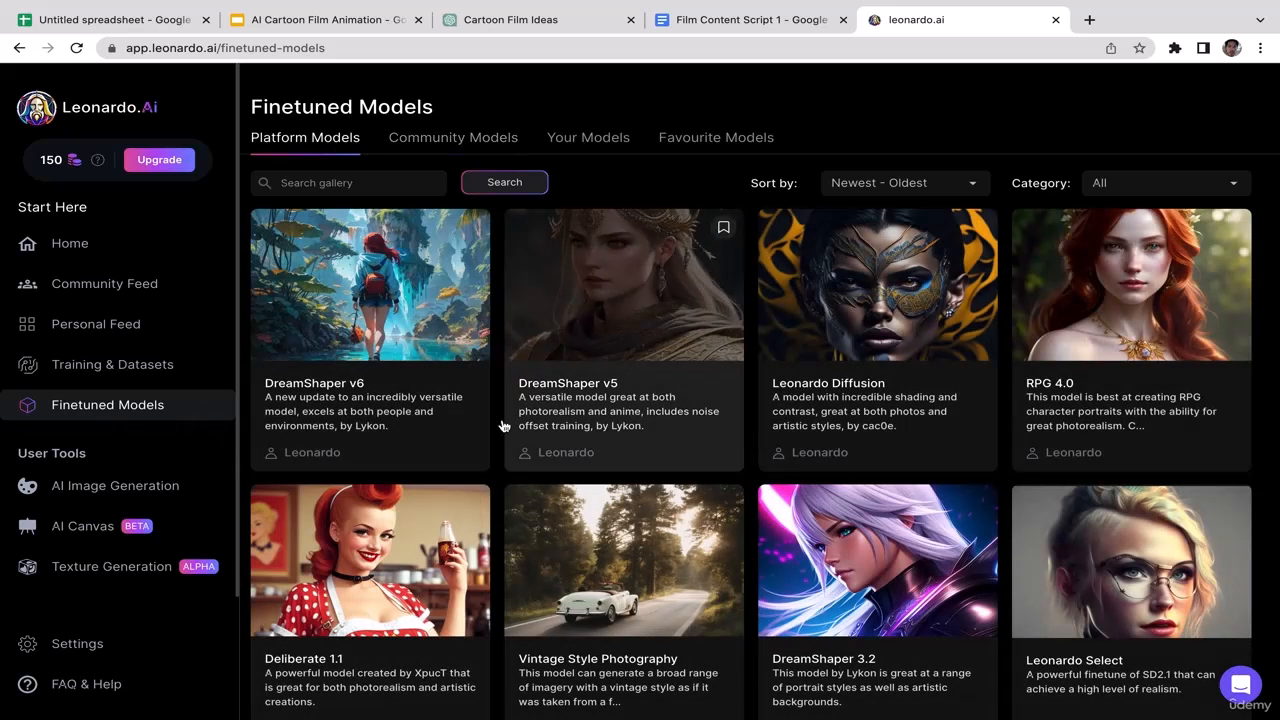
pyautogui.click(410, 140)
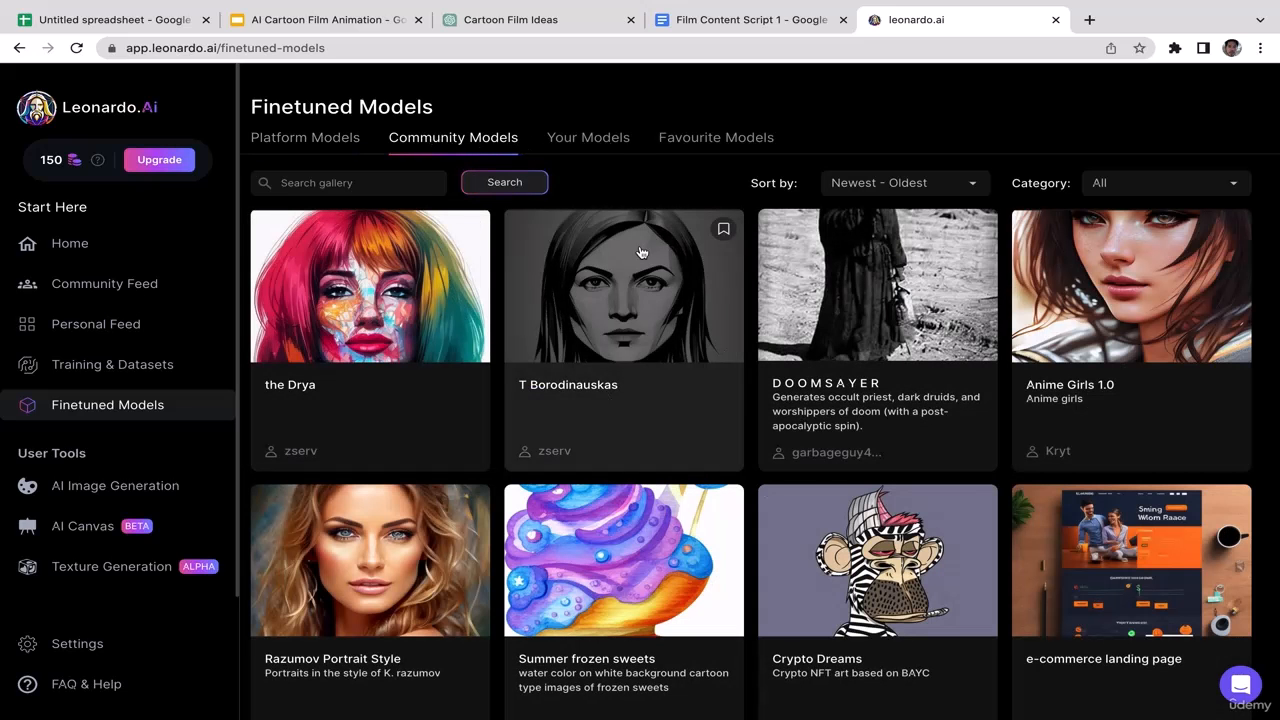
pyautogui.click(616, 137)
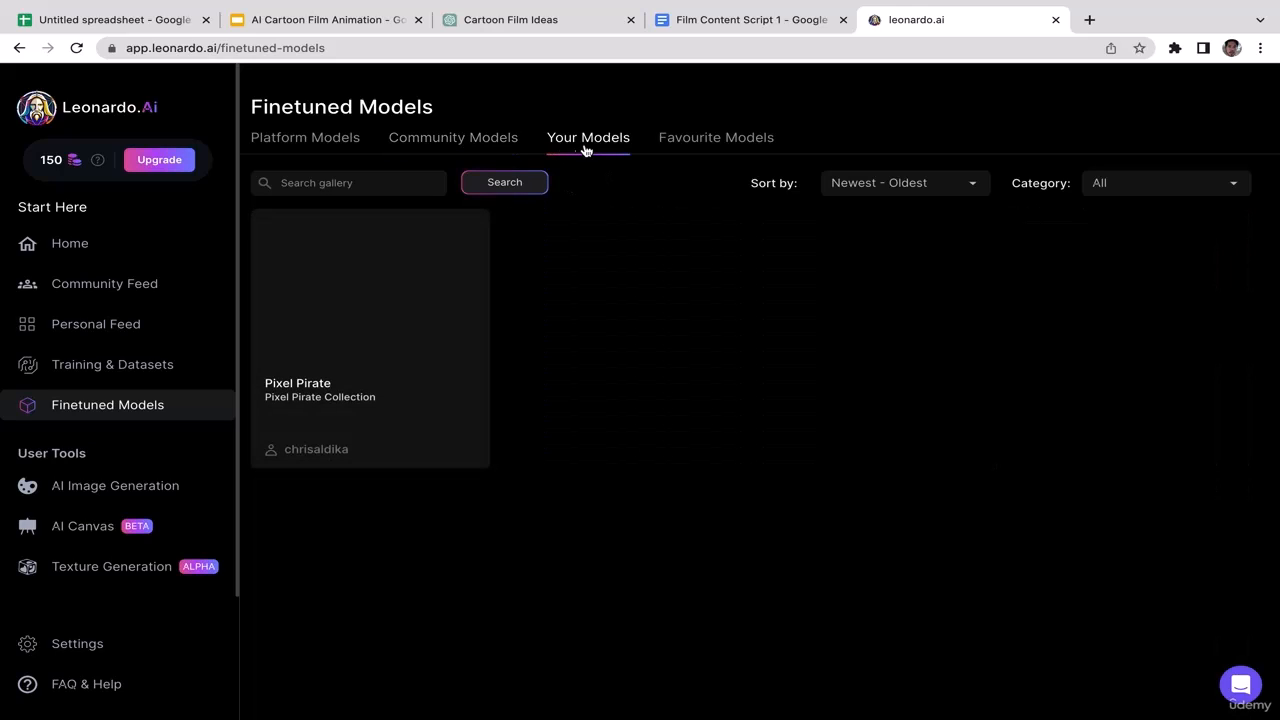
pyautogui.moveTo(457, 334)
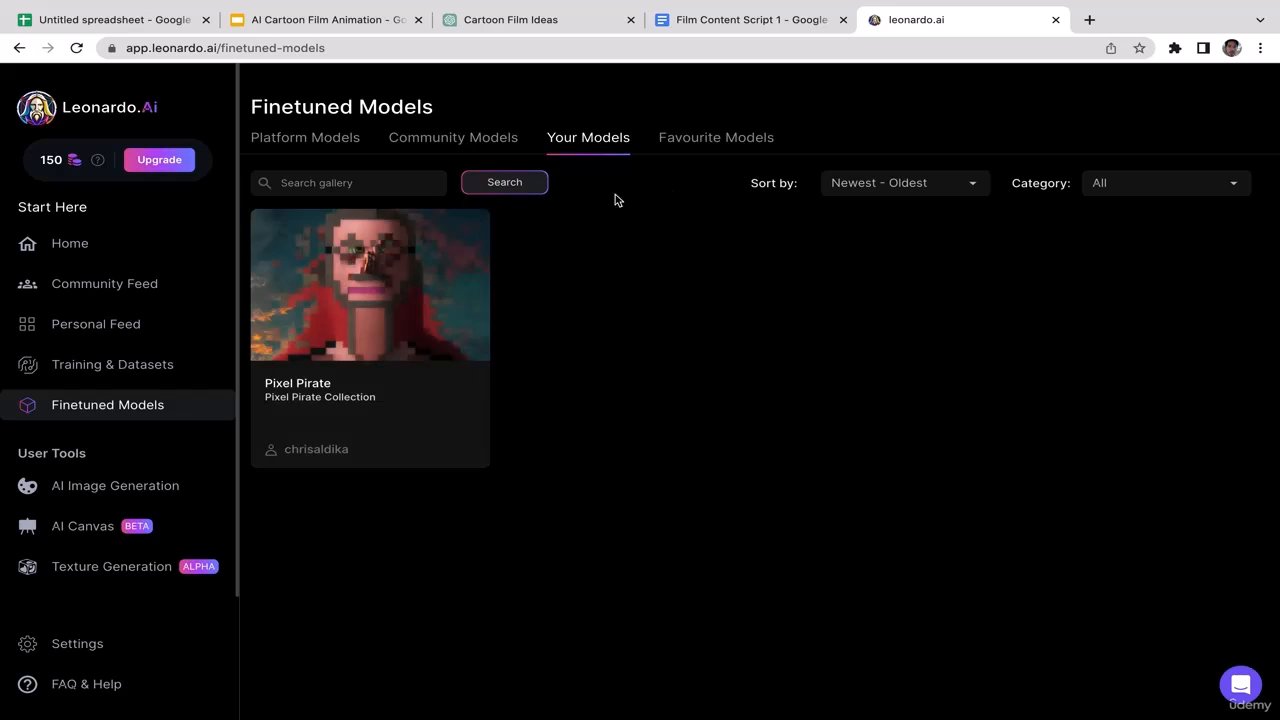
pyautogui.click(708, 136)
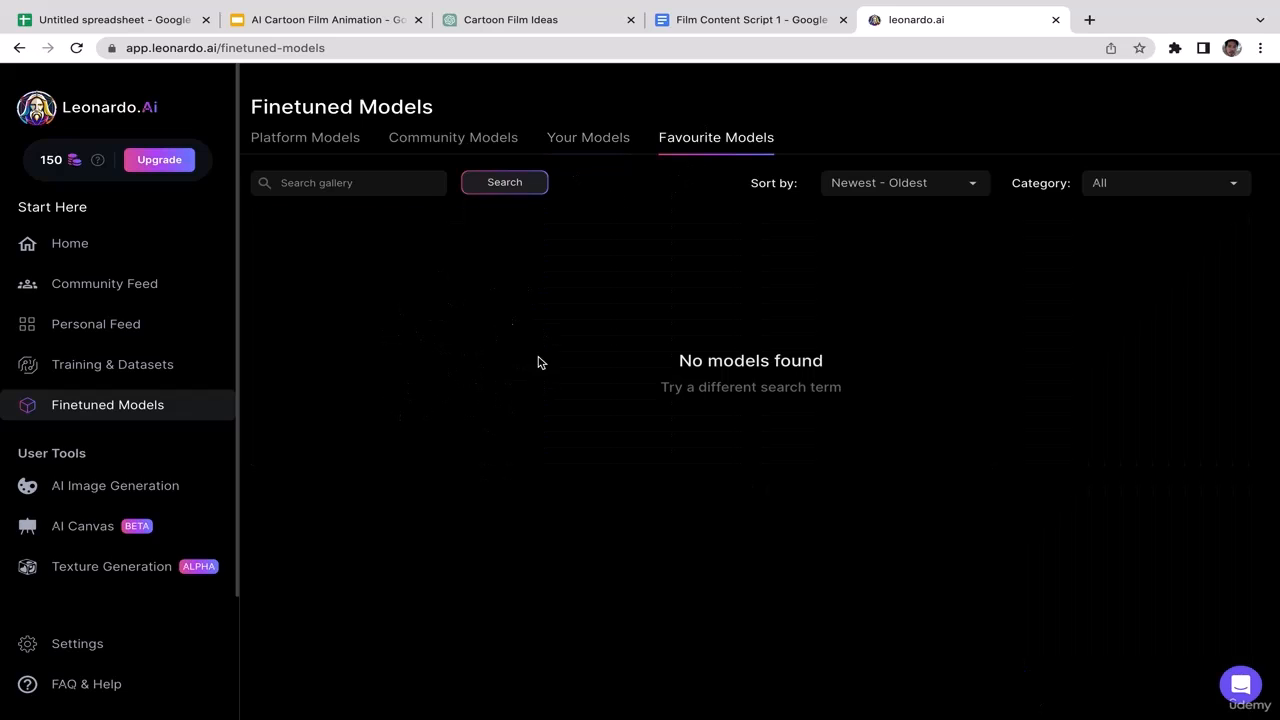
pyautogui.click(300, 137)
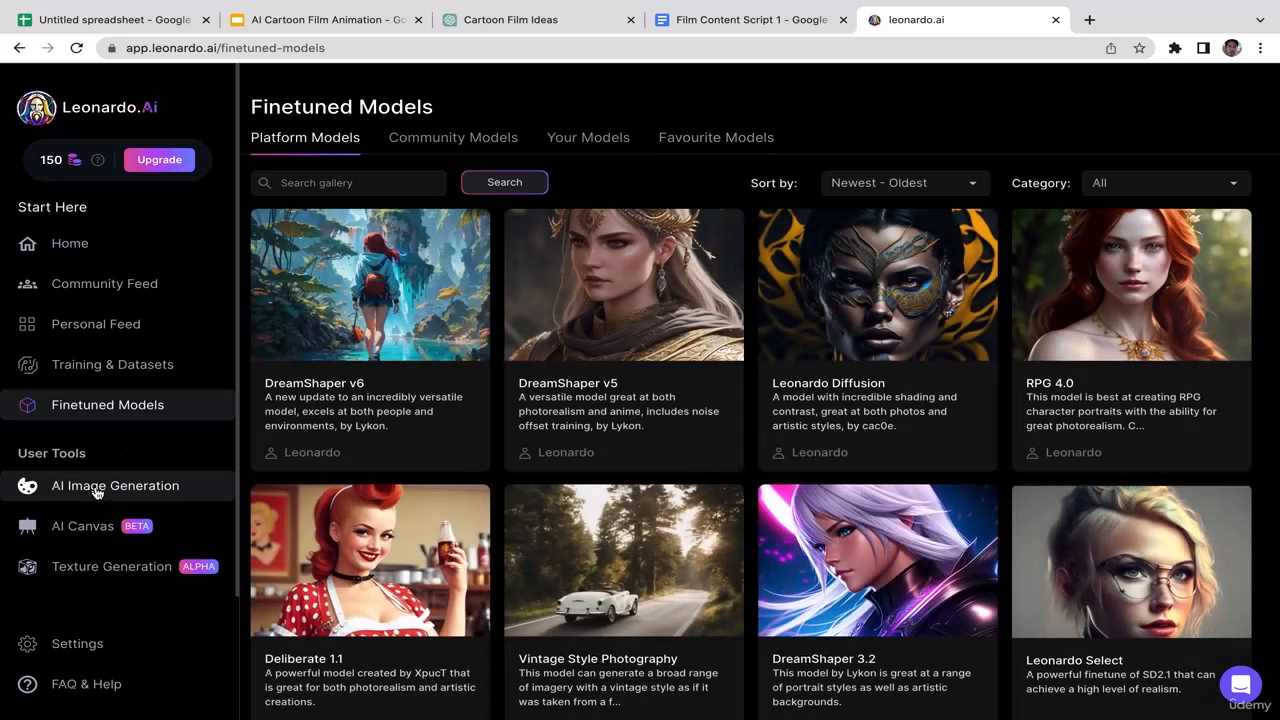
# Open the AI Image Generation tool and examine its image count, Prompt Magic, High Contrast and image dimension settings
pyautogui.click(97, 490)
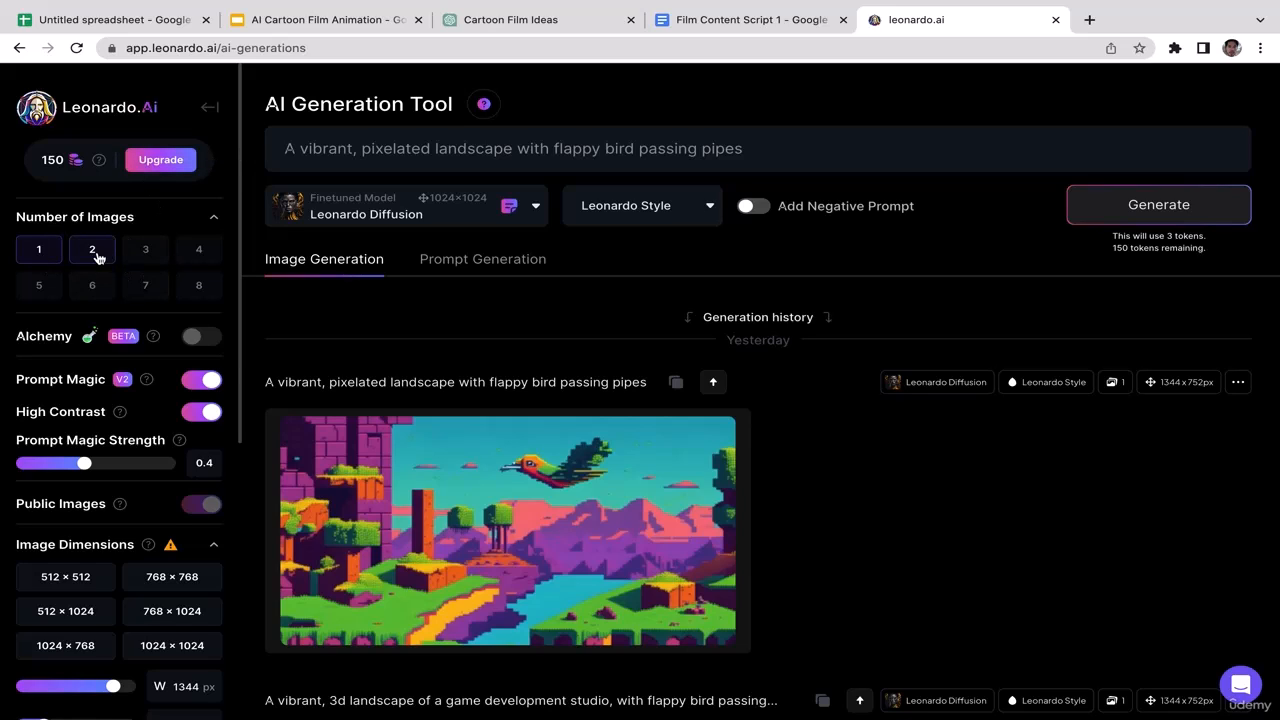
pyautogui.moveTo(242, 221); pyautogui.dragTo(242, 280)
pyautogui.click(259, 329)
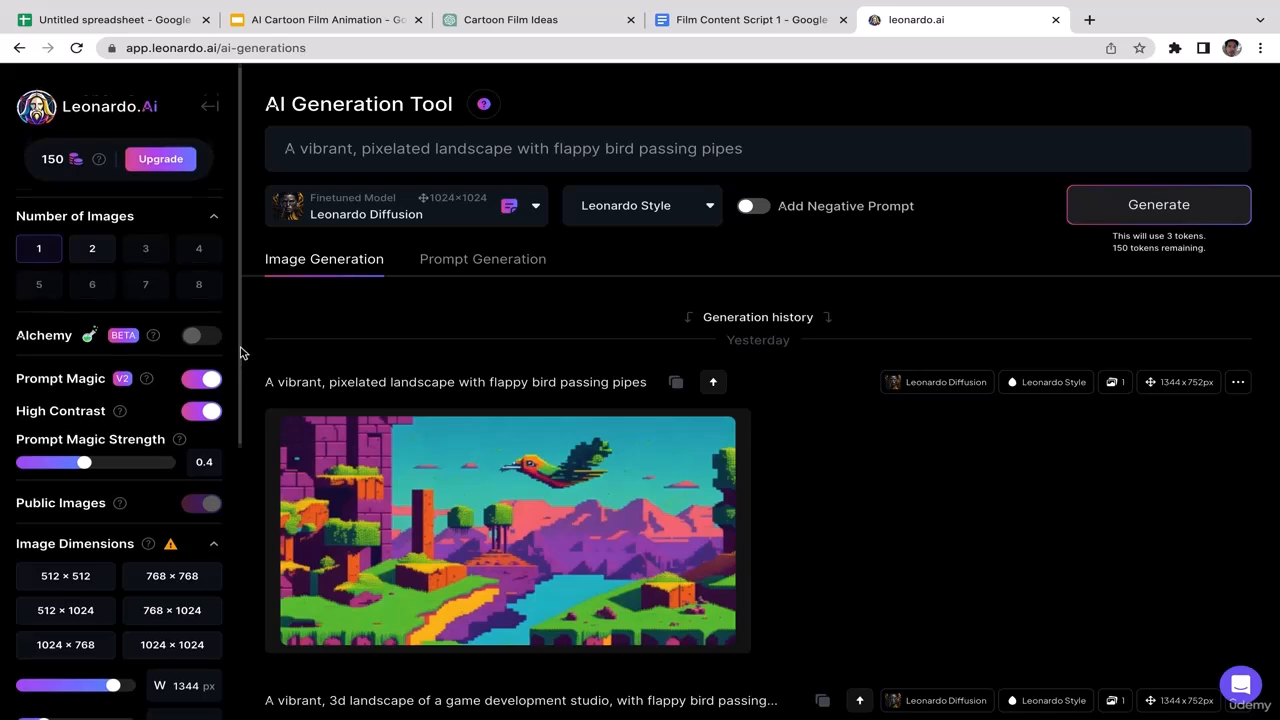
pyautogui.scroll(-1, 232, 400)
pyautogui.moveTo(148, 276)
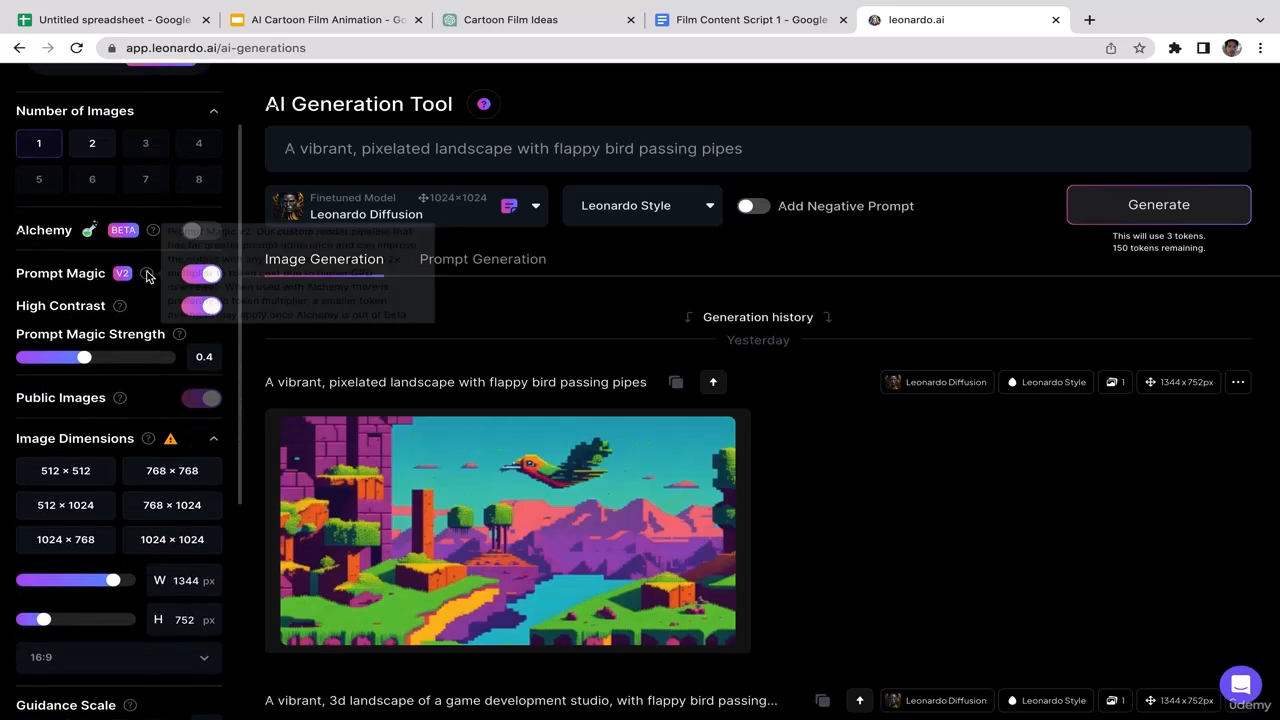
pyautogui.moveTo(127, 314)
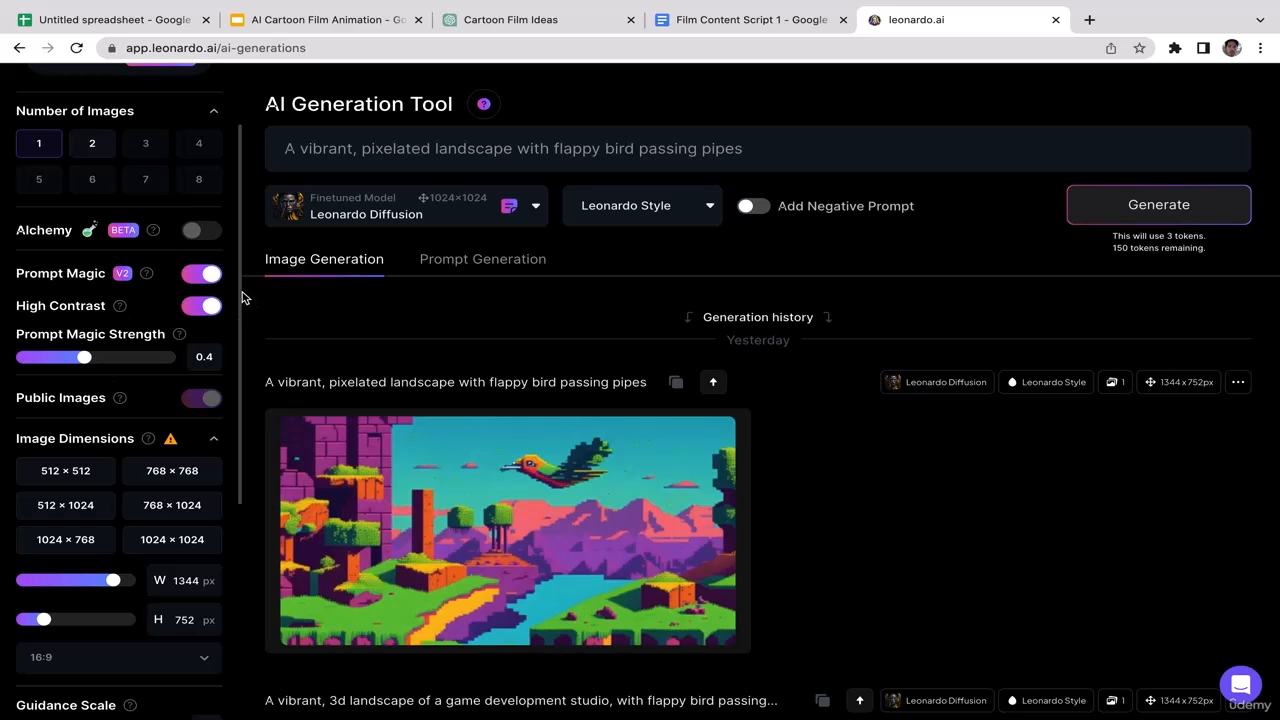
pyautogui.scroll(-1, 217, 334)
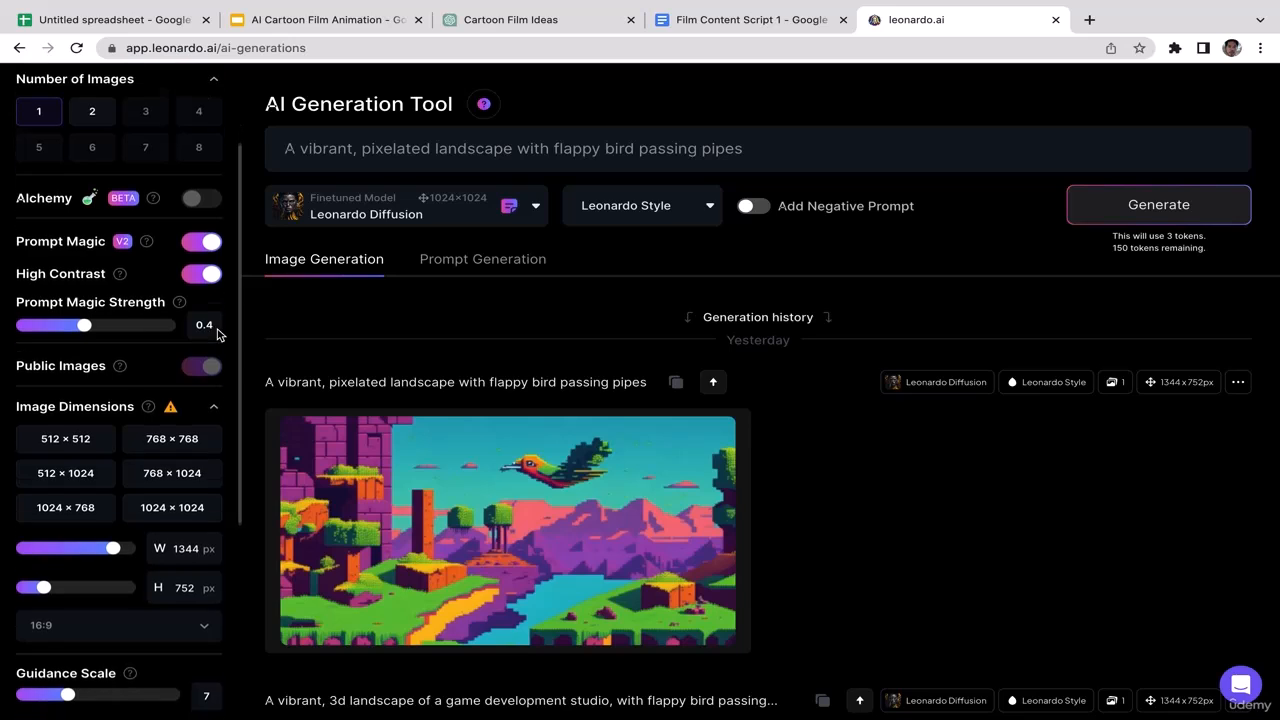
pyautogui.scroll(-3, 215, 335)
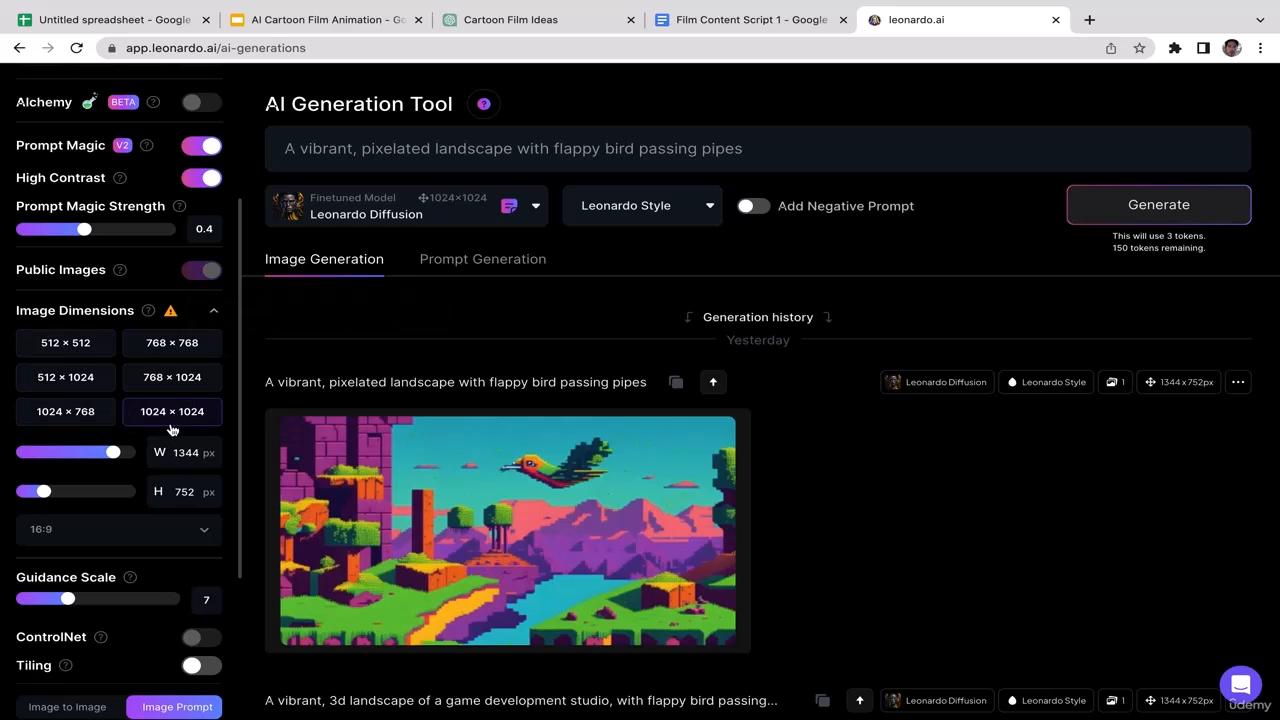
pyautogui.moveTo(243, 429); pyautogui.dragTo(240, 503)
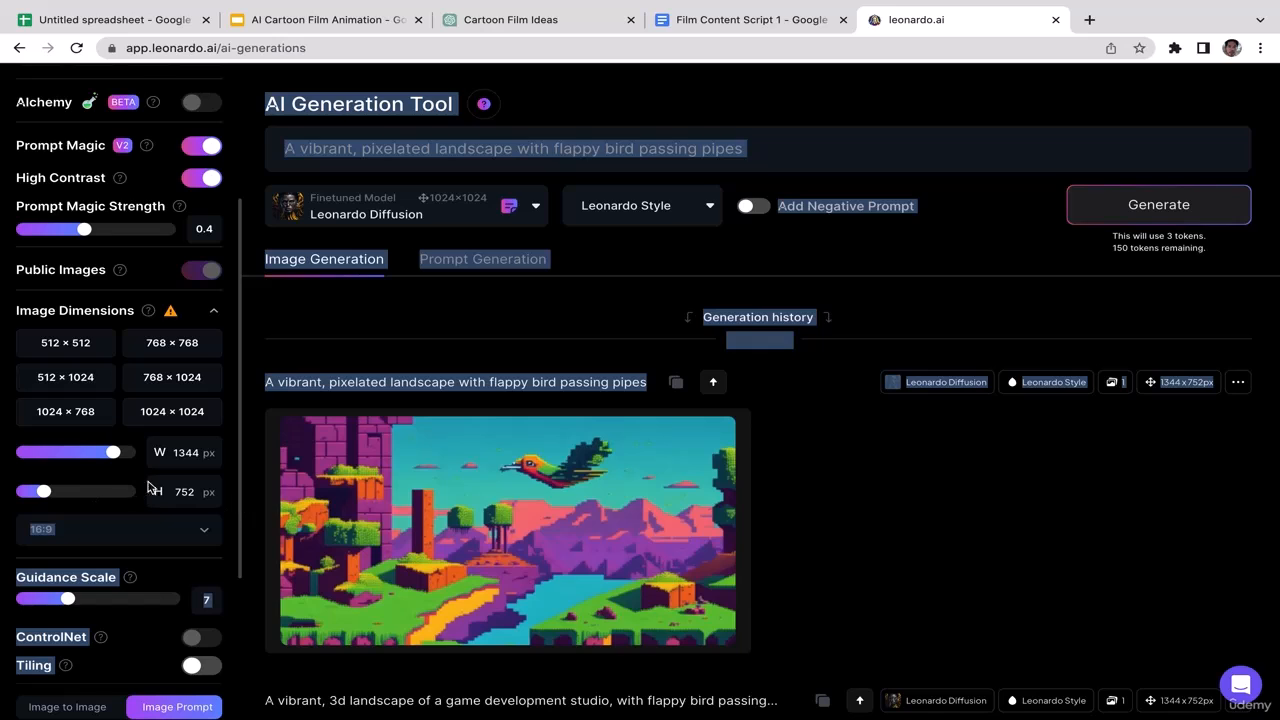
pyautogui.click(226, 440)
# Set the image aspect ratio to 1:1 and check the other available ratios without switching
pyautogui.scroll(-2, 222, 438)
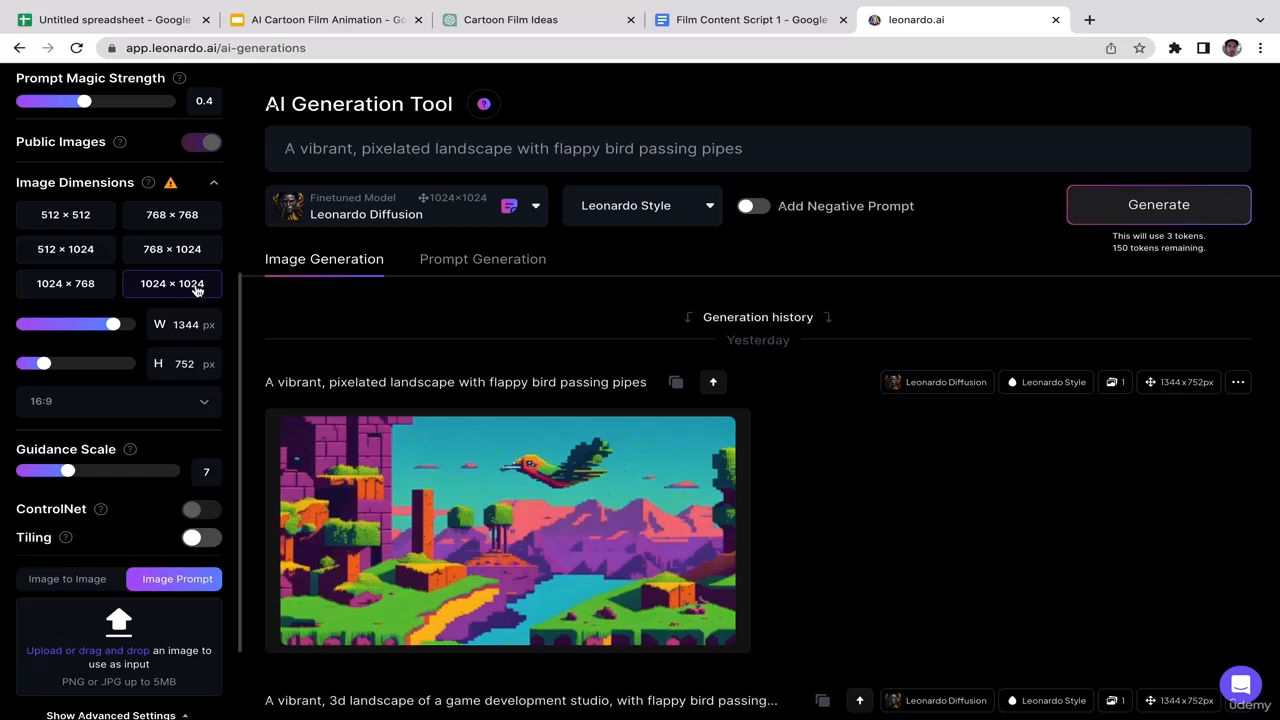
pyautogui.click(204, 406)
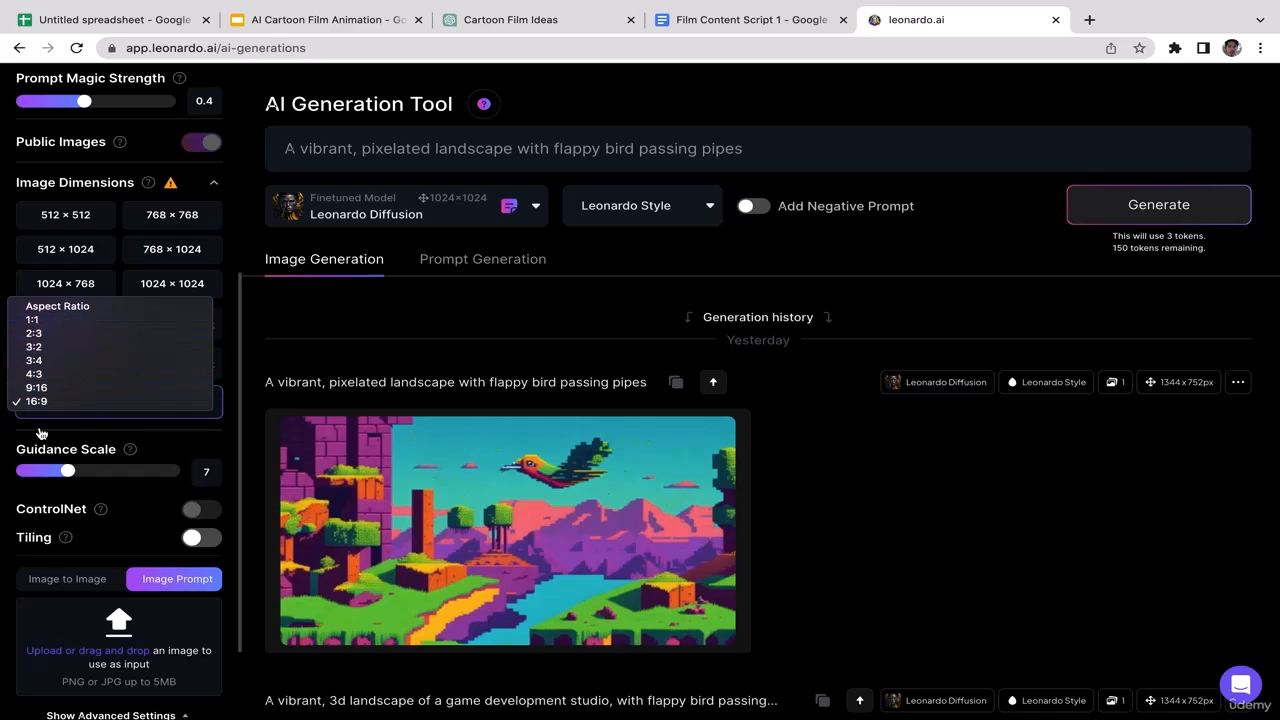
pyautogui.click(92, 321)
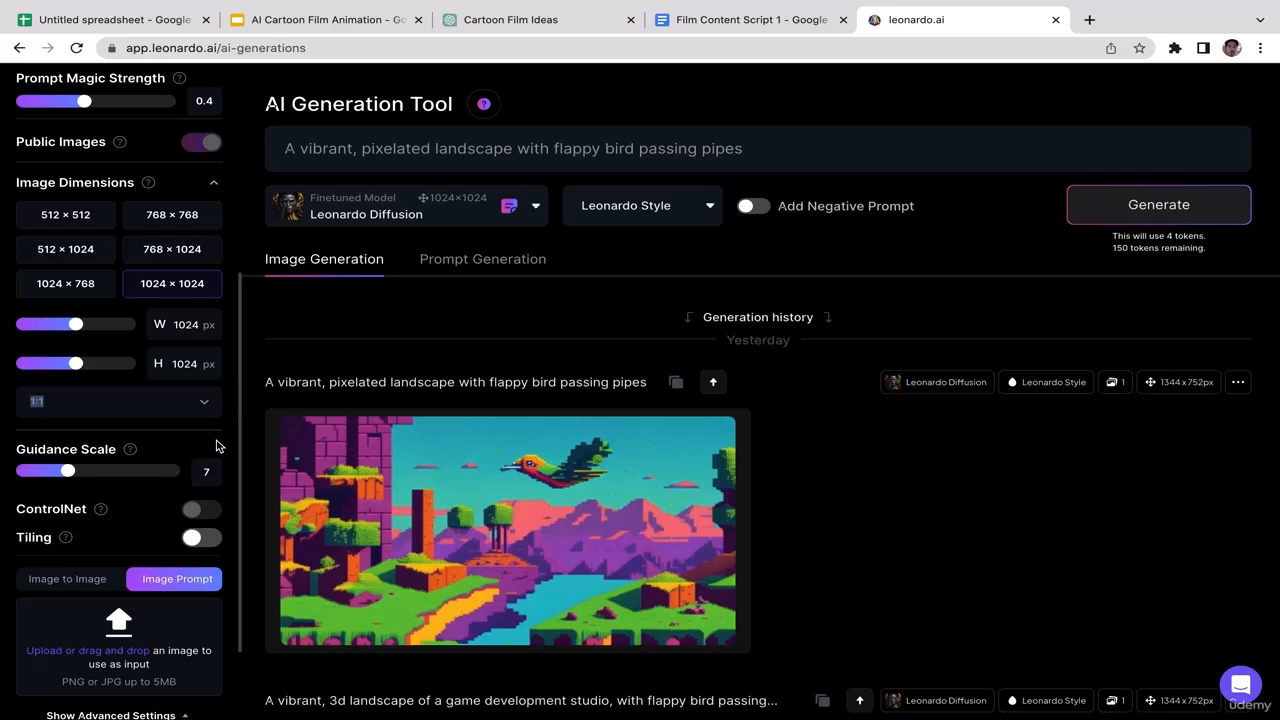
pyautogui.scroll(-1, 217, 445)
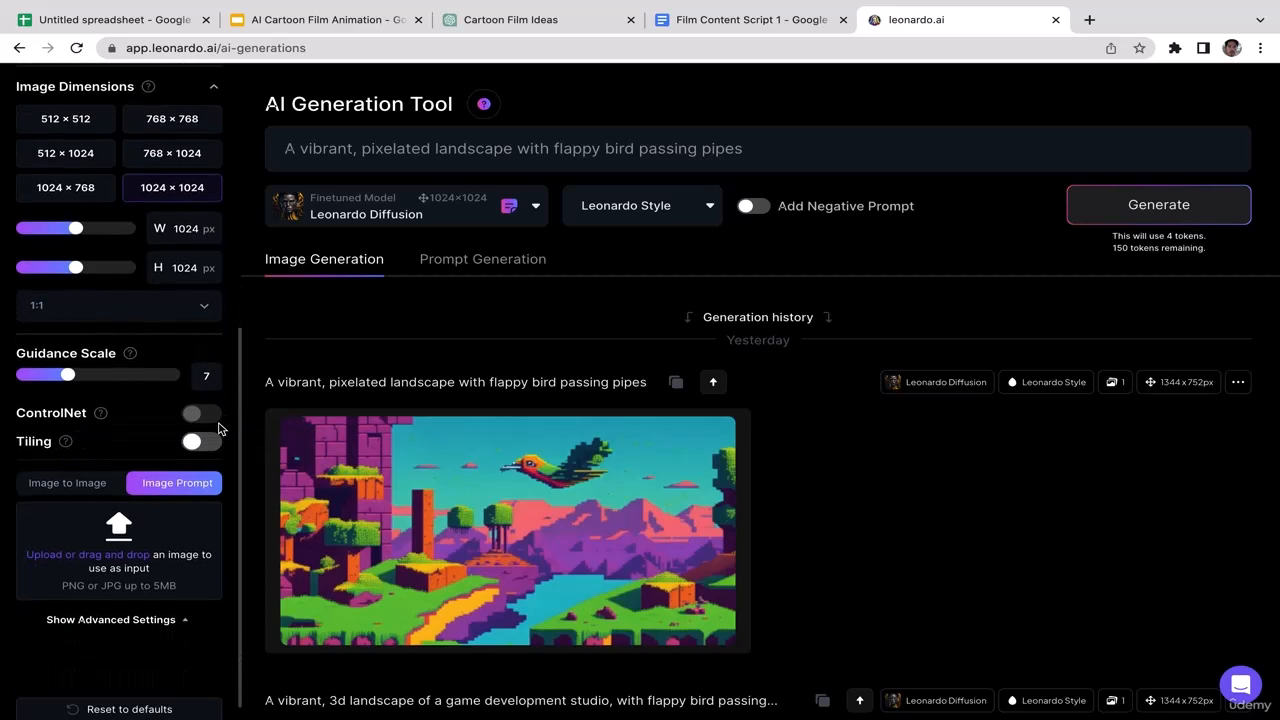
pyautogui.click(203, 316)
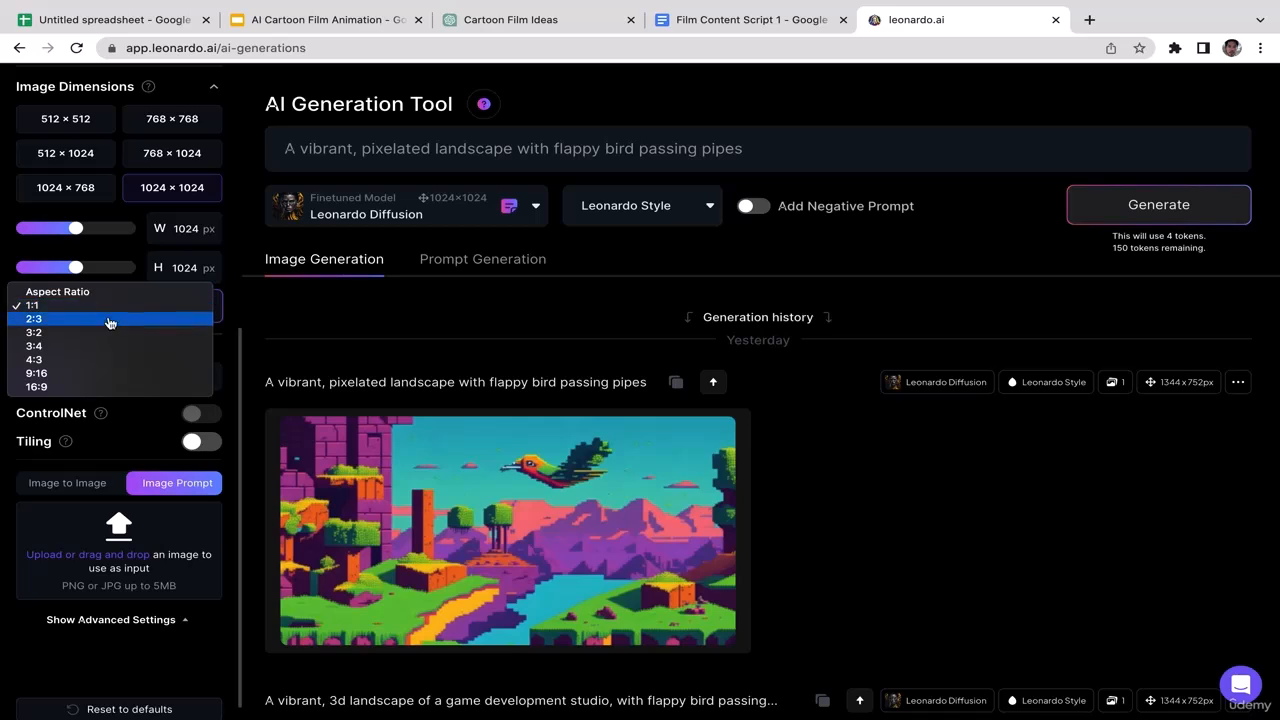
pyautogui.click(240, 300)
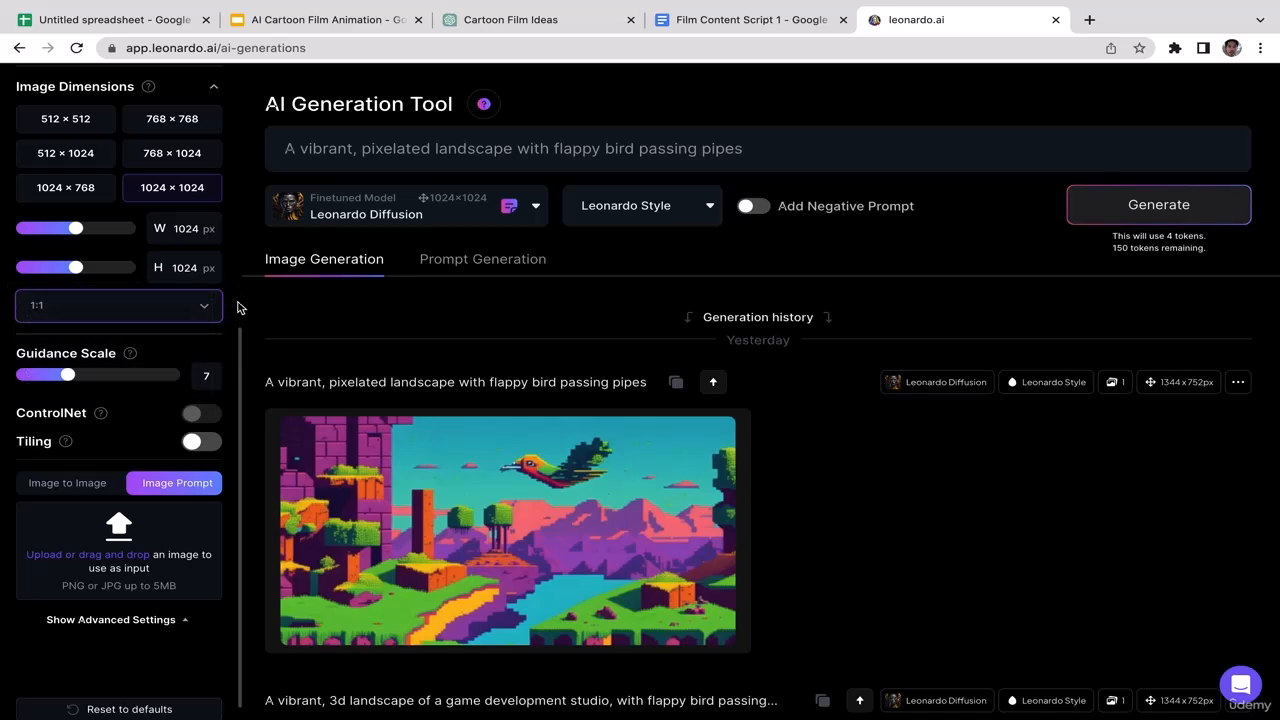
# Review the guidance scale, ControlNet, tiling, image prompt, Prompt Magic and image count settings of the generation tool
pyautogui.scroll(-1, 240, 374)
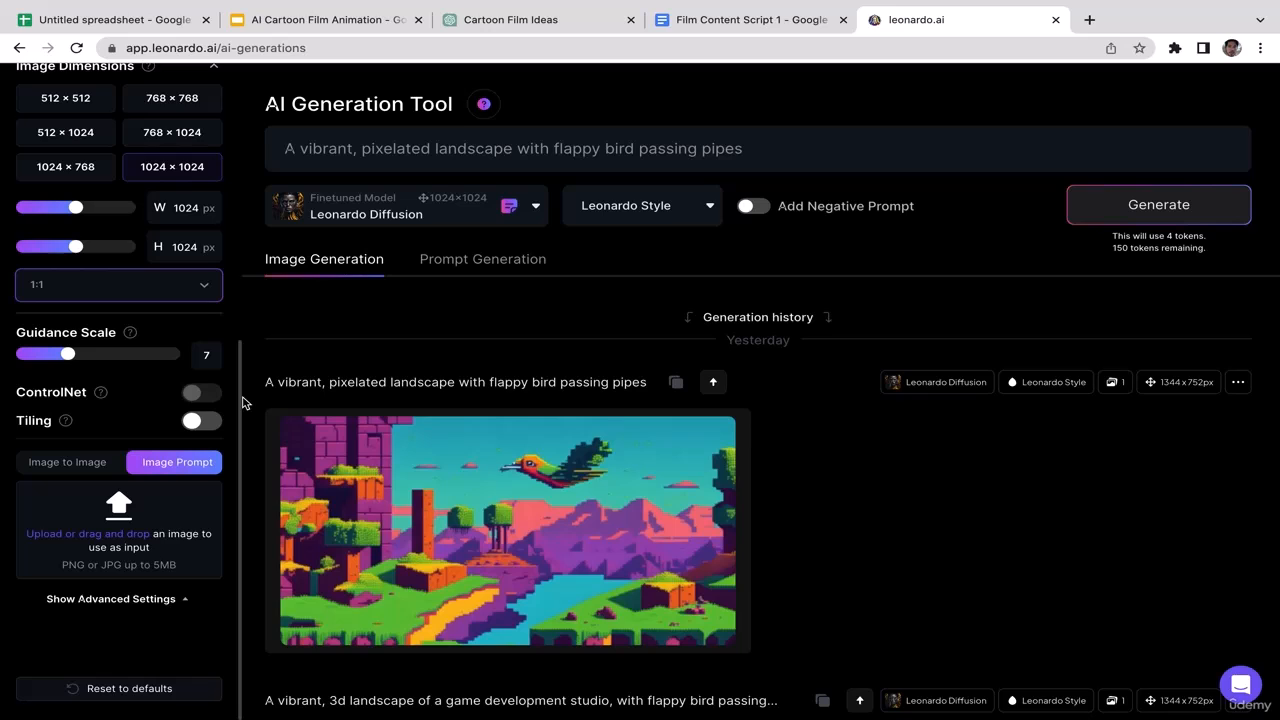
pyautogui.scroll(3, 243, 310)
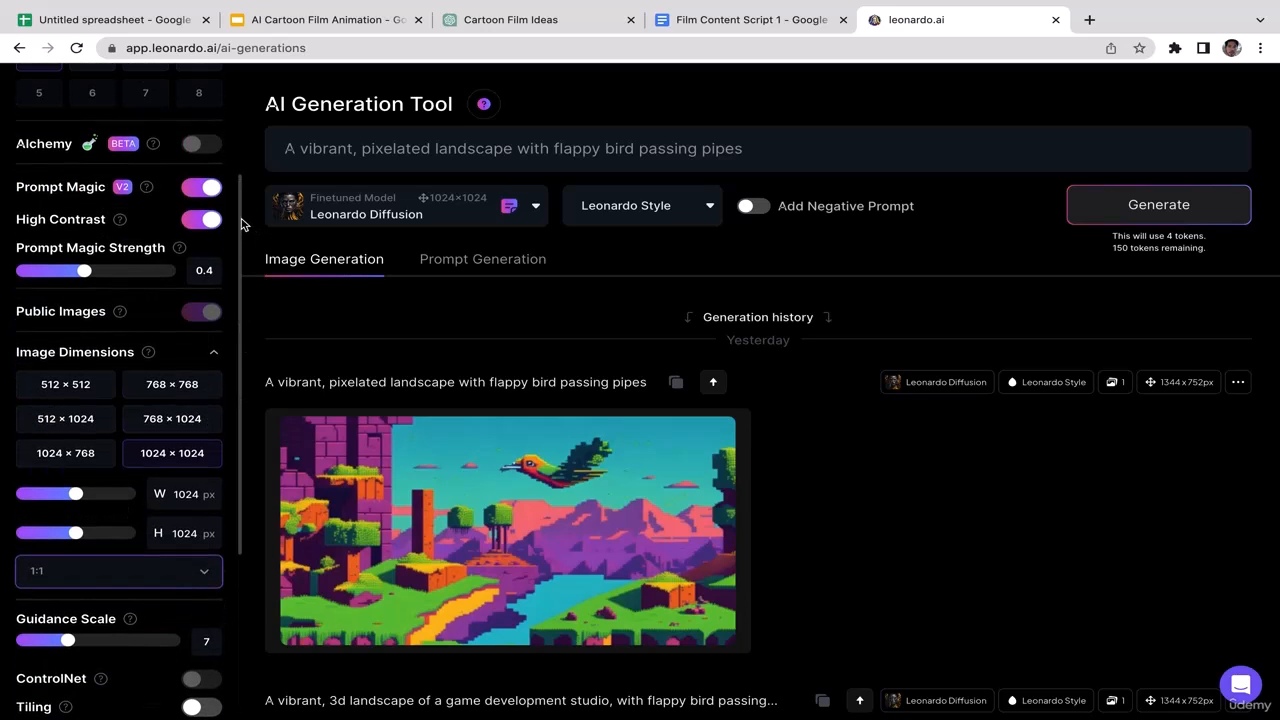
pyautogui.scroll(2, 244, 150)
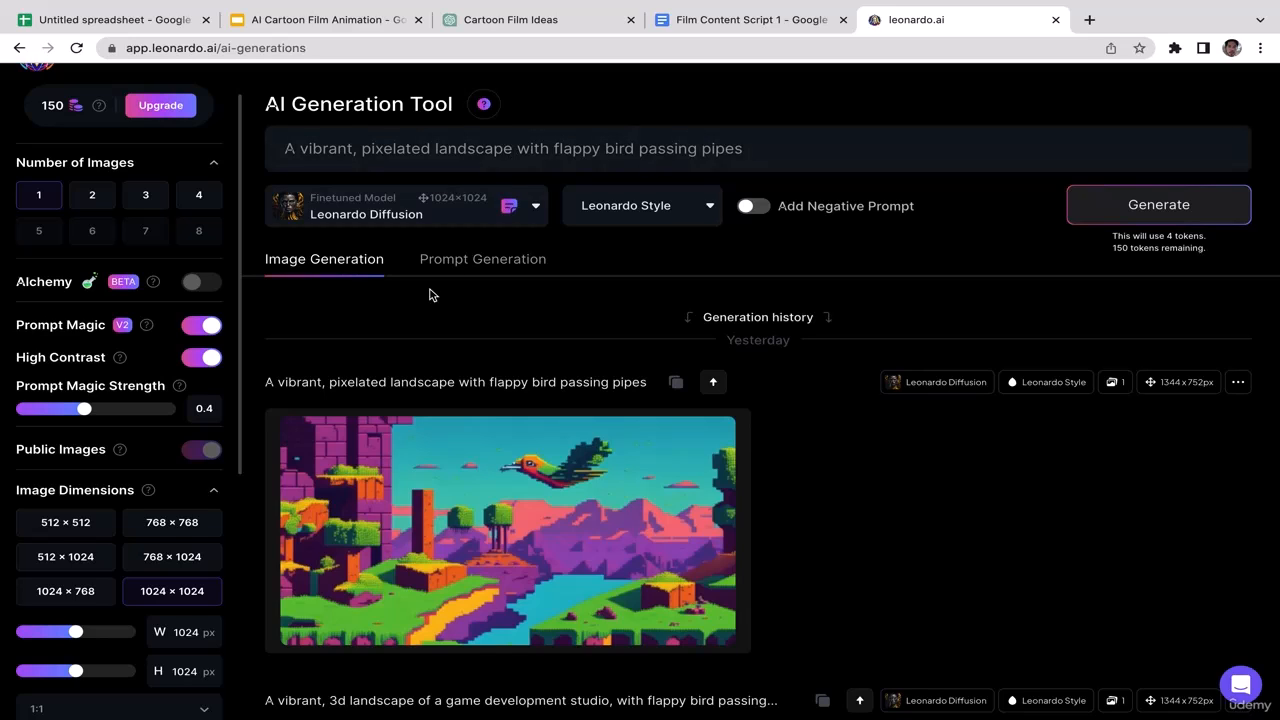
# Open Prompt Generation and look up the Teddy bear entry in the Film Content Script 1 document's list before returning to Leonardo.Ai
pyautogui.click(459, 266)
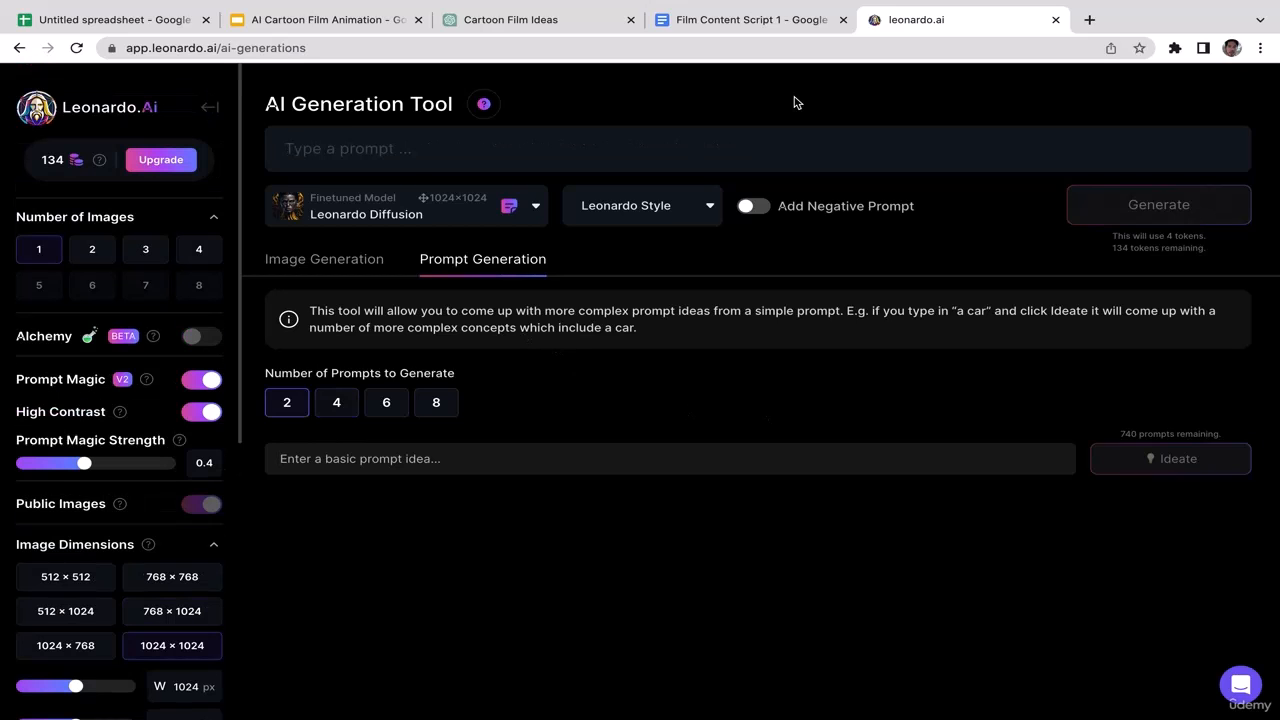
pyautogui.click(760, 22)
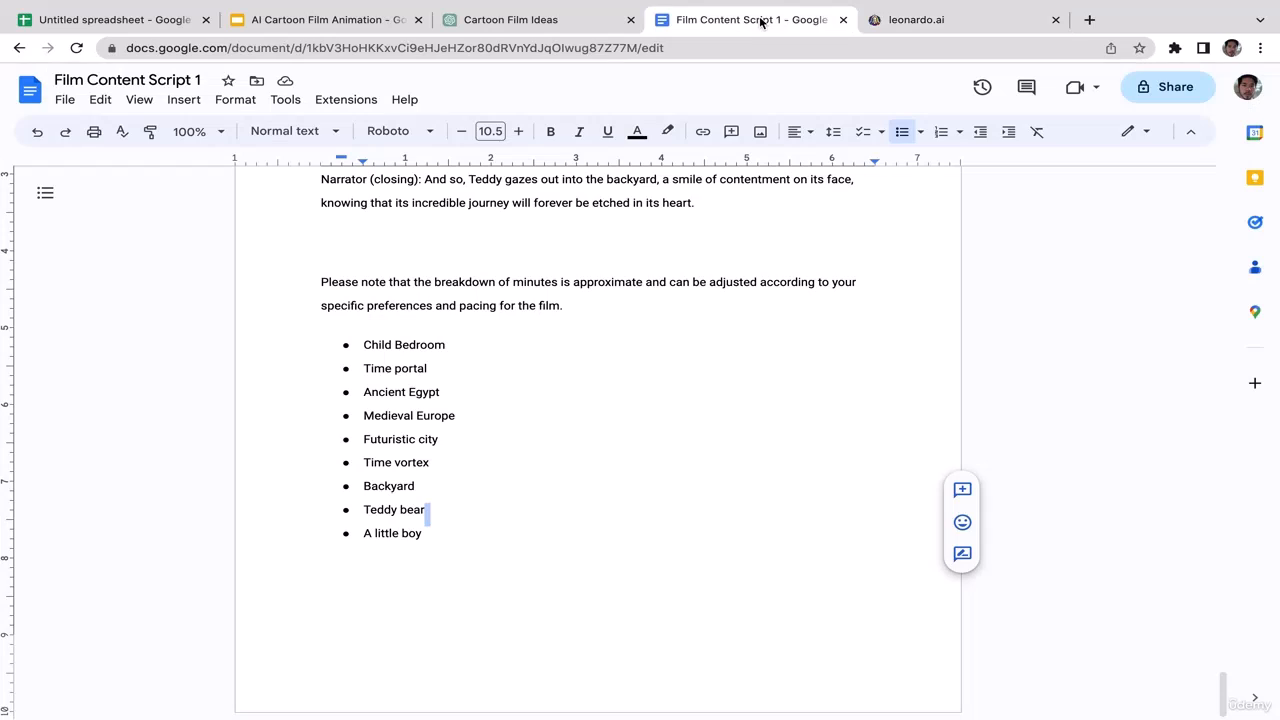
pyautogui.moveTo(430, 513); pyautogui.dragTo(350, 513)
pyautogui.hotkey('ctrl', 'z')
pyautogui.moveTo(427, 510); pyautogui.dragTo(362, 510)
pyautogui.click(963, 20)
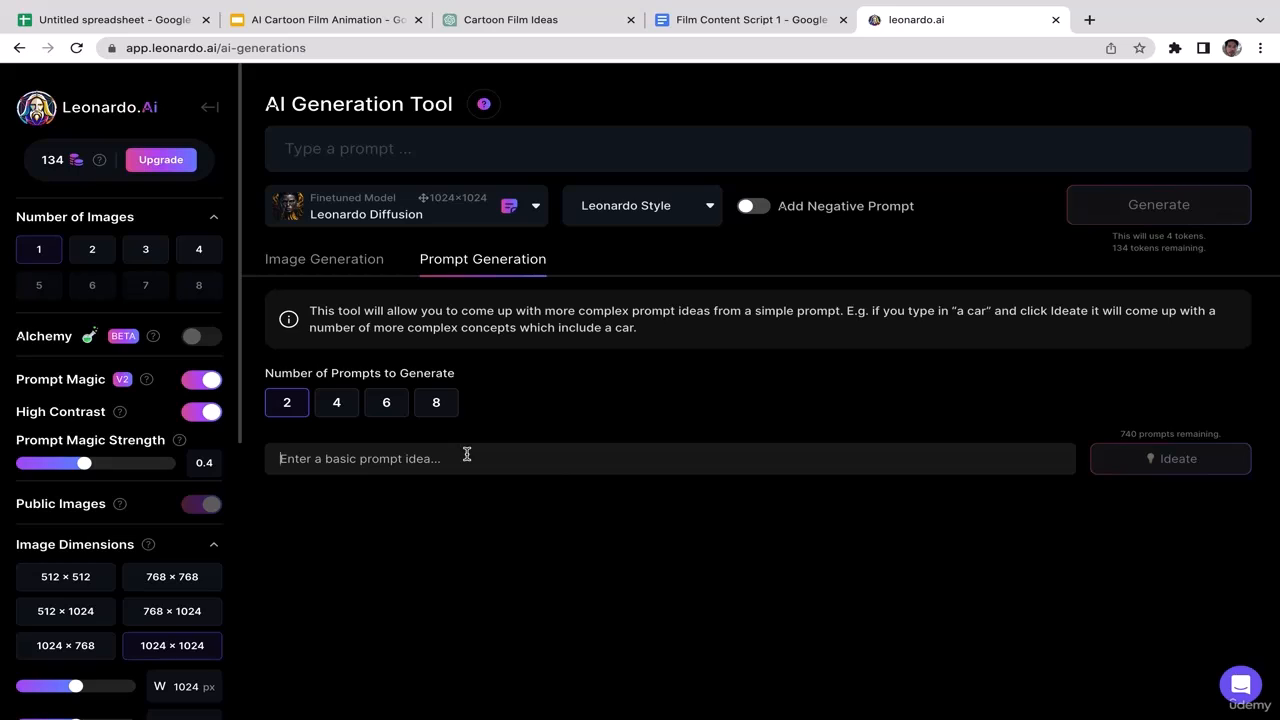
# Ideate two prompts from "semi robot teddy bear" and generate an image from the idea with a metallic sheen and glowing blue eyes
pyautogui.write('teddy bear')
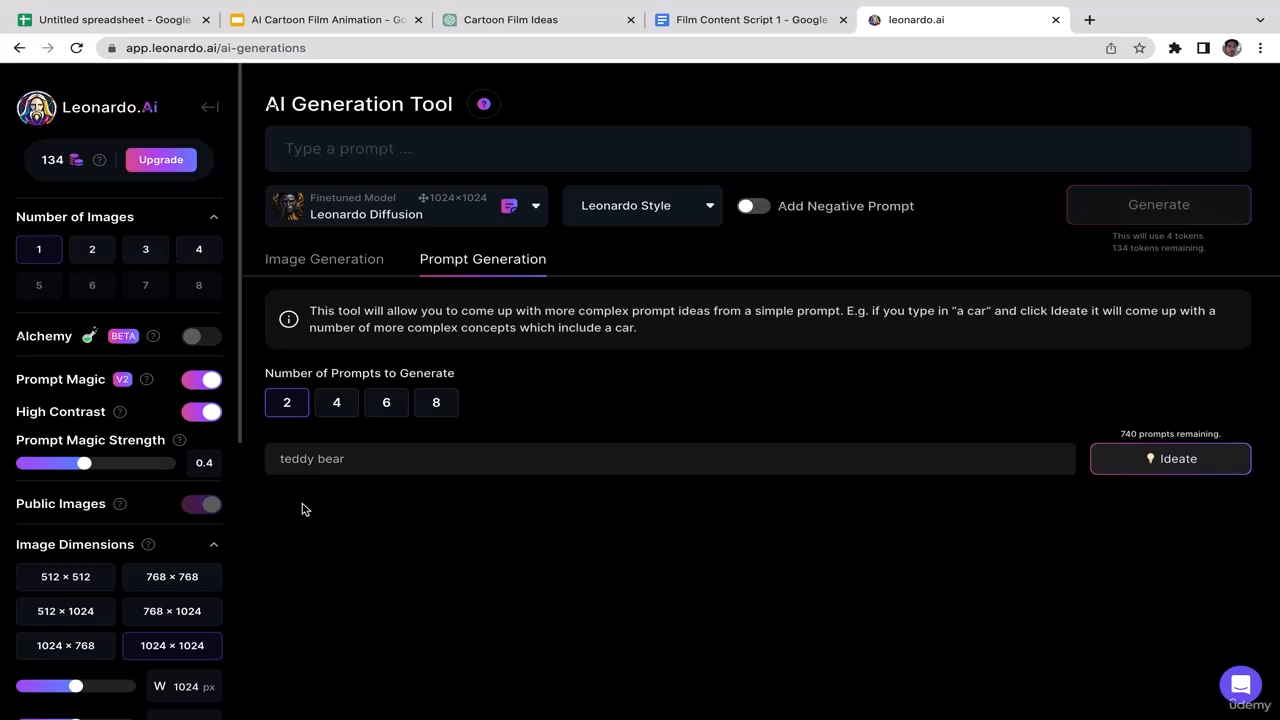
pyautogui.write('semi robot')
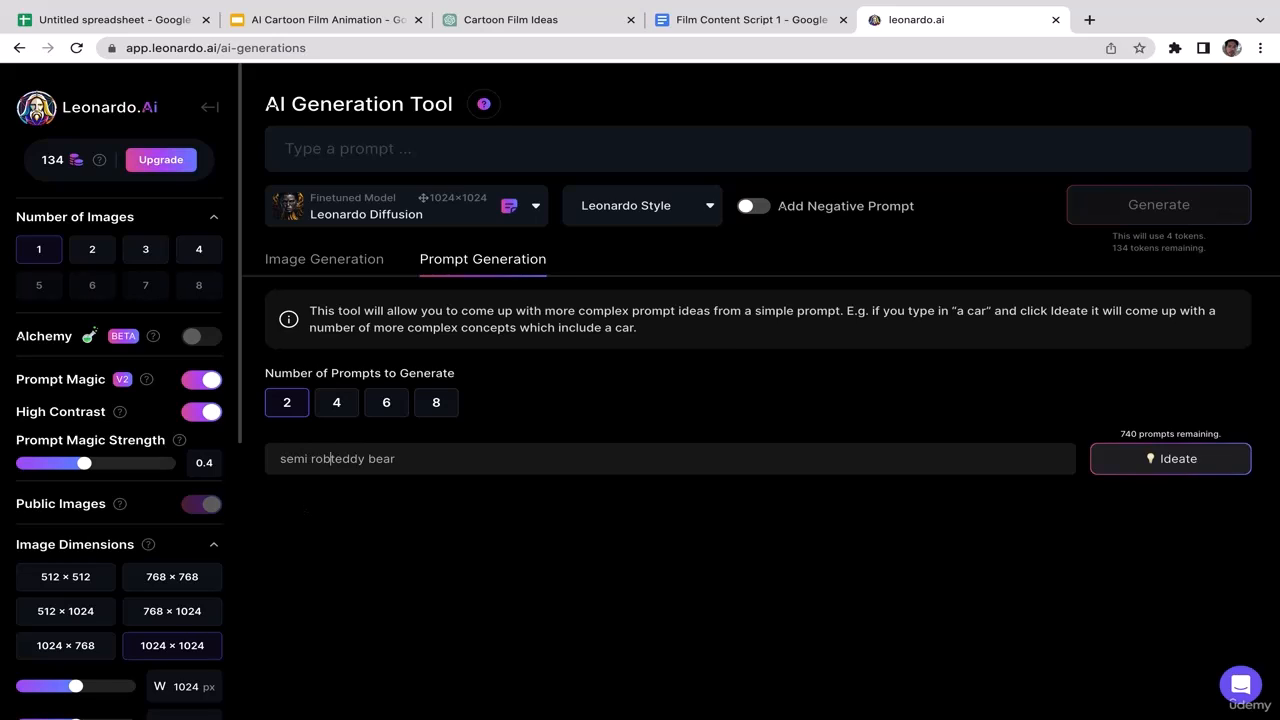
pyautogui.click(1185, 462)
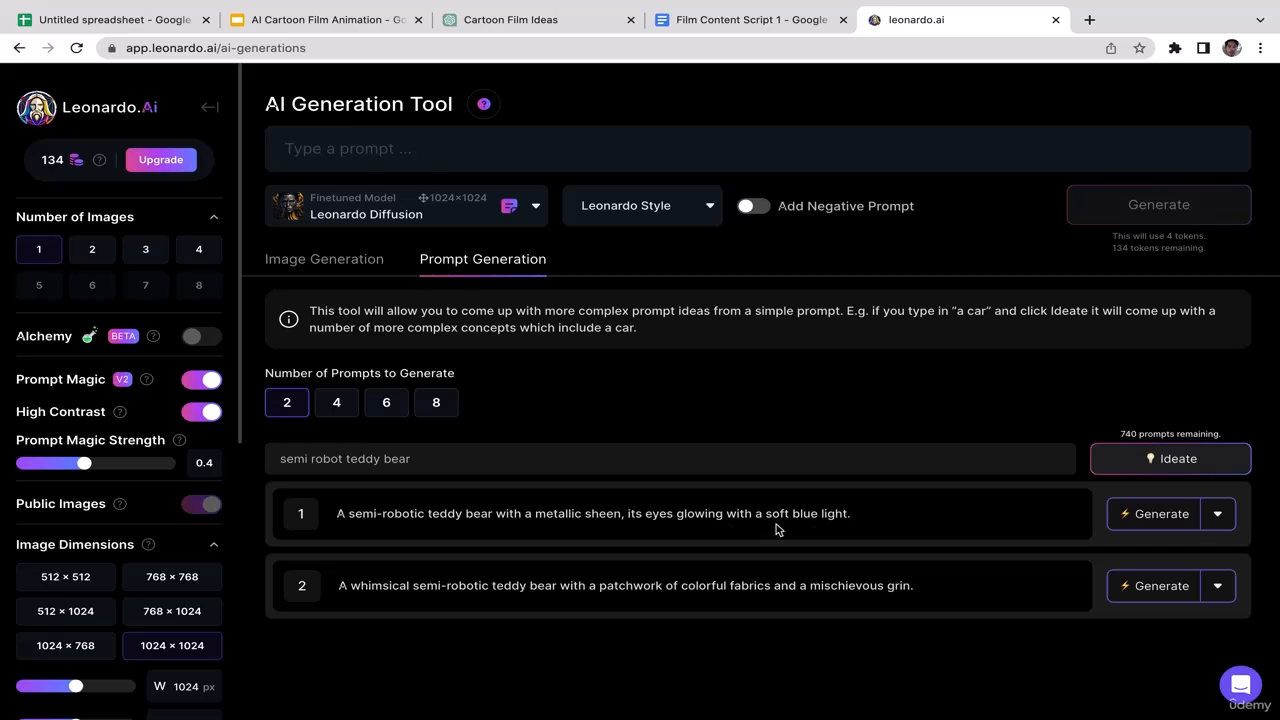
pyautogui.click(1160, 514)
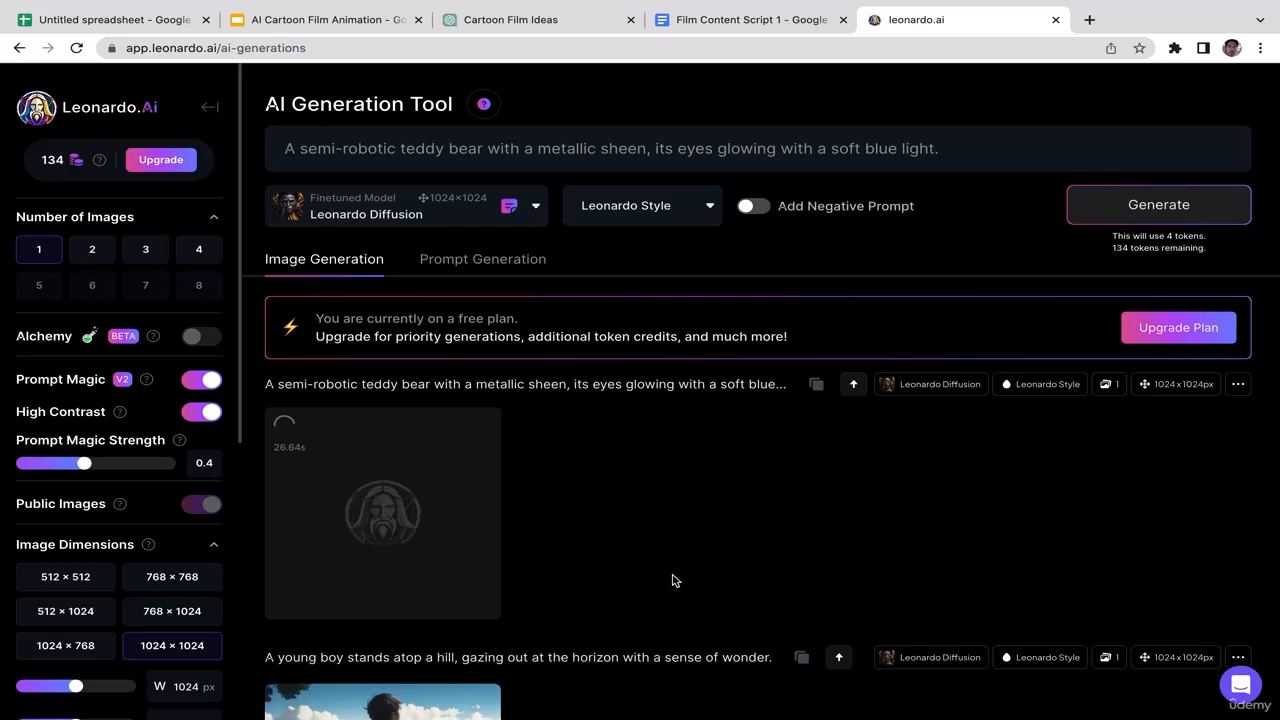
# Minimize the browser to look at the Film 1 Assets folder on the desktop, and restore the browser to full screen
pyautogui.scroll(-3, 673, 580)
pyautogui.moveTo(65, 8)
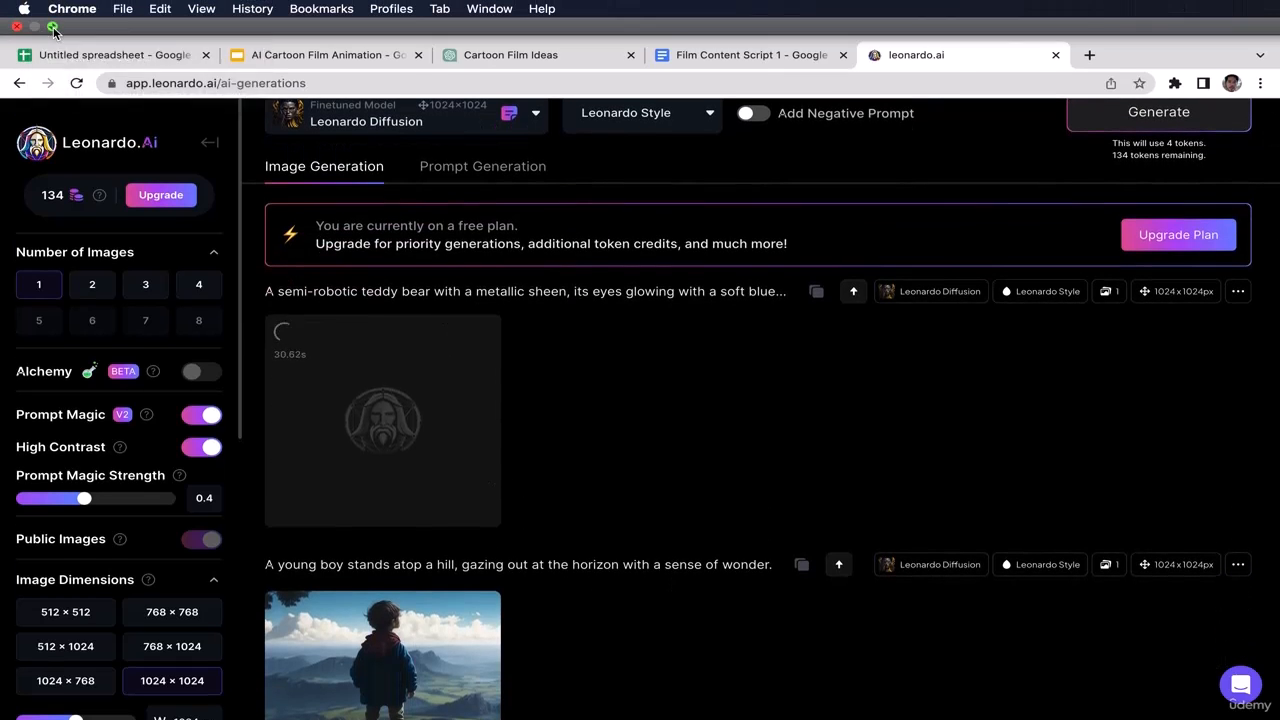
pyautogui.click(53, 29)
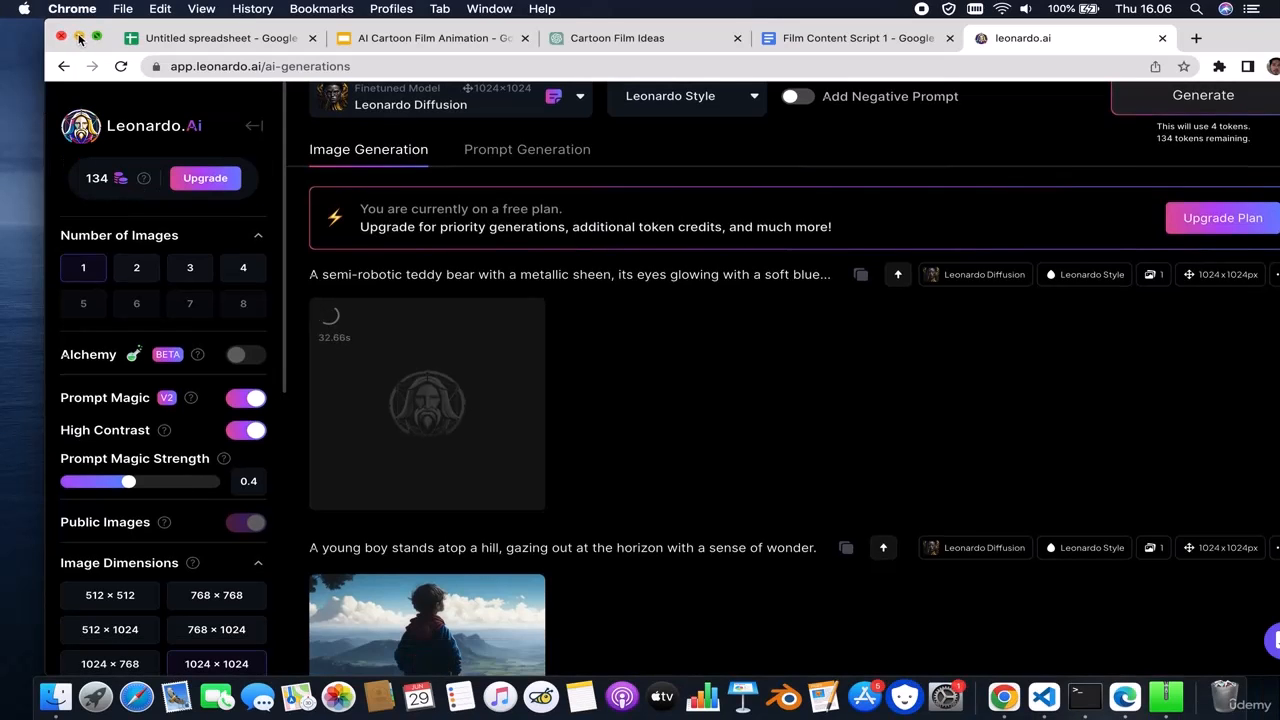
pyautogui.click(79, 38)
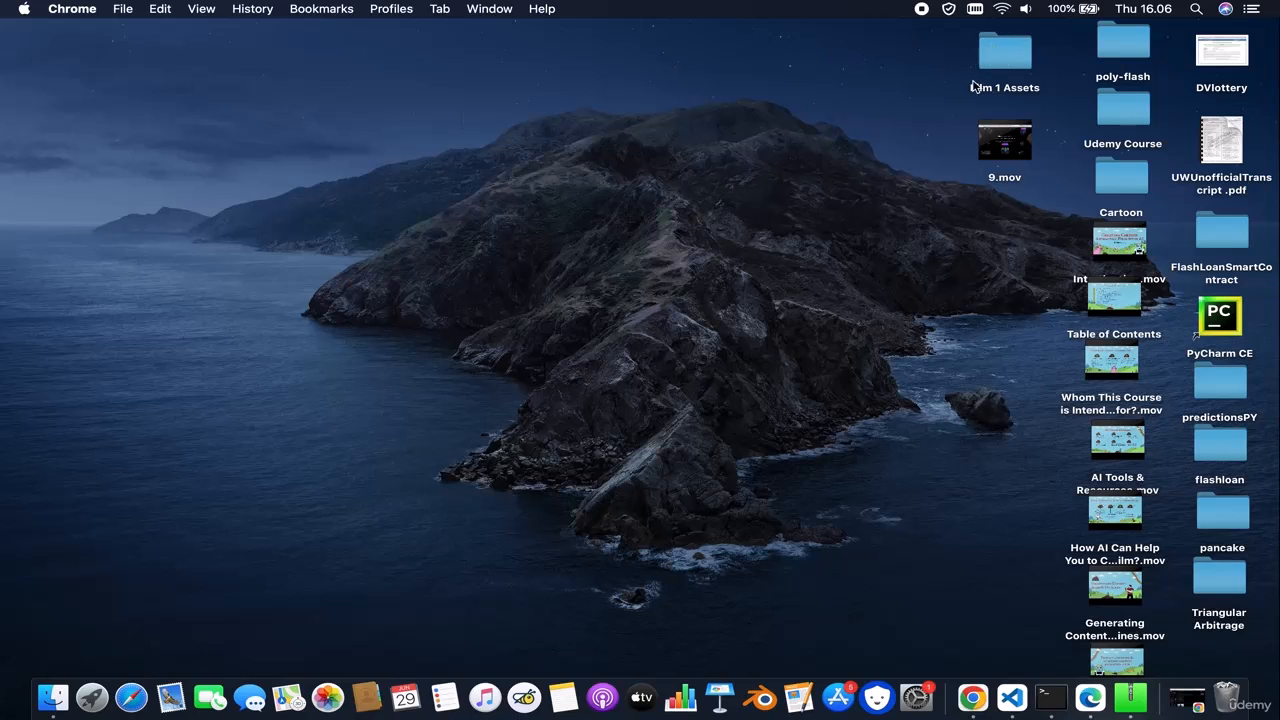
pyautogui.click(1190, 702)
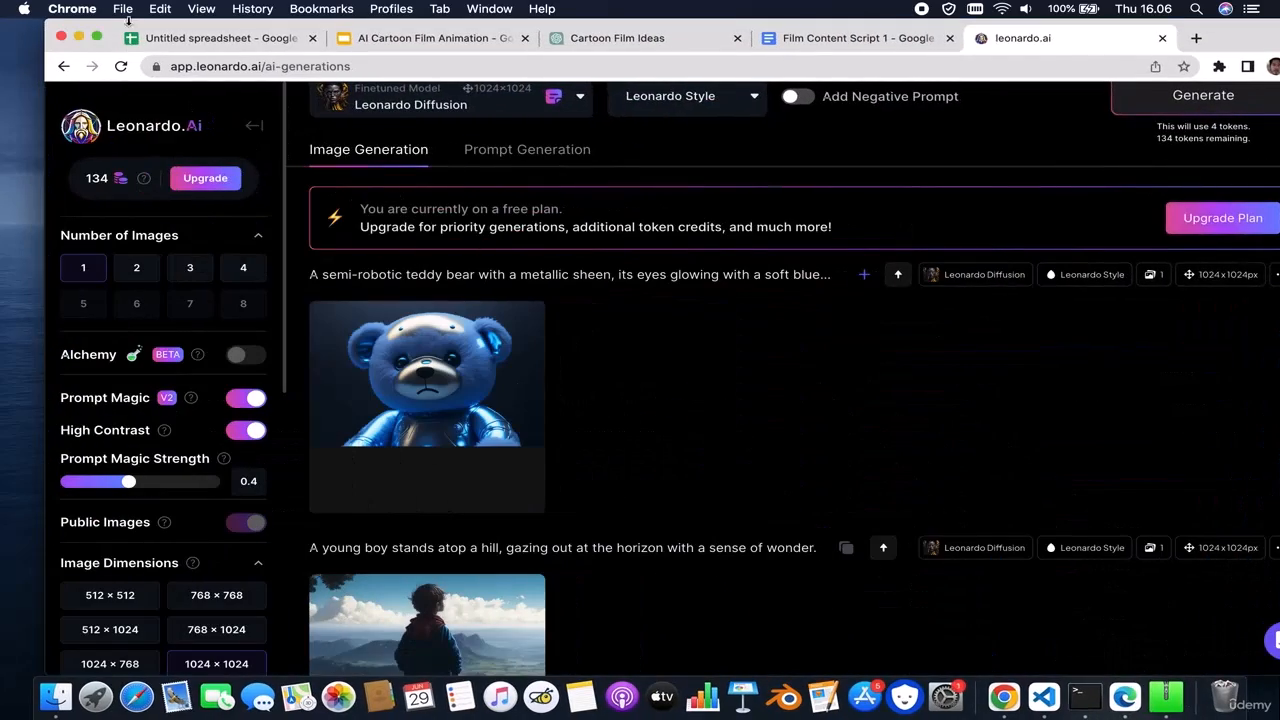
pyautogui.click(97, 38)
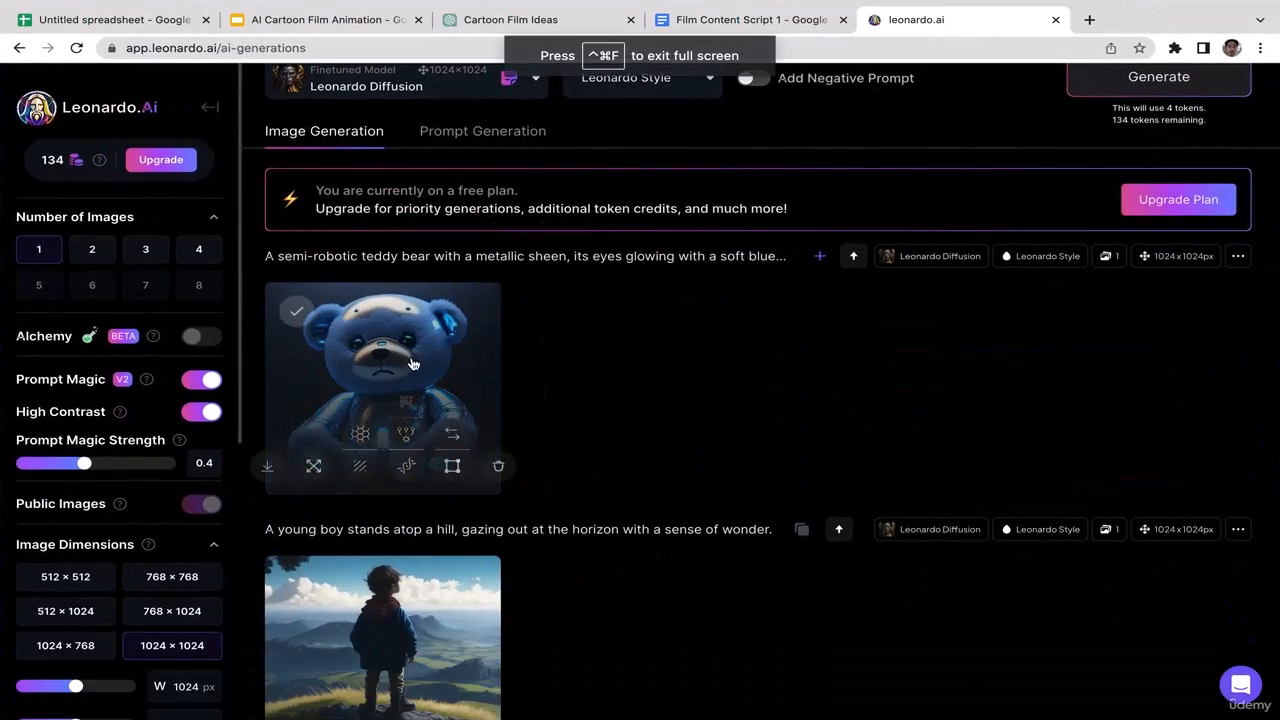
# View the generated blue semi-robotic teddy bear image enlarged, and return to the generation page
pyautogui.click(413, 362)
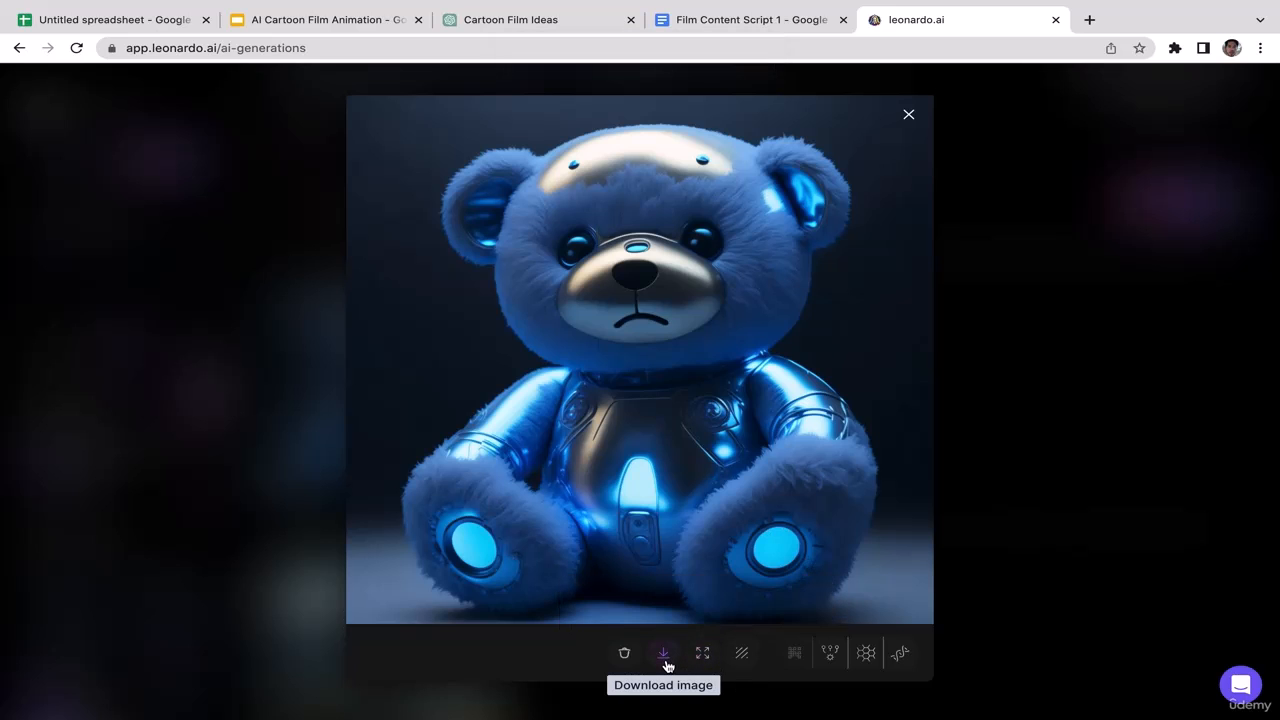
pyautogui.click(912, 122)
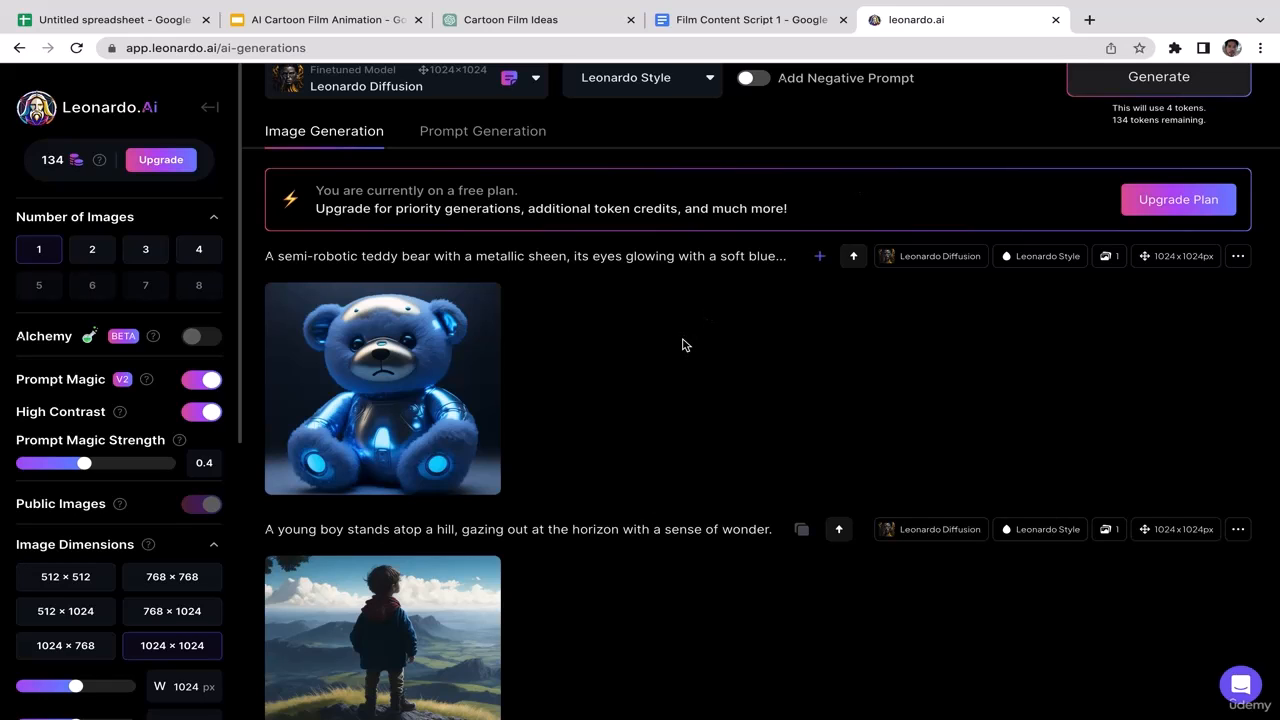
pyautogui.scroll(3, 683, 345)
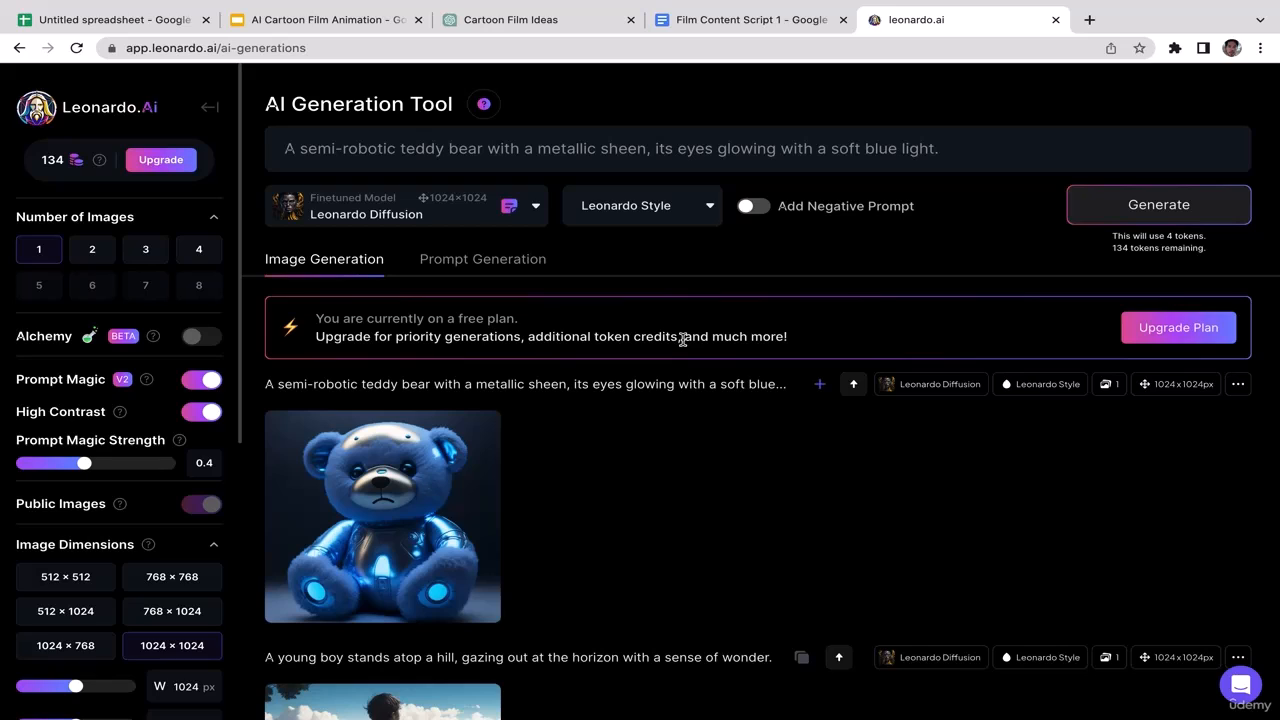
# Change the prompt to "A semi-robotic teddy bear standing up" and generate a new image
pyautogui.click(946, 146)
pyautogui.moveTo(510, 158)
pyautogui.mouseDown()
pyautogui.moveTo(457, 148)
pyautogui.moveTo(505, 150)
pyautogui.moveTo(489, 150)
pyautogui.mouseUp()
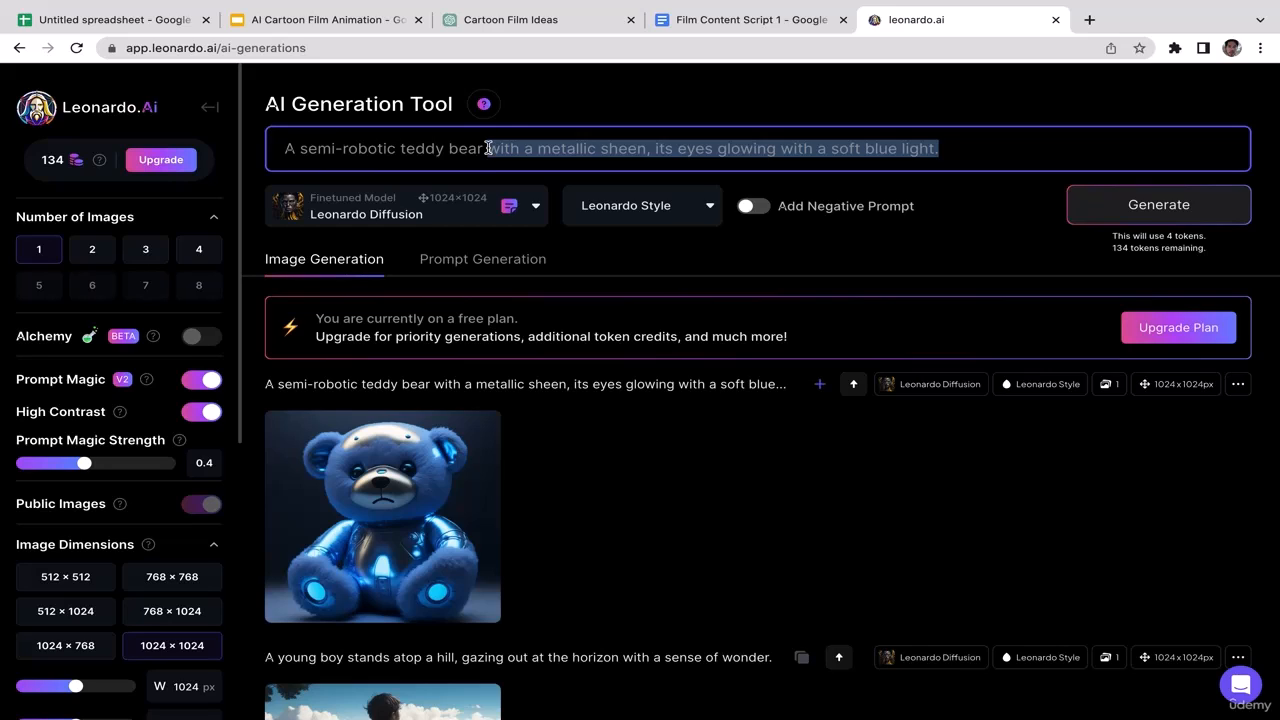
pyautogui.press('BackSpace')
pyautogui.write('standing up')
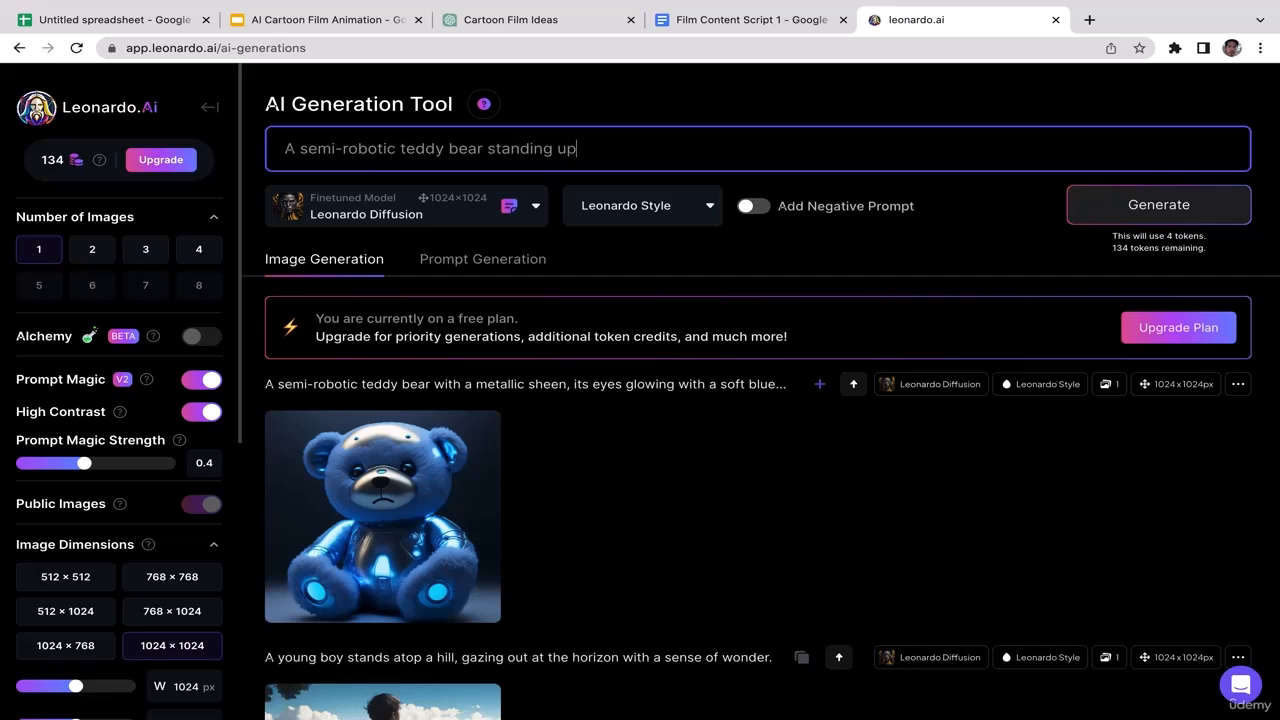
pyautogui.click(1128, 206)
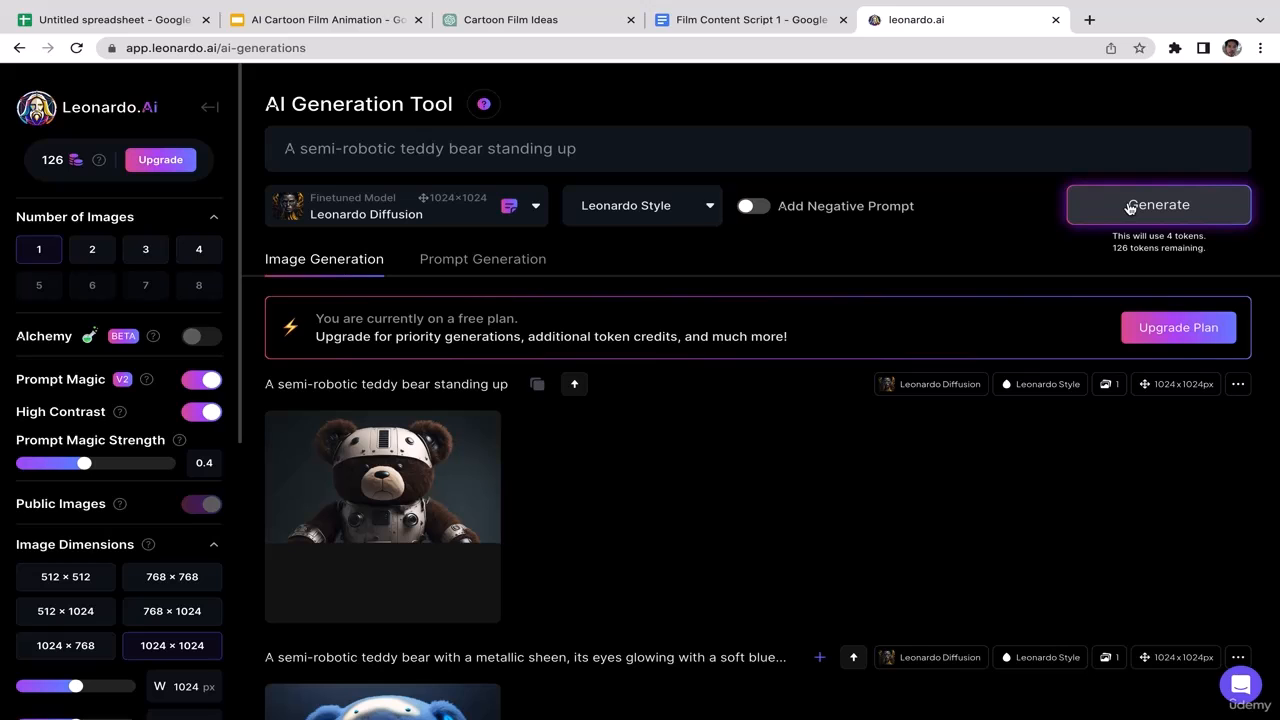
# Open the standing semi-robotic teddy bear image enlarged, download it and close the preview
pyautogui.click(460, 497)
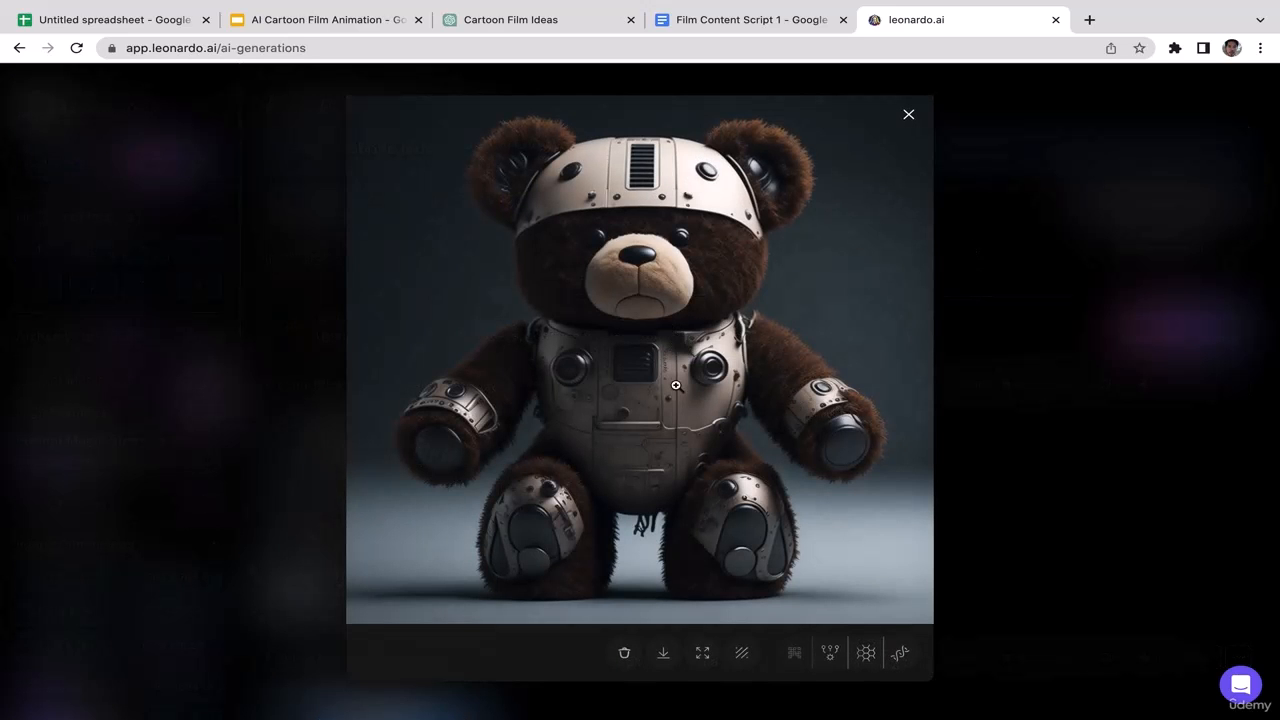
pyautogui.click(663, 653)
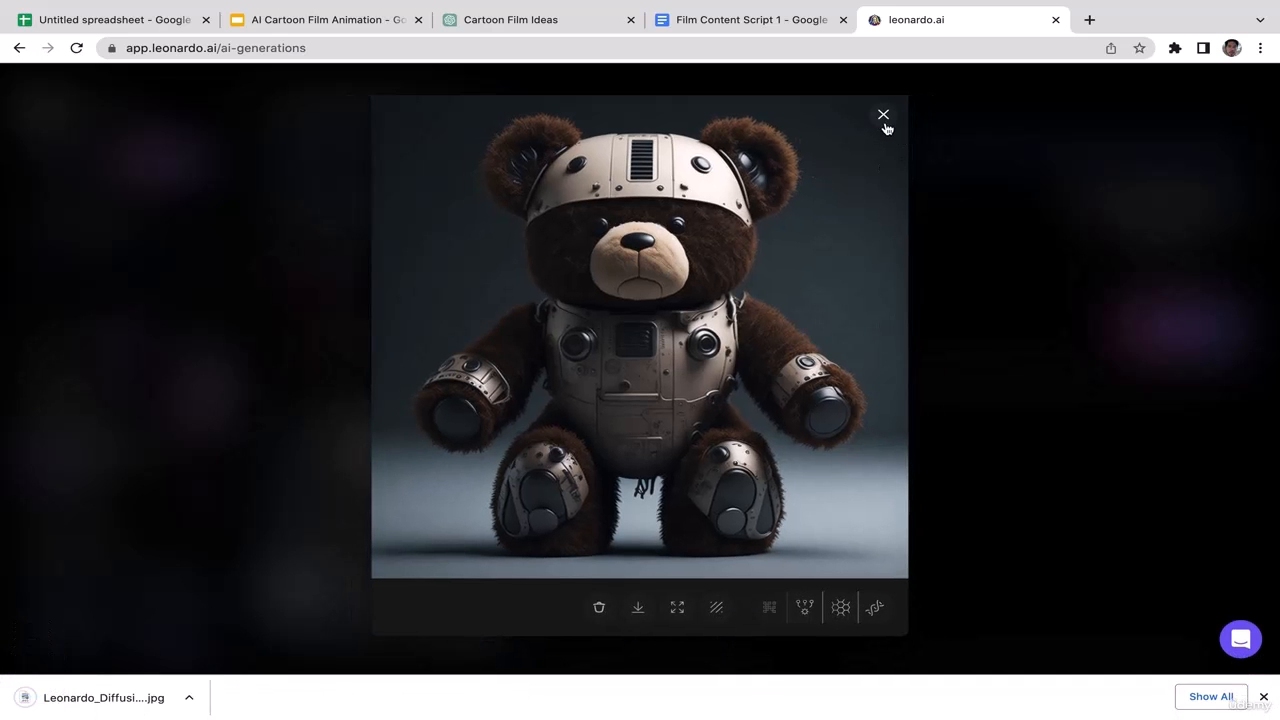
pyautogui.click(884, 123)
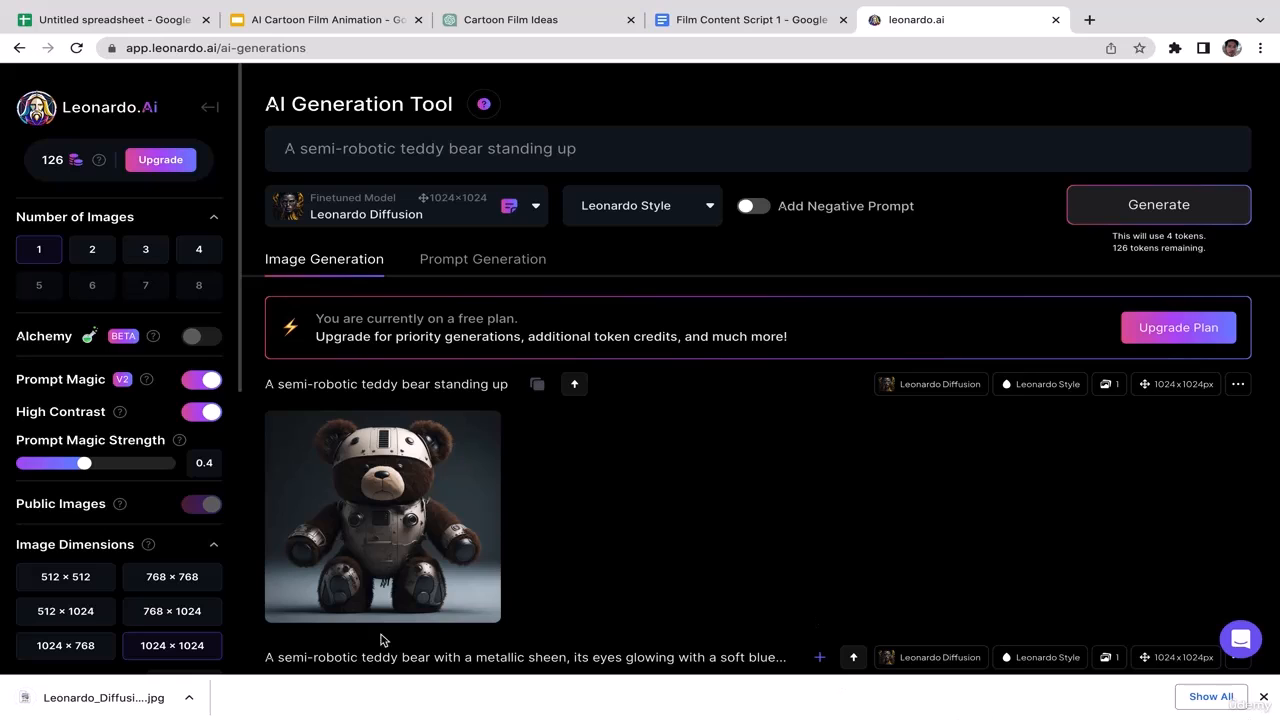
# Show the downloaded teddy bear image in Finder, move it from Downloads to the desktop and close the Finder window
pyautogui.click(190, 697)
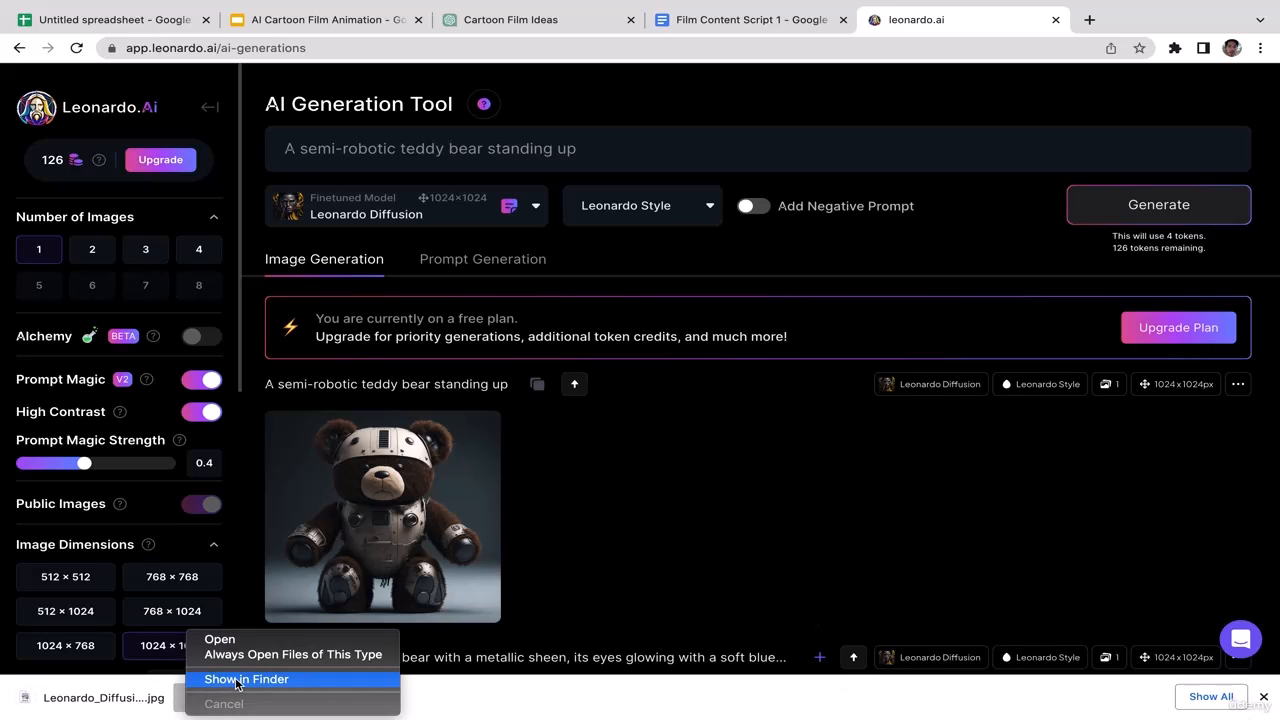
pyautogui.click(237, 681)
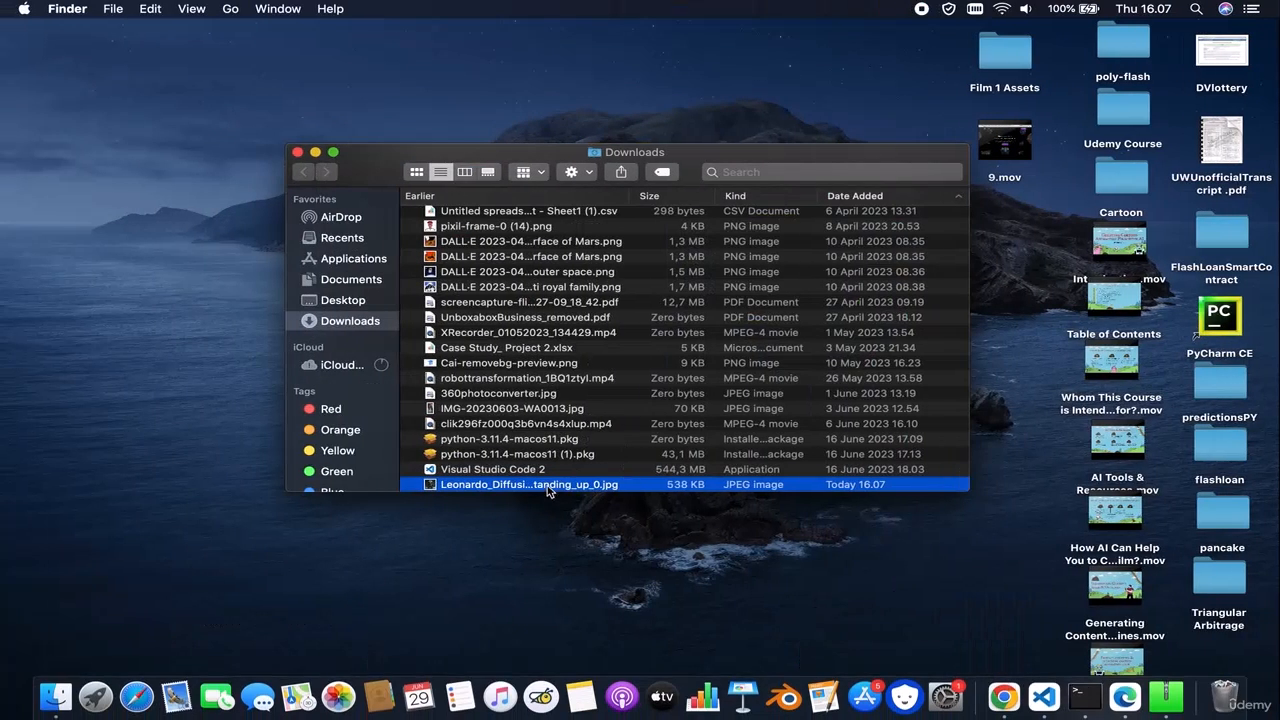
pyautogui.moveTo(547, 485); pyautogui.dragTo(212, 244)
pyautogui.click(297, 152)
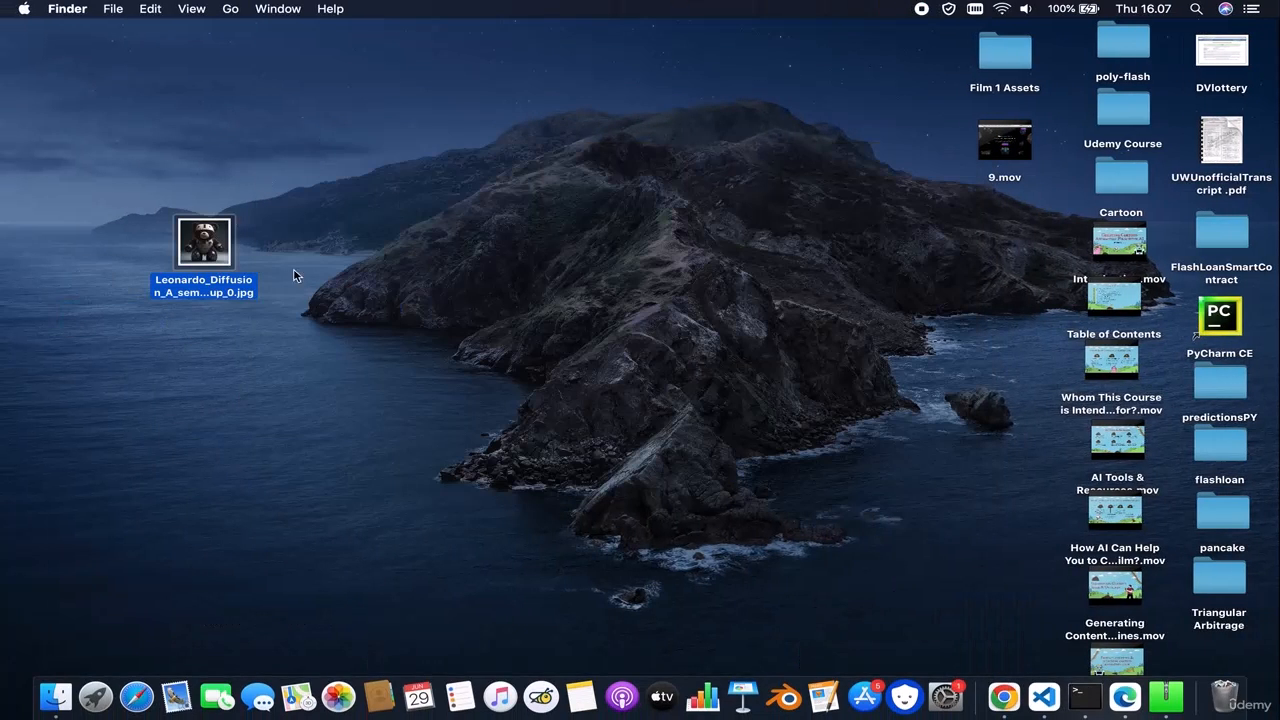
# Switch back to Chrome, check the characters listed in the film script document and dismiss the downloads bar
pyautogui.click(1004, 697)
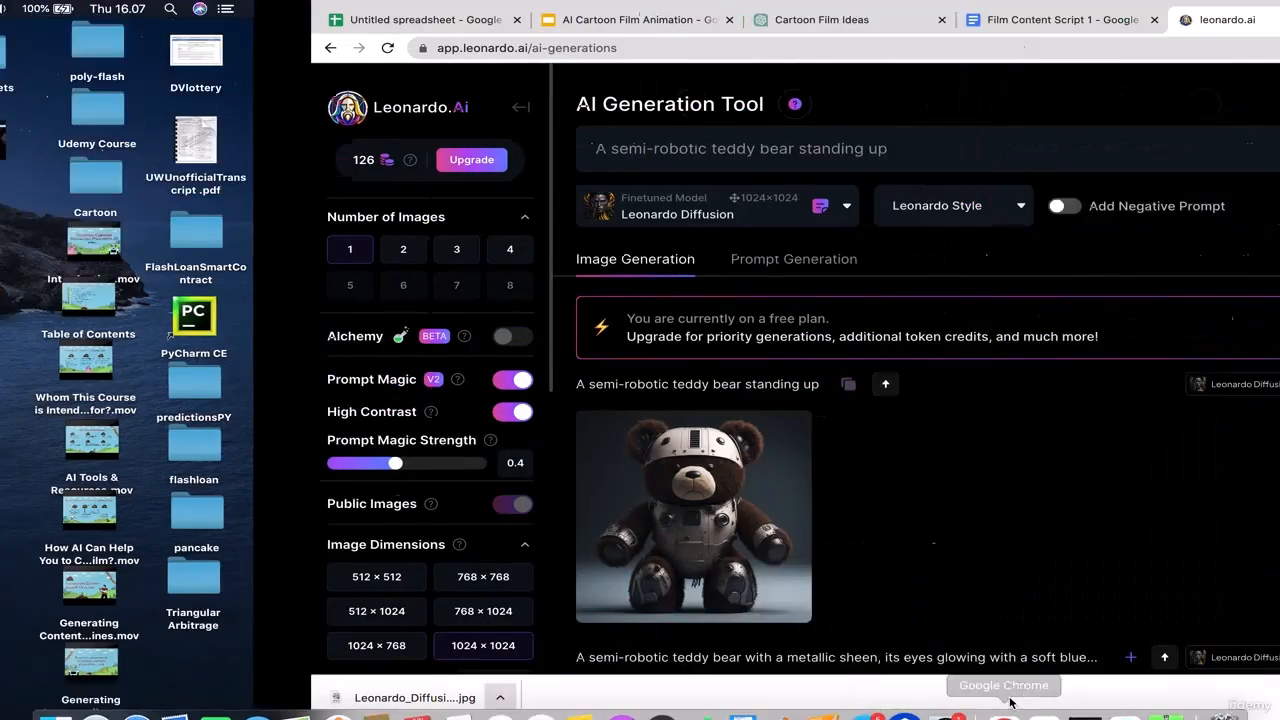
pyautogui.click(749, 19)
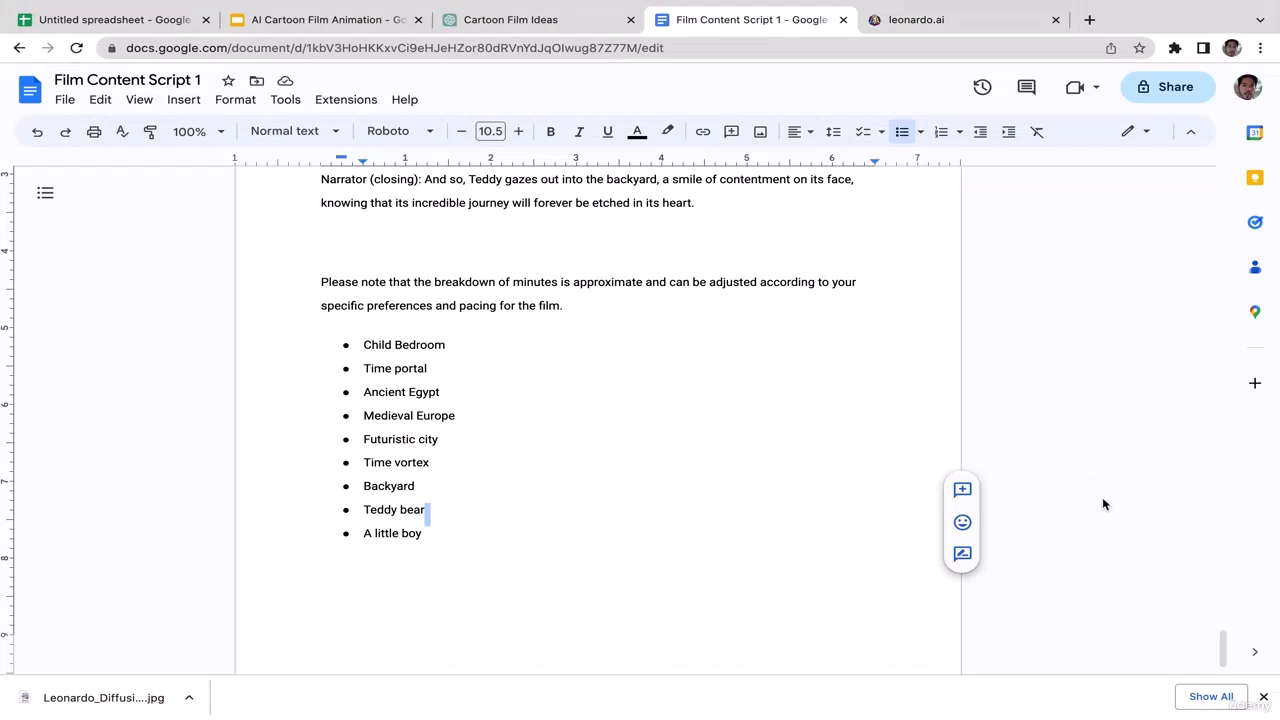
pyautogui.click(1262, 697)
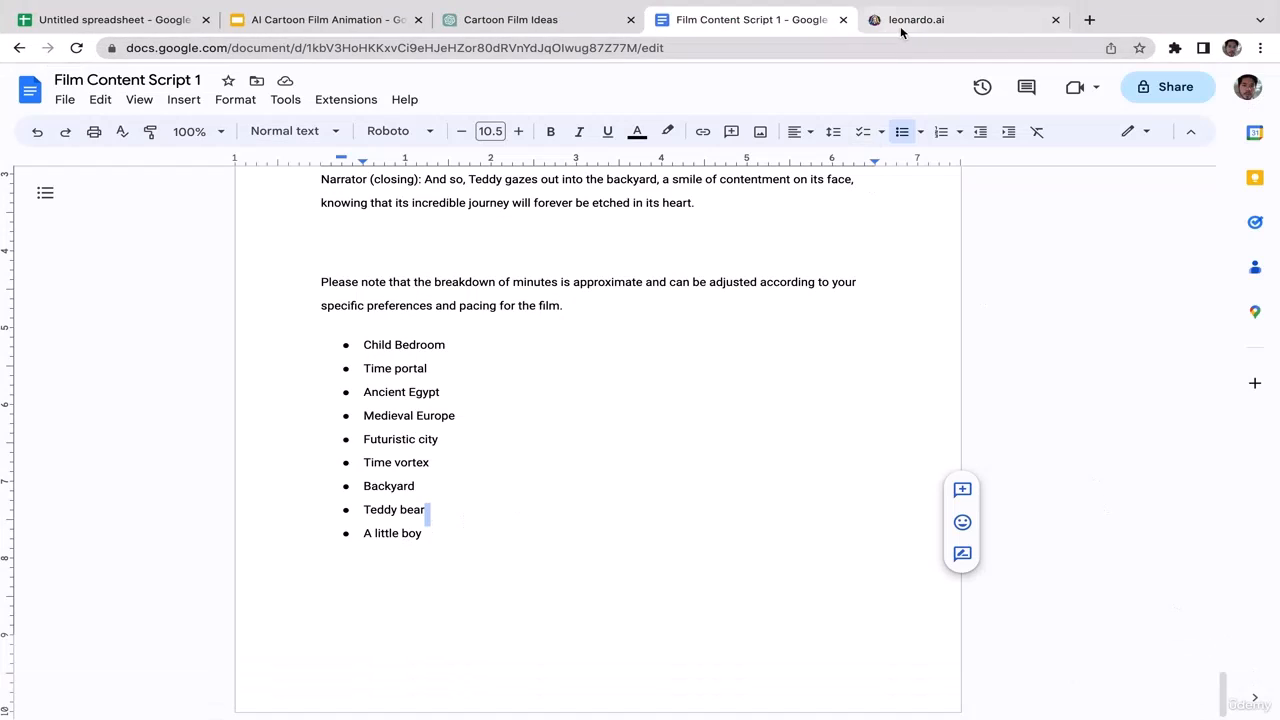
# Replace the Leonardo.Ai image prompt with "a nerd boy wearing glasses" and generate the image
pyautogui.click(899, 32)
pyautogui.click(604, 152)
pyautogui.press('super+a')
pyautogui.write('a')
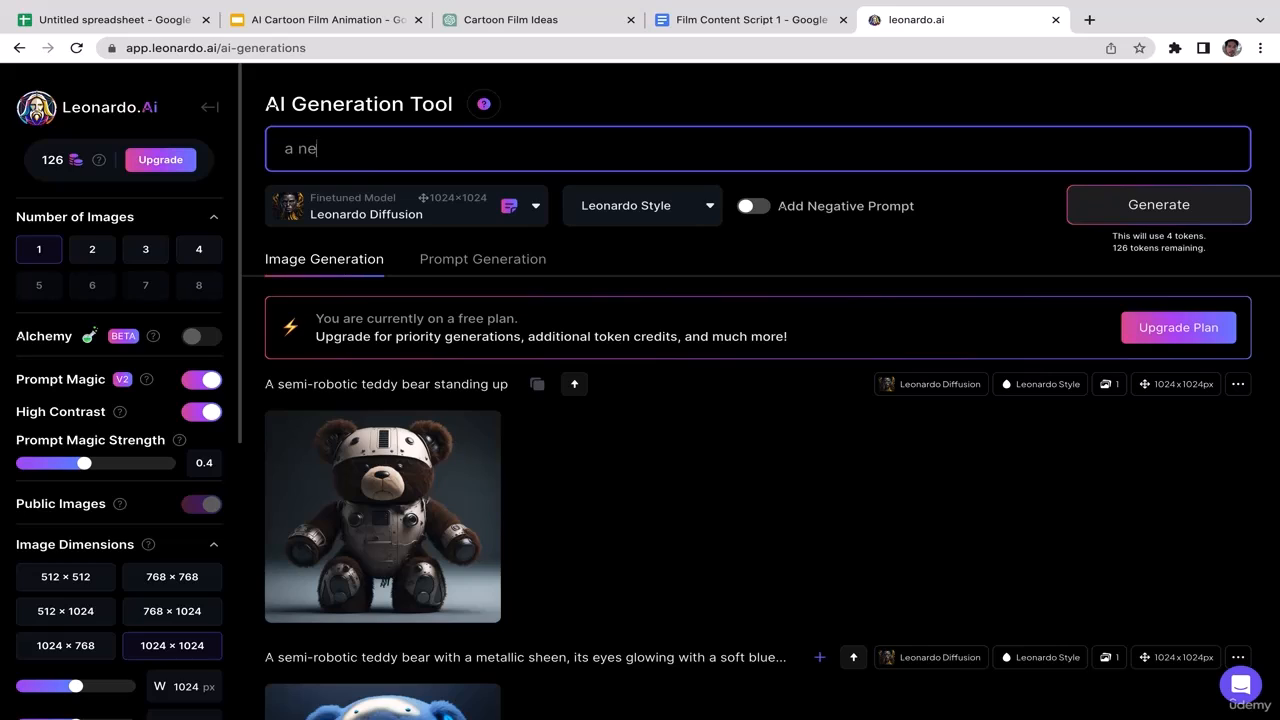
pyautogui.write('nerd boy wearing glasses')
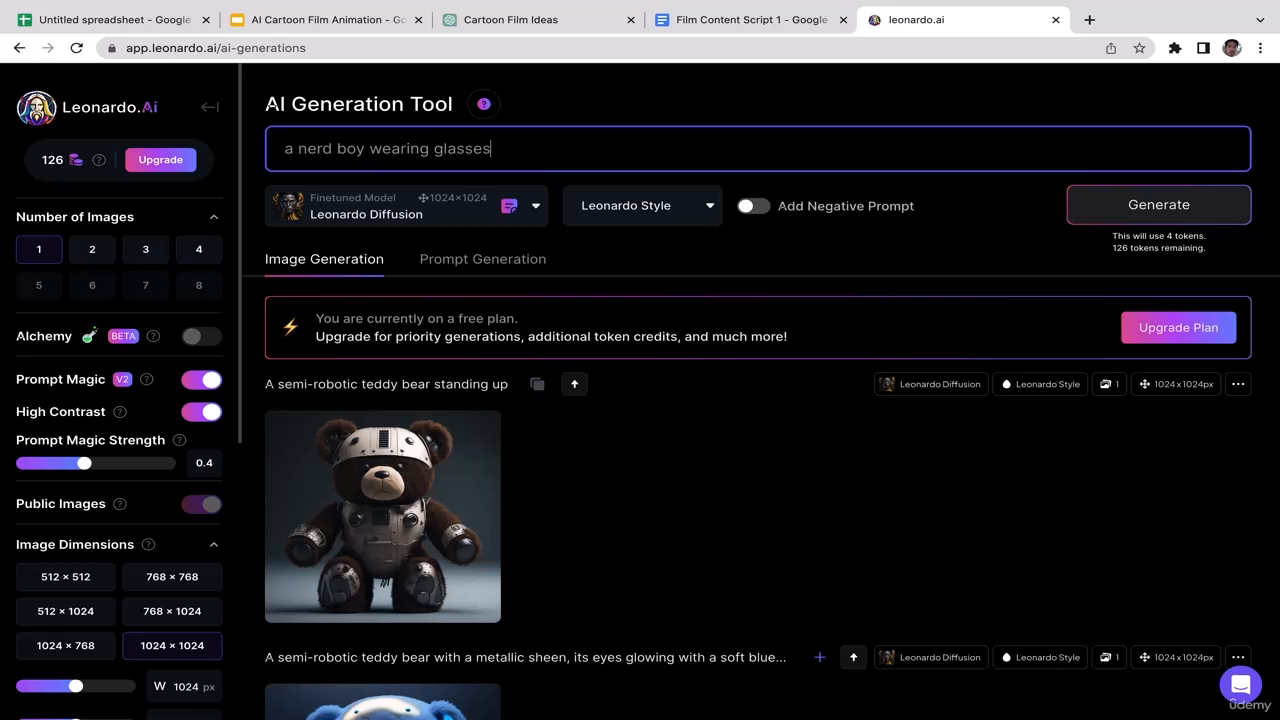
pyautogui.click(1171, 214)
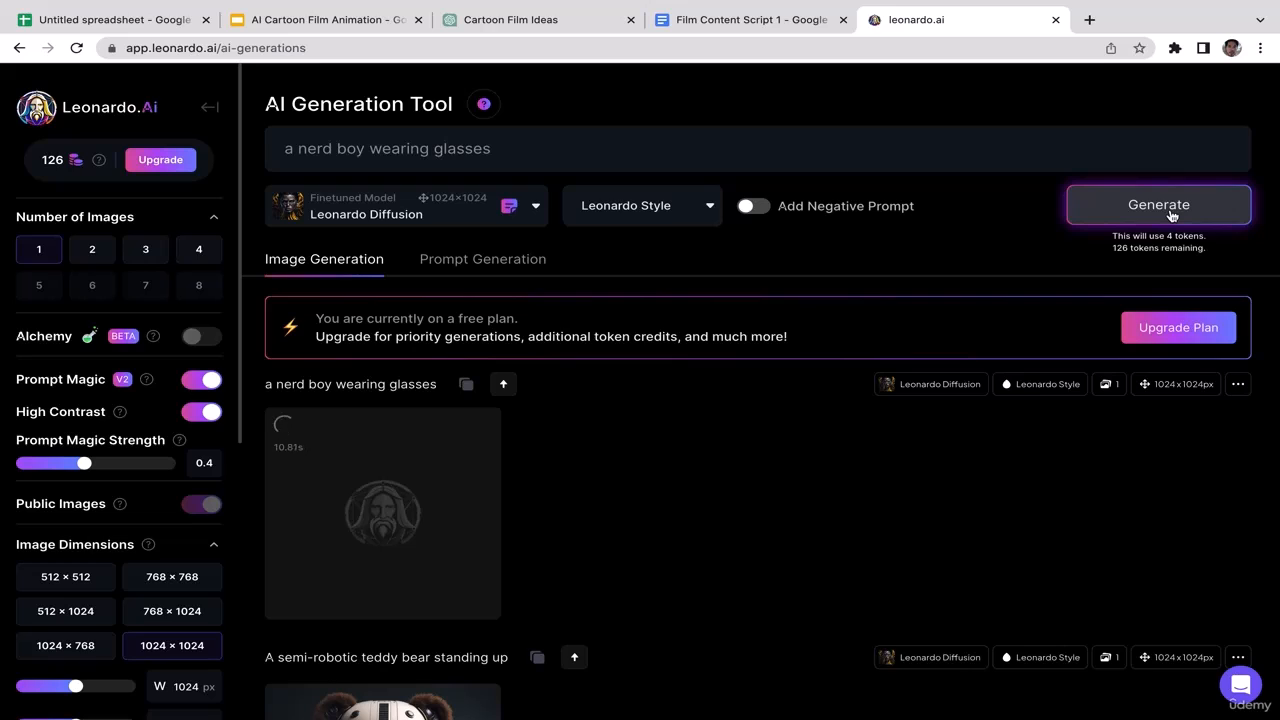
# Switch to the film script document and make the "Teddy bear" and "A little boy" list items bold
pyautogui.click(789, 16)
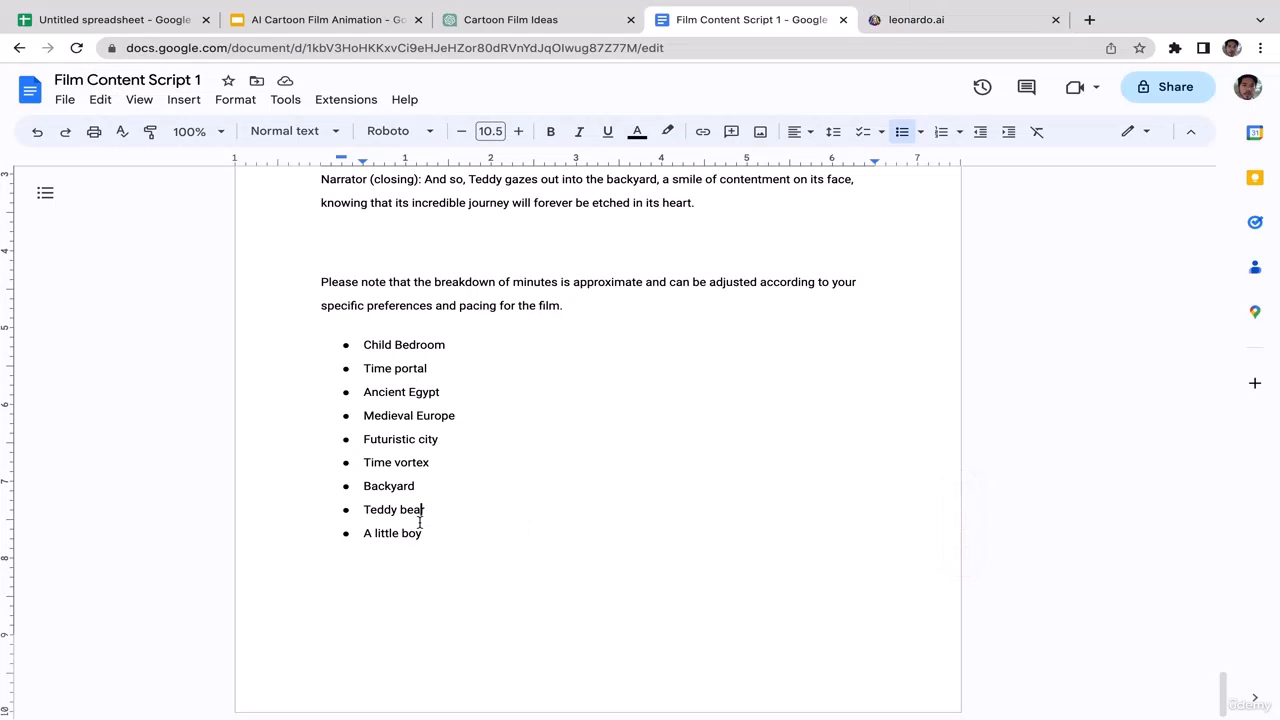
pyautogui.moveTo(430, 512); pyautogui.dragTo(362, 512)
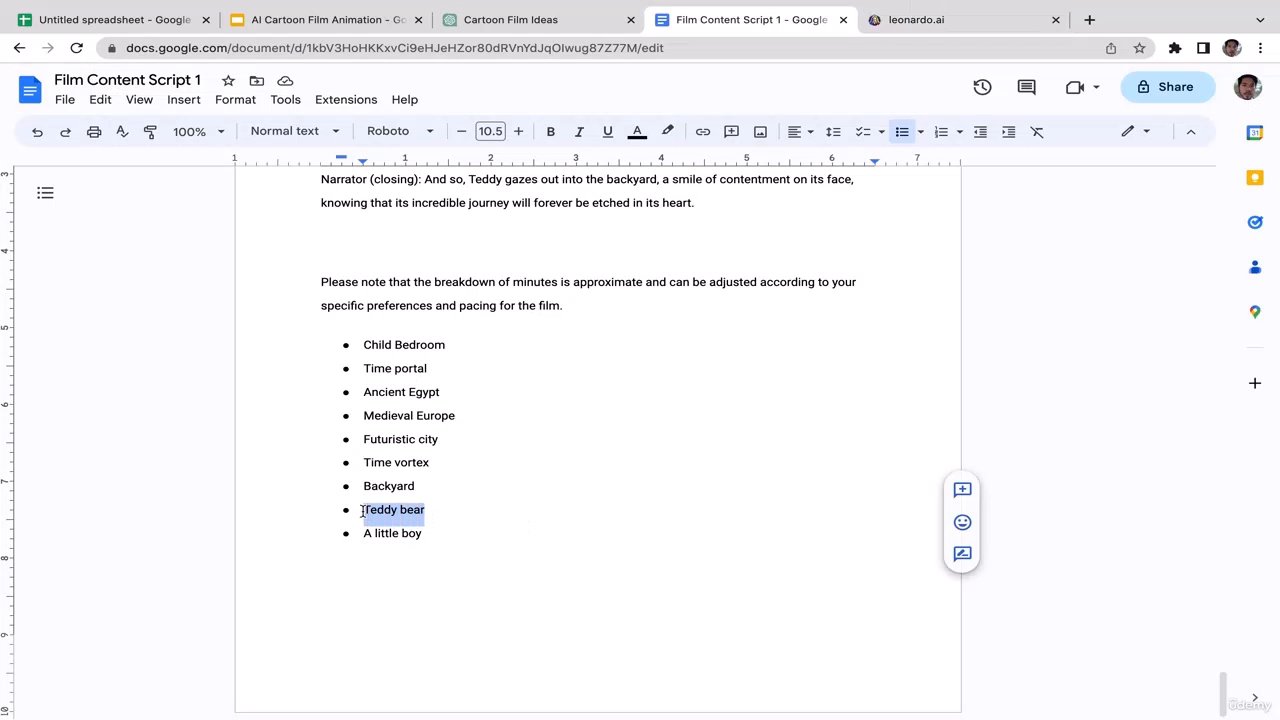
pyautogui.click(551, 132)
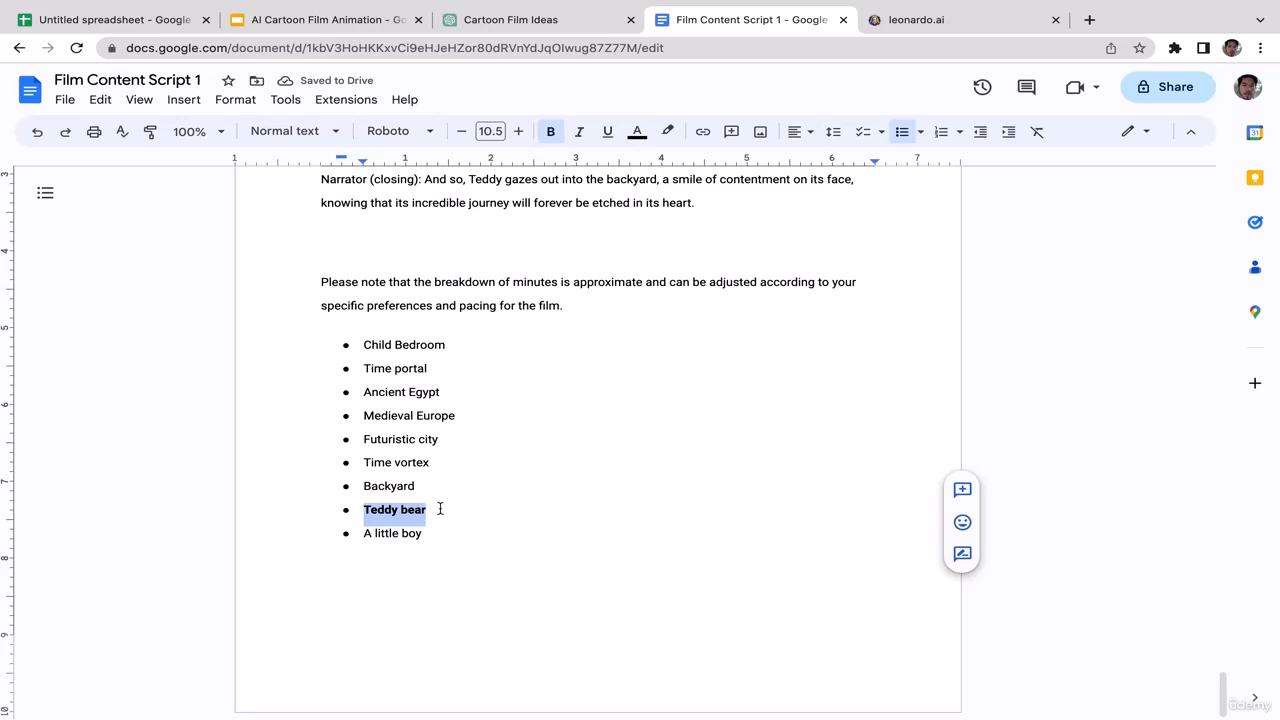
pyautogui.doubleClick(432, 537)
pyautogui.moveTo(424, 537); pyautogui.dragTo(360, 533)
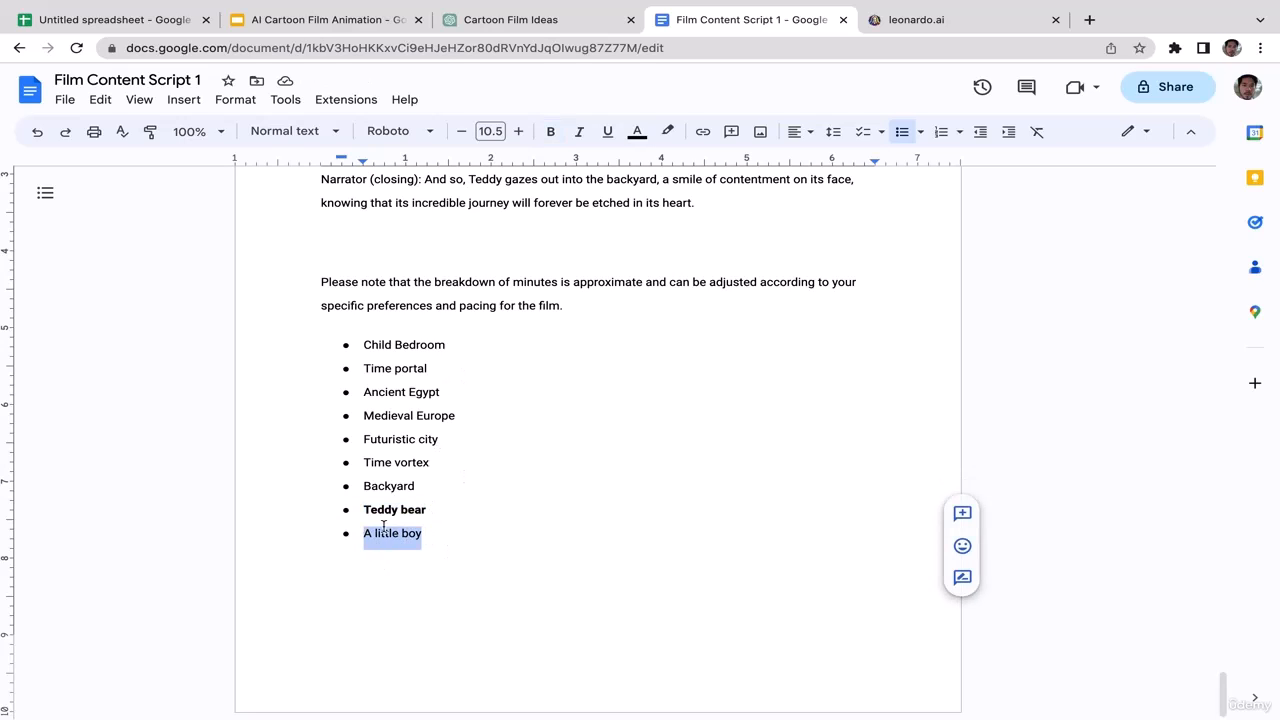
pyautogui.click(551, 131)
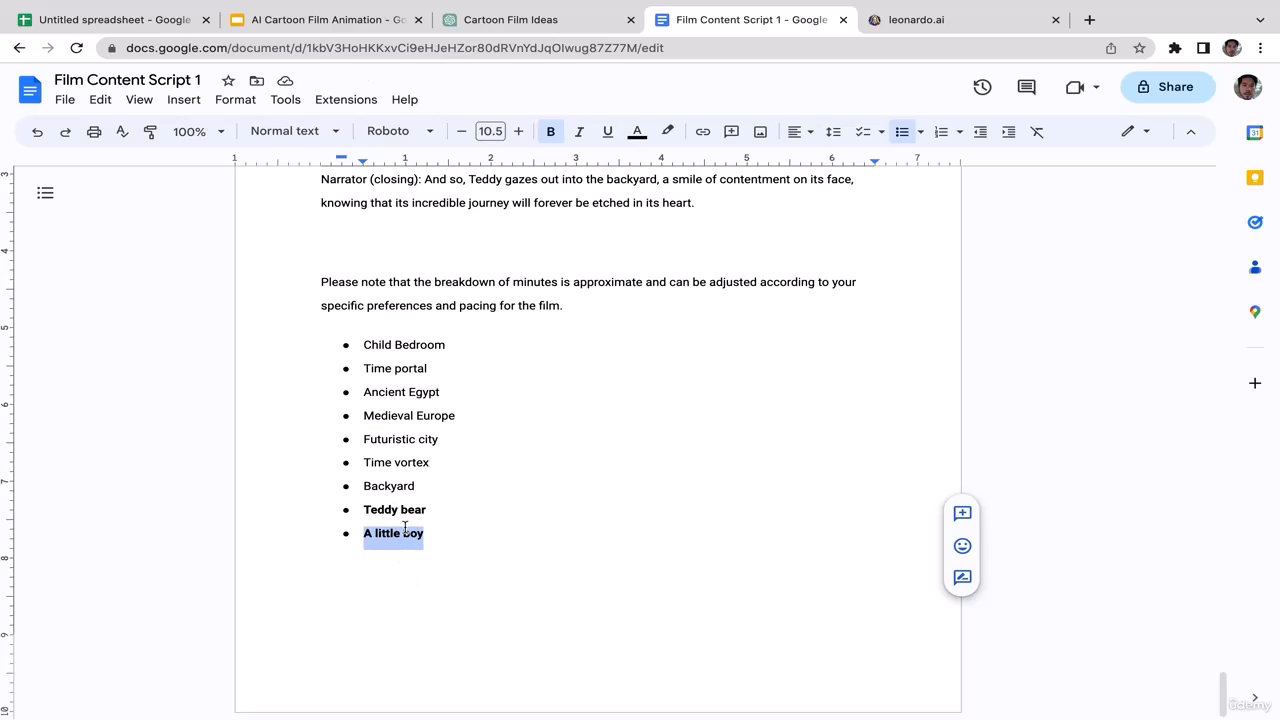
pyautogui.click(520, 474)
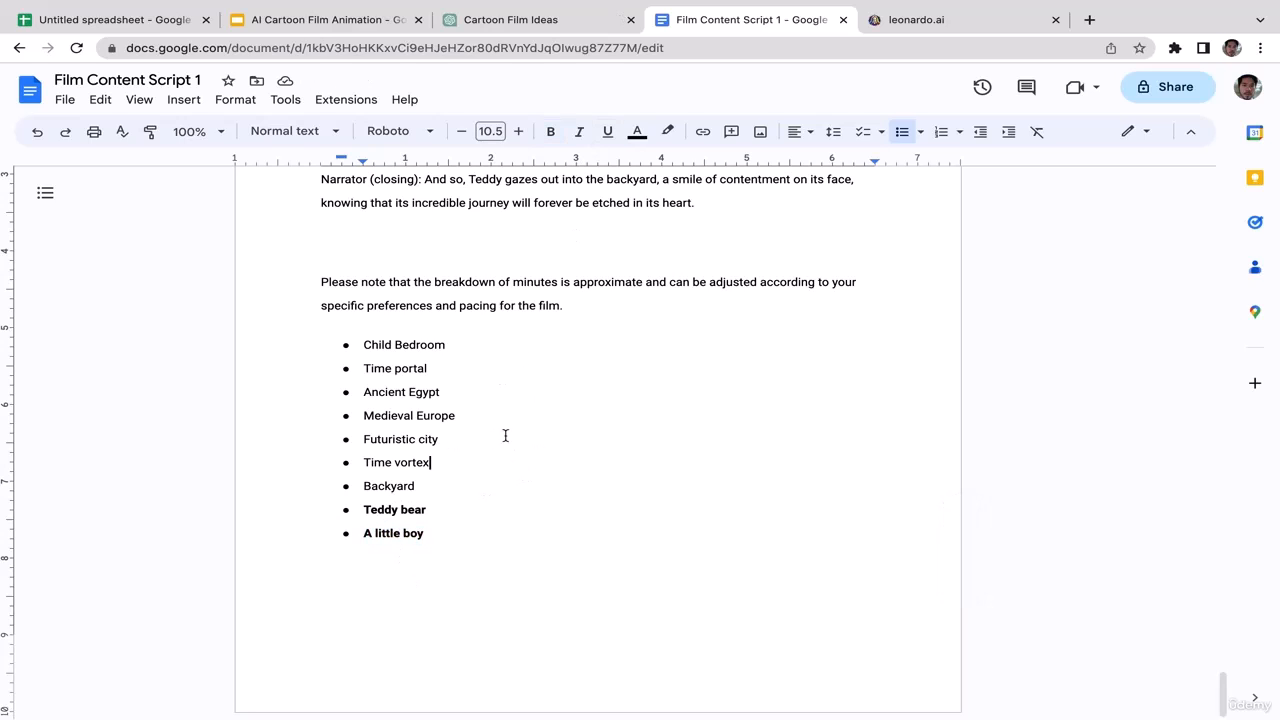
# Return to Leonardo.Ai, change the prompt to "a cartoon nerd boy wearing glasses full body standing up" and generate the image
pyautogui.click(580, 25)
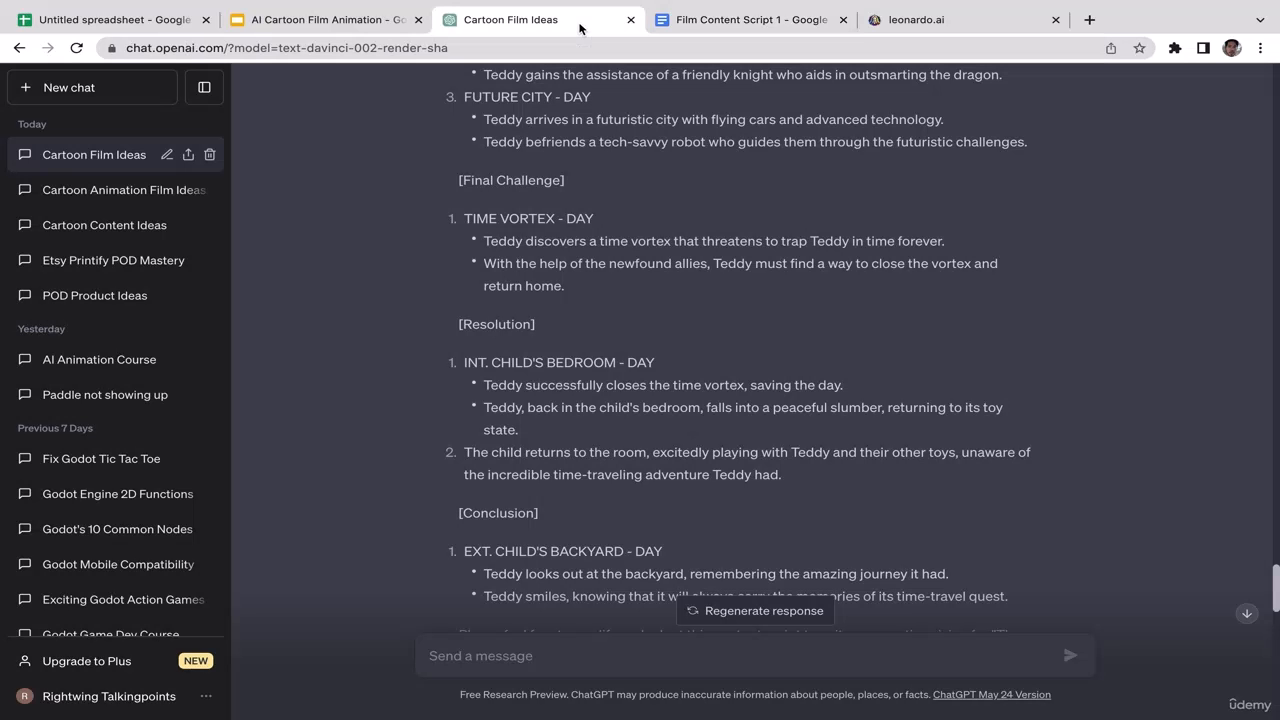
pyautogui.click(930, 24)
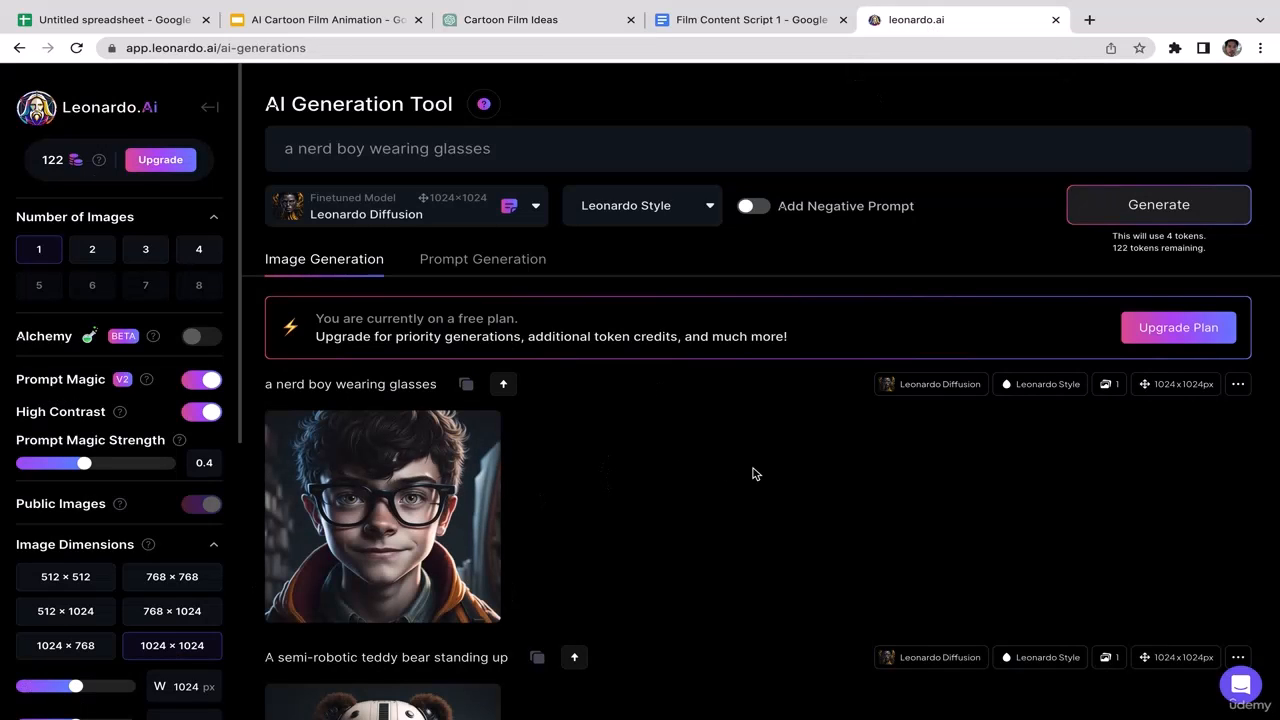
pyautogui.scroll(-1, 755, 474)
pyautogui.scroll(1, 755, 474)
pyautogui.click(524, 155)
pyautogui.write('full bod')
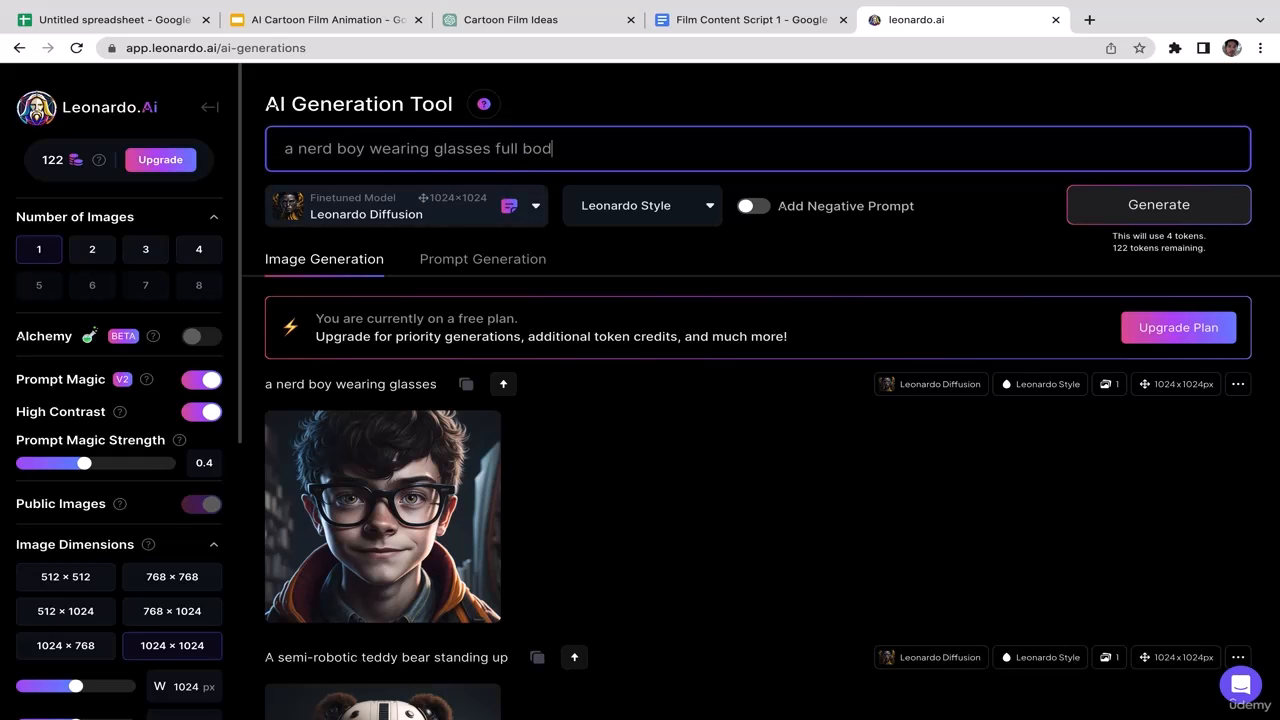
pyautogui.write('y standing up')
pyautogui.scroll(-3, 670, 484)
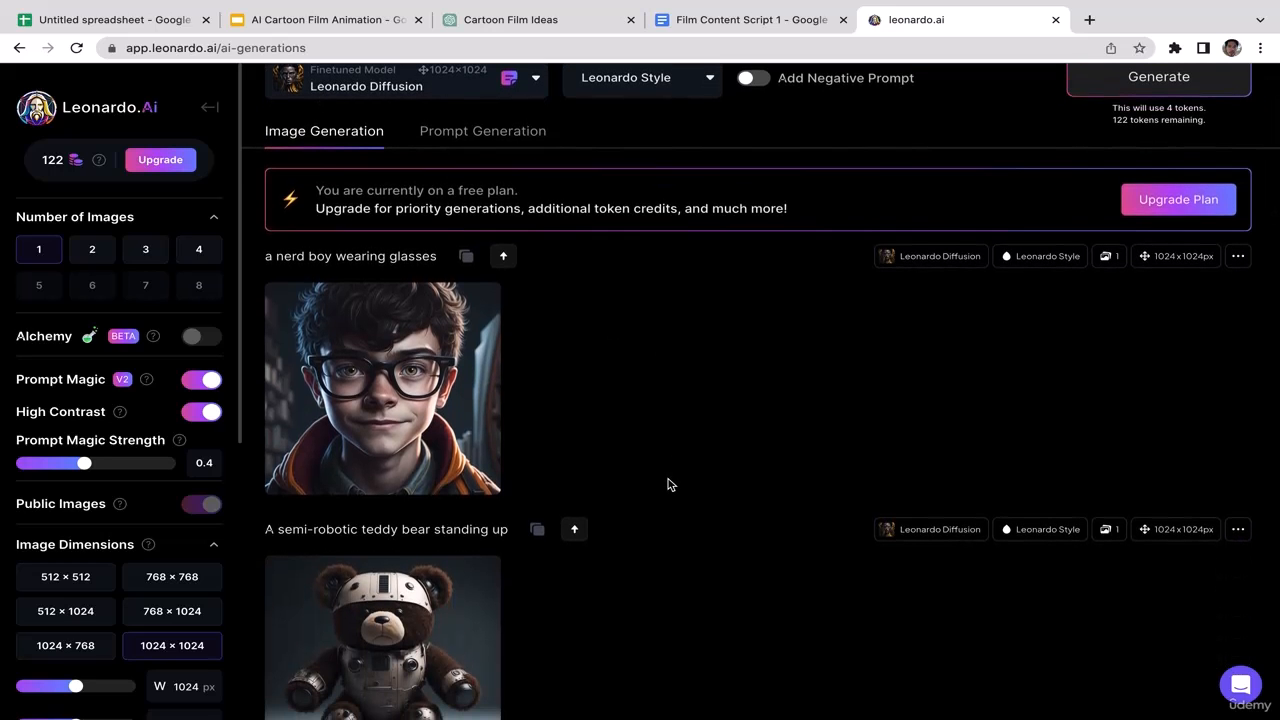
pyautogui.scroll(3, 670, 484)
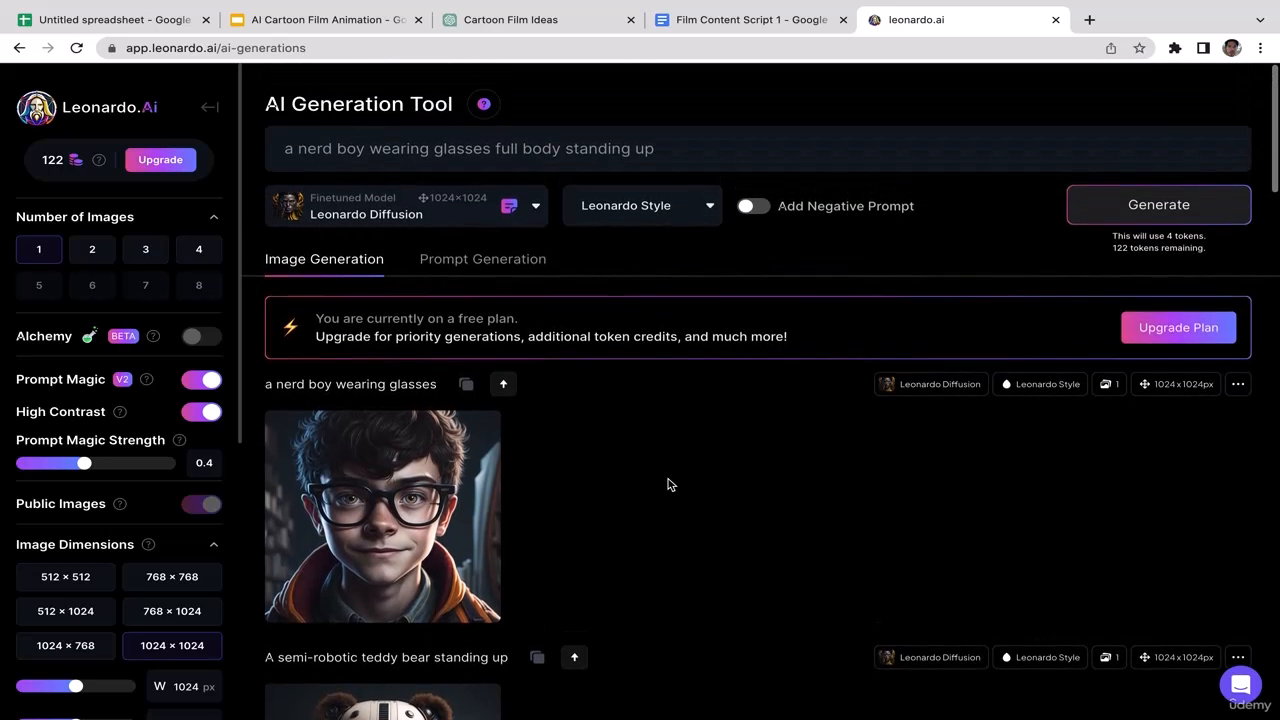
pyautogui.write('c')
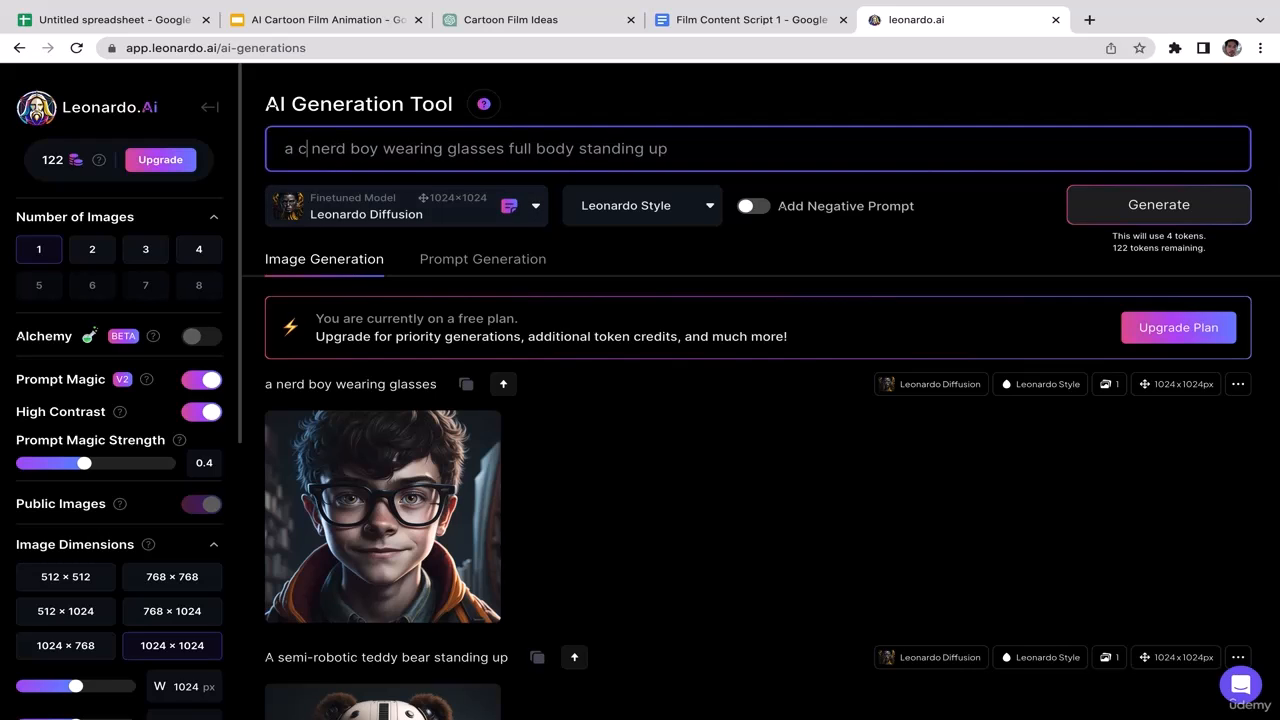
pyautogui.write('artoon')
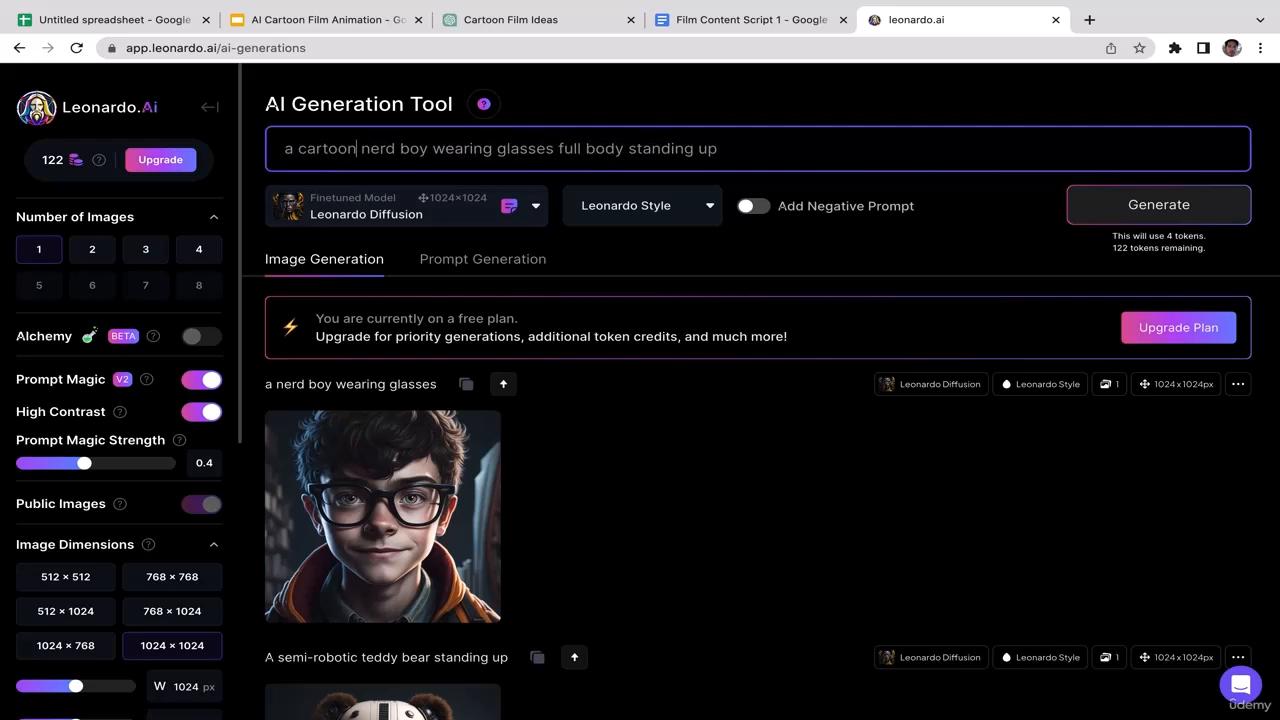
pyautogui.press('Return')
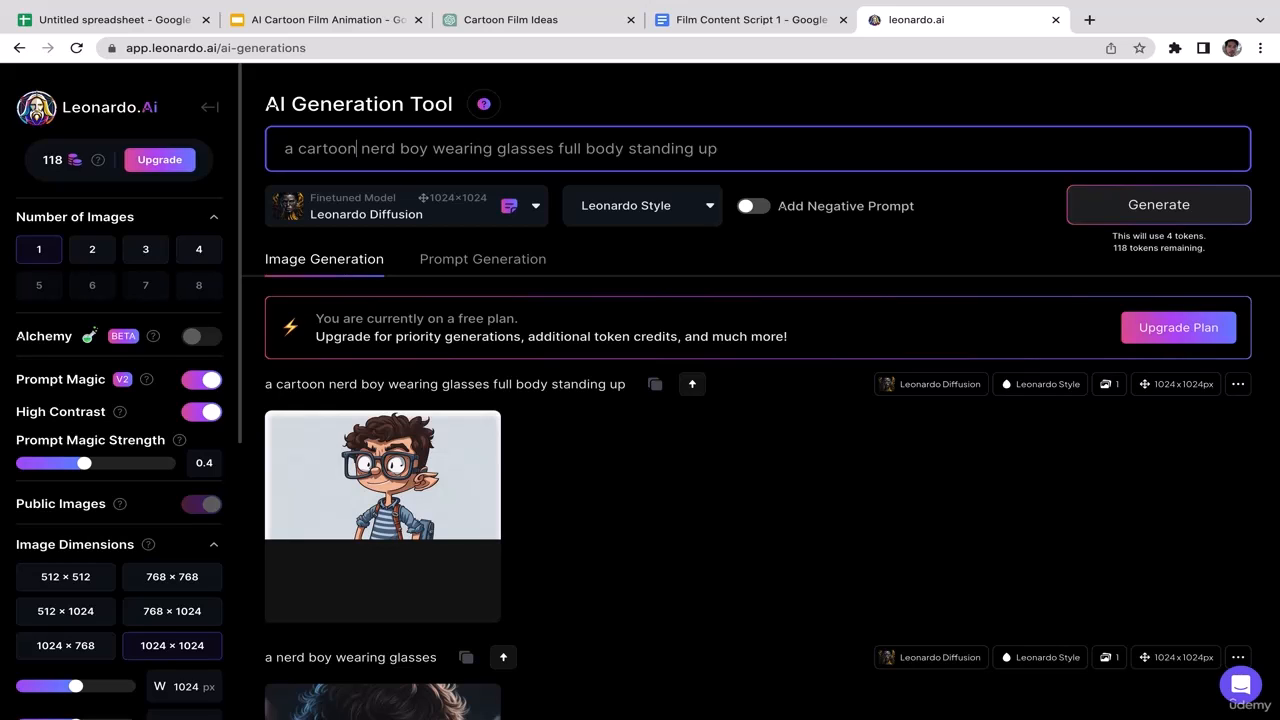
# Open the generated cartoon nerd boy image enlarged and download it
pyautogui.moveTo(470, 584)
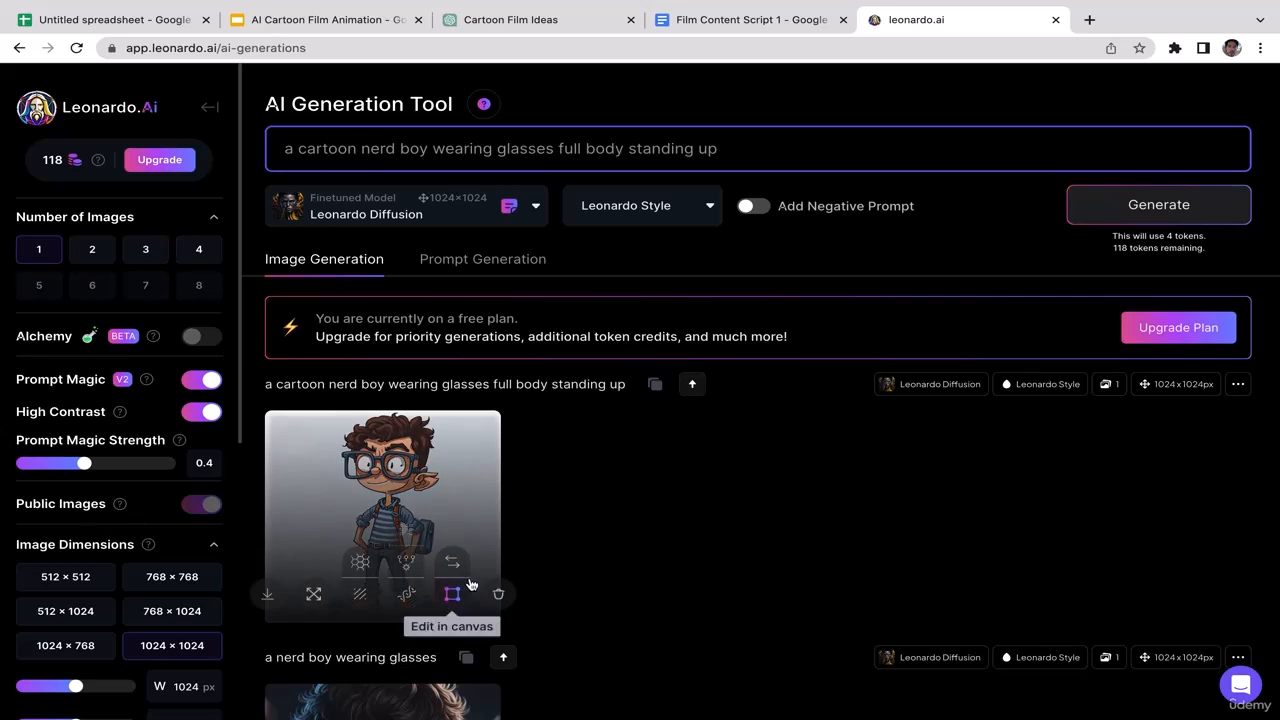
pyautogui.click(452, 510)
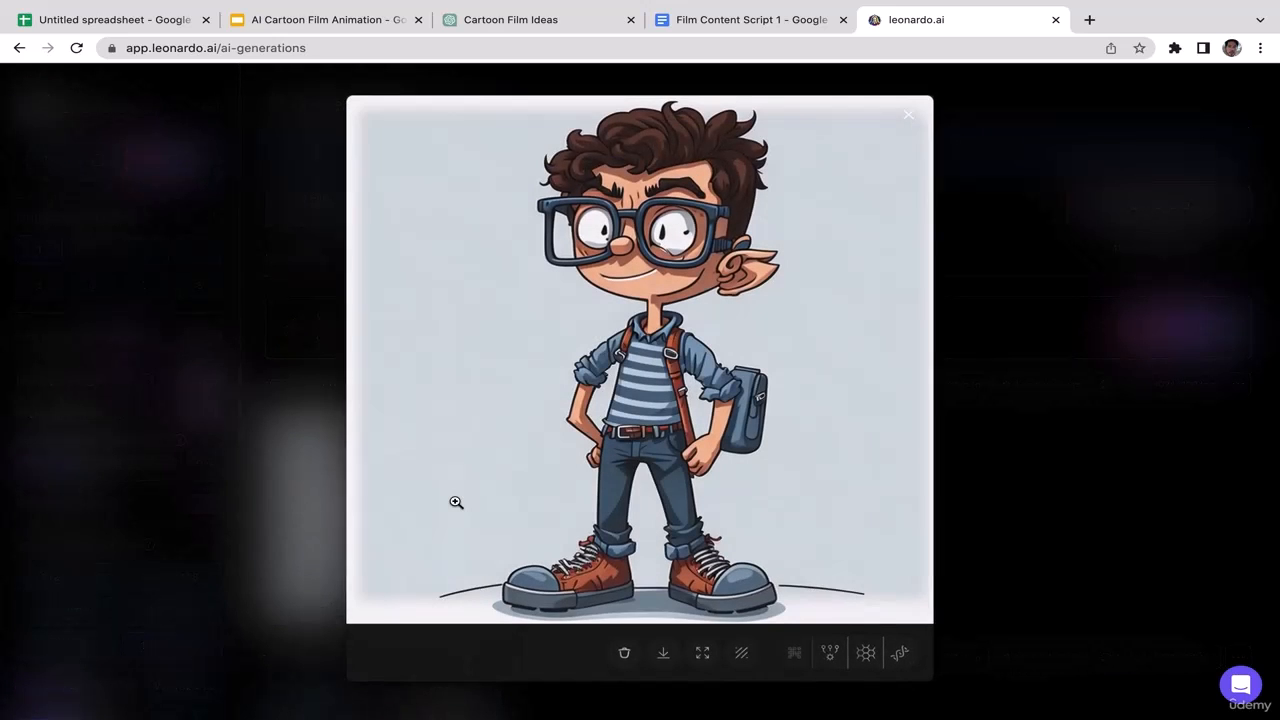
pyautogui.click(663, 655)
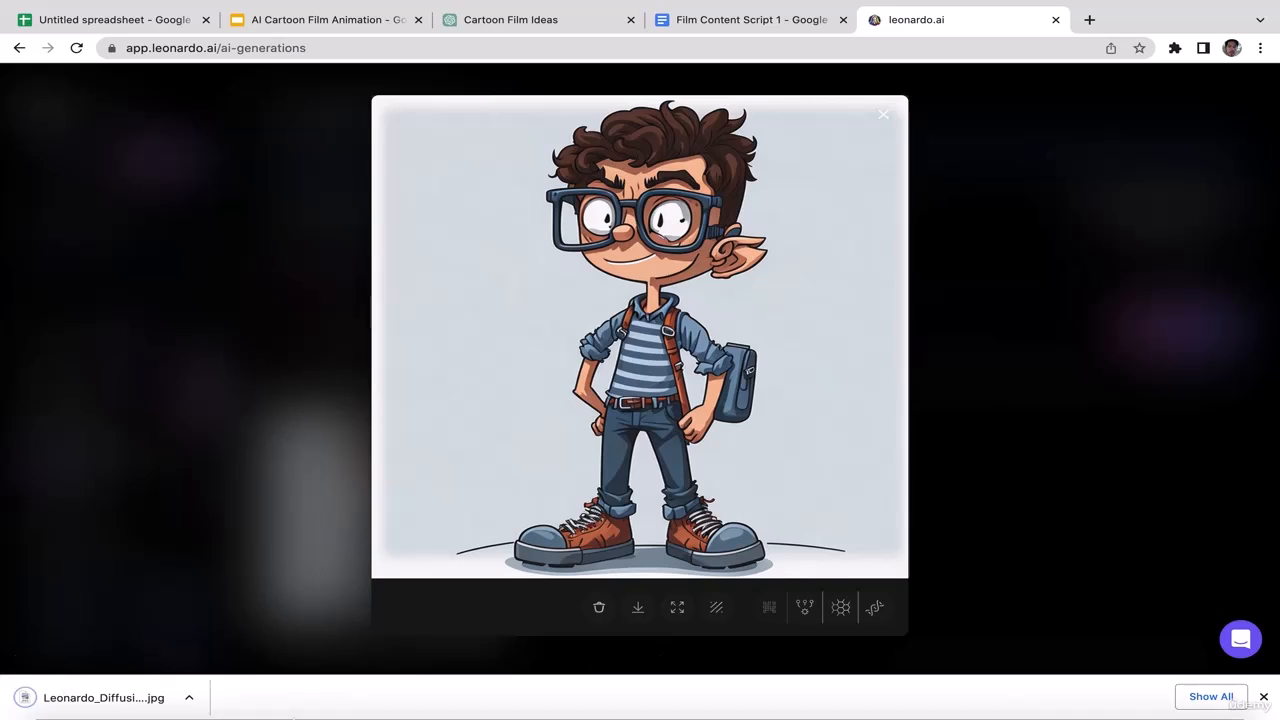
# Show the downloaded nerd boy image in Finder, move it from Downloads to the desktop and close the Finder window
pyautogui.click(185, 697)
pyautogui.click(240, 679)
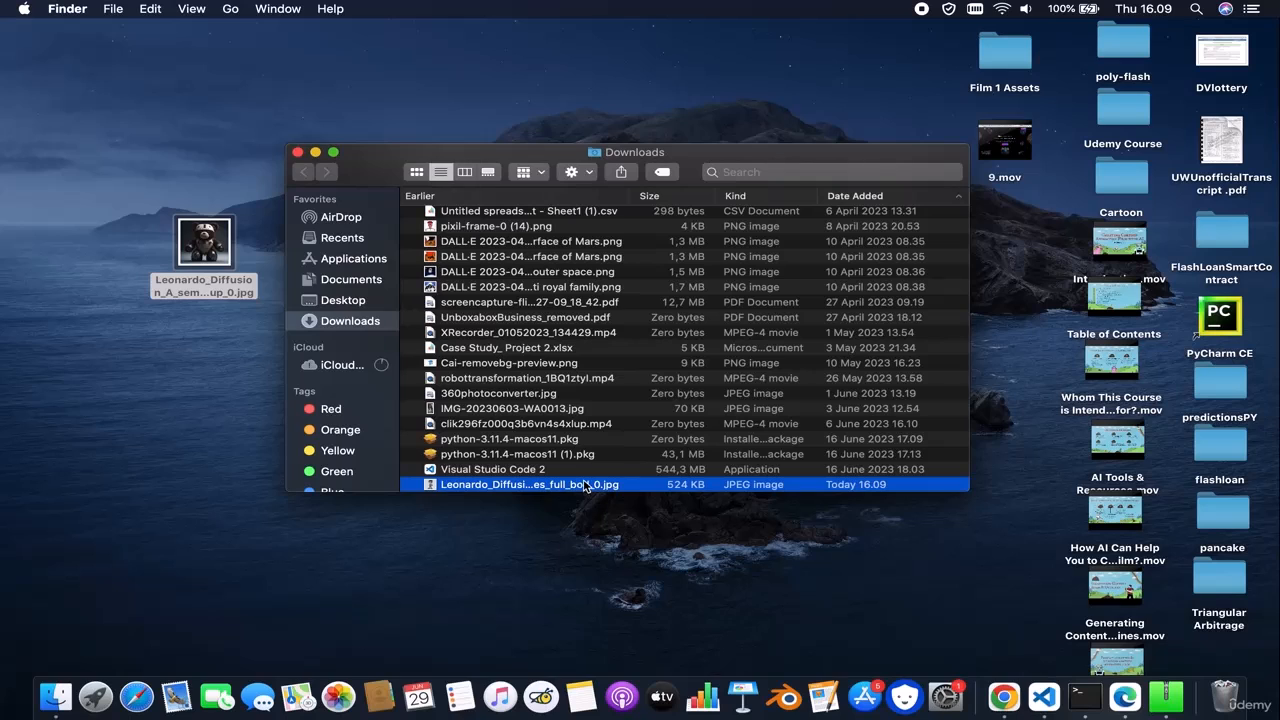
pyautogui.moveTo(590, 484); pyautogui.dragTo(218, 350)
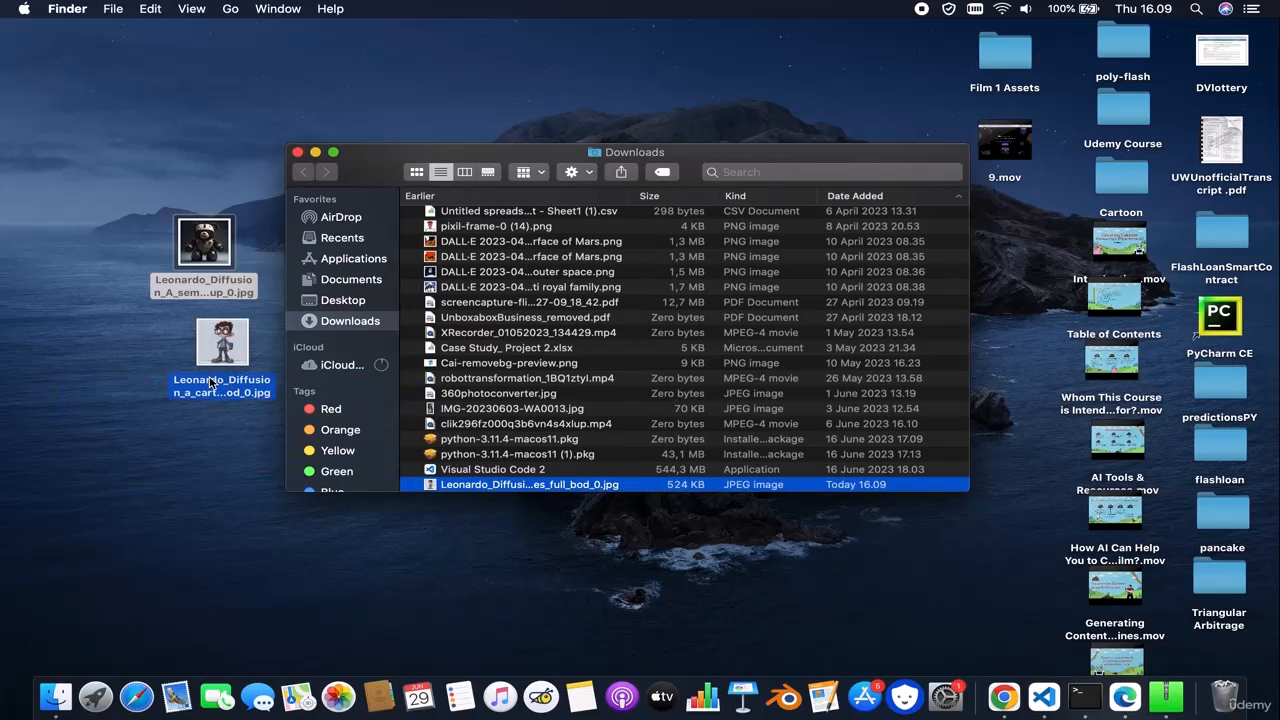
pyautogui.click(297, 153)
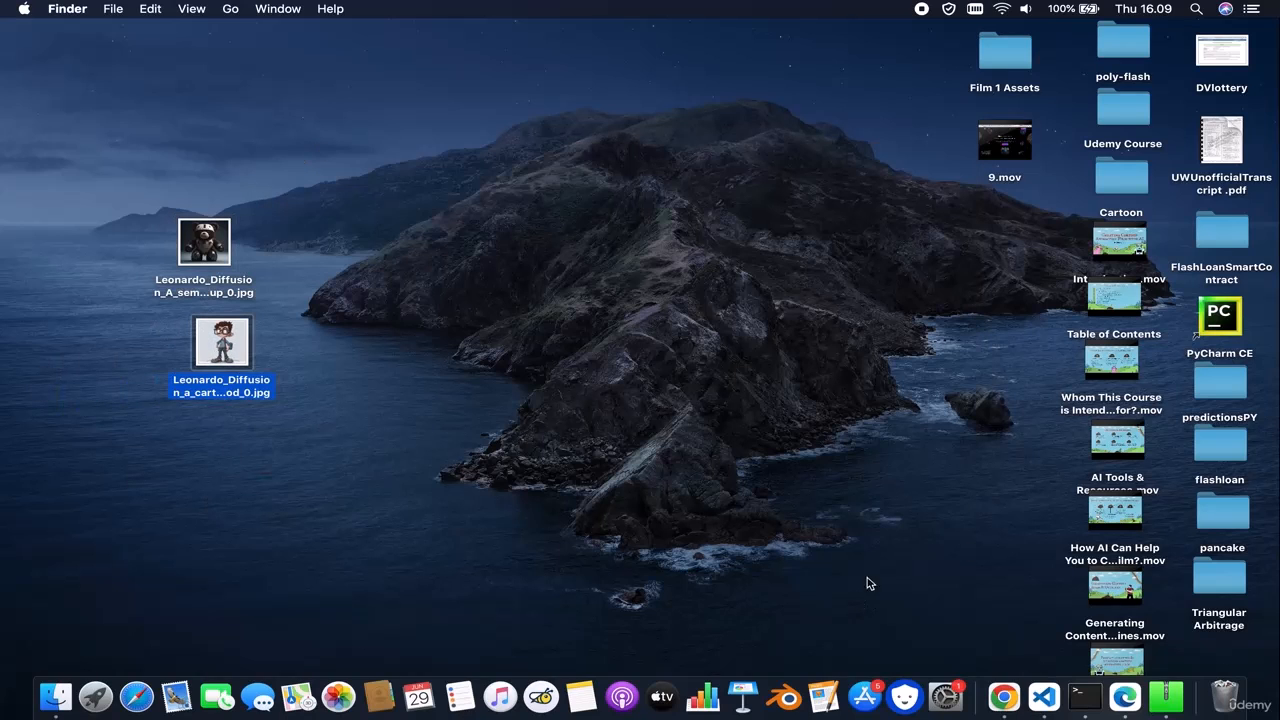
# Switch back to Chrome, dismiss the downloads bar and close the enlarged nerd boy image
pyautogui.click(1004, 698)
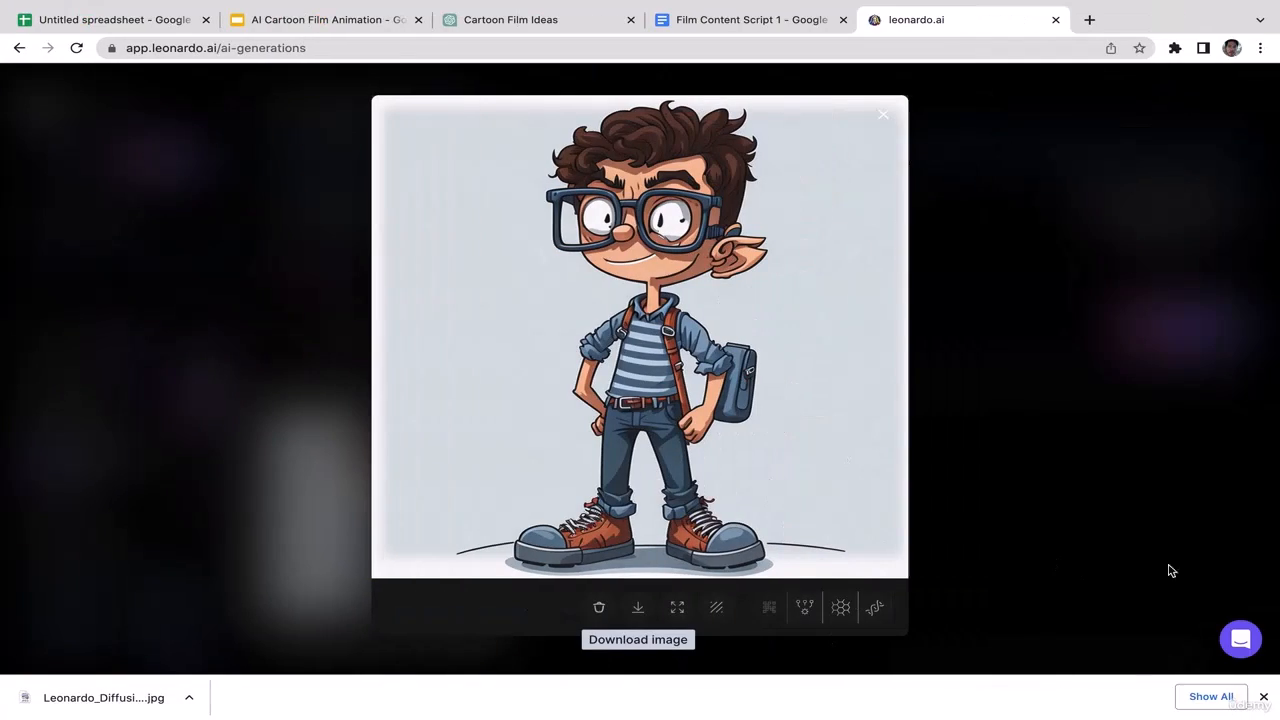
pyautogui.click(1263, 697)
pyautogui.click(1094, 360)
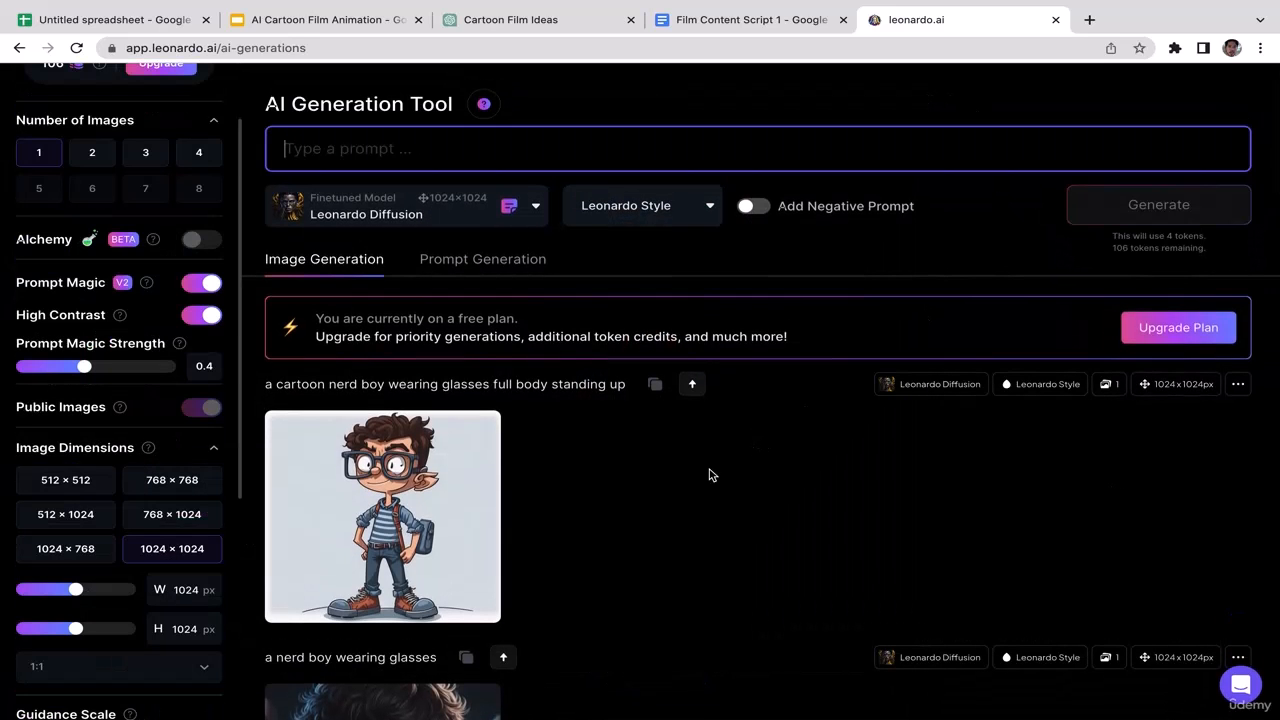
# Go to the list at the end of the film script document and make the "Child Bedroom" item bold
pyautogui.click(733, 20)
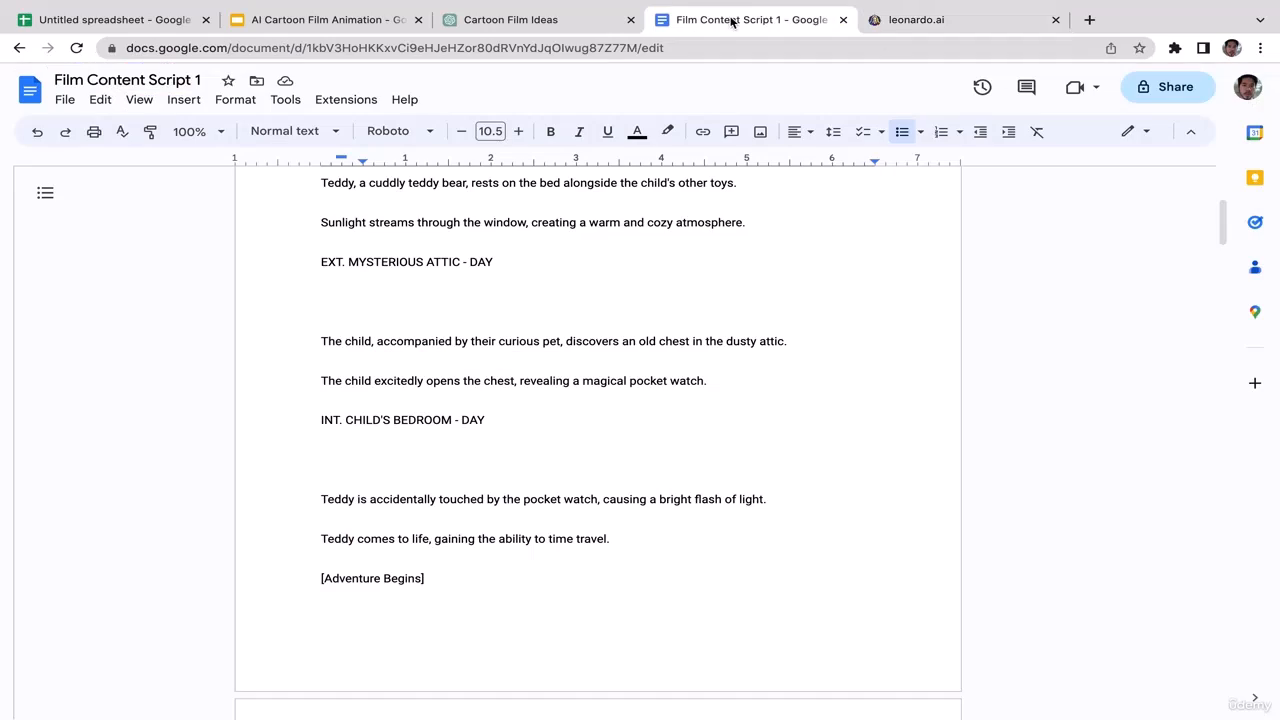
pyautogui.moveTo(1219, 244); pyautogui.dragTo(1197, 714)
pyautogui.moveTo(459, 346); pyautogui.dragTo(358, 346)
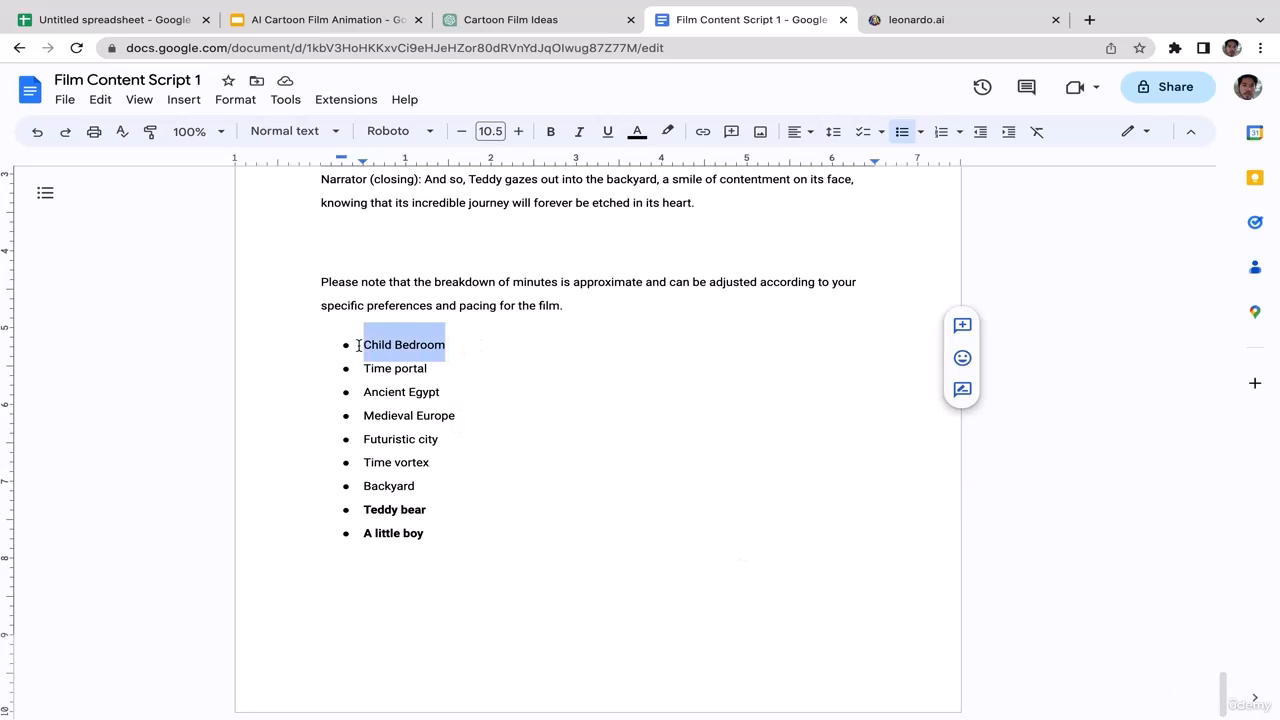
pyautogui.click(550, 131)
pyautogui.click(584, 419)
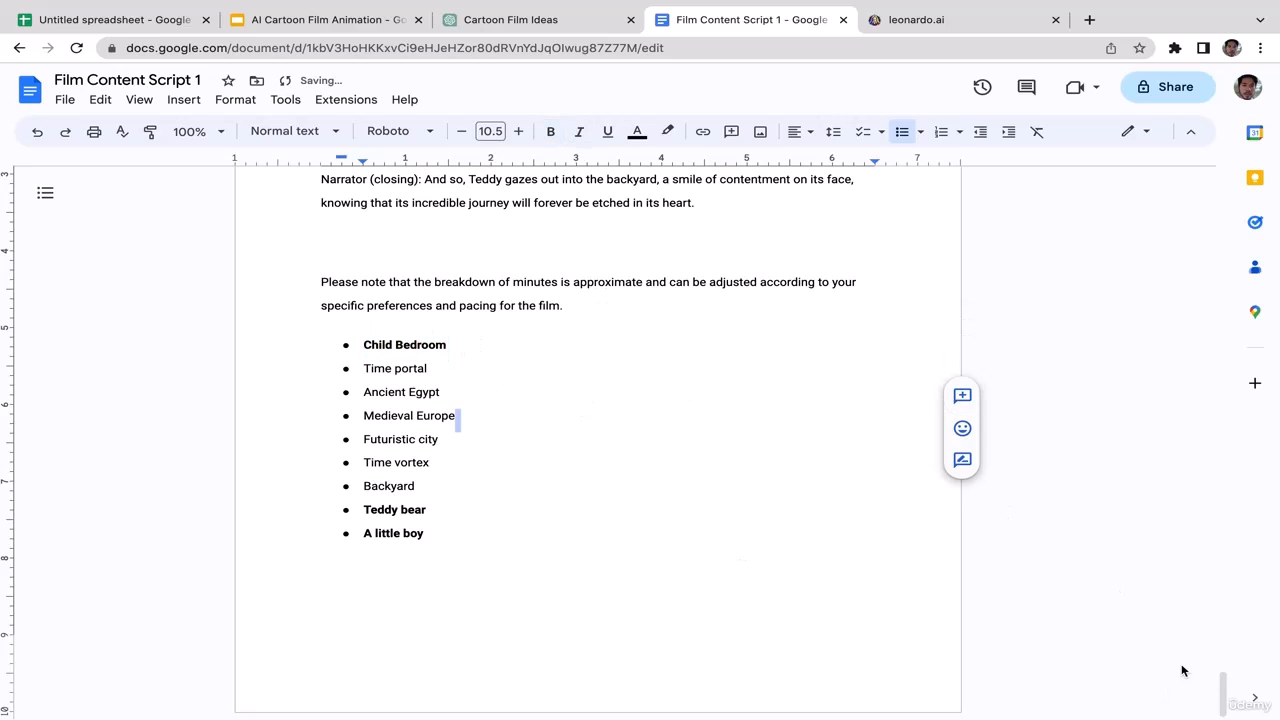
# Check the script's opening bedroom scenes, return to Leonardo.Ai and set the image aspect ratio to 16:9
pyautogui.moveTo(1226, 698); pyautogui.dragTo(1187, 224)
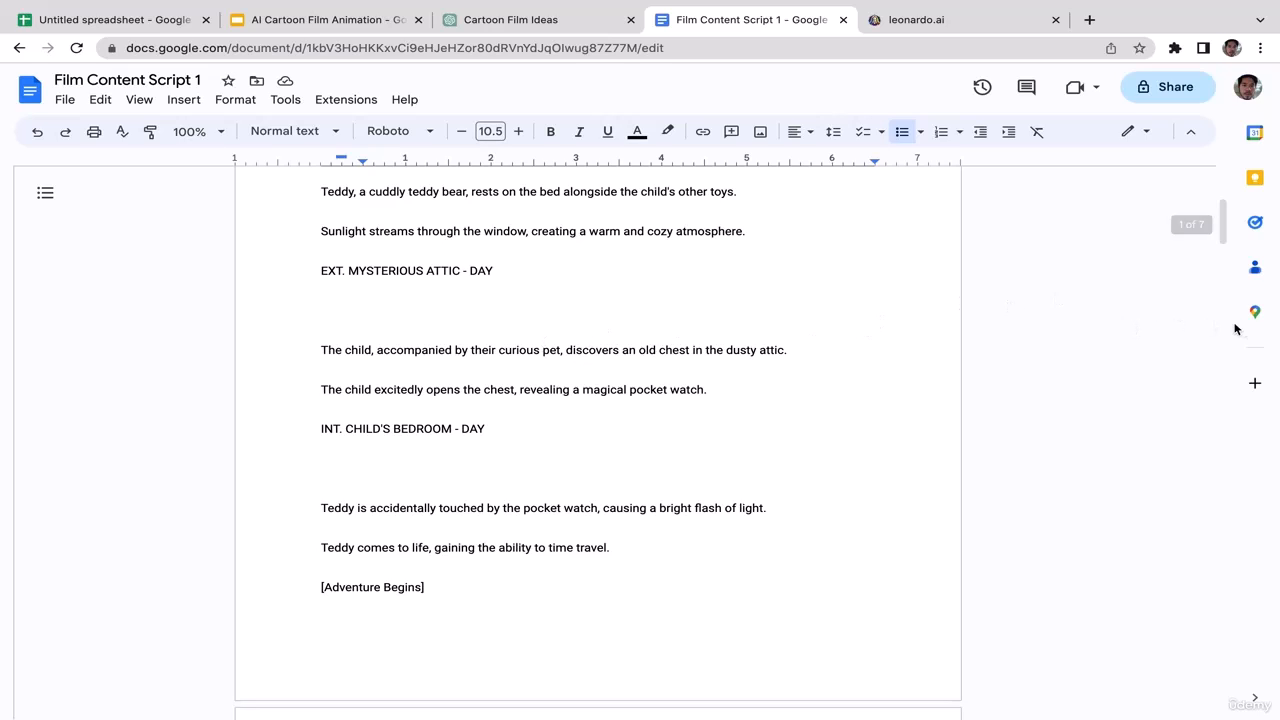
pyautogui.click(928, 24)
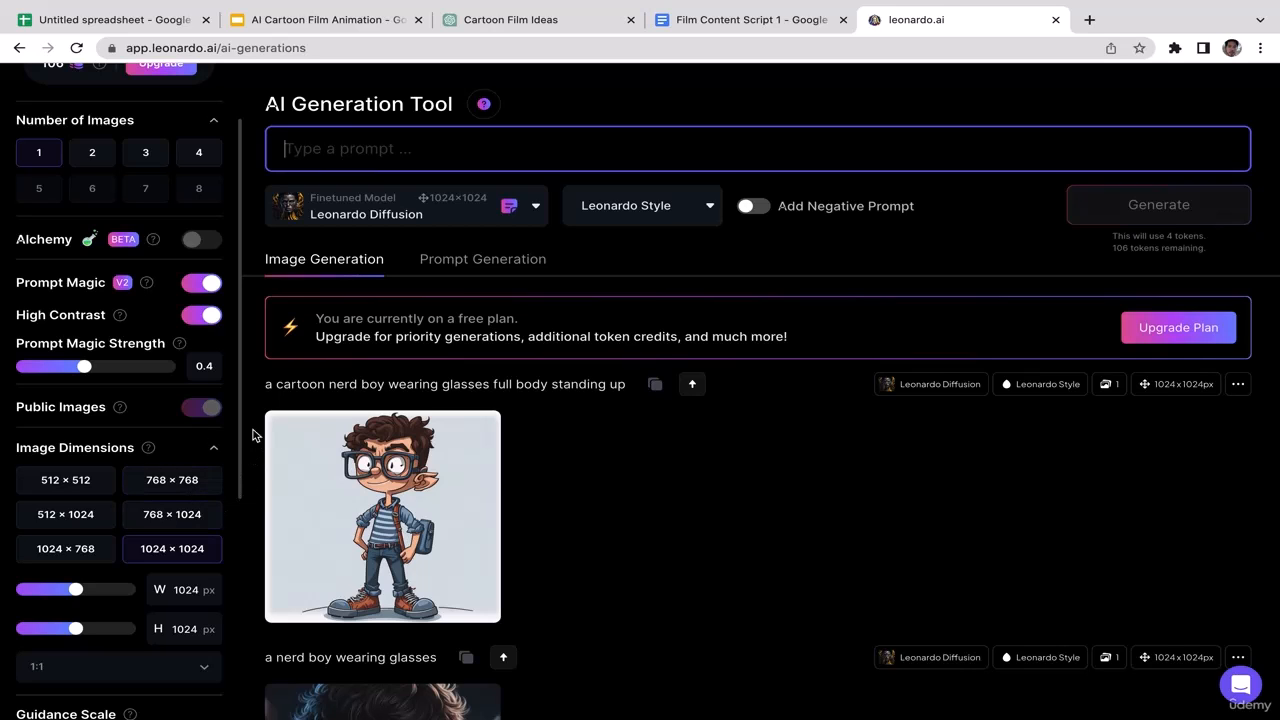
pyautogui.scroll(-5, 236, 450)
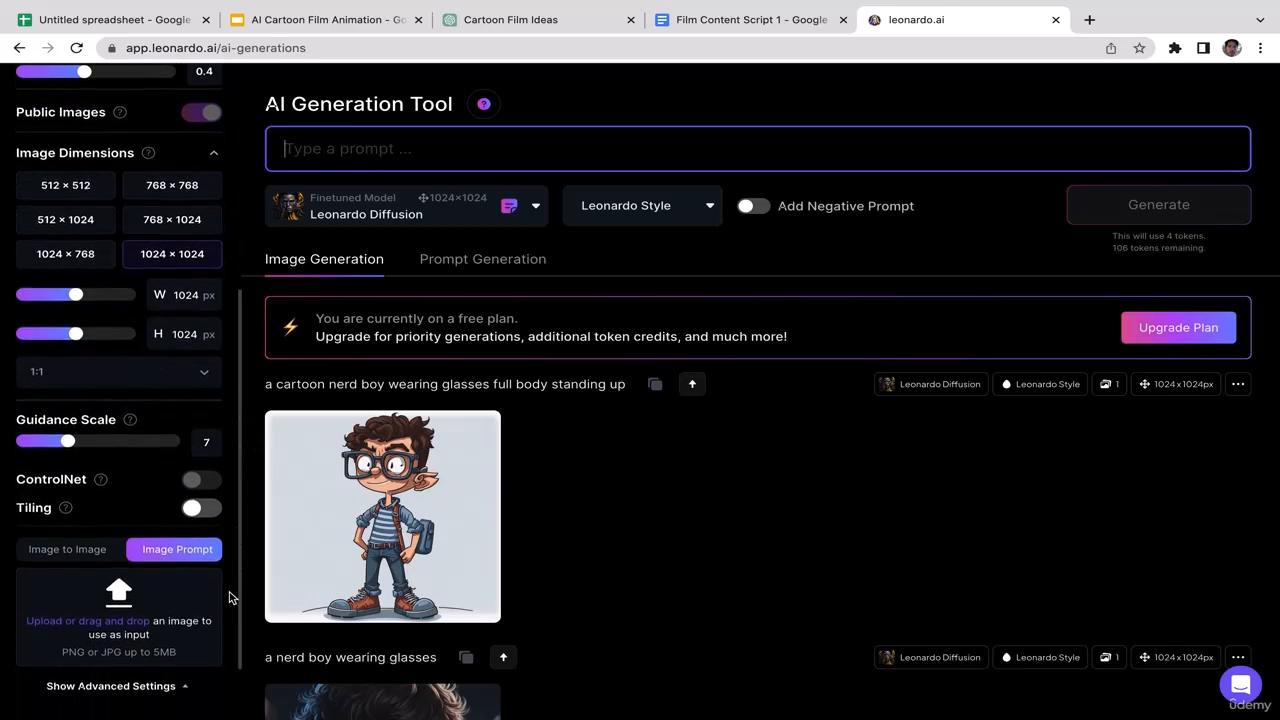
pyautogui.click(195, 386)
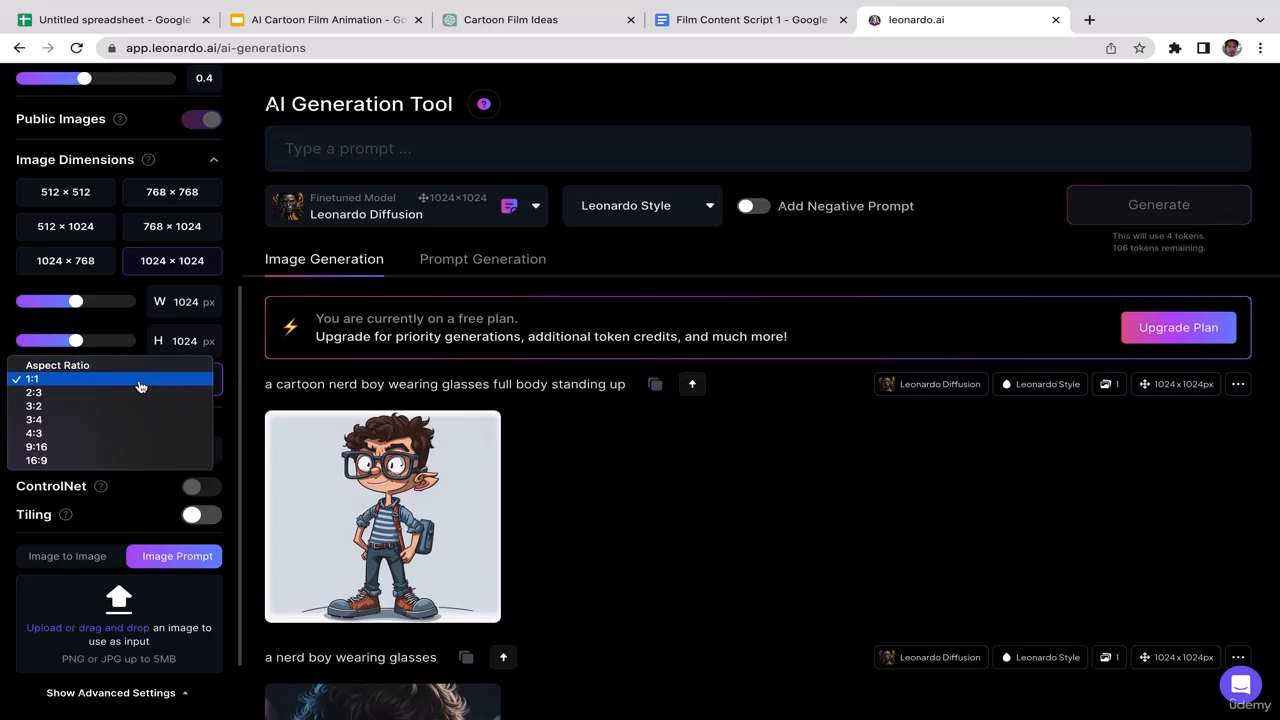
pyautogui.click(117, 462)
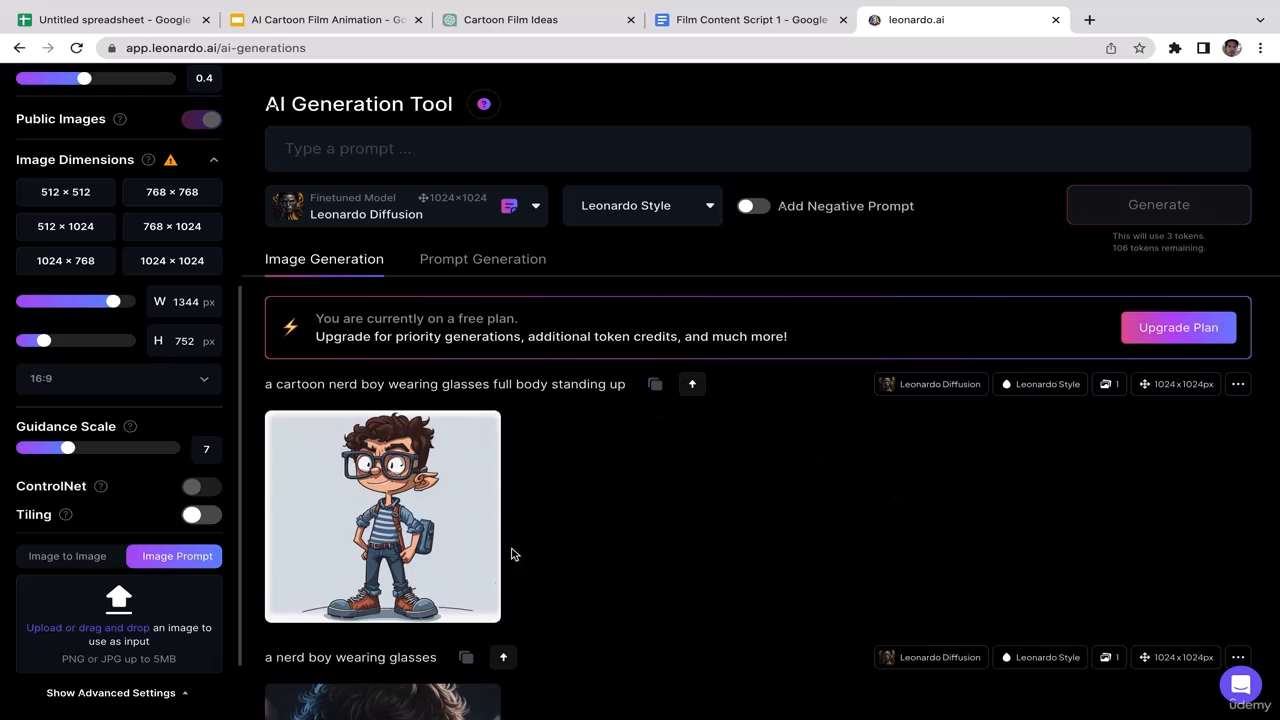
# Enter the image prompt "cartoon bedroom and ancient chess board on the floor" and generate the image
pyautogui.moveTo(400, 525)
pyautogui.scroll(-3, 749, 457)
pyautogui.moveTo(1276, 217); pyautogui.dragTo(1278, 180)
pyautogui.click(508, 143)
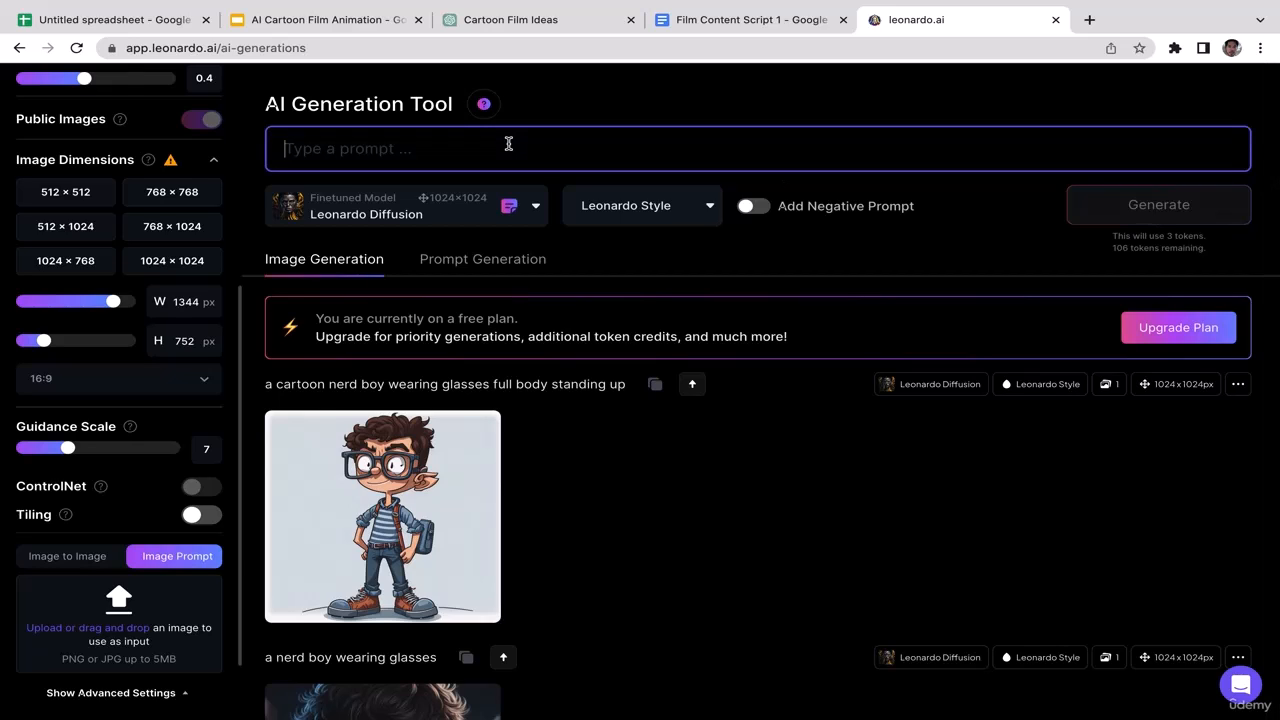
pyautogui.write('cartoon bedroom and ')
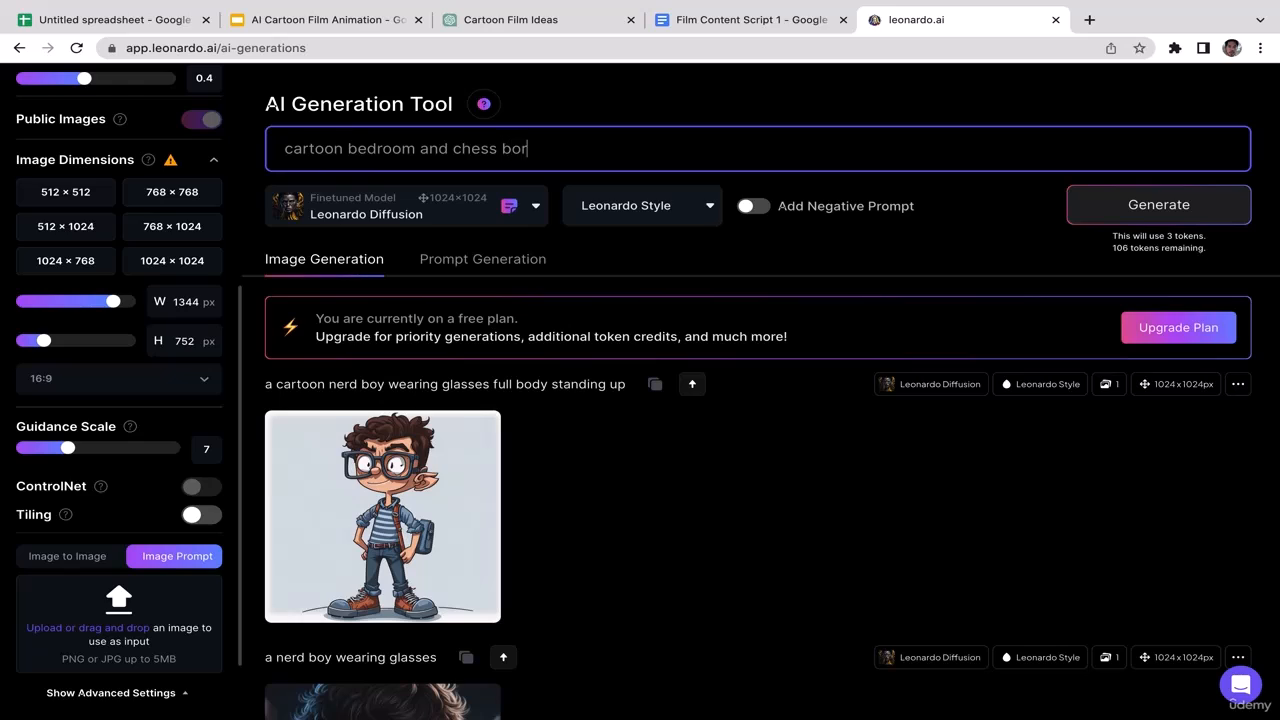
pyautogui.write('chess board')
pyautogui.click(452, 152)
pyautogui.write('old')
pyautogui.press('BackSpace')
pyautogui.press('BackSpace')
pyautogui.press('BackSpace')
pyautogui.press('BackSpace')
pyautogui.press('BackSpace')
pyautogui.write('ancient')
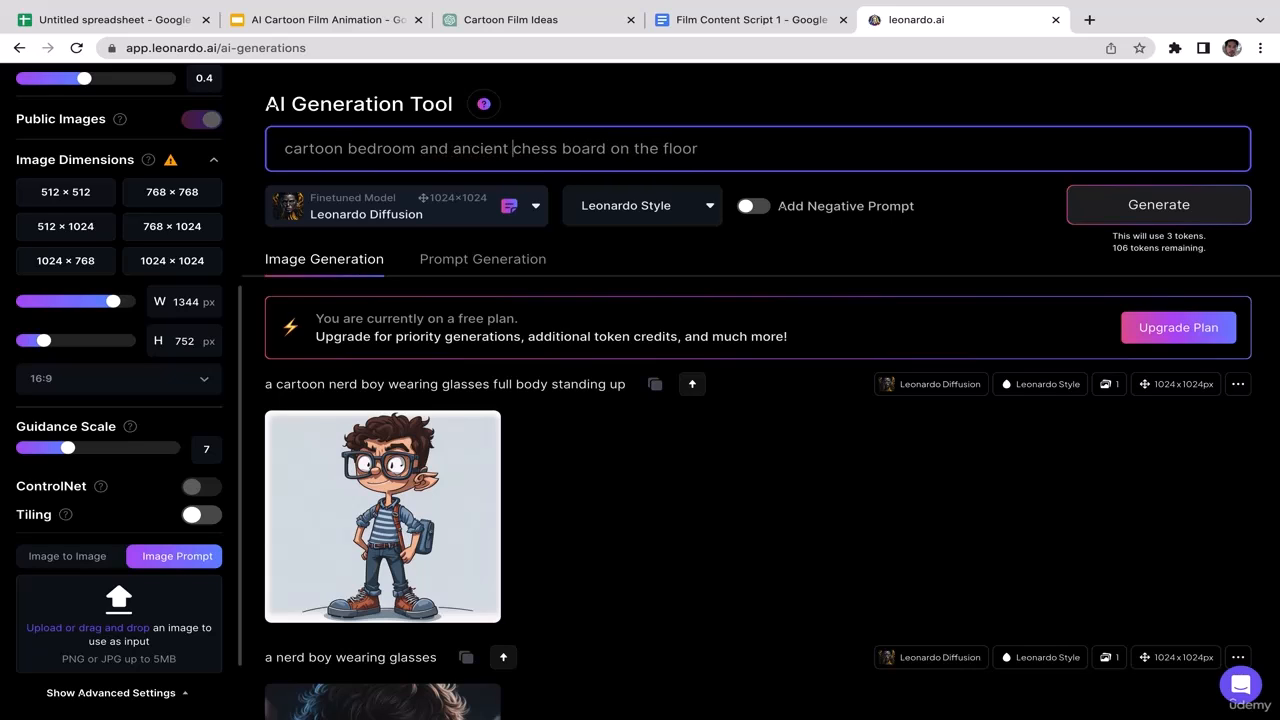
pyautogui.press('Return')
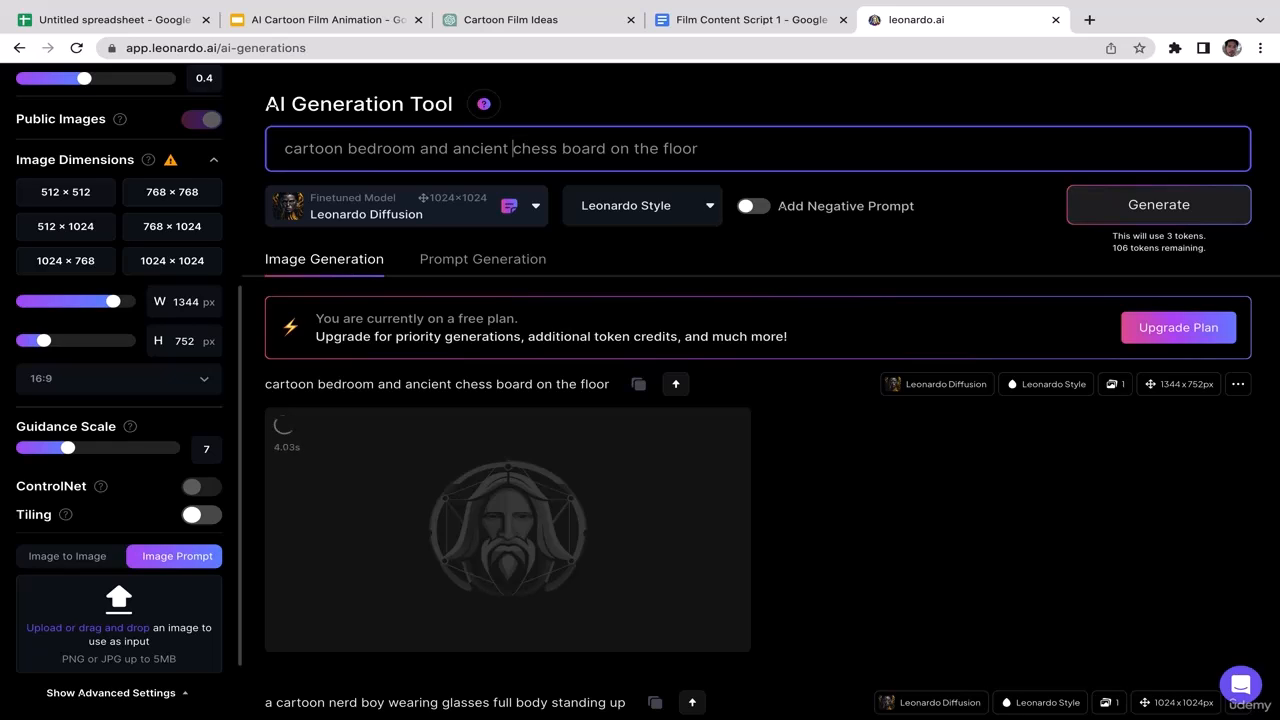
# Check the list at the end of the film script document for the item following "Child Bedroom", and return to Leonardo.Ai
pyautogui.click(740, 22)
pyautogui.moveTo(1222, 216); pyautogui.dragTo(1108, 674)
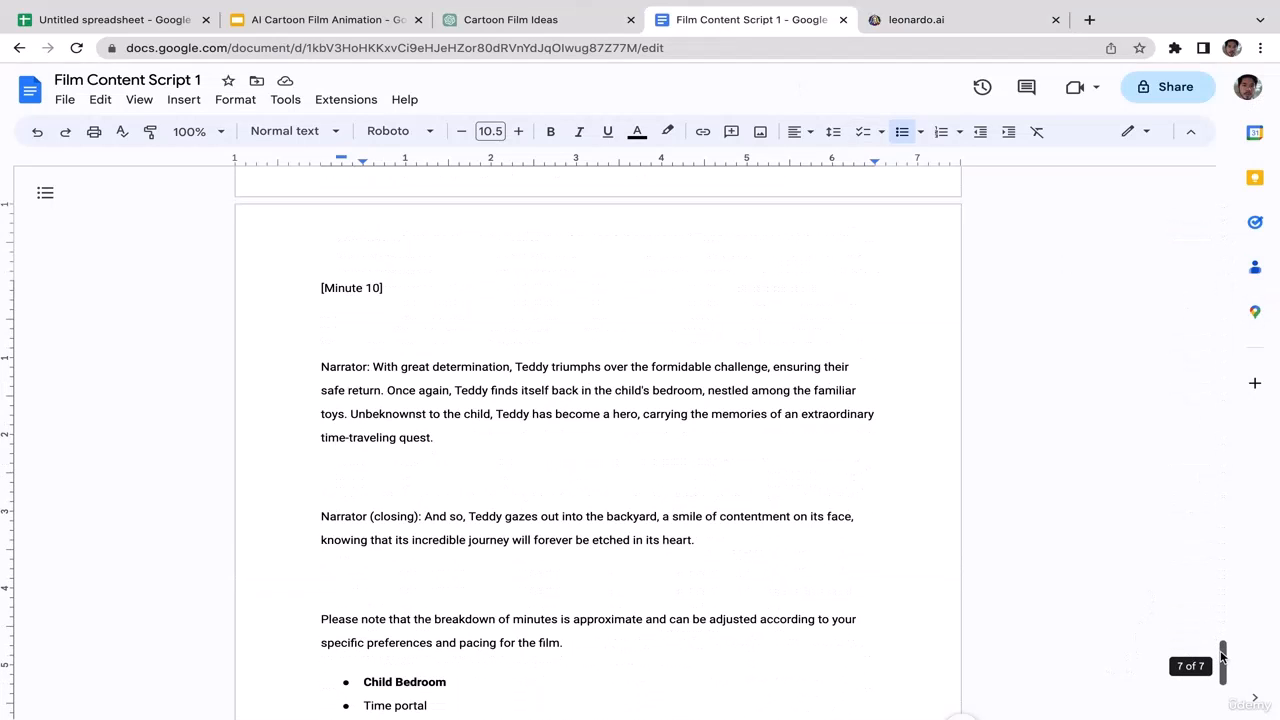
pyautogui.scroll(-3, 1205, 636)
pyautogui.click(457, 415)
pyautogui.moveTo(427, 368); pyautogui.dragTo(363, 368)
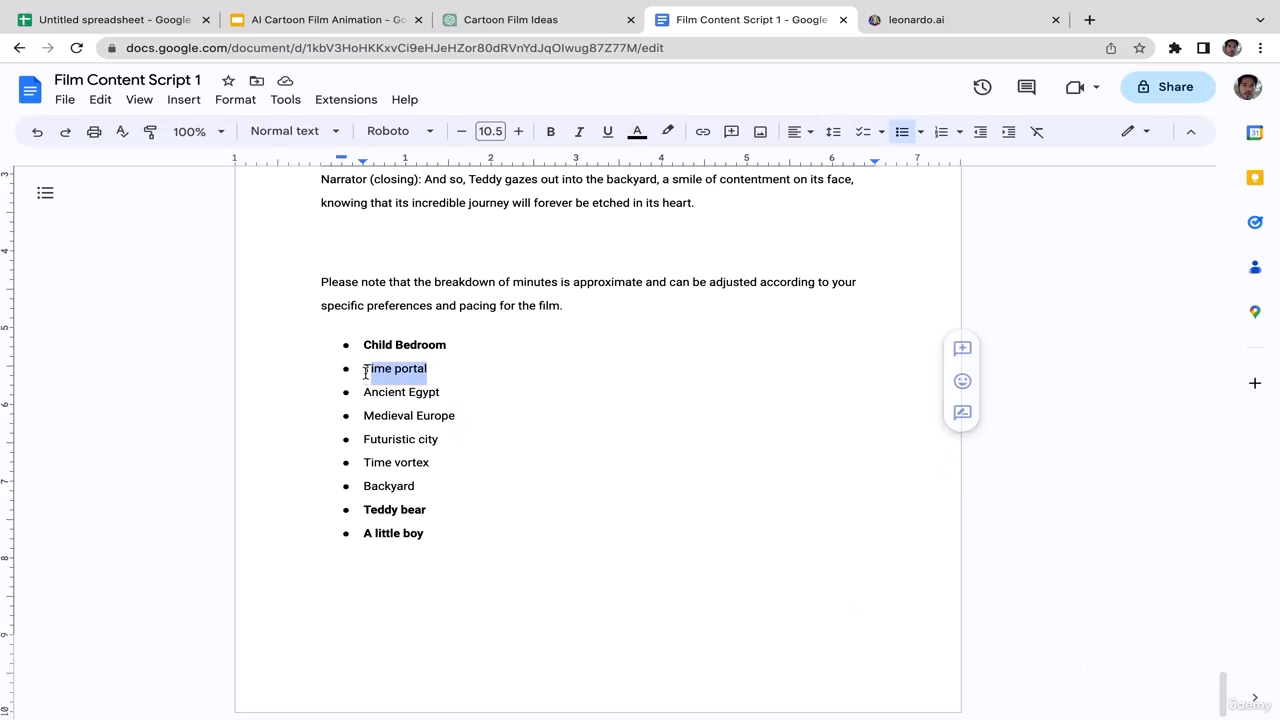
pyautogui.click(429, 368)
pyautogui.click(907, 20)
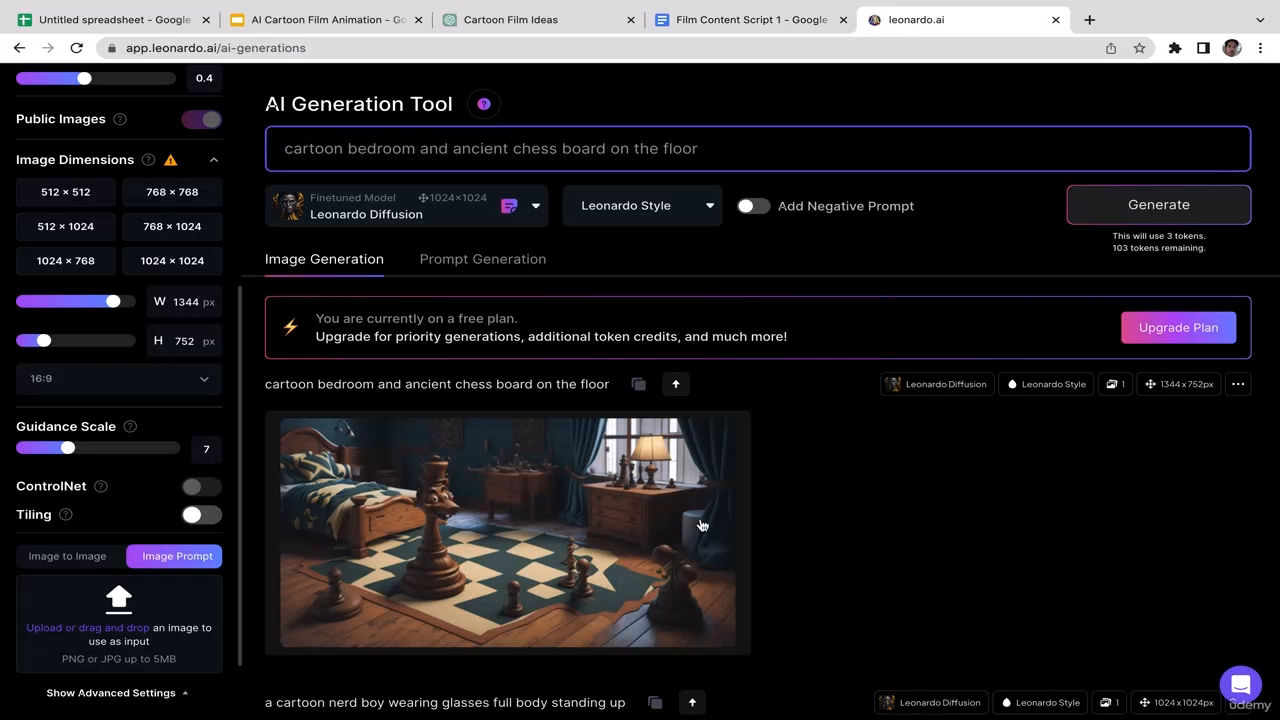
# Download the generated bedroom and chess board image and dismiss the downloads bar
pyautogui.moveTo(552, 535)
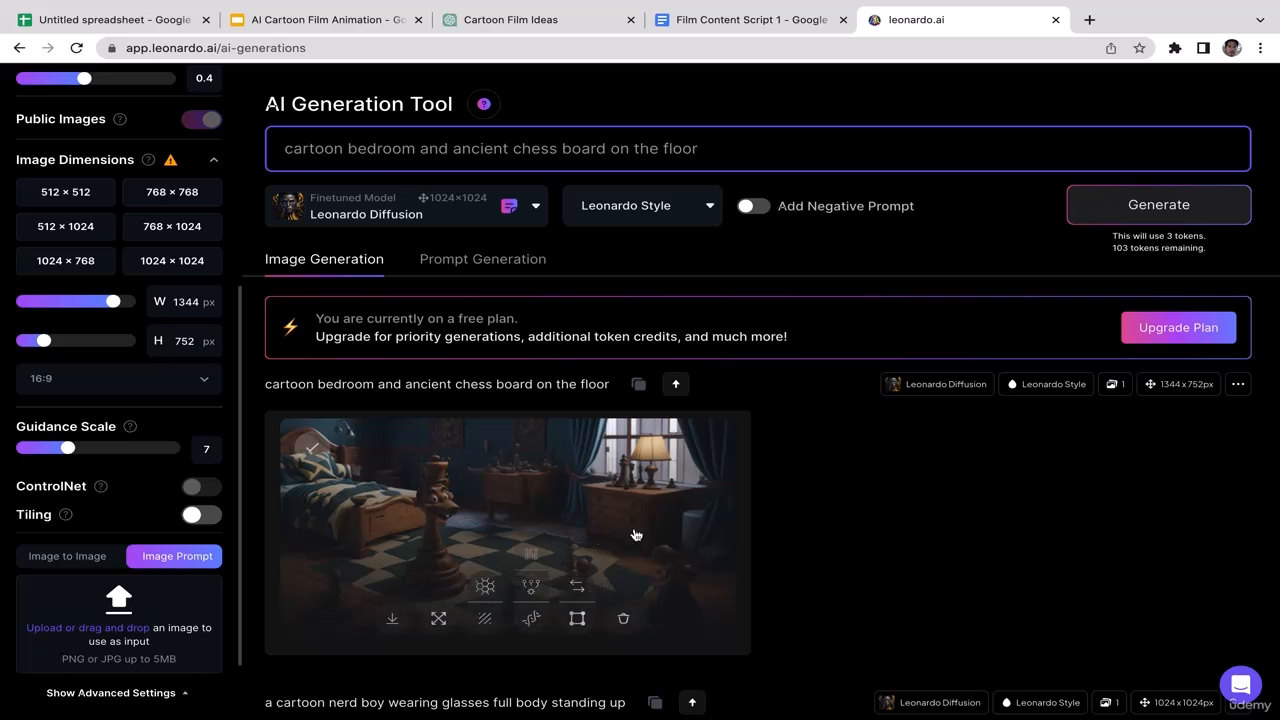
pyautogui.click(391, 619)
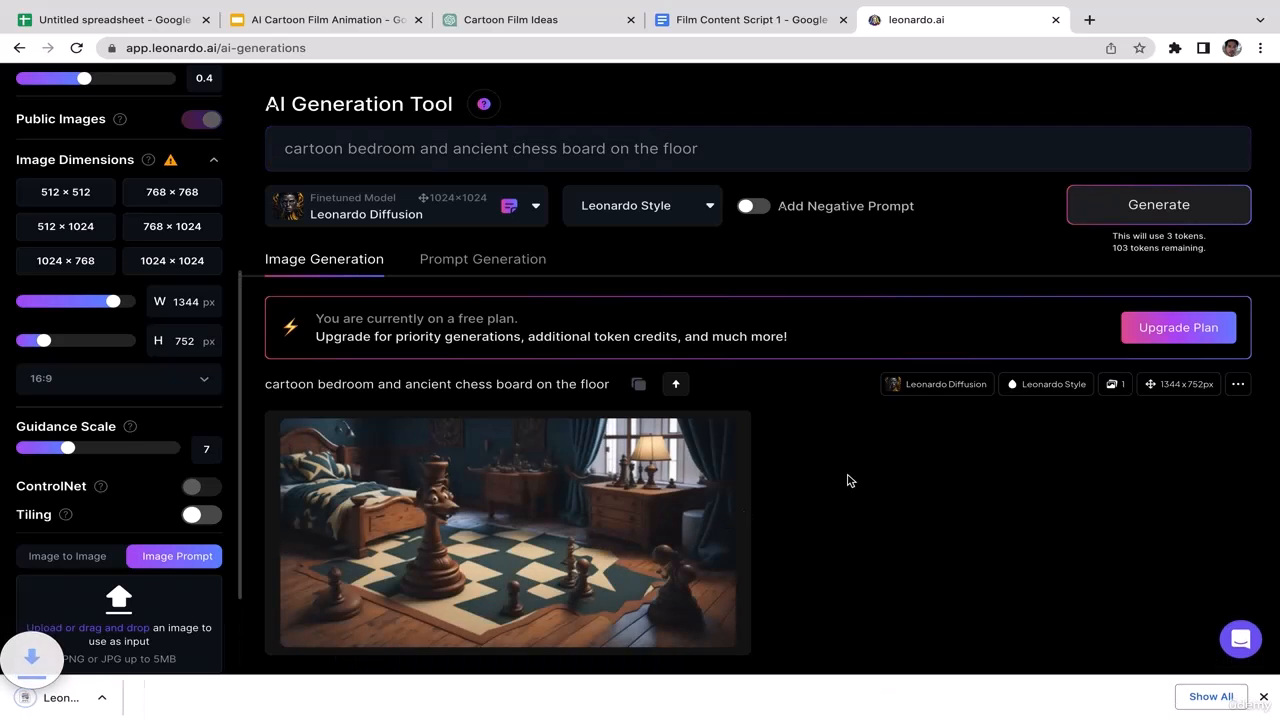
pyautogui.click(1264, 697)
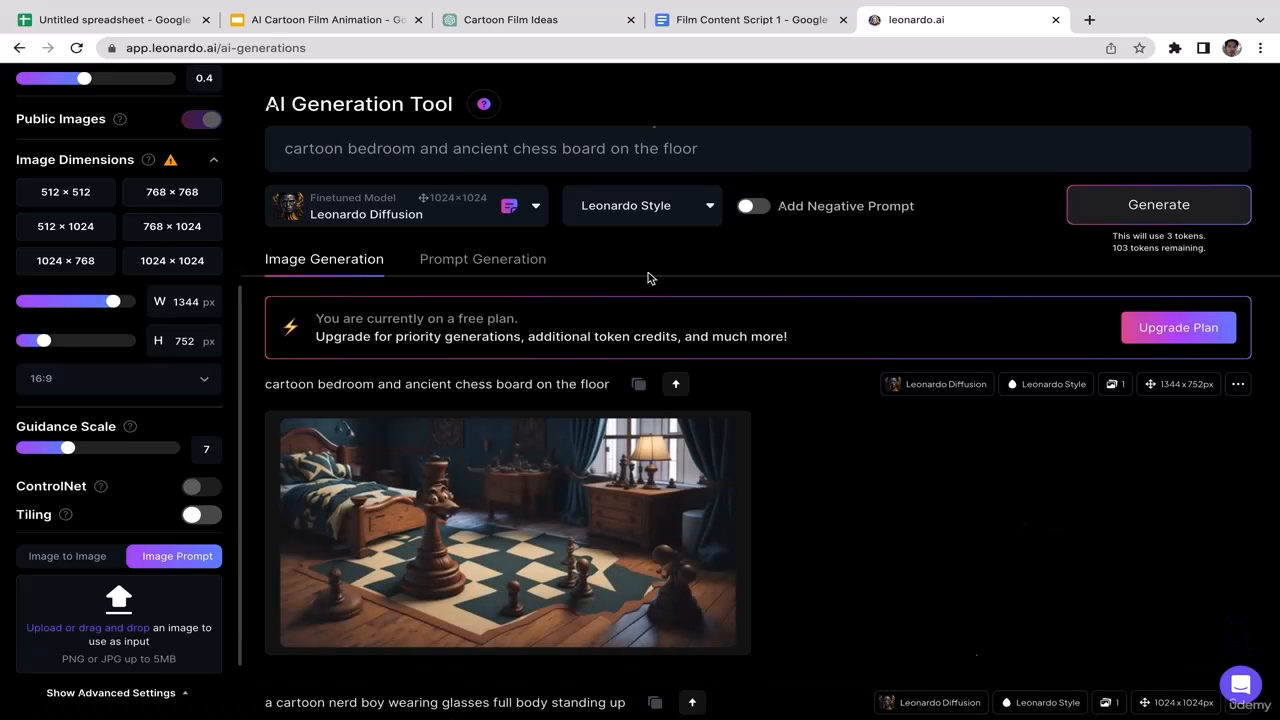
# Recheck the "Time portal" item in the script document, and generate an image in Leonardo.Ai from the prompt "cartoon time portal"
pyautogui.click(712, 20)
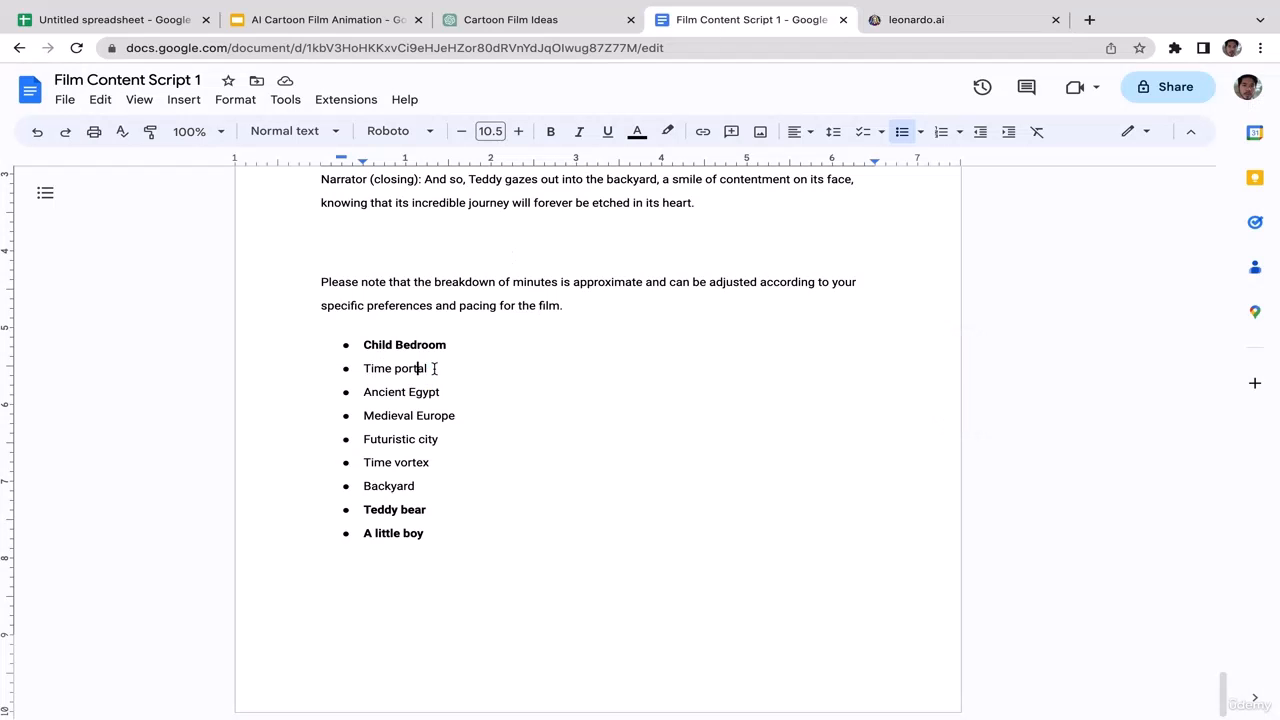
pyautogui.moveTo(431, 368); pyautogui.dragTo(355, 369)
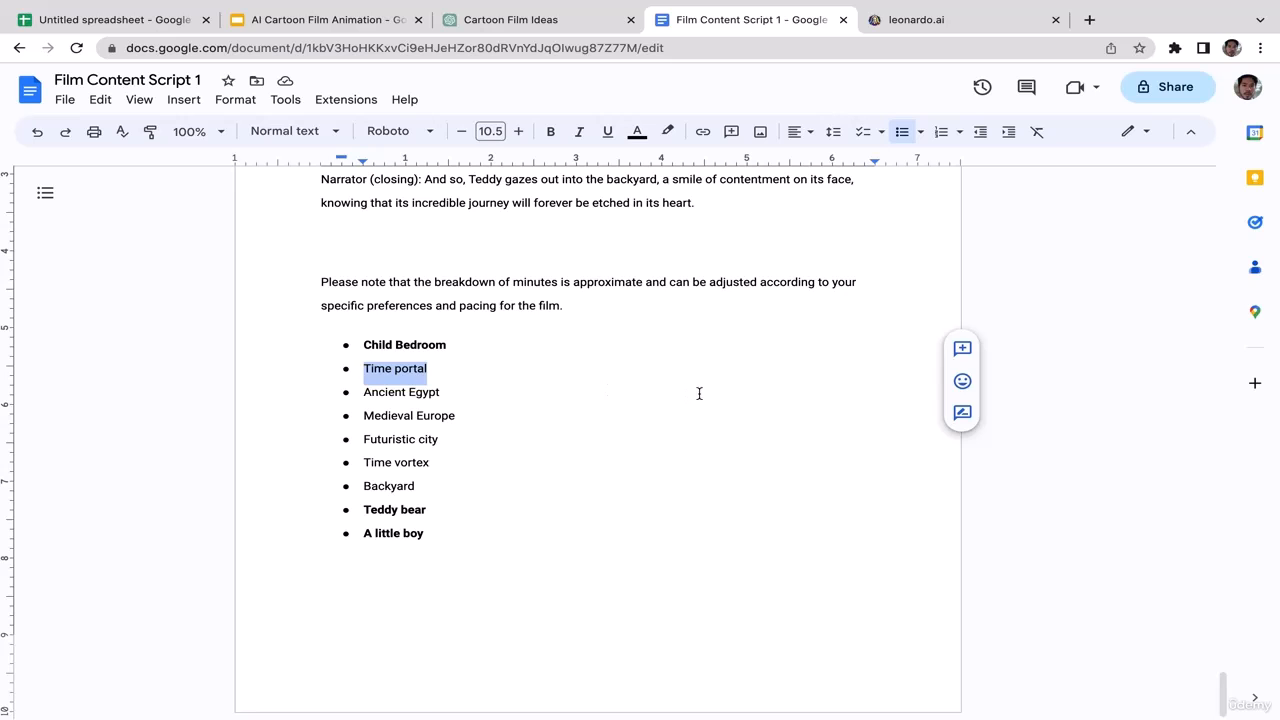
pyautogui.click(912, 22)
pyautogui.hotkey('ctrl', 'a')
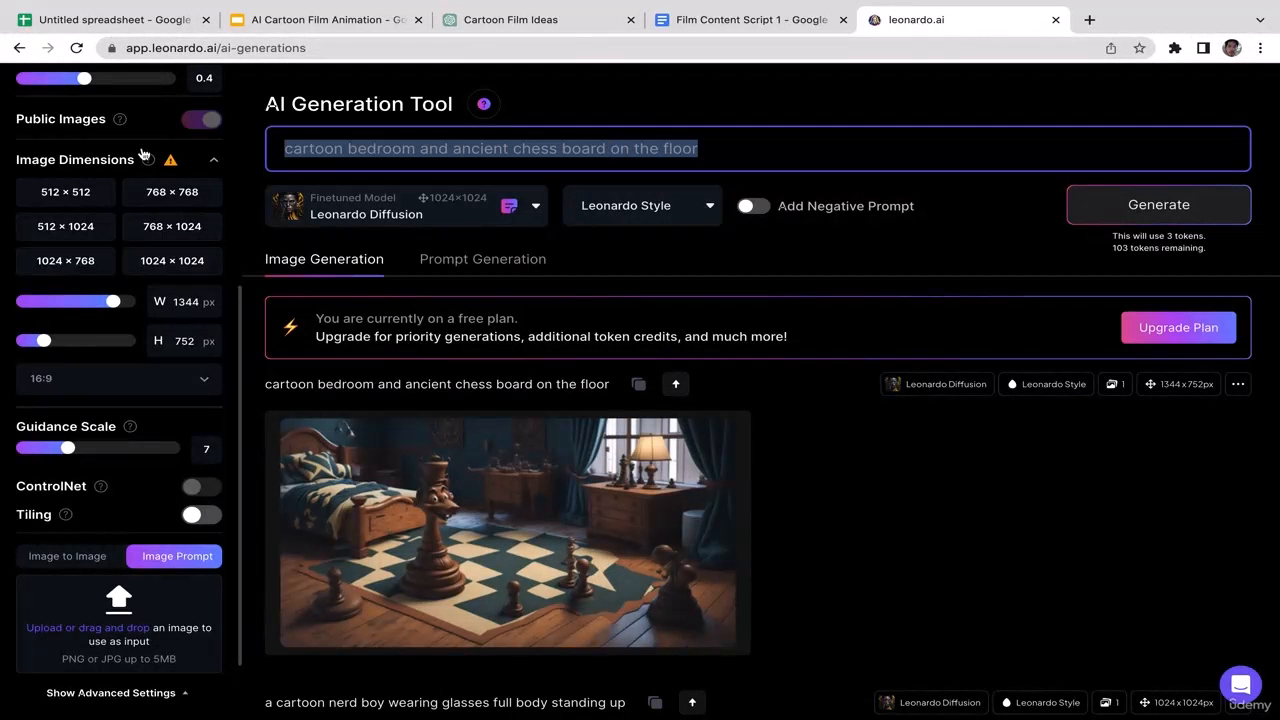
pyautogui.write('cartoon time portal')
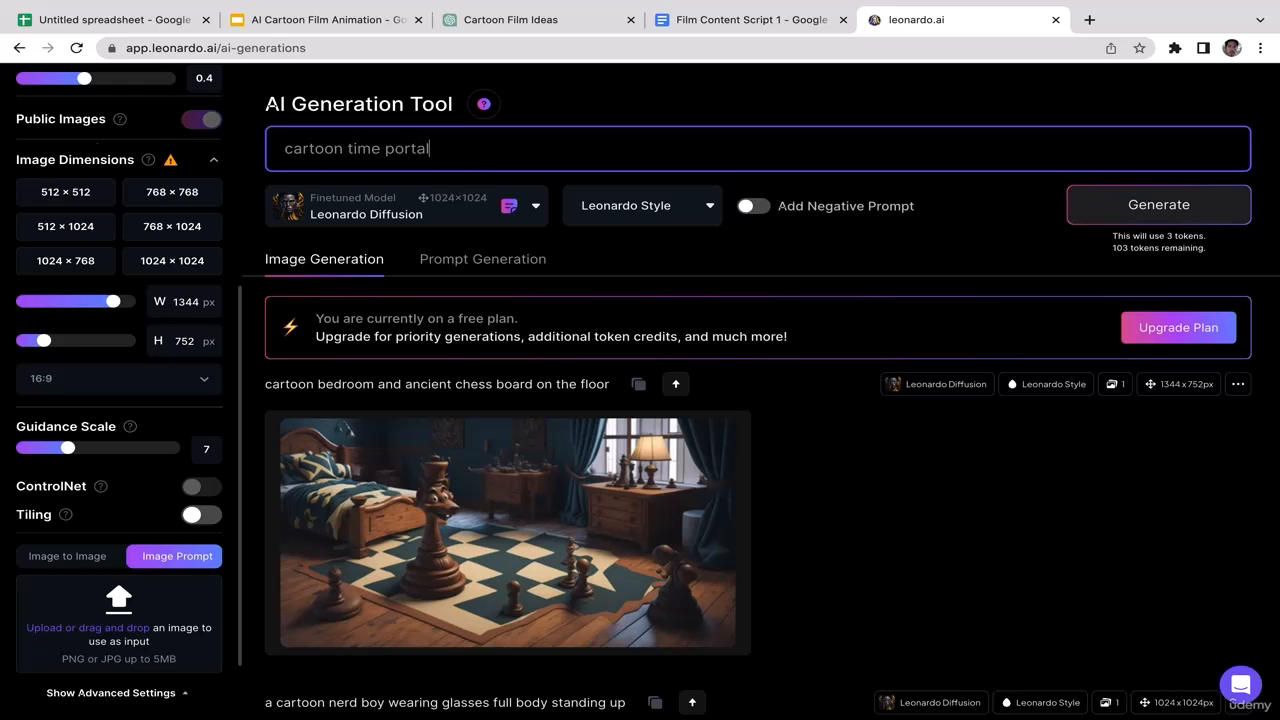
pyautogui.click(1155, 222)
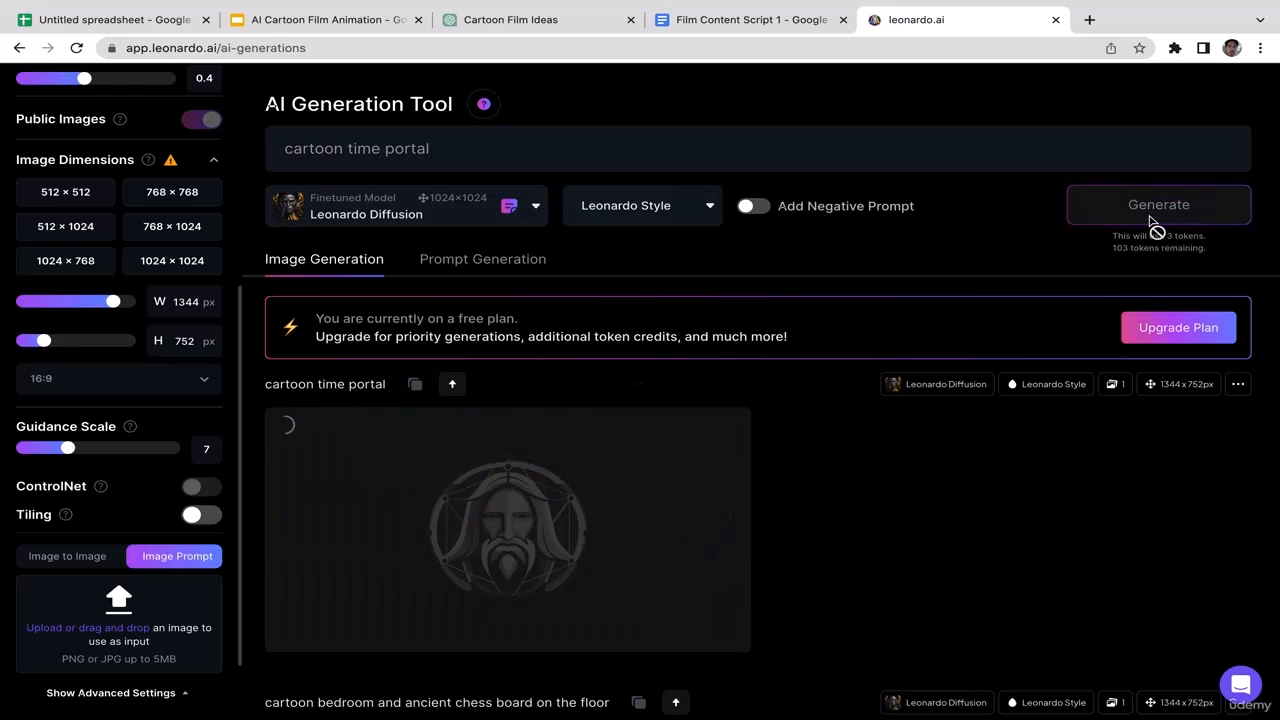
# Make the "Time portal" item bold in the script document's list and return to Leonardo.Ai
pyautogui.click(810, 18)
pyautogui.moveTo(435, 367); pyautogui.dragTo(357, 368)
pyautogui.click(553, 132)
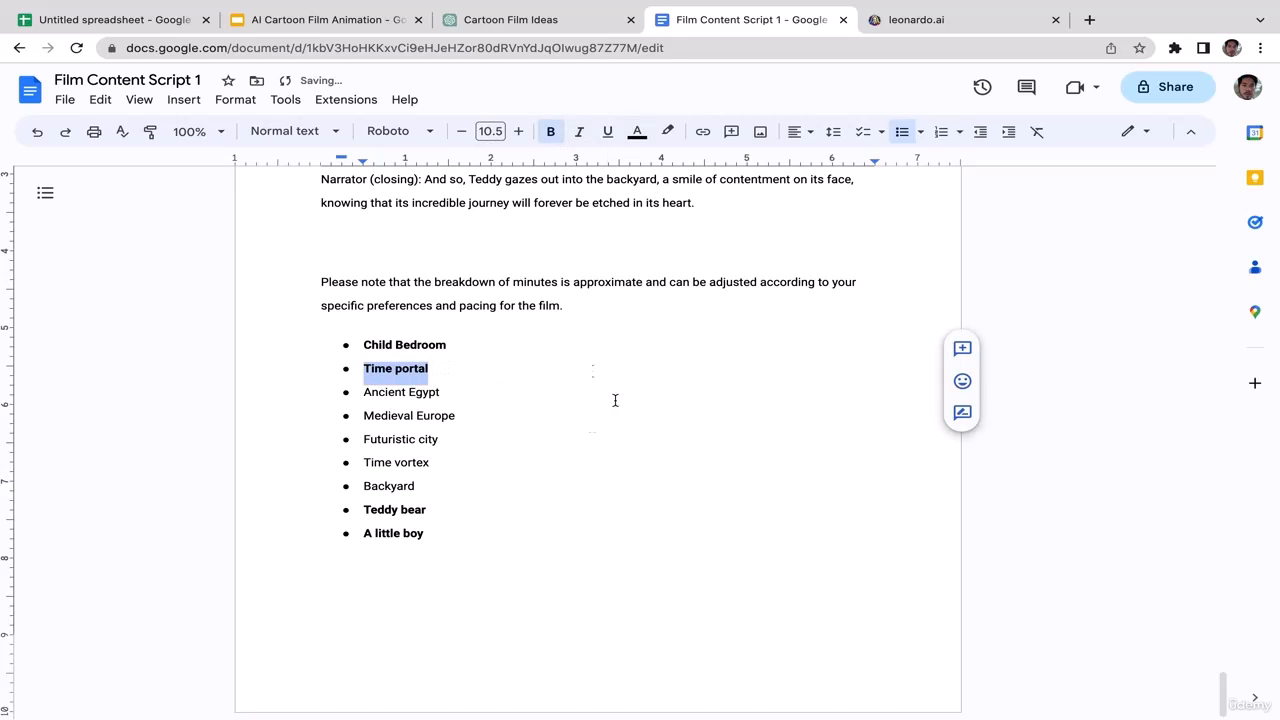
pyautogui.click(441, 391)
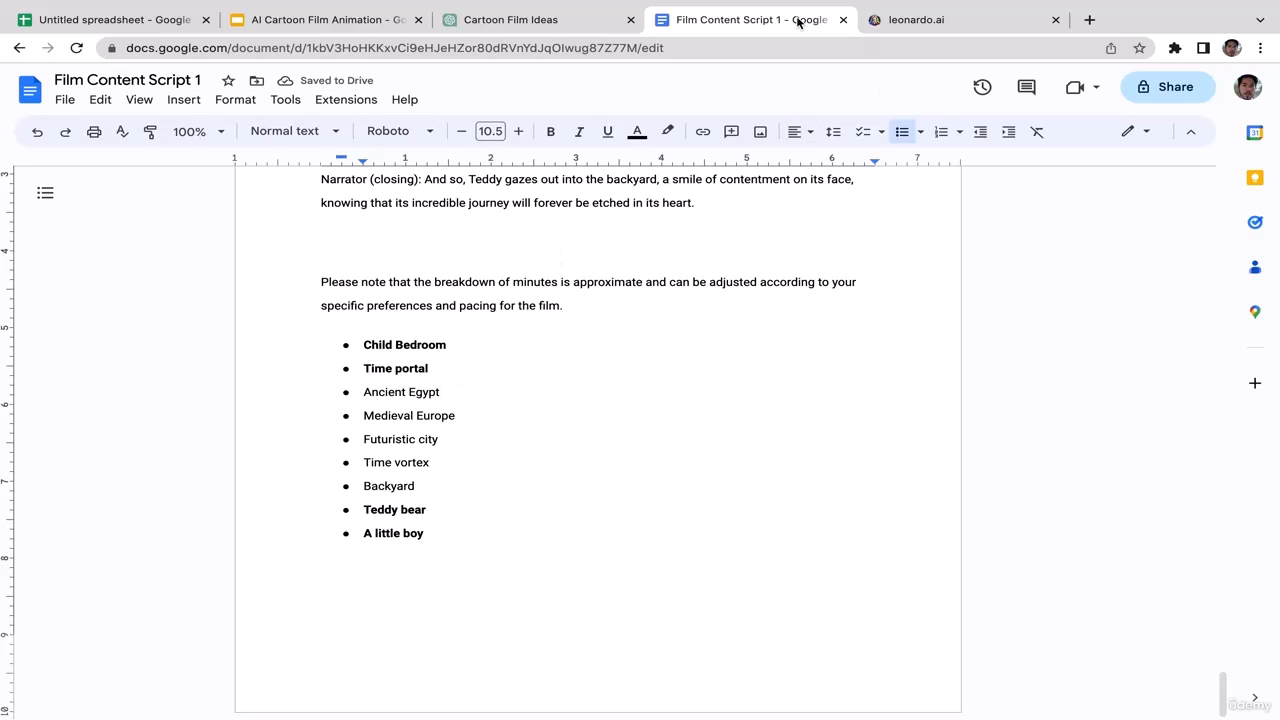
pyautogui.click(948, 21)
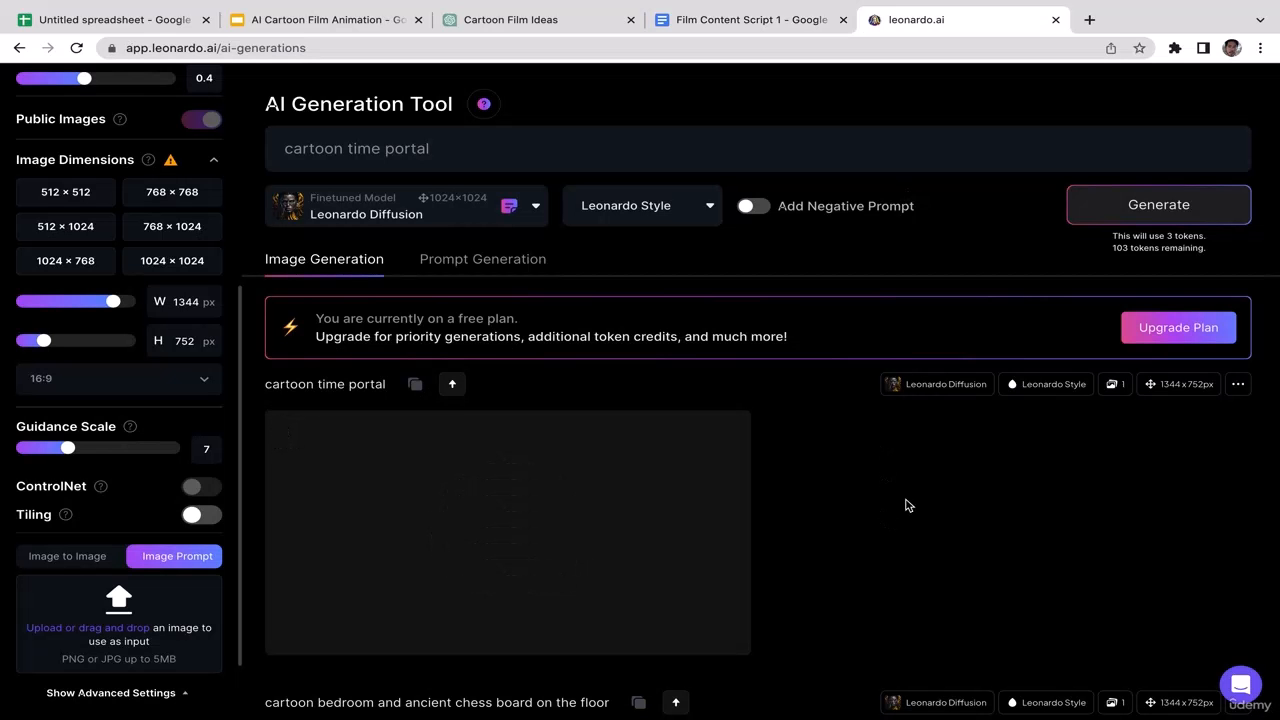
# Review the time portal image, add the negative prompt "character, person" and generate the image again
pyautogui.scroll(-1, 911, 506)
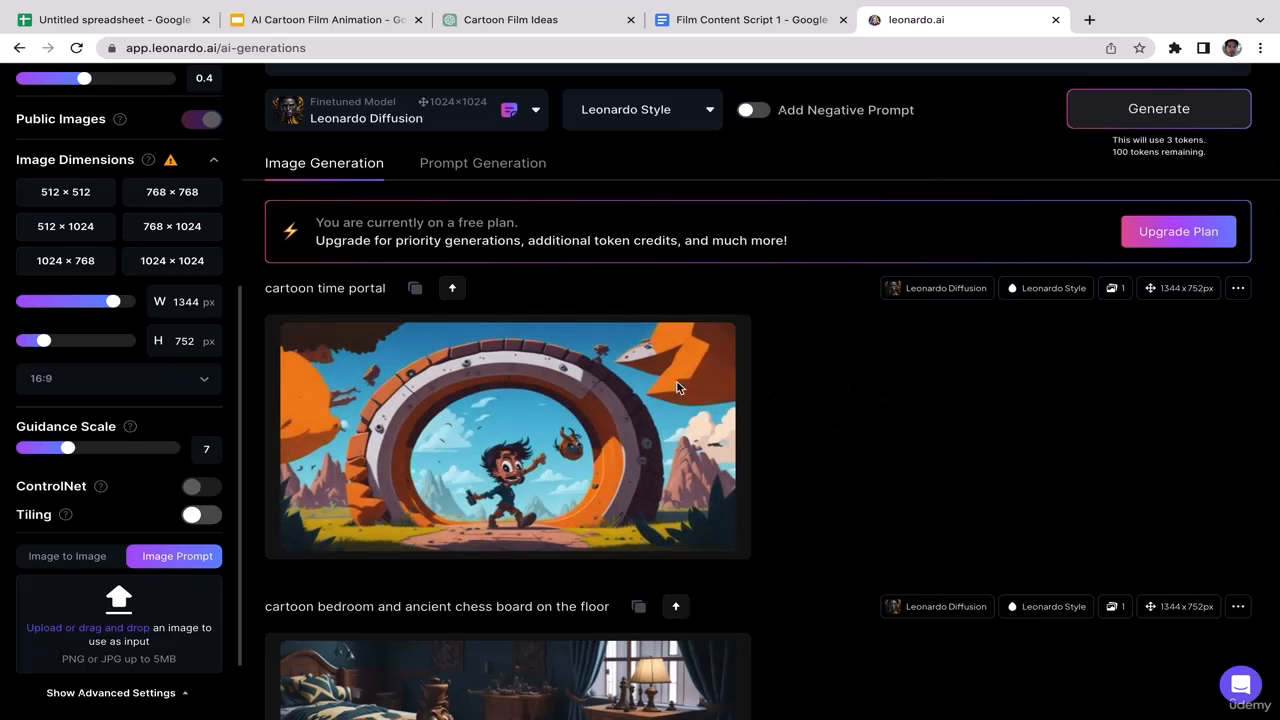
pyautogui.moveTo(436, 471)
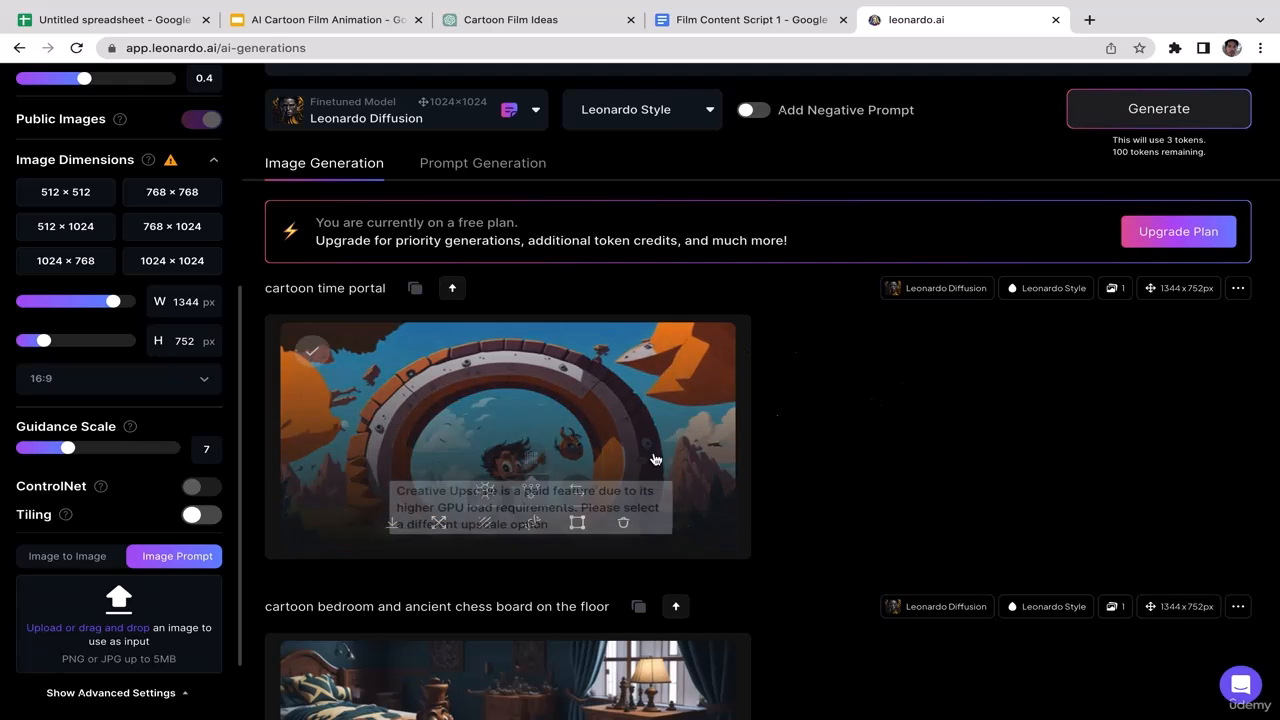
pyautogui.scroll(1, 917, 386)
pyautogui.click(754, 206)
pyautogui.click(608, 214)
pyautogui.moveTo(608, 214); pyautogui.dragTo(268, 206)
pyautogui.press('BackSpace')
pyautogui.moveTo(583, 592)
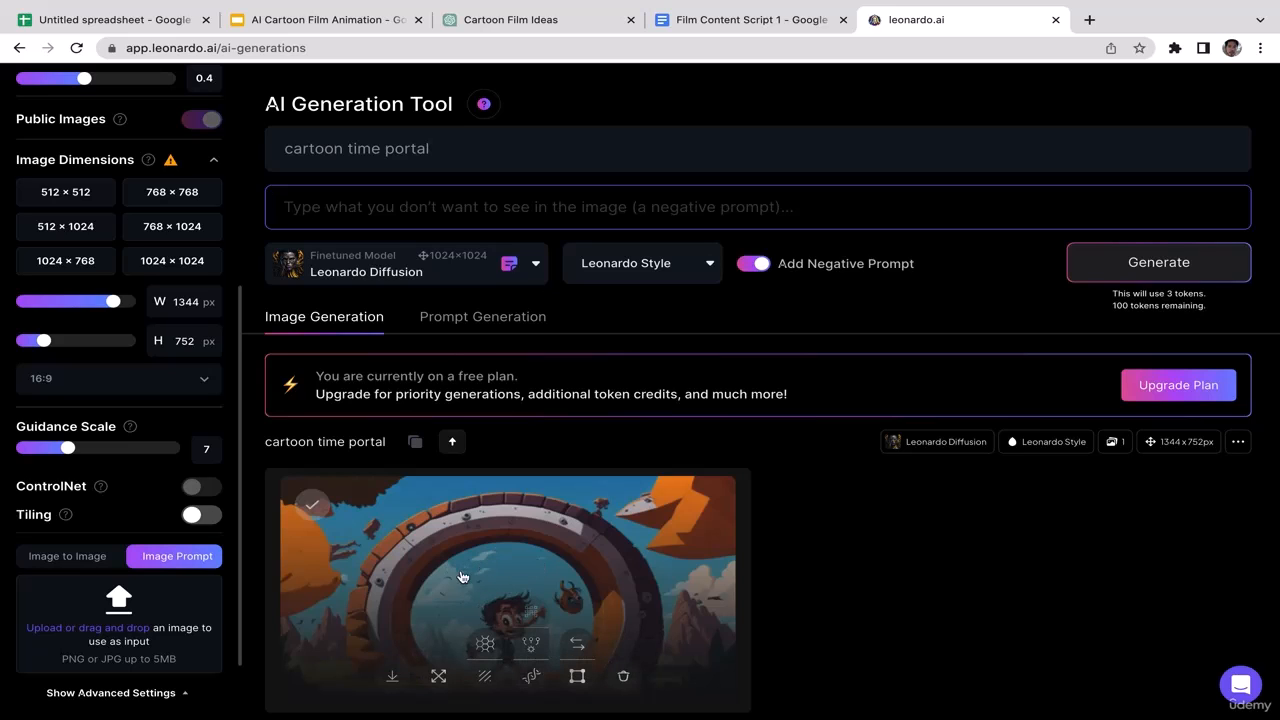
pyautogui.write('cha')
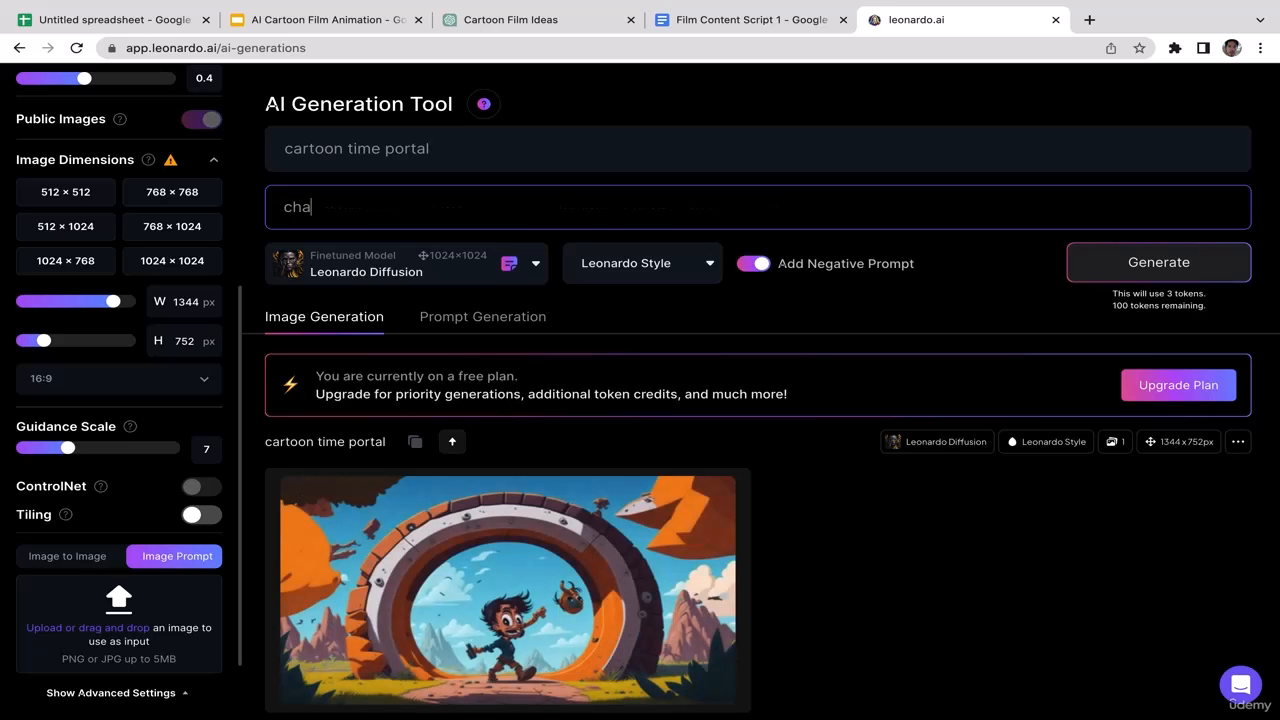
pyautogui.write('racter, person')
pyautogui.click(1150, 263)
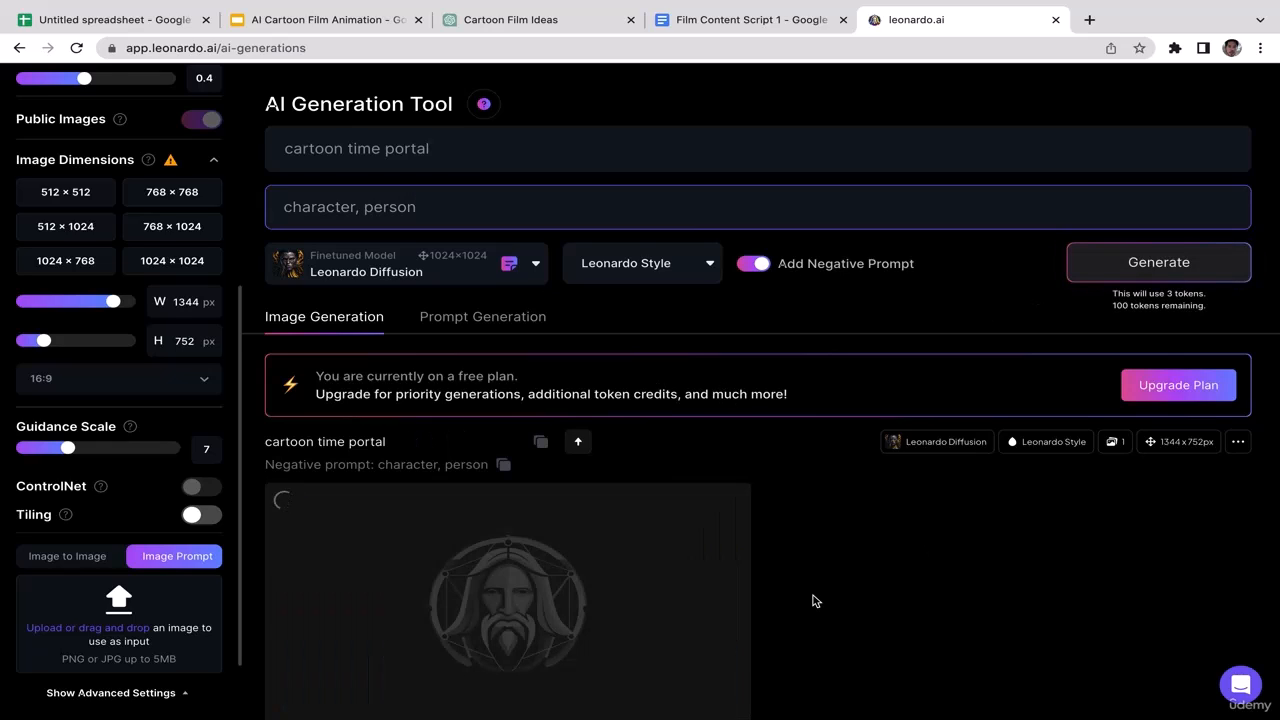
# Extend the image prompt to "empty space cartoon time portal" and generate a new image
pyautogui.scroll(-1, 873, 567)
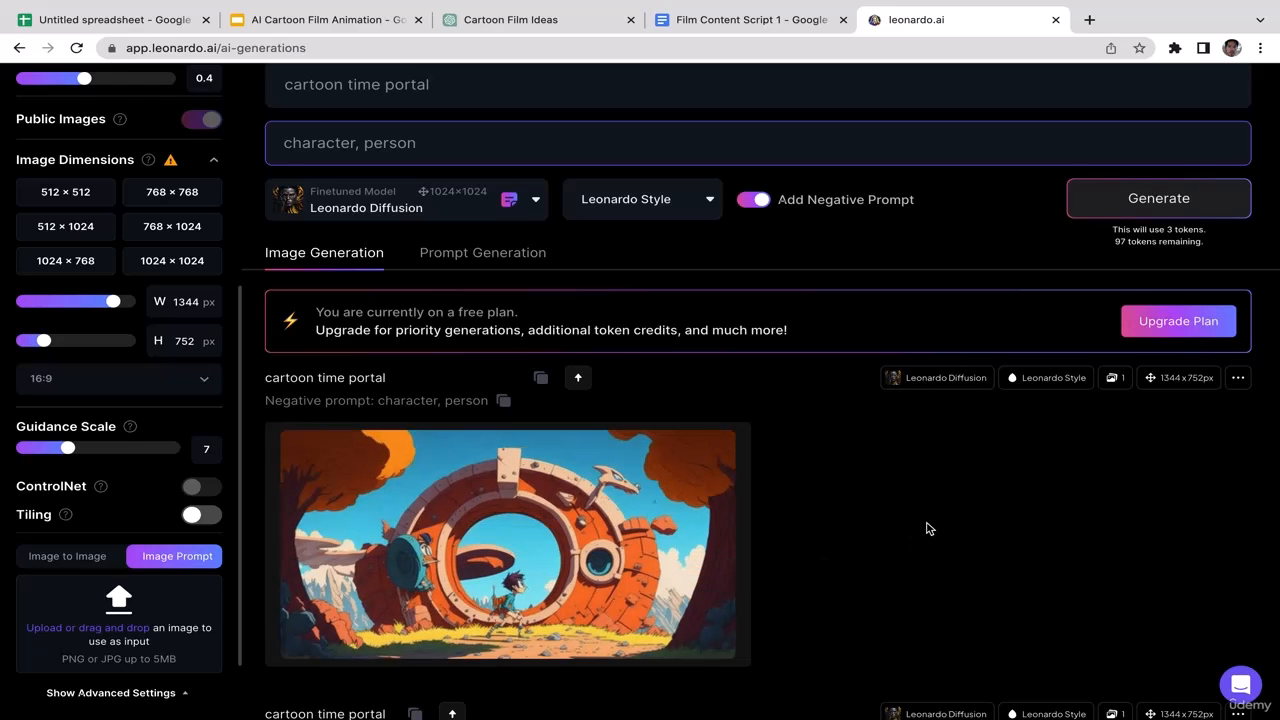
pyautogui.click(284, 86)
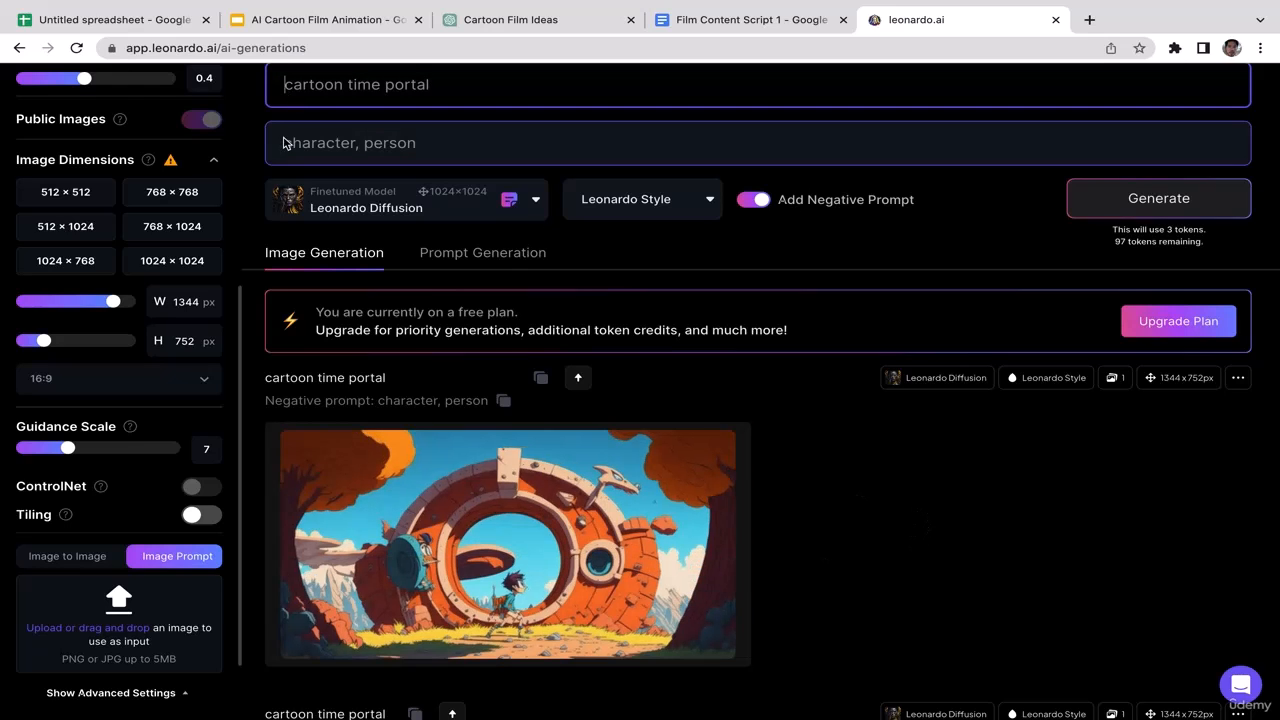
pyautogui.write('empty ')
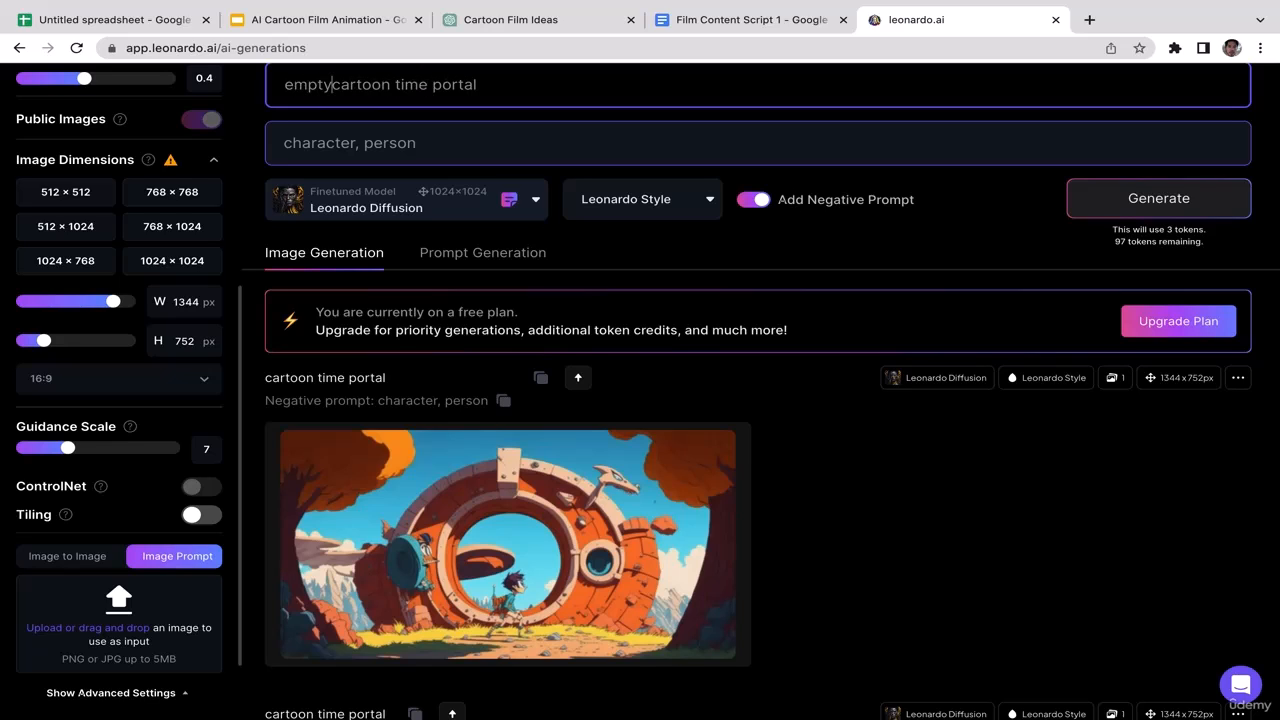
pyautogui.write('space')
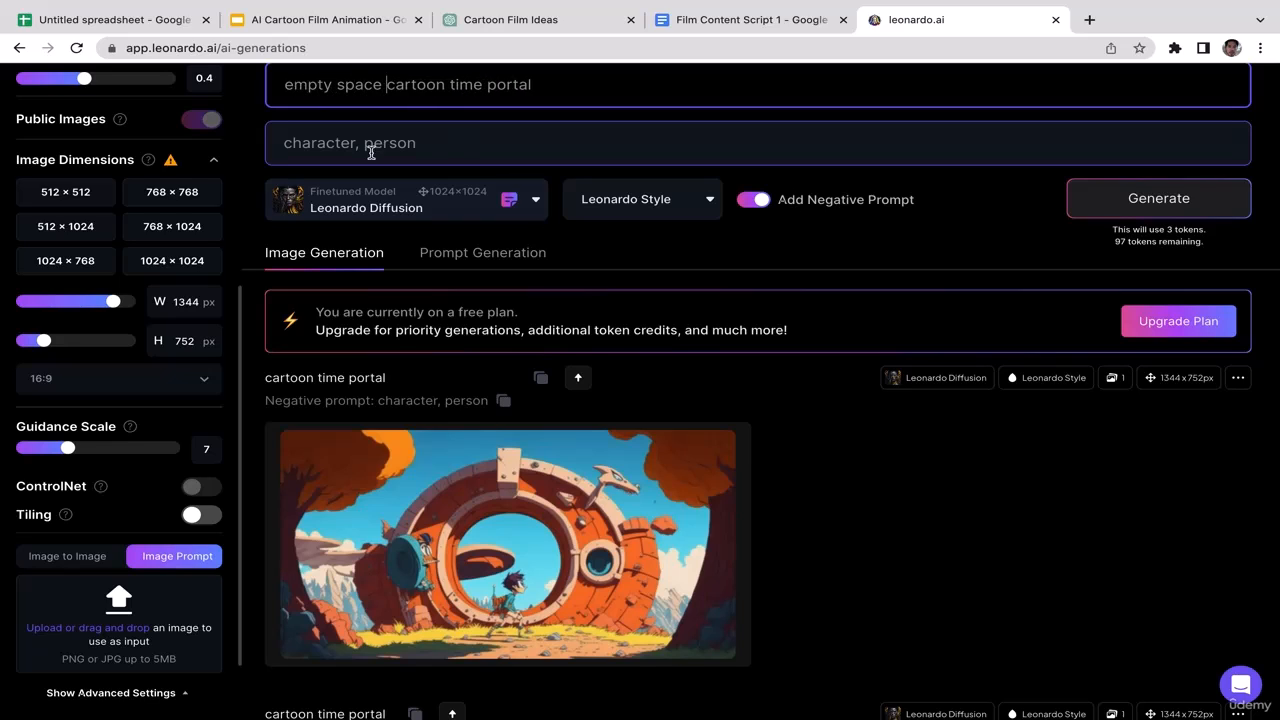
pyautogui.click(1176, 200)
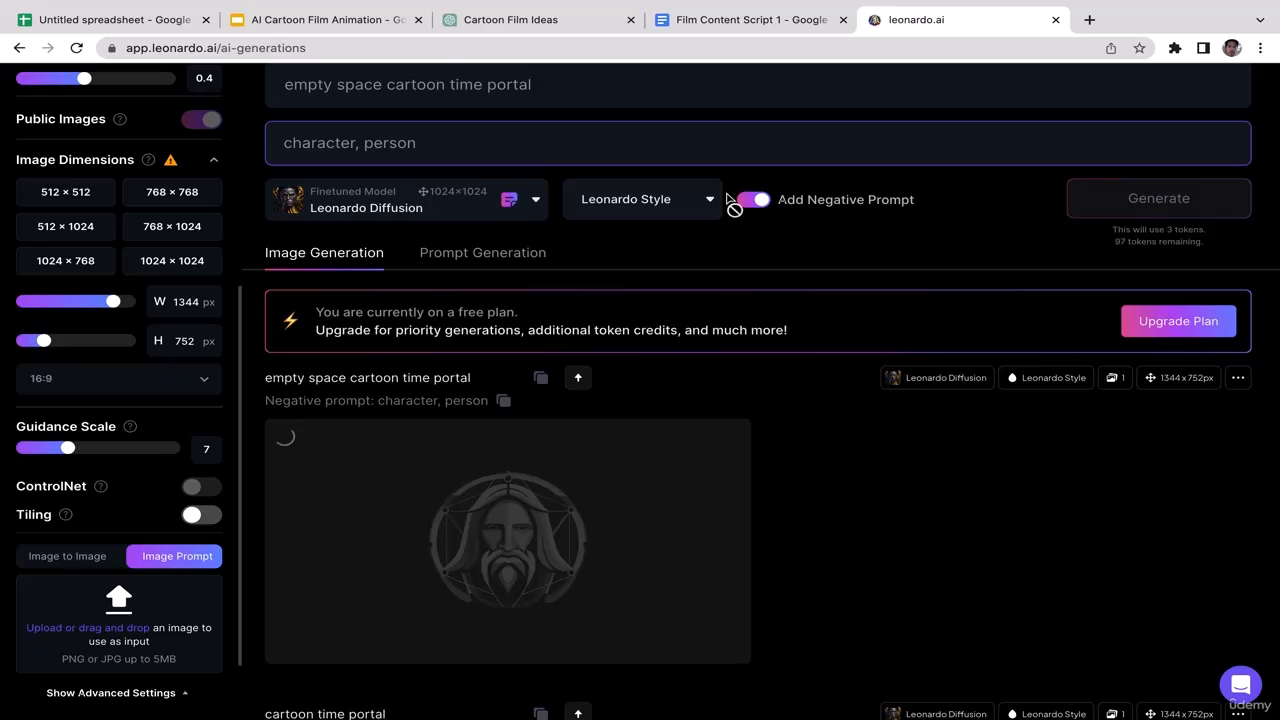
# Inspect the newest time portal image enlarged, close the enlarged view and download the image
pyautogui.moveTo(448, 89); pyautogui.dragTo(391, 89)
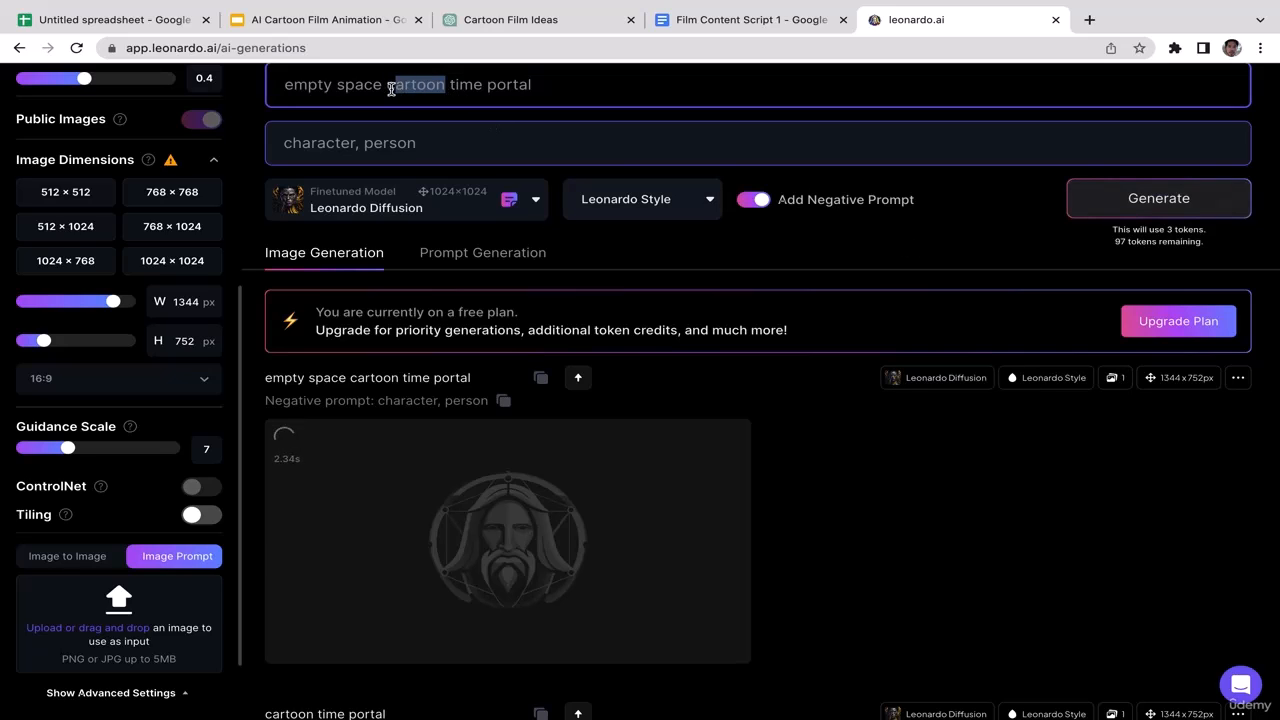
pyautogui.click(889, 441)
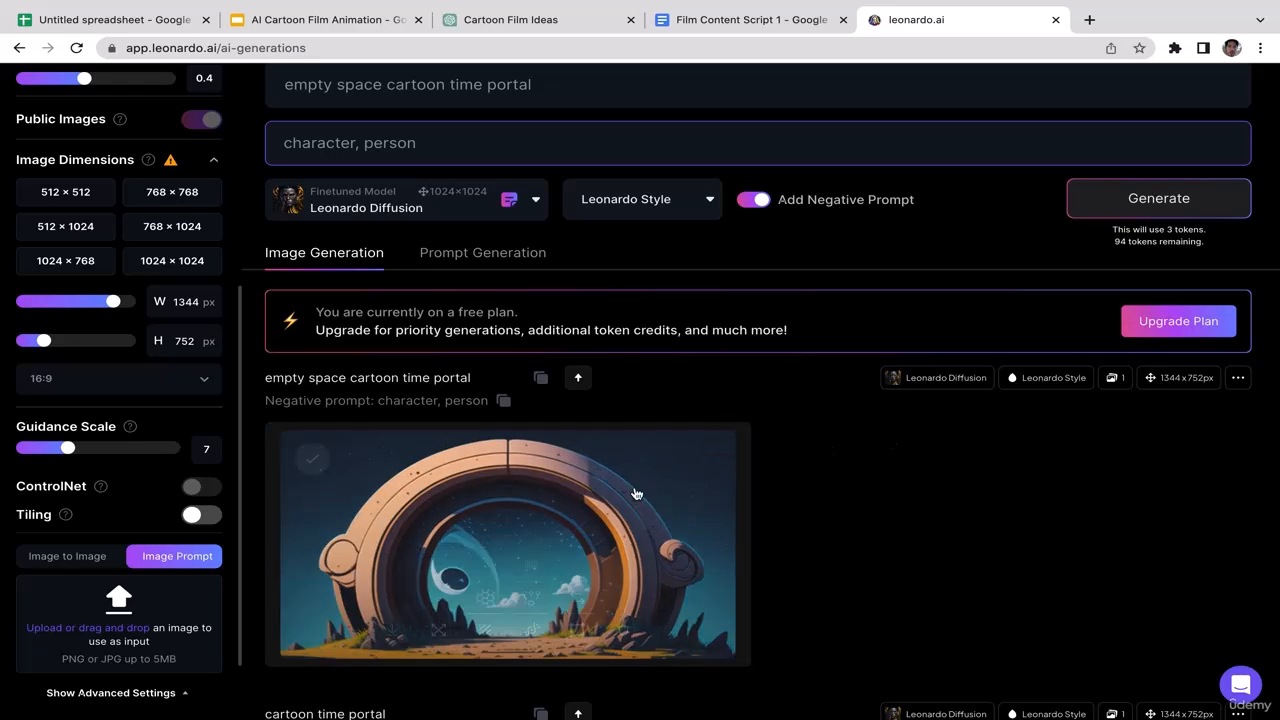
pyautogui.click(636, 493)
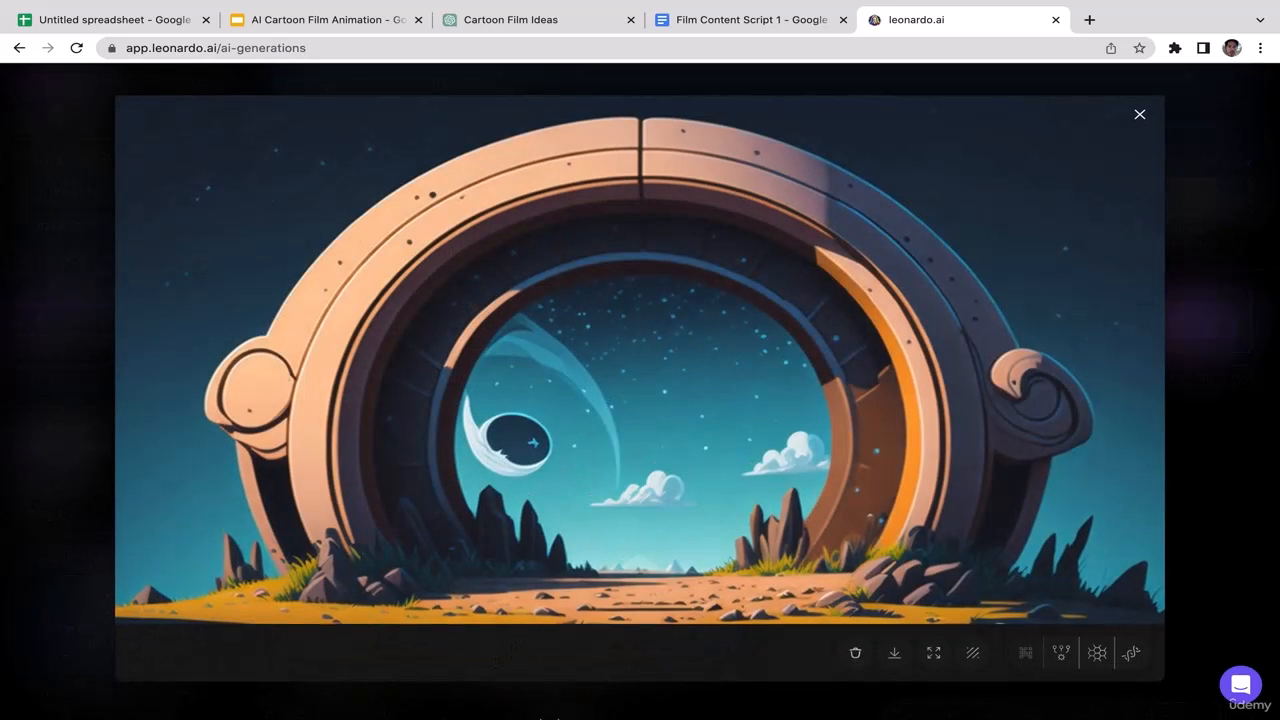
pyautogui.click(1140, 116)
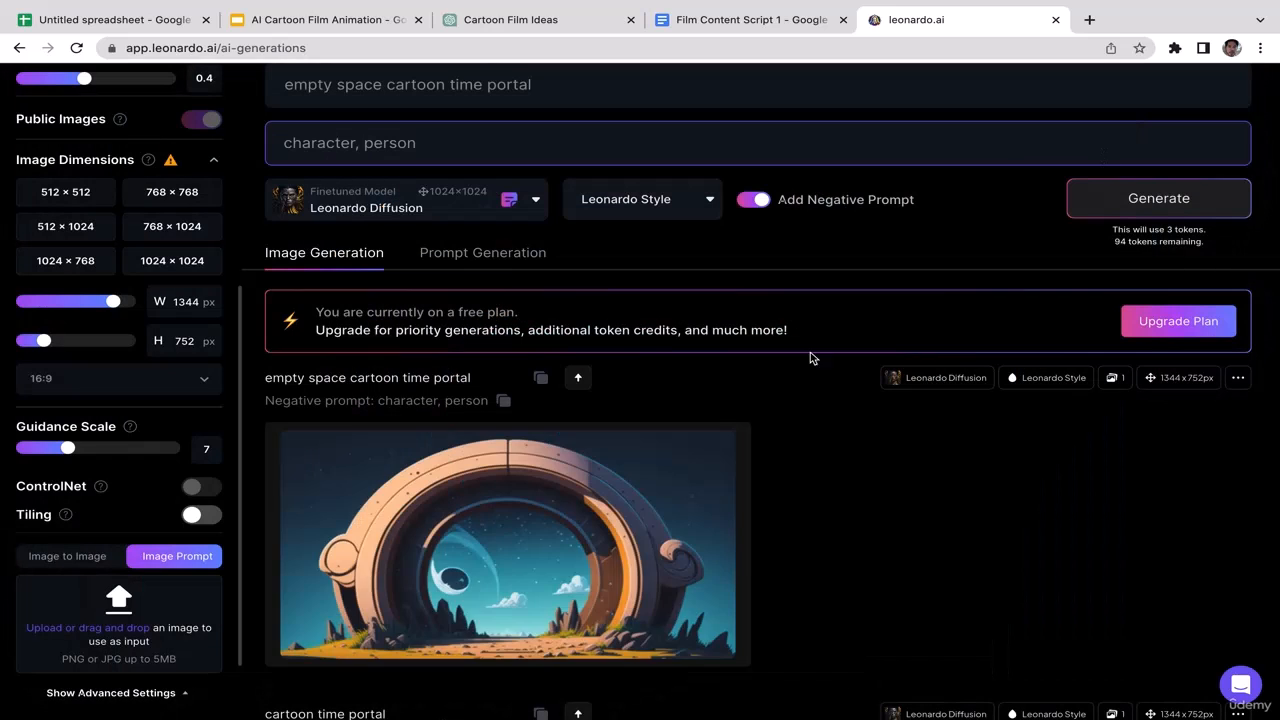
pyautogui.click(394, 630)
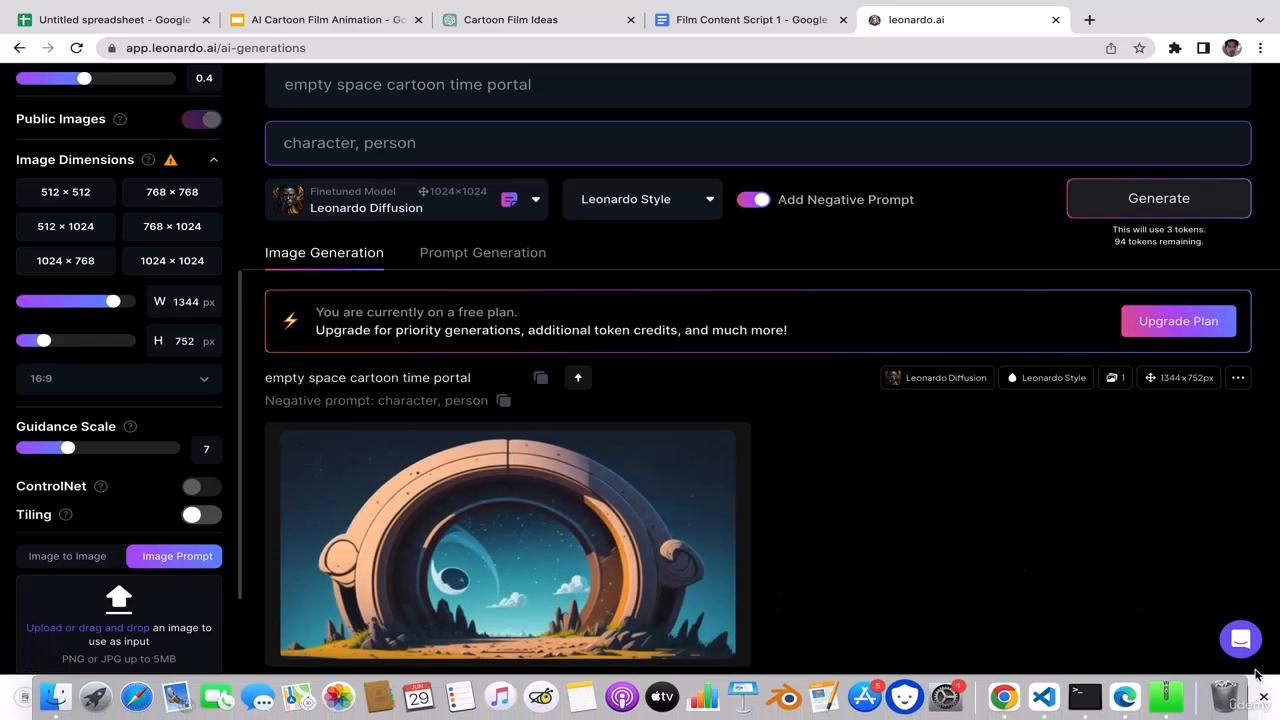
# Check the script document's location list, return to Leonardo.Ai, replace the image prompt with "empty space ancient egypt" and generate the image
pyautogui.click(740, 20)
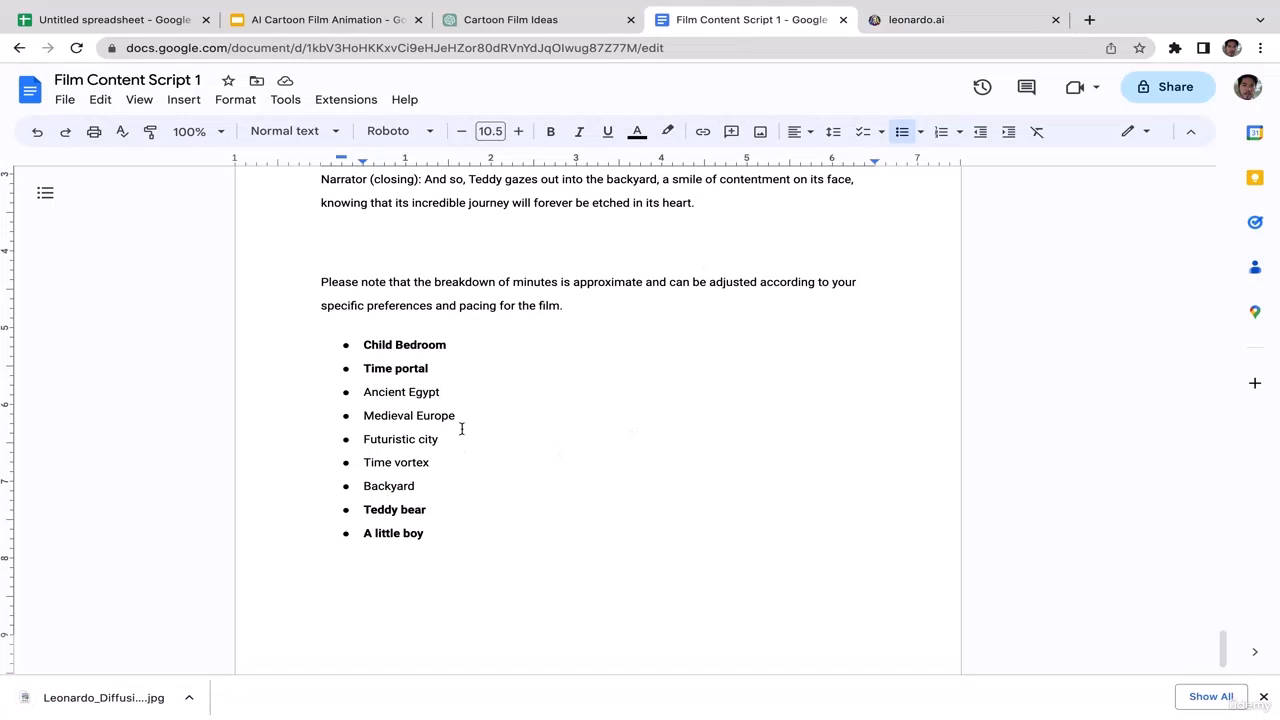
pyautogui.click(894, 19)
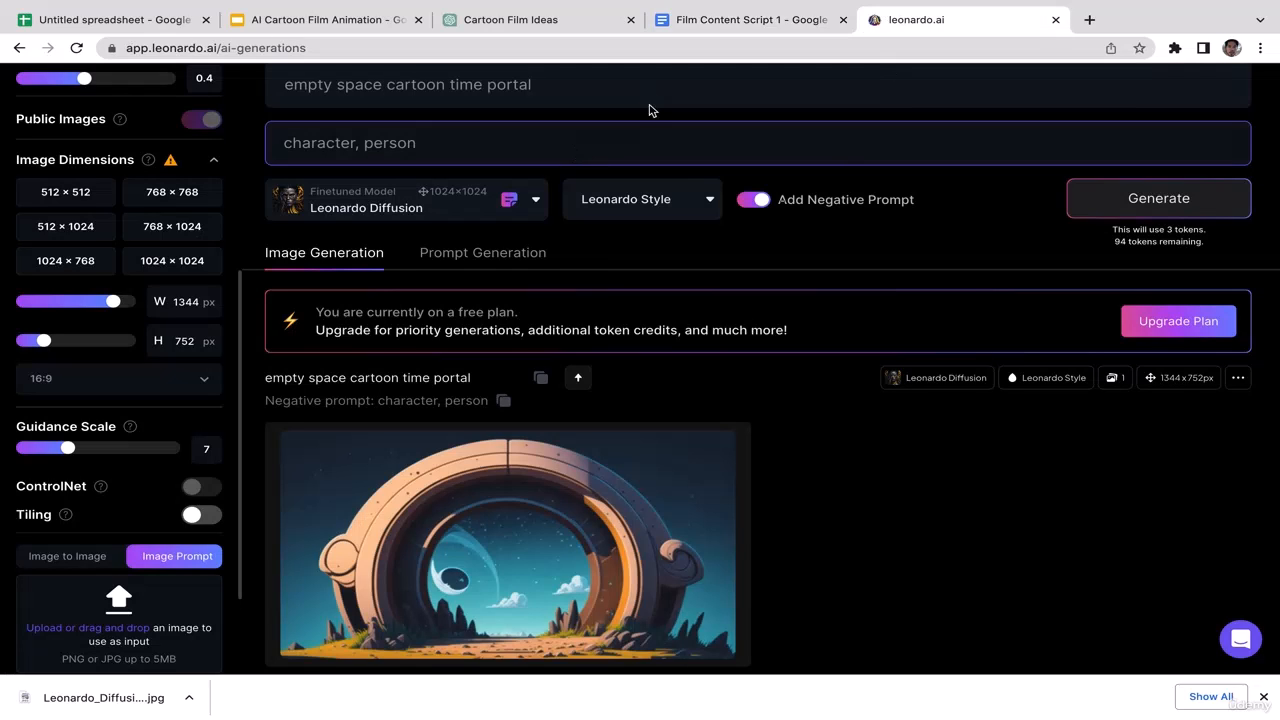
pyautogui.click(613, 89)
pyautogui.moveTo(613, 89); pyautogui.dragTo(240, 91)
pyautogui.press('BackSpace')
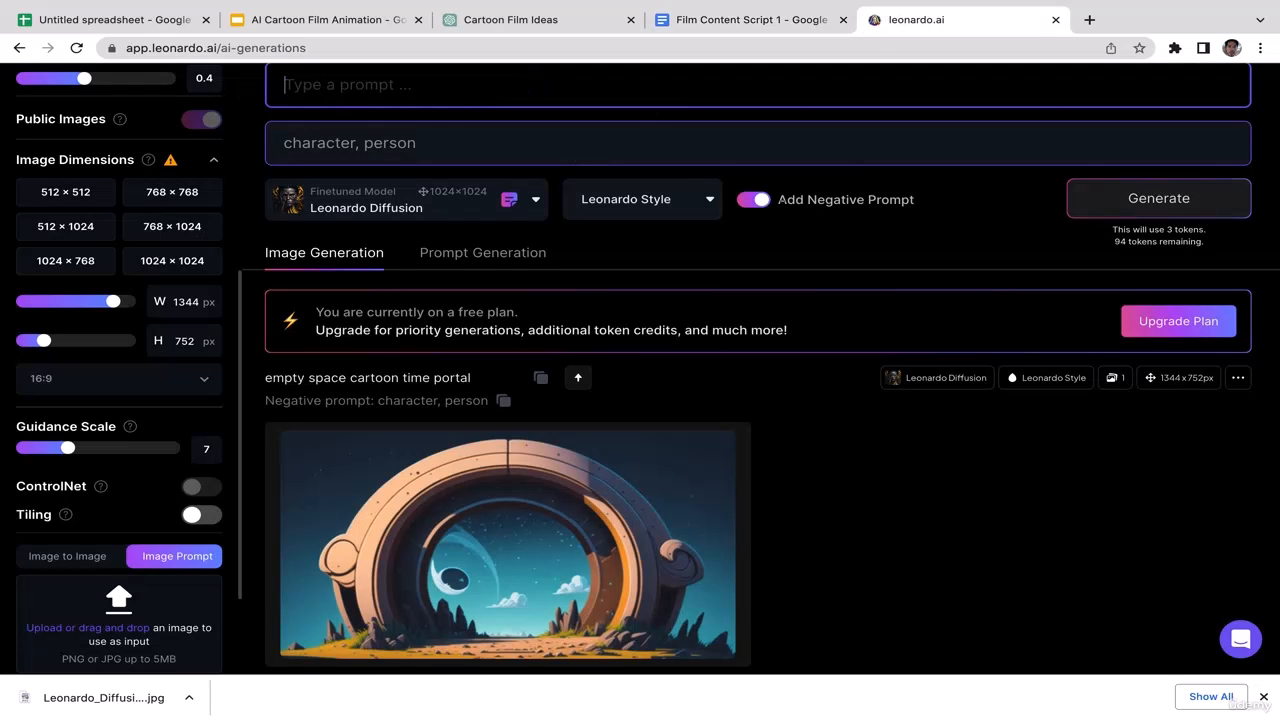
pyautogui.write('emp')
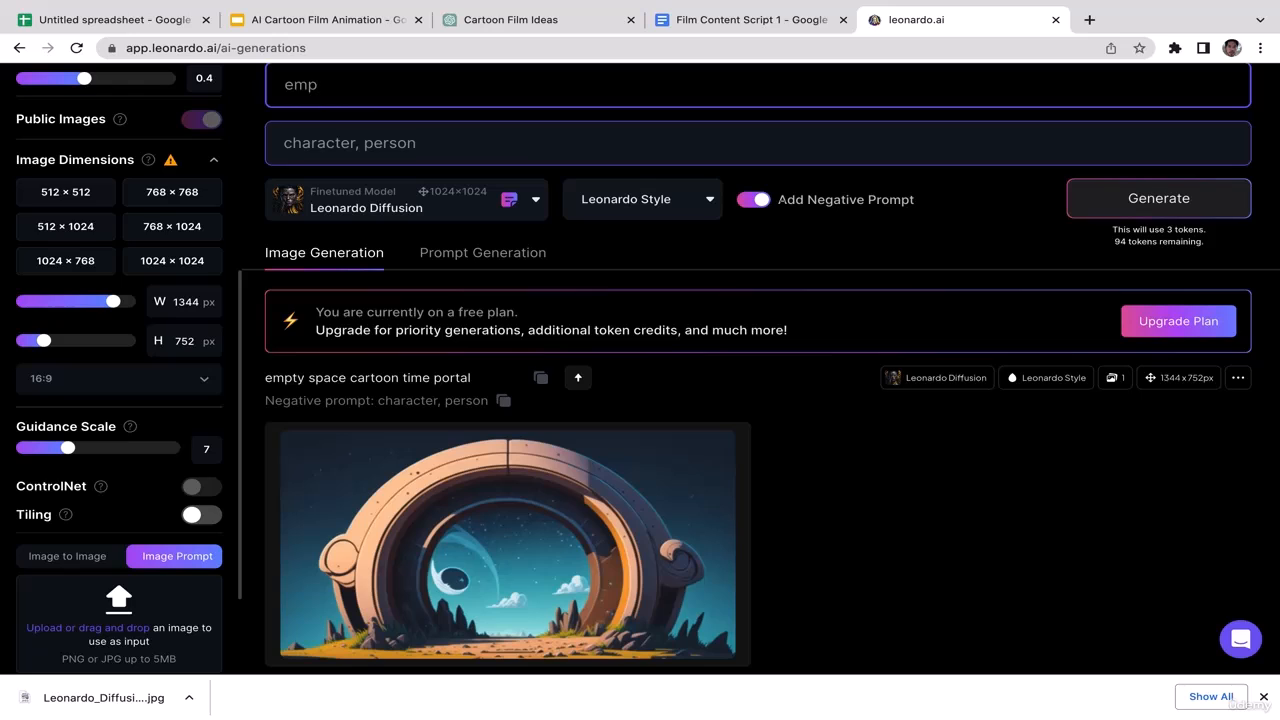
pyautogui.write('ty space ancient egypt')
pyautogui.click(1018, 198)
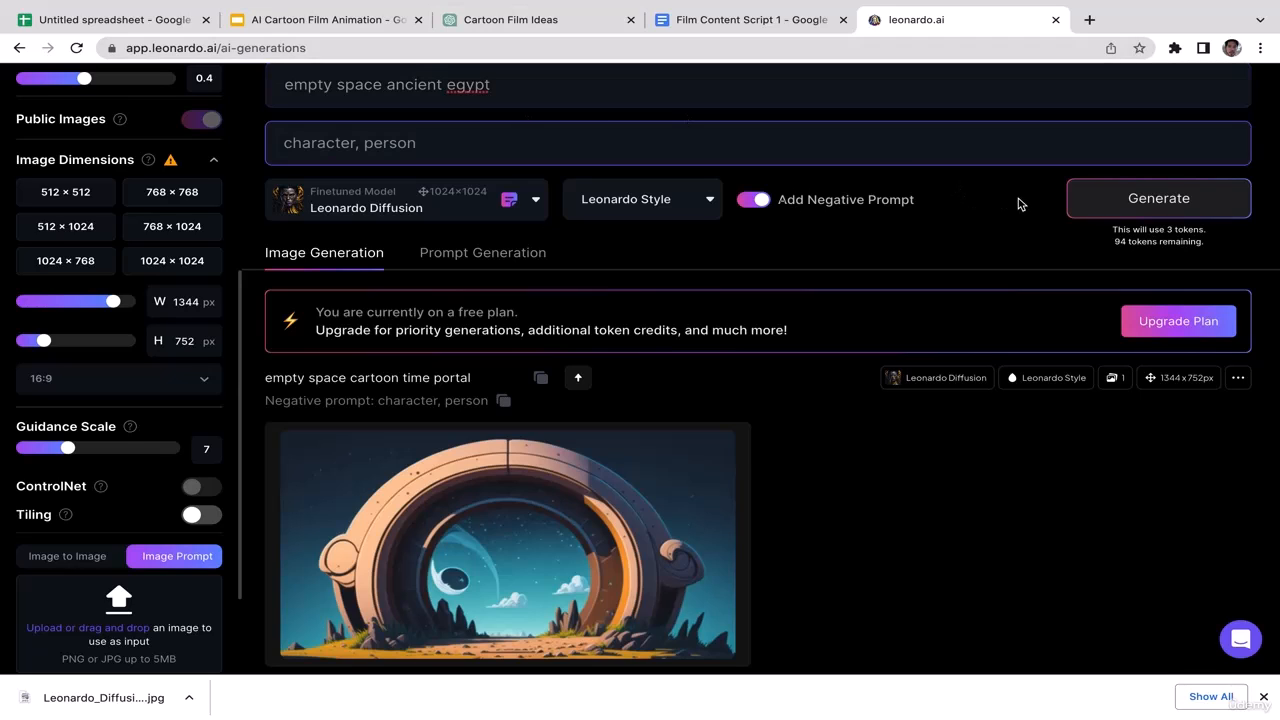
pyautogui.click(502, 87)
pyautogui.press('BackSpace')
pyautogui.press('BackSpace')
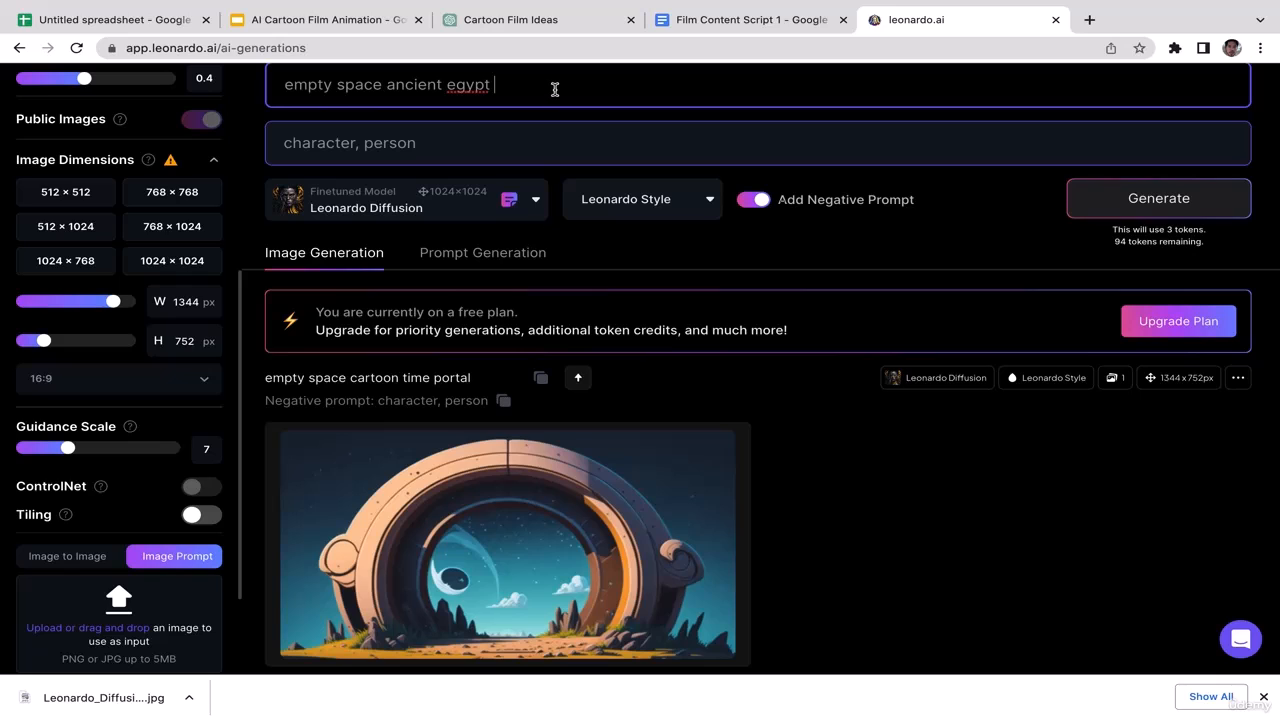
pyautogui.click(1152, 199)
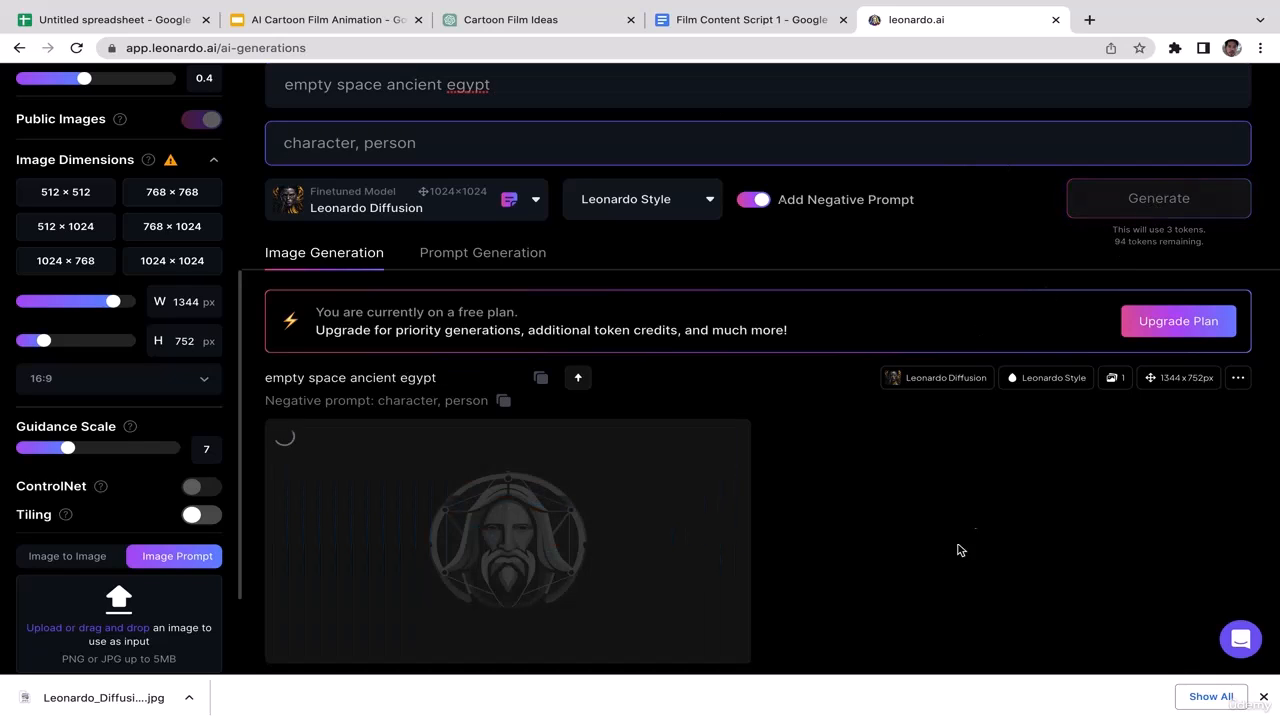
pyautogui.scroll(1, 923, 546)
pyautogui.scroll(-2, 923, 546)
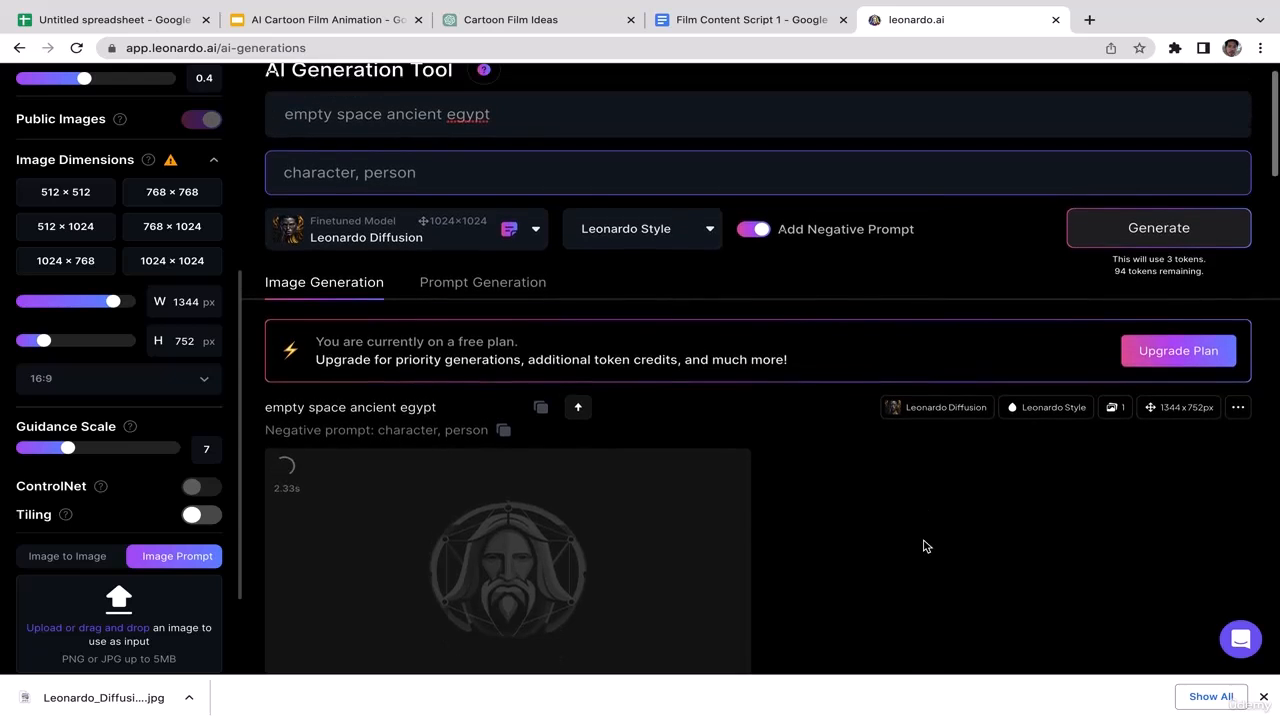
# Make the "Ancient Egypt" item bold in the Google Docs script's list and return to Leonardo.Ai
pyautogui.click(746, 36)
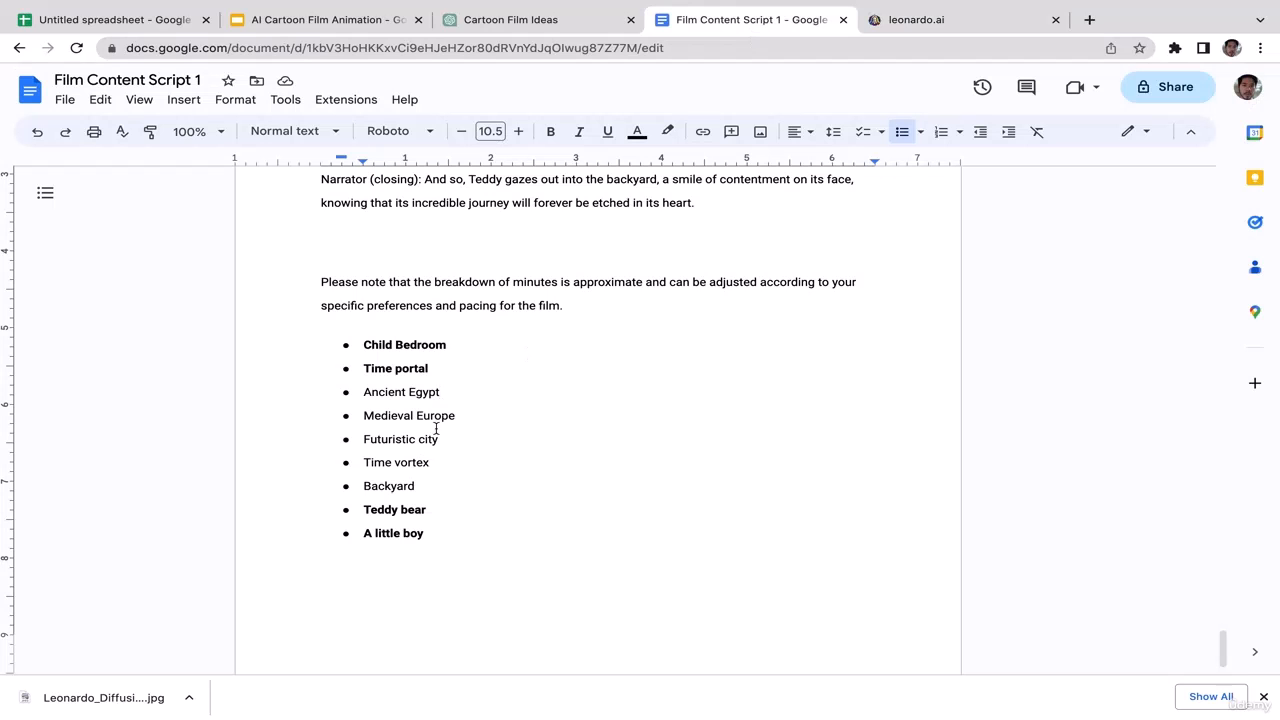
pyautogui.moveTo(447, 395); pyautogui.dragTo(361, 395)
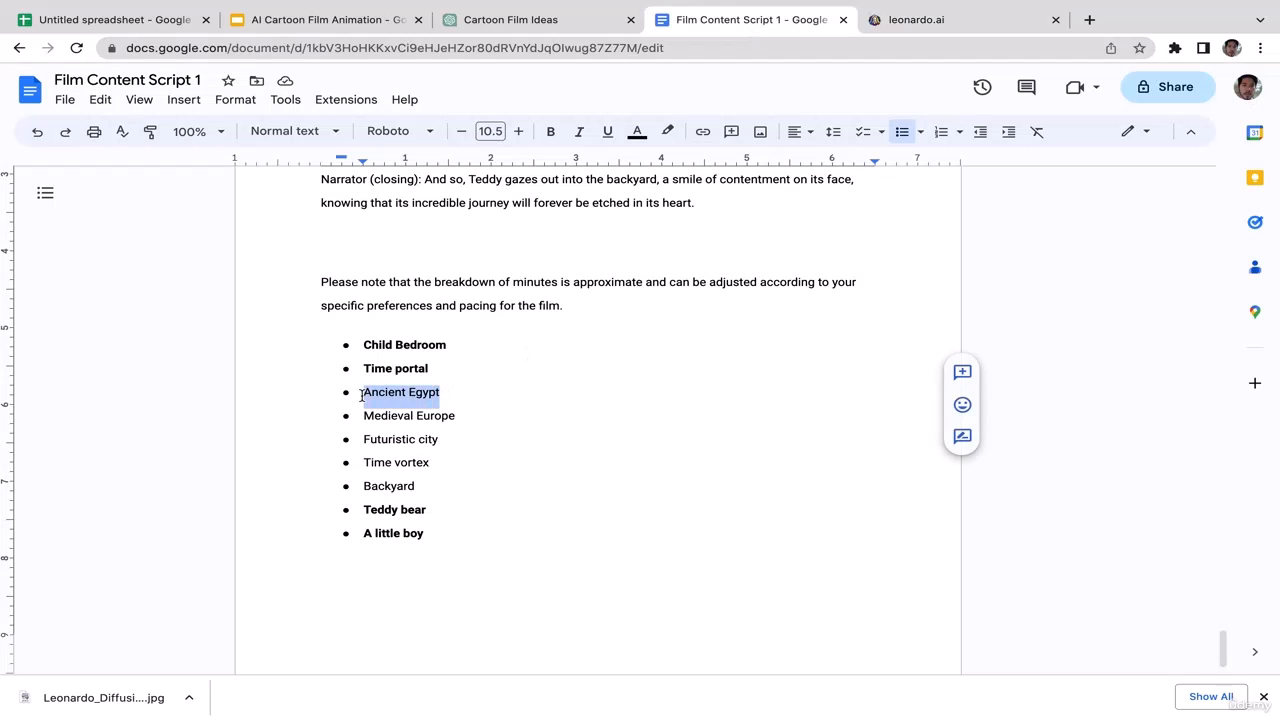
pyautogui.click(552, 132)
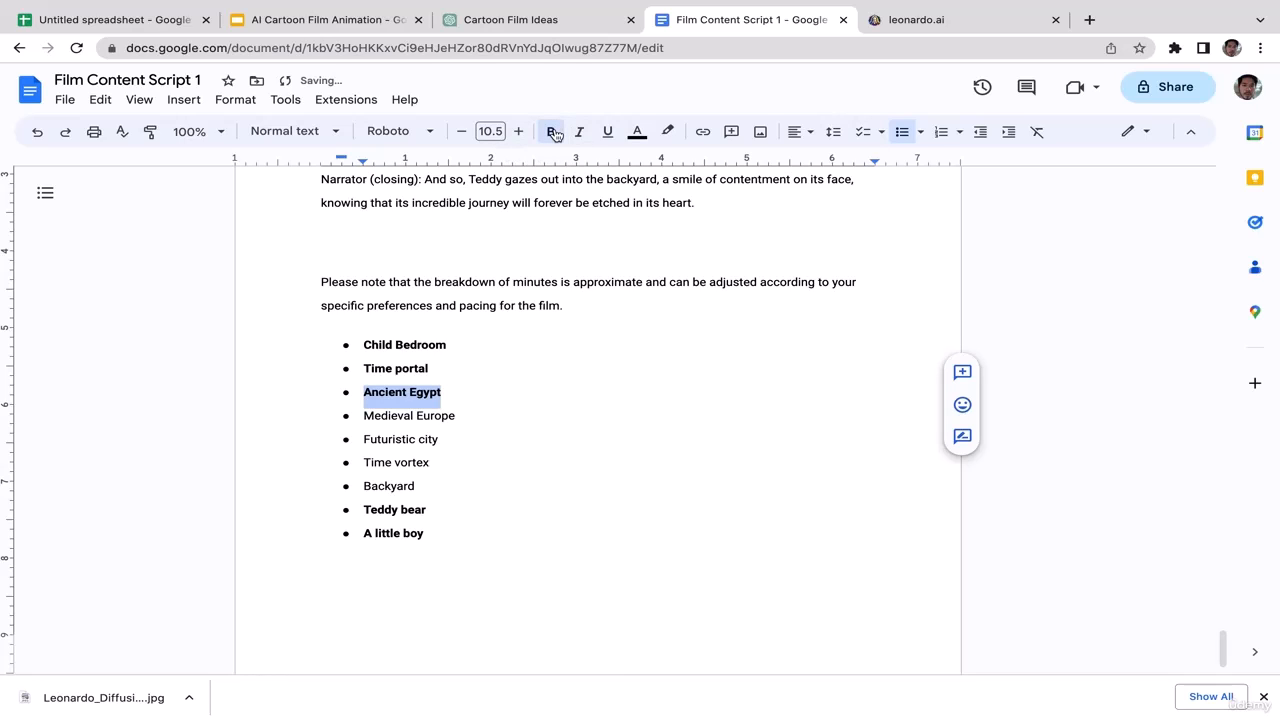
pyautogui.click(459, 418)
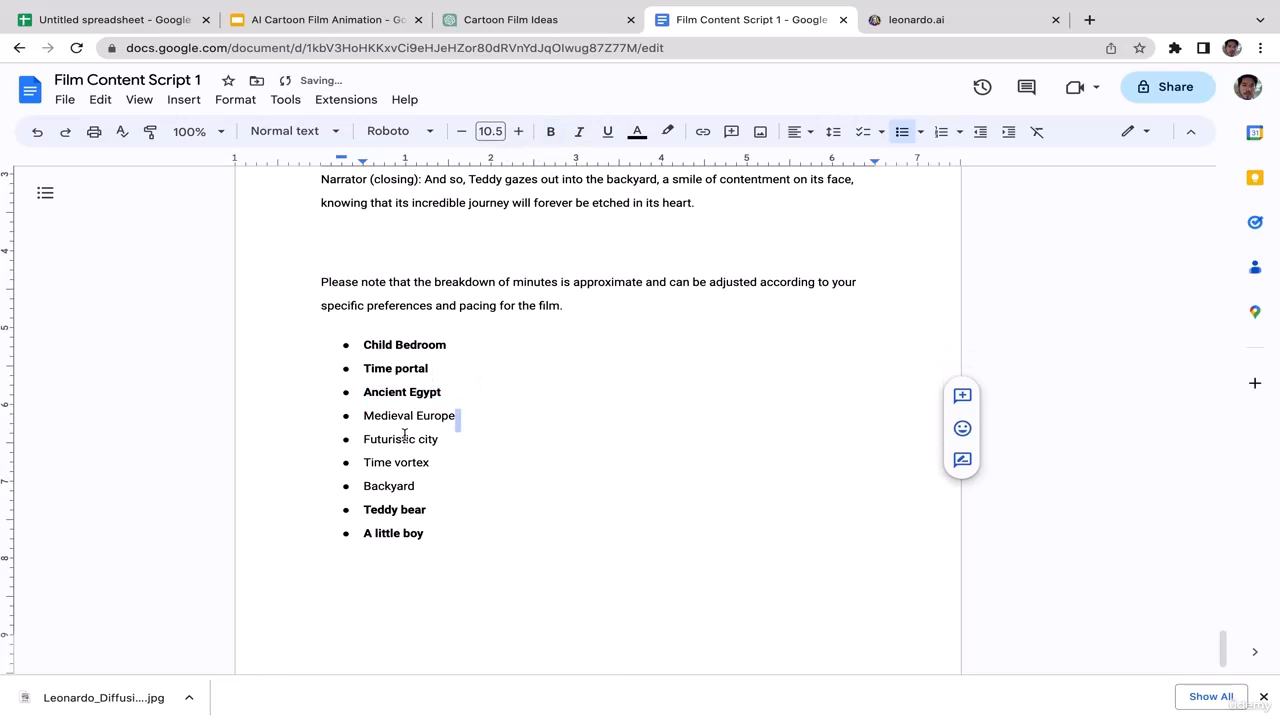
pyautogui.click(905, 20)
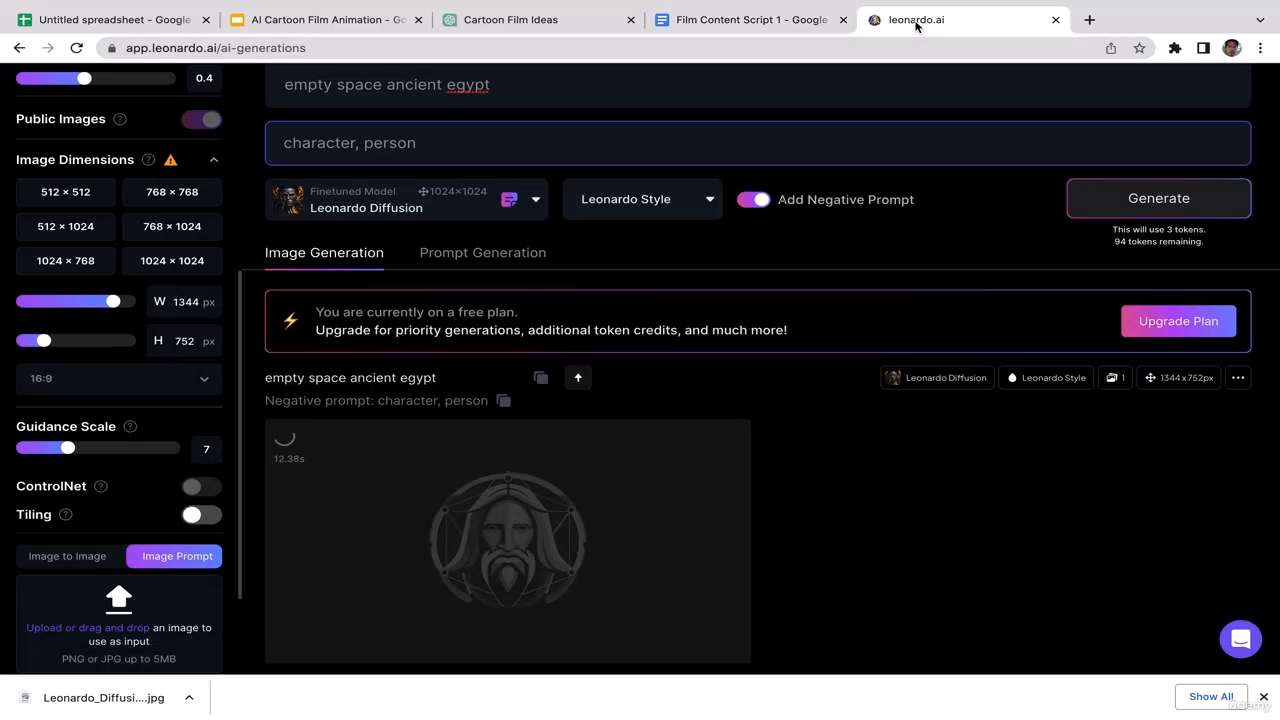
# Inspect the new ancient Egypt image enlarged, close the enlarged view and download the image
pyautogui.click(1263, 693)
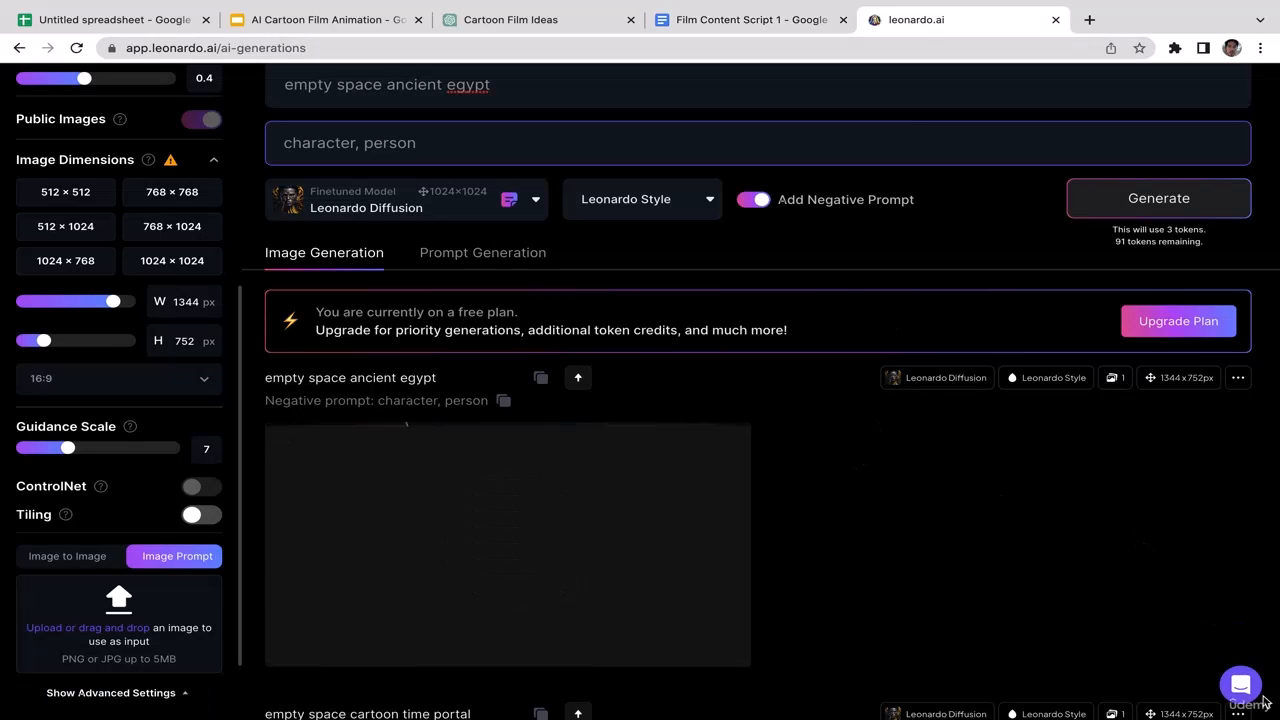
pyautogui.scroll(-2, 979, 515)
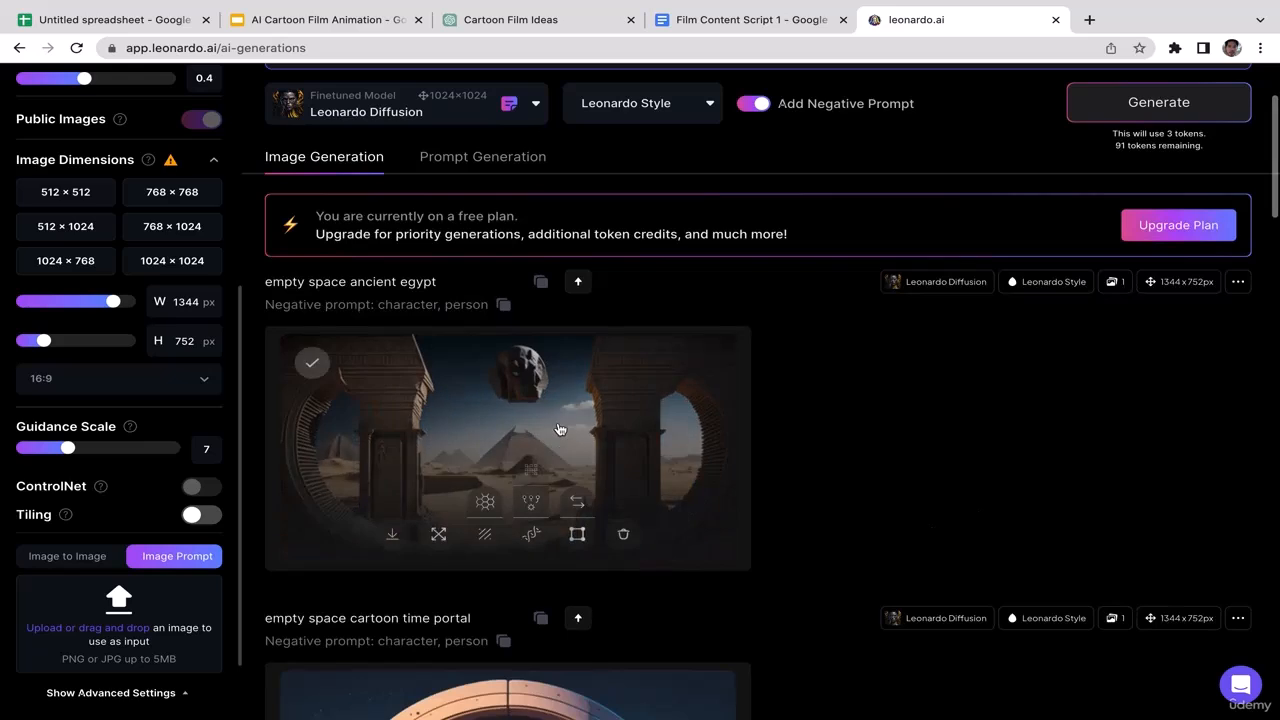
pyautogui.click(560, 427)
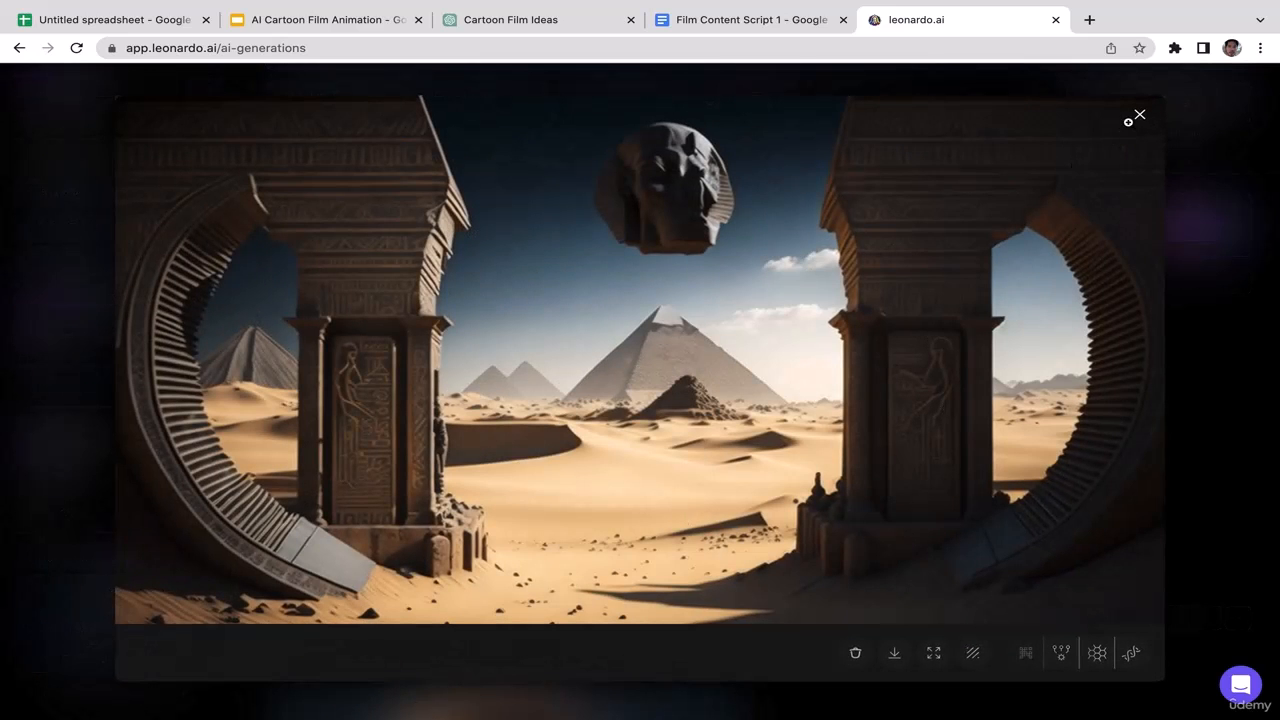
pyautogui.click(1156, 118)
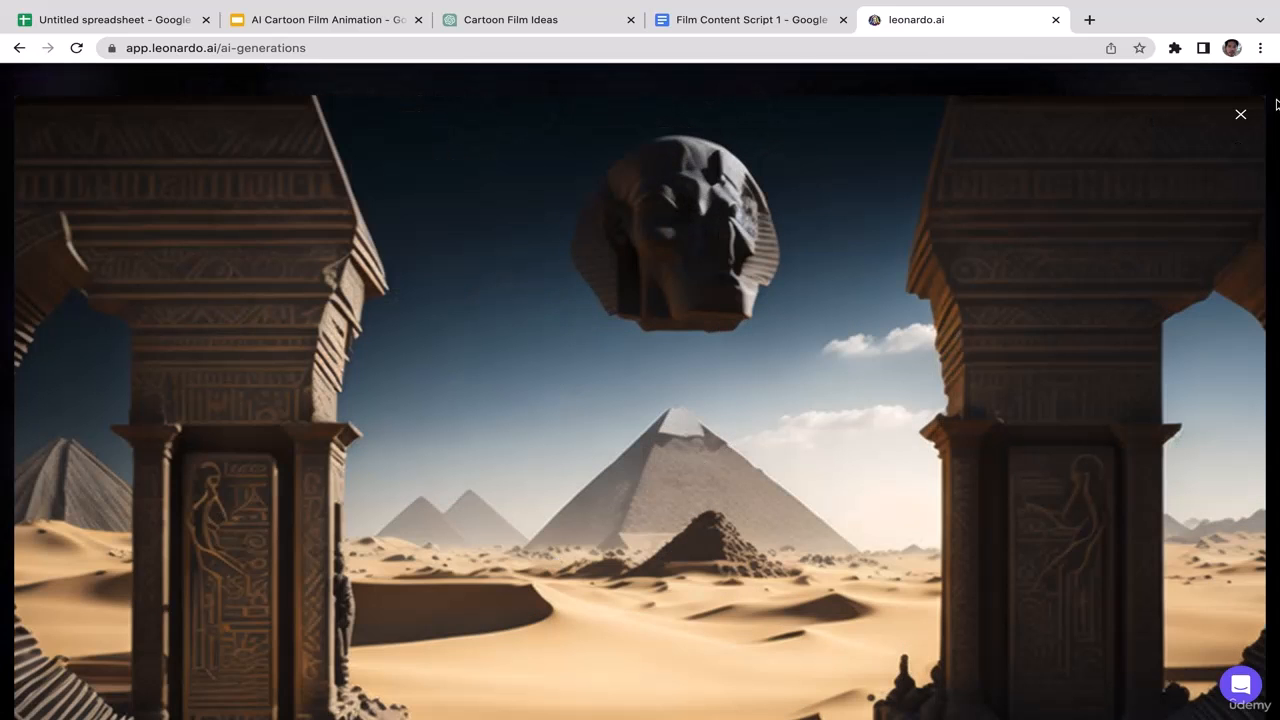
pyautogui.click(1240, 116)
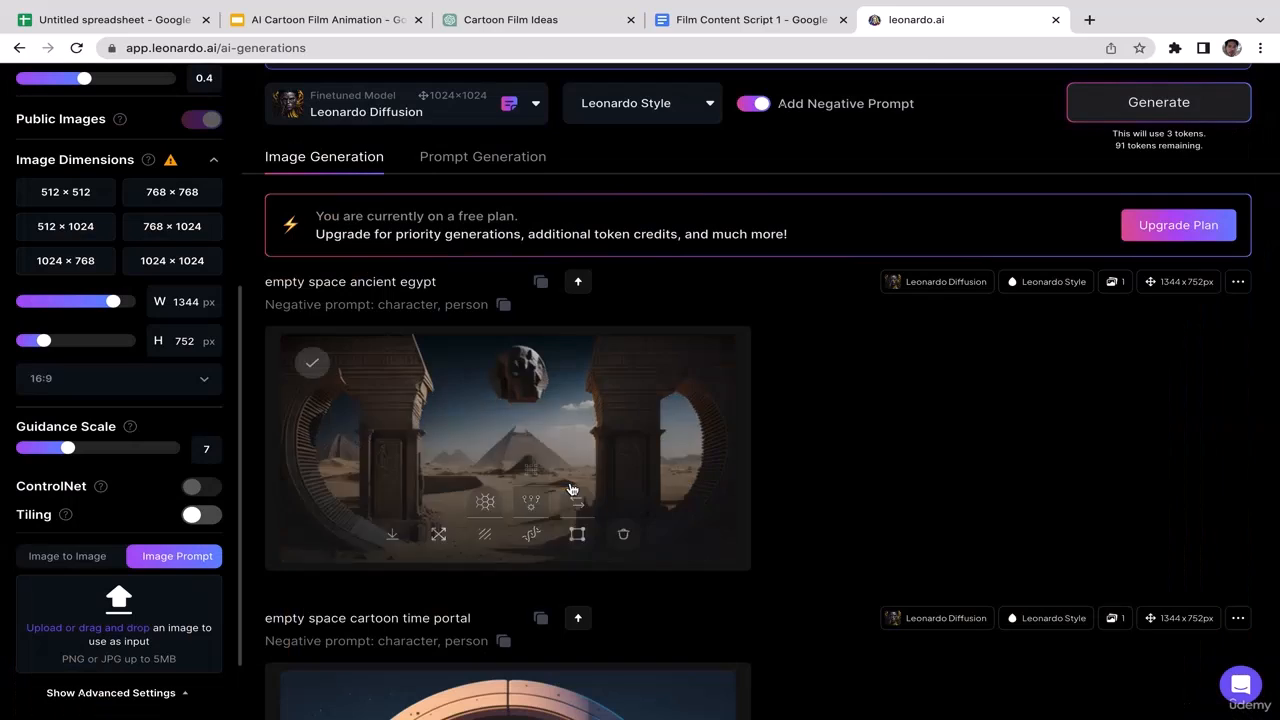
pyautogui.click(391, 535)
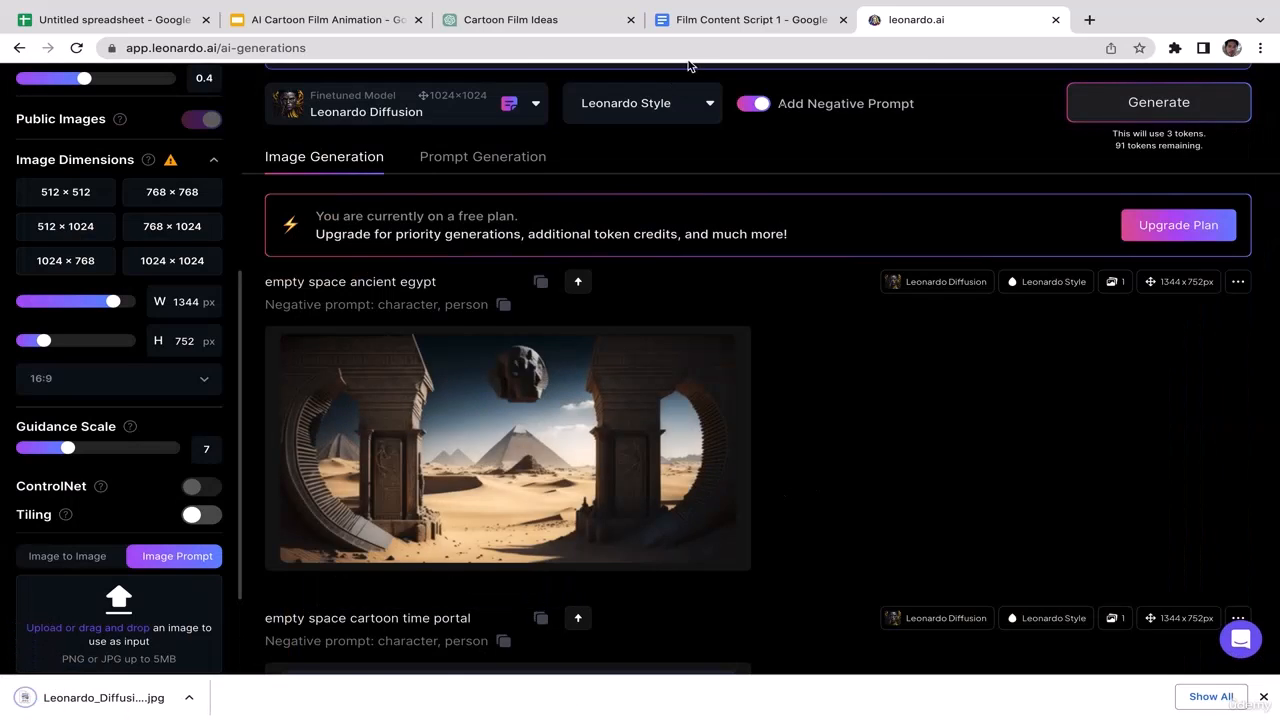
# Switch to the Google Docs script and copy the "Medieval Europe" item from the location list
pyautogui.click(738, 19)
pyautogui.moveTo(455, 417); pyautogui.dragTo(361, 416)
pyautogui.hotkey('ctrl', 'c')
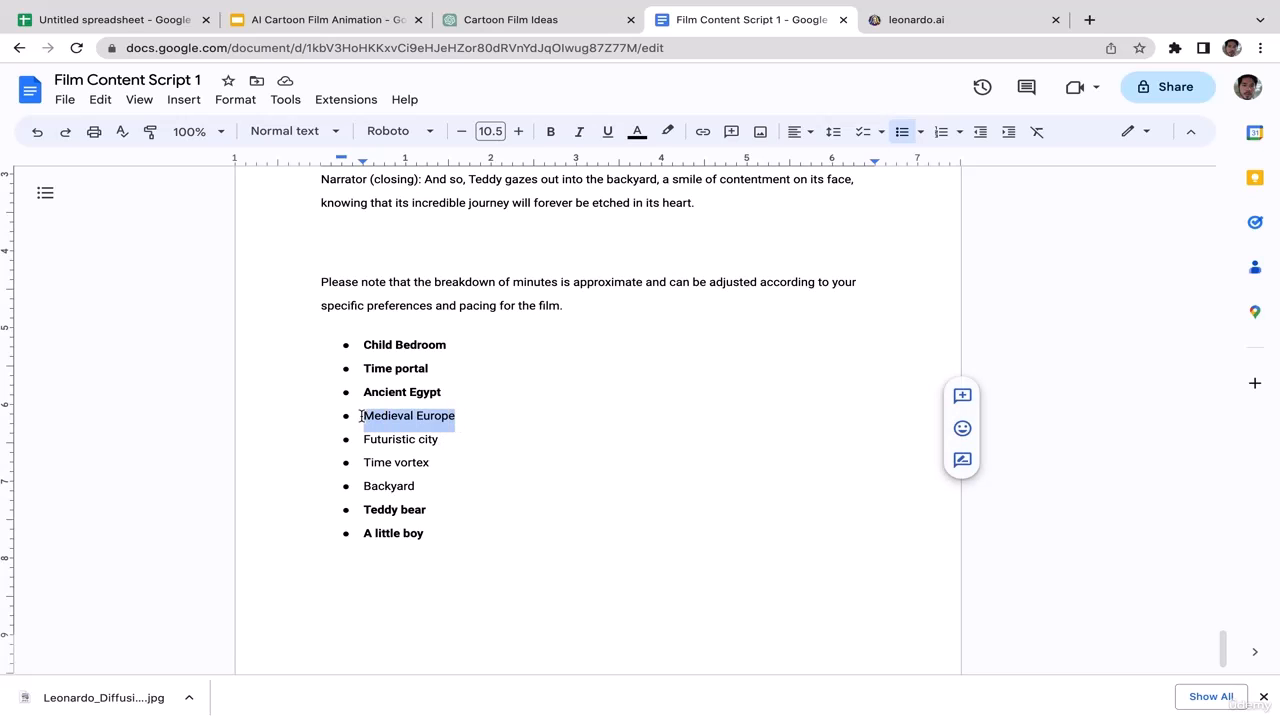
pyautogui.click(584, 425)
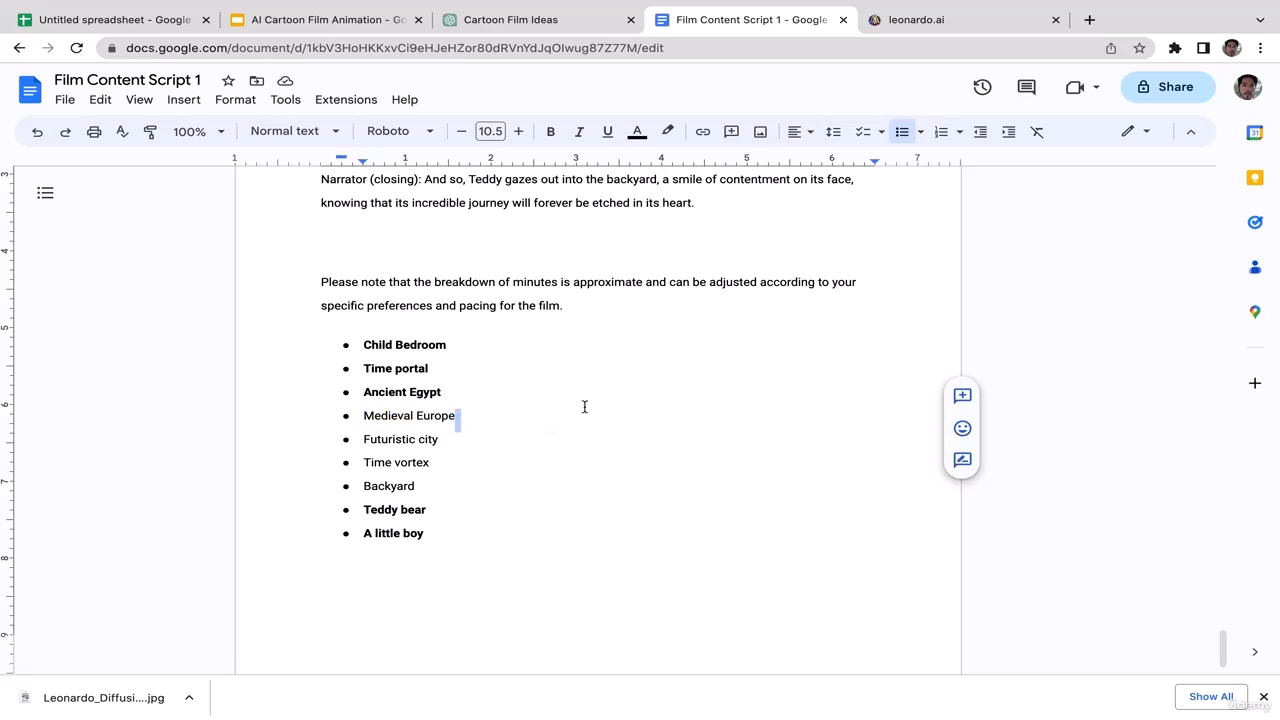
# Return to Leonardo.Ai, change the image prompt to "empty space Medieval Europe" and generate the image
pyautogui.click(900, 24)
pyautogui.scroll(2, 980, 214)
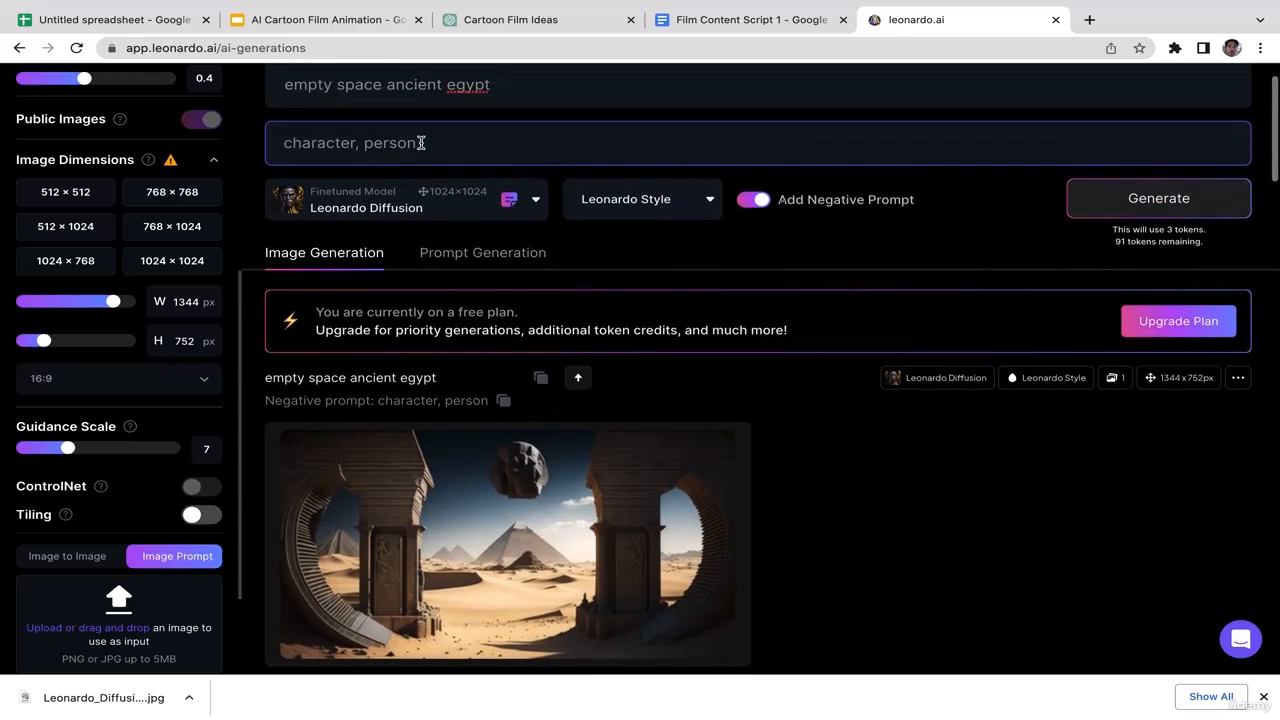
pyautogui.moveTo(551, 89); pyautogui.dragTo(207, 88)
pyautogui.moveTo(492, 85); pyautogui.dragTo(385, 85)
pyautogui.press('BackSpace')
pyautogui.hotkey('ctrl', 'v')
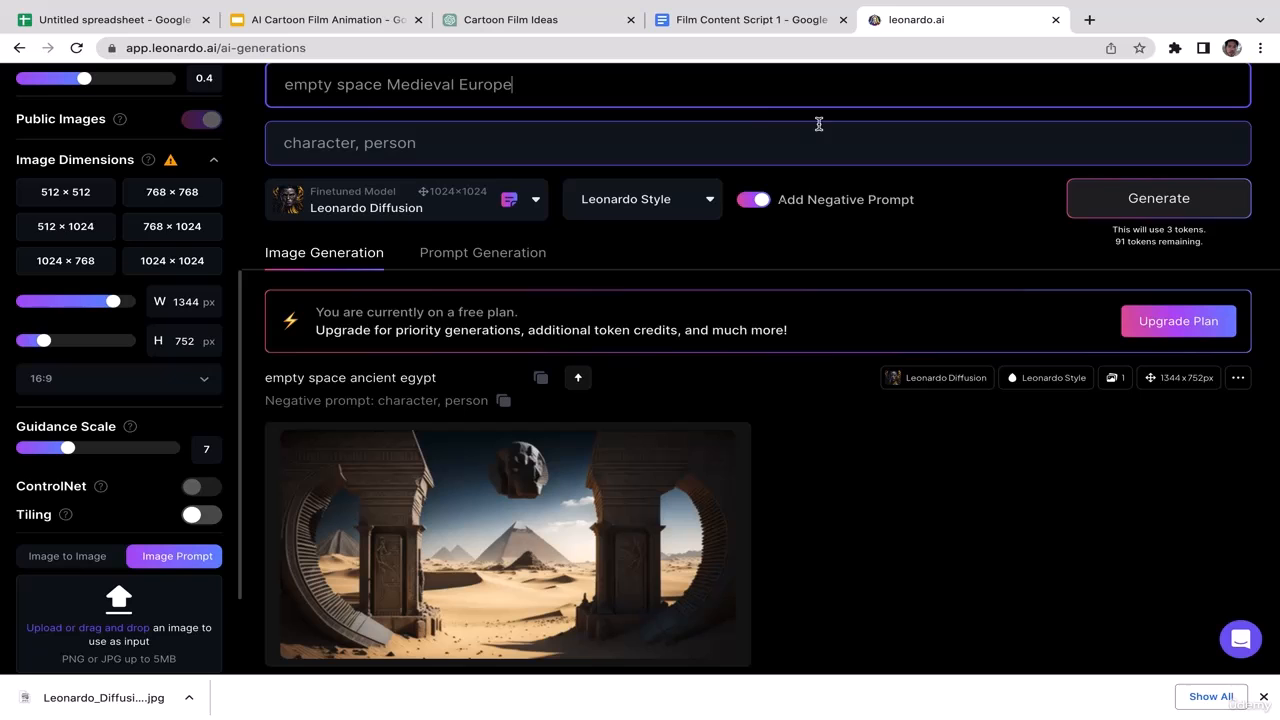
pyautogui.click(1159, 212)
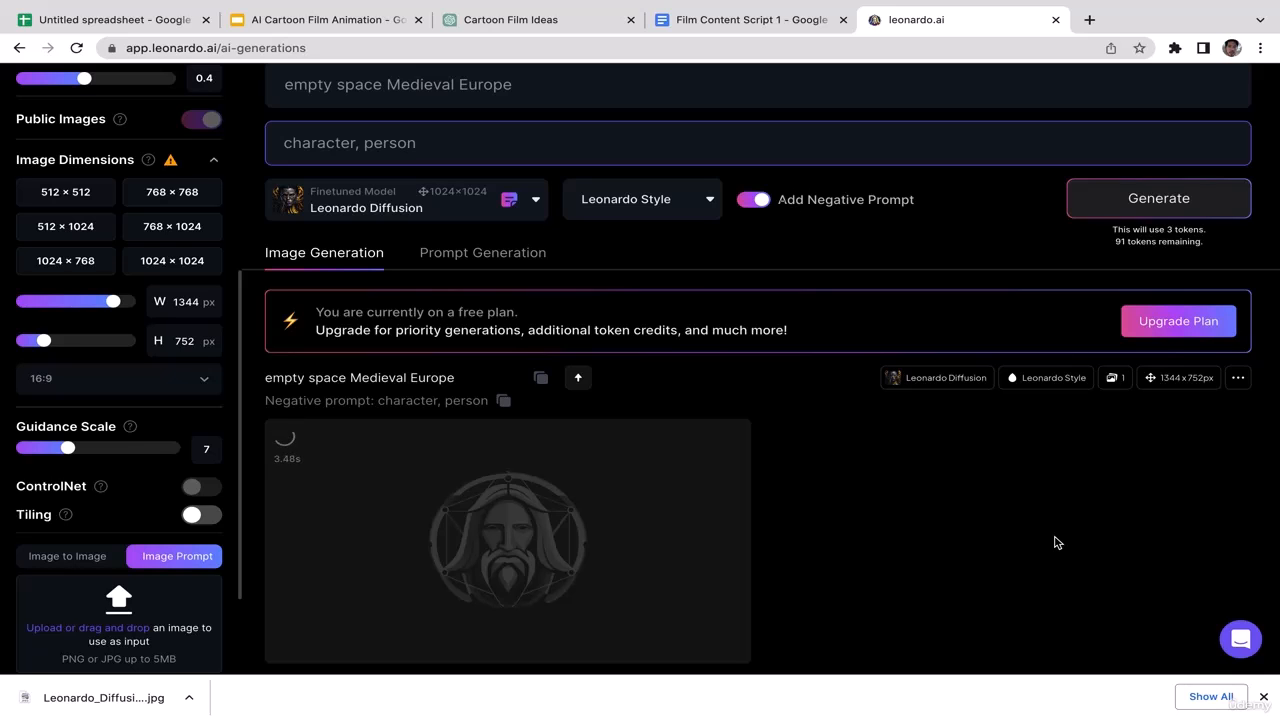
# Switch to the Google Docs script and make the "Medieval Europe" list item bold
pyautogui.click(700, 20)
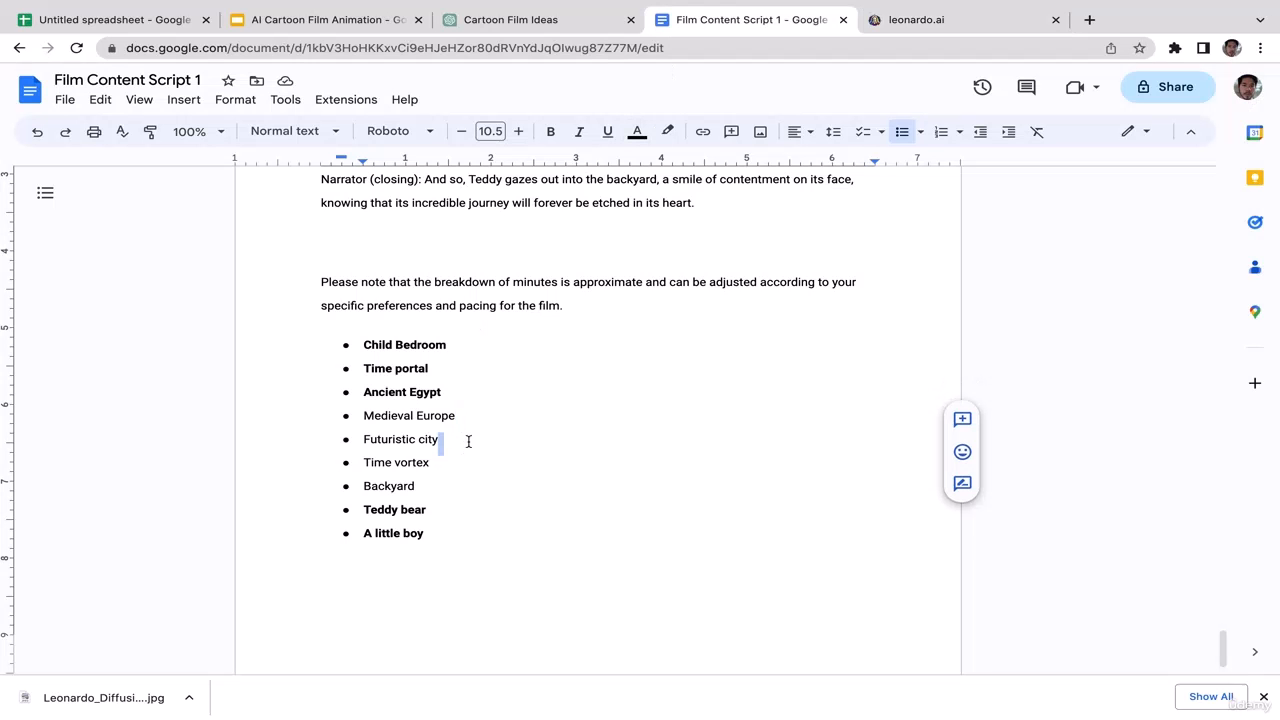
pyautogui.moveTo(460, 418); pyautogui.dragTo(363, 418)
pyautogui.click(551, 131)
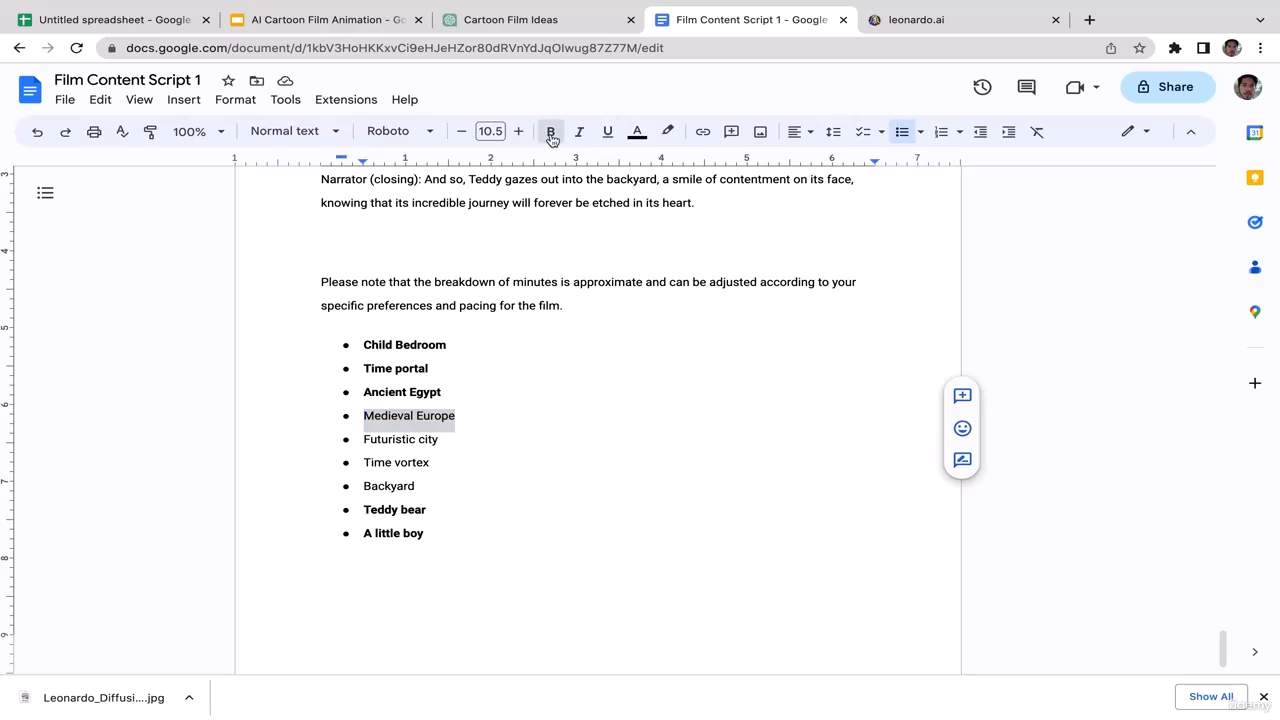
pyautogui.click(487, 439)
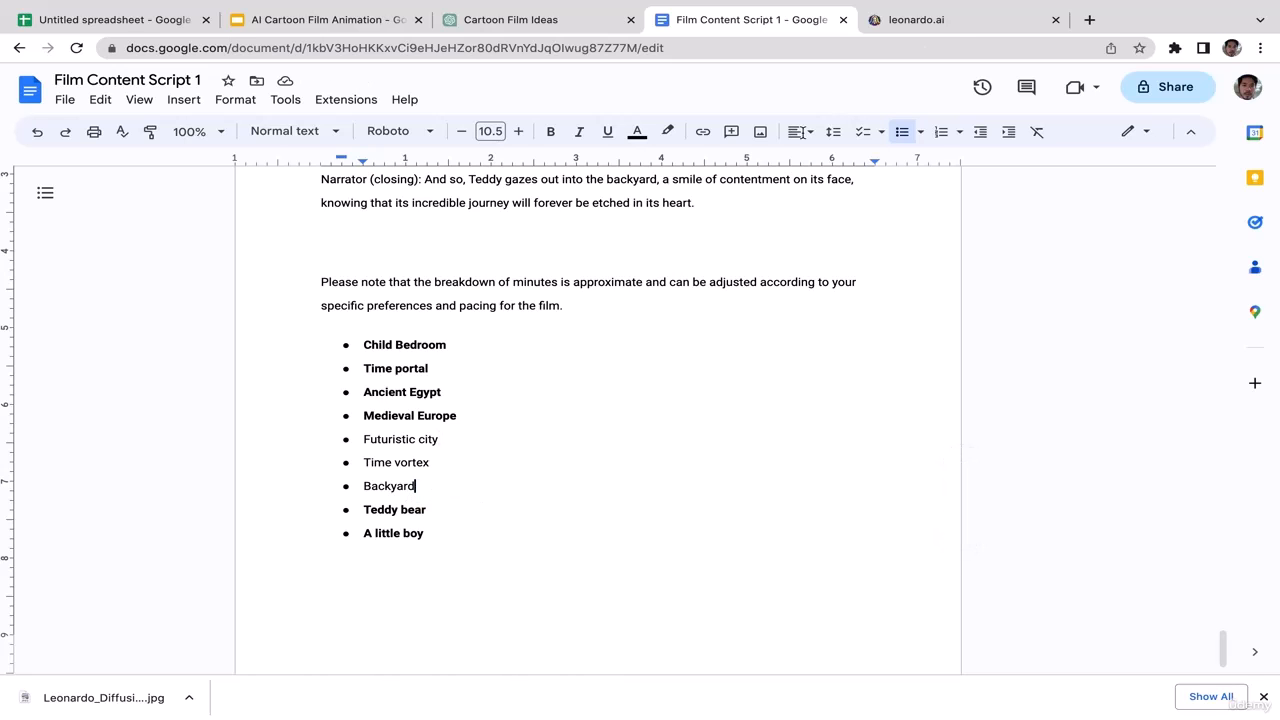
# Return to Leonardo.Ai, inspect the Medieval Europe image enlarged, close the enlarged view and download the image
pyautogui.click(924, 30)
pyautogui.scroll(-2, 960, 486)
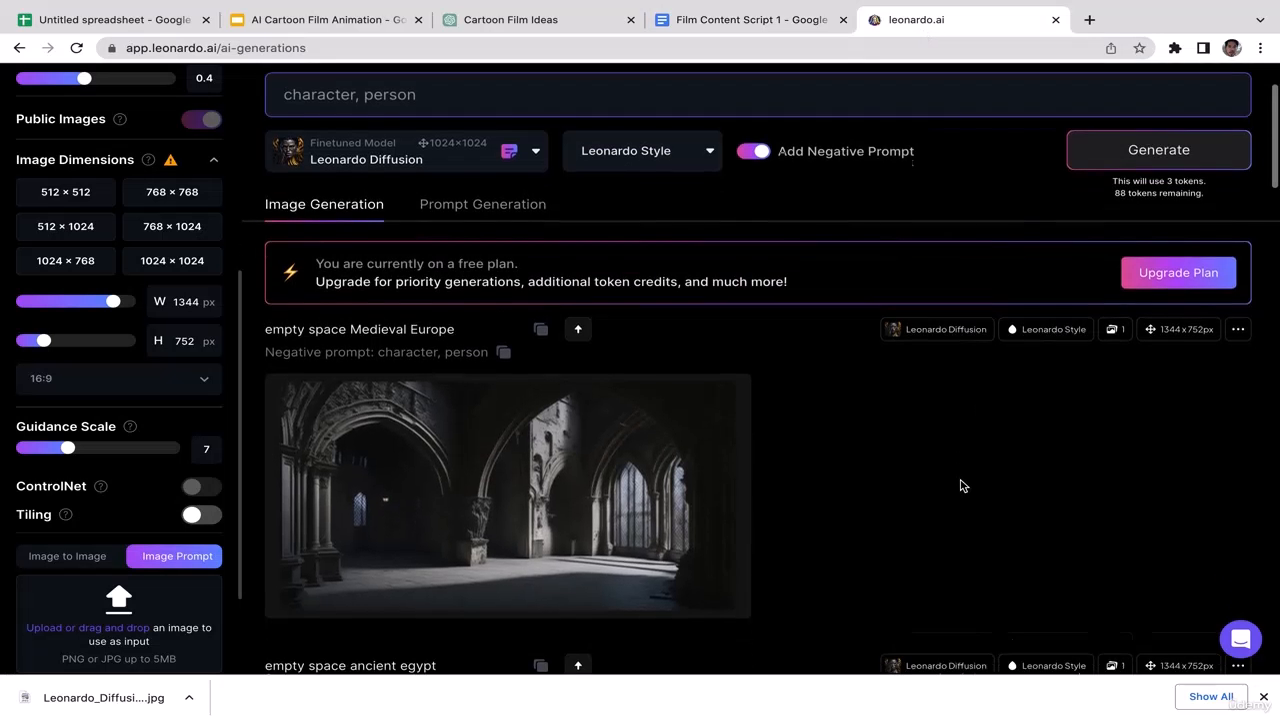
pyautogui.click(660, 425)
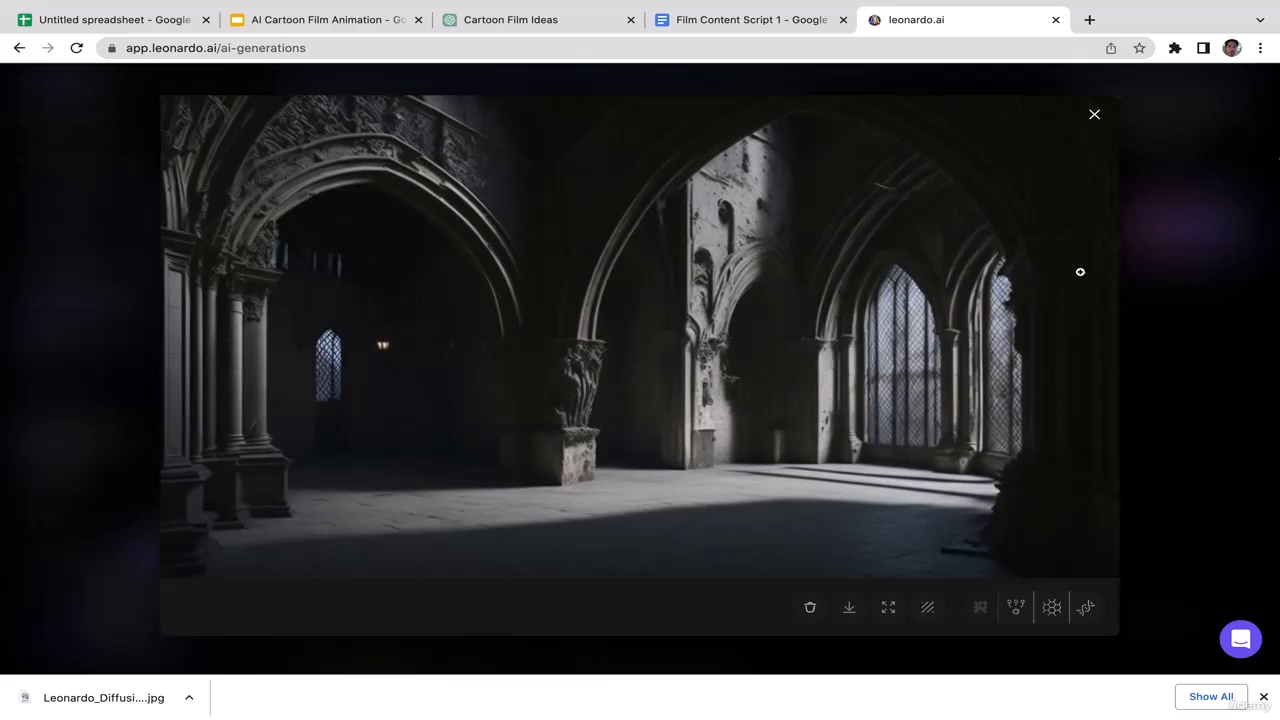
pyautogui.click(1095, 116)
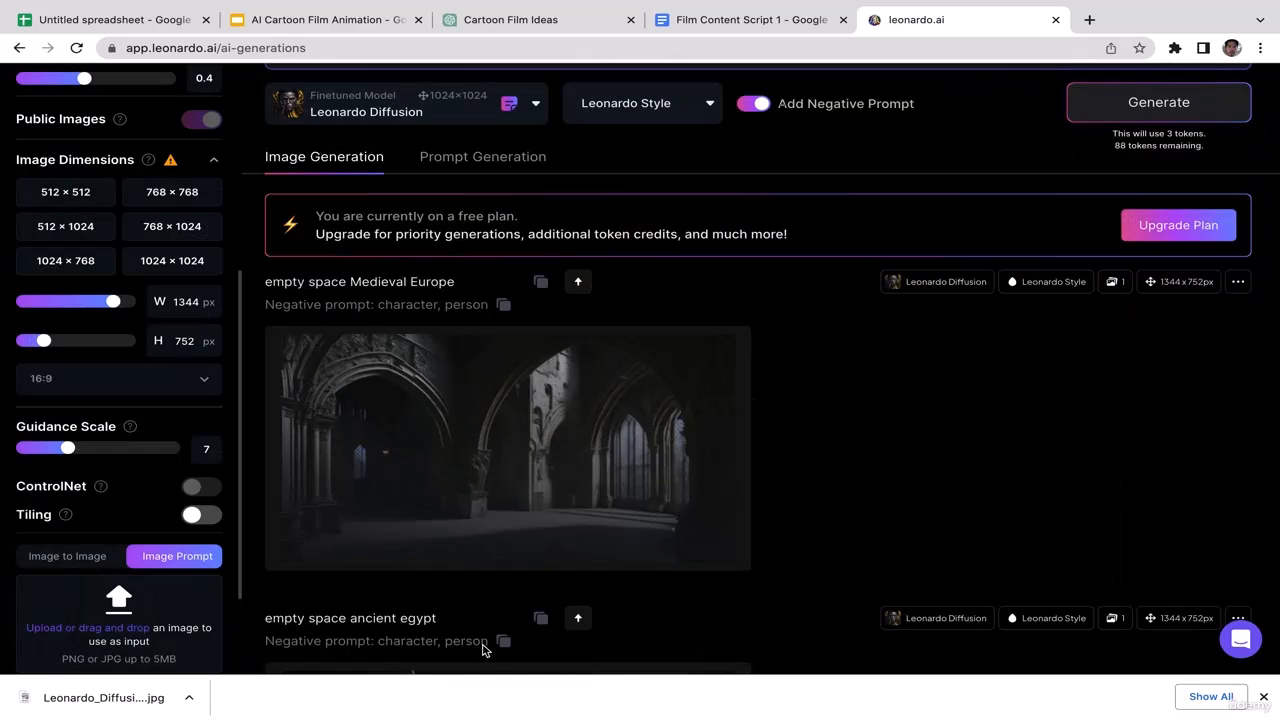
pyautogui.click(395, 538)
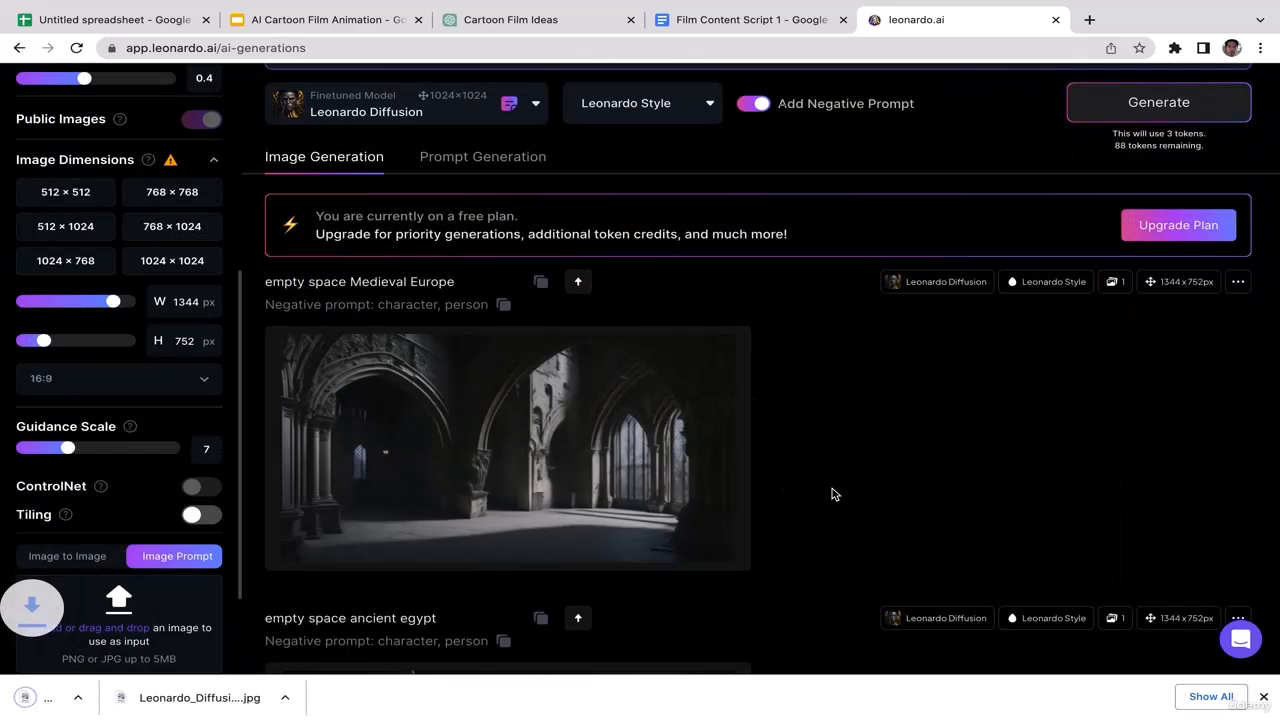
# Switch to the Google Docs script and copy the "Futuristic city" item from the location list
pyautogui.click(768, 27)
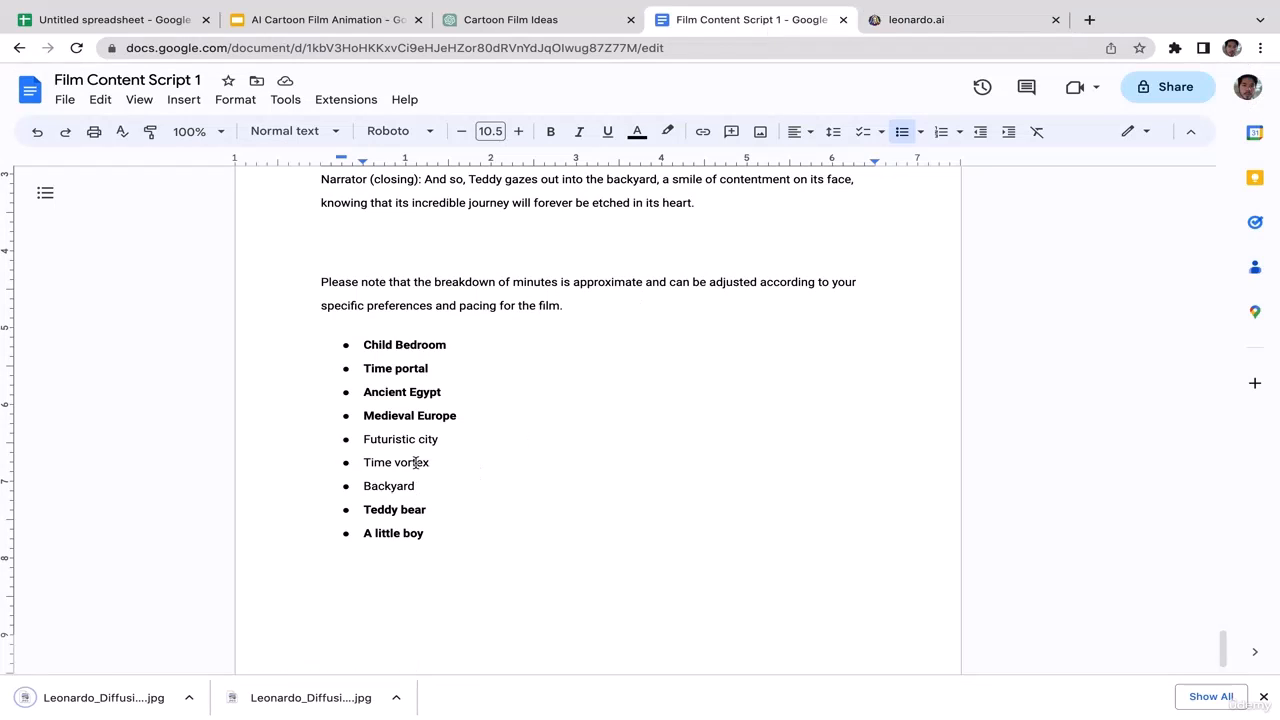
pyautogui.moveTo(441, 439); pyautogui.dragTo(355, 439)
pyautogui.hotkey('ctrl', 'c')
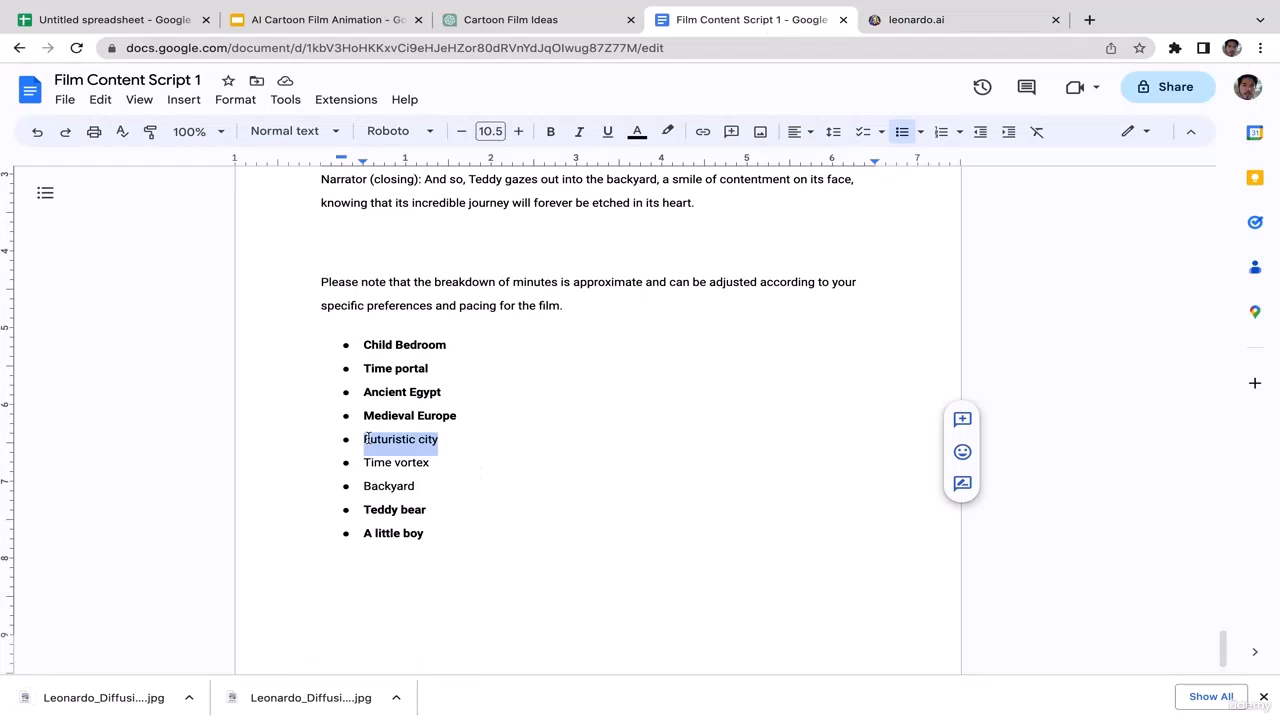
pyautogui.click(474, 449)
# Return to Leonardo.Ai, change the image prompt to "empty space Futuristic city" and generate the image
pyautogui.click(920, 23)
pyautogui.scroll(2, 1022, 262)
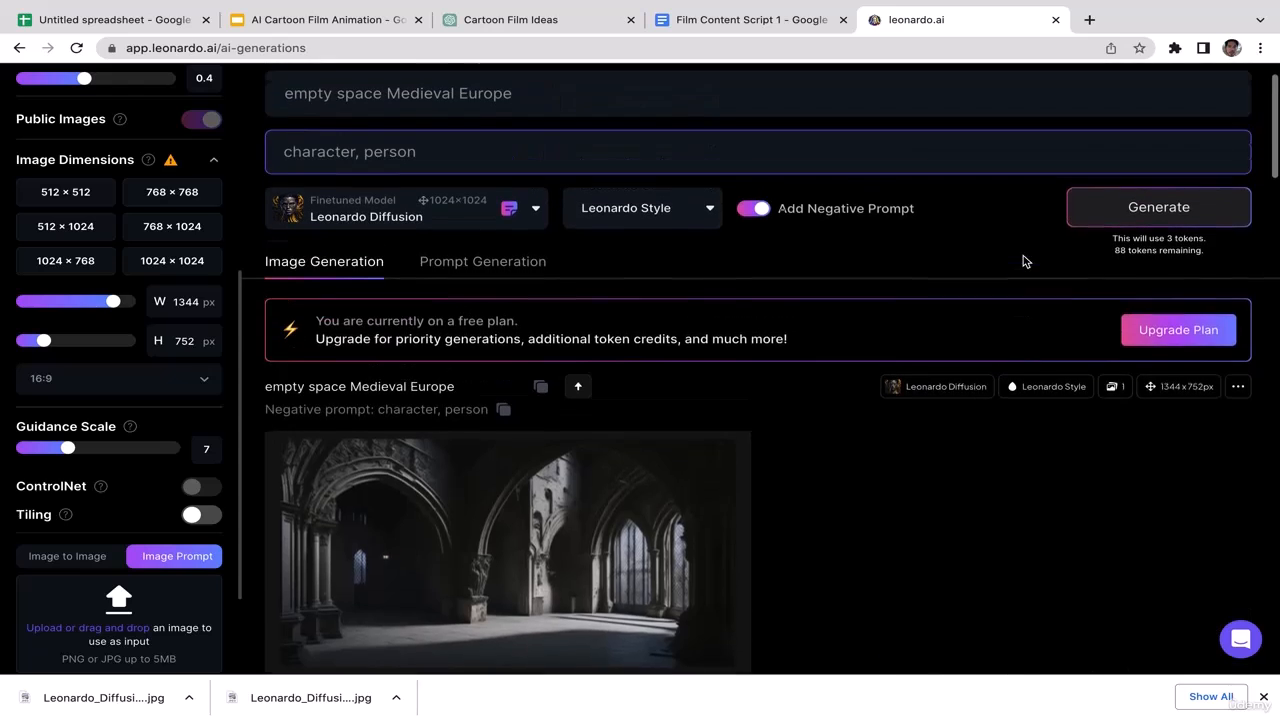
pyautogui.scroll(1, 1022, 262)
pyautogui.moveTo(545, 158); pyautogui.dragTo(386, 150)
pyautogui.press('BackSpace')
pyautogui.hotkey('ctrl', 'v')
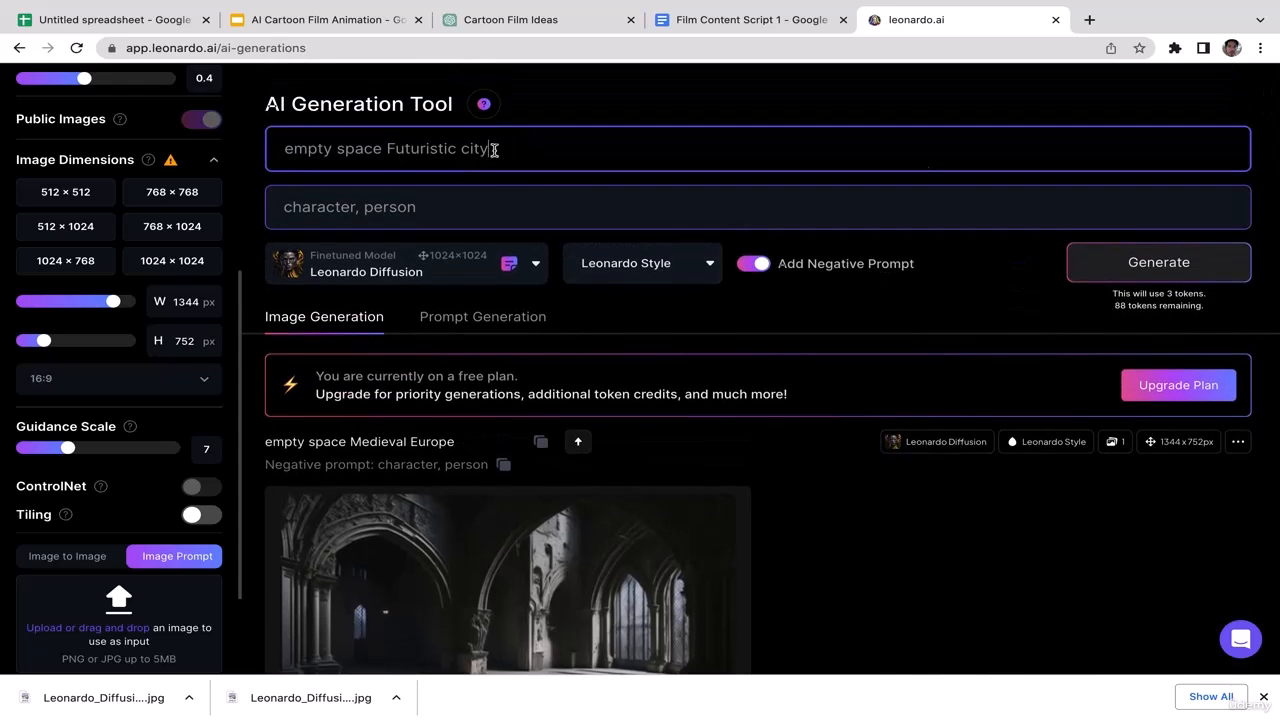
pyautogui.click(1180, 260)
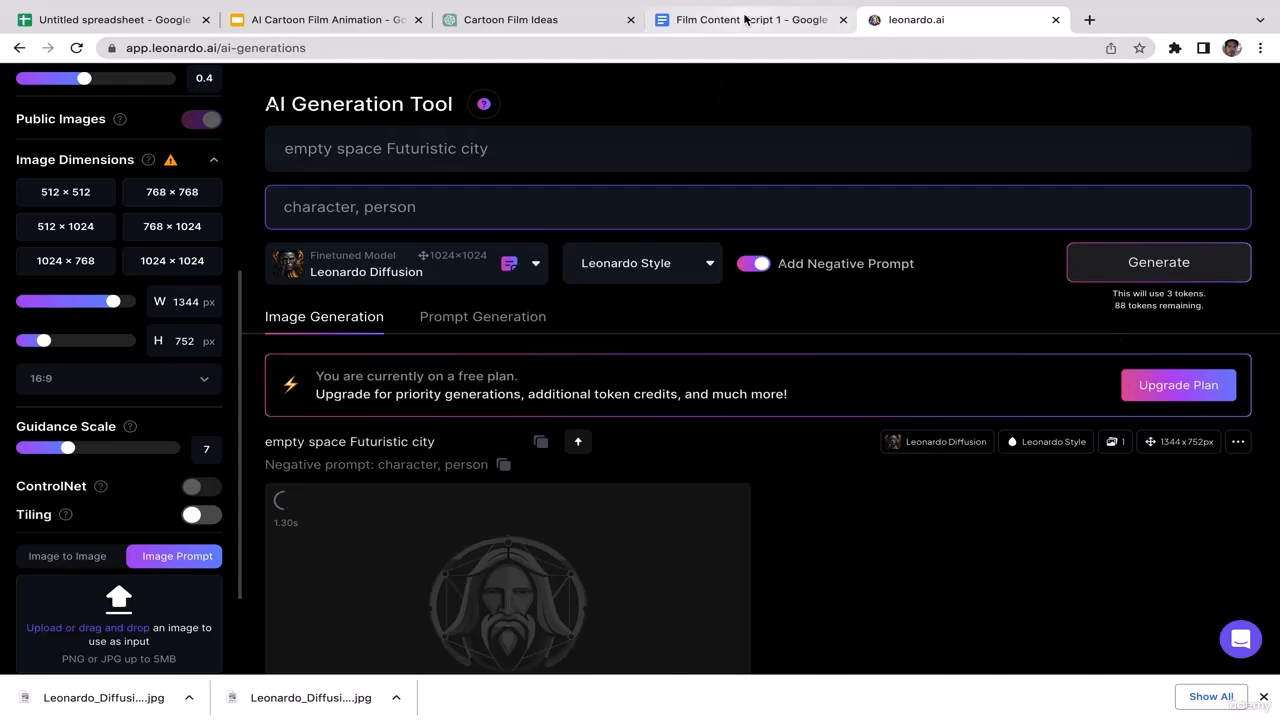
# Switch to the Google Docs script and make the "Futuristic city" list item bold
pyautogui.click(748, 19)
pyautogui.moveTo(444, 440); pyautogui.dragTo(363, 440)
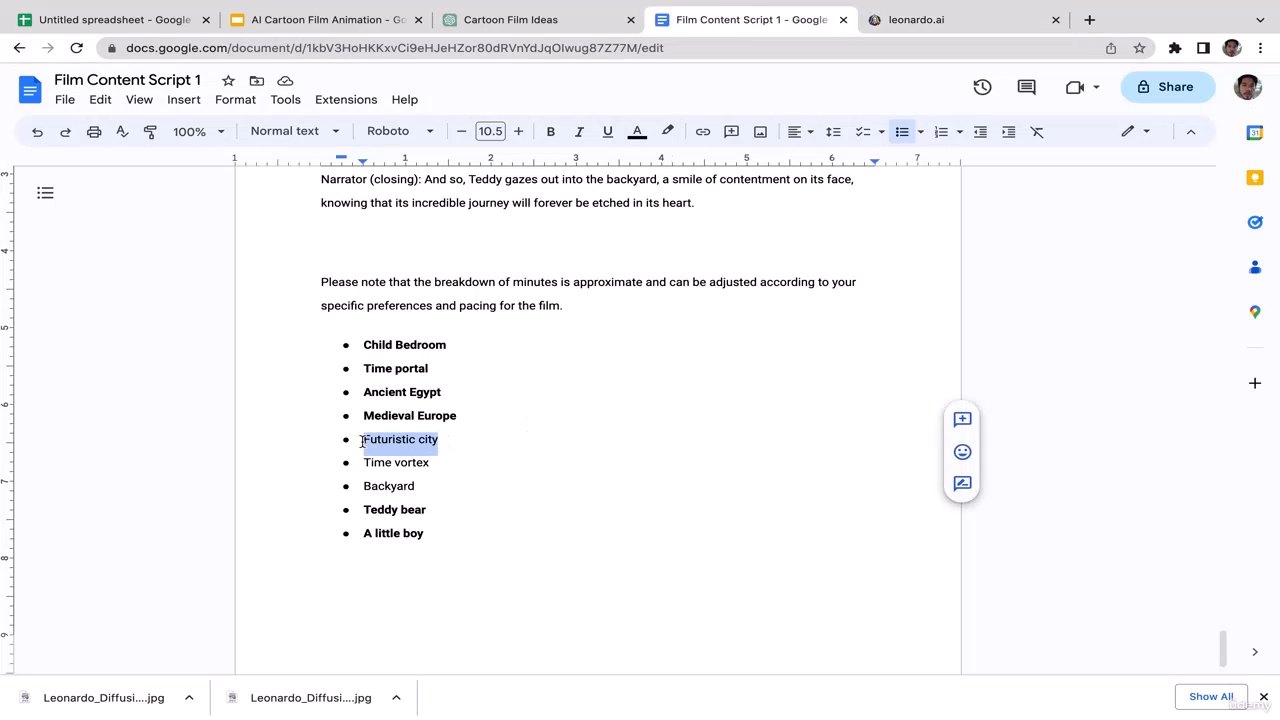
pyautogui.click(550, 131)
pyautogui.click(449, 473)
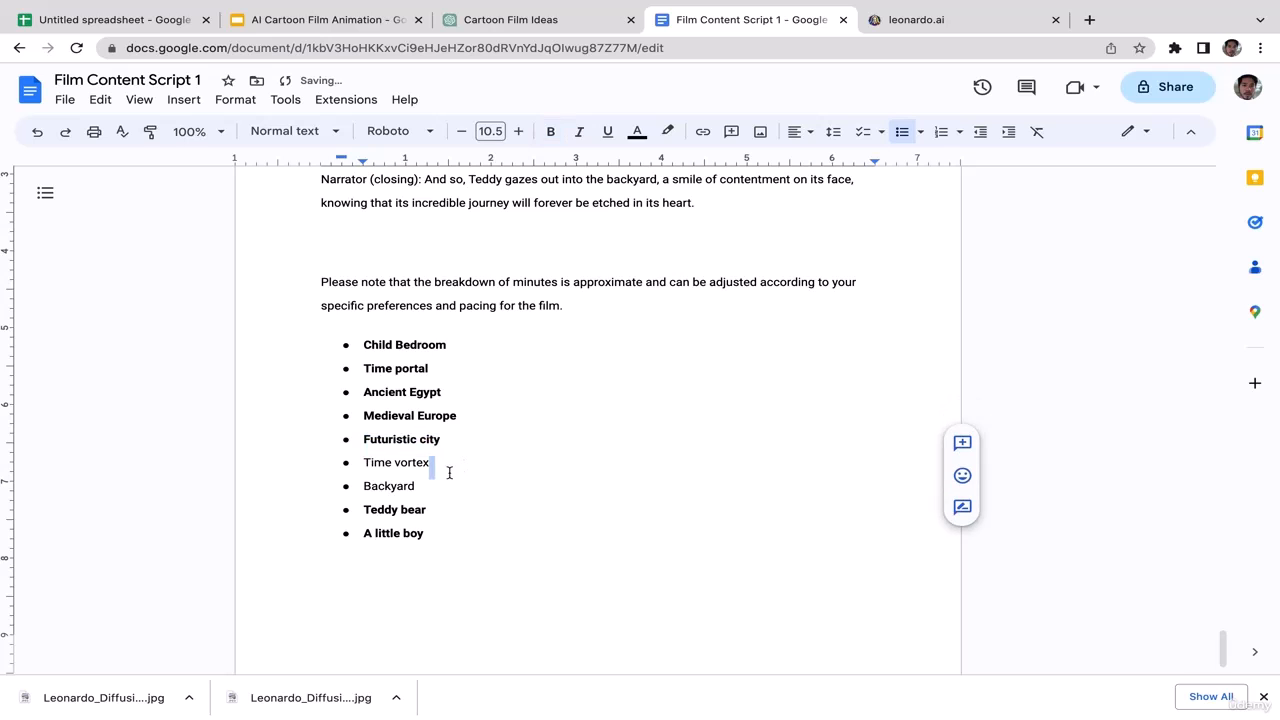
# Return to Leonardo.Ai, open the Futuristic city image enlarged, download it and close the enlarged view
pyautogui.click(893, 22)
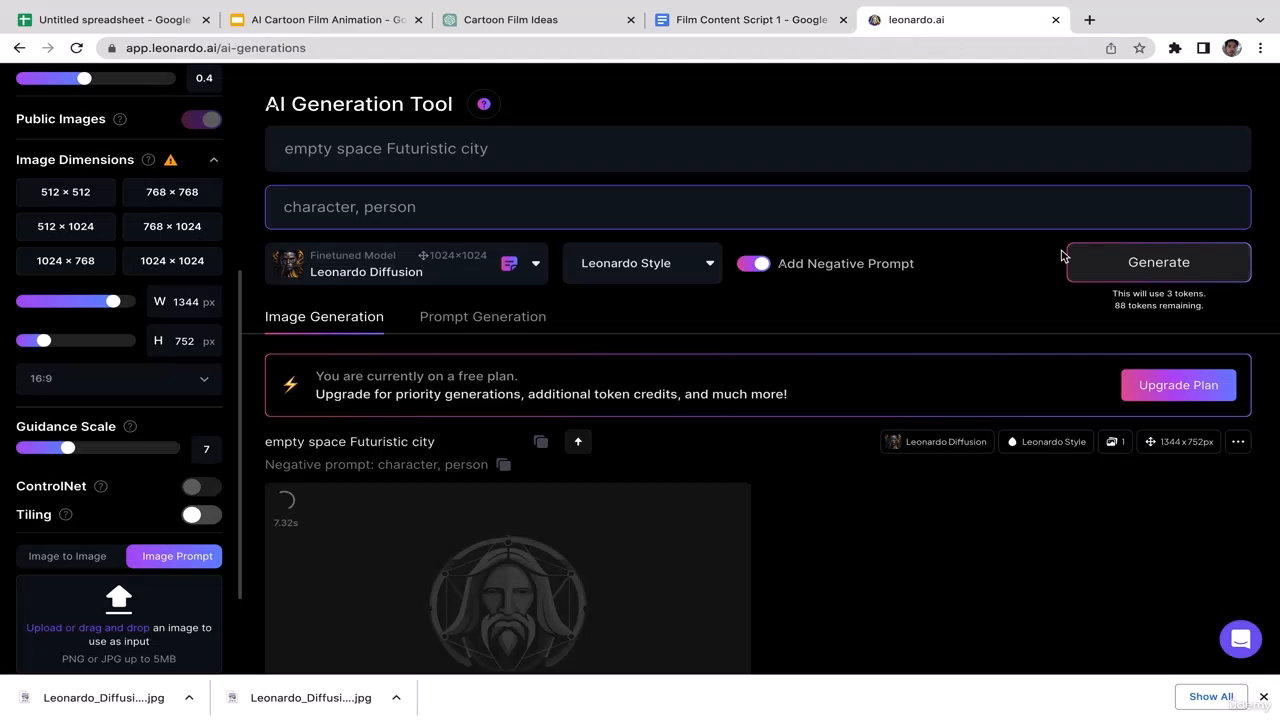
pyautogui.scroll(-3, 984, 536)
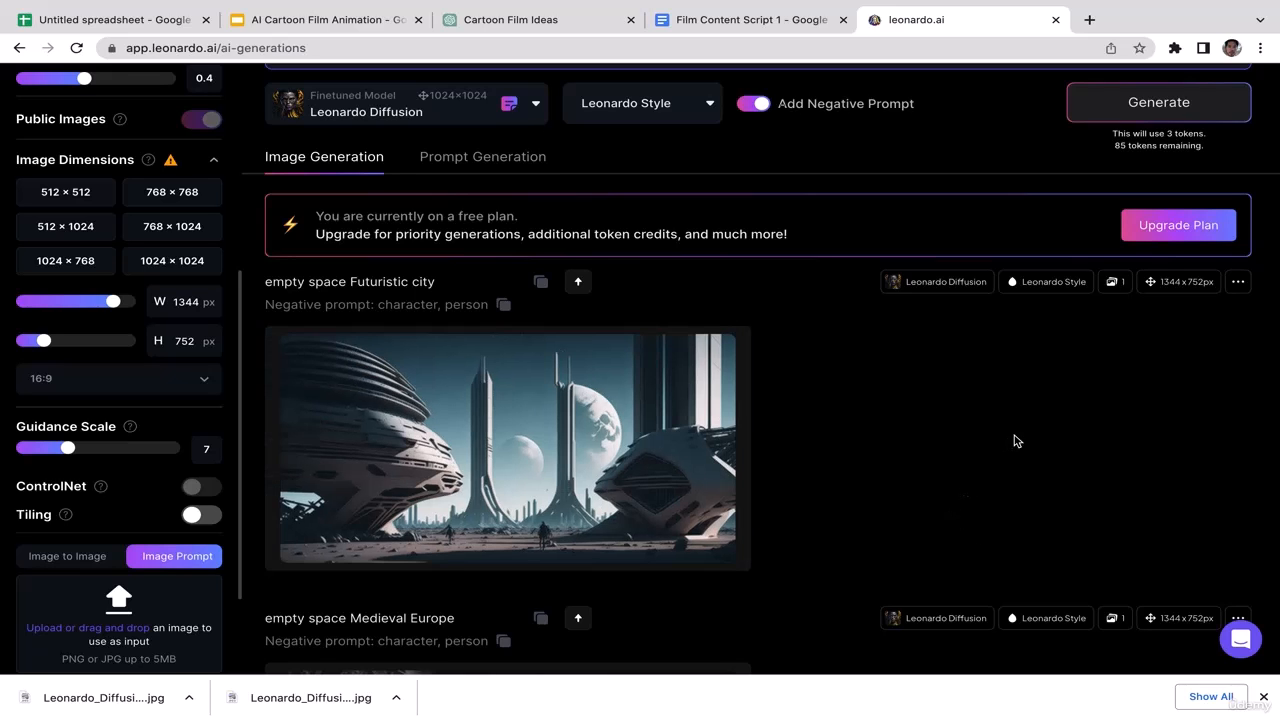
pyautogui.click(691, 400)
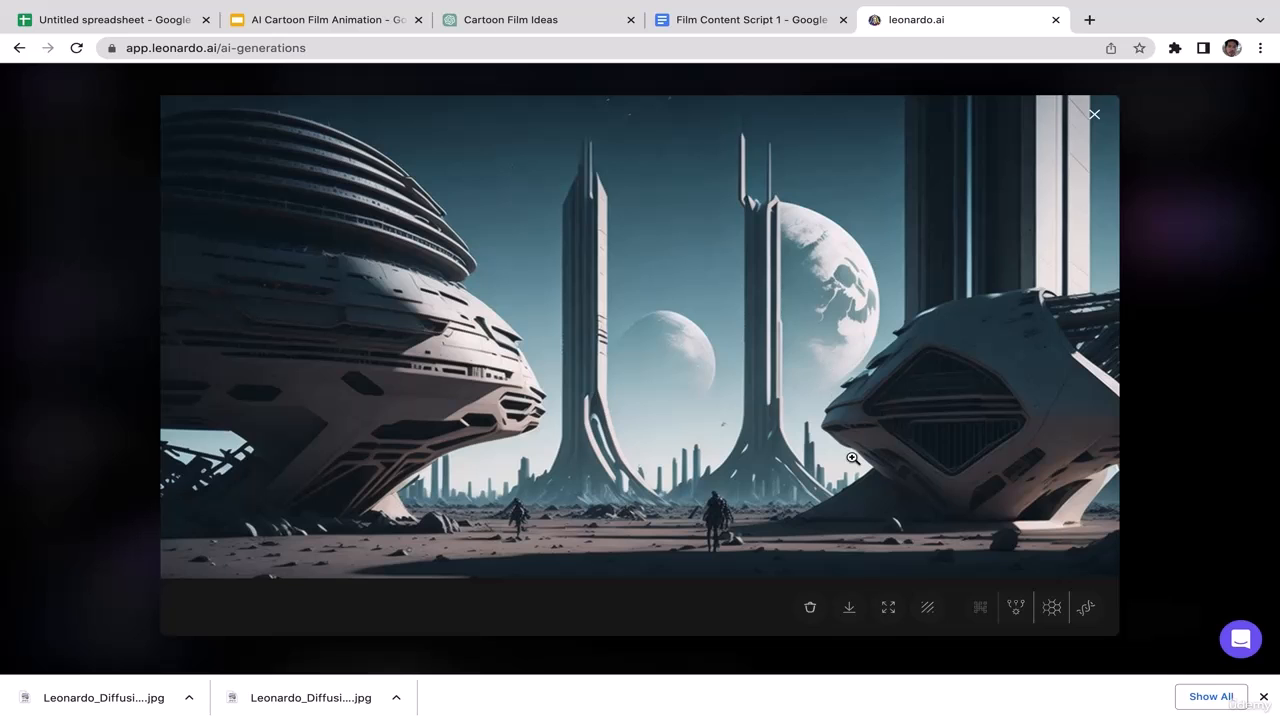
pyautogui.click(849, 607)
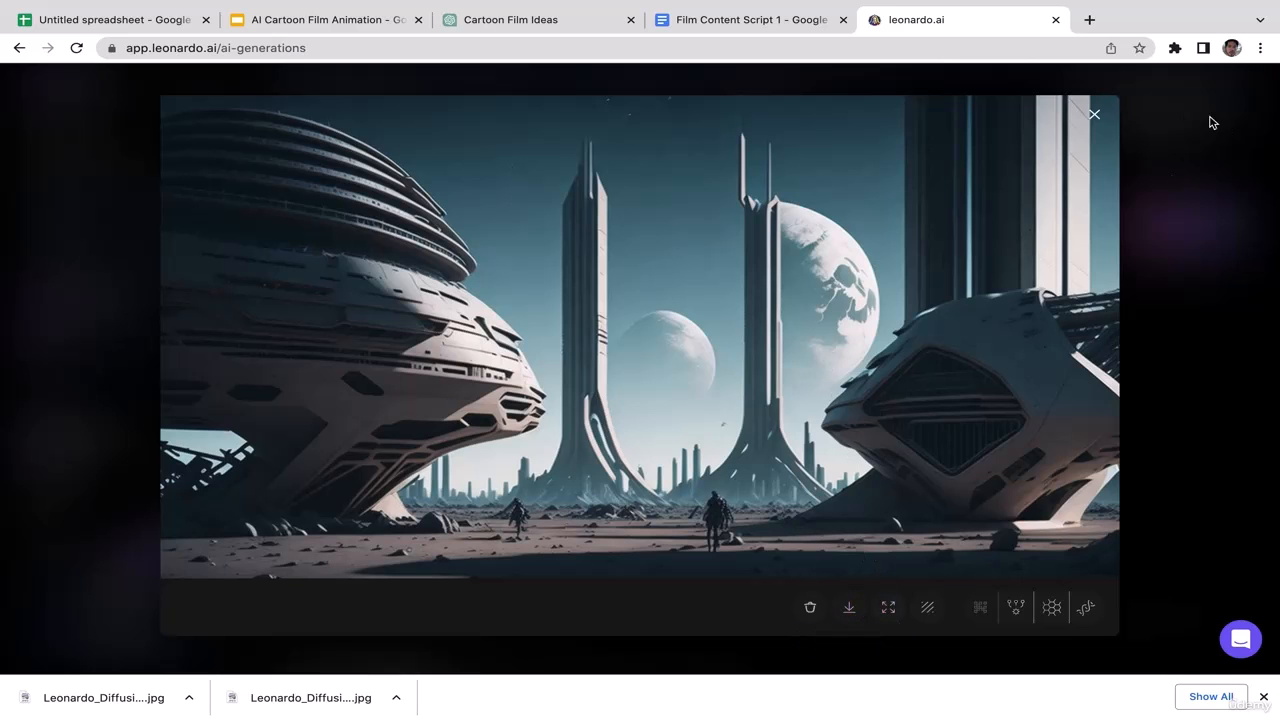
pyautogui.click(1094, 118)
# Switch to the Google Docs script and copy the "Time vortex" item from the location list
pyautogui.click(745, 19)
pyautogui.moveTo(432, 468); pyautogui.dragTo(360, 466)
pyautogui.hotkey('ctrl', 'c')
pyautogui.click(428, 465)
# Return to Leonardo.Ai, change the image prompt to "empty space Time vortex" and generate the image
pyautogui.click(905, 19)
pyautogui.scroll(3, 558, 123)
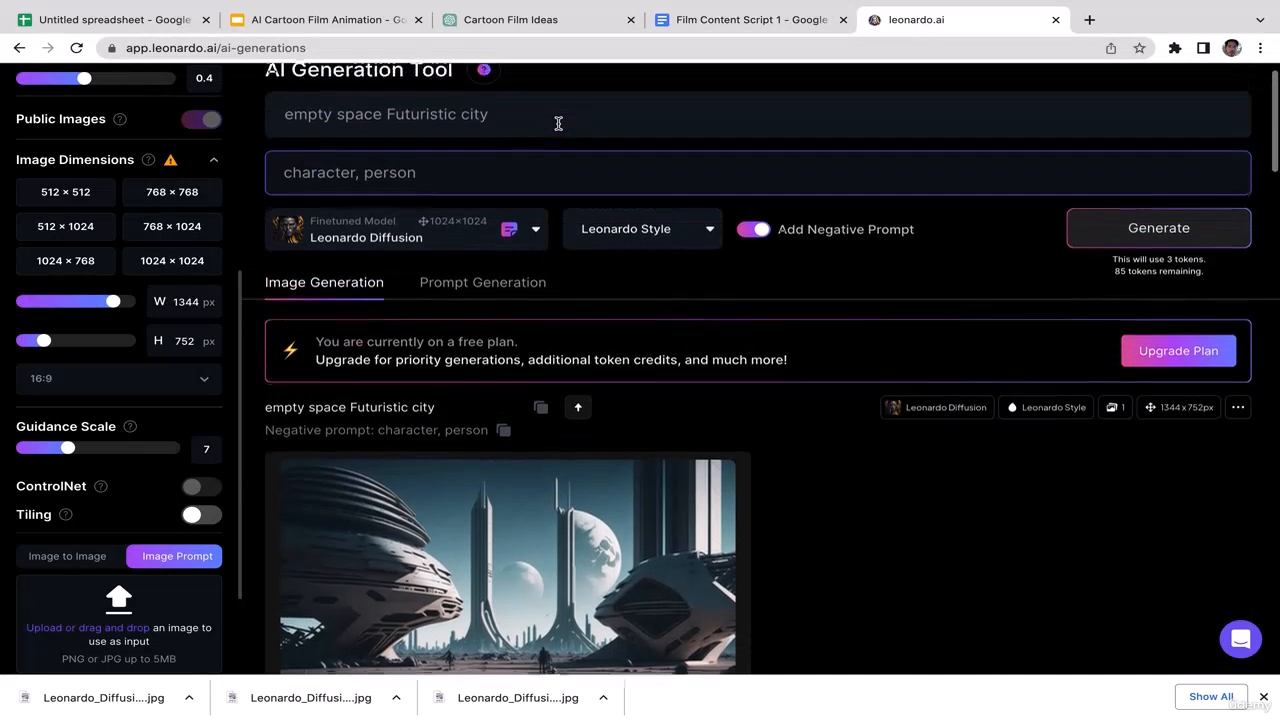
pyautogui.moveTo(551, 114); pyautogui.dragTo(398, 116)
pyautogui.press('BackSpace')
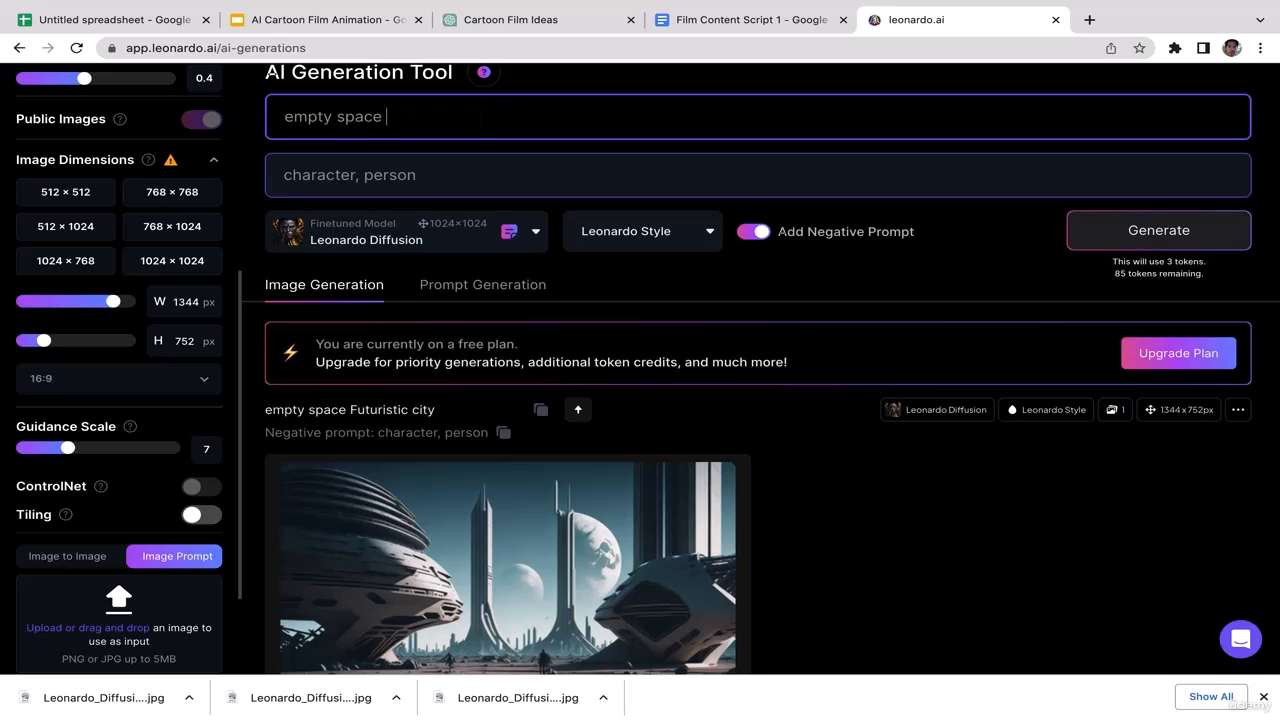
pyautogui.hotkey('ctrl', 'v')
pyautogui.click(1131, 230)
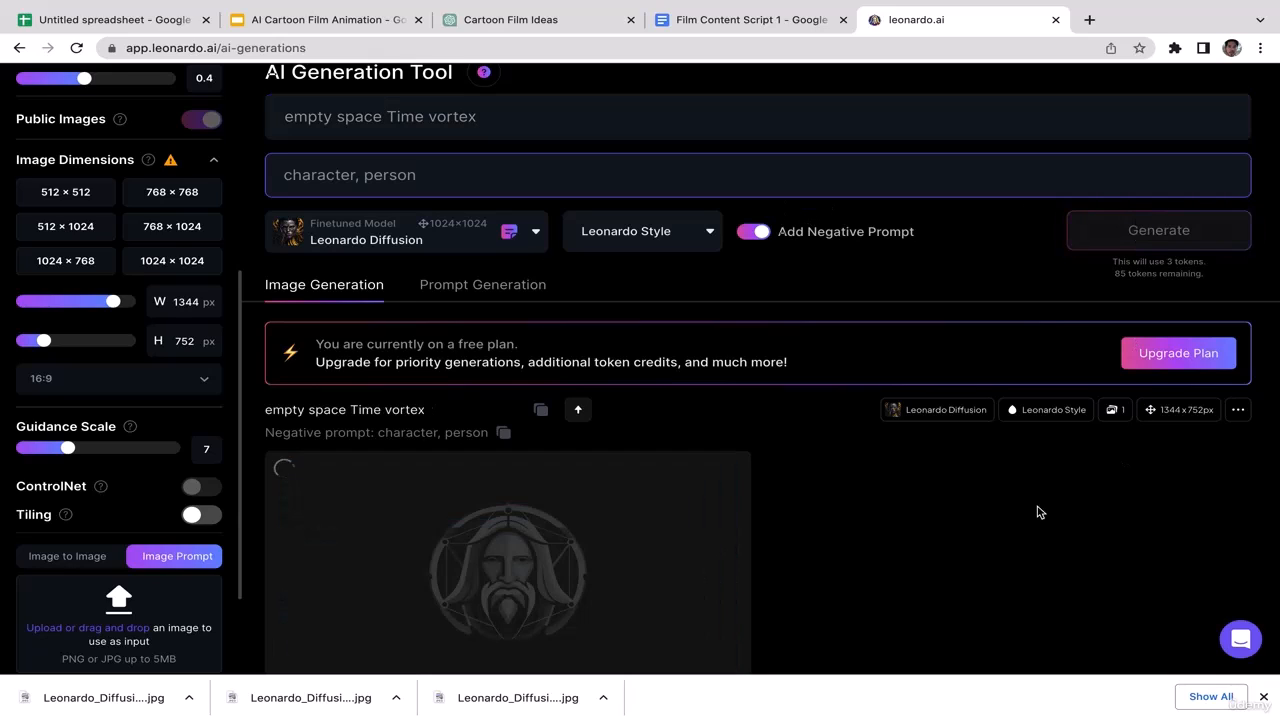
pyautogui.scroll(1, 1138, 475)
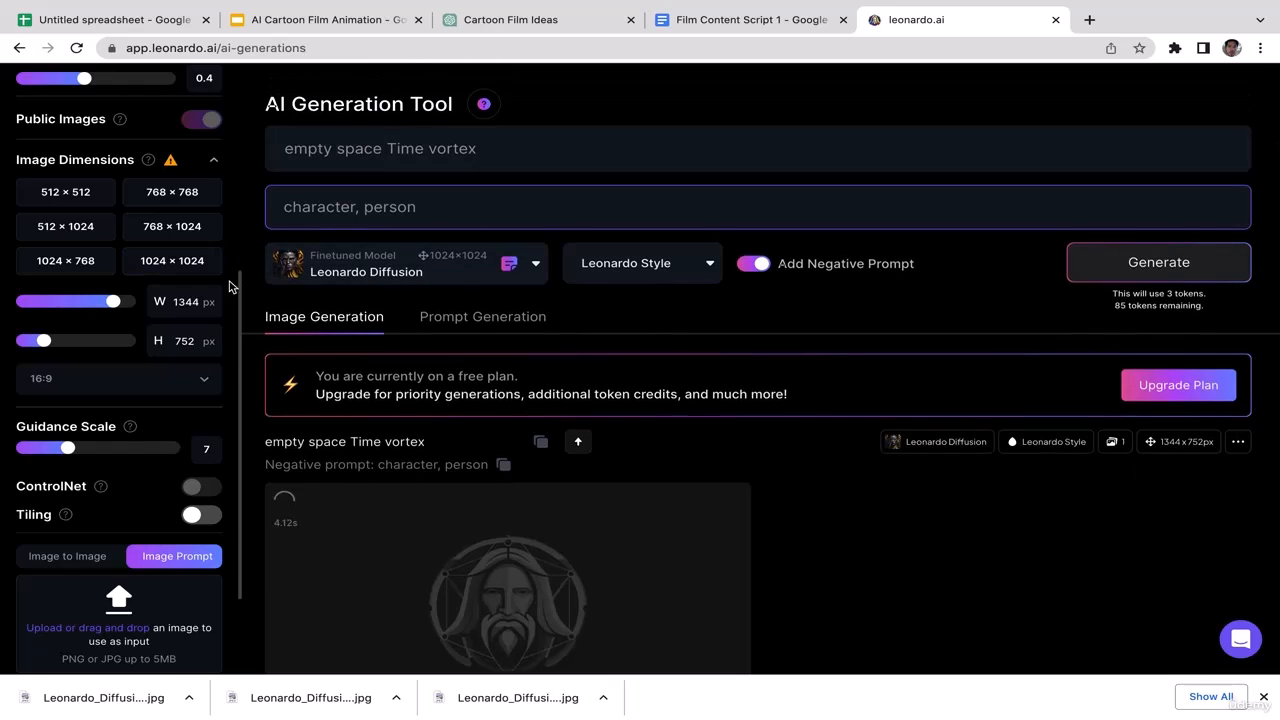
pyautogui.scroll(4, 238, 260)
pyautogui.scroll(-5, 234, 286)
pyautogui.scroll(5, 234, 286)
pyautogui.scroll(-4, 238, 265)
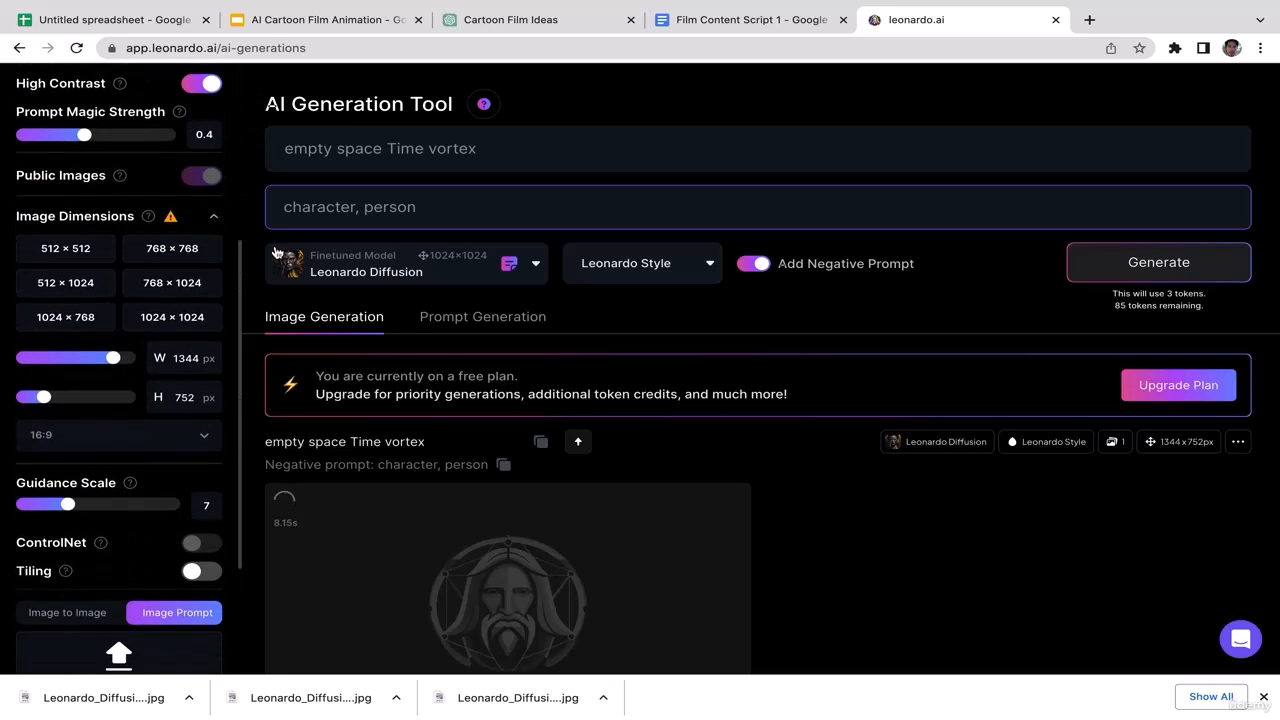
# Inspect the generated Time vortex image enlarged, close the enlarged view and download the image
pyautogui.scroll(-2, 872, 488)
pyautogui.scroll(-2, 873, 490)
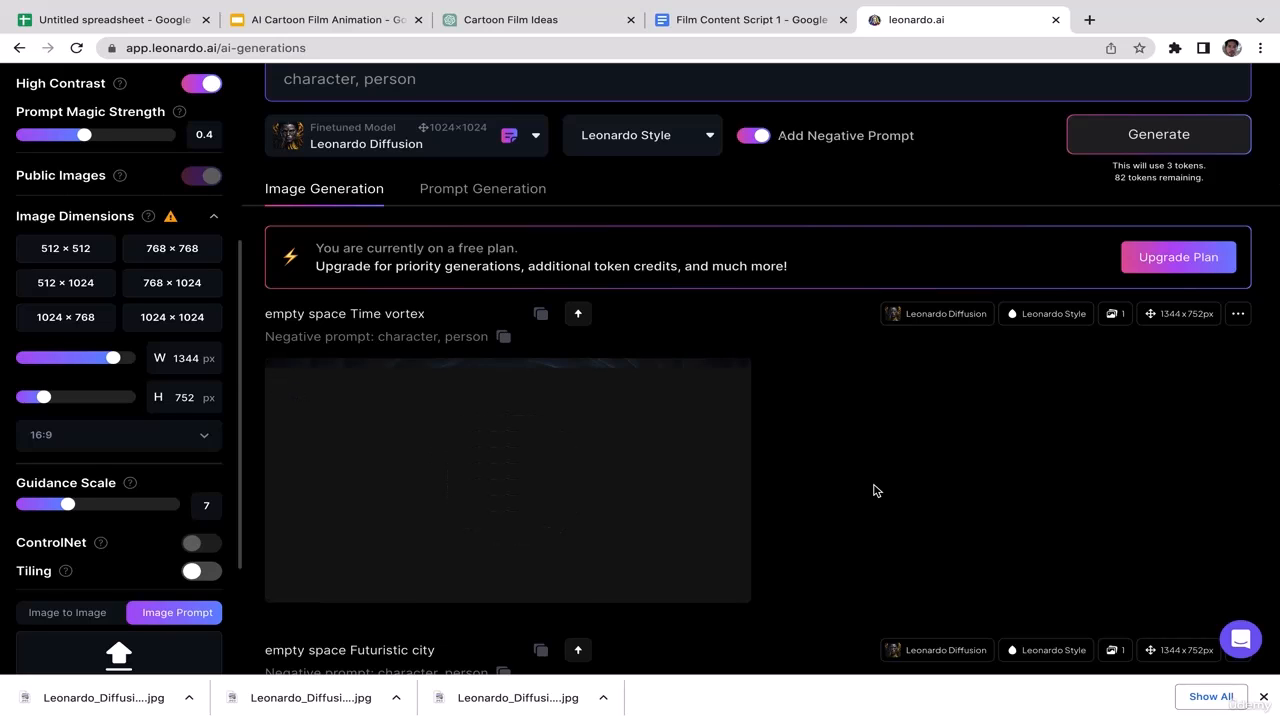
pyautogui.moveTo(589, 452)
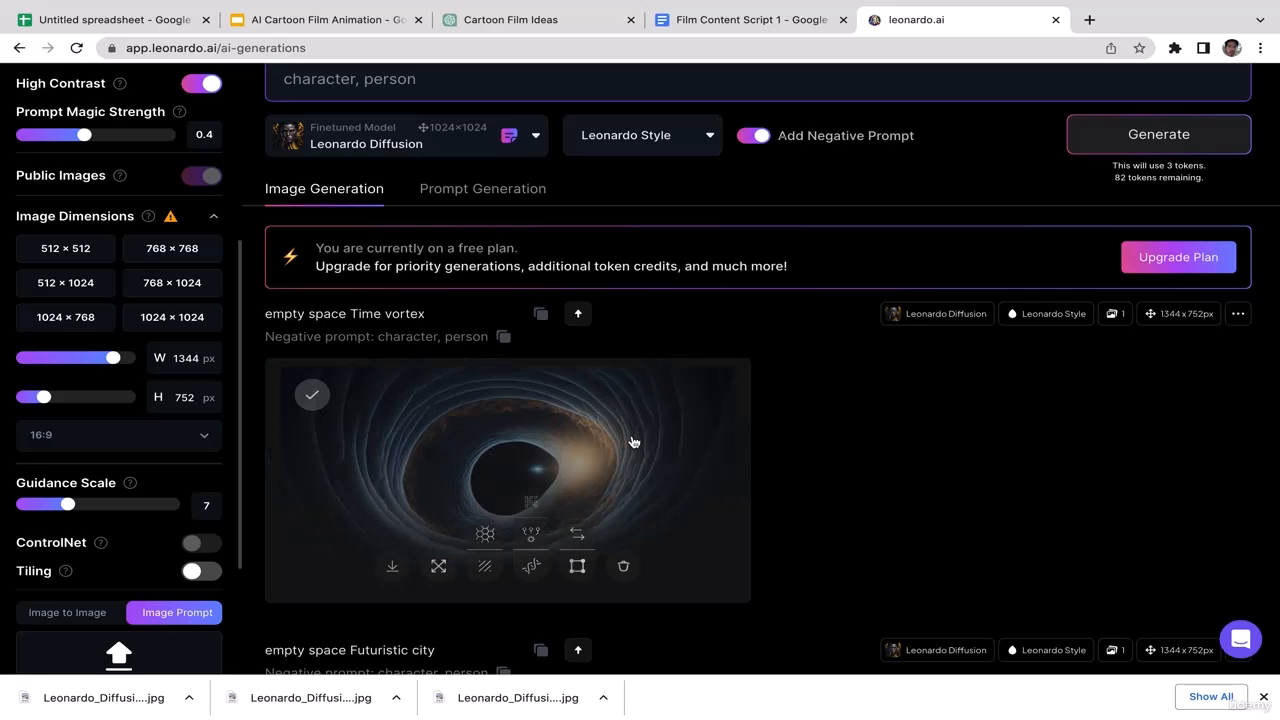
pyautogui.click(633, 441)
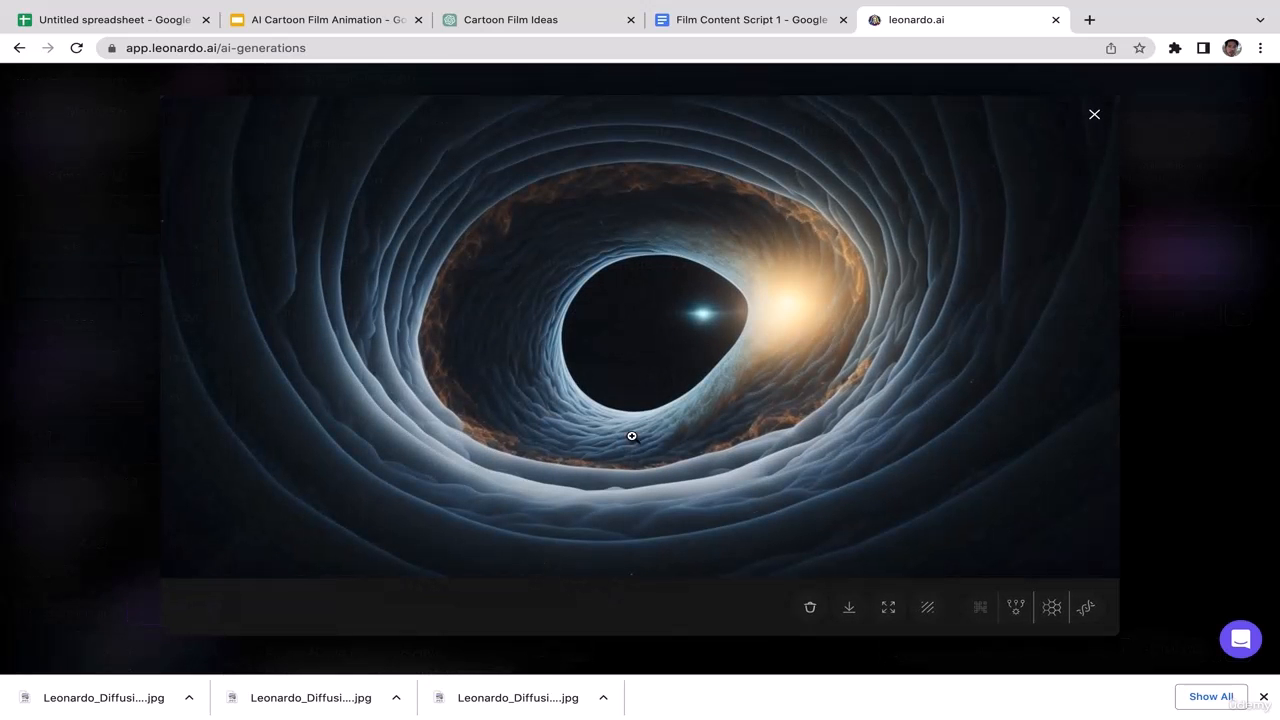
pyautogui.click(1095, 115)
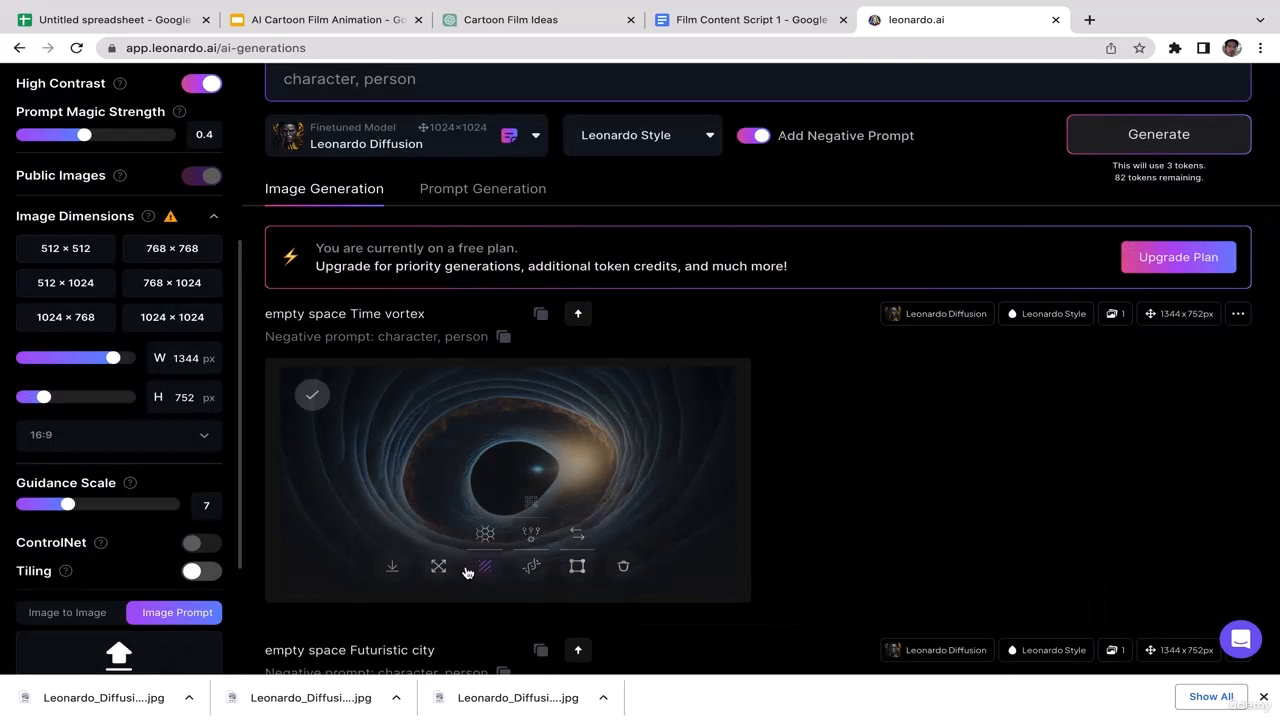
pyautogui.click(393, 567)
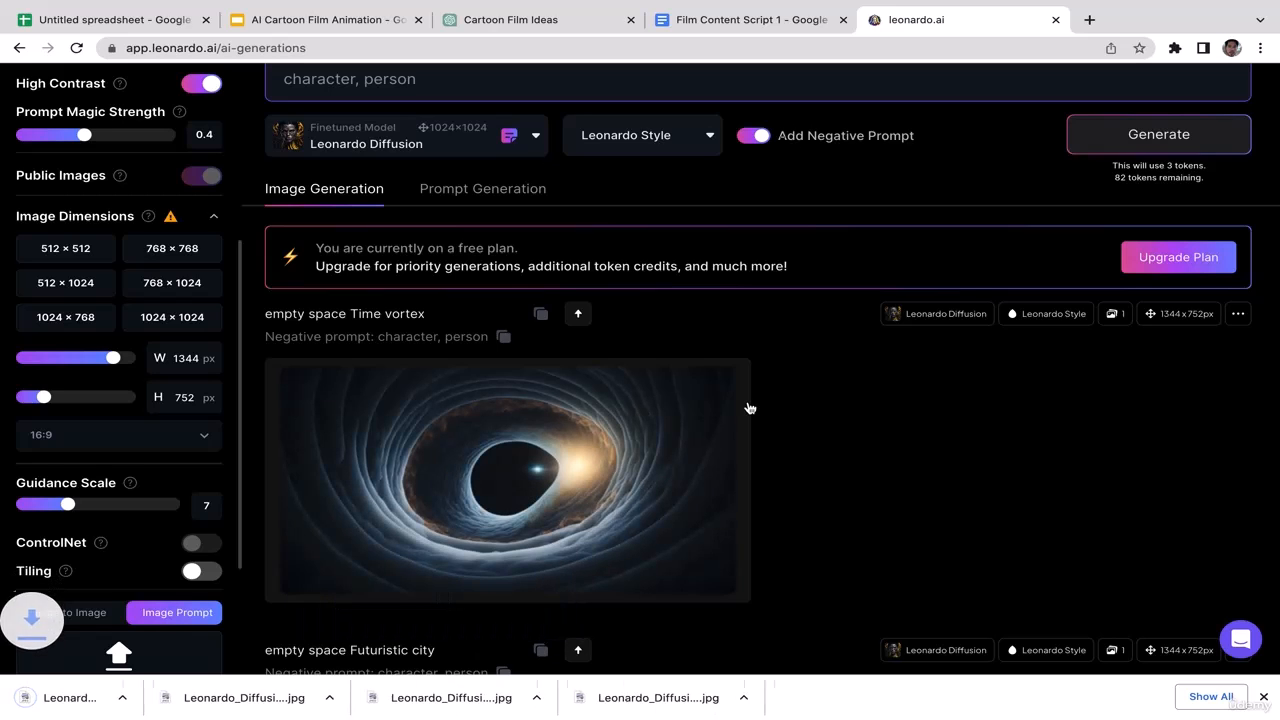
# Switch to the Google Docs script and make the "Time vortex" list item bold
pyautogui.click(789, 22)
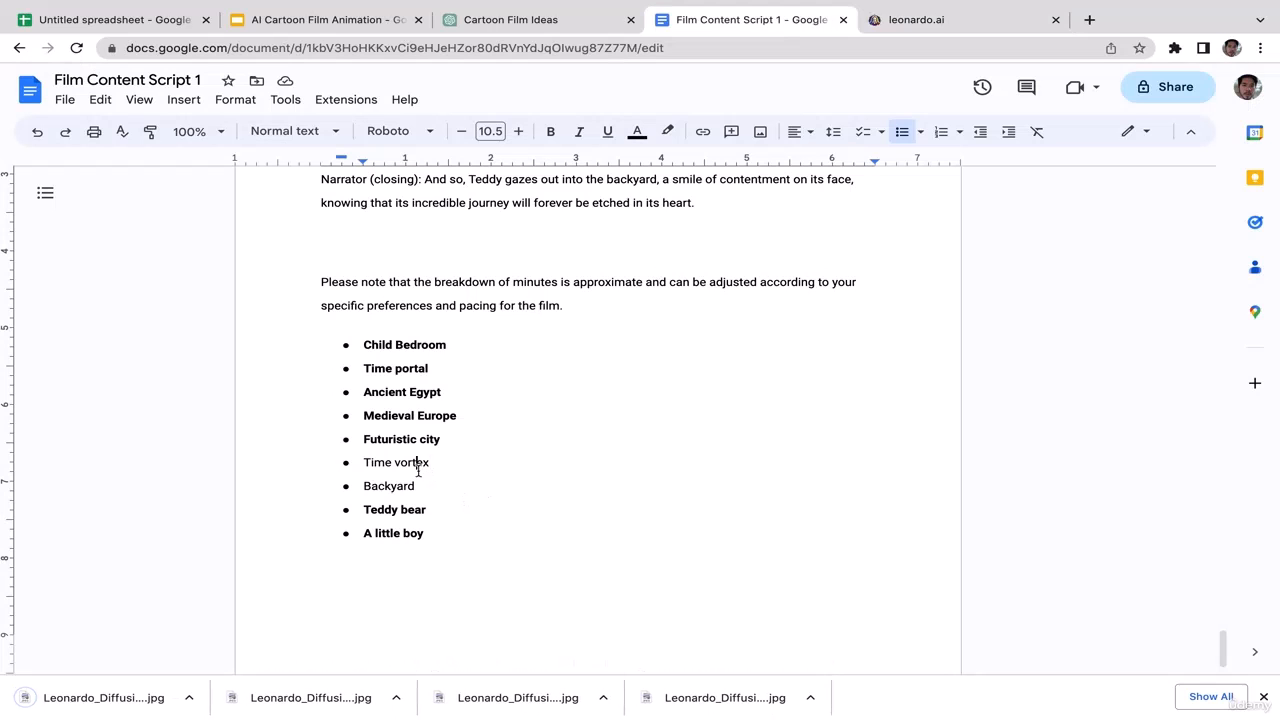
pyautogui.moveTo(432, 465); pyautogui.dragTo(368, 470)
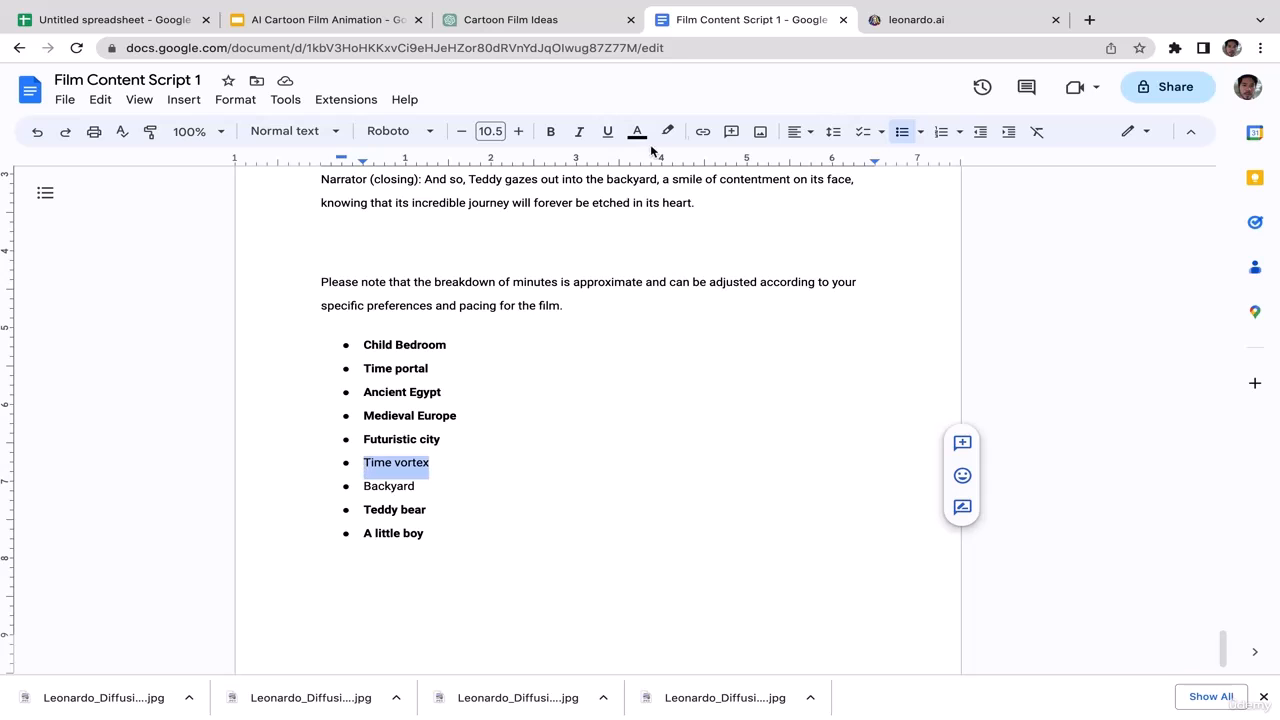
pyautogui.click(551, 133)
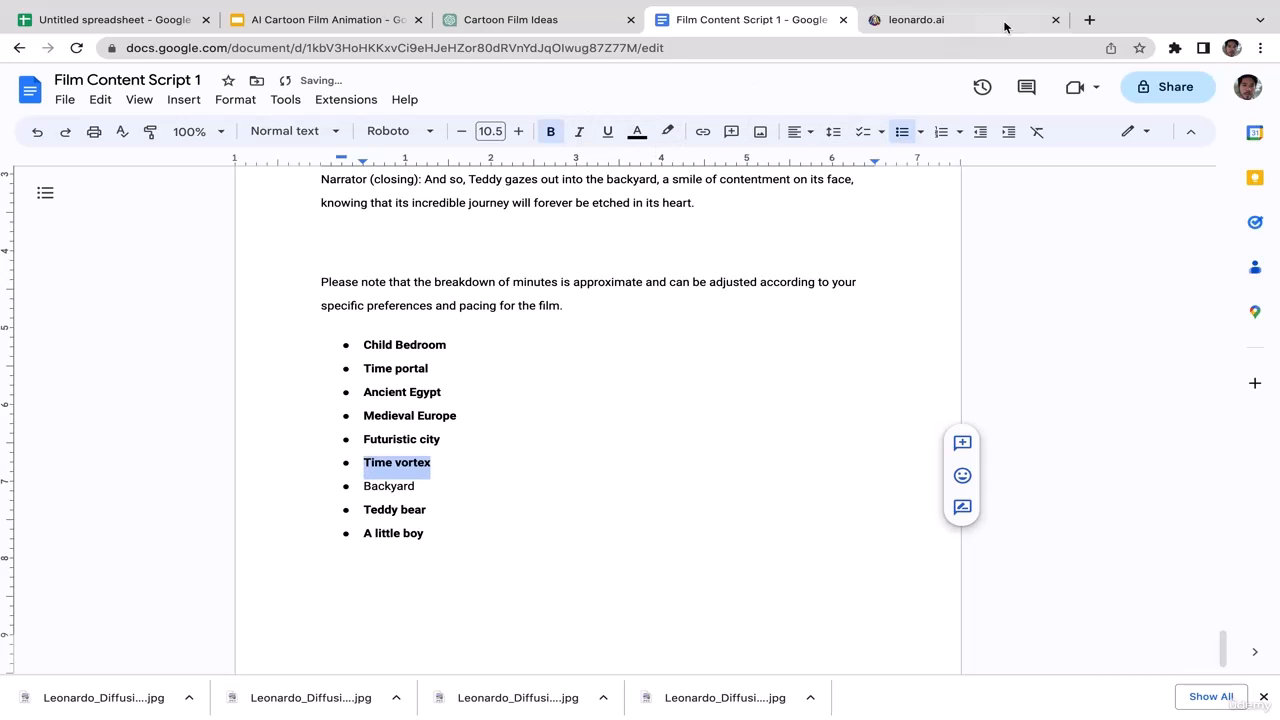
# Return to Leonardo.Ai, change the image prompt to "empty space cartoon backyard" and generate the image
pyautogui.click(990, 20)
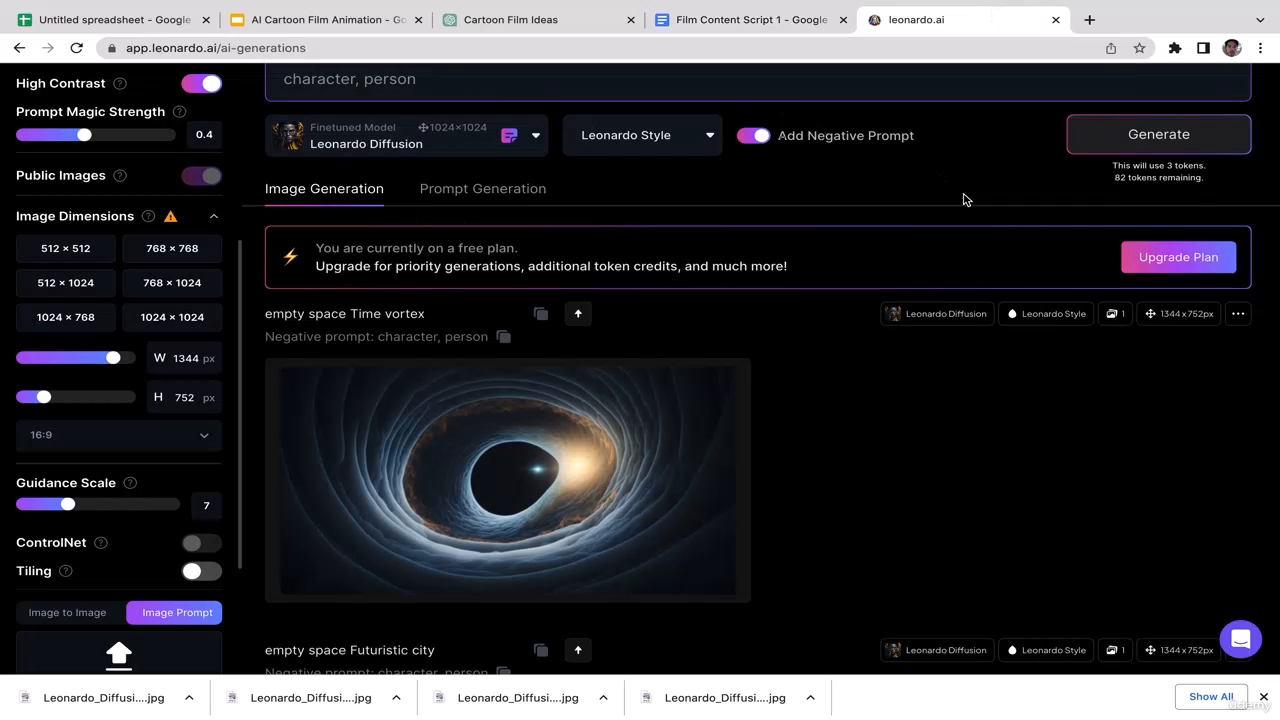
pyautogui.scroll(3, 963, 200)
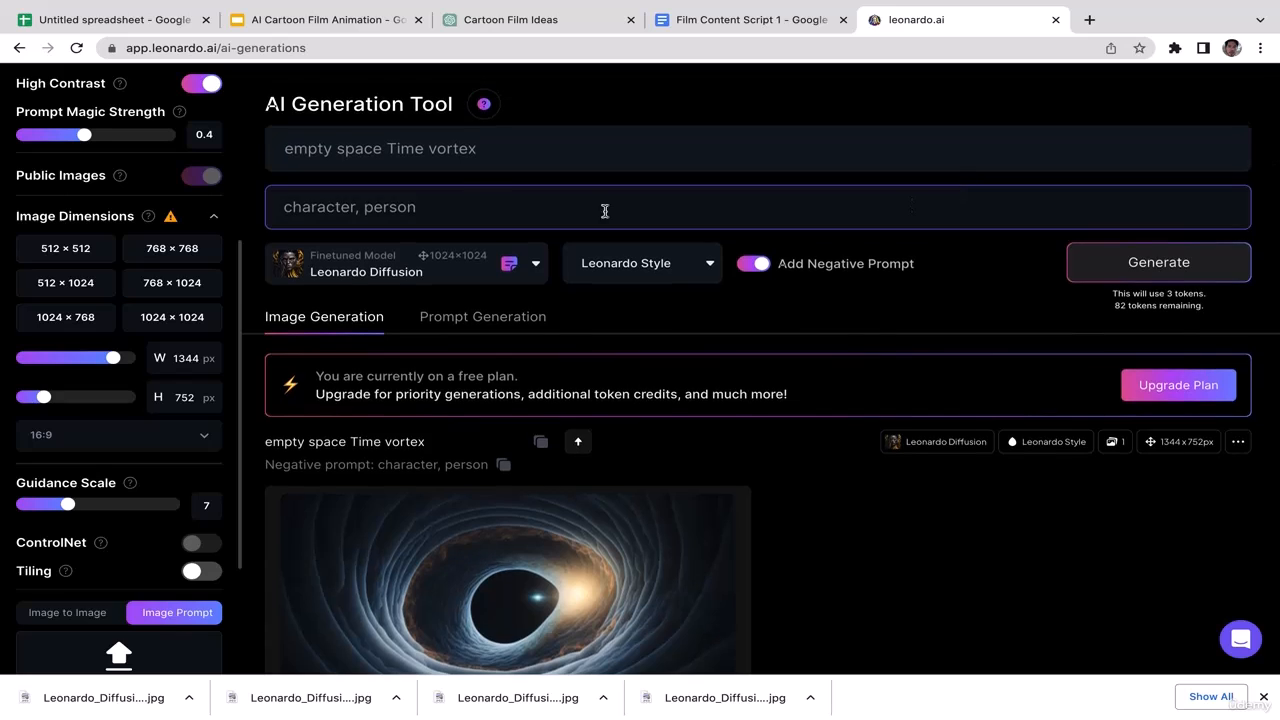
pyautogui.click(503, 160)
pyautogui.keyDown('shift'); pyautogui.click(386, 150); pyautogui.keyUp('shift')
pyautogui.press('BackSpace')
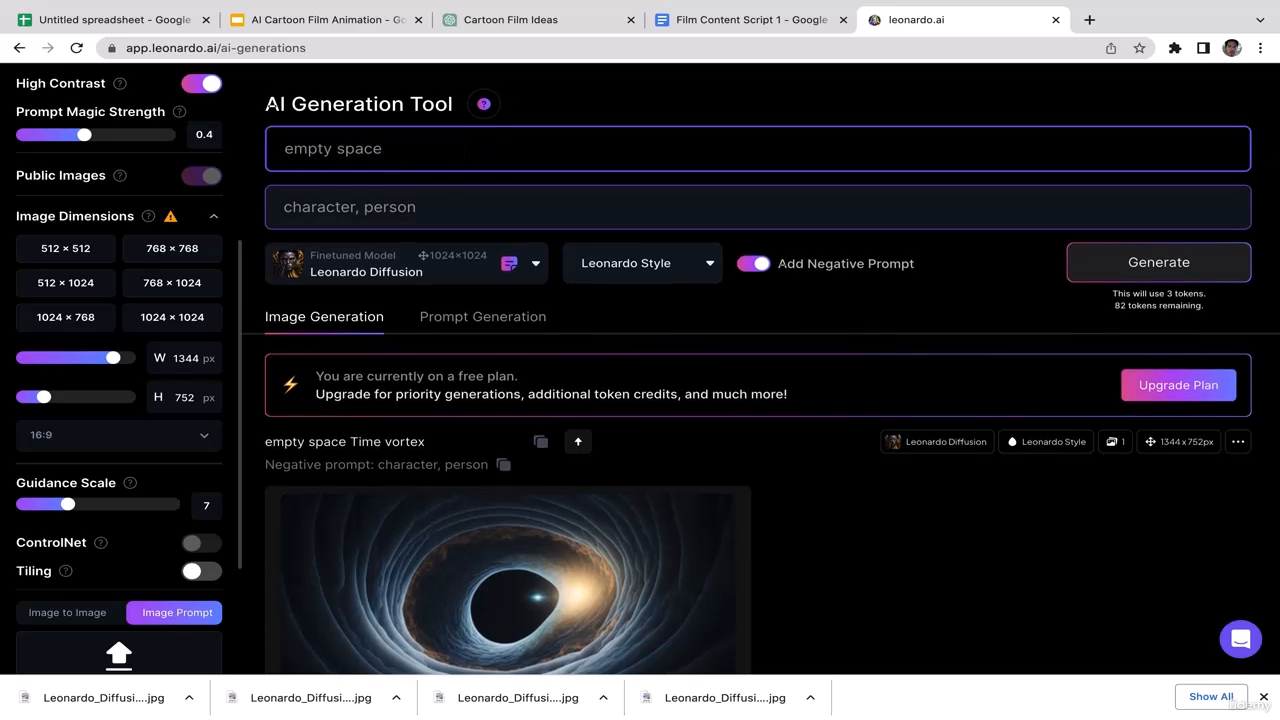
pyautogui.write('cartoon backyard')
pyautogui.press('Return')
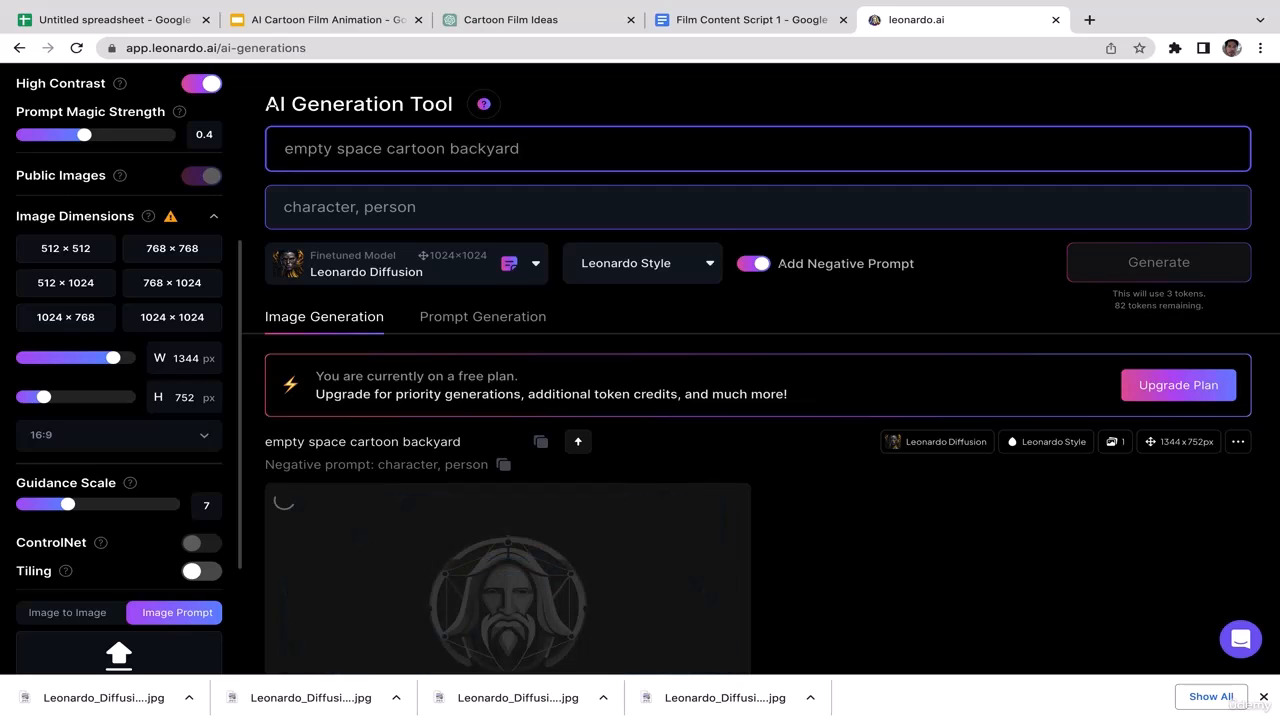
# Switch to the Google Docs script, make the "Backyard" list item bold and dismiss the browser's downloads bar
pyautogui.click(756, 22)
pyautogui.click(417, 486)
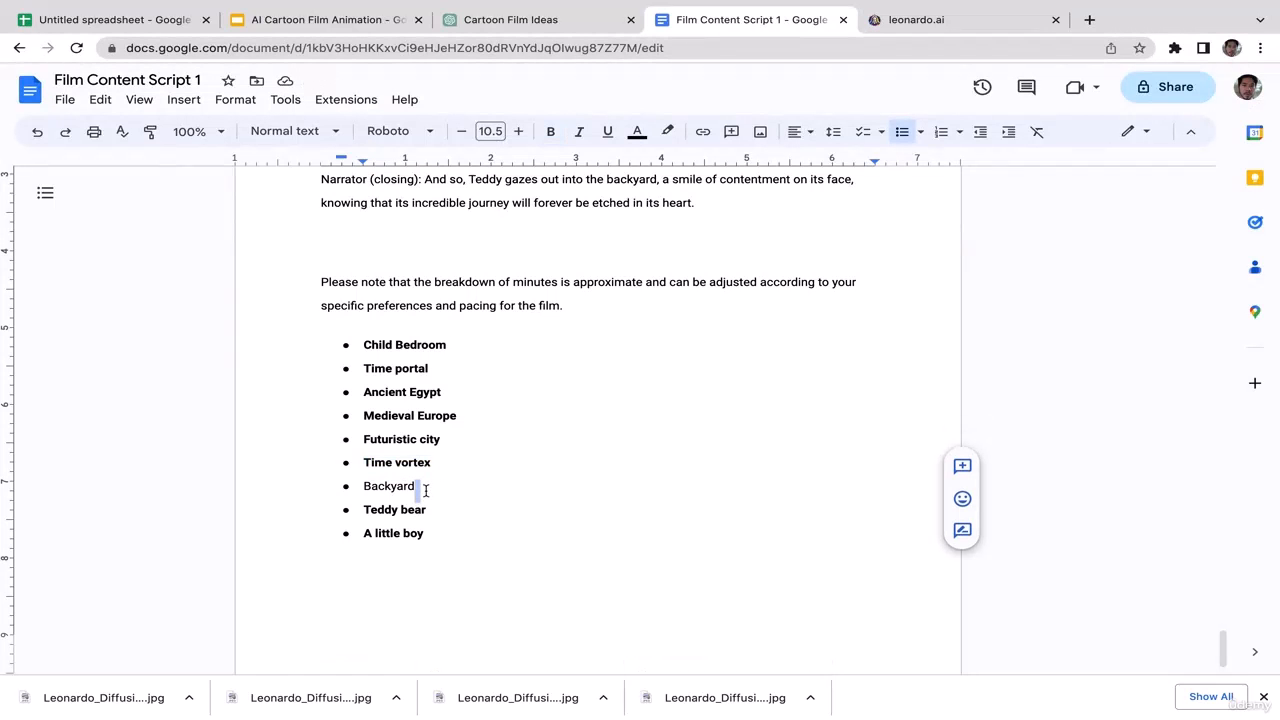
pyautogui.moveTo(420, 486); pyautogui.dragTo(381, 487)
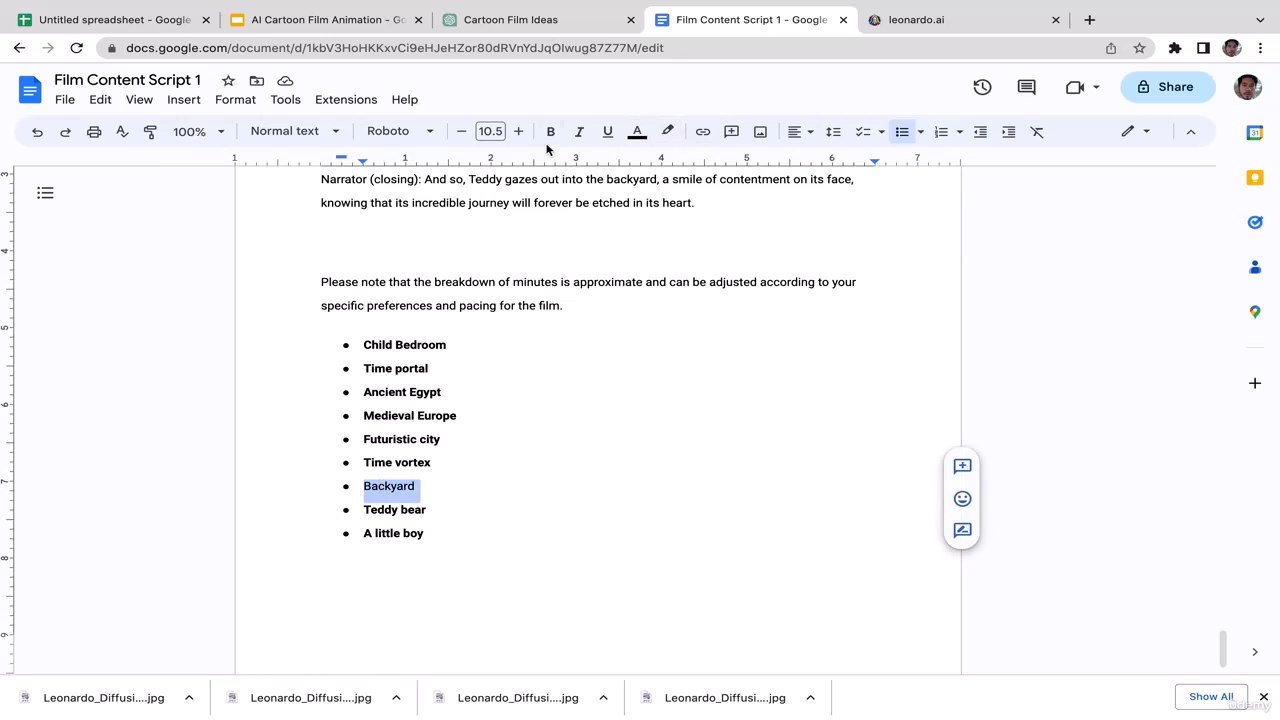
pyautogui.hotkey('ctrl', 'b')
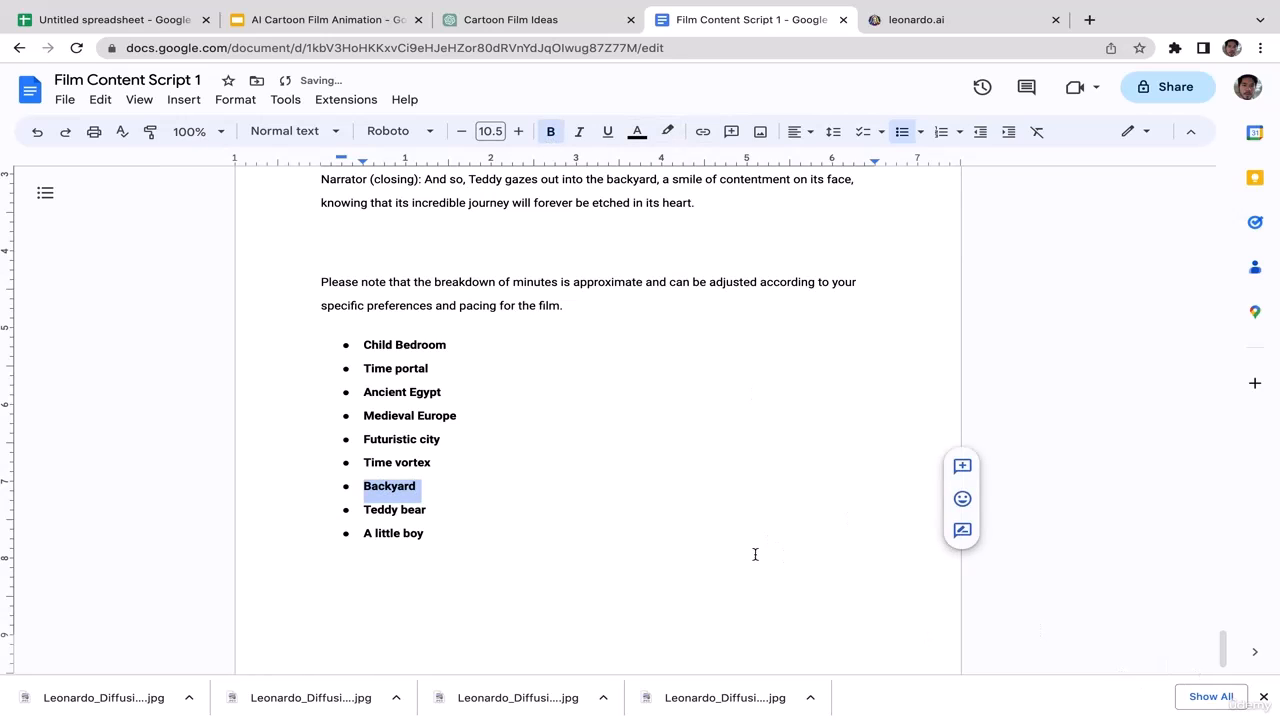
pyautogui.click(755, 554)
pyautogui.click(1263, 697)
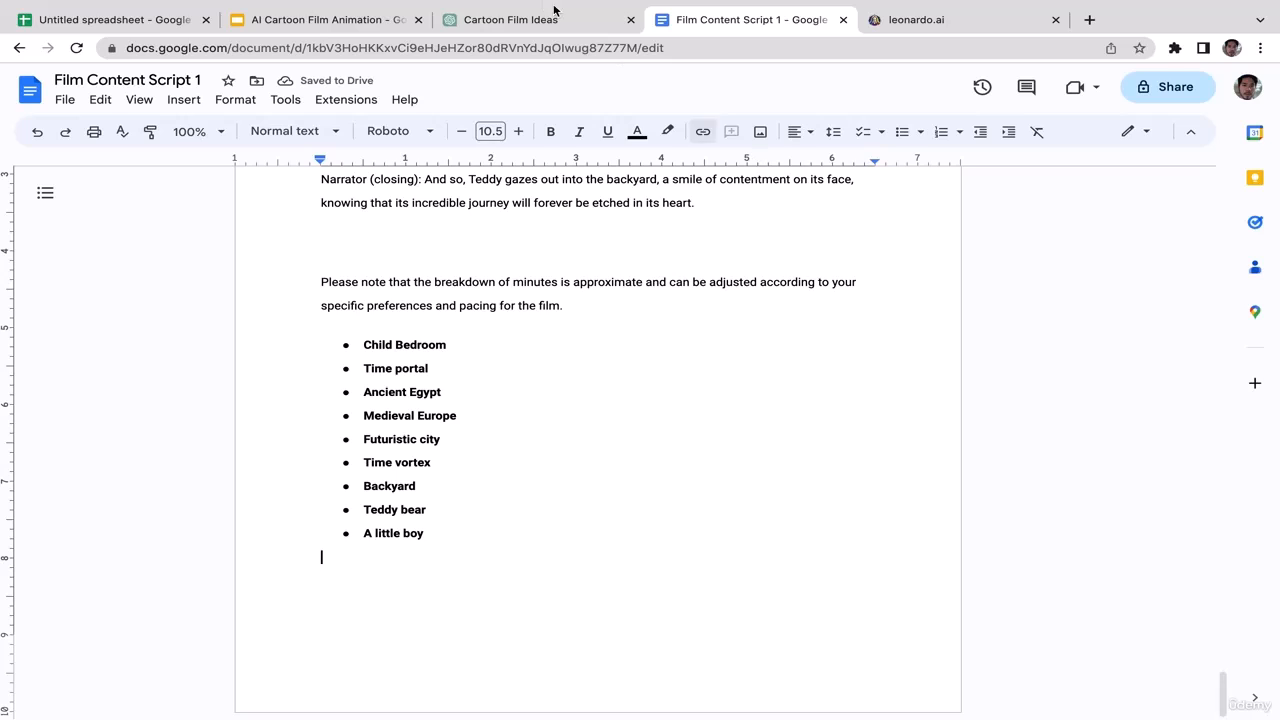
# Return to Leonardo.Ai and download the generated cartoon backyard image
pyautogui.click(554, 10)
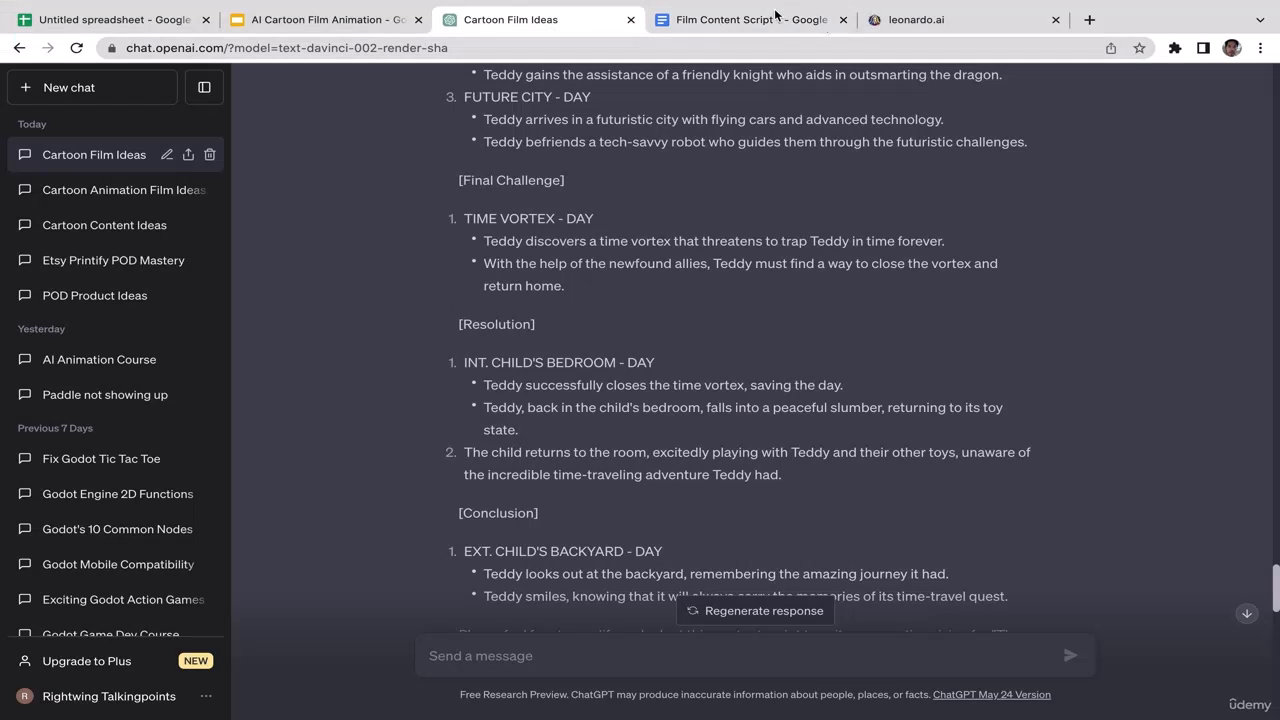
pyautogui.click(915, 19)
pyautogui.scroll(-1, 852, 504)
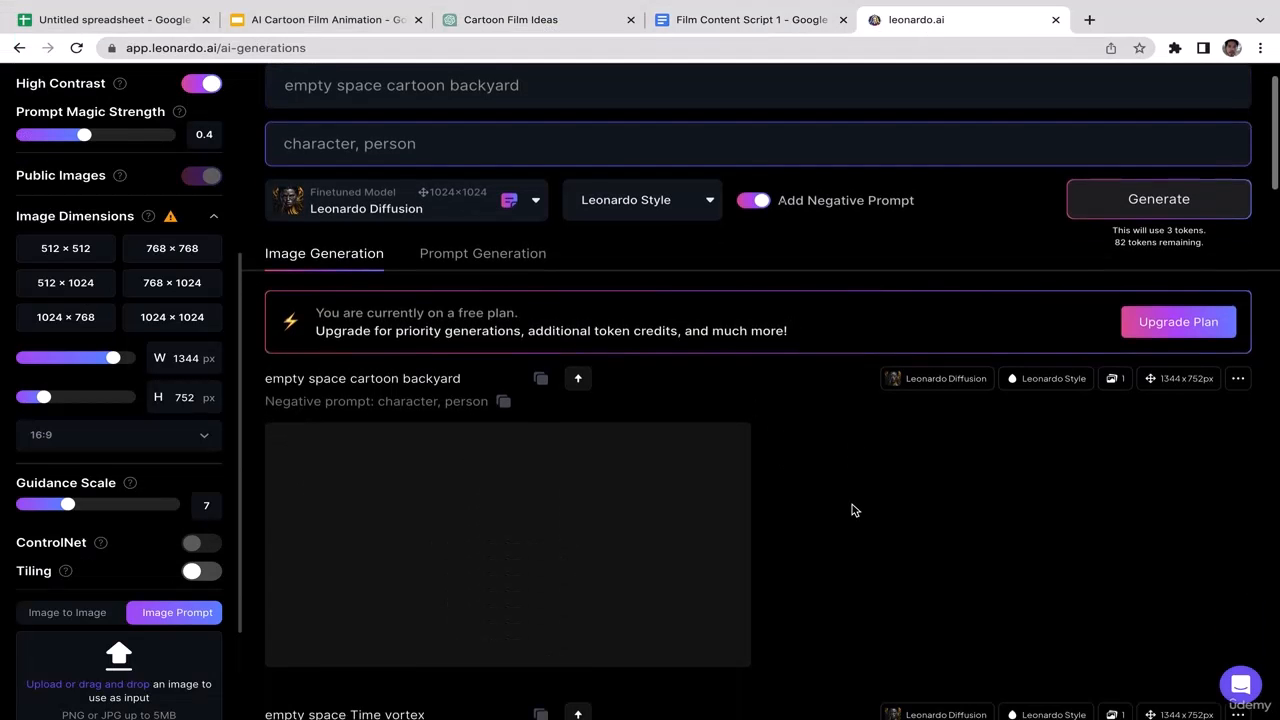
pyautogui.scroll(-2, 852, 510)
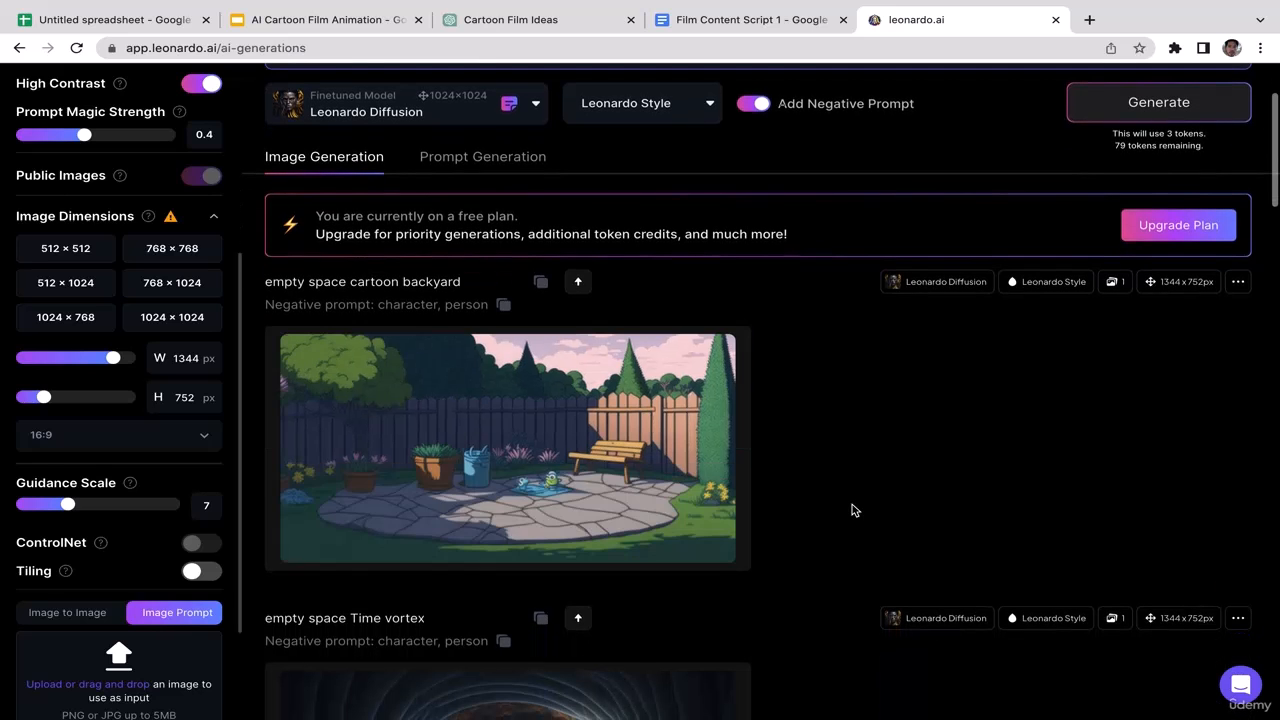
pyautogui.moveTo(470, 520)
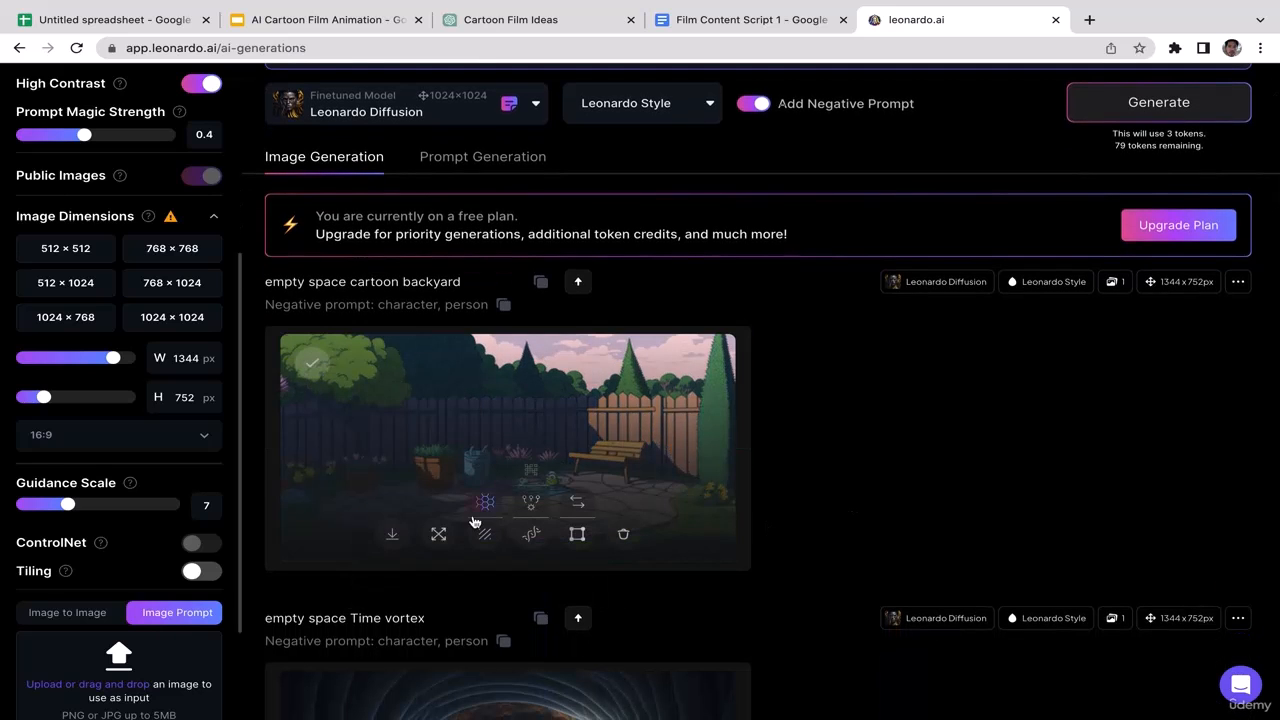
pyautogui.click(403, 538)
# Show the downloaded backyard image in Finder and move the seven Leonardo_Diffusion images from Downloads to the desktop, closing the Downloads window
pyautogui.click(186, 697)
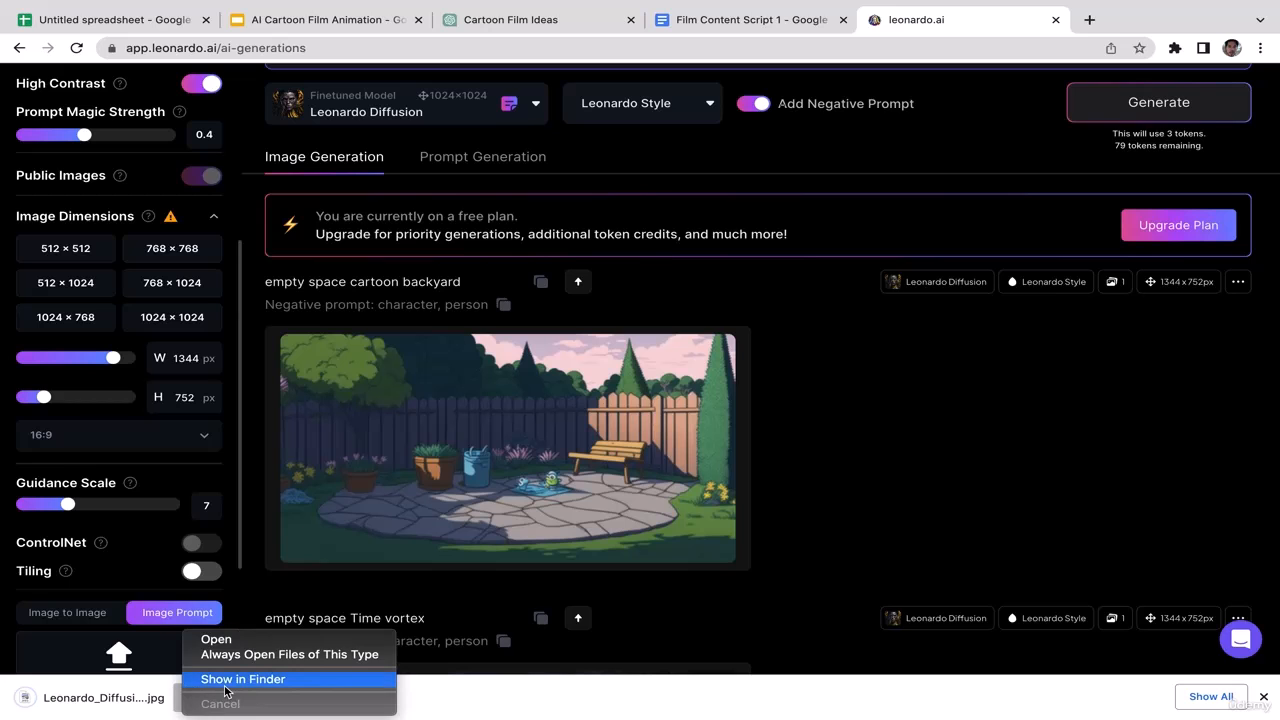
pyautogui.click(226, 680)
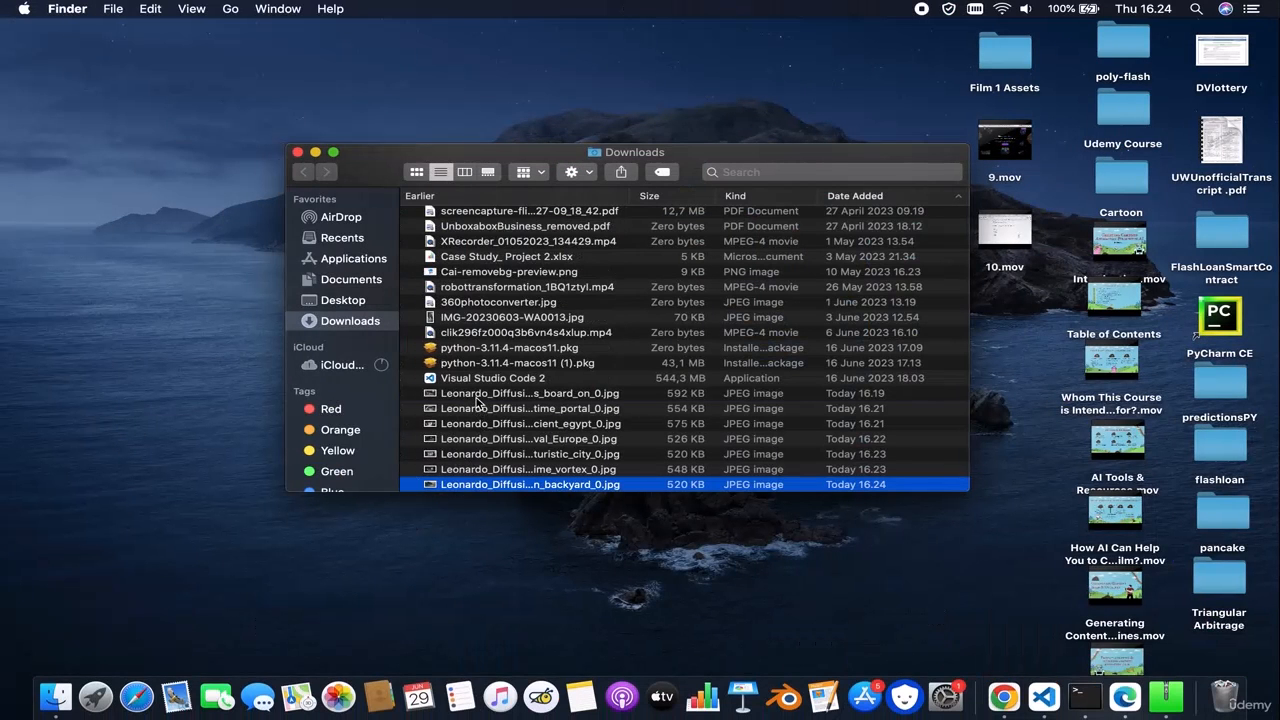
pyautogui.click(479, 394)
pyautogui.keyDown('shift'); pyautogui.click(477, 403); pyautogui.keyUp('shift')
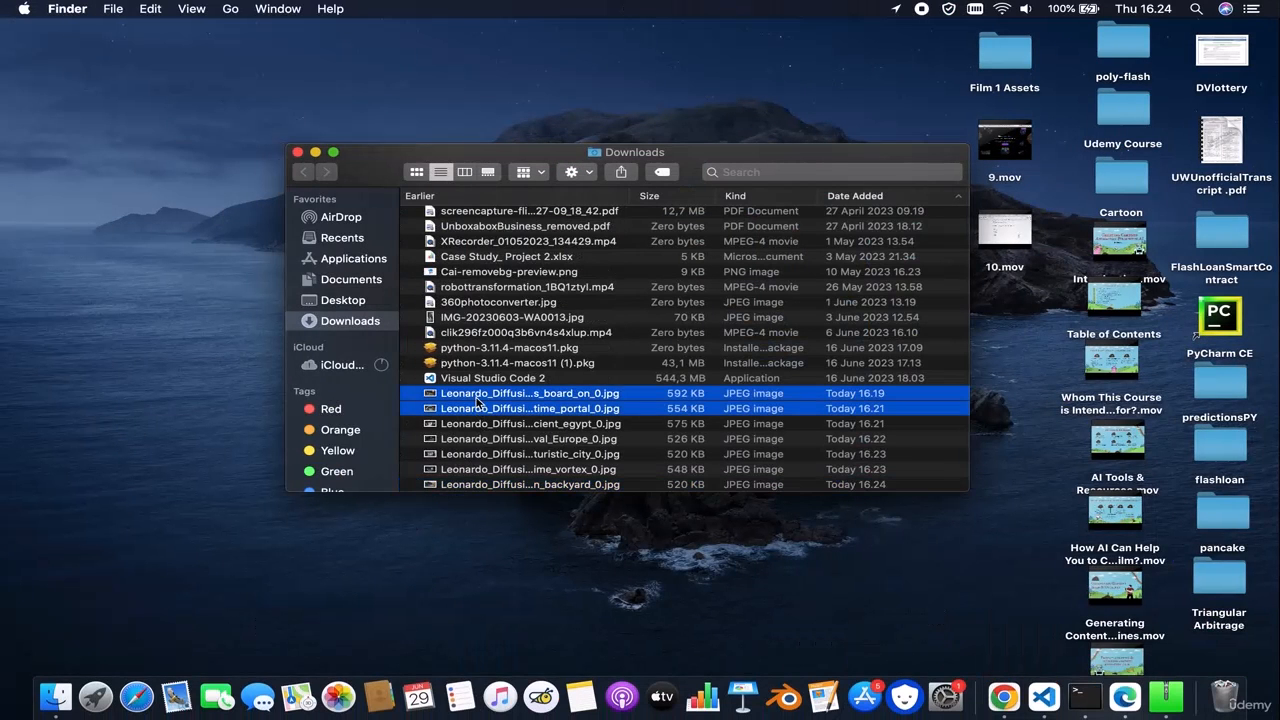
pyautogui.hotkey('shift', 'Down')
pyautogui.hotkey('shift', 'Down')
pyautogui.hotkey('shift', 'Down')
pyautogui.hotkey('shift', 'Down')
pyautogui.hotkey('shift', 'Down')
pyautogui.moveTo(479, 400); pyautogui.dragTo(153, 345)
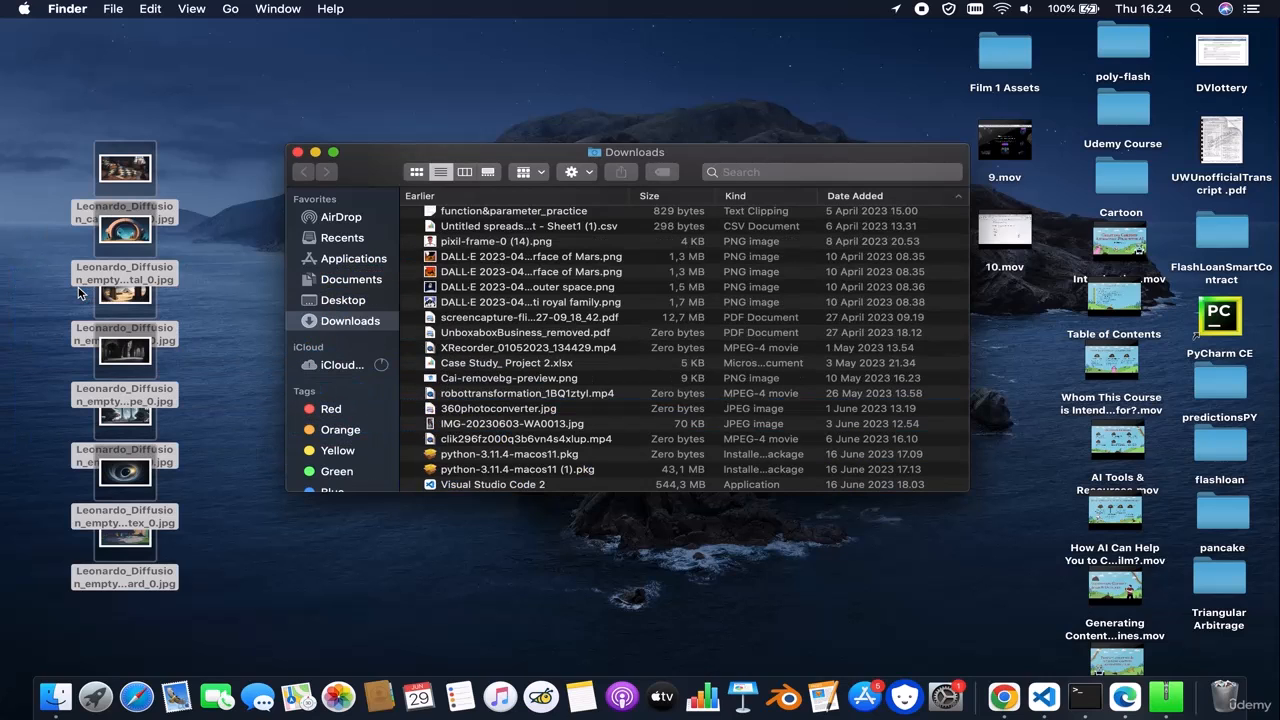
pyautogui.click(510, 482)
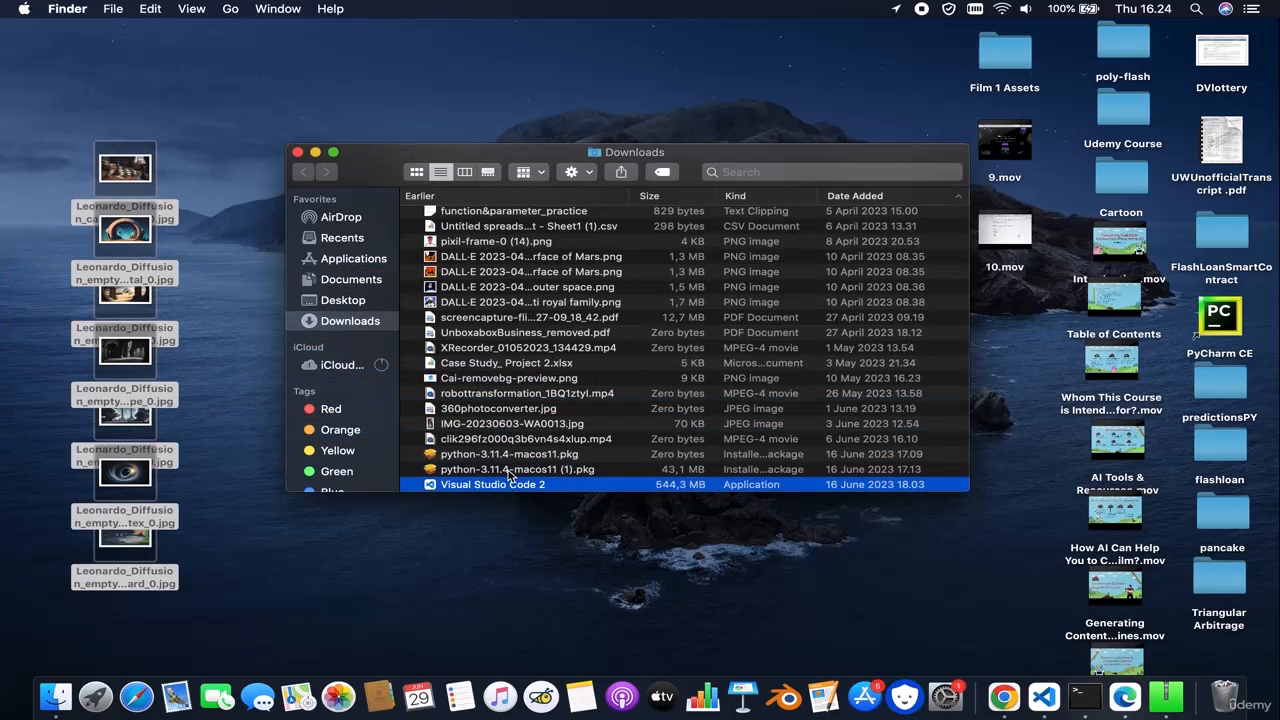
pyautogui.click(297, 152)
pyautogui.click(404, 179)
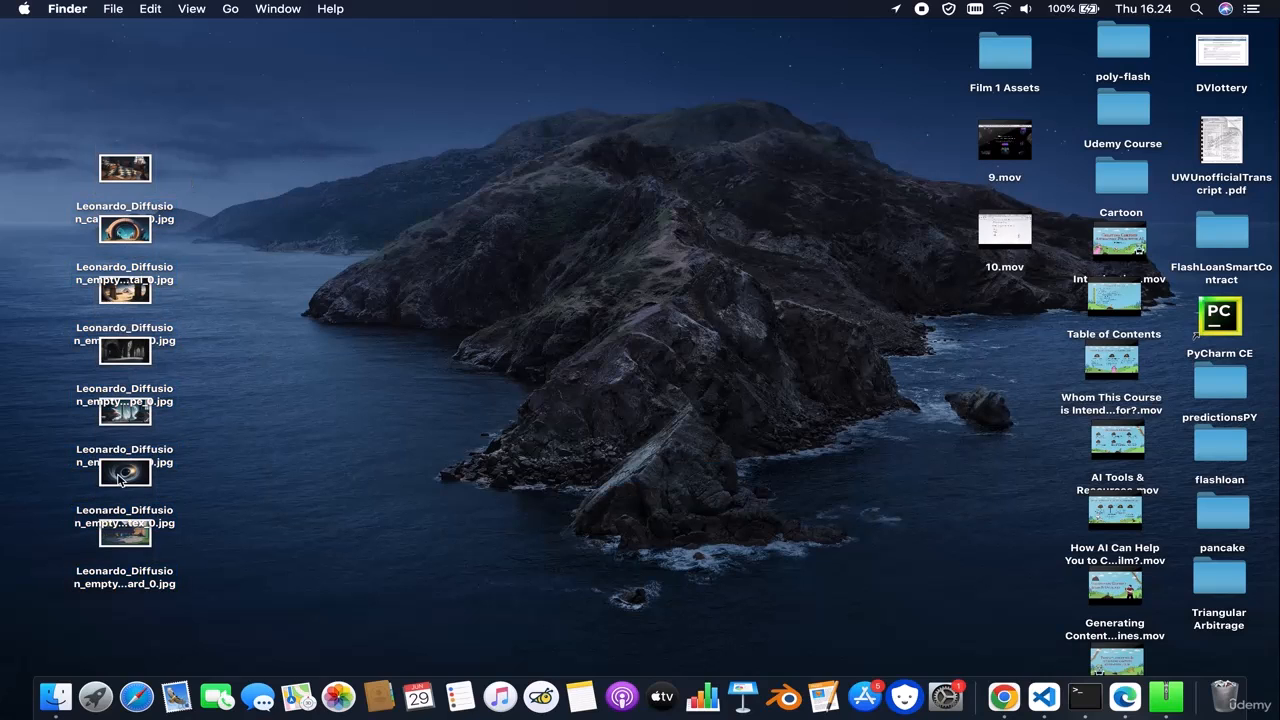
# Open the desktop's Film 1 Assets folder, move the seven Leonardo_Diffusion images from the desktop into it and close the folder
pyautogui.doubleClick(1010, 58)
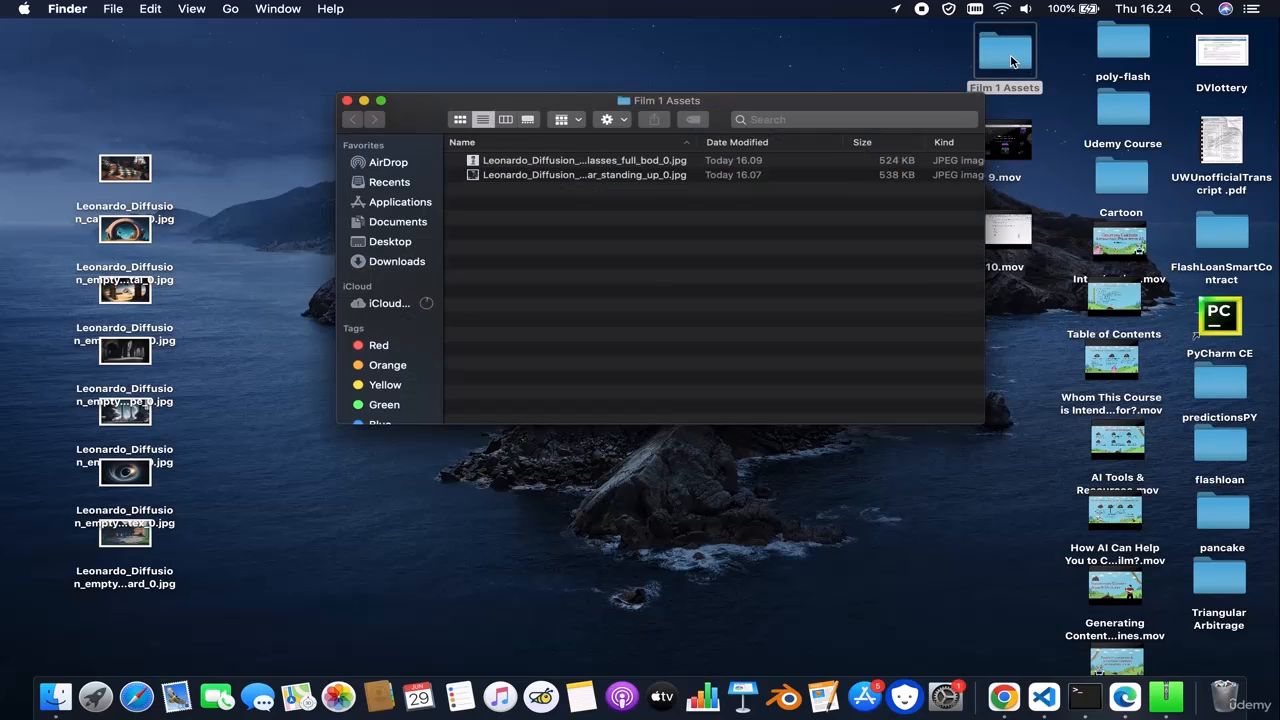
pyautogui.moveTo(157, 117); pyautogui.dragTo(97, 608)
pyautogui.moveTo(142, 385); pyautogui.dragTo(550, 240)
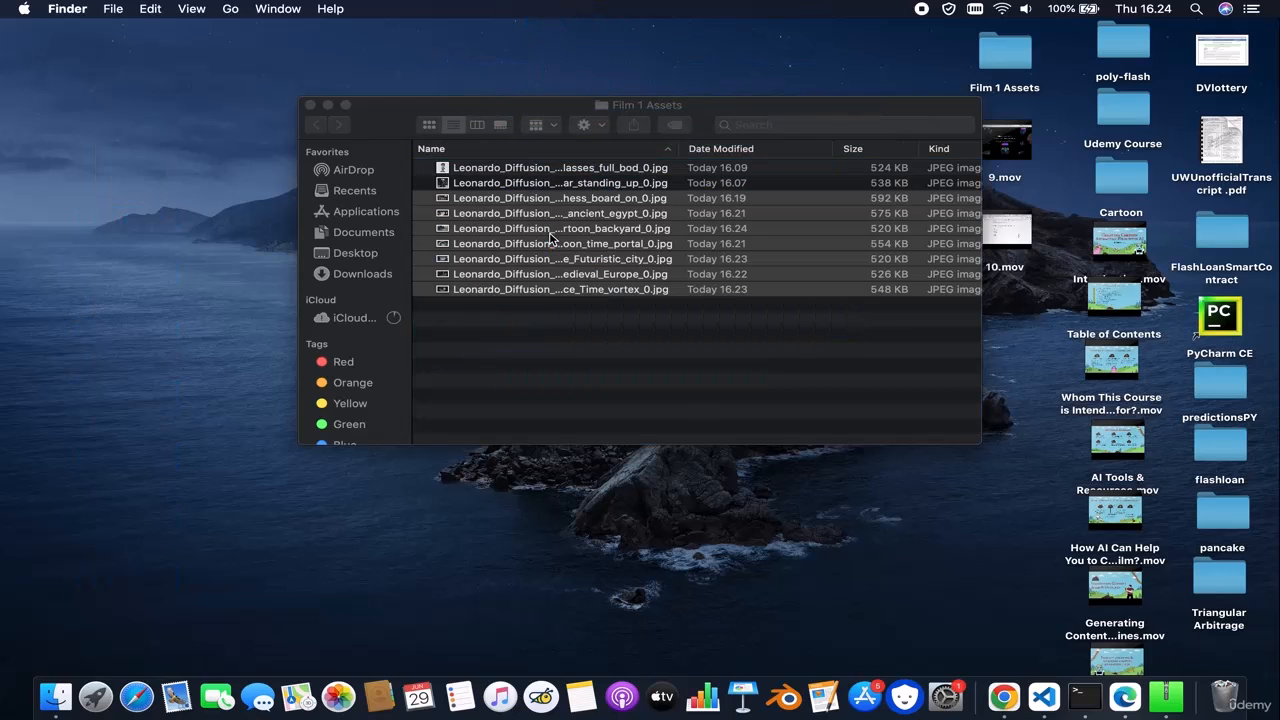
pyautogui.click(310, 105)
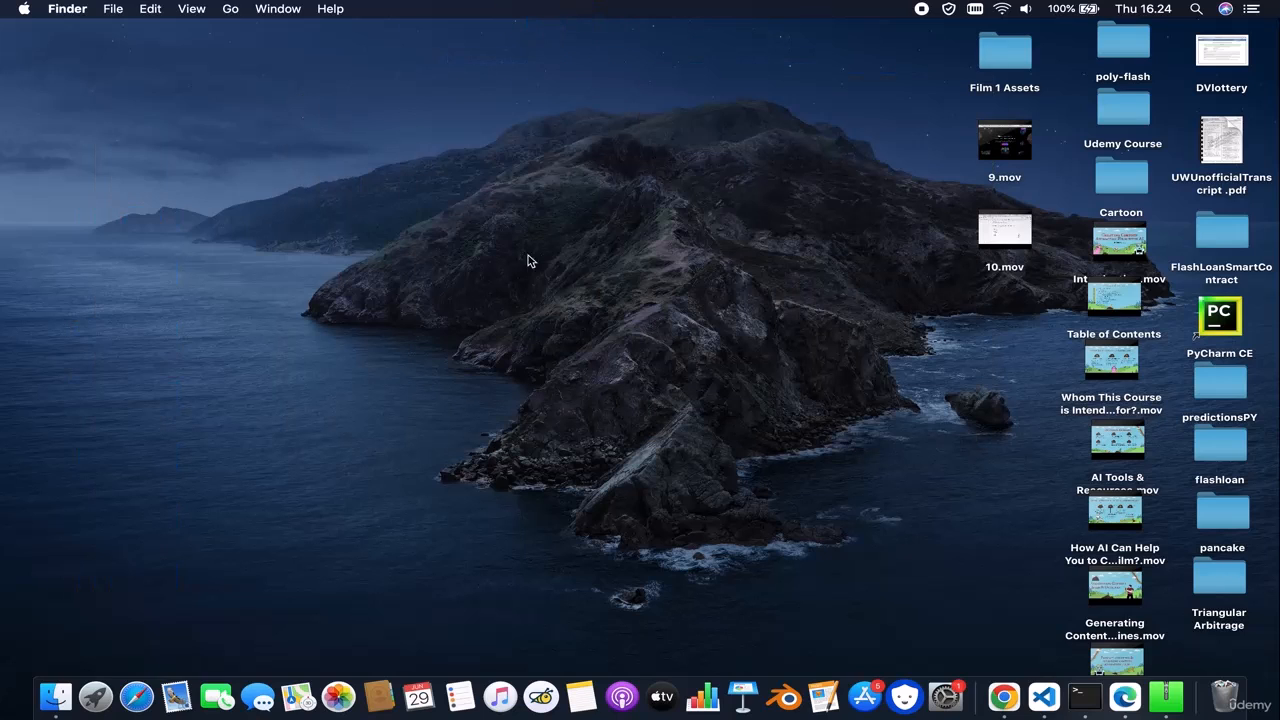
# Switch to Google Chrome and look over the film script, the BigSpeak text-to-speech page and the AI Tools & Resources slide
pyautogui.click(1004, 697)
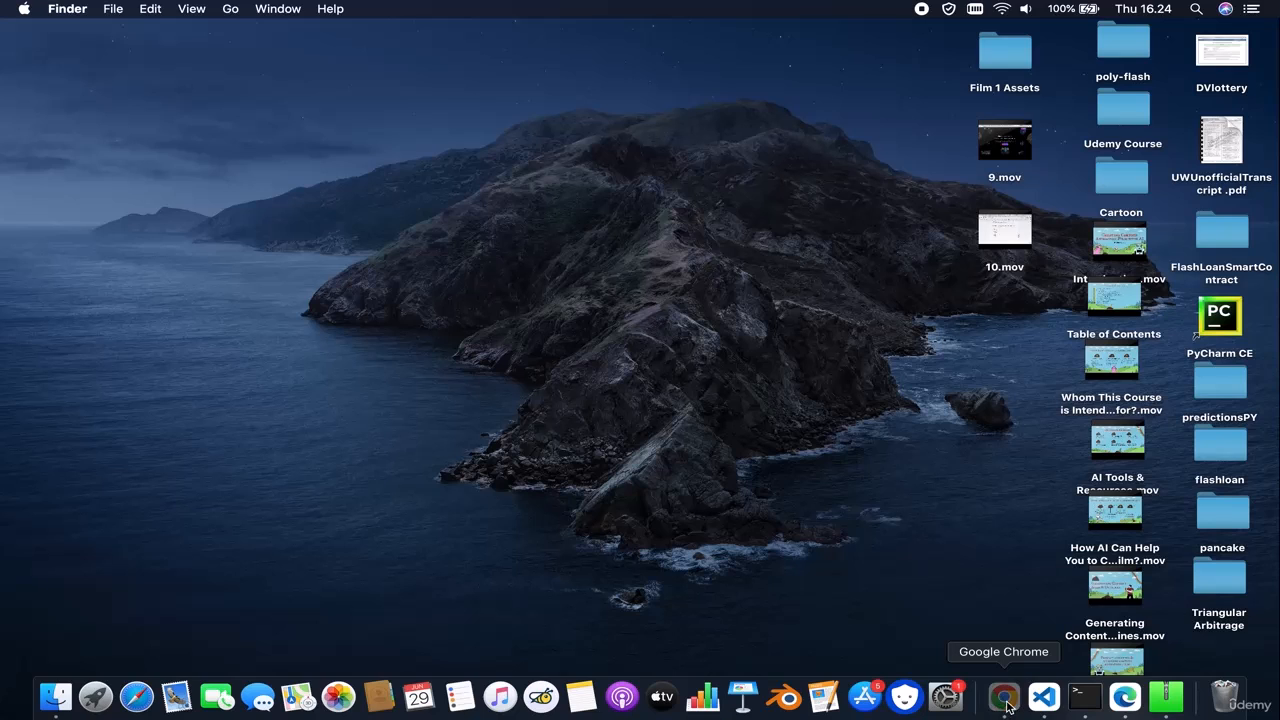
pyautogui.click(1252, 704)
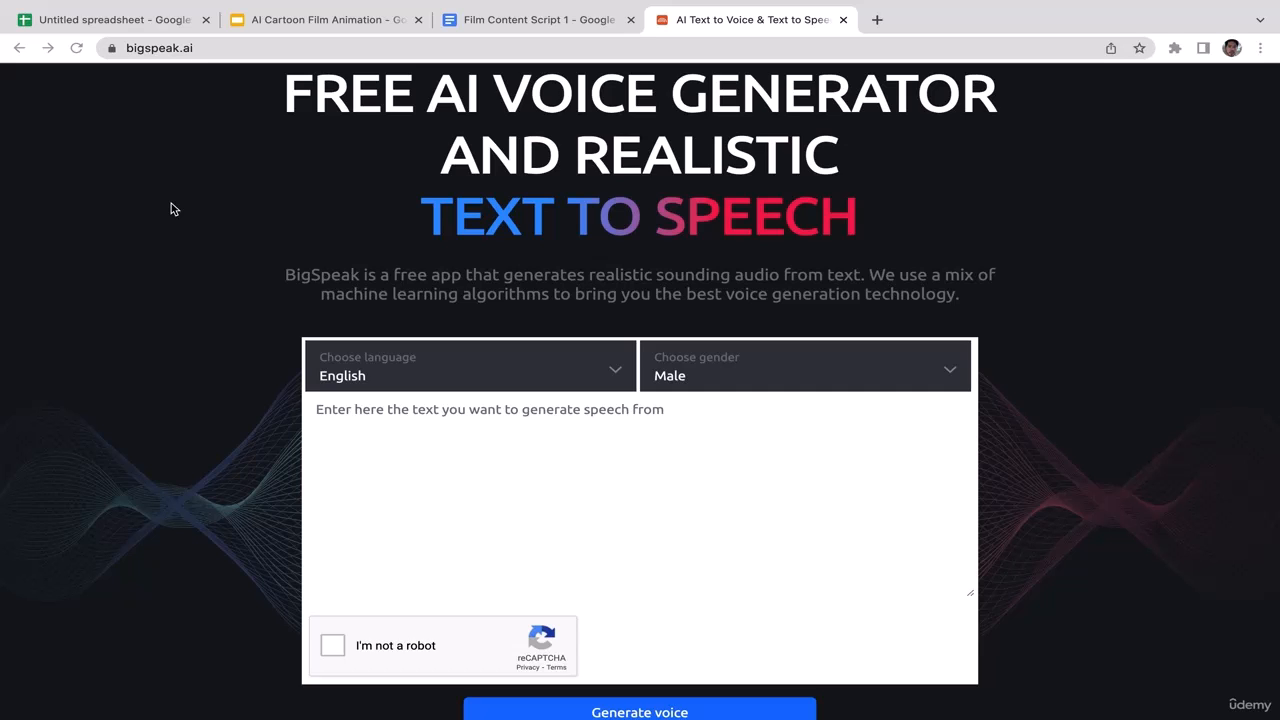
pyautogui.click(485, 22)
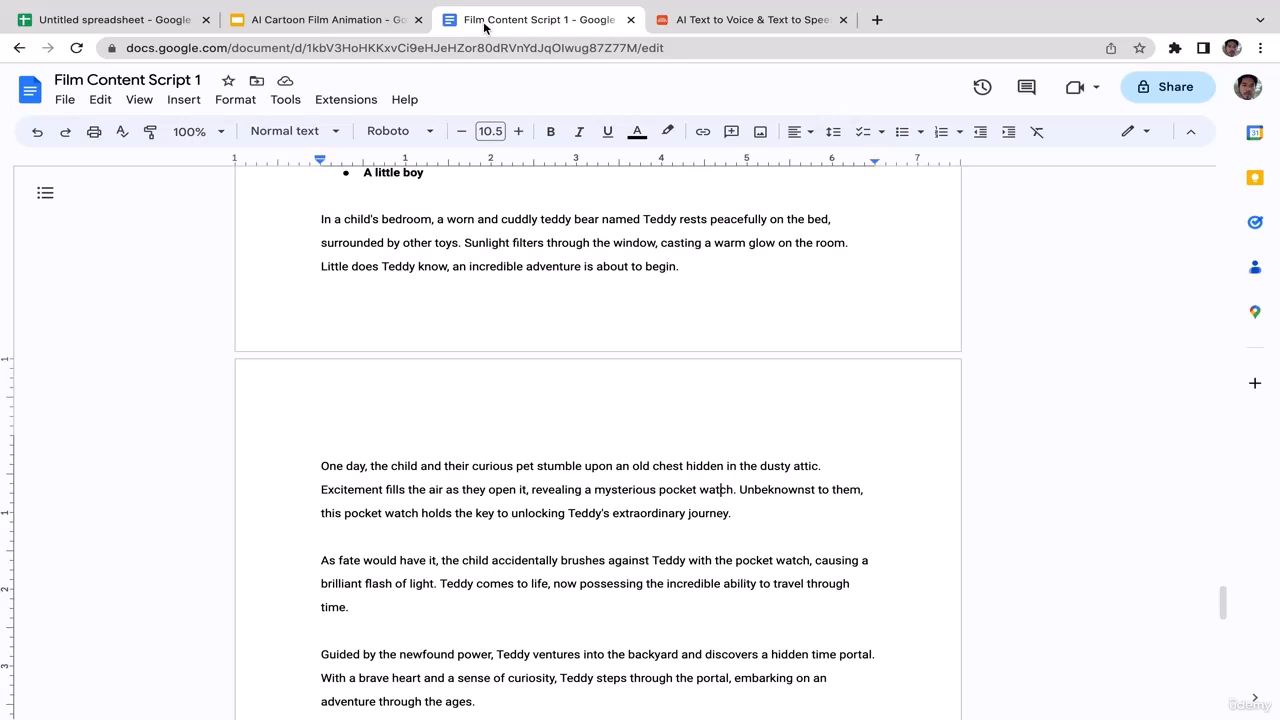
pyautogui.click(722, 17)
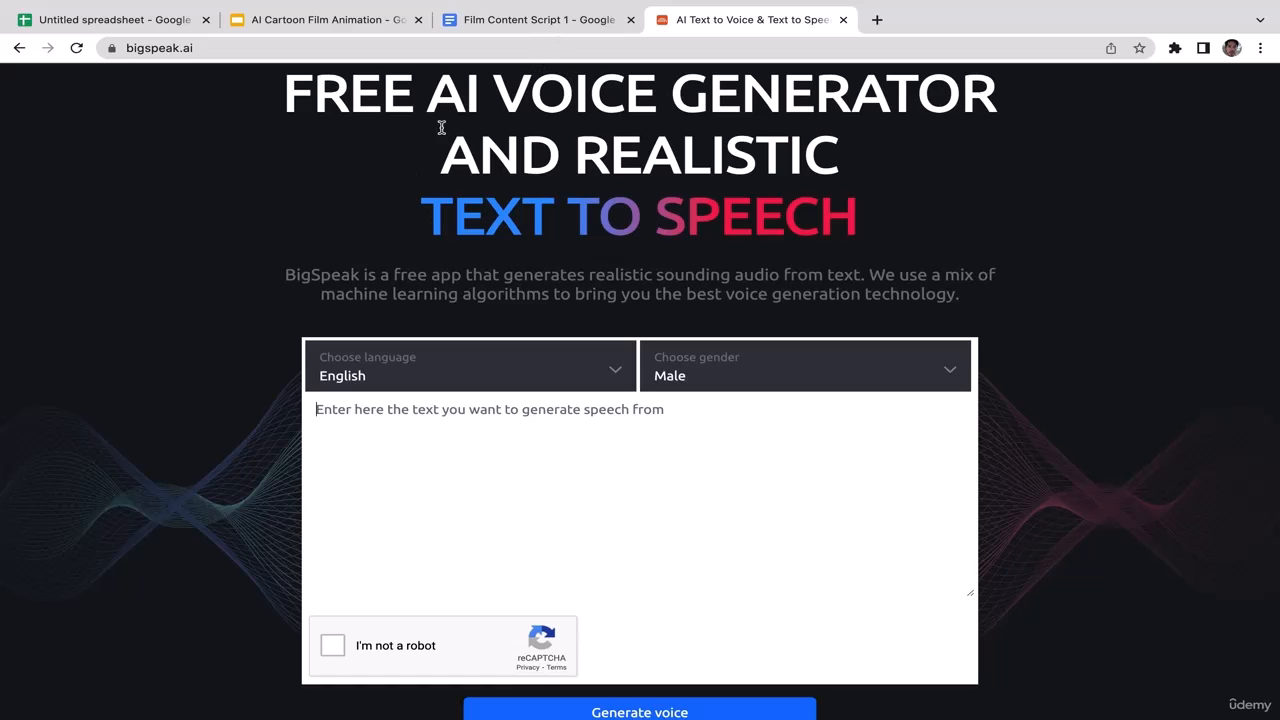
pyautogui.click(404, 432)
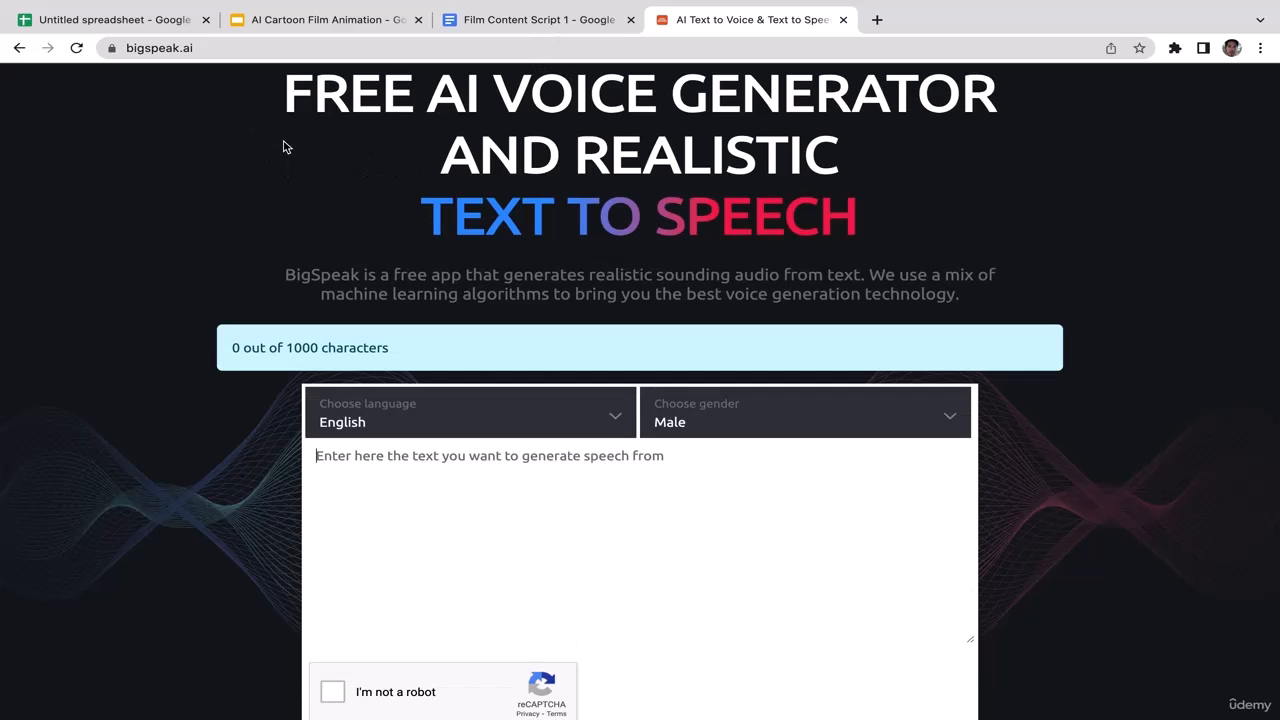
pyautogui.click(286, 26)
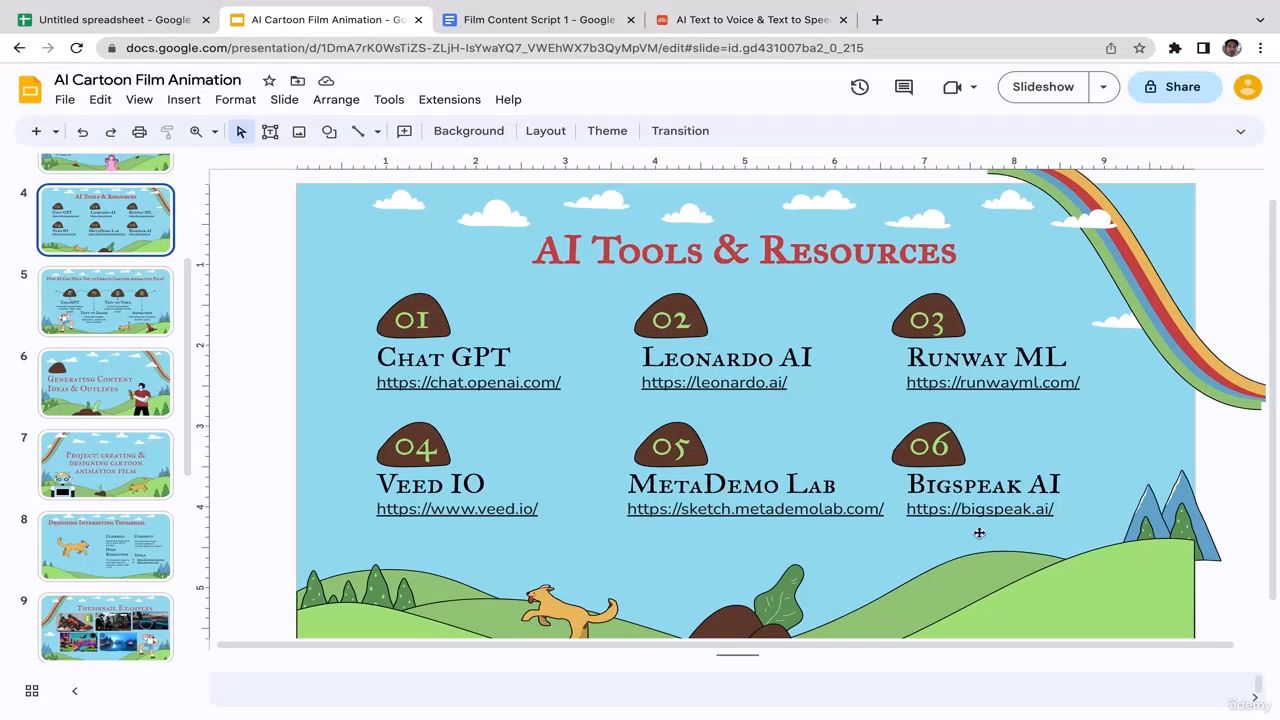
# Return to BigSpeak and choose English as the speech language and Male as the voice gender
pyautogui.click(757, 20)
pyautogui.click(482, 420)
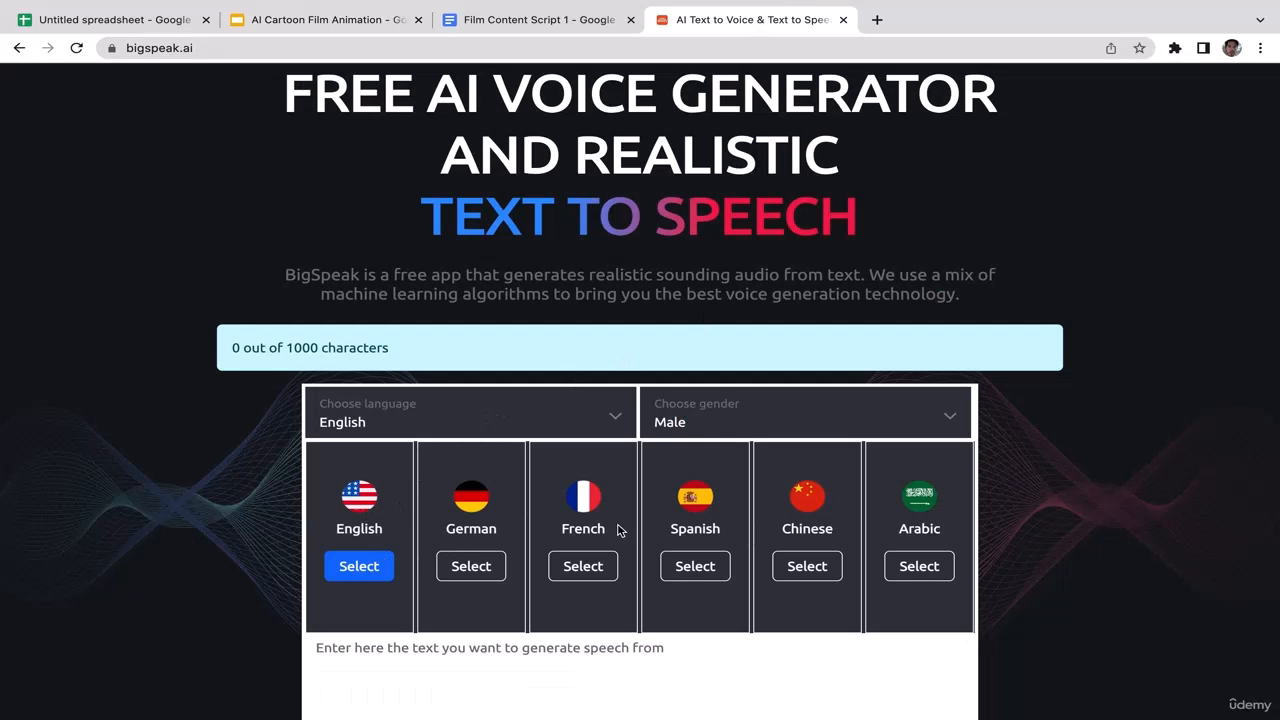
pyautogui.click(367, 575)
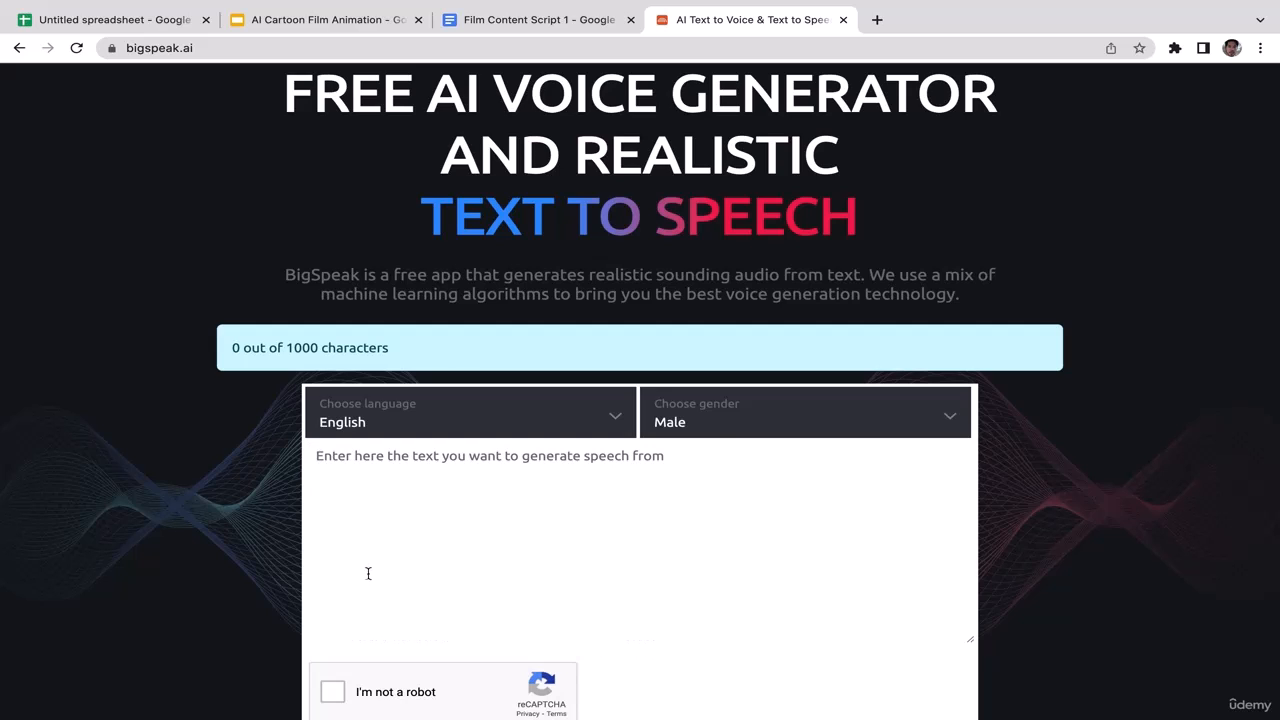
pyautogui.click(745, 430)
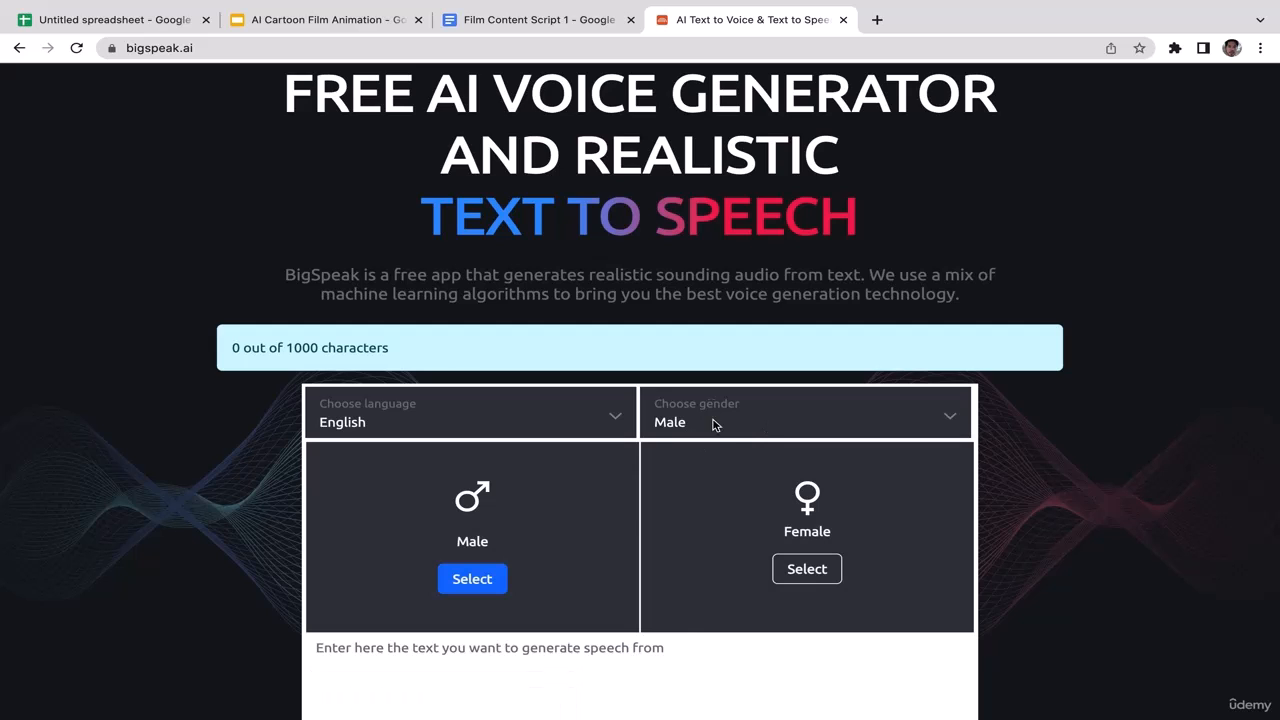
pyautogui.click(470, 584)
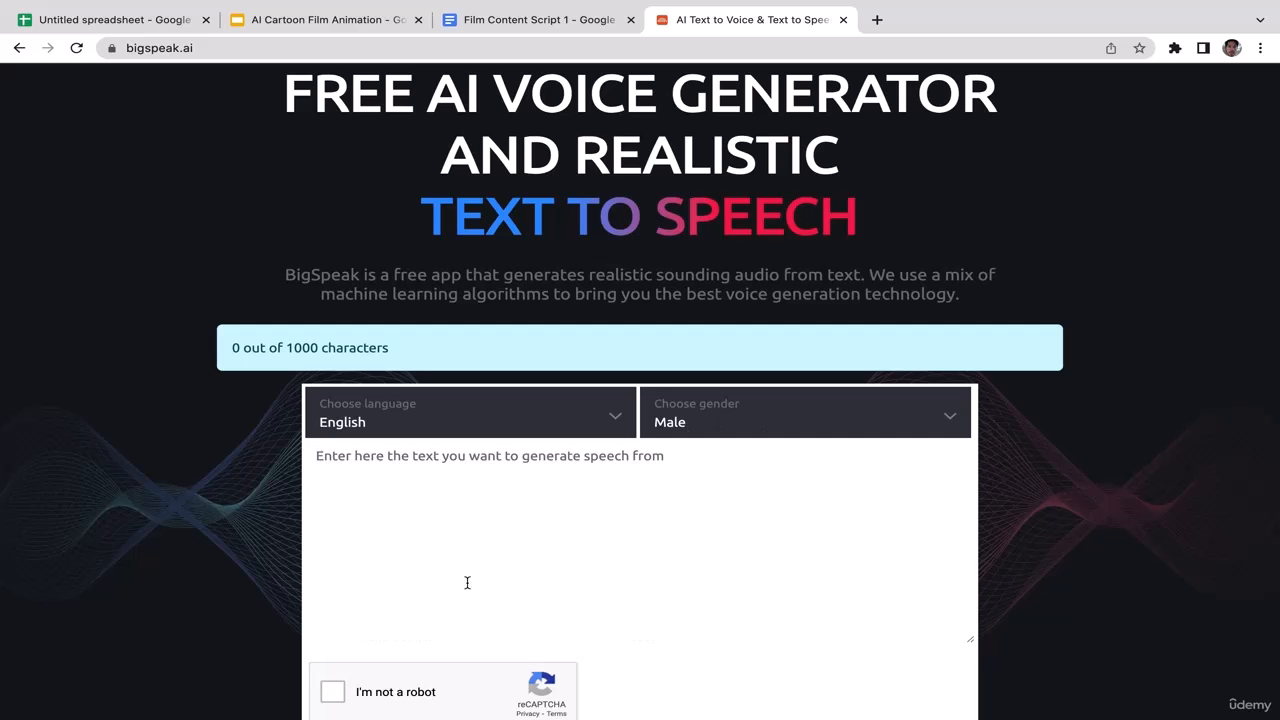
# Review the Google Docs script against the BigSpeak page and copy its opening paragraph beginning "In a child's bedroom"
pyautogui.click(588, 20)
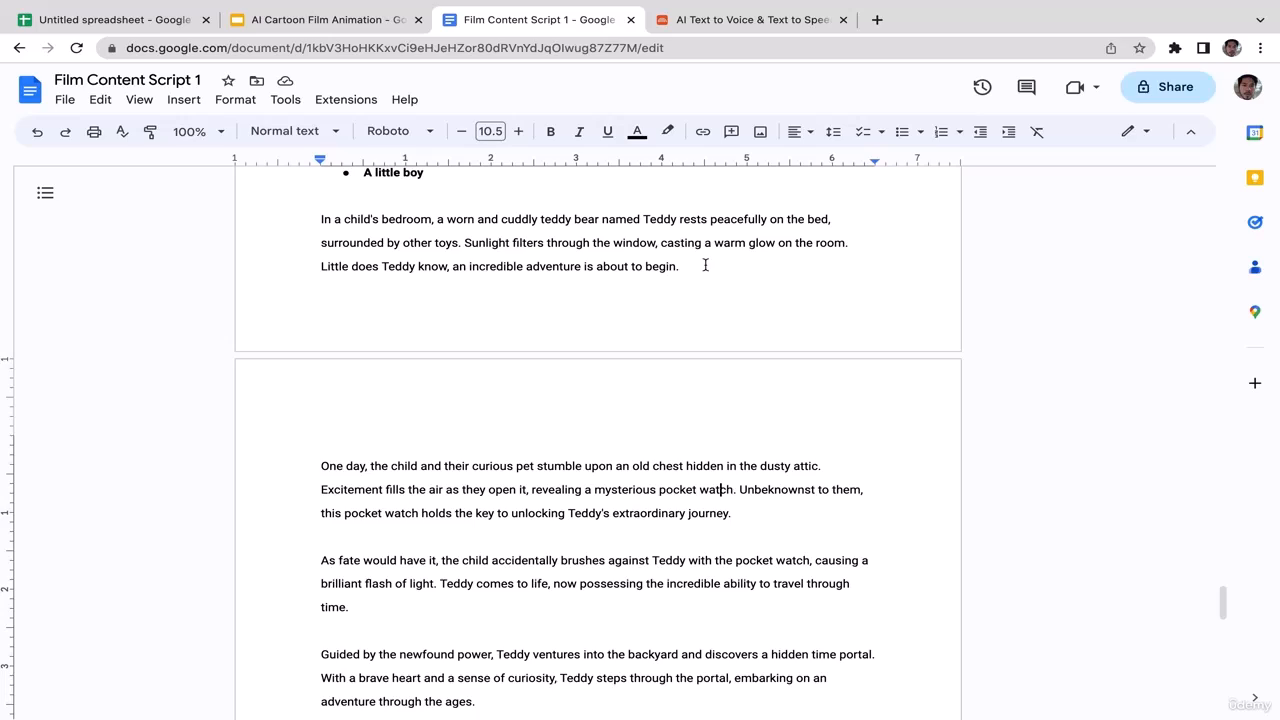
pyautogui.moveTo(1223, 603)
pyautogui.mouseDown()
pyautogui.moveTo(1216, 688)
pyautogui.moveTo(1226, 601)
pyautogui.moveTo(1223, 670)
pyautogui.moveTo(1221, 617)
pyautogui.mouseUp()
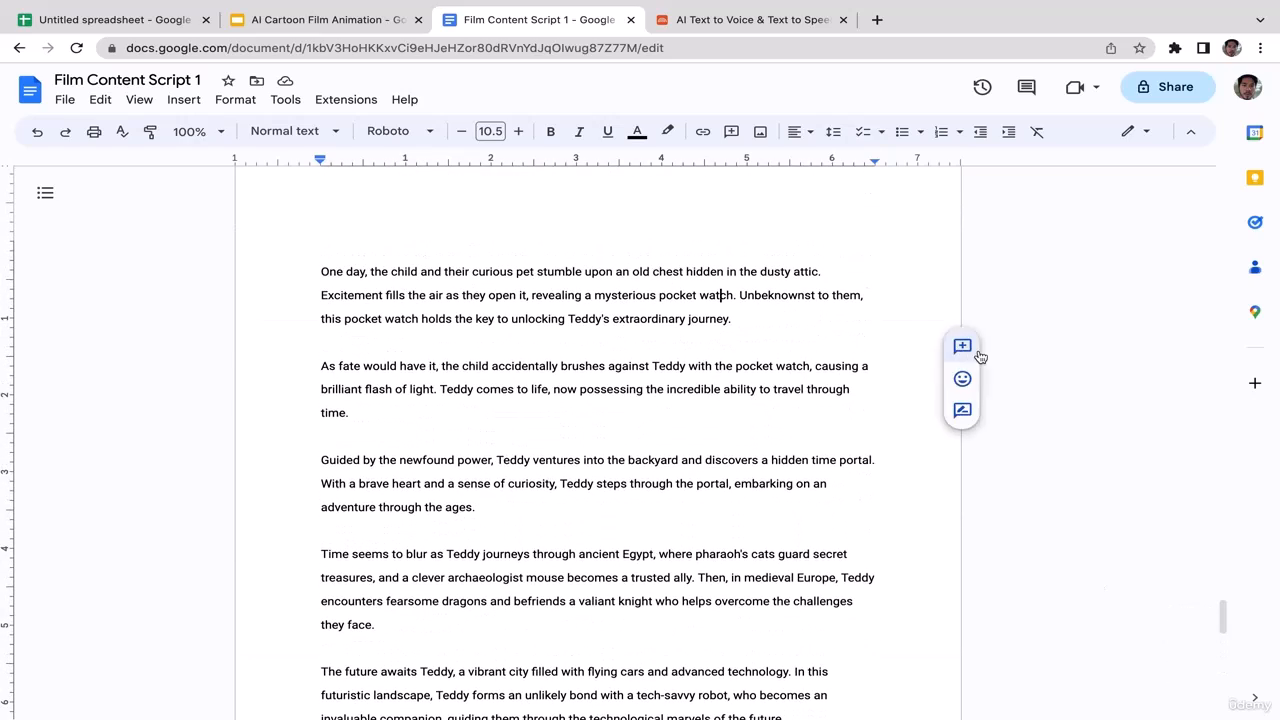
pyautogui.click(737, 26)
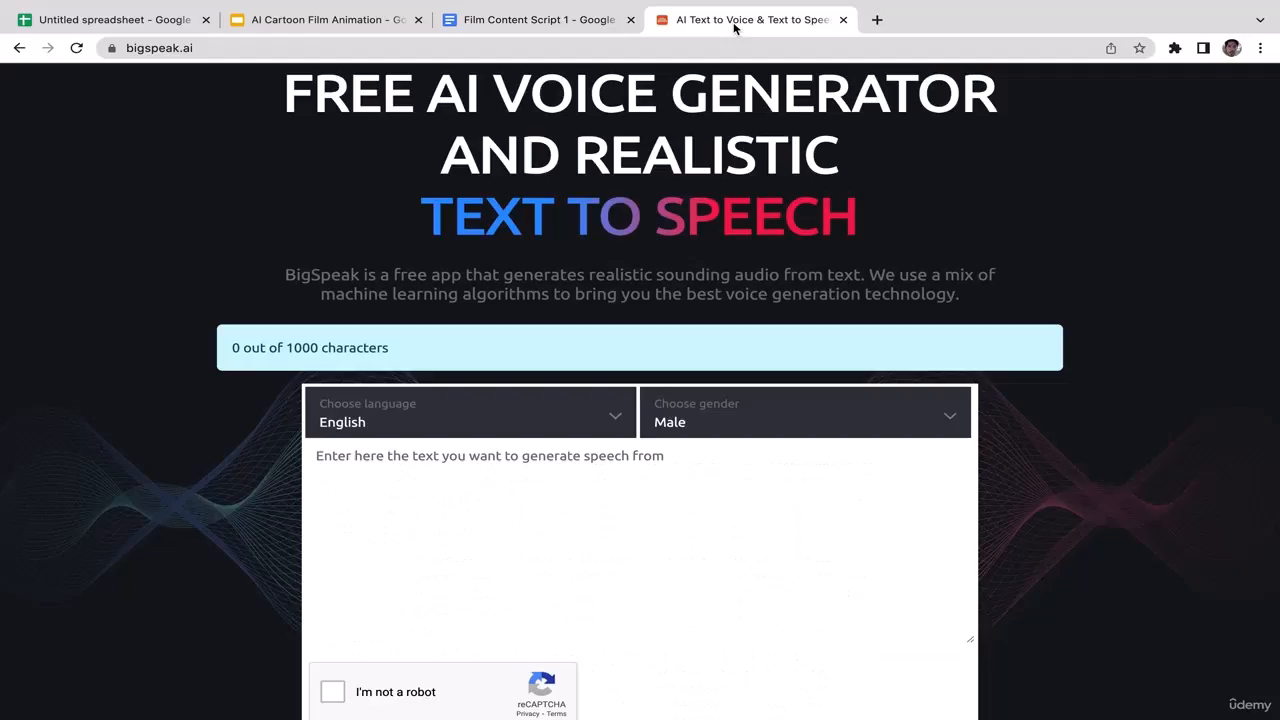
pyautogui.click(582, 24)
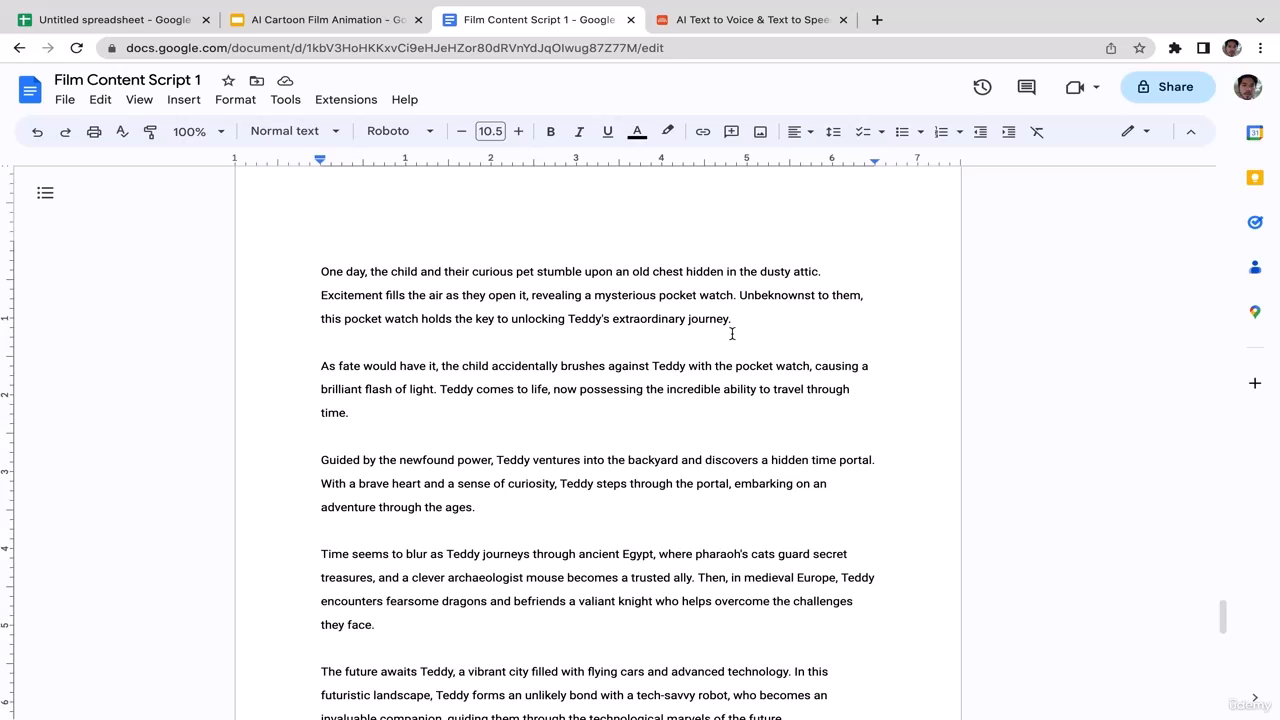
pyautogui.moveTo(738, 330); pyautogui.dragTo(337, 249)
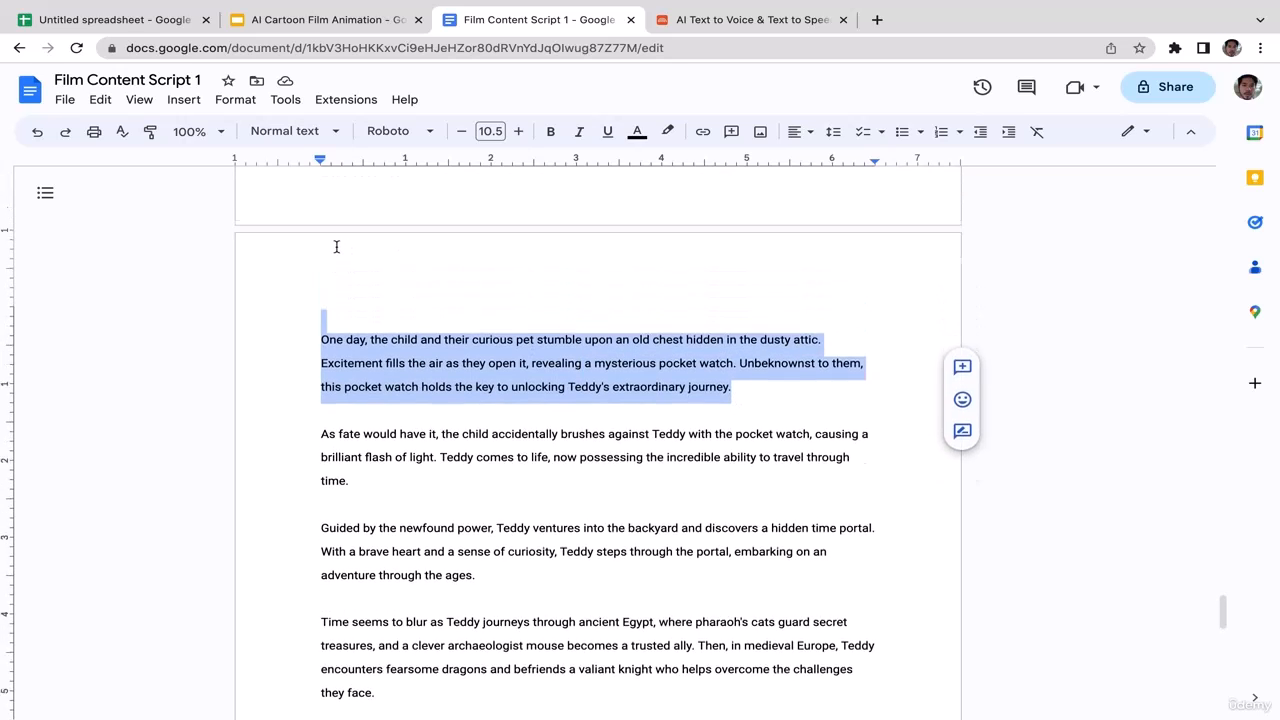
pyautogui.scroll(2, 337, 249)
pyautogui.moveTo(1222, 606)
pyautogui.mouseDown()
pyautogui.moveTo(1222, 577)
pyautogui.moveTo(1215, 599)
pyautogui.mouseUp()
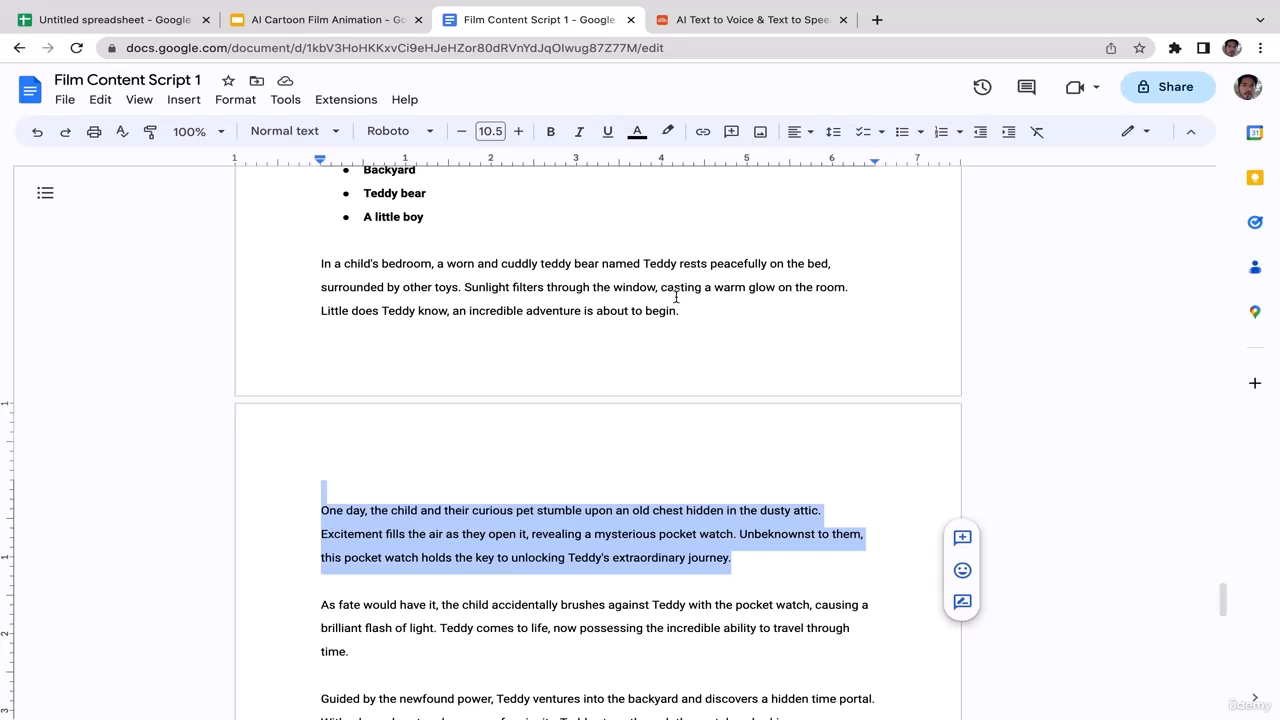
pyautogui.moveTo(1222, 600); pyautogui.dragTo(1222, 604)
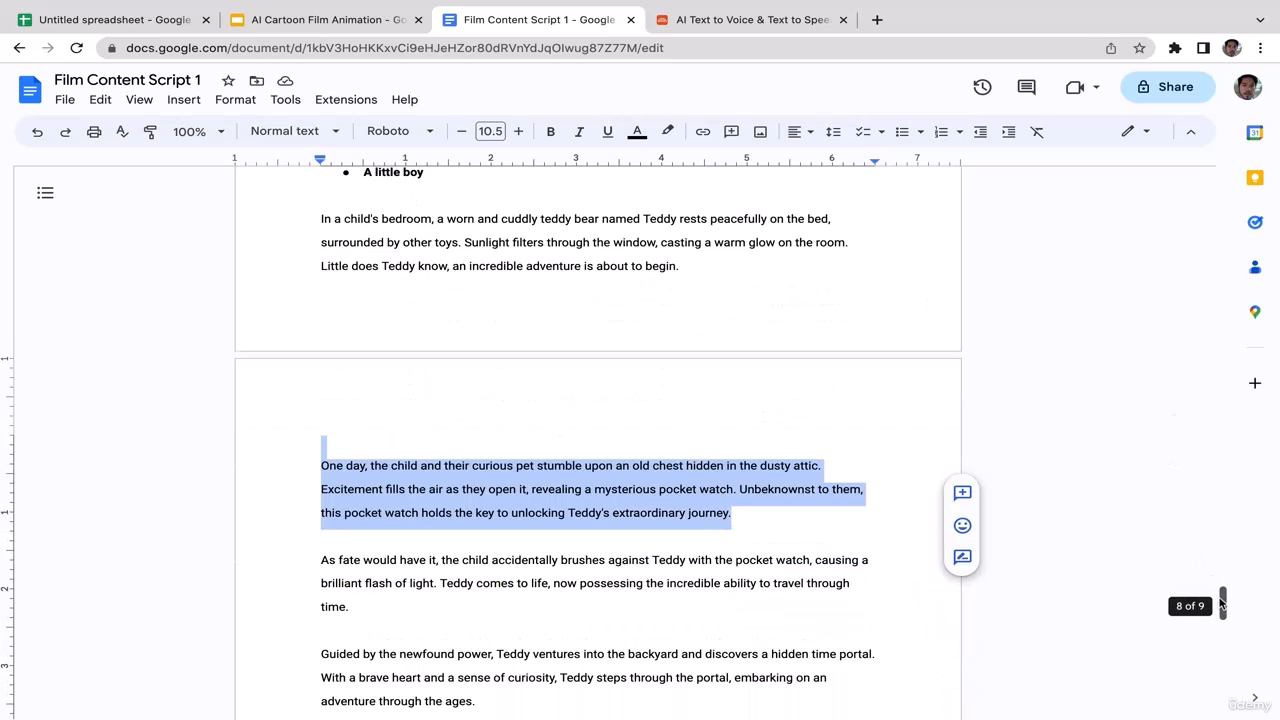
pyautogui.click(655, 306)
pyautogui.moveTo(710, 270); pyautogui.dragTo(309, 212)
pyautogui.hotkey('ctrl', 'c')
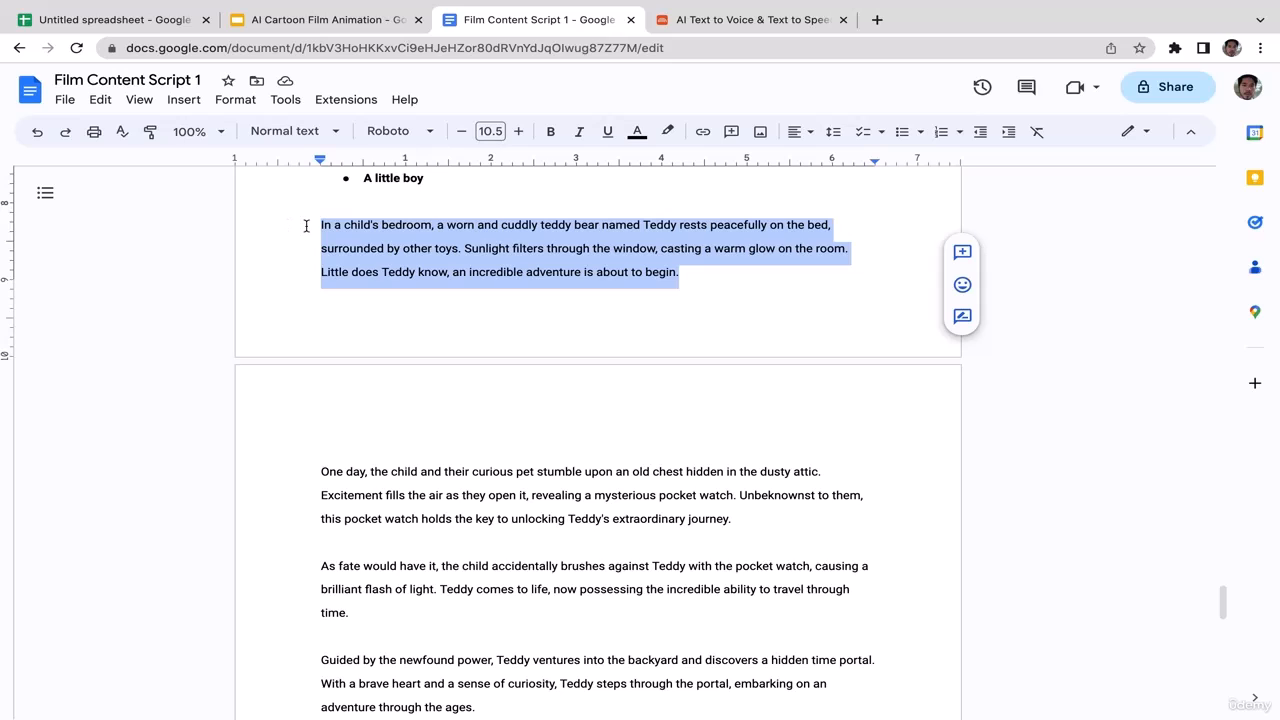
# Copy the script's "In a child's bedroom" and "One day" paragraphs into BigSpeak's speech text, each starting on its own line
pyautogui.click(776, 22)
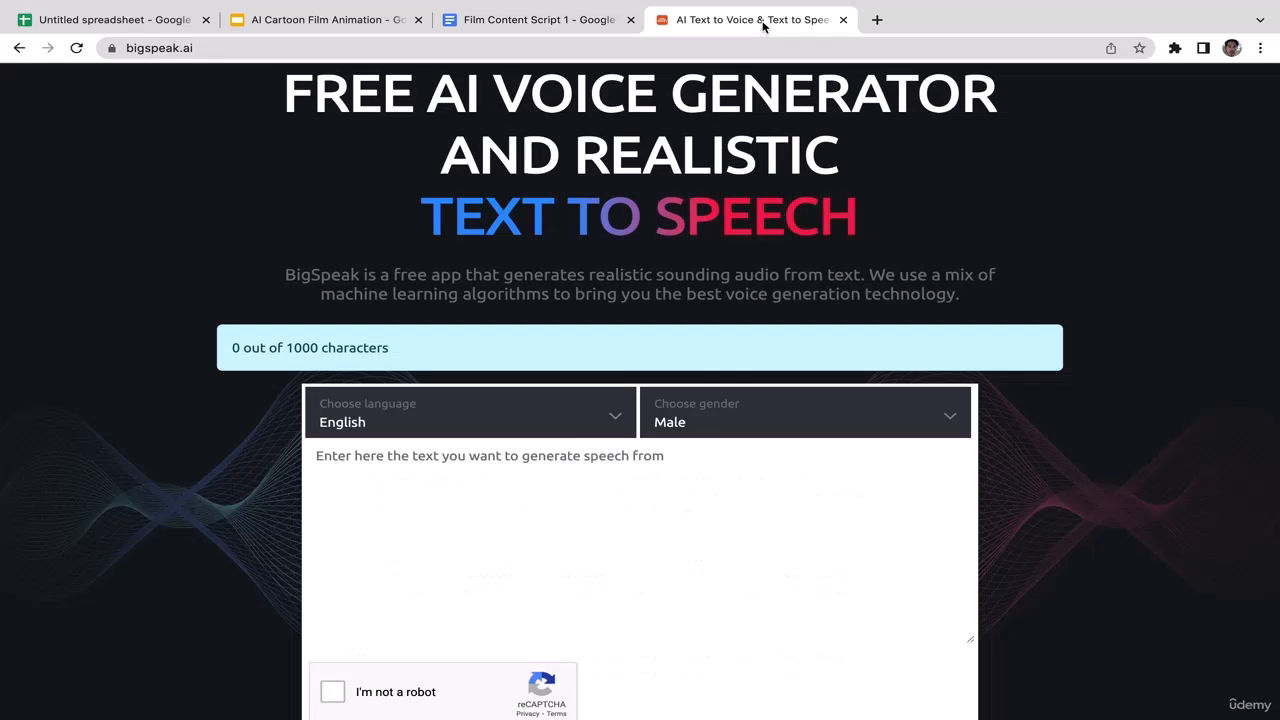
pyautogui.hotkey('ctrl', 'v')
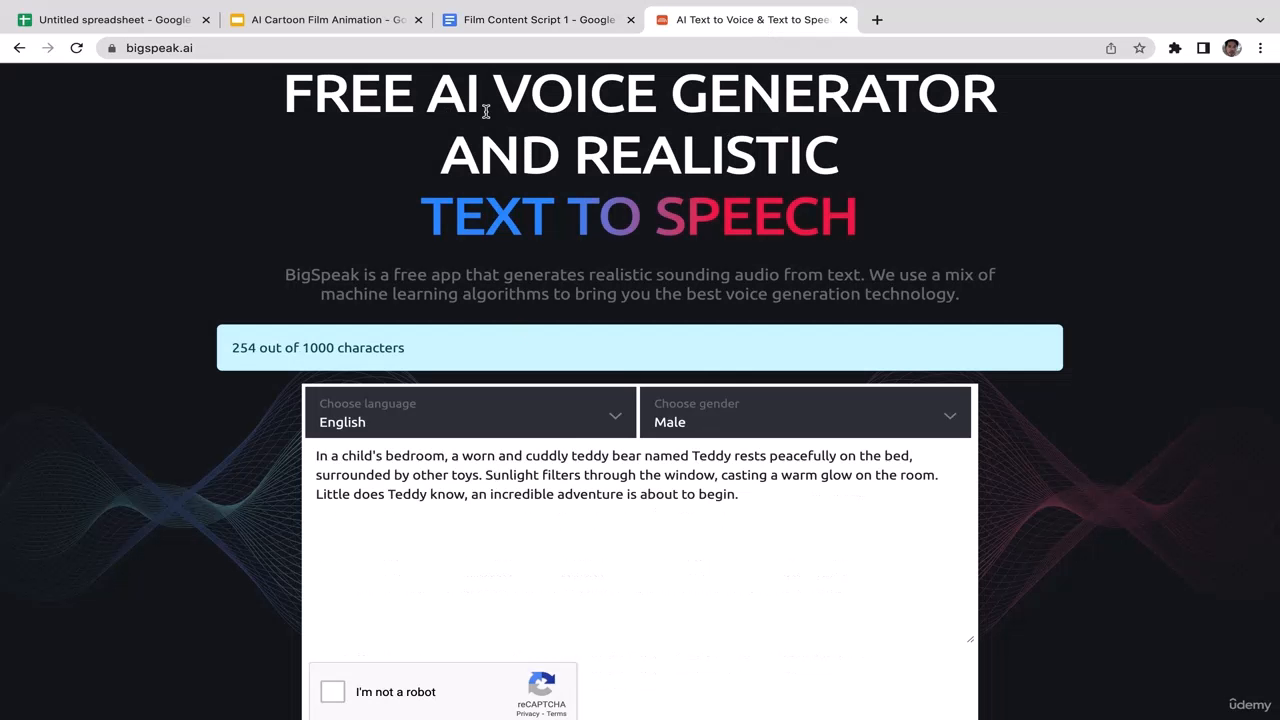
pyautogui.click(519, 22)
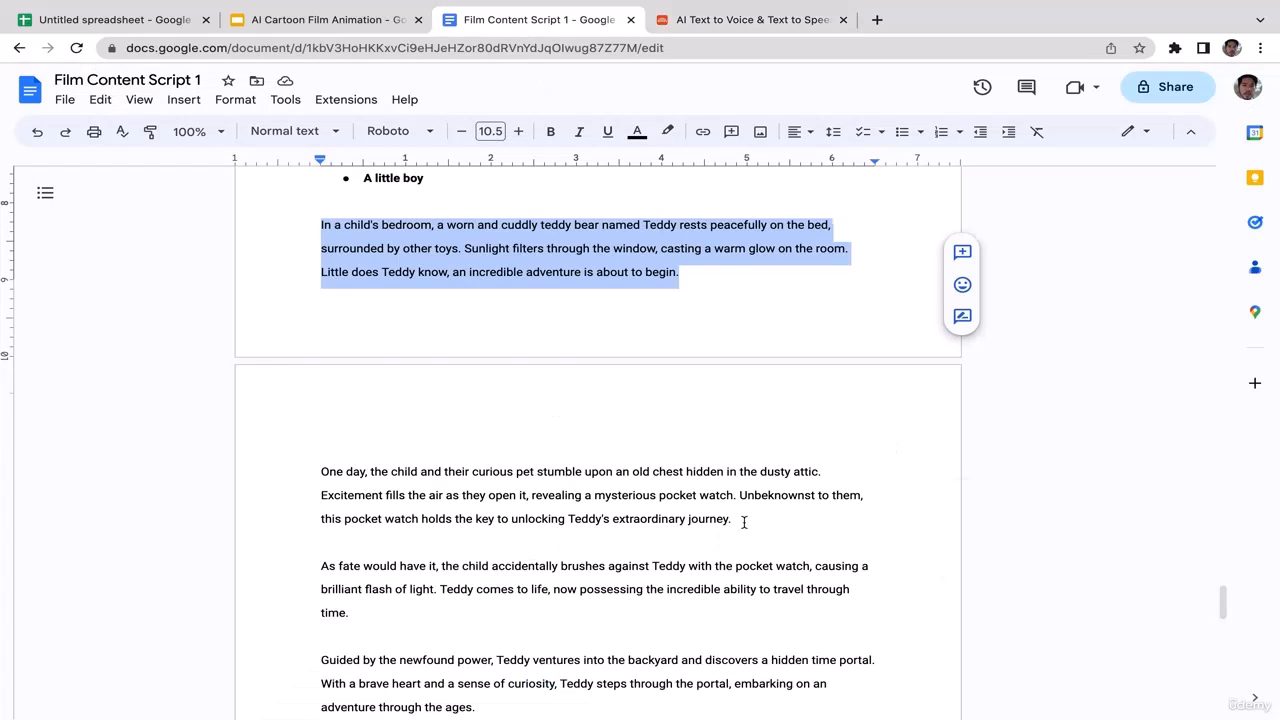
pyautogui.moveTo(744, 522); pyautogui.dragTo(253, 480)
pyautogui.press('super+c')
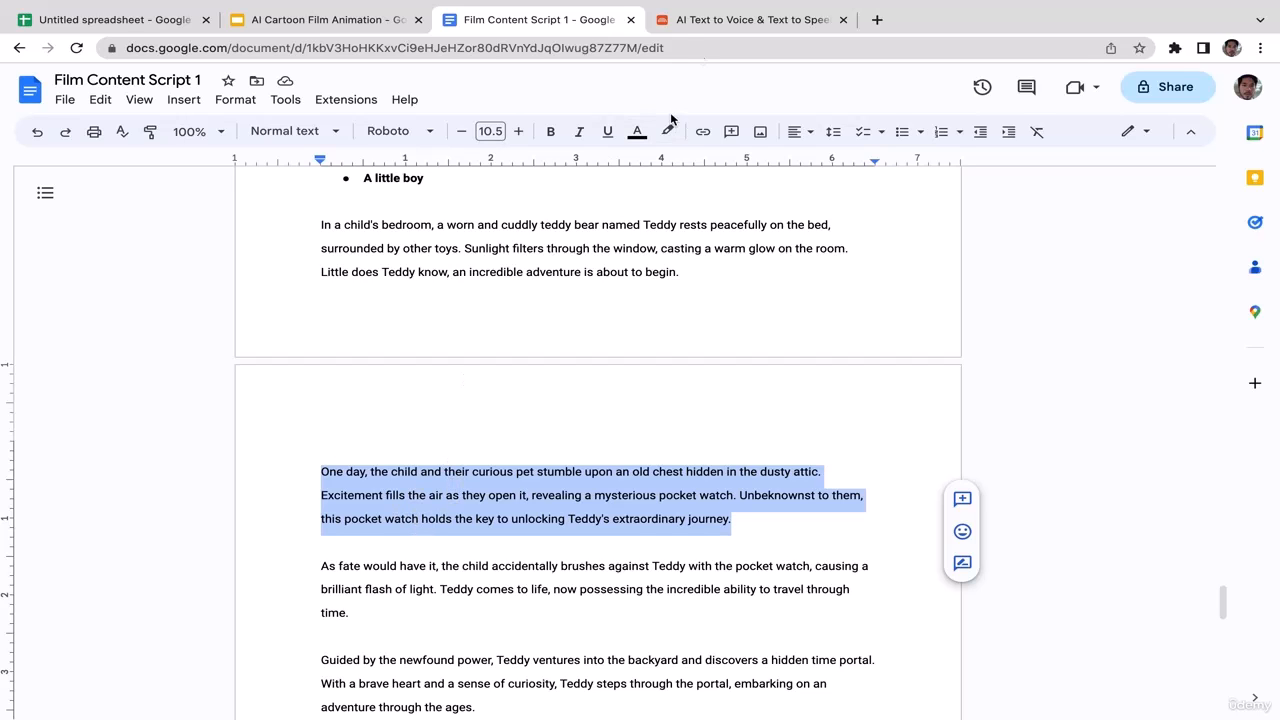
pyautogui.click(707, 22)
pyautogui.press('Return')
pyautogui.press('super+v')
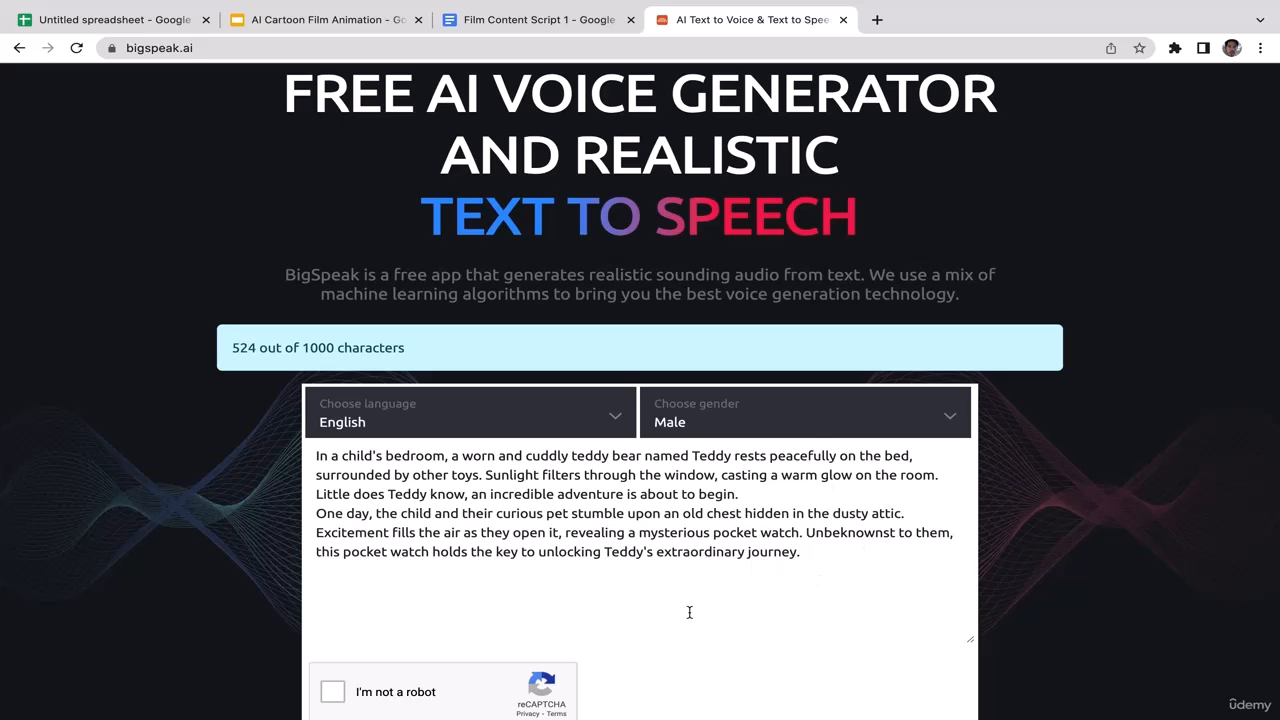
# Complete the reCAPTCHA check by selecting the traffic light squares, and generate the voice for the two pasted paragraphs
pyautogui.scroll(-3, 1085, 567)
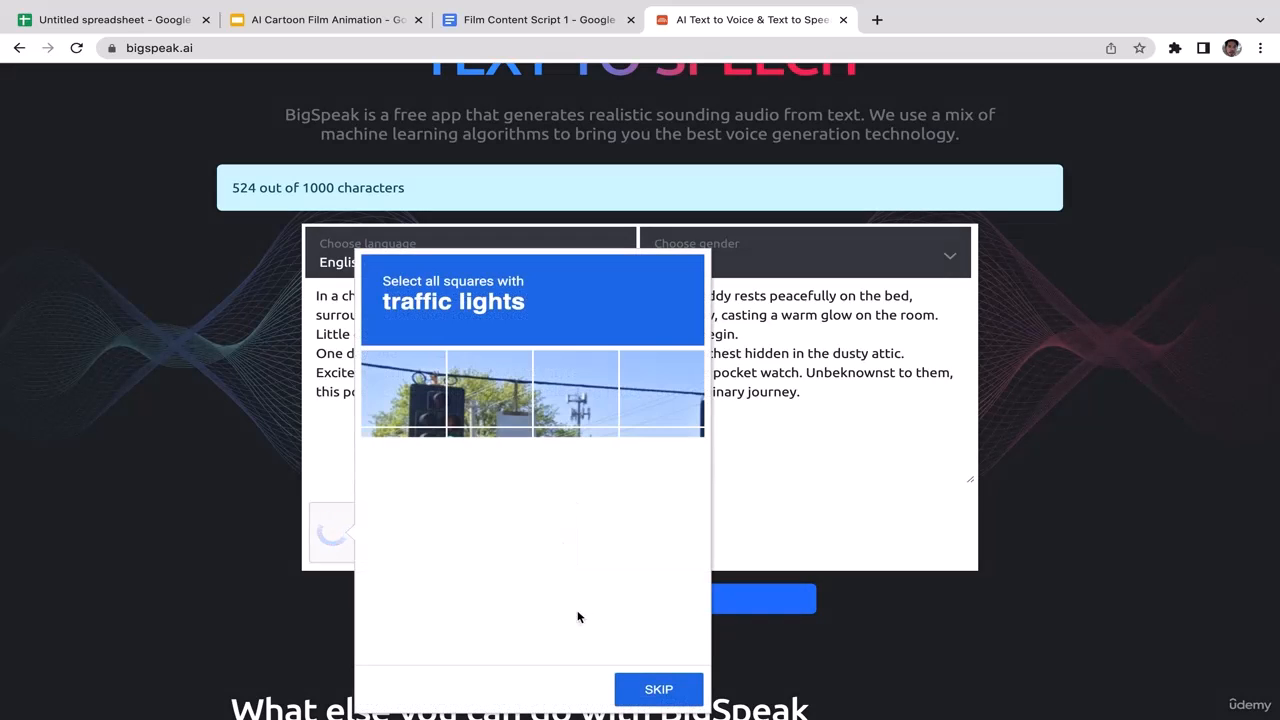
pyautogui.click(428, 394)
pyautogui.click(476, 396)
pyautogui.click(418, 457)
pyautogui.click(490, 468)
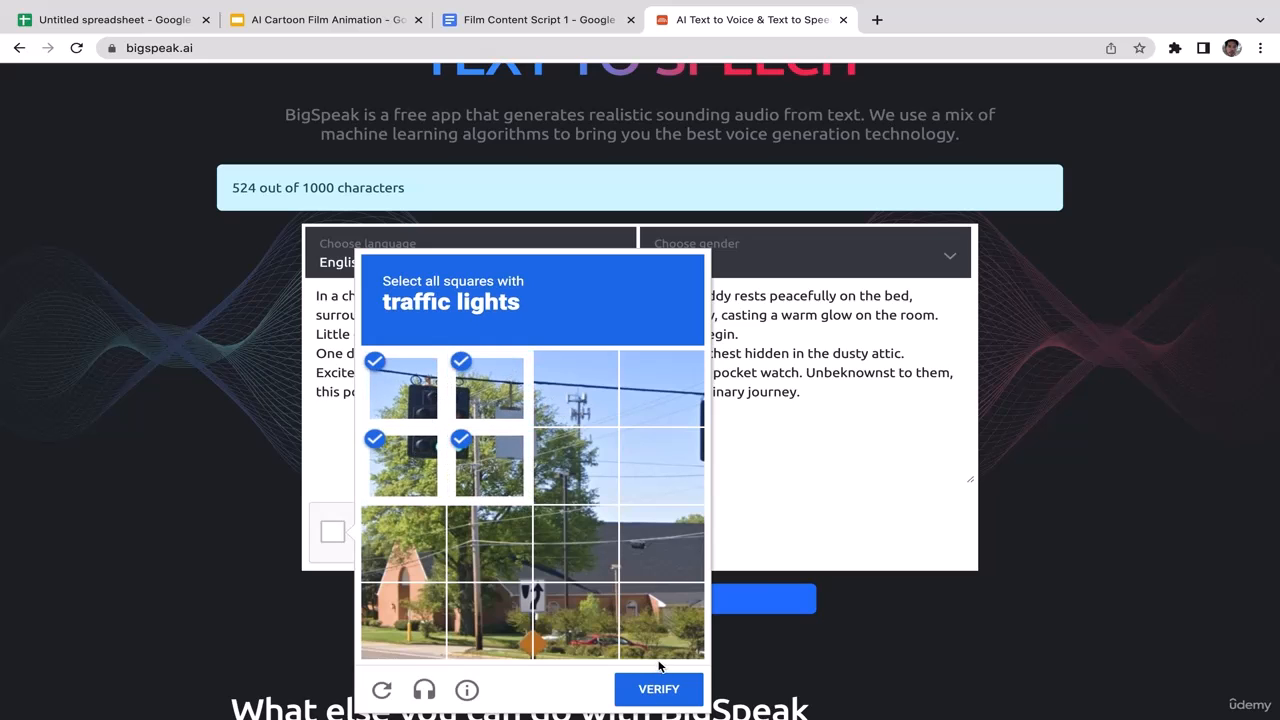
pyautogui.click(657, 689)
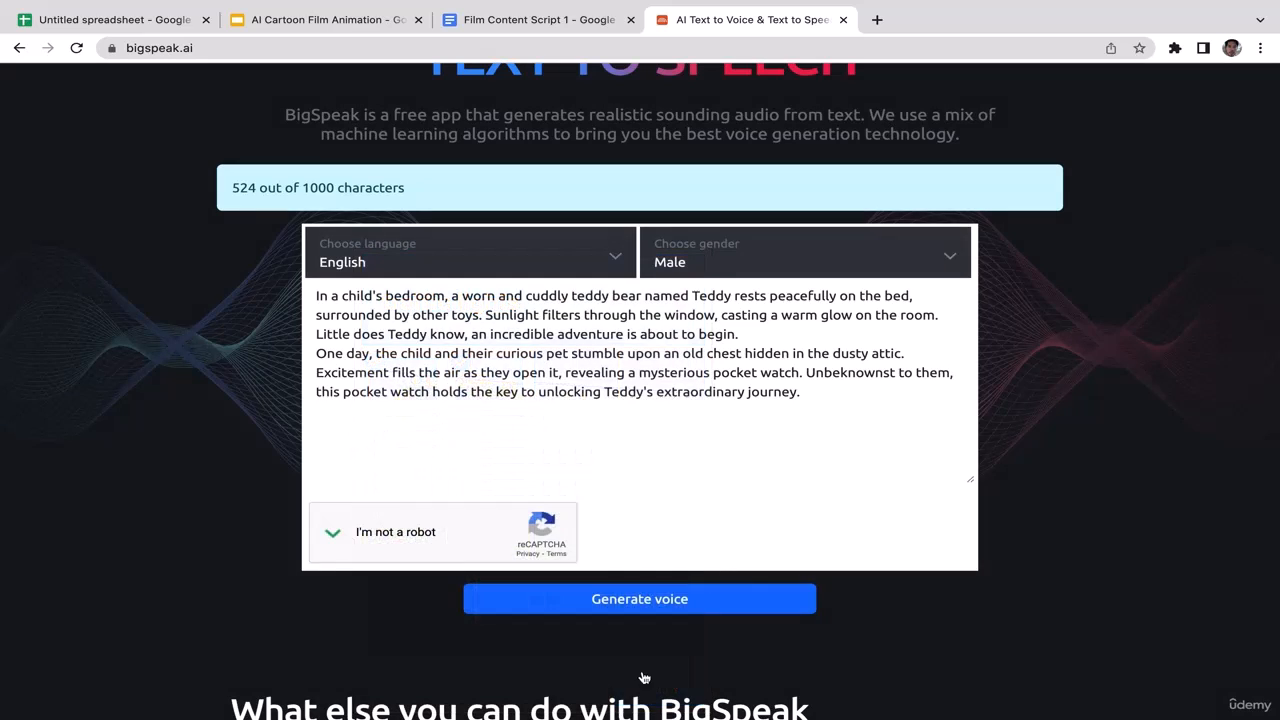
pyautogui.click(720, 601)
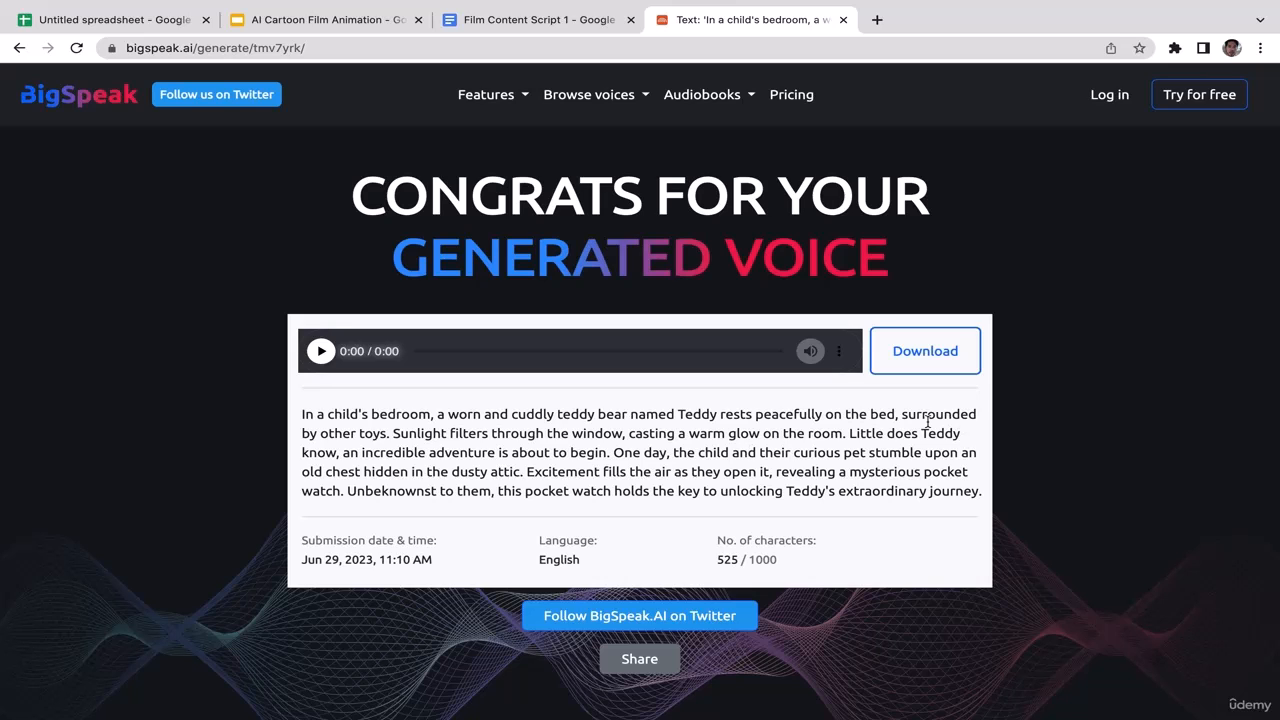
# Download the generated MP3, move it from the Downloads folder to the desktop in Finder, and close the folder window
pyautogui.click(929, 364)
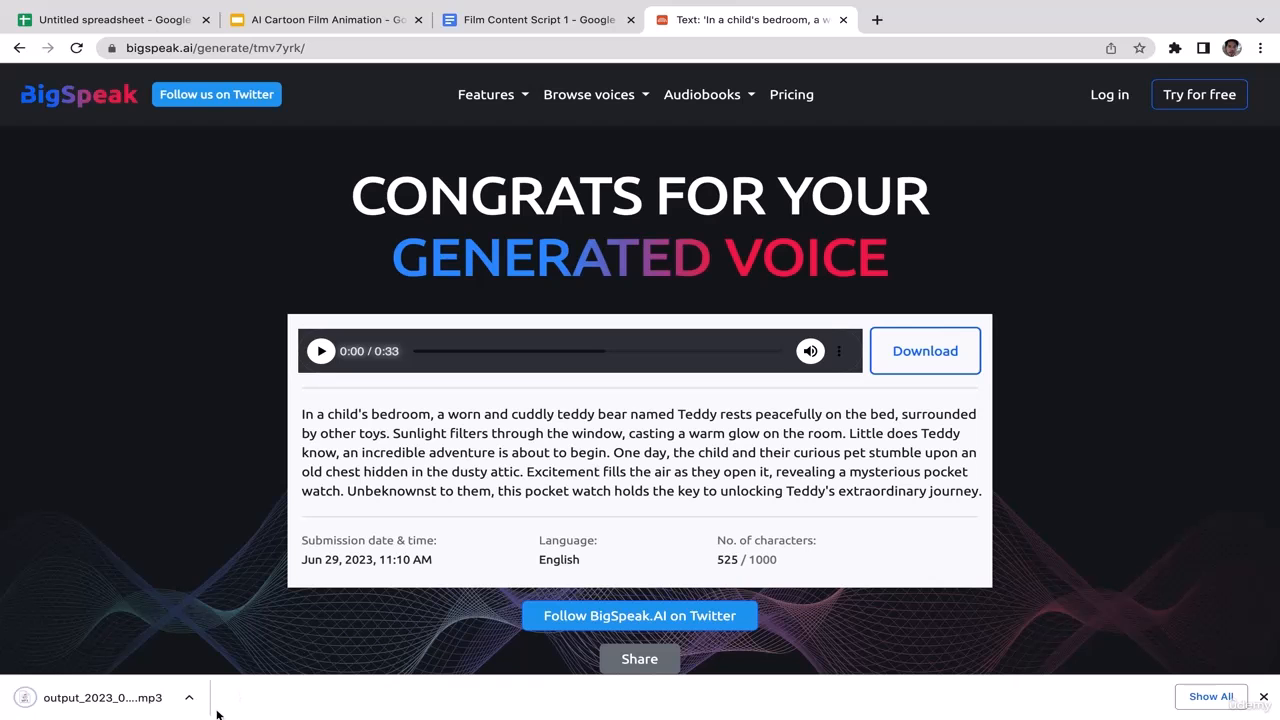
pyautogui.click(189, 698)
pyautogui.click(250, 679)
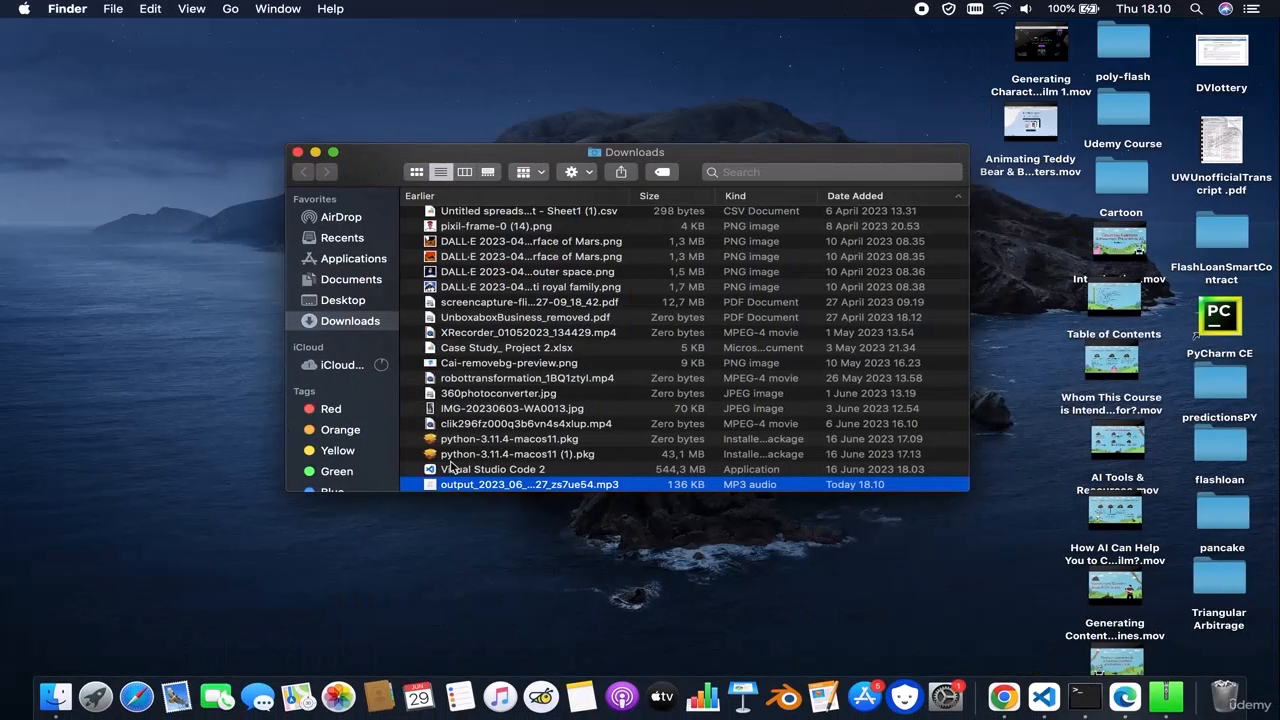
pyautogui.click(459, 486)
pyautogui.click(535, 469)
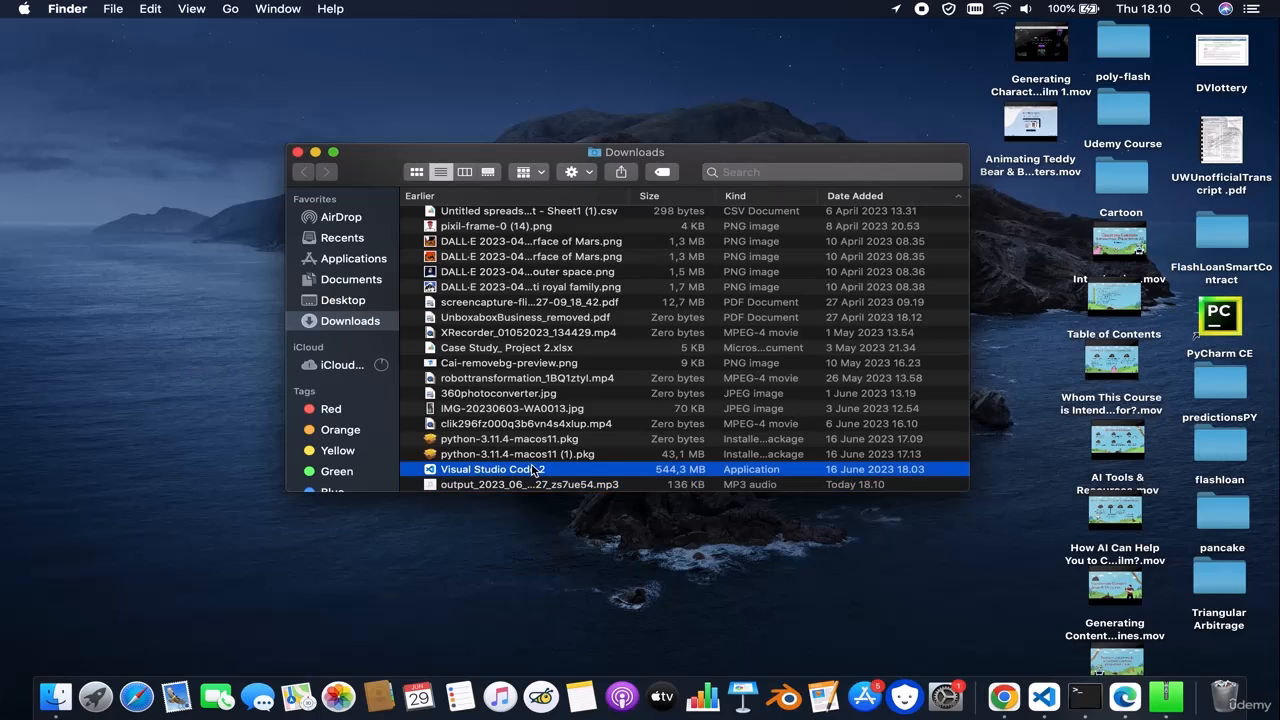
pyautogui.moveTo(528, 486); pyautogui.dragTo(203, 442)
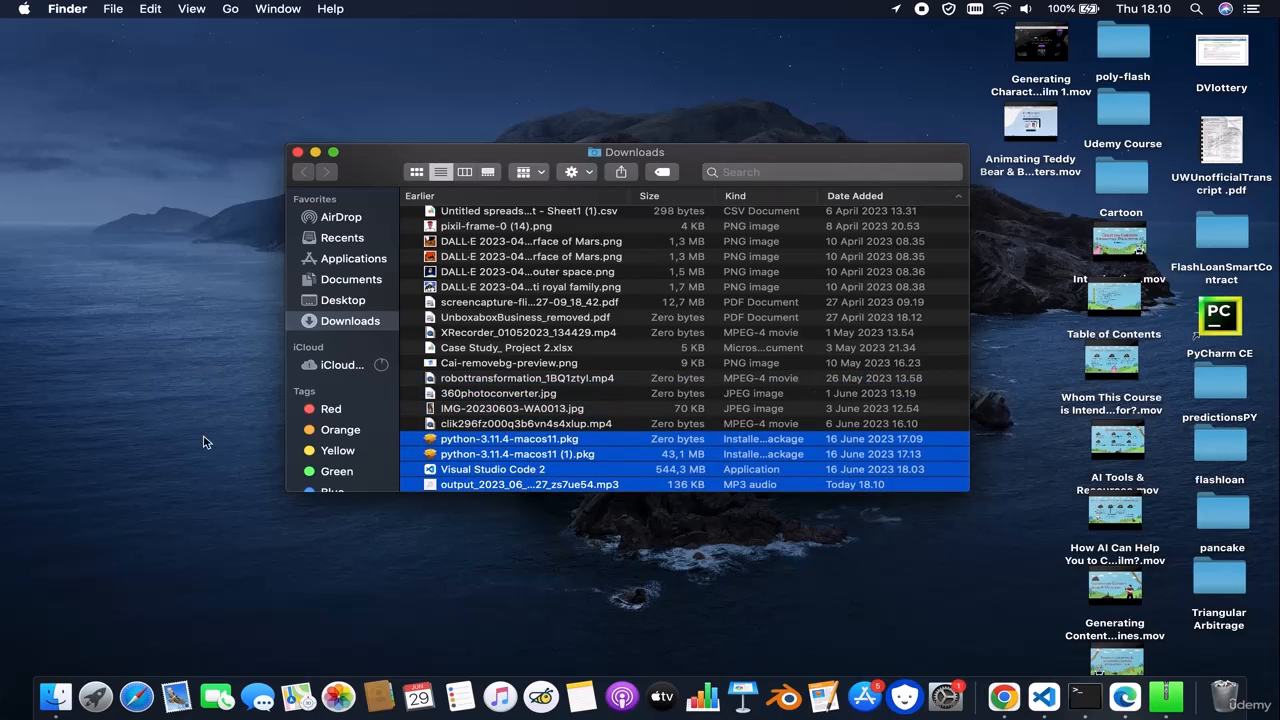
pyautogui.click(503, 487)
pyautogui.moveTo(503, 487); pyautogui.dragTo(180, 465)
pyautogui.click(296, 153)
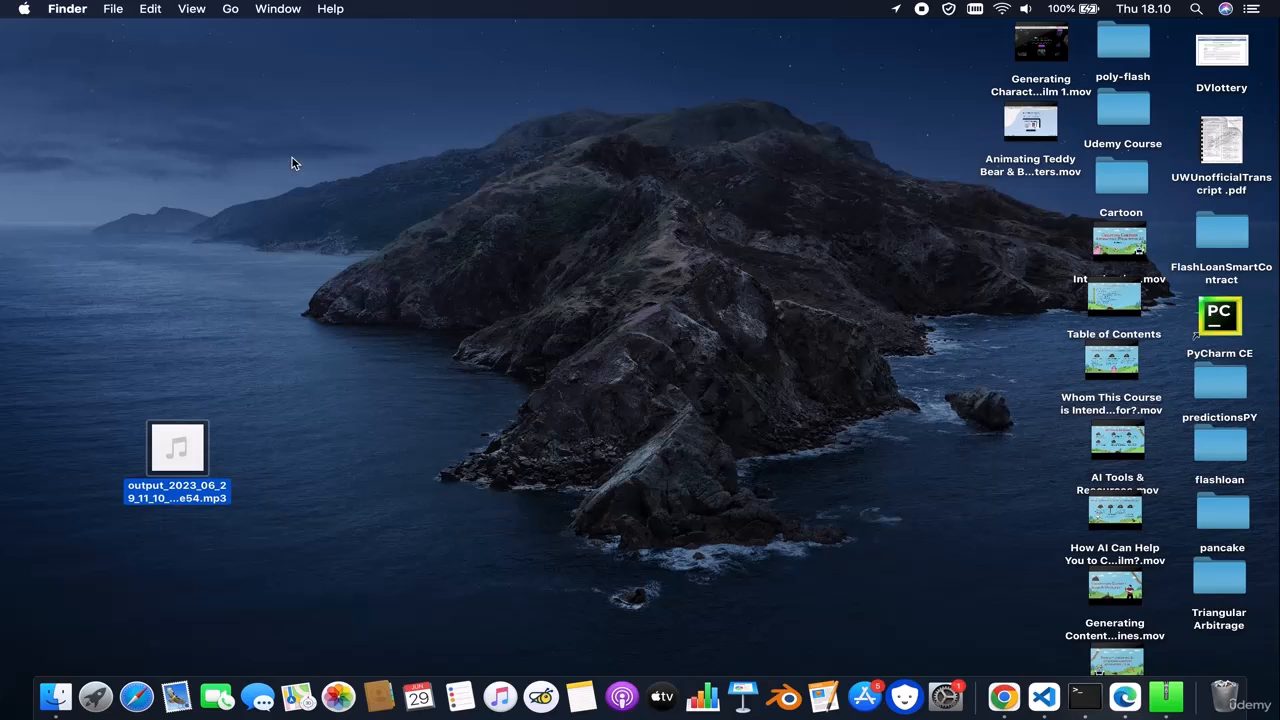
# Rename the MP3 file on the desktop as Scene1, keeping its mp3 extension
pyautogui.click(181, 495)
pyautogui.rightClick(164, 492)
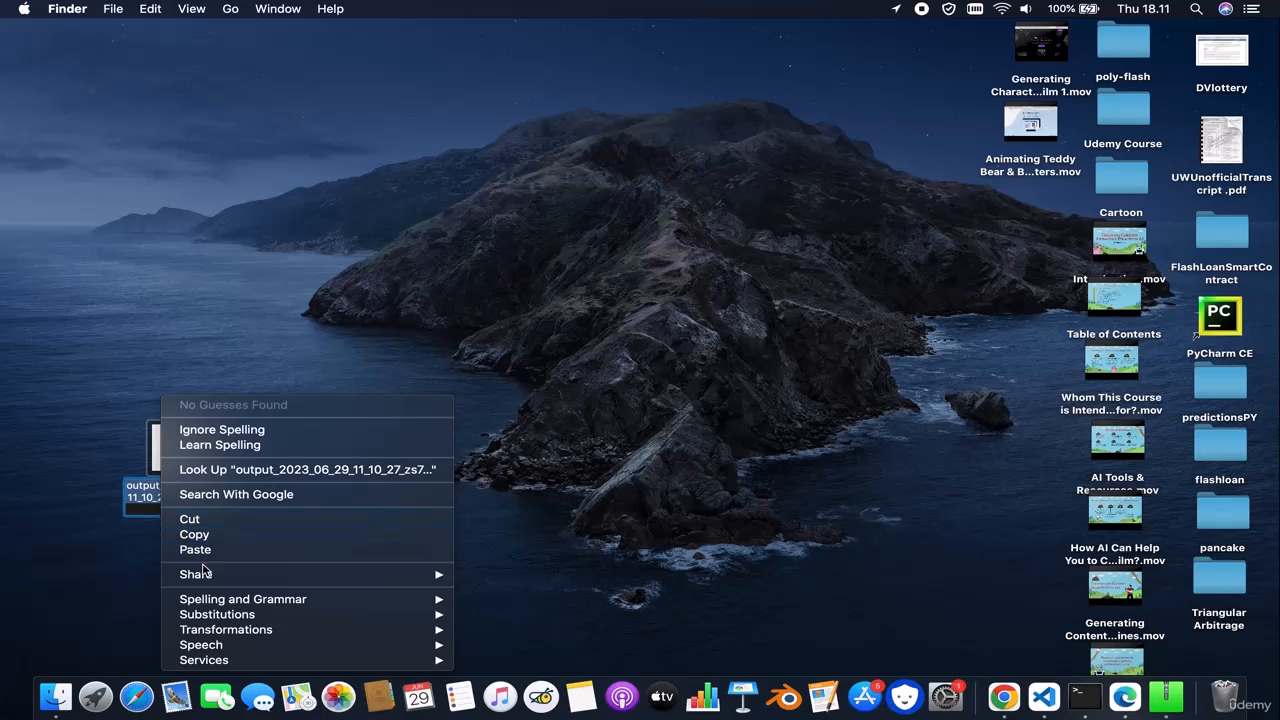
pyautogui.press('Escape')
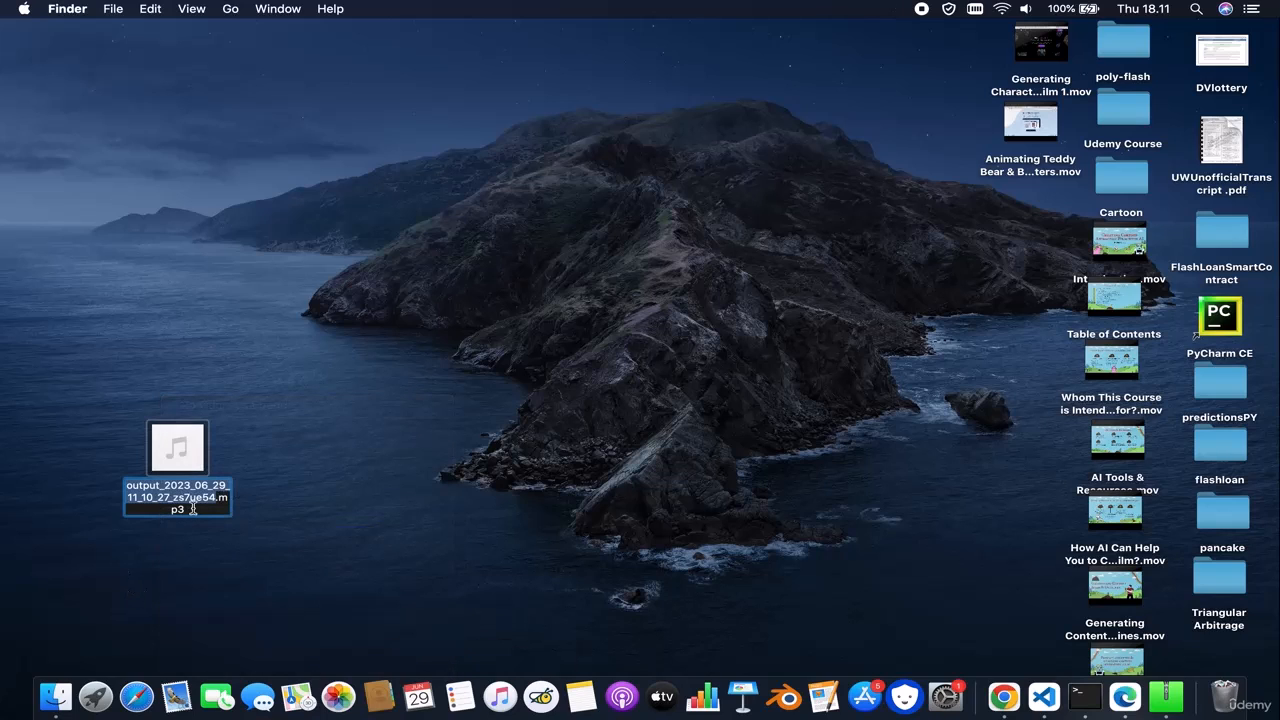
pyautogui.press('BackSpace')
pyautogui.write('Scene1')
pyautogui.press('Return')
pyautogui.click(446, 401)
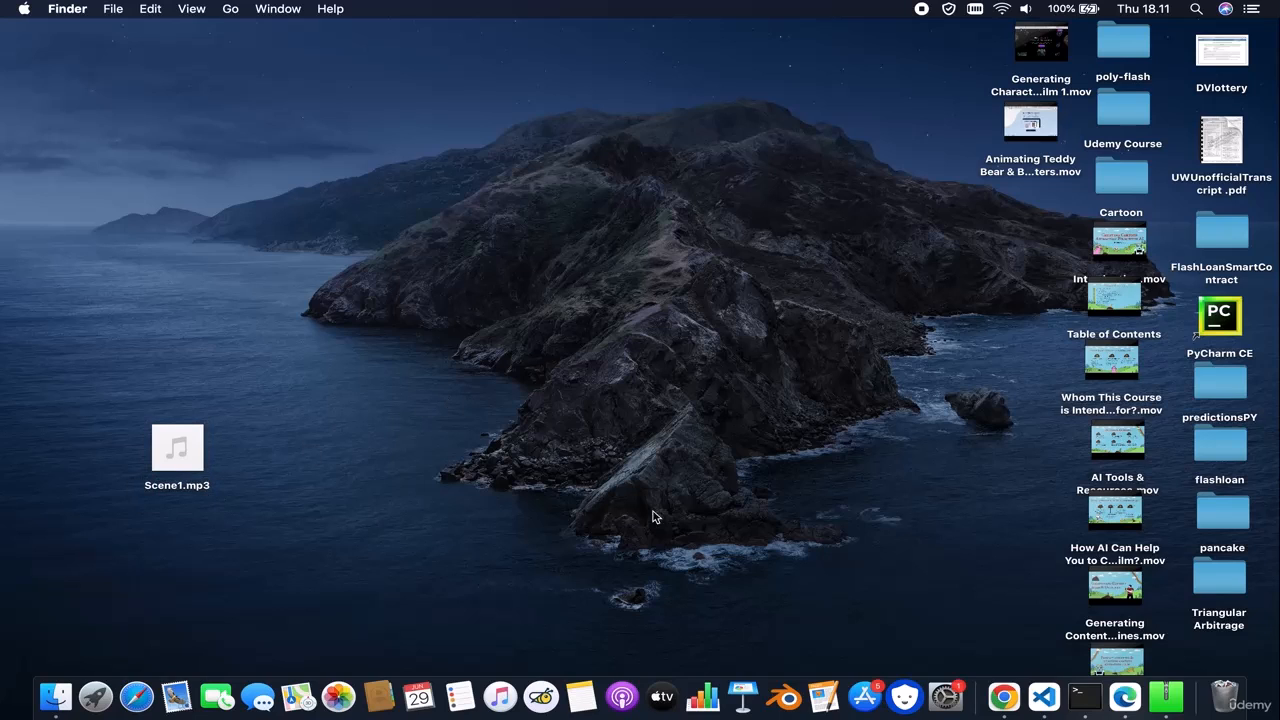
# Switch back to BigSpeak in Chrome, dismiss the downloads bar and return to the empty text-to-speech form
pyautogui.click(1005, 697)
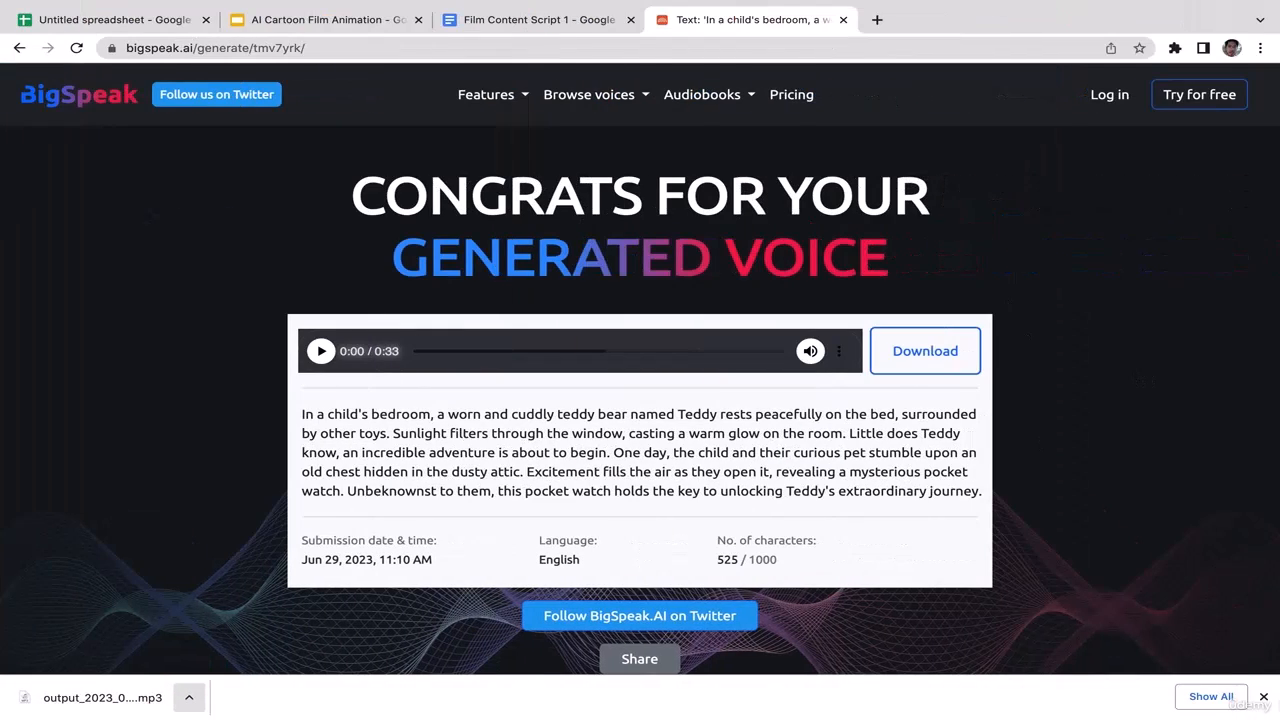
pyautogui.click(1264, 697)
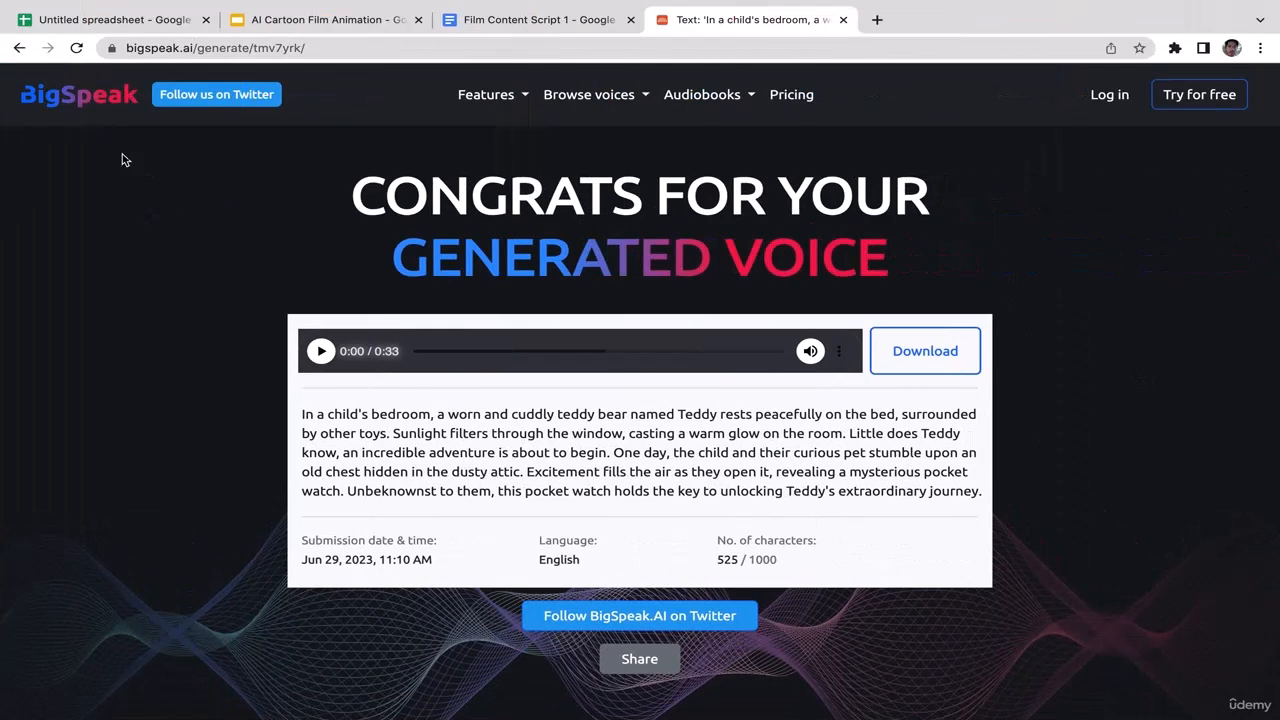
pyautogui.click(20, 48)
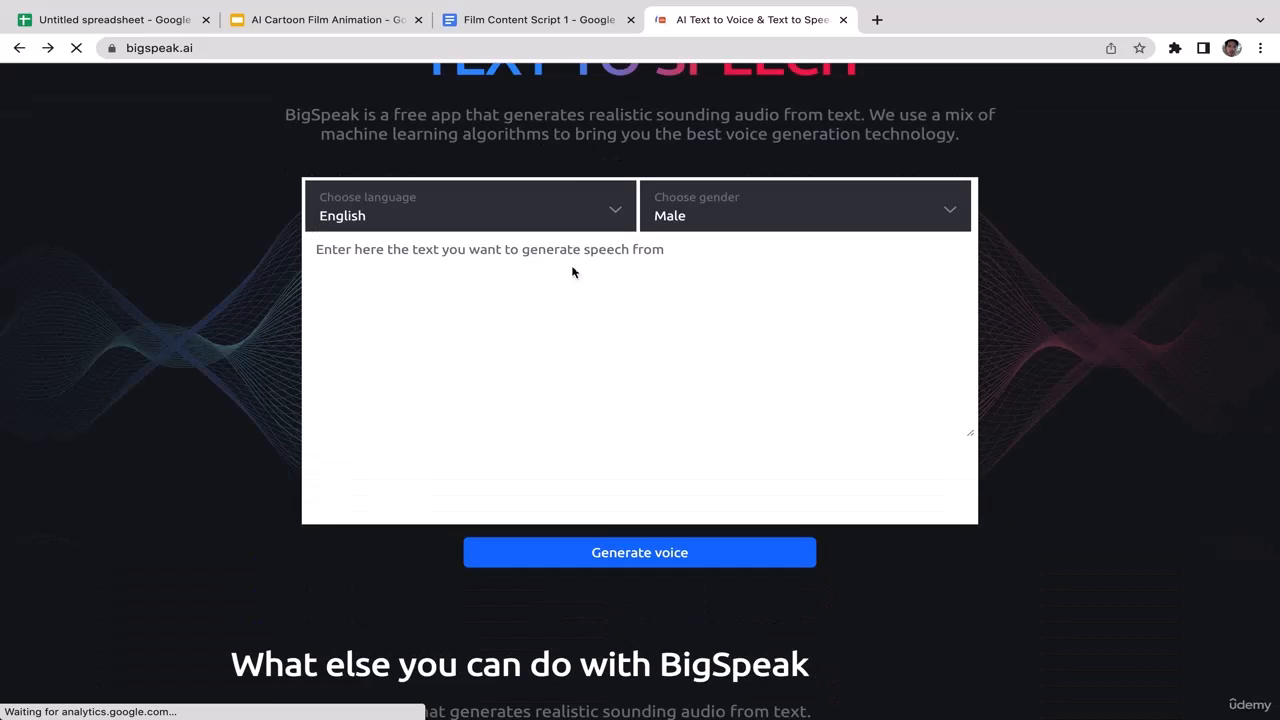
pyautogui.scroll(1, 1186, 196)
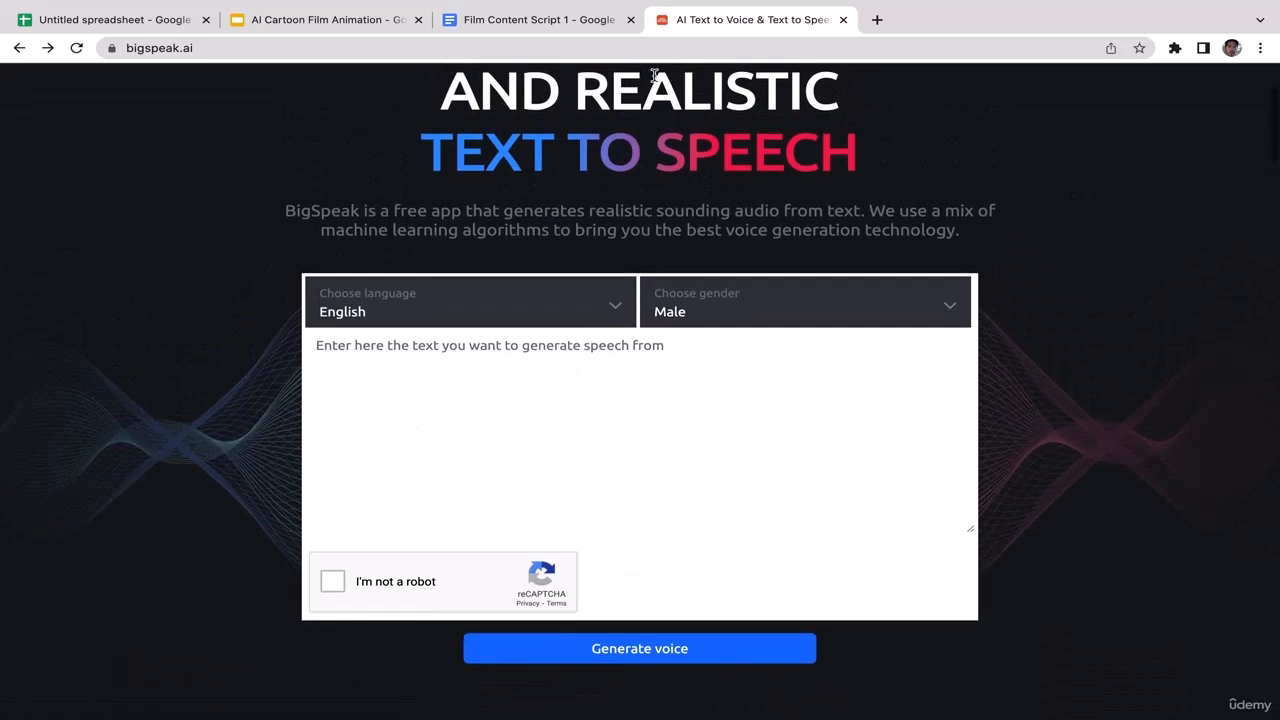
# Copy the script's "As fate would have it" and "Guided by the newfound power" paragraphs into BigSpeak's speech text
pyautogui.click(540, 25)
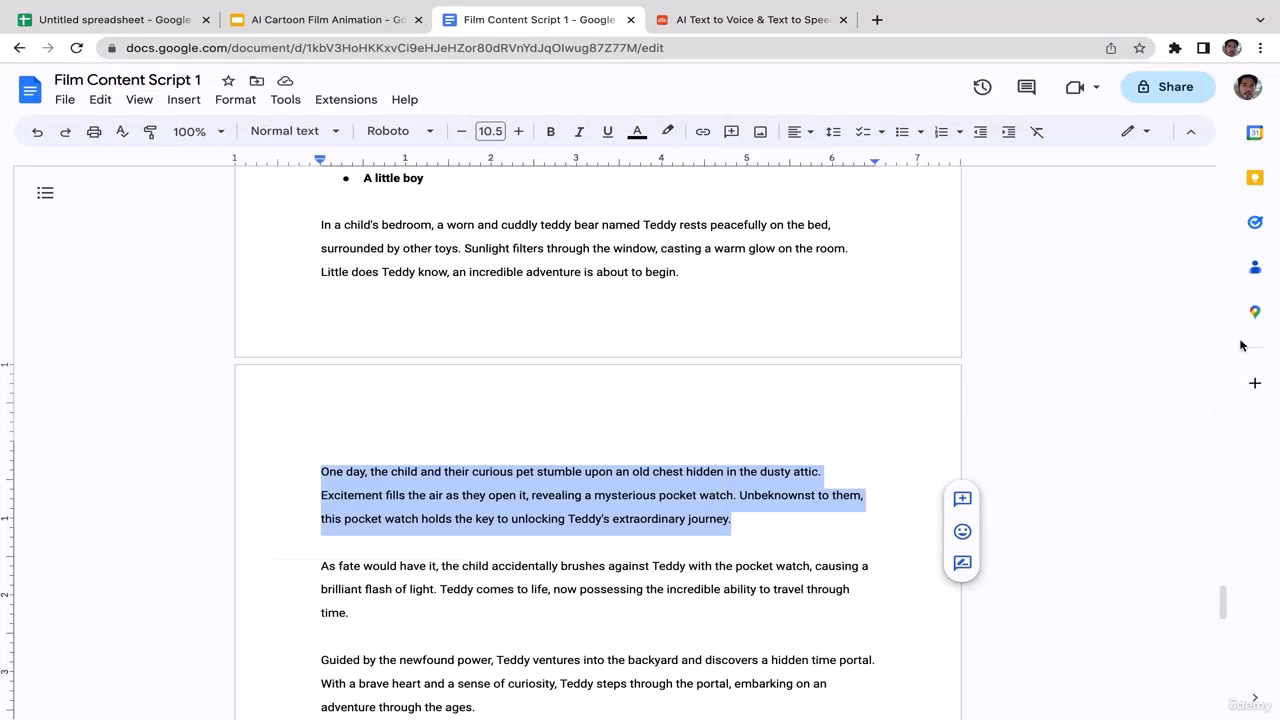
pyautogui.moveTo(1223, 606); pyautogui.dragTo(1222, 612)
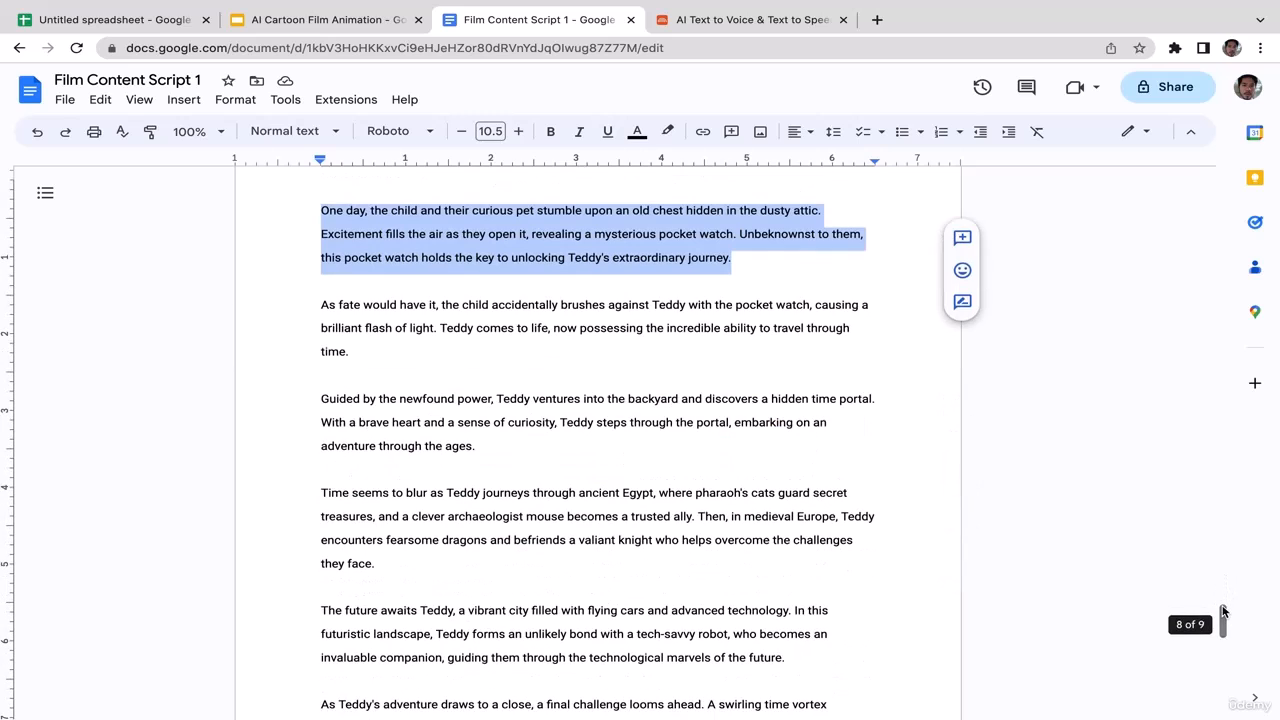
pyautogui.moveTo(483, 450); pyautogui.dragTo(307, 310)
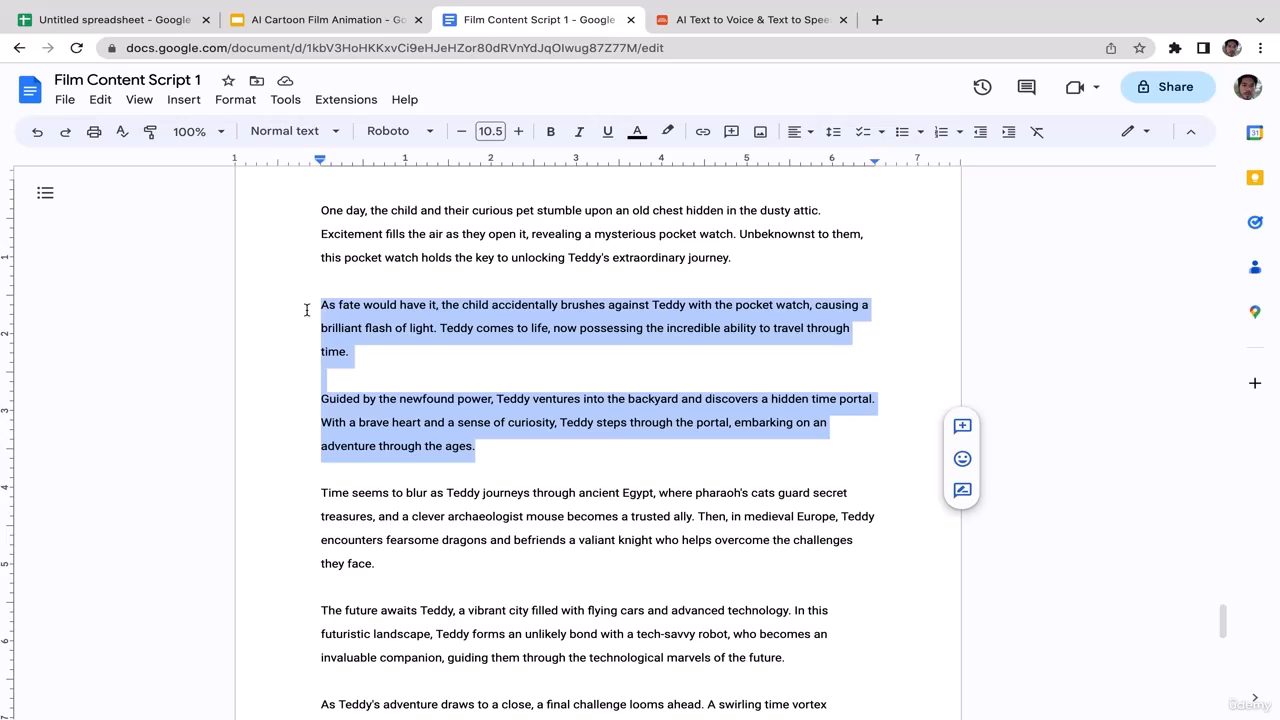
pyautogui.click(474, 369)
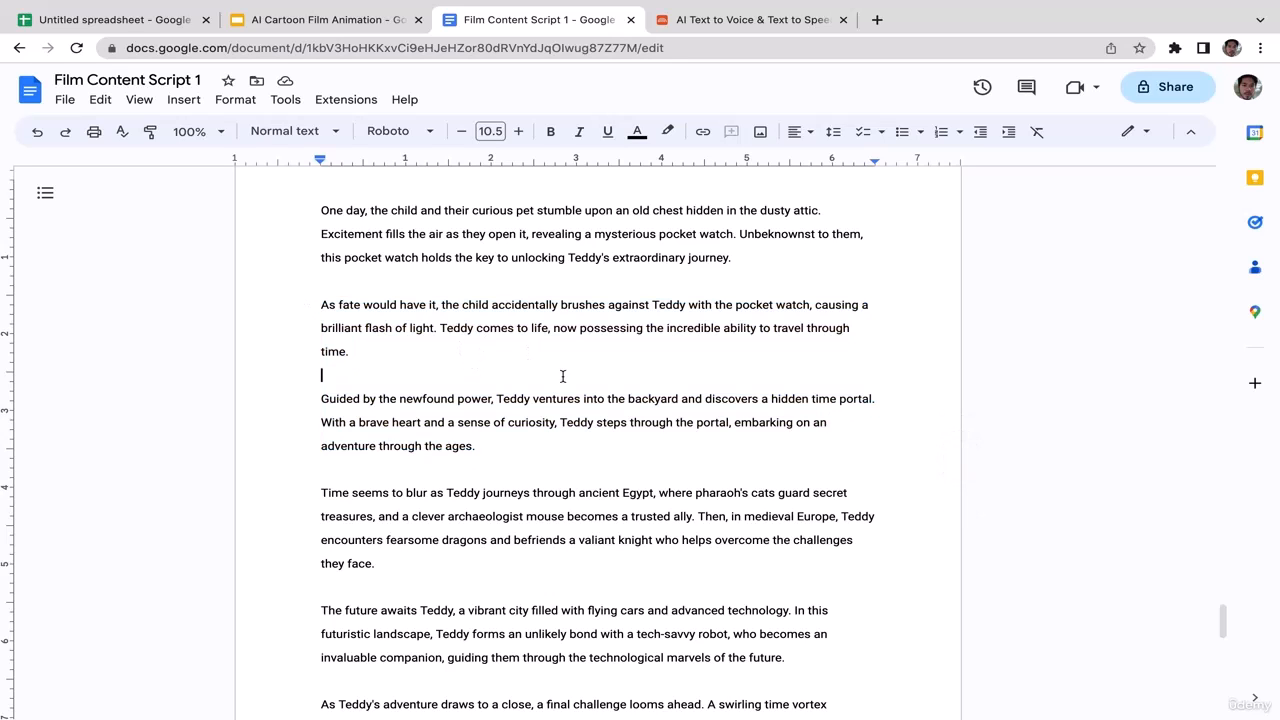
pyautogui.click(742, 28)
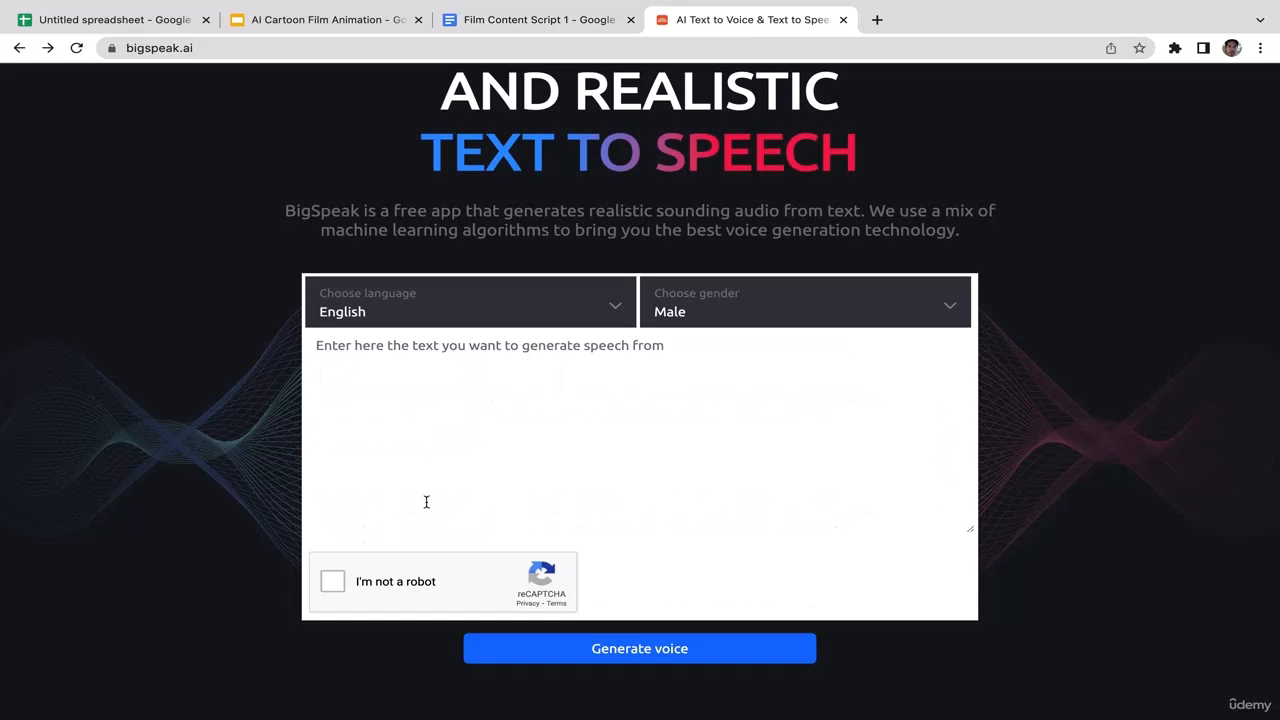
pyautogui.click(427, 385)
pyautogui.press('super+v')
# Confirm the "I'm not a robot" check and generate the voice for the second scene's paragraphs
pyautogui.click(333, 628)
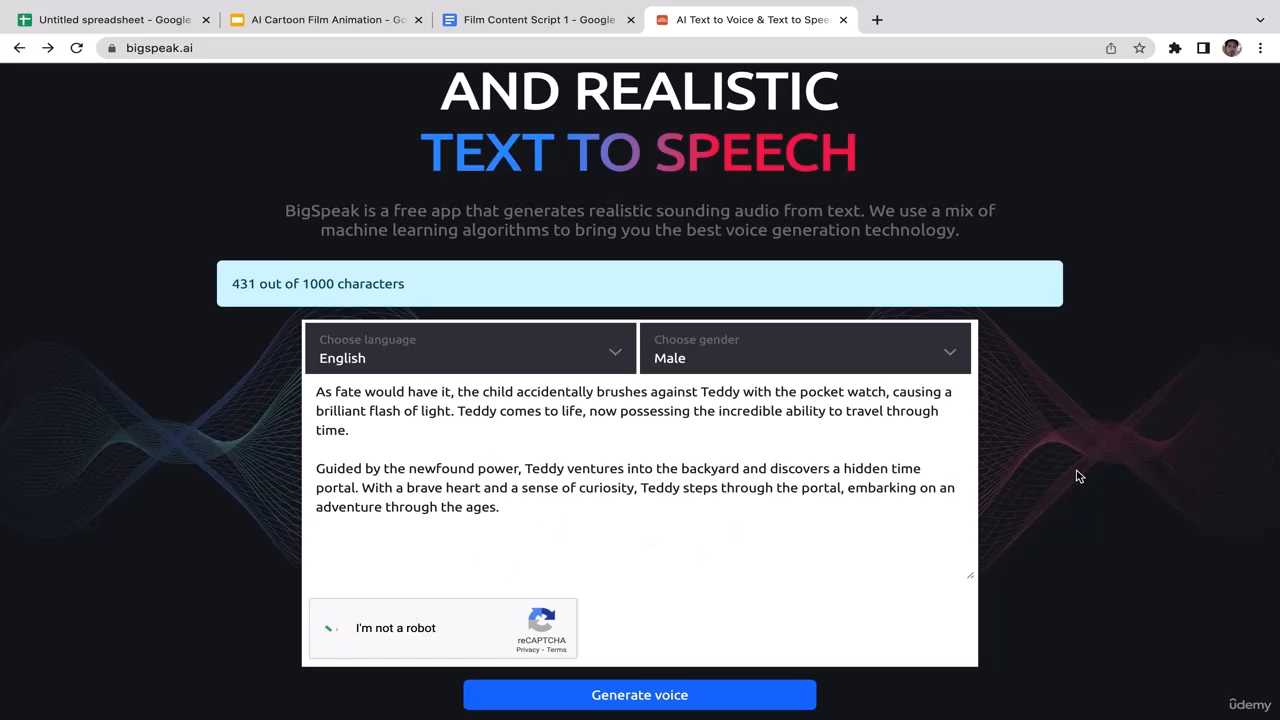
pyautogui.scroll(-1, 1078, 476)
pyautogui.click(591, 634)
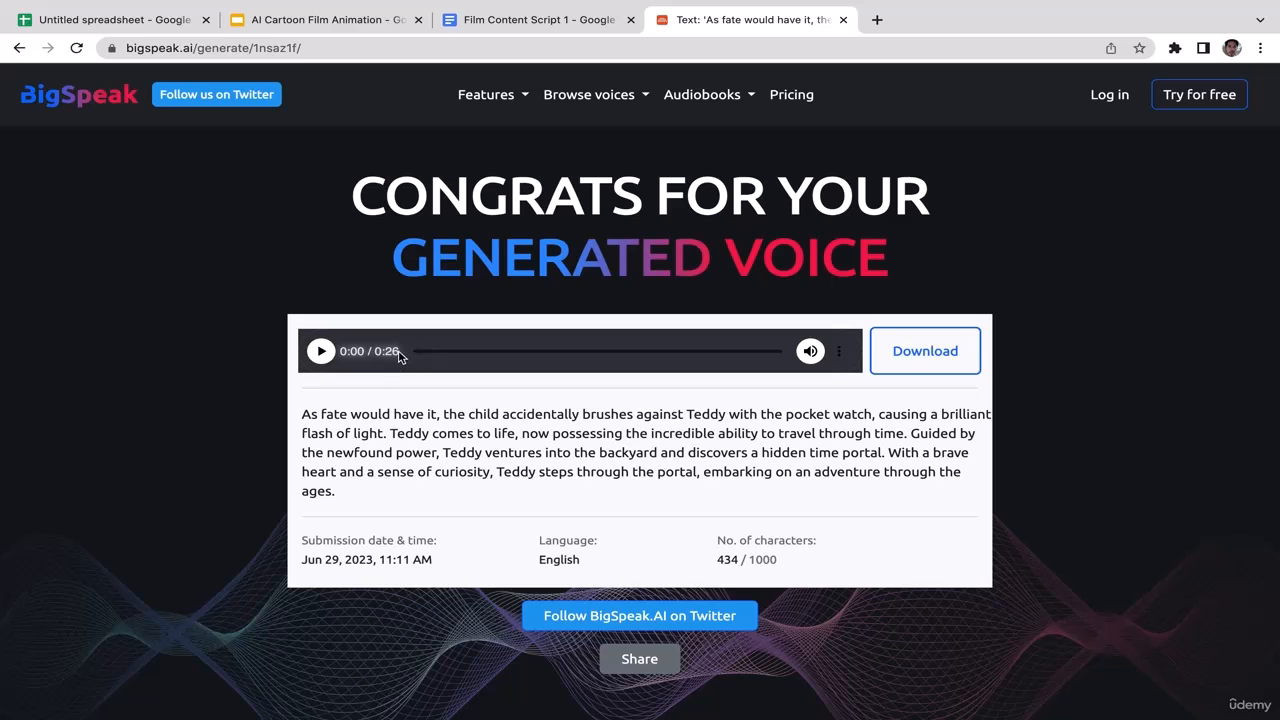
# Download the second scene's MP3, move it from the Downloads folder to the desktop beside Scene1.mp3, and close the folder window
pyautogui.click(940, 351)
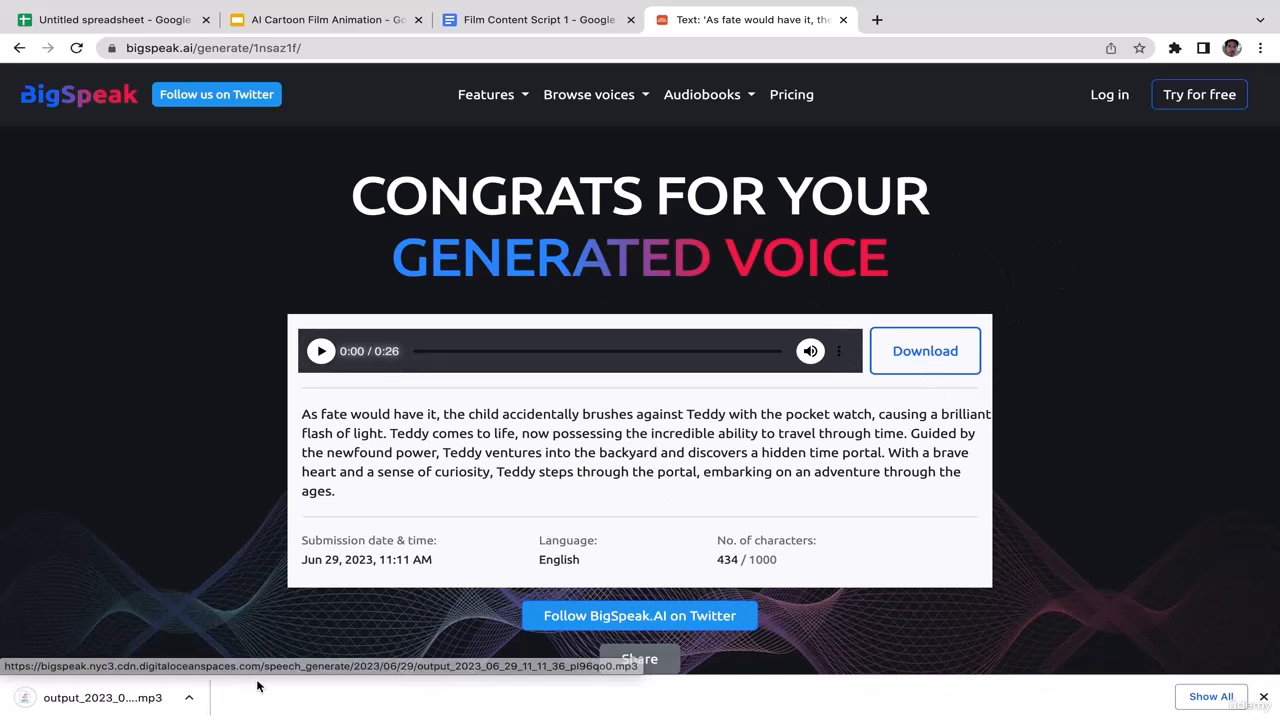
pyautogui.click(189, 698)
pyautogui.click(230, 684)
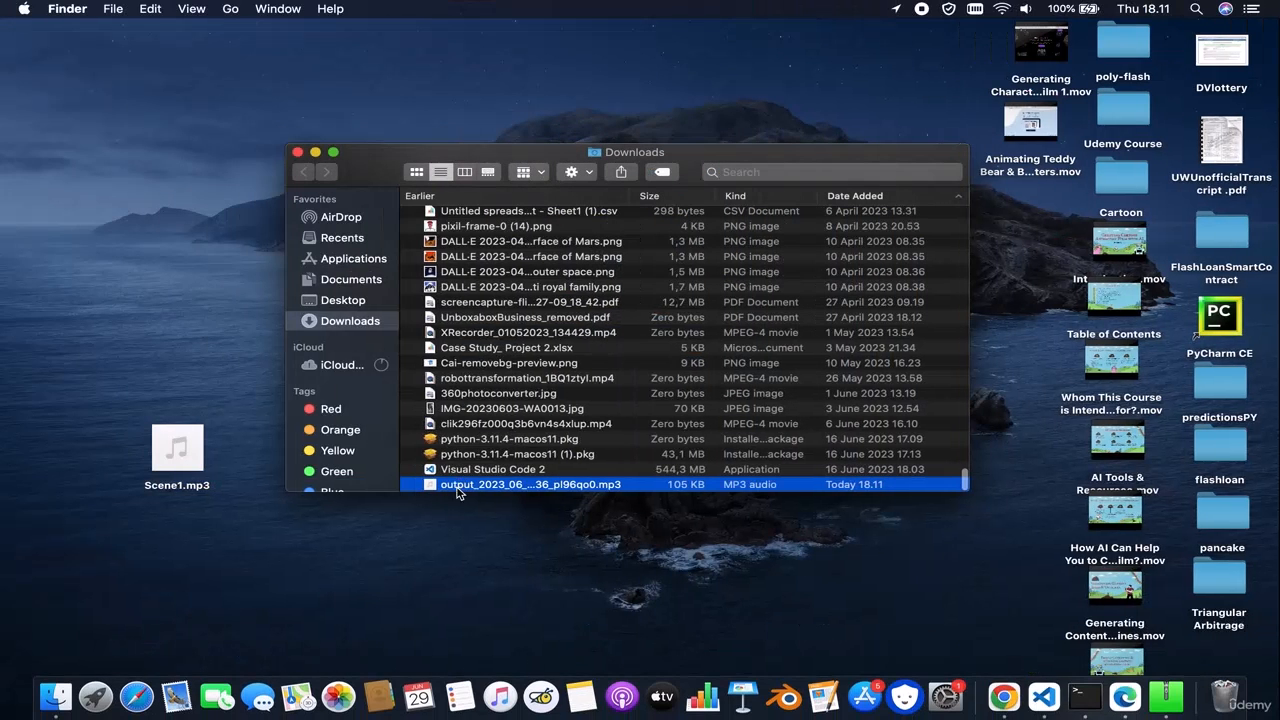
pyautogui.moveTo(455, 486); pyautogui.dragTo(280, 488)
pyautogui.click(297, 152)
# Rename the second MP3 file on the desktop as Scene2, keeping its mp3 extension
pyautogui.click(240, 600)
pyautogui.click(255, 522)
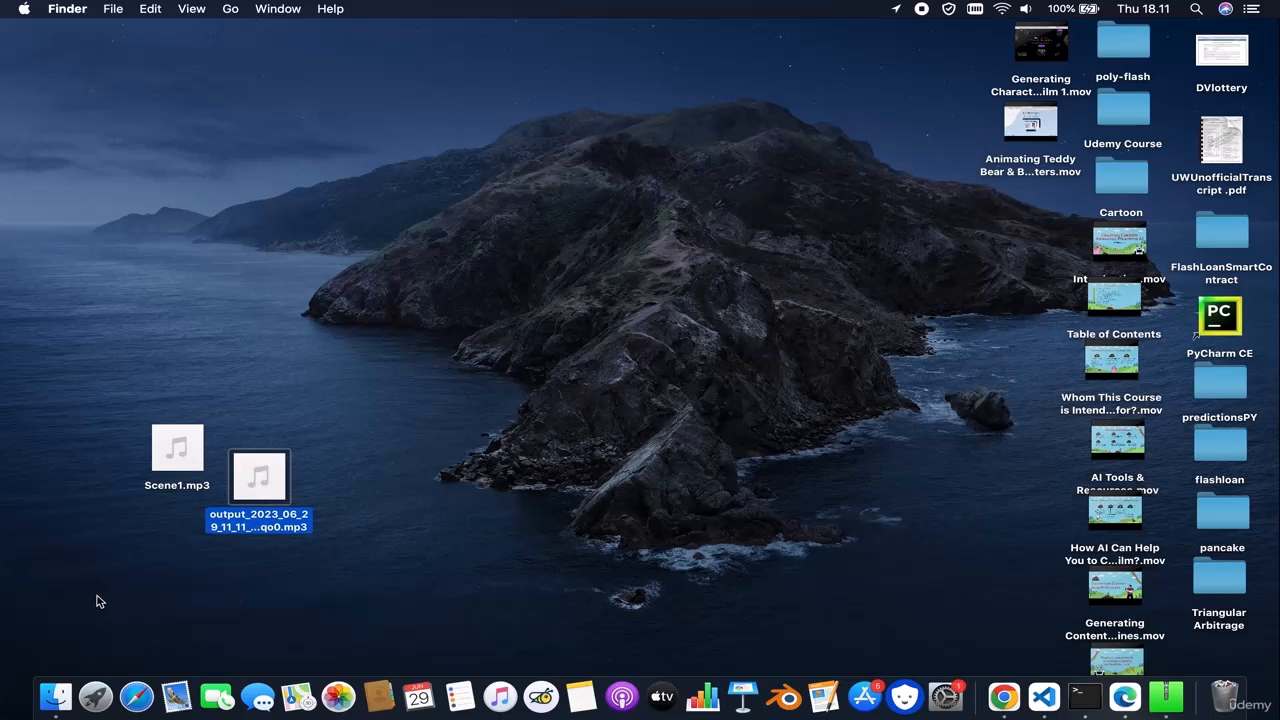
pyautogui.click(250, 584)
pyautogui.click(237, 524)
pyautogui.click(238, 604)
pyautogui.click(240, 529)
pyautogui.press('Return')
pyautogui.write('S')
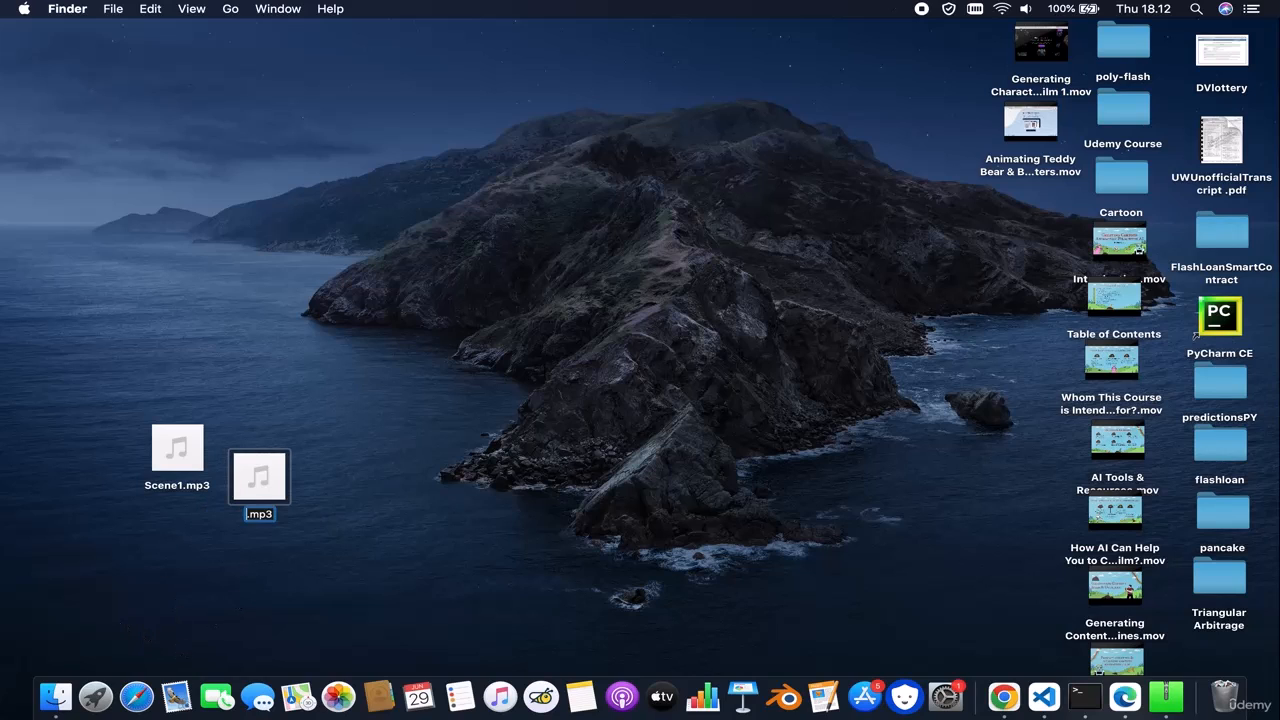
pyautogui.write('cene2')
pyautogui.click(403, 545)
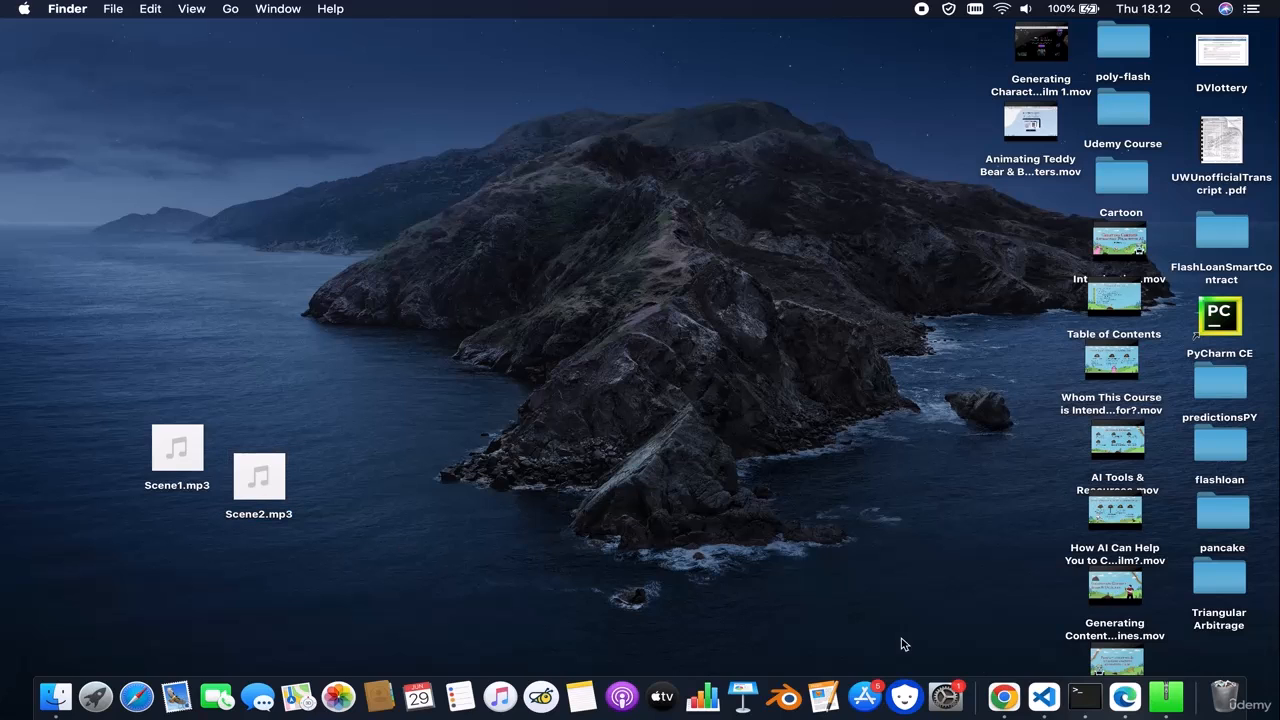
# Switch back to Chrome, dismiss the finished download notice, and return BigSpeak to its text entry page
pyautogui.click(1015, 704)
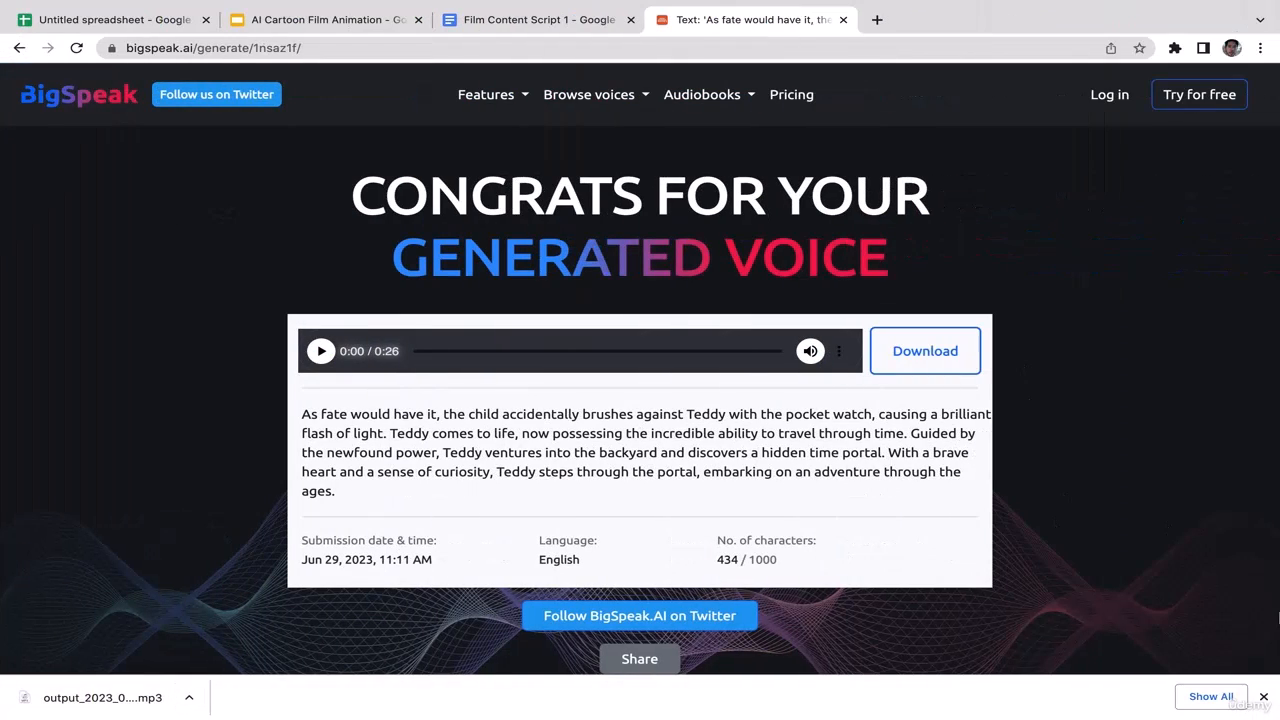
pyautogui.click(1263, 697)
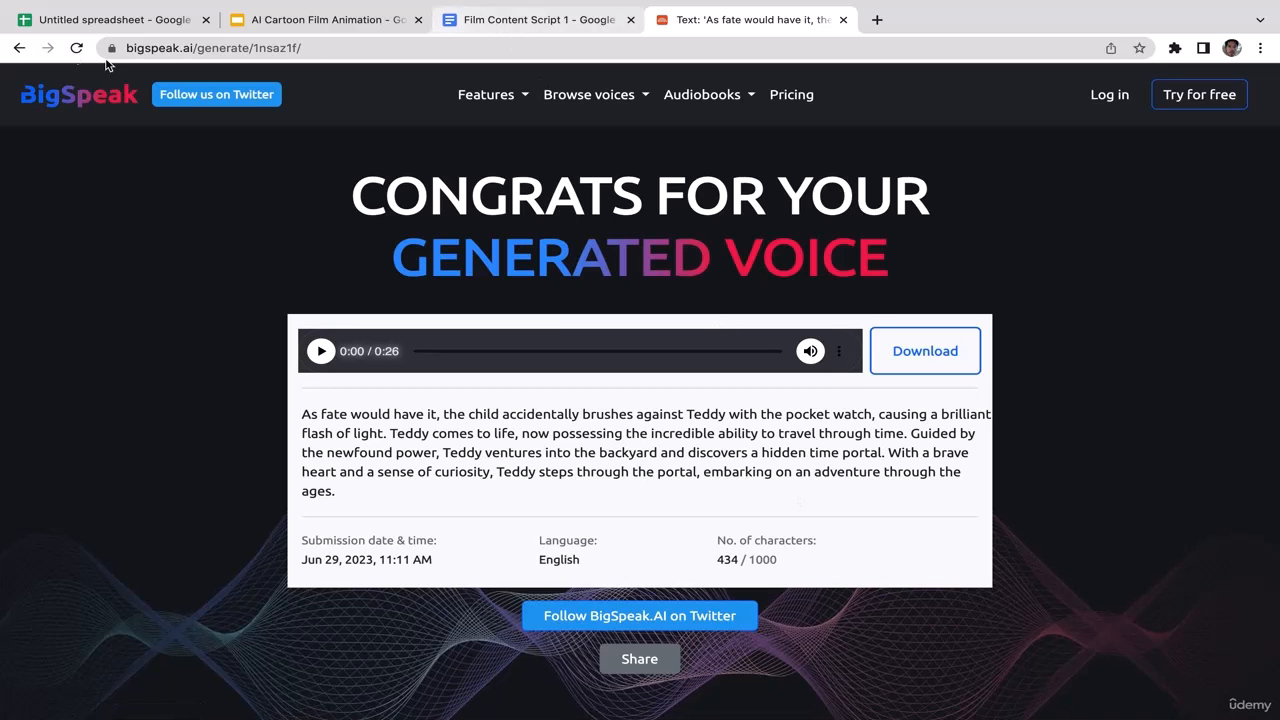
pyautogui.click(19, 47)
# Copy the script's "Time seems to blur" paragraph into BigSpeak's speech text
pyautogui.click(505, 22)
pyautogui.click(655, 398)
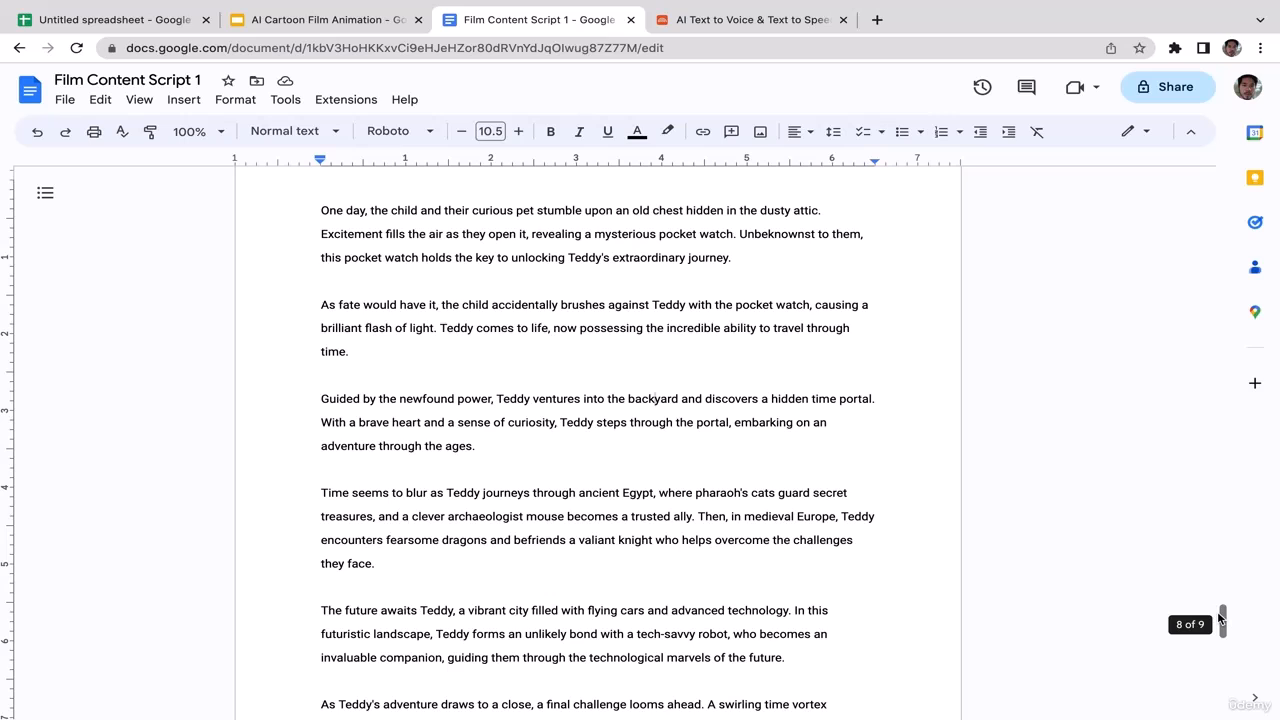
pyautogui.moveTo(1220, 620)
pyautogui.mouseDown()
pyautogui.moveTo(1220, 602)
pyautogui.moveTo(1219, 633)
pyautogui.mouseUp()
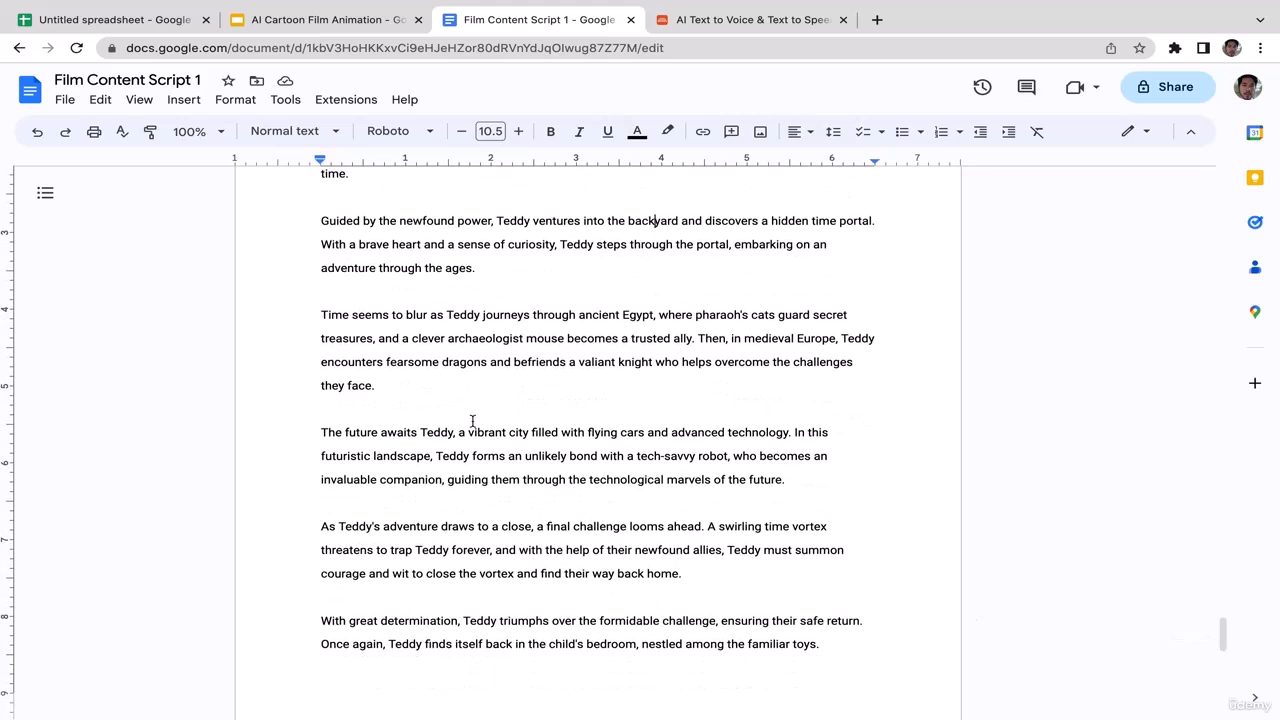
pyautogui.moveTo(376, 388); pyautogui.dragTo(321, 320)
pyautogui.press('super+c')
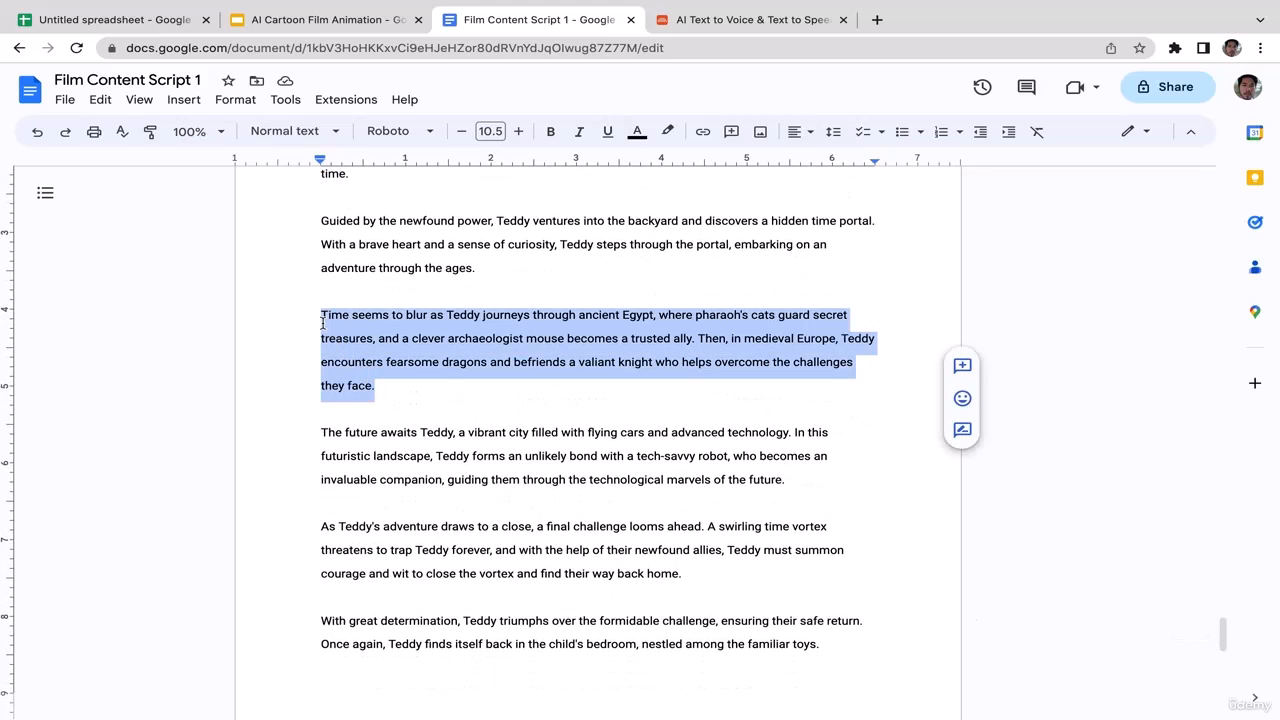
pyautogui.click(631, 366)
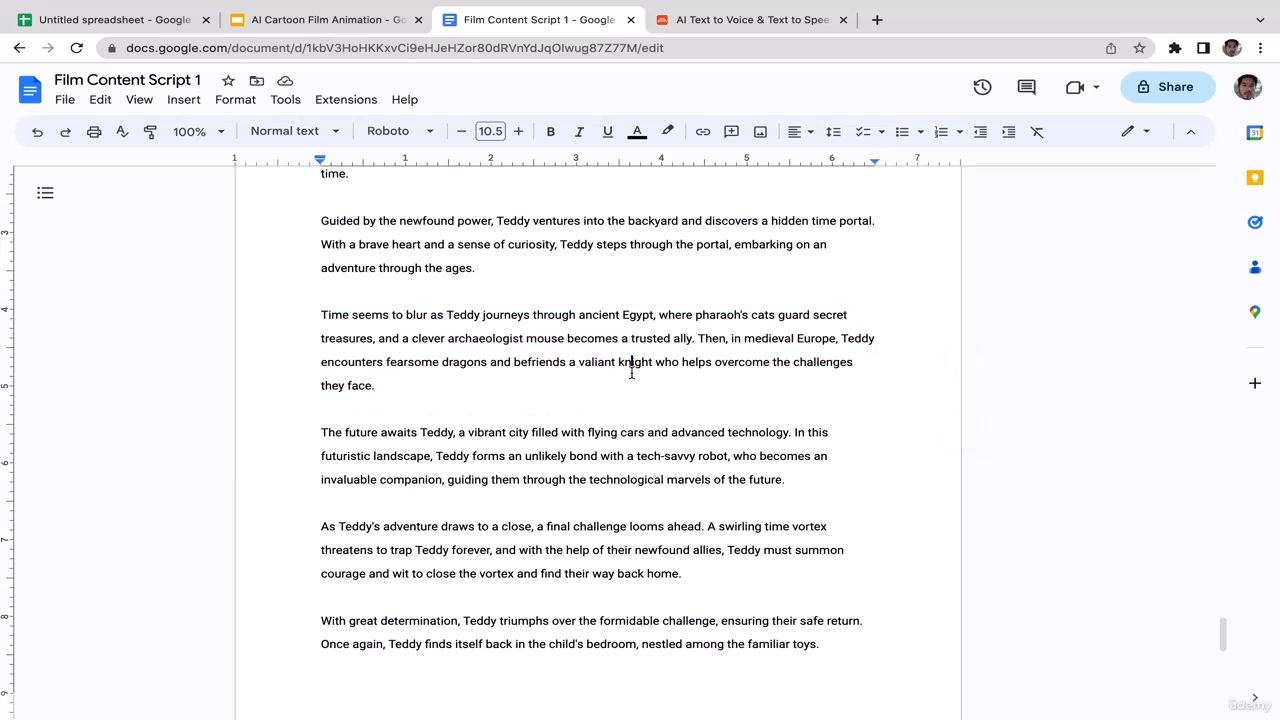
pyautogui.click(775, 22)
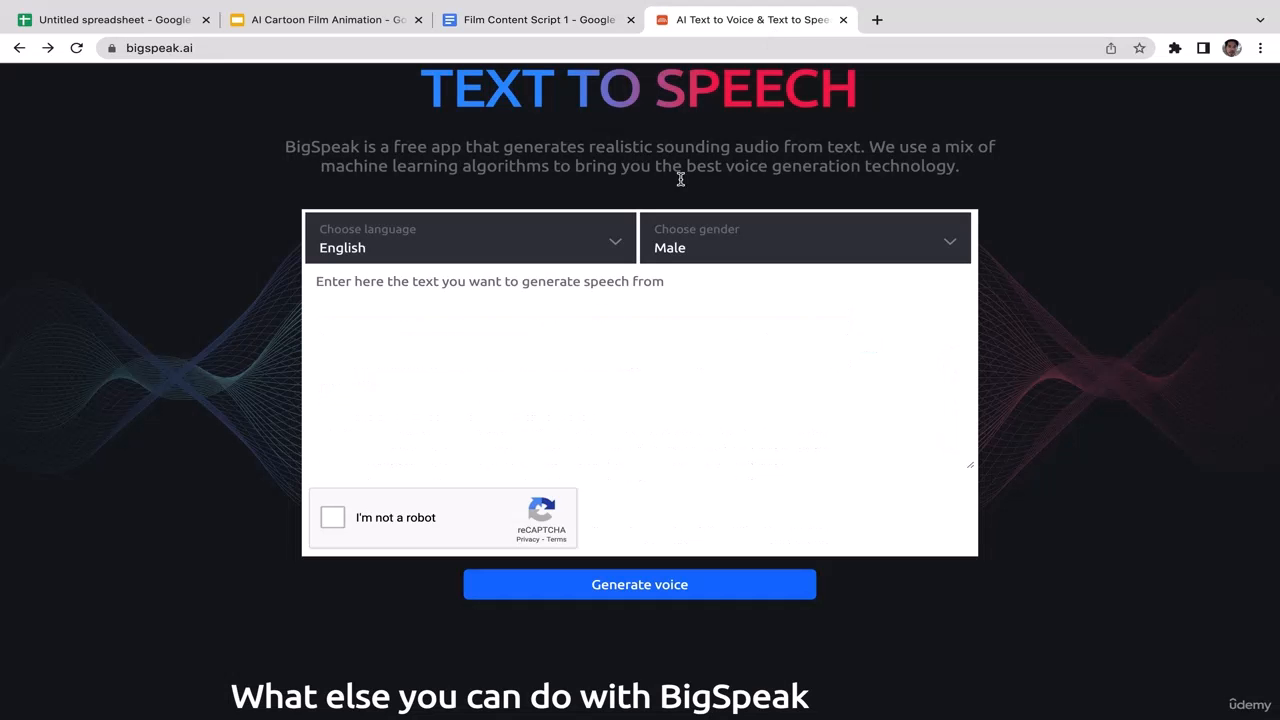
pyautogui.click(492, 290)
pyautogui.press('super+v')
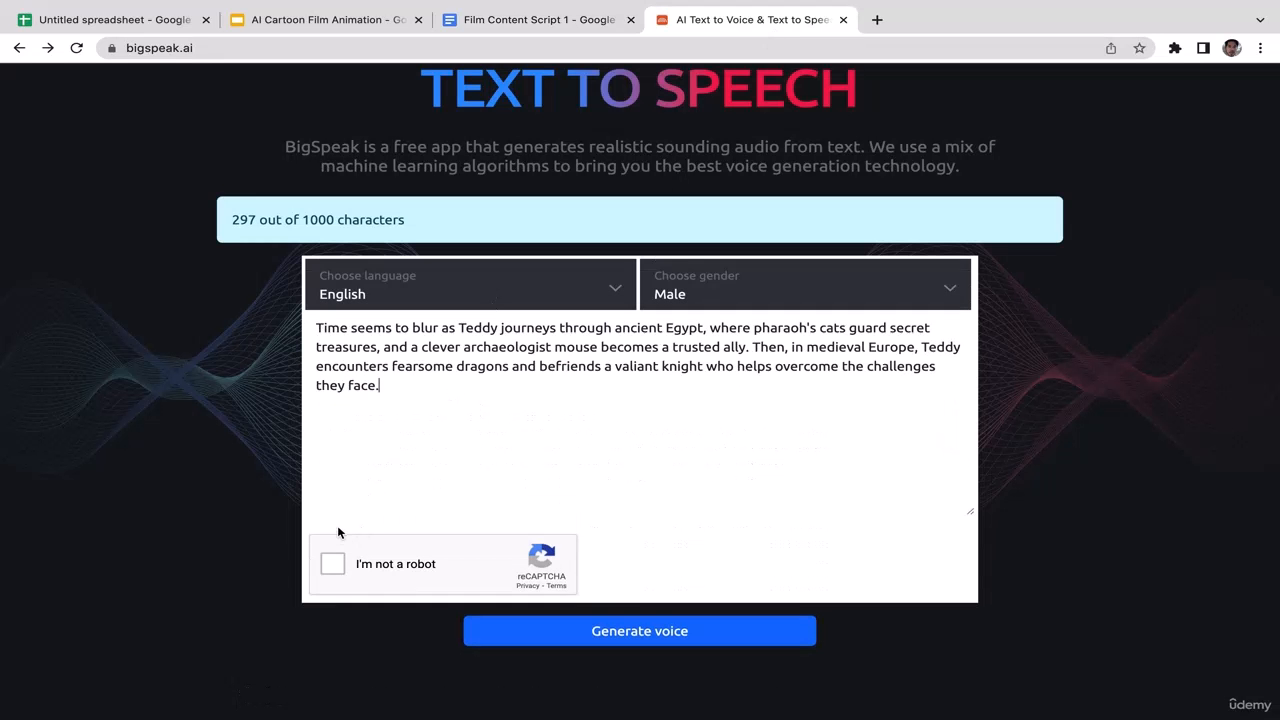
# Confirm the "I'm not a robot" check, generate the third scene's voice, and download its MP3
pyautogui.click(334, 565)
pyautogui.click(566, 637)
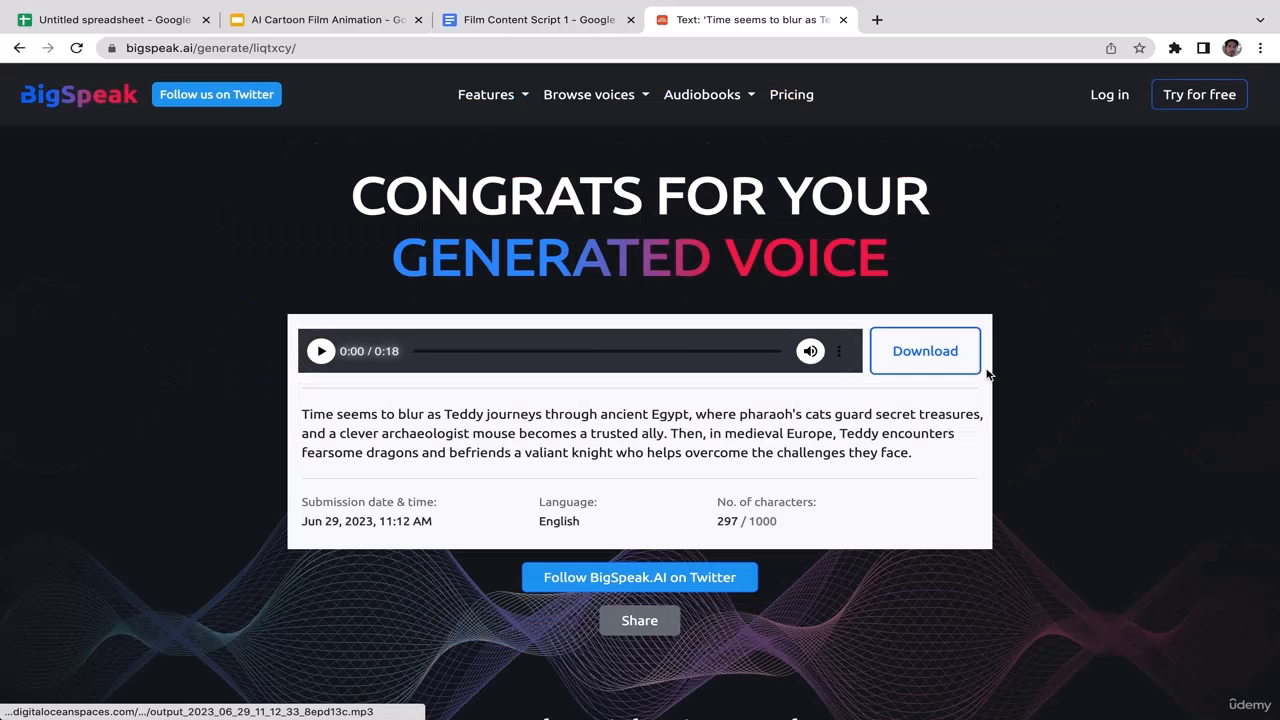
pyautogui.click(946, 354)
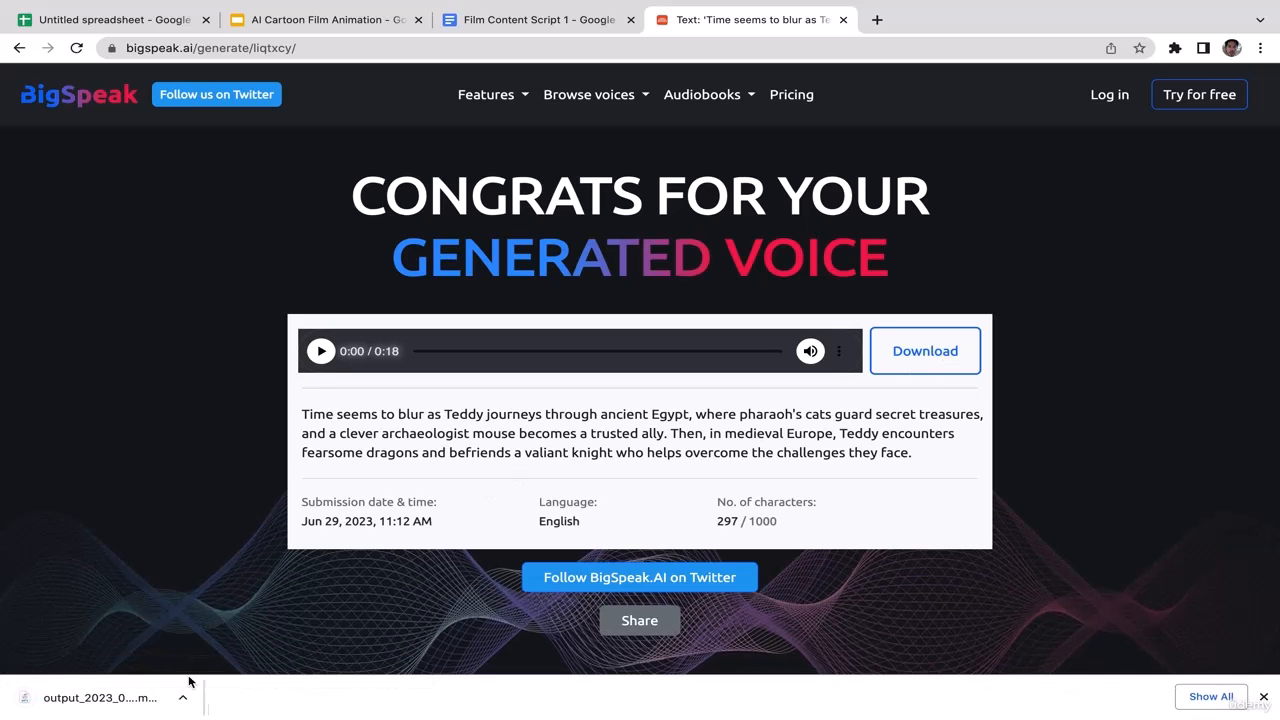
# Move the third scene's MP3 from the Downloads folder to the desktop near Scene2.mp3, and close the folder window
pyautogui.click(191, 702)
pyautogui.click(214, 686)
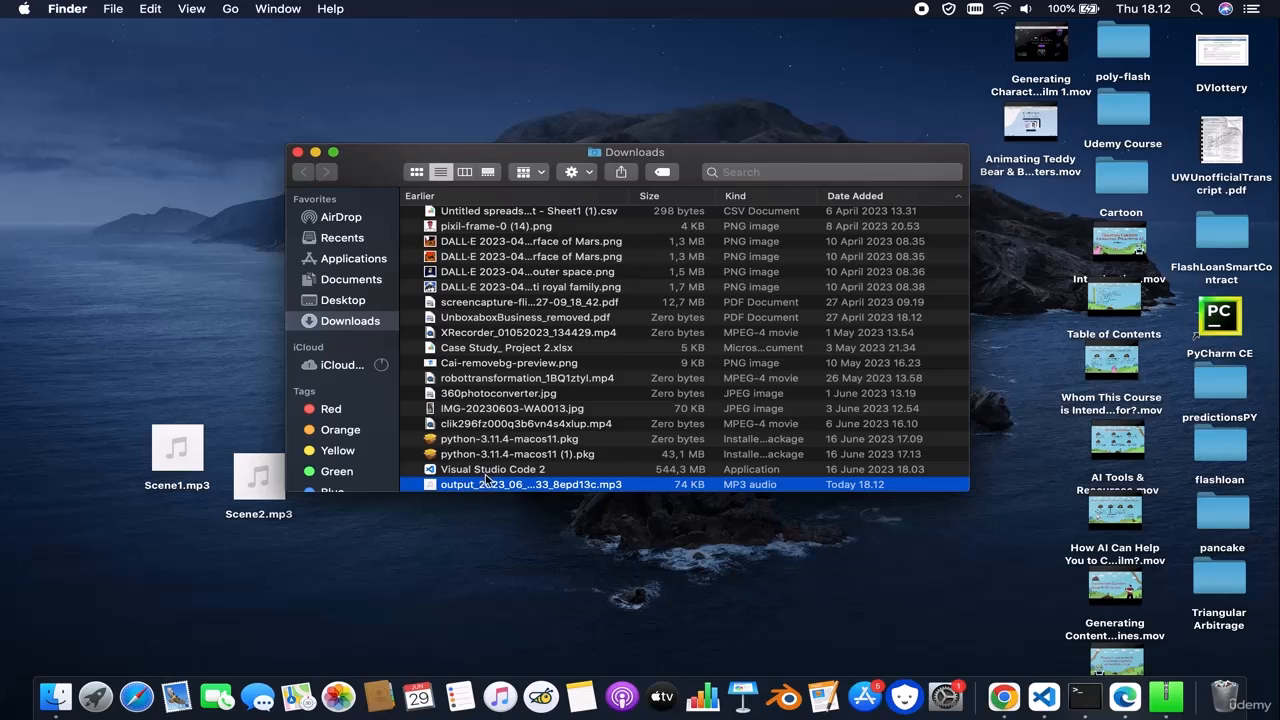
pyautogui.moveTo(477, 489); pyautogui.dragTo(447, 525)
pyautogui.click(297, 152)
pyautogui.click(424, 596)
# Rename the third MP3 file on the desktop as Scene3, keeping its mp3 extension
pyautogui.click(437, 530)
pyautogui.click(408, 531)
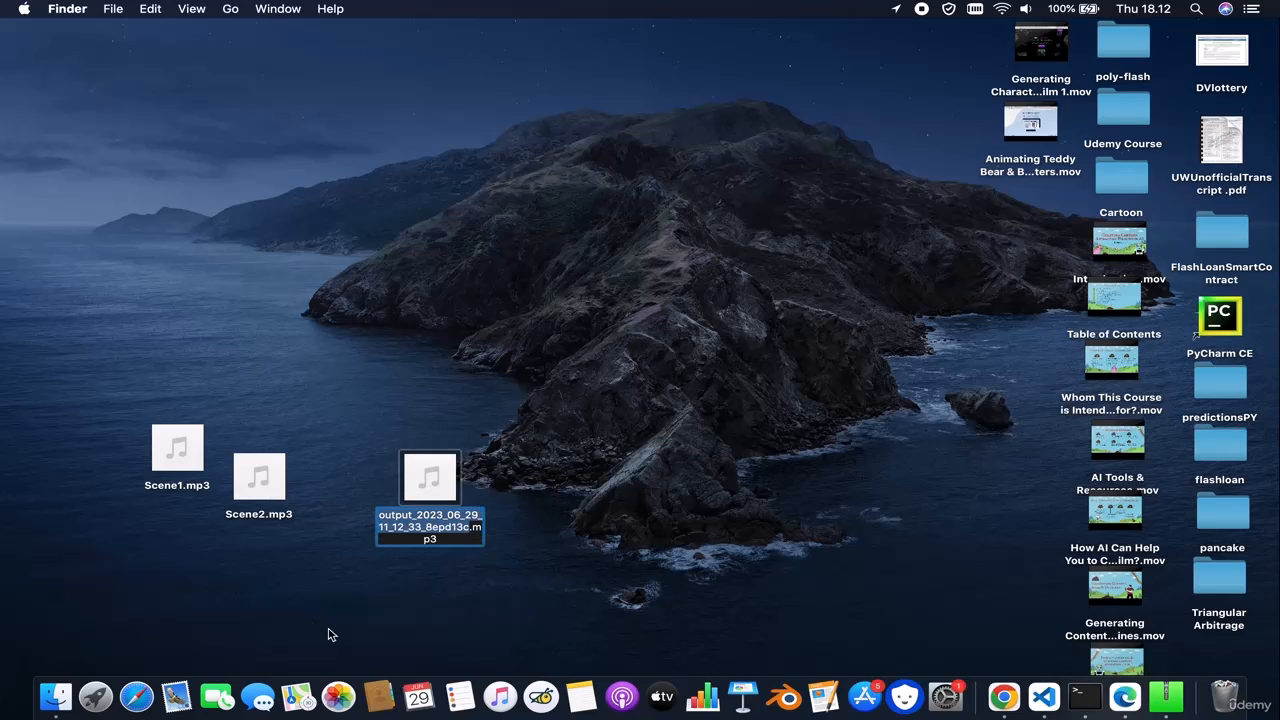
pyautogui.write('Scene.mp')
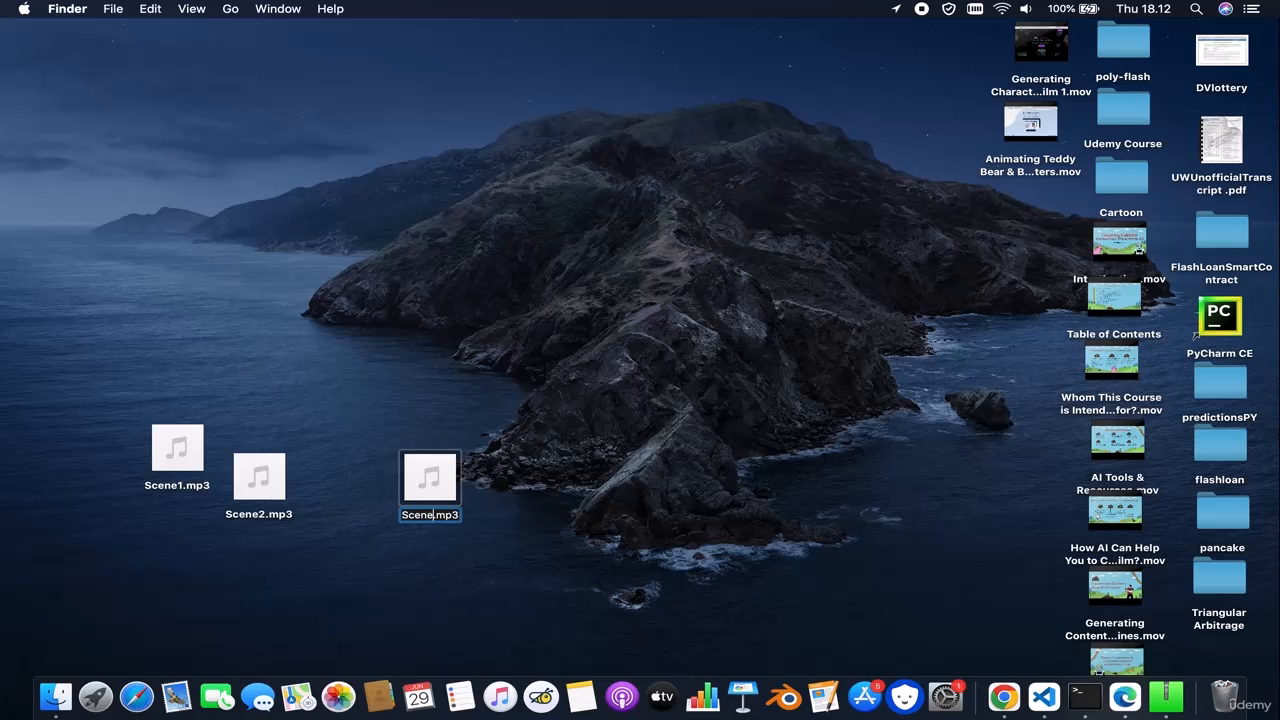
pyautogui.write('3')
pyautogui.click(500, 609)
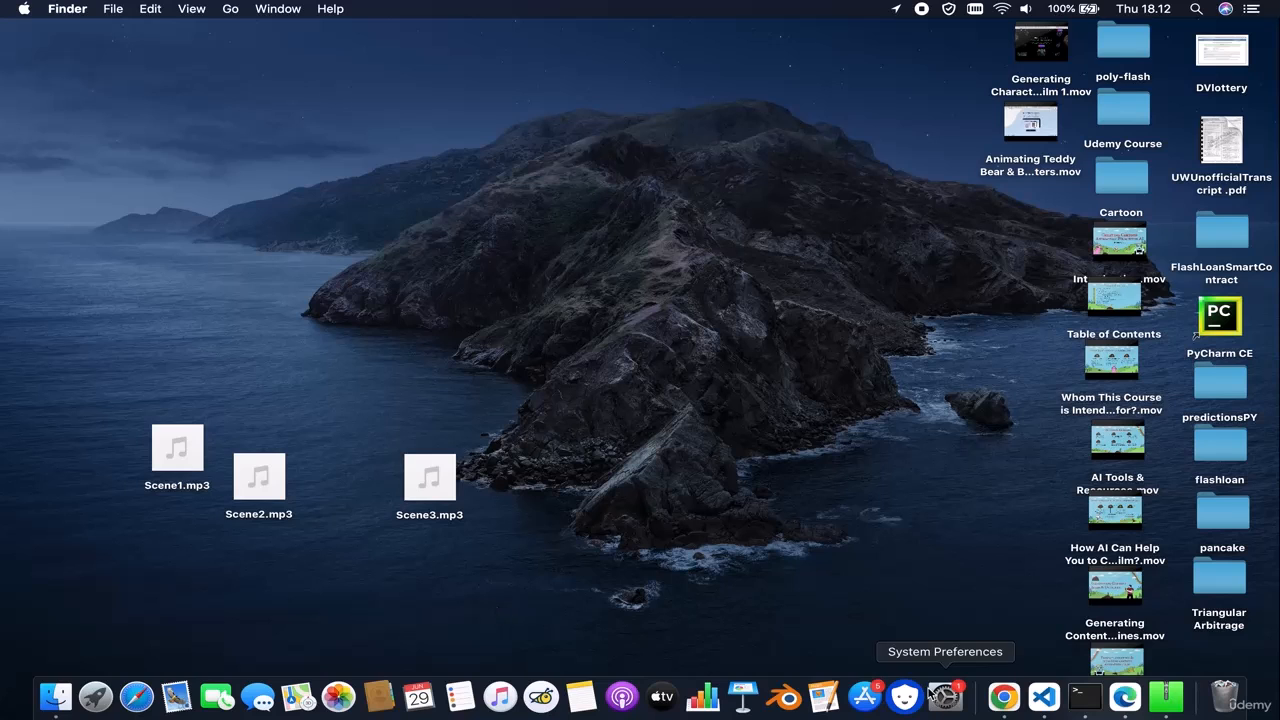
# Switch to Chrome, clear the third scene's download notice, and go back to BigSpeak's text entry page
pyautogui.click(1005, 697)
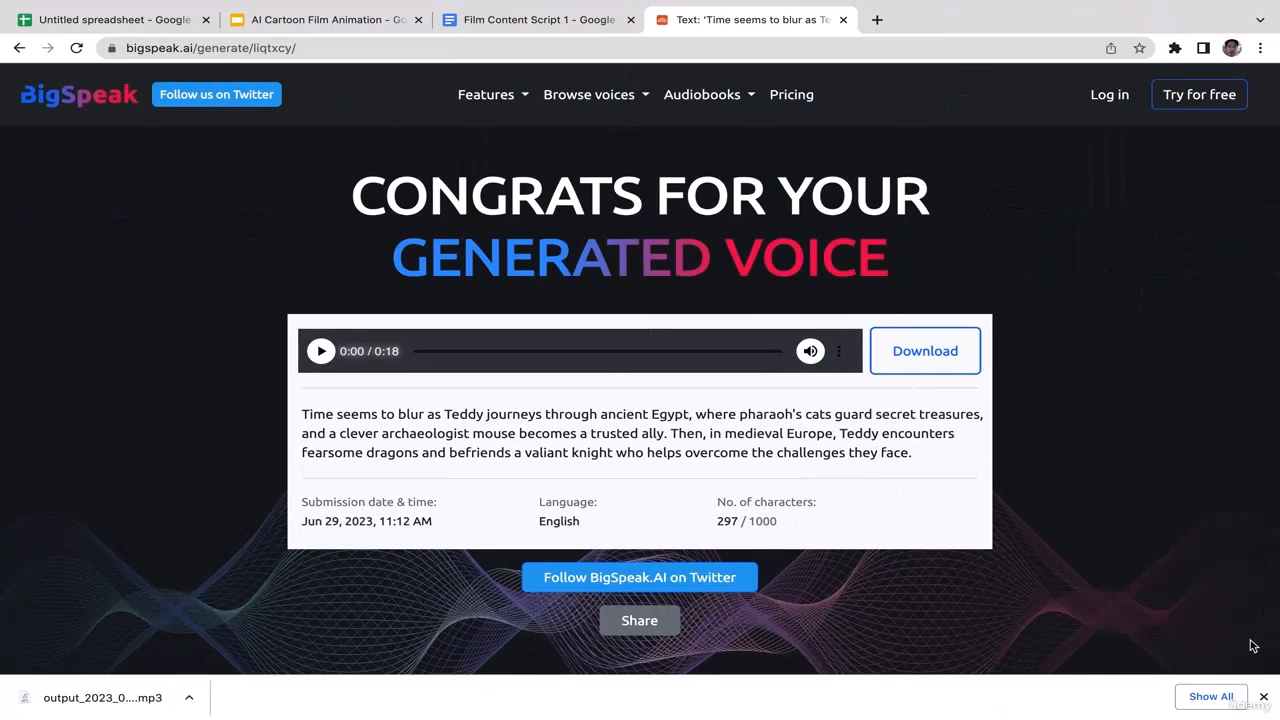
pyautogui.click(1266, 697)
pyautogui.click(19, 47)
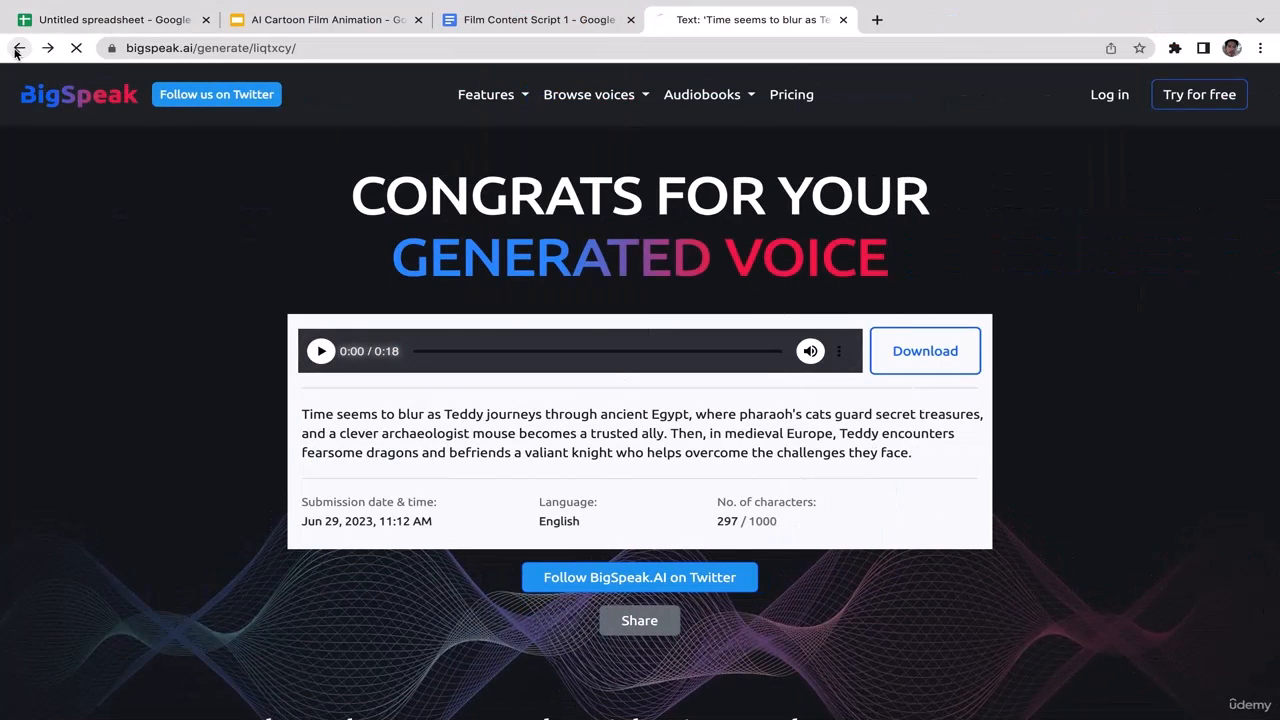
# Copy the script's "The future awaits Teddy" paragraph into BigSpeak, confirm the "I'm not a robot" check, and generate its voice
pyautogui.click(510, 19)
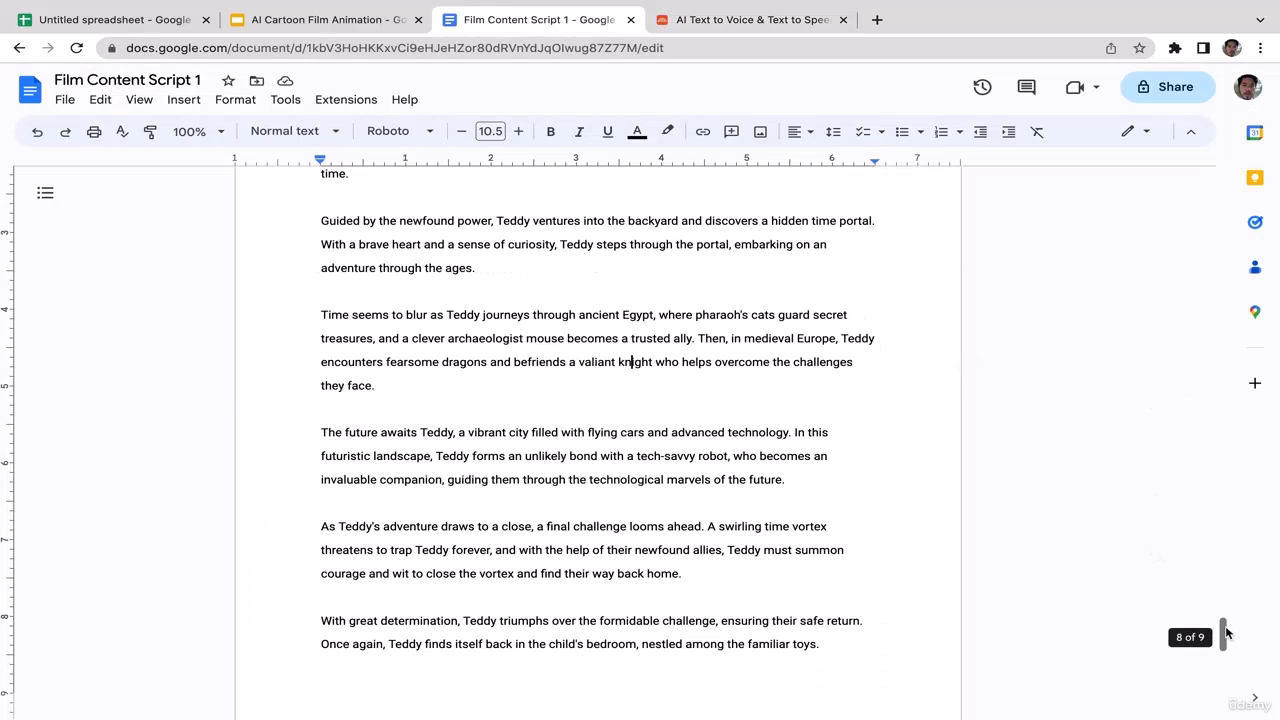
pyautogui.scroll(-2, 1226, 633)
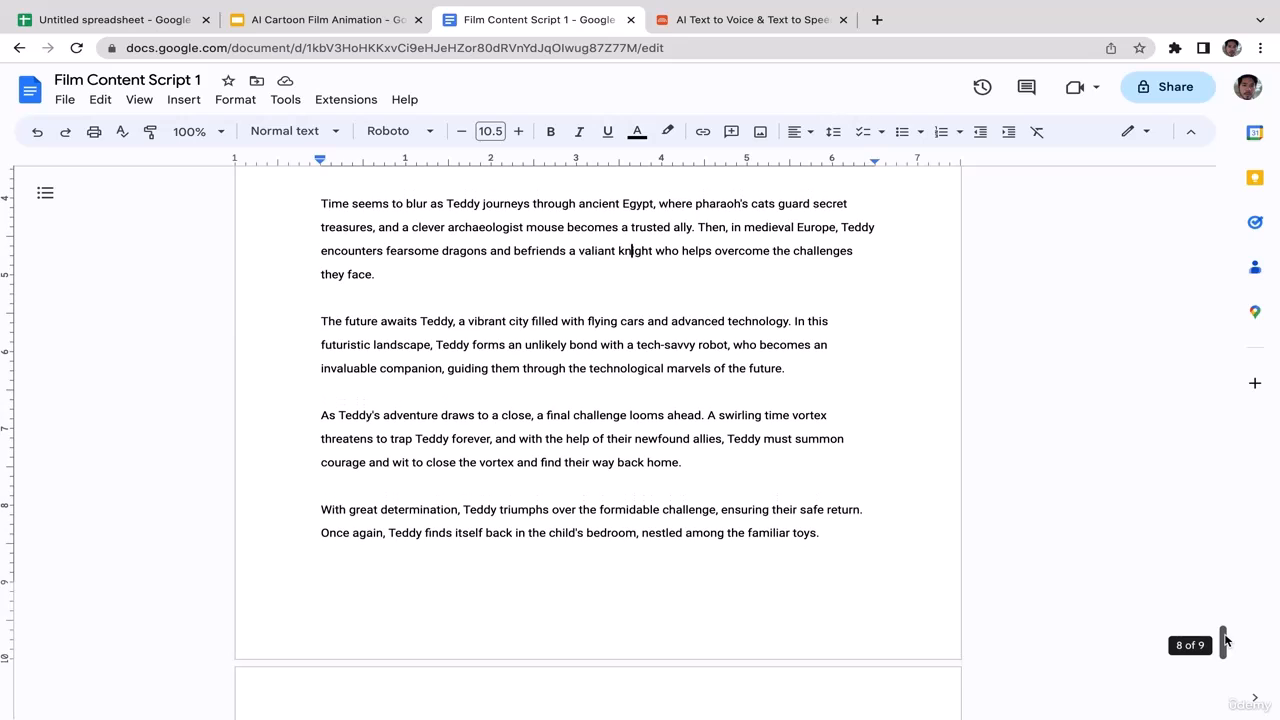
pyautogui.moveTo(788, 376); pyautogui.dragTo(323, 323)
pyautogui.press('super+c')
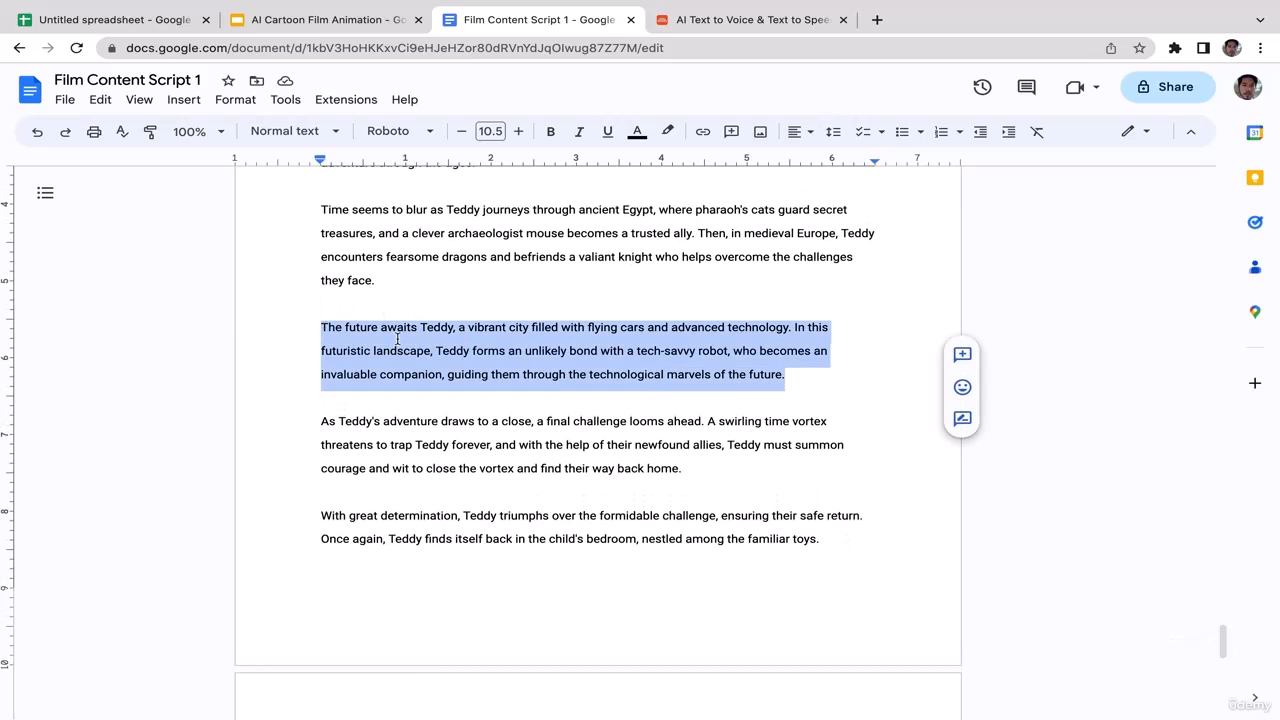
pyautogui.click(510, 350)
pyautogui.click(750, 19)
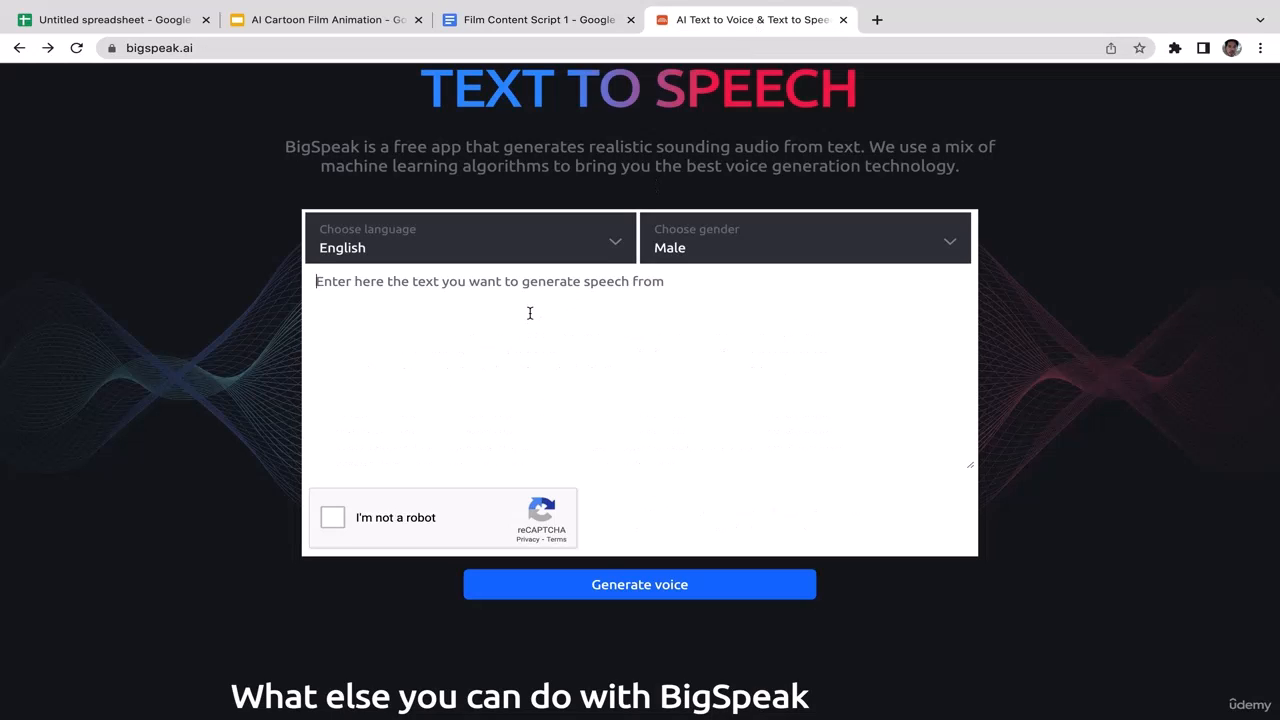
pyautogui.press('super+v')
pyautogui.click(334, 566)
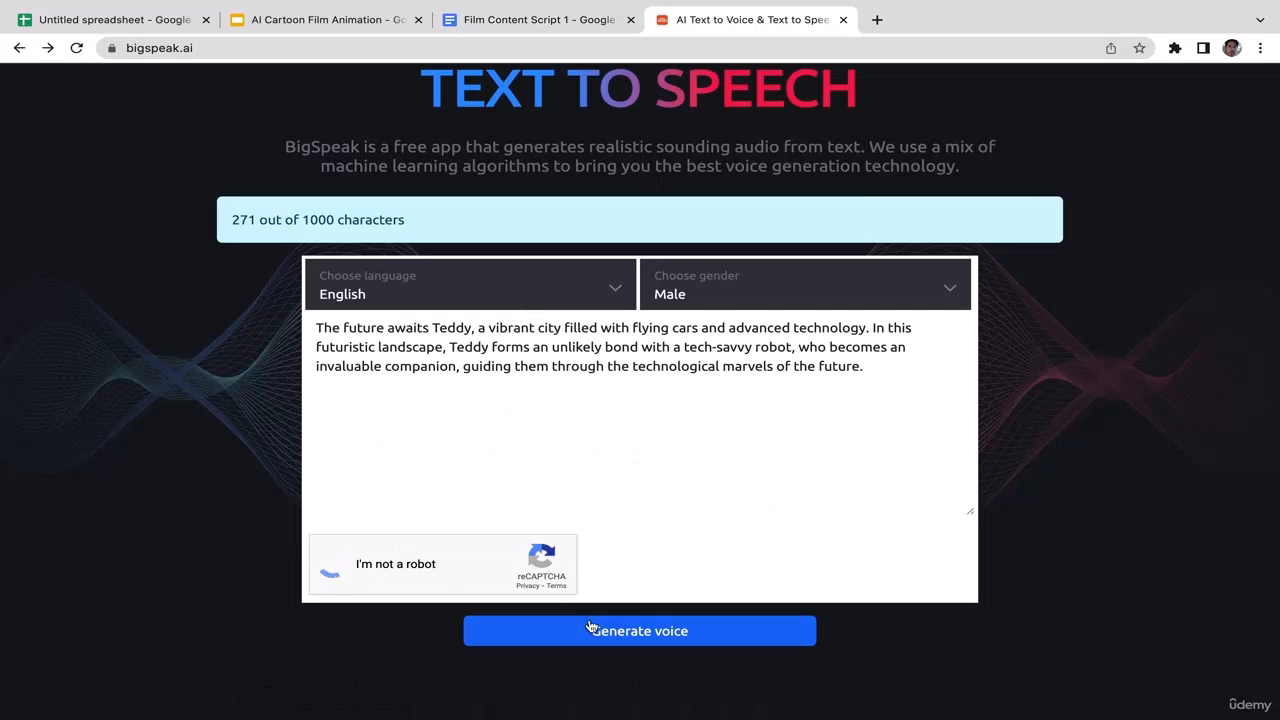
pyautogui.click(600, 631)
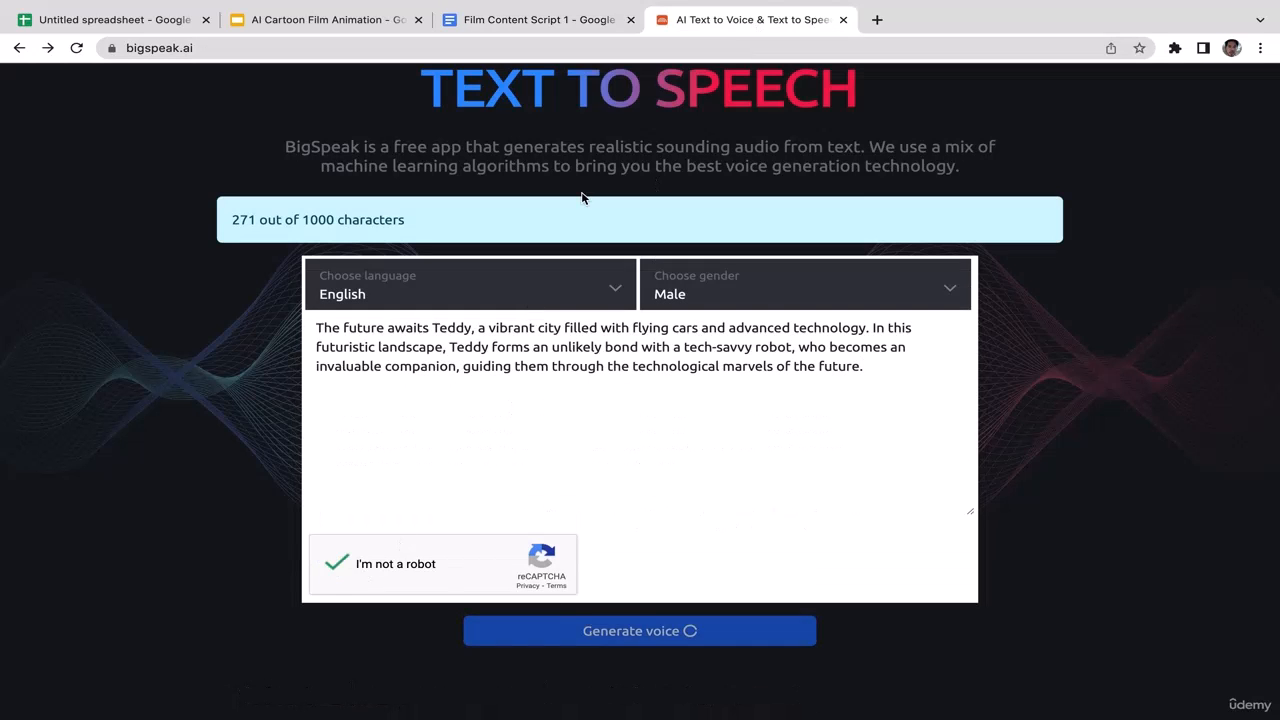
pyautogui.click(557, 19)
pyautogui.moveTo(696, 466); pyautogui.dragTo(311, 432)
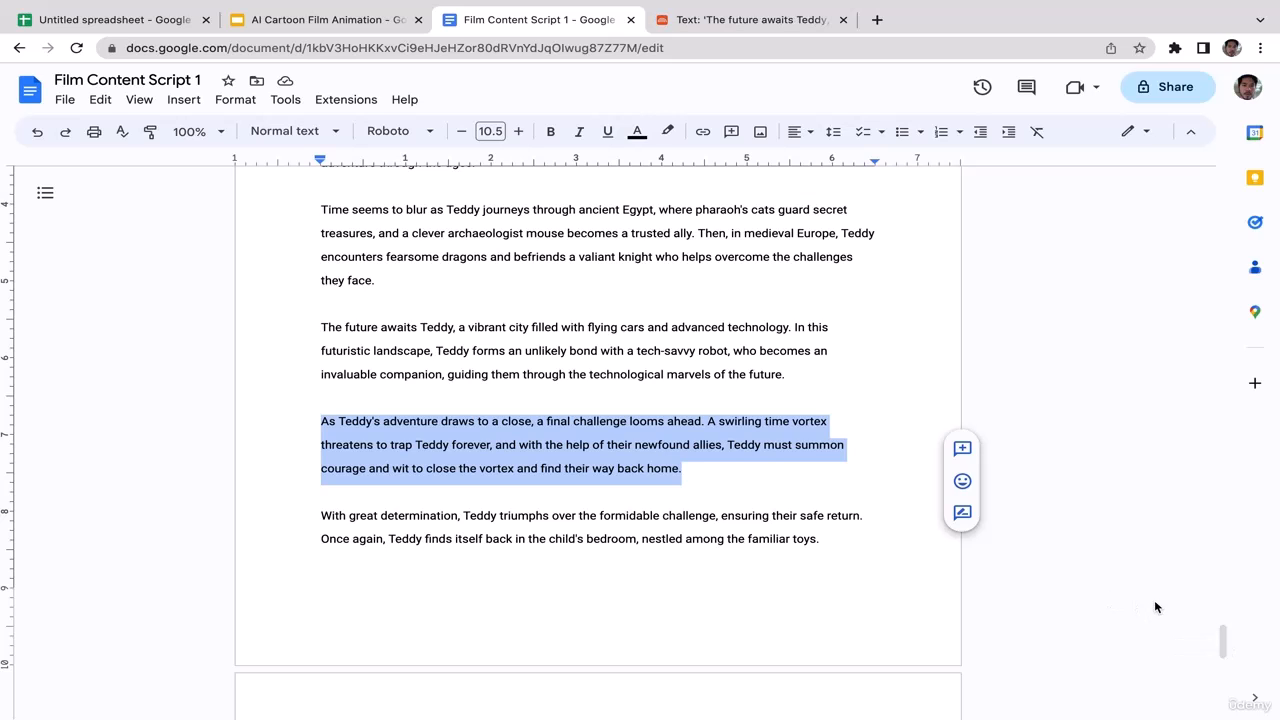
pyautogui.moveTo(1226, 643); pyautogui.dragTo(1228, 654)
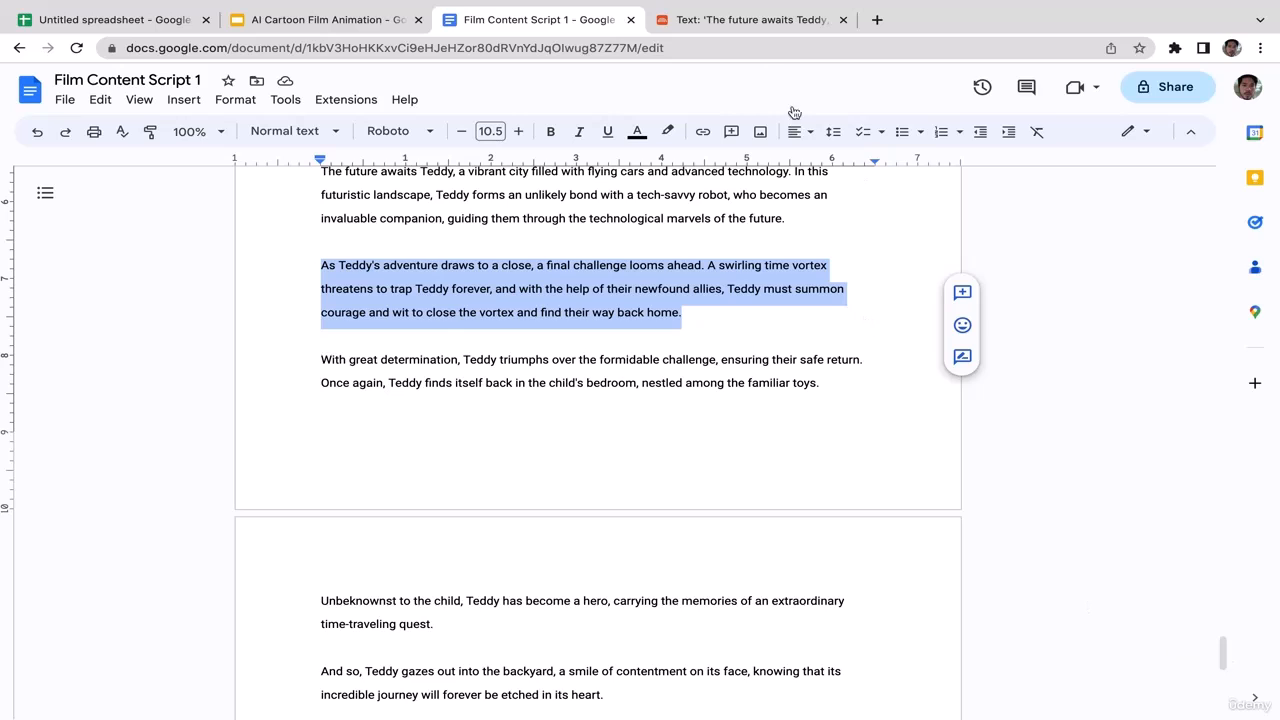
# Download the fourth scene's MP3 from BigSpeak and move it from the Downloads folder to the desktop beside Scene3.mp3
pyautogui.click(752, 20)
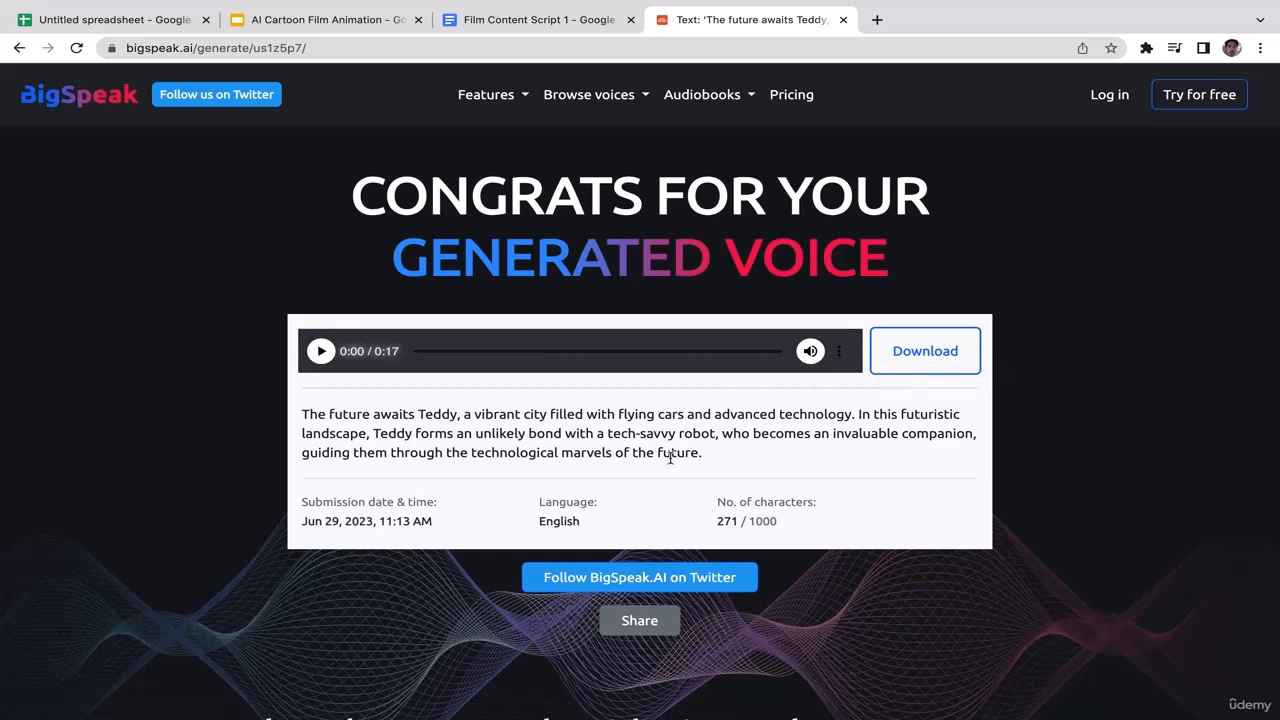
pyautogui.click(897, 359)
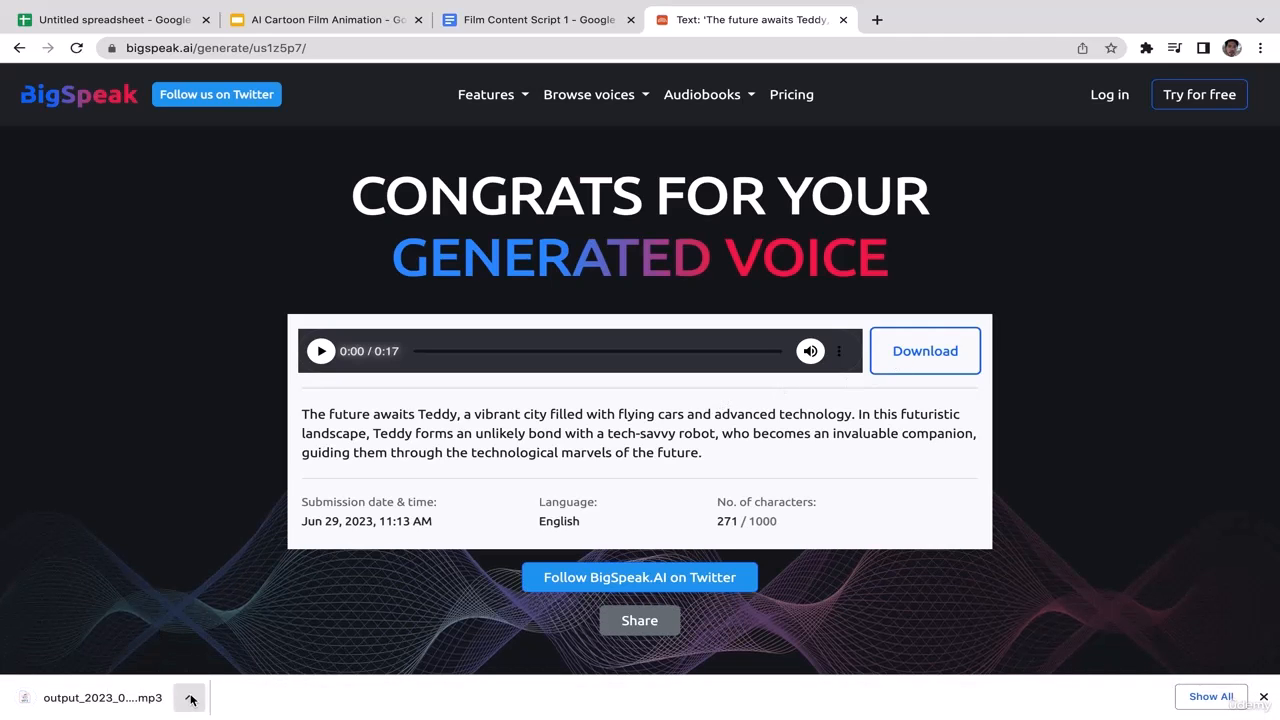
pyautogui.click(189, 697)
pyautogui.click(230, 680)
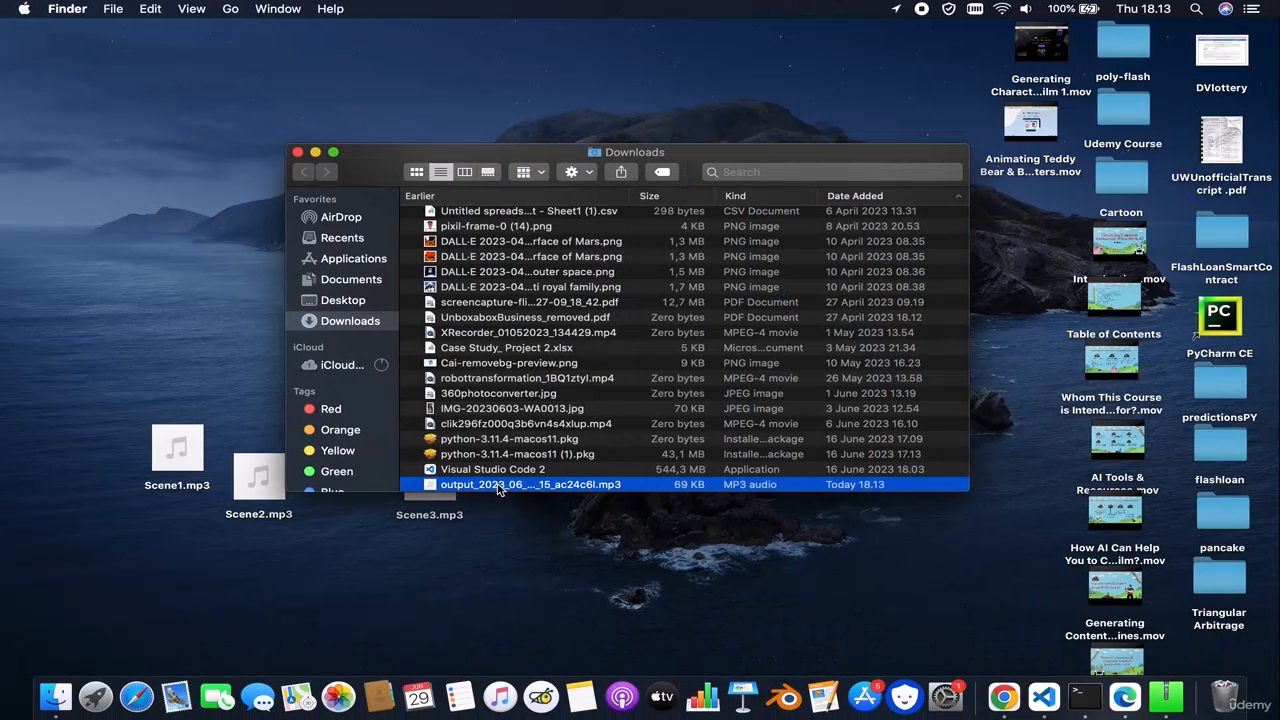
pyautogui.moveTo(498, 488); pyautogui.dragTo(486, 522)
pyautogui.click(496, 587)
# Rename the fourth MP3 file on the desktop as Scene4, keeping its mp3 extension
pyautogui.click(482, 565)
pyautogui.click(477, 566)
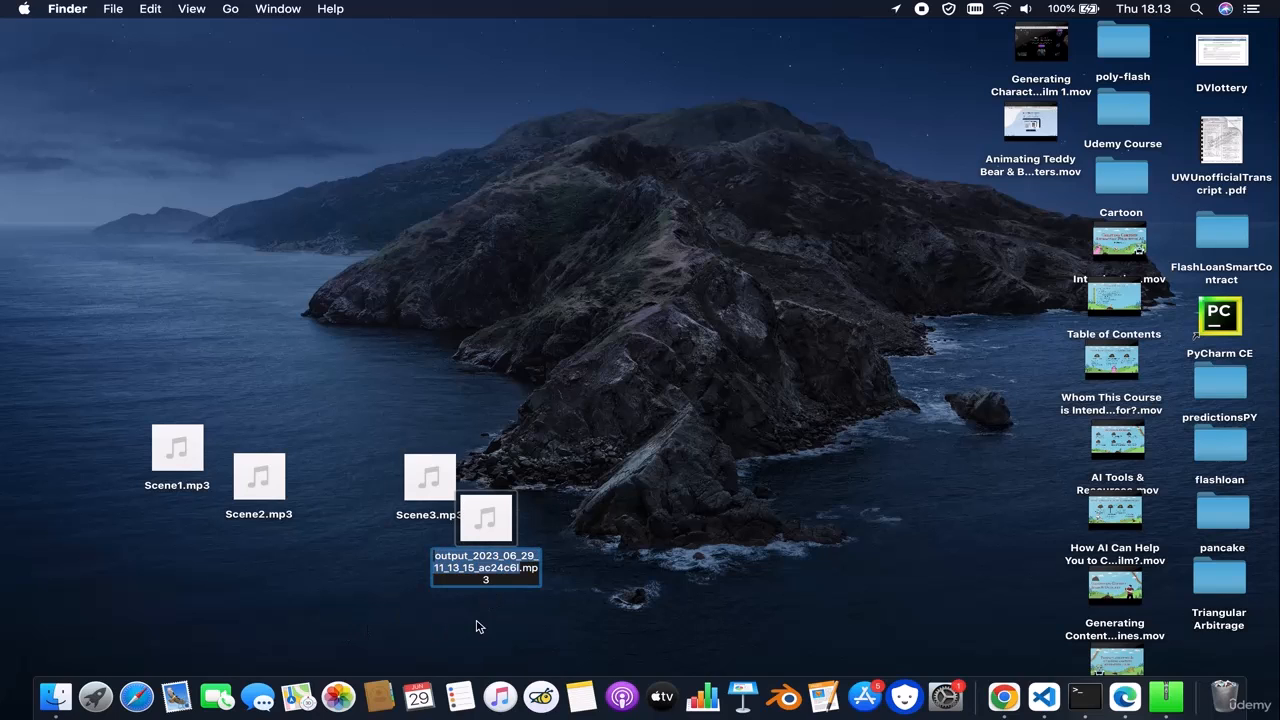
pyautogui.write('Scene')
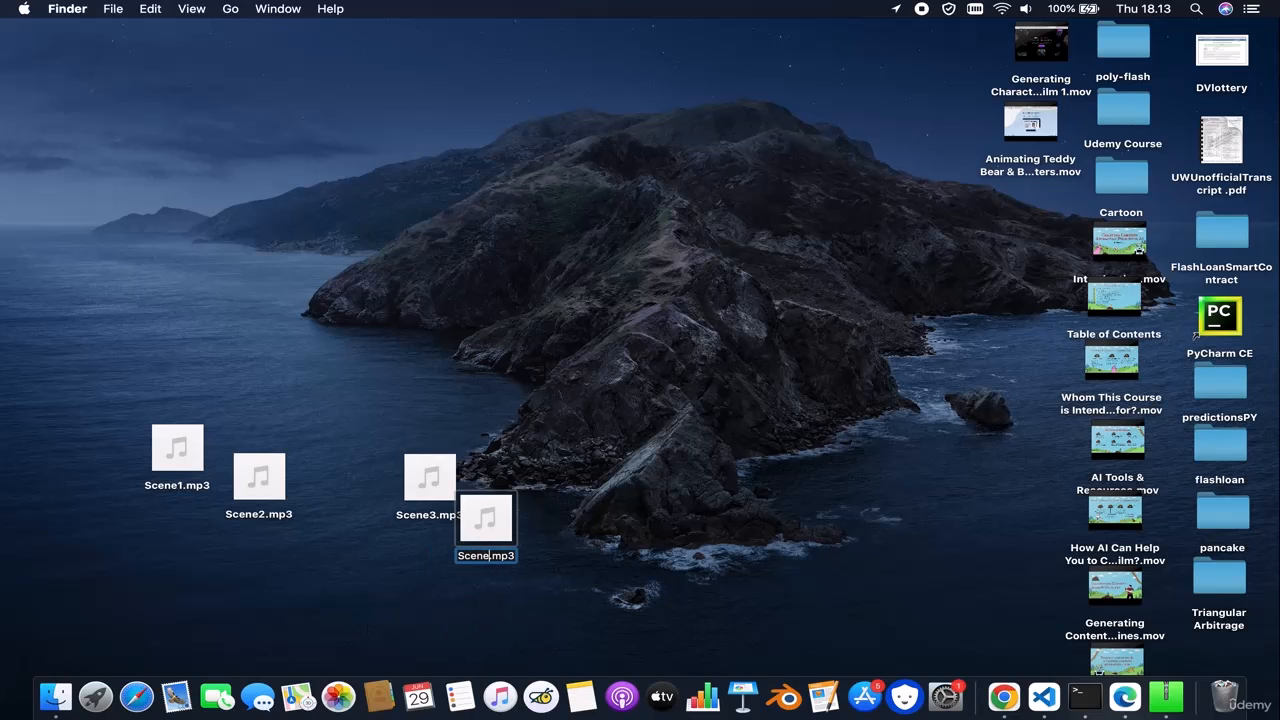
pyautogui.write('4')
pyautogui.press('Return')
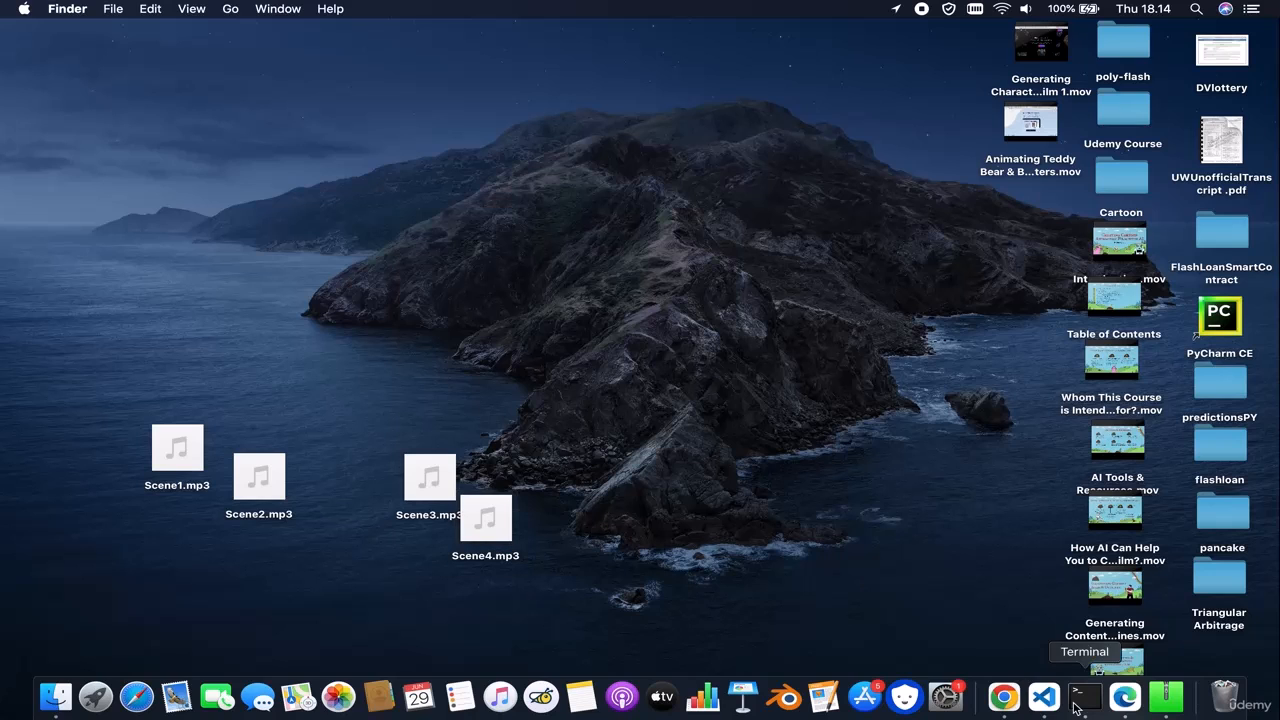
# Switch to Chrome, dismiss the fourth scene's download notice, and bring BigSpeak back to its text entry page
pyautogui.click(1004, 697)
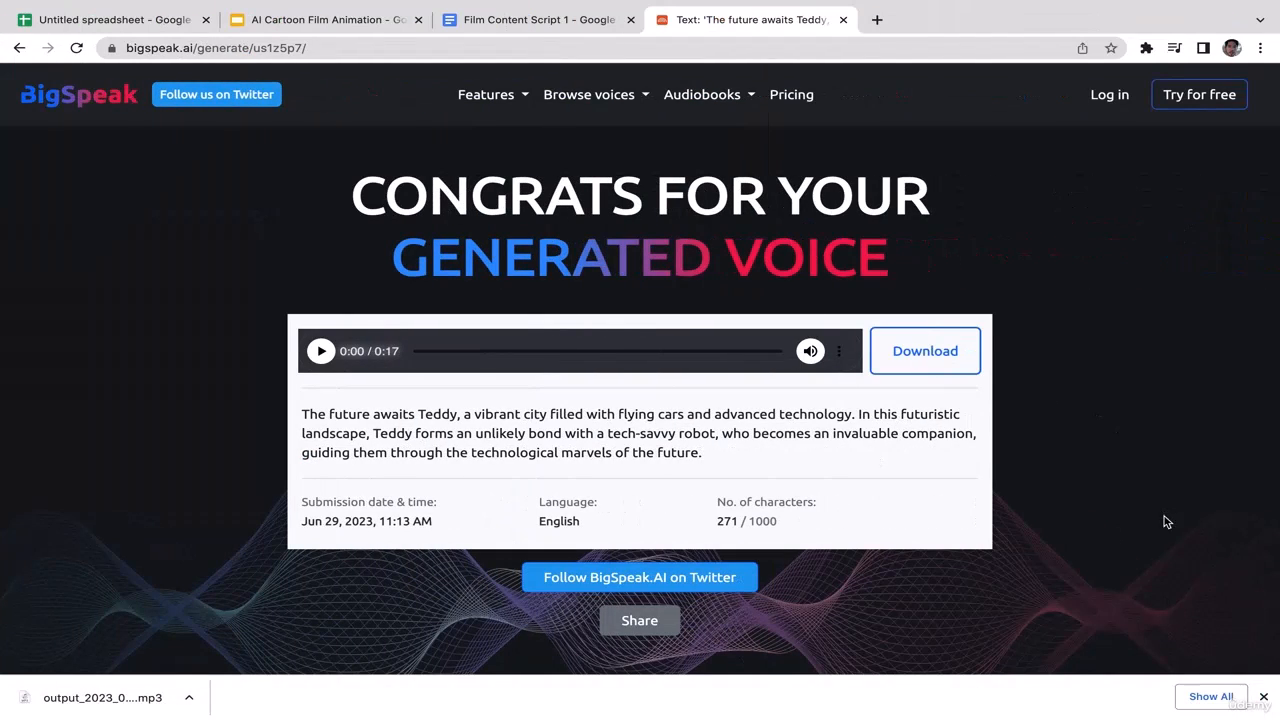
pyautogui.click(1263, 697)
pyautogui.click(18, 48)
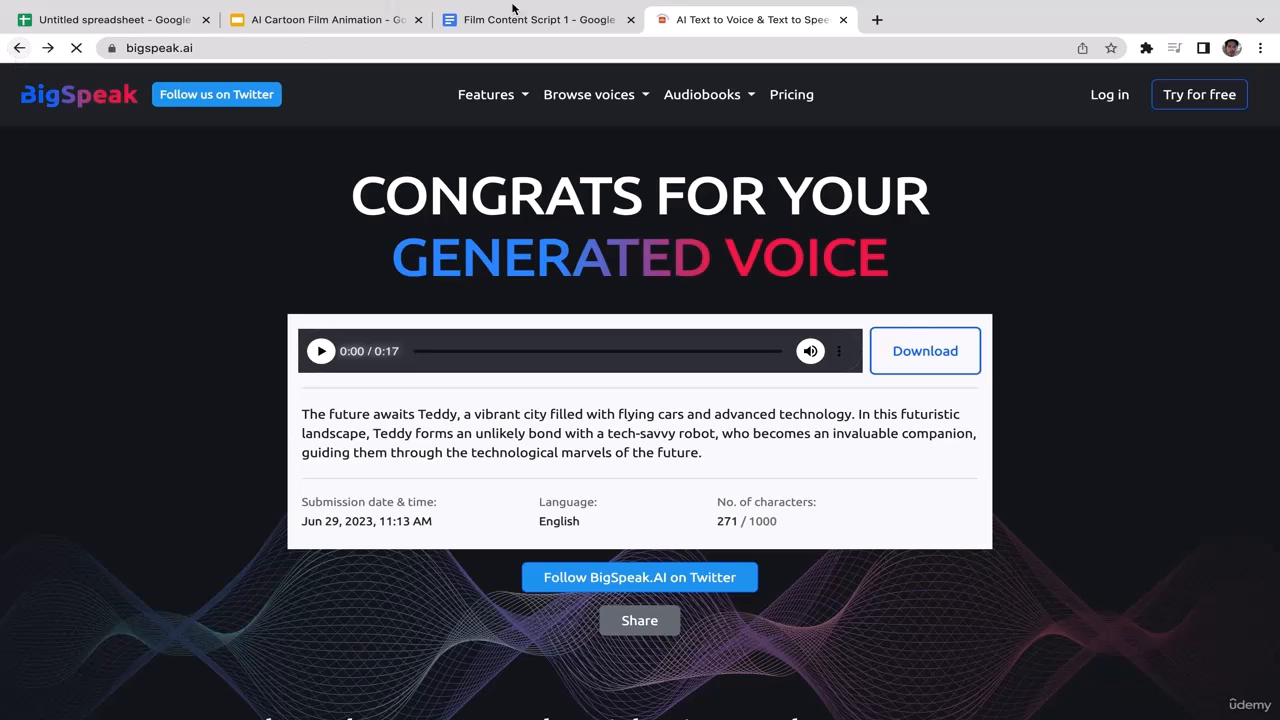
# Copy the paragraph starting "As Teddy's adventure draws to a close" from the Film Content Script 1 document
pyautogui.click(538, 19)
pyautogui.click(559, 365)
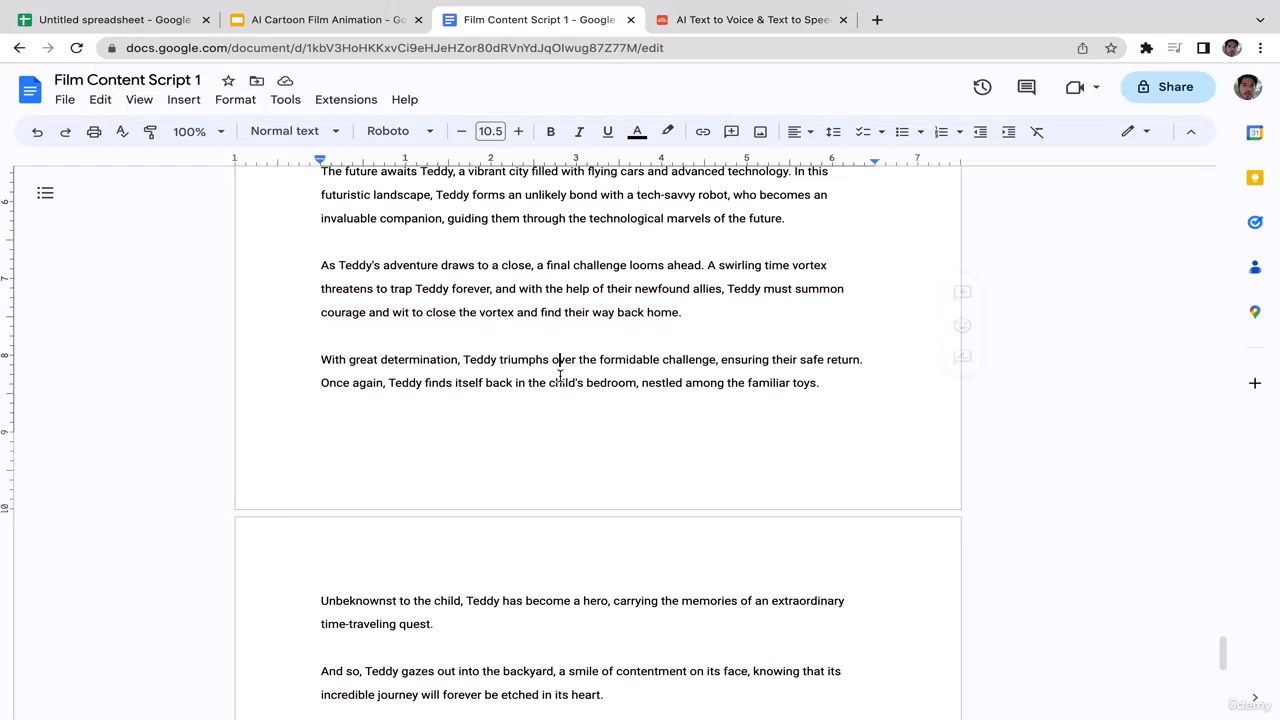
pyautogui.click(709, 334)
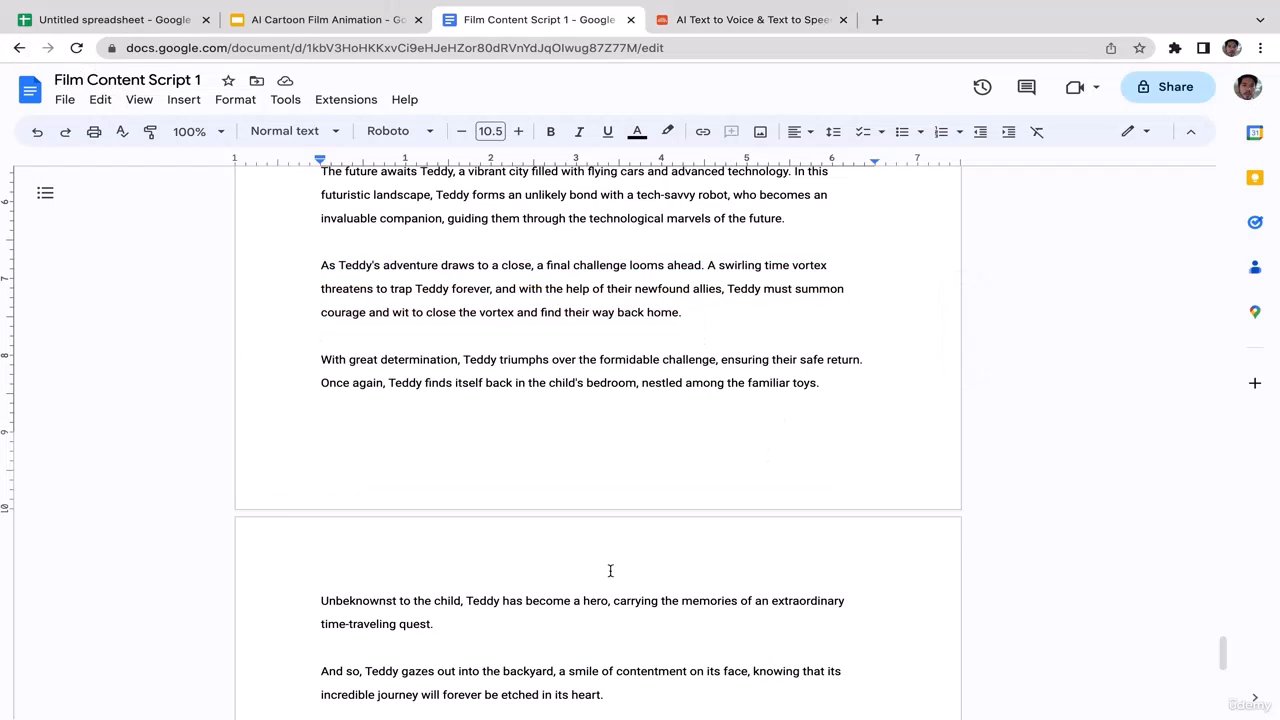
pyautogui.moveTo(454, 630); pyautogui.dragTo(289, 342)
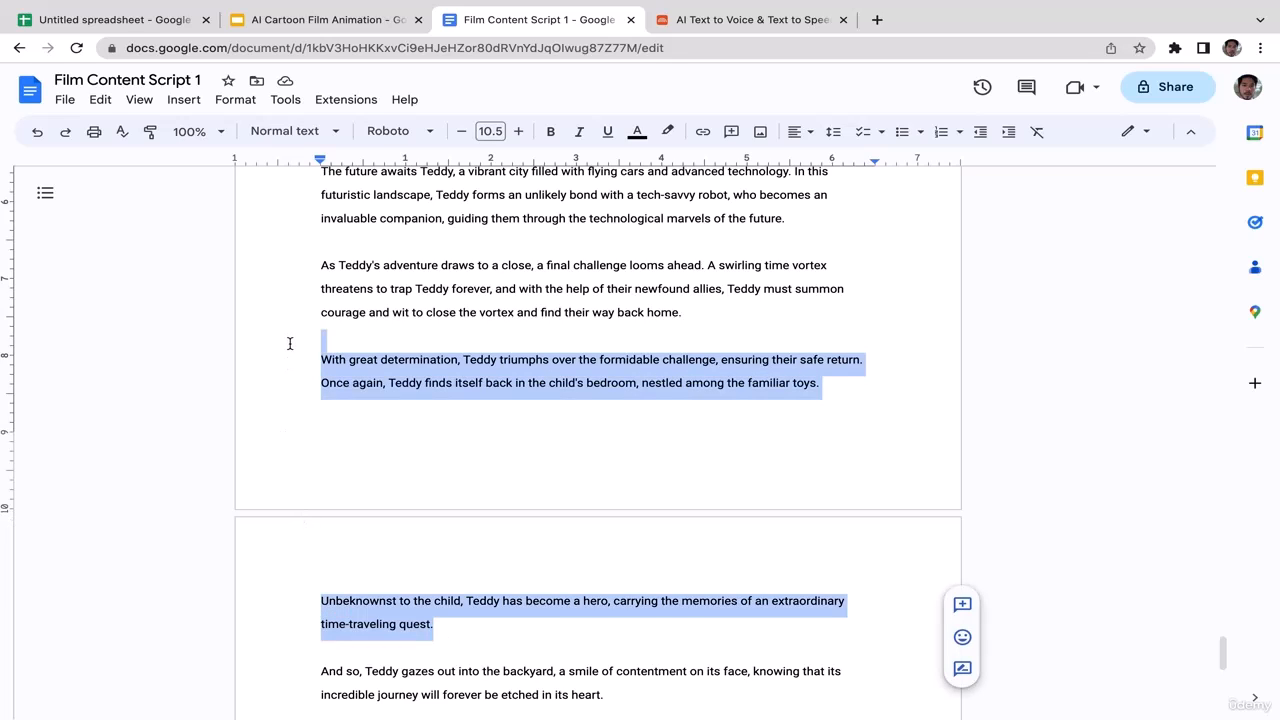
pyautogui.click(513, 289)
pyautogui.moveTo(734, 323); pyautogui.dragTo(313, 267)
pyautogui.press('super+c')
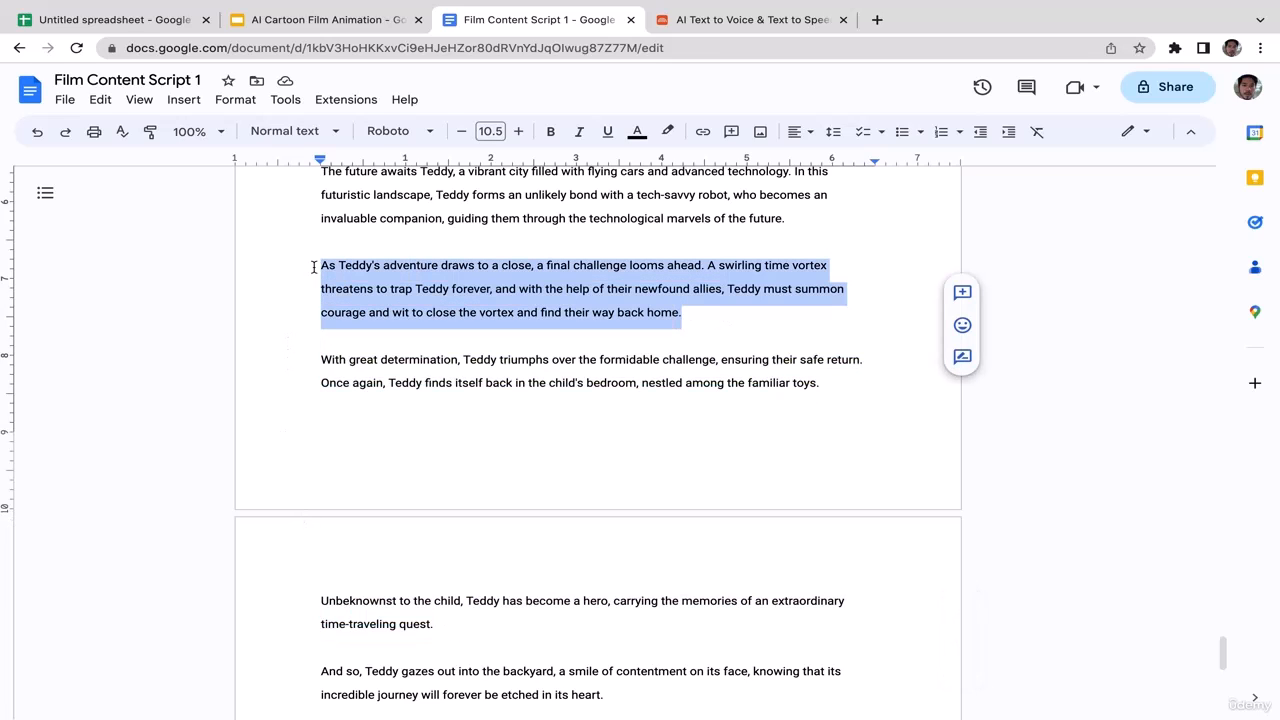
pyautogui.click(722, 172)
pyautogui.scroll(1, 722, 172)
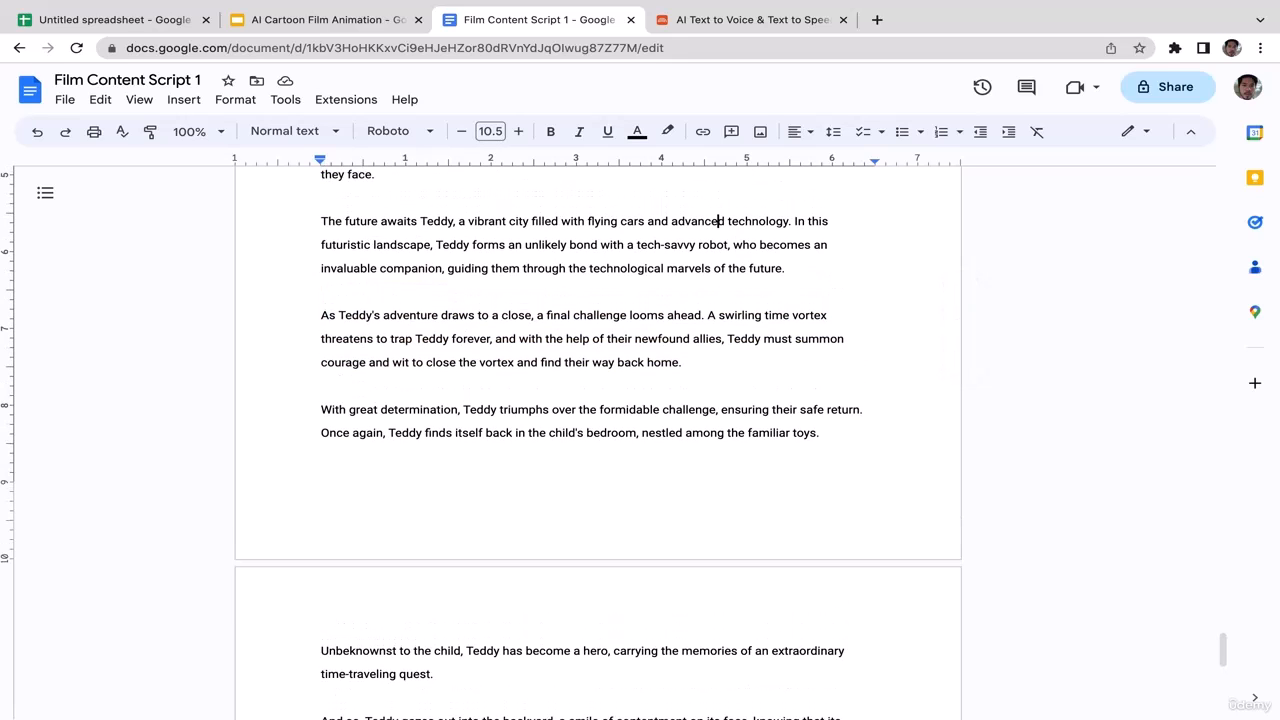
# Paste the copied paragraph into BigSpeak, confirm the "I'm not a robot" check, and generate its voice
pyautogui.click(745, 20)
pyautogui.click(473, 379)
pyautogui.press('super+v')
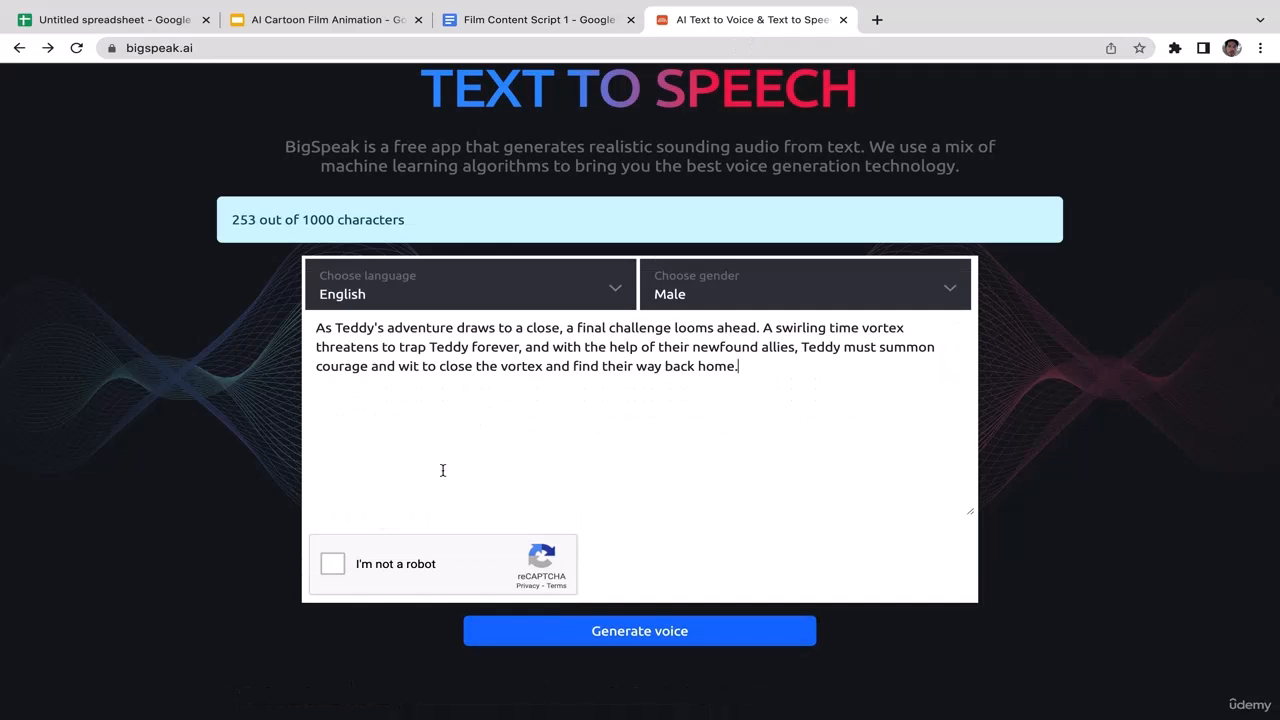
pyautogui.click(333, 564)
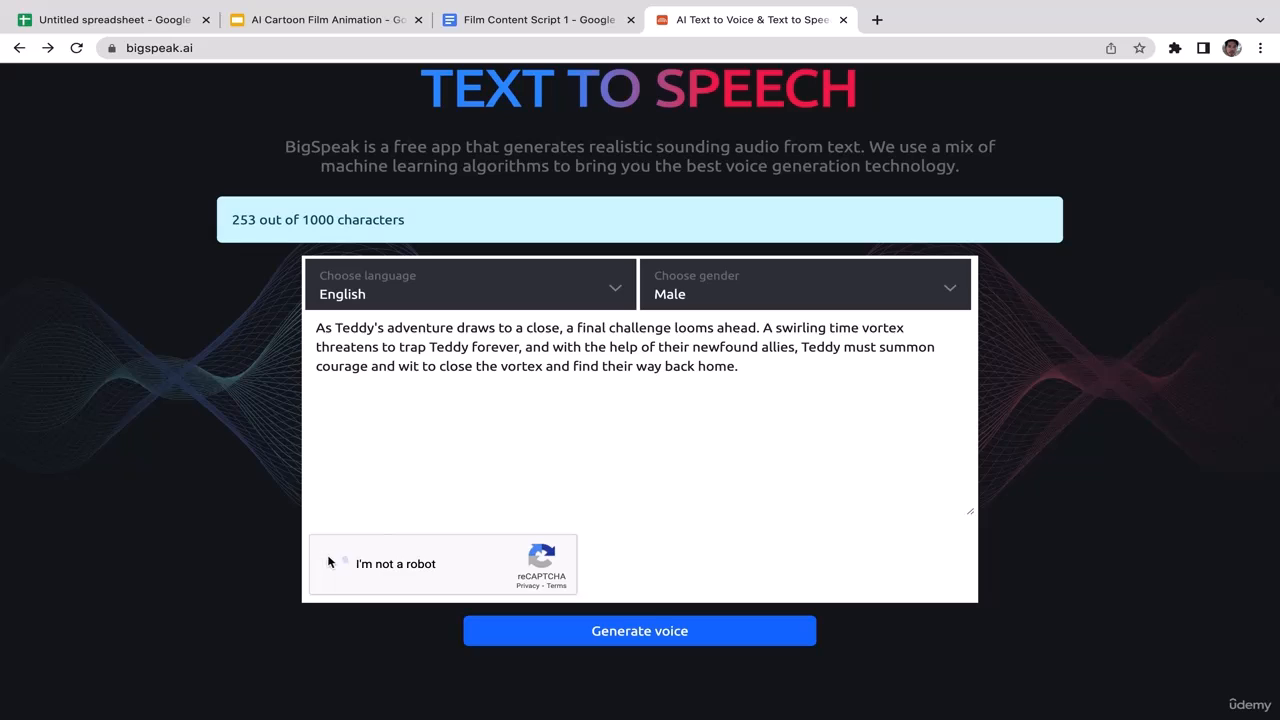
pyautogui.click(651, 636)
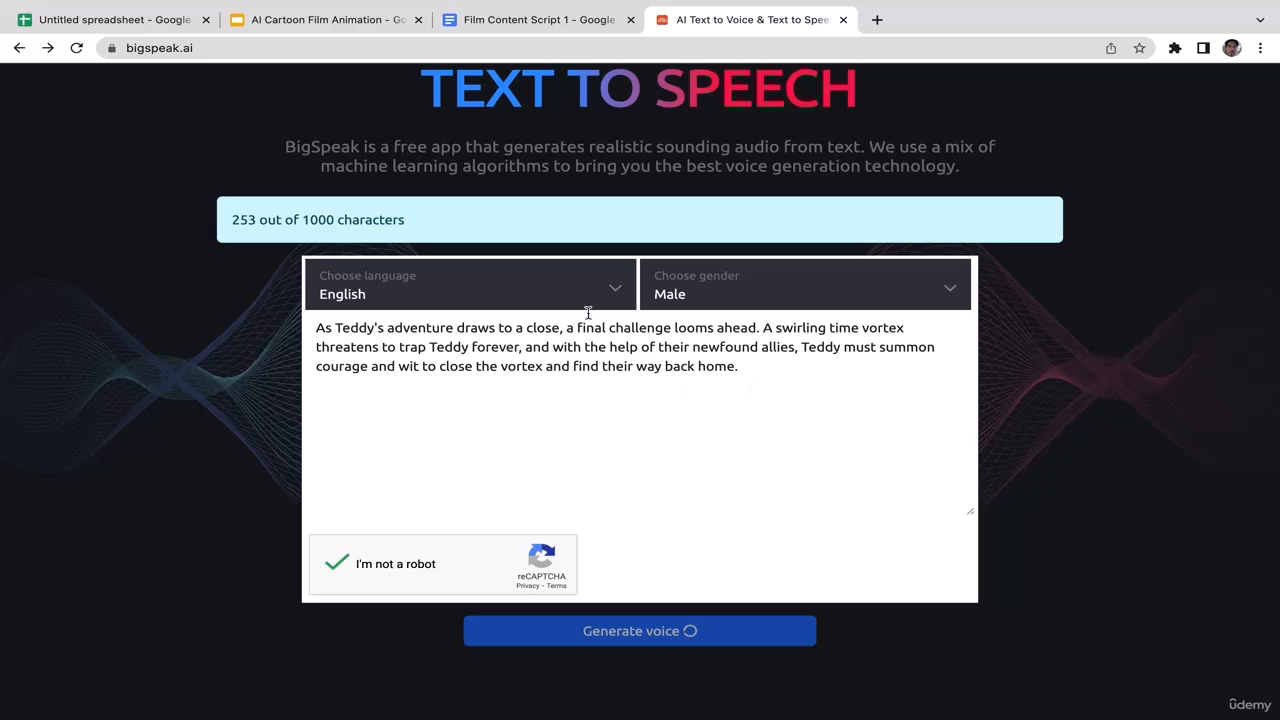
# Copy the script's closing paragraphs, from "With great determination" through "etched in its heart."
pyautogui.hotkey('ctrl', 'shift', 'Tab')
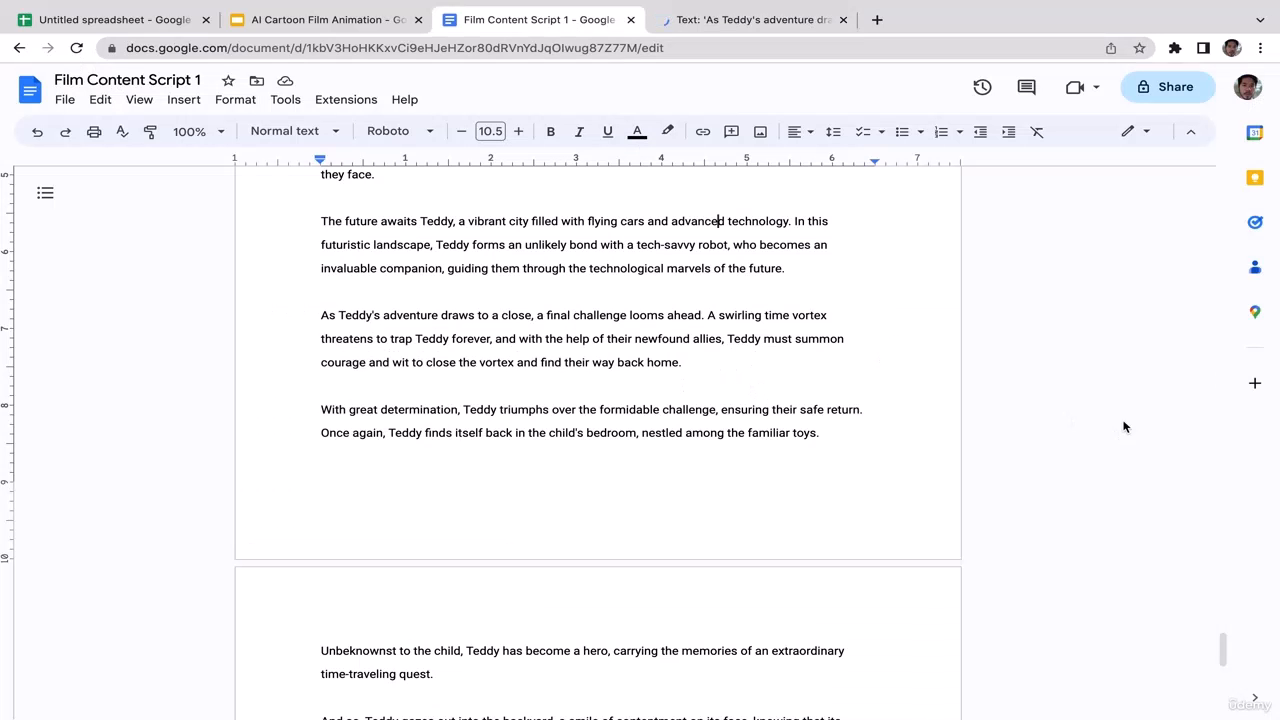
pyautogui.scroll(-3, 1223, 657)
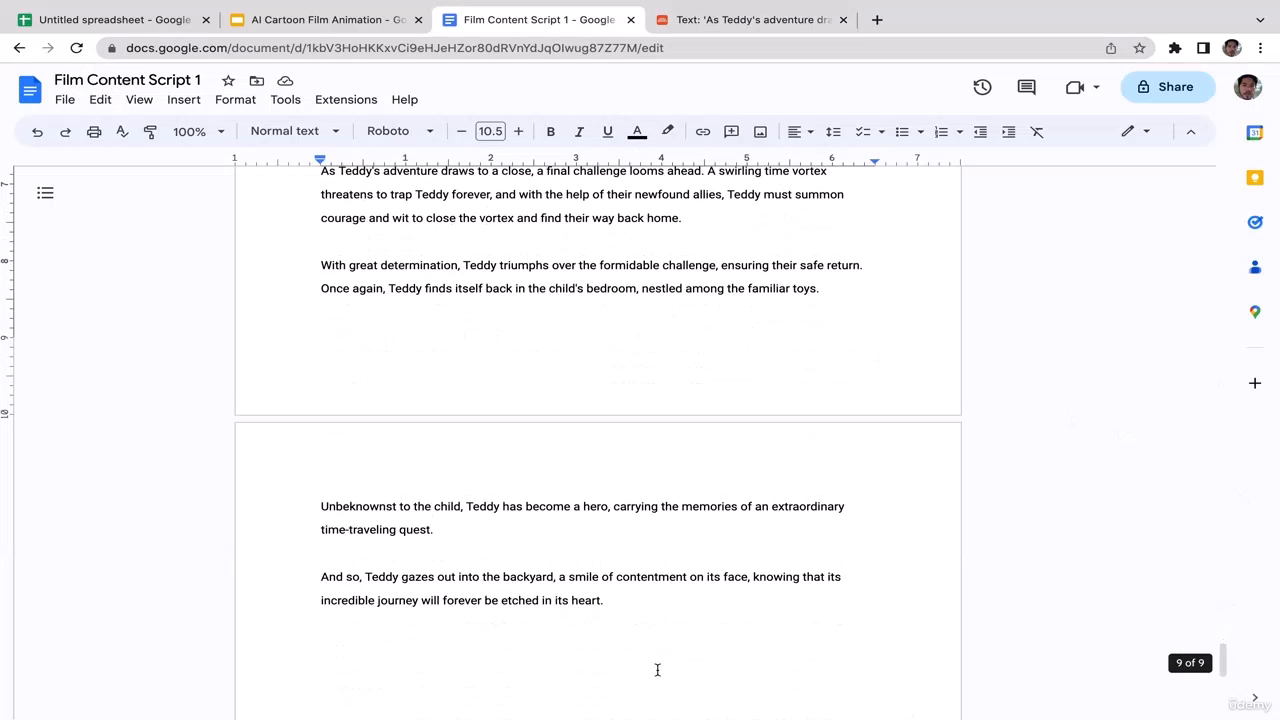
pyautogui.moveTo(605, 600); pyautogui.dragTo(300, 277)
pyautogui.press('super+c')
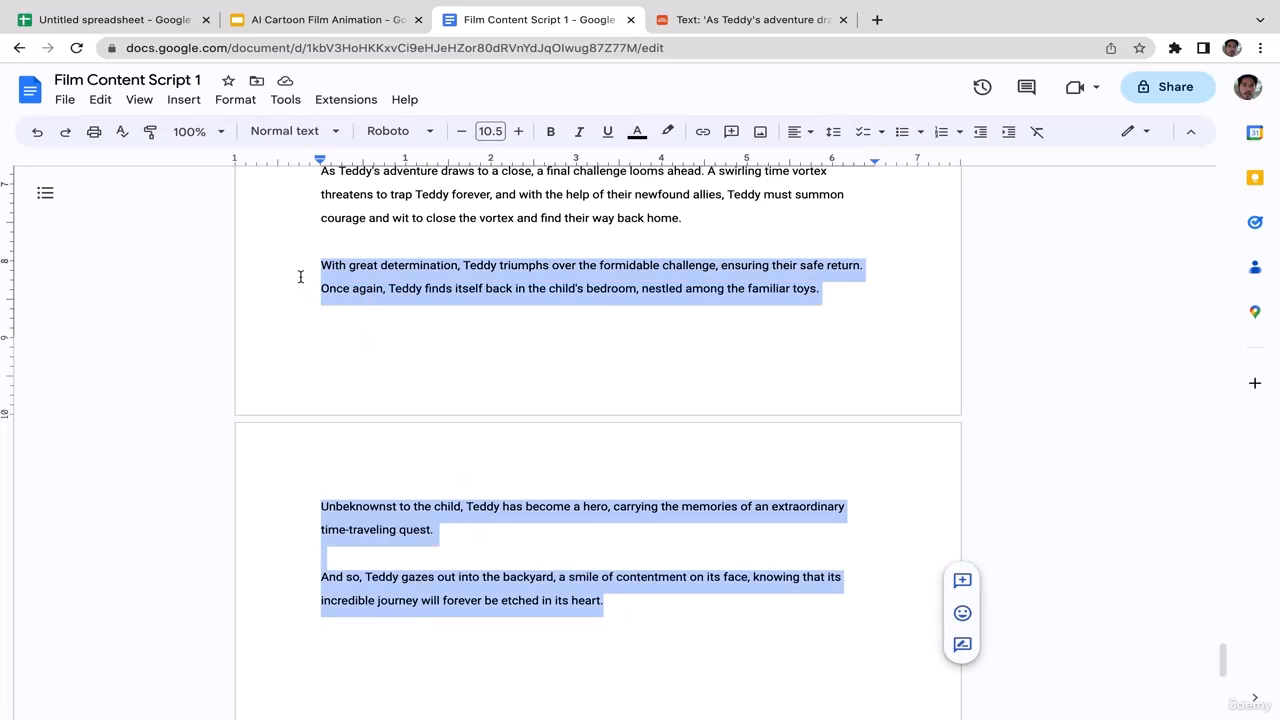
pyautogui.click(605, 290)
# Download the fifth scene's MP3 from BigSpeak and move it from the Downloads folder to the desktop
pyautogui.click(751, 24)
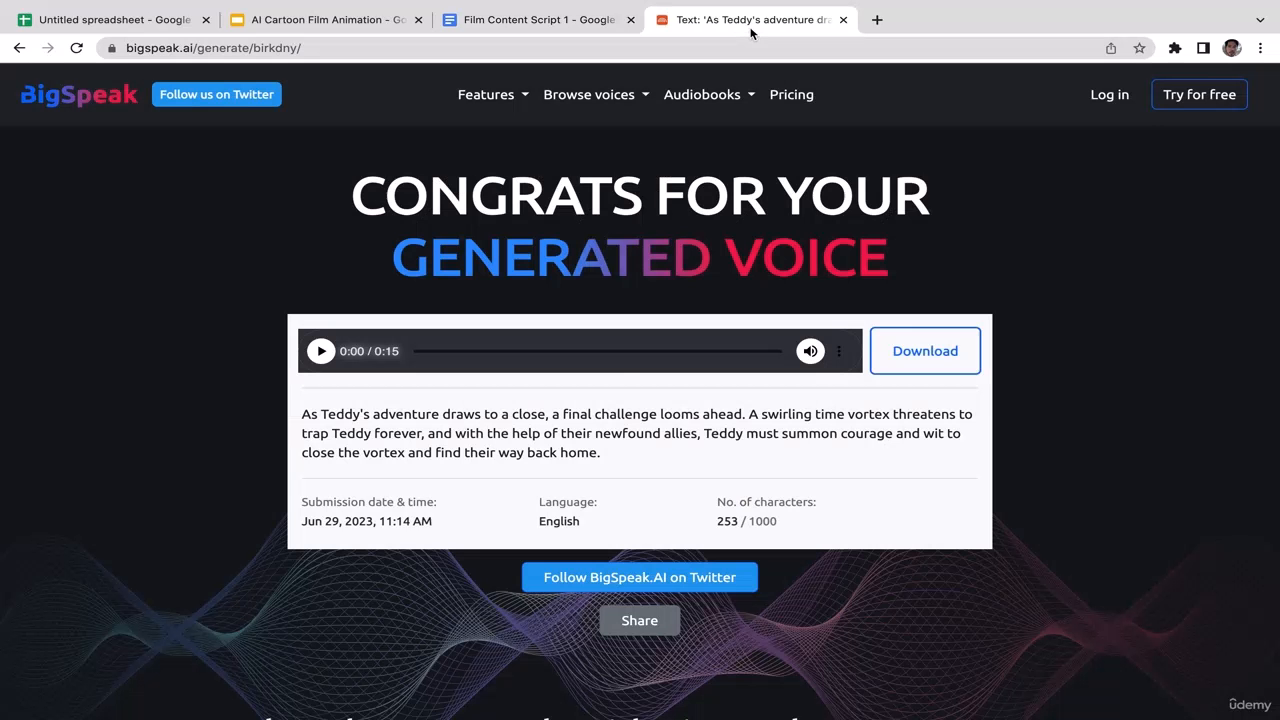
pyautogui.click(923, 364)
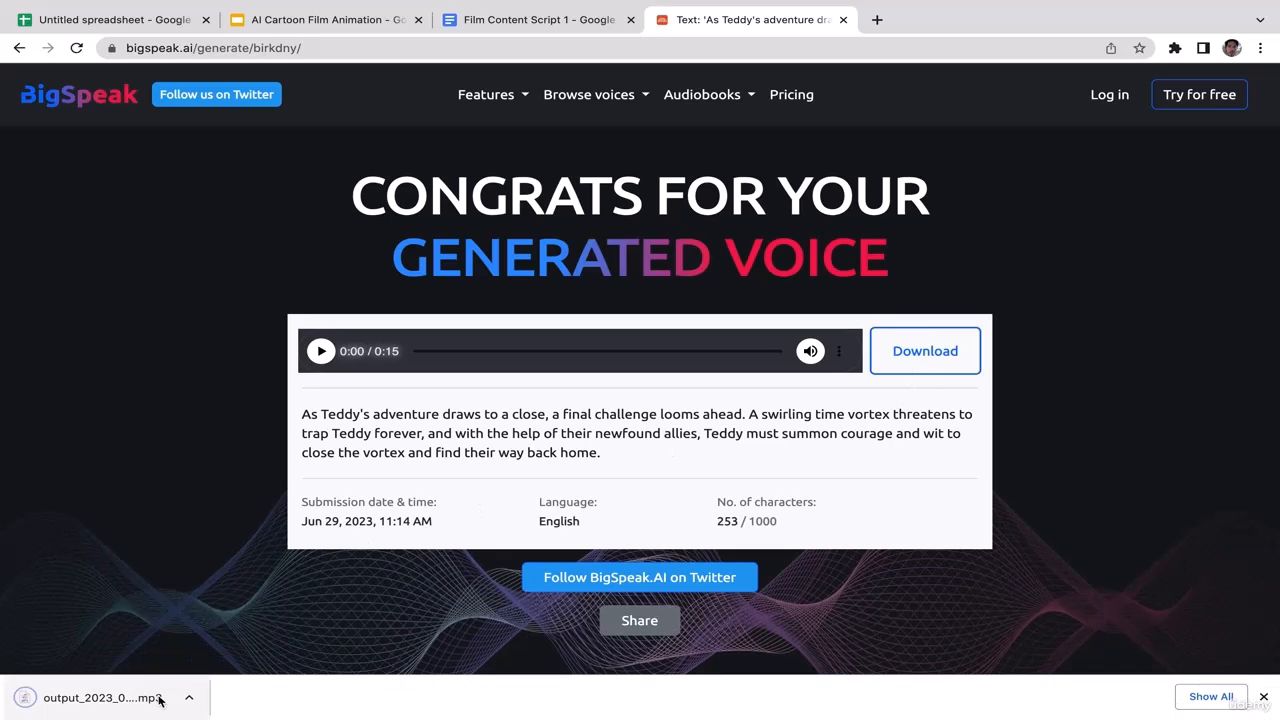
pyautogui.click(198, 700)
pyautogui.click(260, 679)
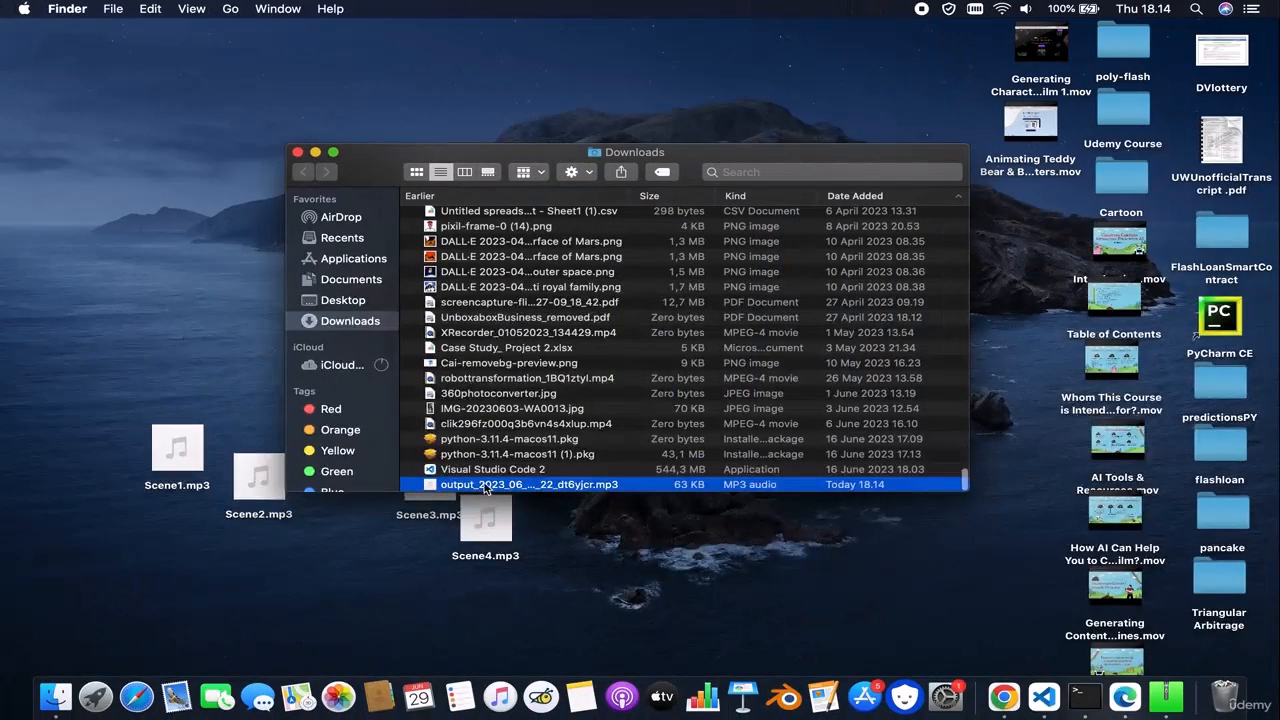
pyautogui.moveTo(484, 487); pyautogui.dragTo(700, 545)
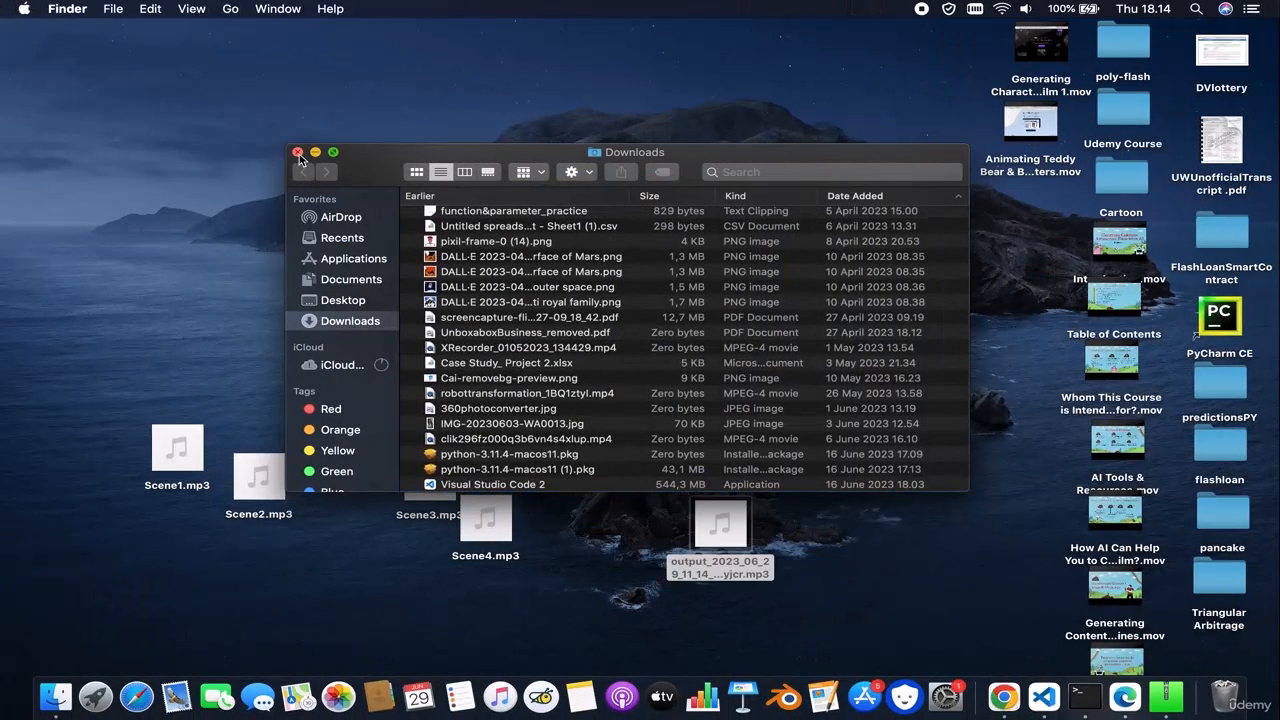
pyautogui.click(297, 152)
# Rename the newly moved output MP3 on the desktop as Scene5, keeping its mp3 extension
pyautogui.click(664, 606)
pyautogui.click(702, 567)
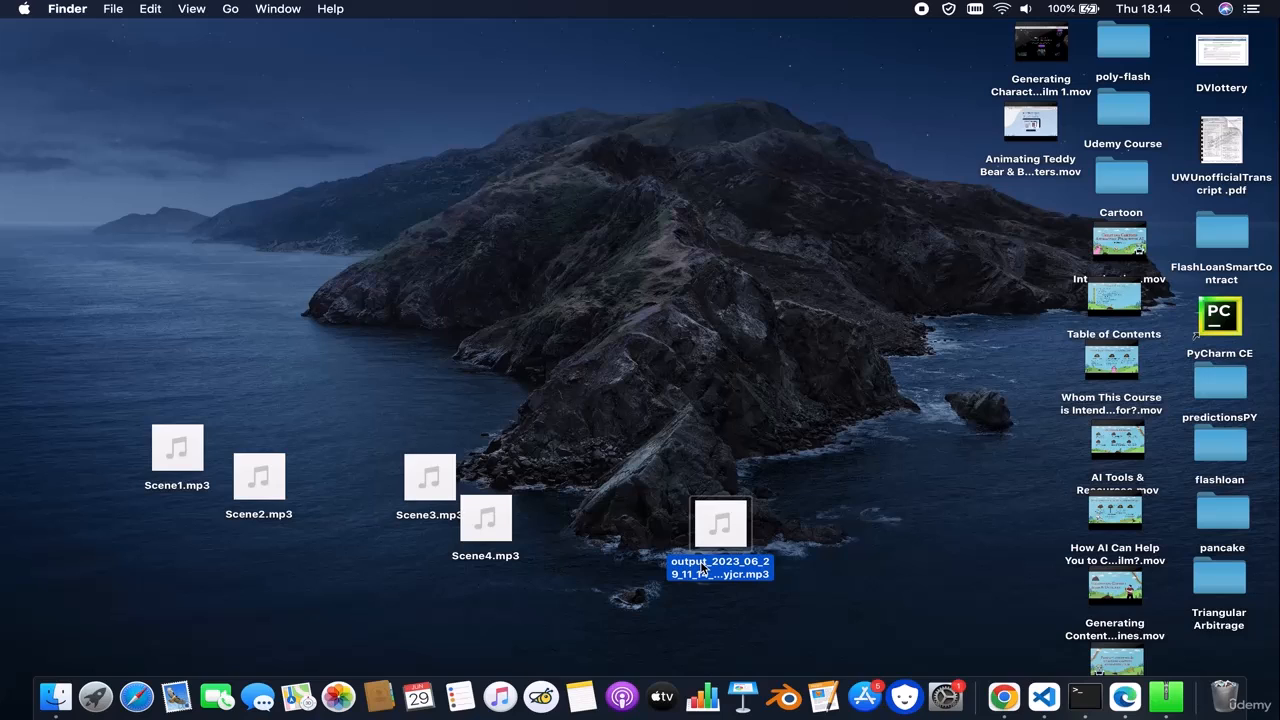
pyautogui.click(667, 603)
pyautogui.click(684, 572)
pyautogui.press('Return')
pyautogui.press('BackSpace')
pyautogui.write('Scene5')
pyautogui.click(880, 526)
# Switch to Chrome, return BigSpeak to its text entry page, and paste the closing paragraphs without the blank line before "And so"
pyautogui.click(992, 702)
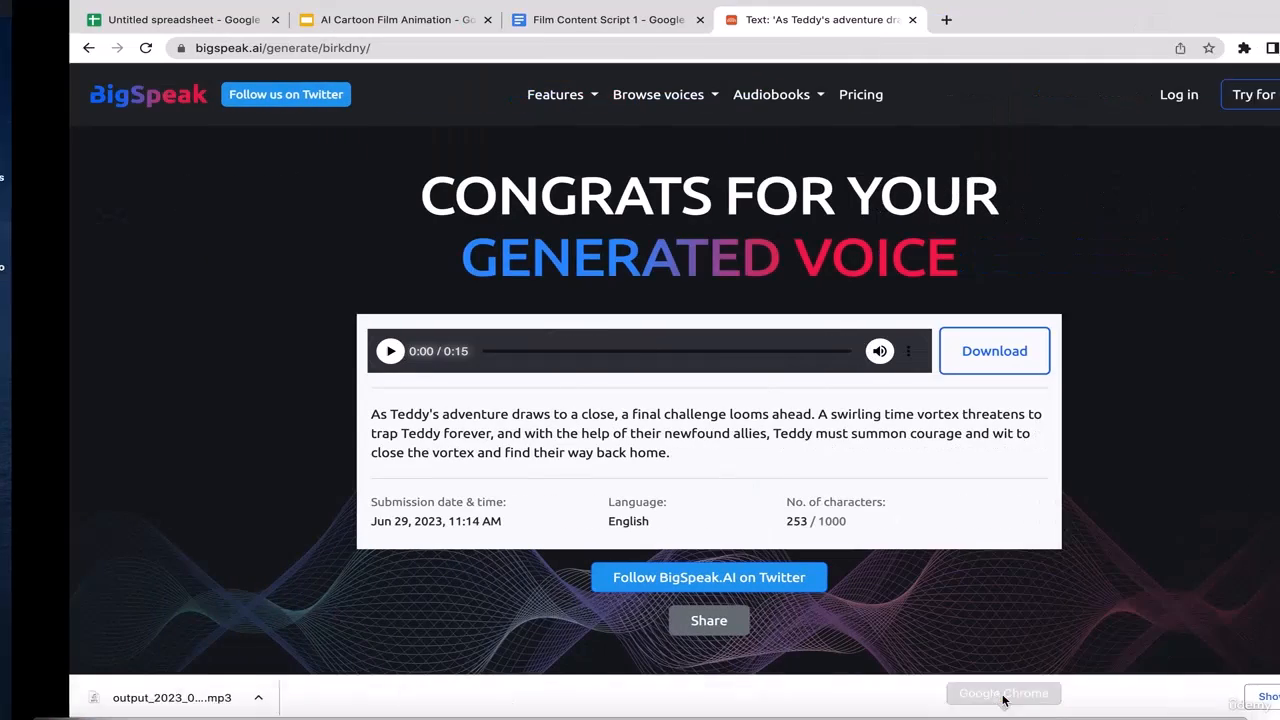
pyautogui.click(19, 49)
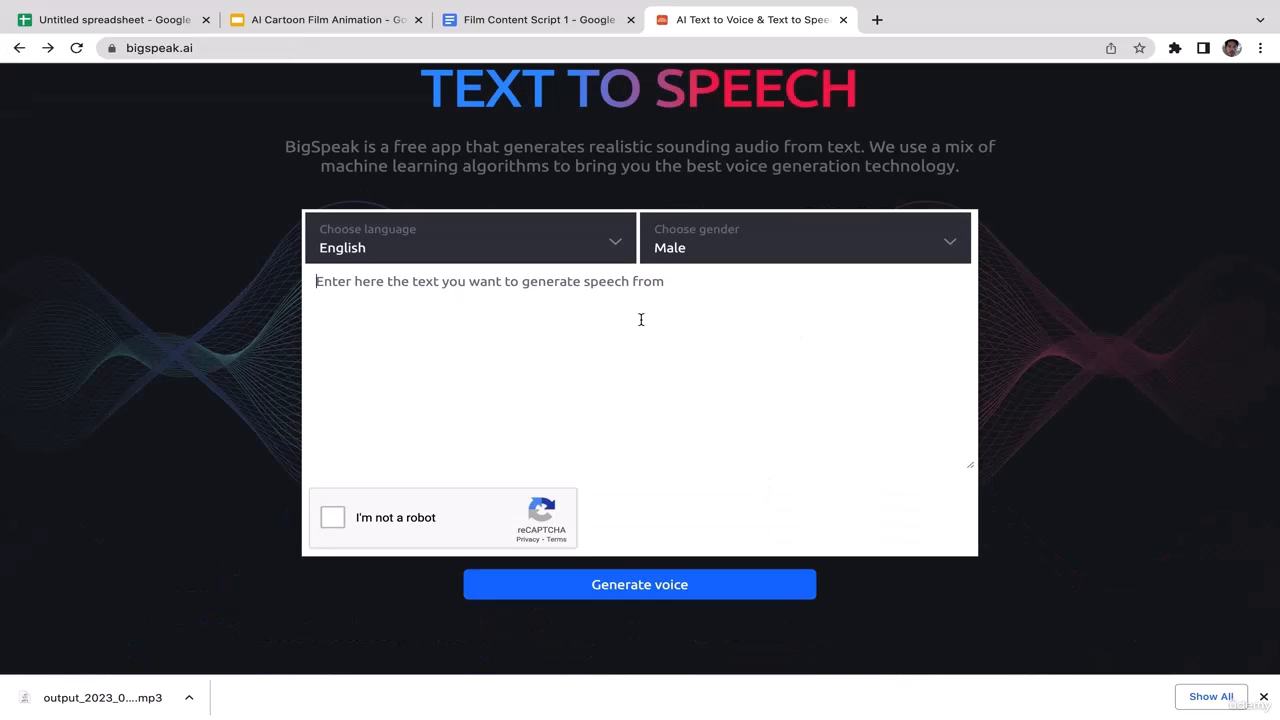
pyautogui.click(641, 318)
pyautogui.press('super+v')
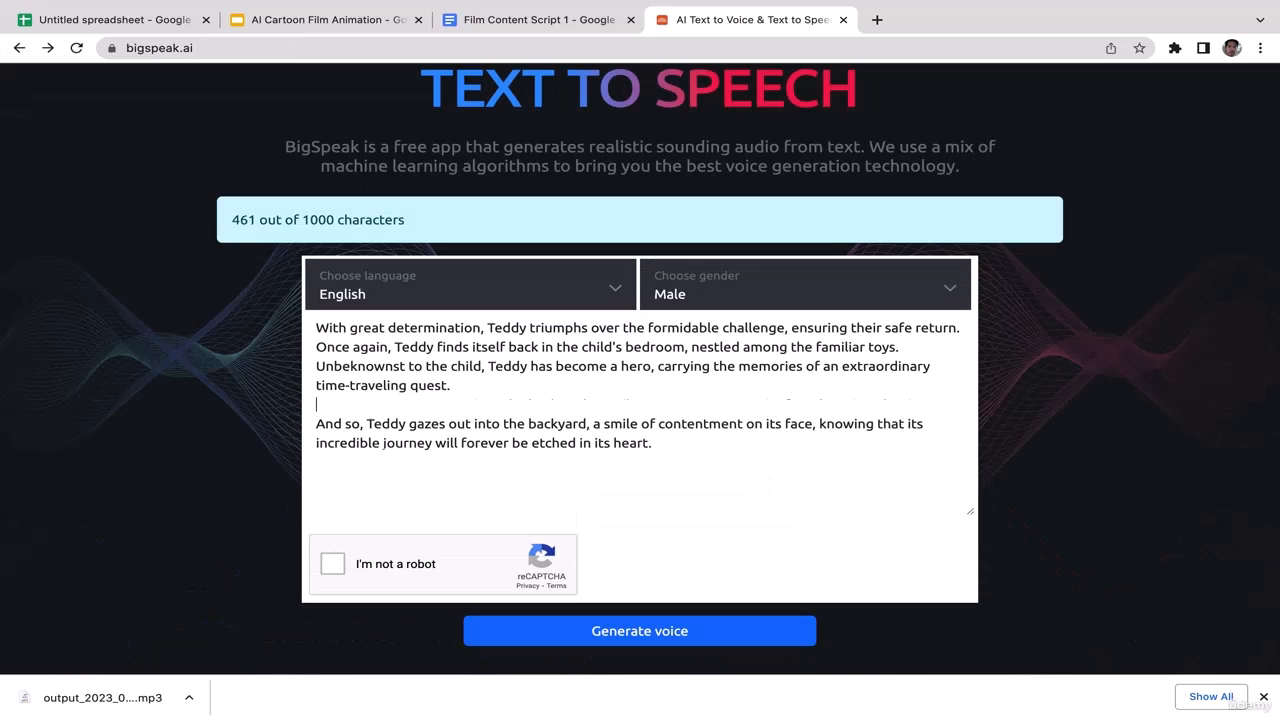
pyautogui.press('BackSpace')
# Confirm the "I'm not a robot" check, generate the closing scene's voice, and dismiss the previous download notice
pyautogui.click(333, 564)
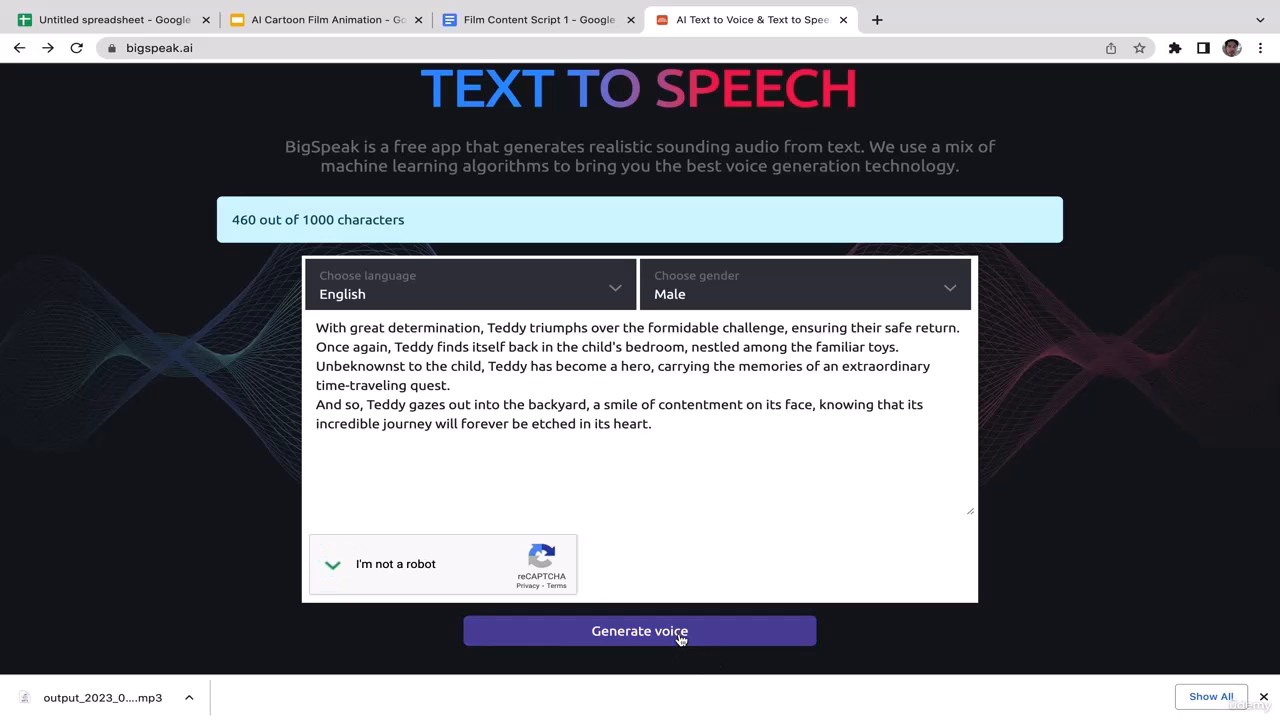
pyautogui.click(680, 636)
pyautogui.click(1263, 697)
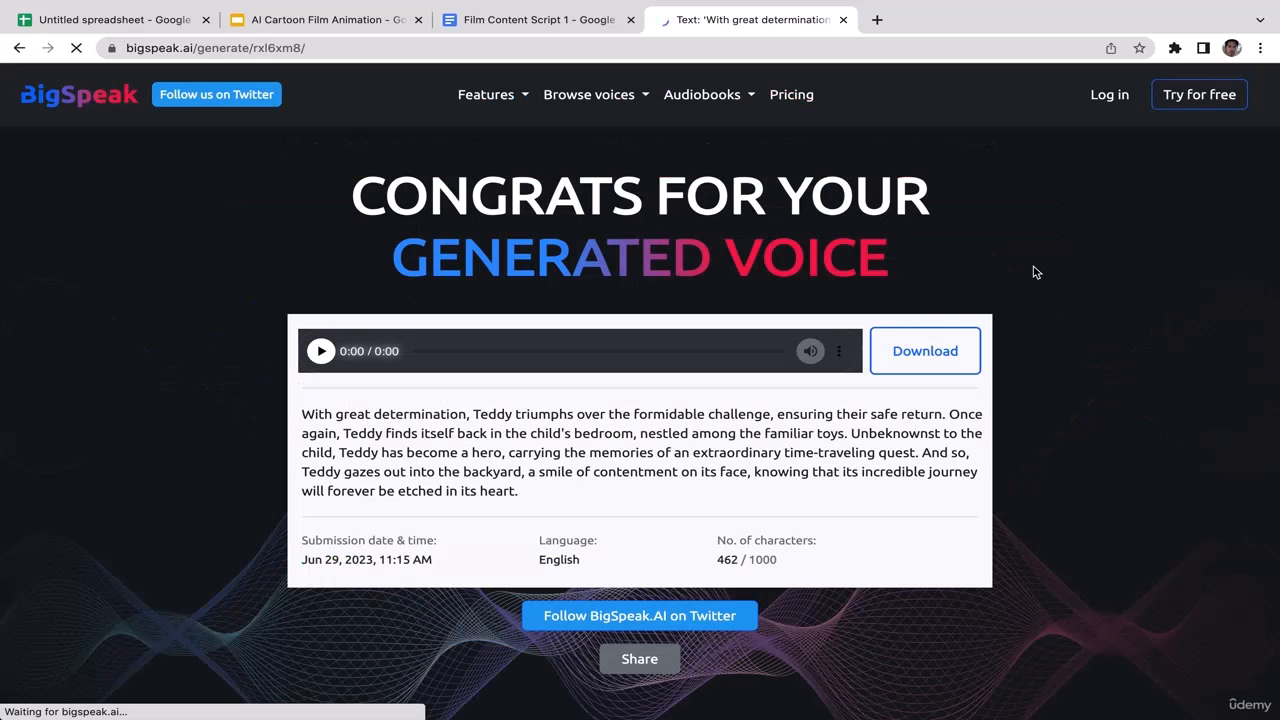
# Download the sixth scene's MP3 and move it from the Downloads folder to the desktop near the other scene files
pyautogui.click(954, 343)
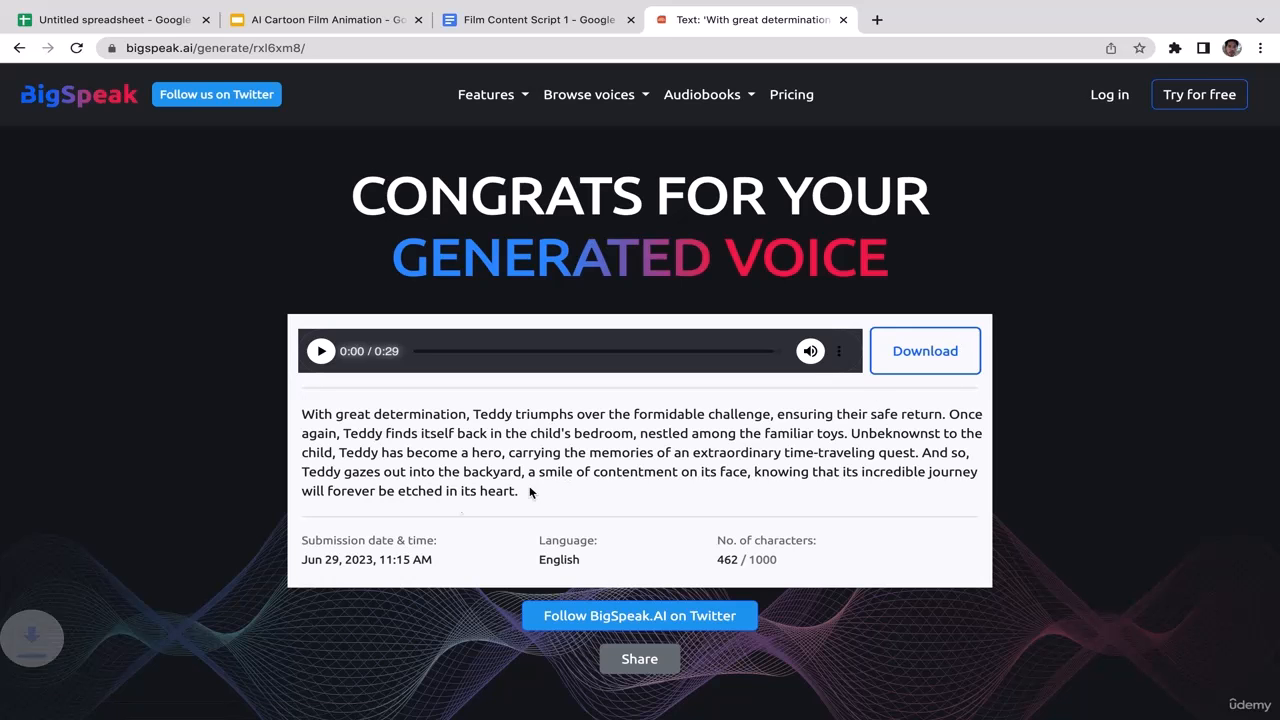
pyautogui.click(185, 700)
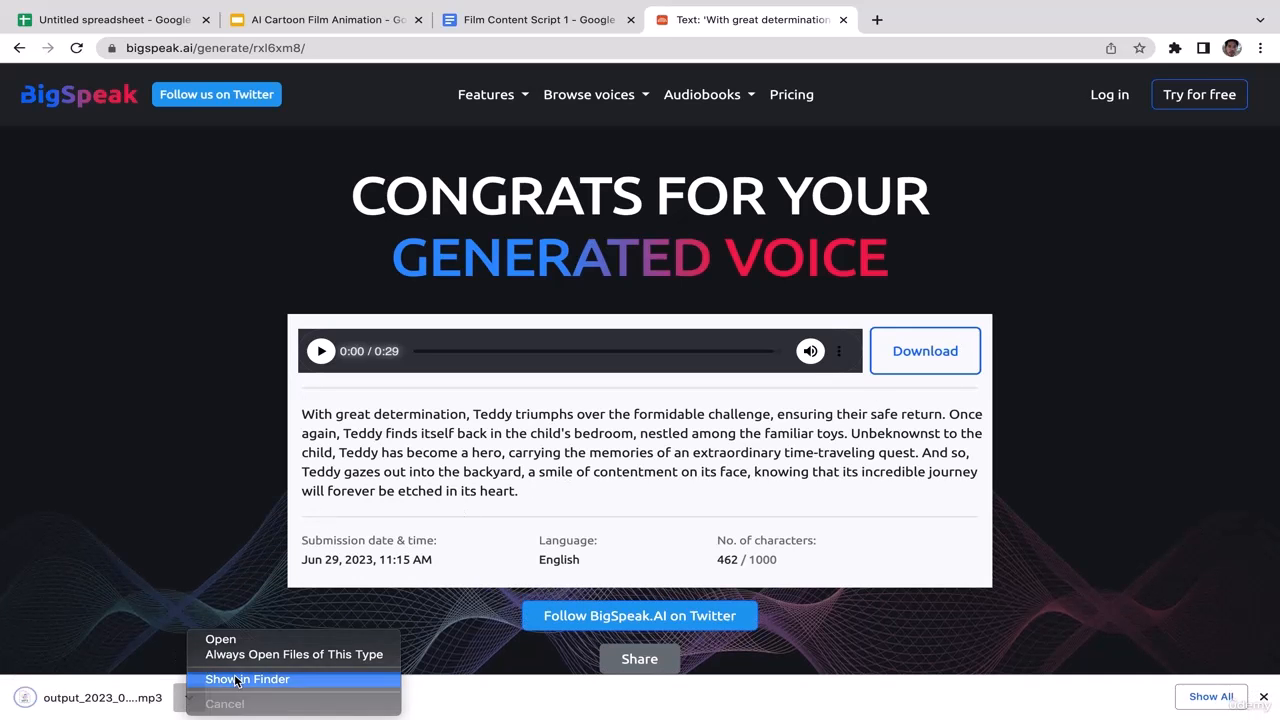
pyautogui.click(232, 678)
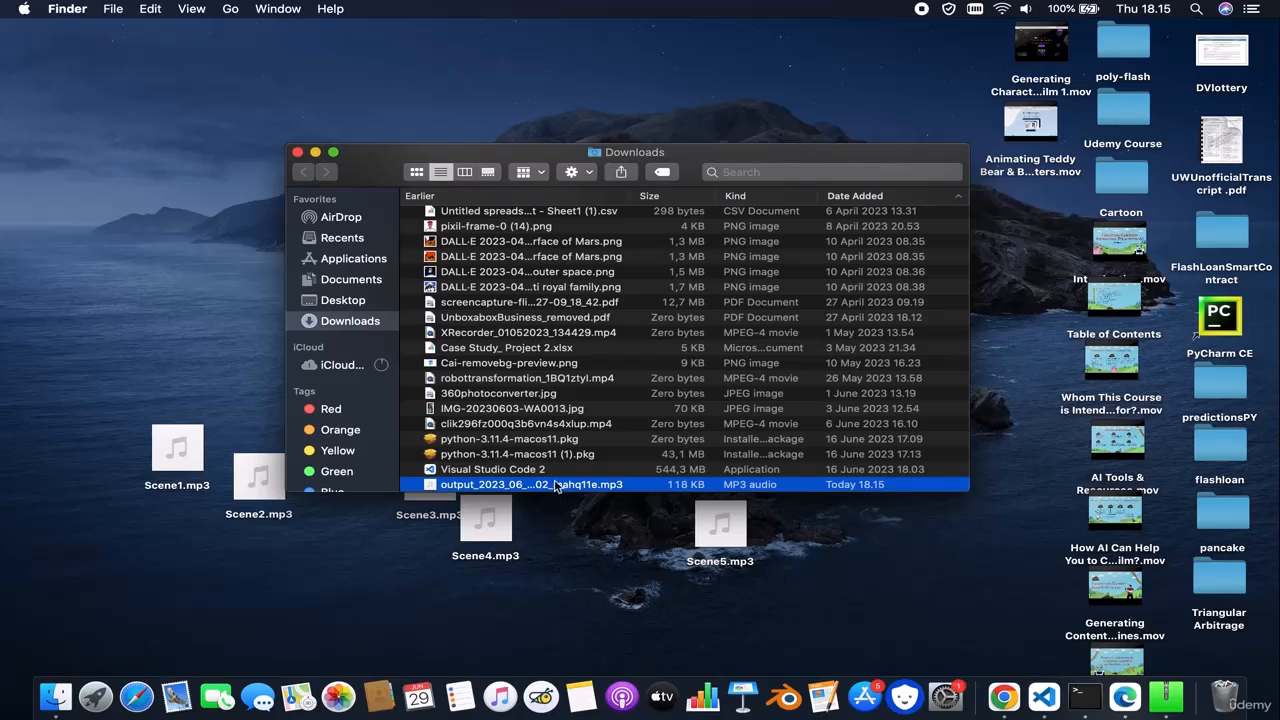
pyautogui.moveTo(556, 486); pyautogui.dragTo(348, 548)
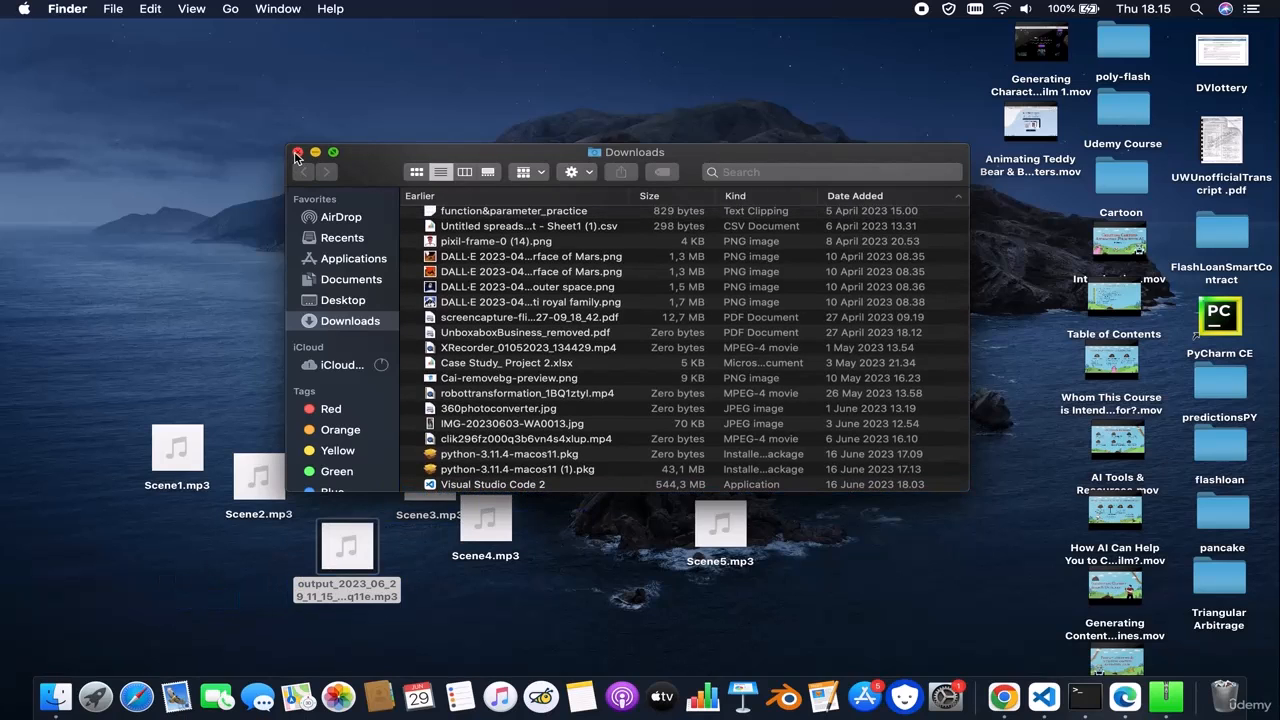
pyautogui.click(297, 153)
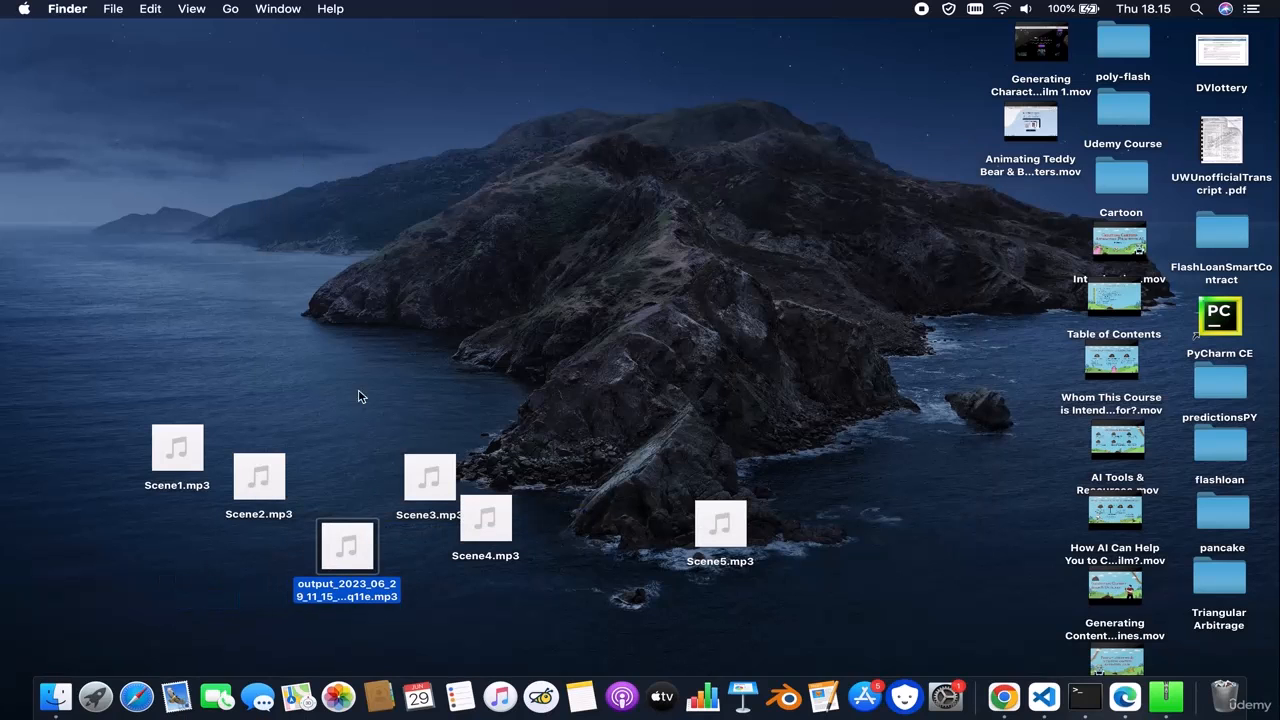
# Rename the sixth scene's output MP3 on the desktop as Scene6, keeping its mp3 extension
pyautogui.click(360, 618)
pyautogui.click(350, 598)
pyautogui.press('Return')
pyautogui.write('Sc')
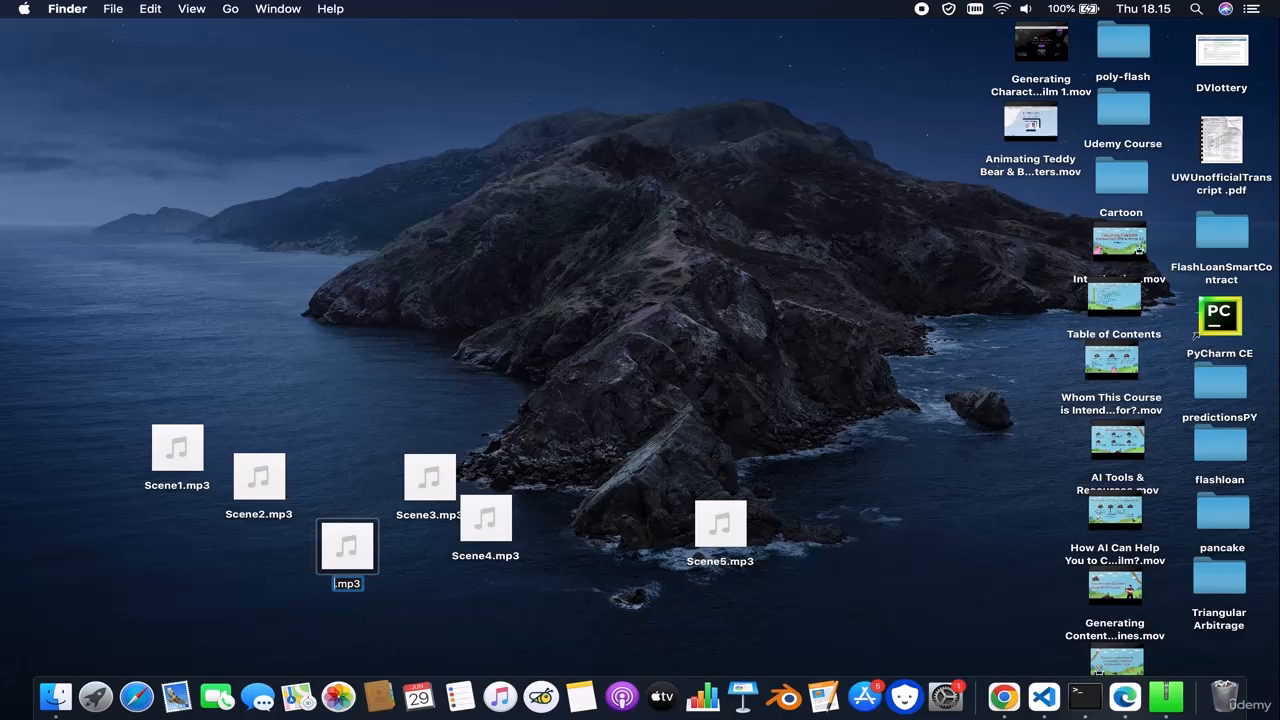
pyautogui.write('ene6')
pyautogui.click(496, 604)
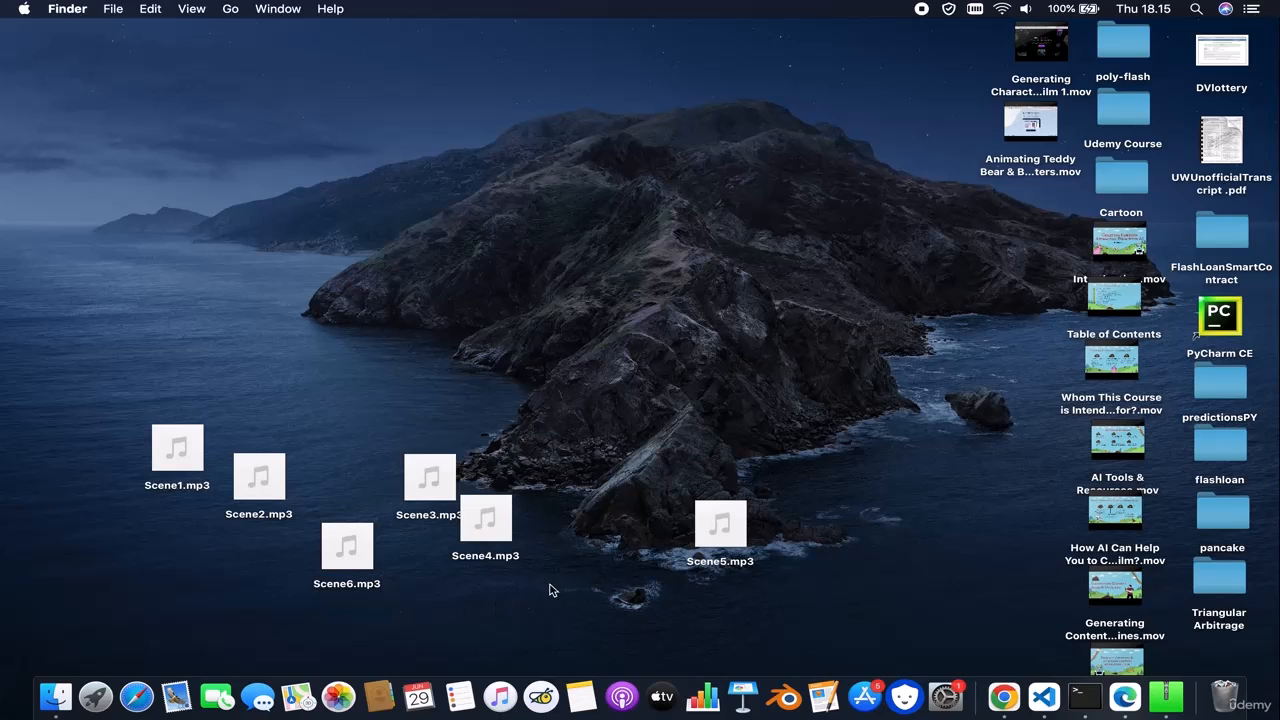
# Move Scene1.mp3 through Scene6.mp3 from the desktop into the Film 1 Assets folder inside Cartoon, and close the folder window
pyautogui.doubleClick(1117, 181)
pyautogui.doubleClick(530, 183)
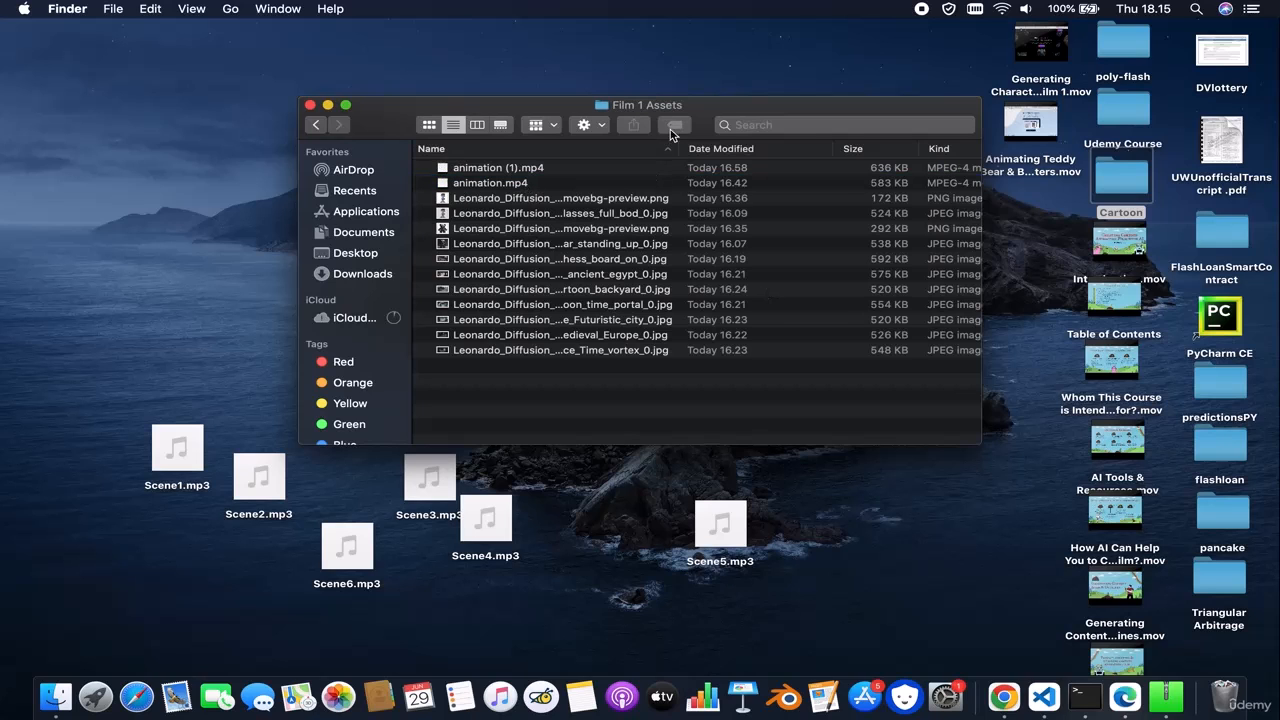
pyautogui.moveTo(670, 135); pyautogui.dragTo(995, 103)
pyautogui.moveTo(801, 558); pyautogui.dragTo(73, 441)
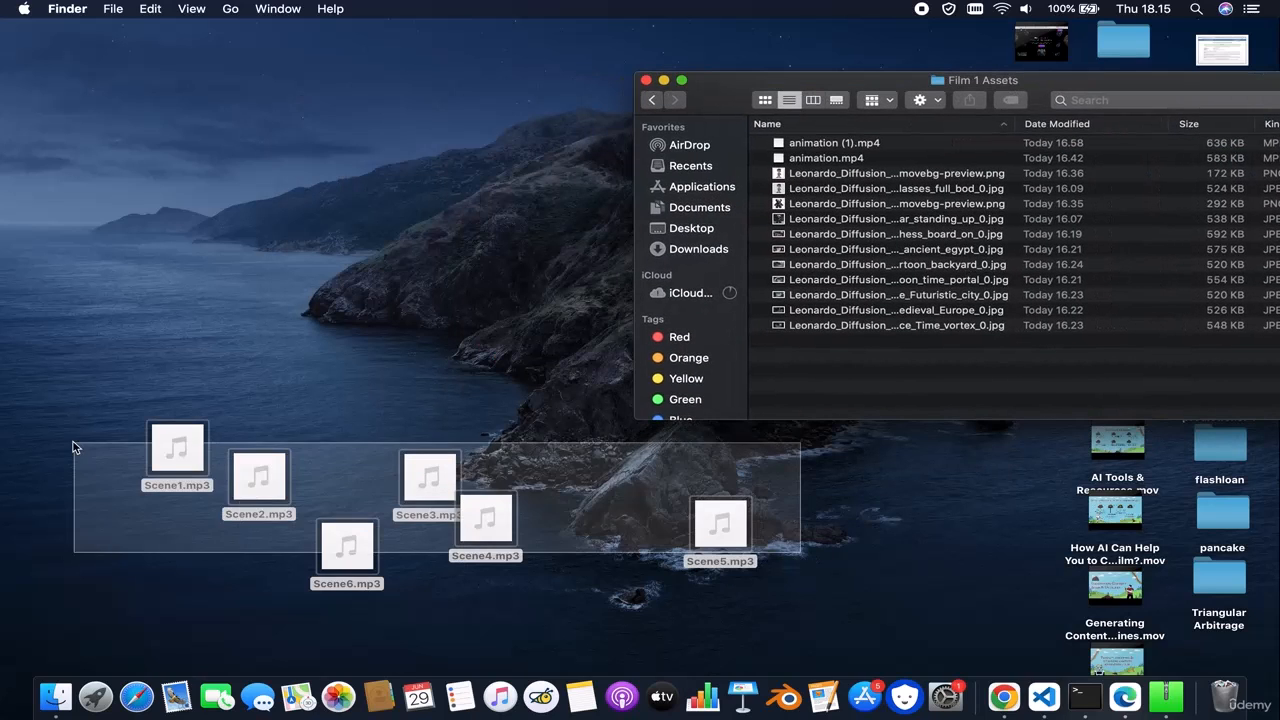
pyautogui.moveTo(258, 476); pyautogui.dragTo(858, 235)
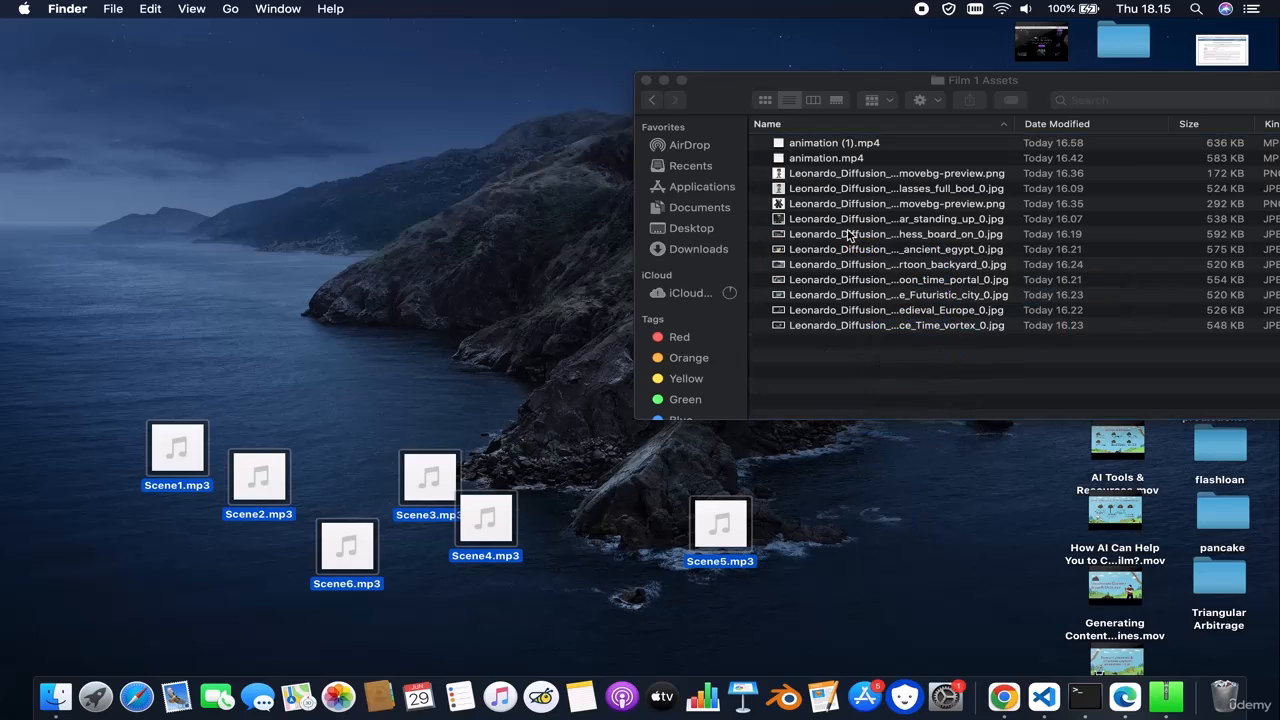
pyautogui.click(646, 80)
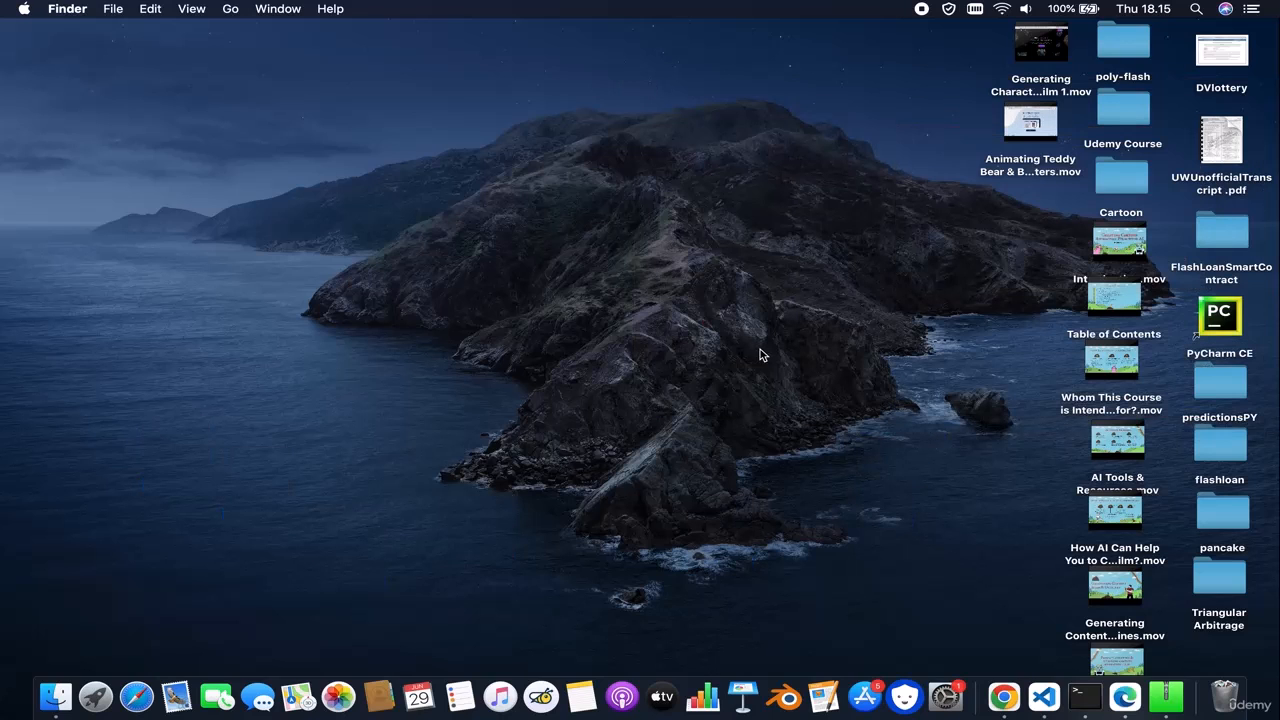
# Switch back to Chrome and dismiss the sixth scene's download notice
pyautogui.click(1003, 697)
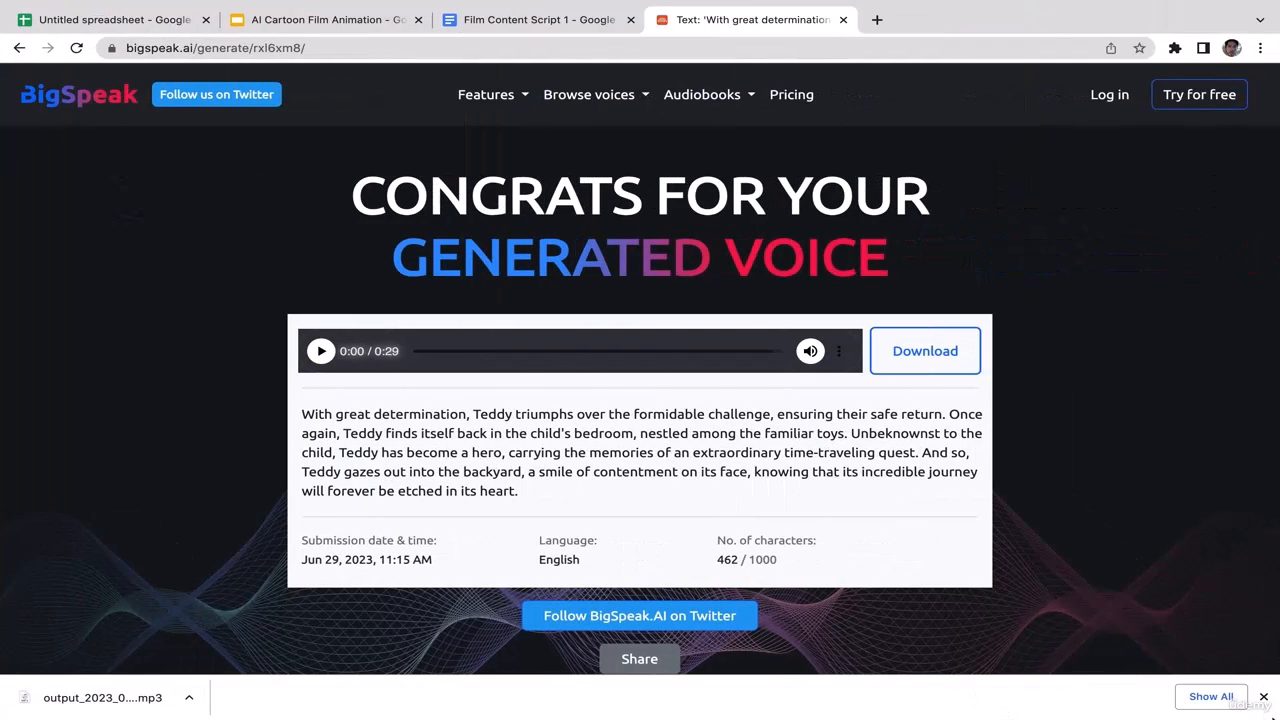
pyautogui.click(1263, 697)
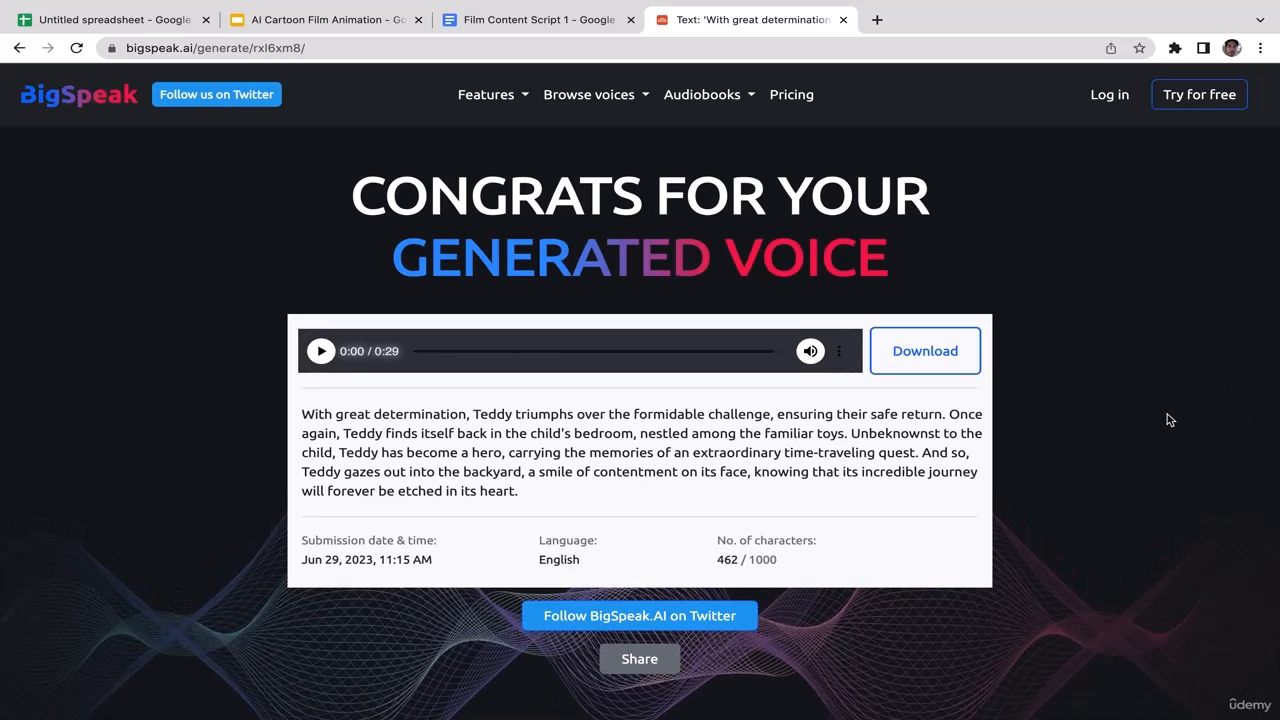
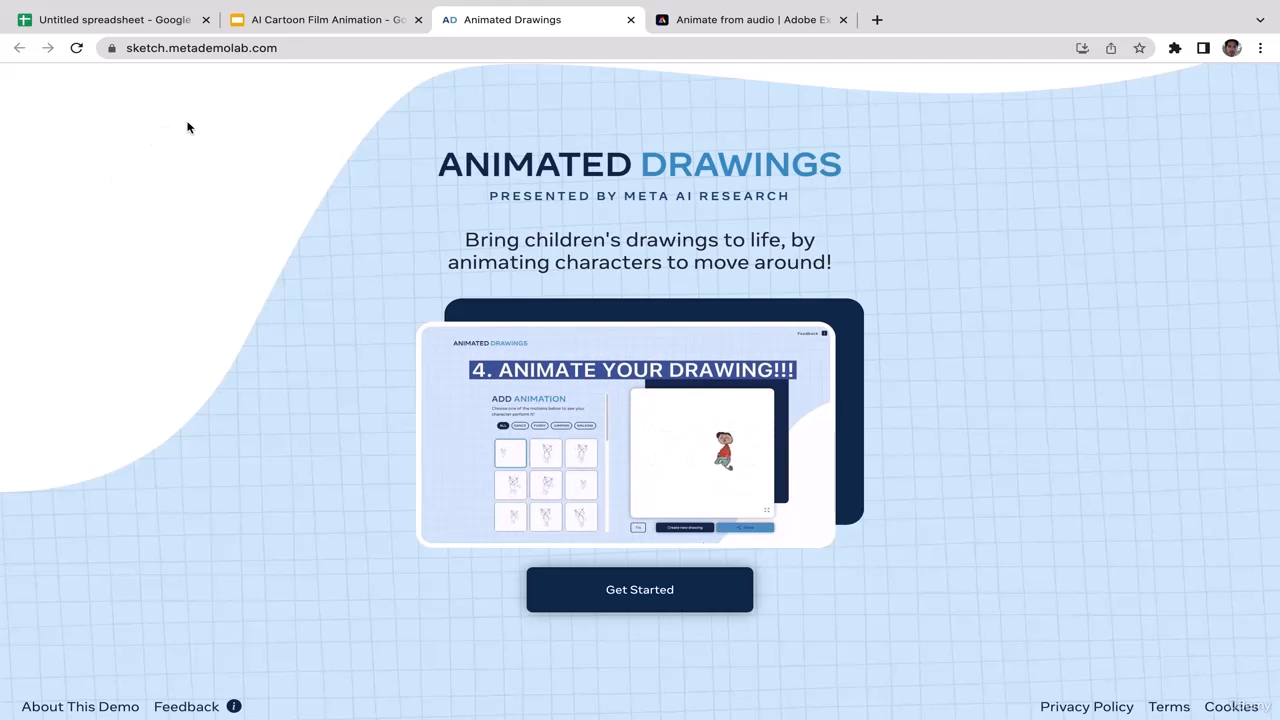
# Compare the MetaDemo Lab links on the AI Tools & Resources slide with the open Animated Drawings and Adobe Animate from audio pages
pyautogui.click(318, 22)
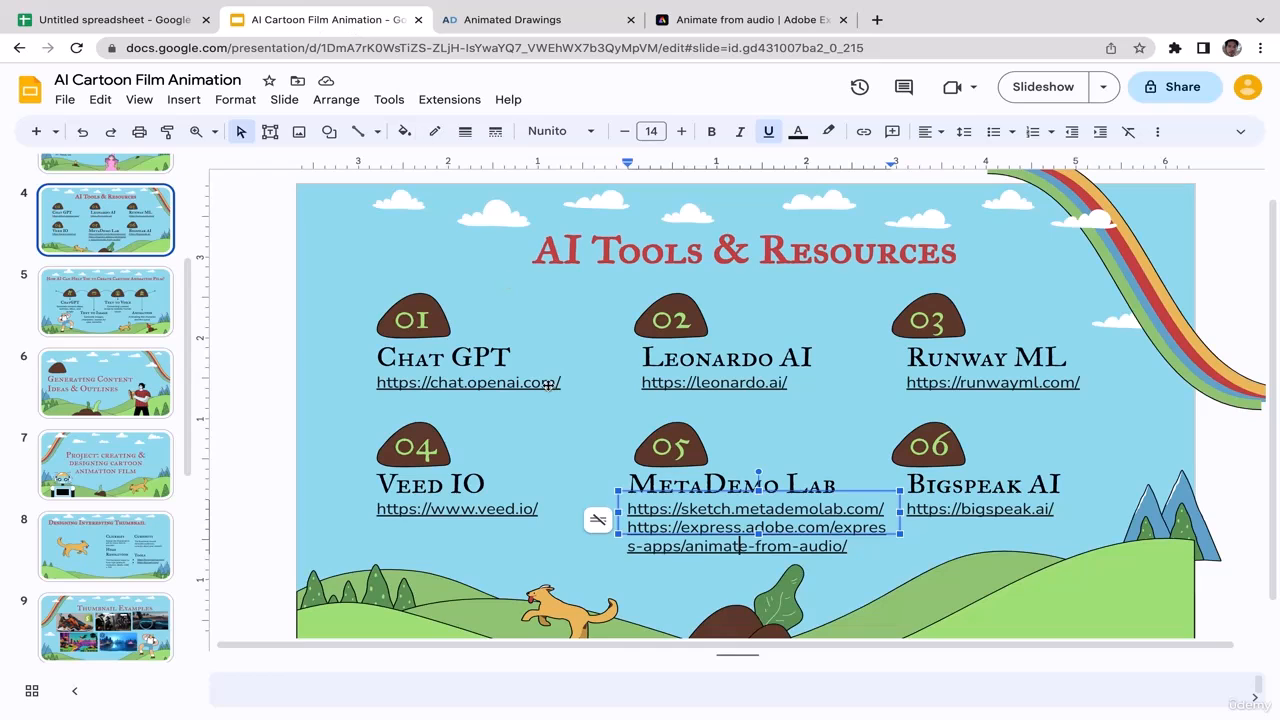
pyautogui.click(572, 565)
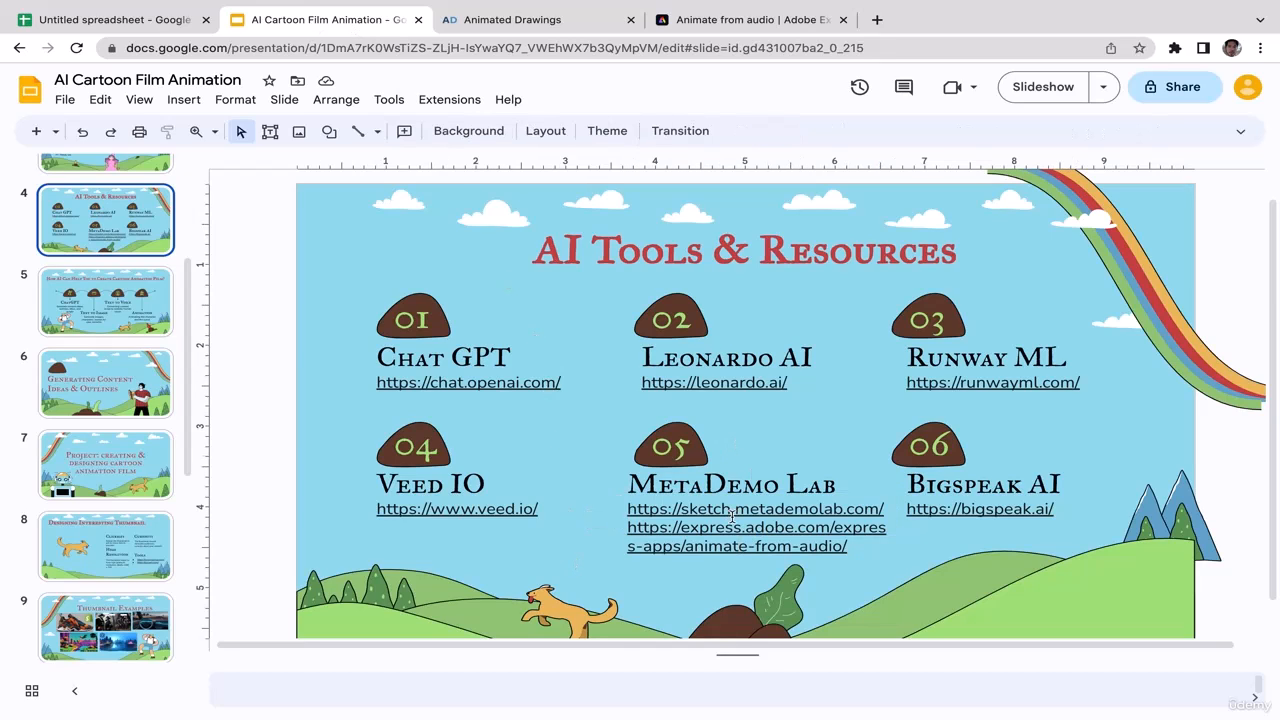
pyautogui.click(539, 14)
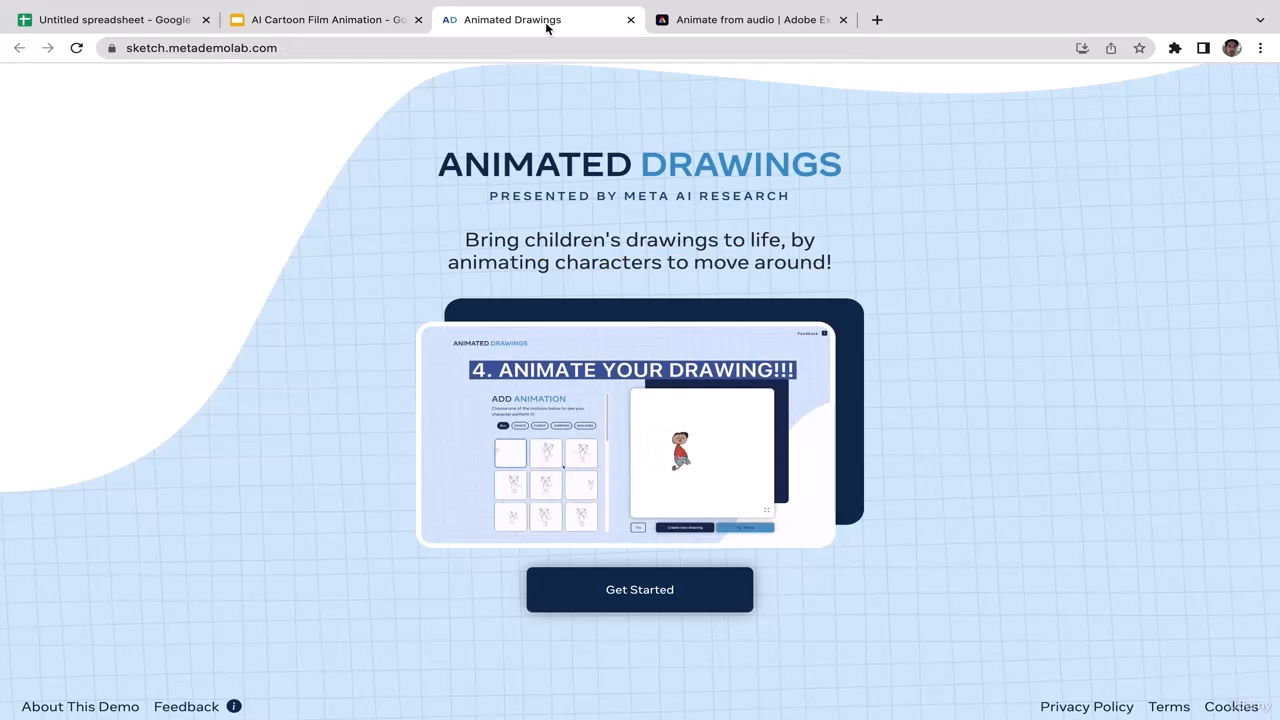
pyautogui.click(390, 22)
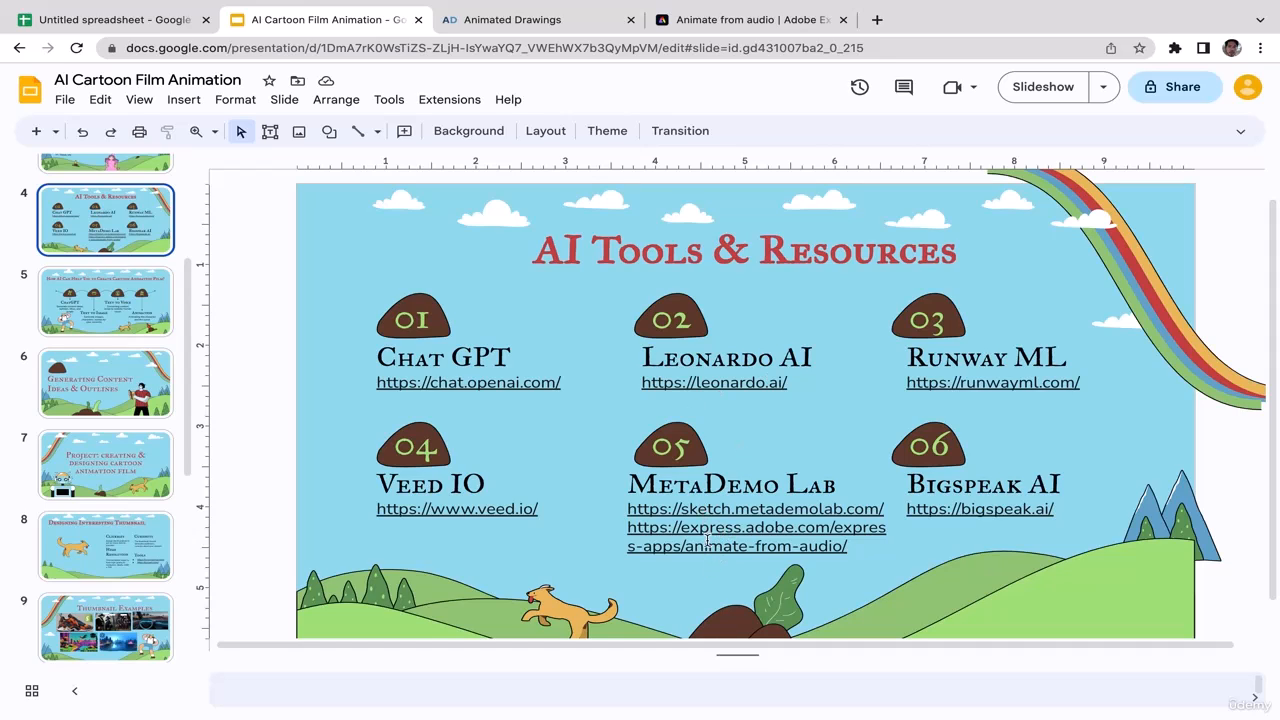
pyautogui.click(585, 22)
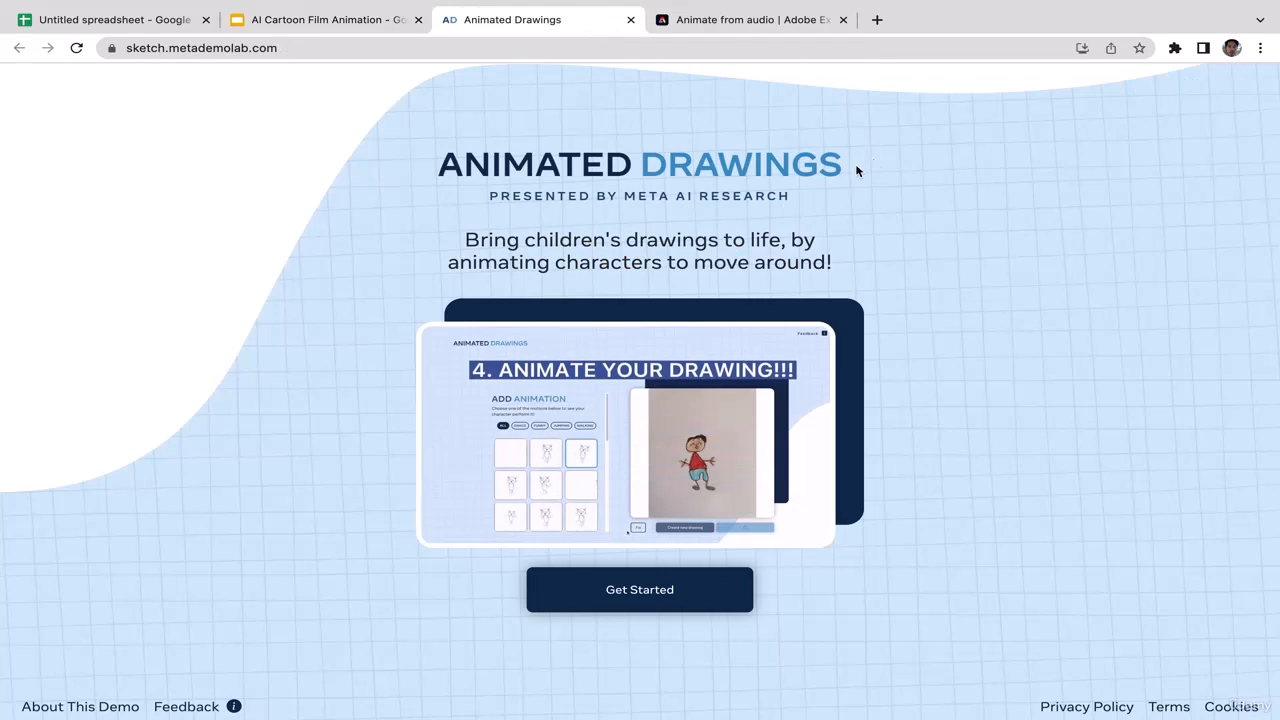
pyautogui.scroll(1, 987, 157)
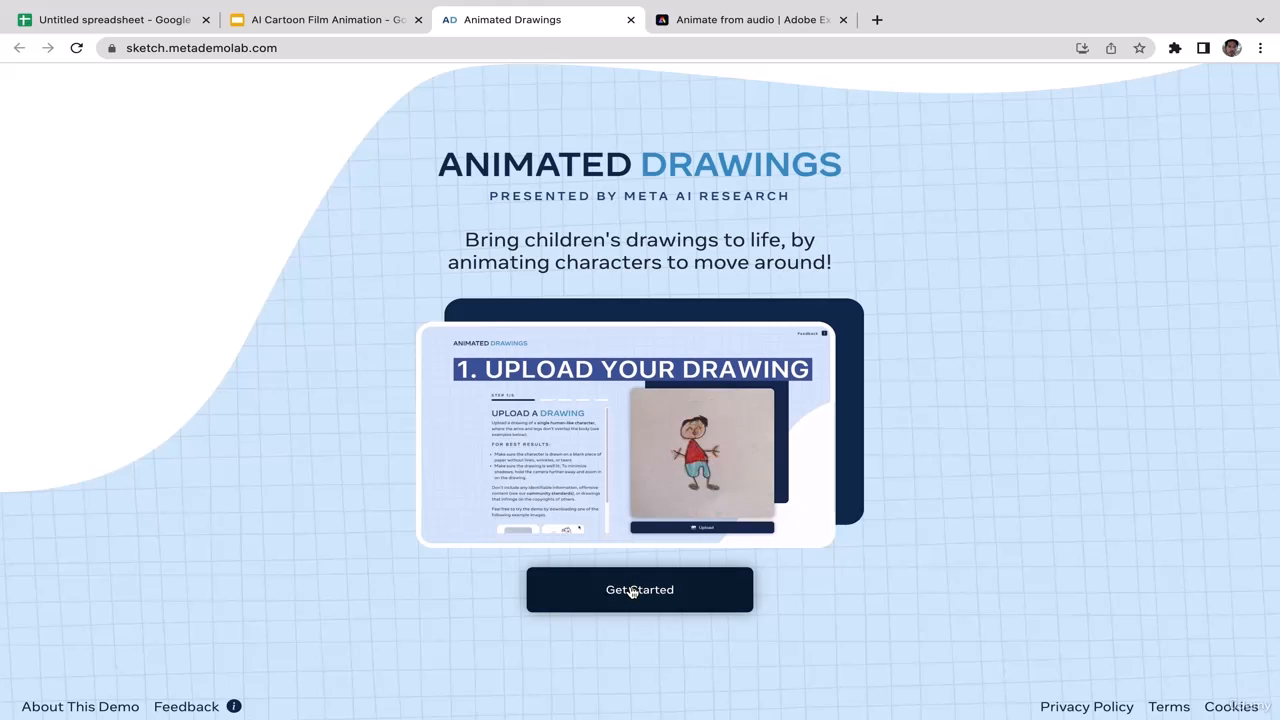
pyautogui.click(694, 22)
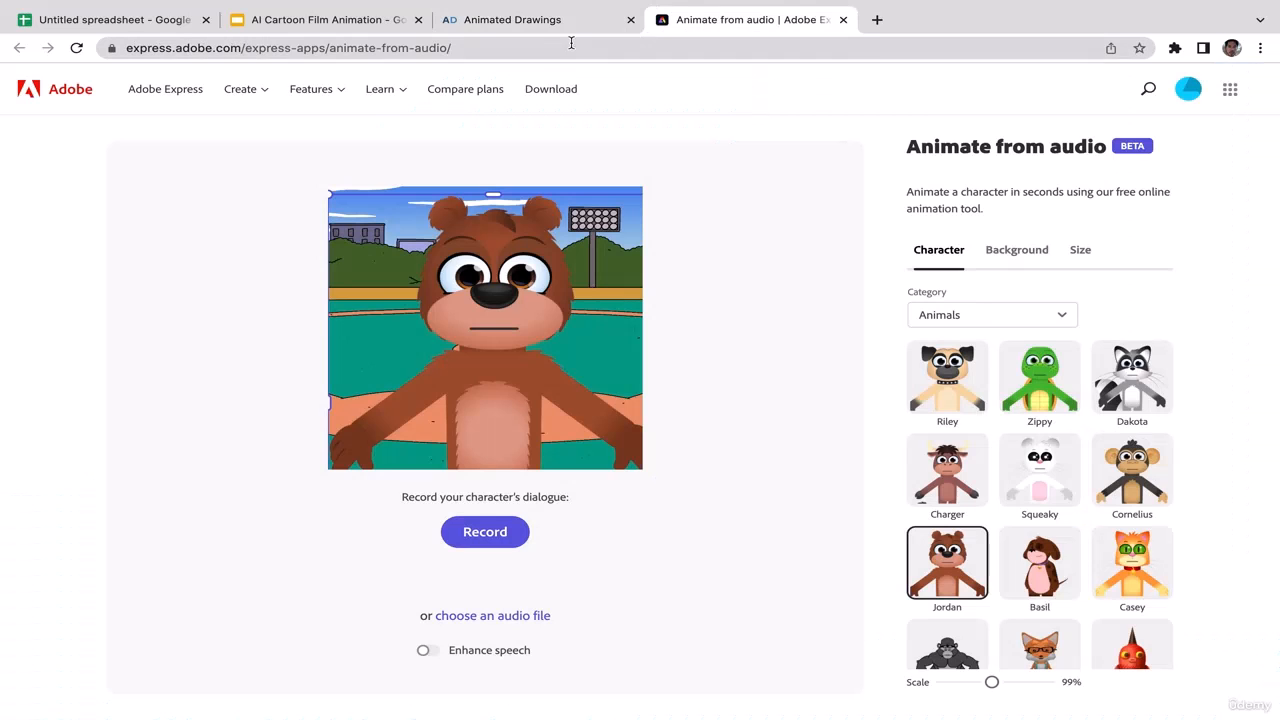
pyautogui.click(545, 12)
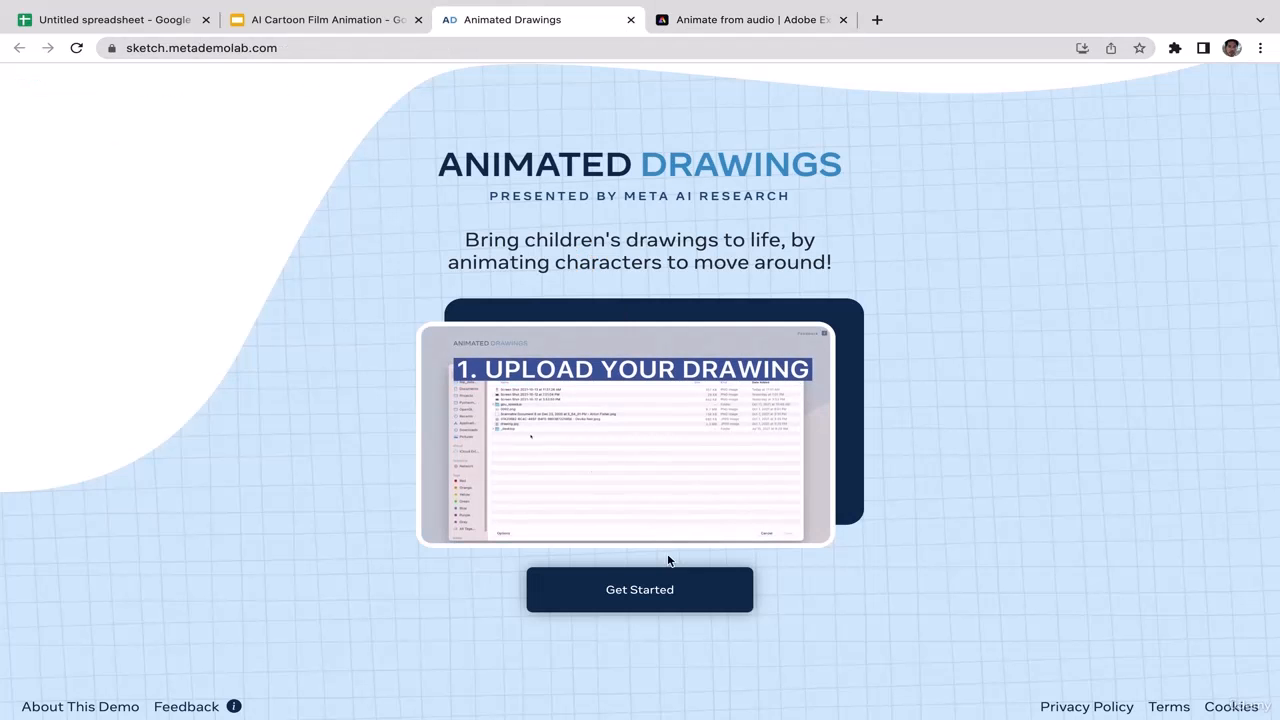
# Start a new animated drawing and upload the cartoon nerd boy removebg-preview PNG from the Film 1 Assets folder
pyautogui.click(632, 593)
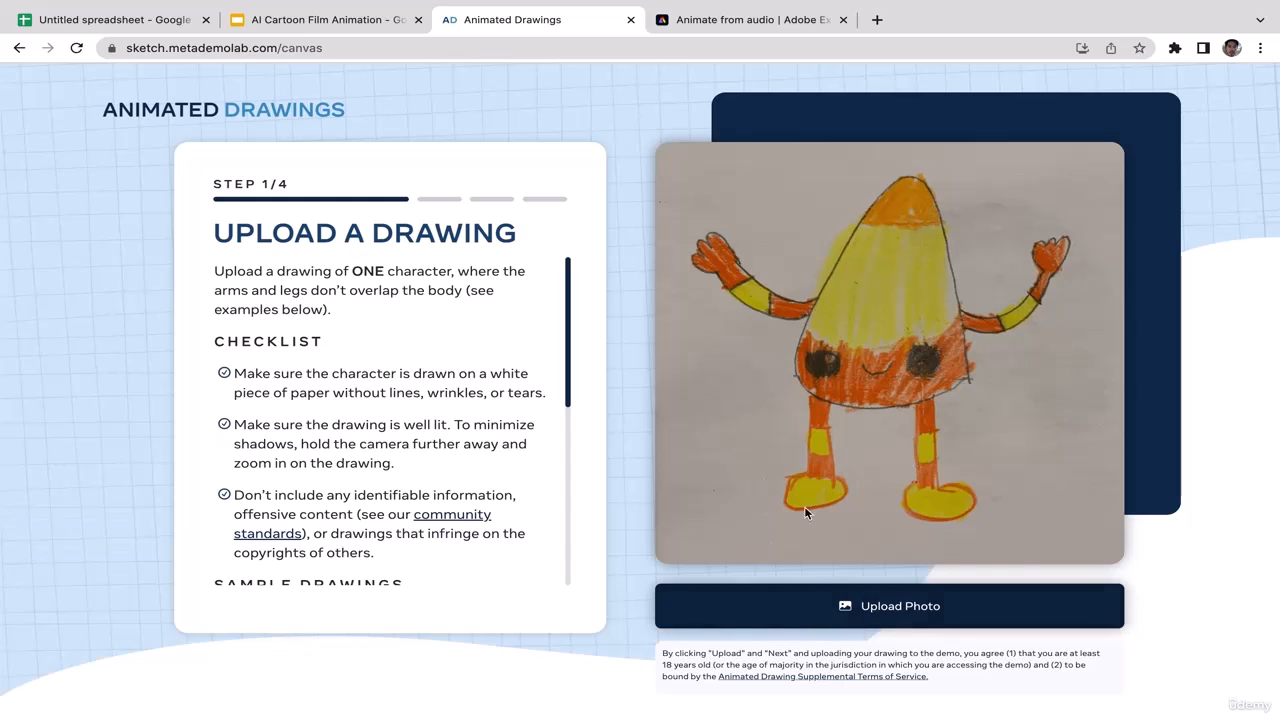
pyautogui.click(874, 620)
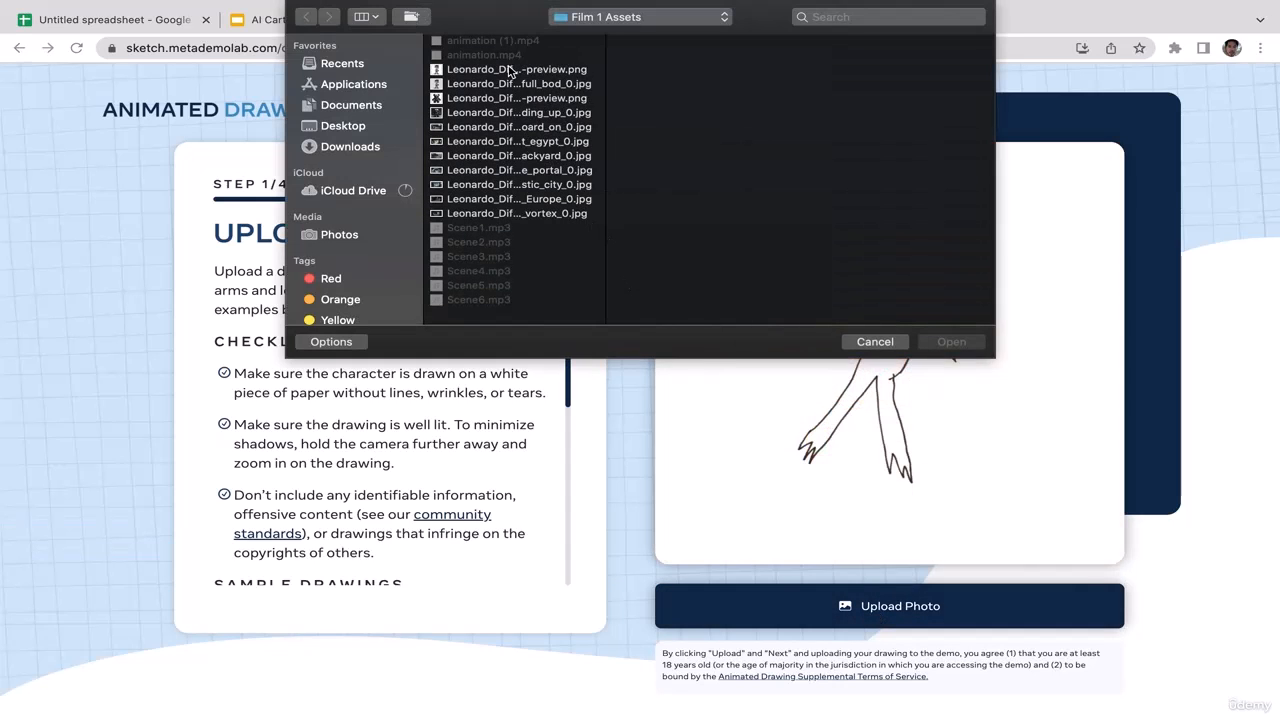
pyautogui.click(510, 70)
pyautogui.press('Down')
pyautogui.press('Down')
pyautogui.press('Down')
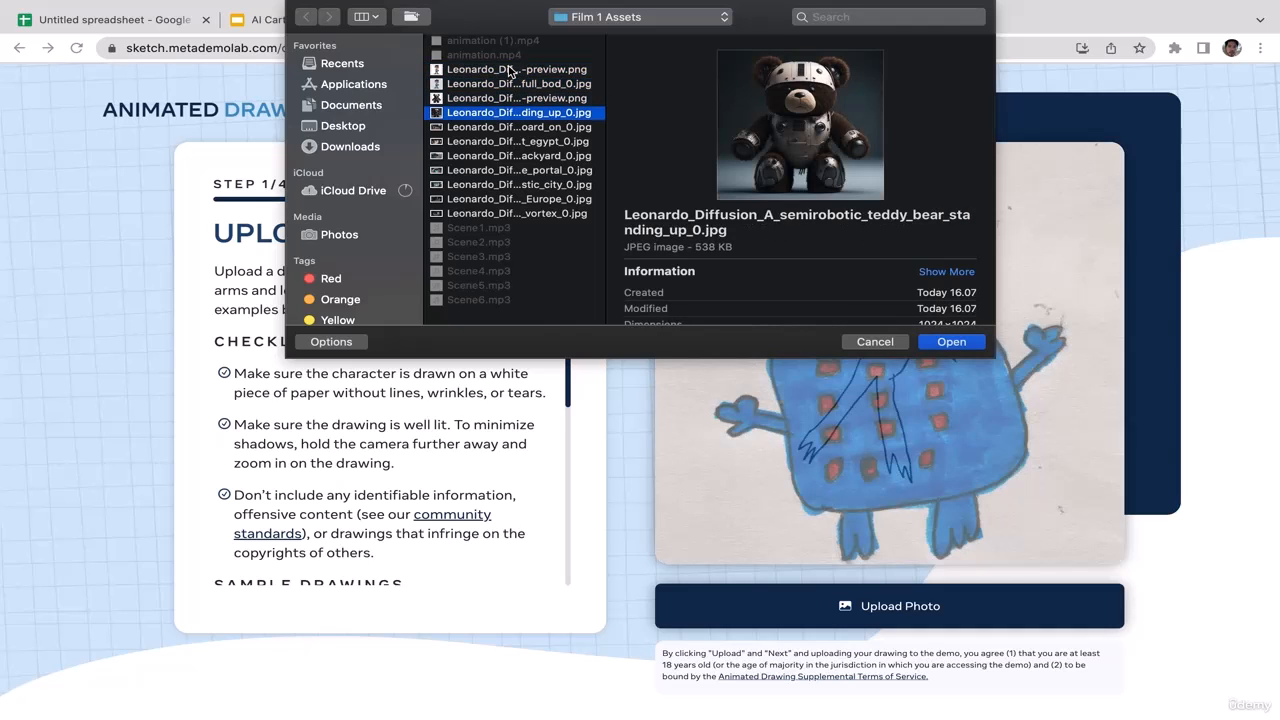
pyautogui.press('Up')
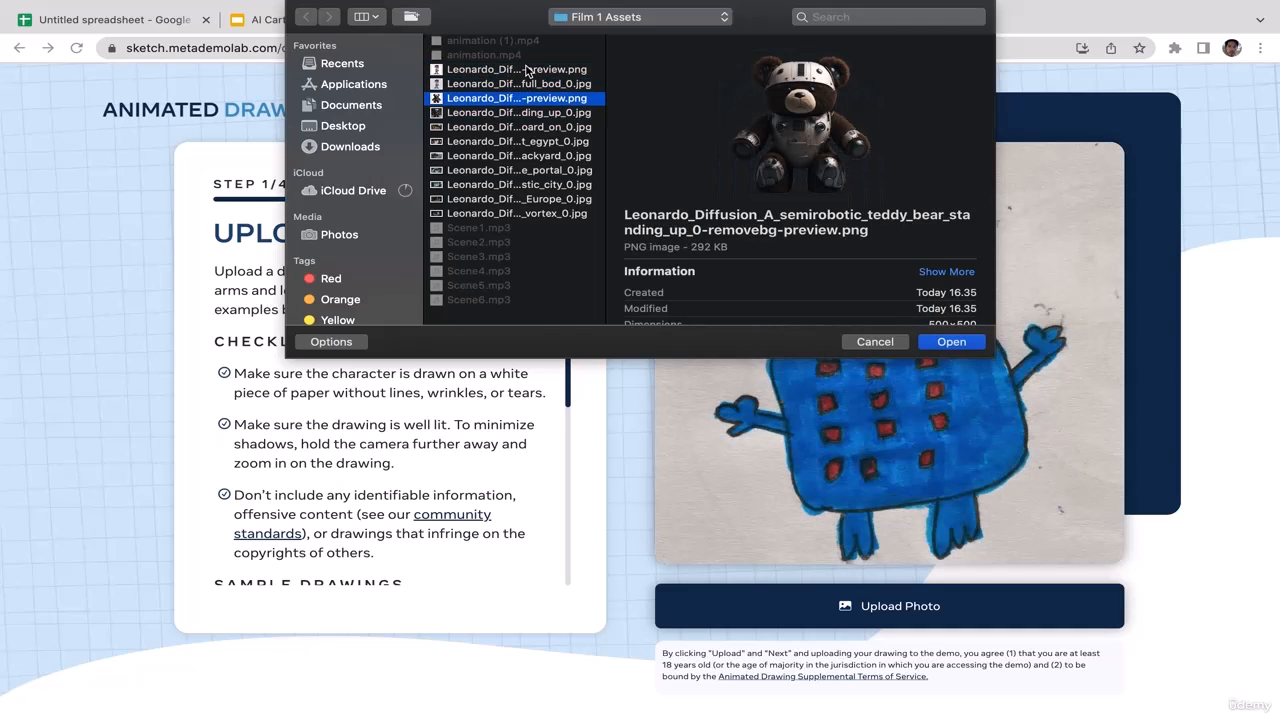
pyautogui.click(529, 70)
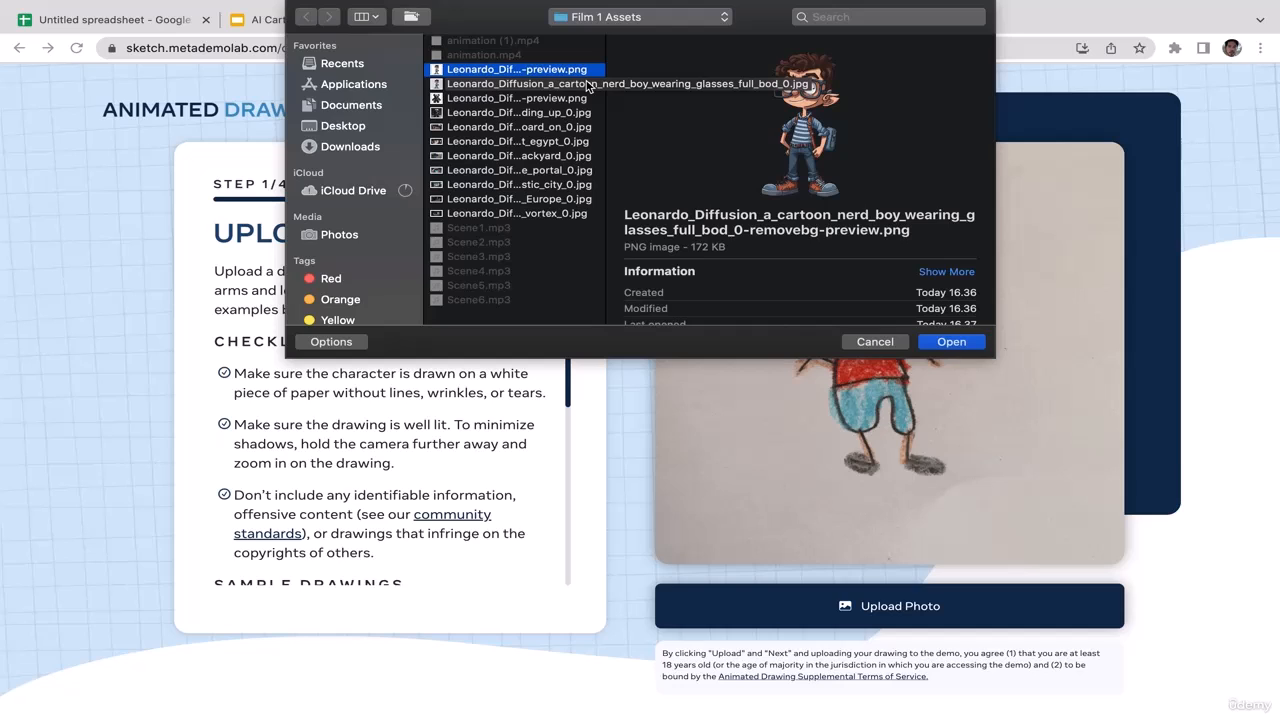
pyautogui.click(952, 343)
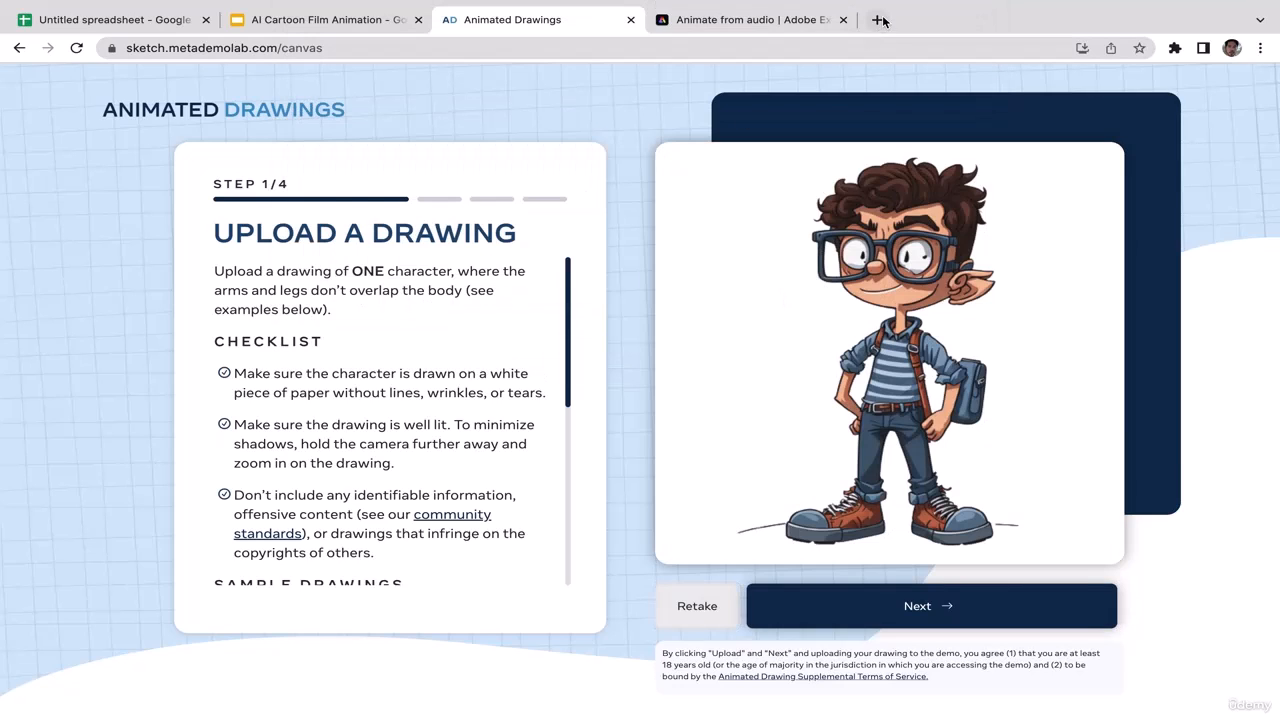
# Open remove.bg in a new tab to look at the background remover, and return to the Animated Drawings page
pyautogui.click(878, 21)
pyautogui.write('remo')
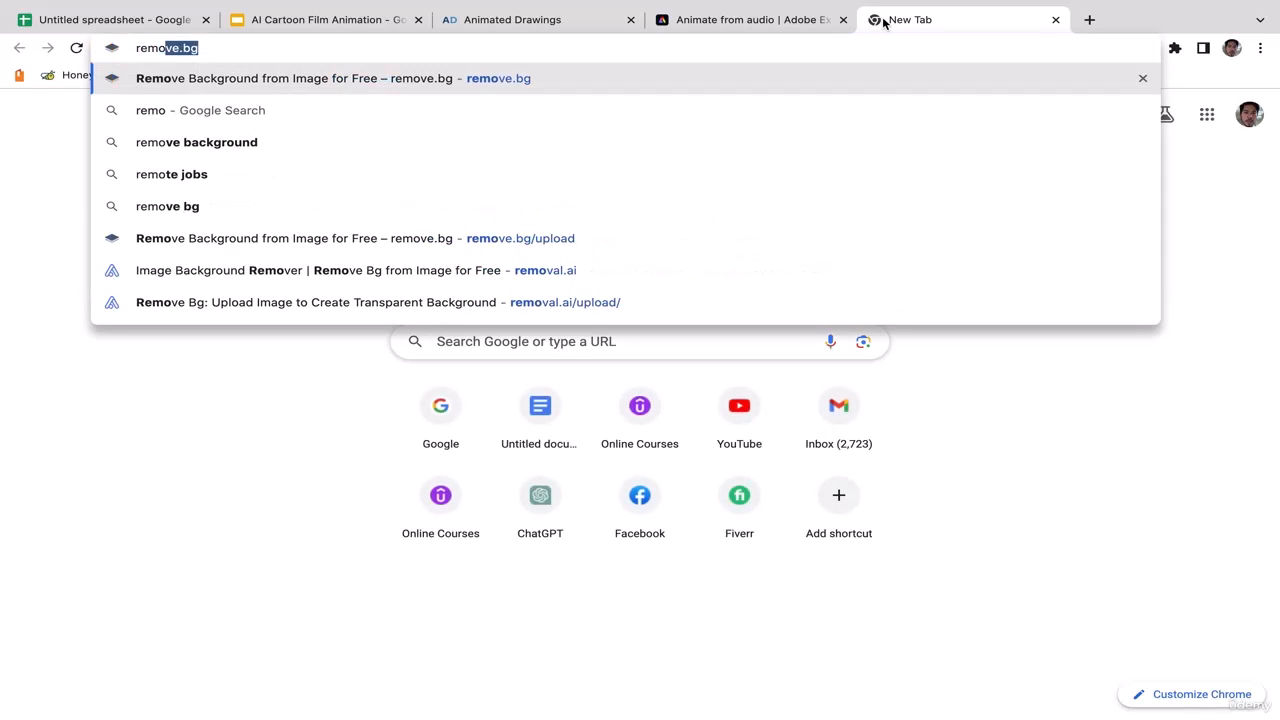
pyautogui.press('Return')
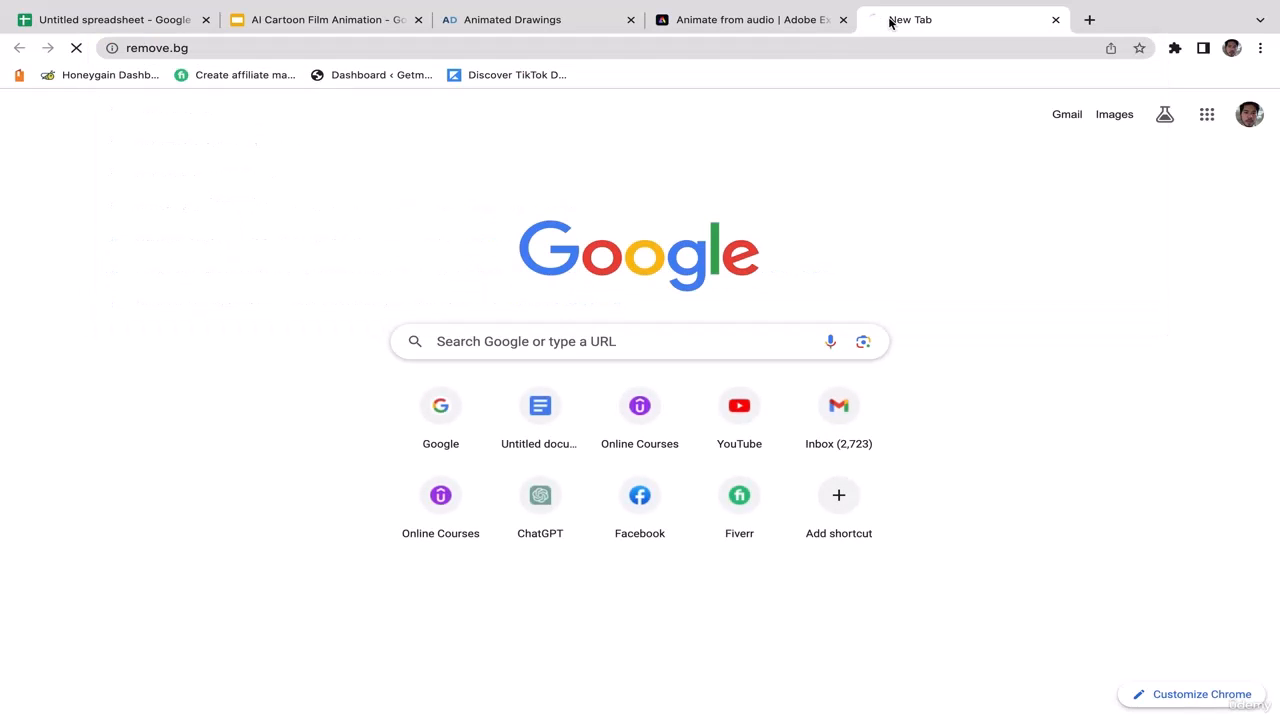
pyautogui.click(756, 21)
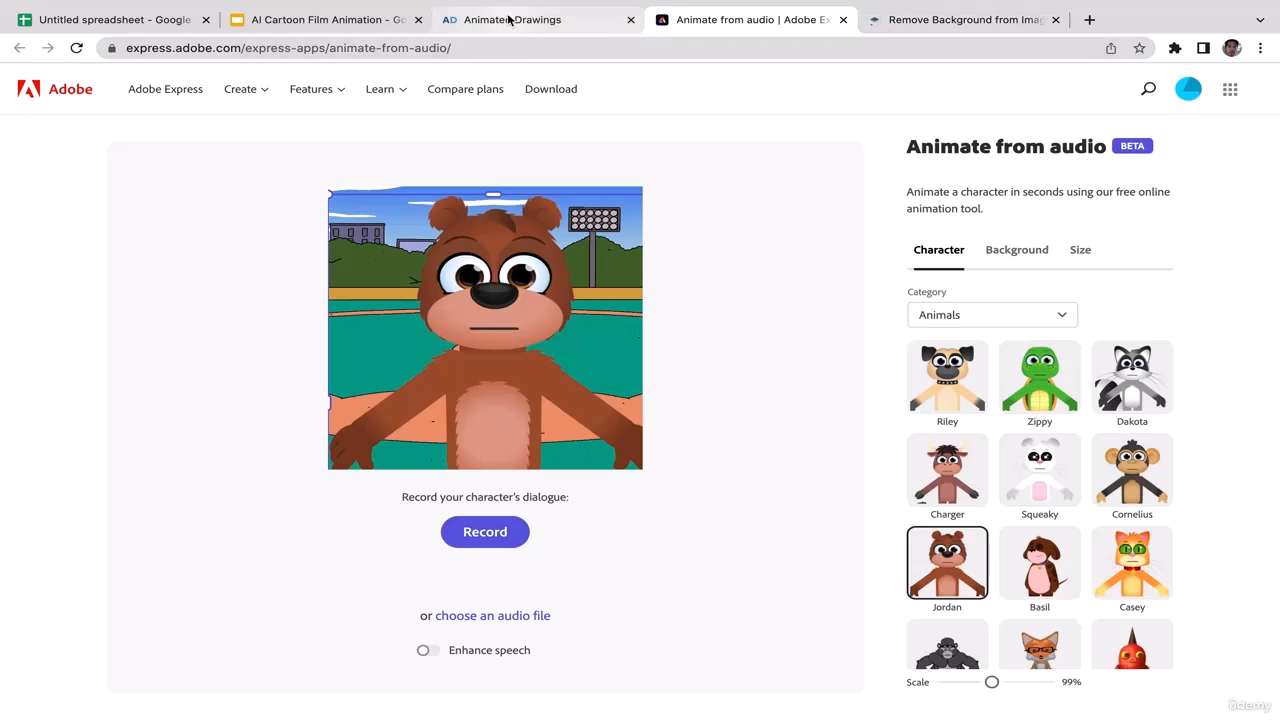
pyautogui.click(520, 19)
pyautogui.click(984, 22)
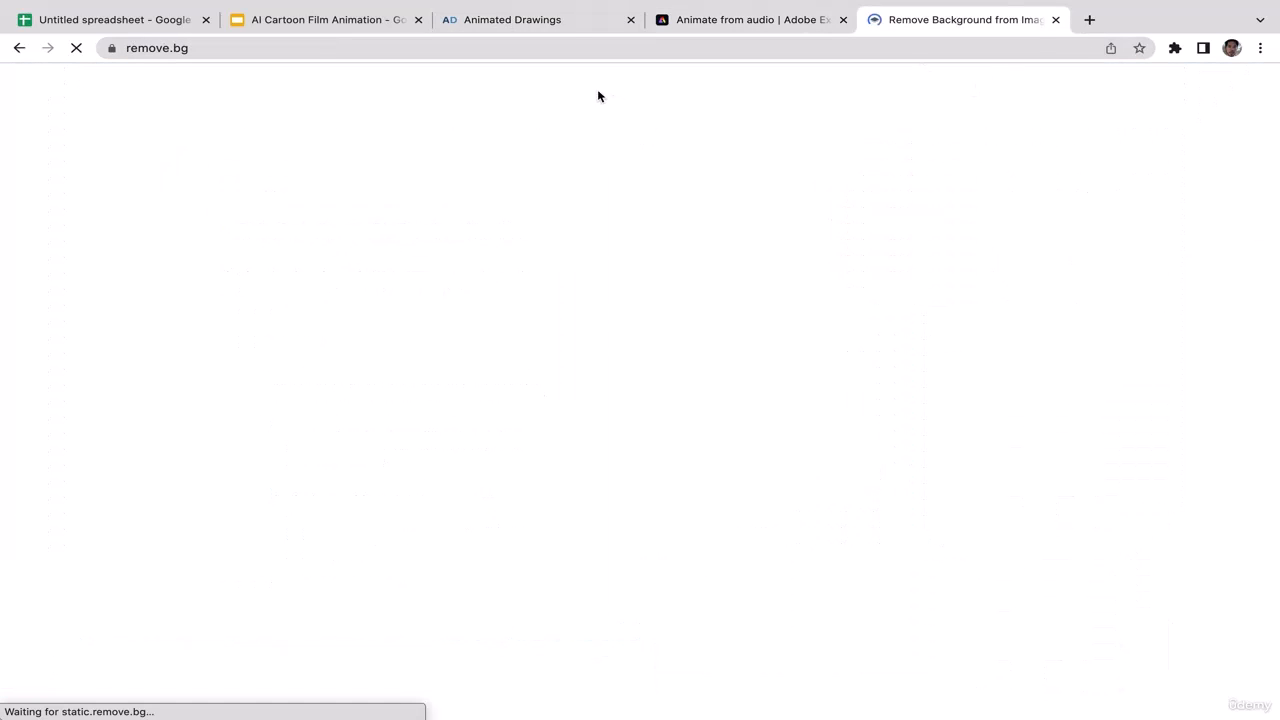
pyautogui.click(556, 24)
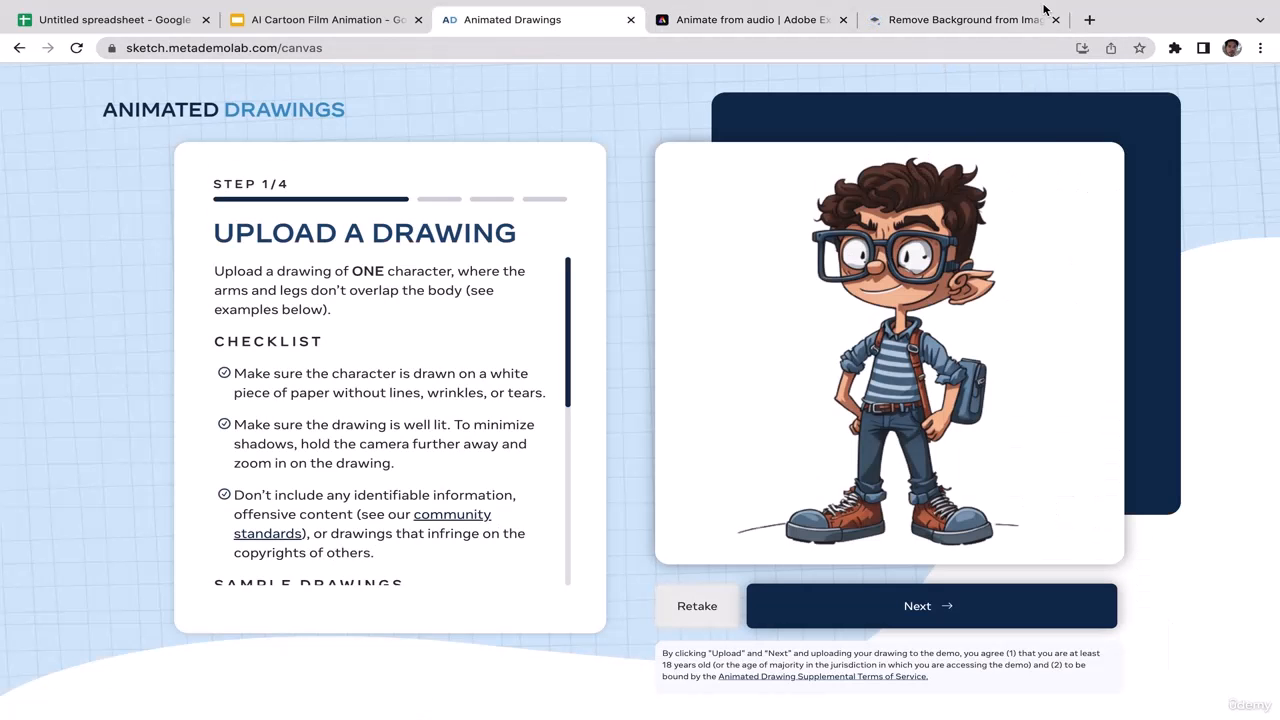
pyautogui.click(1024, 20)
pyautogui.click(526, 22)
# Continue with the uploaded boy image and agree to the research-use request
pyautogui.click(920, 606)
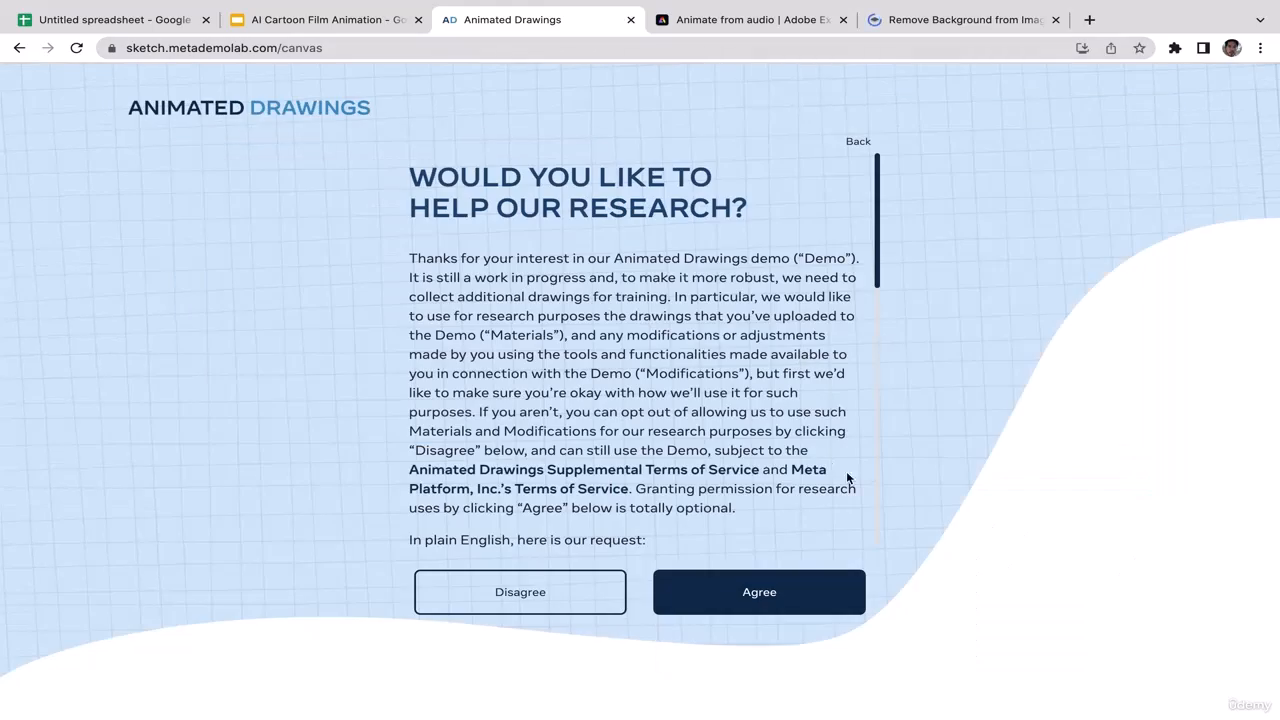
pyautogui.moveTo(877, 262); pyautogui.dragTo(882, 175)
pyautogui.click(752, 611)
# Close the remove.bg page and go back to Animated Drawings
pyautogui.click(965, 19)
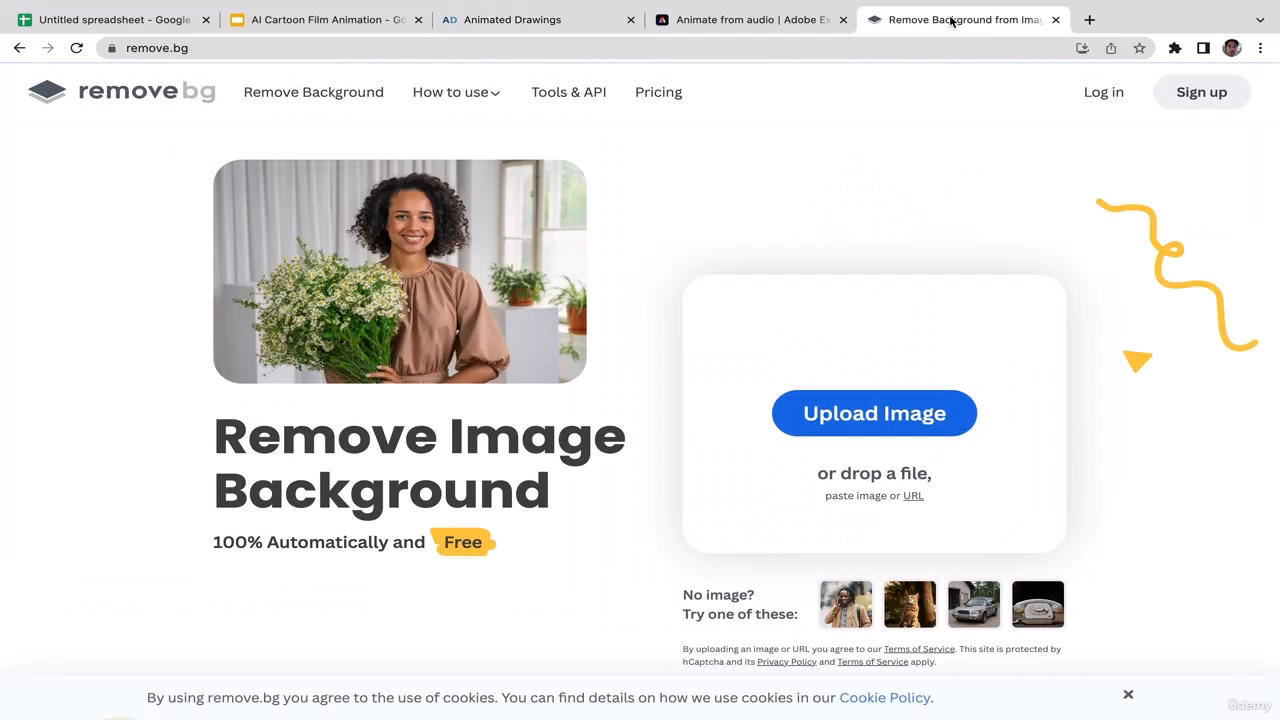
pyautogui.click(1056, 20)
pyautogui.click(594, 22)
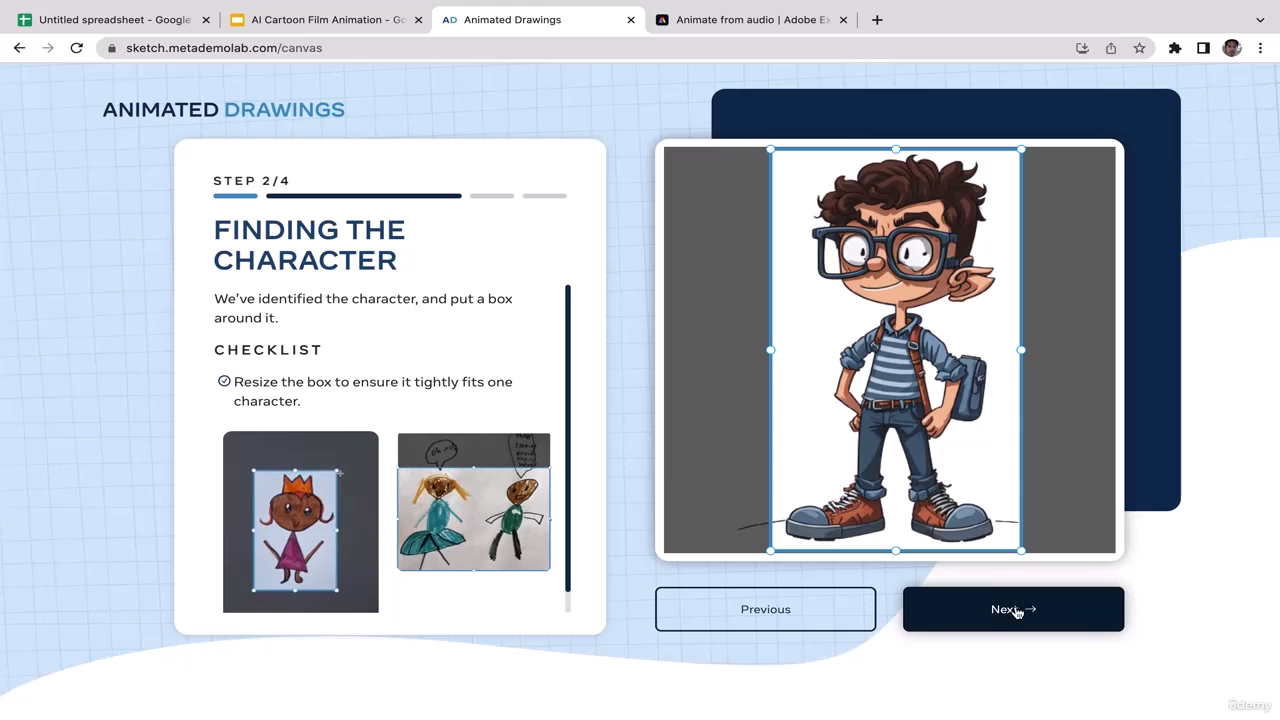
# Check the guidance and accept the detected box around the boy and the mask separating him from the background
pyautogui.scroll(-1, 566, 483)
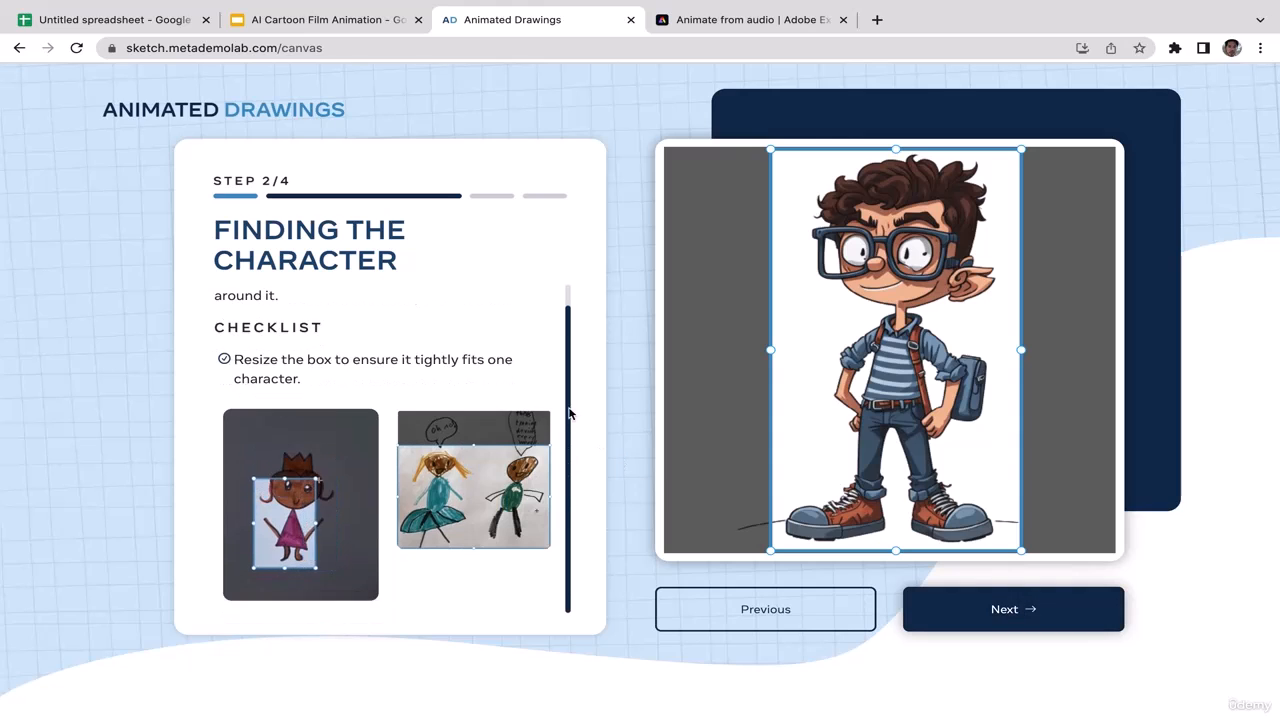
pyautogui.scroll(1, 566, 483)
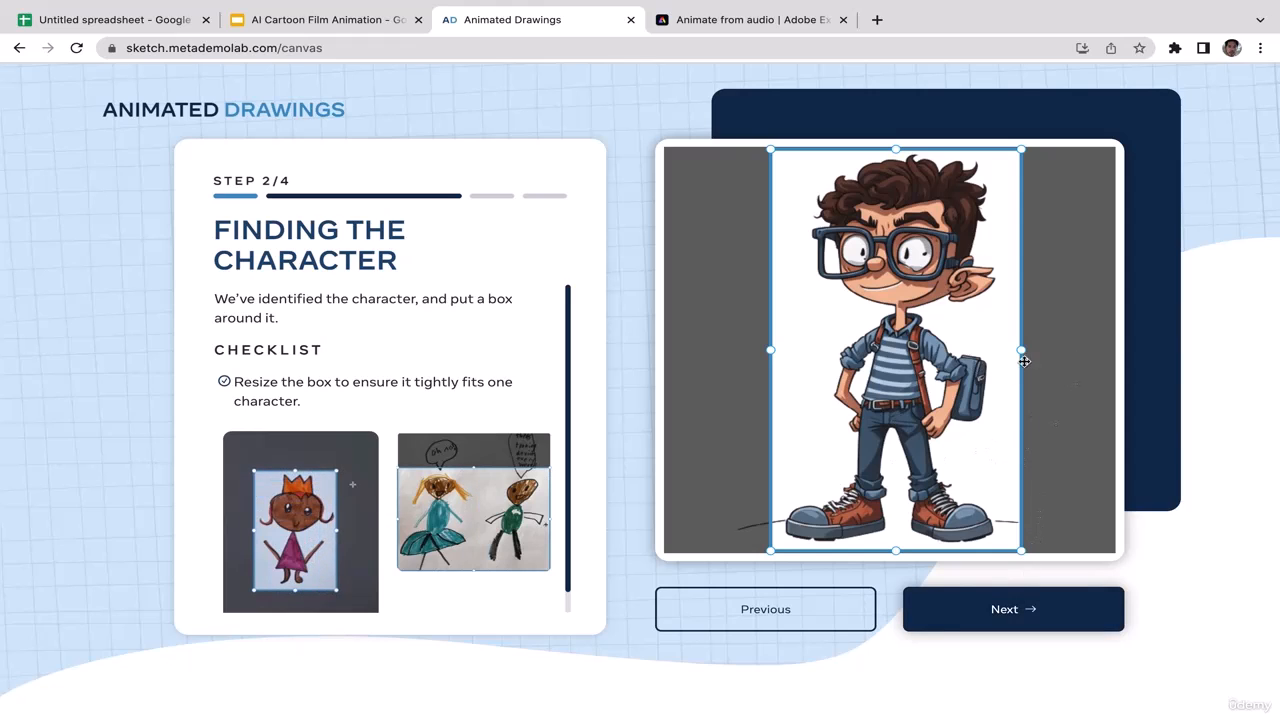
pyautogui.click(1024, 619)
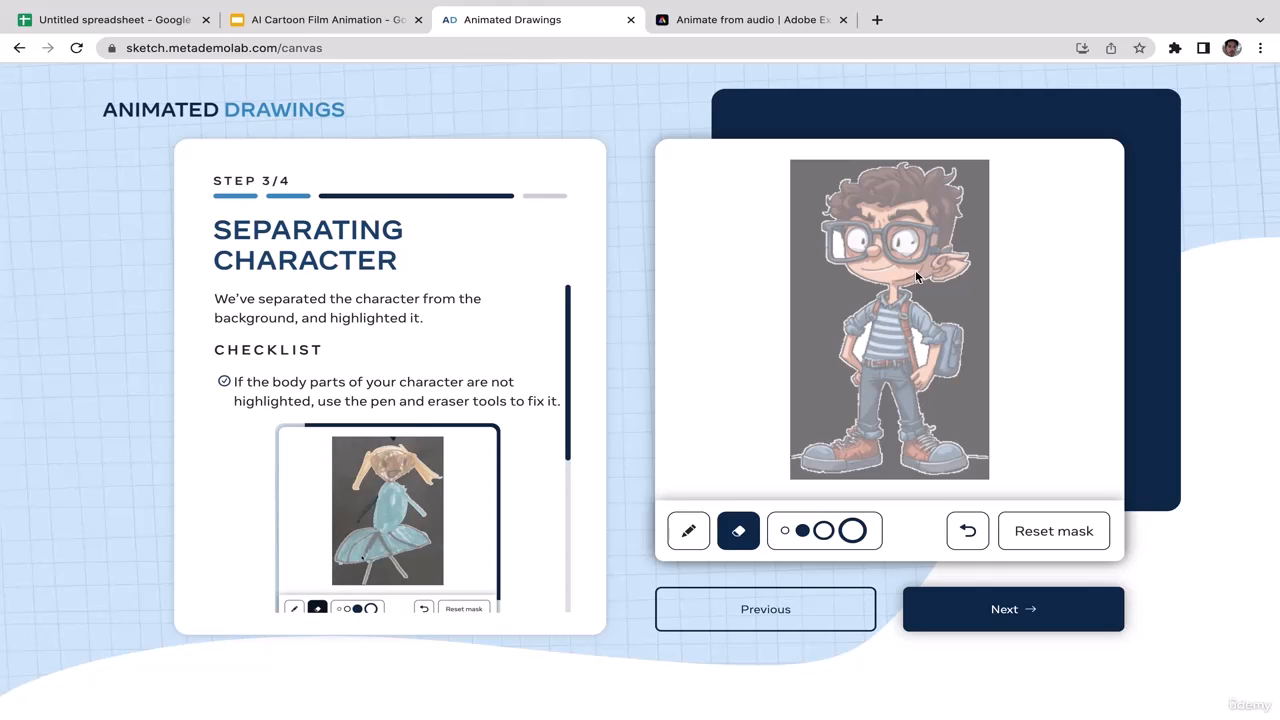
pyautogui.scroll(-3, 545, 540)
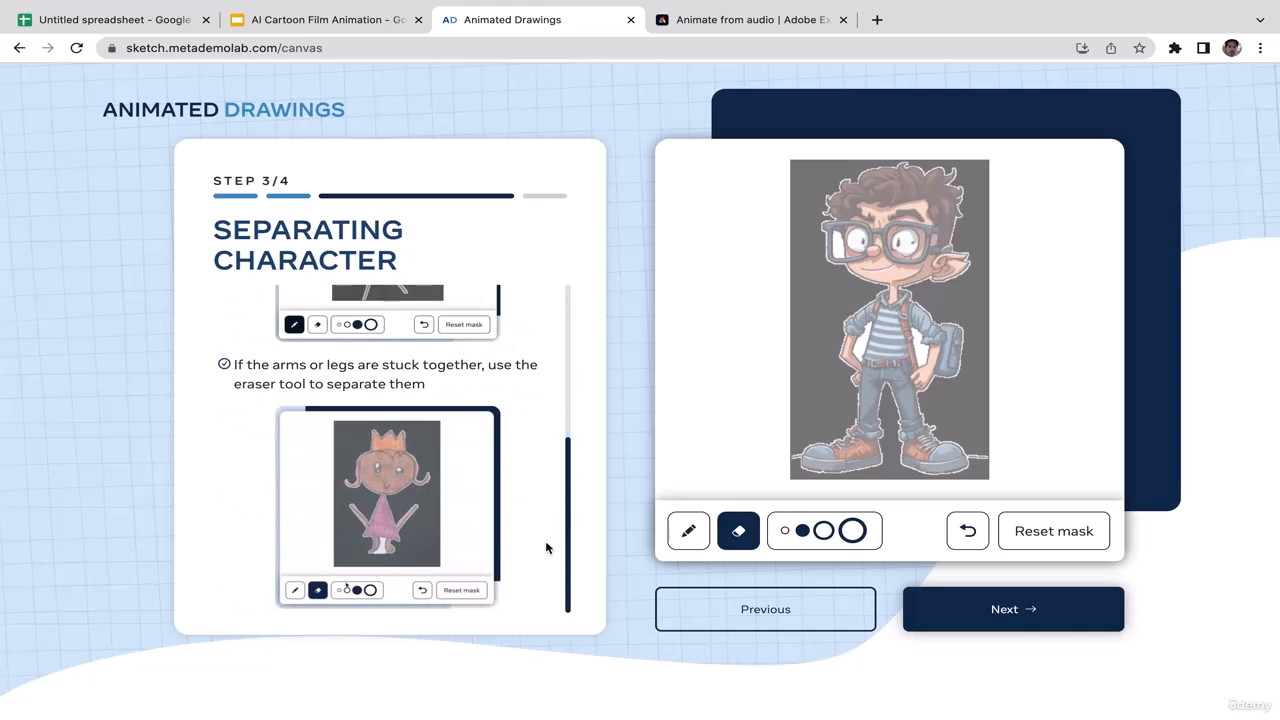
pyautogui.click(1041, 628)
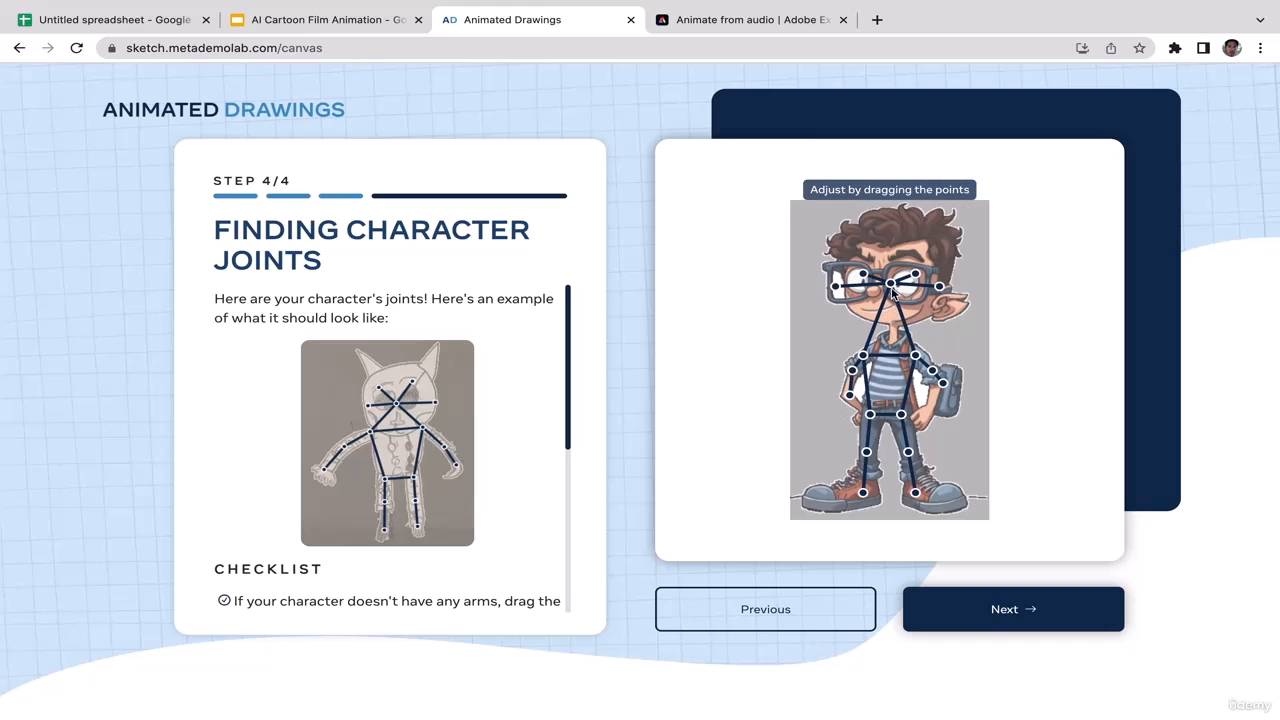
# Move the boy's nose joint slightly downward and accept the character joints
pyautogui.moveTo(890, 282)
pyautogui.mouseDown()
pyautogui.moveTo(889, 301)
pyautogui.moveTo(889, 289)
pyautogui.mouseUp()
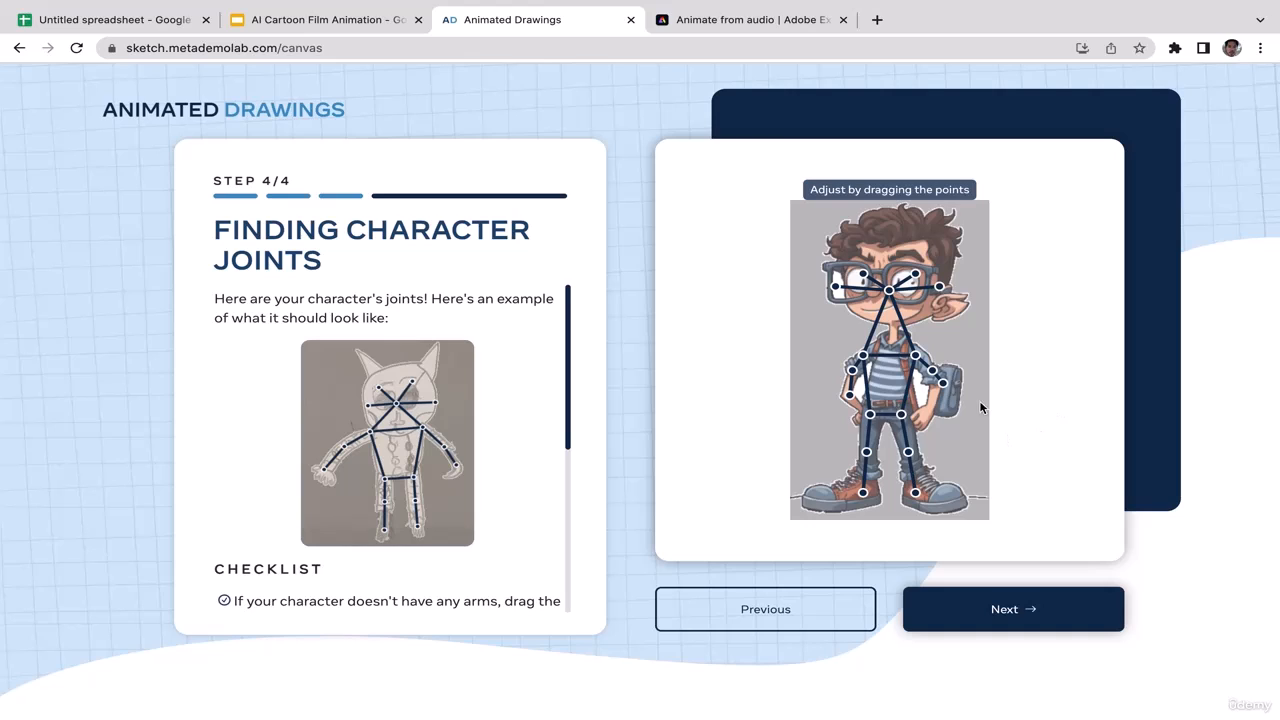
pyautogui.moveTo(572, 388); pyautogui.dragTo(576, 337)
pyautogui.click(1030, 621)
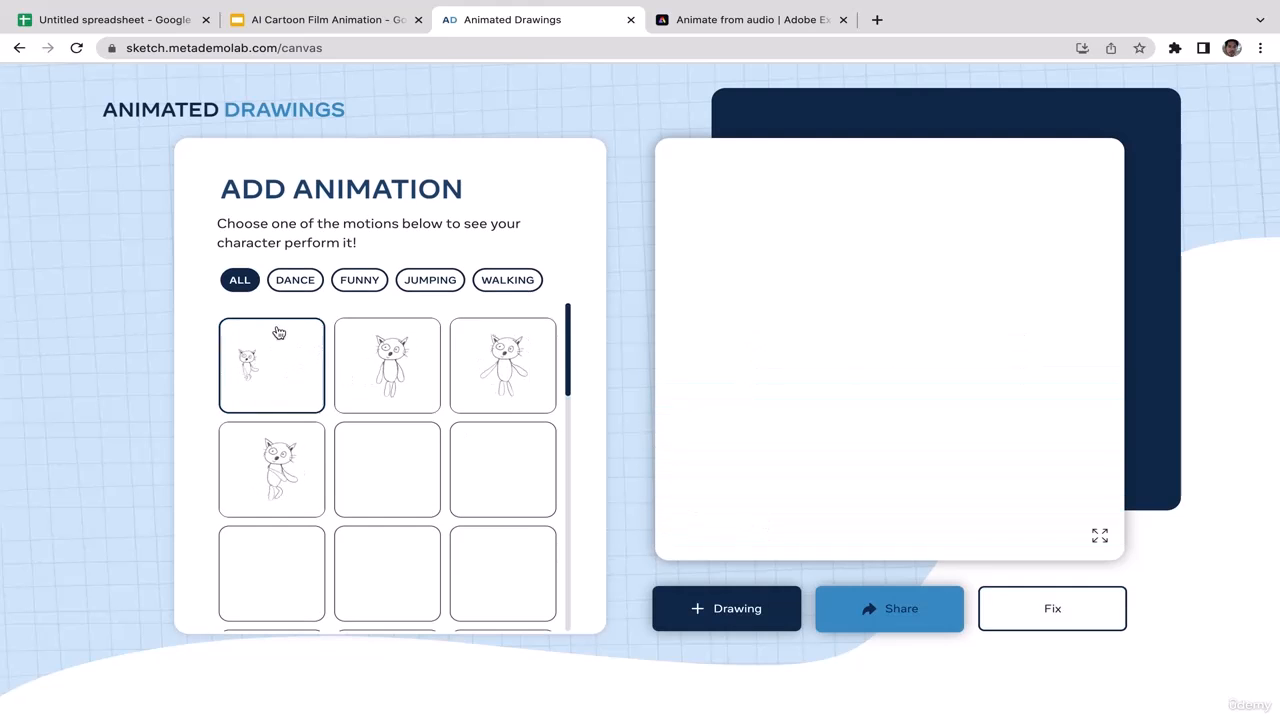
# Examine the motions offered in the All, Dance, Funny, Jumping and Walking animation categories
pyautogui.click(300, 284)
pyautogui.click(361, 285)
pyautogui.click(241, 287)
pyautogui.click(295, 281)
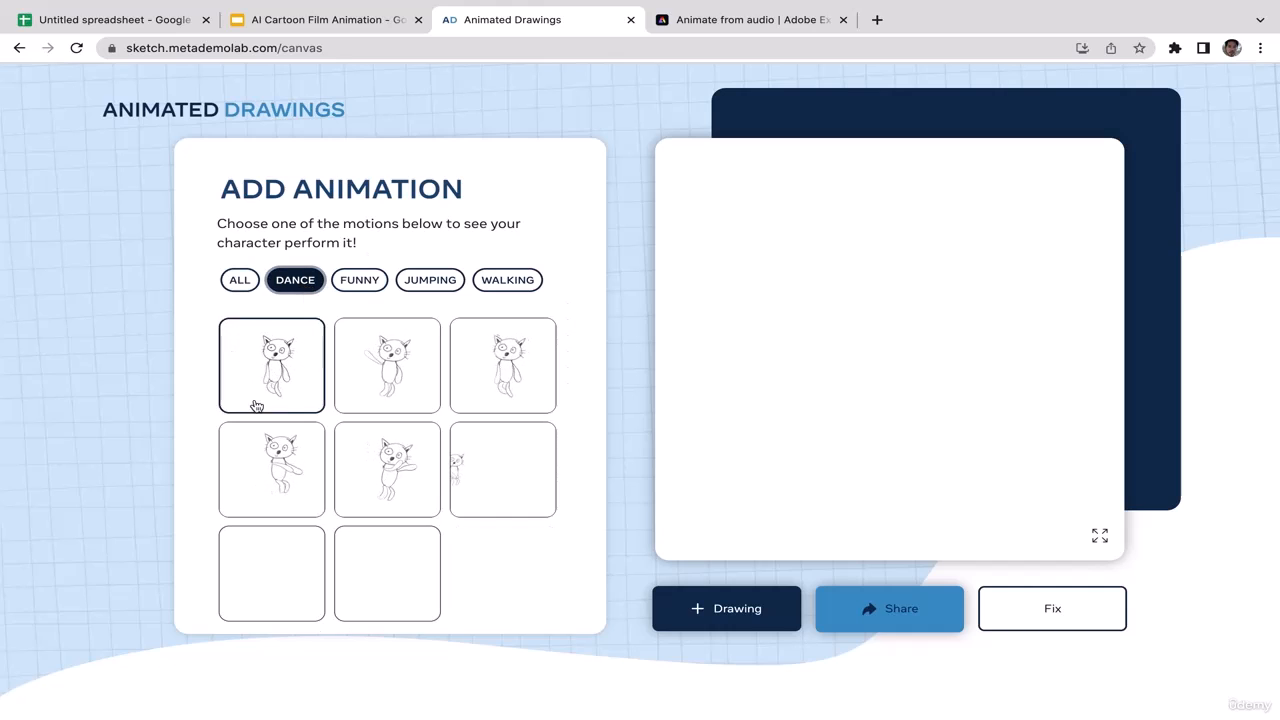
pyautogui.click(362, 284)
pyautogui.click(436, 284)
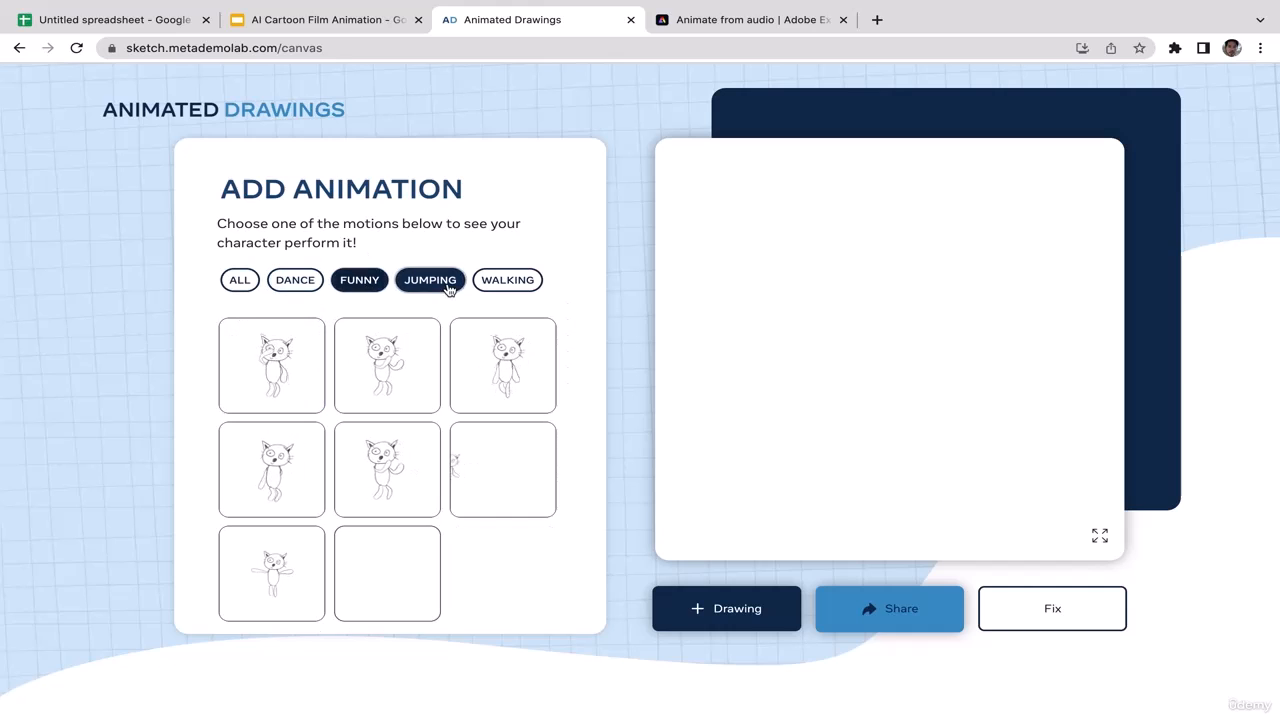
pyautogui.click(521, 287)
pyautogui.click(360, 283)
pyautogui.click(298, 284)
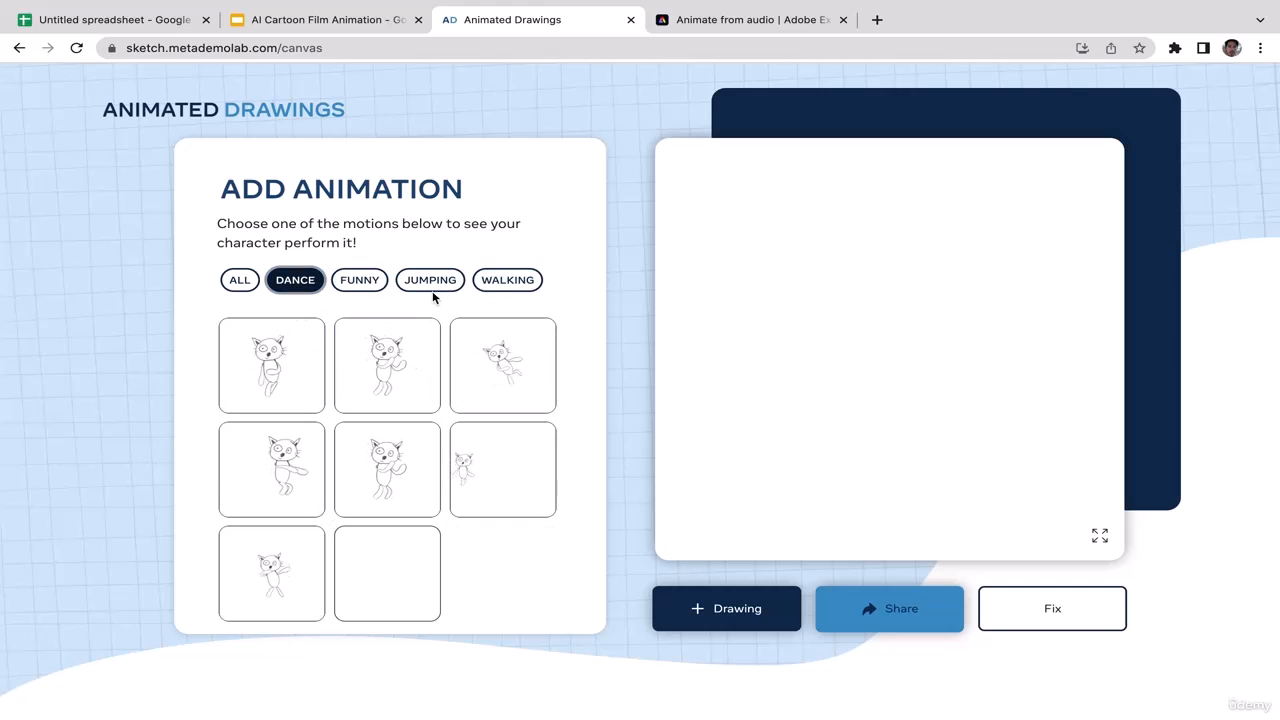
# Preview the boy performing the second Jumping motion, and switch him to the second Walking motion
pyautogui.click(434, 286)
pyautogui.click(380, 370)
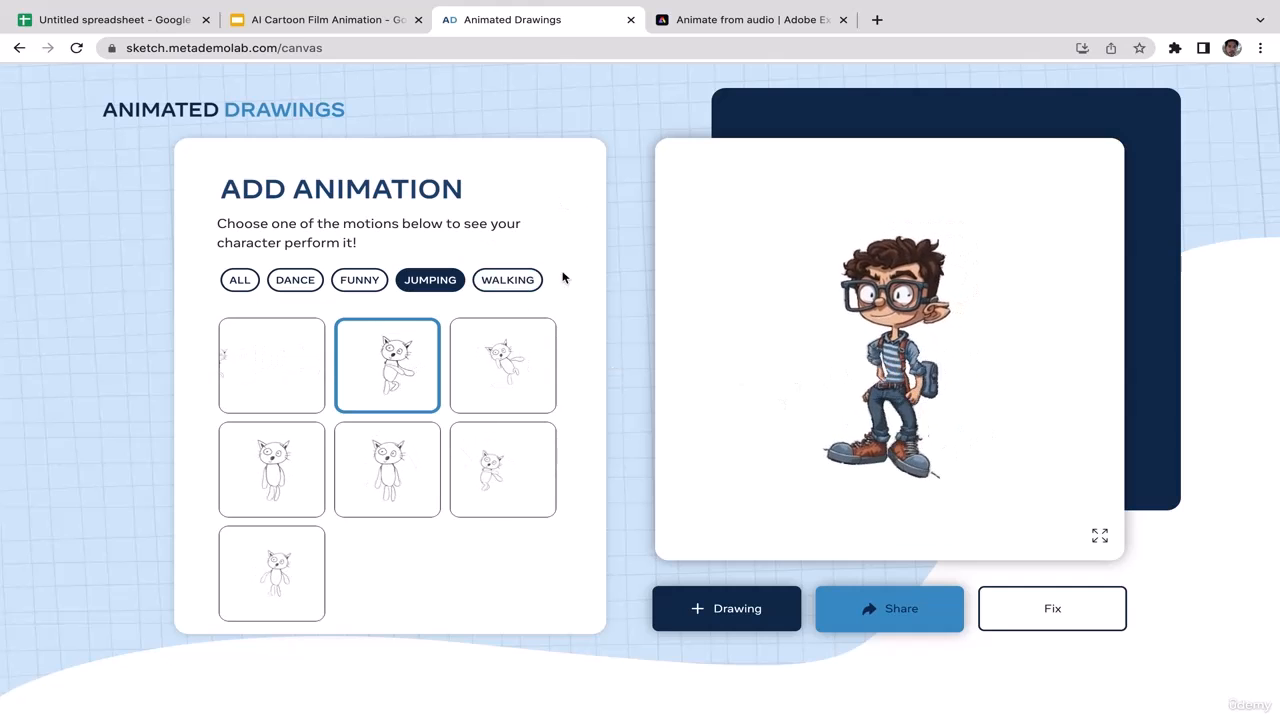
pyautogui.click(500, 280)
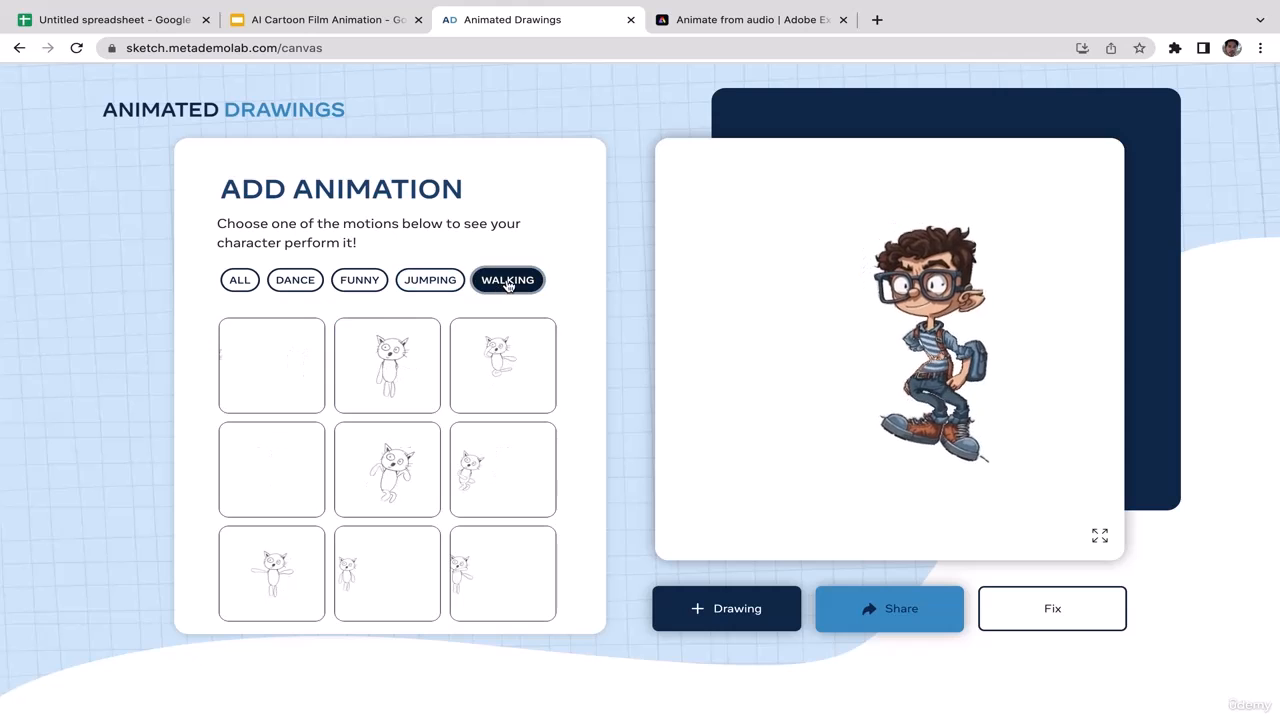
pyautogui.click(392, 398)
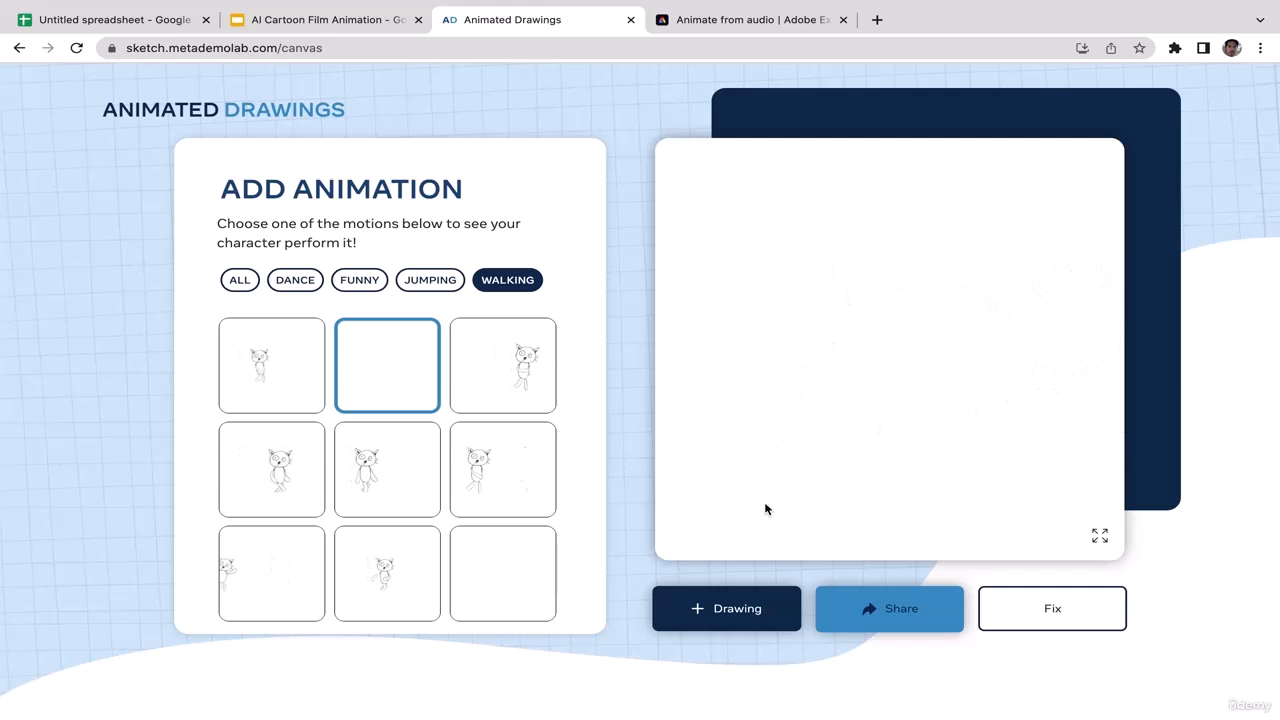
# Check the sharing and download options for the boy's walking animation
pyautogui.click(866, 608)
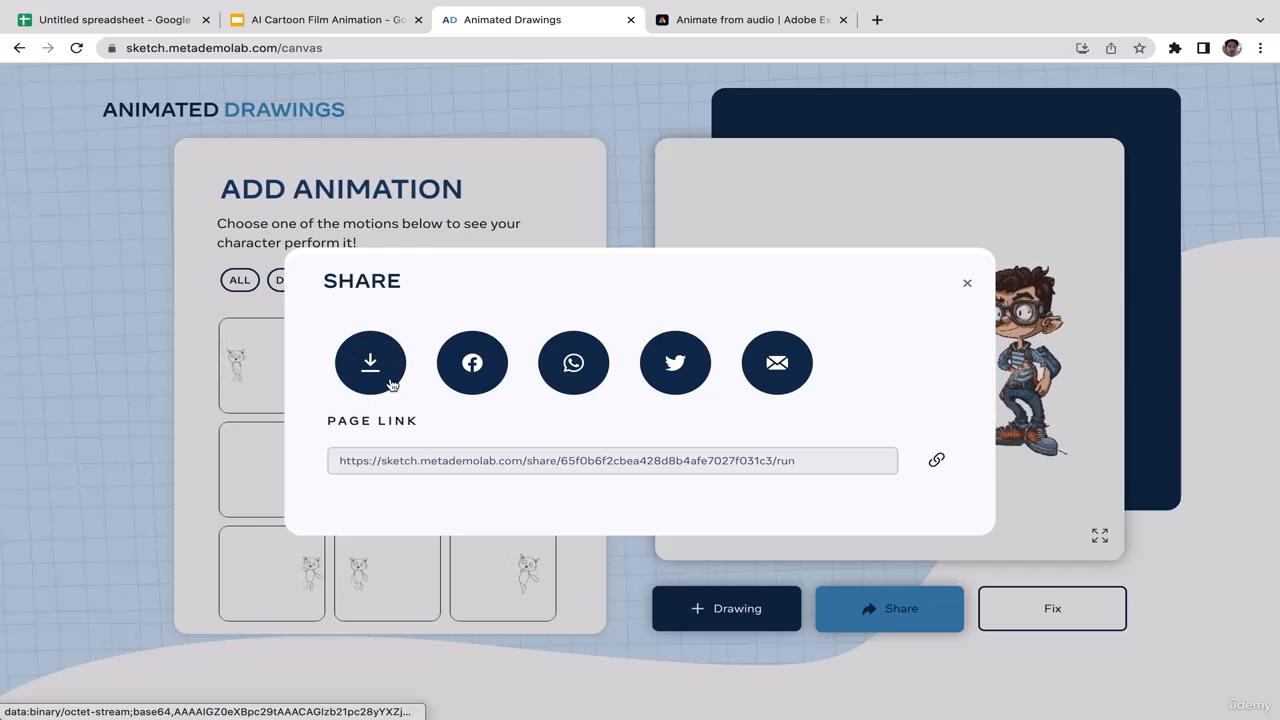
pyautogui.click(967, 284)
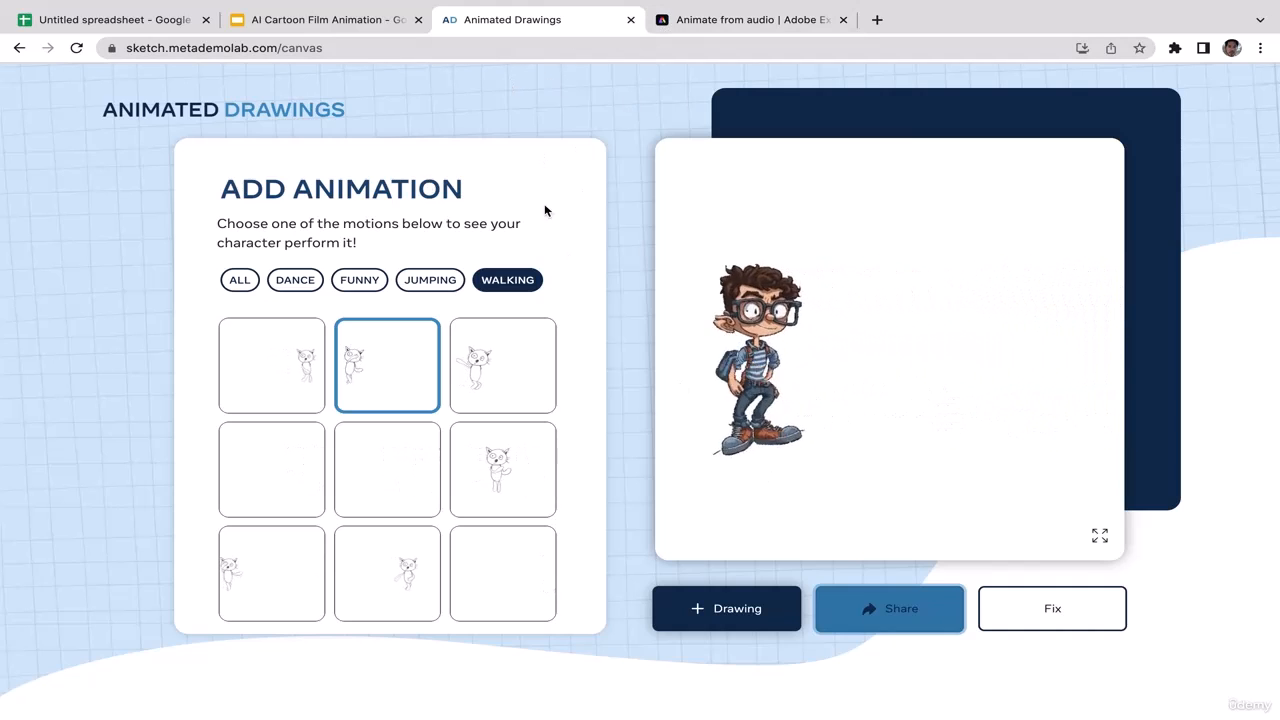
# Switch to Adobe Express's Animate from audio page and examine the characters in the All, All-Star, Humans, Creatures, Food, Emojis and Animals categories
pyautogui.click(733, 22)
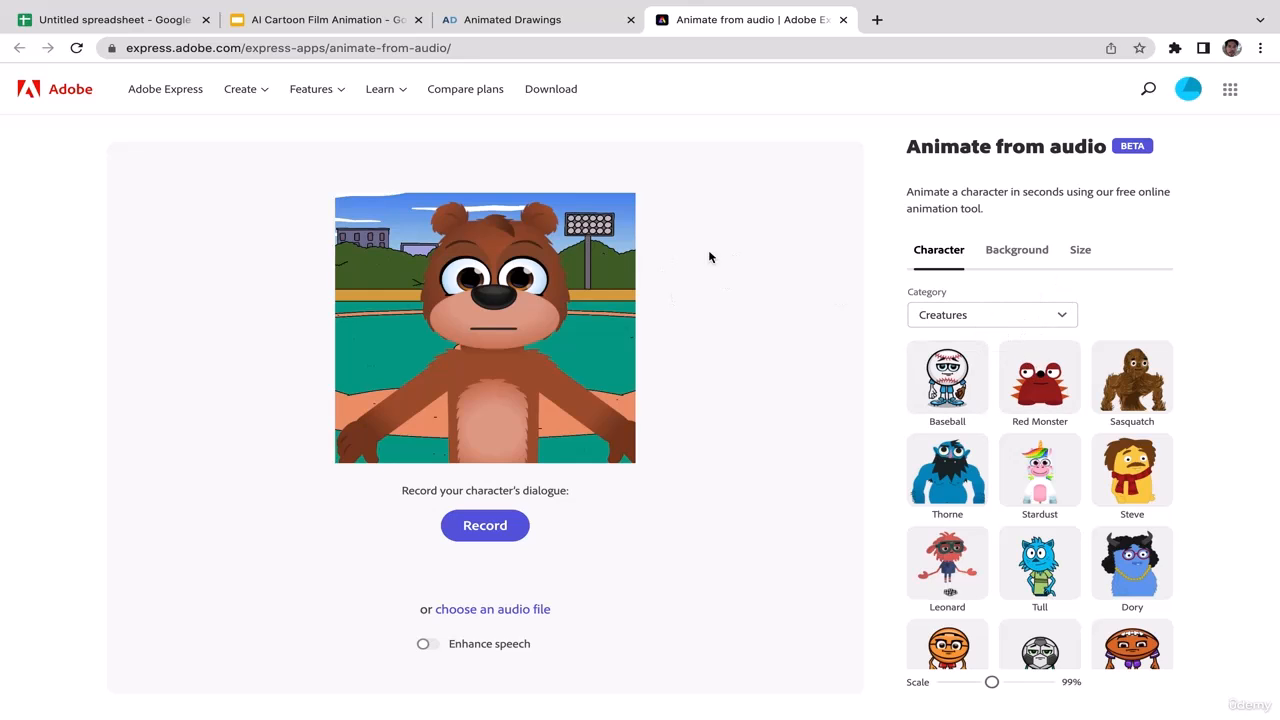
pyautogui.click(1062, 316)
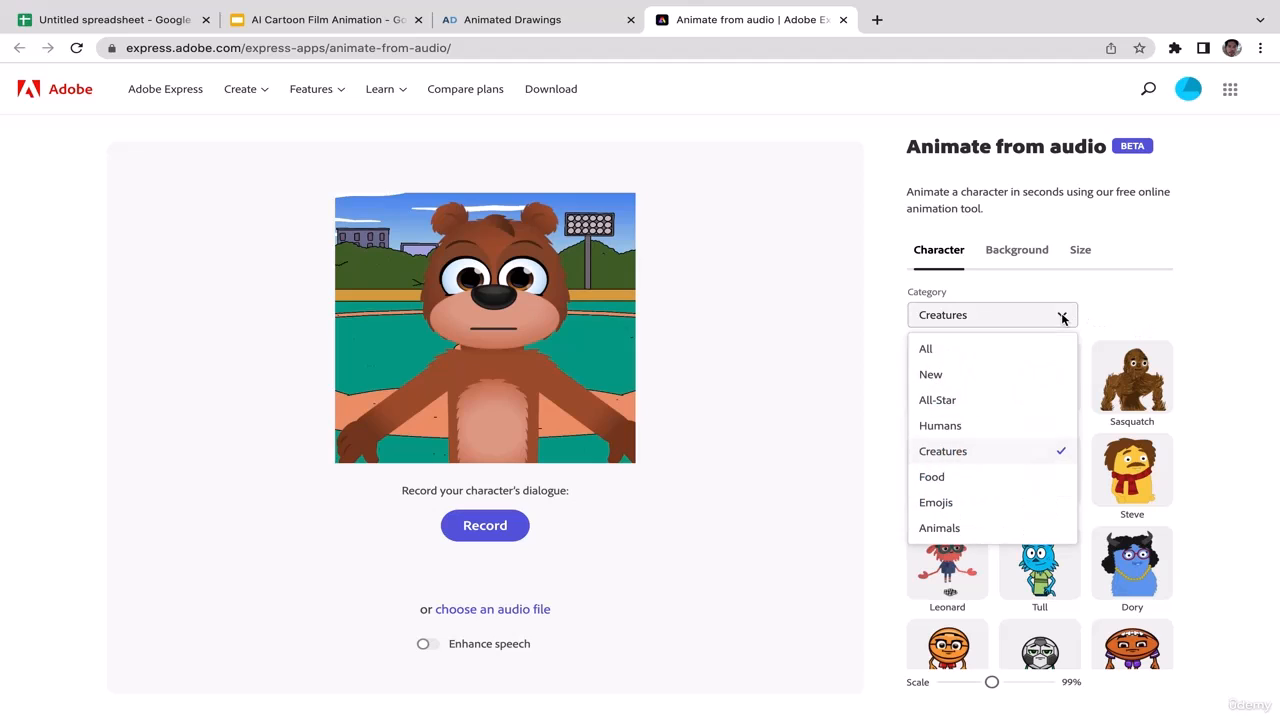
pyautogui.click(940, 352)
pyautogui.click(969, 320)
pyautogui.click(952, 401)
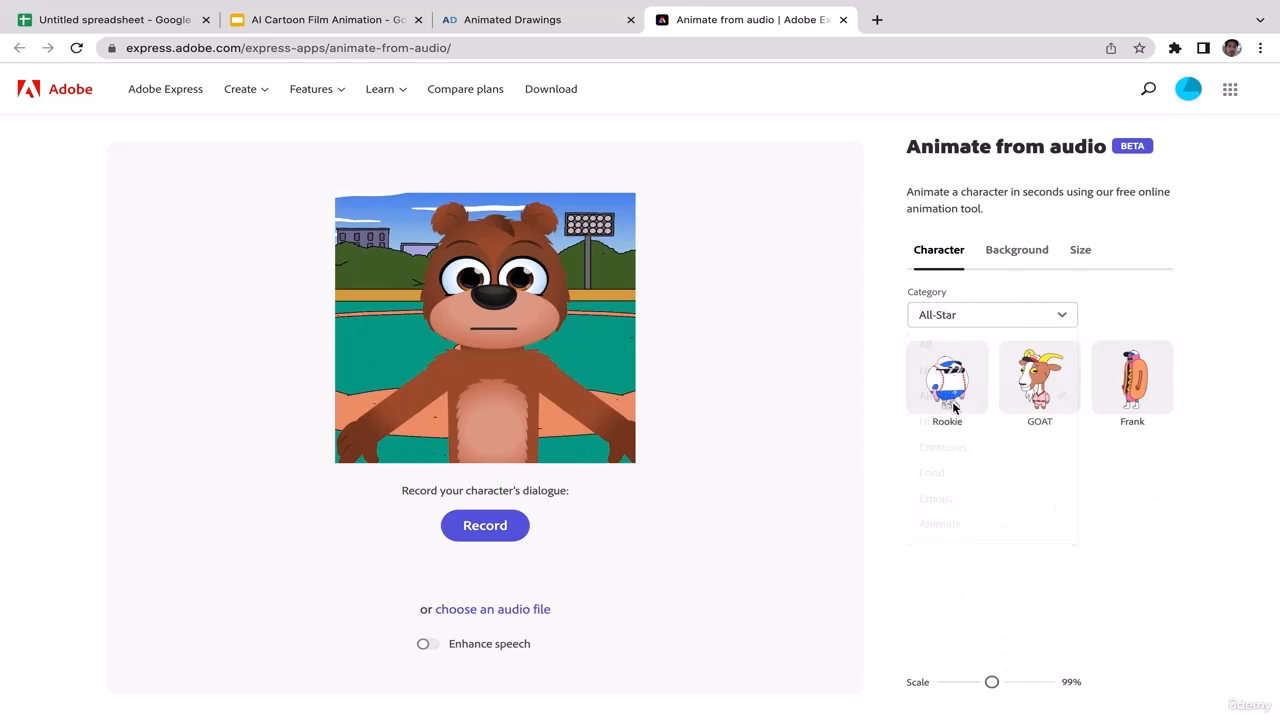
pyautogui.click(1000, 318)
pyautogui.click(955, 427)
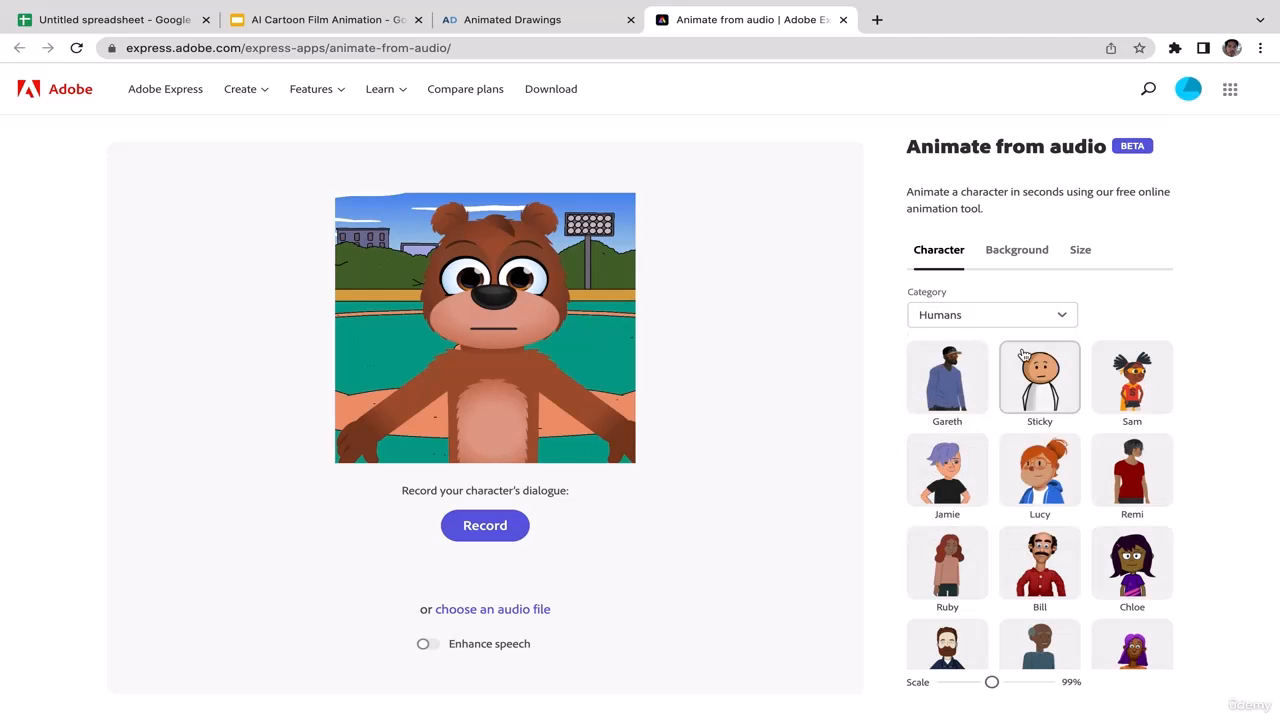
pyautogui.click(990, 315)
pyautogui.click(962, 451)
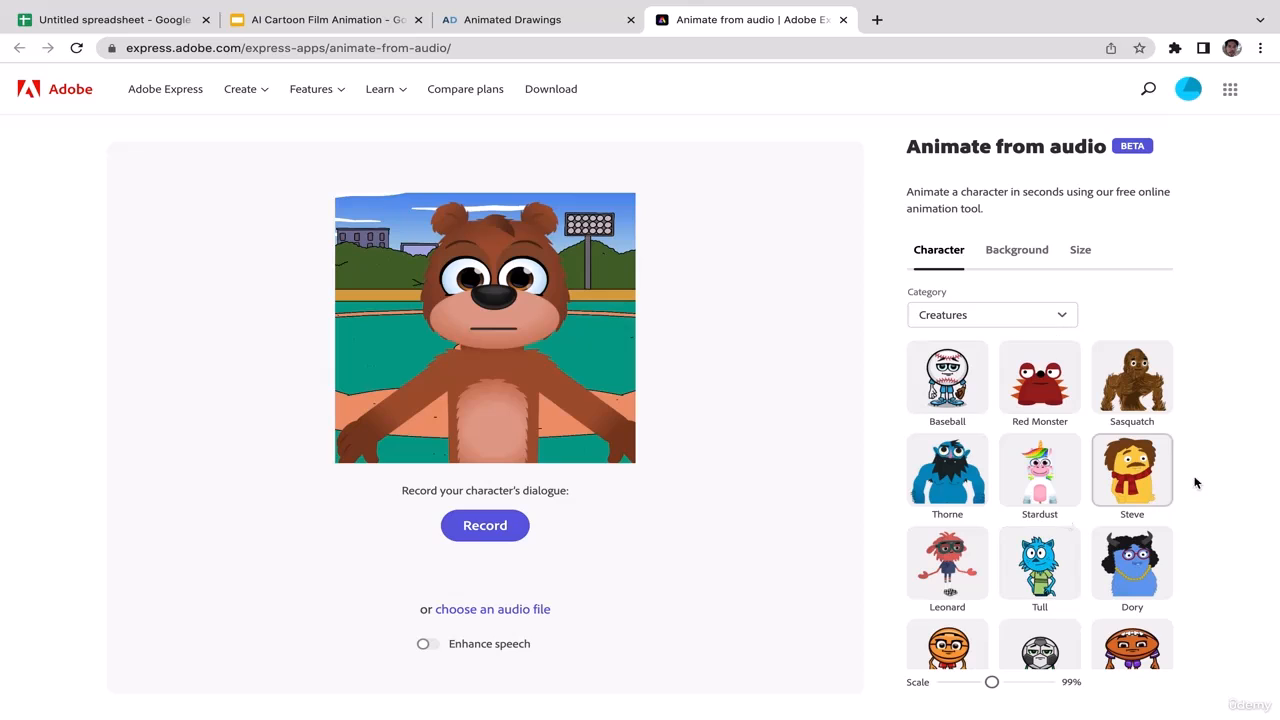
pyautogui.click(1036, 313)
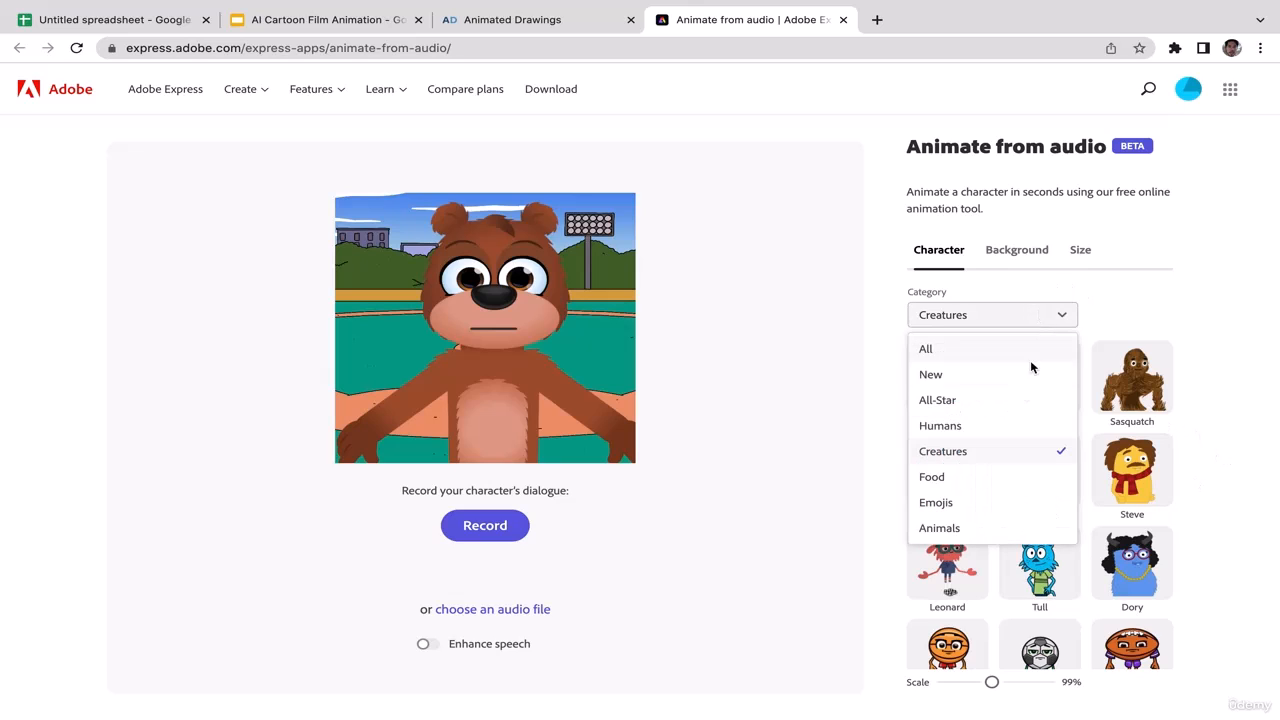
pyautogui.click(959, 477)
pyautogui.click(968, 320)
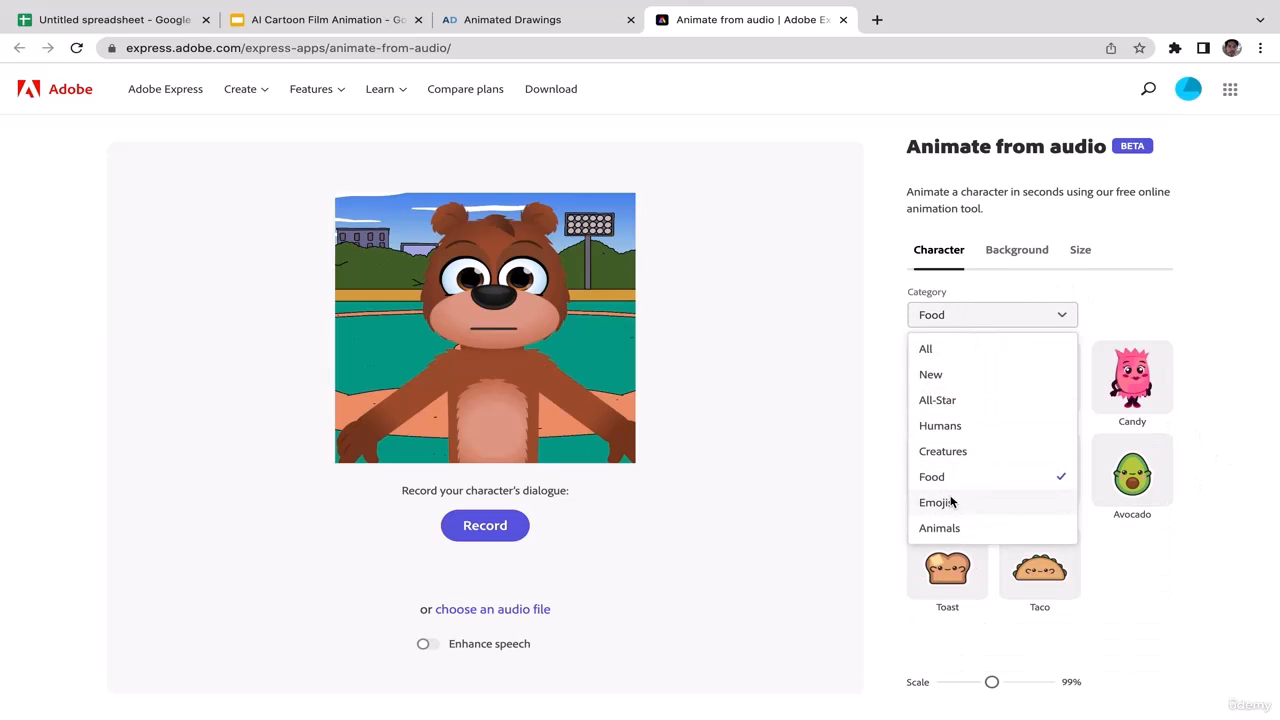
pyautogui.click(951, 502)
pyautogui.click(1000, 318)
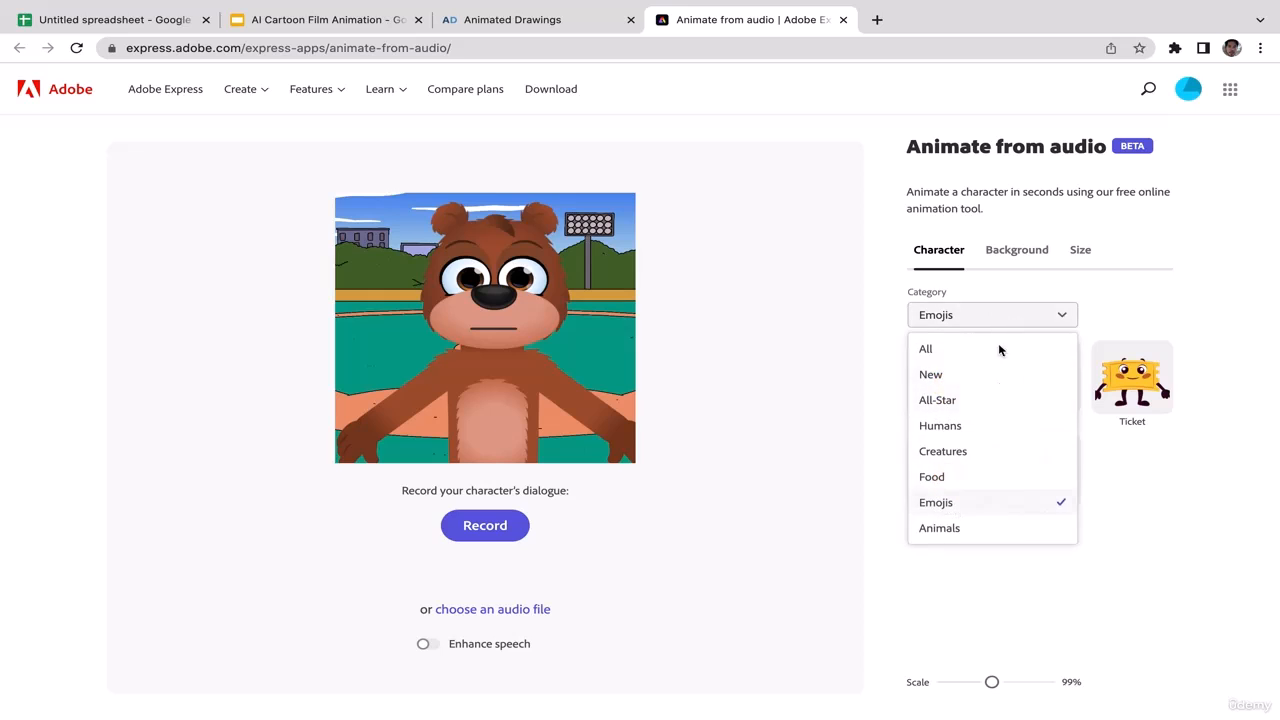
pyautogui.click(946, 530)
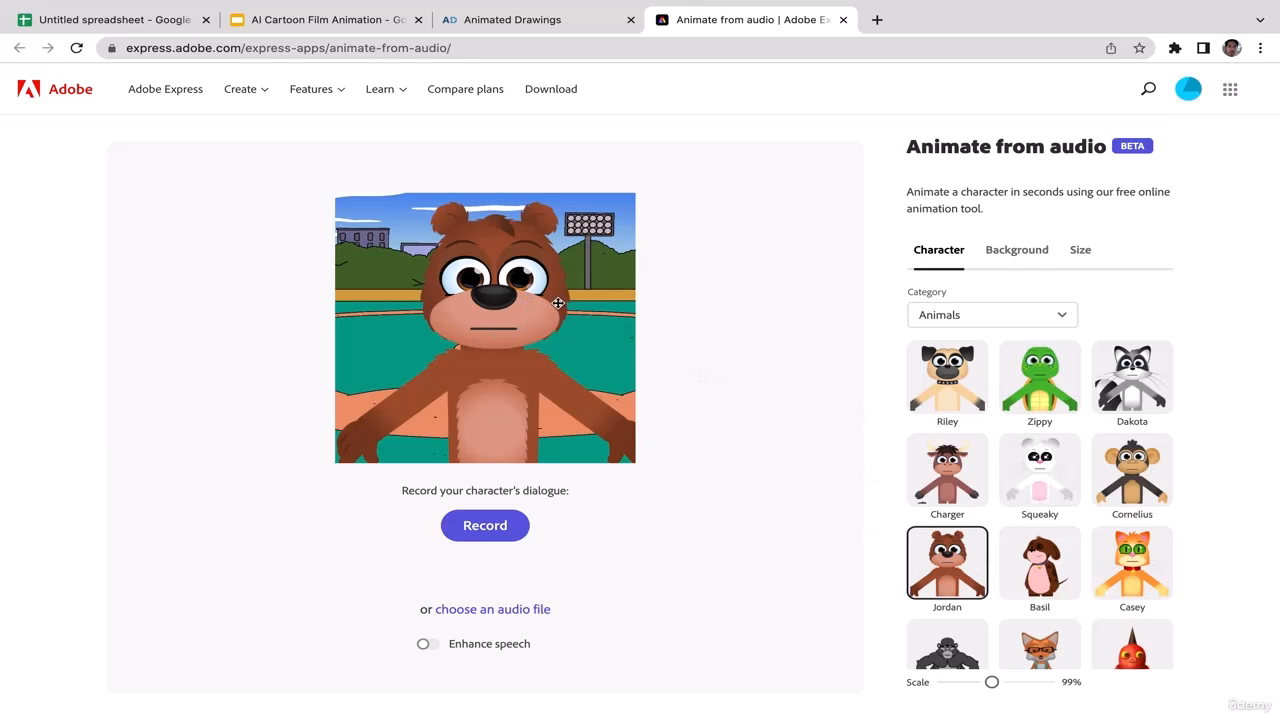
# Check the available backgrounds and set the animation's output size to Instagram Landscape, 1200 x 608
pyautogui.click(1034, 250)
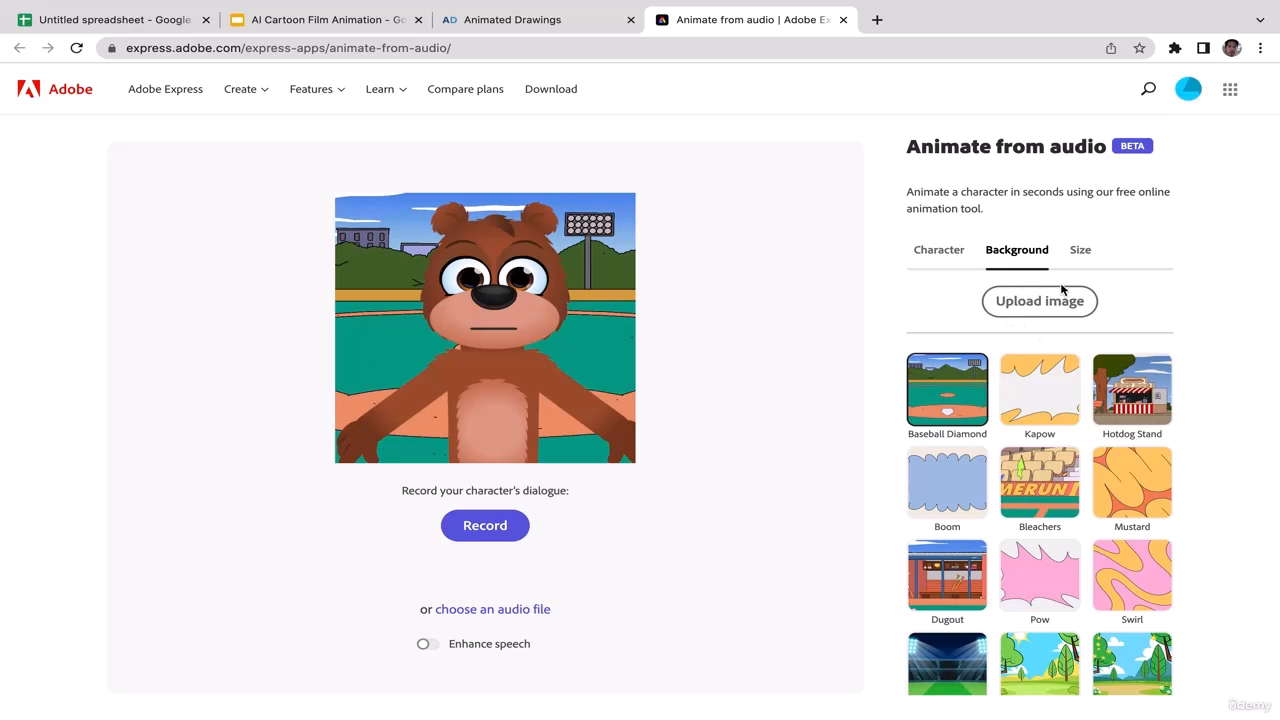
pyautogui.click(1082, 252)
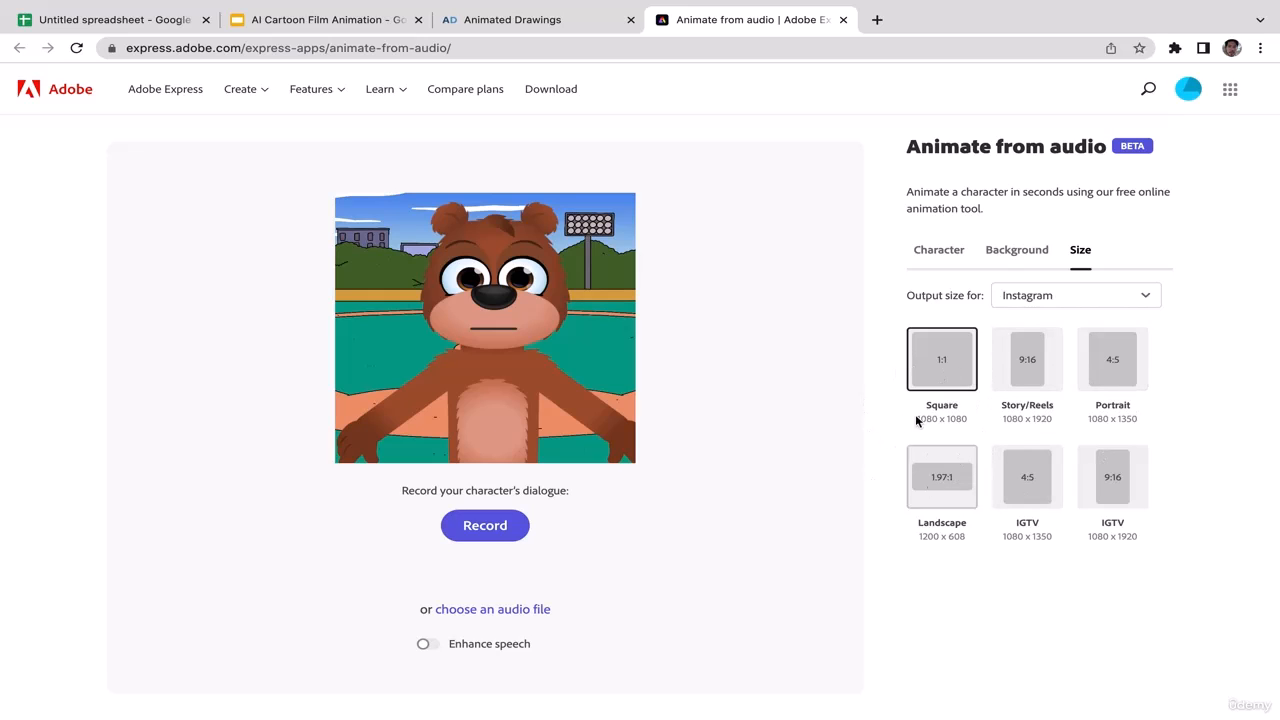
pyautogui.click(949, 499)
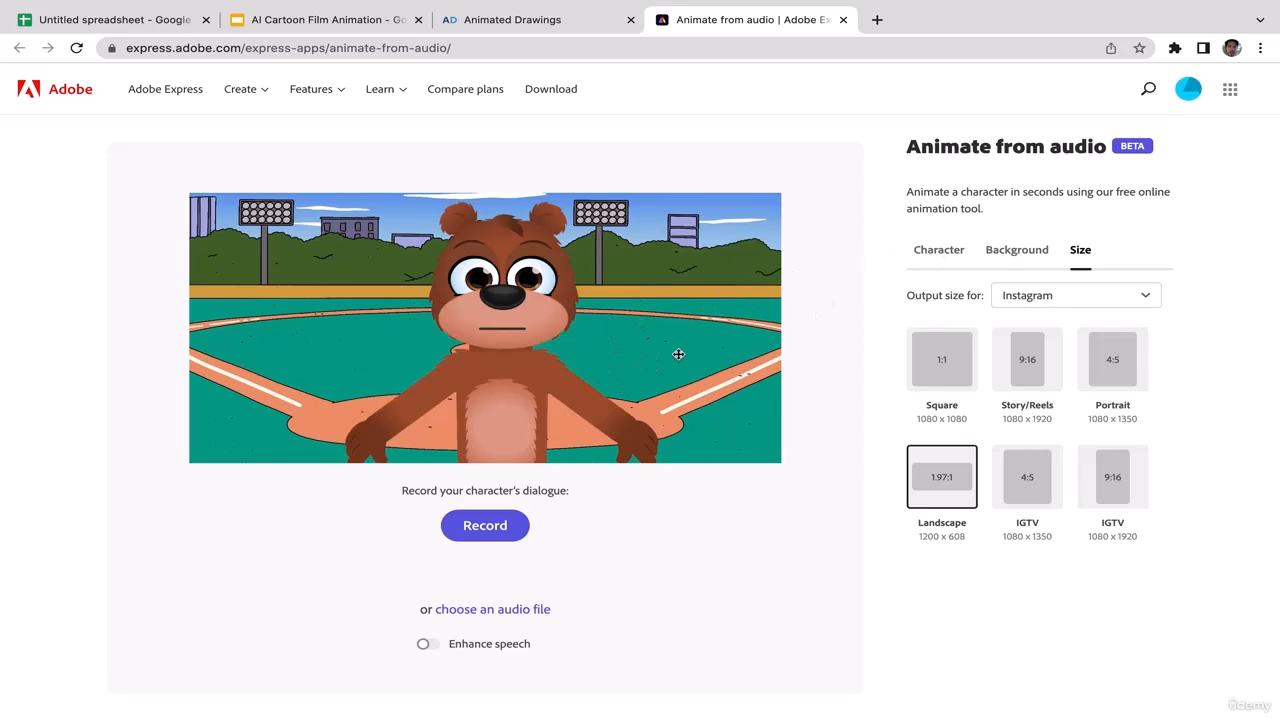
# Upload the Leonardo image of the chess-themed bedroom from the Film 1 Assets folder as the bear's background
pyautogui.click(949, 257)
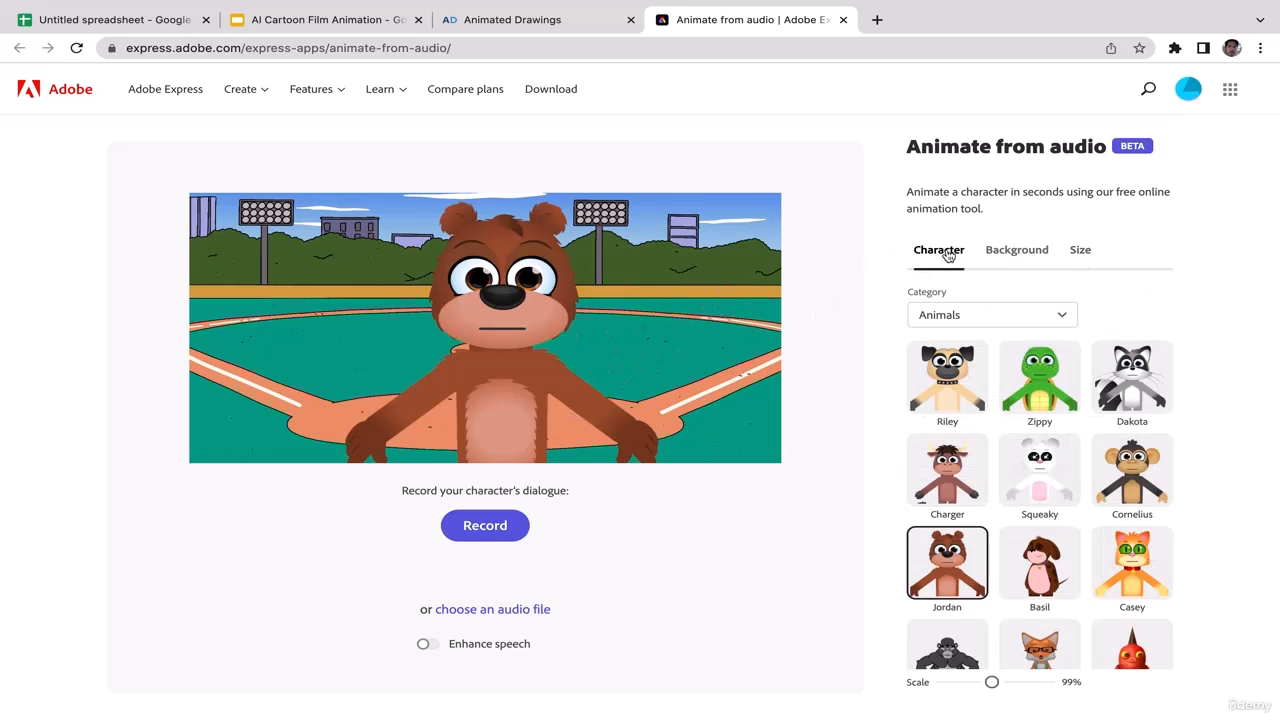
pyautogui.click(1012, 256)
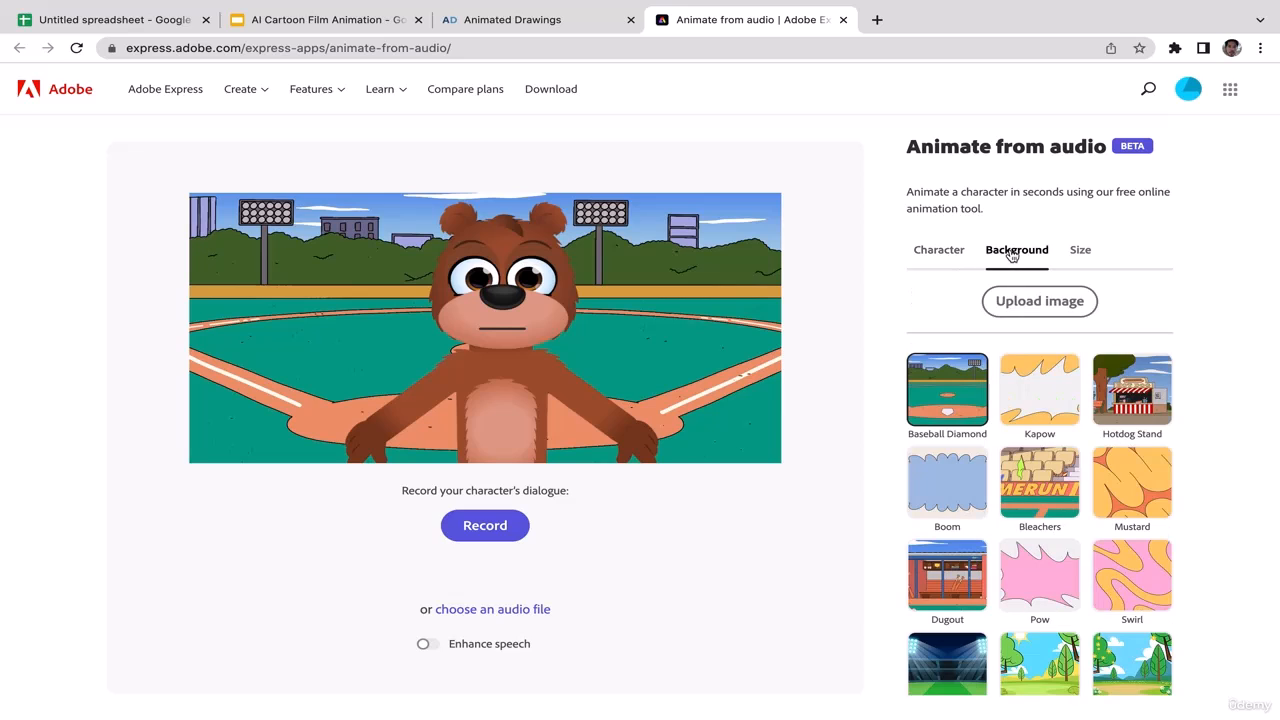
pyautogui.click(1054, 304)
pyautogui.click(478, 113)
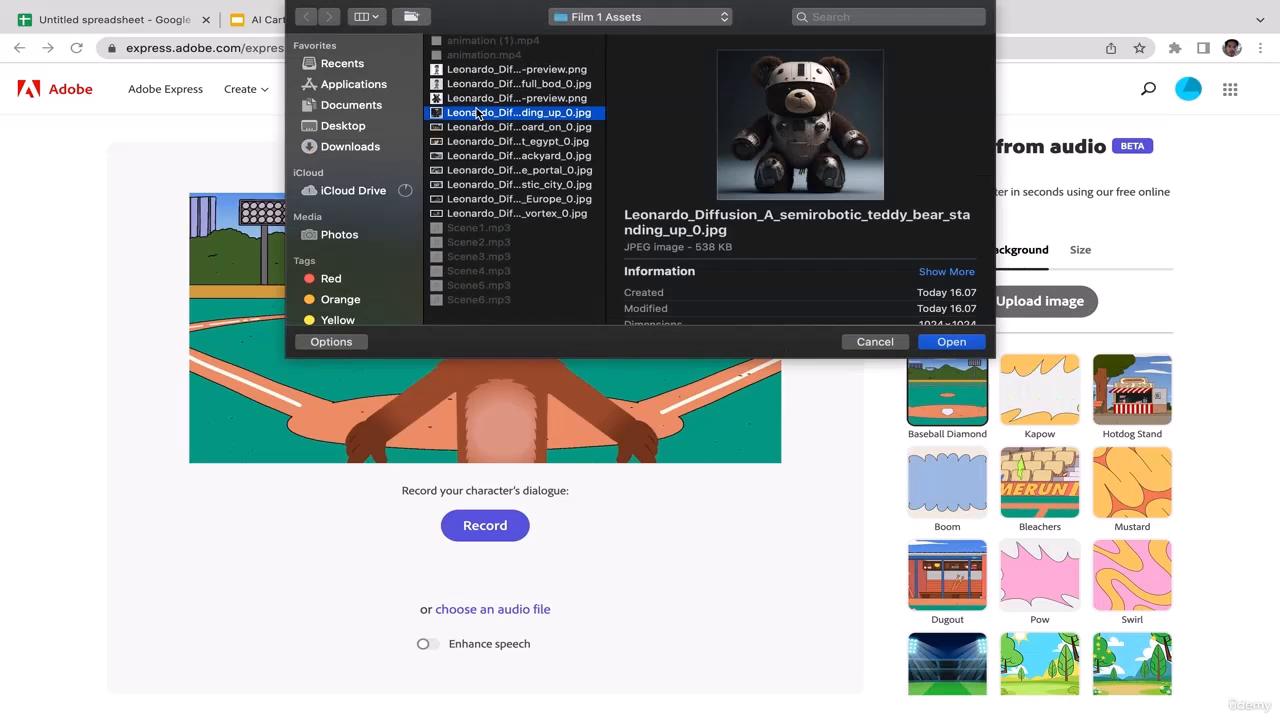
pyautogui.press('Down')
pyautogui.click(951, 342)
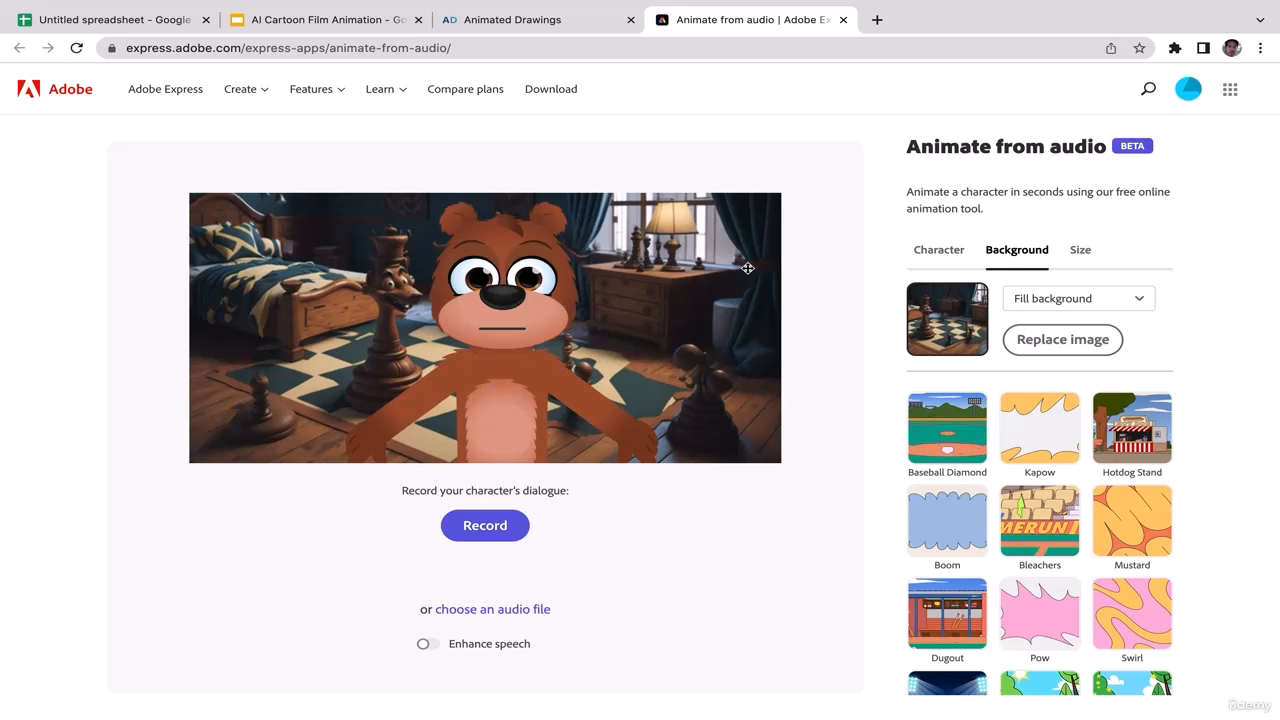
pyautogui.scroll(-2, 863, 175)
pyautogui.scroll(2, 863, 175)
pyautogui.scroll(-2, 863, 175)
pyautogui.scroll(2, 863, 175)
pyautogui.scroll(-2, 863, 175)
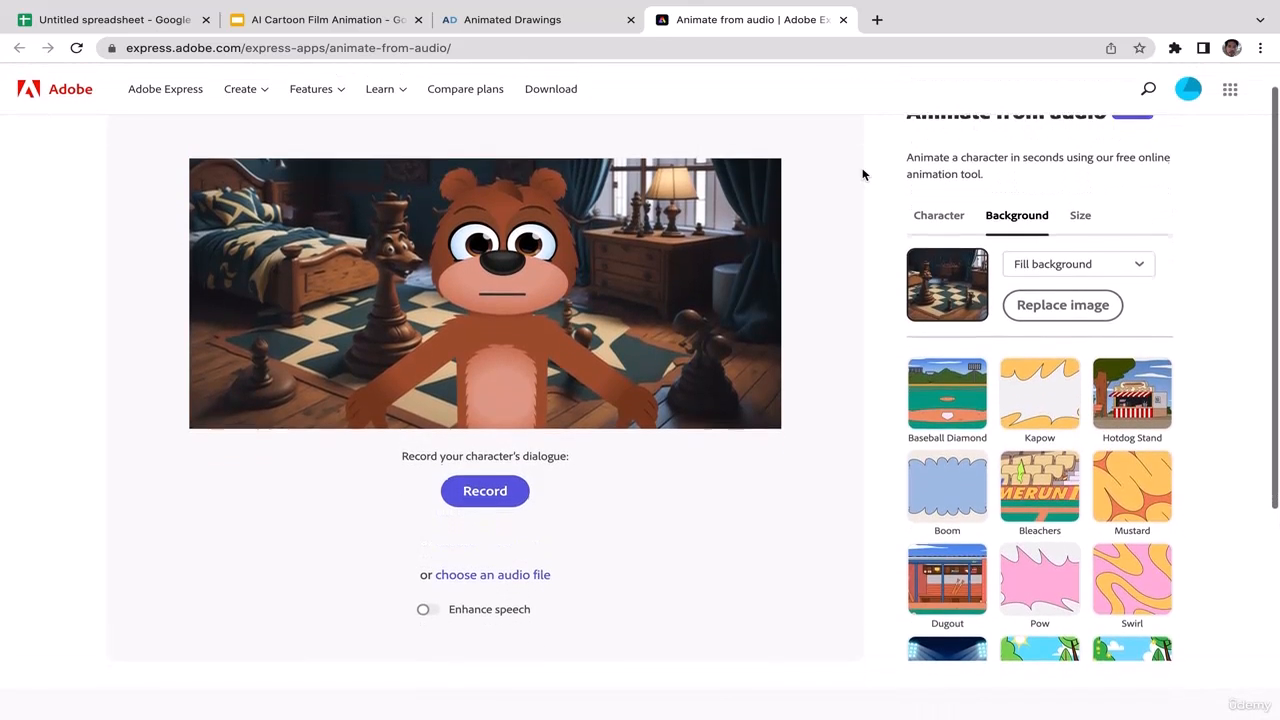
pyautogui.scroll(2, 863, 175)
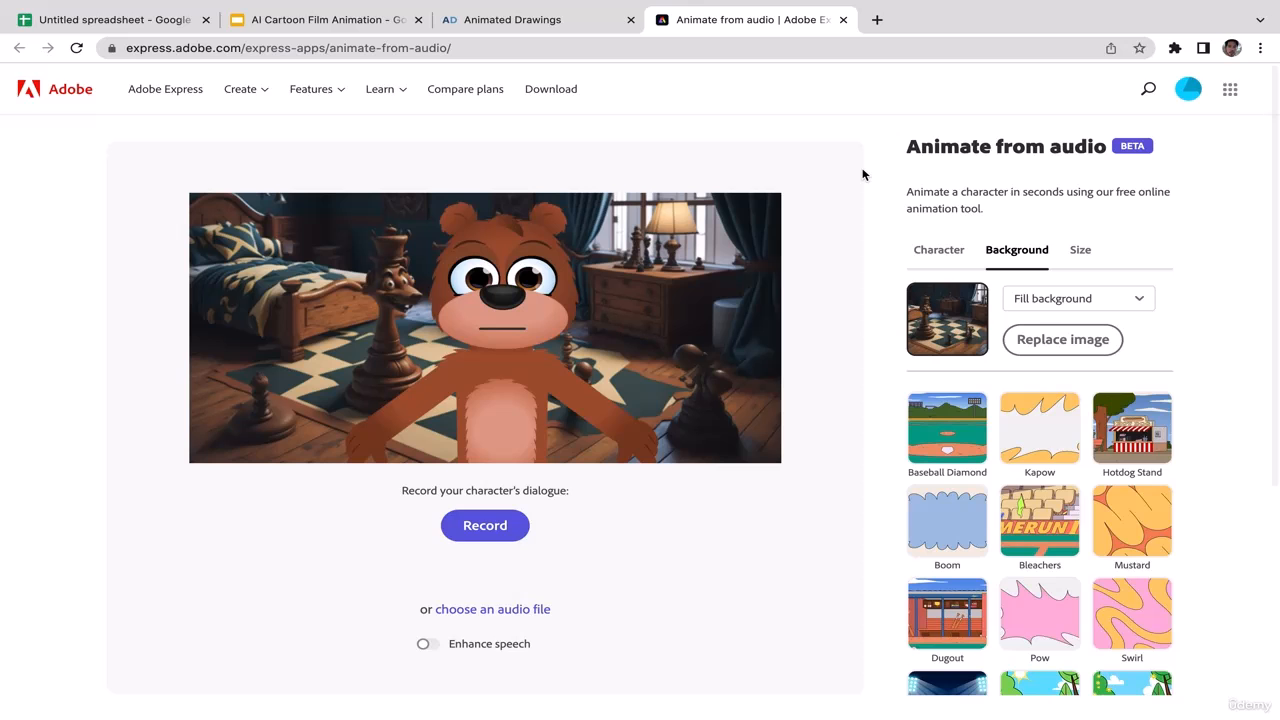
pyautogui.scroll(-2, 863, 175)
pyautogui.scroll(1, 863, 175)
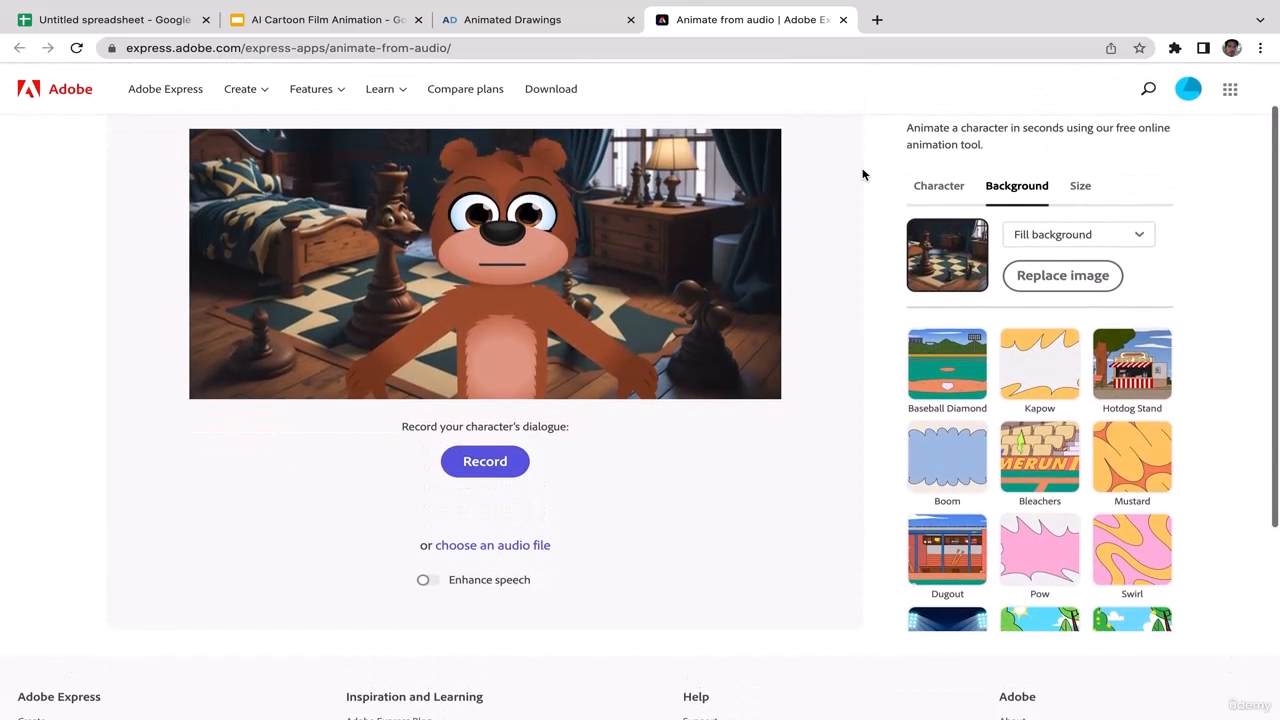
pyautogui.scroll(1, 857, 211)
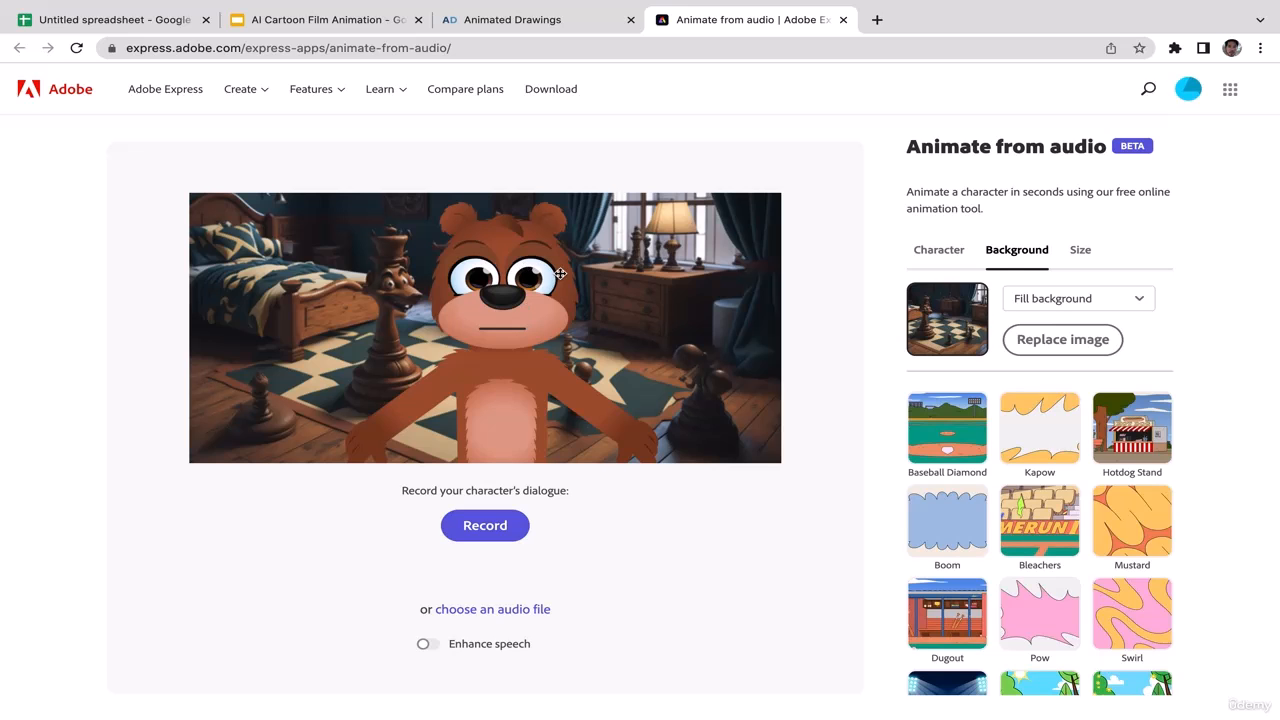
pyautogui.scroll(-1, 719, 537)
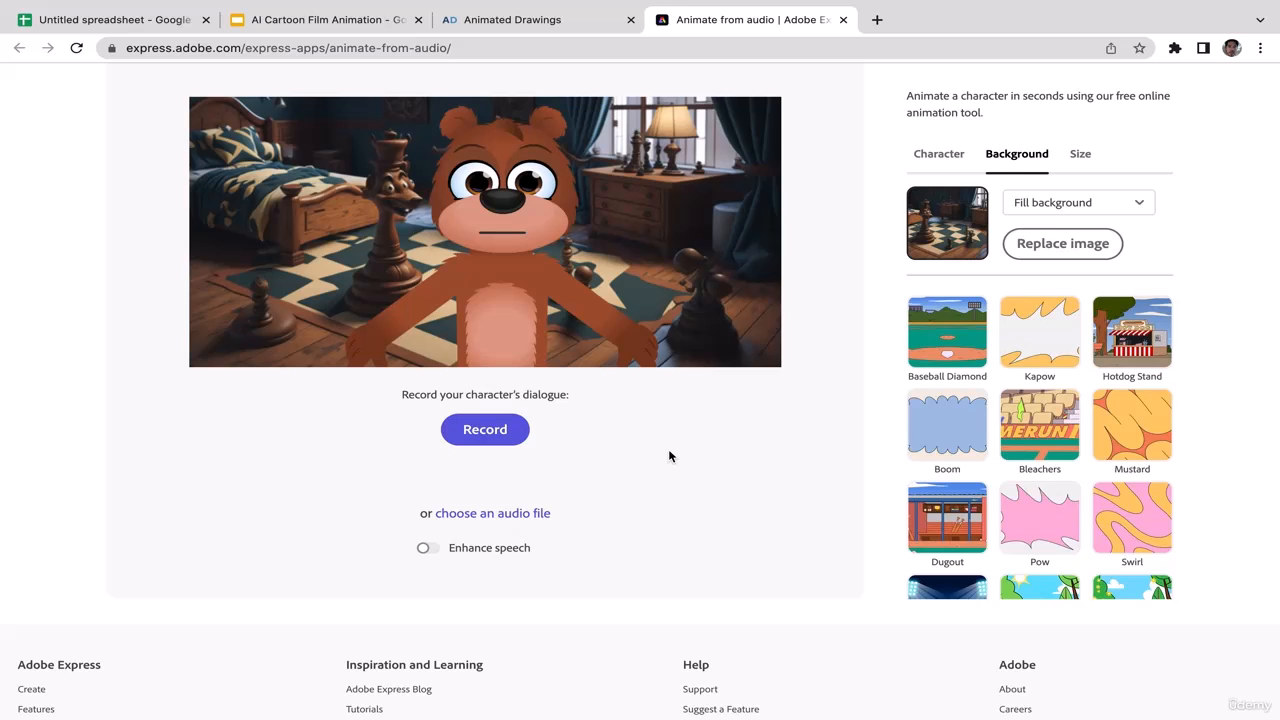
pyautogui.scroll(1, 816, 212)
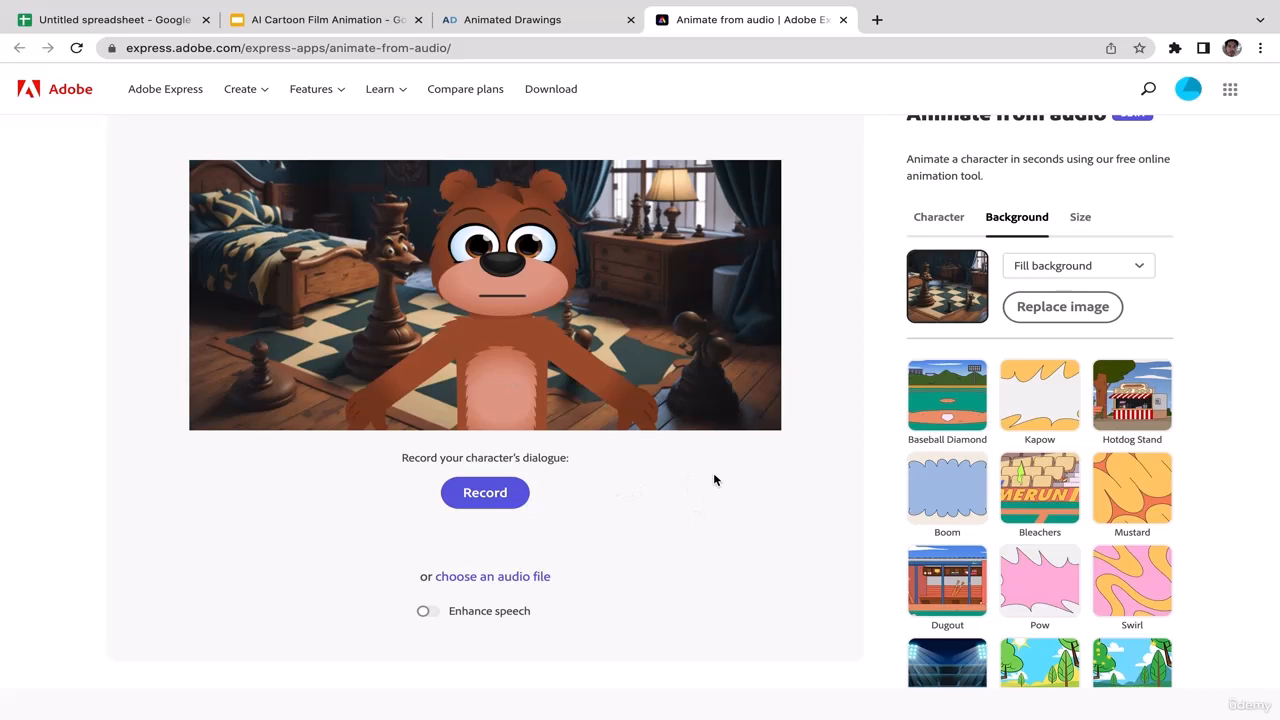
# Animate the bear's dialogue with the audio file Scene1.mp3 from the Film 1 Assets folder
pyautogui.click(479, 578)
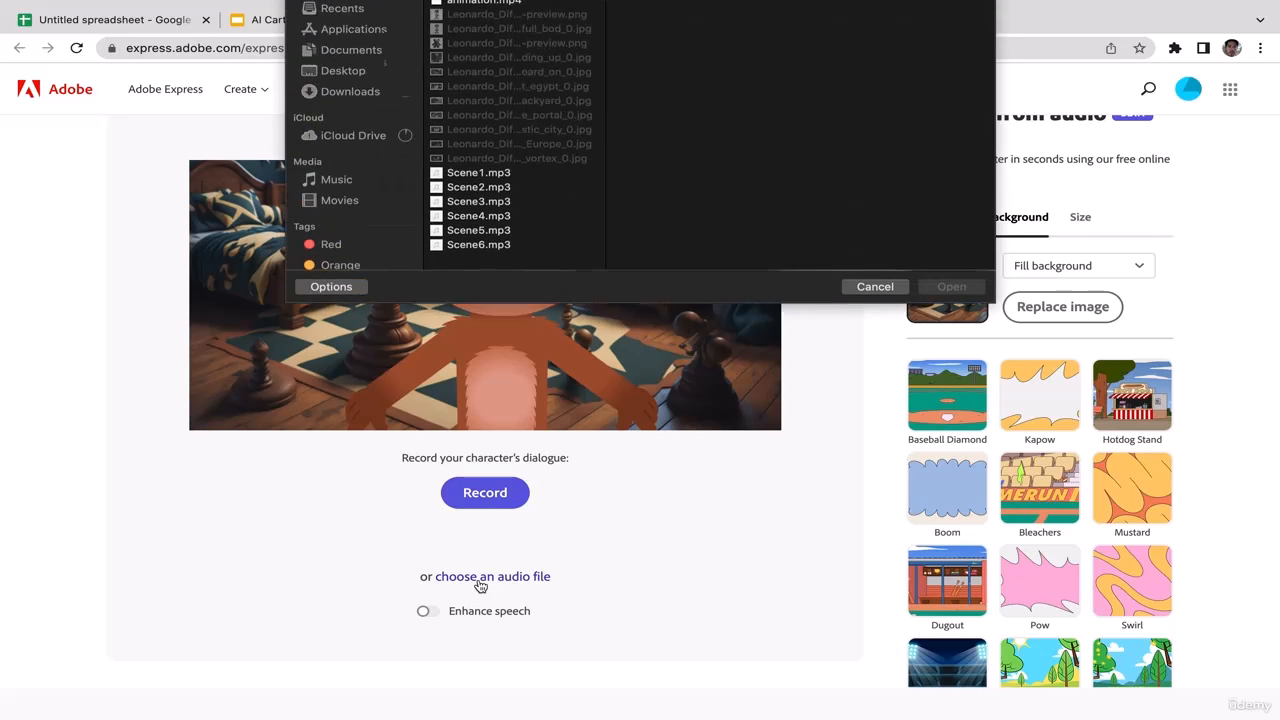
pyautogui.click(873, 342)
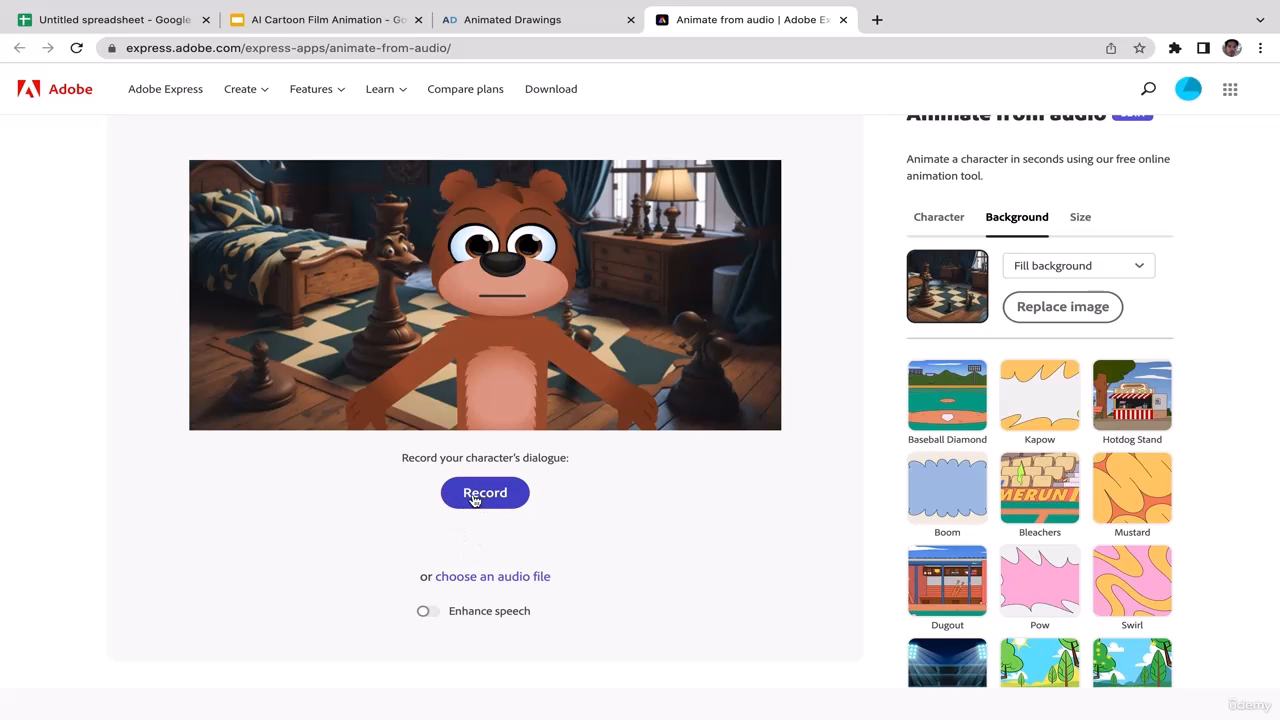
pyautogui.click(490, 577)
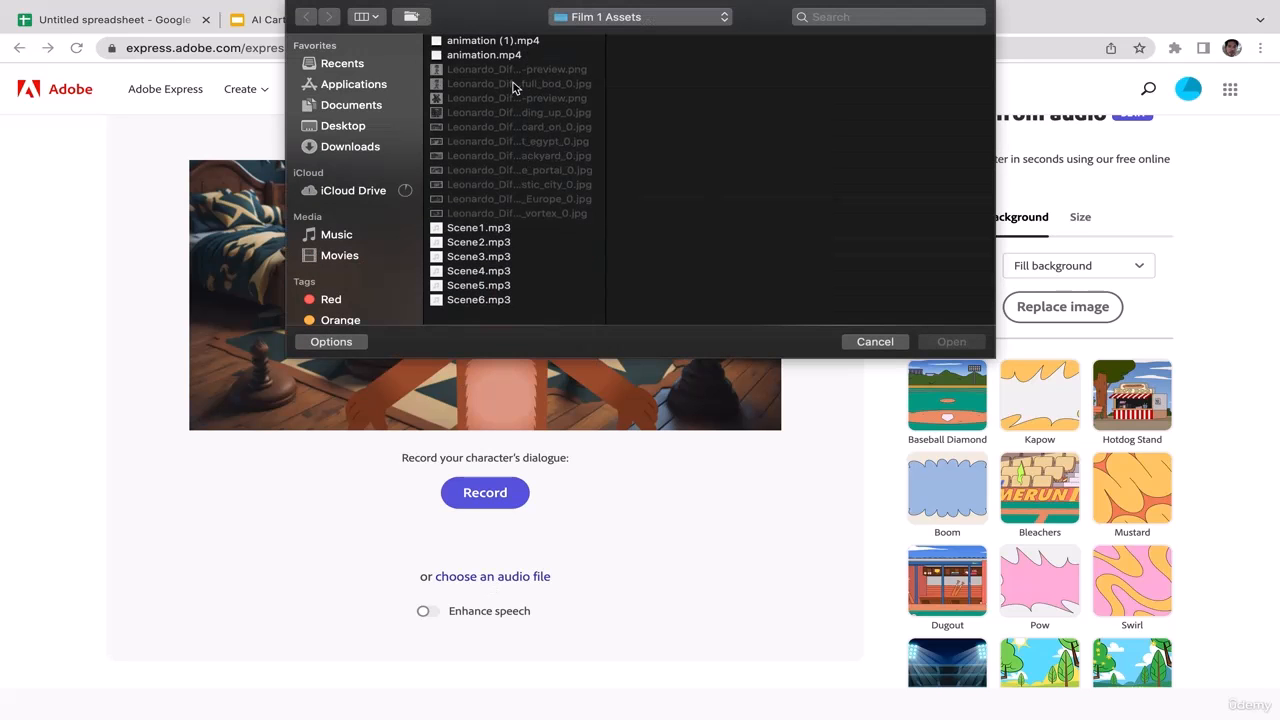
pyautogui.click(490, 229)
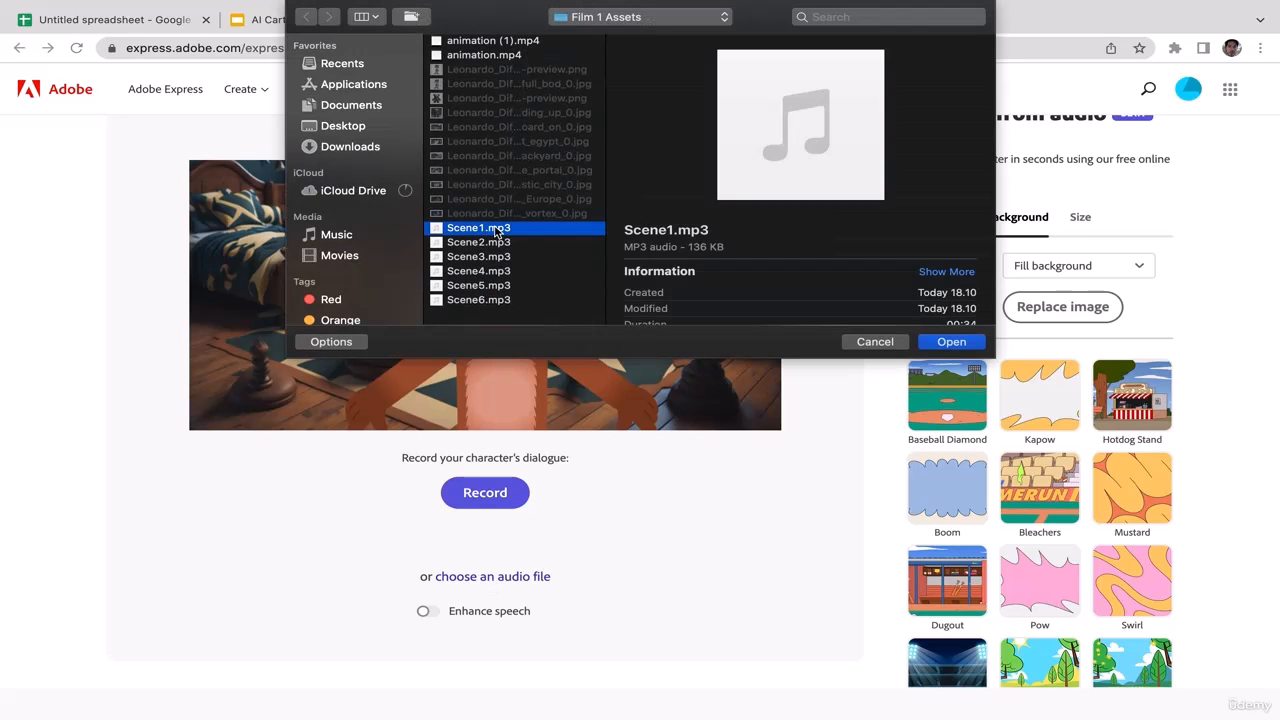
pyautogui.click(952, 344)
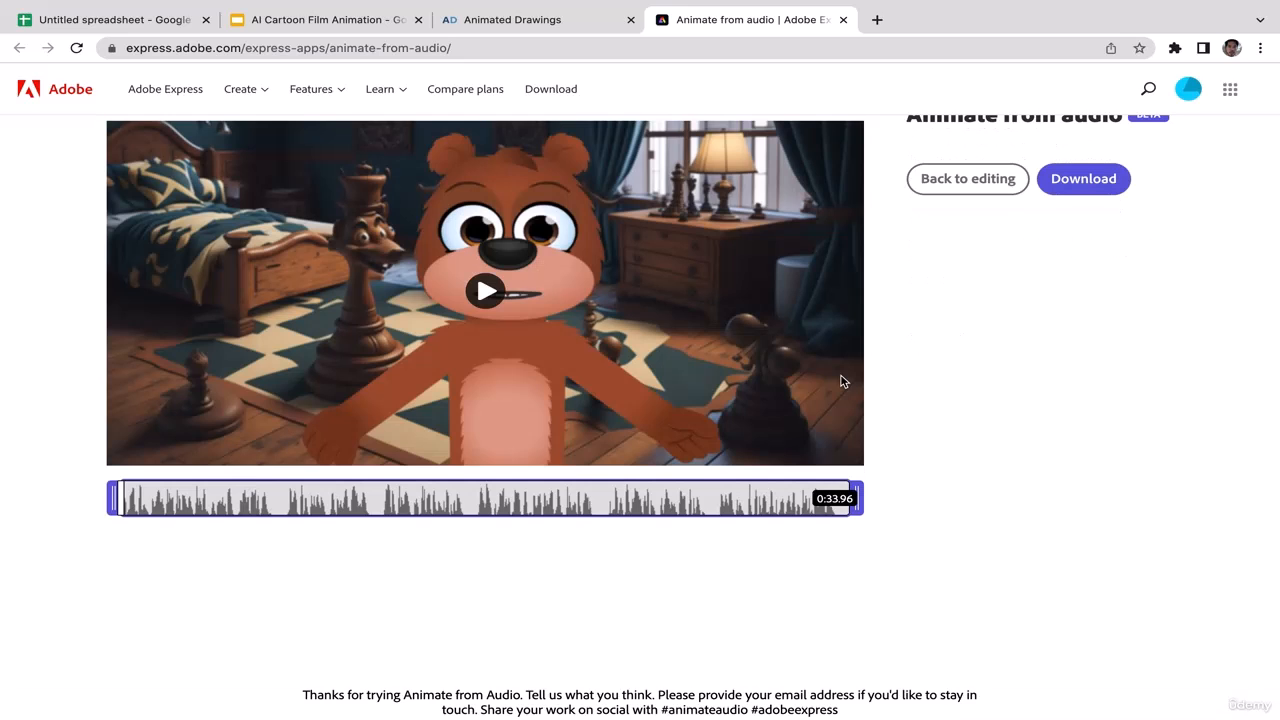
# Preview the talking bear animation, download the video and dismiss the download message
pyautogui.click(486, 293)
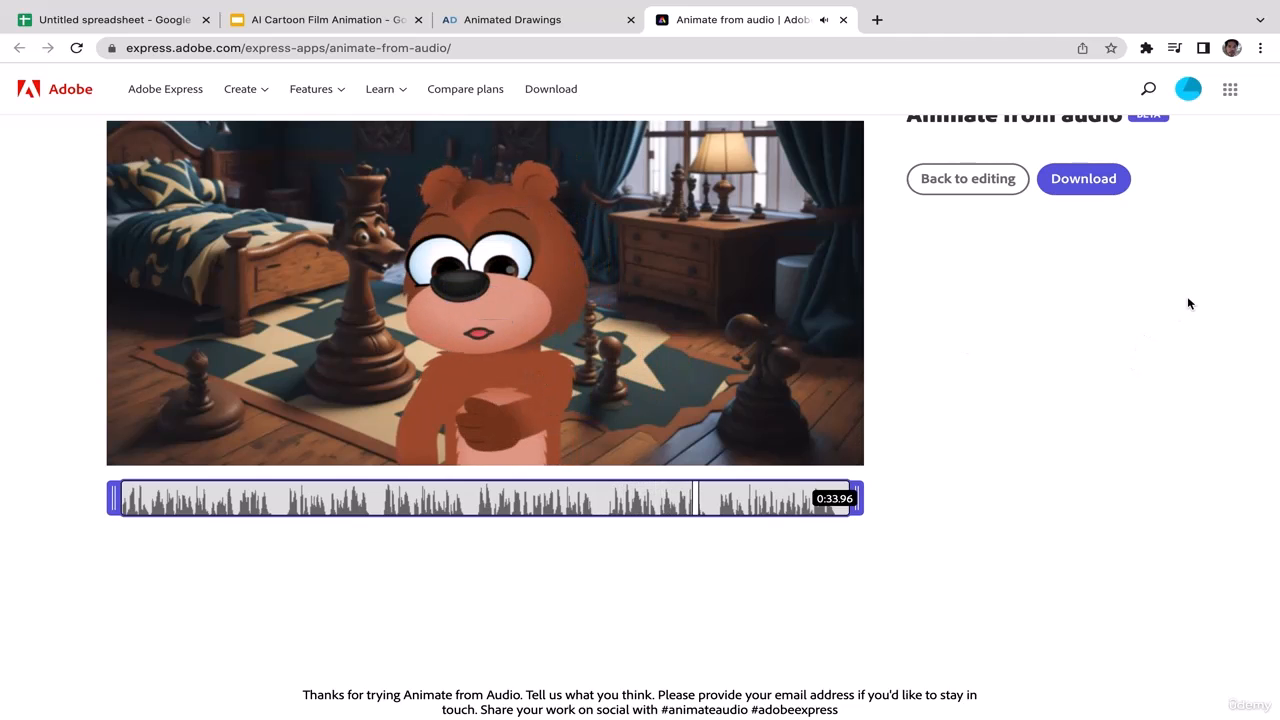
pyautogui.scroll(1, 1188, 300)
pyautogui.click(1115, 221)
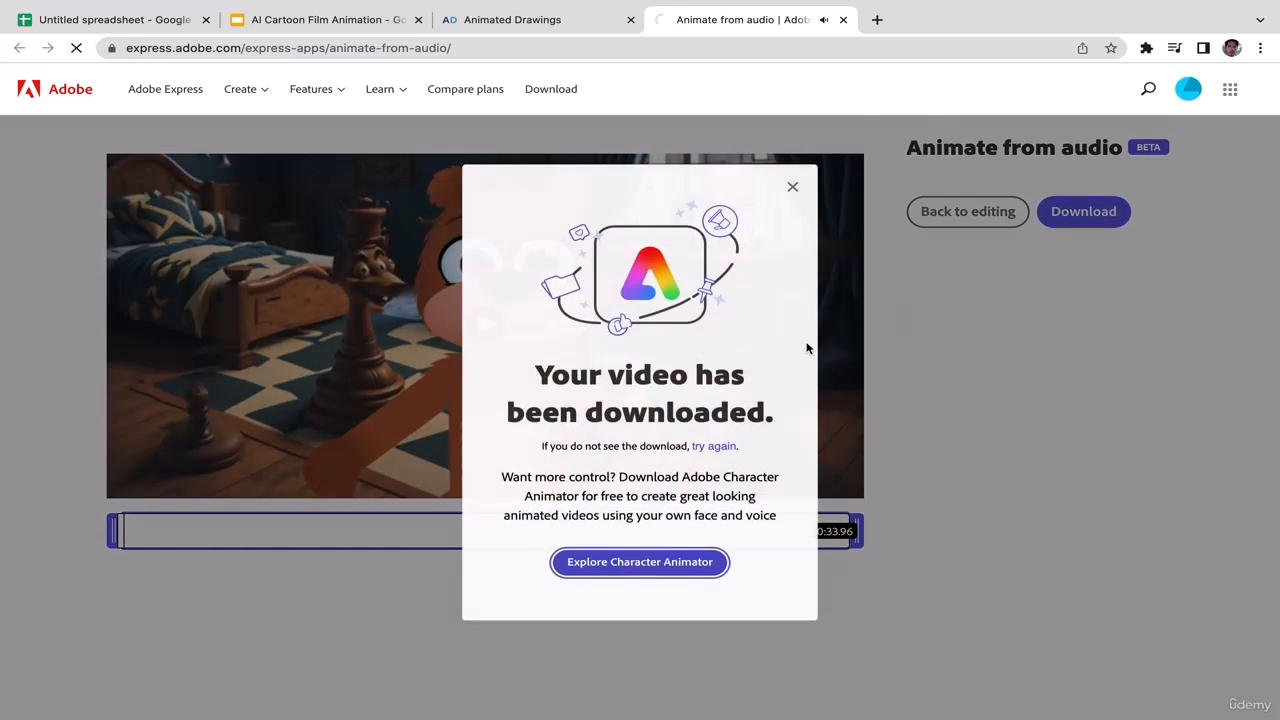
pyautogui.scroll(-1, 900, 318)
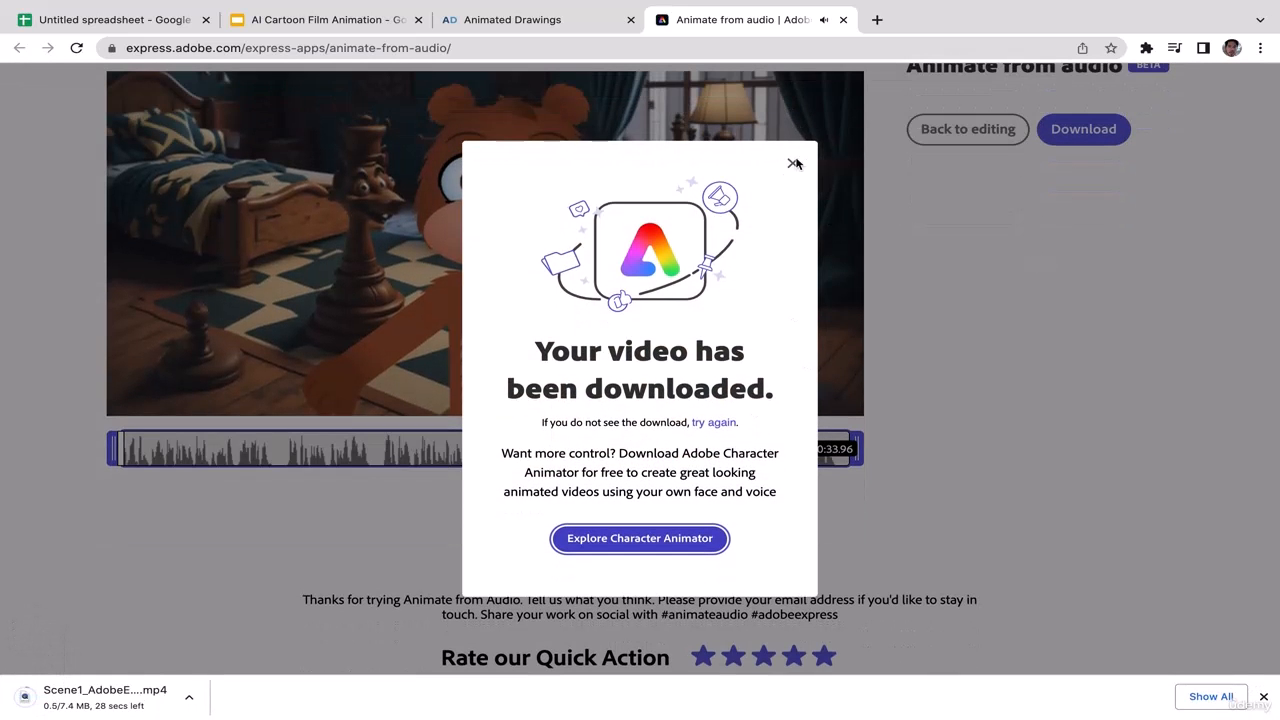
pyautogui.click(792, 163)
# Show the downloading Scene1 video in Finder and move it from the Downloads folder to the desktop
pyautogui.click(186, 697)
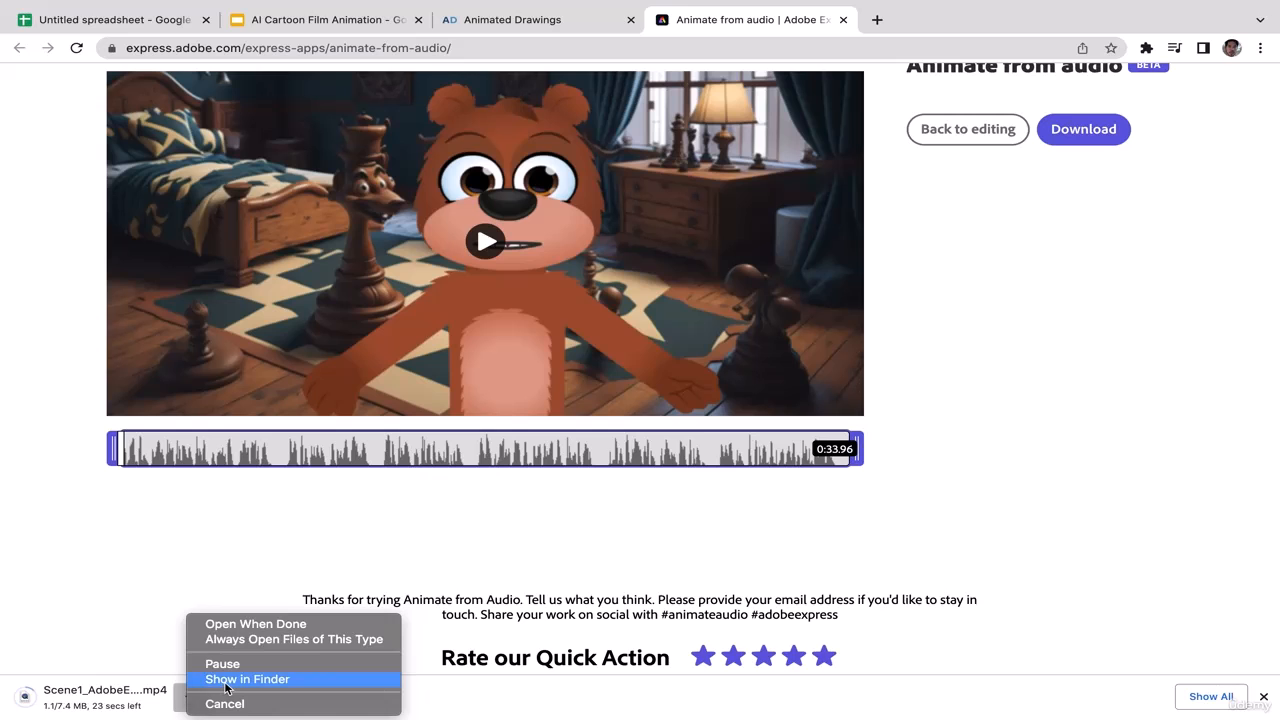
pyautogui.click(257, 680)
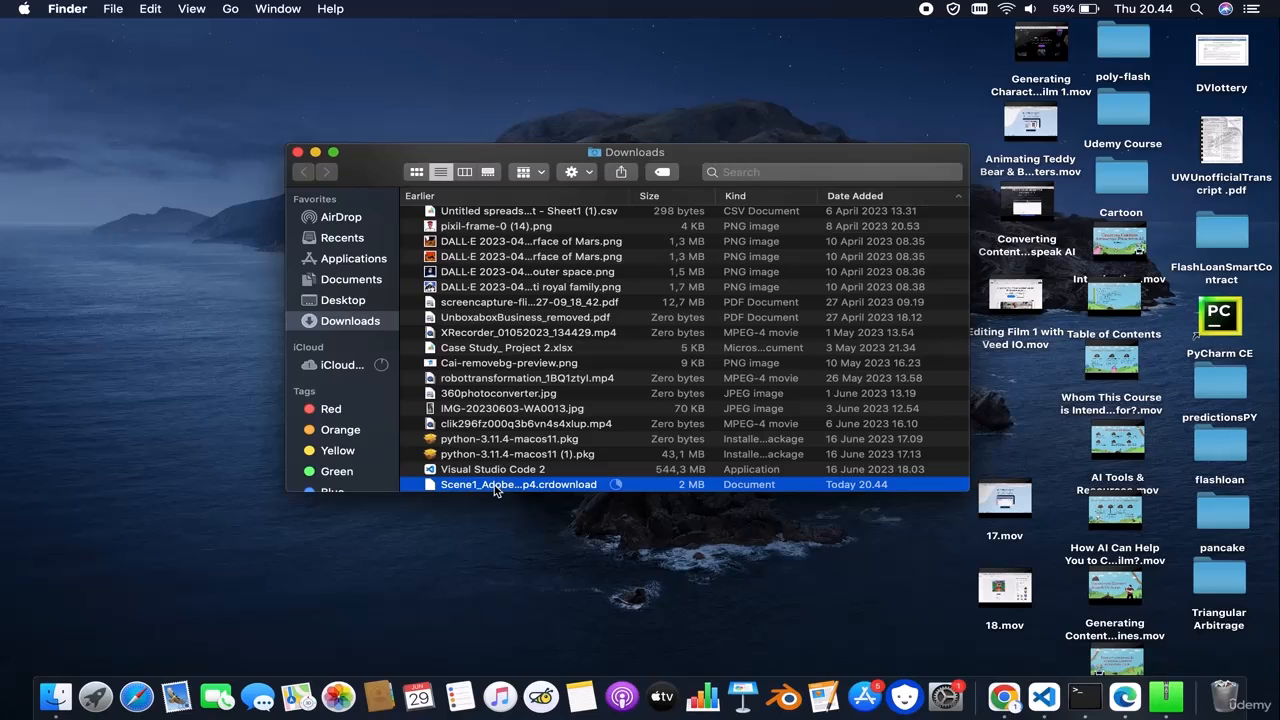
pyautogui.moveTo(495, 490); pyautogui.dragTo(118, 430)
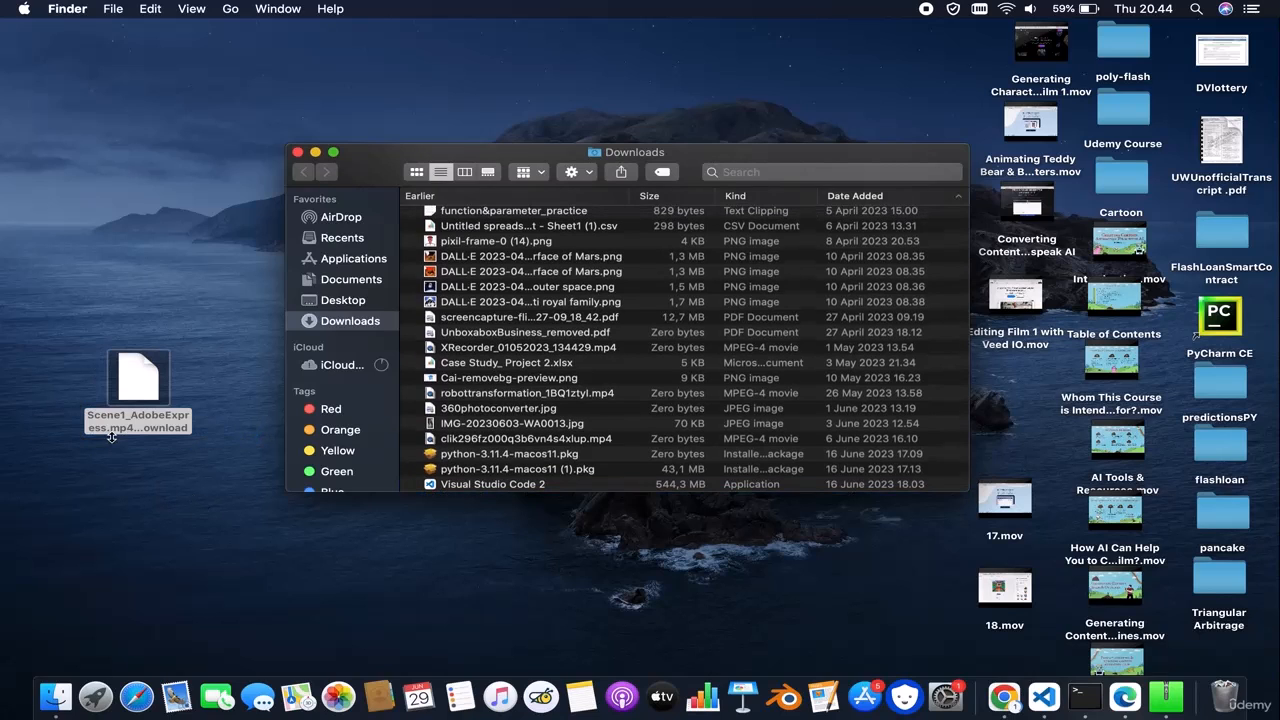
# Close the Downloads window, download the Scene1 talking bear video again from Adobe Express in Chrome, and cancel the failed duplicate download
pyautogui.click(297, 152)
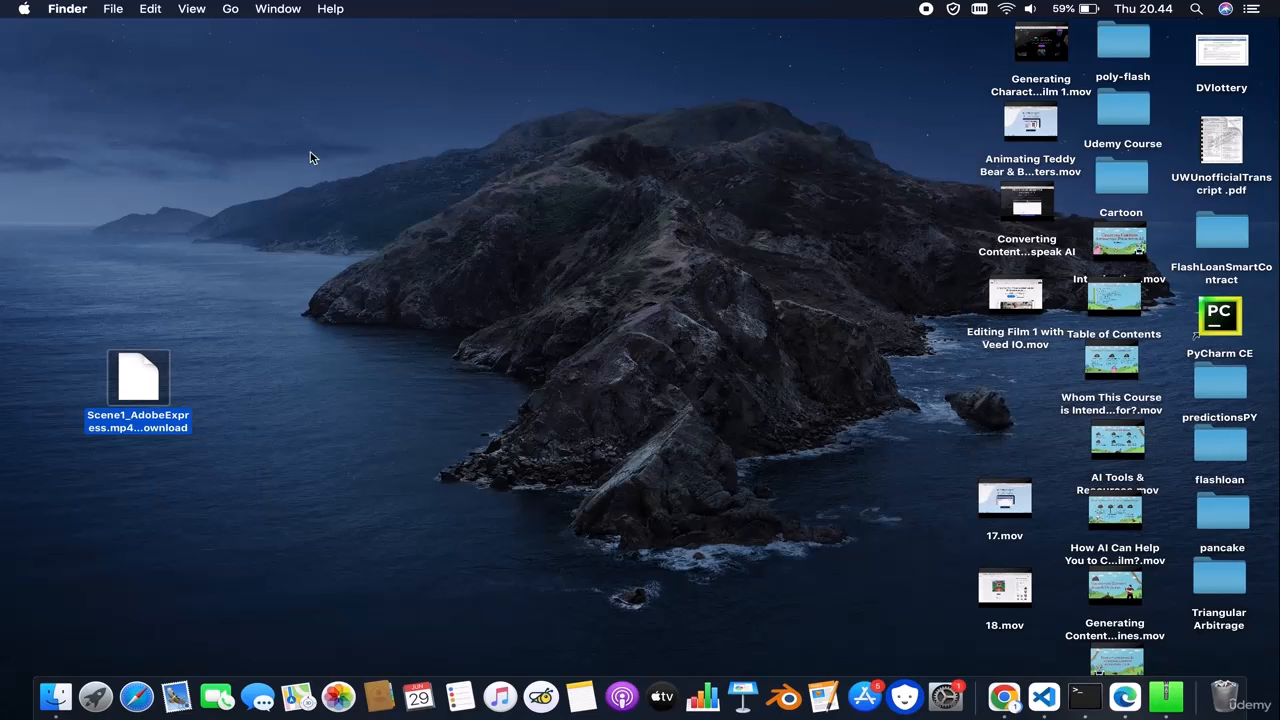
pyautogui.click(1004, 697)
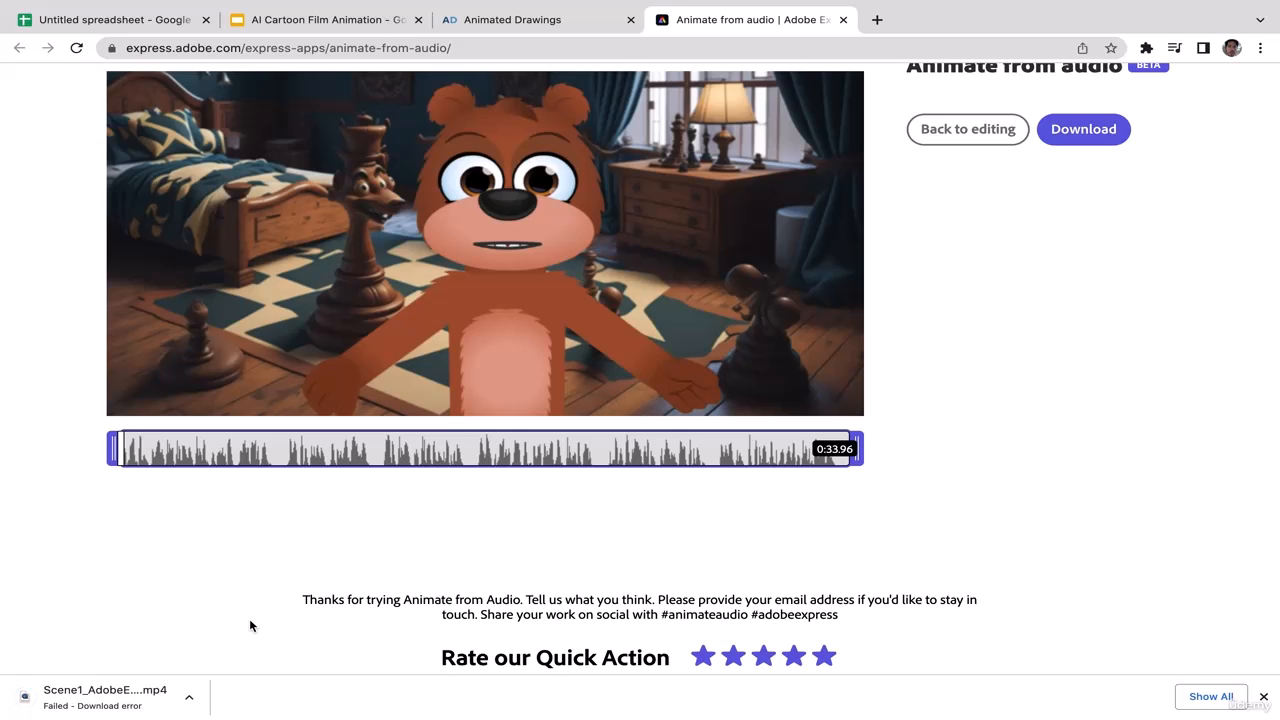
pyautogui.click(1086, 129)
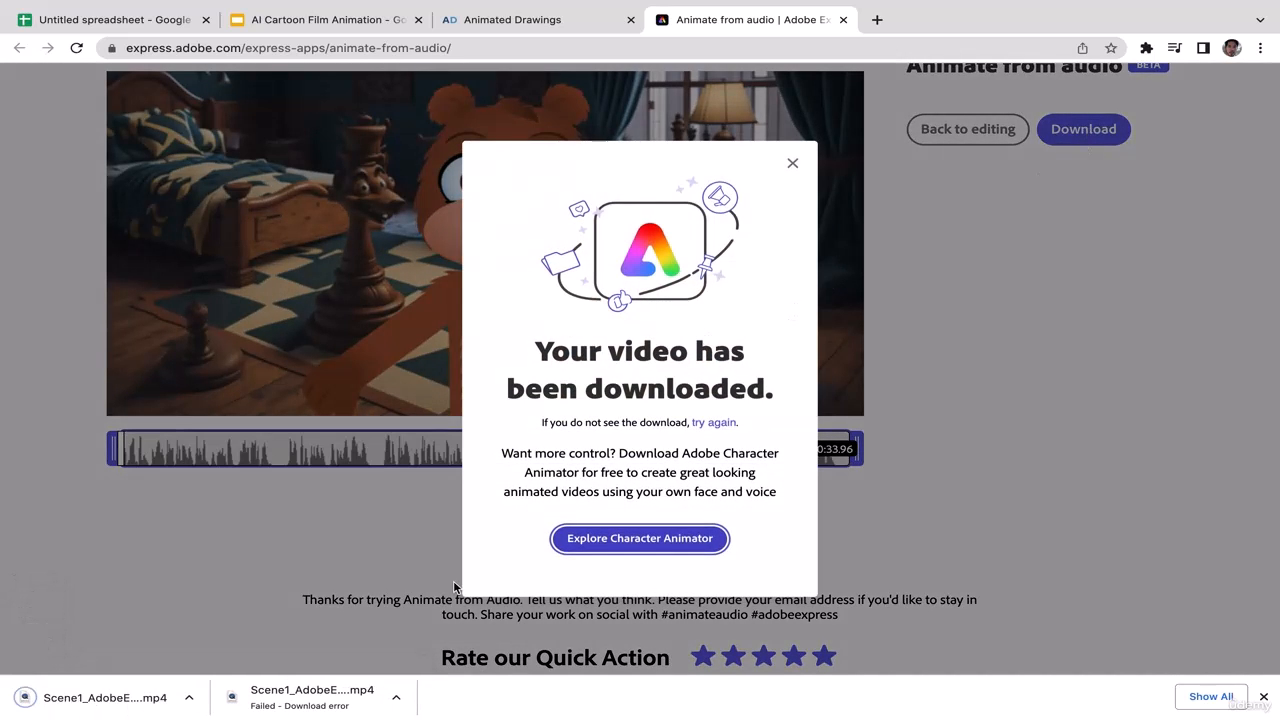
pyautogui.click(399, 697)
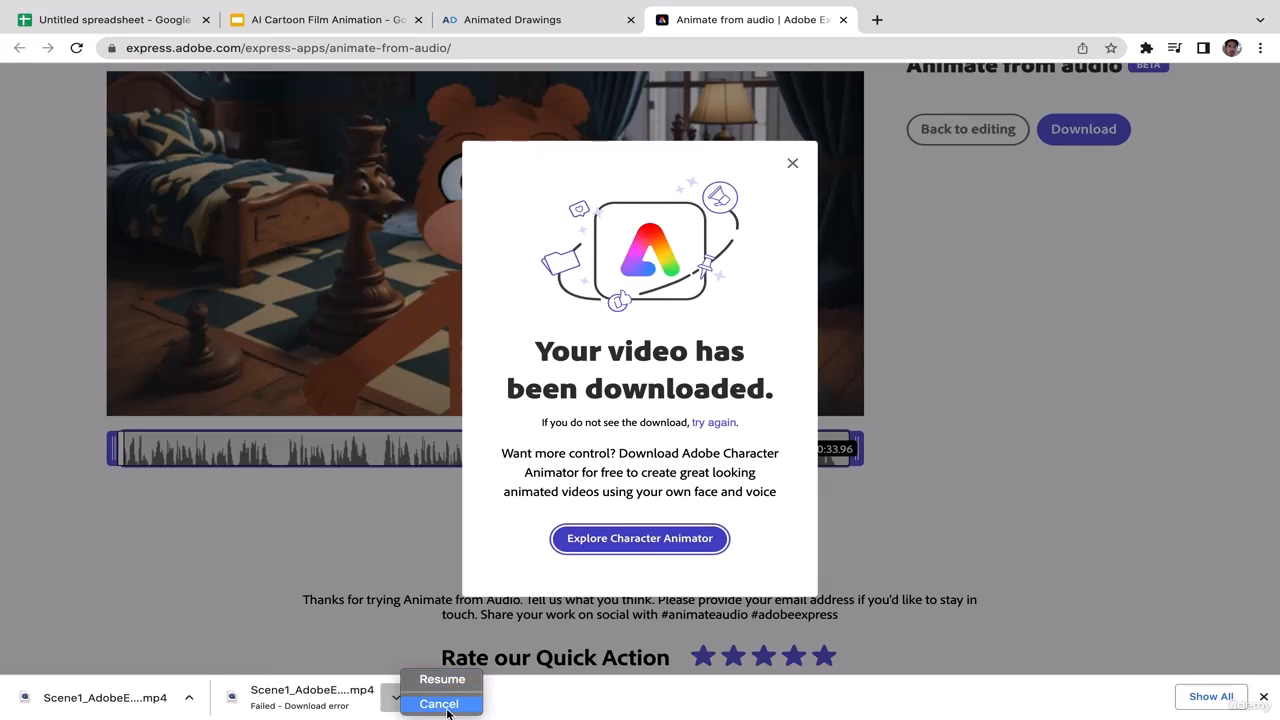
pyautogui.click(447, 706)
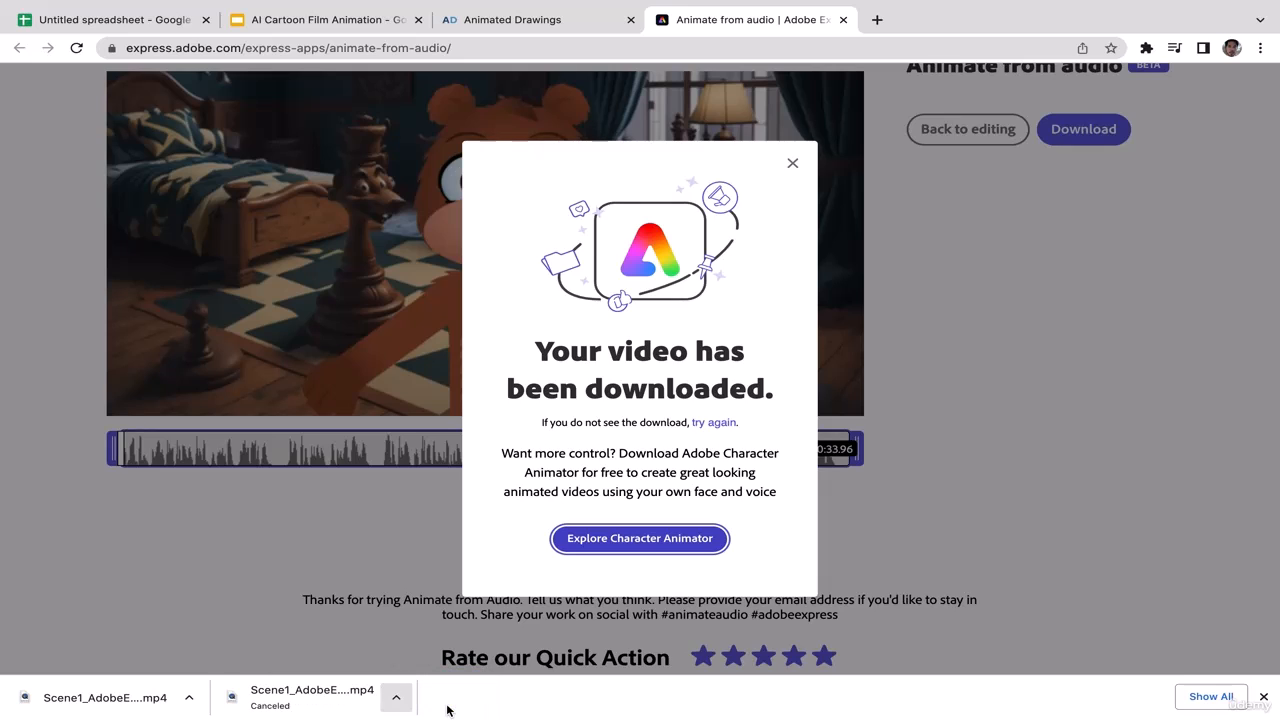
# Move Scene1_AdobeExpress (1).mp4 from Downloads to the desktop, trash the incomplete Scene1 download file there, and close the Finder window
pyautogui.click(190, 697)
pyautogui.click(231, 680)
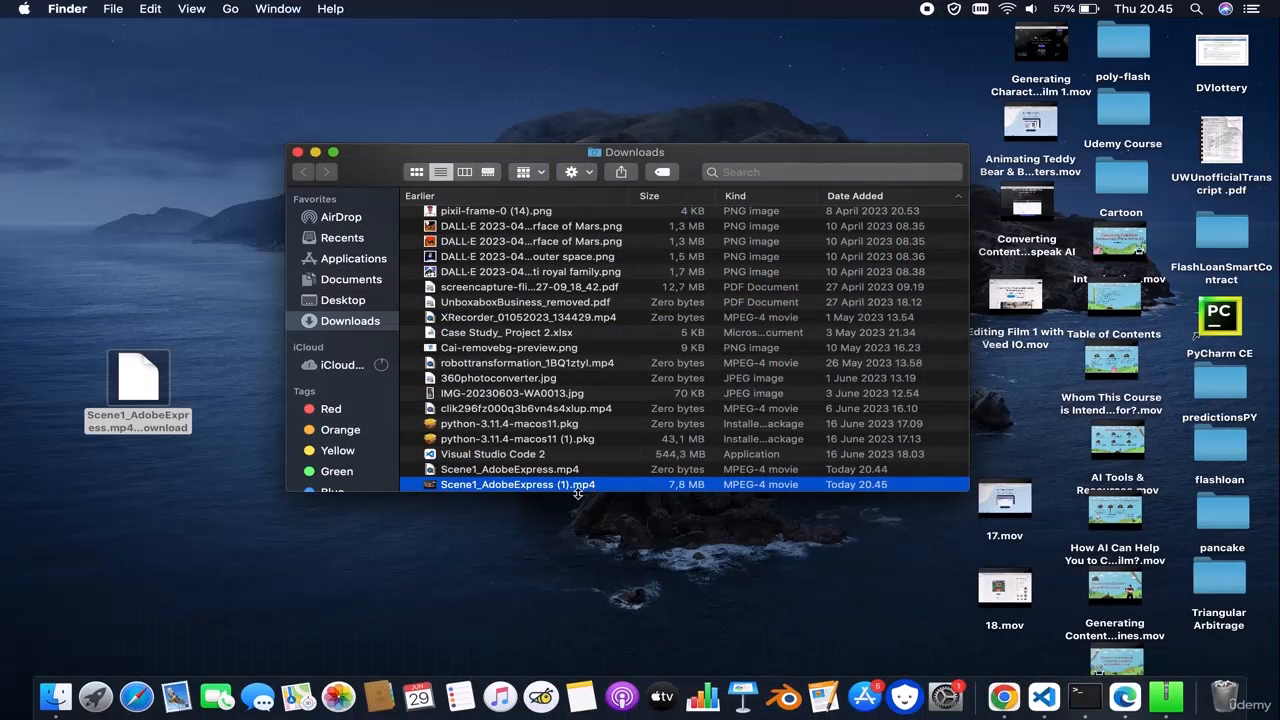
pyautogui.moveTo(577, 493); pyautogui.dragTo(196, 347)
pyautogui.moveTo(138, 380); pyautogui.dragTo(1226, 698)
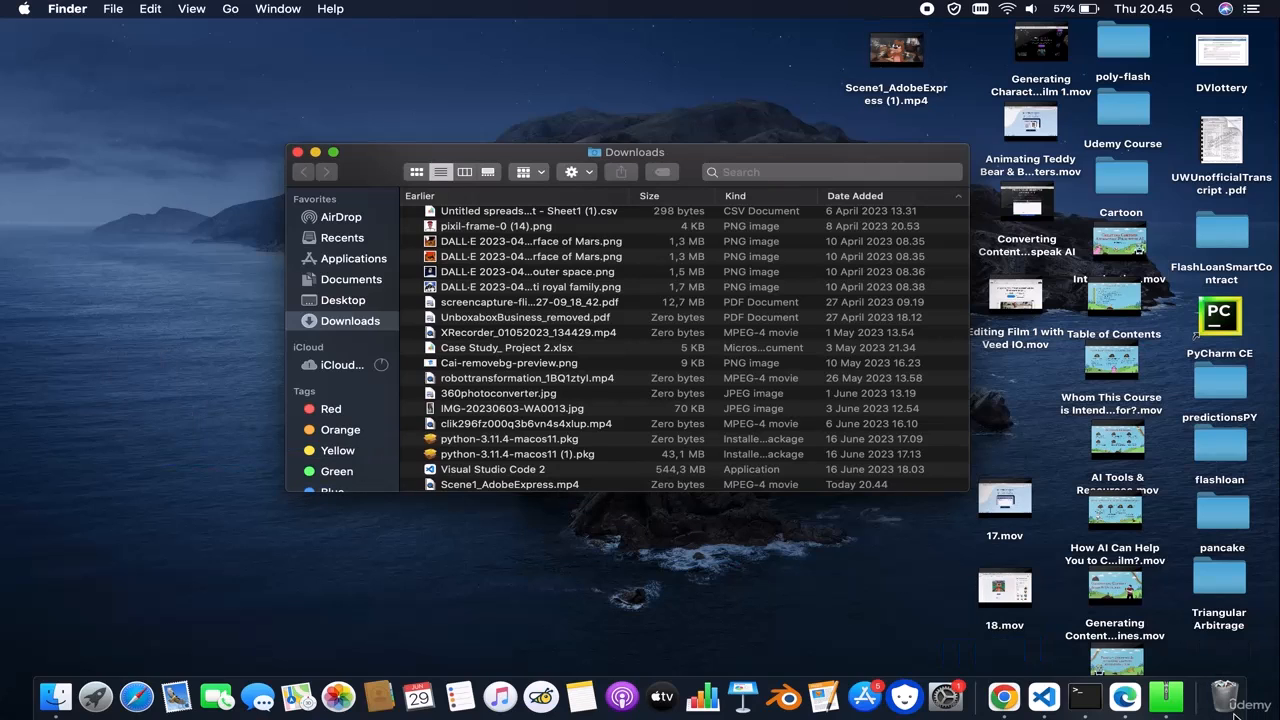
pyautogui.click(298, 153)
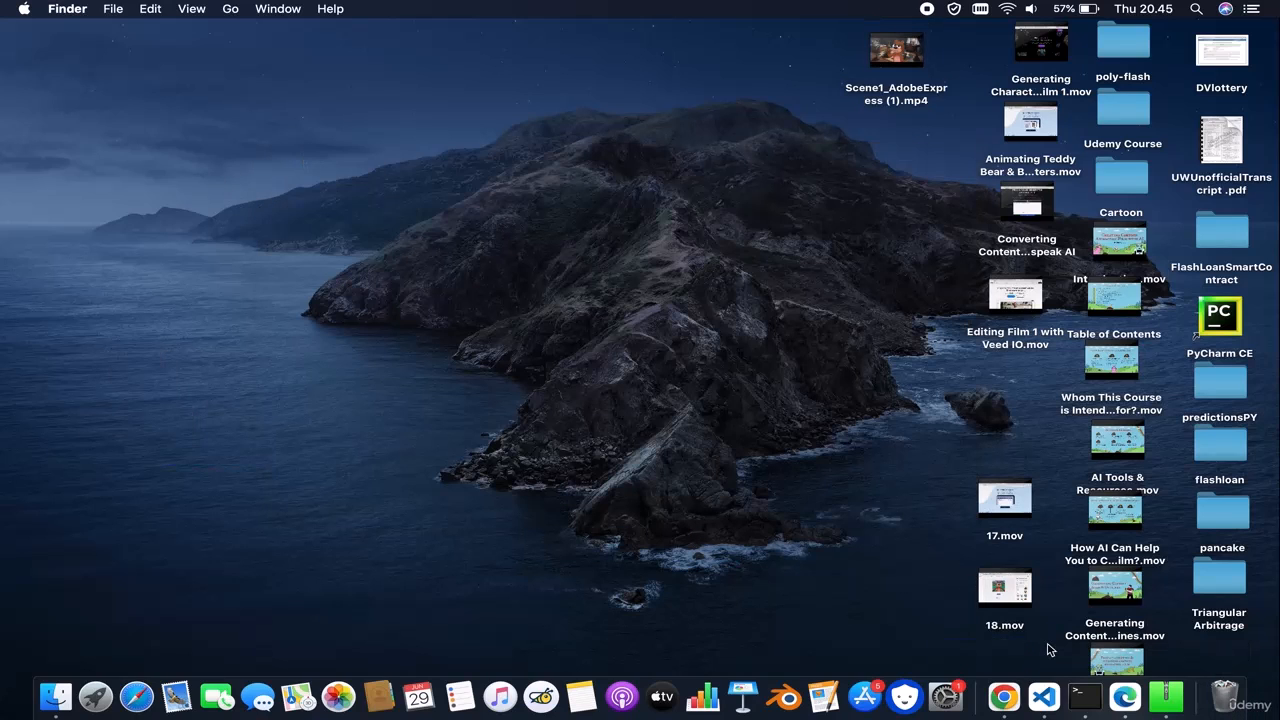
# Return to Adobe Express in Chrome, dismiss the download message and reopen the bear animation for editing
pyautogui.click(1003, 697)
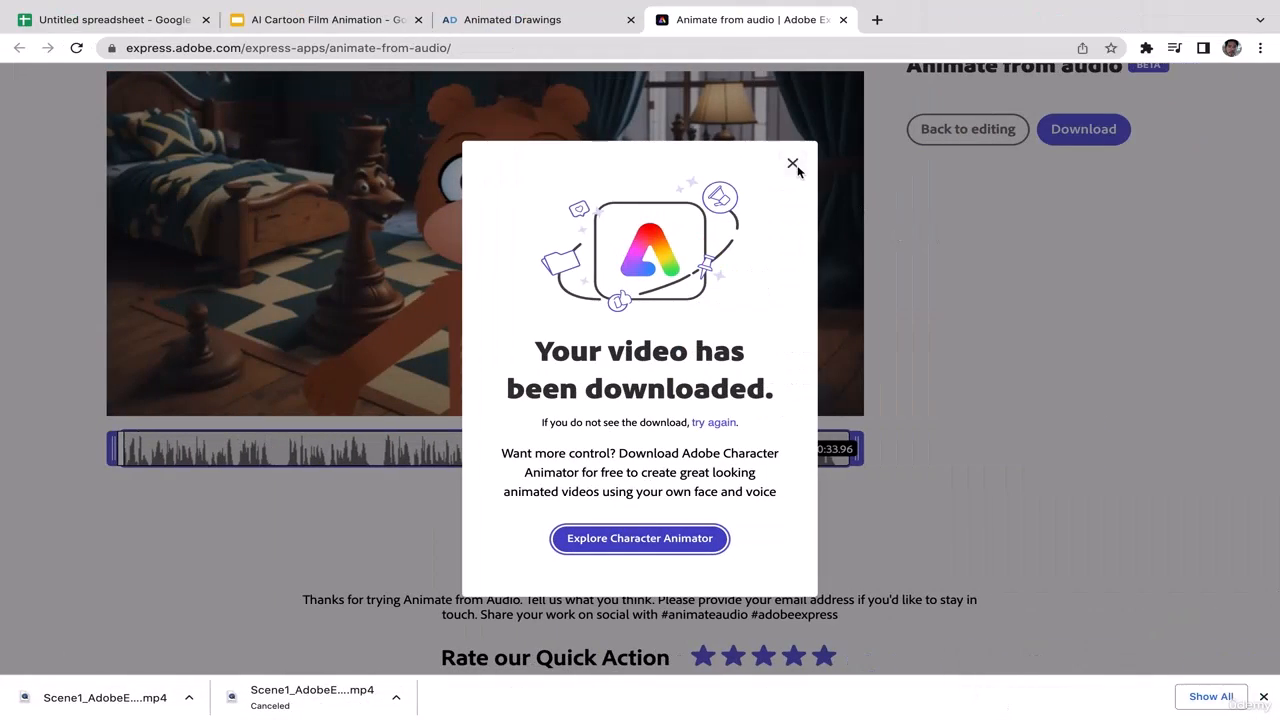
pyautogui.click(792, 163)
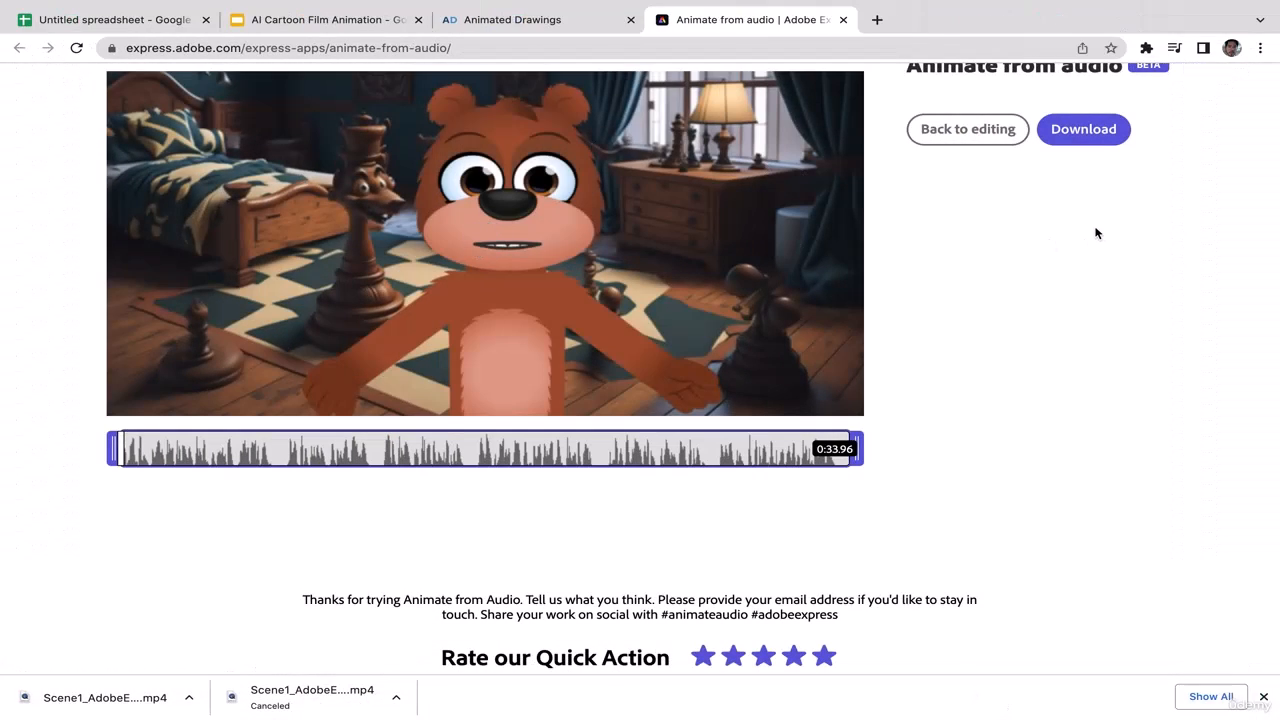
pyautogui.scroll(2, 1094, 237)
pyautogui.click(994, 197)
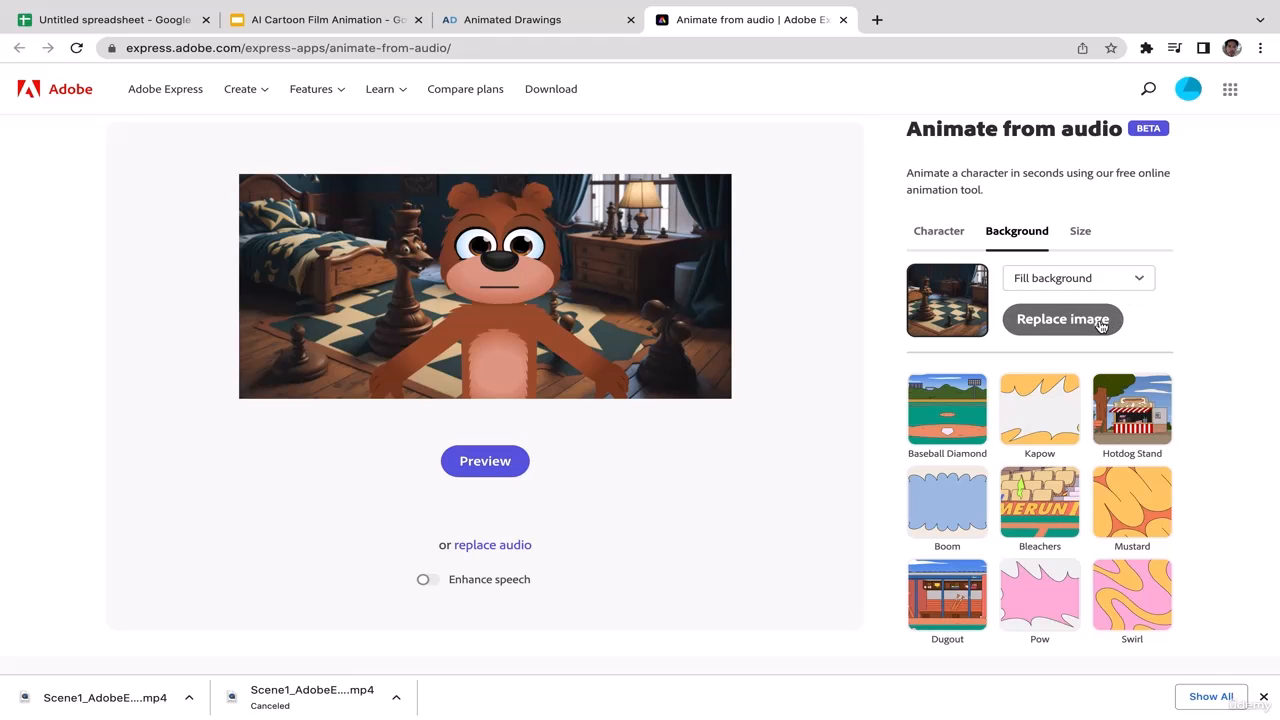
pyautogui.click(1134, 286)
pyautogui.click(1222, 281)
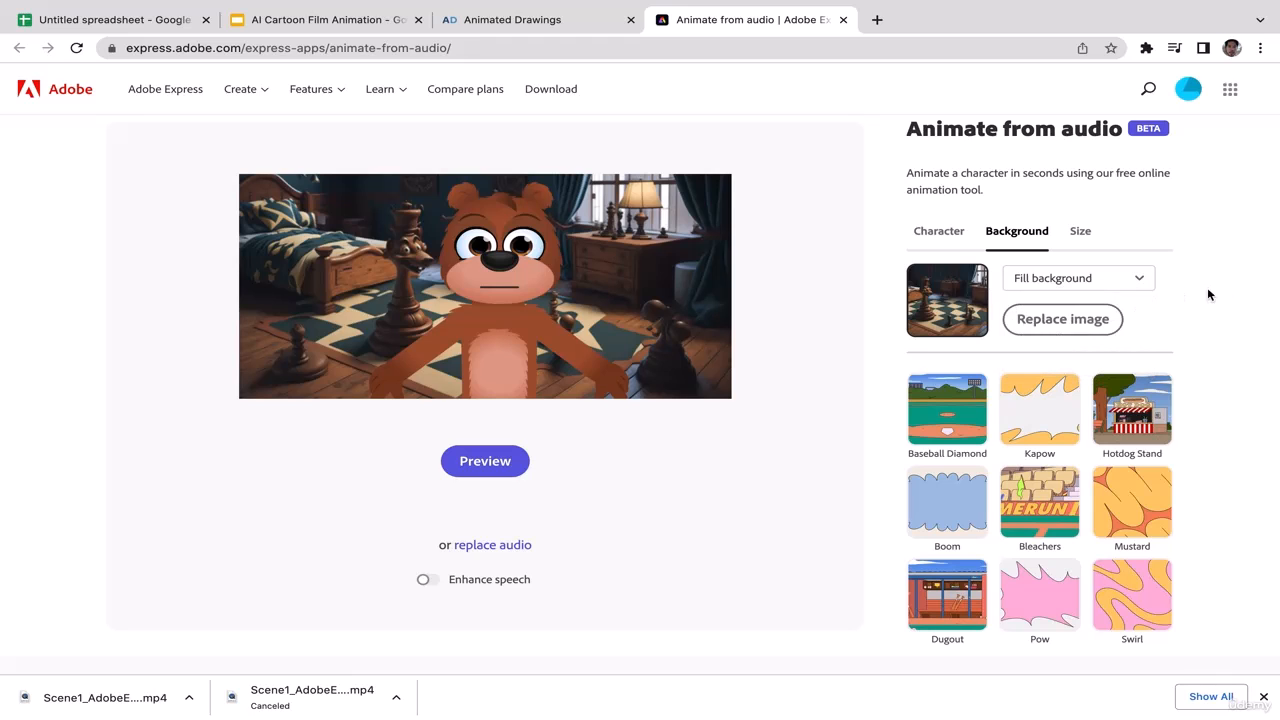
# Replace the bear's background with Leonardo_Diffusion_empty_space_cartoon_time_portal_0.jpg from the Film 1 Assets folder
pyautogui.click(1097, 320)
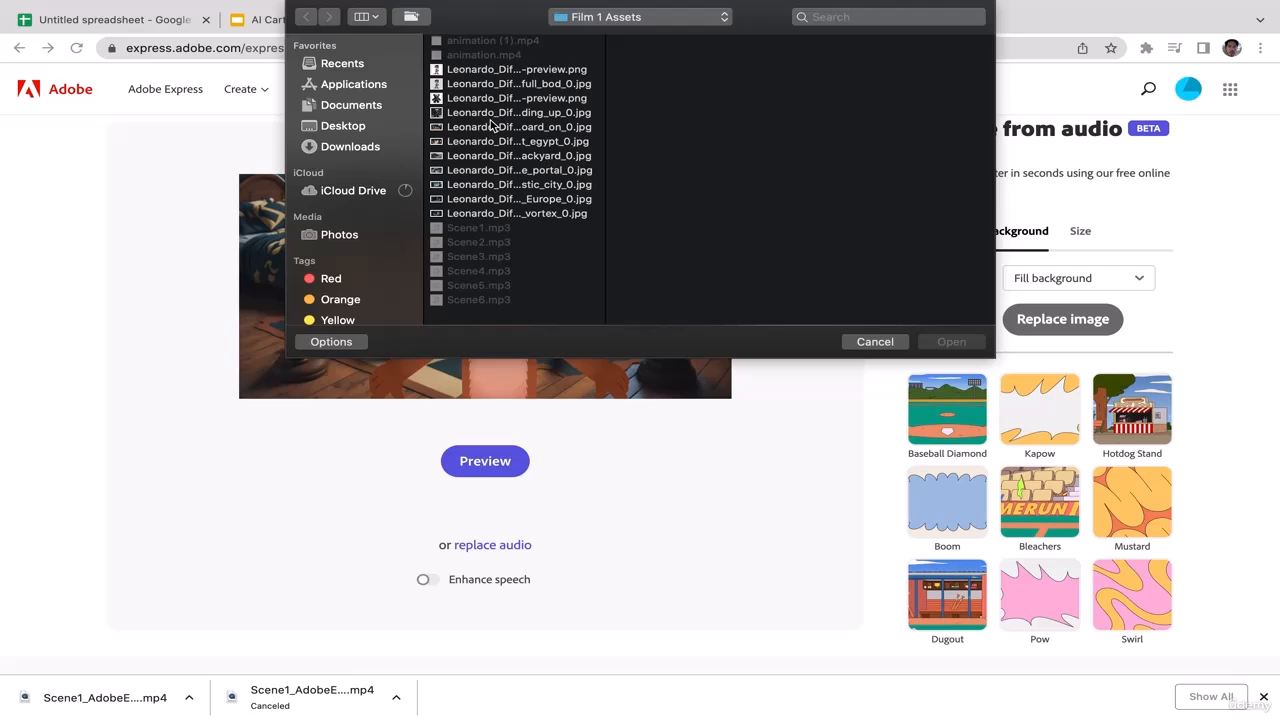
pyautogui.click(490, 127)
pyautogui.press('Up')
pyautogui.press('Down')
pyautogui.press('Down')
pyautogui.press('Down')
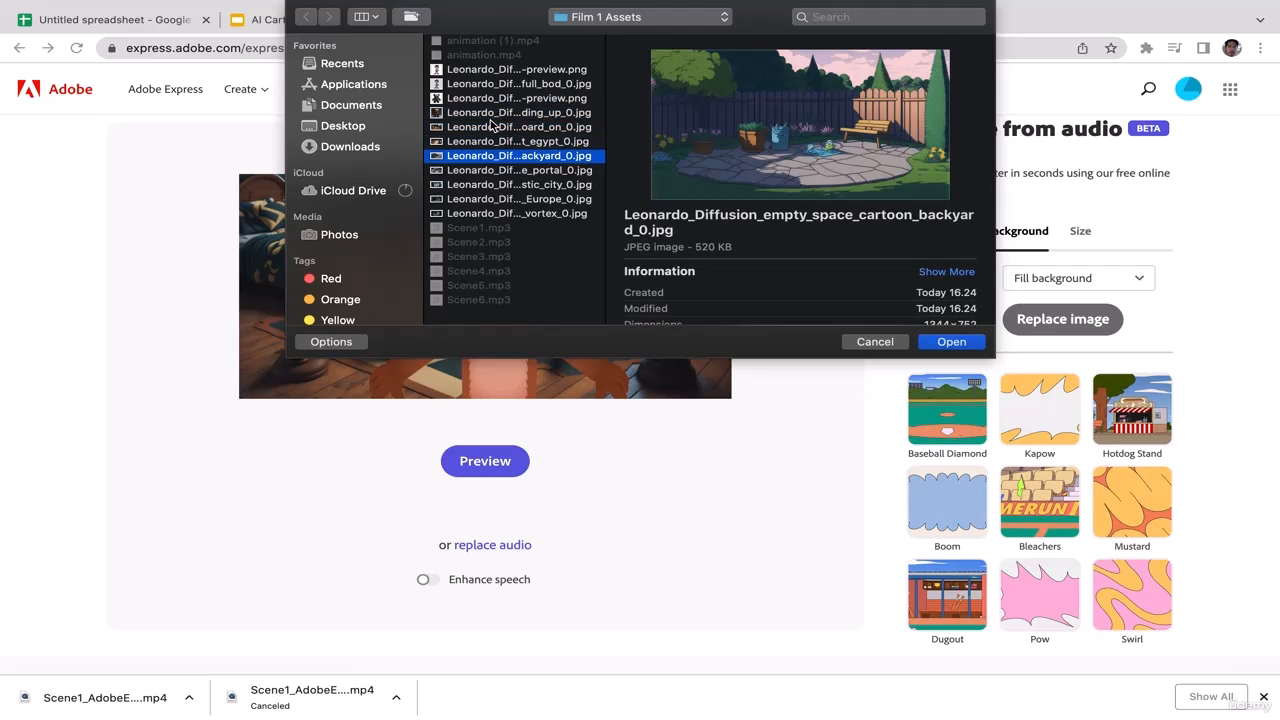
pyautogui.click(490, 127)
pyautogui.press('Up')
pyautogui.press('Down')
pyautogui.press('Down')
pyautogui.press('Down')
pyautogui.press('Down')
pyautogui.press('Down')
pyautogui.press('Up')
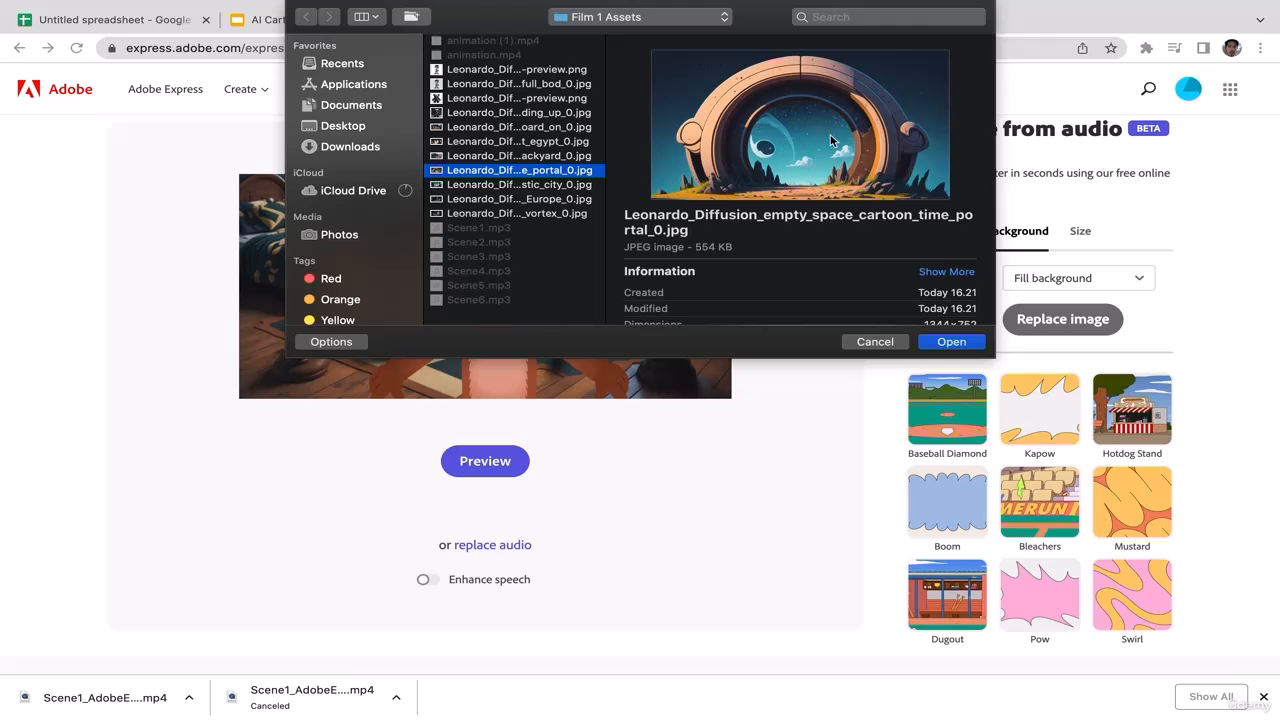
pyautogui.click(952, 341)
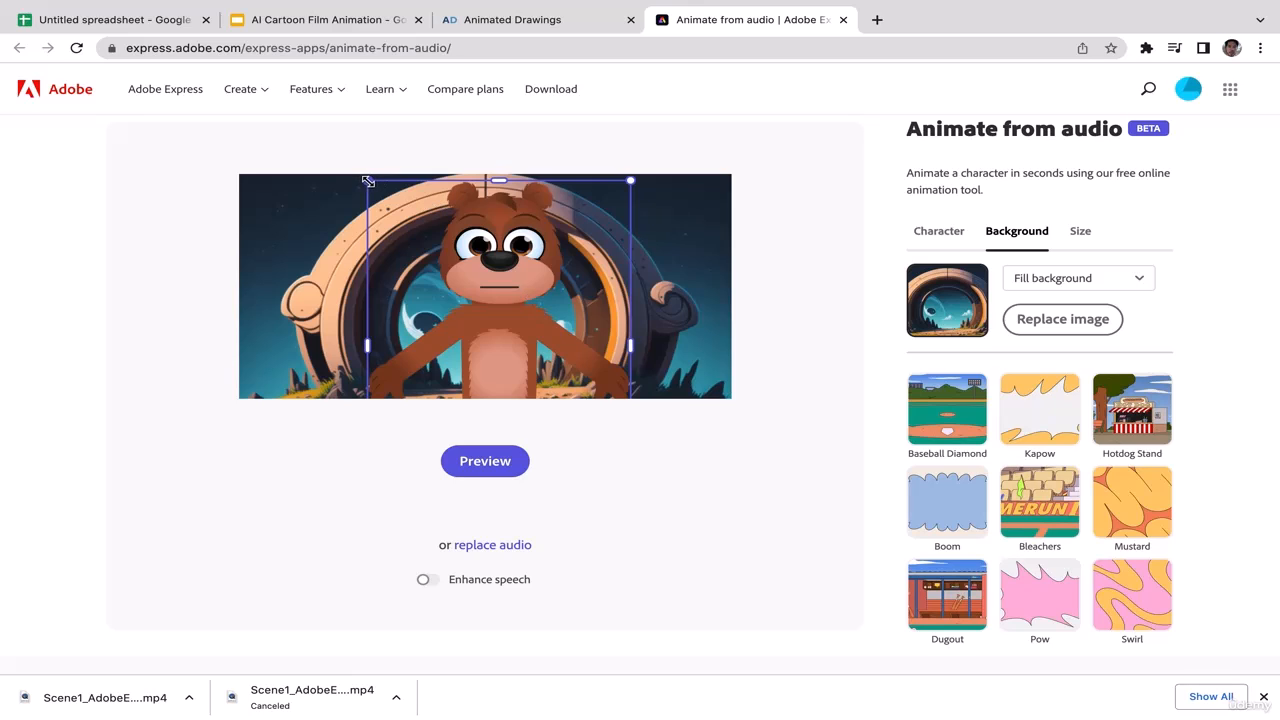
# Shrink the bear and center it inside the time portal opening, with its lower body cut off by the frame
pyautogui.moveTo(368, 181); pyautogui.dragTo(412, 199)
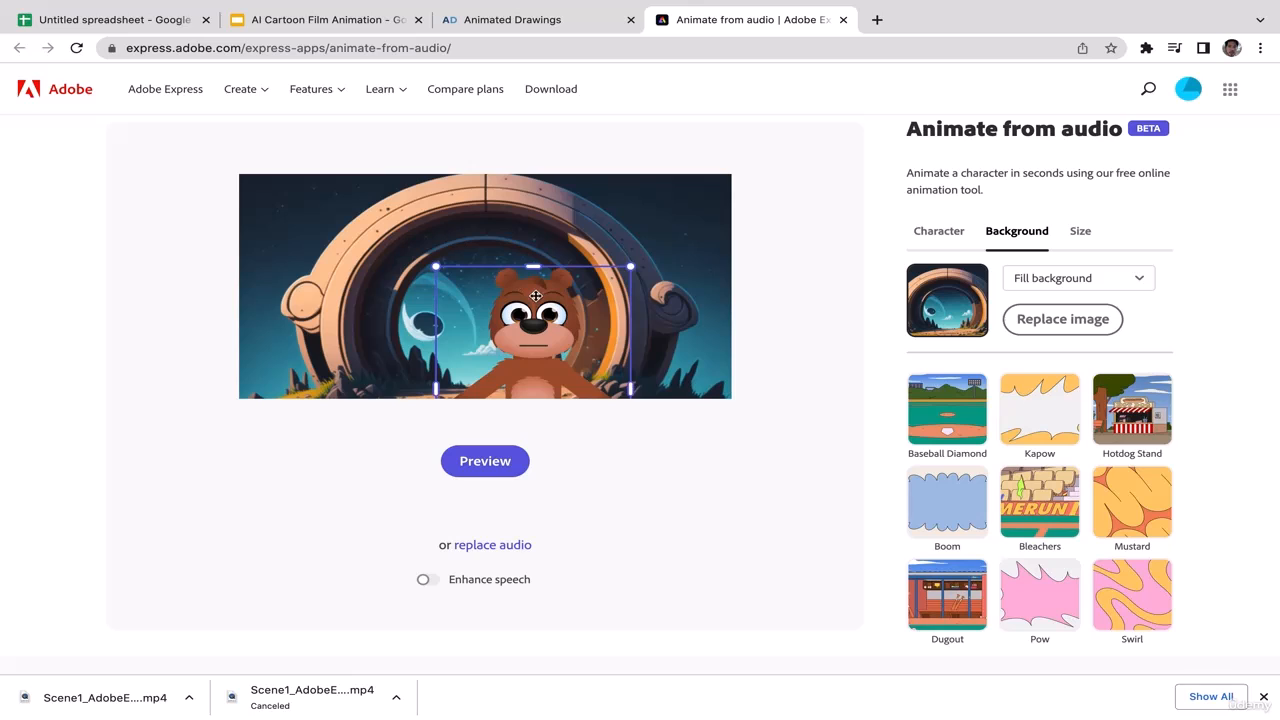
pyautogui.moveTo(517, 285); pyautogui.dragTo(475, 288)
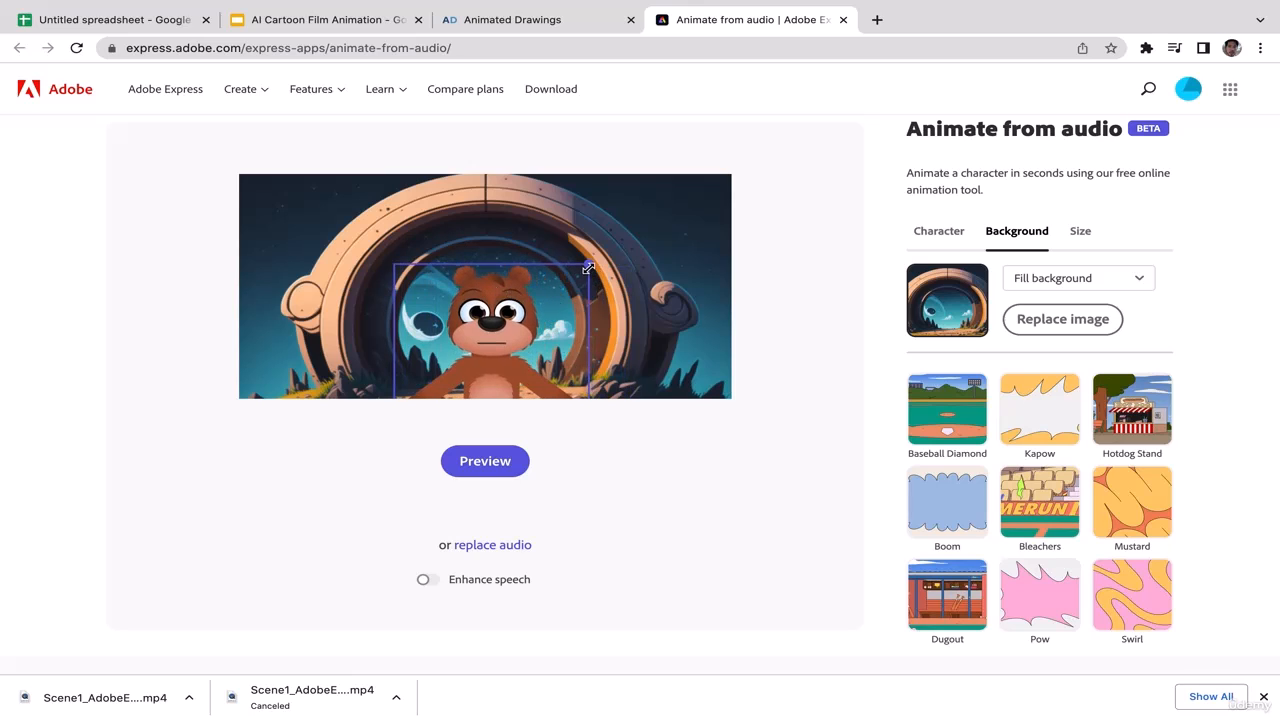
pyautogui.moveTo(589, 266); pyautogui.dragTo(569, 287)
pyautogui.moveTo(483, 327); pyautogui.dragTo(492, 300)
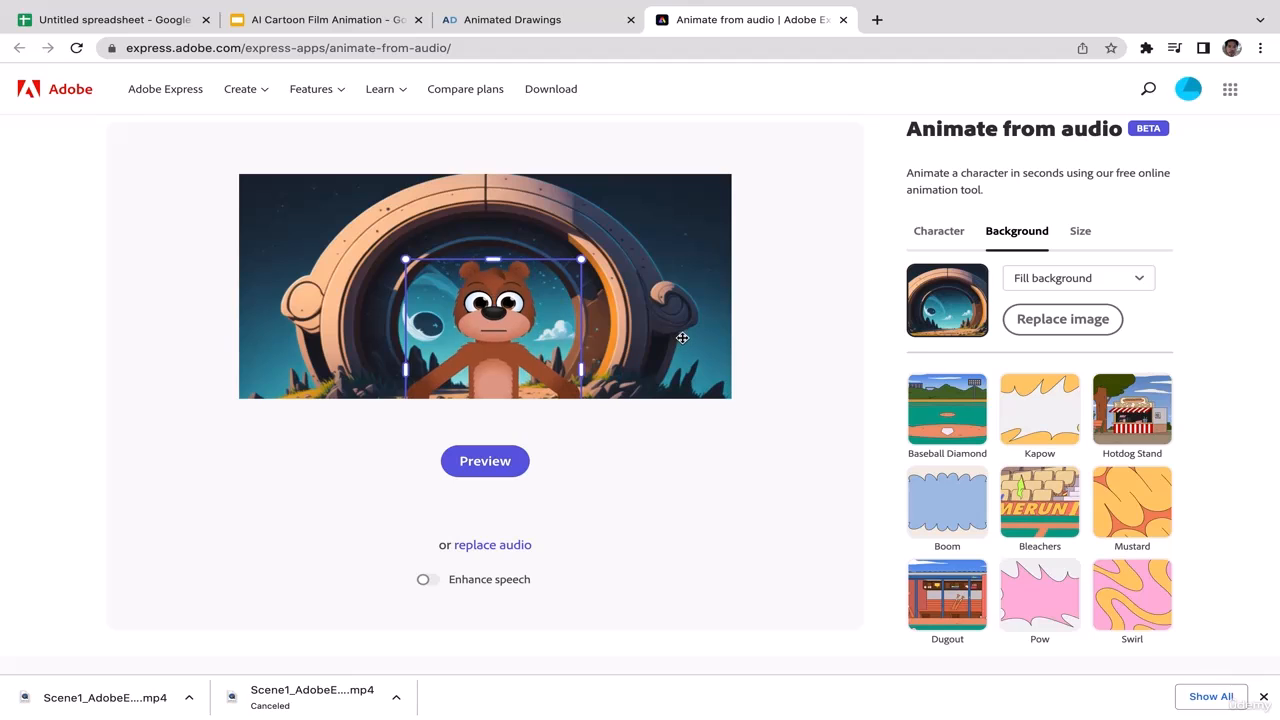
# Replace the bear's dialogue audio with Scene2.mp3 from the Film 1 Assets folder and dismiss the browser's download list
pyautogui.click(503, 549)
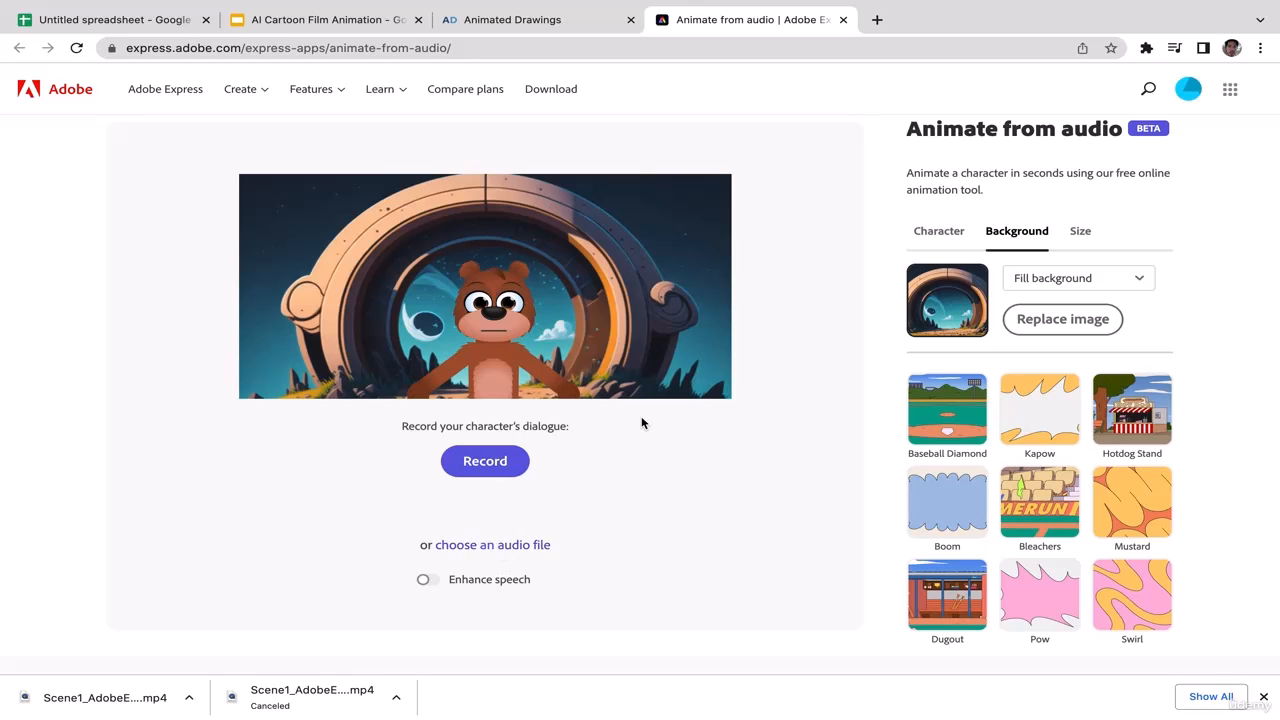
pyautogui.click(512, 549)
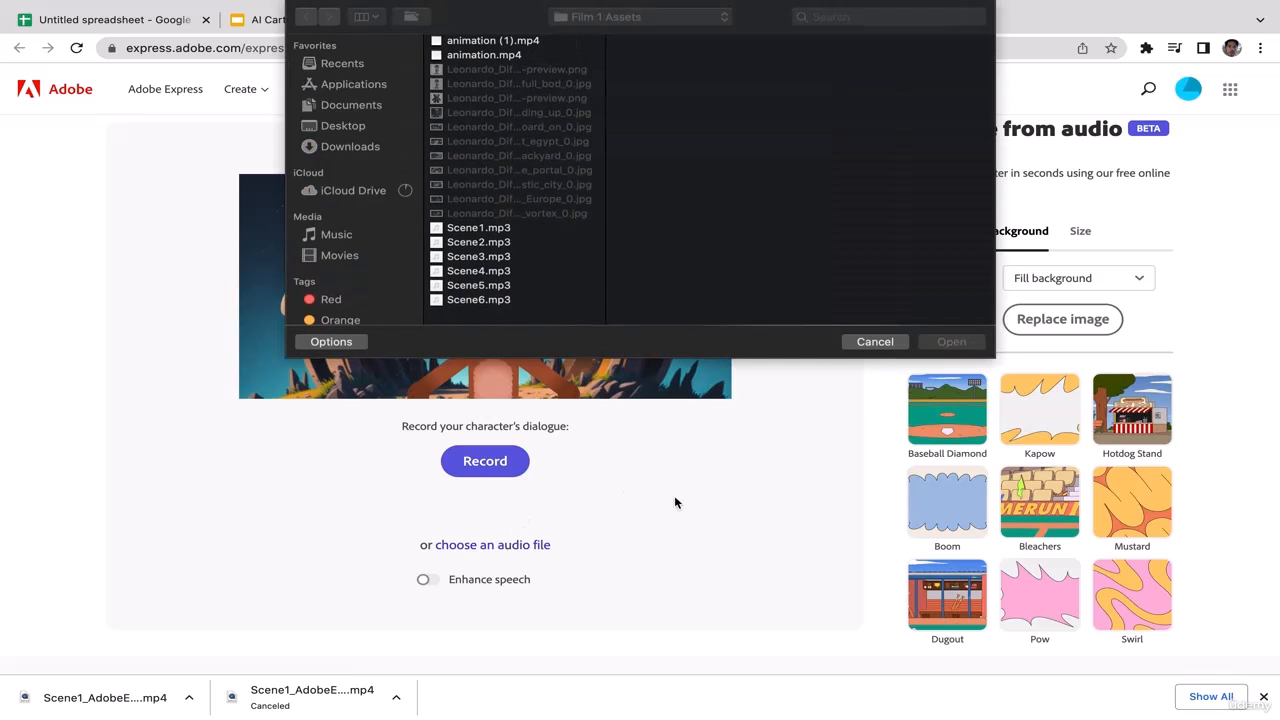
pyautogui.click(480, 243)
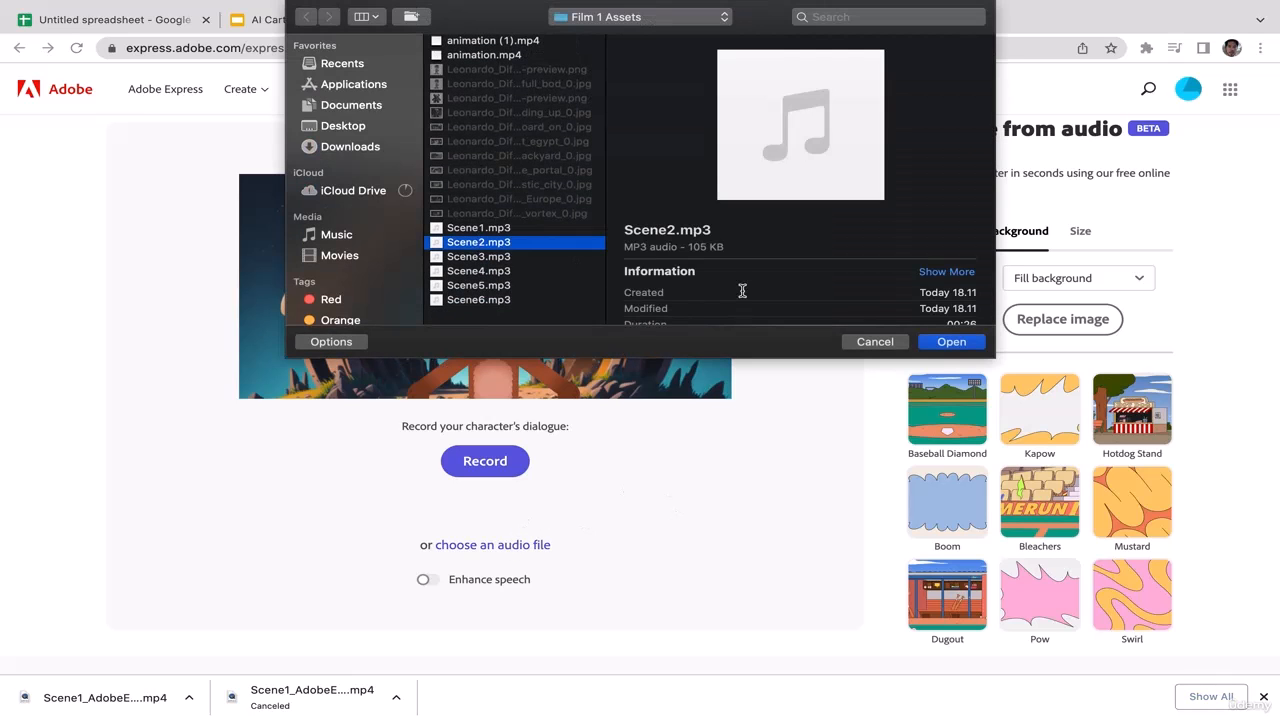
pyautogui.press('Down')
pyautogui.press('Down')
pyautogui.press('Down')
pyautogui.press('Down')
pyautogui.press('Up')
pyautogui.press('Up')
pyautogui.press('Up')
pyautogui.press('Up')
pyautogui.click(951, 342)
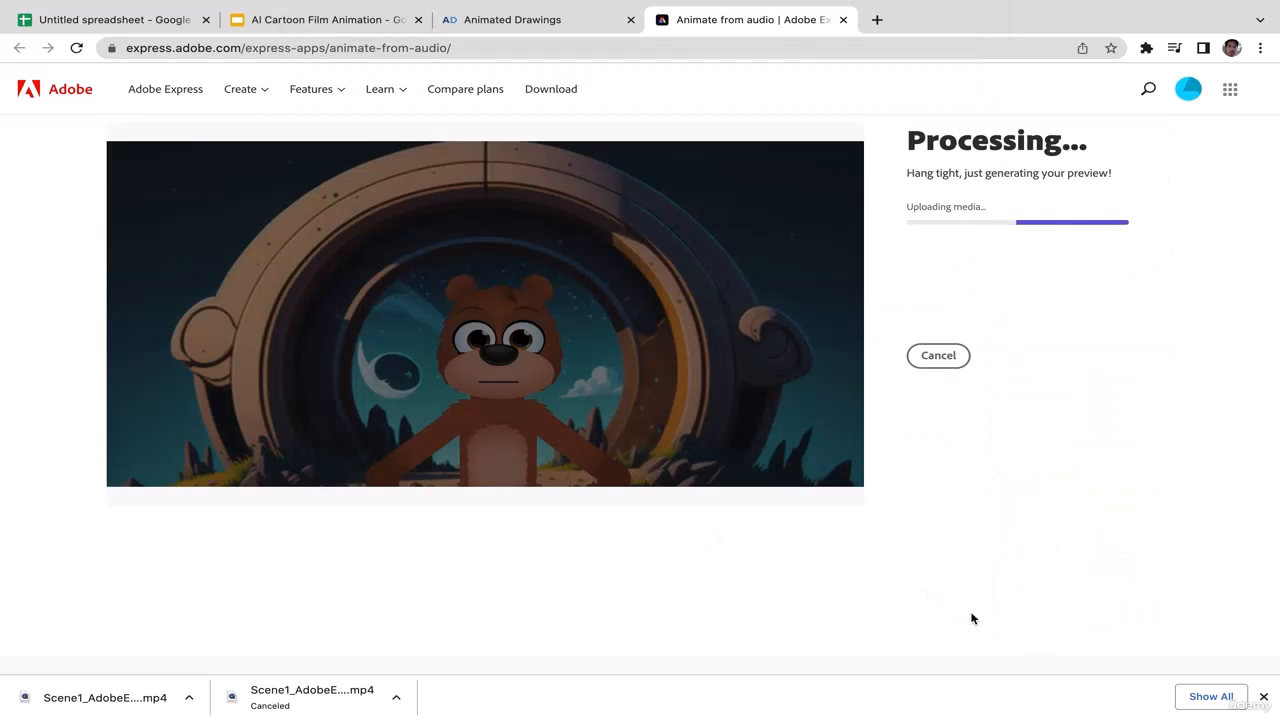
pyautogui.click(1264, 697)
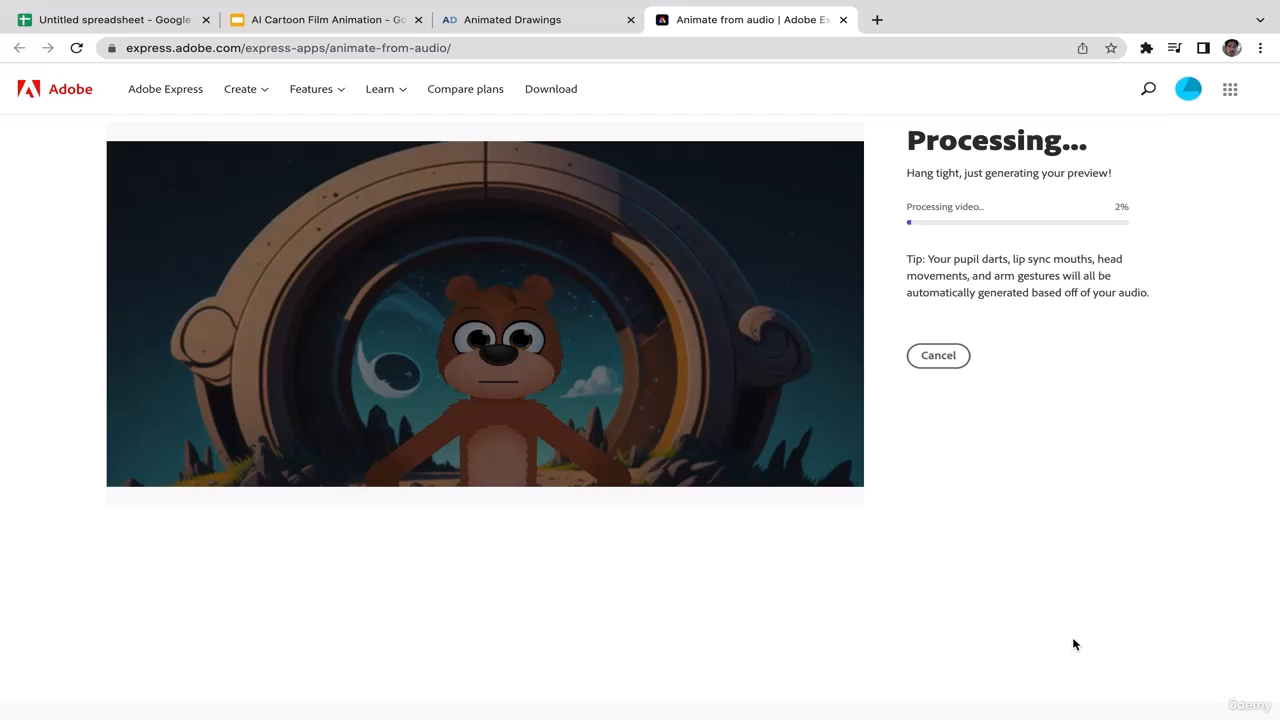
# Browse the jumping, funny, dance and walking motion categories for the boy character in Animated Drawings while the bear video processes
pyautogui.click(533, 20)
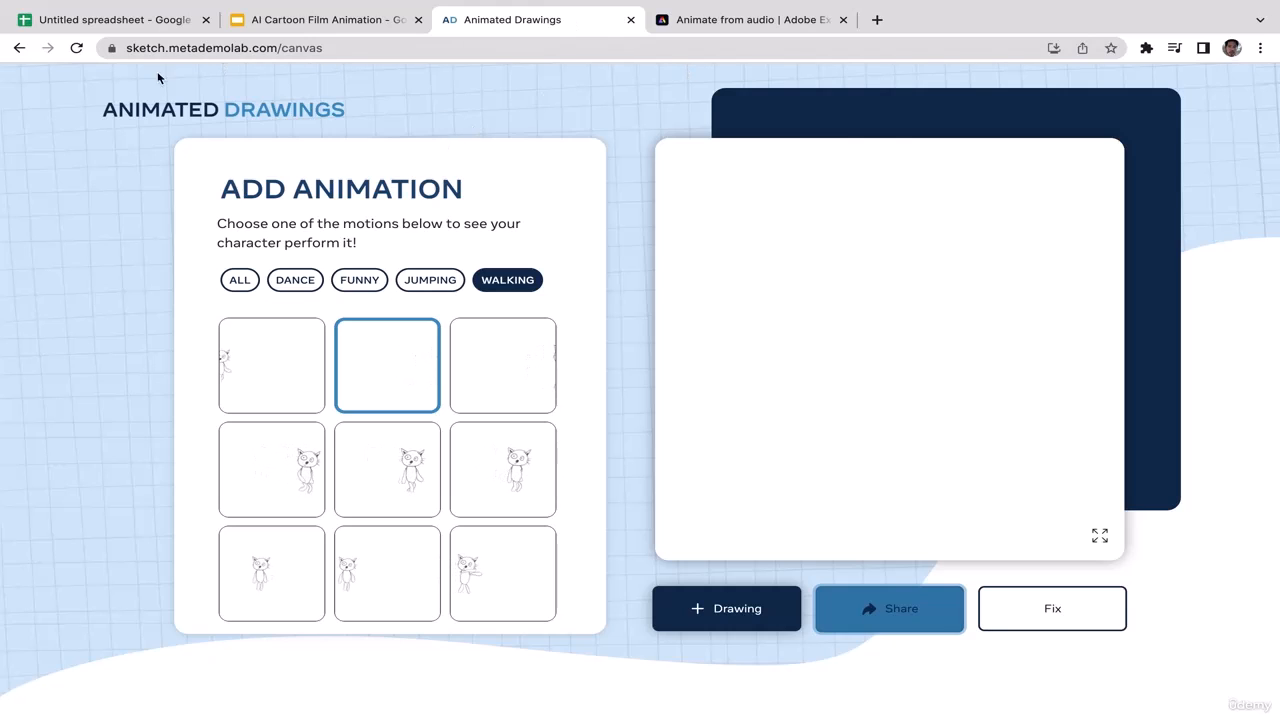
pyautogui.click(680, 20)
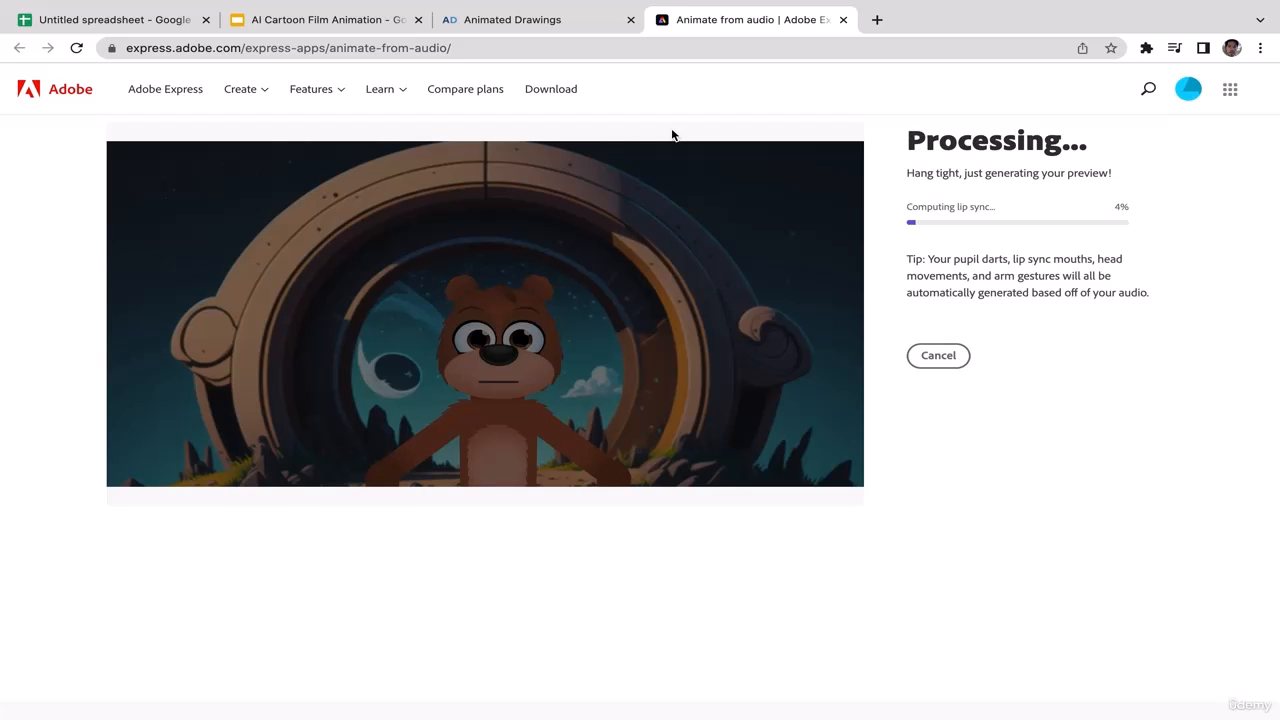
pyautogui.click(560, 27)
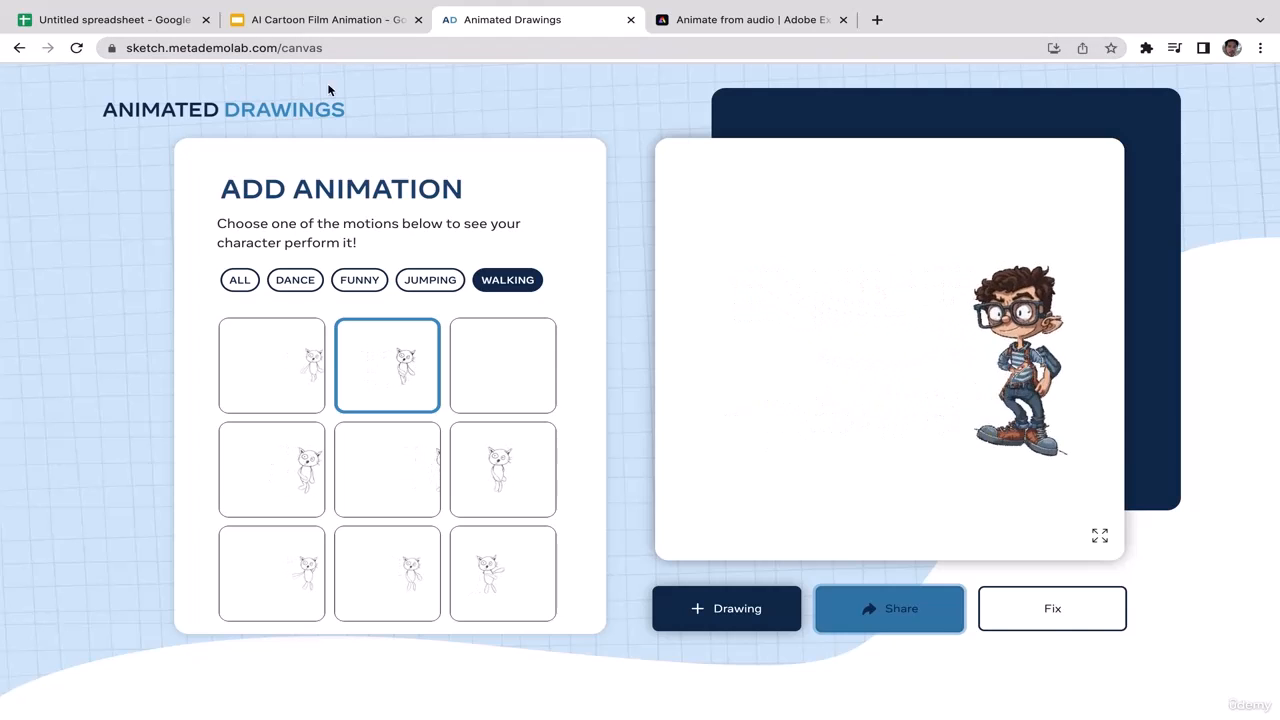
pyautogui.click(428, 280)
pyautogui.click(355, 282)
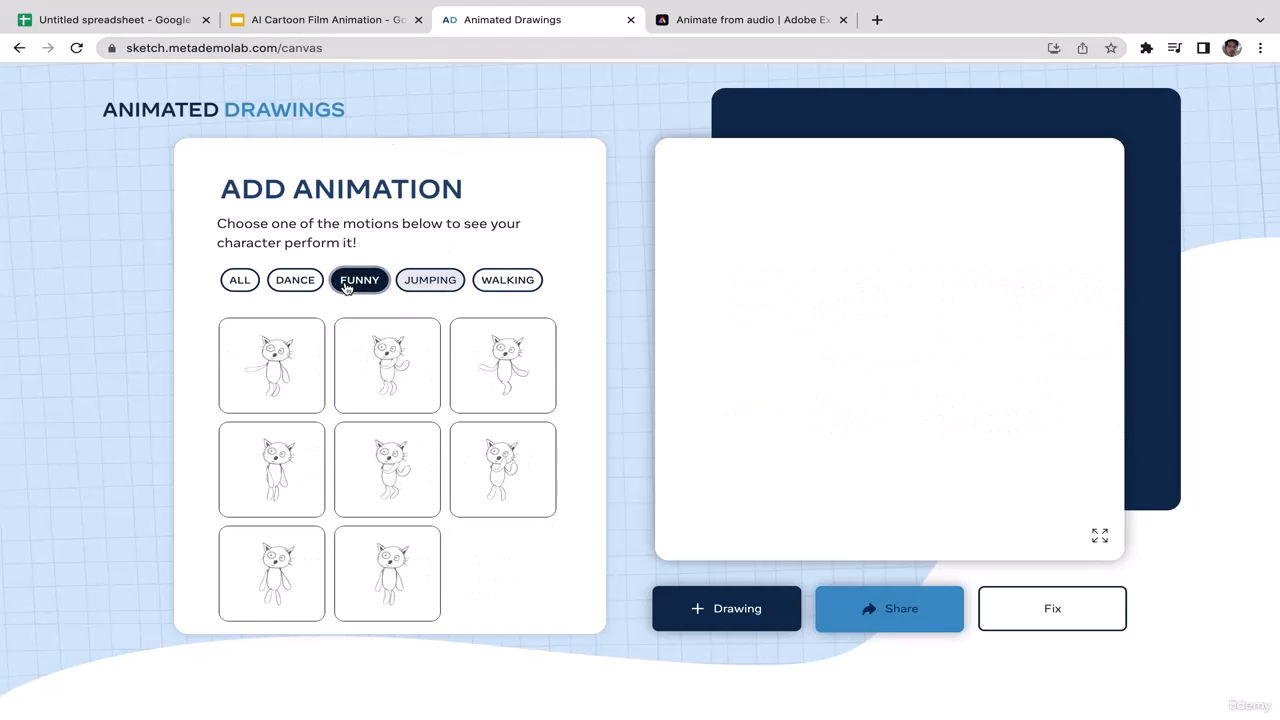
pyautogui.click(295, 280)
pyautogui.click(359, 280)
pyautogui.click(430, 280)
pyautogui.click(510, 280)
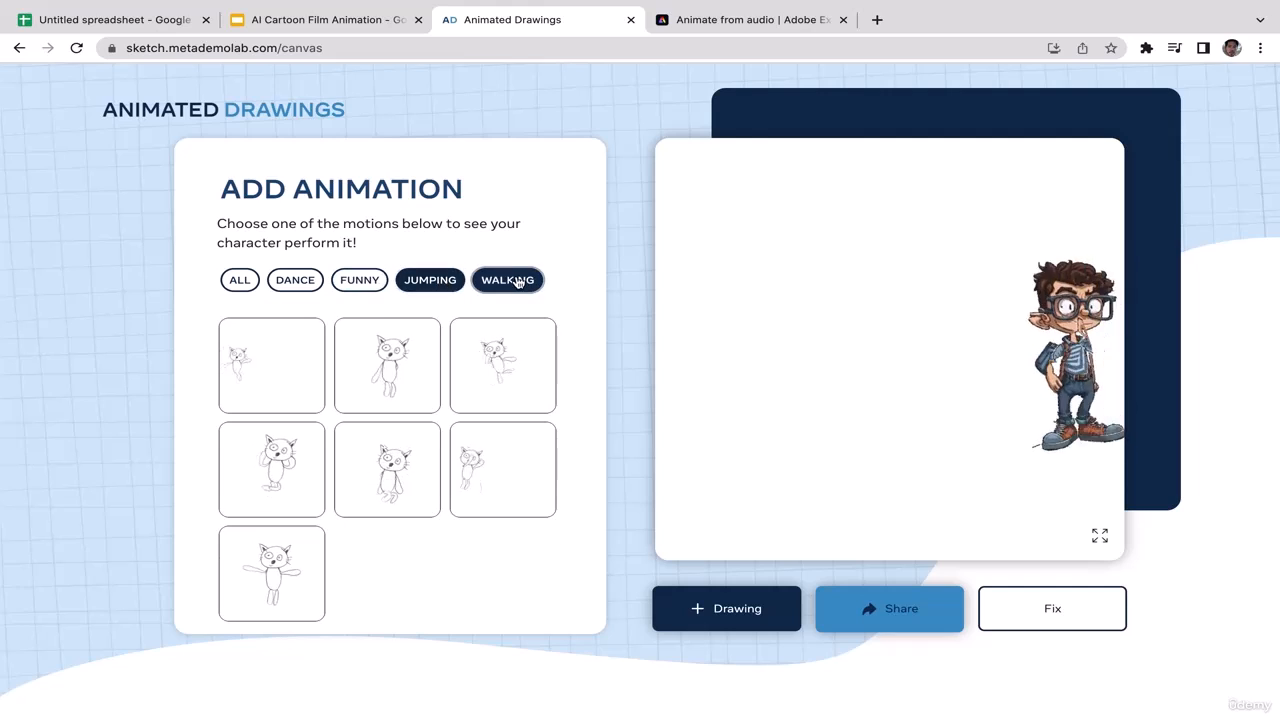
# Return to Adobe Express, preview the Scene2 talking bear animation, download the video and dismiss the download message
pyautogui.click(727, 22)
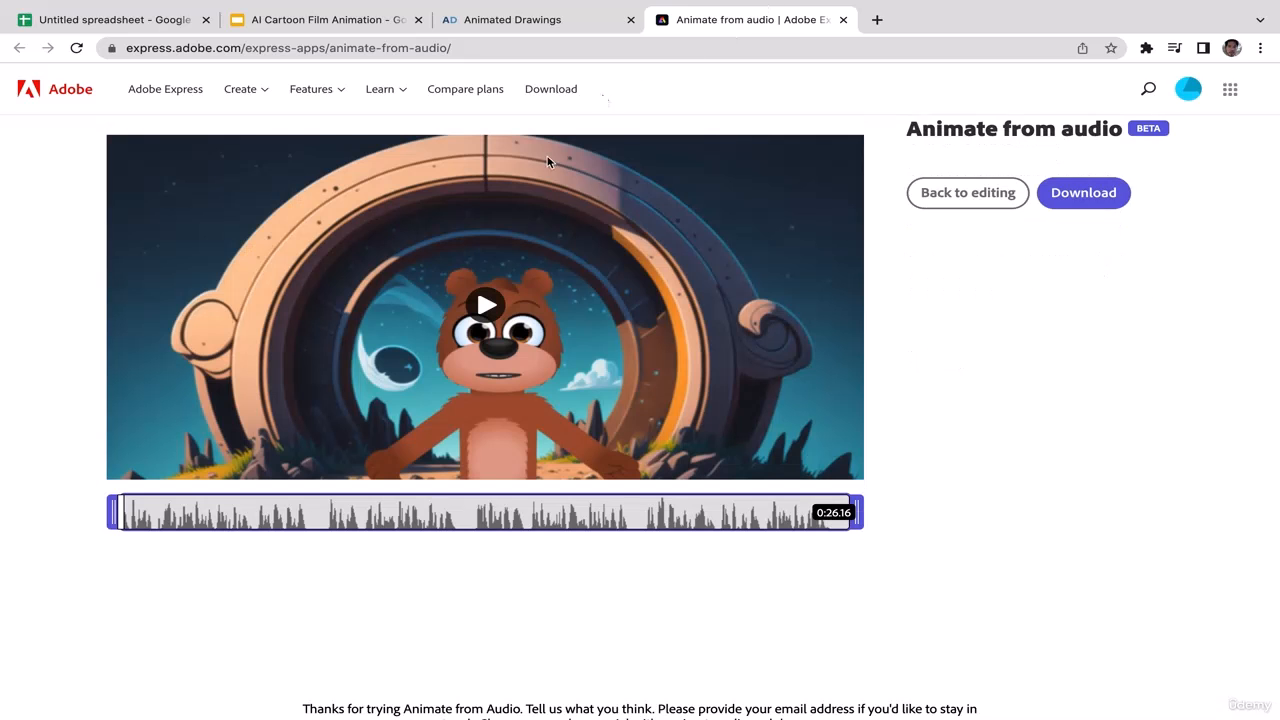
pyautogui.click(486, 302)
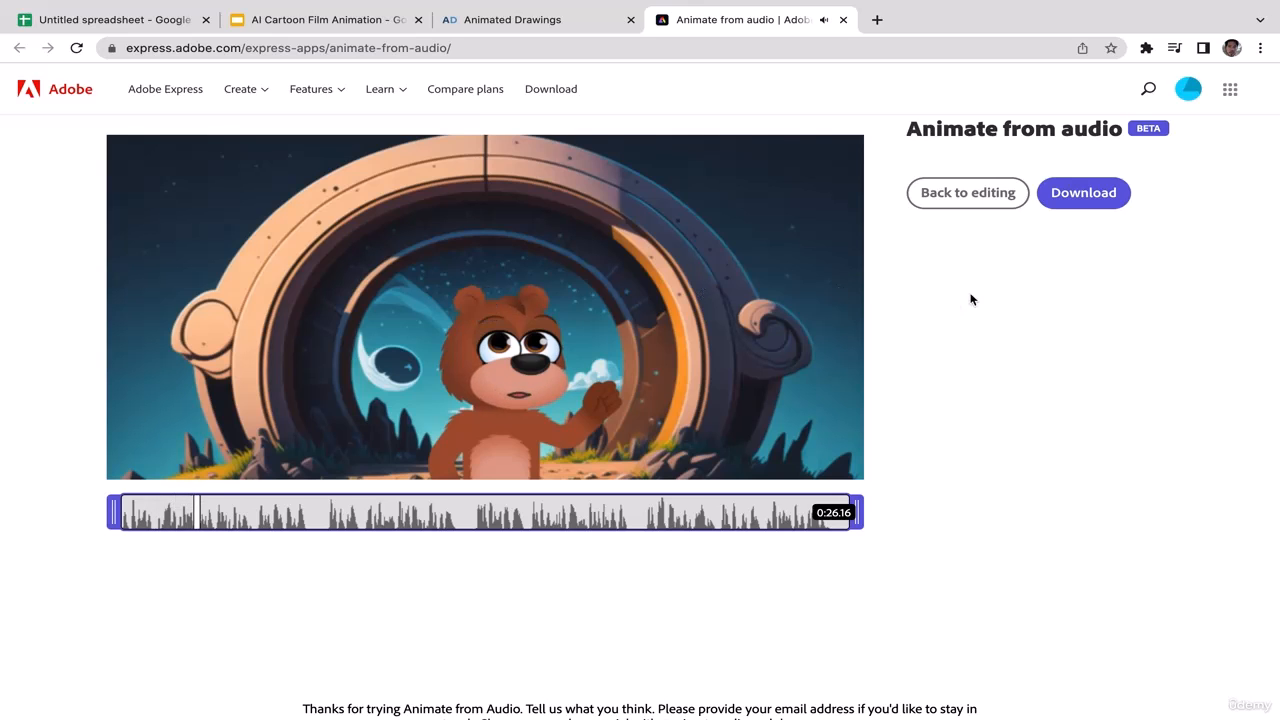
pyautogui.click(1083, 194)
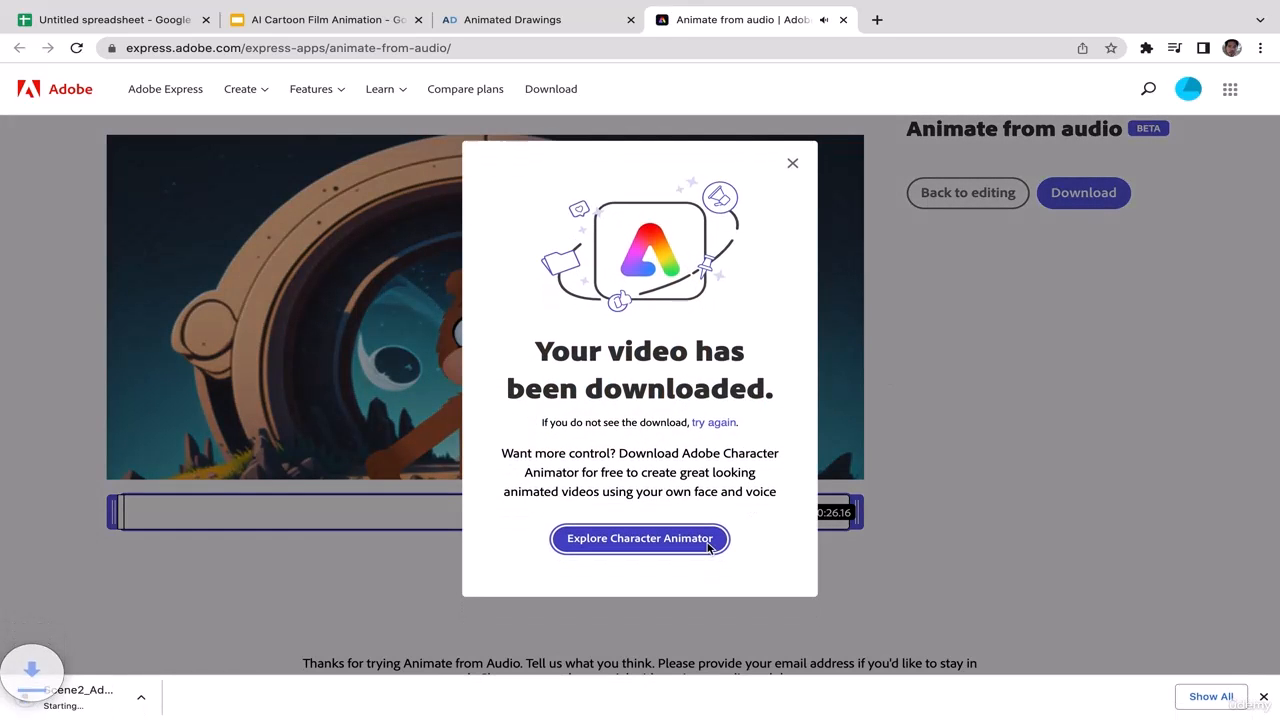
pyautogui.click(793, 163)
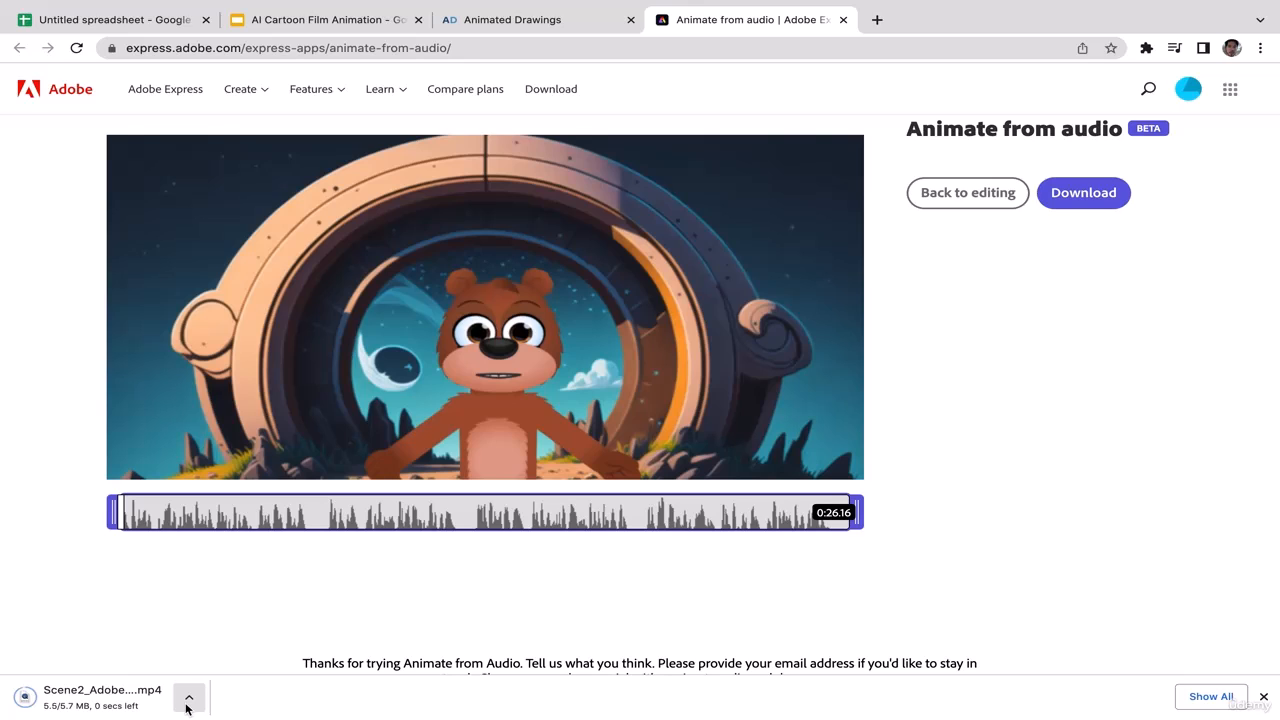
# Show the downloaded Scene2_AdobeExpress.mp4 in Finder, move it from Downloads to the desktop and close the Downloads window
pyautogui.click(189, 698)
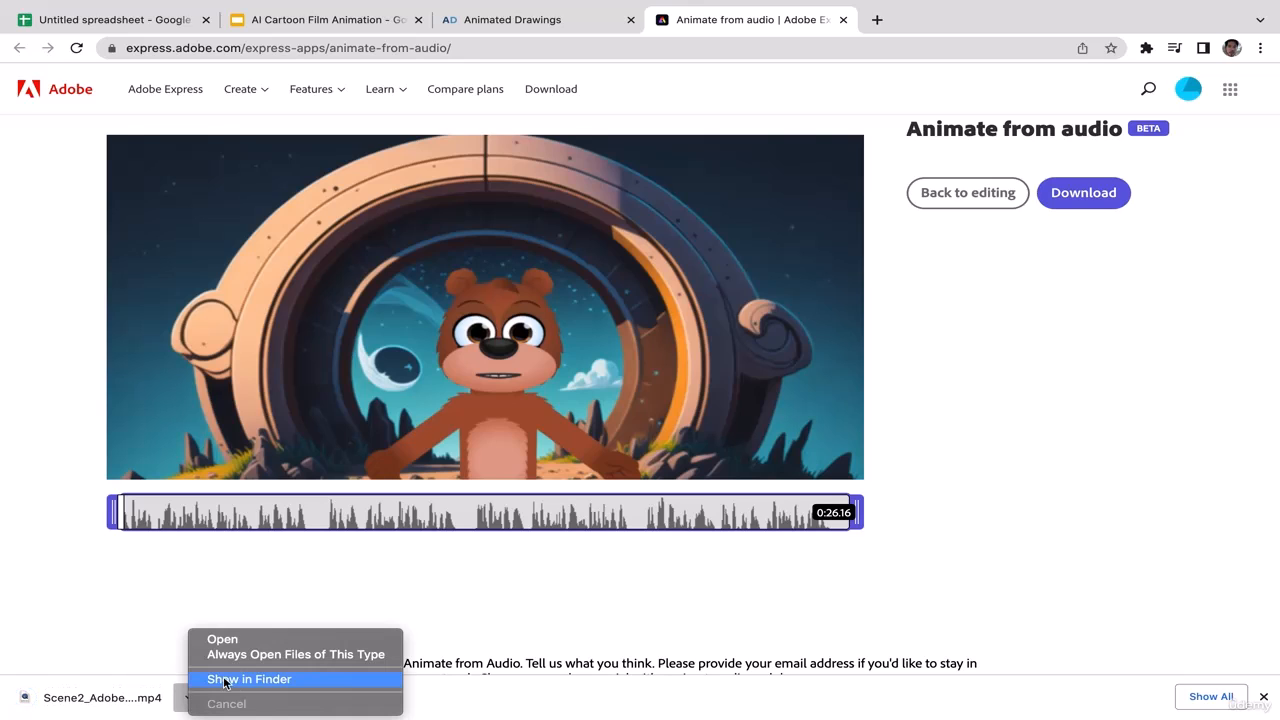
pyautogui.click(224, 681)
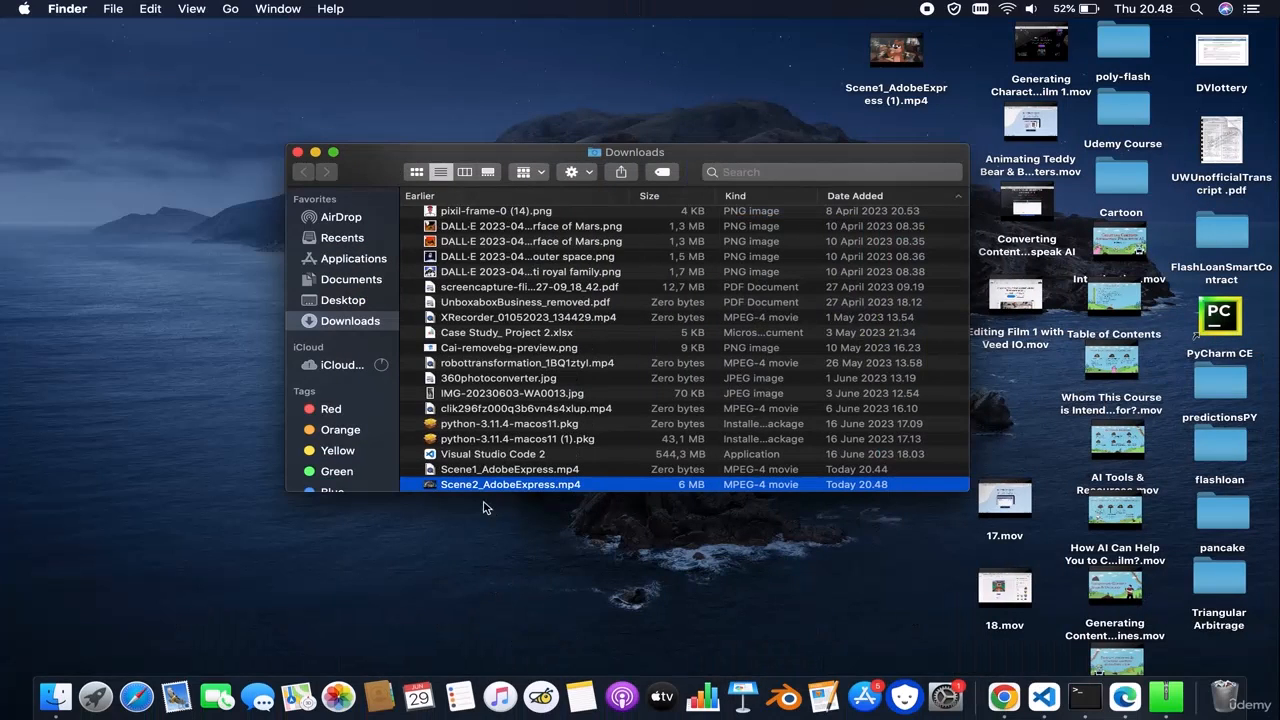
pyautogui.moveTo(487, 489); pyautogui.dragTo(388, 139)
pyautogui.click(297, 152)
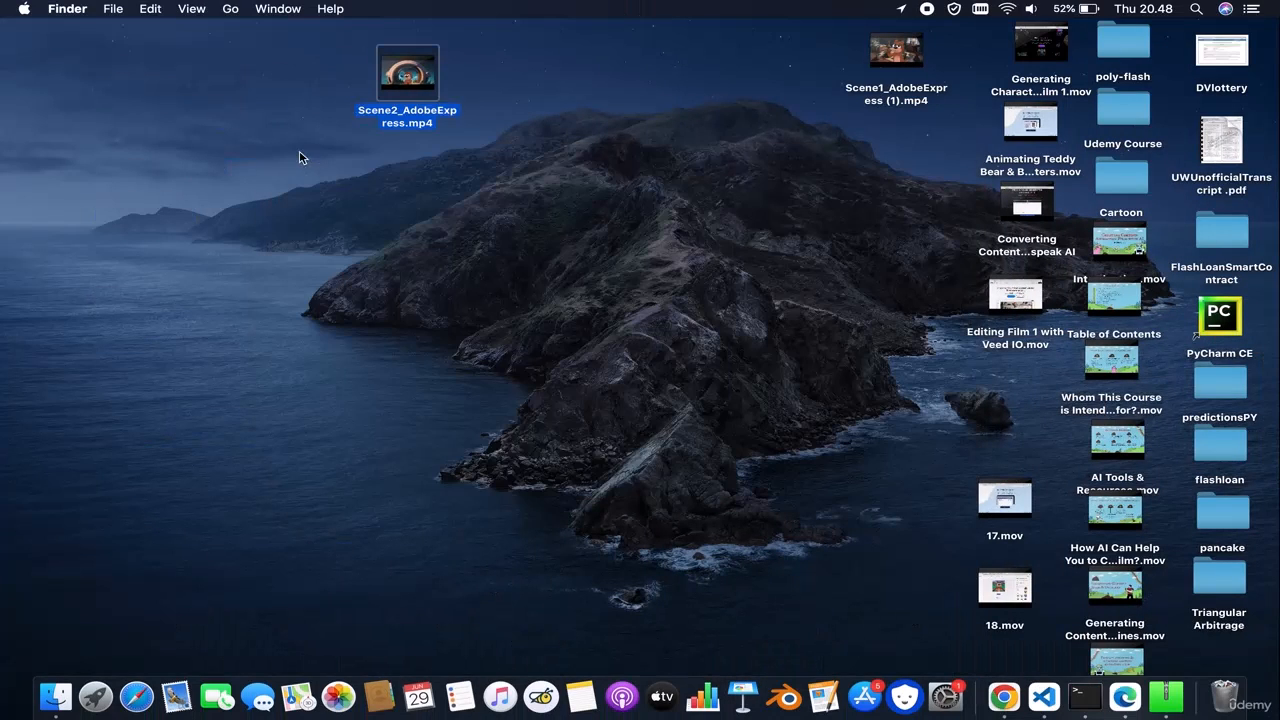
# Return to Adobe Express, resume editing and replace the background with Leonardo_Diffusion_empty_space_ancient_egypt_0.jpg from Film 1 Assets
pyautogui.click(1003, 697)
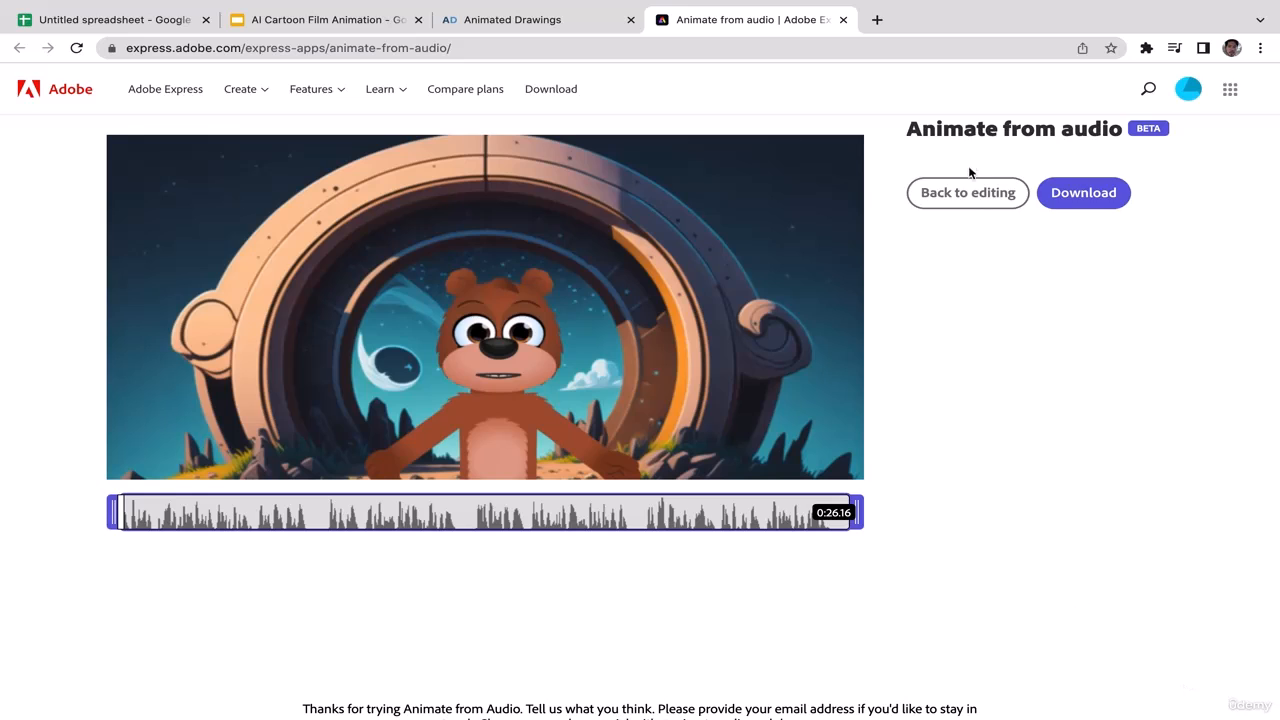
pyautogui.click(964, 198)
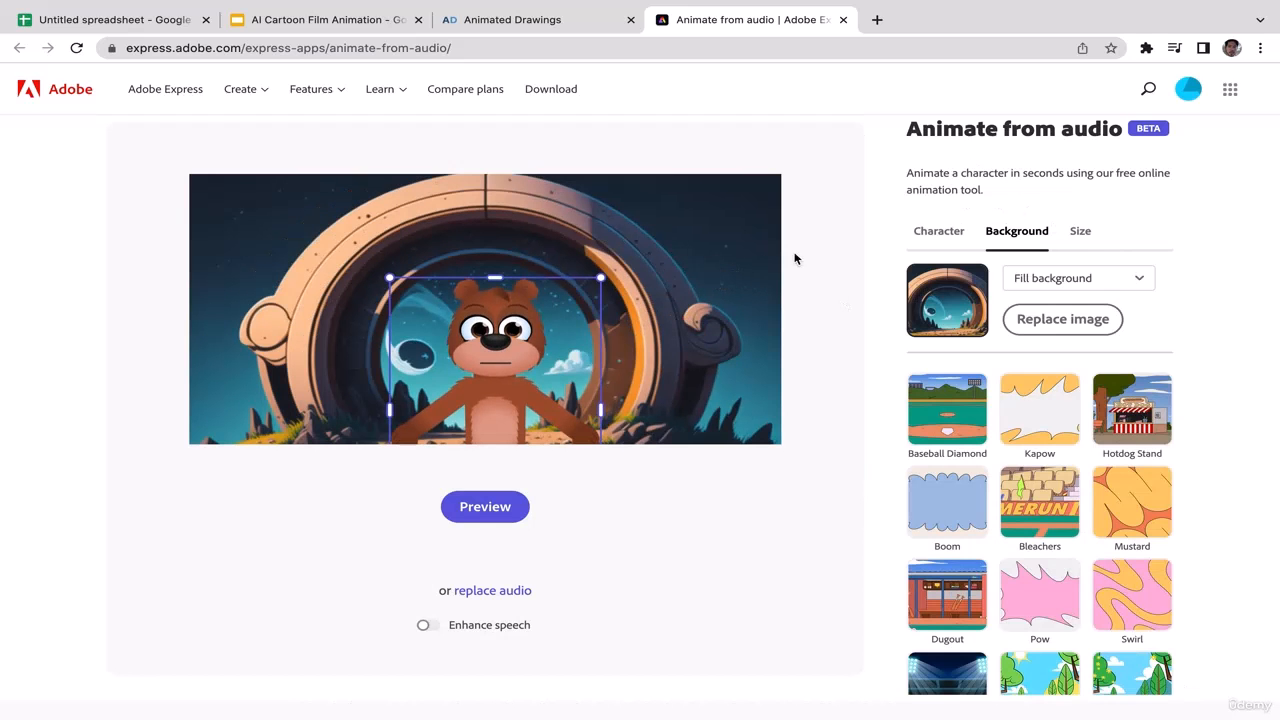
pyautogui.click(1060, 322)
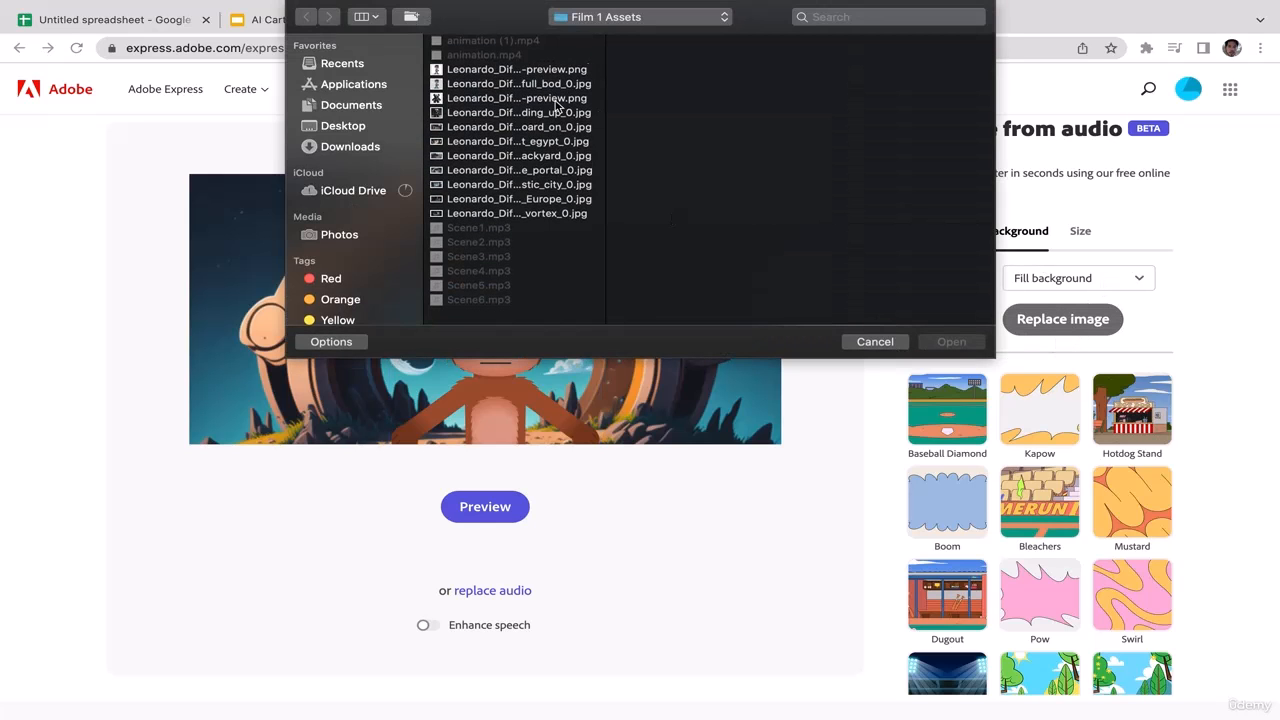
pyautogui.click(512, 116)
pyautogui.press('Down')
pyautogui.press('Down')
pyautogui.press('Down')
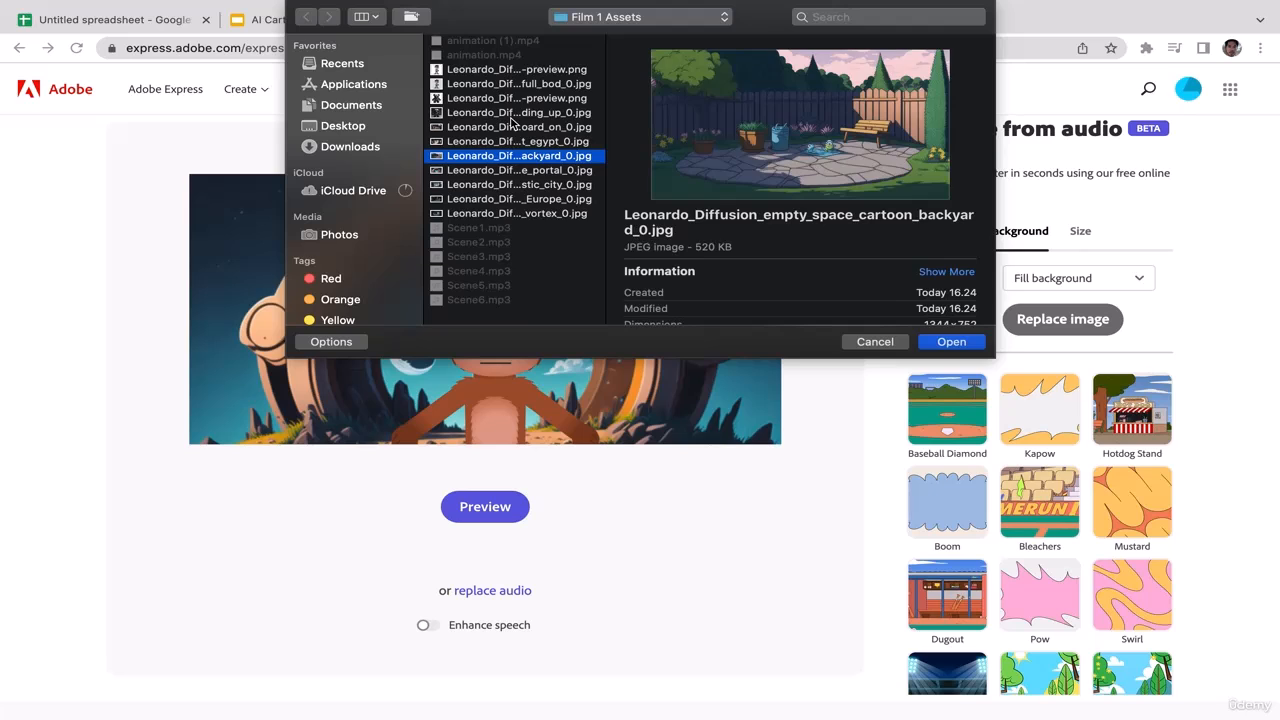
pyautogui.press('Up')
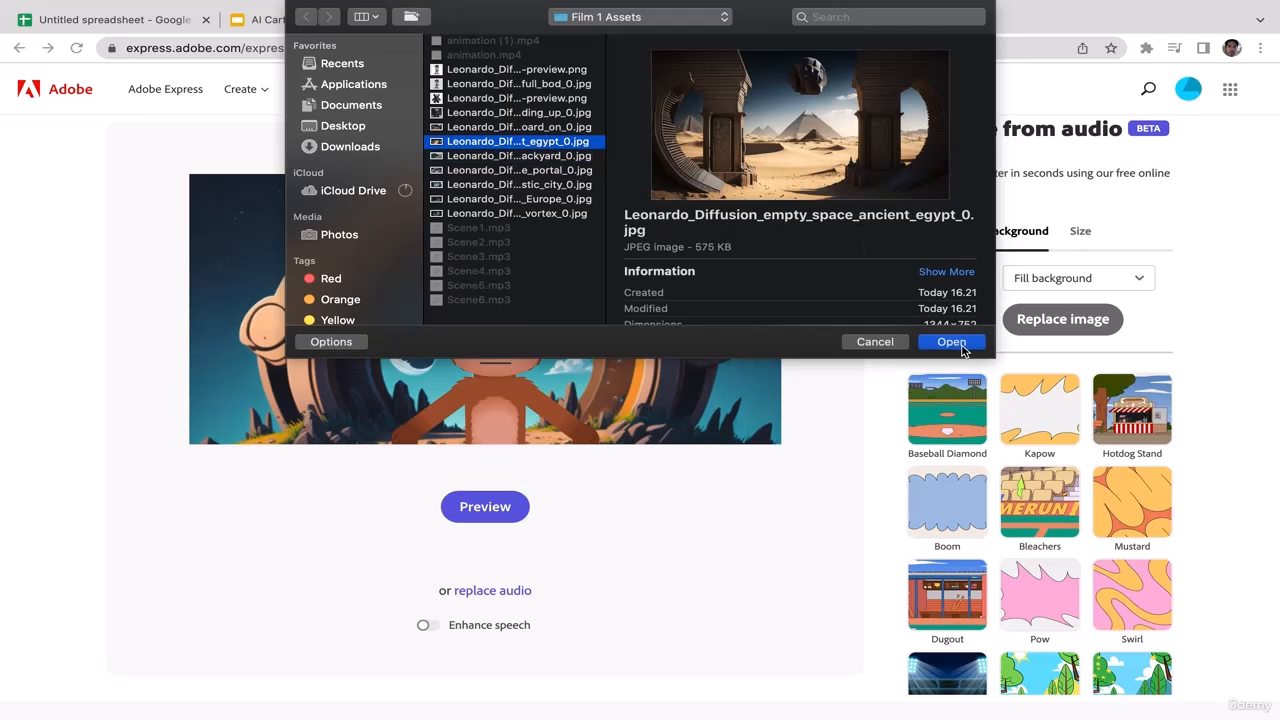
pyautogui.click(960, 345)
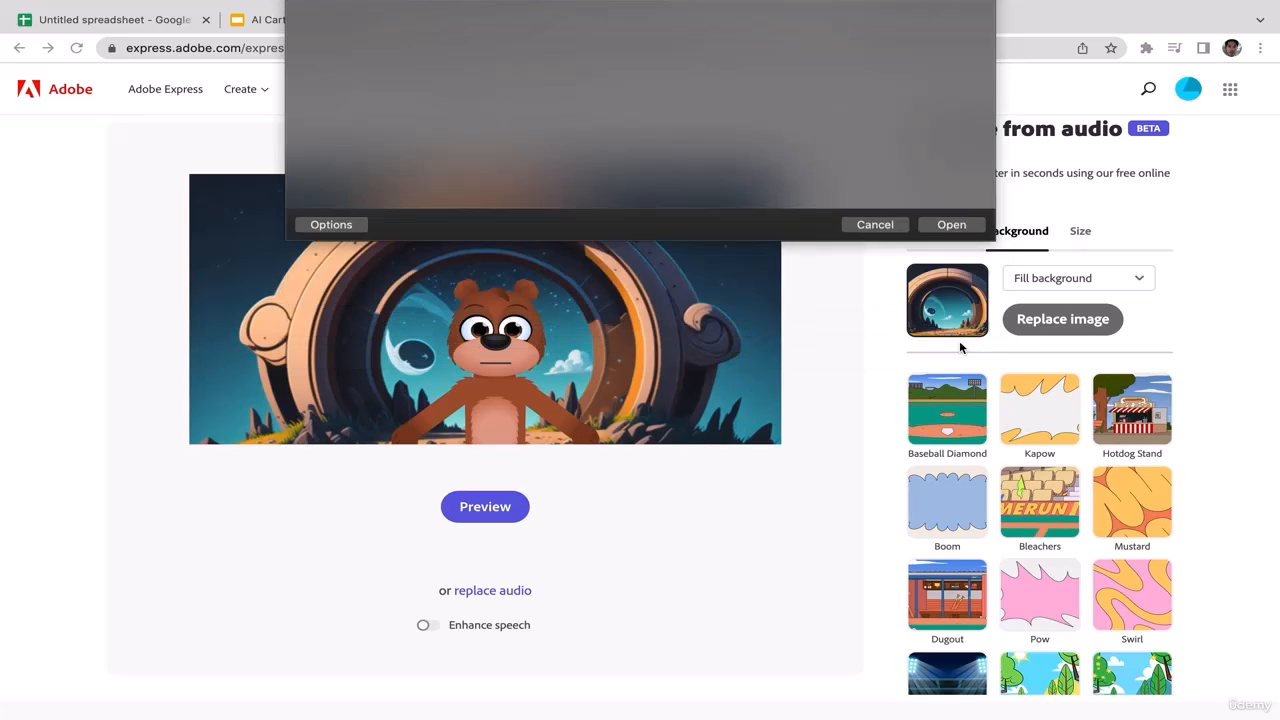
# Shrink the bear and stand it full-length on the sand between the pillars, left of the central pyramid, then deselect it
pyautogui.click(477, 395)
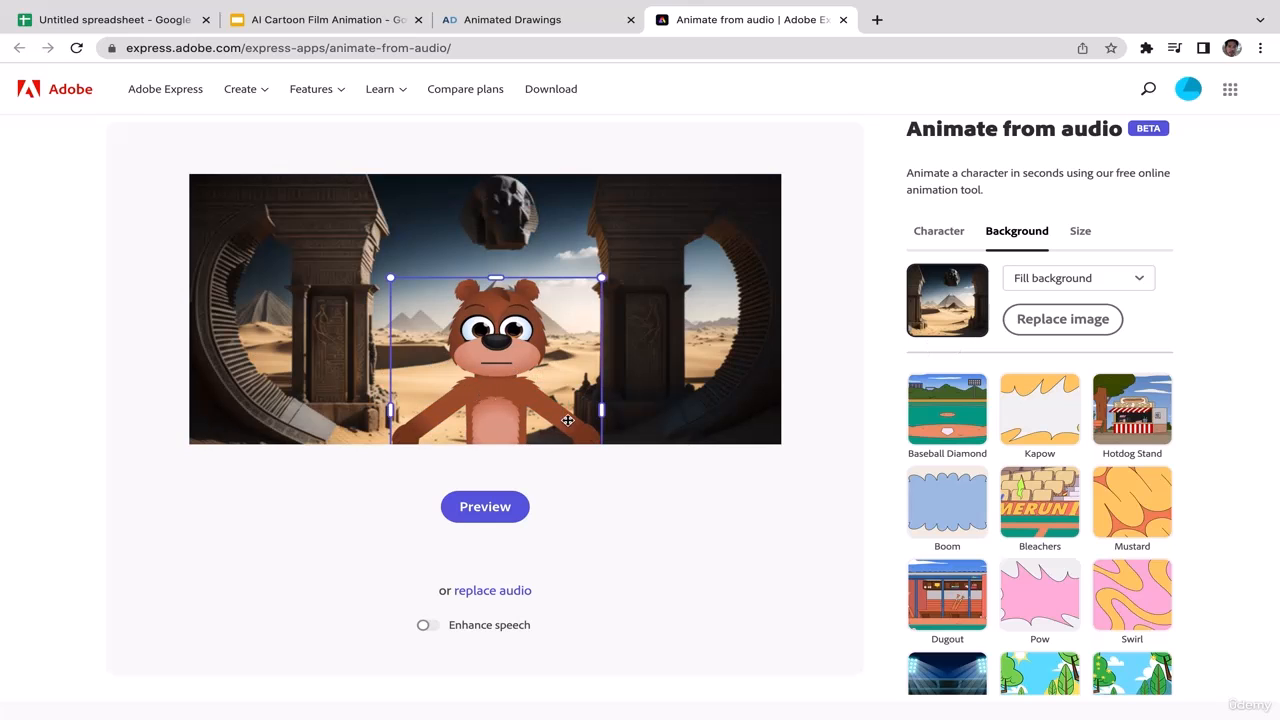
pyautogui.moveTo(522, 404); pyautogui.dragTo(504, 382)
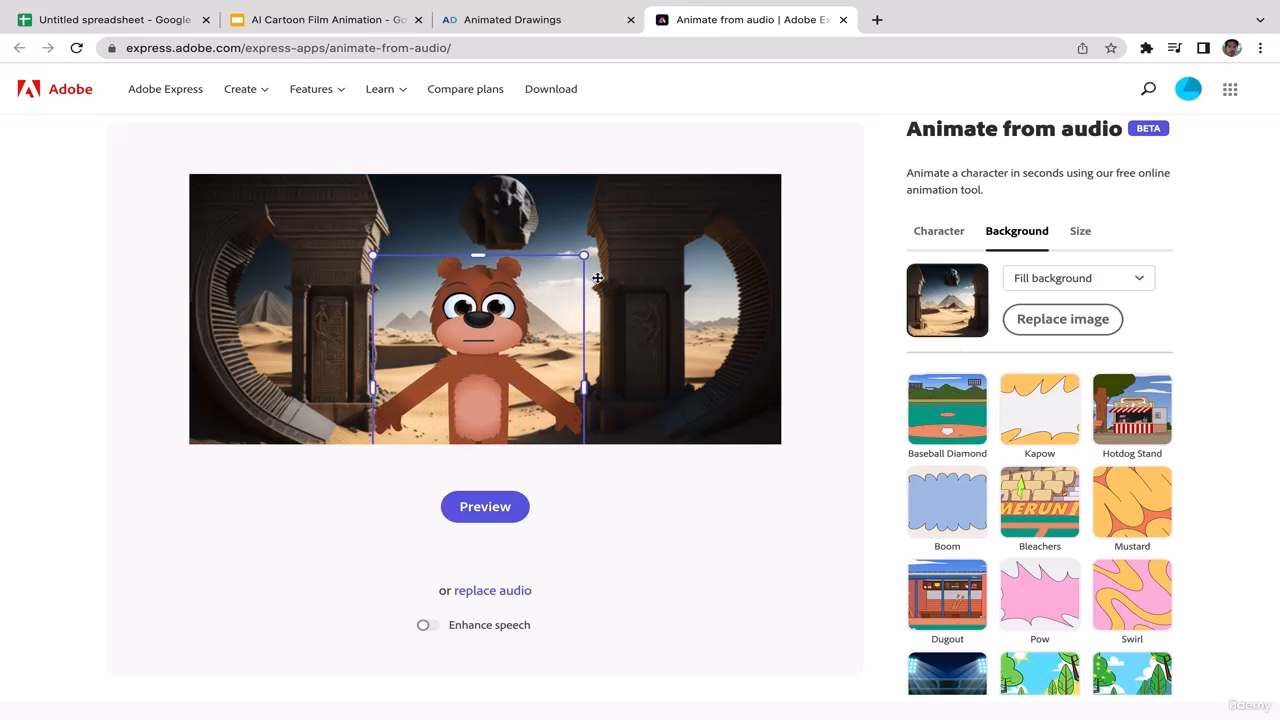
pyautogui.moveTo(585, 255); pyautogui.dragTo(531, 318)
pyautogui.moveTo(453, 353); pyautogui.dragTo(456, 307)
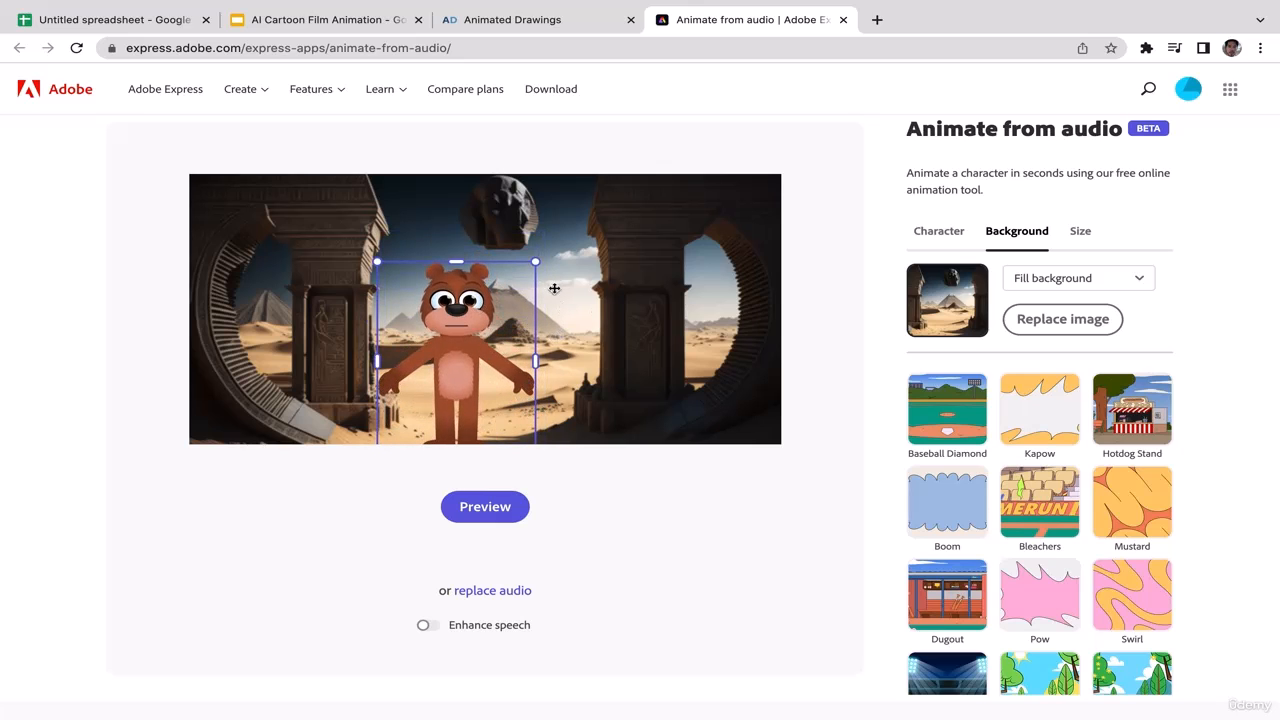
pyautogui.moveTo(535, 261); pyautogui.dragTo(491, 304)
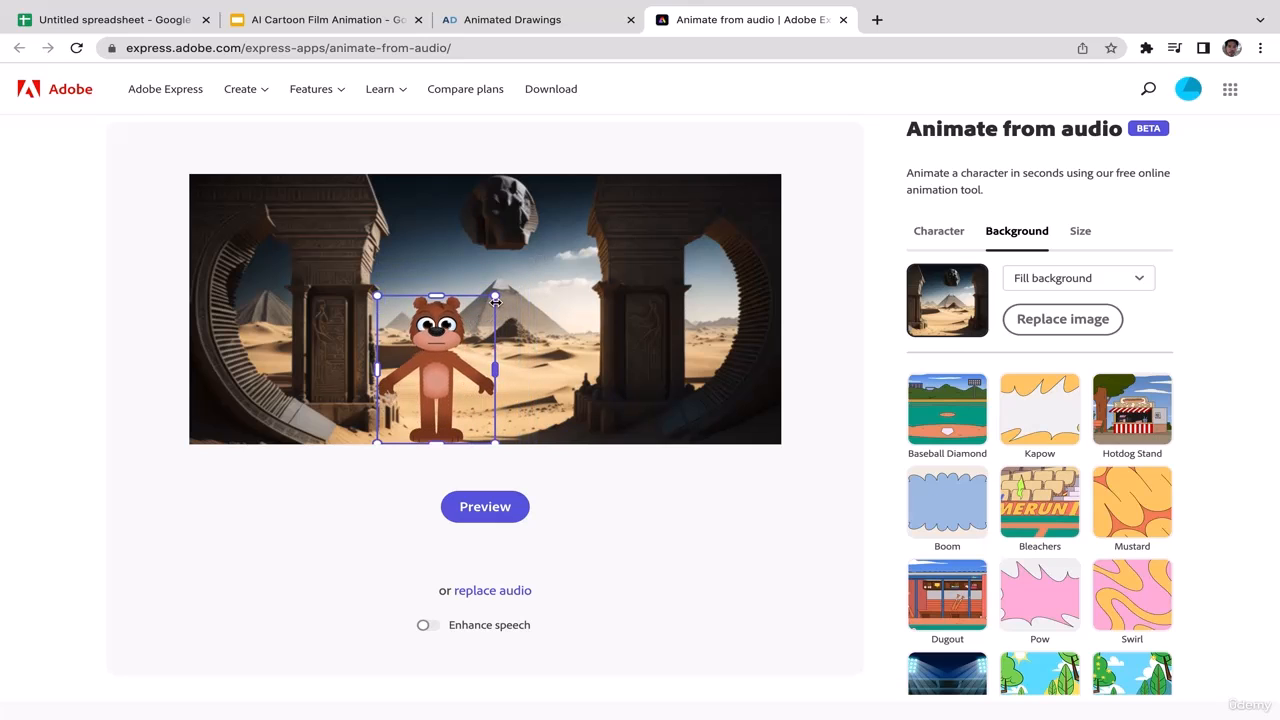
pyautogui.moveTo(494, 298); pyautogui.dragTo(515, 287)
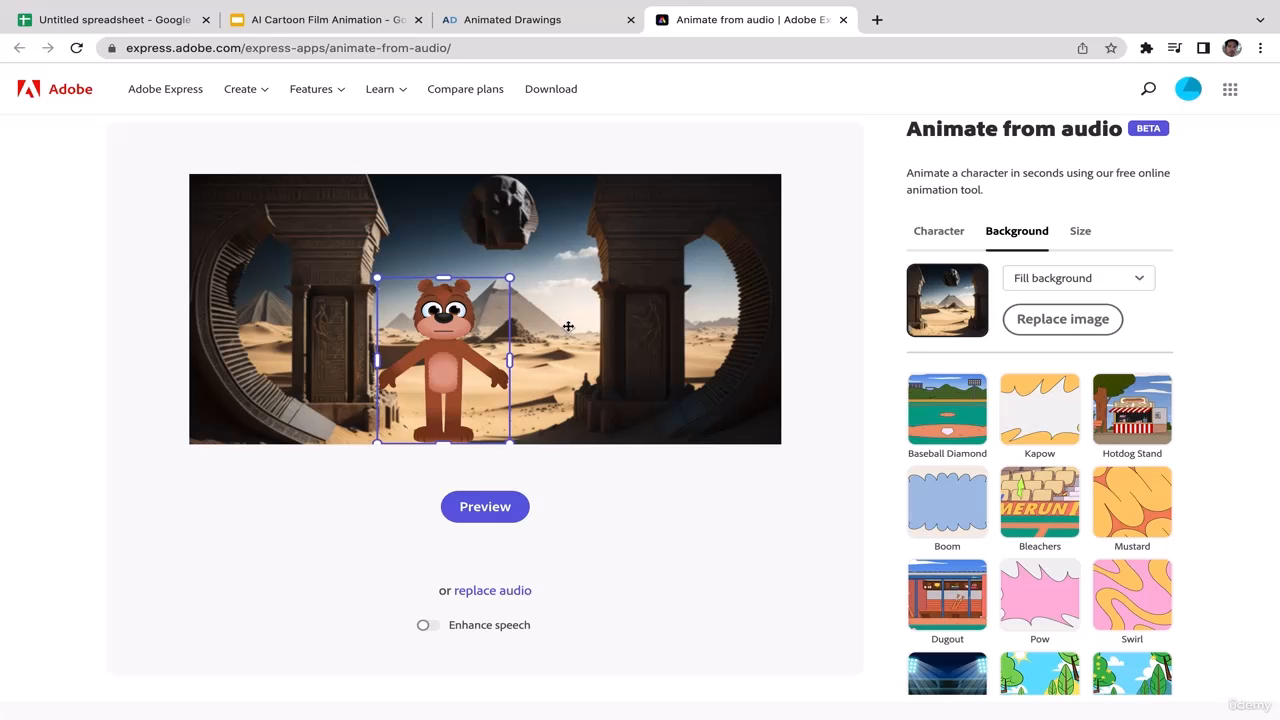
pyautogui.click(589, 497)
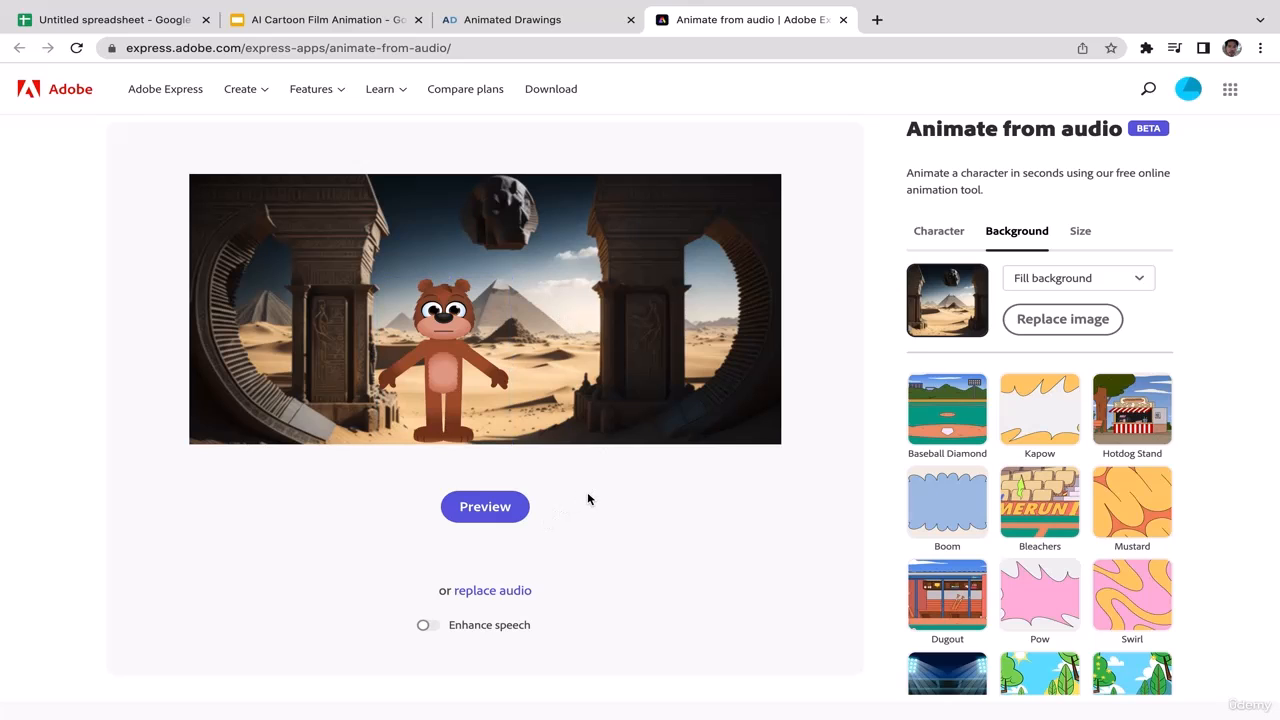
# Replace the bear's dialogue audio with Scene3.mp3 from the Film 1 Assets folder
pyautogui.click(505, 592)
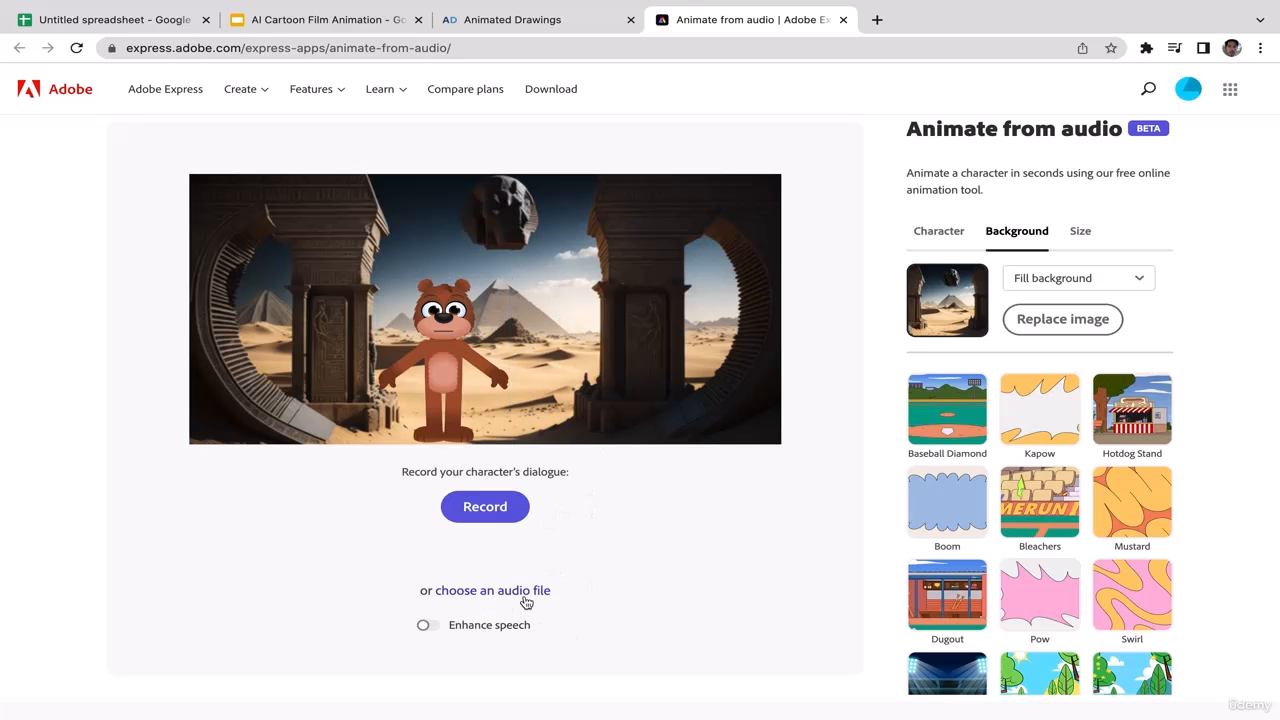
pyautogui.click(498, 599)
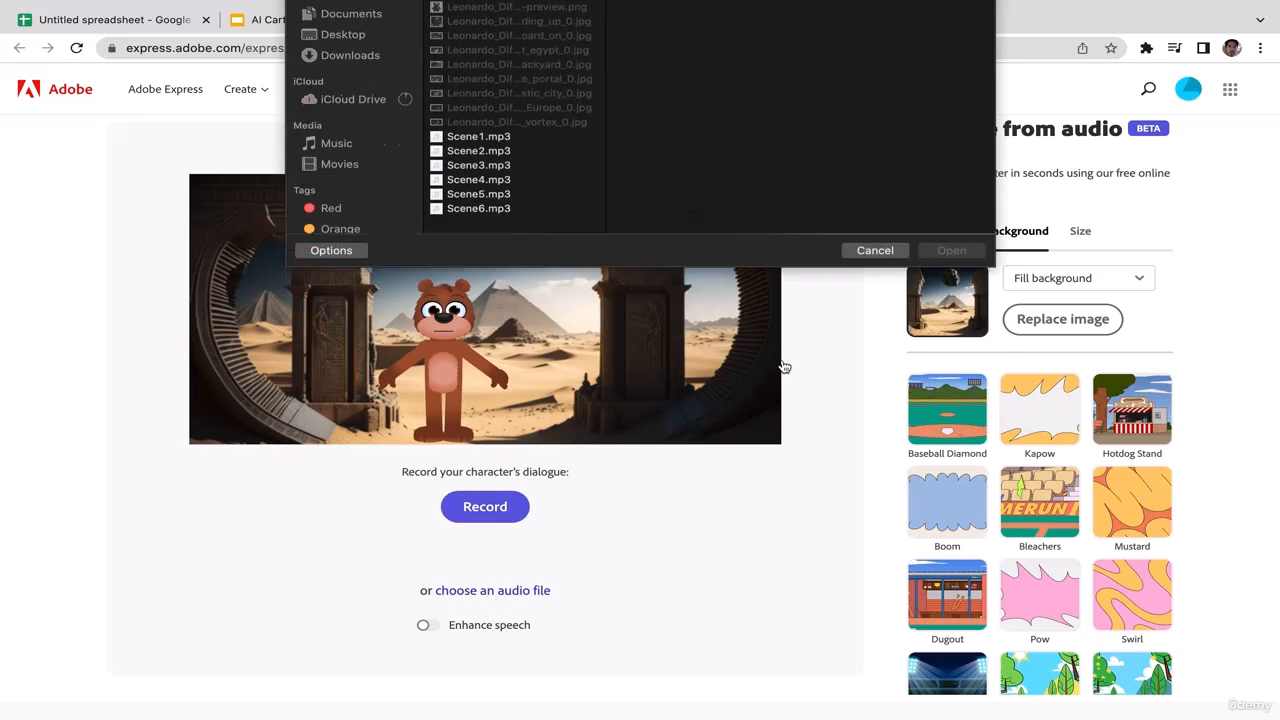
pyautogui.click(486, 262)
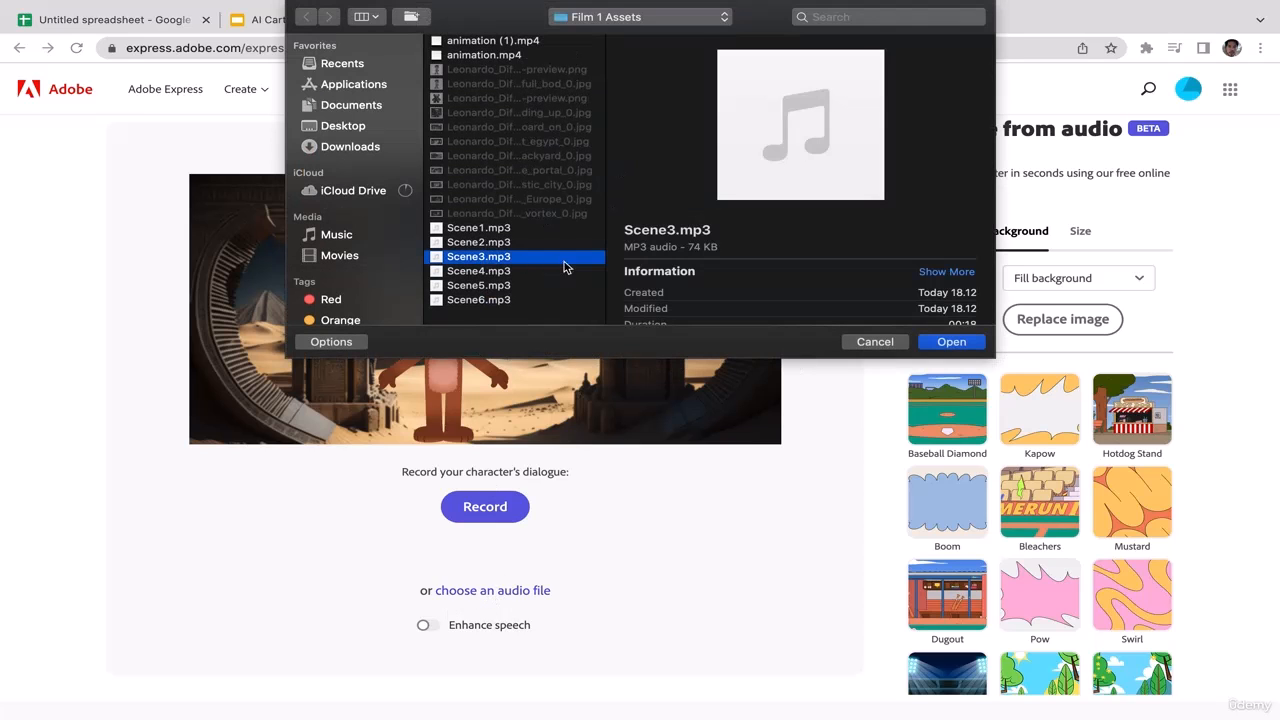
pyautogui.click(965, 347)
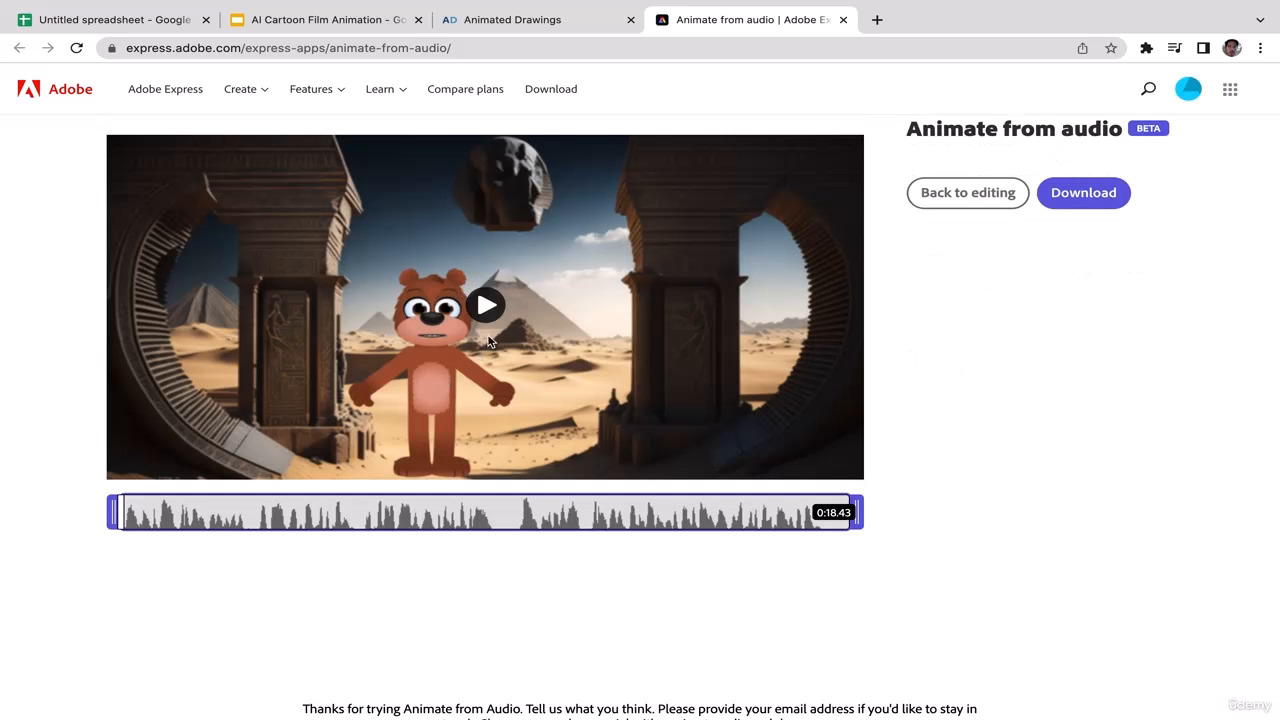
# Preview the Scene3 talking bear animation, download the video and dismiss the download message
pyautogui.click(487, 306)
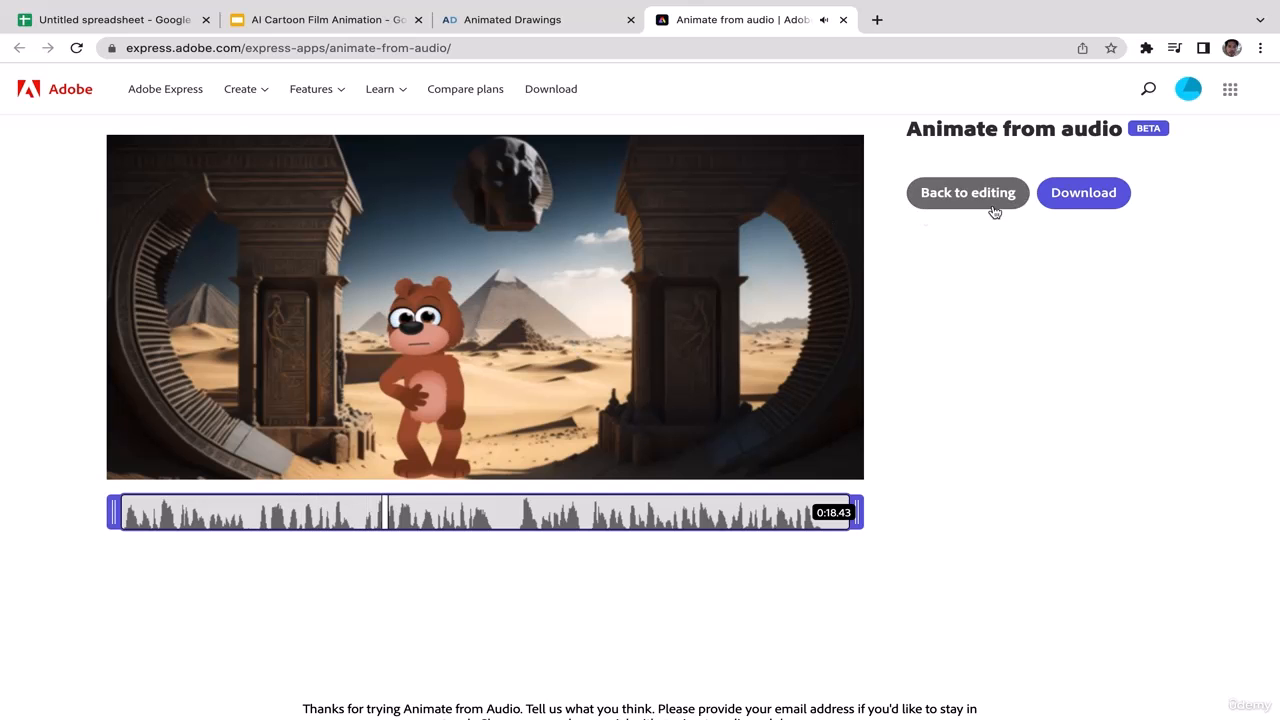
pyautogui.click(1071, 203)
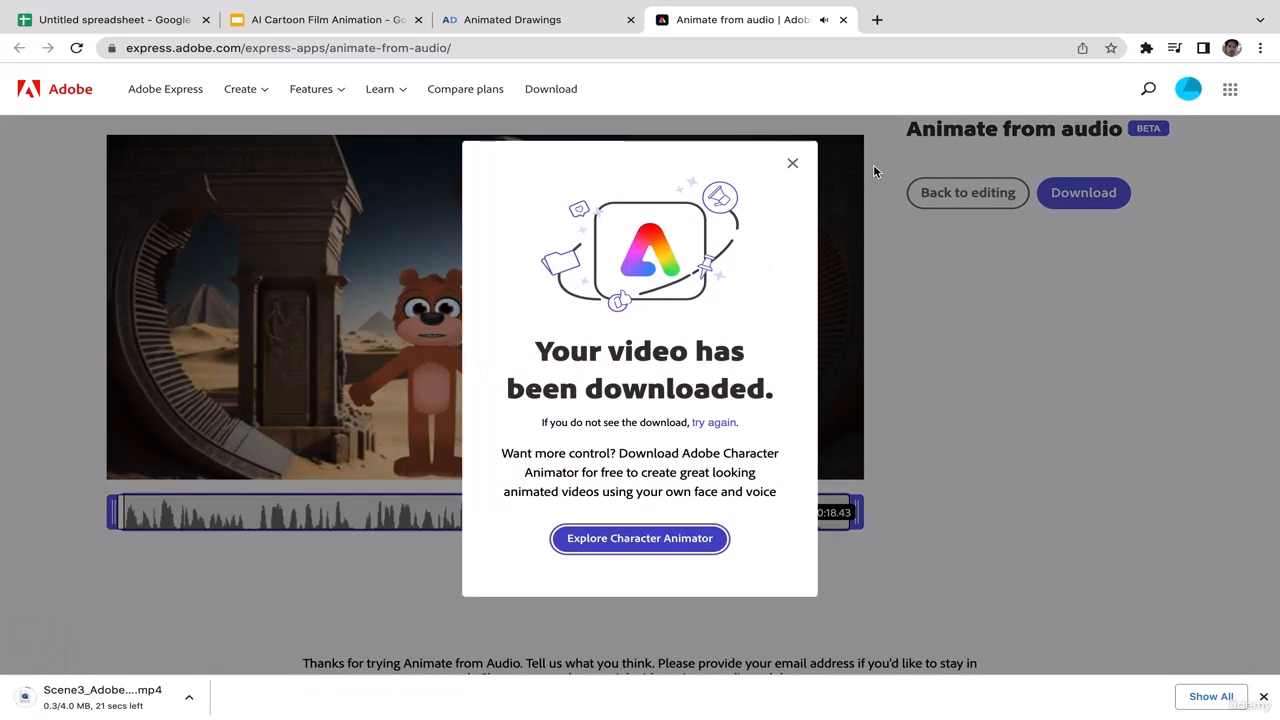
pyautogui.click(793, 163)
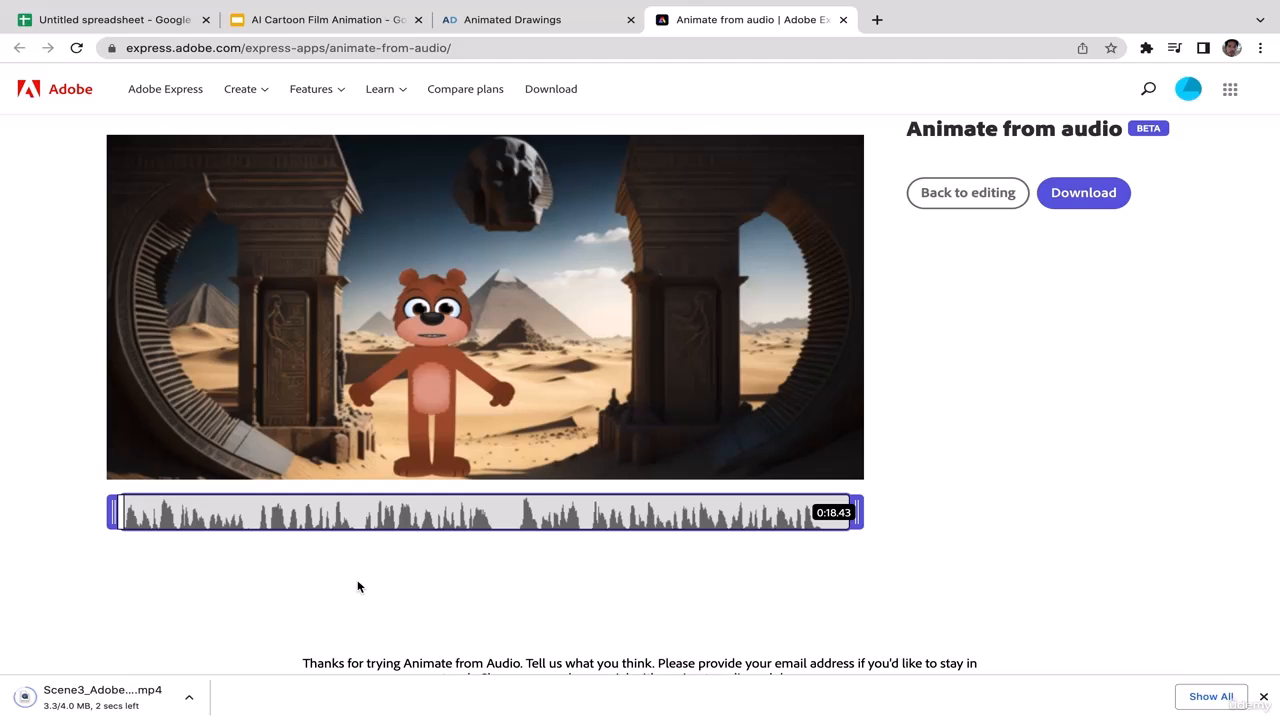
# Show the downloaded Scene3_AdobeExpress.mp4 in Finder, move it from Downloads to the desktop and close the Downloads window
pyautogui.click(189, 697)
pyautogui.click(253, 681)
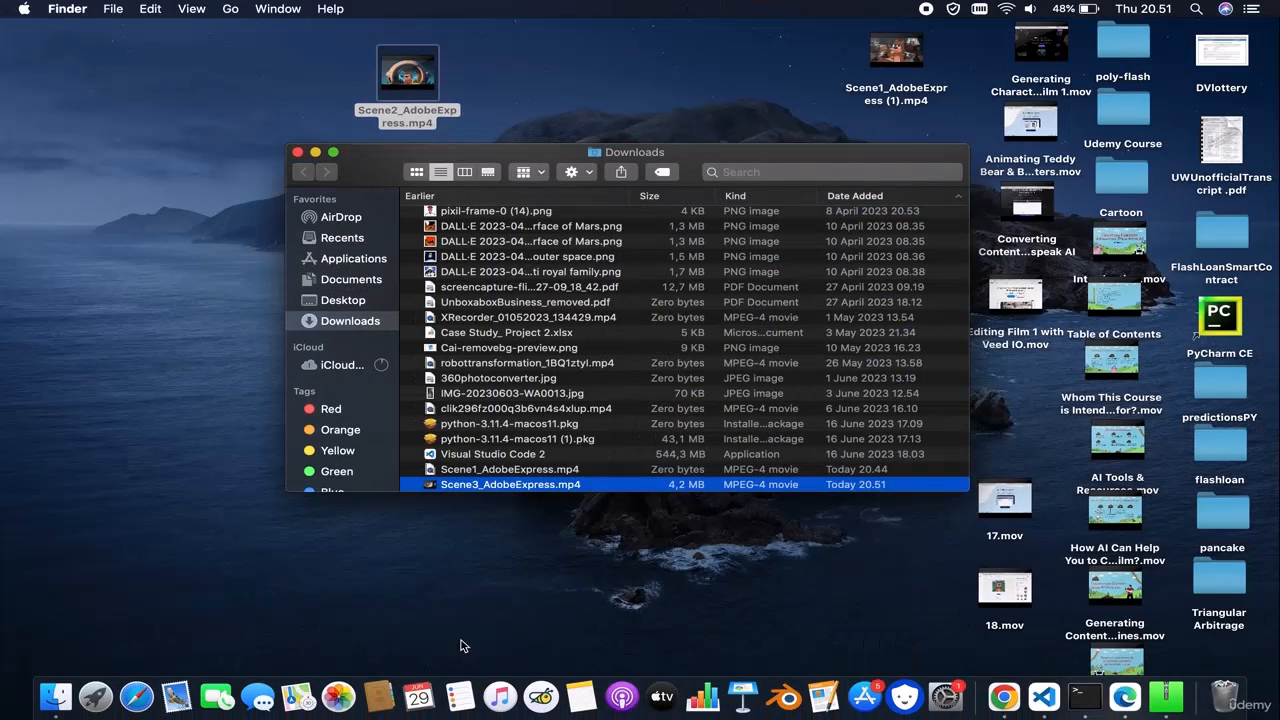
pyautogui.moveTo(536, 486); pyautogui.dragTo(613, 92)
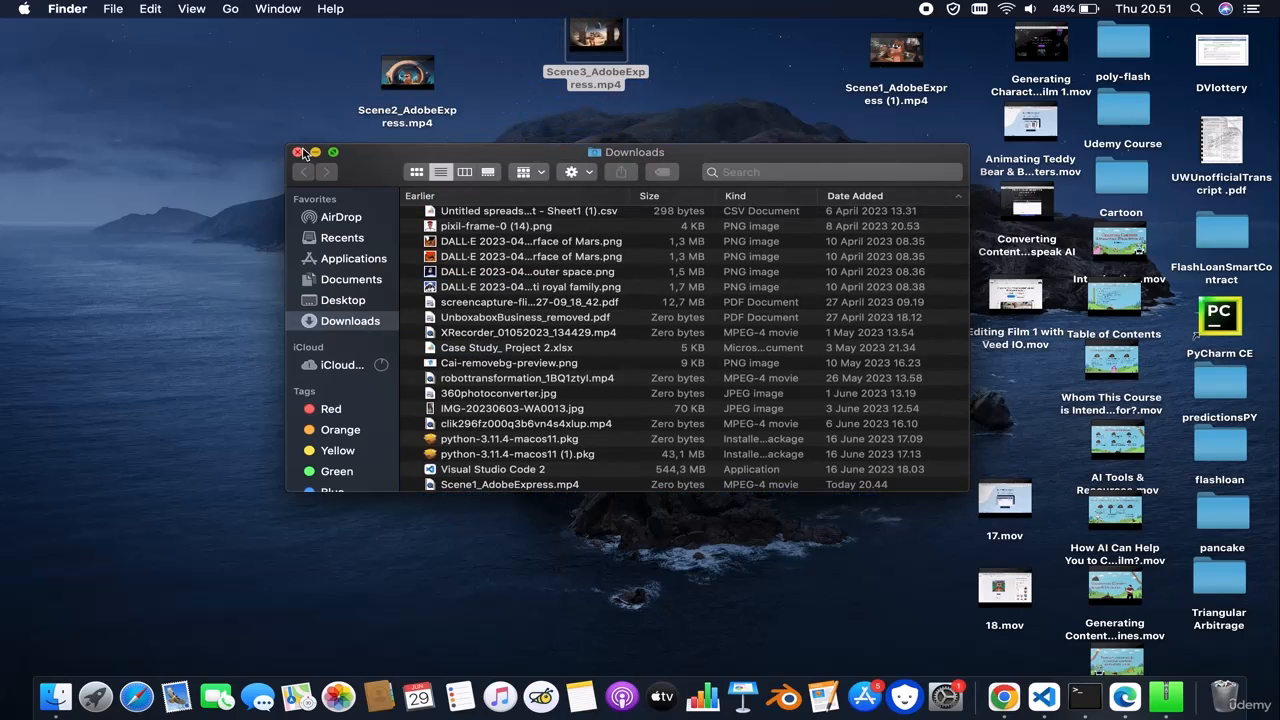
pyautogui.click(297, 152)
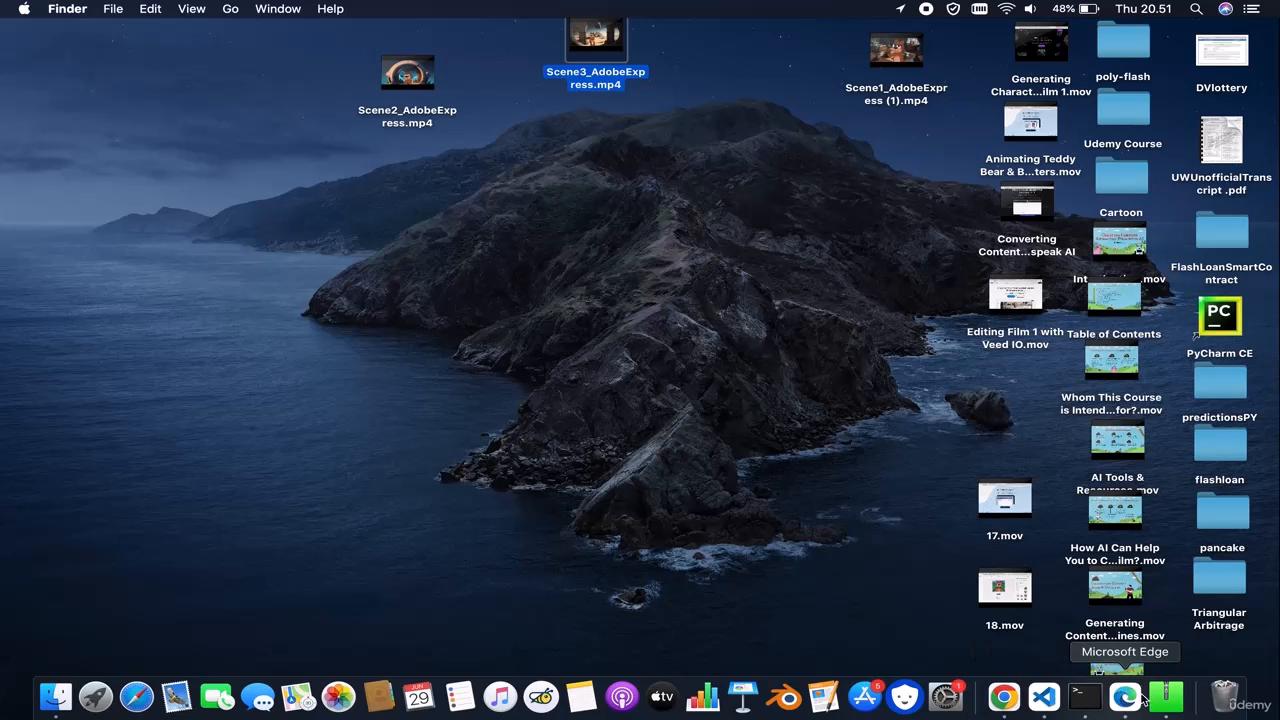
# Return to Adobe Express, dismiss the download list, resume editing and replace the background with Leonardo_Diffusion_empty_space_Futuristic_city_0.jpg
pyautogui.click(998, 699)
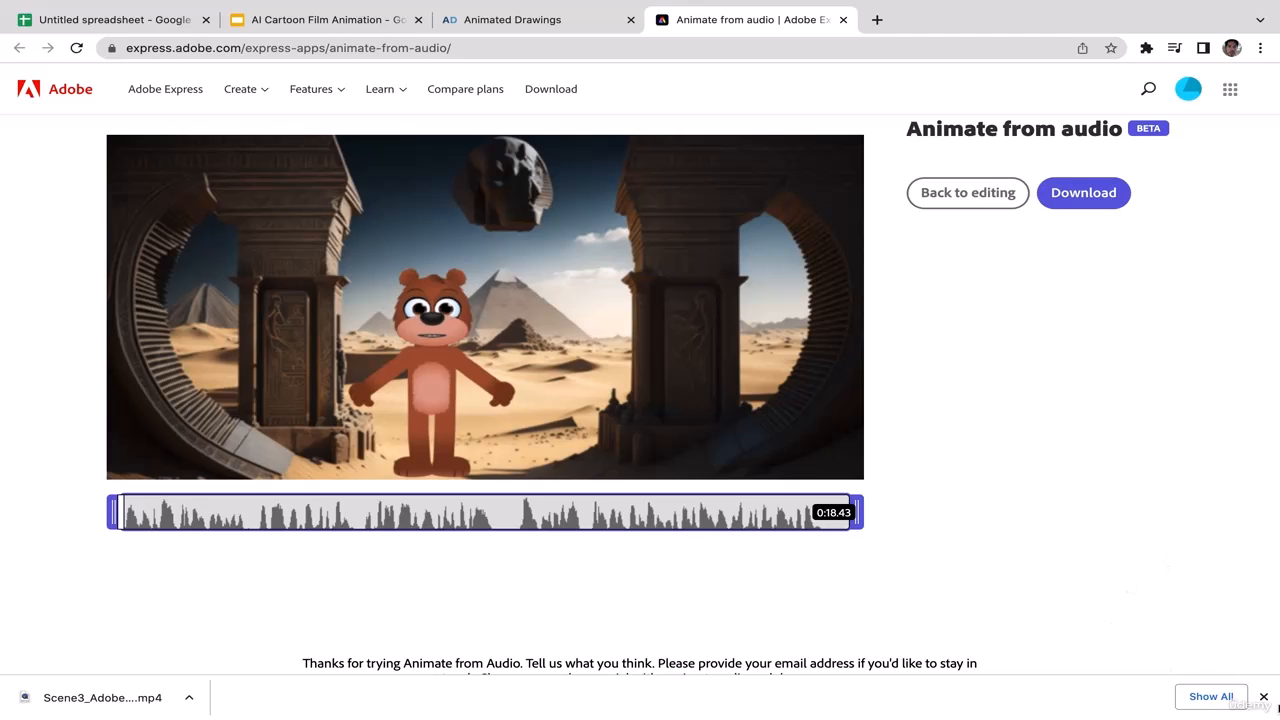
pyautogui.click(1263, 696)
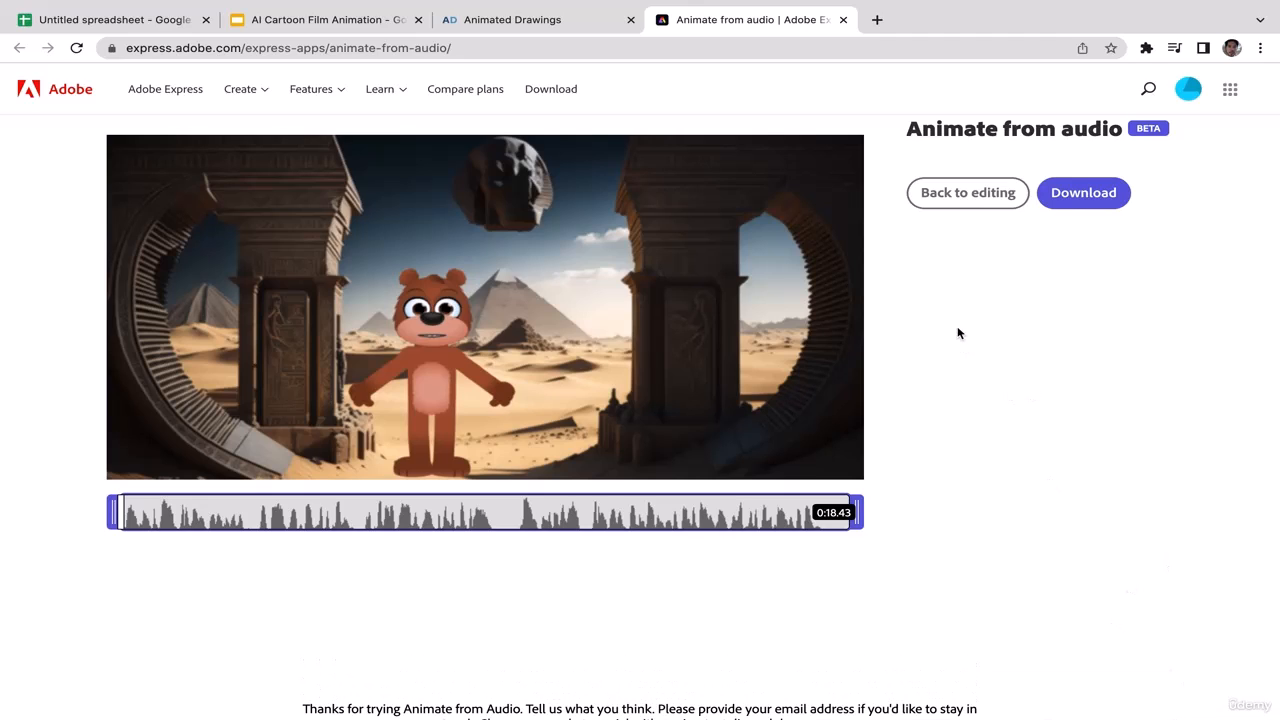
pyautogui.click(993, 200)
pyautogui.click(1047, 320)
pyautogui.click(508, 137)
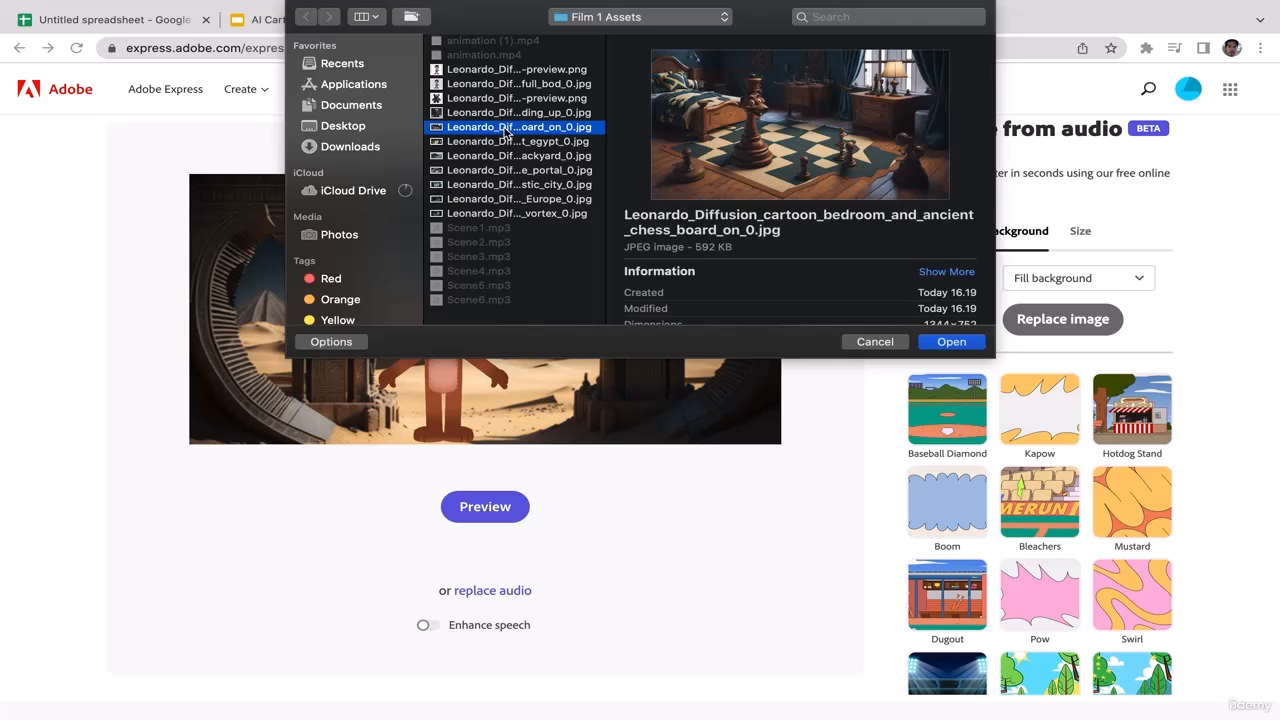
pyautogui.press('Down')
pyautogui.press('Up')
pyautogui.press('Down')
pyautogui.press('Down')
pyautogui.press('Down')
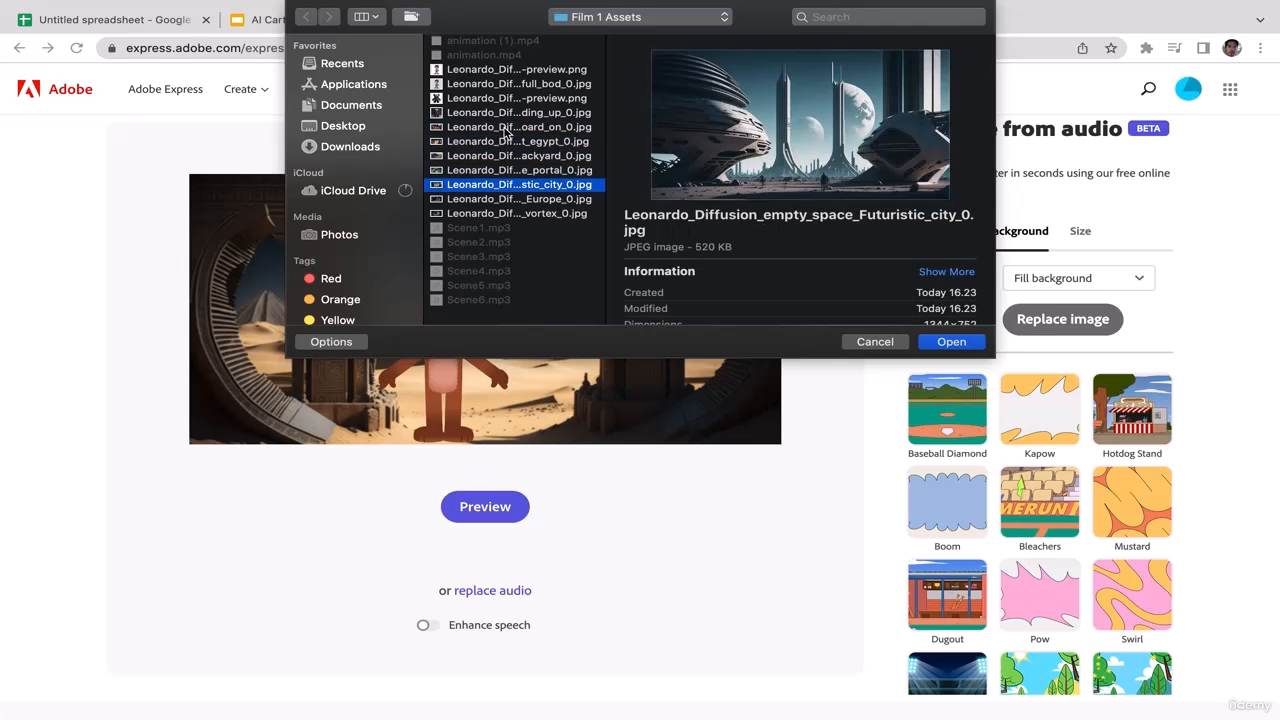
pyautogui.click(951, 342)
# Resize the bear and place it low between the futuristic buildings, with its legs cut off by the frame's lower edge
pyautogui.moveTo(456, 360); pyautogui.dragTo(478, 416)
pyautogui.moveTo(534, 337); pyautogui.dragTo(518, 356)
pyautogui.moveTo(448, 402); pyautogui.dragTo(461, 400)
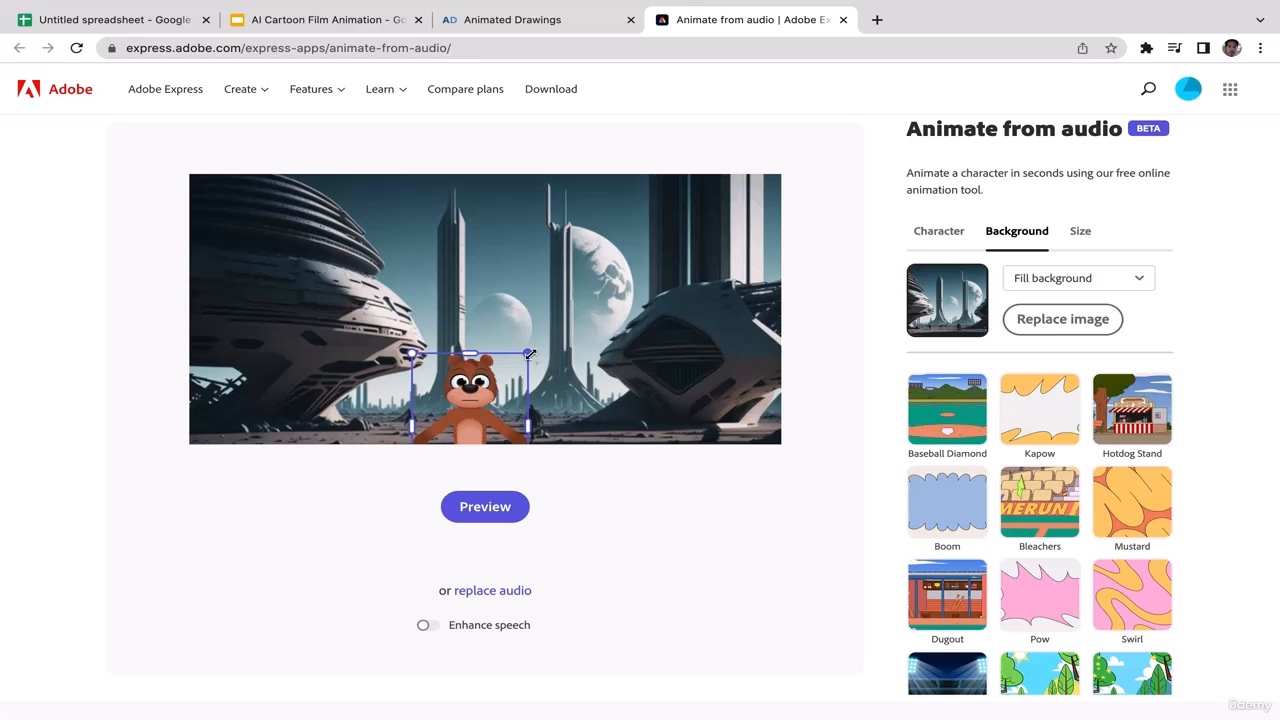
pyautogui.moveTo(483, 379); pyautogui.dragTo(466, 400)
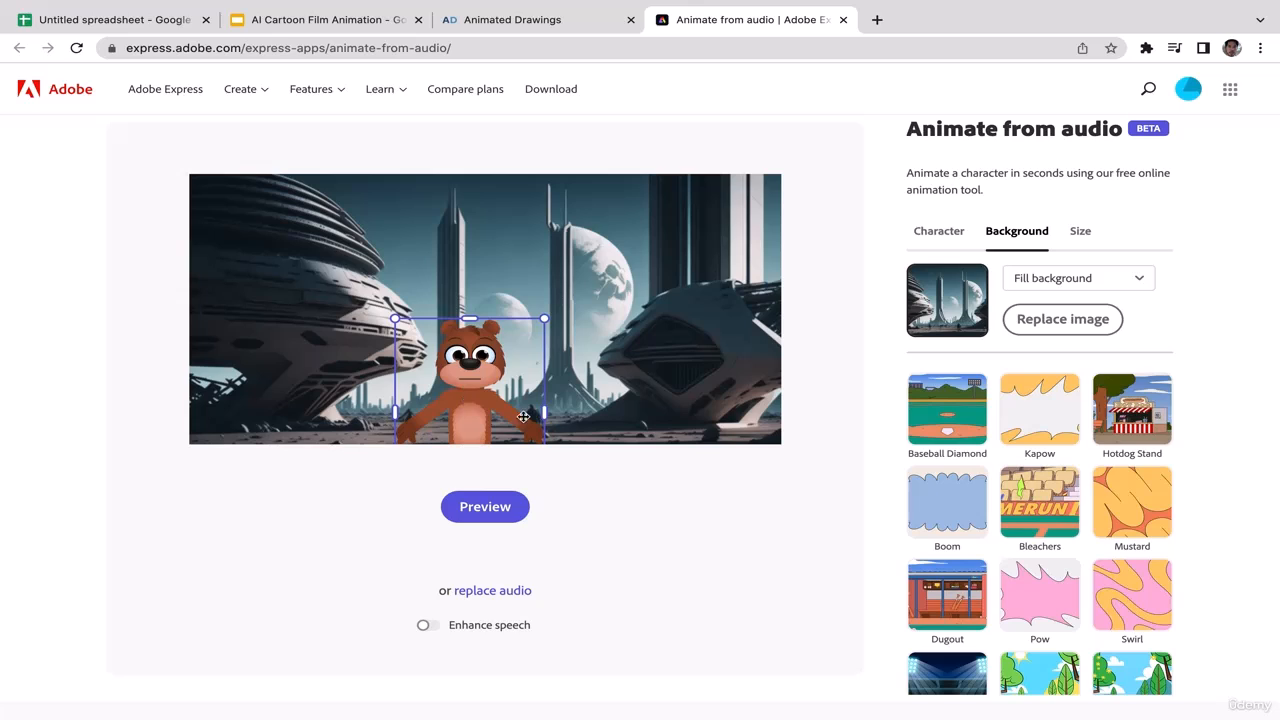
pyautogui.click(683, 503)
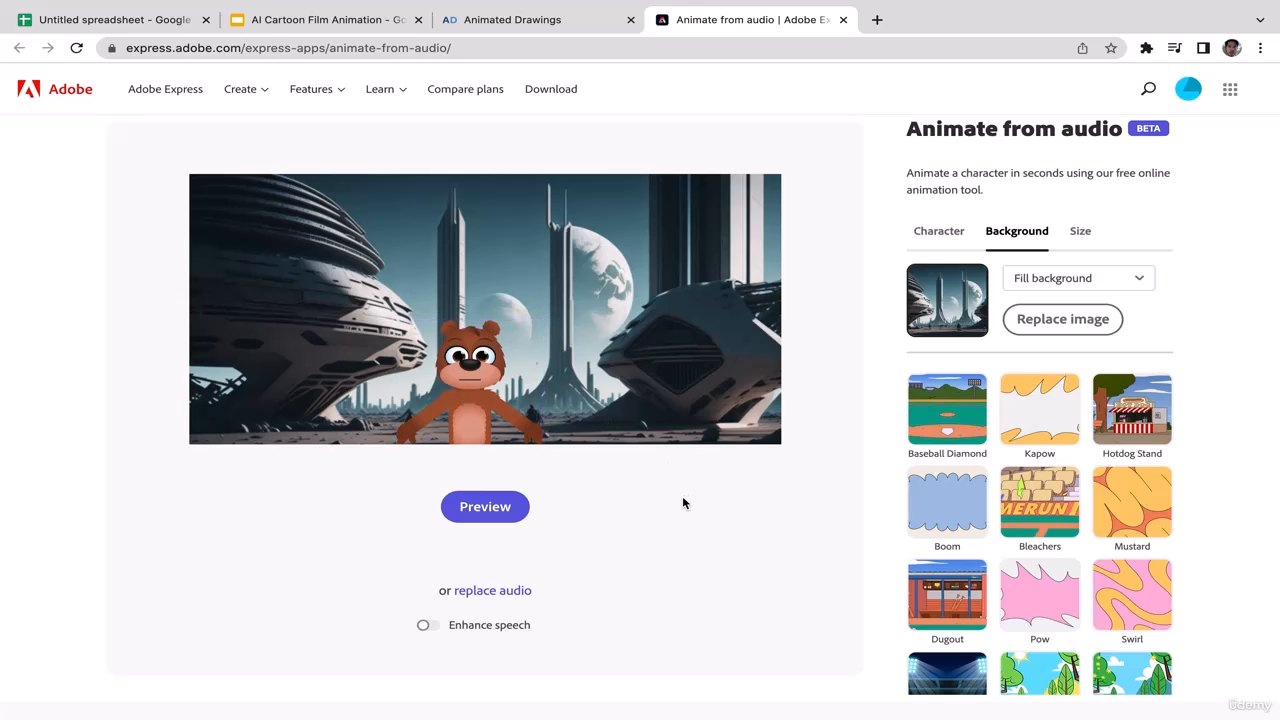
# Replace the bear's dialogue audio with Scene4.mp3 from the Film 1 Assets folder
pyautogui.click(508, 592)
pyautogui.click(521, 594)
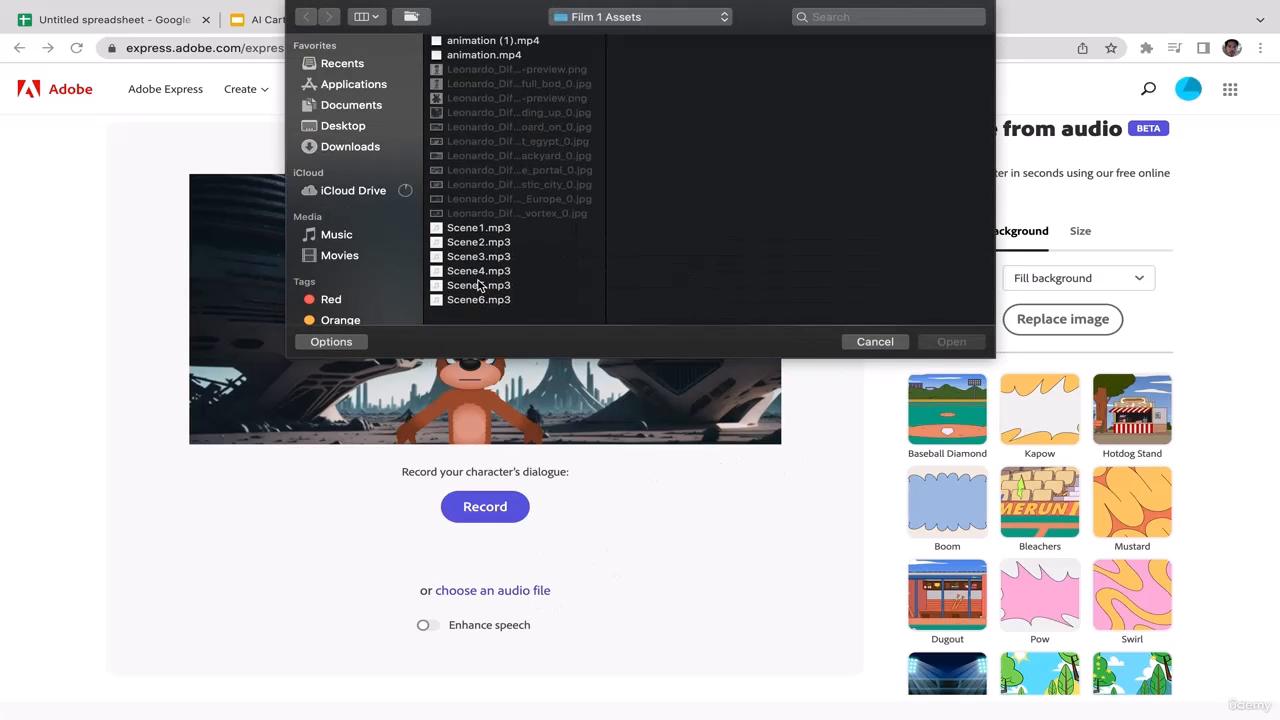
pyautogui.click(480, 272)
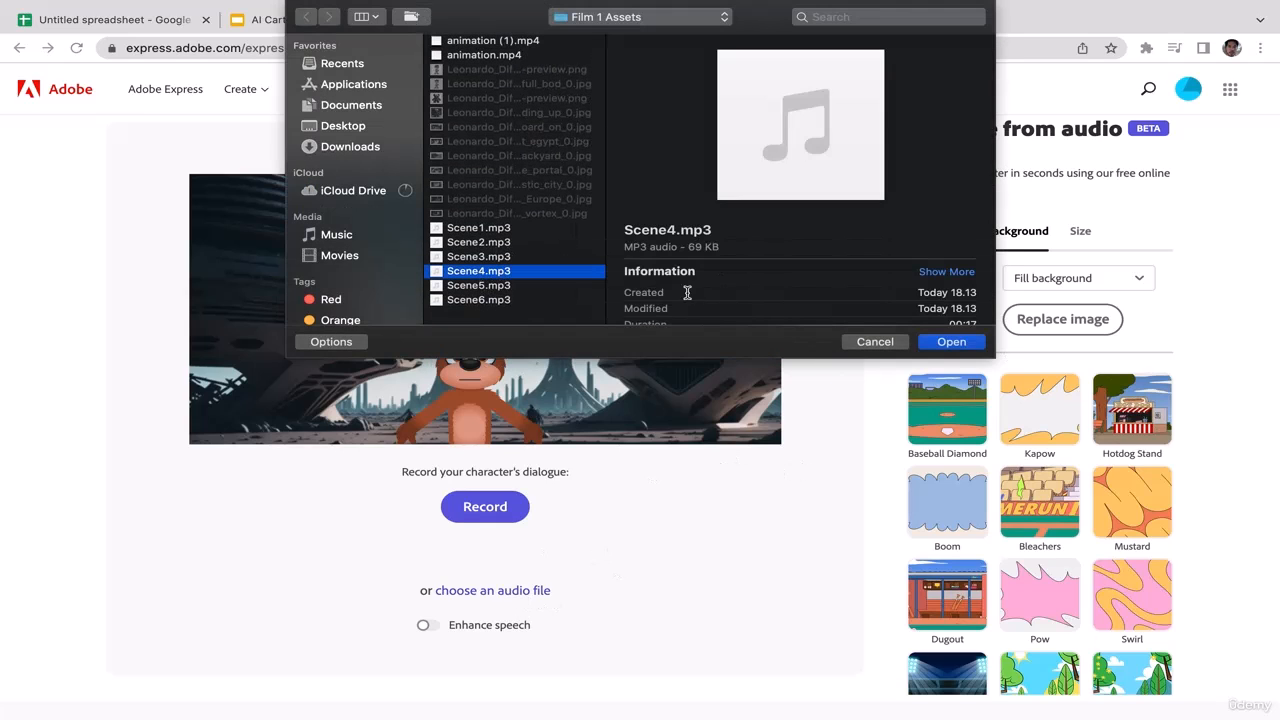
pyautogui.click(965, 347)
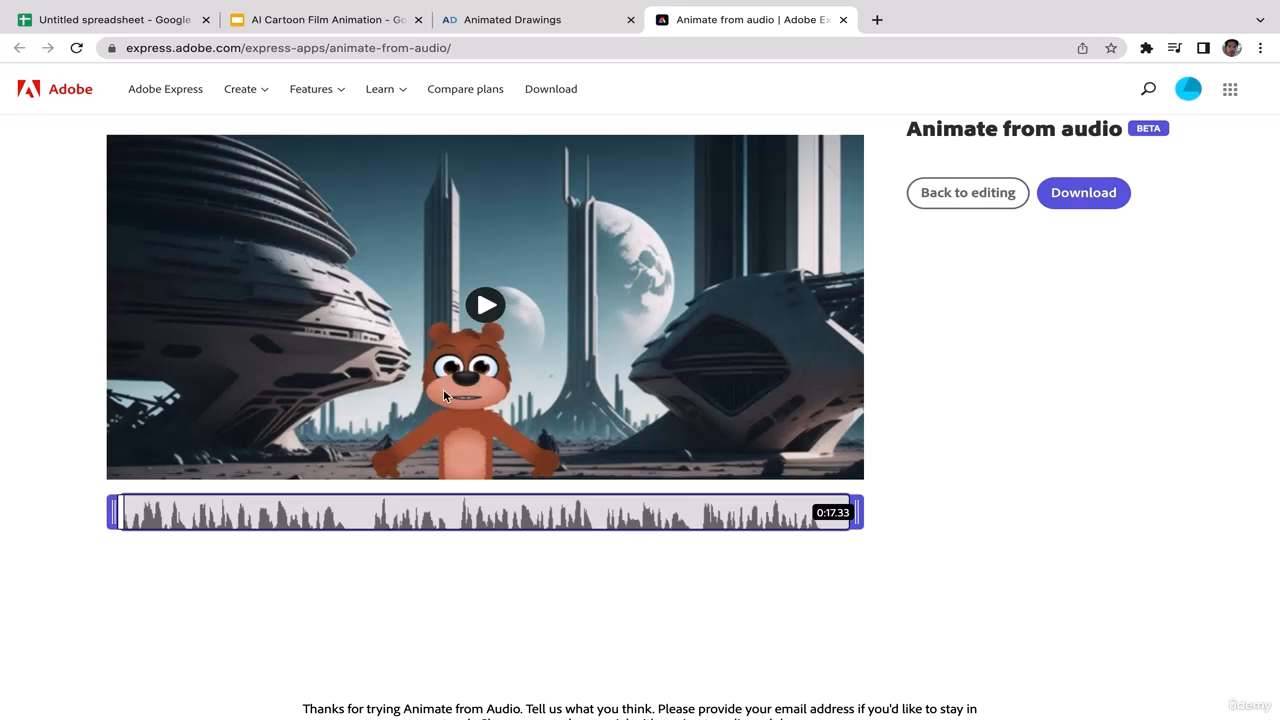
# Download the futuristic city bear video, show Scene4_AdobeExpress.mp4 in Finder, move it to the desktop and close the Downloads window
pyautogui.click(1074, 195)
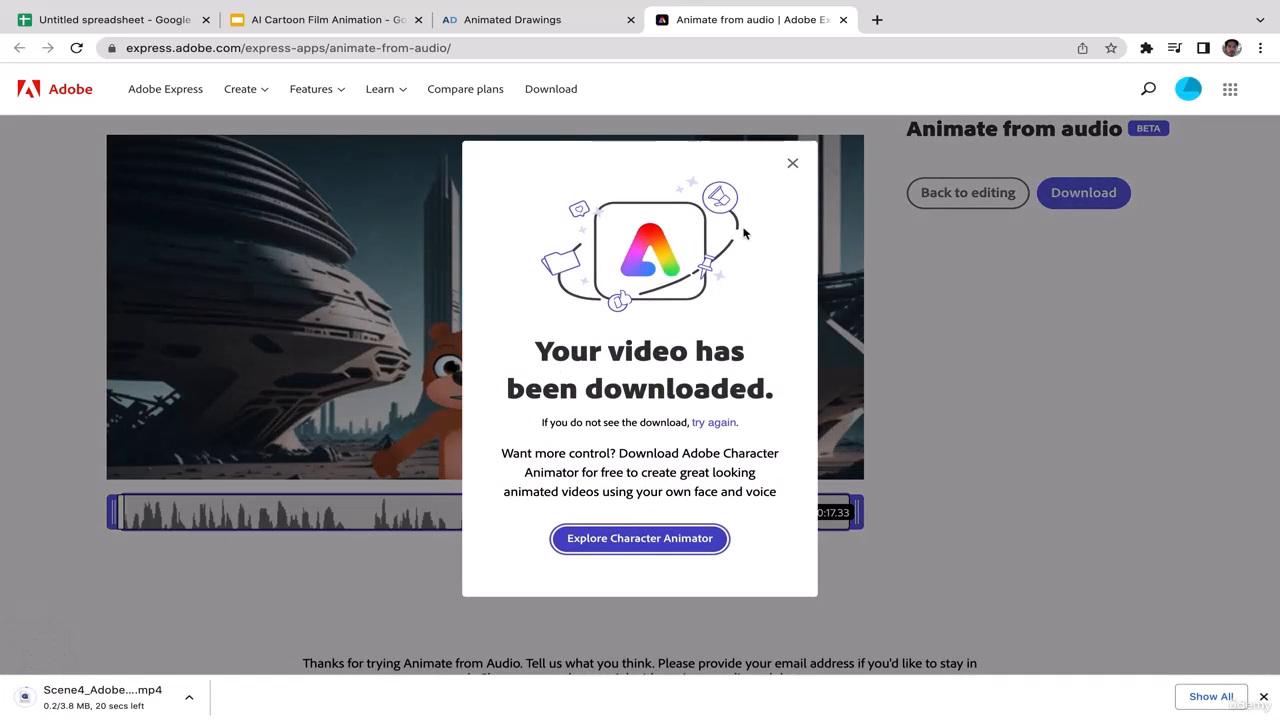
pyautogui.click(792, 163)
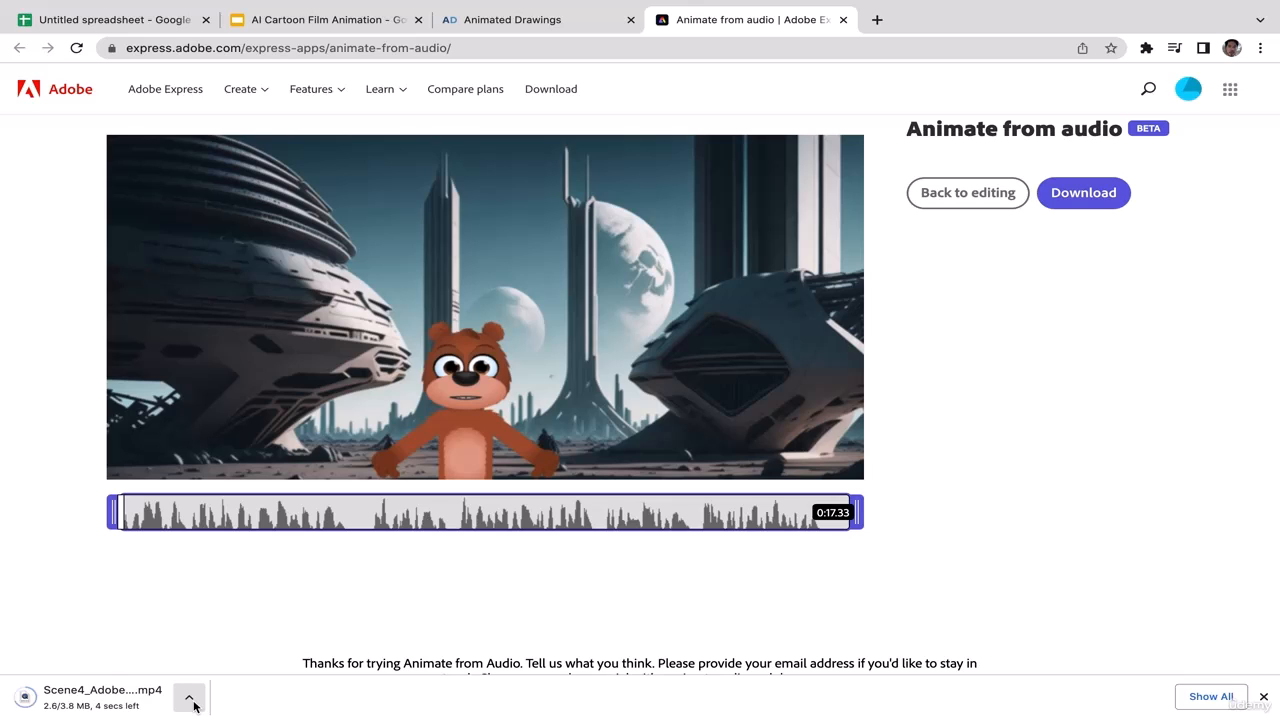
pyautogui.click(190, 700)
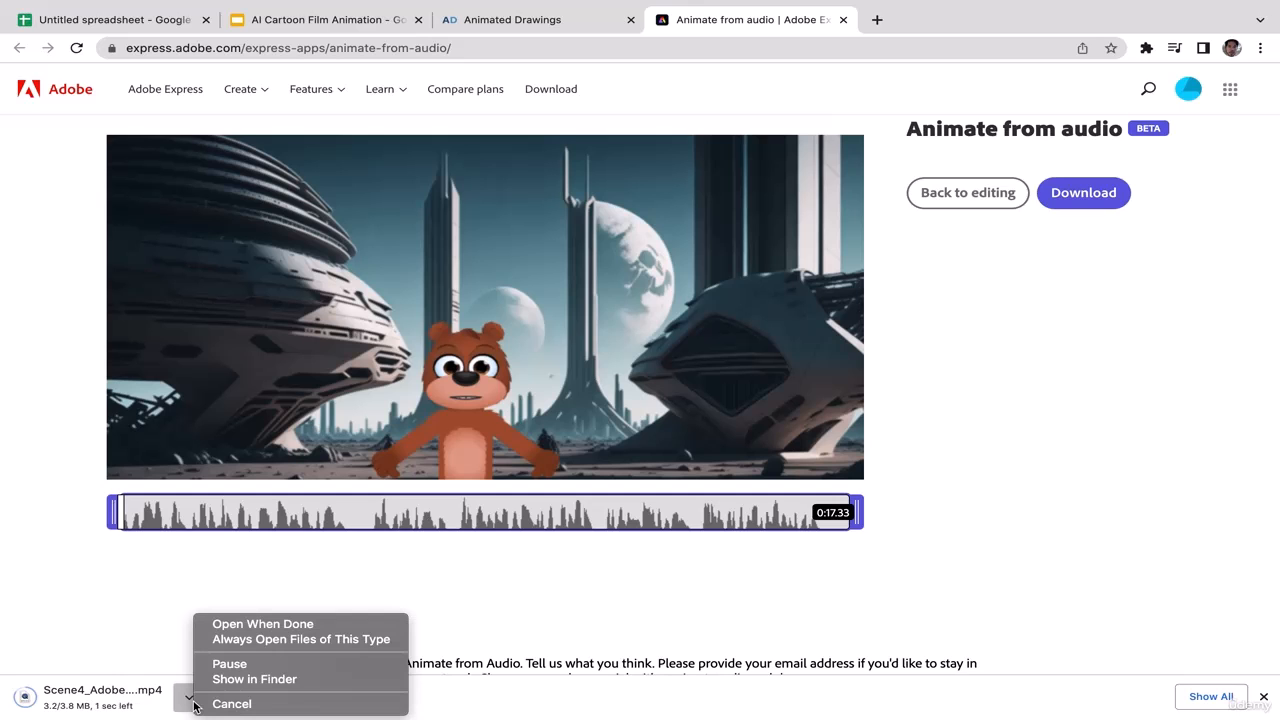
pyautogui.click(240, 680)
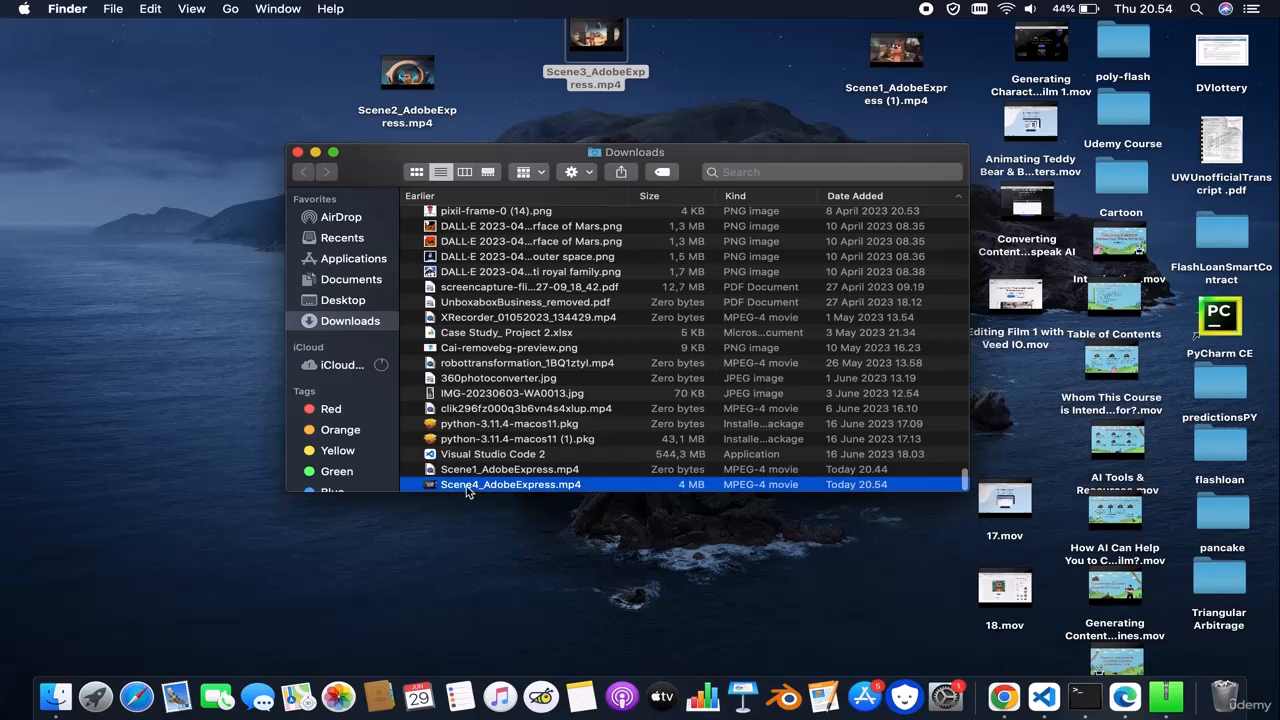
pyautogui.moveTo(467, 488); pyautogui.dragTo(200, 172)
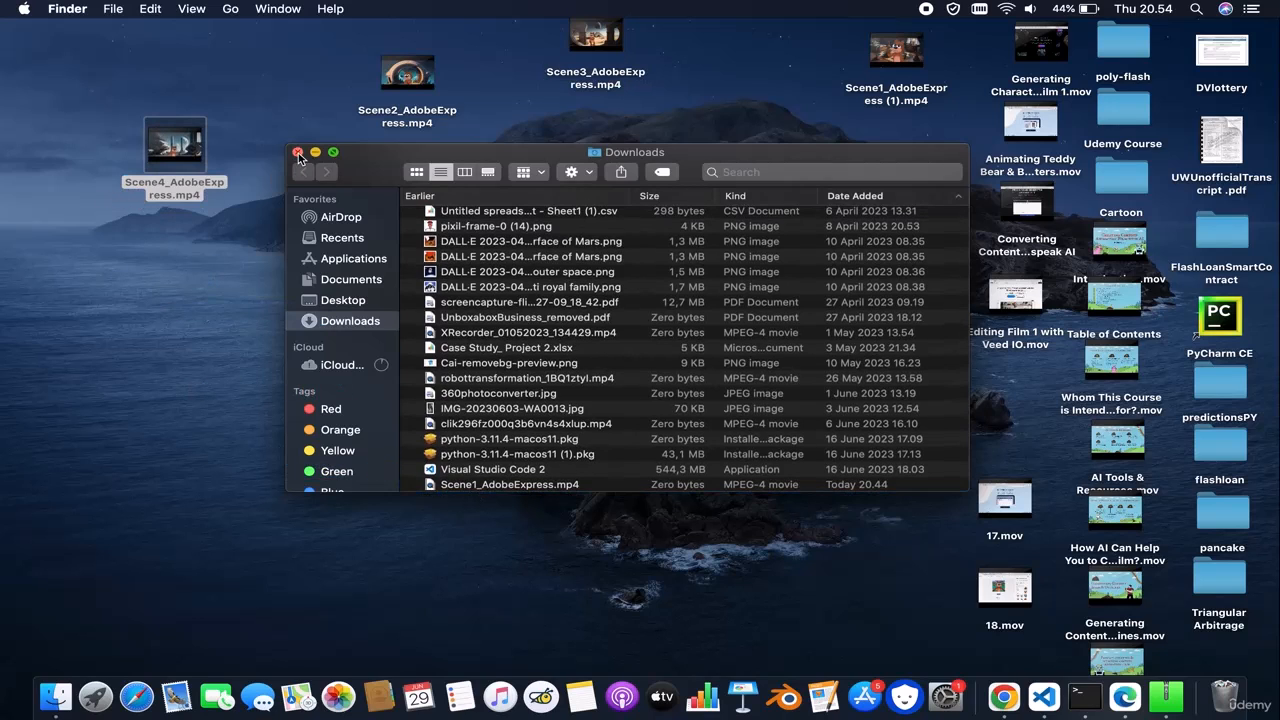
pyautogui.click(297, 152)
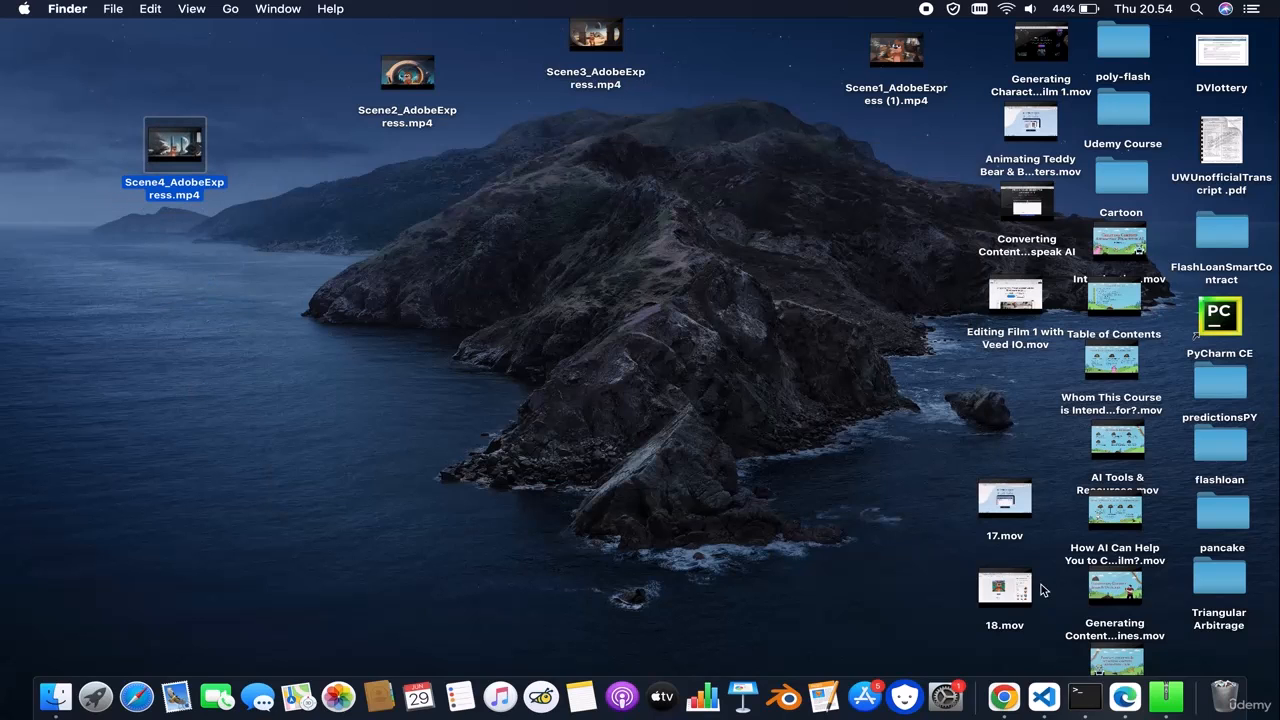
# Return to Adobe Express, dismiss the download list and resume editing the Scene 4 bear animation
pyautogui.click(1001, 709)
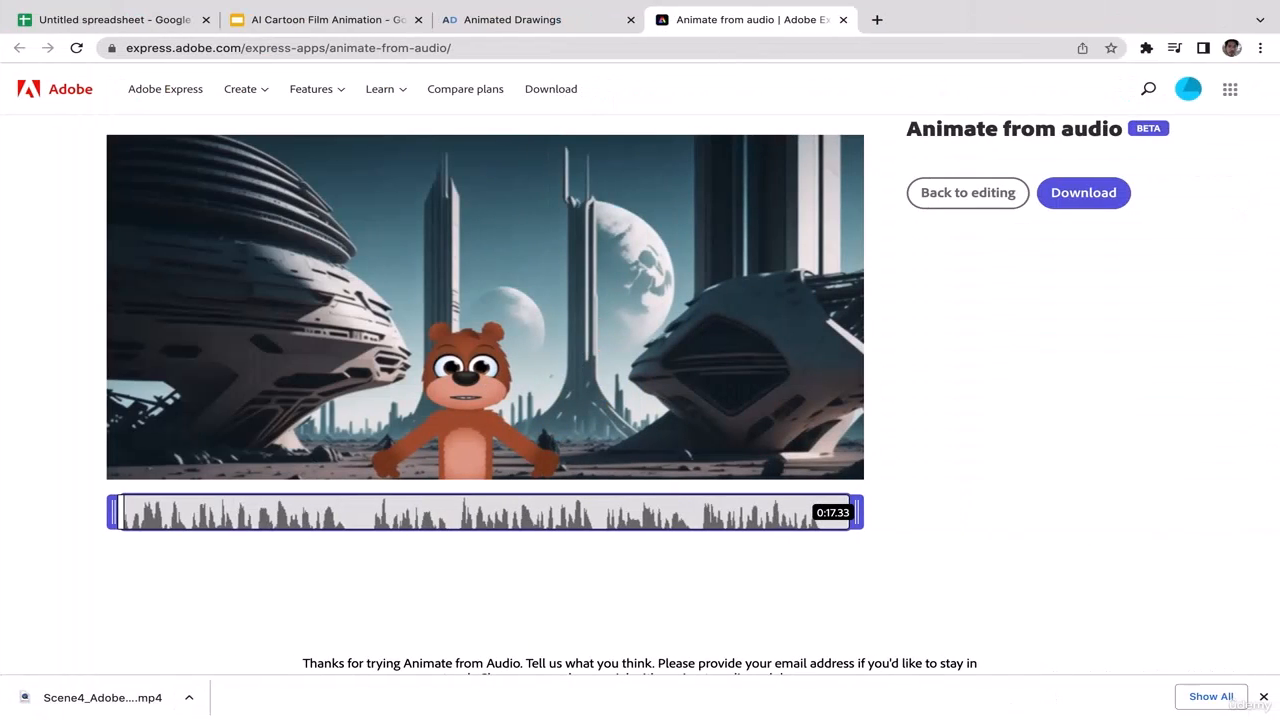
pyautogui.click(1263, 697)
pyautogui.click(952, 194)
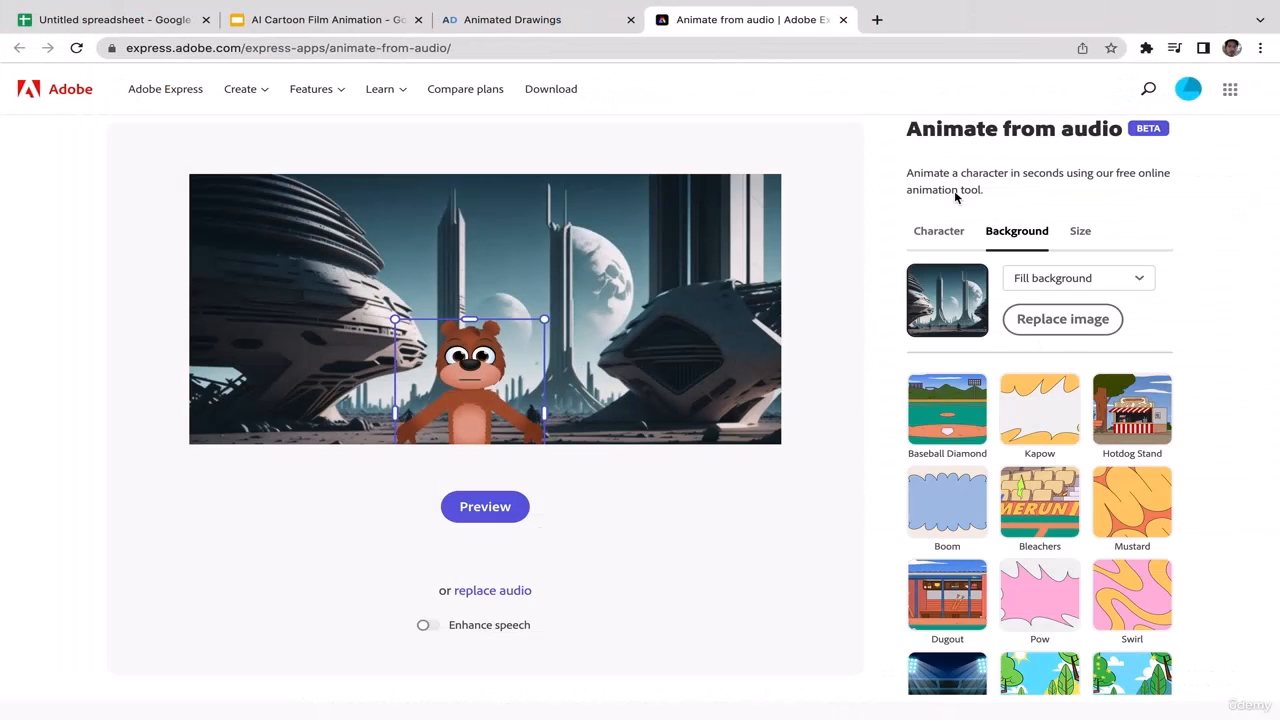
# Replace the futuristic city background with Leonardo_Diffusion_empty_space_Time_vortex_0.jpg from the Film 1 Assets folder
pyautogui.click(1040, 319)
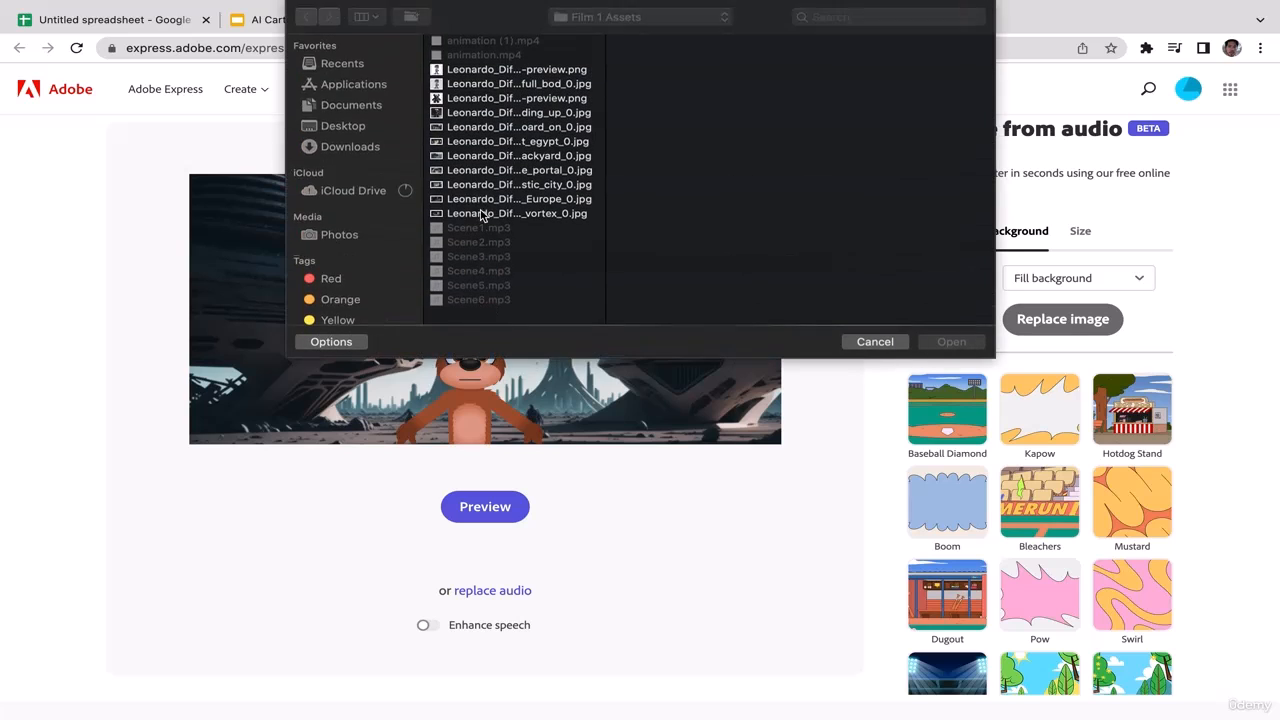
pyautogui.click(493, 185)
pyautogui.press('Down')
pyautogui.press('Up')
pyautogui.press('Up')
pyautogui.press('Down')
pyautogui.press('Up')
pyautogui.press('Up')
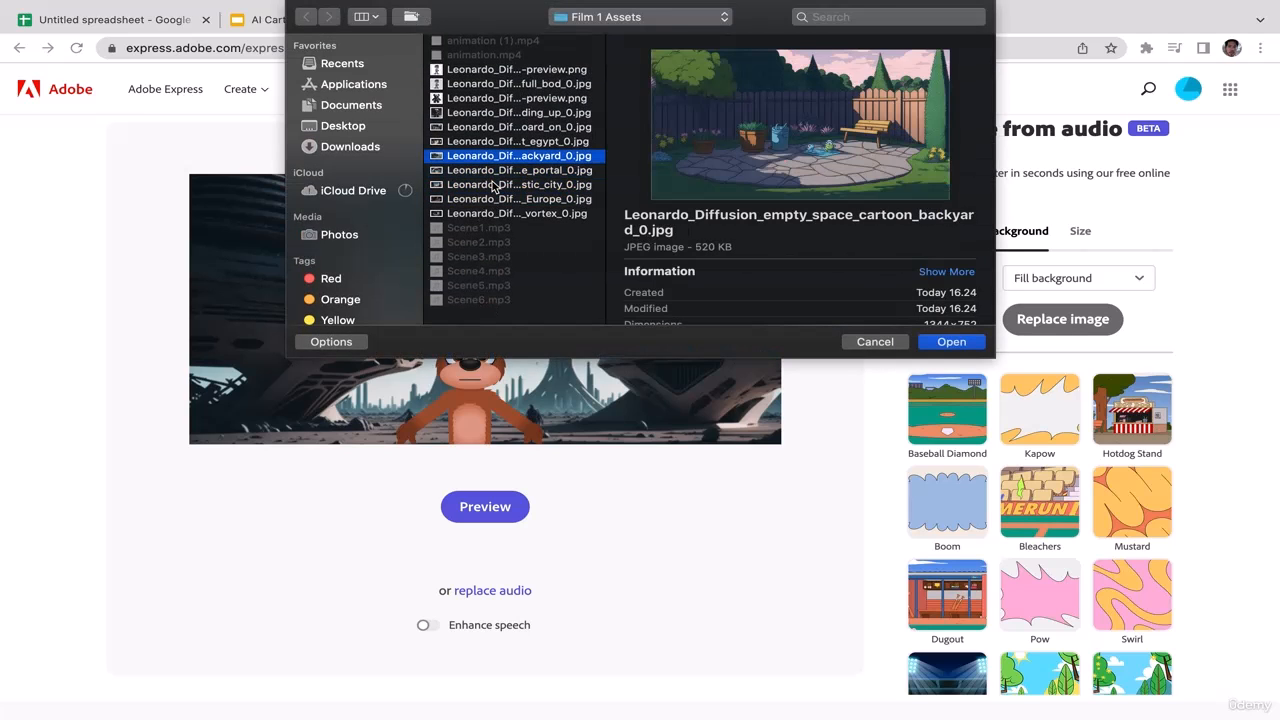
pyautogui.press('Up')
pyautogui.press('Up')
pyautogui.press('Down')
pyautogui.click(493, 185)
pyautogui.press('Down')
pyautogui.press('Down')
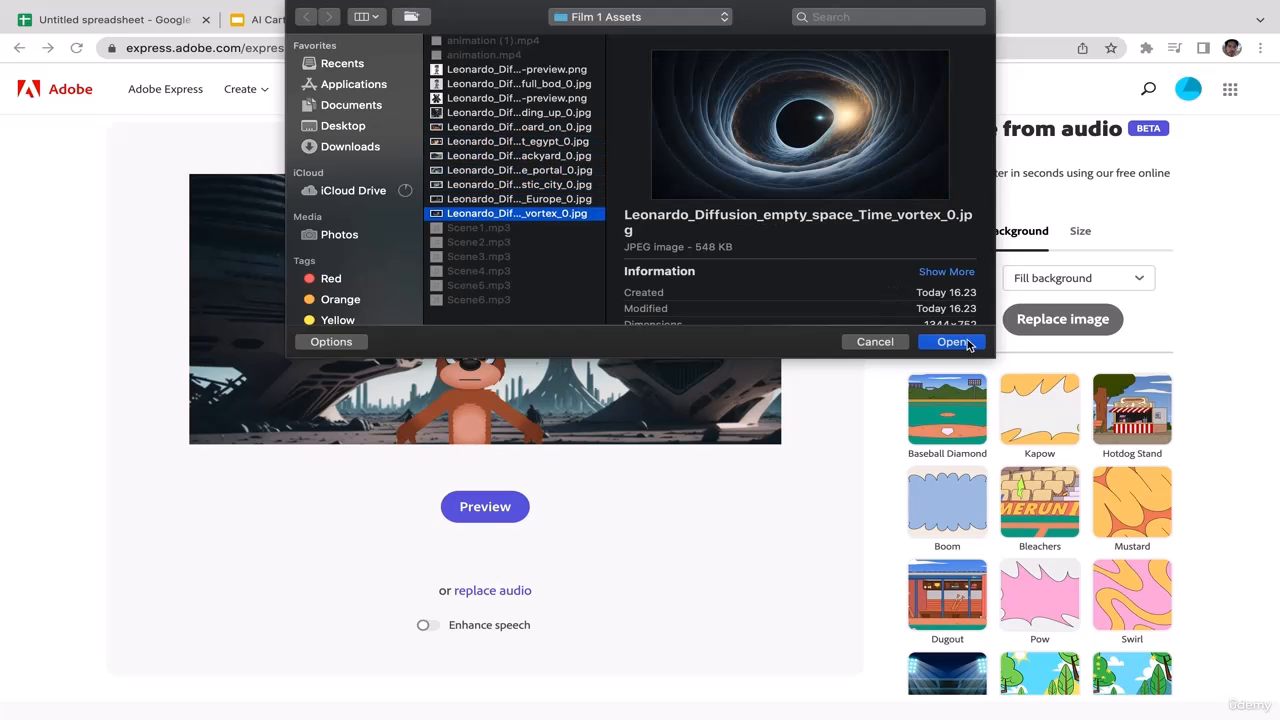
pyautogui.click(951, 342)
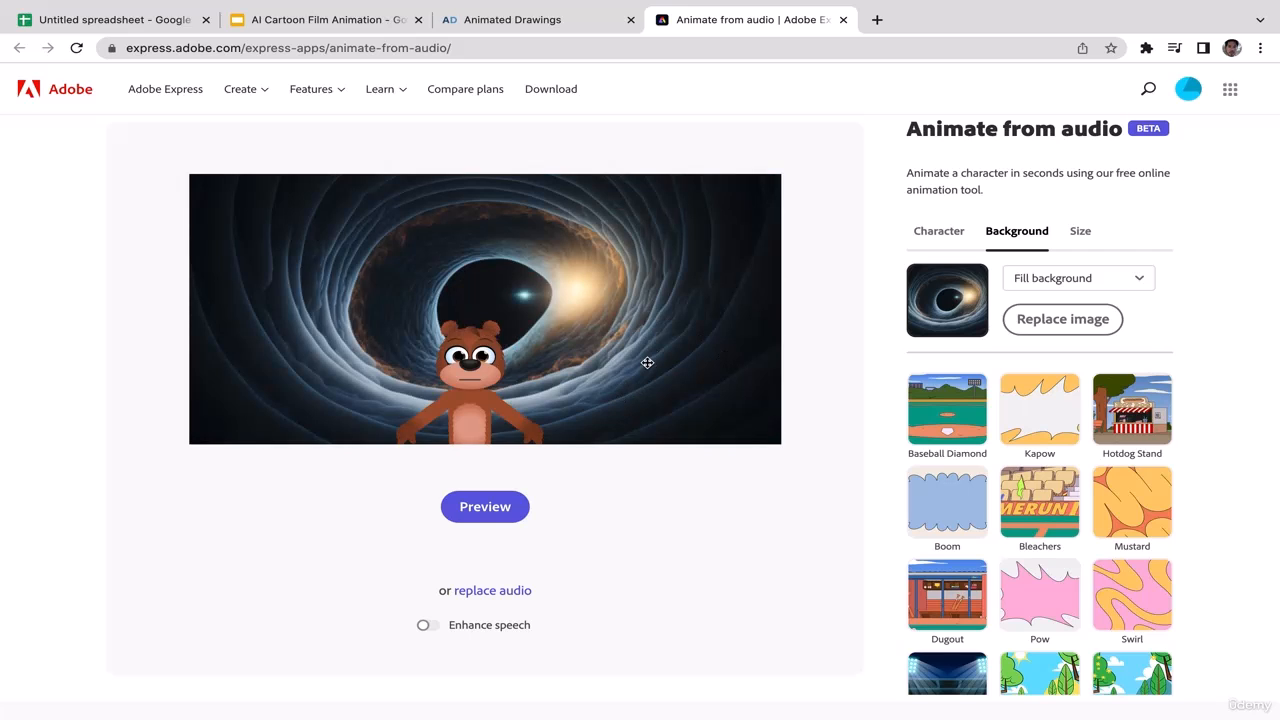
# Shrink the bear and place it at full height inside the frame, standing just right of the vortex's dark centre
pyautogui.moveTo(484, 352); pyautogui.dragTo(519, 263)
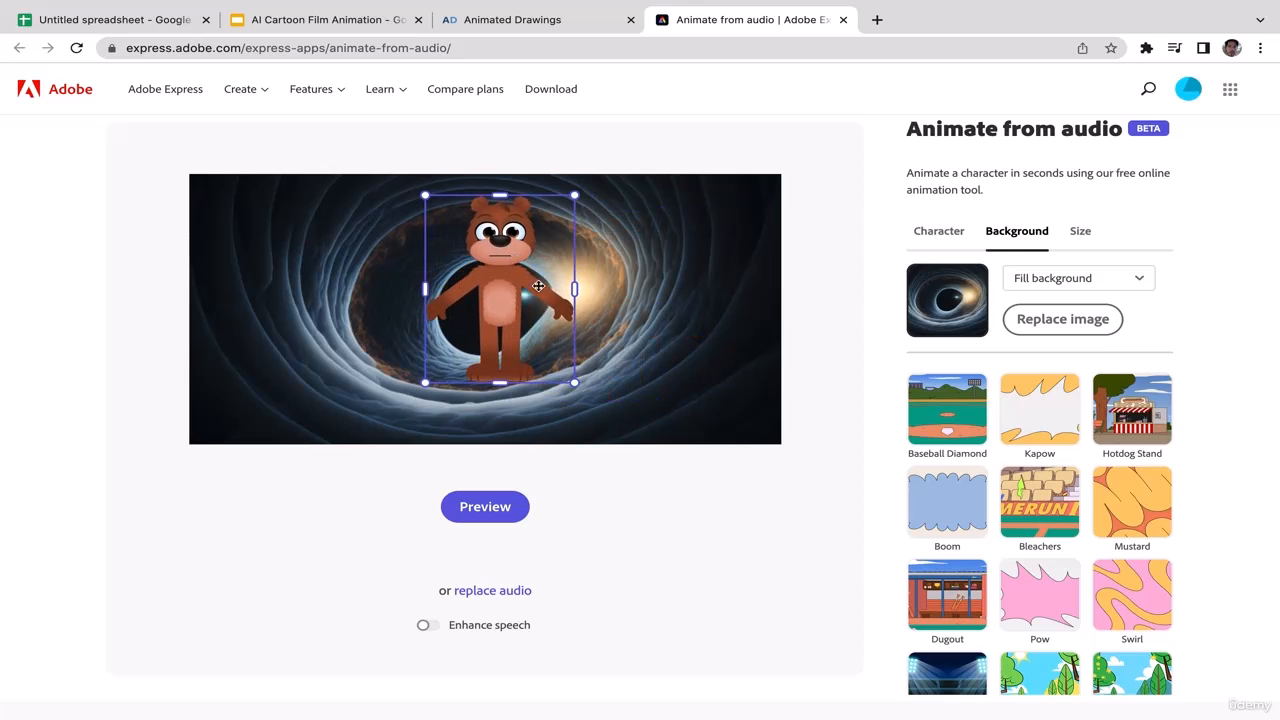
pyautogui.moveTo(577, 397); pyautogui.dragTo(531, 331)
pyautogui.moveTo(486, 262); pyautogui.dragTo(532, 322)
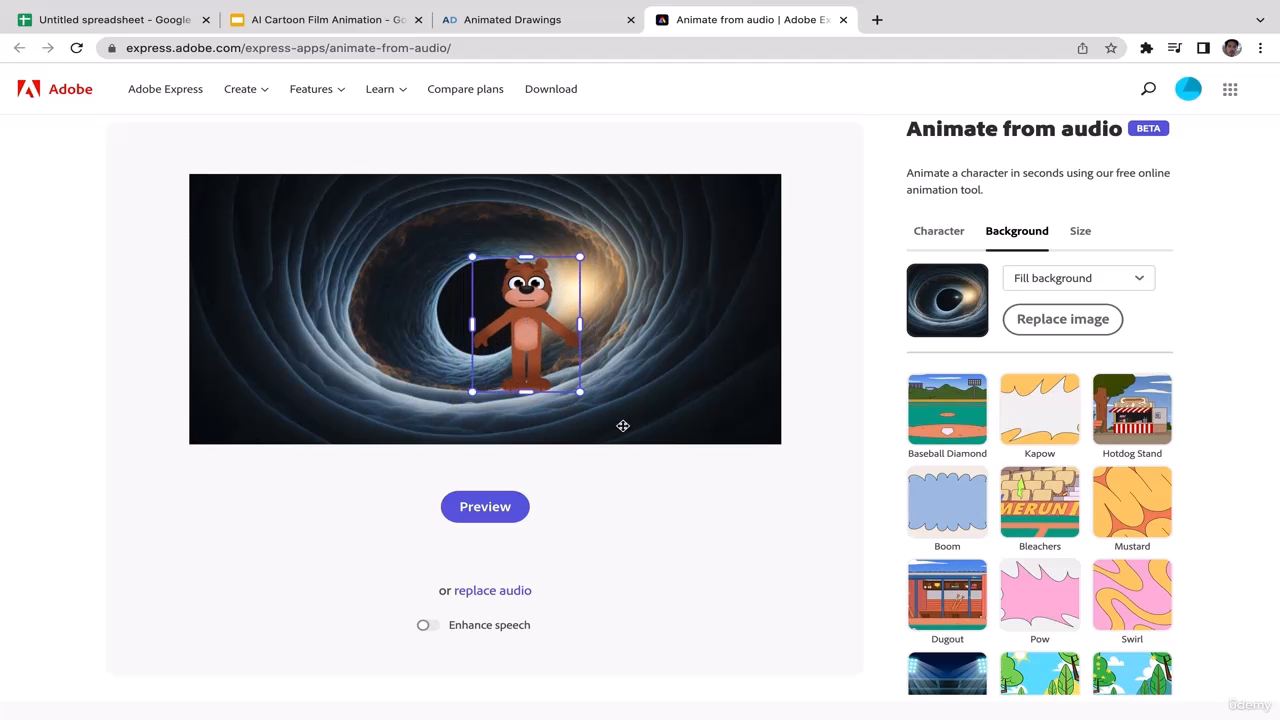
pyautogui.click(507, 340)
pyautogui.moveTo(468, 390); pyautogui.dragTo(433, 397)
pyautogui.moveTo(546, 328); pyautogui.dragTo(571, 324)
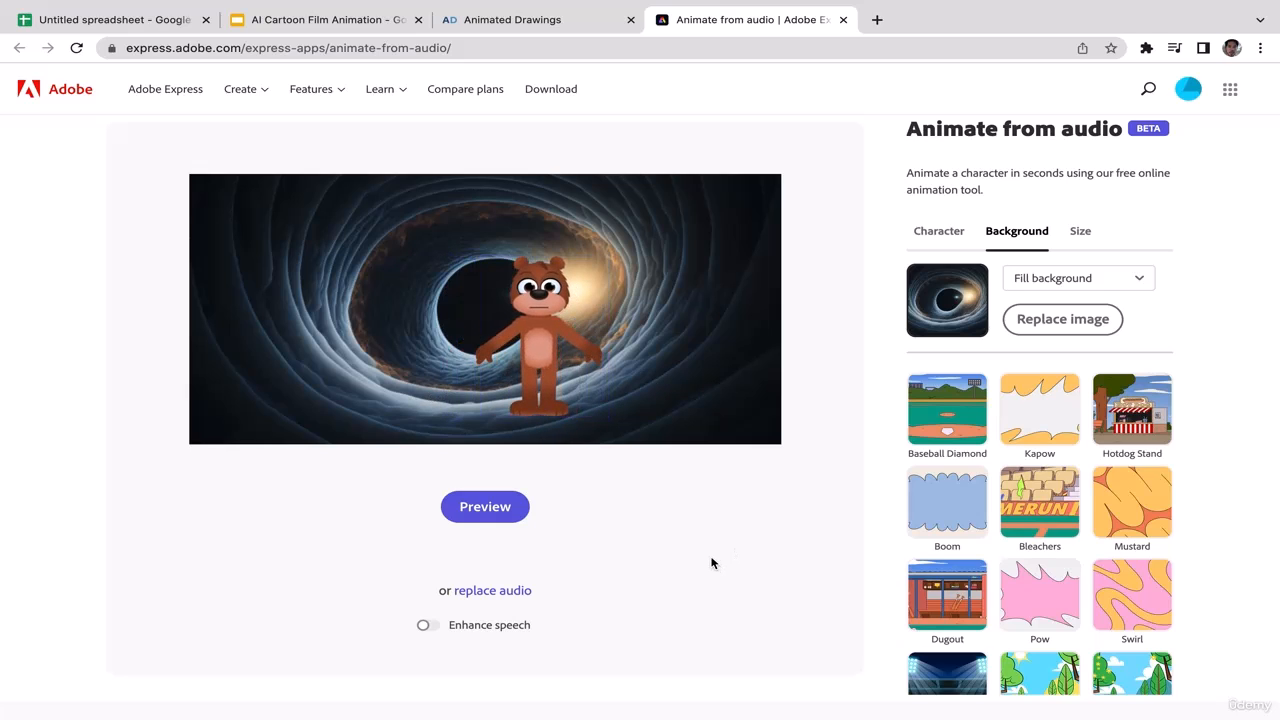
# Replace the bear's dialogue audio with Scene5.mp3 from the Film 1 Assets folder
pyautogui.click(509, 591)
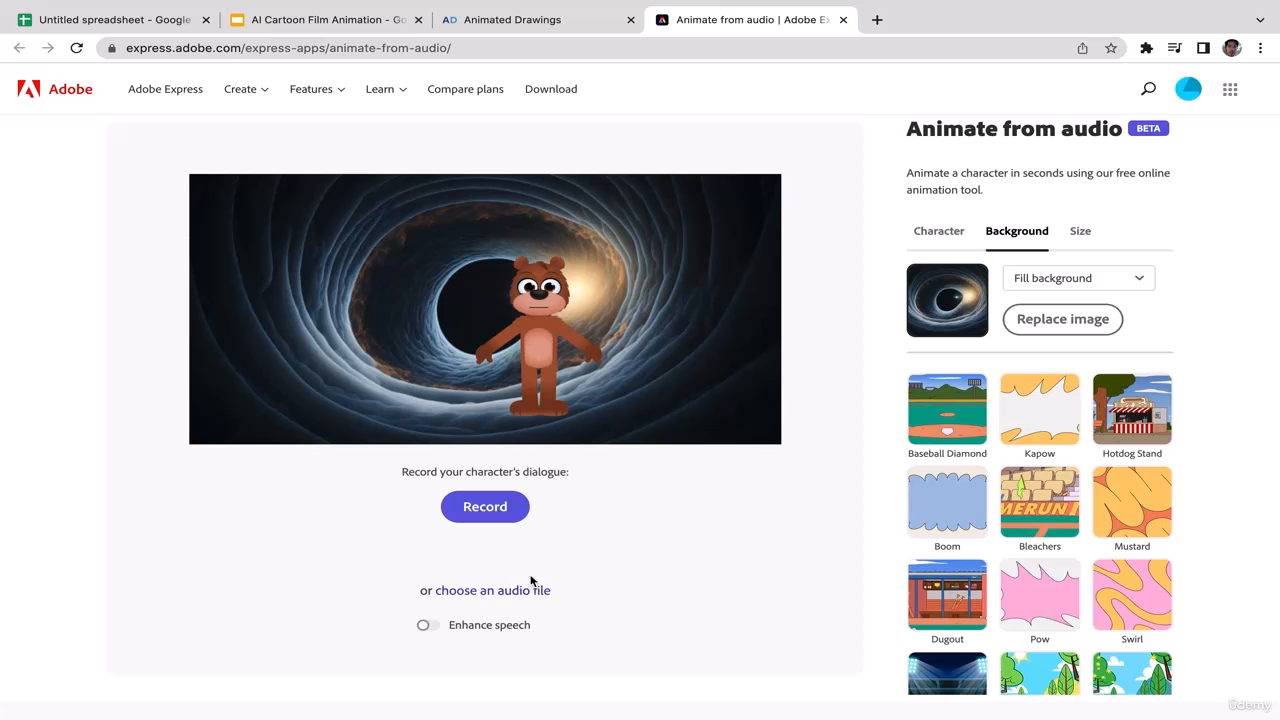
pyautogui.click(516, 592)
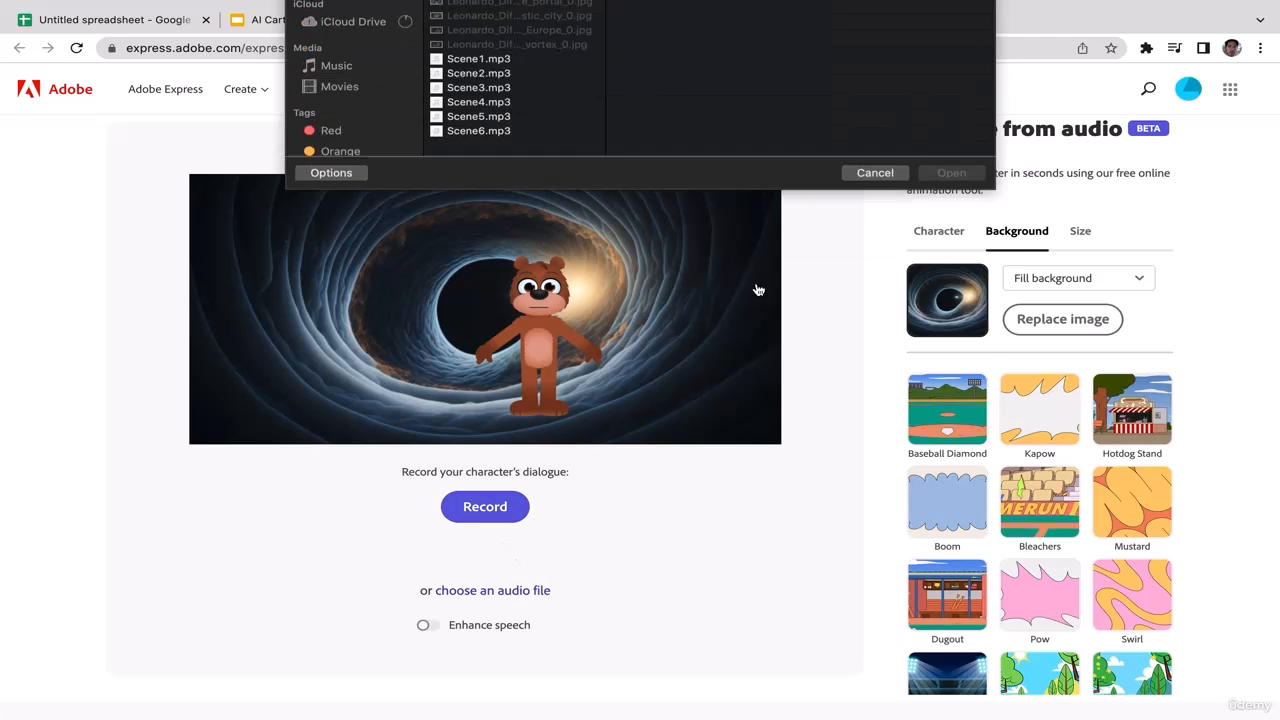
pyautogui.click(481, 286)
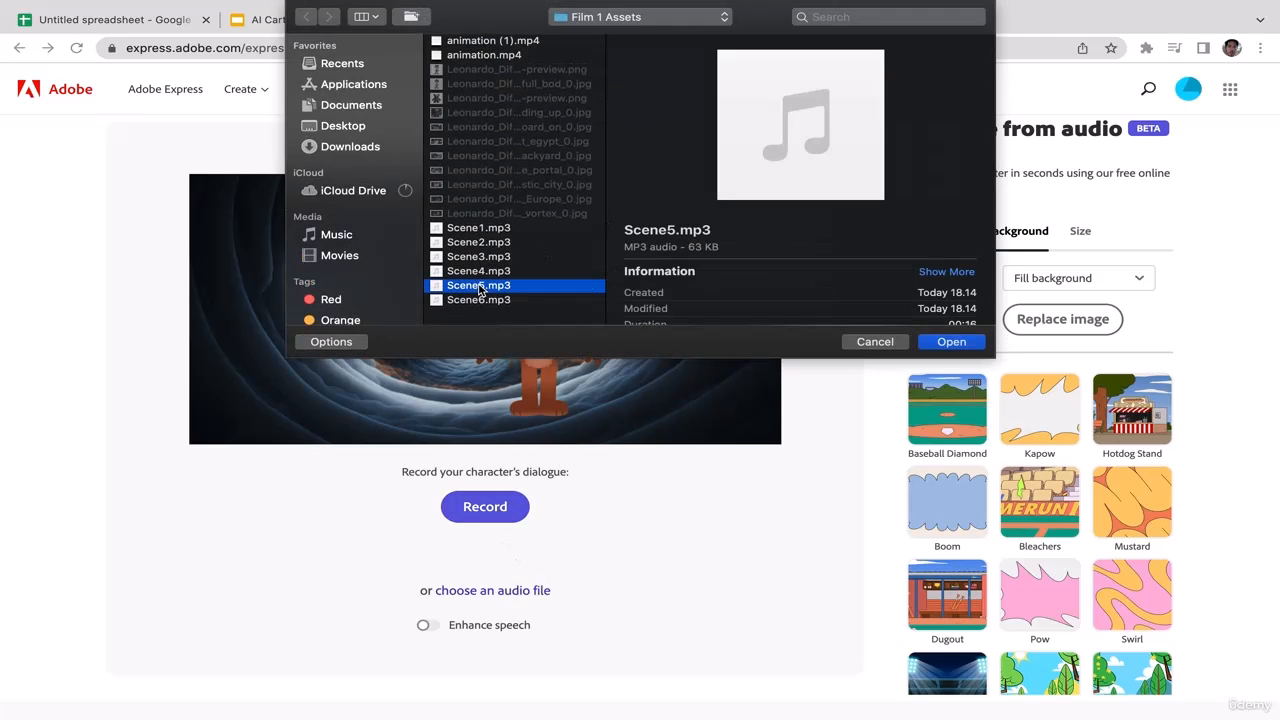
pyautogui.click(951, 342)
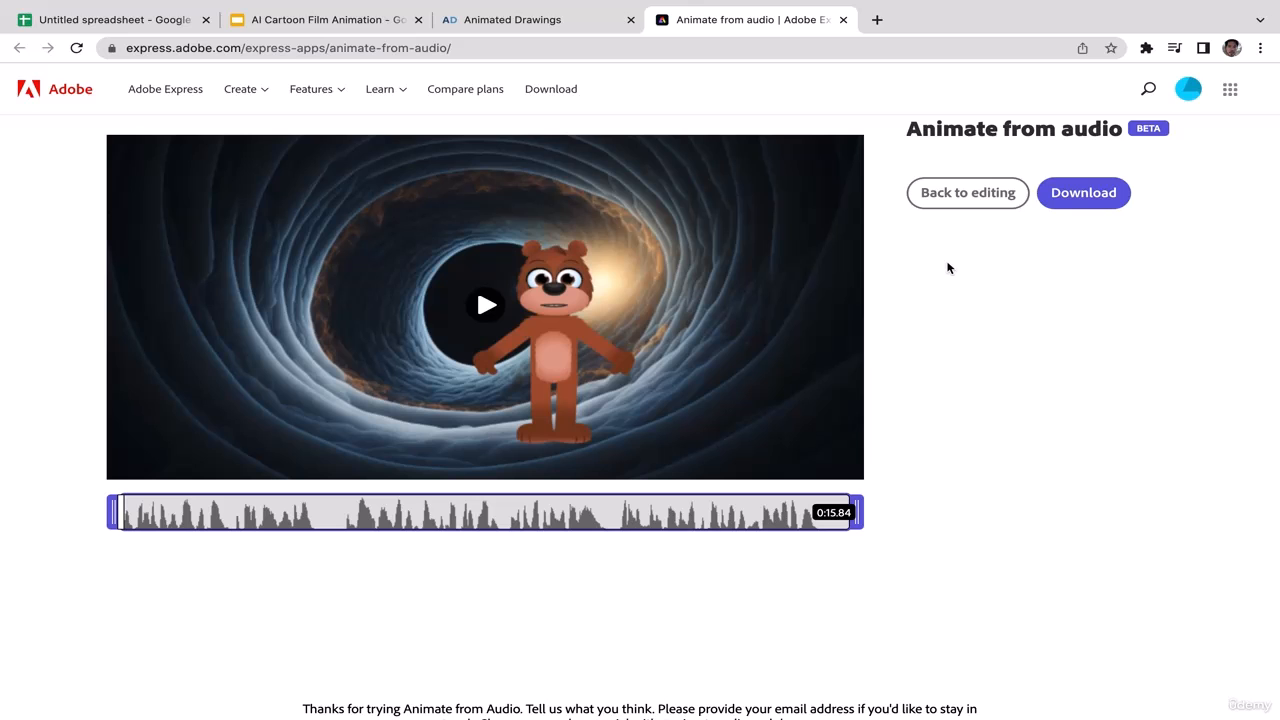
# Download the time vortex bear video, show Scene5_AdobeExpress.mp4 in Finder, move it to the desktop and close the Downloads window
pyautogui.click(1066, 201)
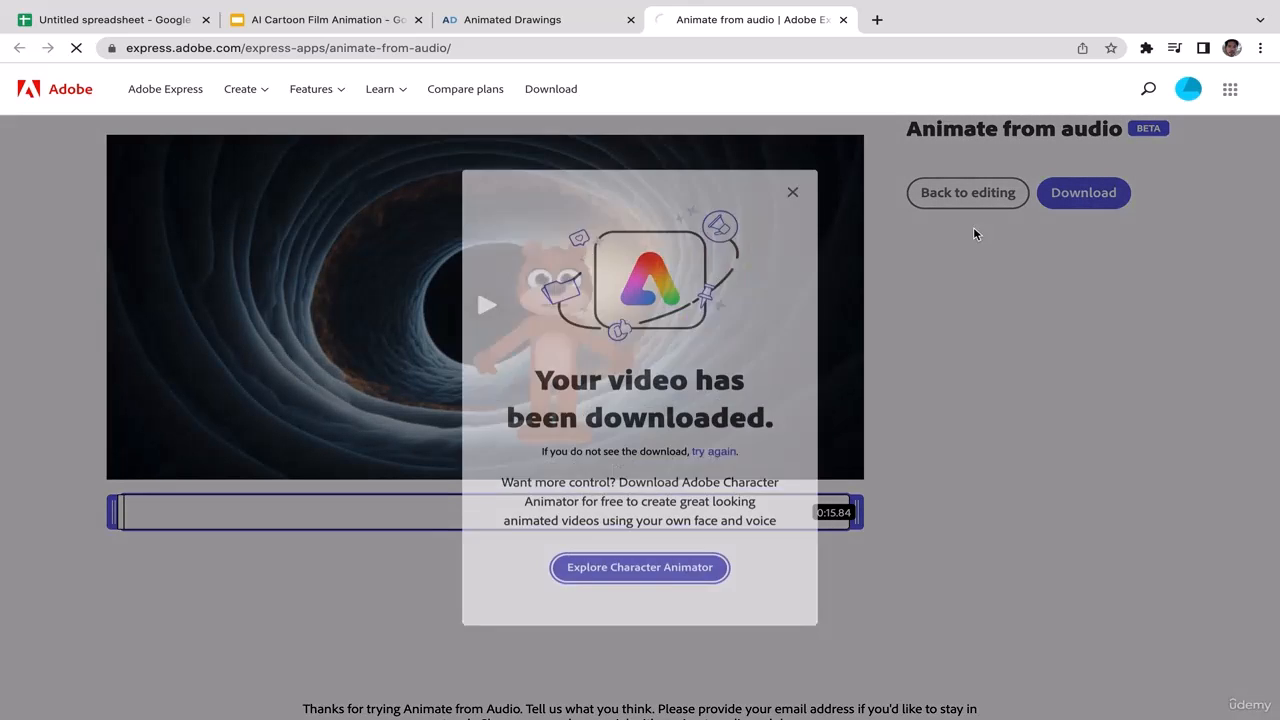
pyautogui.click(792, 165)
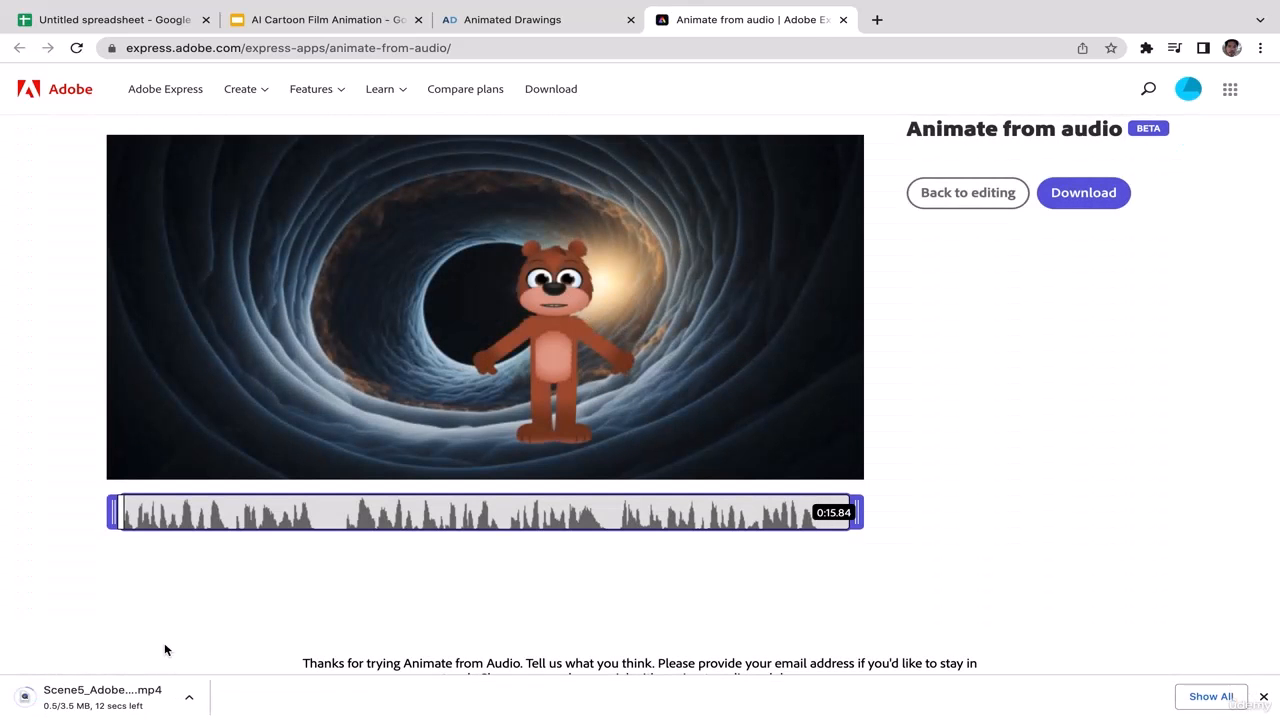
pyautogui.click(188, 697)
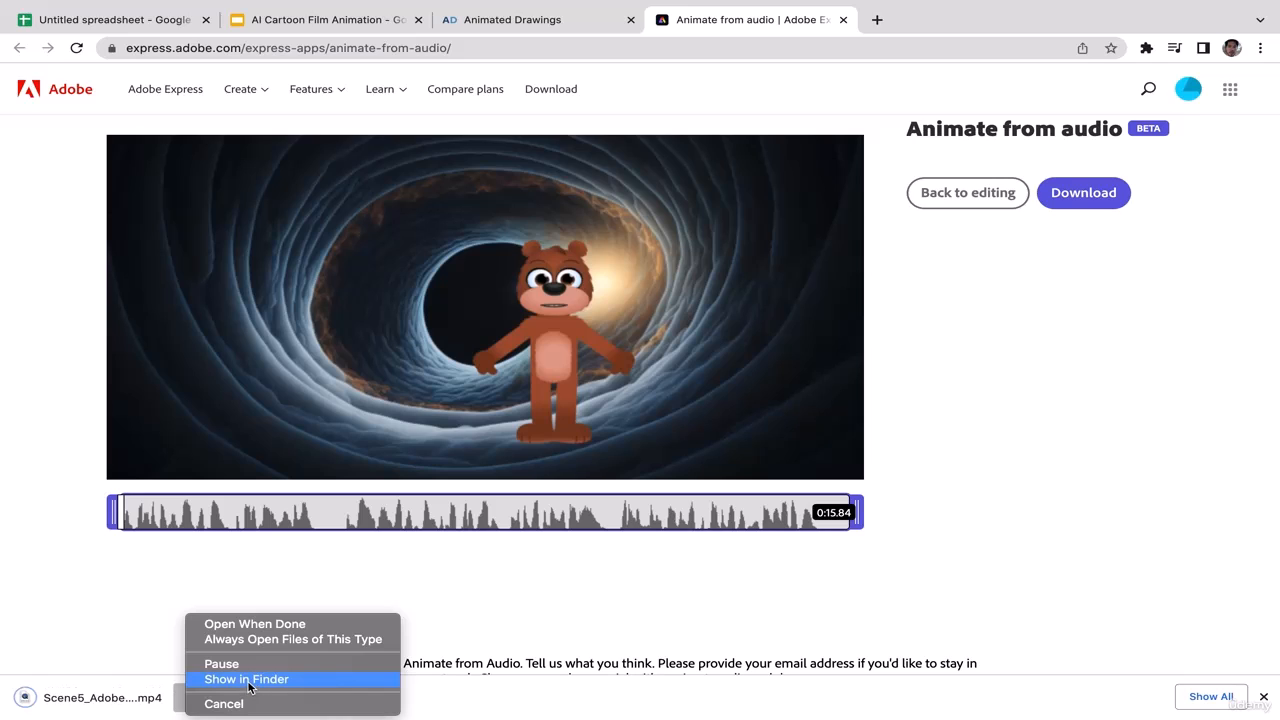
pyautogui.click(249, 680)
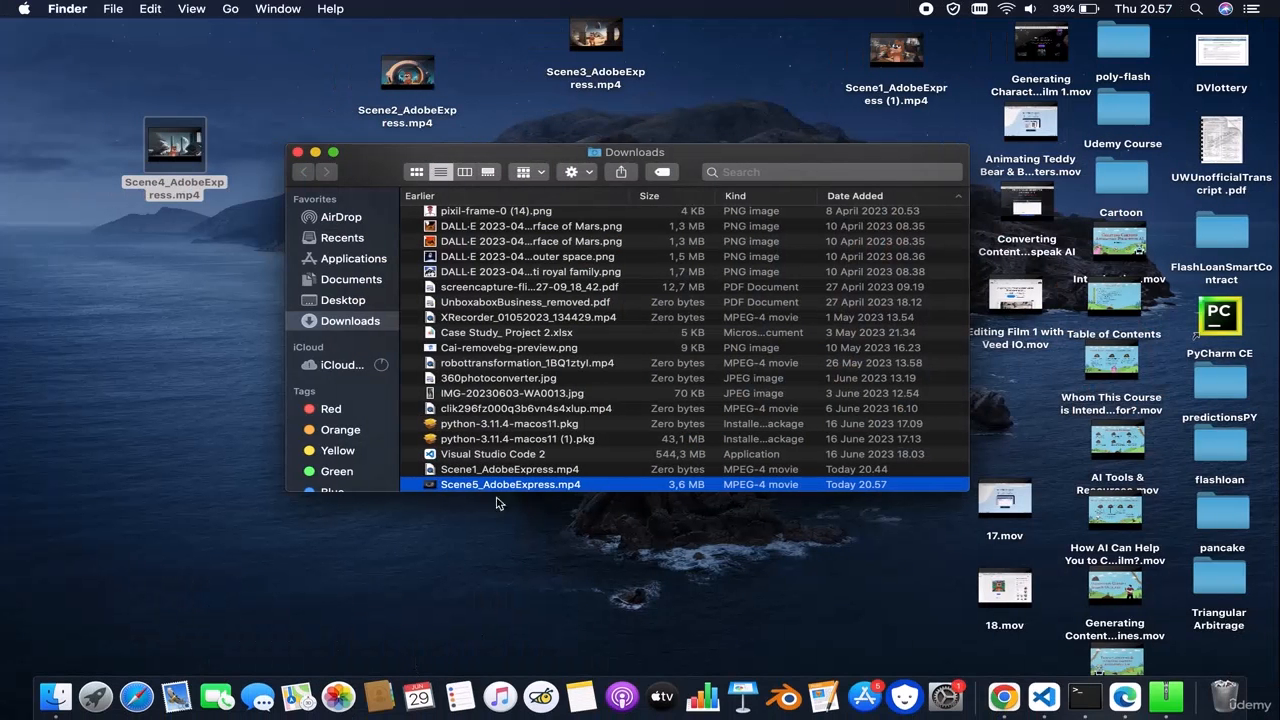
pyautogui.moveTo(497, 486); pyautogui.dragTo(131, 349)
pyautogui.click(297, 152)
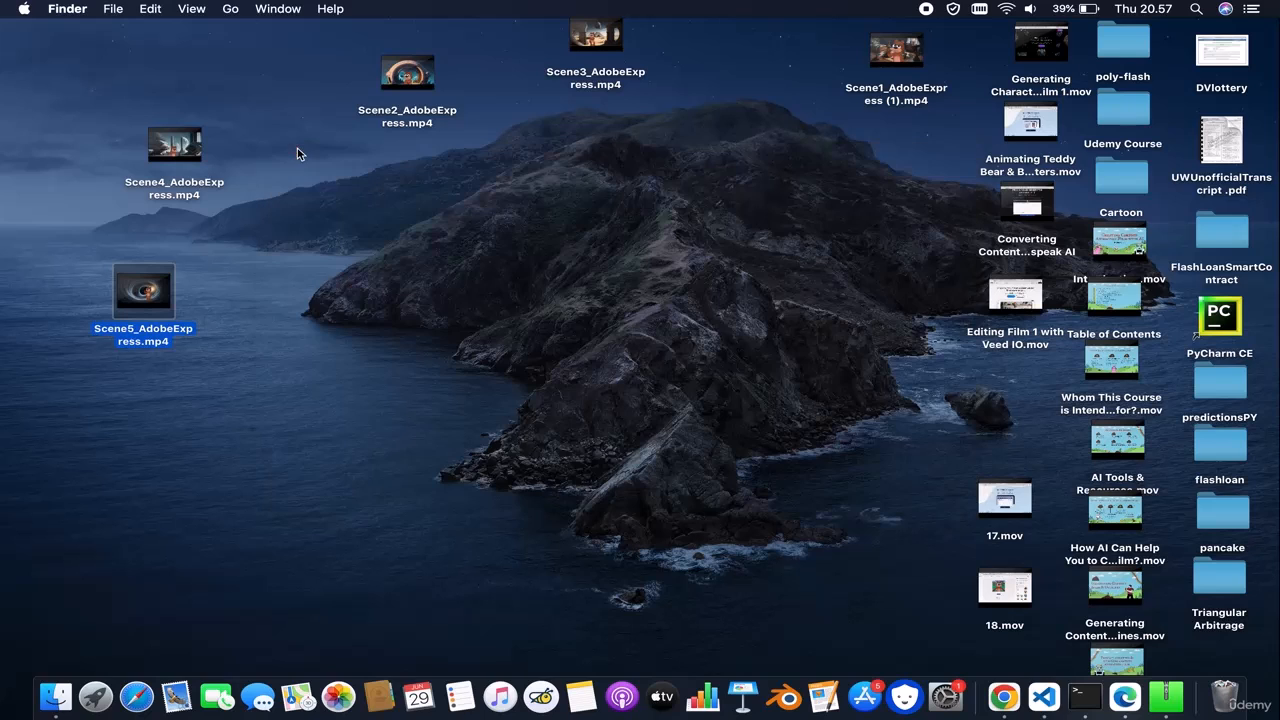
# Return to Adobe Express, dismiss the download list and resume editing the Scene 5 bear animation
pyautogui.click(1003, 697)
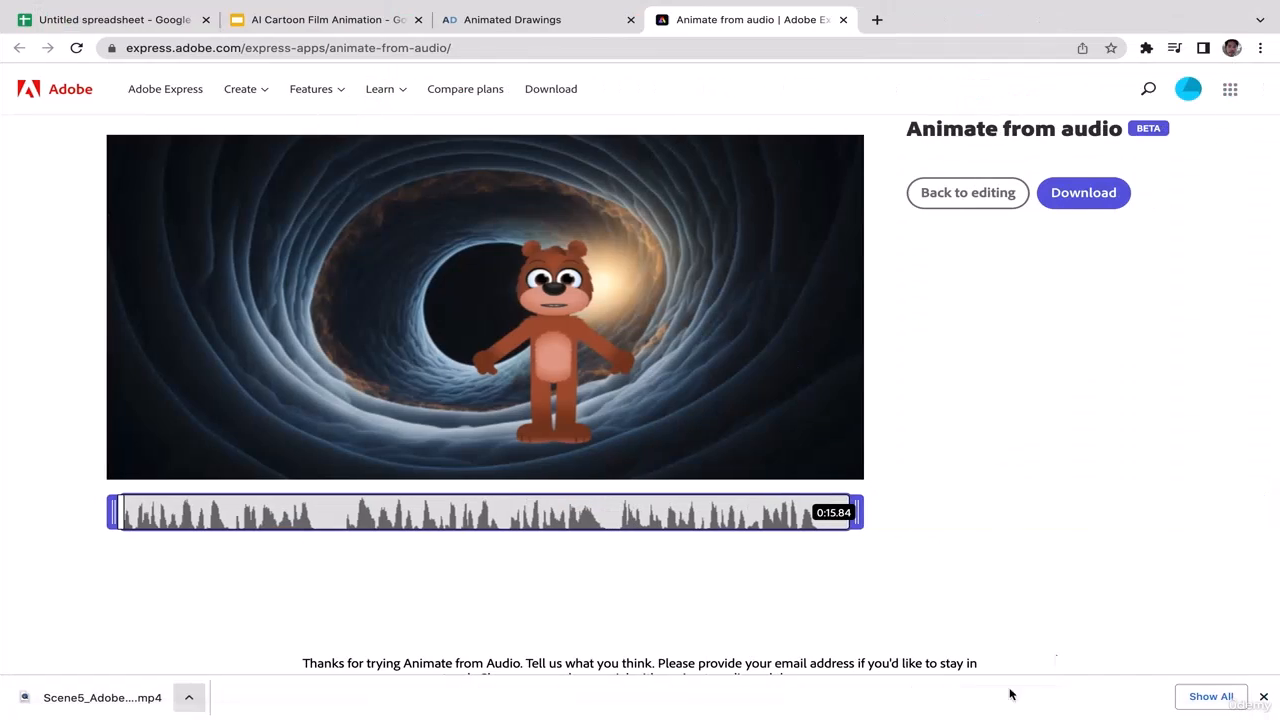
pyautogui.click(1265, 699)
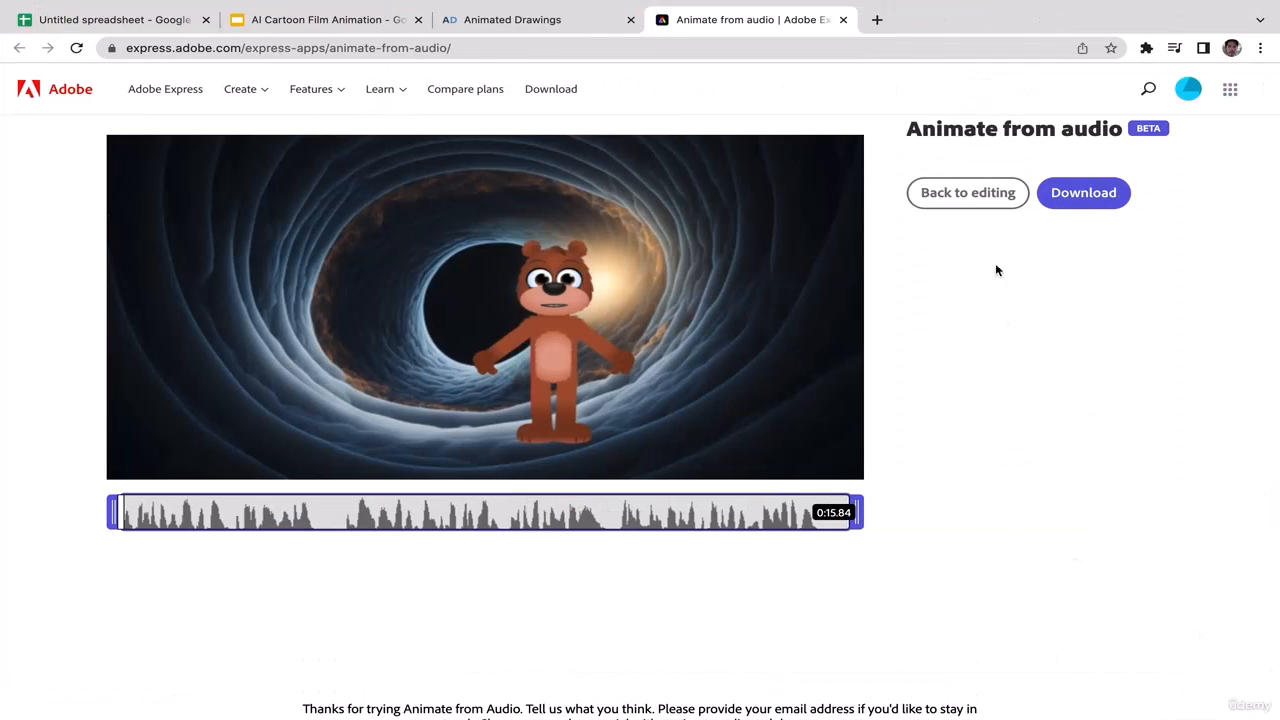
pyautogui.click(975, 198)
# Replace the time vortex background with Leonardo_Diffusion_empty_space_cartoon_backyard_0.jpg from the Film 1 Assets folder
pyautogui.click(1052, 326)
pyautogui.click(467, 173)
pyautogui.press('Up')
pyautogui.press('Up')
pyautogui.press('Up')
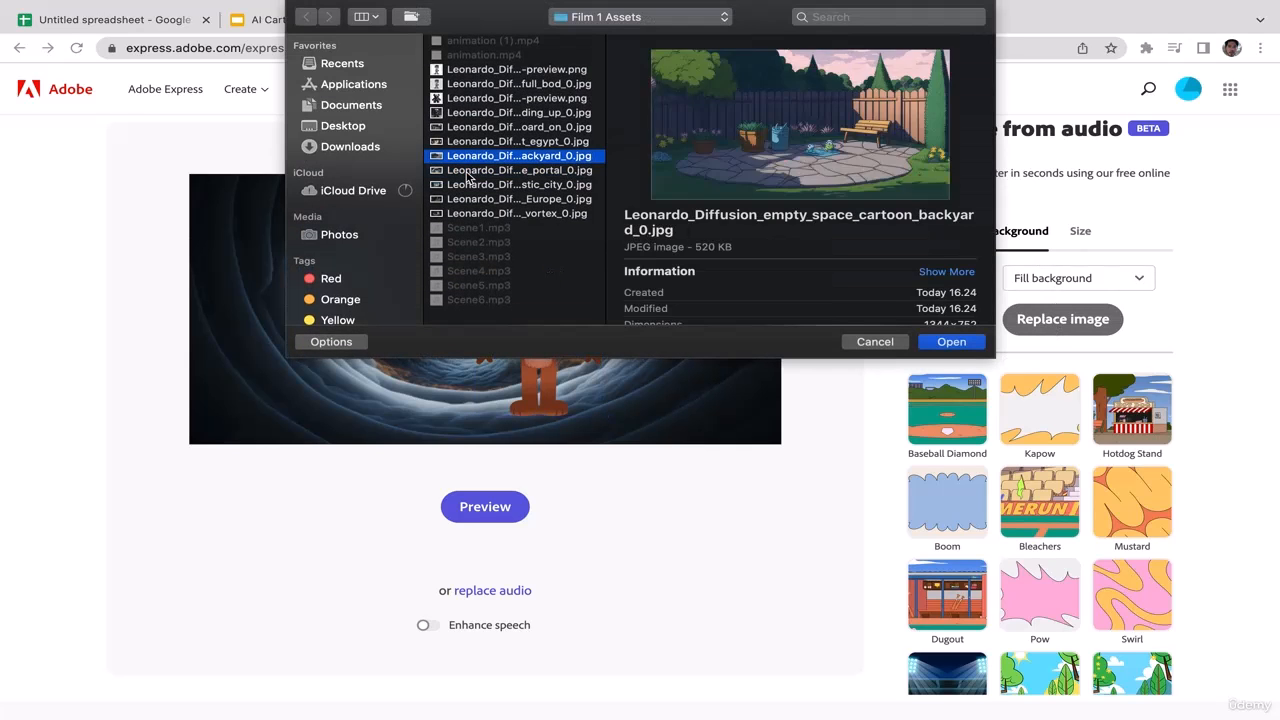
pyautogui.press('Down')
pyautogui.press('Down')
pyautogui.click(936, 341)
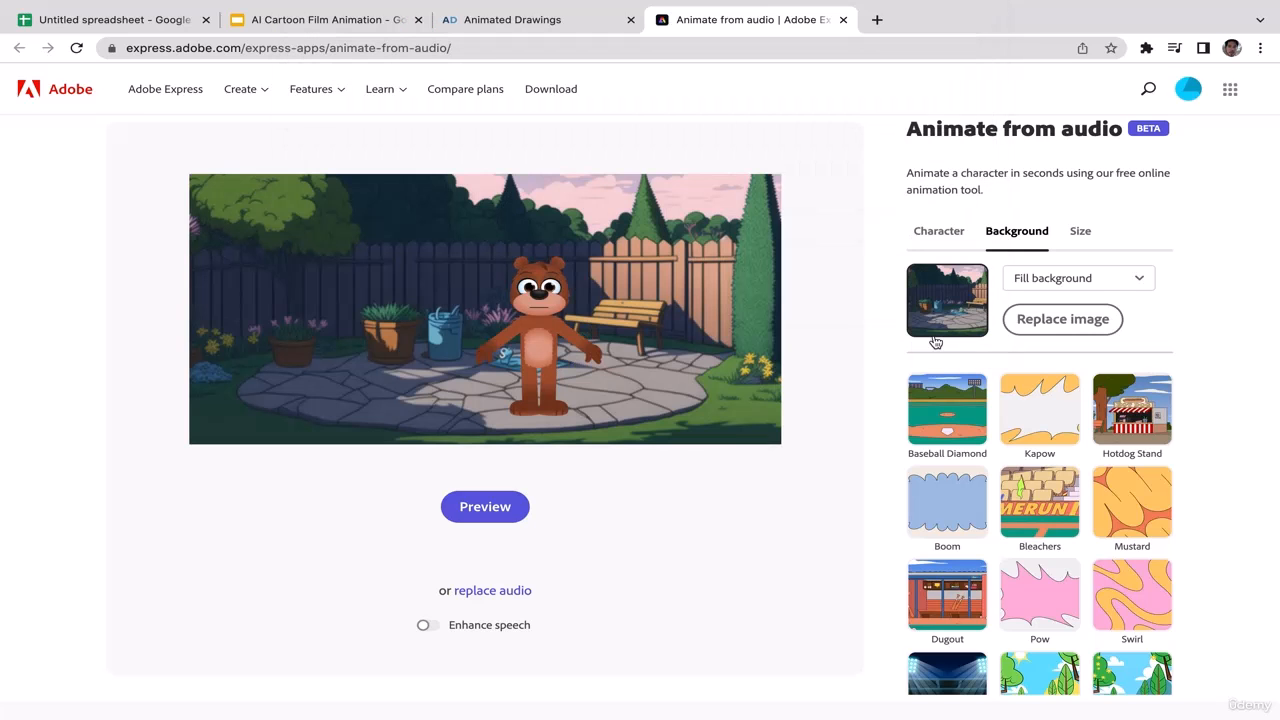
# Select the Jordan bear among the animal characters and move it across the patio to stand in front of the bench
pyautogui.click(937, 233)
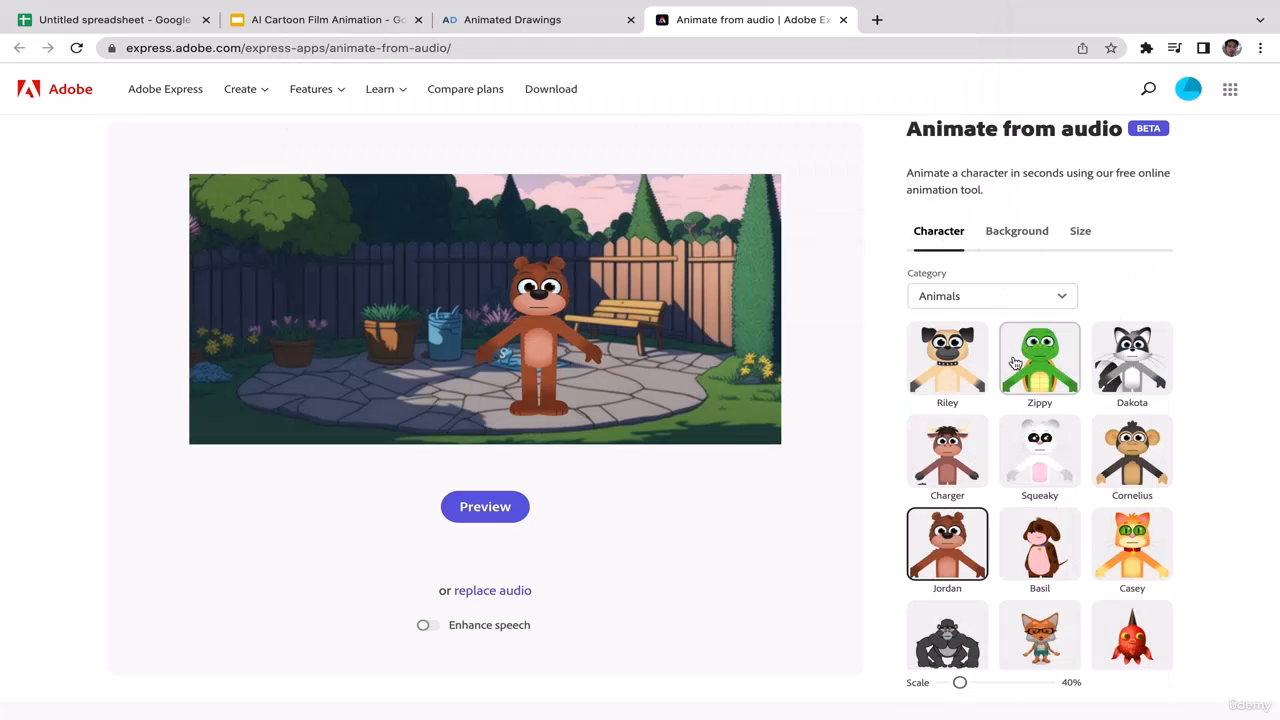
pyautogui.click(945, 385)
pyautogui.click(944, 557)
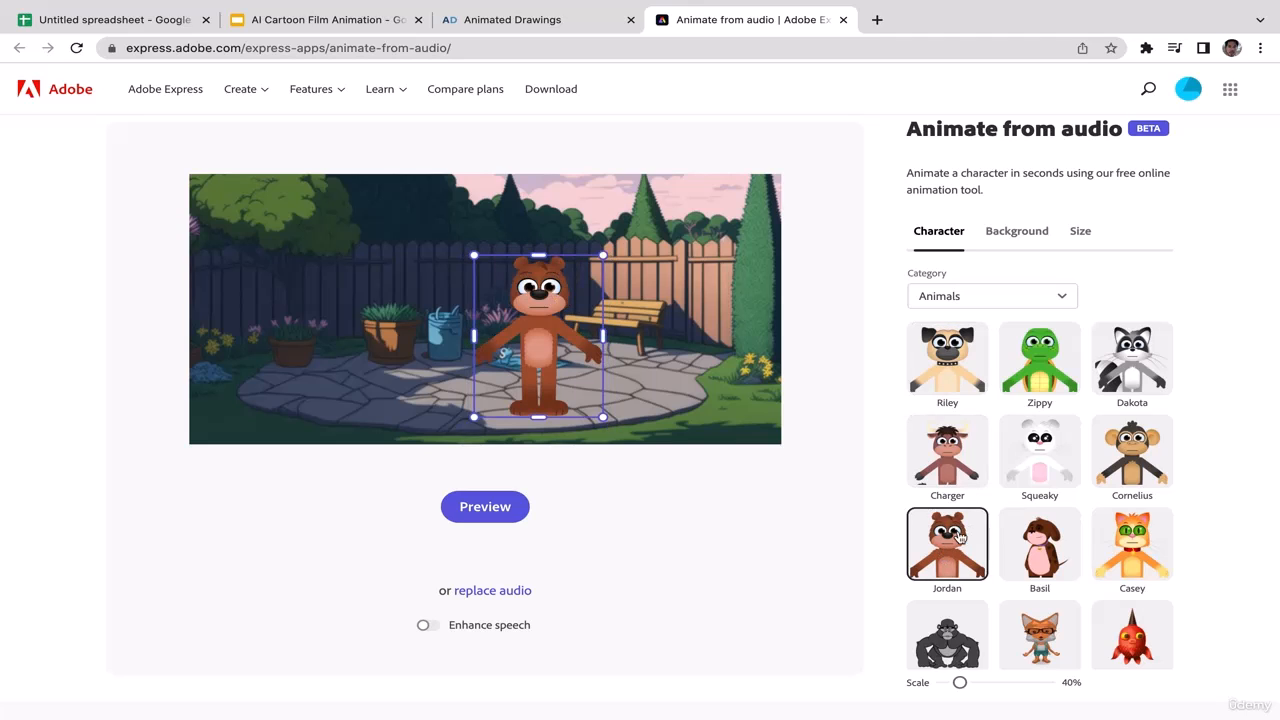
pyautogui.moveTo(525, 342); pyautogui.dragTo(583, 341)
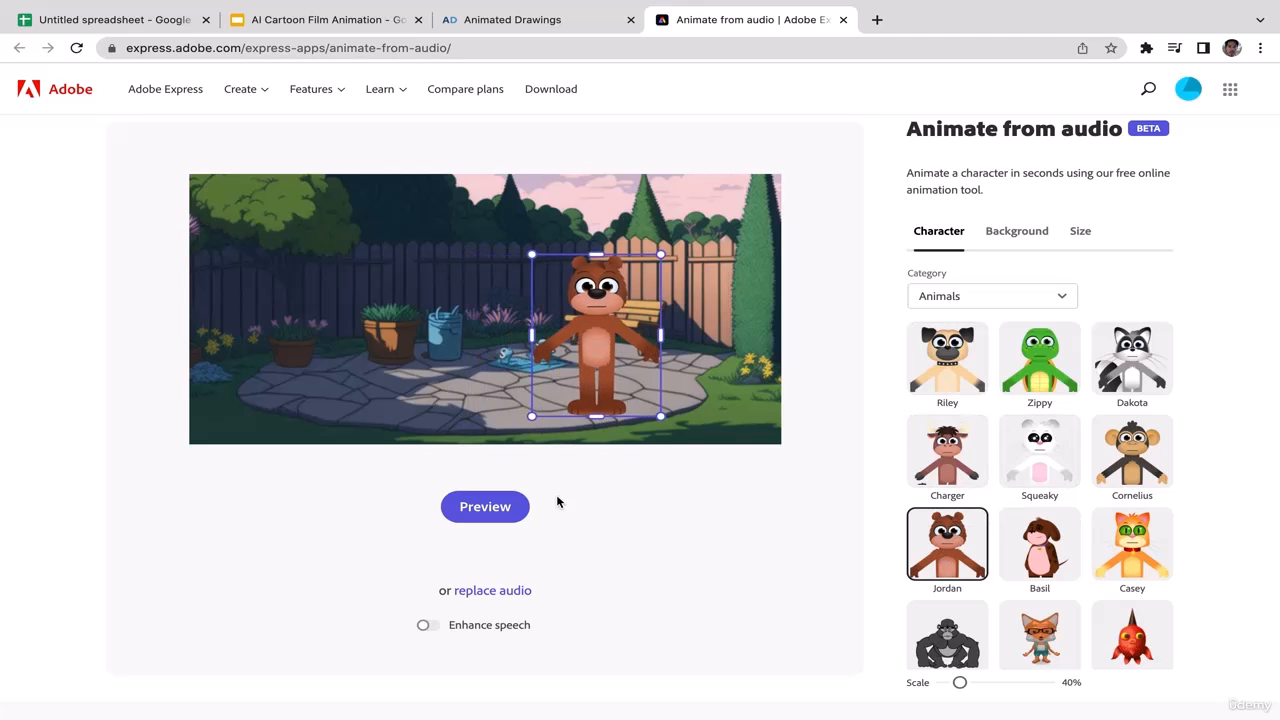
# Replace the bear's dialogue audio with Scene6.mp3 from the Film 1 Assets folder
pyautogui.click(494, 596)
pyautogui.click(512, 592)
pyautogui.click(472, 302)
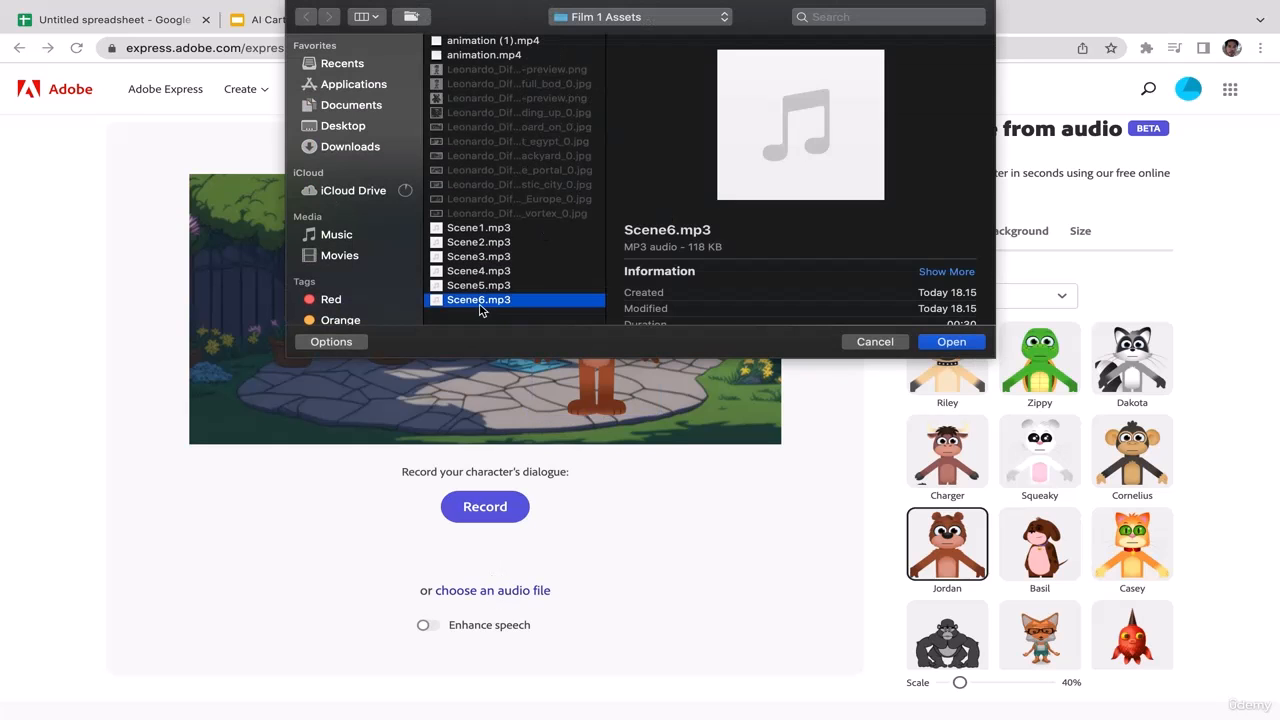
pyautogui.click(966, 345)
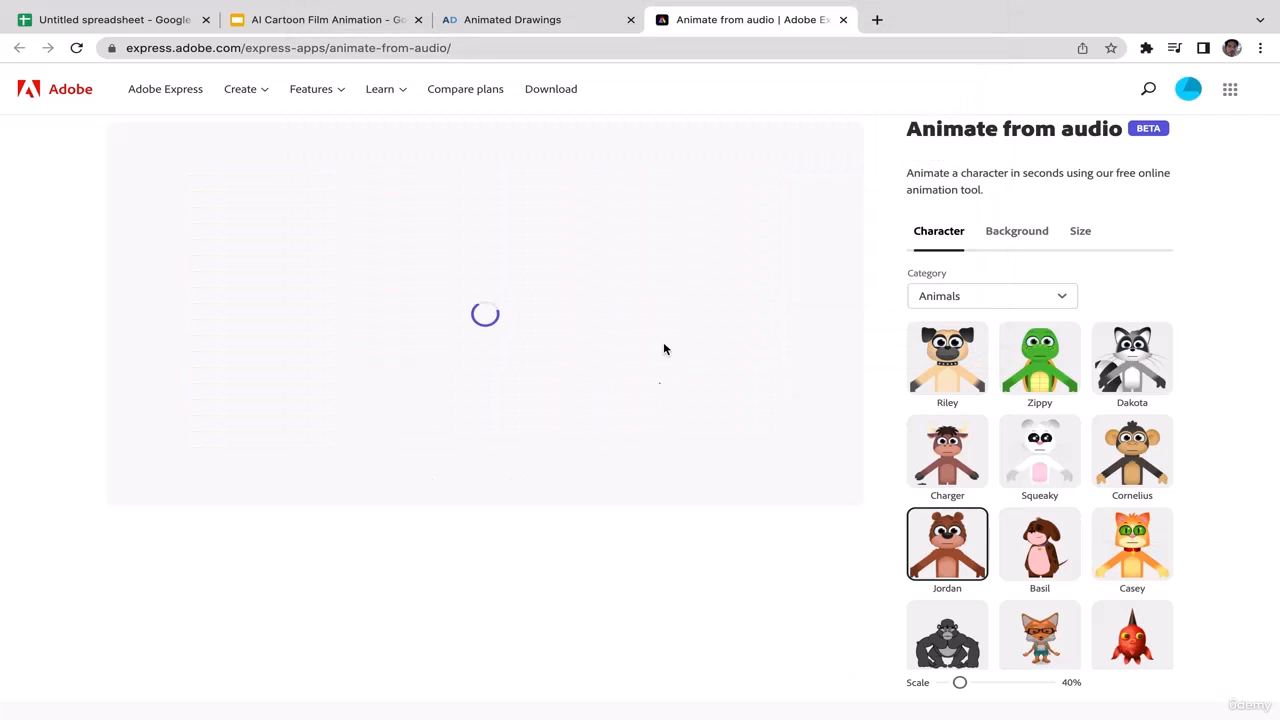
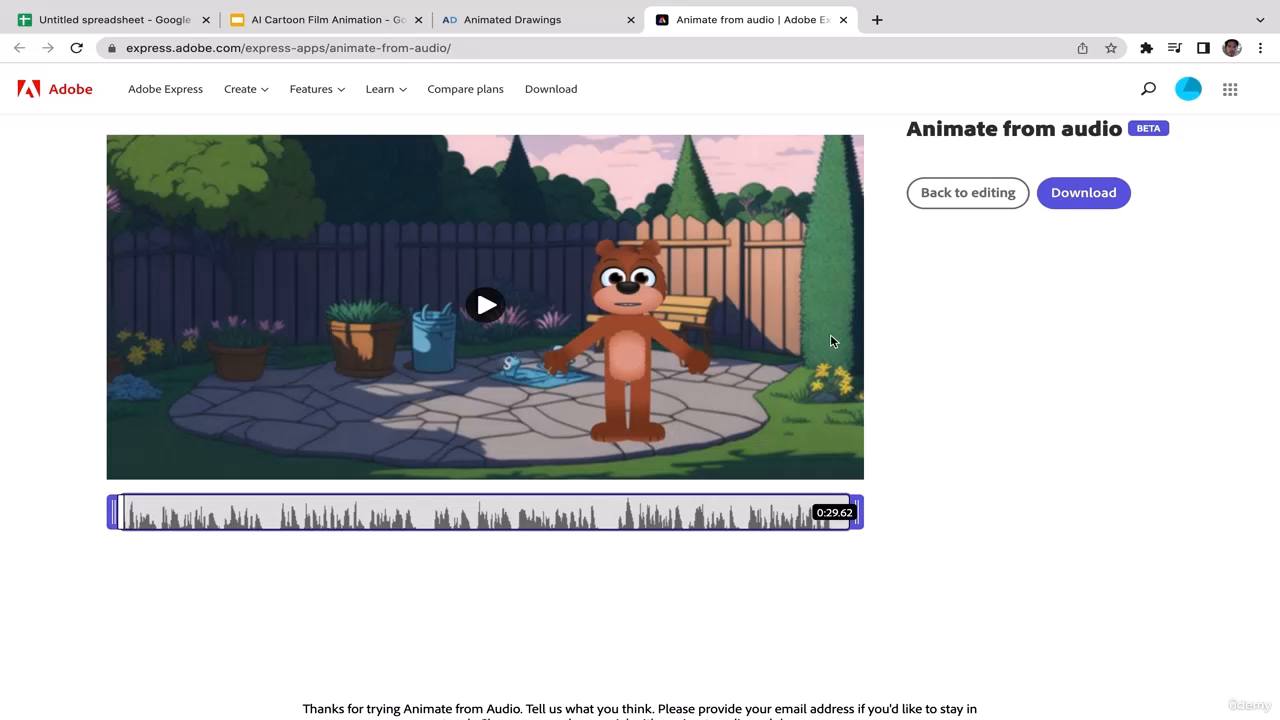
# Download the finished Scene 6 bear animation and move Scene6_AdobeExpress.mp4 from Downloads to the desktop, closing the Downloads window
pyautogui.click(1083, 193)
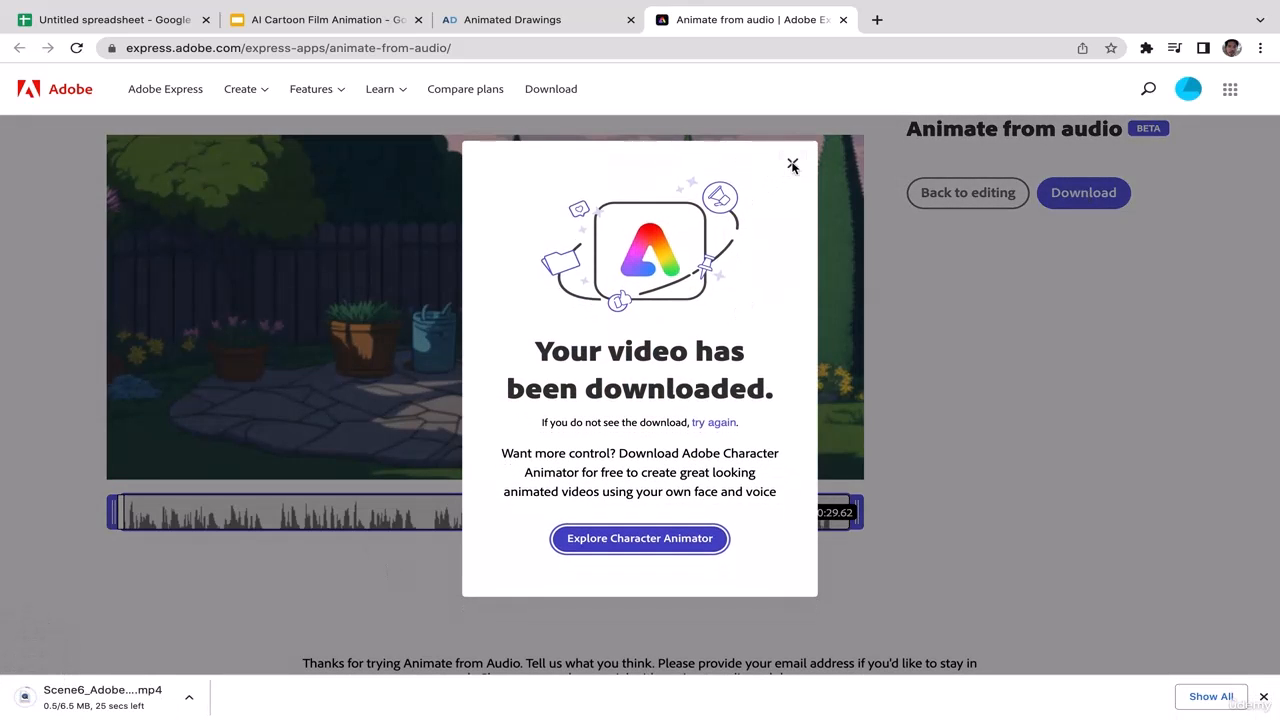
pyautogui.click(792, 163)
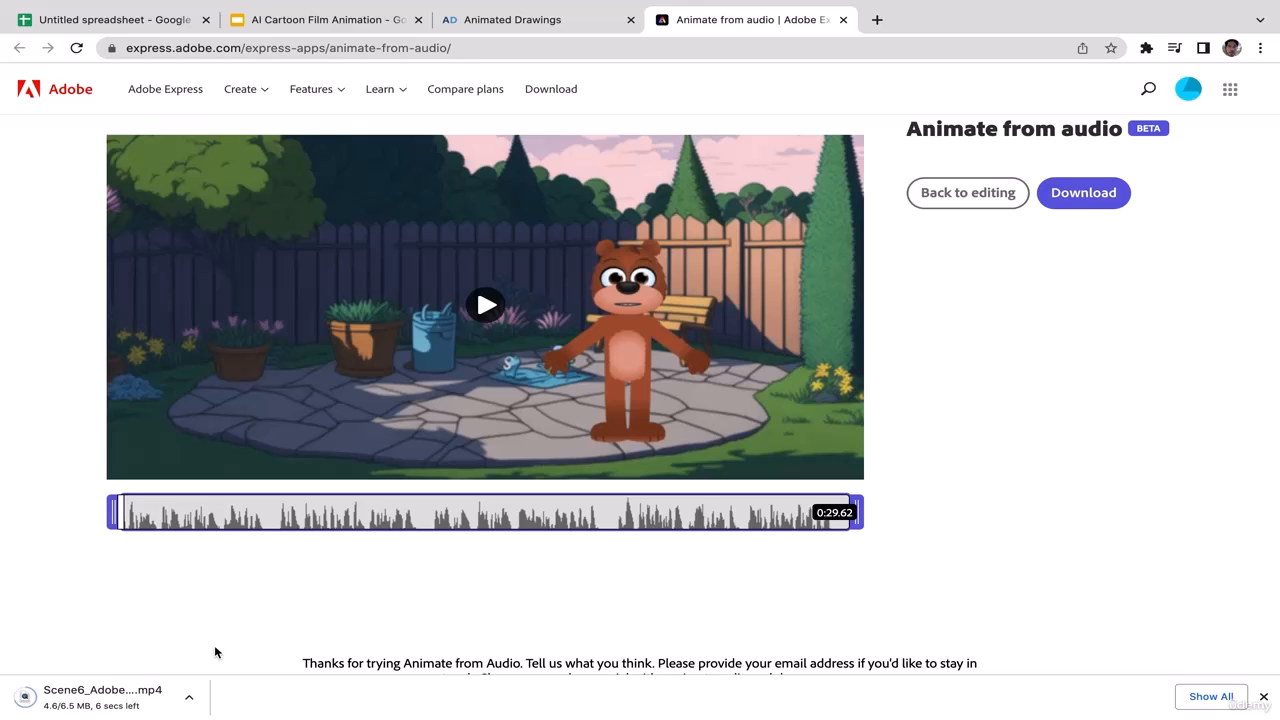
pyautogui.click(190, 700)
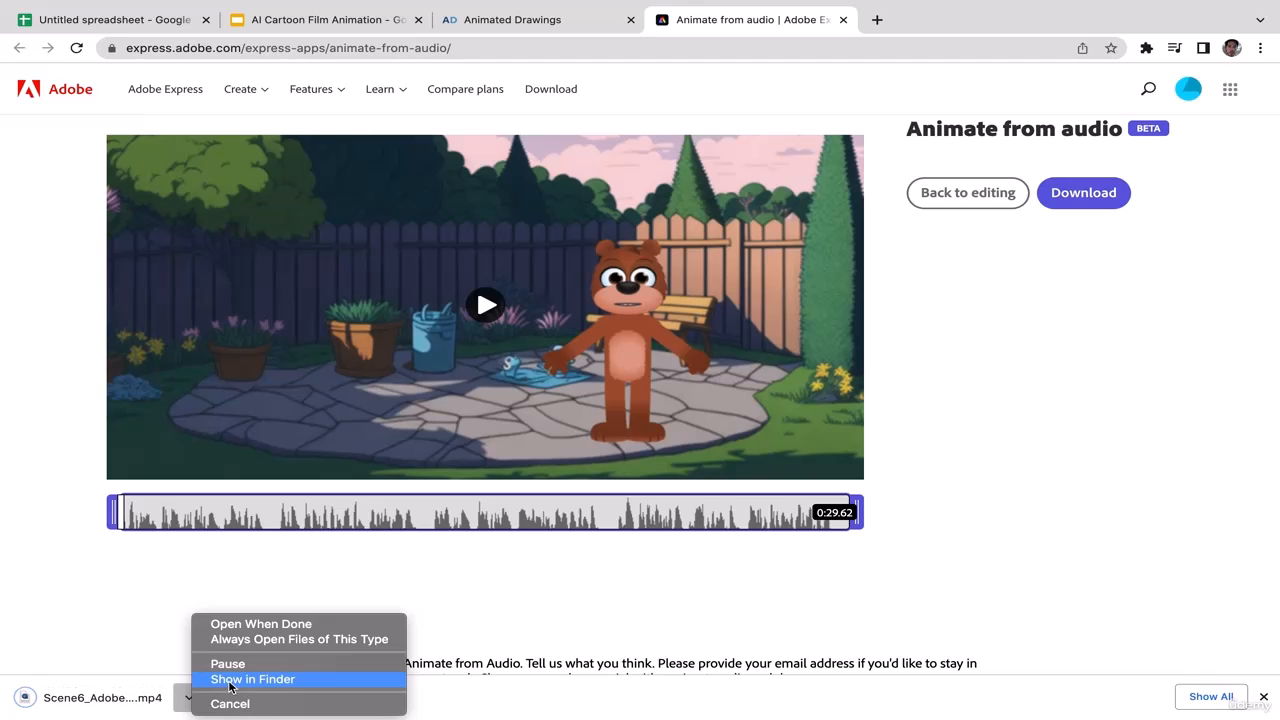
pyautogui.click(230, 686)
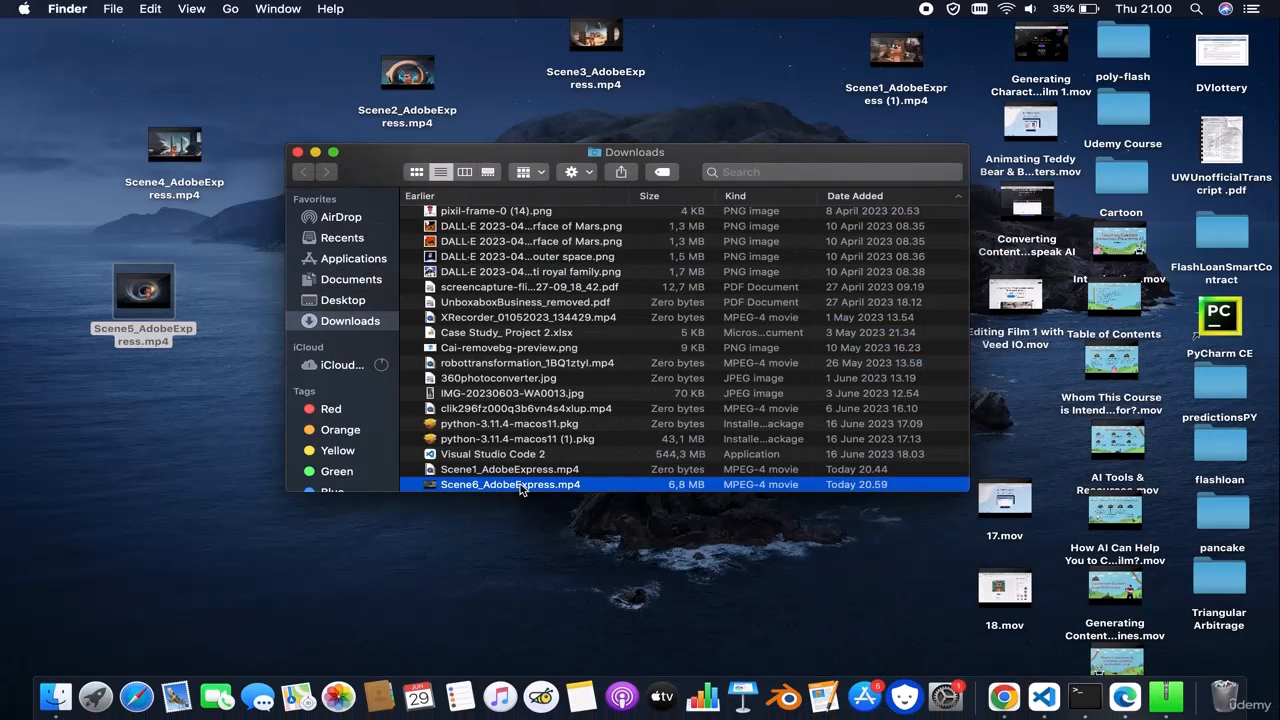
pyautogui.moveTo(515, 485); pyautogui.dragTo(155, 483)
pyautogui.click(298, 152)
# Move the six AdobeExpress scene videos from the desktop into Film 1 Assets inside the Cartoon folder, and close the folder window
pyautogui.click(592, 314)
pyautogui.doubleClick(1128, 186)
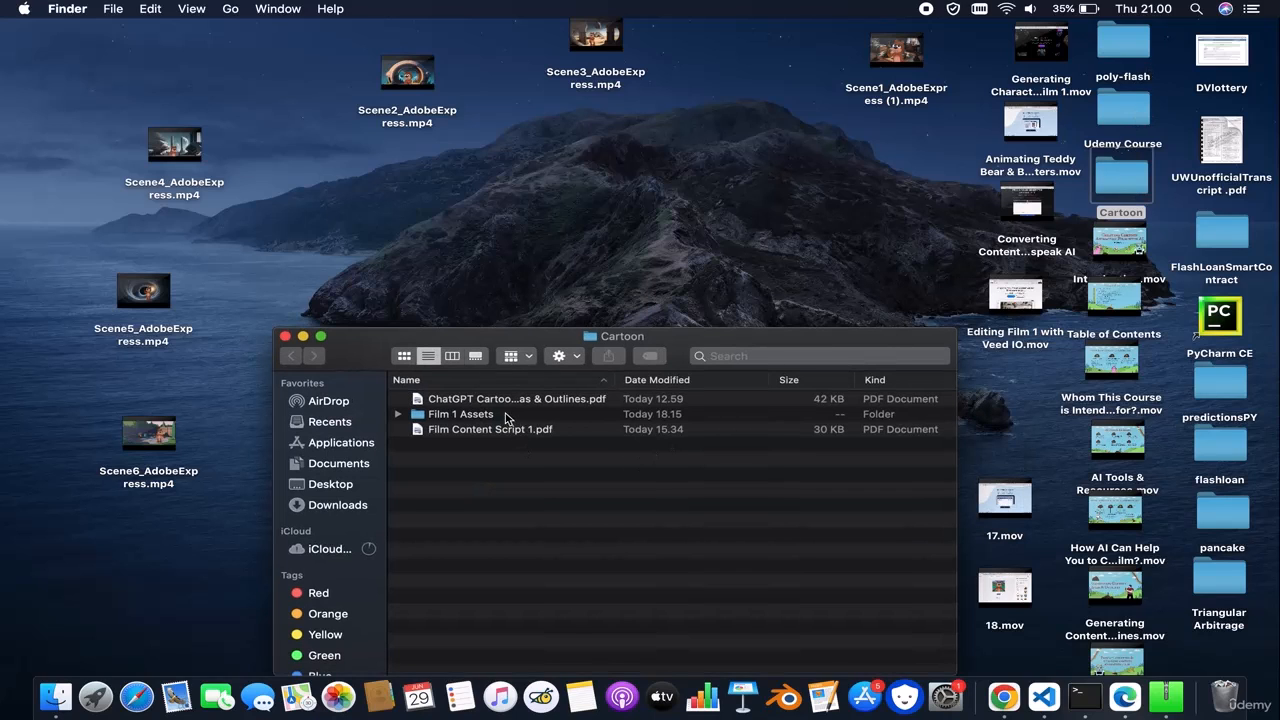
pyautogui.doubleClick(492, 418)
pyautogui.moveTo(125, 524); pyautogui.dragTo(225, 14)
pyautogui.moveTo(188, 138); pyautogui.dragTo(525, 365)
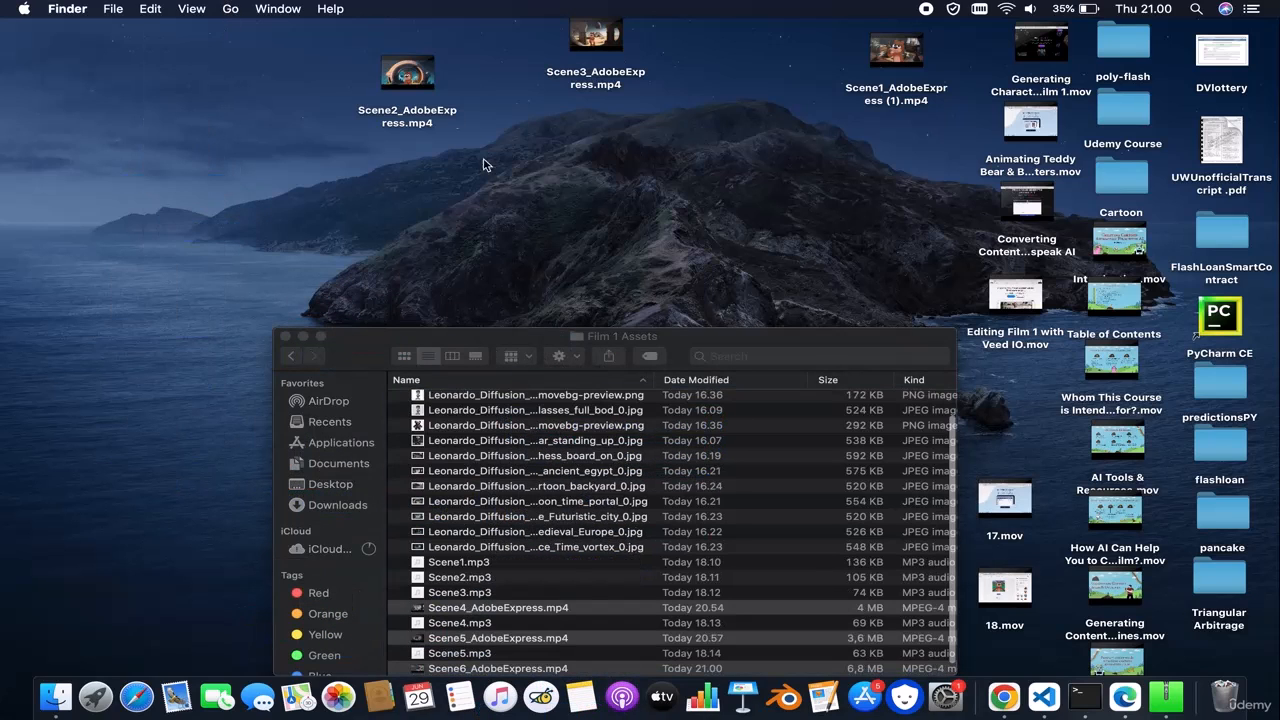
pyautogui.moveTo(300, 125); pyautogui.dragTo(750, 484)
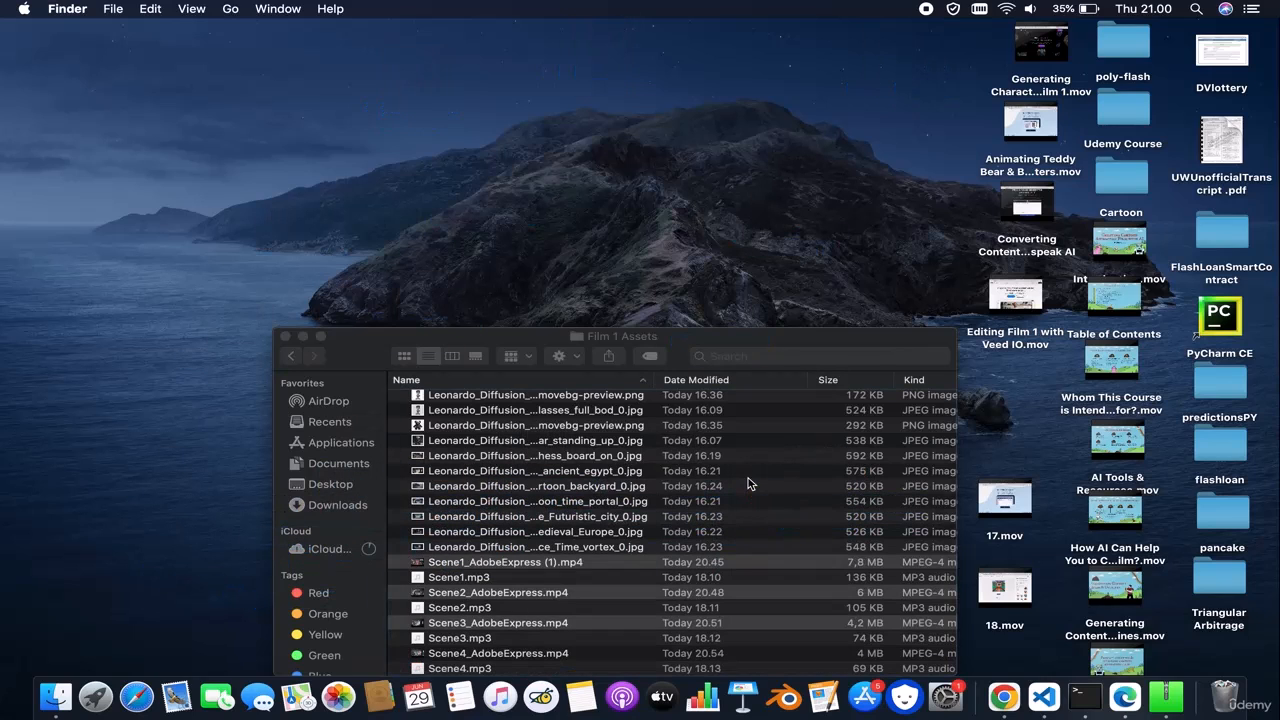
pyautogui.click(286, 337)
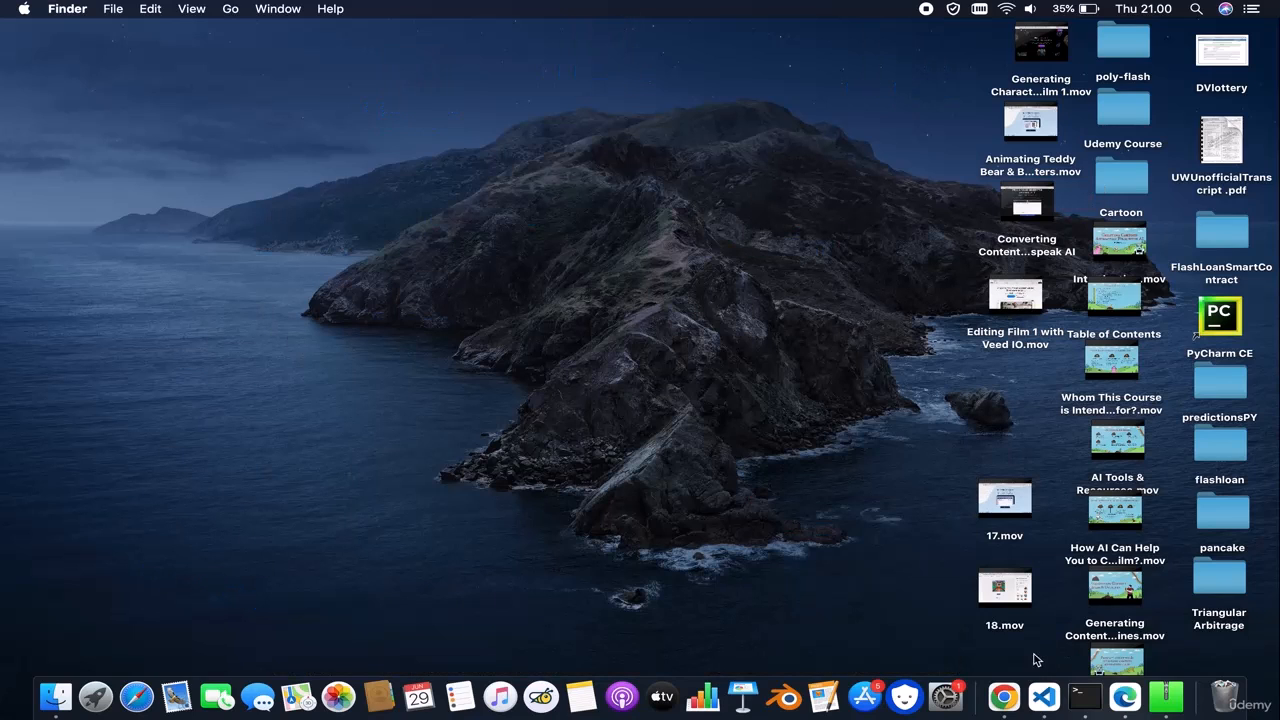
# Switch to Chrome and examine the Veed IO link on the AI Tools & Resources slide and the VEED dashboard with its account menu
pyautogui.click(1003, 697)
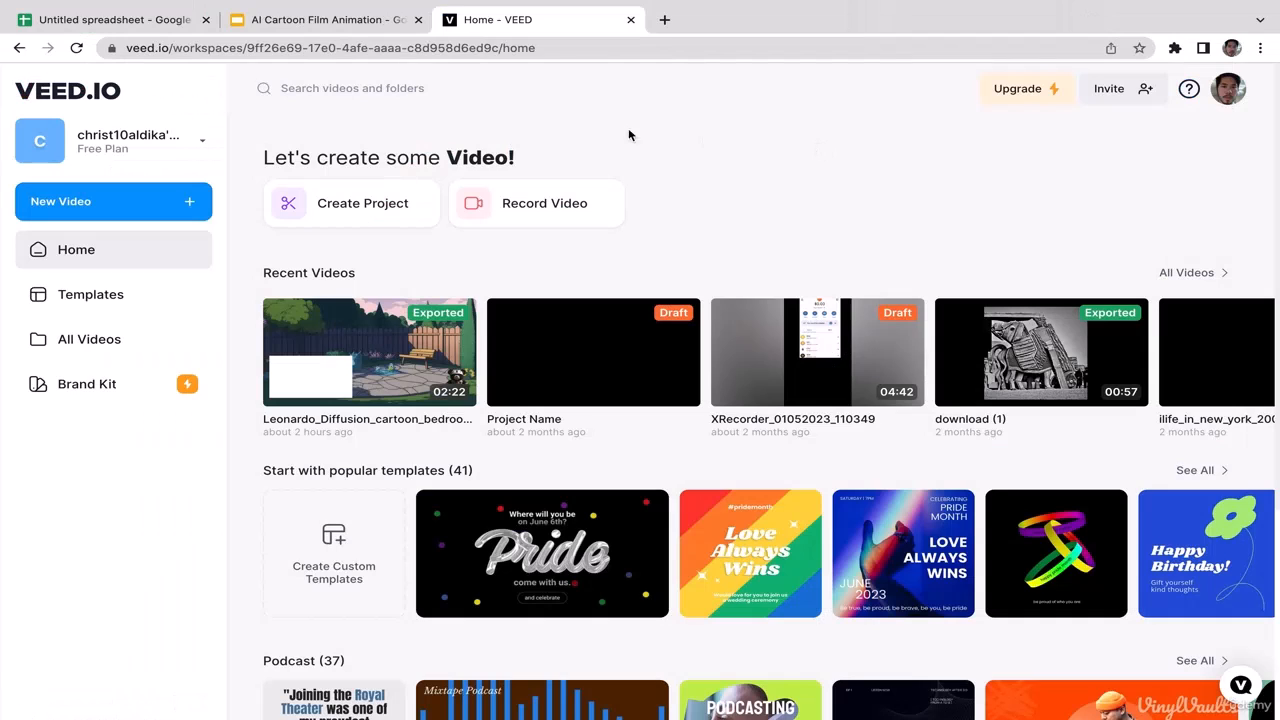
pyautogui.click(345, 25)
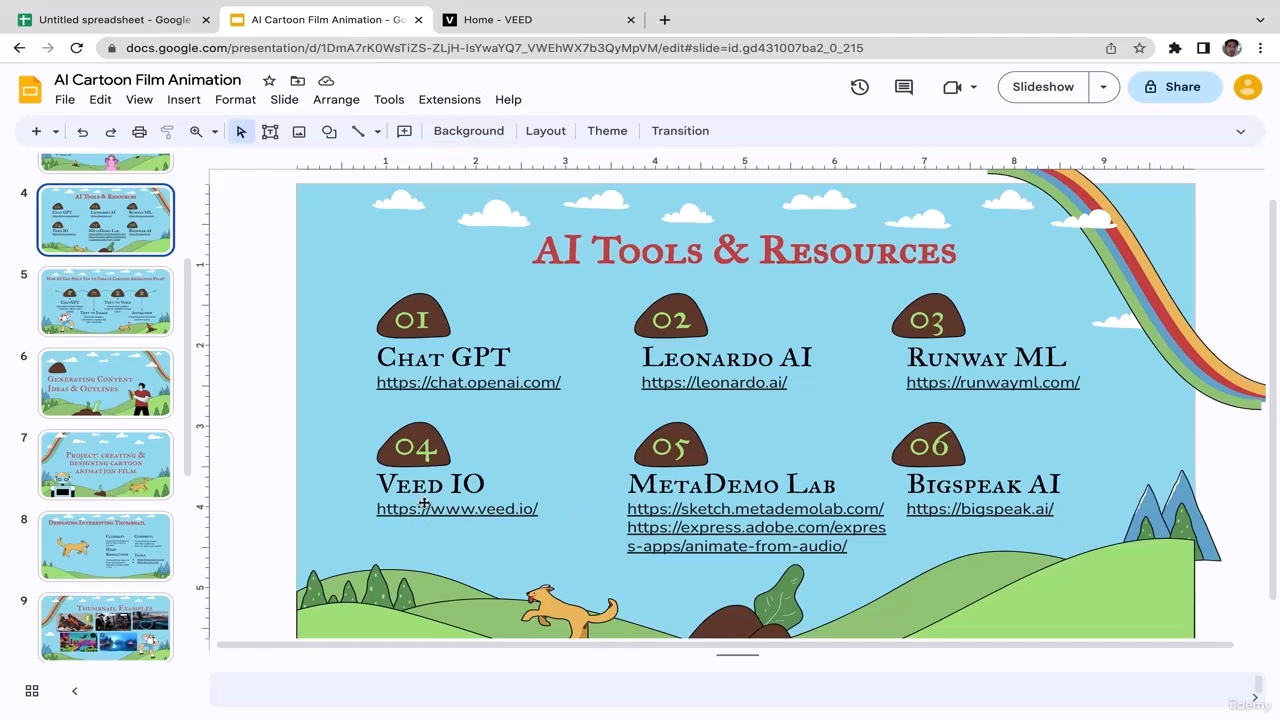
pyautogui.click(566, 28)
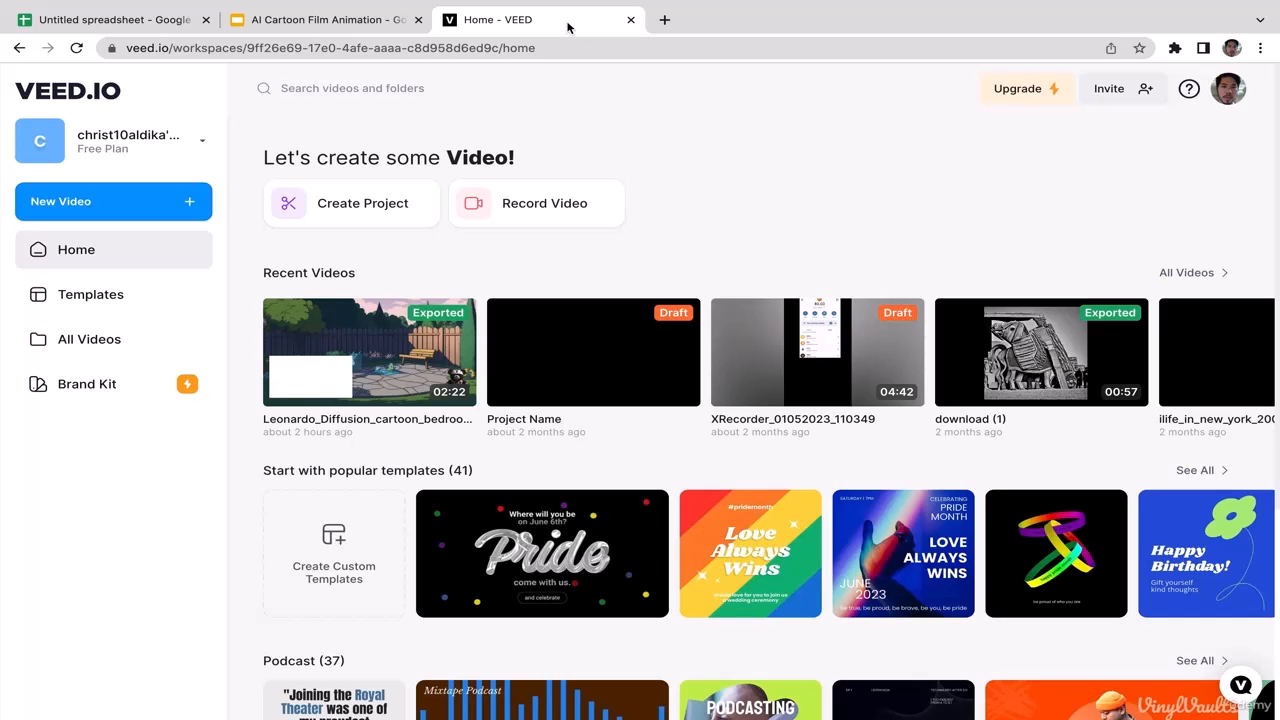
pyautogui.click(380, 30)
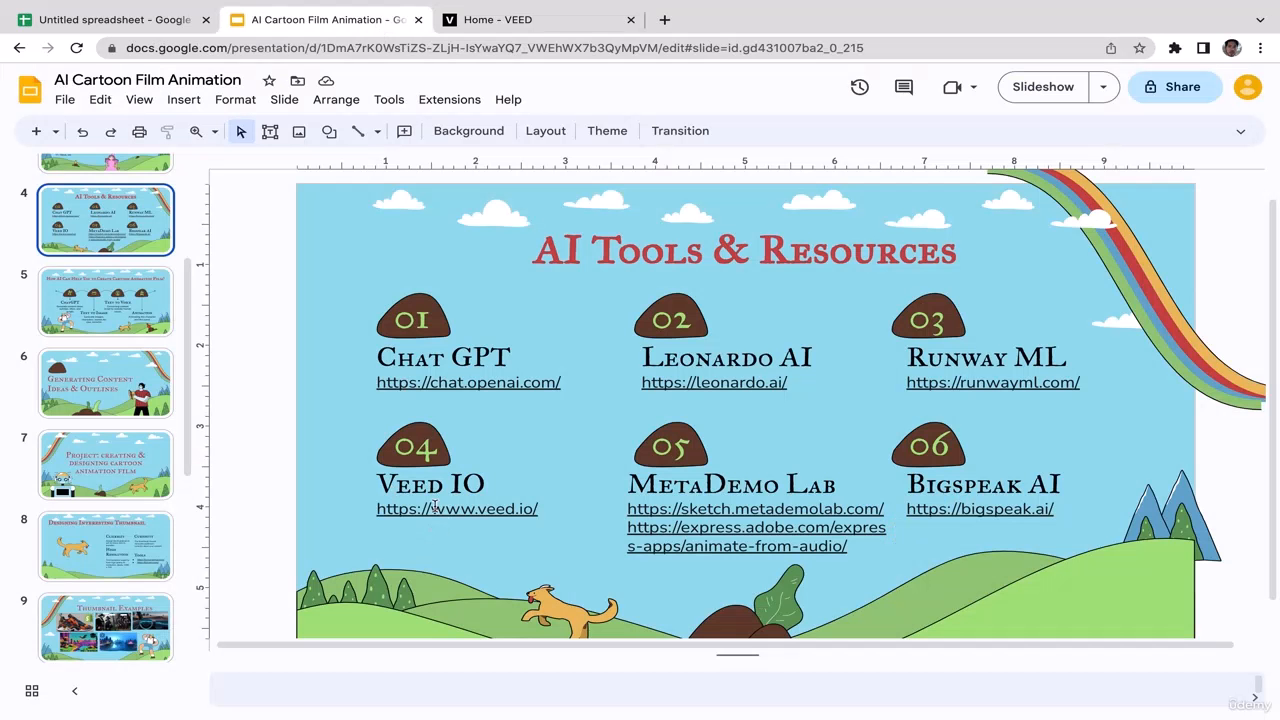
pyautogui.click(510, 24)
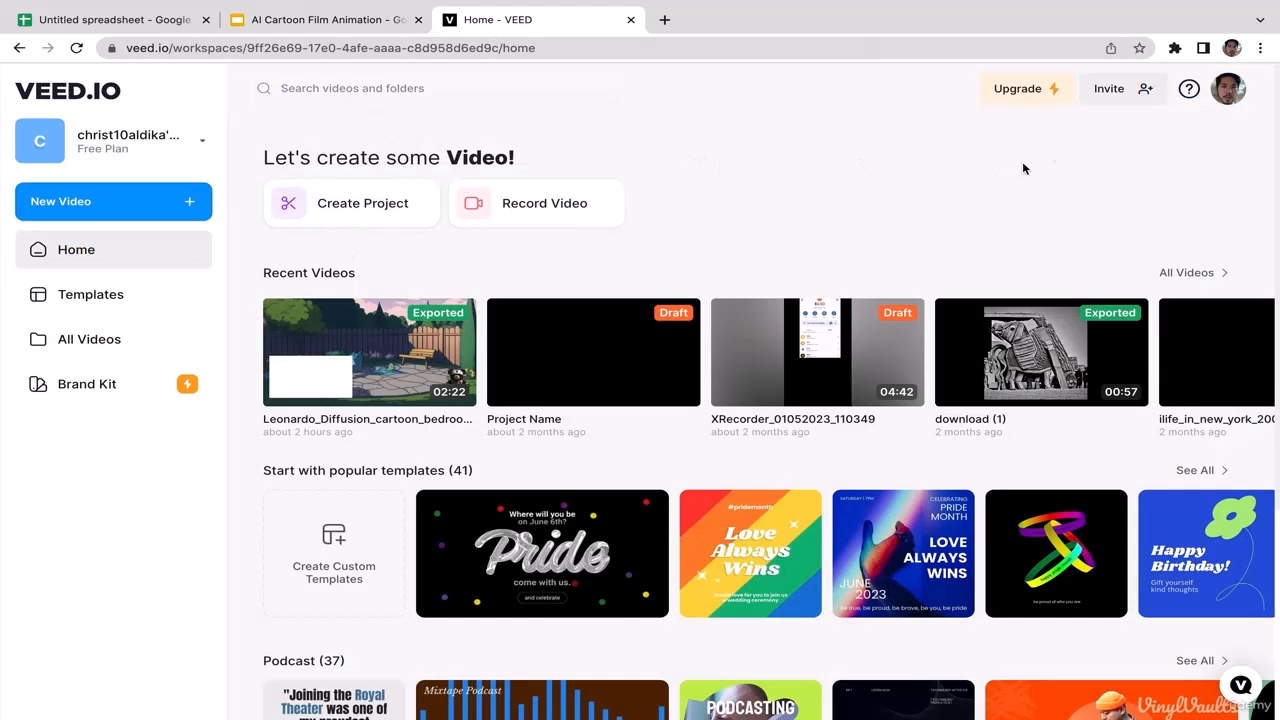
pyautogui.click(1229, 100)
pyautogui.click(1249, 150)
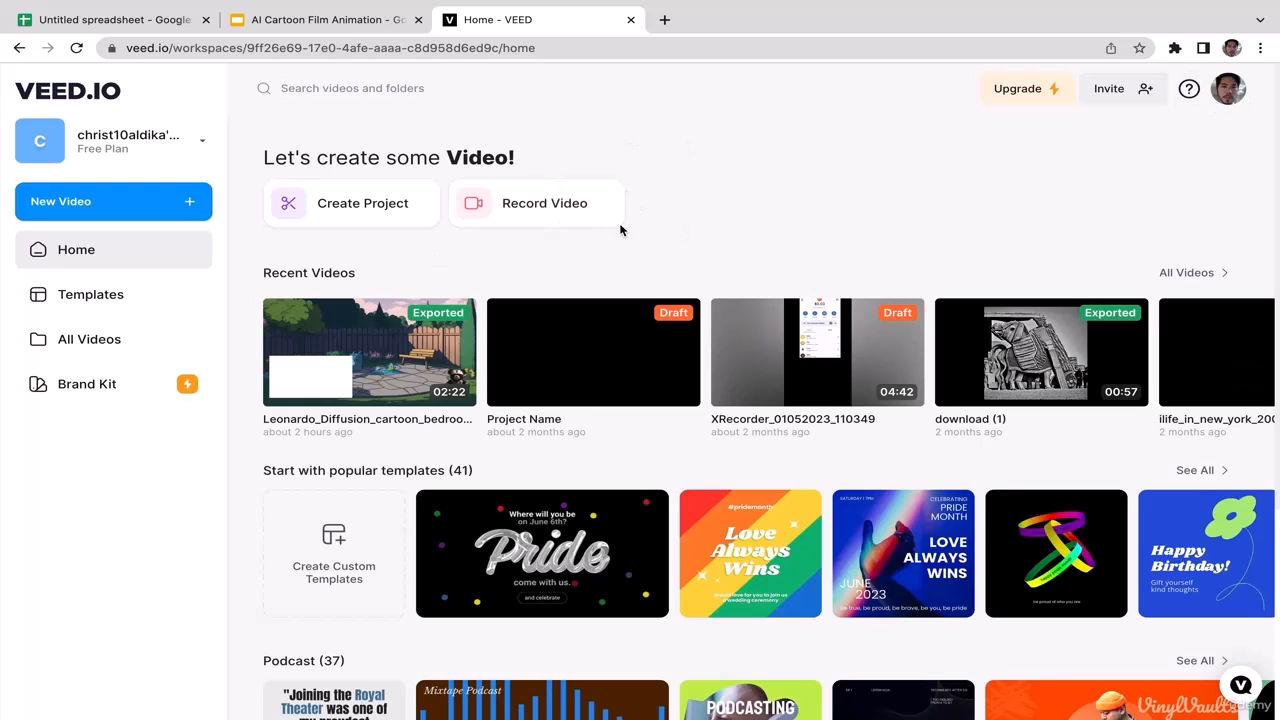
# Create a new VEED project and upload Scene1_AdobeExpress (1).mp4 from the Film 1 Assets folder into it
pyautogui.click(394, 216)
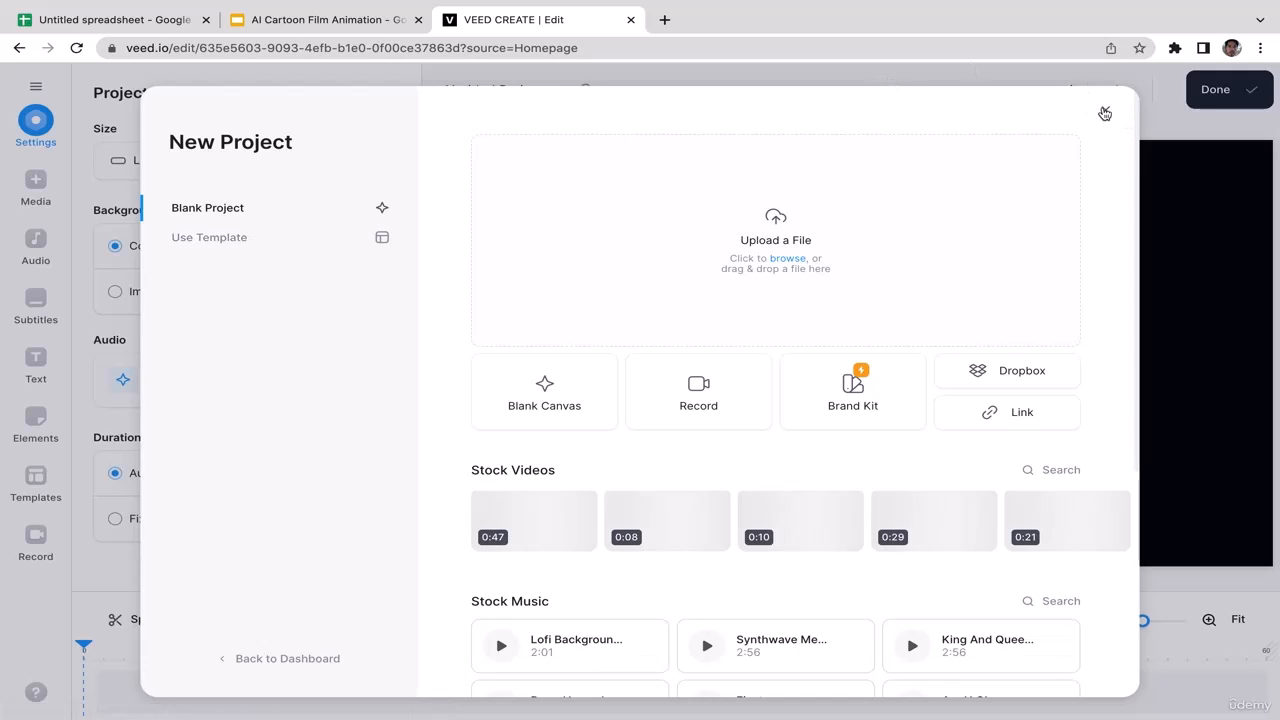
pyautogui.click(1107, 114)
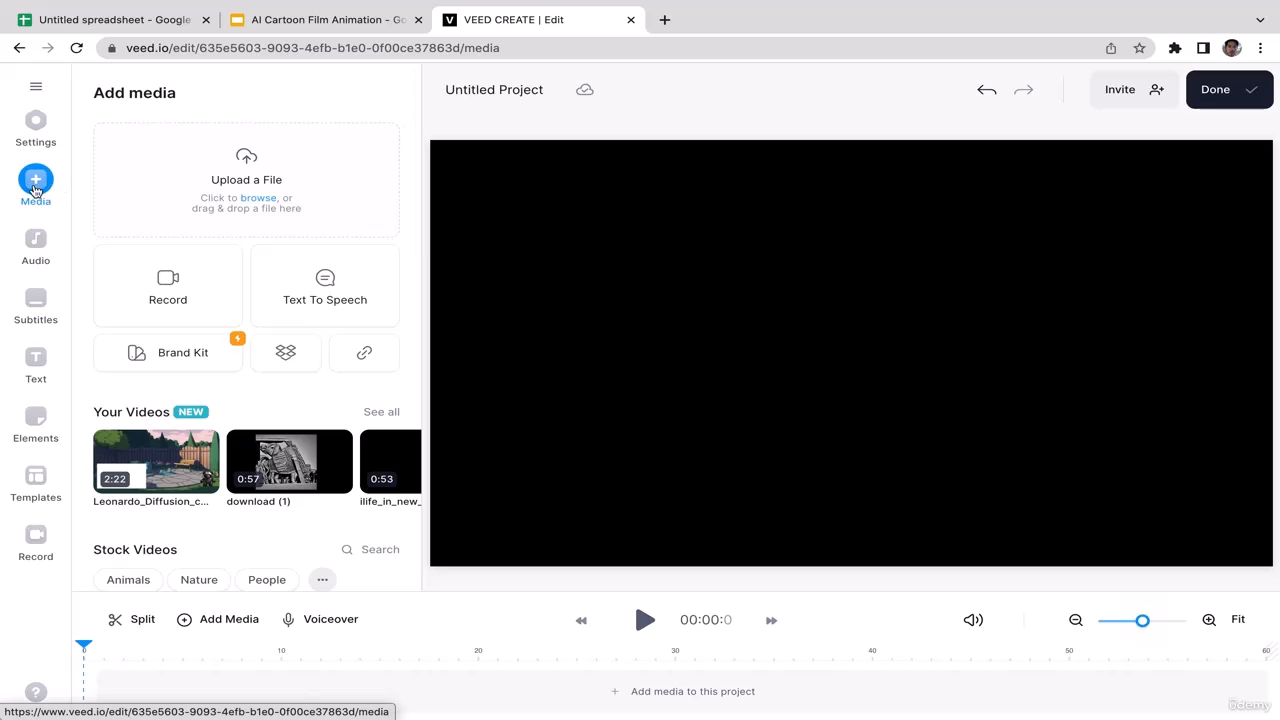
pyautogui.click(260, 160)
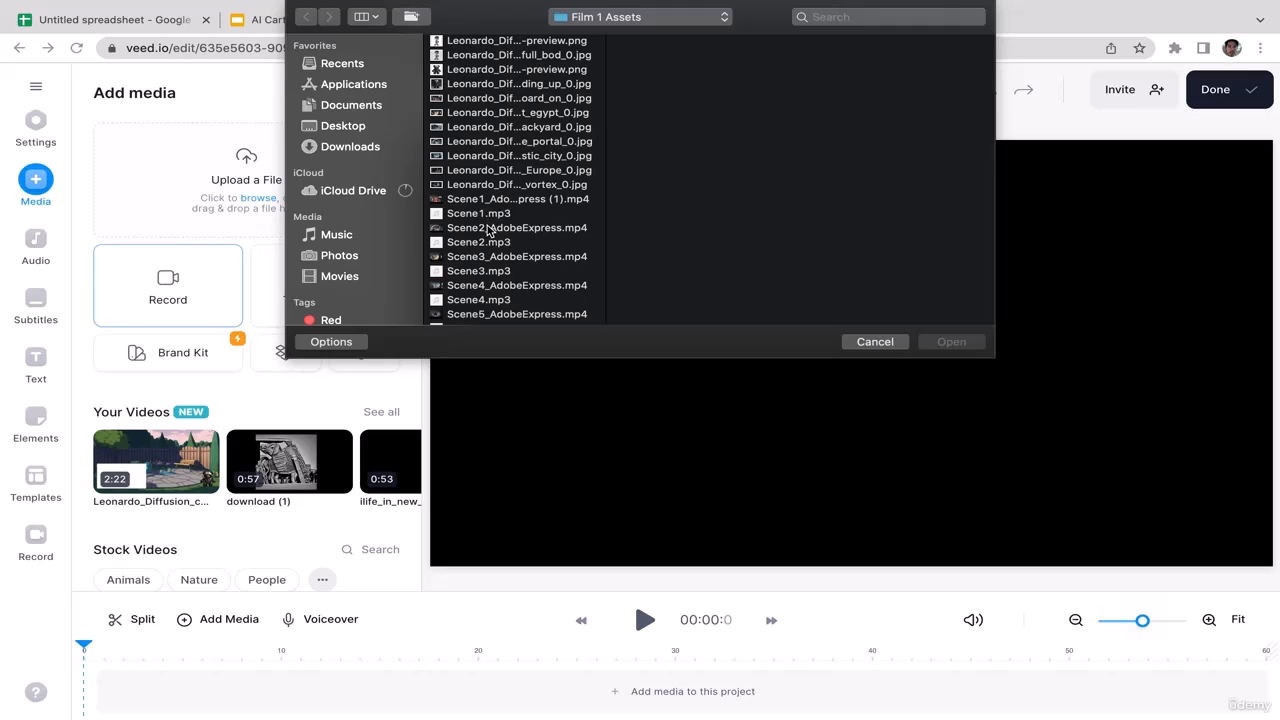
pyautogui.click(496, 199)
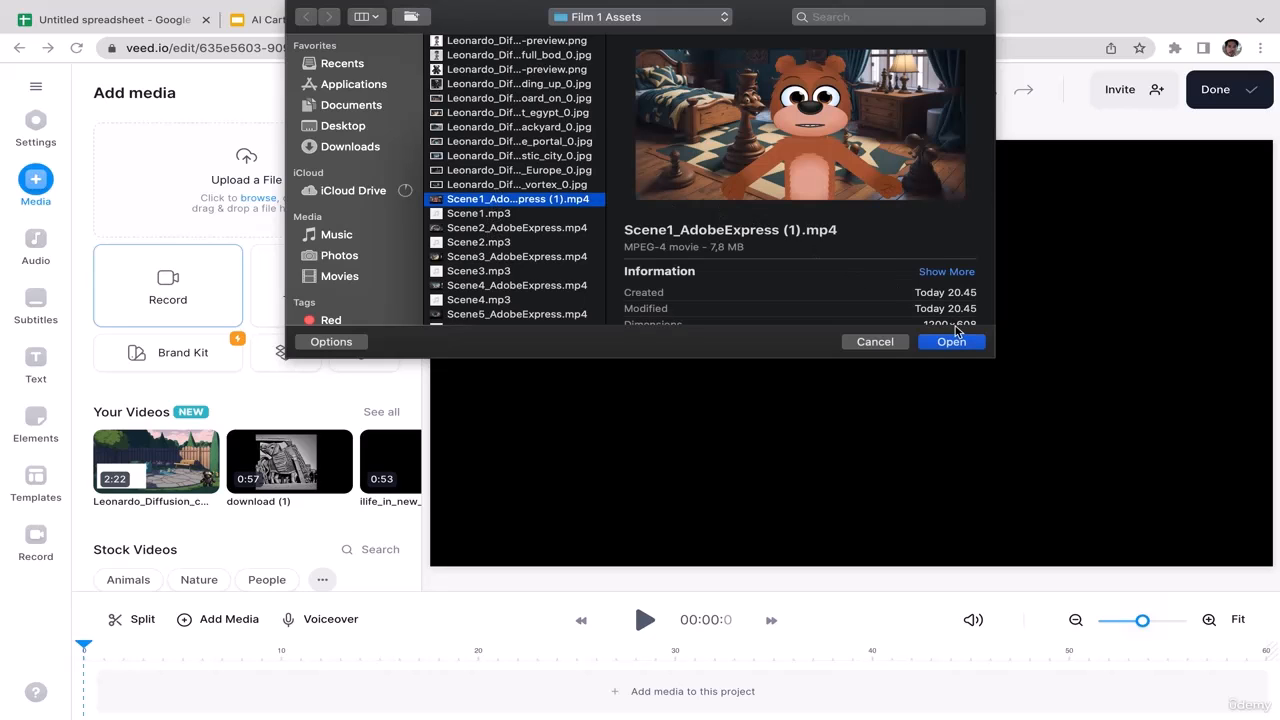
pyautogui.click(950, 342)
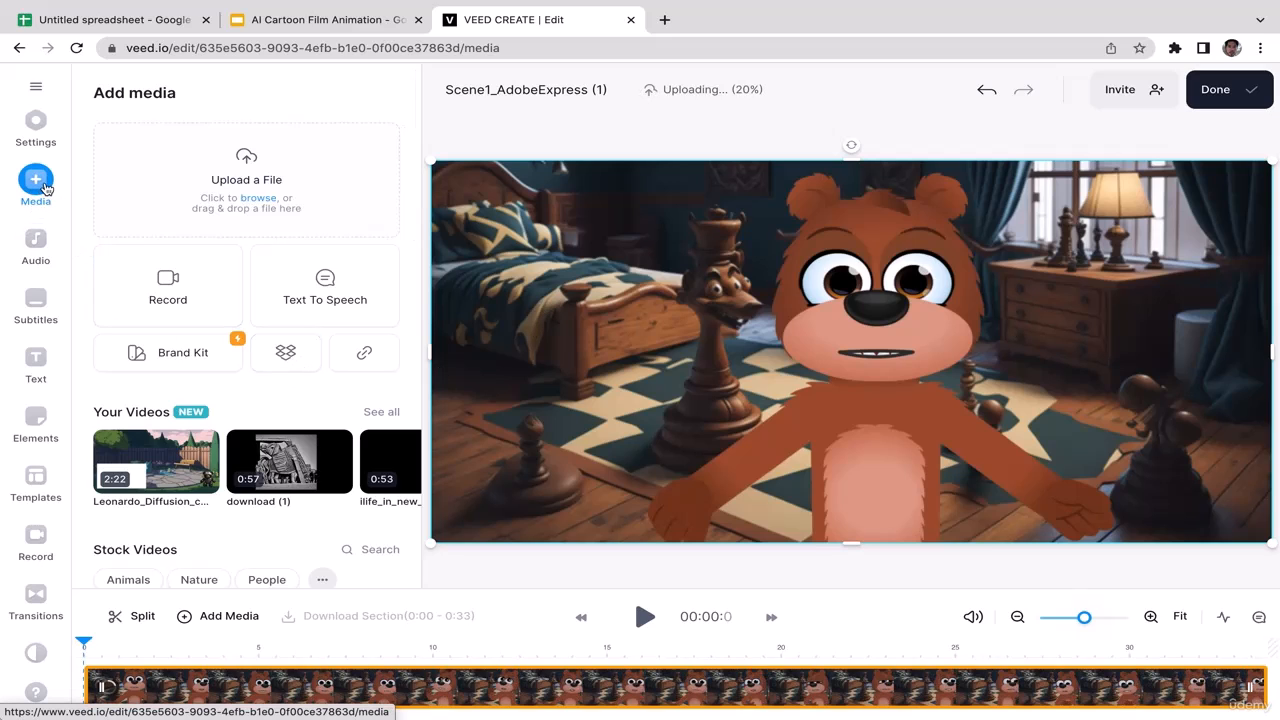
# Upload Scene2_AdobeExpress.mp4 from Film 1 Assets and place its clip directly after the Scene 1 clip on the same track
pyautogui.click(258, 190)
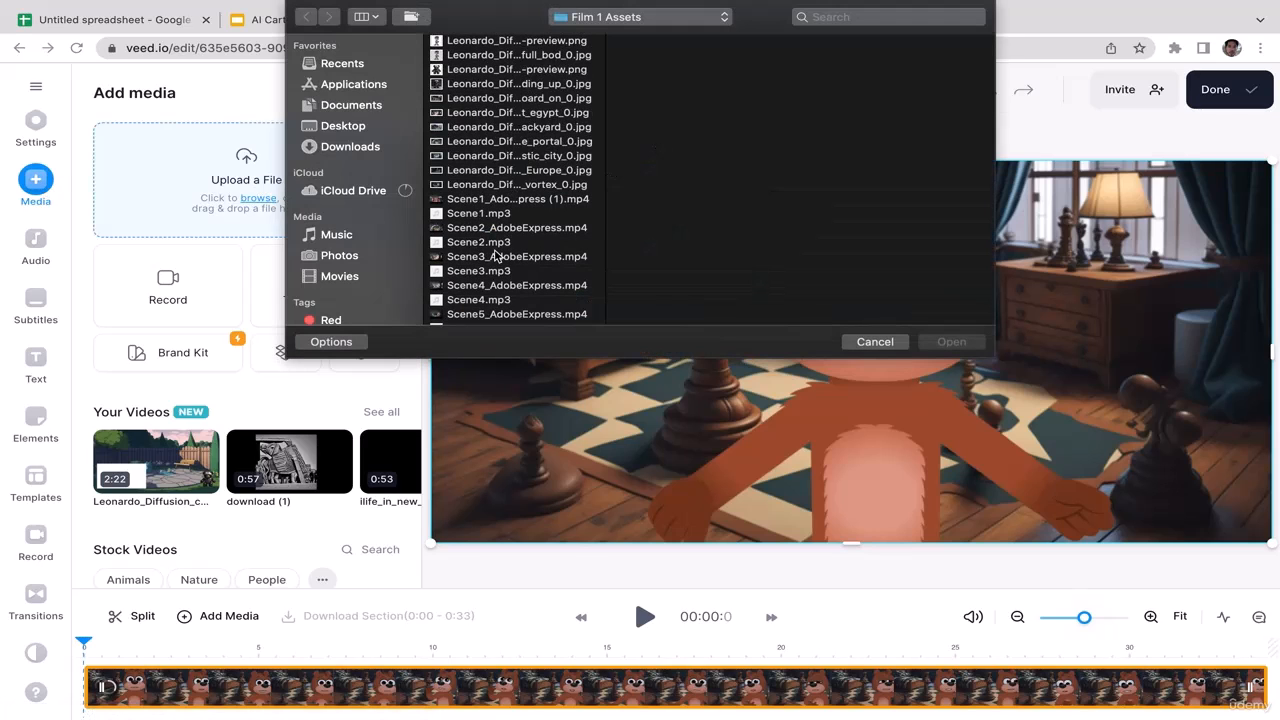
pyautogui.click(493, 229)
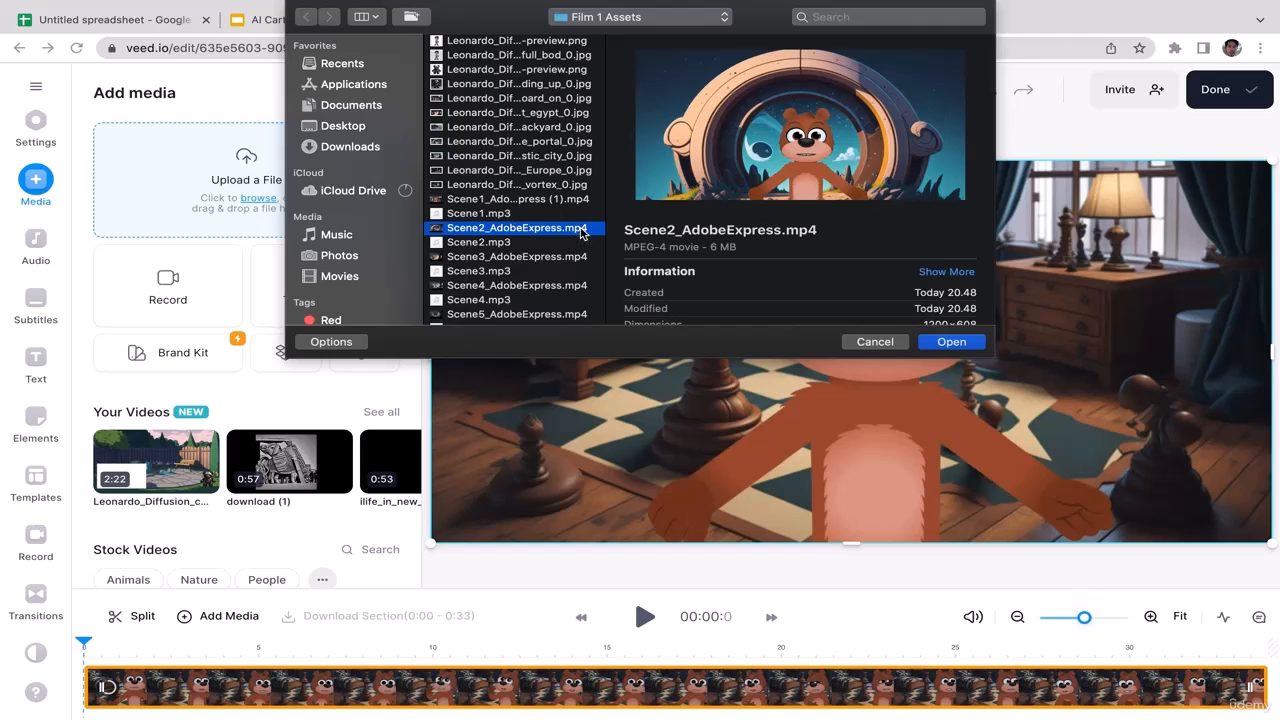
pyautogui.moveTo(740, 120)
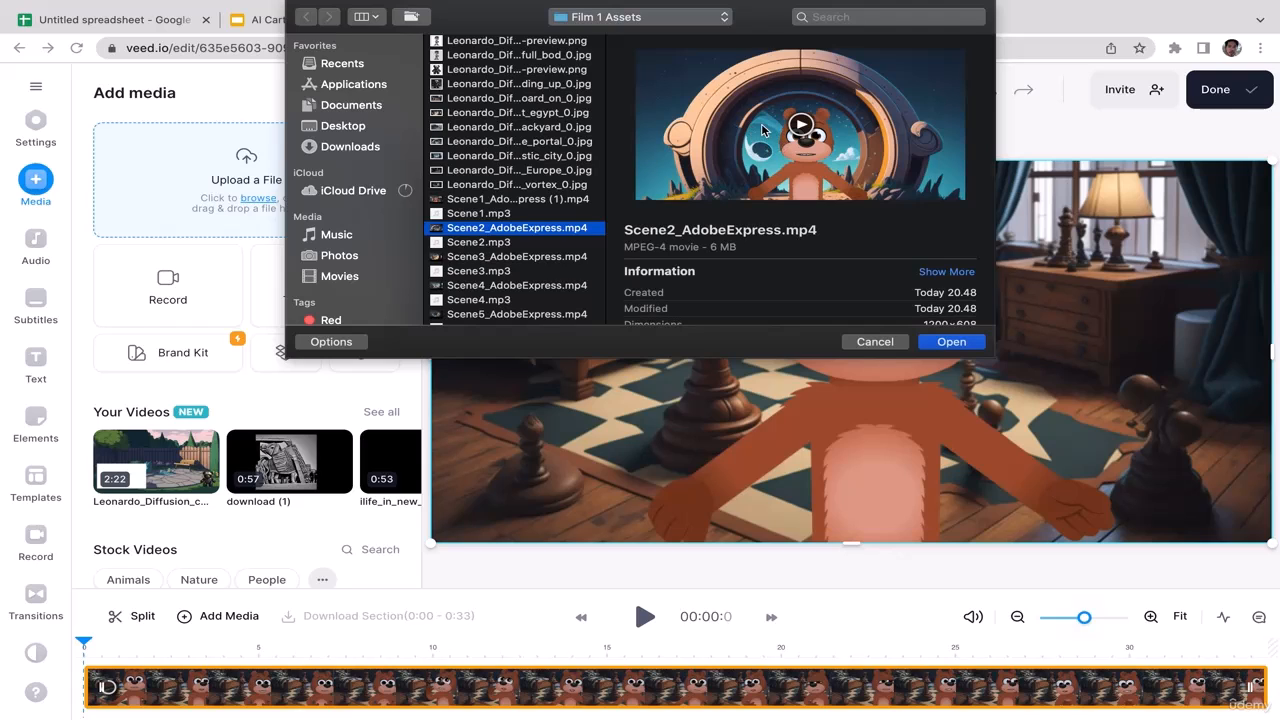
pyautogui.click(951, 342)
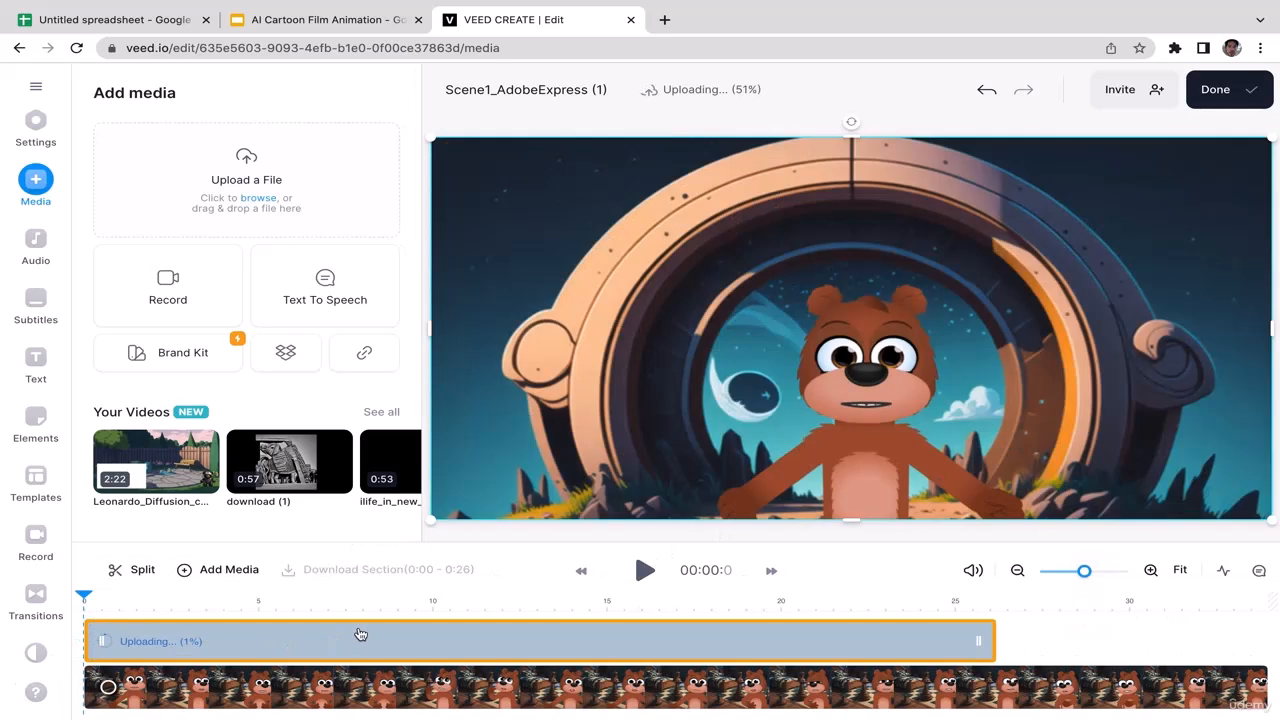
pyautogui.moveTo(360, 636); pyautogui.dragTo(1255, 686)
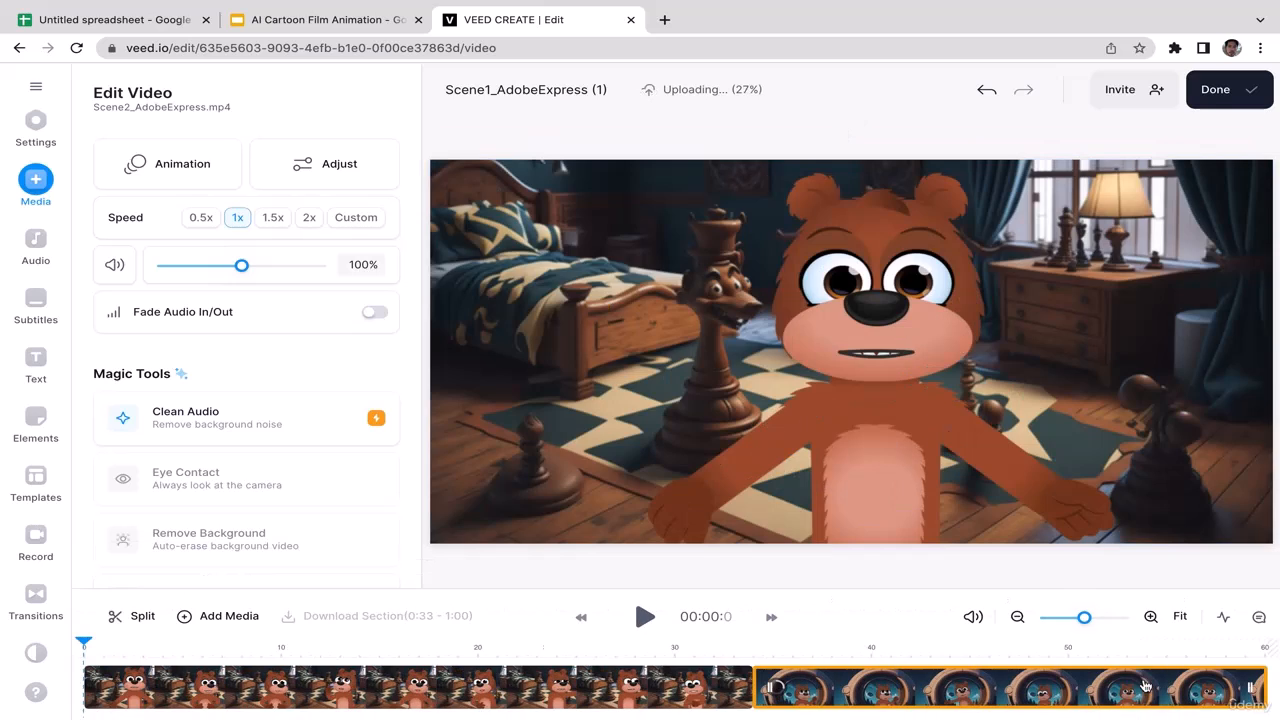
pyautogui.moveTo(928, 679)
pyautogui.mouseDown()
pyautogui.moveTo(1157, 668)
pyautogui.moveTo(928, 687)
pyautogui.mouseUp()
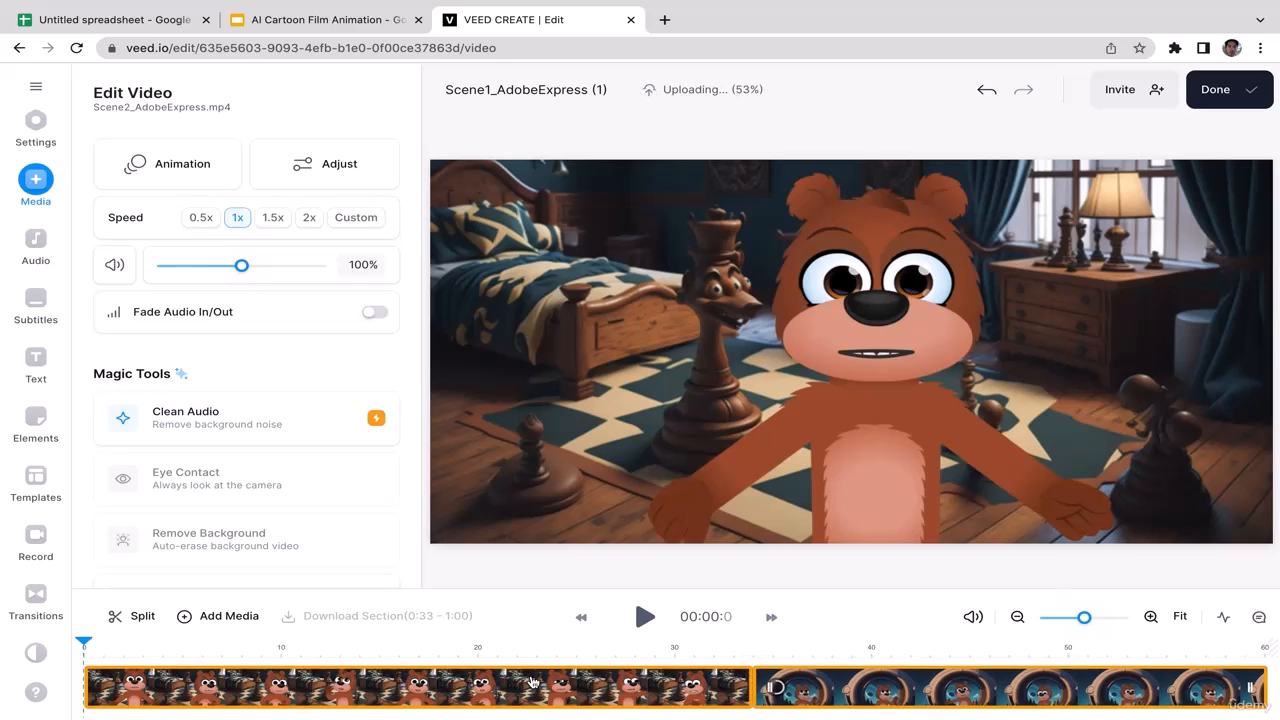
pyautogui.moveTo(787, 692); pyautogui.dragTo(852, 692)
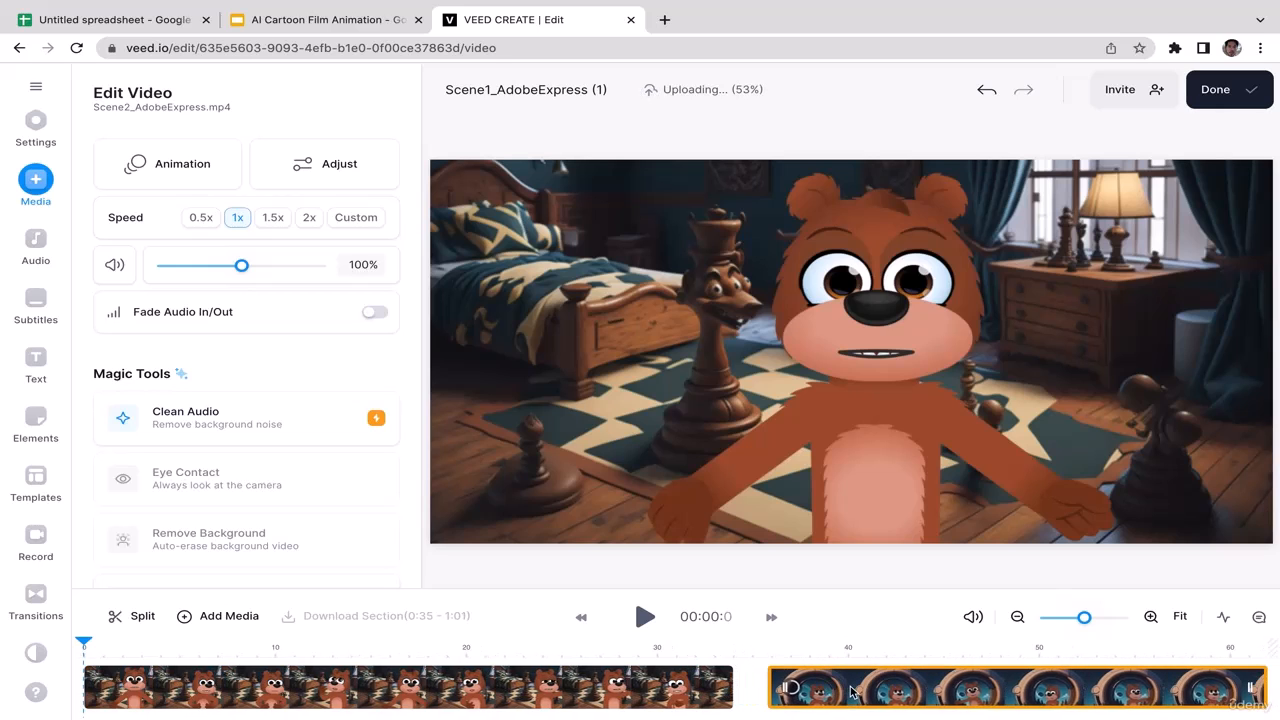
pyautogui.hotkey('ctrl', 'z')
pyautogui.hotkey('ctrl', 'z')
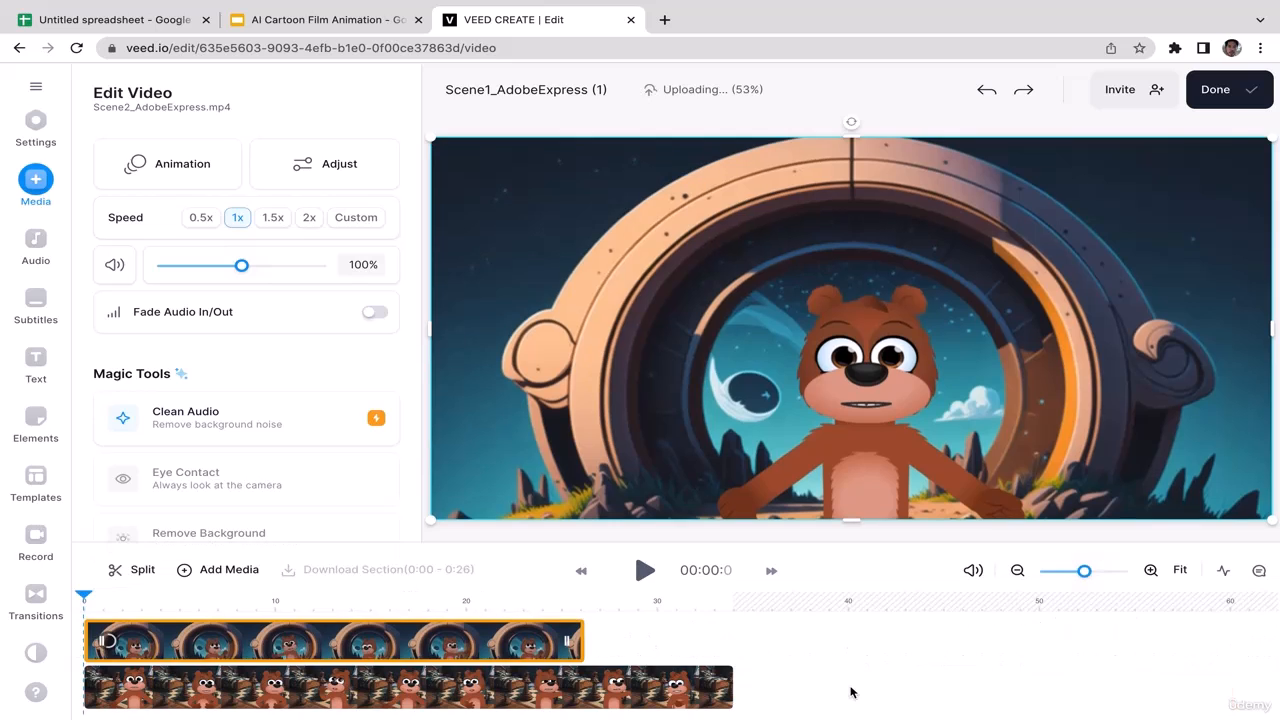
pyautogui.moveTo(455, 642); pyautogui.dragTo(1115, 680)
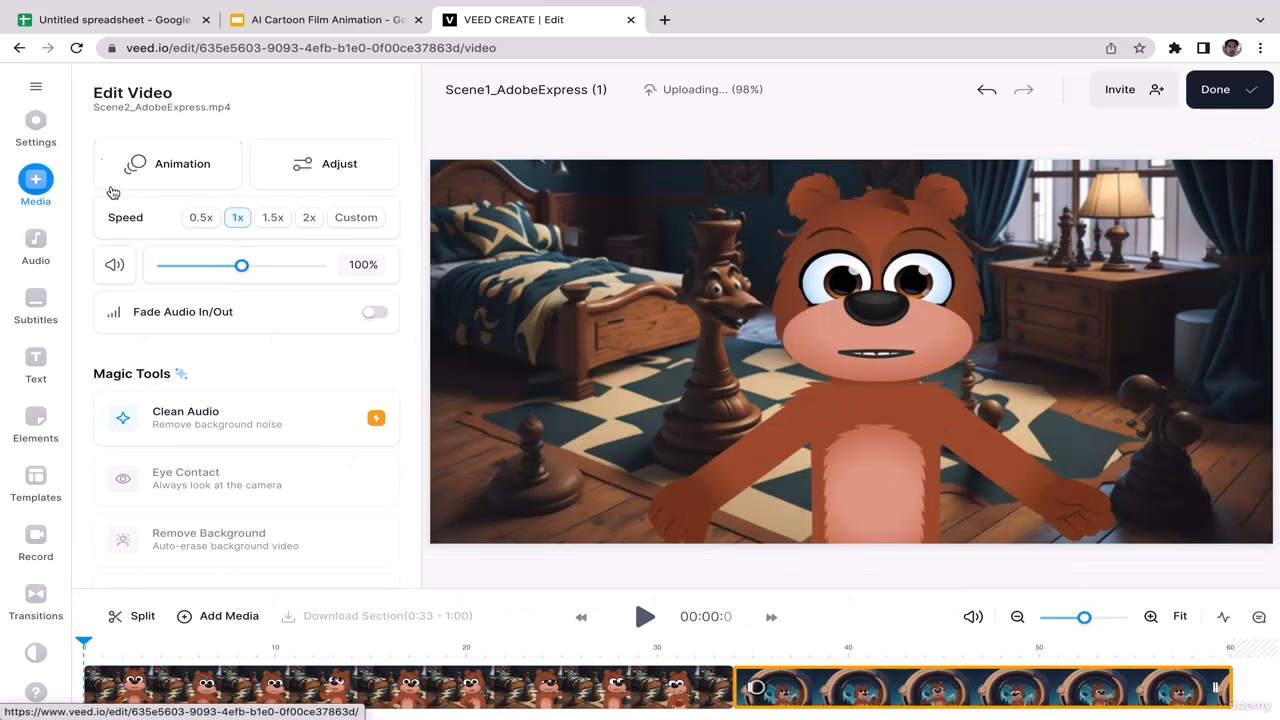
# Upload Scene3_AdobeExpress.mp4 from Film 1 Assets and place its clip directly after the Scene 2 clip on the same track
pyautogui.click(48, 188)
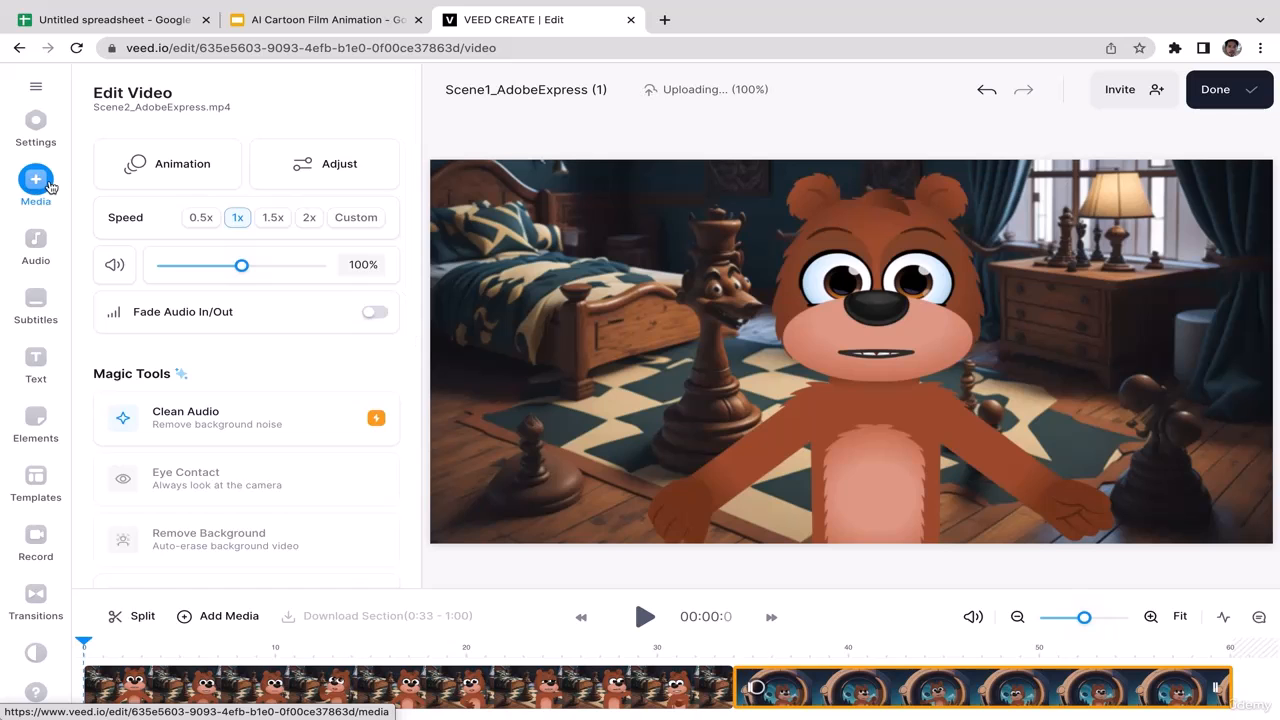
pyautogui.click(232, 178)
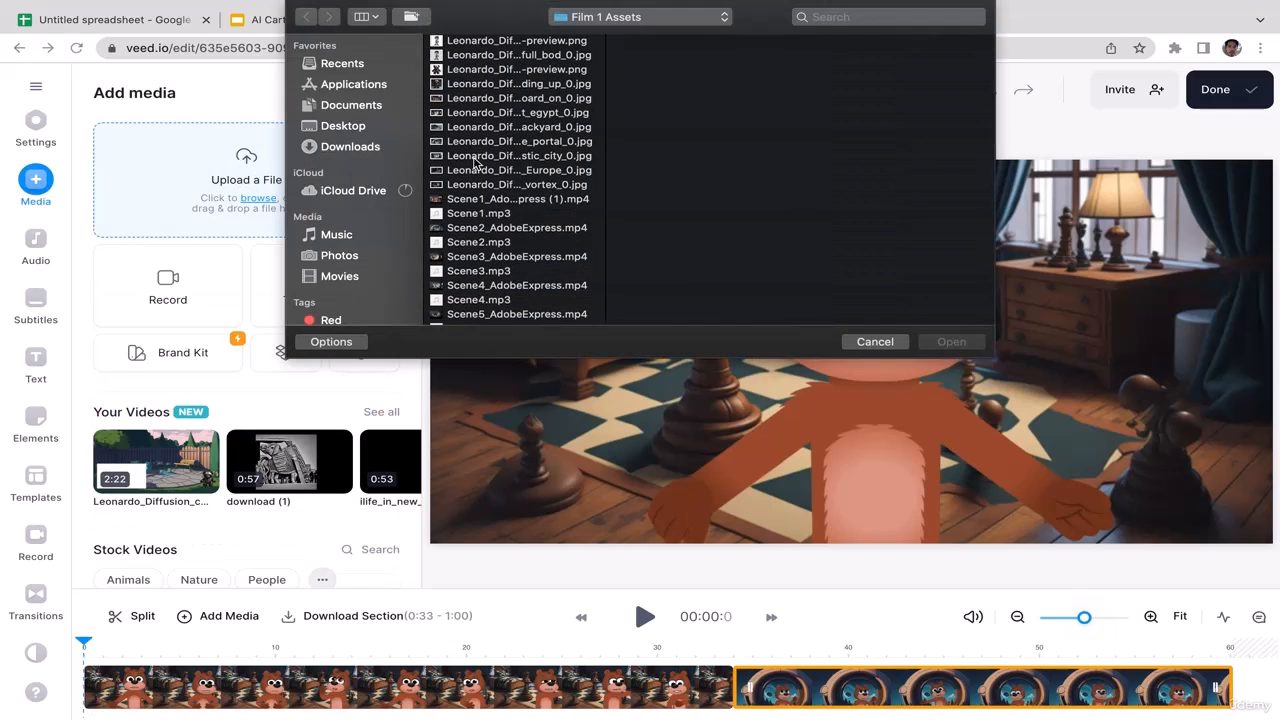
pyautogui.click(489, 257)
pyautogui.click(951, 341)
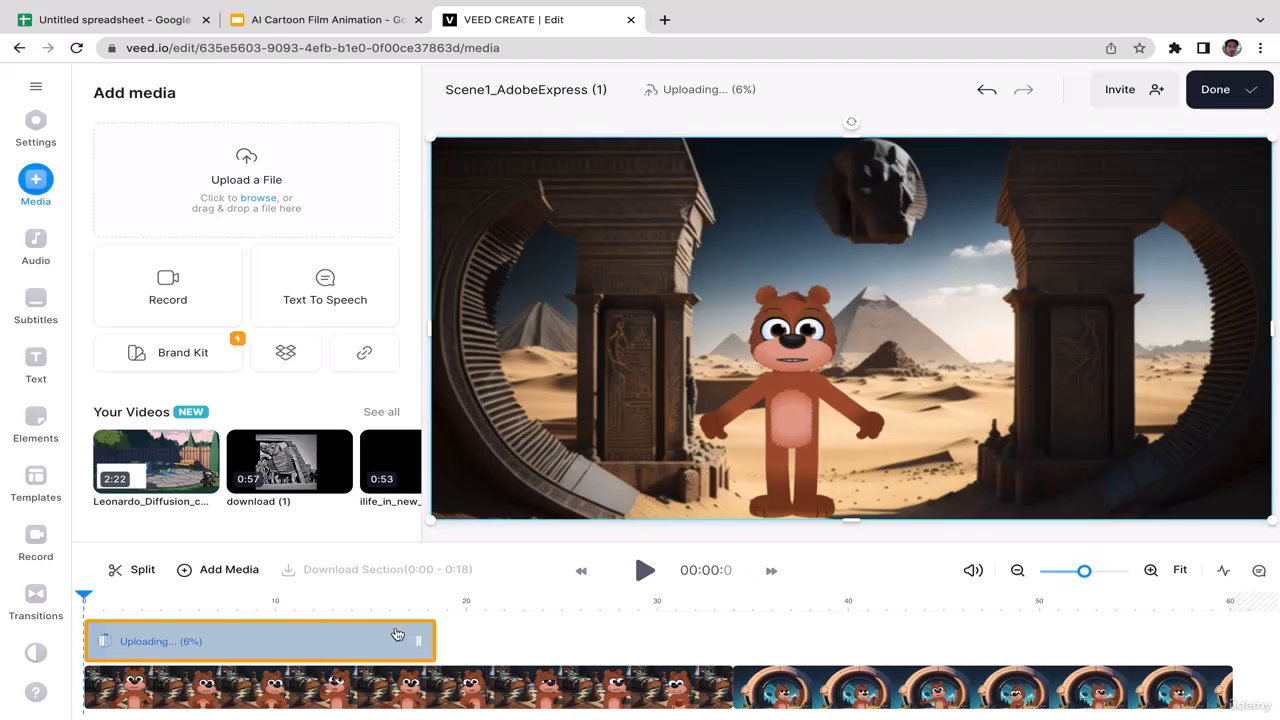
pyautogui.moveTo(275, 645); pyautogui.dragTo(1201, 678)
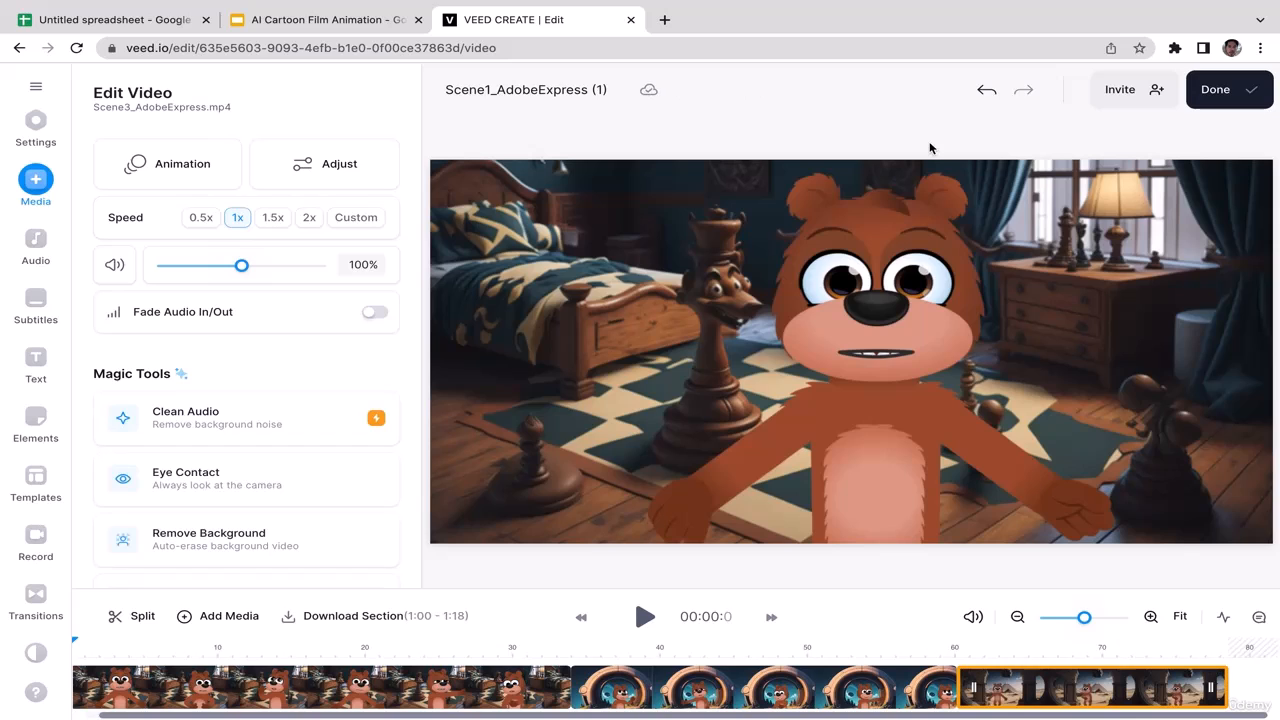
# Upload Scene4_AdobeExpress.mp4 from Film 1 Assets and place its clip directly after the Scene 3 clip on the same track
pyautogui.click(38, 186)
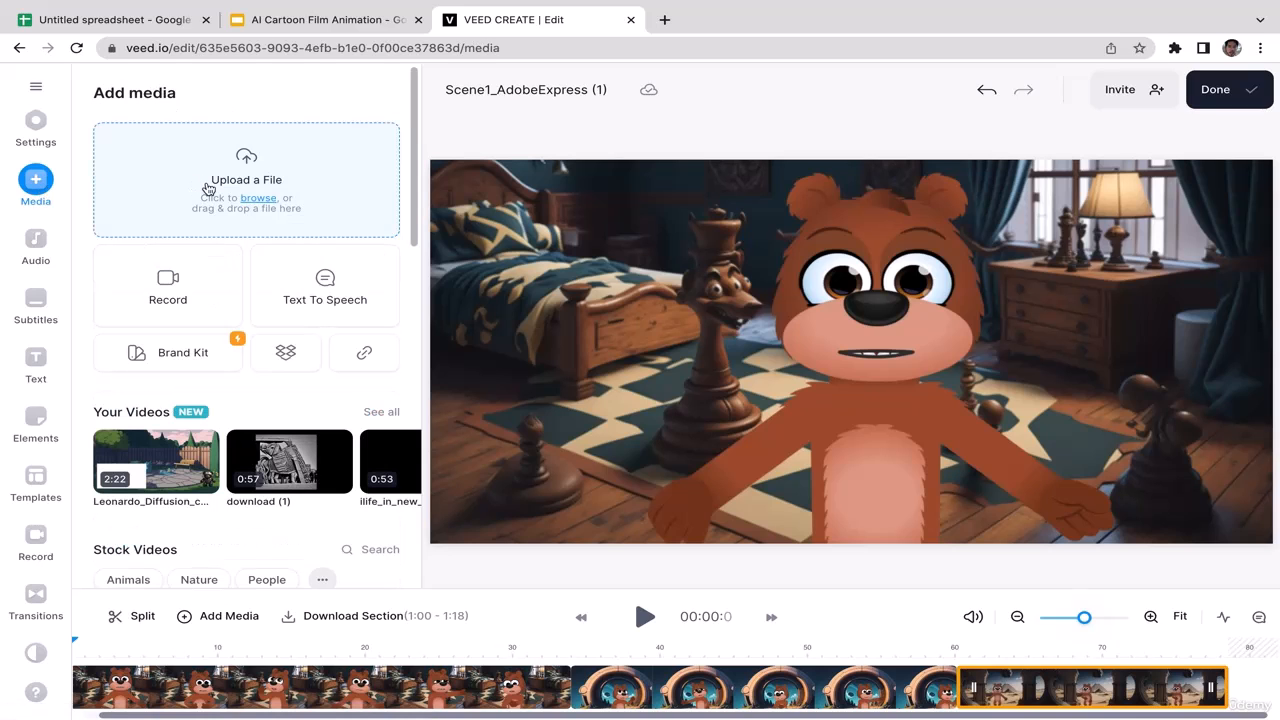
pyautogui.click(390, 140)
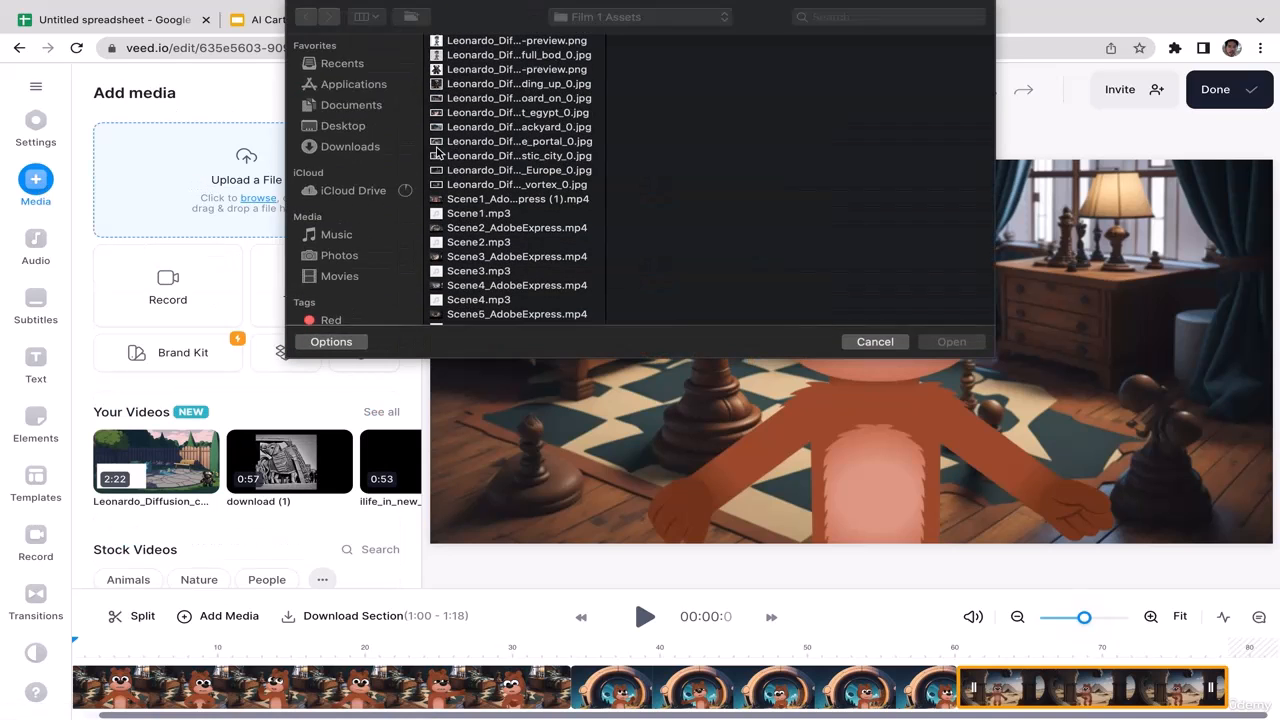
pyautogui.click(494, 286)
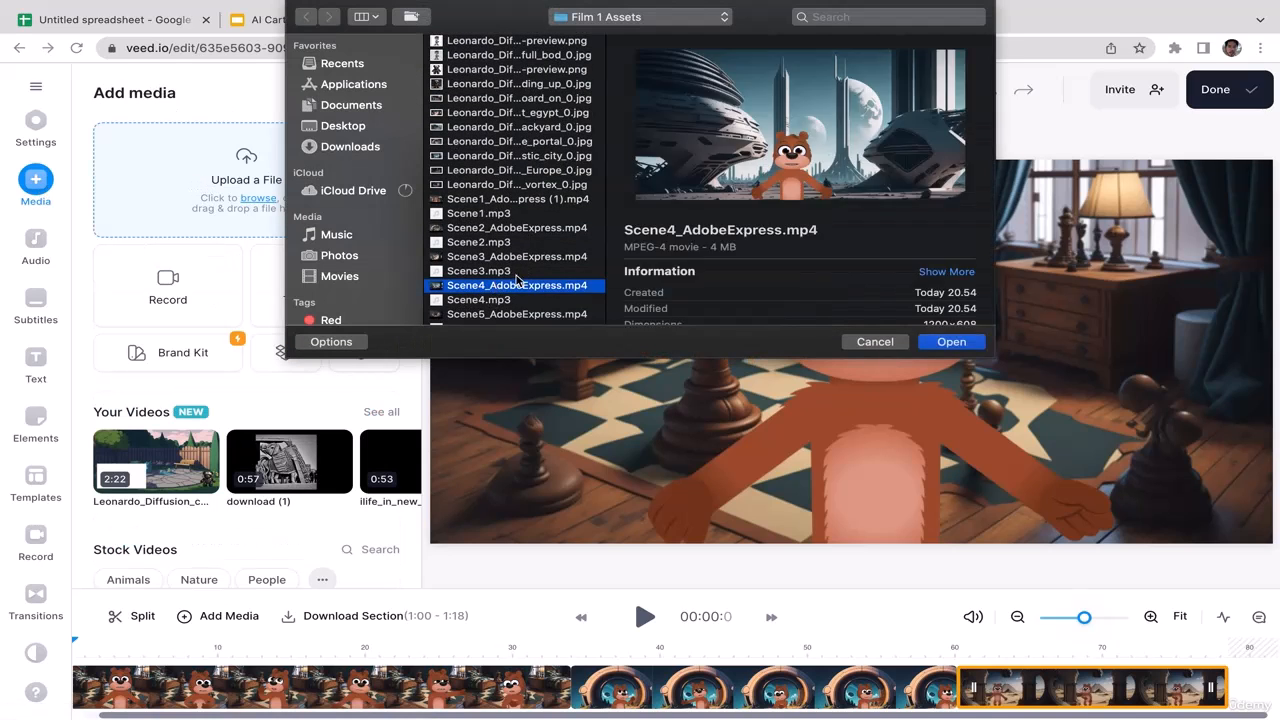
pyautogui.click(958, 345)
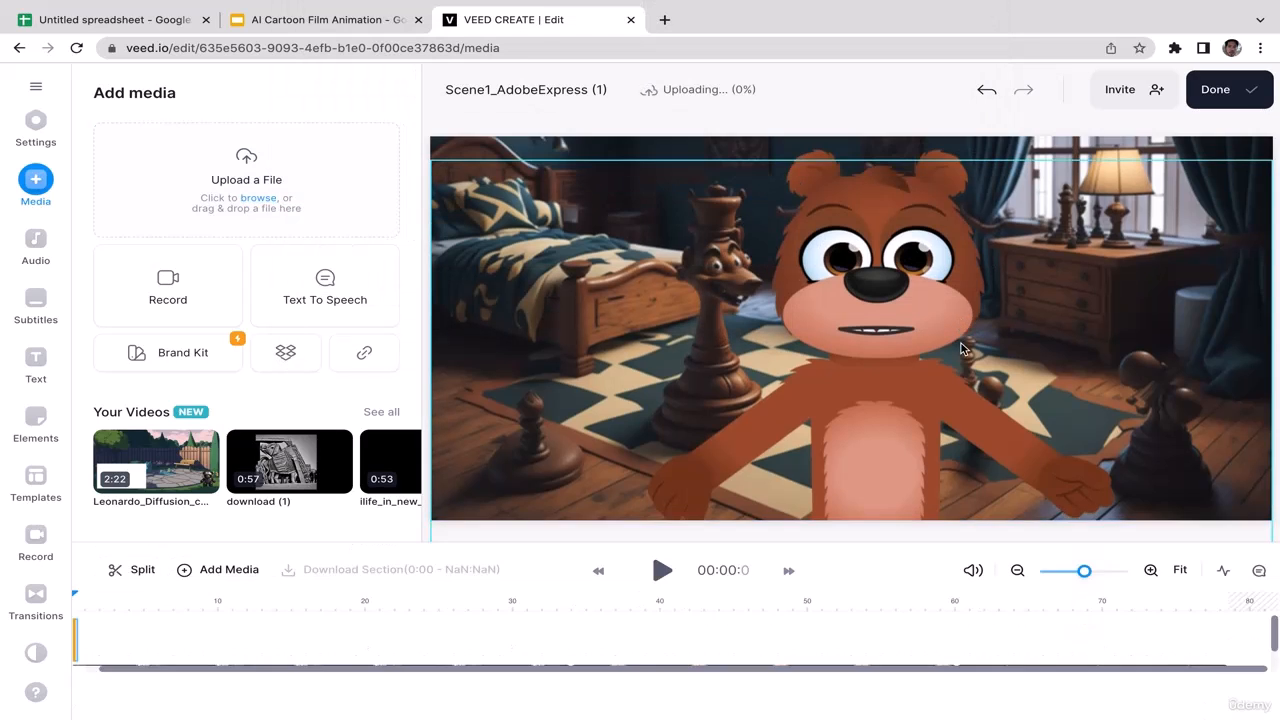
pyautogui.moveTo(300, 640); pyautogui.dragTo(1245, 687)
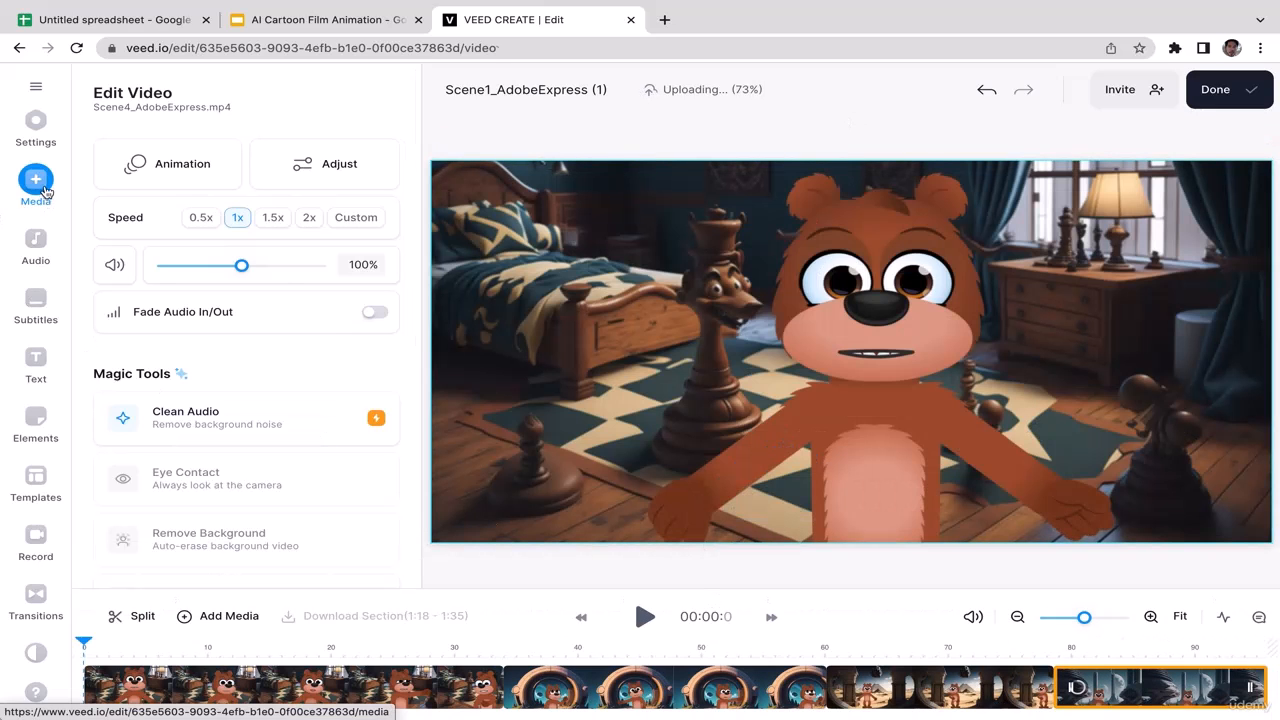
# Upload Scene5_AdobeExpress.mp4 from Film 1 Assets and place its clip directly after the Scene 4 clip on the same track
pyautogui.click(40, 185)
pyautogui.click(317, 140)
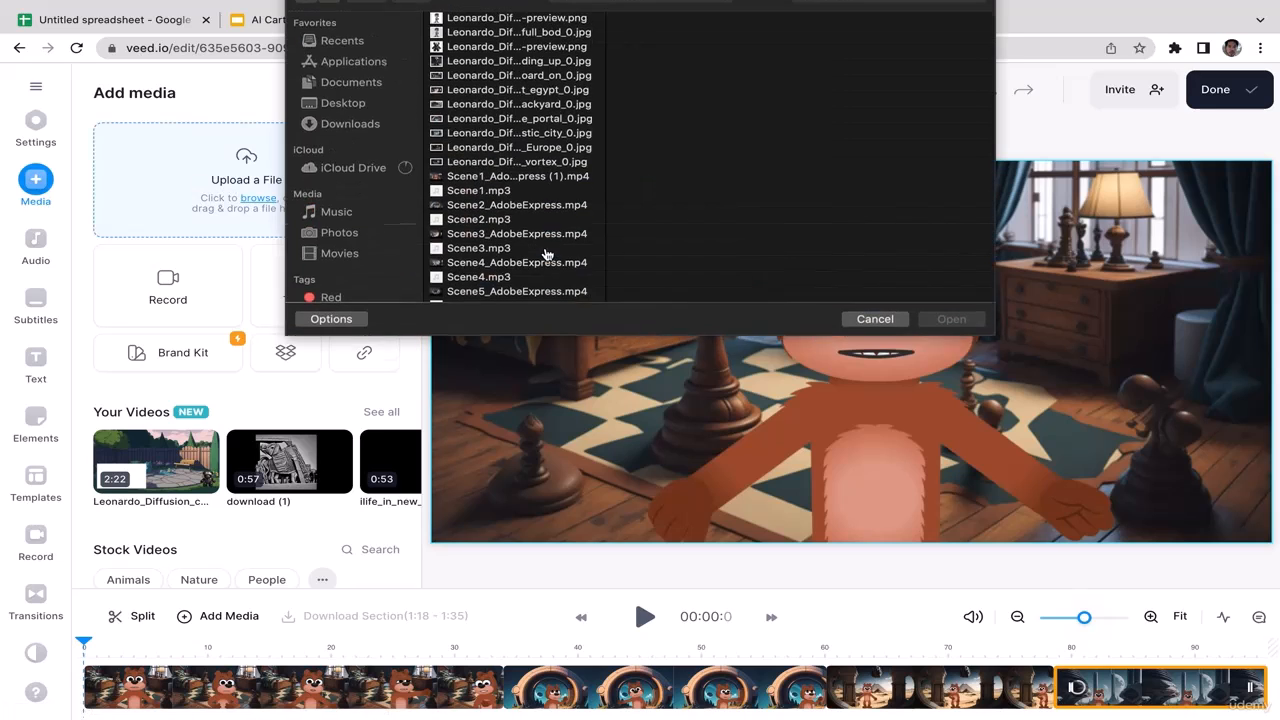
pyautogui.click(492, 315)
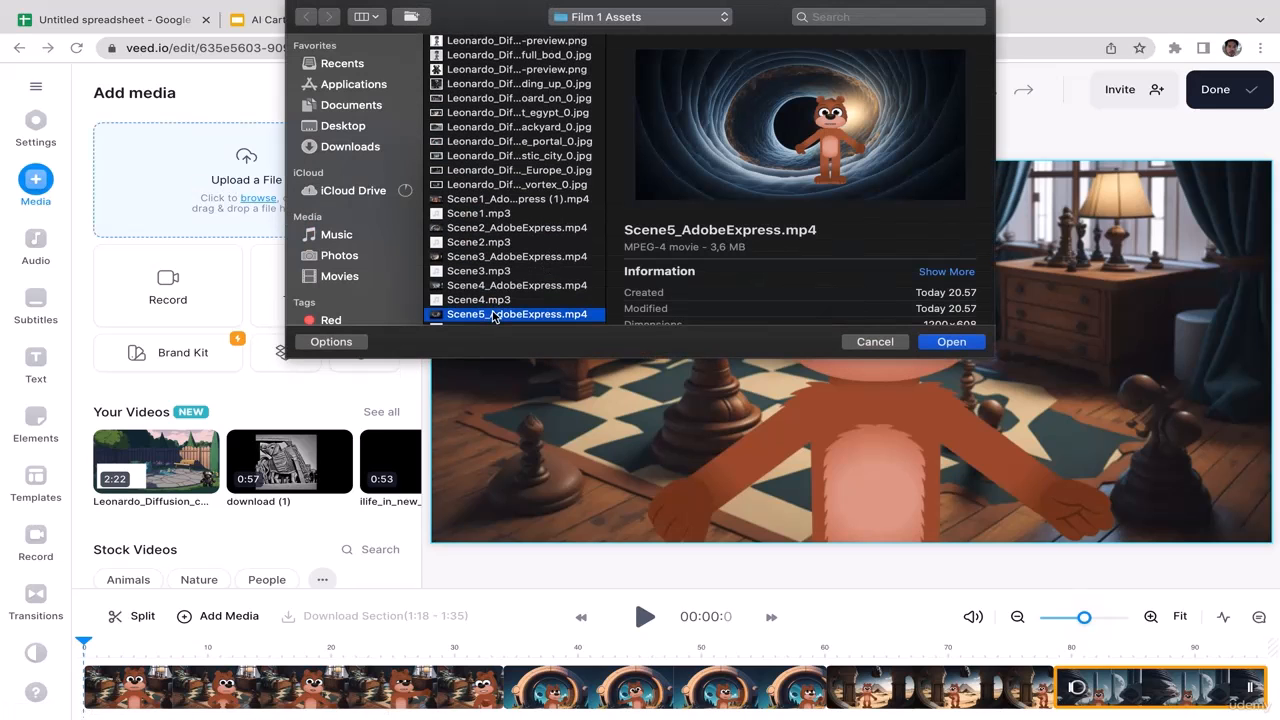
pyautogui.click(949, 343)
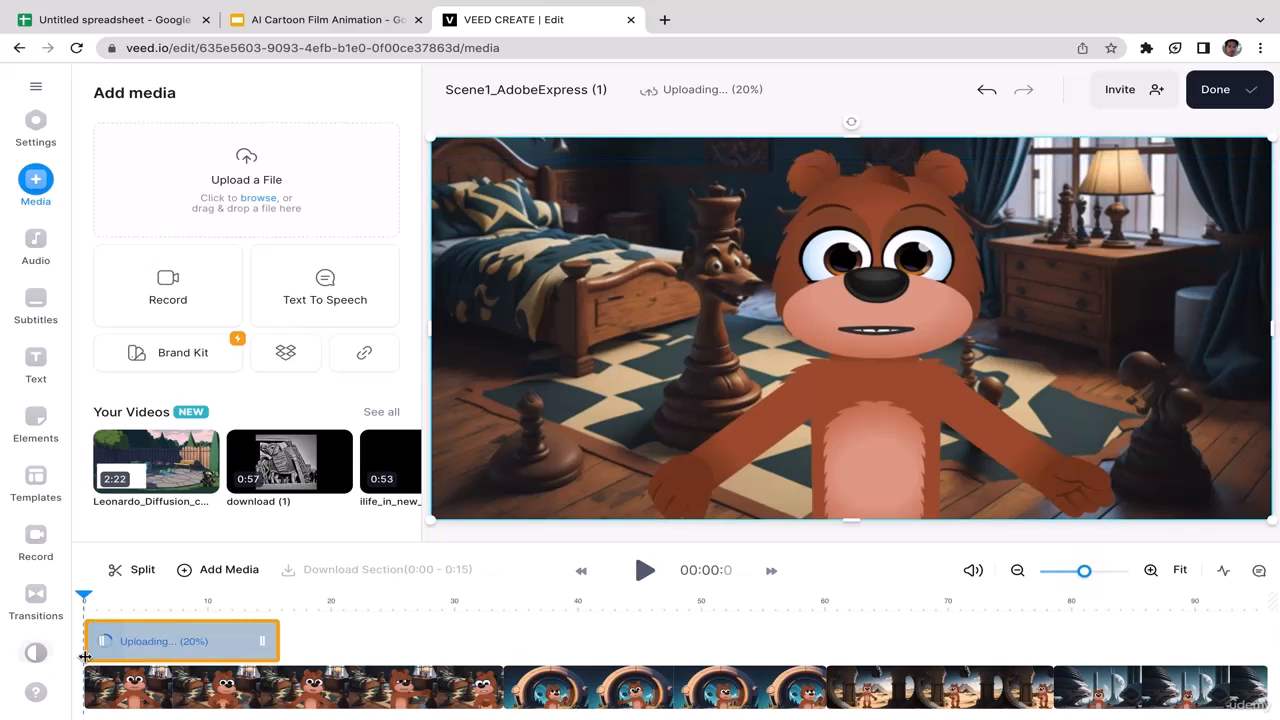
pyautogui.moveTo(85, 656); pyautogui.dragTo(1212, 694)
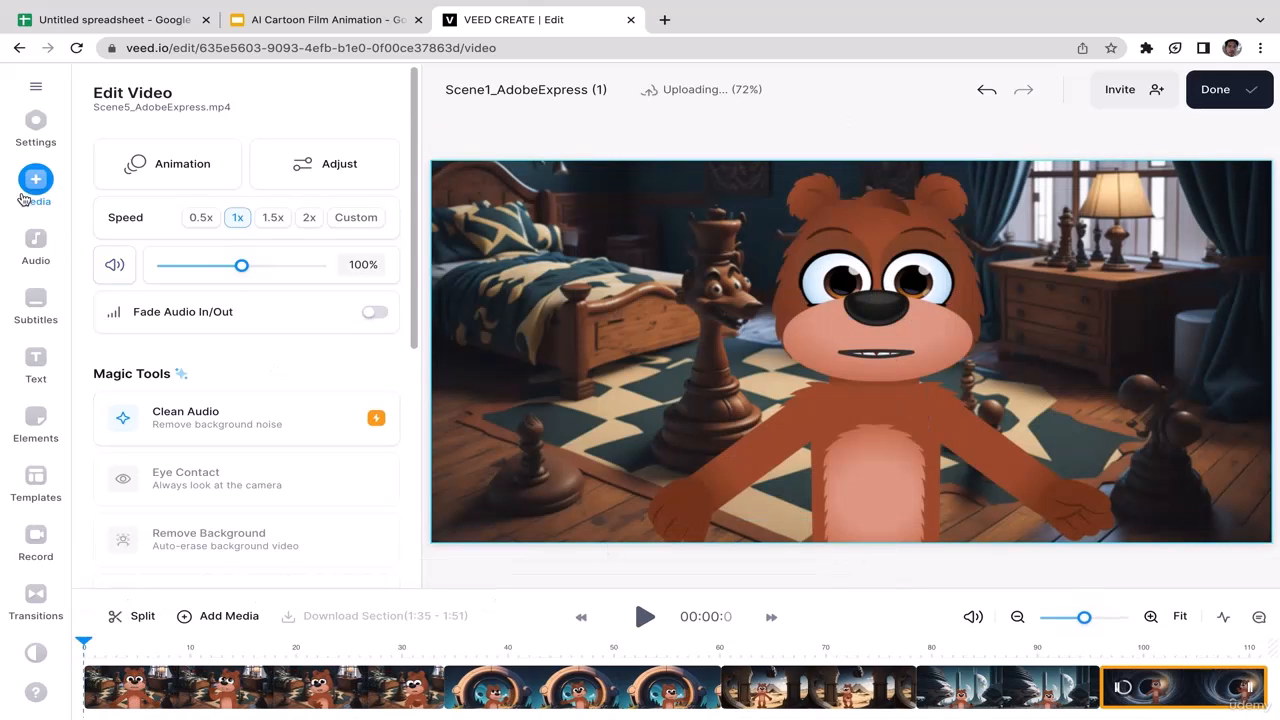
# Upload Scene6_AdobeExpress.mp4 from Film 1 Assets and place its clip directly after the Scene 5 clip on the same track
pyautogui.click(35, 185)
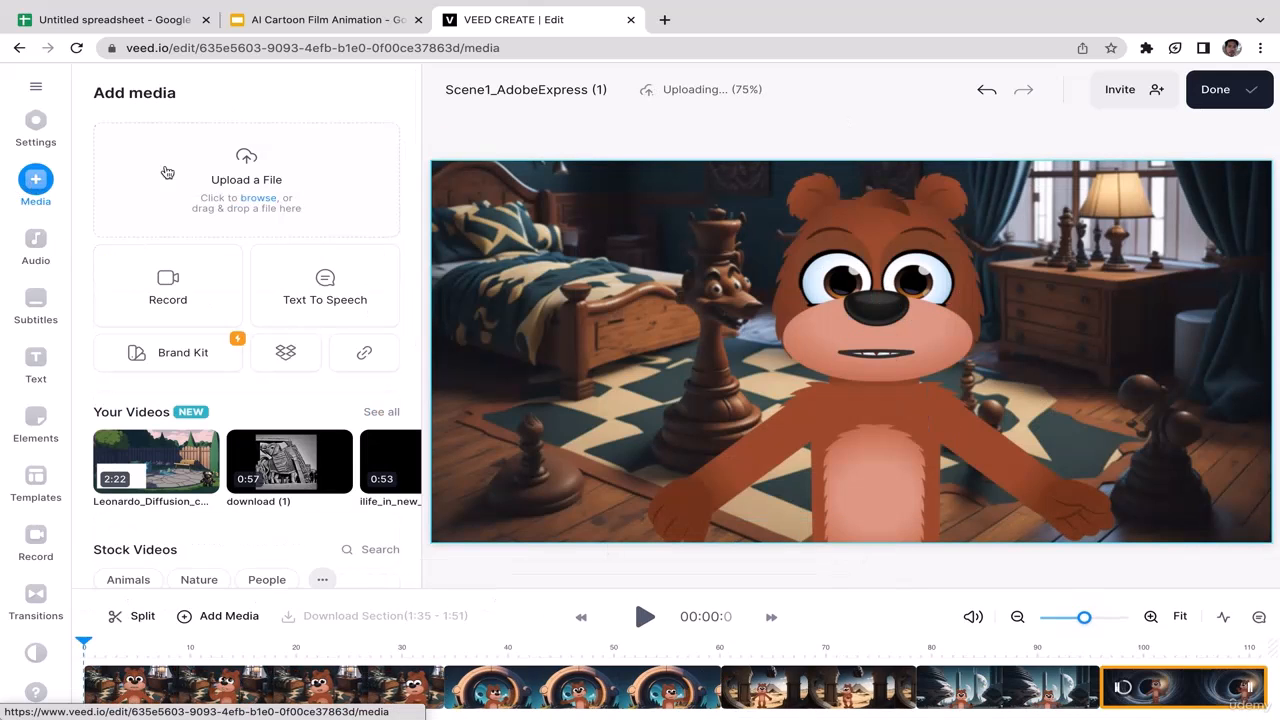
pyautogui.click(220, 174)
pyautogui.click(495, 287)
pyautogui.press('Down')
pyautogui.press('Down')
pyautogui.press('Down')
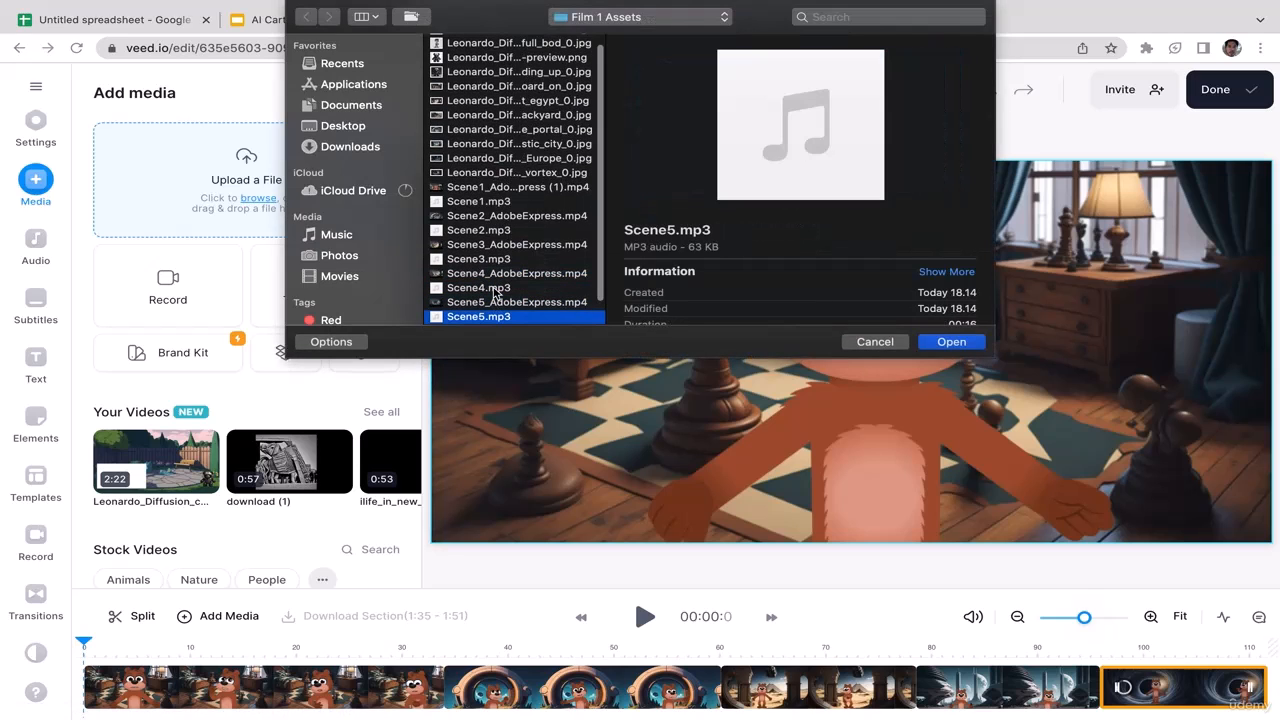
pyautogui.press('Down')
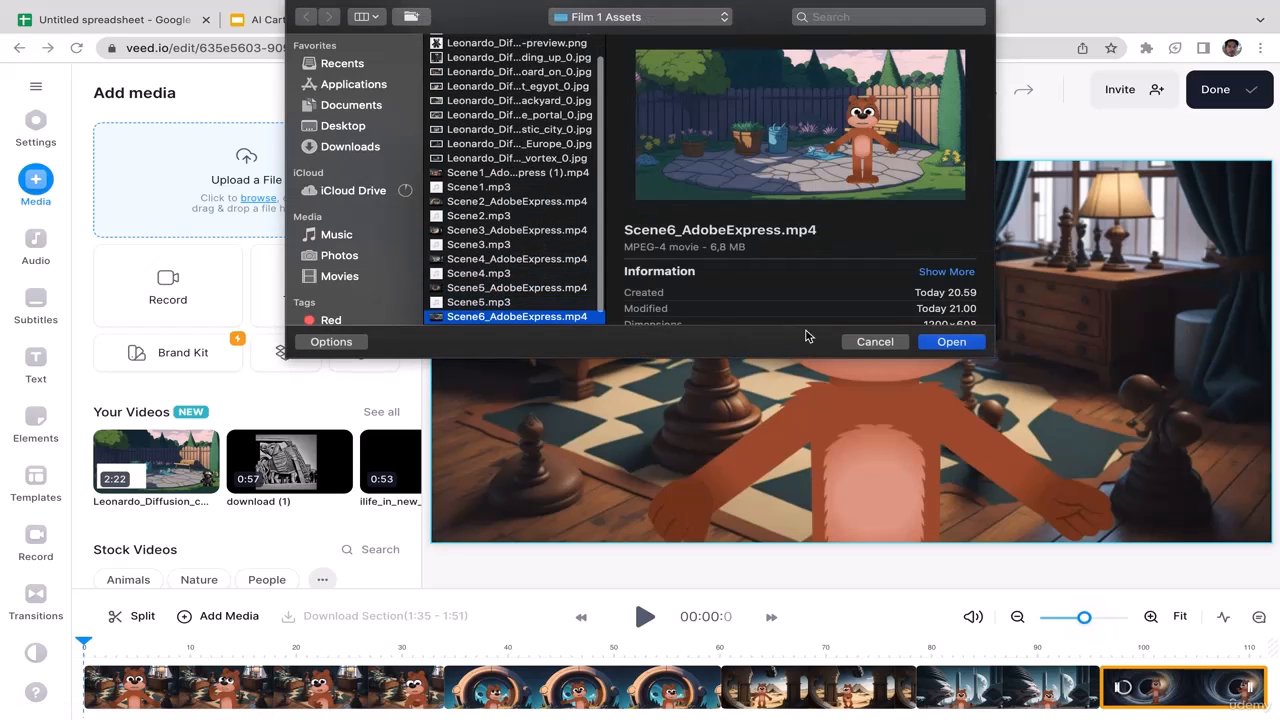
pyautogui.click(945, 342)
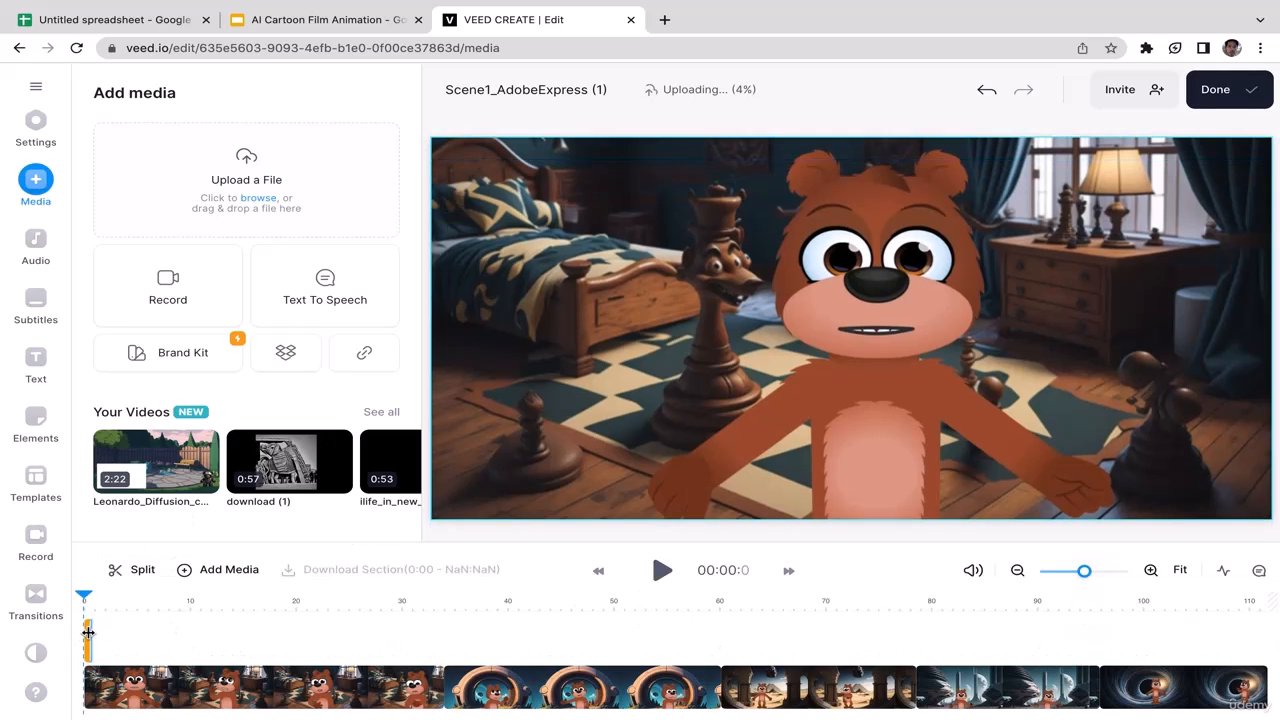
pyautogui.moveTo(88, 632); pyautogui.dragTo(208, 638)
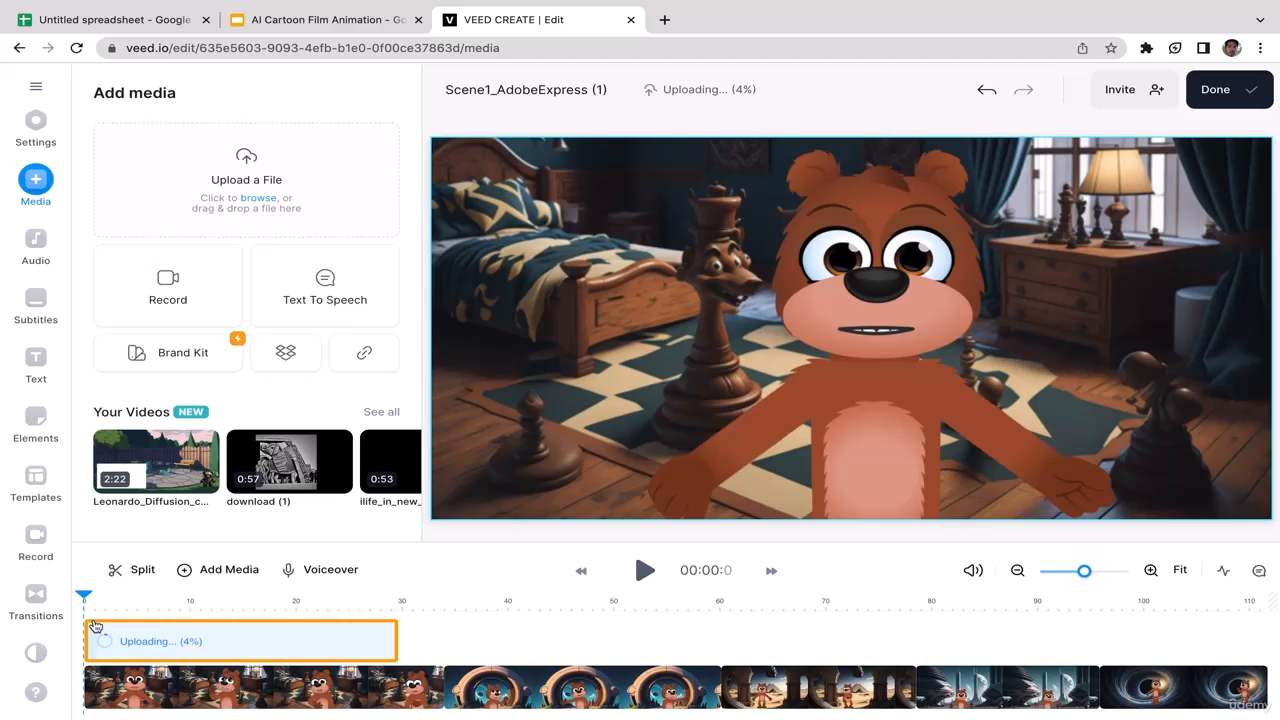
pyautogui.click(294, 643)
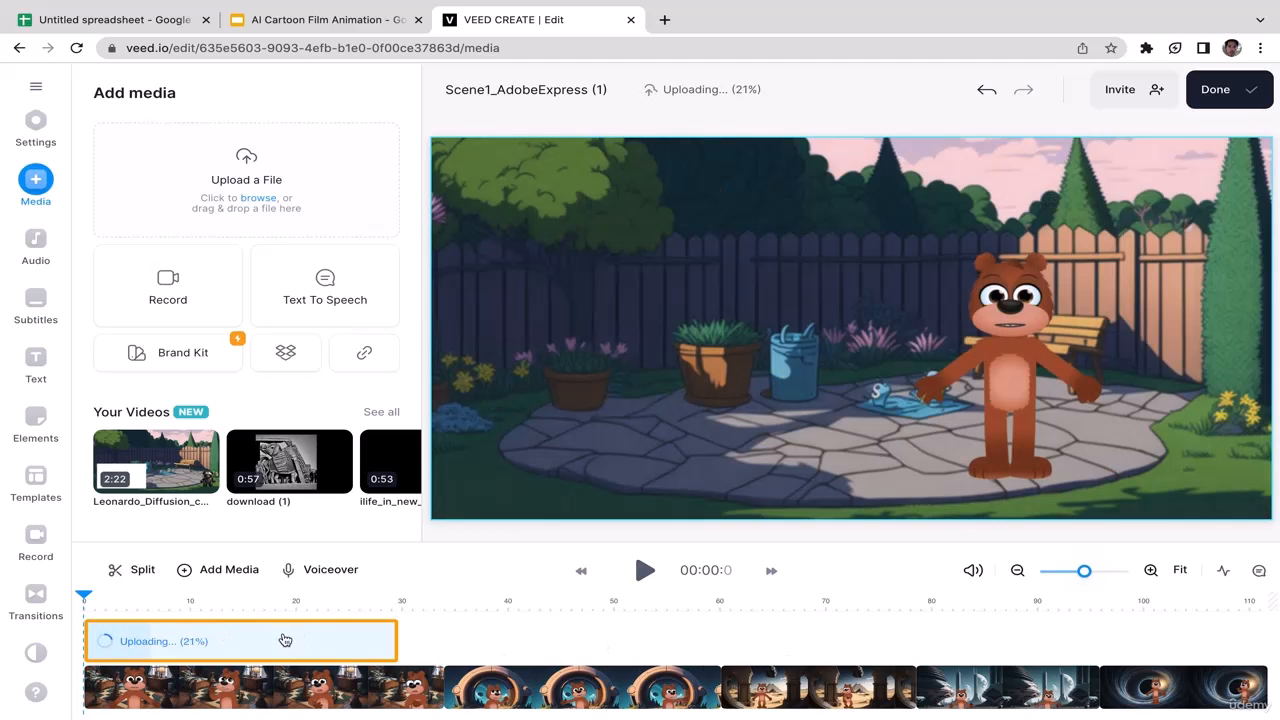
pyautogui.moveTo(565, 637); pyautogui.dragTo(1235, 683)
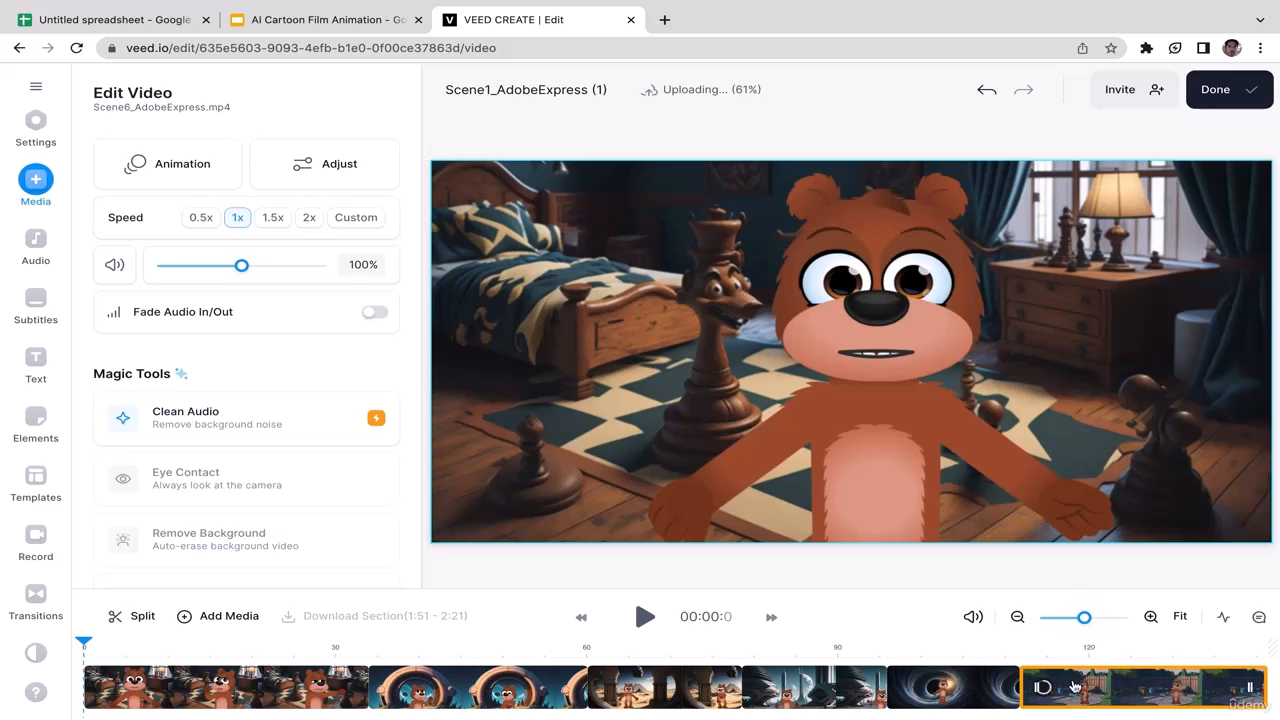
pyautogui.moveTo(1083, 685)
pyautogui.mouseDown()
pyautogui.moveTo(1108, 682)
pyautogui.moveTo(1092, 684)
pyautogui.mouseUp()
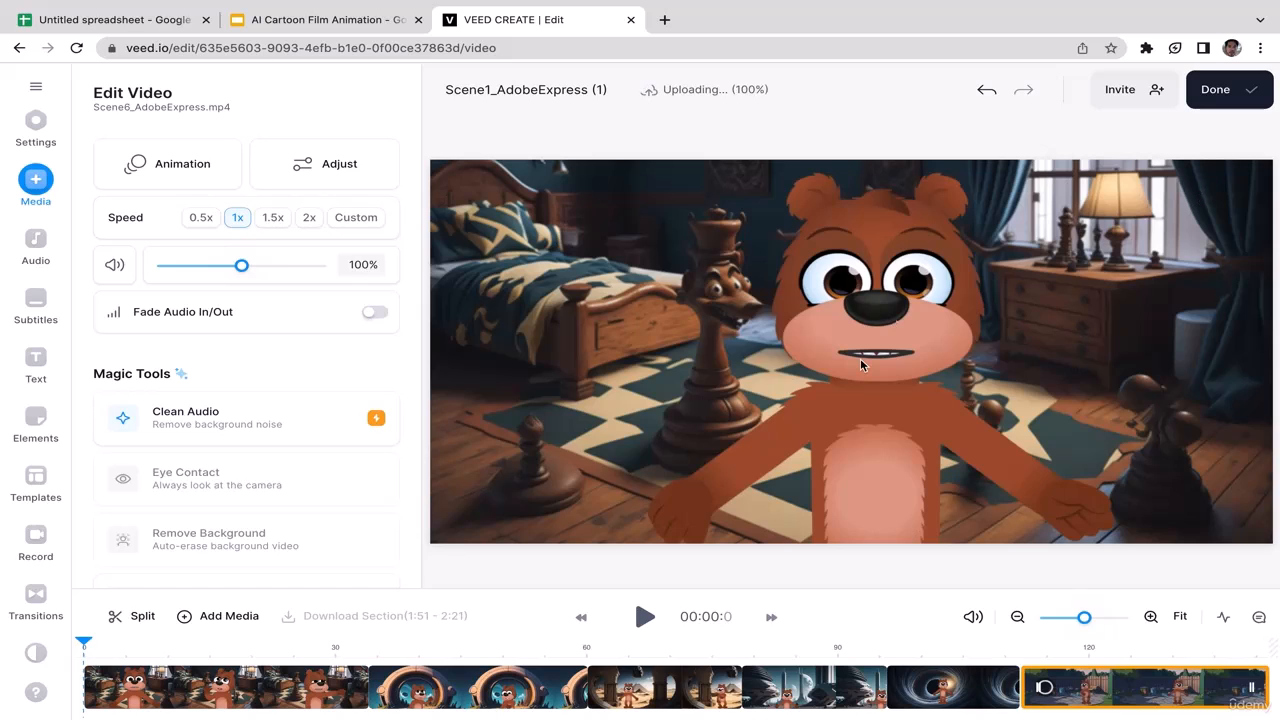
# Preview the assembled film by playing short parts of the Scene 1 and Scene 5 clips
pyautogui.click(645, 615)
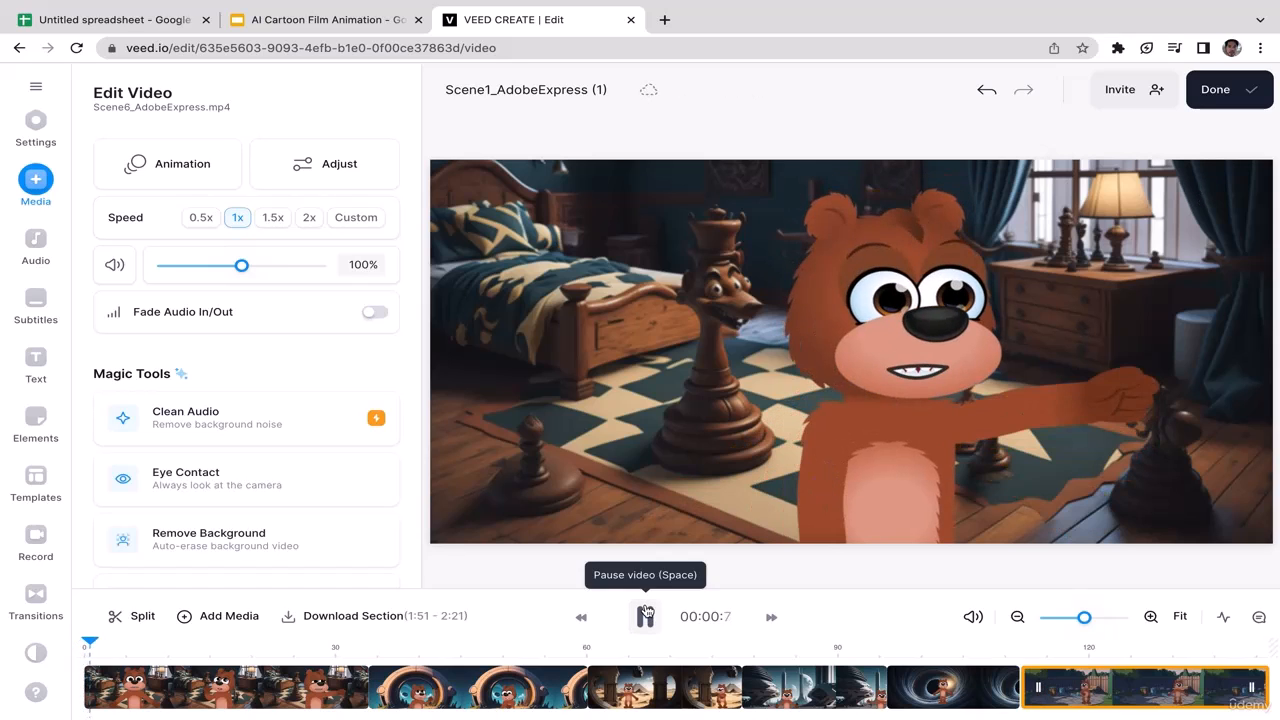
pyautogui.click(645, 615)
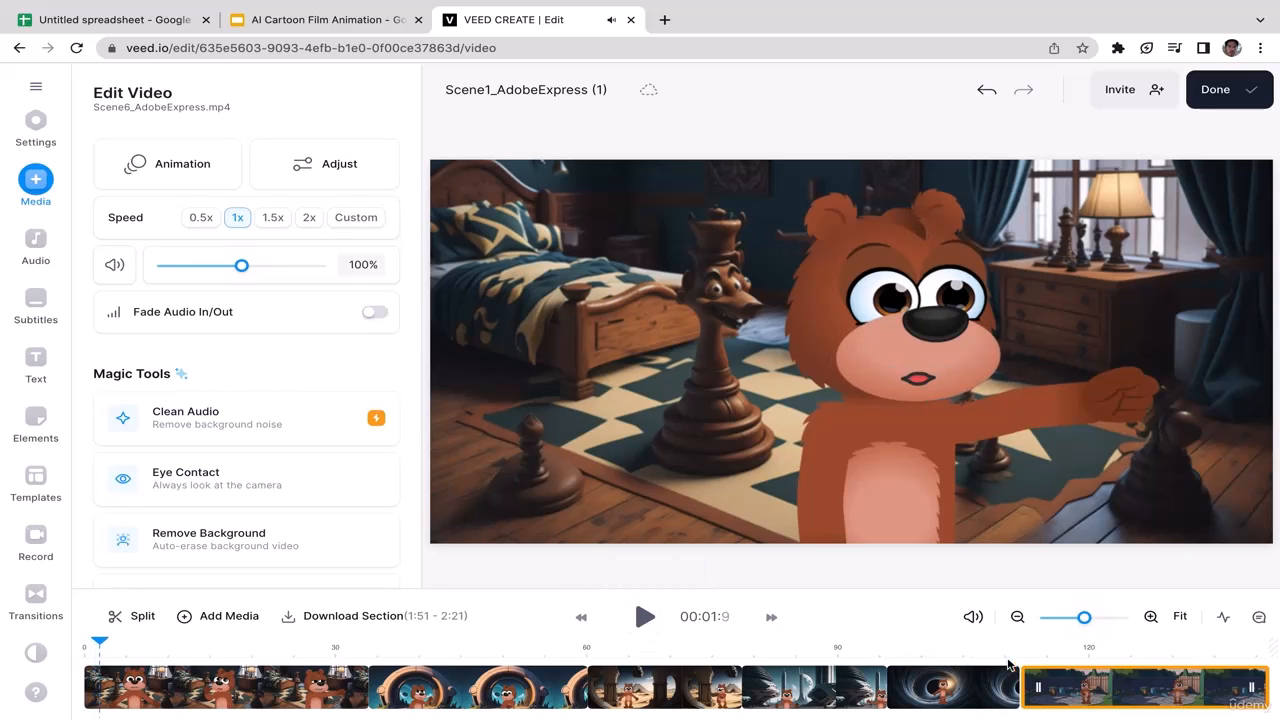
pyautogui.click(644, 618)
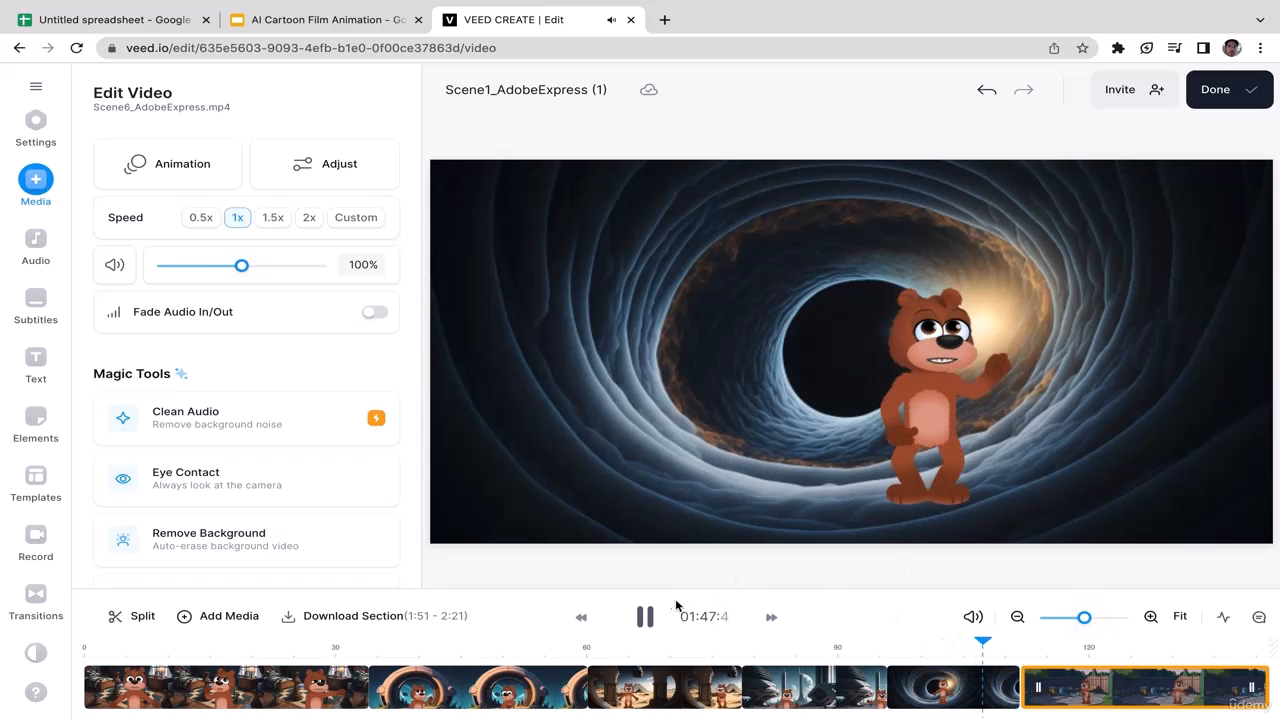
pyautogui.click(644, 618)
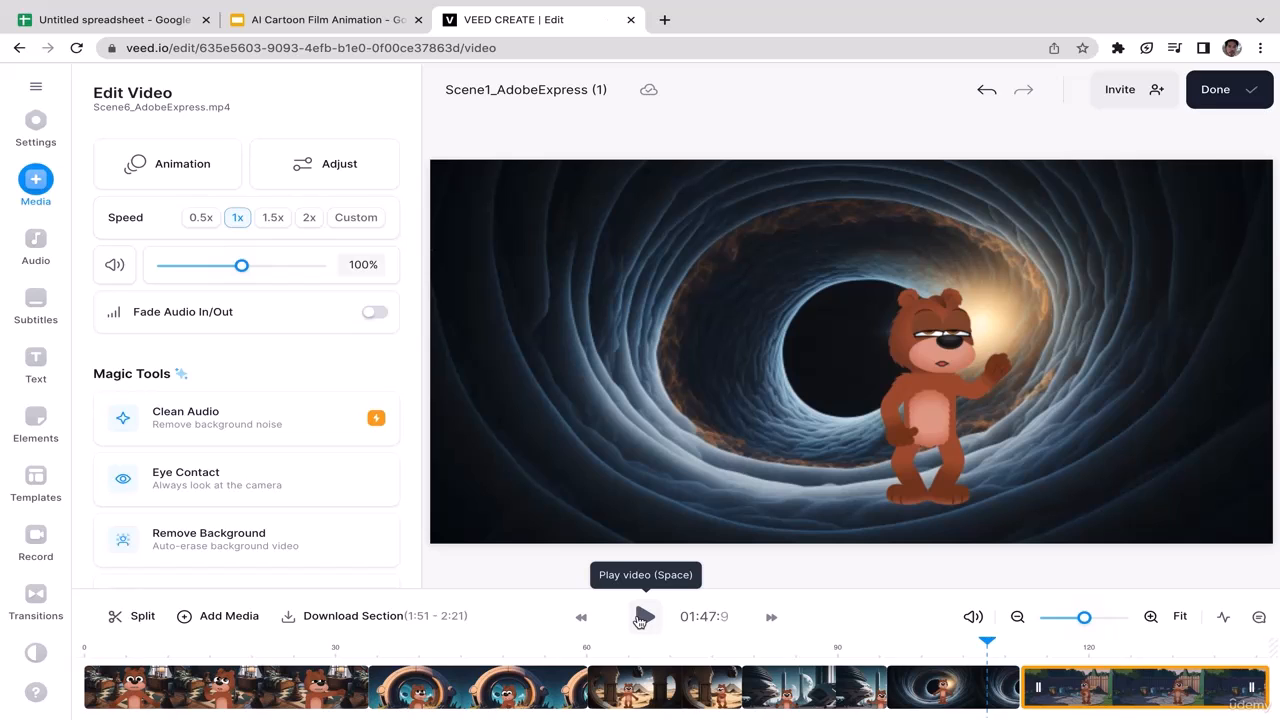
# Export the assembled film in Standard quality and download it as an MP4
pyautogui.click(1222, 92)
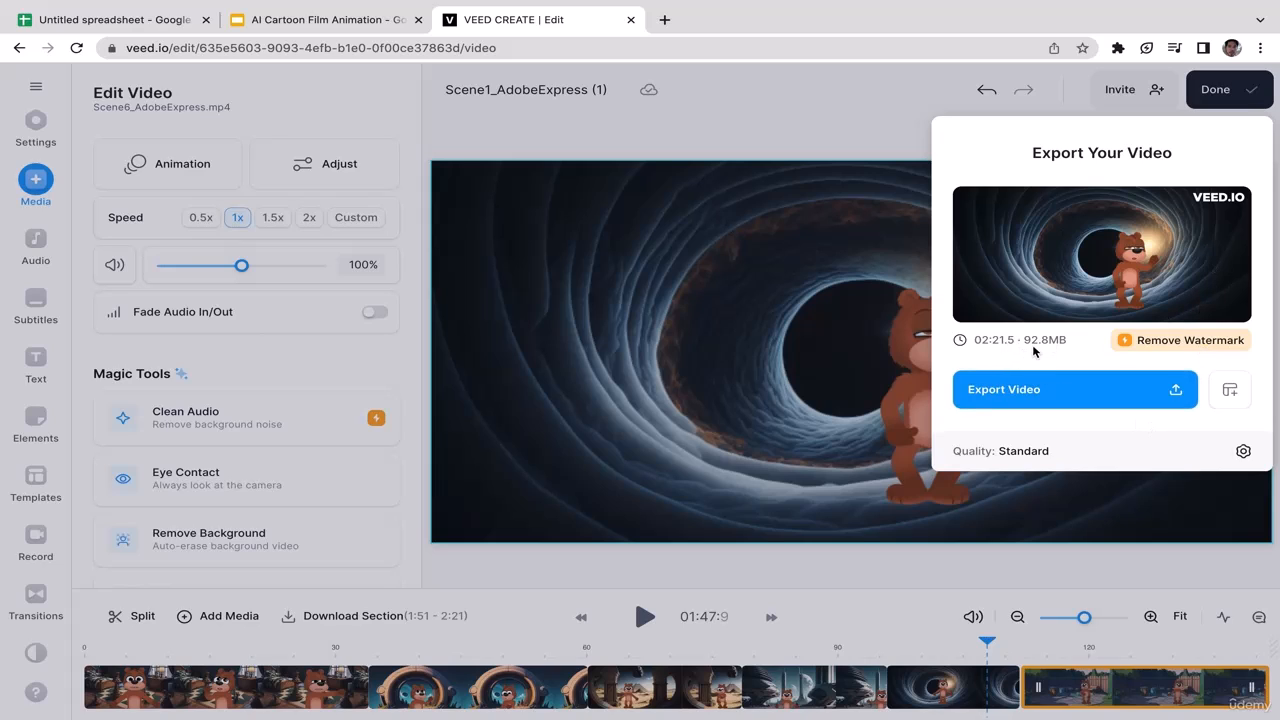
pyautogui.click(1121, 396)
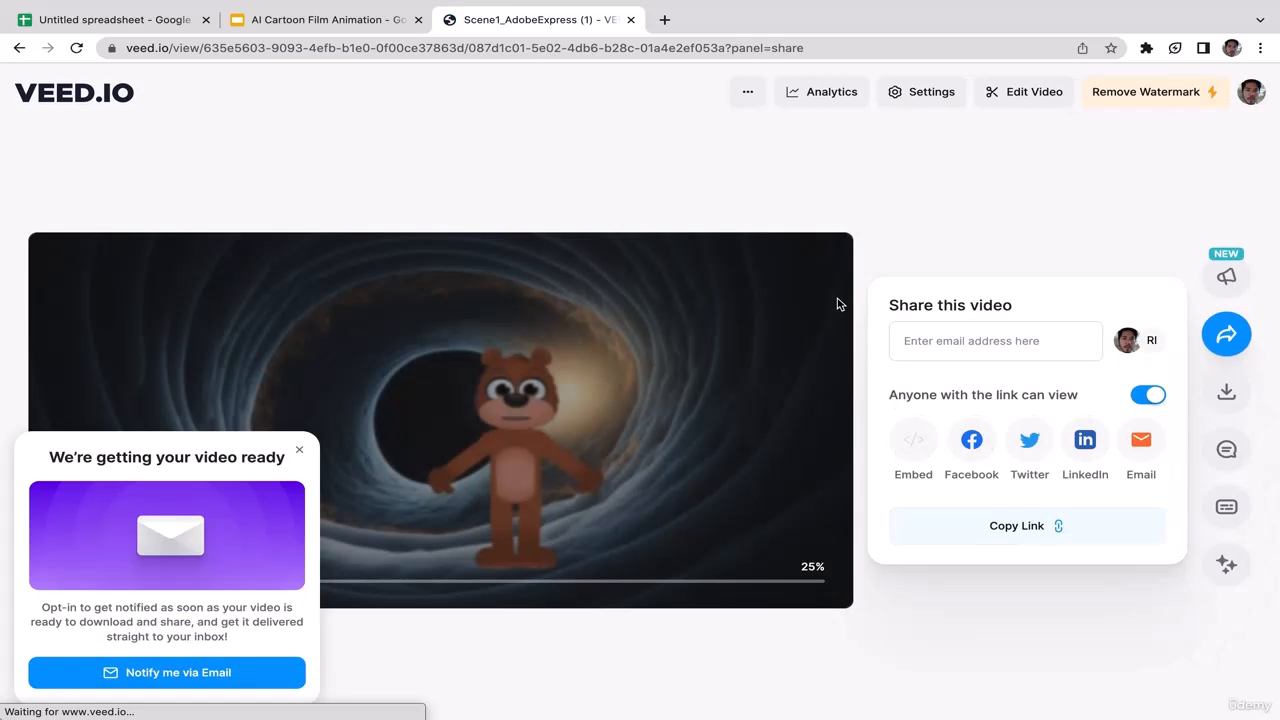
pyautogui.click(301, 453)
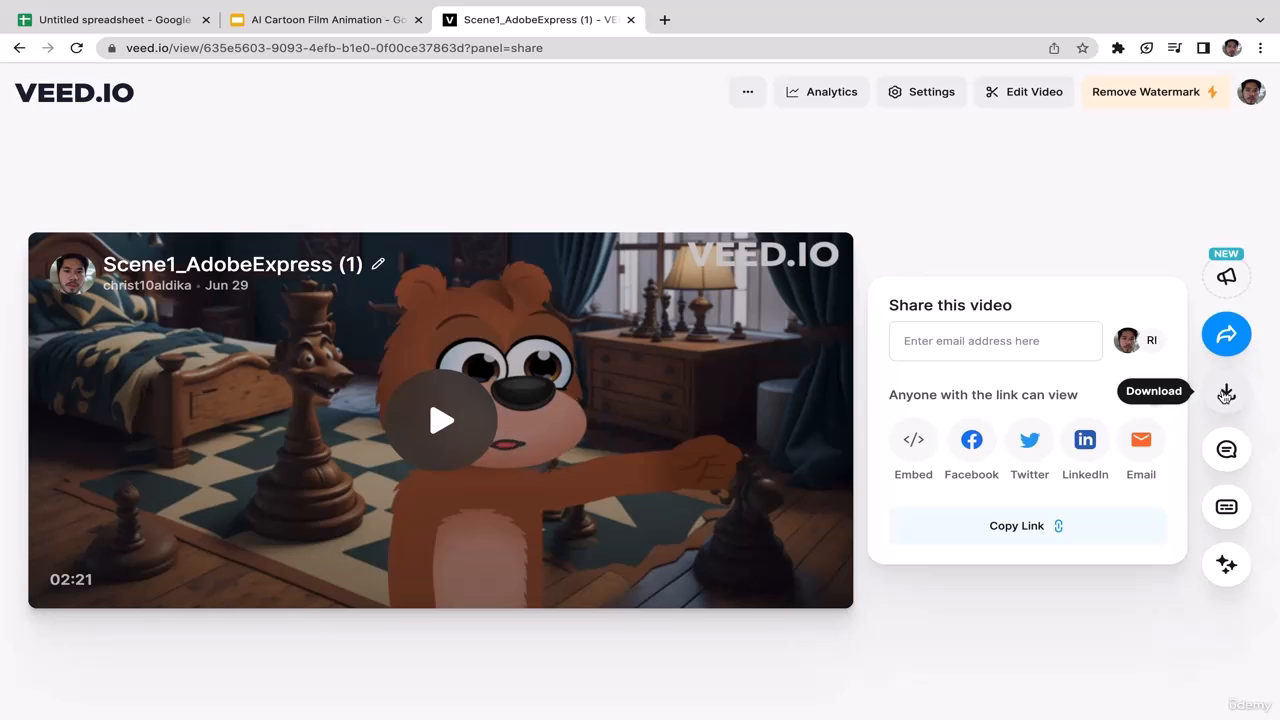
pyautogui.click(1226, 393)
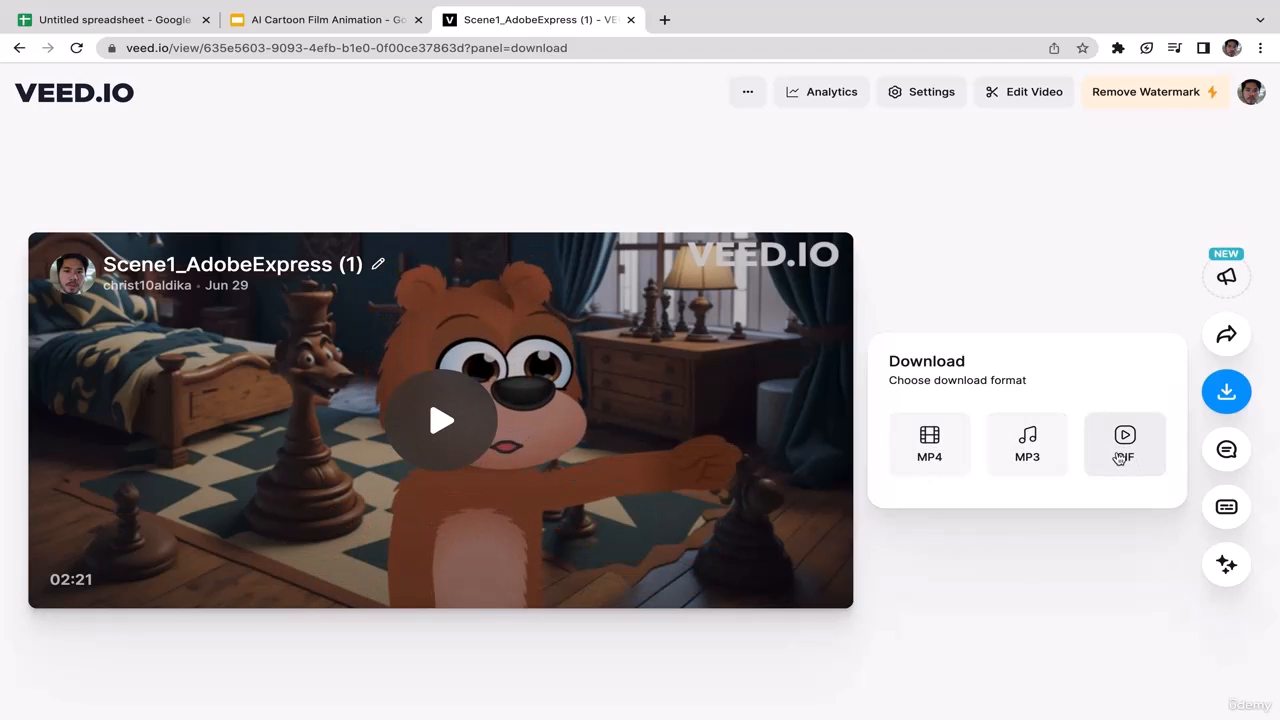
pyautogui.click(933, 455)
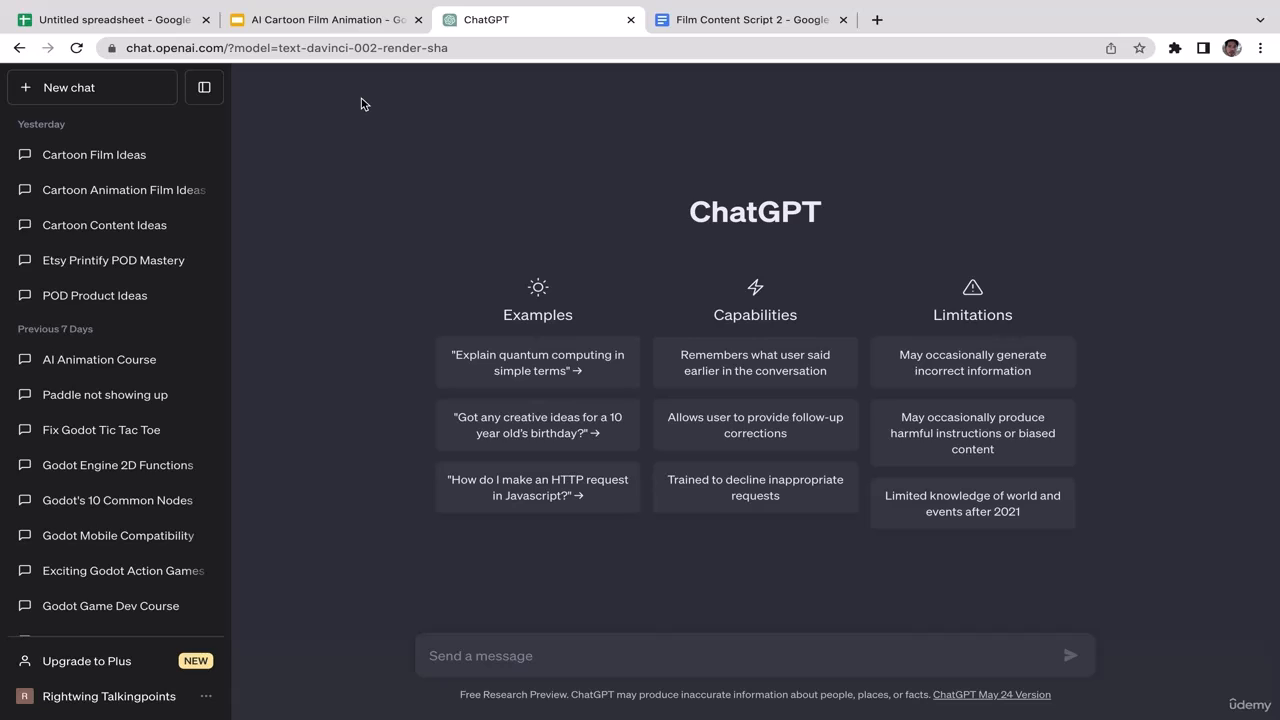
# Send ChatGPT the prompt "get me ideas for my cartoon animation film for kids"
pyautogui.write('get me ideas for my')
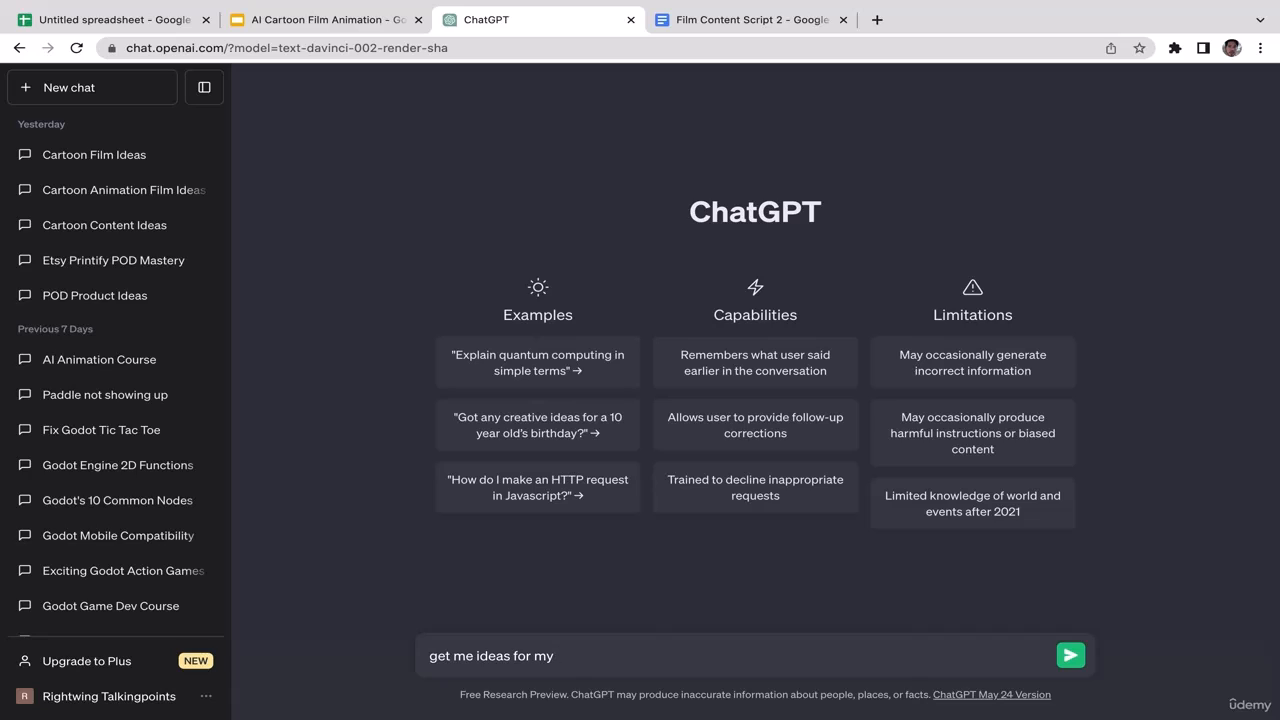
pyautogui.write(' cartoon animation film for kids')
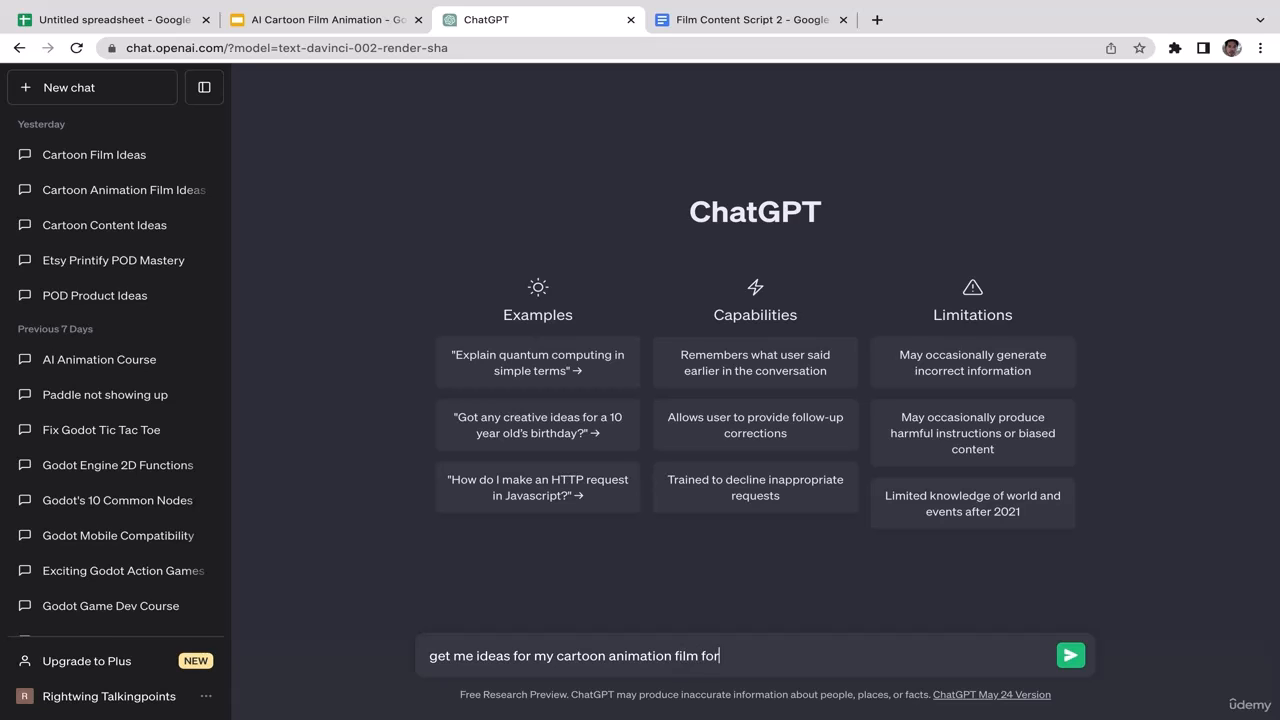
pyautogui.press('Return')
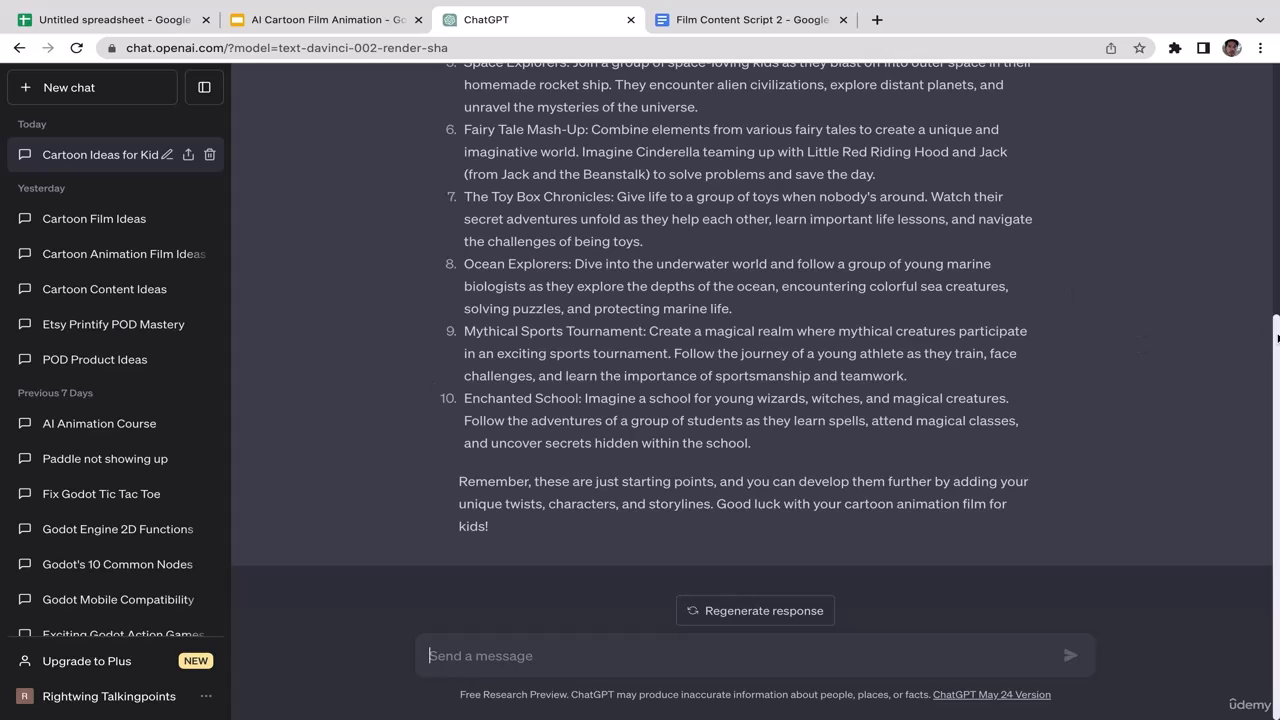
# Review the generated list of cartoon film ideas, examining the Ocean Explorers and Space Explorers options
pyautogui.moveTo(1275, 353); pyautogui.dragTo(1274, 311)
pyautogui.click(1186, 252)
pyautogui.scroll(3, 1186, 252)
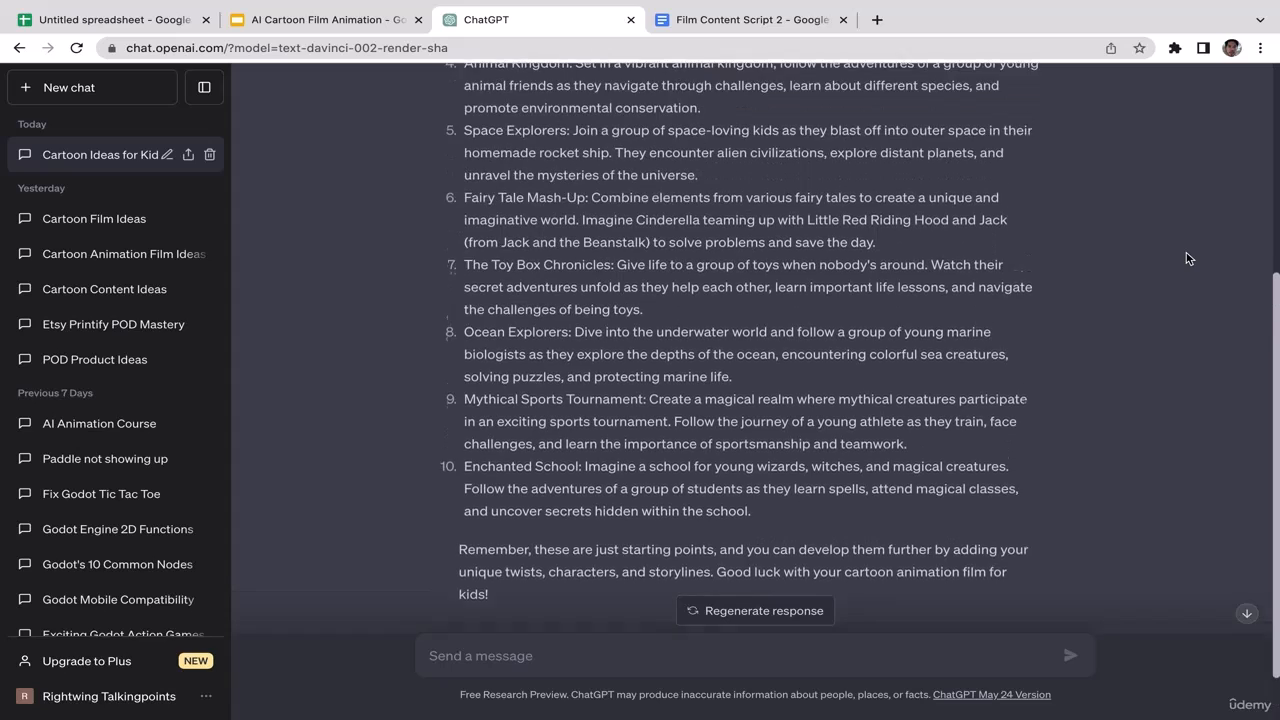
pyautogui.scroll(1, 1186, 258)
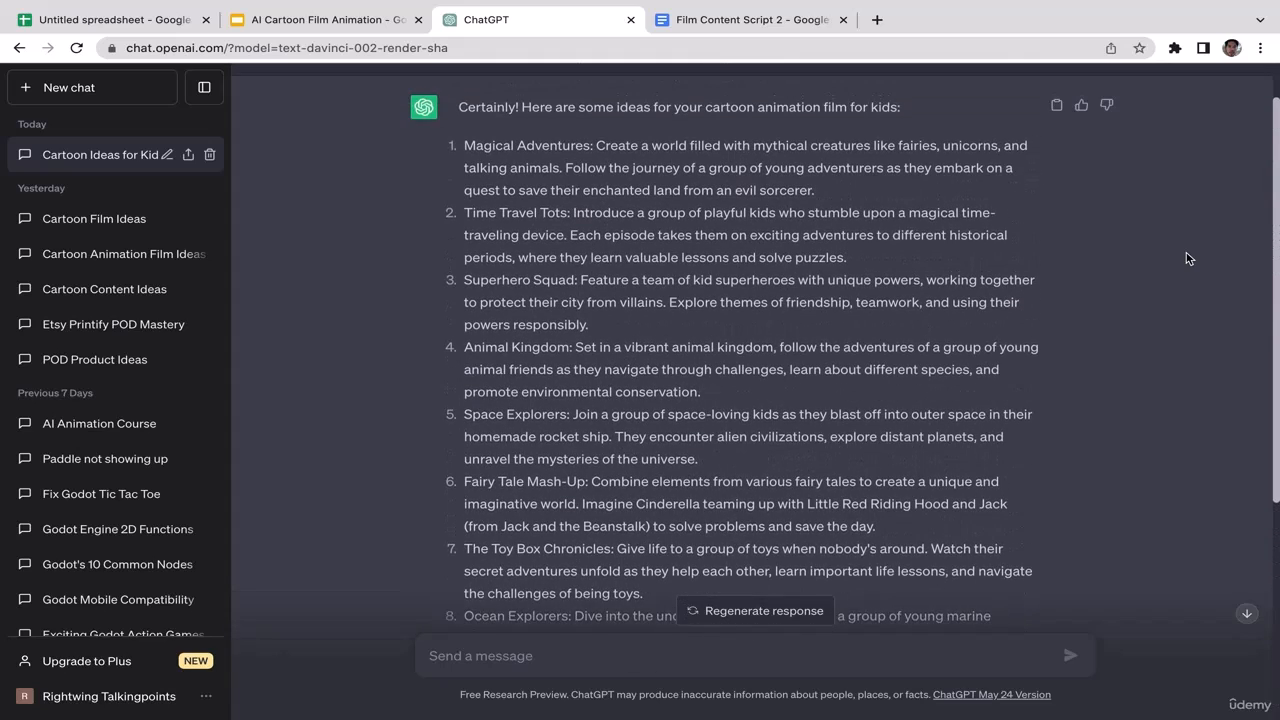
pyautogui.scroll(-1, 1186, 258)
pyautogui.moveTo(463, 525); pyautogui.dragTo(568, 525)
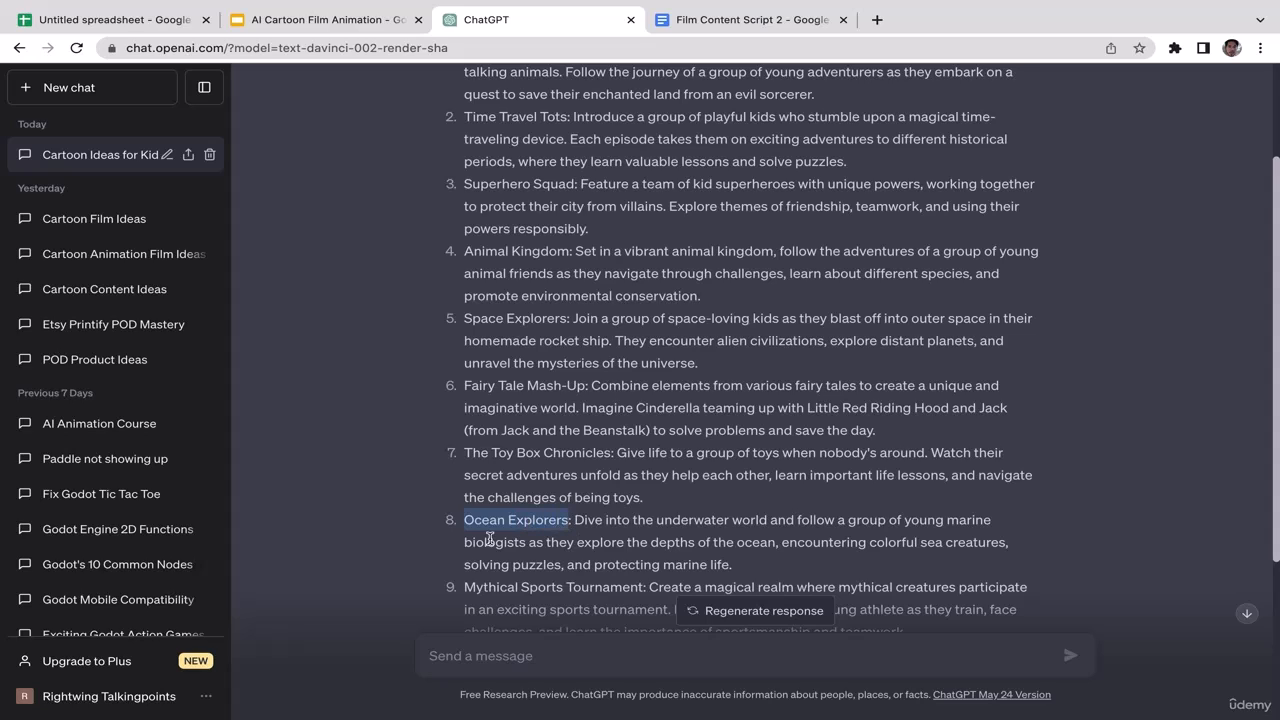
pyautogui.moveTo(464, 320); pyautogui.dragTo(558, 327)
pyautogui.click(660, 318)
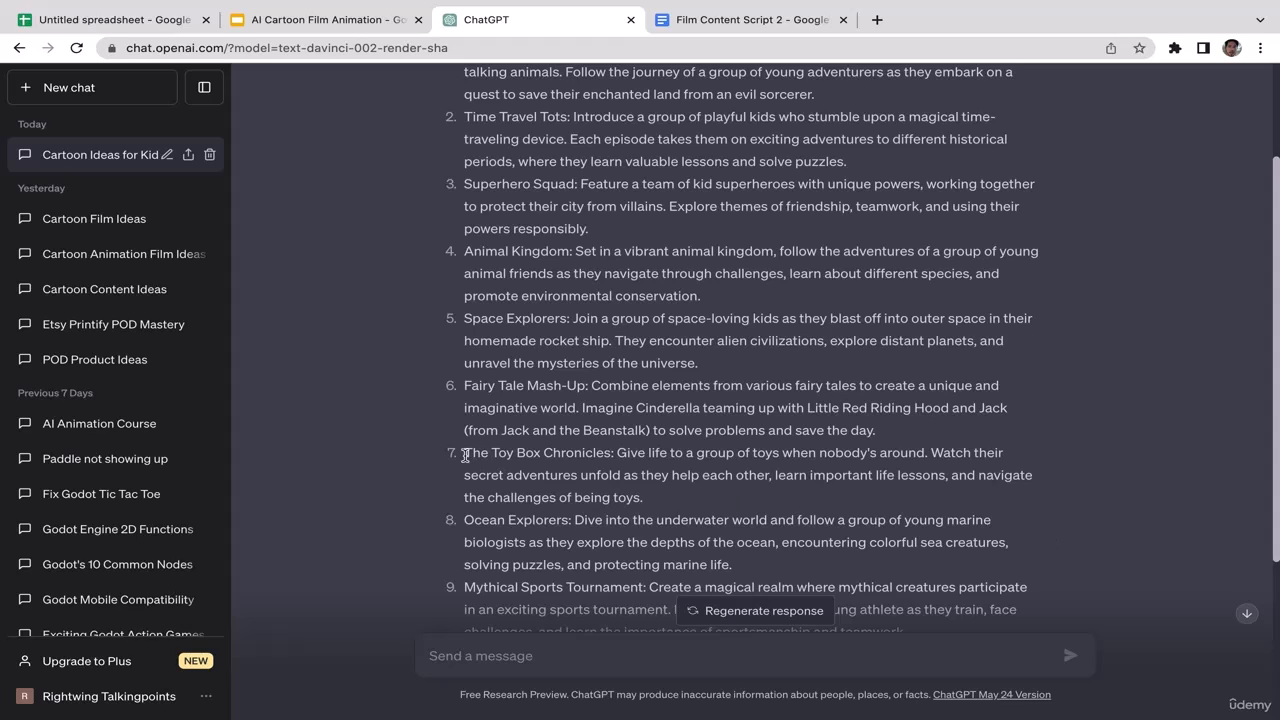
pyautogui.moveTo(463, 322); pyautogui.dragTo(570, 322)
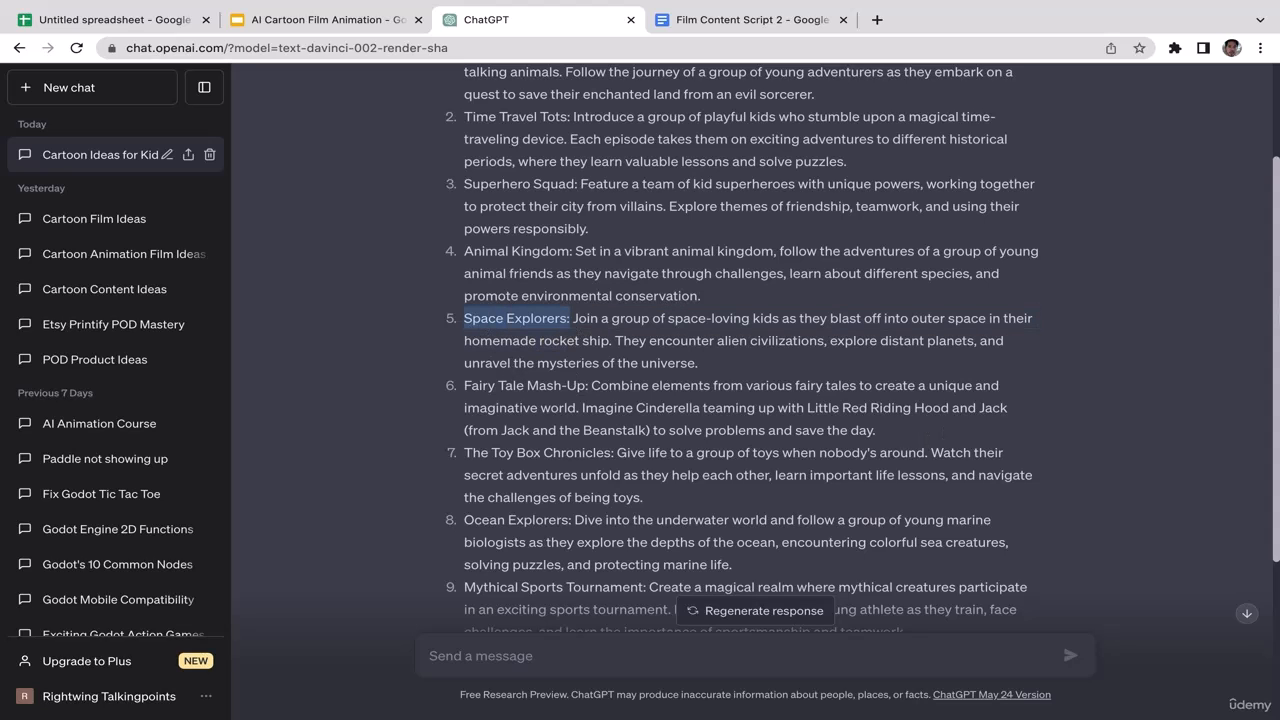
# Send the follow-up prompt "I am interested in option 5, generate me potential titles for my cartoon film"
pyautogui.scroll(-3, 751, 600)
pyautogui.click(612, 656)
pyautogui.write('I am interested in option 5, generate me potential titles for my cartoon film')
pyautogui.press('Return')
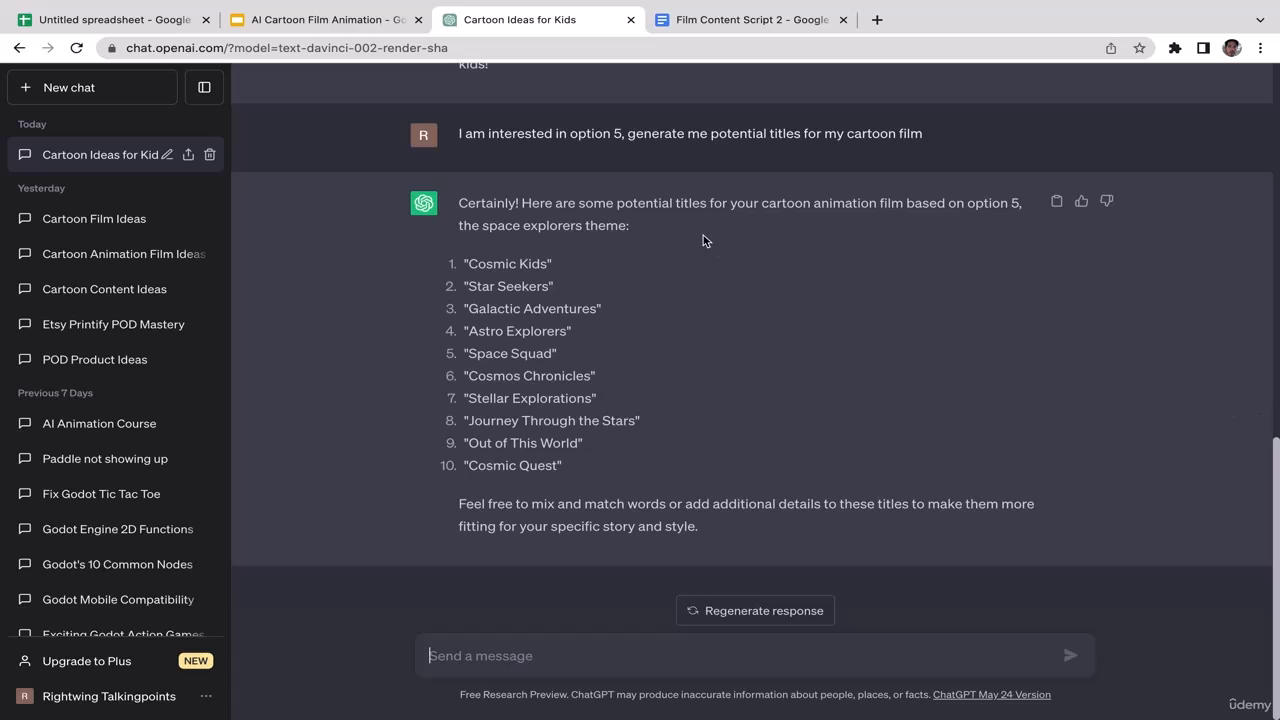
# Start a new ChatGPT prompt with "I am interested in option 5 which is Space Squad", copying the title from the generated list
pyautogui.moveTo(570, 353); pyautogui.dragTo(458, 355)
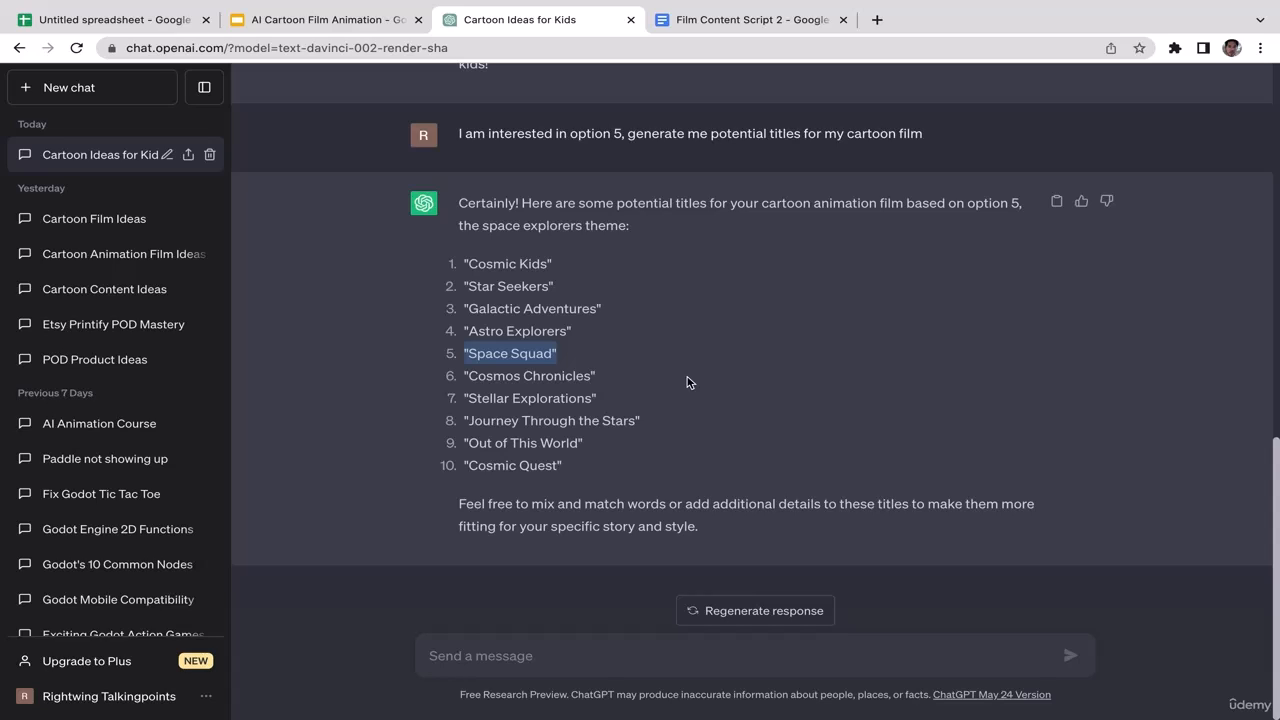
pyautogui.moveTo(559, 358); pyautogui.dragTo(462, 360)
pyautogui.click(478, 660)
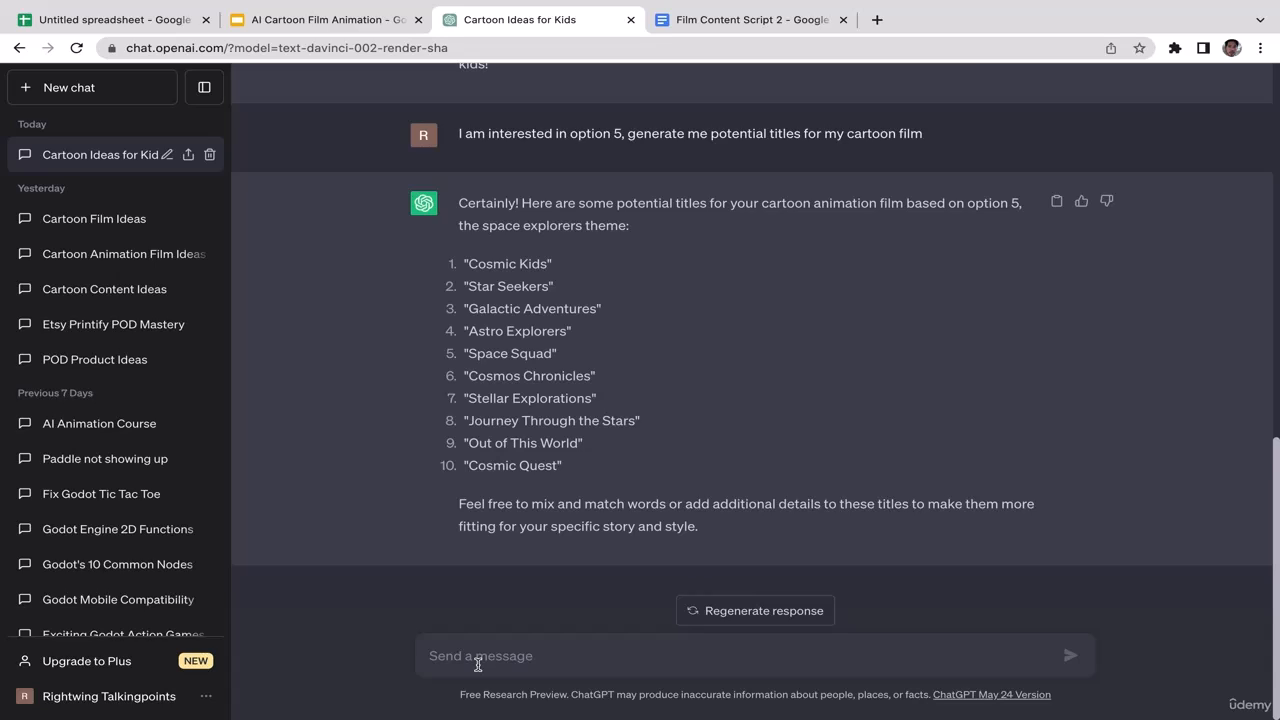
pyautogui.write('I am interested in option 5 which is')
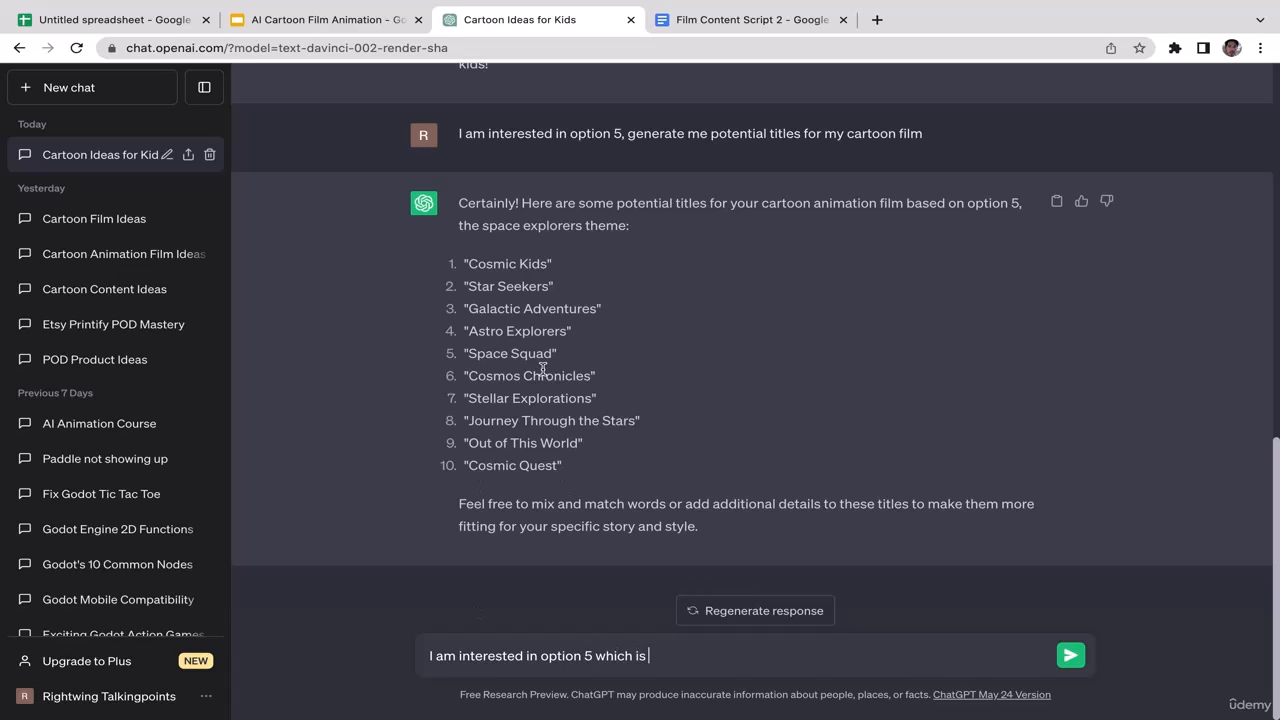
pyautogui.moveTo(552, 358); pyautogui.dragTo(469, 360)
pyautogui.press('super+c')
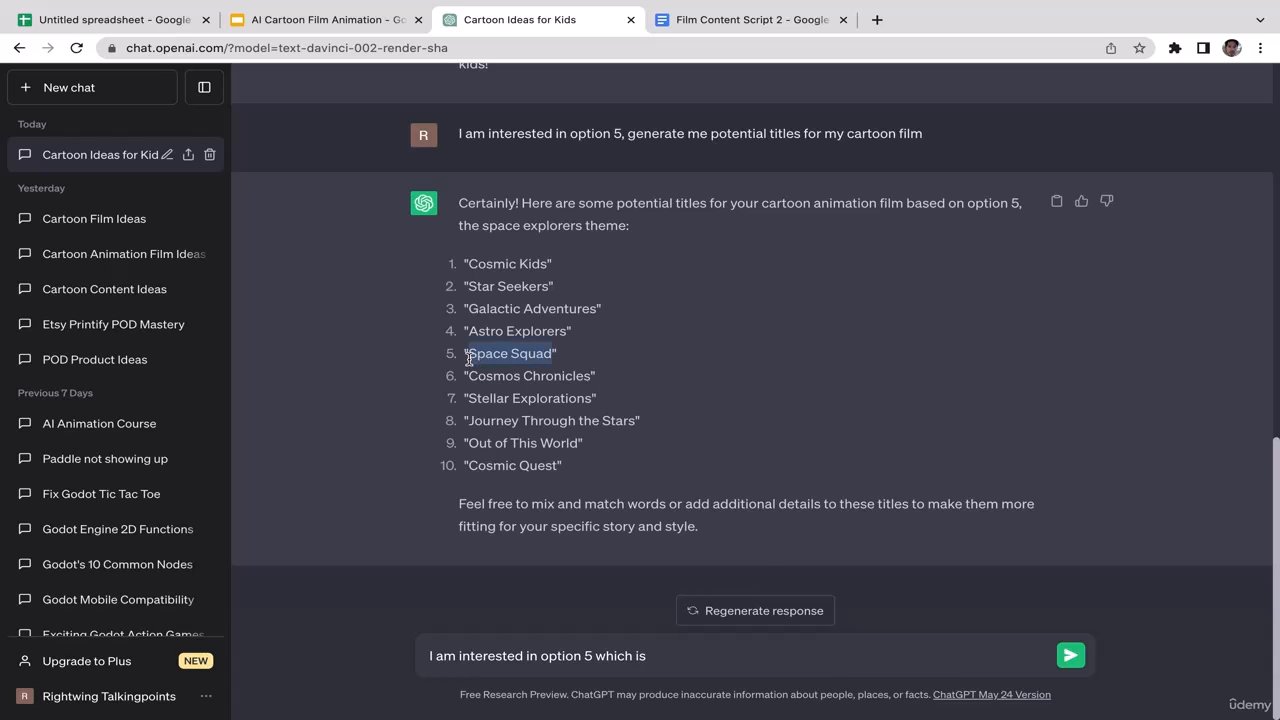
pyautogui.click(705, 656)
pyautogui.press('super+v')
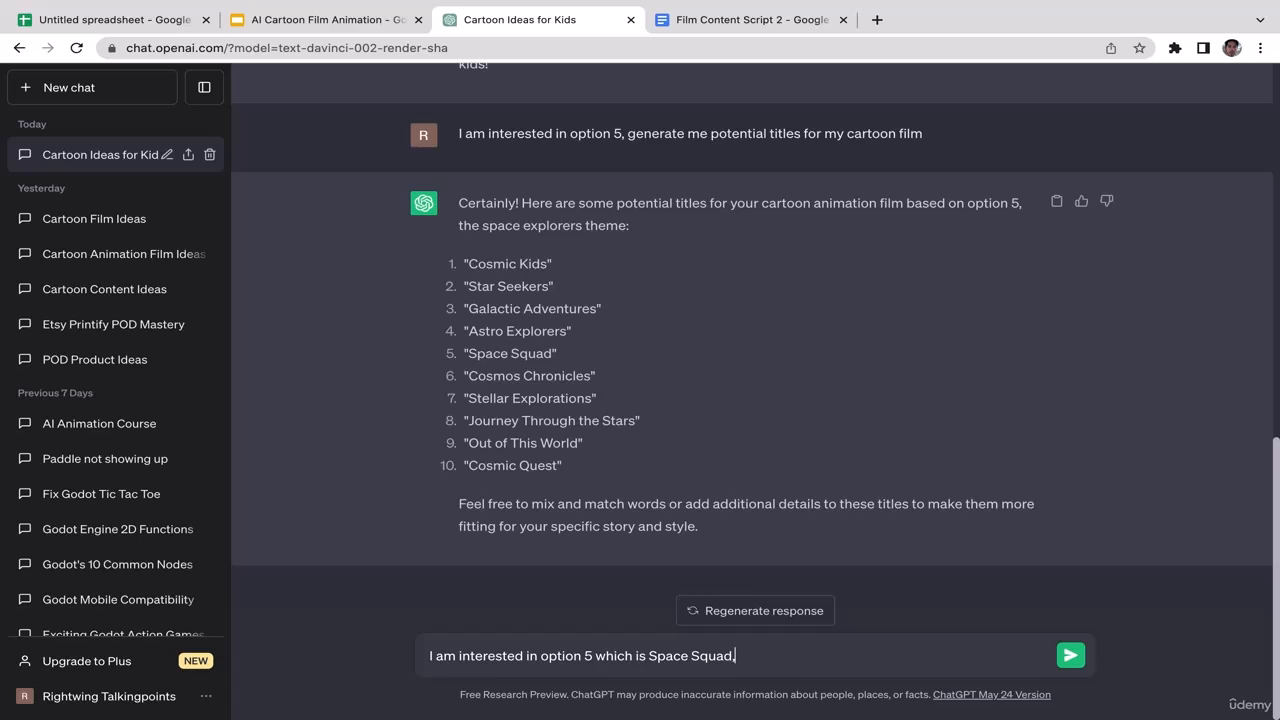
# Complete the prompt with "generate me the outline for my cartoon film assuming the duration is about 15 minutes" and send it
pyautogui.write('enerate me the main o')
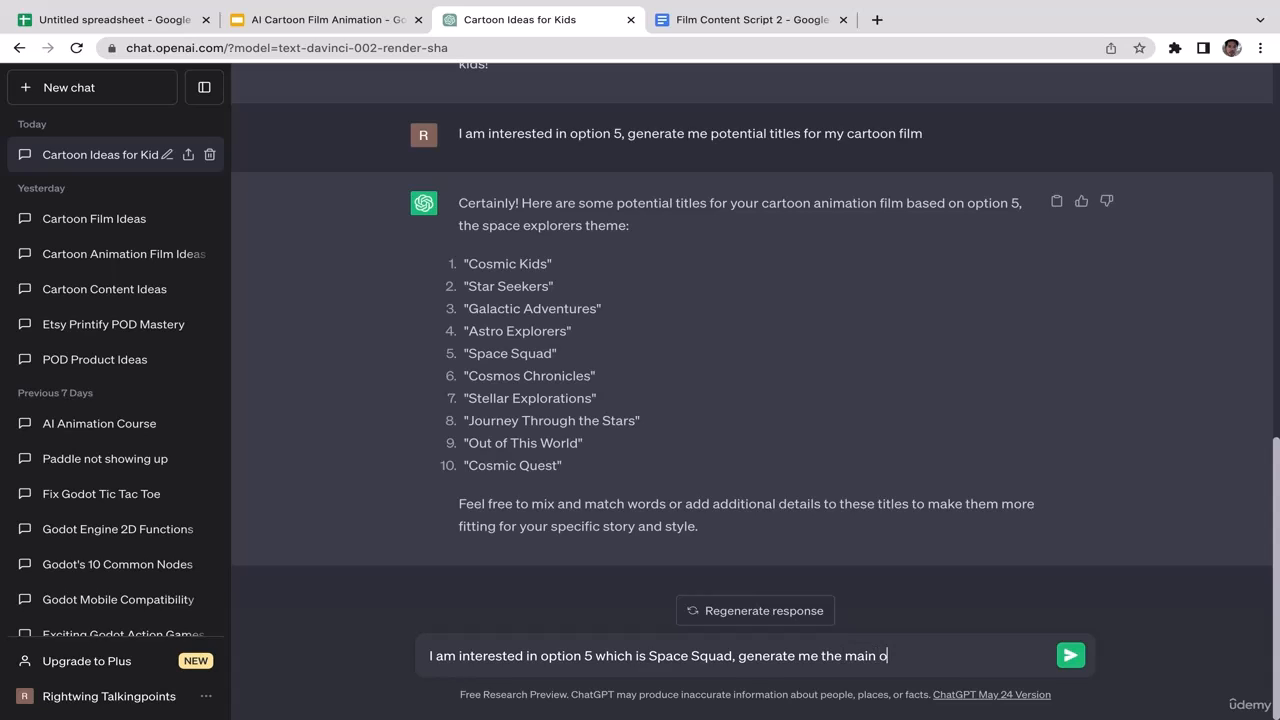
pyautogui.press('BackSpace')
pyautogui.press('BackSpace')
pyautogui.press('BackSpace')
pyautogui.press('BackSpace')
pyautogui.press('BackSpace')
pyautogui.press('BackSpace')
pyautogui.write('outline for my cartoon film')
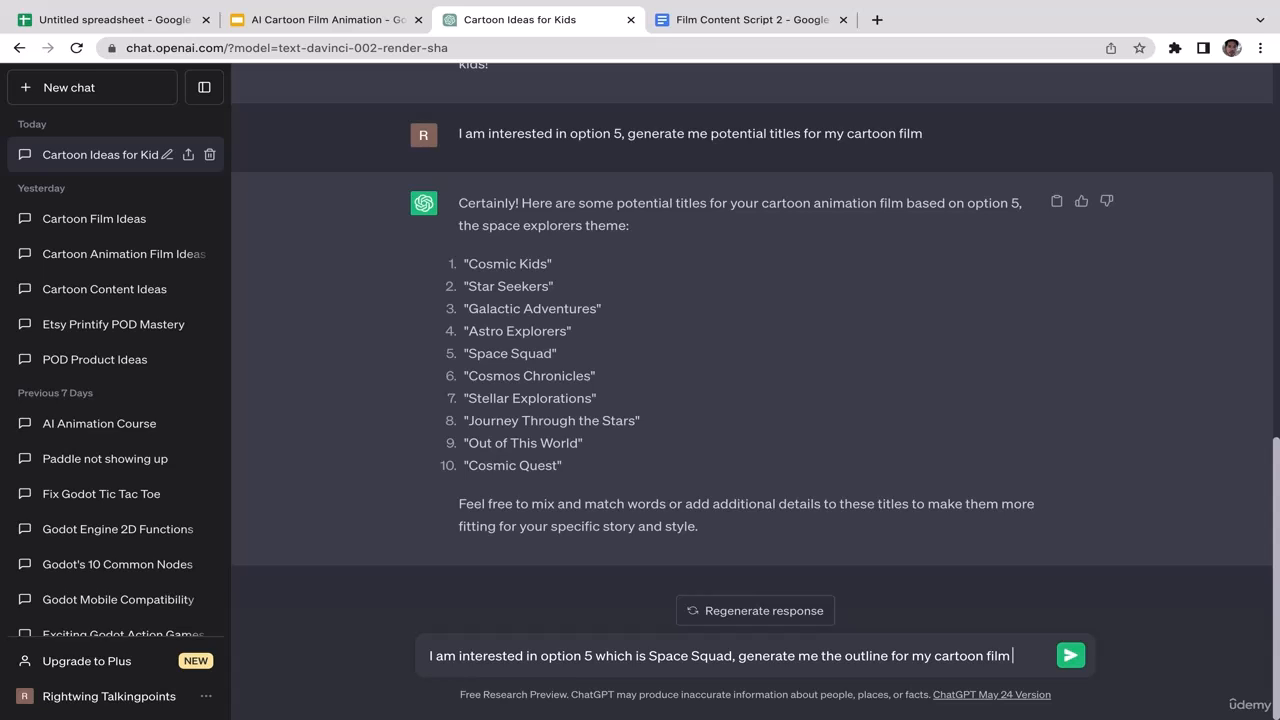
pyautogui.write('assuming the duration is about 1')
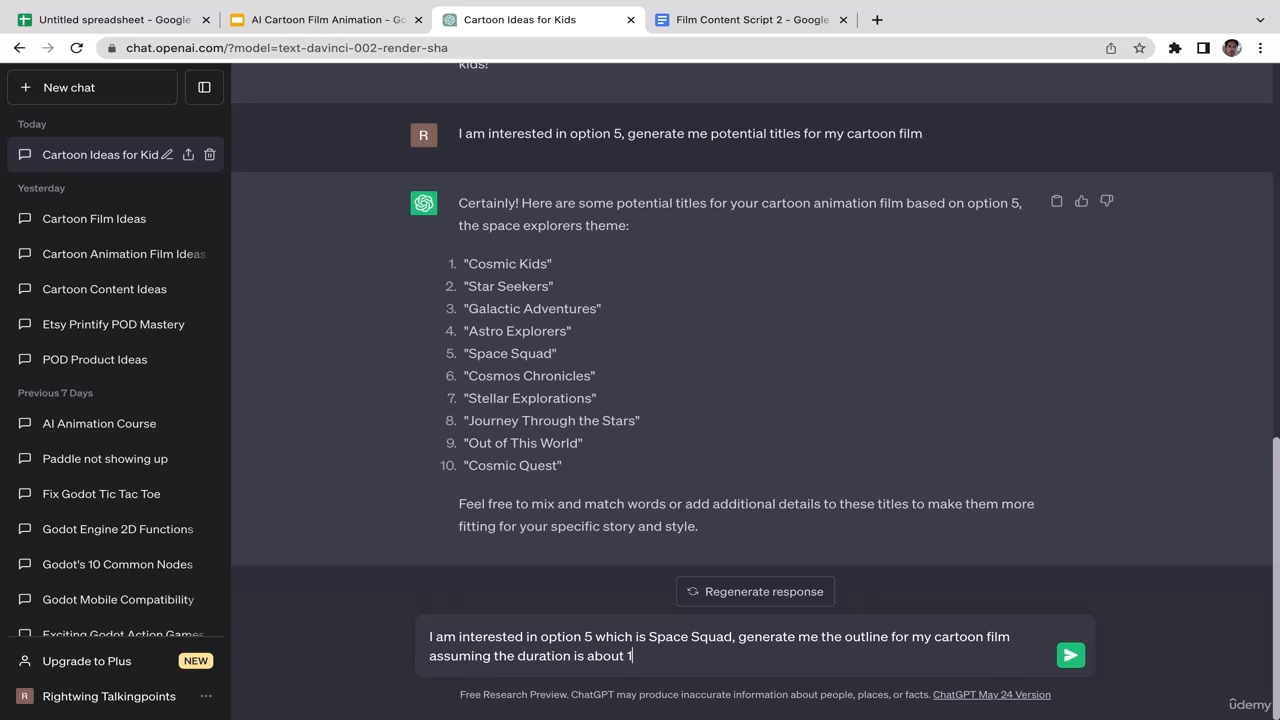
pyautogui.write('5 minuted')
pyautogui.click(1070, 660)
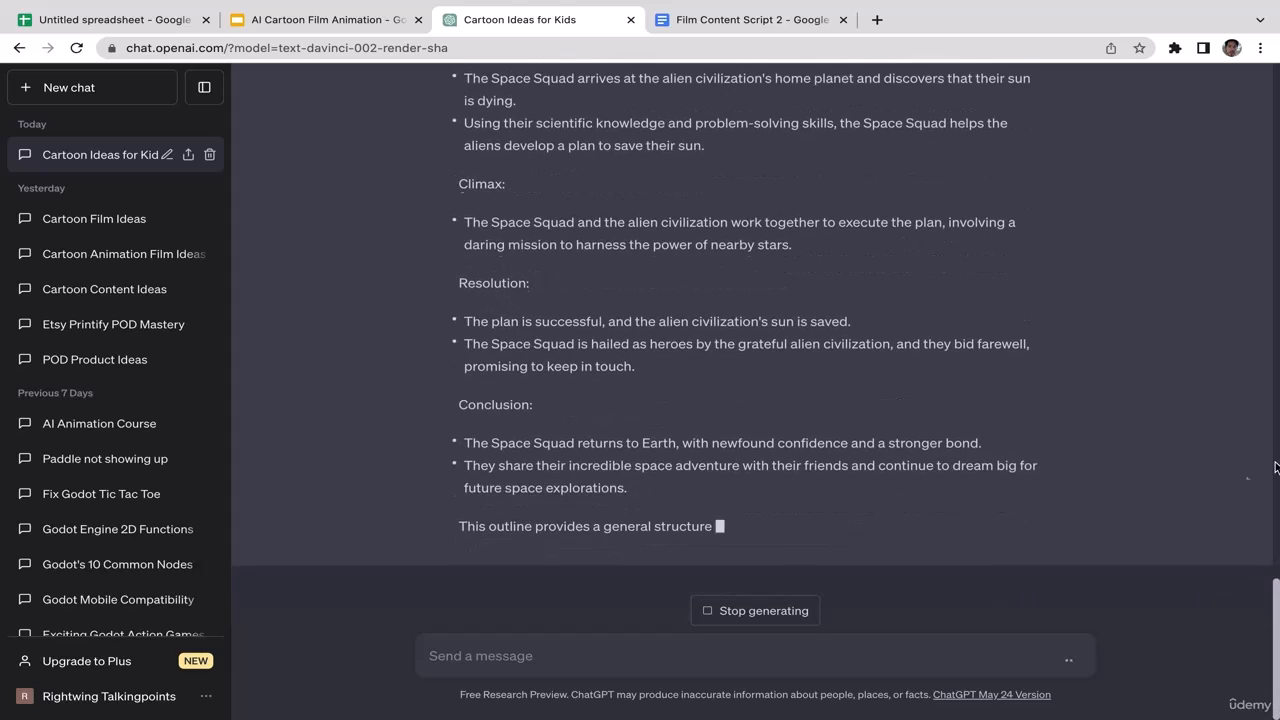
pyautogui.moveTo(1274, 595); pyautogui.dragTo(1246, 587)
pyautogui.click(1246, 606)
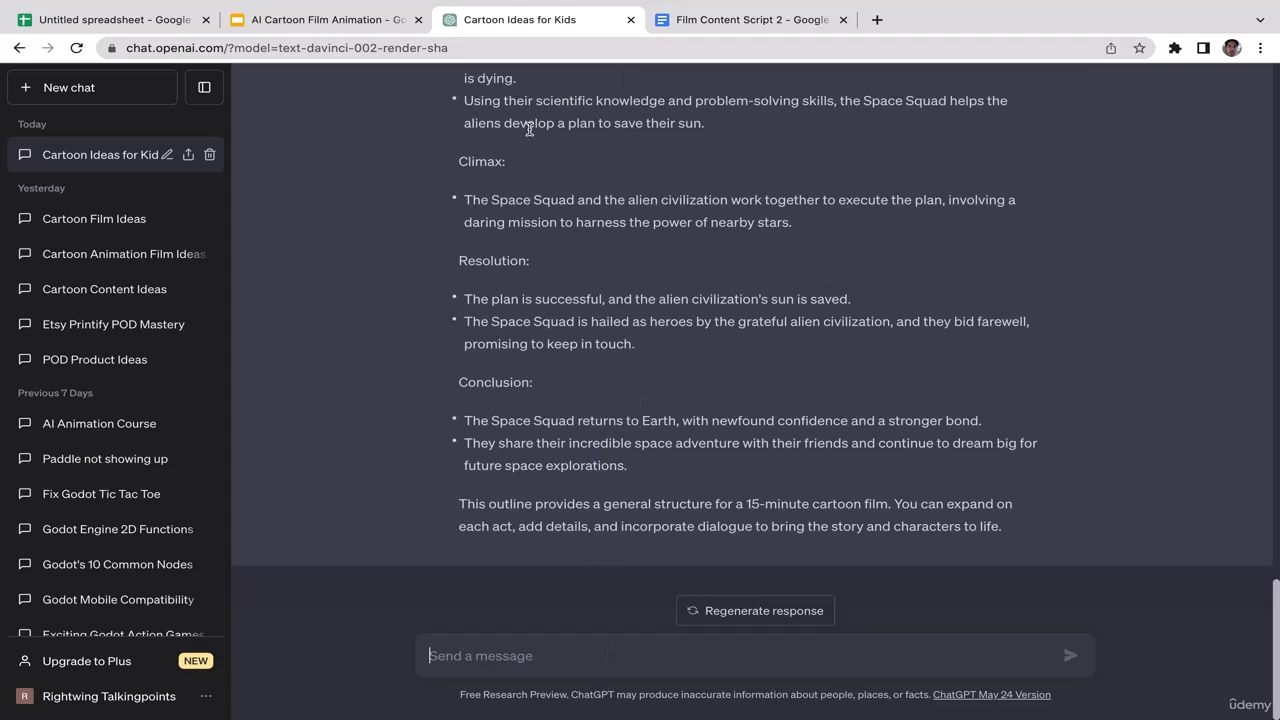
pyautogui.click(724, 20)
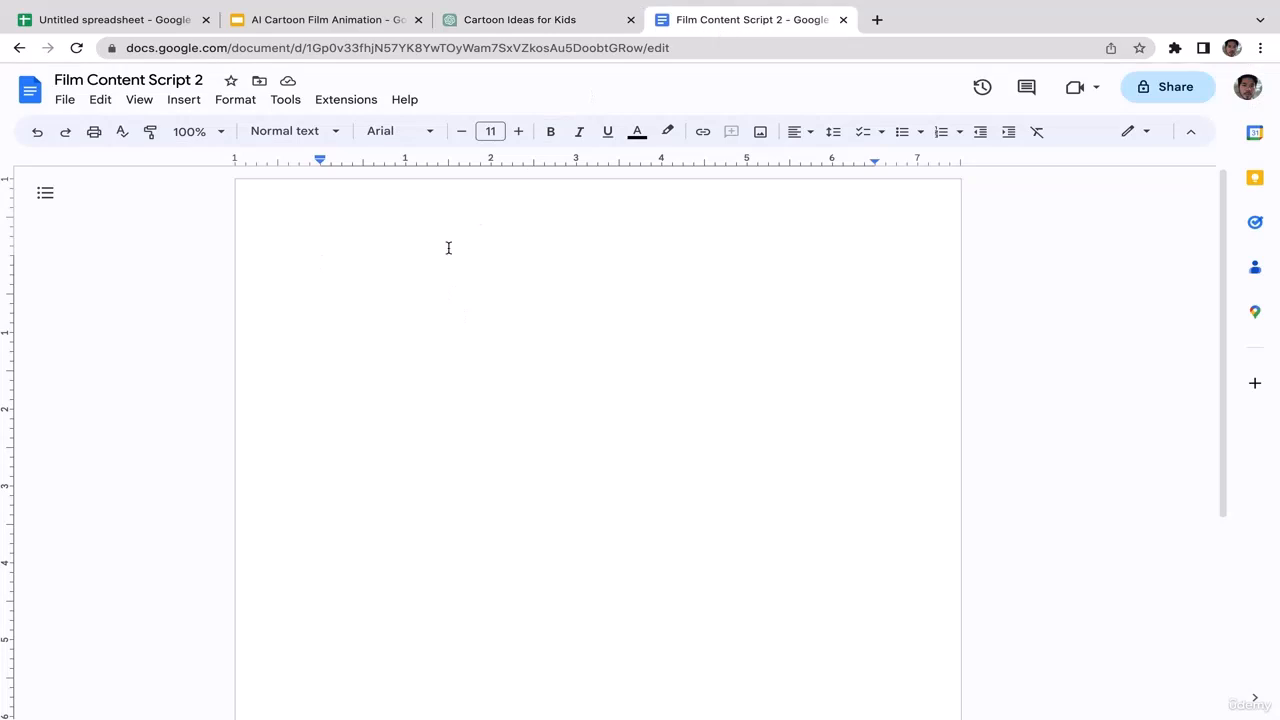
pyautogui.click(526, 22)
# Send the prompt "generate me the content scripts for the cartoon animation film assuming the duration will be around 15 minutes"
pyautogui.write('g')
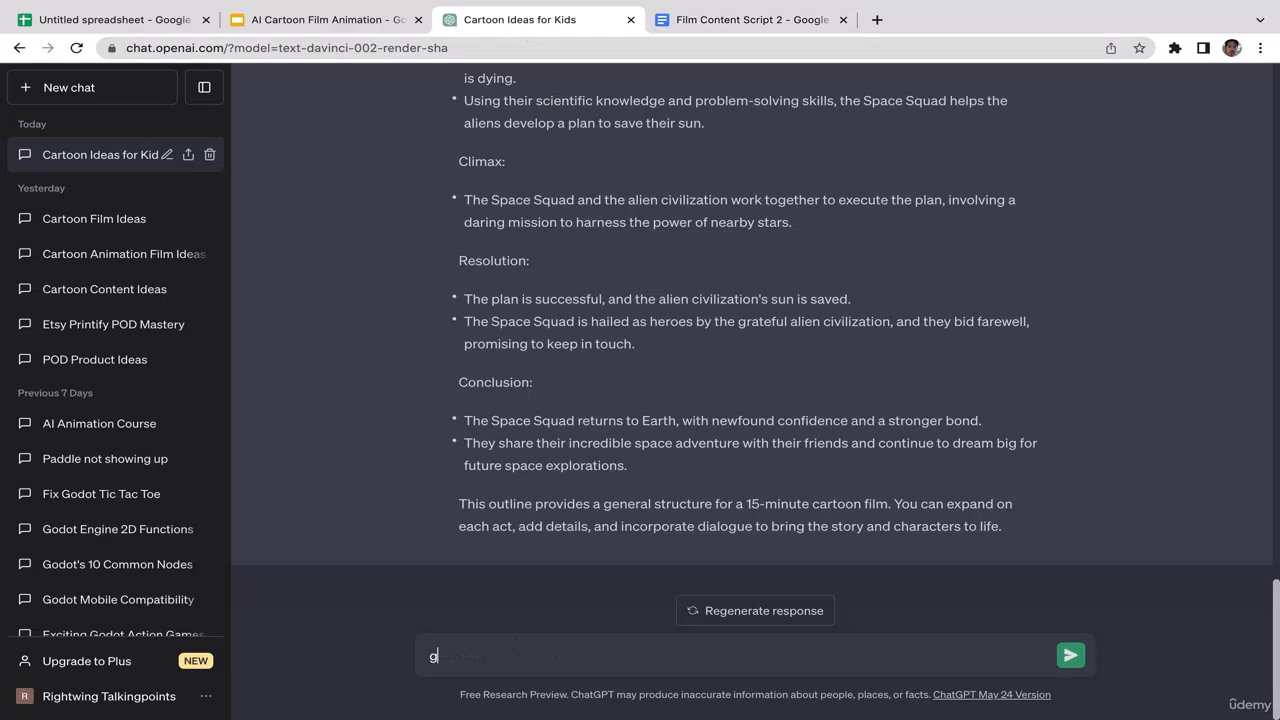
pyautogui.write('enerate me the content s')
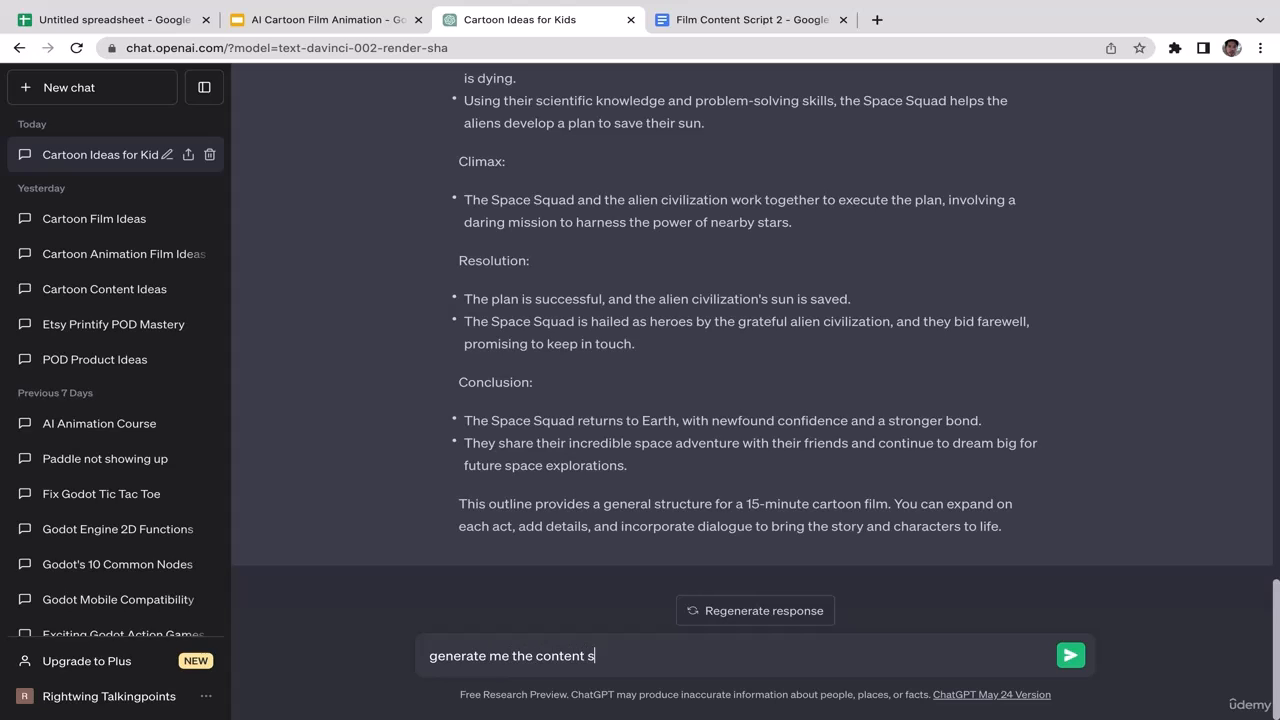
pyautogui.write('cripts for the cartoon animation film assuming the du')
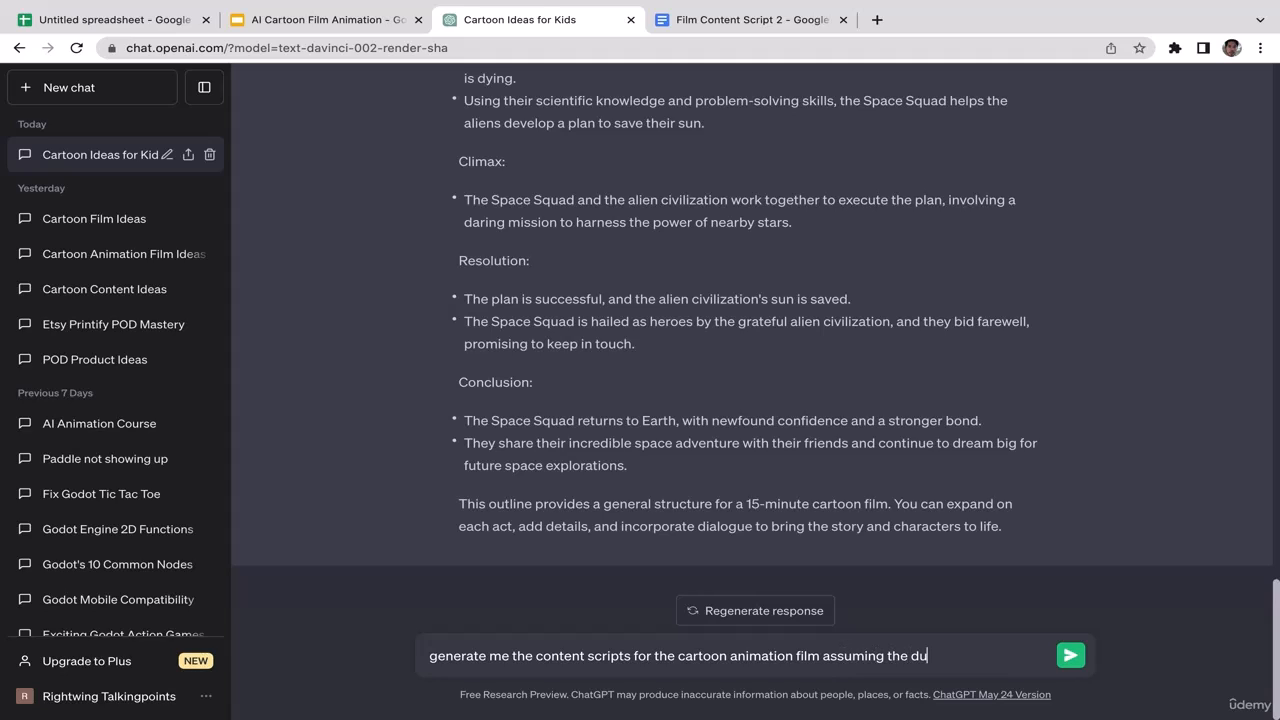
pyautogui.write('ration will be around 515')
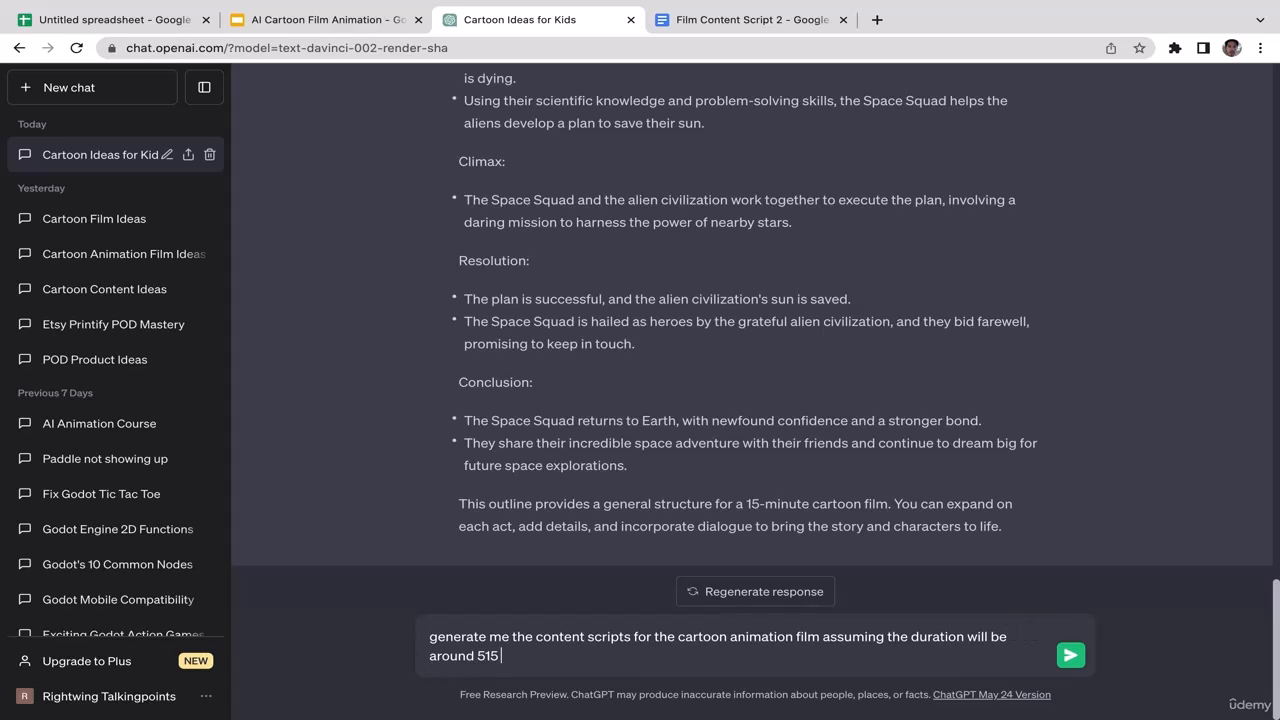
pyautogui.press('BackSpace')
pyautogui.press('BackSpace')
pyautogui.press('BackSpace')
pyautogui.write('15 minute')
pyautogui.press('Return')
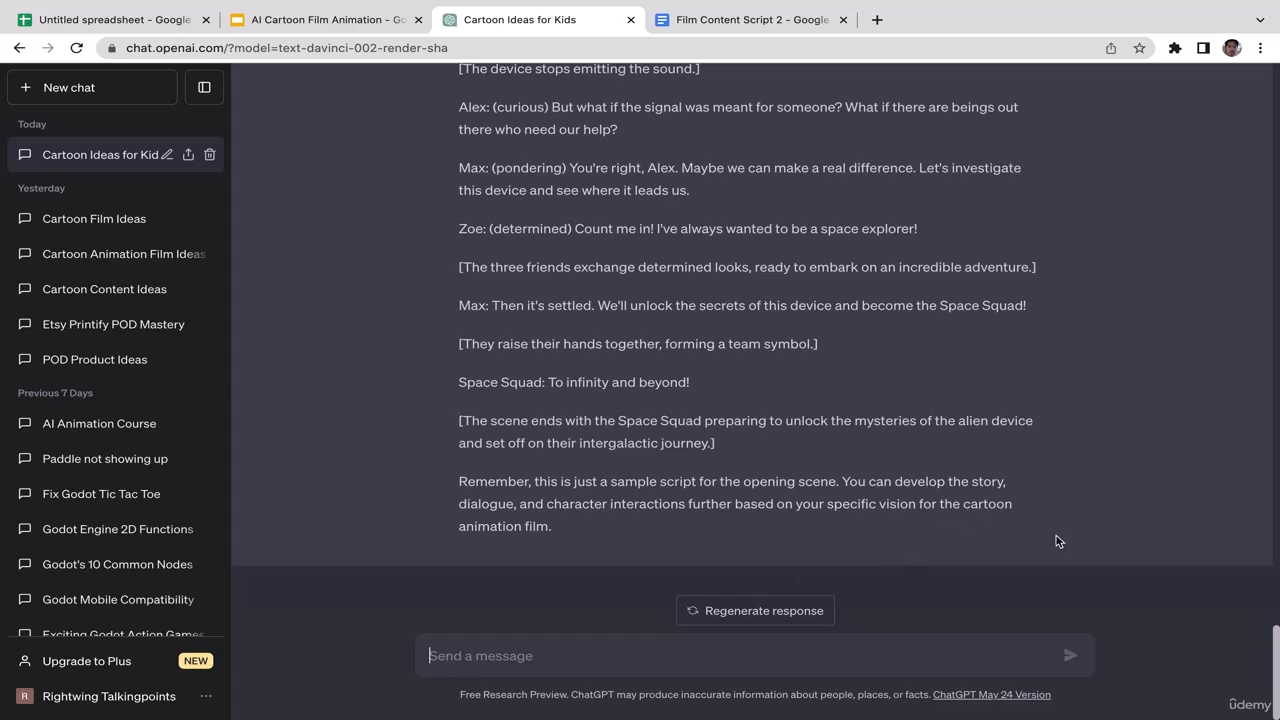
# Copy the Space Squad outline from the chat and paste it without formatting into the Film Content Script 2 document in Google Docs
pyautogui.moveTo(1277, 686); pyautogui.dragTo(1191, 494)
pyautogui.moveTo(1008, 398); pyautogui.dragTo(458, 275)
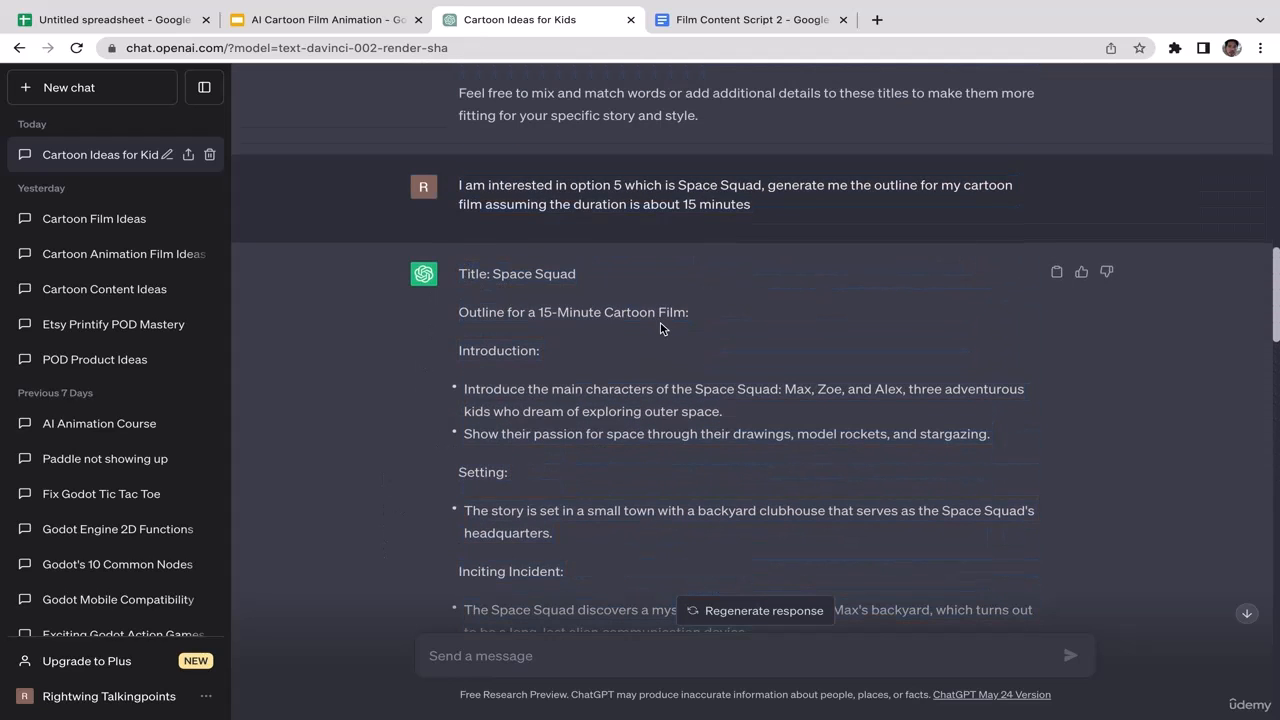
pyautogui.click(752, 19)
pyautogui.rightClick(406, 257)
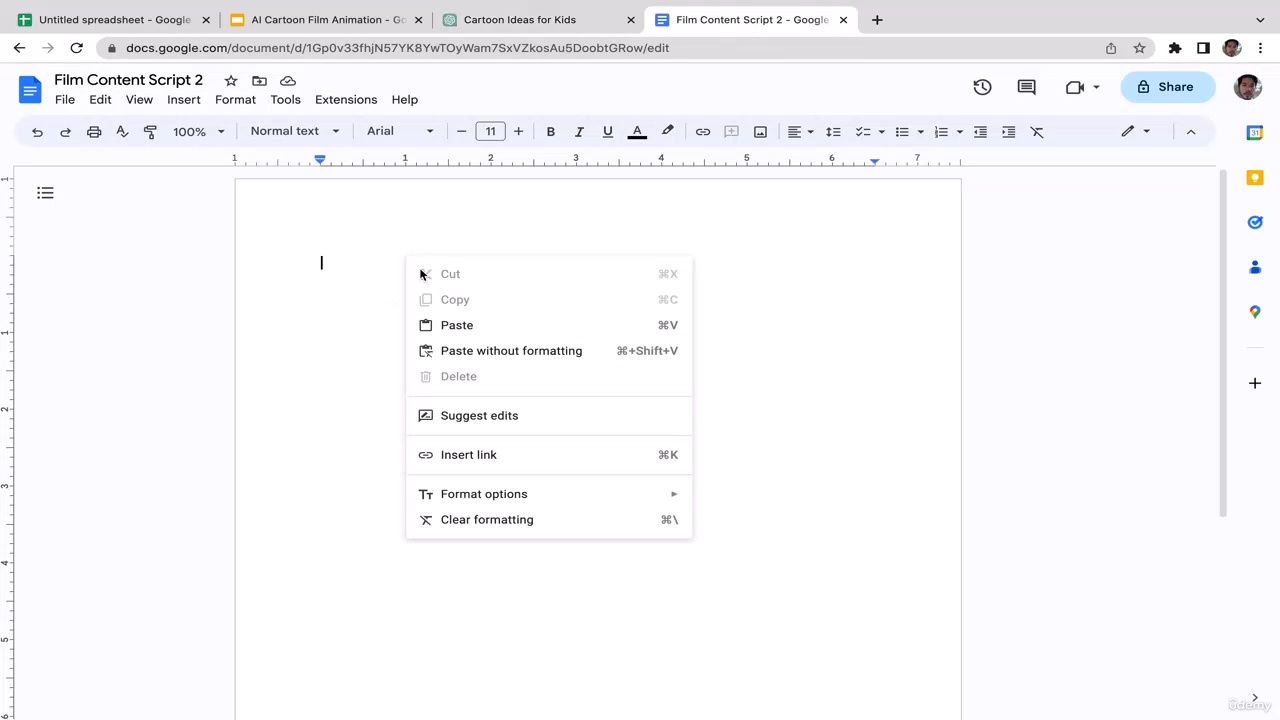
pyautogui.click(480, 350)
# Switch back to ChatGPT and go to the end of the generated opening scene script
pyautogui.click(565, 30)
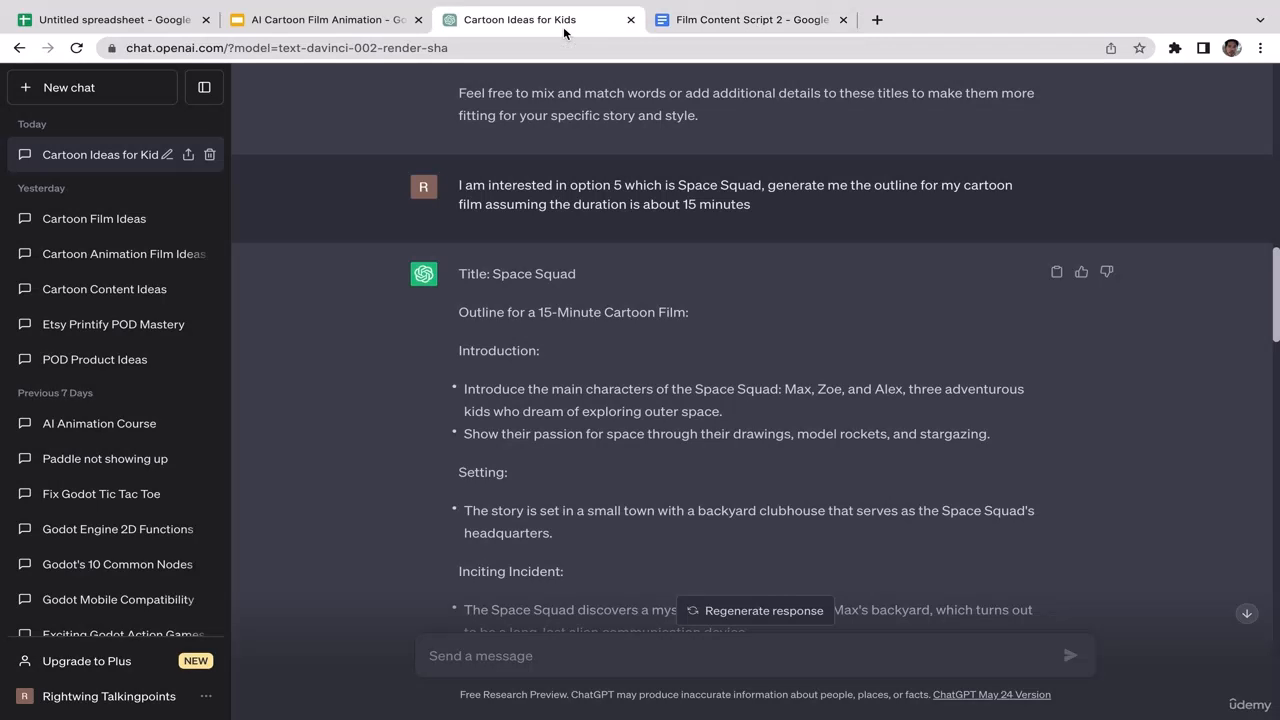
pyautogui.scroll(-15, 1226, 390)
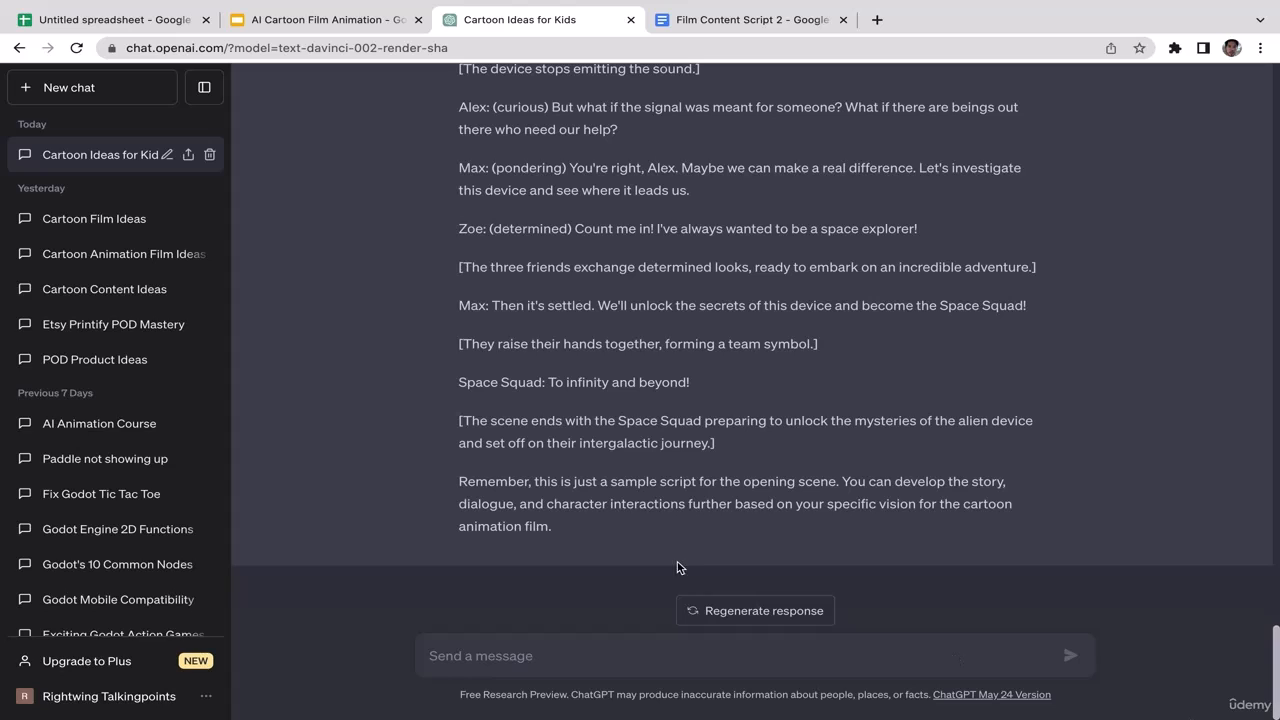
# Copy the Space Squad opening-scene script from the ChatGPT response and paste it without formatting at the end of the Film Content Script 2 document
pyautogui.moveTo(563, 535); pyautogui.dragTo(460, 242)
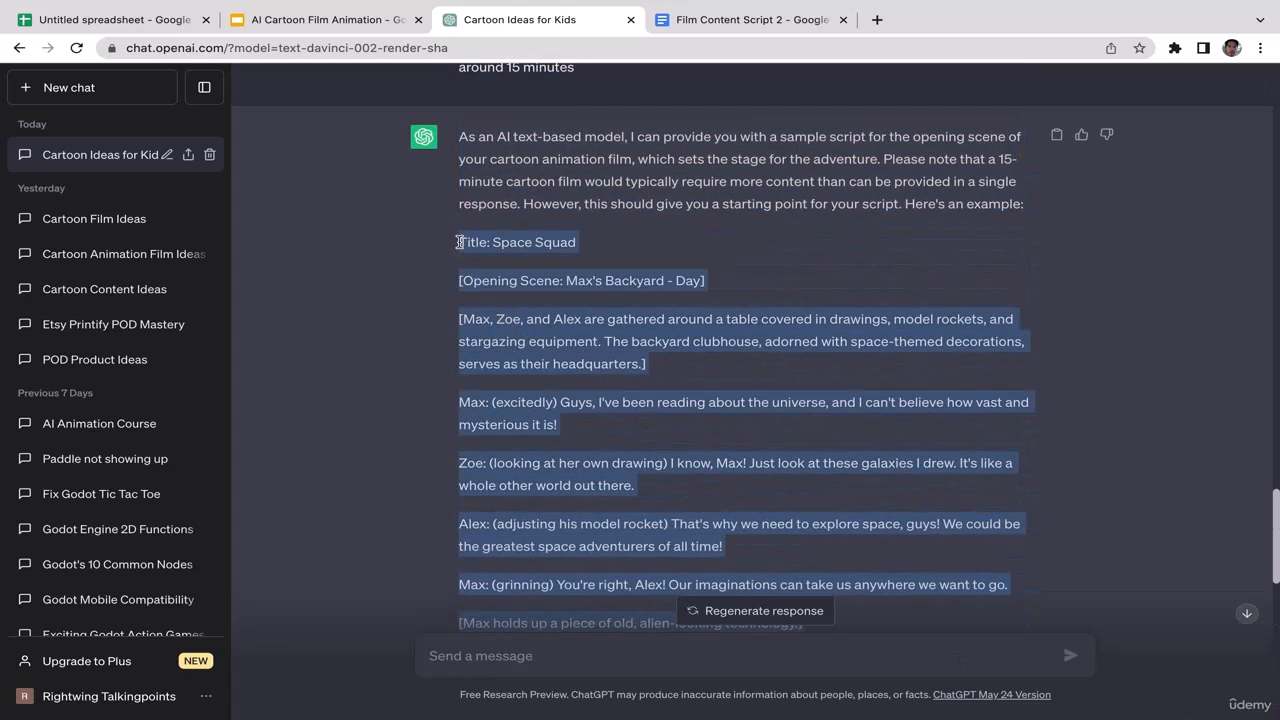
pyautogui.click(712, 331)
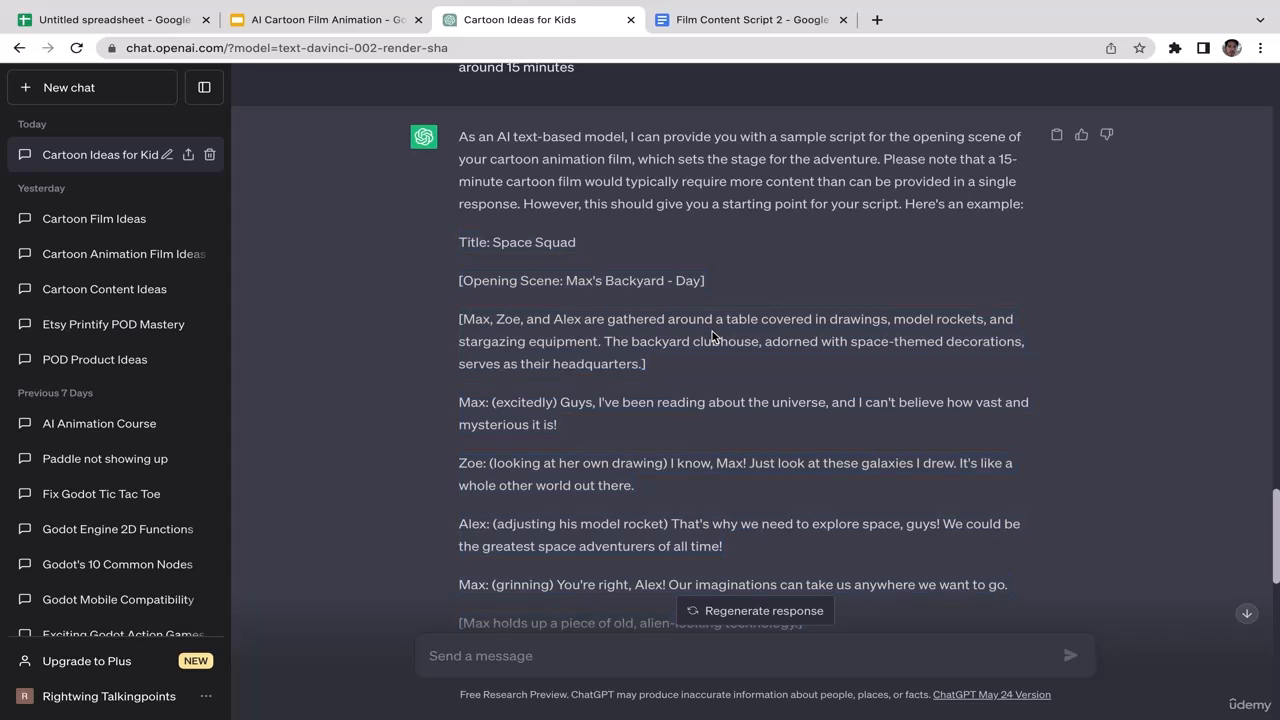
pyautogui.click(748, 19)
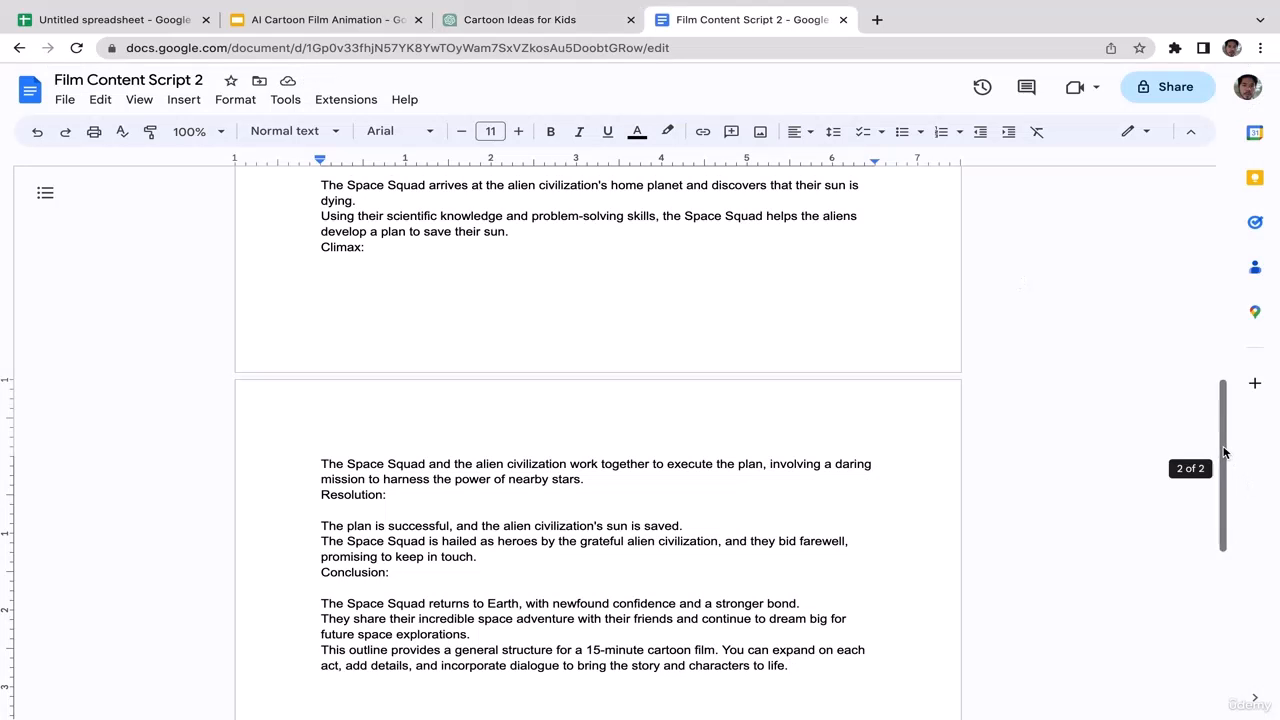
pyautogui.moveTo(1226, 466); pyautogui.dragTo(1224, 634)
pyautogui.click(771, 314)
pyautogui.press('Return')
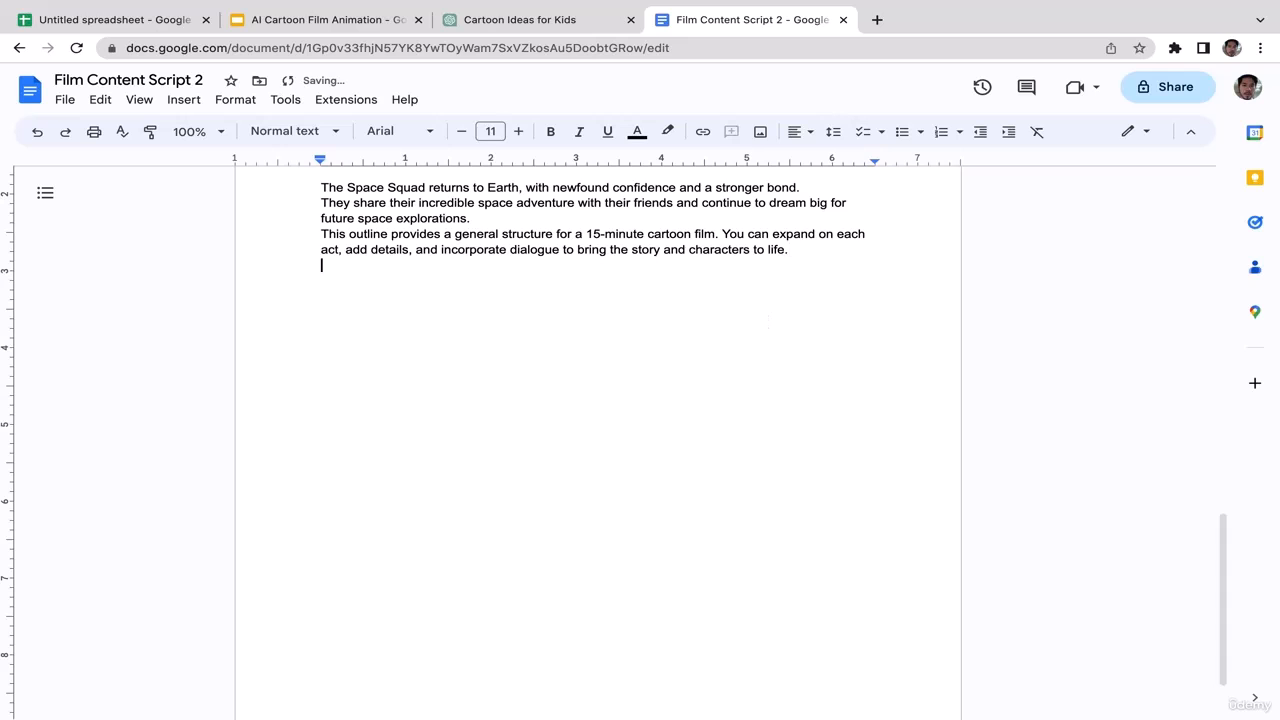
pyautogui.rightClick(390, 298)
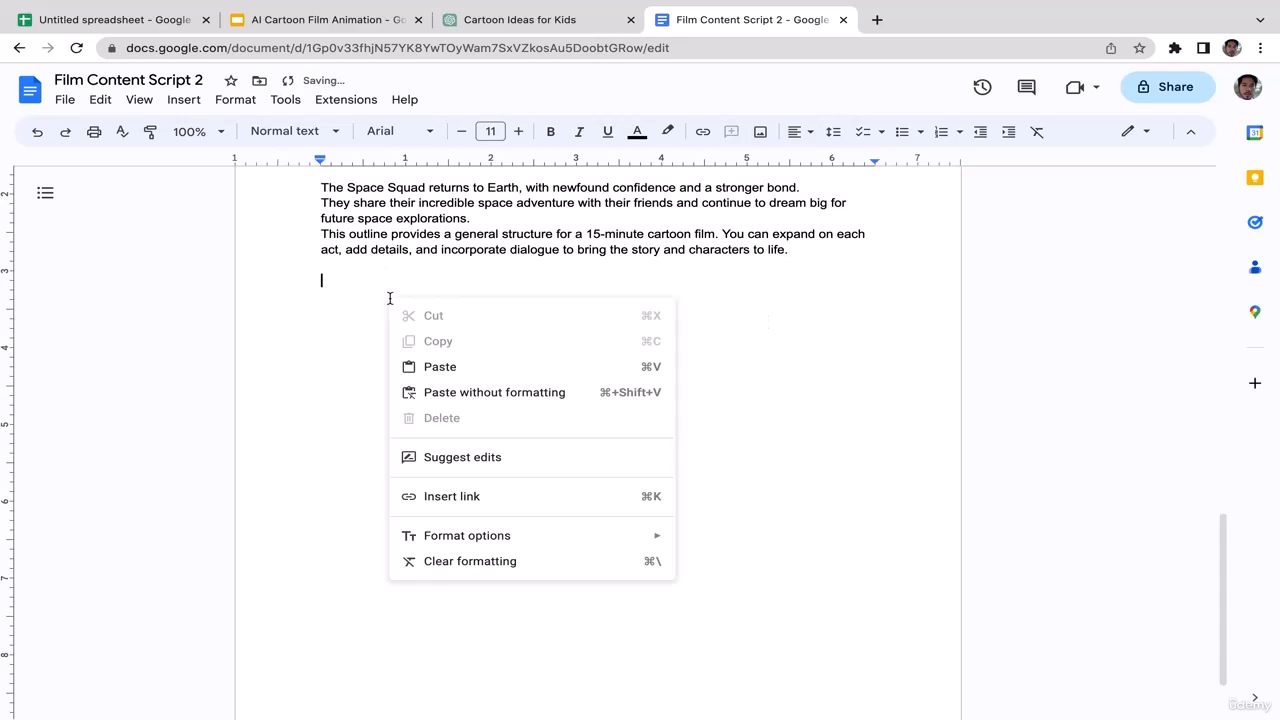
pyautogui.click(440, 397)
pyautogui.moveTo(1223, 623); pyautogui.dragTo(1222, 228)
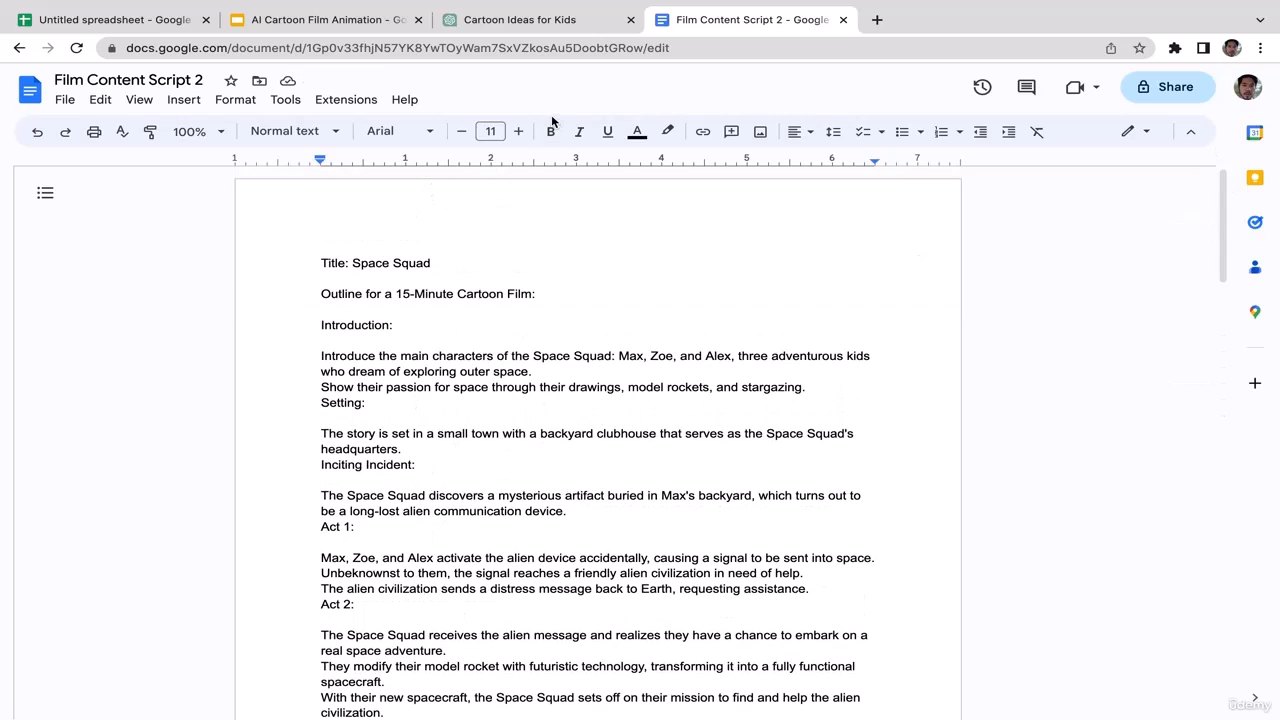
# Switch to the AI Cartoon Film Animation presentation and view the Runway ML entry on the AI Tools & Resources slide
pyautogui.click(540, 20)
pyautogui.click(737, 20)
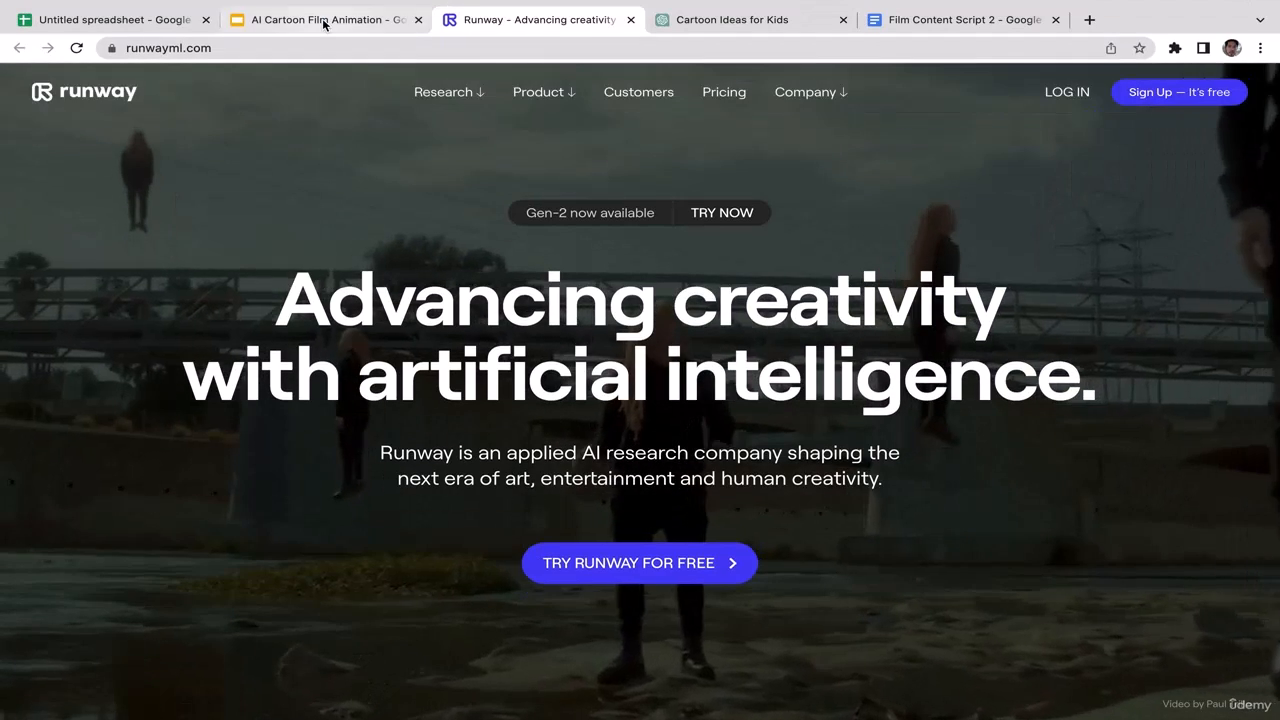
pyautogui.click(330, 20)
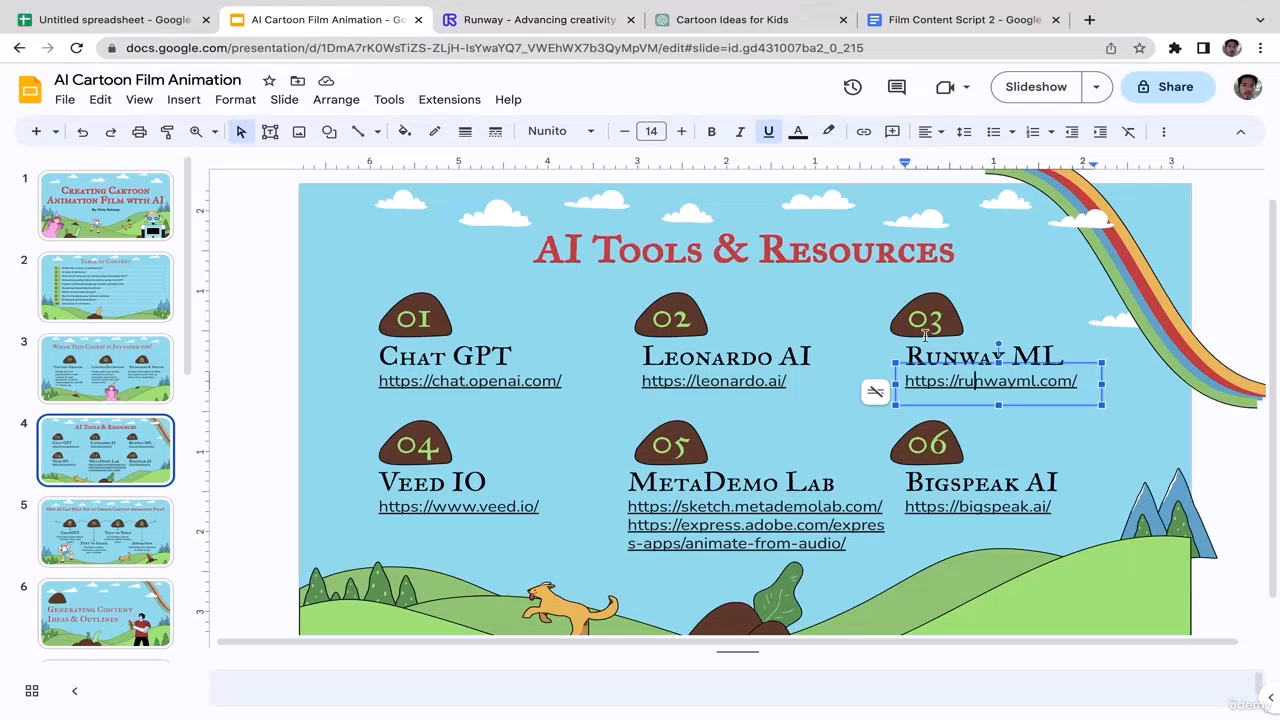
pyautogui.click(1133, 376)
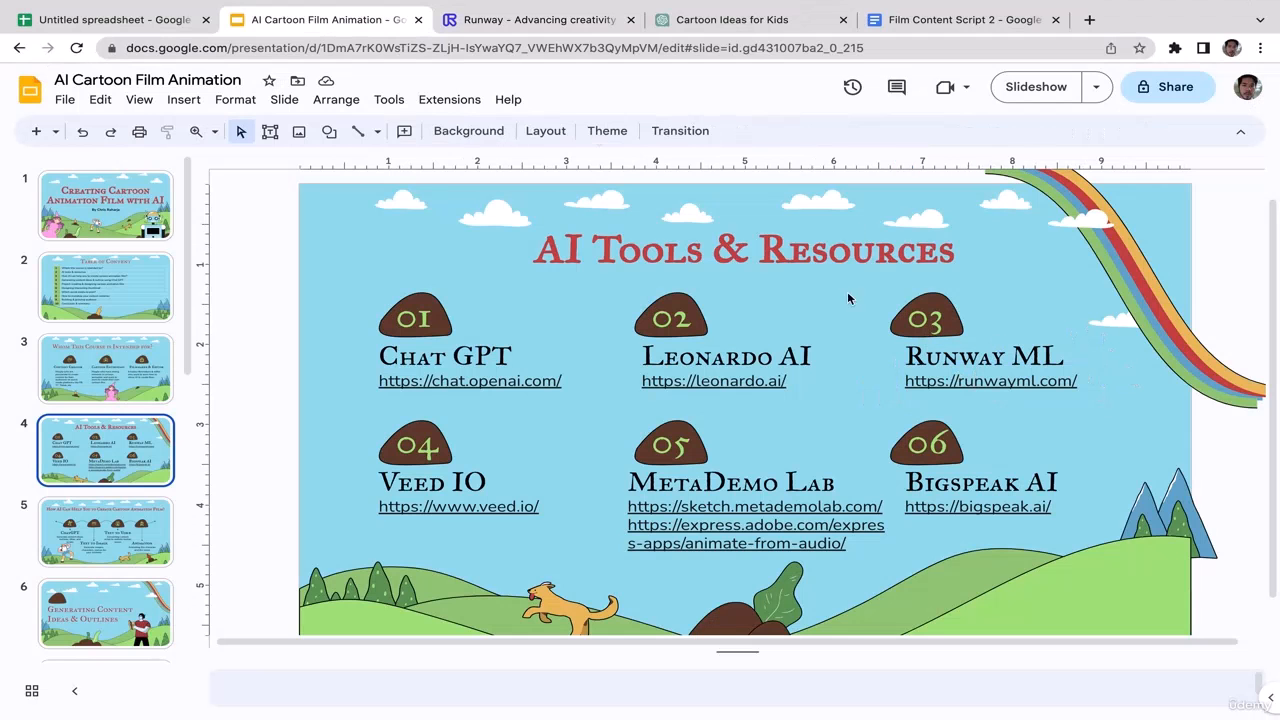
# Open the Runway pricing page and compare the features and credits of the Basic, Standard, Pro and Enterprise plans
pyautogui.click(517, 20)
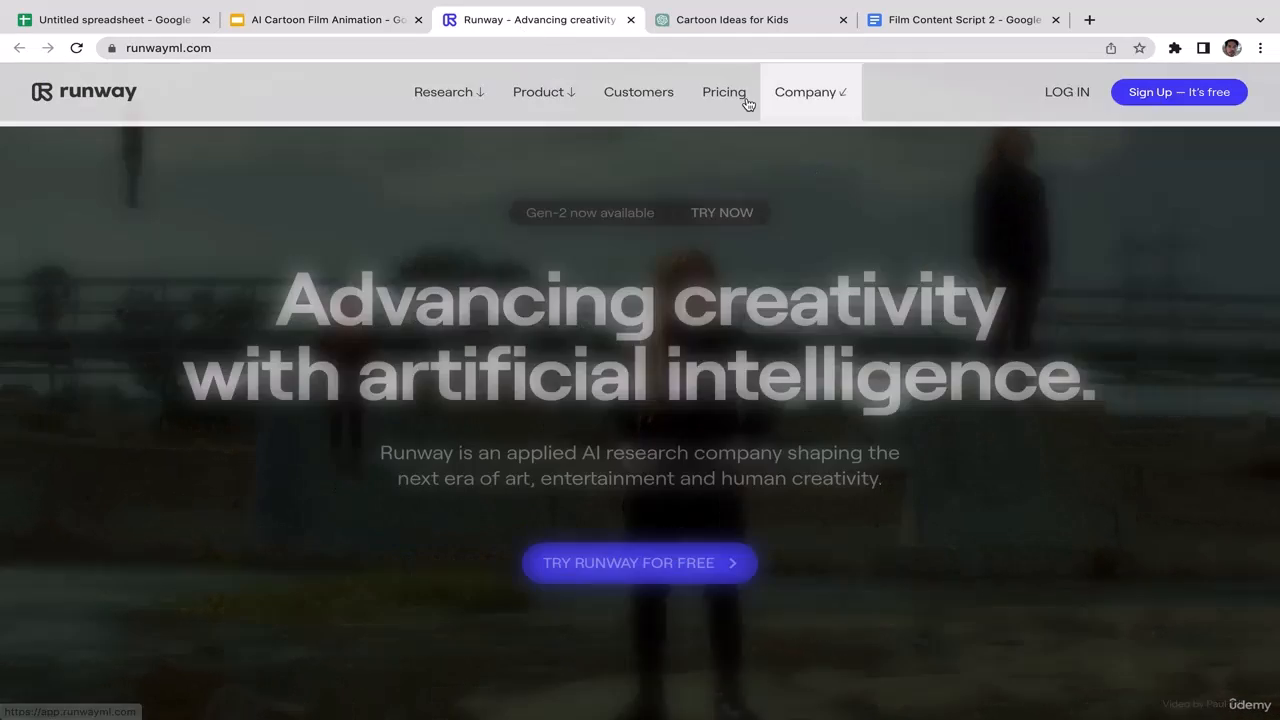
pyautogui.click(740, 94)
pyautogui.scroll(-3, 852, 245)
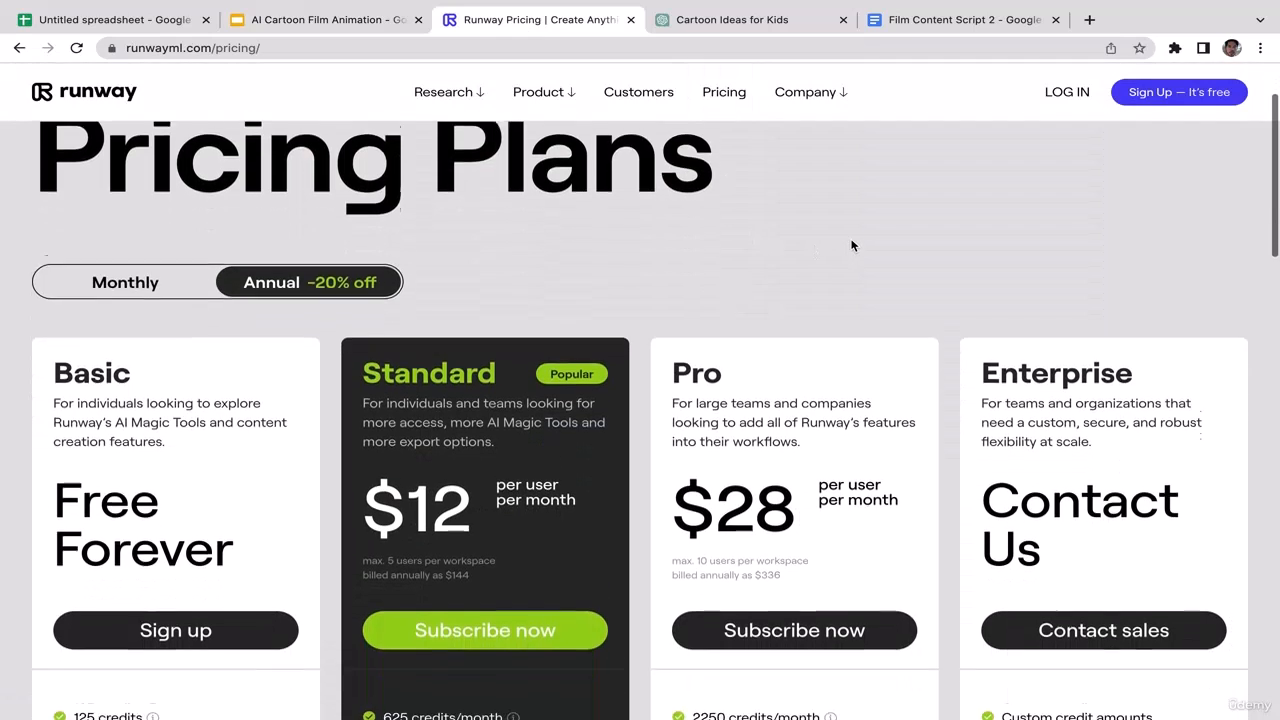
pyautogui.scroll(1, 852, 245)
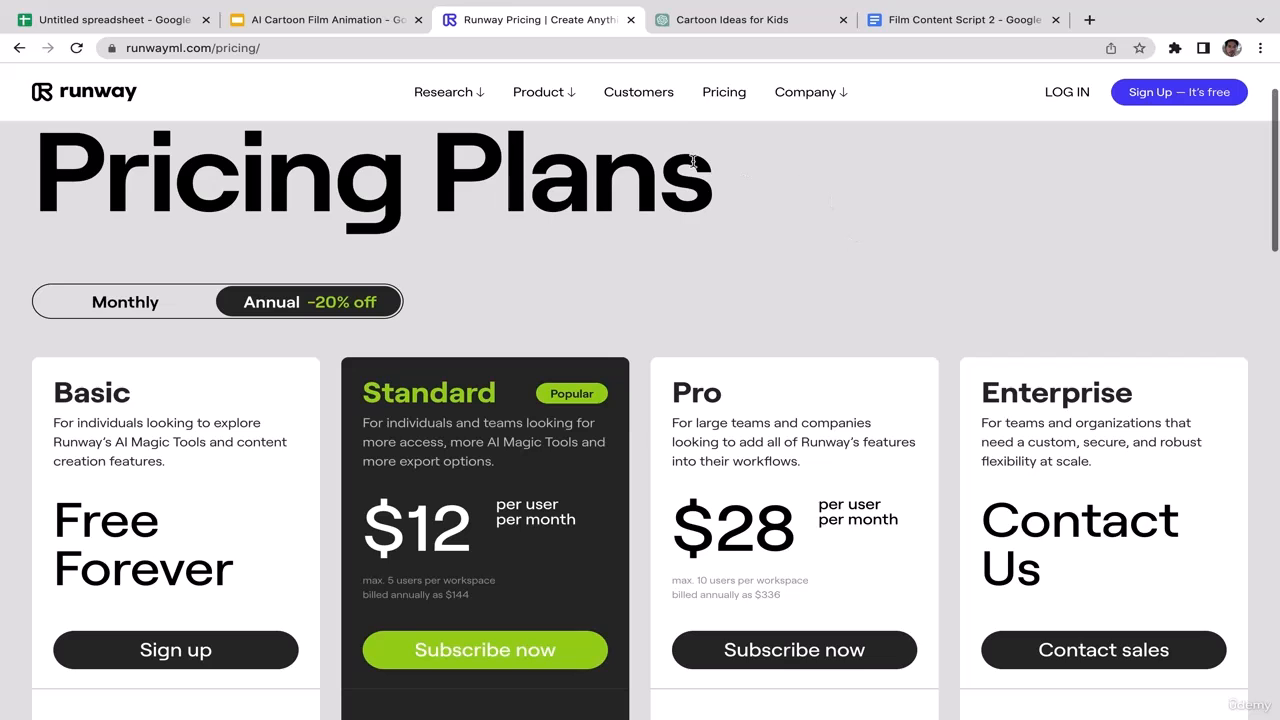
pyautogui.scroll(-3, 275, 446)
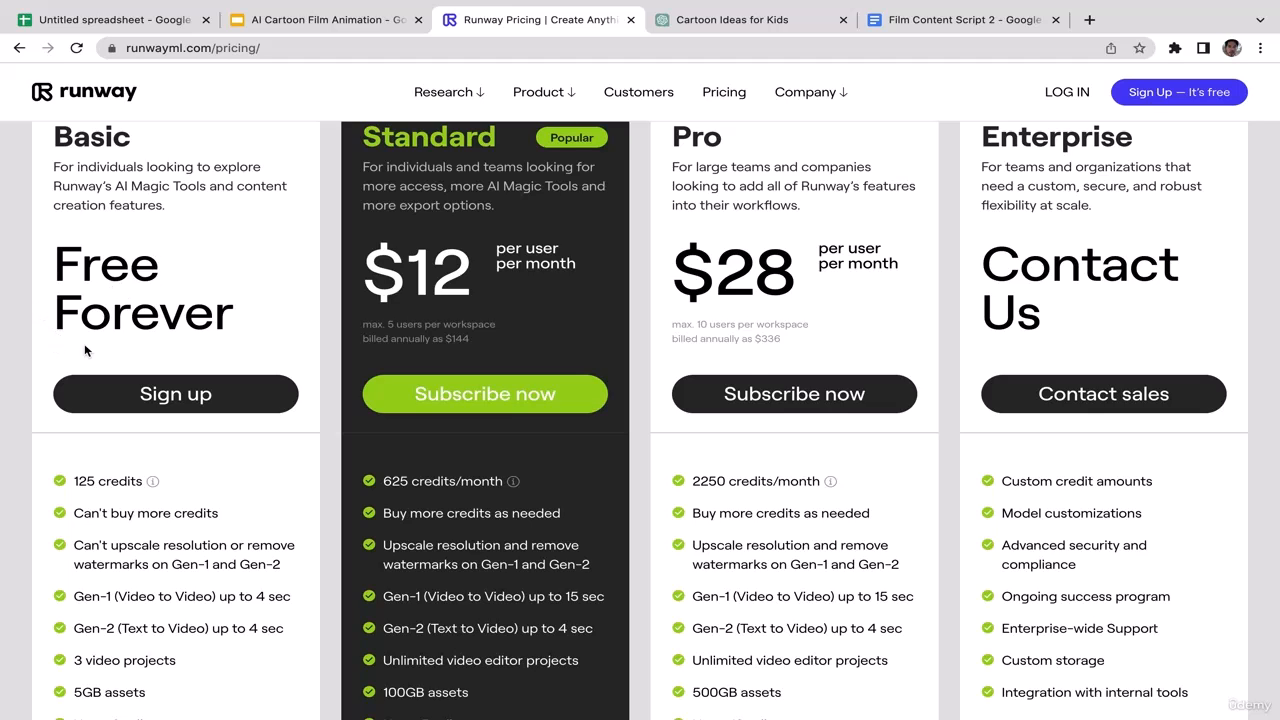
pyautogui.scroll(-2, 85, 349)
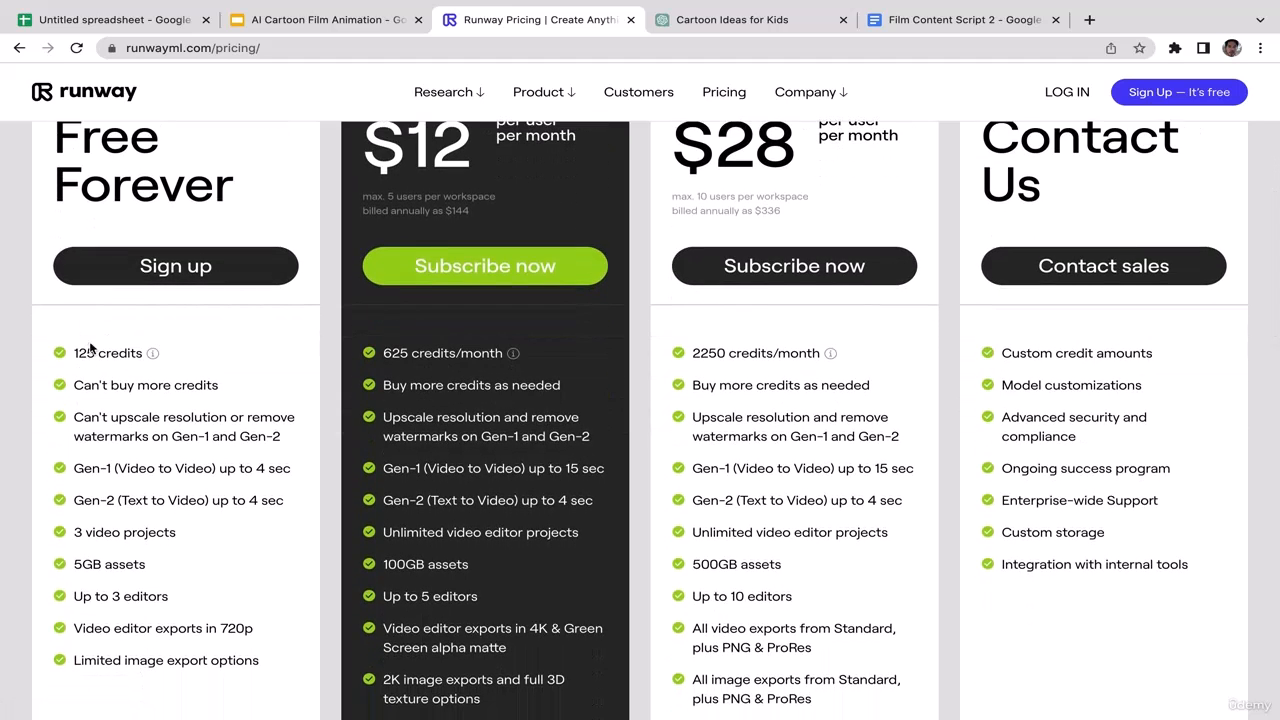
pyautogui.moveTo(151, 358)
pyautogui.scroll(3, 423, 135)
pyautogui.scroll(4, 423, 140)
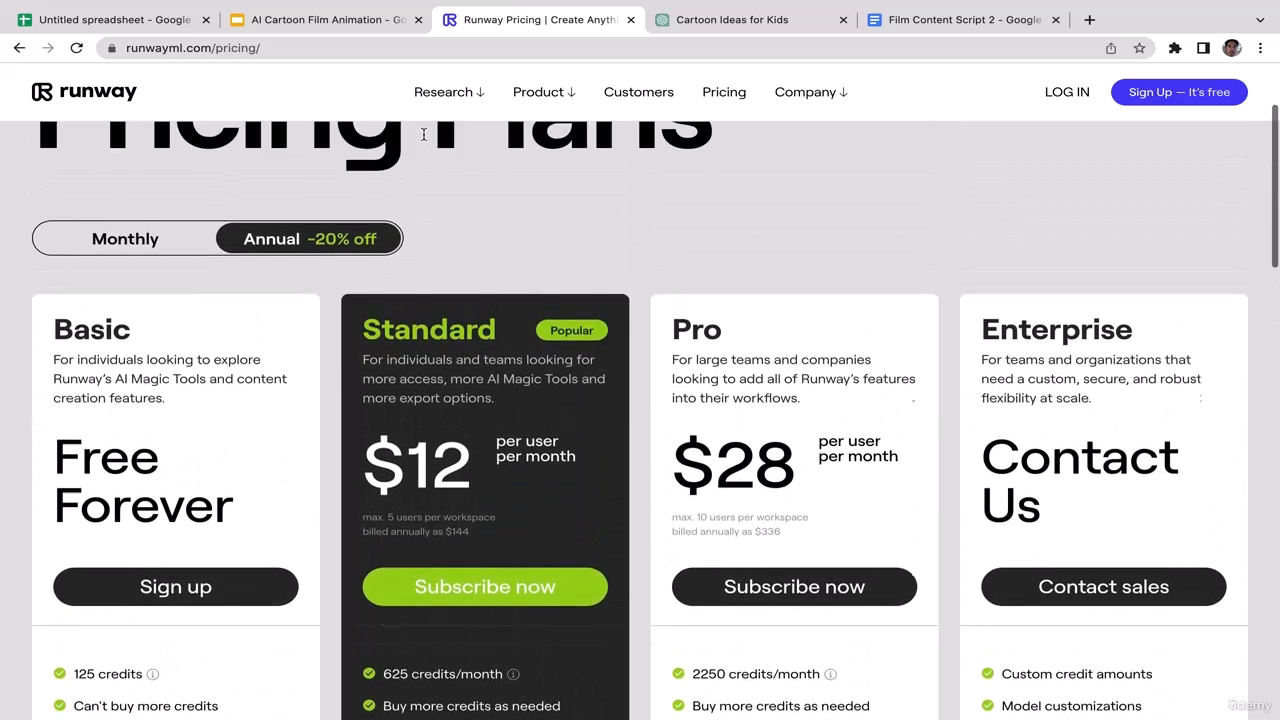
pyautogui.scroll(-6, 424, 140)
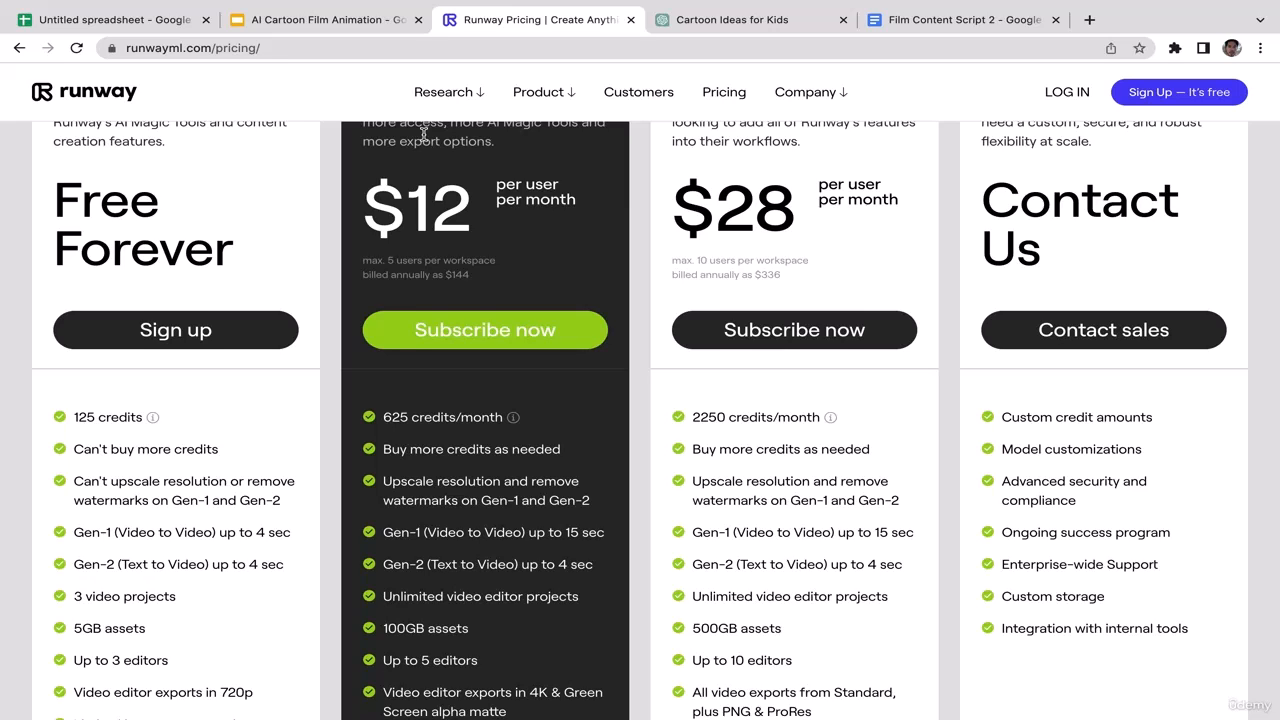
pyautogui.scroll(1, 424, 135)
pyautogui.scroll(-4, 424, 138)
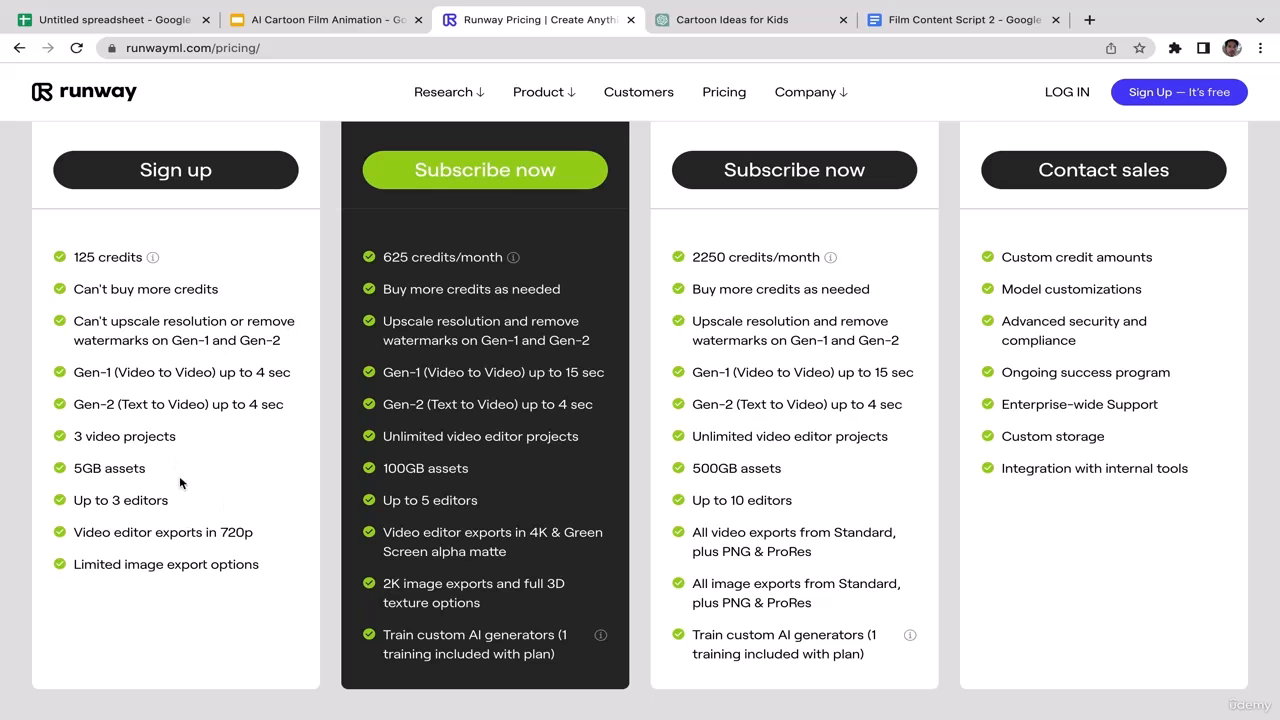
pyautogui.scroll(4, 632, 185)
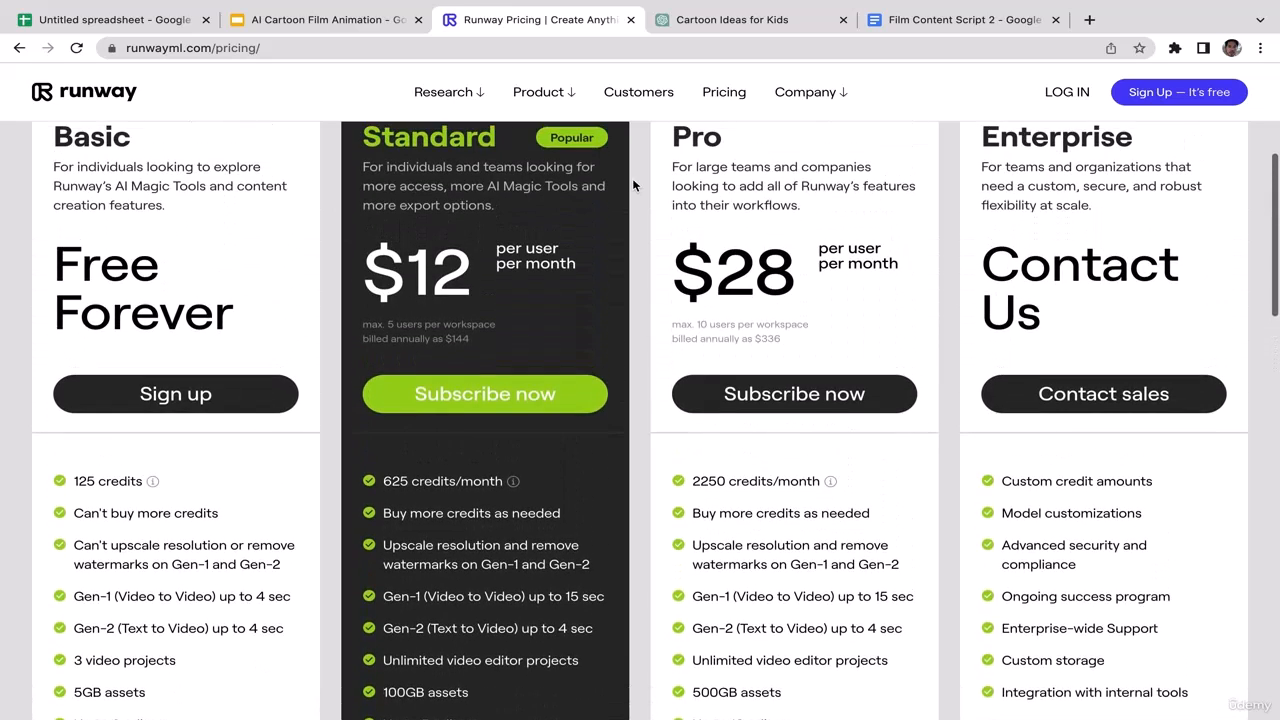
pyautogui.scroll(3, 632, 185)
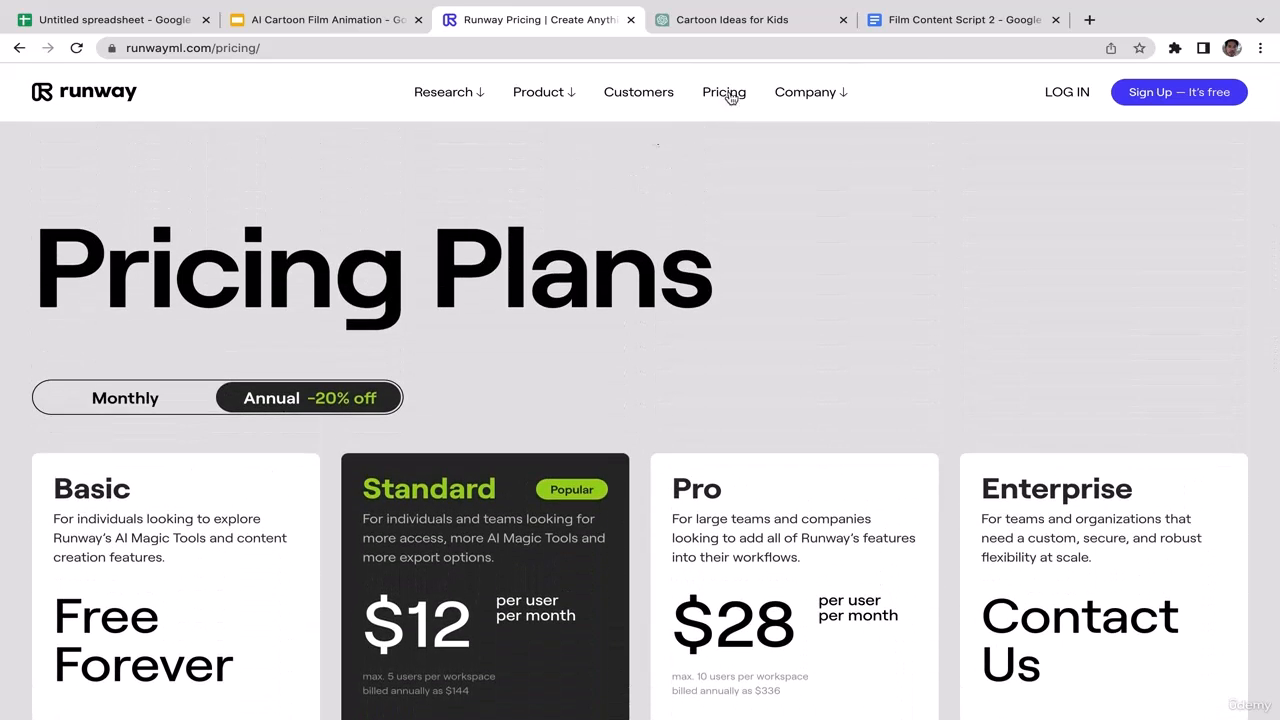
# Open the Runway dashboard from the website and log out of the currently signed-in account
pyautogui.click(1163, 100)
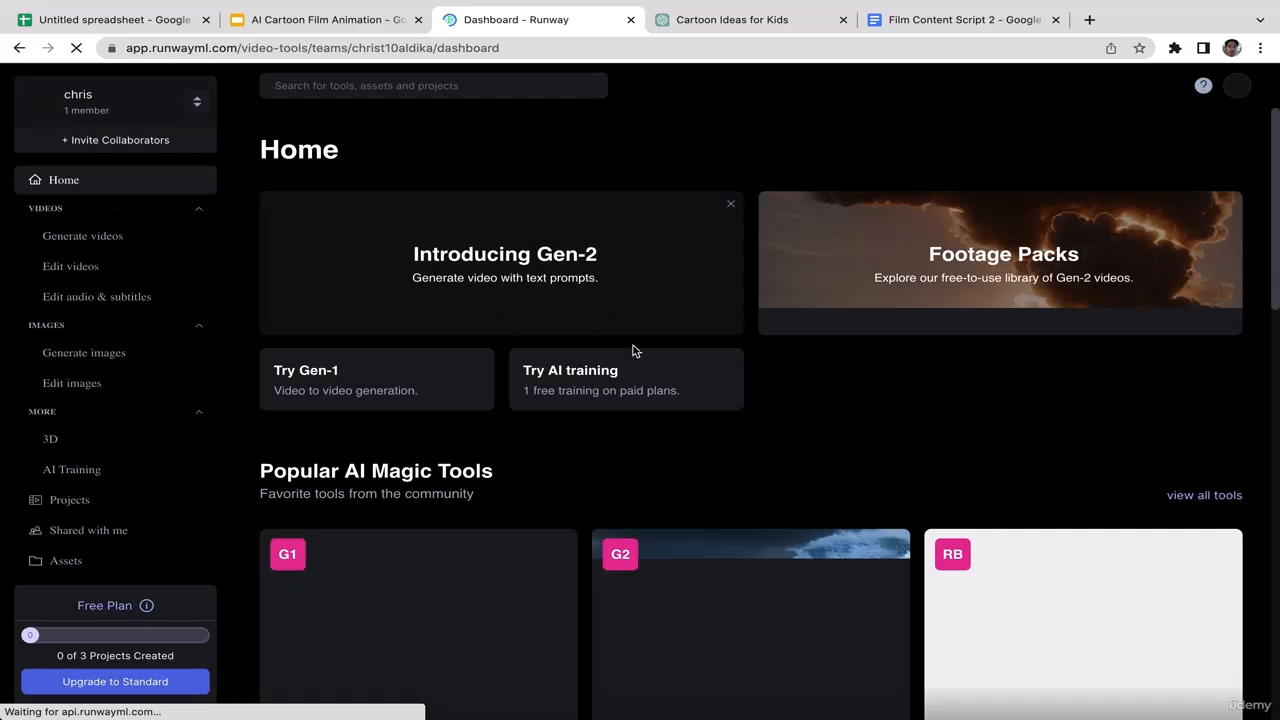
pyautogui.click(1240, 88)
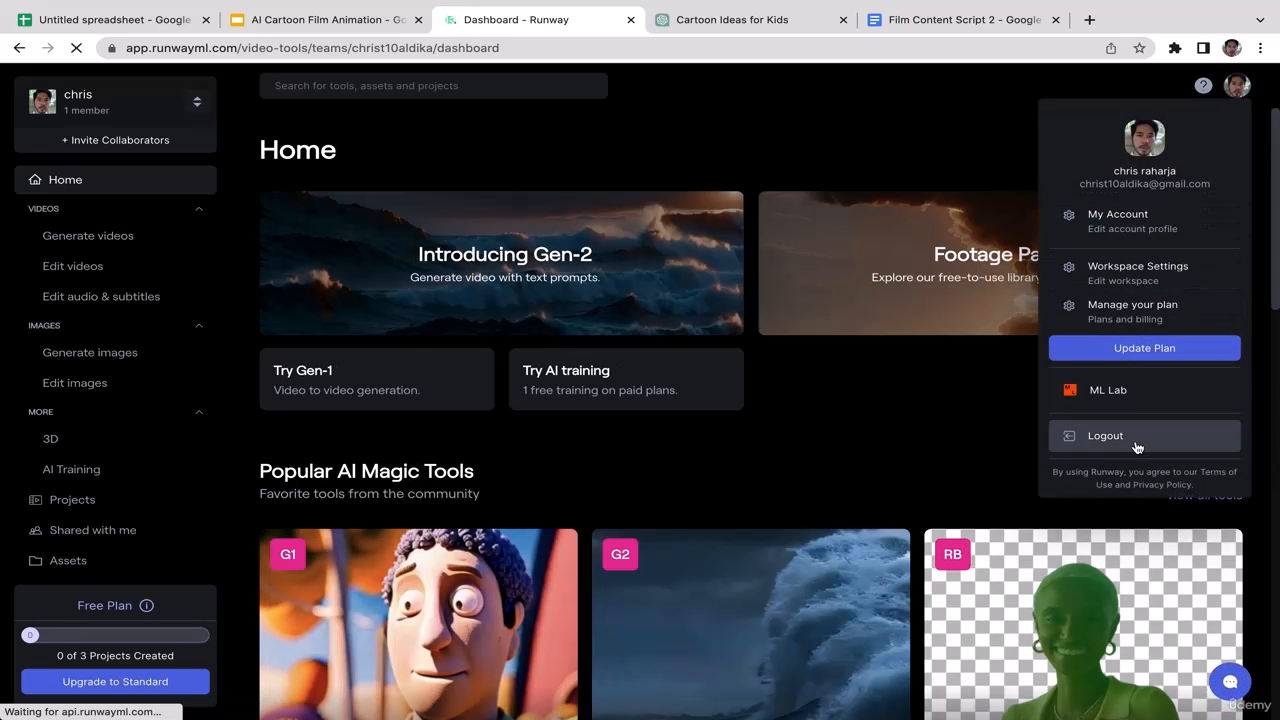
pyautogui.click(1135, 445)
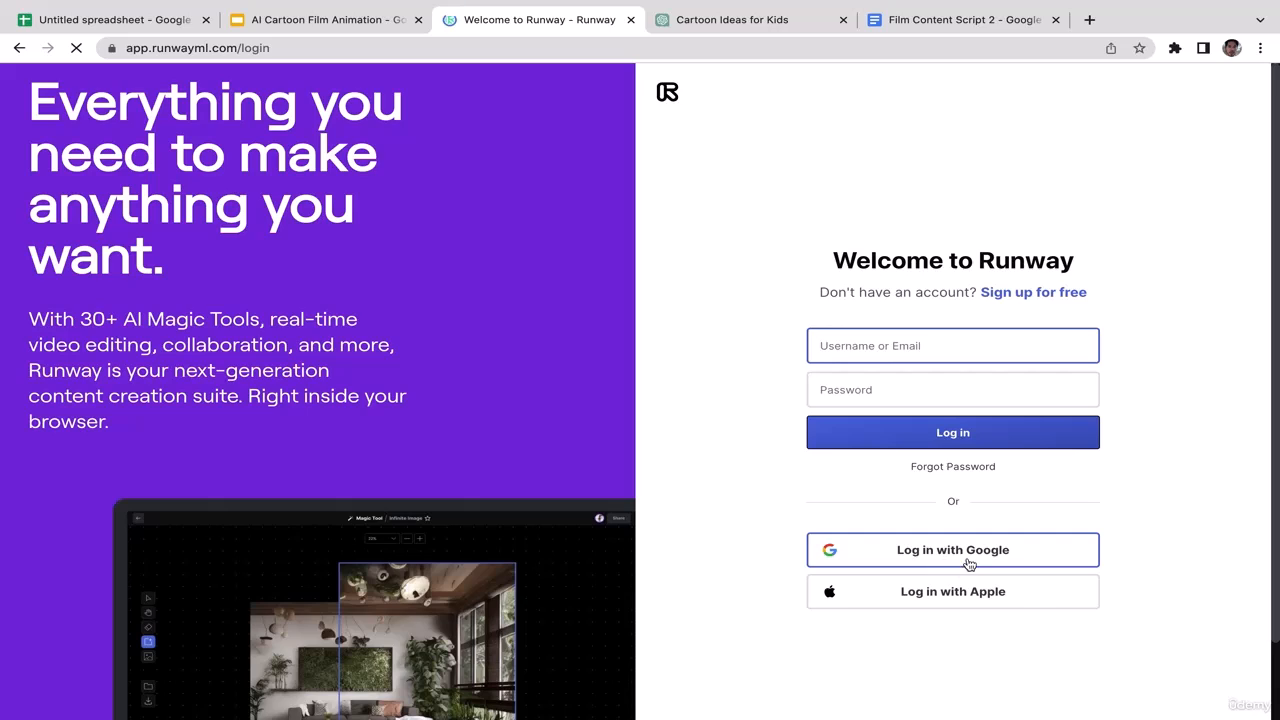
# Sign up for a free Runway account using the second listed Google account and skip the newsletter subscription
pyautogui.click(1065, 292)
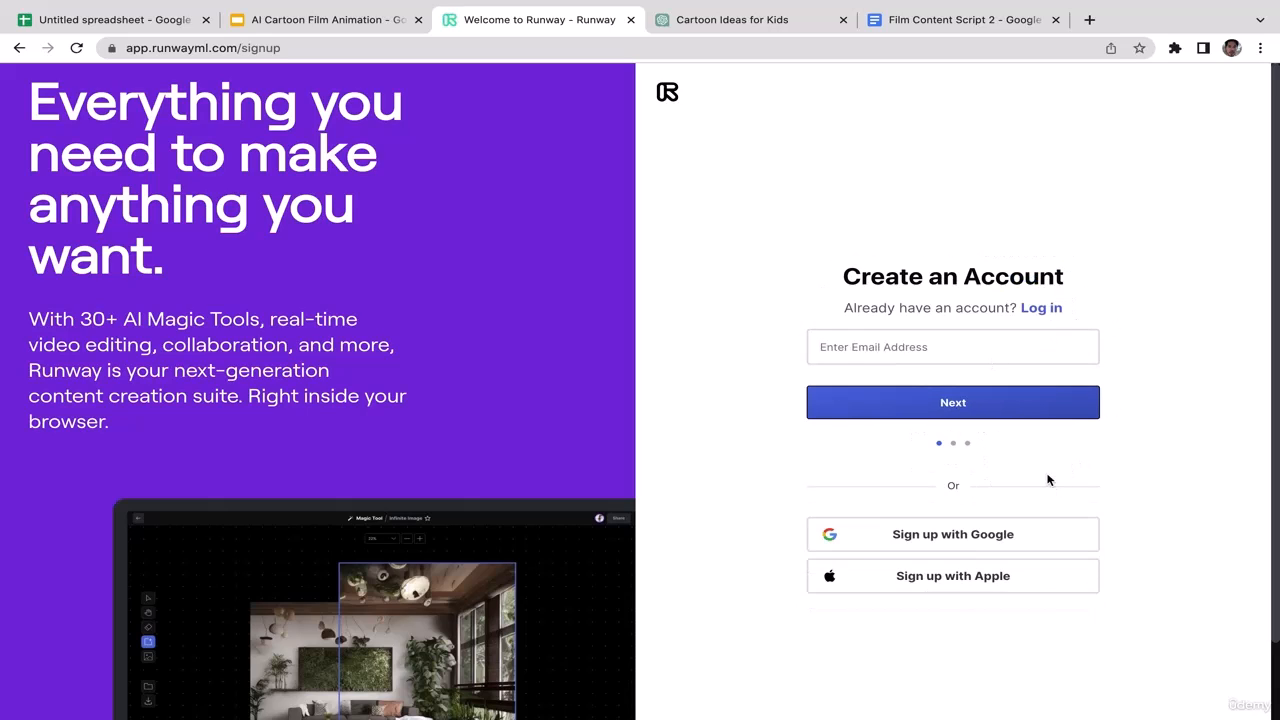
pyautogui.click(949, 540)
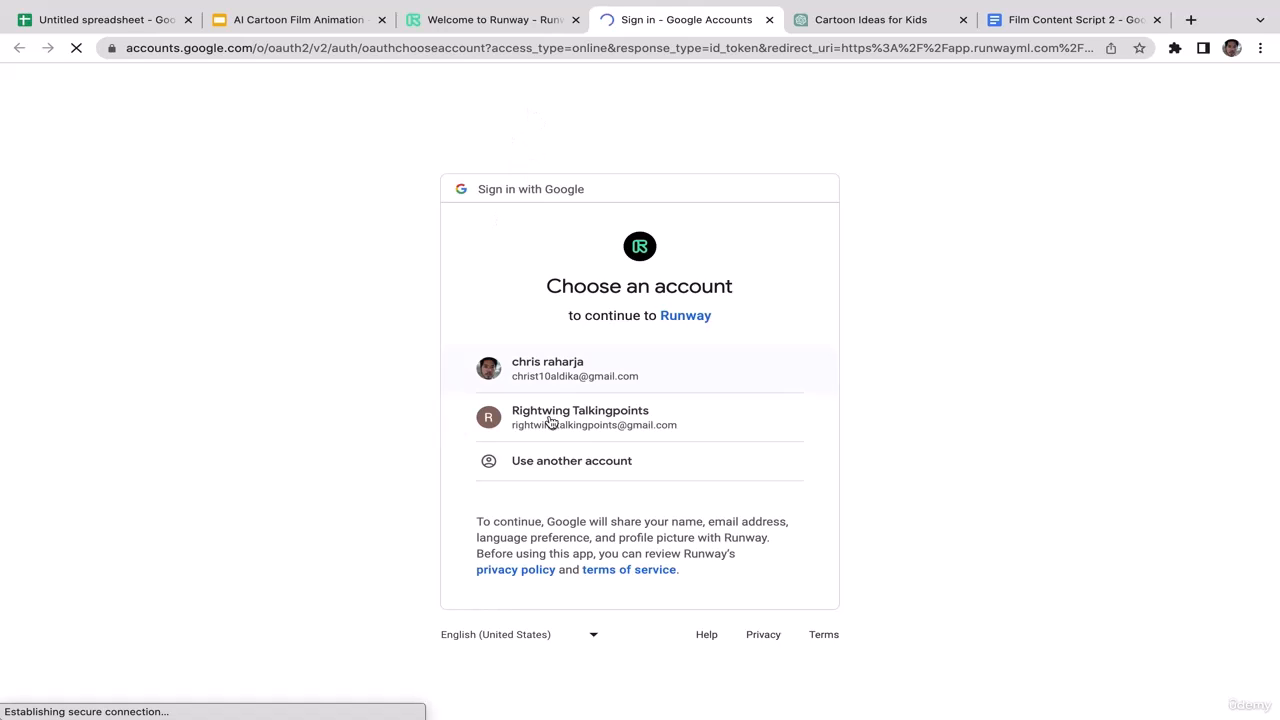
pyautogui.click(538, 427)
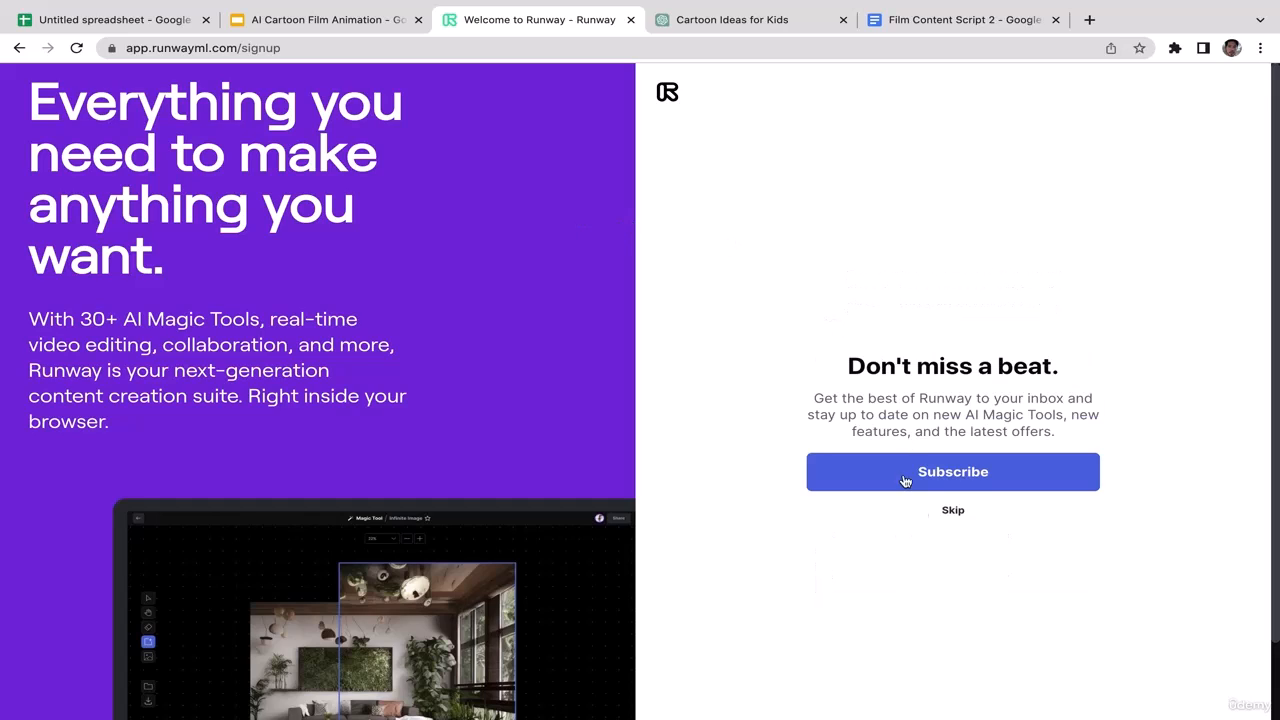
pyautogui.click(953, 512)
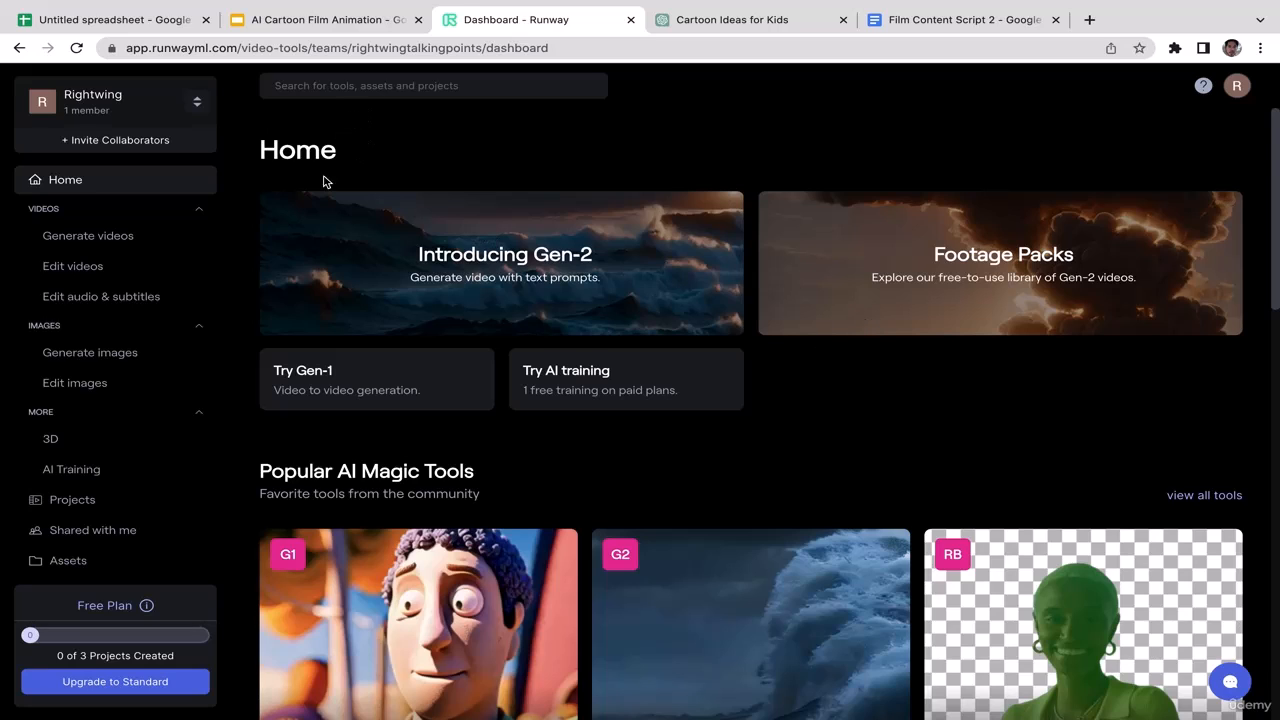
# Open the Generate Images section and look through its available tools and the dashboard search suggestions
pyautogui.click(66, 359)
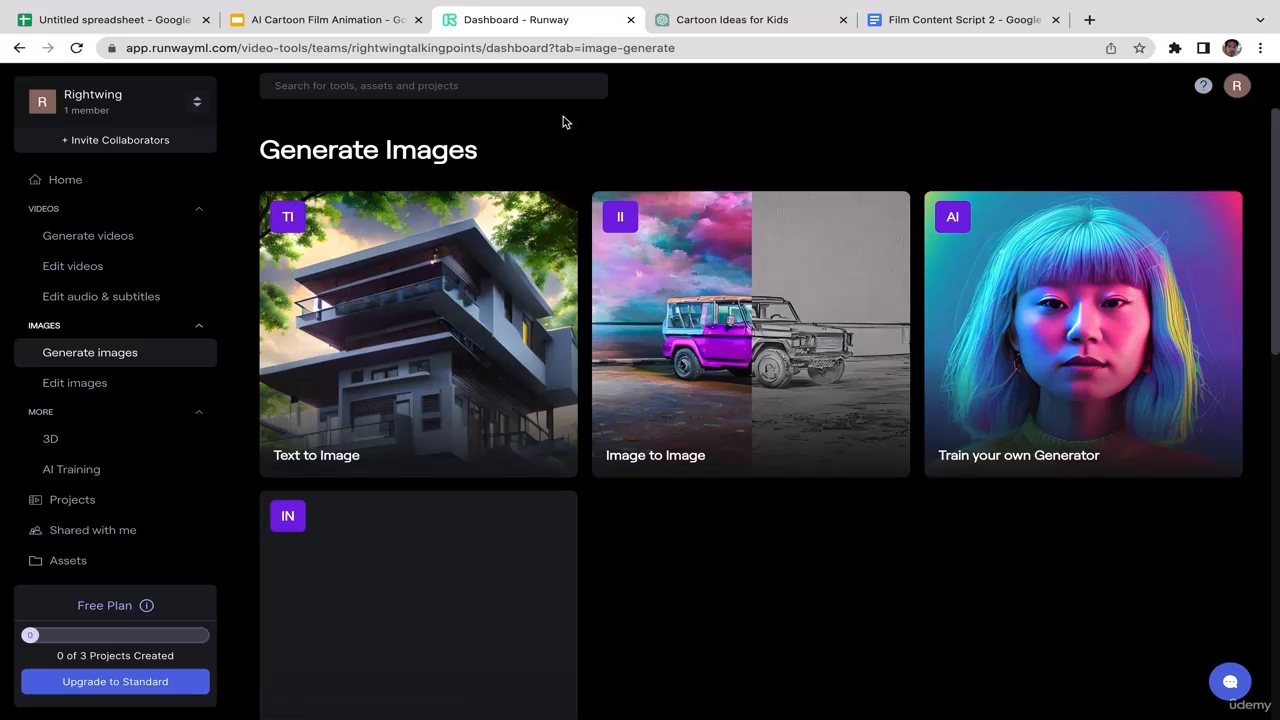
pyautogui.click(542, 84)
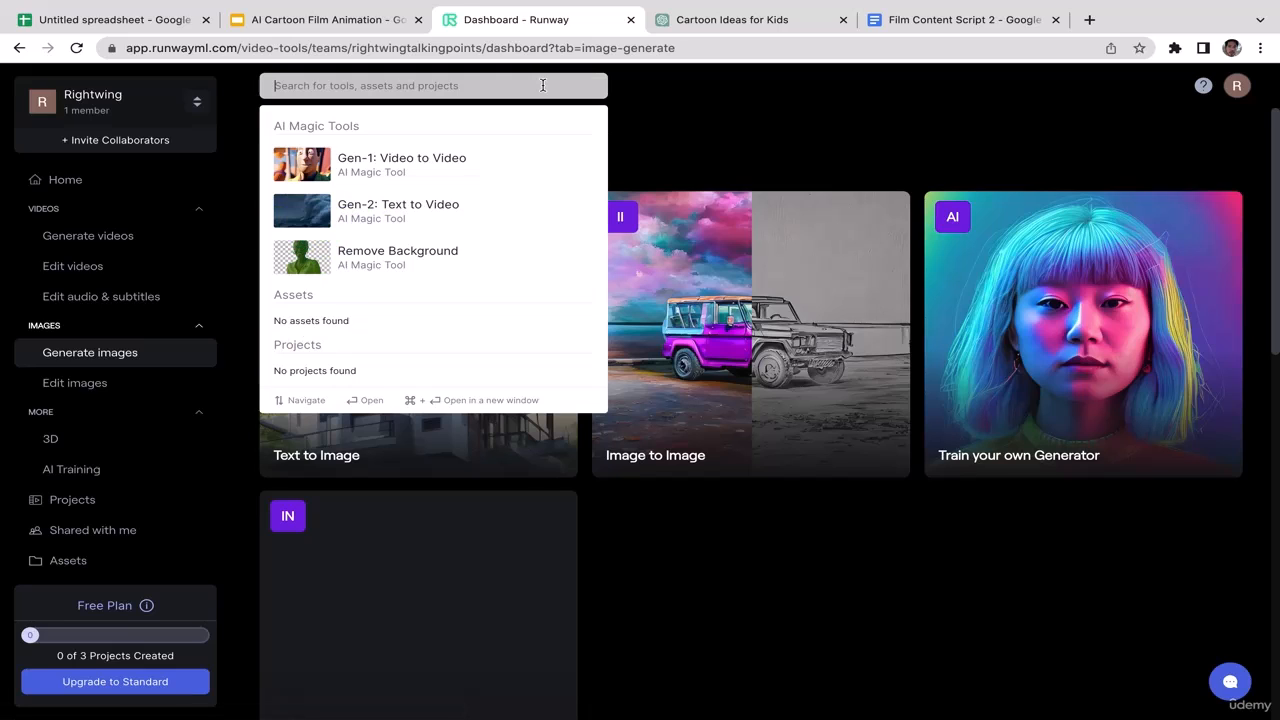
pyautogui.click(705, 124)
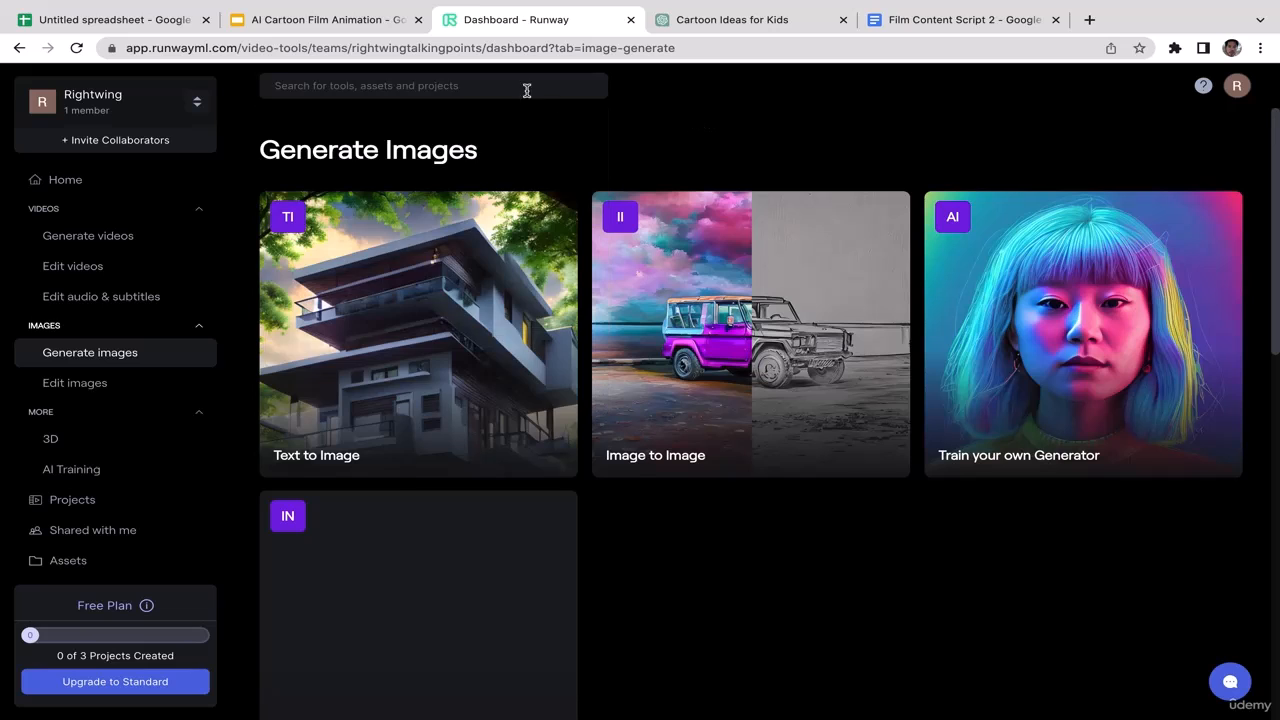
pyautogui.click(519, 89)
pyautogui.click(734, 119)
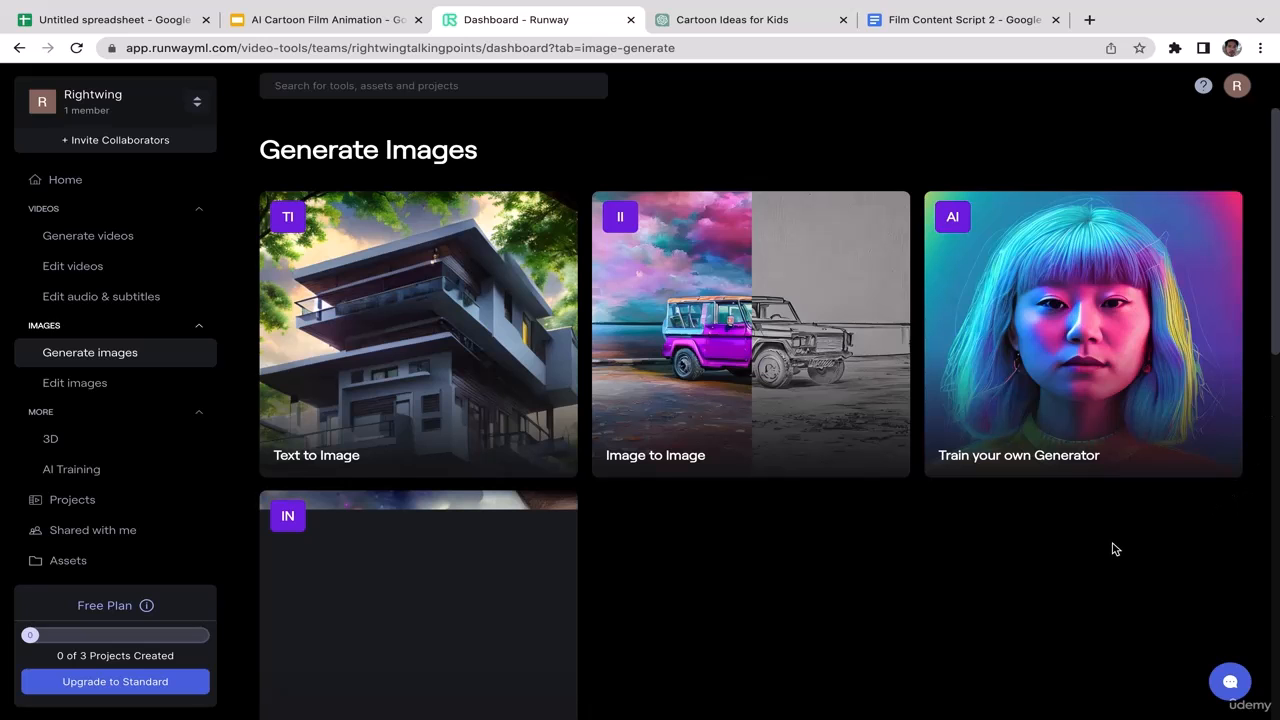
pyautogui.scroll(-4, 1115, 547)
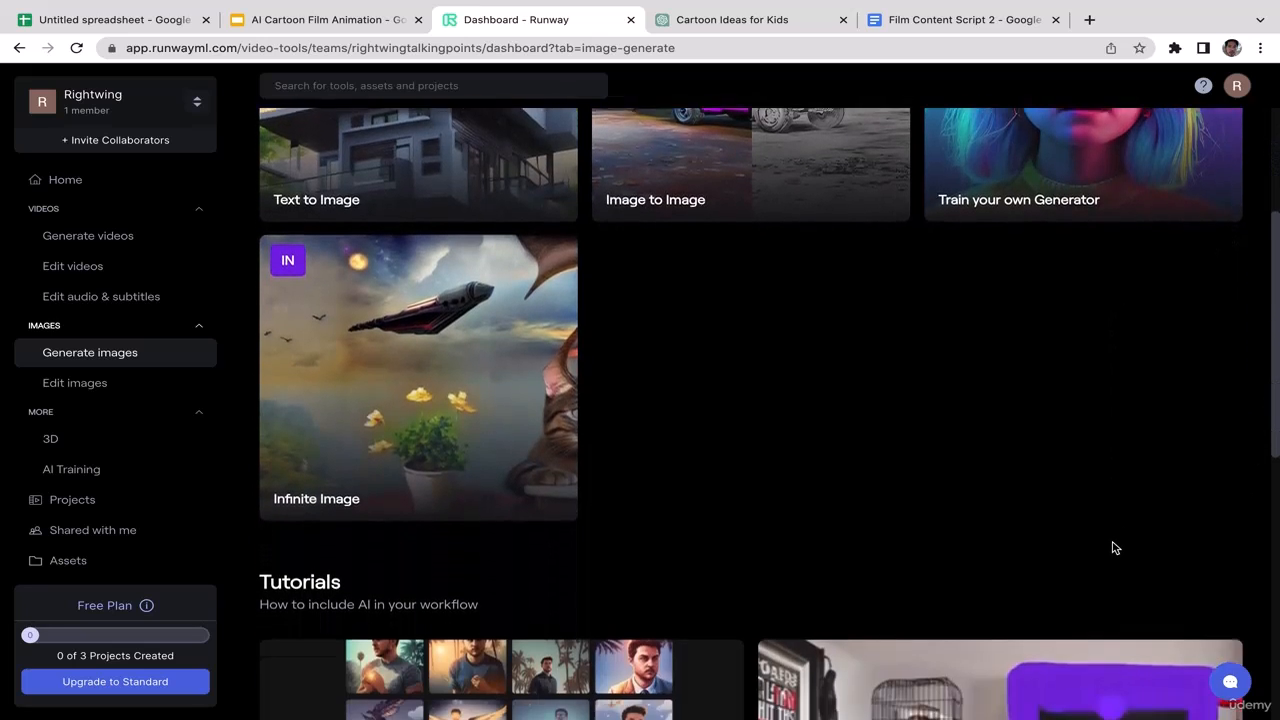
pyautogui.scroll(3, 1115, 547)
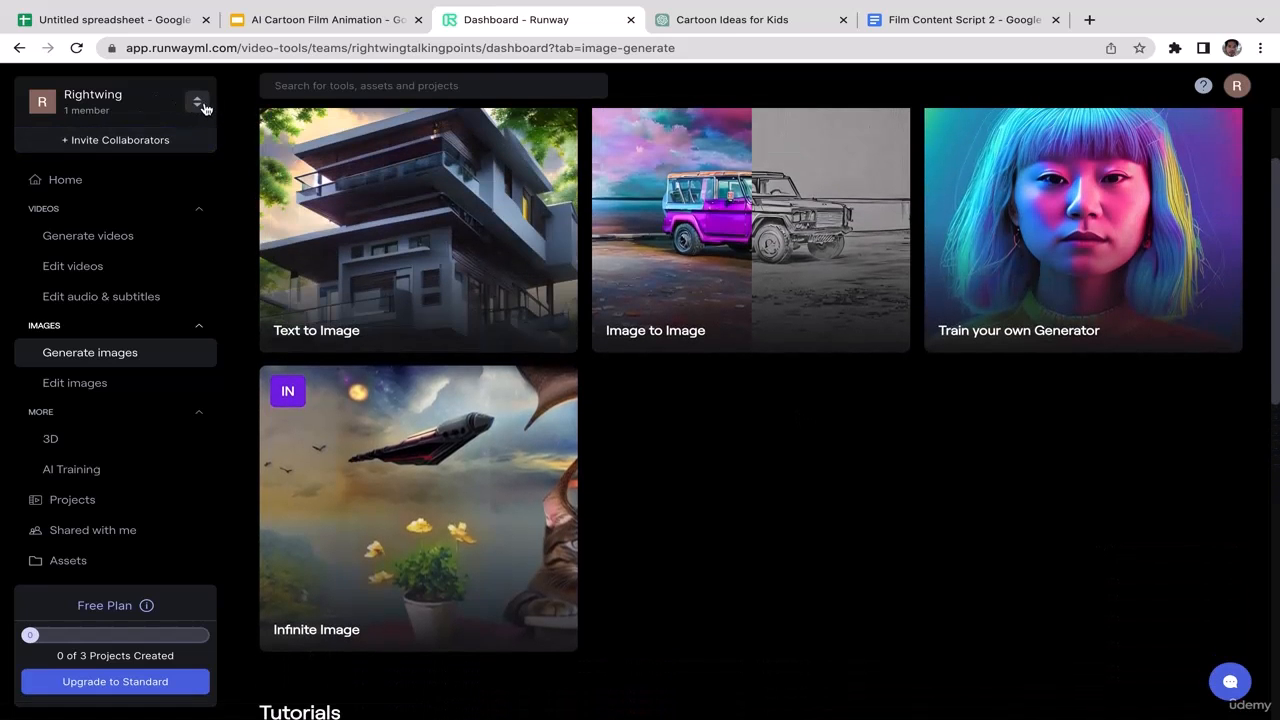
# Open the My Account settings and look through the general profile fields
pyautogui.click(1237, 87)
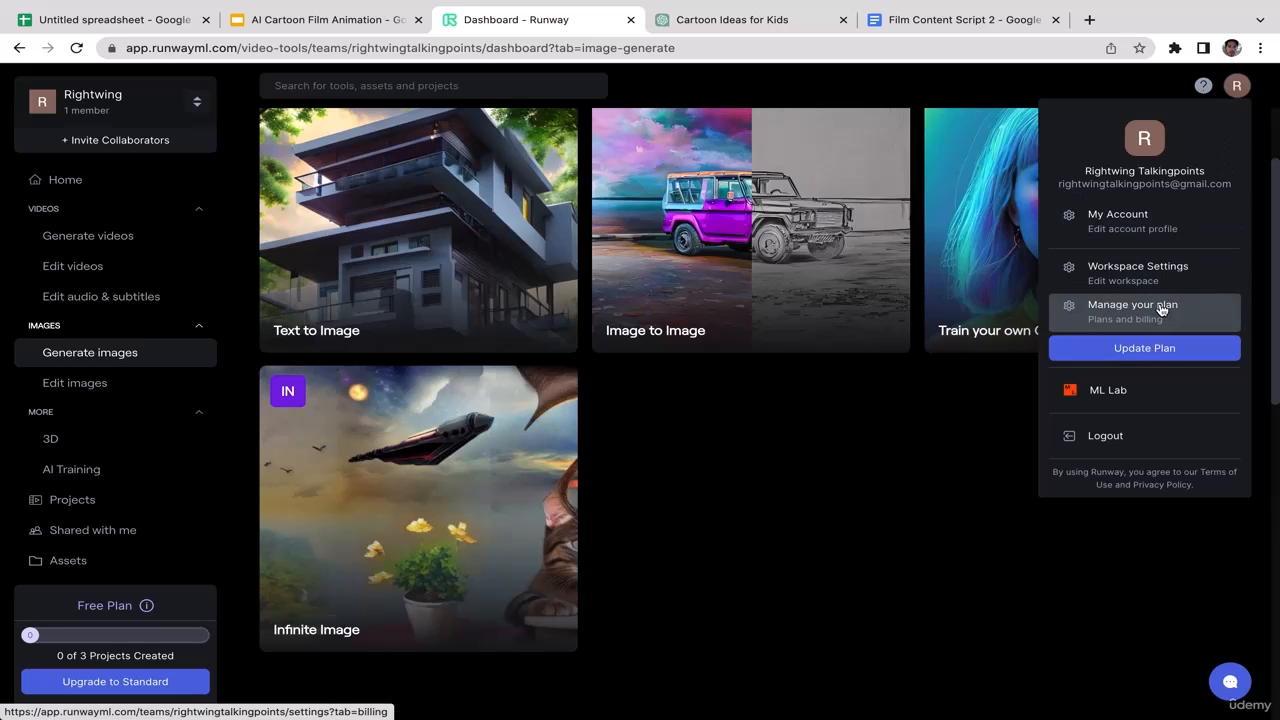
pyautogui.click(1167, 226)
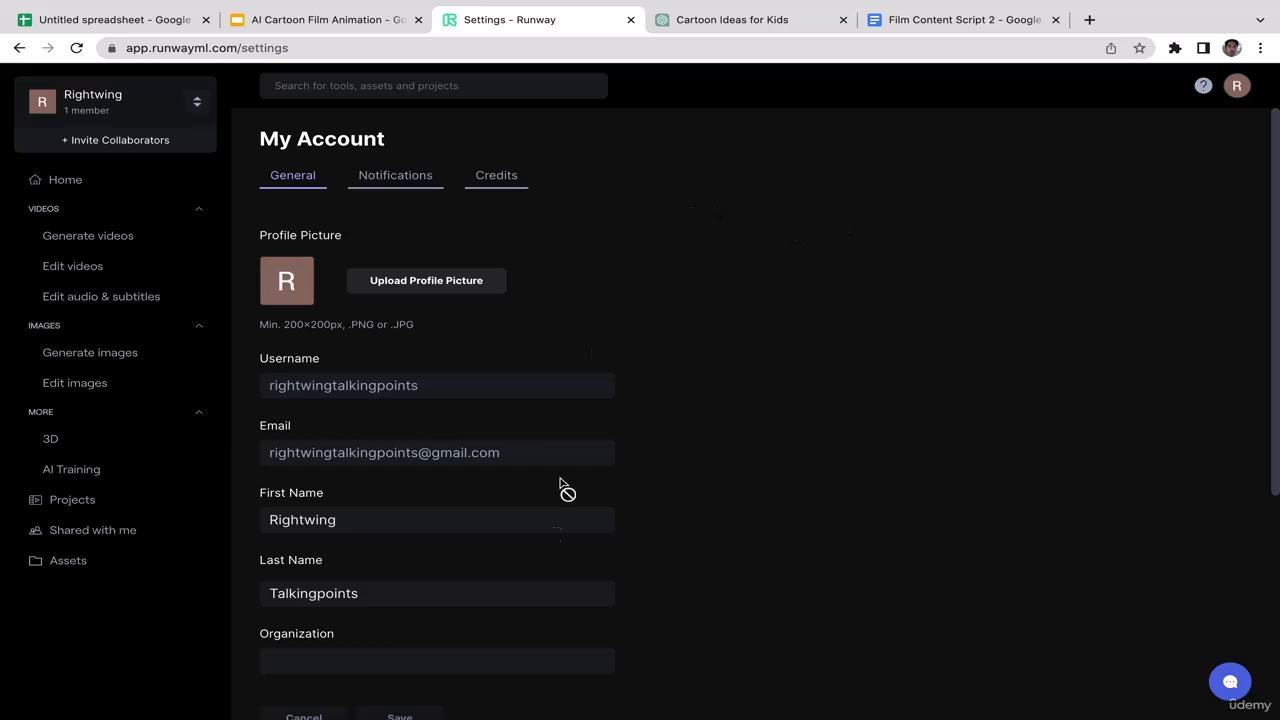
pyautogui.scroll(-5, 740, 402)
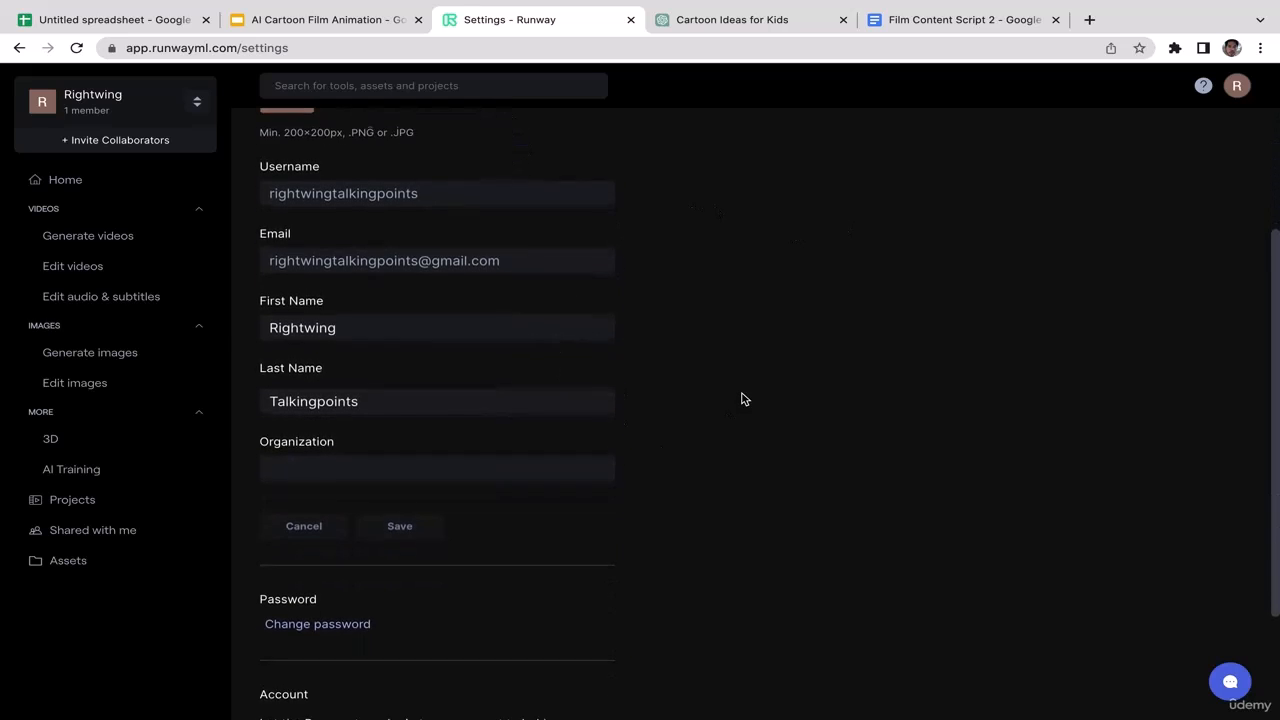
# Look through the remaining account settings, including password and account access, and return to the dashboard home
pyautogui.scroll(-3, 740, 398)
pyautogui.scroll(1, 740, 398)
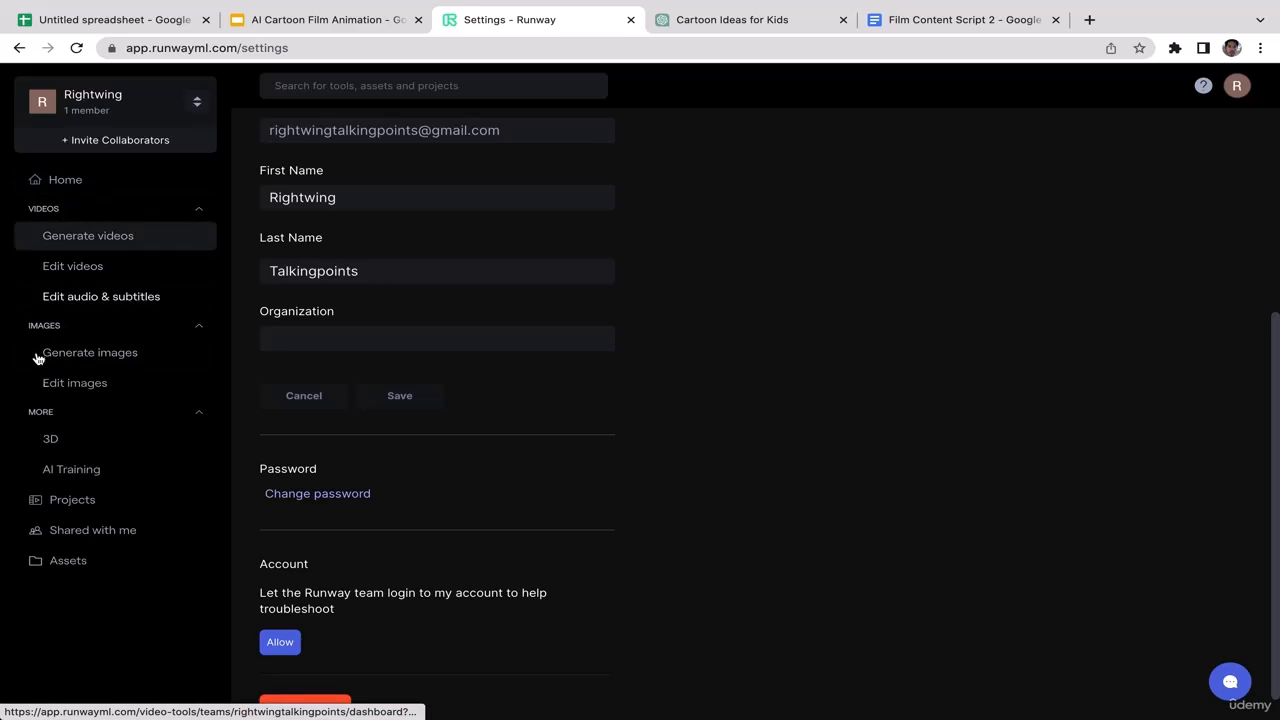
pyautogui.click(72, 185)
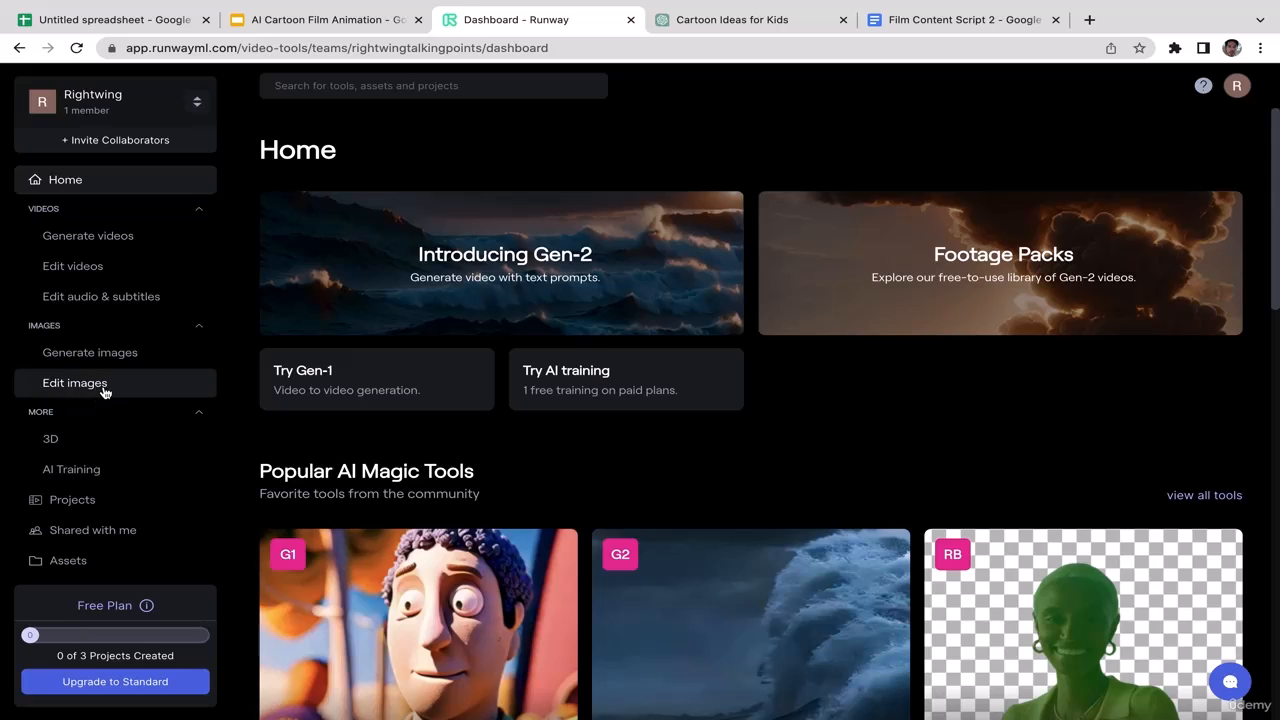
# Open the 3D section and look through its generation tools and tutorials
pyautogui.click(85, 442)
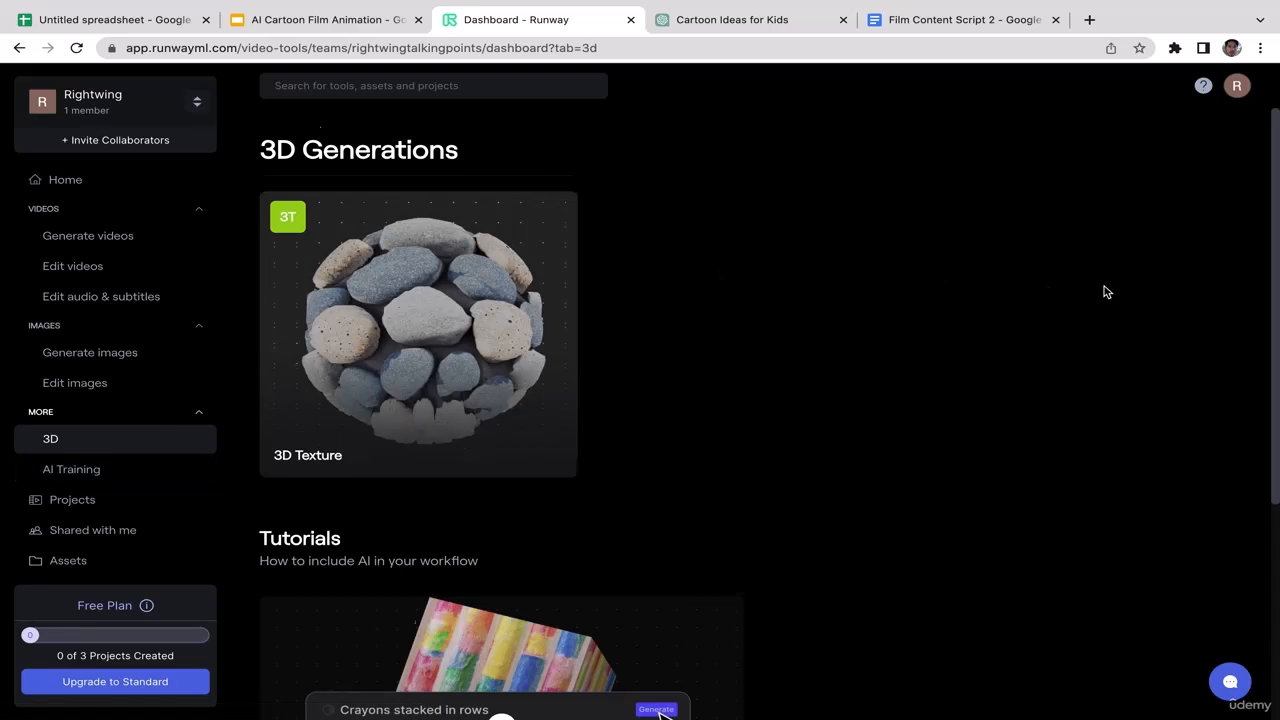
pyautogui.scroll(-2, 1107, 292)
pyautogui.scroll(3, 1107, 292)
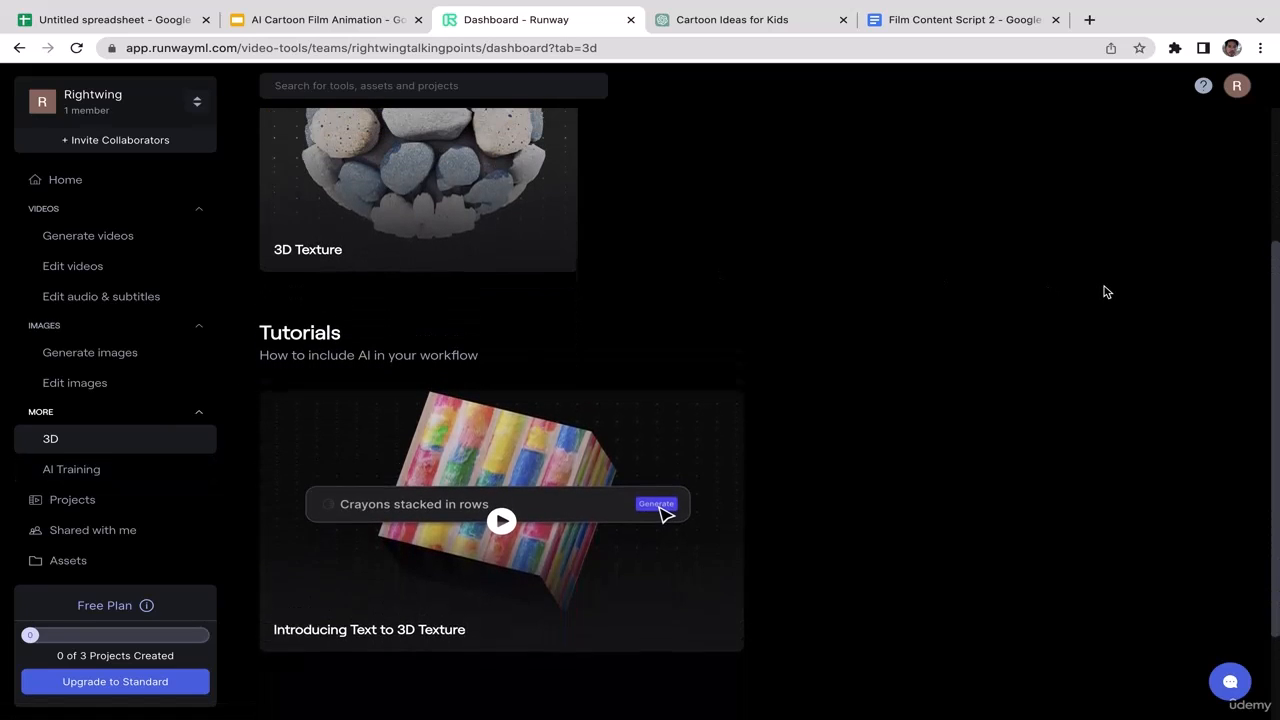
pyautogui.scroll(2, 1107, 292)
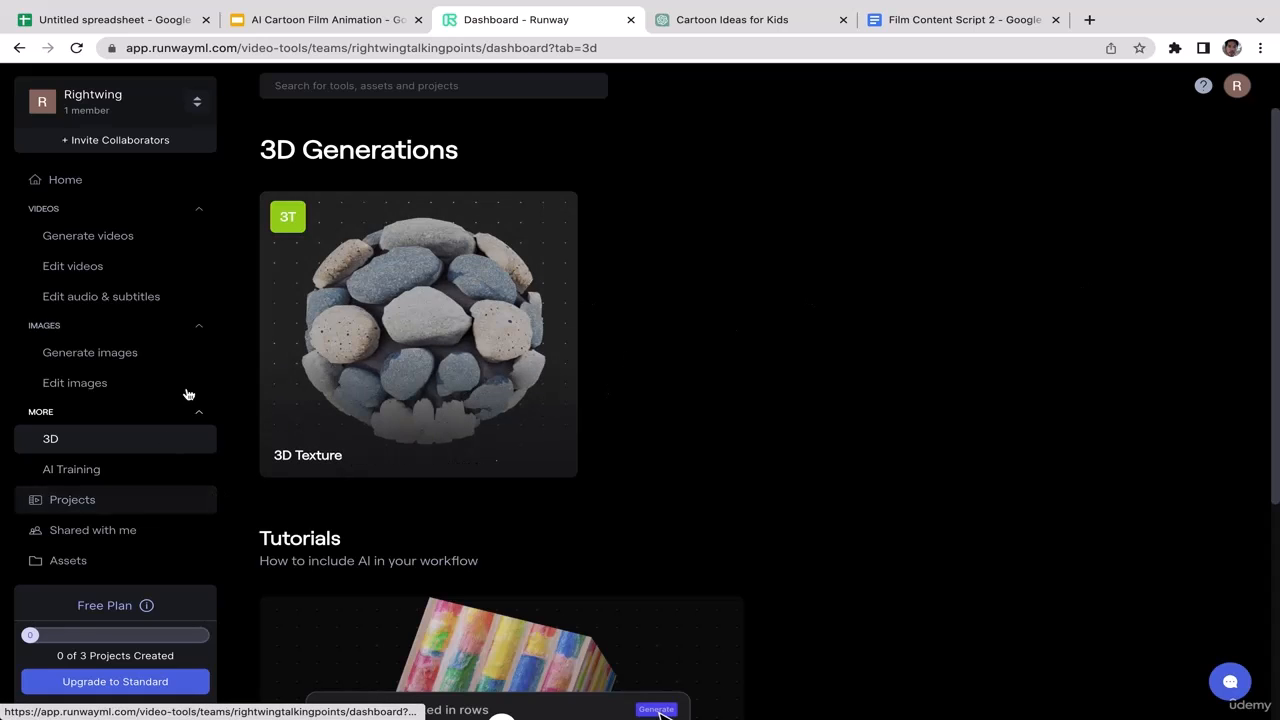
# Open the AI Training section, look through its generator training options and dismiss the introductory banner
pyautogui.click(100, 472)
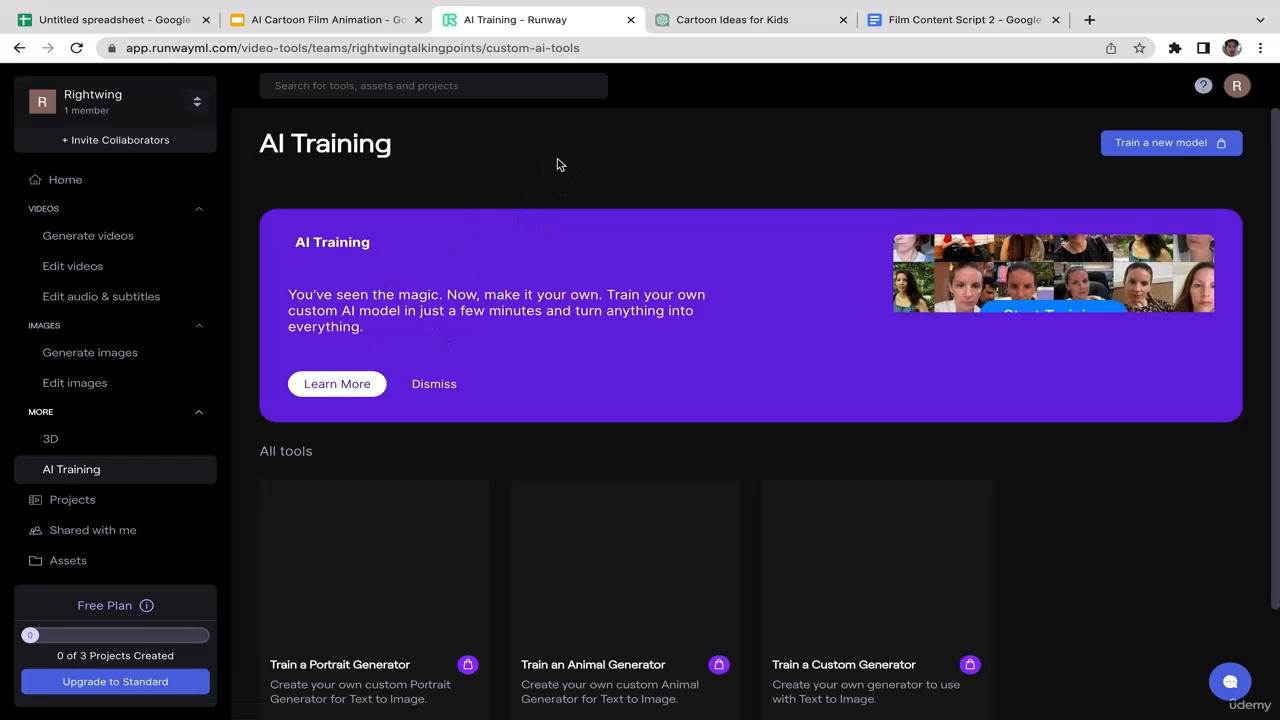
pyautogui.scroll(-2, 546, 172)
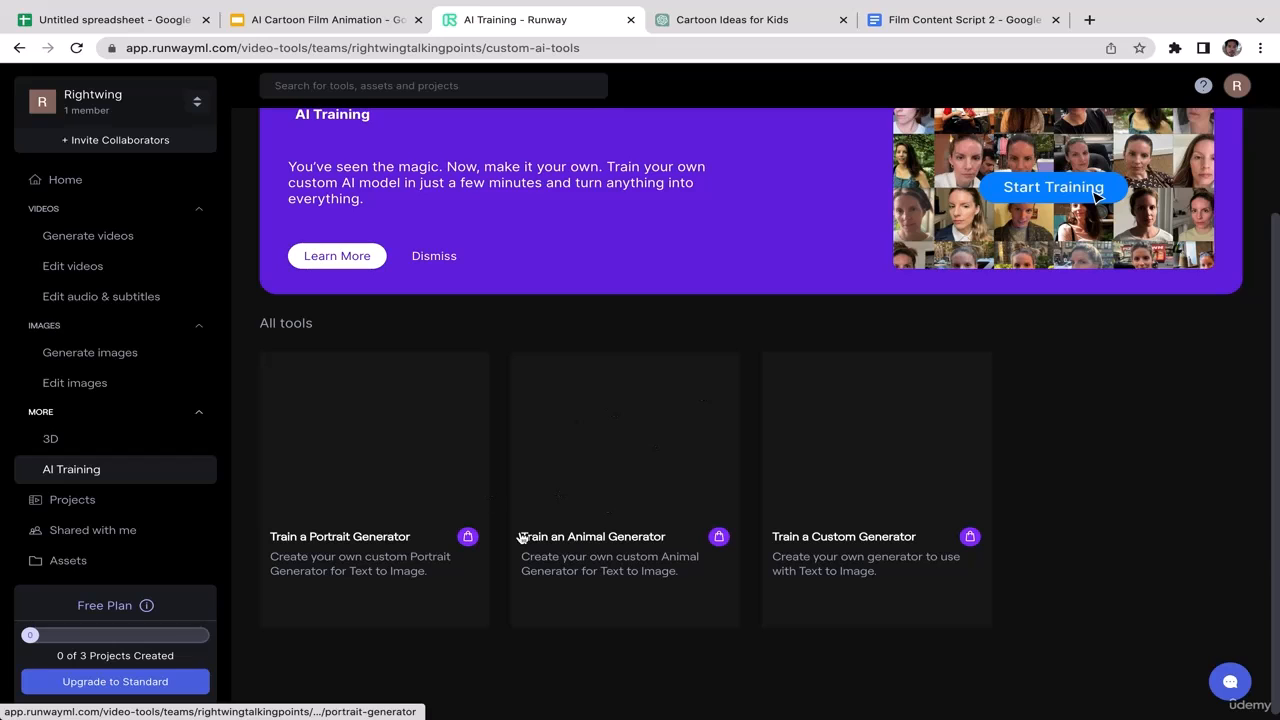
pyautogui.scroll(2, 649, 506)
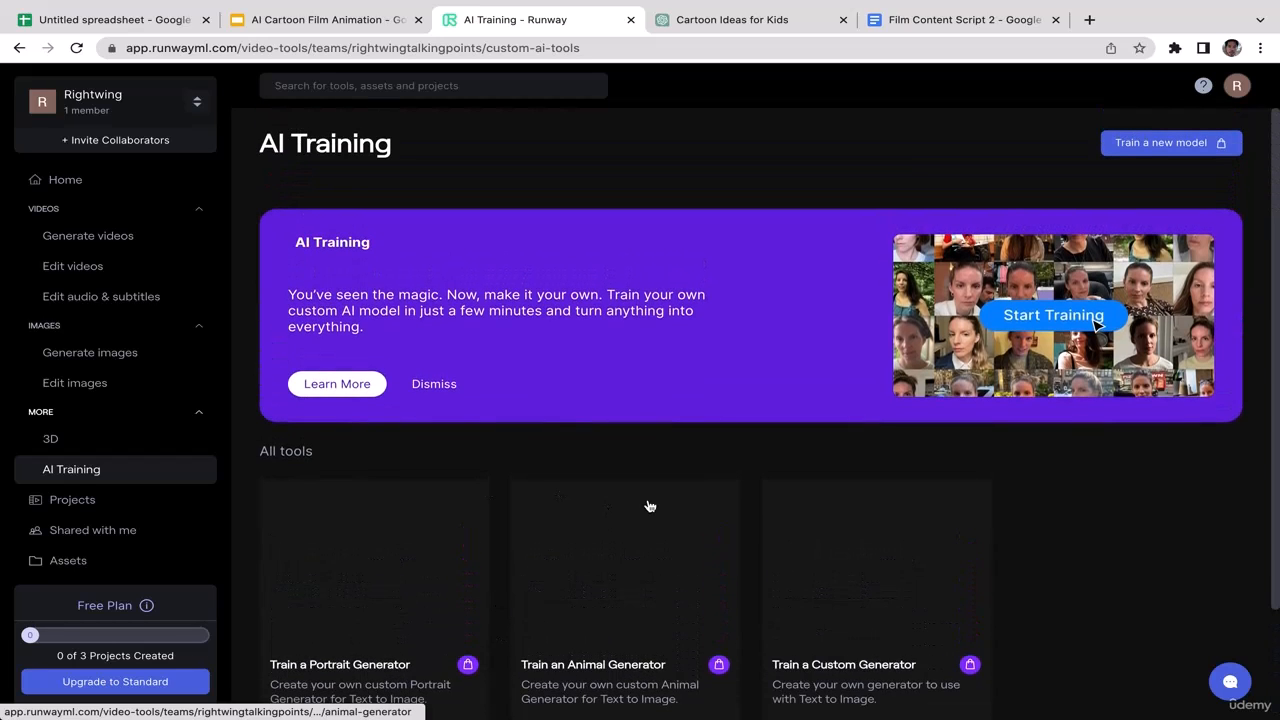
pyautogui.click(443, 382)
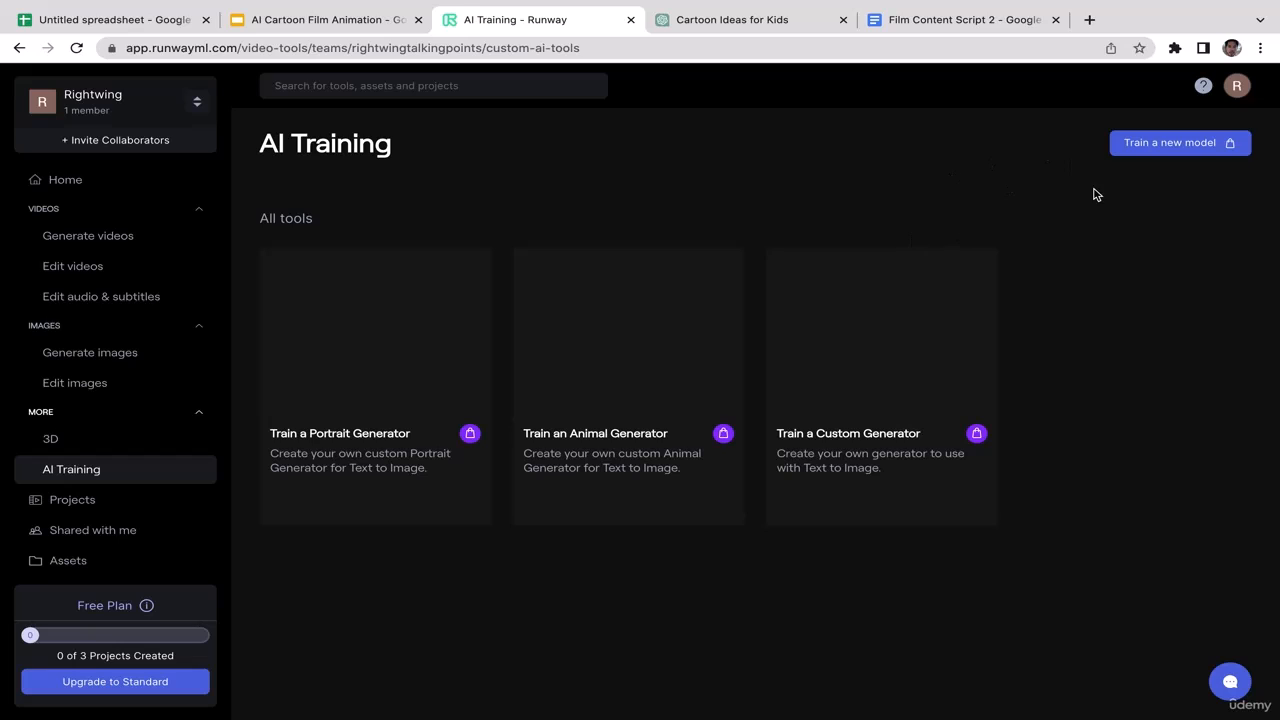
# View the Projects and Assets sections and return to Generate Images
pyautogui.click(84, 511)
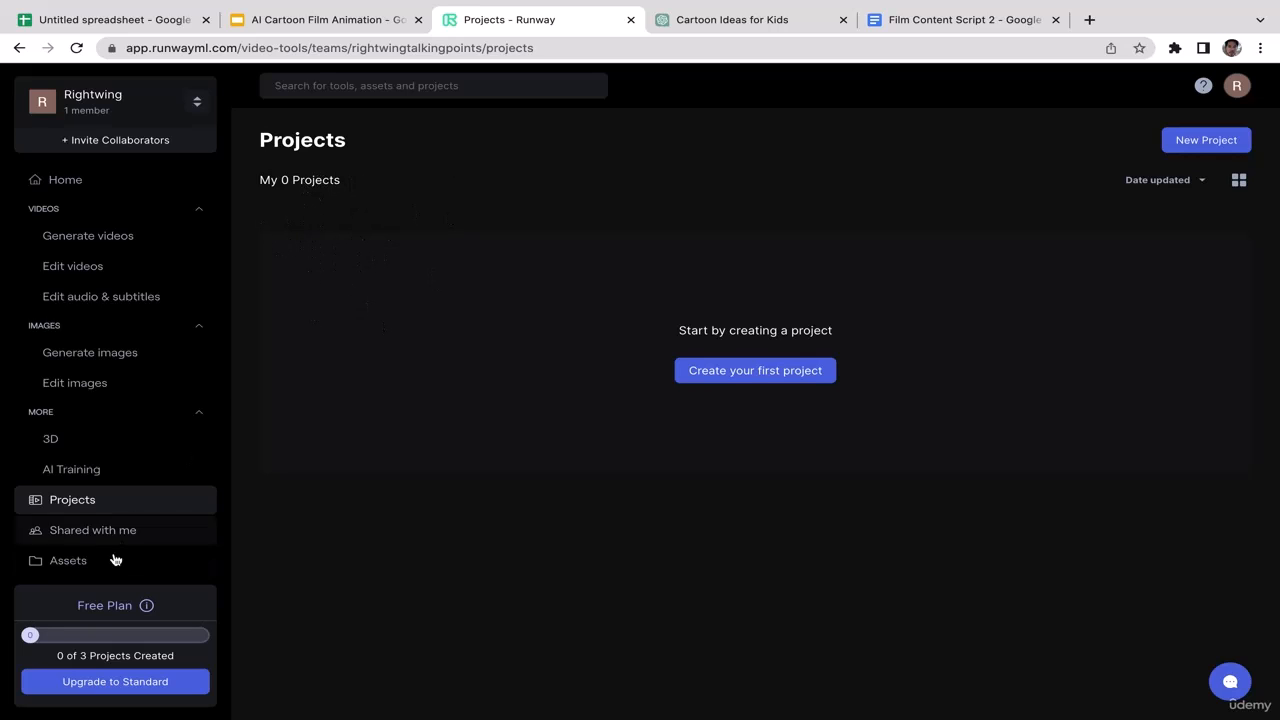
pyautogui.click(72, 574)
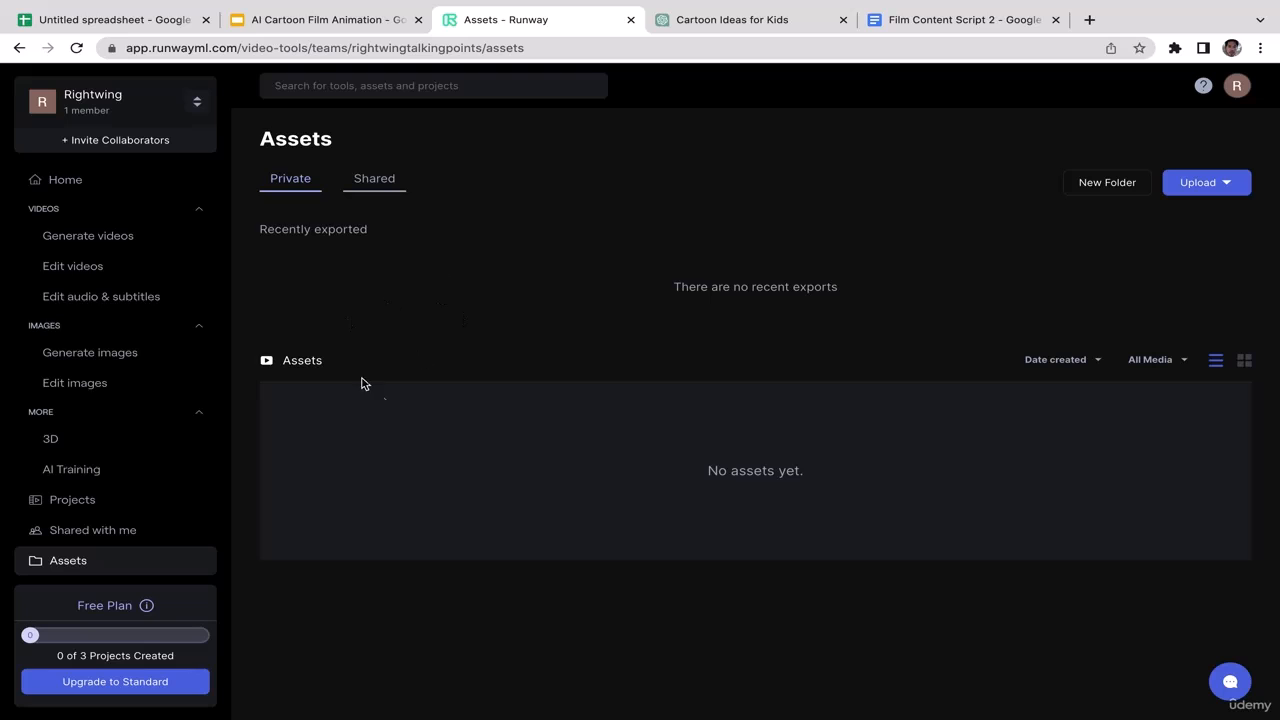
pyautogui.click(112, 355)
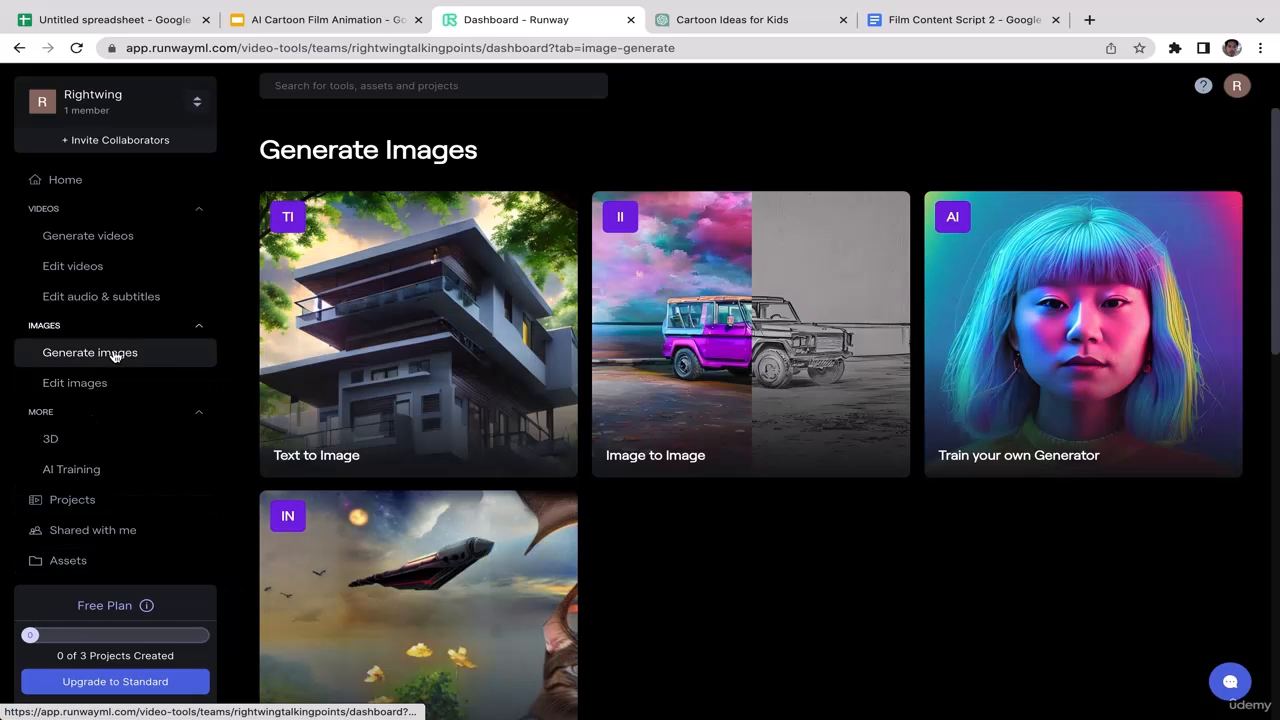
# Switch to the Film Content Script 2 document and review the scene locations at its end, from Max's Backyard to Alien Civilization's Home Planet
pyautogui.click(925, 19)
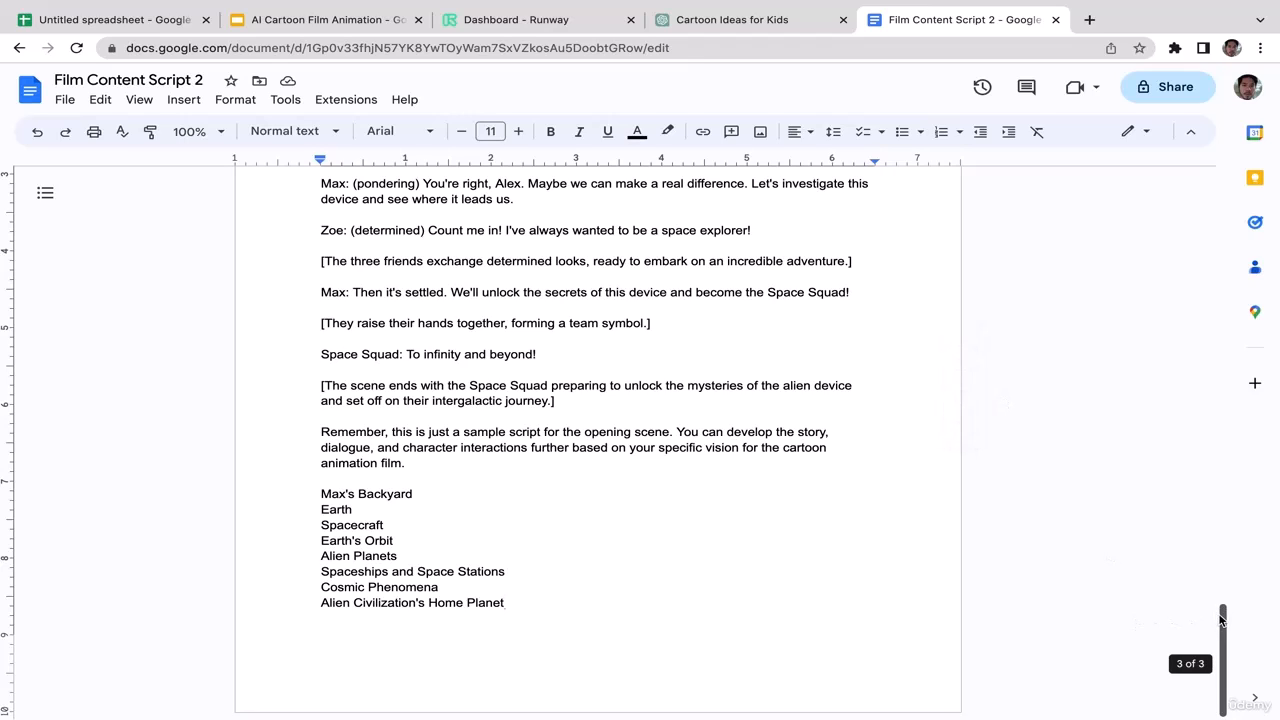
pyautogui.moveTo(537, 597); pyautogui.dragTo(319, 493)
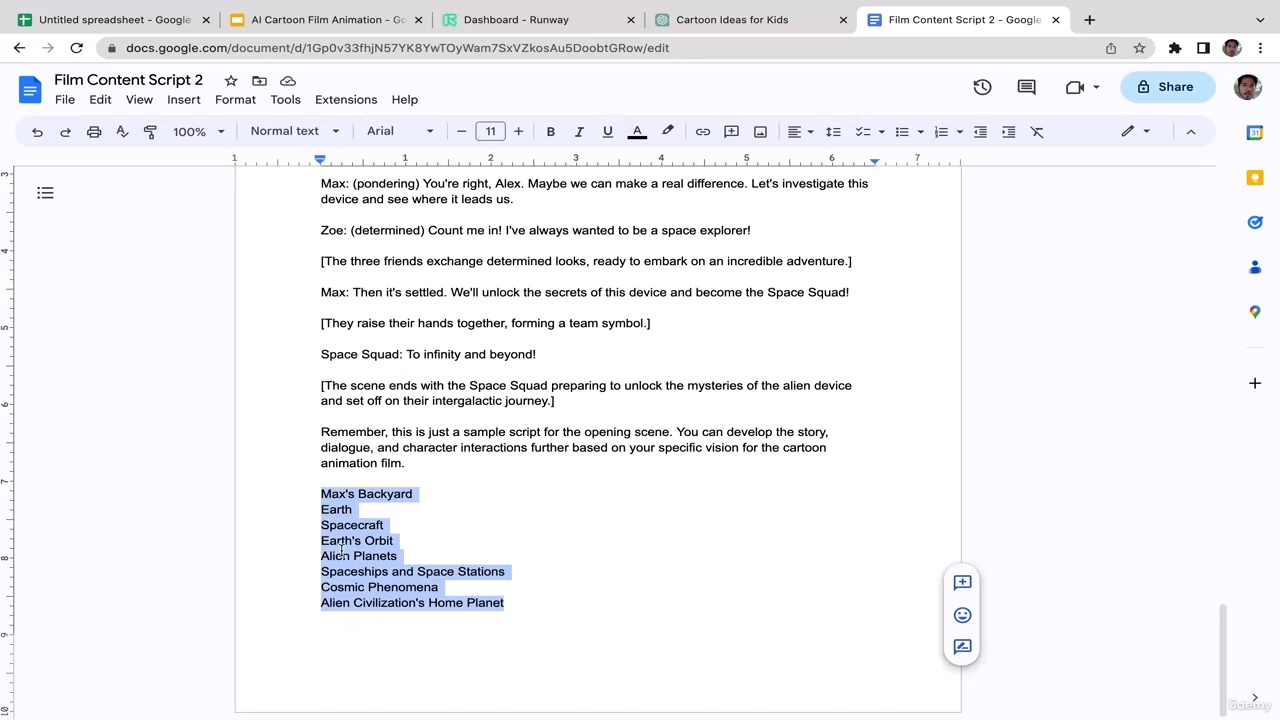
pyautogui.click(416, 506)
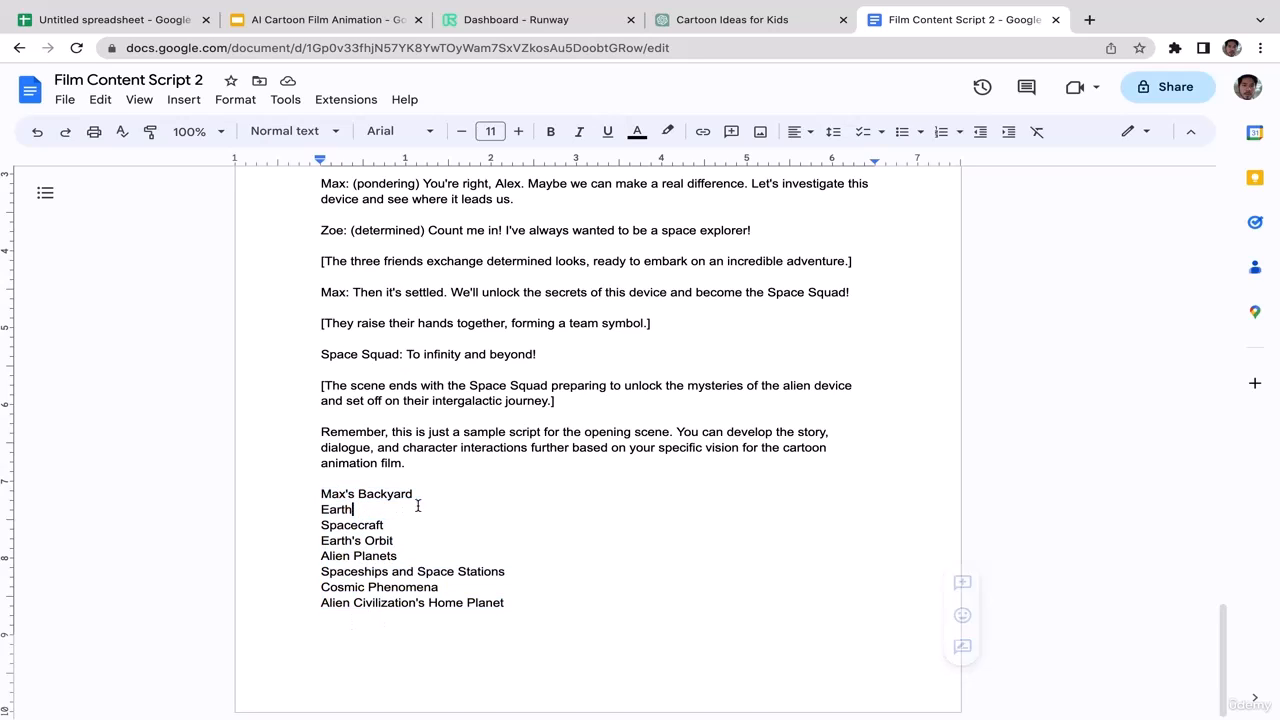
pyautogui.moveTo(418, 493); pyautogui.dragTo(322, 509)
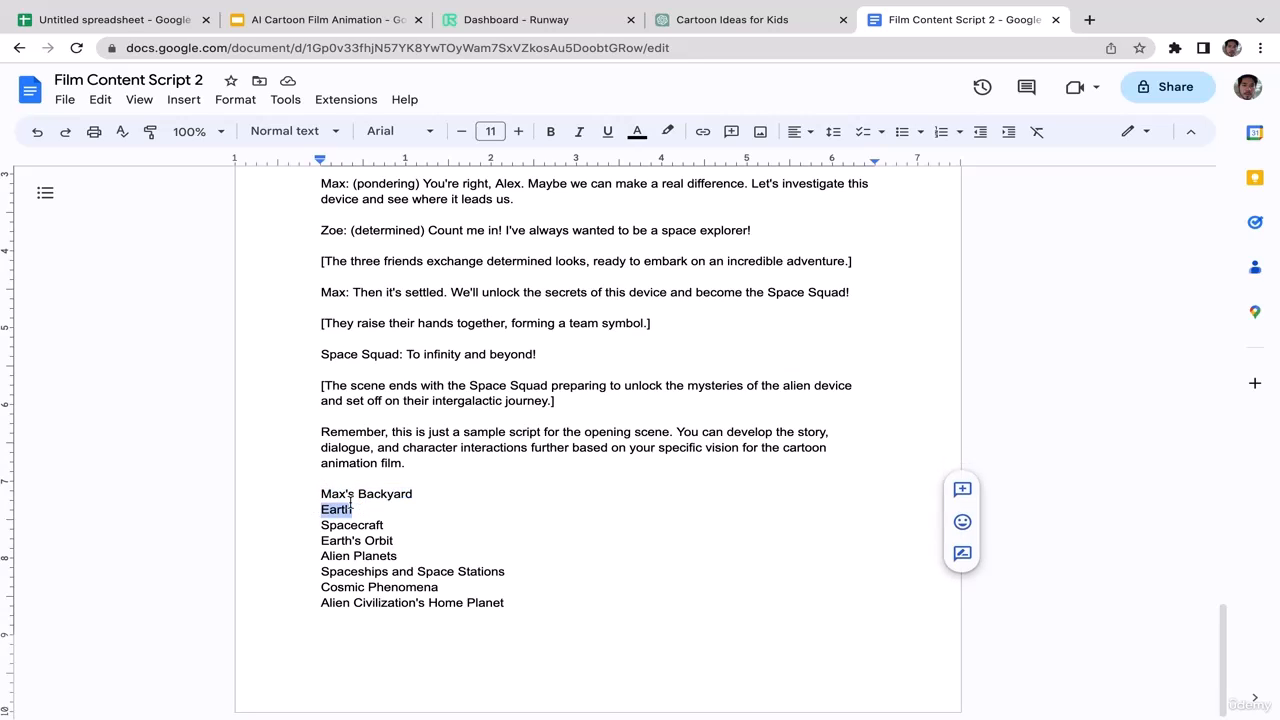
pyautogui.moveTo(398, 525); pyautogui.dragTo(396, 527)
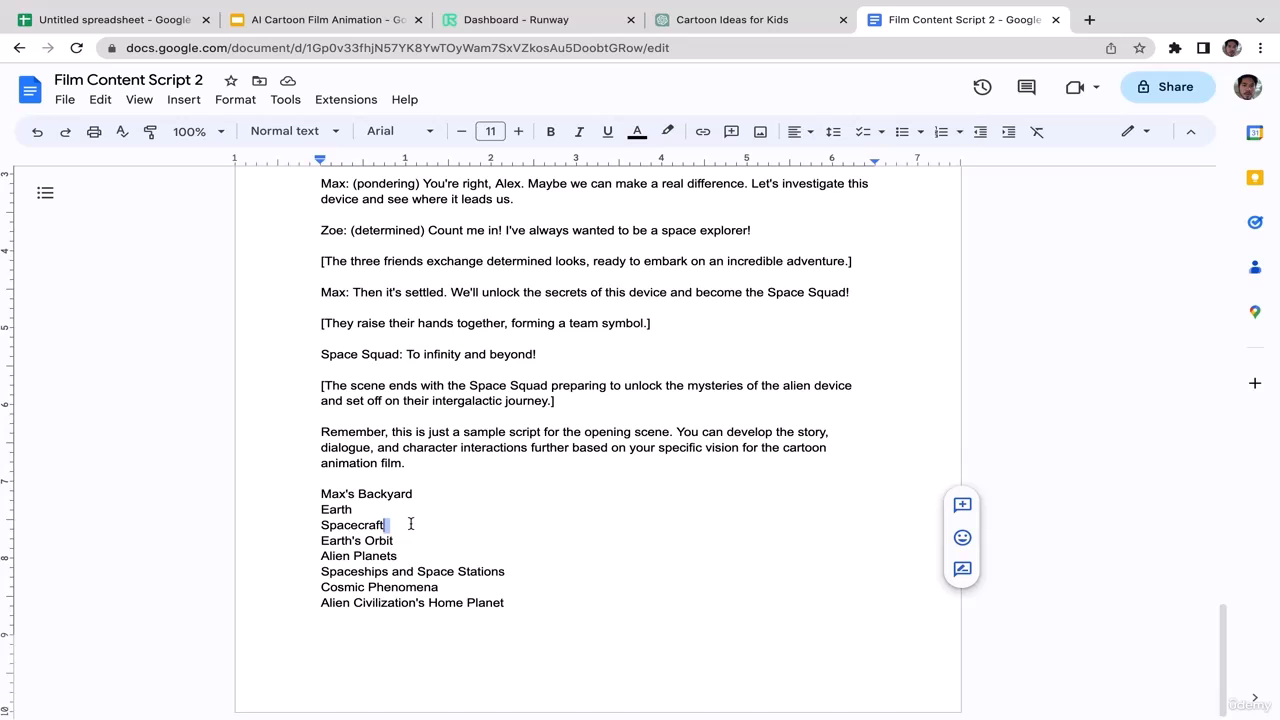
pyautogui.click(410, 523)
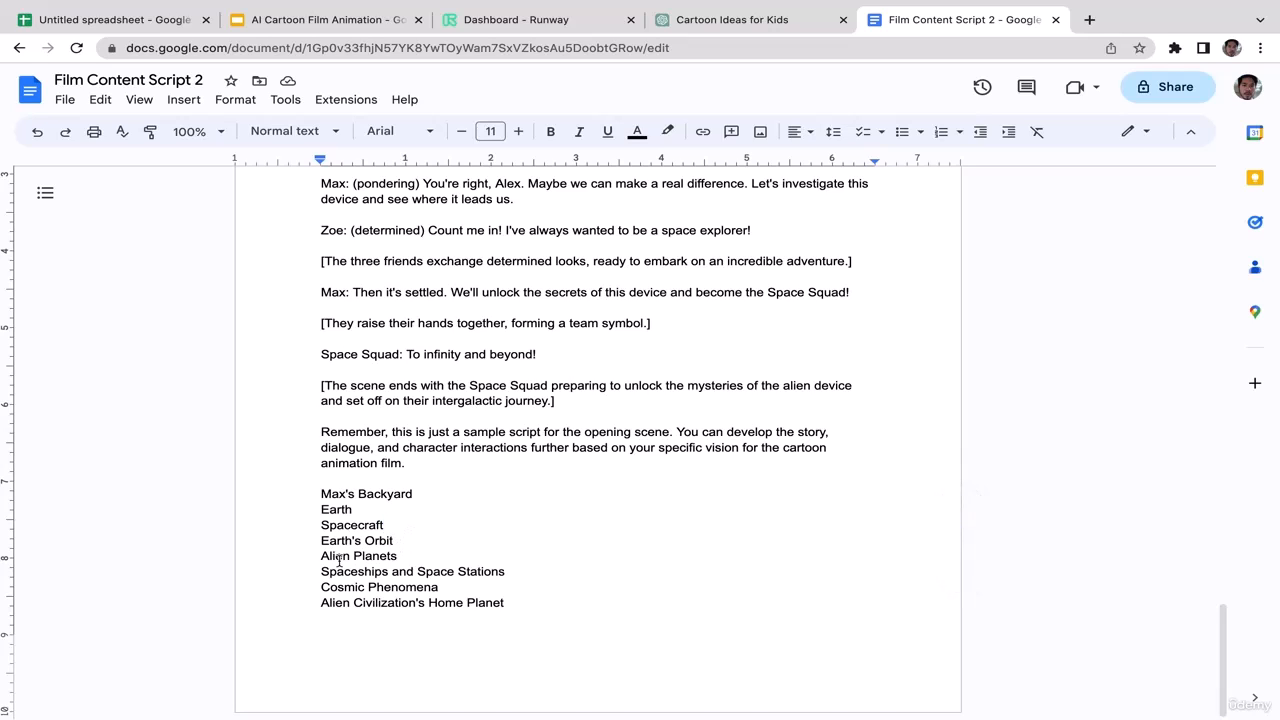
pyautogui.moveTo(401, 561); pyautogui.dragTo(328, 562)
pyautogui.click(391, 569)
pyautogui.moveTo(510, 574); pyautogui.dragTo(325, 573)
pyautogui.moveTo(441, 589); pyautogui.dragTo(351, 588)
pyautogui.click(470, 602)
pyautogui.moveTo(523, 609); pyautogui.dragTo(336, 590)
pyautogui.moveTo(506, 551); pyautogui.dragTo(508, 549)
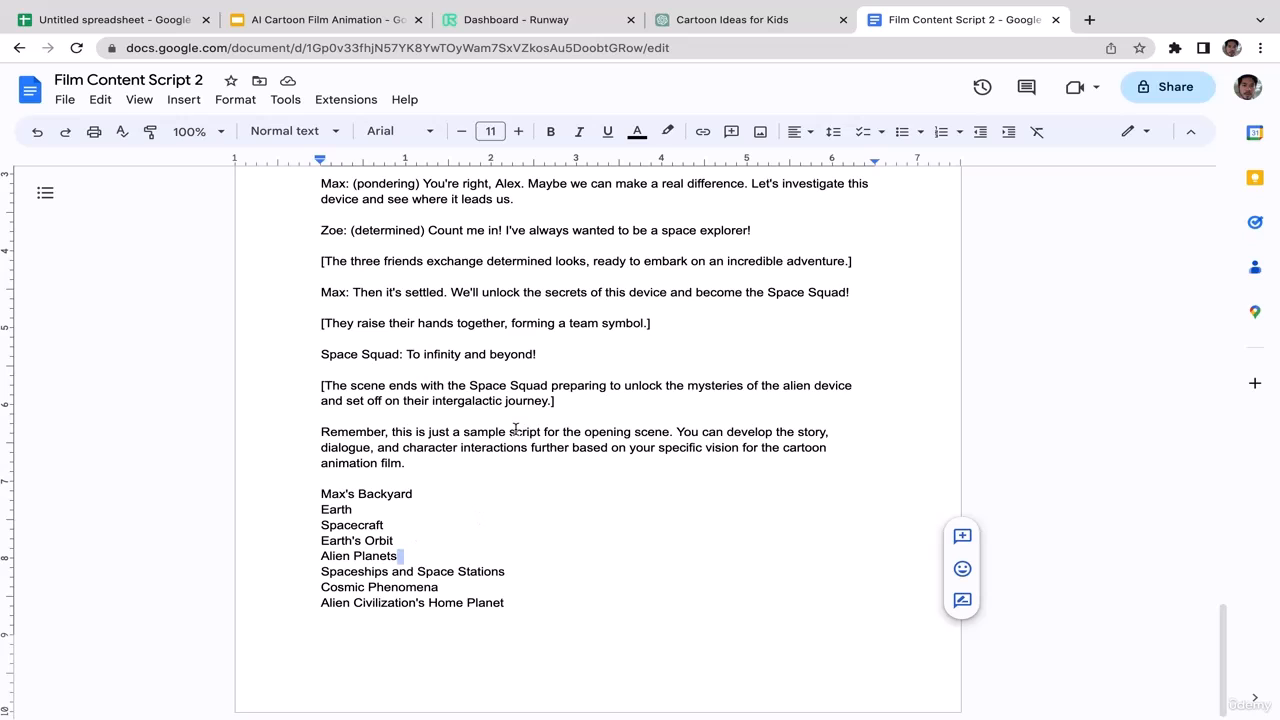
# Glance at Runway's Generate Images page and recheck the Max's Backyard location in the script document
pyautogui.click(545, 25)
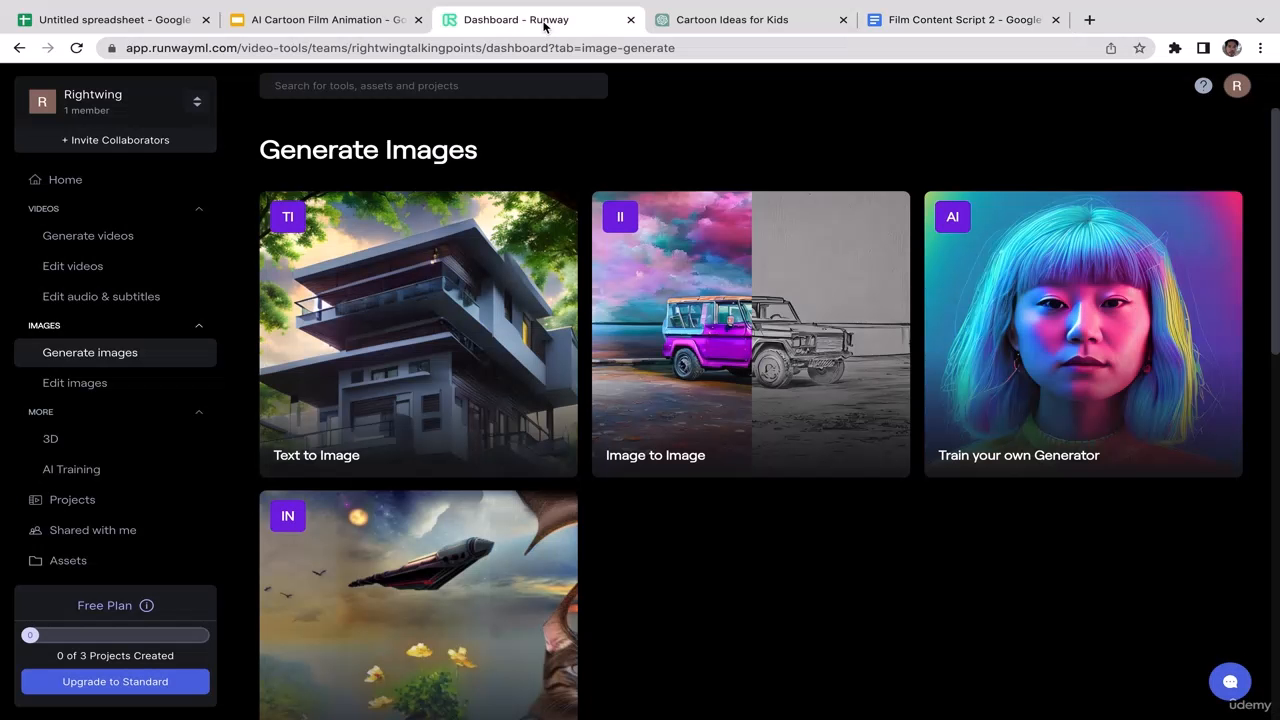
pyautogui.click(1008, 28)
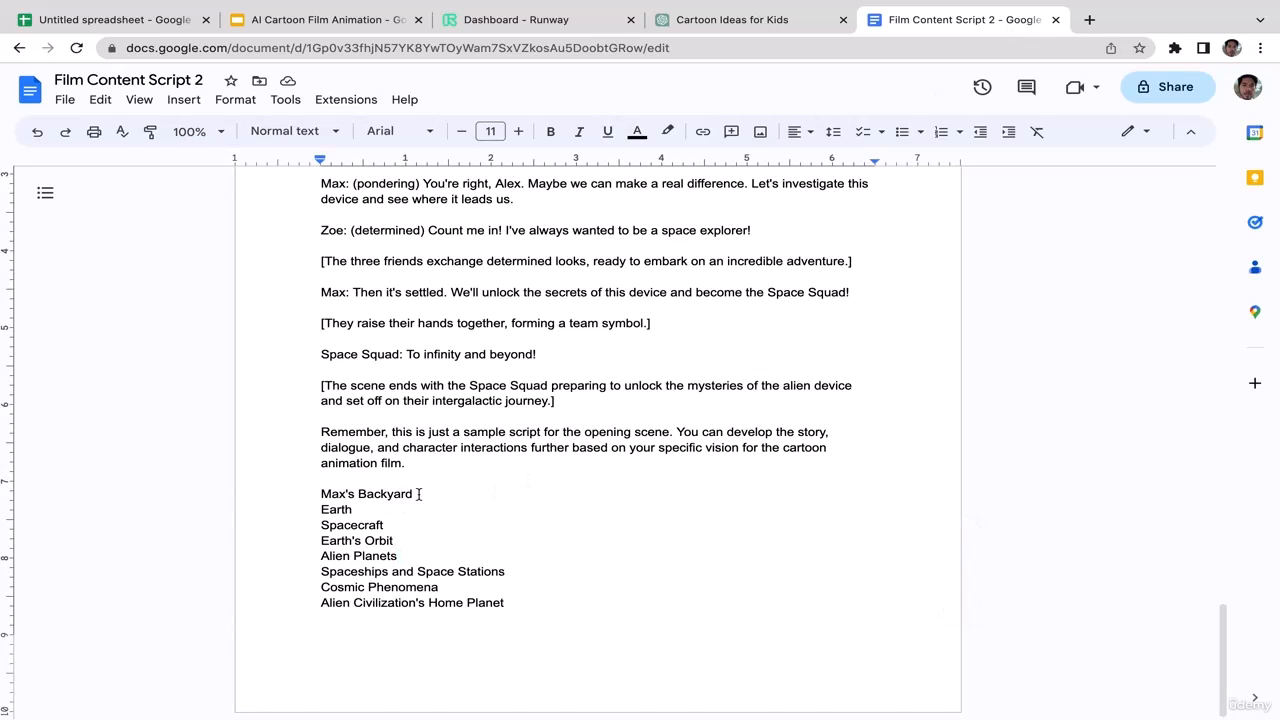
pyautogui.moveTo(415, 494); pyautogui.dragTo(358, 494)
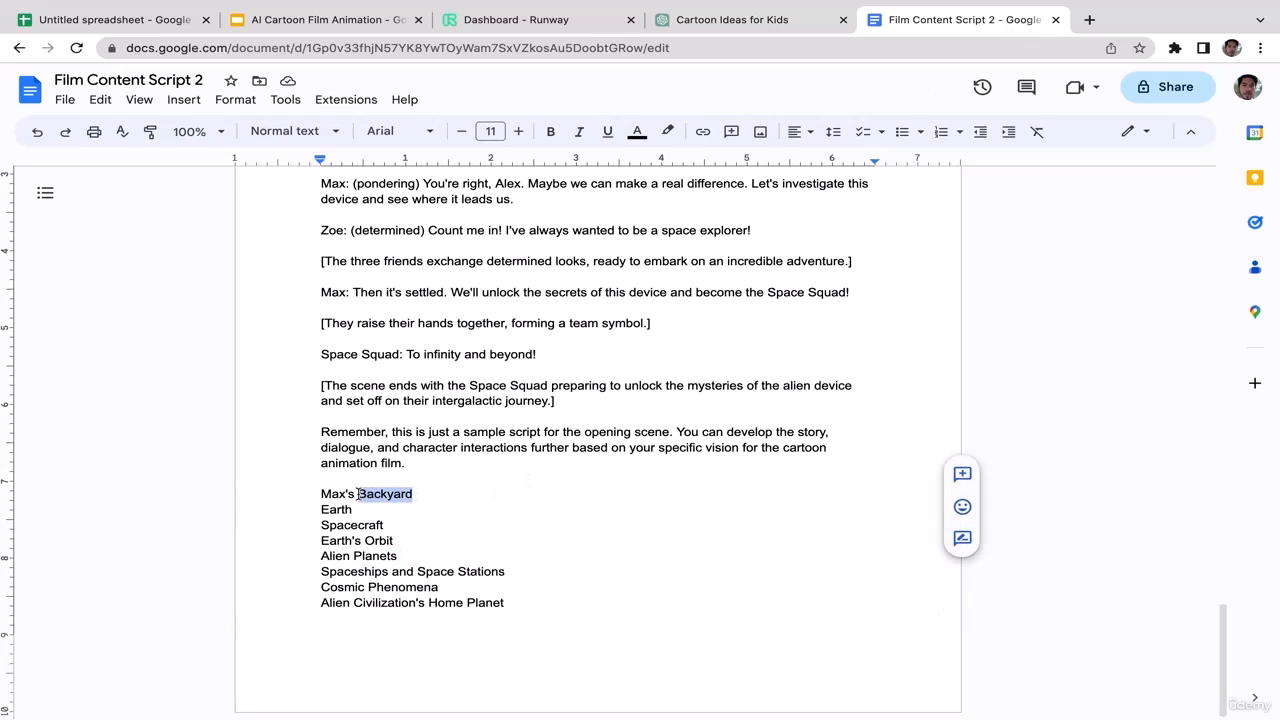
pyautogui.doubleClick(414, 493)
# Switch to Runway and examine the Generate Images tools and the tutorials below them
pyautogui.click(607, 8)
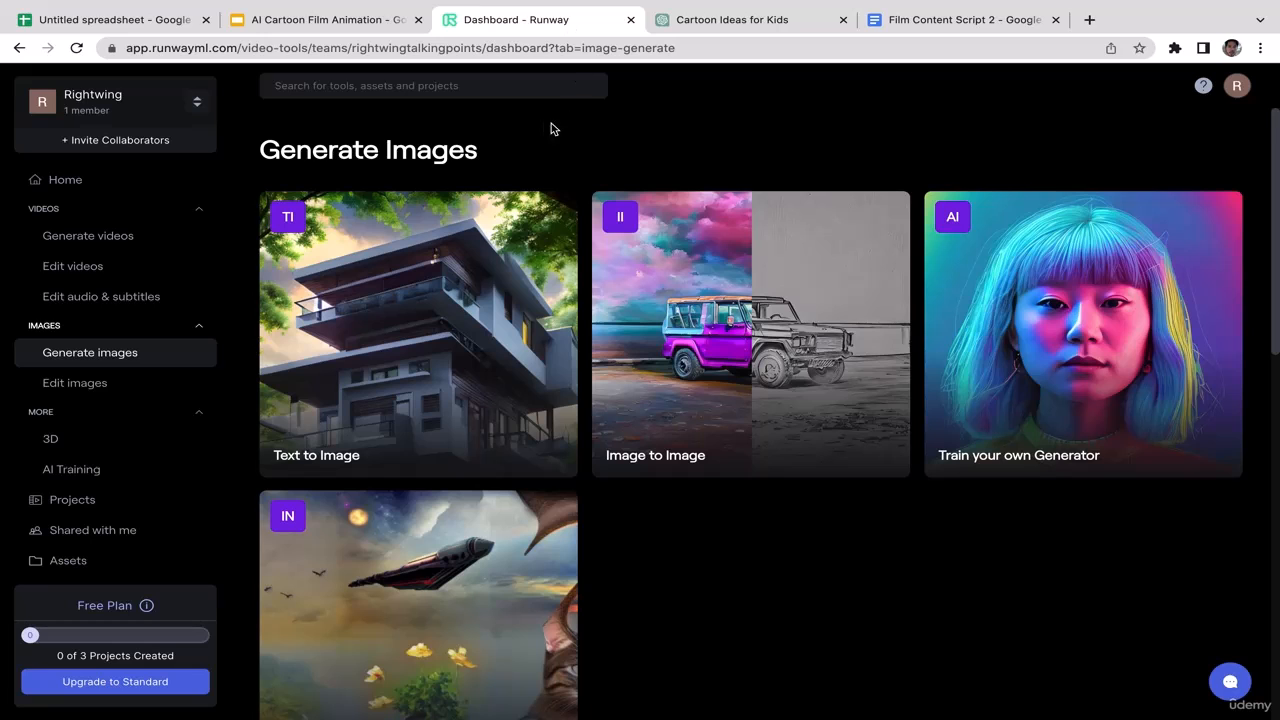
pyautogui.scroll(-1, 661, 142)
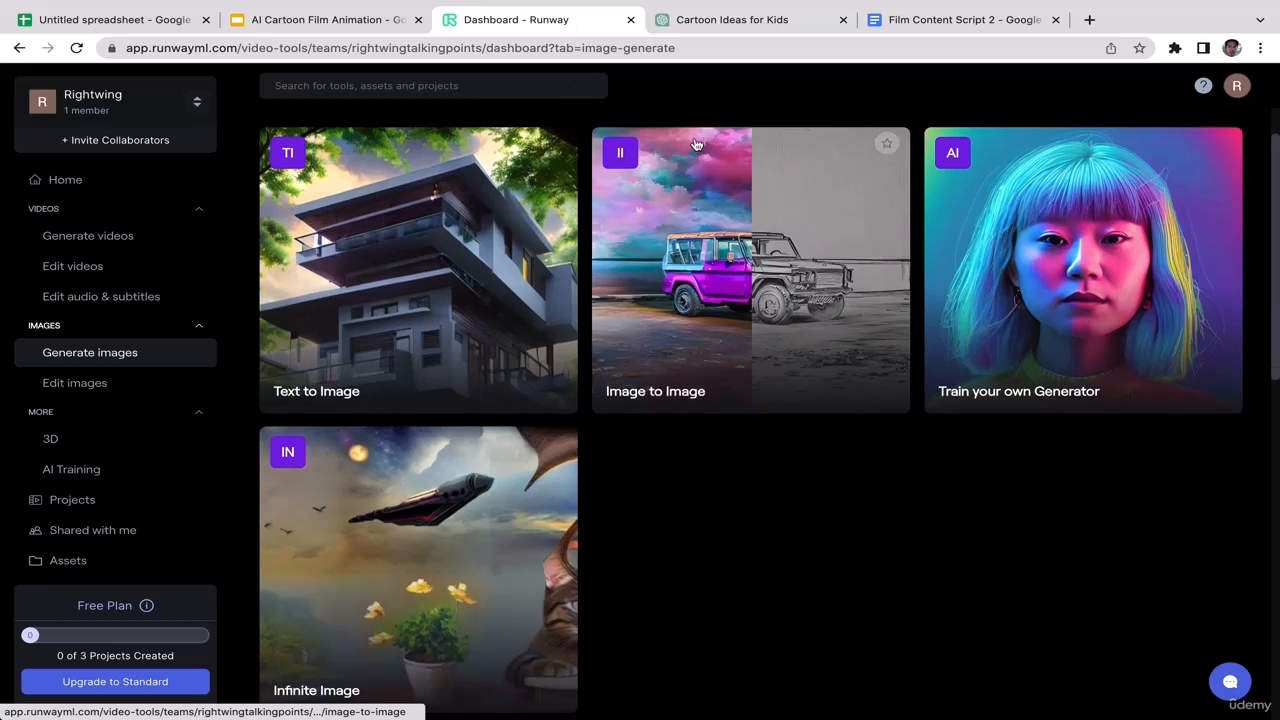
pyautogui.scroll(1, 786, 503)
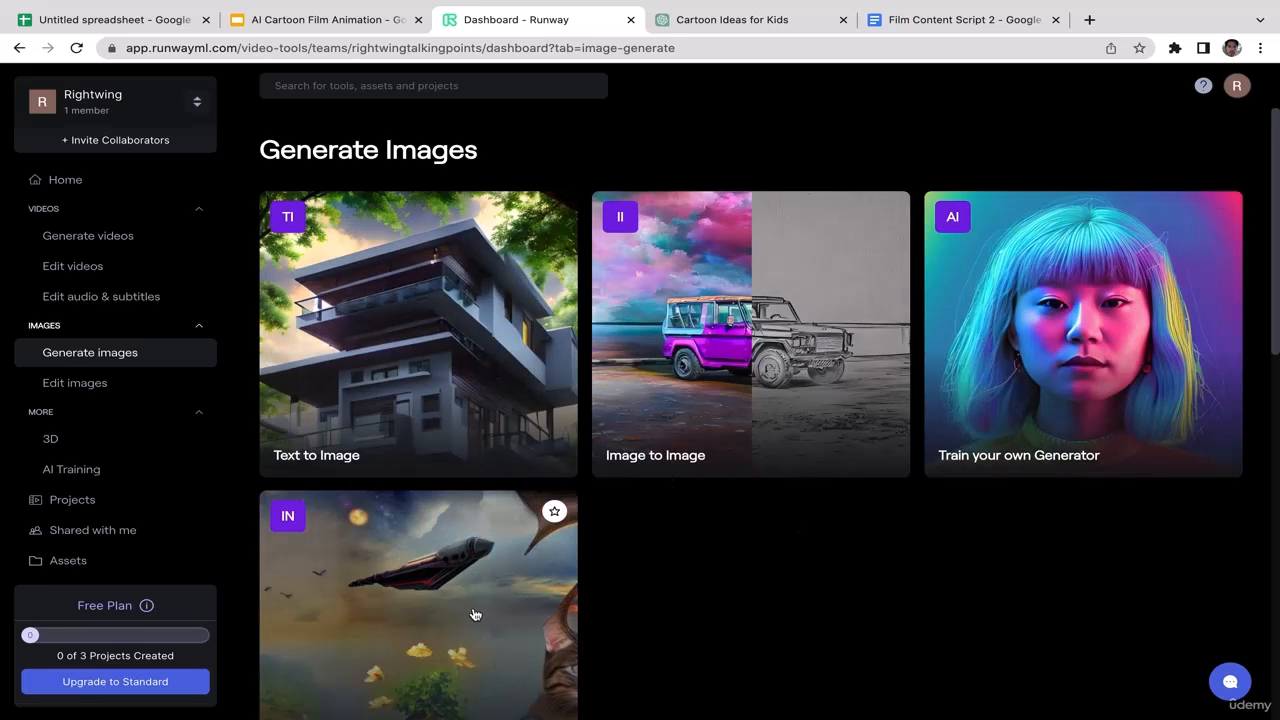
pyautogui.scroll(-1, 830, 581)
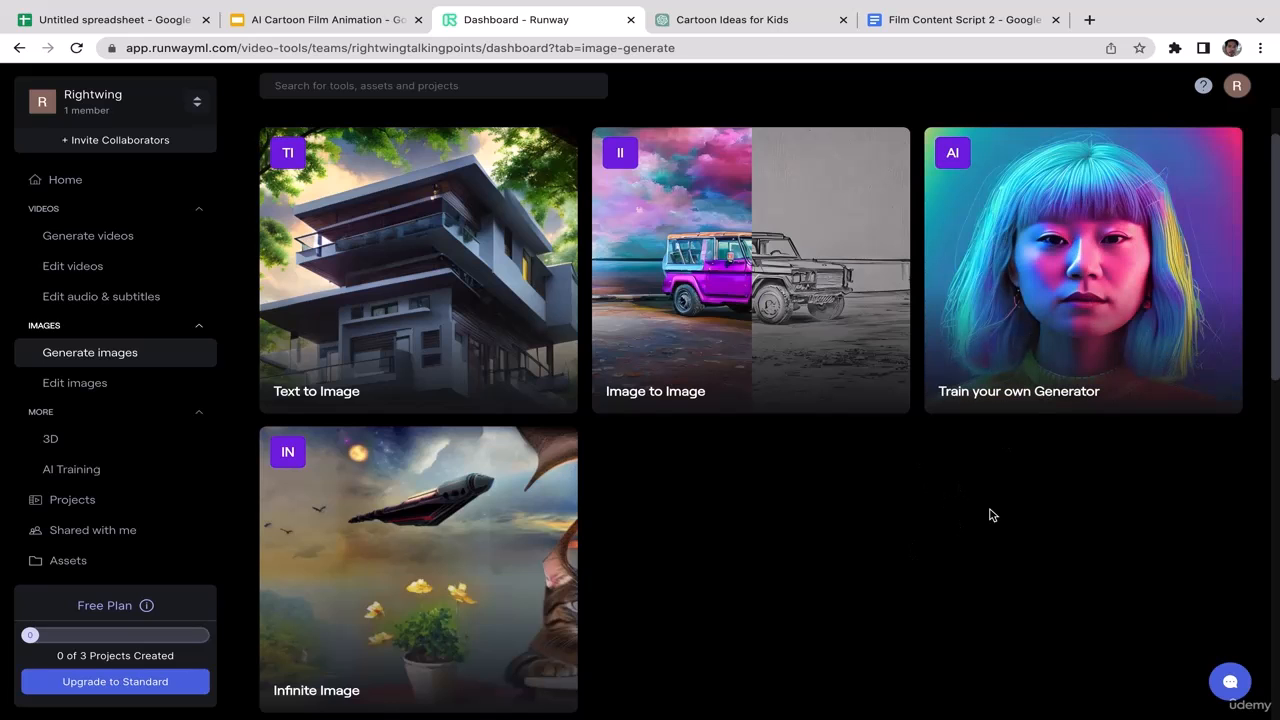
pyautogui.scroll(-2, 978, 533)
pyautogui.scroll(-1, 978, 533)
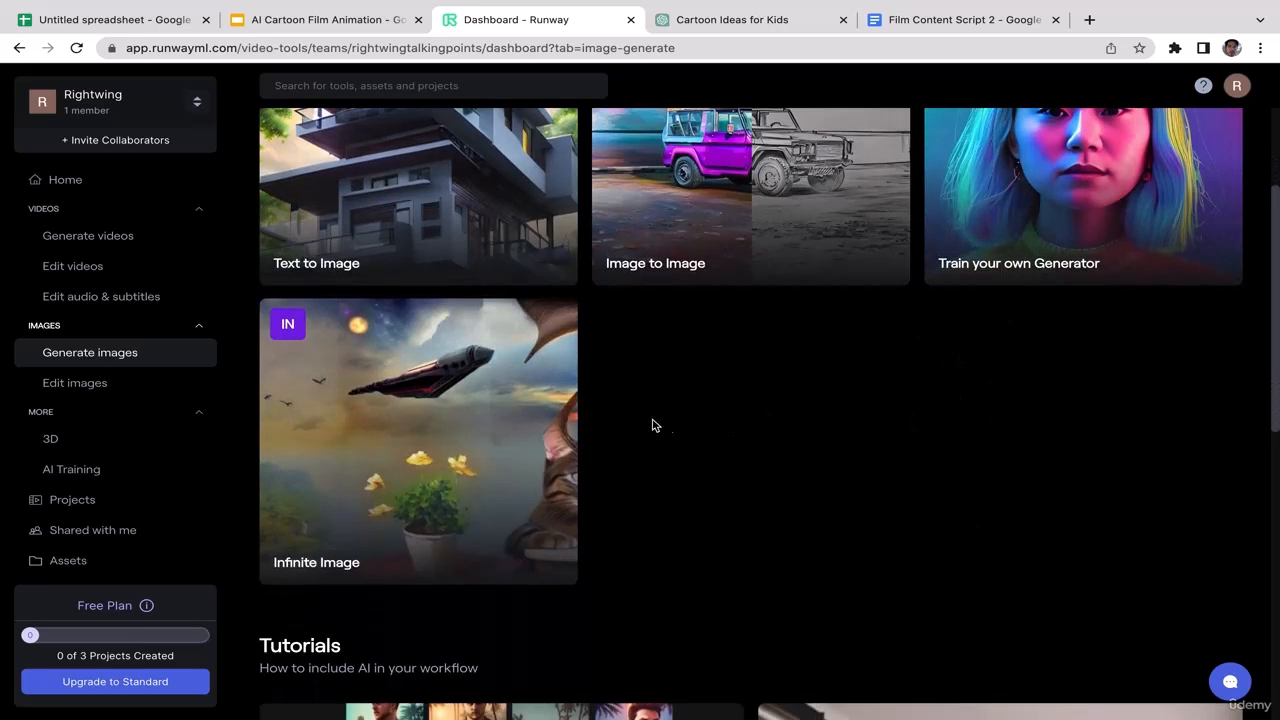
pyautogui.scroll(3, 711, 391)
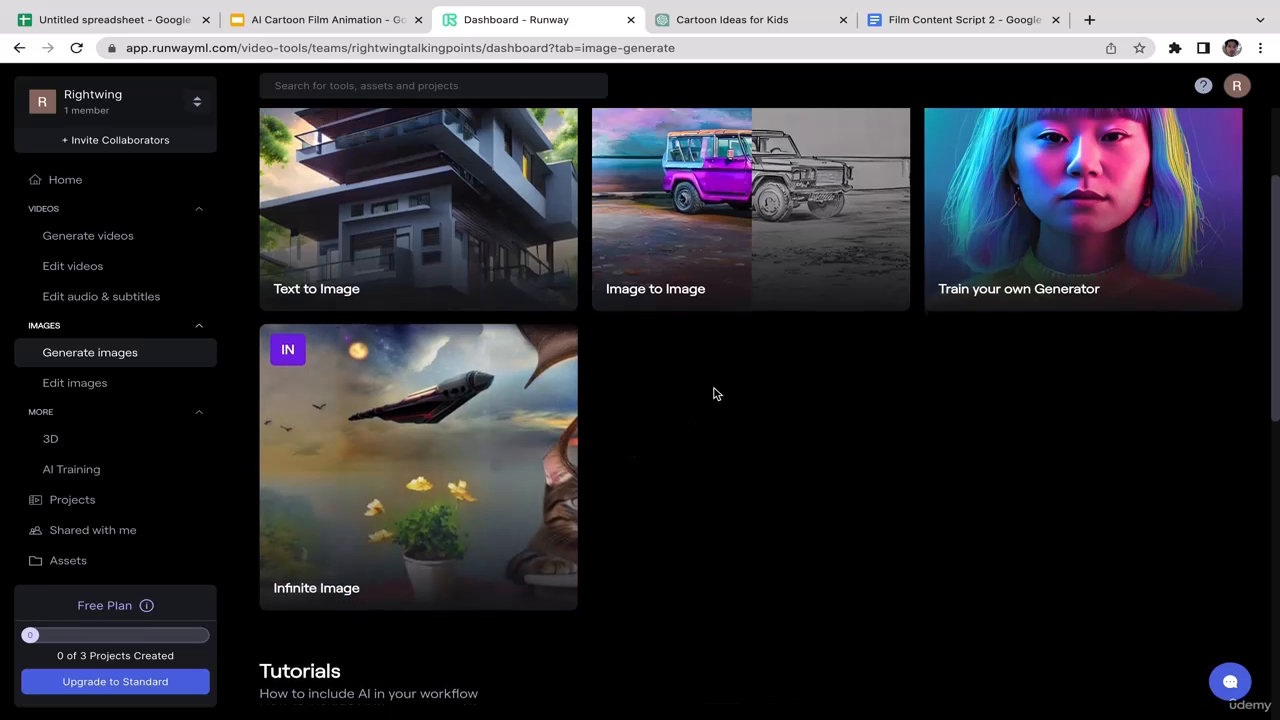
pyautogui.scroll(-2, 713, 392)
pyautogui.scroll(-5, 713, 393)
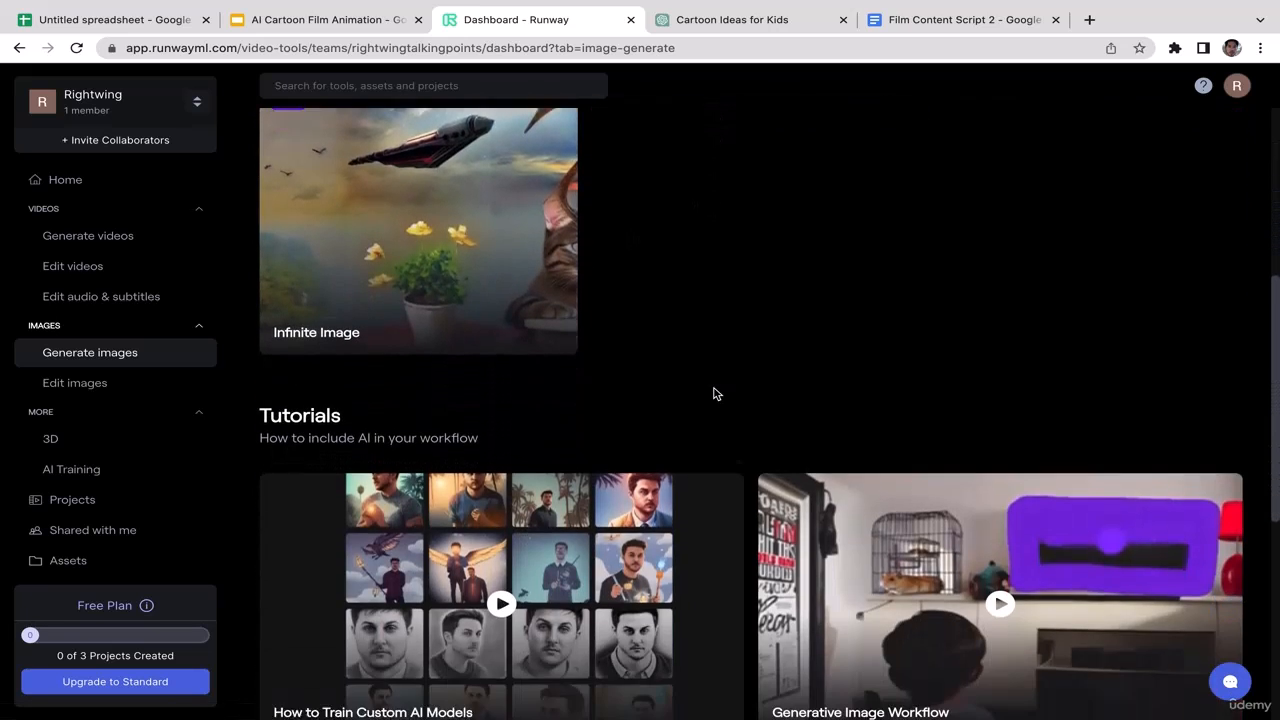
pyautogui.scroll(1, 713, 393)
pyautogui.scroll(4, 713, 393)
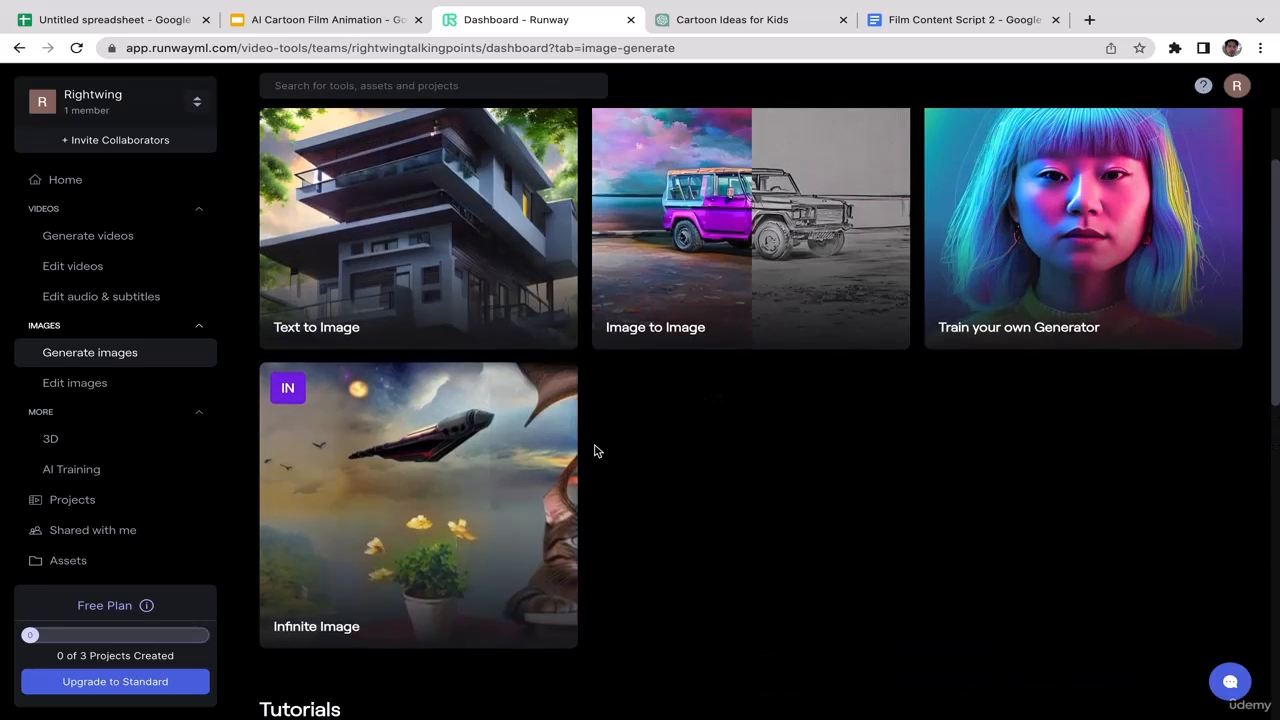
# Open the Text to Image tool, enter the prompt "Cartoon backyard" and set the ratio to Widescreen (16:9)
pyautogui.click(405, 274)
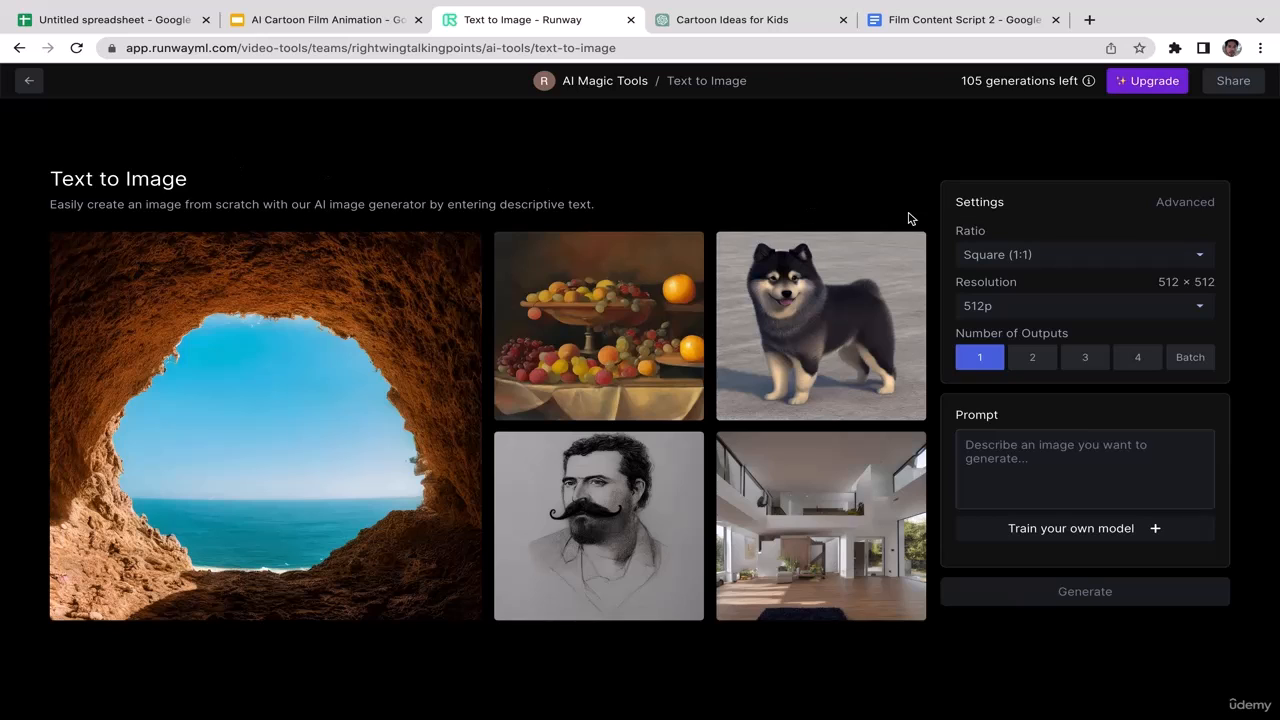
pyautogui.click(1032, 446)
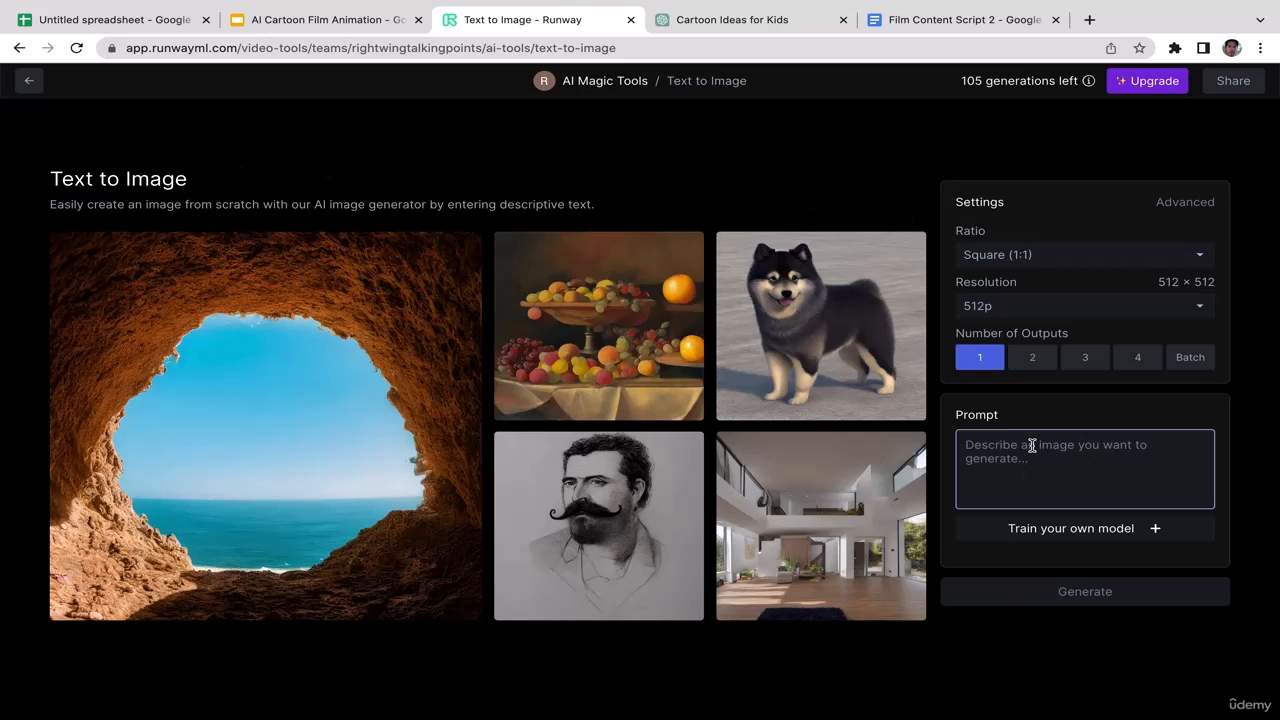
pyautogui.write('Cartoon backyard')
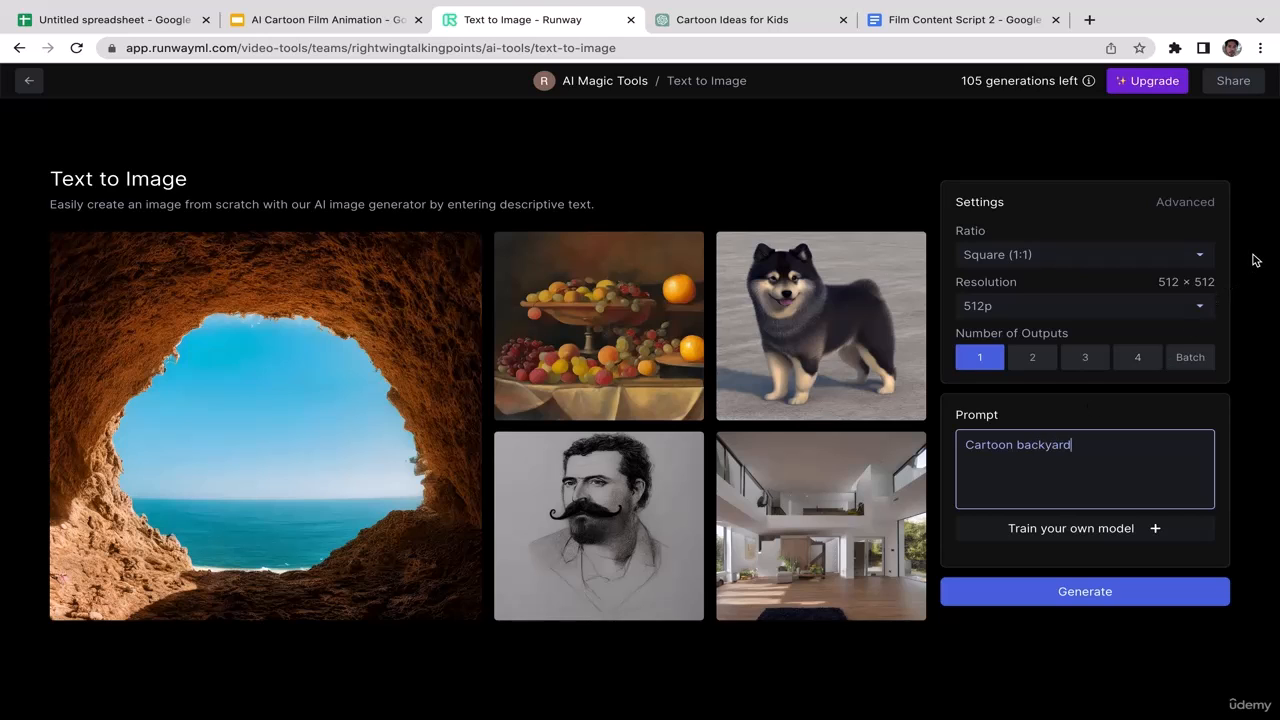
pyautogui.click(1129, 255)
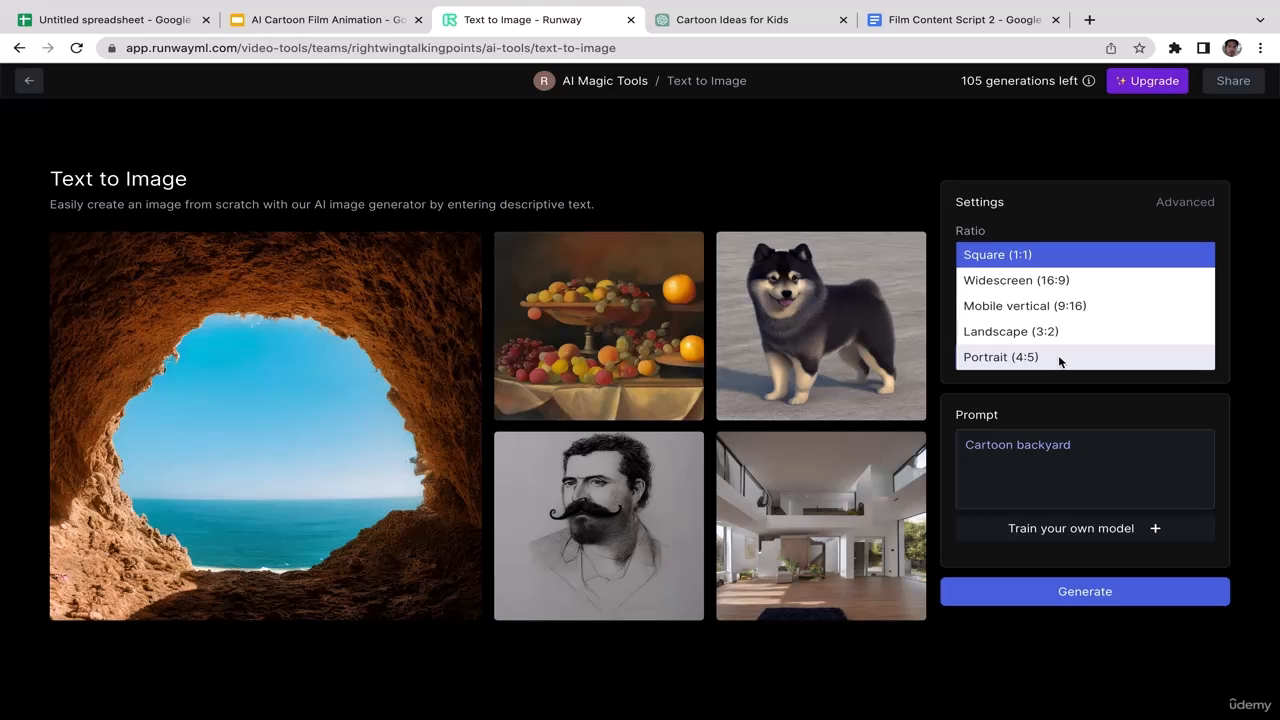
pyautogui.click(1049, 291)
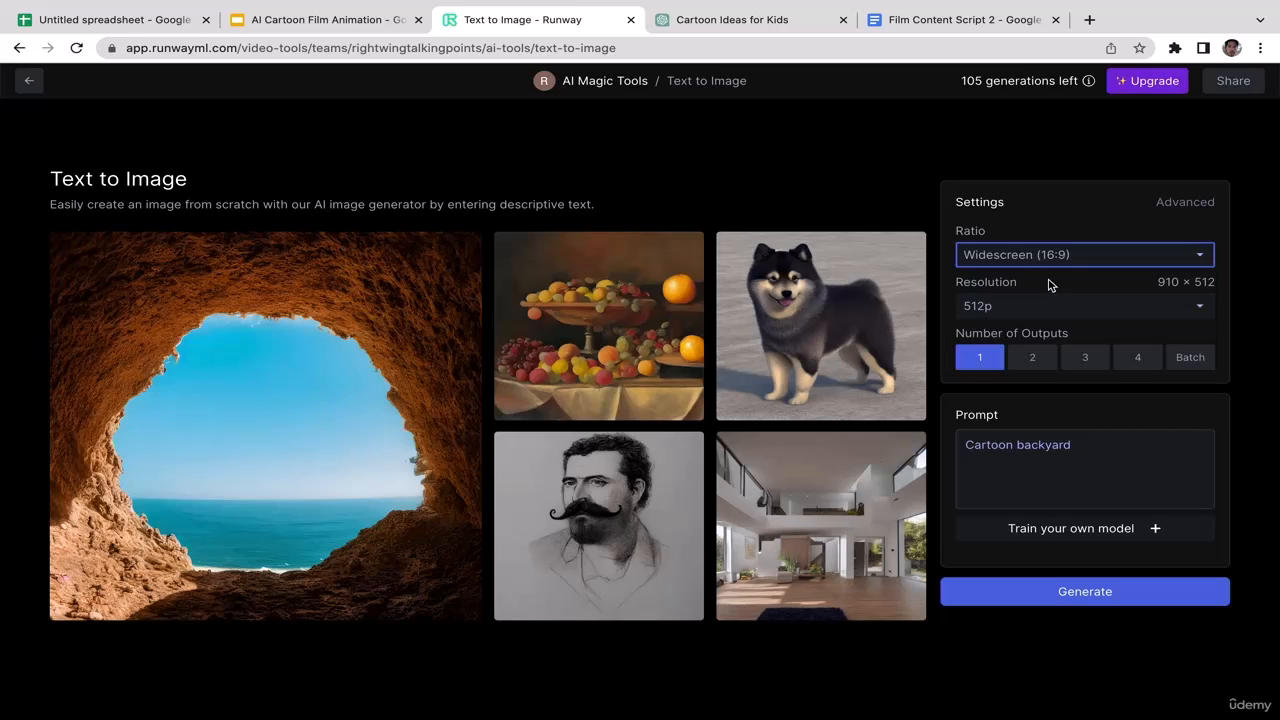
# Look through the ratio and resolution options, keeping Widescreen (16:9) and 512p for the backyard image
pyautogui.click(1067, 255)
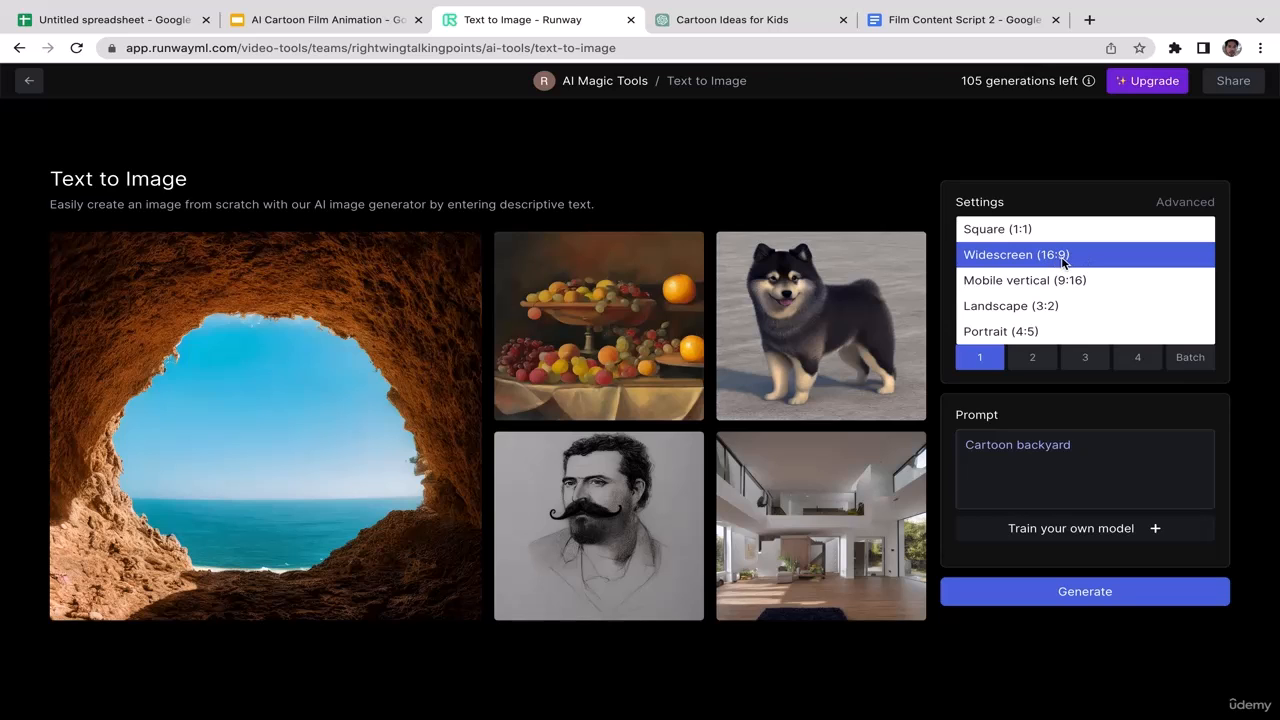
pyautogui.click(1066, 256)
pyautogui.click(1070, 256)
pyautogui.click(1074, 255)
pyautogui.click(1033, 306)
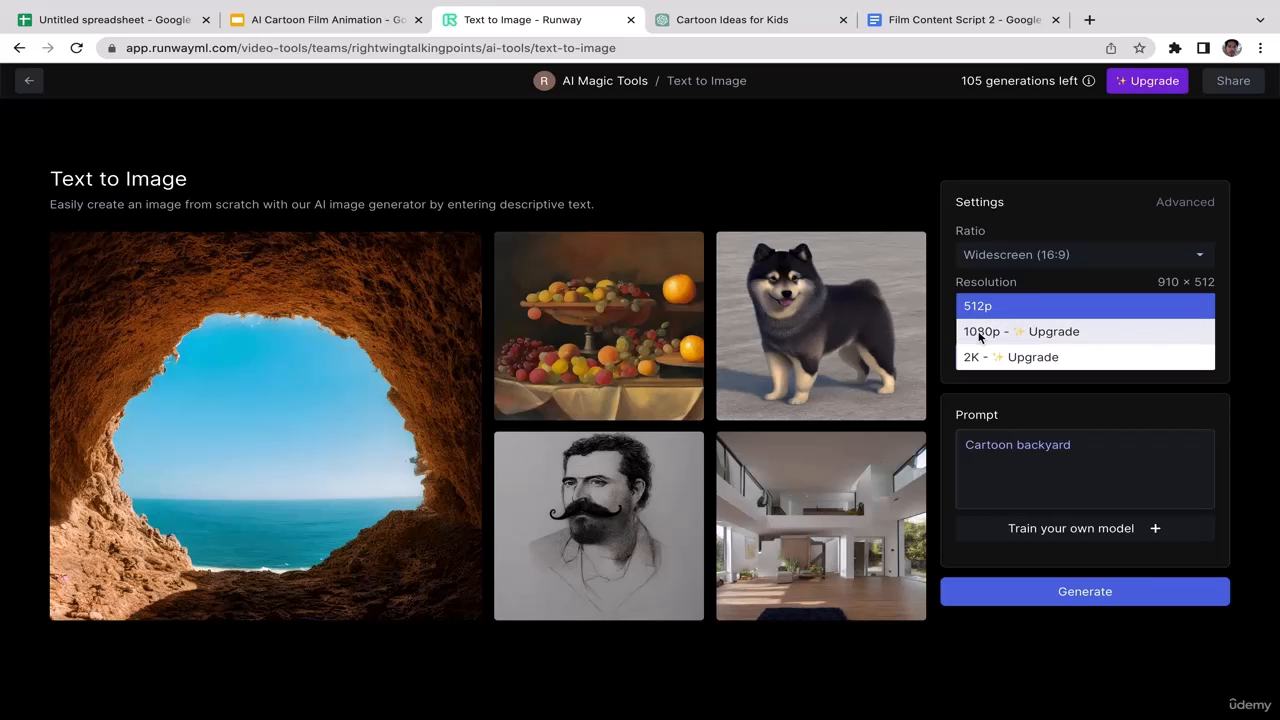
pyautogui.click(1264, 296)
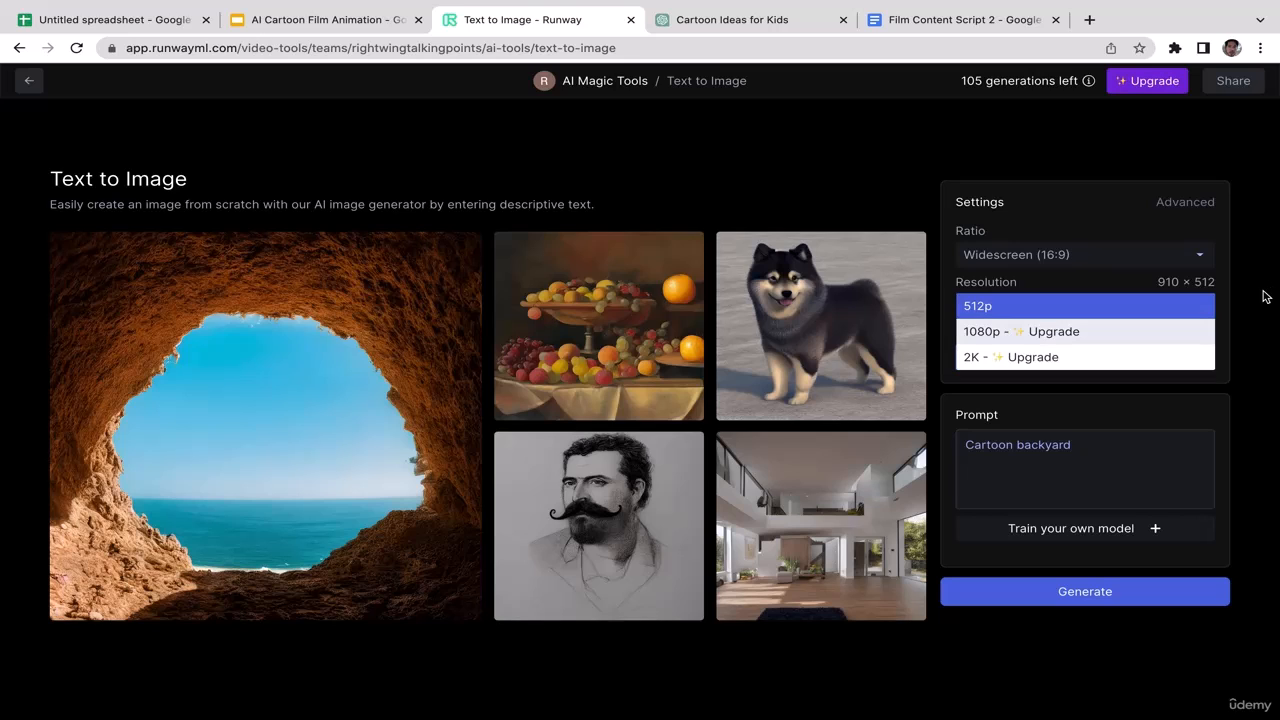
pyautogui.click(1186, 305)
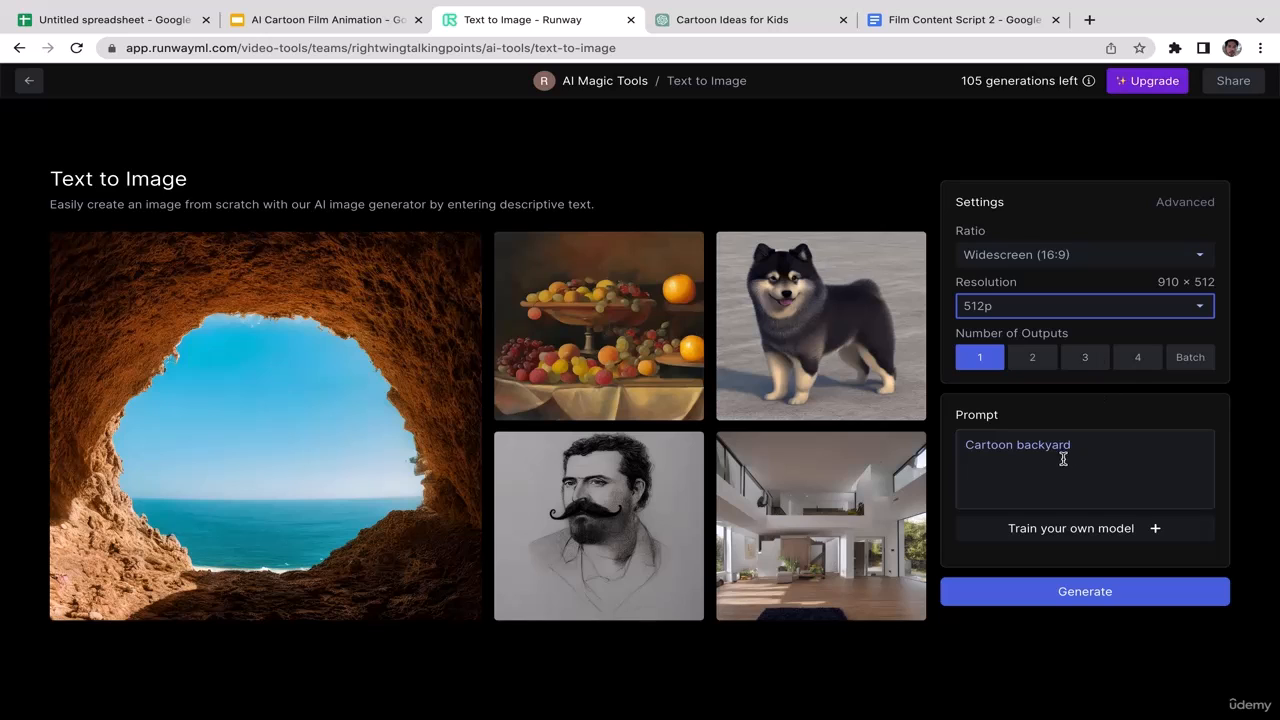
# Generate the image from the "Cartoon backyard" prompt and download the result
pyautogui.moveTo(1087, 538)
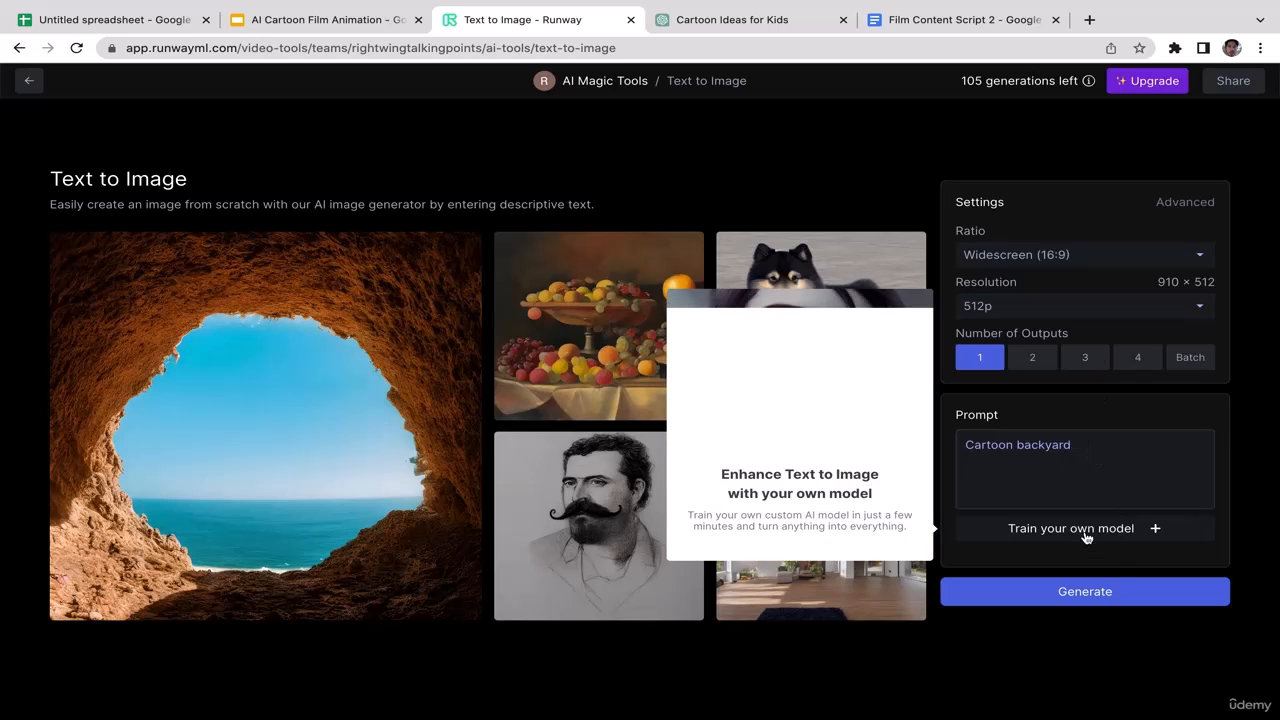
pyautogui.click(1090, 604)
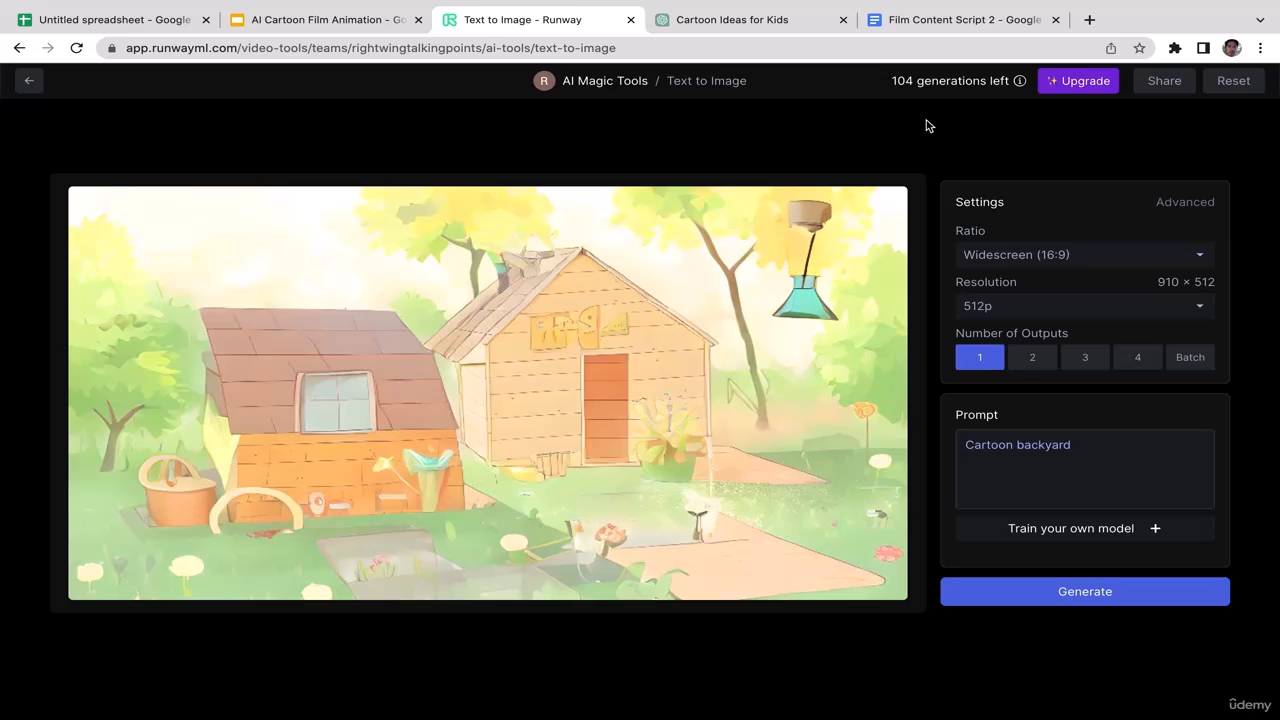
pyautogui.moveTo(540, 398)
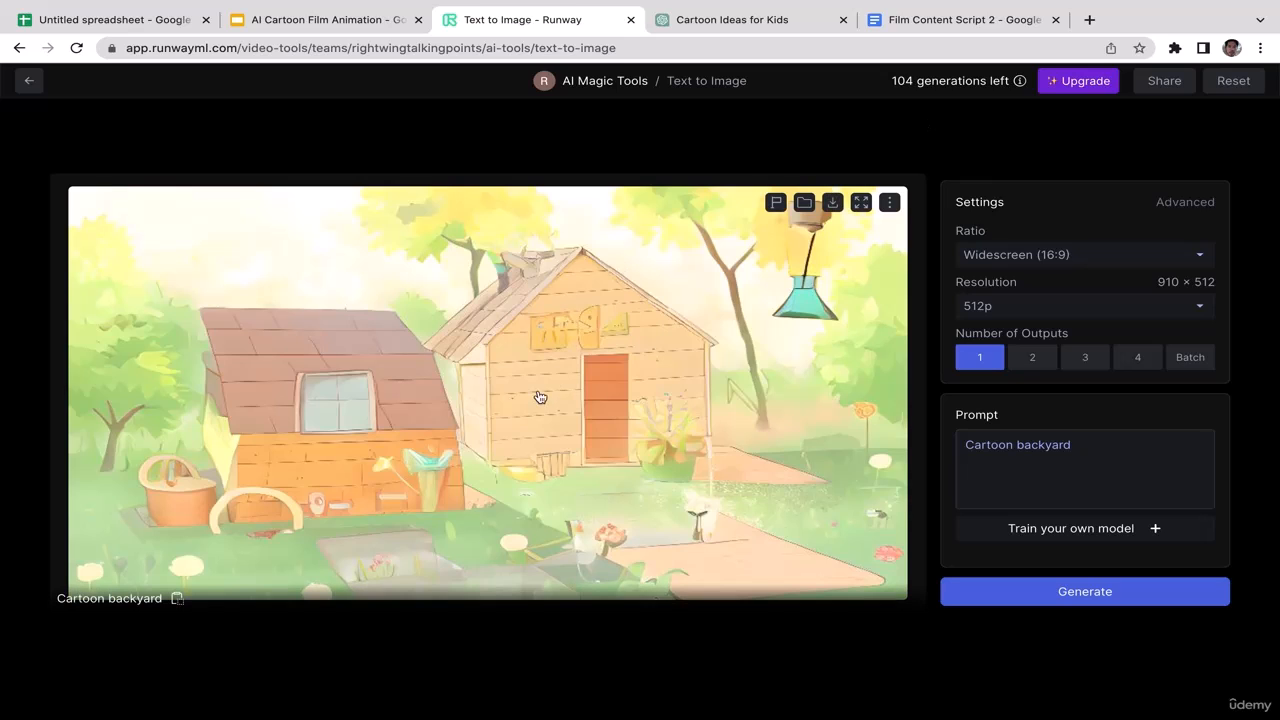
pyautogui.click(832, 204)
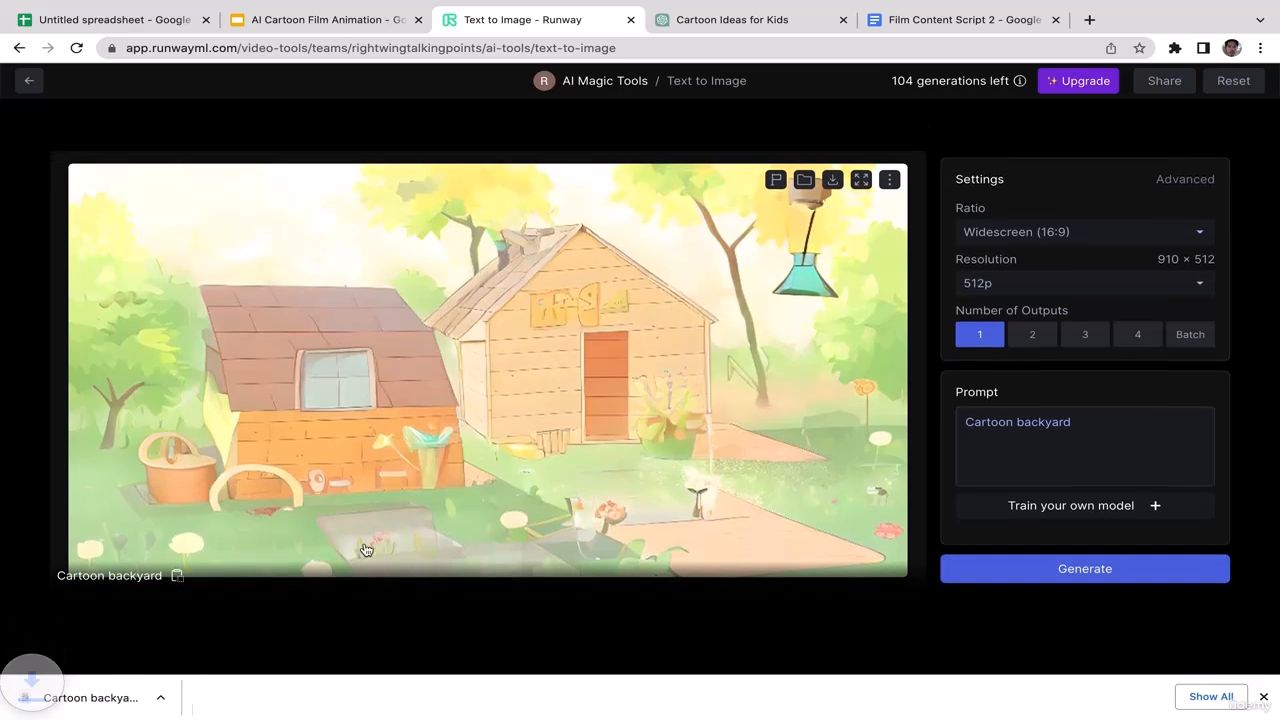
# Show the downloaded Cartoon backyard.jpg in Finder, move it to the desktop and close the Downloads window
pyautogui.click(190, 697)
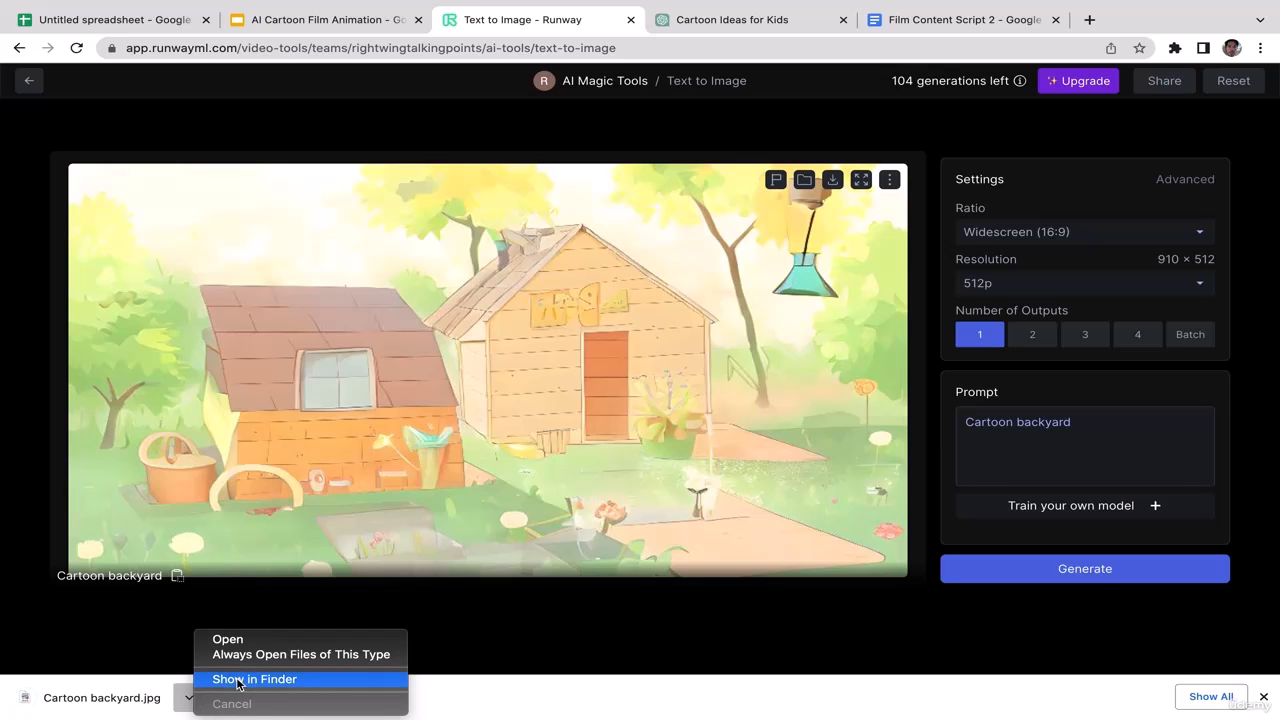
pyautogui.click(238, 680)
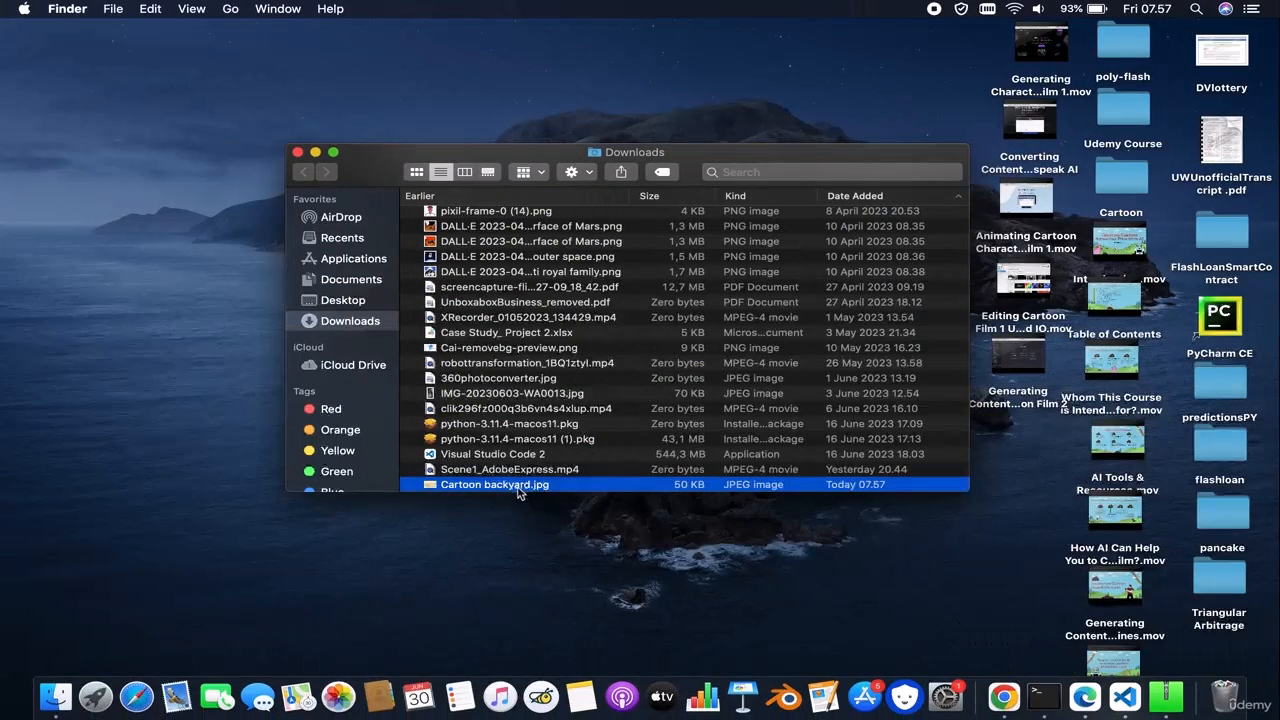
pyautogui.moveTo(516, 486); pyautogui.dragTo(168, 250)
pyautogui.click(297, 152)
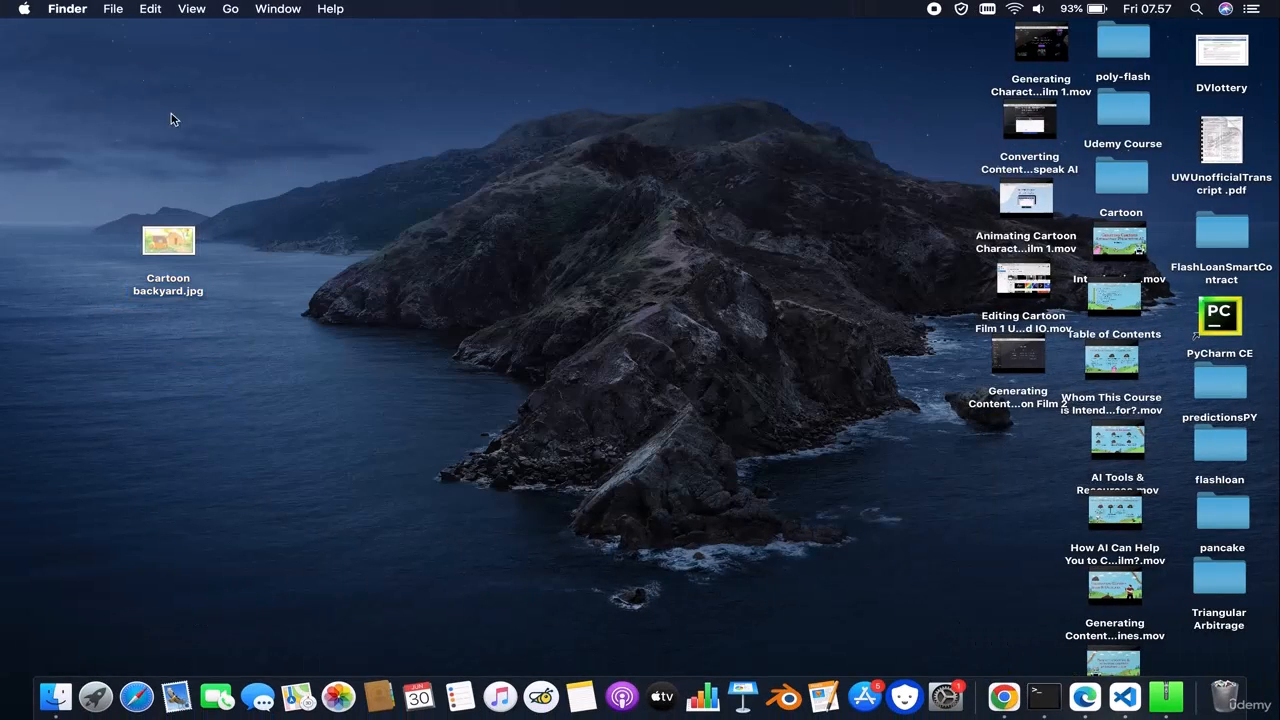
# Create a new folder on the desktop and name it "Film Project 2"
pyautogui.click(113, 9)
pyautogui.click(129, 52)
pyautogui.press('BackSpace')
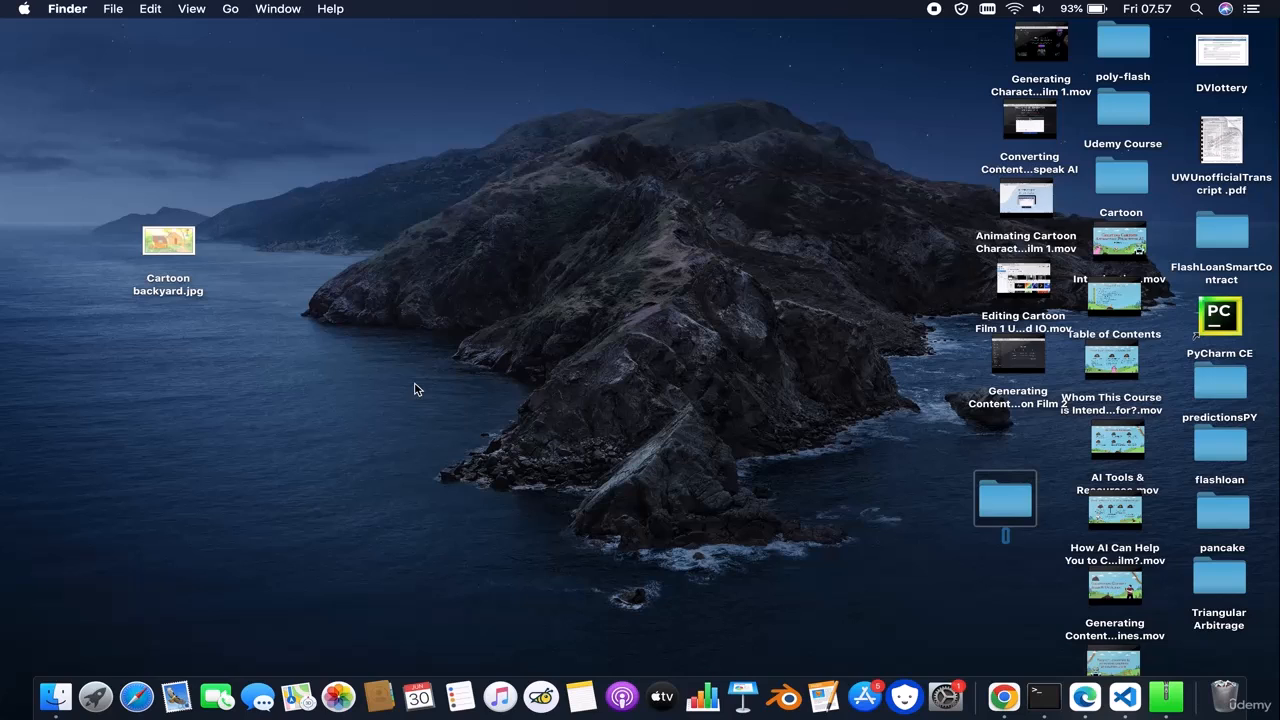
pyautogui.write('Film Projec')
pyautogui.press('BackSpace')
pyautogui.press('BackSpace')
pyautogui.write('ect')
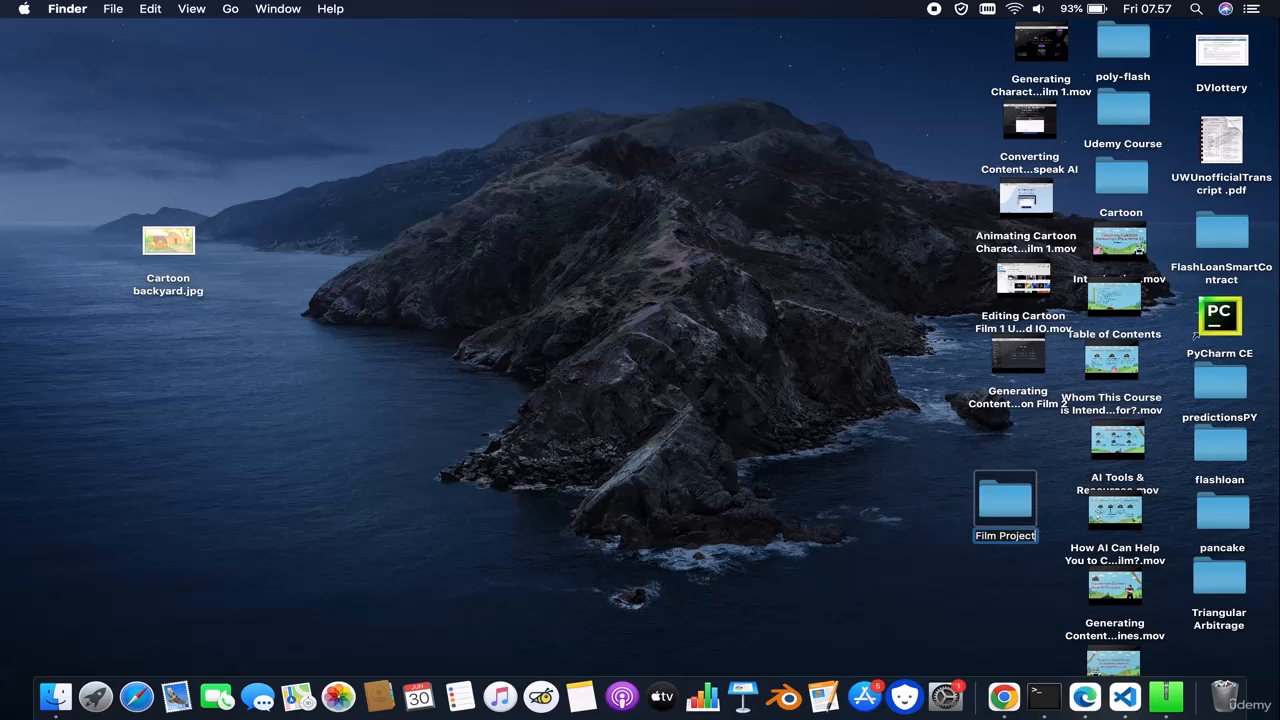
pyautogui.write(' 2')
pyautogui.click(513, 252)
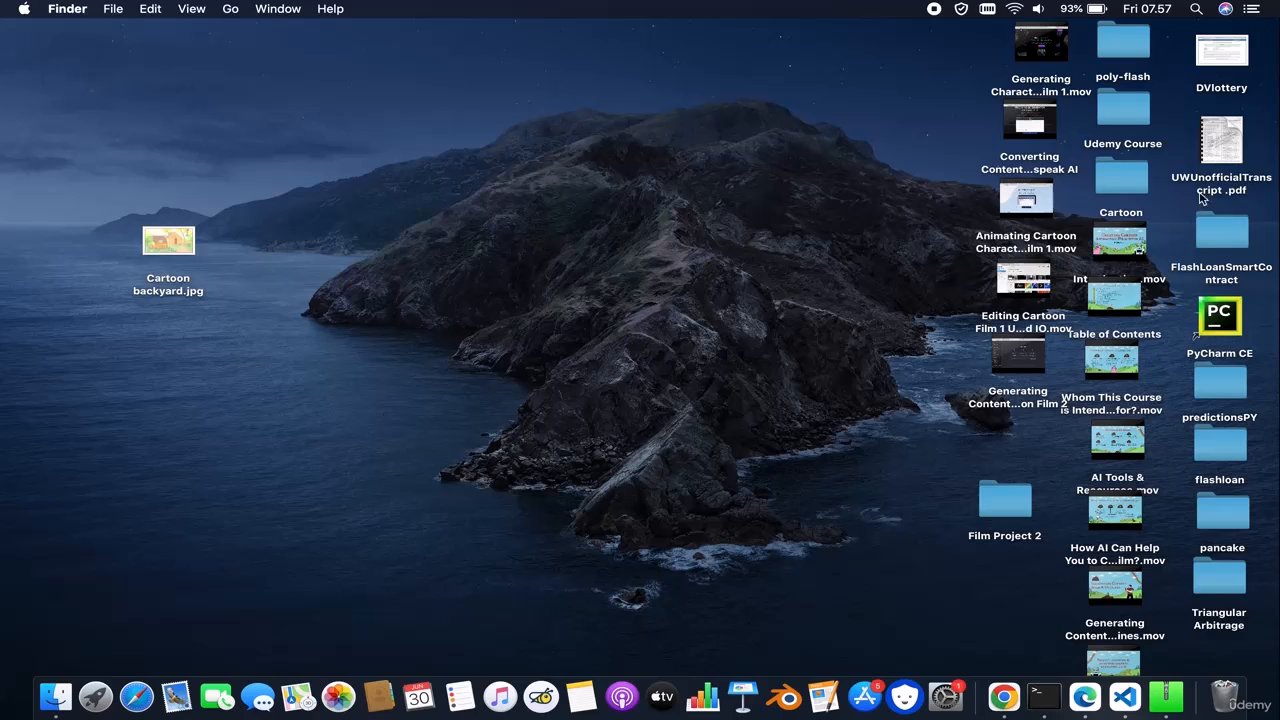
# Check the contents of the Cartoon folder and the new Film Project 2 folder, closing each window
pyautogui.doubleClick(1106, 176)
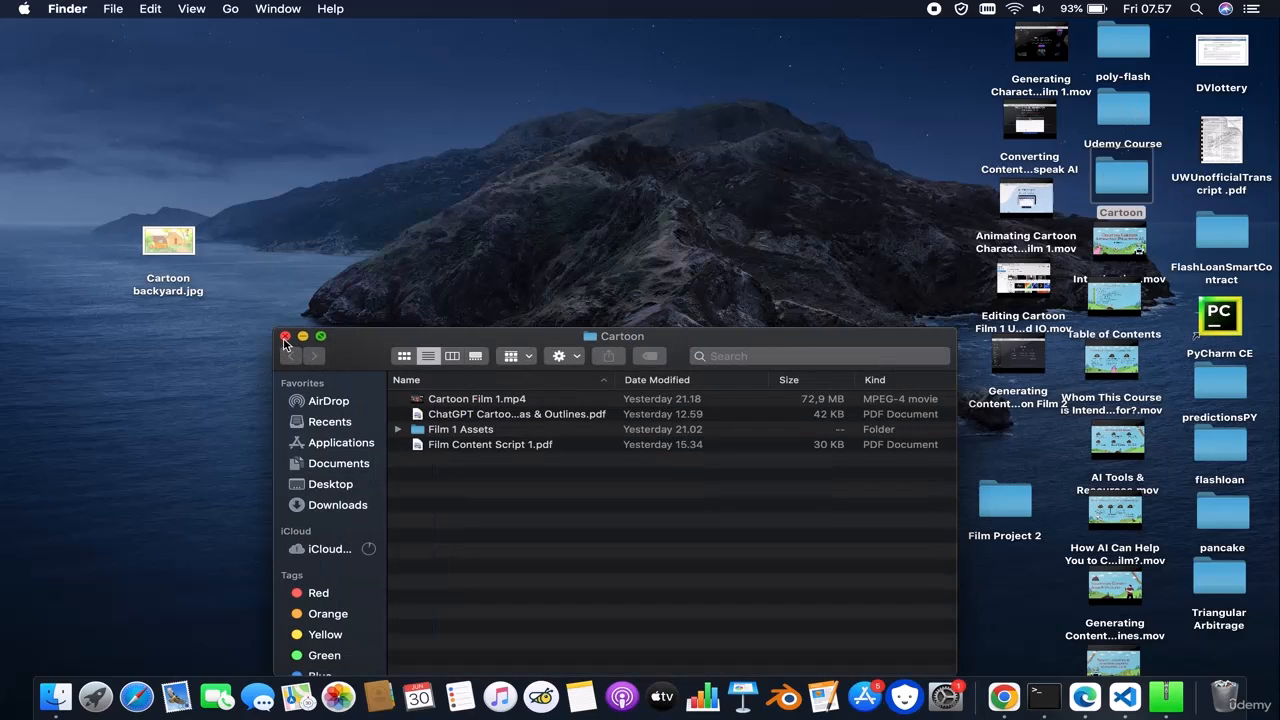
pyautogui.click(285, 337)
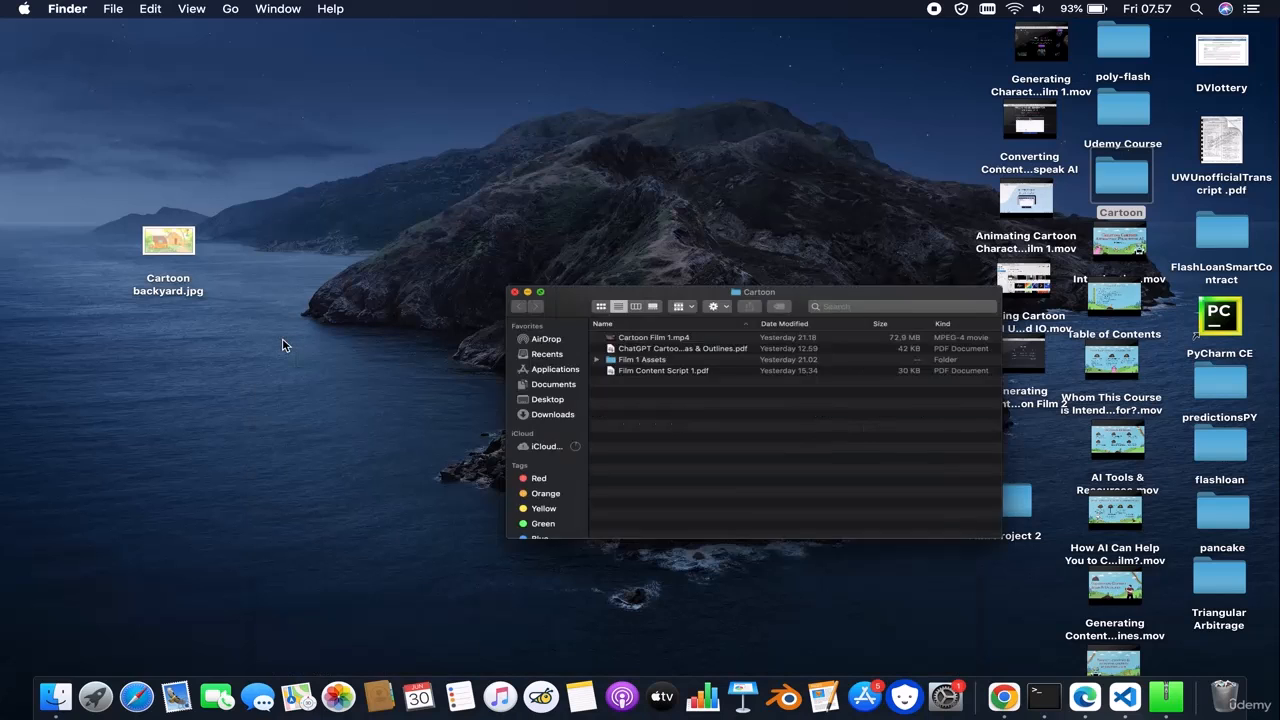
pyautogui.click(998, 537)
pyautogui.doubleClick(998, 537)
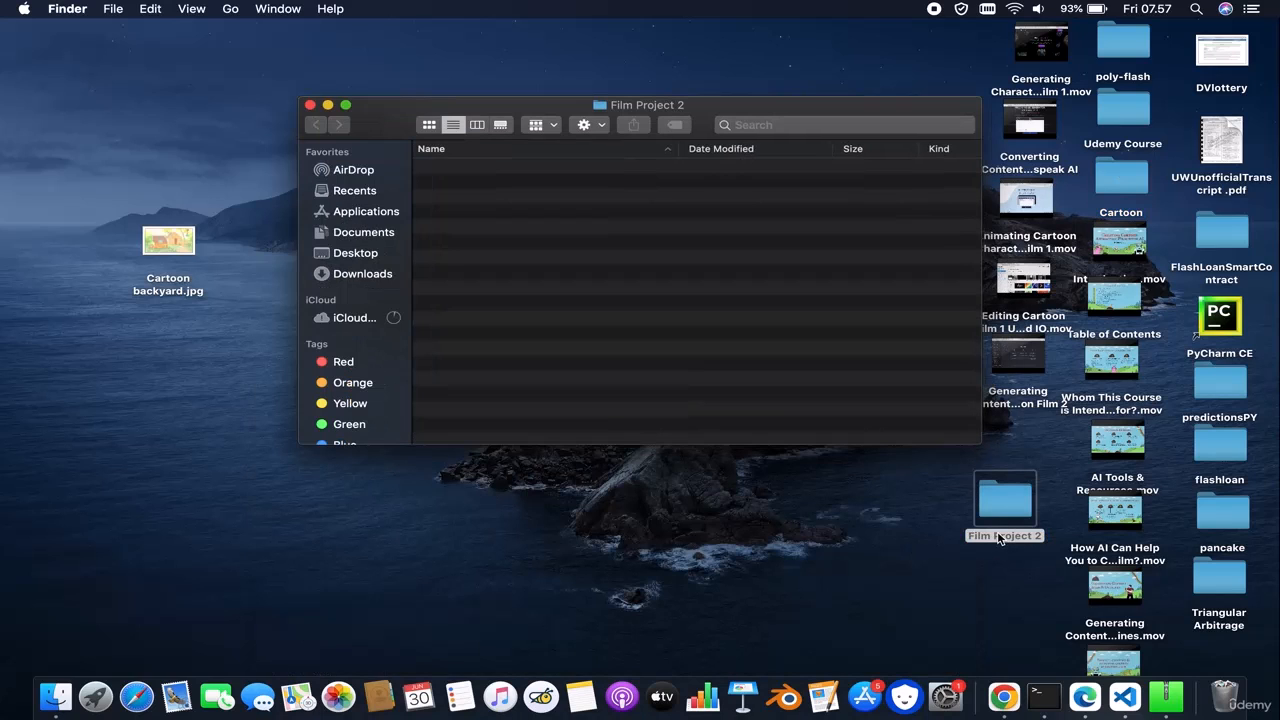
pyautogui.click(310, 105)
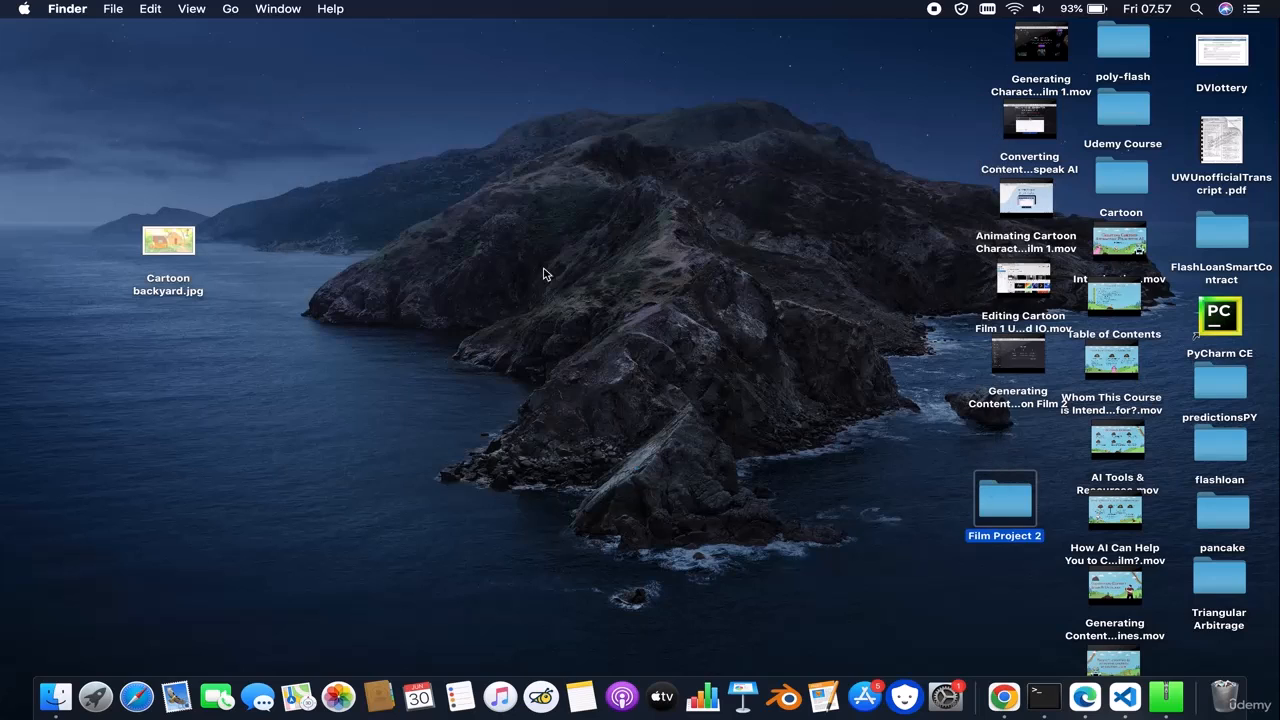
# Rename the Film Project 2 folder on the desktop as "Film Assets 2"
pyautogui.click(1007, 549)
pyautogui.click(1002, 539)
pyautogui.press('Return')
pyautogui.click(1027, 540)
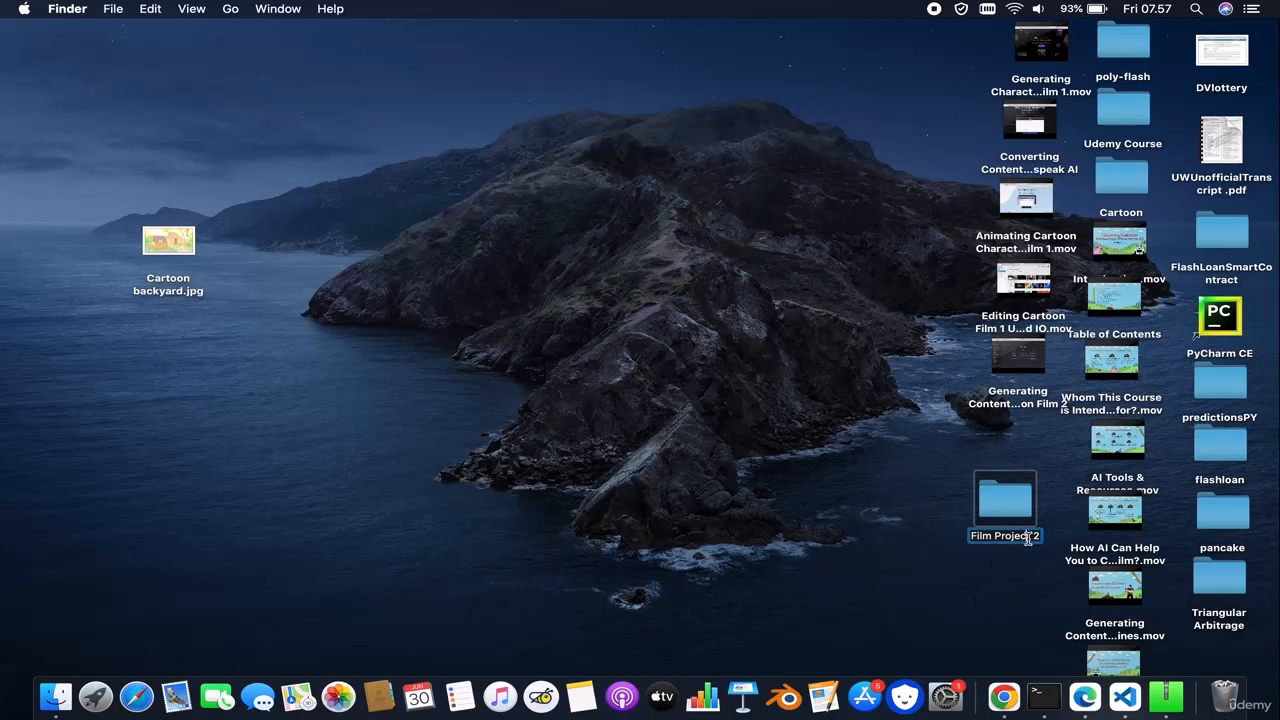
pyautogui.press('BackSpace')
pyautogui.press('BackSpace')
pyautogui.press('BackSpace')
pyautogui.press('BackSpace')
pyautogui.press('BackSpace')
pyautogui.press('BackSpace')
pyautogui.press('BackSpace')
pyautogui.write('Assets')
pyautogui.click(971, 555)
# Move Cartoon backyard.jpg from the desktop into the Film Assets 2 folder and close the folder window
pyautogui.click(1020, 487)
pyautogui.doubleClick(1020, 487)
pyautogui.moveTo(168, 243); pyautogui.dragTo(492, 267)
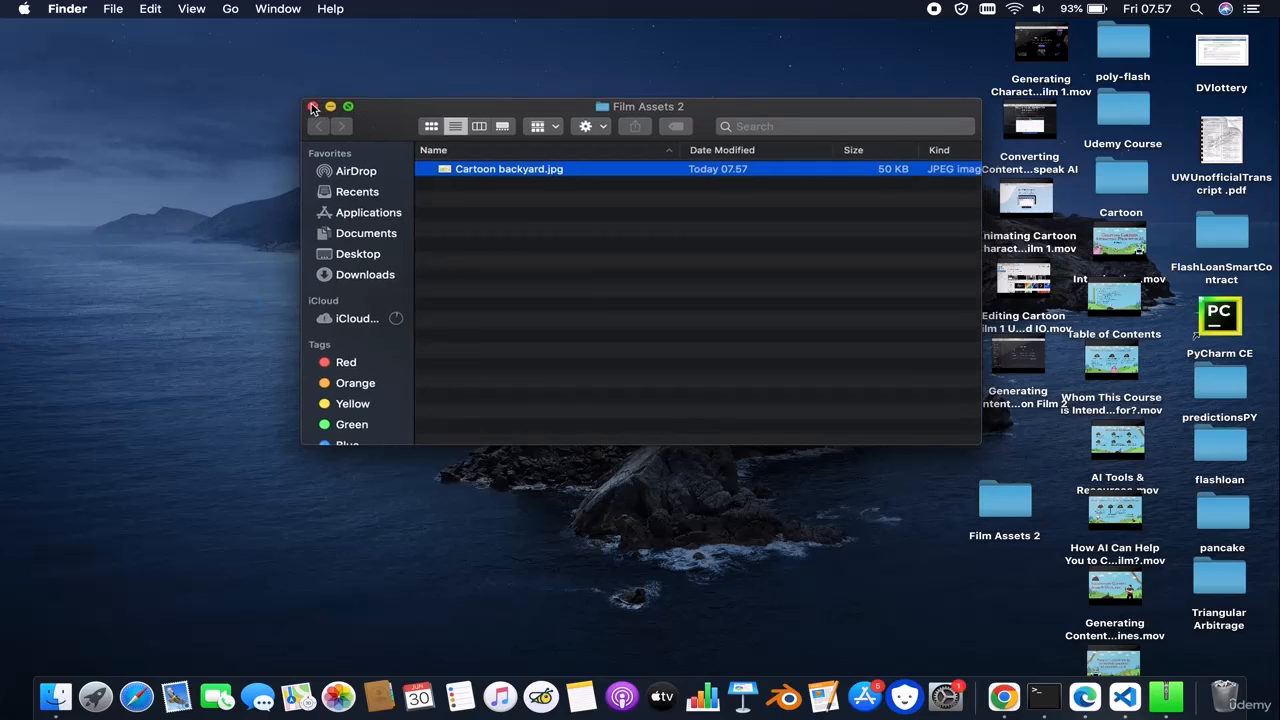
pyautogui.click(310, 104)
# Switch back to Chrome, dismiss the downloads bar and open a fresh Text to Image page from Runway's Generate Images tools
pyautogui.click(1003, 697)
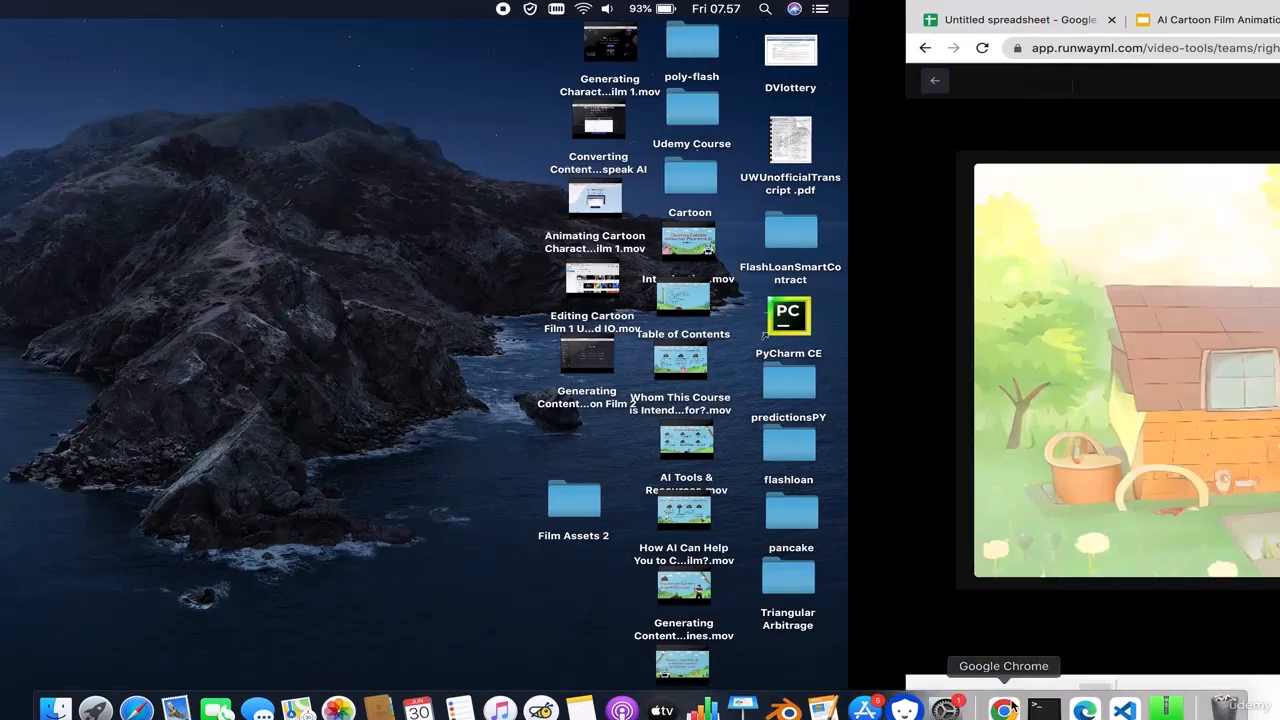
pyautogui.click(1263, 698)
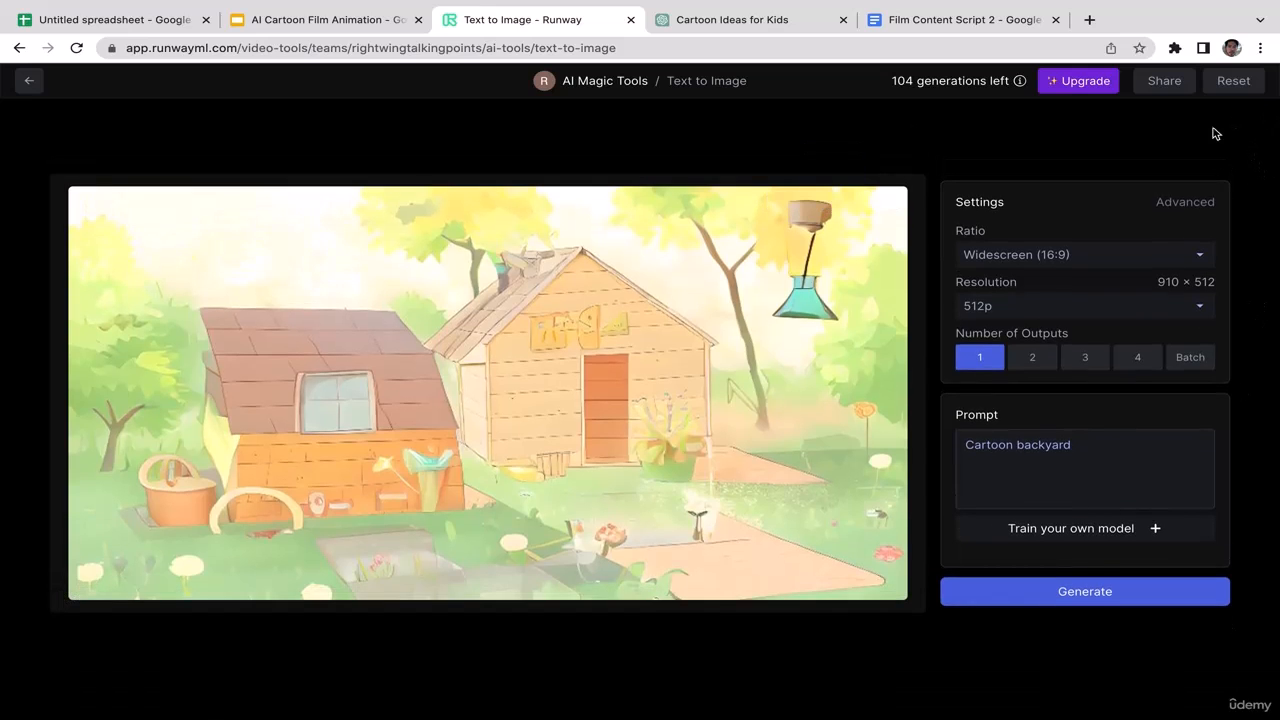
pyautogui.click(30, 83)
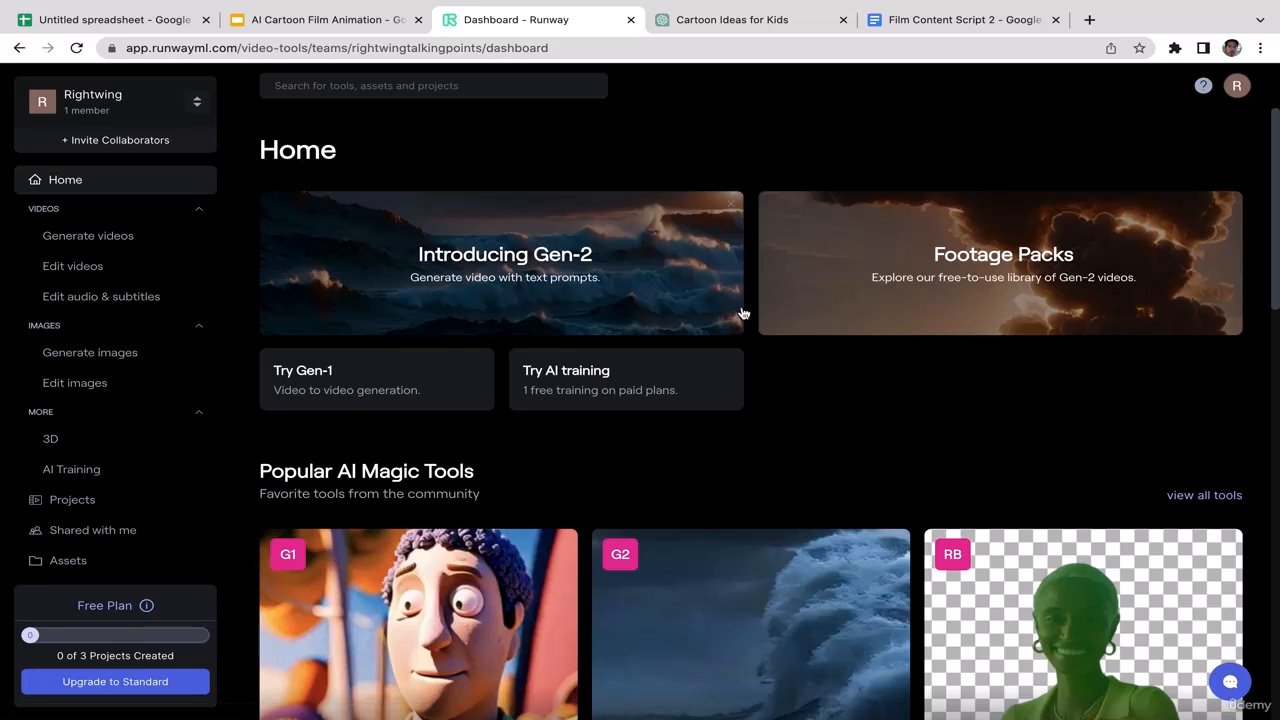
pyautogui.click(134, 354)
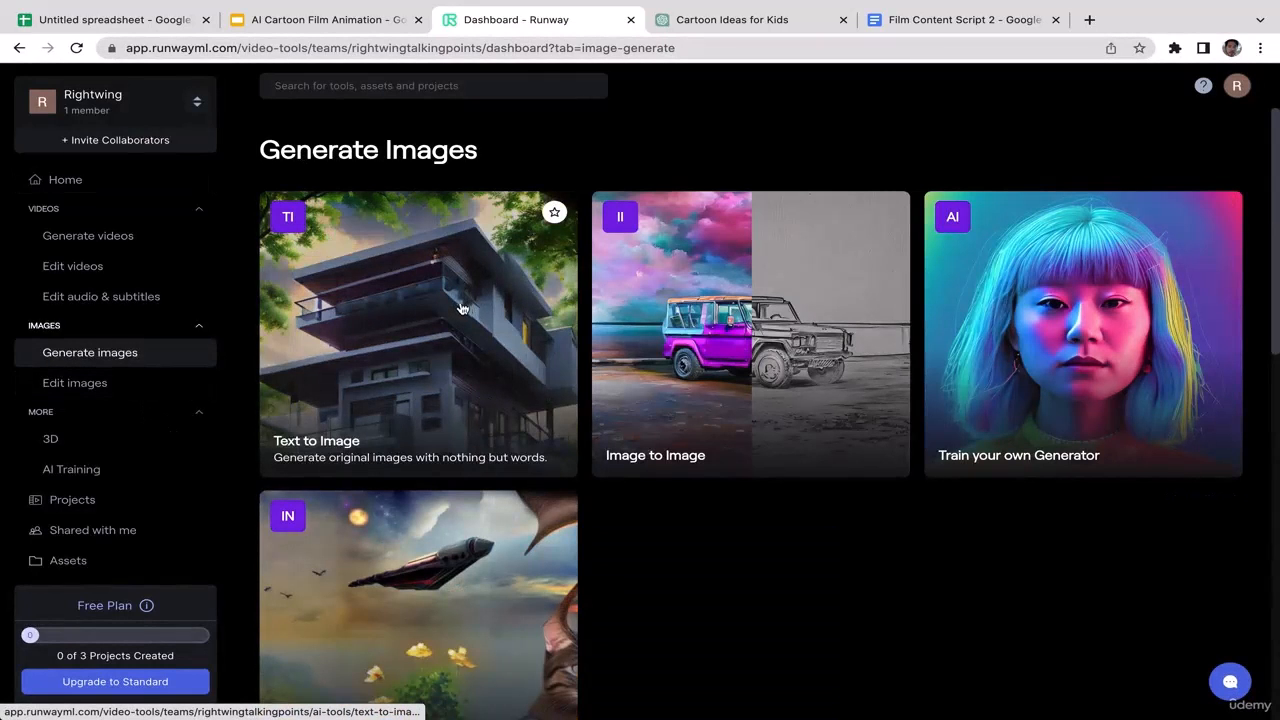
pyautogui.click(466, 310)
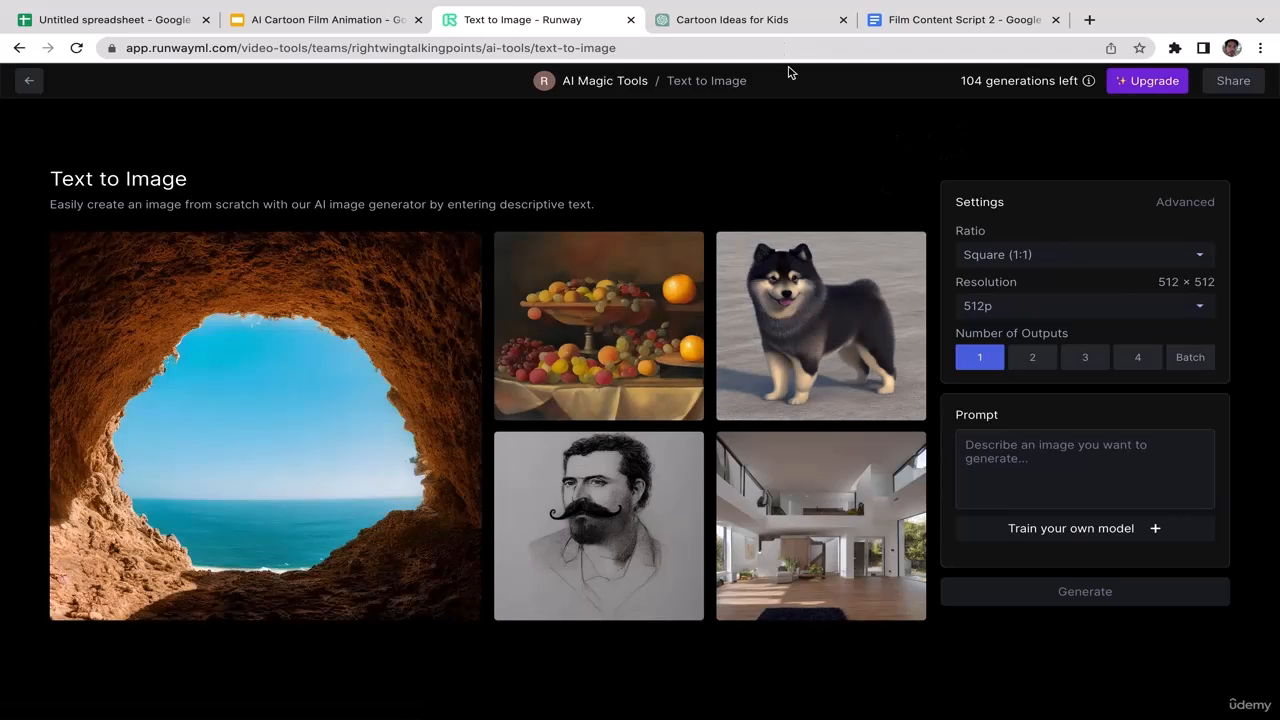
# Switch to the Film Content Script 2 document and copy the location name "Earth" from the list at its end
pyautogui.click(912, 24)
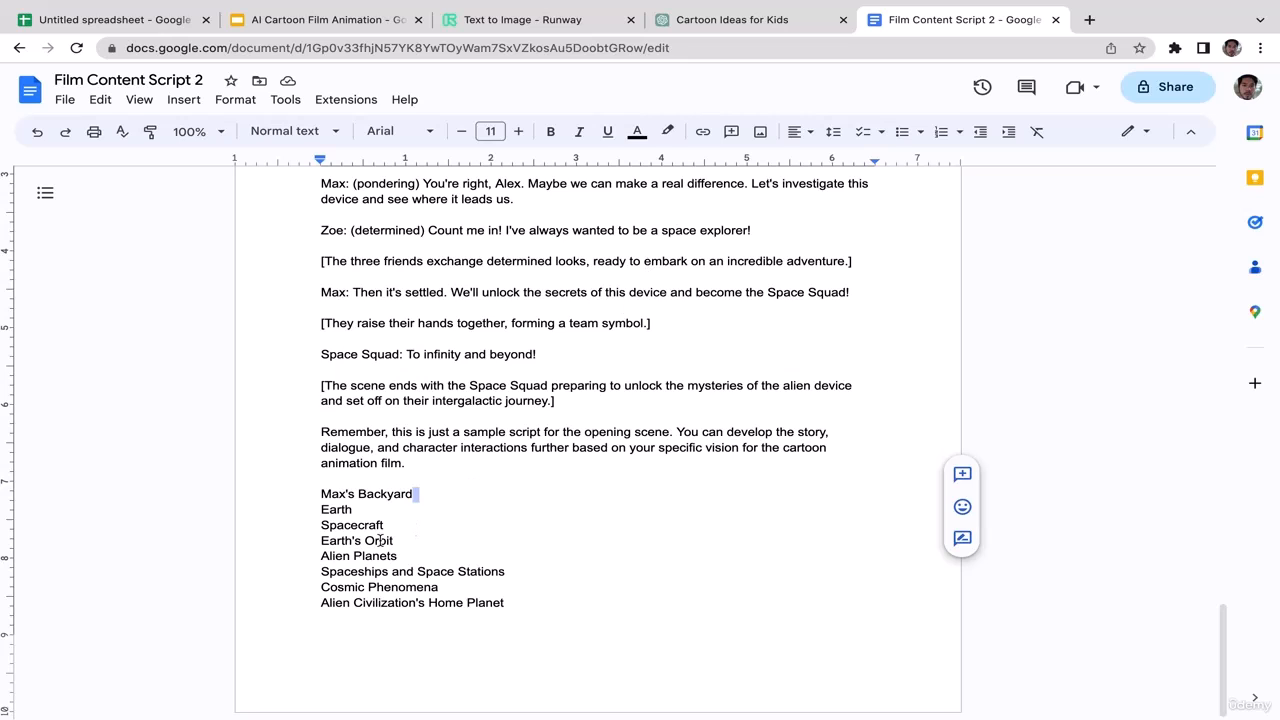
pyautogui.moveTo(353, 510); pyautogui.dragTo(311, 513)
pyautogui.hotkey('ctrl', 'c')
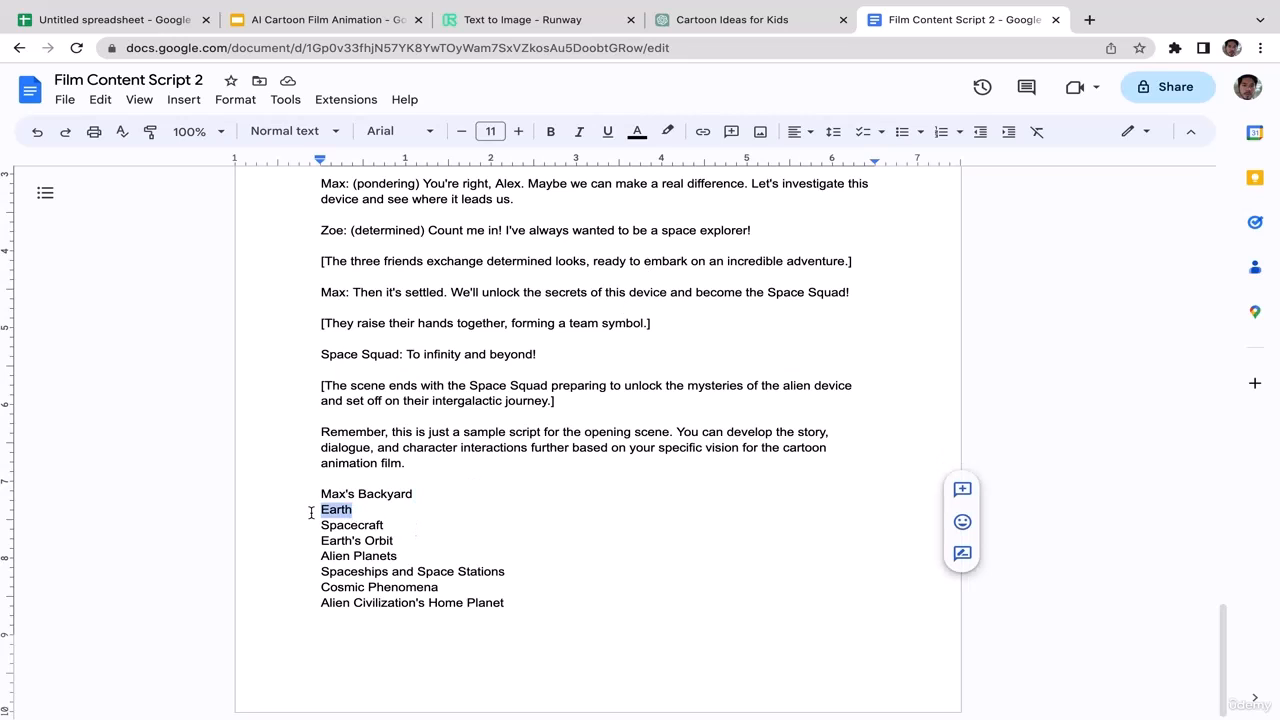
pyautogui.click(483, 527)
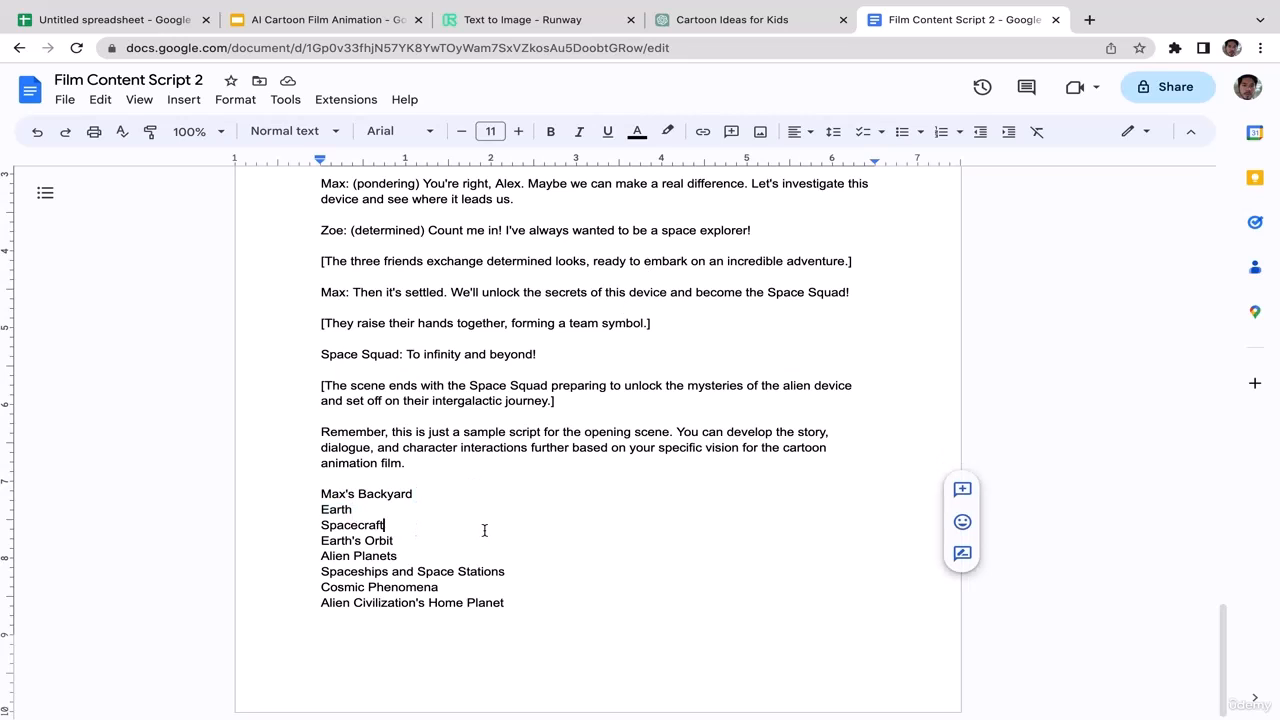
# Return to Runway's Text to Image page and paste "Earth" as the image prompt
pyautogui.click(755, 22)
pyautogui.click(612, 25)
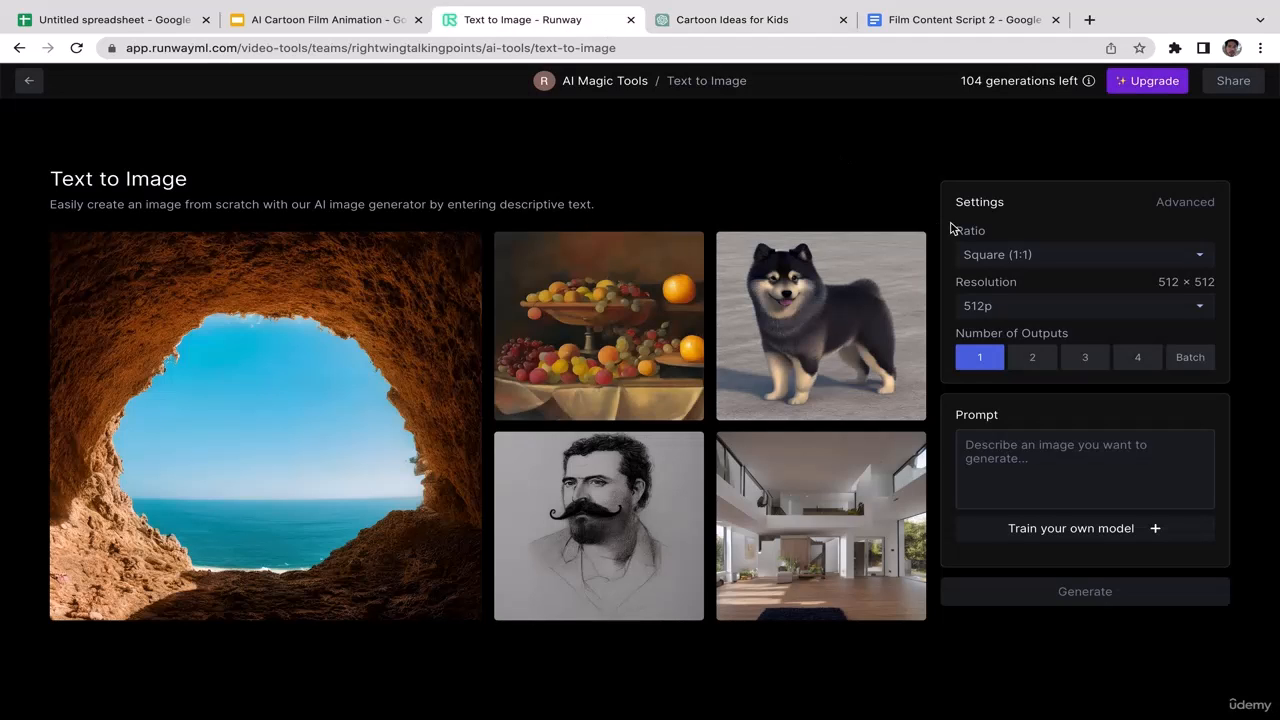
pyautogui.click(1013, 464)
pyautogui.hotkey('ctrl', 'v')
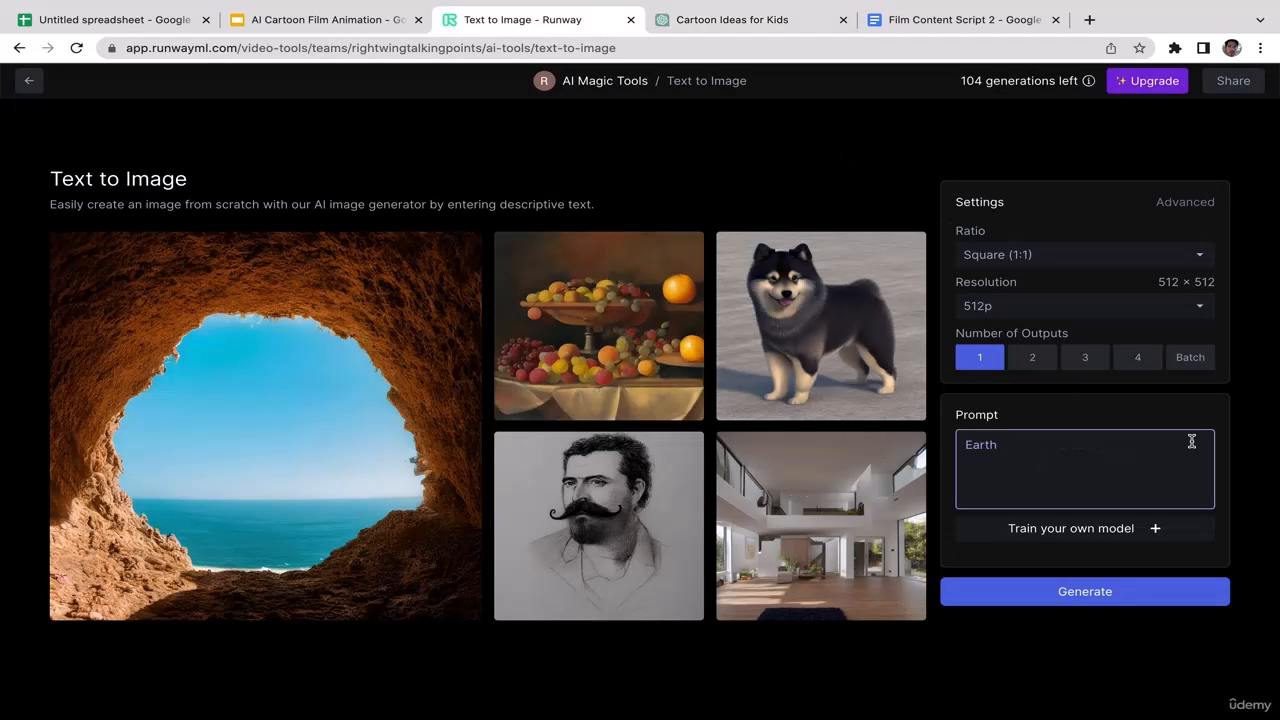
pyautogui.click(1266, 433)
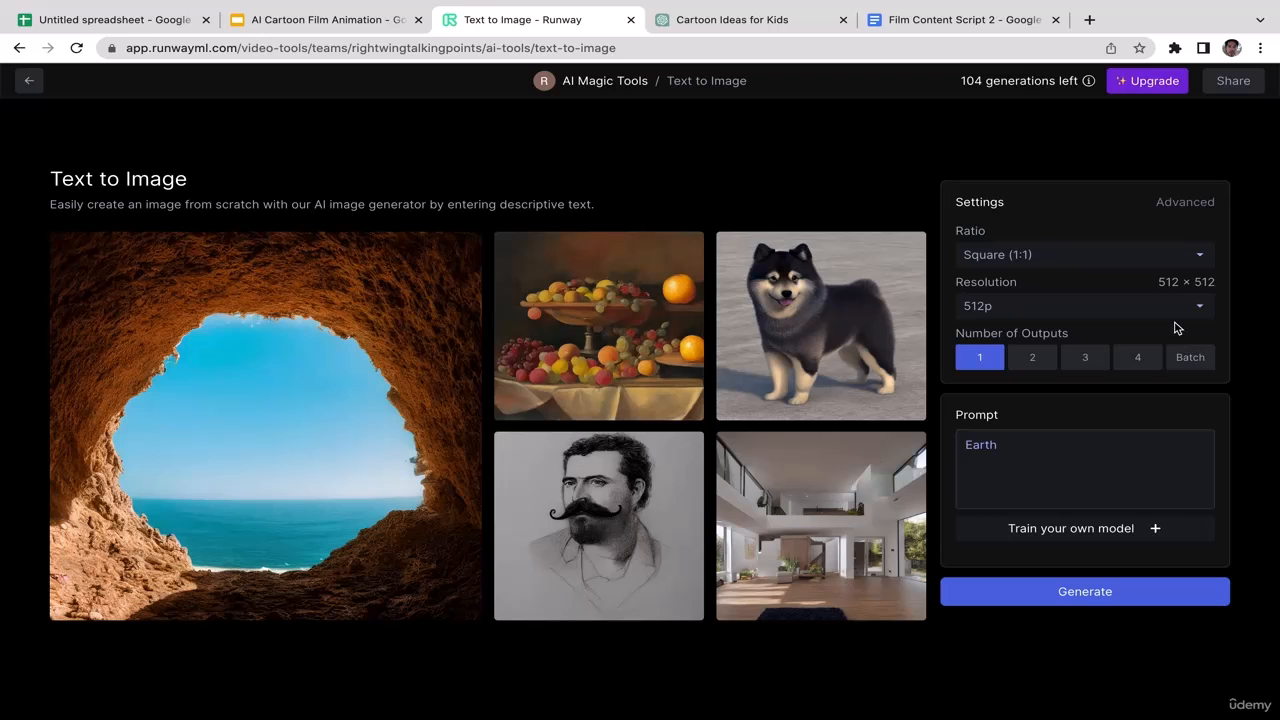
# Set the output ratio for the Earth image to Widescreen (16:9)
pyautogui.click(1114, 257)
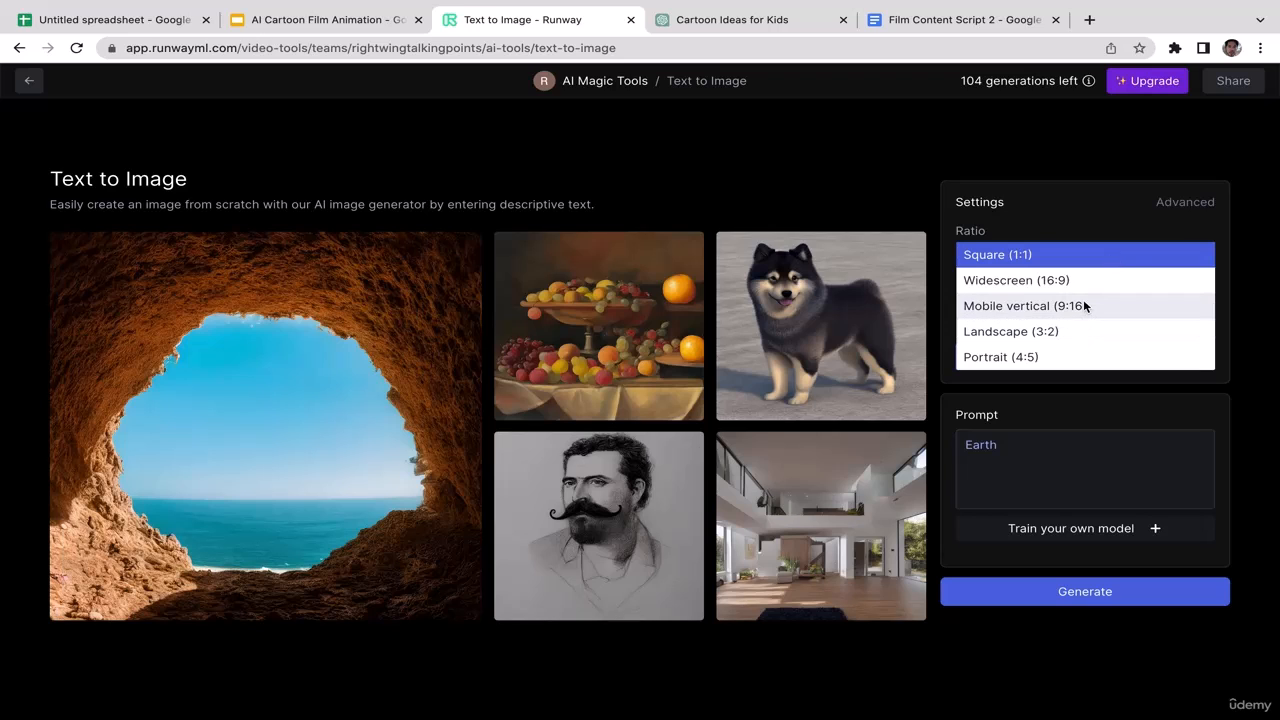
pyautogui.click(1085, 306)
pyautogui.click(1051, 449)
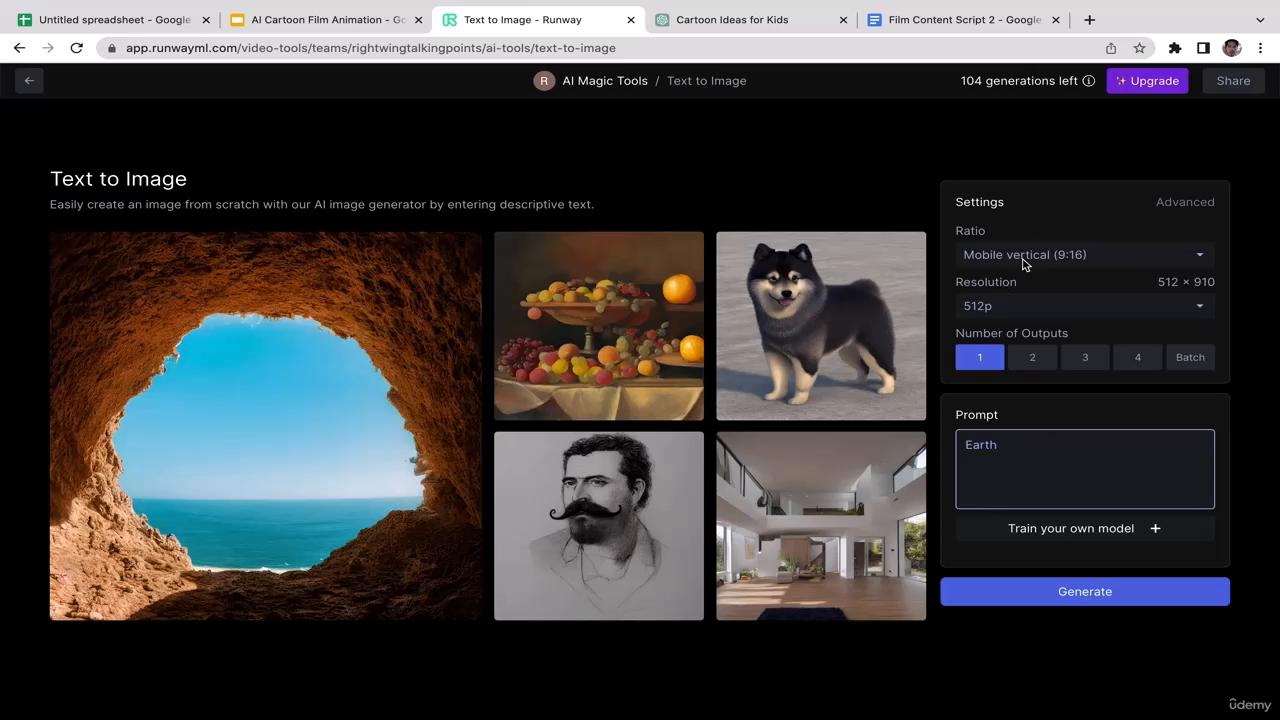
pyautogui.click(1099, 262)
pyautogui.click(1068, 229)
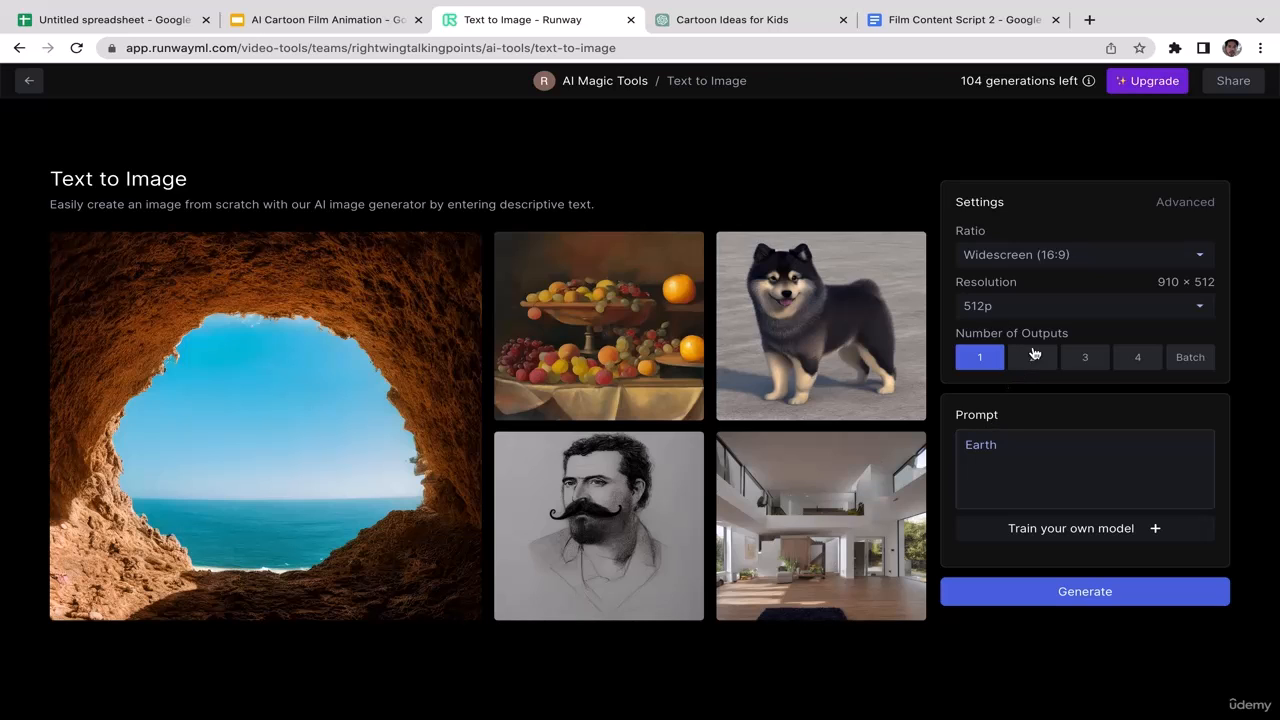
pyautogui.moveTo(987, 528)
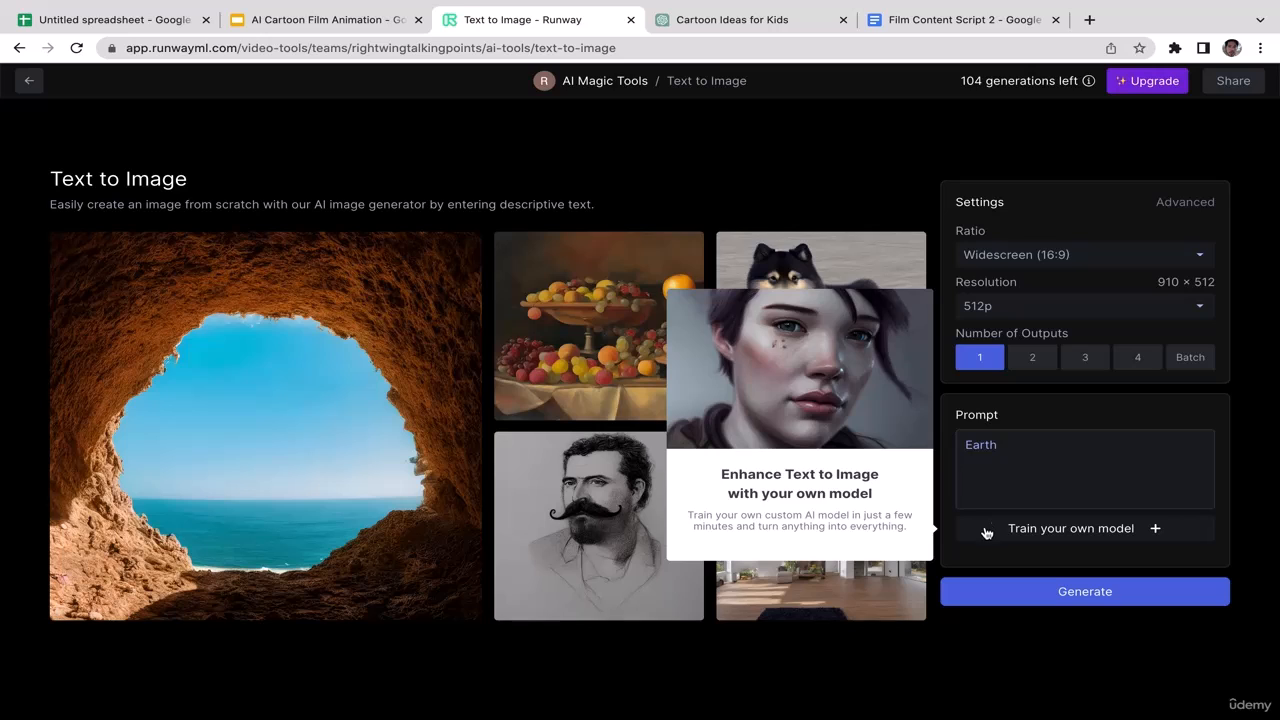
# Change the prompt to "Cartoon Earth", generate the image and download it
pyautogui.moveTo(1026, 451); pyautogui.dragTo(962, 453)
pyautogui.press('BackSpace')
pyautogui.write('Cartoon')
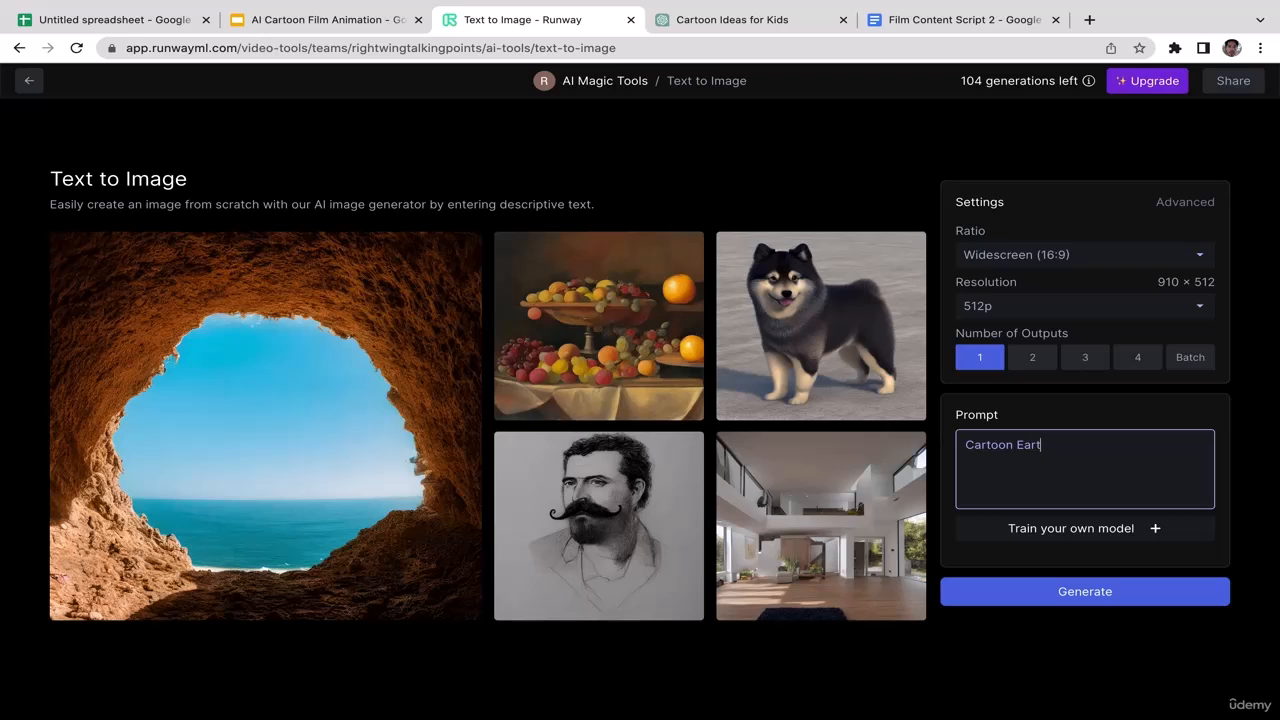
pyautogui.click(1060, 604)
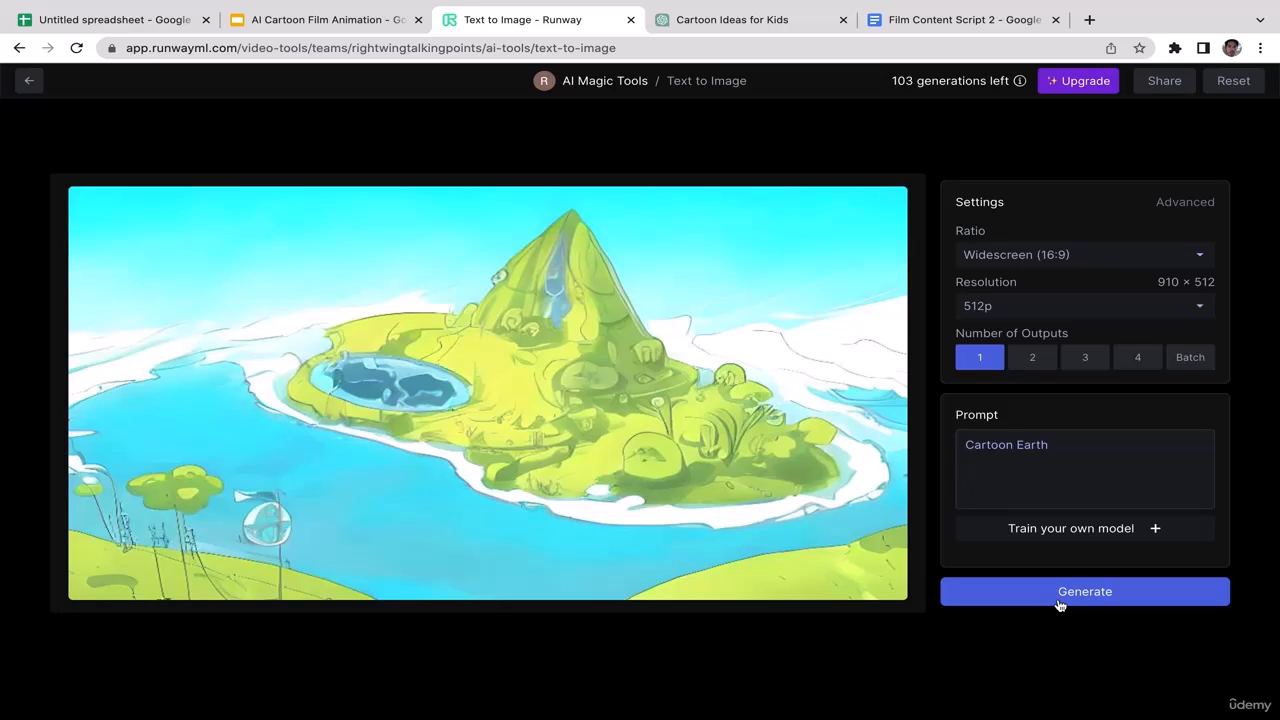
pyautogui.click(674, 370)
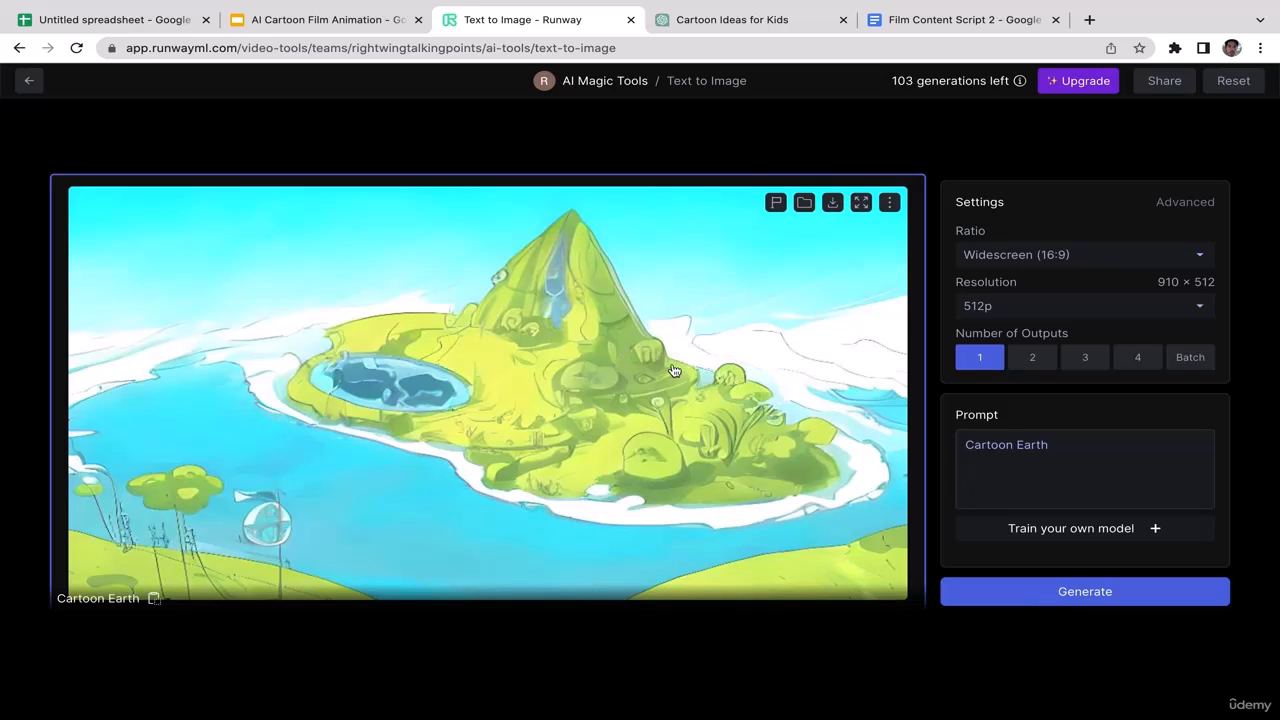
pyautogui.click(831, 205)
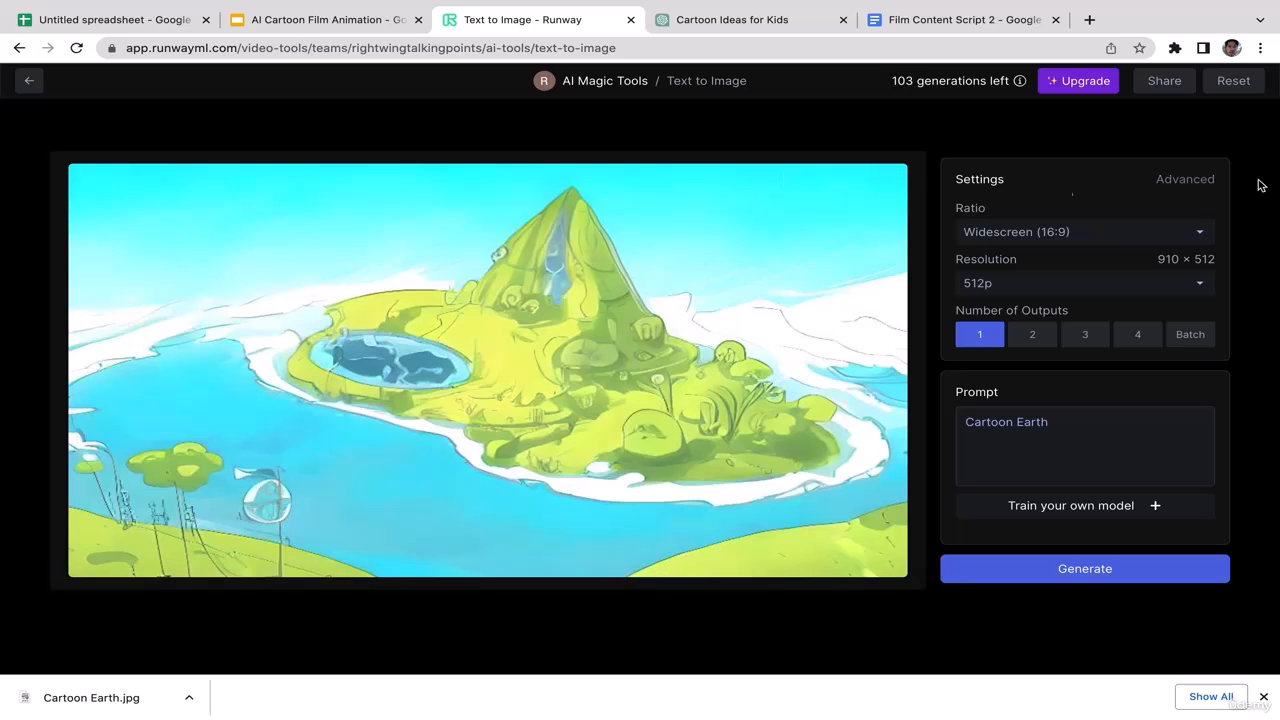
# Switch to the Film Content Script 2 document and copy the location name "Spacecraft" from the list at its end
pyautogui.click(930, 22)
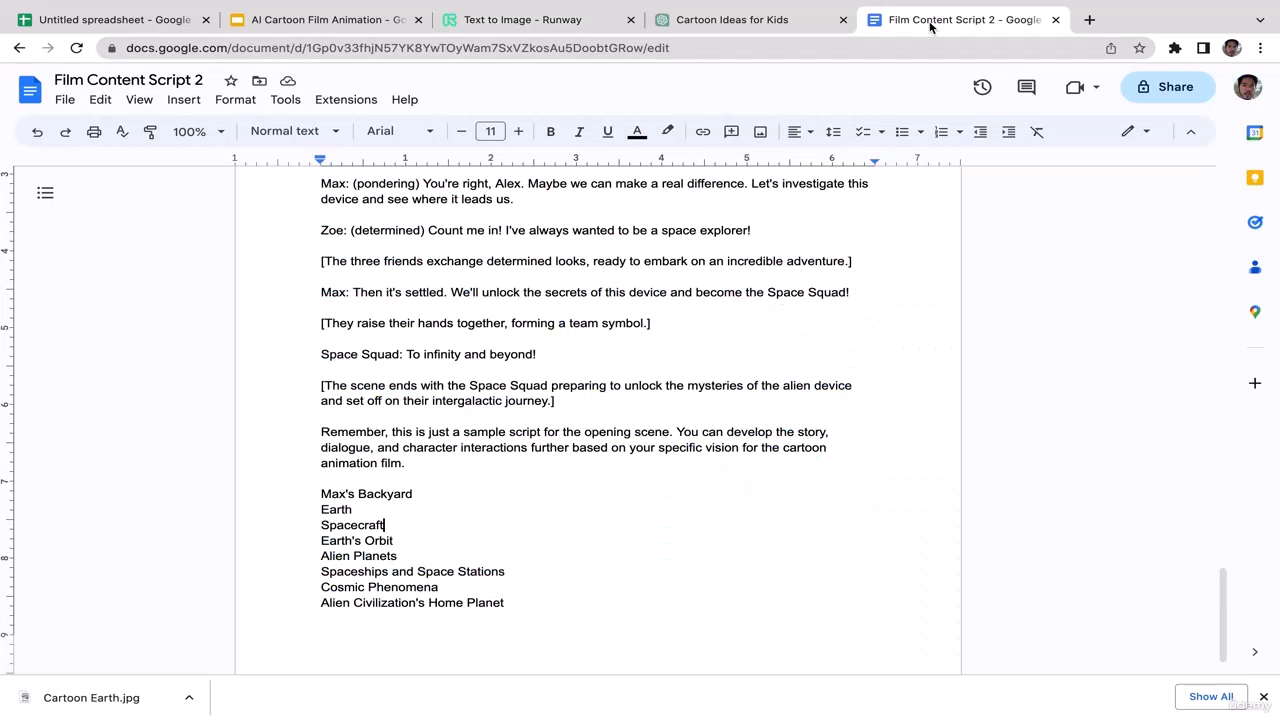
pyautogui.click(408, 537)
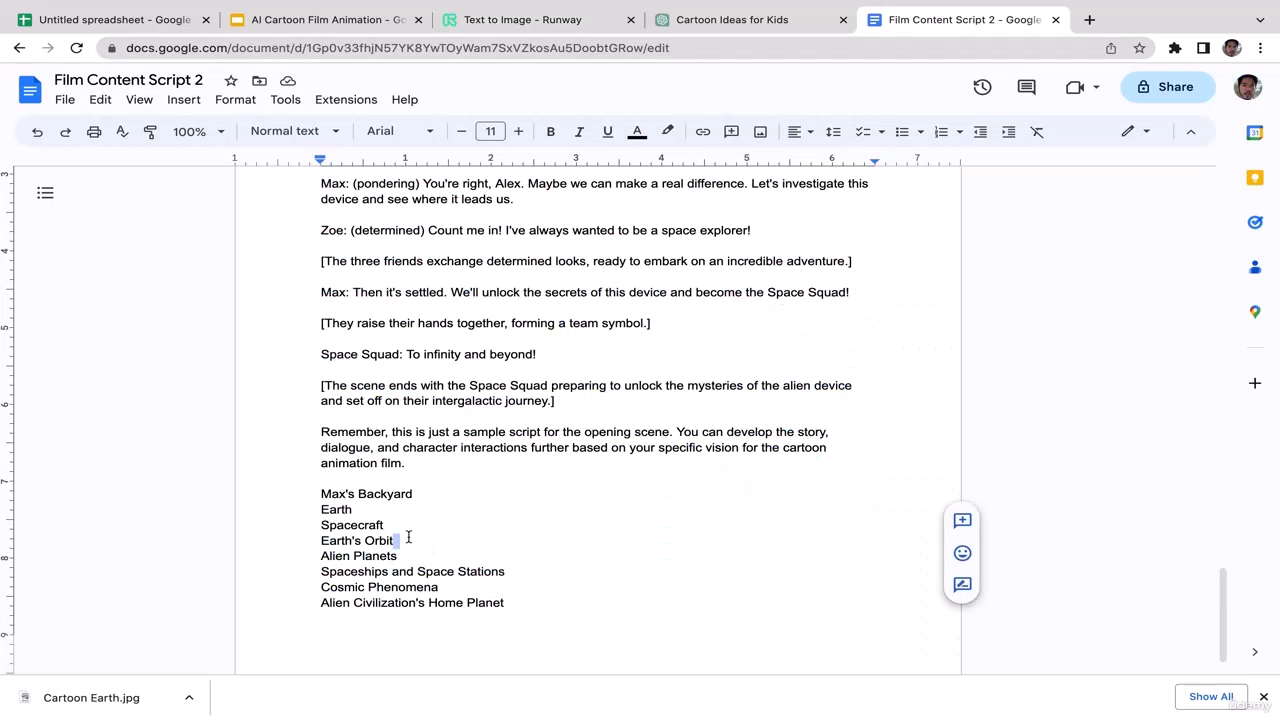
pyautogui.moveTo(398, 540); pyautogui.dragTo(318, 540)
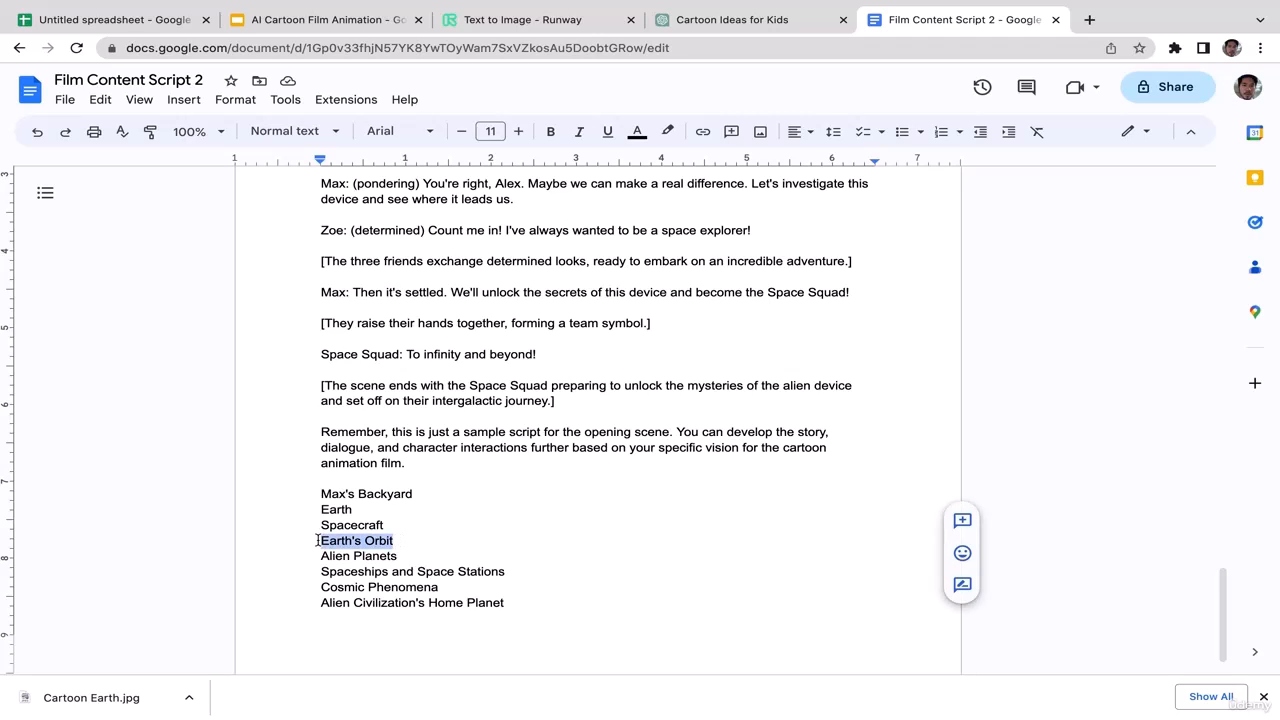
pyautogui.click(430, 521)
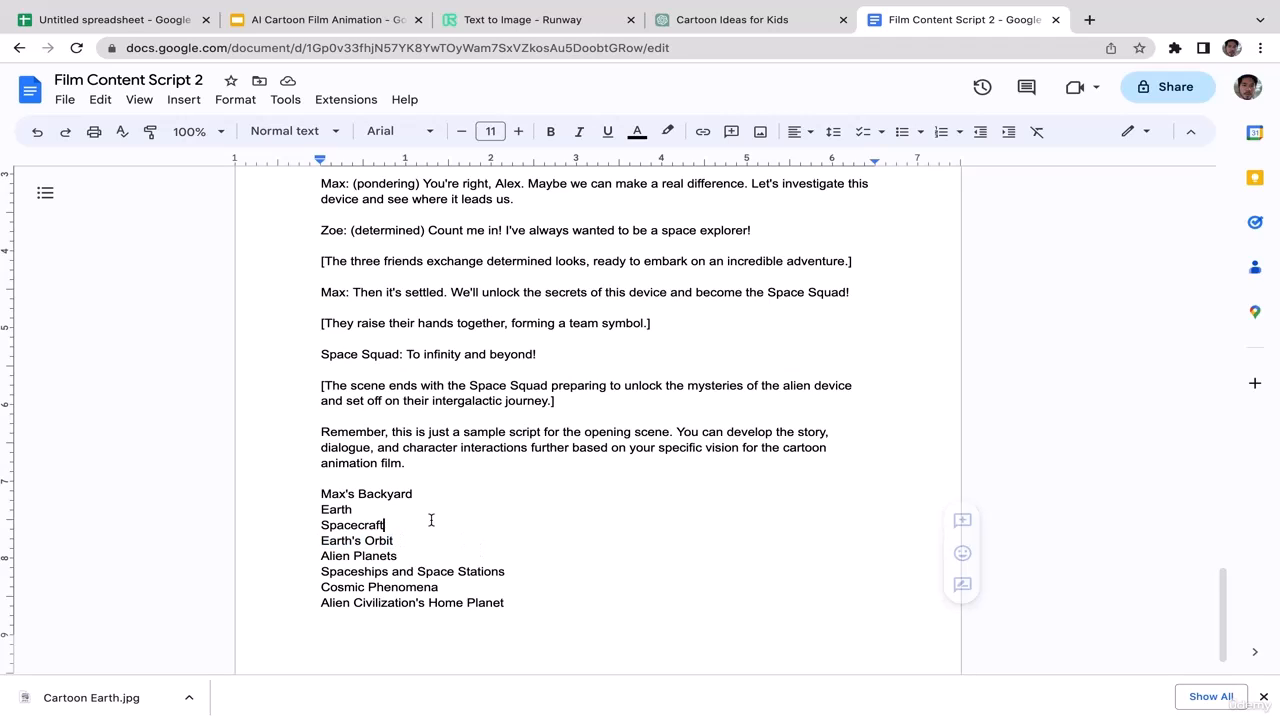
pyautogui.doubleClick(396, 526)
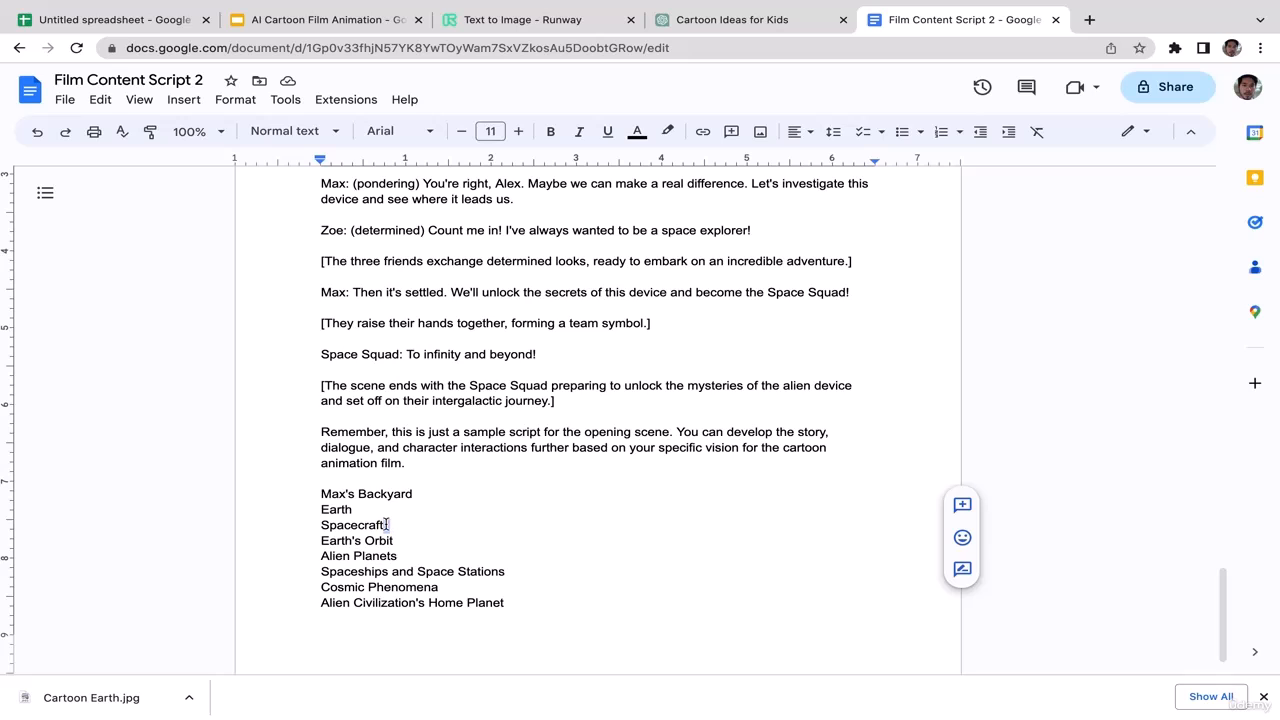
pyautogui.click(387, 525)
pyautogui.moveTo(385, 525); pyautogui.dragTo(311, 525)
pyautogui.hotkey('ctrl', 'c')
pyautogui.click(469, 543)
# Return to Runway's Text to Image page and replace the prompt with "Cartoon spacecraft", using the copied location name
pyautogui.click(700, 20)
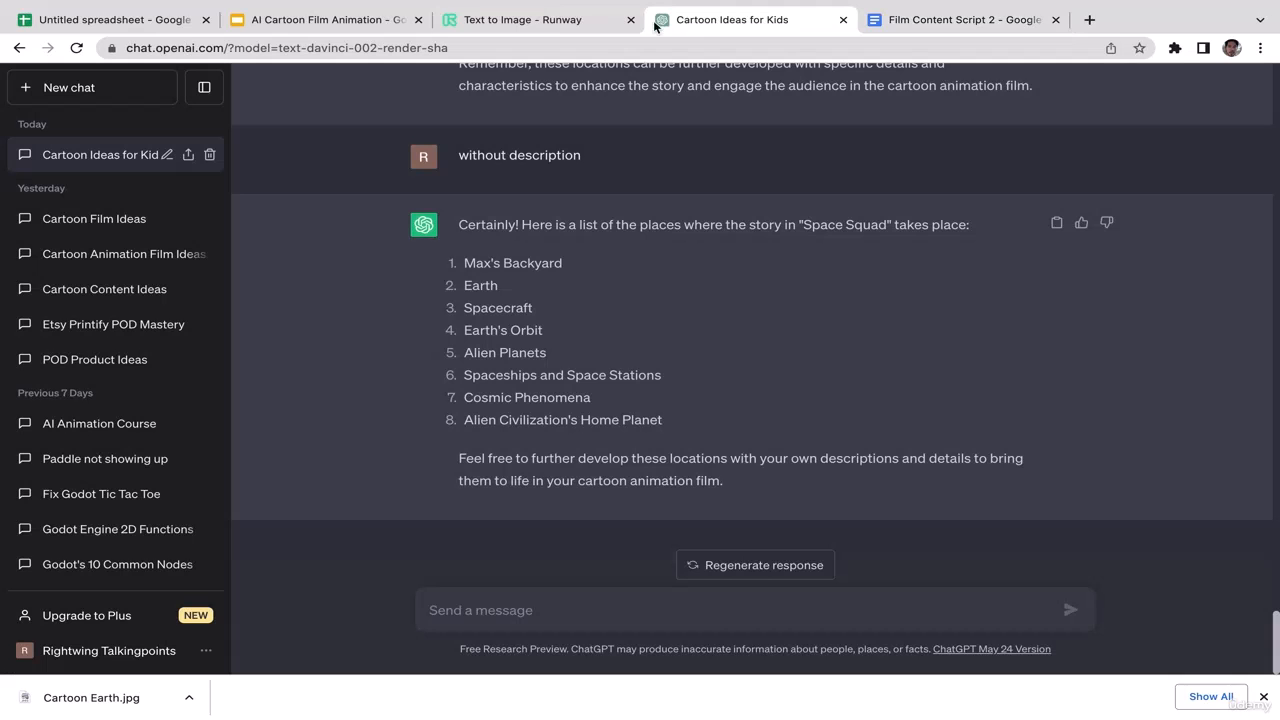
pyautogui.click(572, 20)
pyautogui.moveTo(1064, 422); pyautogui.dragTo(960, 421)
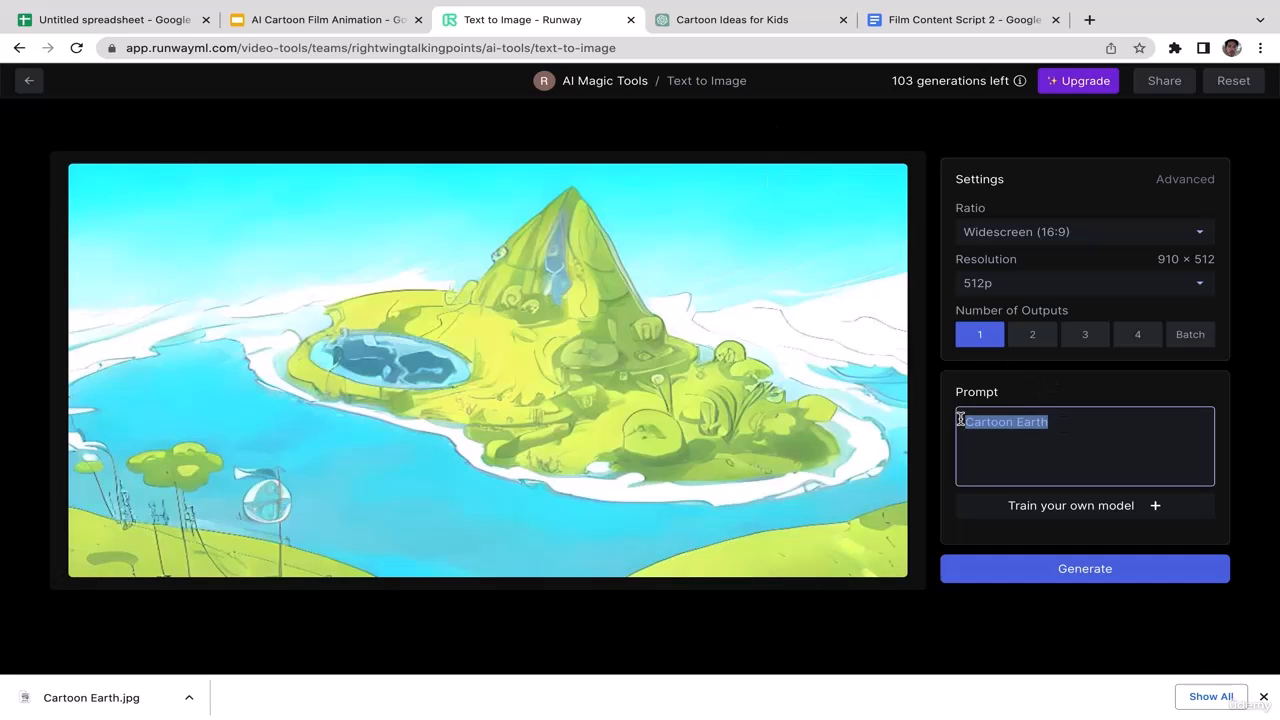
pyautogui.press('BackSpace')
pyautogui.hotkey('ctrl', 'v')
pyautogui.click(964, 424)
pyautogui.write('Cartoo')
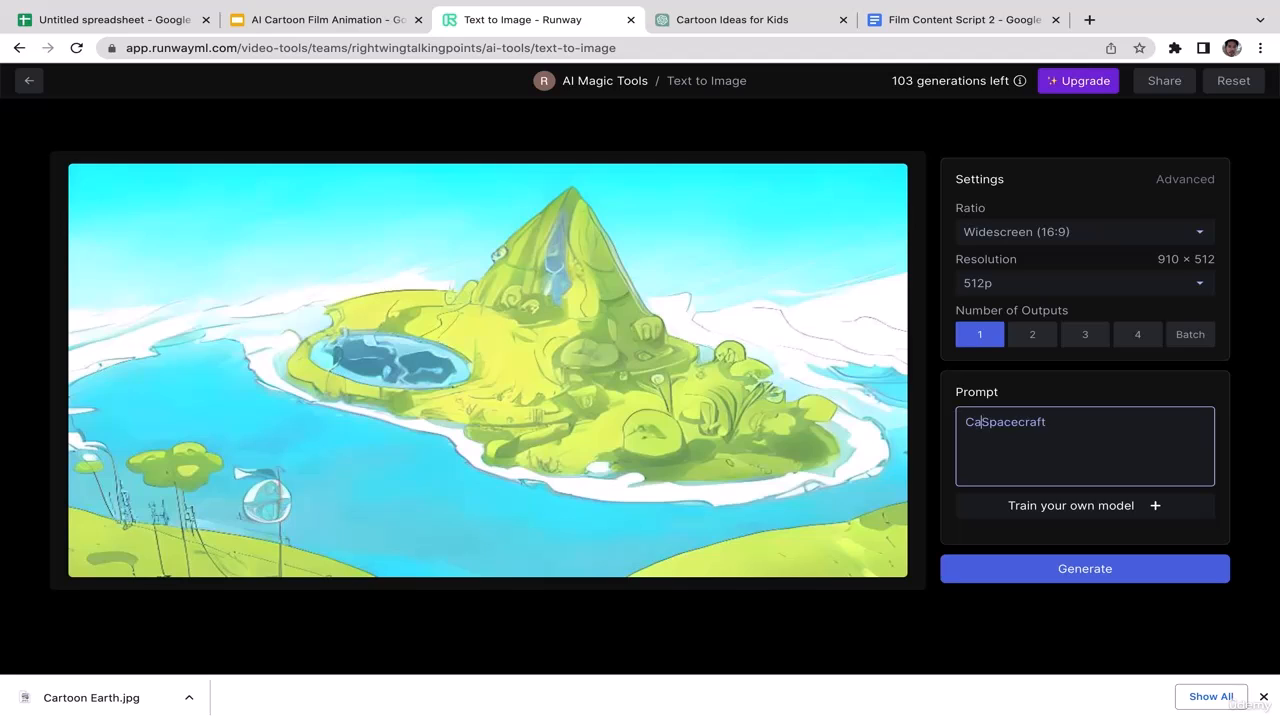
pyautogui.write('n')
pyautogui.press('BackSpace')
pyautogui.write('s')
# Generate the cartoon spacecraft image, dismiss the downloads bar and download the result
pyautogui.click(1074, 572)
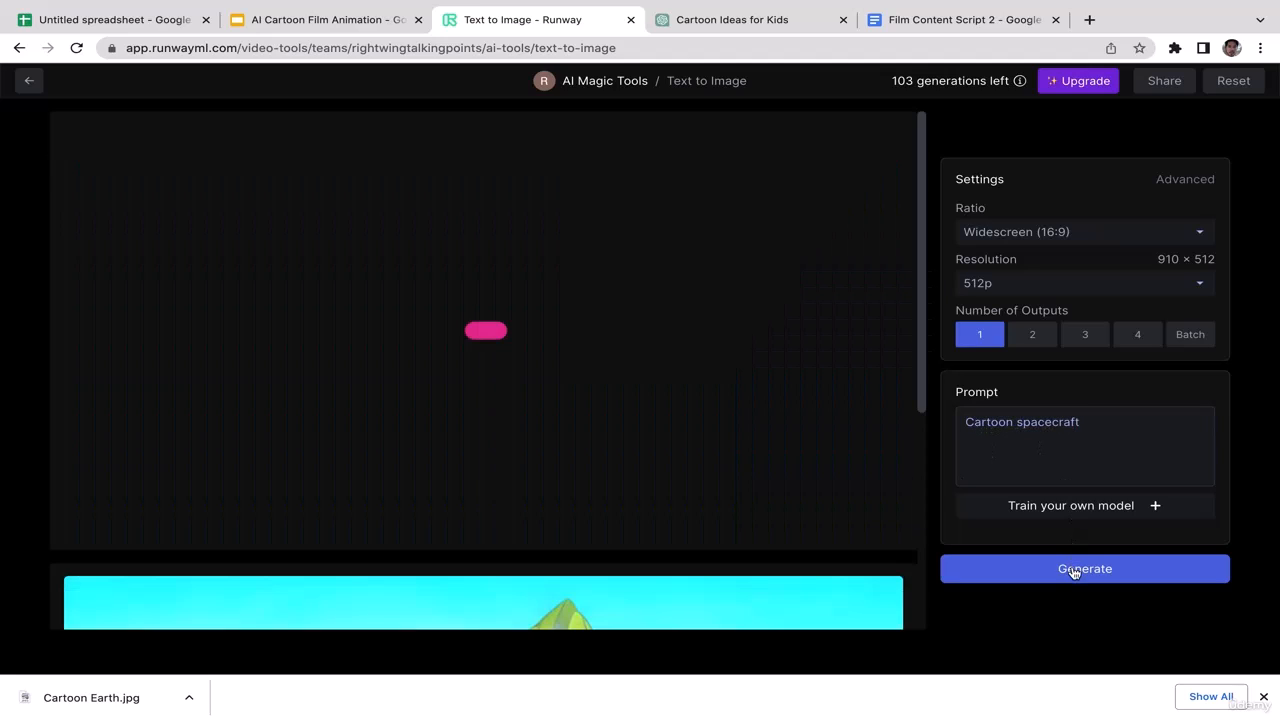
pyautogui.click(1263, 697)
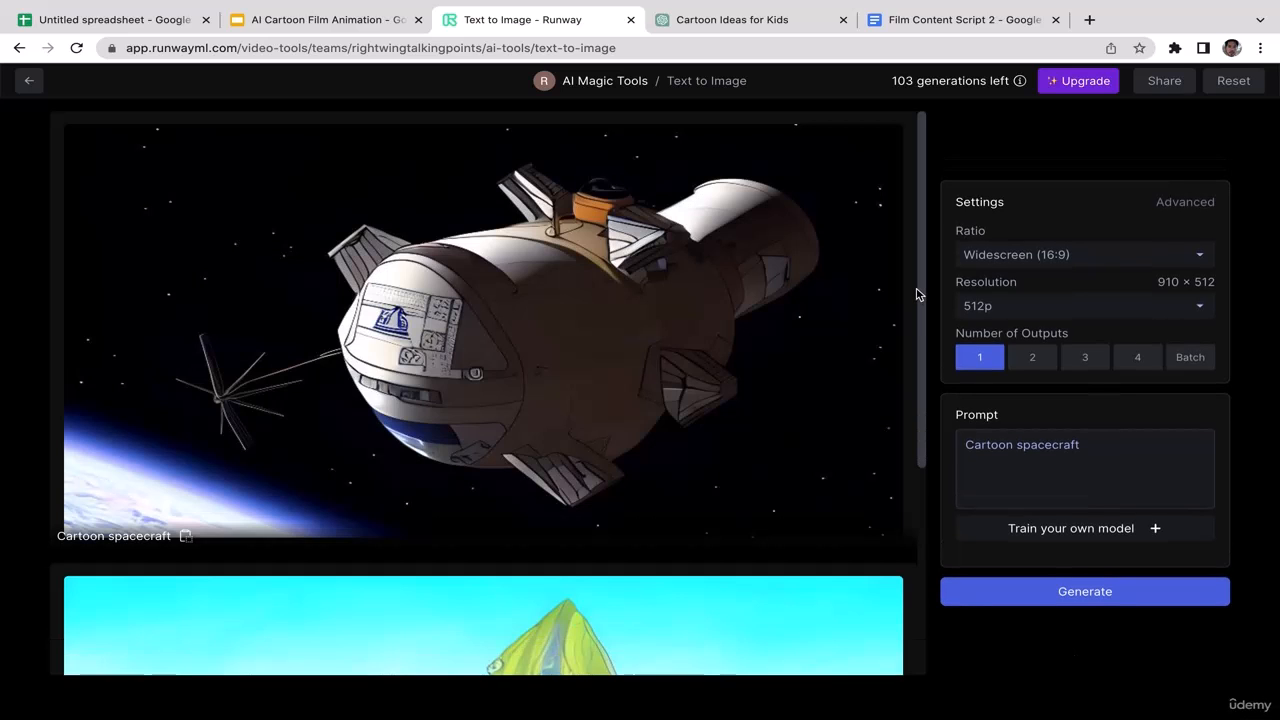
pyautogui.click(718, 315)
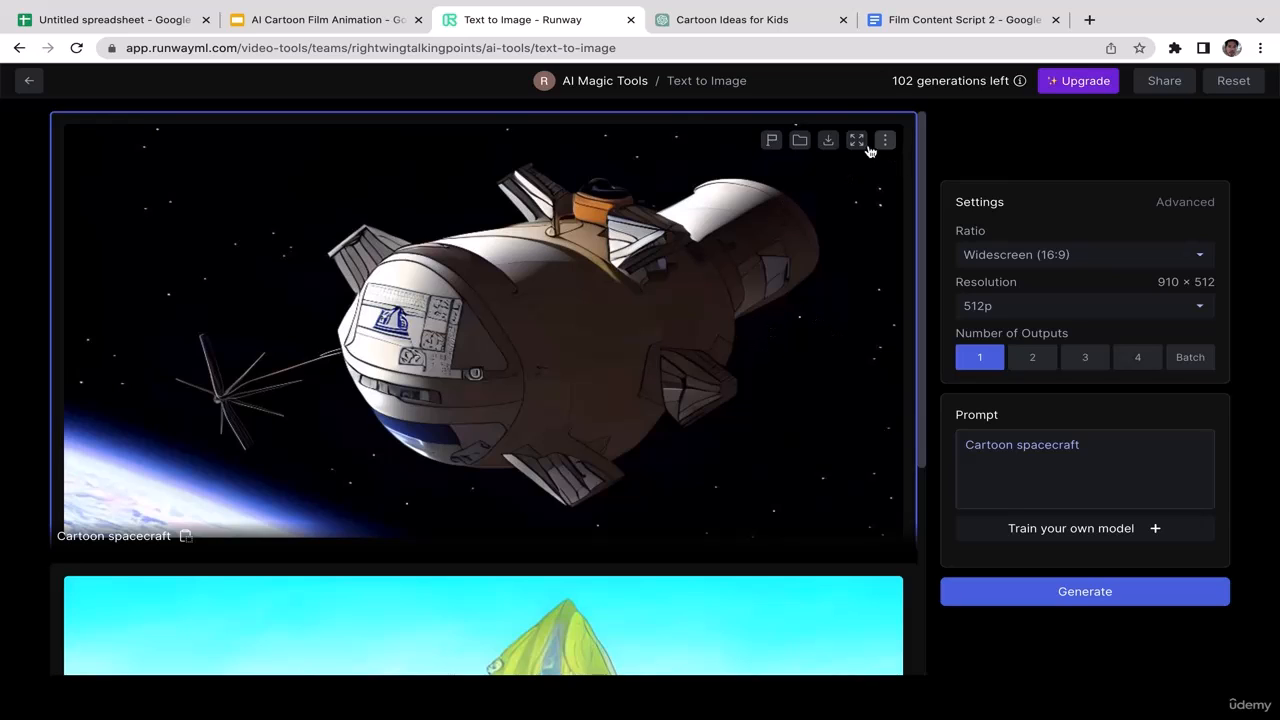
pyautogui.click(828, 141)
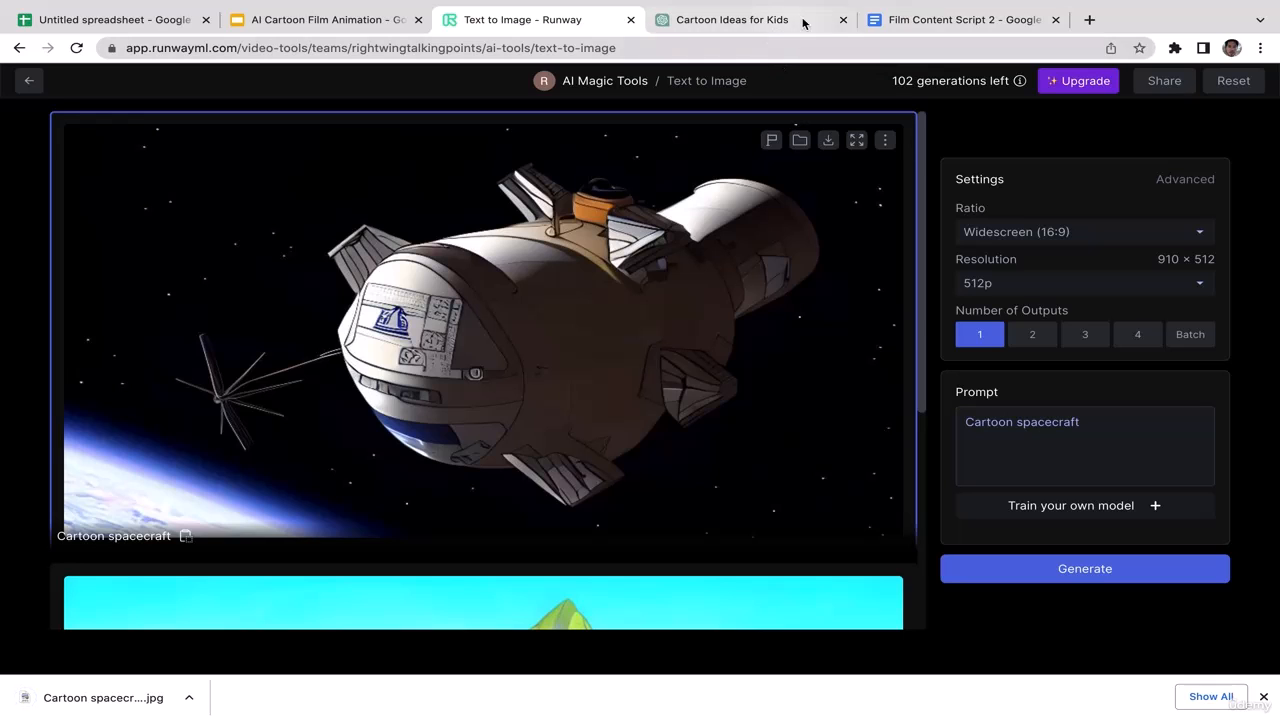
# Copy the location name "Earth's Orbit" from the list in the Film Content Script 2 document
pyautogui.click(920, 22)
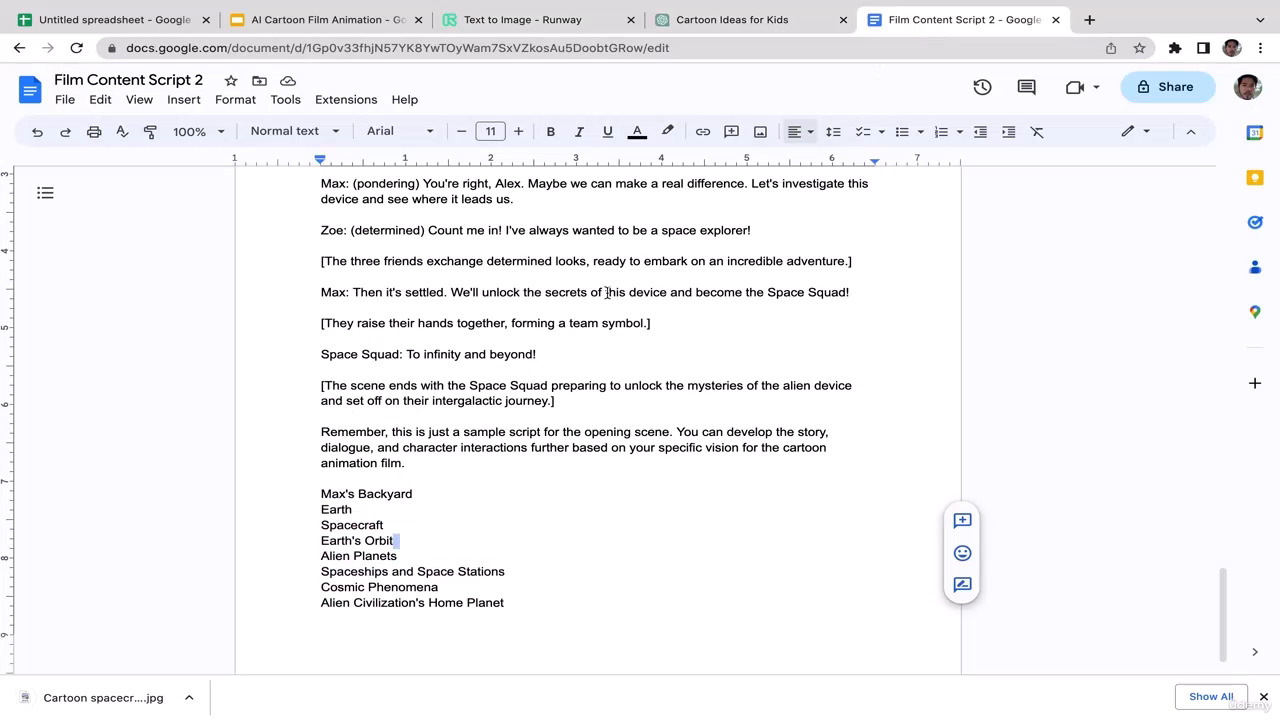
pyautogui.click(398, 540)
pyautogui.moveTo(398, 540); pyautogui.dragTo(315, 540)
pyautogui.hotkey('ctrl', 'c')
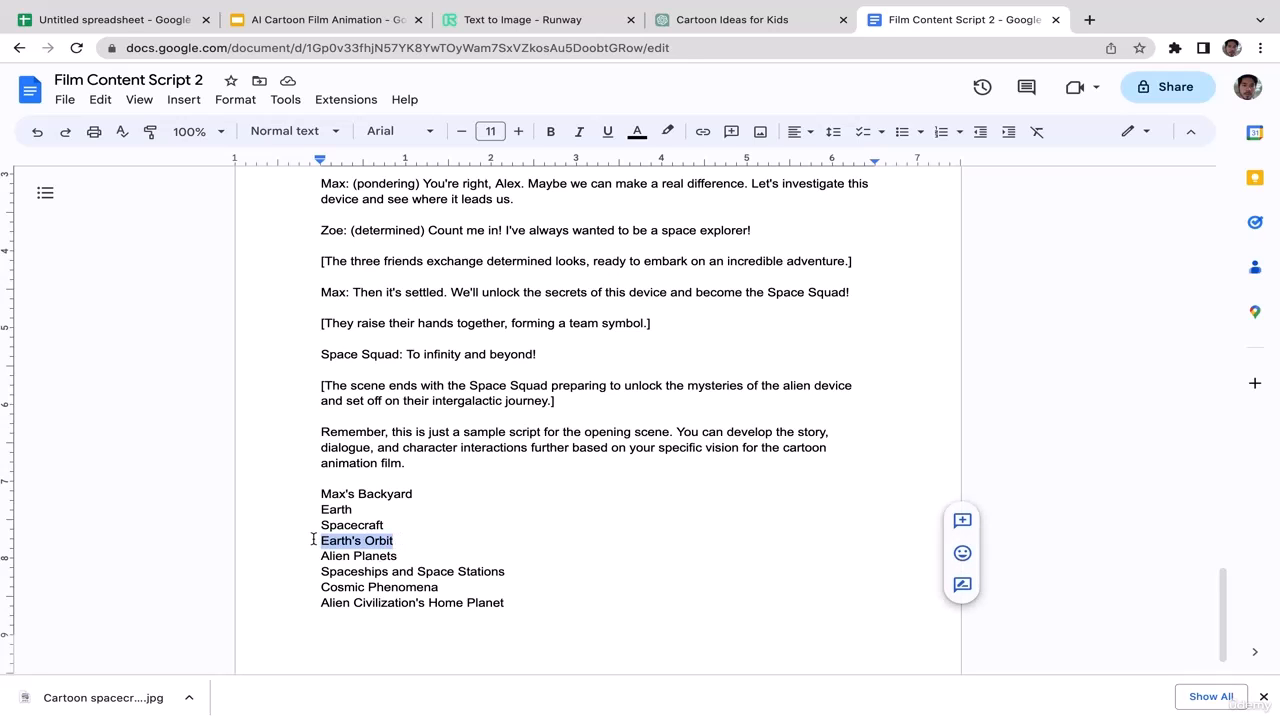
pyautogui.click(313, 540)
# Return to Runway and replace "spacecraft" in the prompt with the copied text so it reads "Cartoon Earth's Orbit"
pyautogui.click(688, 19)
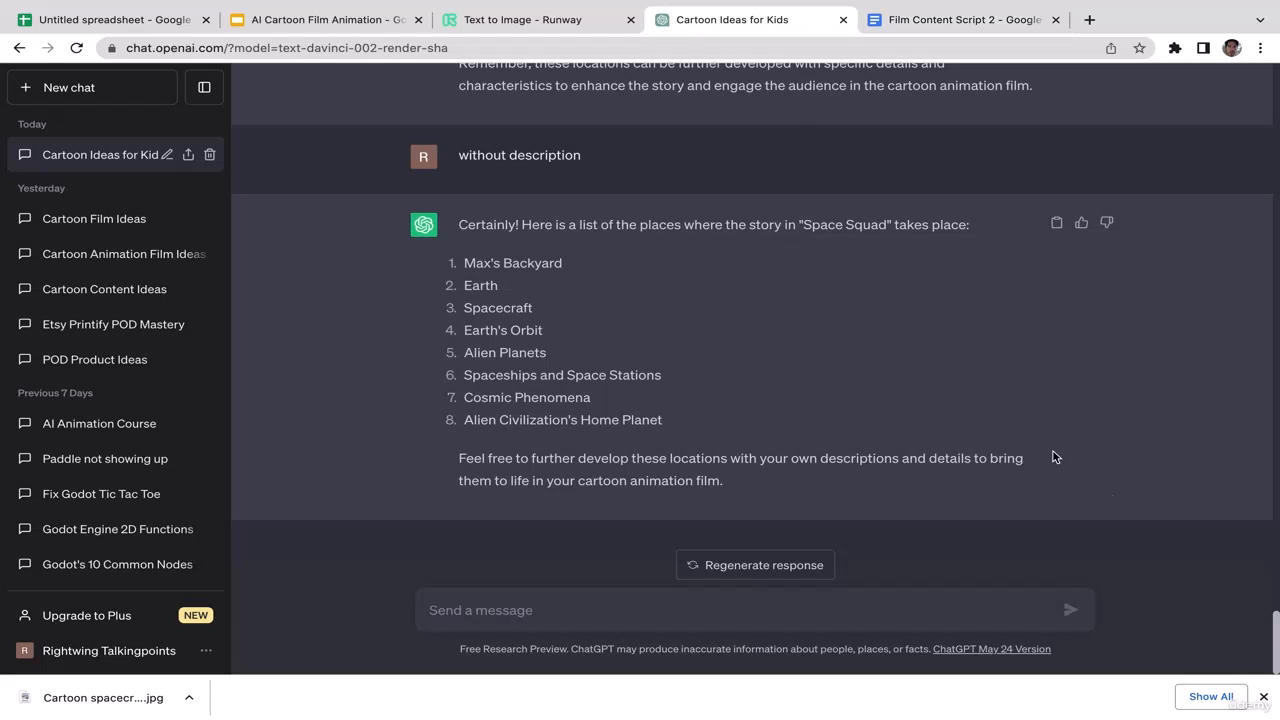
pyautogui.click(560, 25)
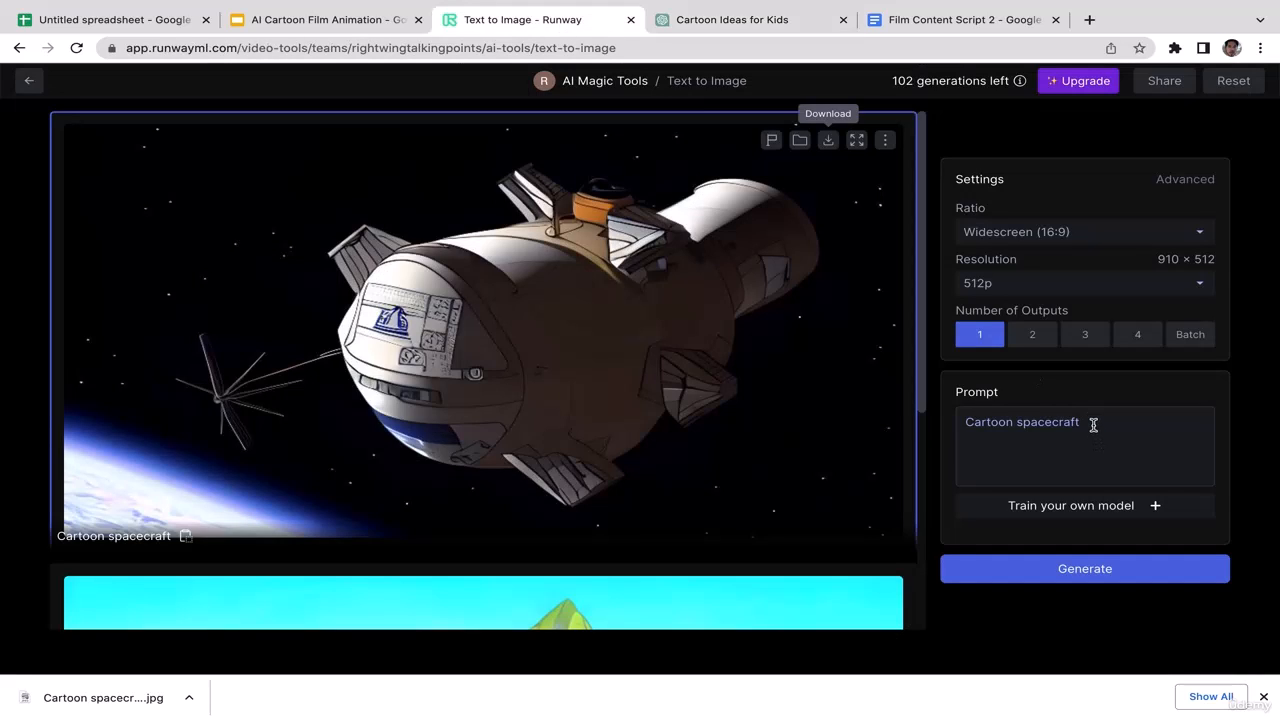
pyautogui.moveTo(1092, 424); pyautogui.dragTo(1017, 425)
pyautogui.press('BackSpace')
pyautogui.hotkey('ctrl', 'v')
# Generate the Earth's Orbit image, download it and dismiss the downloads bar
pyautogui.click(1123, 581)
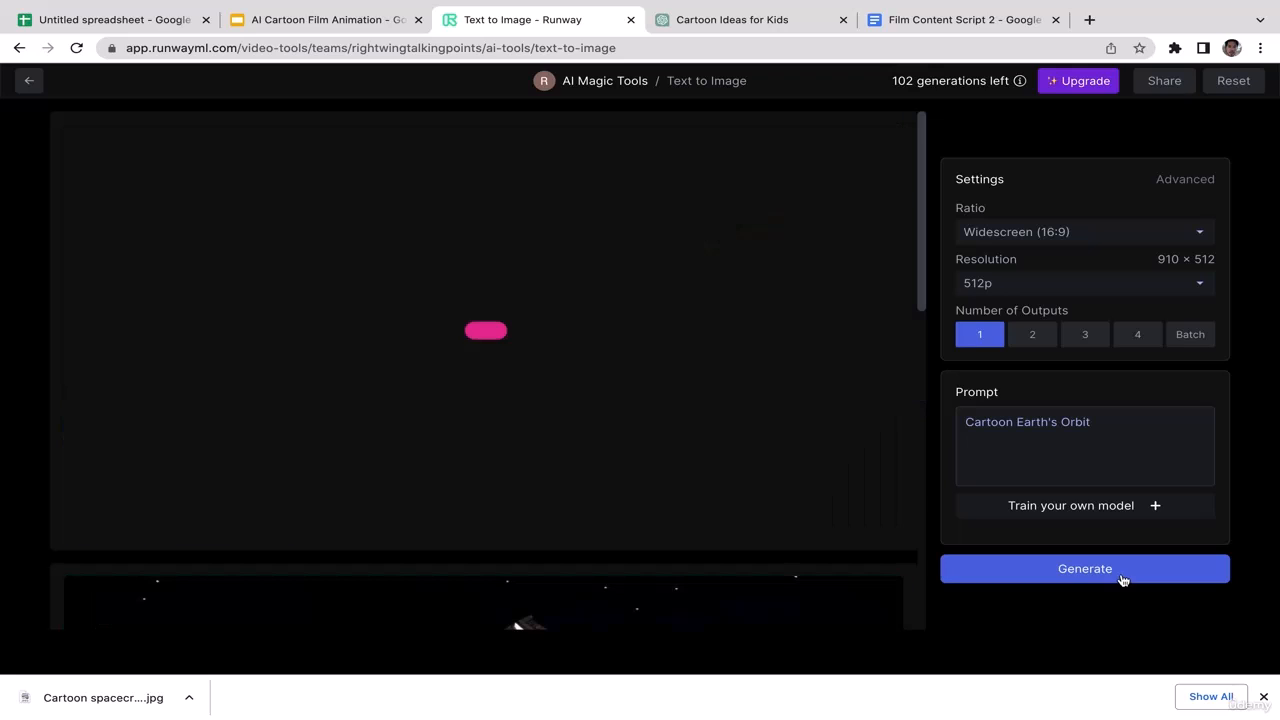
pyautogui.click(1263, 697)
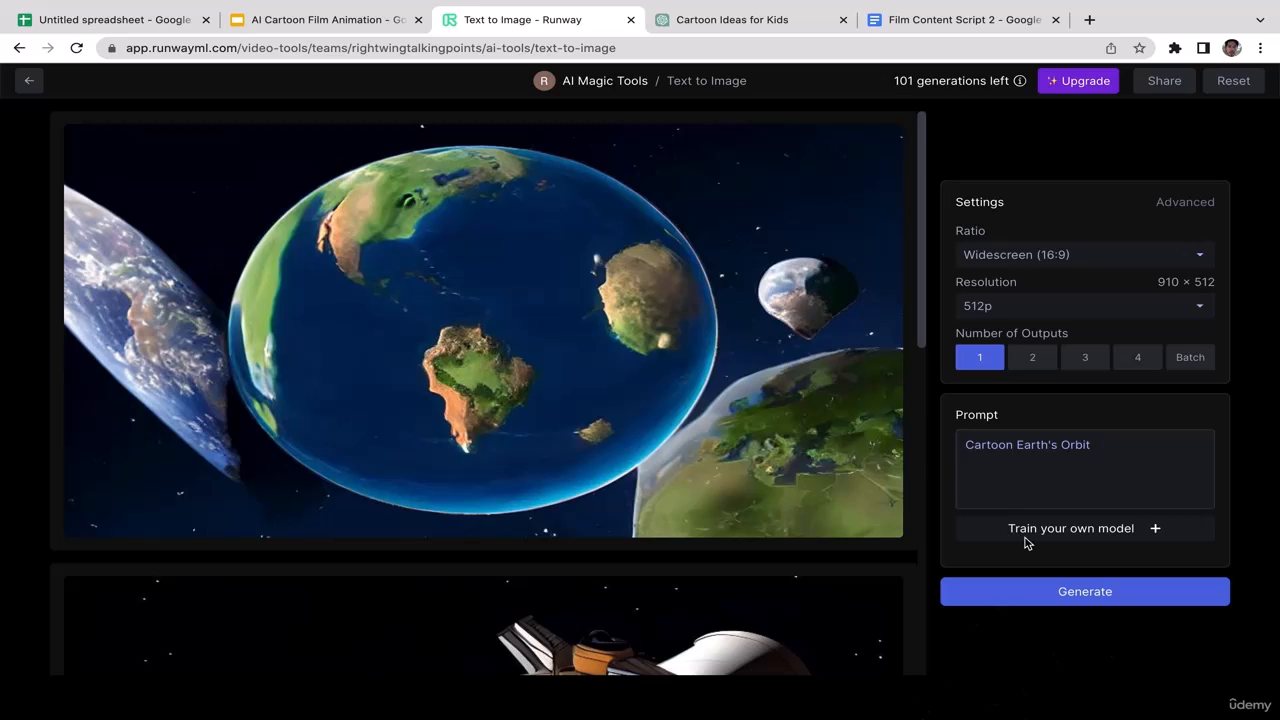
pyautogui.moveTo(820, 162)
pyautogui.click(828, 140)
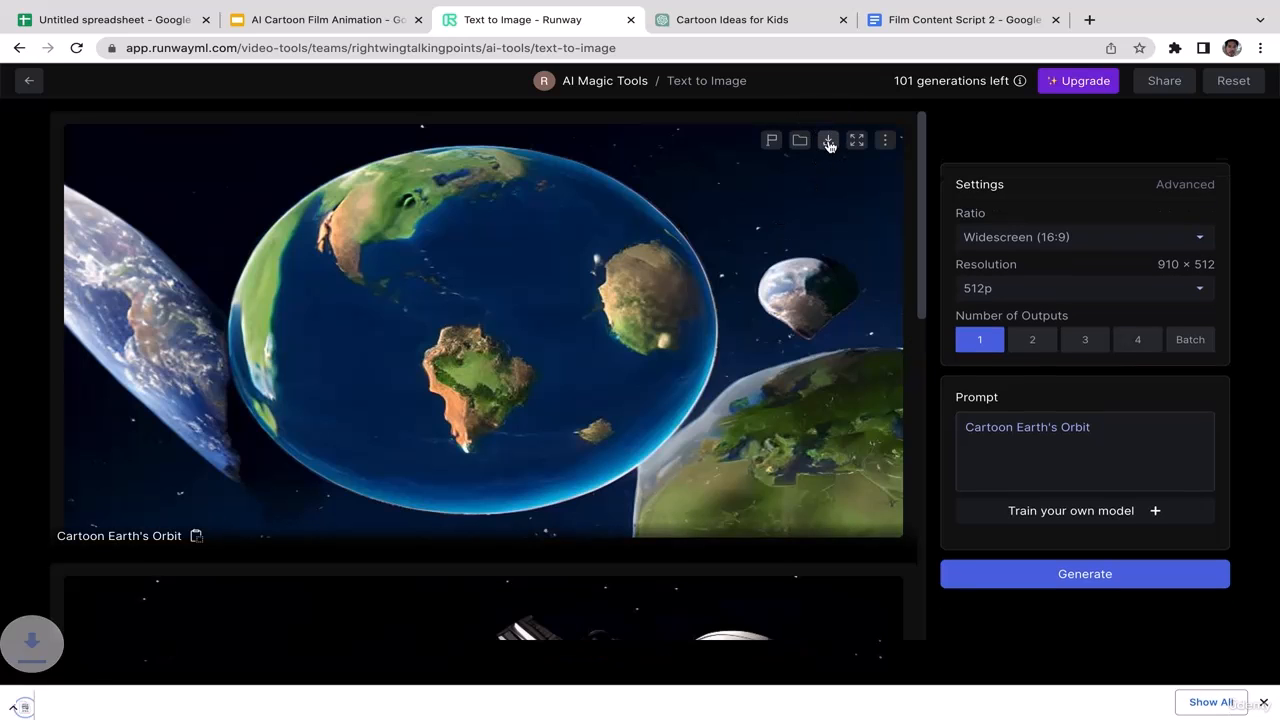
pyautogui.click(1263, 697)
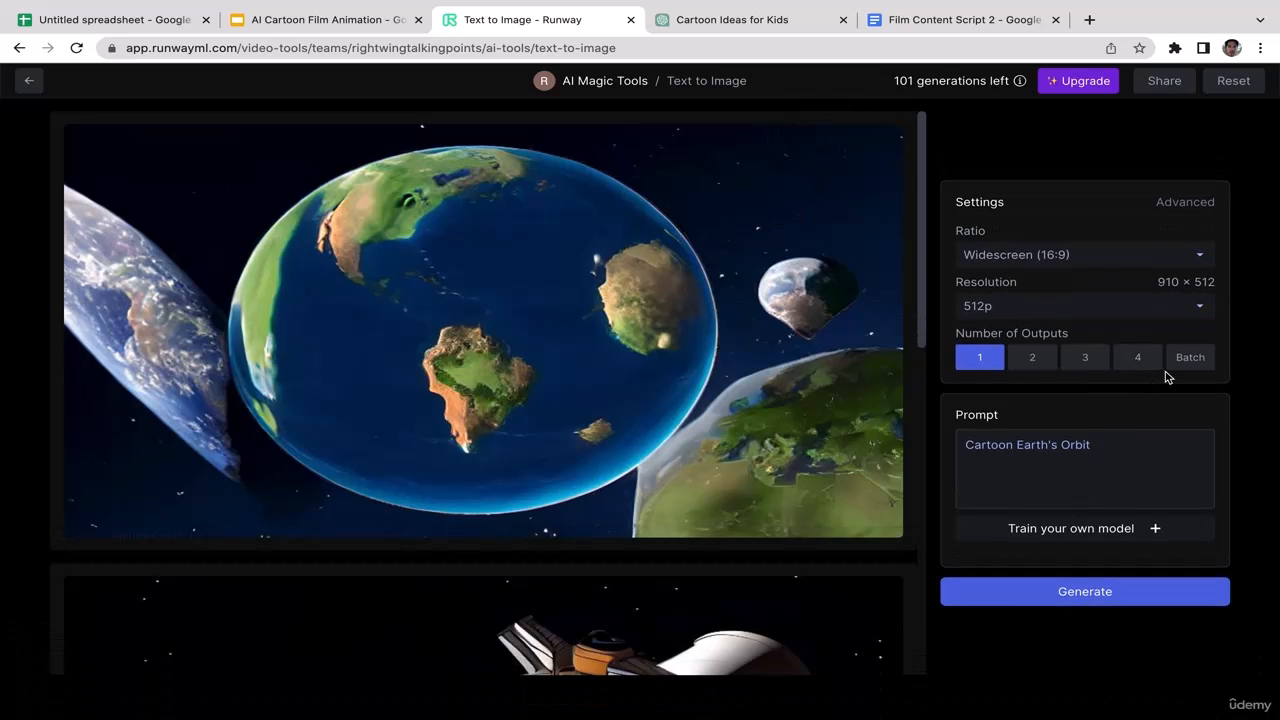
# Copy the location name "Alien Planets" from the list in the Film Content Script 2 document
pyautogui.click(920, 20)
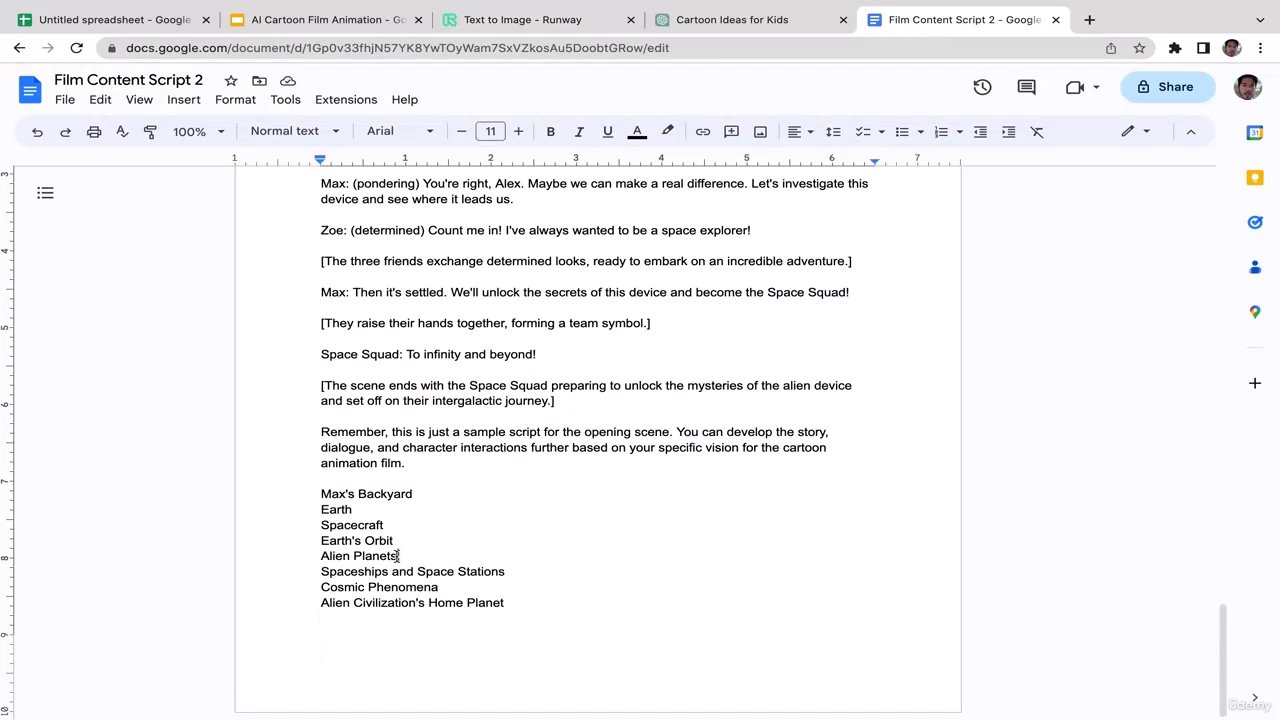
pyautogui.moveTo(398, 556); pyautogui.dragTo(321, 558)
pyautogui.hotkey('ctrl', 'c')
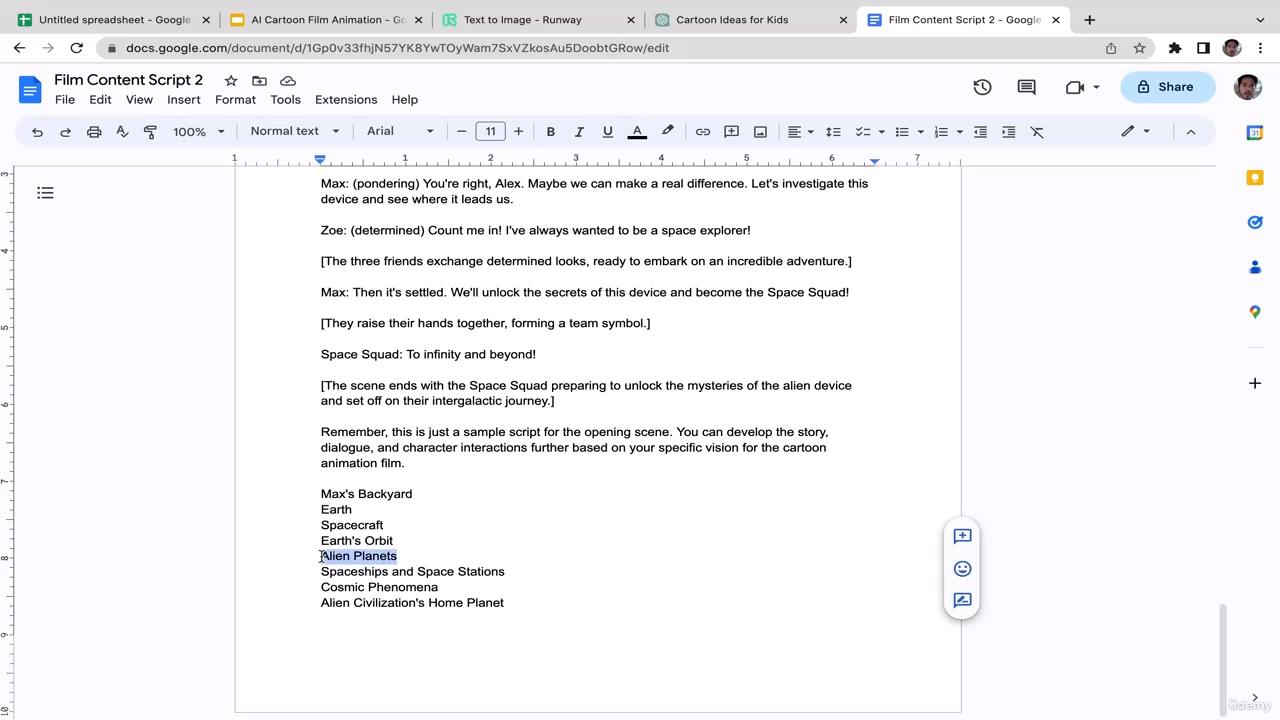
pyautogui.click(467, 571)
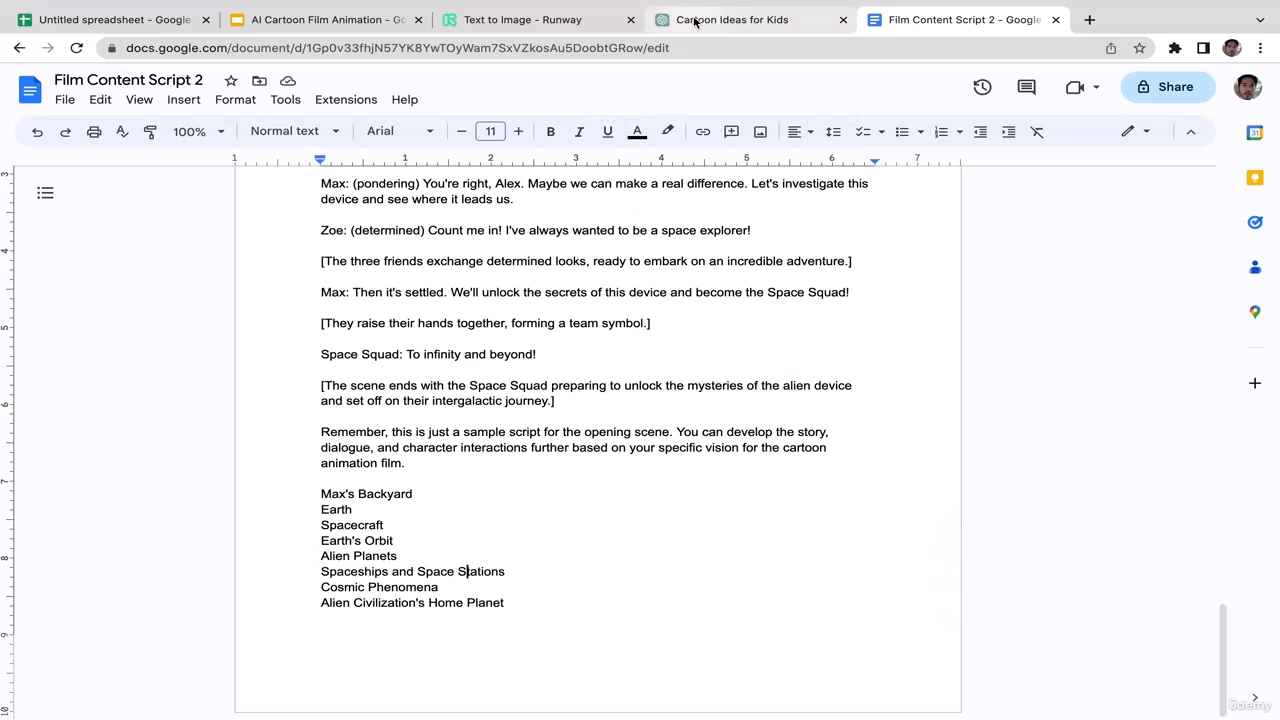
# Return to Runway, change the prompt to "Cartoon Alien Planets space" and generate the image
pyautogui.click(570, 17)
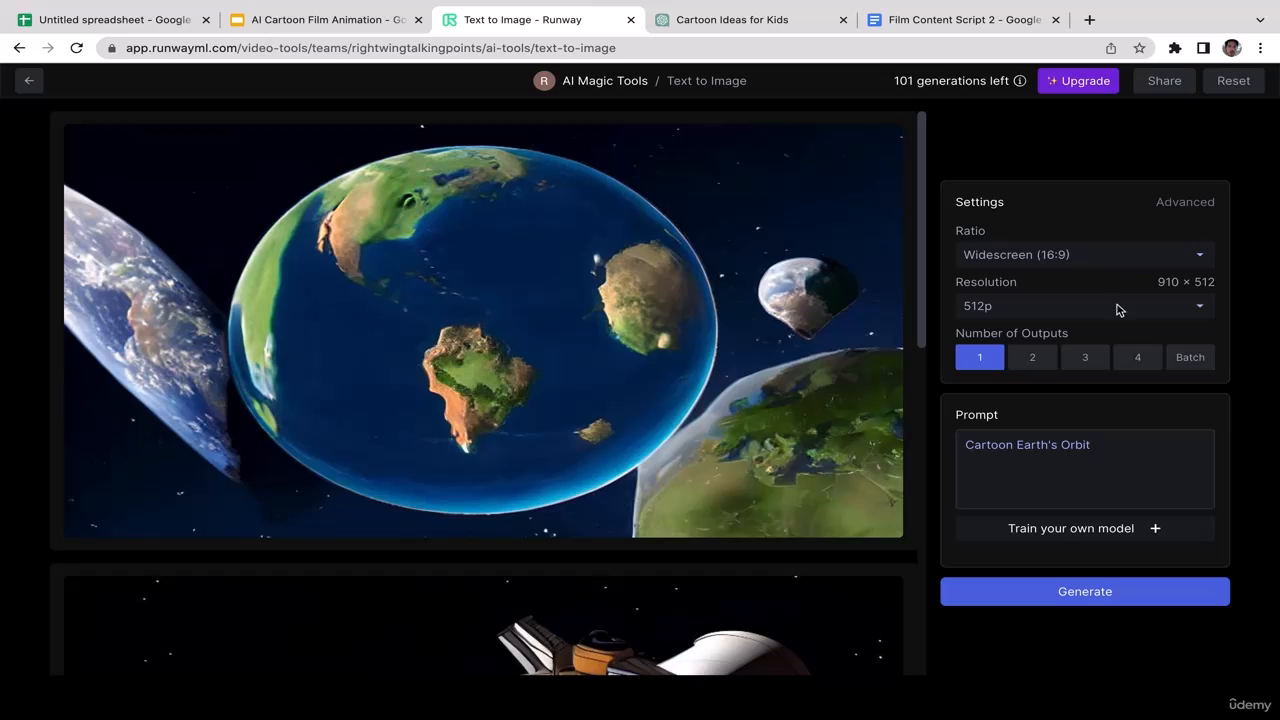
pyautogui.moveTo(1006, 449); pyautogui.dragTo(1095, 449)
pyautogui.press('BackSpace')
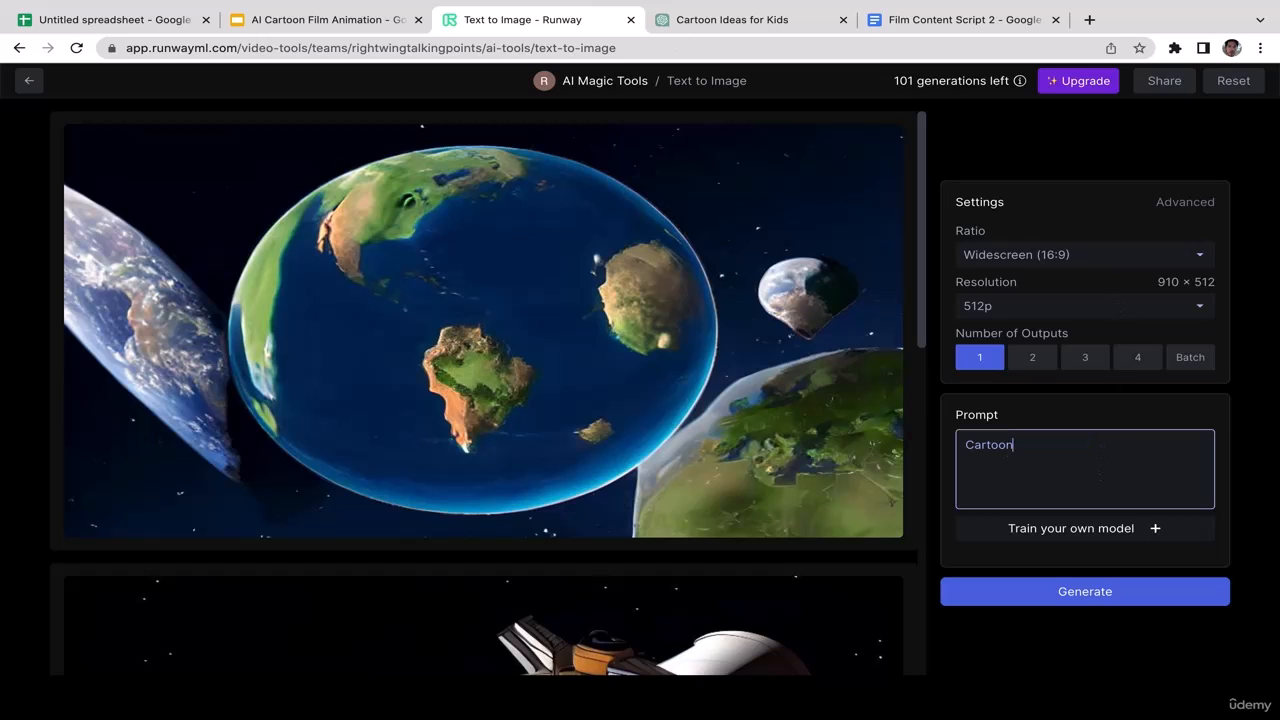
pyautogui.hotkey('ctrl', 'v')
pyautogui.write('space')
pyautogui.click(1213, 565)
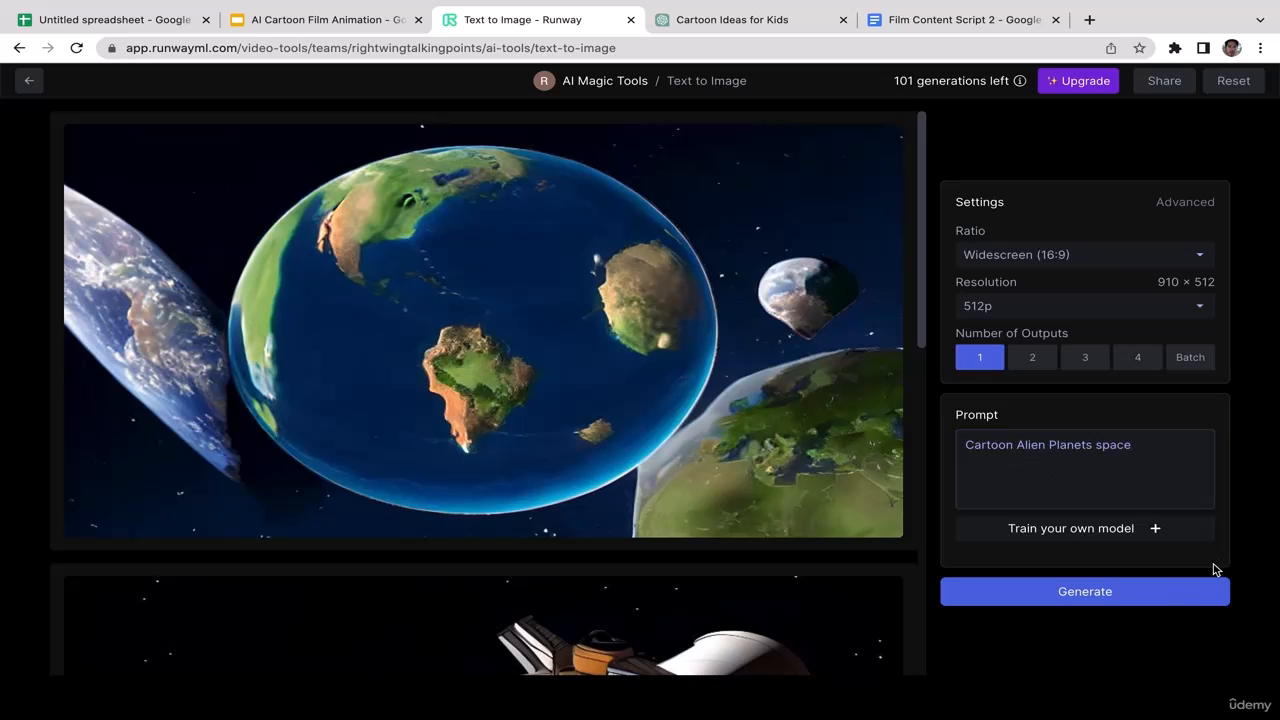
pyautogui.click(1150, 594)
# Check the remaining location names in the Film Content Script 2 document and return to Runway's Text to Image page
pyautogui.click(966, 20)
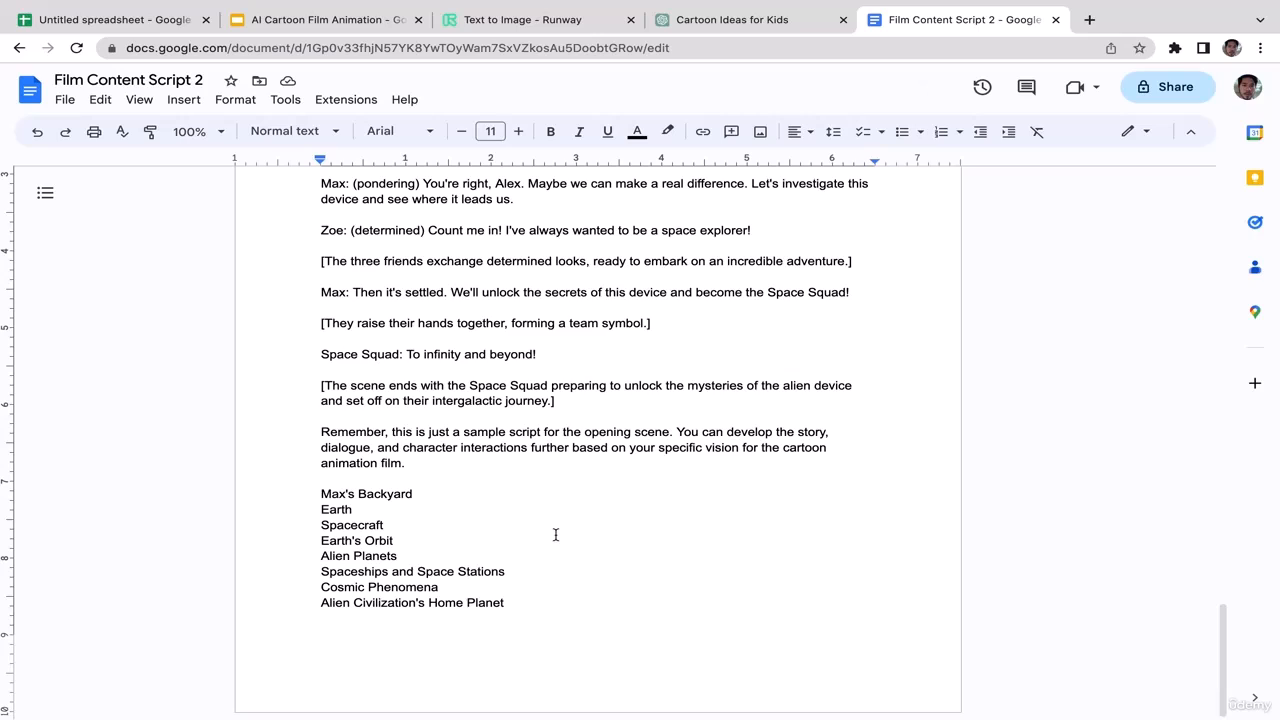
pyautogui.click(474, 586)
pyautogui.moveTo(818, 8)
pyautogui.click(783, 31)
pyautogui.click(570, 24)
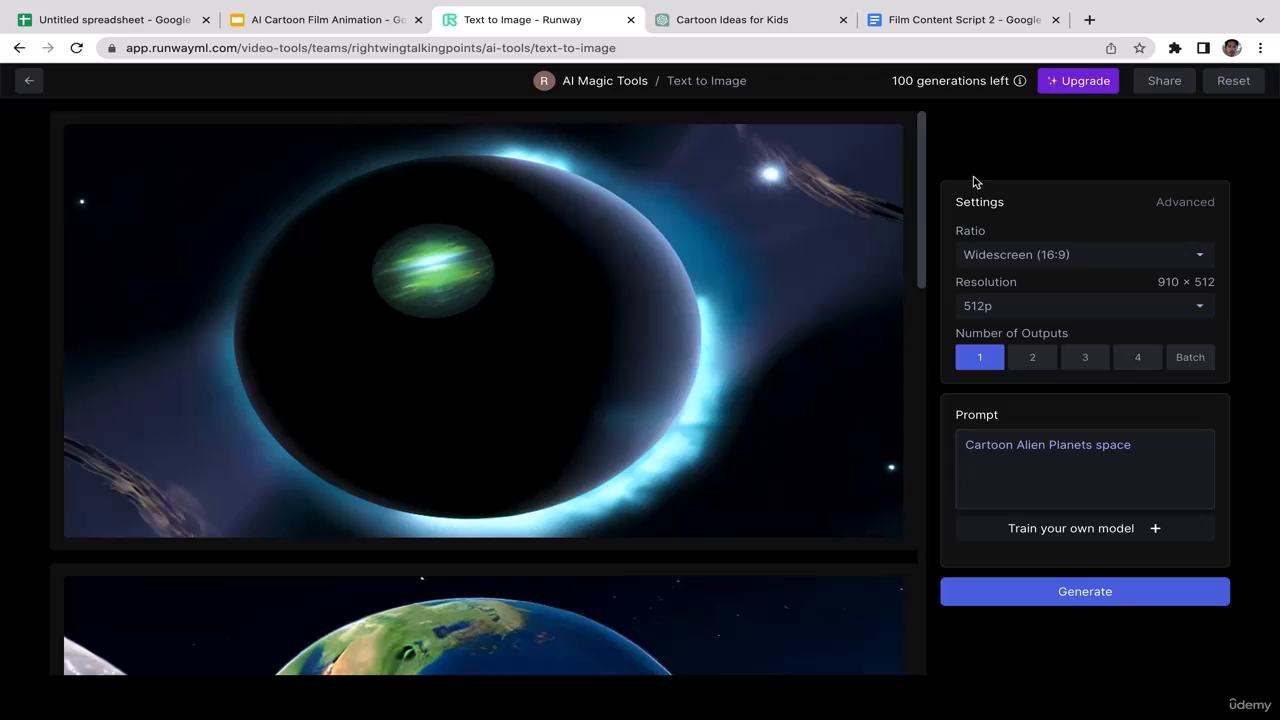
# Replace the prompt with "Cartoon mars planet environment" and generate the image
pyautogui.moveTo(1134, 447); pyautogui.dragTo(957, 441)
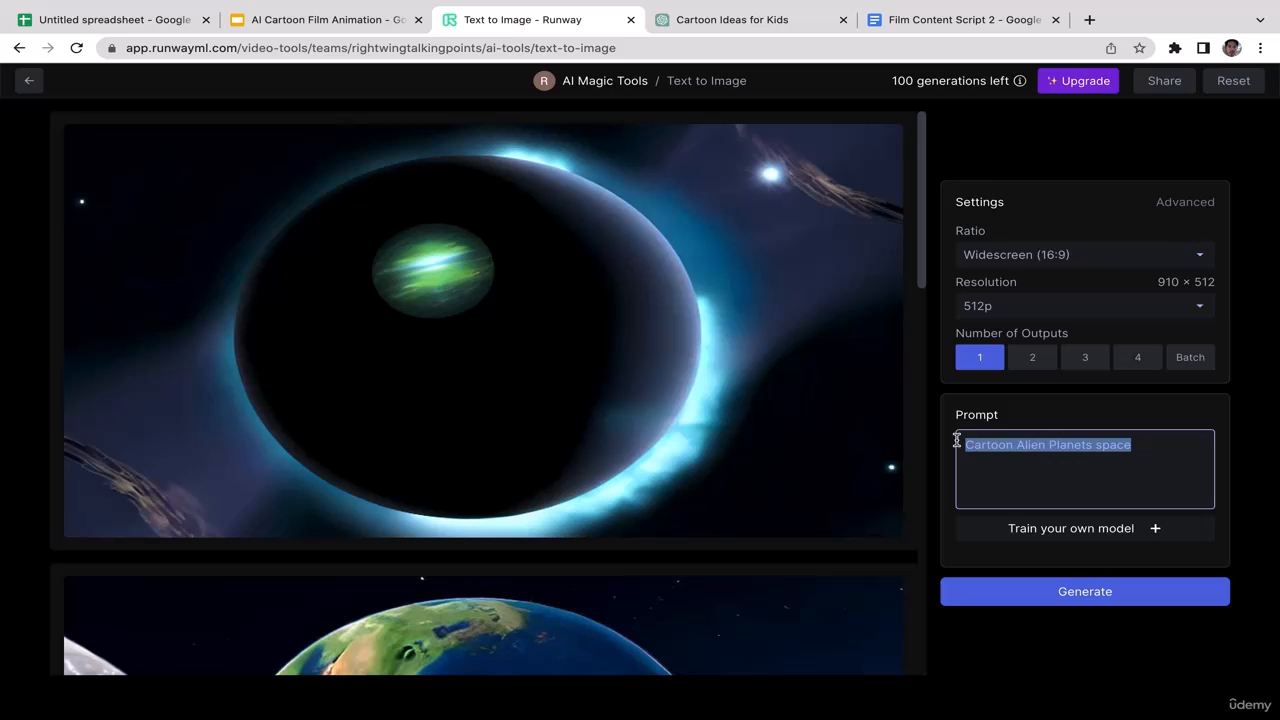
pyautogui.press('BackSpace')
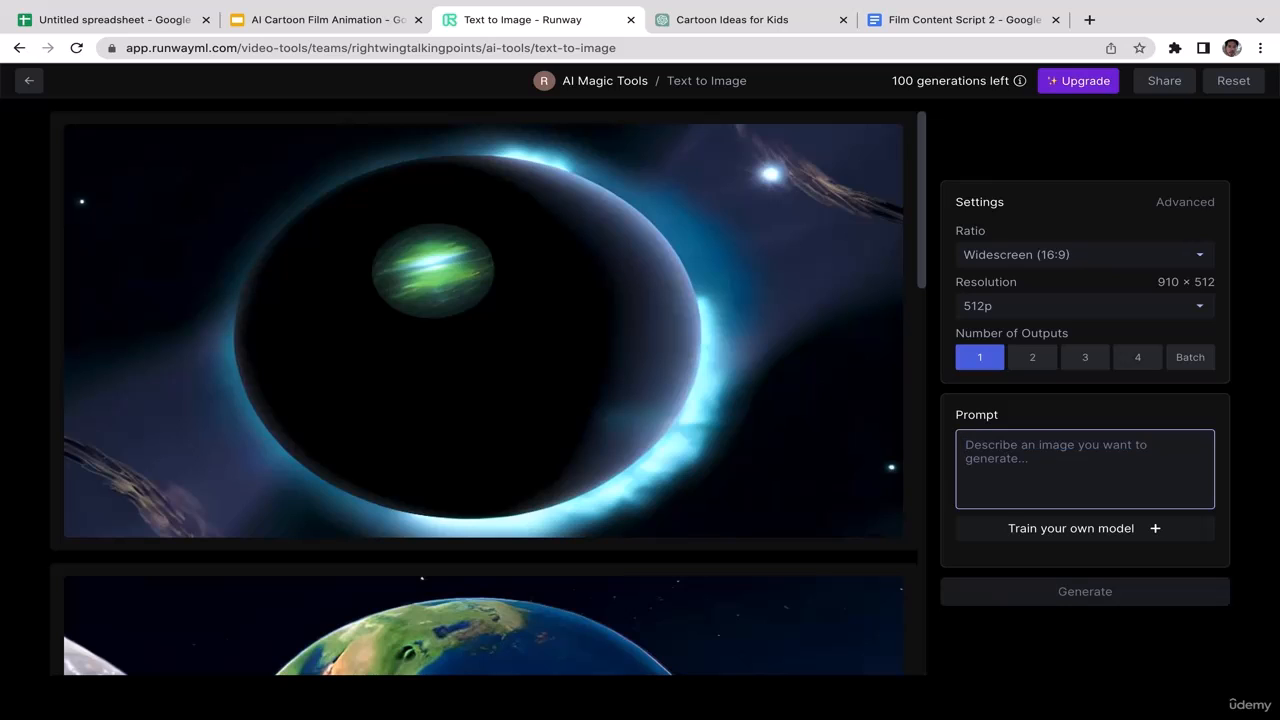
pyautogui.write('M')
pyautogui.press('BackSpace')
pyautogui.write('Cartoon mar')
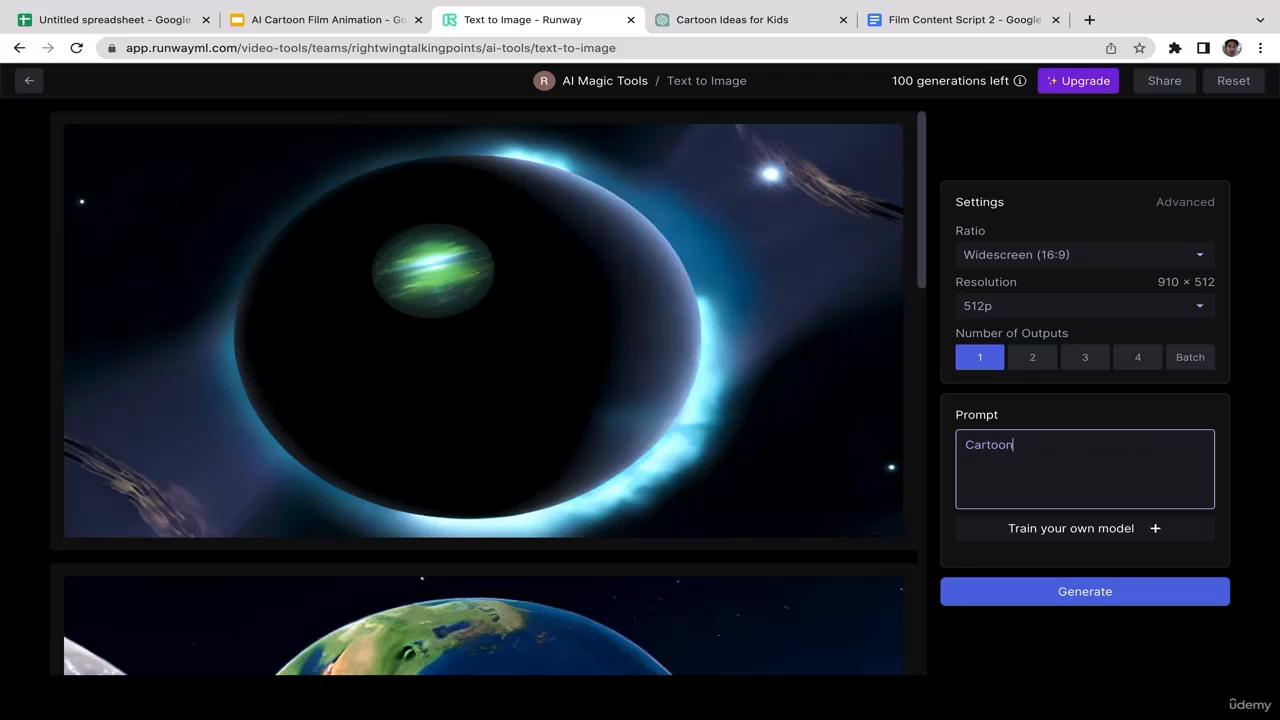
pyautogui.write('s lansd ca')
pyautogui.press('BackSpace')
pyautogui.press('BackSpace')
pyautogui.press('BackSpace')
pyautogui.press('BackSpace')
pyautogui.press('BackSpace')
pyautogui.press('BackSpace')
pyautogui.press('BackSpace')
pyautogui.write('anet environment')
pyautogui.press('Return')
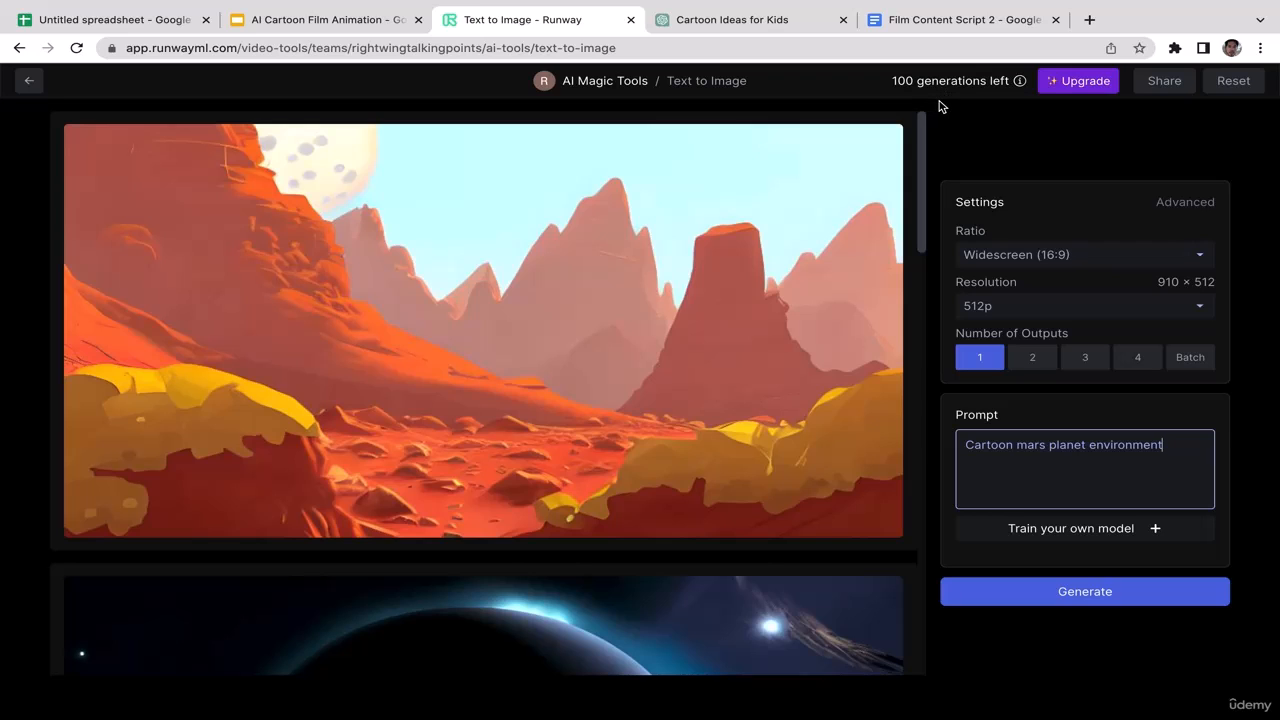
# Download the Mars environment image, check the location list in the Film Content Script 2 document and return to Runway
pyautogui.moveTo(632, 305)
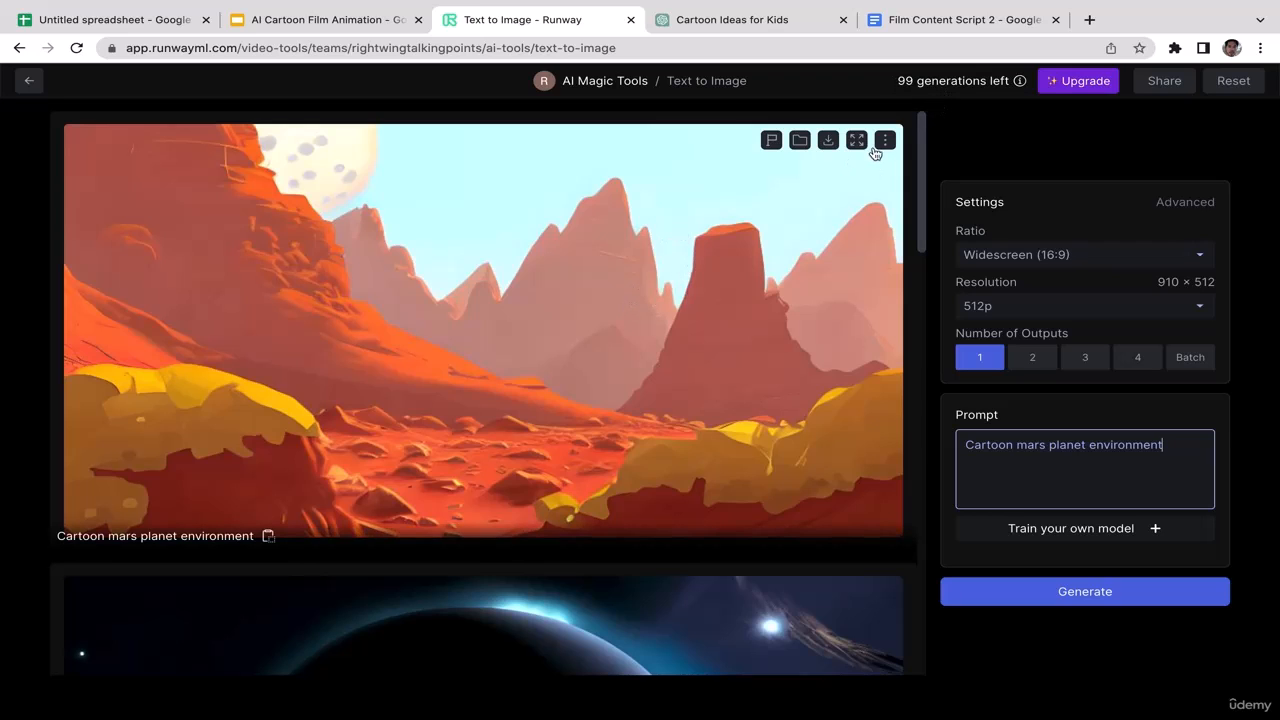
pyautogui.click(828, 144)
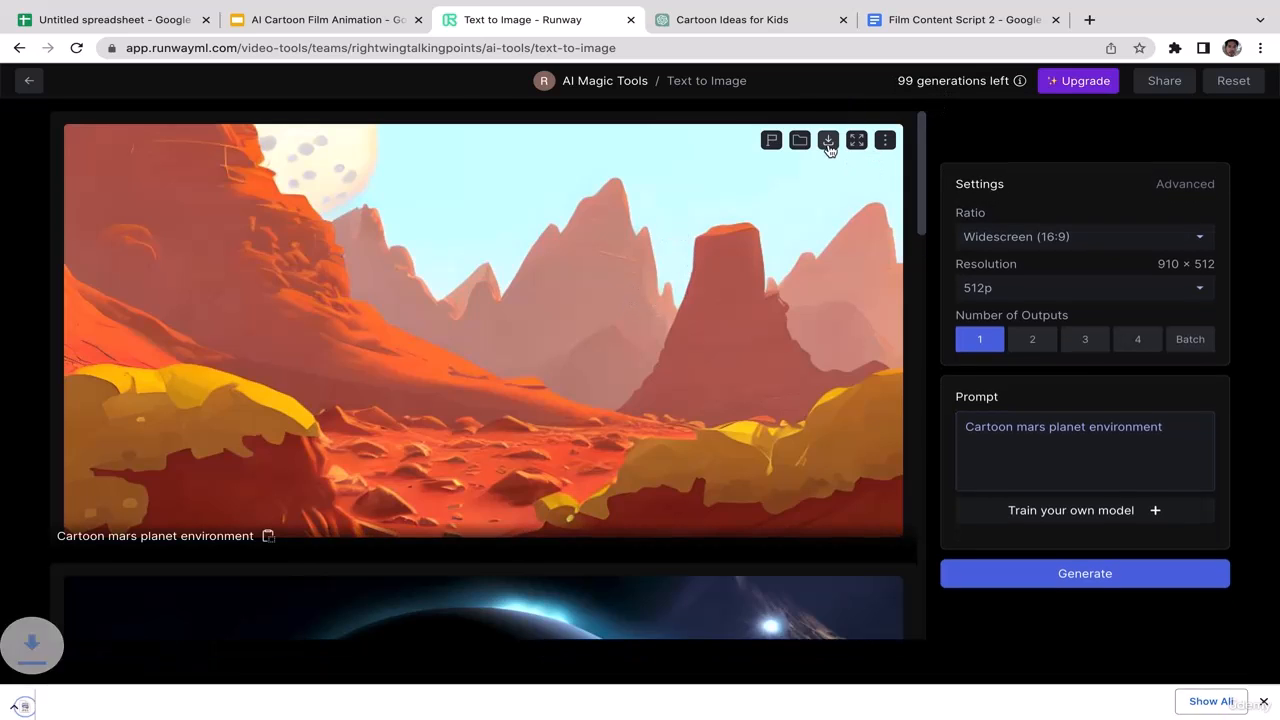
pyautogui.click(937, 20)
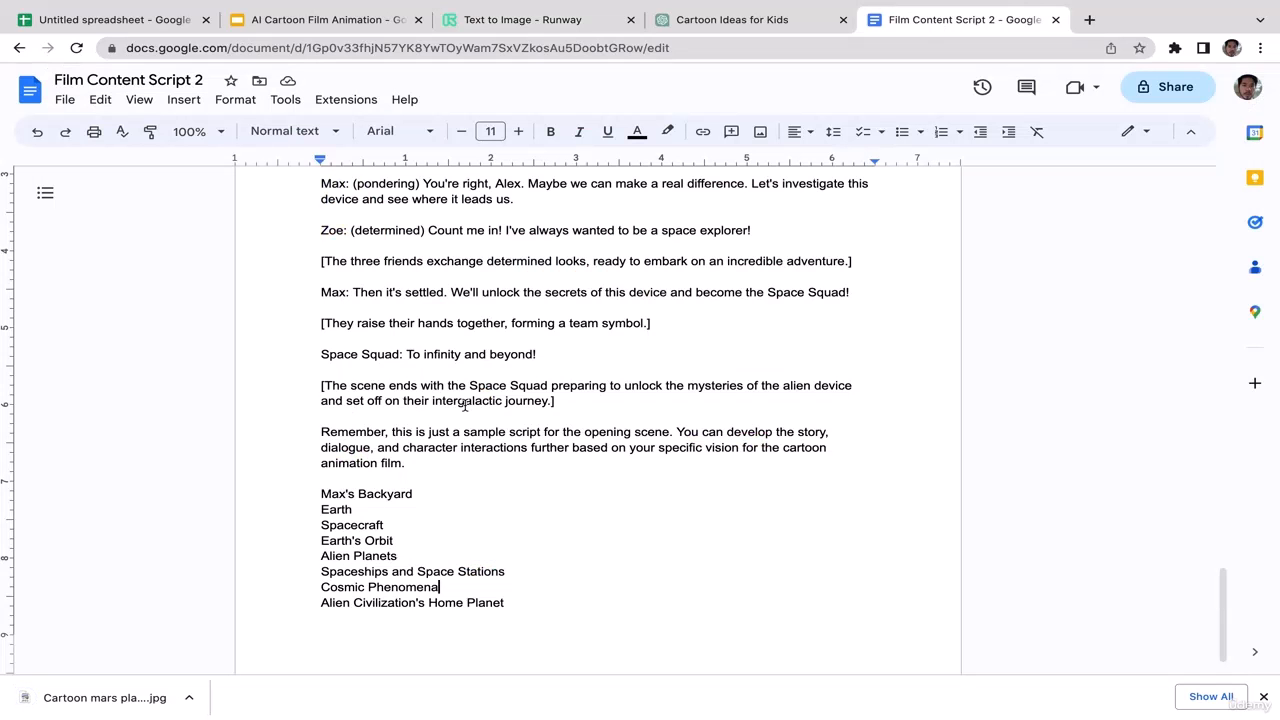
pyautogui.click(534, 20)
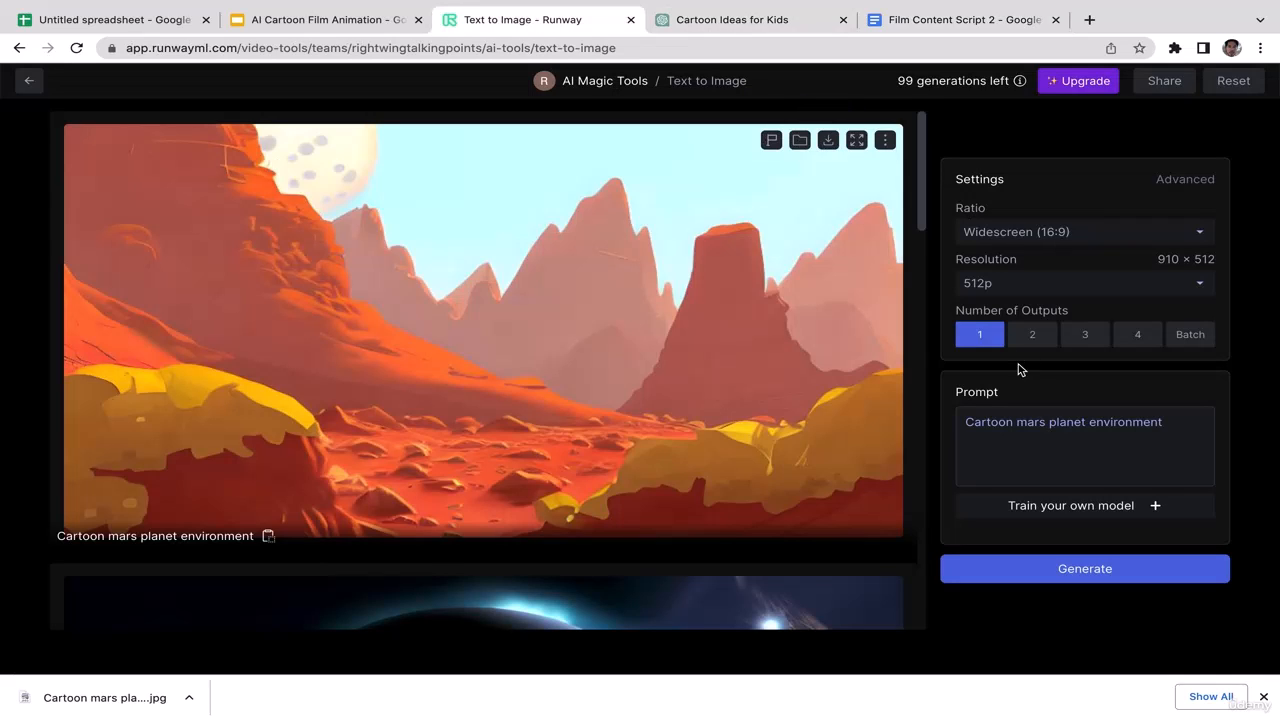
# Change the prompt to "Cartoon spaceship"
pyautogui.moveTo(1168, 426); pyautogui.dragTo(1052, 427)
pyautogui.press('BackSpace')
pyautogui.press('BackSpace')
pyautogui.press('BackSpace')
pyautogui.press('BackSpace')
pyautogui.write('spaceship')
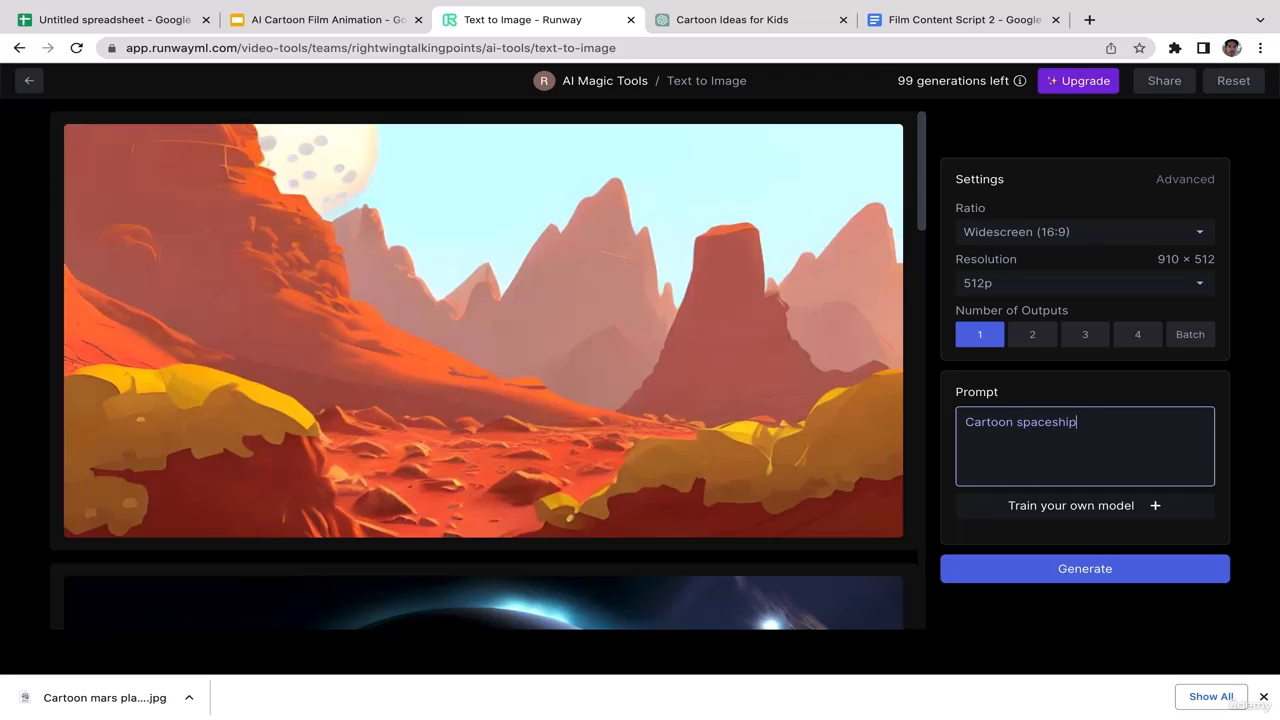
pyautogui.click(1145, 569)
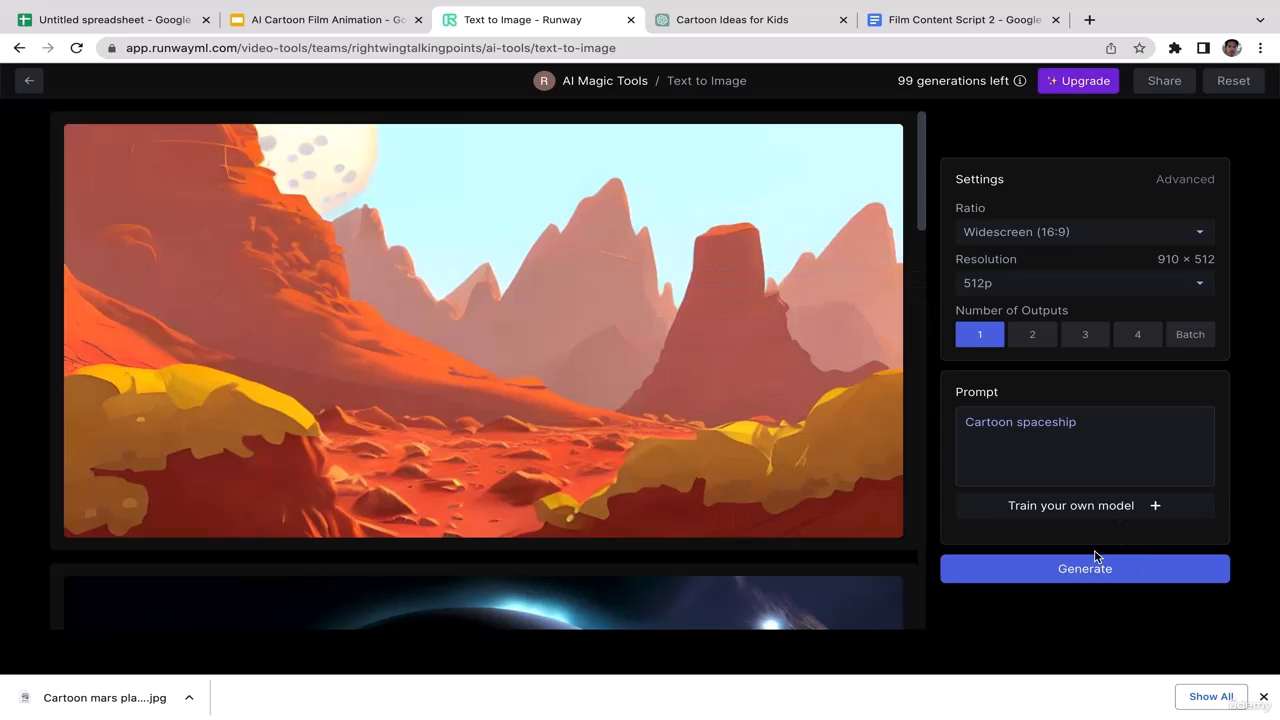
pyautogui.click(1106, 432)
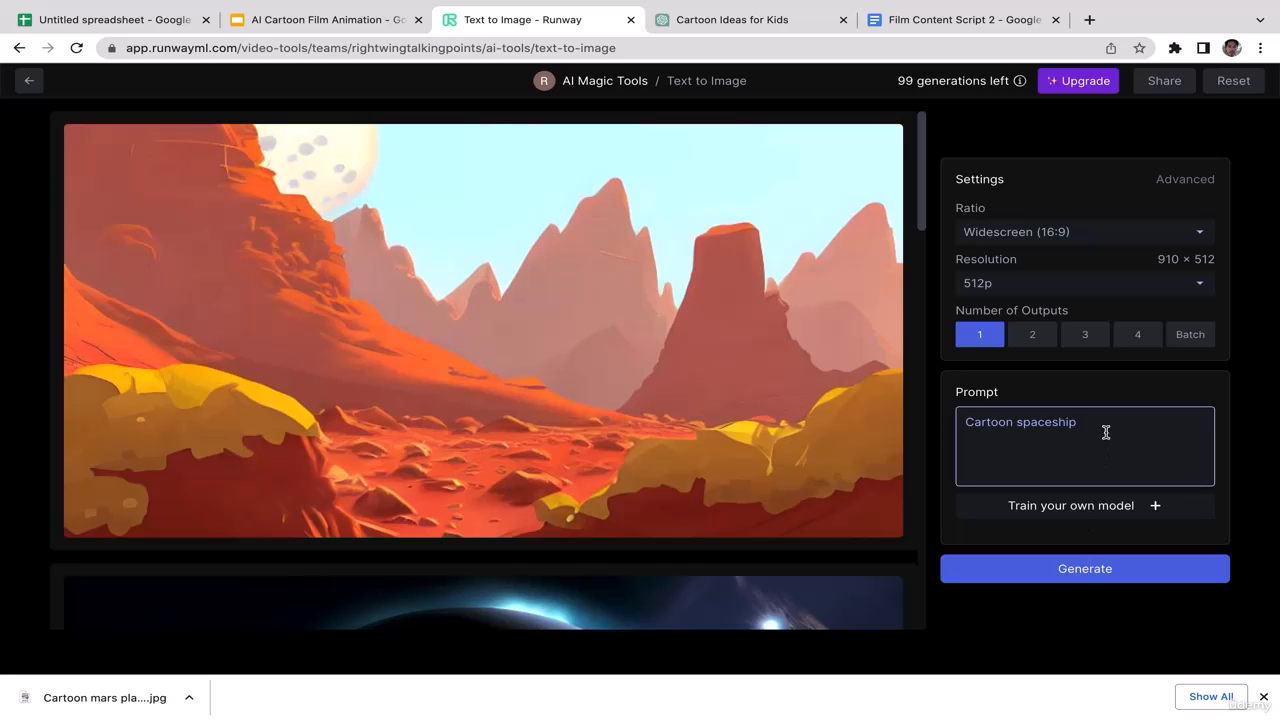
pyautogui.write('inside')
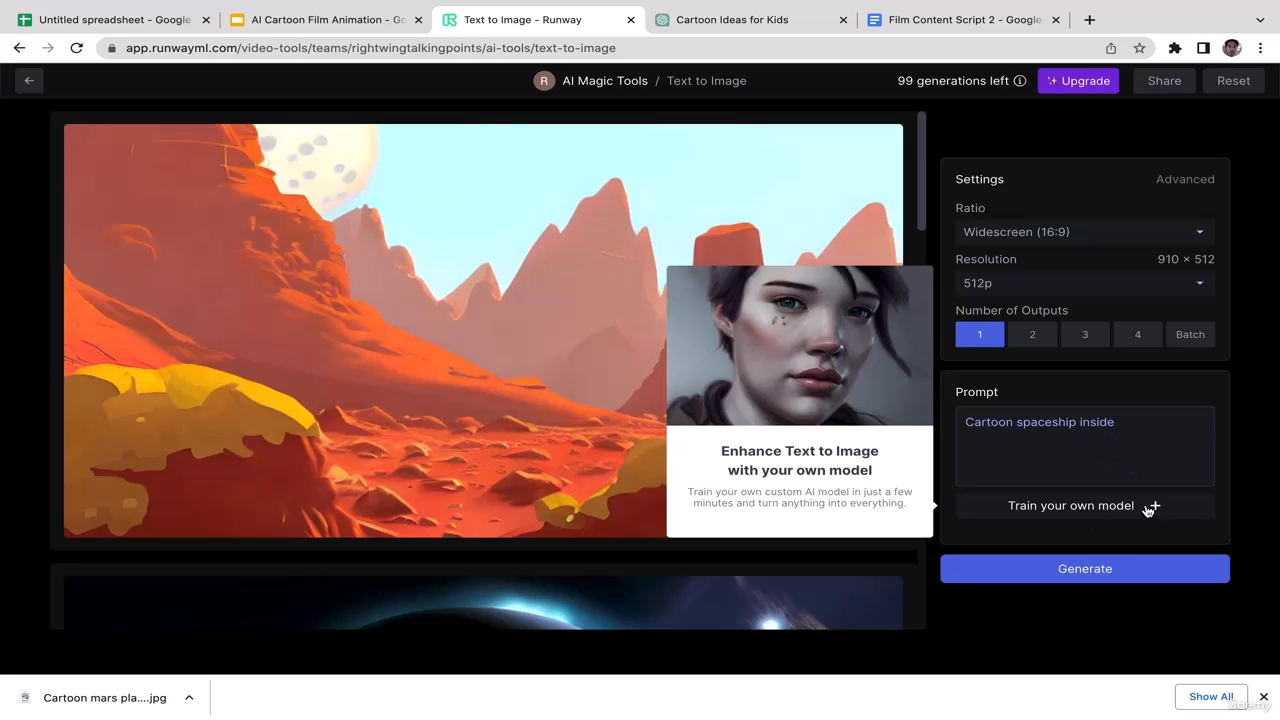
pyautogui.moveTo(1134, 421); pyautogui.dragTo(1079, 422)
pyautogui.press('BackSpace')
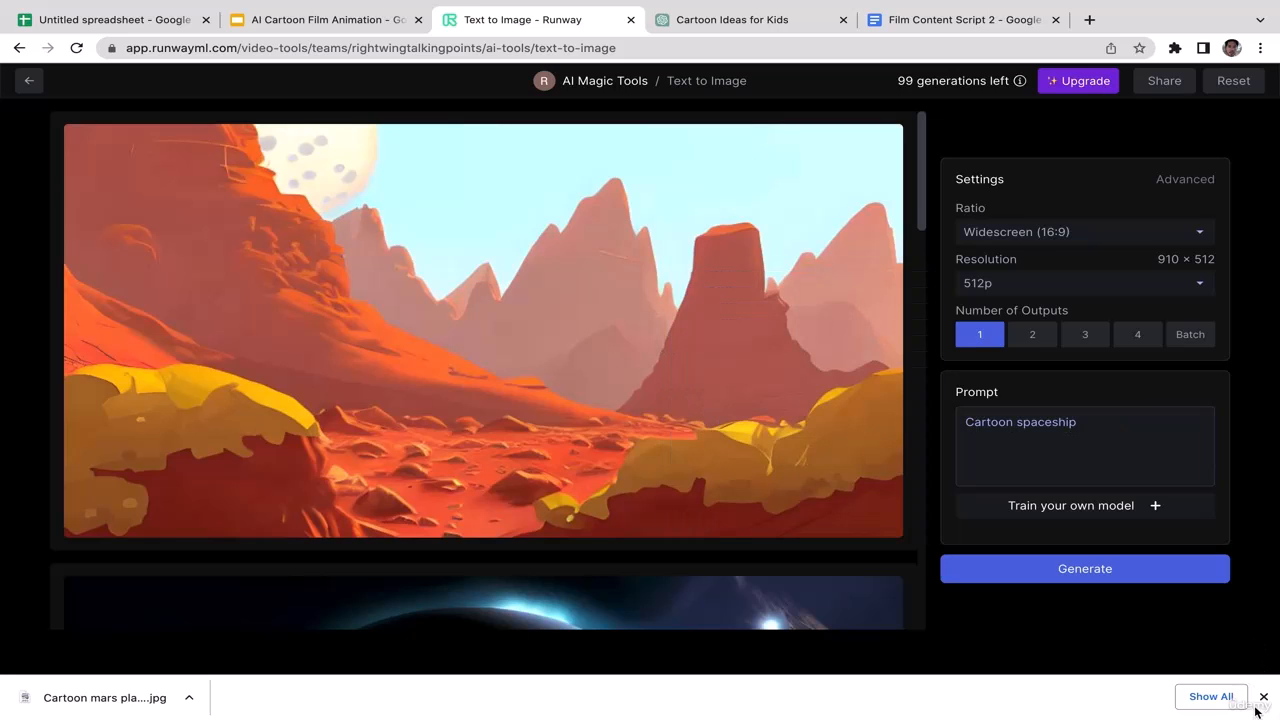
# Dismiss the downloads bar, reword the prompt to "Inside cartoon spaceship" and generate the image
pyautogui.click(1262, 697)
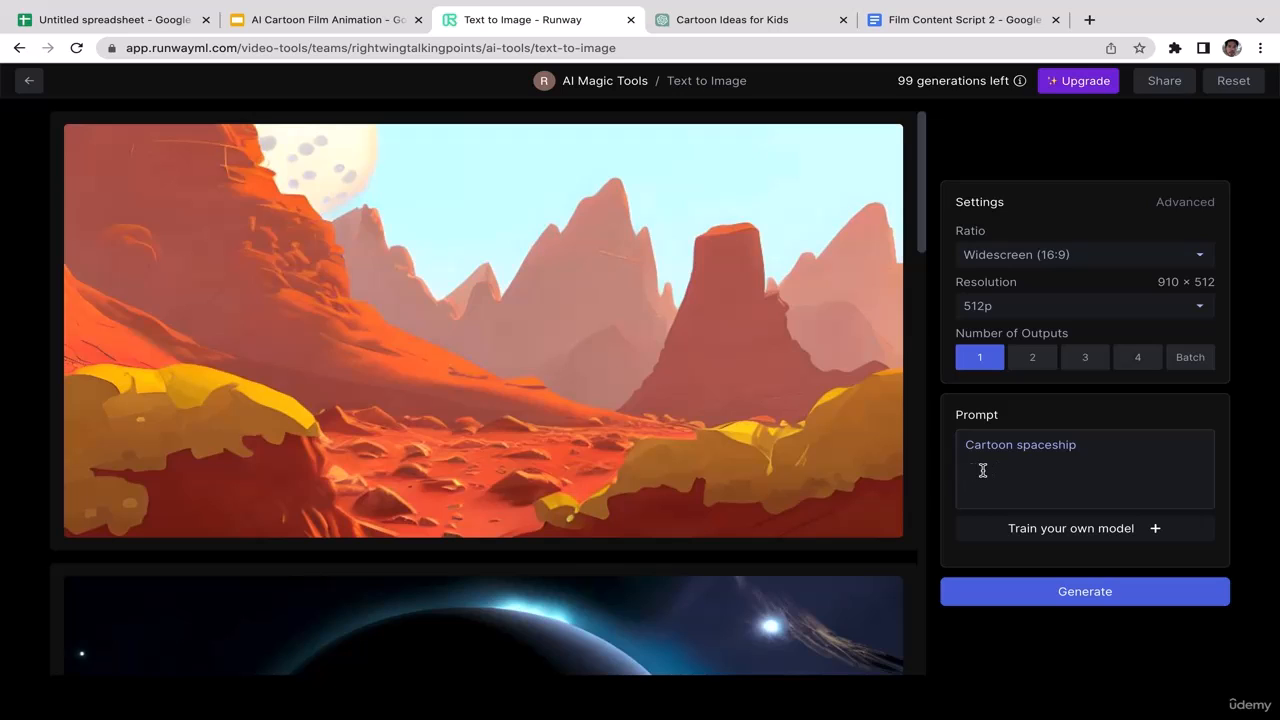
pyautogui.click(964, 445)
pyautogui.write('Inside')
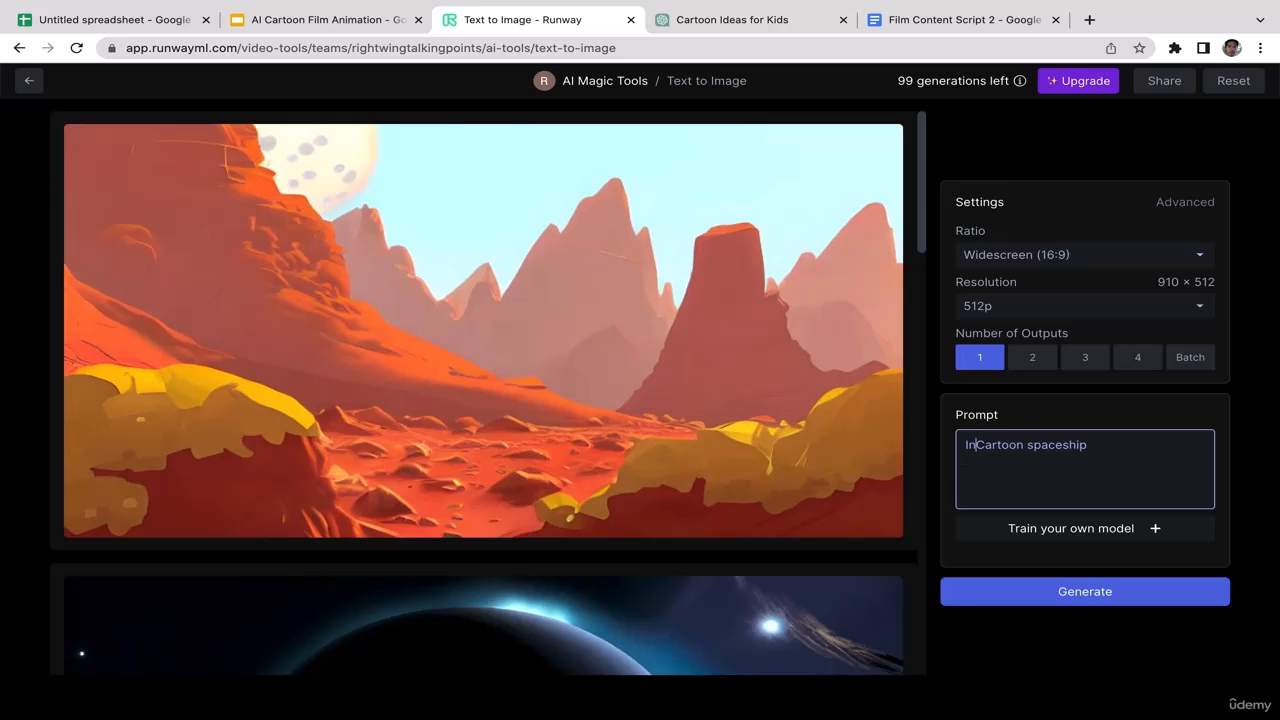
pyautogui.press('Right')
pyautogui.press('BackSpace')
pyautogui.write('c')
pyautogui.click(1132, 558)
pyautogui.click(1097, 590)
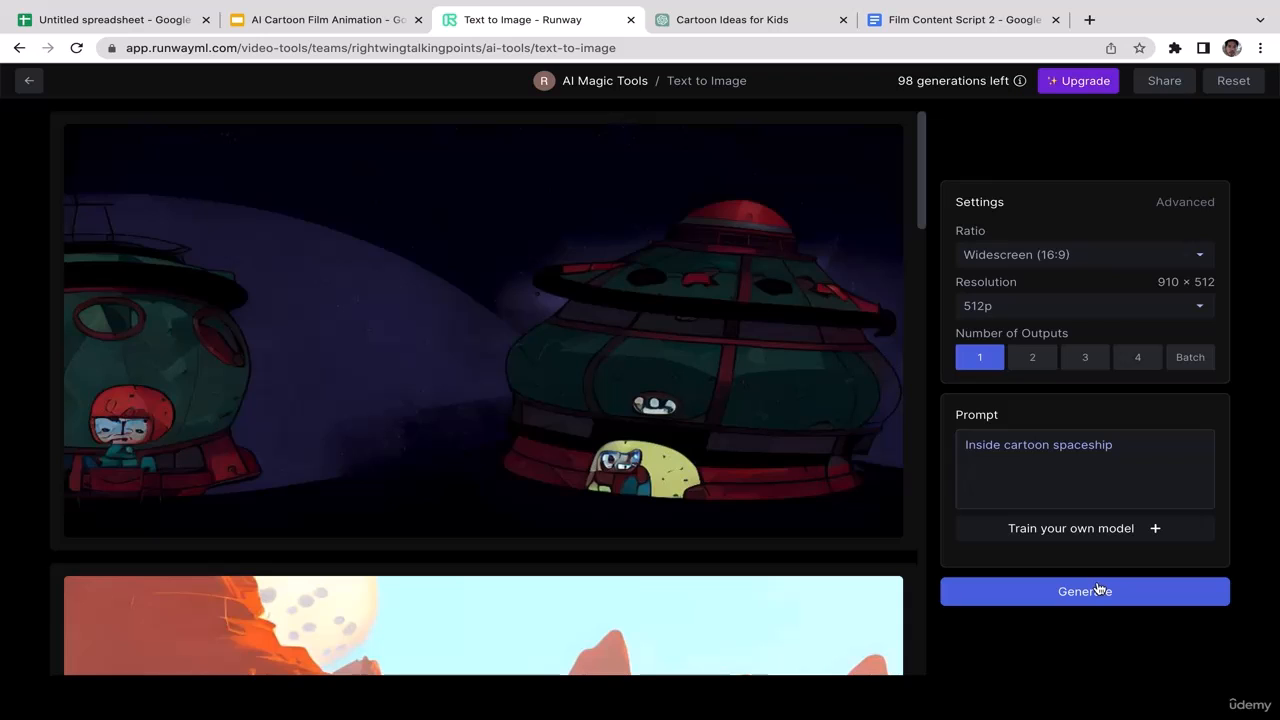
# Generate an image from the new prompt "Cartoon spaceship interior" and download it
pyautogui.moveTo(1134, 448); pyautogui.dragTo(967, 431)
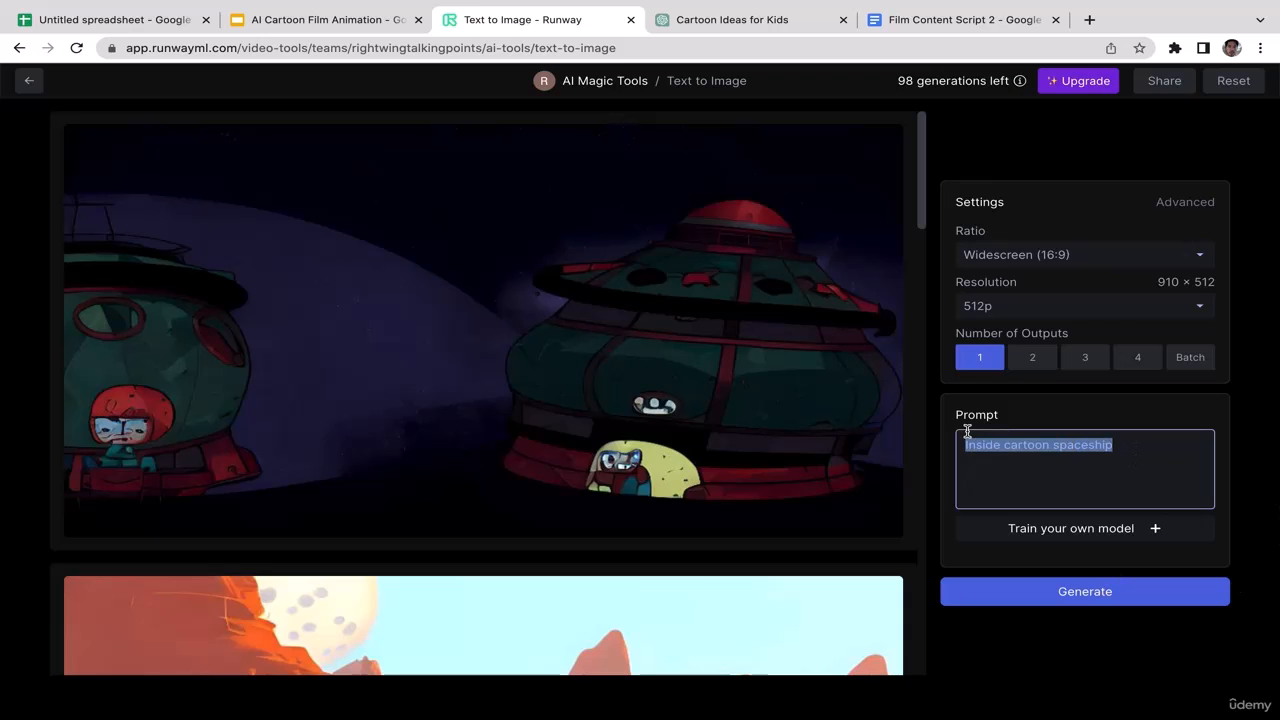
pyautogui.press('BackSpace')
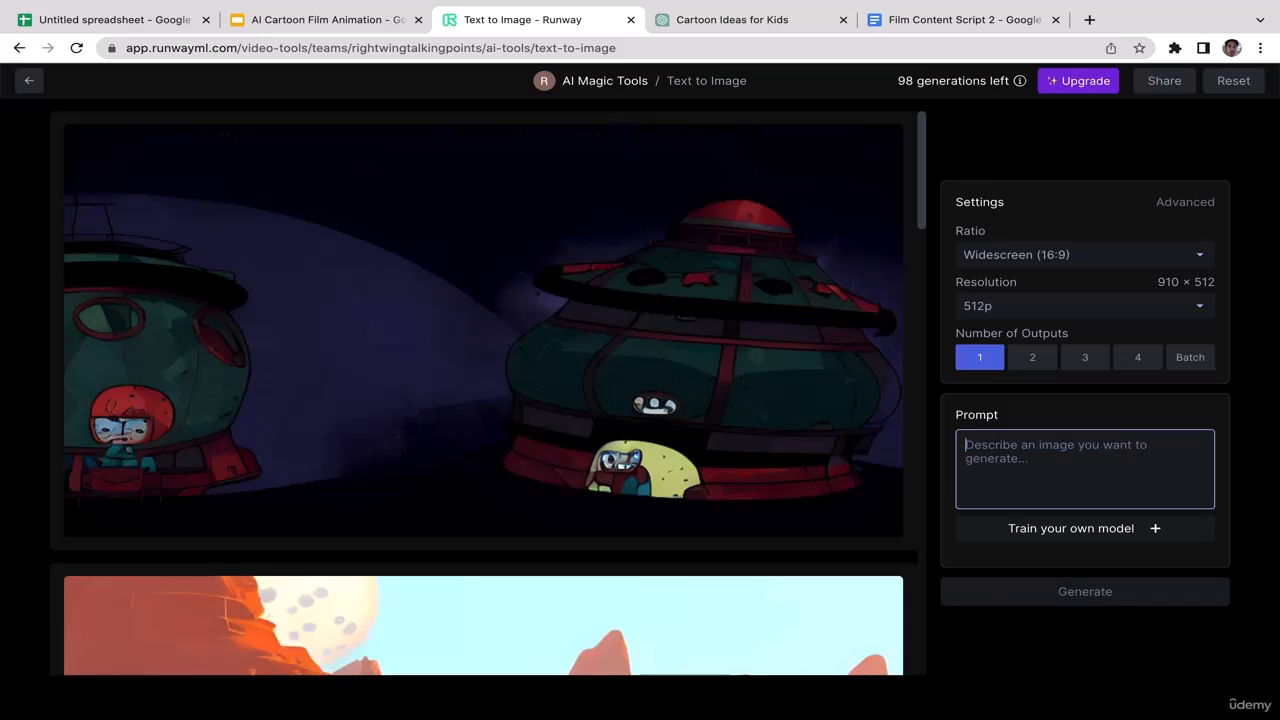
pyautogui.write('Sa')
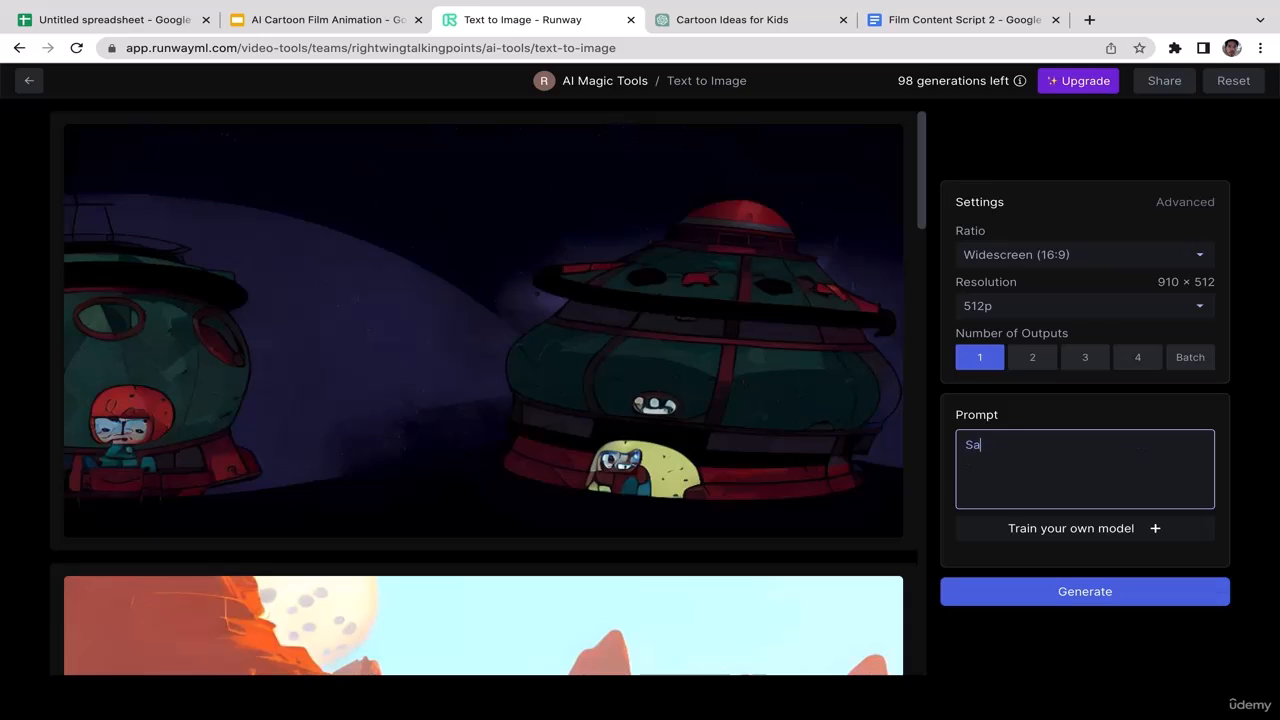
pyautogui.press('BackSpace')
pyautogui.write('Cartoon spaceship')
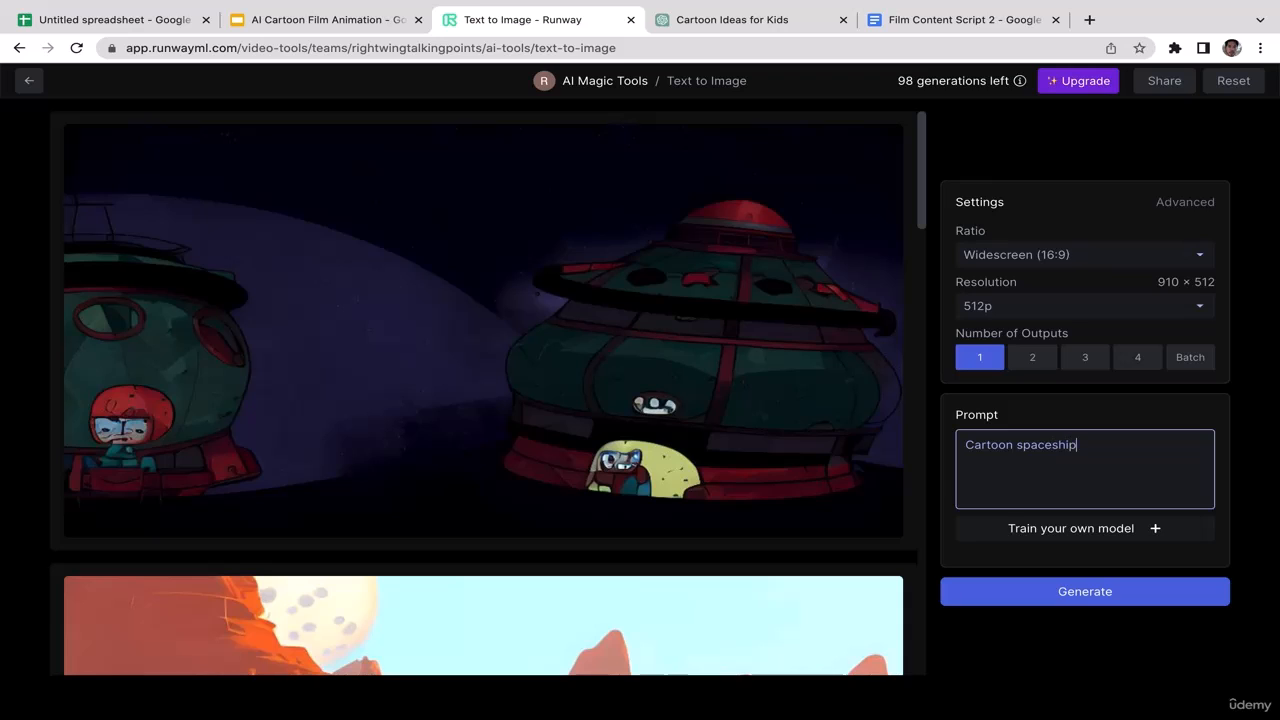
pyautogui.write(' interior')
pyautogui.click(1122, 591)
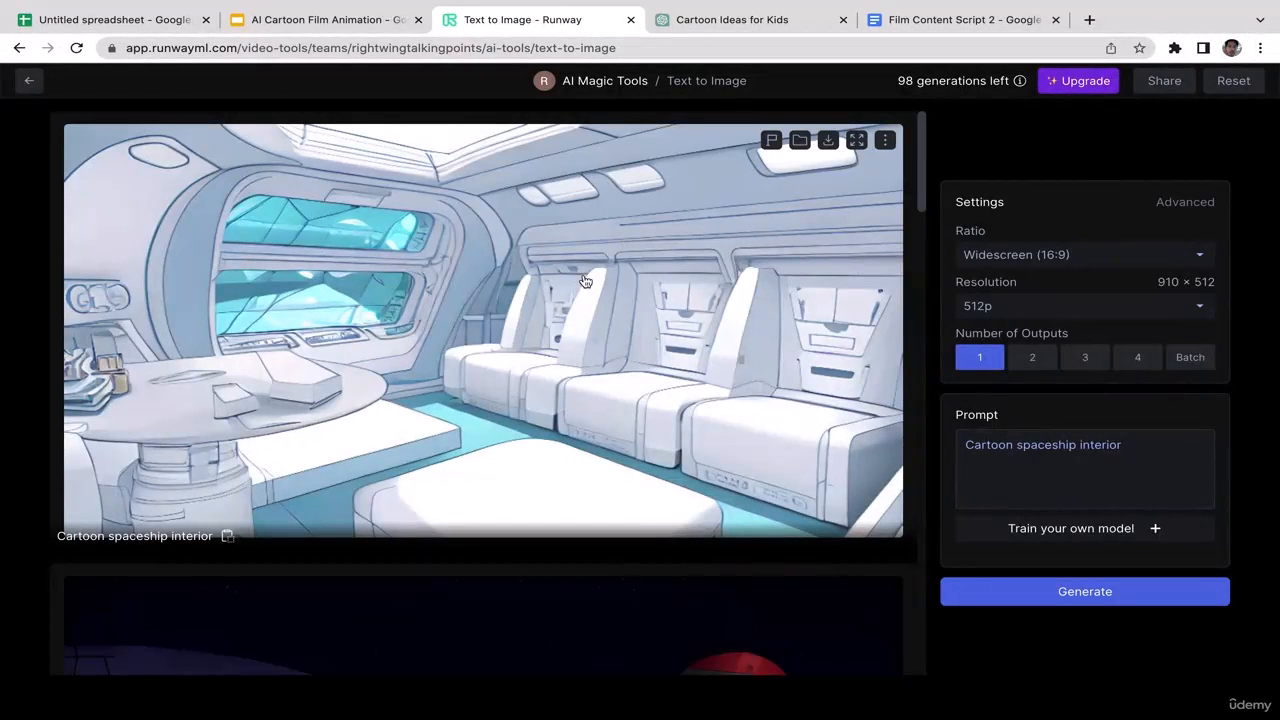
pyautogui.click(828, 145)
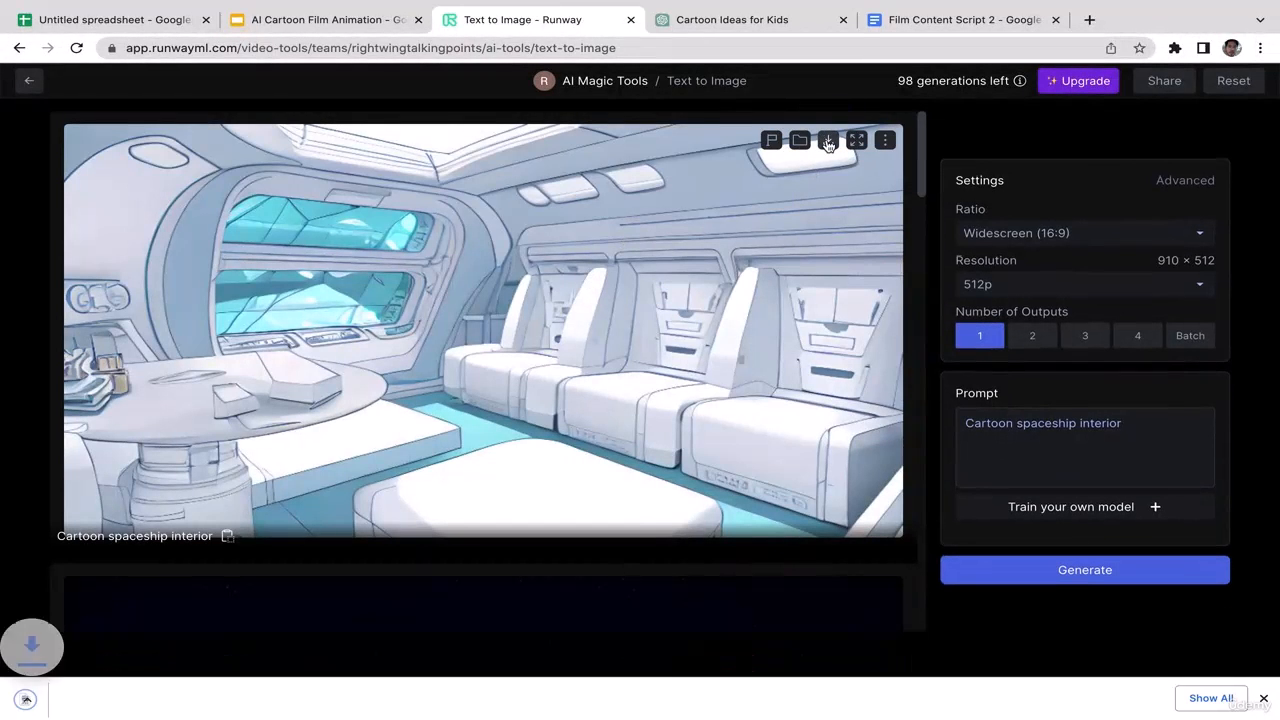
# Check the location list in the Film Content Script 2 document and generate a Runway image from the prompt "Cartoon space stations"
pyautogui.click(1140, 430)
pyautogui.keyDown('shift'); pyautogui.click(1021, 422); pyautogui.keyUp('shift')
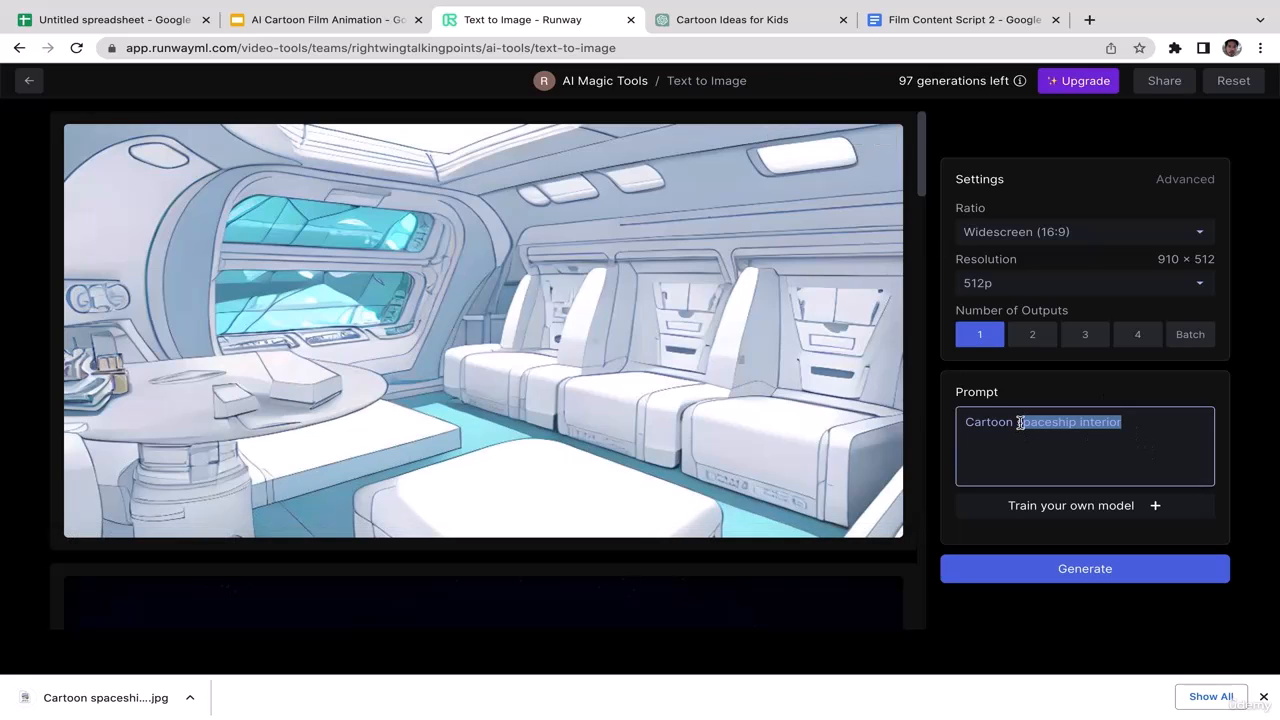
pyautogui.write('s')
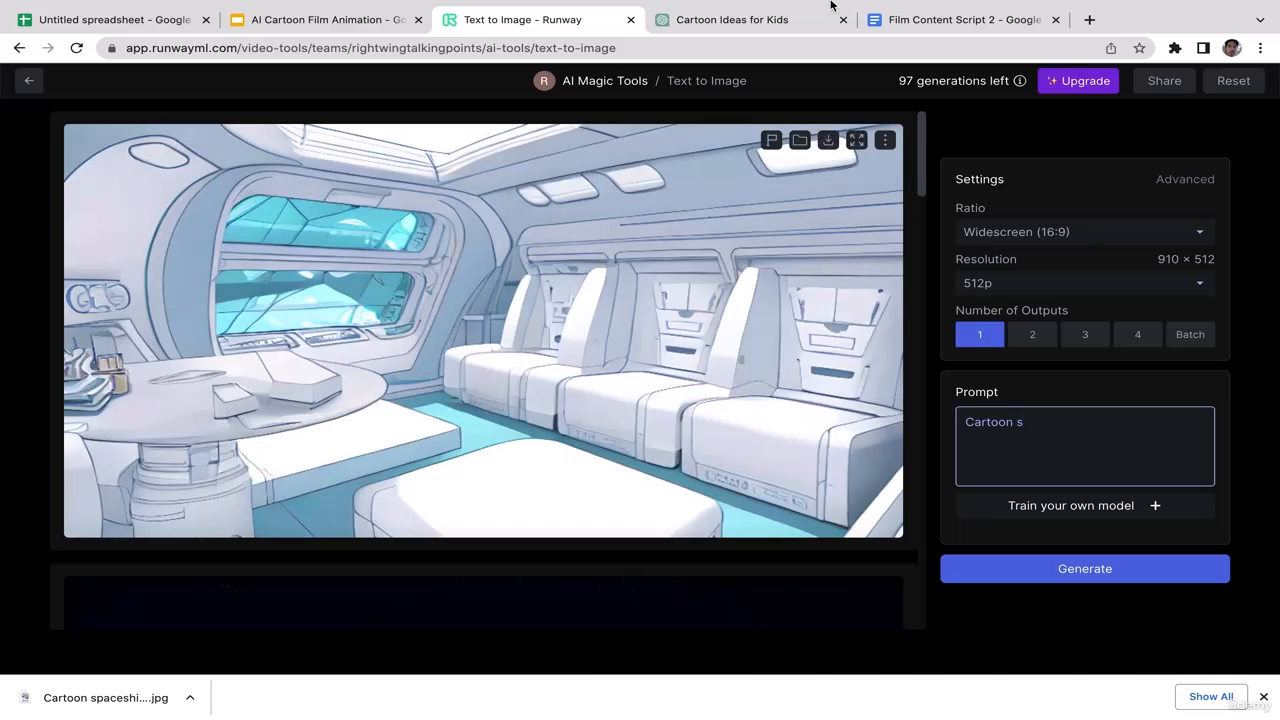
pyautogui.click(943, 19)
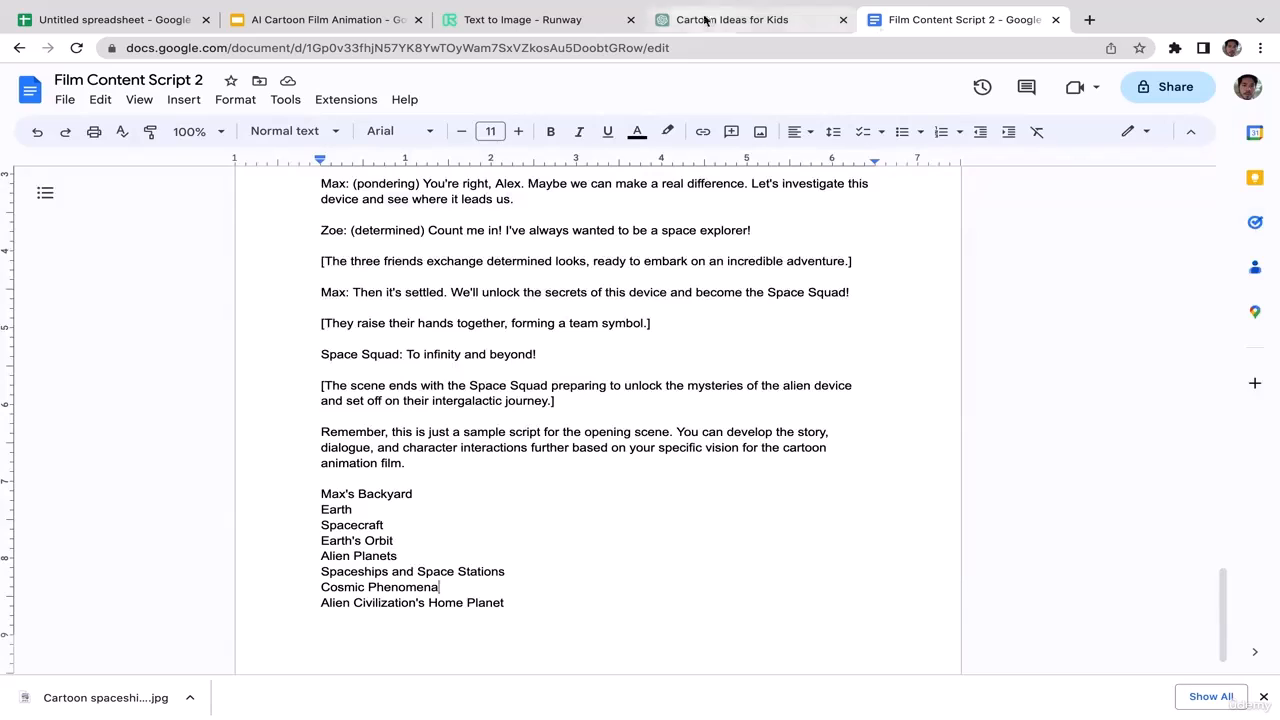
pyautogui.click(523, 19)
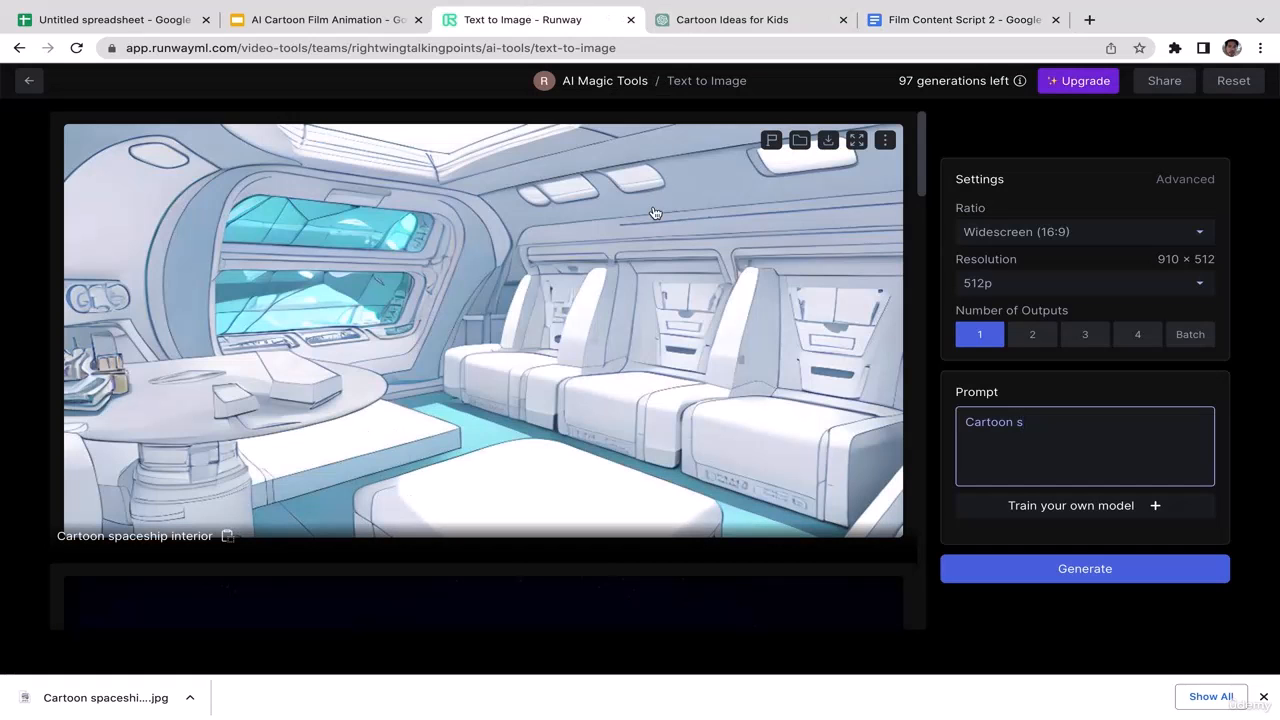
pyautogui.write('pace stations')
pyautogui.click(1088, 569)
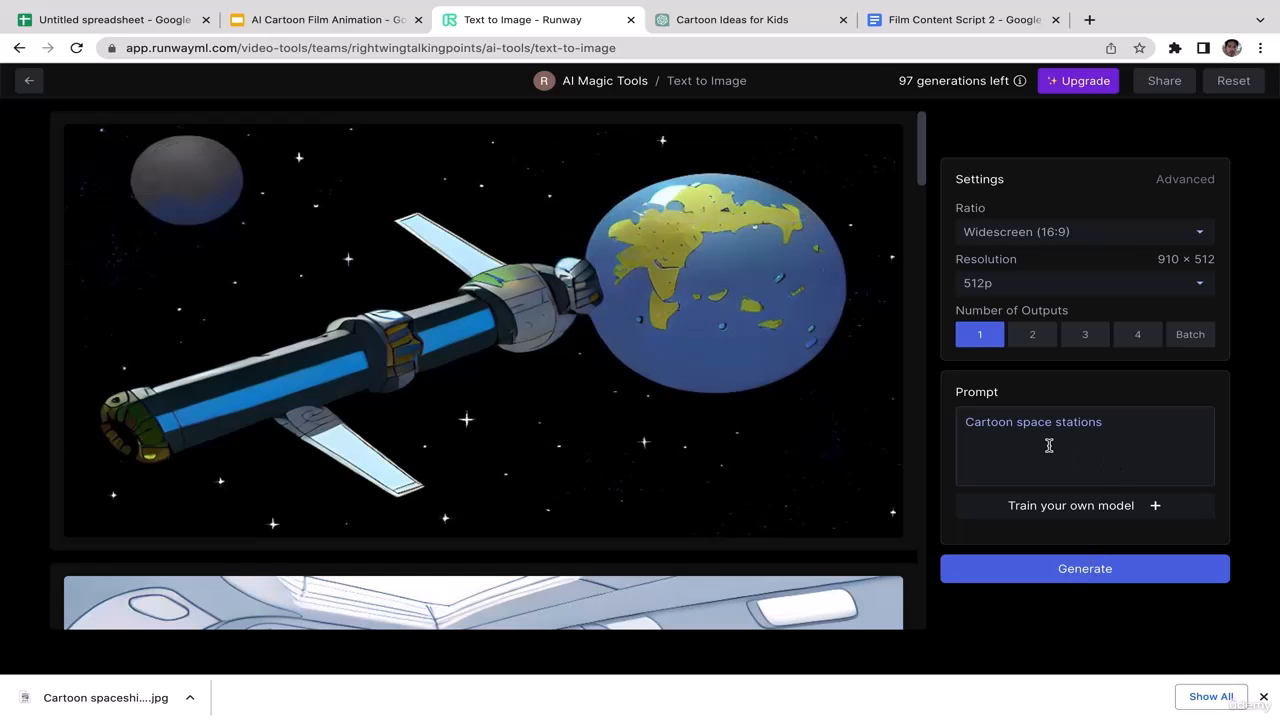
# Extend the prompt to "Cartoon space stations interior", generate the image and dismiss the downloads bar
pyautogui.click(1126, 424)
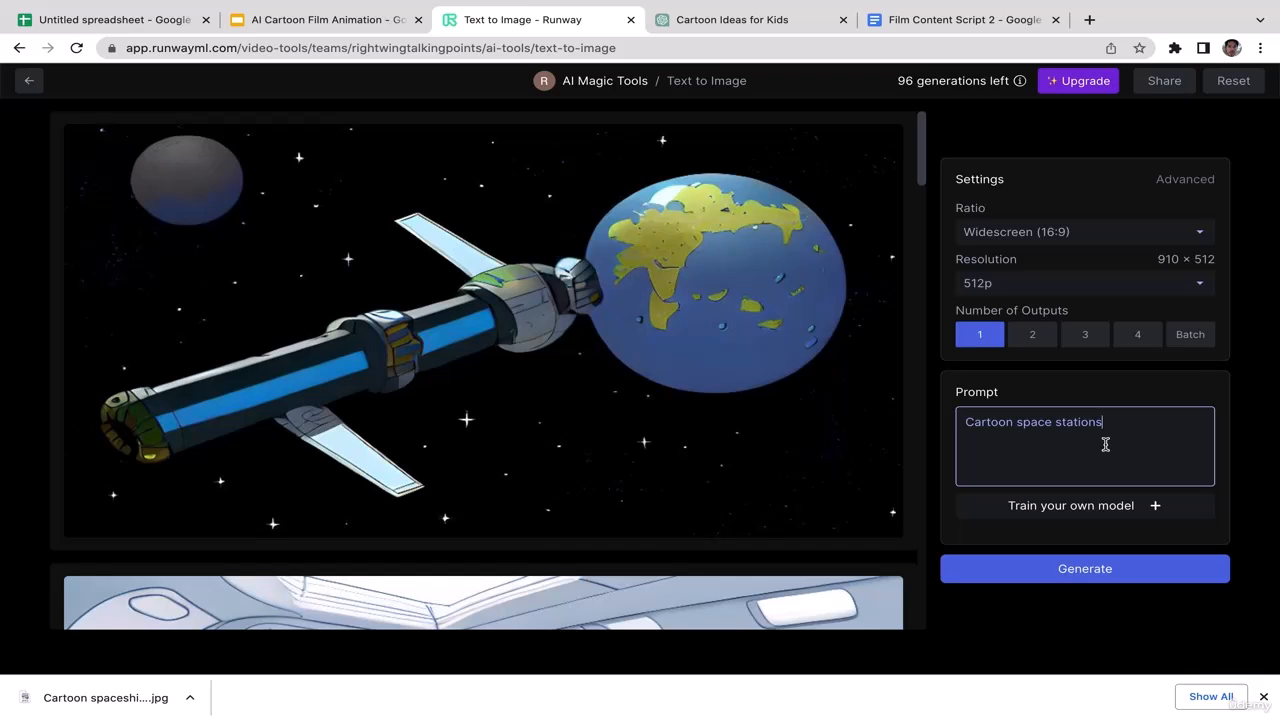
pyautogui.moveTo(1116, 423); pyautogui.dragTo(943, 422)
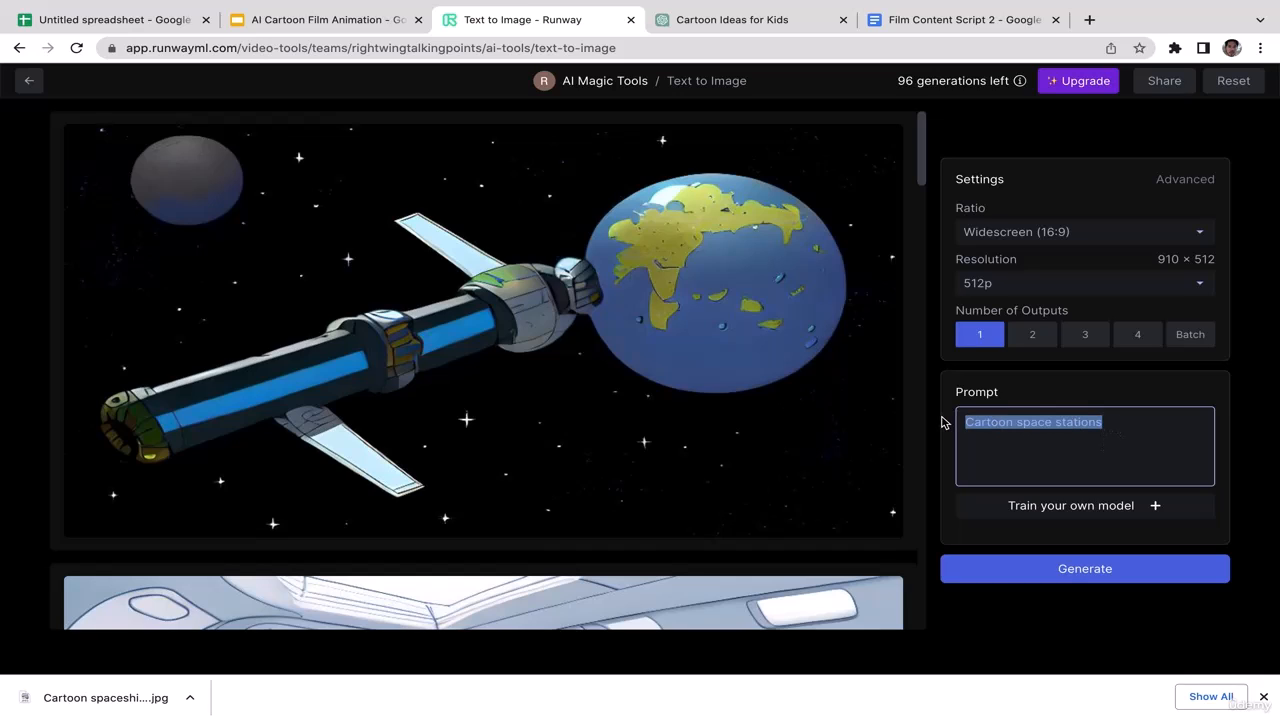
pyautogui.click(1229, 449)
pyautogui.tripleClick(1114, 420)
pyautogui.click(1109, 528)
pyautogui.click(1131, 421)
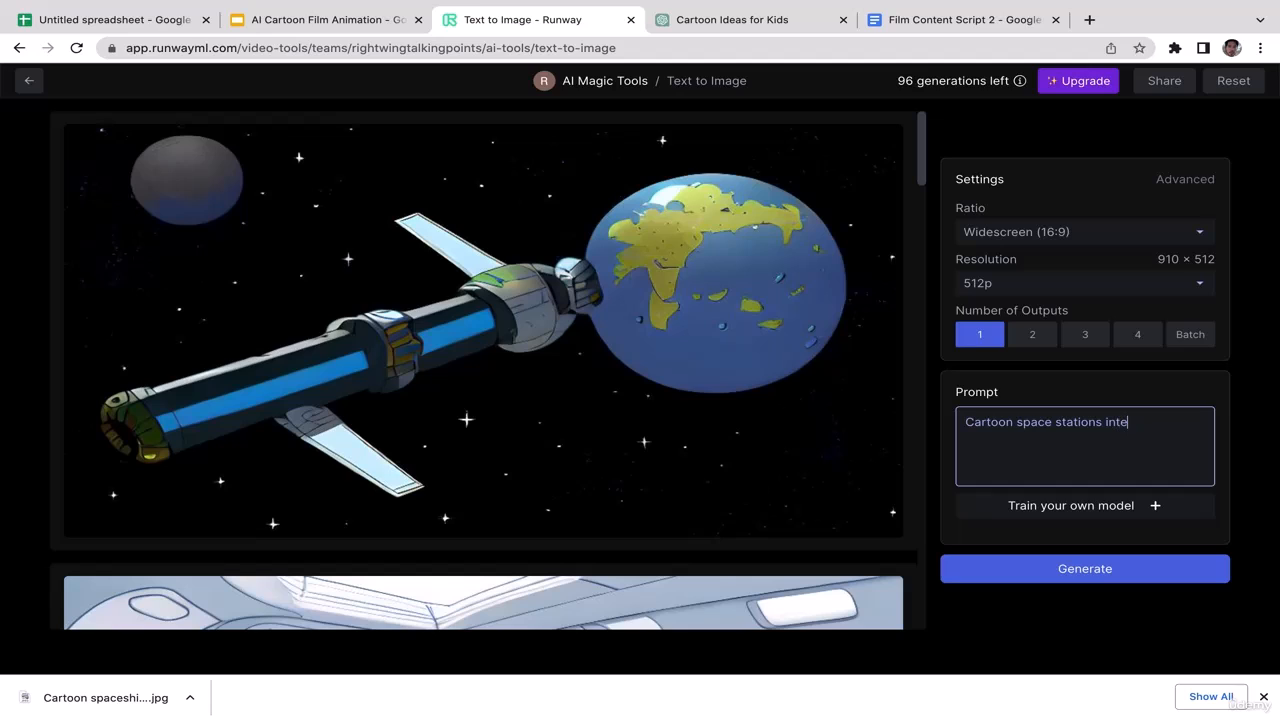
pyautogui.click(1103, 569)
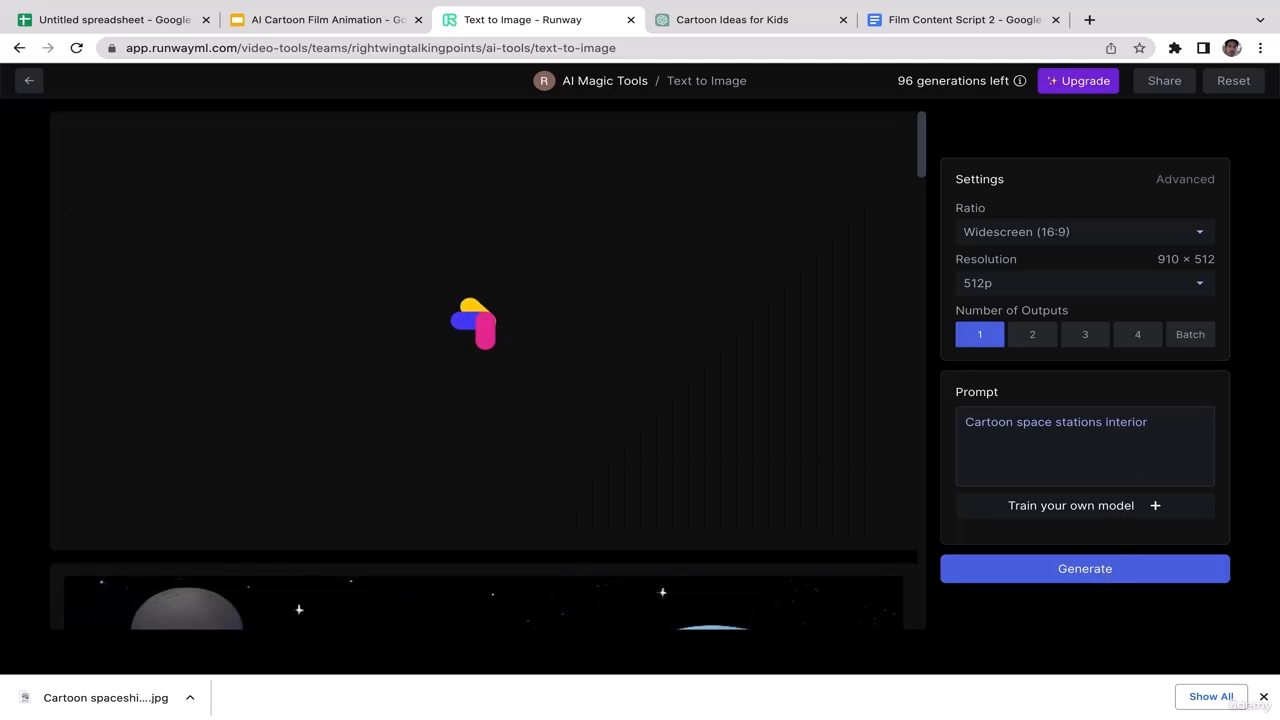
pyautogui.click(1263, 696)
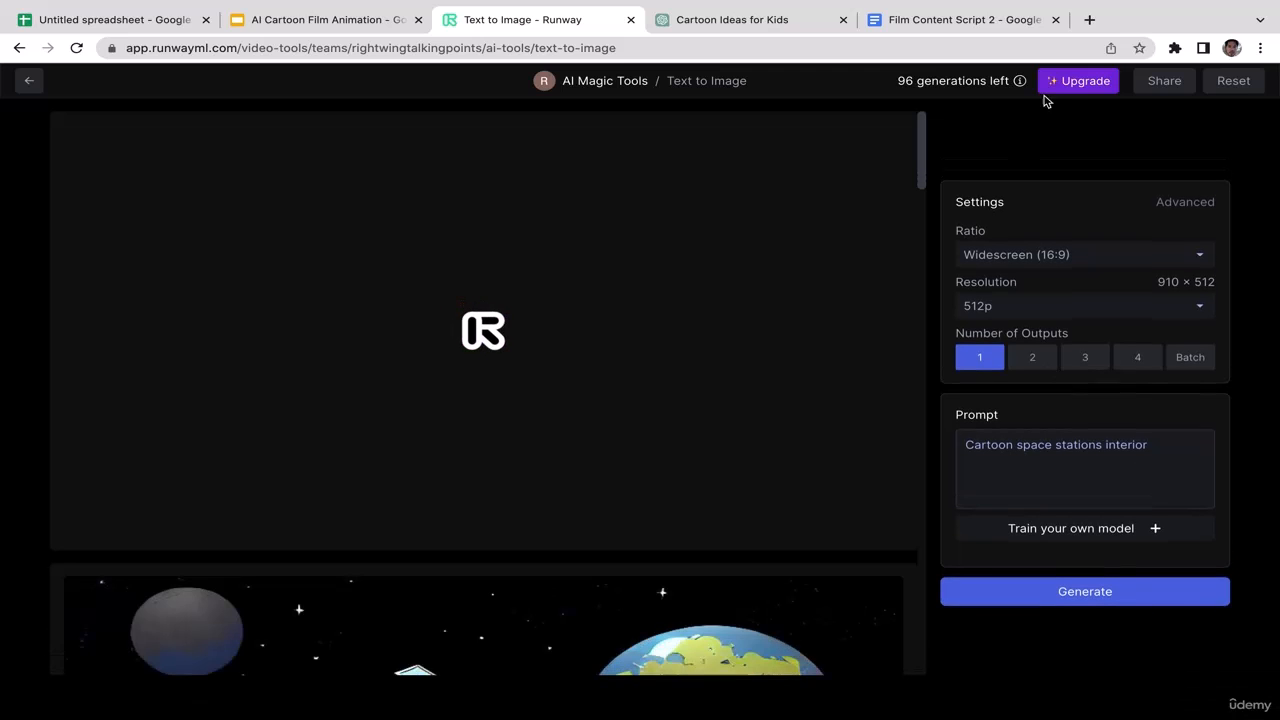
# Copy the location name "Alien Civilization's Home Planet" from the Film Content Script 2 document and return to Runway
pyautogui.click(965, 20)
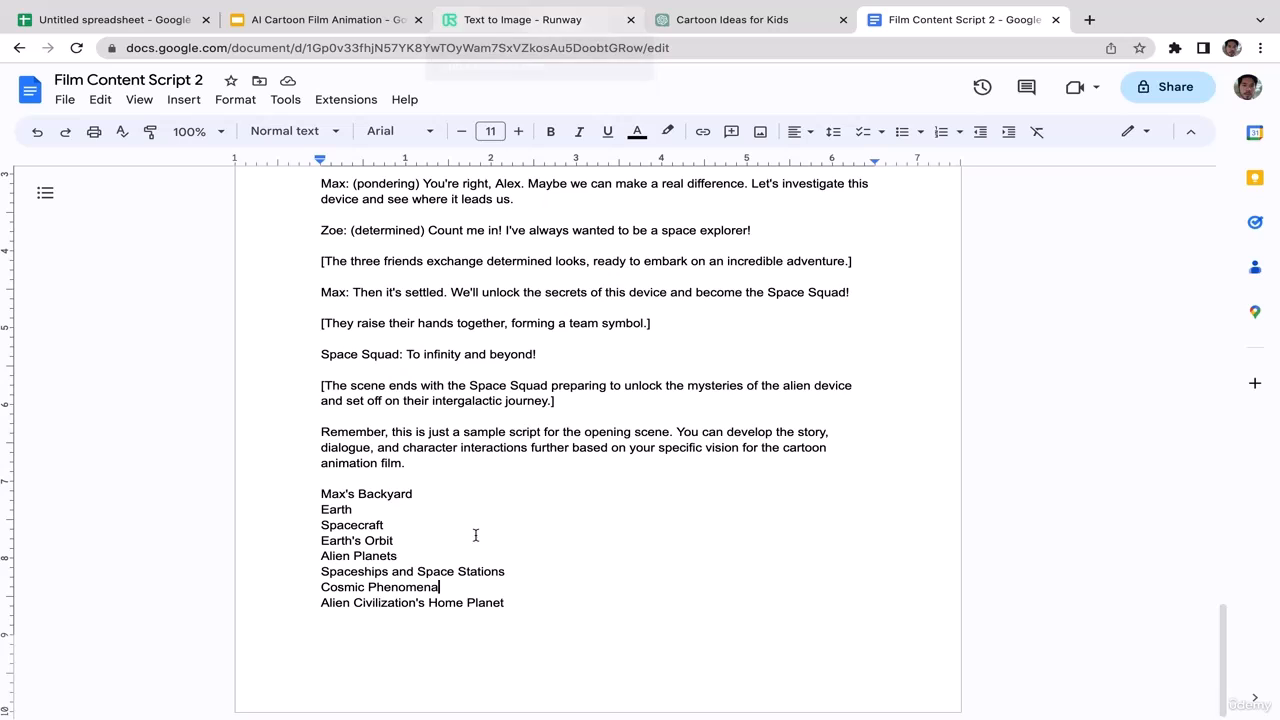
pyautogui.moveTo(515, 621); pyautogui.dragTo(306, 609)
pyautogui.hotkey('ctrl', 'c')
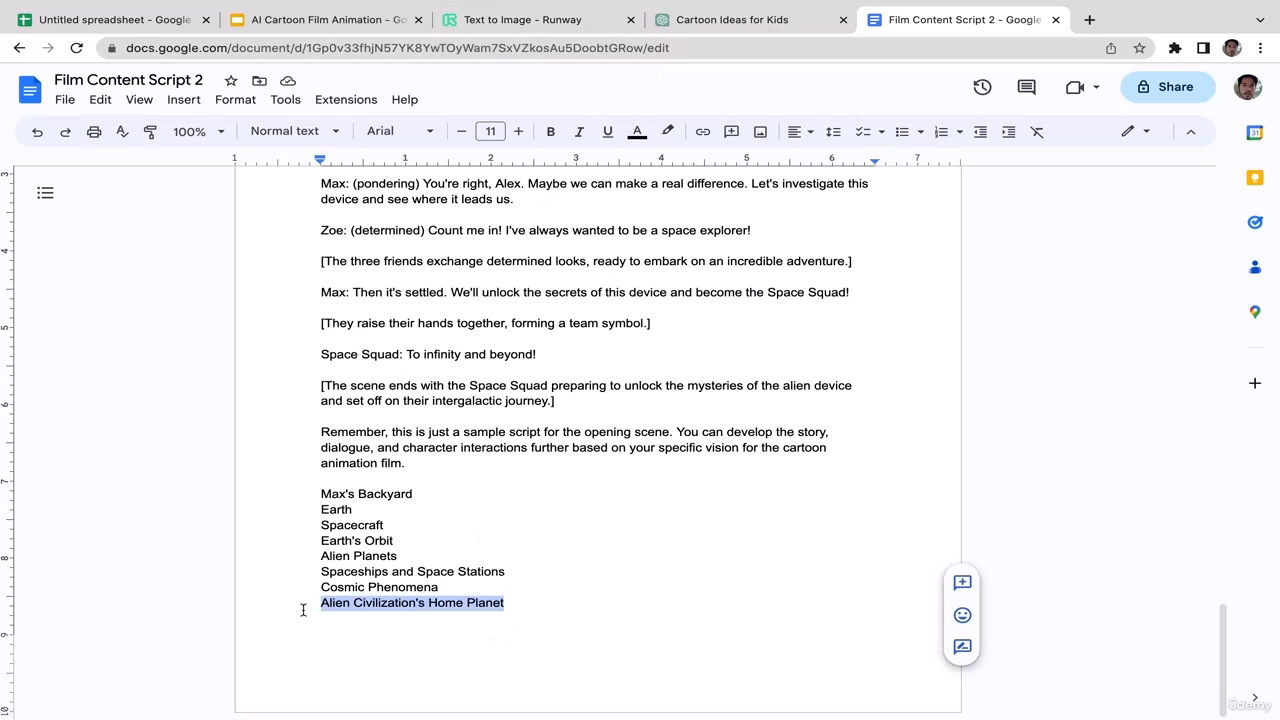
pyautogui.click(332, 611)
pyautogui.click(520, 19)
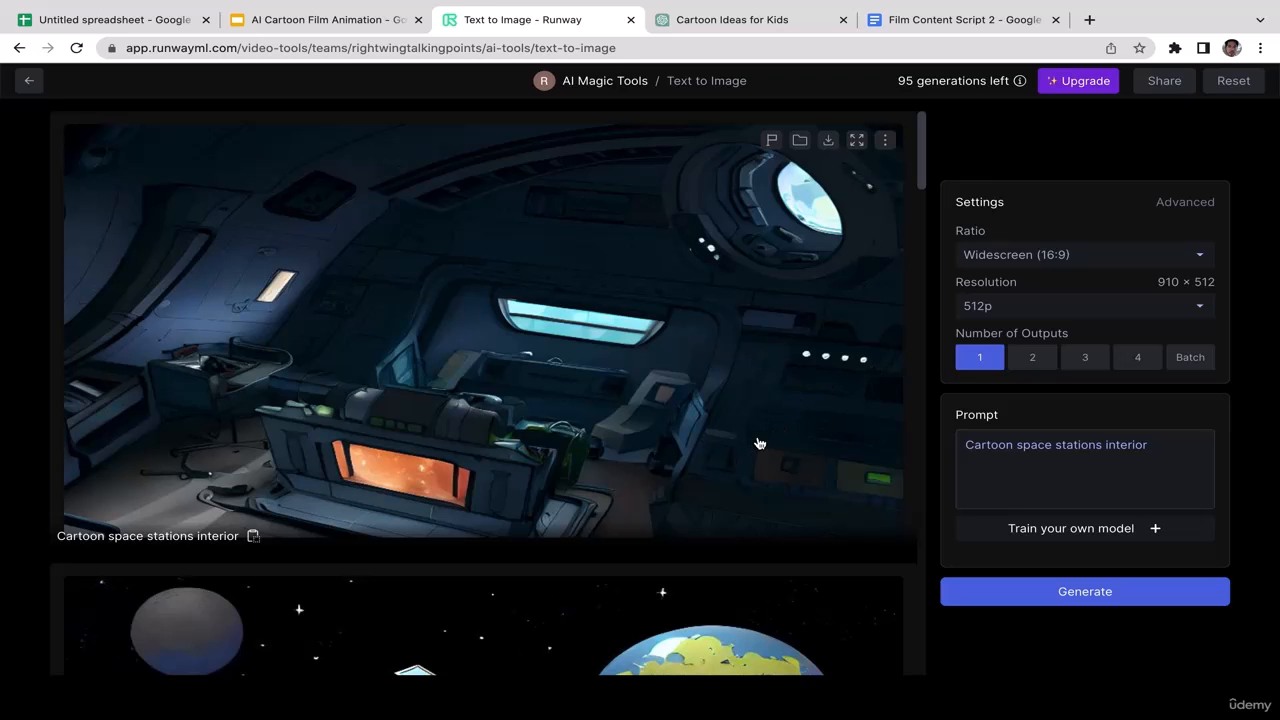
# Download the space station interior image, then generate an image from the prompt "Cartoon Alien Civilization's Home Planet"
pyautogui.click(828, 142)
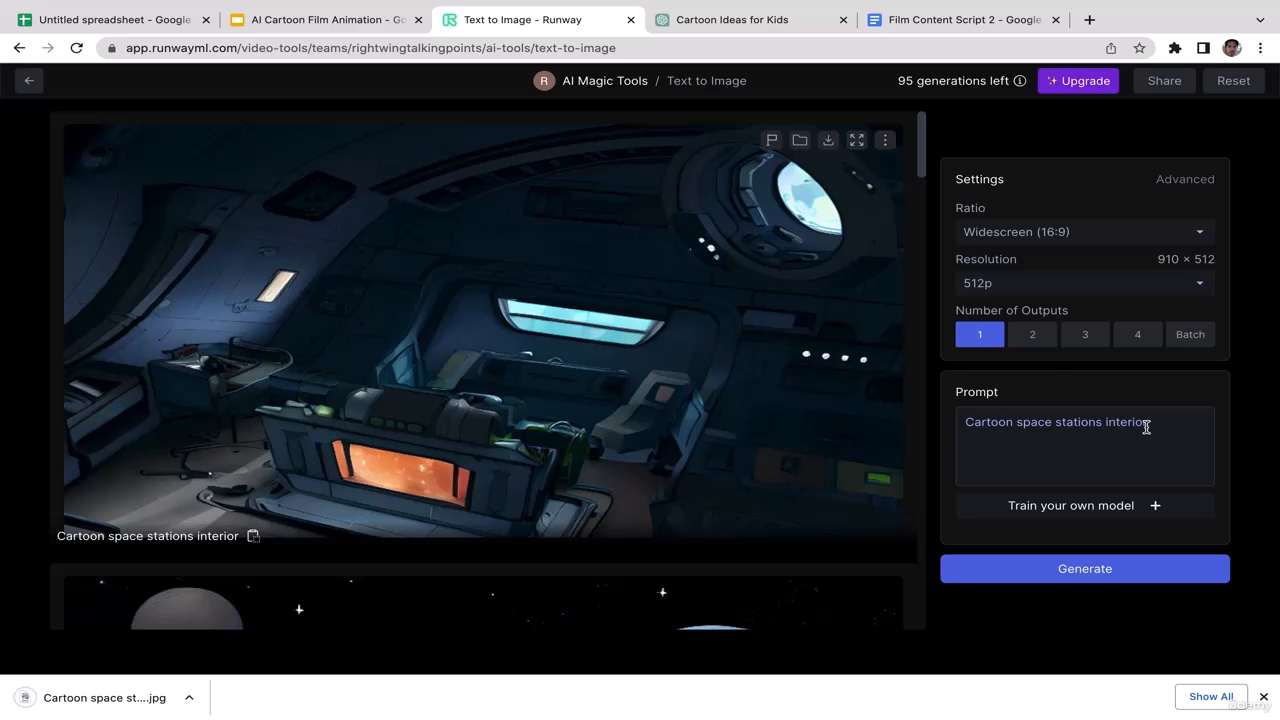
pyautogui.moveTo(1147, 424); pyautogui.dragTo(1000, 430)
pyautogui.press('BackSpace')
pyautogui.hotkey('ctrl', 'v')
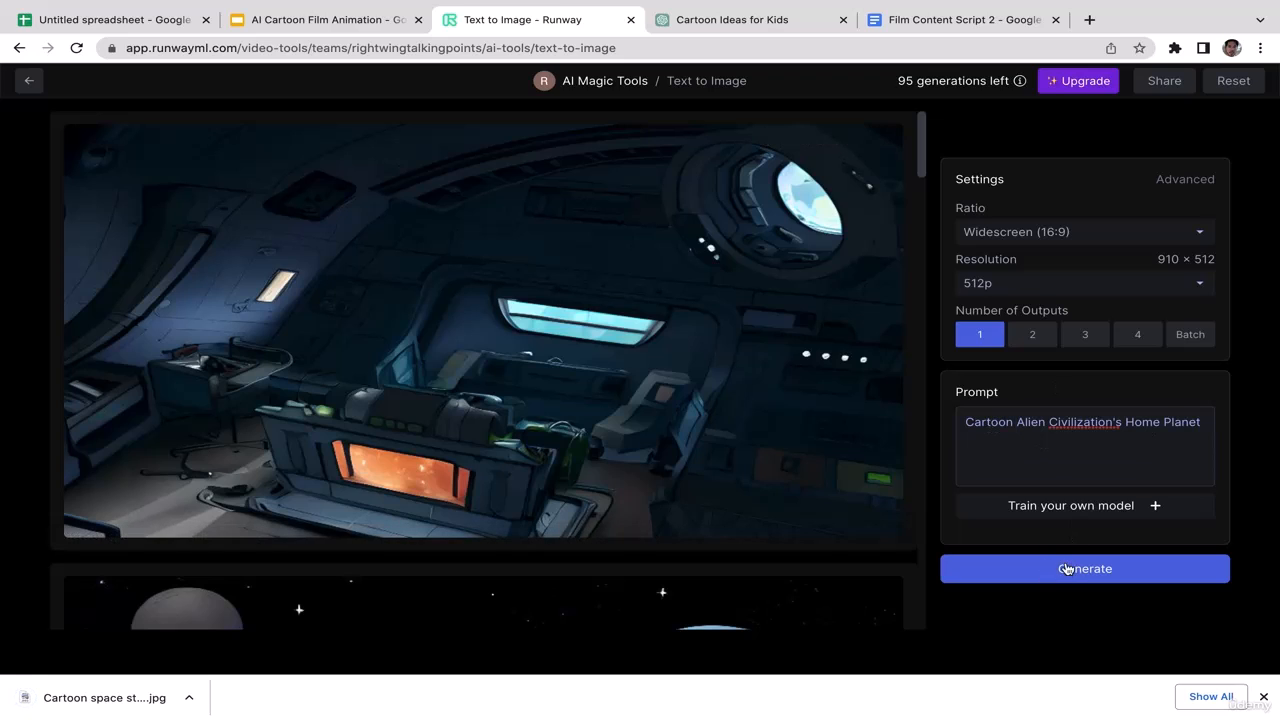
pyautogui.click(1066, 570)
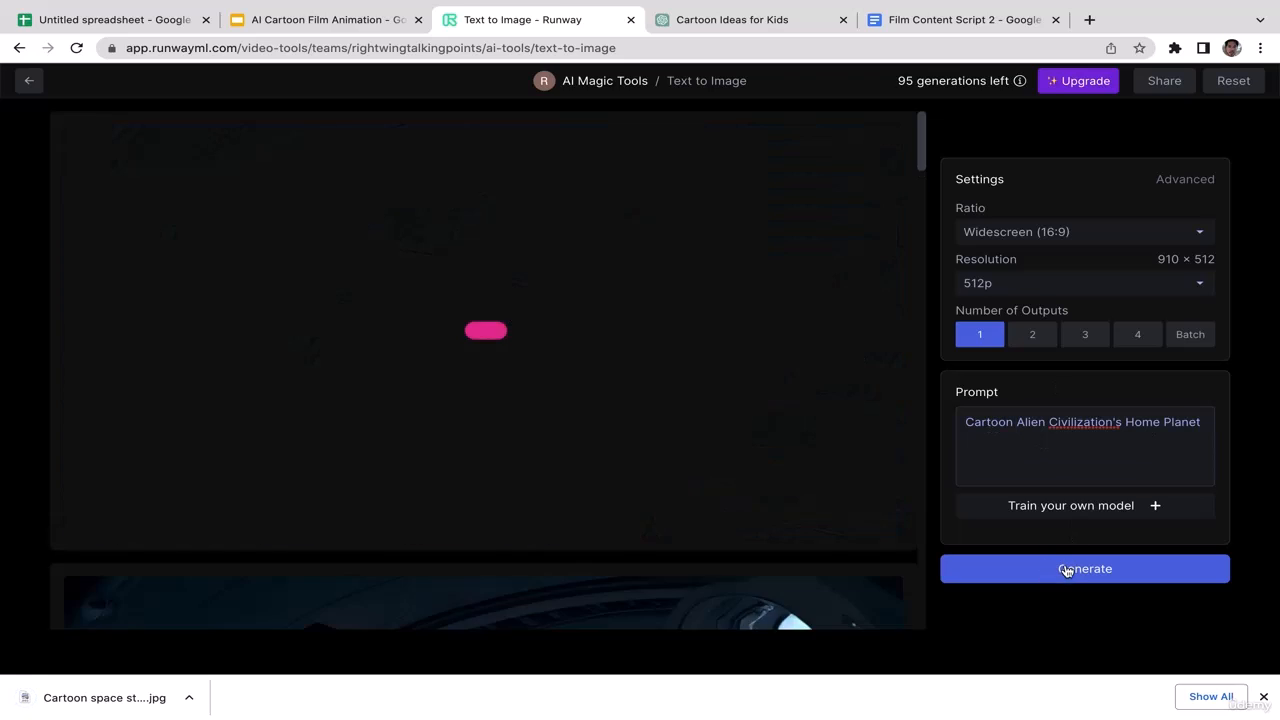
pyautogui.click(1263, 699)
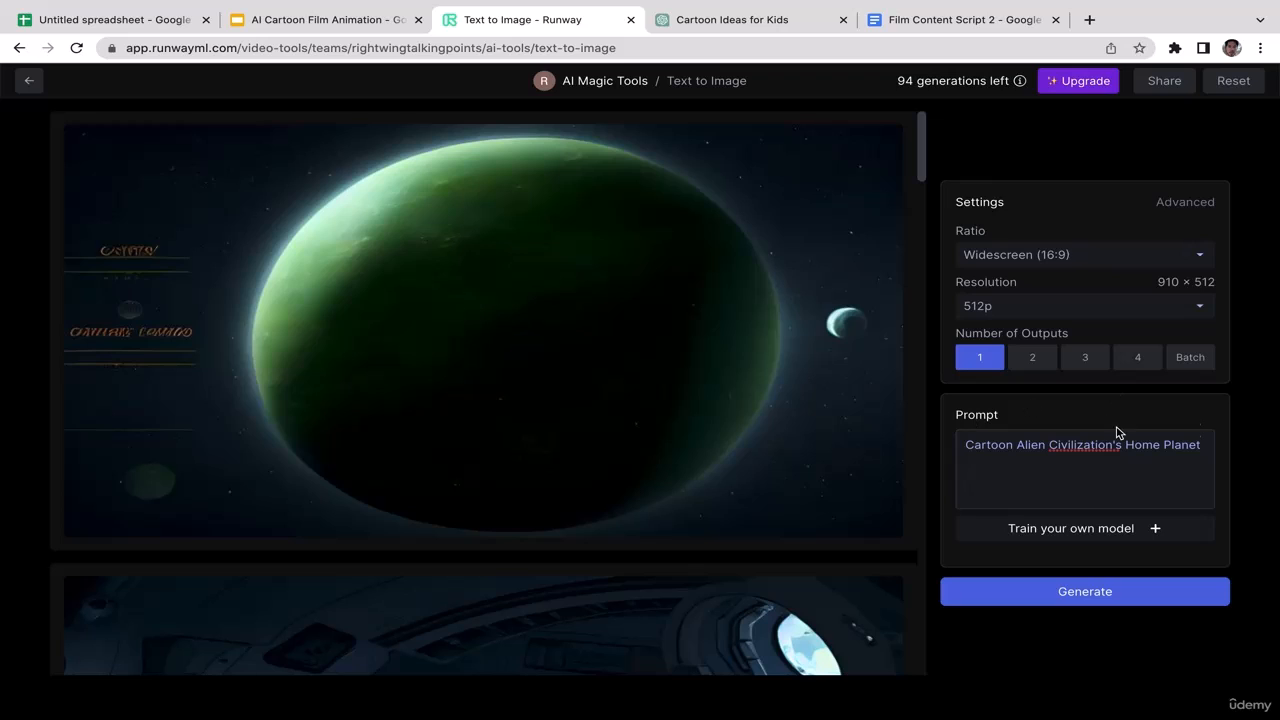
# Shorten the prompt to "Cartoon Alien Civilization's" and generate an image from it
pyautogui.click(1202, 445)
pyautogui.moveTo(1202, 445); pyautogui.dragTo(1019, 449)
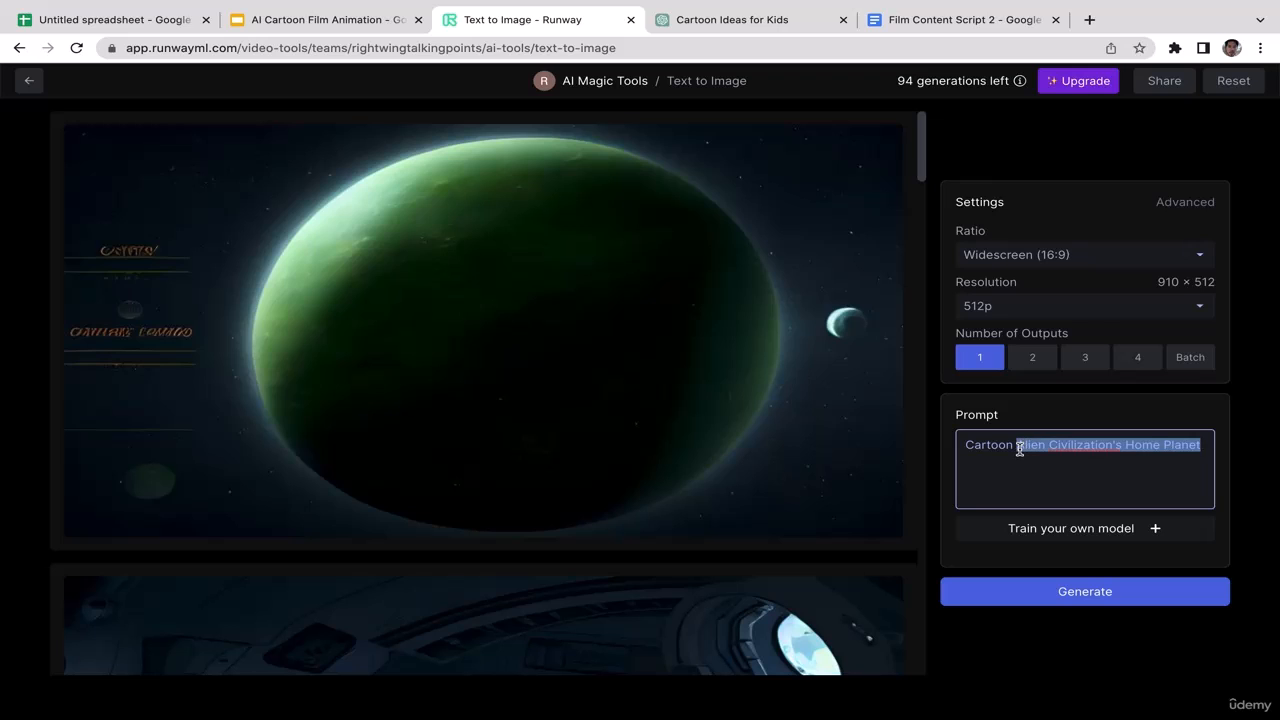
pyautogui.click(1016, 534)
pyautogui.click(1119, 472)
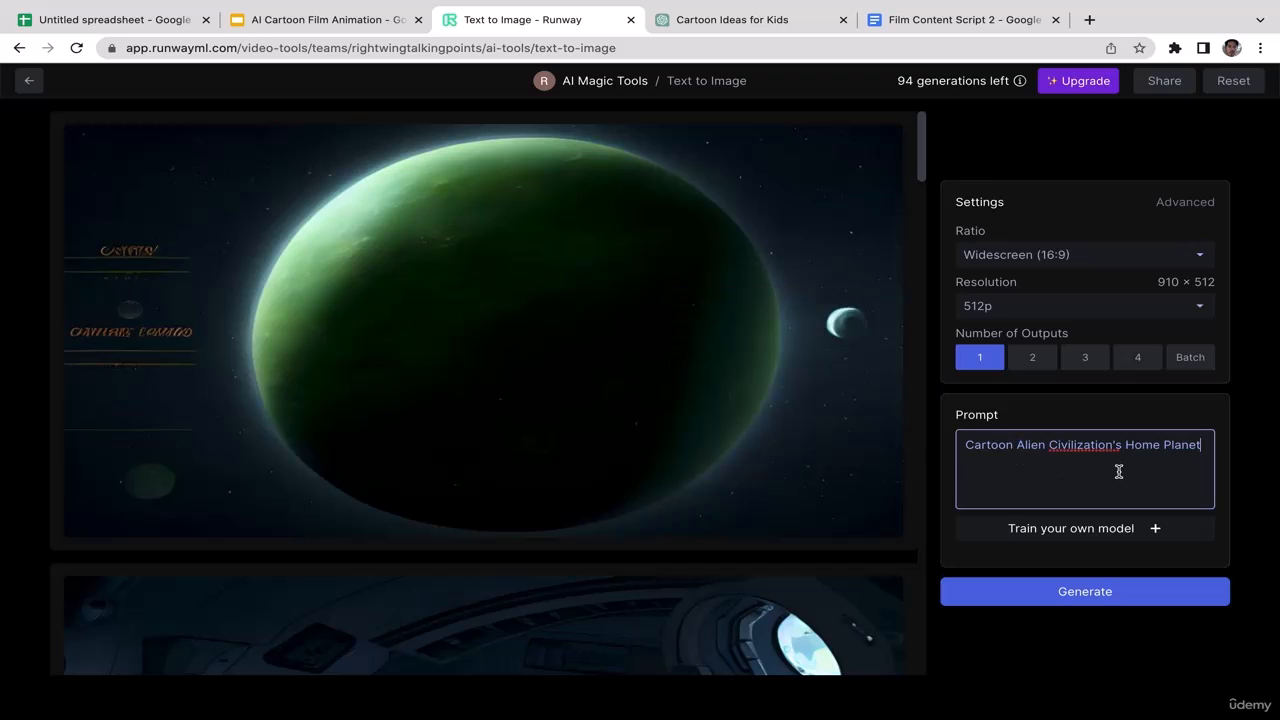
pyautogui.moveTo(1200, 449); pyautogui.dragTo(1120, 449)
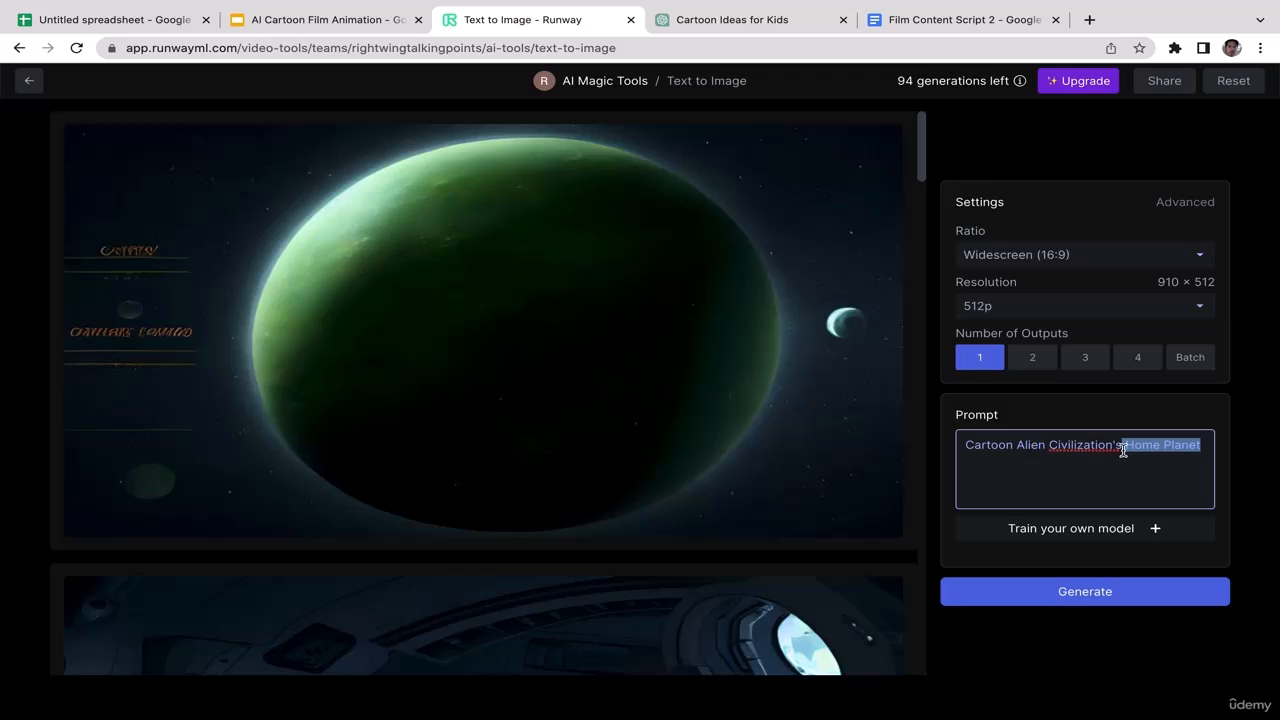
pyautogui.click(1120, 449)
pyautogui.moveTo(1201, 447); pyautogui.dragTo(1128, 449)
pyautogui.press('BackSpace')
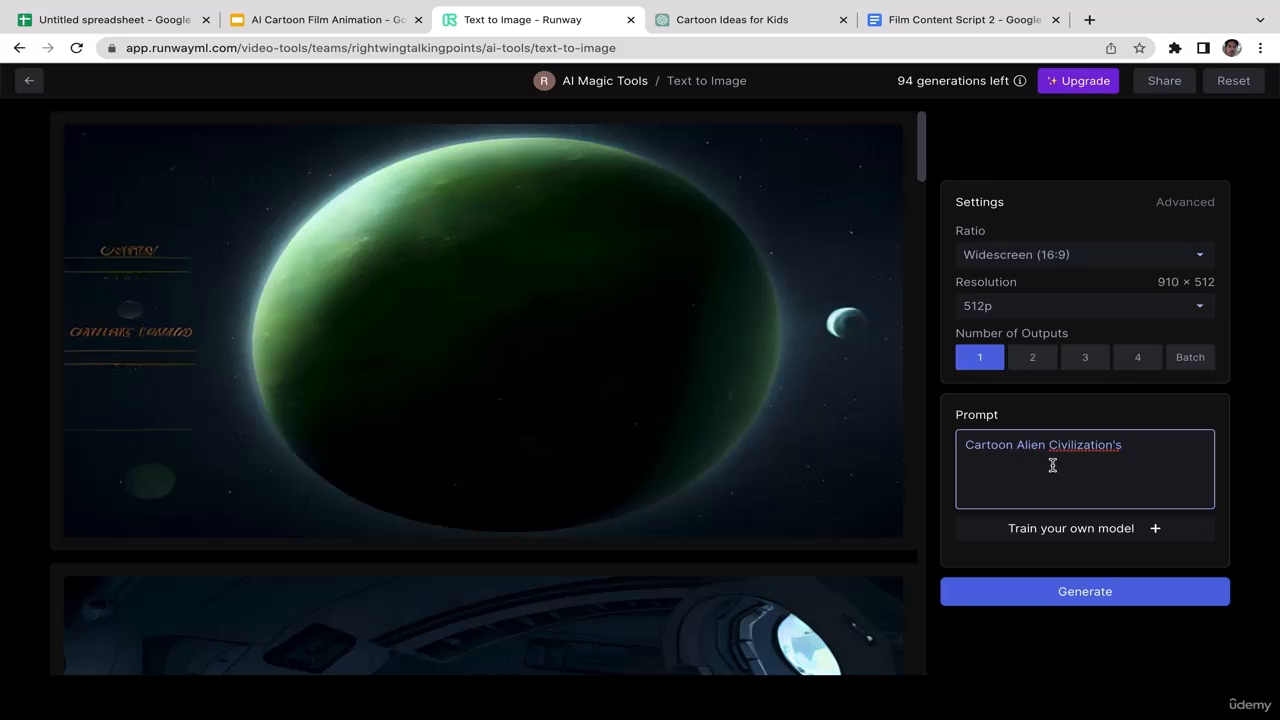
pyautogui.click(1106, 606)
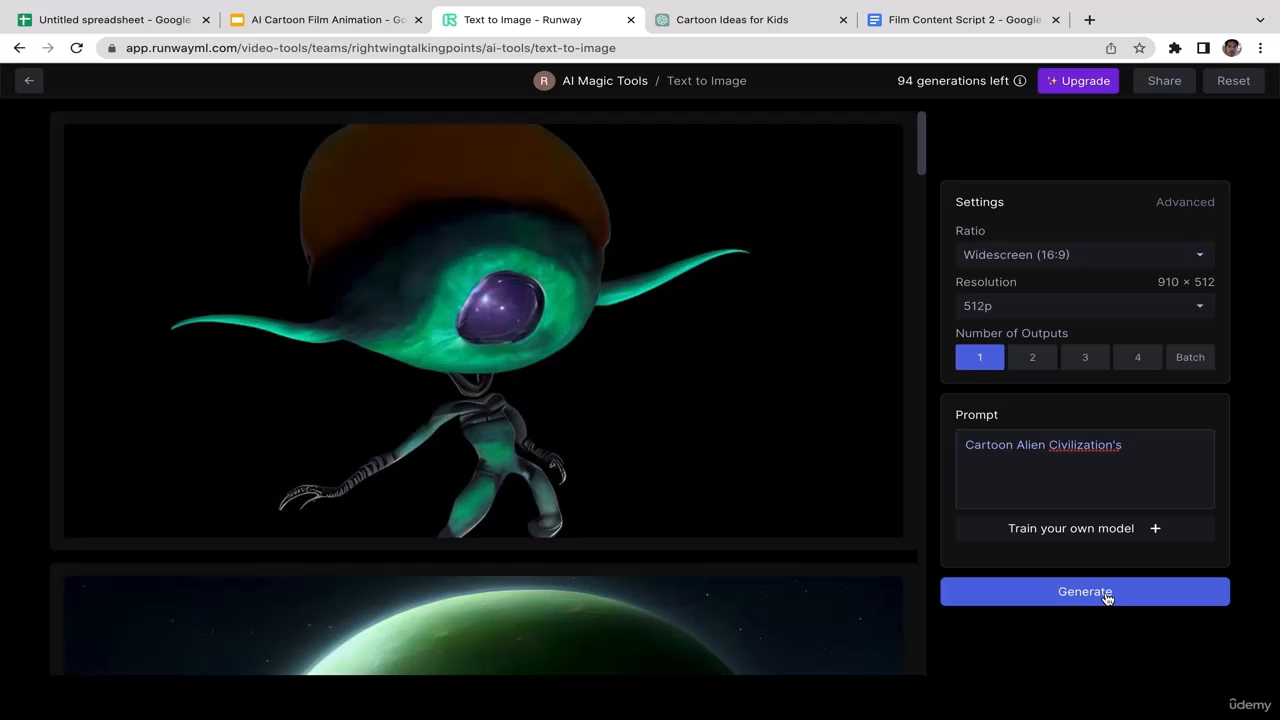
# Change the prompt to "Cartoon Alien colonies in mars" and generate an image from it
pyautogui.moveTo(1148, 444); pyautogui.dragTo(1022, 446)
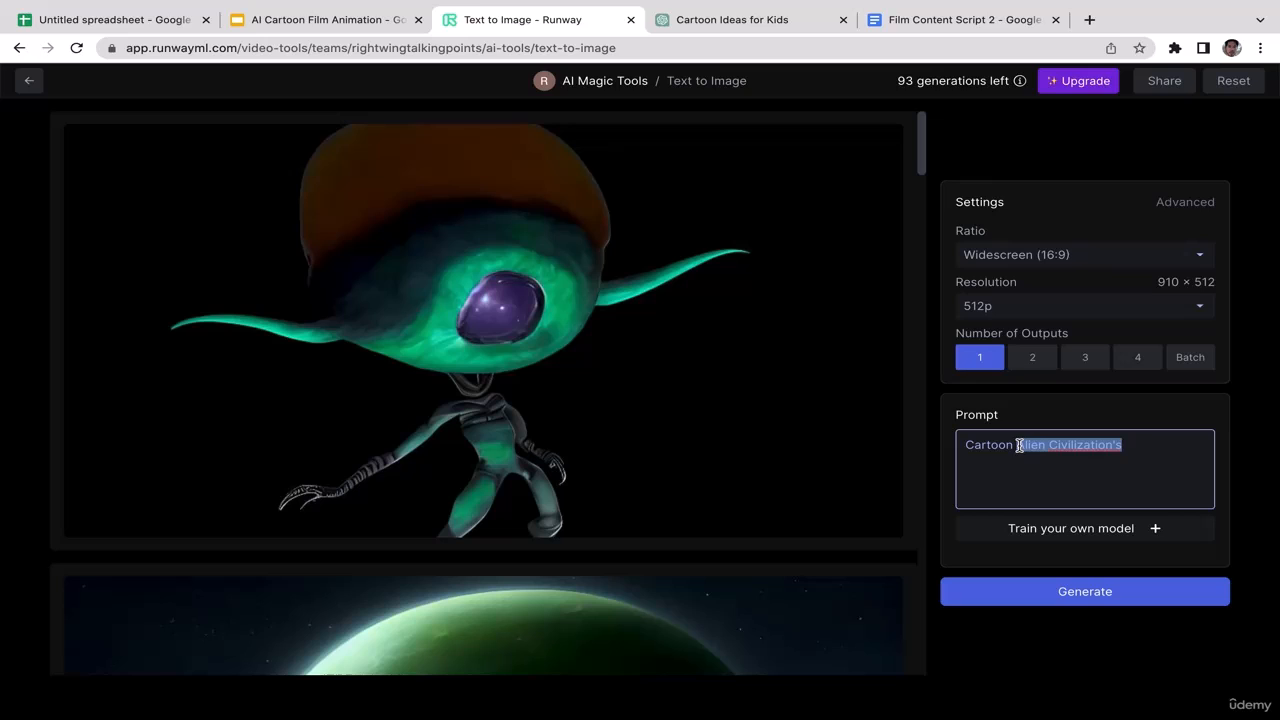
pyautogui.click(1130, 450)
pyautogui.moveTo(1124, 448); pyautogui.dragTo(1053, 444)
pyautogui.press('BackSpace')
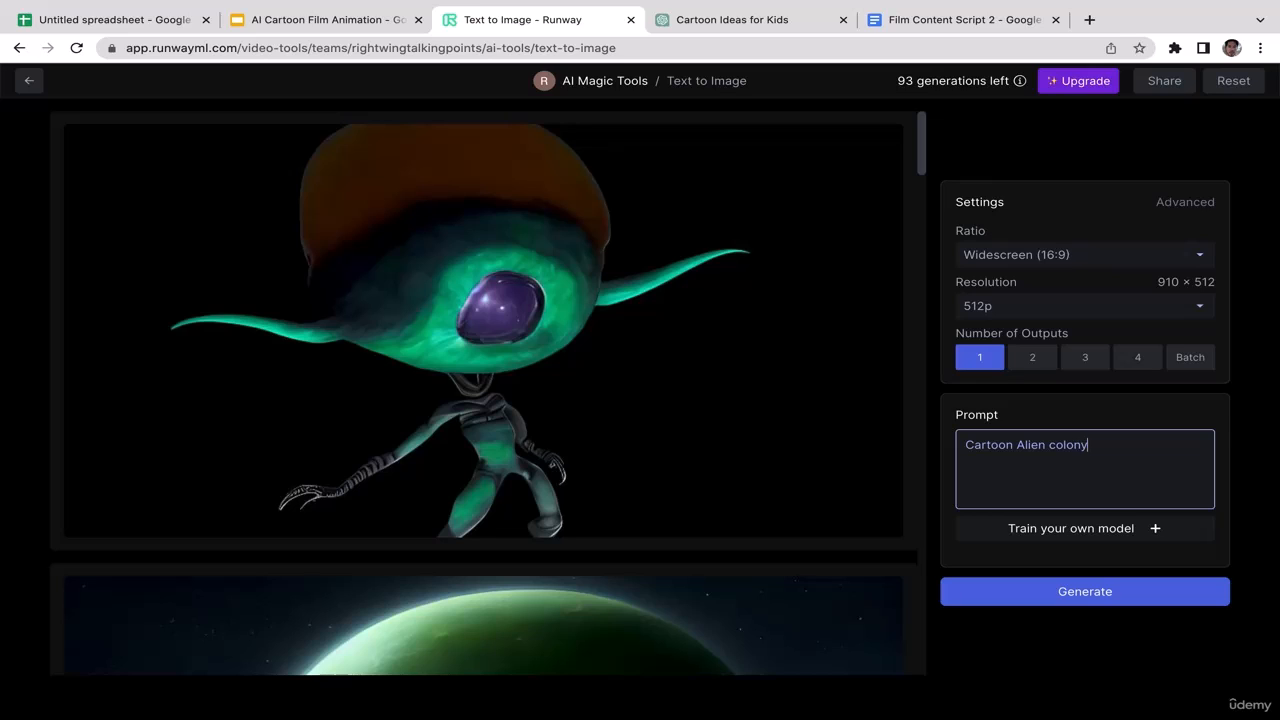
pyautogui.press('BackSpace')
pyautogui.write('ies in mars')
pyautogui.click(1085, 597)
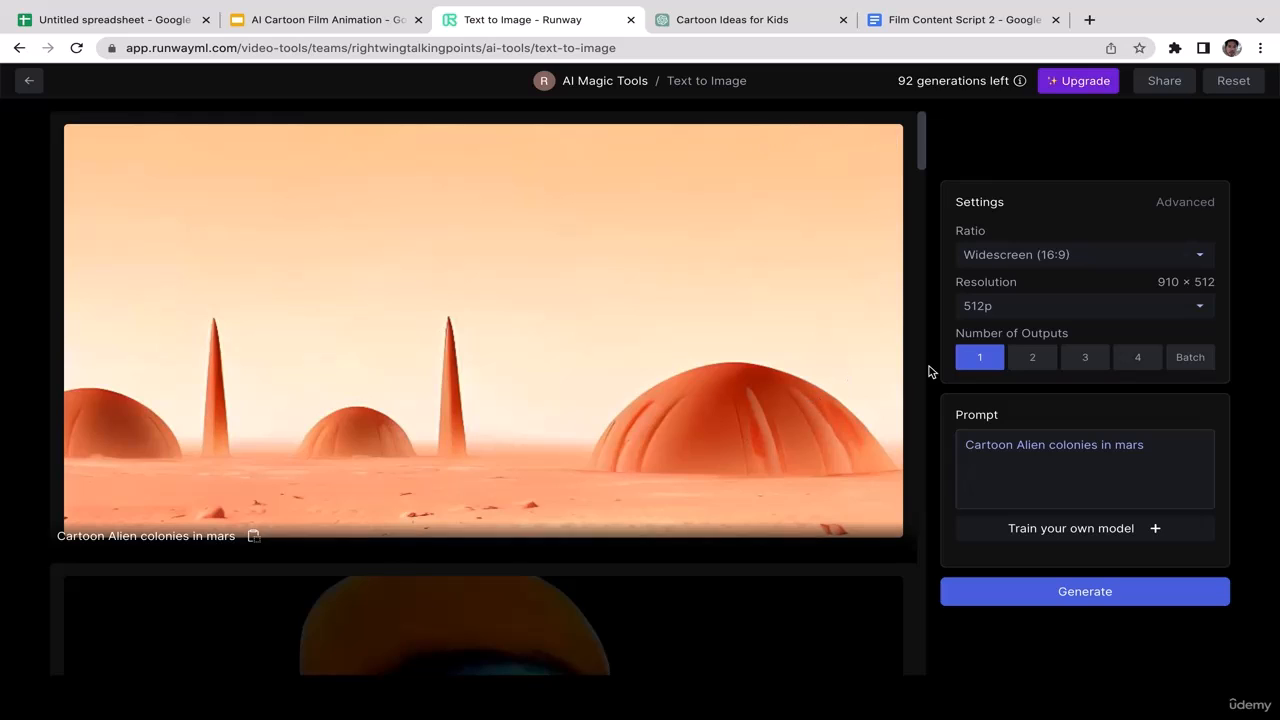
# Extend the prompt to "Cartoon Alien colonies in mars environment" and generate an image from it
pyautogui.click(1163, 449)
pyautogui.moveTo(1163, 449); pyautogui.dragTo(1043, 460)
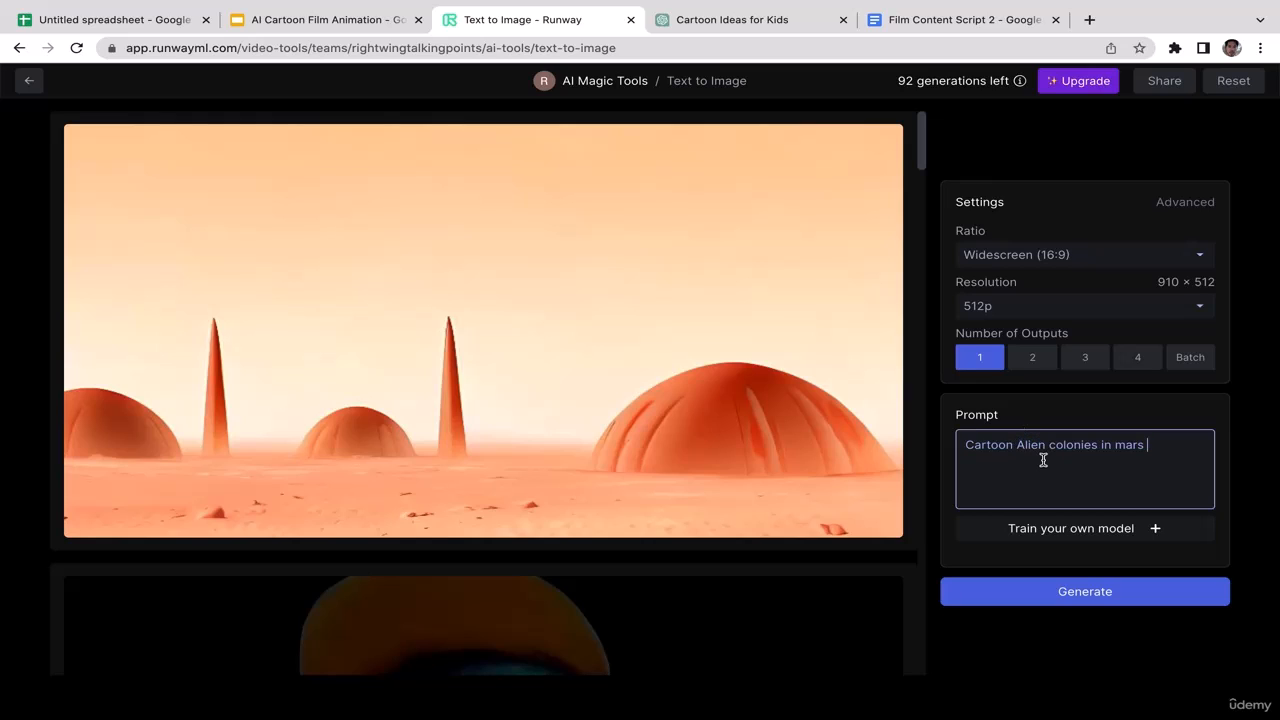
pyautogui.moveTo(1111, 446); pyautogui.dragTo(1027, 446)
pyautogui.click(1150, 446)
pyautogui.moveTo(1148, 446); pyautogui.dragTo(1118, 446)
pyautogui.press('BackSpace')
pyautogui.write('mars environment')
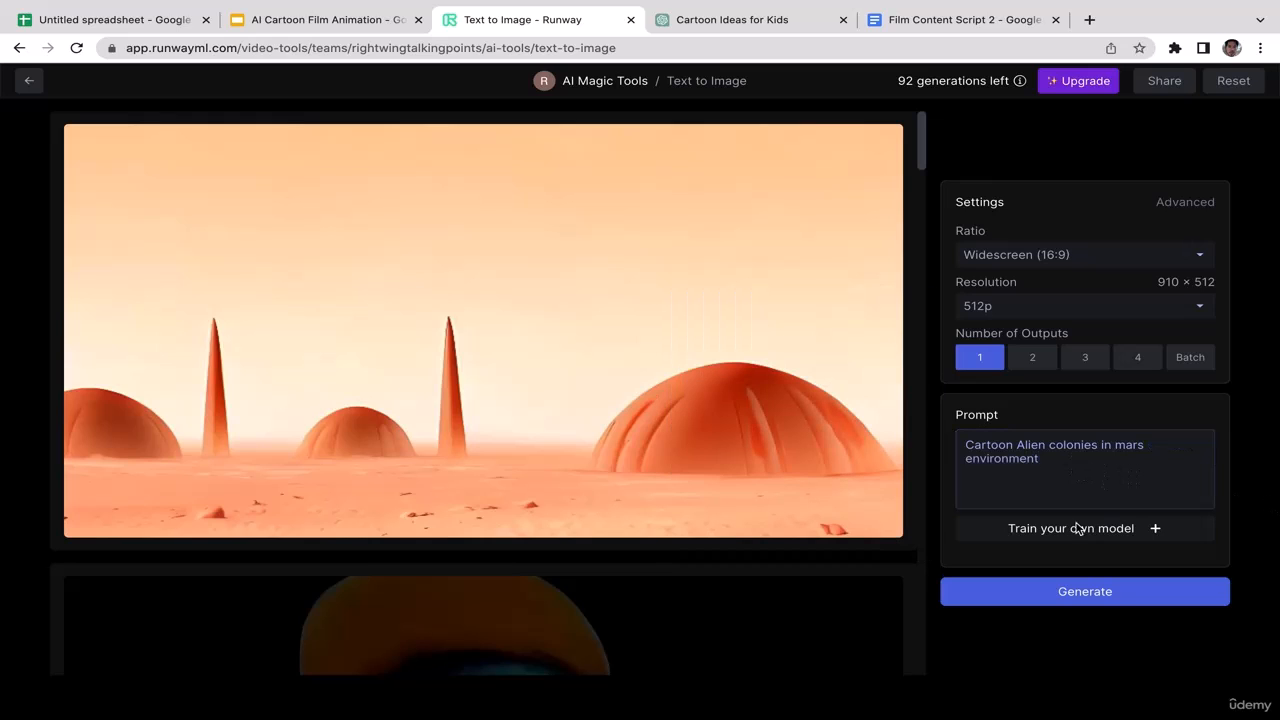
pyautogui.click(1088, 591)
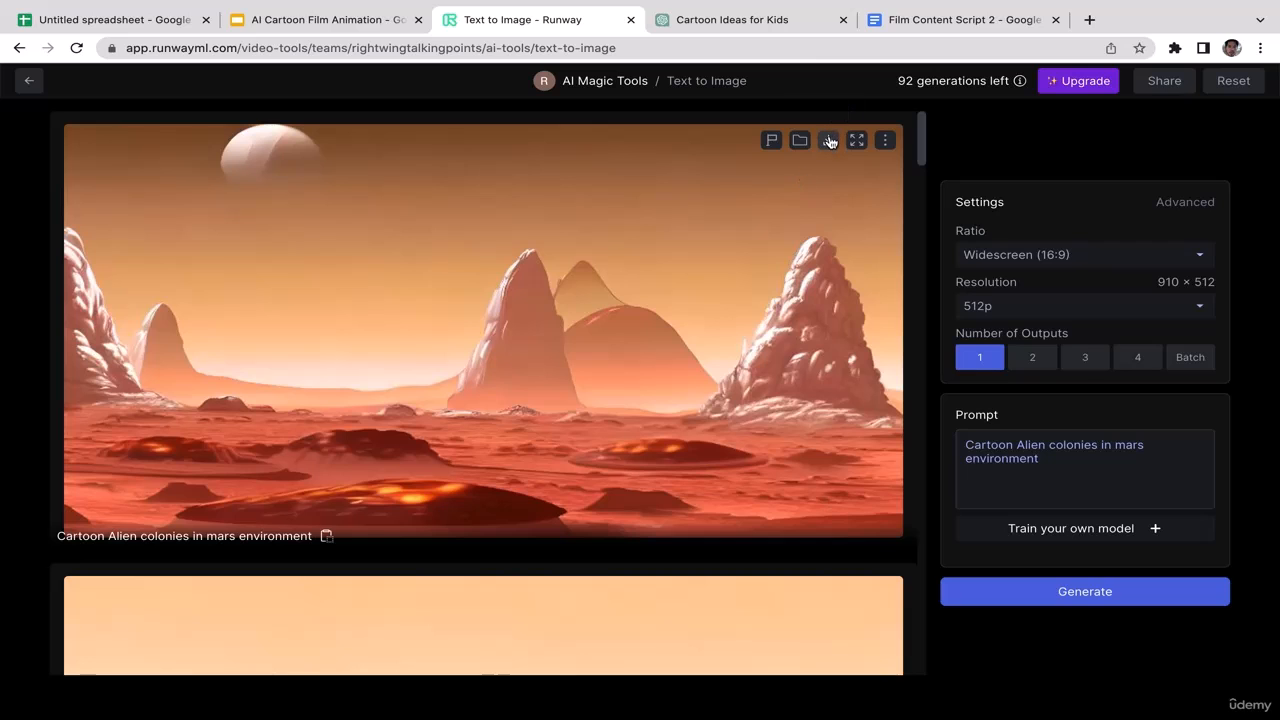
# Download the Mars environment image and show the downloaded file in Finder
pyautogui.click(828, 140)
pyautogui.click(188, 697)
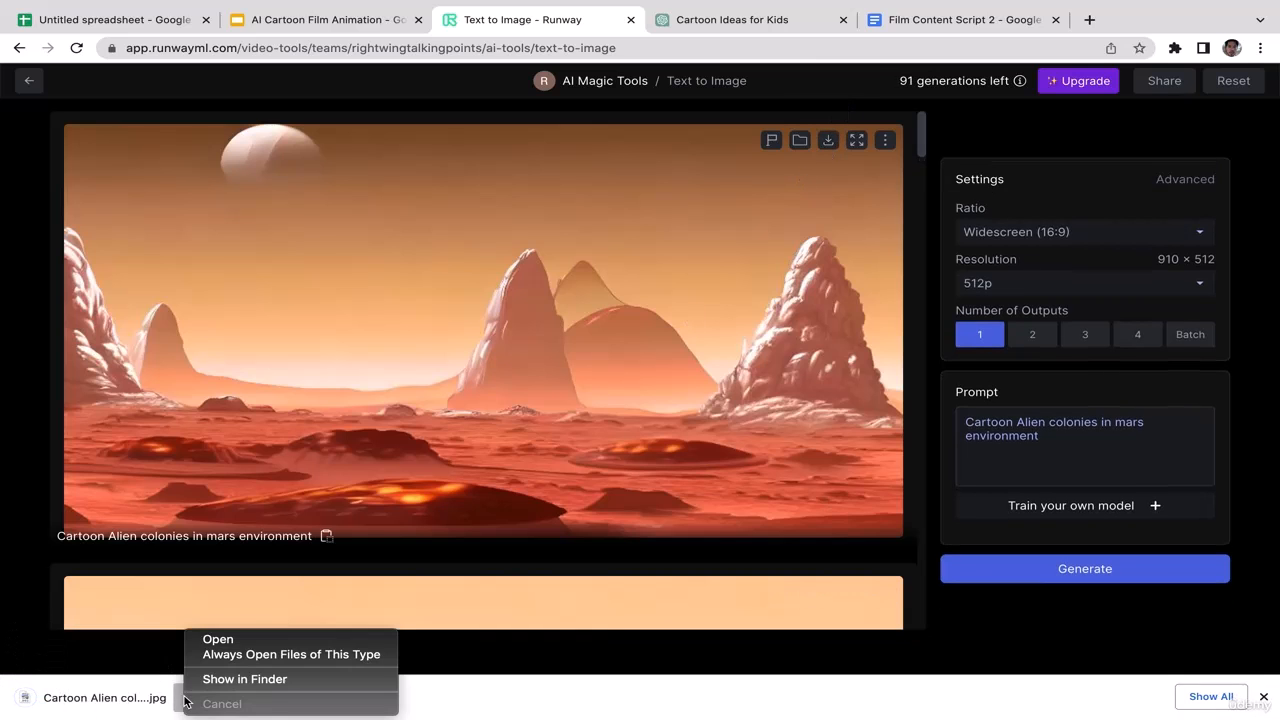
pyautogui.click(233, 680)
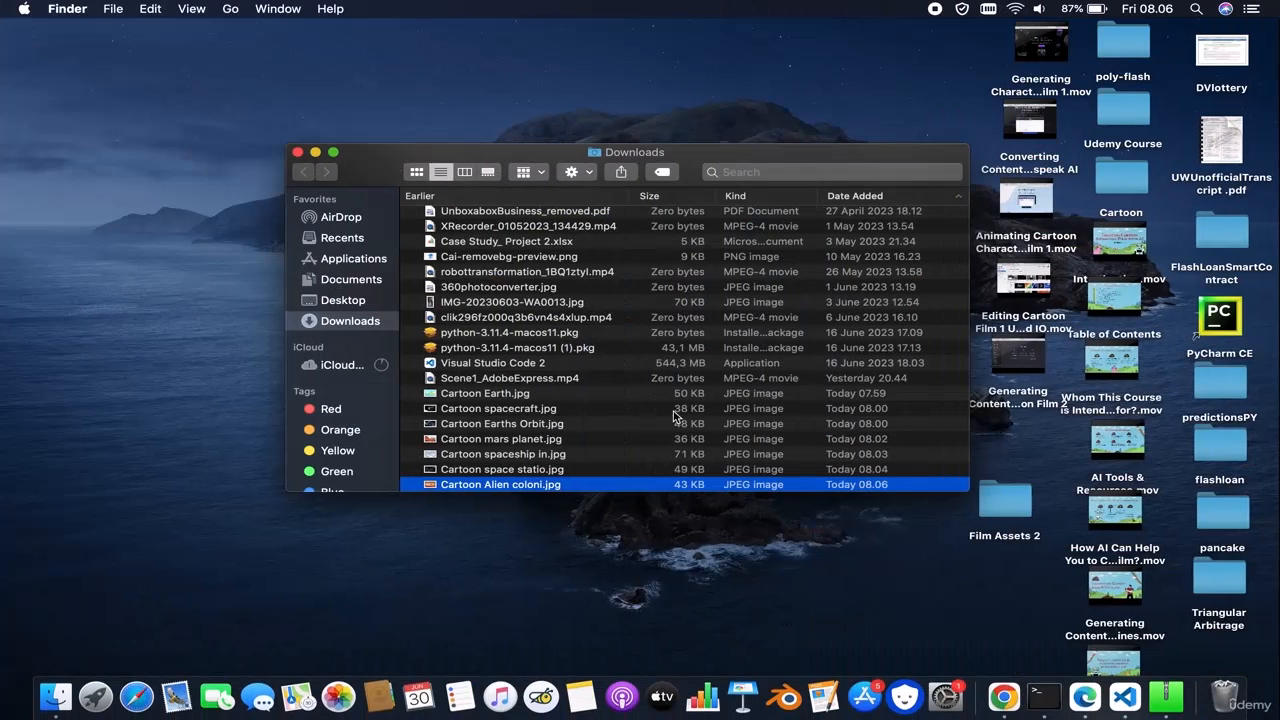
# Move the seven cartoon background images, from Cartoon Earth.jpg to Cartoon Alien coloni.jpg, out of Downloads onto the desktop and close the Downloads window
pyautogui.click(497, 394)
pyautogui.hotkey('shift', 'Down')
pyautogui.hotkey('shift', 'Down')
pyautogui.hotkey('shift', 'Down')
pyautogui.hotkey('shift', 'Down')
pyautogui.hotkey('shift', 'Down')
pyautogui.hotkey('shift', 'Down')
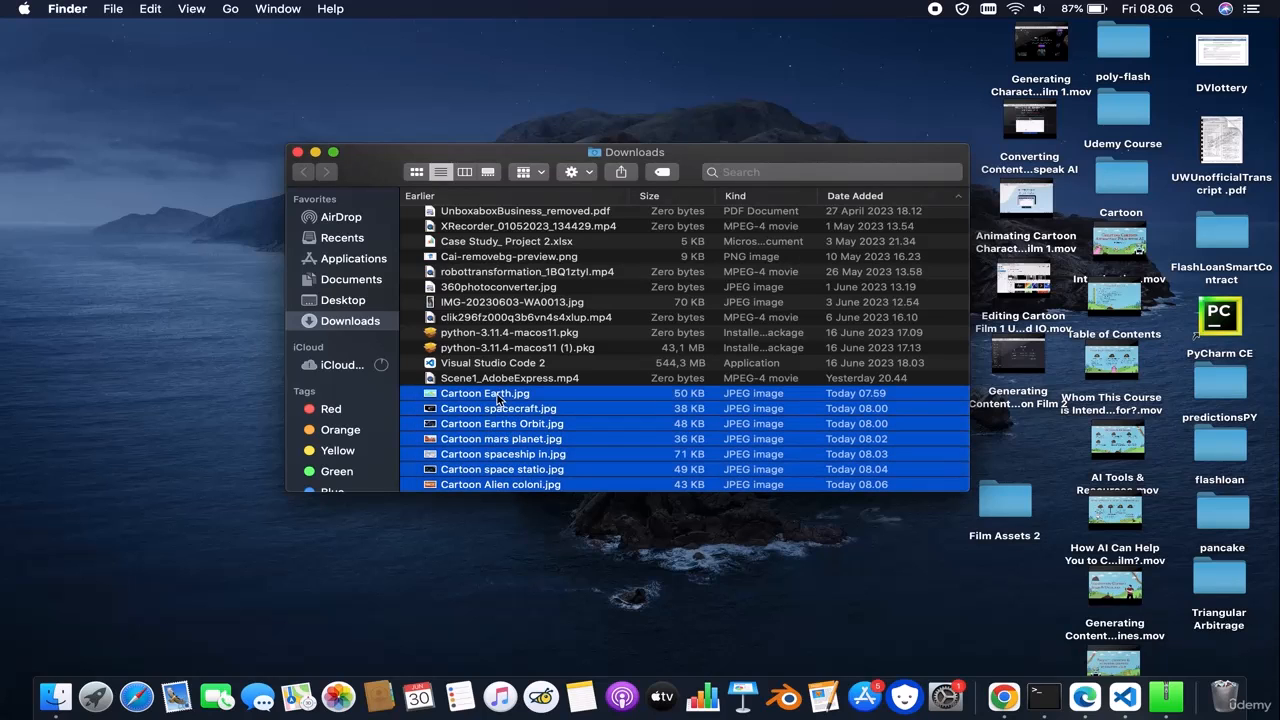
pyautogui.press('super+c')
pyautogui.moveTo(540, 448); pyautogui.dragTo(196, 358)
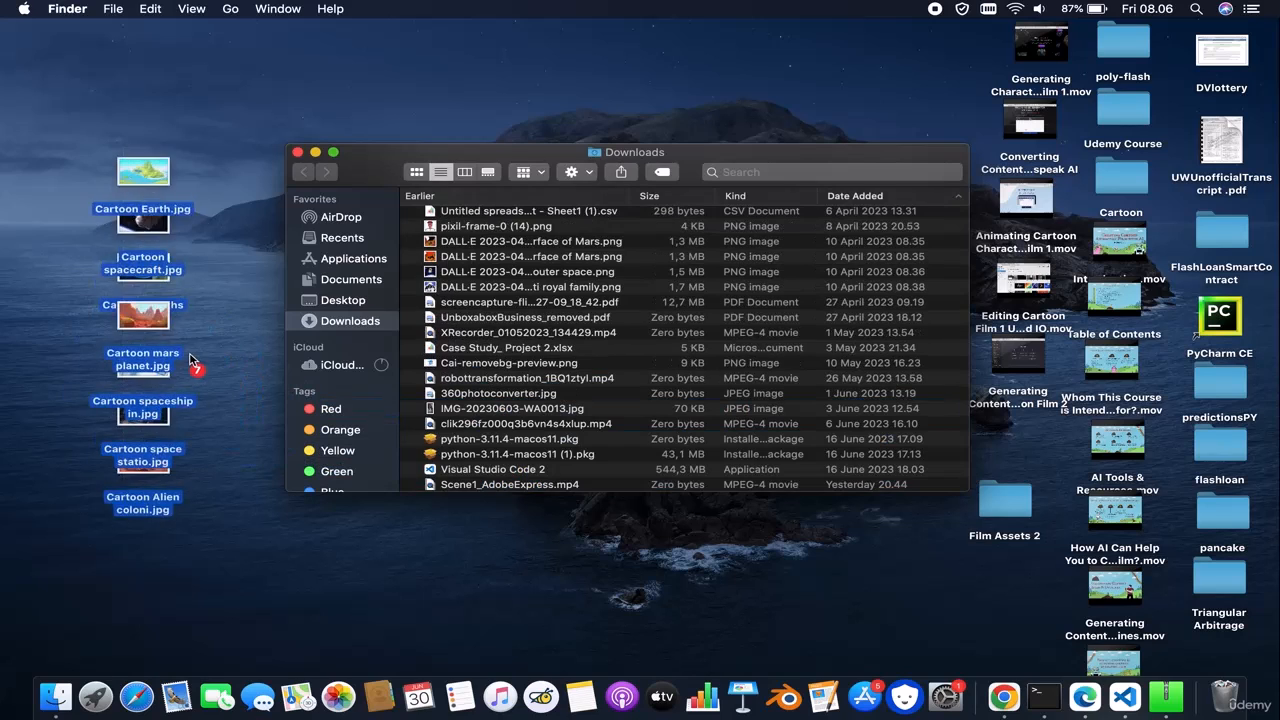
pyautogui.click(297, 152)
# Open the Film Assets 2 folder, move the seven cartoon images from the desktop into it and close the folder
pyautogui.doubleClick(1005, 500)
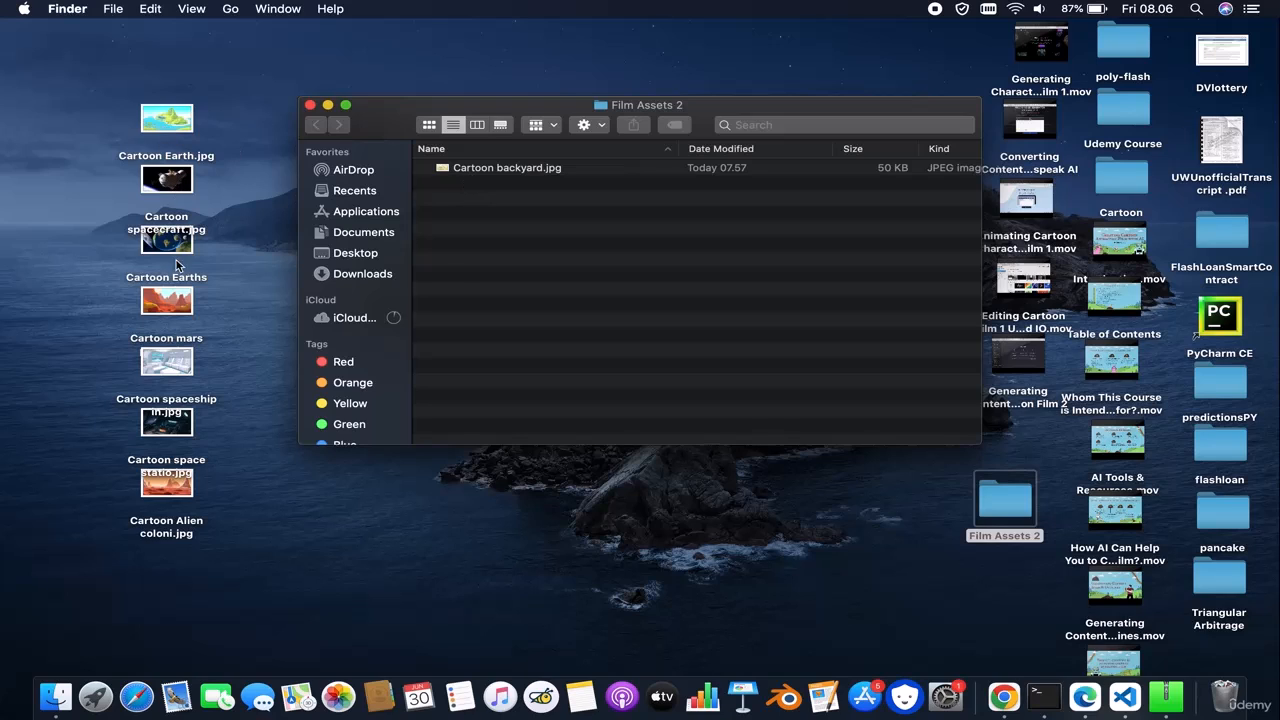
pyautogui.click(213, 349)
pyautogui.moveTo(226, 456); pyautogui.dragTo(120, 46)
pyautogui.moveTo(160, 115); pyautogui.dragTo(600, 174)
pyautogui.moveTo(170, 488); pyautogui.dragTo(530, 332)
pyautogui.click(312, 111)
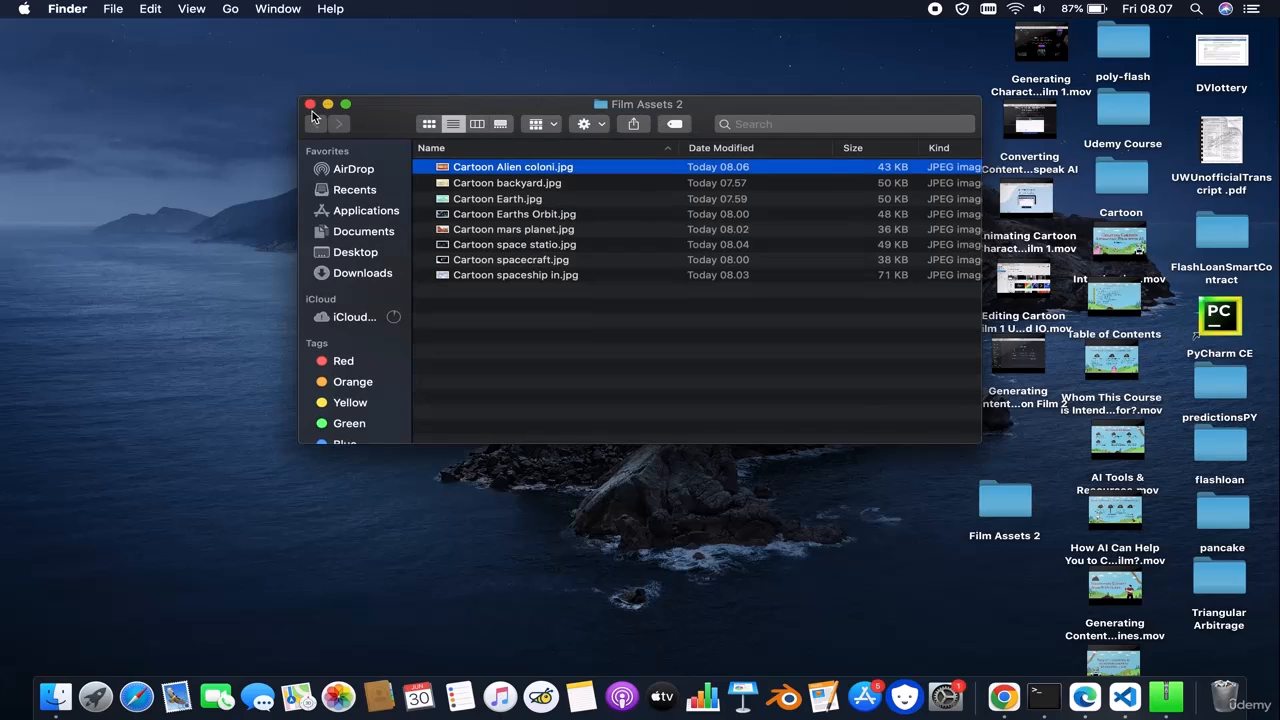
pyautogui.click(310, 104)
# Move the Film Assets 2 folder from the desktop into the Cartoon folder, then return to Chrome and dismiss the downloads bar
pyautogui.click(1117, 182)
pyautogui.doubleClick(1117, 182)
pyautogui.moveTo(1004, 500); pyautogui.dragTo(690, 490)
pyautogui.click(285, 336)
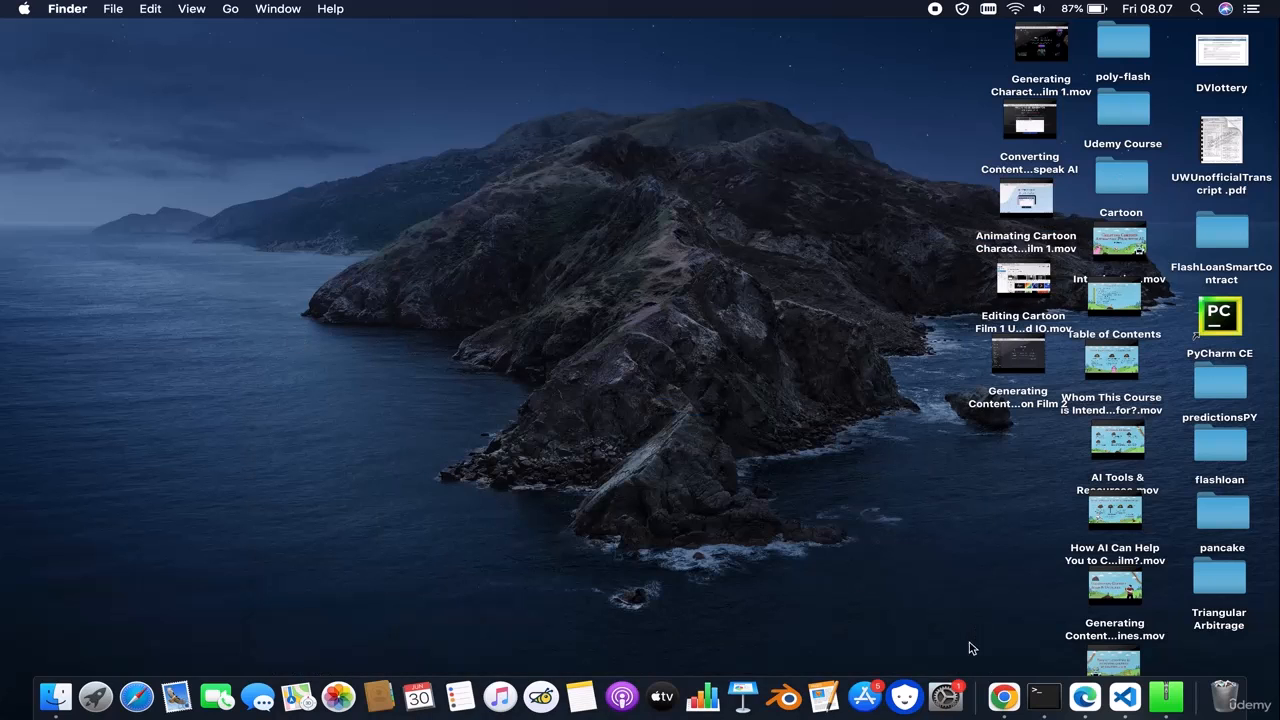
pyautogui.click(1007, 700)
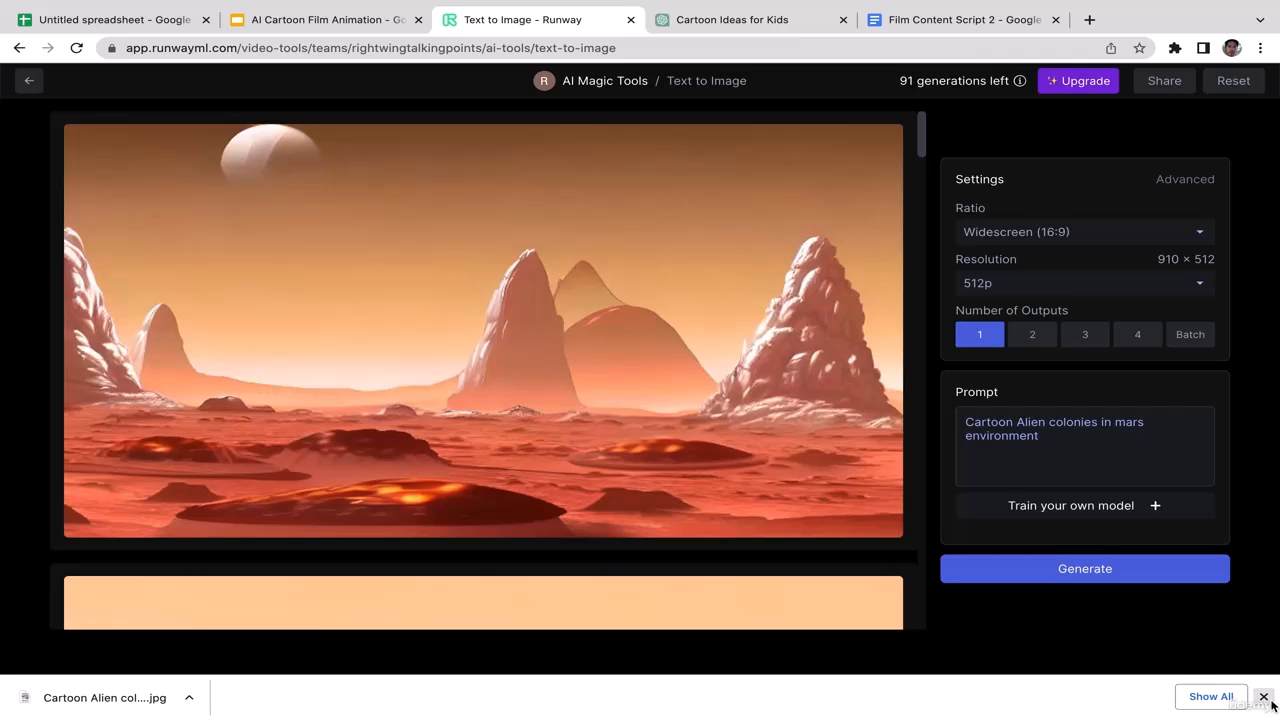
pyautogui.click(1264, 697)
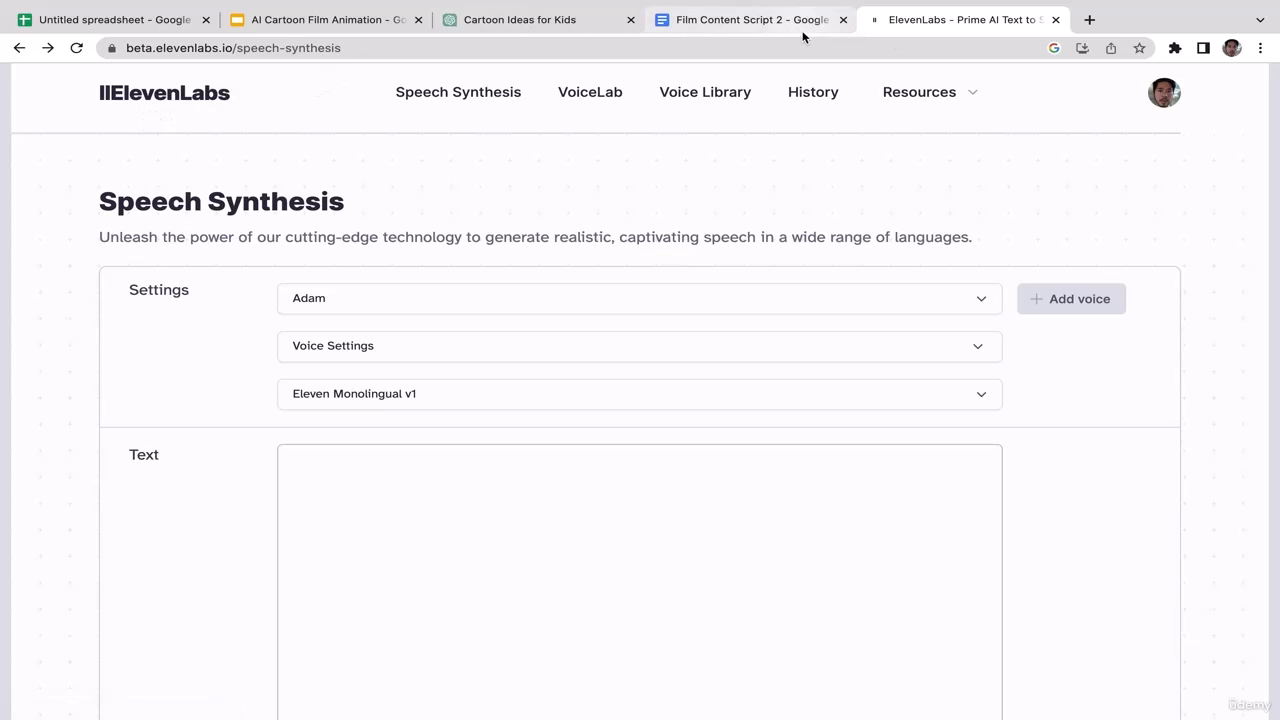
# Review the opening backyard scene of the Space Squad script in the Film Content Script 2 document, noting the characters Max, Zoe and Alex
pyautogui.click(728, 26)
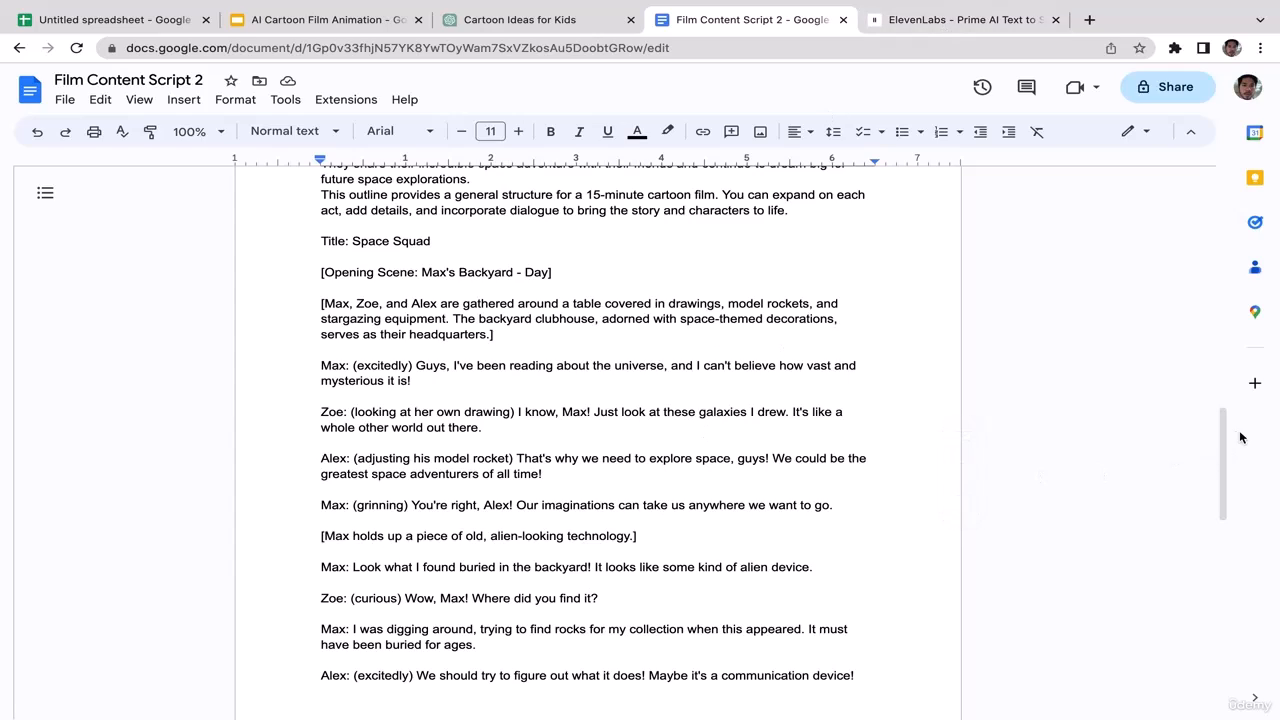
pyautogui.moveTo(1222, 460)
pyautogui.mouseDown()
pyautogui.moveTo(1180, 634)
pyautogui.moveTo(1183, 398)
pyautogui.moveTo(1183, 646)
pyautogui.moveTo(1183, 466)
pyautogui.moveTo(1189, 589)
pyautogui.moveTo(1190, 470)
pyautogui.moveTo(1237, 429)
pyautogui.moveTo(1191, 622)
pyautogui.moveTo(1241, 445)
pyautogui.mouseUp()
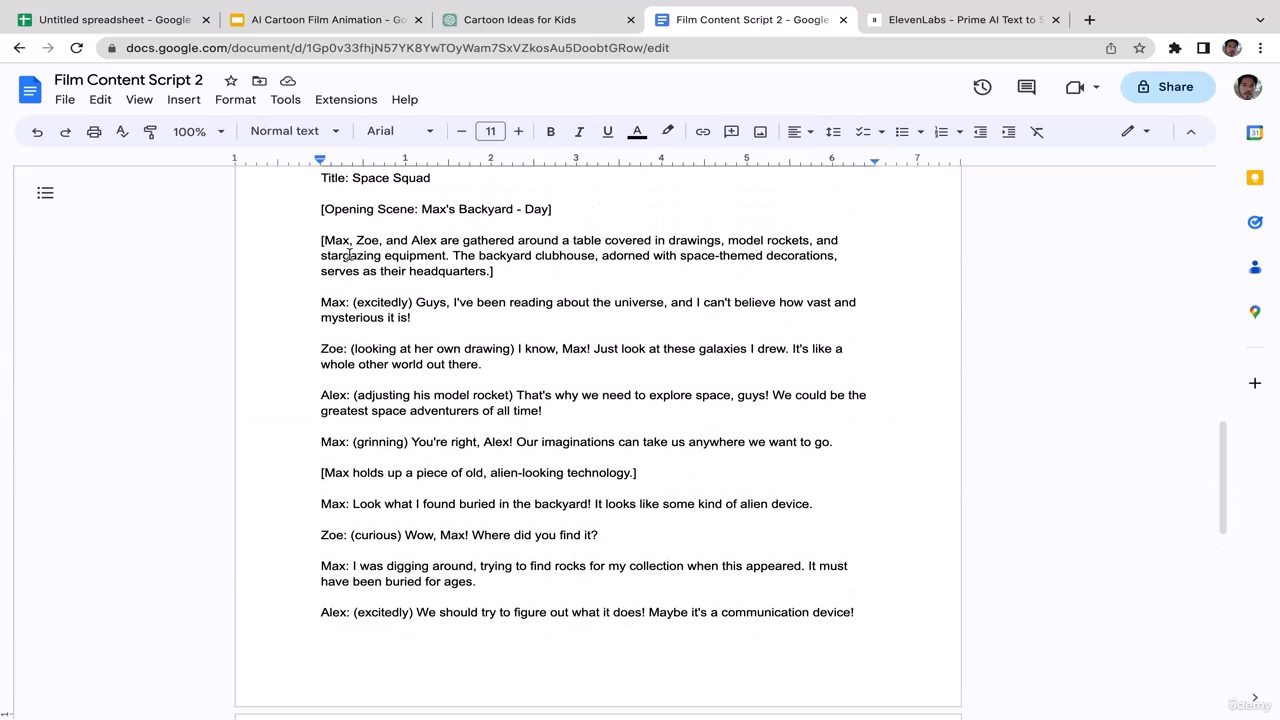
pyautogui.moveTo(324, 241); pyautogui.dragTo(444, 246)
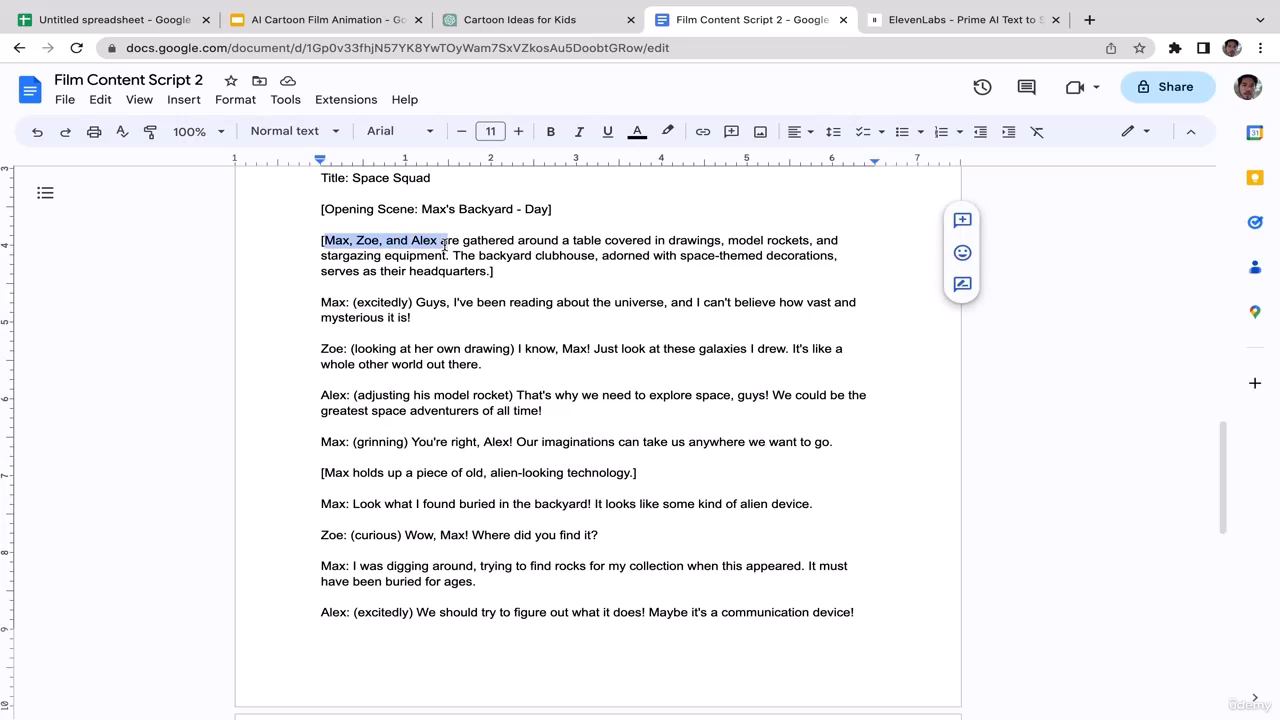
pyautogui.click(332, 241)
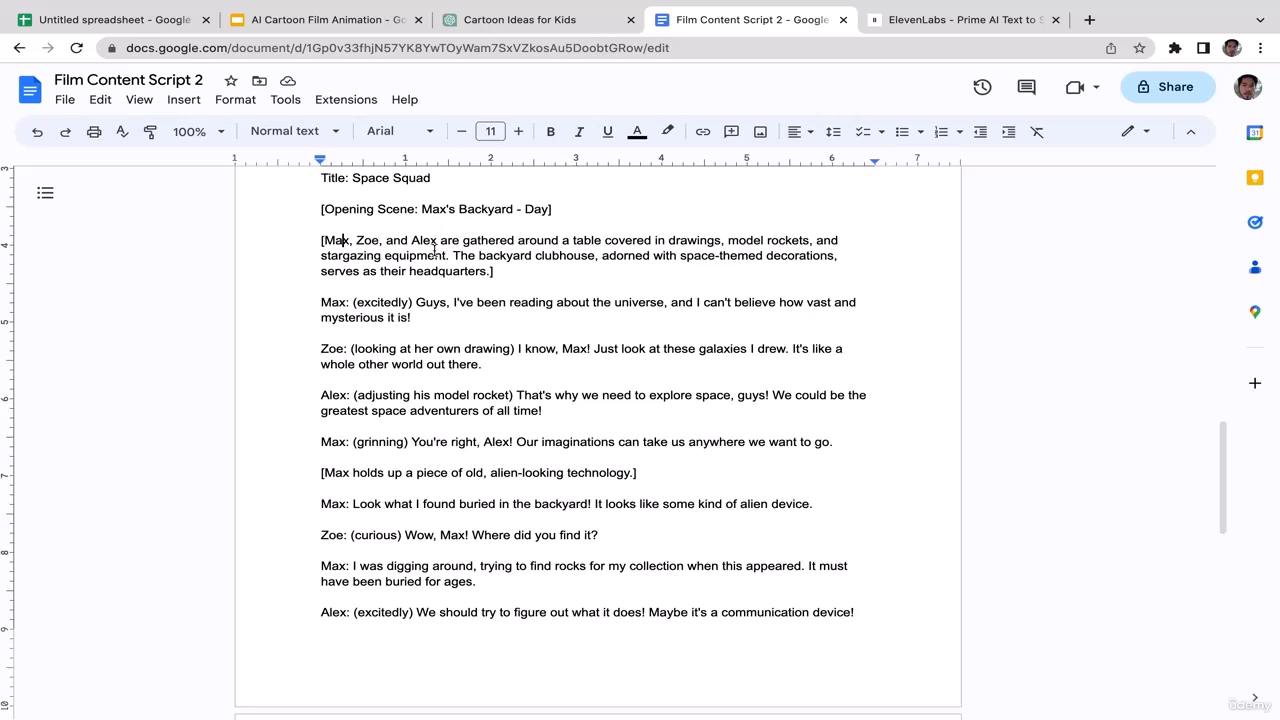
pyautogui.doubleClick(368, 241)
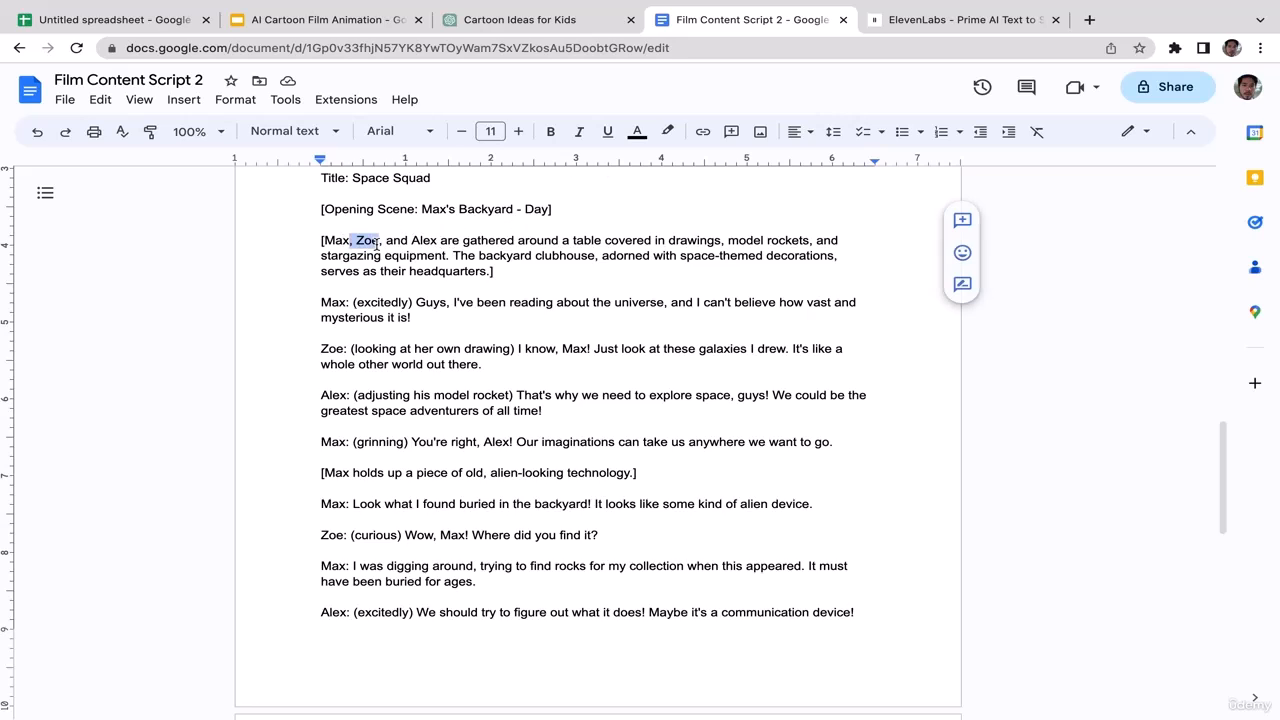
pyautogui.click(390, 256)
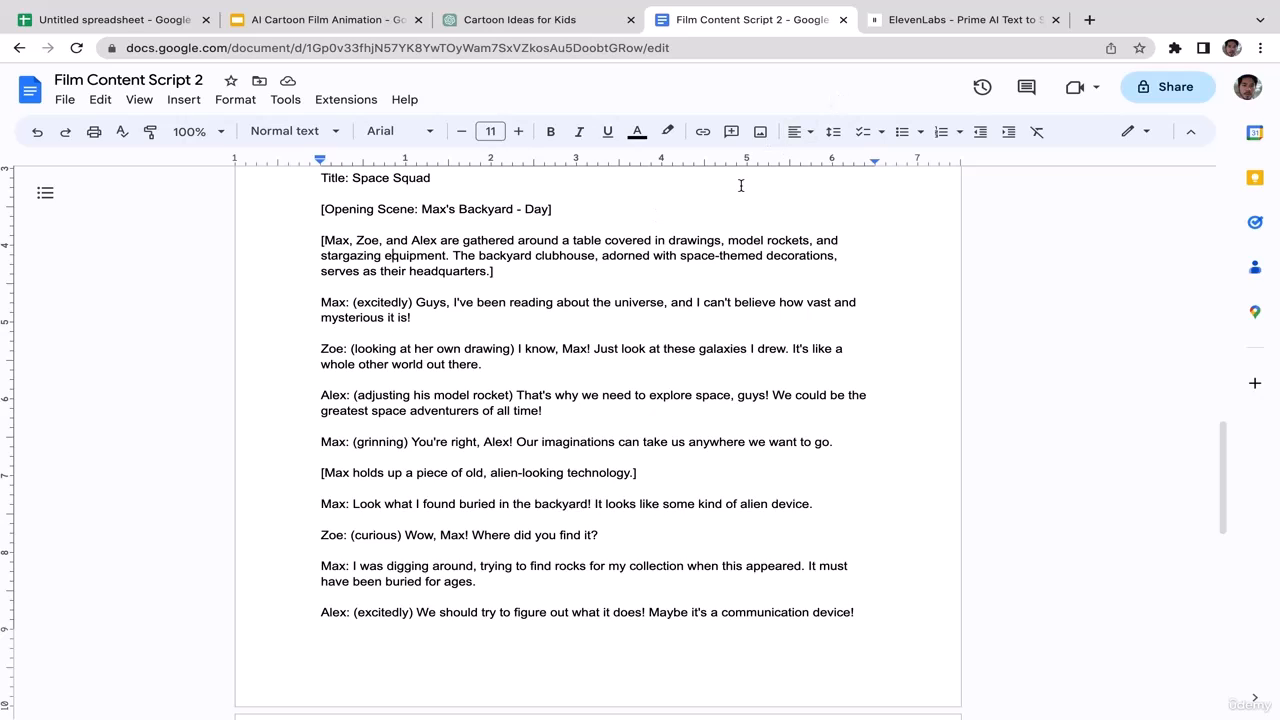
# Copy Max's first line, "Guys, I've been reading about the universe...", from the script into the ElevenLabs speech synthesis text
pyautogui.click(945, 27)
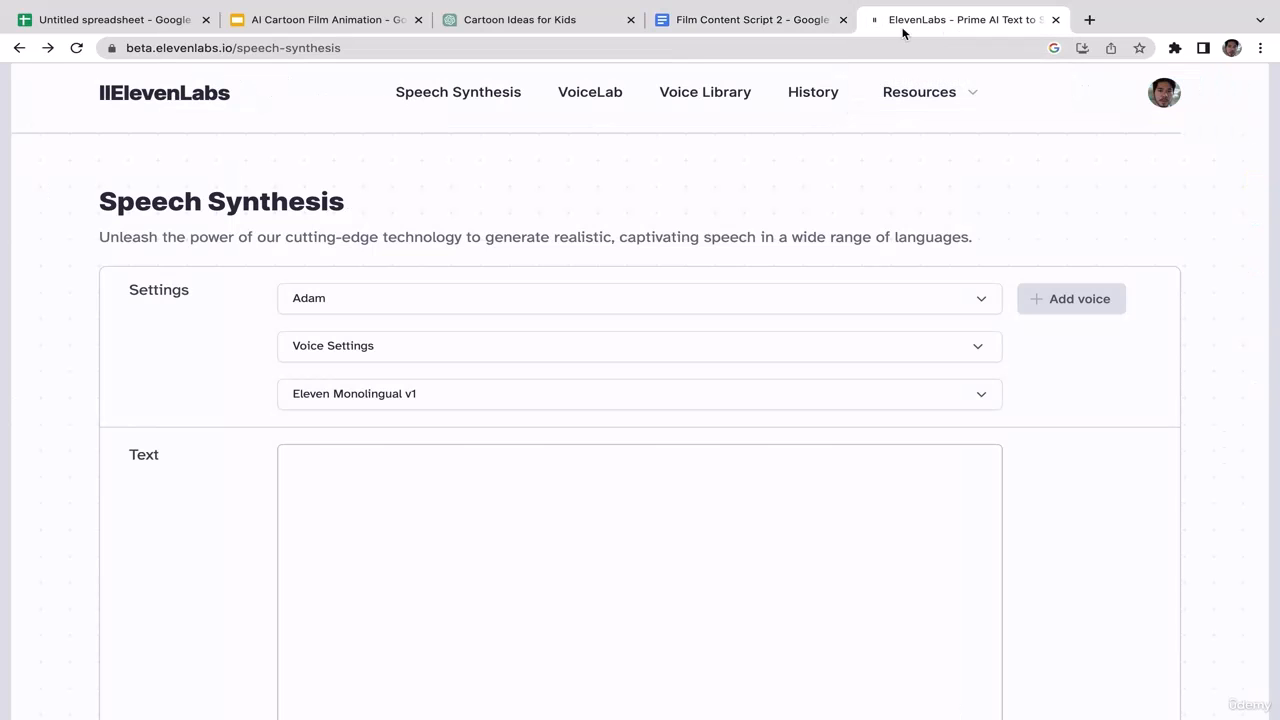
pyautogui.click(794, 26)
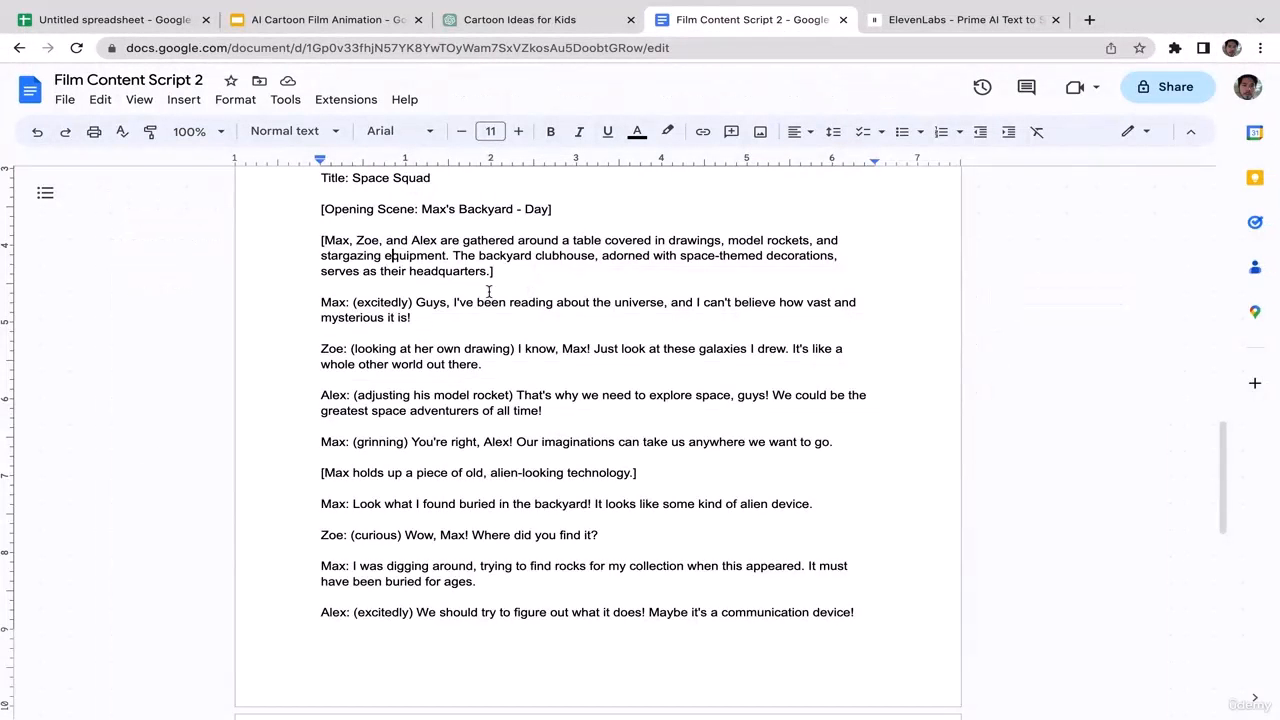
pyautogui.moveTo(418, 326); pyautogui.dragTo(423, 298)
pyautogui.hotkey('ctrl', 'c')
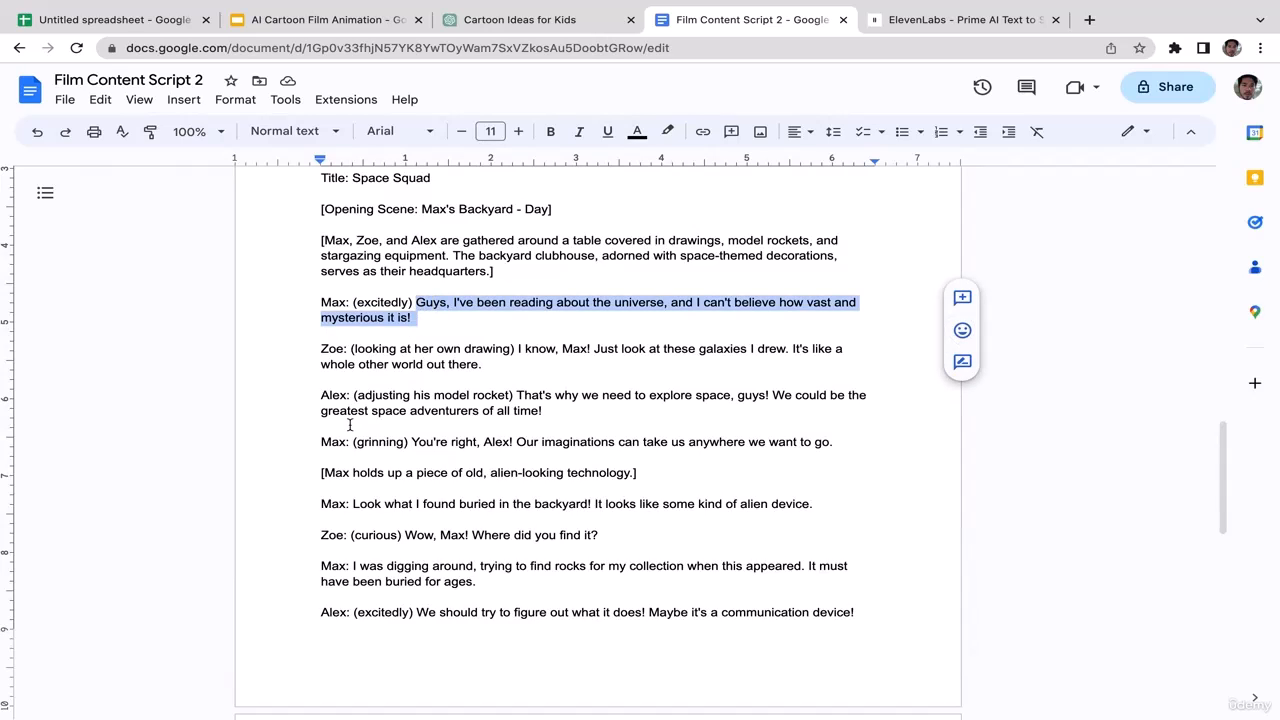
pyautogui.click(566, 351)
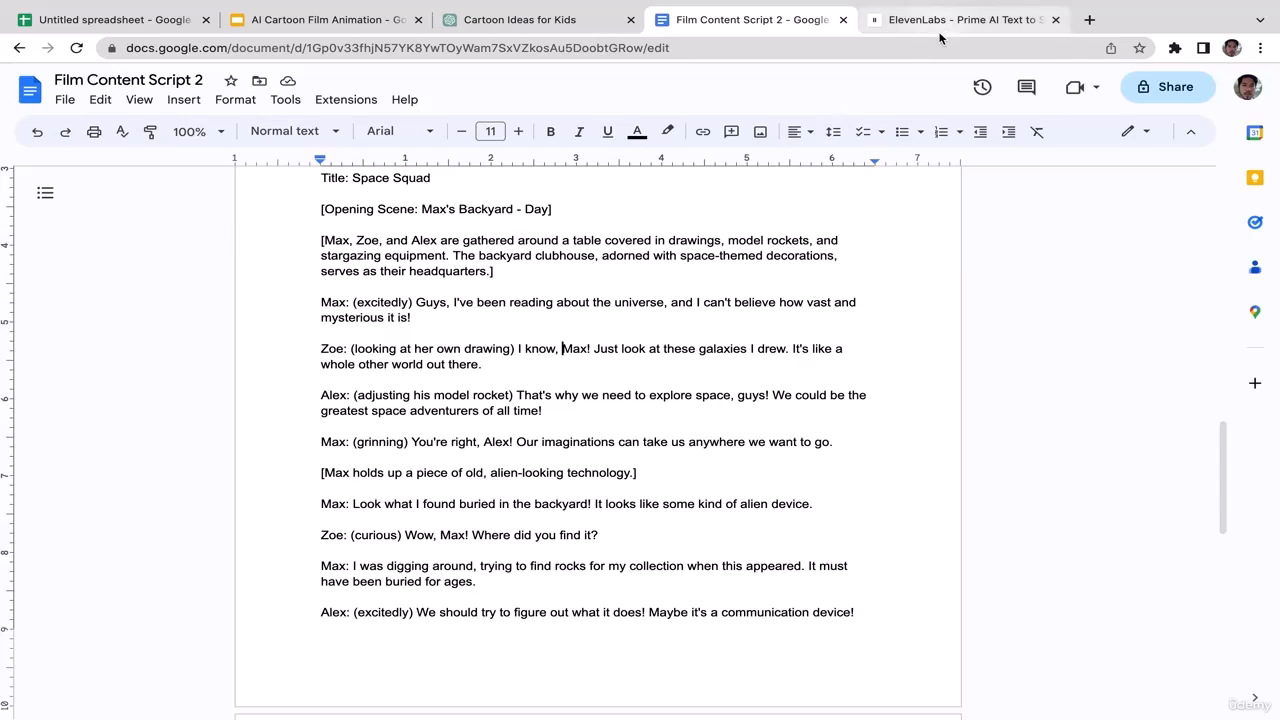
pyautogui.click(942, 30)
pyautogui.click(371, 498)
pyautogui.hotkey('ctrl', 'v')
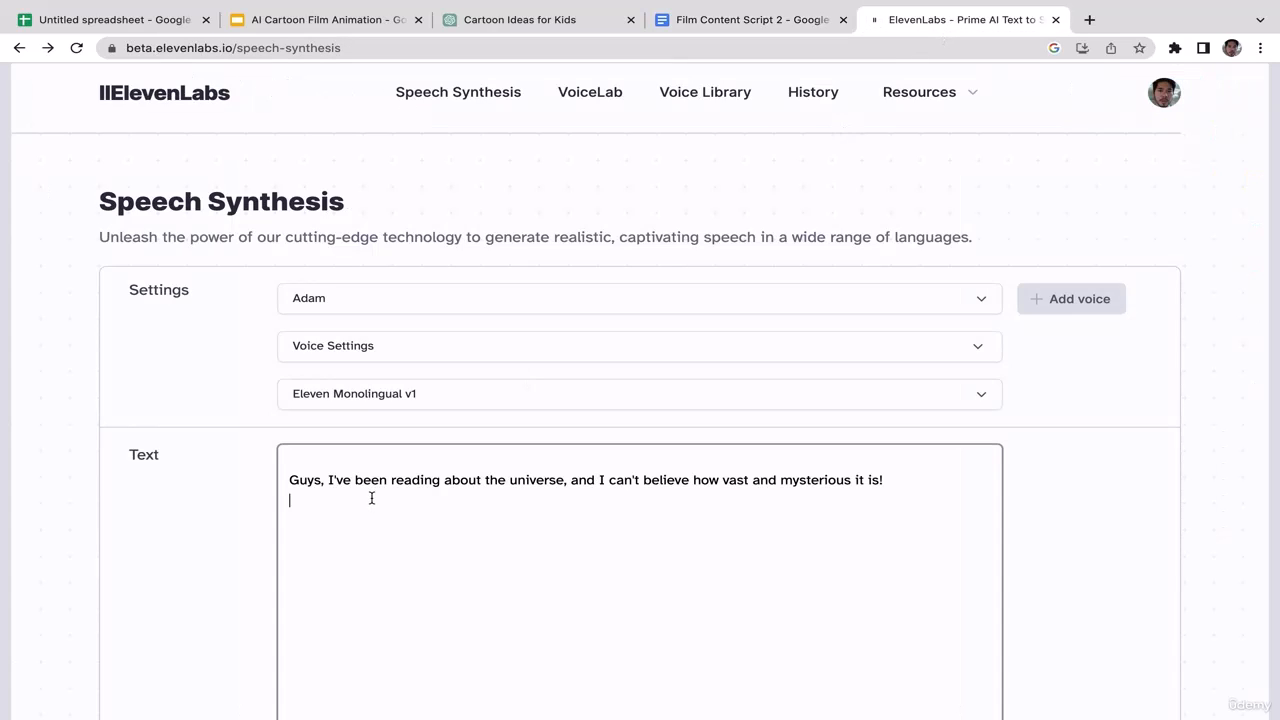
# Examine the premade voices, the voice settings and the speech model options without changing the Adam voice or Eleven Monolingual v1 model
pyautogui.click(622, 303)
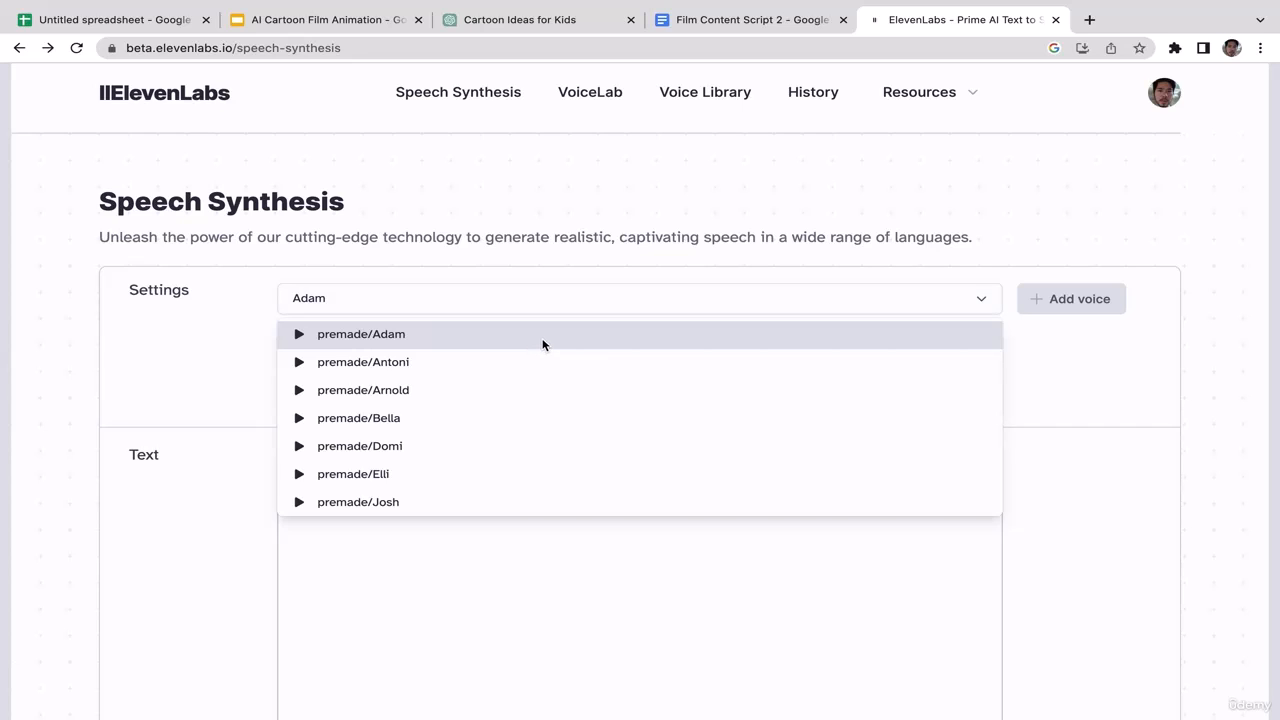
pyautogui.click(1143, 349)
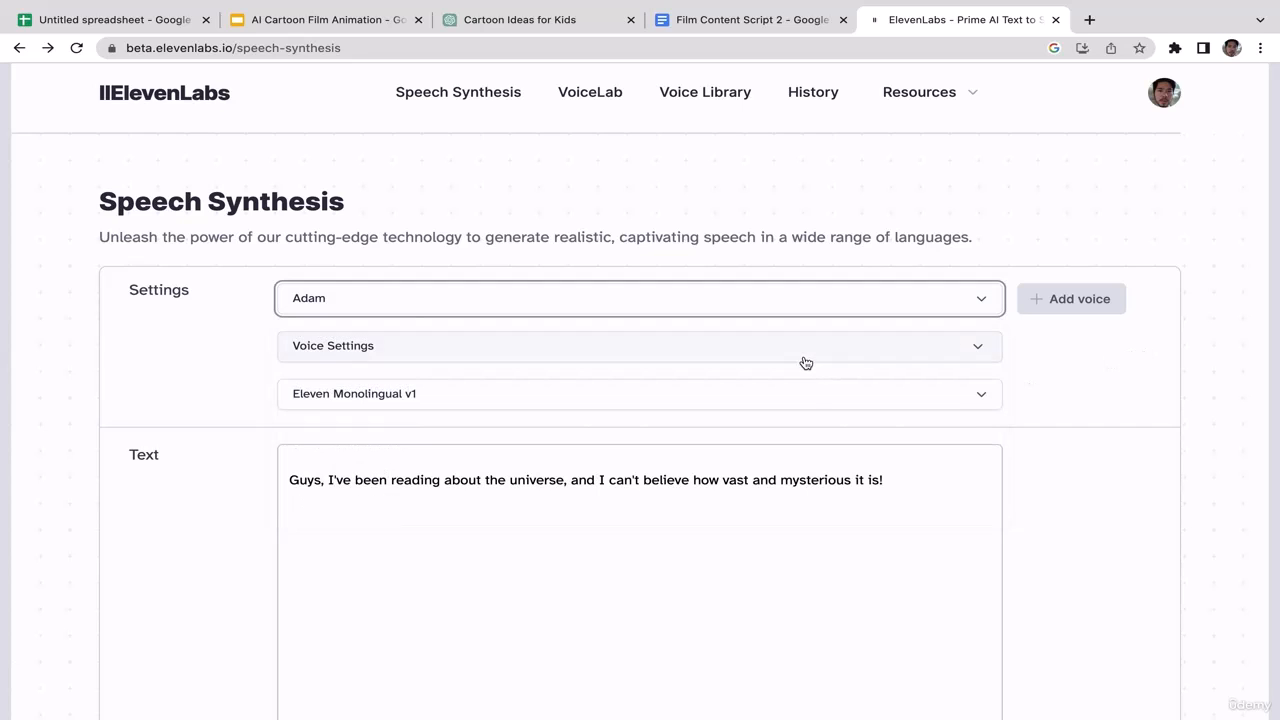
pyautogui.click(805, 358)
pyautogui.click(823, 354)
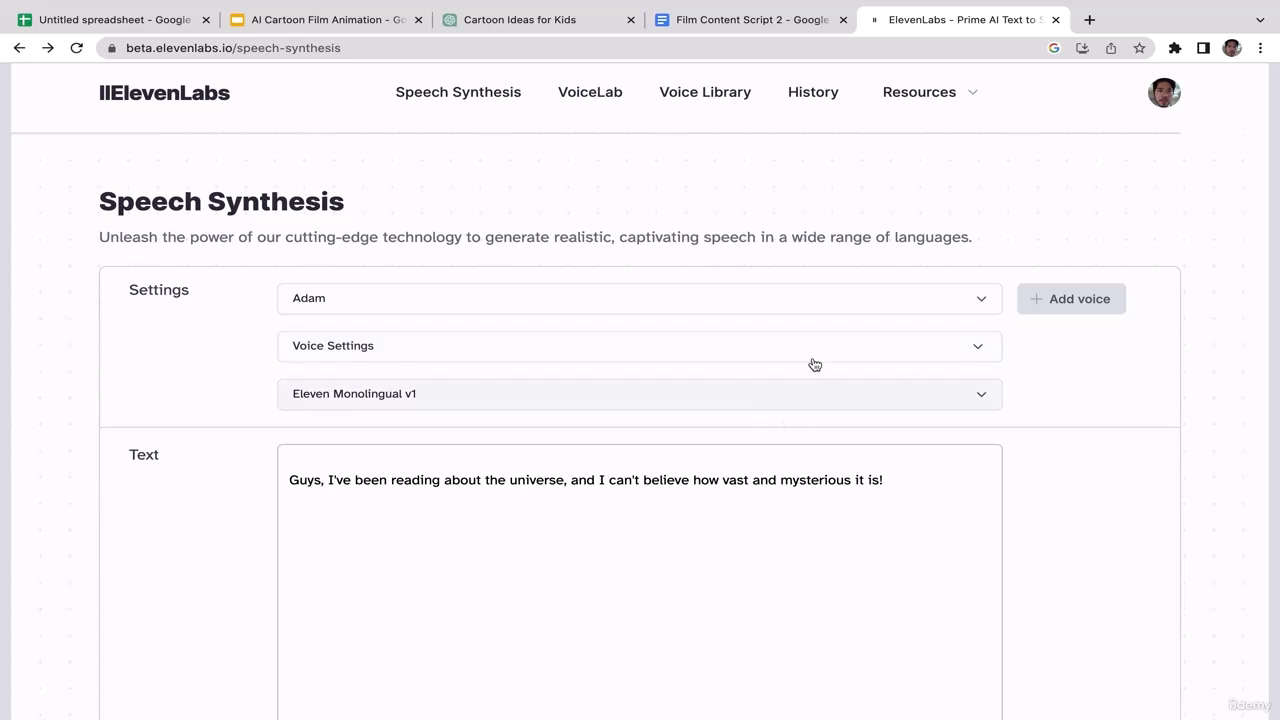
pyautogui.scroll(-2, 1265, 323)
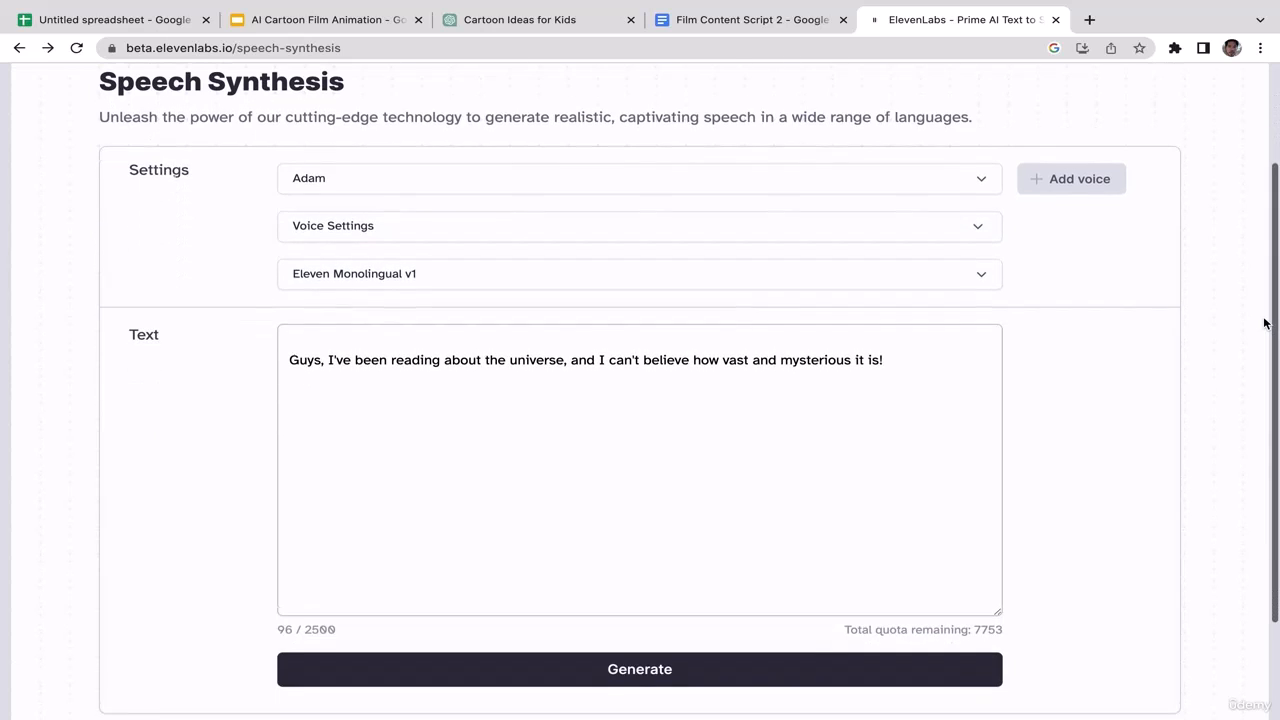
pyautogui.click(763, 267)
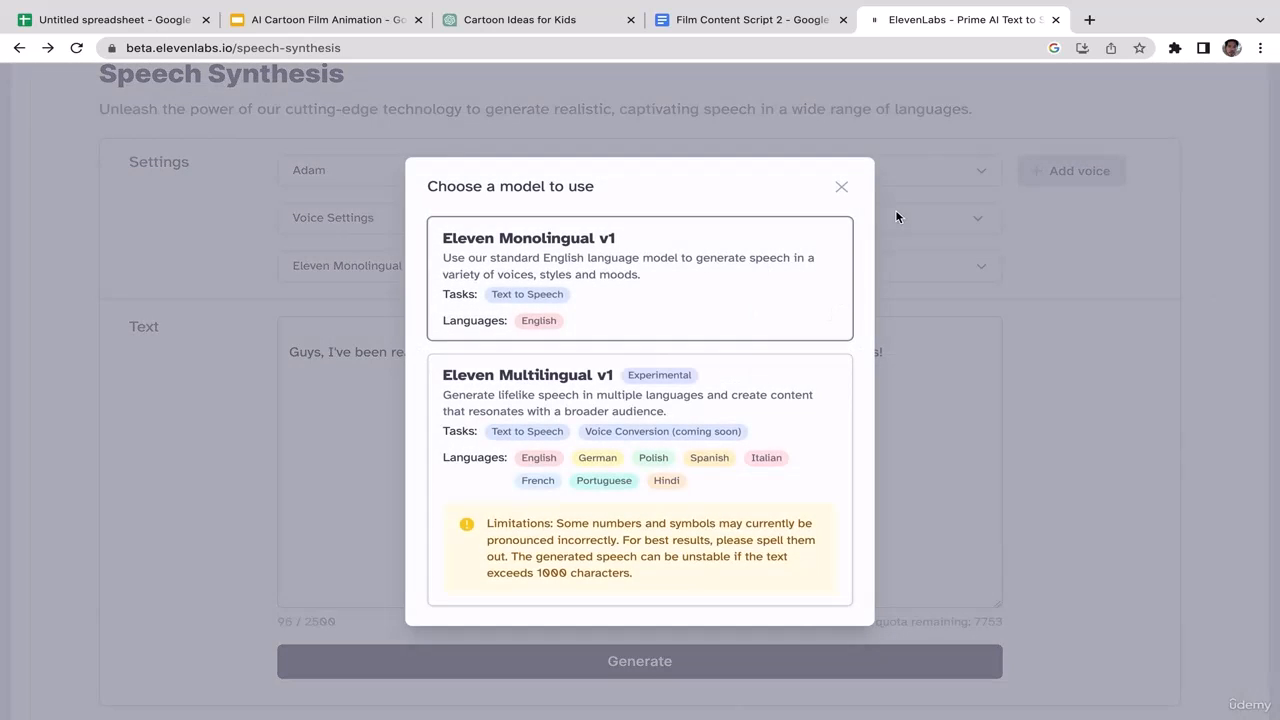
pyautogui.click(841, 186)
pyautogui.scroll(-1, 1230, 219)
pyautogui.scroll(2, 1230, 219)
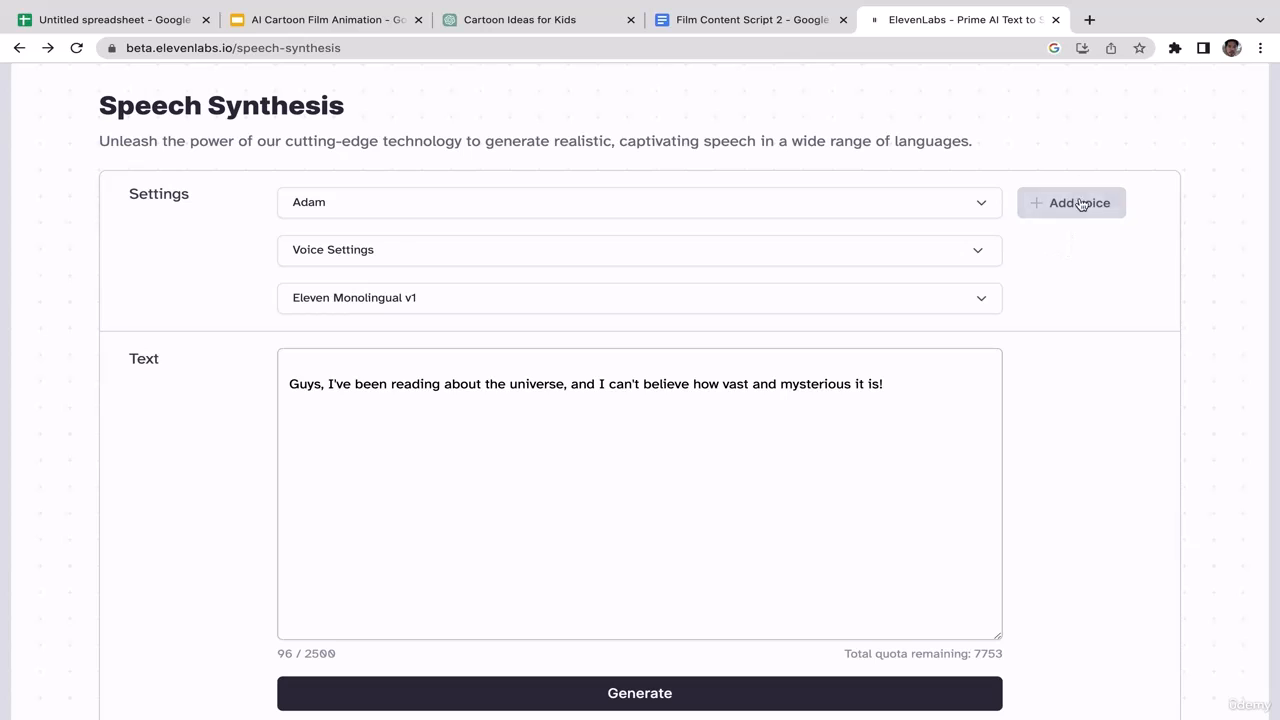
# View the VoiceLab page for adding generative or cloned voices and go back to Speech Synthesis
pyautogui.click(1075, 203)
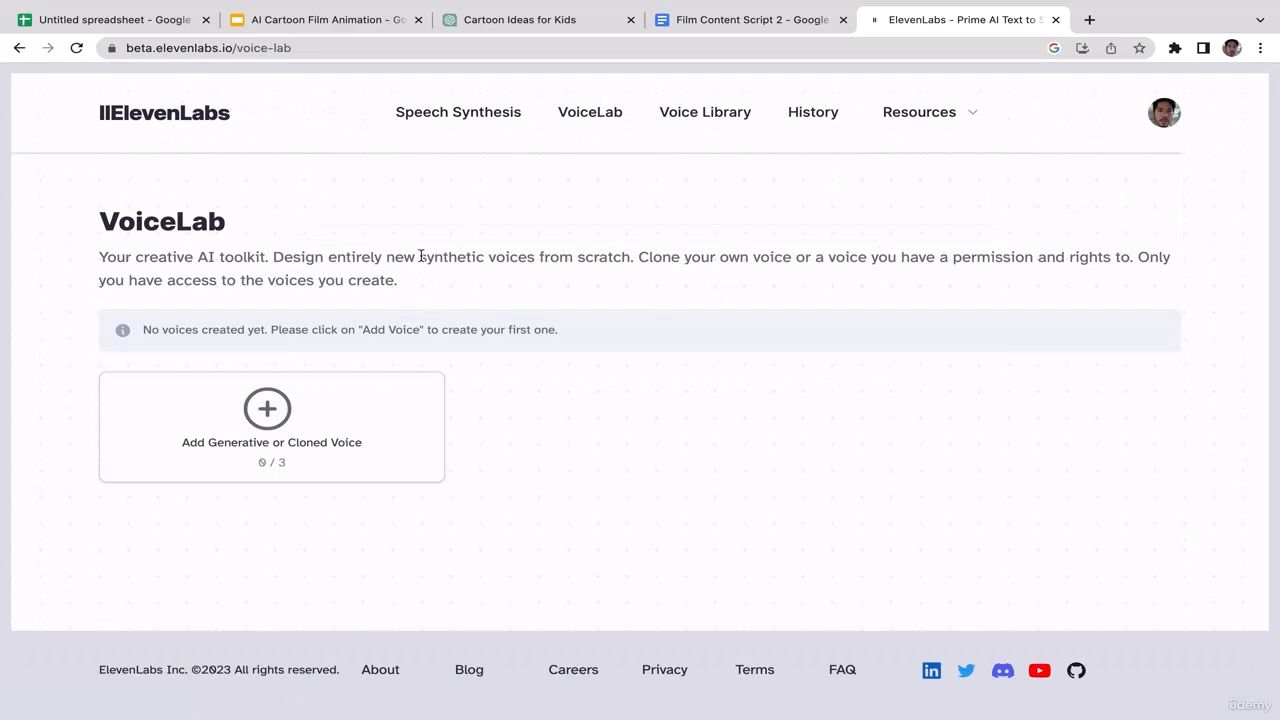
pyautogui.click(19, 48)
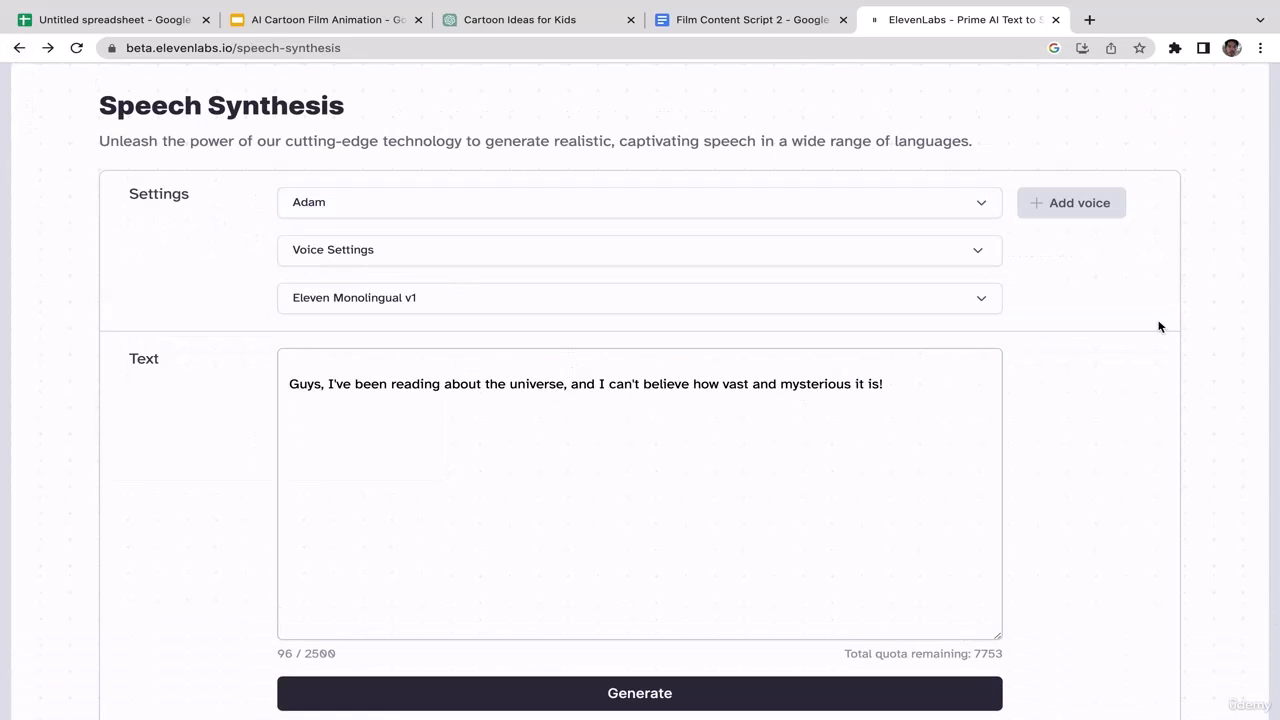
pyautogui.scroll(-3, 1161, 327)
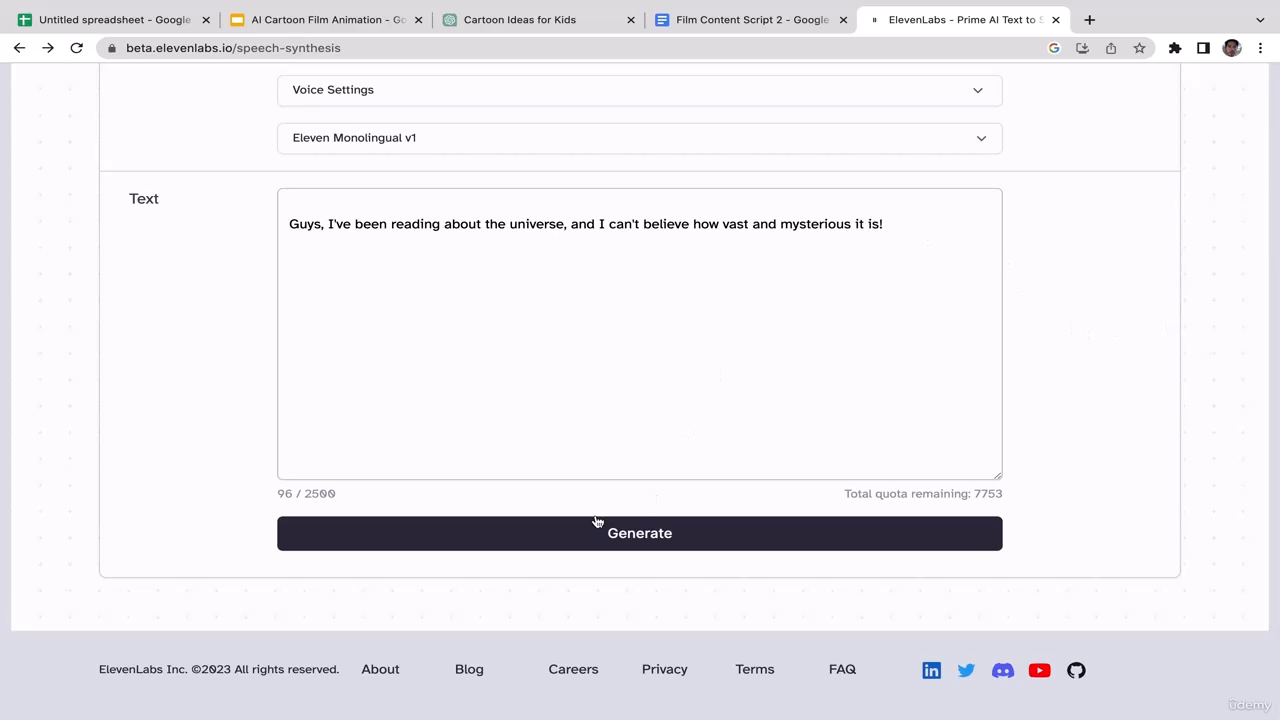
# Review the dialogue of Max, Zoe and Alex in the Film Content Script 2 document through the end of the opening scene
pyautogui.click(720, 27)
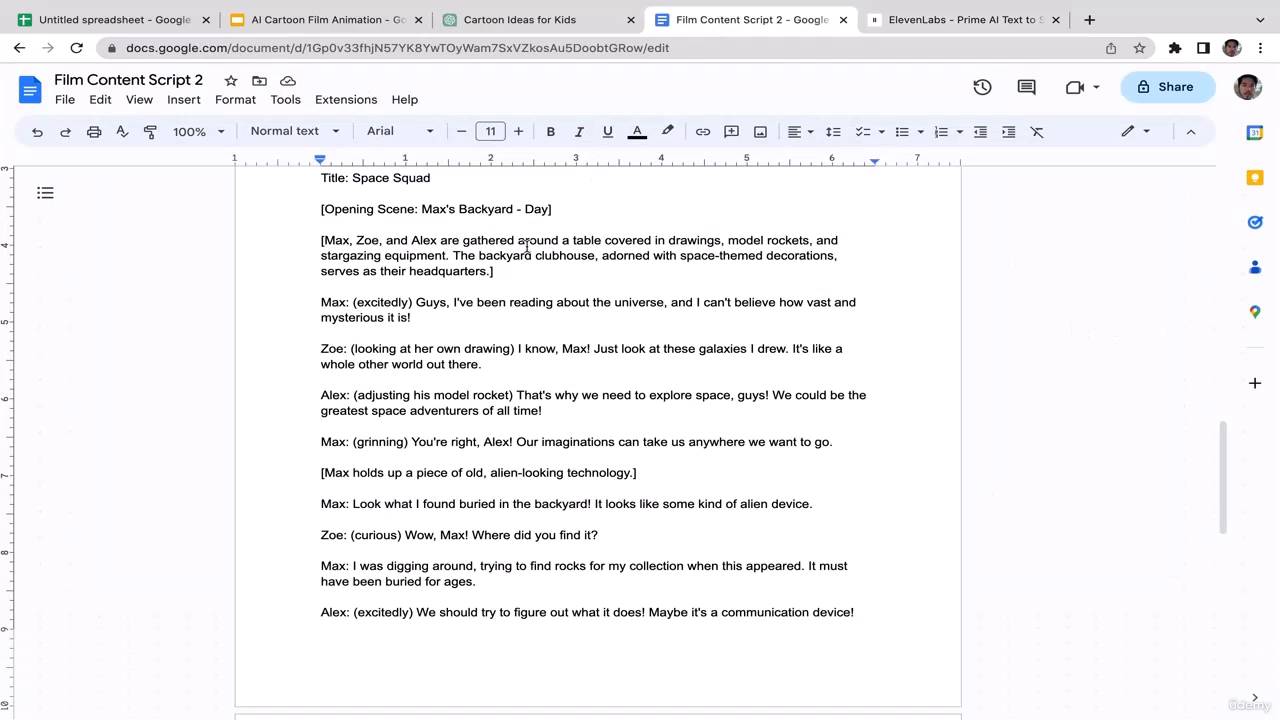
pyautogui.press('Down')
pyautogui.press('Down')
pyautogui.press('Down')
pyautogui.press('Down')
pyautogui.click(413, 317)
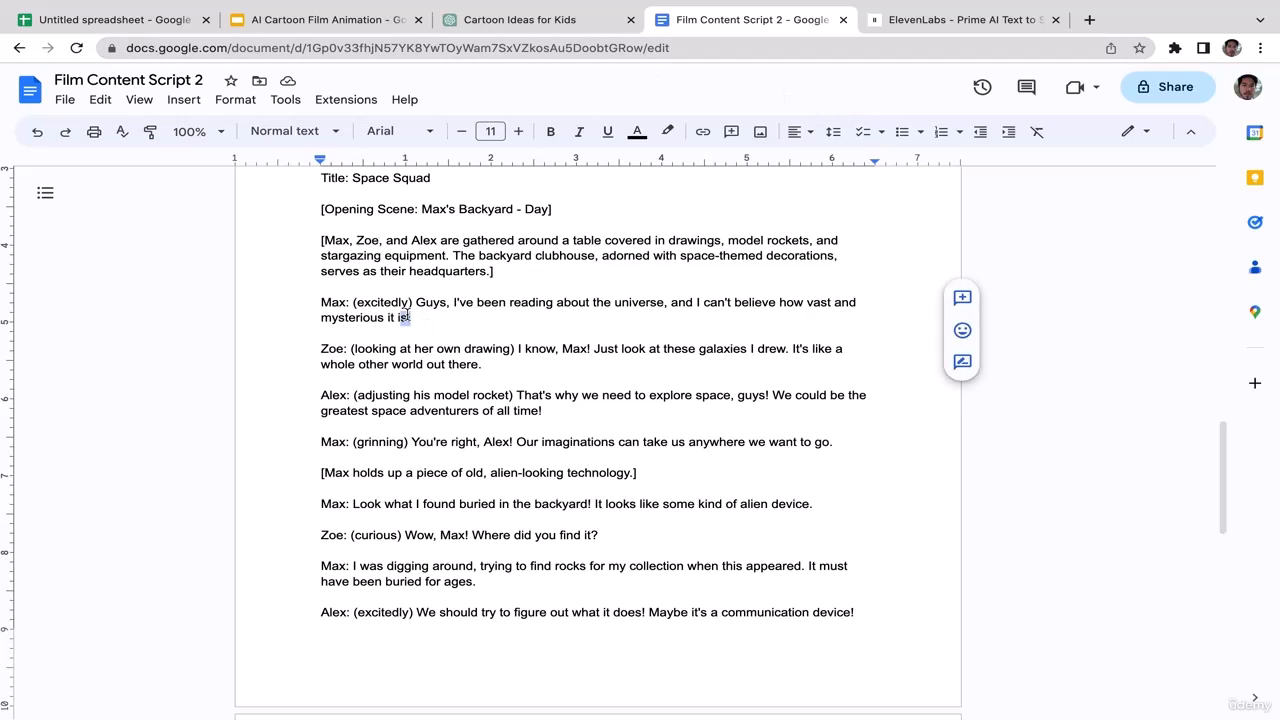
pyautogui.click(487, 366)
pyautogui.moveTo(487, 366); pyautogui.dragTo(524, 350)
pyautogui.moveTo(557, 418); pyautogui.dragTo(505, 399)
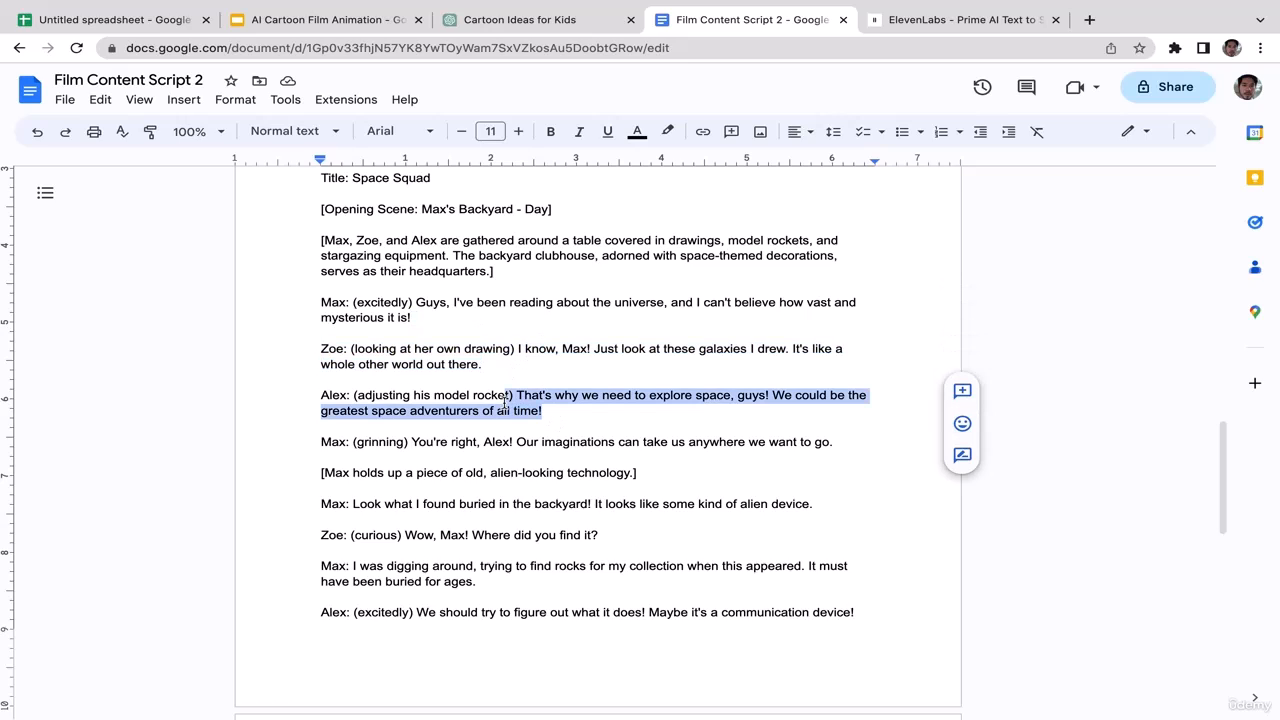
pyautogui.click(457, 302)
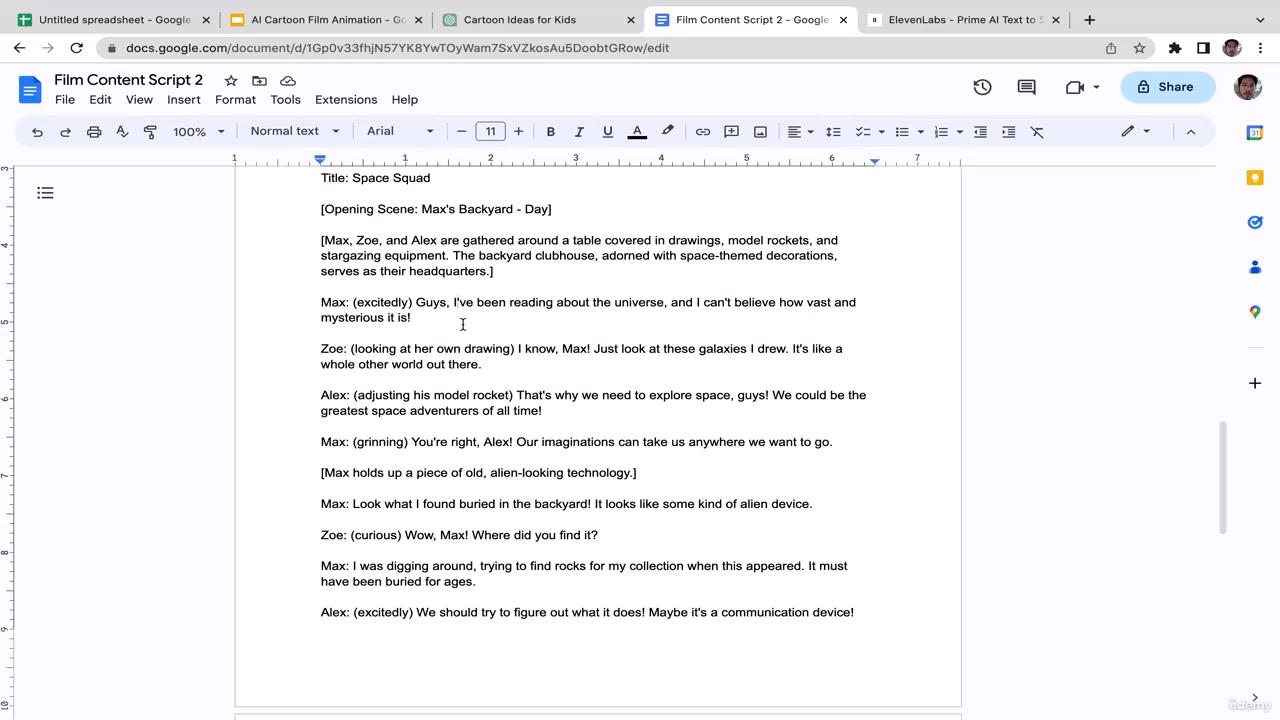
pyautogui.press('Down')
pyautogui.press('Down')
pyautogui.press('Down')
pyautogui.press('Down')
pyautogui.press('Down')
pyautogui.moveTo(1213, 460); pyautogui.dragTo(1183, 584)
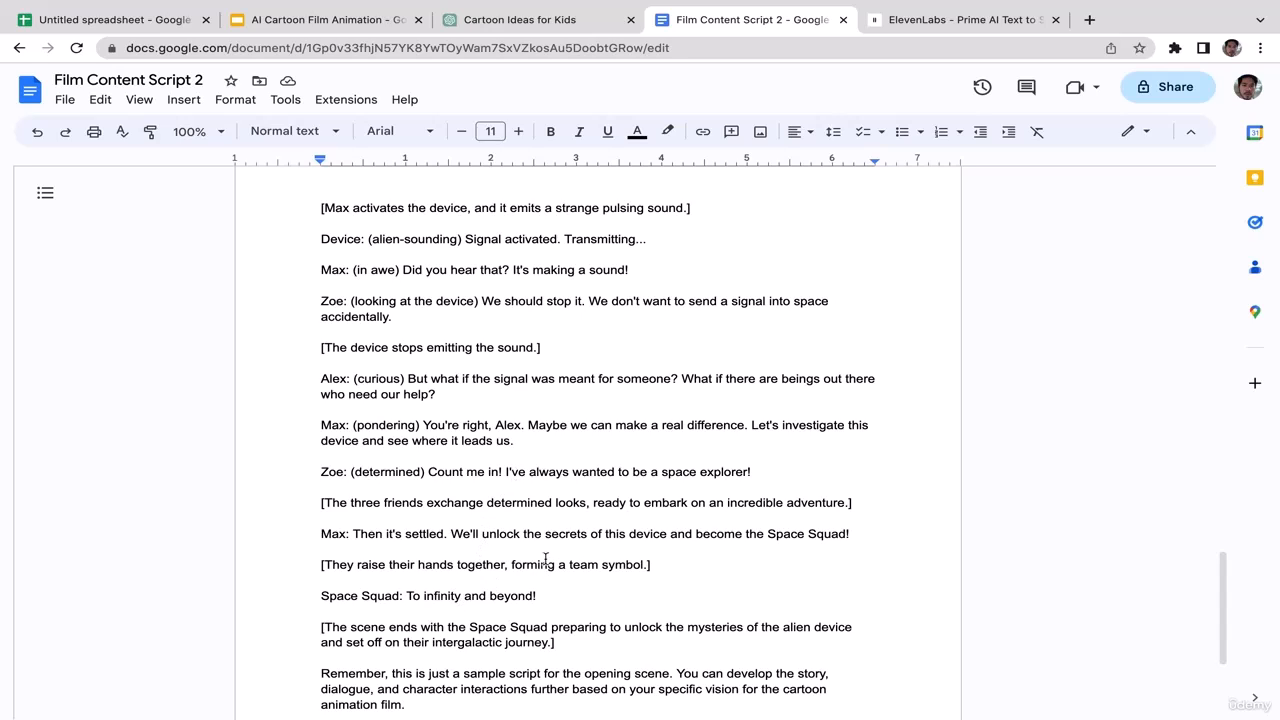
pyautogui.moveTo(1222, 586); pyautogui.dragTo(1216, 212)
# Generate Max's first line in ElevenLabs with the Adam voice and download the audio
pyautogui.click(914, 20)
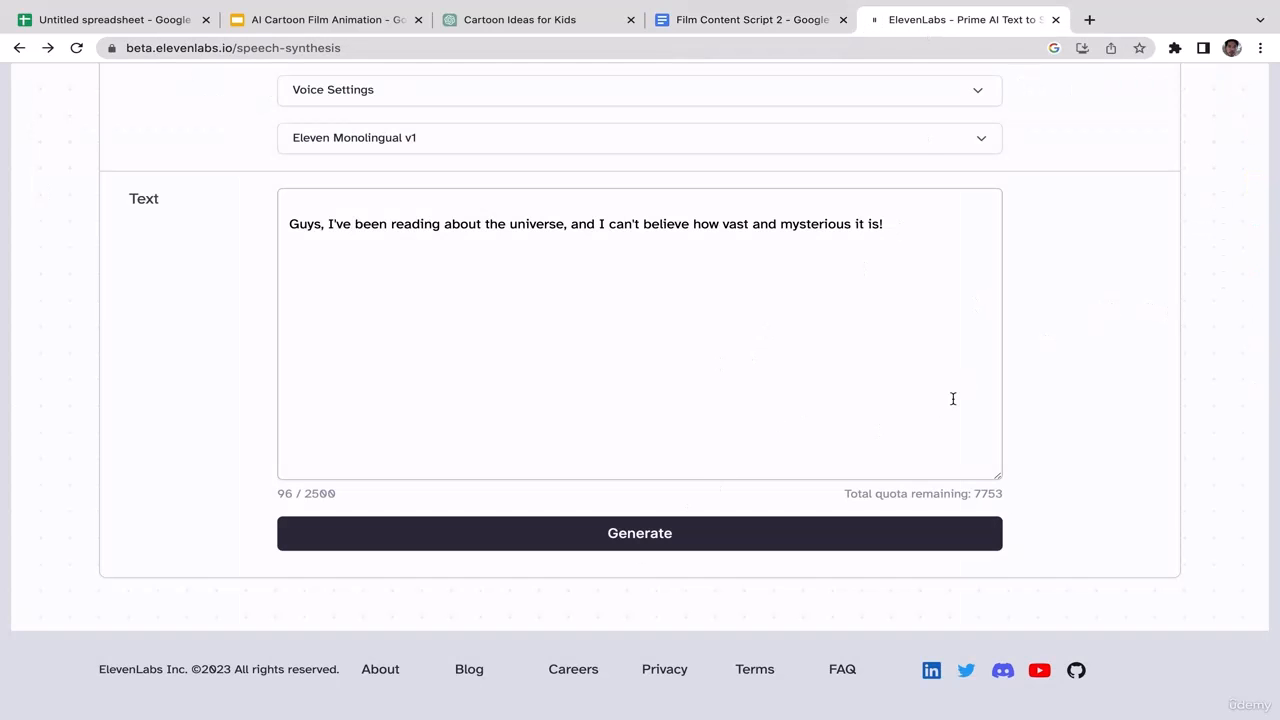
pyautogui.scroll(2, 1248, 237)
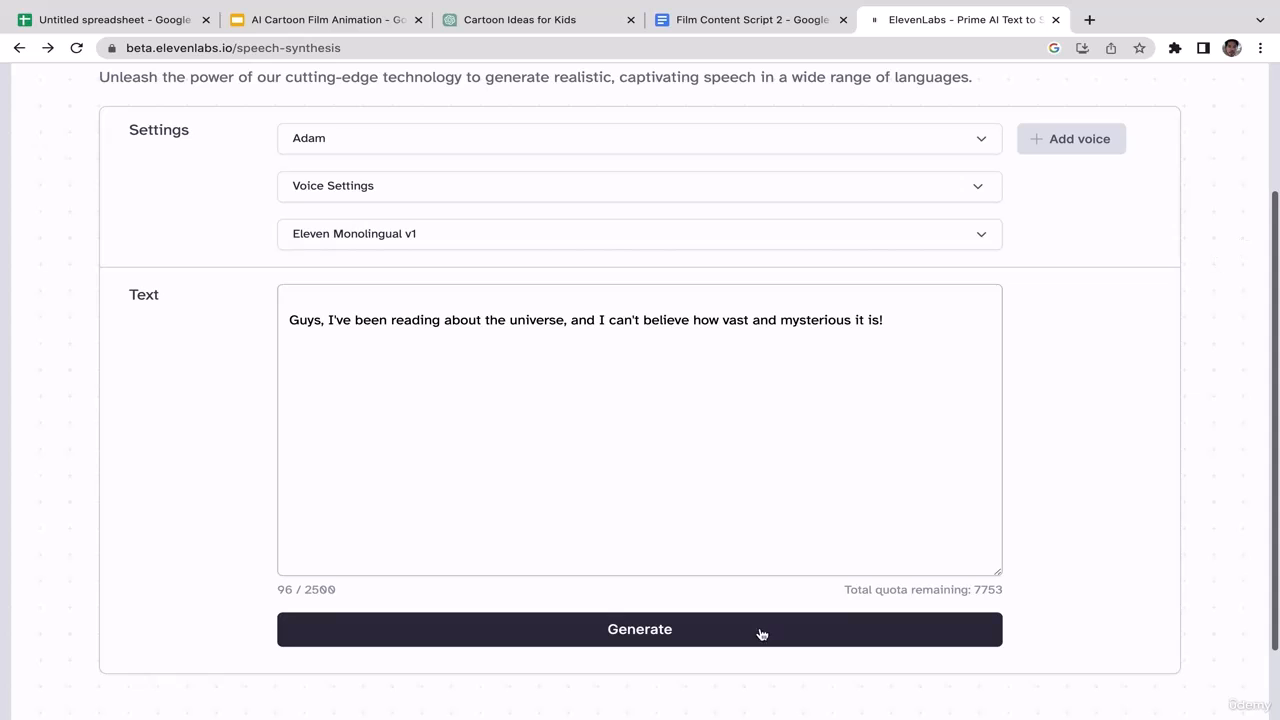
pyautogui.click(684, 636)
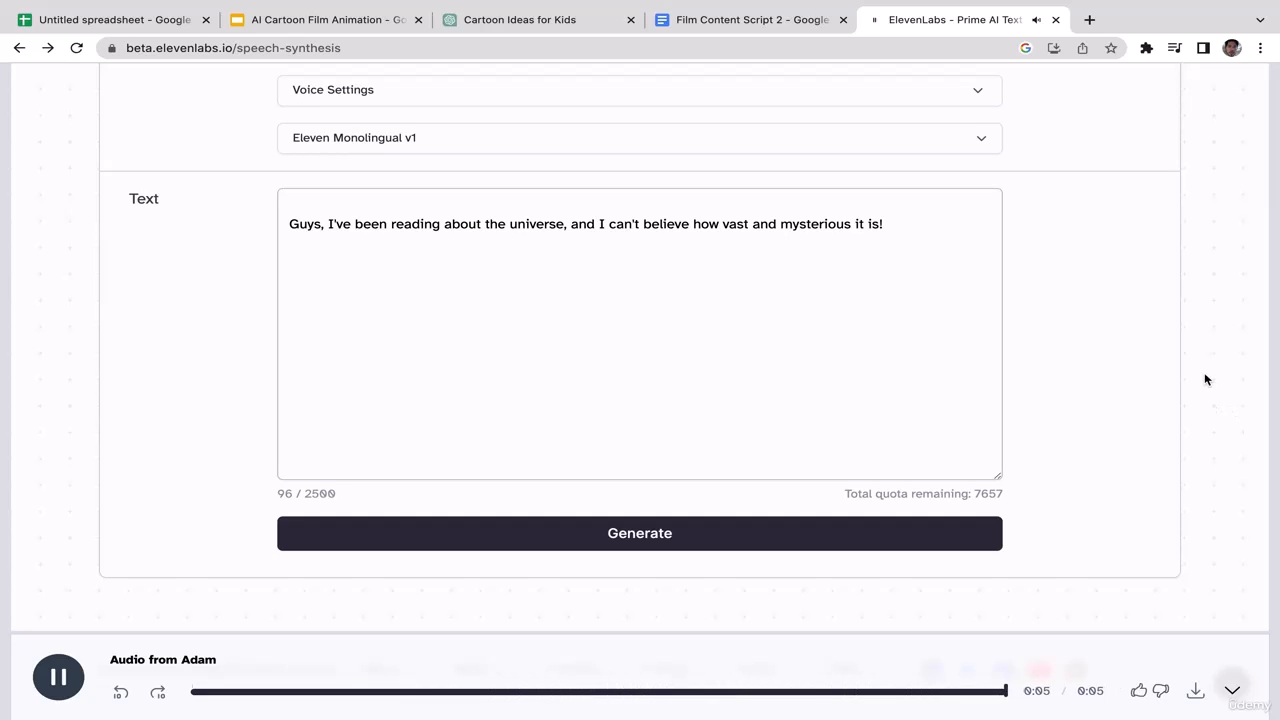
pyautogui.click(1195, 691)
# Show the downloaded ElevenLabs MP3 in Finder, move it onto the desktop and return to Chrome
pyautogui.click(189, 697)
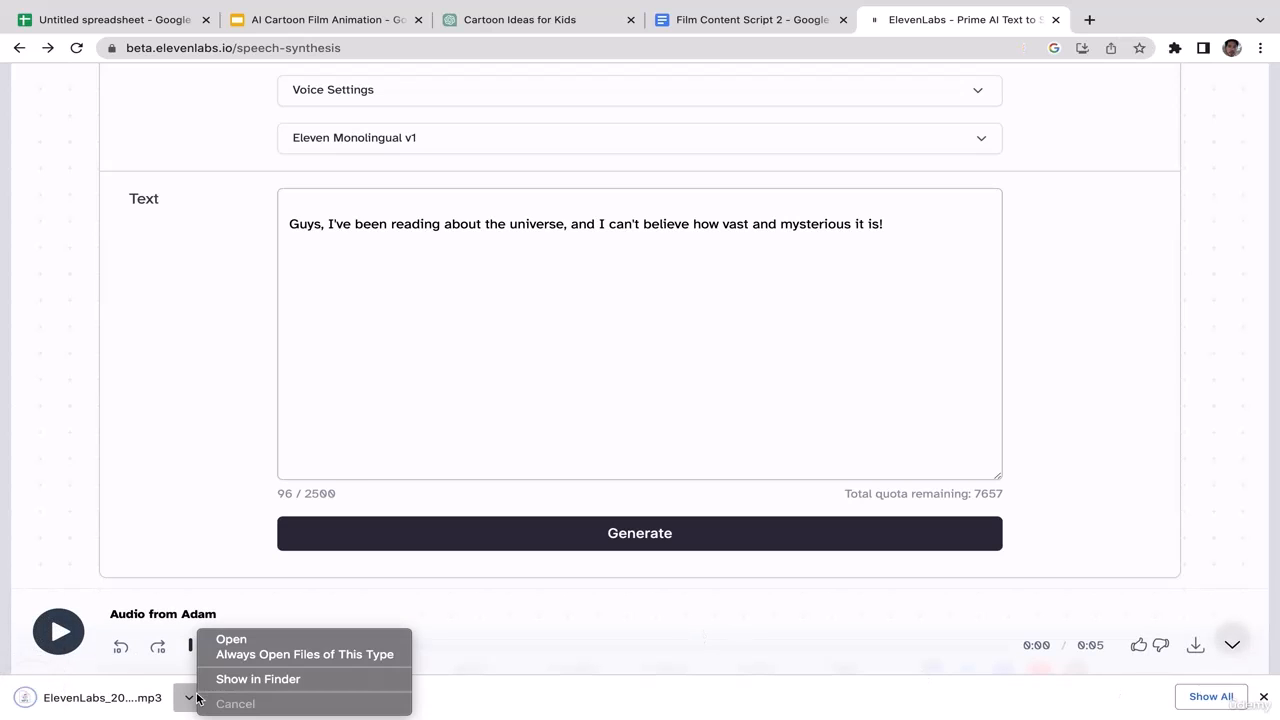
pyautogui.click(243, 680)
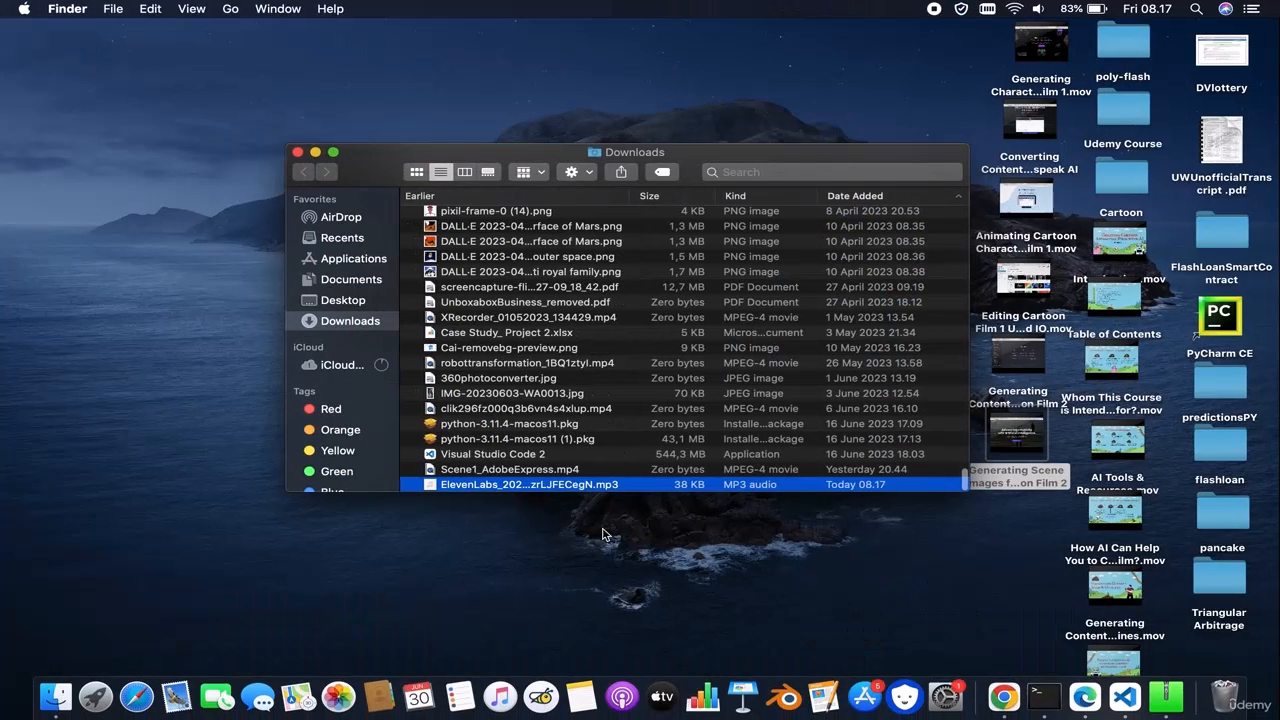
pyautogui.moveTo(515, 486); pyautogui.dragTo(222, 345)
pyautogui.click(298, 152)
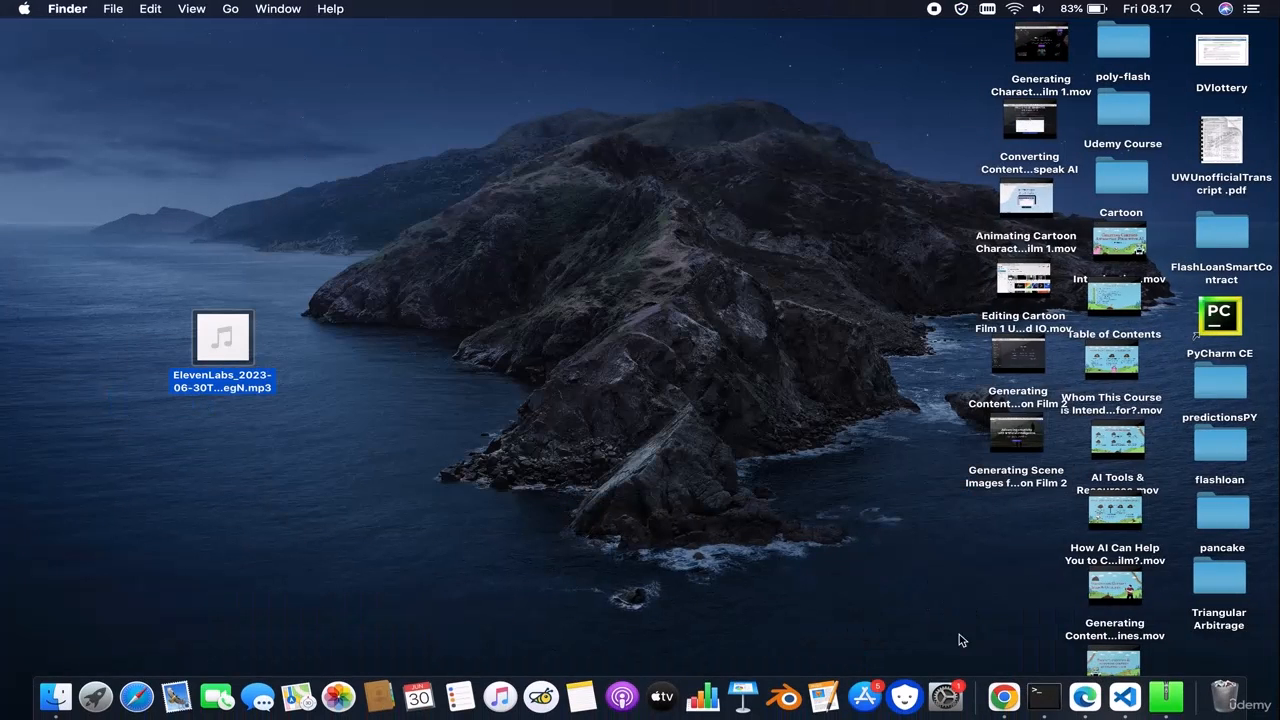
pyautogui.click(1002, 698)
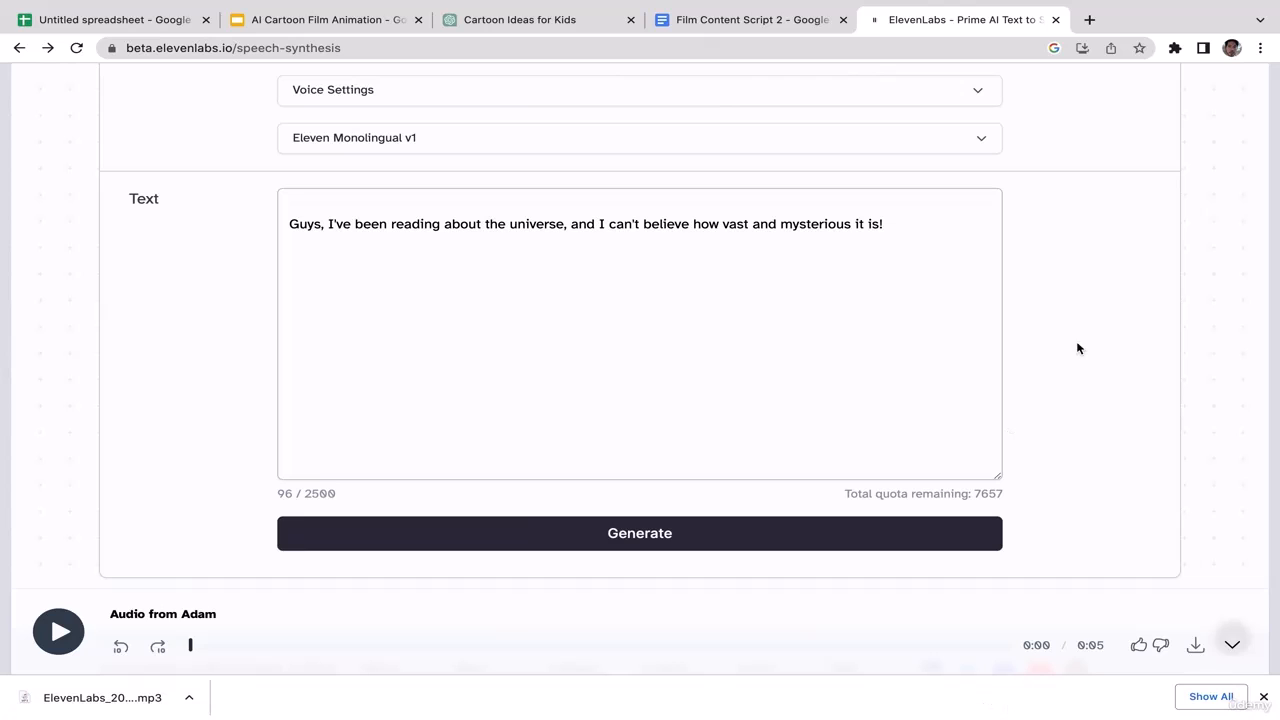
# Check the first line's speaker in the script, rename the ElevenLabs MP3 on the desktop as Max1 and return to the full-screen script
pyautogui.click(735, 22)
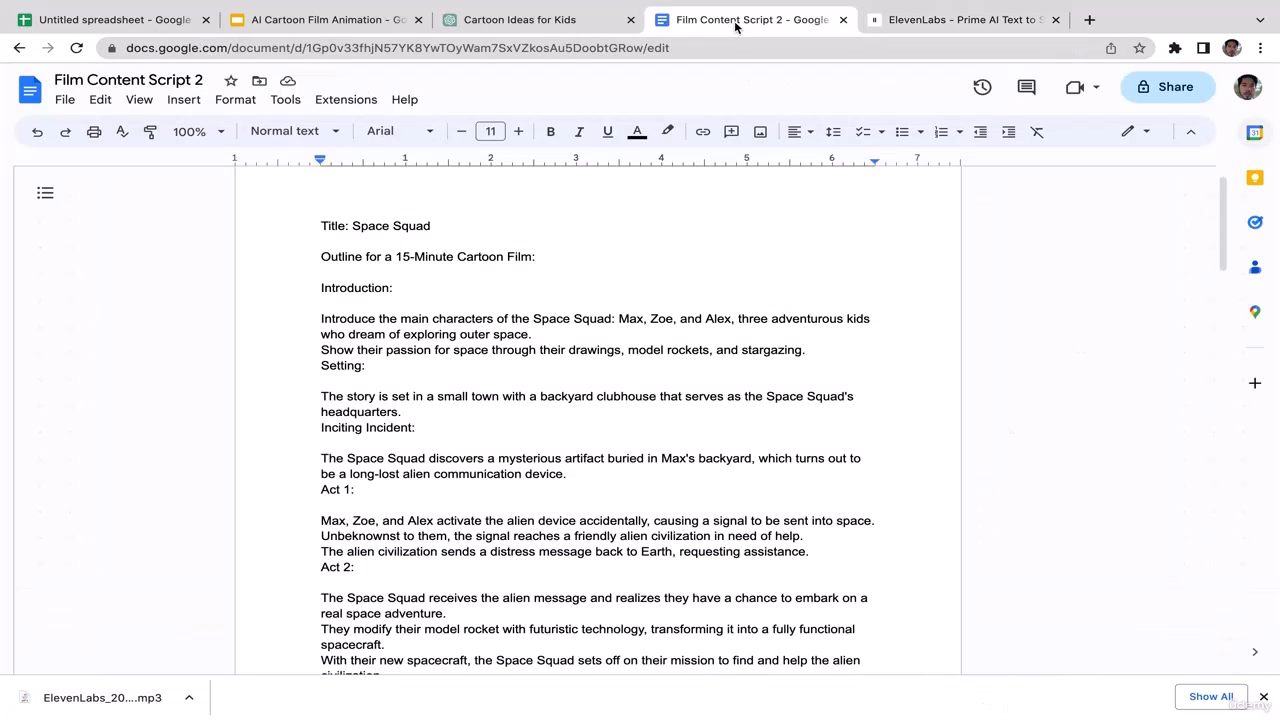
pyautogui.moveTo(1220, 223); pyautogui.dragTo(1077, 569)
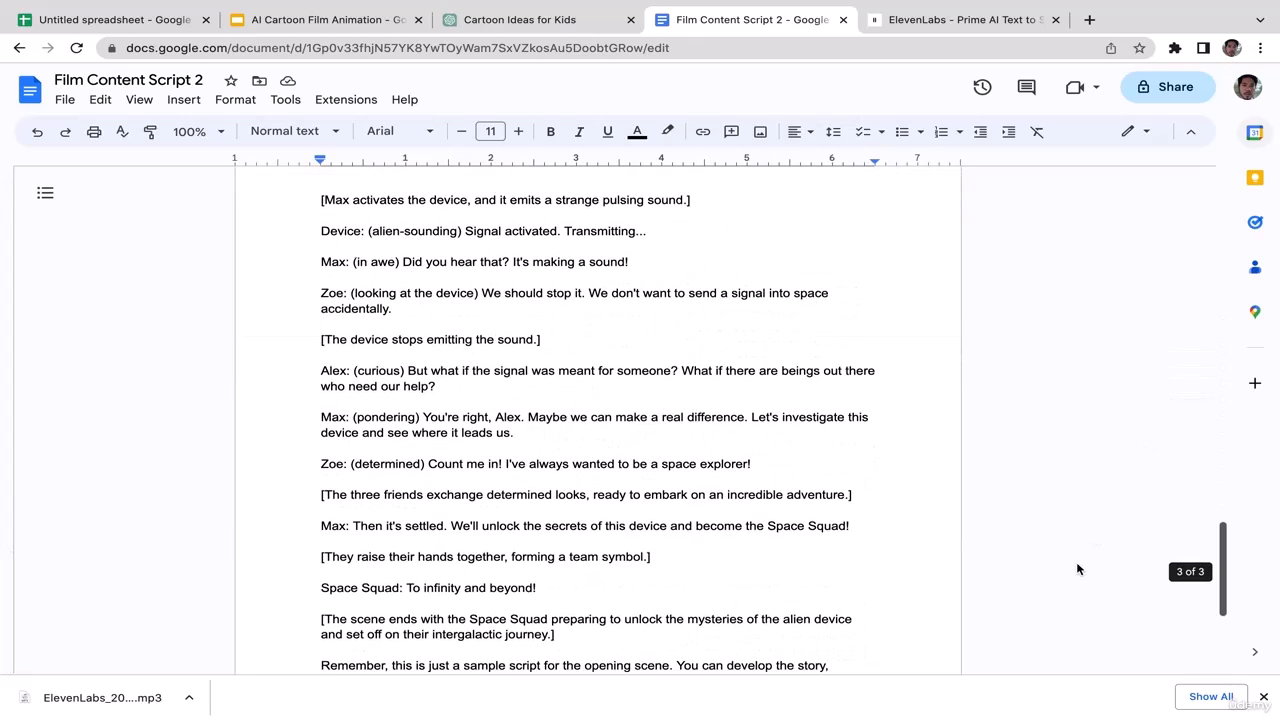
pyautogui.moveTo(1228, 551); pyautogui.dragTo(1244, 417)
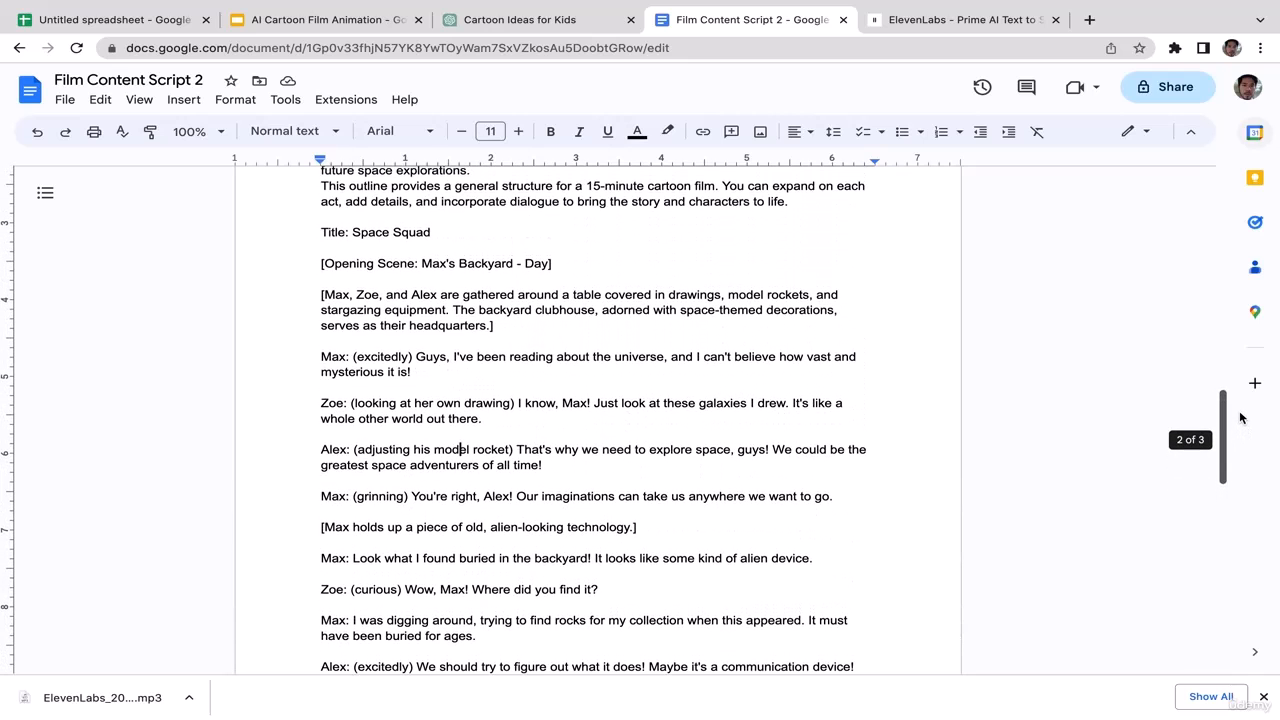
pyautogui.doubleClick(345, 356)
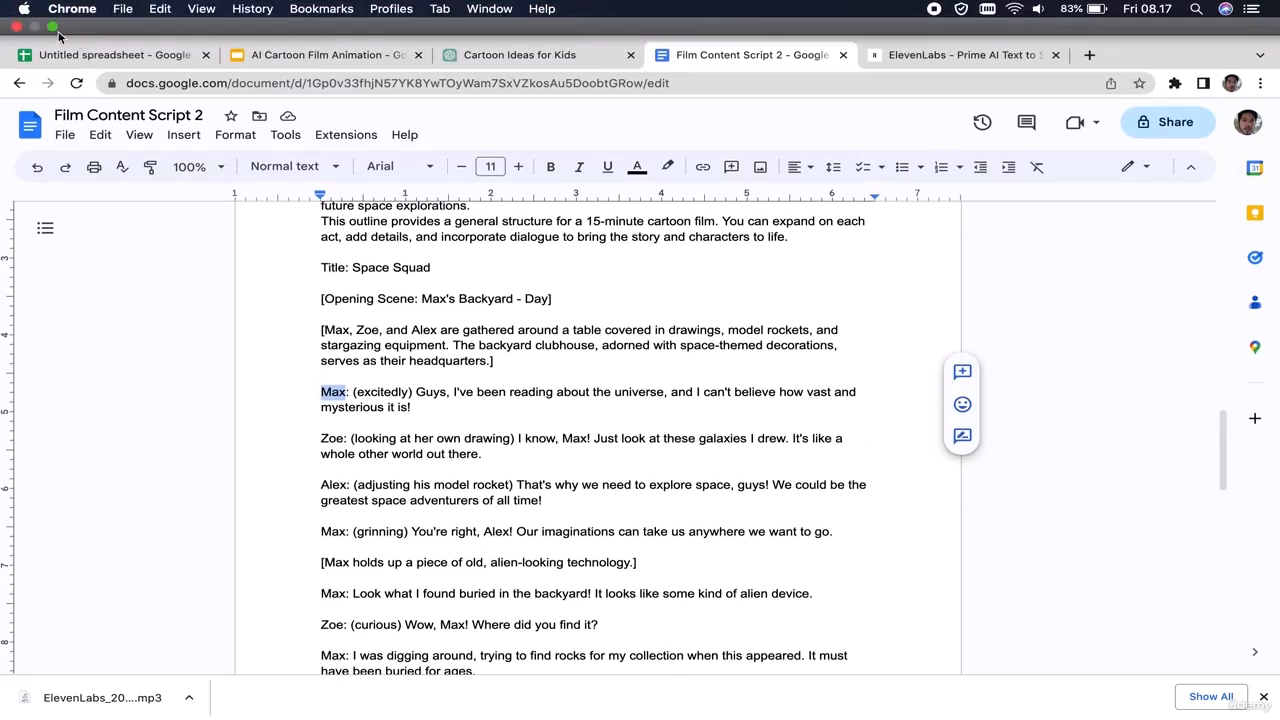
pyautogui.click(53, 28)
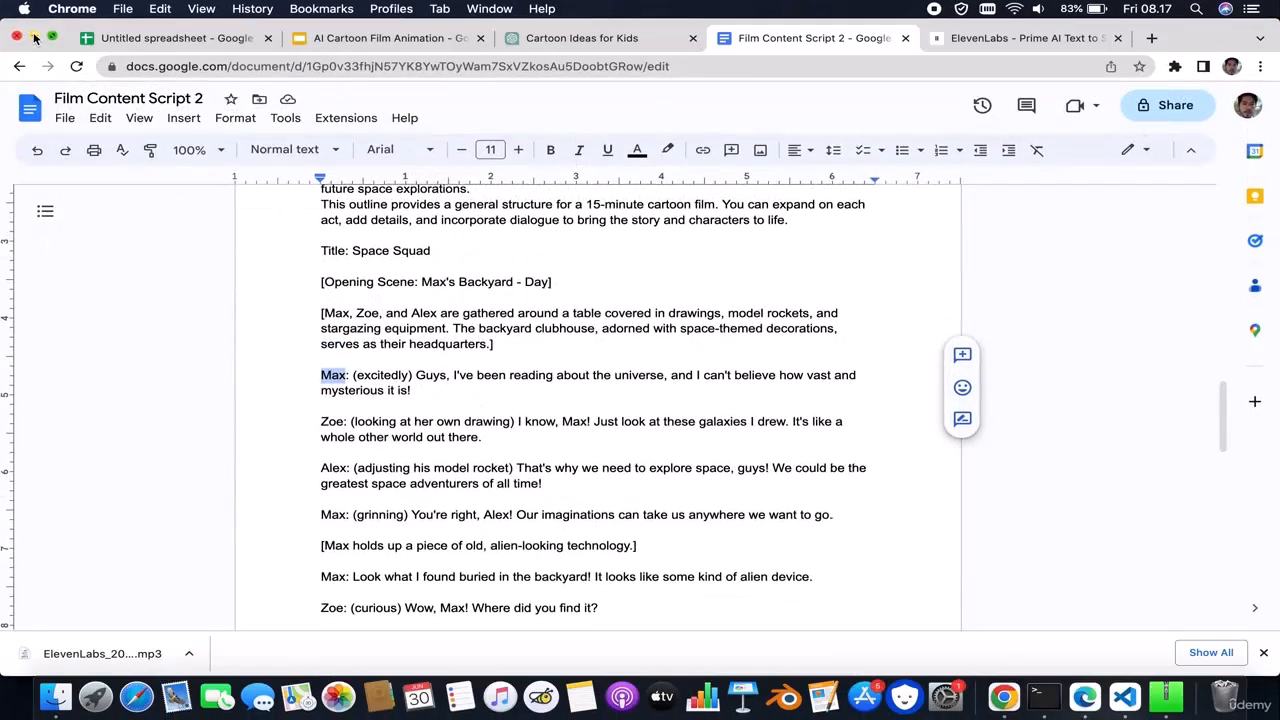
pyautogui.click(31, 41)
pyautogui.click(198, 469)
pyautogui.click(222, 340)
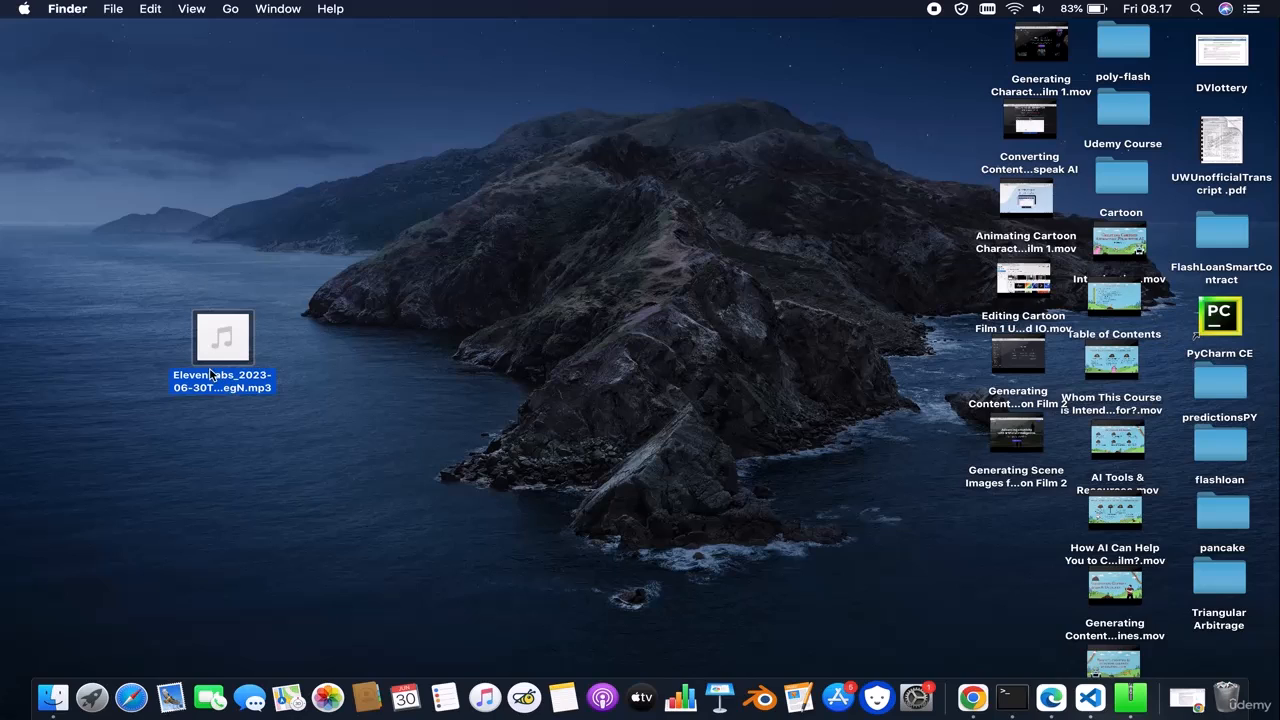
pyautogui.press('Return')
pyautogui.write('Max1')
pyautogui.click(336, 436)
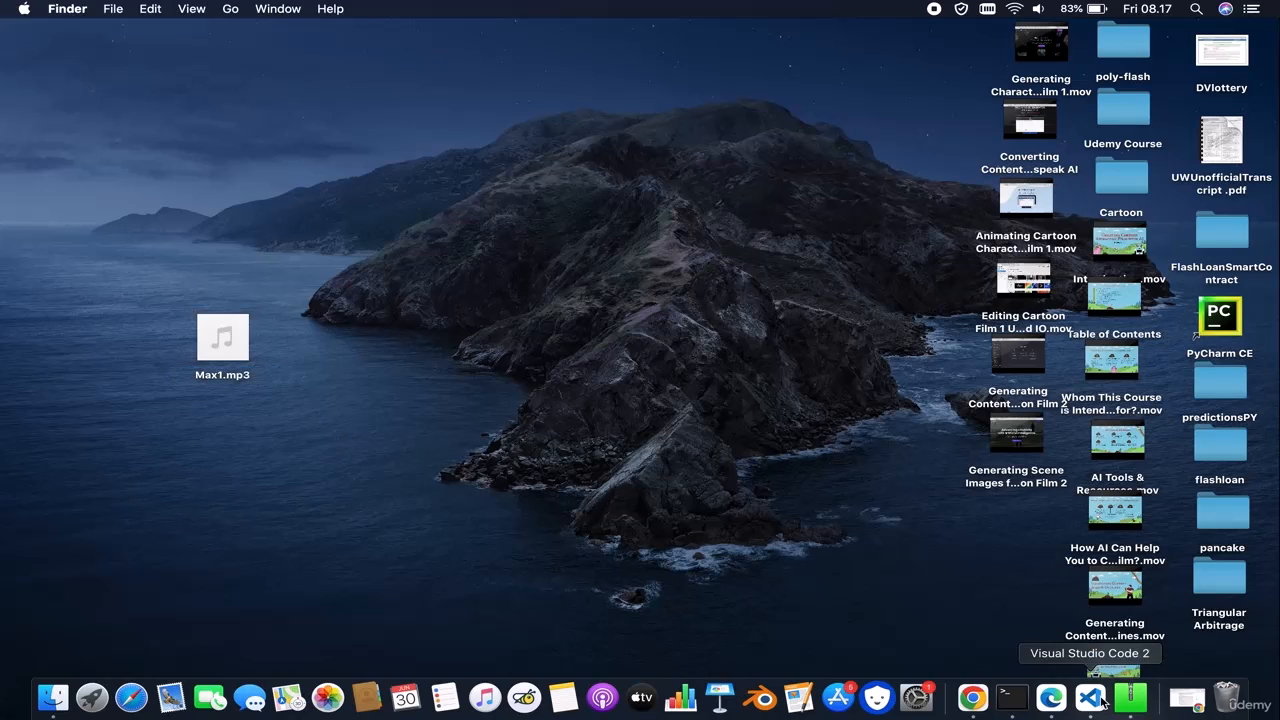
pyautogui.click(1192, 708)
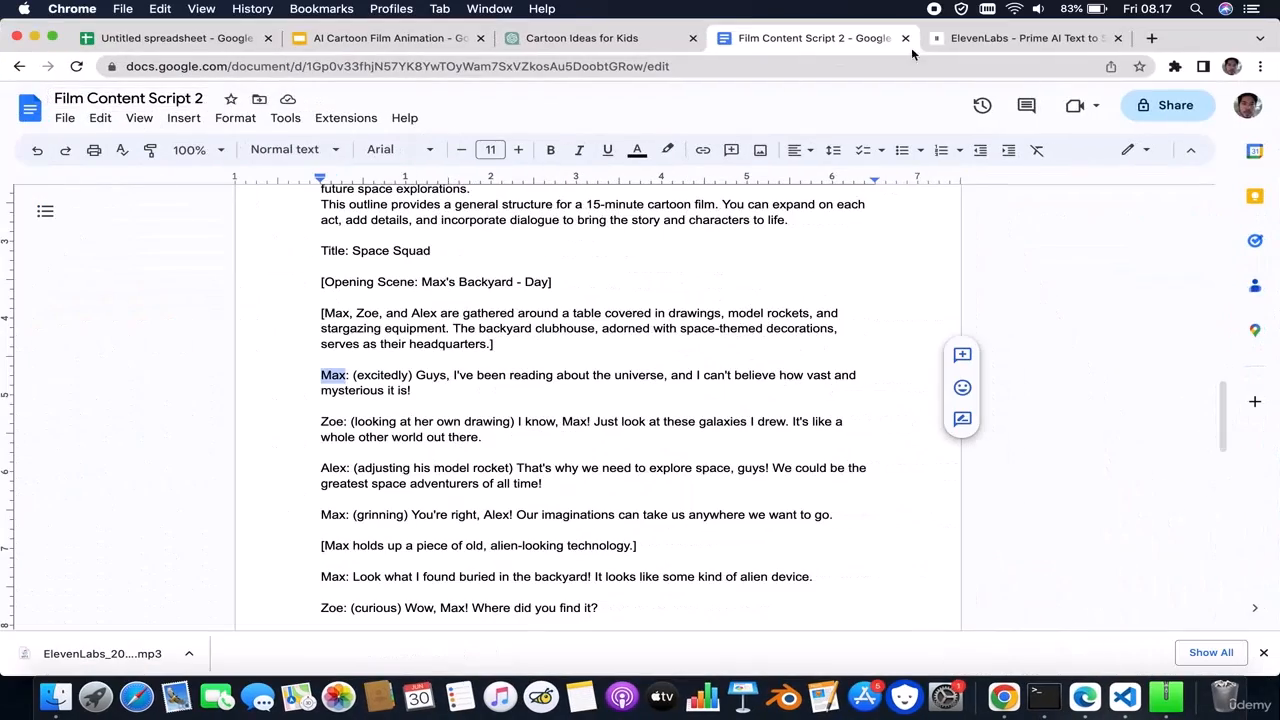
pyautogui.click(53, 35)
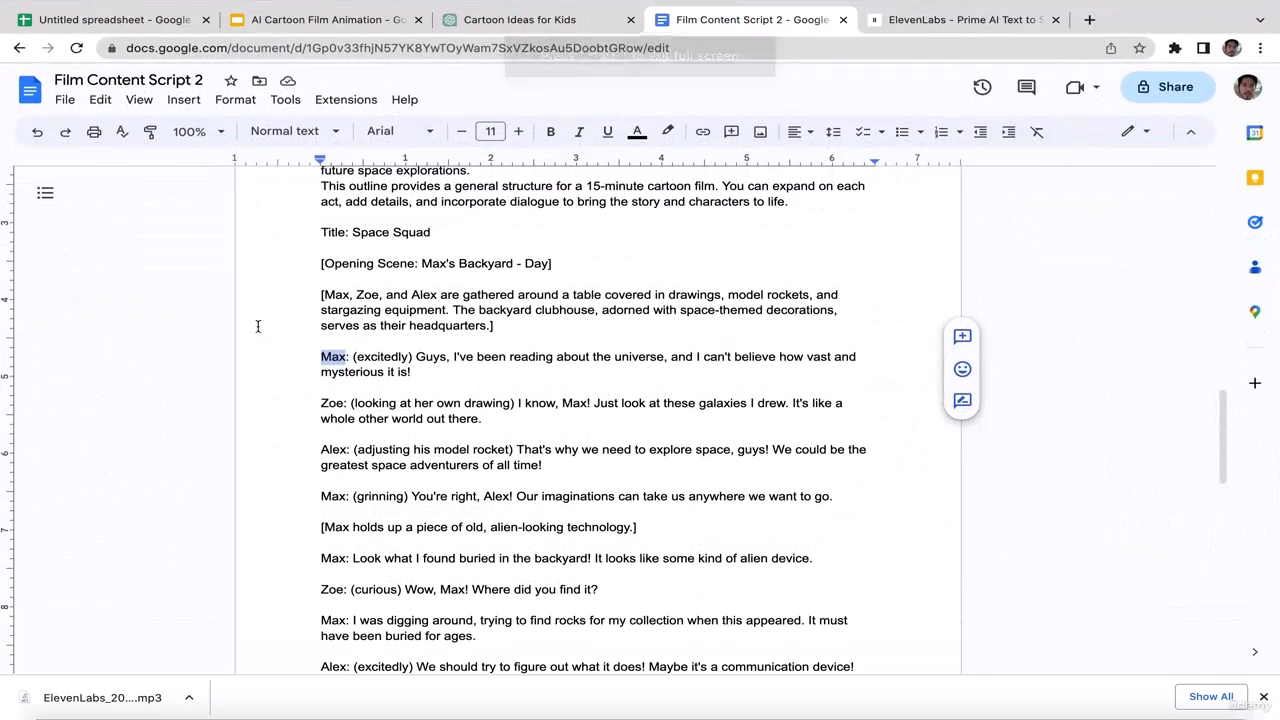
# Replace the ElevenLabs speech text with Zoe's first line from the script, "I know, Max! Just look at these galaxies I drew. It's like a whole other world out there."
pyautogui.click(466, 386)
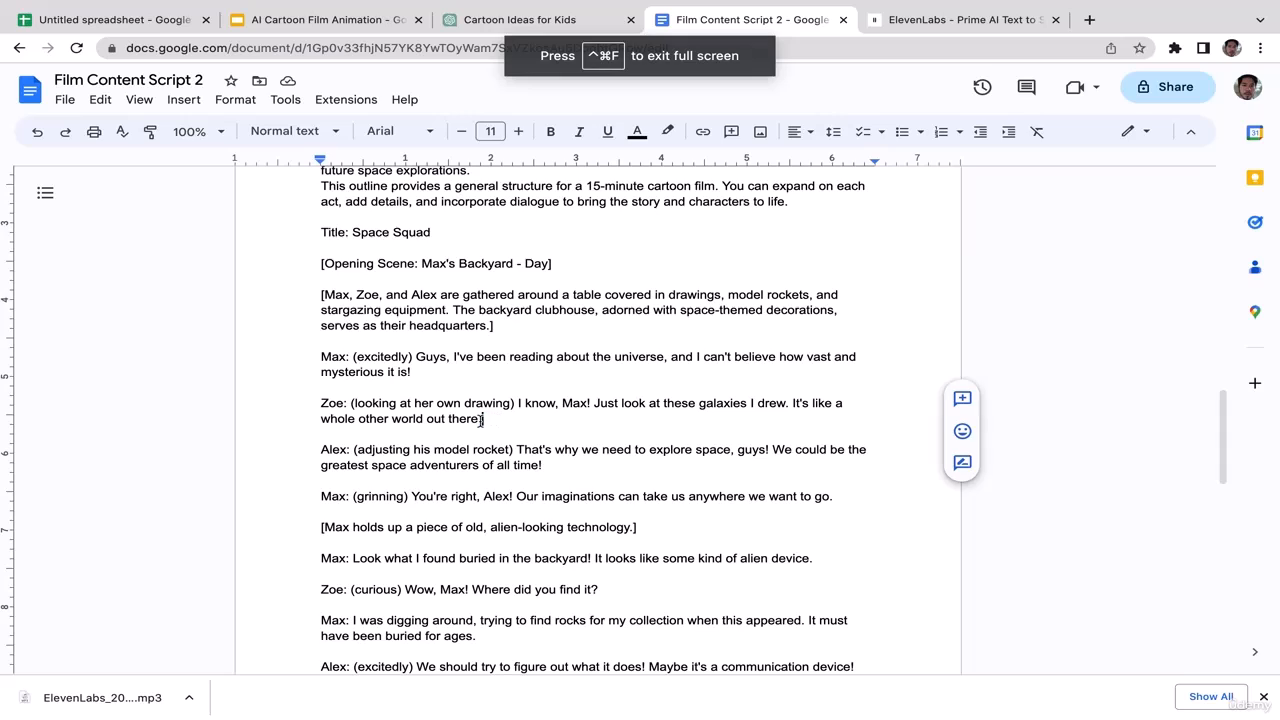
pyautogui.moveTo(496, 420)
pyautogui.mouseDown()
pyautogui.moveTo(347, 406)
pyautogui.moveTo(572, 406)
pyautogui.moveTo(509, 402)
pyautogui.mouseUp()
pyautogui.hotkey('ctrl', 'c')
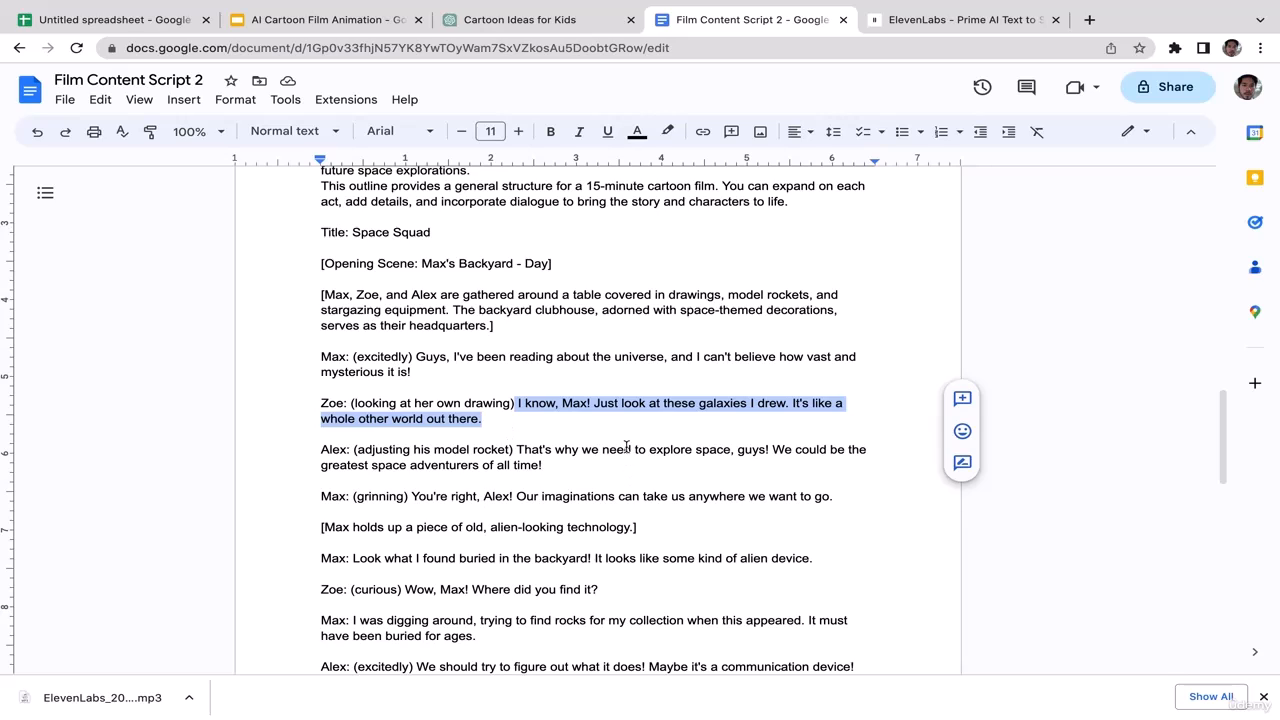
pyautogui.click(626, 447)
pyautogui.click(990, 22)
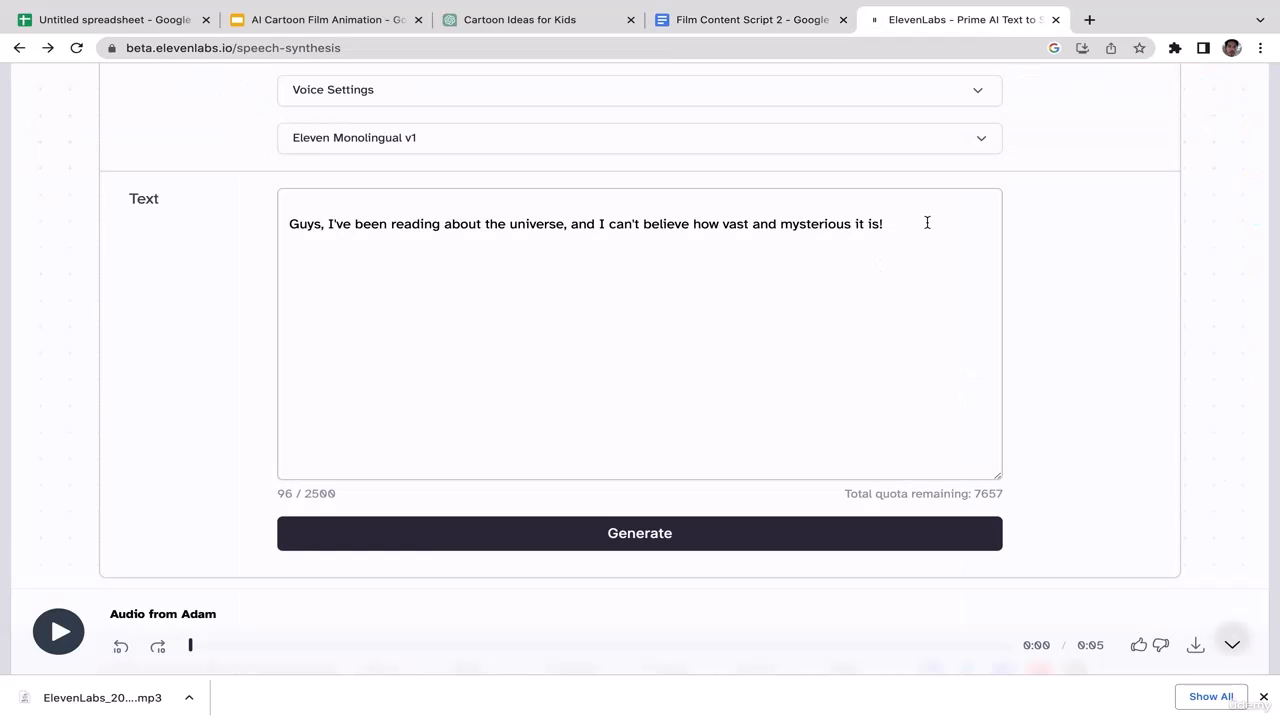
pyautogui.moveTo(922, 221); pyautogui.dragTo(238, 221)
pyautogui.press('BackSpace')
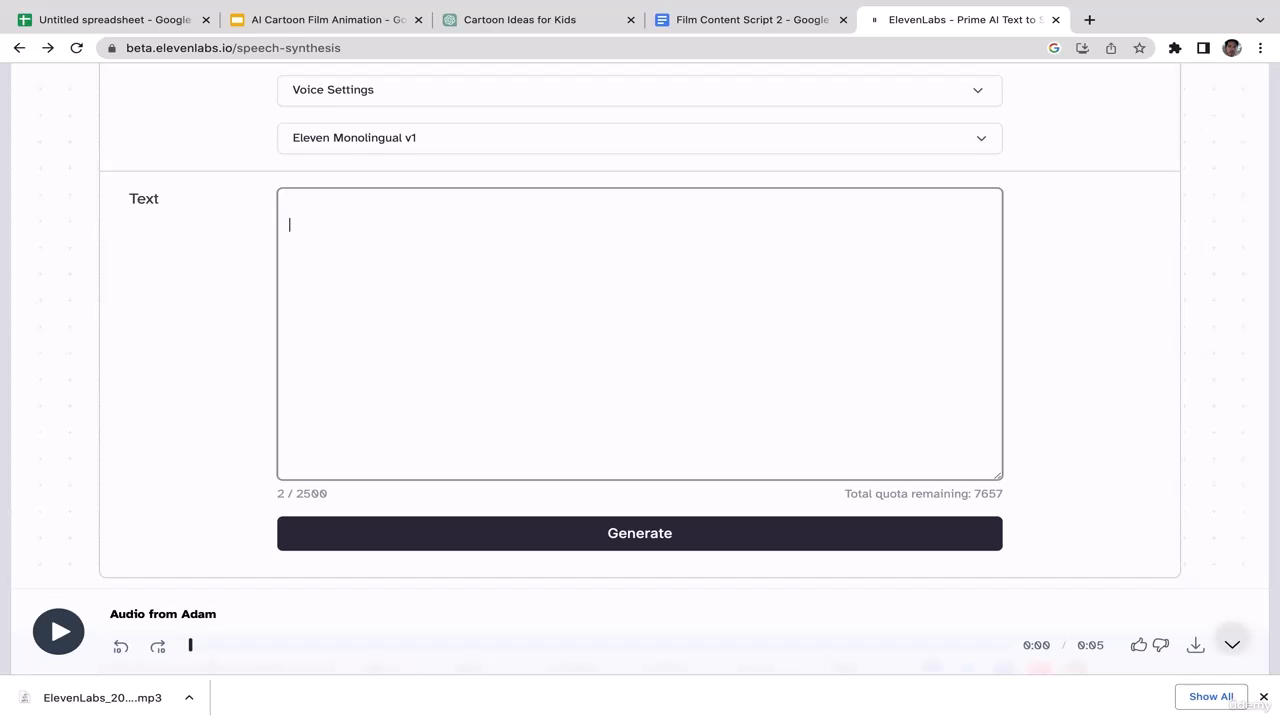
pyautogui.hotkey('ctrl', 'v')
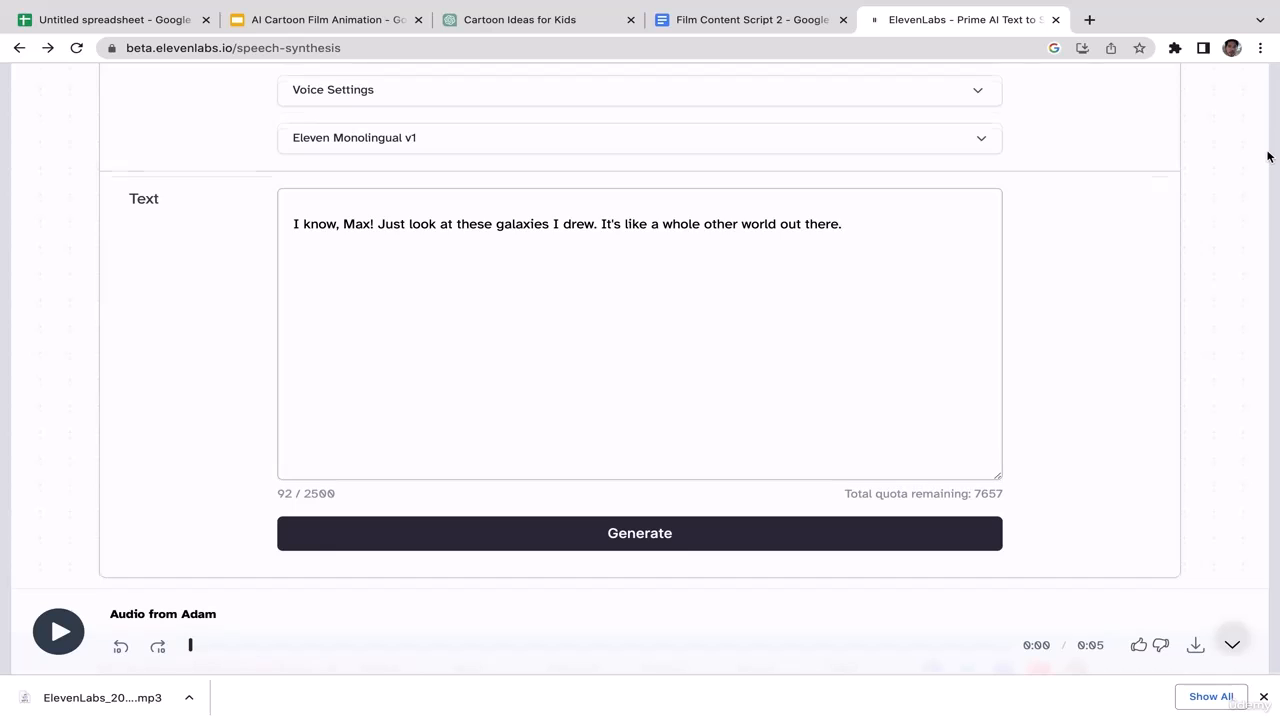
# Check the speaker in the script, generate Zoe's first line in ElevenLabs with the premade/Bella voice and download the audio
pyautogui.scroll(2, 1266, 156)
pyautogui.click(777, 22)
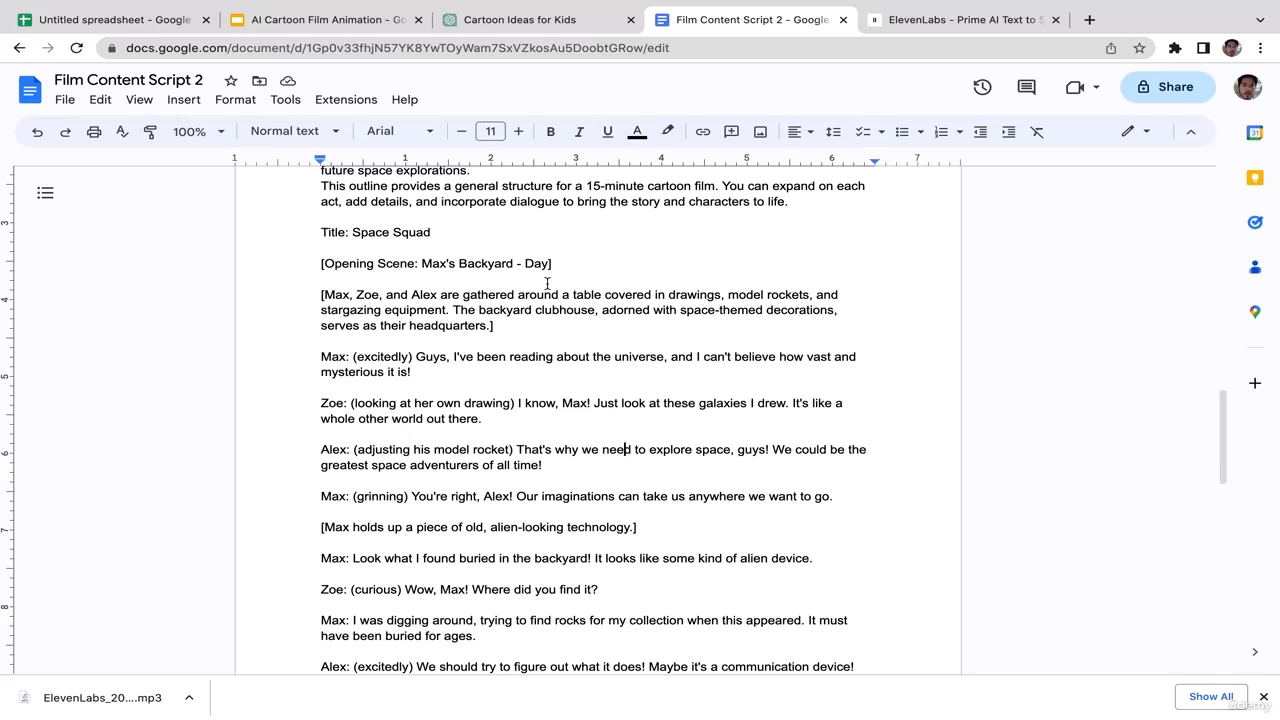
pyautogui.click(900, 20)
pyautogui.click(498, 107)
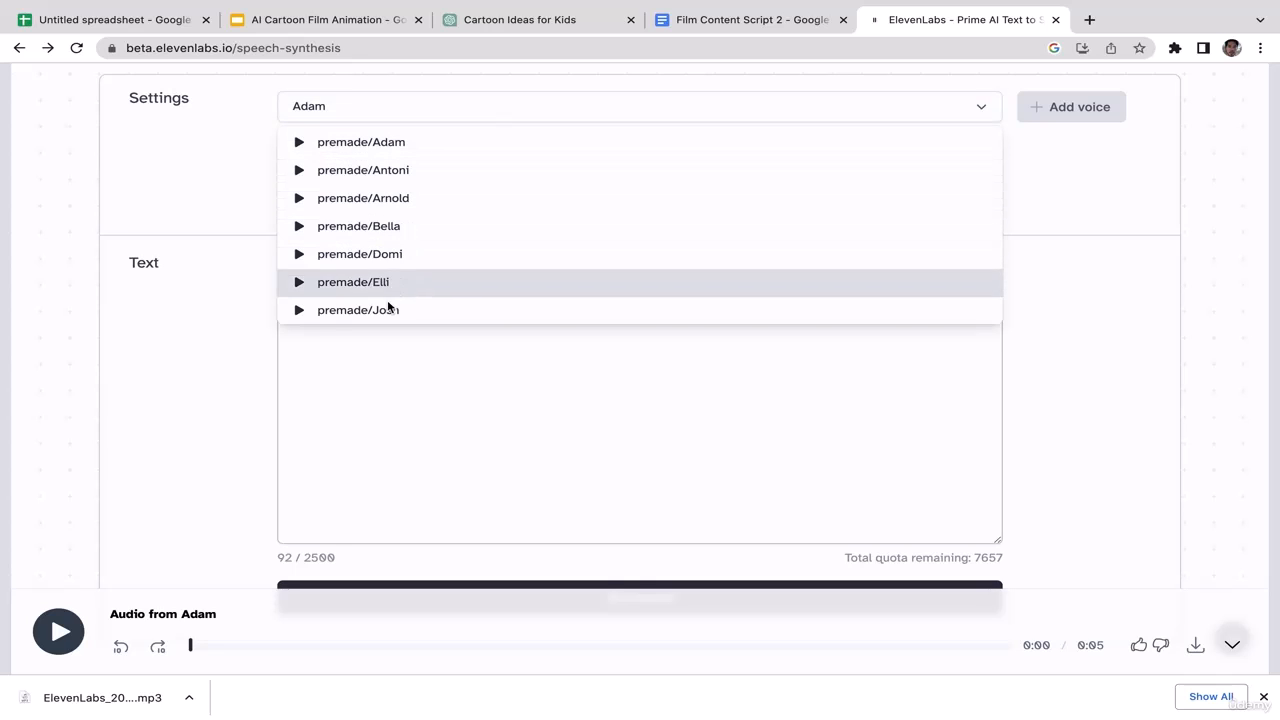
pyautogui.click(404, 228)
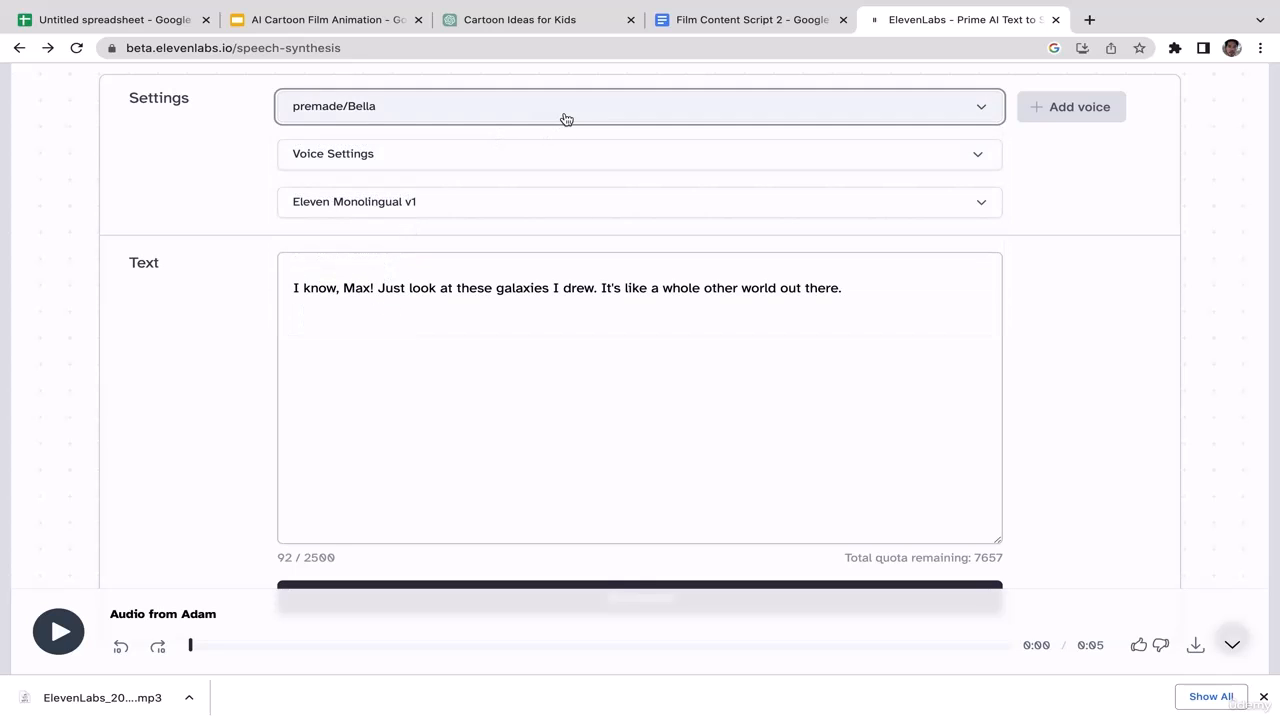
pyautogui.scroll(-1, 1257, 145)
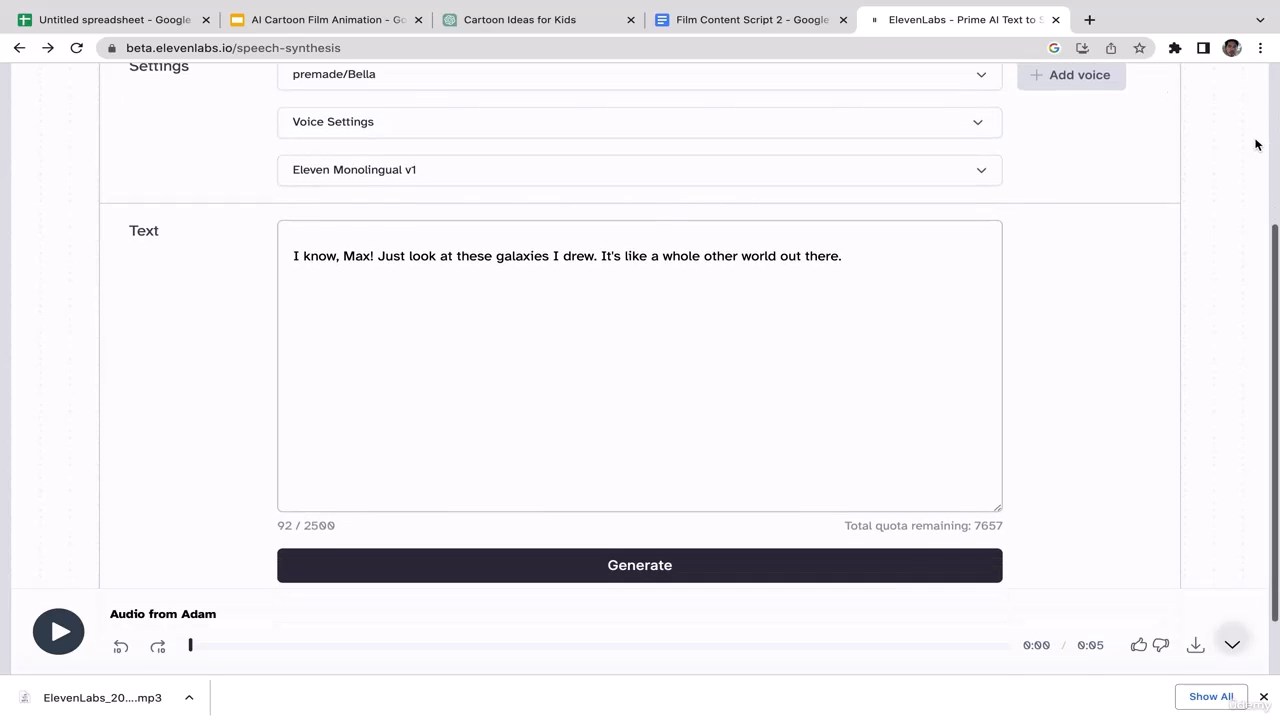
pyautogui.scroll(-1, 1257, 145)
pyautogui.click(768, 538)
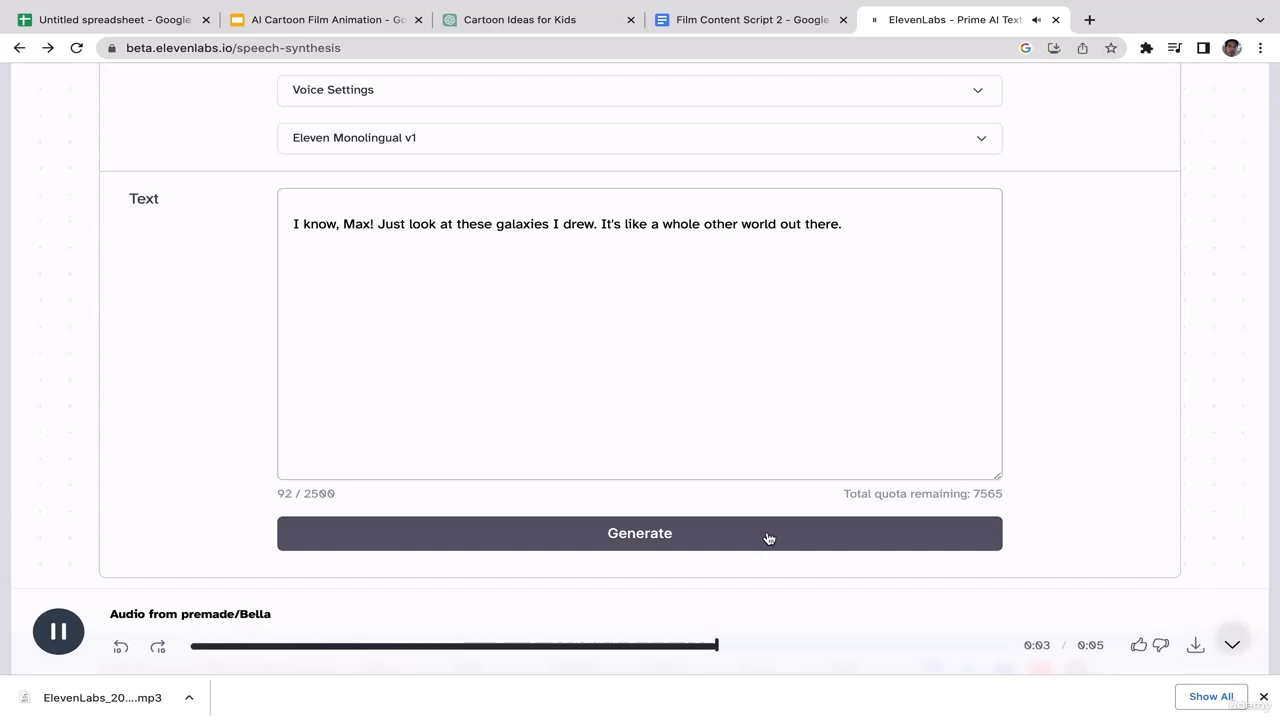
pyautogui.click(1196, 646)
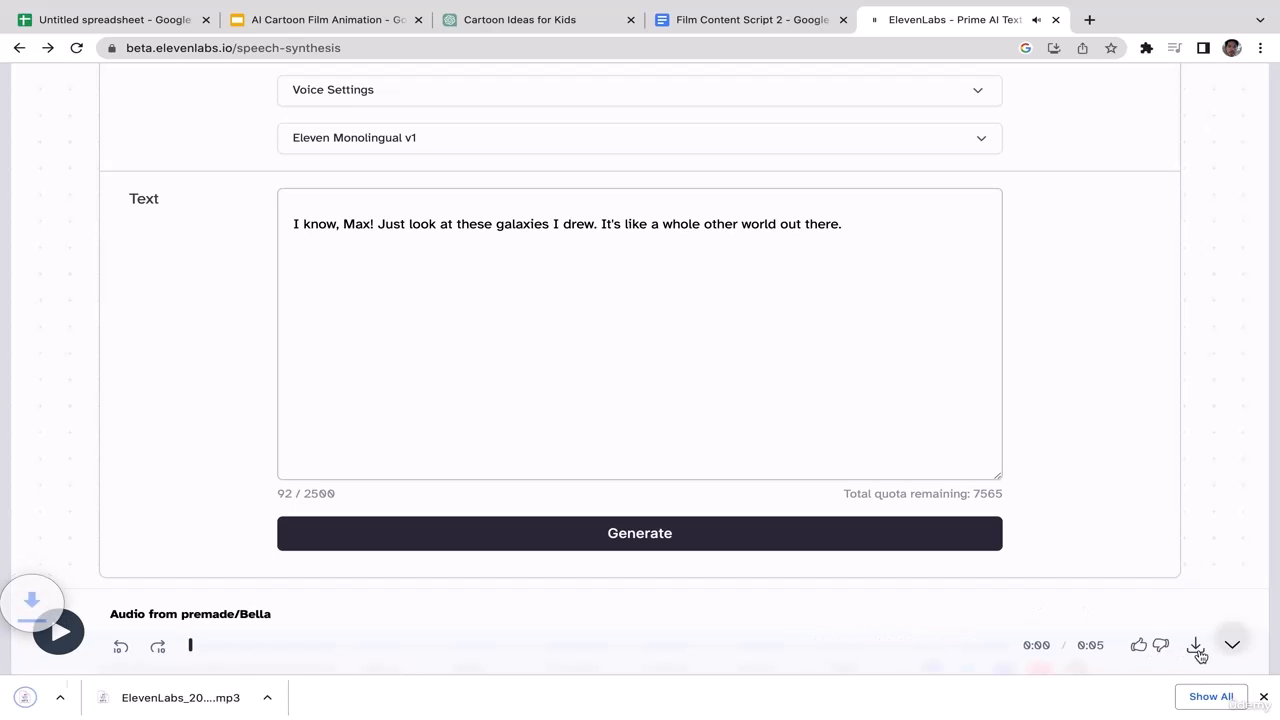
# Show the downloaded Bella MP3 in Finder, move it onto the desktop below Max1.mp3 and close the Downloads window
pyautogui.click(189, 697)
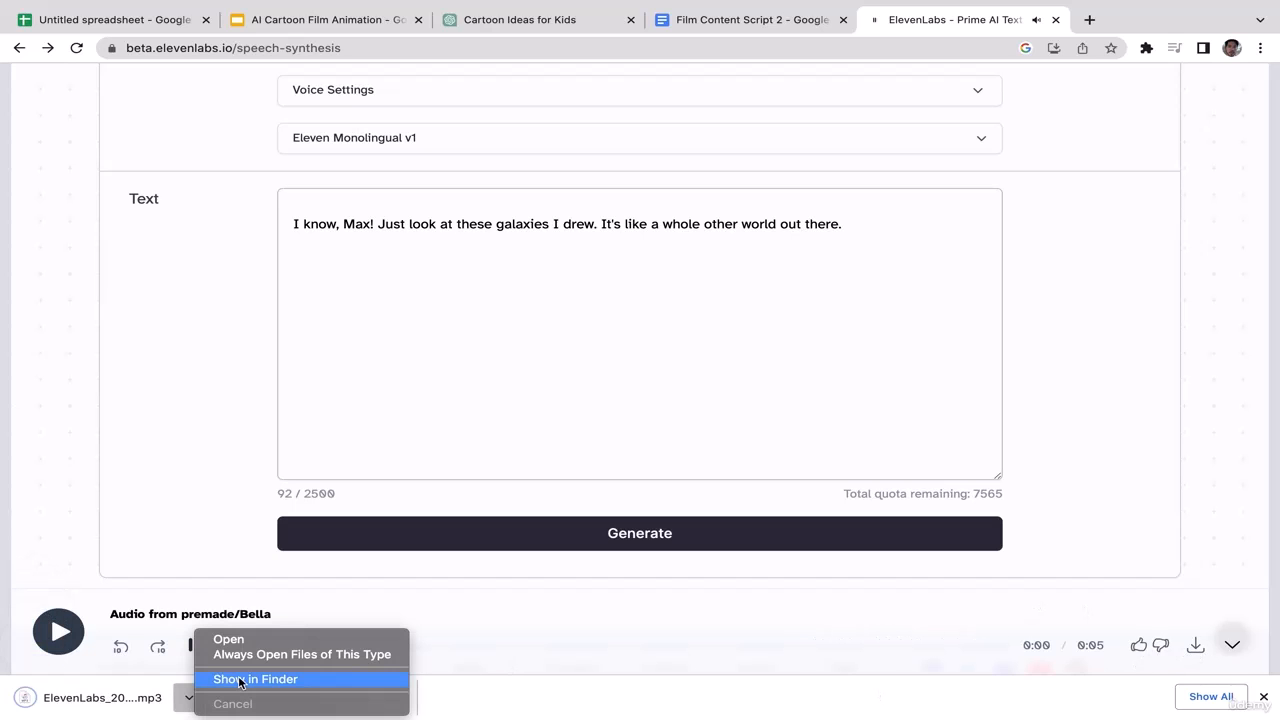
pyautogui.click(240, 680)
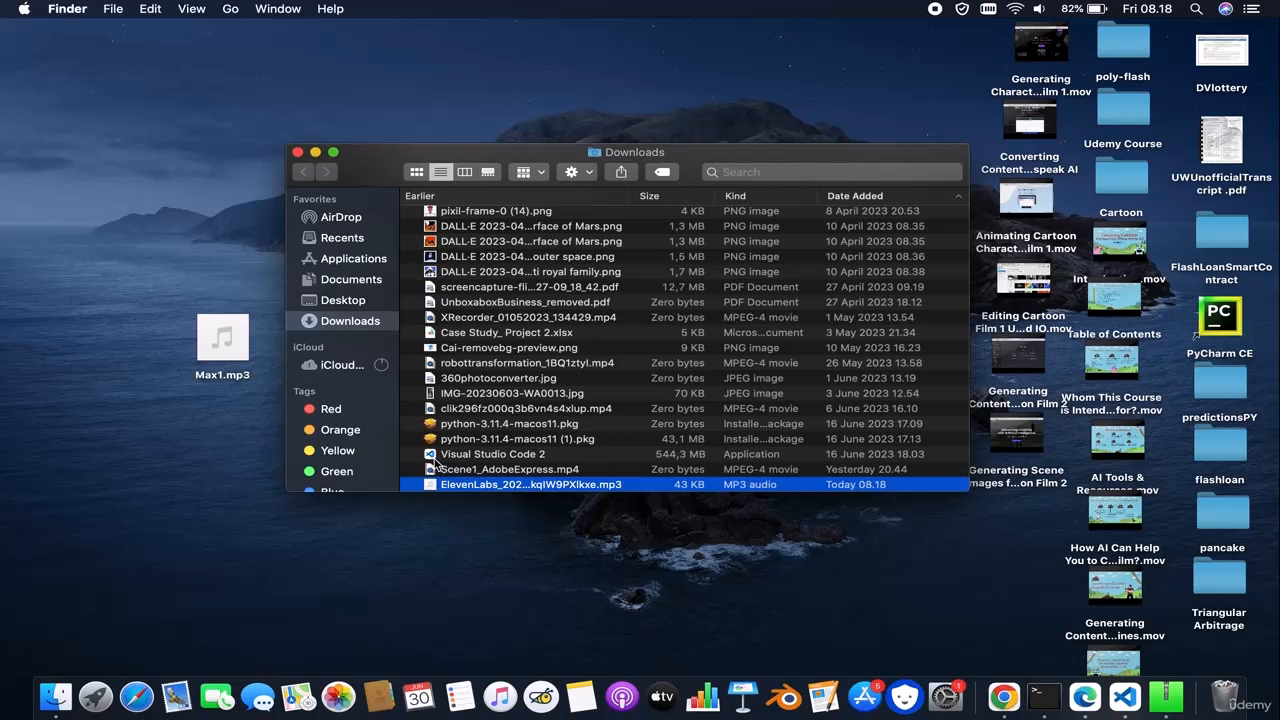
pyautogui.moveTo(455, 486); pyautogui.dragTo(235, 440)
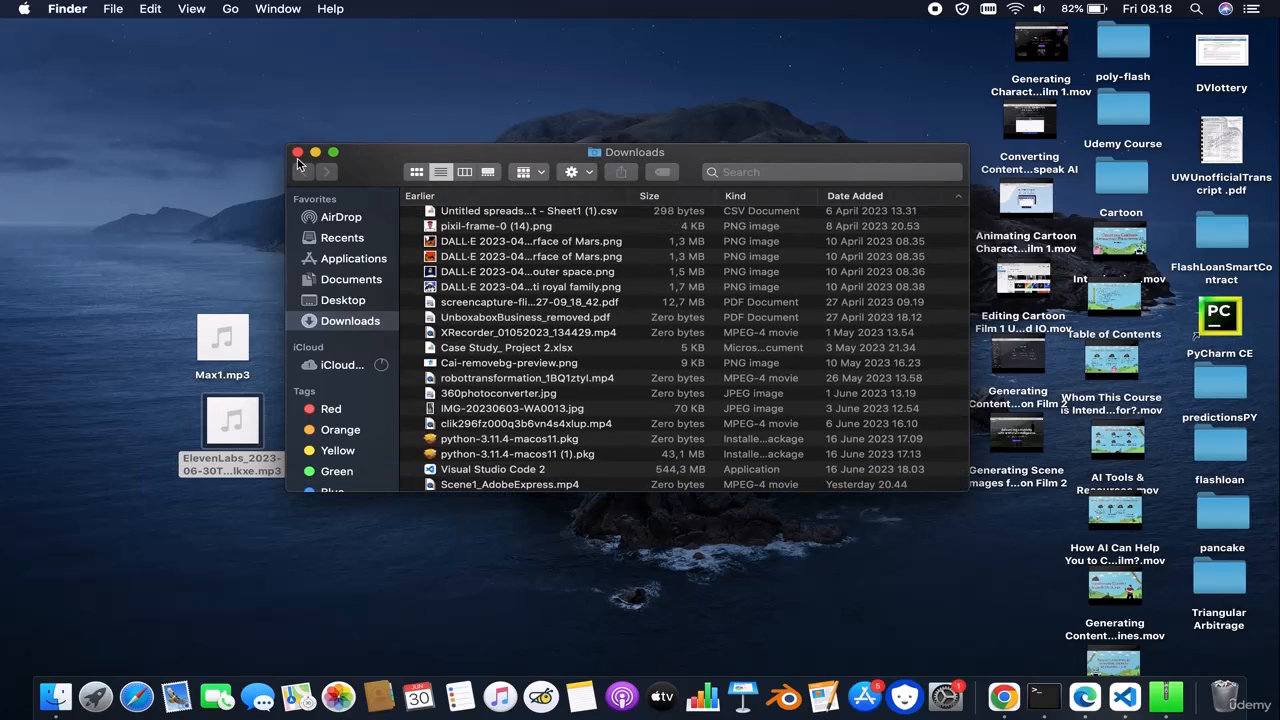
pyautogui.click(297, 153)
# Rename the new ElevenLabs MP3 on the desktop as Zoe1
pyautogui.click(214, 534)
pyautogui.click(222, 467)
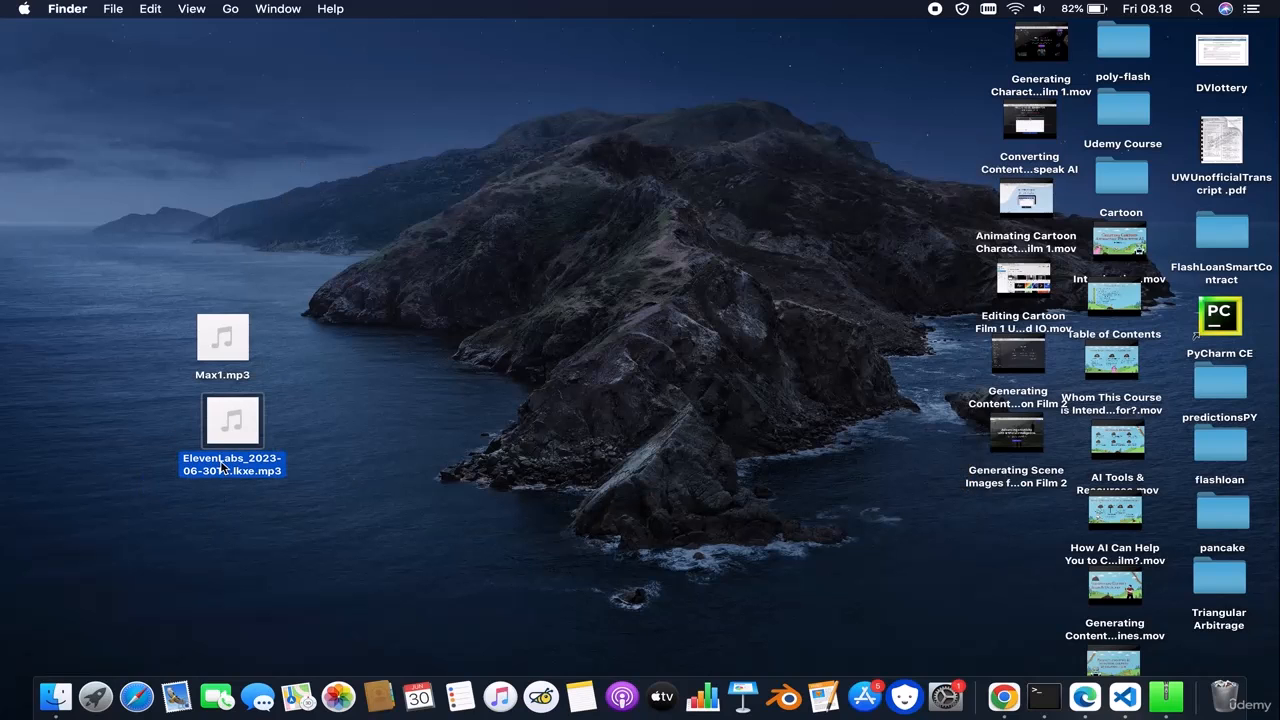
pyautogui.click(235, 518)
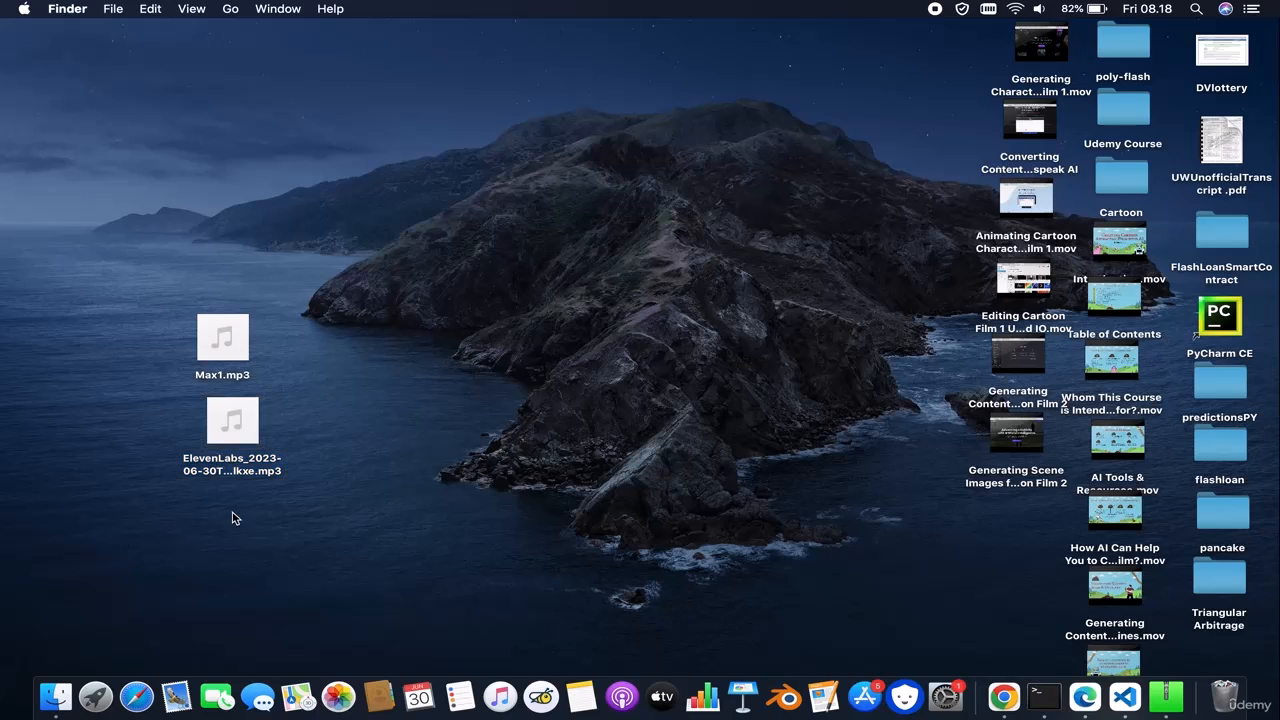
pyautogui.click(226, 468)
pyautogui.press('Return')
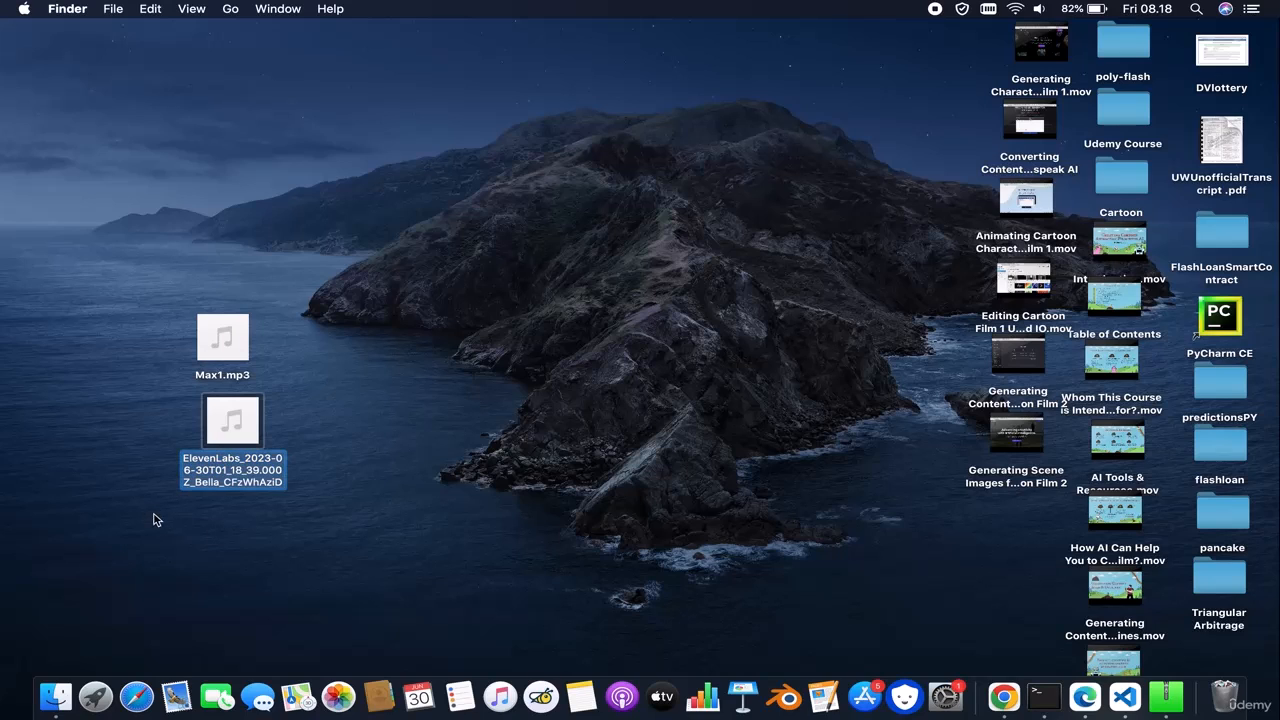
pyautogui.write('Z')
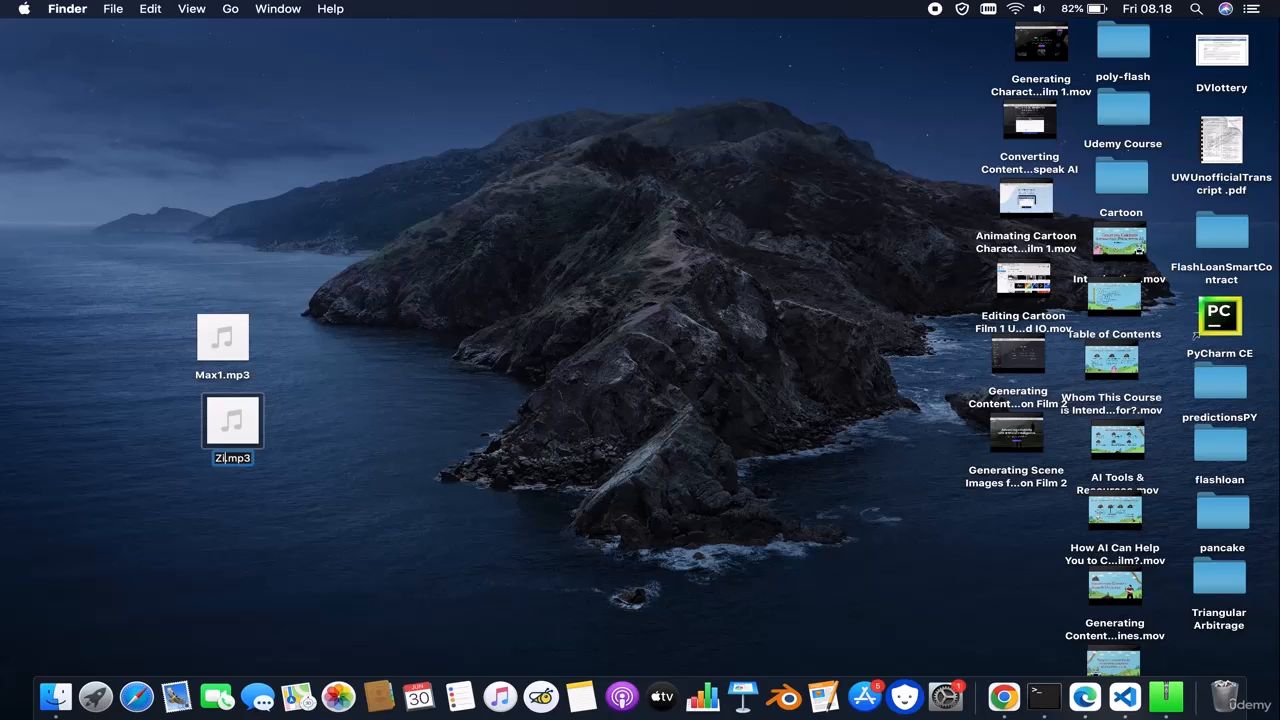
pyautogui.write('oe')
pyautogui.press('BackSpace')
pyautogui.write('1')
pyautogui.press('Return')
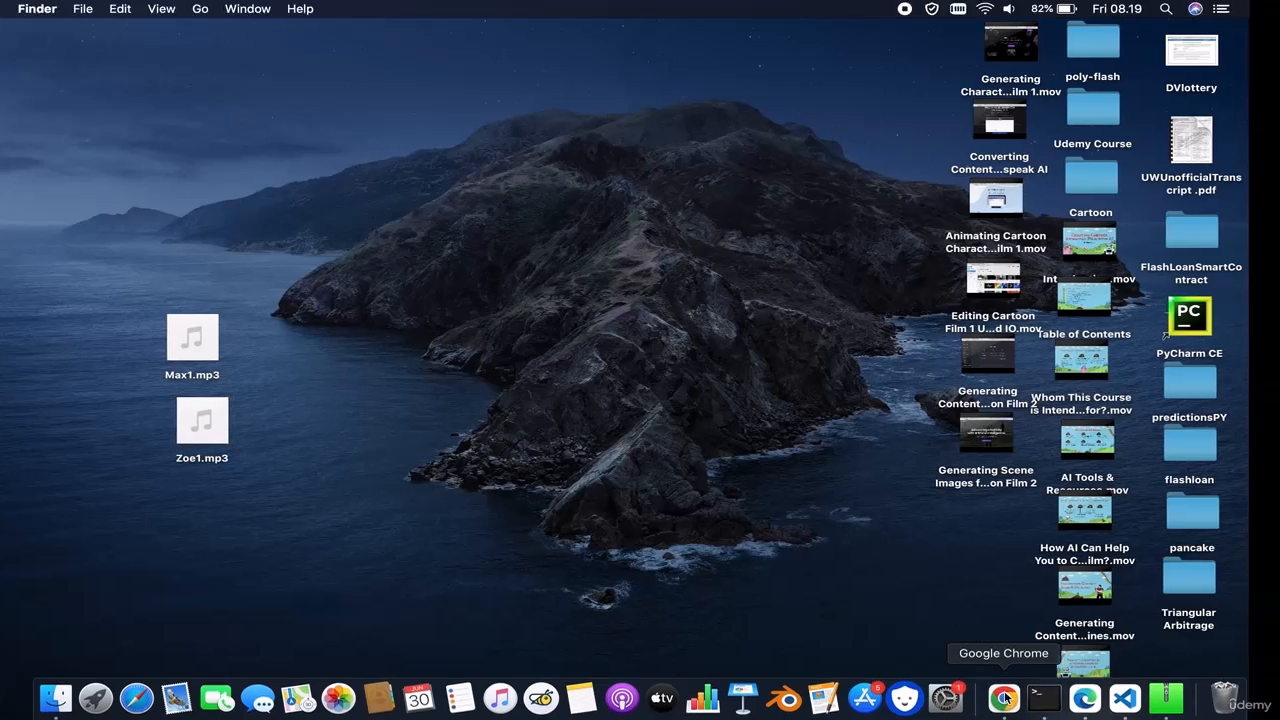
# Return to Chrome and replace the ElevenLabs text with Alex's script line, "That's why we need to explore space, guys! We could be the greatest space adventurers of all time!"
pyautogui.click(1003, 697)
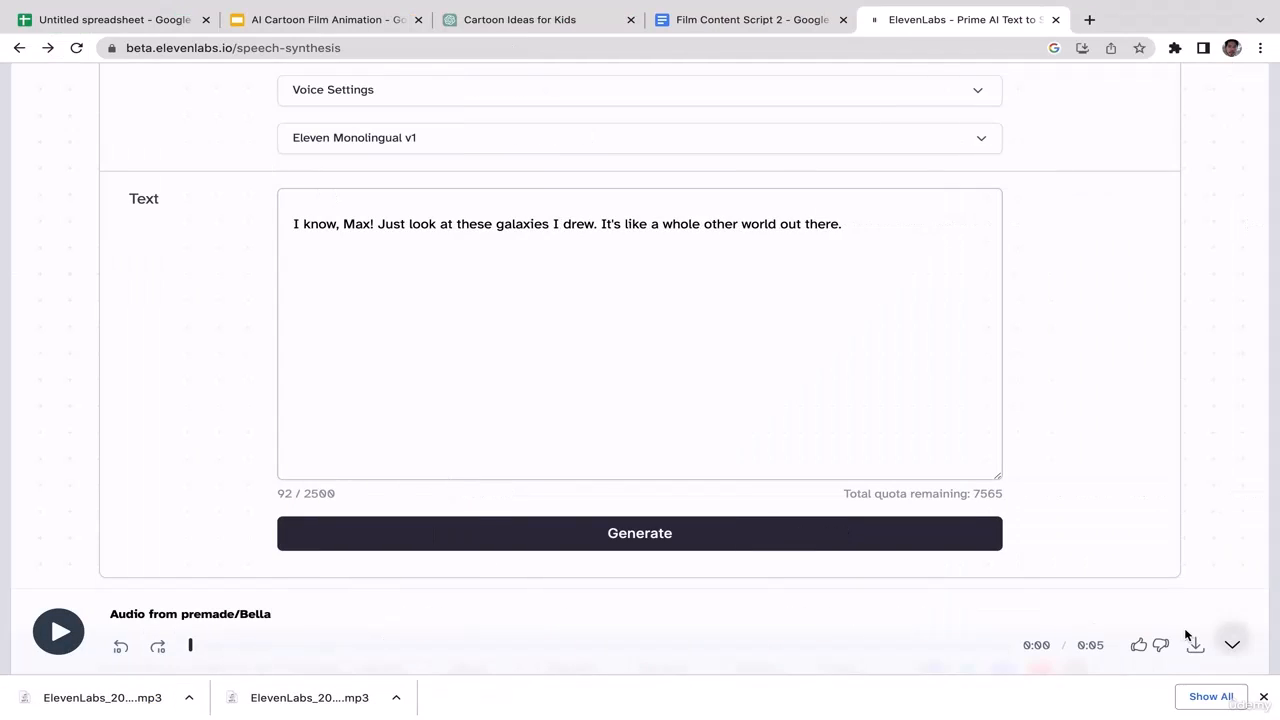
pyautogui.click(1265, 695)
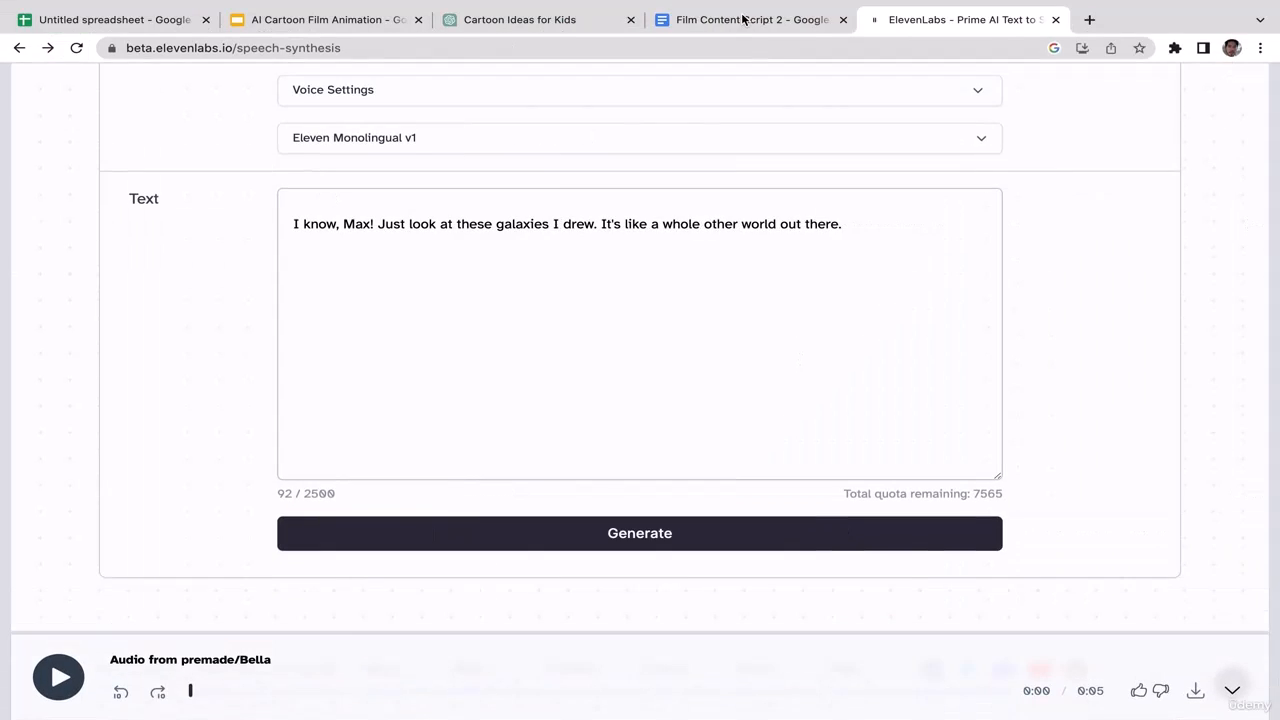
pyautogui.click(743, 19)
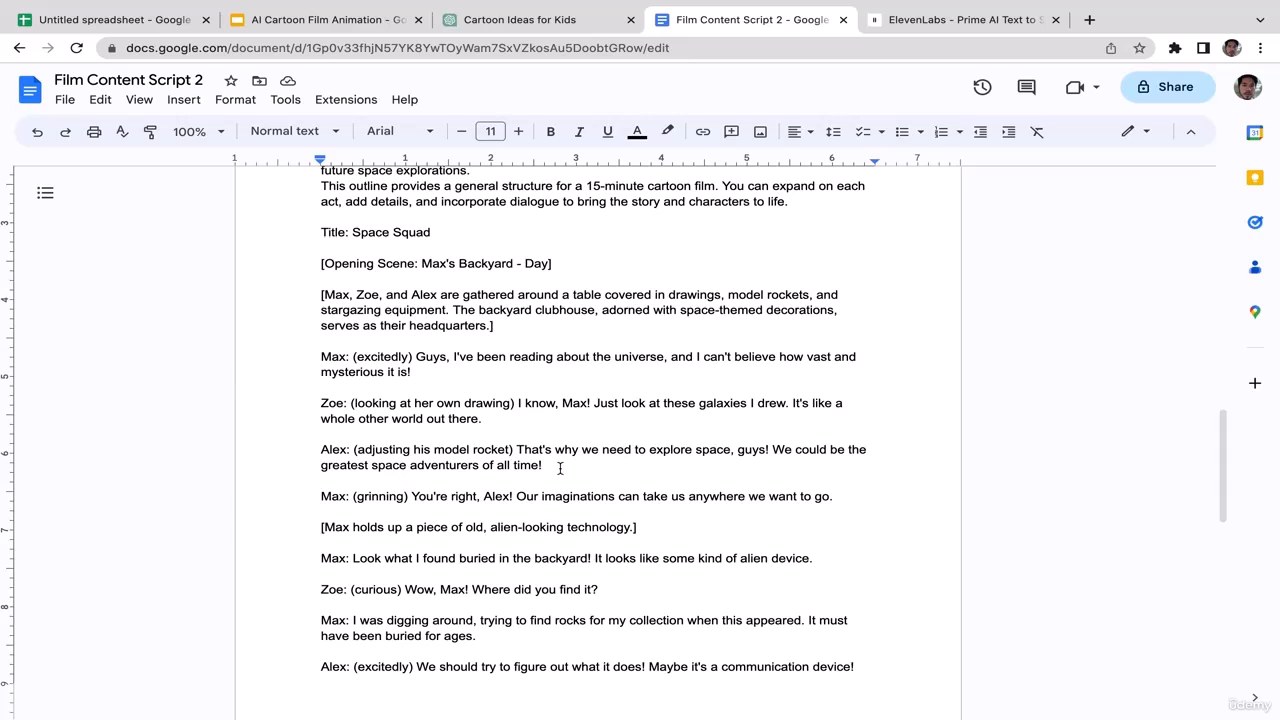
pyautogui.moveTo(560, 468); pyautogui.dragTo(518, 449)
pyautogui.hotkey('ctrl', 'c')
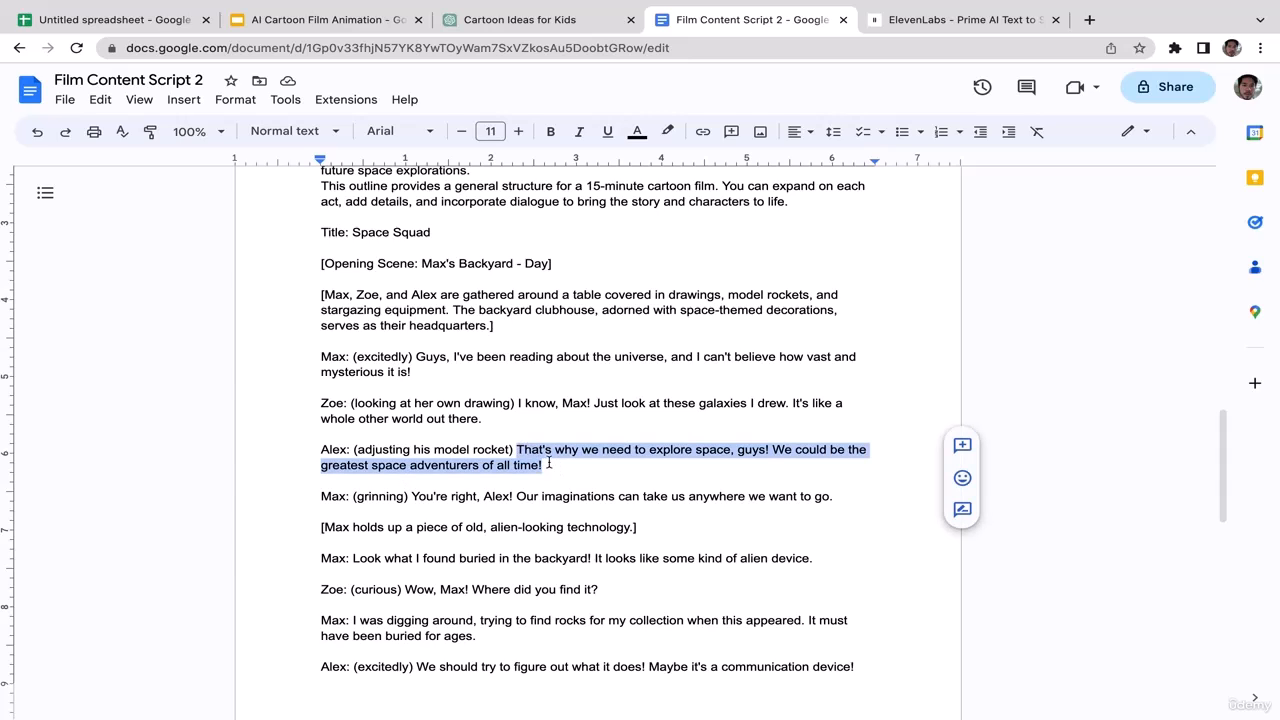
pyautogui.click(548, 463)
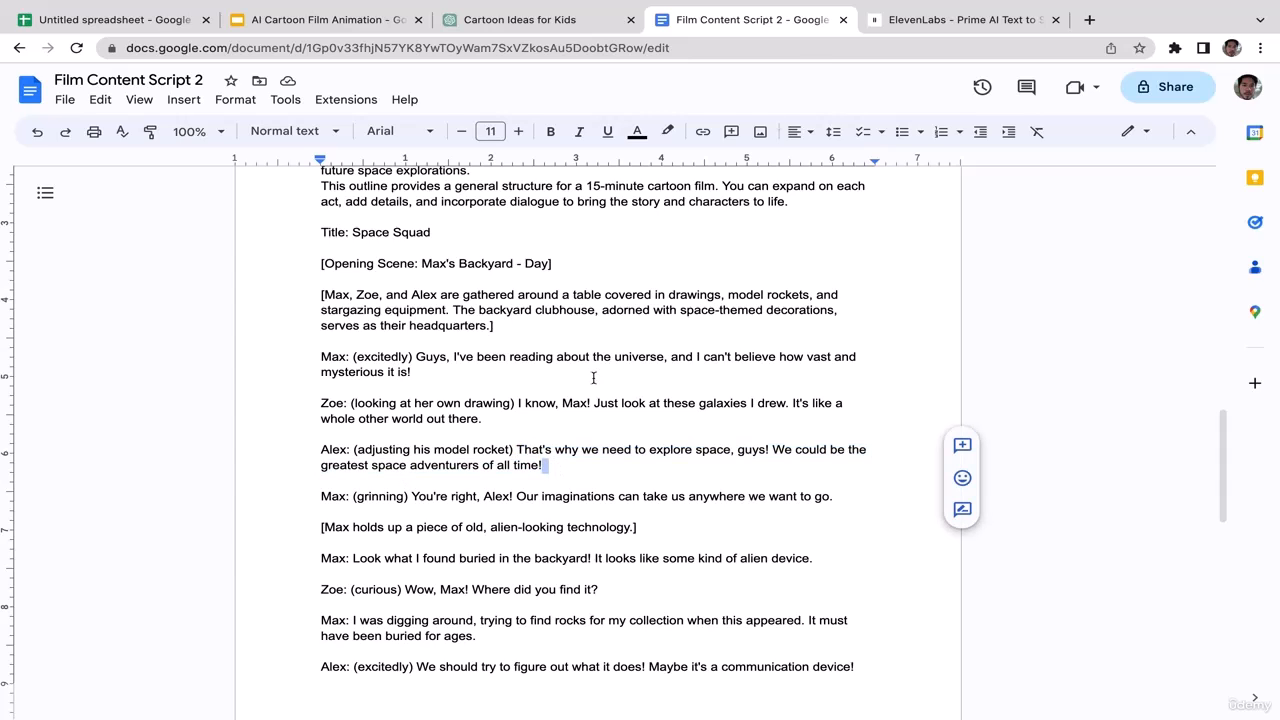
pyautogui.click(945, 19)
pyautogui.click(718, 315)
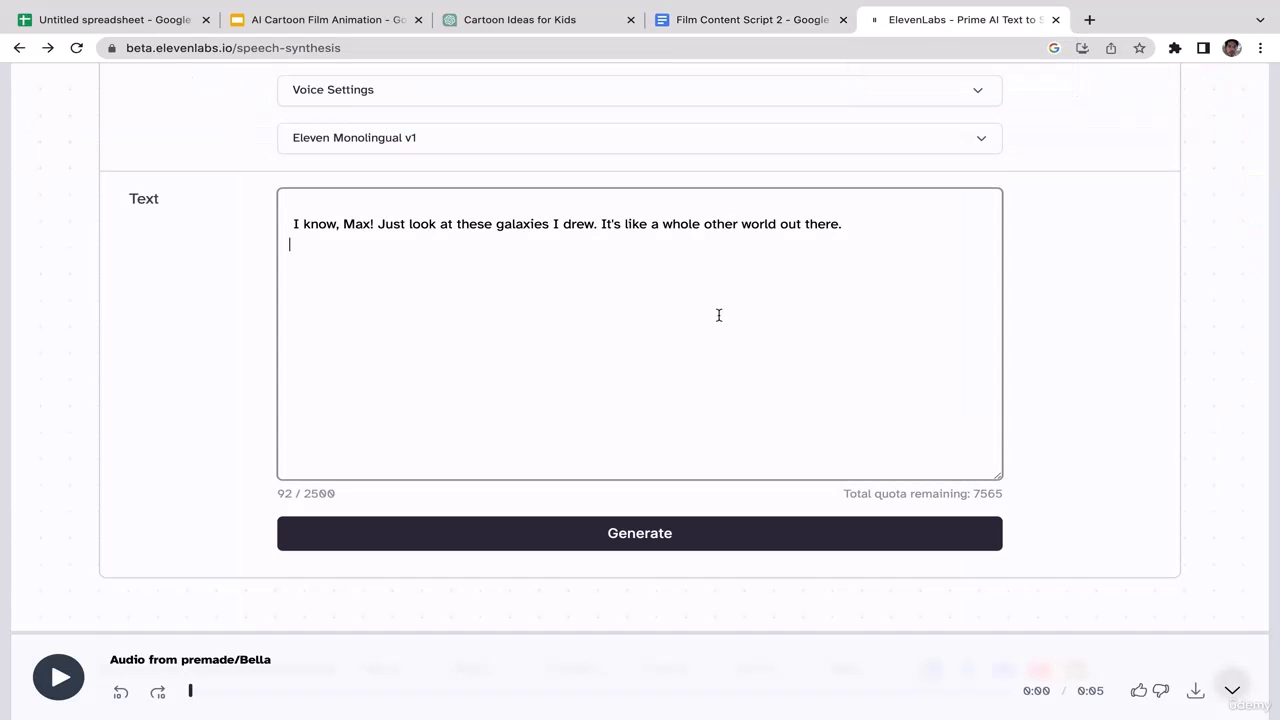
pyautogui.moveTo(863, 226); pyautogui.dragTo(229, 216)
pyautogui.press('BackSpace')
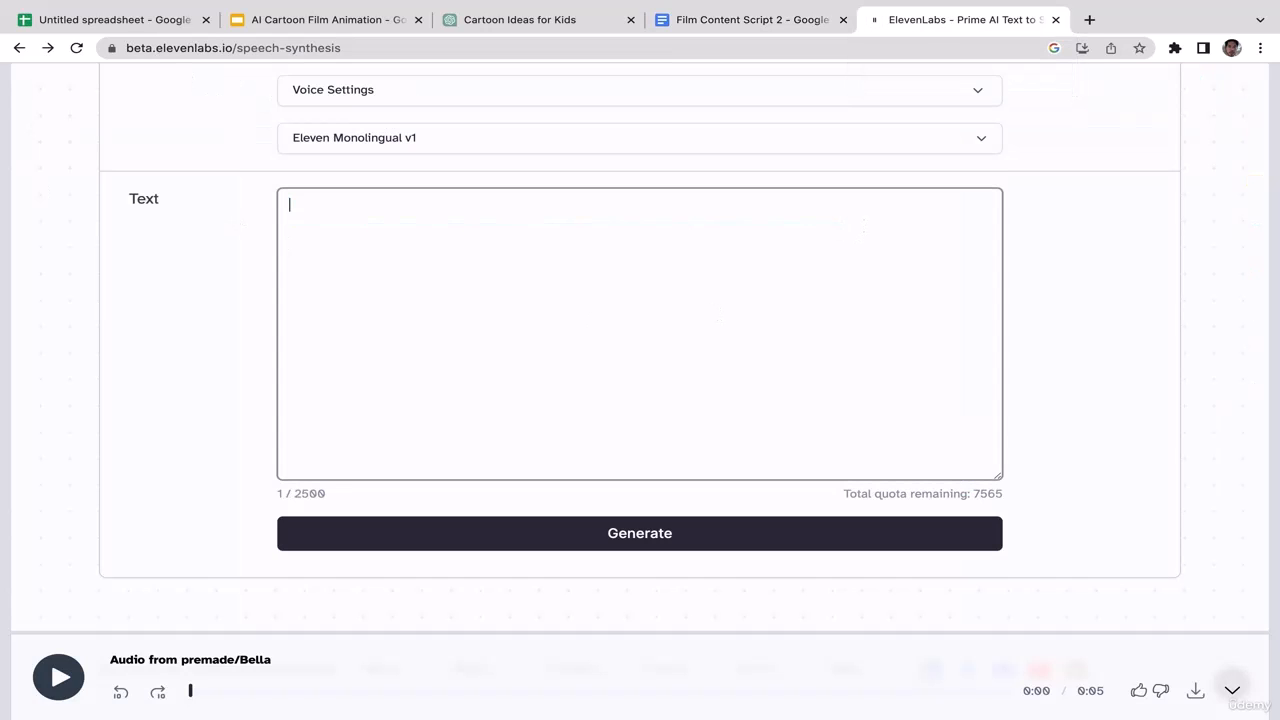
pyautogui.hotkey('ctrl', 'v')
pyautogui.click(1229, 204)
# Generate Alex's first line in ElevenLabs with the premade/Antoni voice and download the audio
pyautogui.scroll(3, 1257, 192)
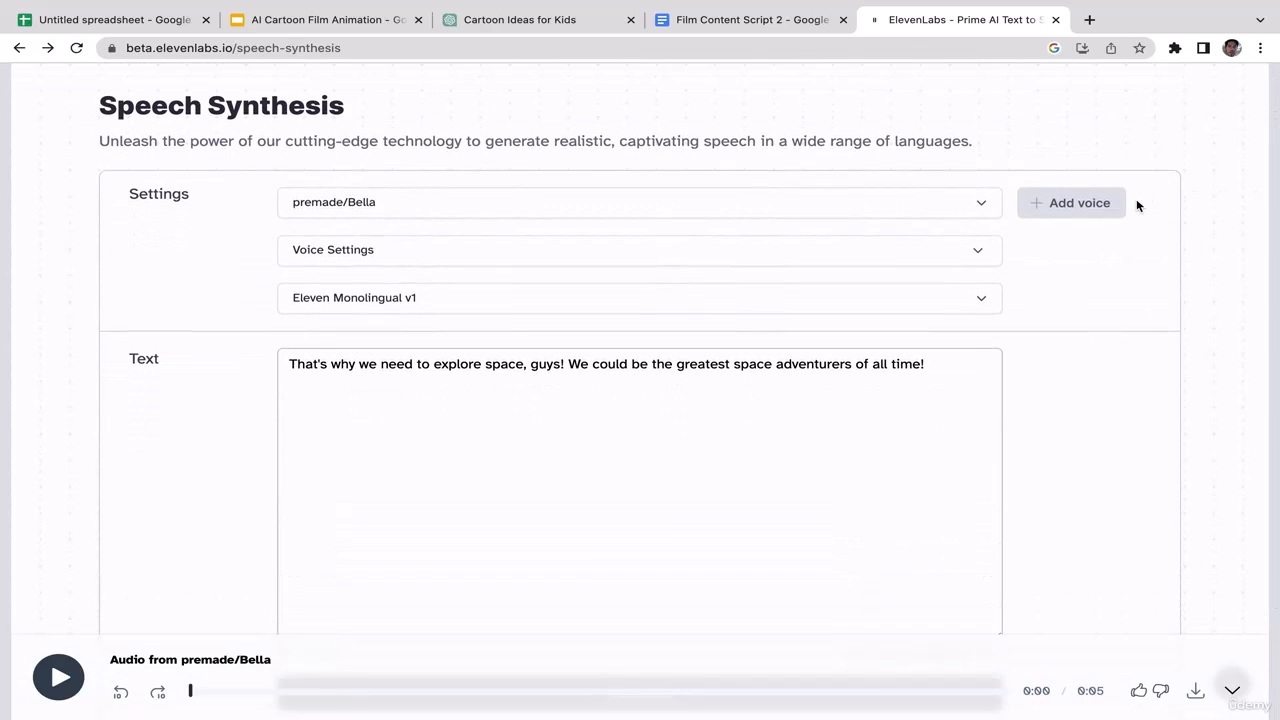
pyautogui.click(944, 213)
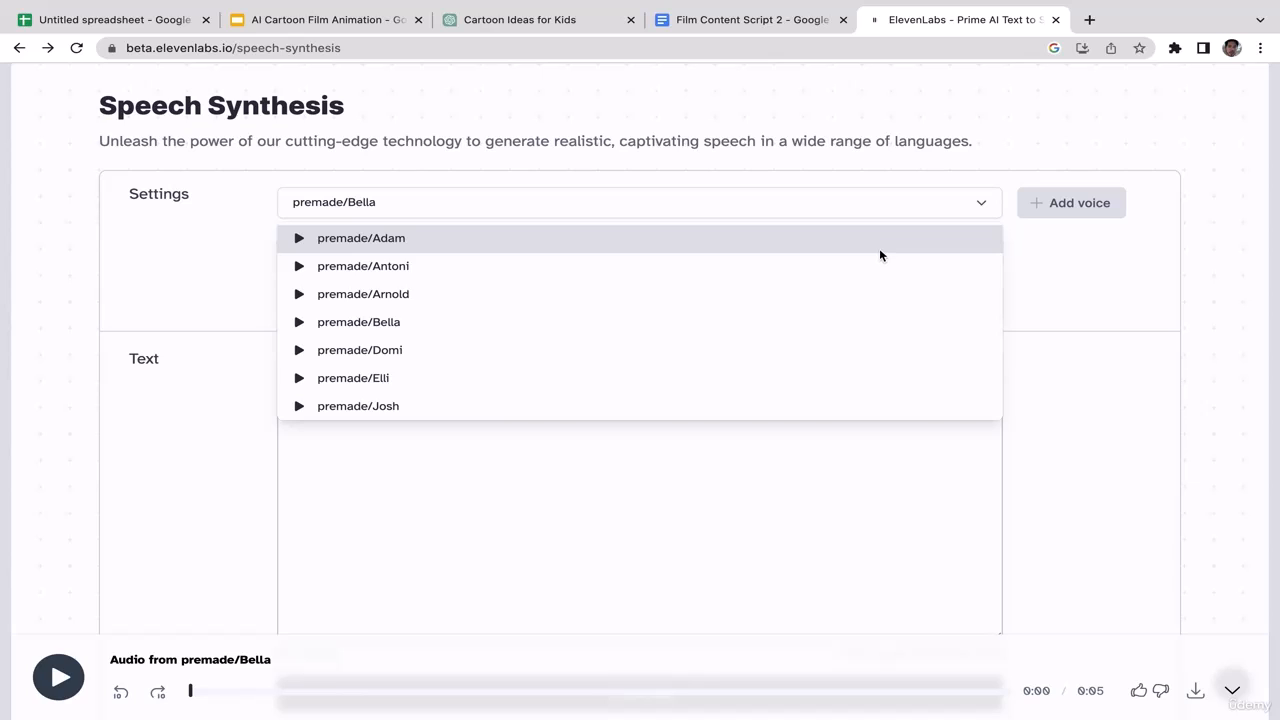
pyautogui.click(1234, 280)
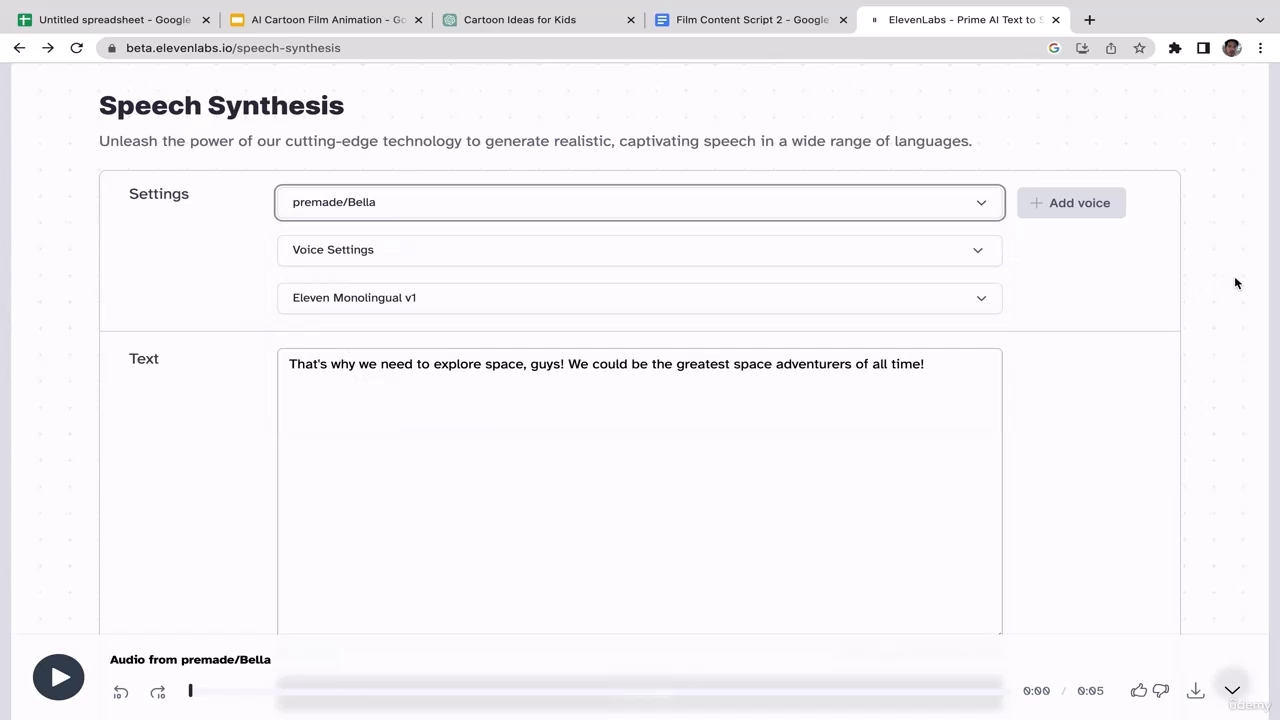
pyautogui.click(717, 212)
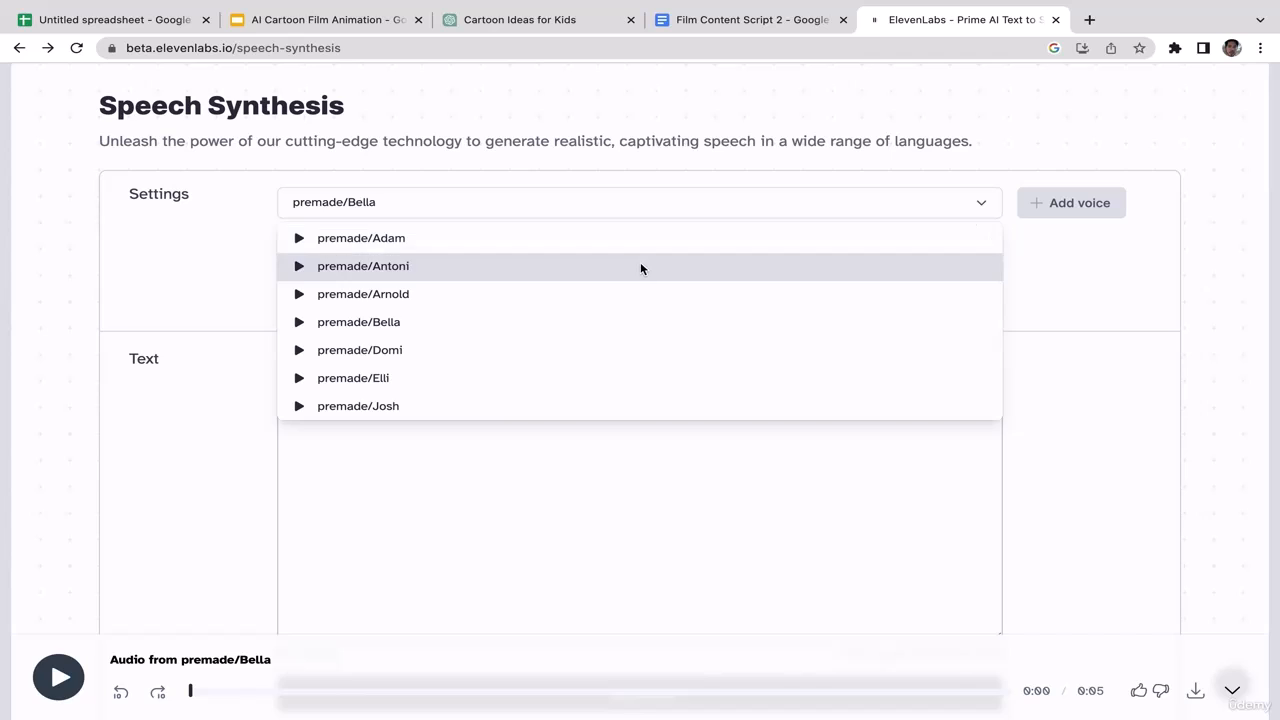
pyautogui.click(641, 266)
pyautogui.scroll(-1, 1221, 252)
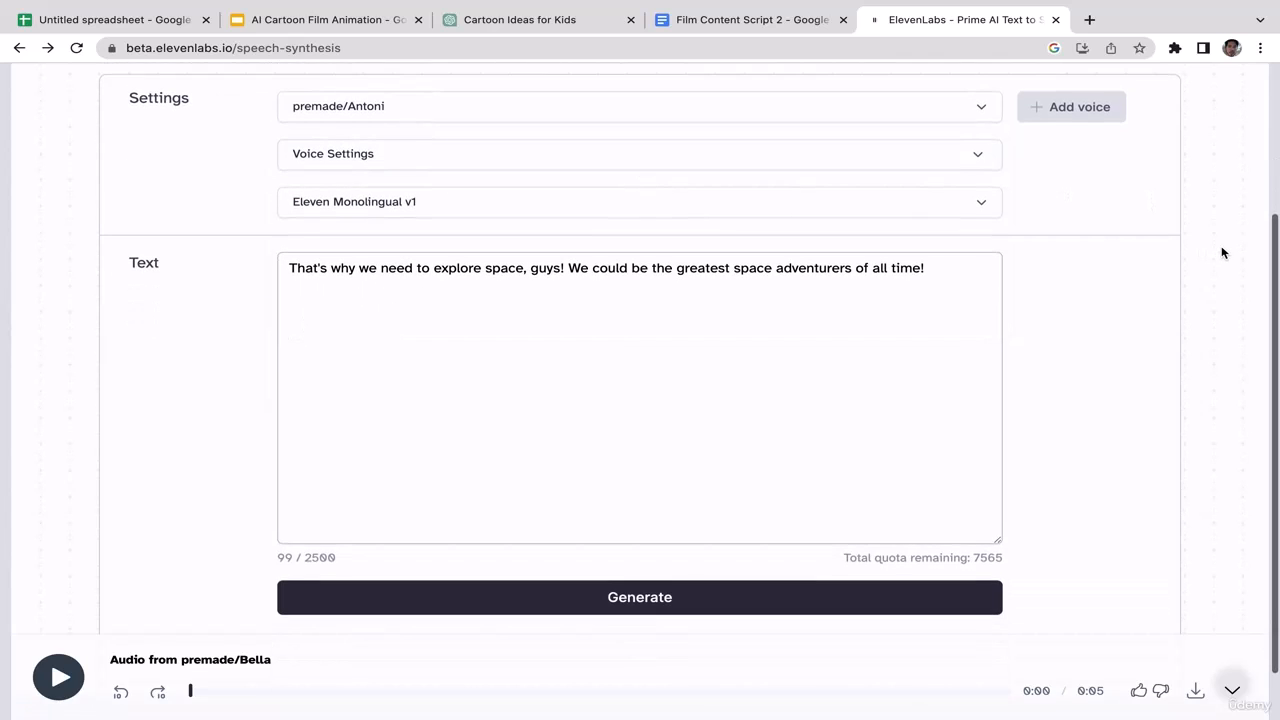
pyautogui.scroll(-1, 1221, 252)
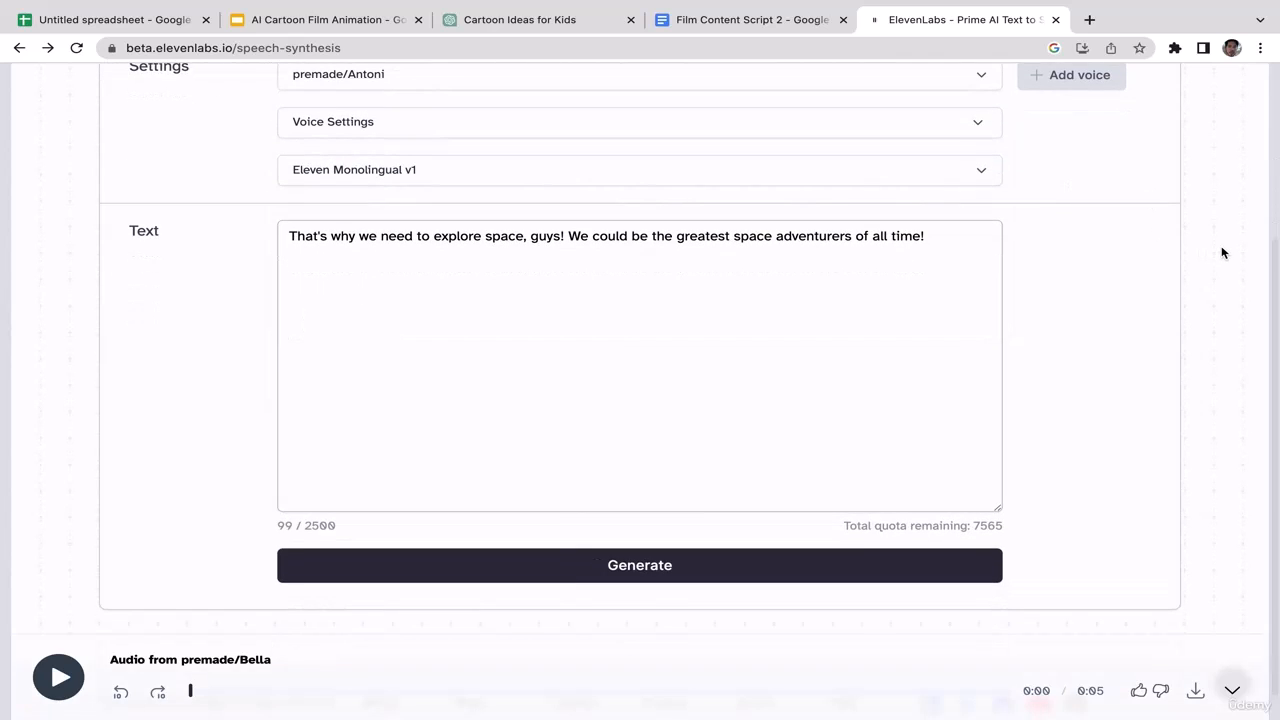
pyautogui.click(714, 572)
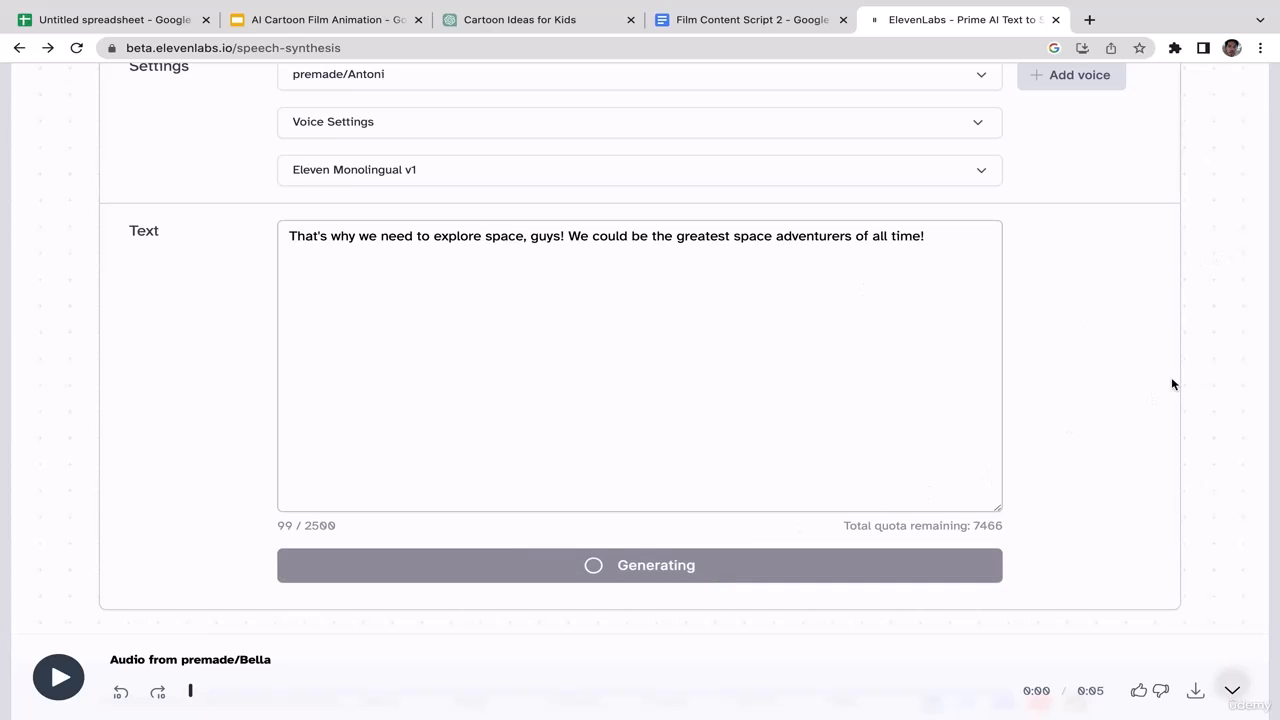
pyautogui.scroll(-1, 1257, 355)
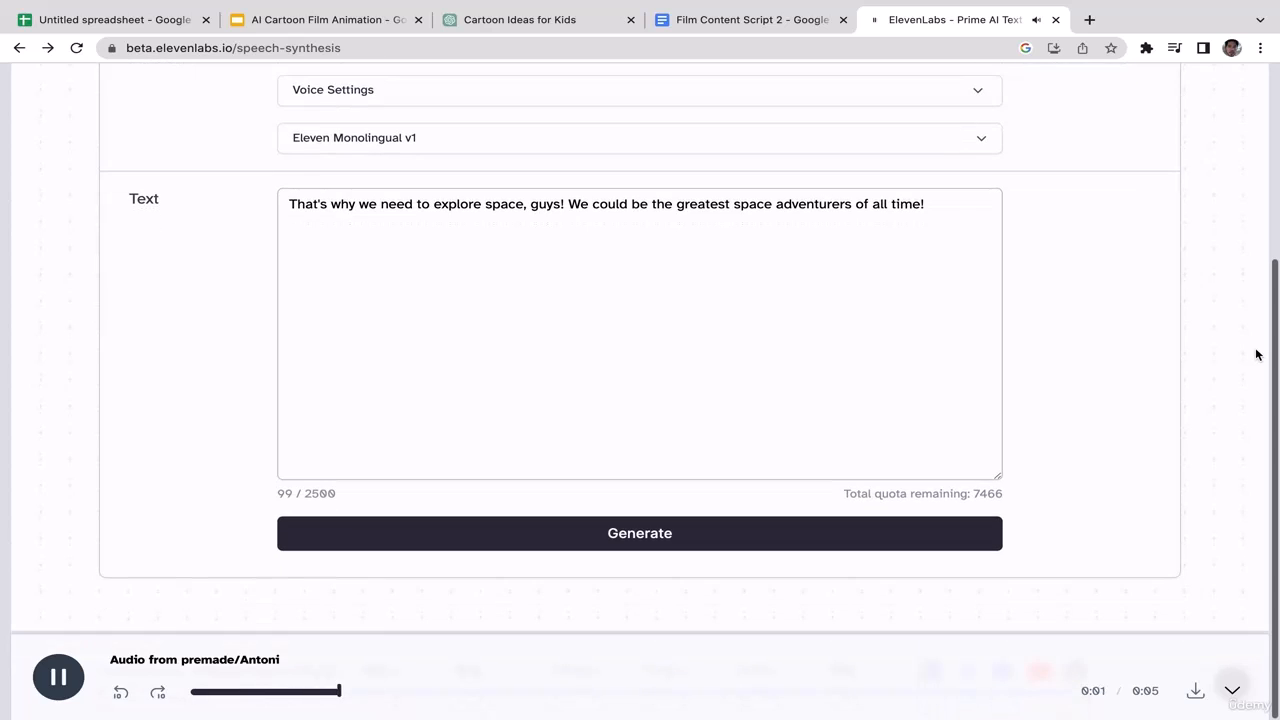
pyautogui.click(1195, 690)
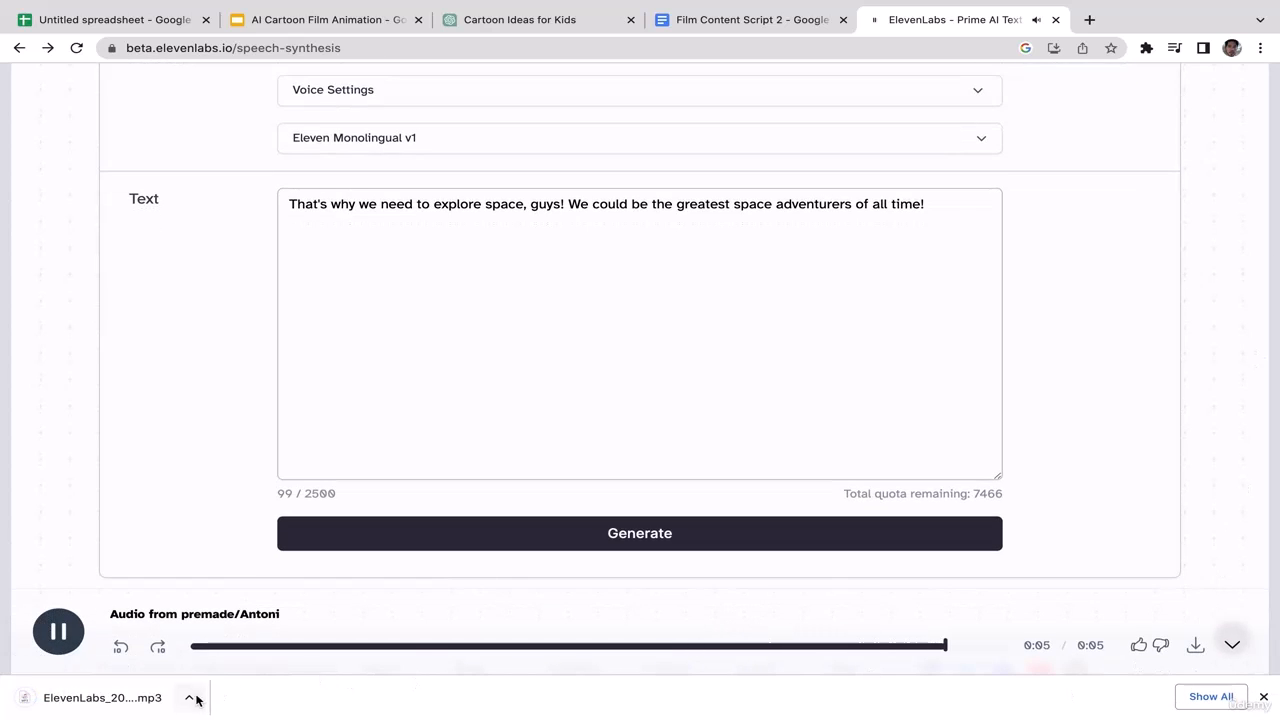
# Show the downloaded Antoni MP3 in Finder, move it onto the desktop and close the Downloads window
pyautogui.click(189, 697)
pyautogui.click(218, 681)
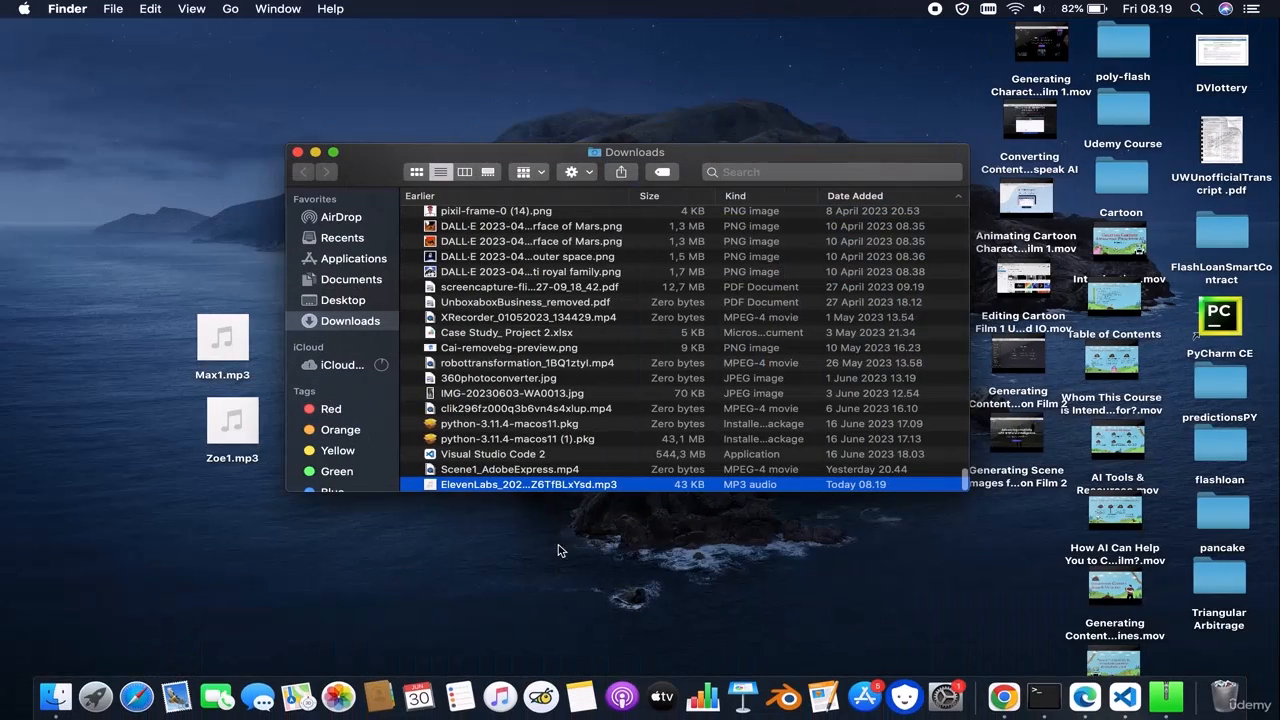
pyautogui.moveTo(519, 492); pyautogui.dragTo(490, 470)
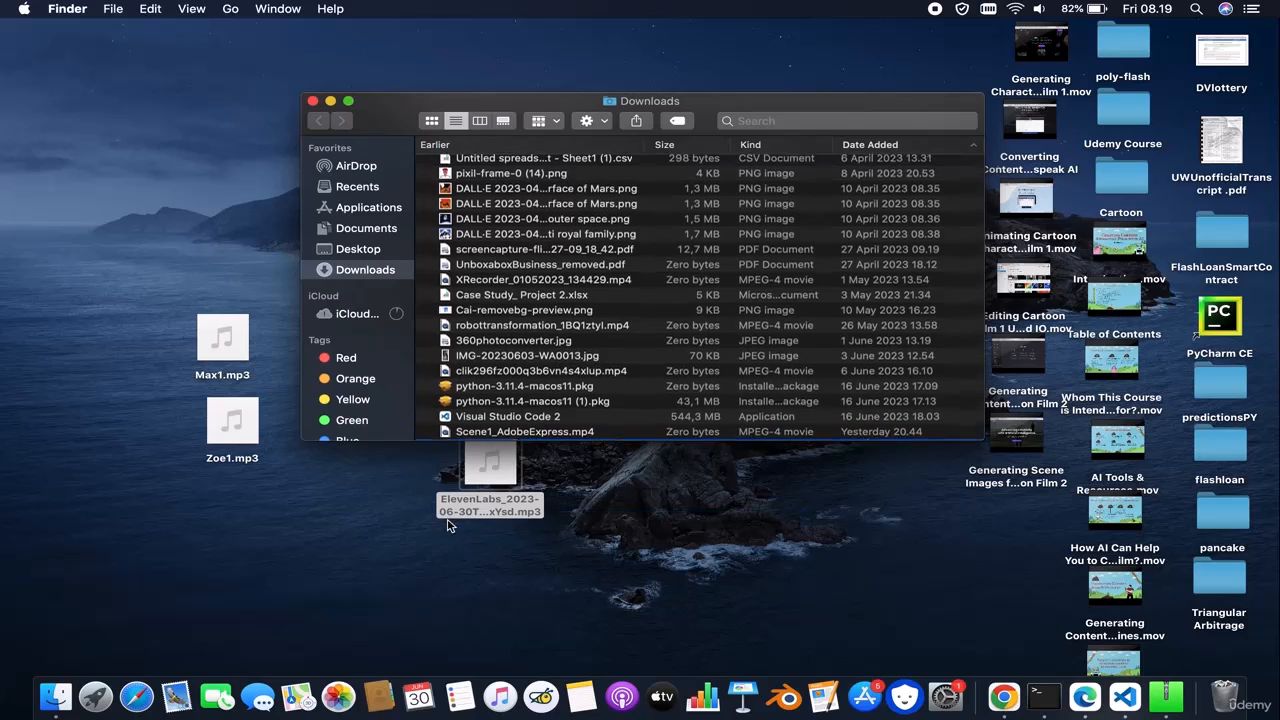
pyautogui.click(312, 101)
# Rename the Antoni ElevenLabs MP3 on the desktop as Alex1 and place it directly below Zoe1.mp3
pyautogui.click(450, 556)
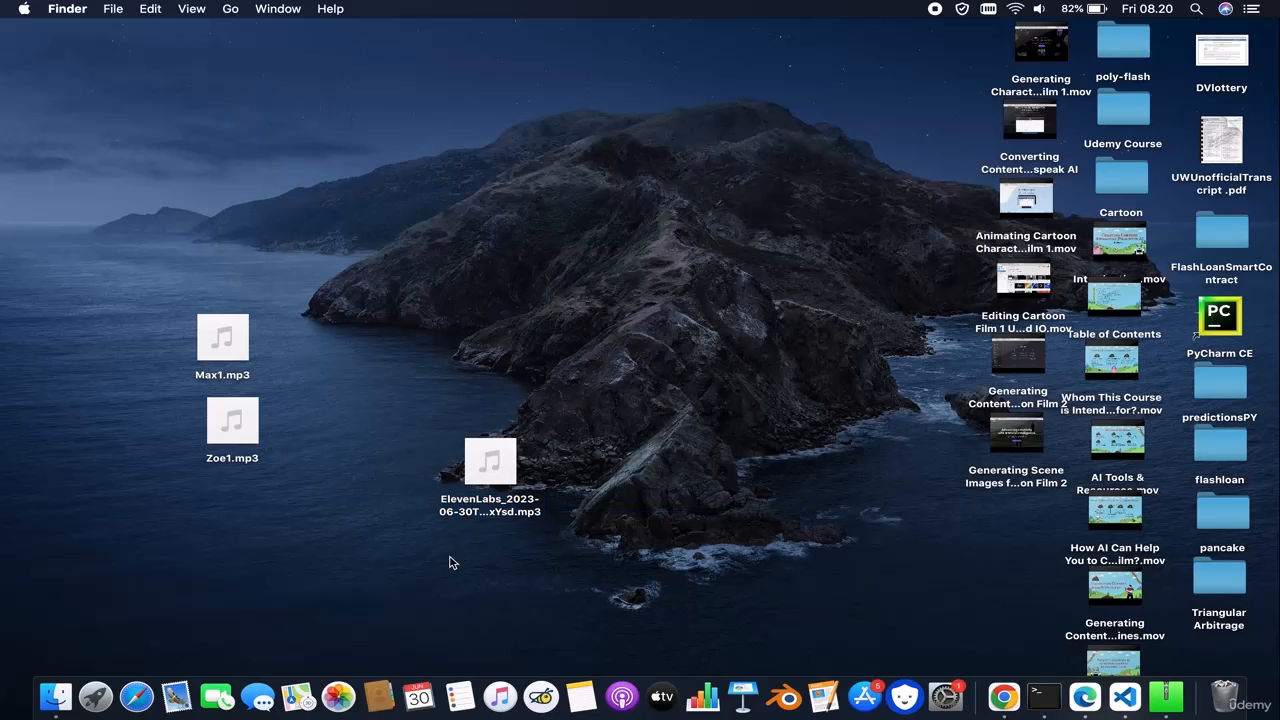
pyautogui.click(467, 508)
pyautogui.press('Return')
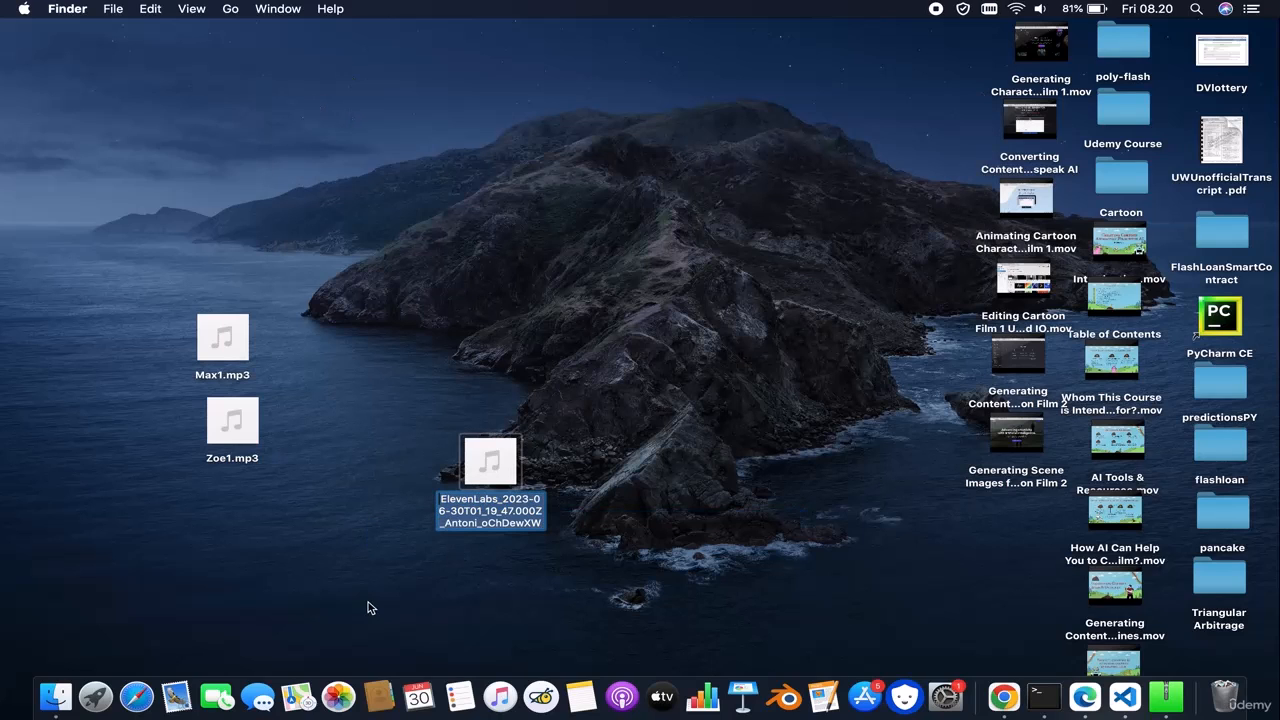
pyautogui.write('AI')
pyautogui.write('ex')
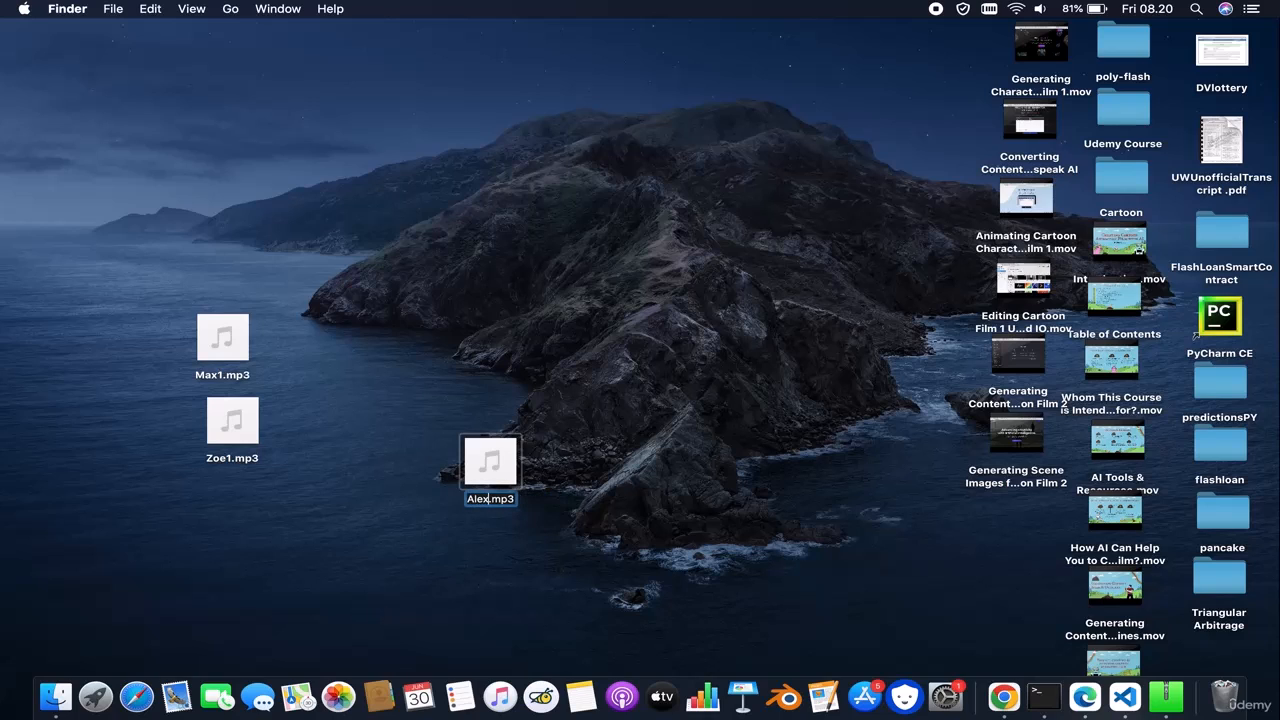
pyautogui.write('1')
pyautogui.moveTo(520, 452); pyautogui.dragTo(260, 497)
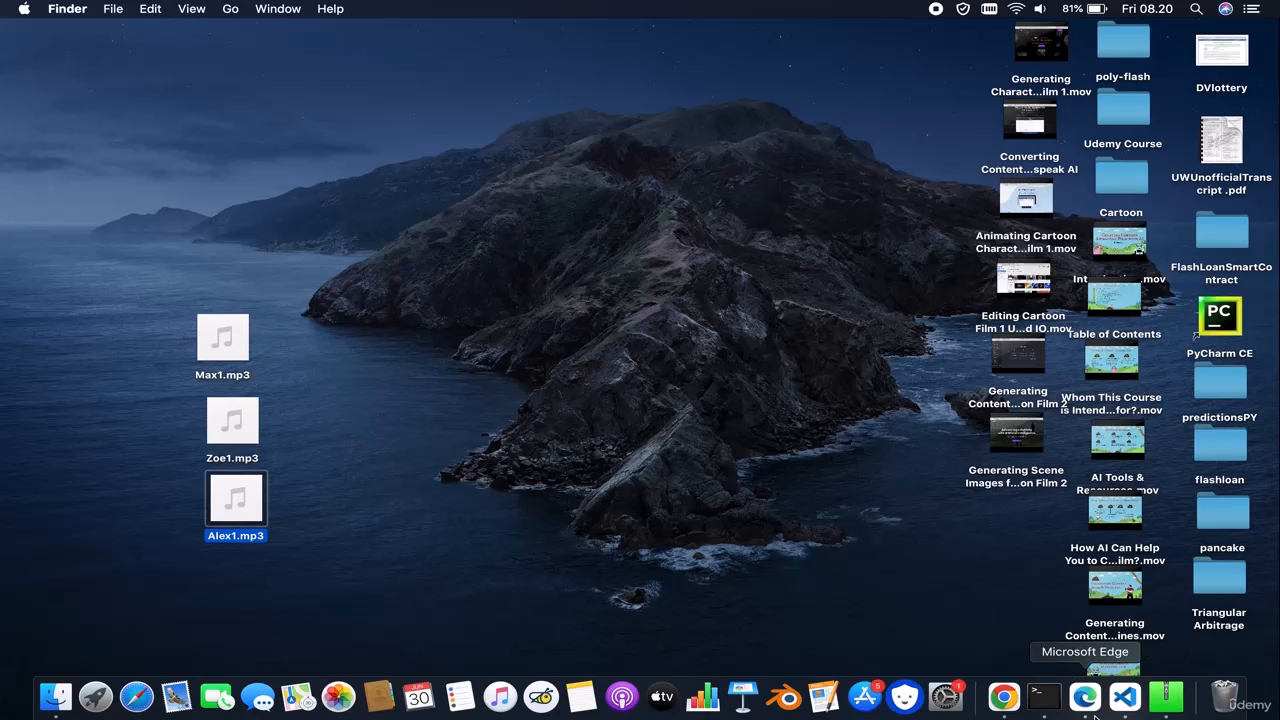
# Return to Chrome and review Max's reply to Alex in the Film Content Script 2 document alongside the ElevenLabs speech page
pyautogui.click(1004, 698)
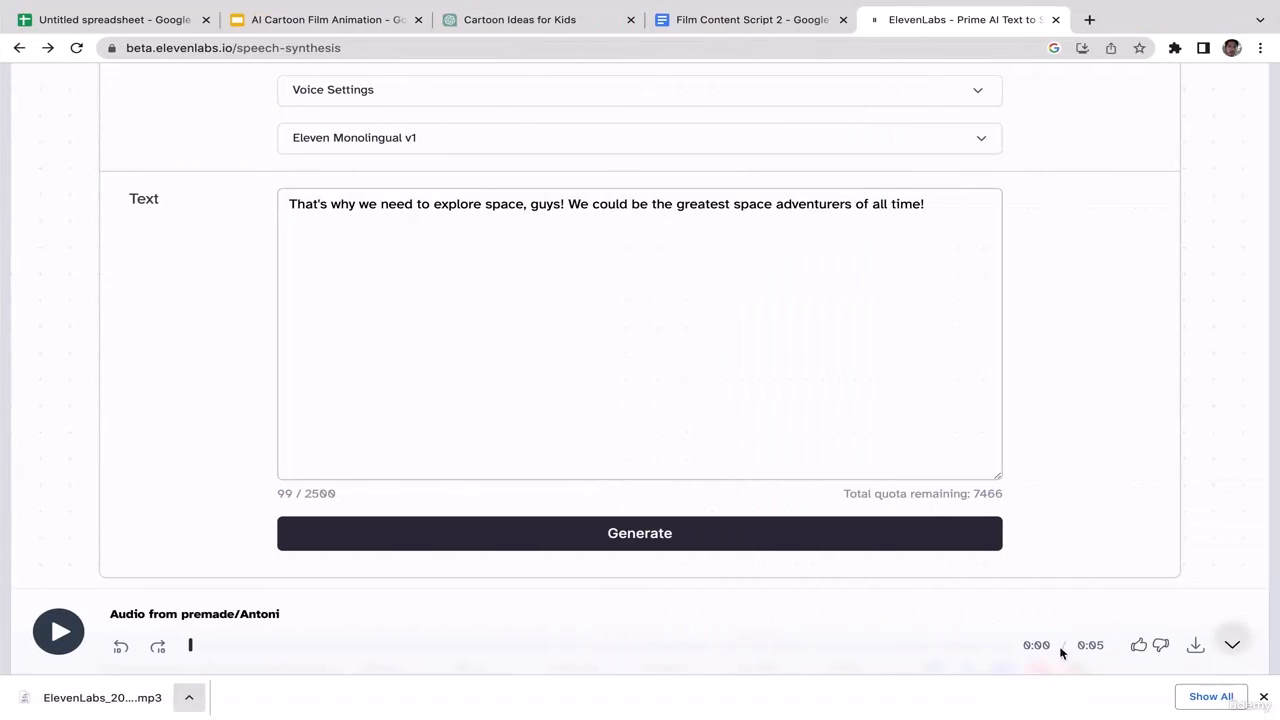
pyautogui.click(1265, 706)
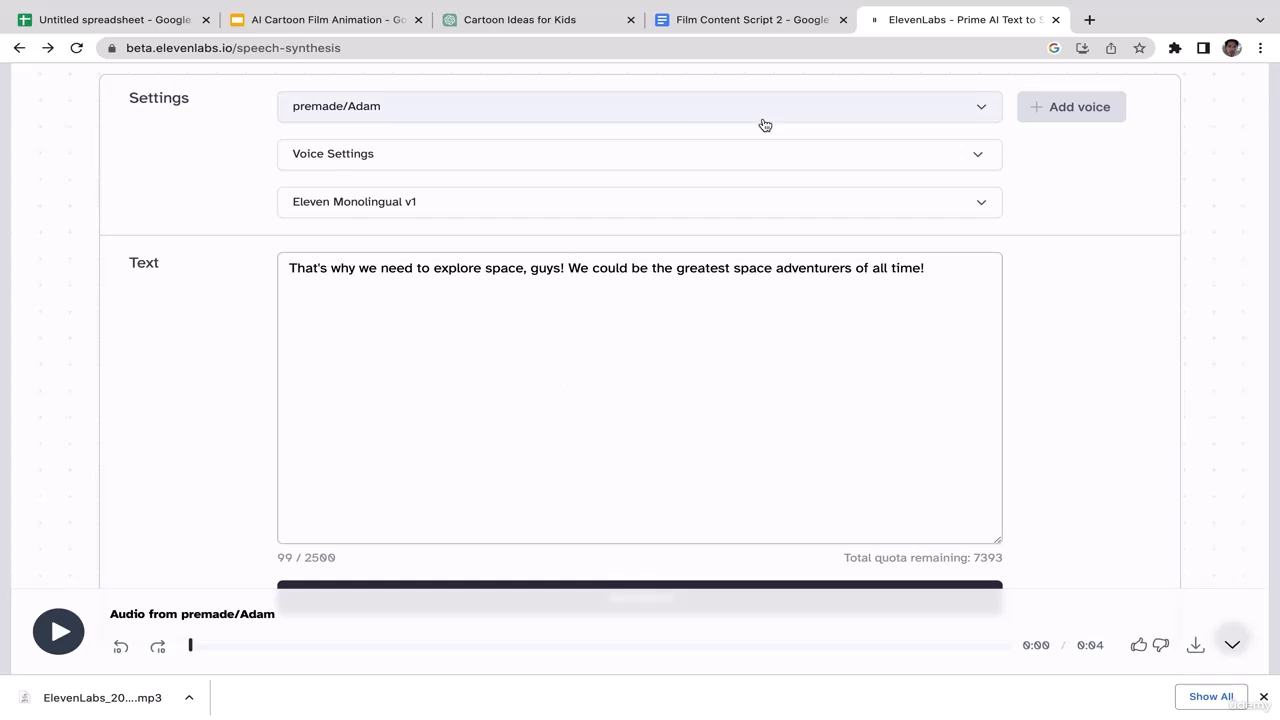
pyautogui.click(718, 20)
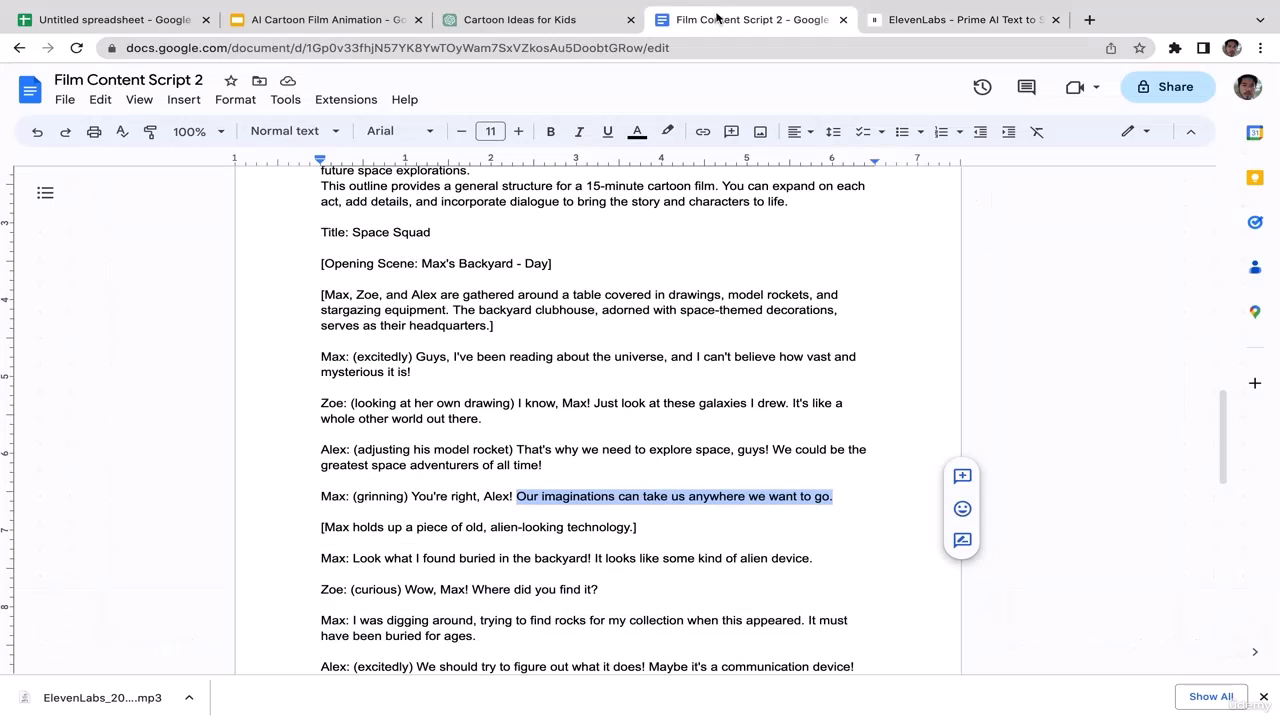
pyautogui.click(580, 486)
pyautogui.click(540, 468)
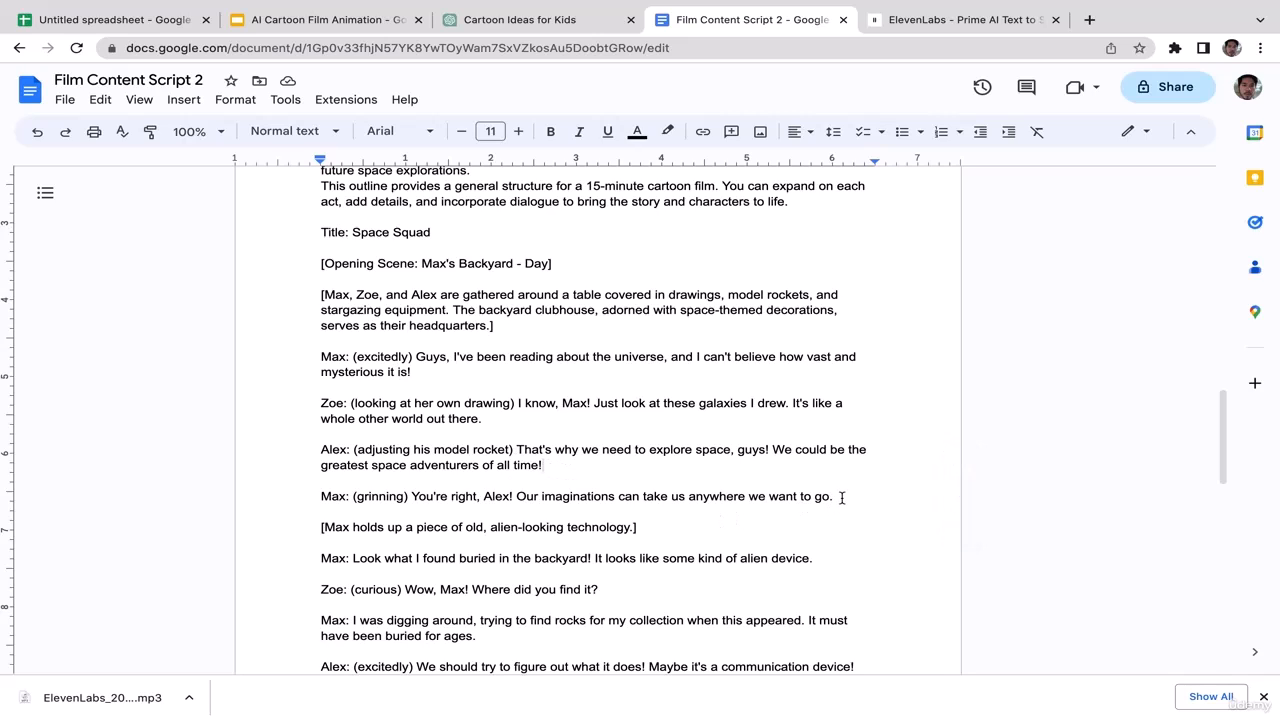
pyautogui.moveTo(838, 496); pyautogui.dragTo(457, 491)
pyautogui.click(574, 485)
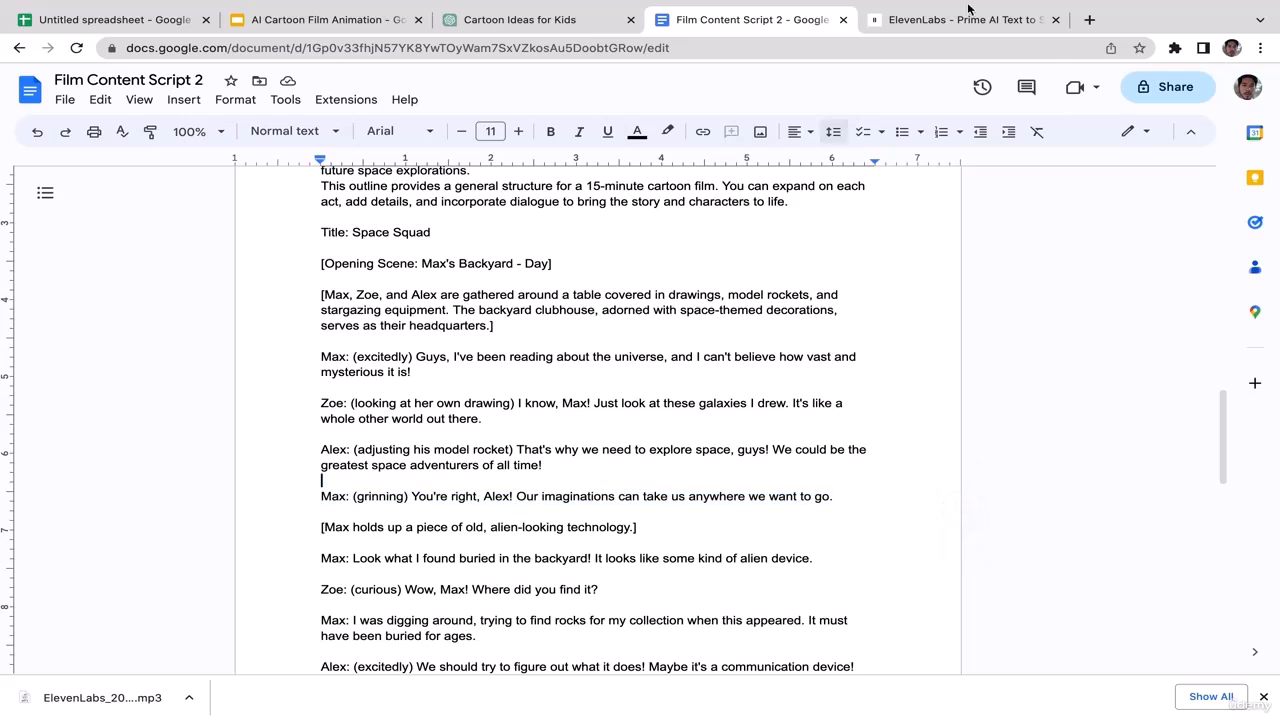
pyautogui.click(945, 22)
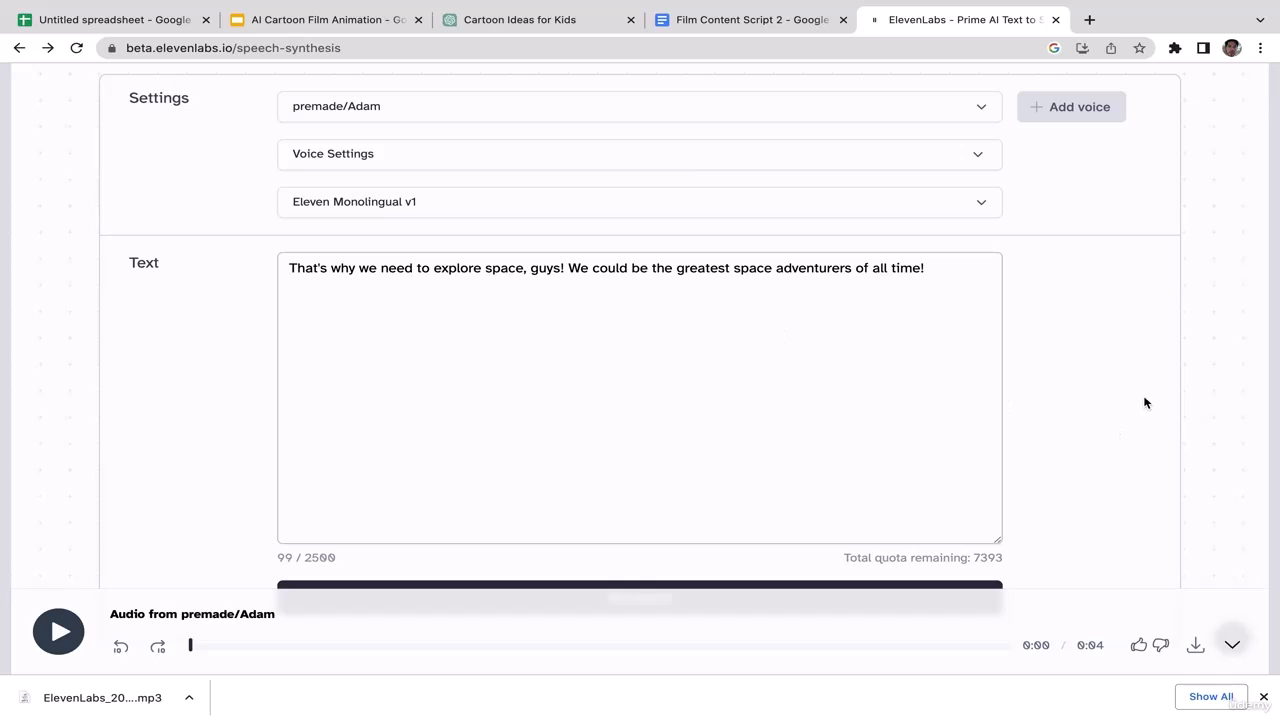
pyautogui.click(750, 20)
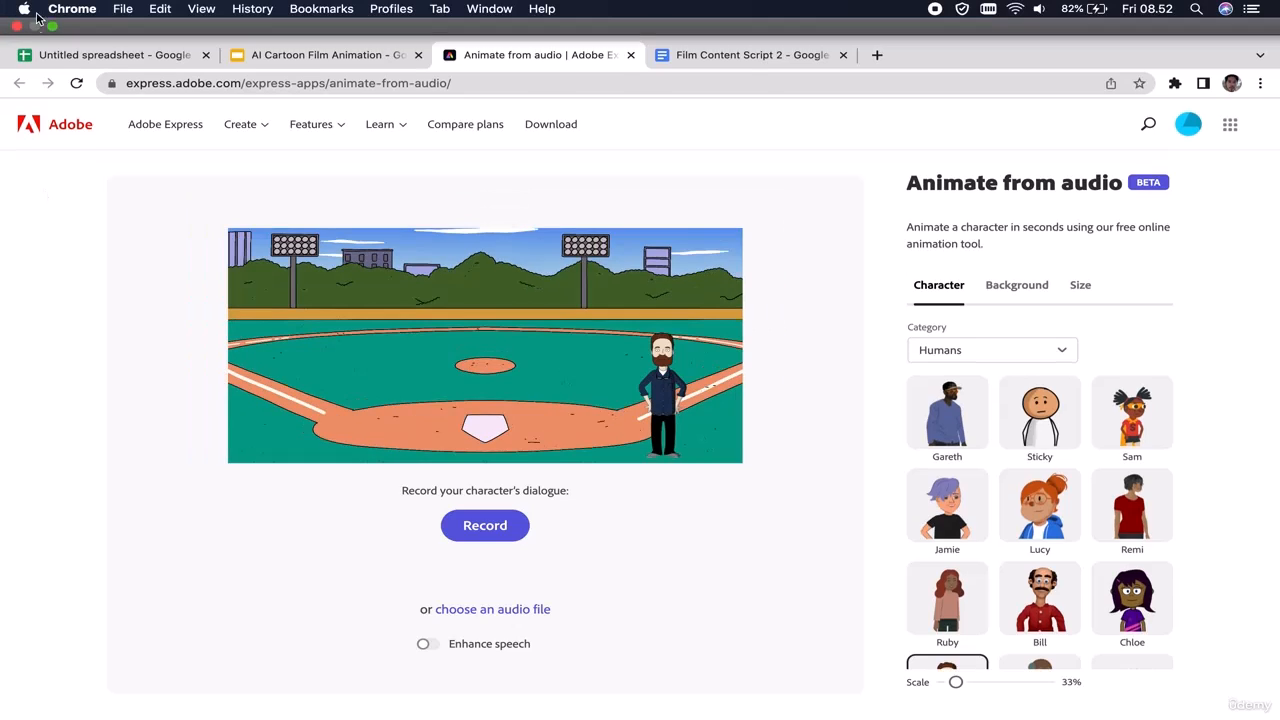
# Minimize Chrome to view the voice-over MP3 files on the desktop, and restore the Animate from audio page to full screen
pyautogui.click(31, 37)
pyautogui.click(12, 37)
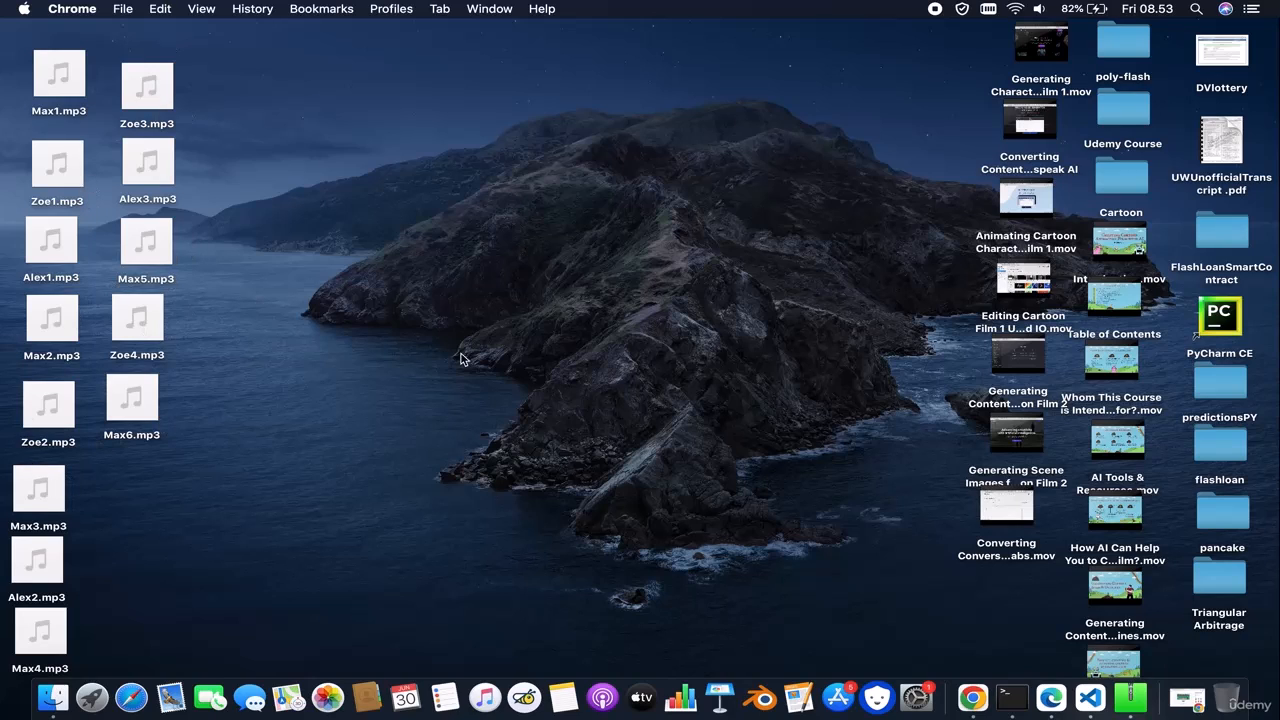
pyautogui.click(1179, 709)
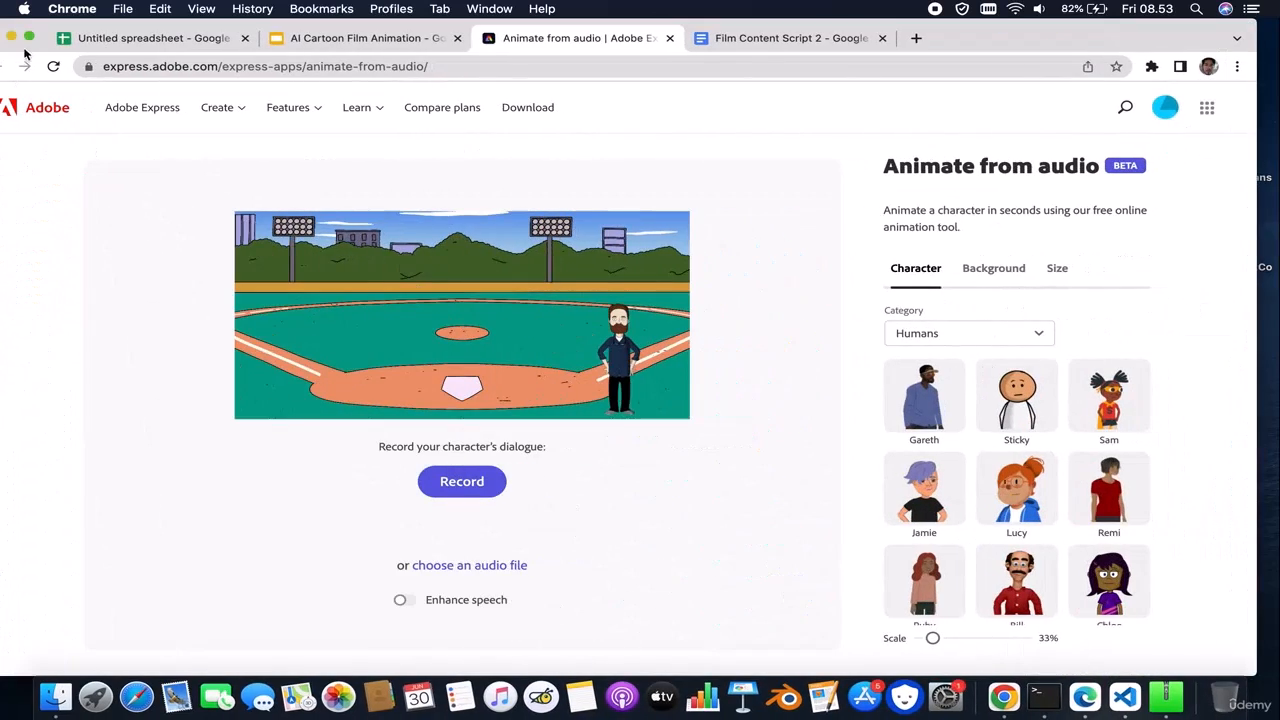
pyautogui.click(30, 38)
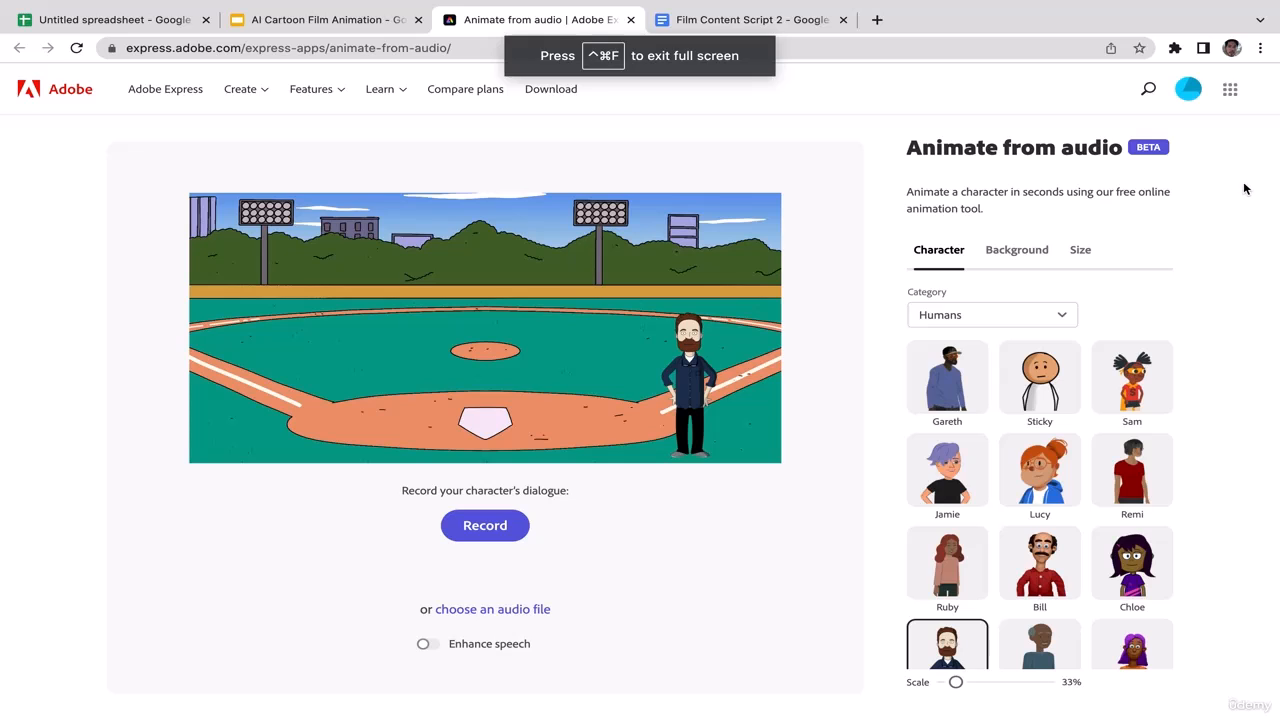
# Keep the Humans category, try the Sam and Gareth characters, and choose Mark as the character to animate
pyautogui.click(987, 317)
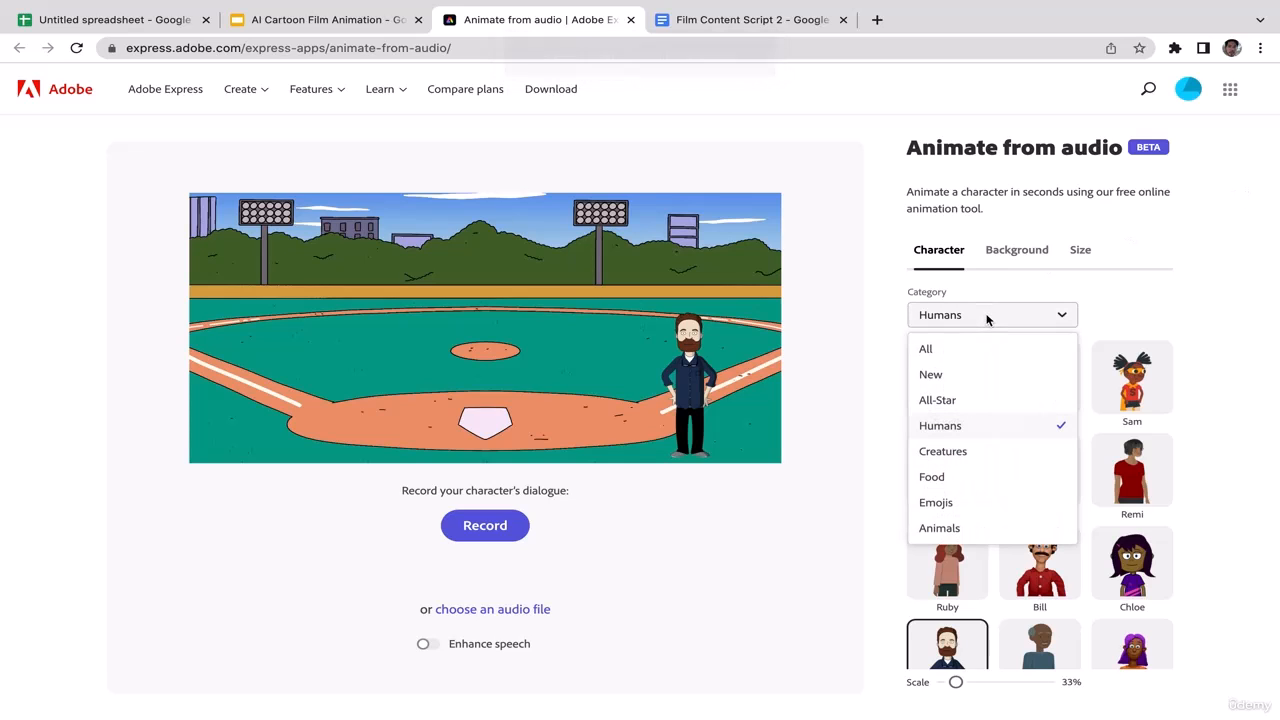
pyautogui.click(952, 430)
pyautogui.scroll(-1, 1188, 394)
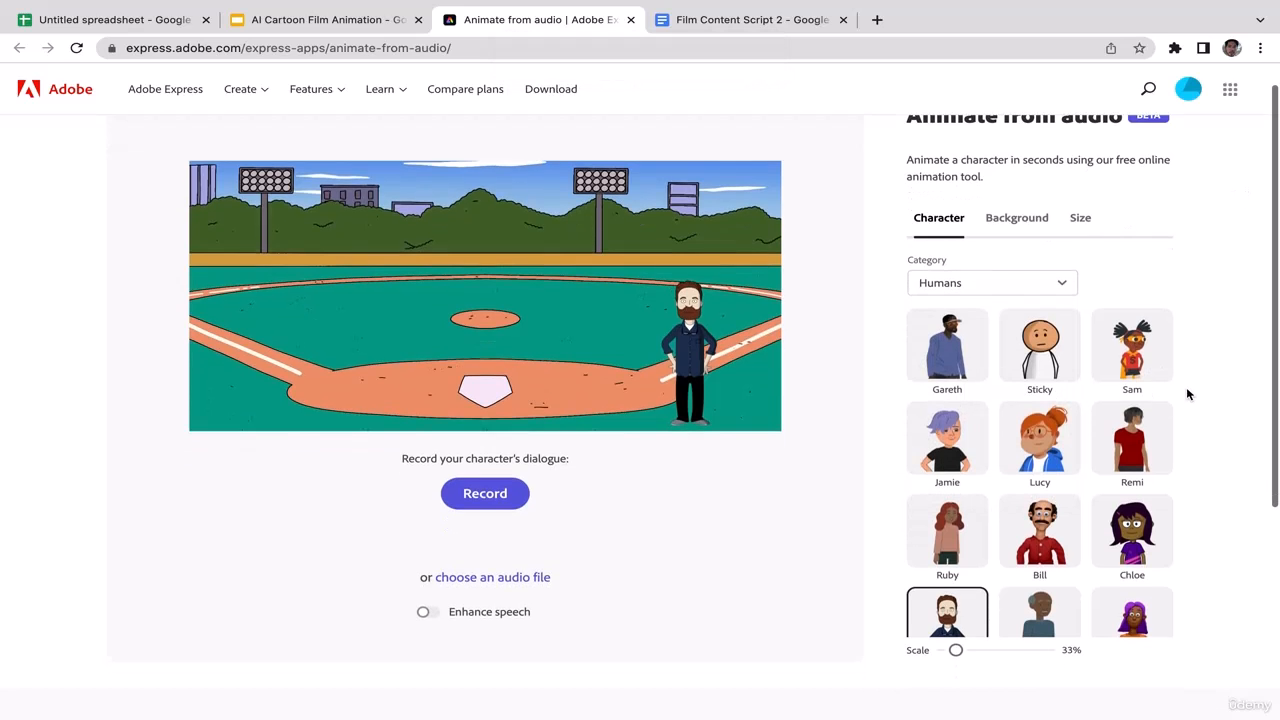
pyautogui.click(1166, 376)
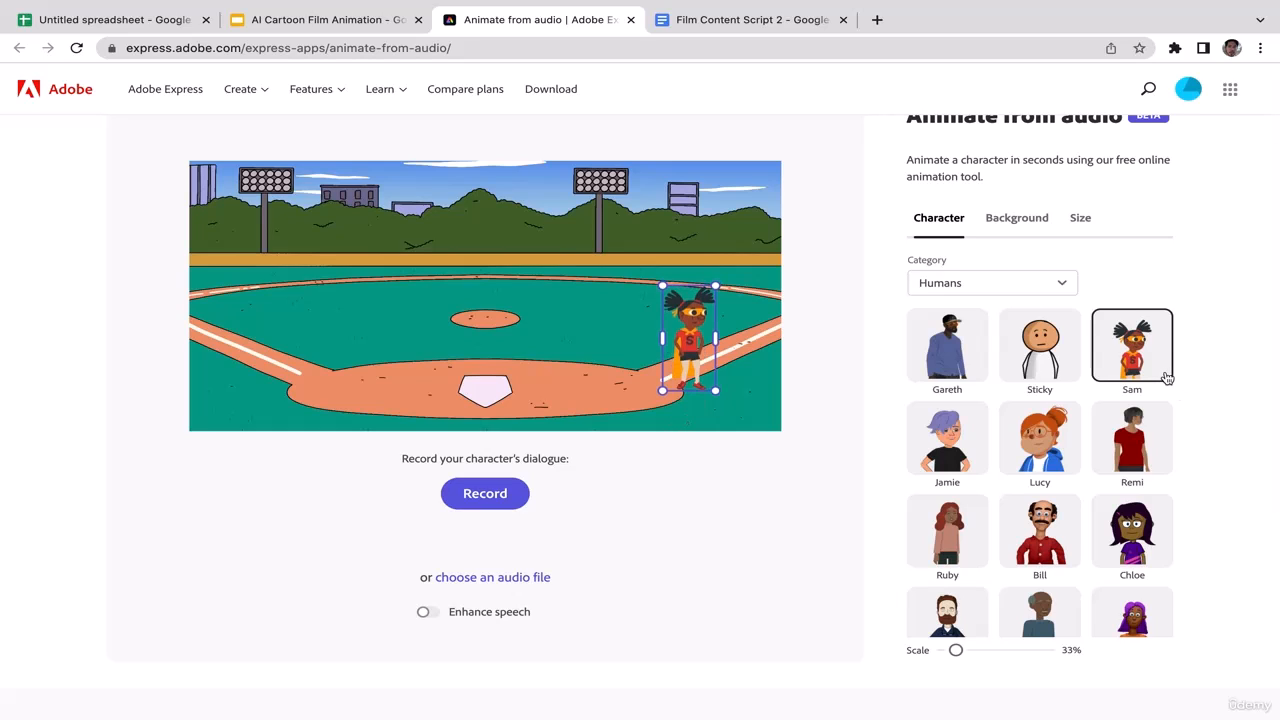
pyautogui.click(970, 366)
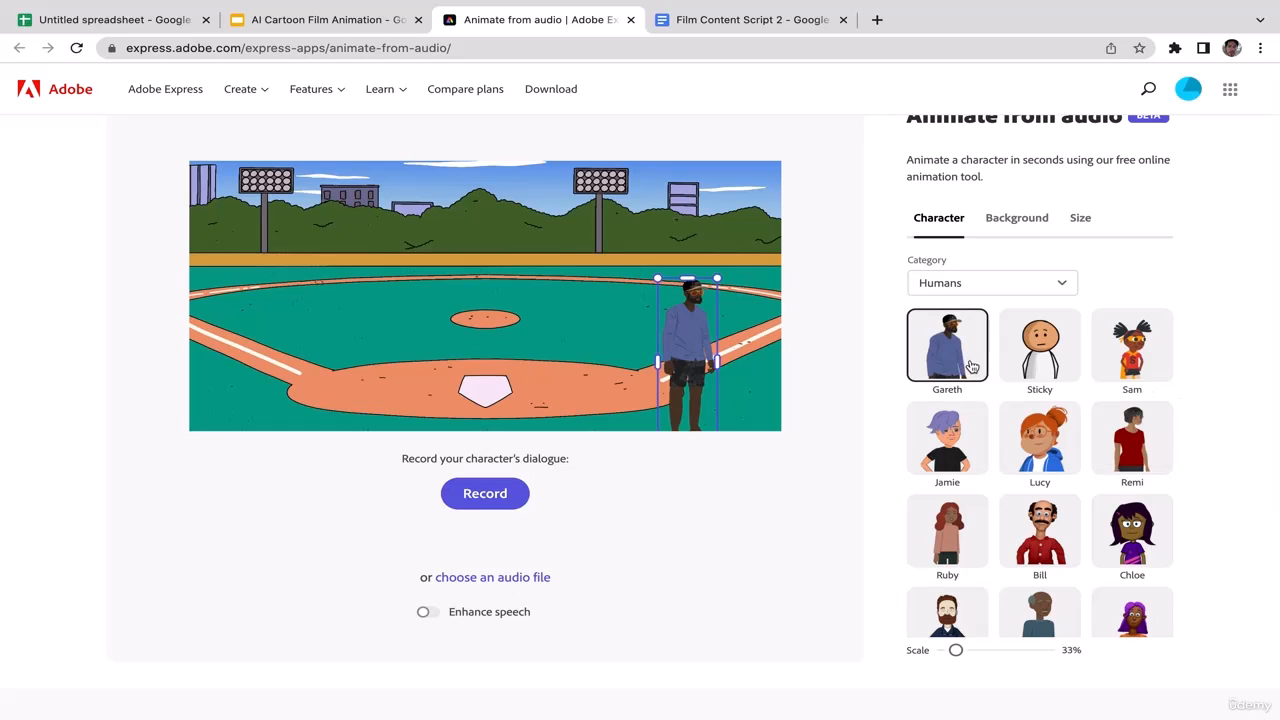
pyautogui.moveTo(1166, 380); pyautogui.dragTo(1149, 504)
pyautogui.scroll(3, 1149, 504)
pyautogui.click(940, 492)
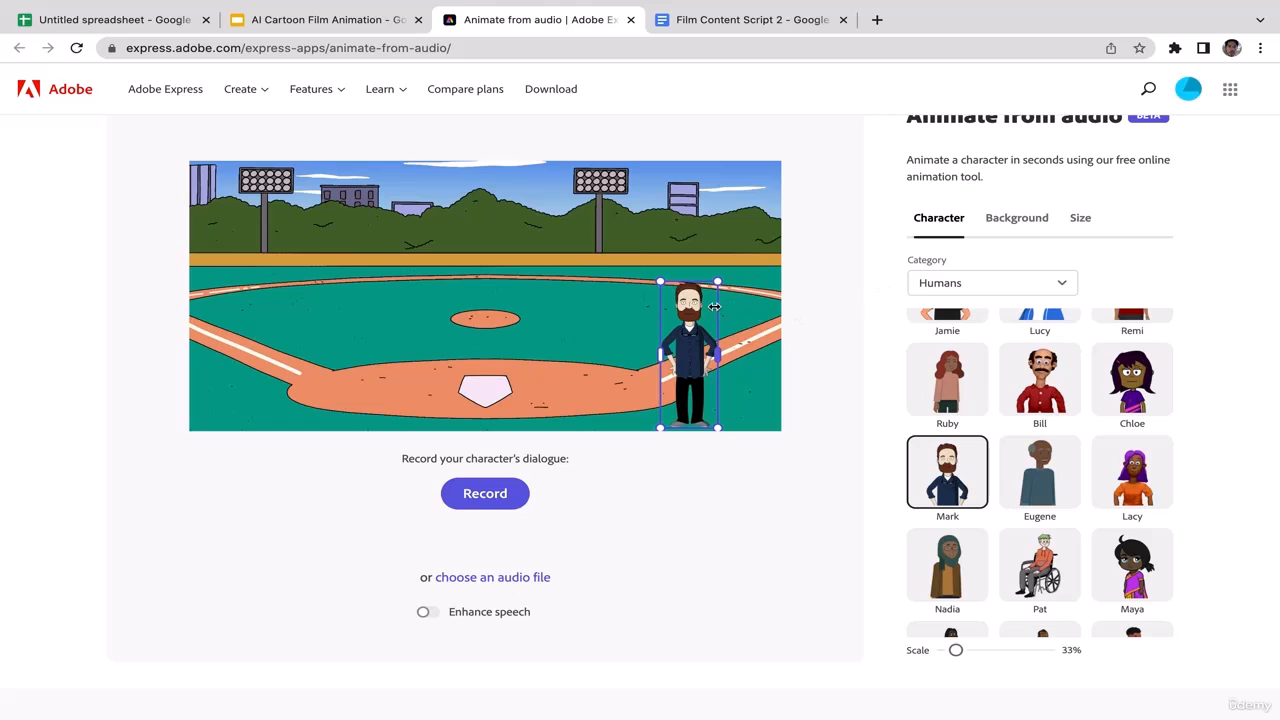
pyautogui.scroll(1, 1062, 245)
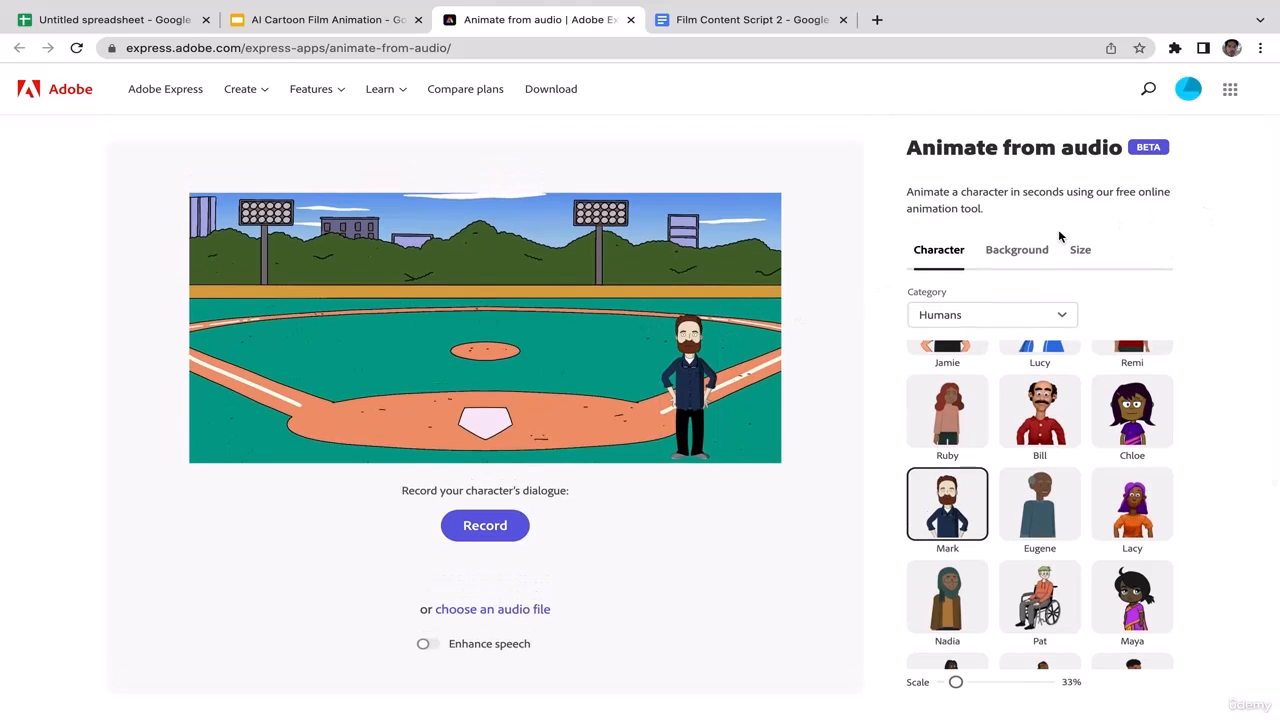
# Upload Cartoon backyard.jpg from Film Assets 2 as the background and slightly adjust Mark's placement on the garden path
pyautogui.click(1030, 256)
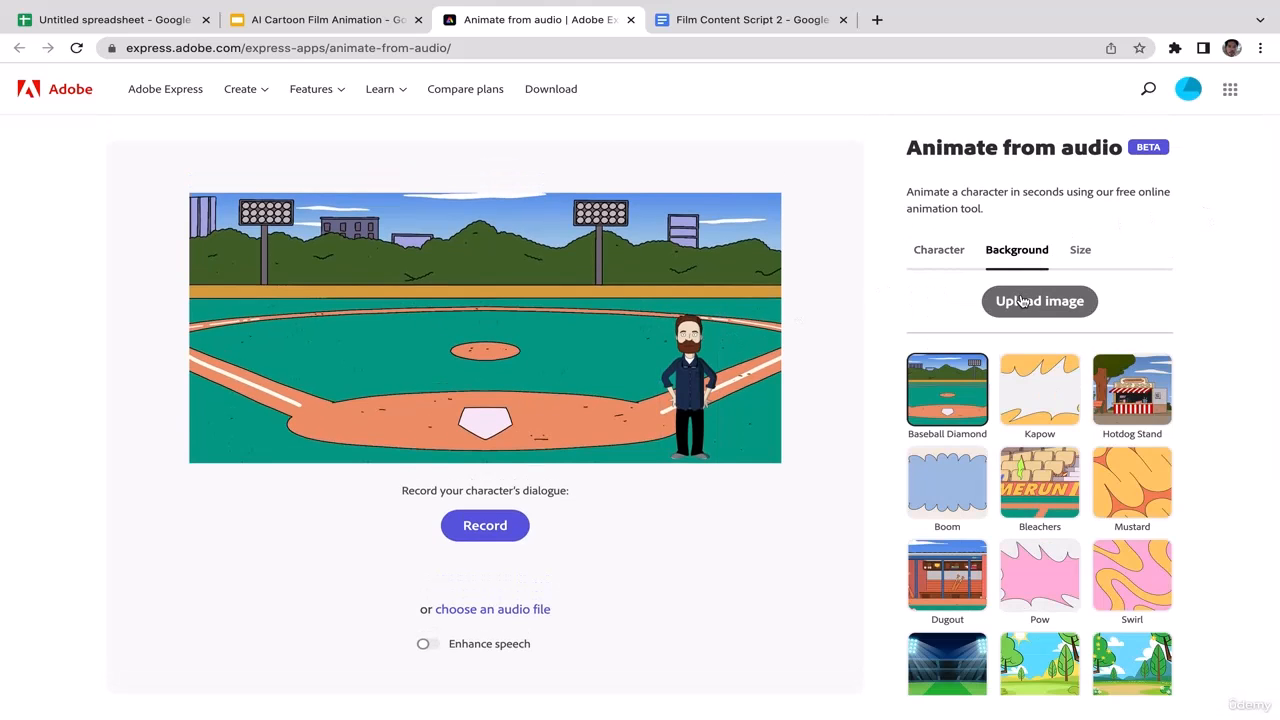
pyautogui.click(1022, 301)
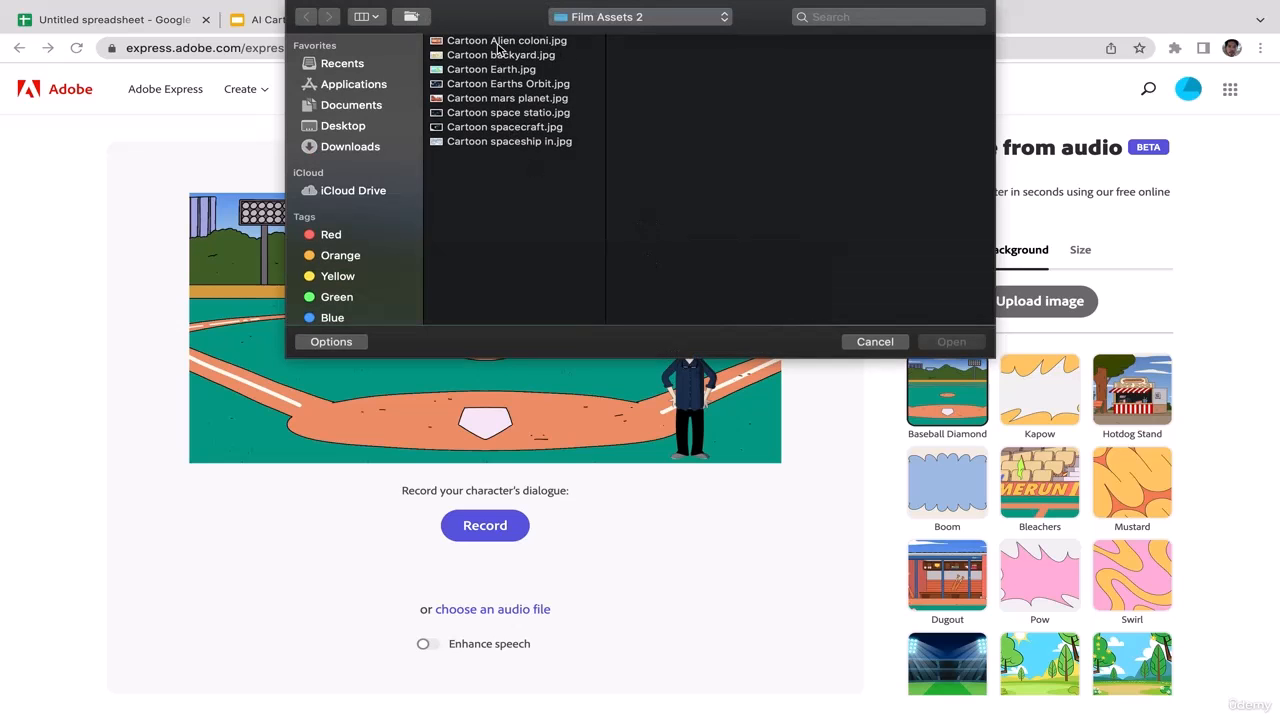
pyautogui.click(497, 42)
pyautogui.press('Down')
pyautogui.press('Down')
pyautogui.press('Down')
pyautogui.press('Up')
pyautogui.press('Up')
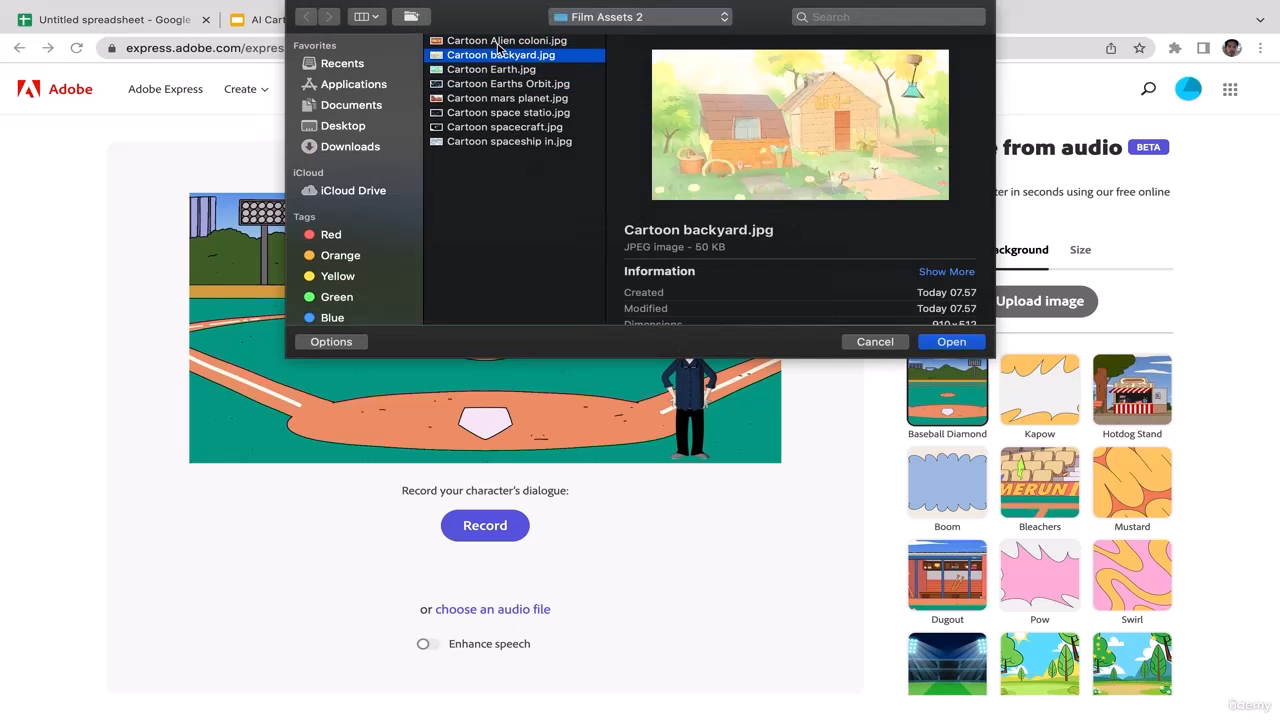
pyautogui.click(949, 343)
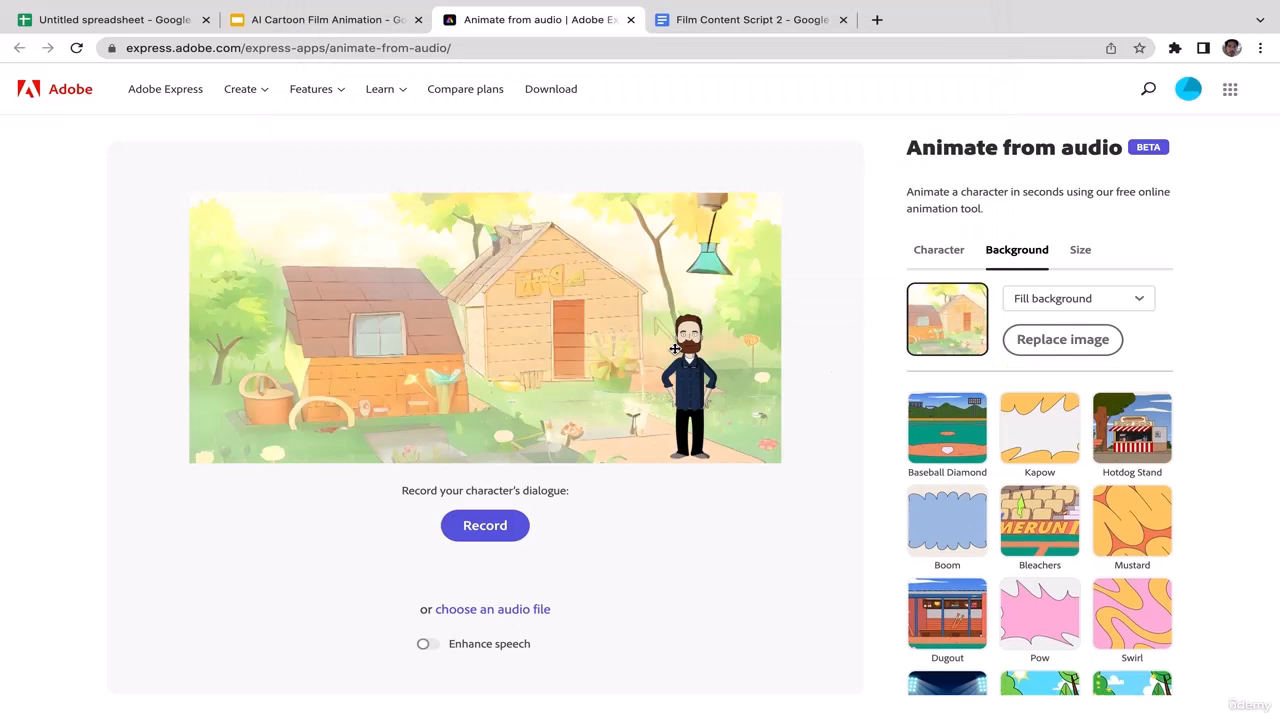
pyautogui.moveTo(686, 349)
pyautogui.mouseDown()
pyautogui.moveTo(668, 343)
pyautogui.moveTo(676, 356)
pyautogui.moveTo(703, 327)
pyautogui.moveTo(698, 360)
pyautogui.mouseUp()
pyautogui.click(820, 370)
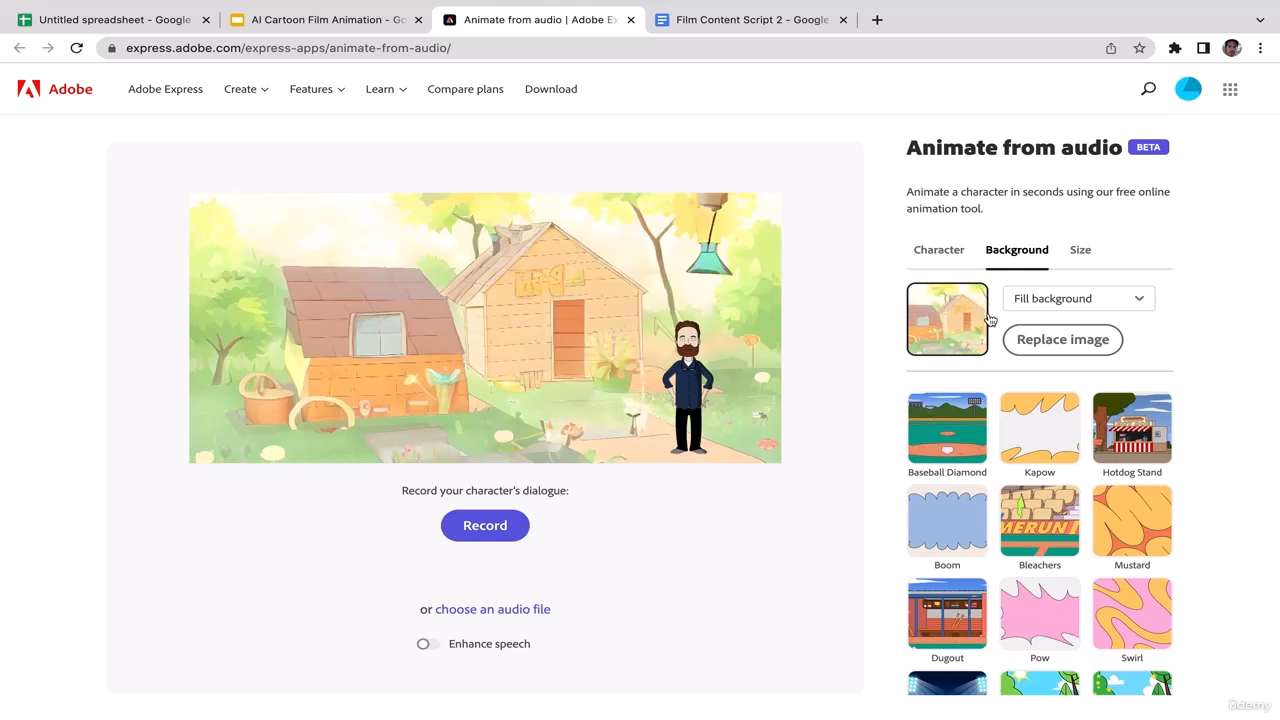
# Load Max1.mp3 from the Desktop as Mark's dialogue audio
pyautogui.click(505, 613)
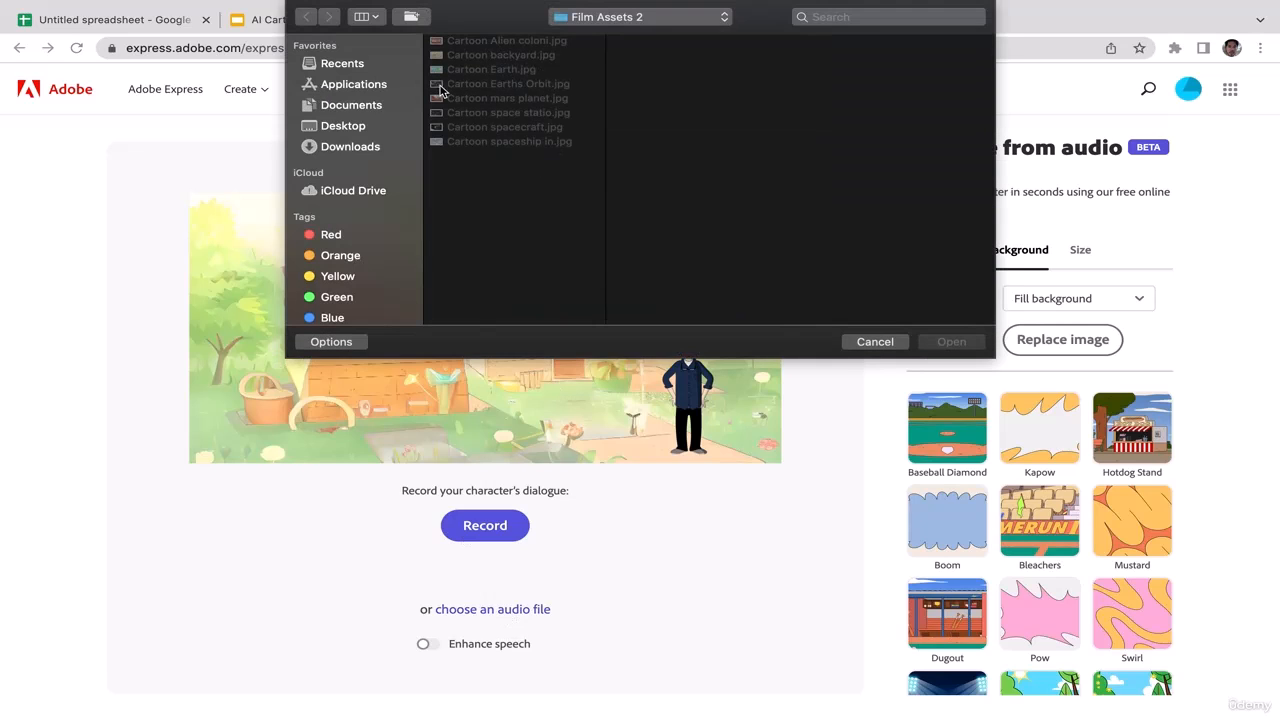
pyautogui.click(358, 127)
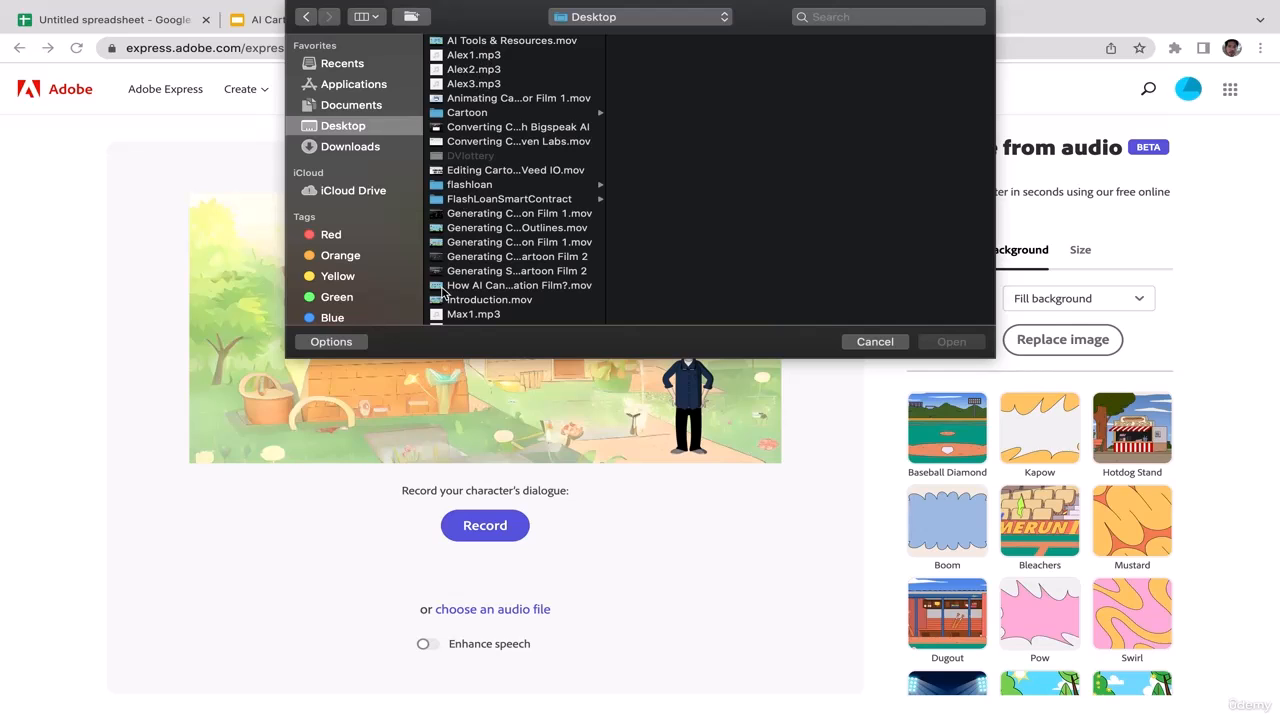
pyautogui.click(467, 315)
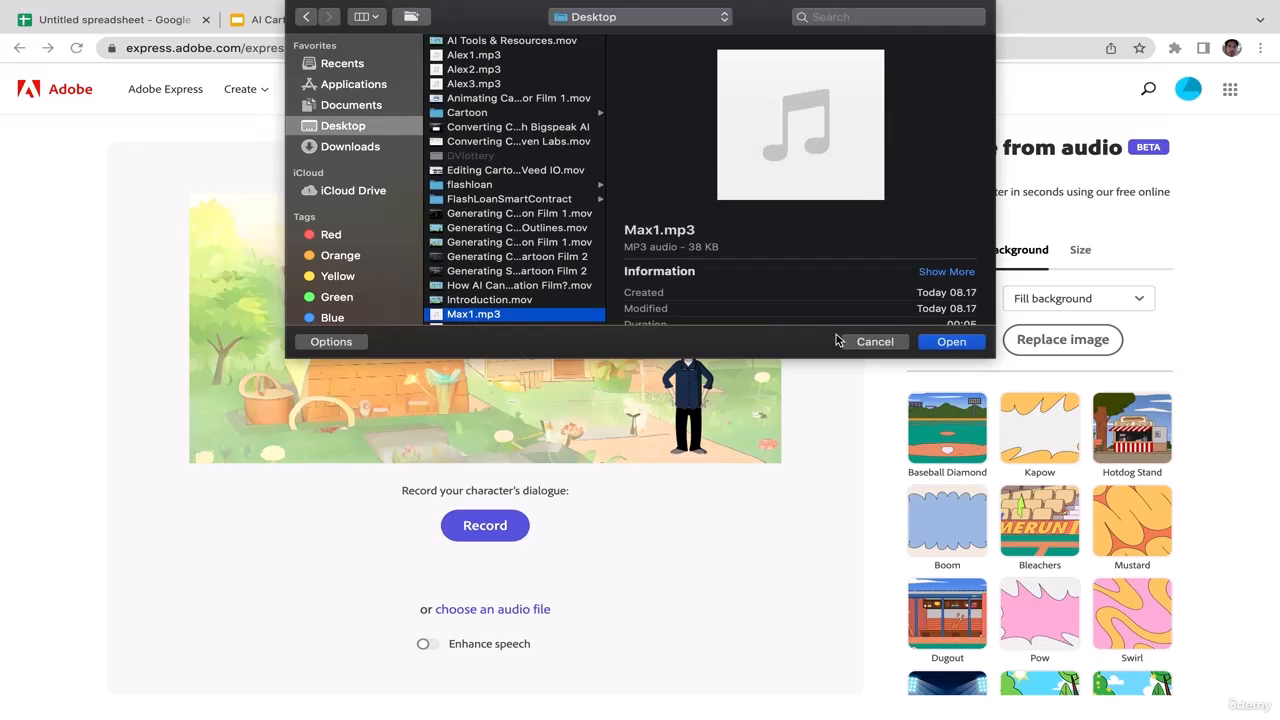
pyautogui.click(958, 344)
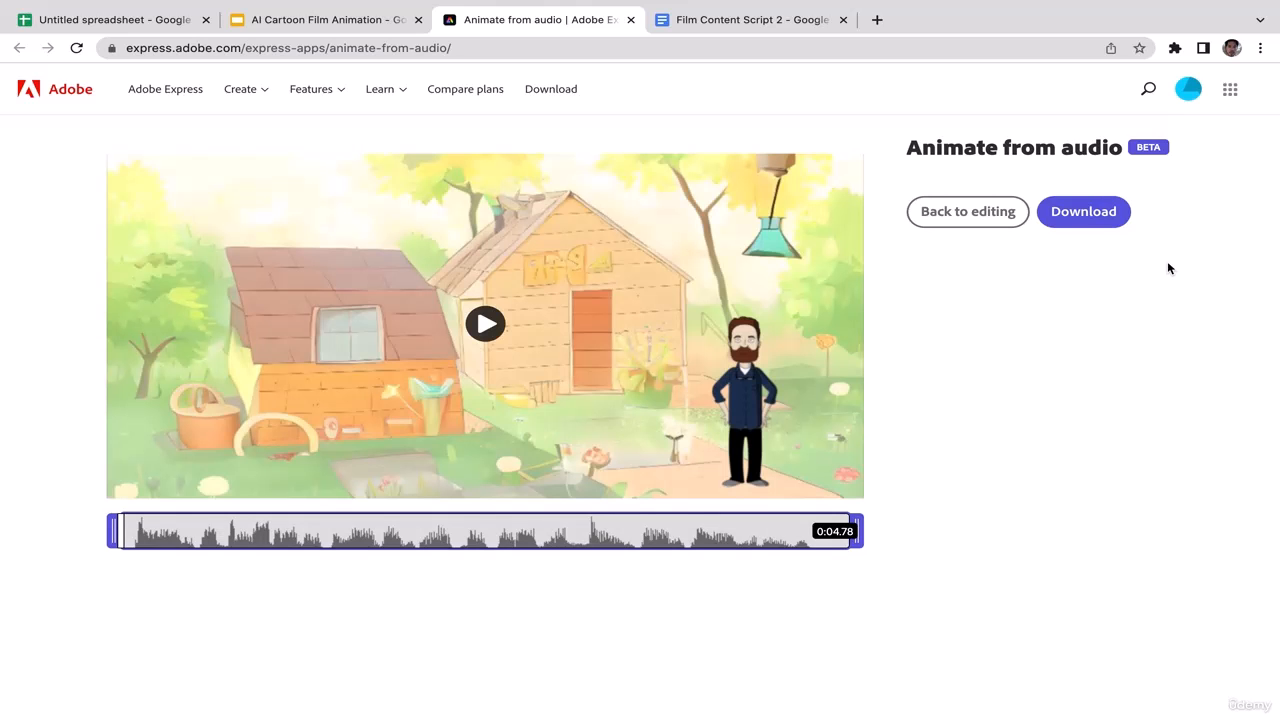
# Play the generated Max1 animation, download it as a video and close the download message
pyautogui.click(485, 323)
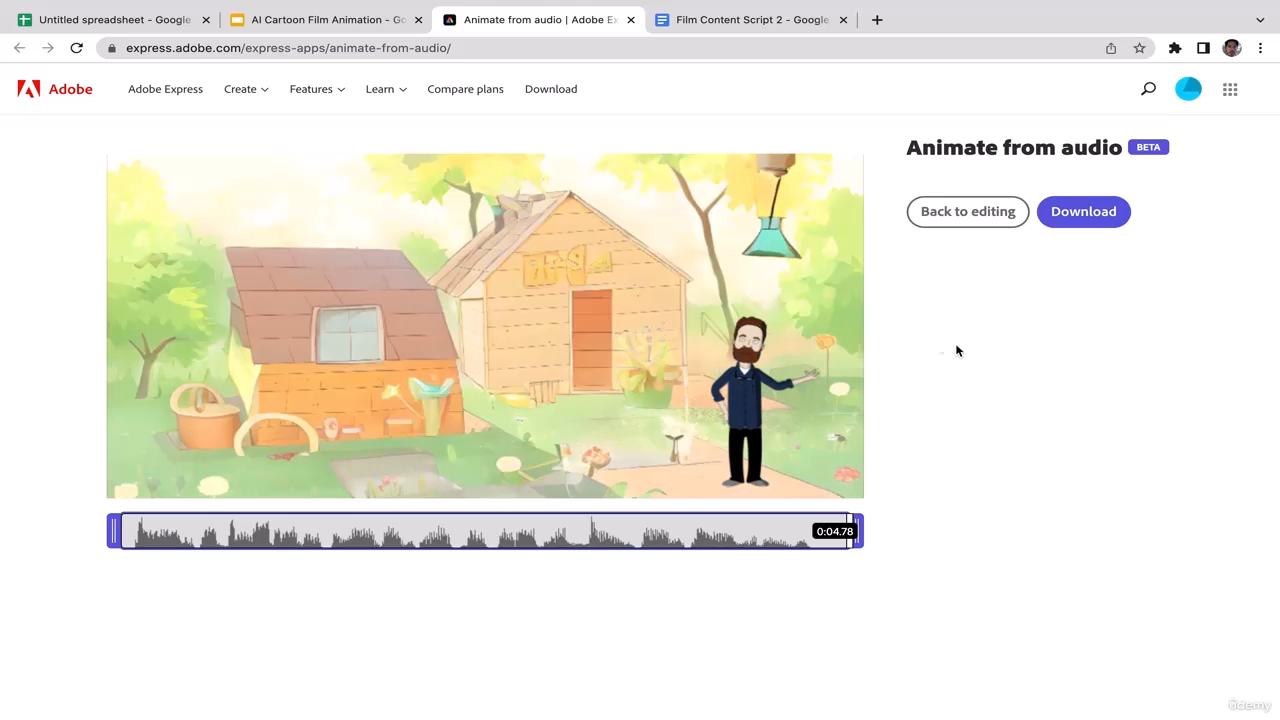
pyautogui.click(1094, 212)
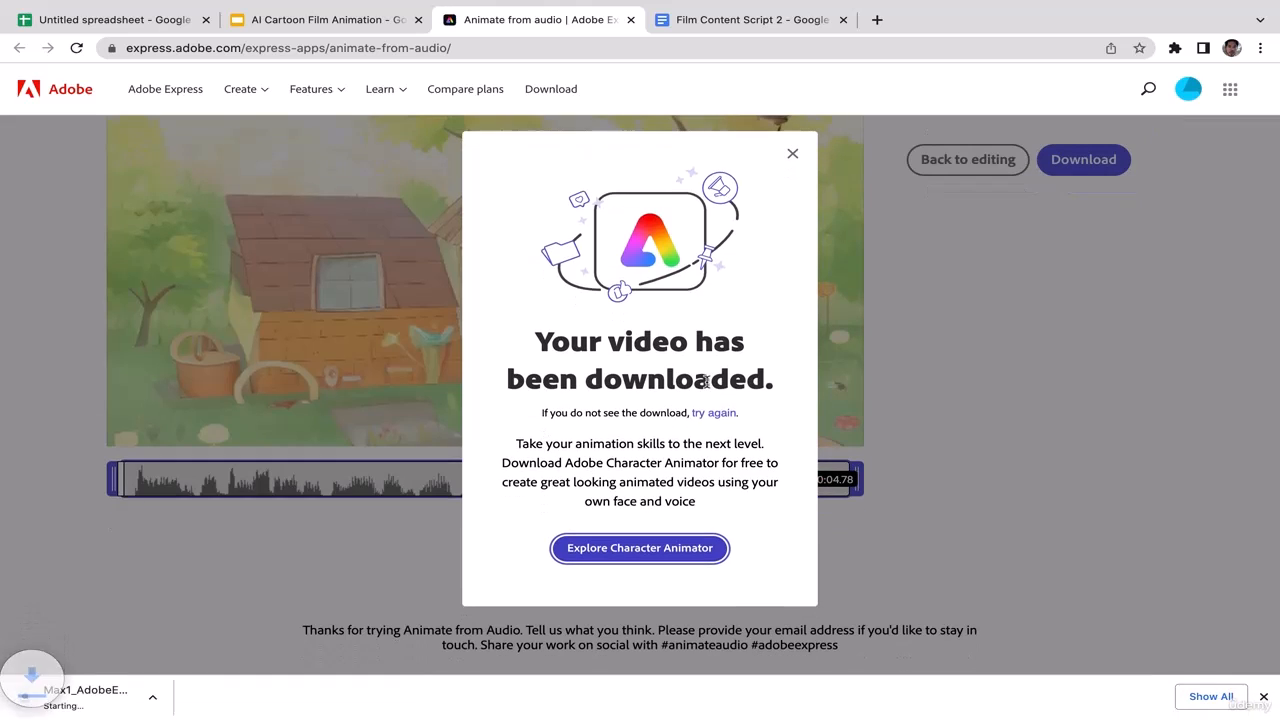
pyautogui.click(794, 157)
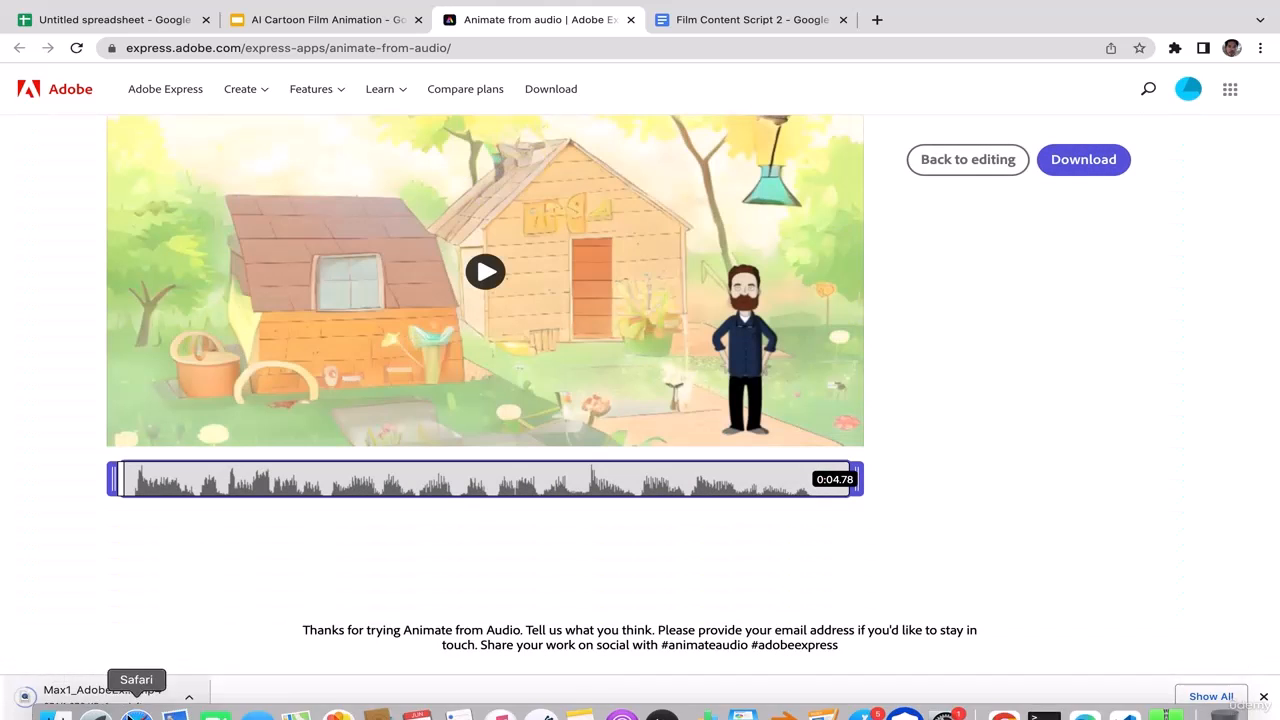
# Show the downloaded Max1 video in Finder, move it from Downloads to the Desktop and close the Finder window
pyautogui.click(189, 697)
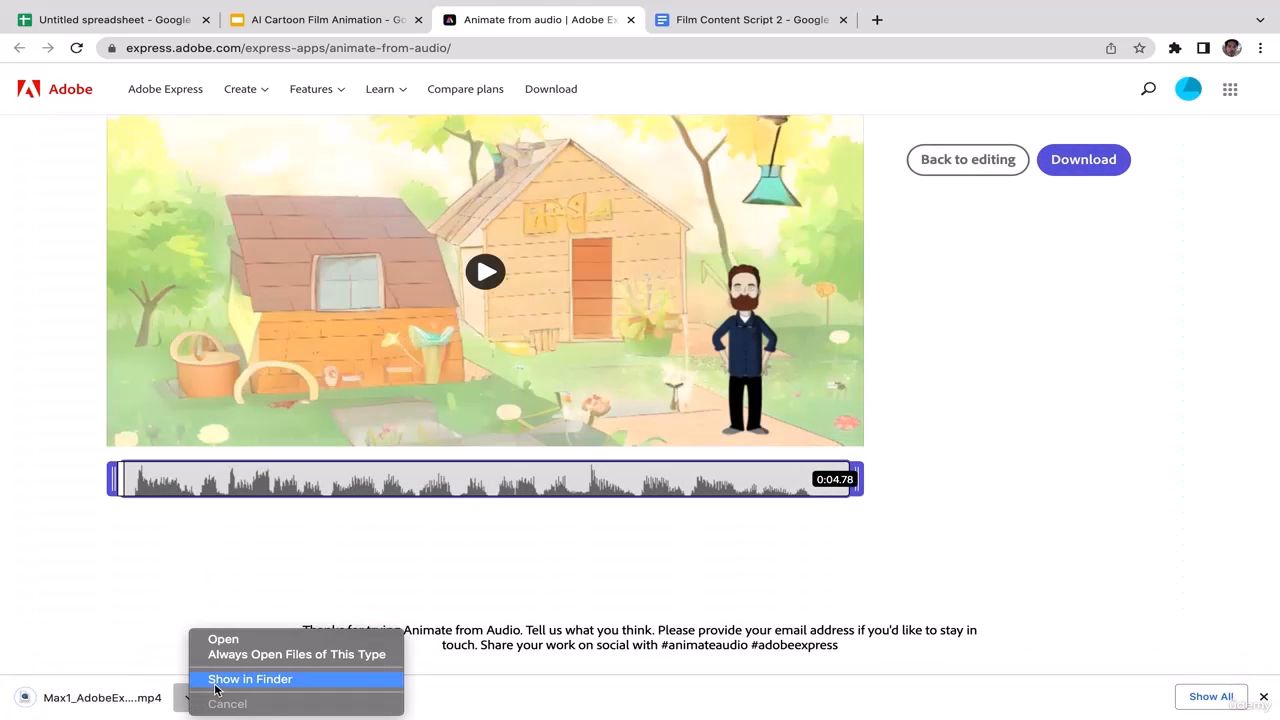
pyautogui.click(214, 680)
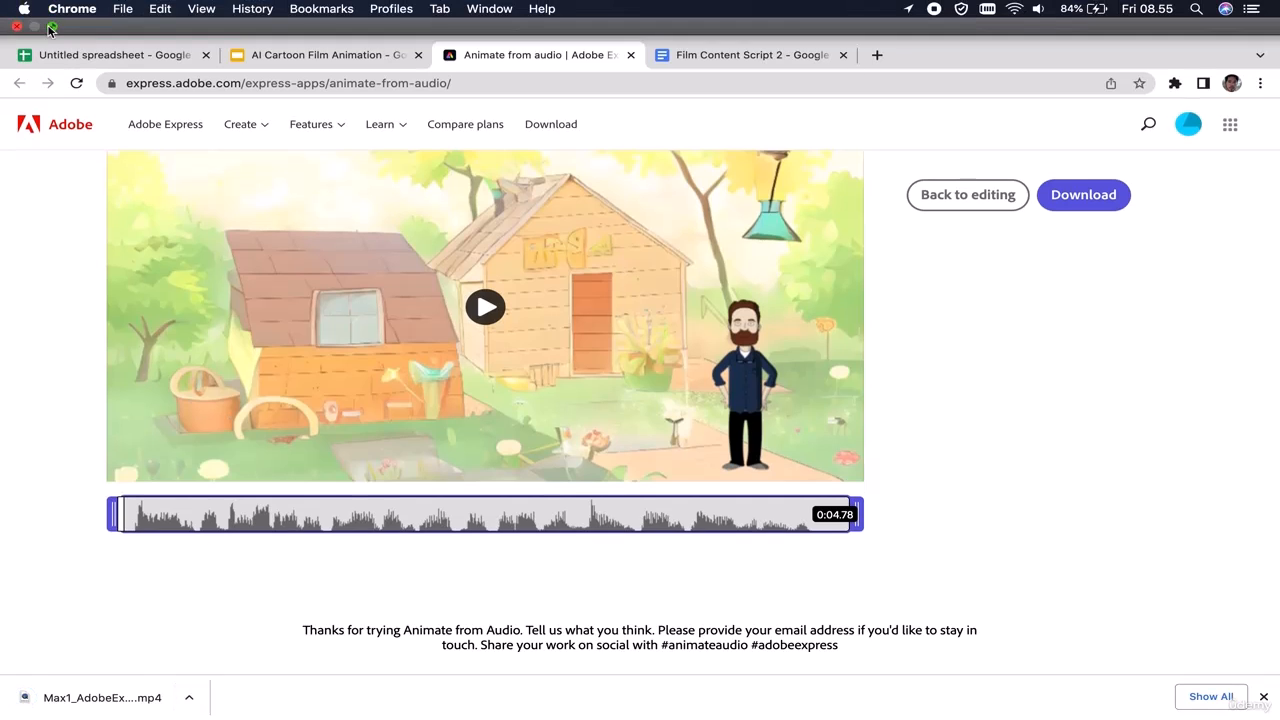
pyautogui.click(28, 54)
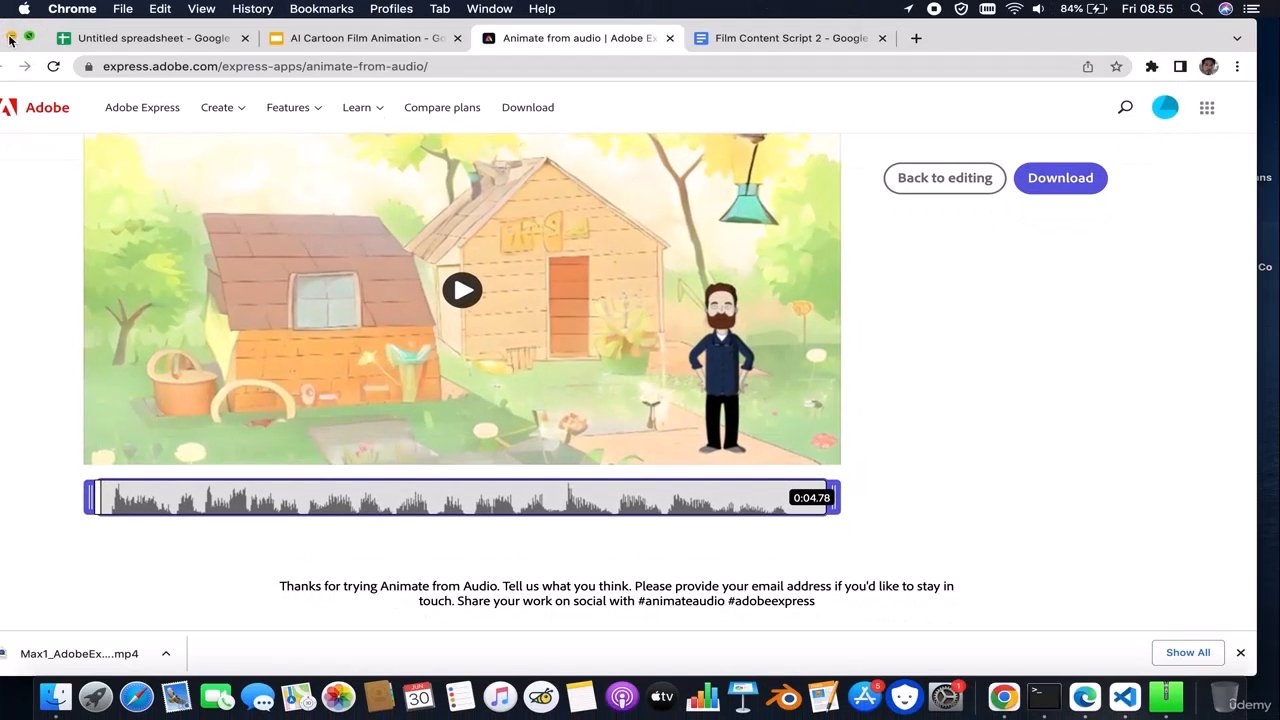
pyautogui.click(10, 38)
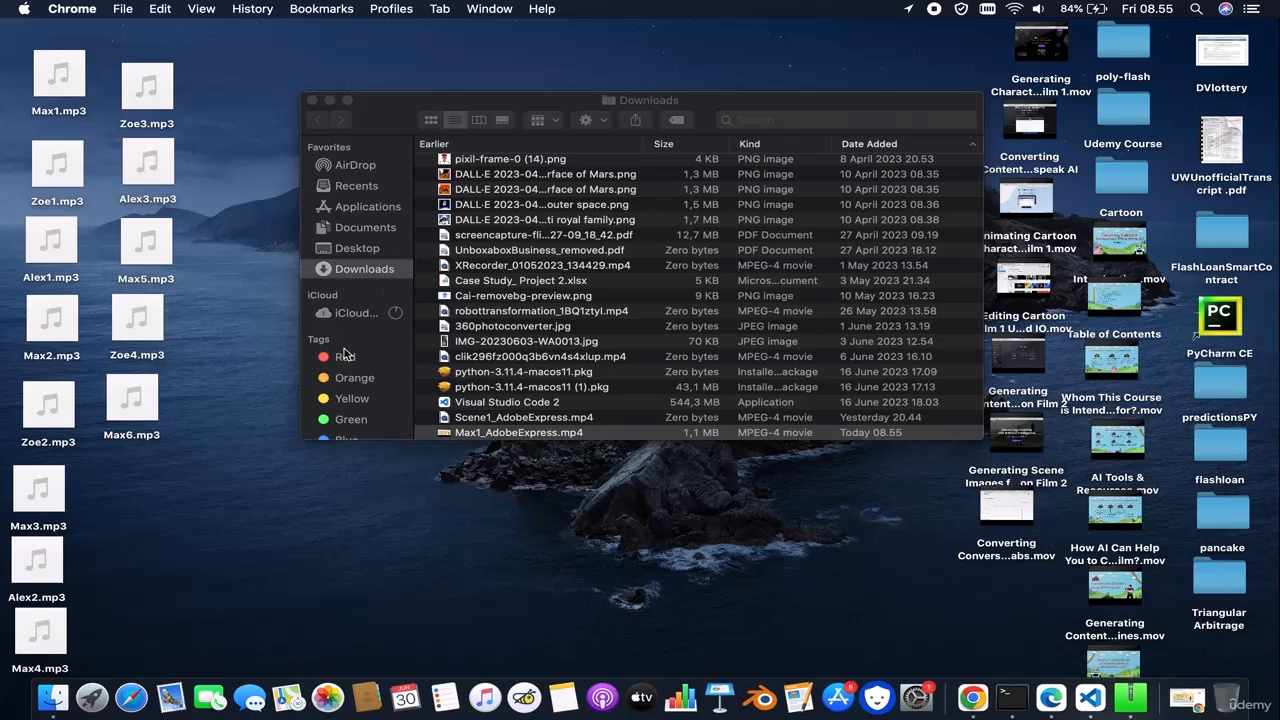
pyautogui.moveTo(465, 432); pyautogui.dragTo(390, 495)
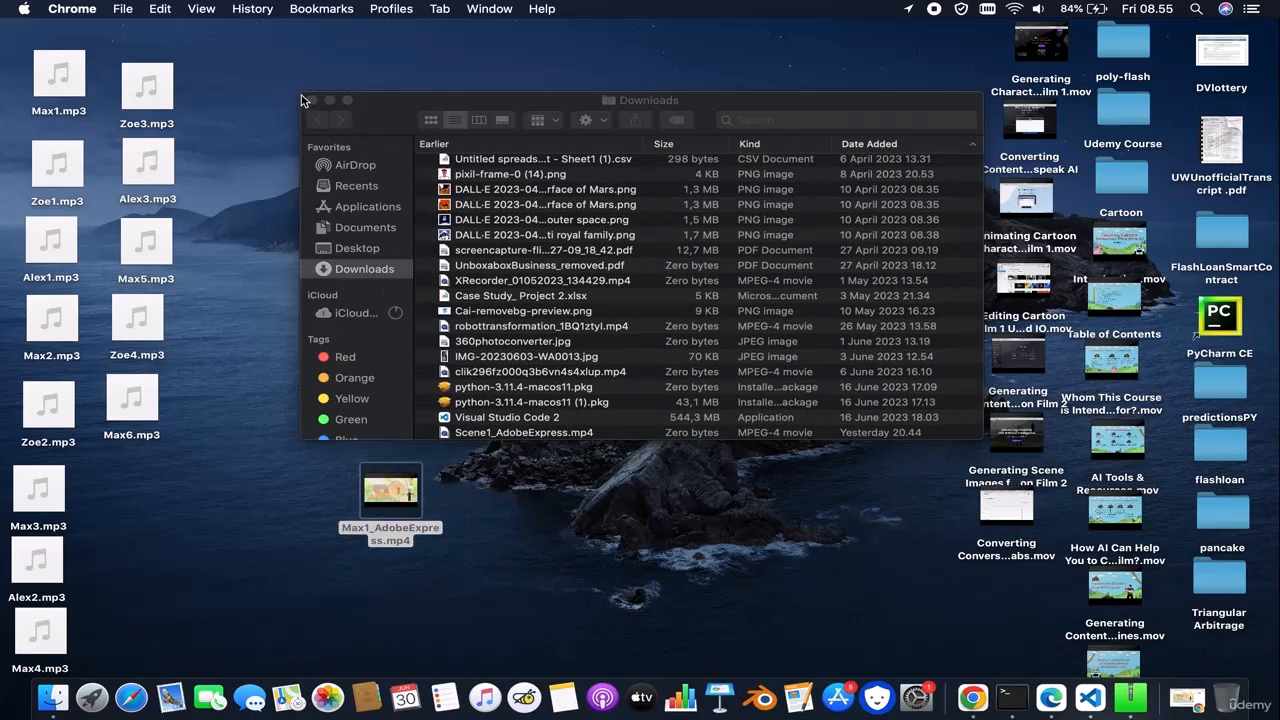
pyautogui.click(312, 101)
# Rename the Max1 animation video on the Desktop as Scene1
pyautogui.click(404, 552)
pyautogui.click(392, 540)
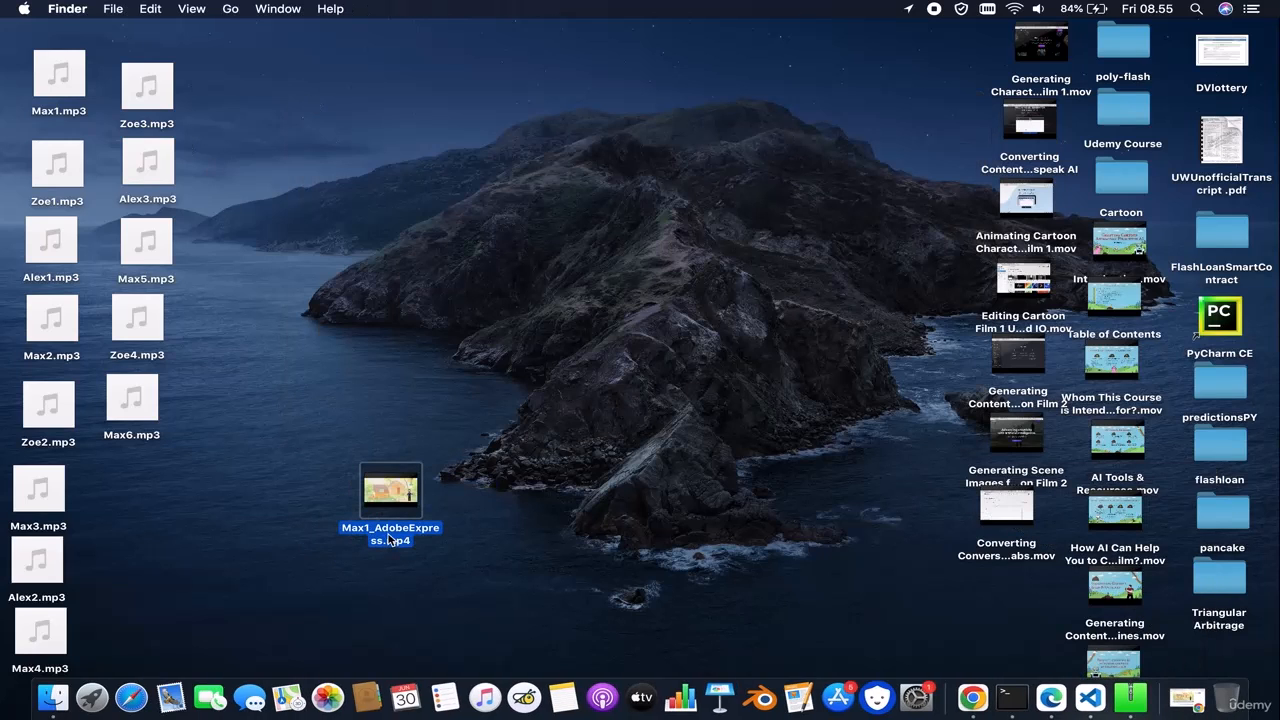
pyautogui.press('Return')
pyautogui.write('Scene1')
pyautogui.press('Return')
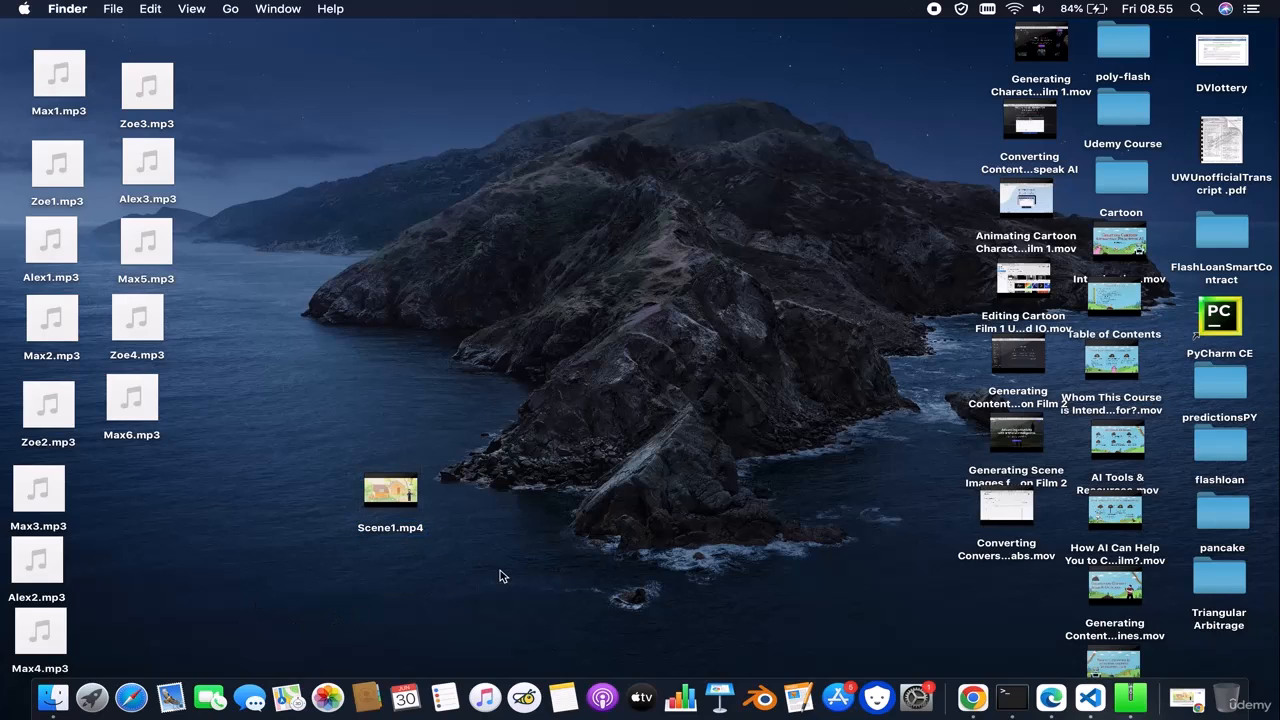
# Switch back to Chrome, return the Max1 animation to editing and shrink Mark slightly on the garden path
pyautogui.click(1183, 700)
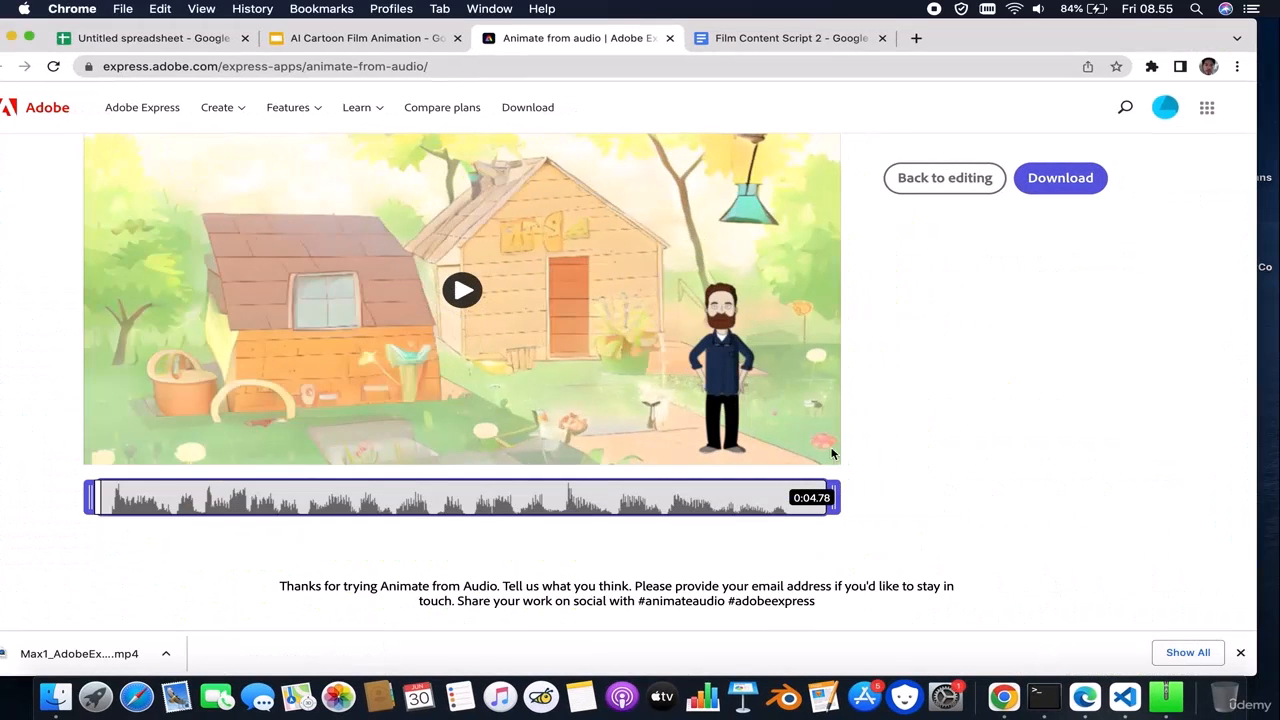
pyautogui.click(943, 178)
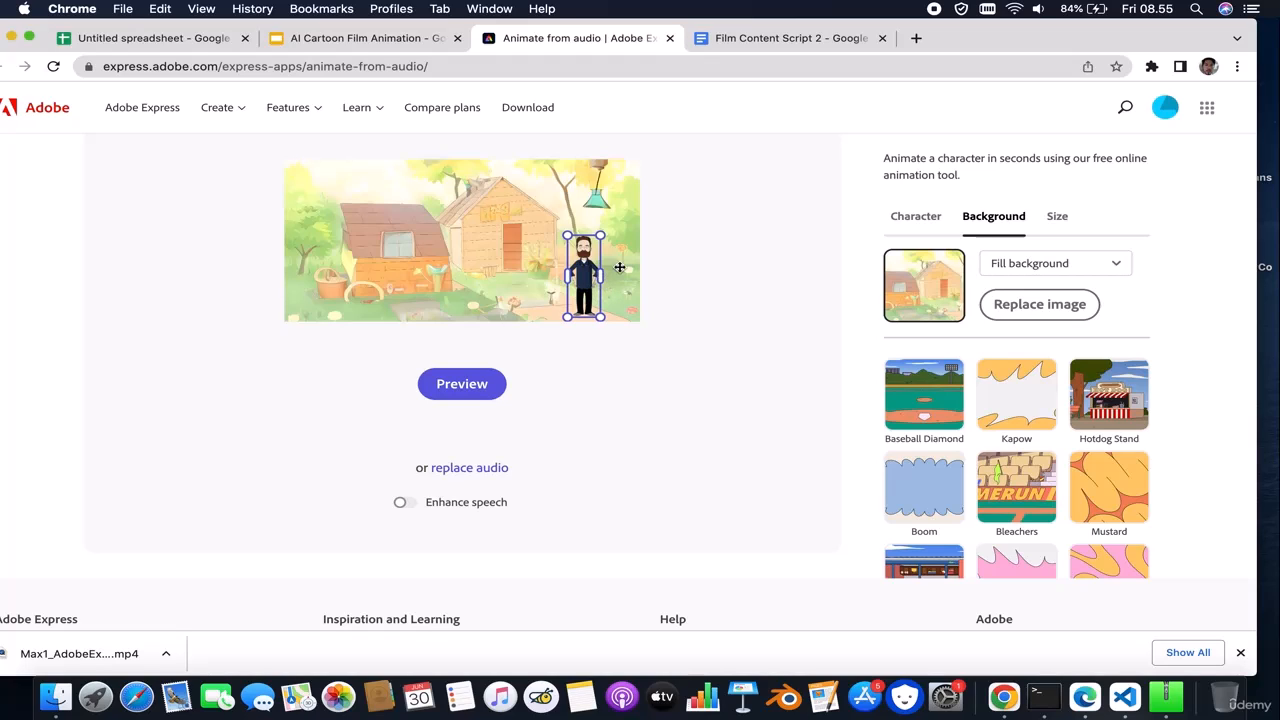
pyautogui.moveTo(602, 235); pyautogui.dragTo(601, 237)
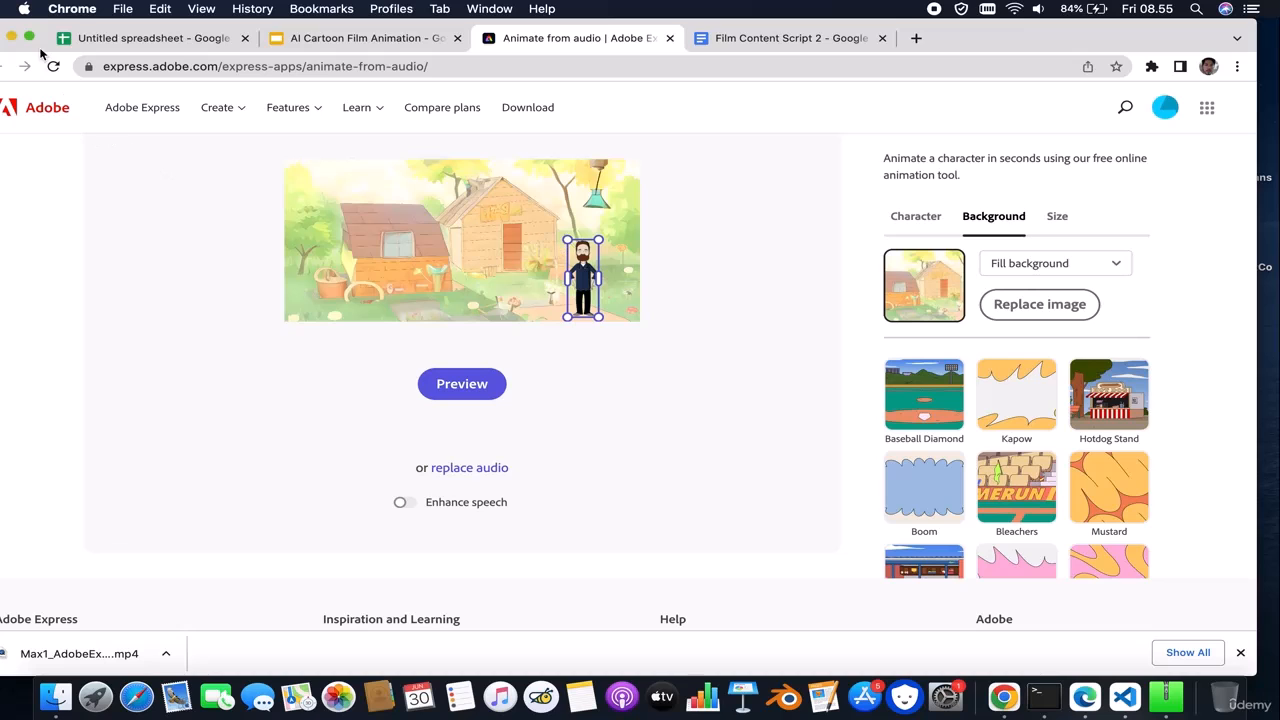
# Look over the voice-over audio files on the Desktop, then return to the animation page
pyautogui.click(13, 40)
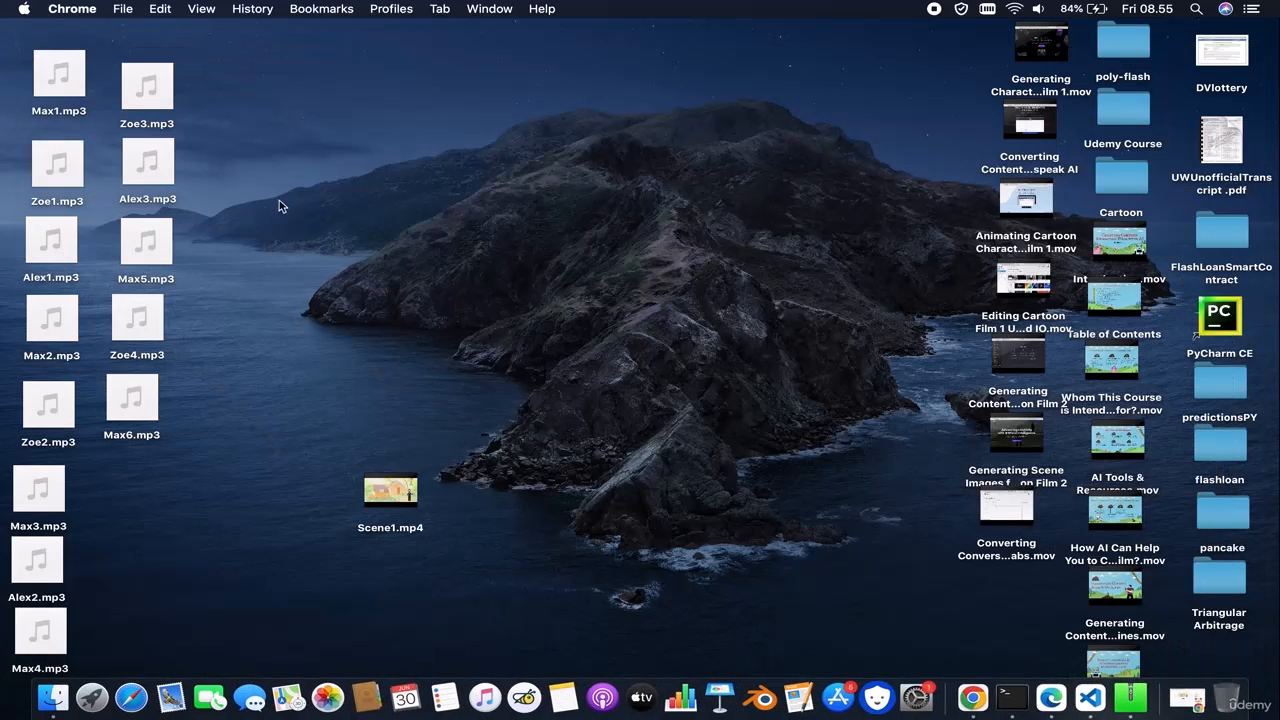
pyautogui.moveTo(70, 86)
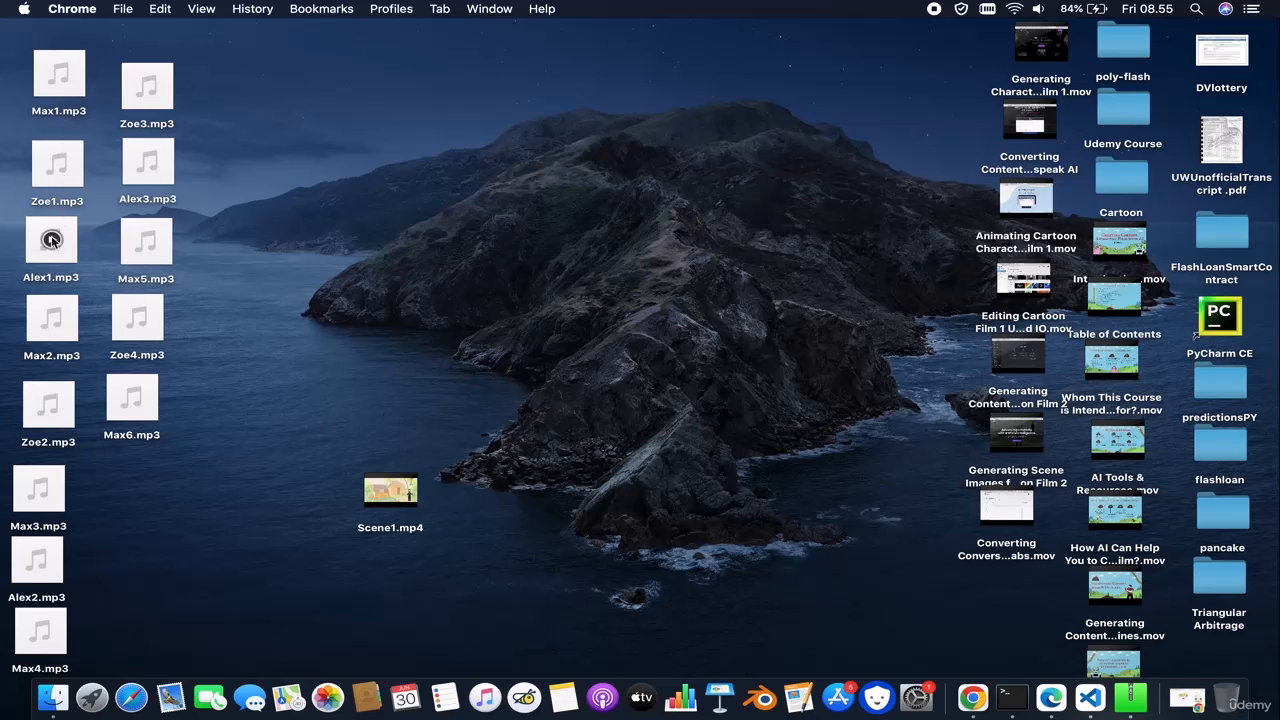
pyautogui.click(1183, 706)
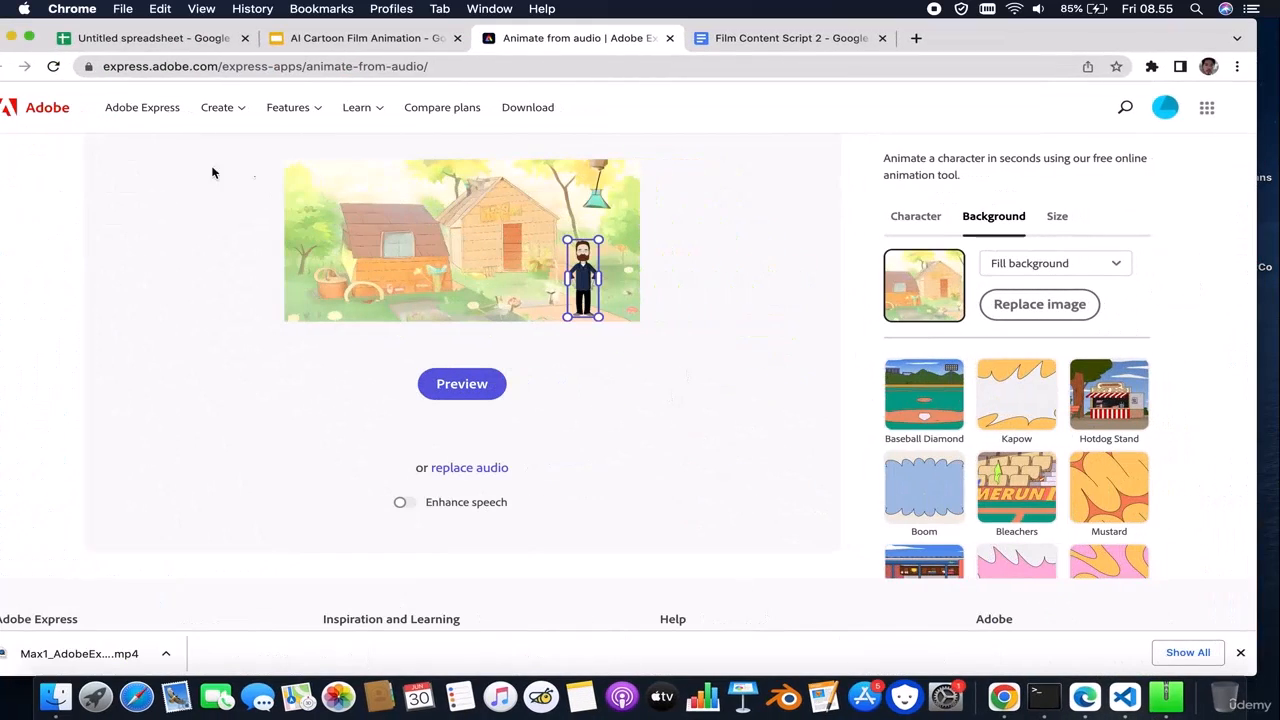
# Make the browser window full screen and close the downloads bar
pyautogui.click(30, 38)
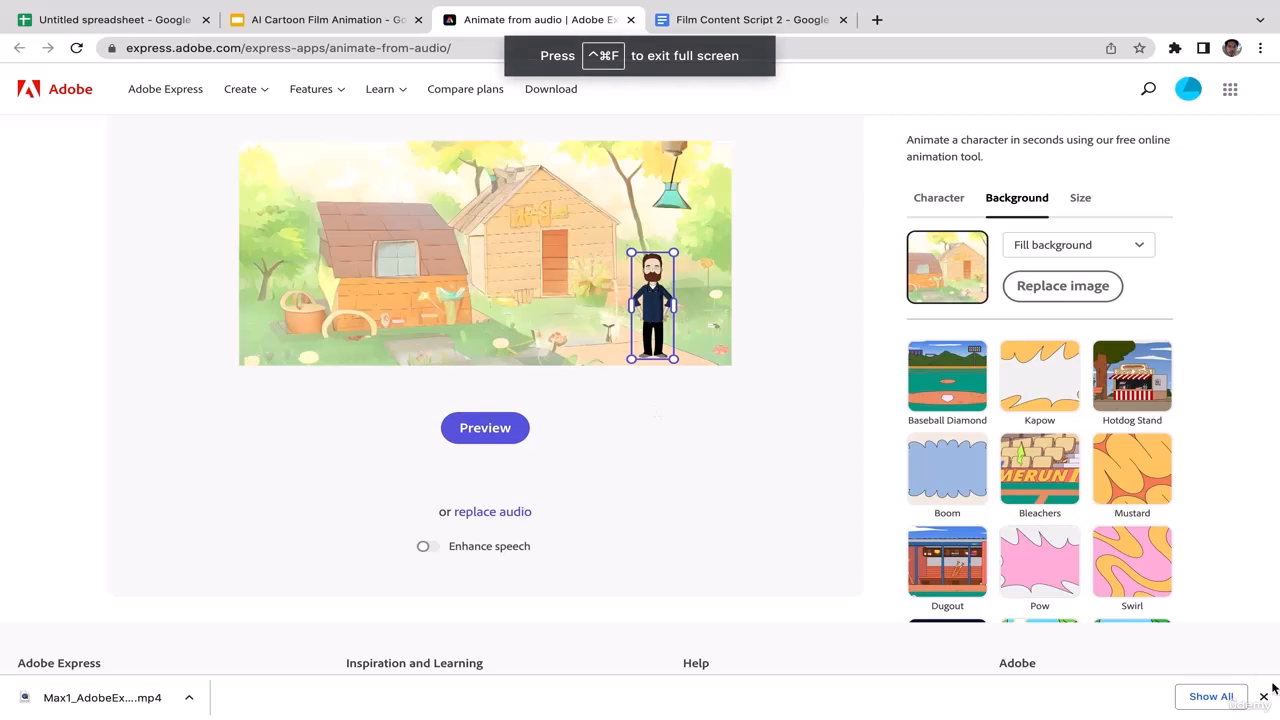
pyautogui.click(1268, 700)
pyautogui.scroll(2, 1265, 467)
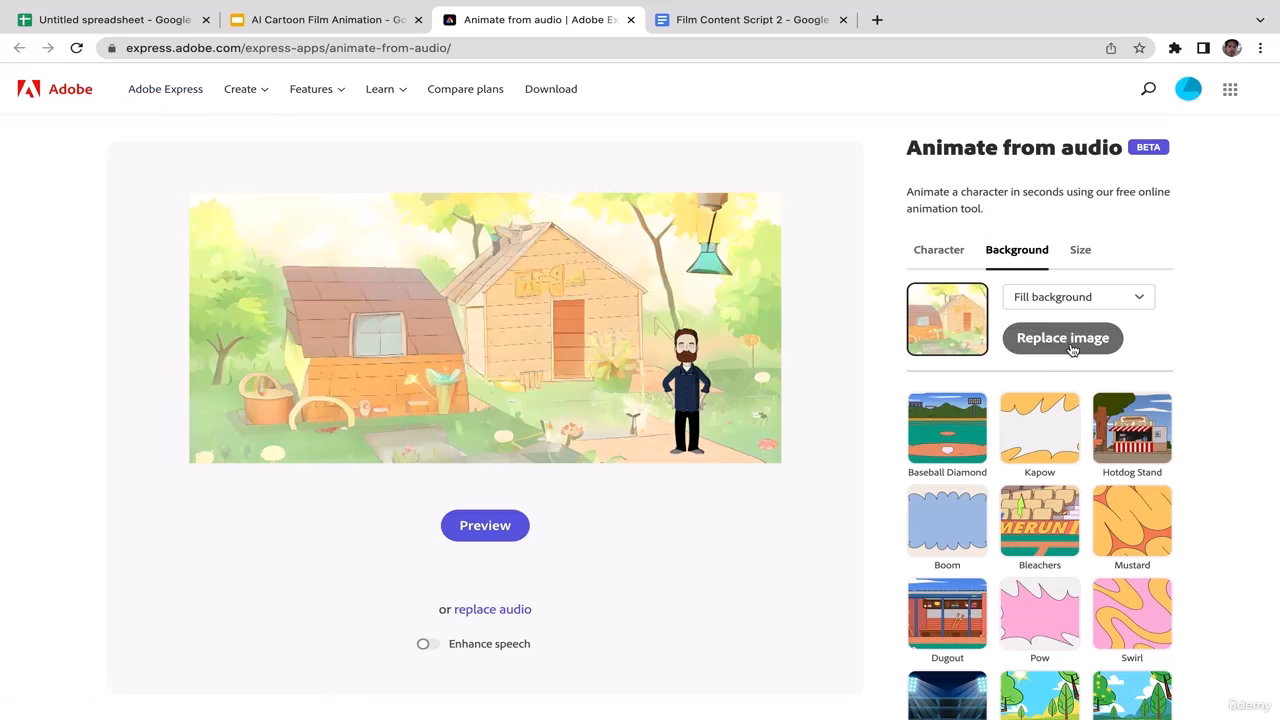
# Replace Mark with the Lucy character and place her full figure on the garden path at 27% scale
pyautogui.click(938, 249)
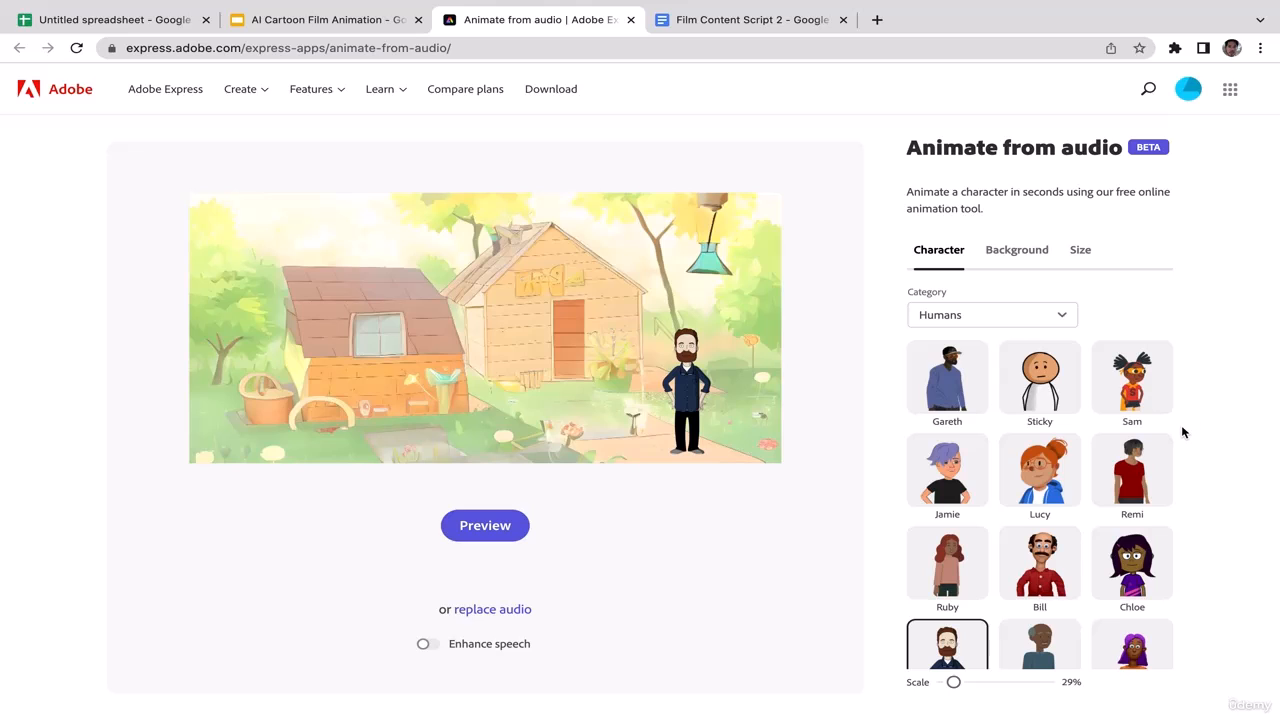
pyautogui.click(1069, 493)
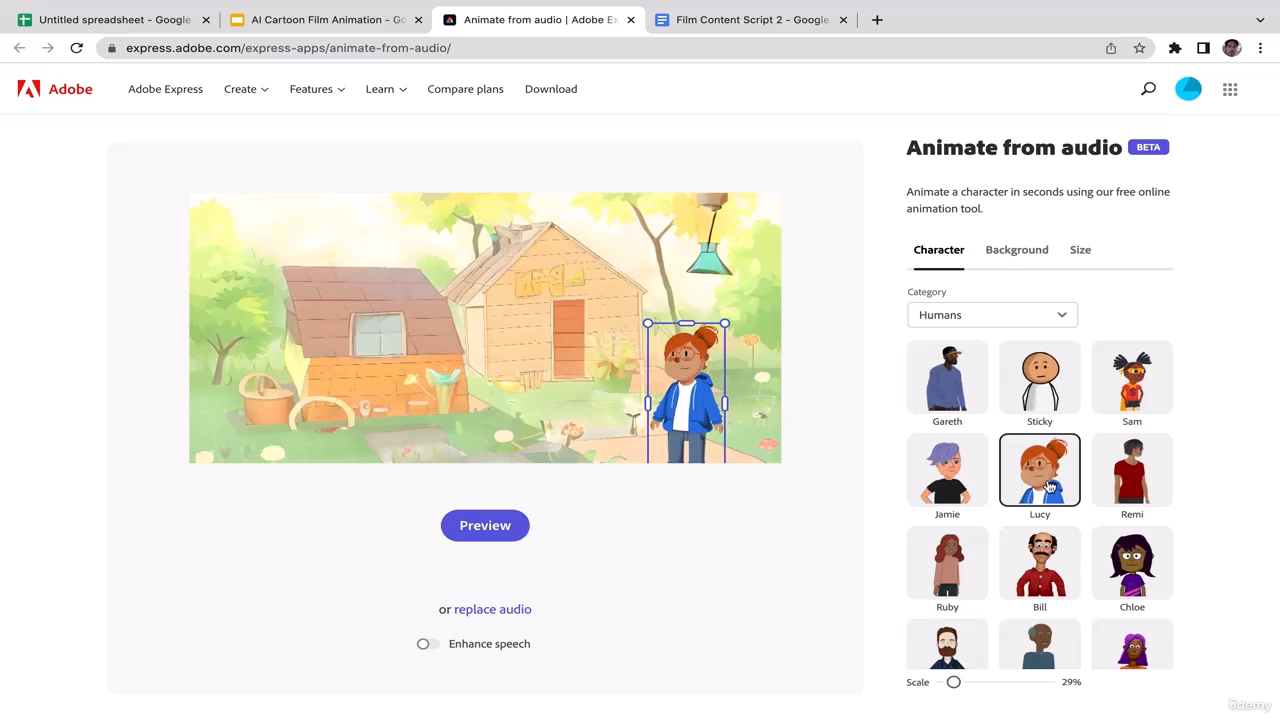
pyautogui.moveTo(685, 354)
pyautogui.mouseDown()
pyautogui.moveTo(684, 316)
pyautogui.moveTo(457, 331)
pyautogui.moveTo(320, 311)
pyautogui.moveTo(607, 331)
pyautogui.moveTo(727, 288)
pyautogui.moveTo(725, 309)
pyautogui.moveTo(754, 294)
pyautogui.moveTo(711, 389)
pyautogui.moveTo(710, 375)
pyautogui.moveTo(664, 399)
pyautogui.moveTo(707, 365)
pyautogui.mouseUp()
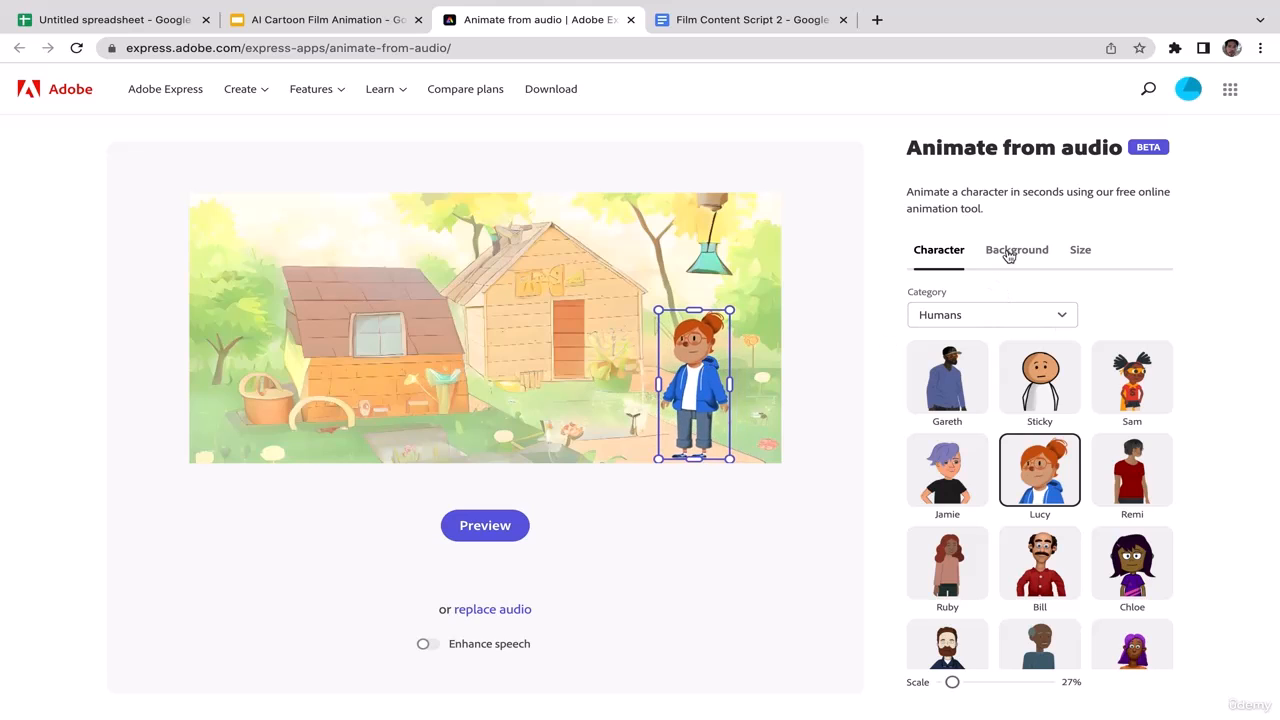
pyautogui.click(780, 285)
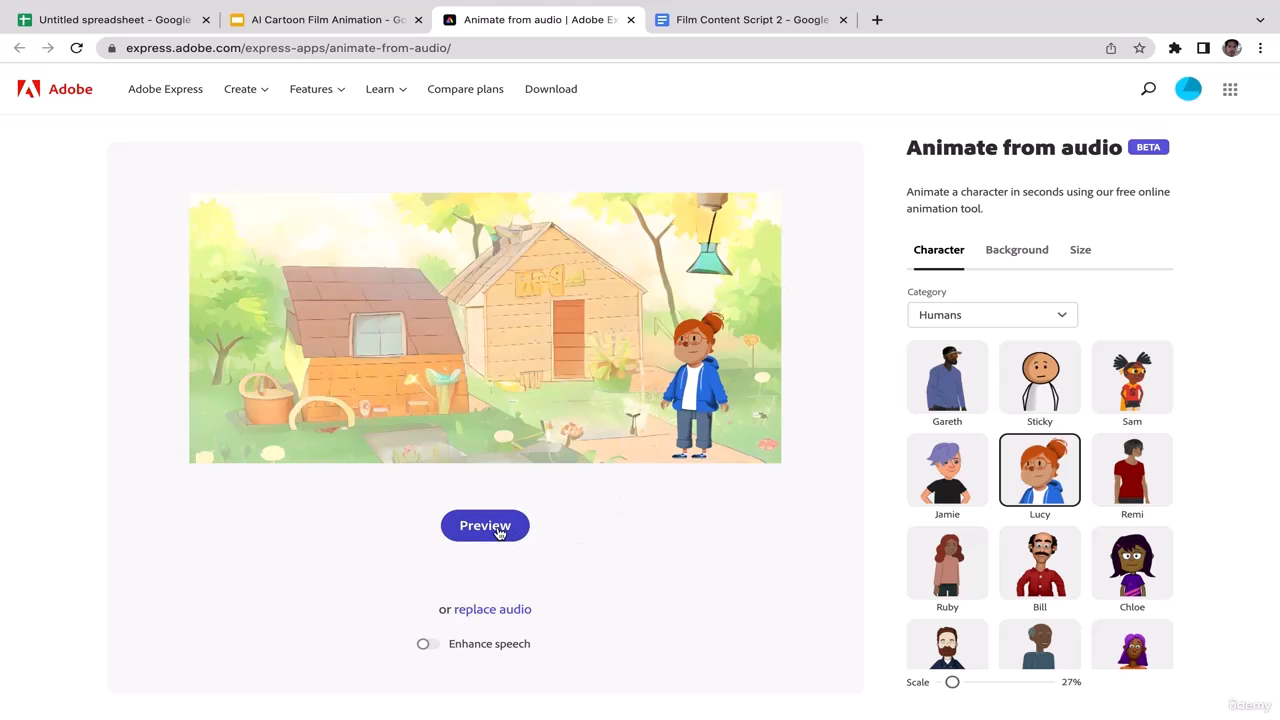
# Replace the dialogue audio with Zoe1.mp3 from the Desktop to generate Lucy's animation
pyautogui.click(505, 611)
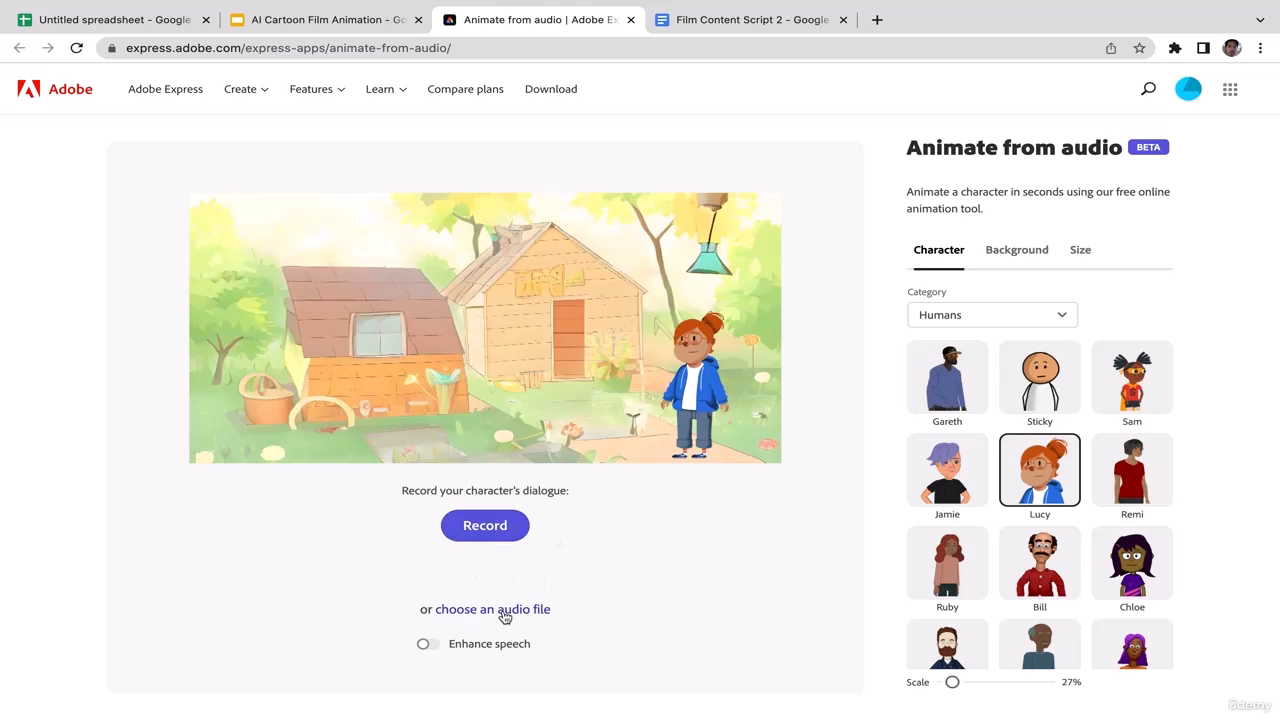
pyautogui.click(483, 614)
pyautogui.click(479, 74)
pyautogui.press('z')
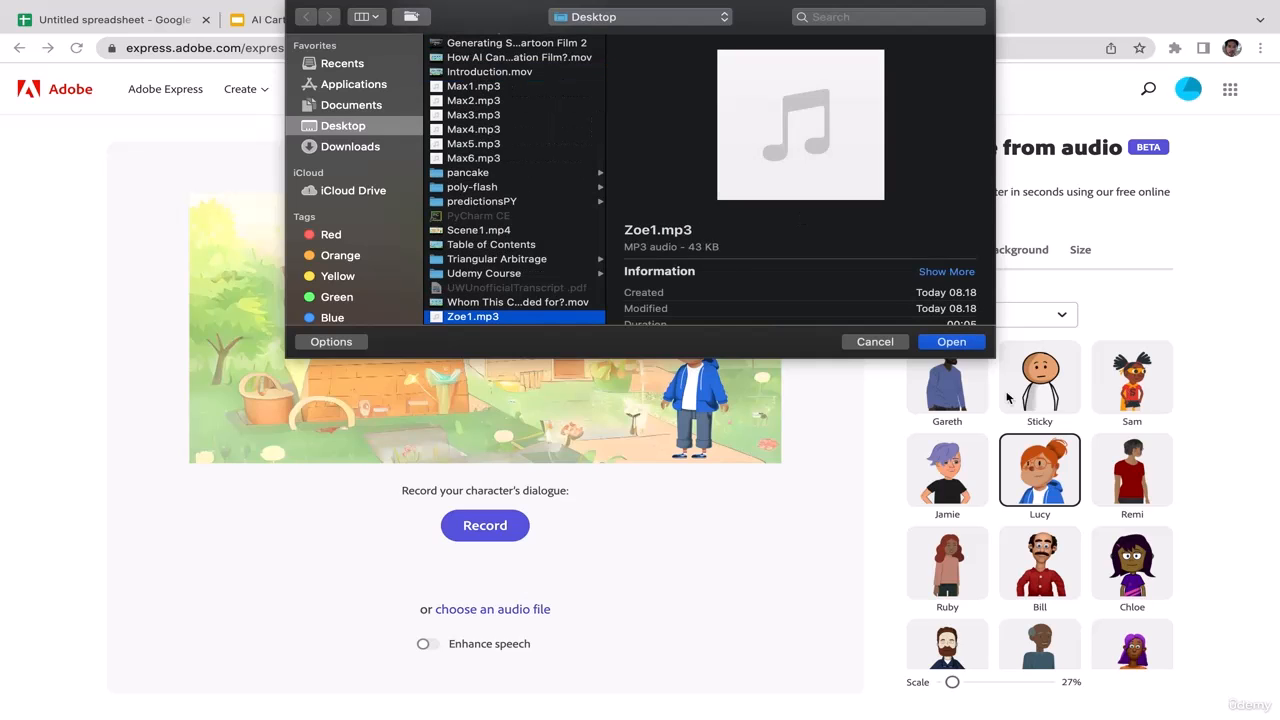
pyautogui.click(970, 343)
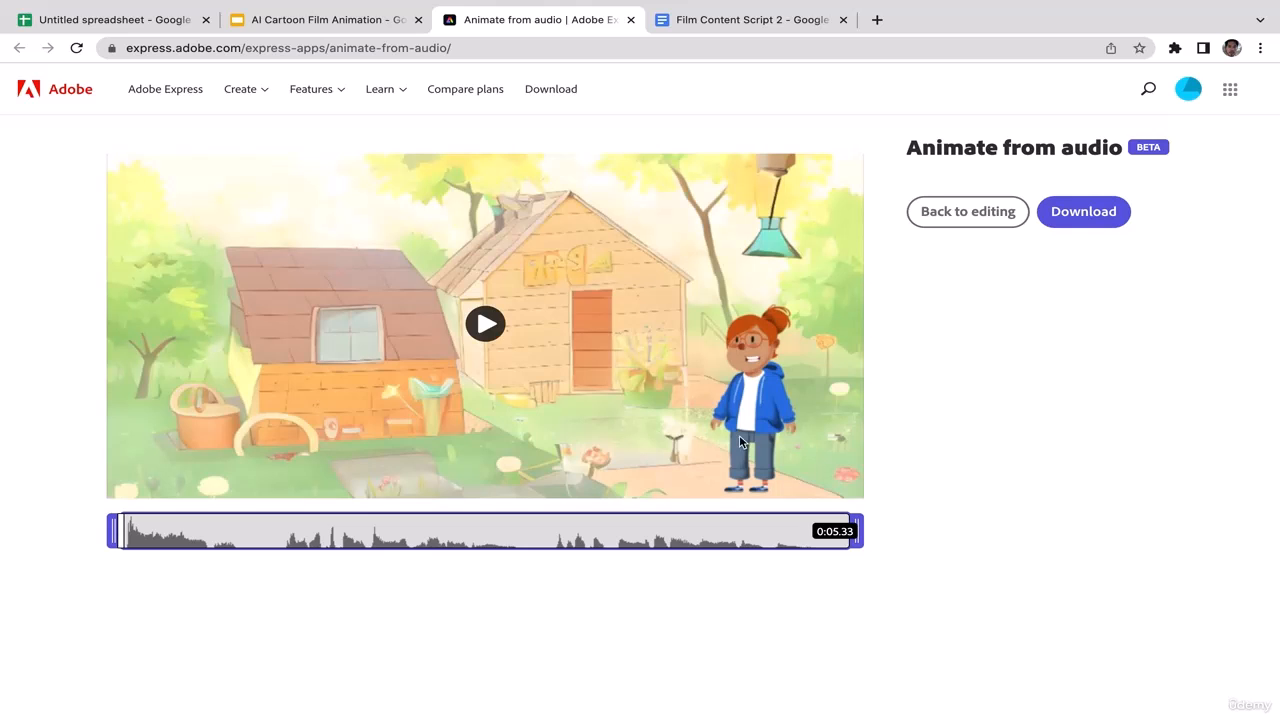
# Preview and download the generated Zoe1 animation, close the download message and show the video file in Finder
pyautogui.click(484, 326)
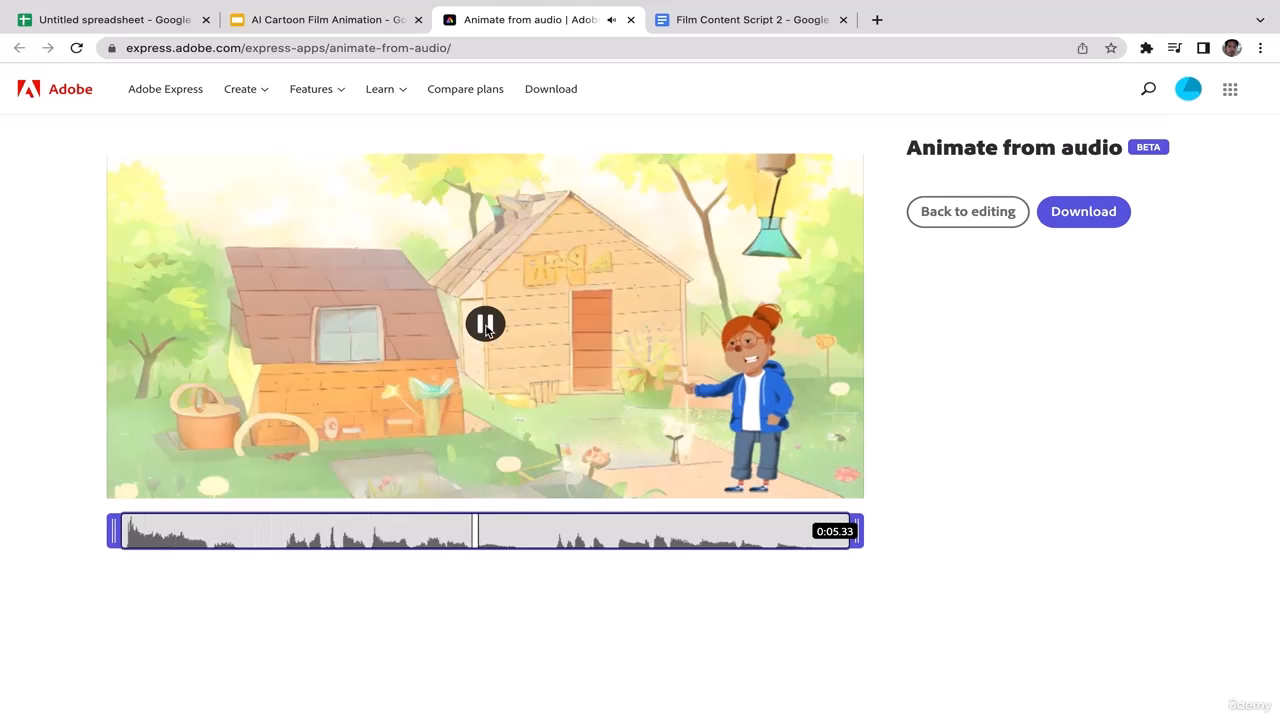
pyautogui.click(566, 311)
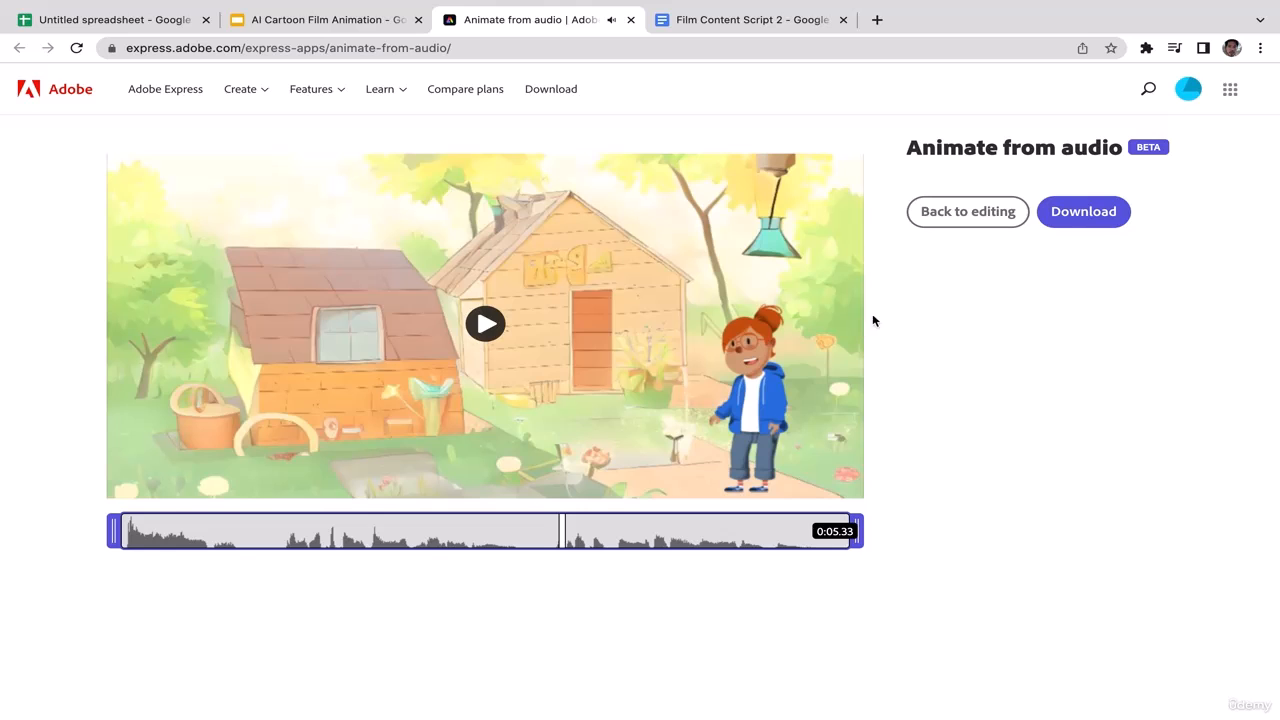
pyautogui.click(1080, 212)
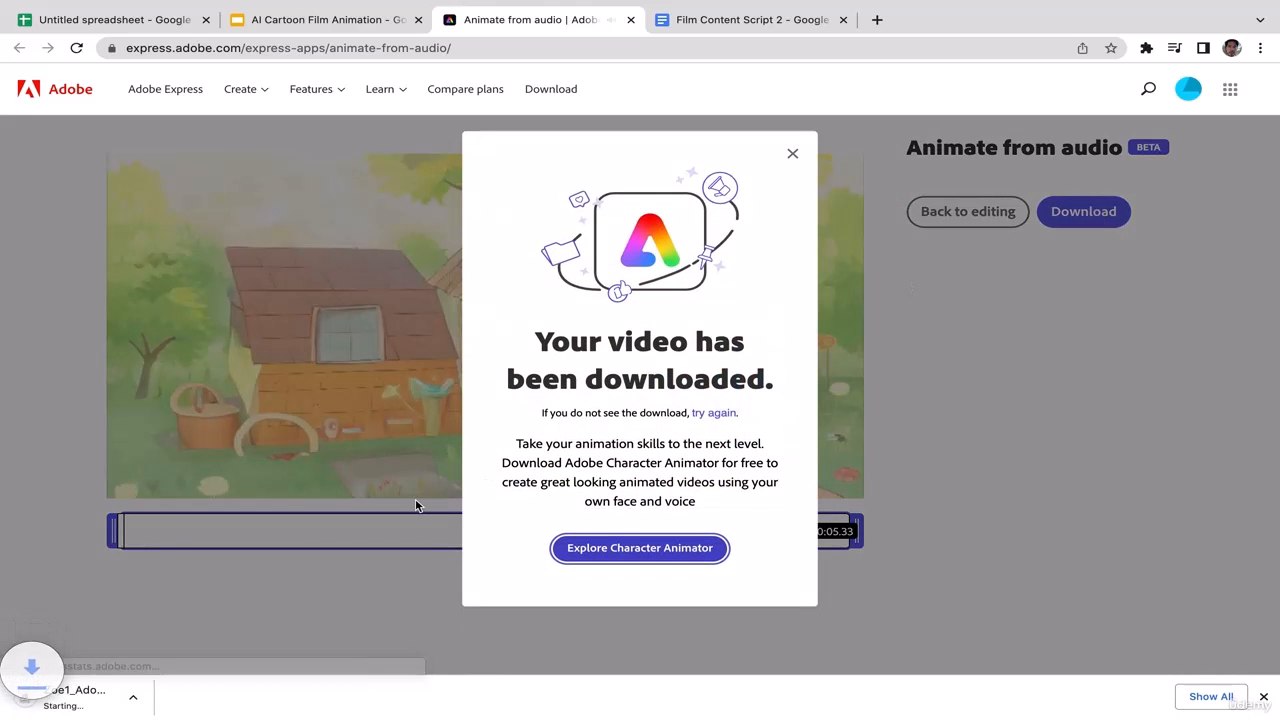
pyautogui.click(792, 153)
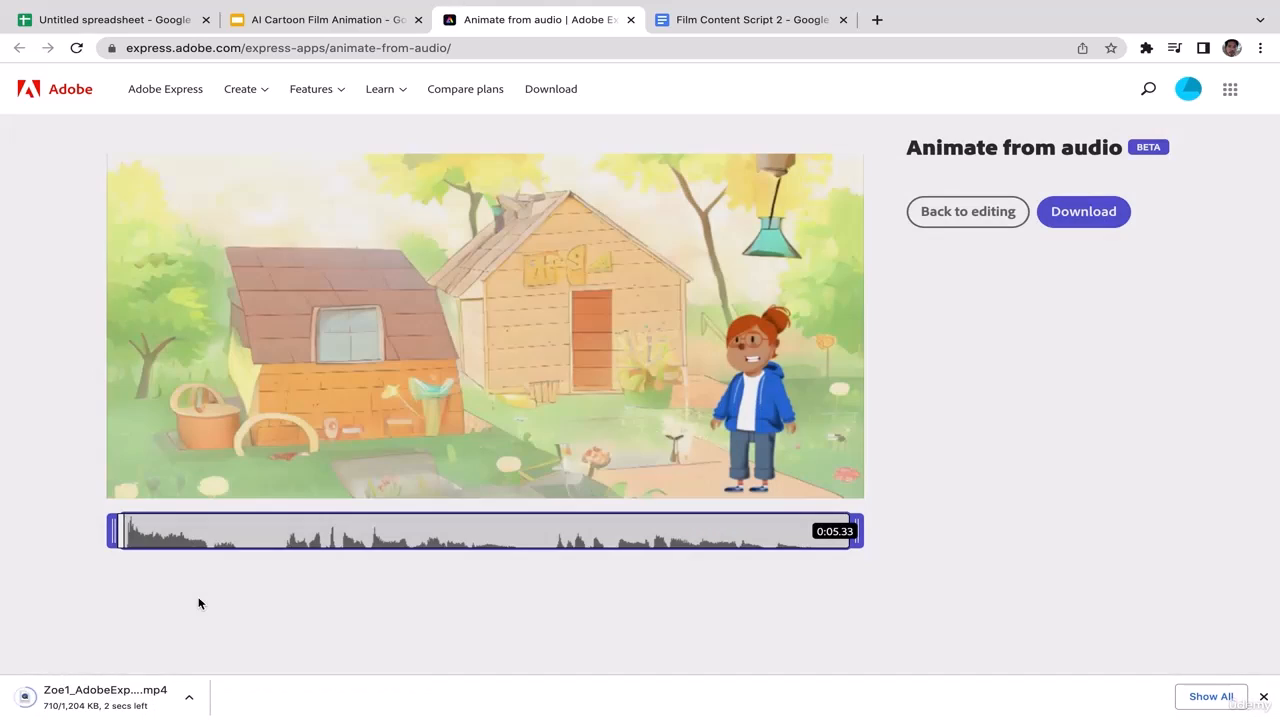
pyautogui.click(189, 697)
pyautogui.click(213, 680)
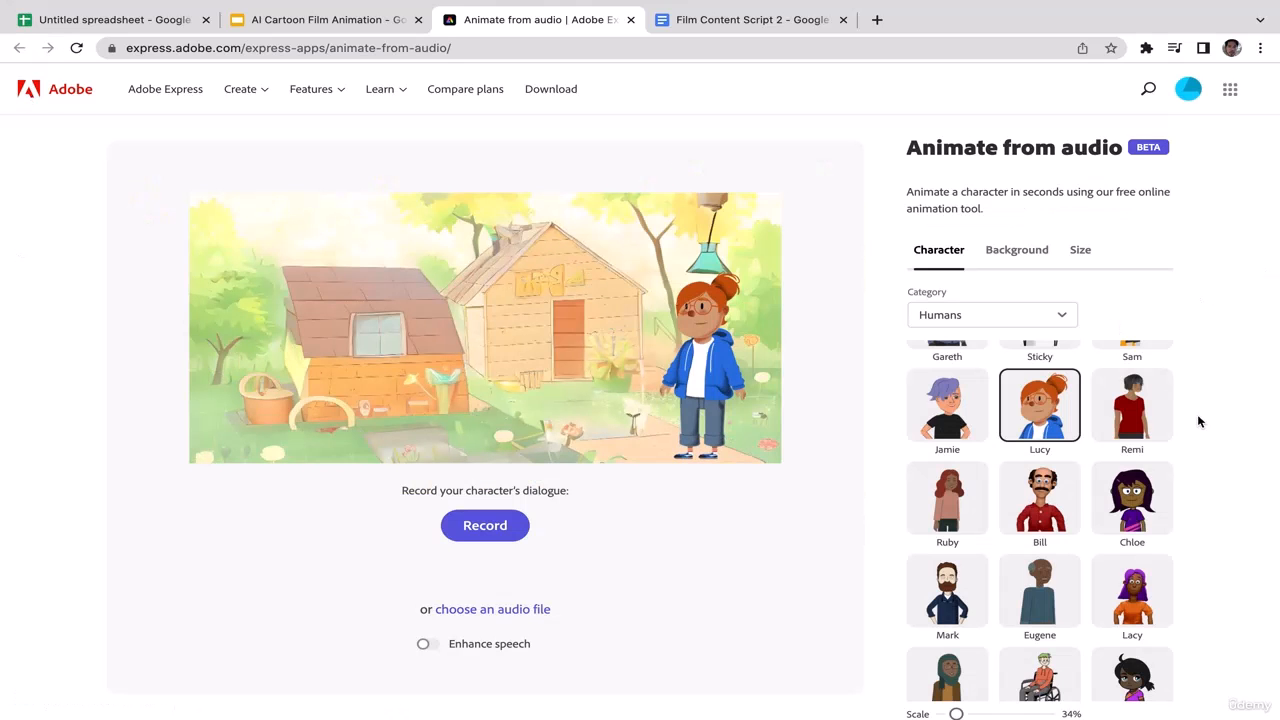
# Choose the astronaut Fred from the Humans characters, enlarge him to 48% scale and stand him on the garden path
pyautogui.scroll(-2, 1175, 431)
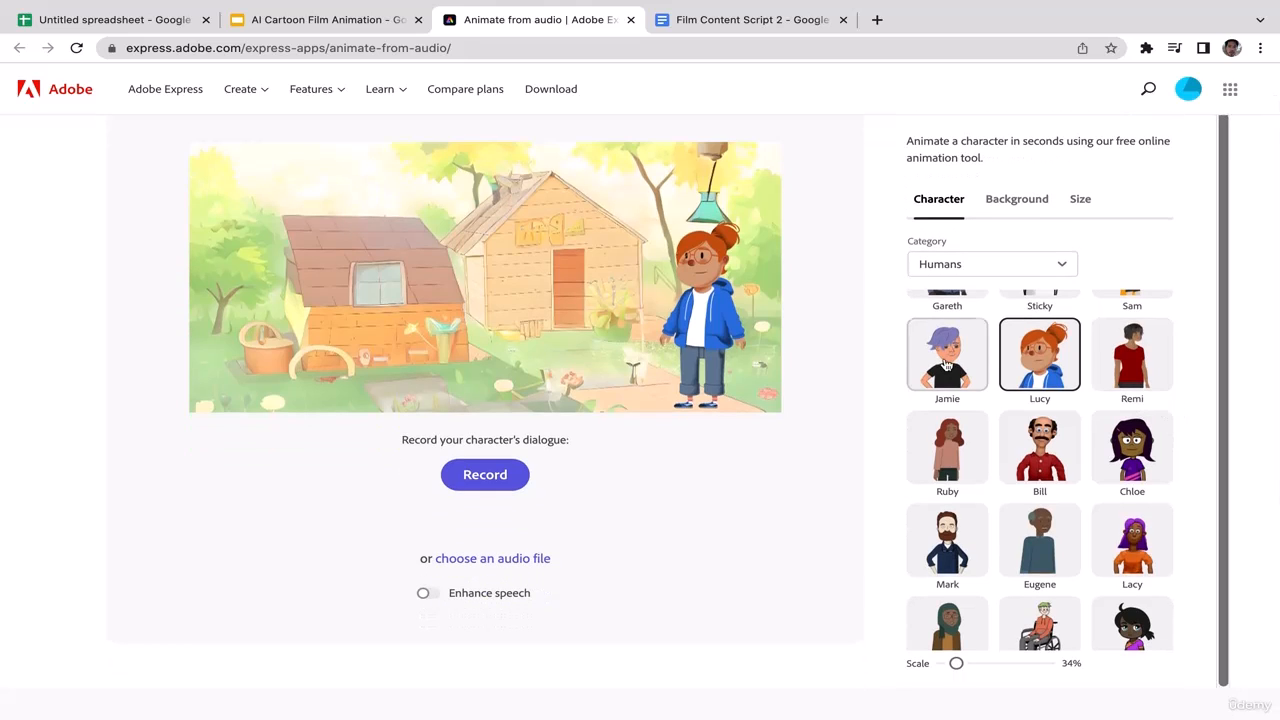
pyautogui.scroll(-3, 1088, 413)
pyautogui.scroll(-4, 1087, 413)
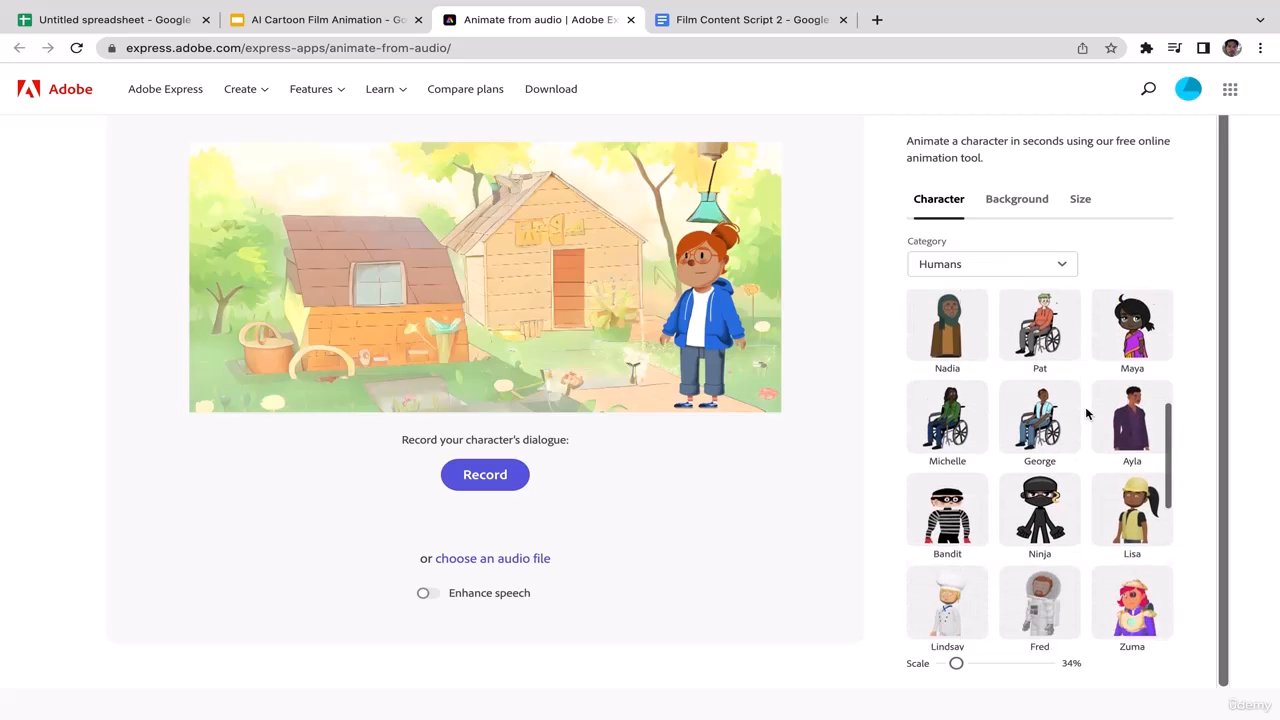
pyautogui.scroll(1, 1137, 395)
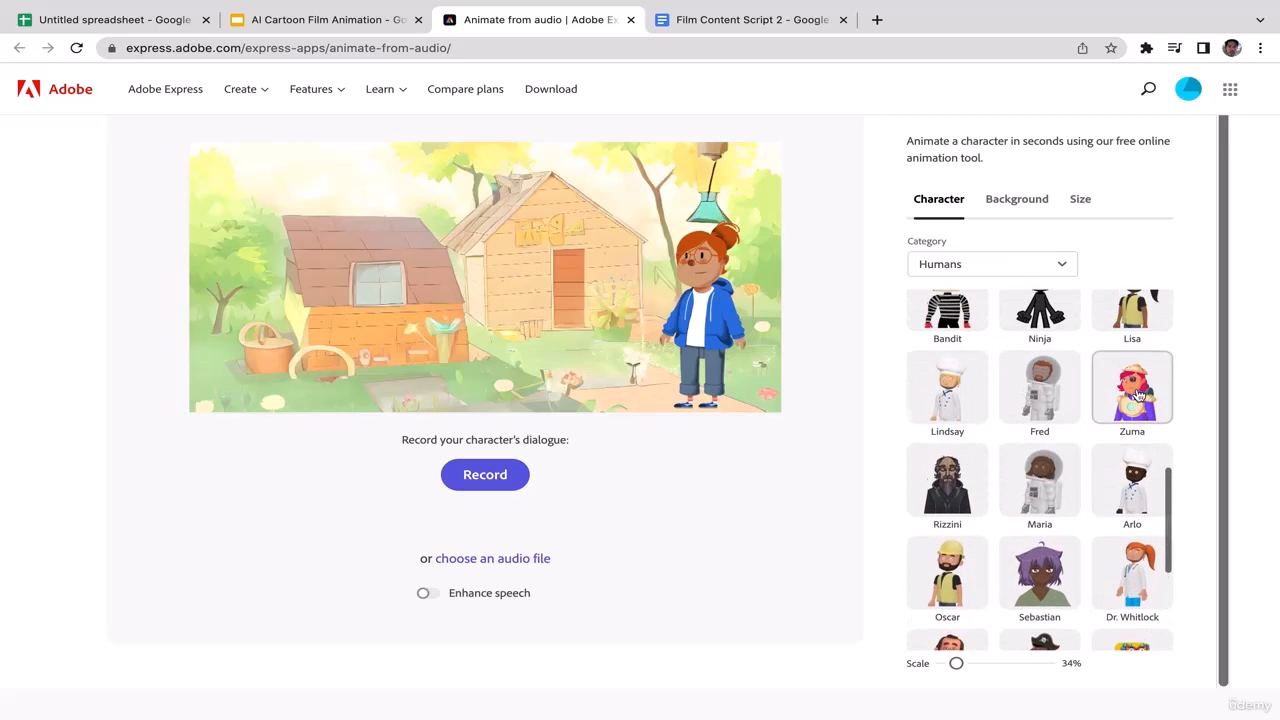
pyautogui.click(1050, 398)
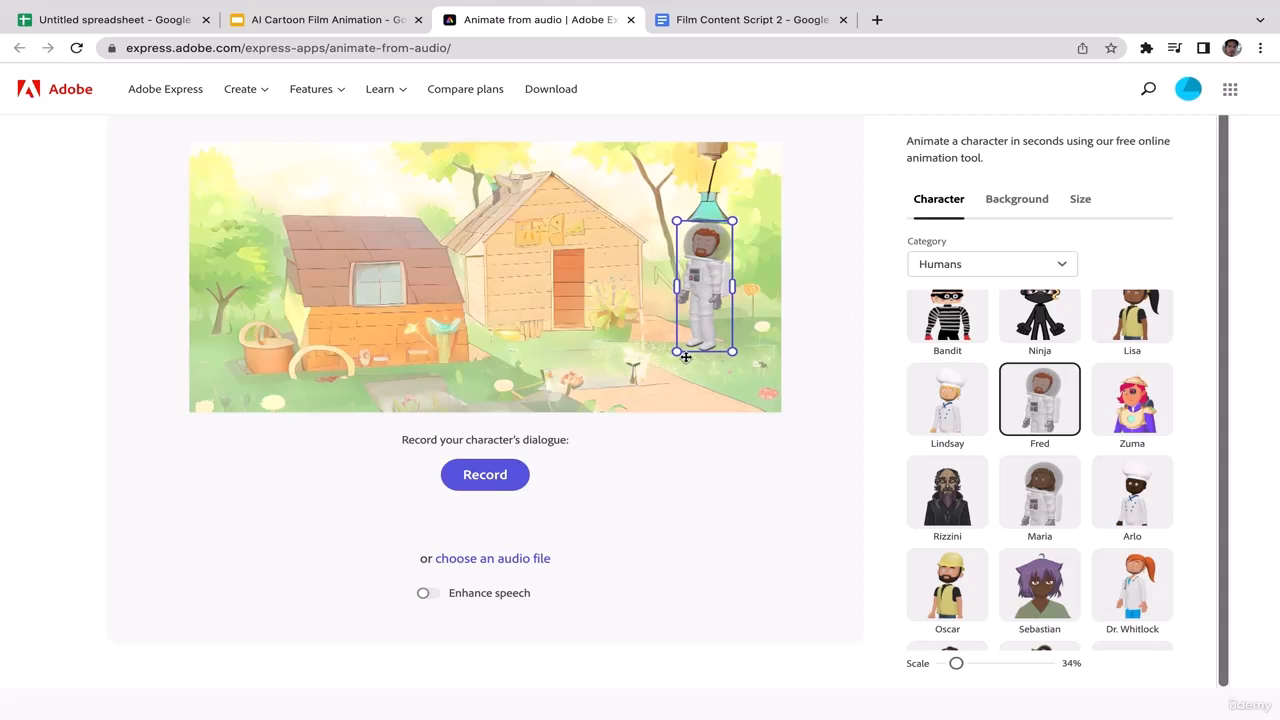
pyautogui.moveTo(677, 351); pyautogui.dragTo(654, 406)
pyautogui.moveTo(700, 305); pyautogui.dragTo(740, 310)
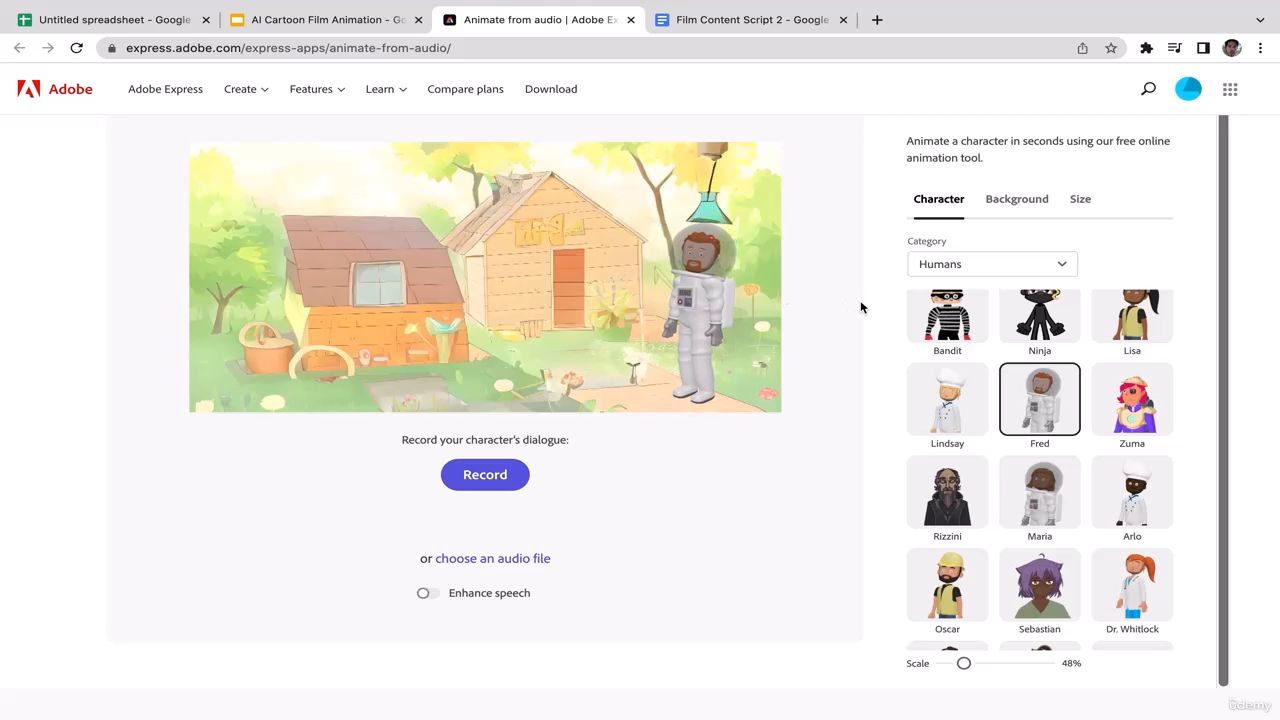
pyautogui.scroll(1, 1247, 229)
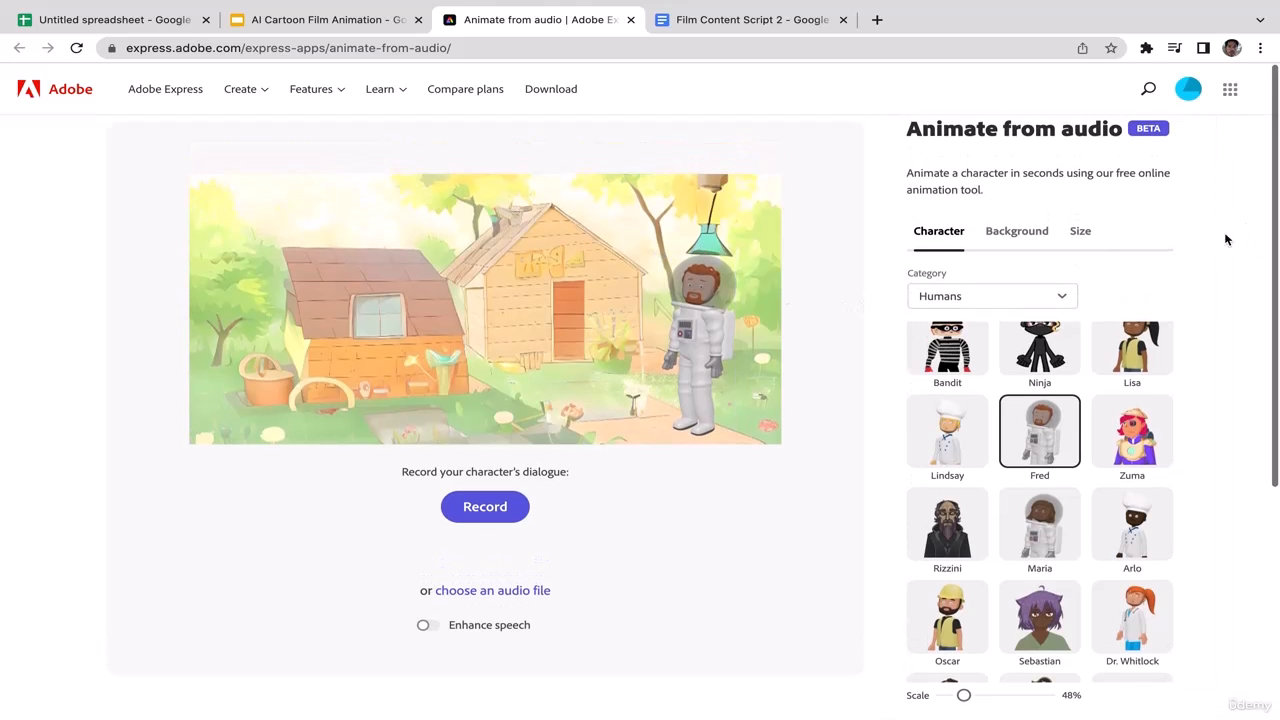
pyautogui.click(703, 327)
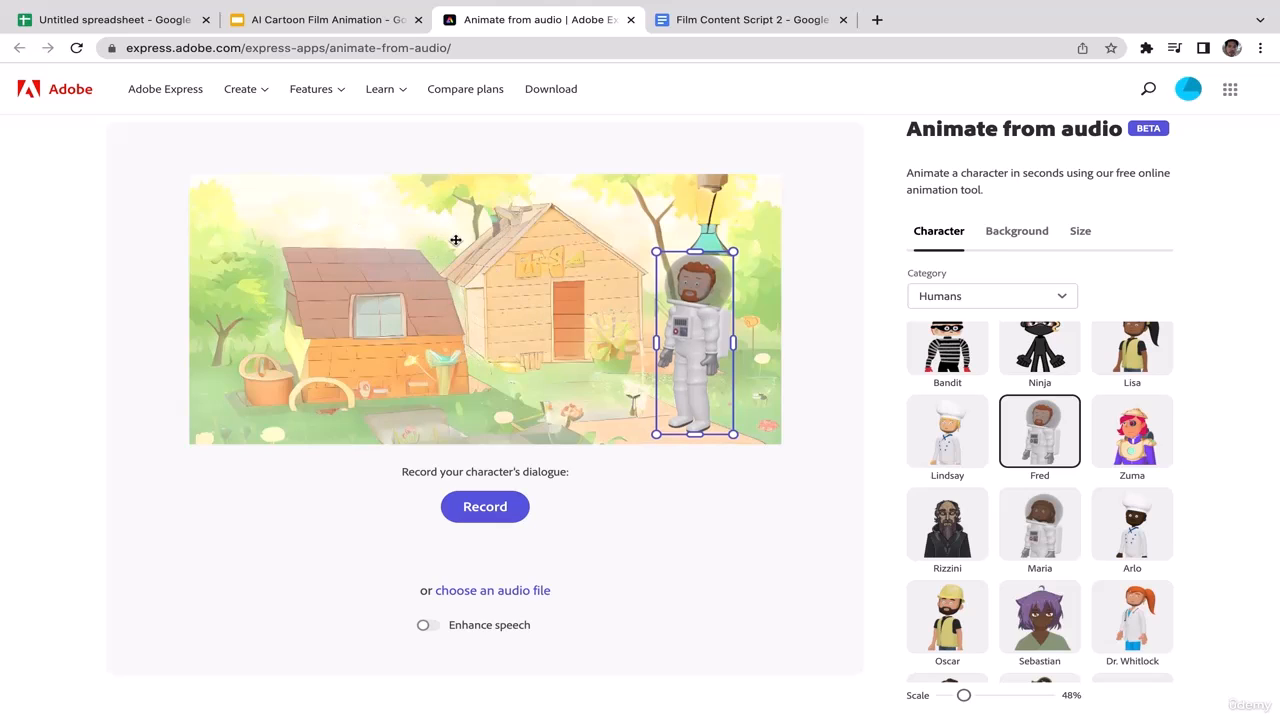
# Use Alex1.mp3 from the Desktop as the dialogue audio to generate Fred's animation
pyautogui.click(510, 597)
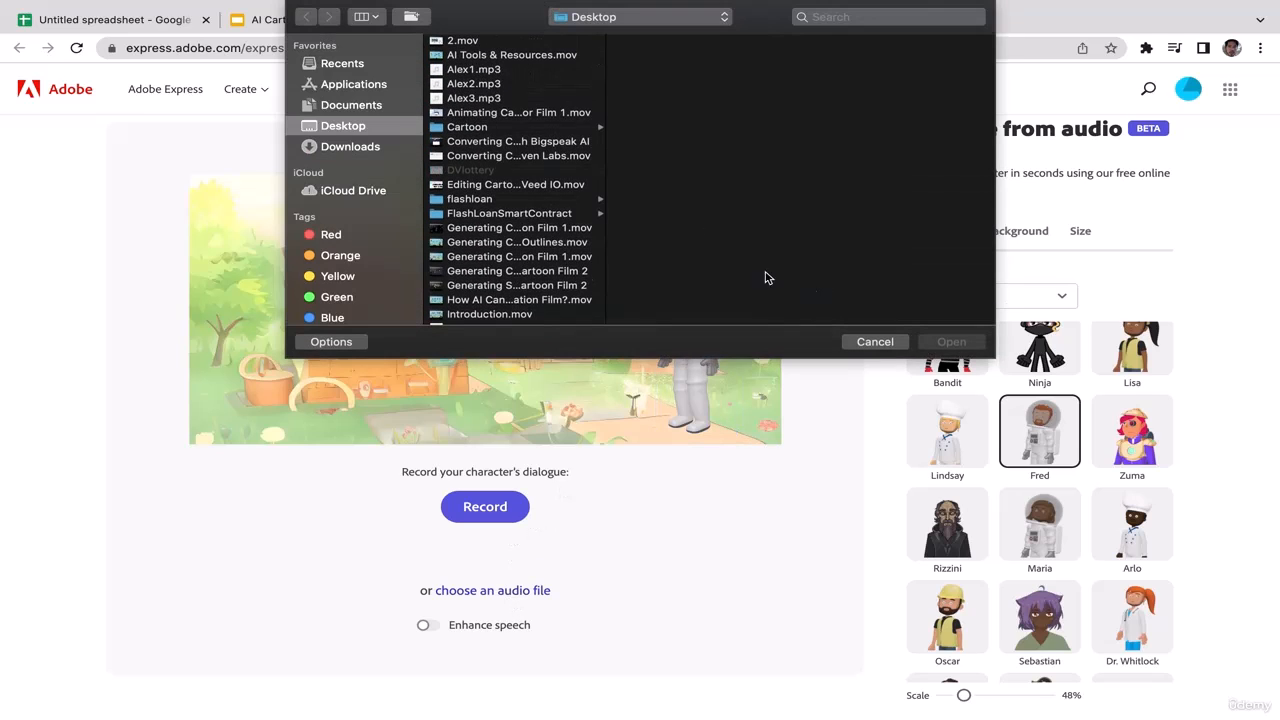
pyautogui.click(478, 51)
pyautogui.click(480, 70)
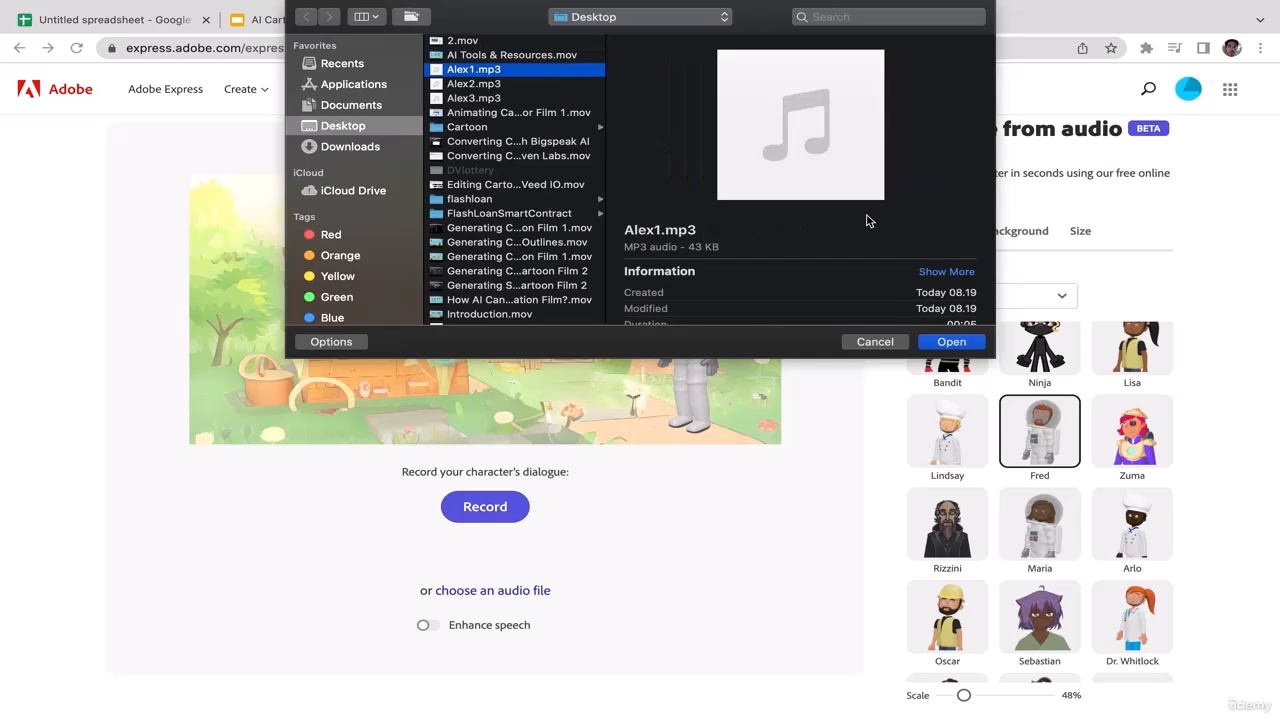
pyautogui.click(951, 342)
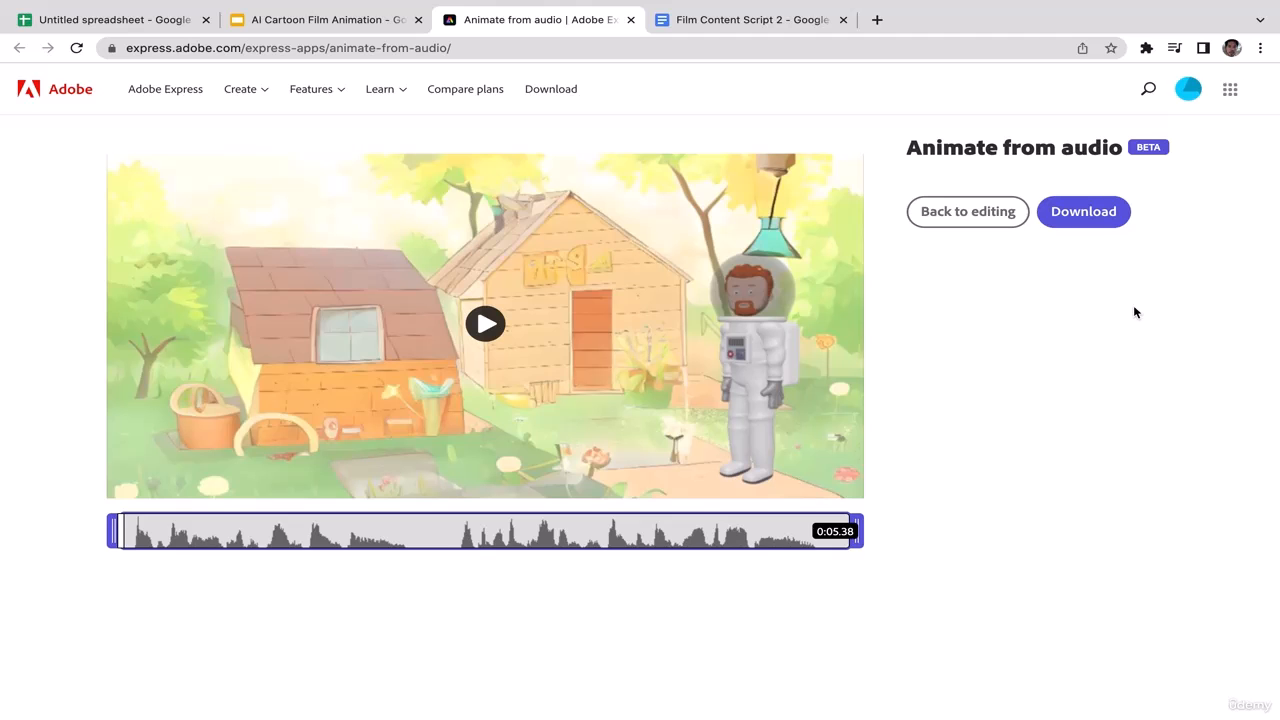
# Download the Alex1 animation, close the download message and show the video file in Finder
pyautogui.click(1083, 211)
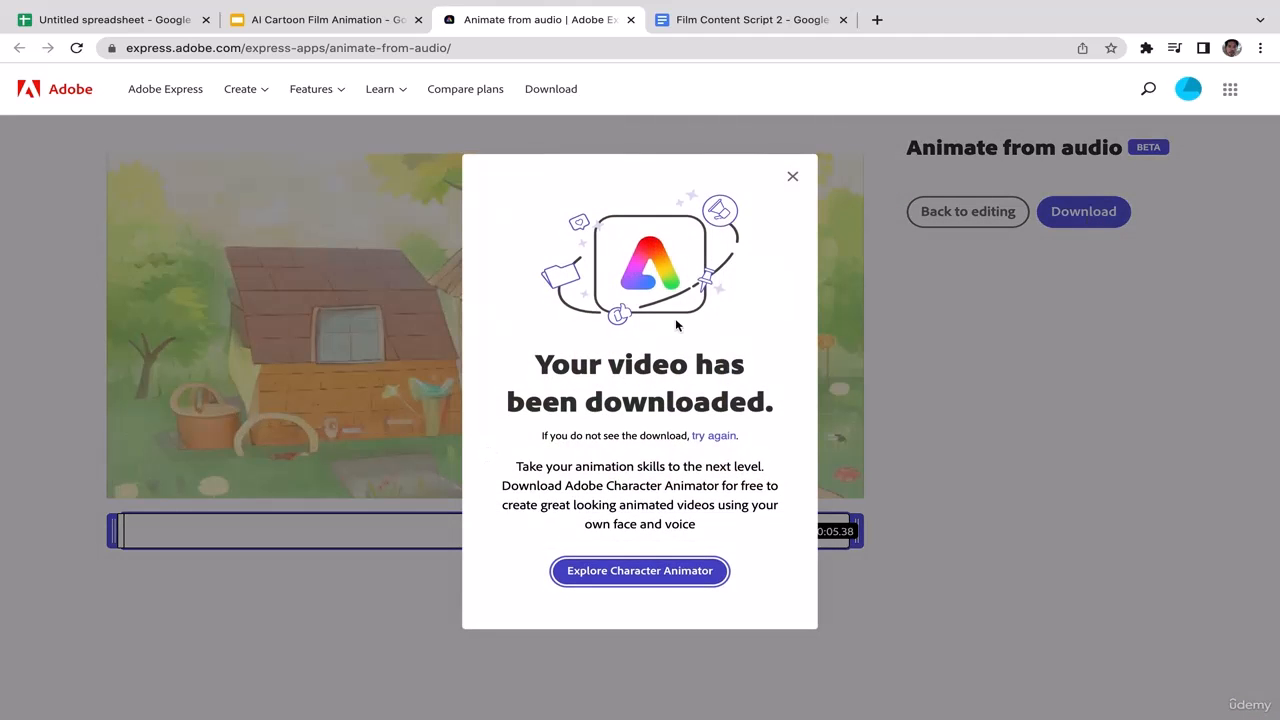
pyautogui.click(792, 154)
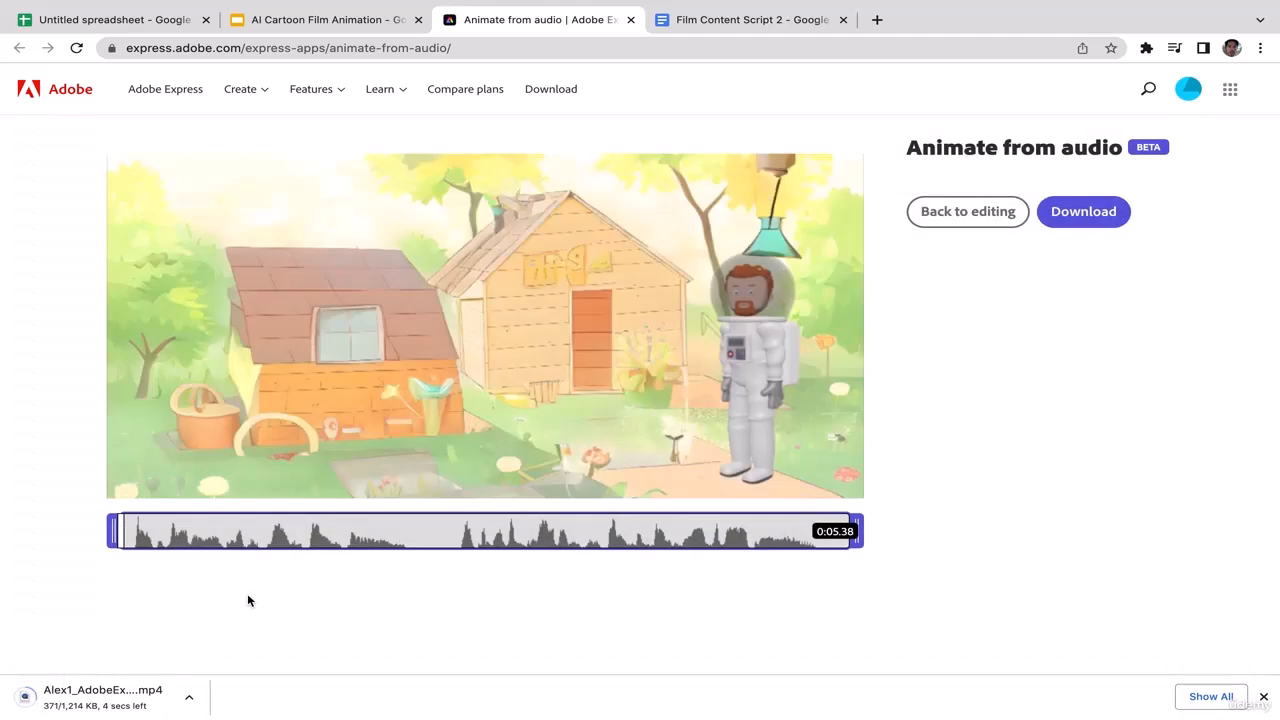
pyautogui.click(200, 695)
pyautogui.click(220, 664)
pyautogui.click(190, 700)
pyautogui.click(242, 665)
pyautogui.click(189, 697)
pyautogui.click(240, 679)
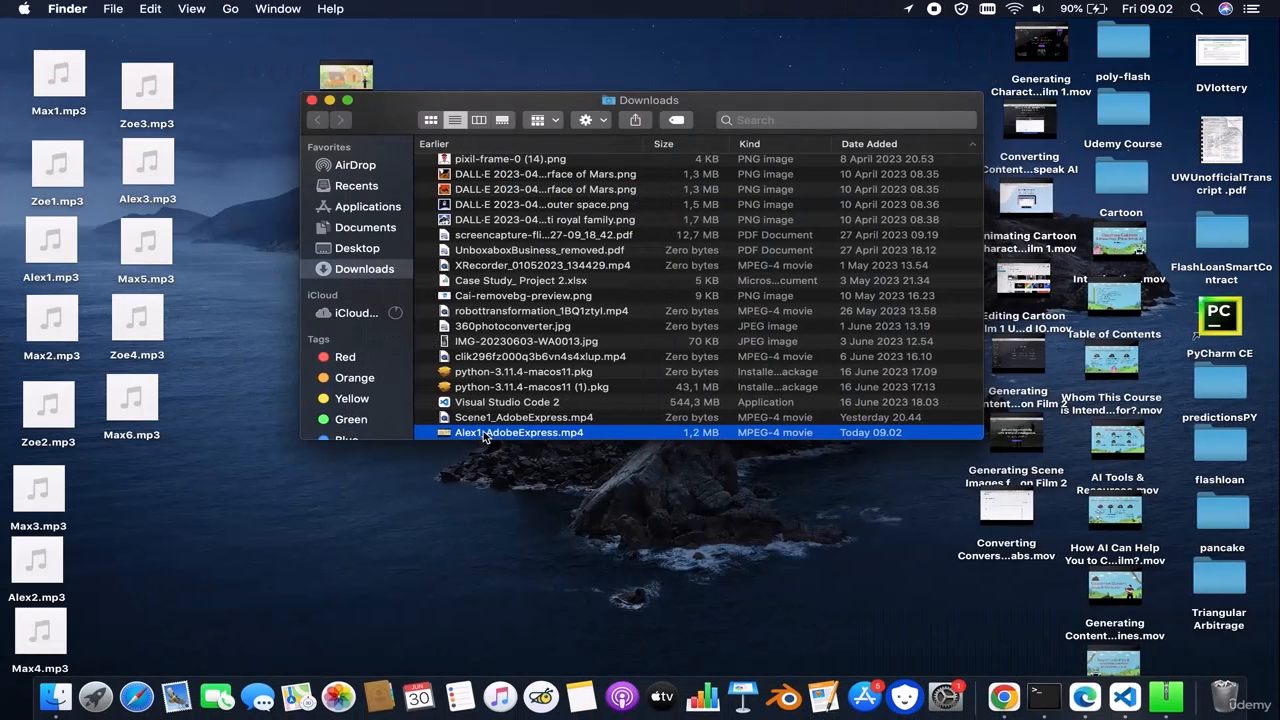
# Move the downloaded Alex1 video to the desktop, rename it Scene3 and place it under Scene2.mp4
pyautogui.moveTo(519, 432); pyautogui.dragTo(240, 250)
pyautogui.click(311, 100)
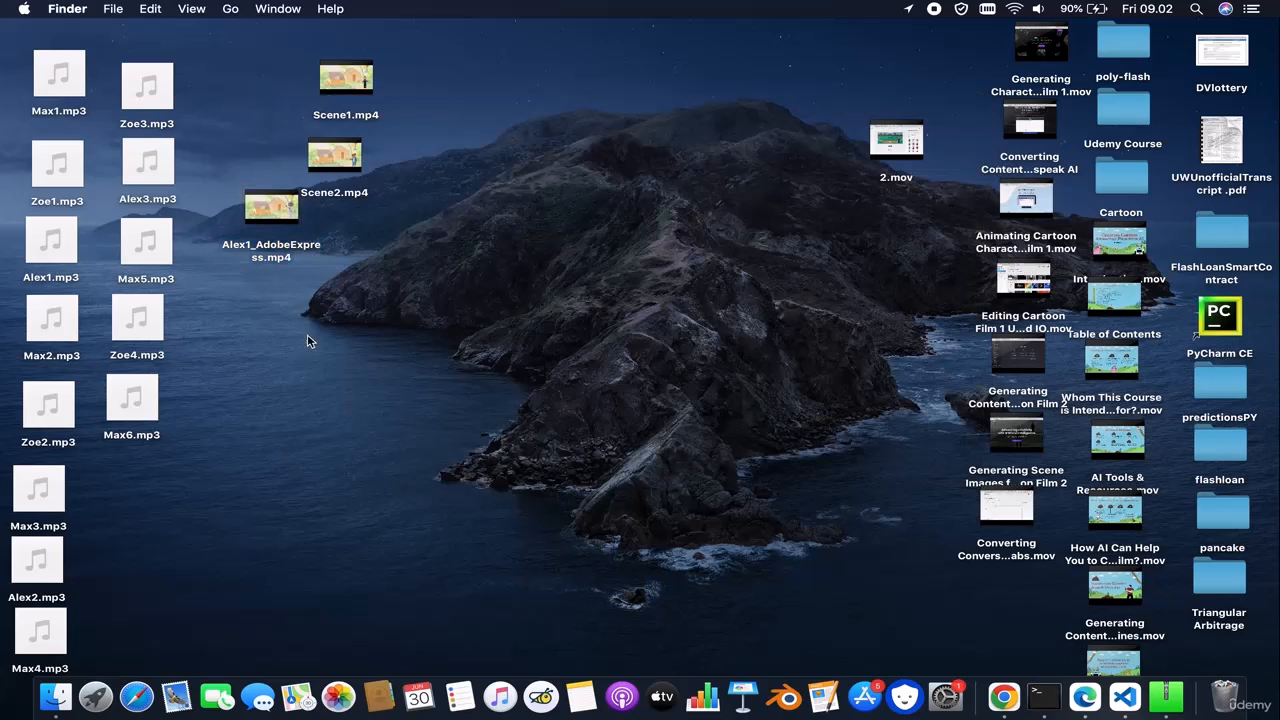
pyautogui.press('Return')
pyautogui.write('Scene3')
pyautogui.press('Return')
pyautogui.moveTo(286, 222); pyautogui.dragTo(338, 232)
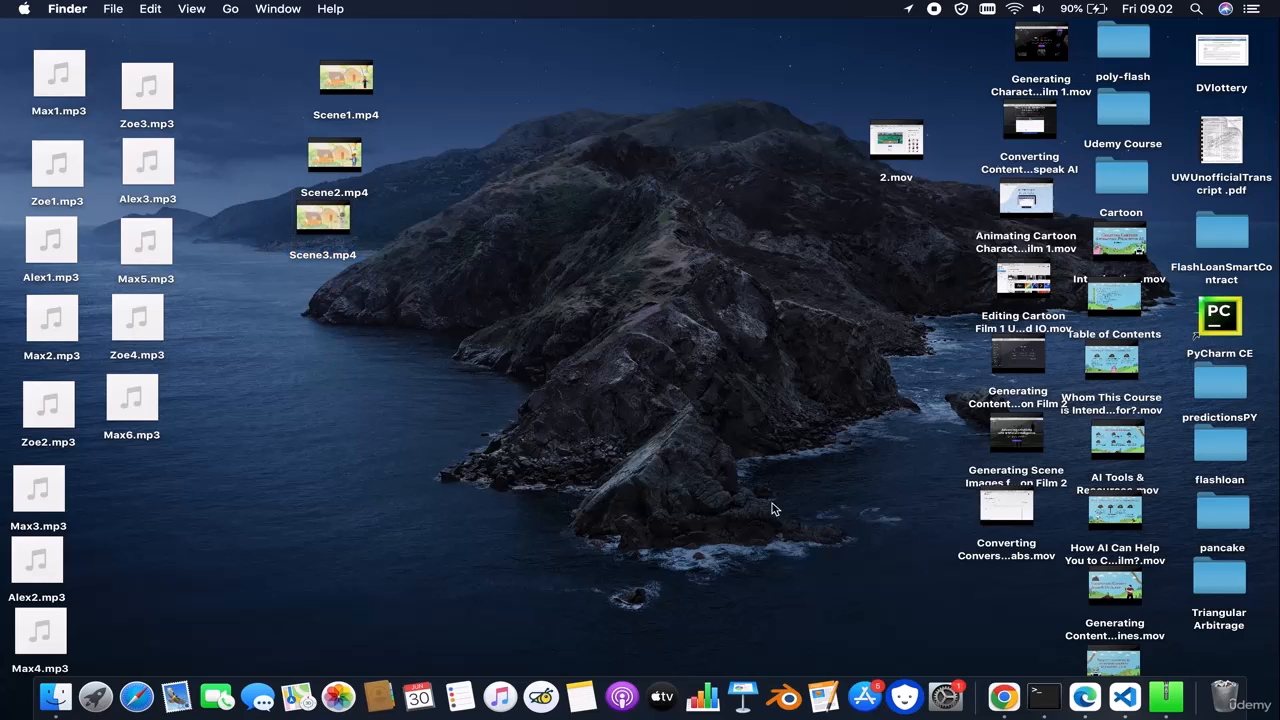
# Switch back to Chrome, reopen the animation for editing and check the next dialogue line in Film Content Script 2
pyautogui.click(1005, 697)
pyautogui.click(988, 211)
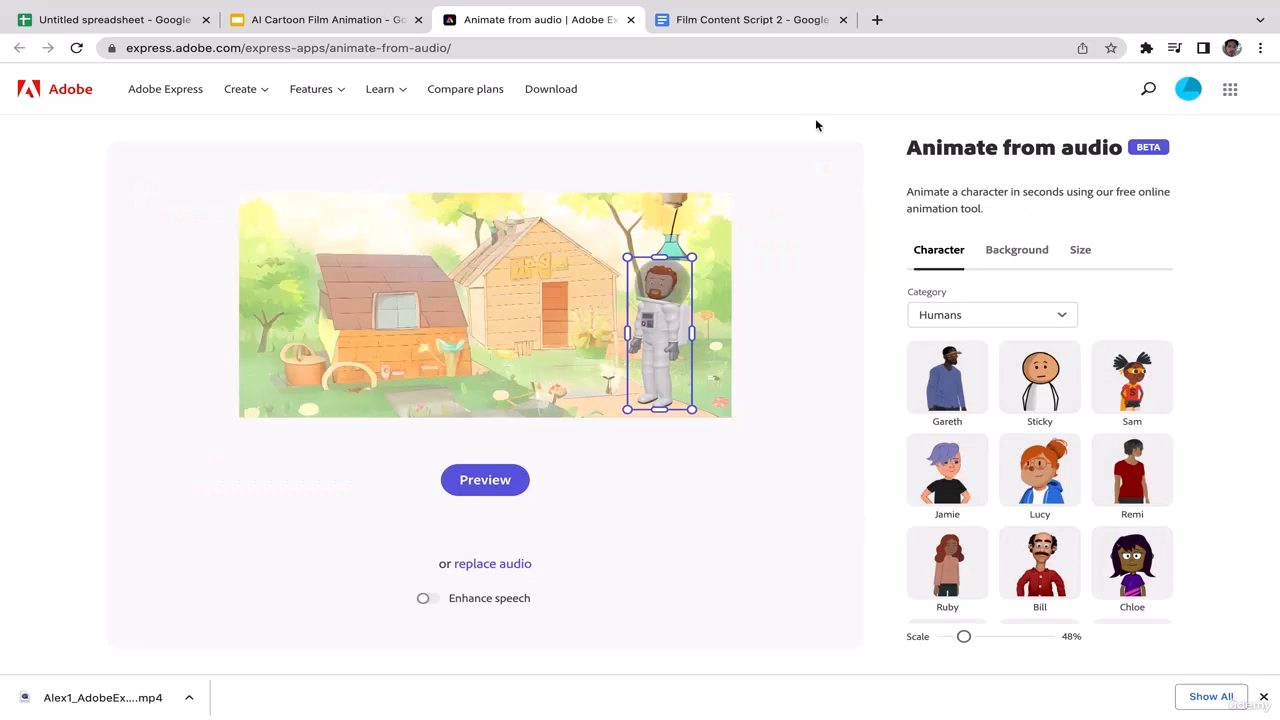
pyautogui.click(772, 30)
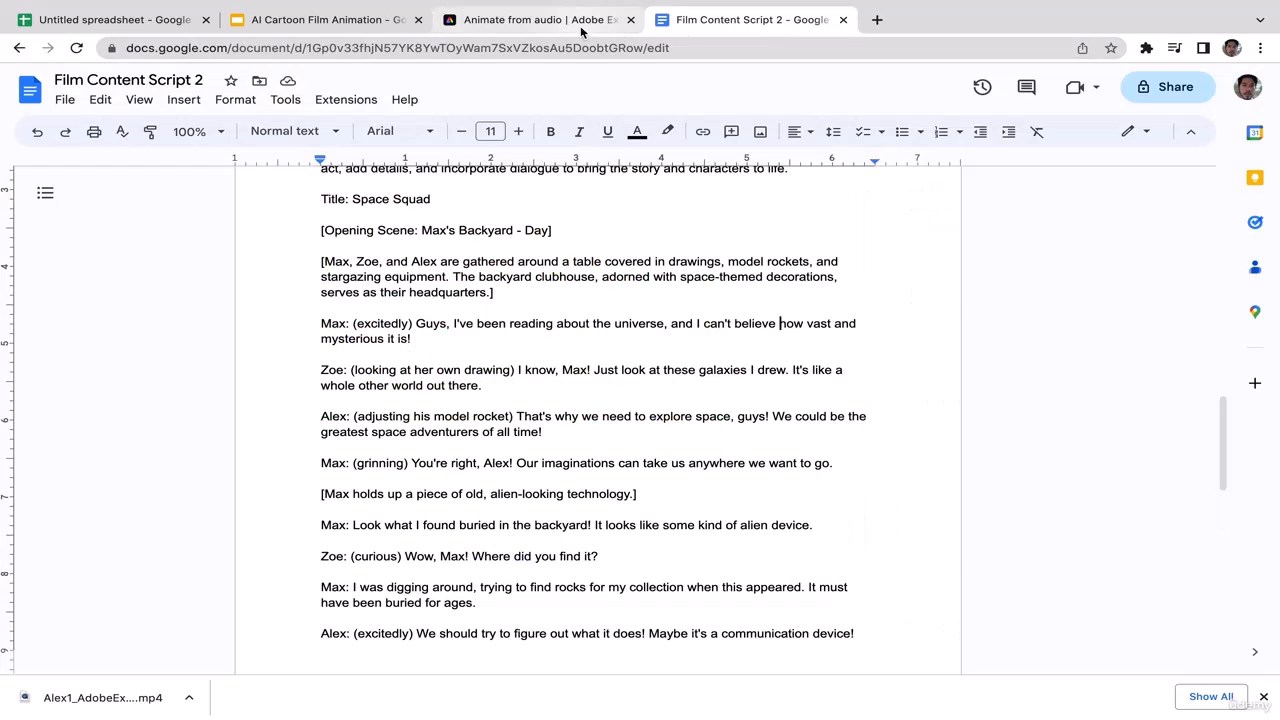
pyautogui.click(581, 31)
# Take the browser out of full screen to check the voice clips on the desktop, and restore full screen
pyautogui.moveTo(2, 5)
pyautogui.click(54, 29)
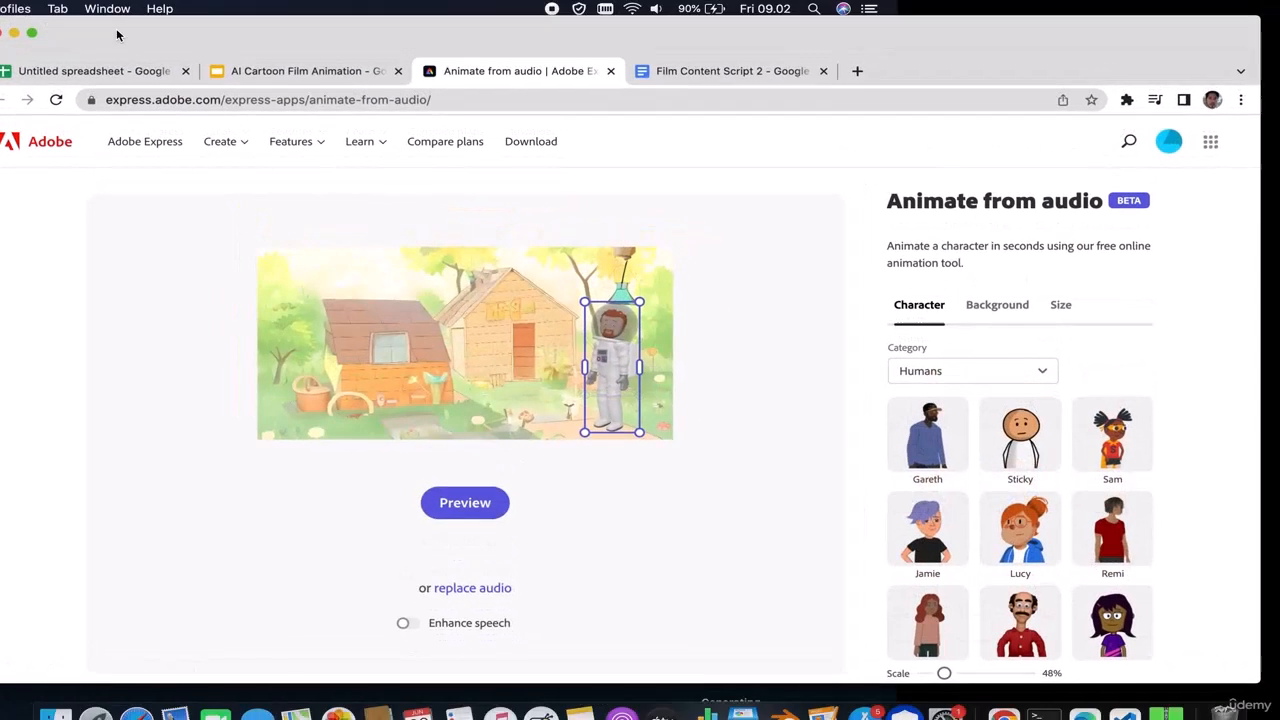
pyautogui.moveTo(985, 31); pyautogui.dragTo(1126, 27)
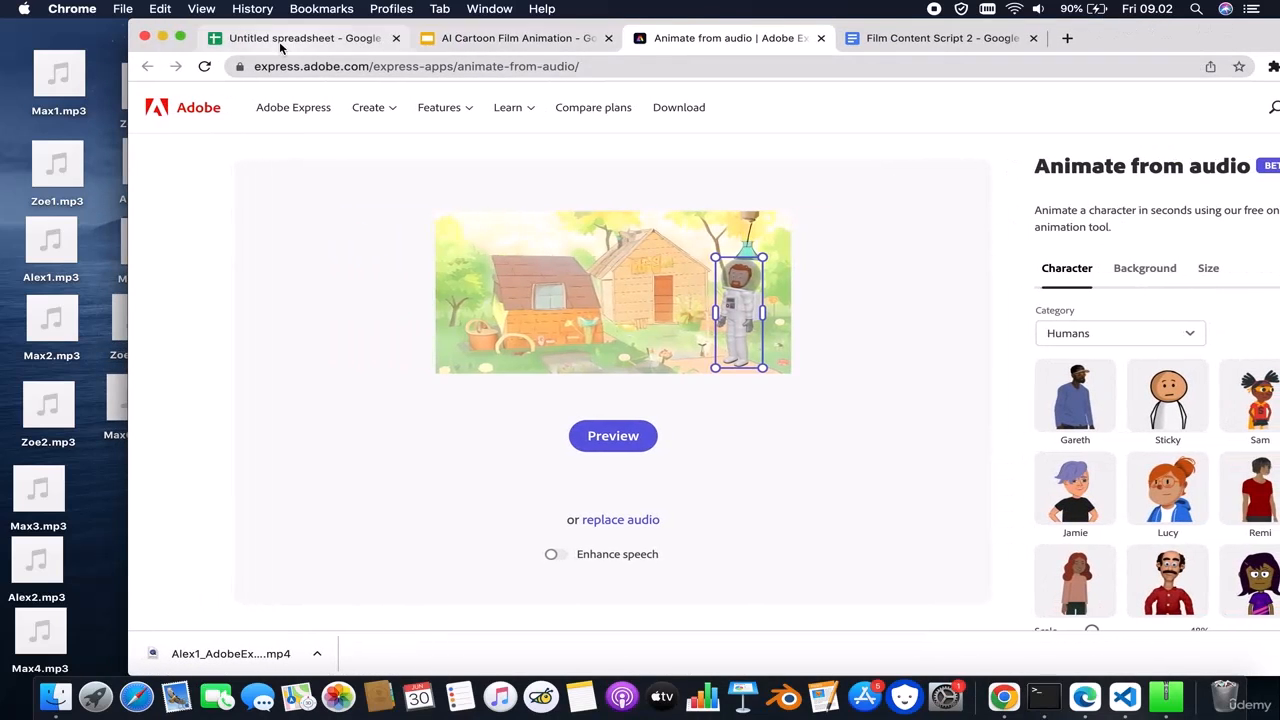
pyautogui.click(180, 36)
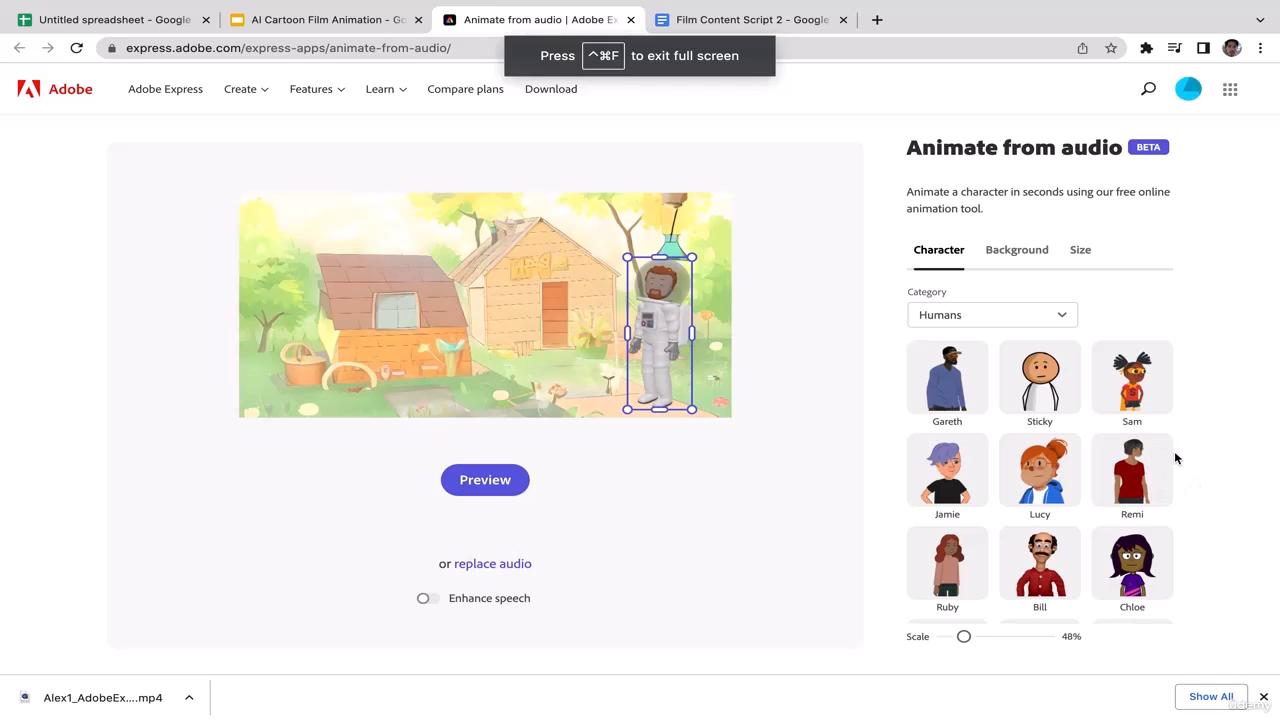
# Replace Fred with the Mark character and stand his full figure on the garden path at 41% scale
pyautogui.scroll(-1, 1178, 439)
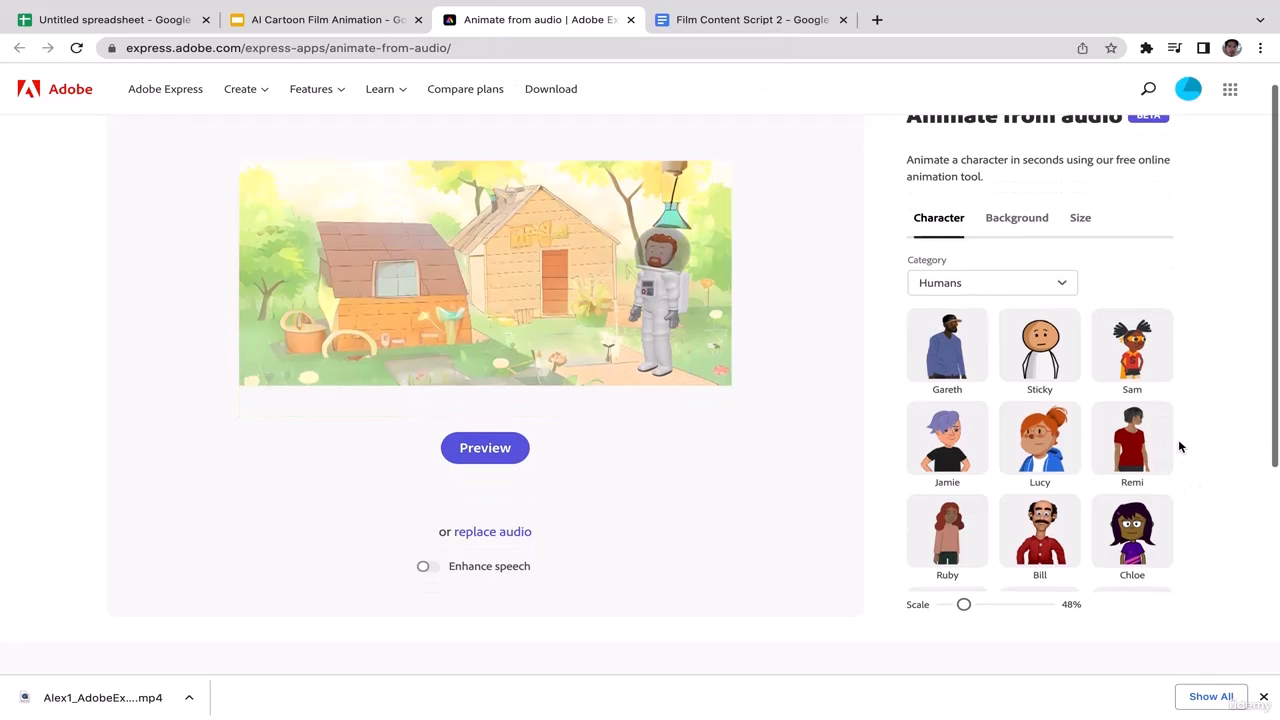
pyautogui.click(1169, 422)
pyautogui.click(964, 549)
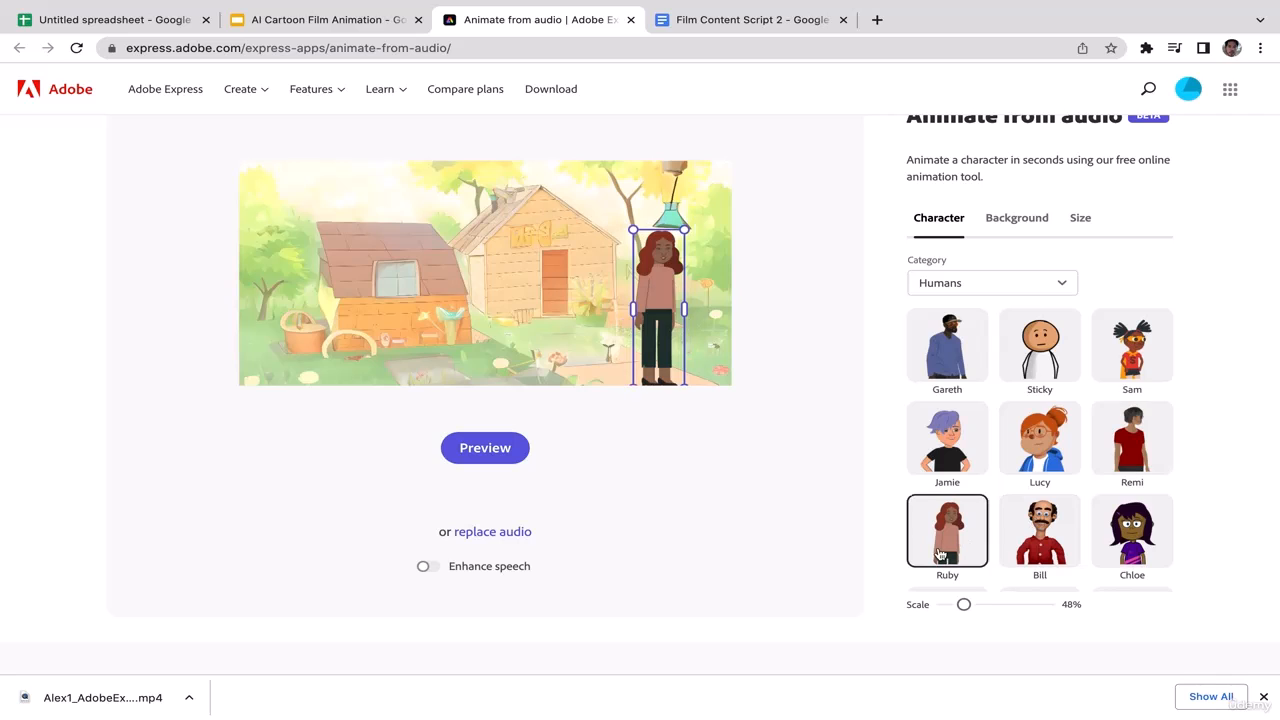
pyautogui.scroll(-3, 997, 497)
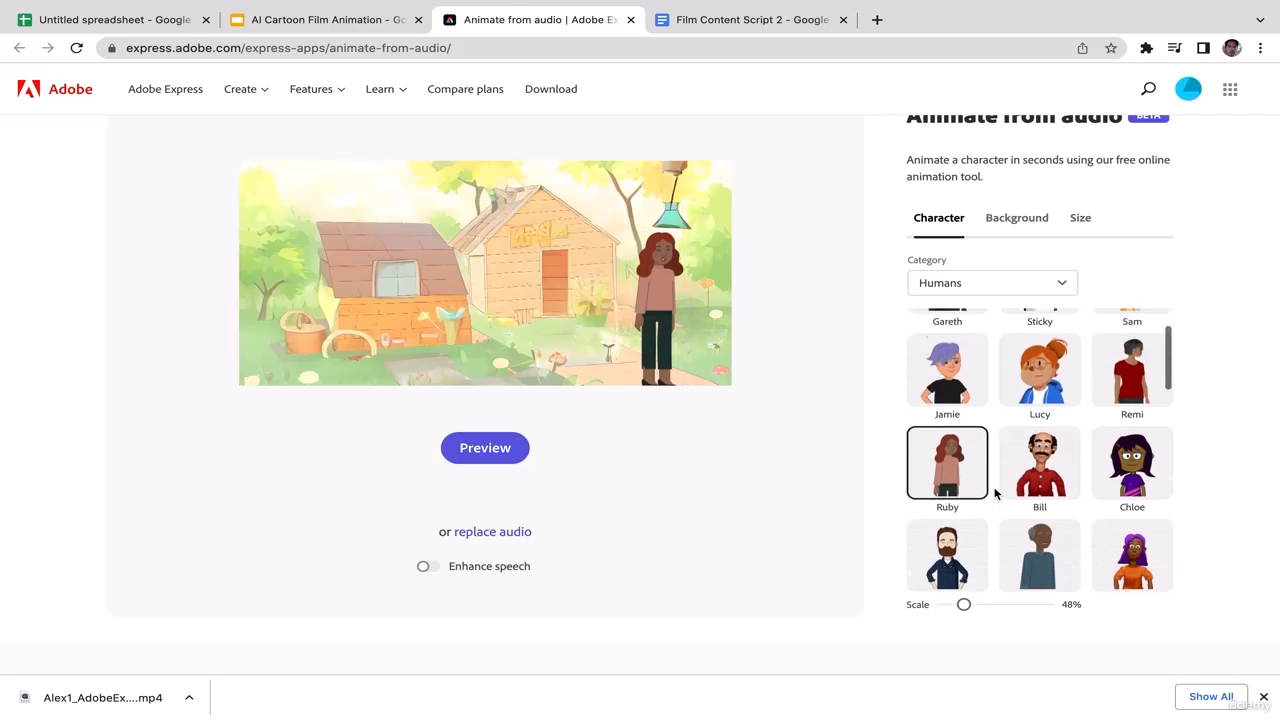
pyautogui.click(958, 492)
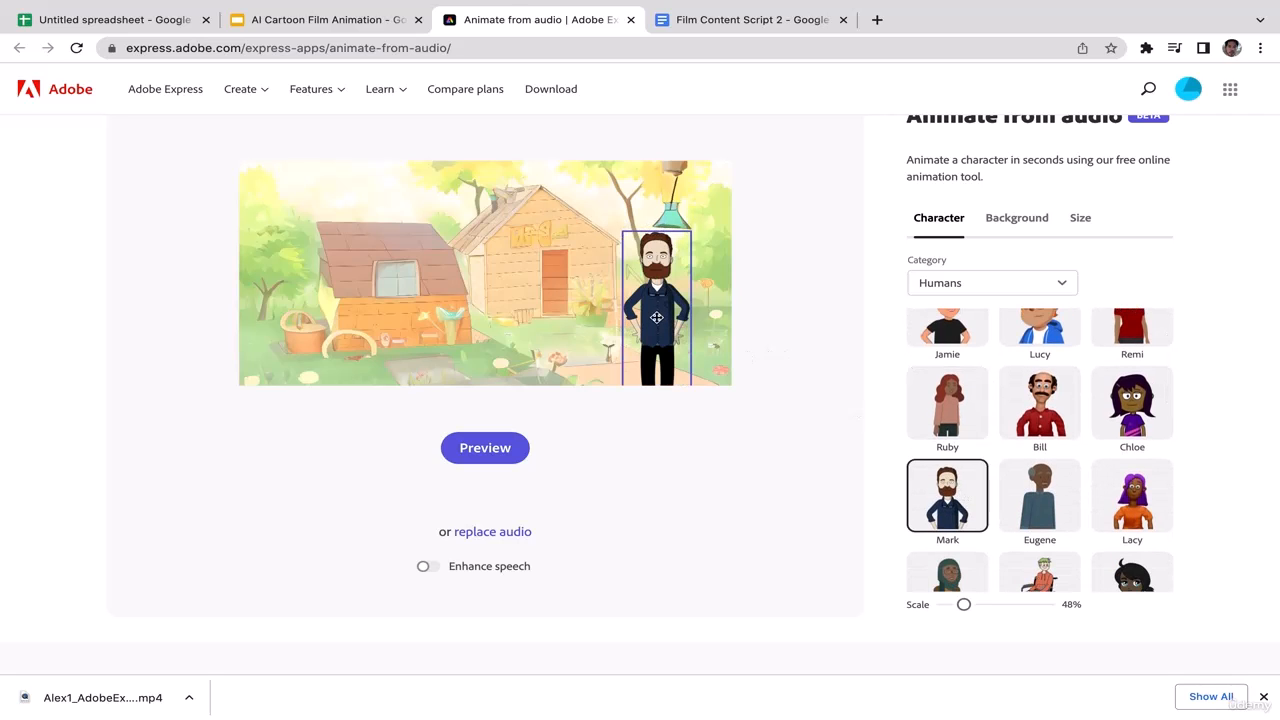
pyautogui.click(655, 295)
pyautogui.moveTo(688, 208); pyautogui.dragTo(681, 232)
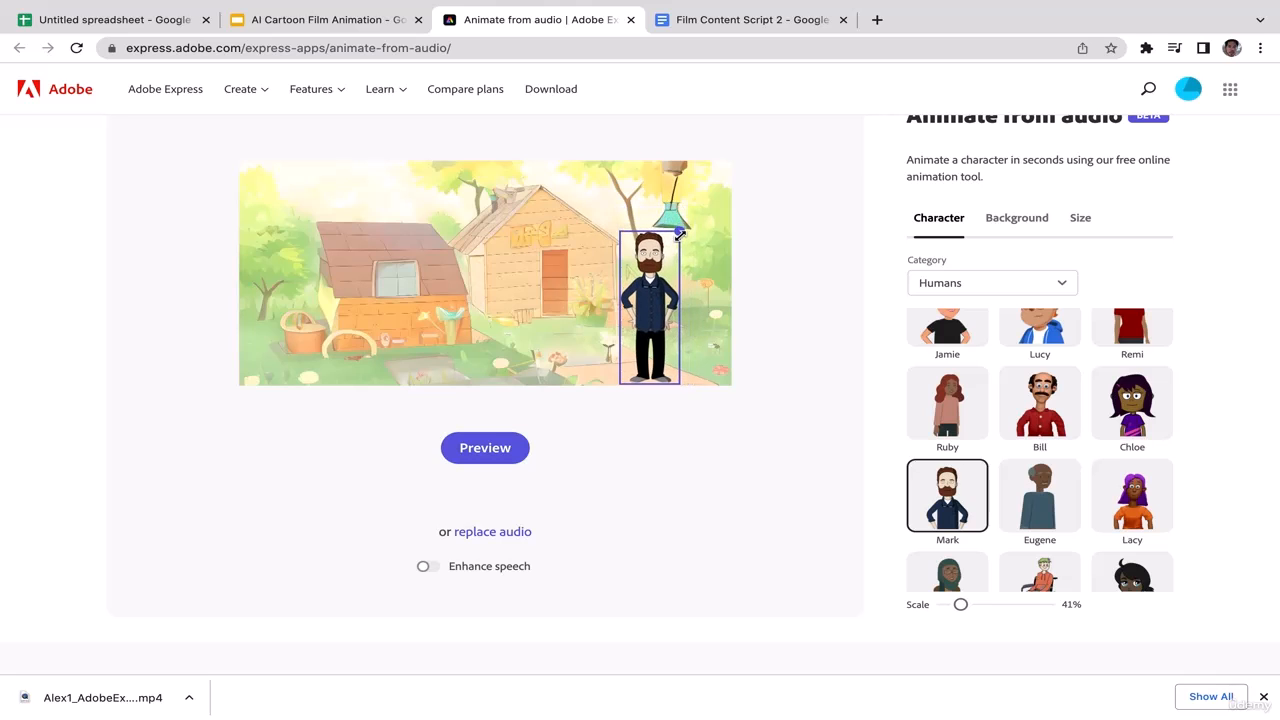
pyautogui.click(1232, 217)
pyautogui.scroll(1, 1232, 217)
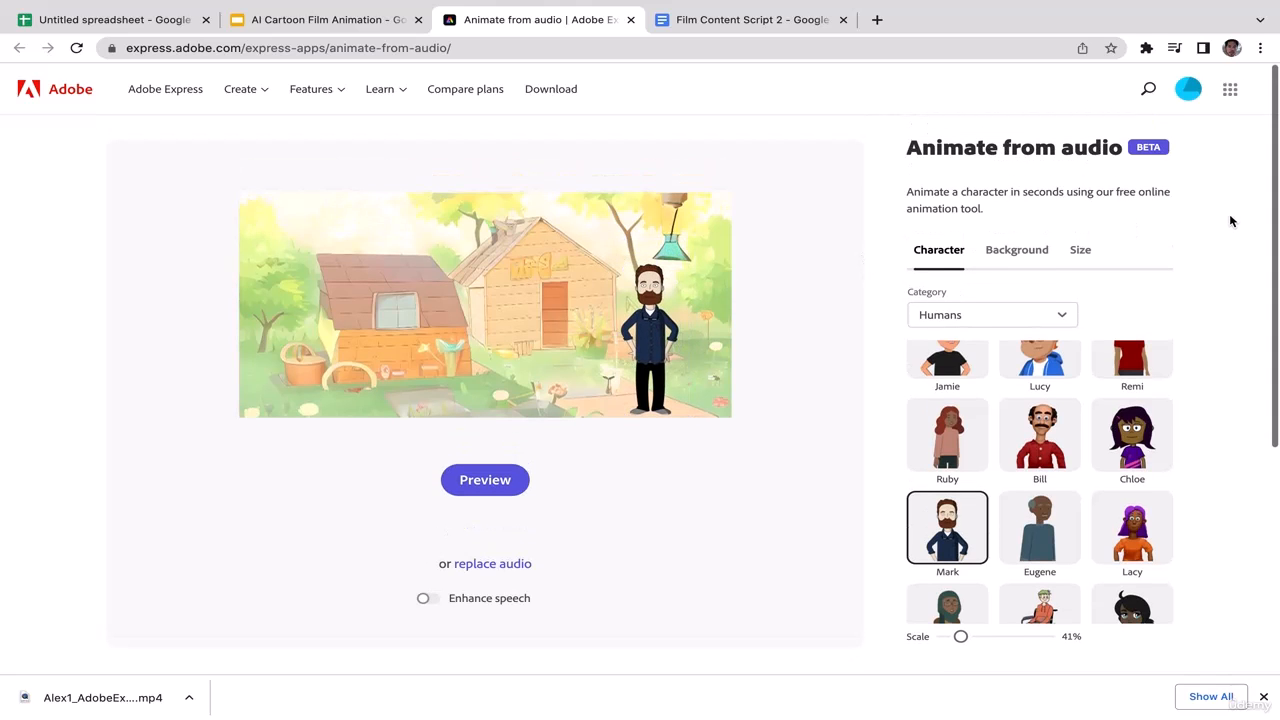
# Review the opening scene dialogue in the Film Content Script 2 document, then return to the Animate from audio page
pyautogui.click(809, 22)
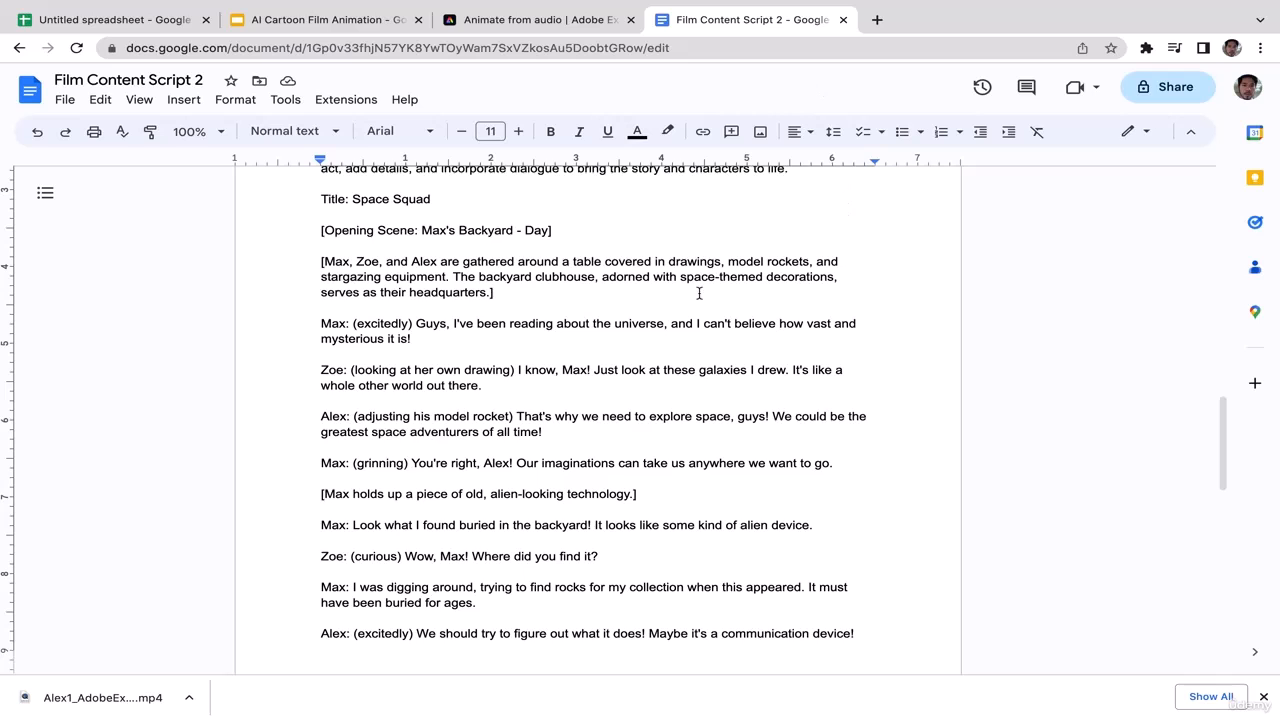
pyautogui.click(1263, 697)
pyautogui.moveTo(1216, 461); pyautogui.dragTo(1183, 557)
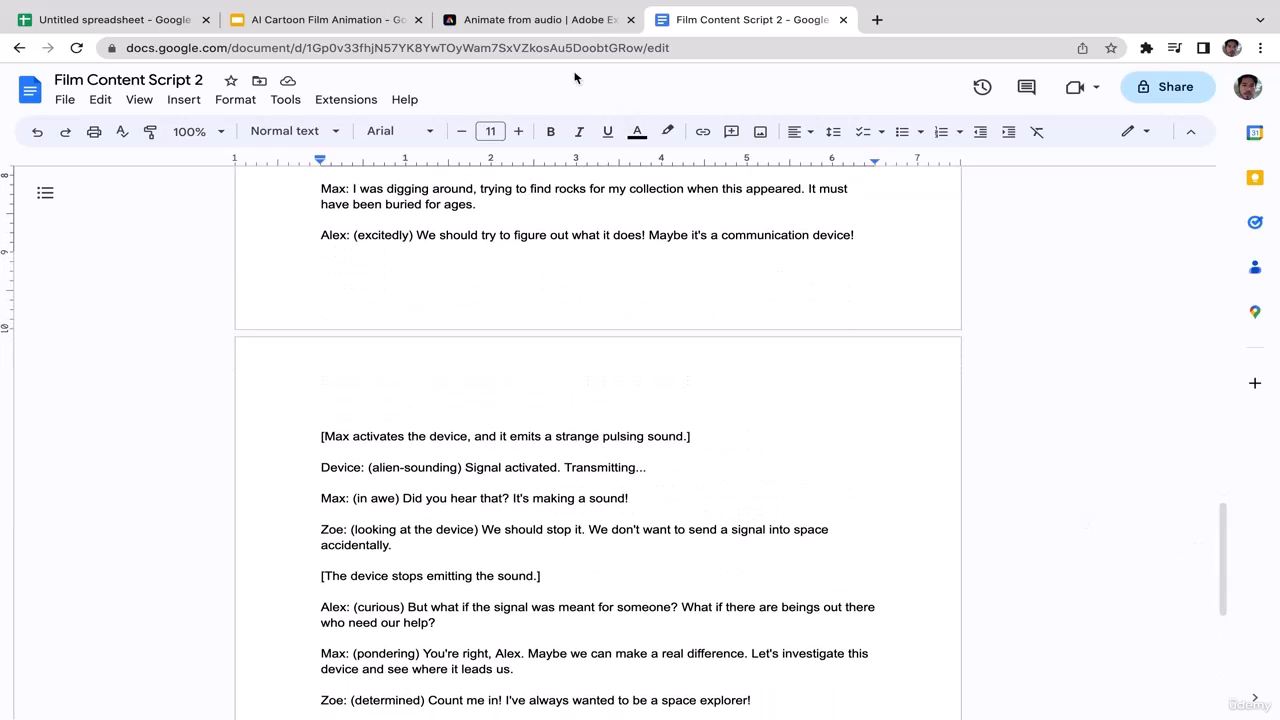
pyautogui.click(571, 22)
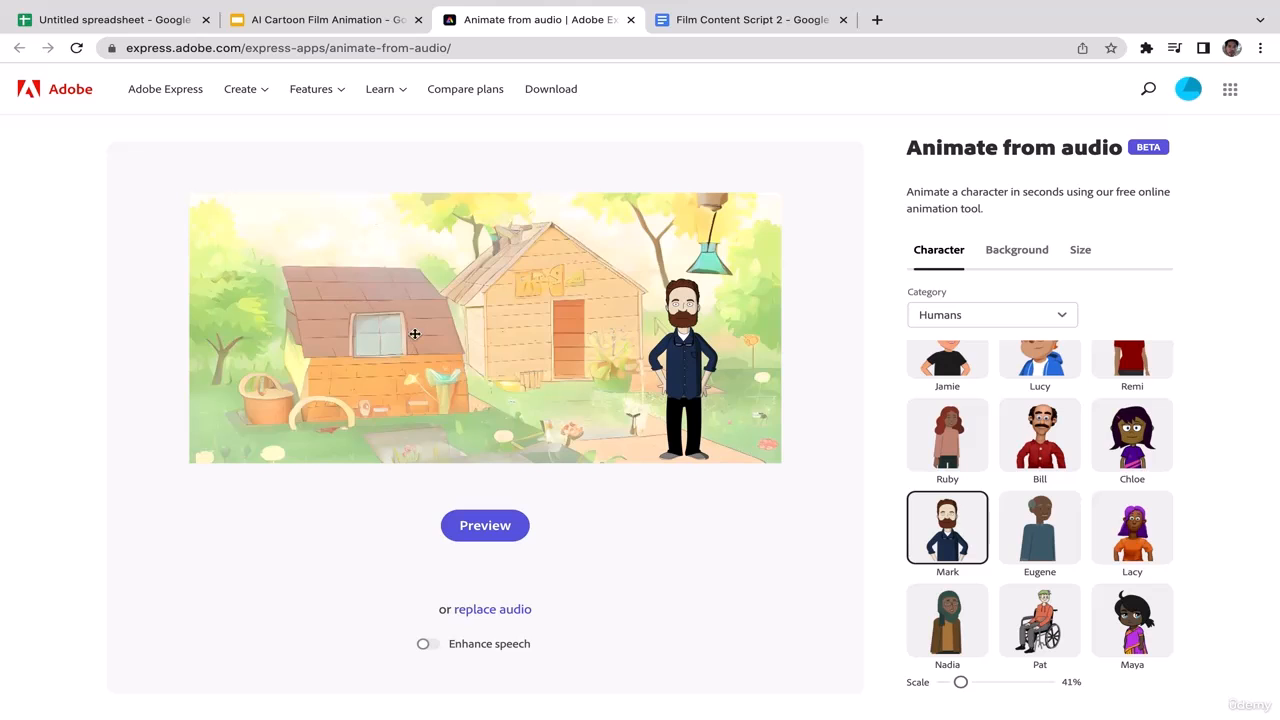
# Replace the background image with Cartoon Earth.jpg from the Film Assets 2 folder inside the desktop's Cartoon folder
pyautogui.click(1026, 258)
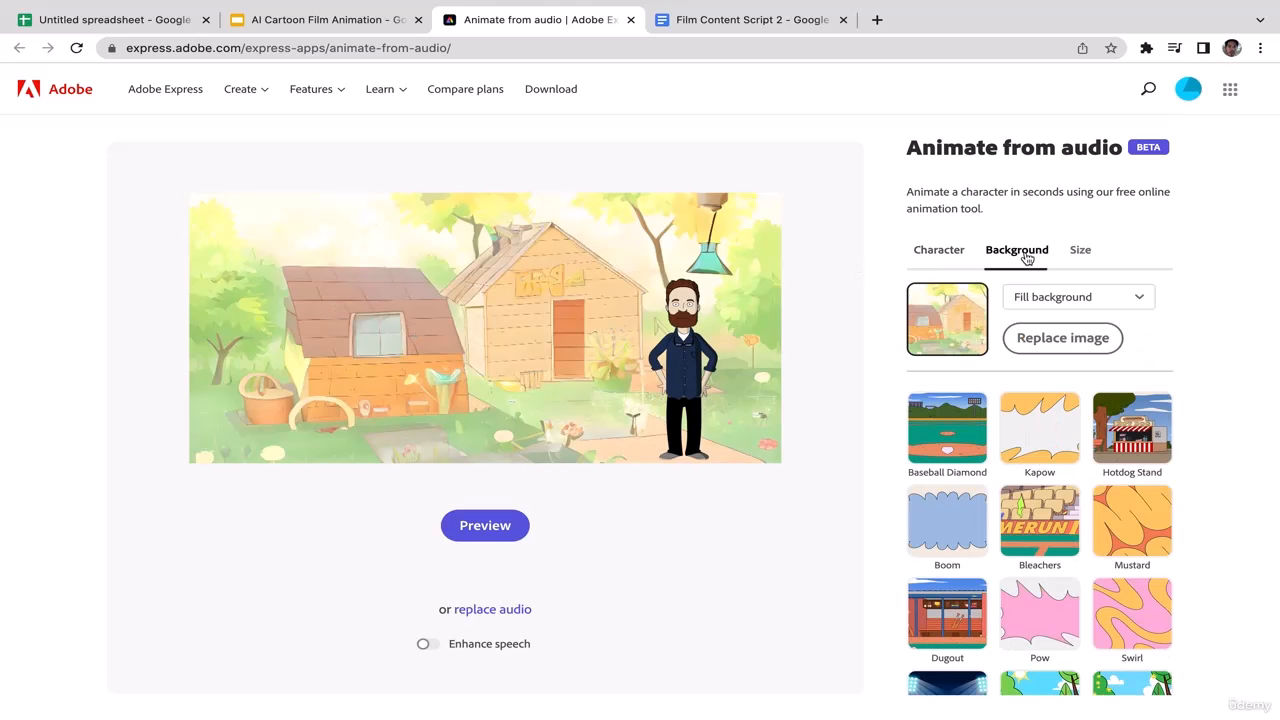
pyautogui.click(1068, 345)
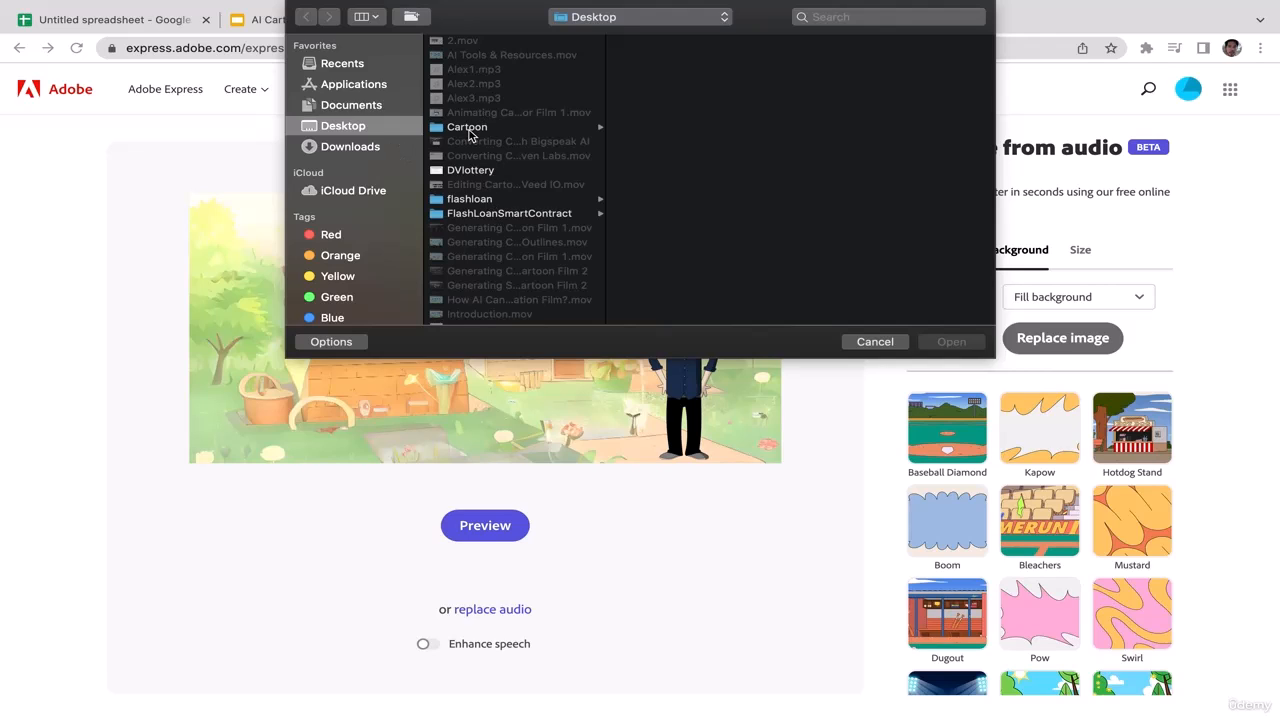
pyautogui.click(469, 130)
pyautogui.click(677, 86)
pyautogui.click(846, 45)
pyautogui.press('Down')
pyautogui.press('Down')
pyautogui.press('Down')
pyautogui.press('Up')
pyautogui.press('Down')
pyautogui.press('Up')
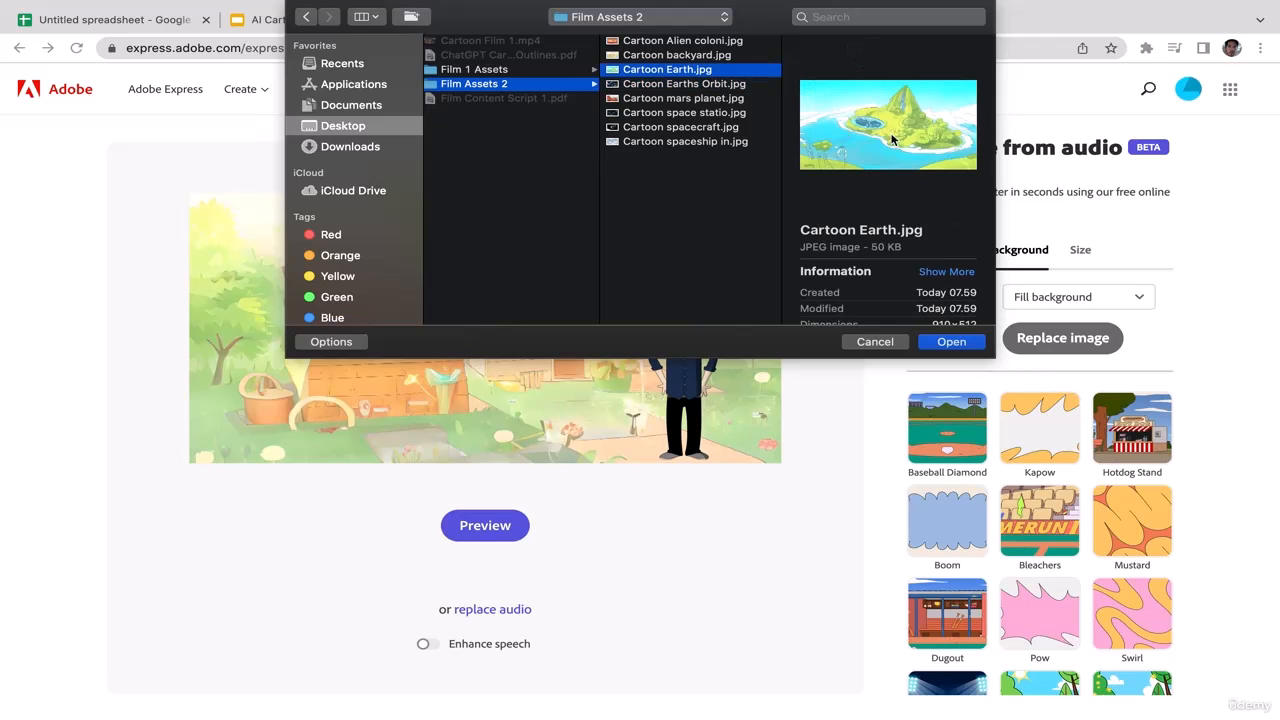
pyautogui.click(952, 342)
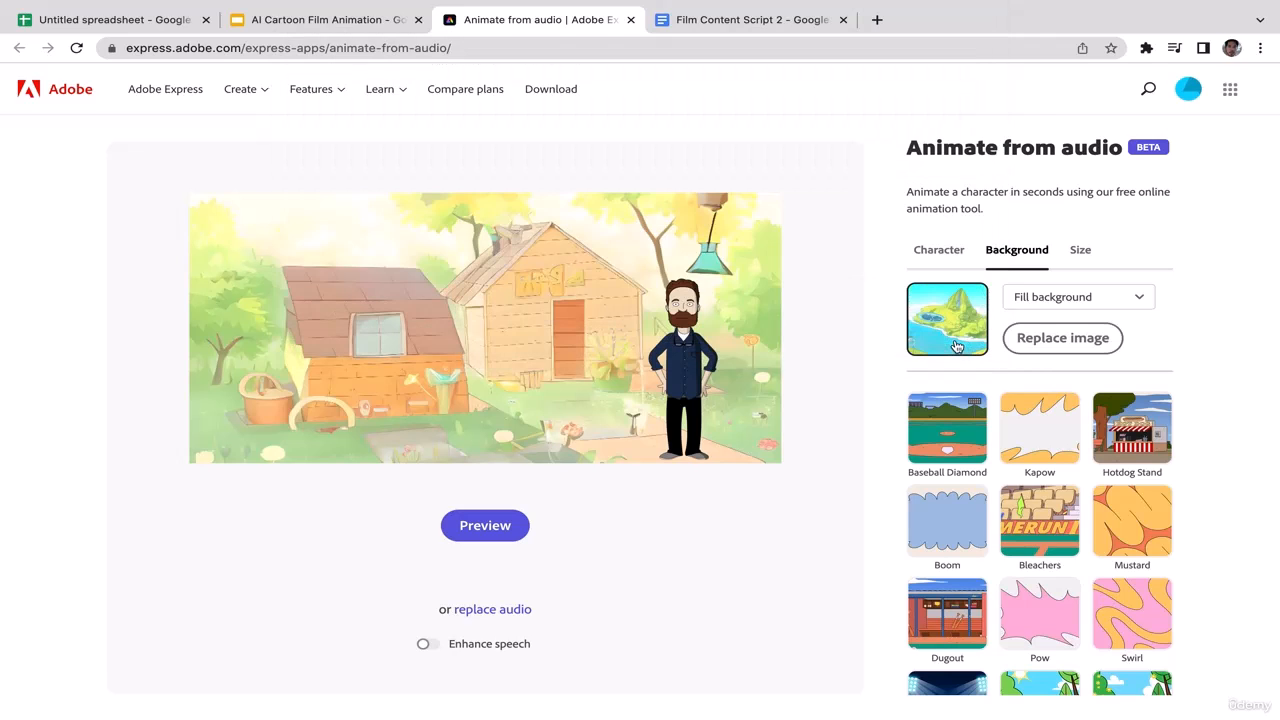
# Enlarge the Mark character to about 74% scale and place him slightly left of the island's peak
pyautogui.moveTo(562, 366); pyautogui.dragTo(695, 309)
pyautogui.moveTo(569, 211); pyautogui.dragTo(489, 342)
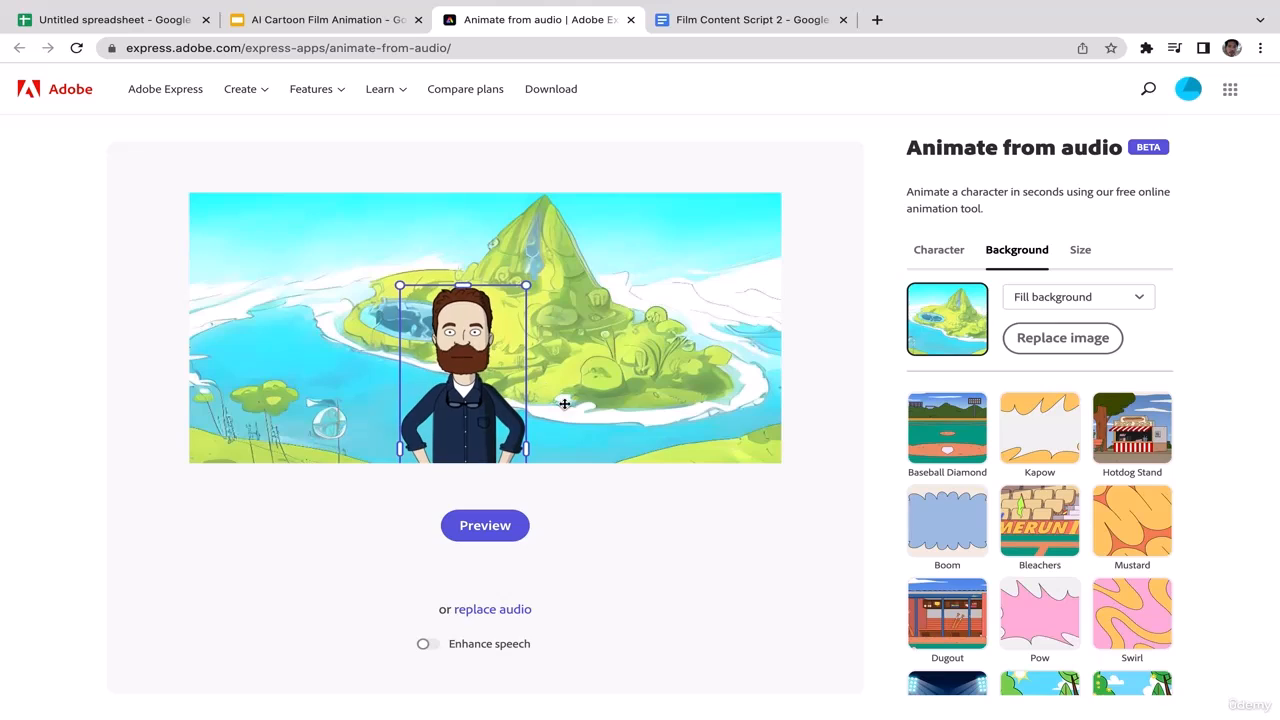
pyautogui.click(568, 512)
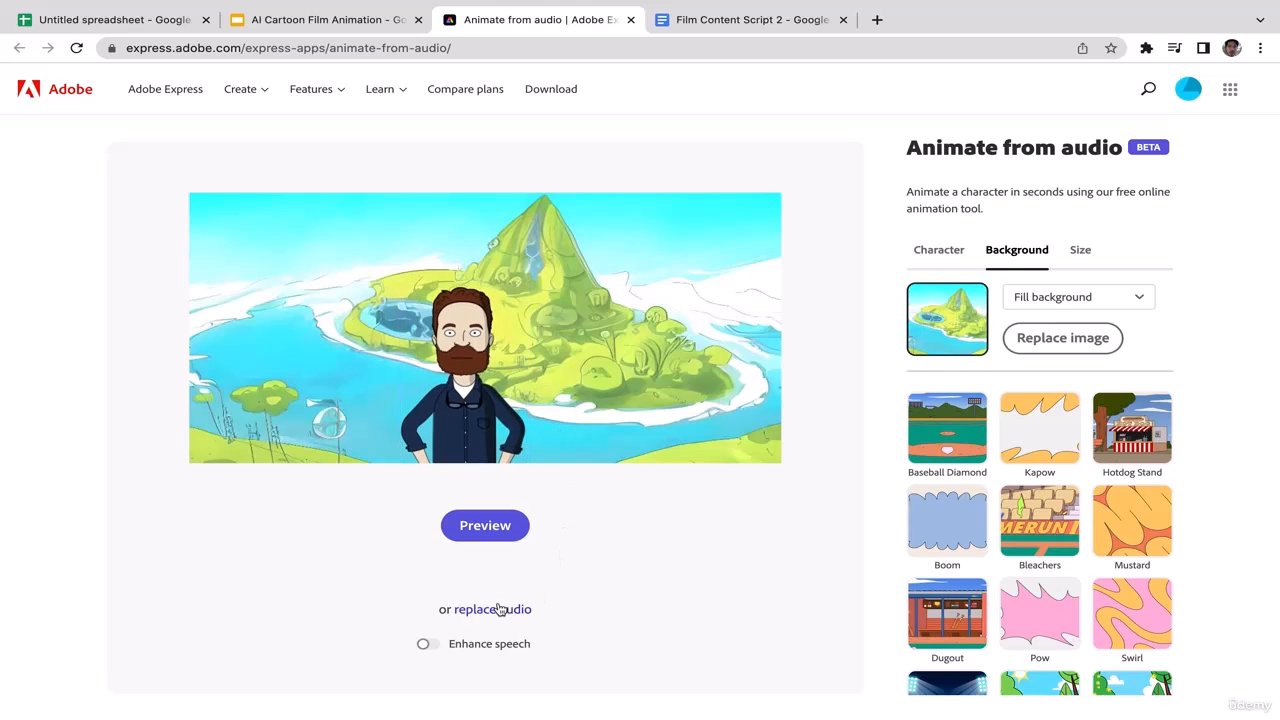
# Replace the character's audio with Max2.mp3 from the desktop
pyautogui.click(497, 609)
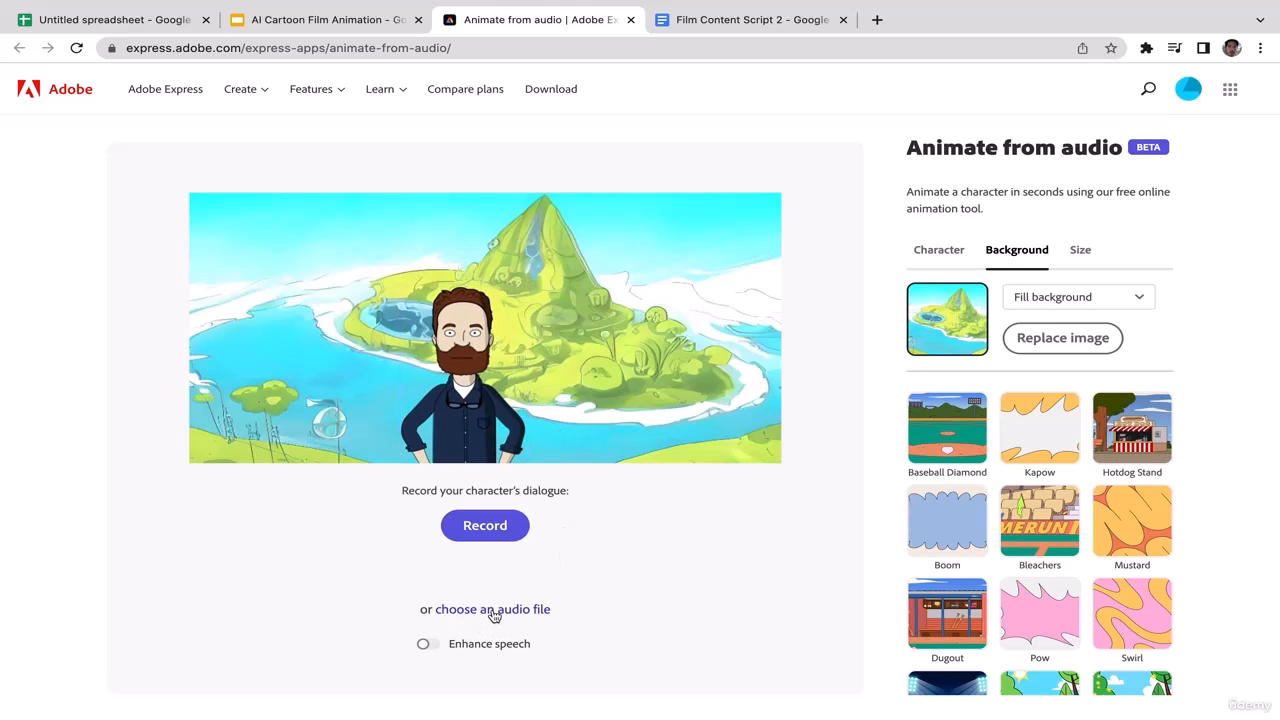
pyautogui.click(468, 607)
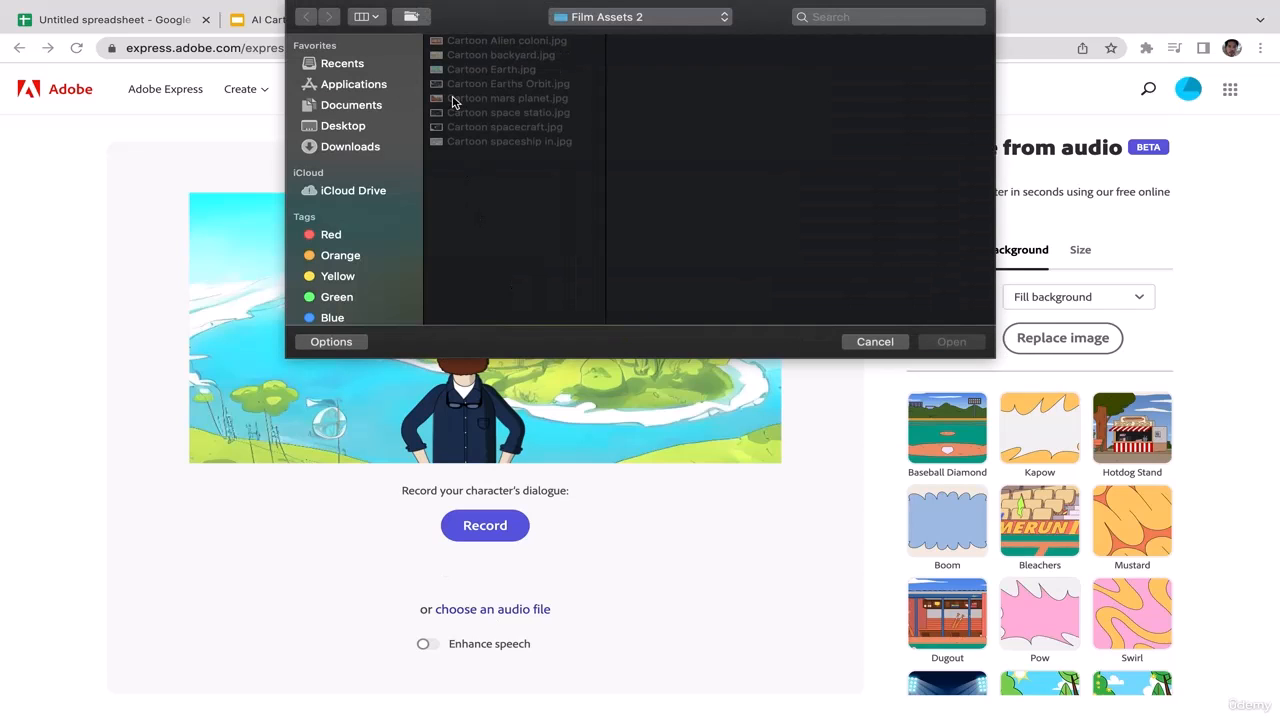
pyautogui.click(355, 130)
pyautogui.click(496, 73)
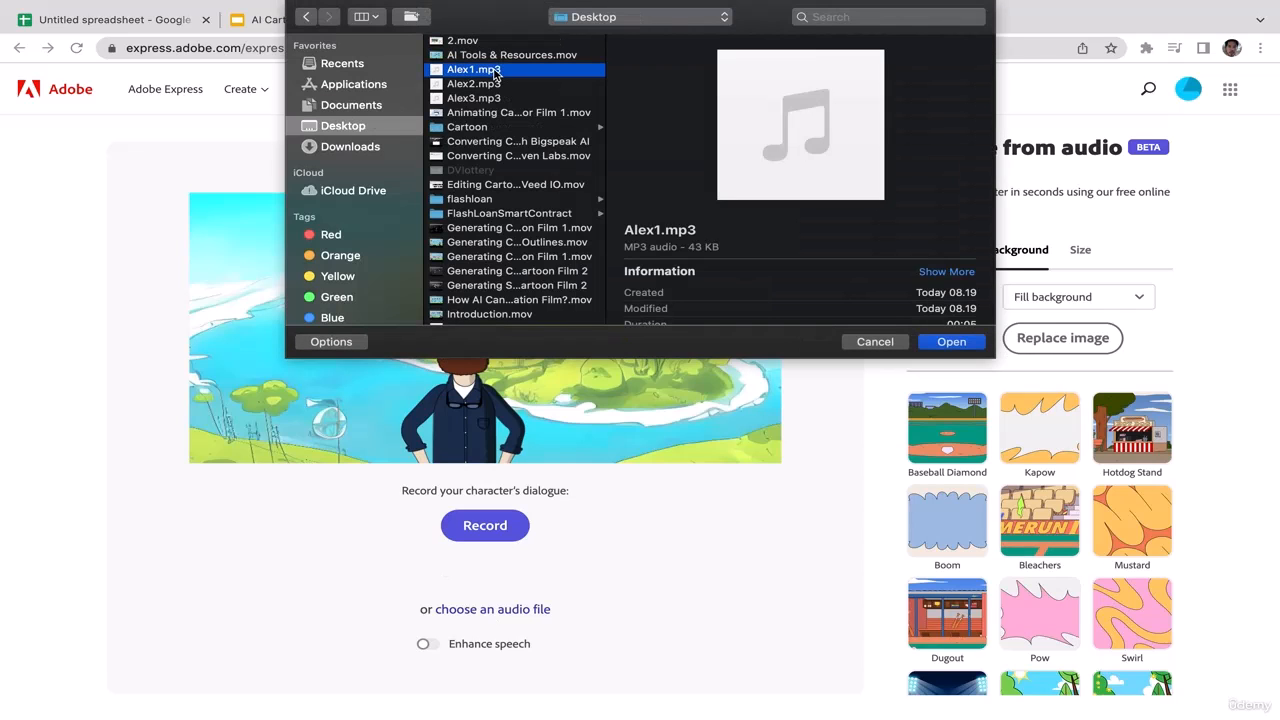
pyautogui.press('m')
pyautogui.press('Down')
pyautogui.click(944, 349)
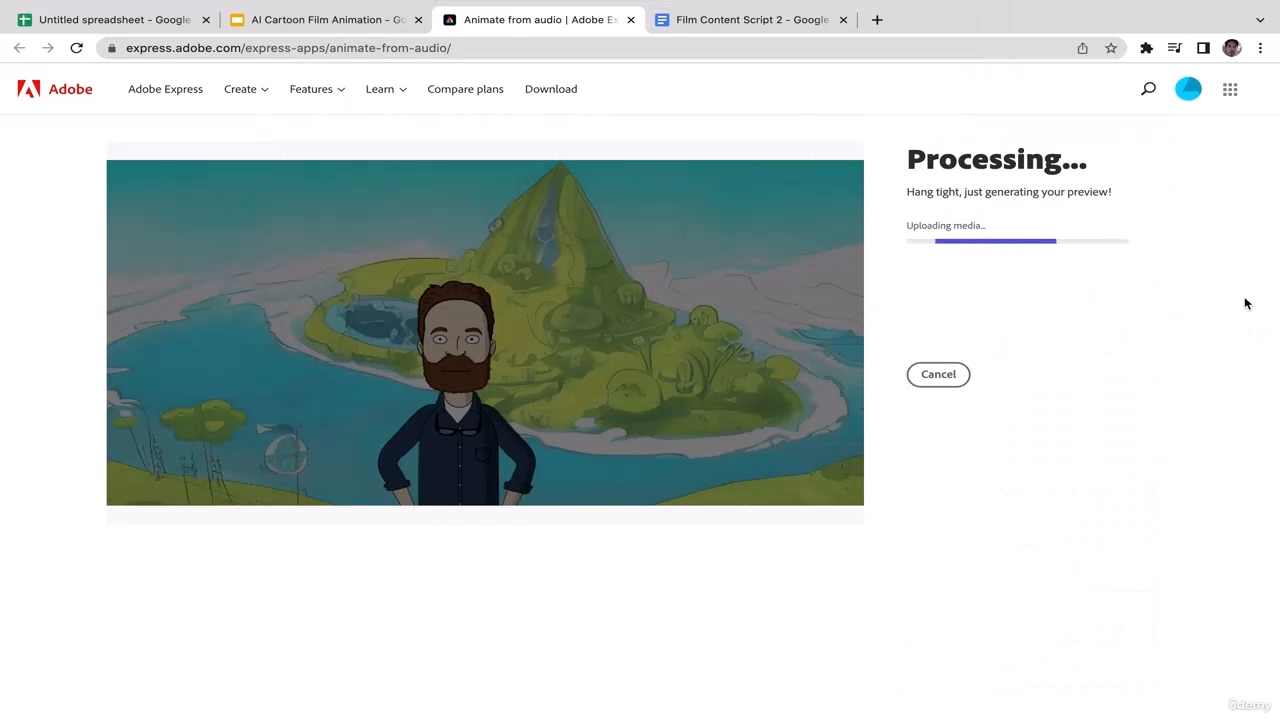
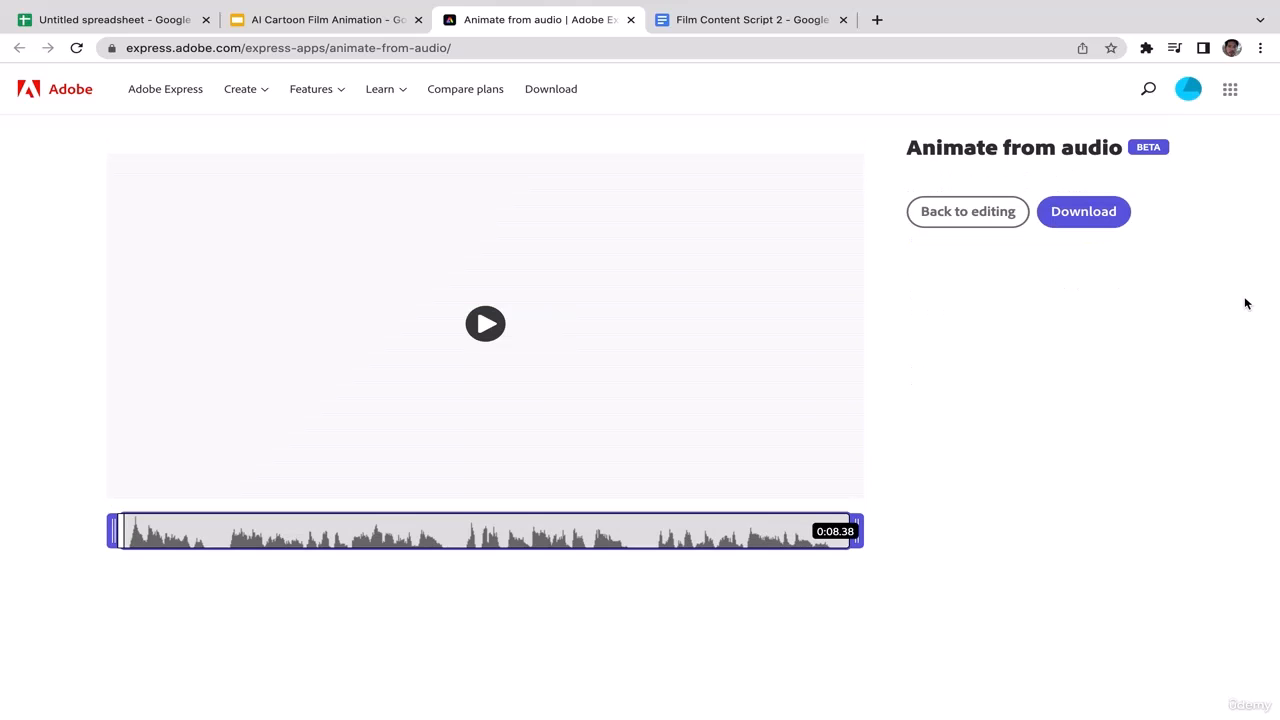
# Download the generated Mark animation, dismiss the download message and show the MP4 in Finder
pyautogui.click(1078, 228)
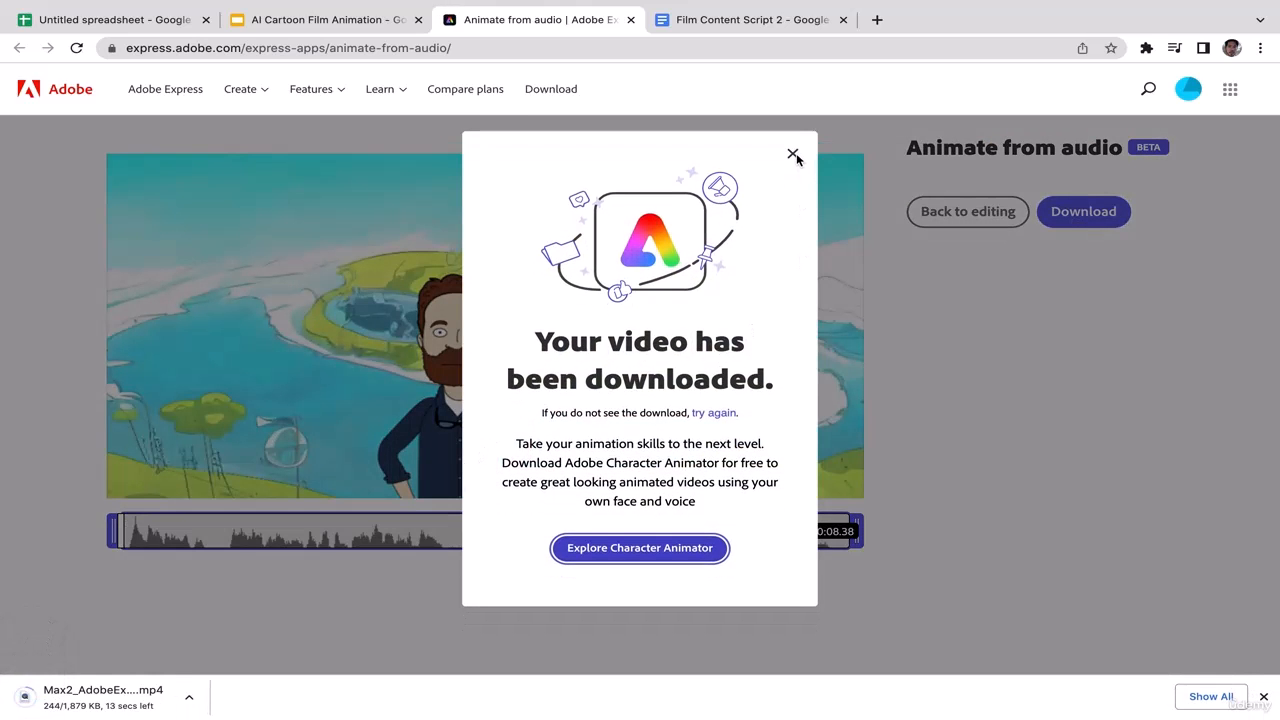
pyautogui.click(792, 163)
pyautogui.click(189, 698)
pyautogui.click(227, 682)
# Minimize the browser, move Max2_AdobeExpress.mp4 from the Downloads folder to the desktop and close the folder window
pyautogui.moveTo(5, 5)
pyautogui.click(49, 37)
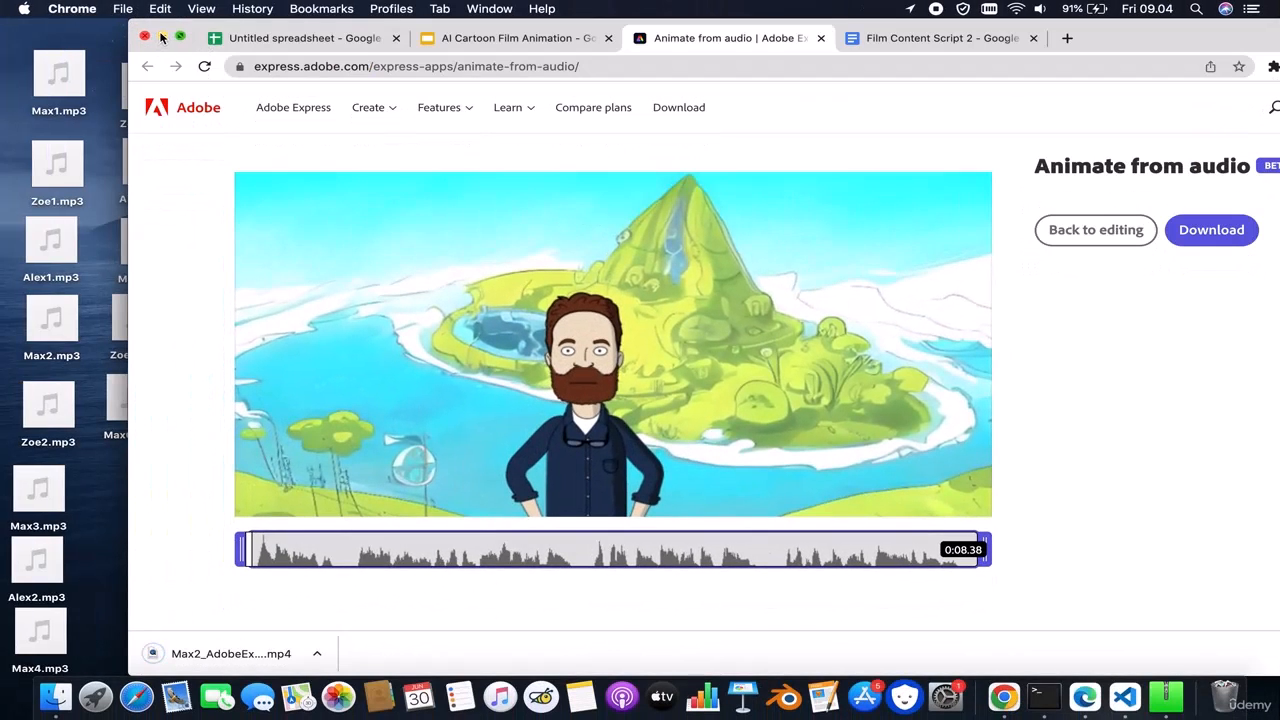
pyautogui.click(161, 37)
pyautogui.moveTo(472, 436); pyautogui.dragTo(455, 495)
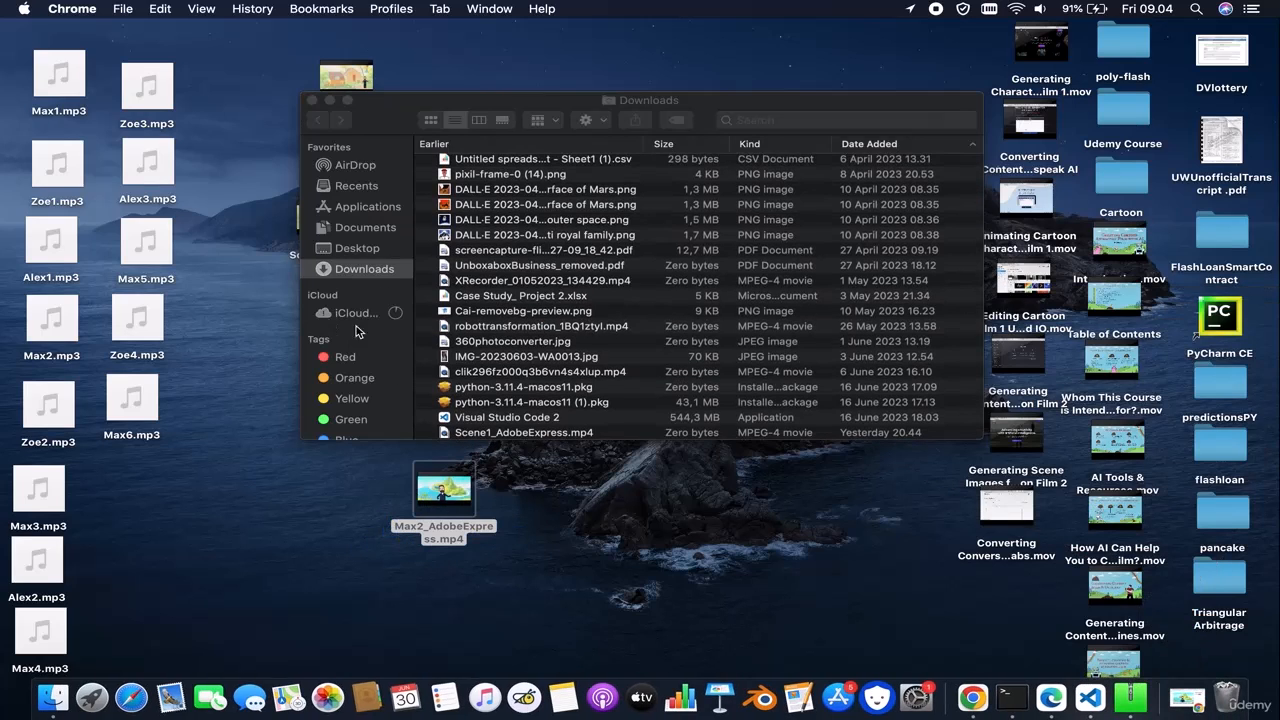
pyautogui.click(311, 101)
# Rename the Max2_AdobeExpress.mp4 file on the desktop to Scene4.mp4 and place it below Scene3.mp4
pyautogui.click(437, 530)
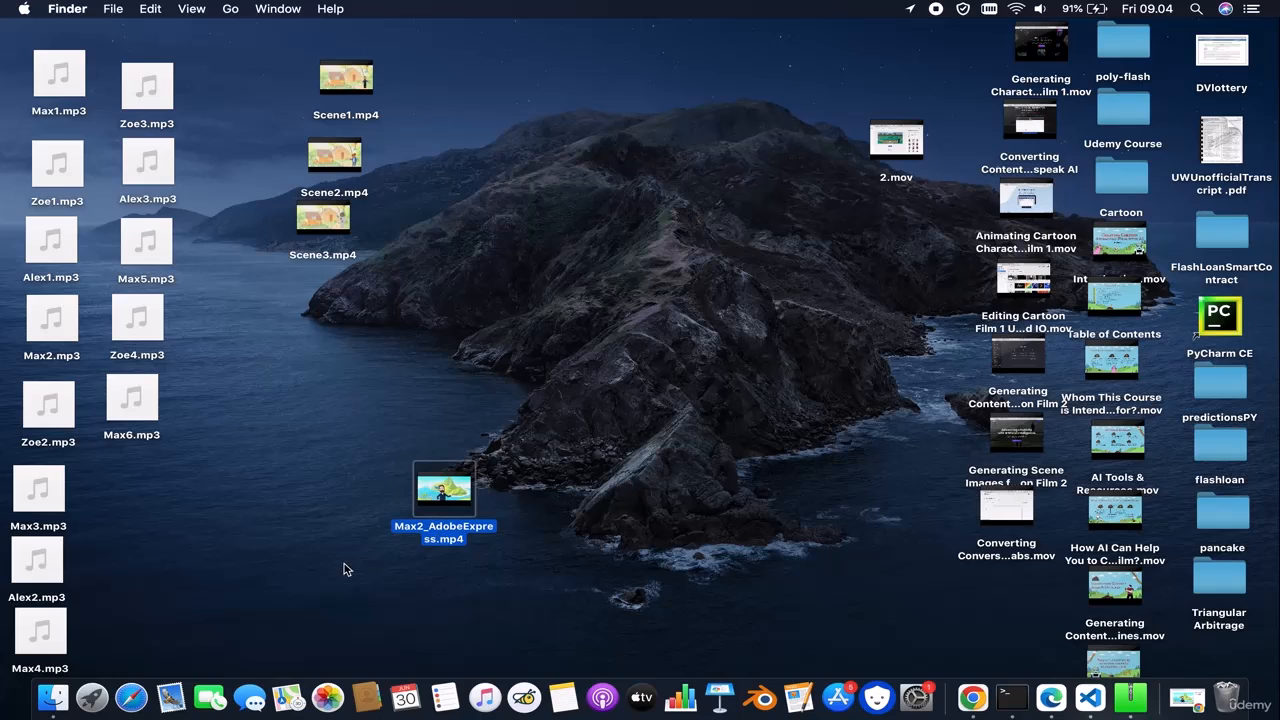
pyautogui.click(432, 531)
pyautogui.press('BackSpace')
pyautogui.write('Scene4')
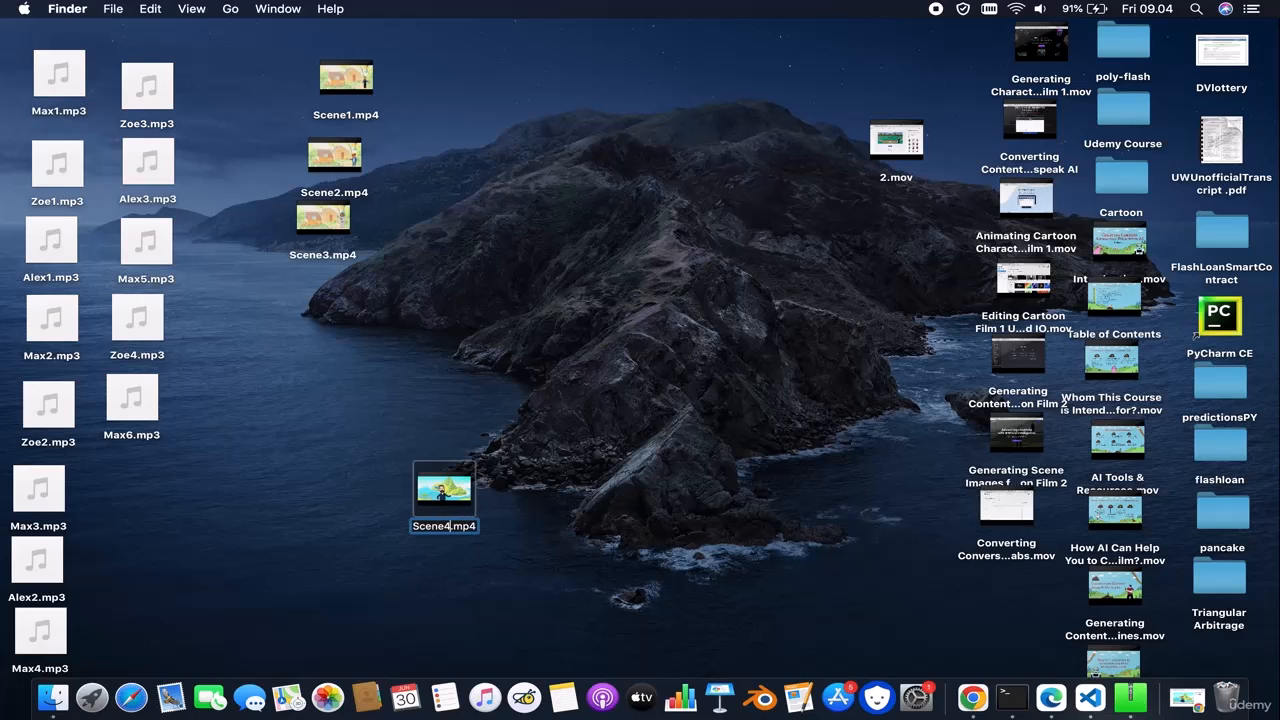
pyautogui.press('Return')
pyautogui.moveTo(455, 485); pyautogui.dragTo(350, 280)
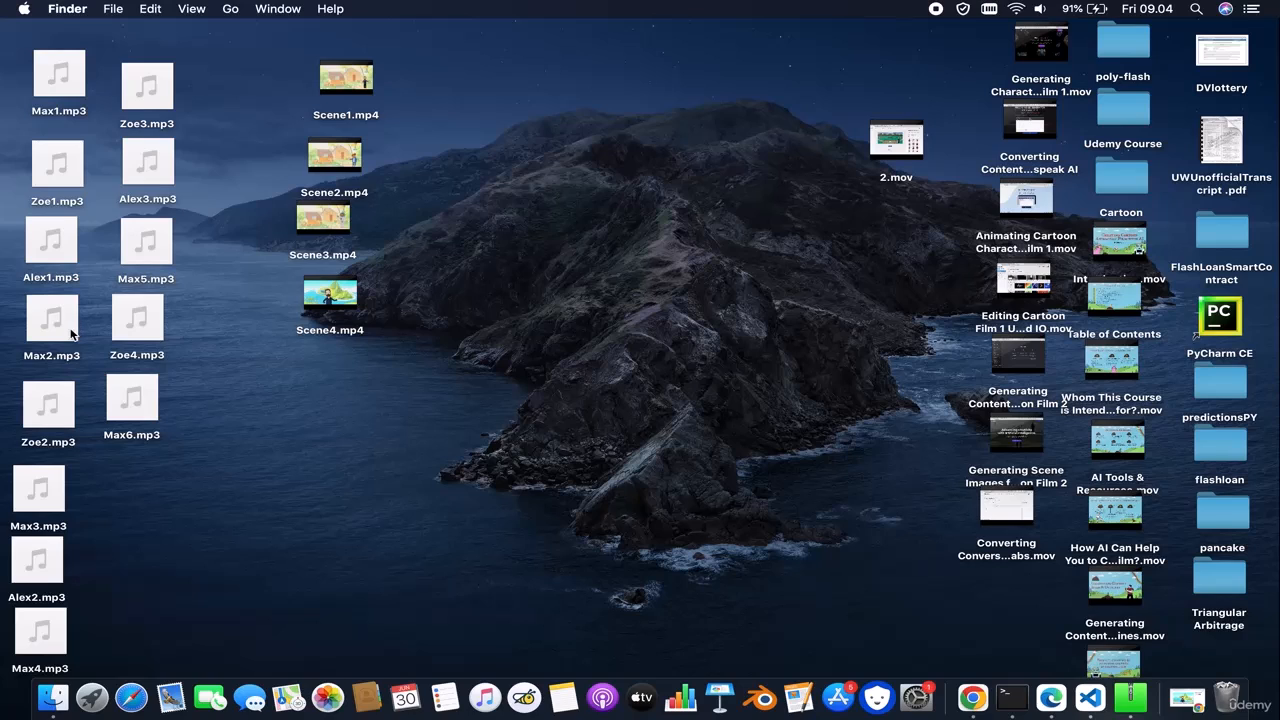
# Restore the browser and check the rest of the script in Film Content Script 2, returning to the animation page
pyautogui.click(1190, 700)
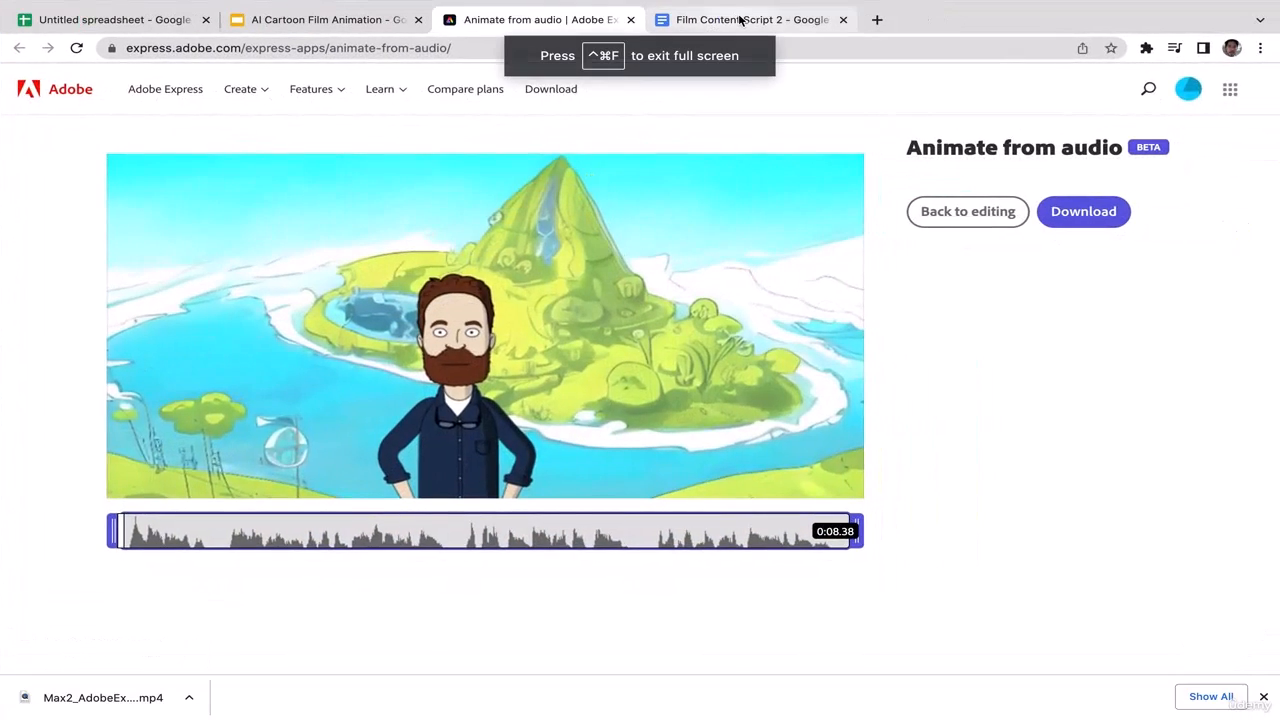
pyautogui.click(737, 20)
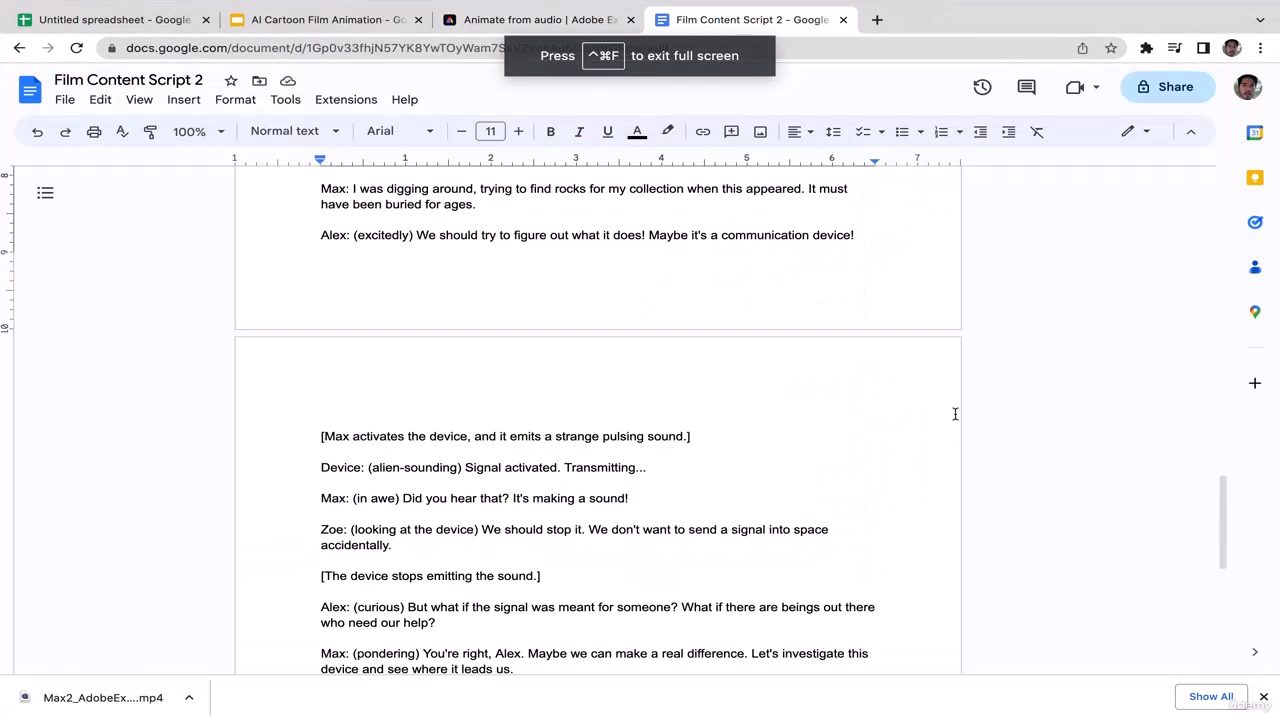
pyautogui.moveTo(1222, 503); pyautogui.dragTo(1222, 616)
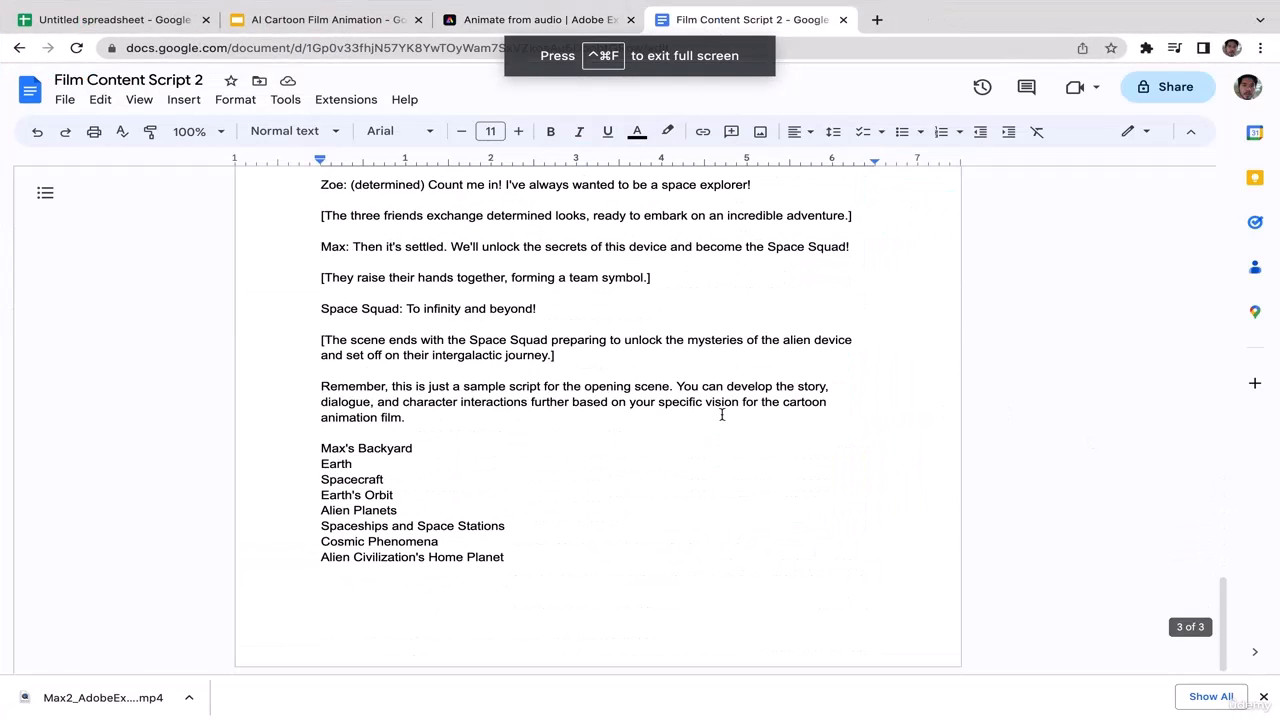
pyautogui.click(507, 20)
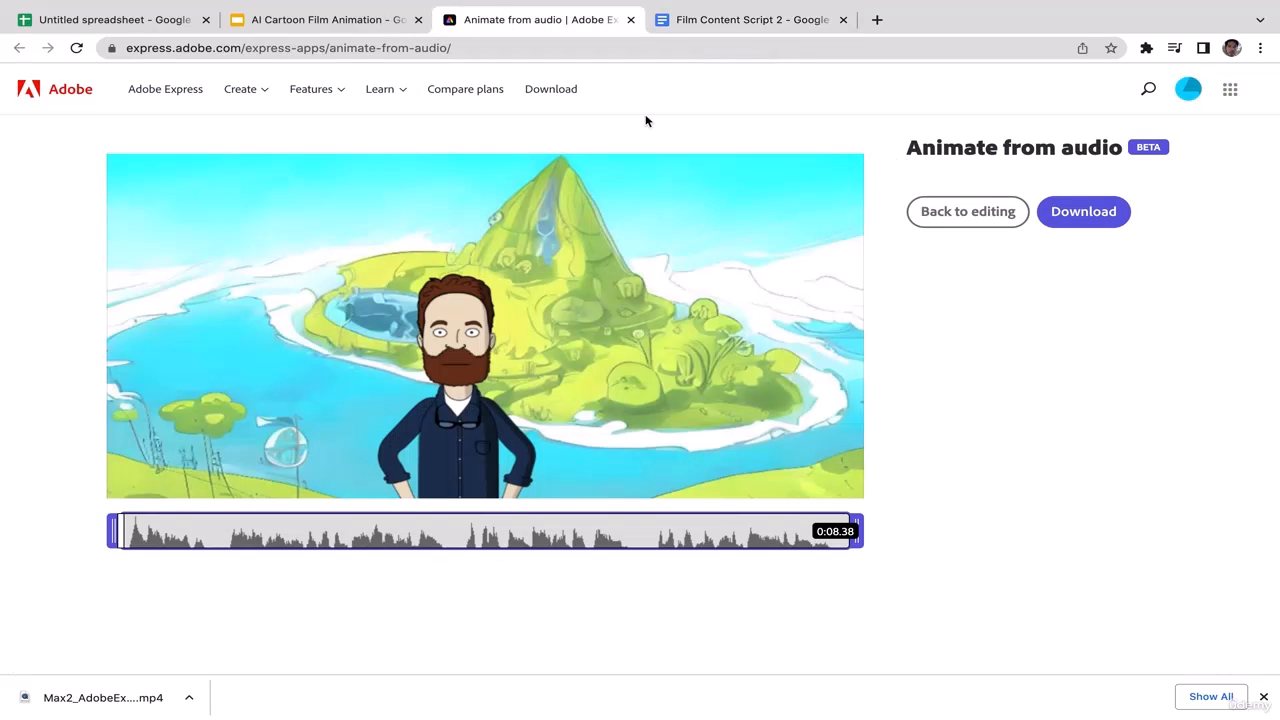
# Go back to editing the animation and change the character from Mark to Lucy
pyautogui.click(993, 218)
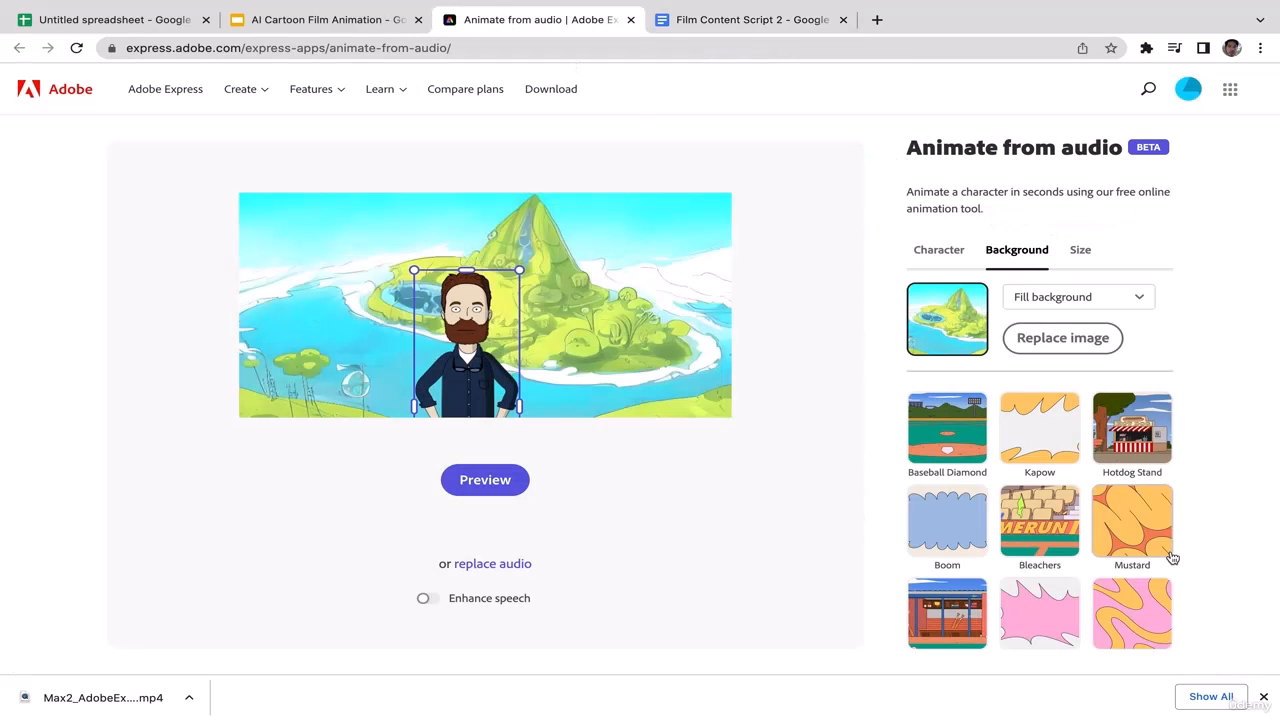
pyautogui.click(1263, 697)
pyautogui.click(462, 395)
pyautogui.click(940, 251)
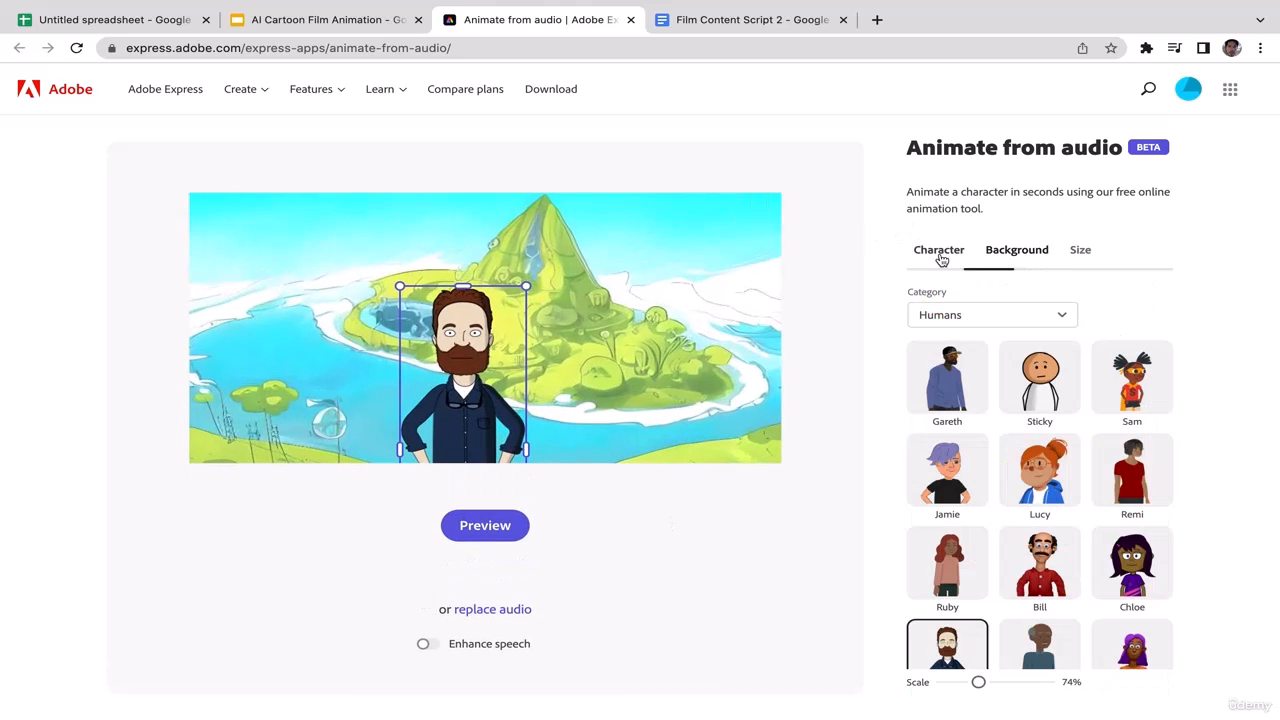
pyautogui.click(1024, 467)
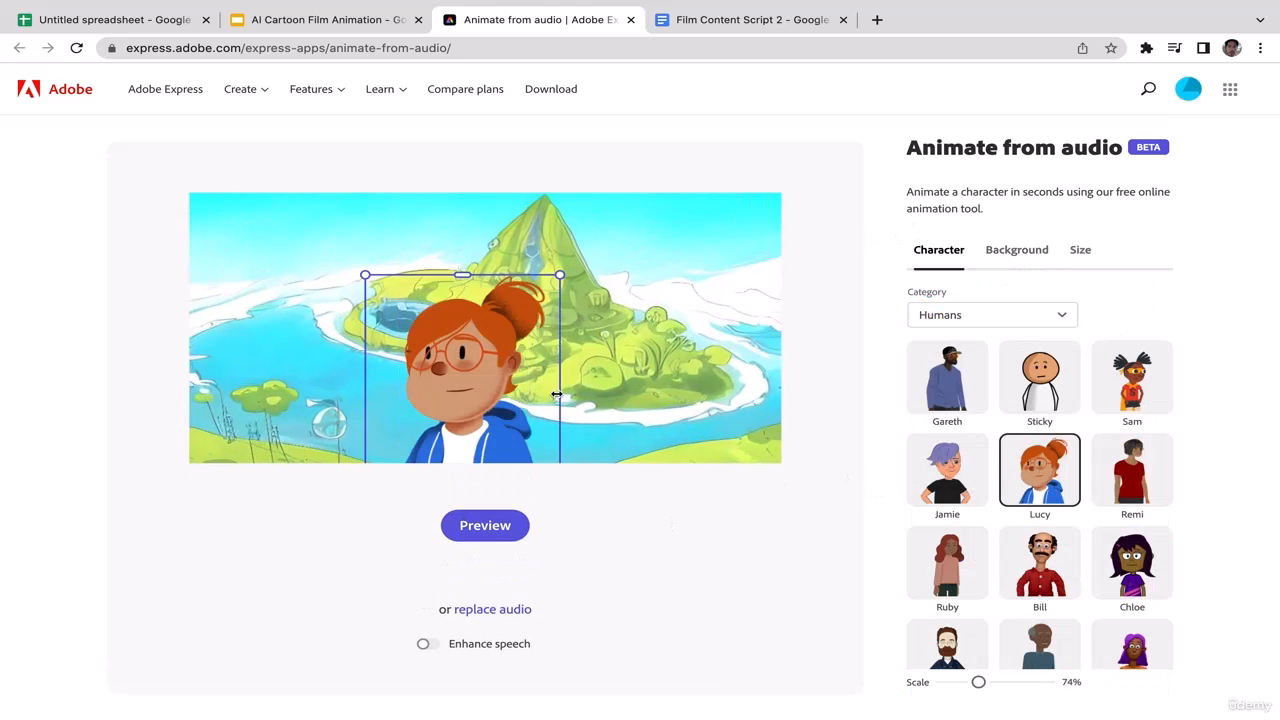
# Scale Lucy to about 67% and place her beside the lake on the left part of the scene
pyautogui.click(491, 327)
pyautogui.moveTo(563, 230); pyautogui.dragTo(543, 271)
pyautogui.moveTo(483, 377); pyautogui.dragTo(371, 327)
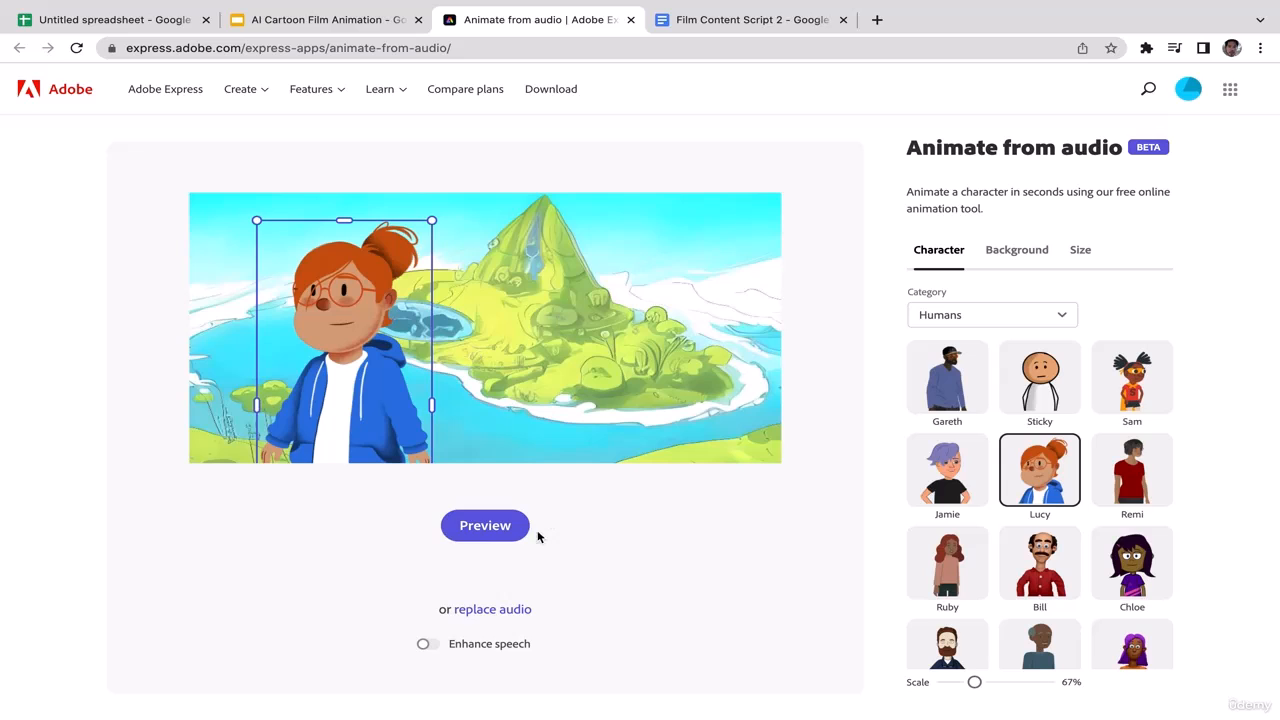
# Replace the character's audio with Zoe2.mp3 from the desktop
pyautogui.click(509, 609)
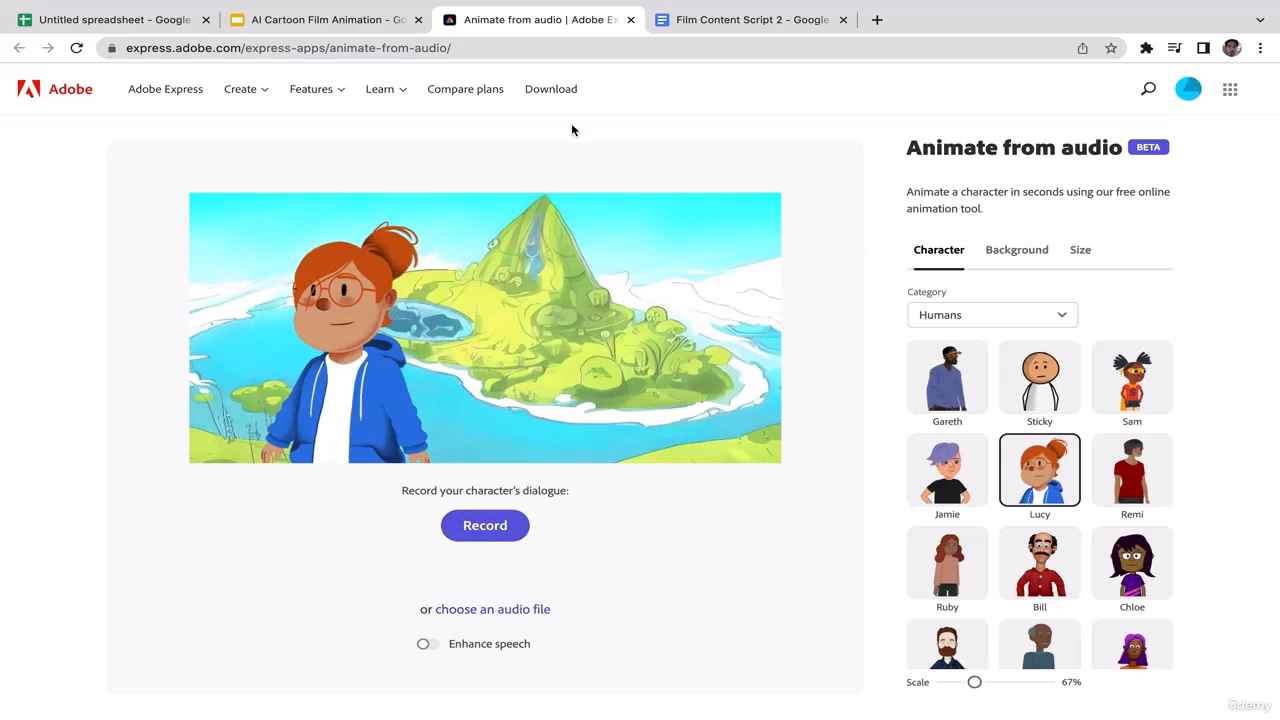
pyautogui.click(474, 609)
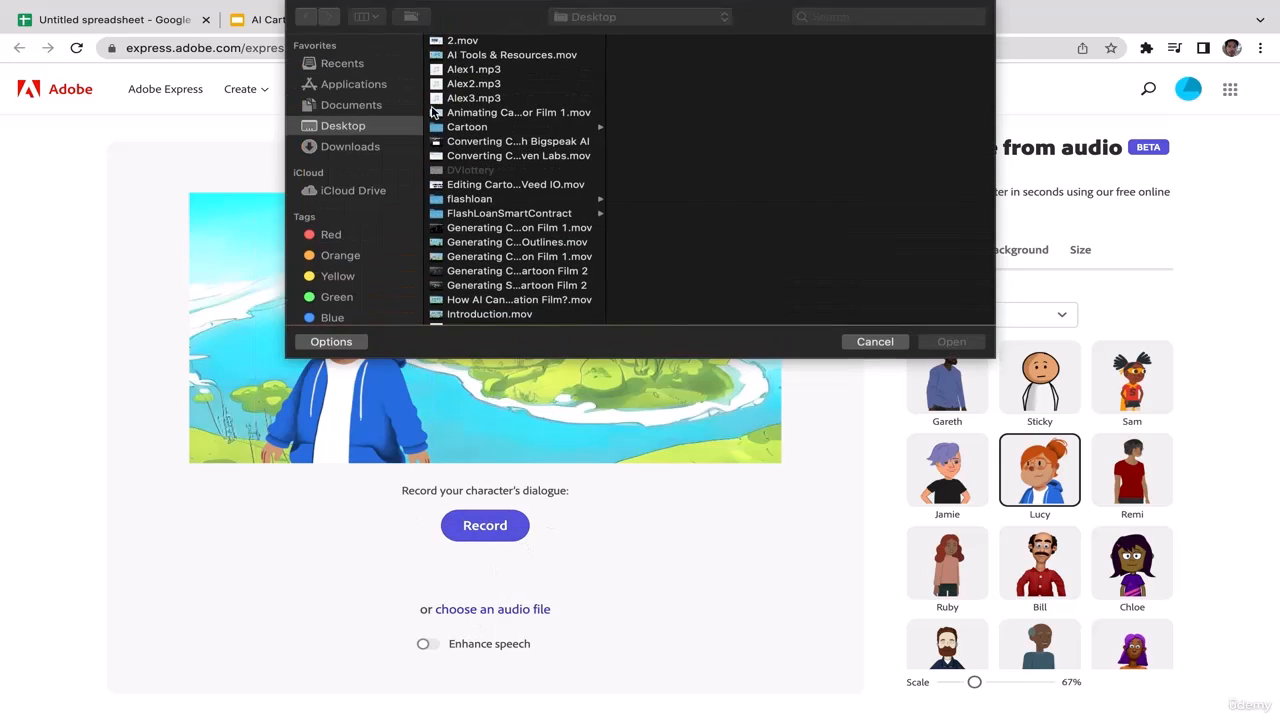
pyautogui.click(482, 71)
pyautogui.press('z')
pyautogui.press('Down')
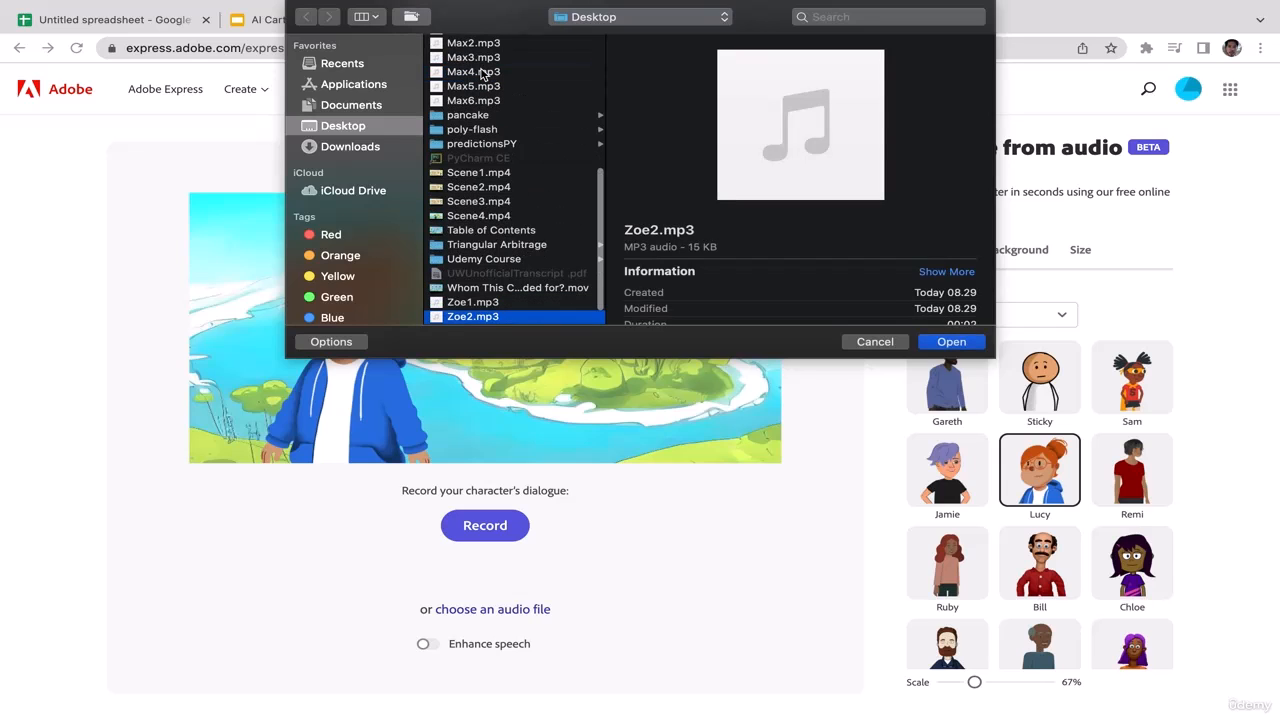
pyautogui.scroll(-1, 482, 74)
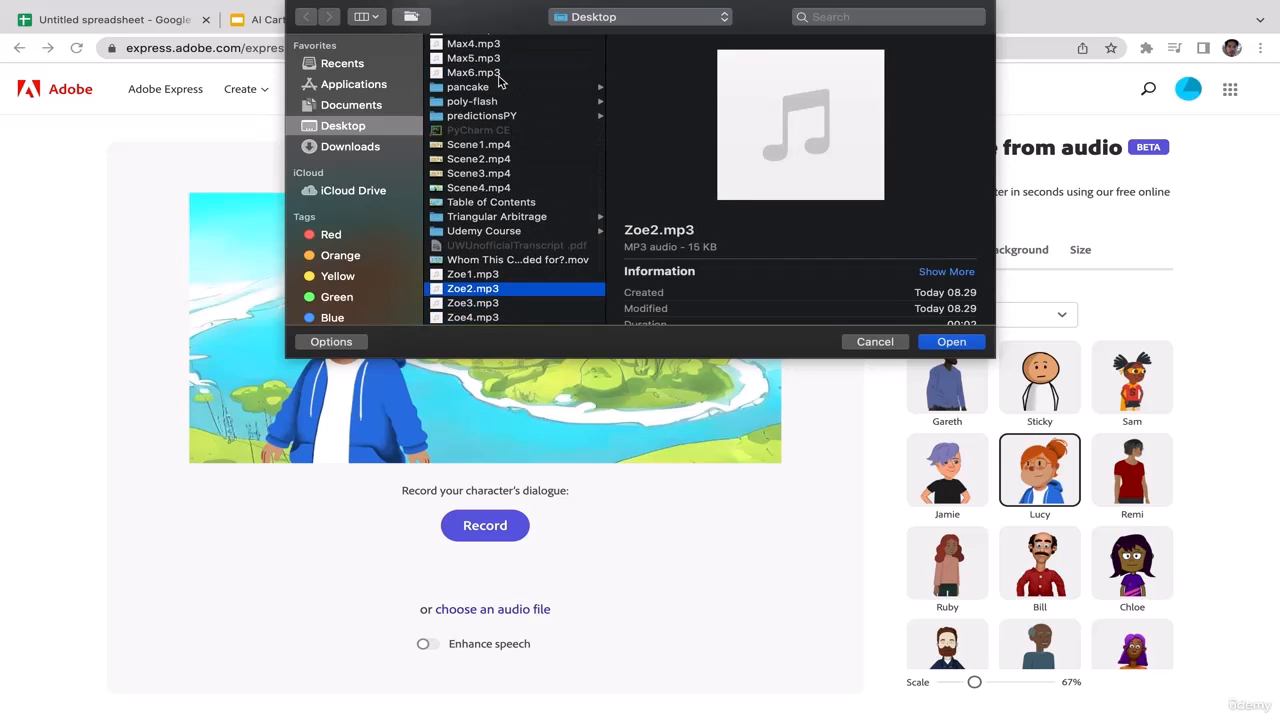
pyautogui.click(950, 341)
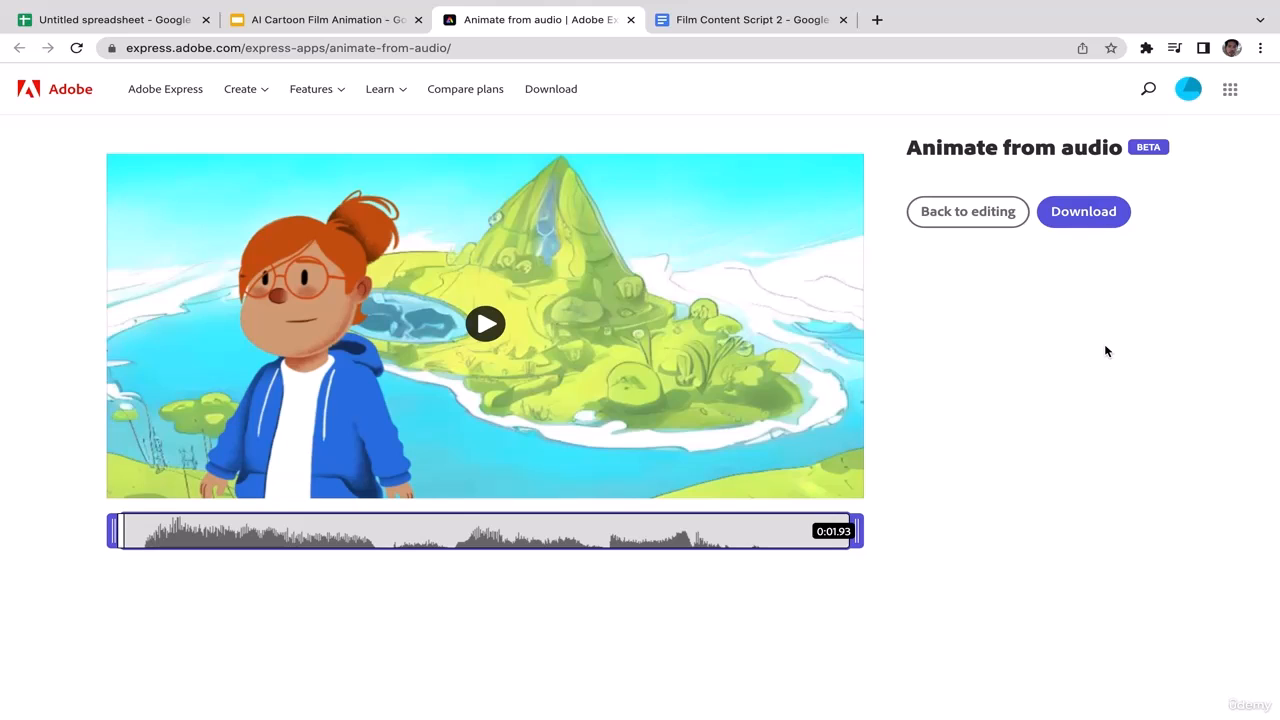
# Download the Zoe2 animation, dismiss the download notice and reveal the video file in Finder
pyautogui.click(1071, 222)
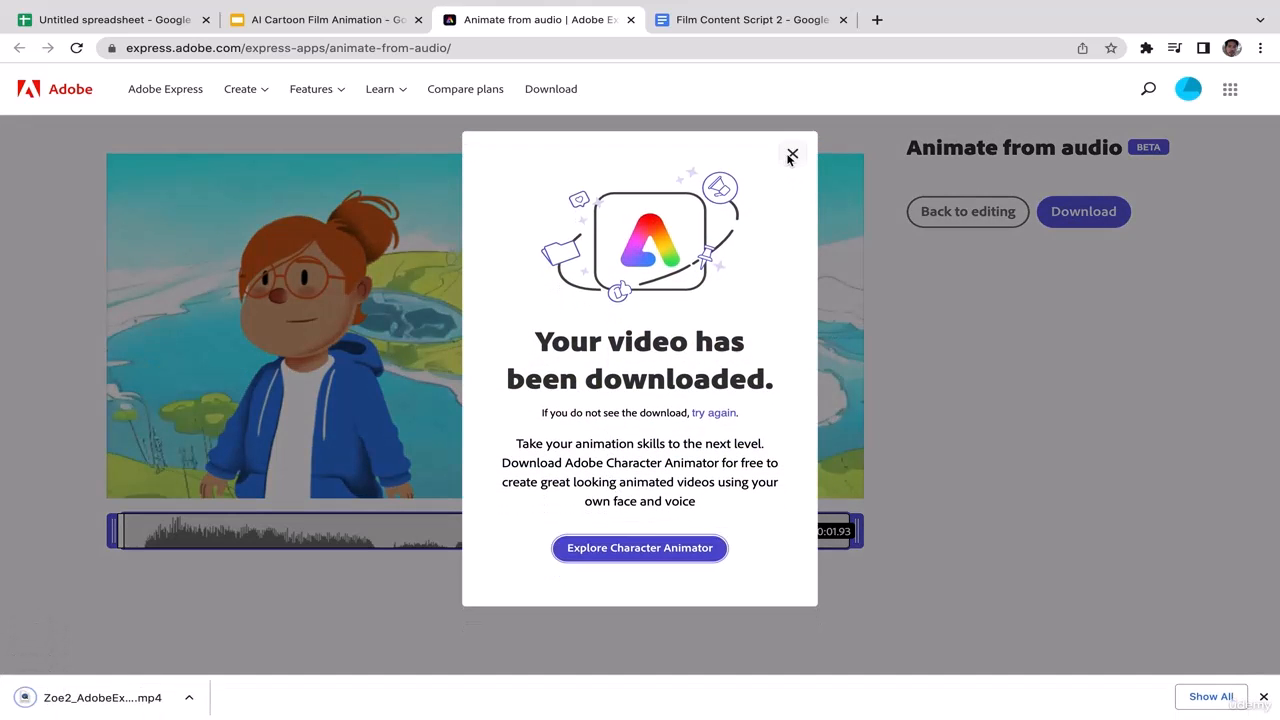
pyautogui.click(792, 153)
pyautogui.click(189, 697)
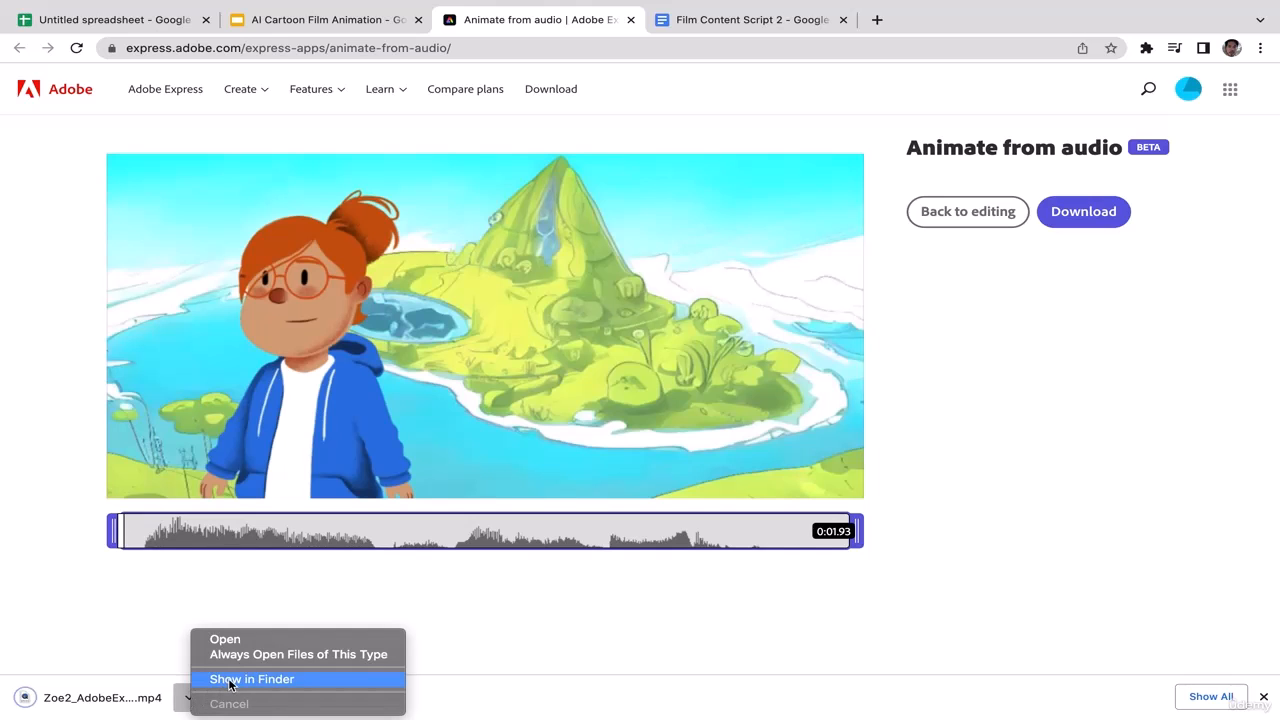
pyautogui.click(230, 685)
# Minimise the browser, move Zoe2_AdobeExpress.mp4 from Downloads to the desktop below Scene4.mp4, and close the Downloads window
pyautogui.moveTo(105, 5)
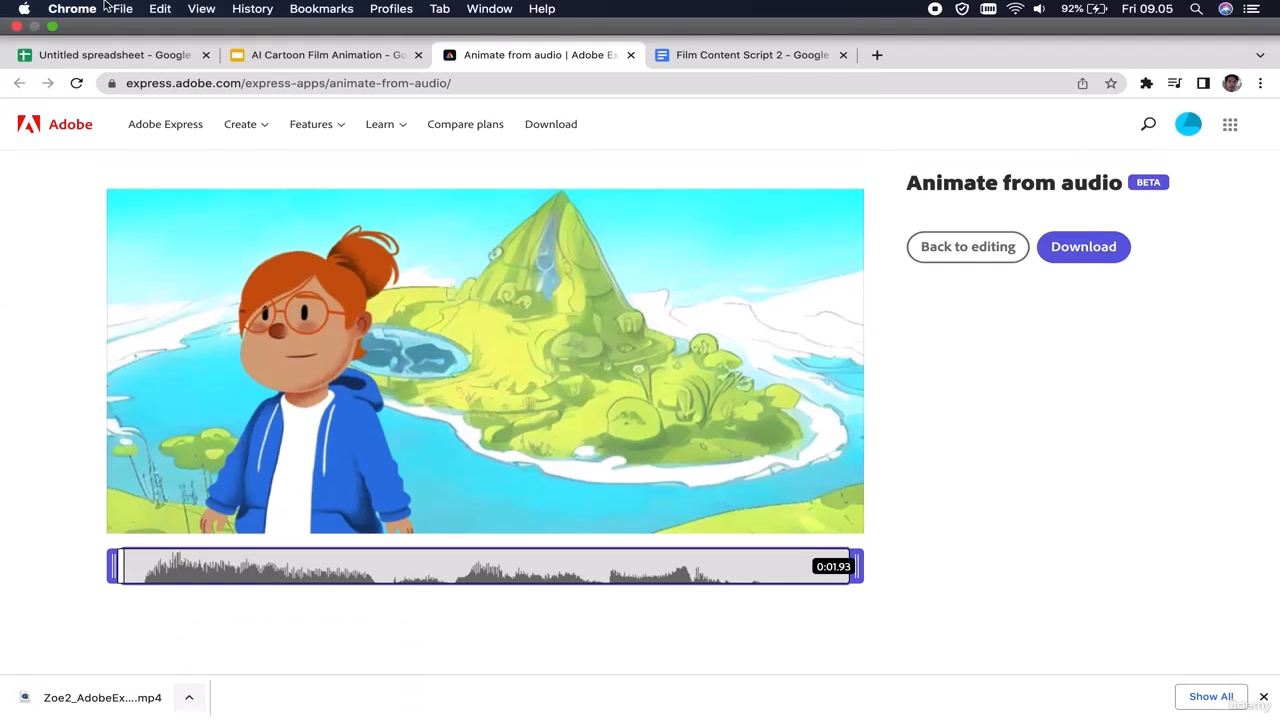
pyautogui.click(50, 27)
pyautogui.click(163, 35)
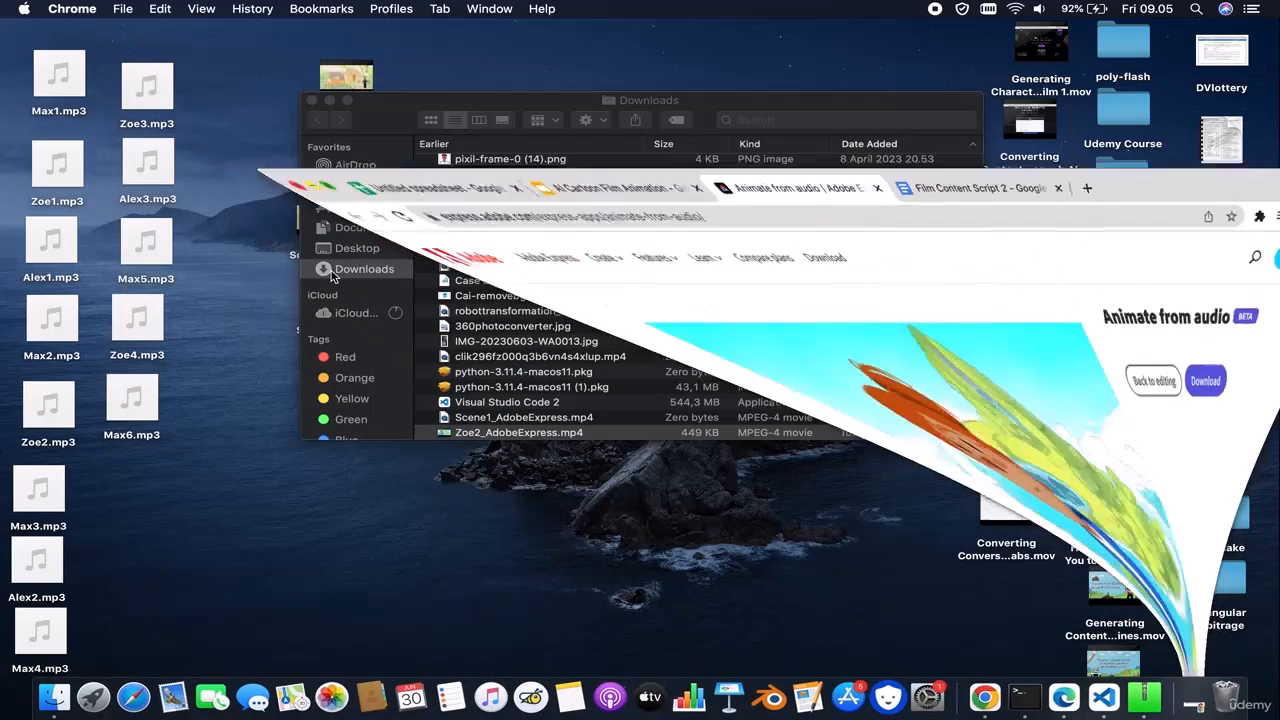
pyautogui.moveTo(505, 438); pyautogui.dragTo(328, 364)
pyautogui.click(311, 102)
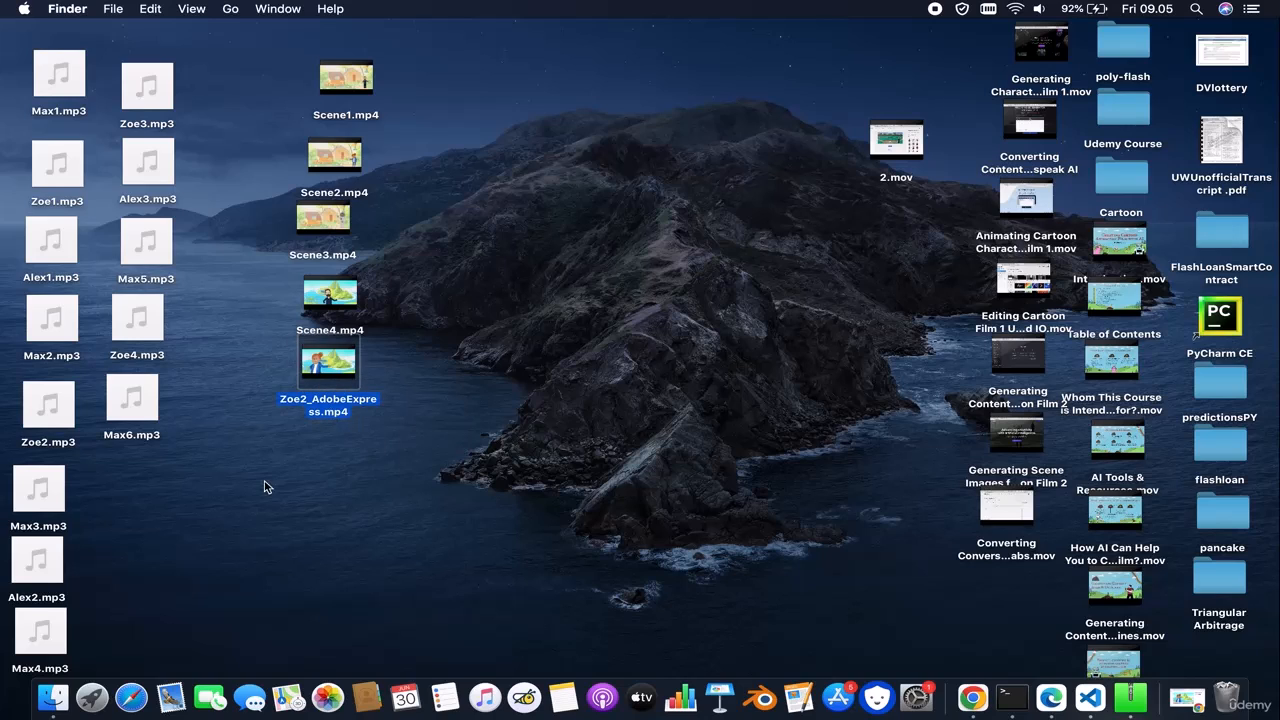
# Rename the Zoe2_AdobeExpress.mp4 video on the desktop as Scene5
pyautogui.press('Return')
pyautogui.write('Scene')
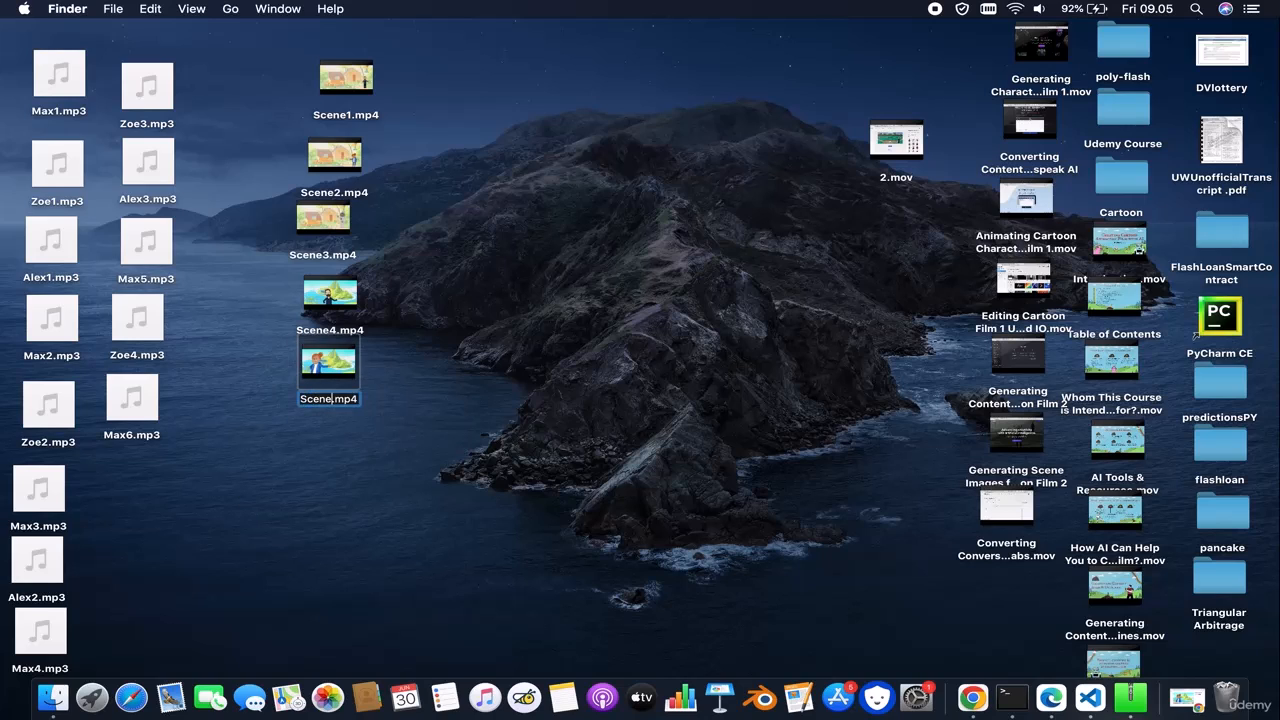
pyautogui.write('5')
pyautogui.press('Return')
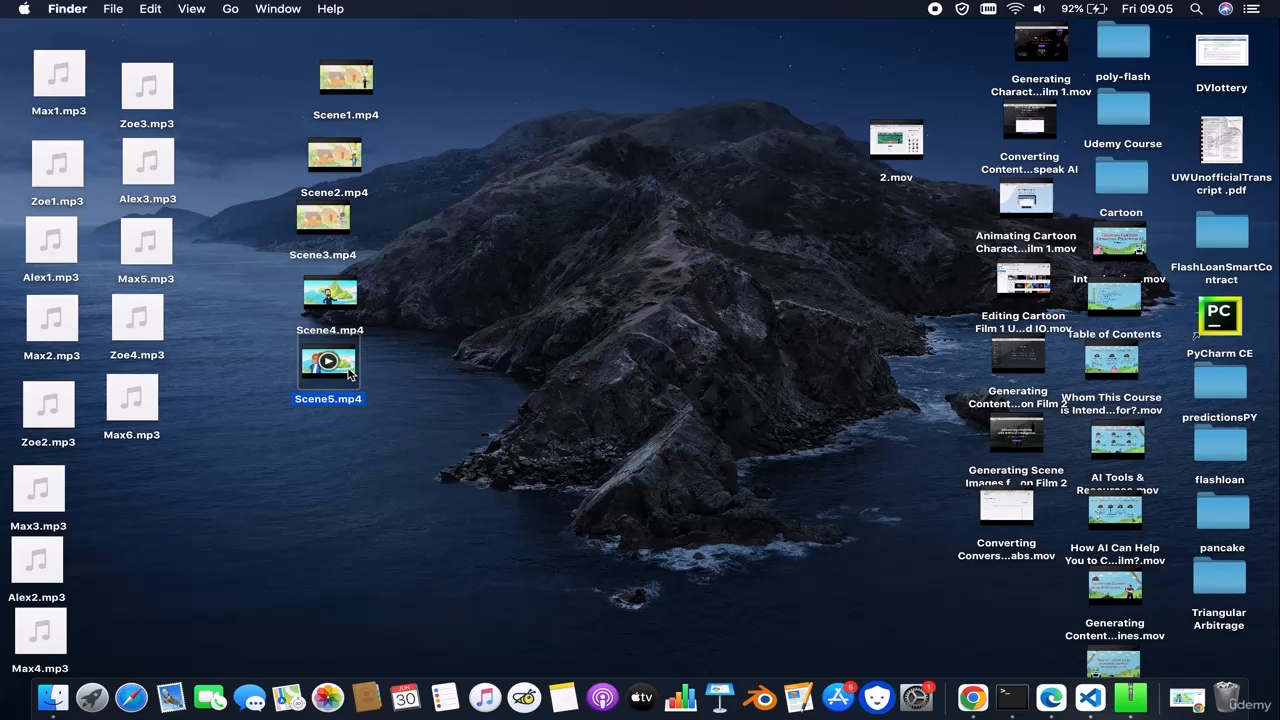
pyautogui.click(463, 353)
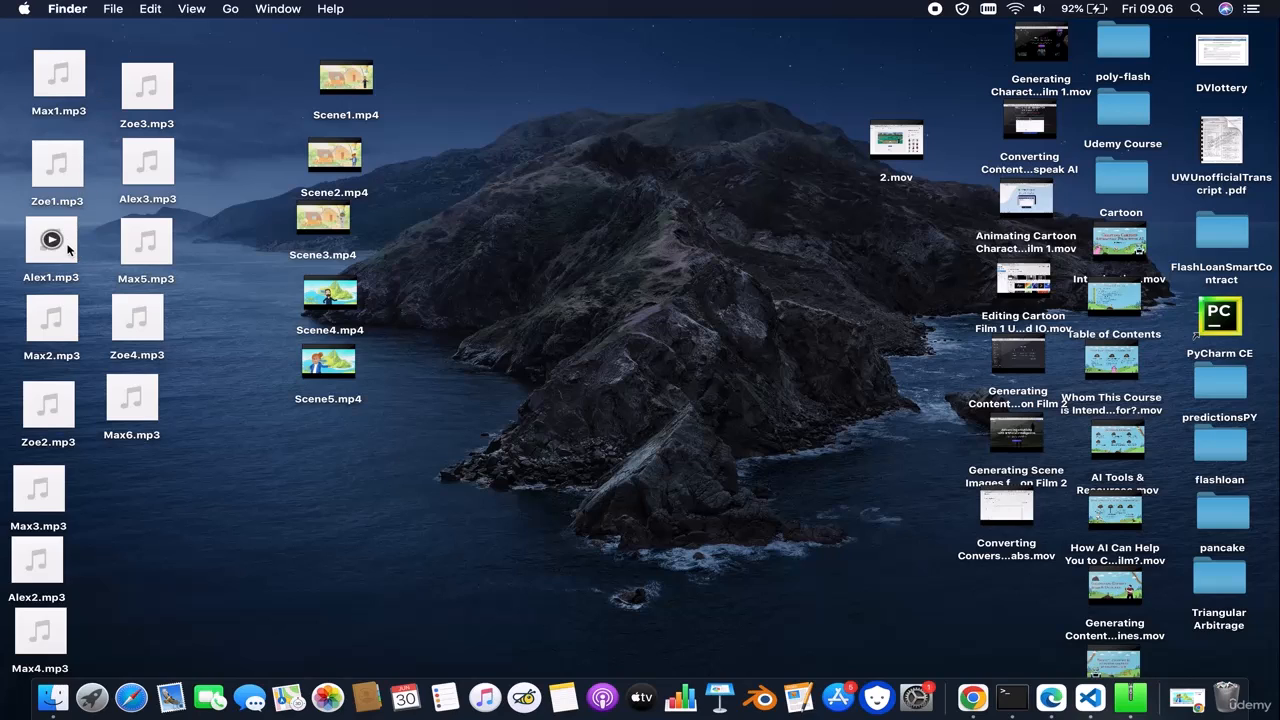
# Restore the Adobe Express page in full screen and go back to editing the animation
pyautogui.moveTo(63, 493)
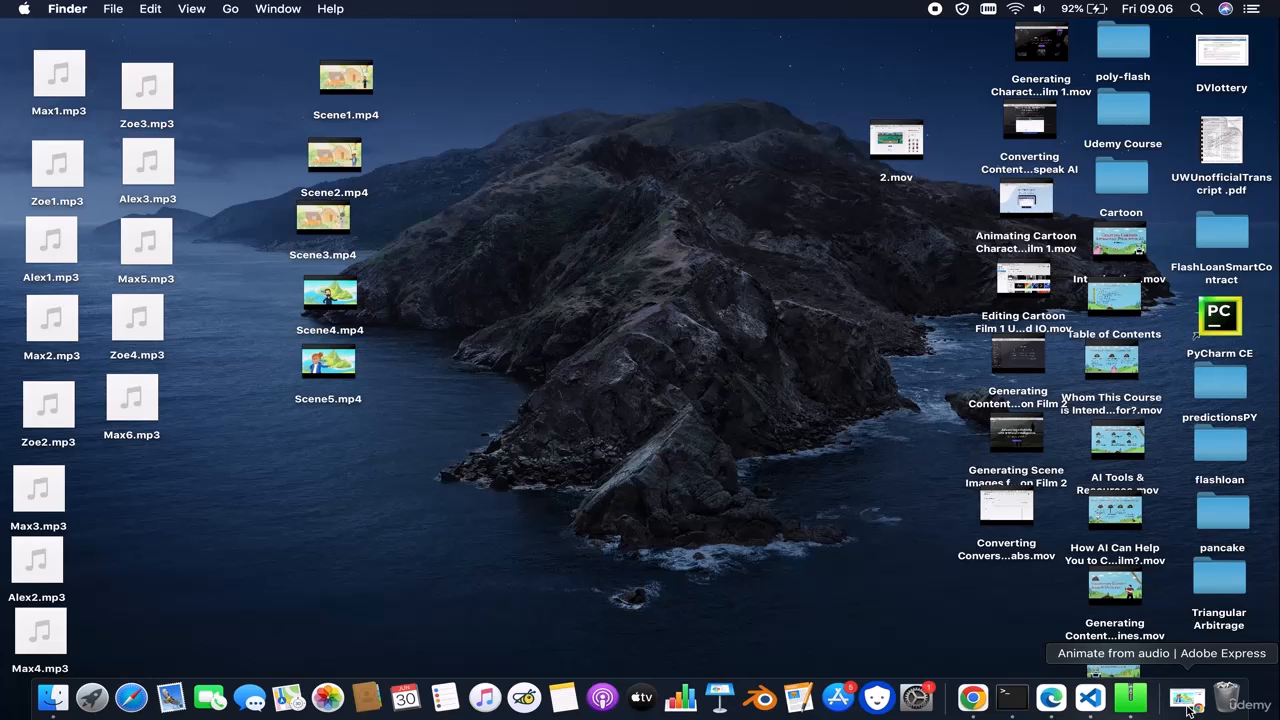
pyautogui.click(1188, 706)
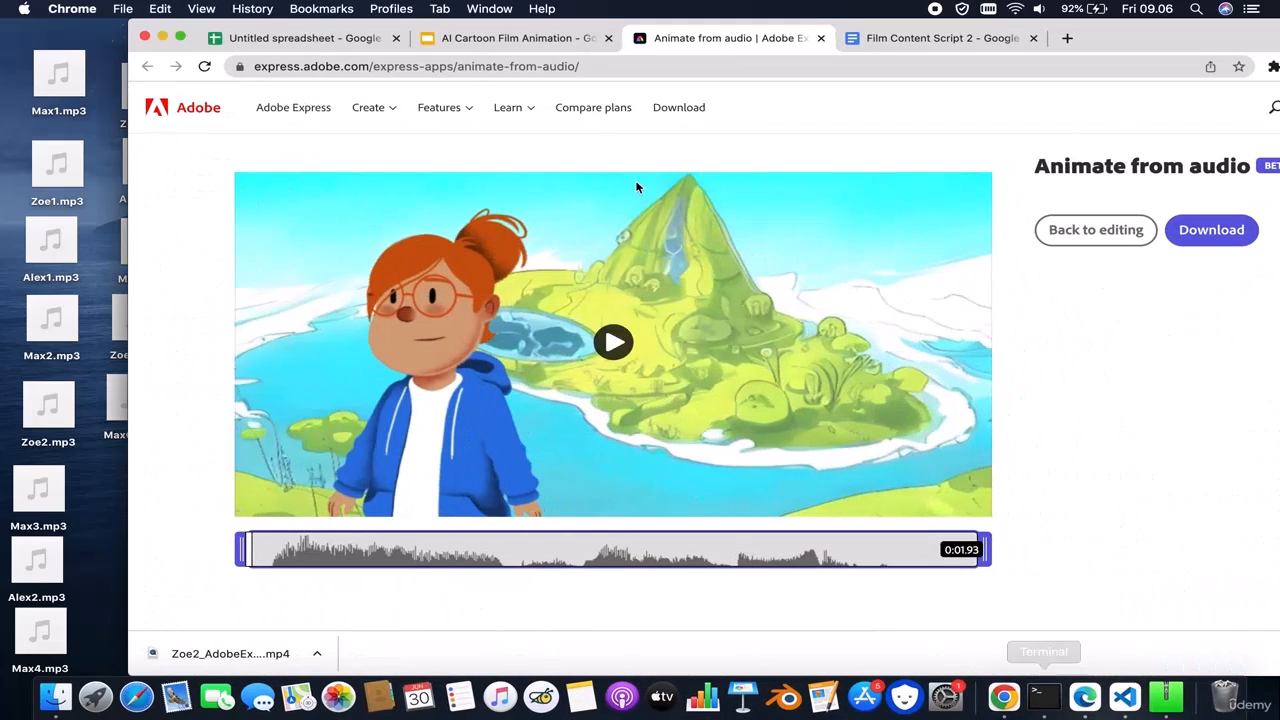
pyautogui.click(183, 38)
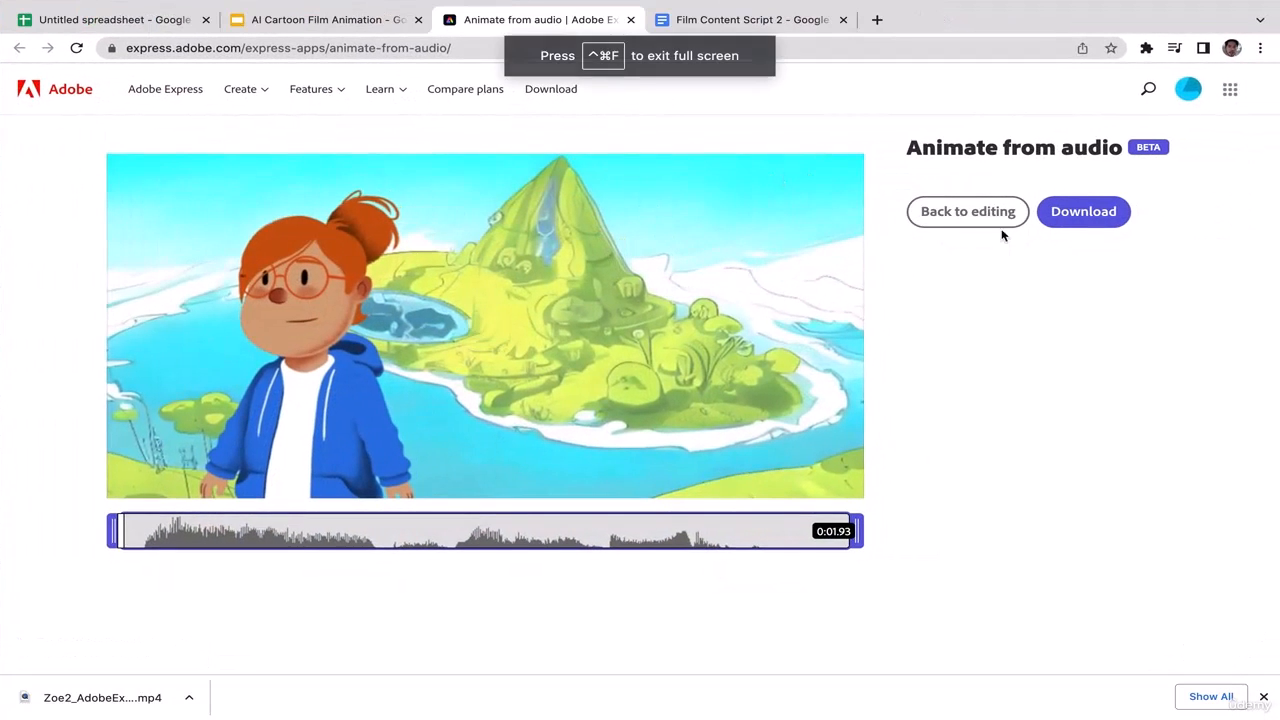
pyautogui.click(966, 211)
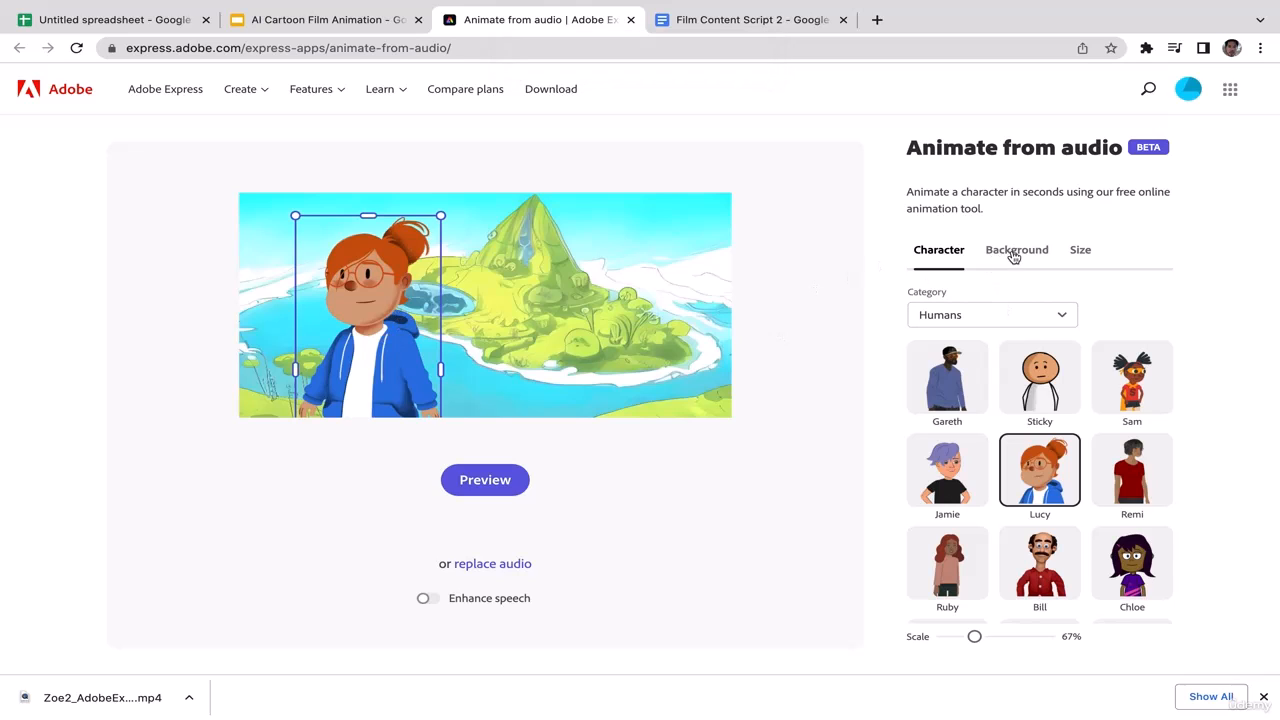
# Check the list of scene locations at the end of Film Content Script 2 and return to the background settings
pyautogui.click(1012, 251)
pyautogui.click(1060, 346)
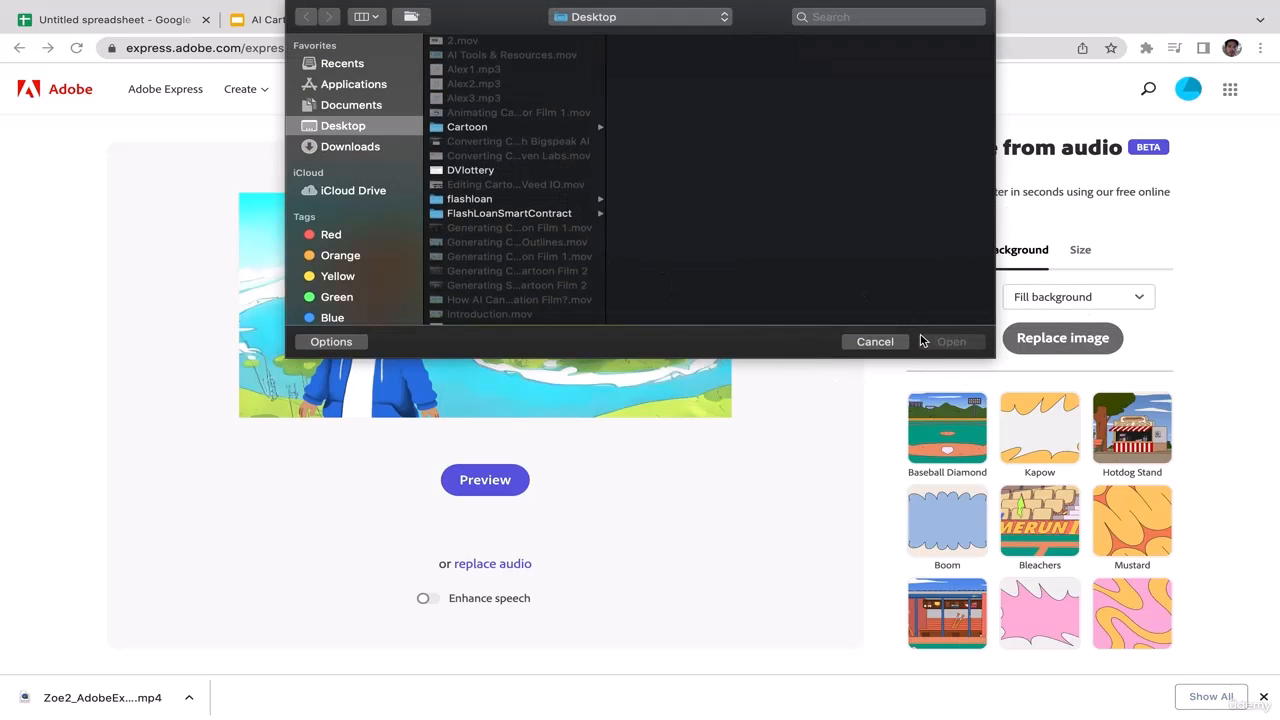
pyautogui.click(894, 343)
pyautogui.click(712, 22)
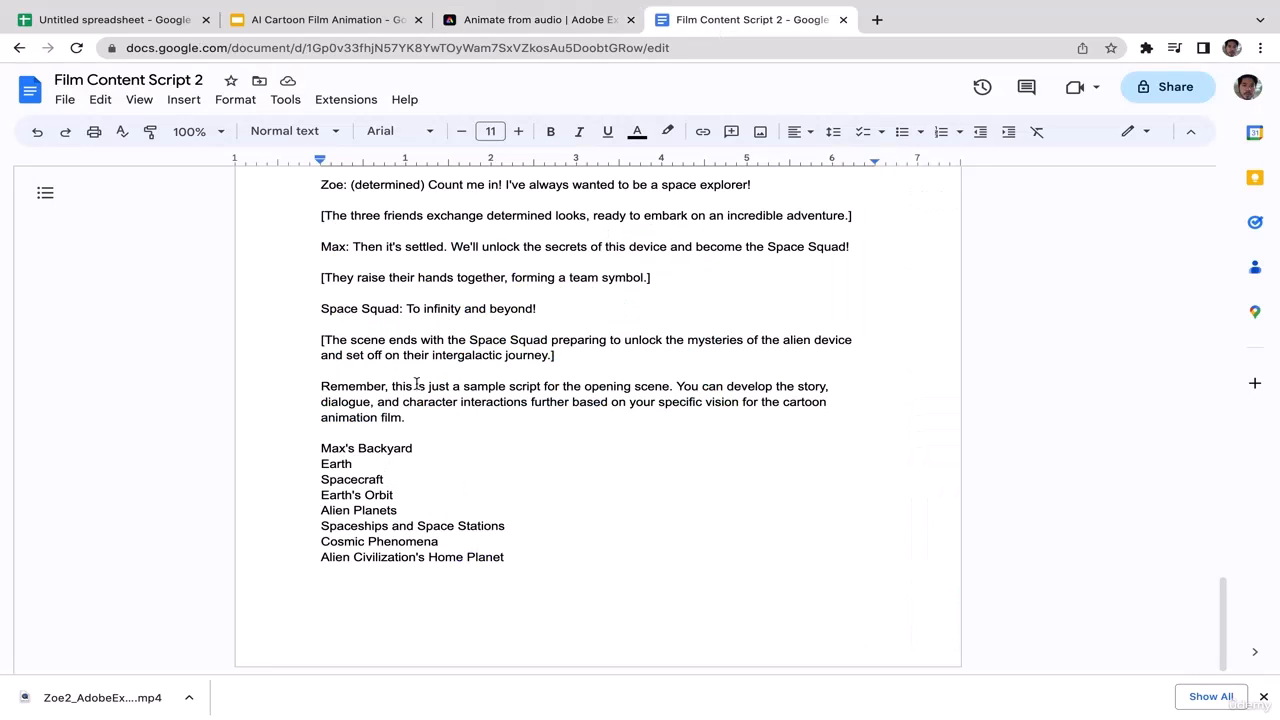
pyautogui.click(566, 24)
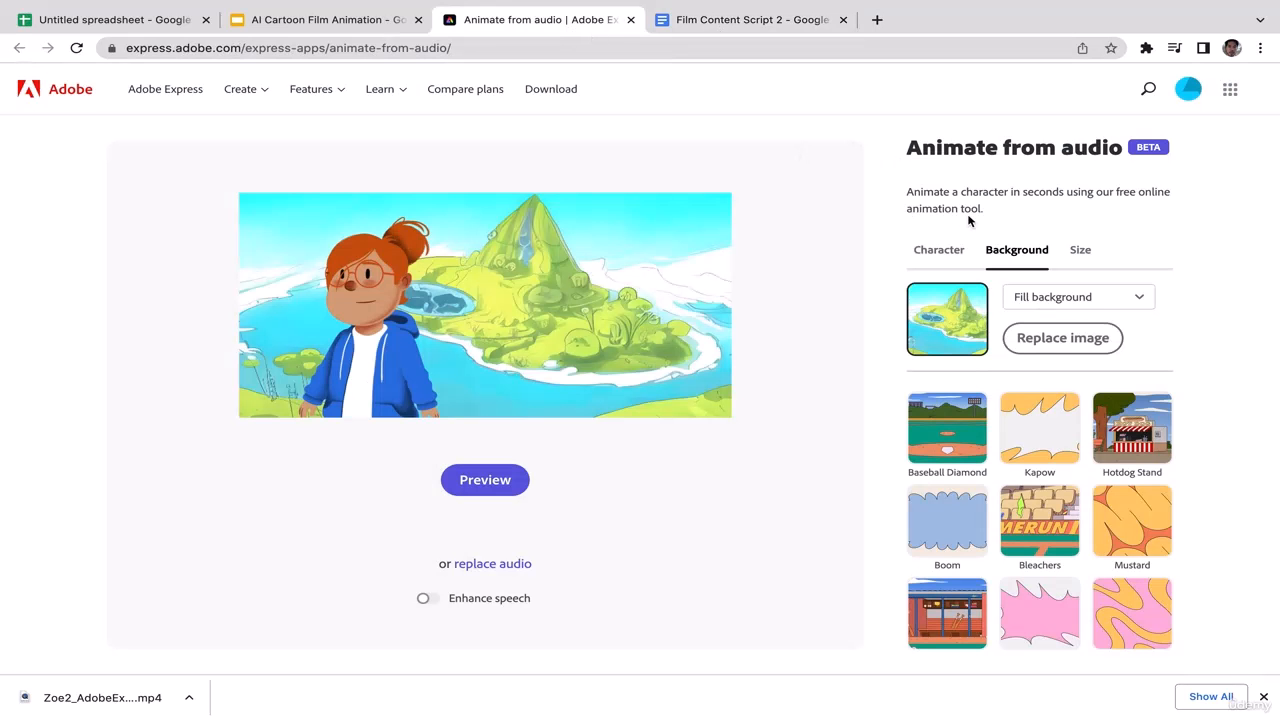
# Replace the background with Cartoon spaceship in.jpg from the Film Assets 2 folder inside Cartoon, after previewing the other images
pyautogui.click(1042, 342)
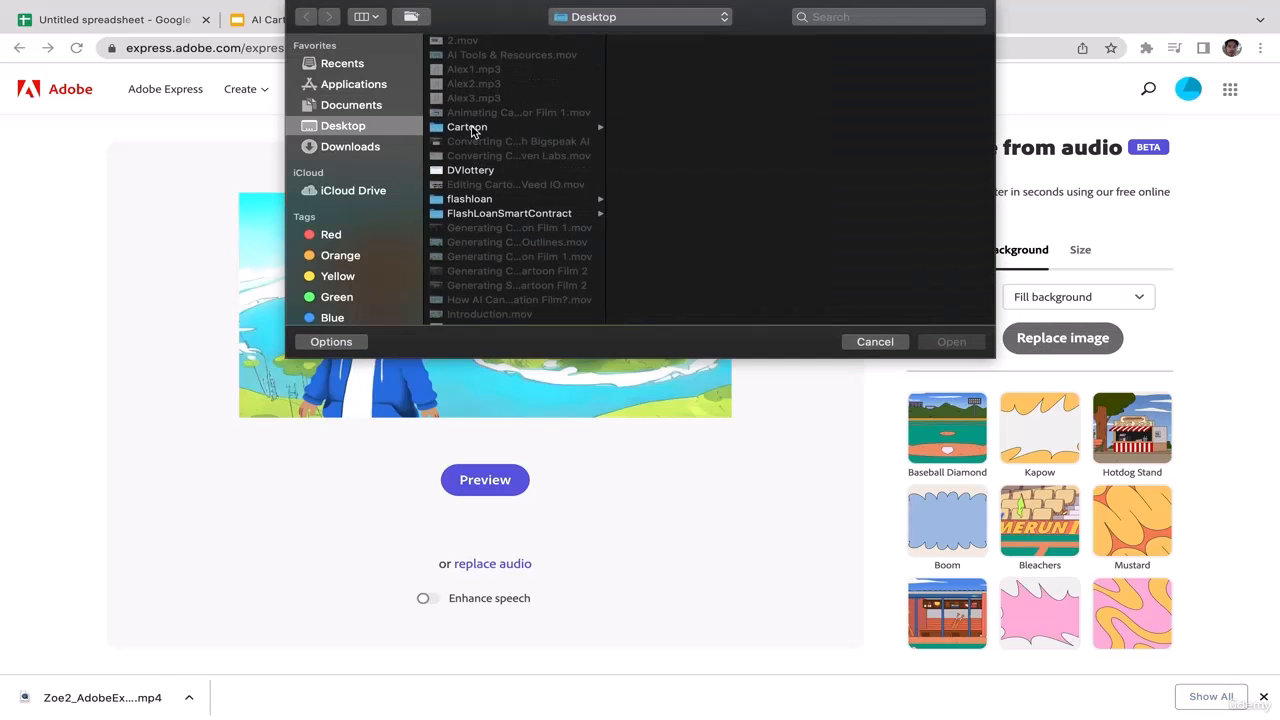
pyautogui.click(470, 128)
pyautogui.click(668, 85)
pyautogui.click(826, 44)
pyautogui.press('Down')
pyautogui.press('Down')
pyautogui.press('Down')
pyautogui.press('Down')
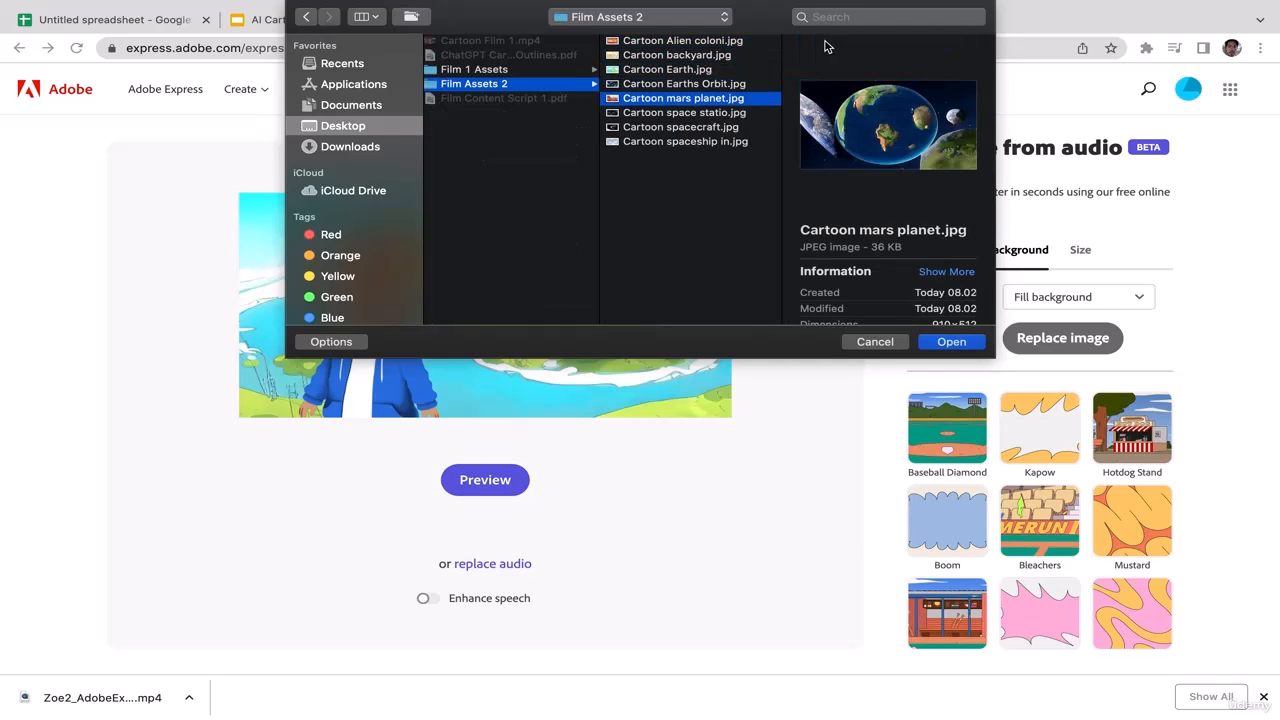
pyautogui.press('Down')
pyautogui.press('Down')
pyautogui.press('Up')
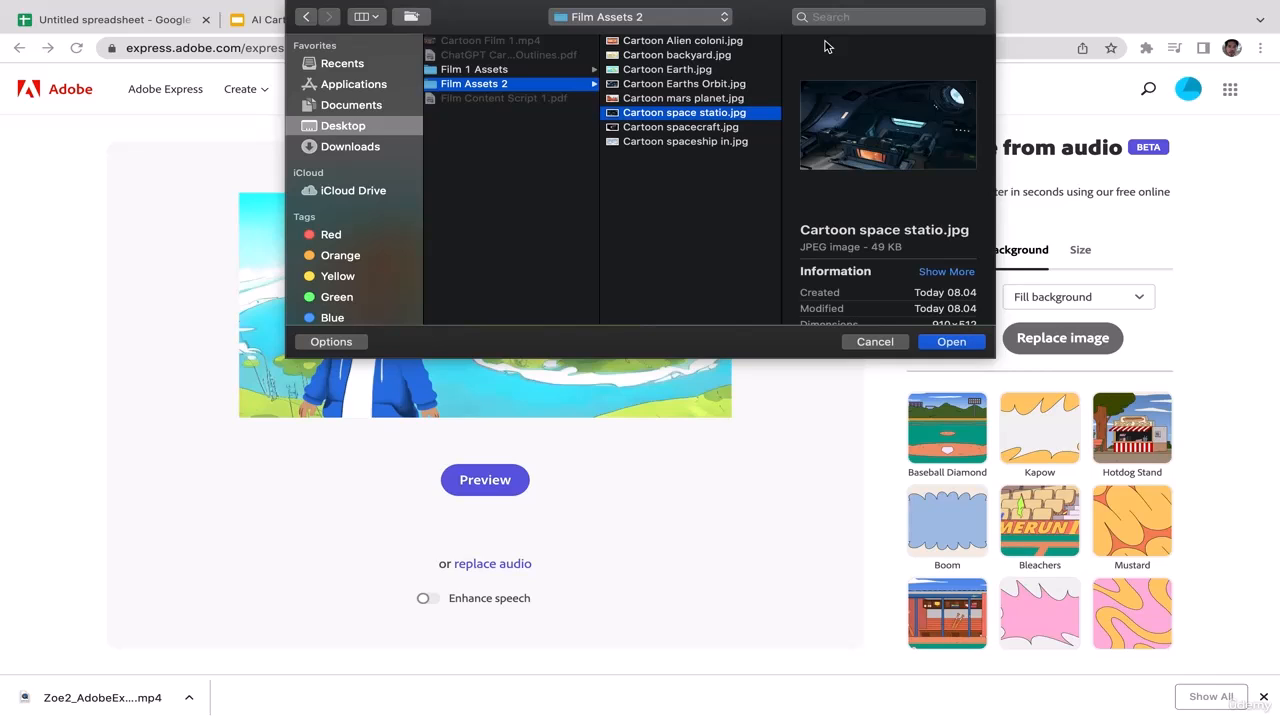
pyautogui.press('Down')
pyautogui.press('Down')
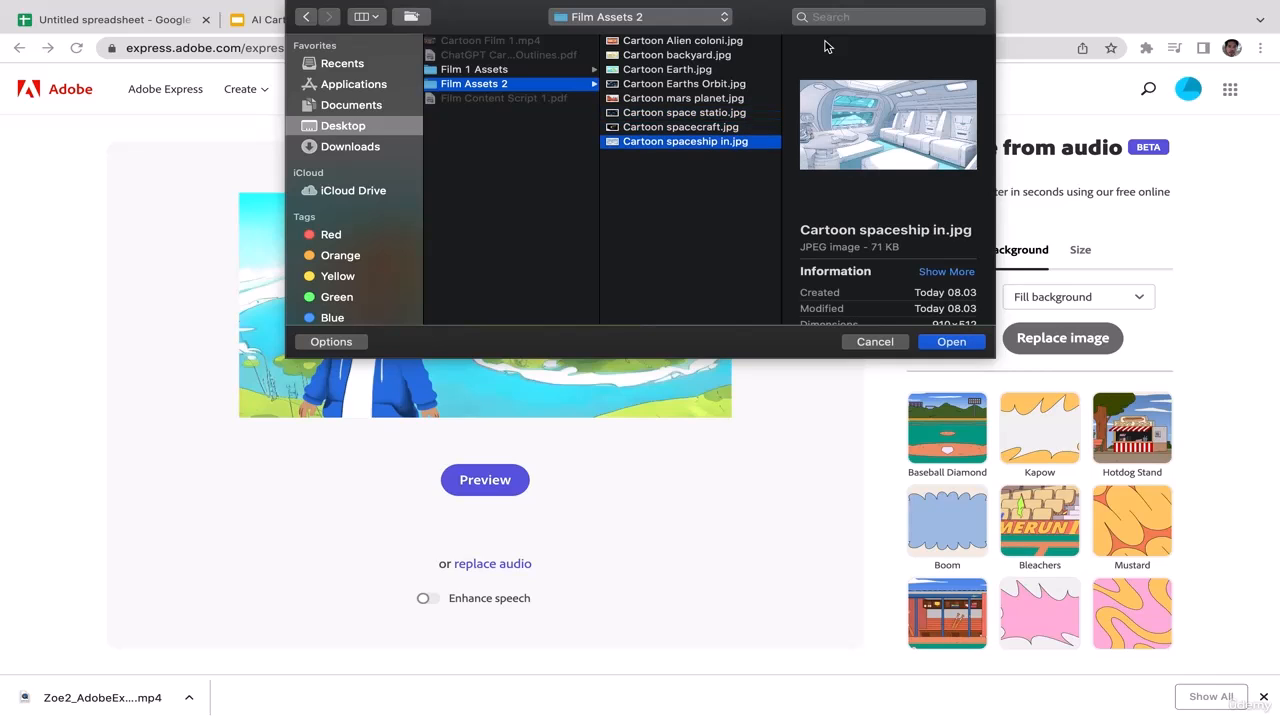
pyautogui.click(947, 342)
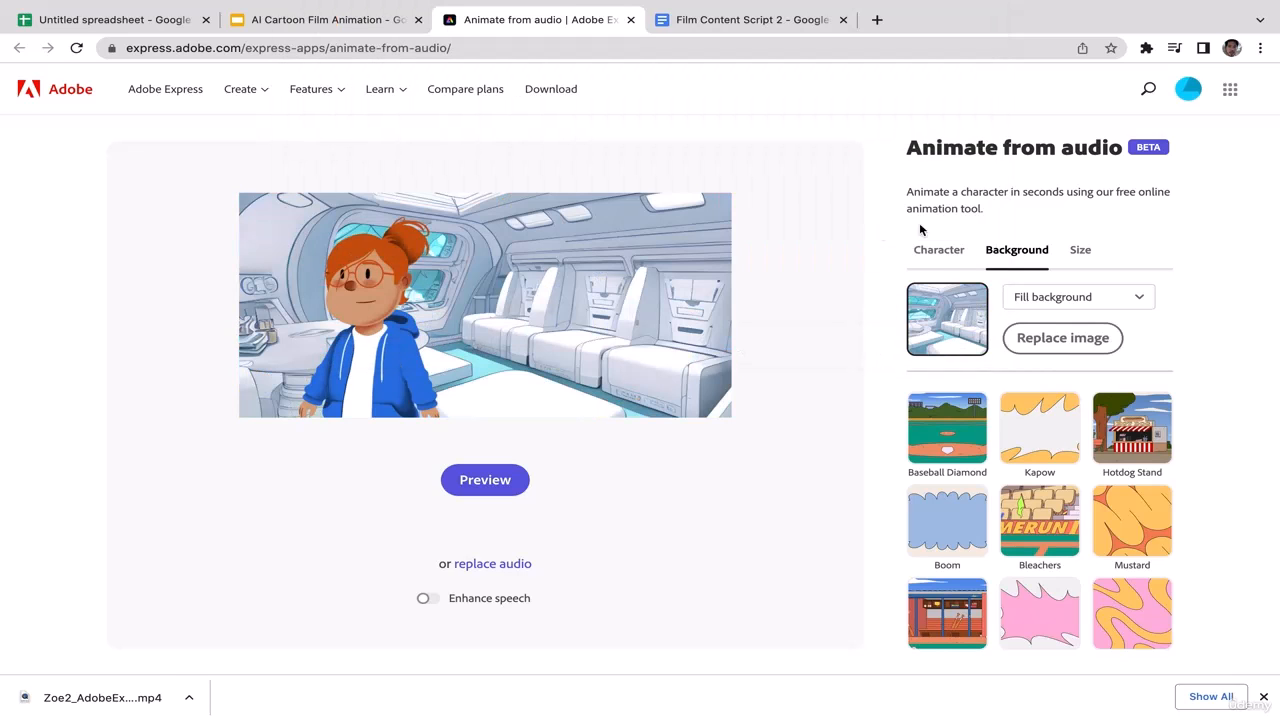
# Change the character from Lucy to Mark
pyautogui.click(935, 250)
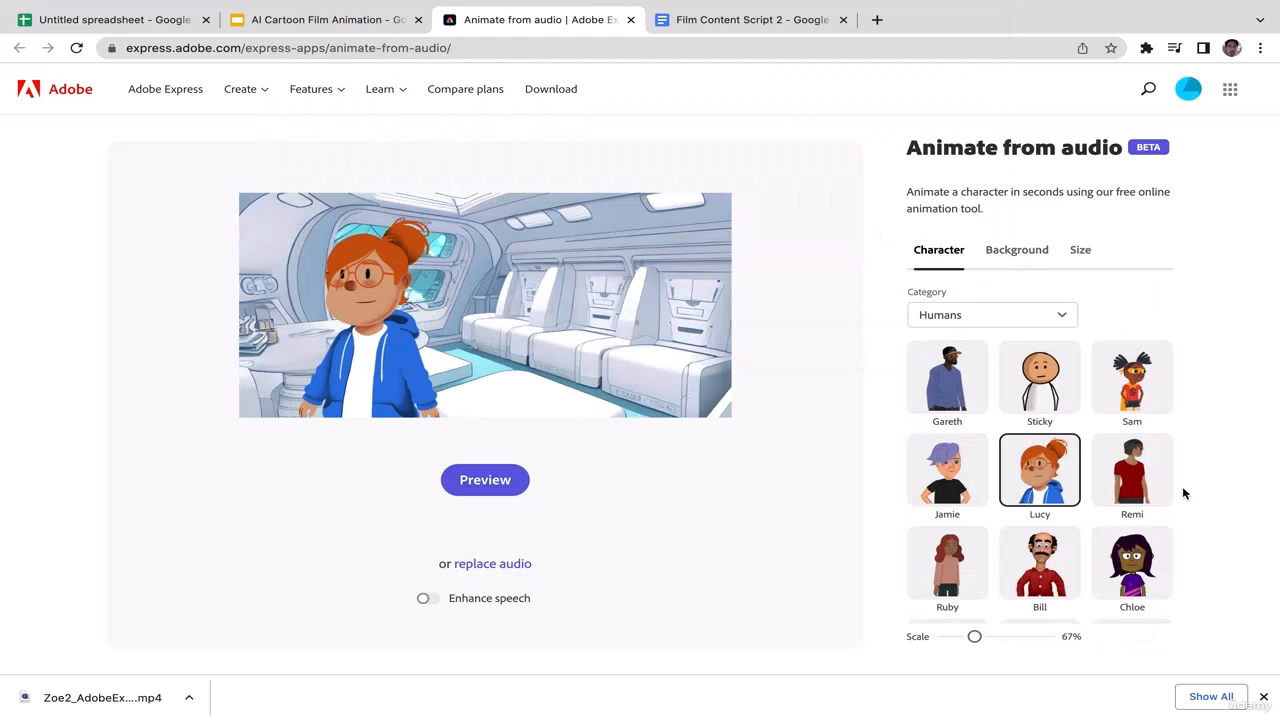
pyautogui.scroll(-1, 1180, 451)
pyautogui.click(1047, 478)
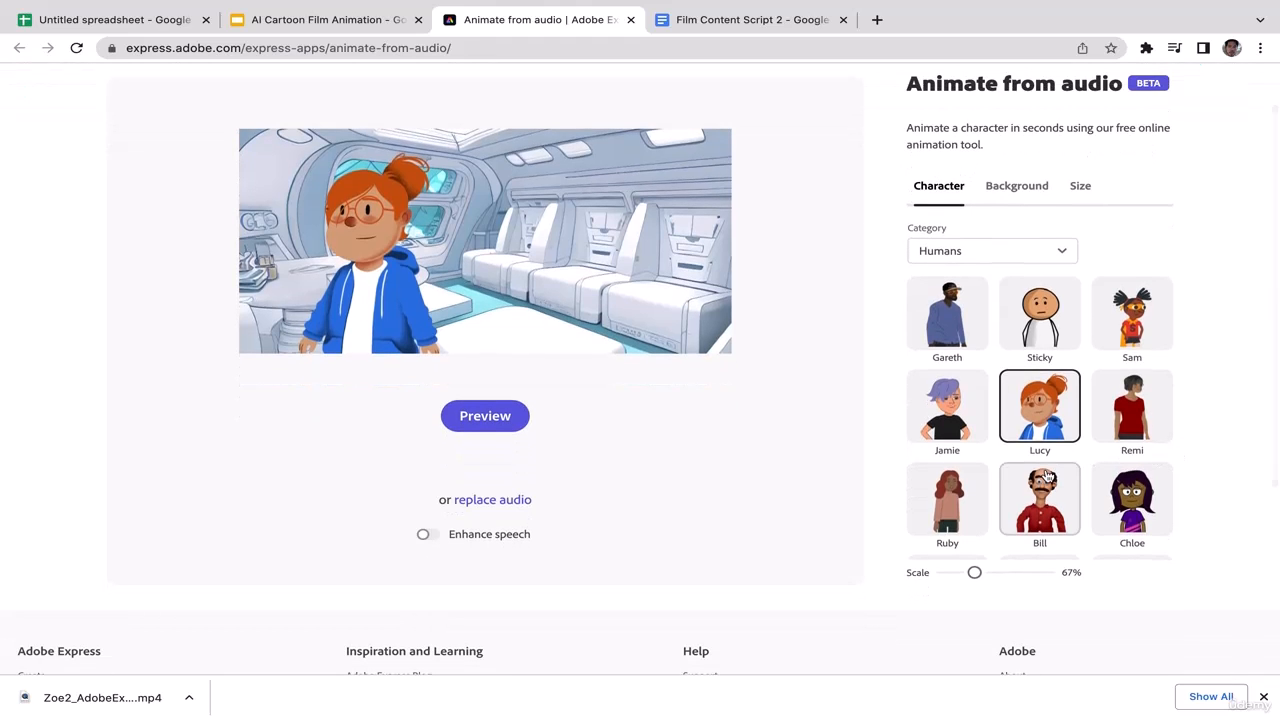
pyautogui.scroll(-2, 987, 460)
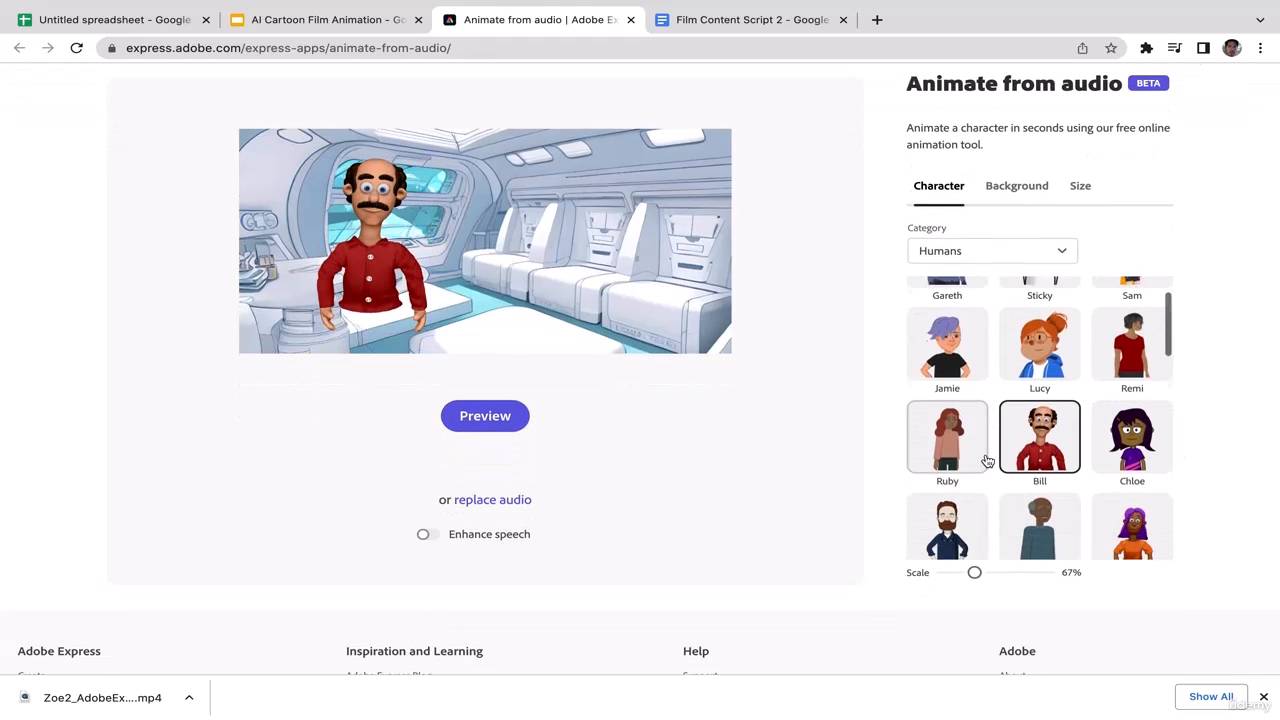
pyautogui.click(945, 462)
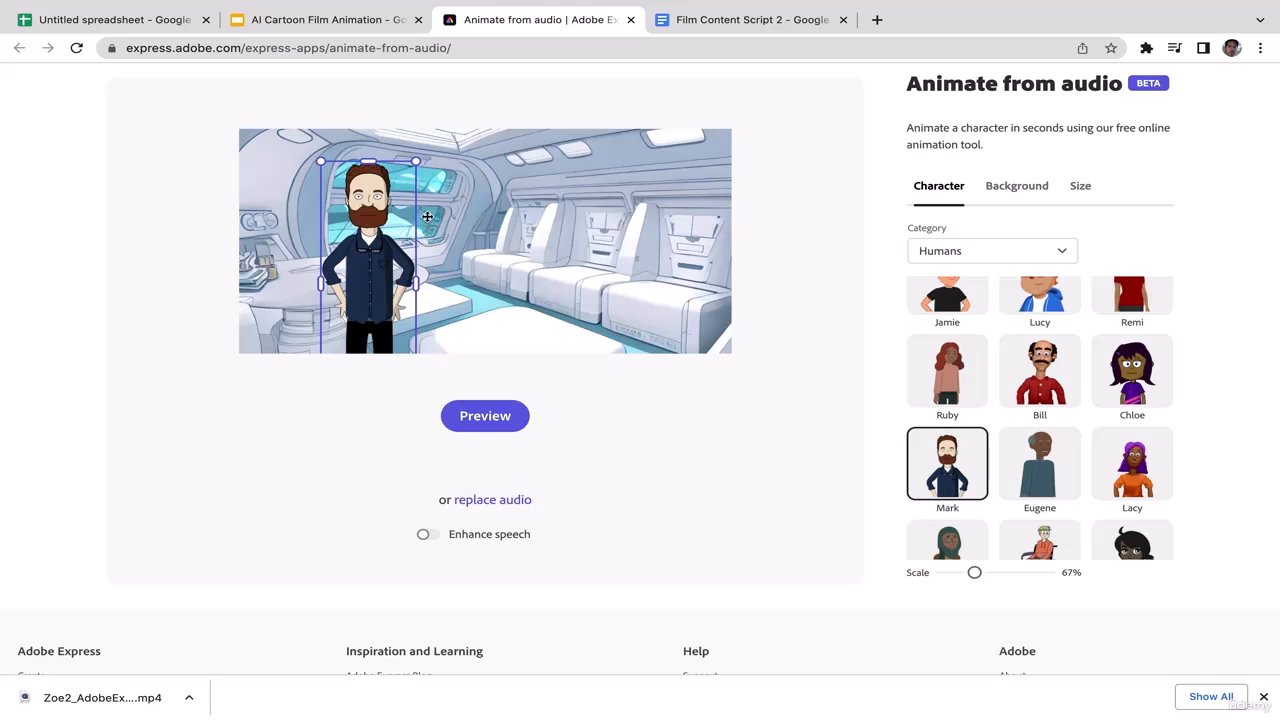
# Scale Mark to about 72% and place him in front of the seats on the right side of the spaceship cabin
pyautogui.moveTo(414, 157); pyautogui.dragTo(416, 239)
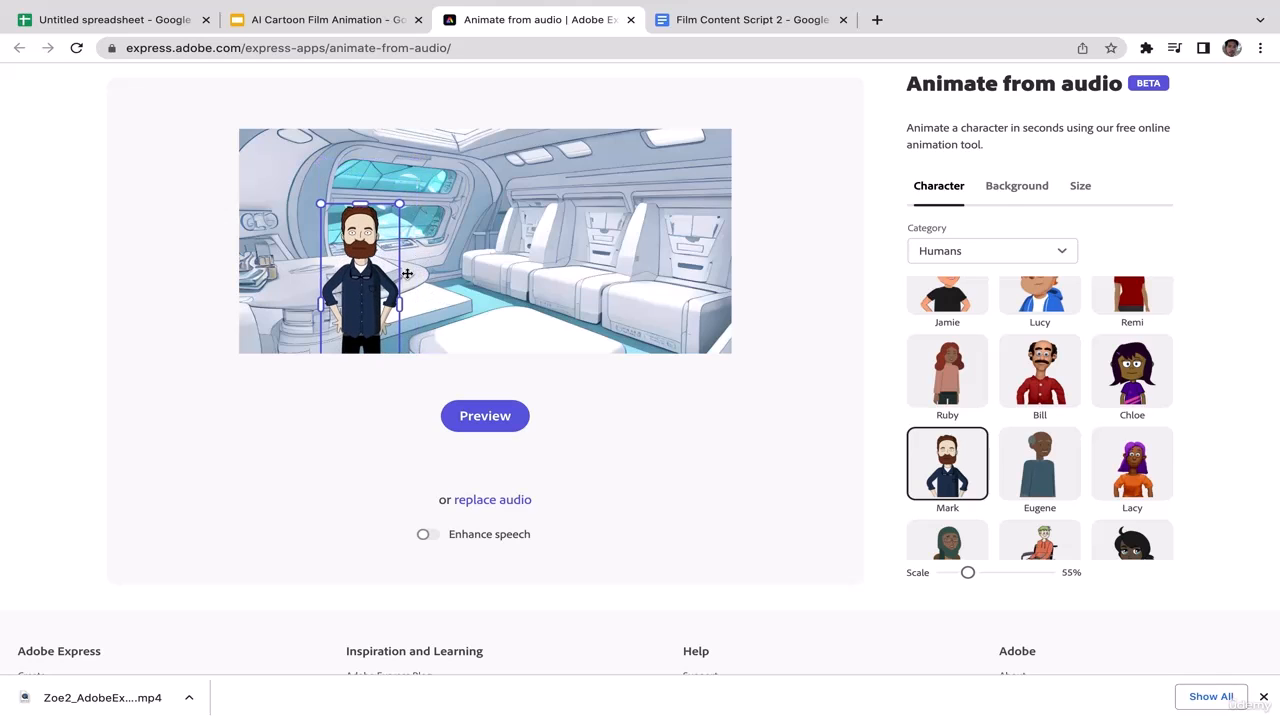
pyautogui.moveTo(399, 302); pyautogui.dragTo(592, 305)
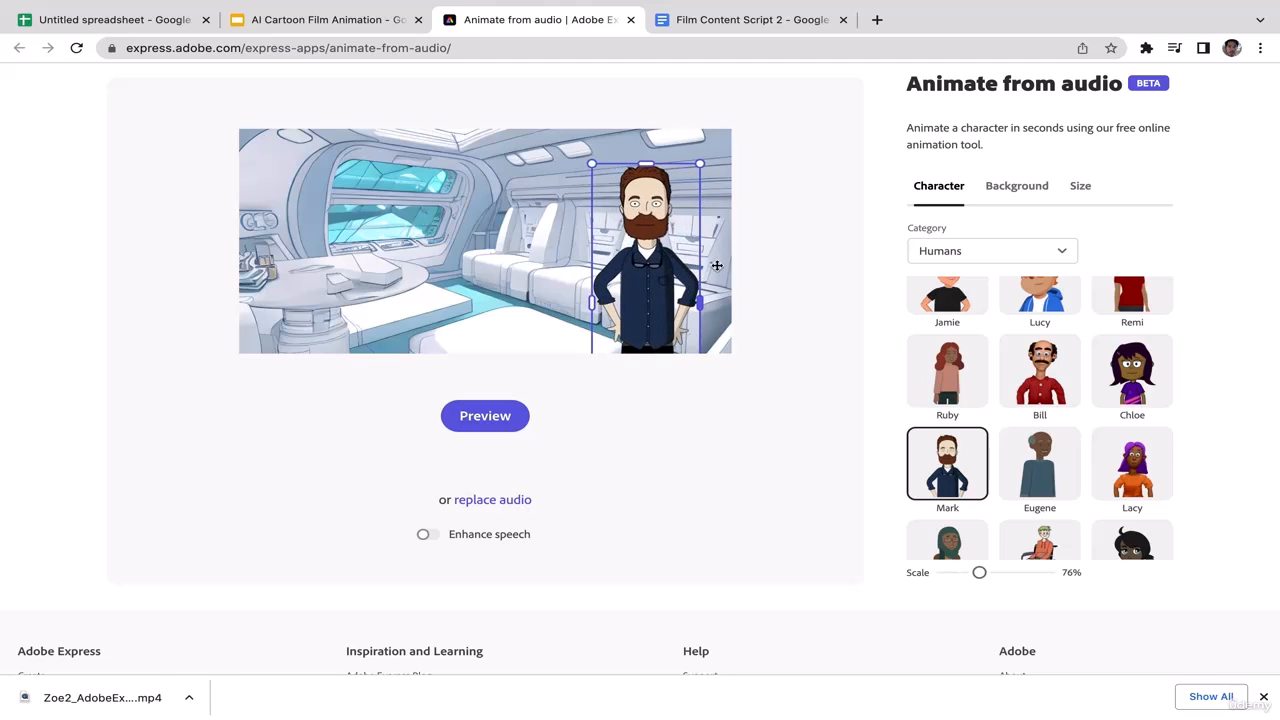
pyautogui.moveTo(700, 302); pyautogui.dragTo(661, 274)
# Replace the character's audio with Max3.mp3 from the desktop and check the order of the audio clips there
pyautogui.click(502, 502)
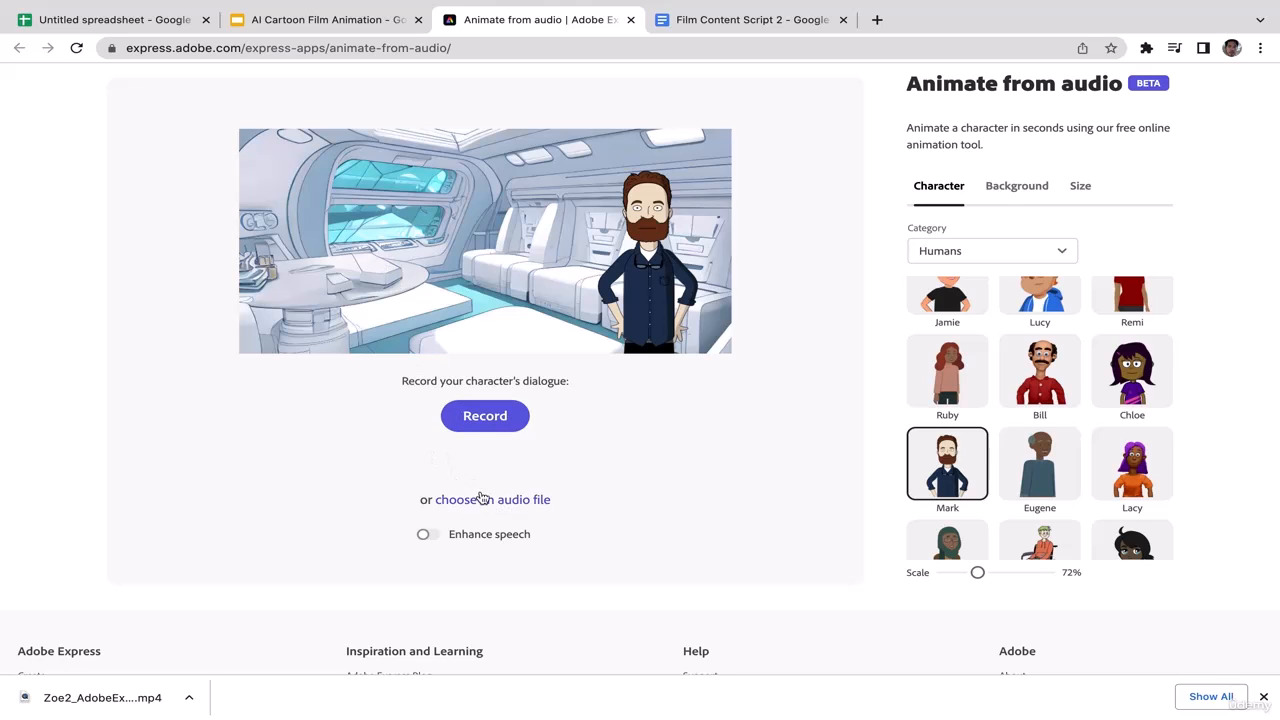
pyautogui.click(477, 503)
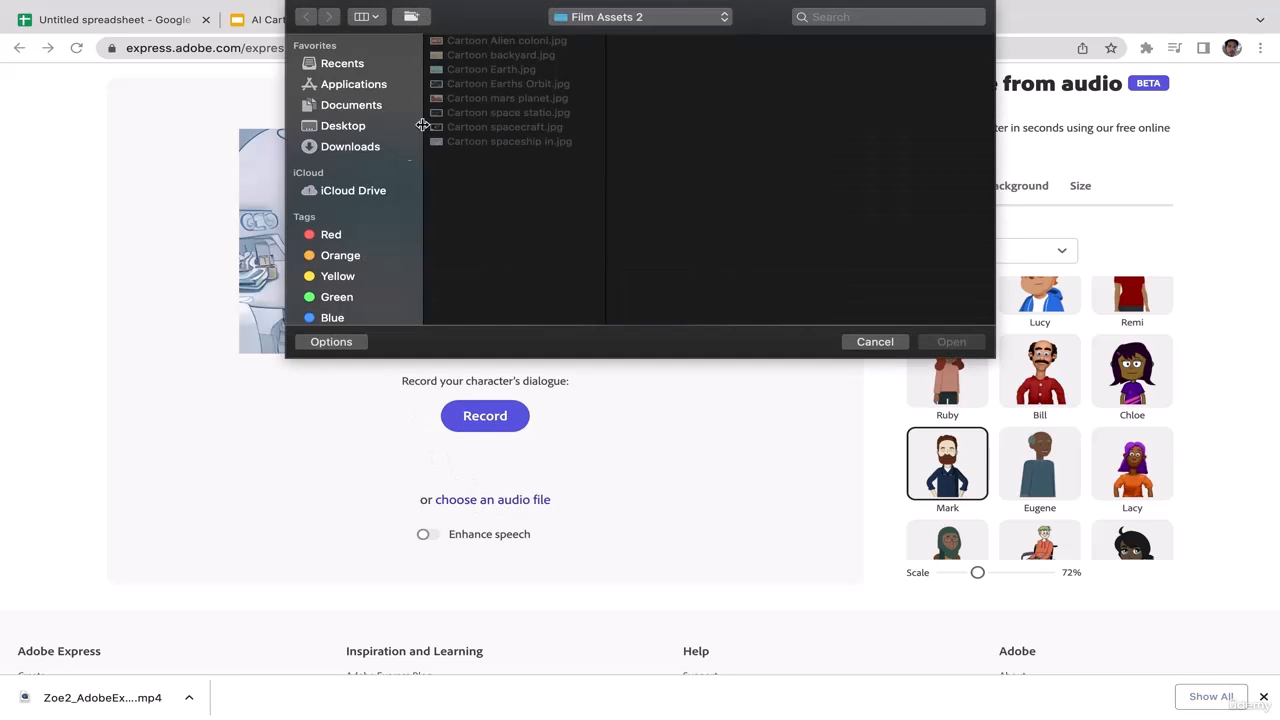
pyautogui.click(343, 128)
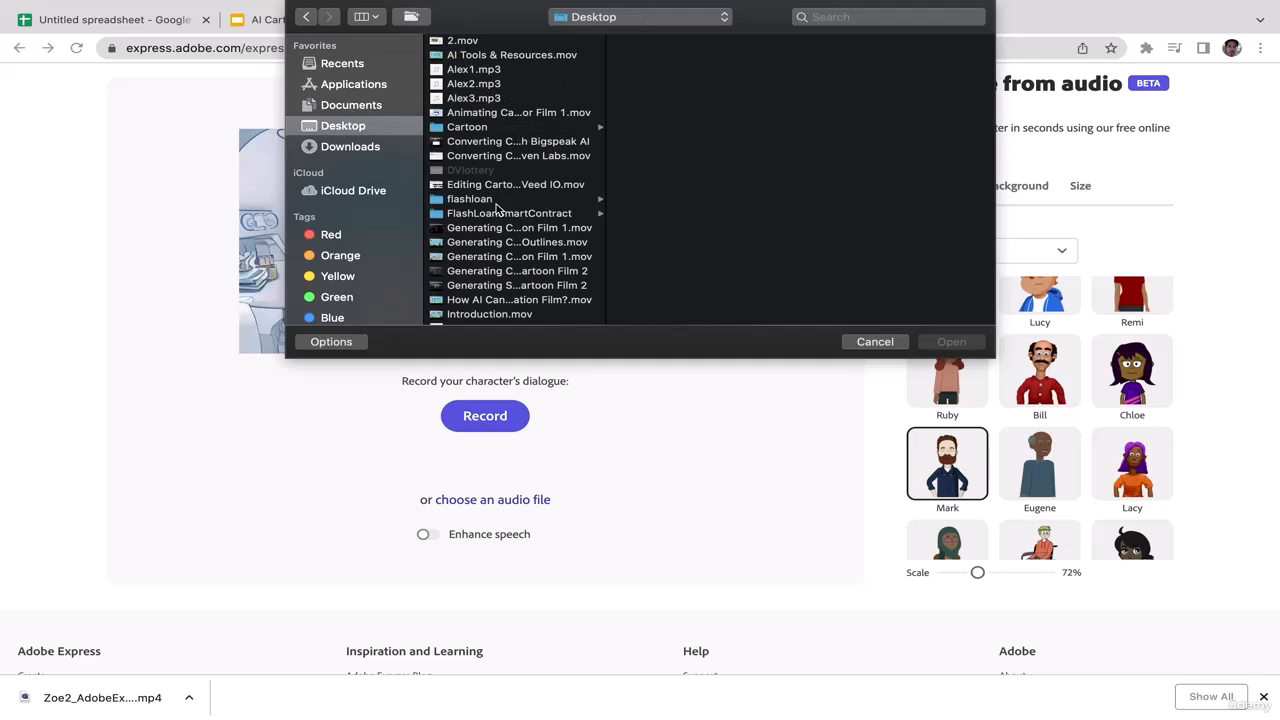
pyautogui.click(484, 100)
pyautogui.press('m')
pyautogui.press('Down')
pyautogui.press('Down')
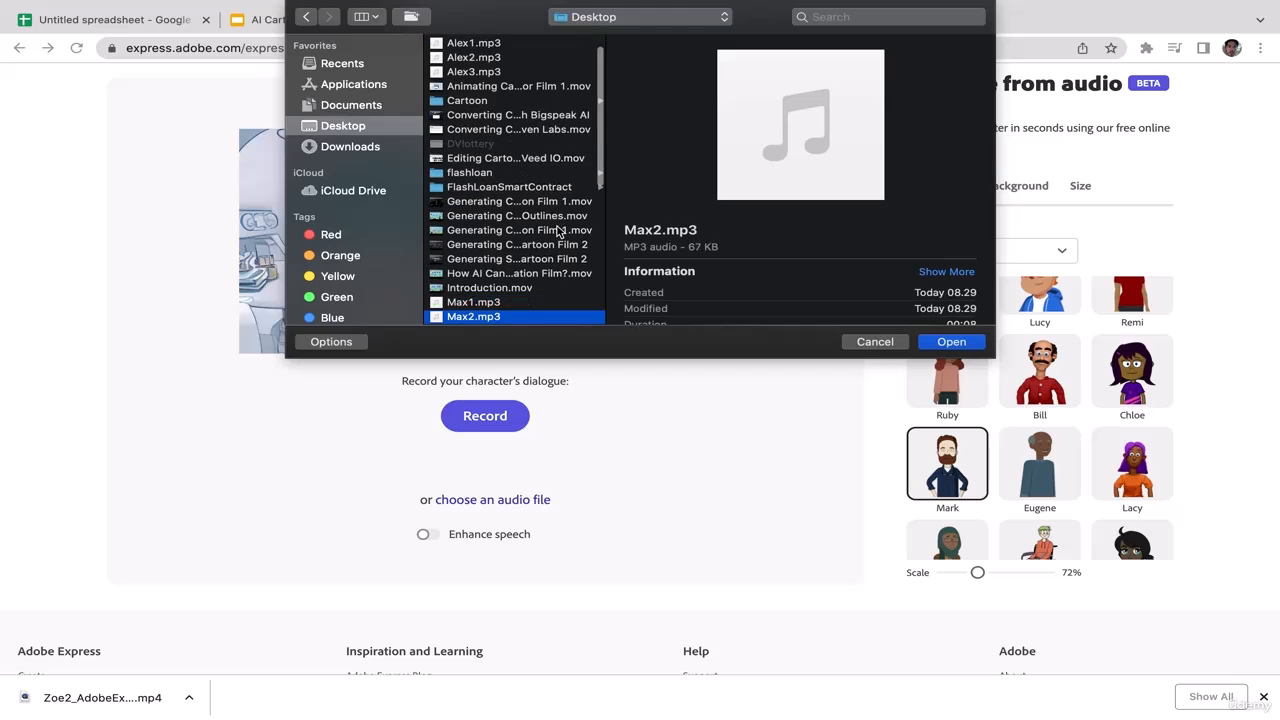
pyautogui.click(951, 342)
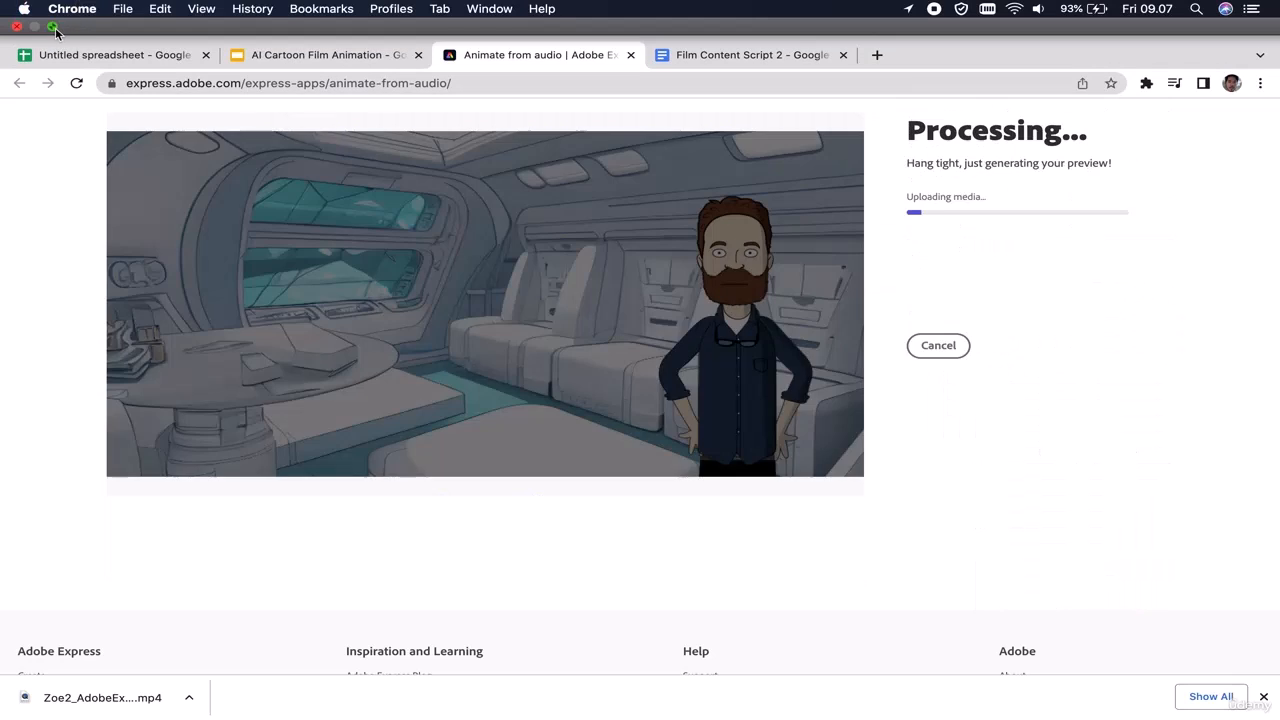
pyautogui.click(55, 30)
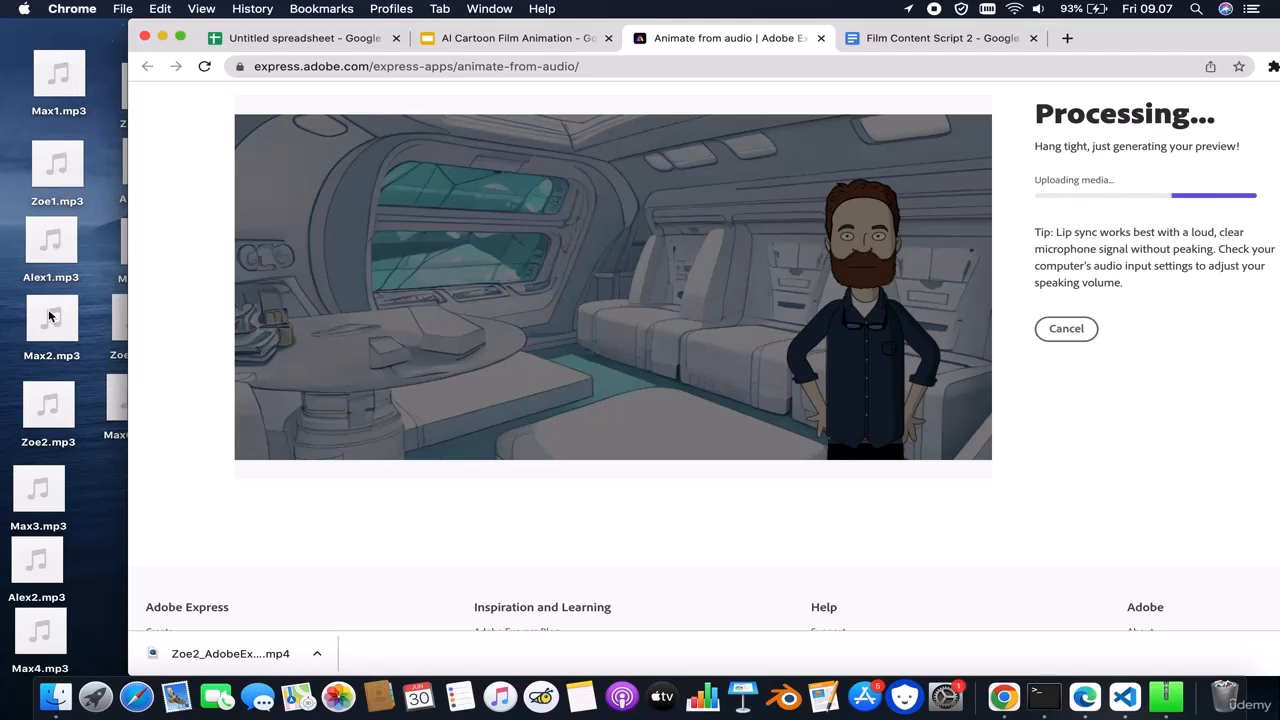
pyautogui.moveTo(50, 500)
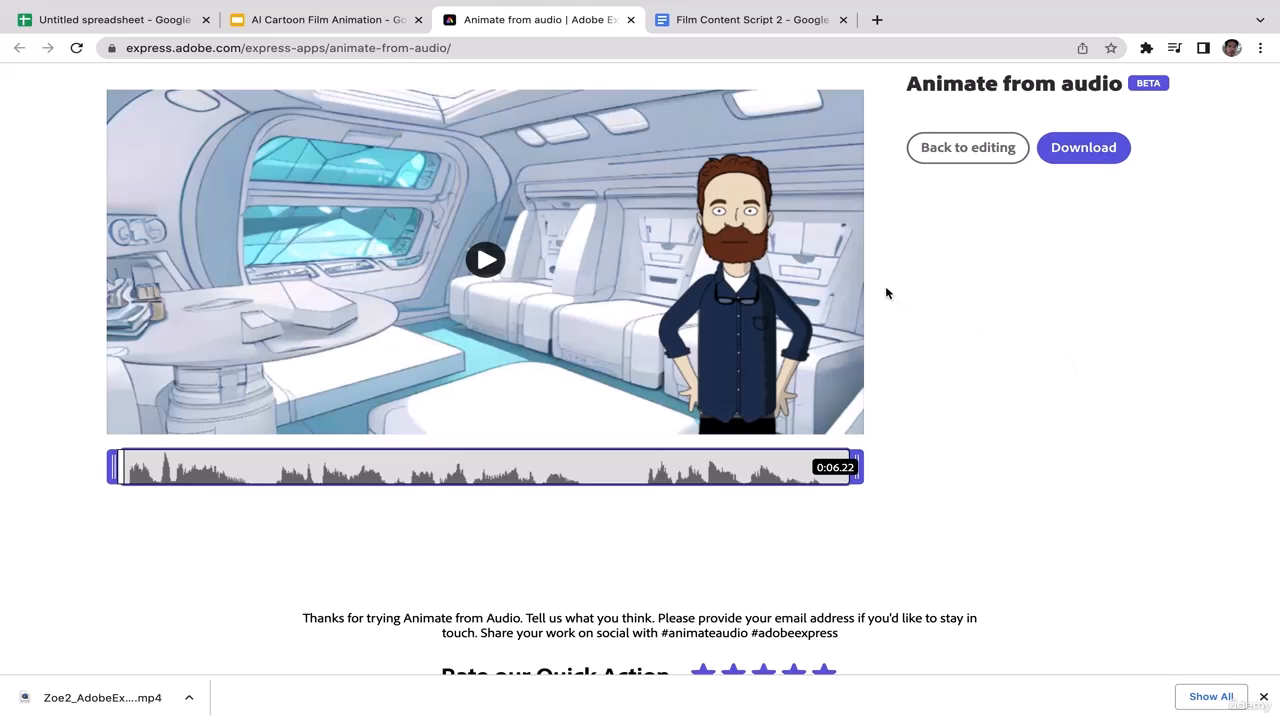
# Download the animated Max3 video and show the downloaded file in Finder
pyautogui.click(1065, 160)
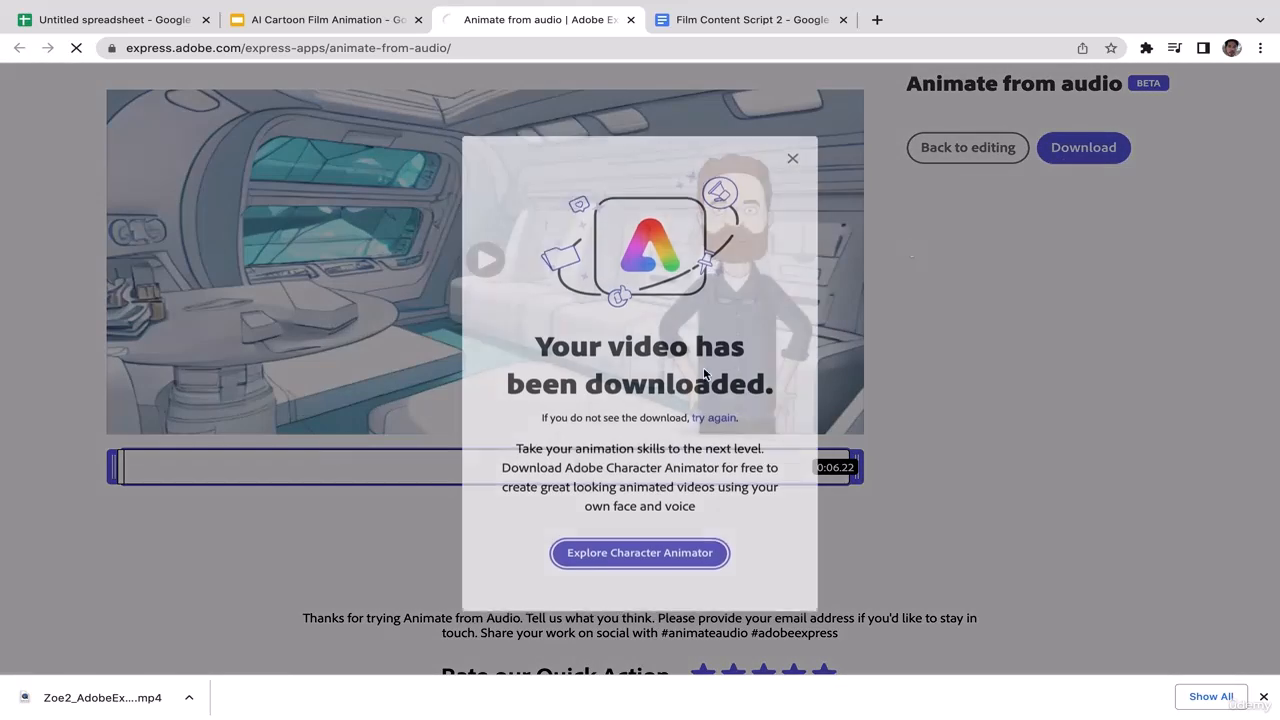
pyautogui.click(792, 153)
pyautogui.click(186, 697)
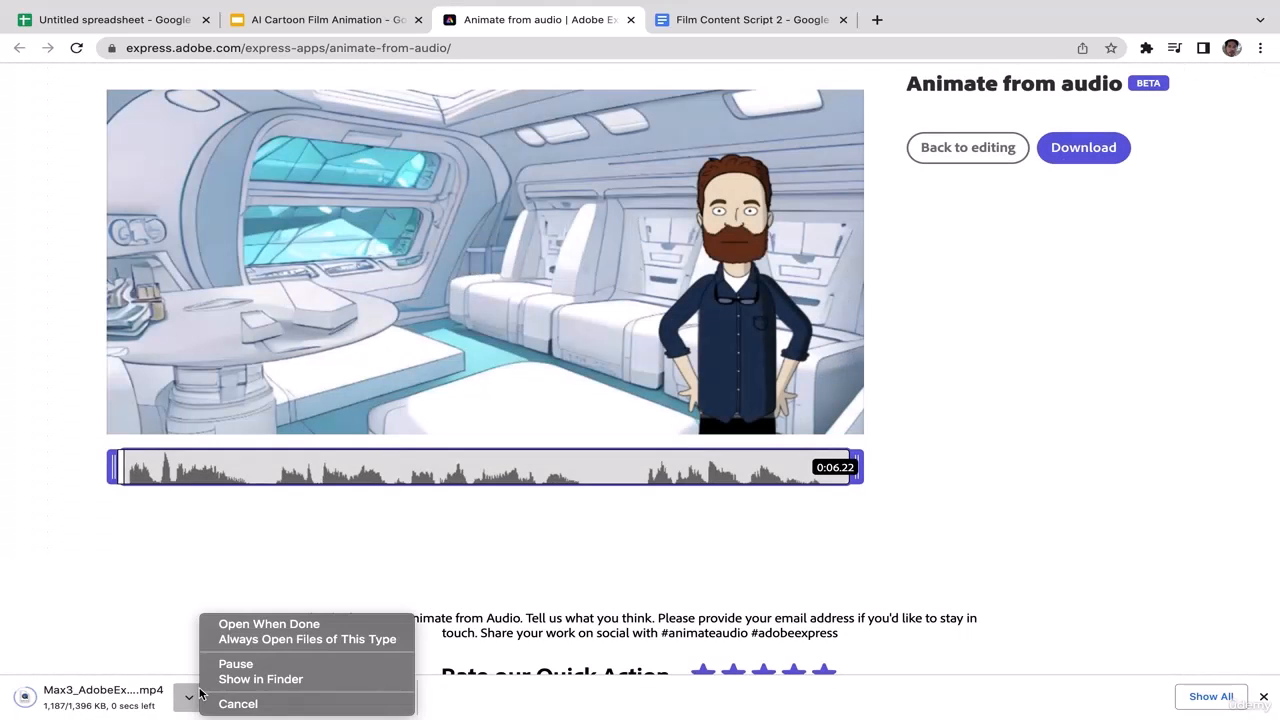
pyautogui.click(230, 677)
# Move Max3_AdobeExpress.mp4 from the downloads folder to the desktop beneath Scene5.mp4 and close the folder window
pyautogui.moveTo(2, 3)
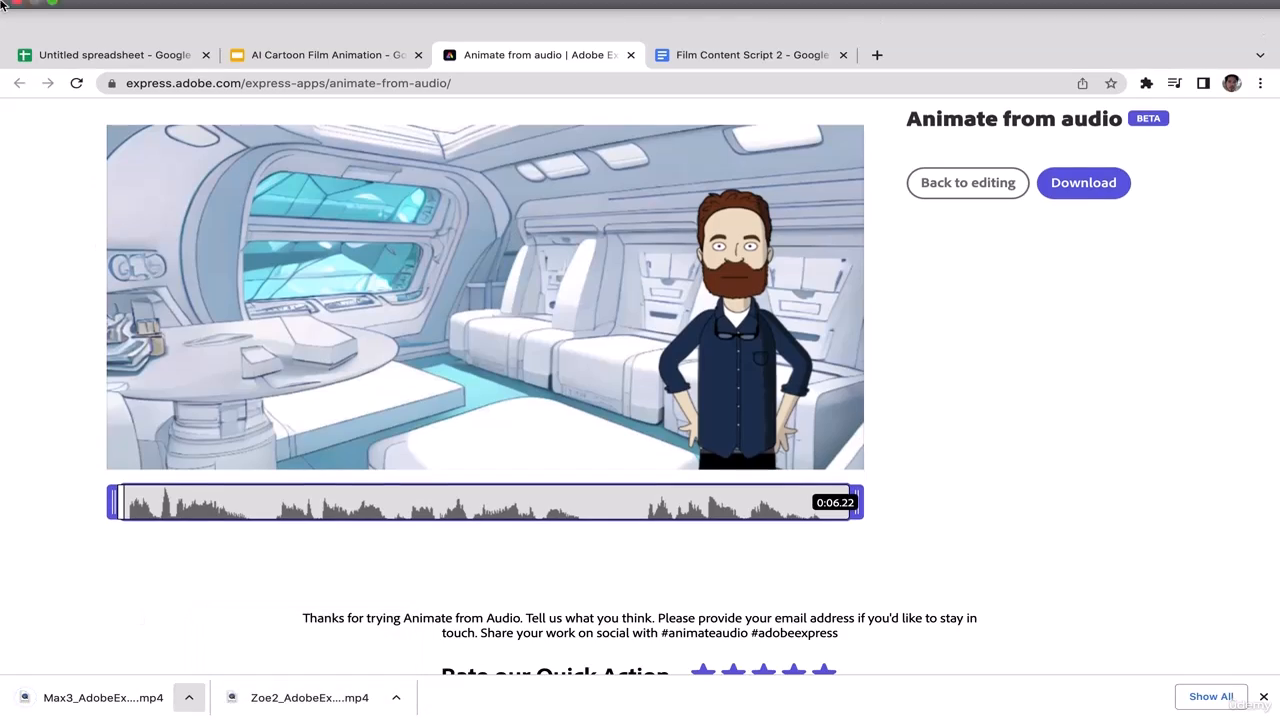
pyautogui.click(54, 28)
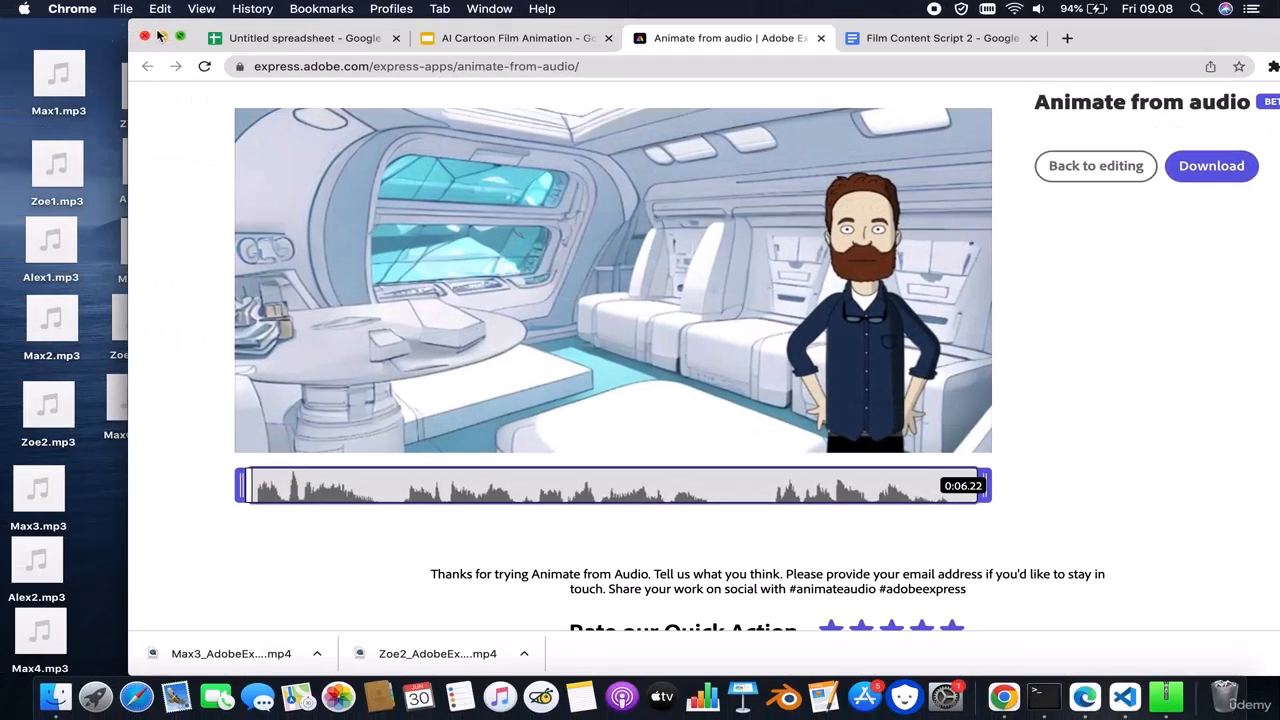
pyautogui.click(161, 35)
pyautogui.moveTo(475, 432); pyautogui.dragTo(345, 440)
pyautogui.click(311, 101)
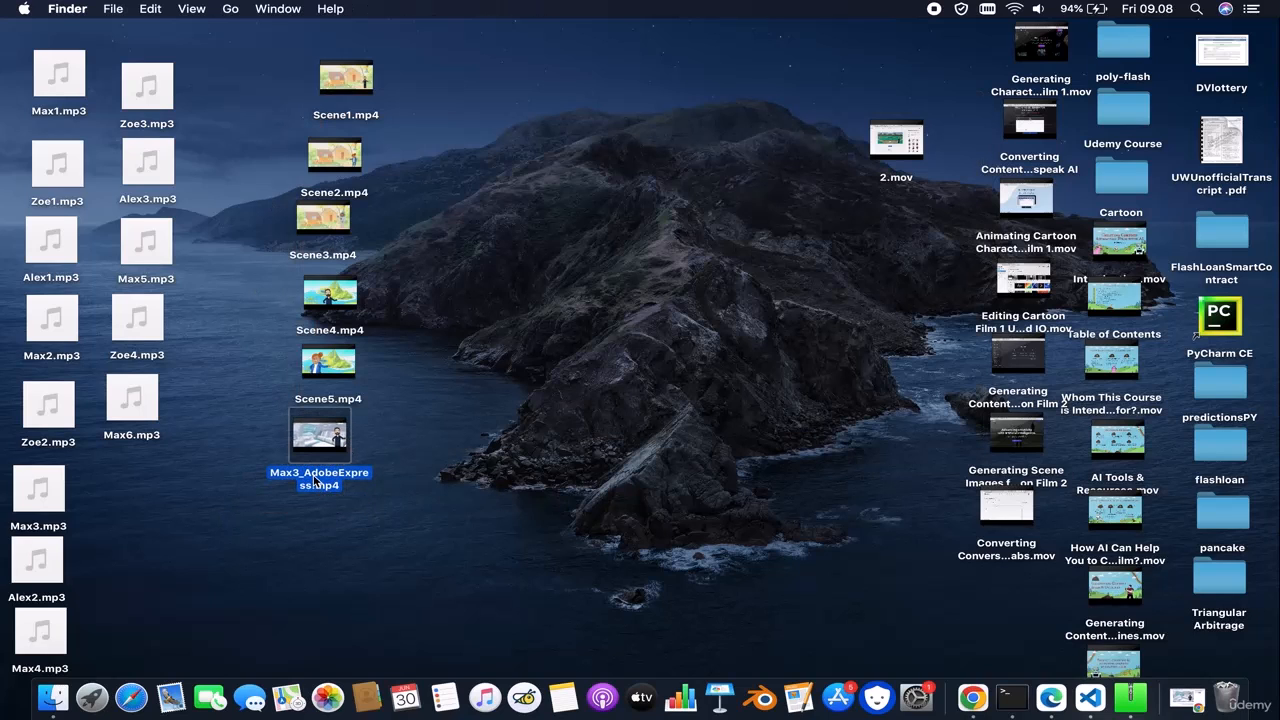
# Rename the Max3_AdobeExpress.mp4 file on the desktop as Scene6
pyautogui.press('Return')
pyautogui.press('BackSpace')
pyautogui.write('Scene')
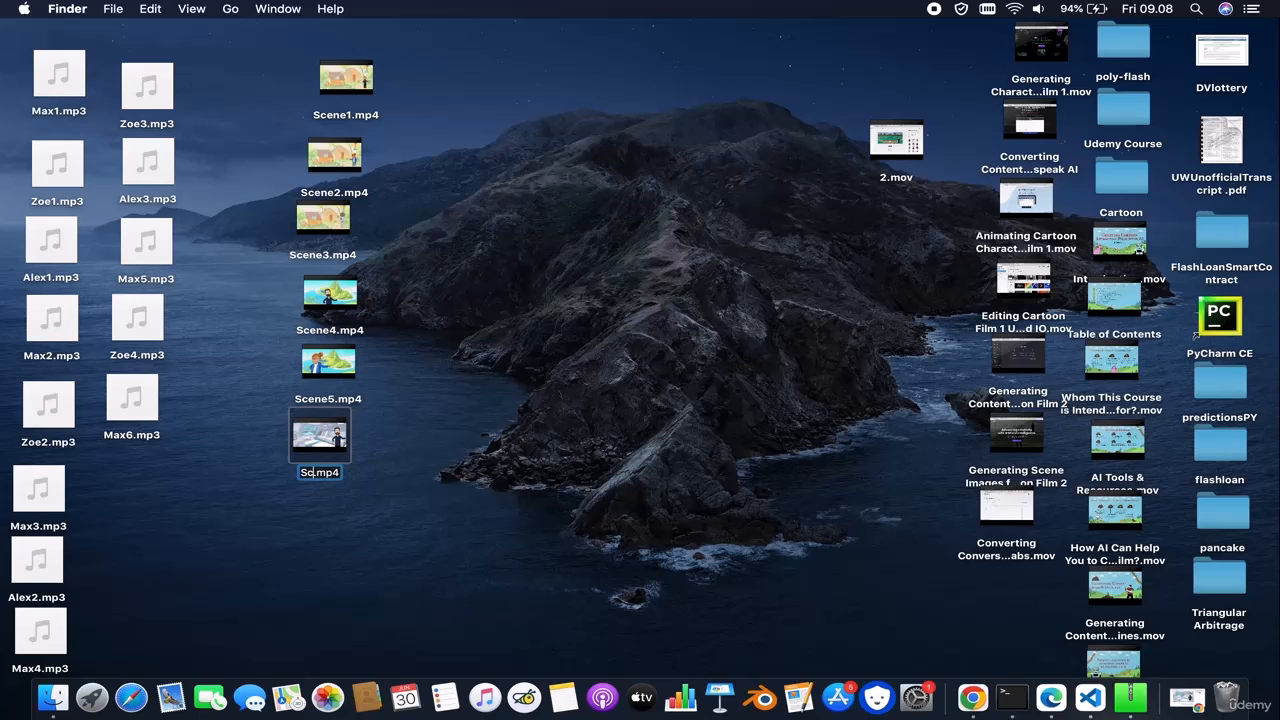
pyautogui.write('6')
pyautogui.click(500, 547)
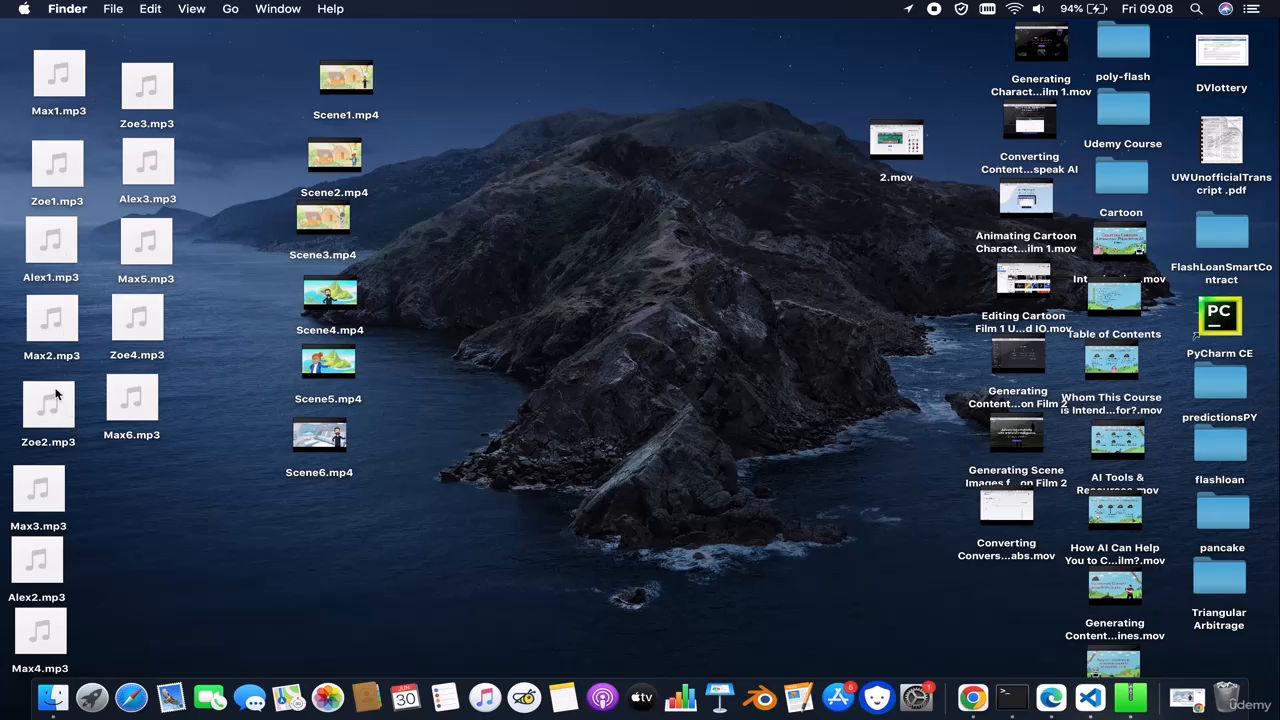
# Return to editing the animation in the browser and change the character from Mark to the astronaut Fred
pyautogui.moveTo(43, 574)
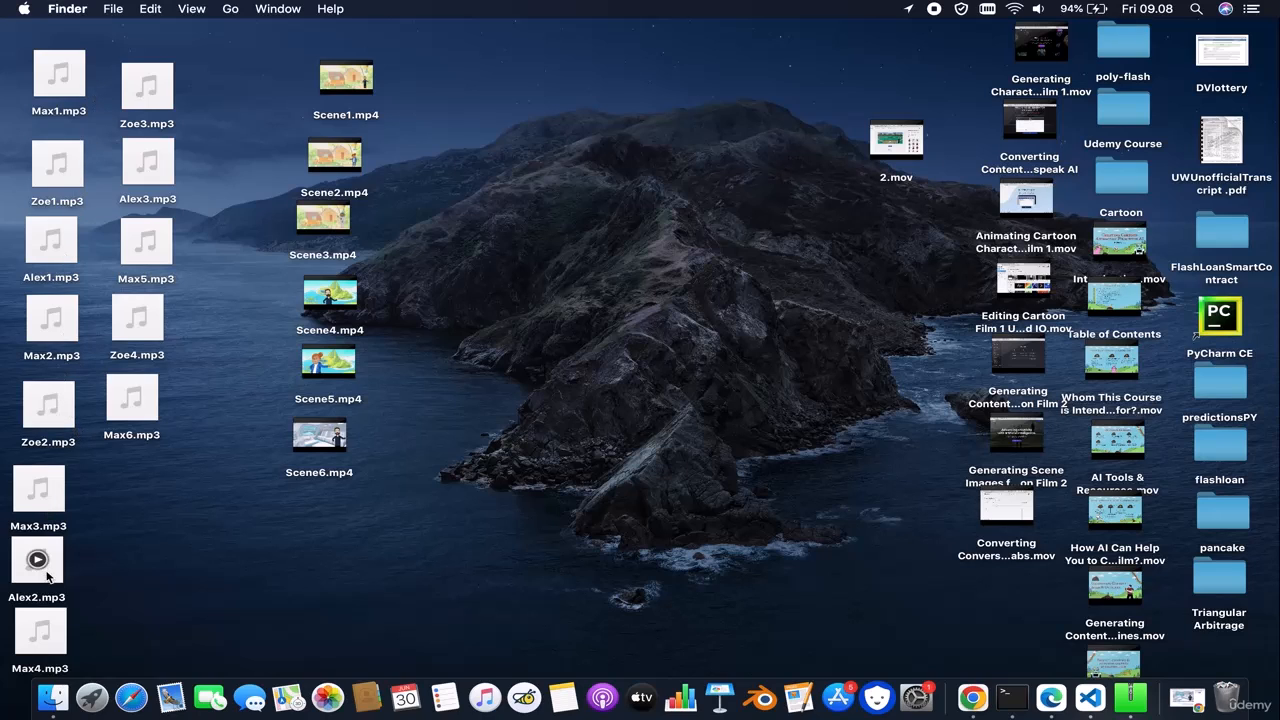
pyautogui.click(1184, 698)
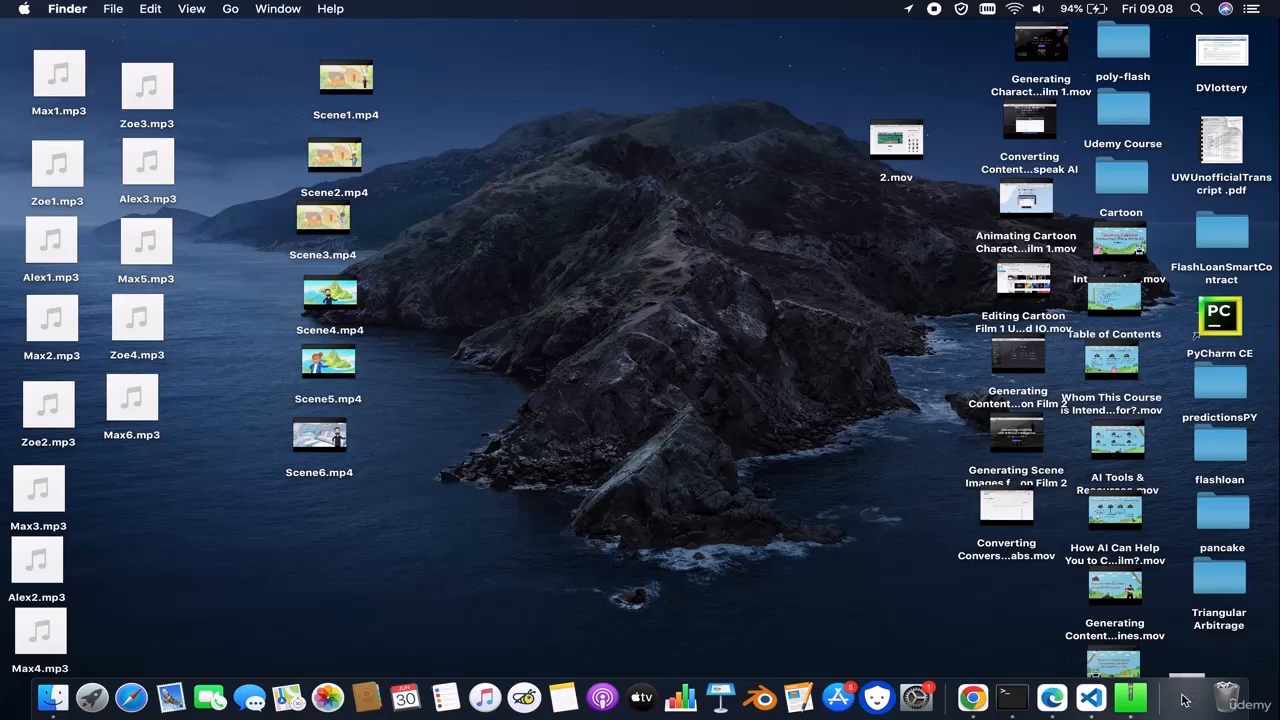
pyautogui.click(179, 37)
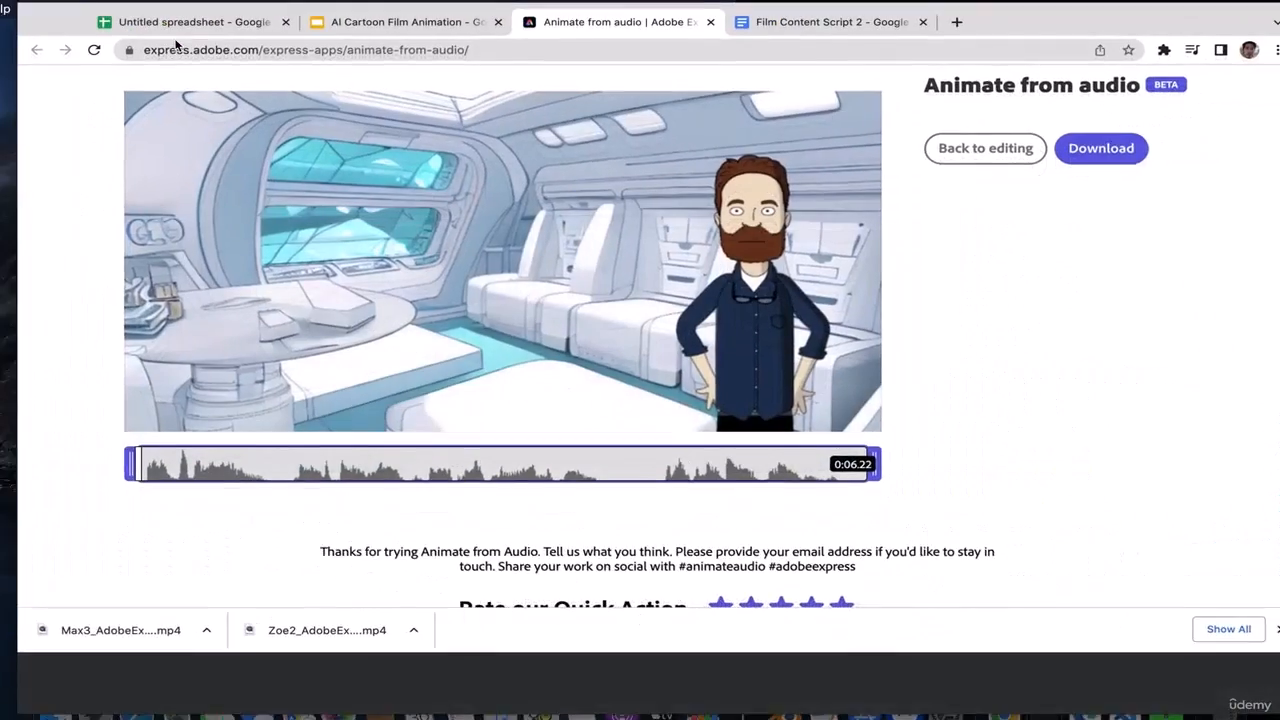
pyautogui.click(960, 148)
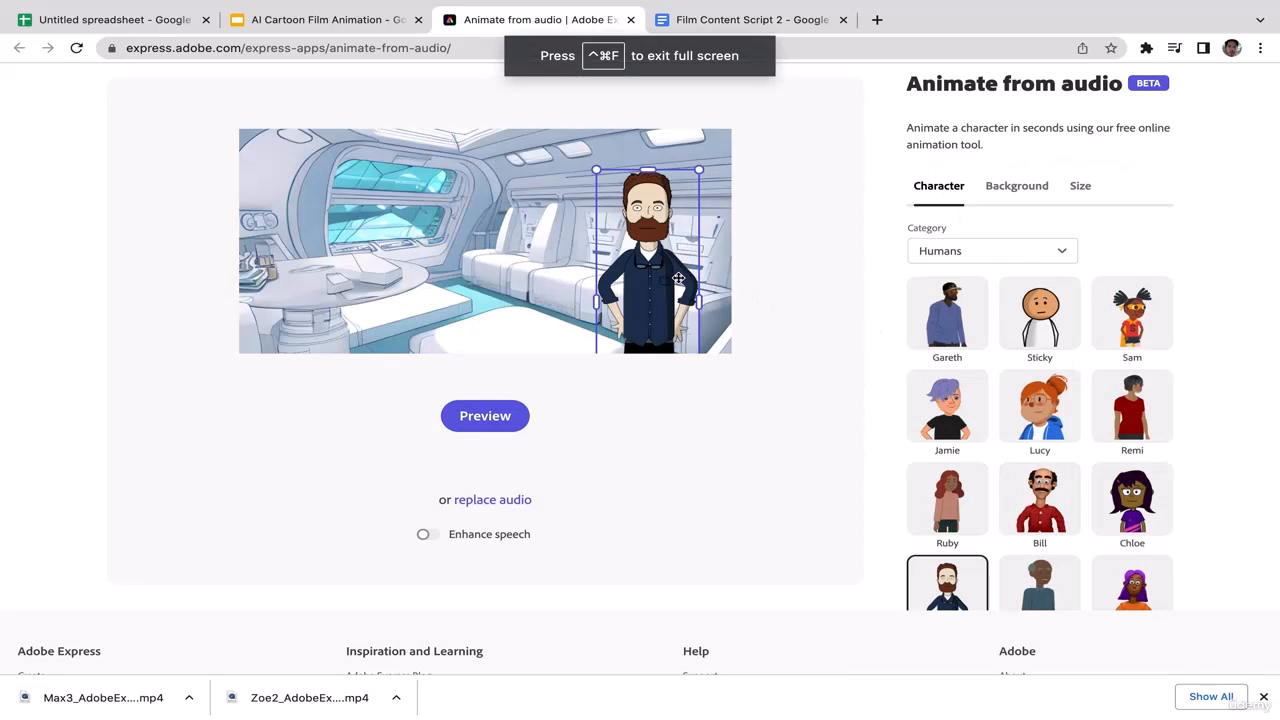
pyautogui.moveTo(1171, 366); pyautogui.dragTo(1166, 490)
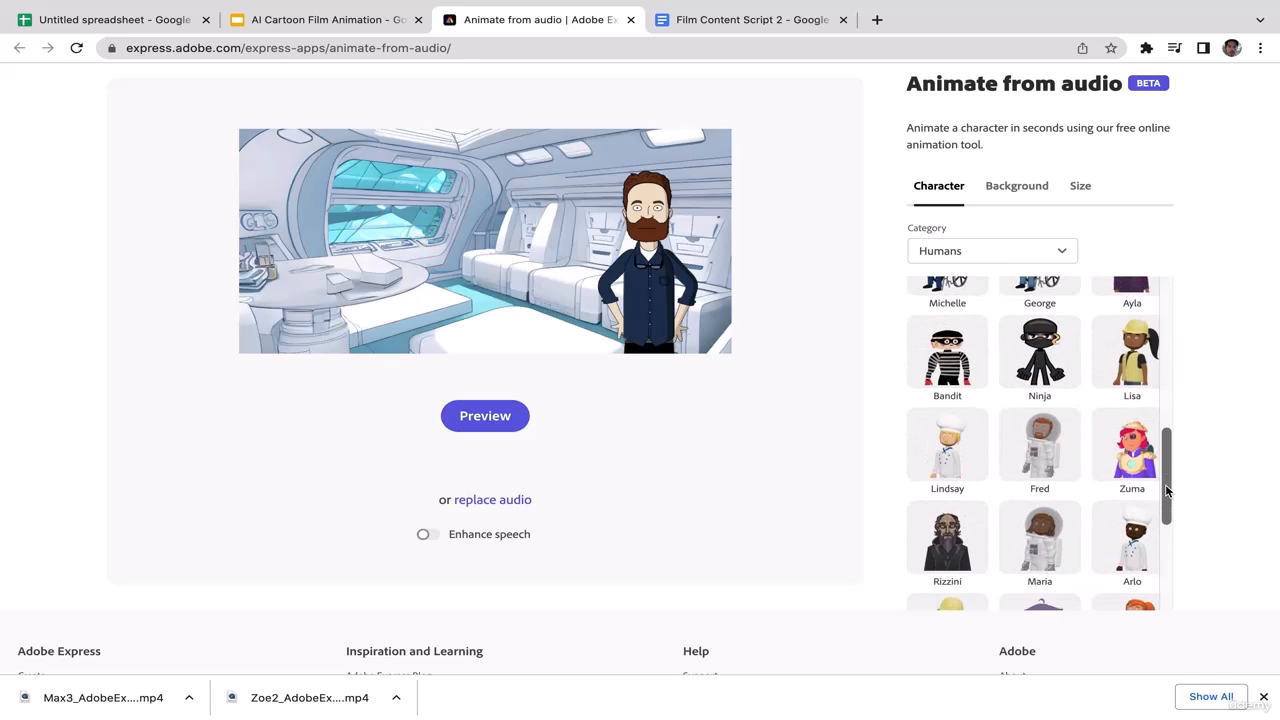
pyautogui.click(1040, 445)
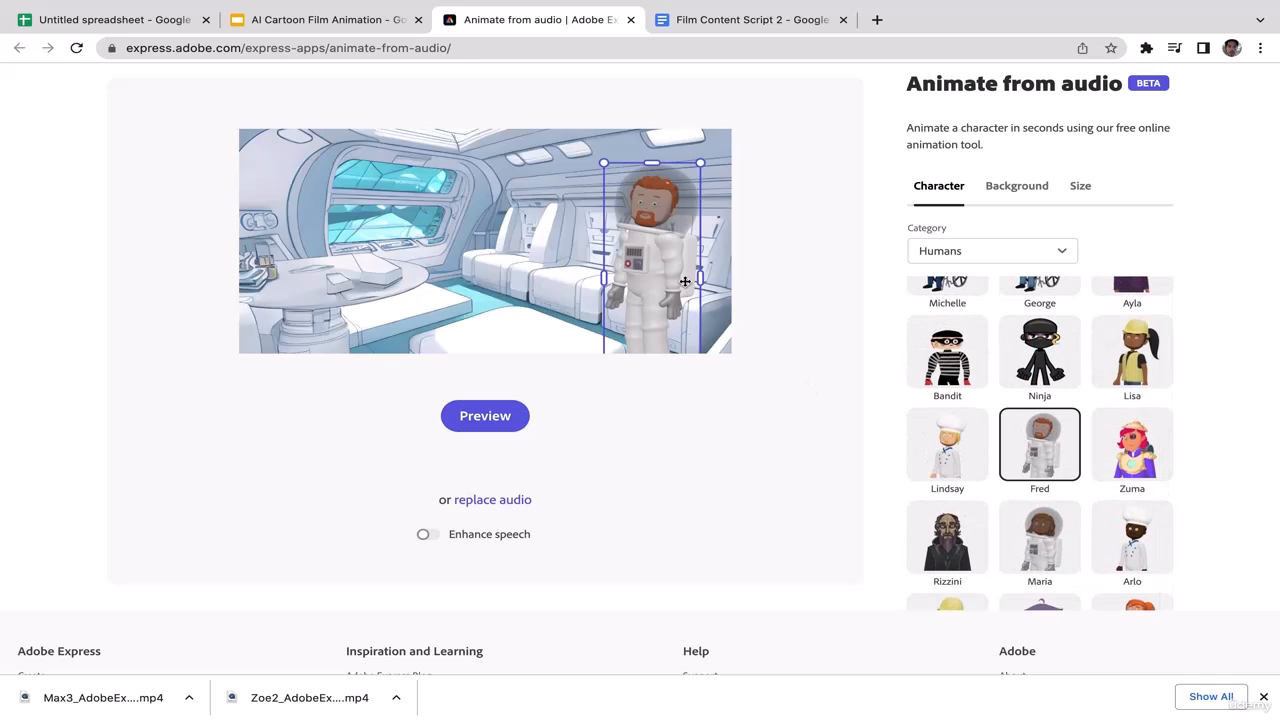
# Move Fred to just left of the spaceship cabin's centre and scale him to about 123%
pyautogui.moveTo(618, 284); pyautogui.dragTo(352, 310)
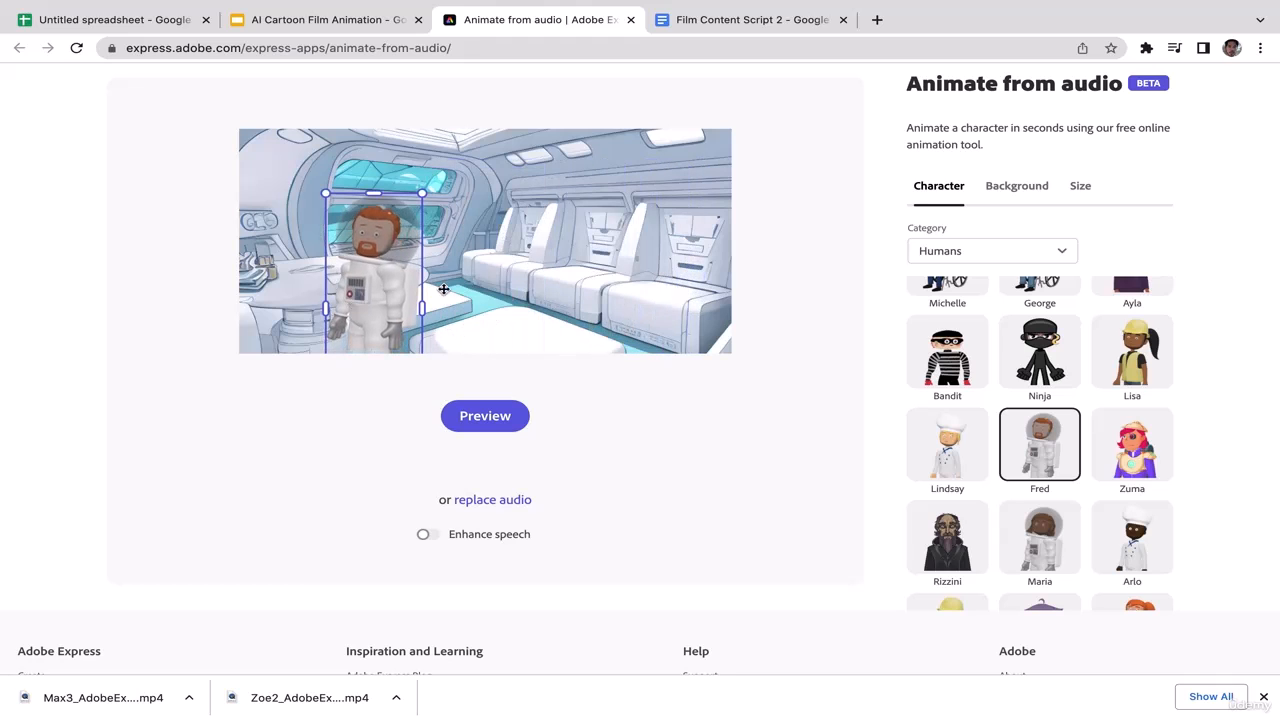
pyautogui.moveTo(429, 303); pyautogui.dragTo(540, 309)
pyautogui.moveTo(460, 270); pyautogui.dragTo(515, 343)
pyautogui.click(776, 235)
pyautogui.scroll(1, 776, 235)
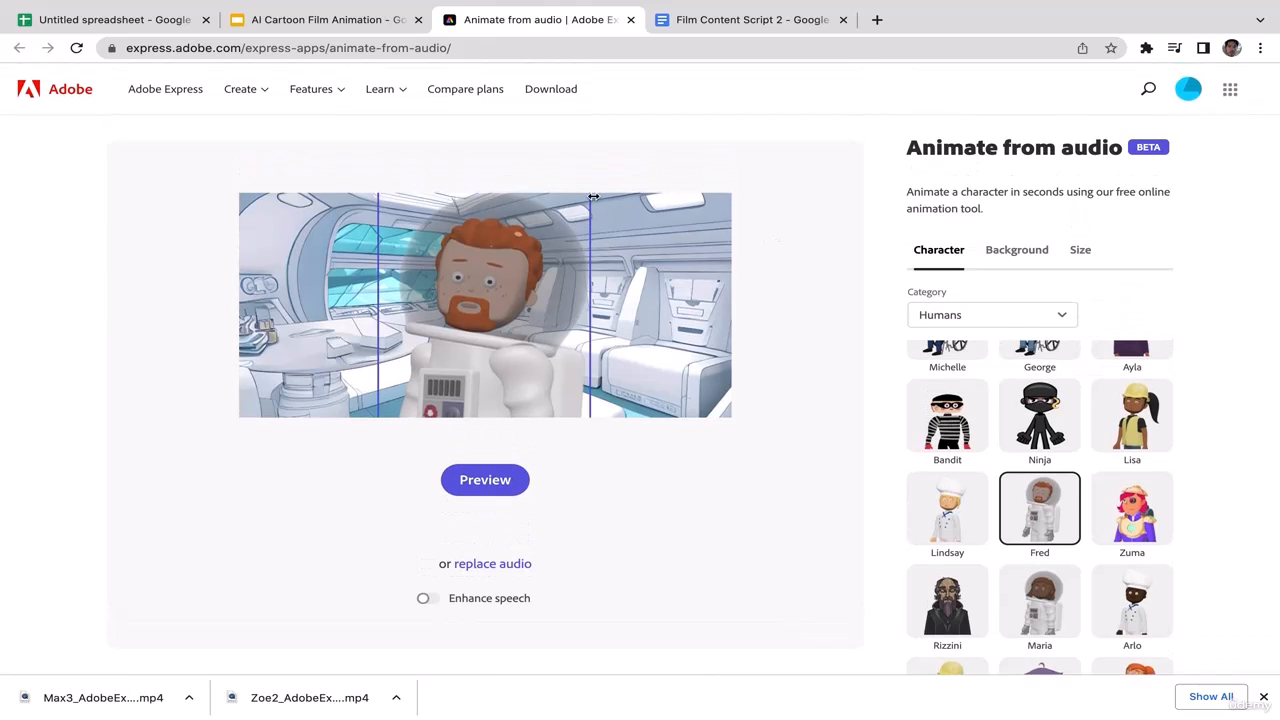
pyautogui.moveTo(594, 197); pyautogui.dragTo(551, 209)
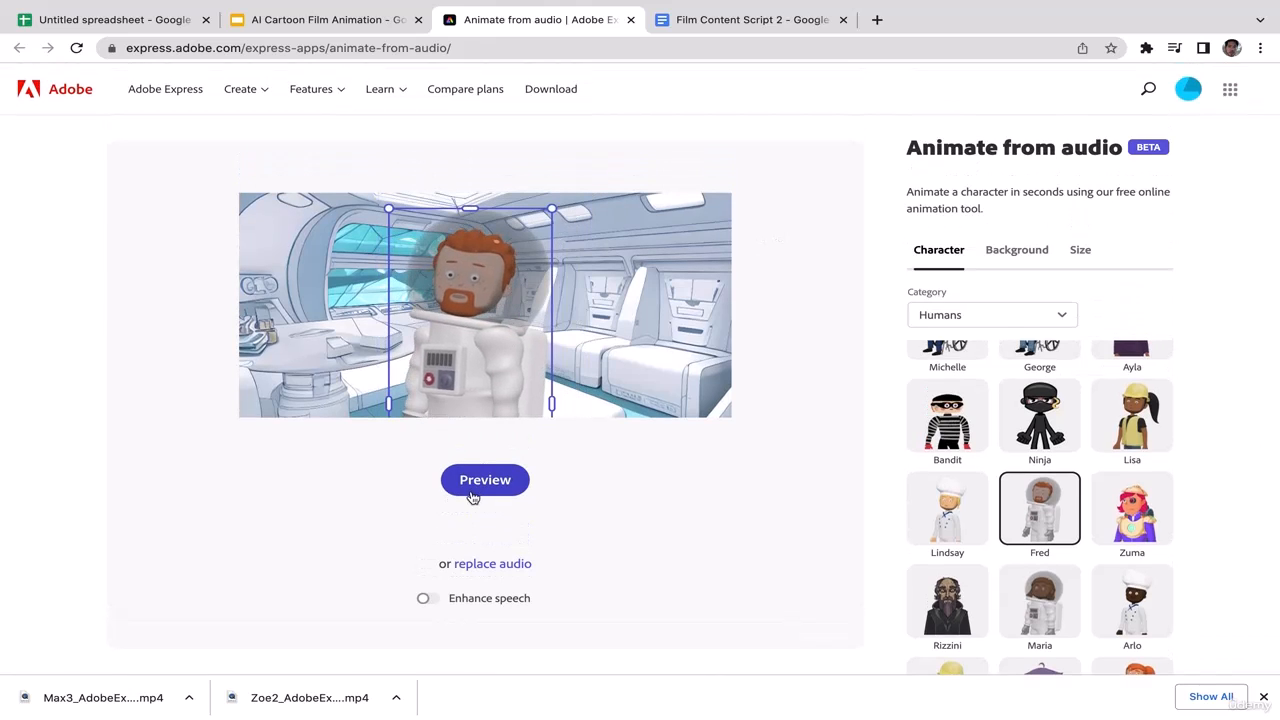
# Replace the character's audio with Alex2.mp3 from the desktop
pyautogui.click(486, 566)
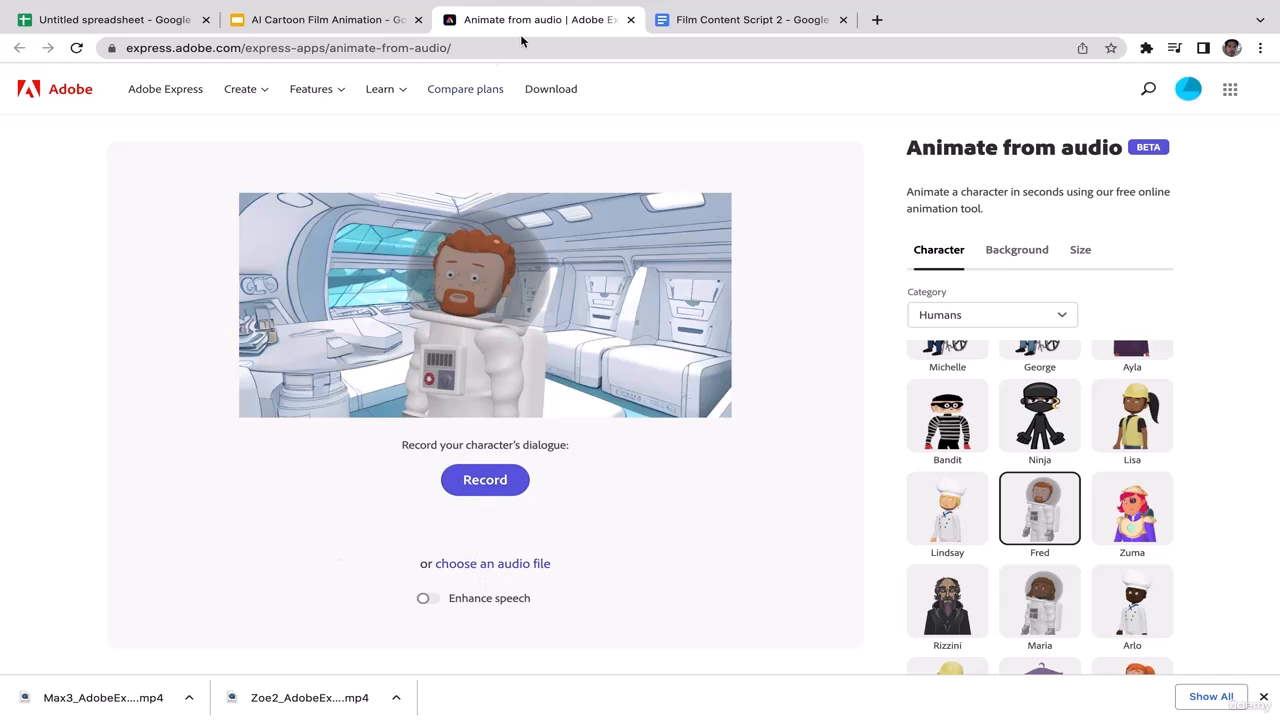
pyautogui.click(453, 566)
pyautogui.click(469, 85)
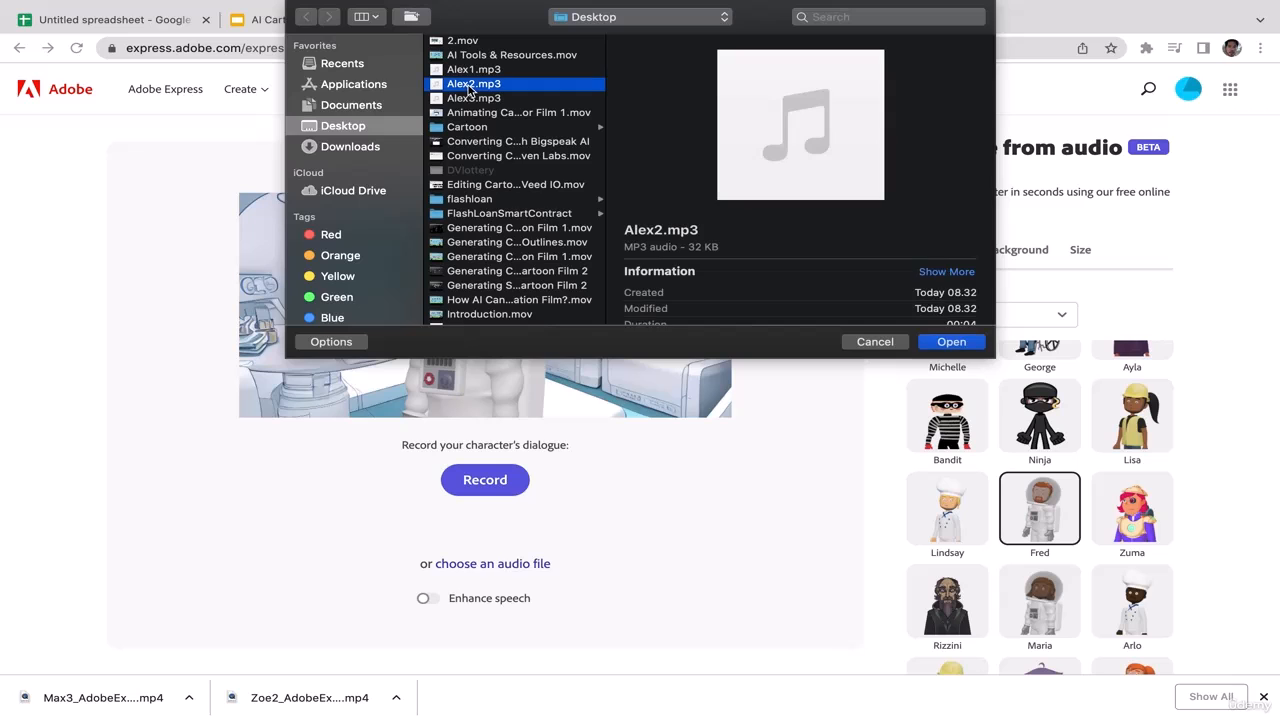
pyautogui.click(951, 342)
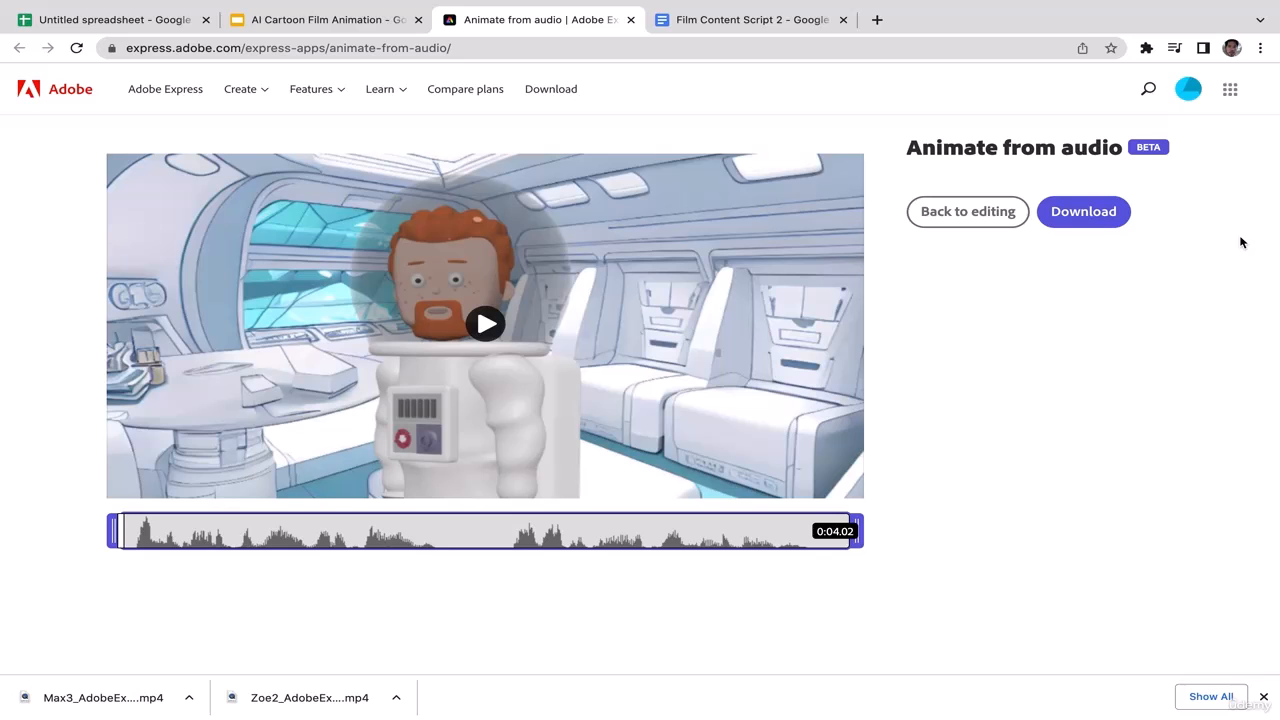
# Download the animated Alex2 video and show the downloaded file in Finder
pyautogui.click(1112, 218)
pyautogui.click(794, 153)
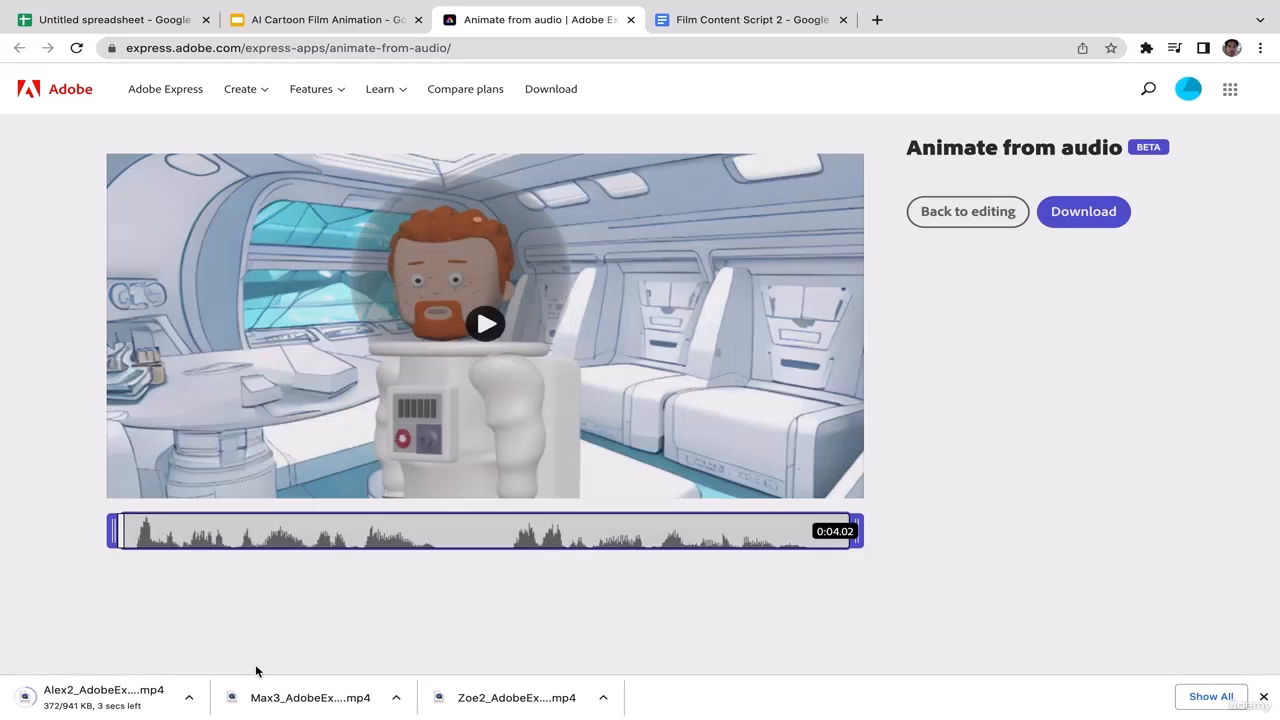
pyautogui.click(188, 697)
pyautogui.click(246, 685)
# Move Alex2_AdobeExpress.mp4 from the downloads folder to the desktop and close the folder window
pyautogui.moveTo(5, 1)
pyautogui.click(53, 29)
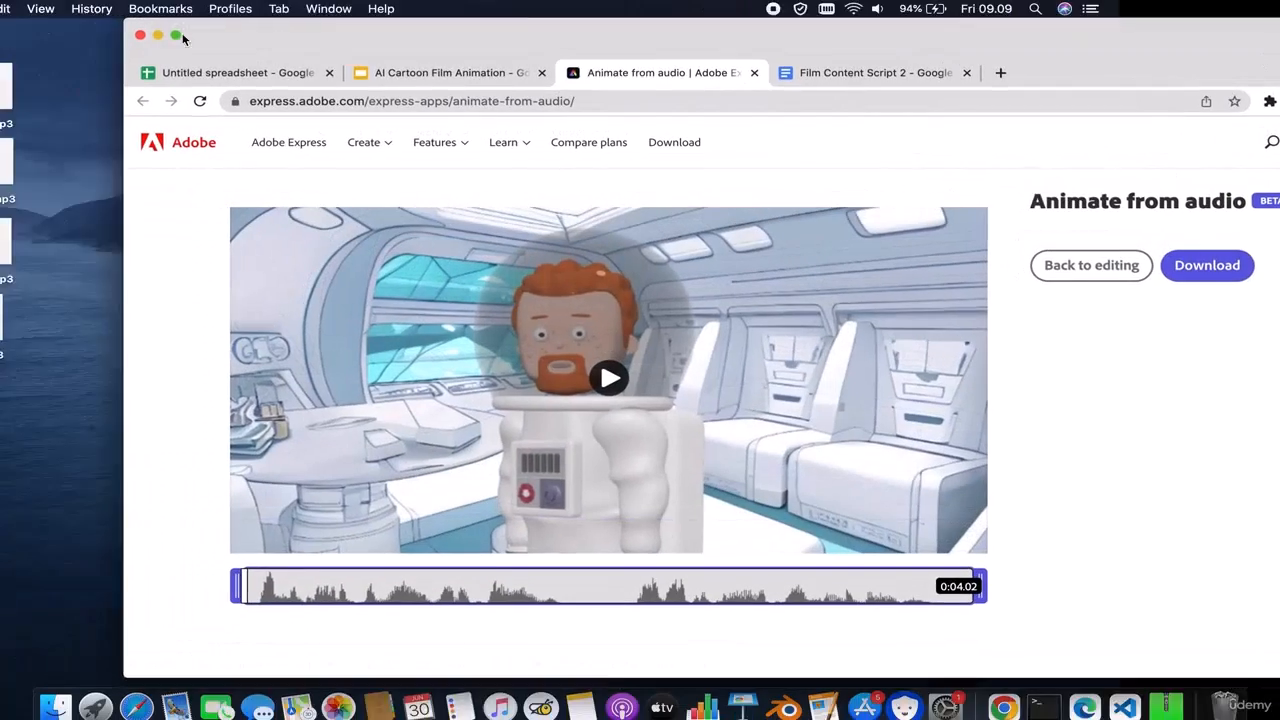
pyautogui.click(162, 38)
pyautogui.moveTo(507, 437); pyautogui.dragTo(459, 547)
pyautogui.click(312, 101)
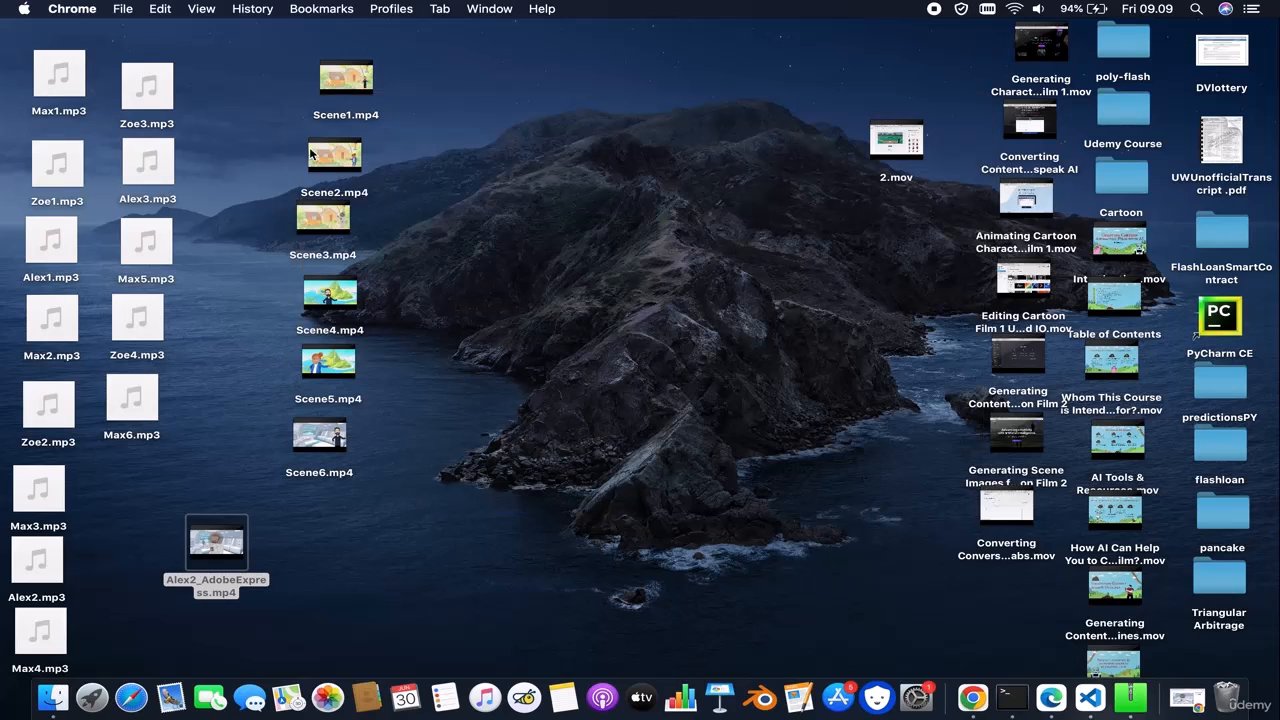
# Place the Alex2_AdobeExpress.mp4 file beneath Scene6.mp4 on the desktop and rename it as Scene7
pyautogui.moveTo(238, 545); pyautogui.dragTo(337, 498)
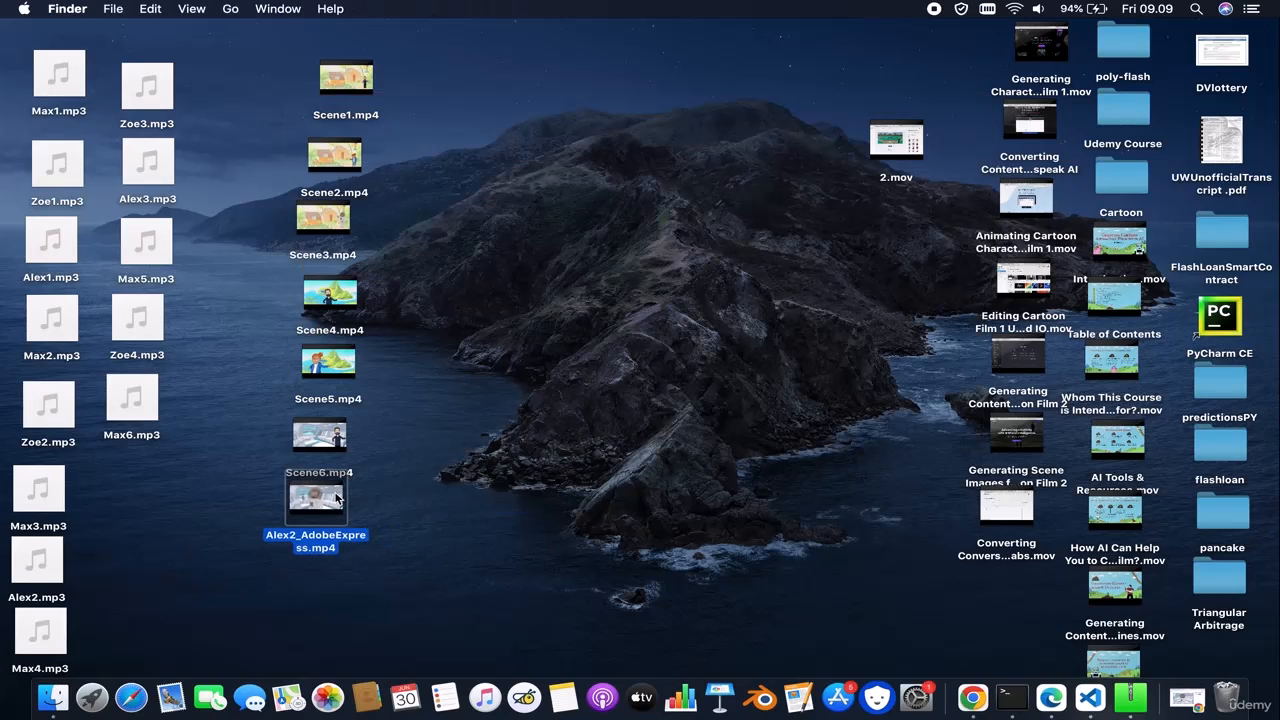
pyautogui.click(311, 546)
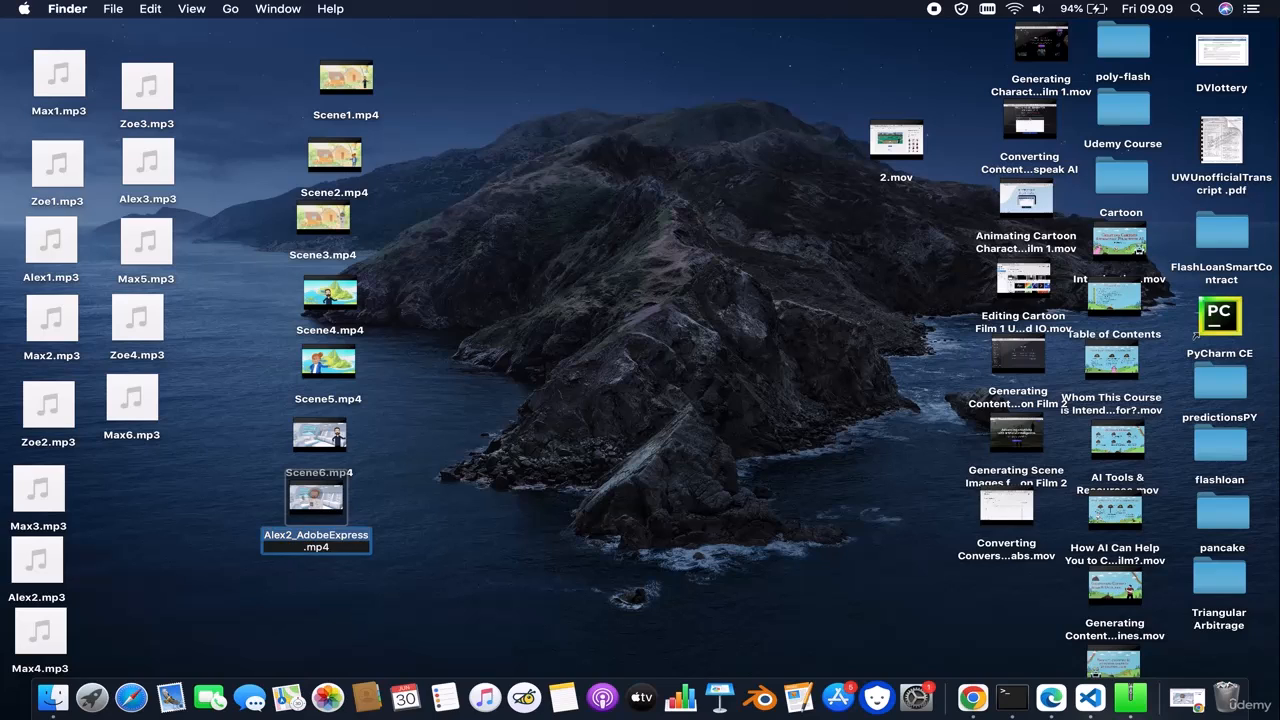
pyautogui.write('Scene7')
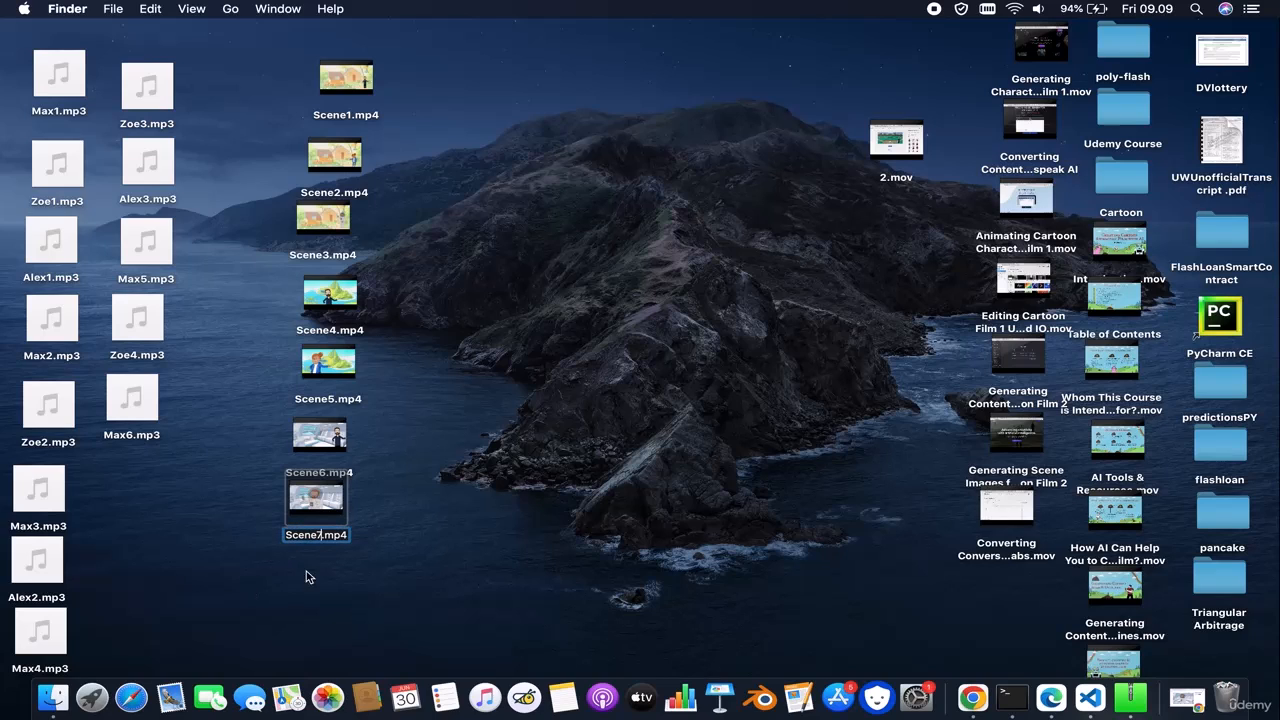
pyautogui.click(316, 550)
# Check the order of the audio clips on the desktop and the location list in the Film Content Script 2 document
pyautogui.moveTo(47, 560)
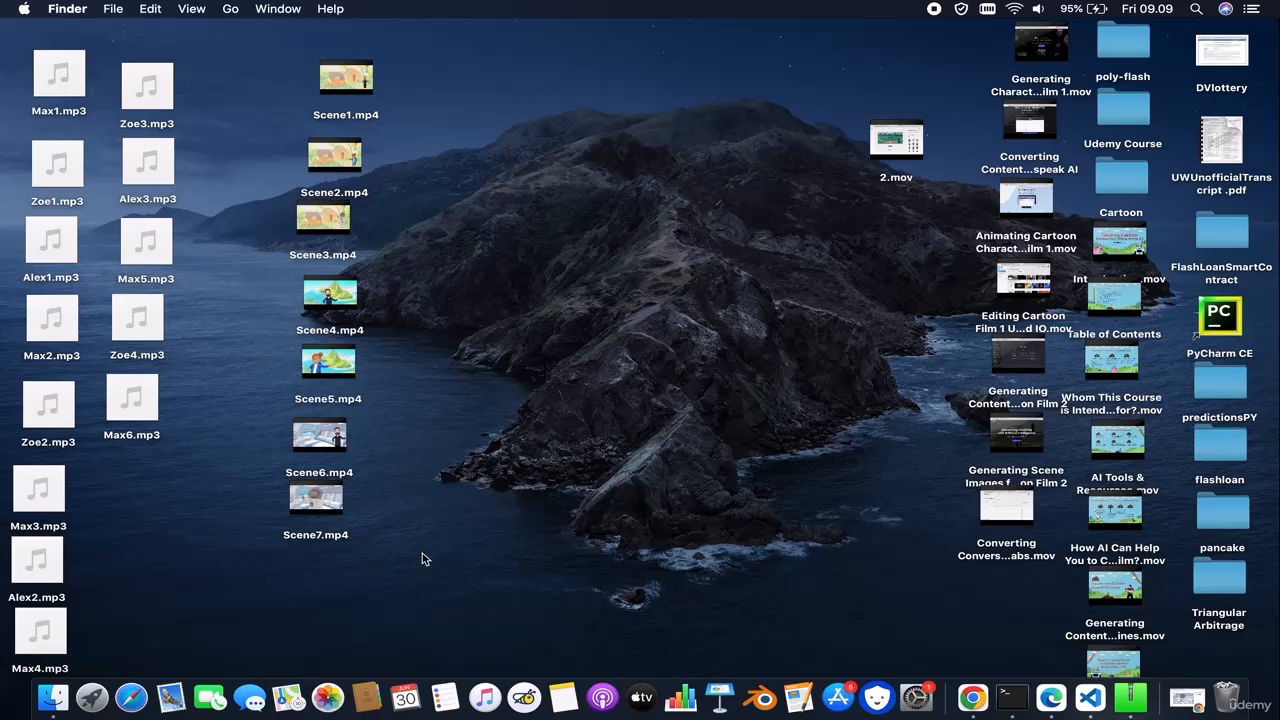
pyautogui.click(1187, 697)
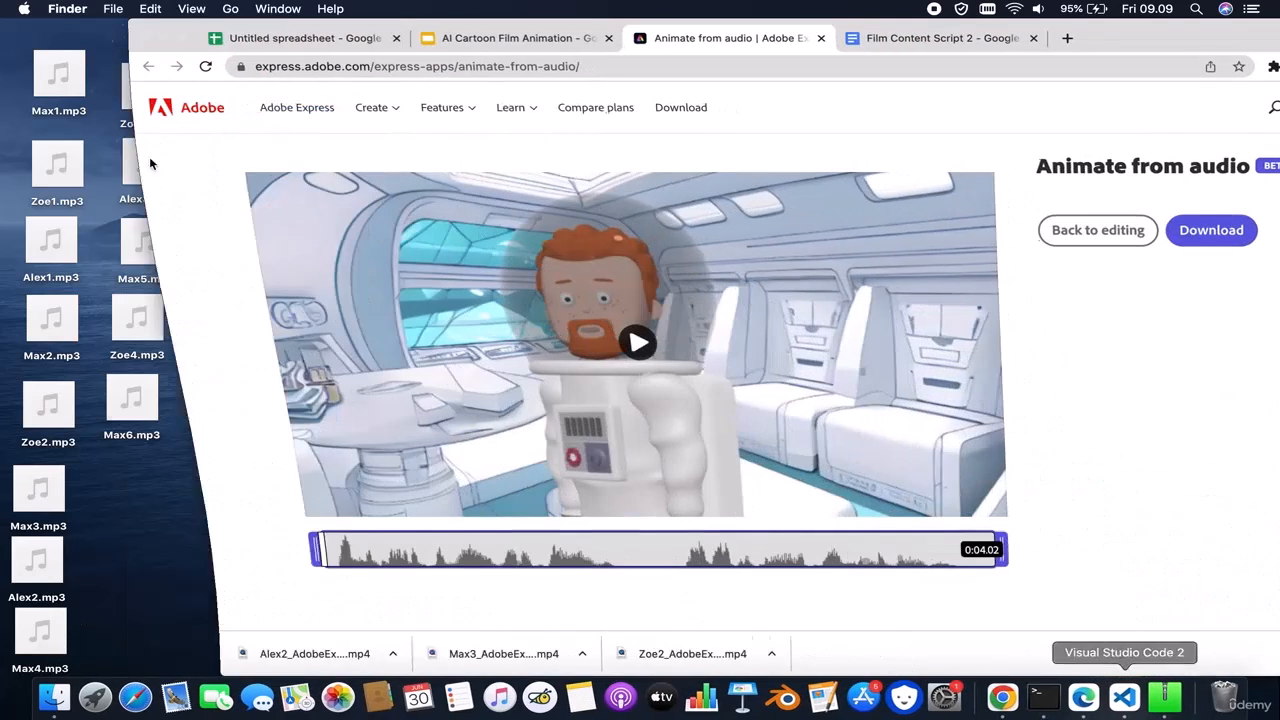
pyautogui.click(180, 37)
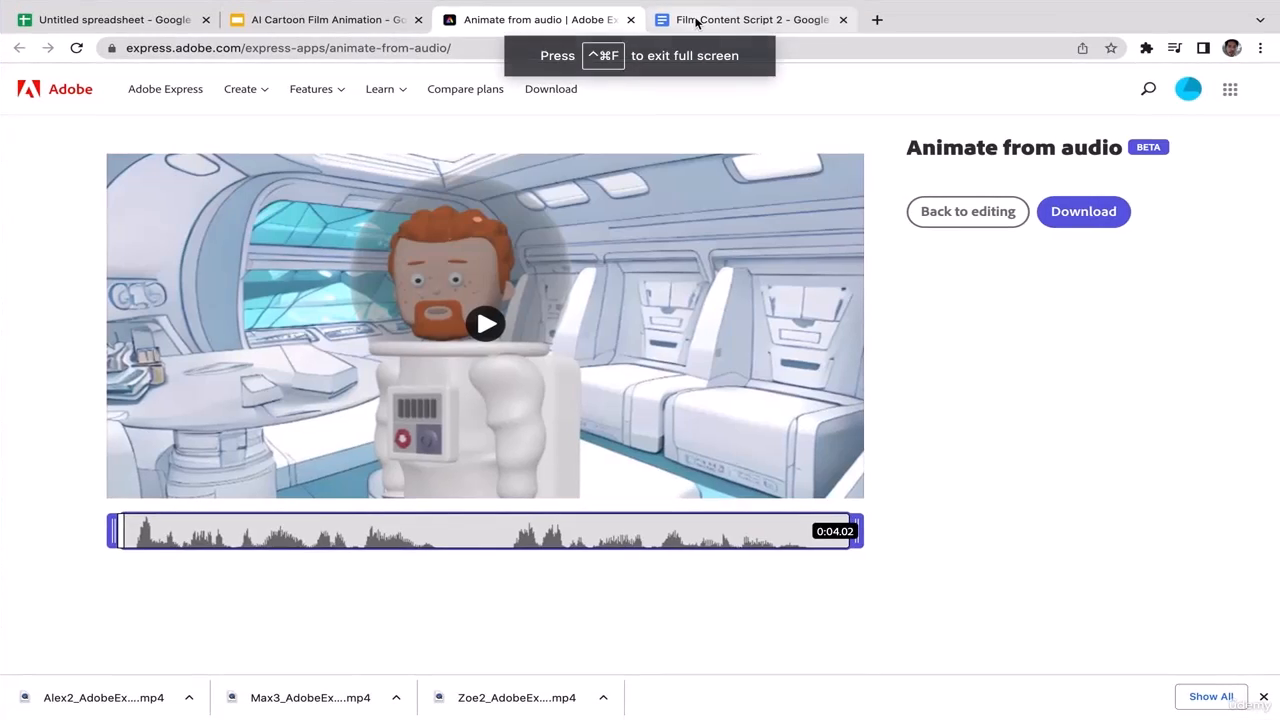
pyautogui.click(697, 21)
pyautogui.click(395, 492)
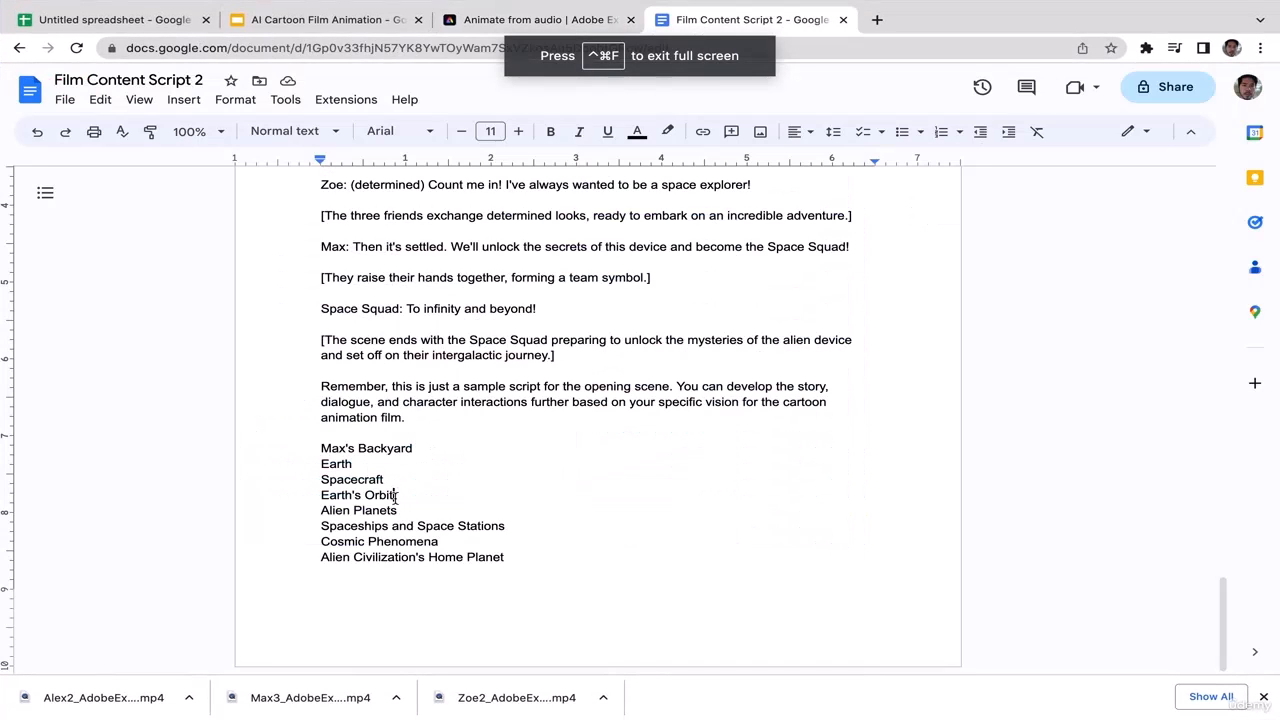
pyautogui.click(530, 20)
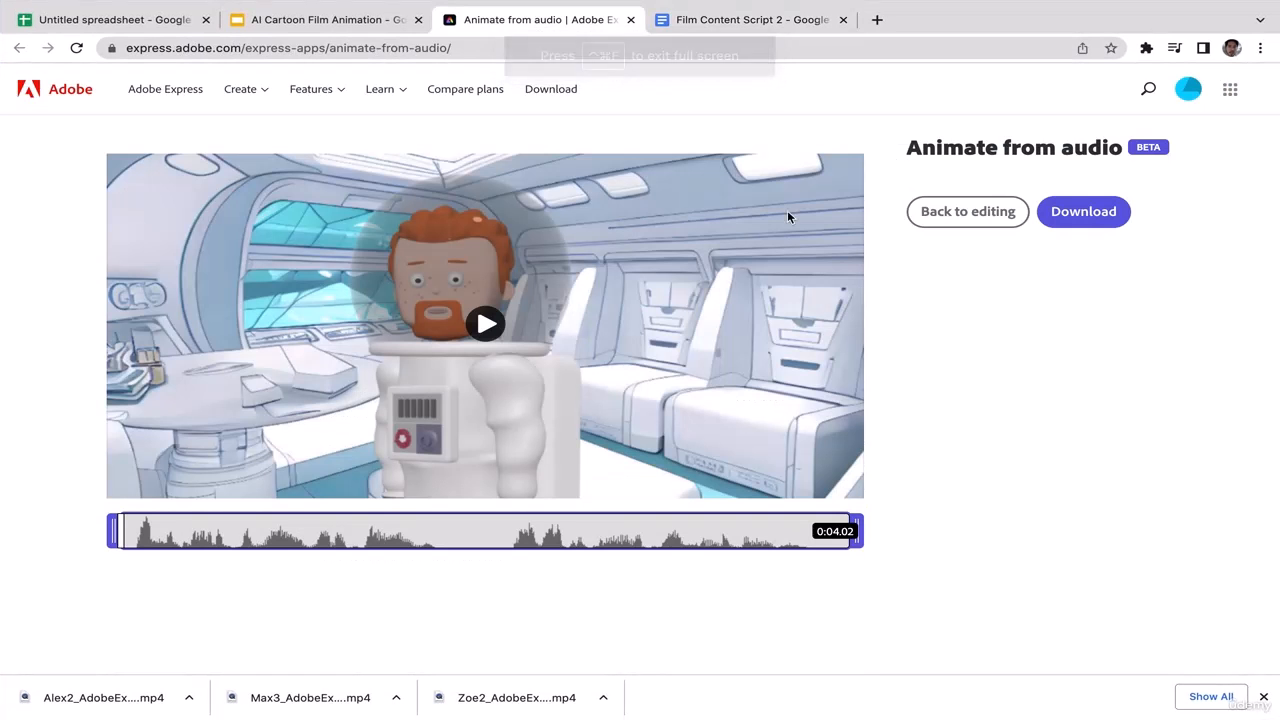
# Replace the background with Cartoon mars planet.jpg from the Film Assets 2 folder inside Cartoon
pyautogui.click(988, 217)
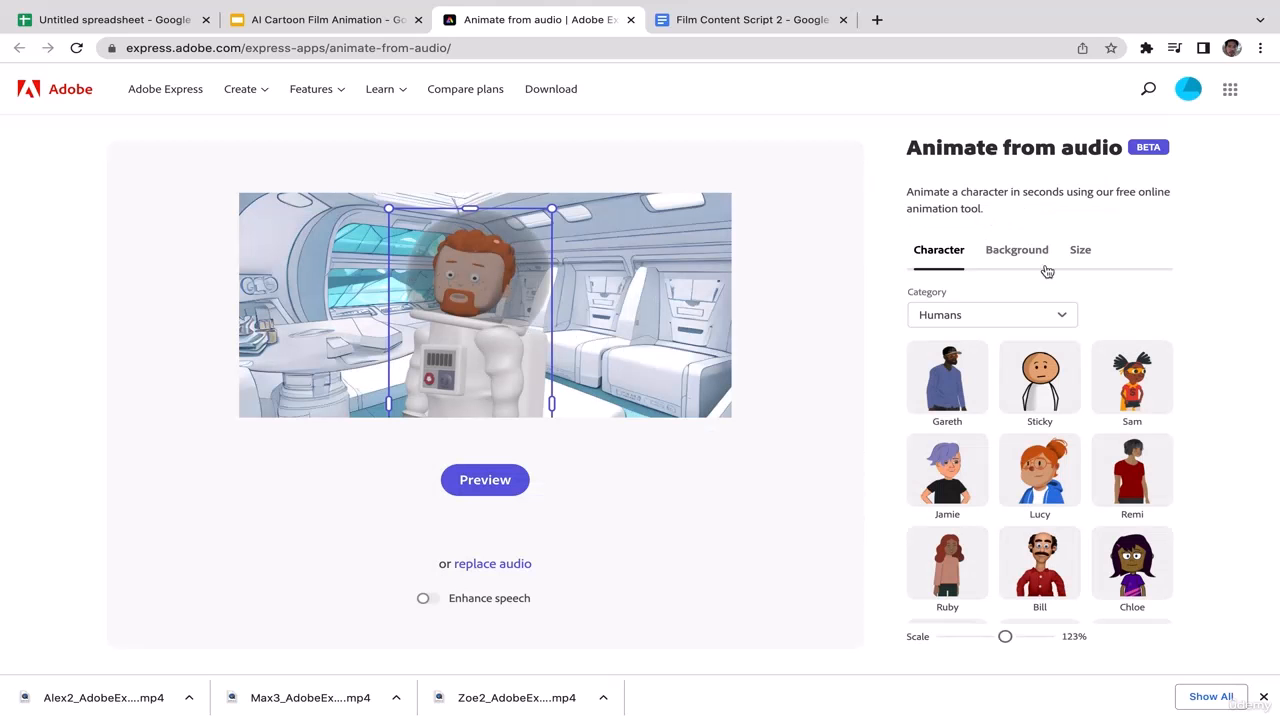
pyautogui.click(1012, 249)
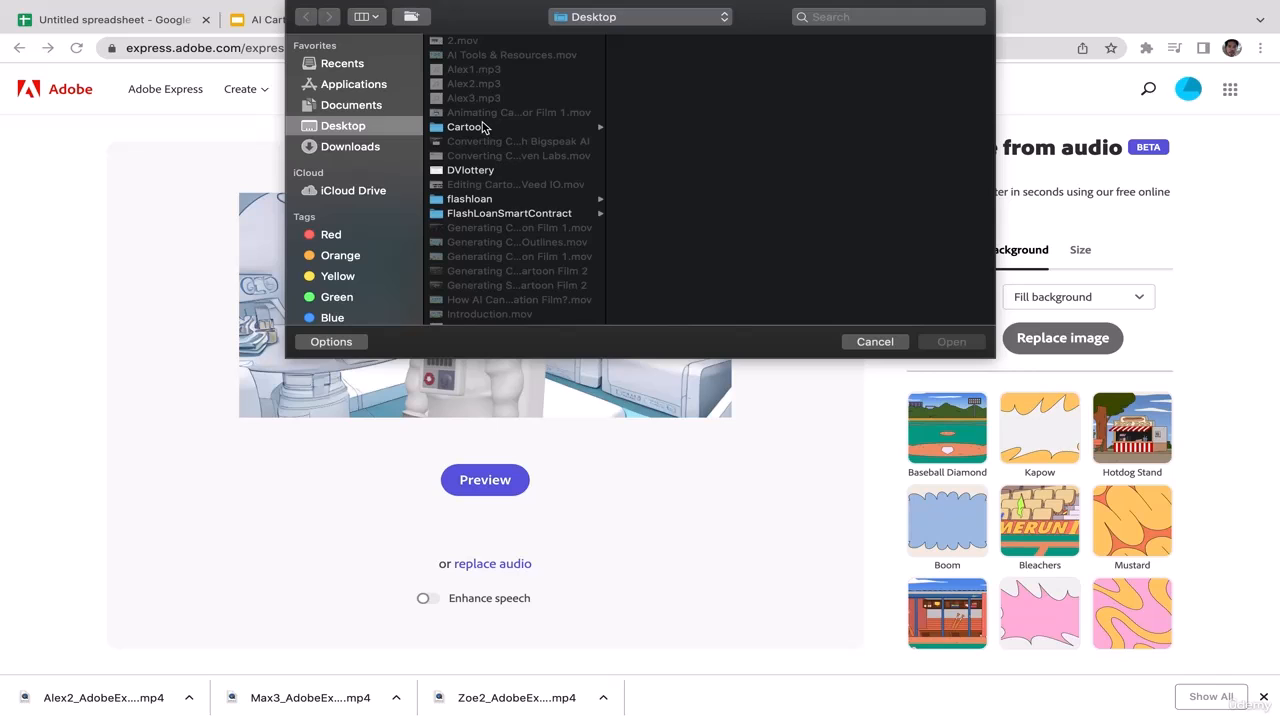
pyautogui.click(482, 127)
pyautogui.click(688, 84)
pyautogui.click(858, 42)
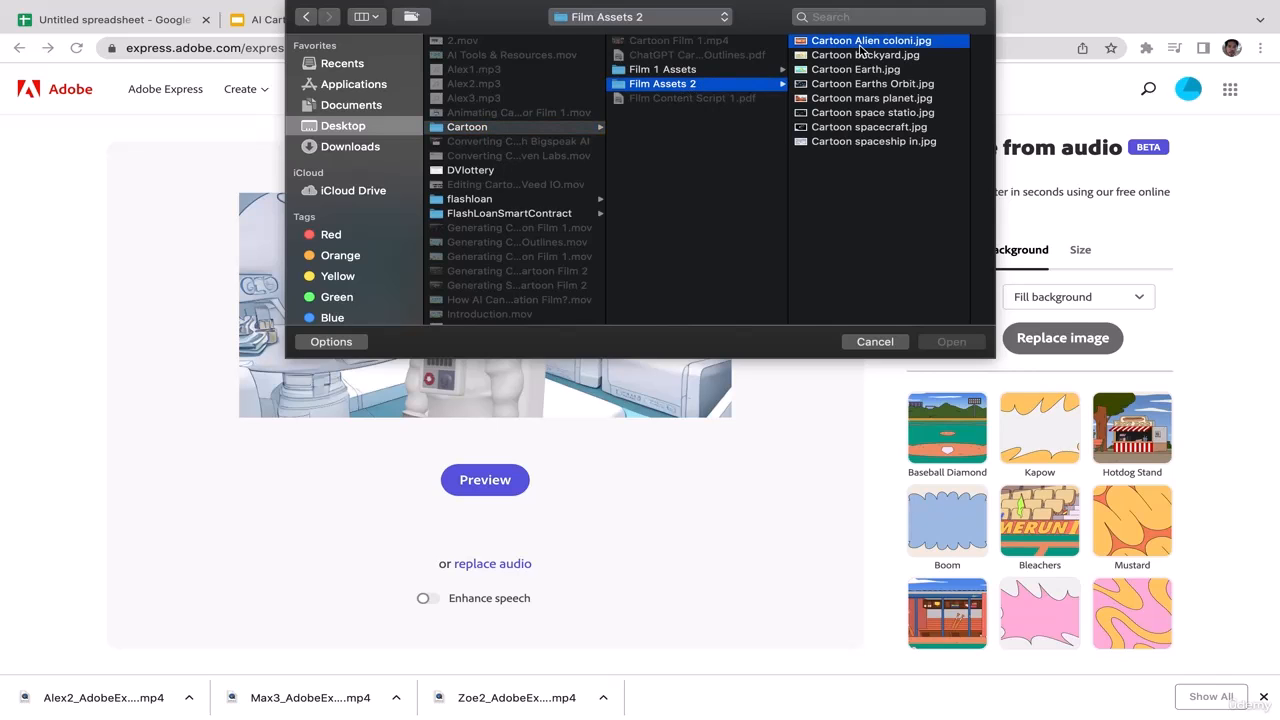
pyautogui.press('Down')
pyautogui.press('Down')
pyautogui.press('Down')
pyautogui.press('Down')
pyautogui.press('Down')
pyautogui.press('Up')
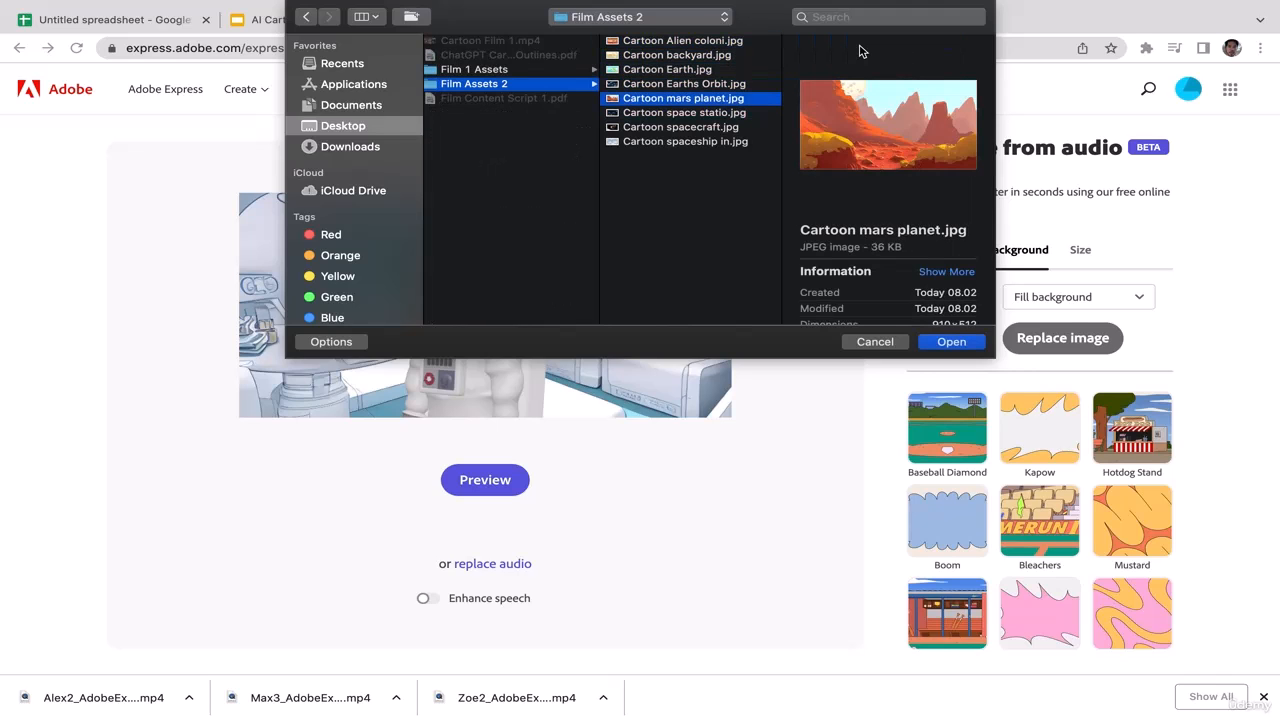
pyautogui.click(951, 341)
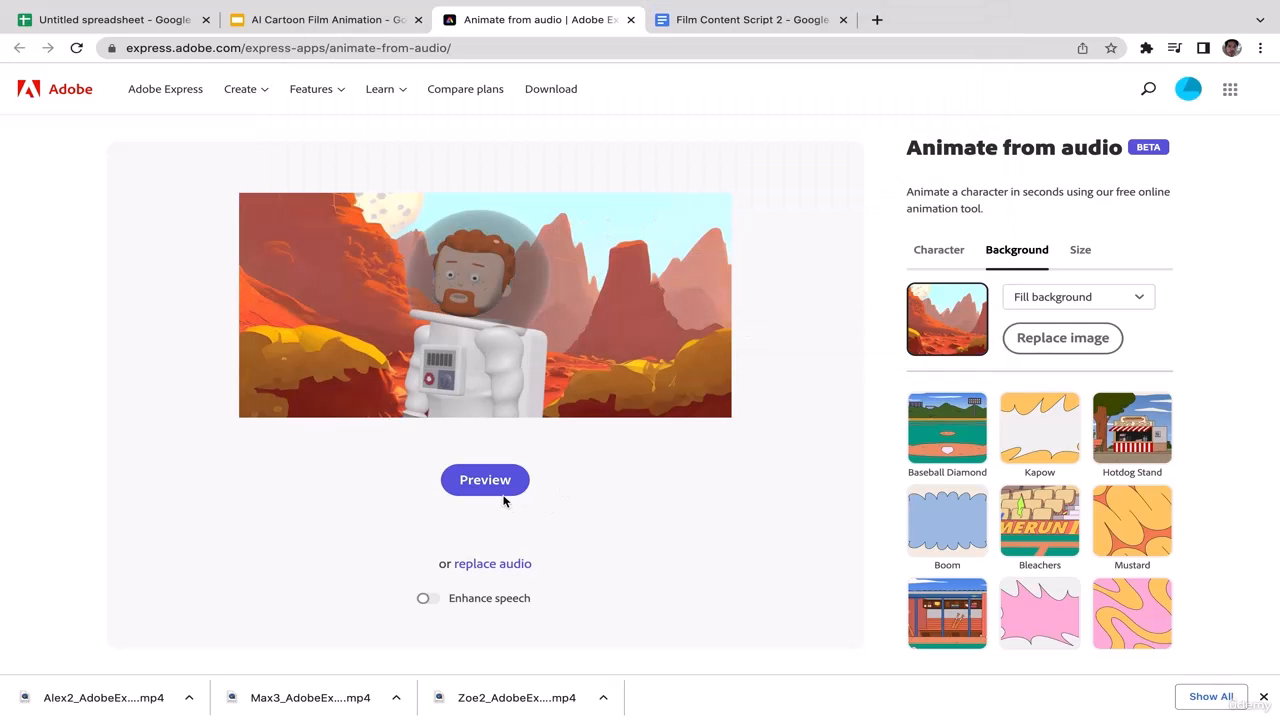
# Change the character to Mark from the Humans category
pyautogui.click(940, 251)
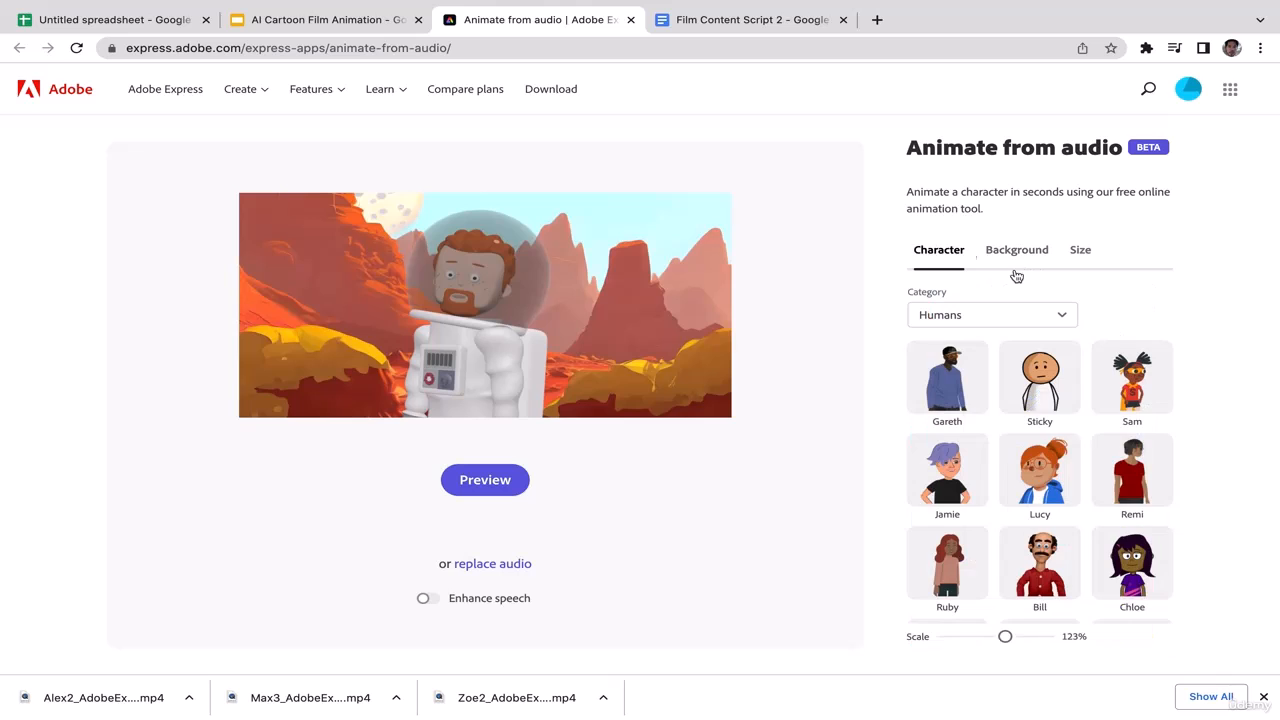
pyautogui.scroll(-1, 1185, 417)
pyautogui.click(1139, 437)
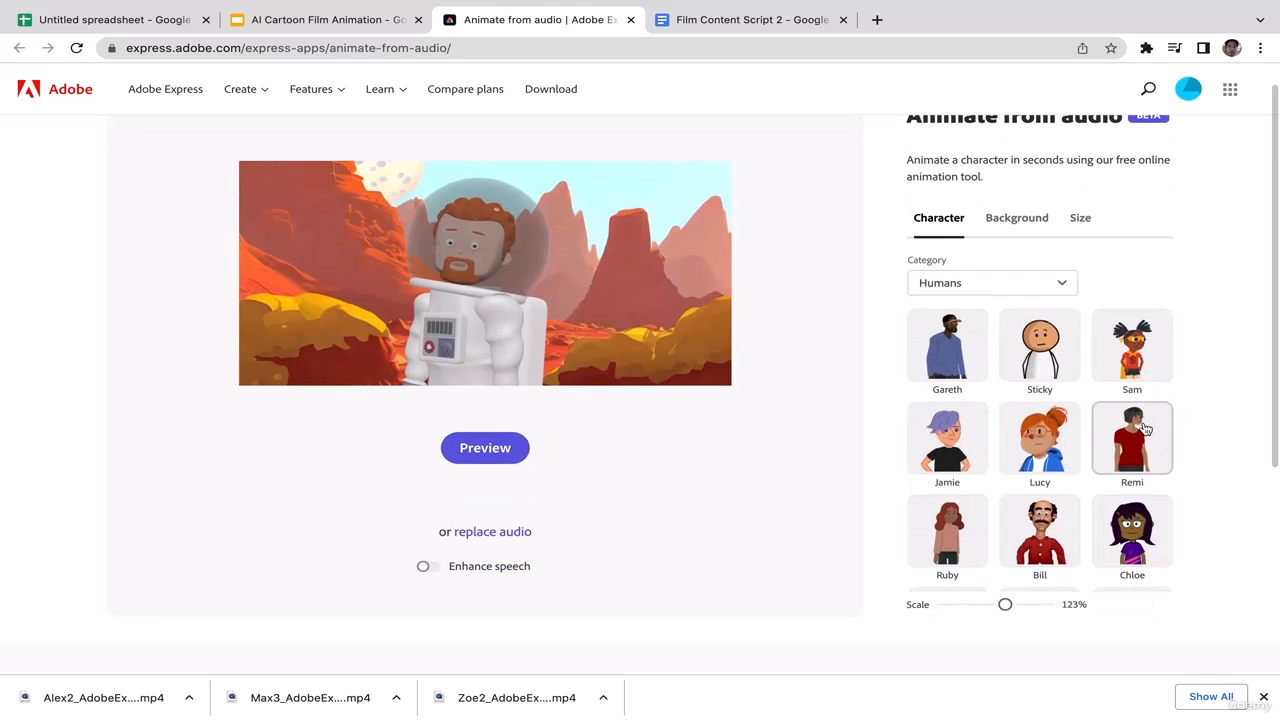
pyautogui.click(1045, 520)
pyautogui.scroll(-1, 1078, 490)
pyautogui.scroll(-3, 1078, 490)
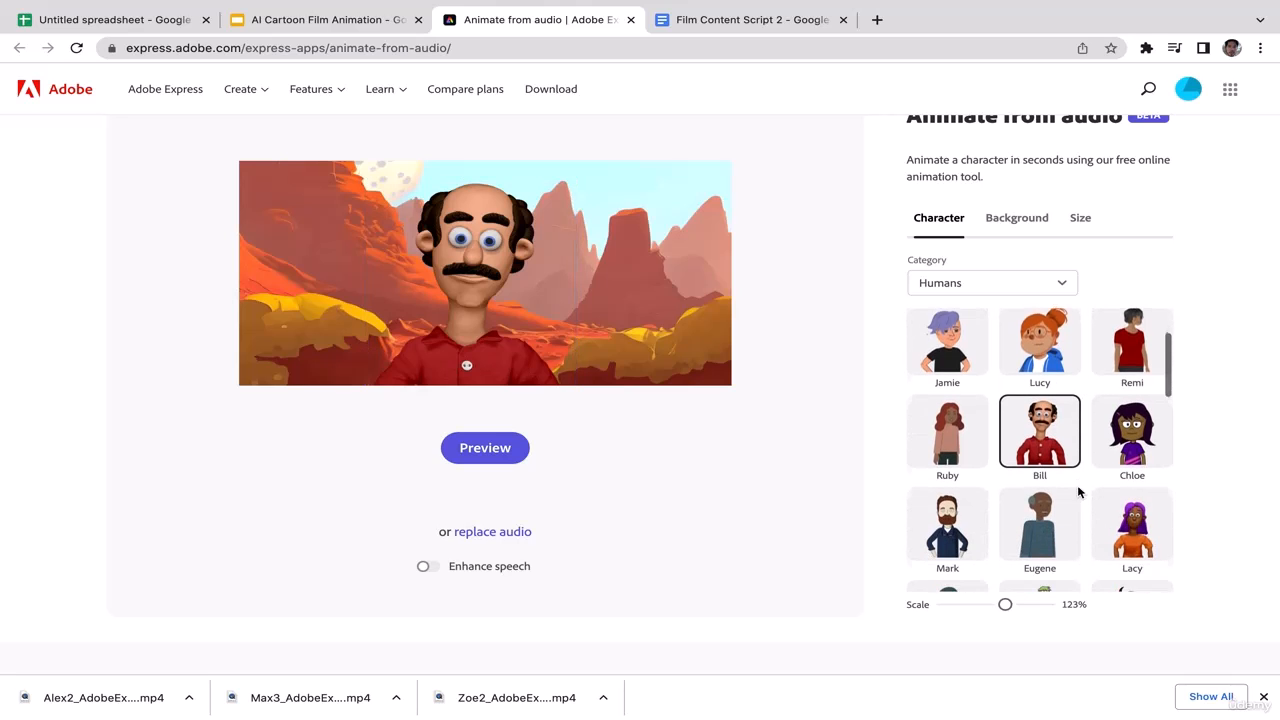
pyautogui.click(968, 503)
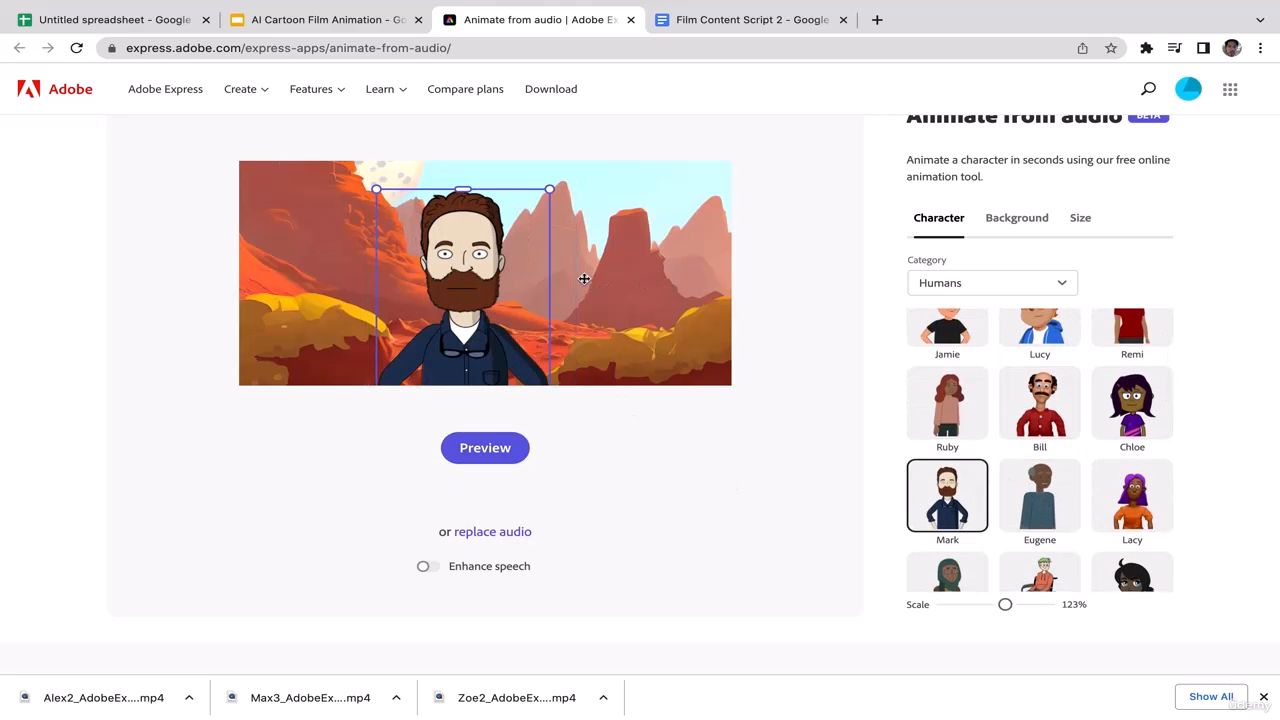
# Scale Mark down to 84% and place him near the centre of the Mars background, visible down to the hips
pyautogui.moveTo(551, 189); pyautogui.dragTo(490, 281)
pyautogui.moveTo(437, 317); pyautogui.dragTo(457, 260)
pyautogui.moveTo(477, 314); pyautogui.dragTo(563, 249)
pyautogui.moveTo(596, 200); pyautogui.dragTo(571, 262)
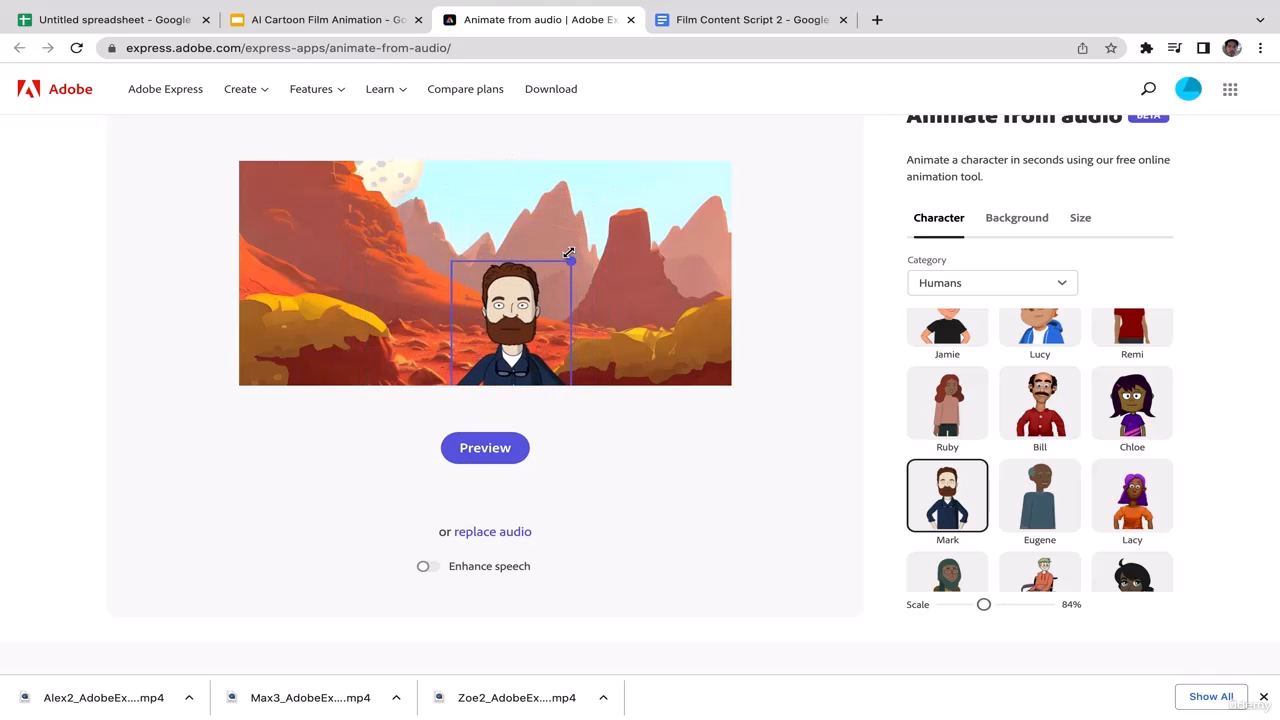
pyautogui.moveTo(508, 323); pyautogui.dragTo(564, 258)
pyautogui.scroll(1, 821, 239)
pyautogui.moveTo(572, 315); pyautogui.dragTo(500, 309)
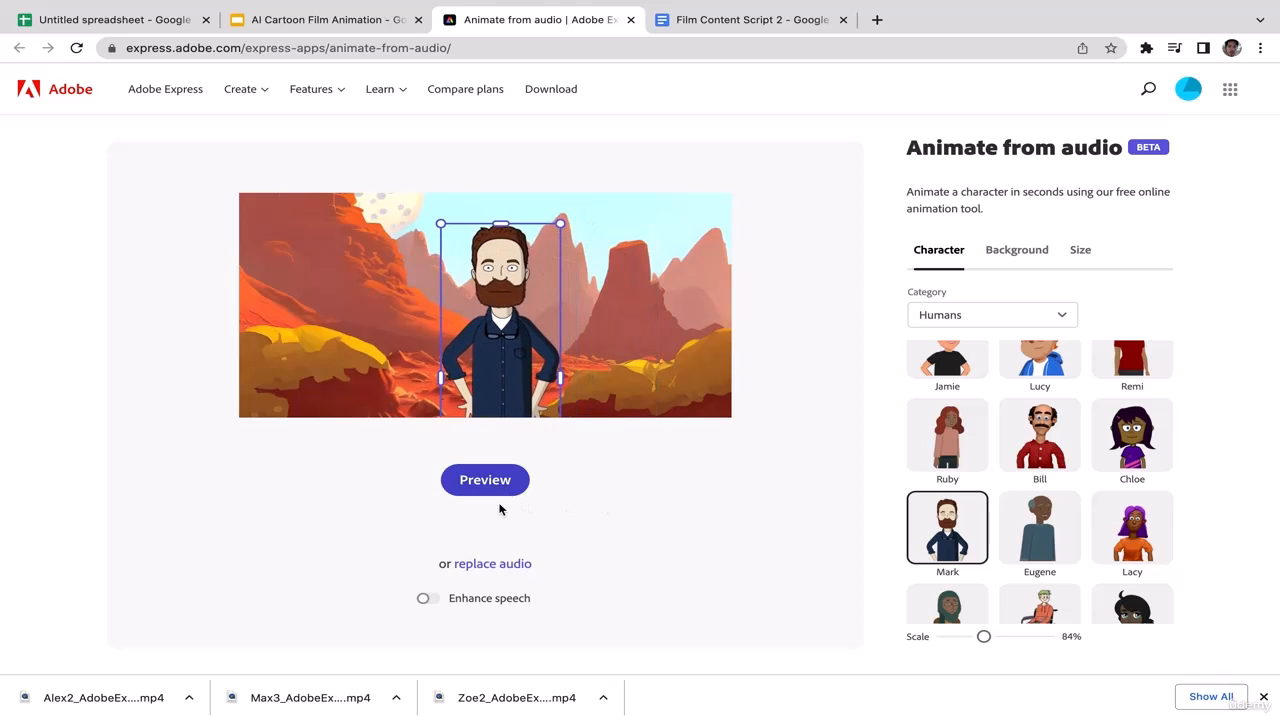
# Remove the previous dialogue audio and check the order of the audio clips on the desktop
pyautogui.click(509, 566)
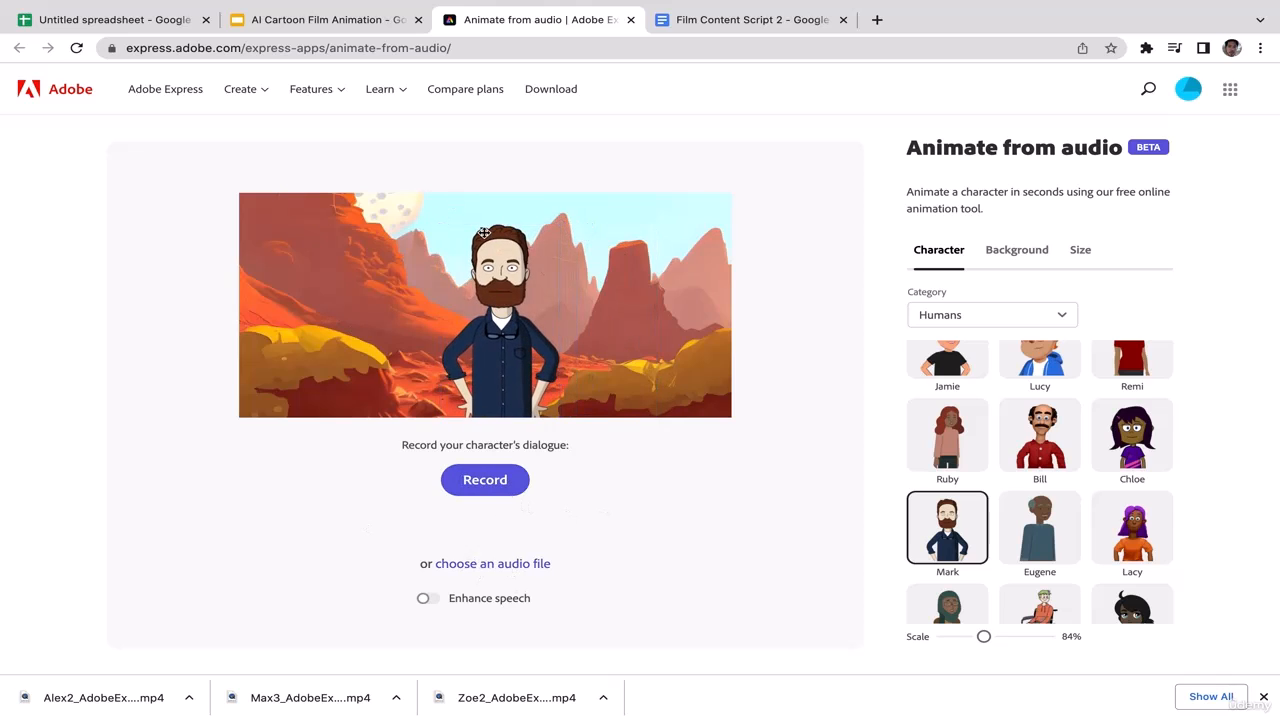
pyautogui.click(480, 566)
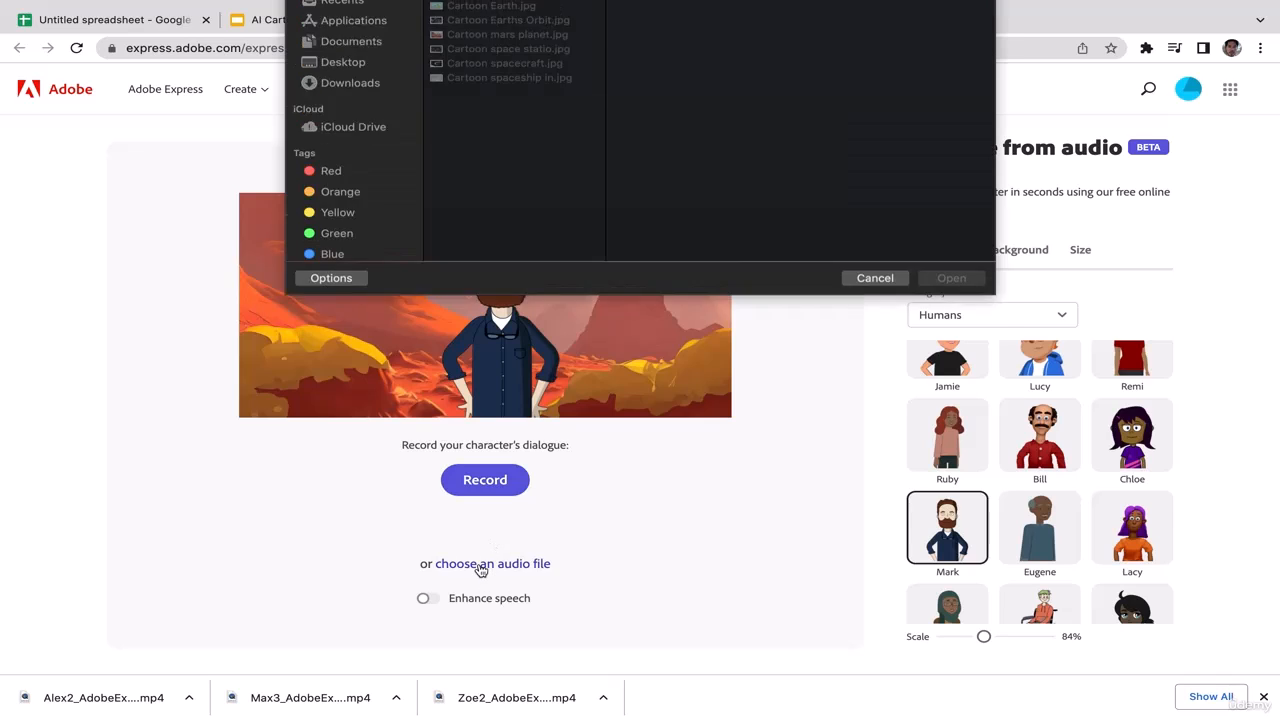
pyautogui.click(353, 127)
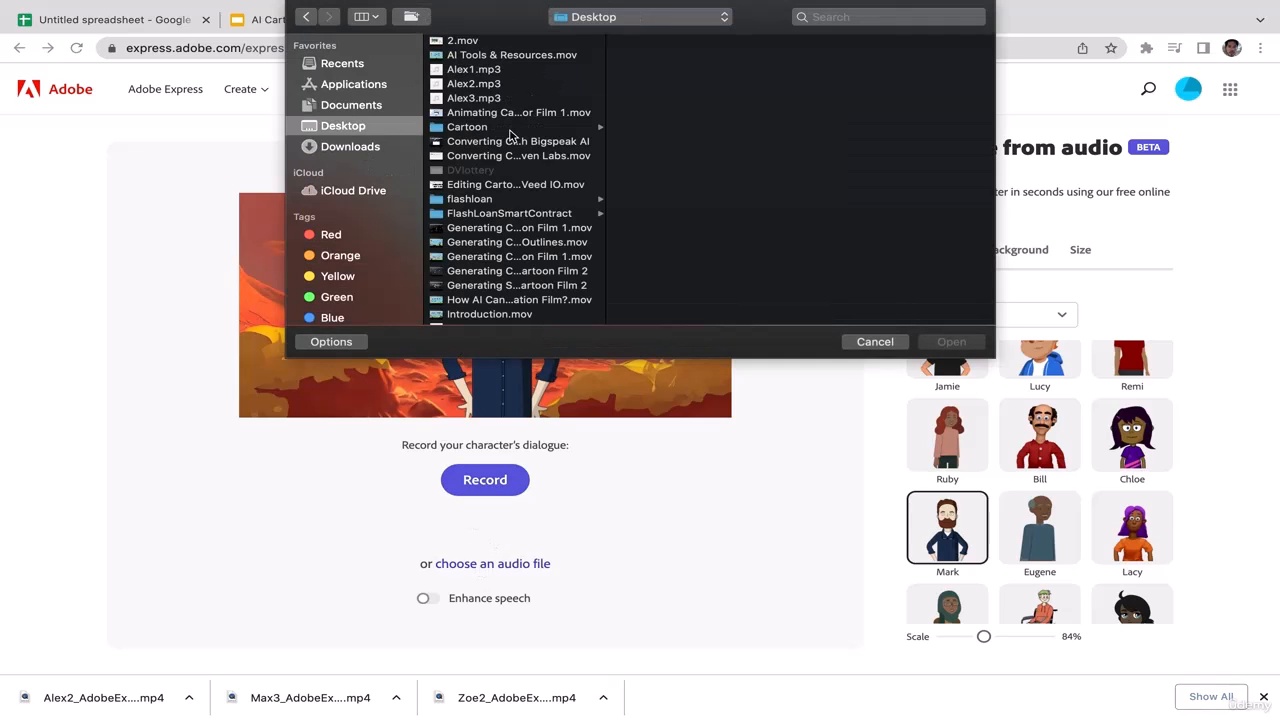
pyautogui.click(868, 342)
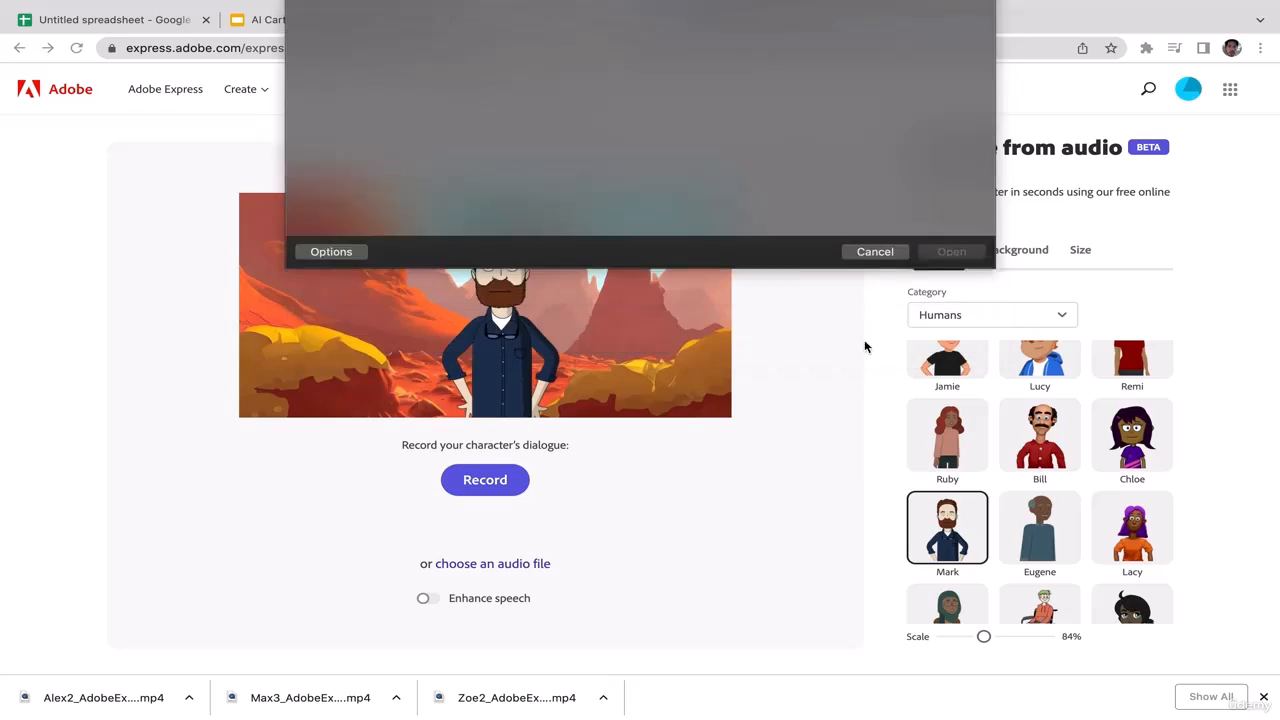
pyautogui.click(54, 31)
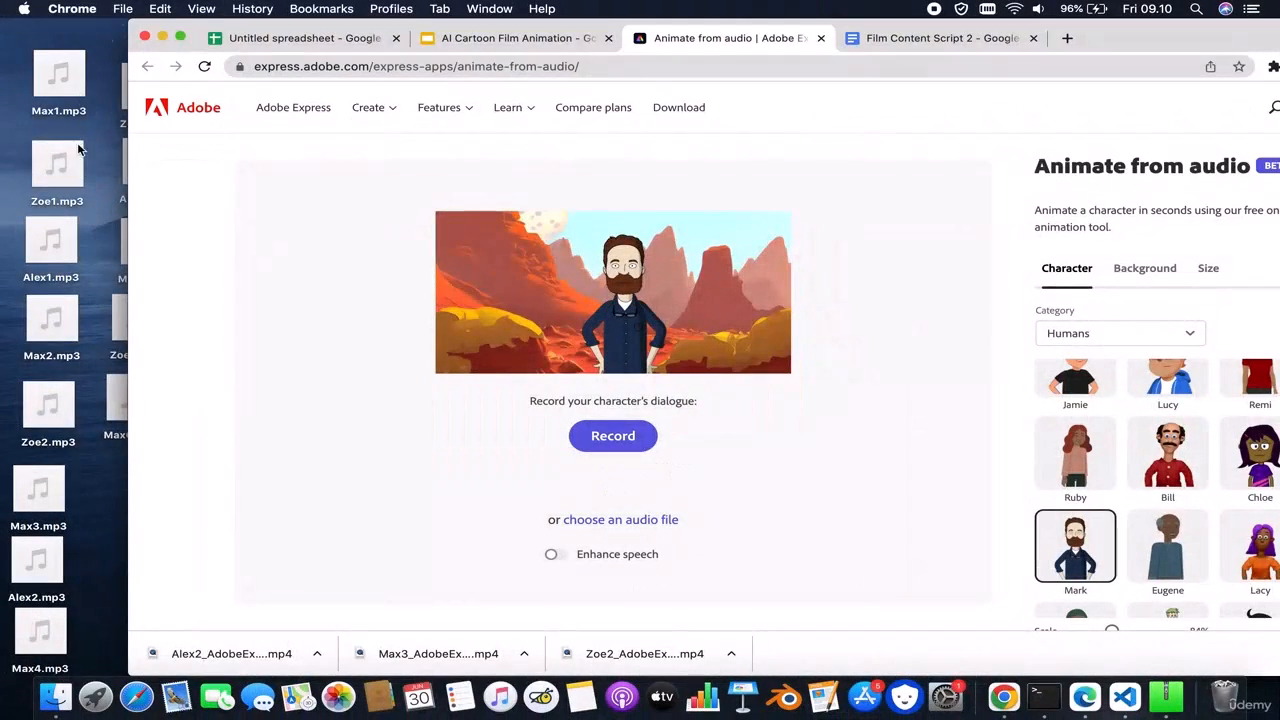
pyautogui.moveTo(52, 560)
pyautogui.moveTo(198, 28); pyautogui.dragTo(173, 6)
pyautogui.click(160, 36)
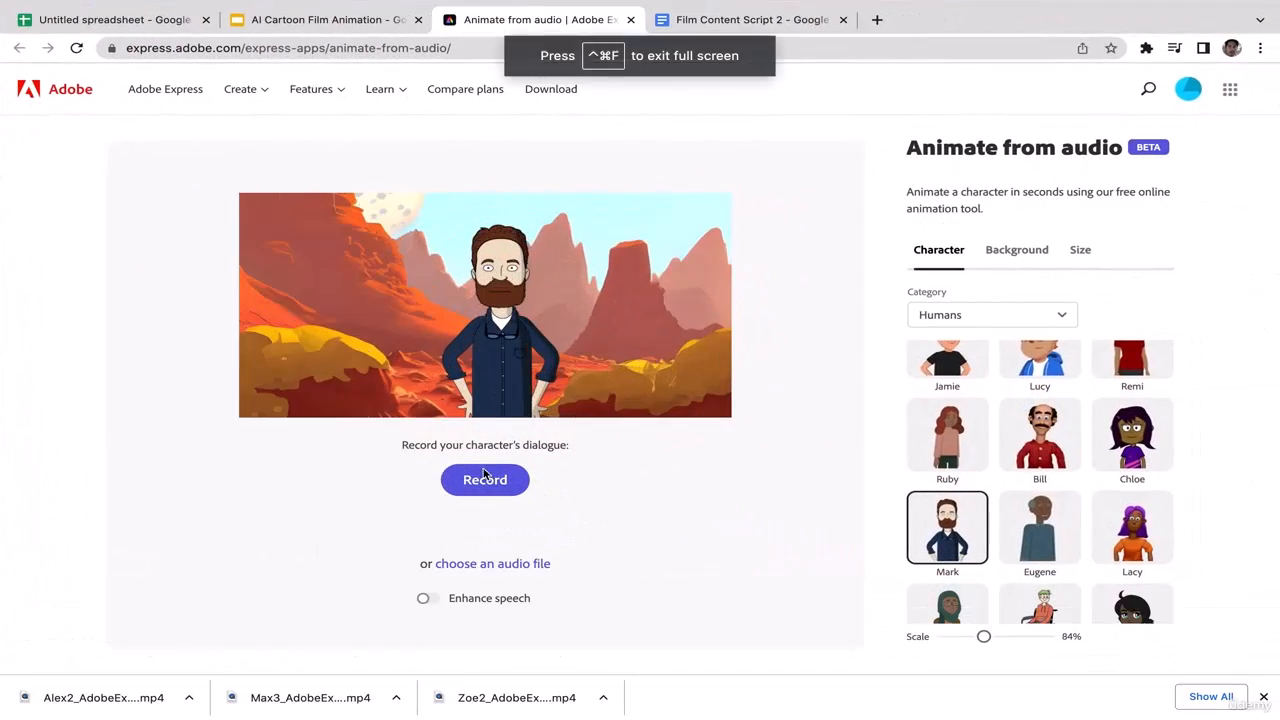
# Load Max4.mp3 from the desktop as the character's dialogue audio
pyautogui.click(503, 568)
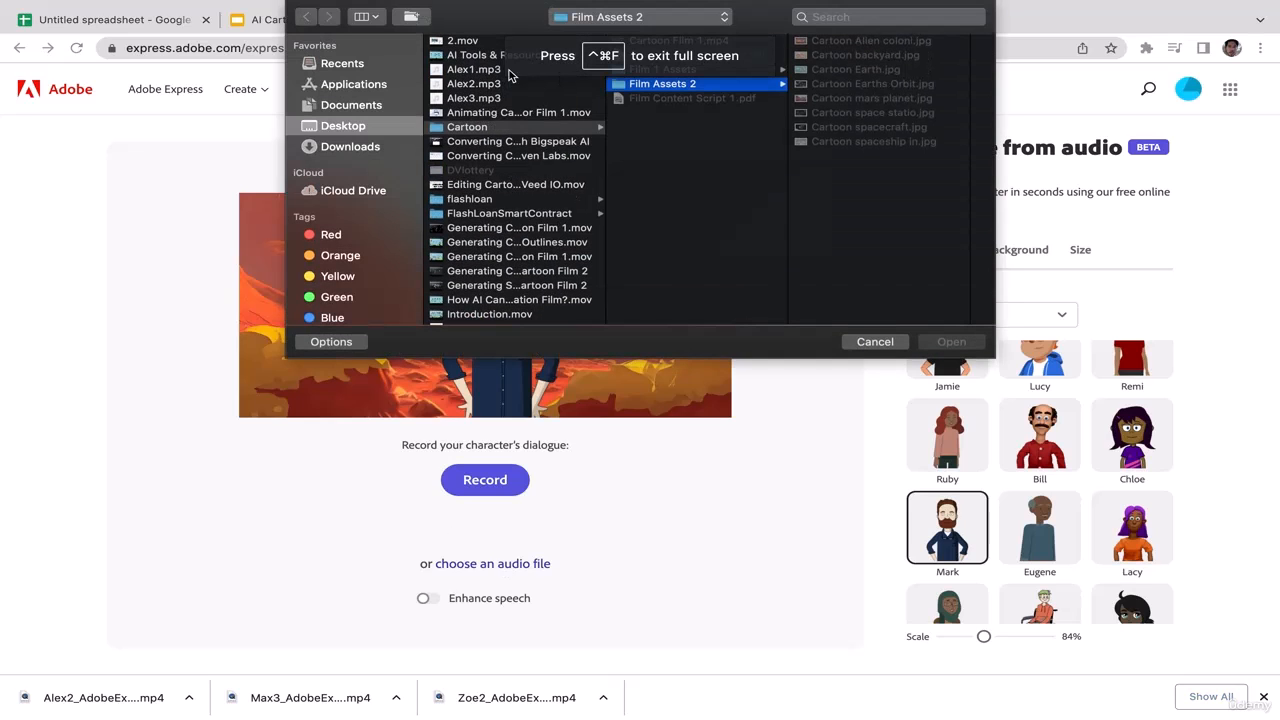
pyautogui.click(481, 100)
pyautogui.press('m')
pyautogui.press('Down')
pyautogui.press('Down')
pyautogui.press('Down')
pyautogui.press('Down')
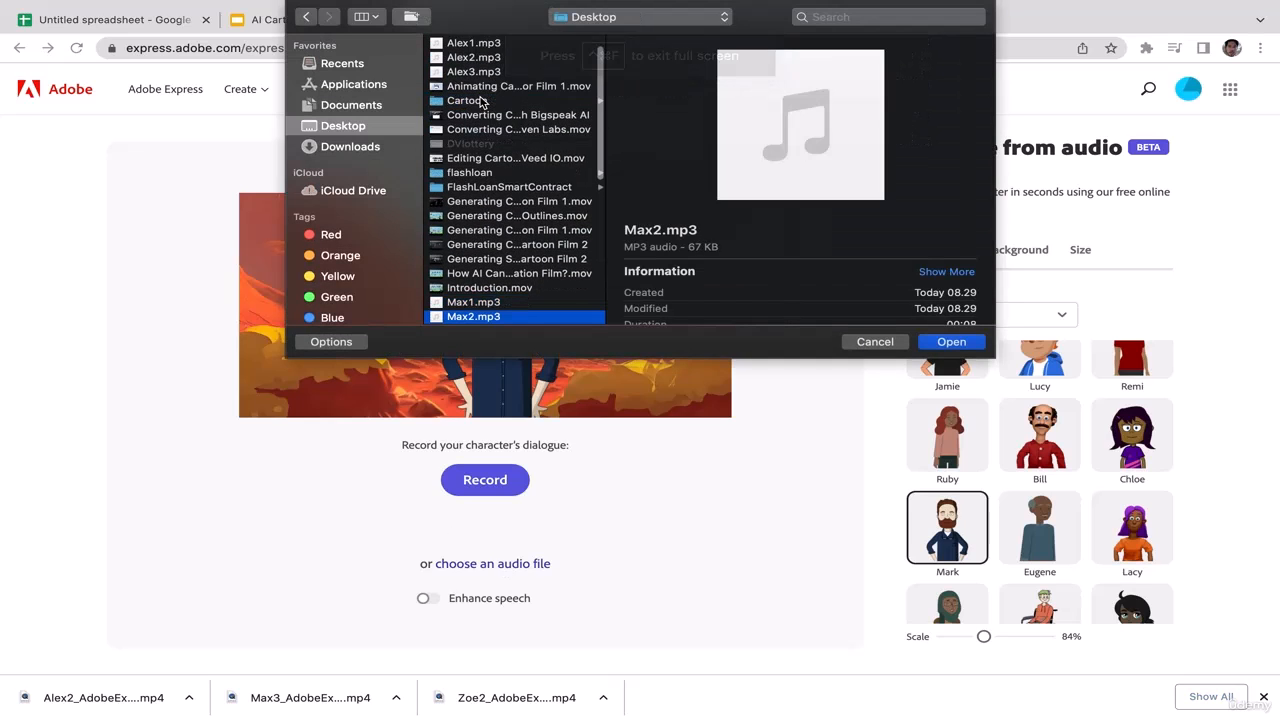
pyautogui.press('Down')
pyautogui.press('Up')
pyautogui.press('Up')
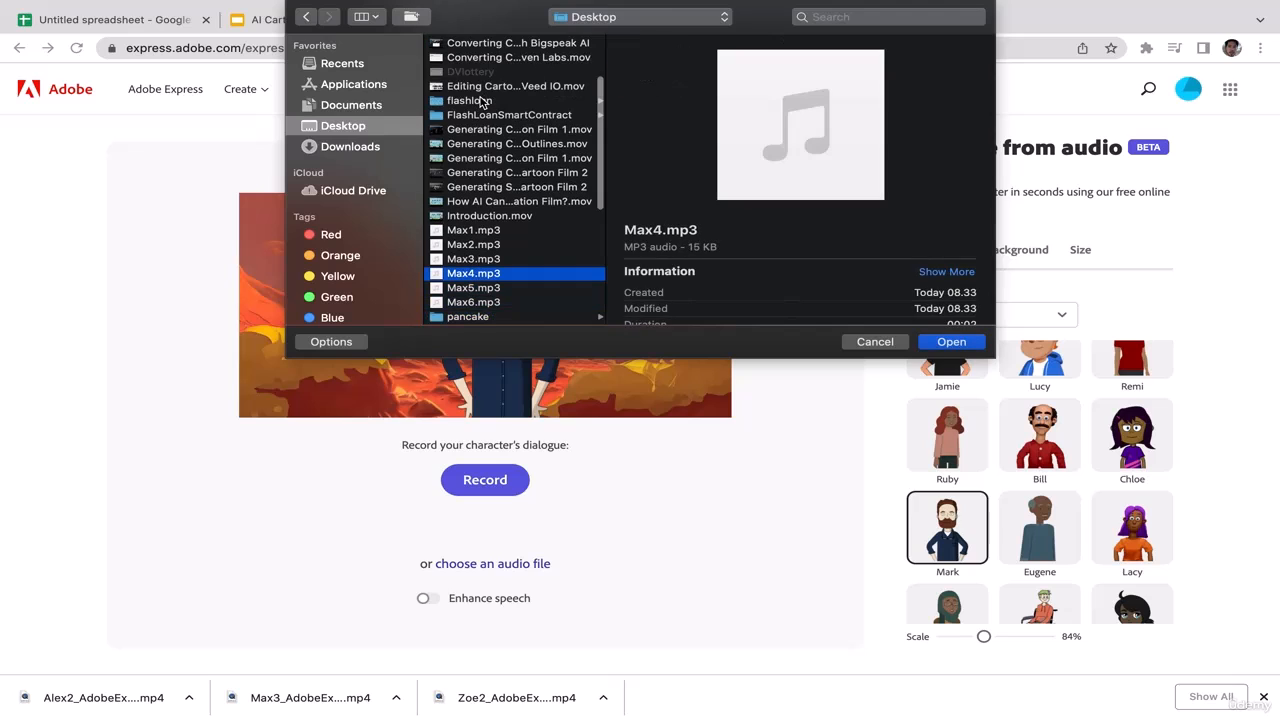
pyautogui.click(960, 345)
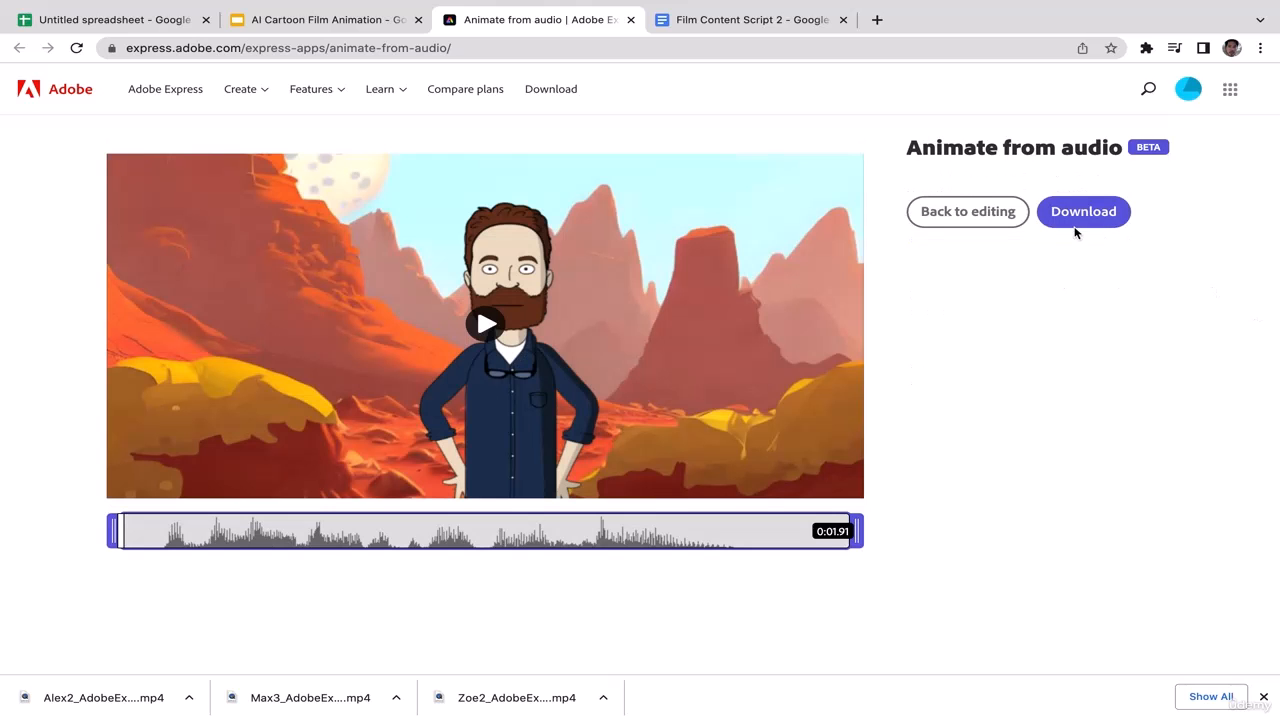
# Download the animated video, move Max4_AdobeExpress.mp4 from the downloads folder to the desktop and close the folder window
pyautogui.click(1077, 214)
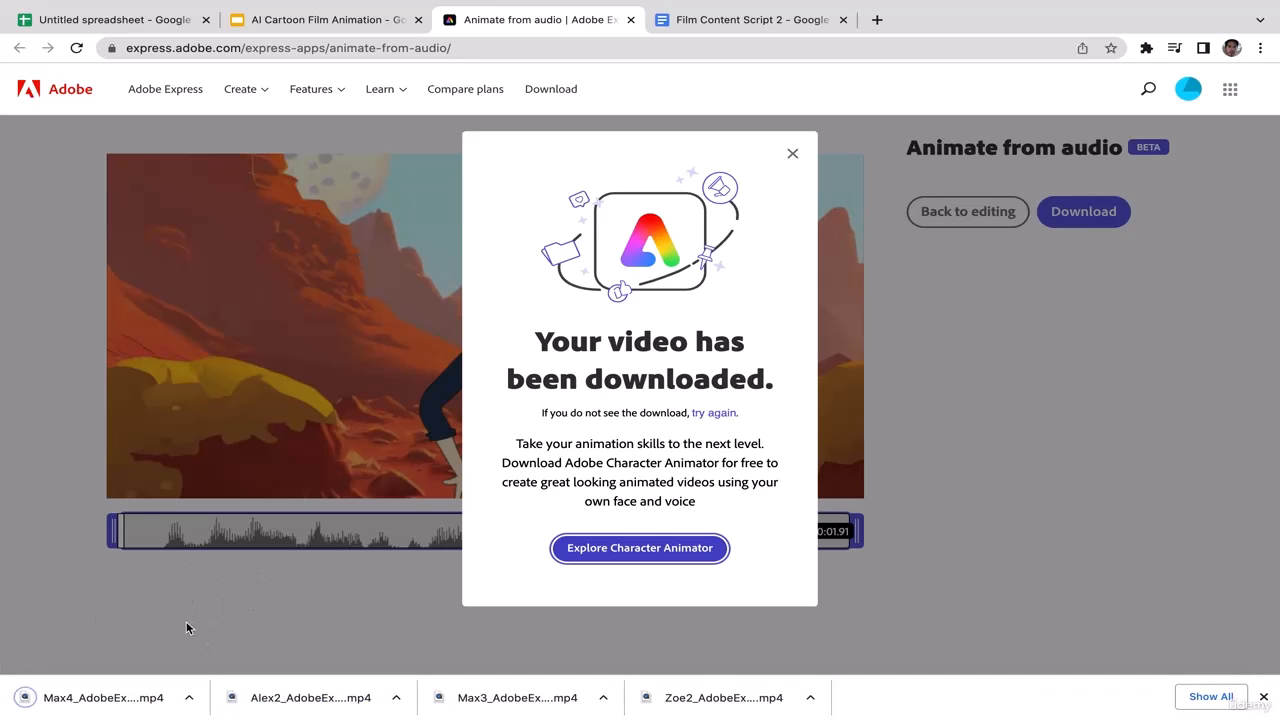
pyautogui.click(189, 697)
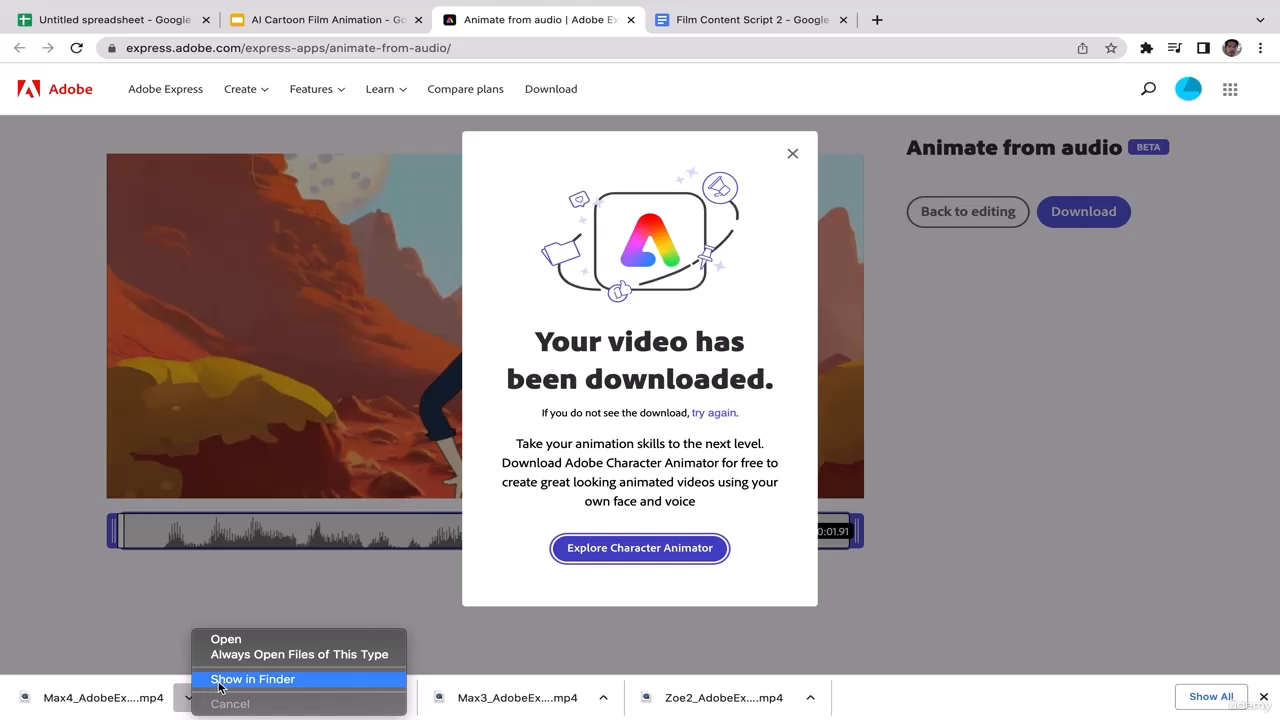
pyautogui.click(220, 680)
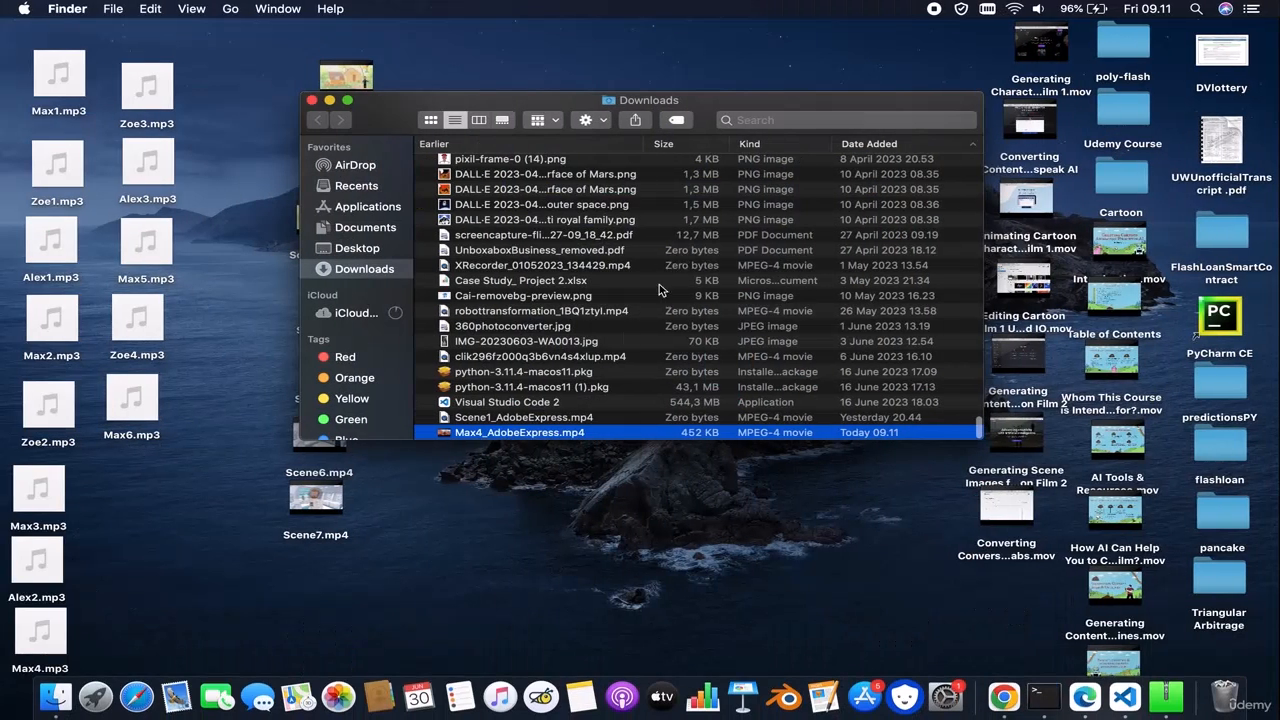
pyautogui.moveTo(512, 440); pyautogui.dragTo(515, 495)
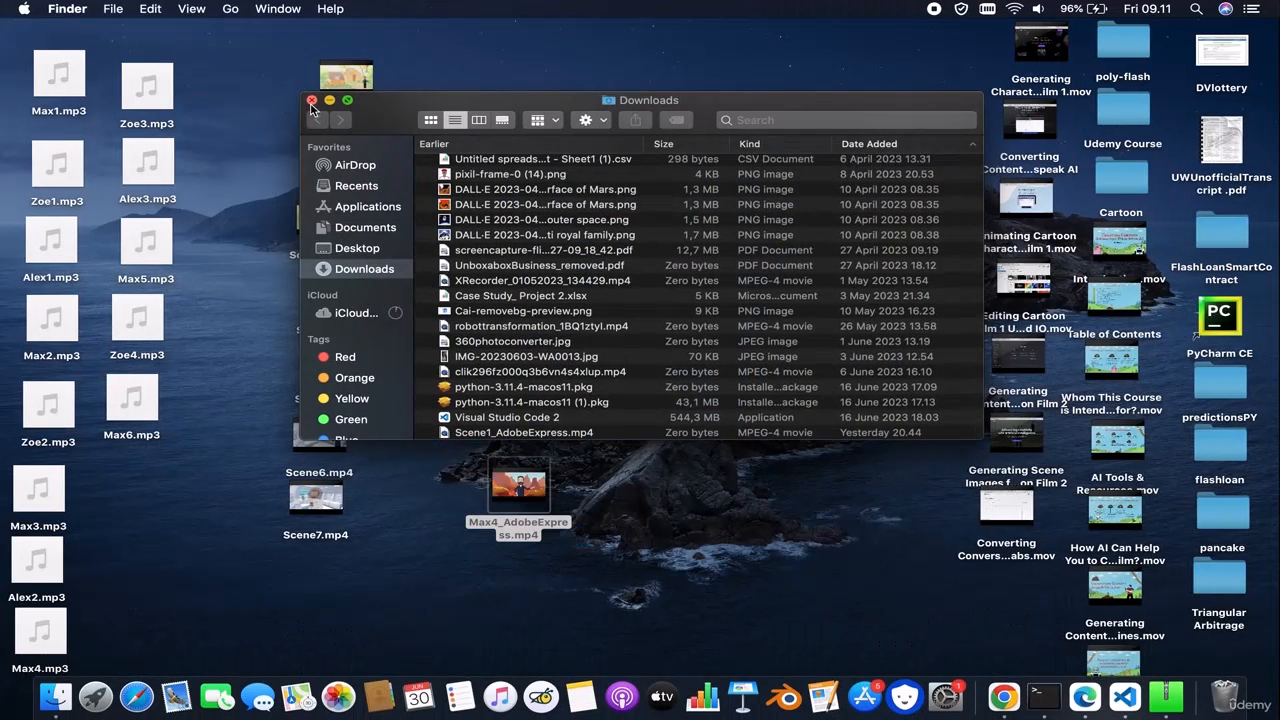
pyautogui.click(311, 100)
# Rename the Max4_AdobeExpress.mp4 file as Scene8 and place it beneath Scene7.mp4 on the desktop
pyautogui.click(545, 566)
pyautogui.click(530, 532)
pyautogui.click(522, 537)
pyautogui.write('Scene8')
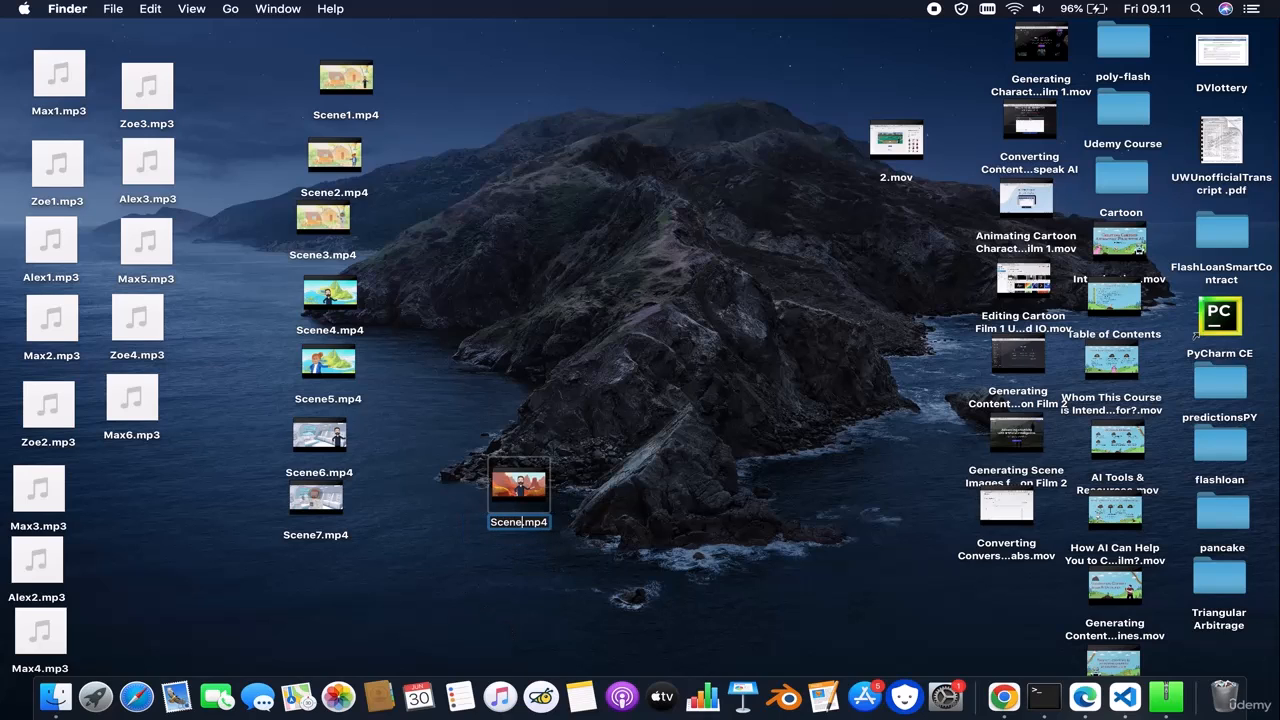
pyautogui.press('Return')
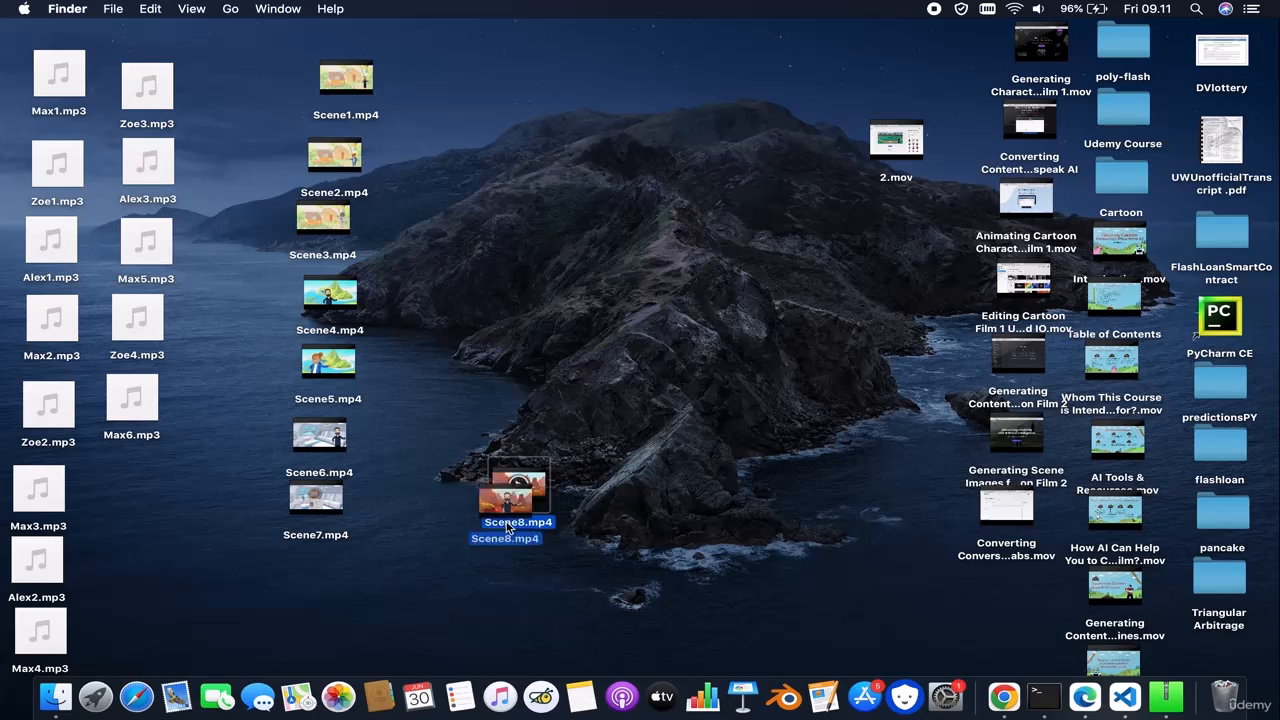
pyautogui.click(489, 541)
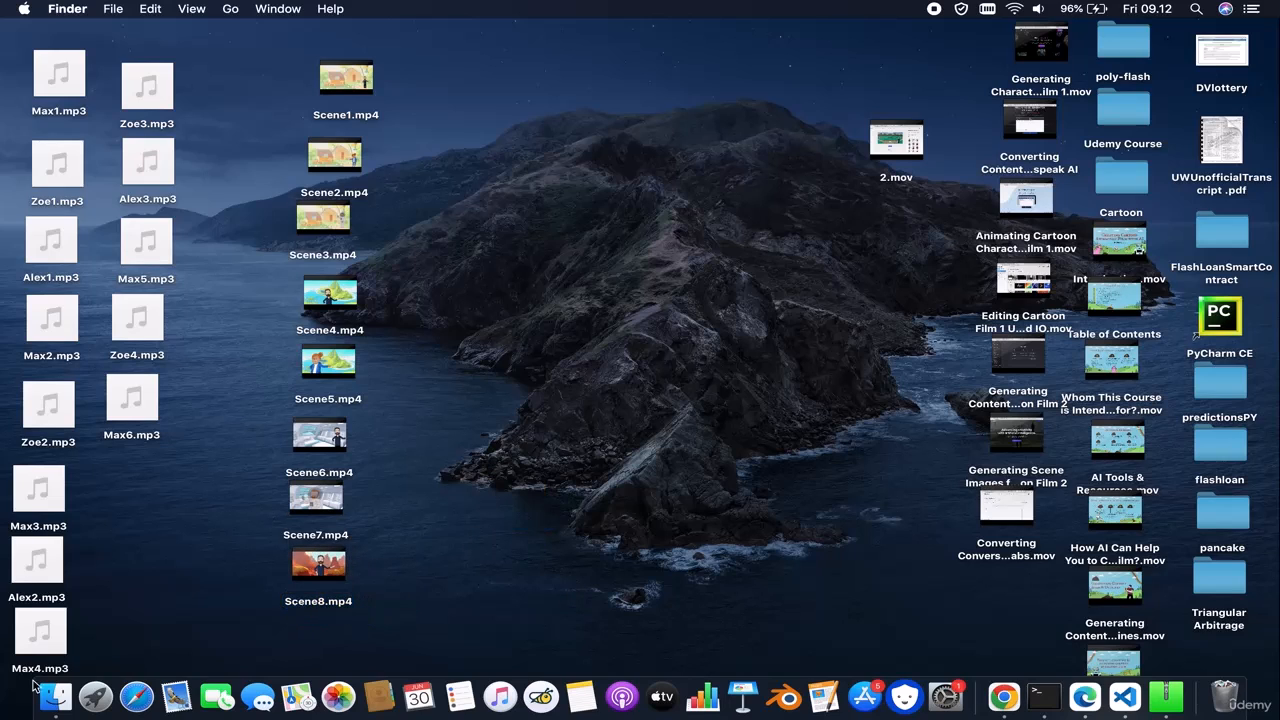
# Return to editing the animation in Adobe Express and change the character to Lucy
pyautogui.moveTo(55, 587)
pyautogui.moveTo(169, 87)
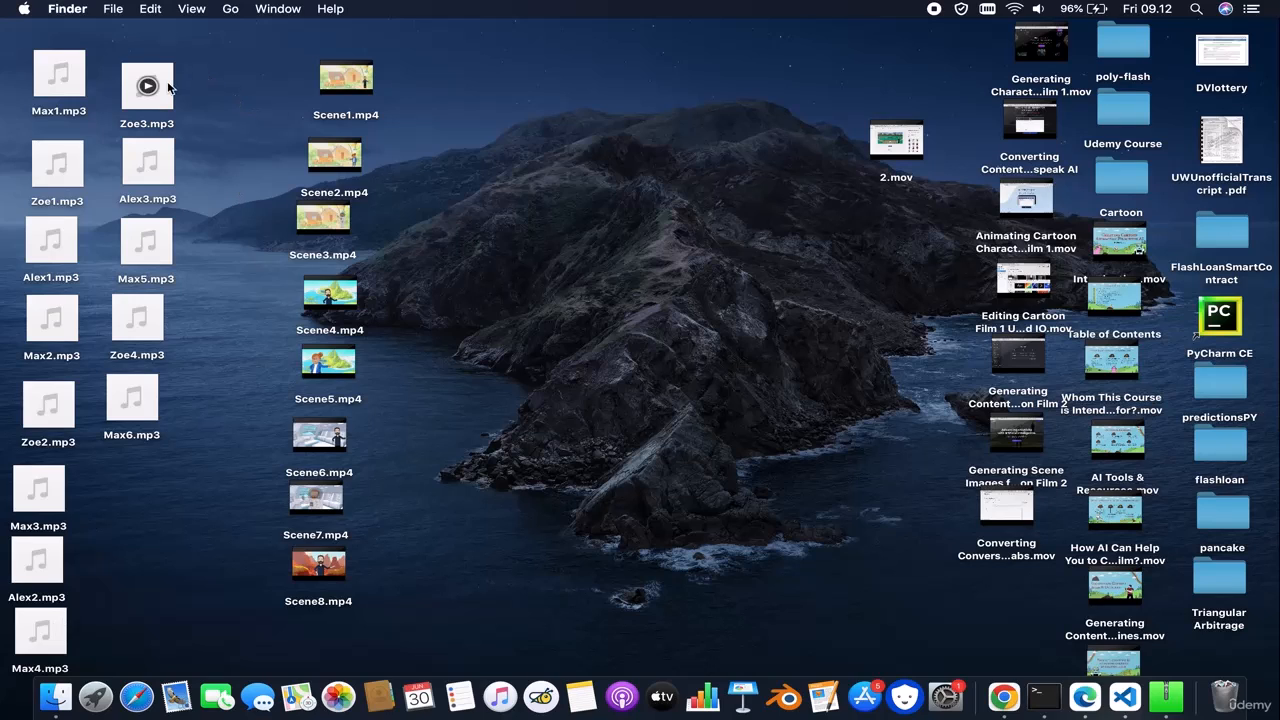
pyautogui.click(1008, 700)
pyautogui.click(792, 153)
pyautogui.click(966, 210)
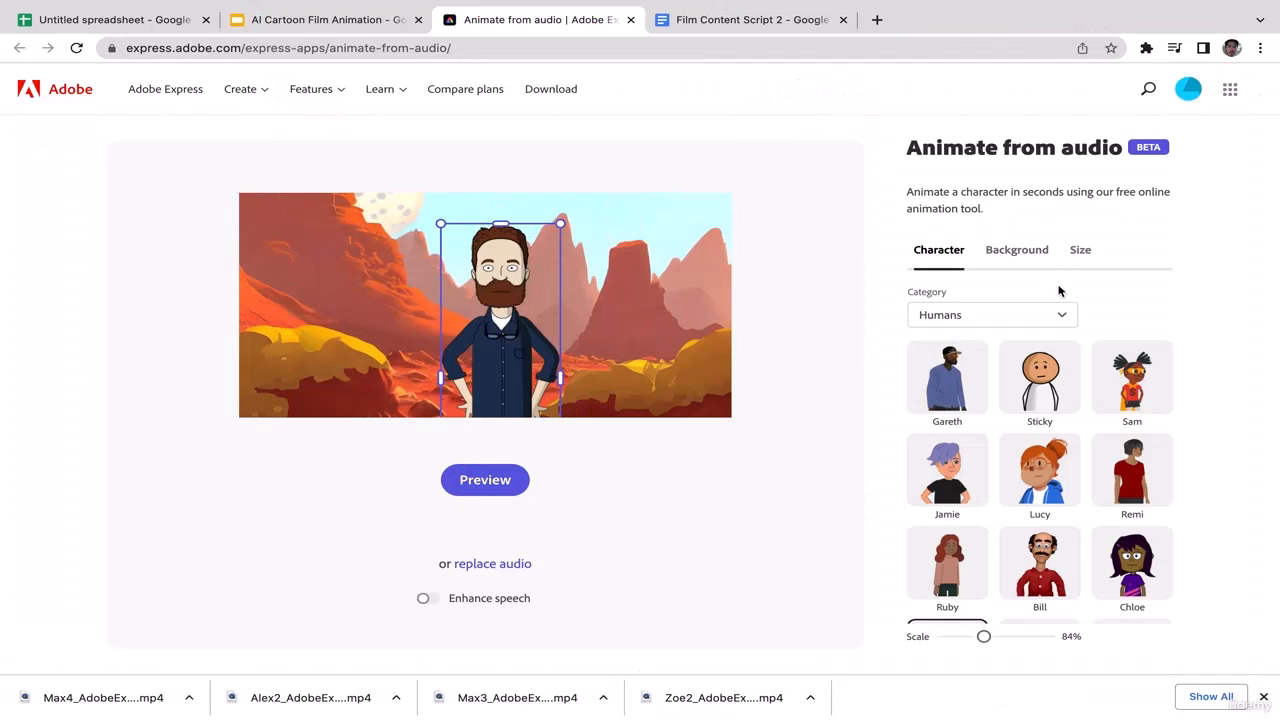
pyautogui.click(1040, 470)
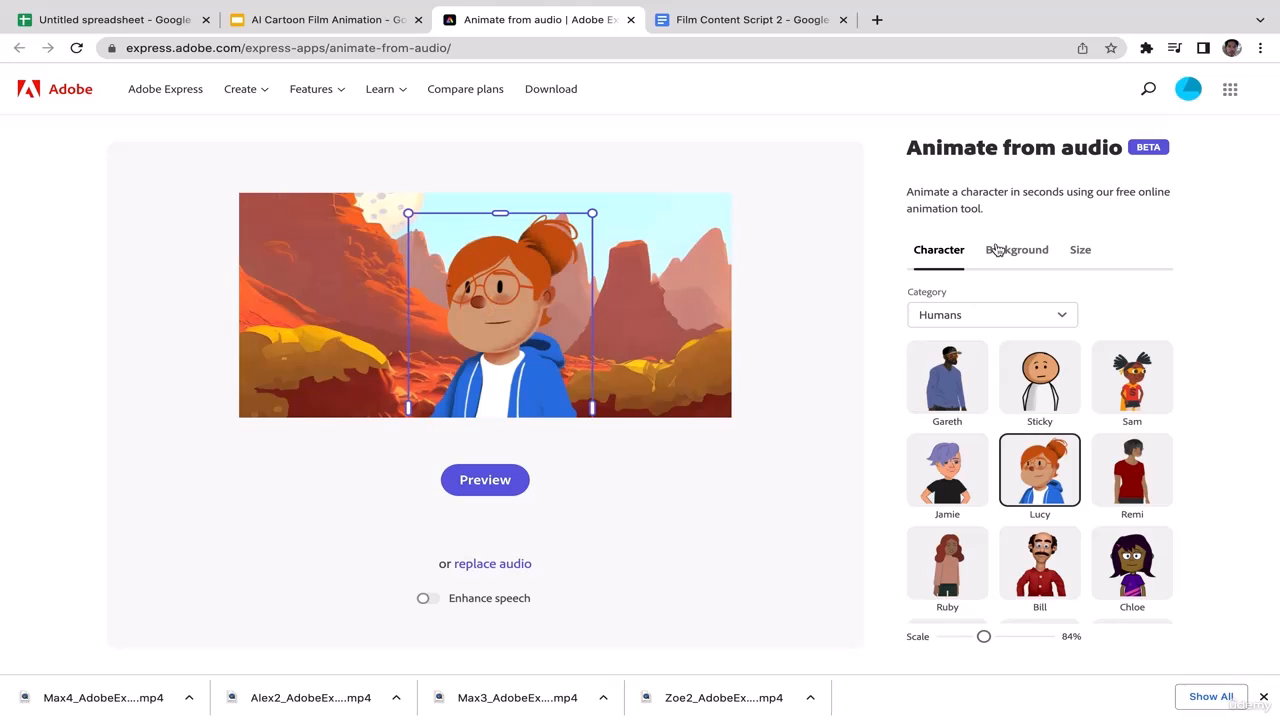
# Compare the images in the Film Assets 2 folder inside Cartoon and replace the background with Cartoon spacecraft.jpg
pyautogui.click(1017, 250)
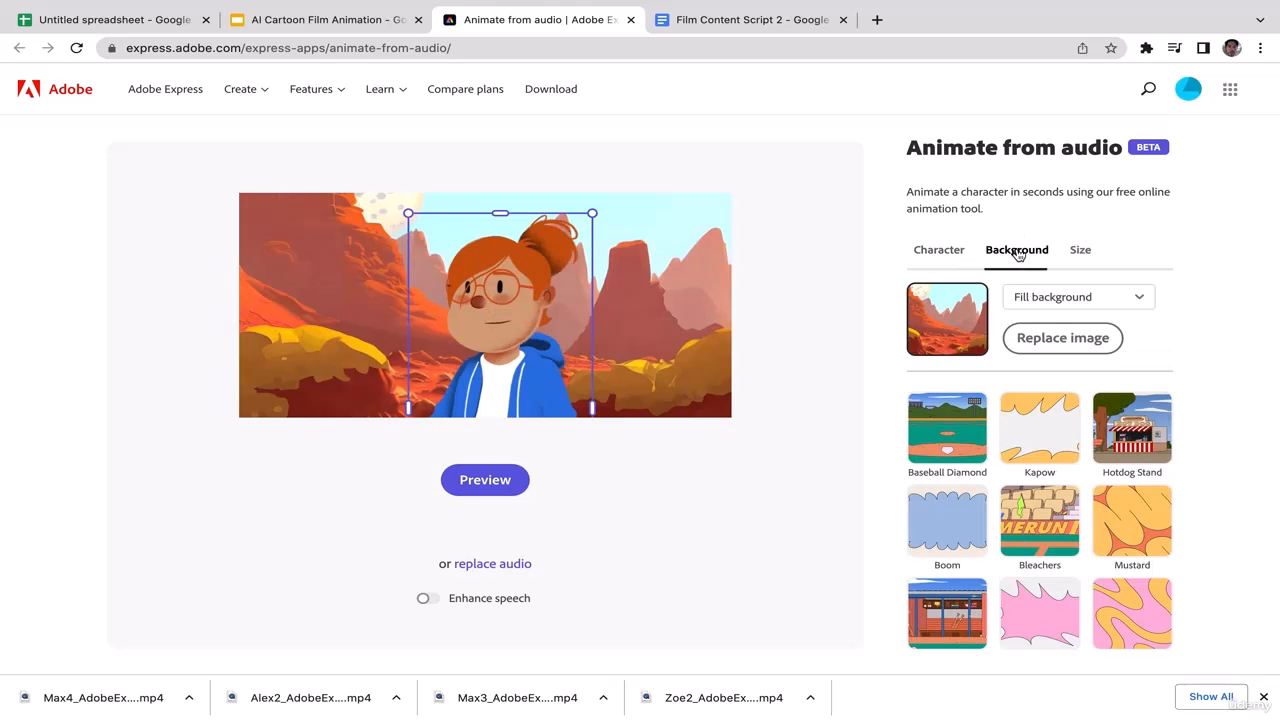
pyautogui.click(1048, 346)
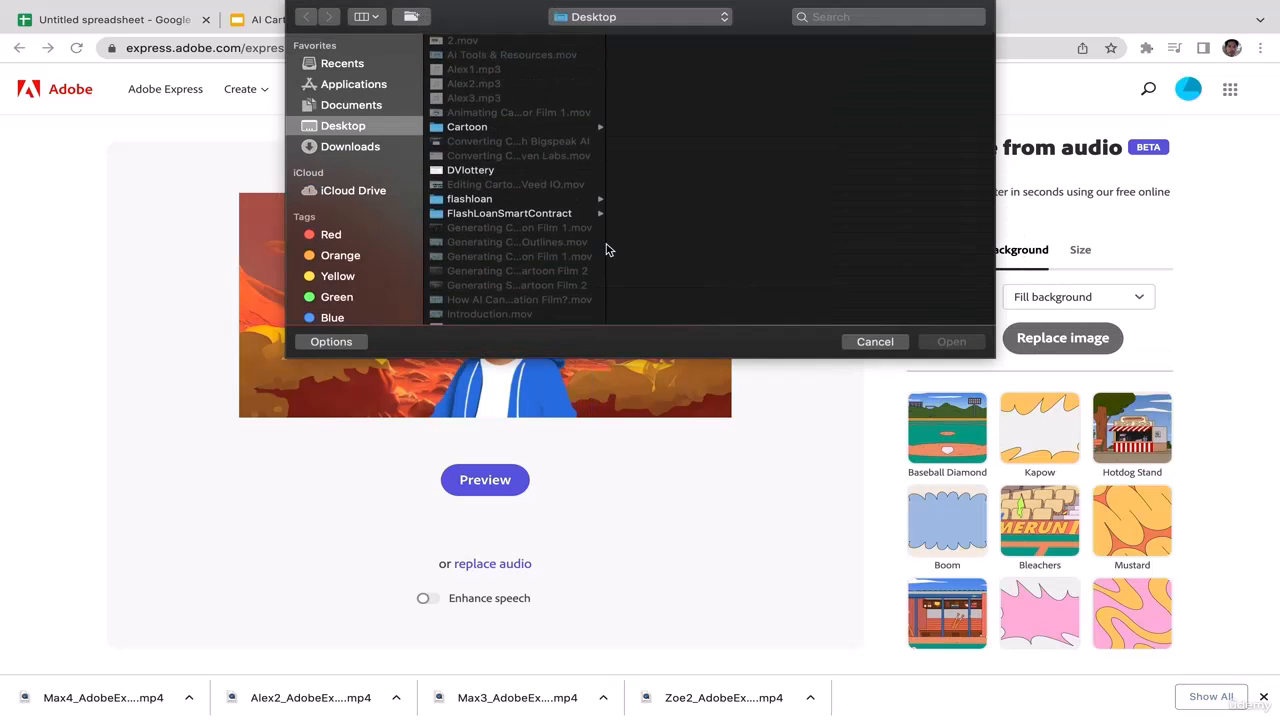
pyautogui.click(469, 127)
pyautogui.click(703, 83)
pyautogui.click(844, 41)
pyautogui.press('Down')
pyautogui.press('Down')
pyautogui.press('Down')
pyautogui.press('Down')
pyautogui.press('Down')
pyautogui.press('Up')
pyautogui.press('Up')
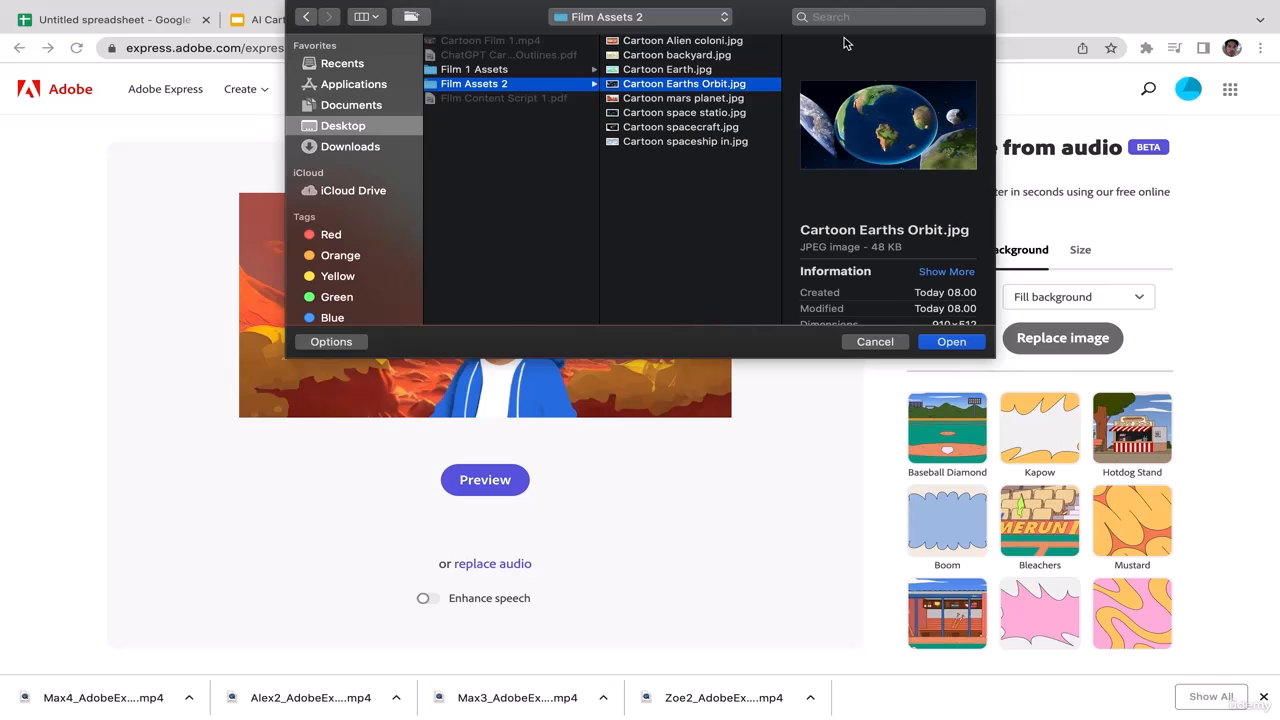
pyautogui.press('Down')
pyautogui.press('Down')
pyautogui.press('Down')
pyautogui.press('Down')
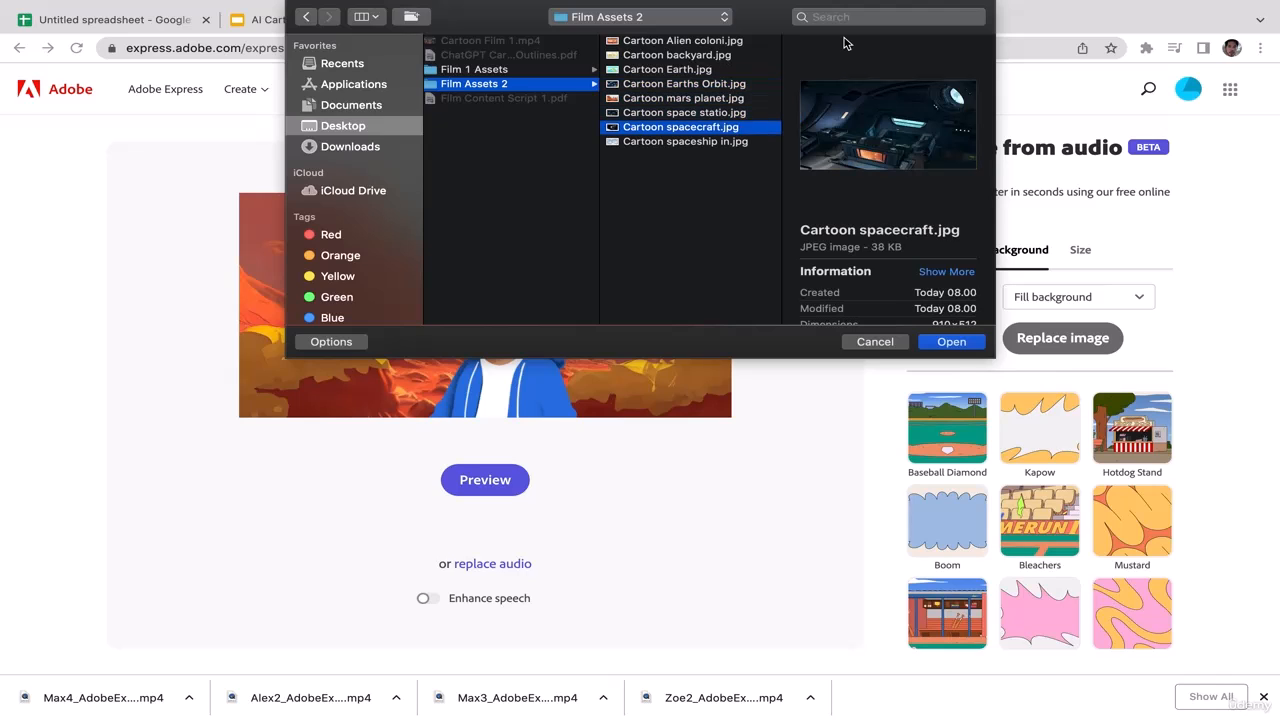
pyautogui.press('Up')
pyautogui.press('Up')
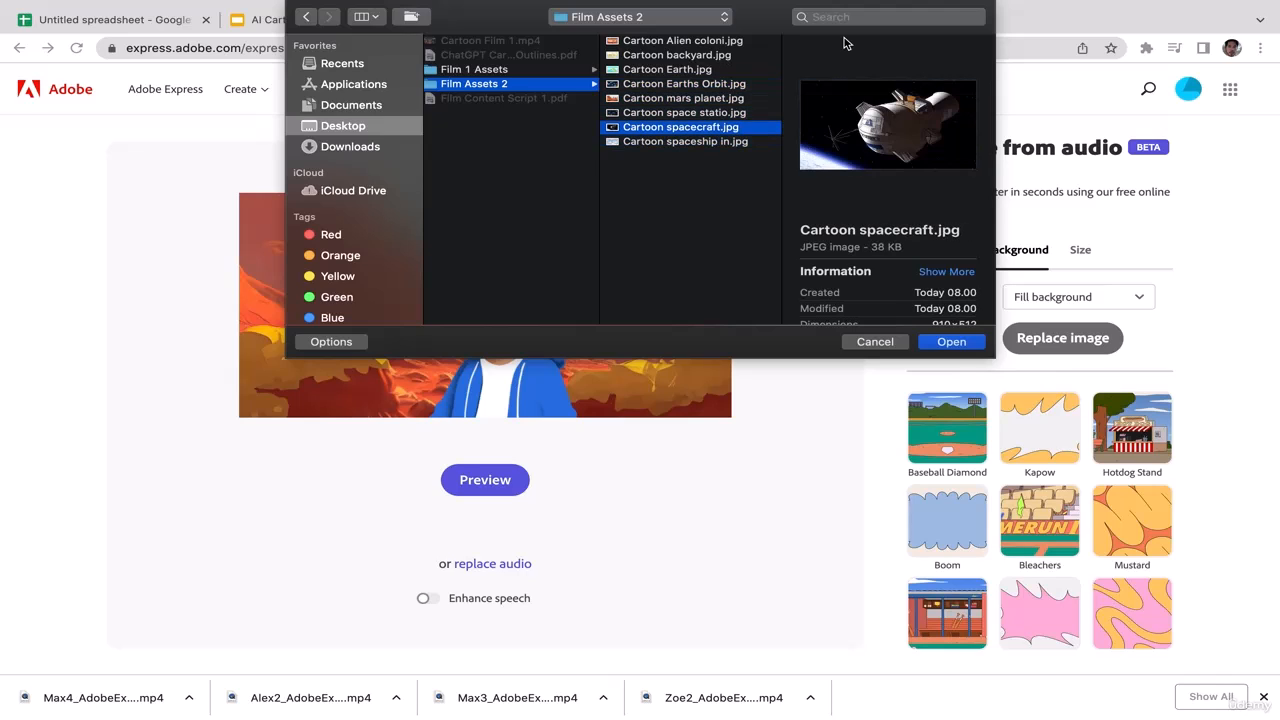
pyautogui.press('Down')
pyautogui.press('Up')
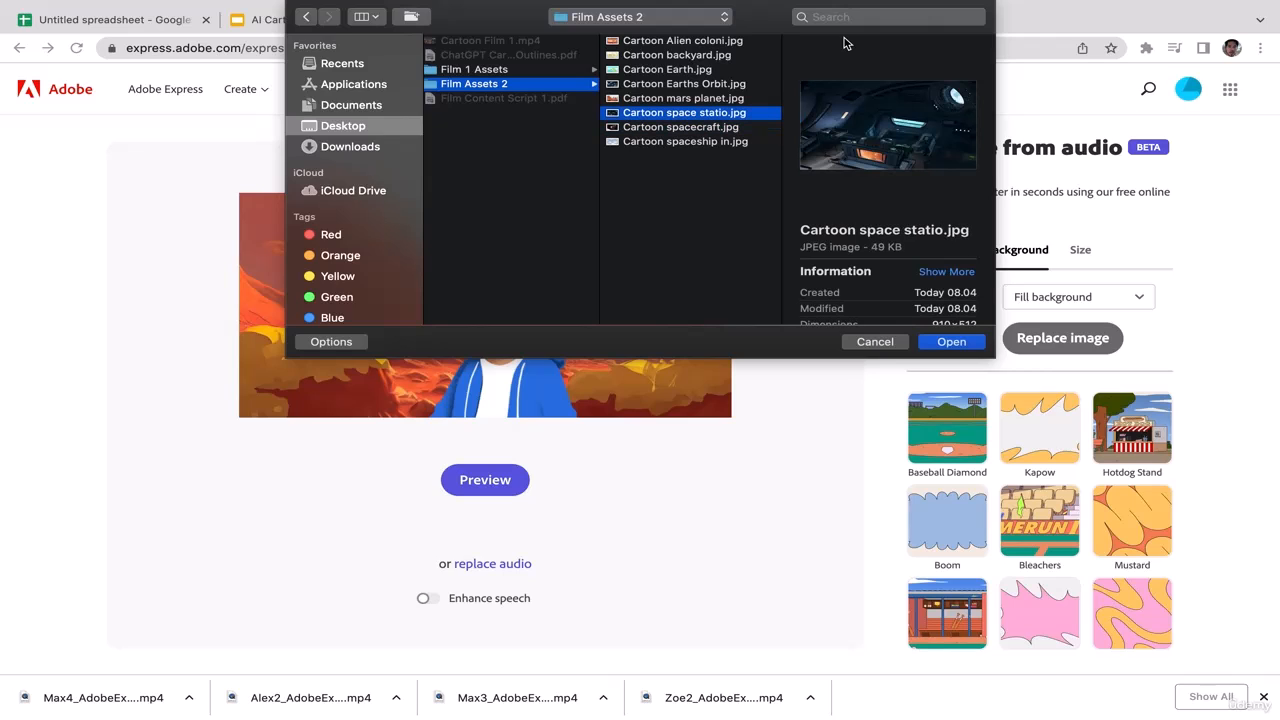
pyautogui.click(963, 343)
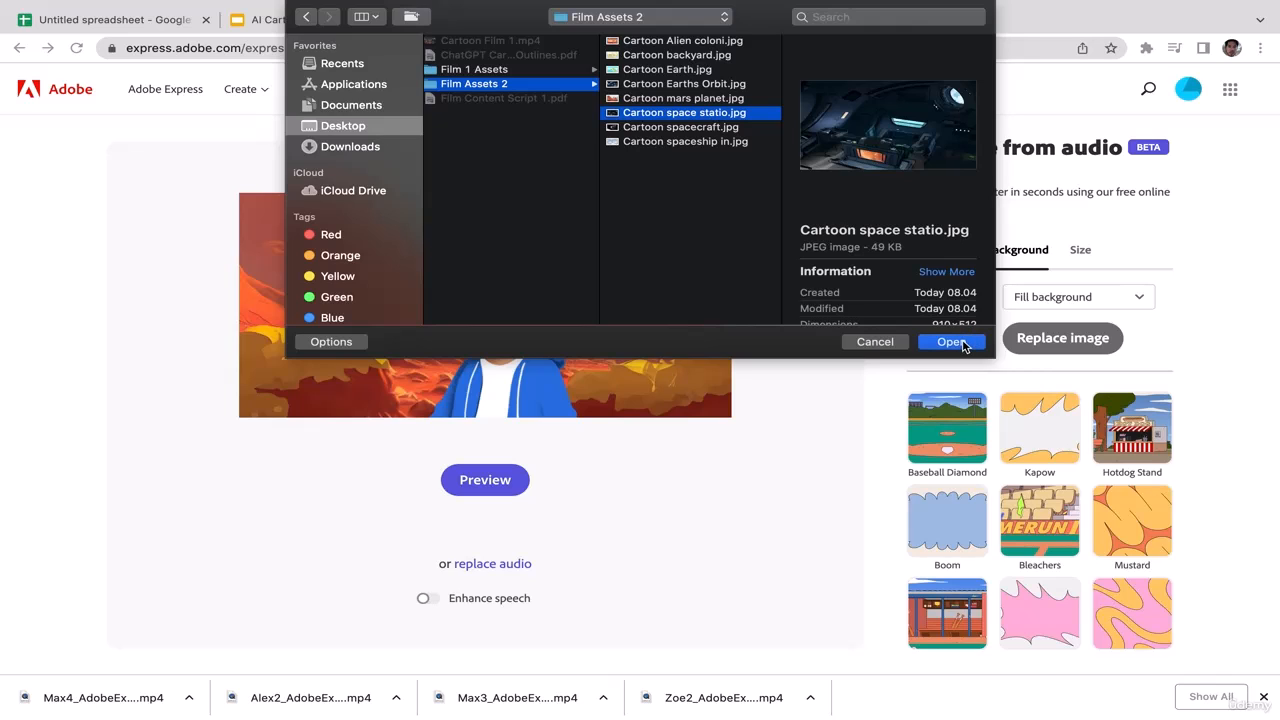
pyautogui.click(703, 128)
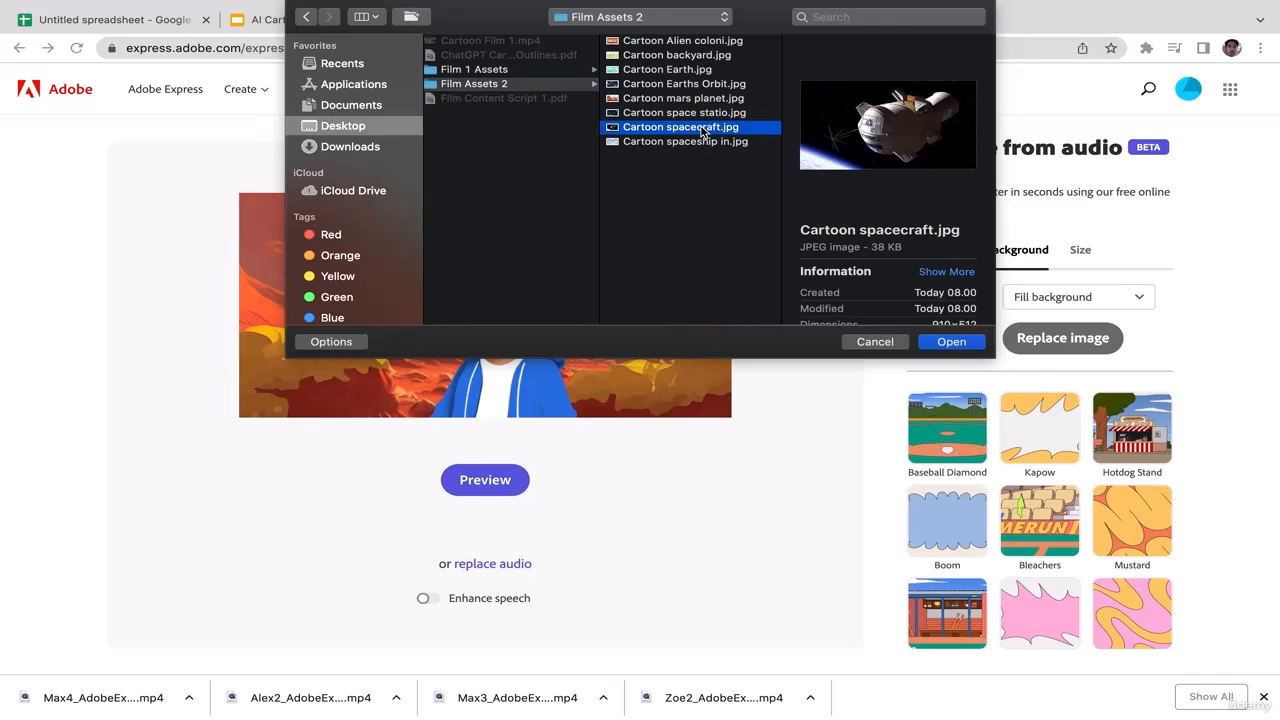
pyautogui.click(700, 145)
pyautogui.click(702, 128)
pyautogui.click(955, 345)
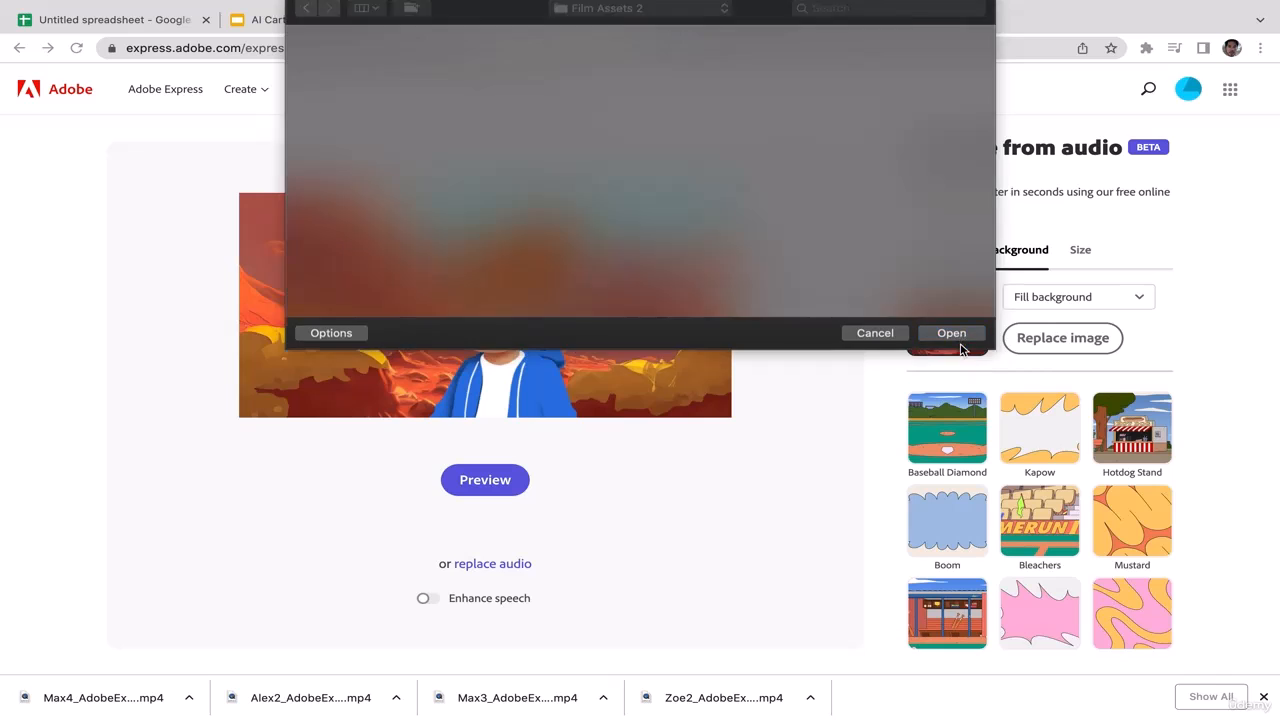
# Scale Lucy to about 52% and place her in the lower-left corner of the spacecraft background
pyautogui.click(505, 351)
pyautogui.moveTo(592, 216); pyautogui.dragTo(506, 327)
pyautogui.moveTo(466, 373); pyautogui.dragTo(300, 264)
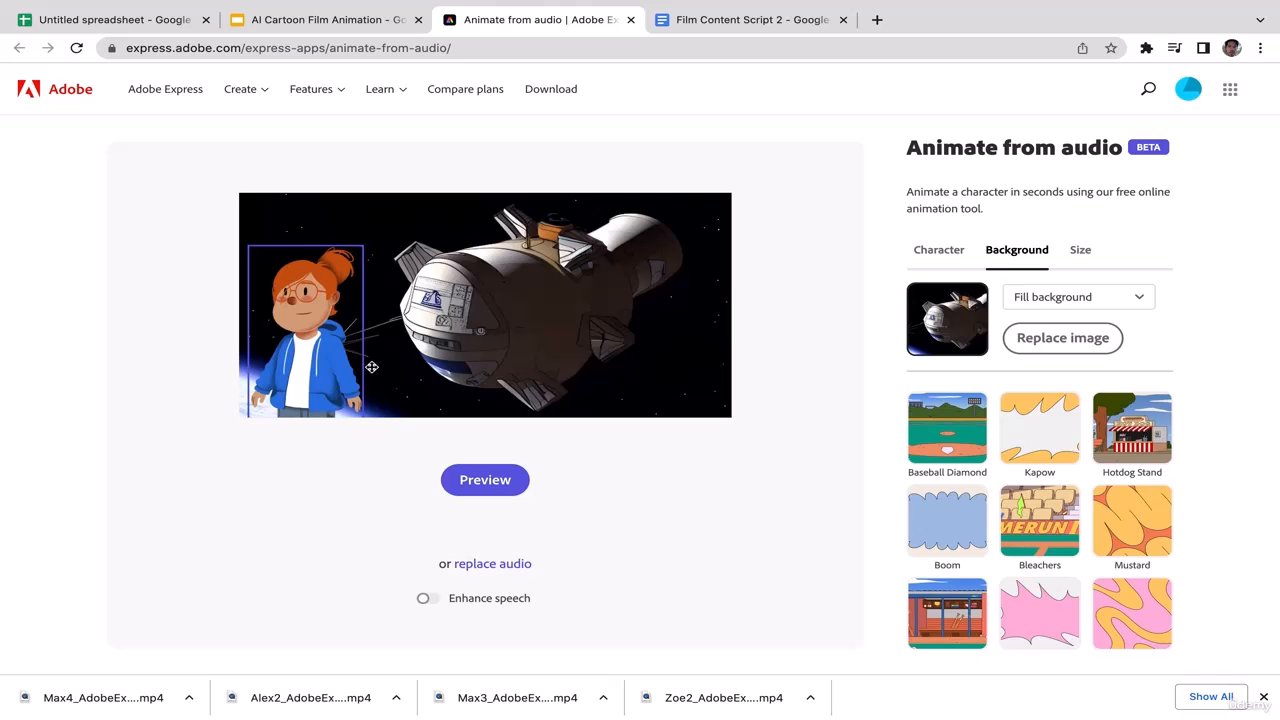
# Clear the current dialogue audio and check the desktop for the next character's dialogue clip
pyautogui.click(492, 564)
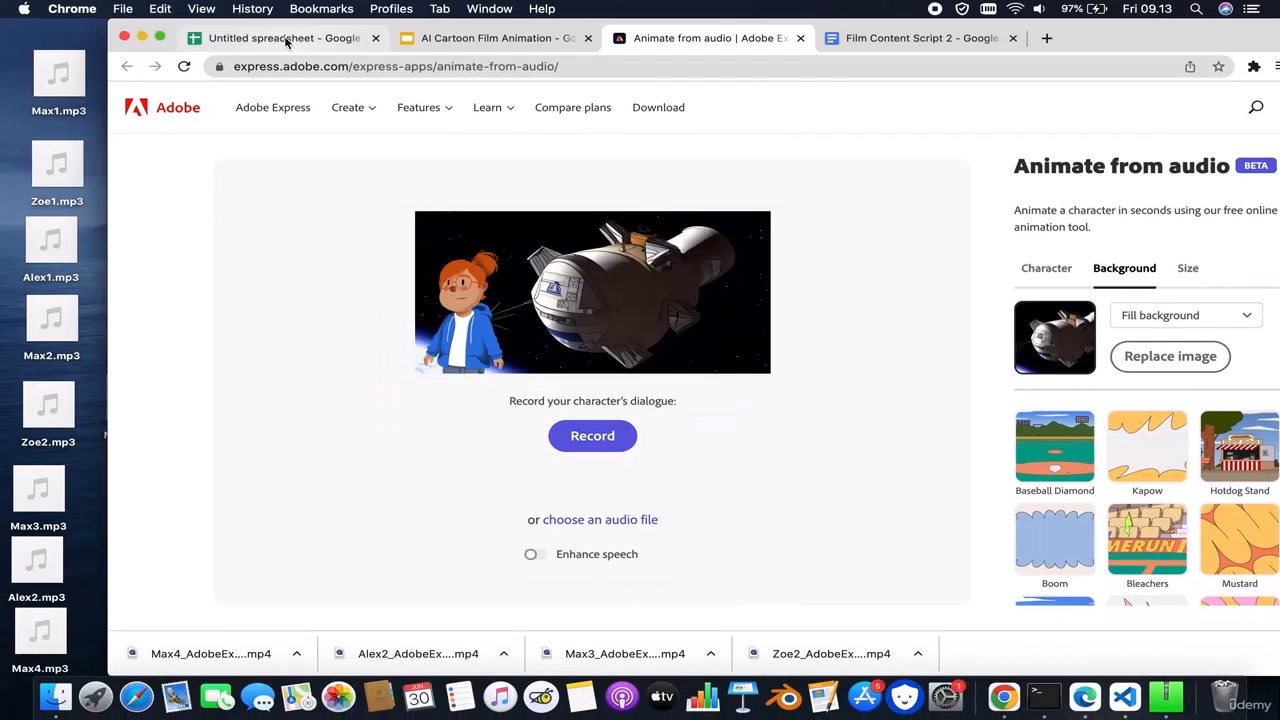
pyautogui.moveTo(287, 42); pyautogui.dragTo(459, 142)
pyautogui.moveTo(1279, 138); pyautogui.dragTo(1130, 30)
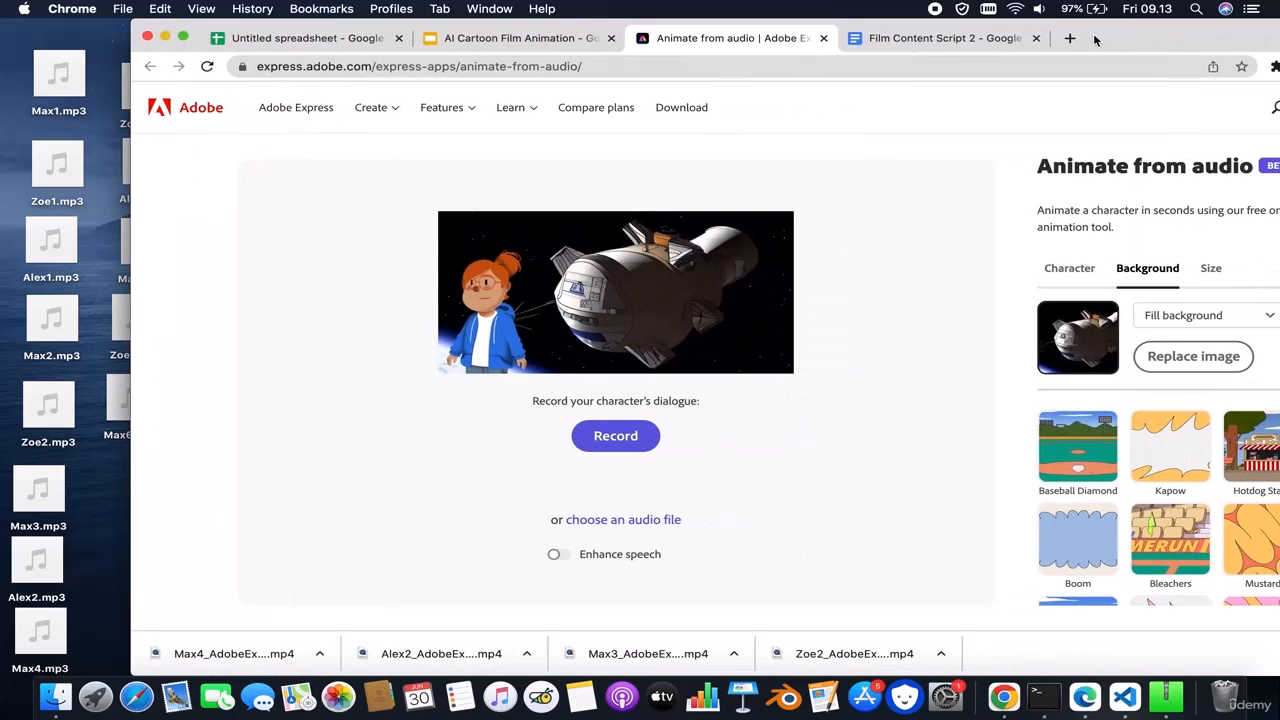
pyautogui.click(183, 36)
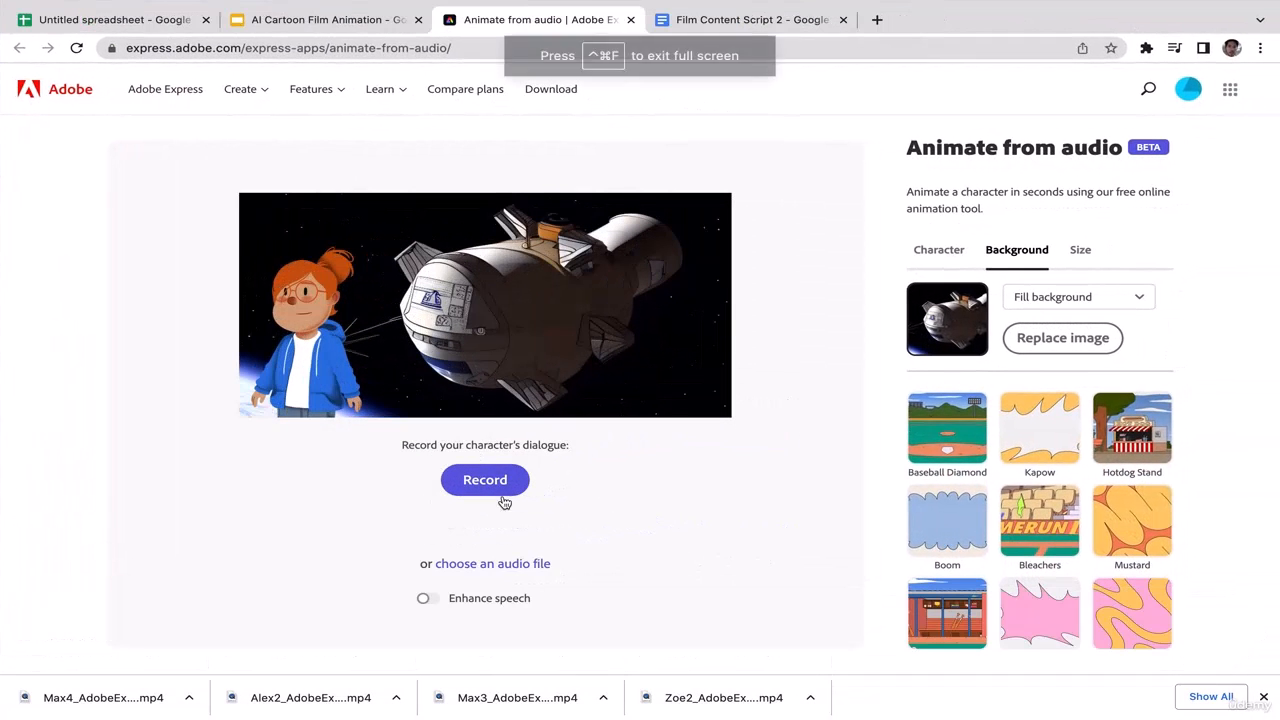
# Load Zoe3.mp3 from the desktop as the character's dialogue audio
pyautogui.click(494, 566)
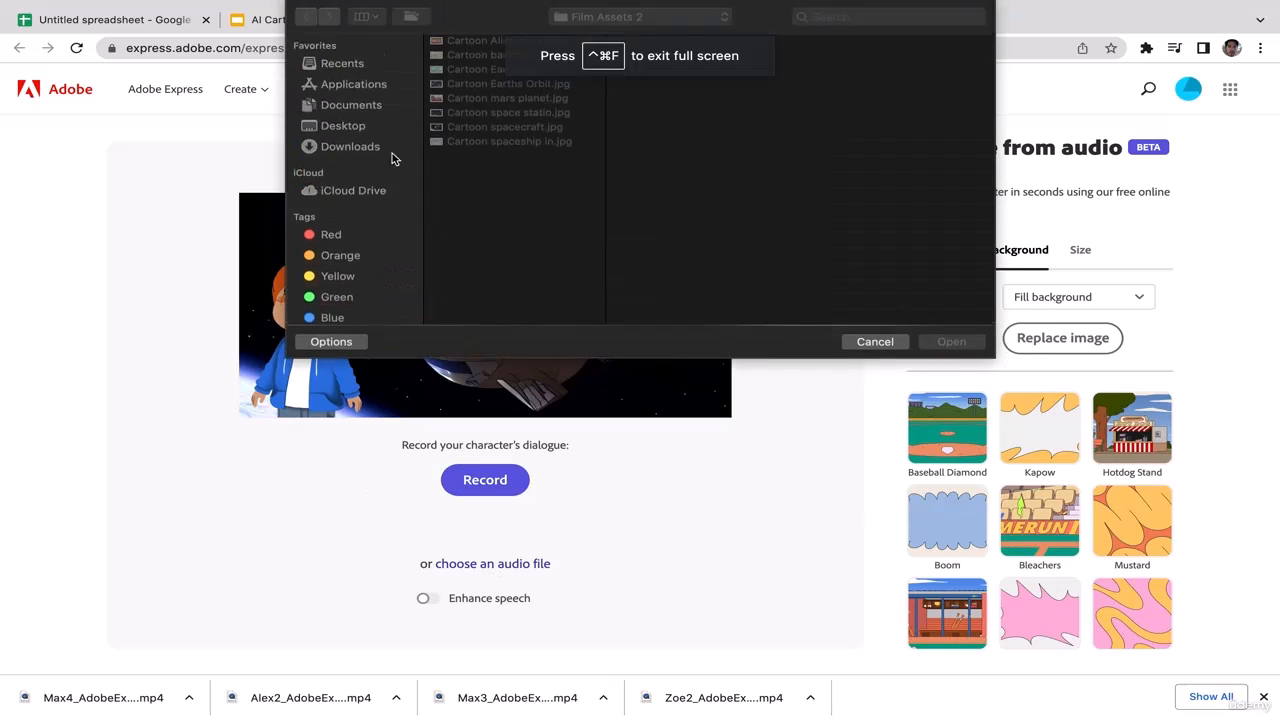
pyautogui.click(343, 126)
pyautogui.click(474, 84)
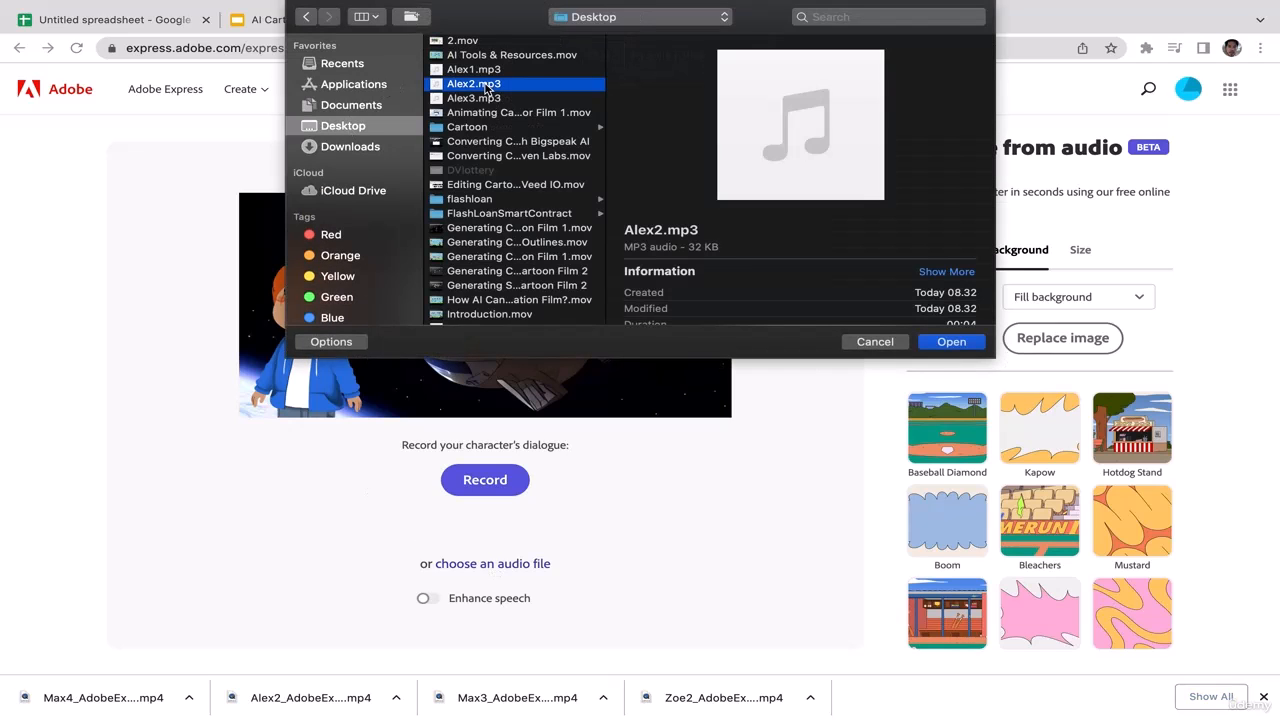
pyautogui.press('z')
pyautogui.press('Down')
pyautogui.press('Down')
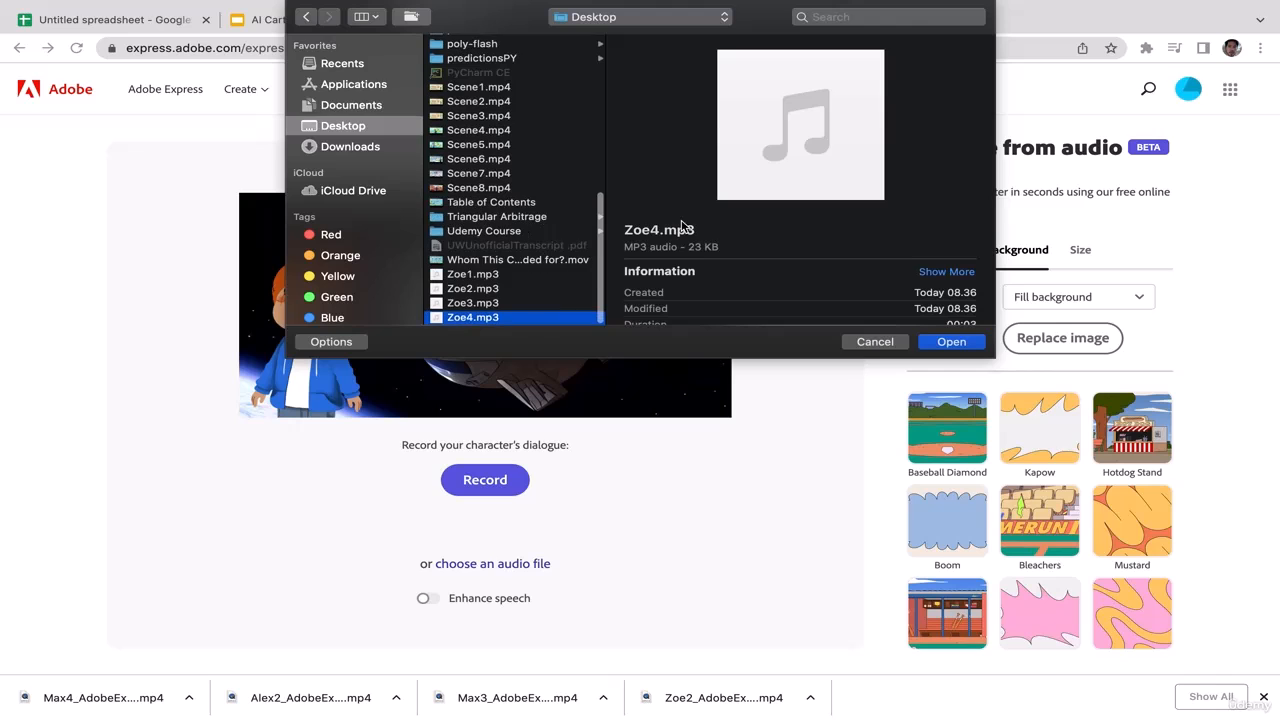
pyautogui.click(951, 342)
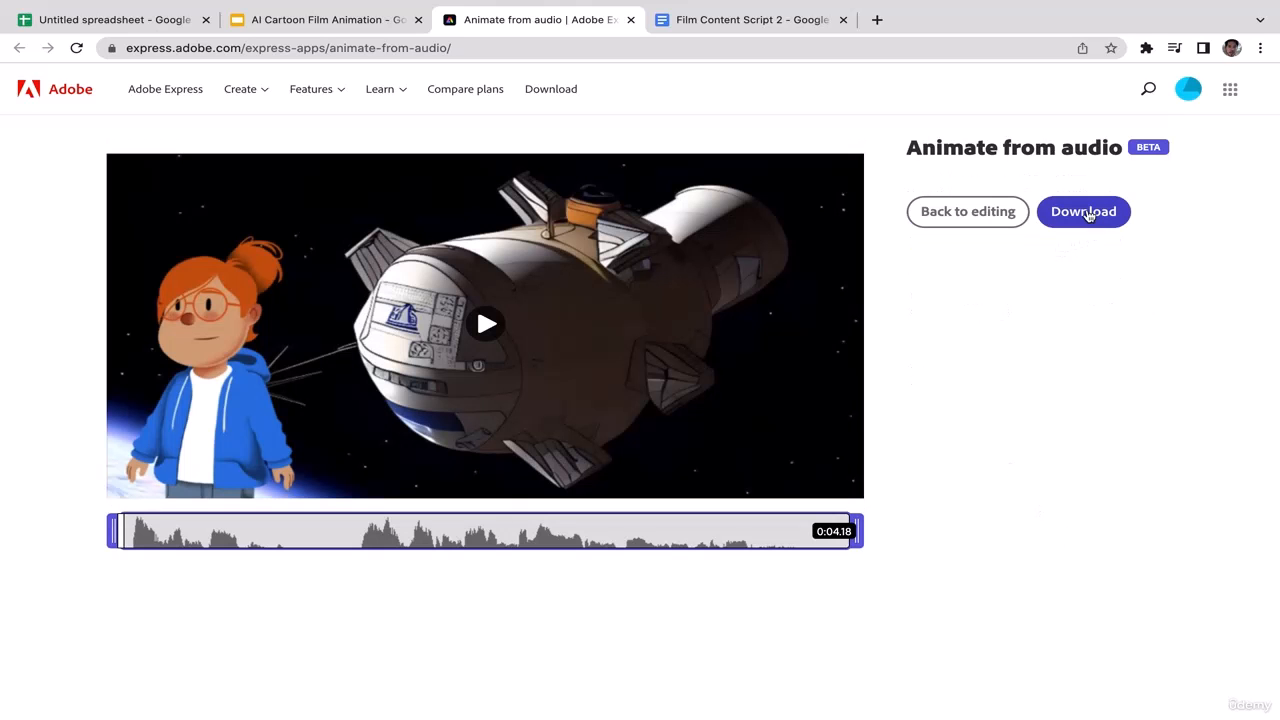
# Download the animated video, move Zoe3_AdobeExpress.mp4 from the downloads folder to the desktop and close the folder window
pyautogui.click(1088, 213)
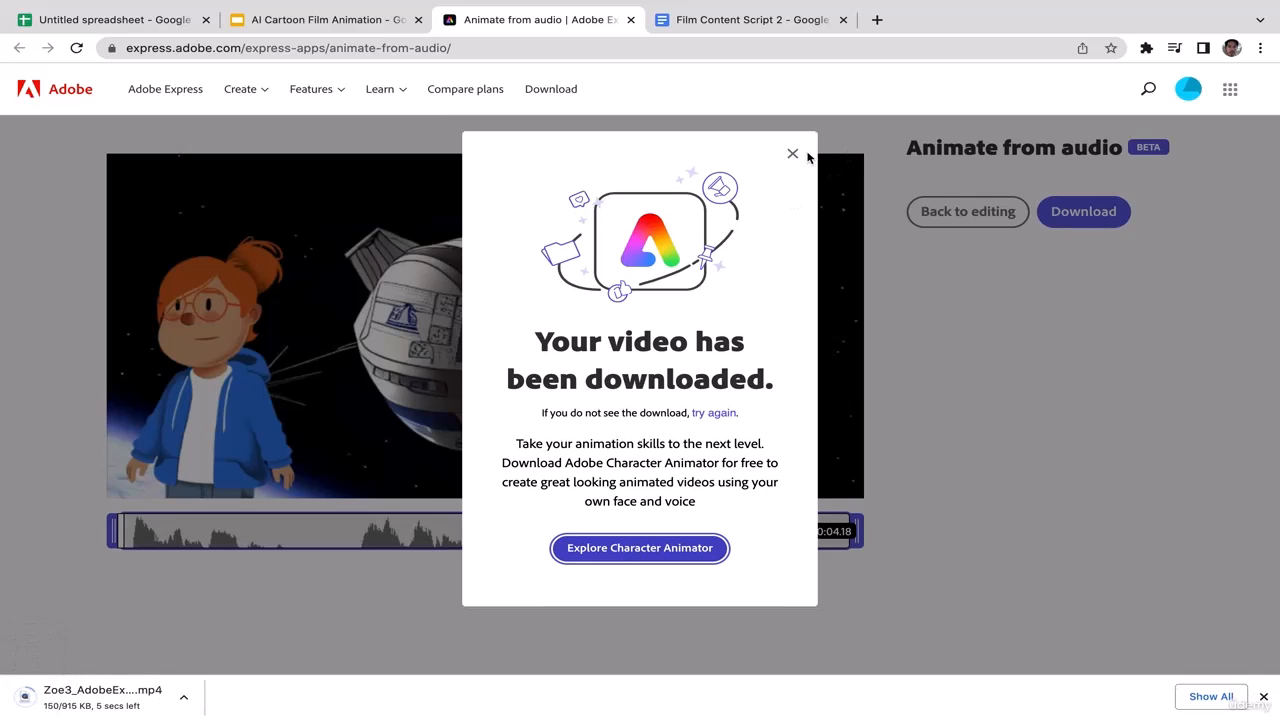
pyautogui.click(792, 153)
pyautogui.click(186, 697)
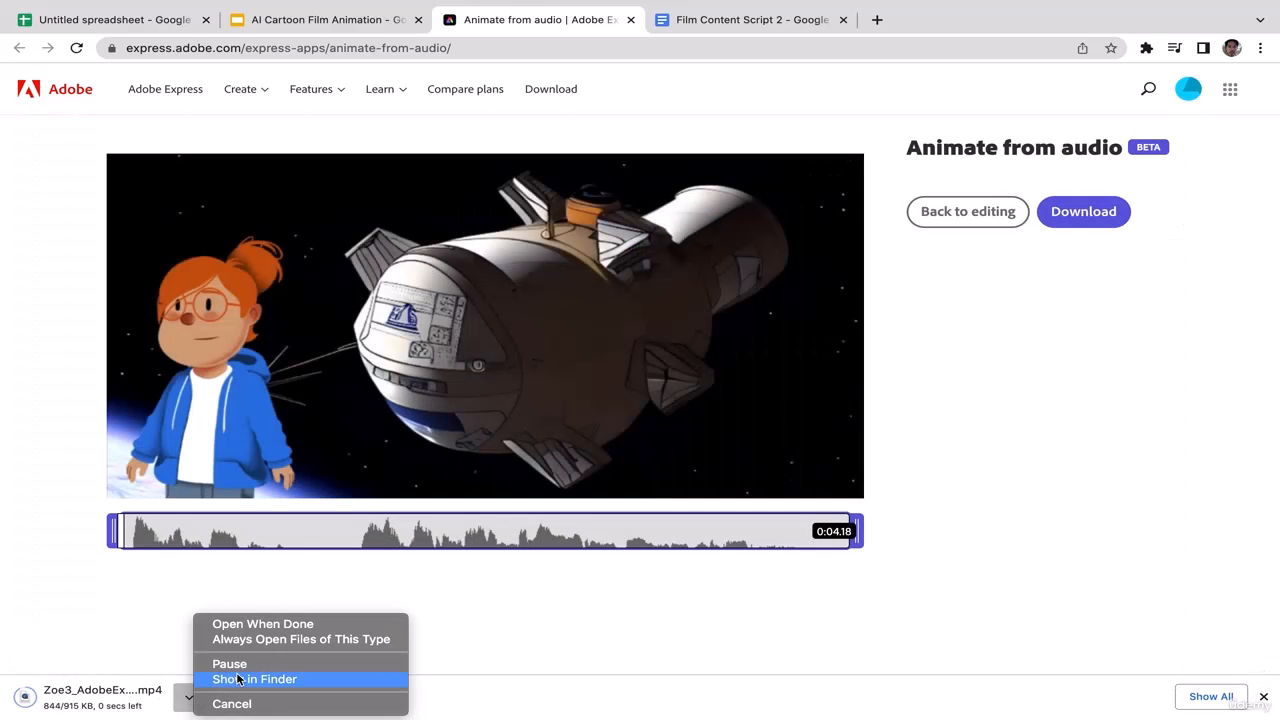
pyautogui.click(239, 679)
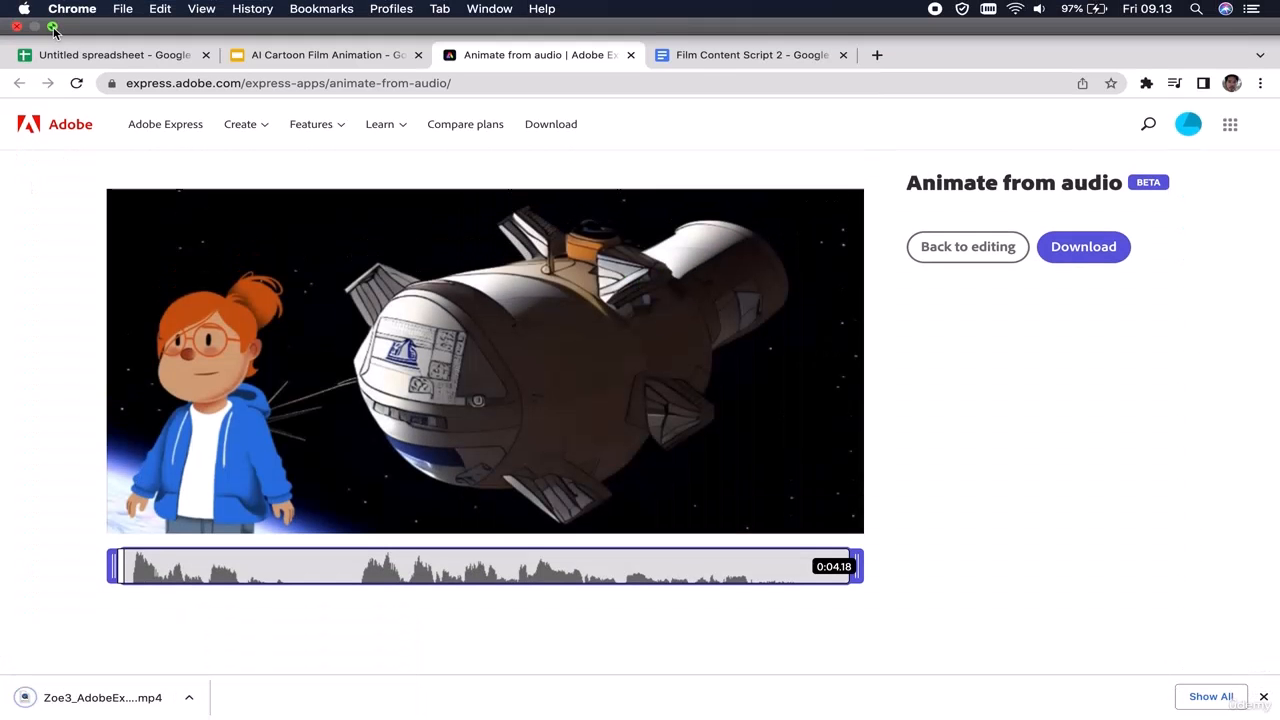
pyautogui.click(53, 28)
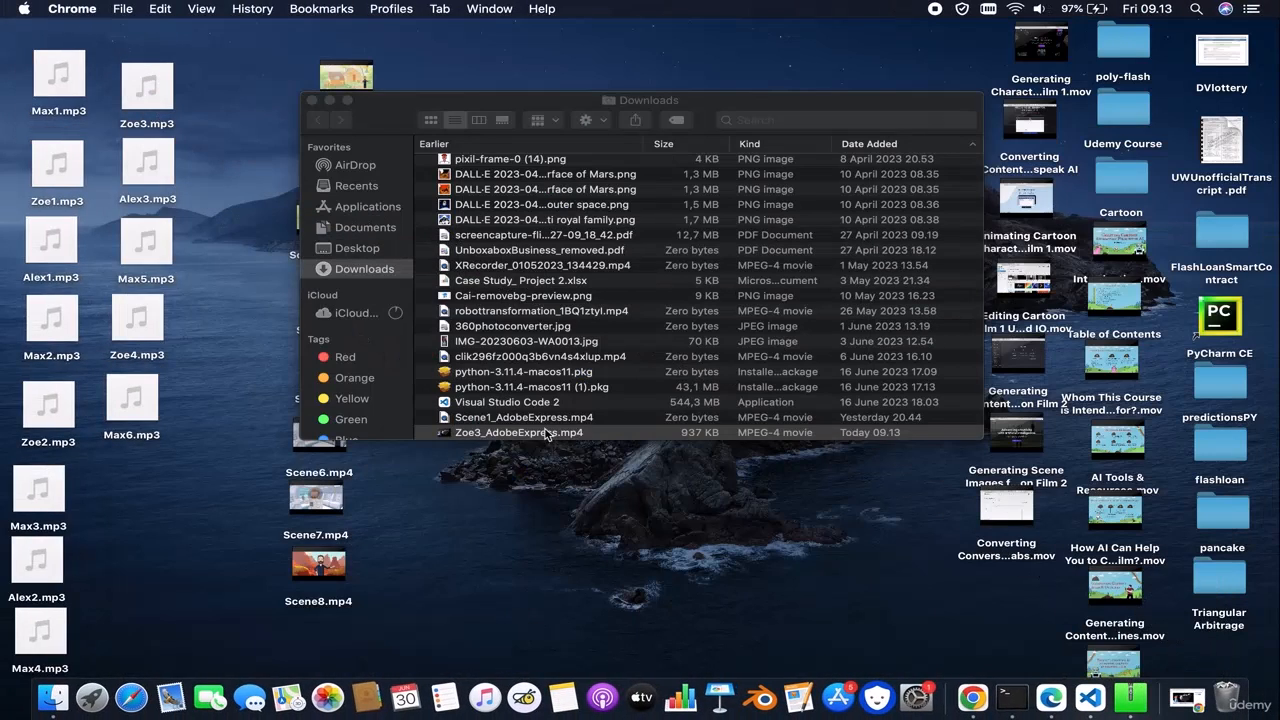
pyautogui.moveTo(547, 432); pyautogui.dragTo(502, 590)
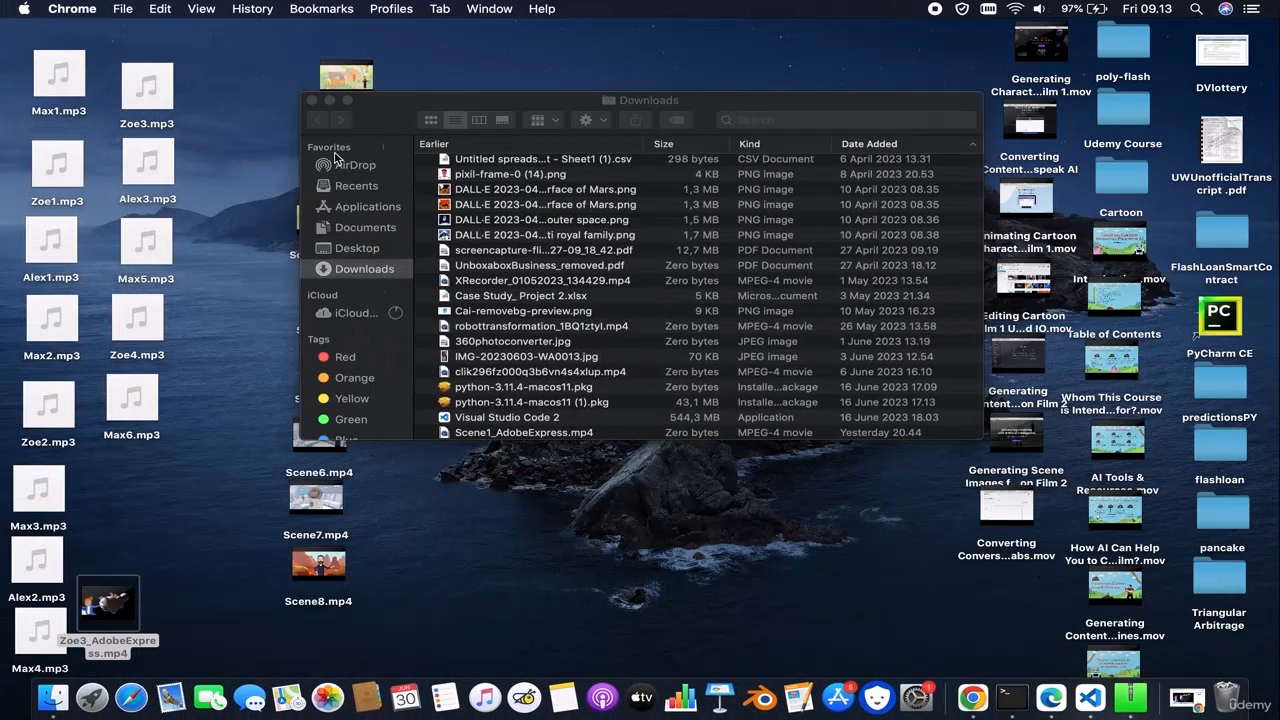
pyautogui.click(311, 100)
# Place Zoe3_AdobeExpress.mp4 beside Scene1.mp4 on the desktop and rename the file as Scene9
pyautogui.moveTo(108, 600); pyautogui.dragTo(469, 134)
pyautogui.click(469, 134)
pyautogui.press('Return')
pyautogui.press('BackSpace')
pyautogui.write('Scene9')
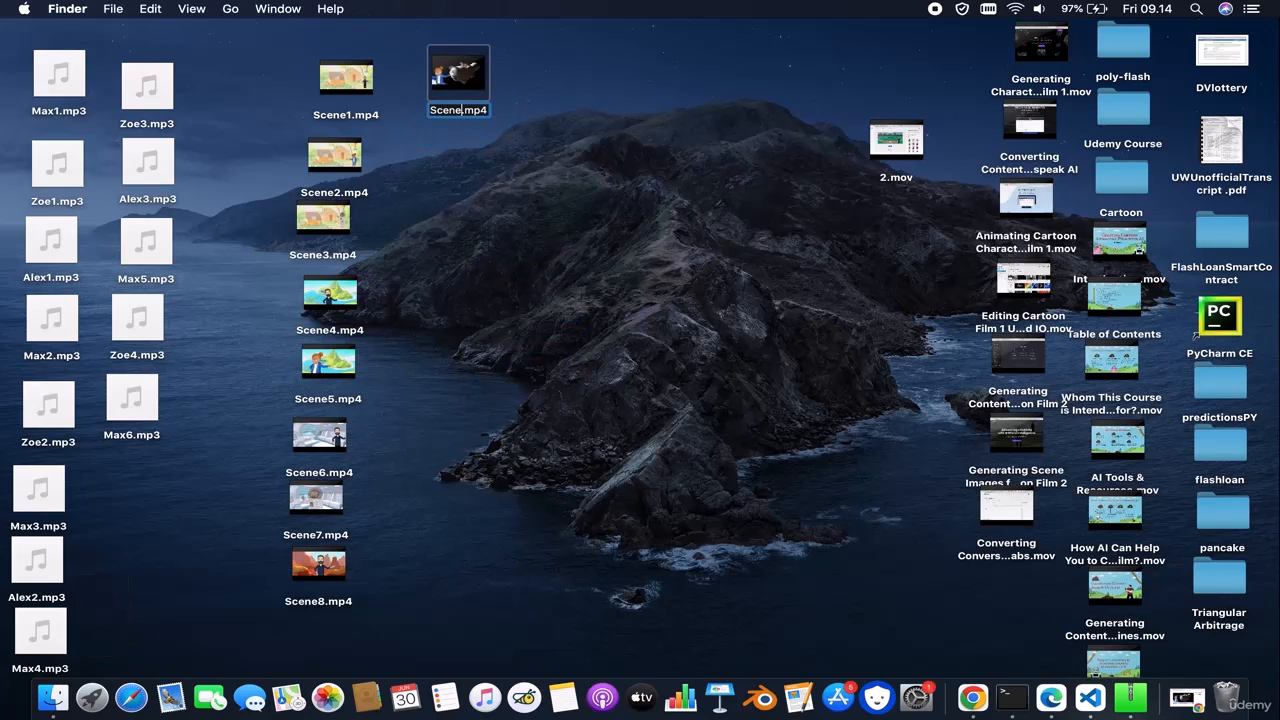
pyautogui.click(555, 270)
# Return to editing the animation in Adobe Express and check the scene locations in the Film Content Script 2 document
pyautogui.moveTo(176, 170)
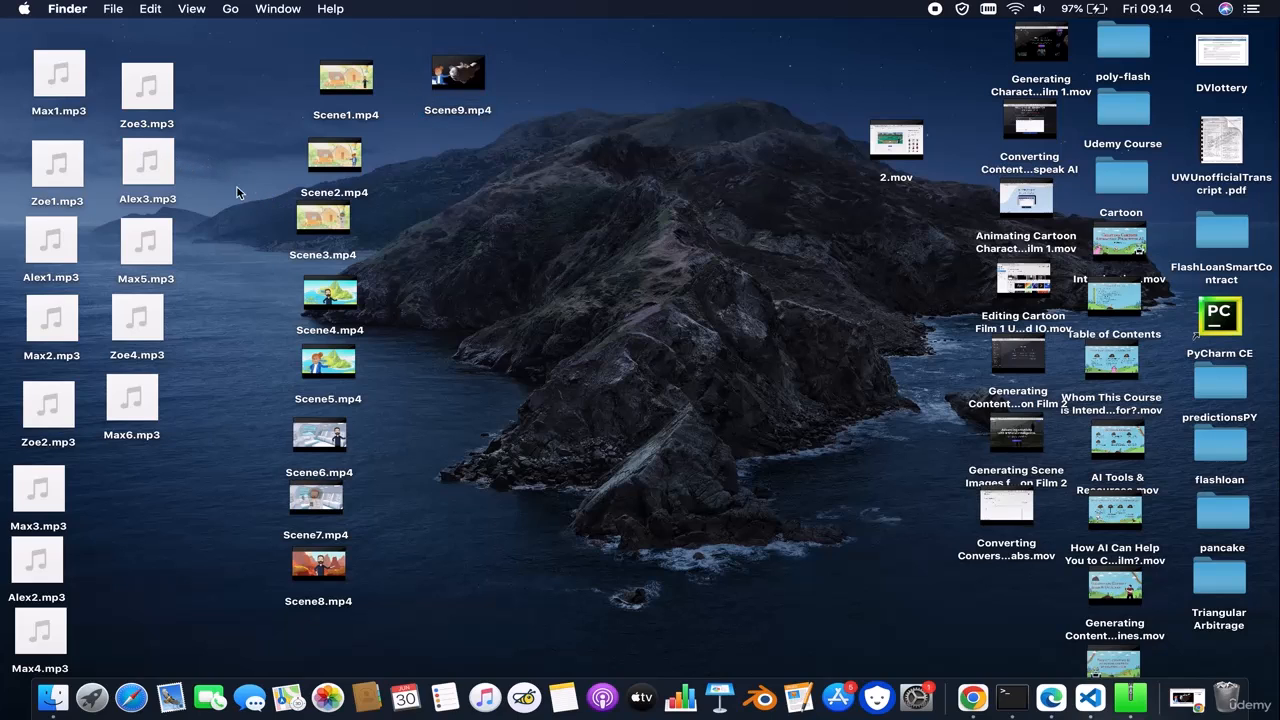
pyautogui.click(1190, 700)
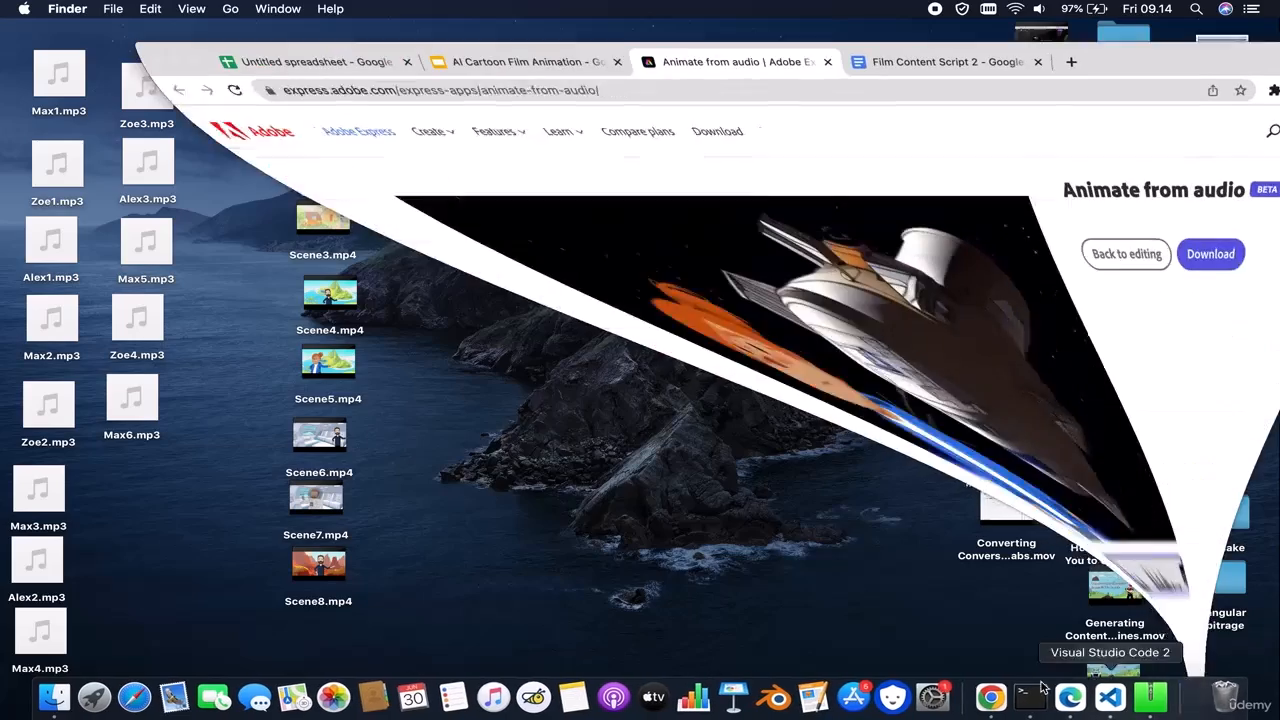
pyautogui.click(1095, 230)
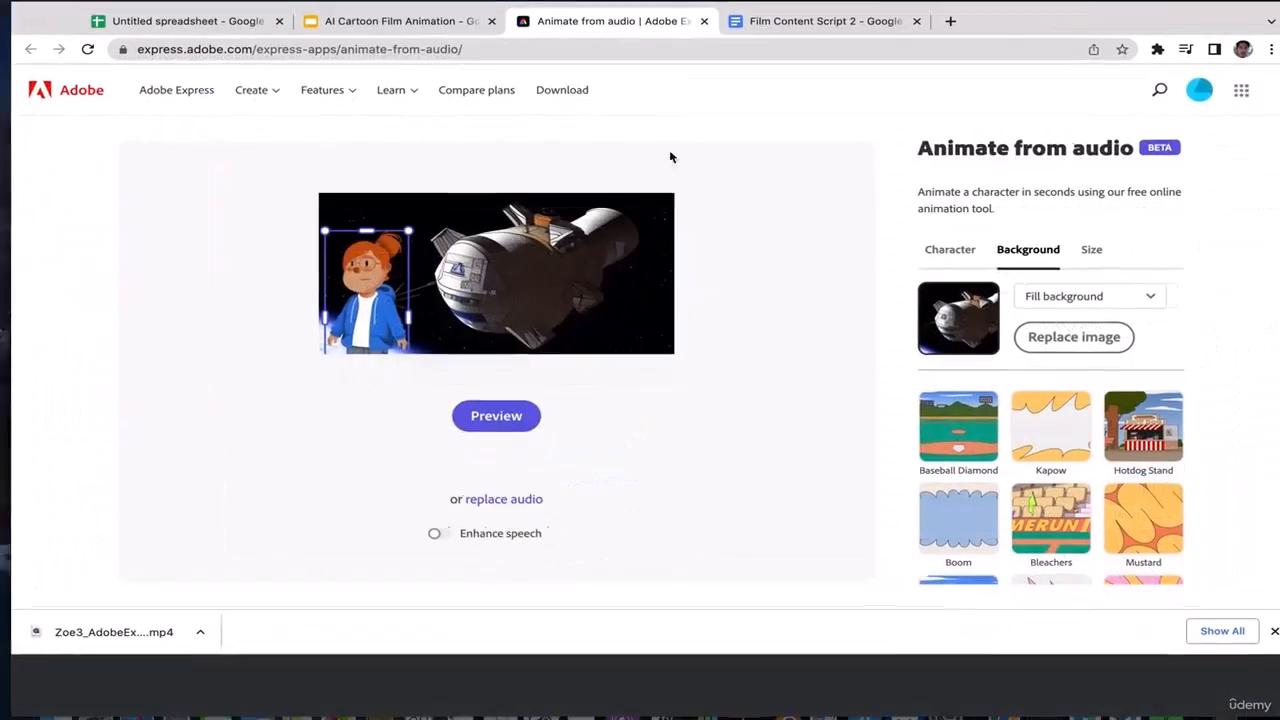
pyautogui.click(784, 26)
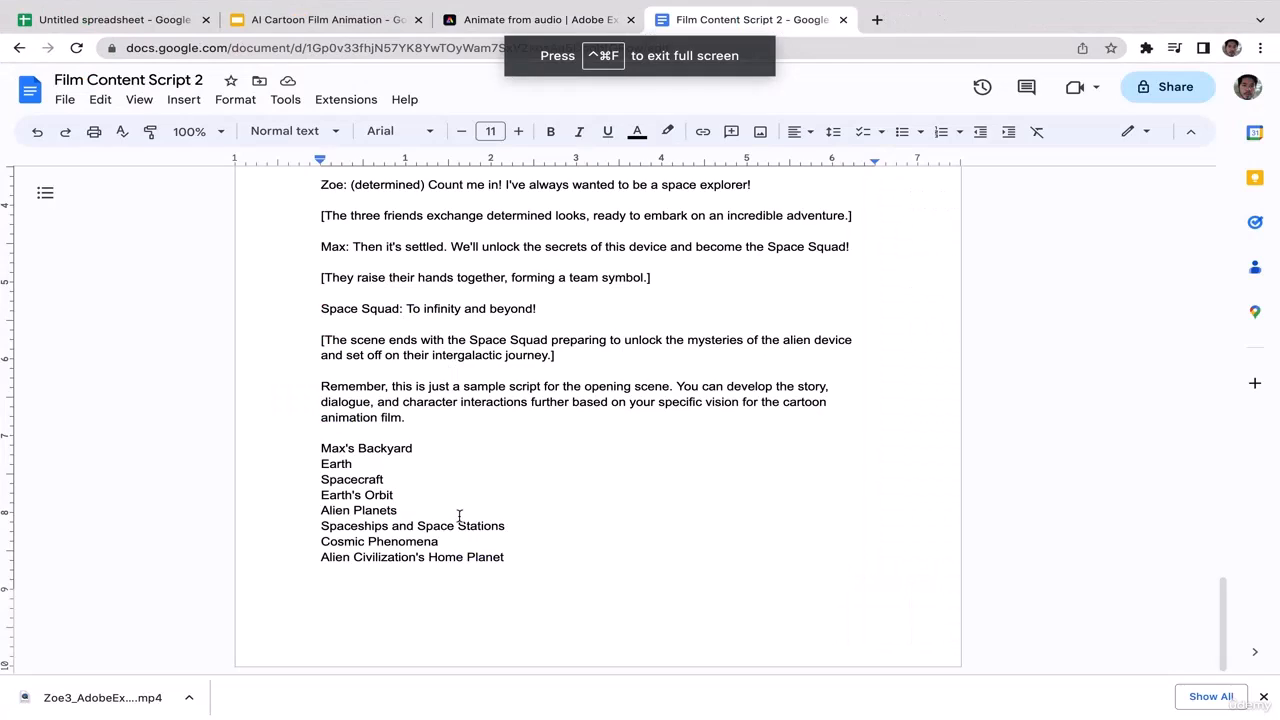
pyautogui.click(502, 22)
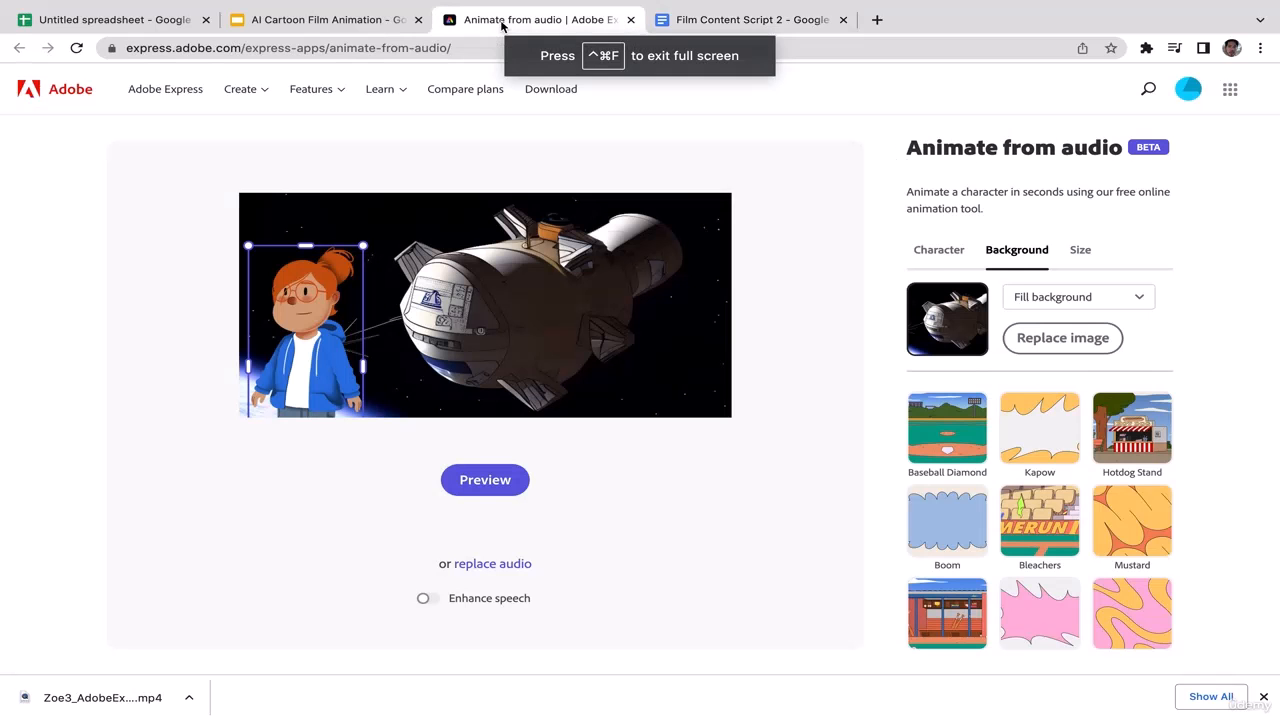
# Replace the background with Cartoon space statio.jpg from the Film Assets 2 folder inside Cartoon
pyautogui.click(1041, 337)
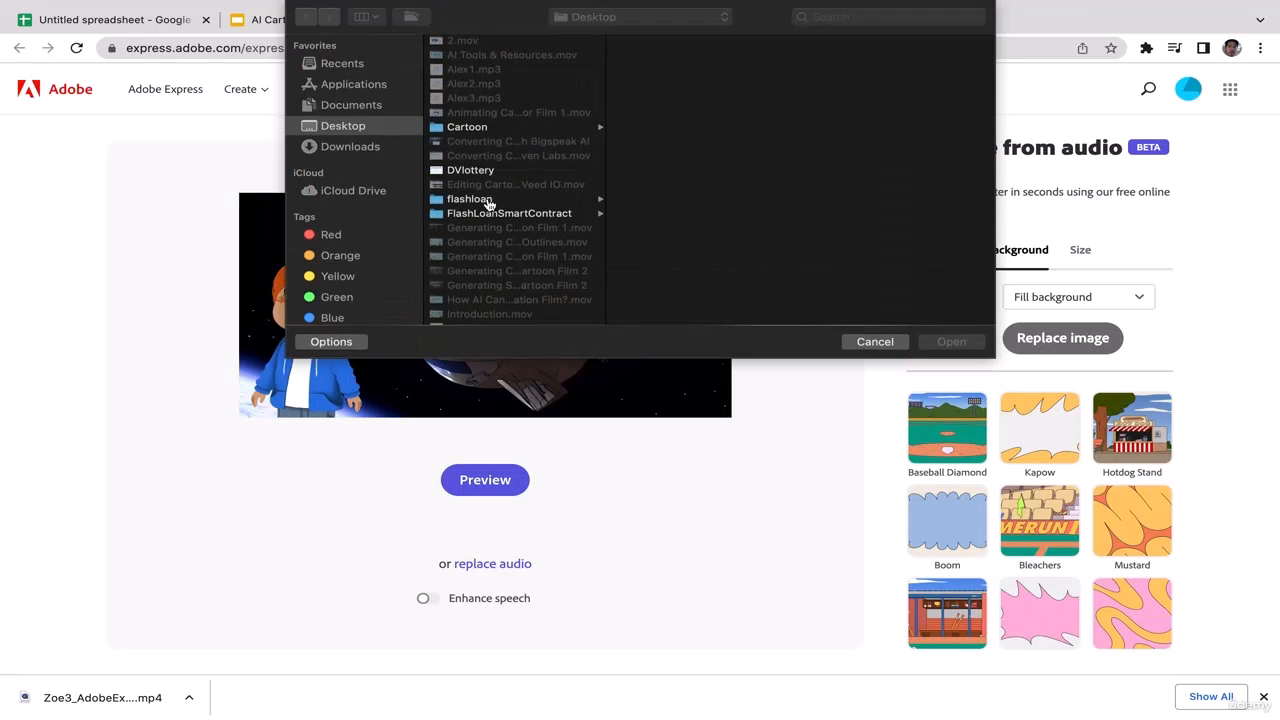
pyautogui.click(466, 129)
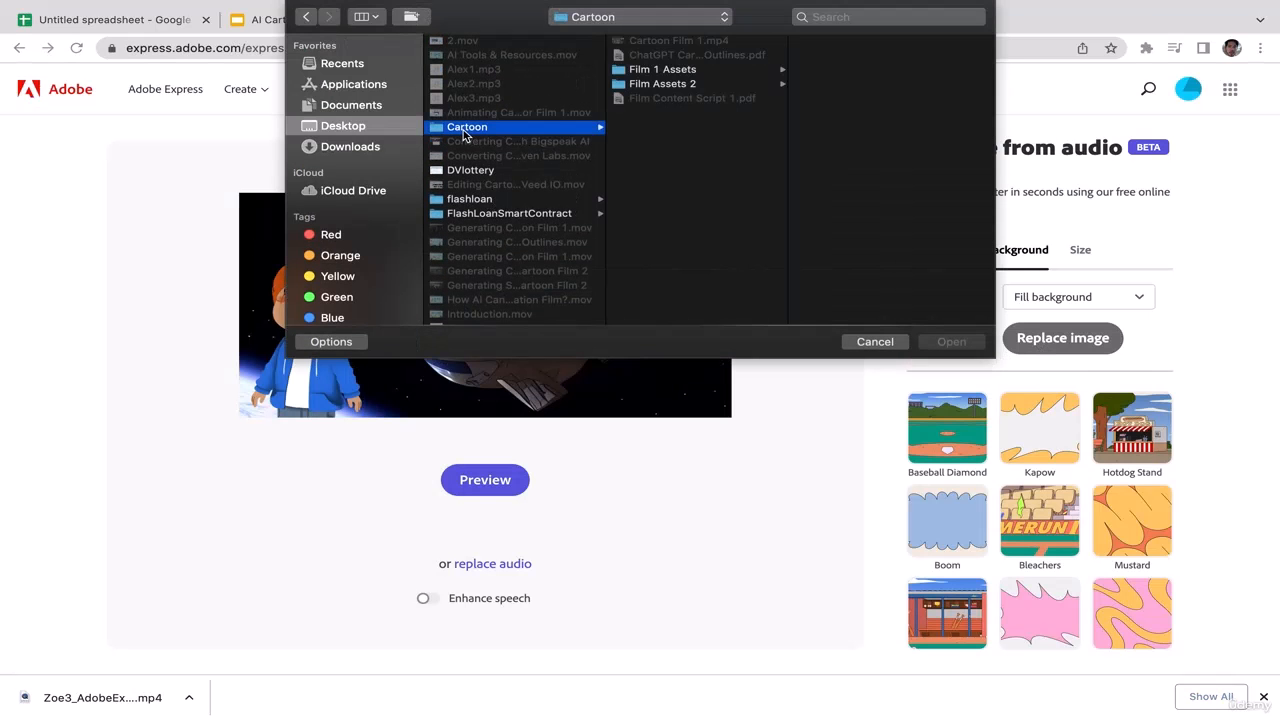
pyautogui.click(662, 84)
pyautogui.click(830, 100)
pyautogui.press('Down')
pyautogui.press('Down')
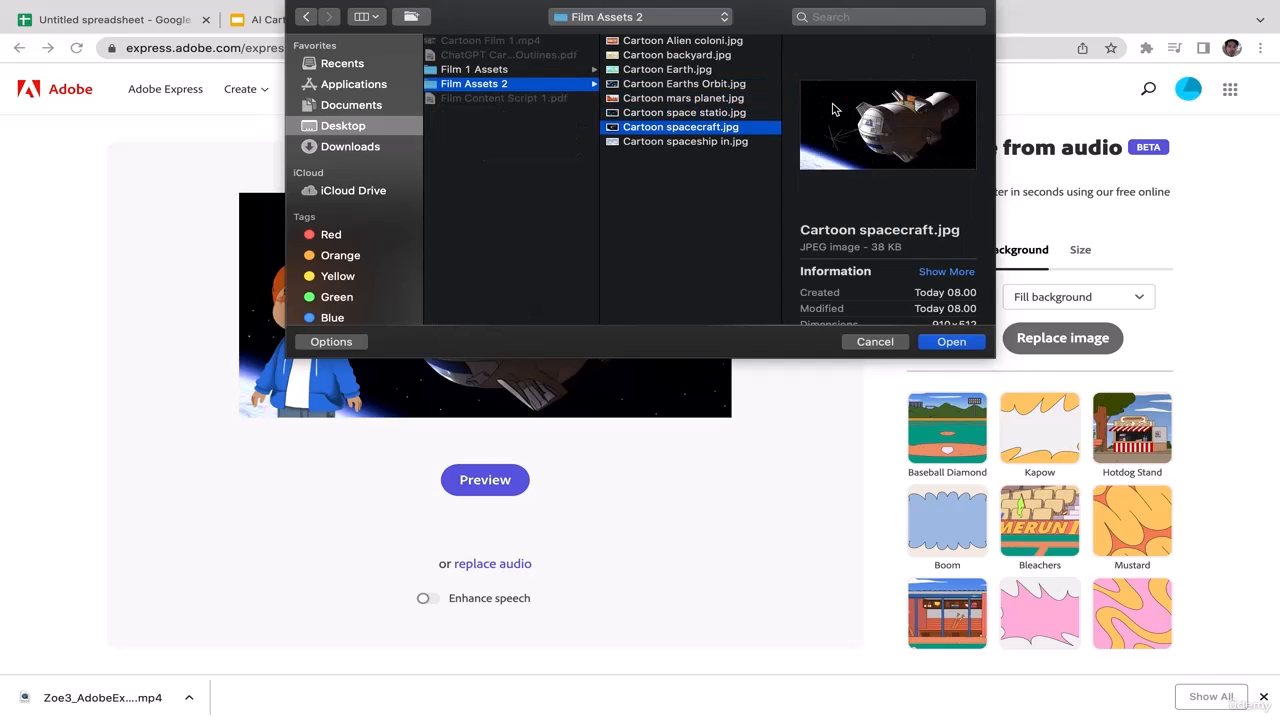
pyautogui.press('Up')
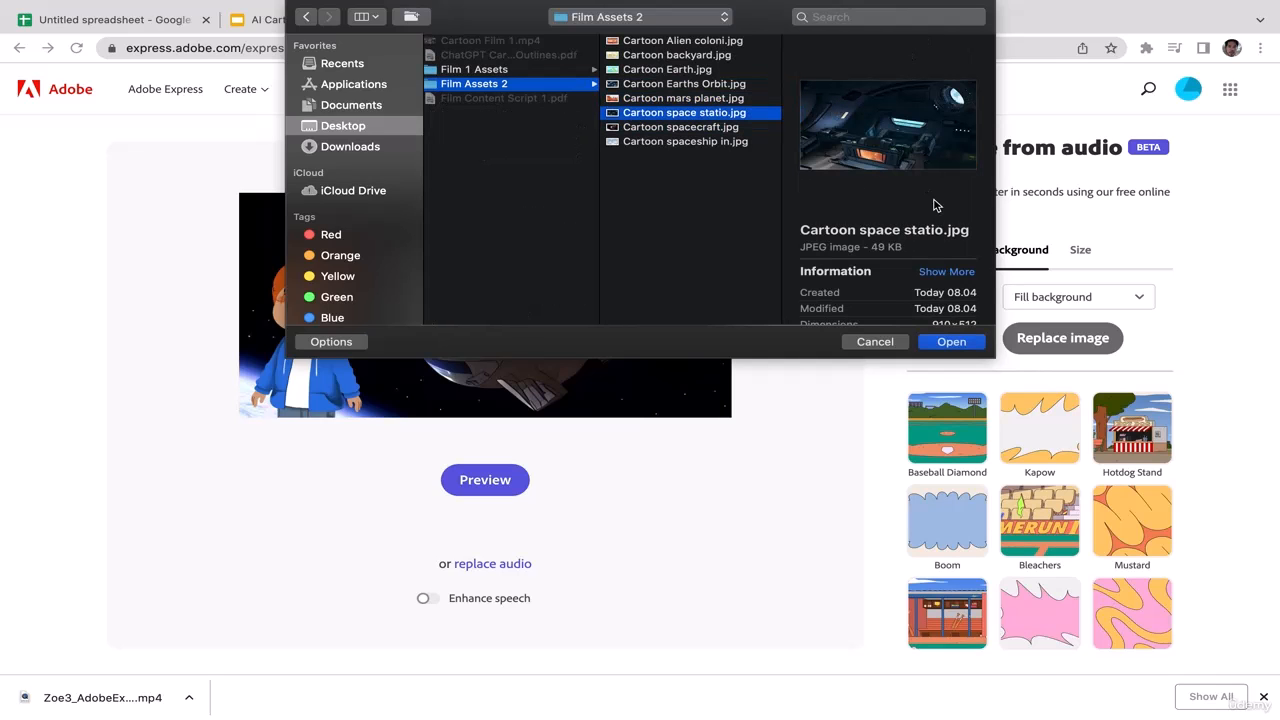
pyautogui.click(951, 342)
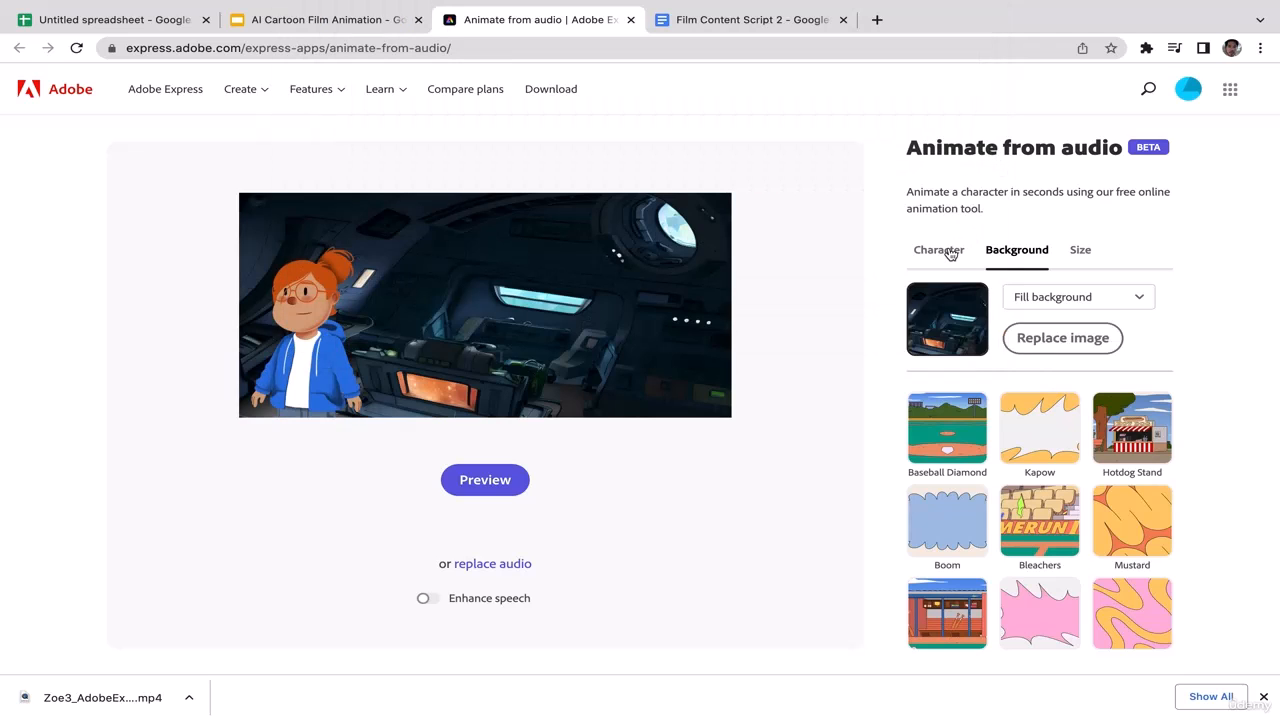
# Try Remi and Chloe among the human characters, and change the character to the astronaut Fred
pyautogui.click(948, 257)
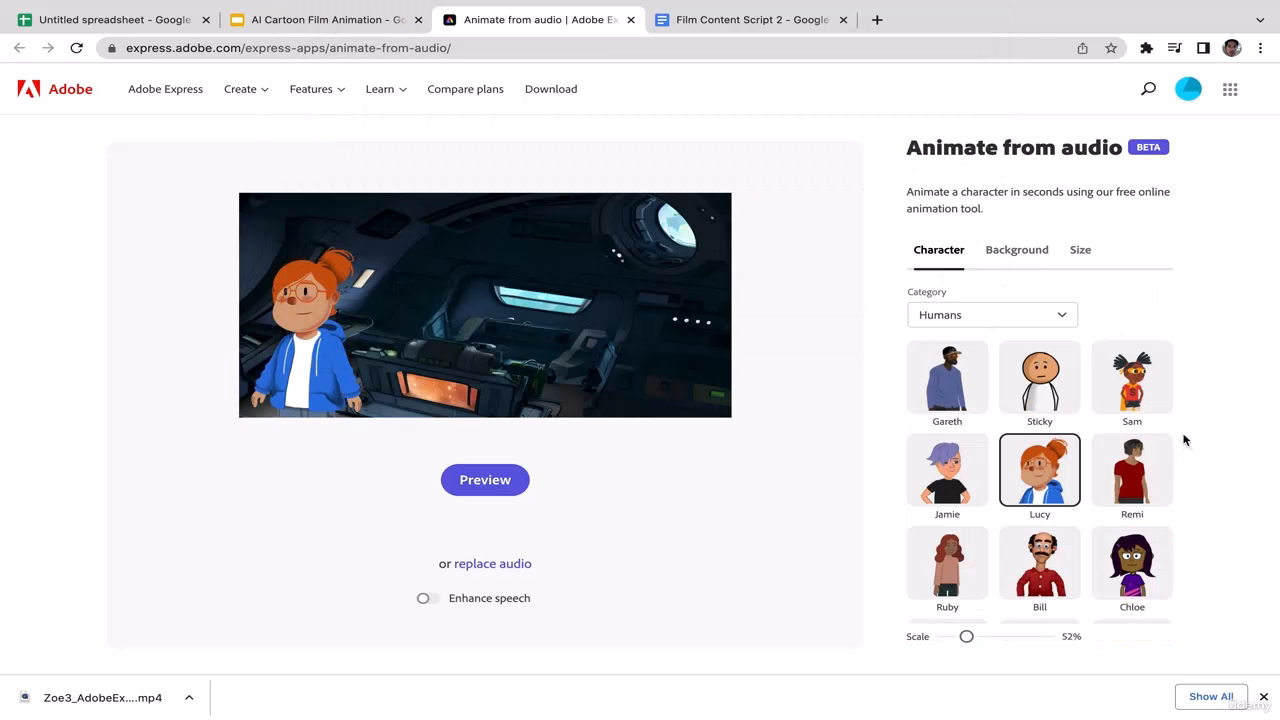
pyautogui.scroll(-1, 1180, 432)
pyautogui.click(1135, 408)
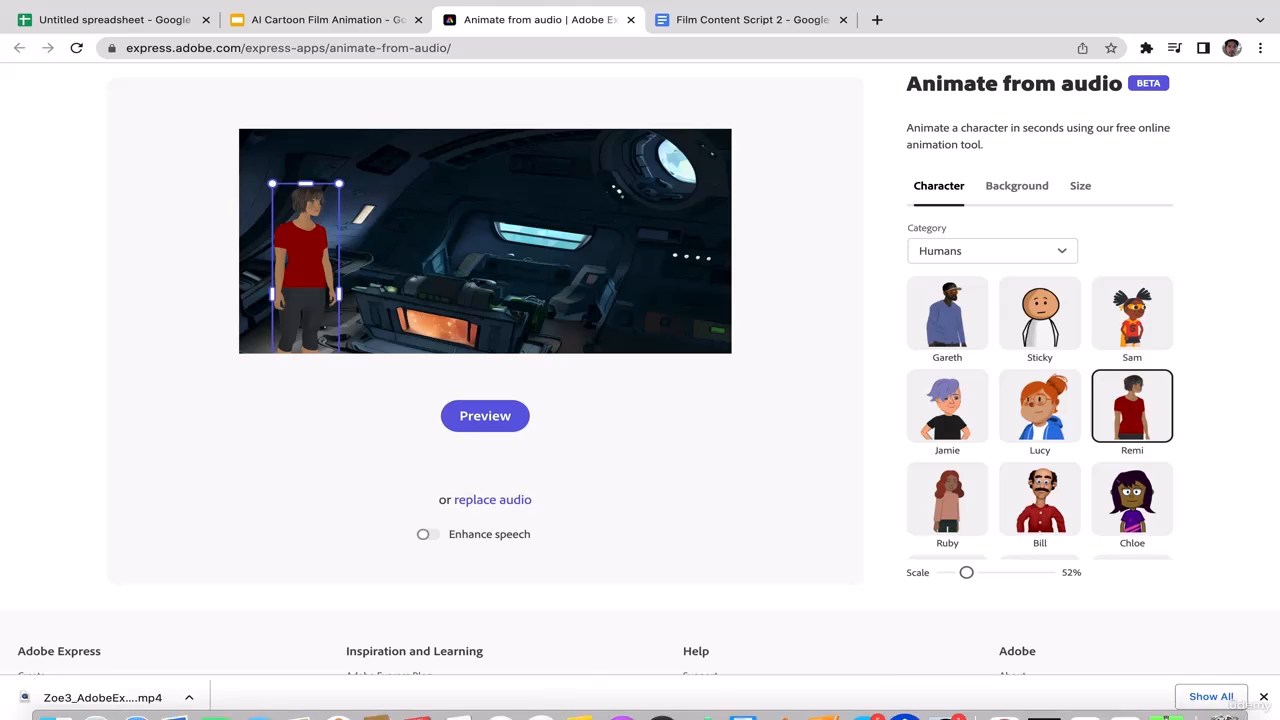
pyautogui.click(1135, 500)
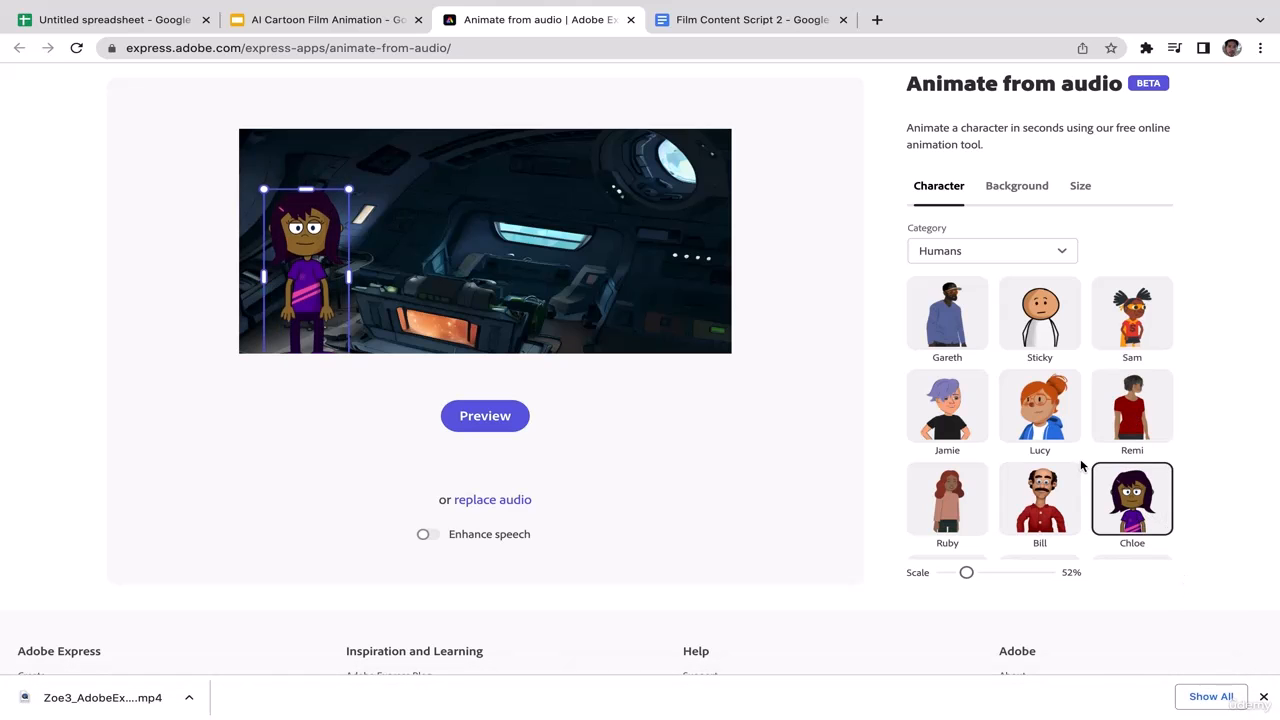
pyautogui.scroll(-5, 1082, 463)
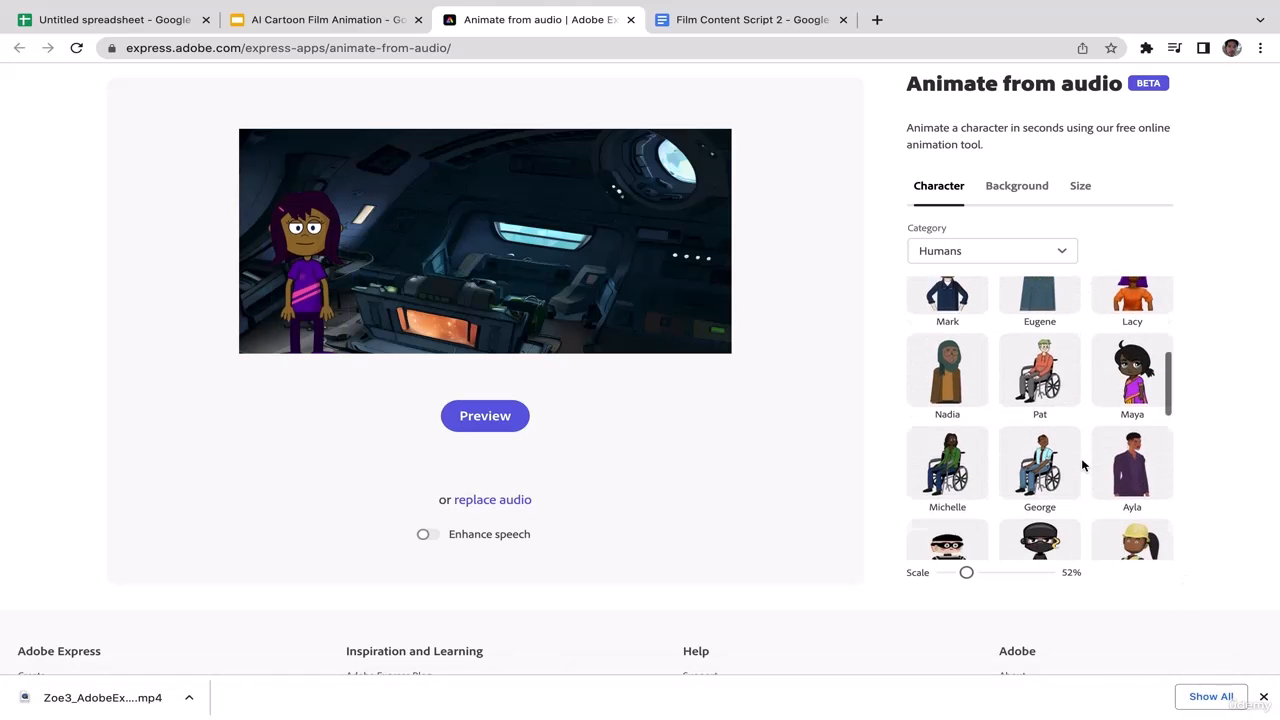
pyautogui.scroll(-2, 1082, 463)
pyautogui.click(1044, 370)
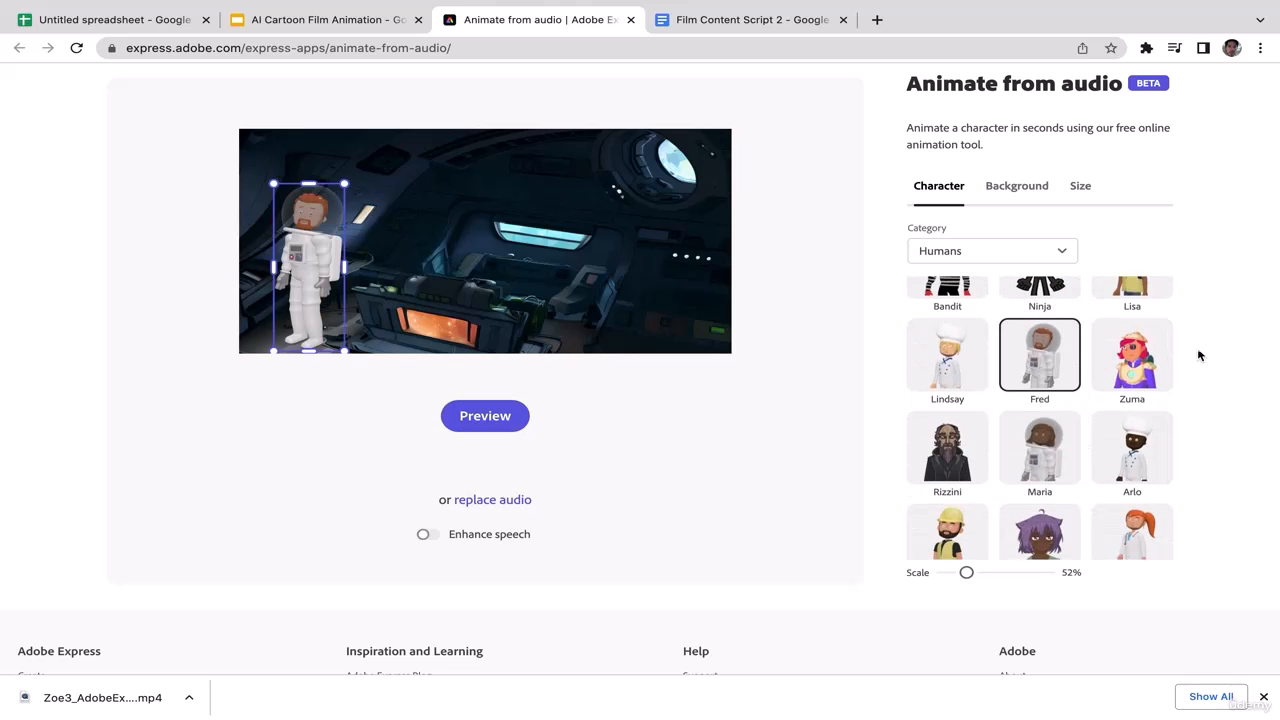
# Enlarge Fred to about 94% scale and place him at the lower right of the space station background
pyautogui.scroll(1, 1243, 317)
pyautogui.moveTo(280, 337); pyautogui.dragTo(600, 402)
pyautogui.moveTo(621, 337)
pyautogui.mouseDown()
pyautogui.moveTo(633, 360)
pyautogui.moveTo(634, 331)
pyautogui.mouseUp()
pyautogui.click(780, 336)
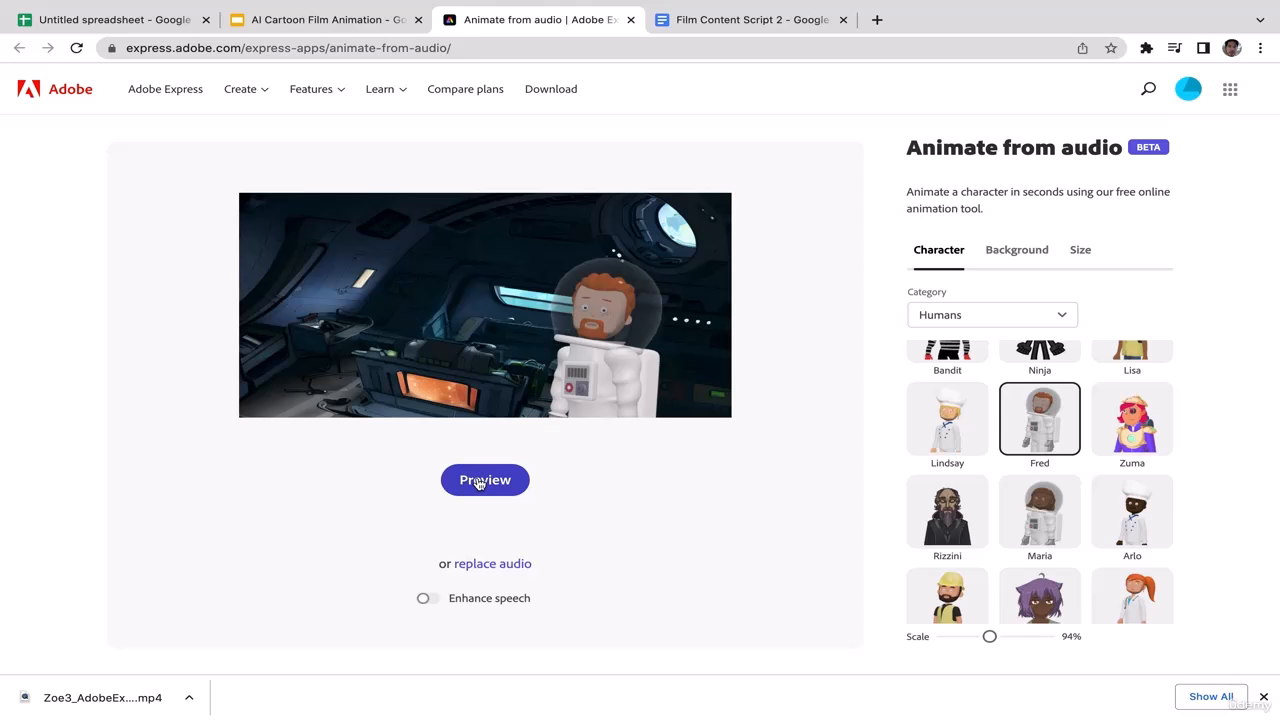
# Remove the current dialogue audio and check the files on the desktop for the next character clip
pyautogui.click(492, 566)
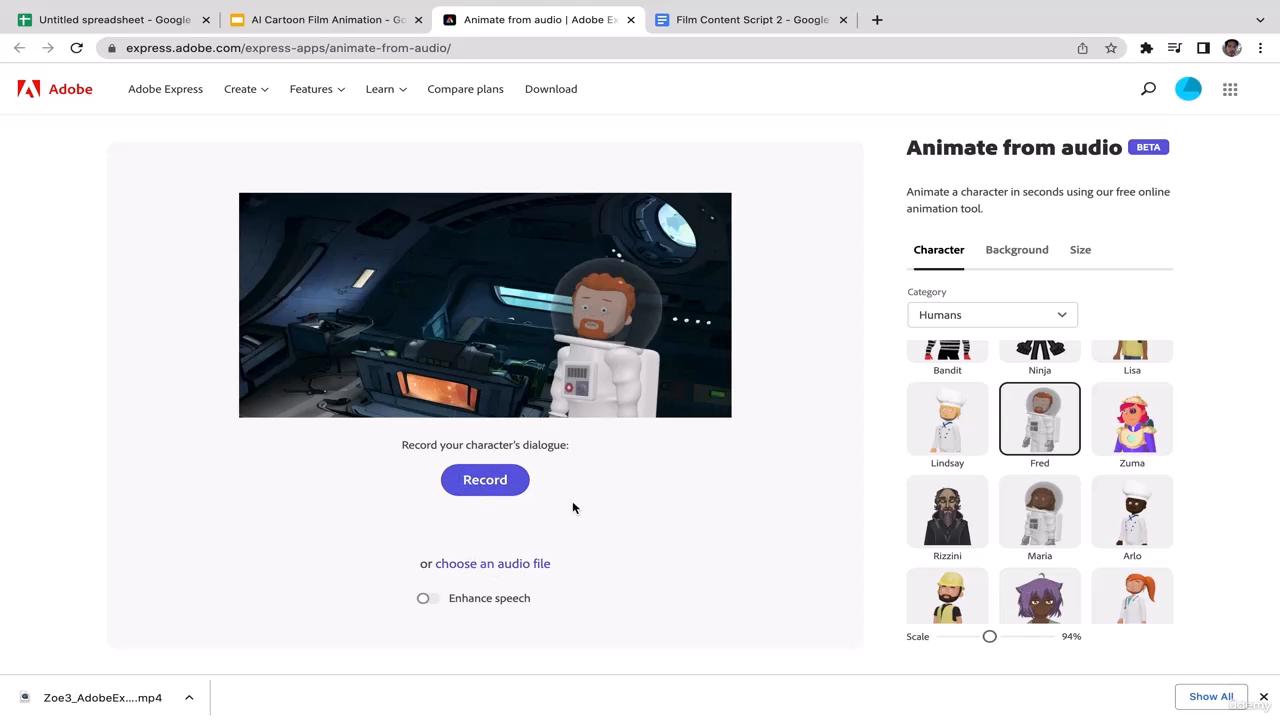
pyautogui.click(498, 566)
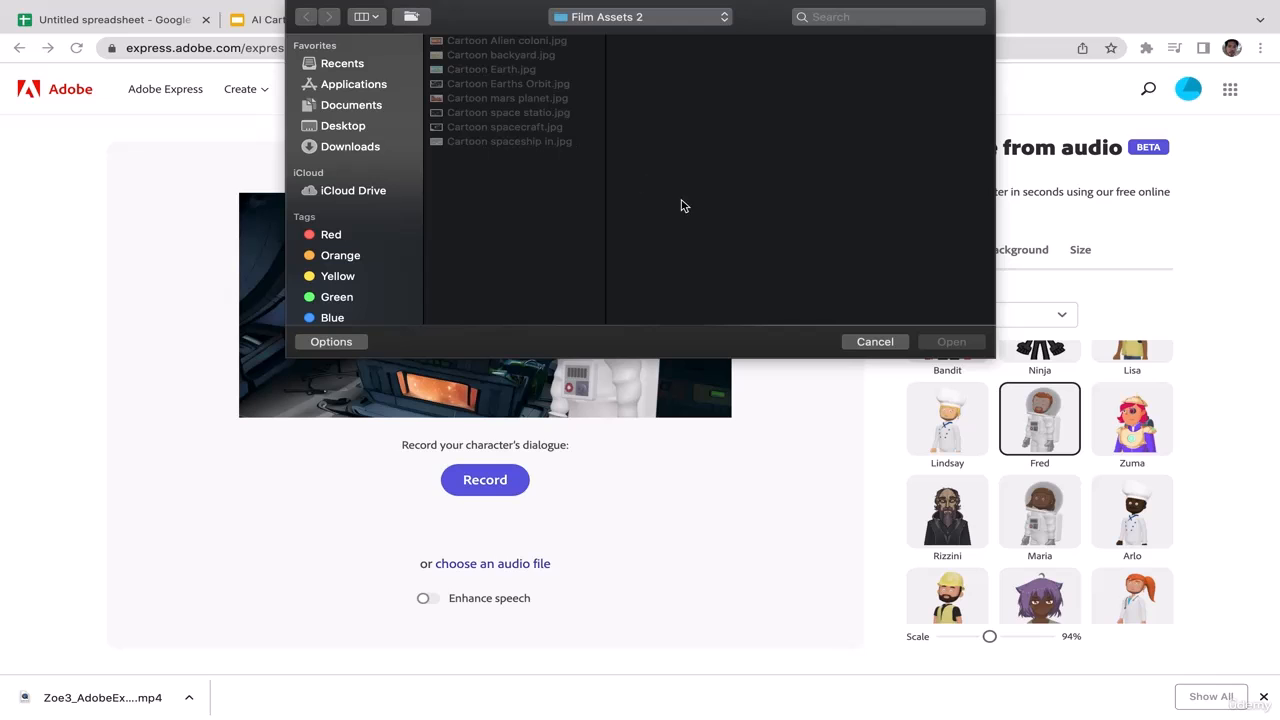
pyautogui.click(362, 128)
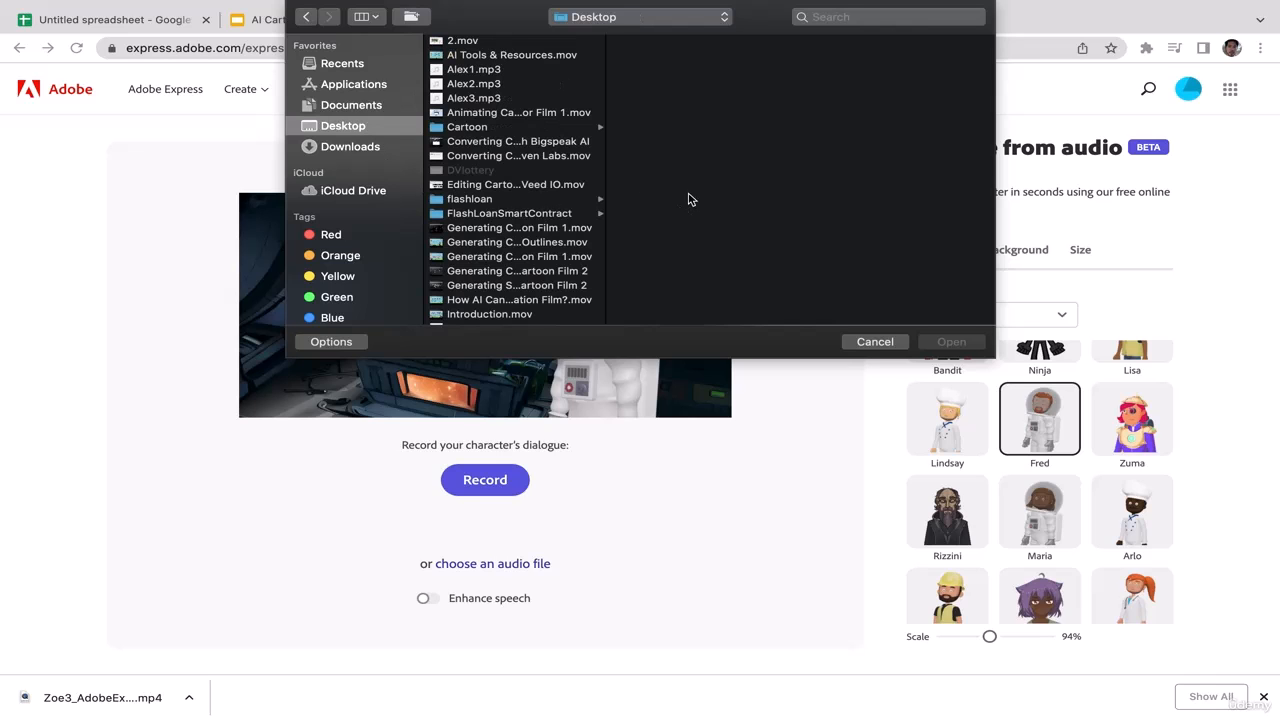
pyautogui.click(883, 348)
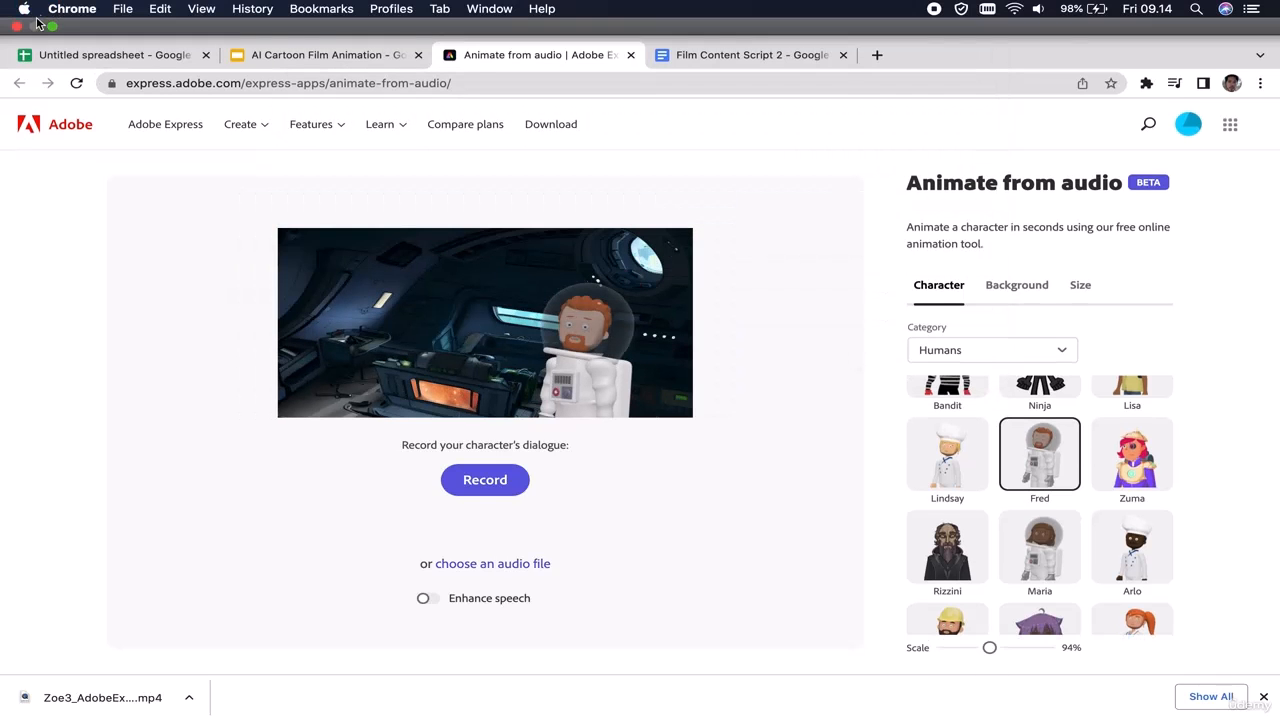
pyautogui.click(53, 26)
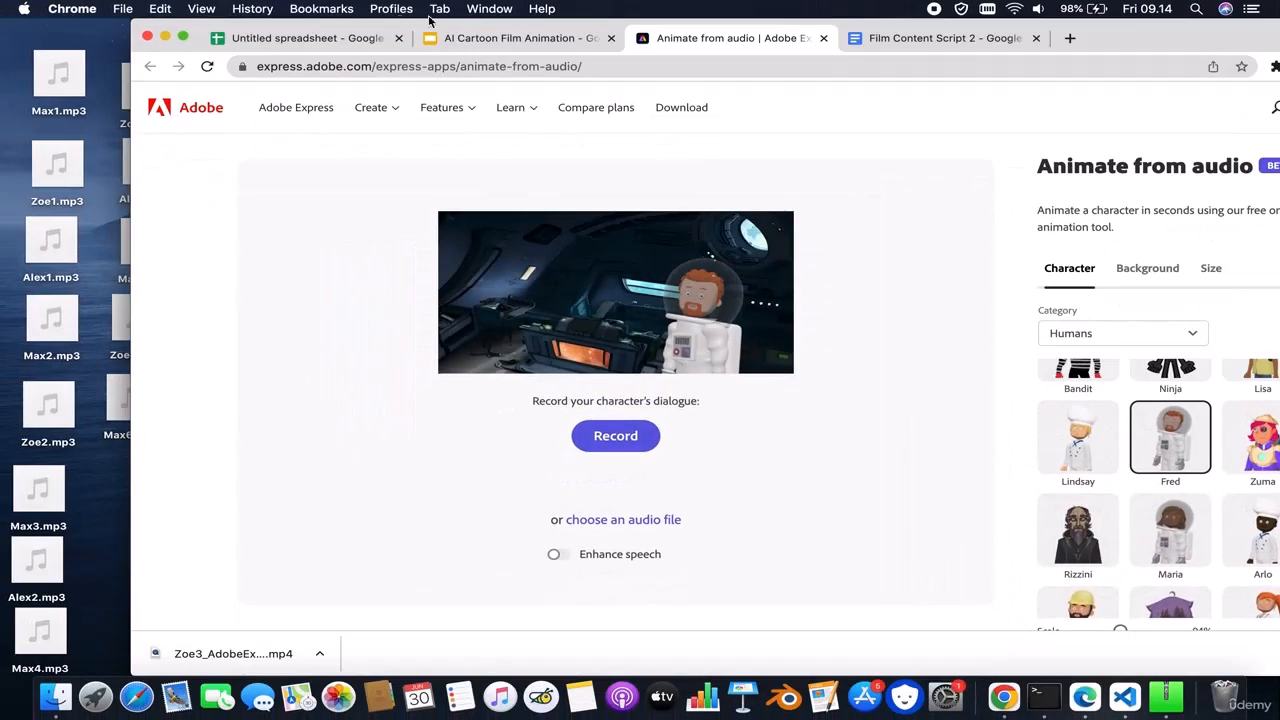
pyautogui.moveTo(1162, 34); pyautogui.dragTo(1052, 91)
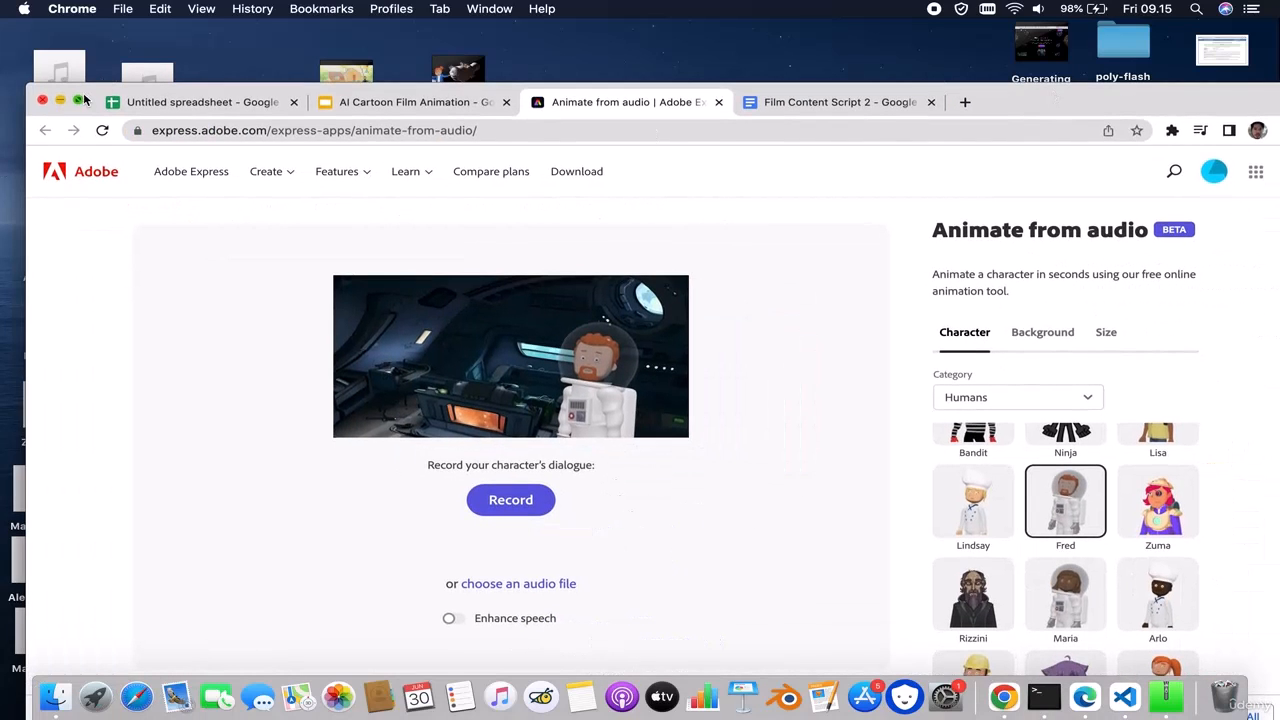
pyautogui.click(79, 100)
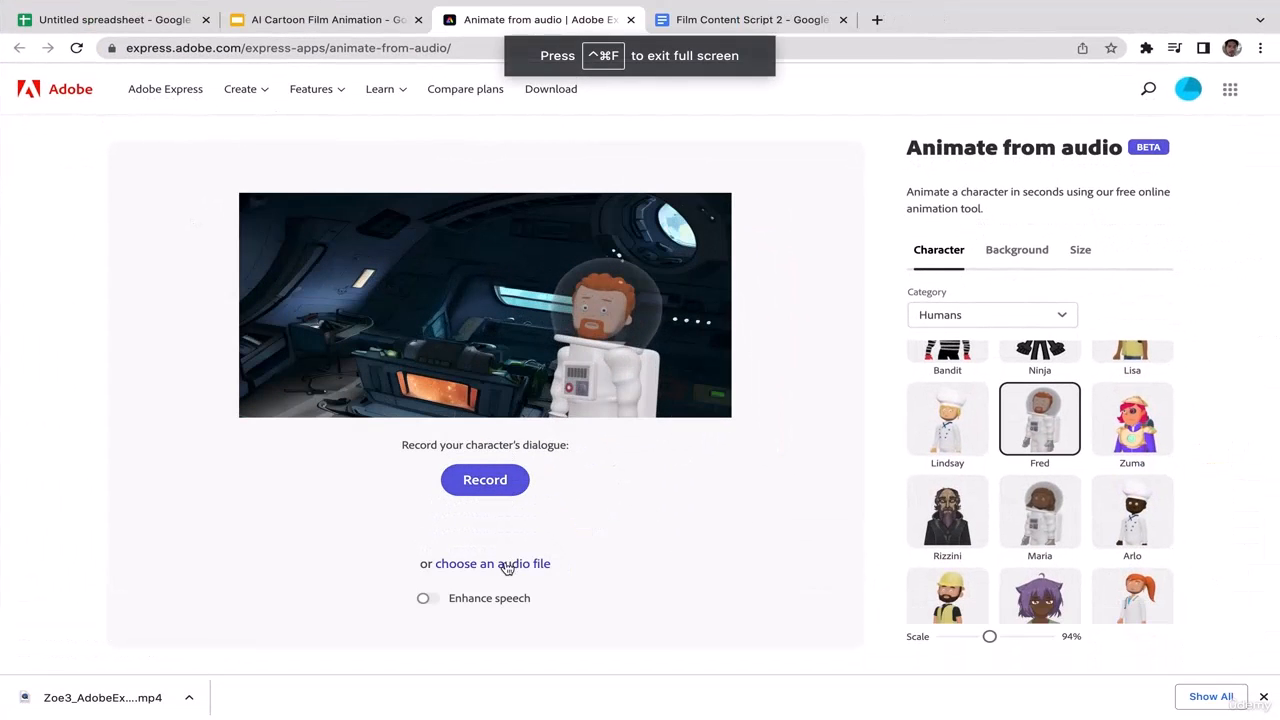
# Animate Fred with Alex3.mp3 from the desktop and download the finished video
pyautogui.click(507, 564)
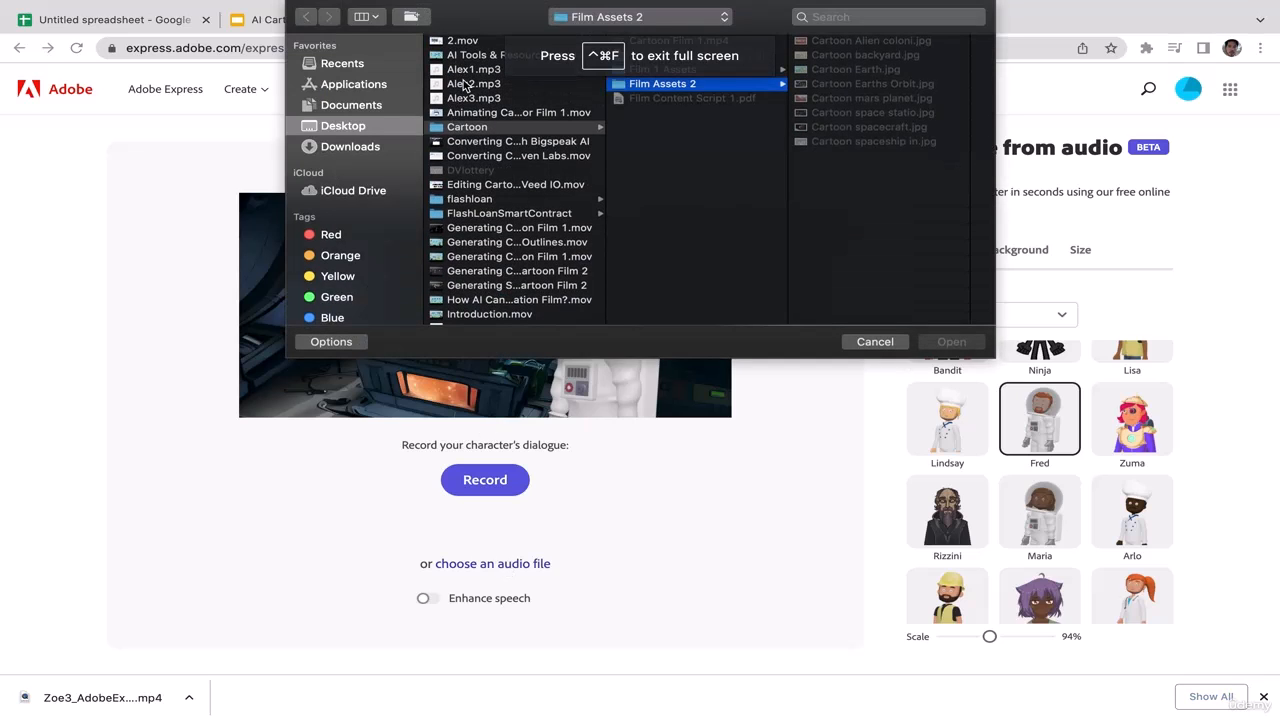
pyautogui.click(473, 98)
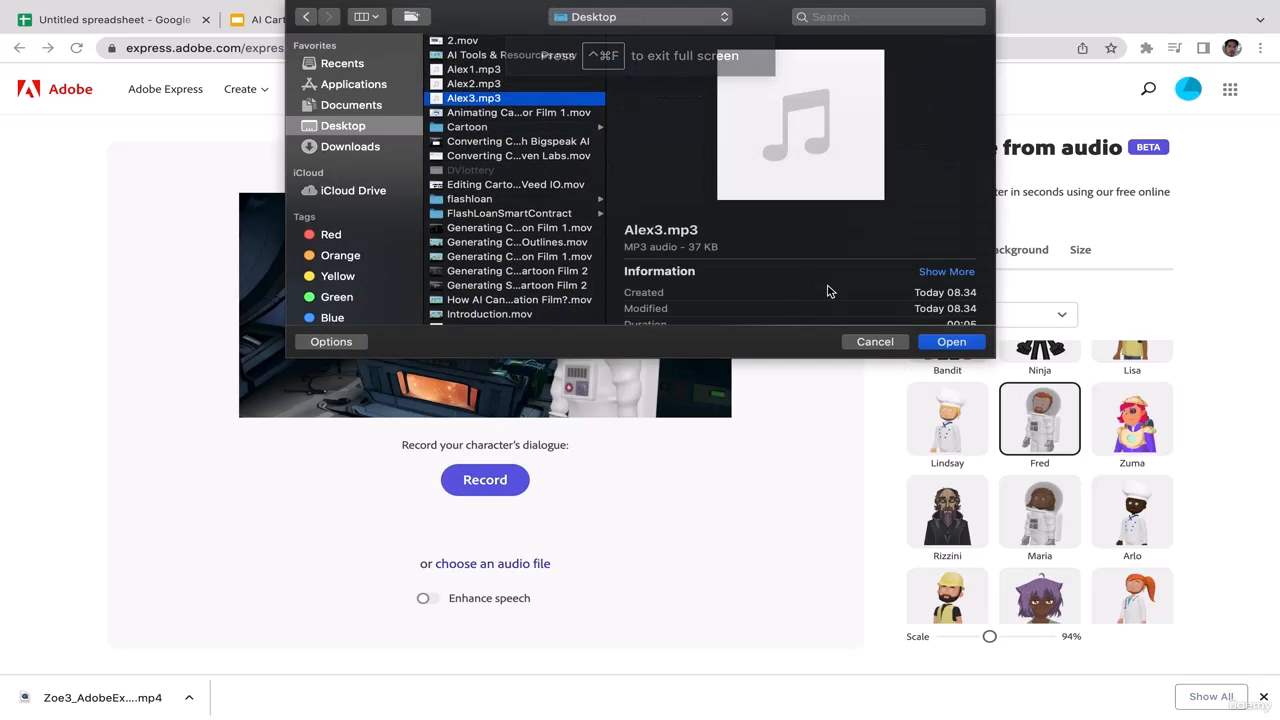
pyautogui.click(950, 342)
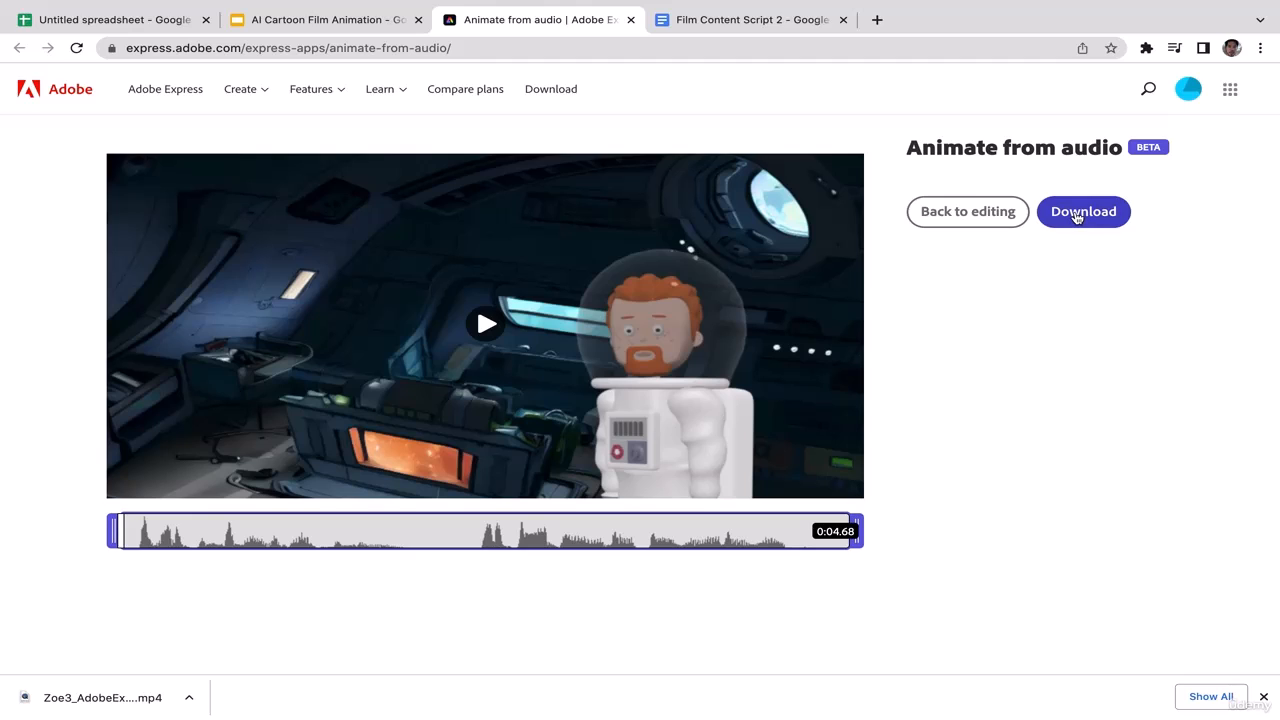
pyautogui.click(1077, 217)
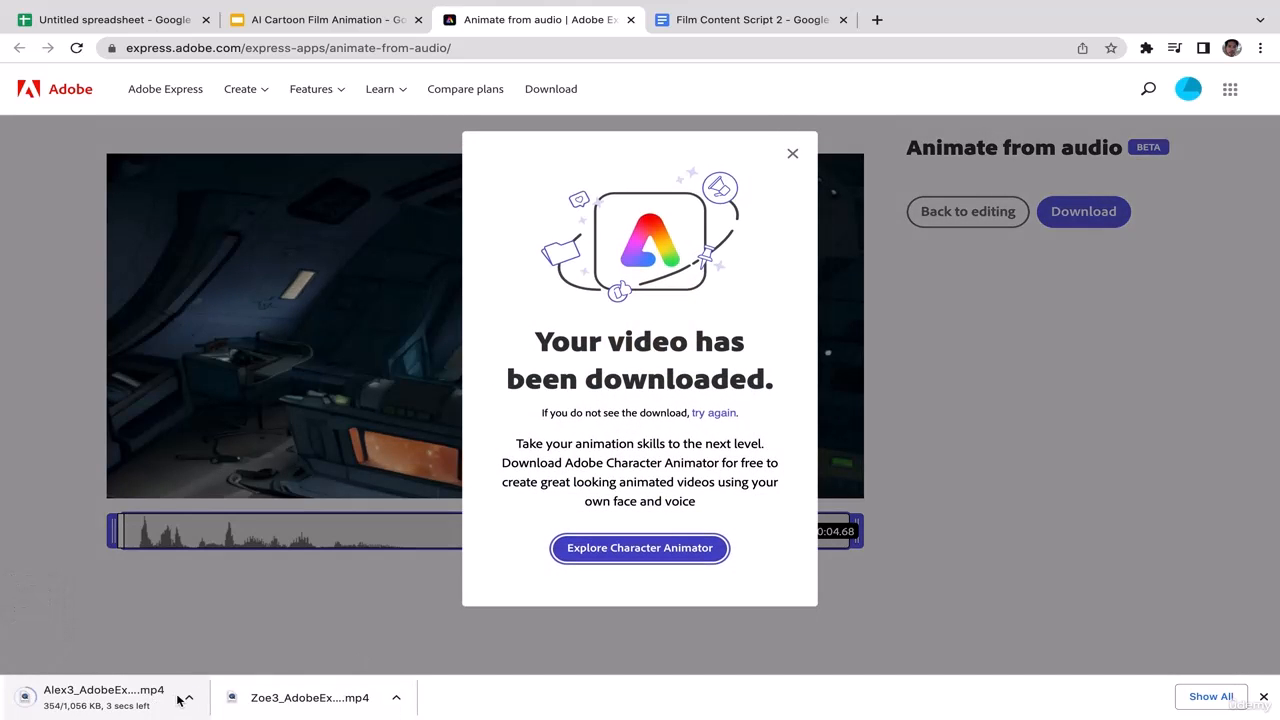
# Locate the downloaded Alex3 video in Finder and place it on the desktop directly below Scene9.mp4
pyautogui.rightClick(181, 703)
pyautogui.click(230, 680)
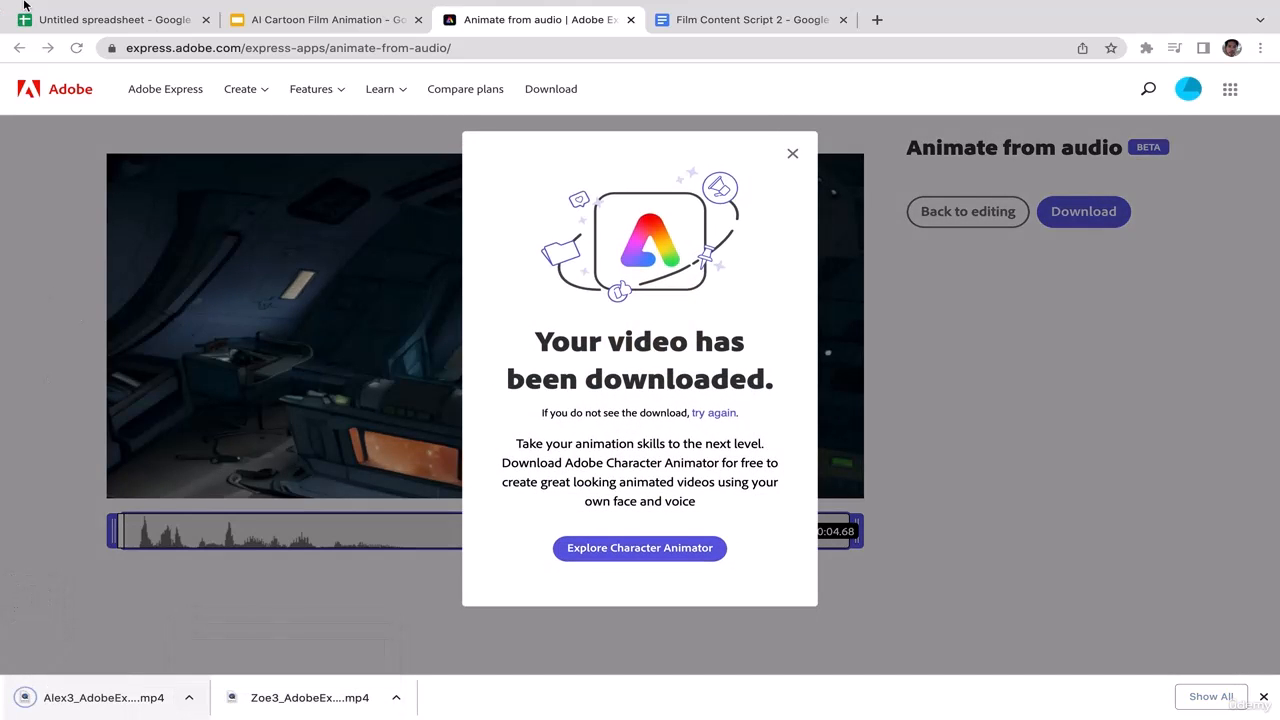
pyautogui.moveTo(10, 3)
pyautogui.click(52, 28)
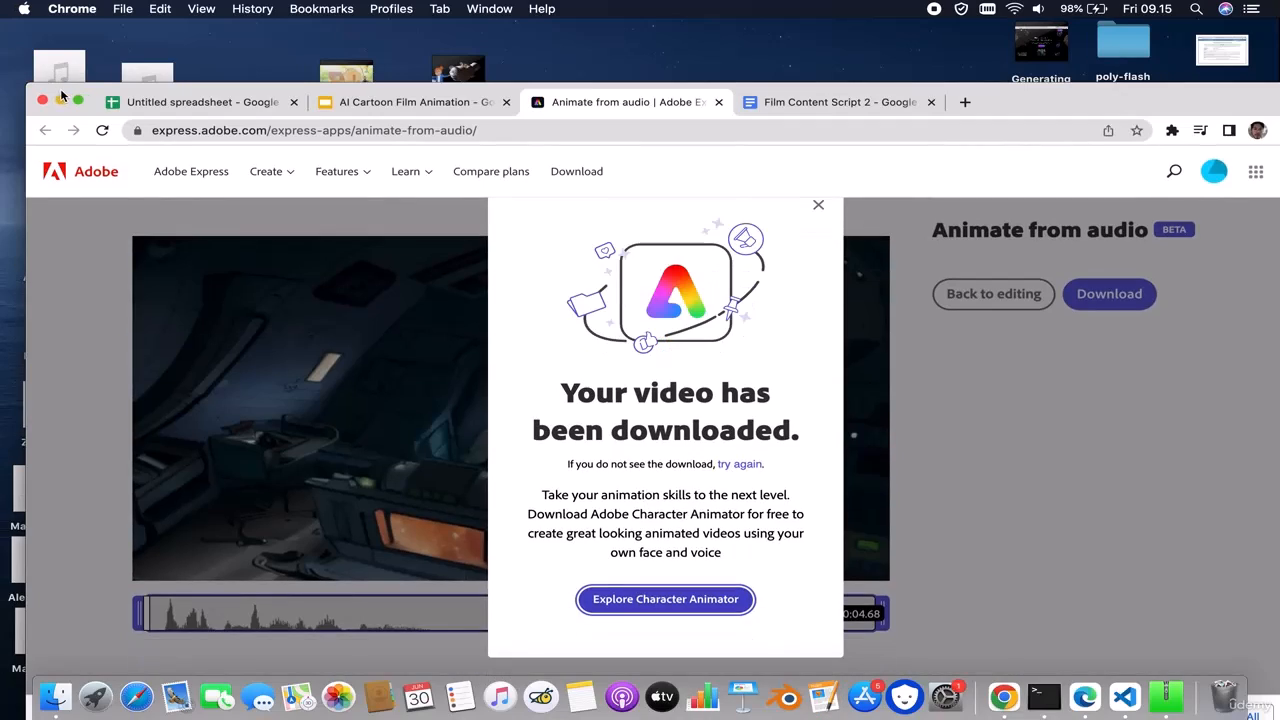
pyautogui.click(62, 103)
pyautogui.moveTo(514, 433); pyautogui.dragTo(478, 137)
pyautogui.click(312, 100)
pyautogui.click(470, 183)
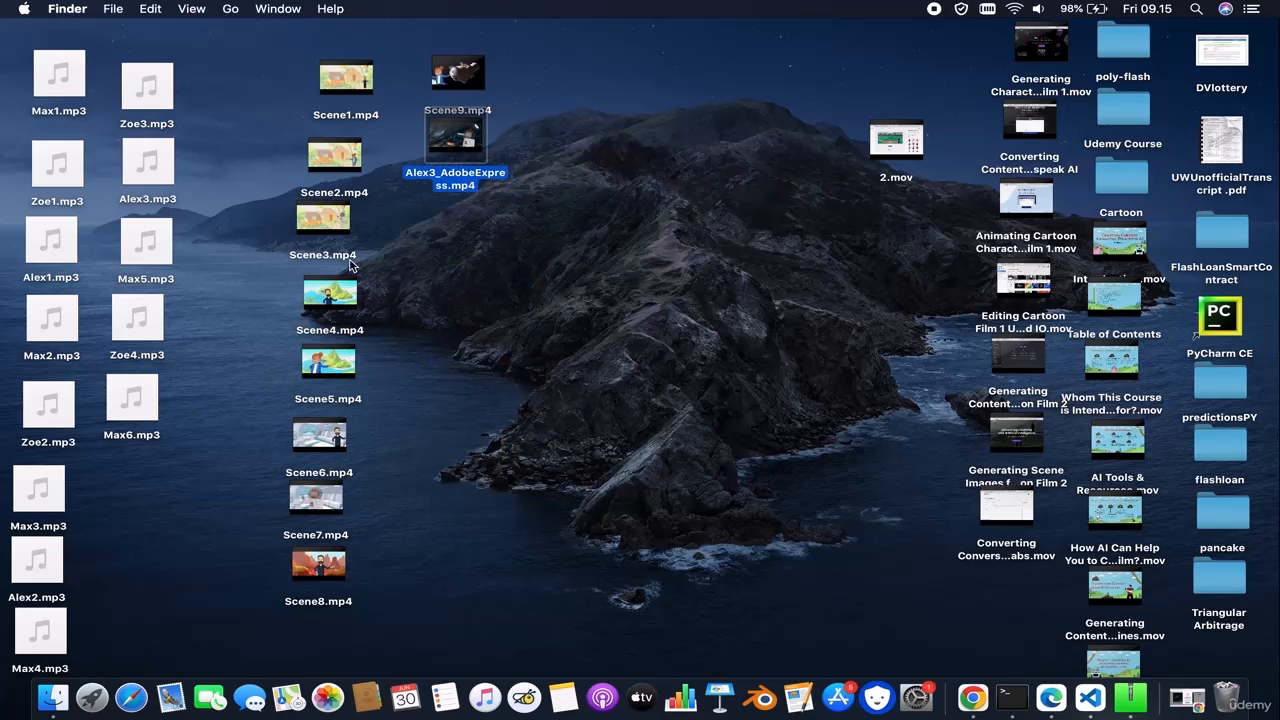
# Rename the Alex3 video on the desktop as Scene10.mp4
pyautogui.press('Return')
pyautogui.write('Scene')
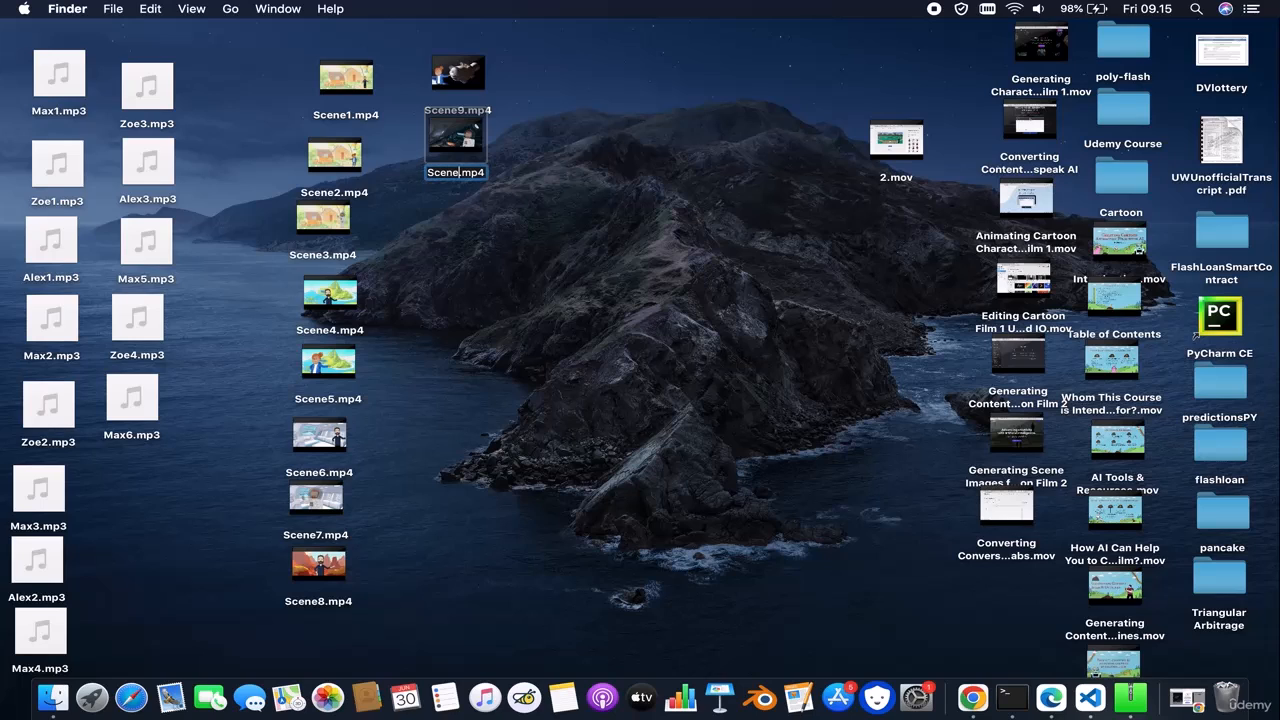
pyautogui.write('10')
pyautogui.press('Return')
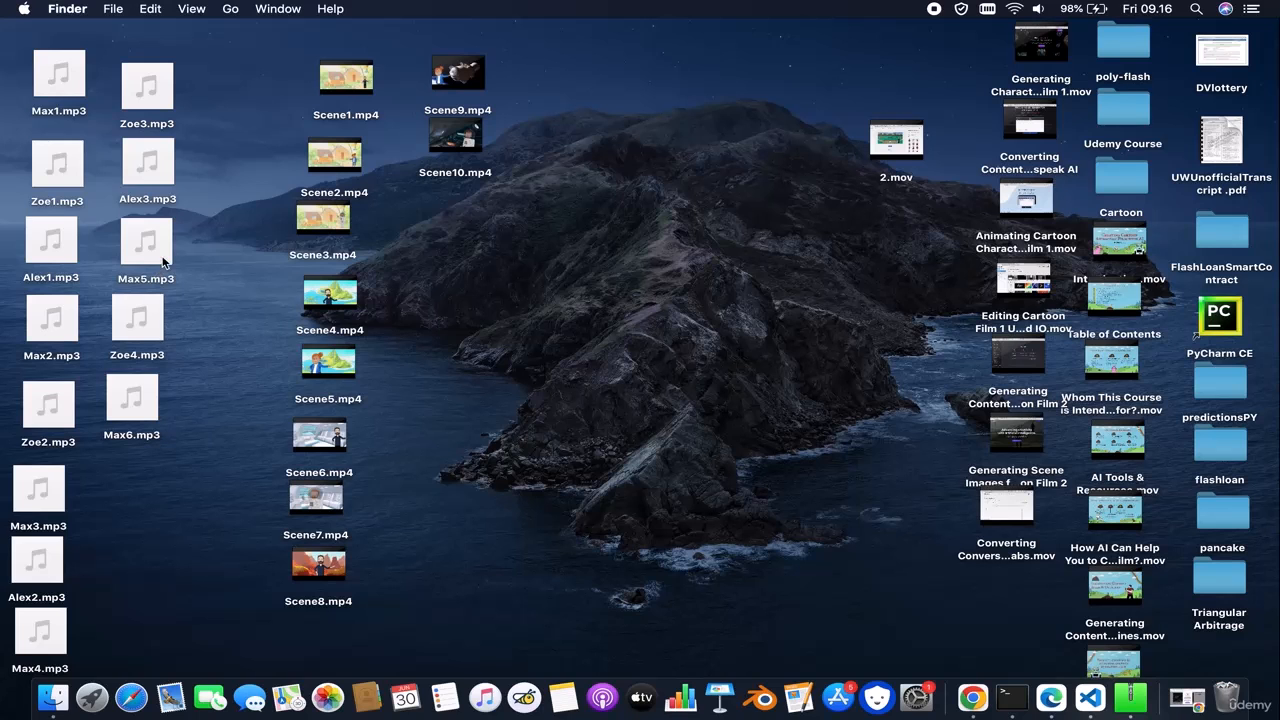
# Return to Adobe Express in full screen, dismiss the download message and go back to editing the animation
pyautogui.click(1187, 697)
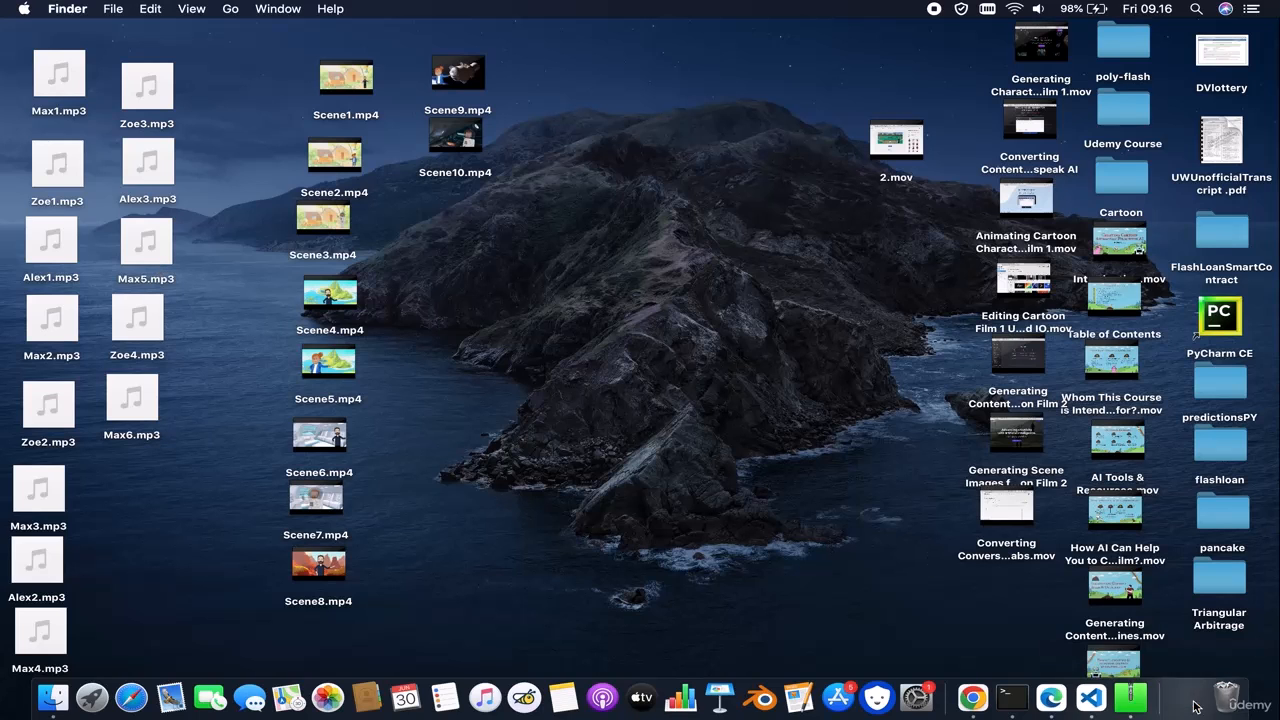
pyautogui.press('ctrl+super+f')
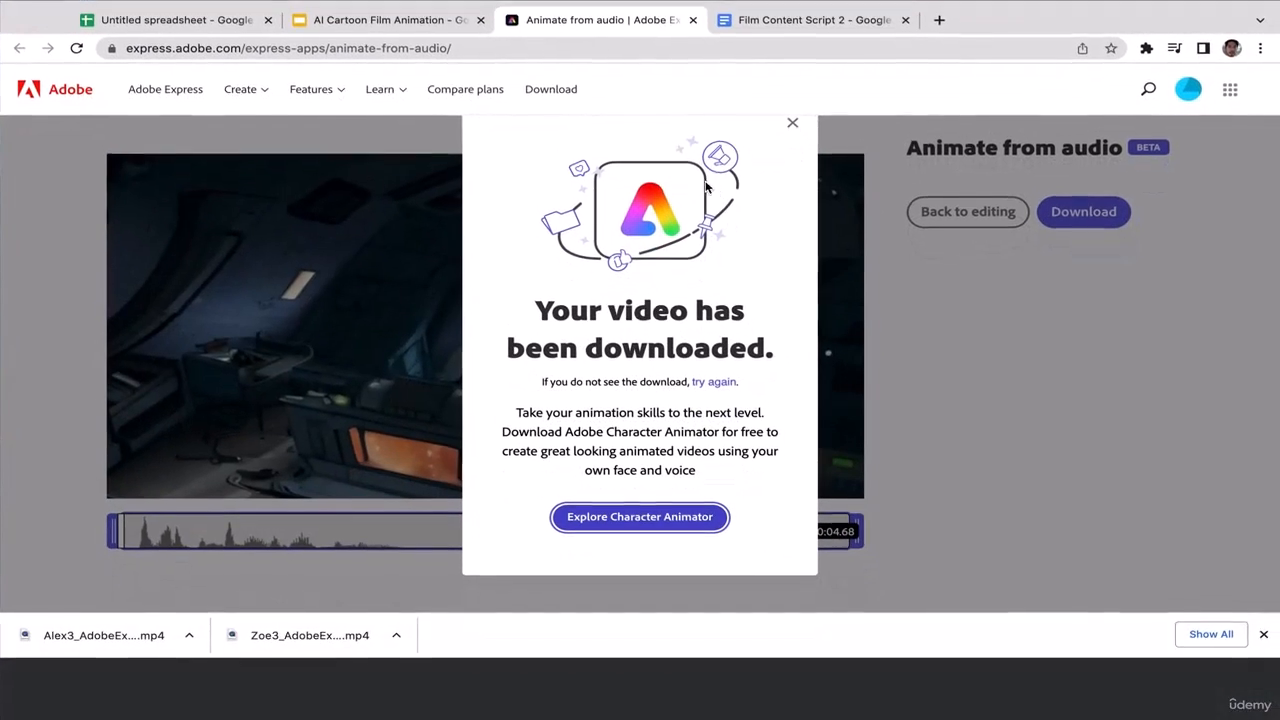
pyautogui.click(793, 152)
pyautogui.click(953, 213)
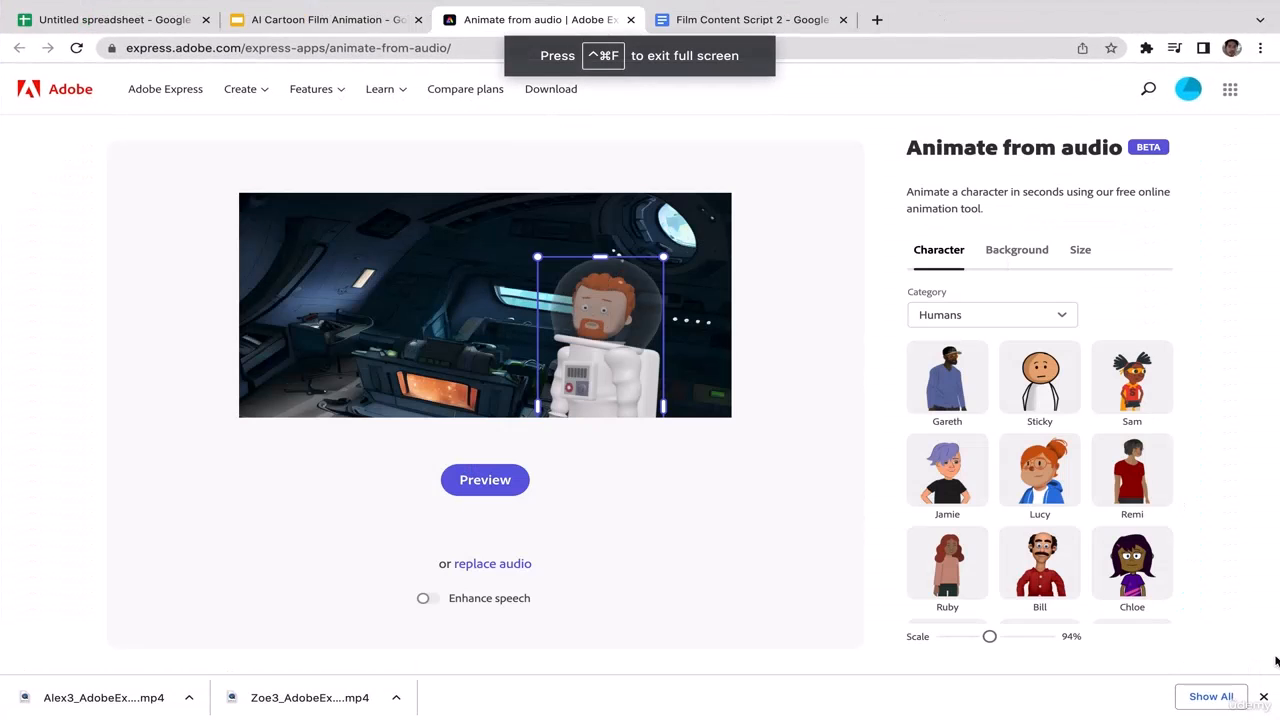
pyautogui.click(1263, 697)
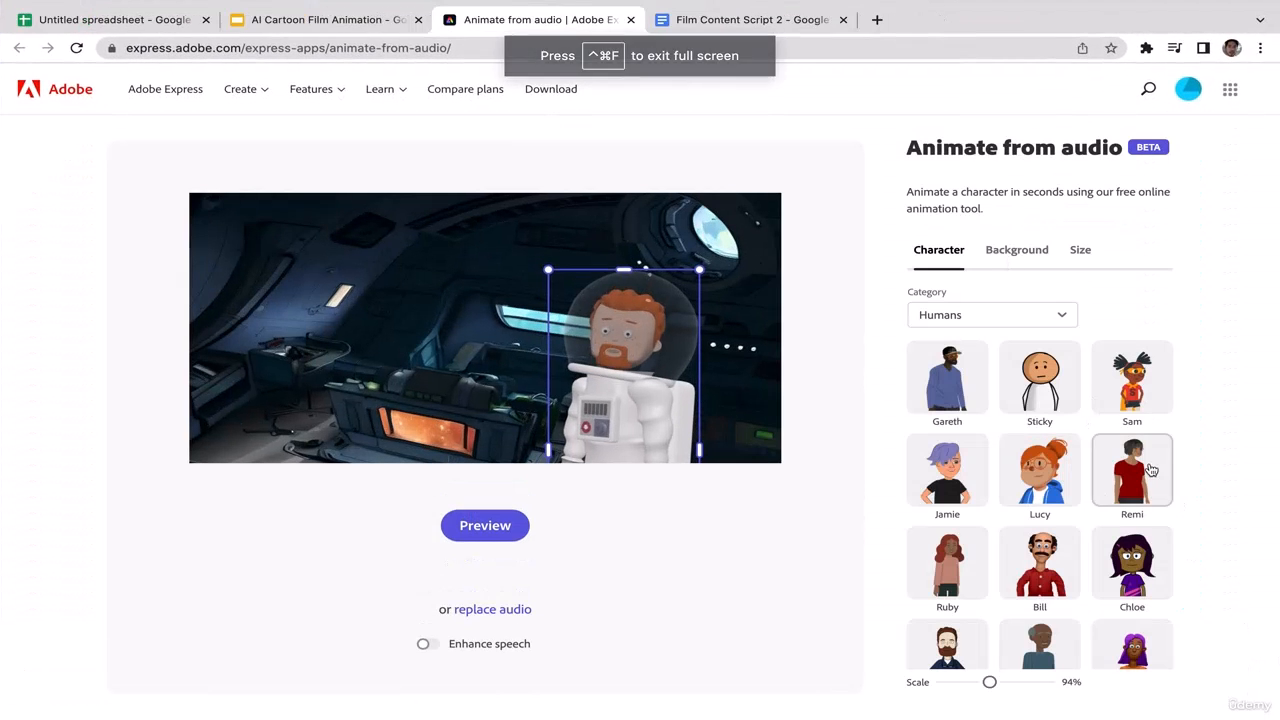
# Change the character to the bearded human Mark
pyautogui.scroll(-1, 1167, 430)
pyautogui.scroll(-1, 1167, 430)
pyautogui.click(950, 510)
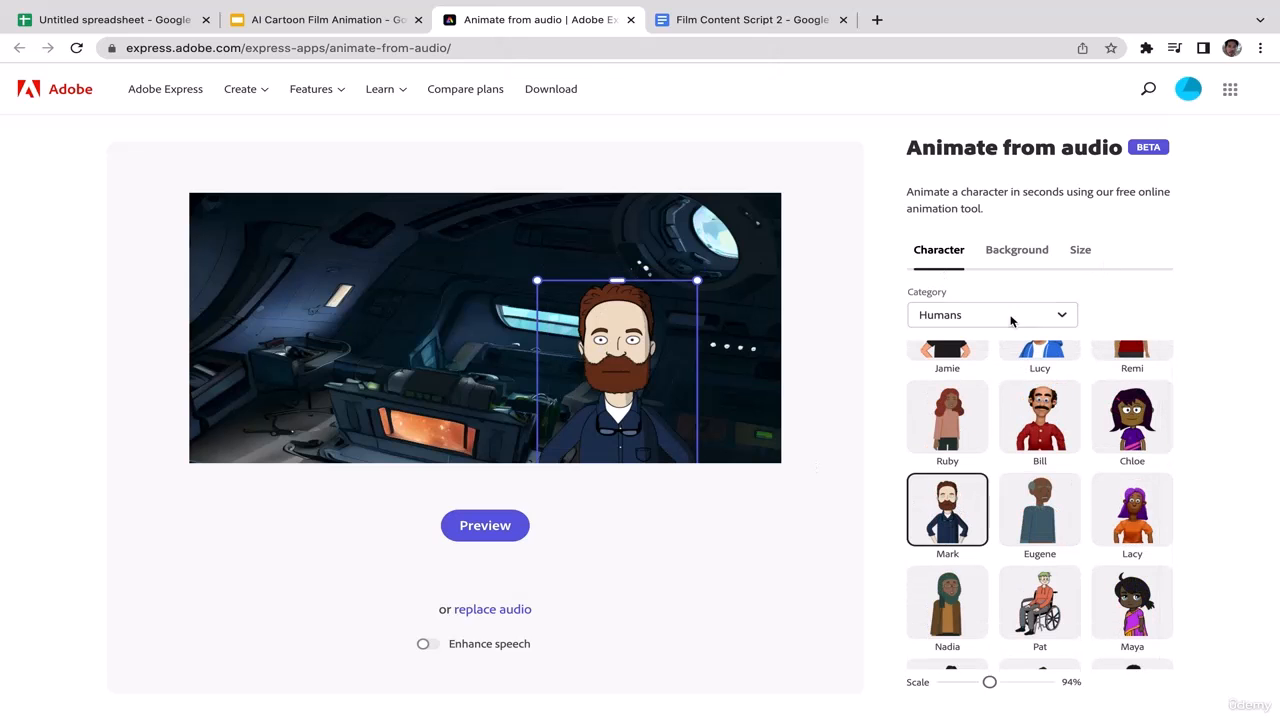
# Open the background options and check the list of scene locations in the Film Content Script 2 document
pyautogui.click(995, 262)
pyautogui.click(744, 20)
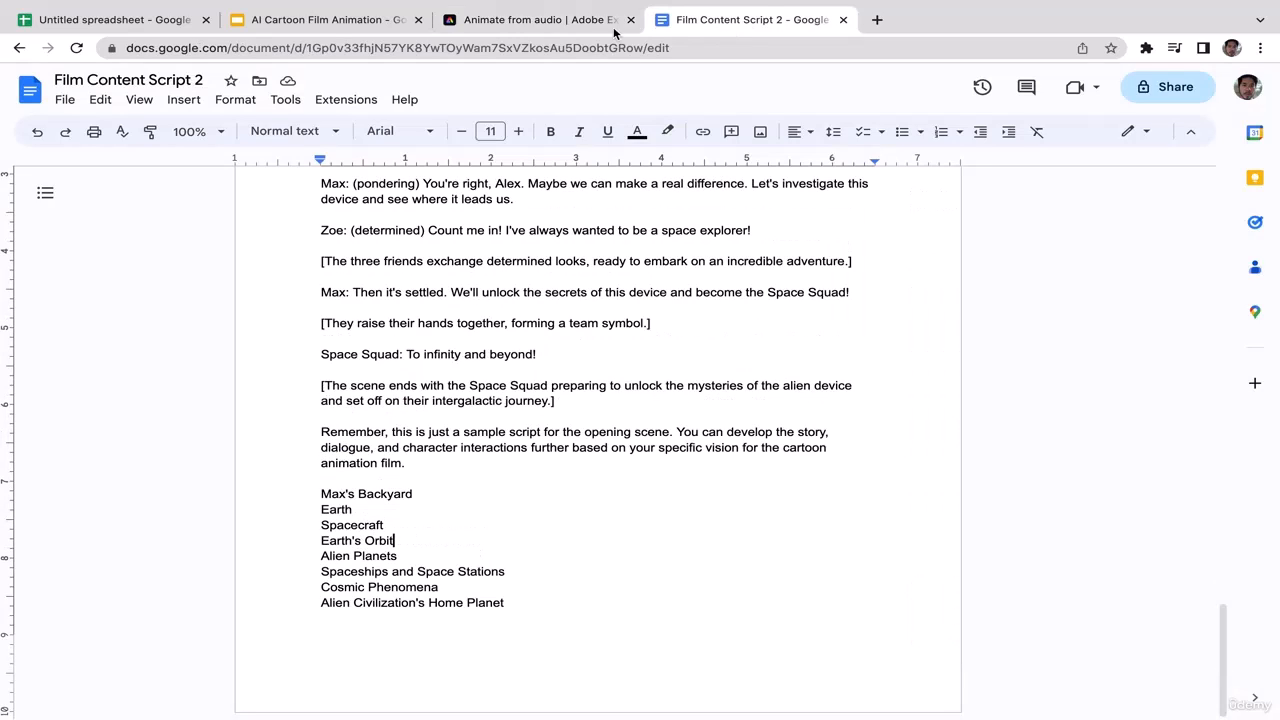
pyautogui.click(556, 24)
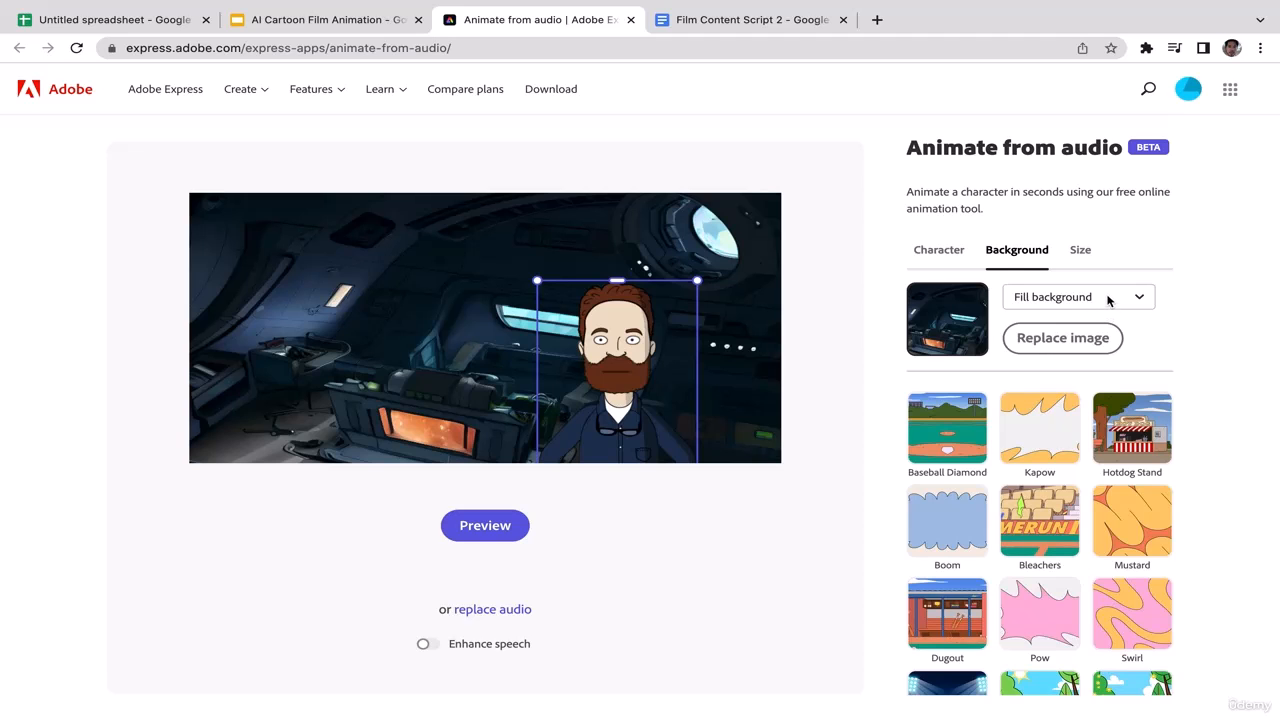
# Replace the background with Cartoon Alien coloni.jpg from the Film Assets 2 folder inside Cartoon
pyautogui.click(1075, 339)
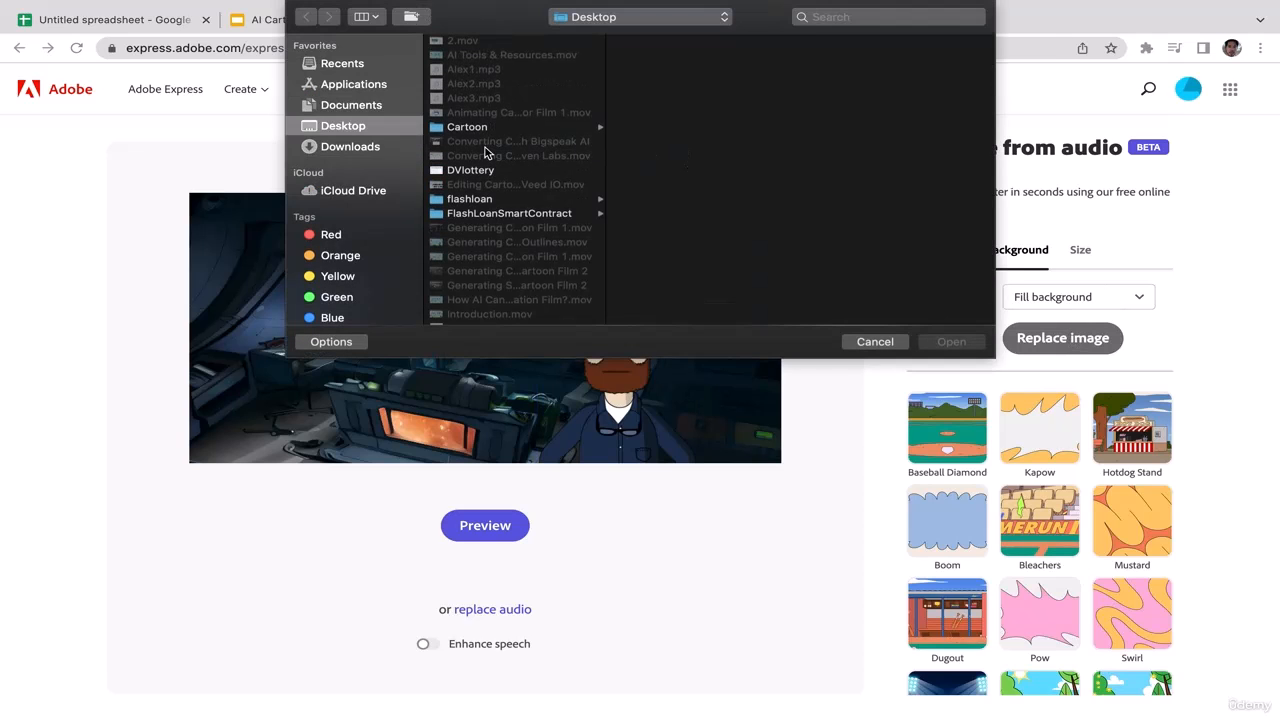
pyautogui.click(472, 130)
pyautogui.click(664, 86)
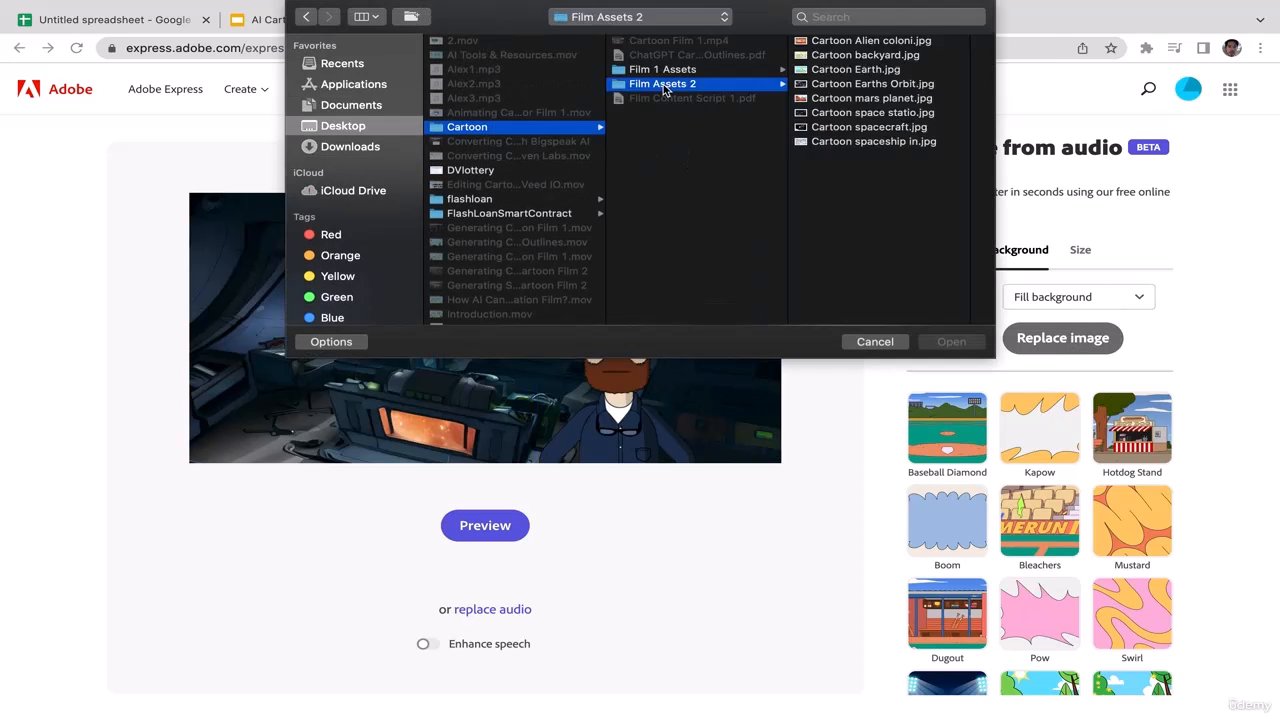
pyautogui.click(860, 112)
pyautogui.press('Down')
pyautogui.press('Down')
pyautogui.press('Up')
pyautogui.press('Up')
pyautogui.press('Up')
pyautogui.press('Up')
pyautogui.press('Up')
pyautogui.press('Up')
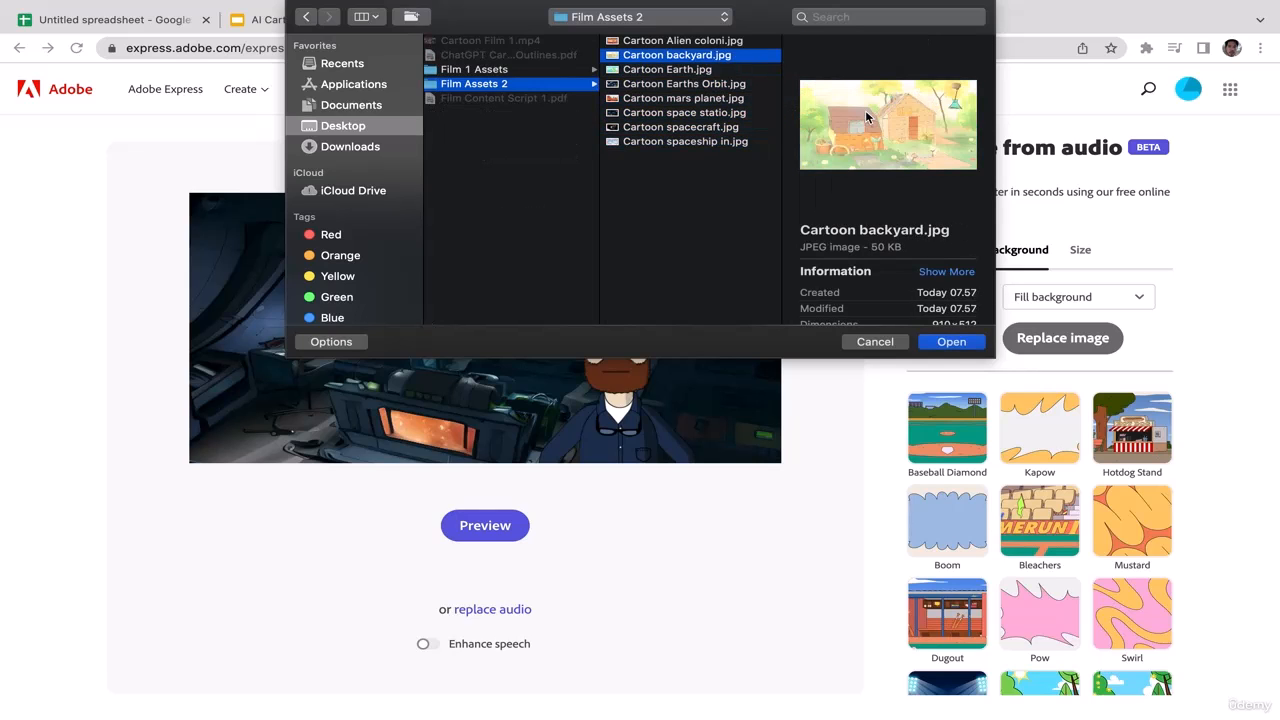
pyautogui.press('Up')
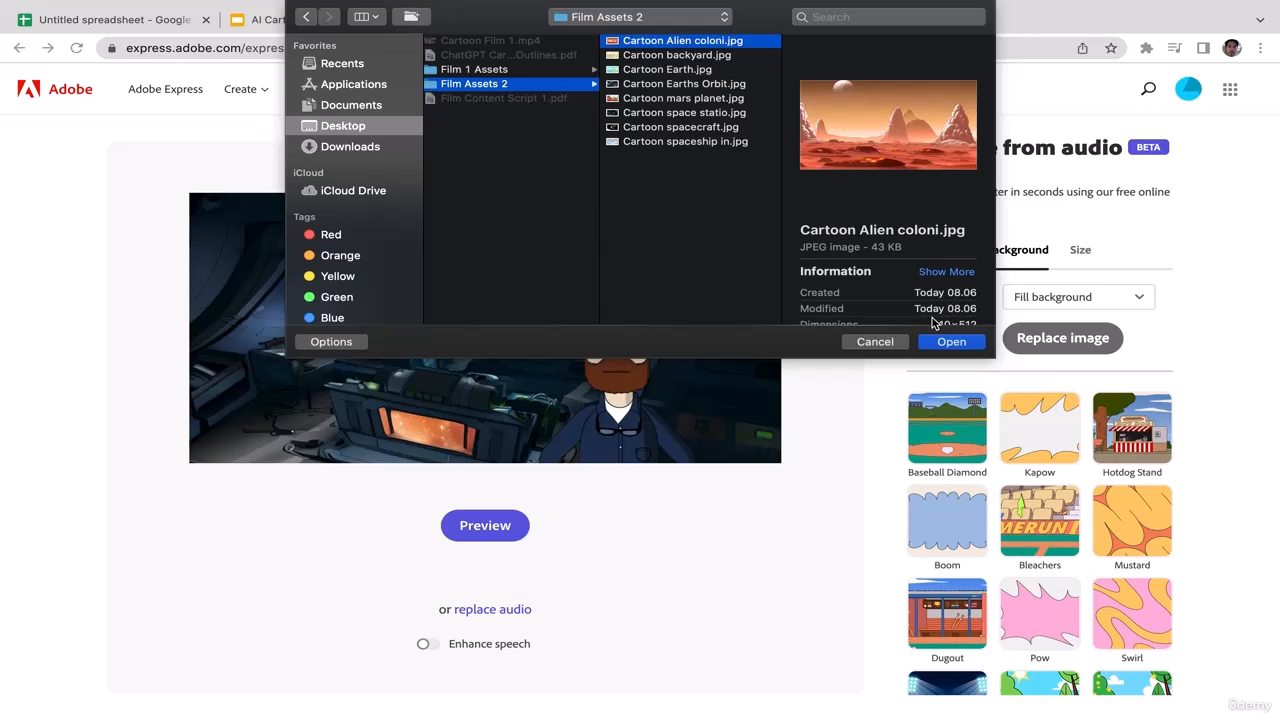
pyautogui.click(951, 342)
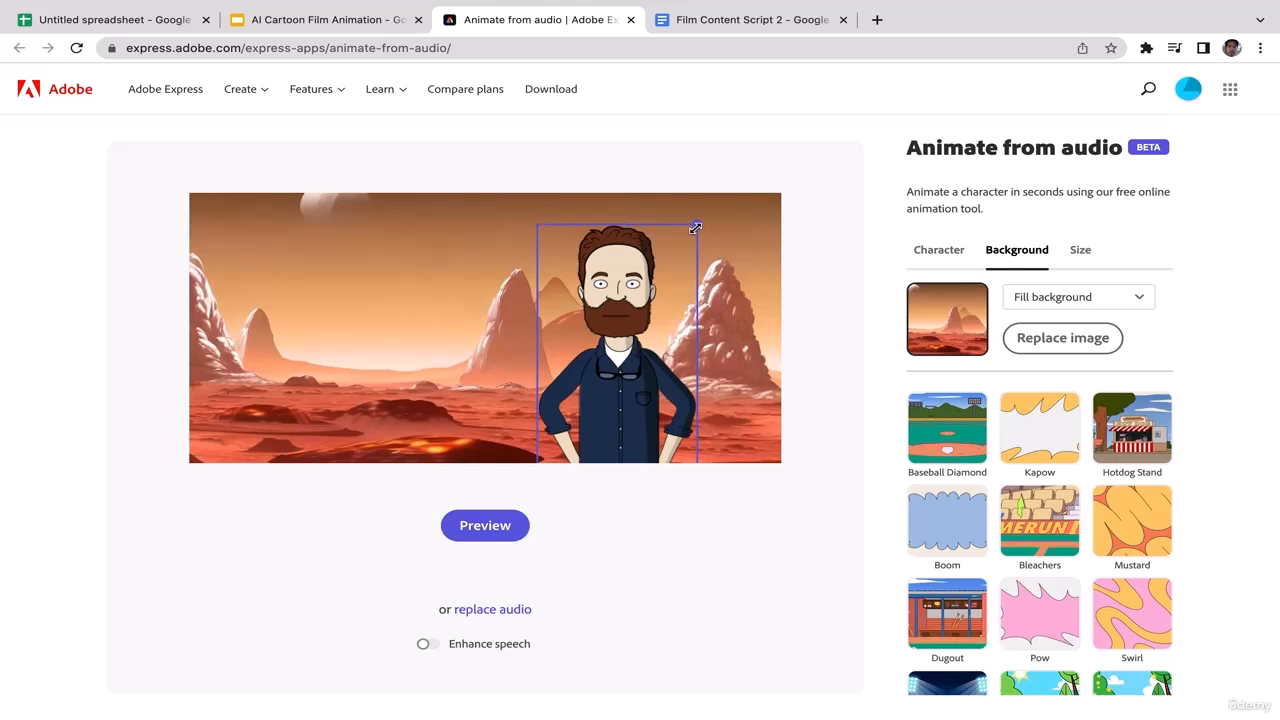
# Shrink Mark to roughly half his size and stand him at the lower left of the red planet background
pyautogui.moveTo(697, 235); pyautogui.dragTo(581, 282)
pyautogui.moveTo(585, 425); pyautogui.dragTo(582, 279)
pyautogui.moveTo(634, 247); pyautogui.dragTo(369, 320)
pyautogui.moveTo(369, 390); pyautogui.dragTo(388, 392)
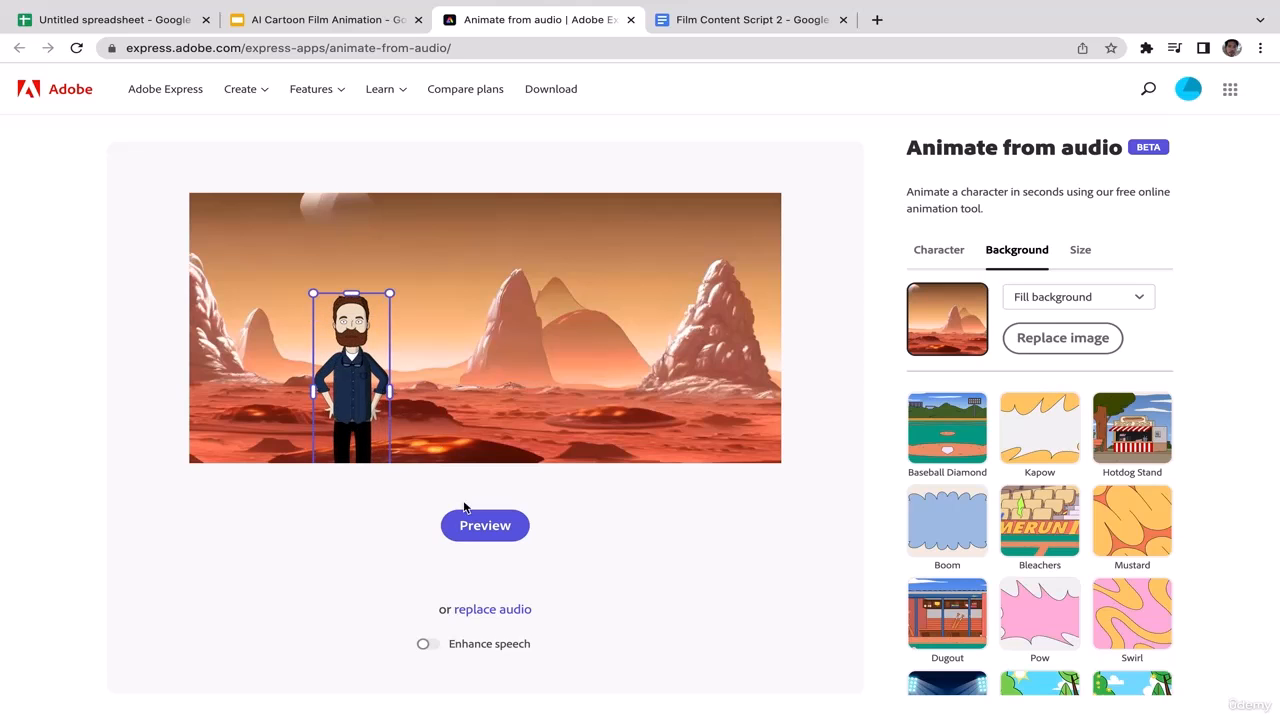
# Replace the audio with Max5.mp3 from the desktop to animate Mark, and download the finished video
pyautogui.click(486, 614)
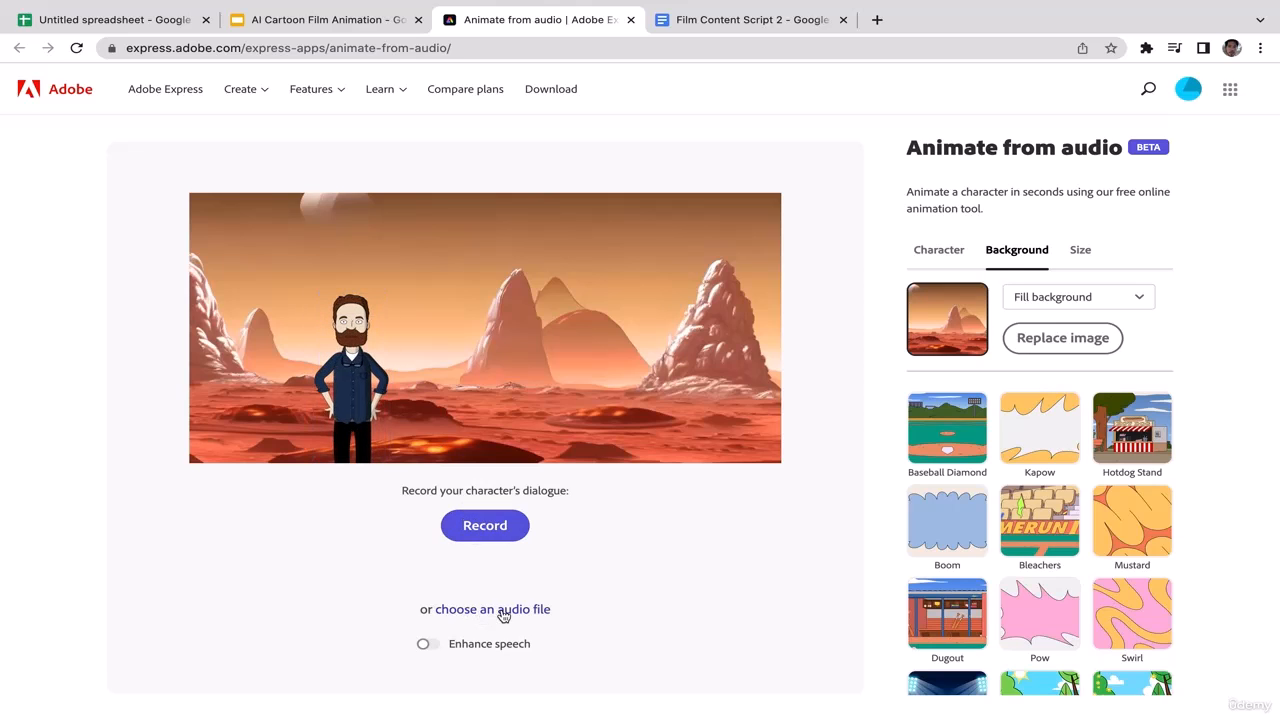
pyautogui.click(511, 613)
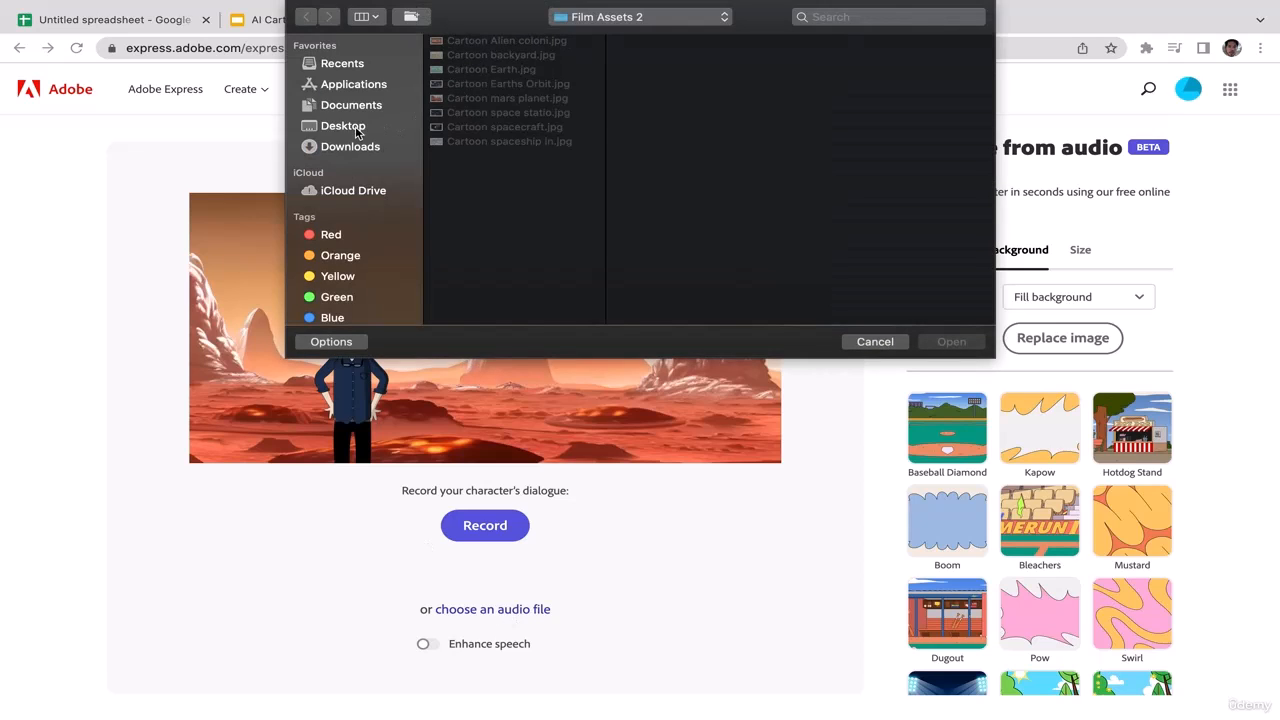
pyautogui.click(363, 130)
pyautogui.click(479, 84)
pyautogui.press('m')
pyautogui.press('Down')
pyautogui.press('Down')
pyautogui.press('Down')
pyautogui.press('Down')
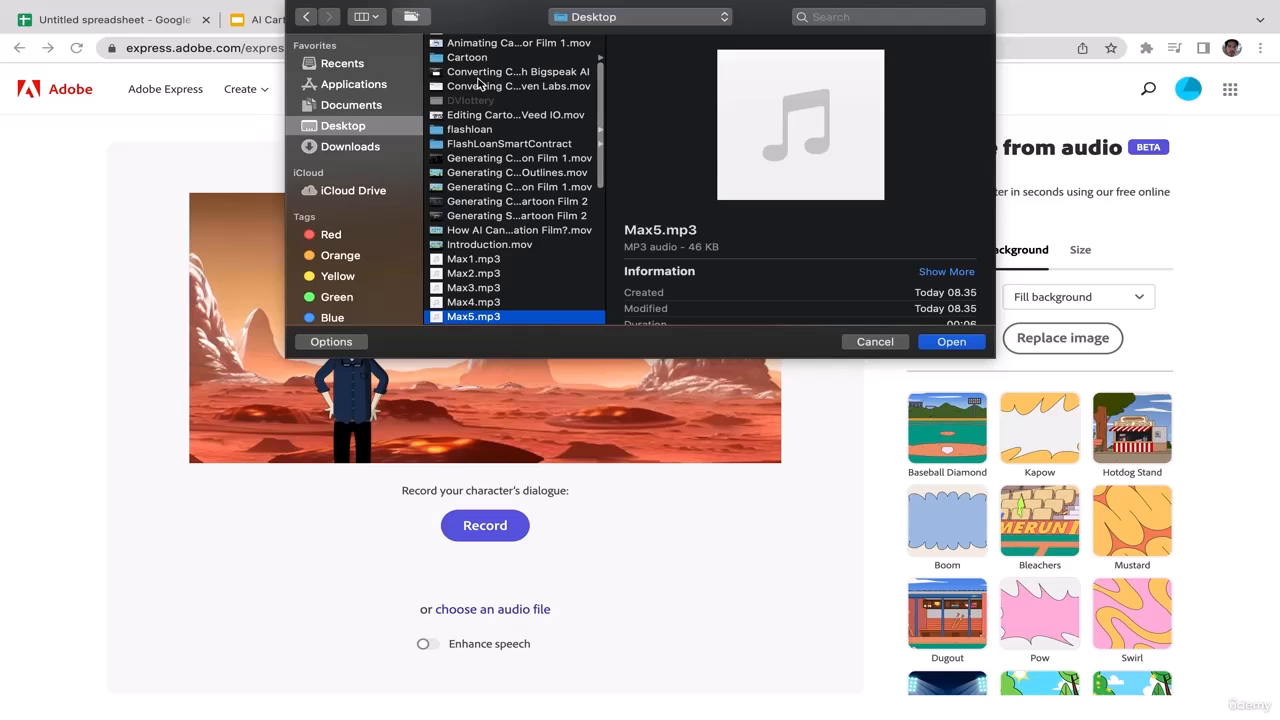
pyautogui.scroll(-1, 479, 84)
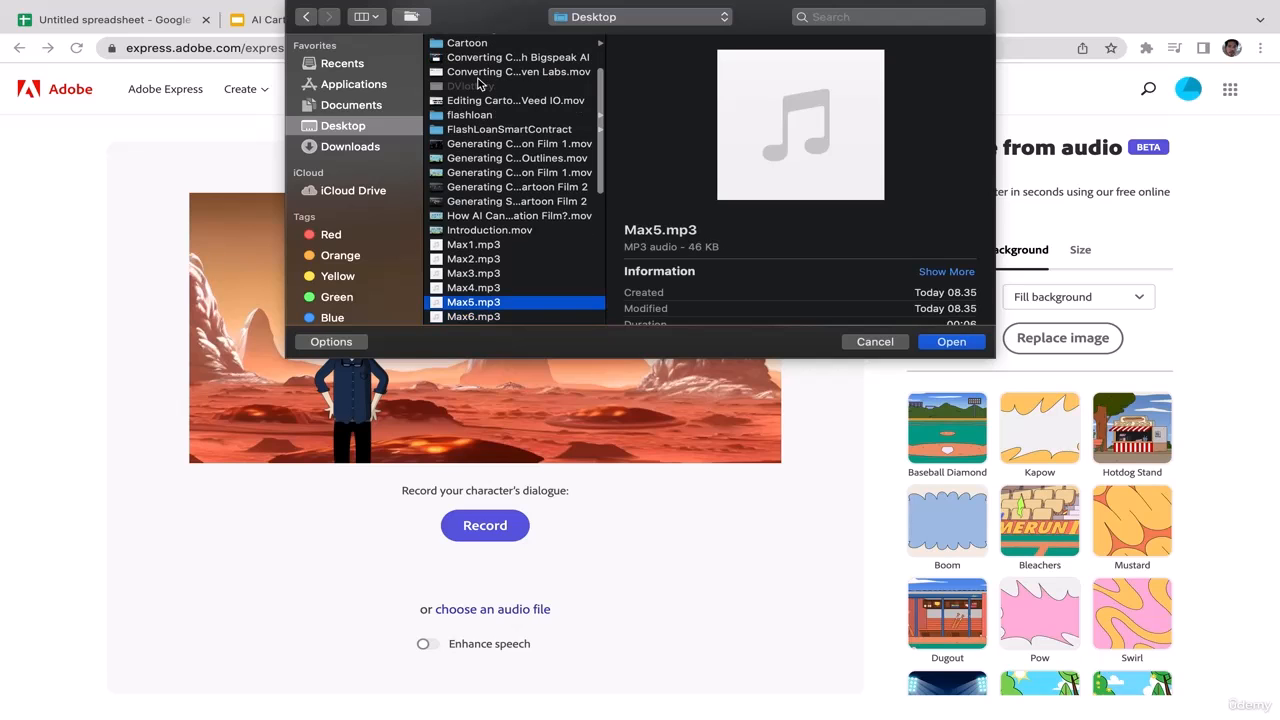
pyautogui.click(949, 342)
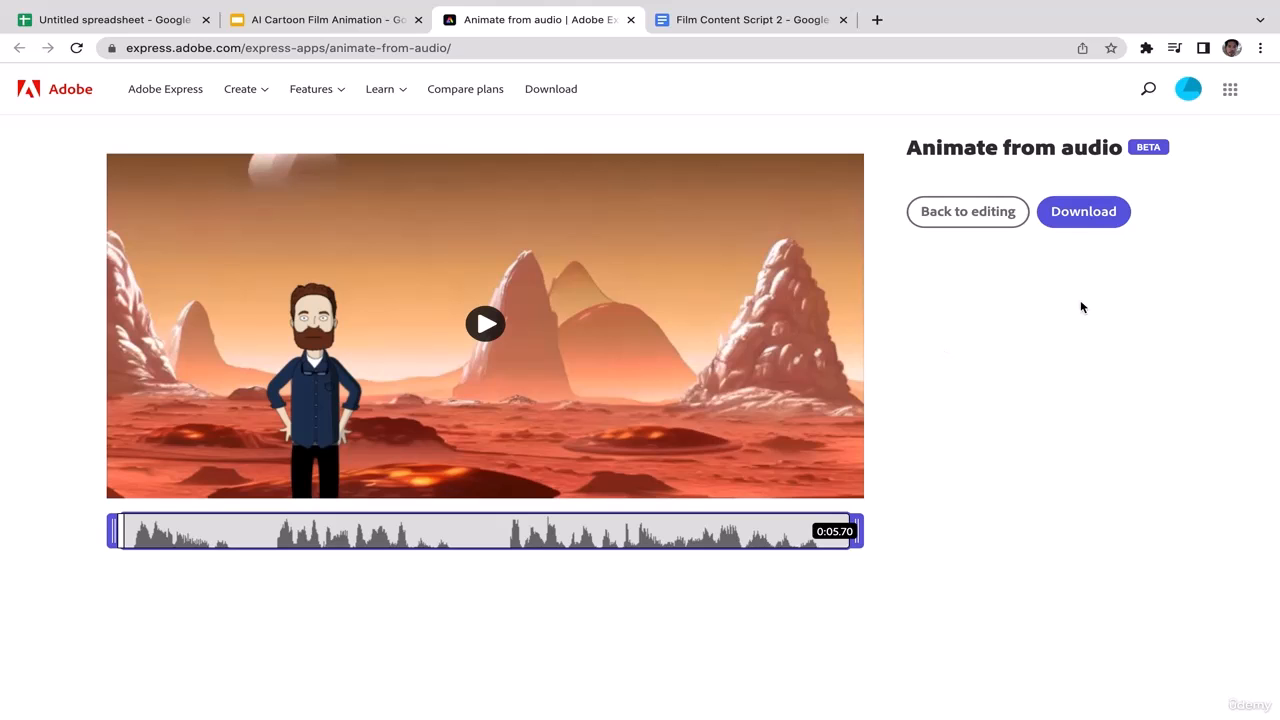
pyautogui.click(1083, 211)
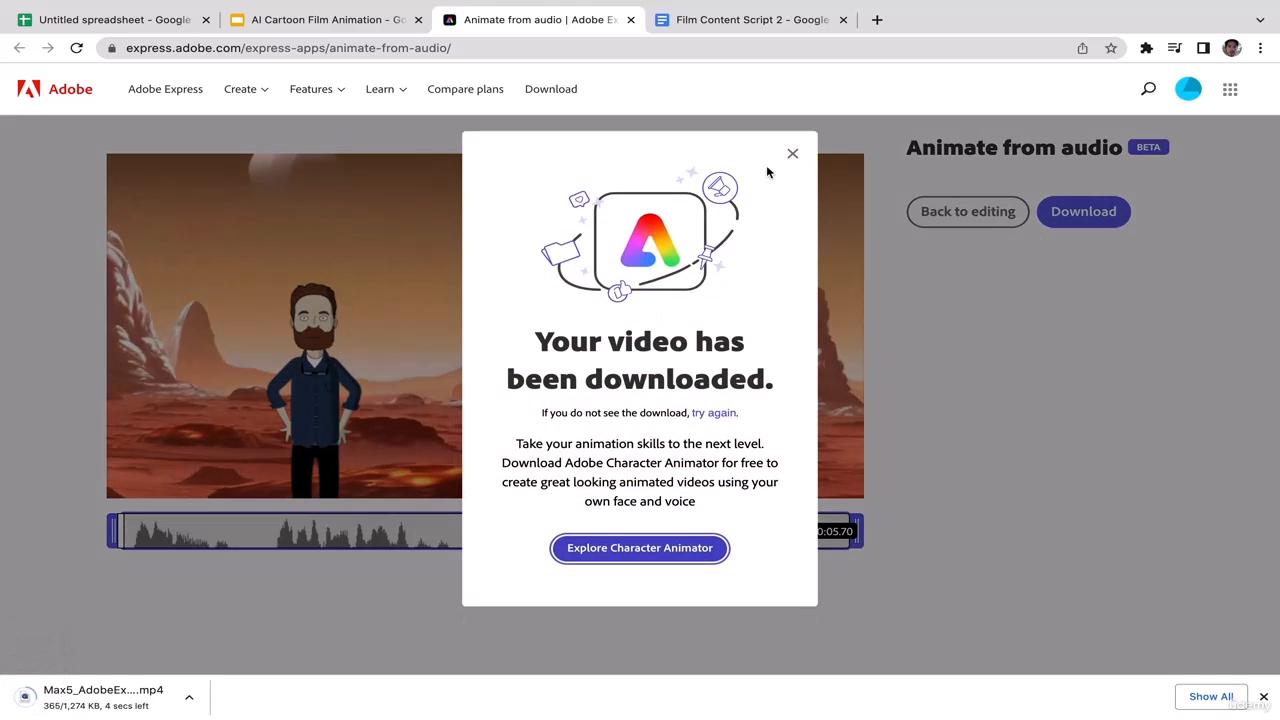
# Locate the downloaded Max5_AdobeExpress.mp4 in the Downloads folder and move it onto the desktop
pyautogui.click(792, 153)
pyautogui.click(189, 697)
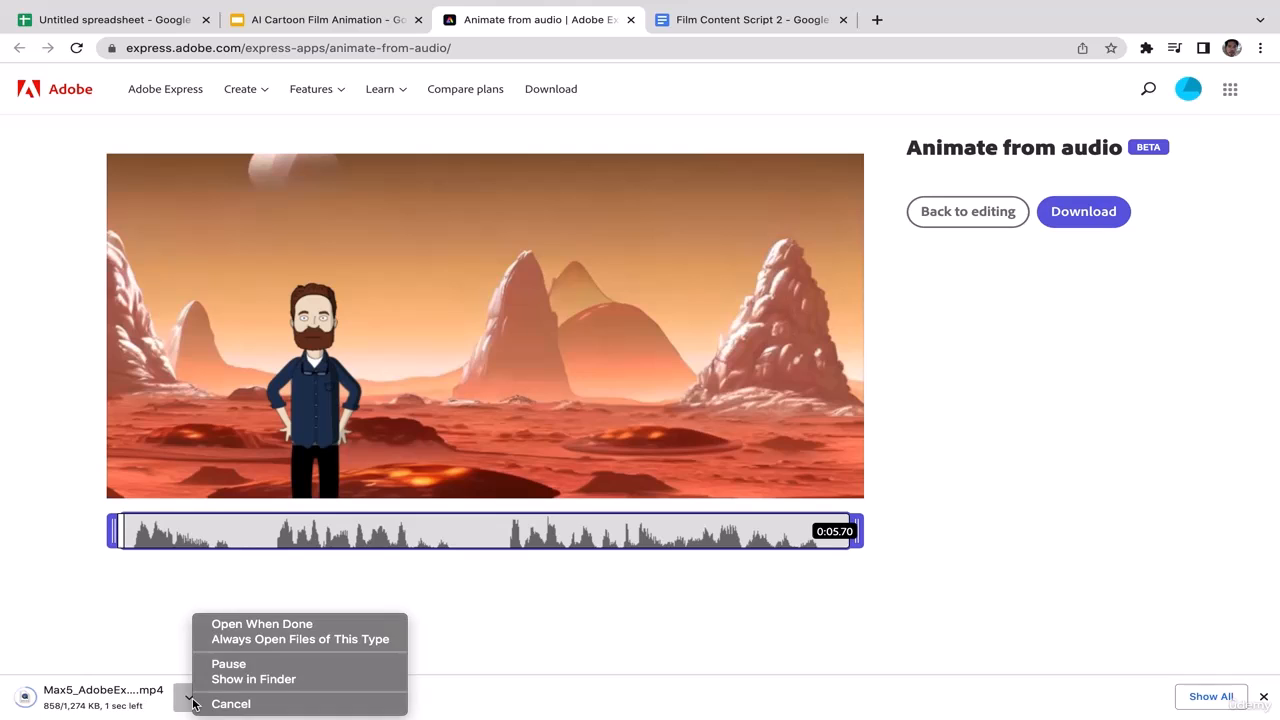
pyautogui.click(214, 680)
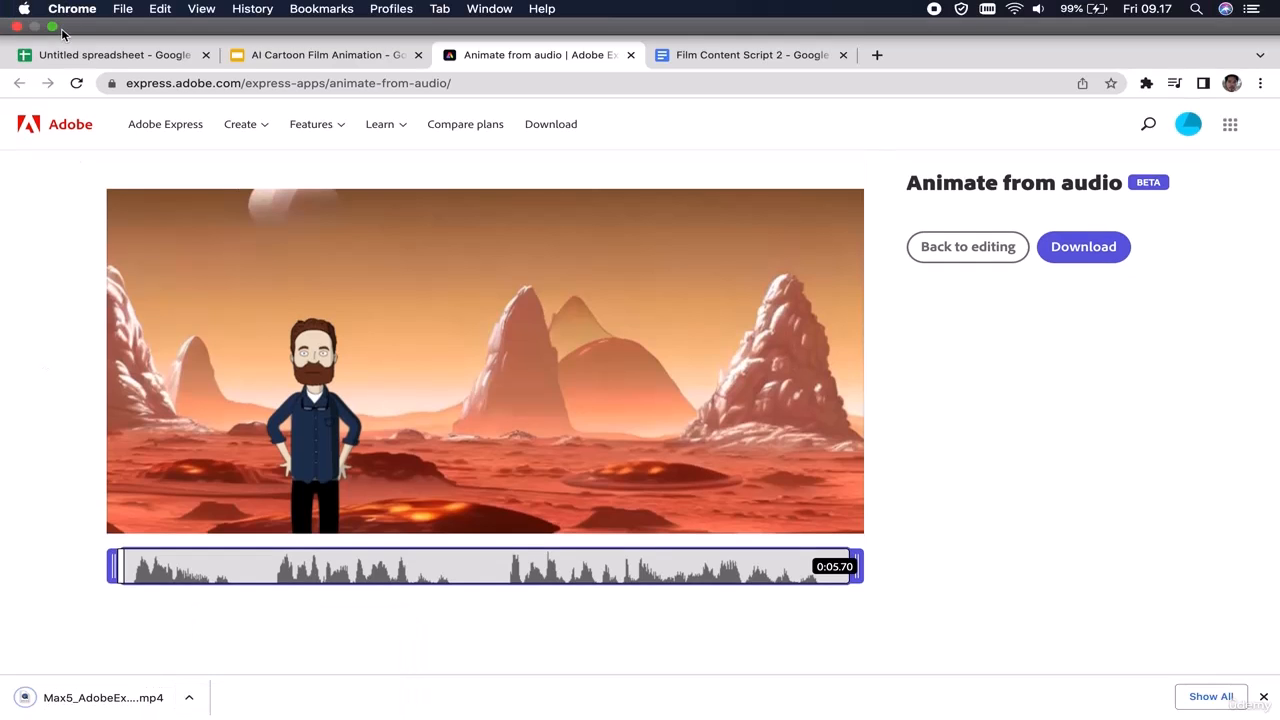
pyautogui.click(56, 27)
pyautogui.click(61, 102)
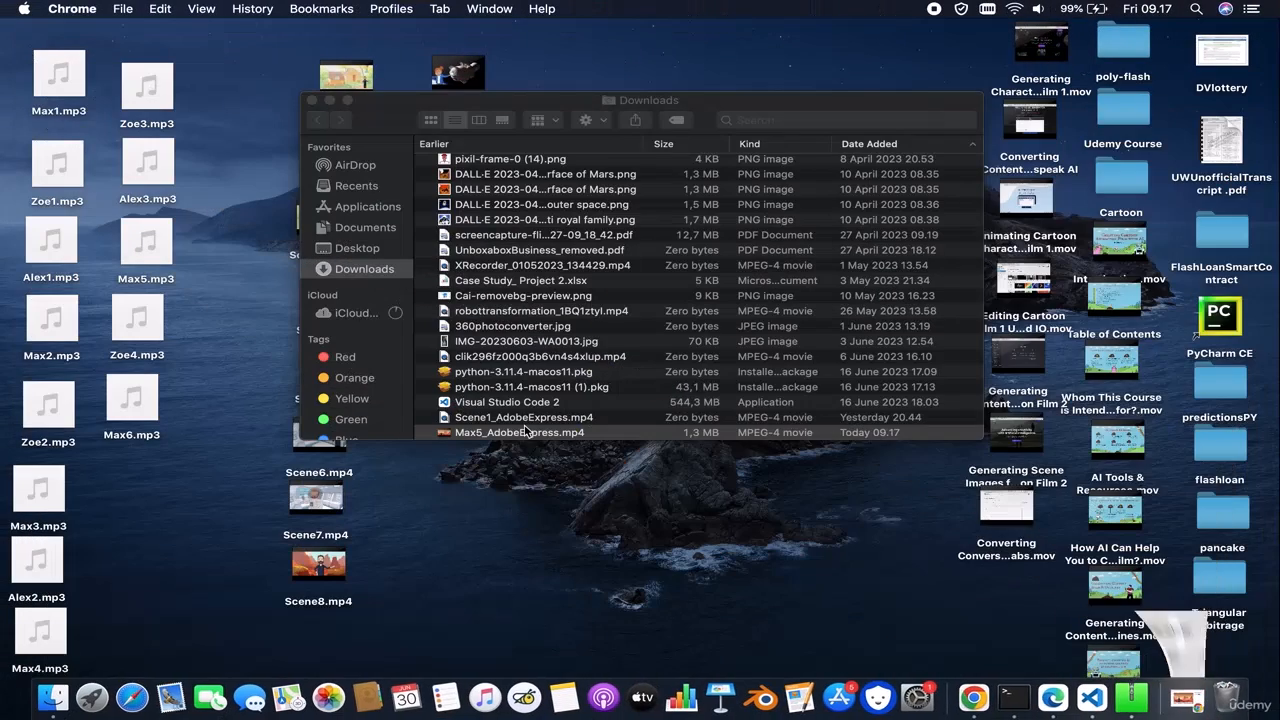
pyautogui.moveTo(510, 436); pyautogui.dragTo(515, 545)
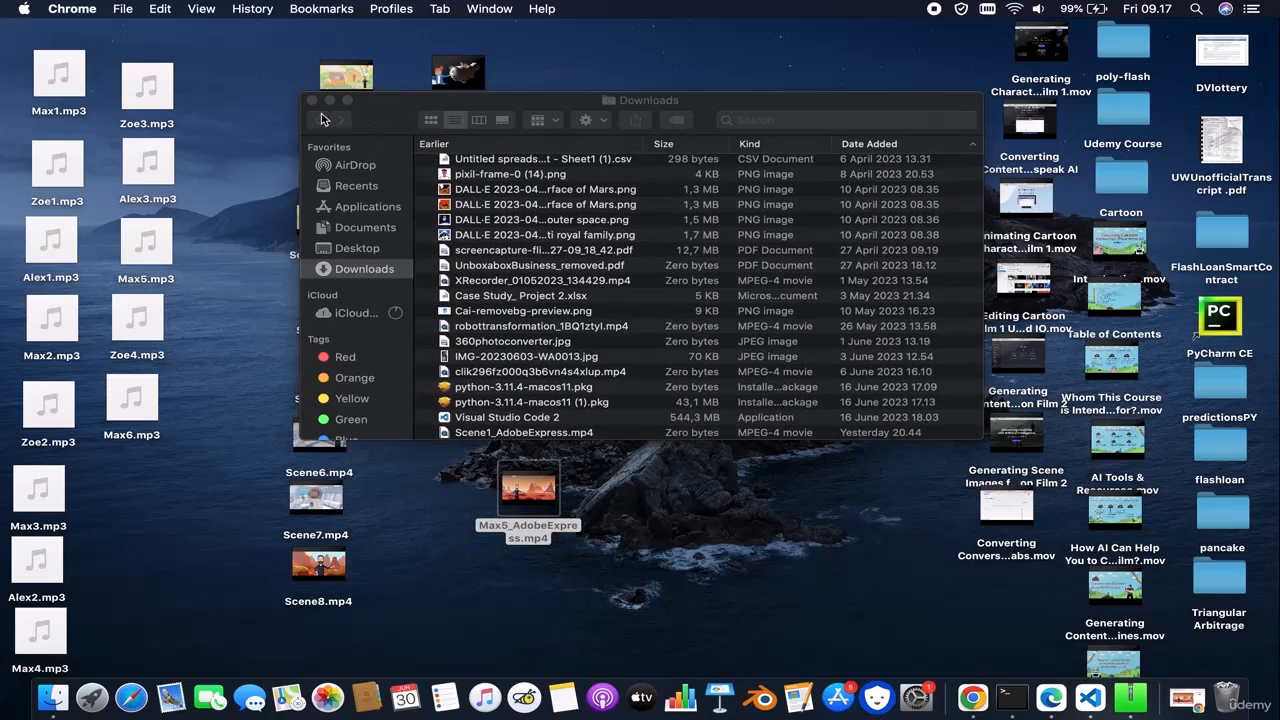
pyautogui.click(311, 103)
# Place the Max5_AdobeExpress.mp4 video below Scene10.mp4 on the desktop and rename it Scene11, keeping the .mp4 extension
pyautogui.moveTo(548, 495); pyautogui.dragTo(474, 210)
pyautogui.click(462, 317)
pyautogui.click(452, 236)
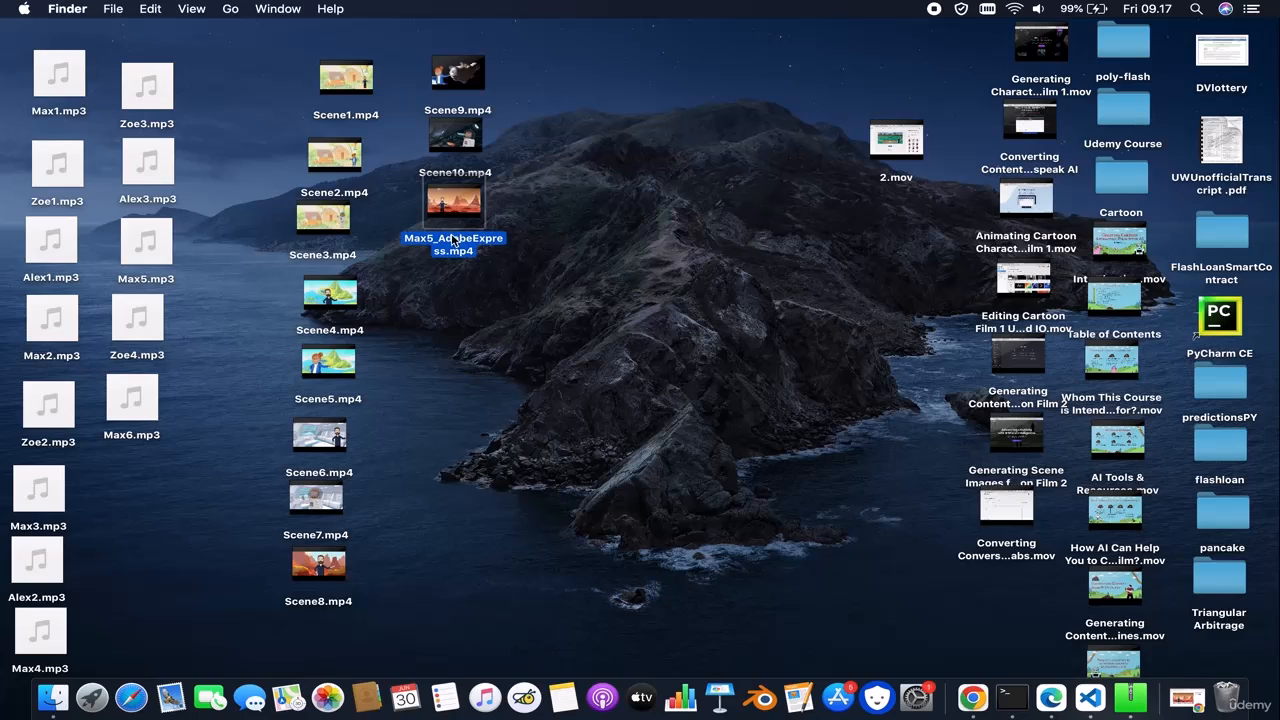
pyautogui.click(453, 363)
pyautogui.click(452, 253)
pyautogui.moveTo(330, 362)
pyautogui.press('Return')
pyautogui.press('BackSpace')
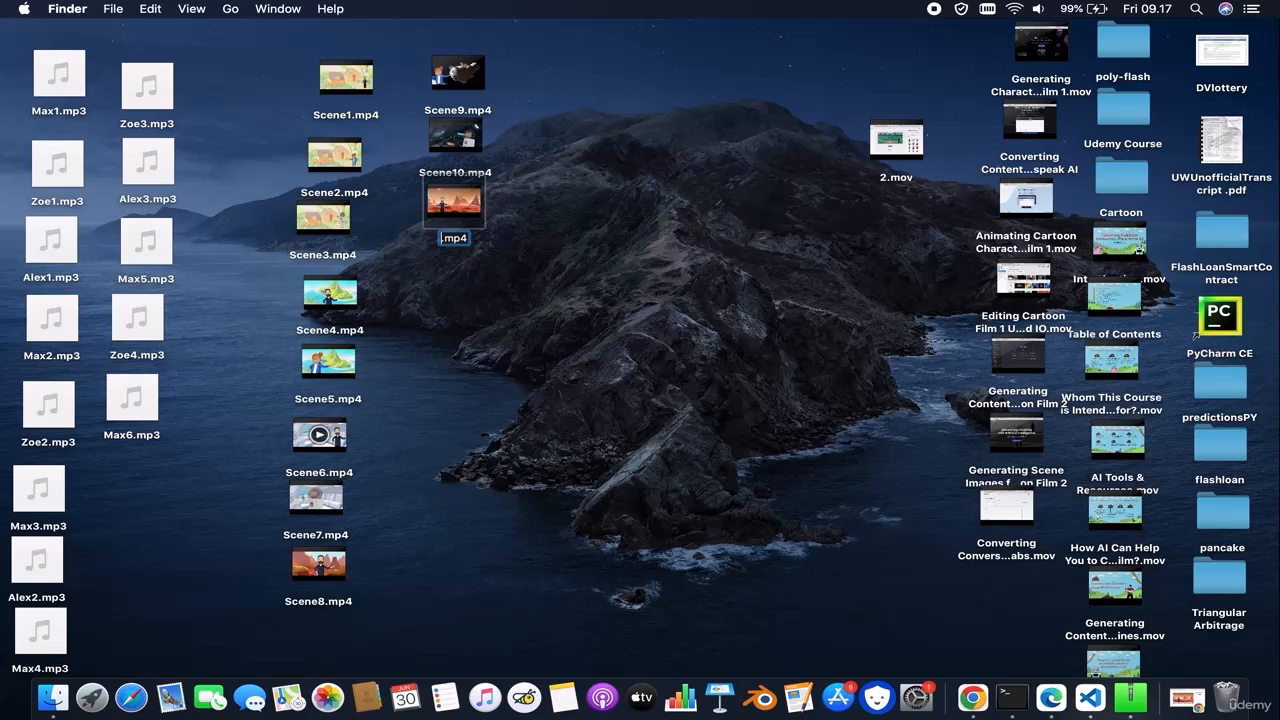
pyautogui.write('Scene11')
pyautogui.press('Return')
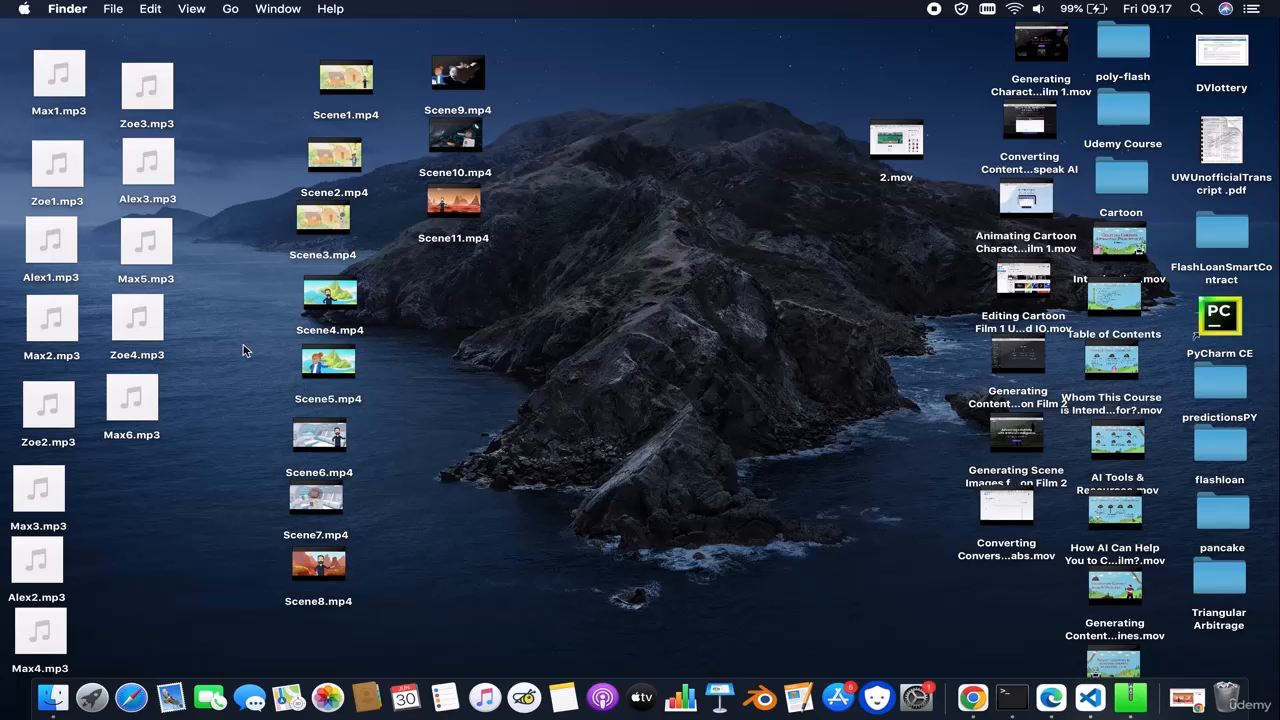
# Return to editing the animation in Adobe Express, show the character choices, and check the Film Content Script 2 document
pyautogui.click(1187, 697)
pyautogui.click(78, 100)
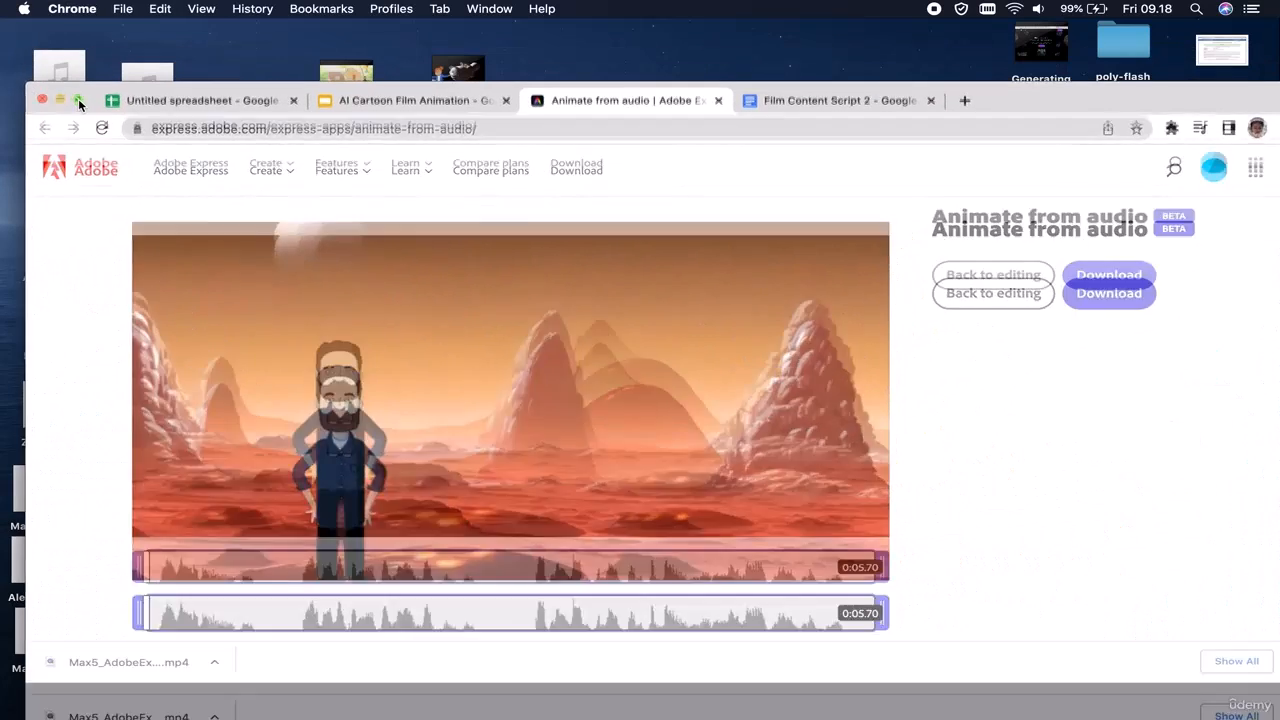
pyautogui.click(971, 214)
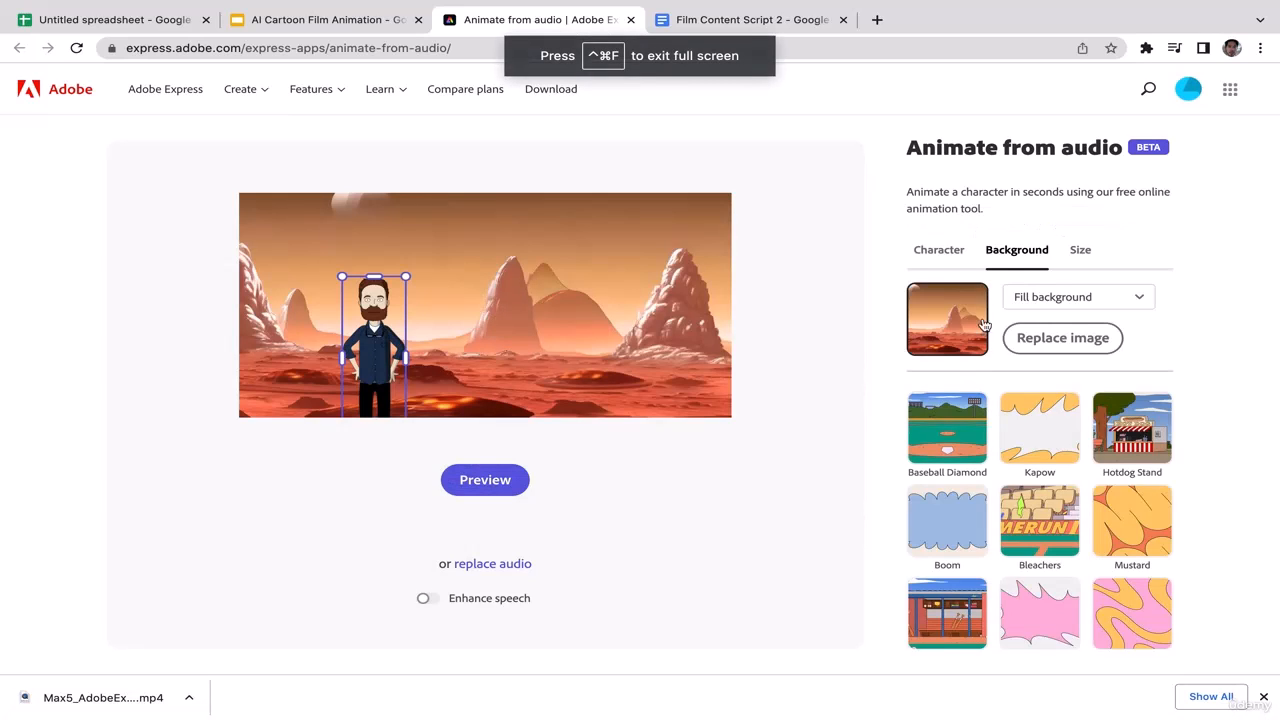
pyautogui.click(950, 256)
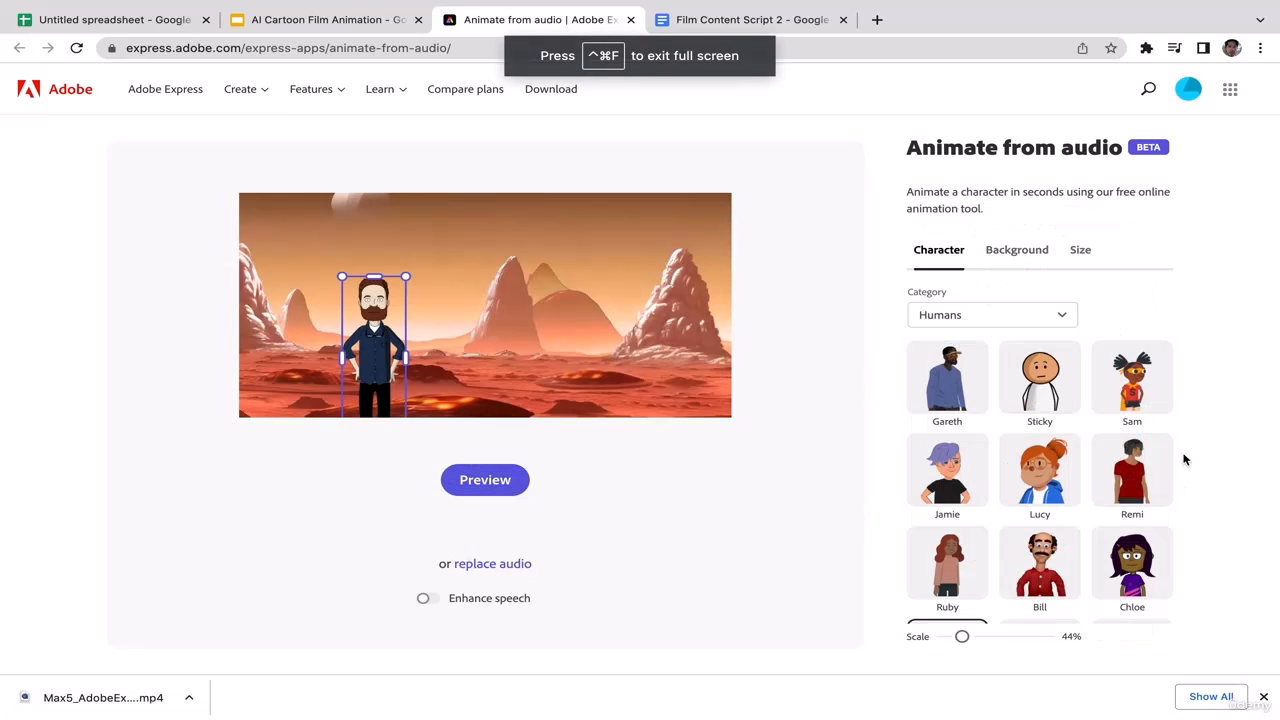
pyautogui.click(732, 22)
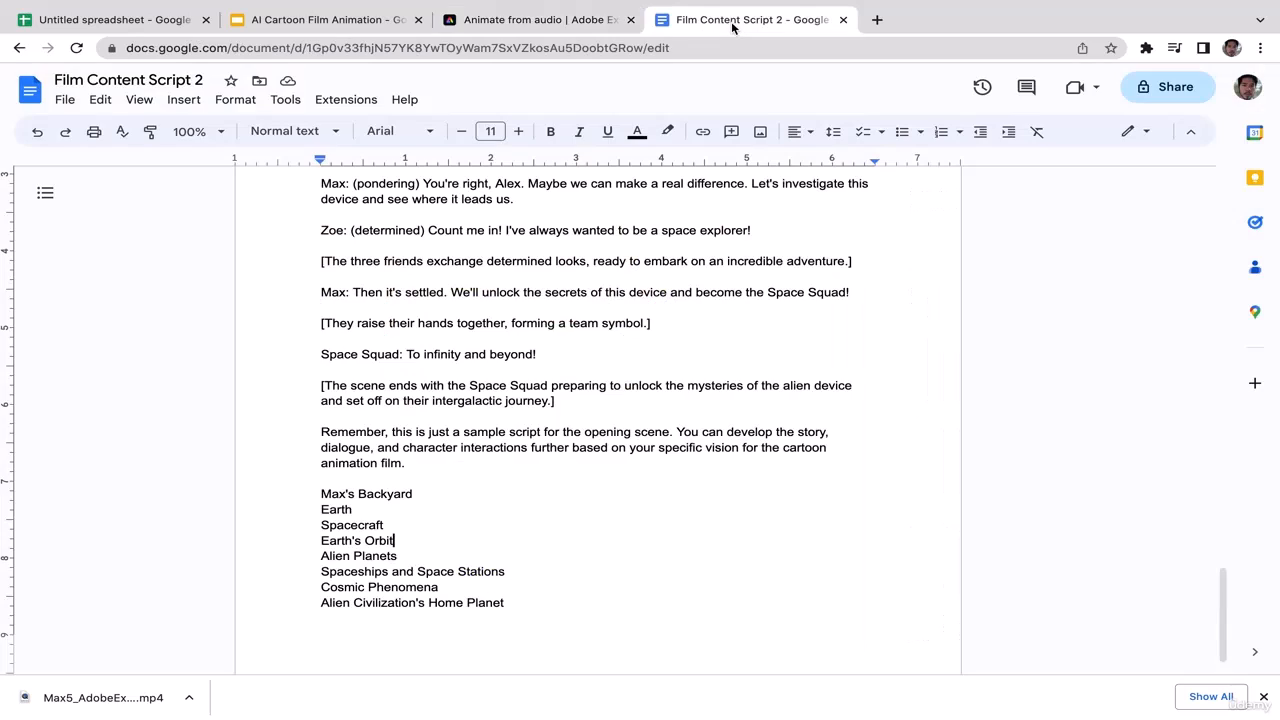
pyautogui.click(525, 20)
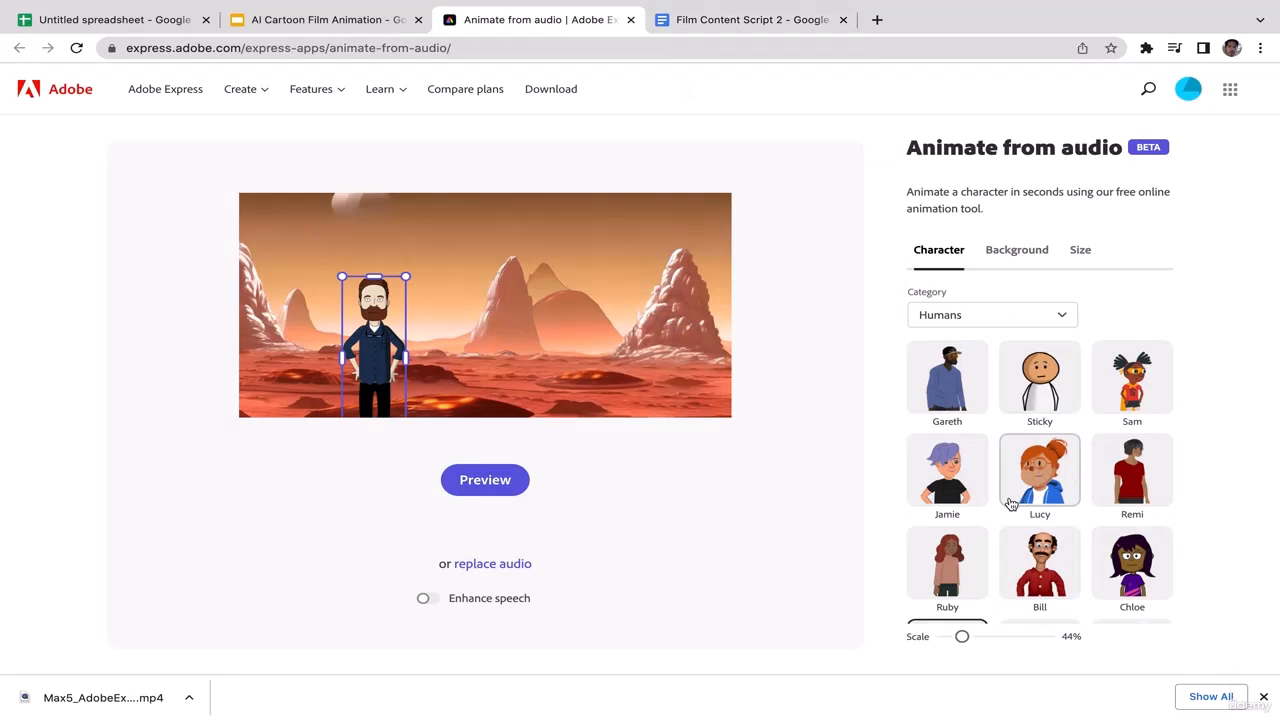
# Change the character to Lucy and stand her near the middle of the red planet background at about 53% scale
pyautogui.click(1040, 475)
pyautogui.moveTo(393, 375); pyautogui.dragTo(526, 372)
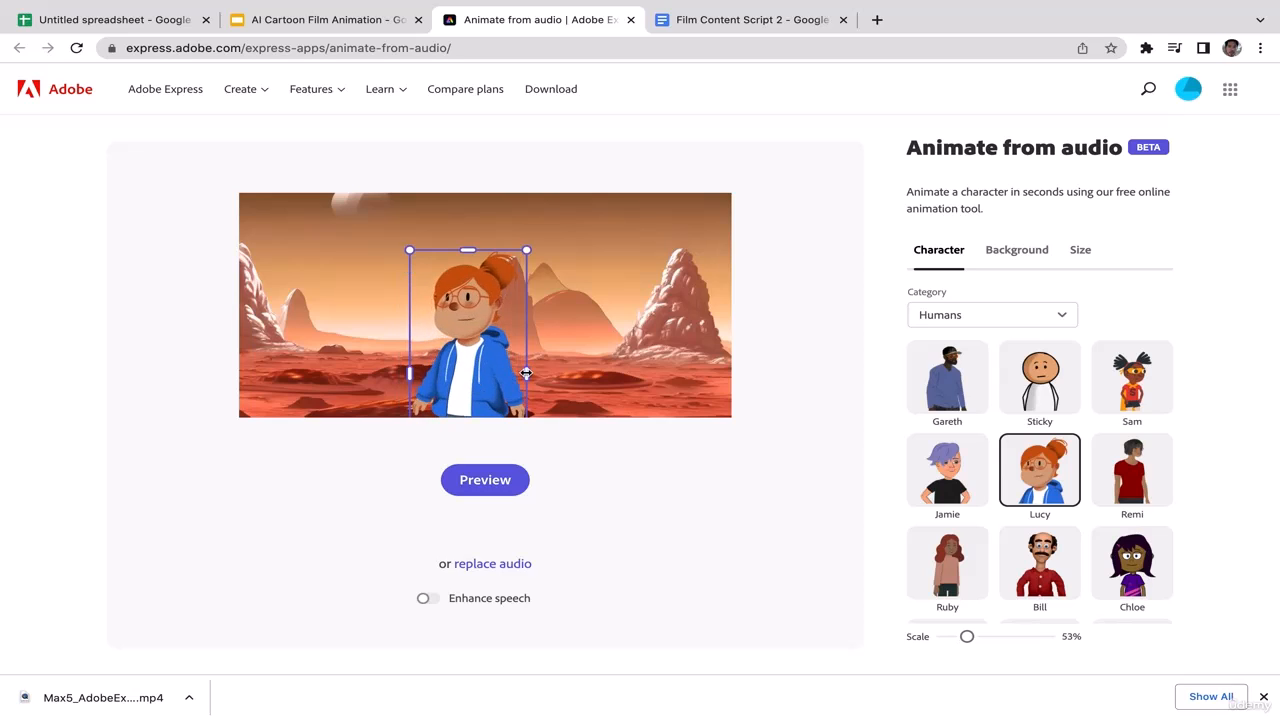
pyautogui.click(623, 462)
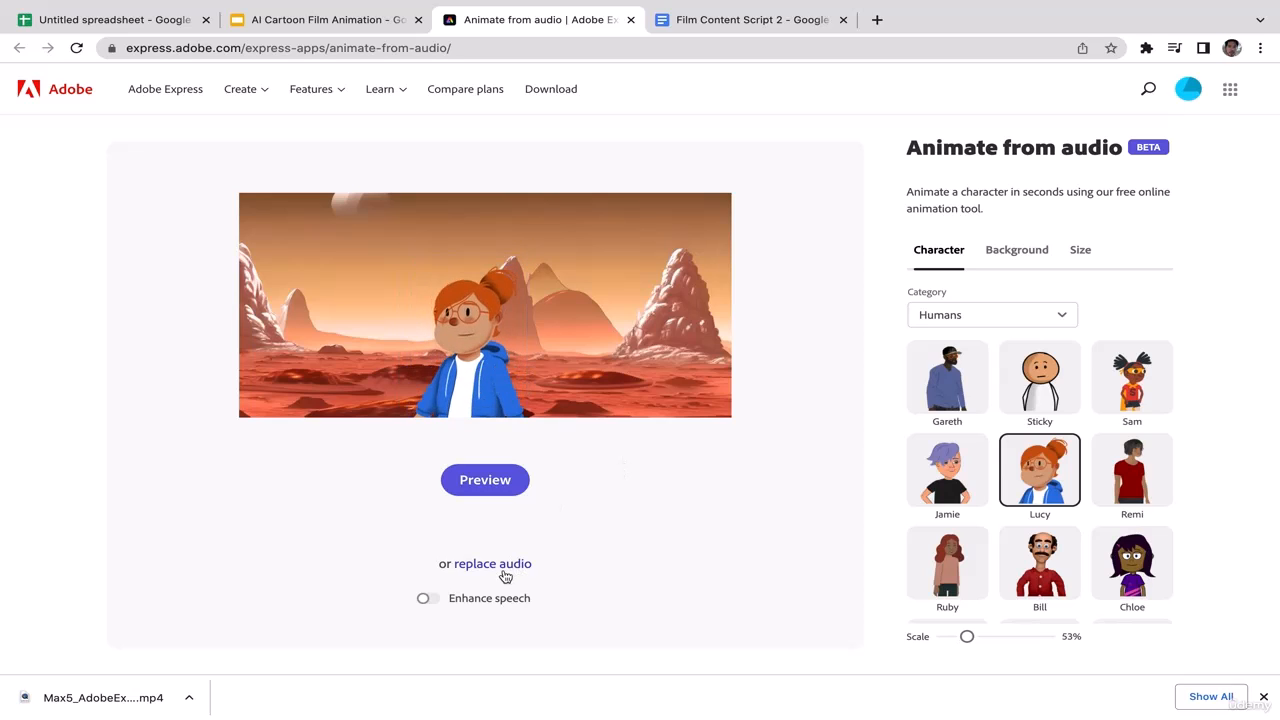
# Replace the audio with Zoe4.mp3 from the desktop to animate Lucy, play the result, and download the video
pyautogui.click(505, 572)
pyautogui.click(500, 568)
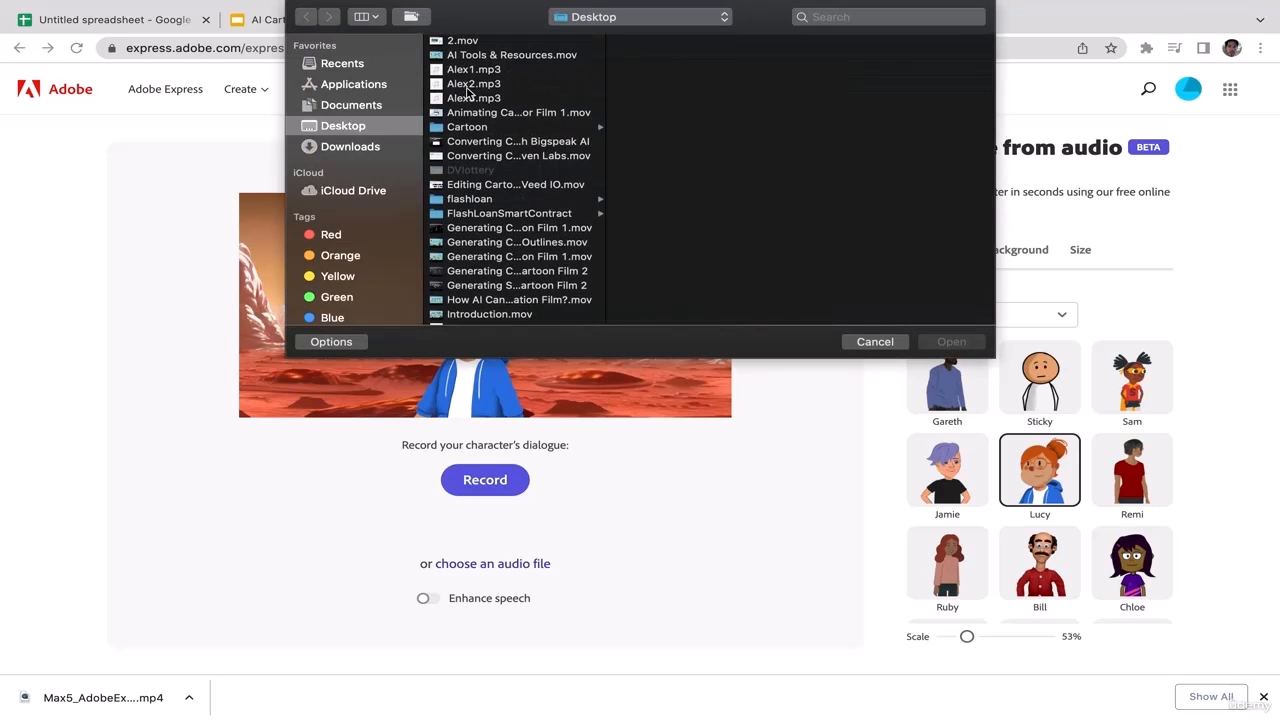
pyautogui.click(466, 72)
pyautogui.press('z')
pyautogui.press('Down')
pyautogui.press('Down')
pyautogui.press('Down')
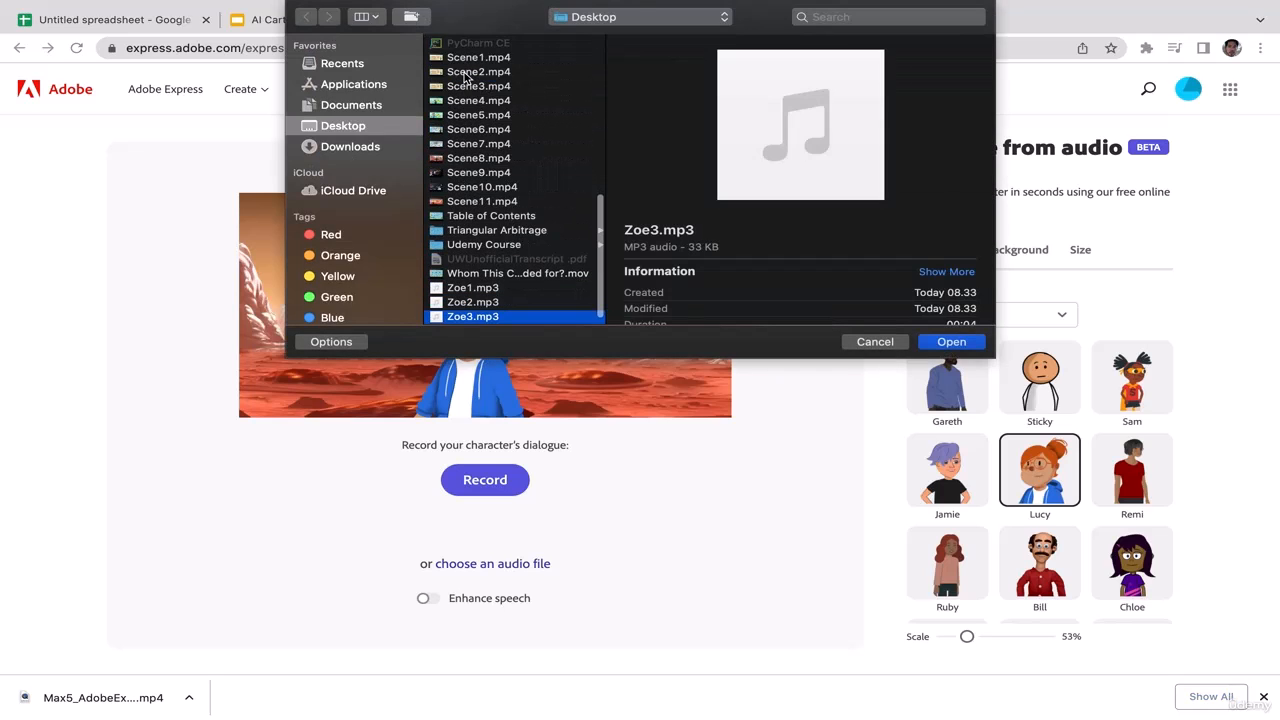
pyautogui.press('Return')
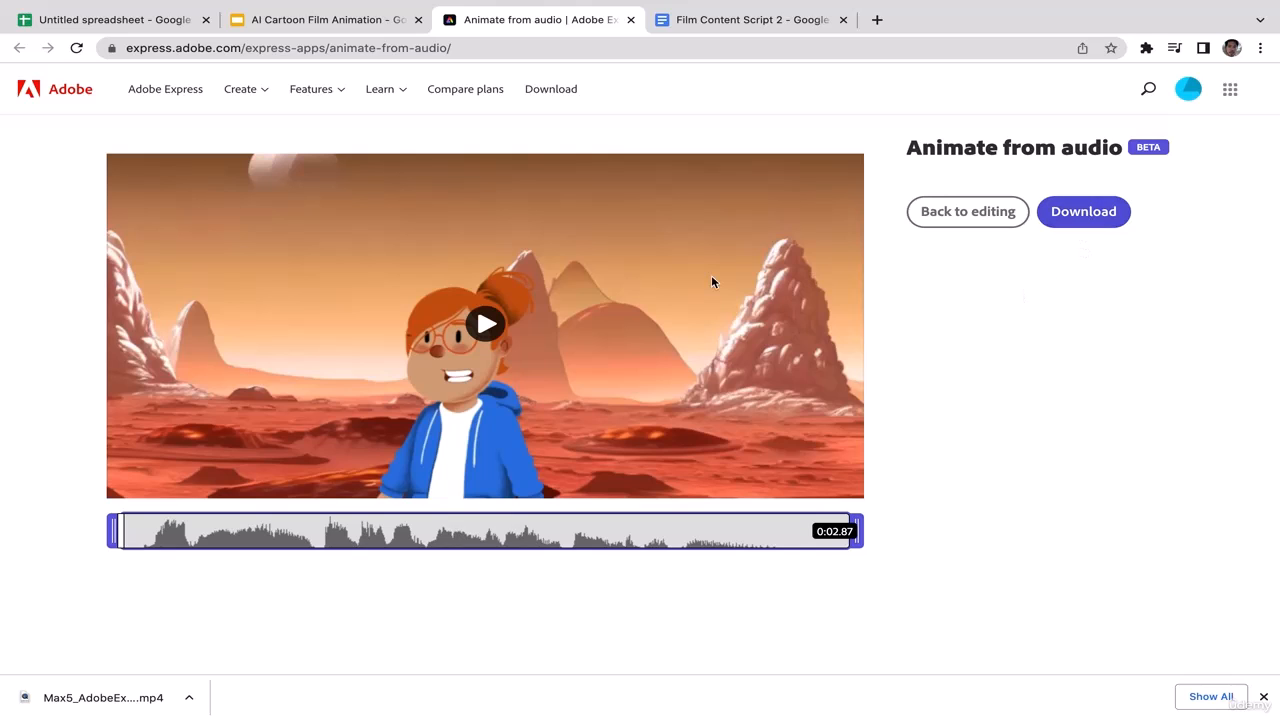
pyautogui.click(488, 323)
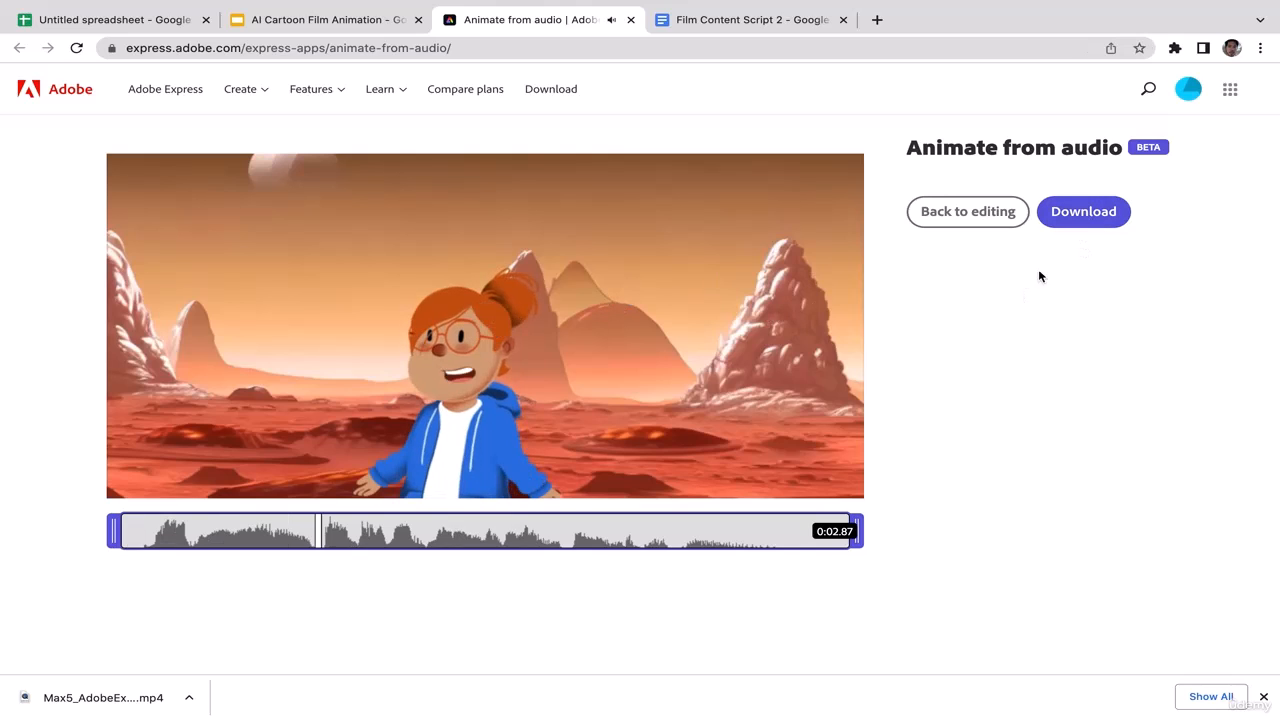
pyautogui.click(1081, 214)
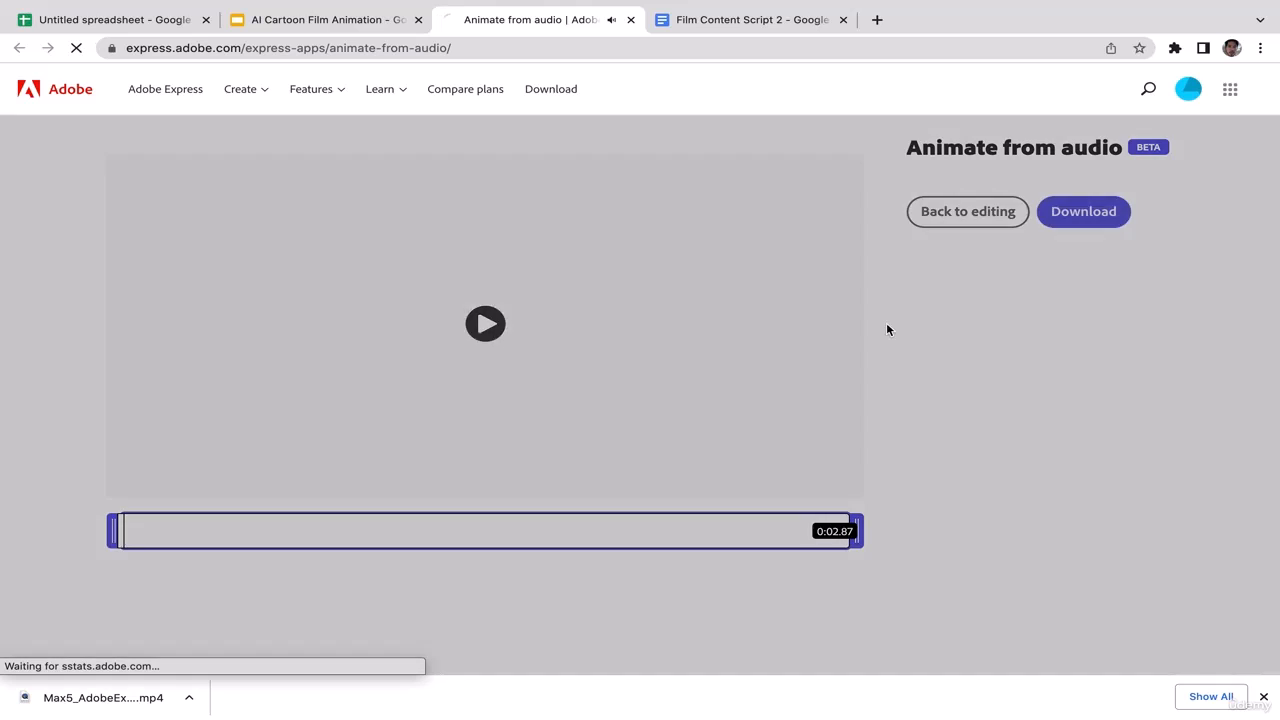
# Locate the downloaded Zoe4_AdobeExpress.mp4 in the Downloads folder and move it onto the desktop
pyautogui.click(187, 700)
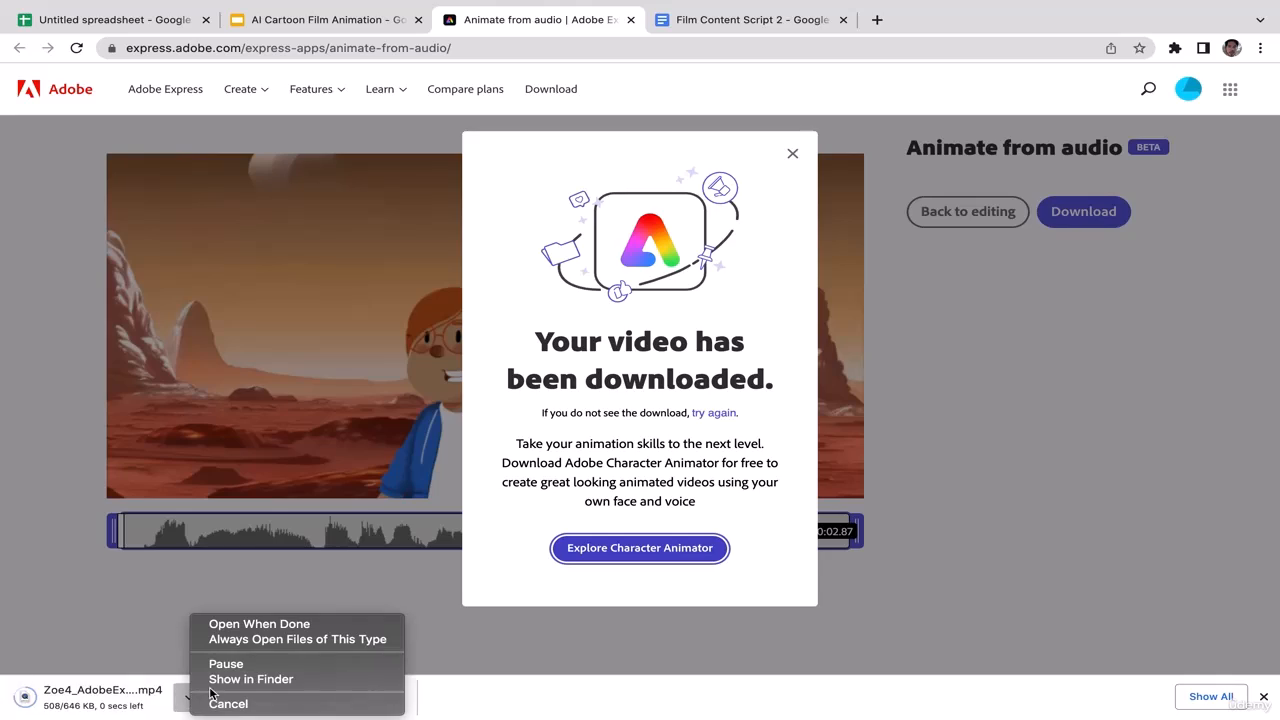
pyautogui.moveTo(36, 5)
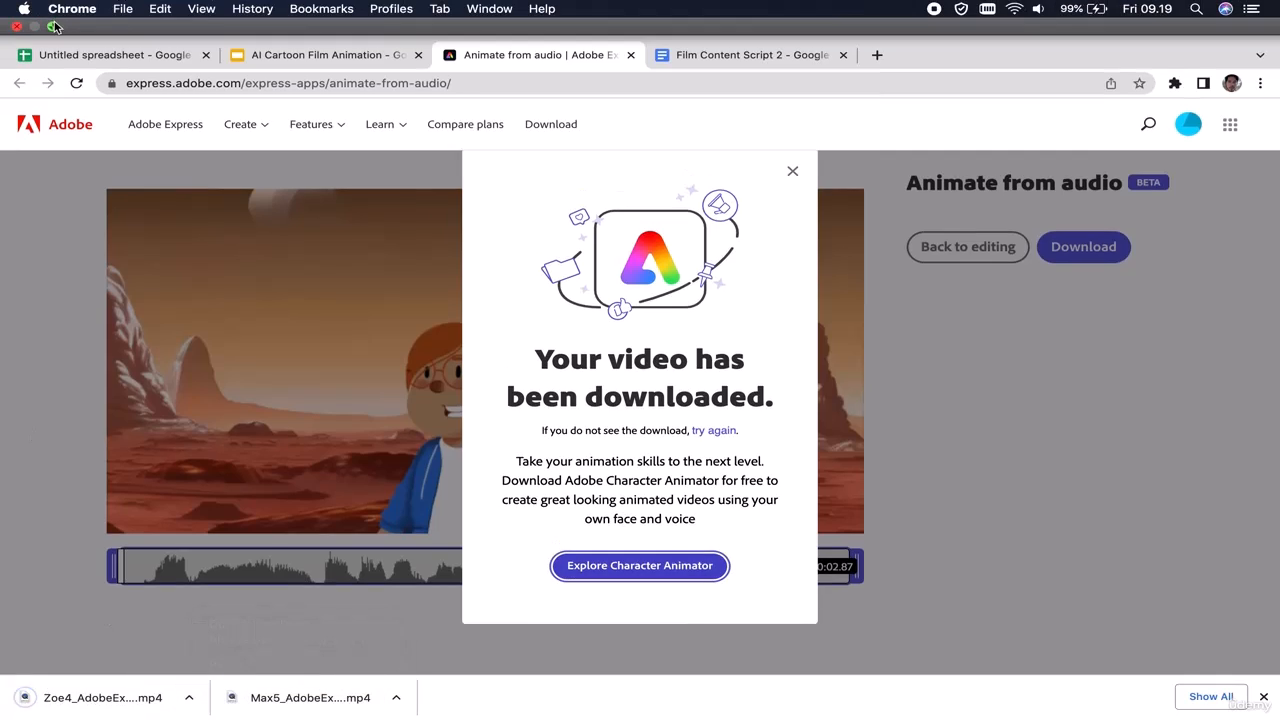
pyautogui.click(52, 27)
pyautogui.click(61, 102)
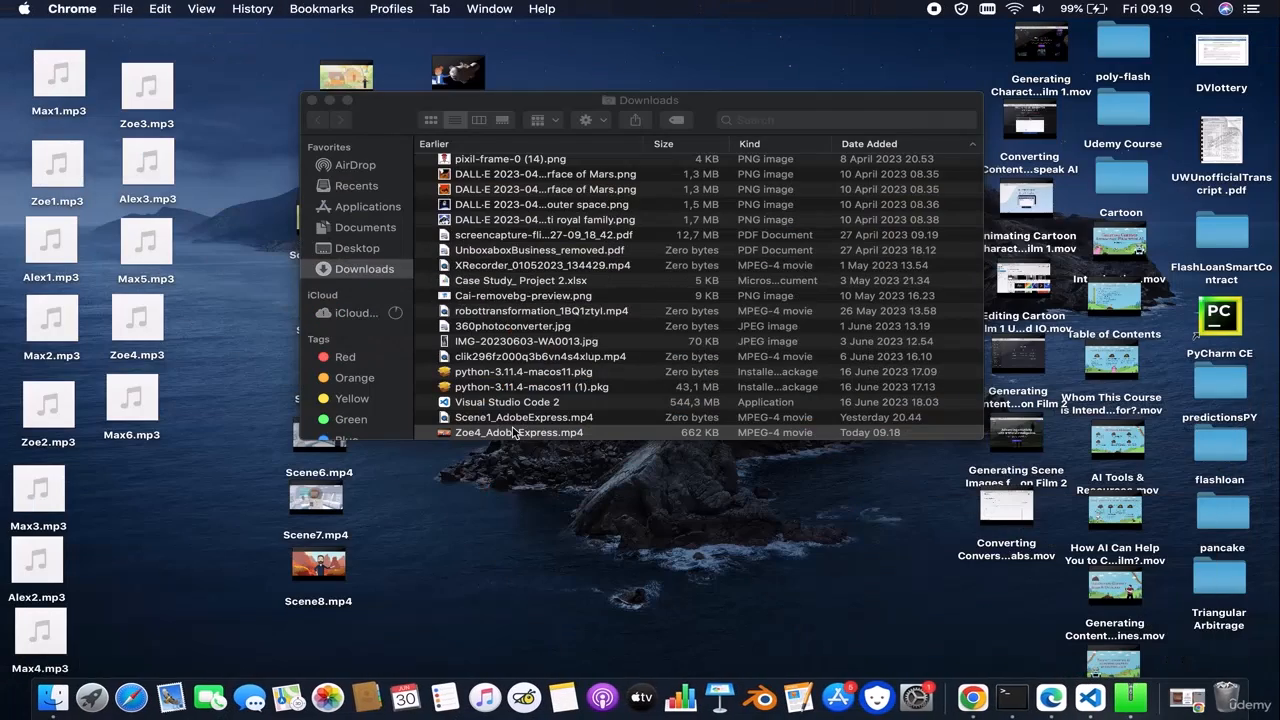
pyautogui.moveTo(508, 436); pyautogui.dragTo(525, 521)
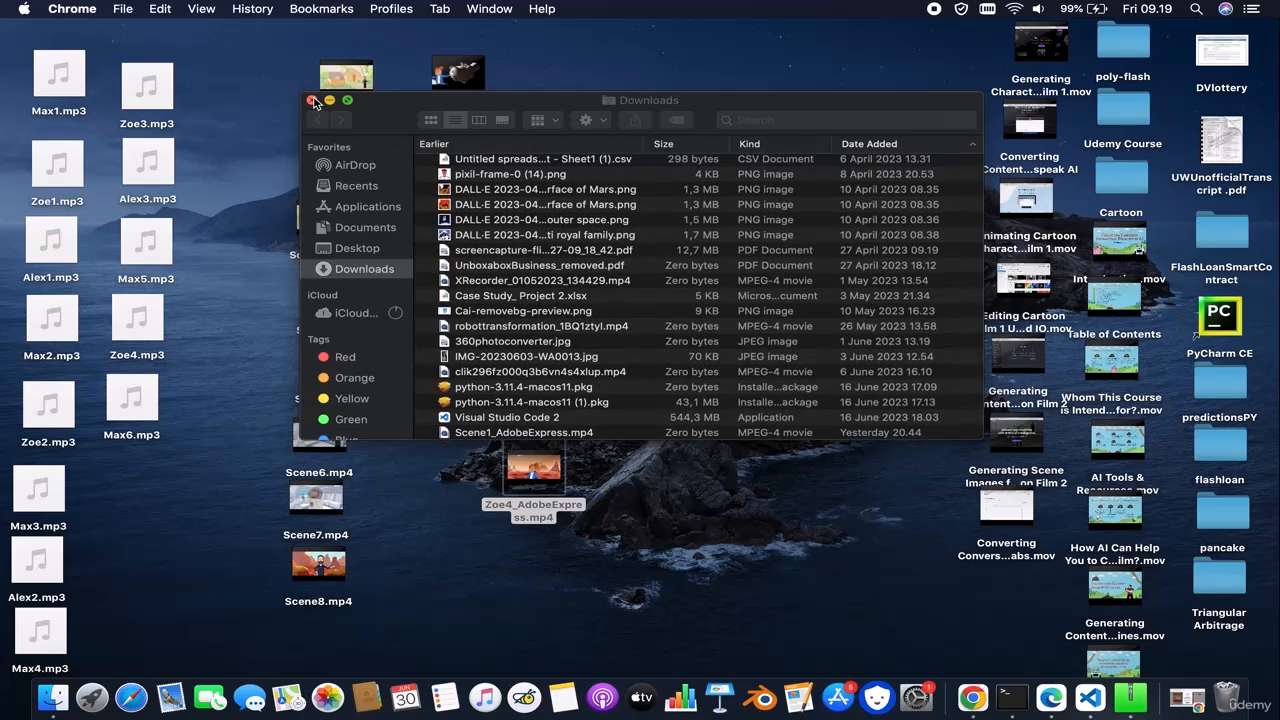
pyautogui.click(313, 101)
# Place the Zoe4_AdobeExpress.mp4 video below Scene11.mp4 on the desktop and rename it Scene12, keeping the .mp4 extension
pyautogui.moveTo(535, 470); pyautogui.dragTo(455, 290)
pyautogui.click(460, 323)
pyautogui.press('Return')
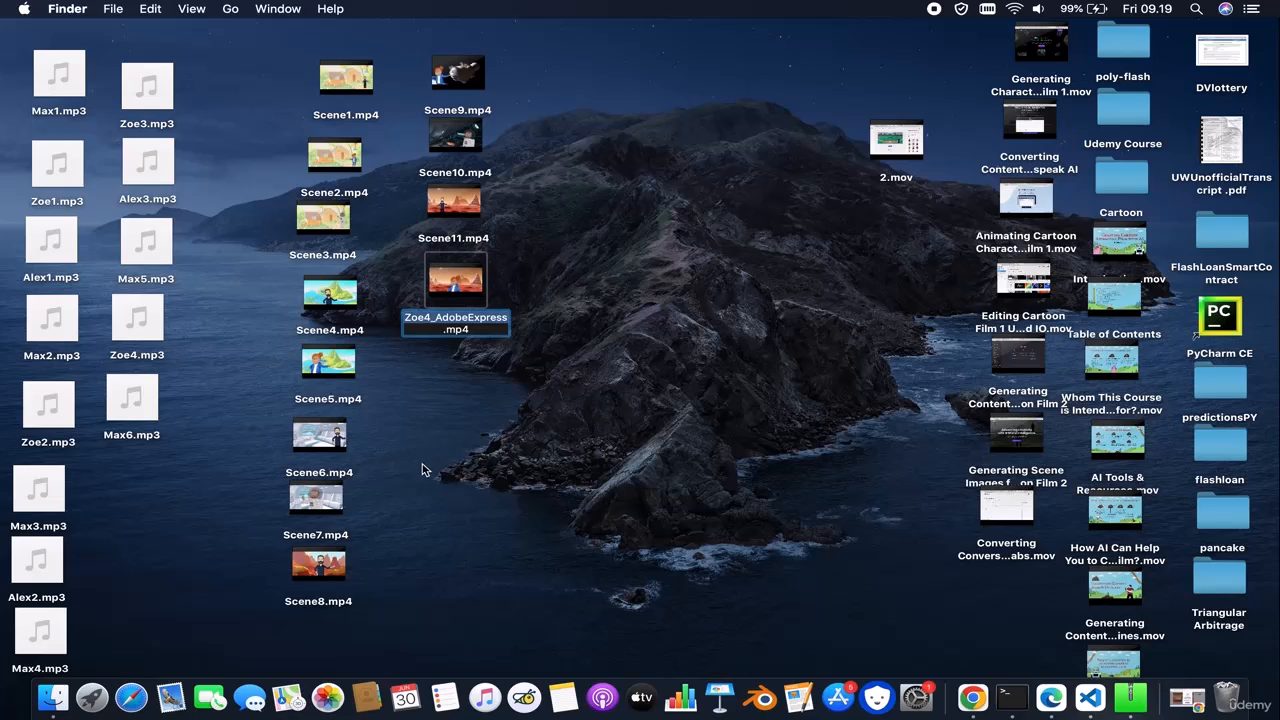
pyautogui.write('Scene12')
pyautogui.click(600, 411)
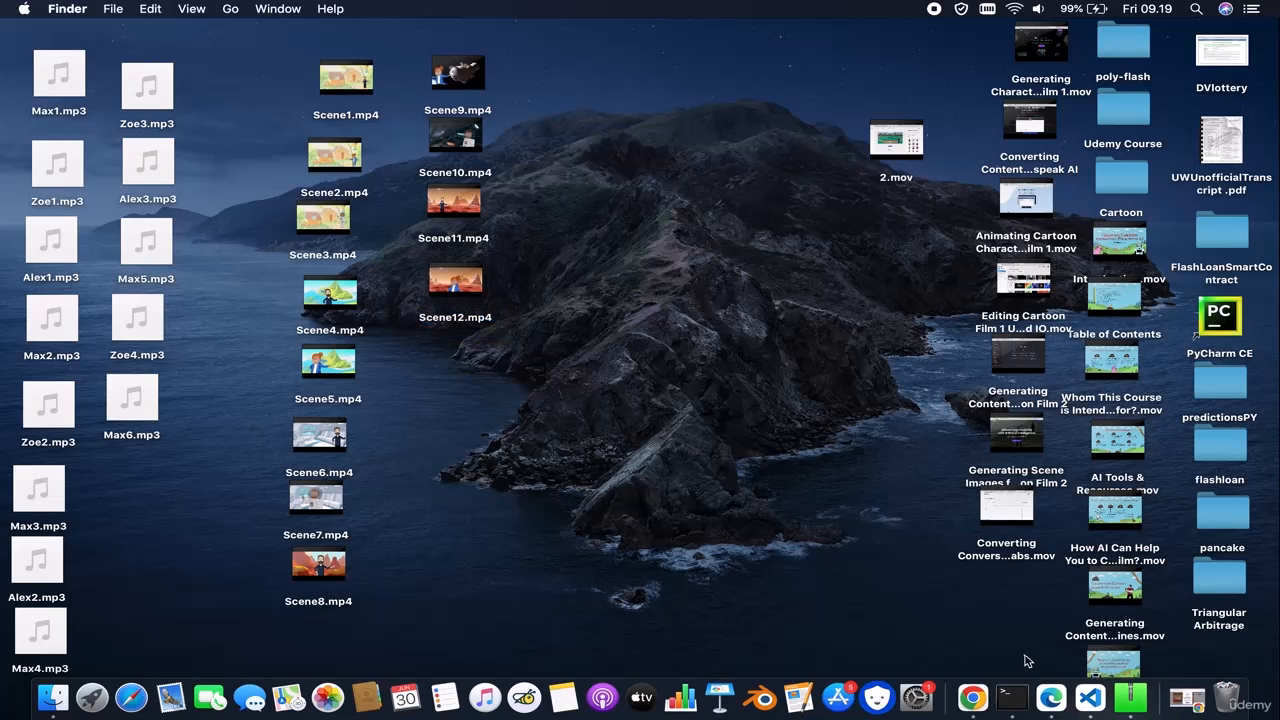
# Return to editing the animation in Adobe Express and change the character from Lucy to the bearded man Mark
pyautogui.click(1188, 699)
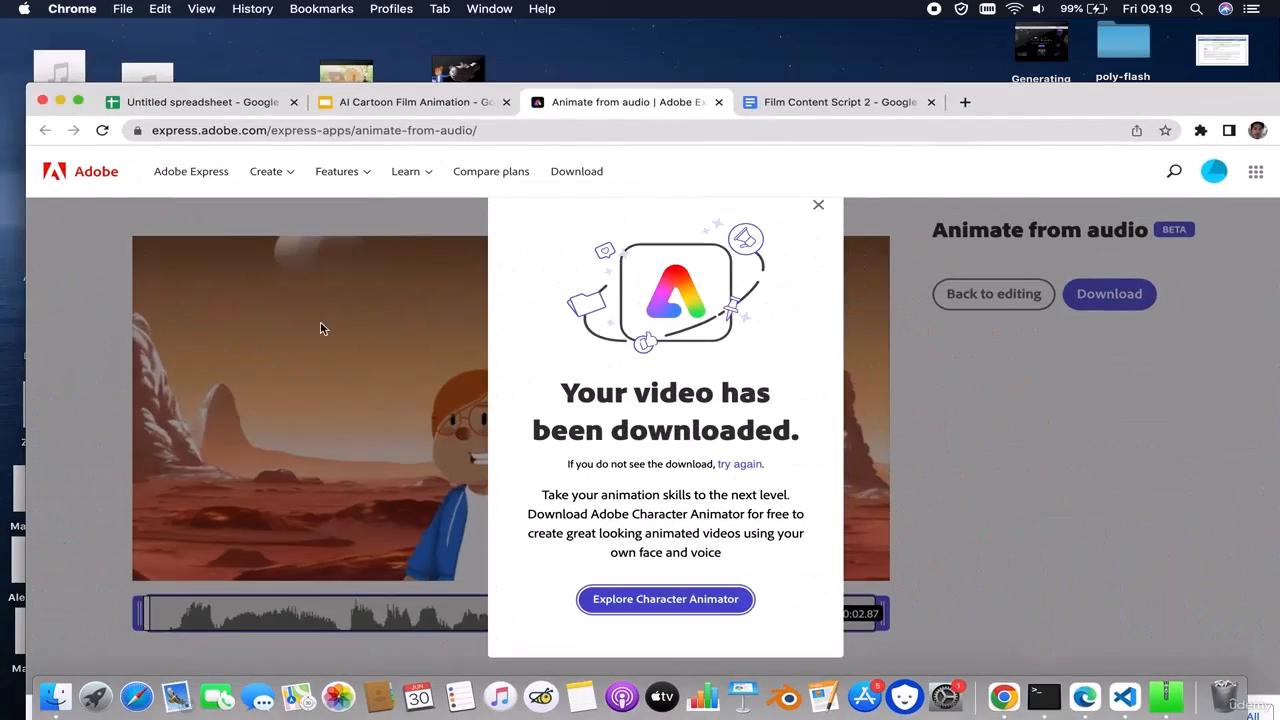
pyautogui.click(78, 101)
pyautogui.click(792, 156)
pyautogui.click(1264, 697)
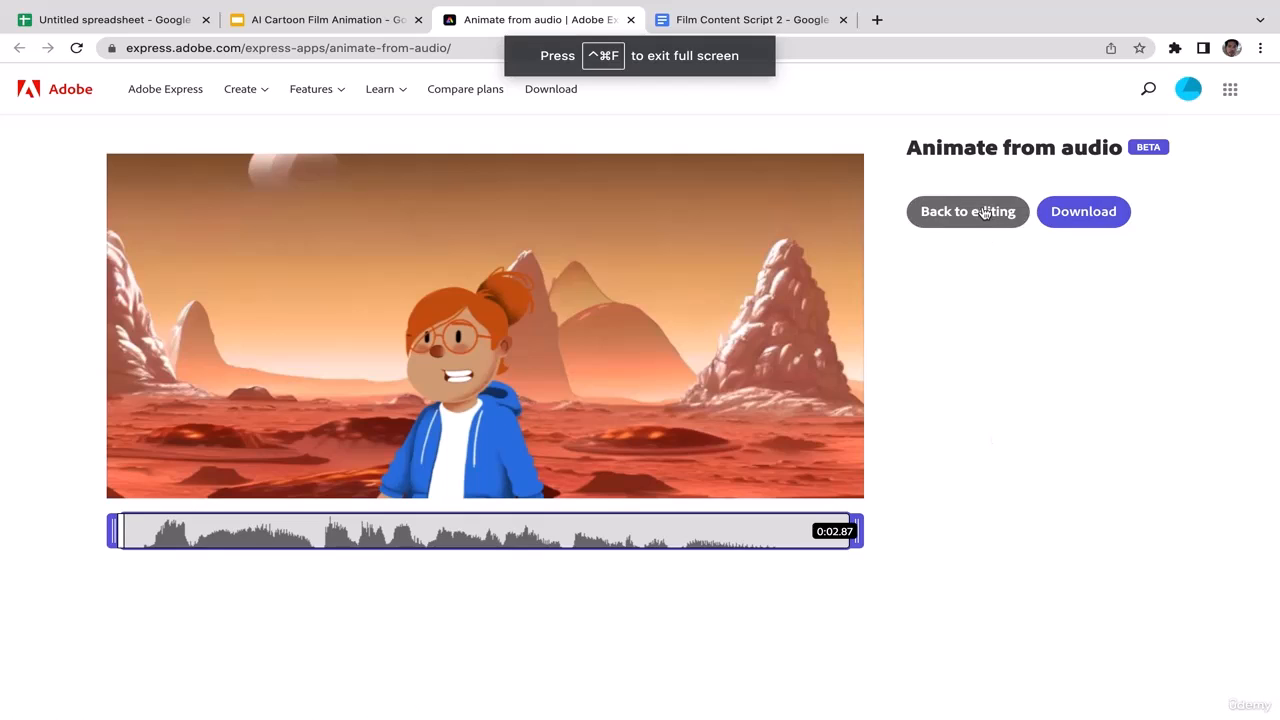
pyautogui.click(987, 216)
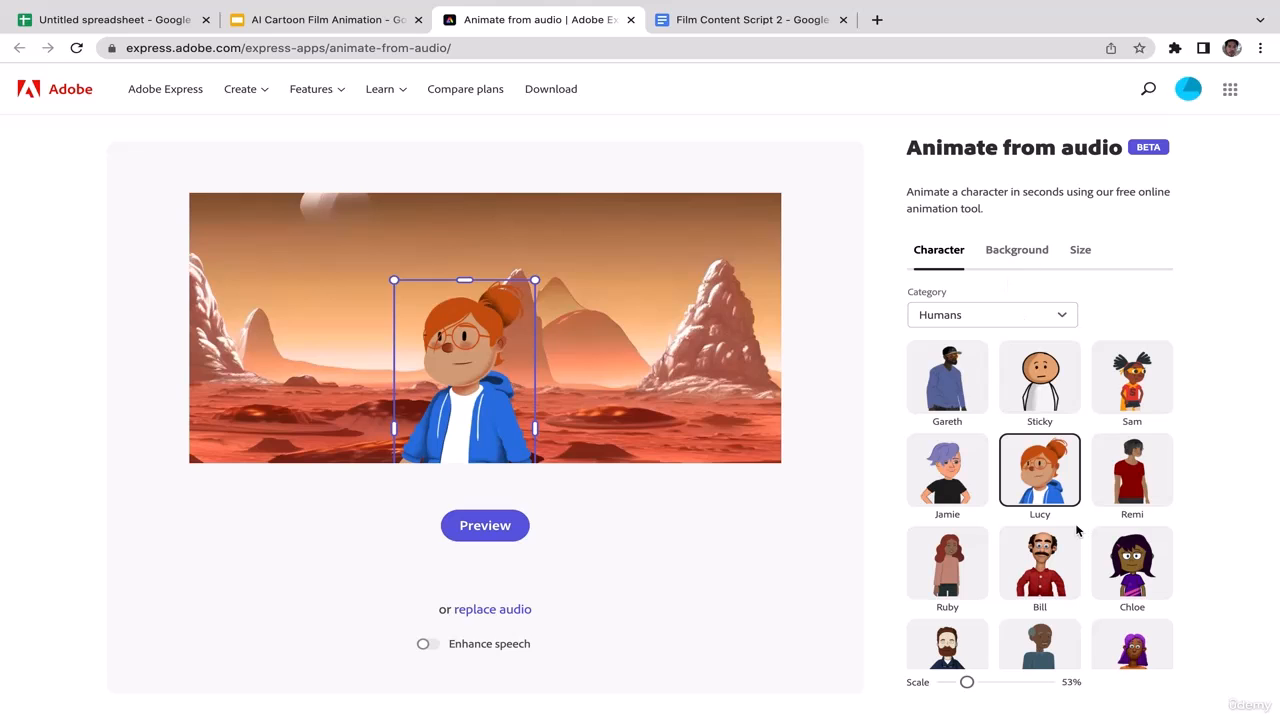
pyautogui.click(958, 650)
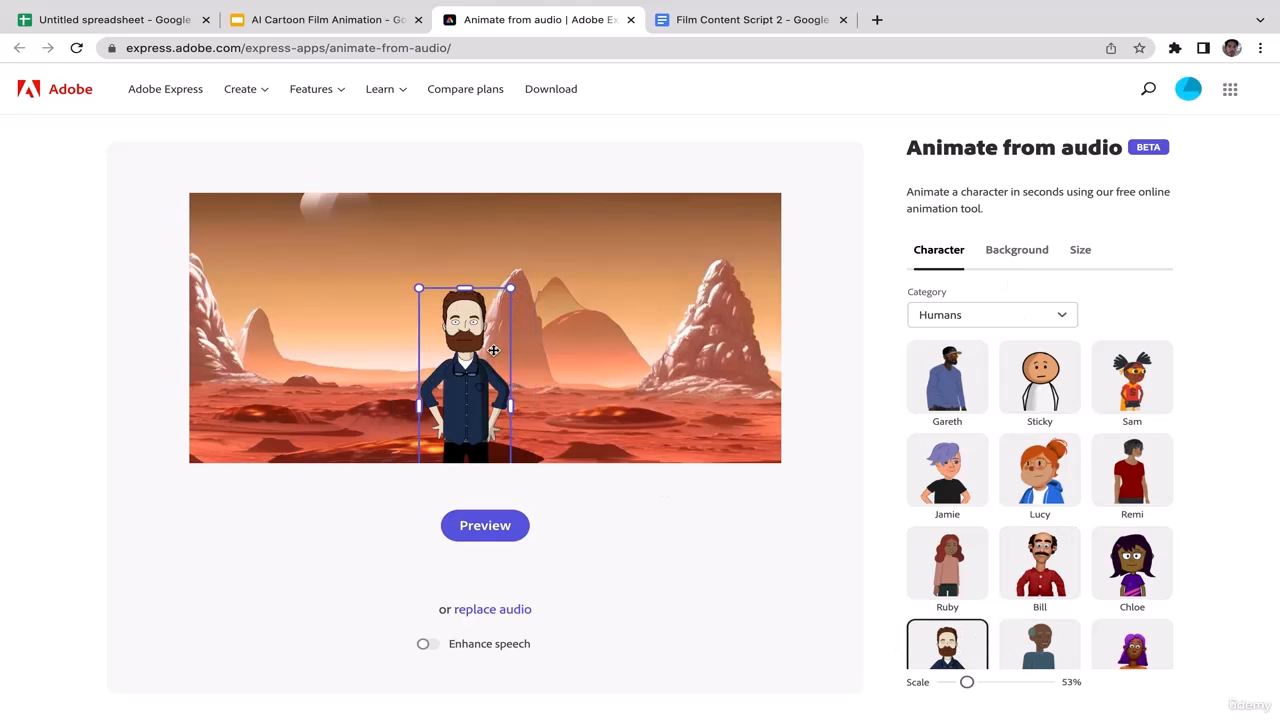
# Replace the audio with Max6.mp3 from the desktop to animate the bearded man, and download the finished video
pyautogui.click(512, 610)
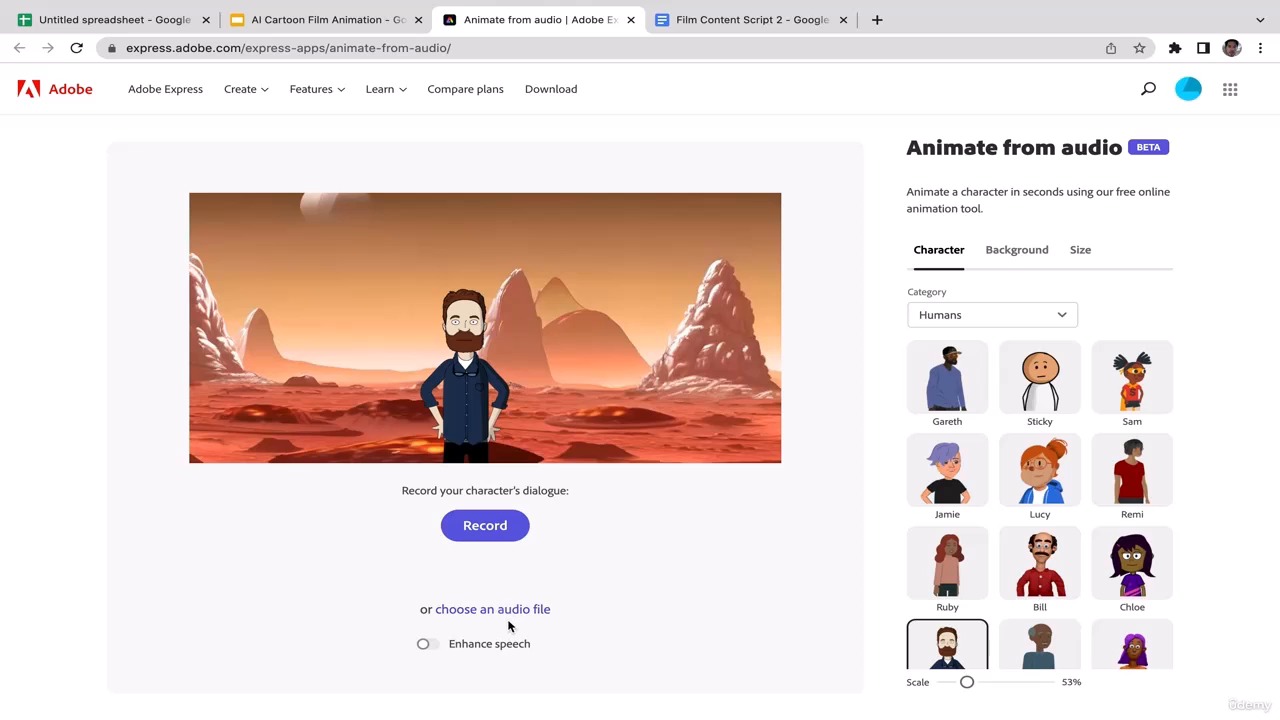
pyautogui.click(511, 612)
pyautogui.click(474, 87)
pyautogui.write('max3')
pyautogui.press('Down')
pyautogui.press('Up')
pyautogui.press('Return')
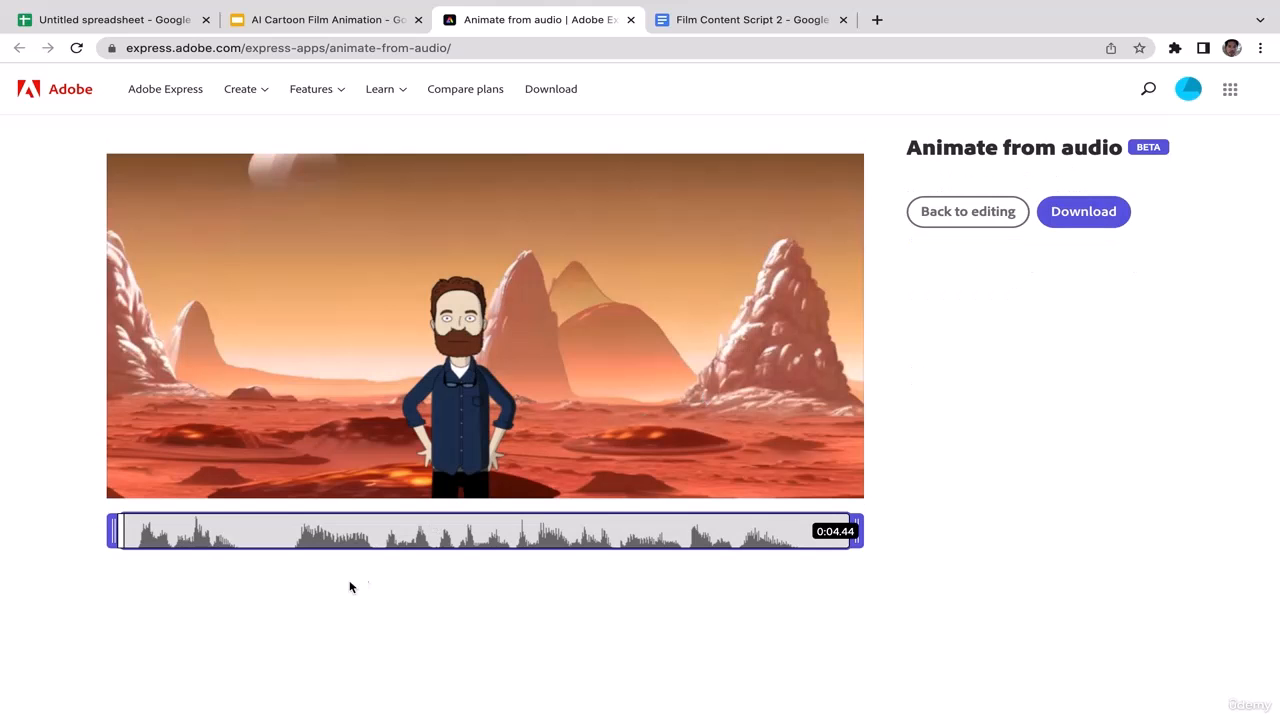
pyautogui.click(1103, 216)
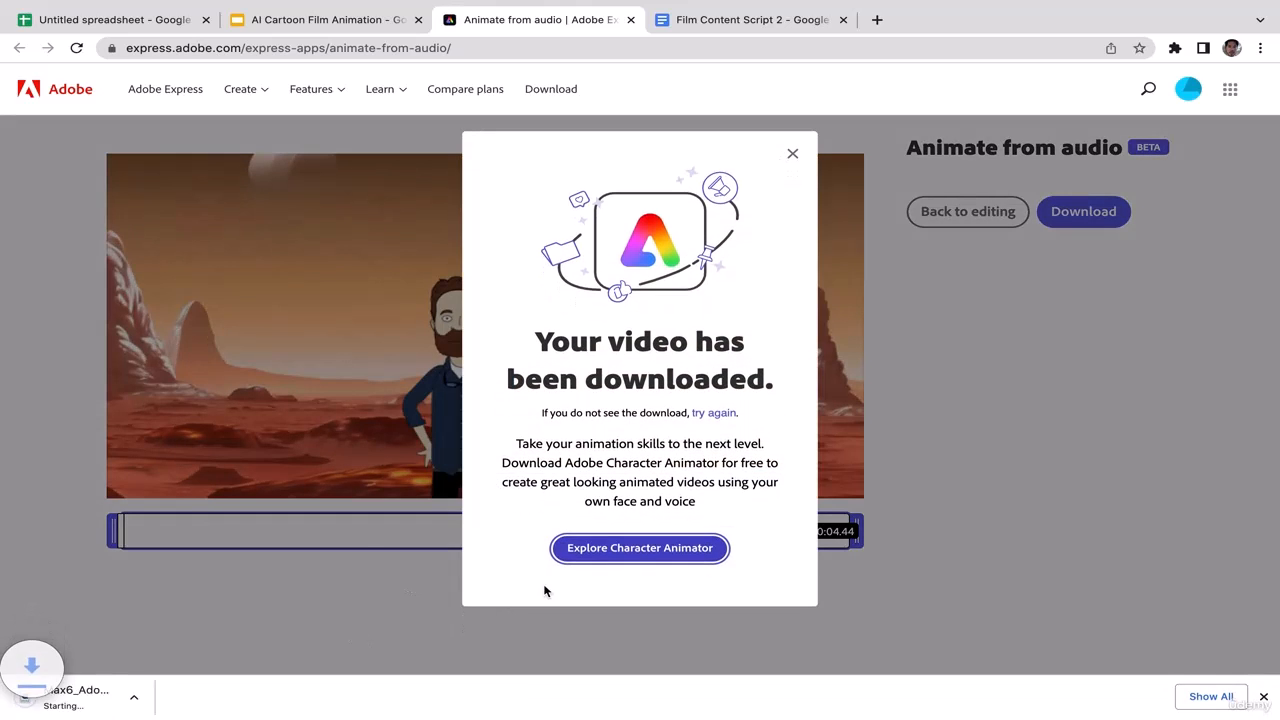
pyautogui.click(792, 153)
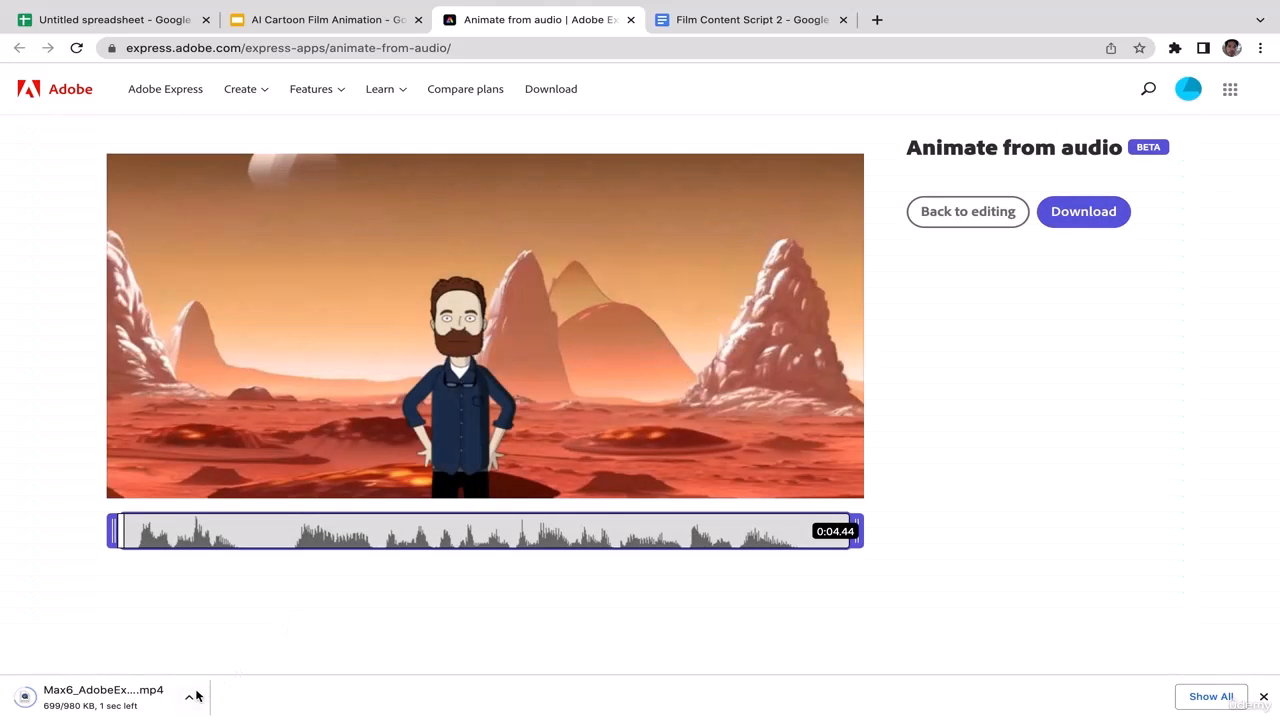
# Locate the downloaded Max6_AdobeExpress.mp4 in the Downloads folder, move it onto the desktop and close the folder window
pyautogui.click(189, 697)
pyautogui.click(214, 681)
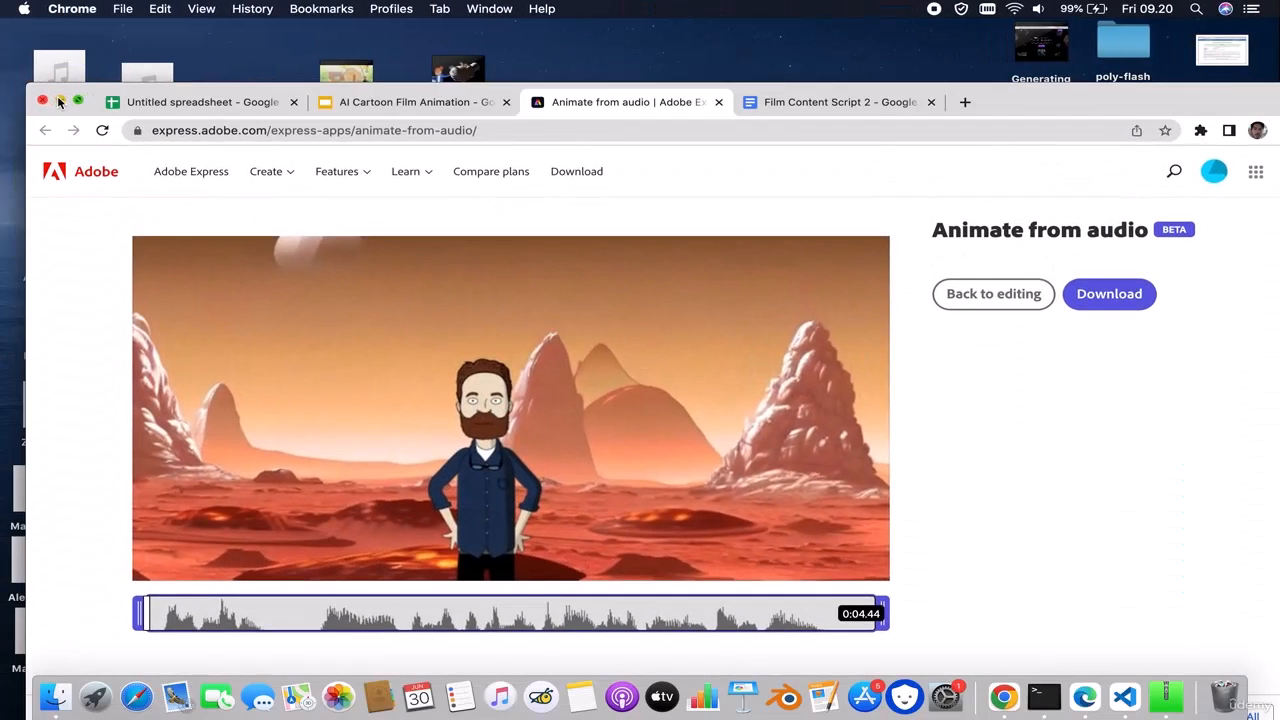
pyautogui.click(60, 101)
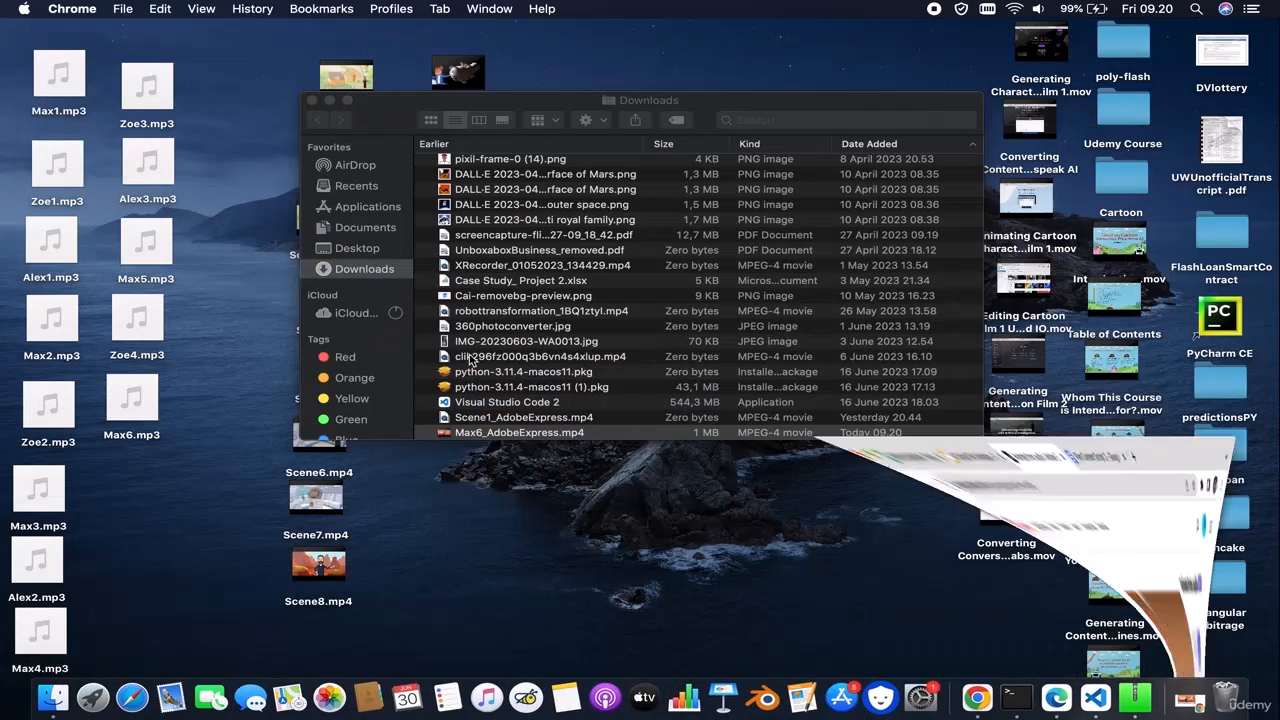
pyautogui.moveTo(504, 433); pyautogui.dragTo(504, 514)
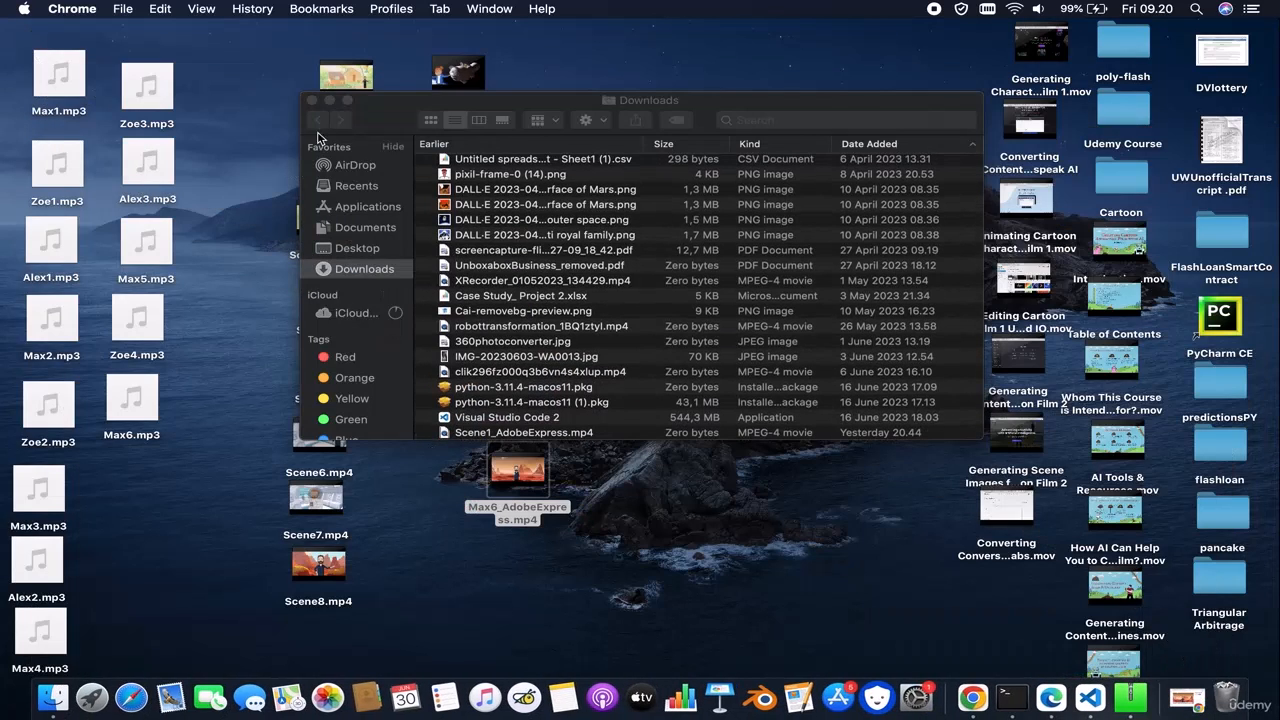
pyautogui.click(311, 100)
# Place the Max6_AdobeExpress.mp4 video below Scene12.mp4 on the desktop and rename it Scene13, keeping the .mp4 extension
pyautogui.moveTo(522, 456); pyautogui.dragTo(458, 352)
pyautogui.click(457, 463)
pyautogui.click(442, 402)
pyautogui.press('Return')
pyautogui.write('Scene13')
pyautogui.click(538, 592)
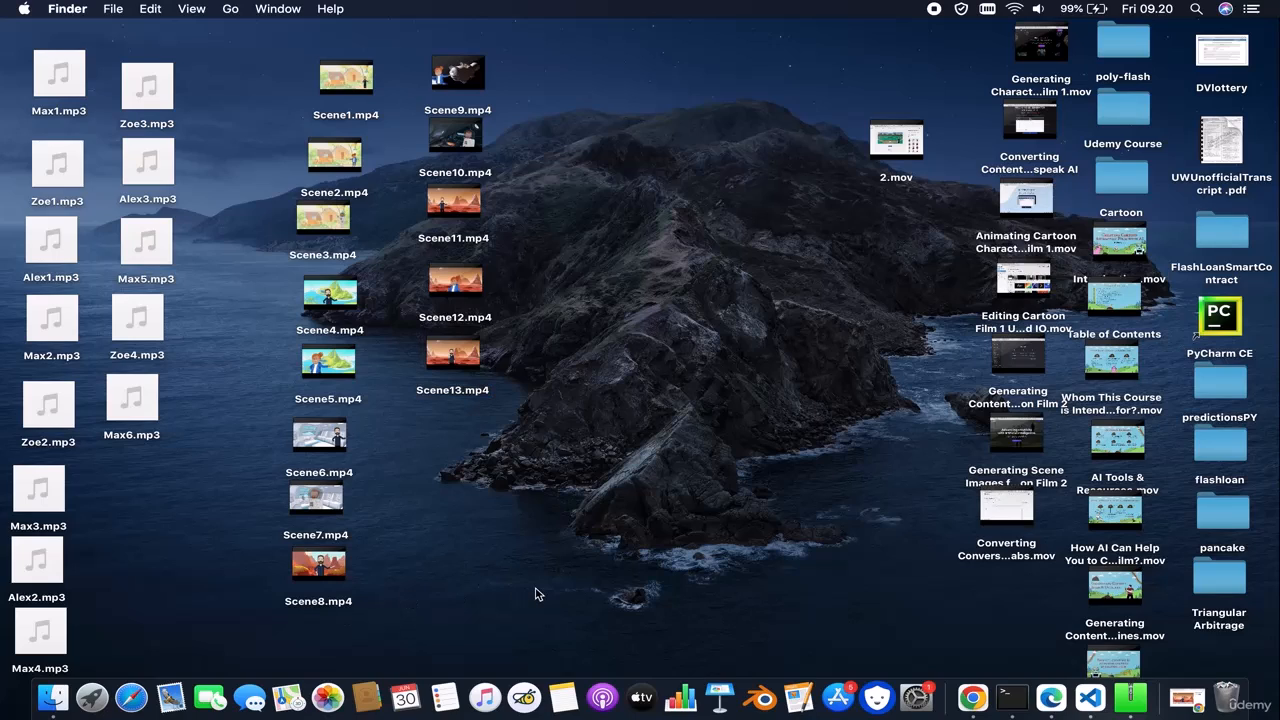
# Switch to VEED.IO in the browser, create a new project and dismiss the New Project dialog to reach the empty editor
pyautogui.click(1186, 697)
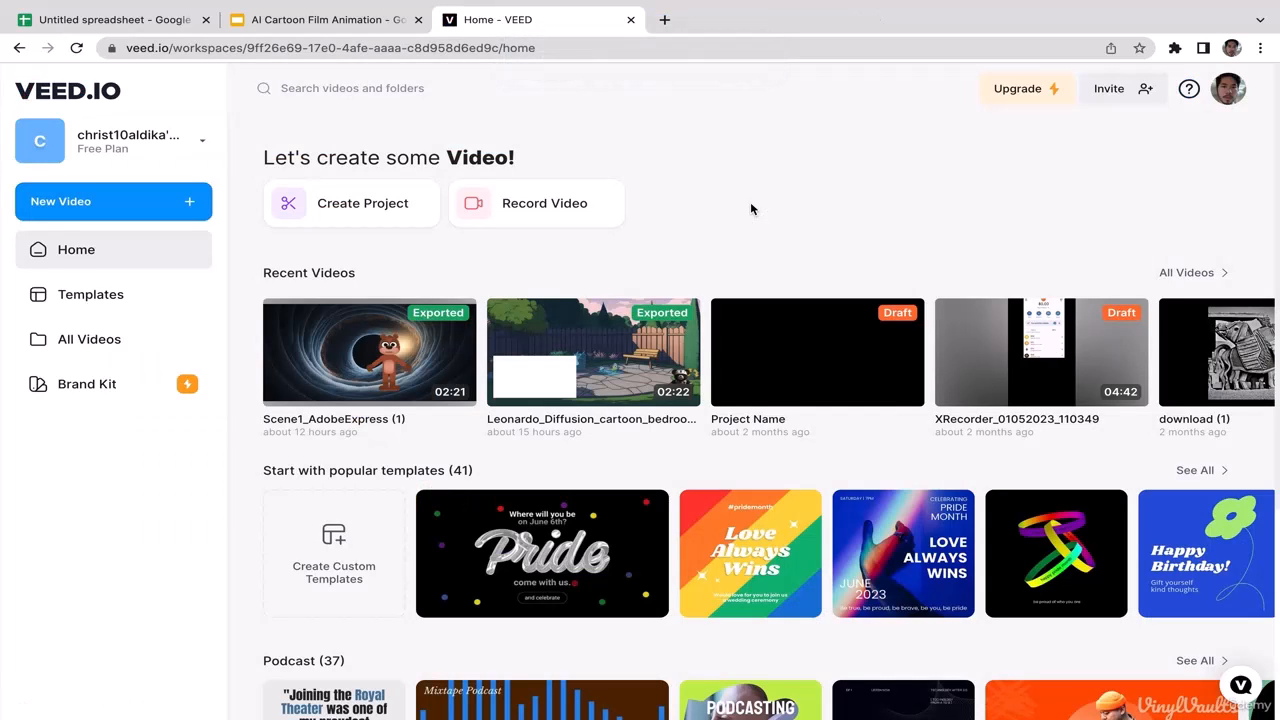
pyautogui.click(311, 26)
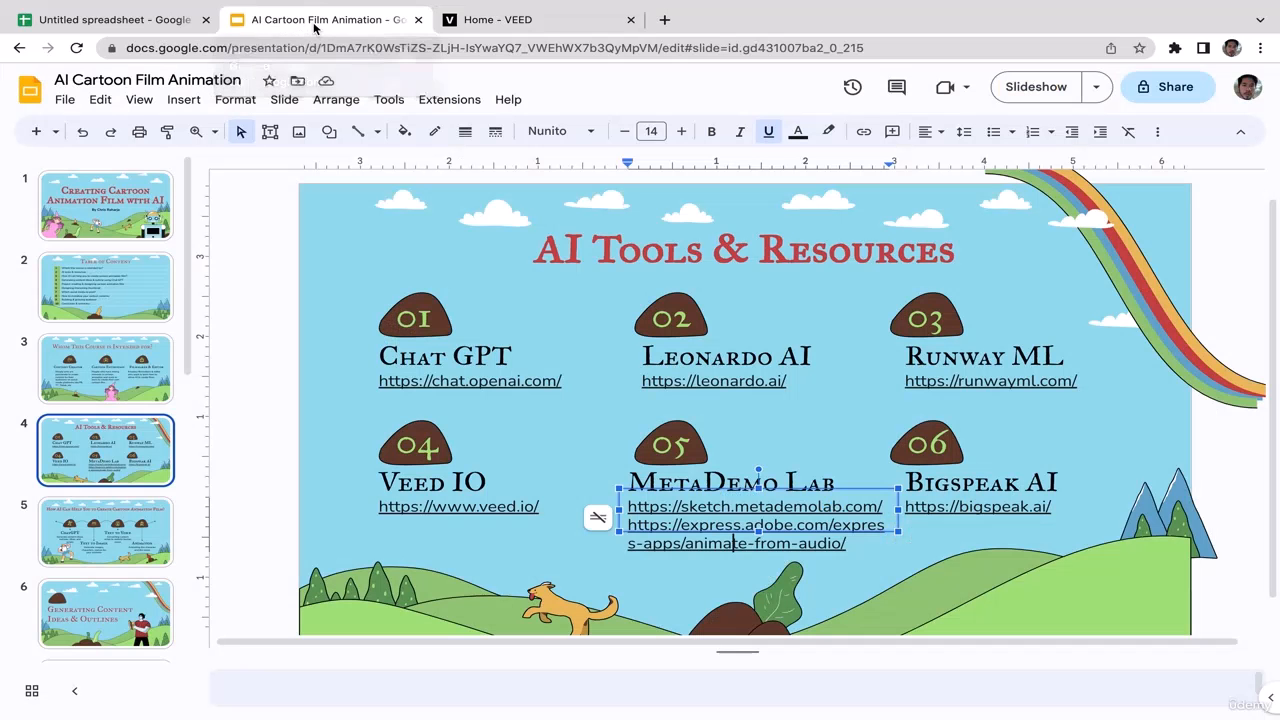
pyautogui.click(532, 33)
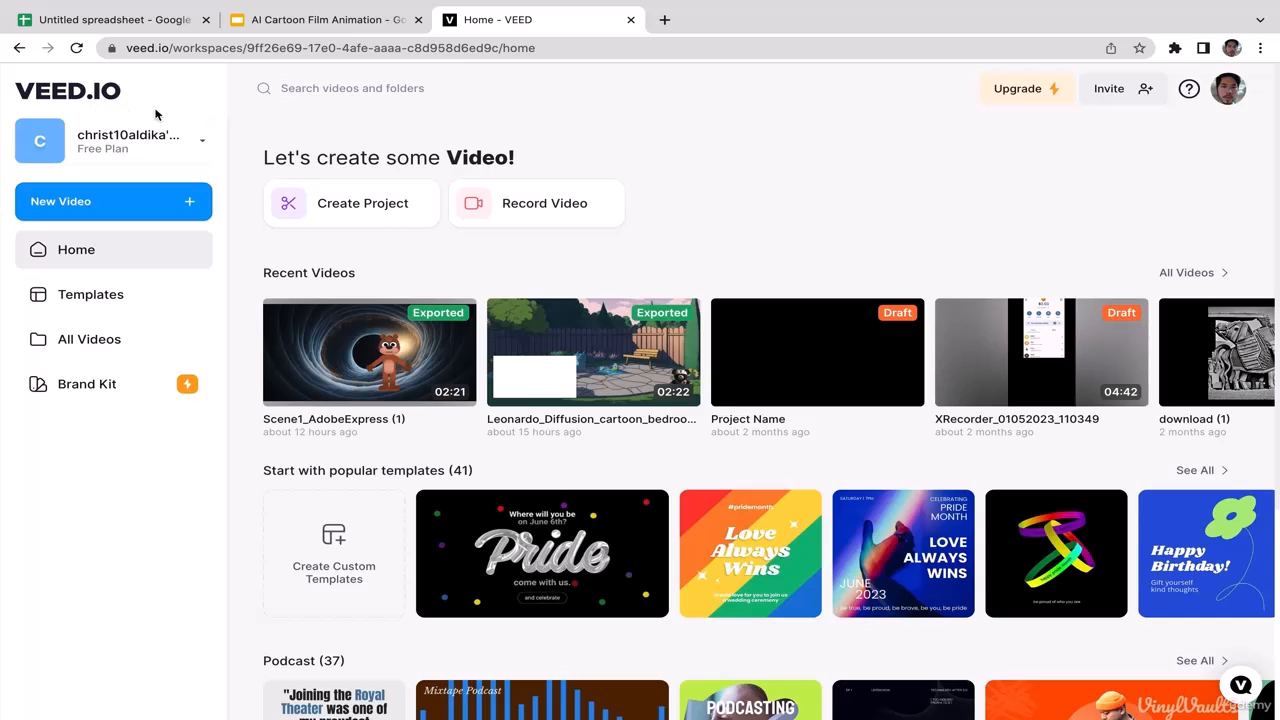
pyautogui.moveTo(343, 385)
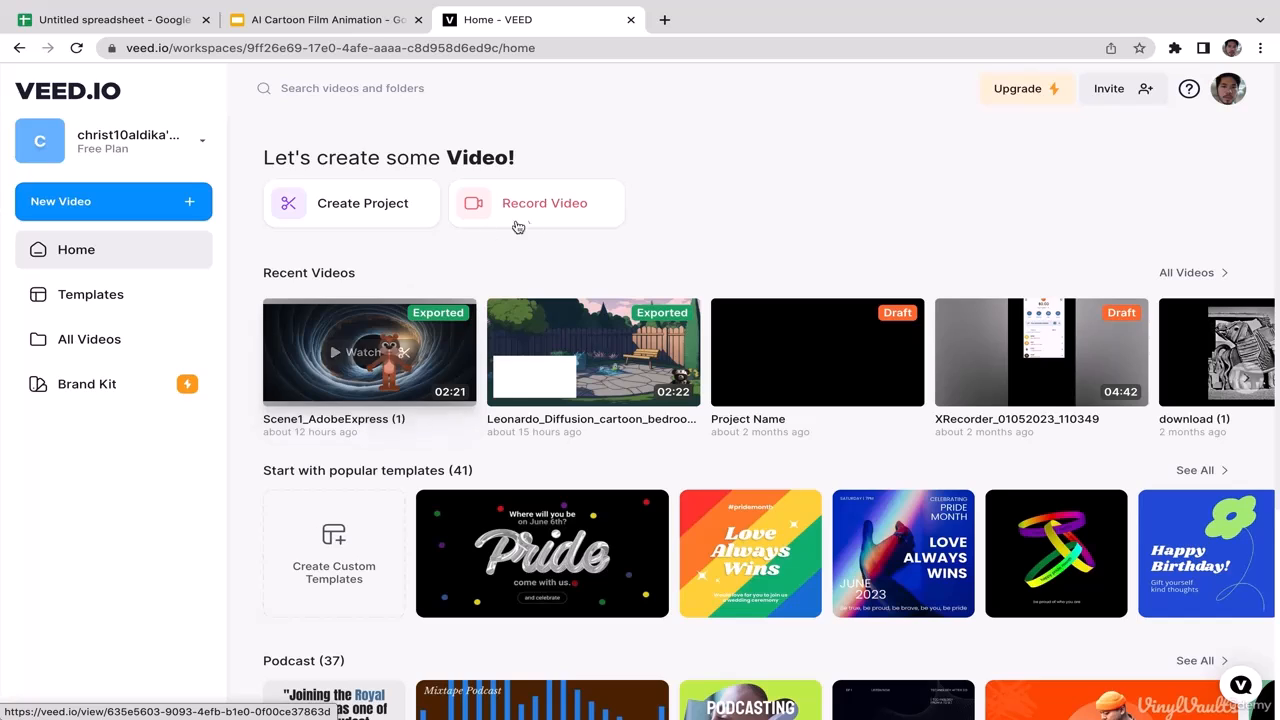
pyautogui.click(380, 221)
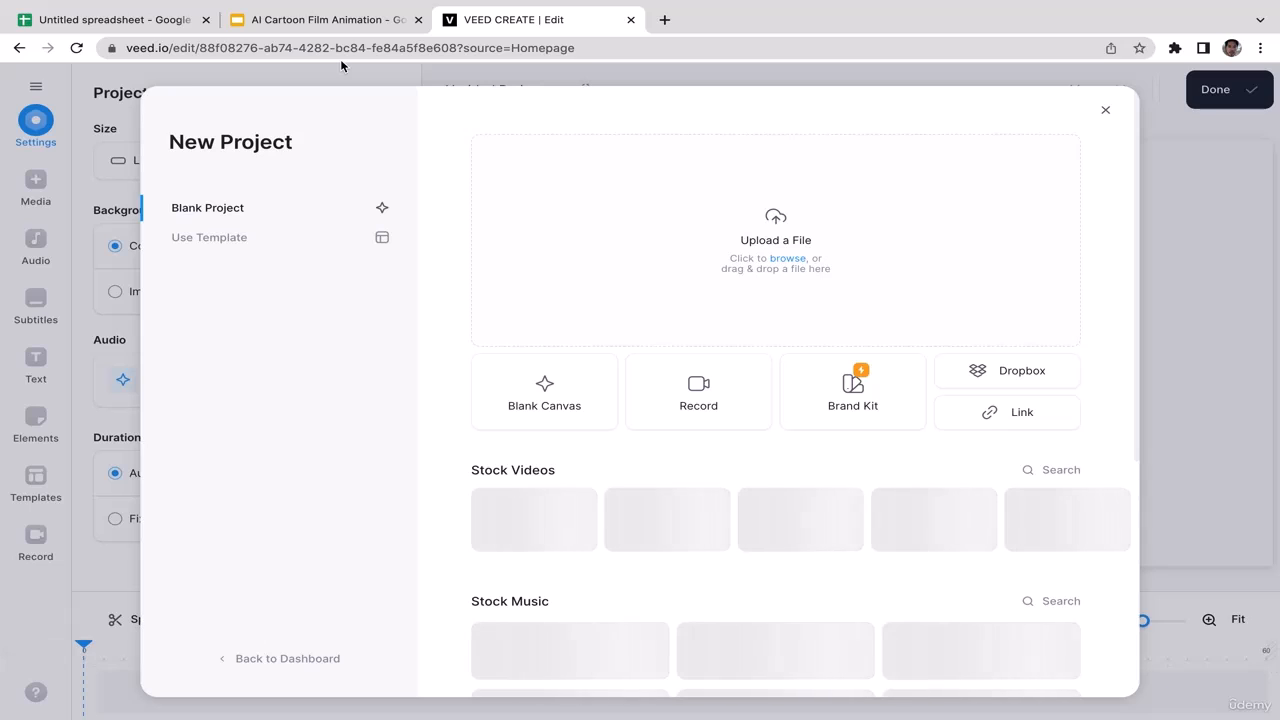
pyautogui.click(1104, 113)
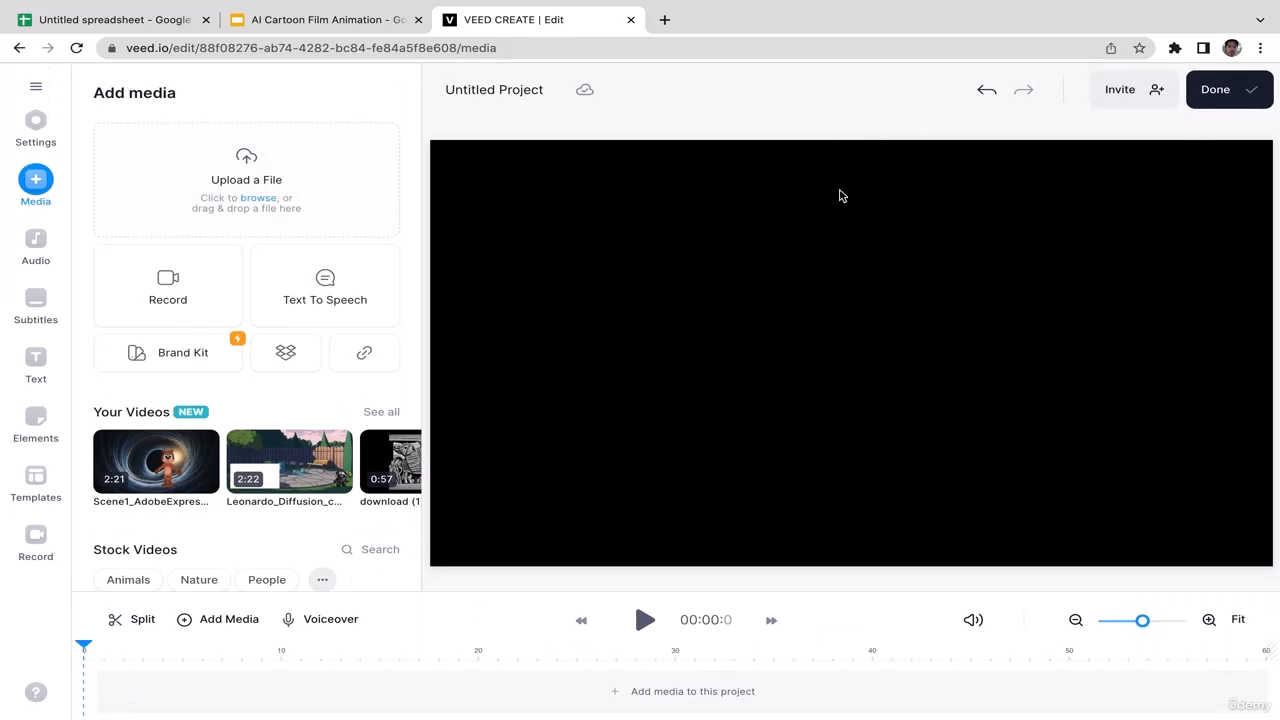
# Upload Scene1.mp4 from the Film 2 Assets folder inside the desktop's Cartoon folder as the project's first clip
pyautogui.click(274, 177)
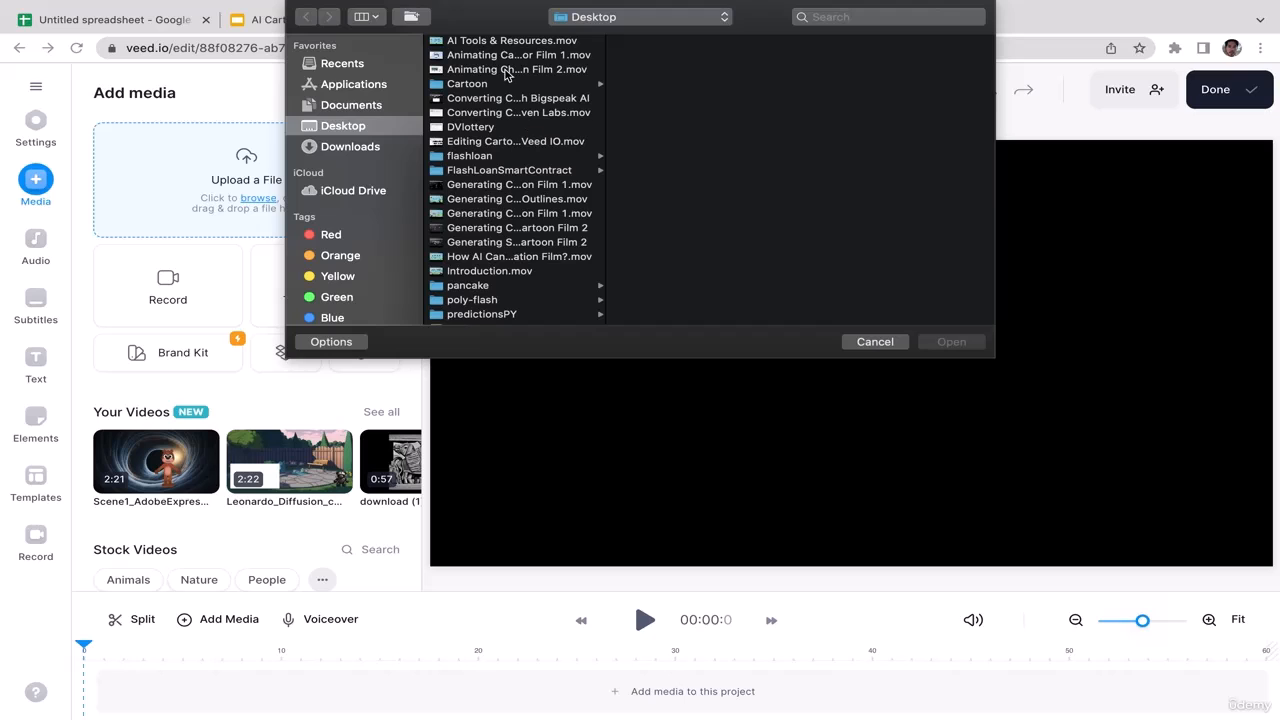
pyautogui.click(496, 46)
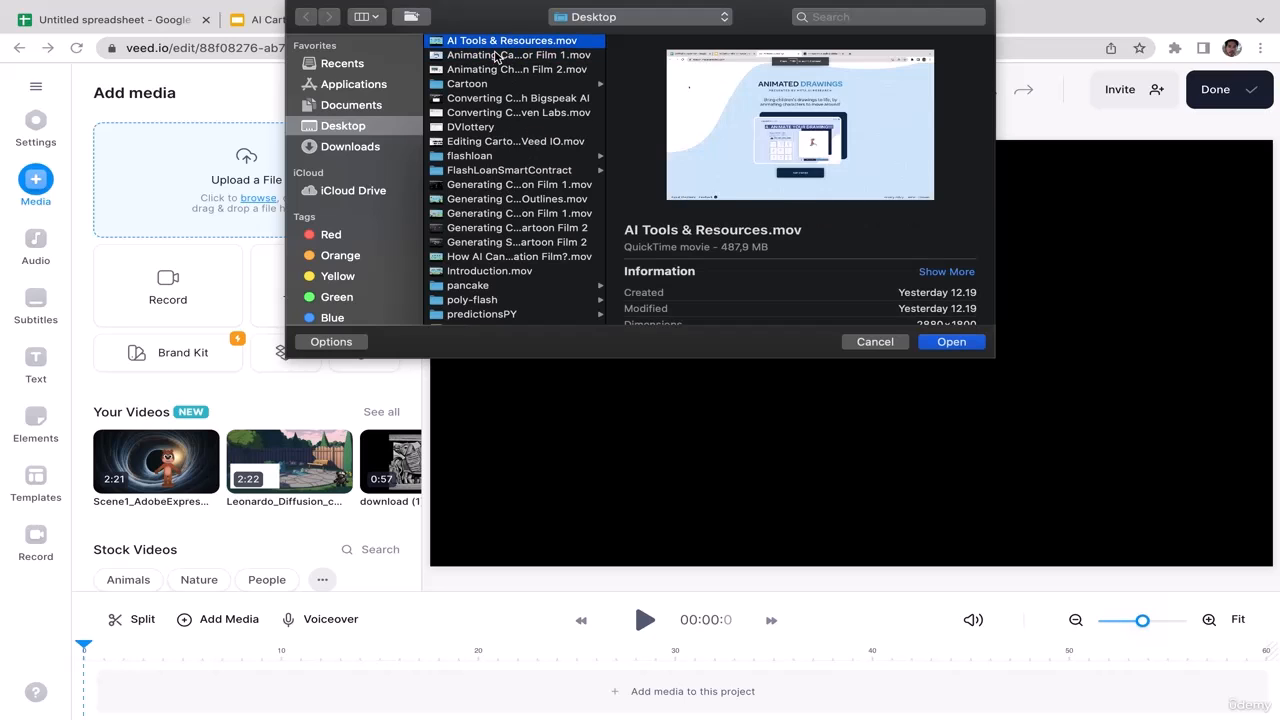
pyautogui.click(484, 83)
pyautogui.click(672, 85)
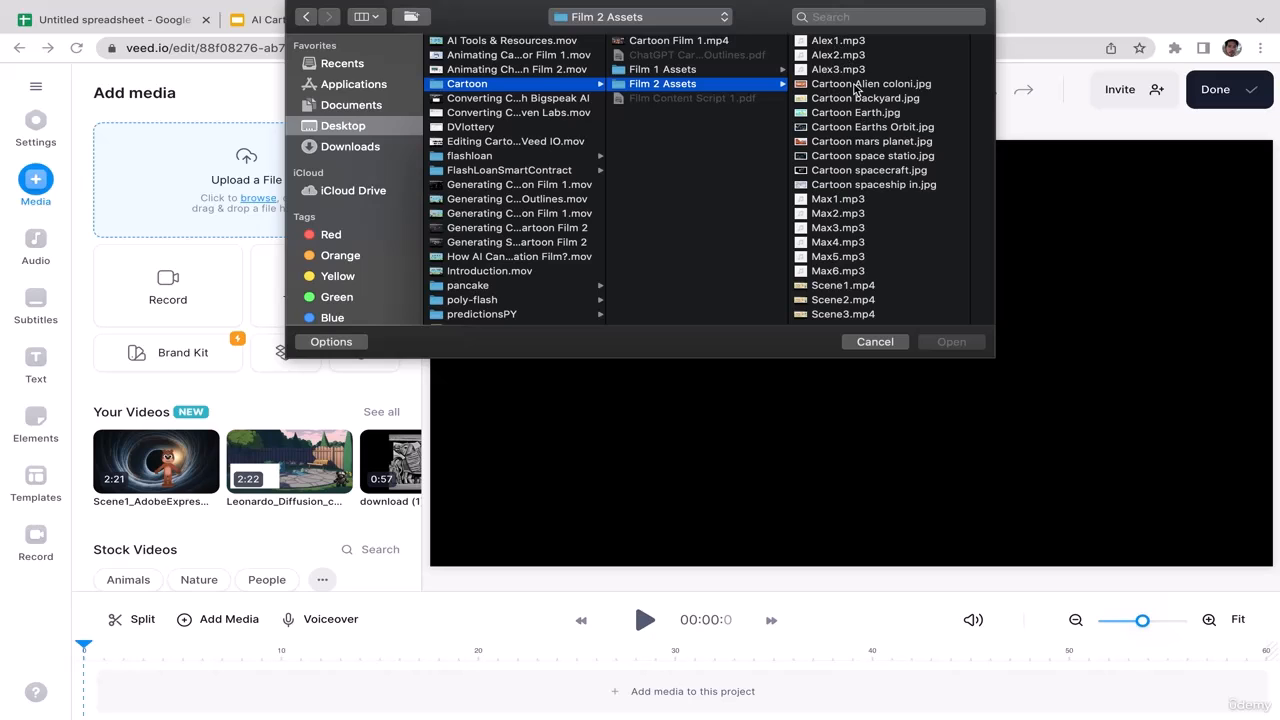
pyautogui.click(860, 287)
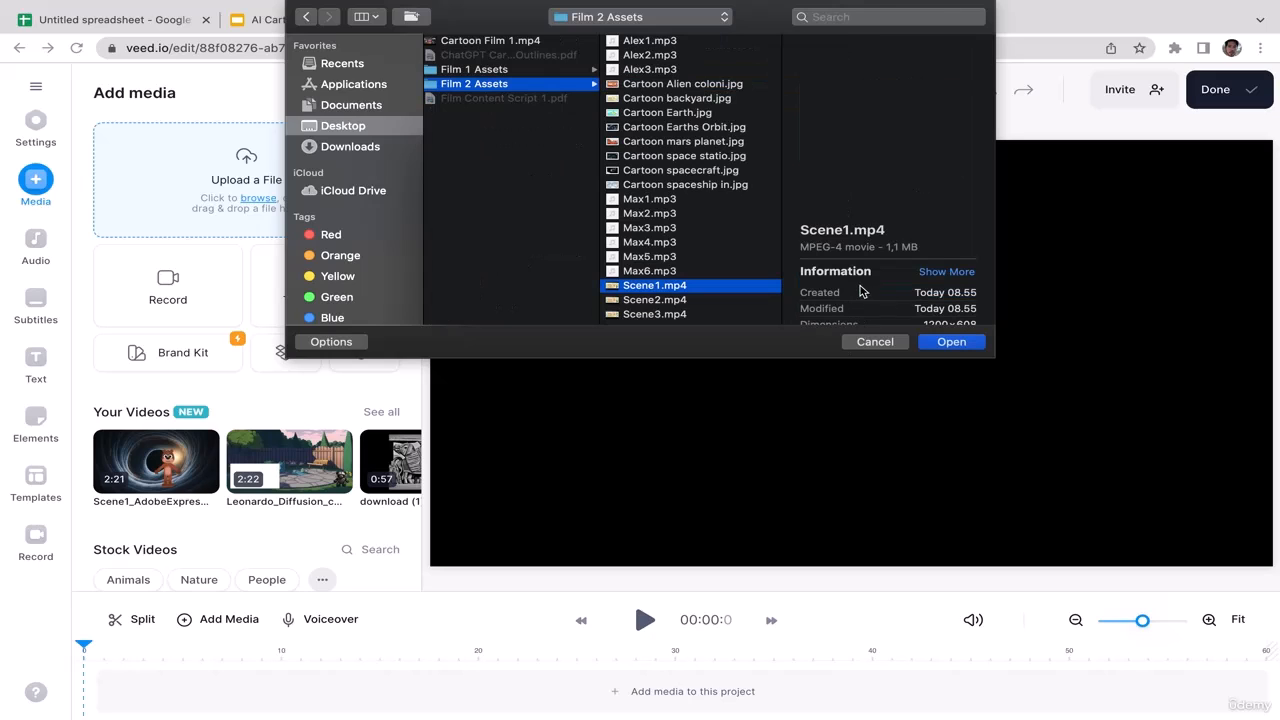
pyautogui.click(941, 343)
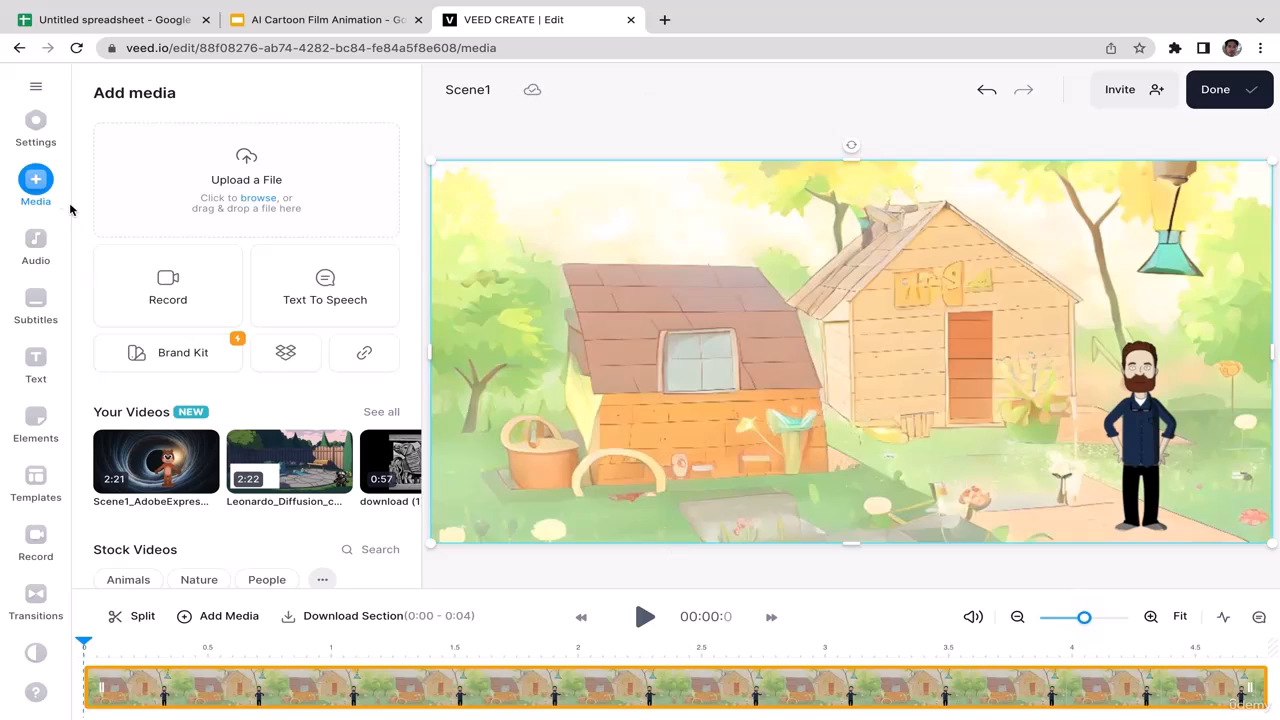
# Upload Scene2.mp4 from Film 2 Assets and place it directly after the Scene1 clip on the same timeline track
pyautogui.click(281, 187)
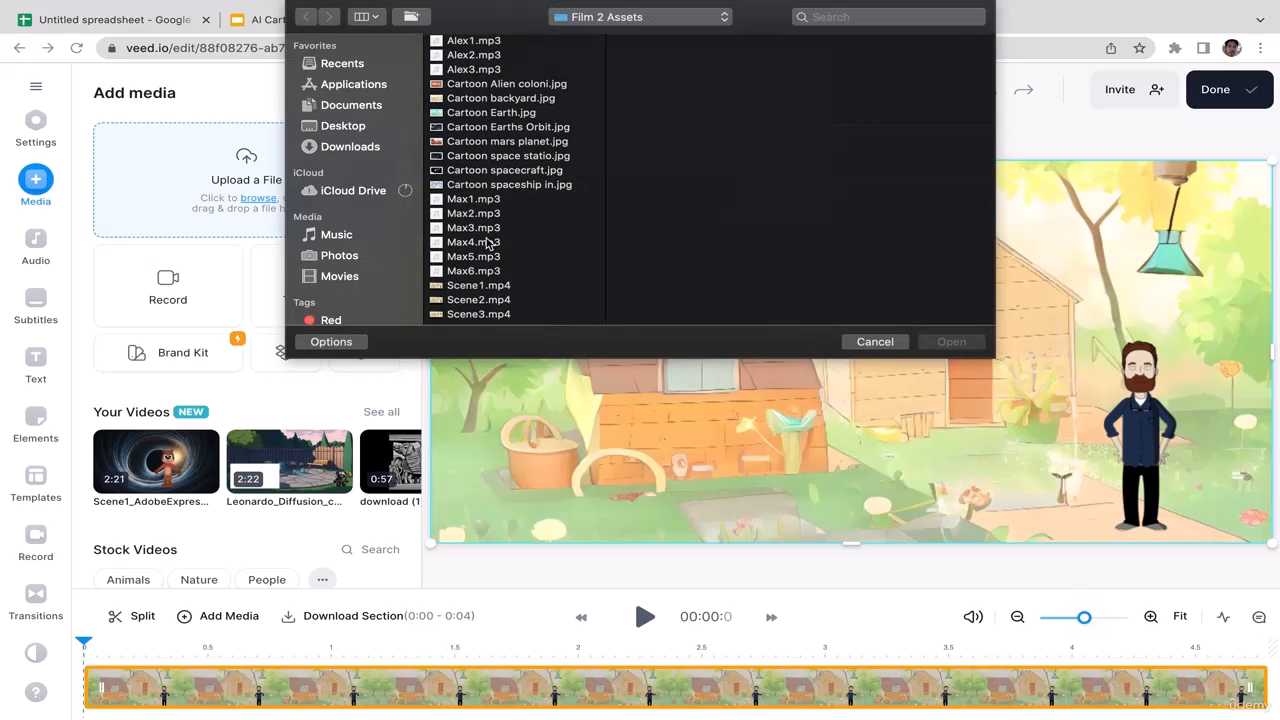
pyautogui.click(480, 301)
pyautogui.click(949, 342)
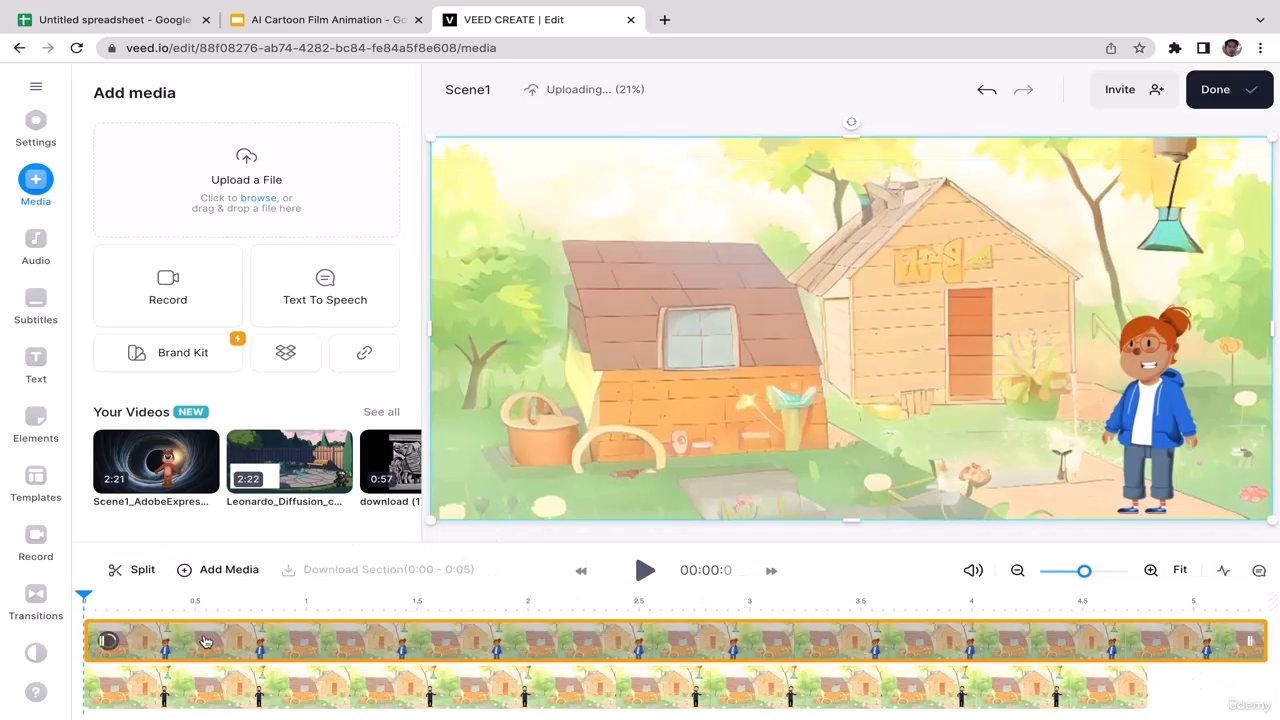
pyautogui.moveTo(206, 642); pyautogui.dragTo(338, 645)
pyautogui.moveTo(798, 706); pyautogui.dragTo(1216, 663)
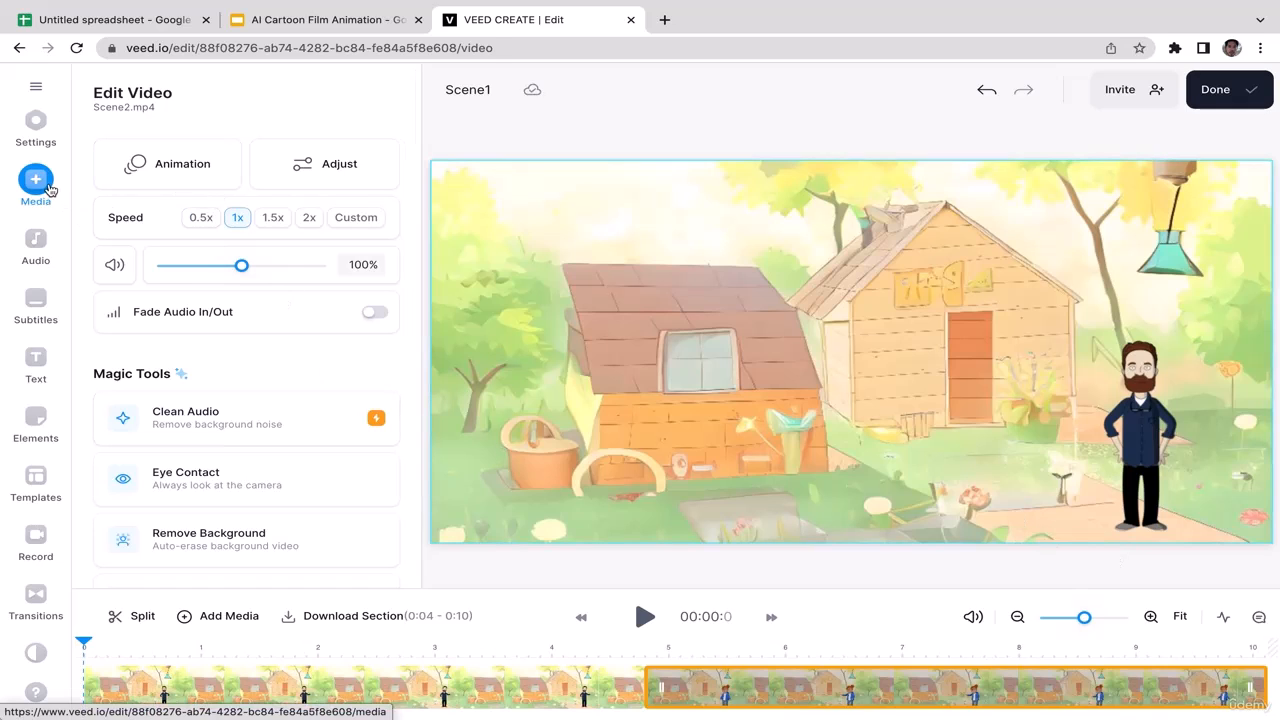
# Upload Scene3.mp4 from Film 2 Assets and place it after the Scene2 clip on the main timeline track
pyautogui.click(57, 199)
pyautogui.click(380, 176)
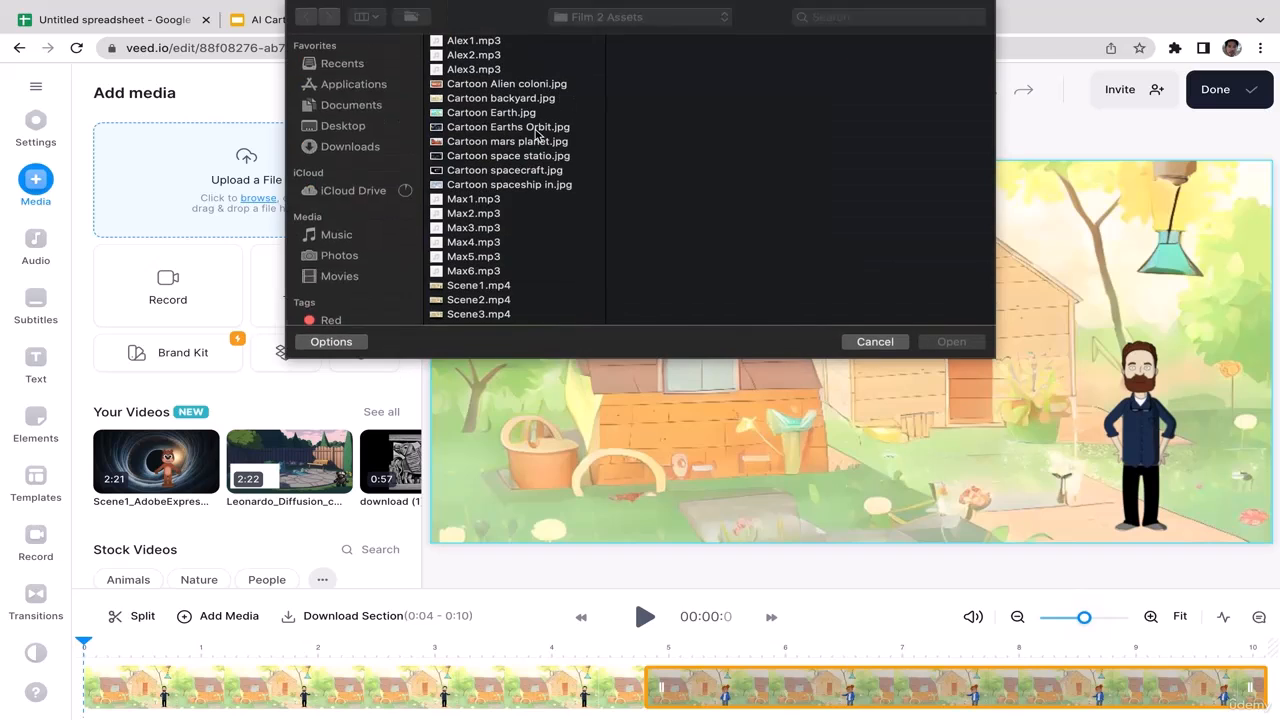
pyautogui.click(472, 314)
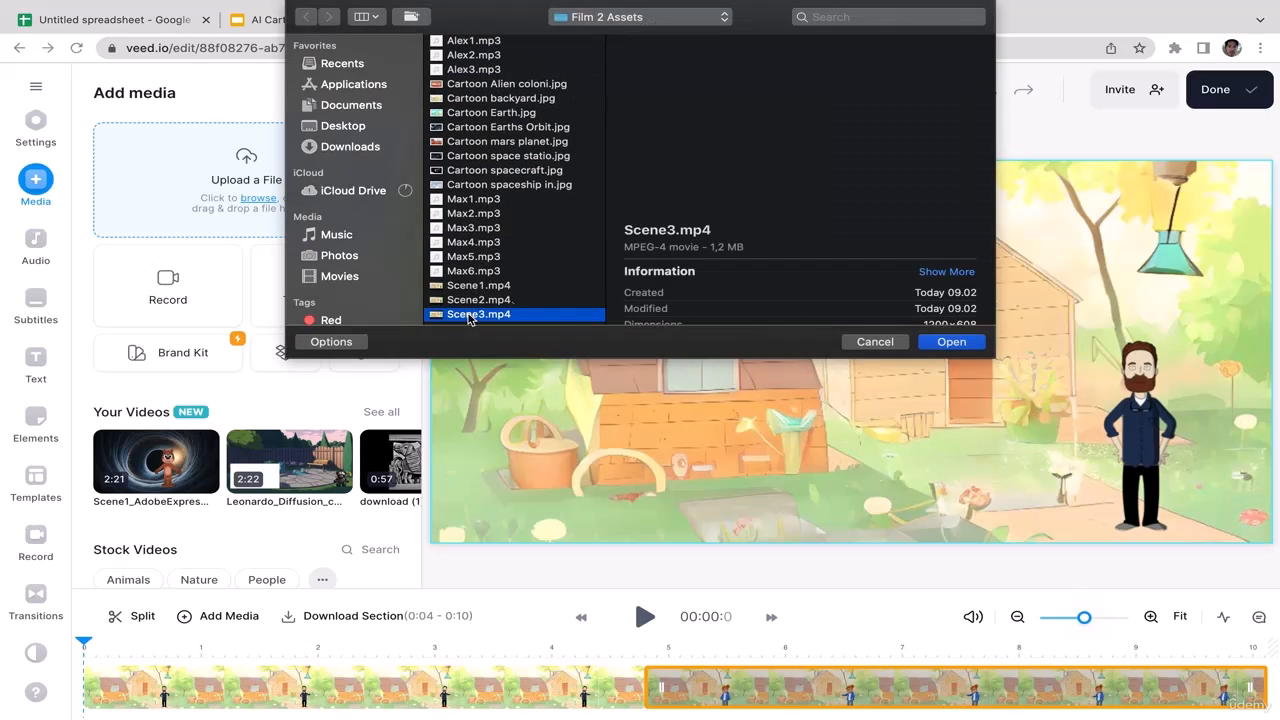
pyautogui.click(948, 342)
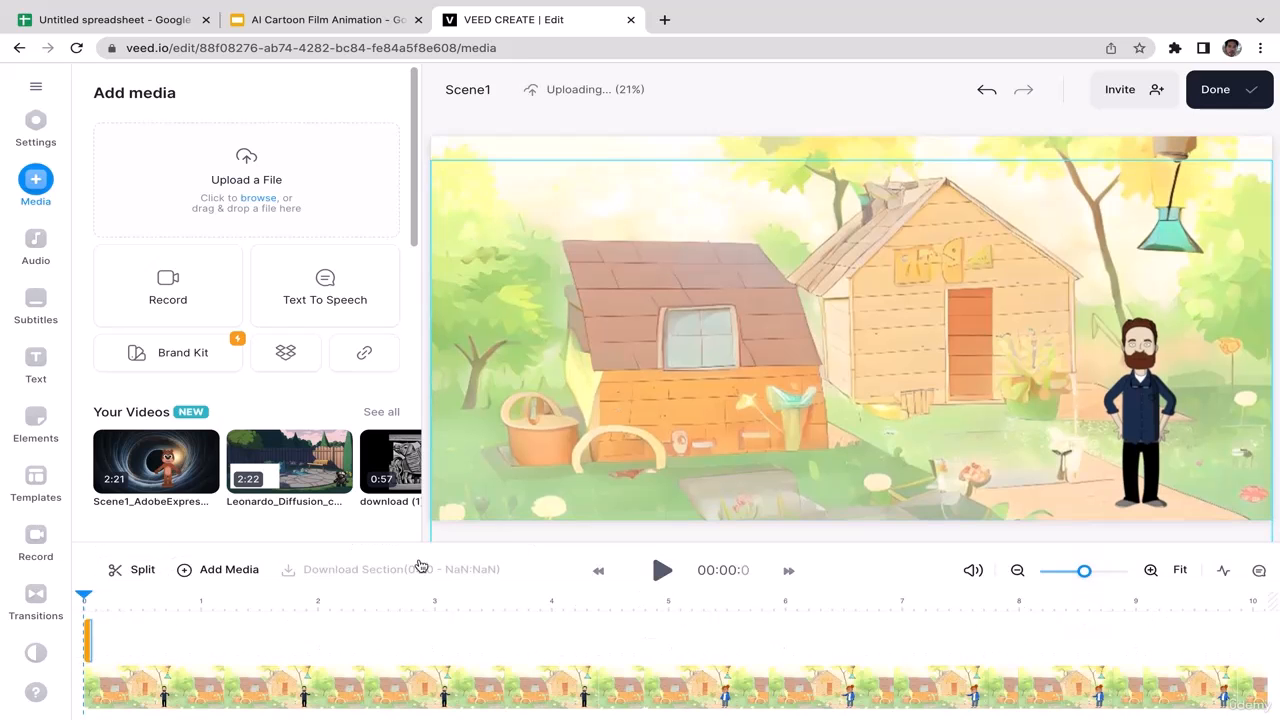
pyautogui.moveTo(182, 638); pyautogui.dragTo(1157, 690)
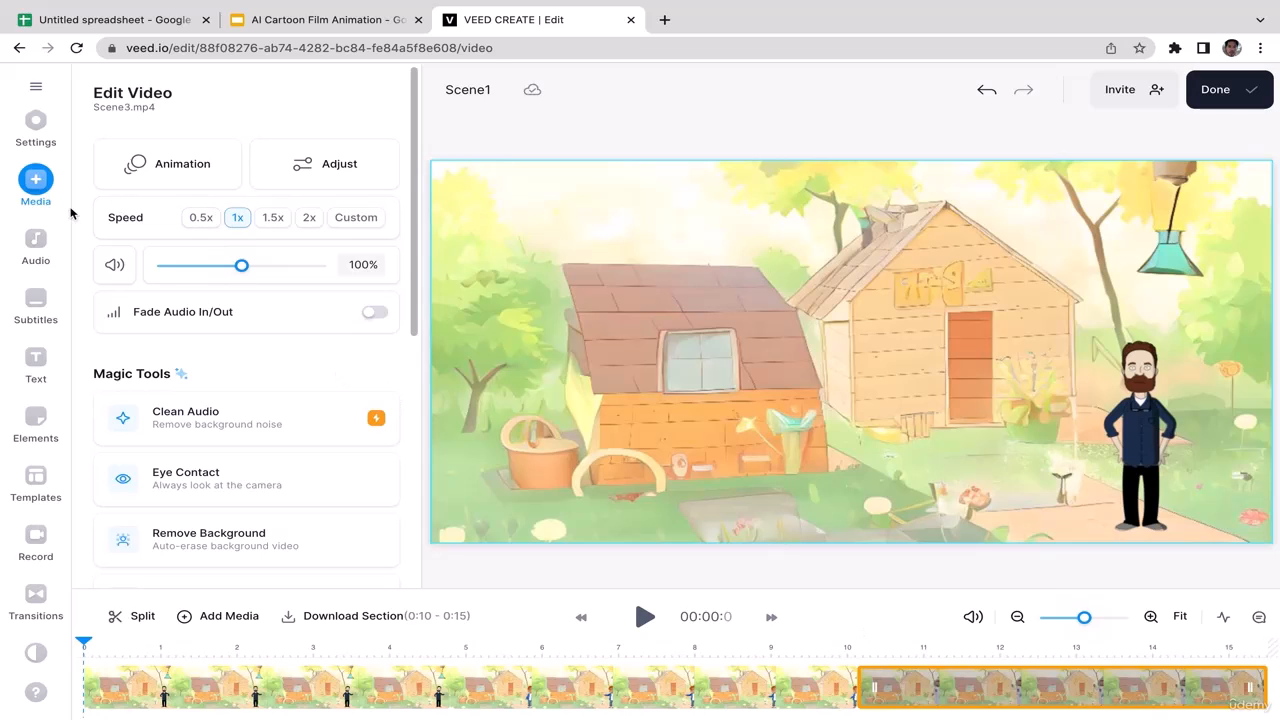
# Upload Scene4.mp4 from Film 2 Assets and place it after the Scene3 clip on the main timeline track
pyautogui.click(37, 186)
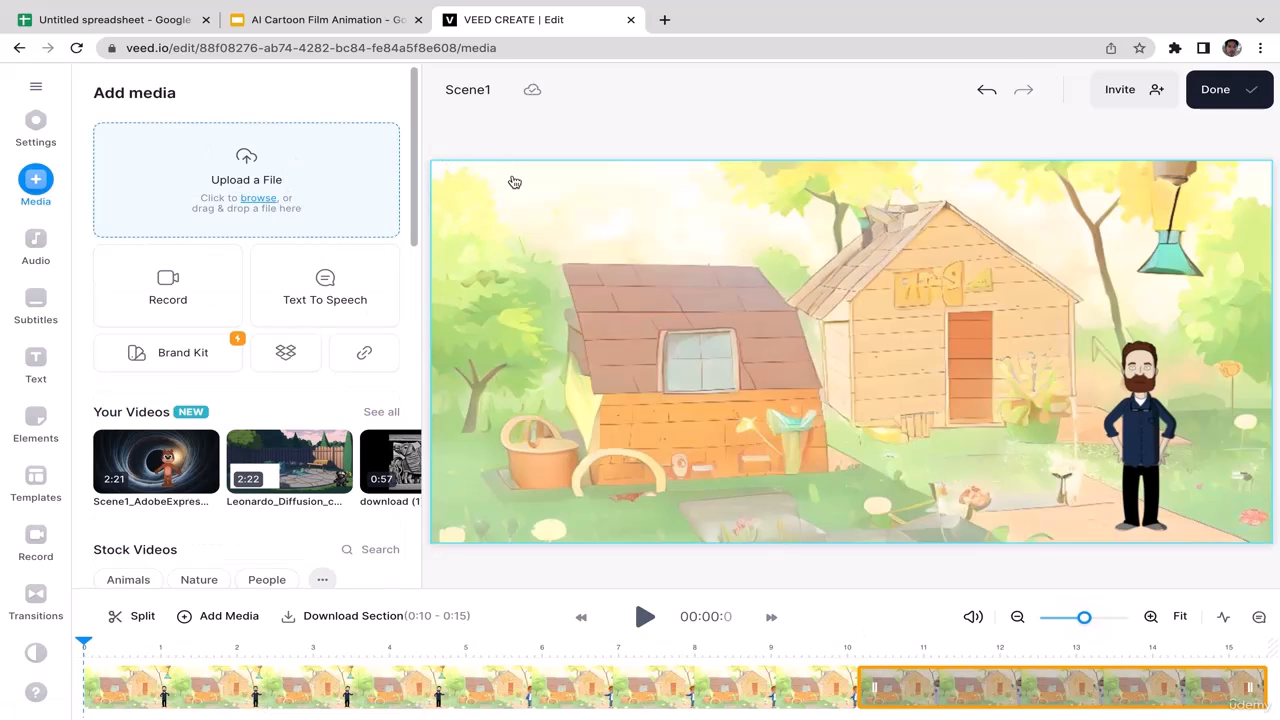
pyautogui.press('Down')
pyautogui.press('Down')
pyautogui.press('Down')
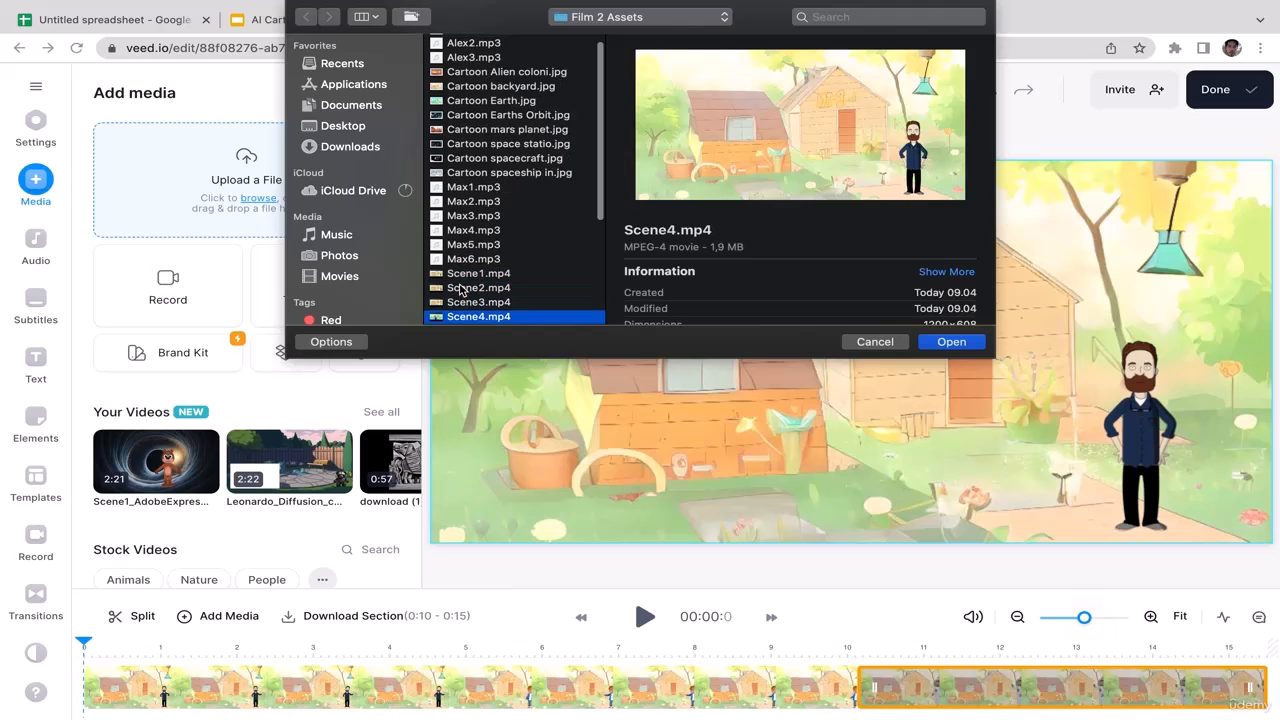
pyautogui.click(951, 343)
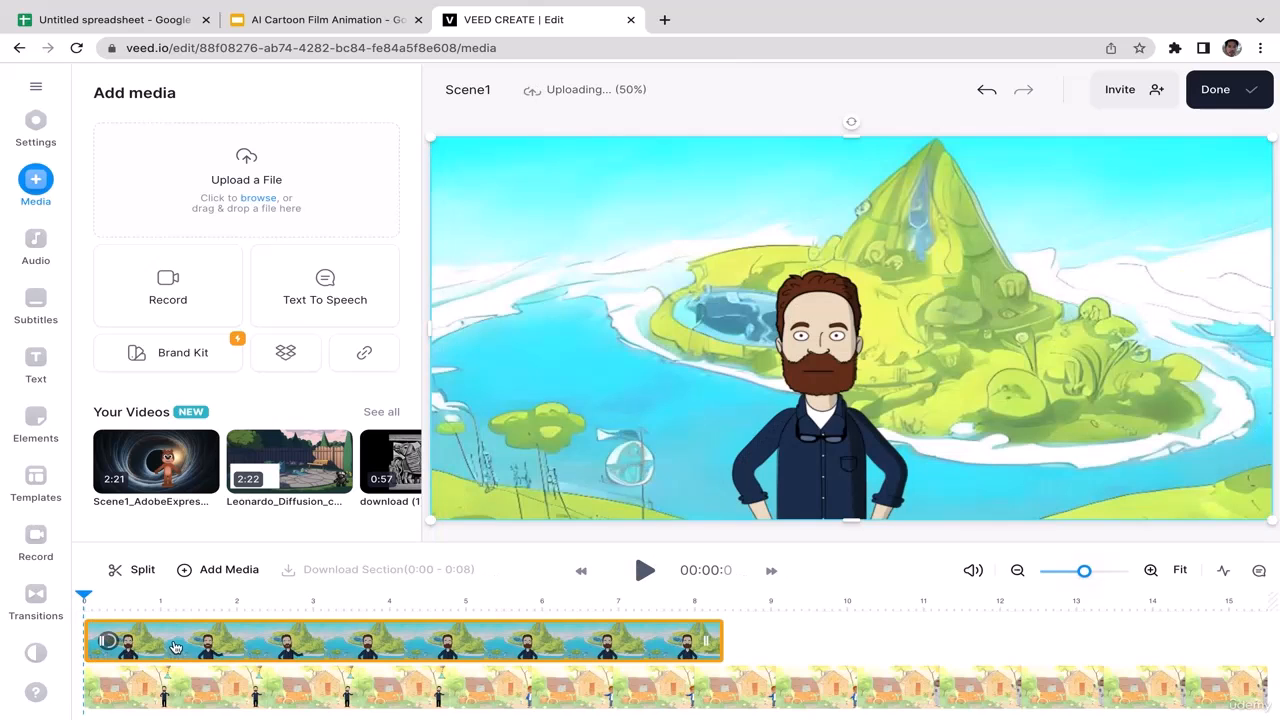
pyautogui.moveTo(175, 647); pyautogui.dragTo(1231, 650)
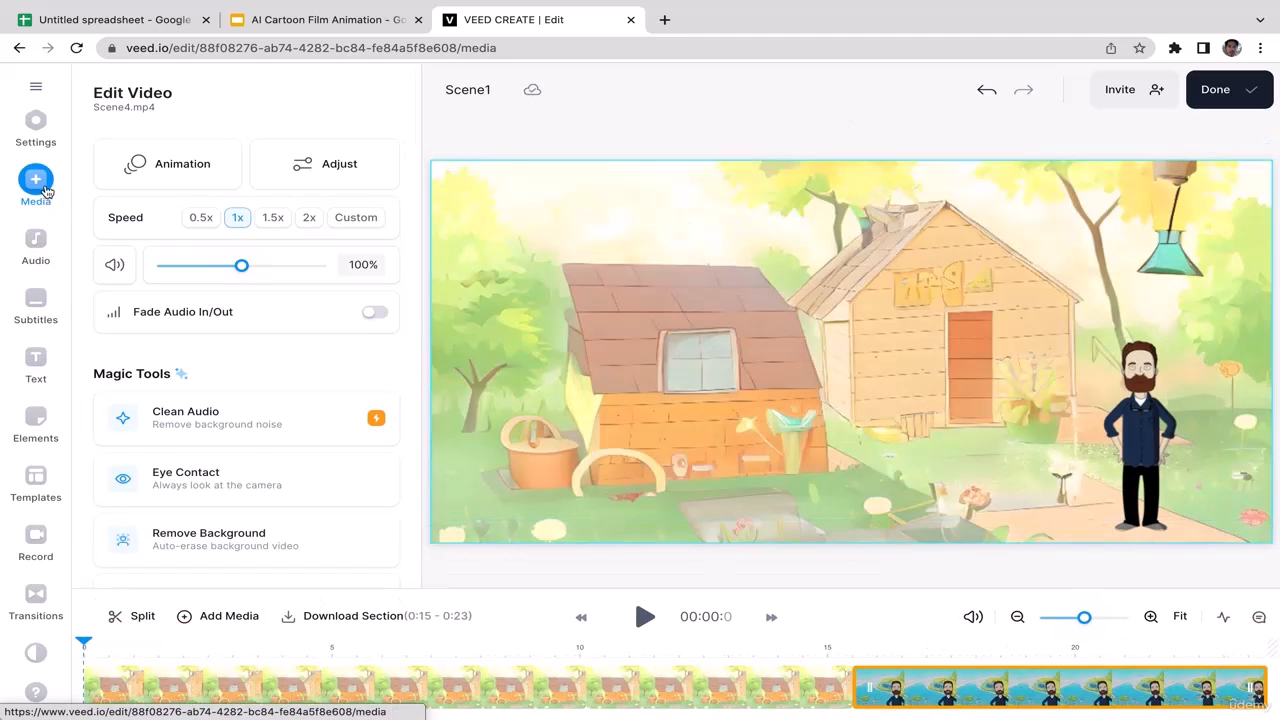
# Upload Scene5.mp4 from Film 2 Assets and place it after the Scene4 clip on the main timeline track
pyautogui.click(37, 190)
pyautogui.click(278, 209)
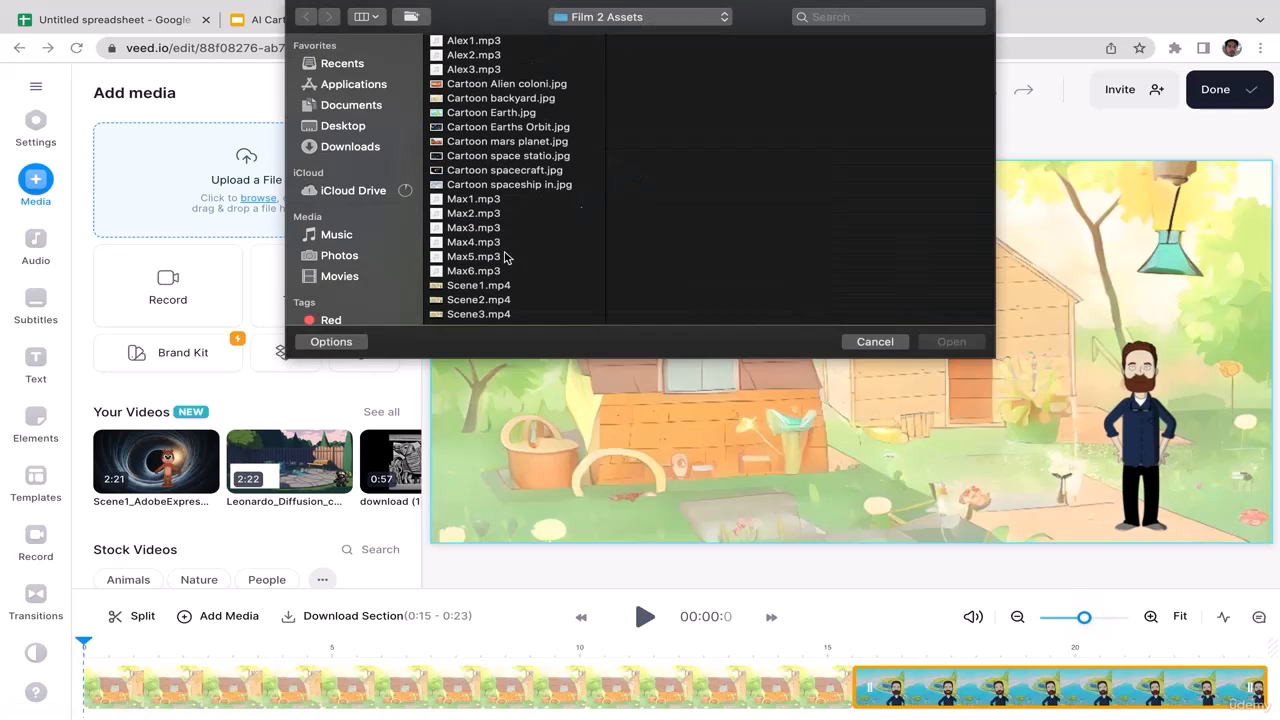
pyautogui.click(497, 289)
pyautogui.press('Down')
pyautogui.press('Down')
pyautogui.press('Down')
pyautogui.press('Down')
pyautogui.press('Down')
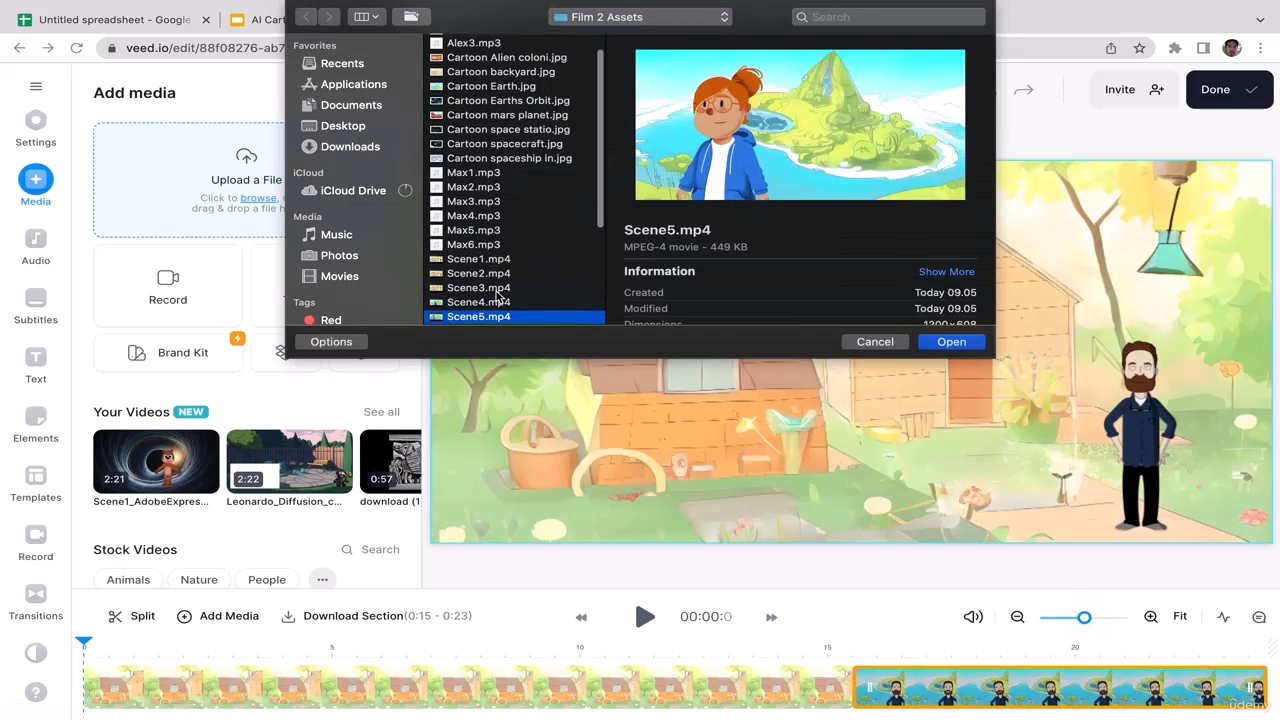
pyautogui.press('Up')
pyautogui.click(938, 343)
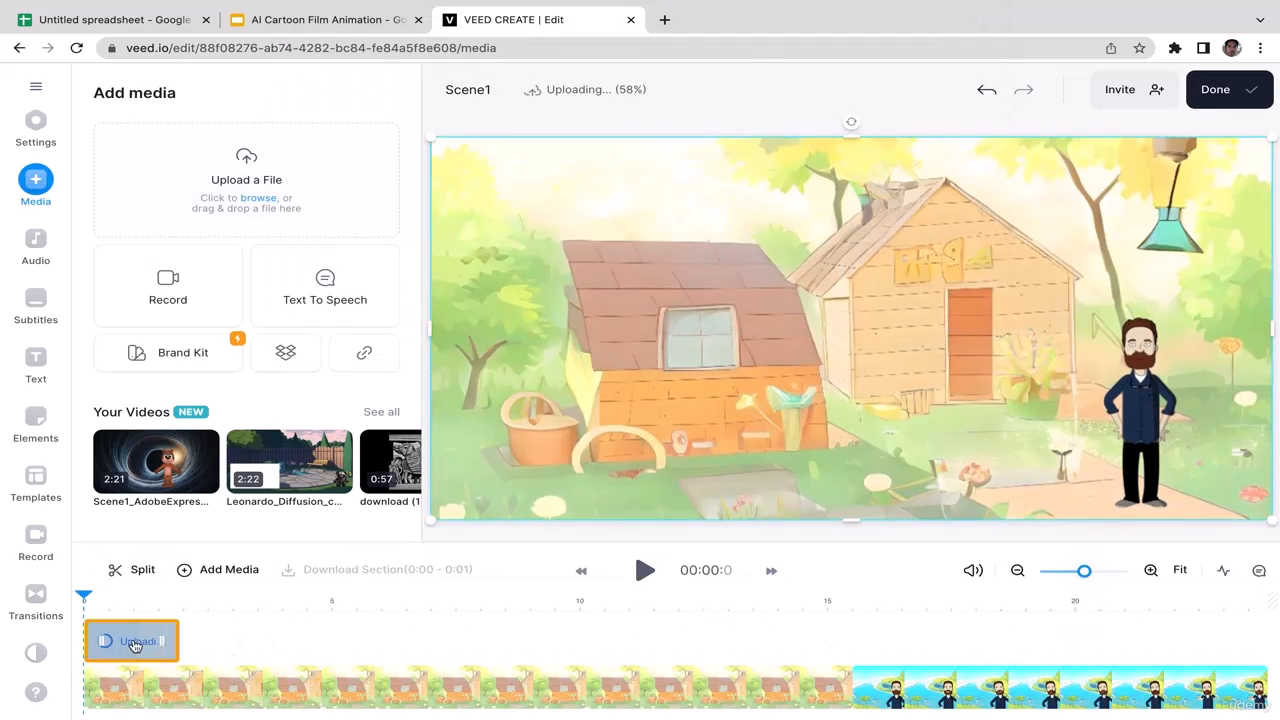
pyautogui.moveTo(170, 634); pyautogui.dragTo(1148, 687)
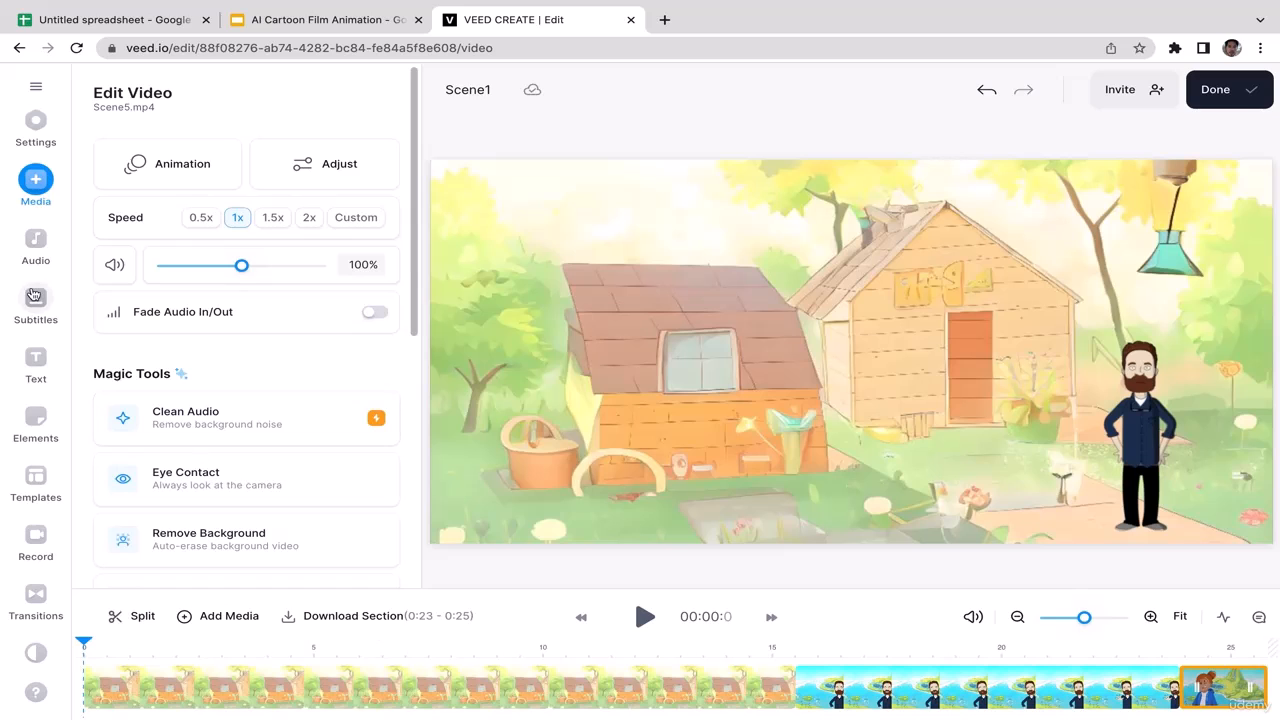
# Upload Scene6.mp4 from Film 2 Assets and place it after the Scene5 clip on the main timeline track
pyautogui.click(36, 185)
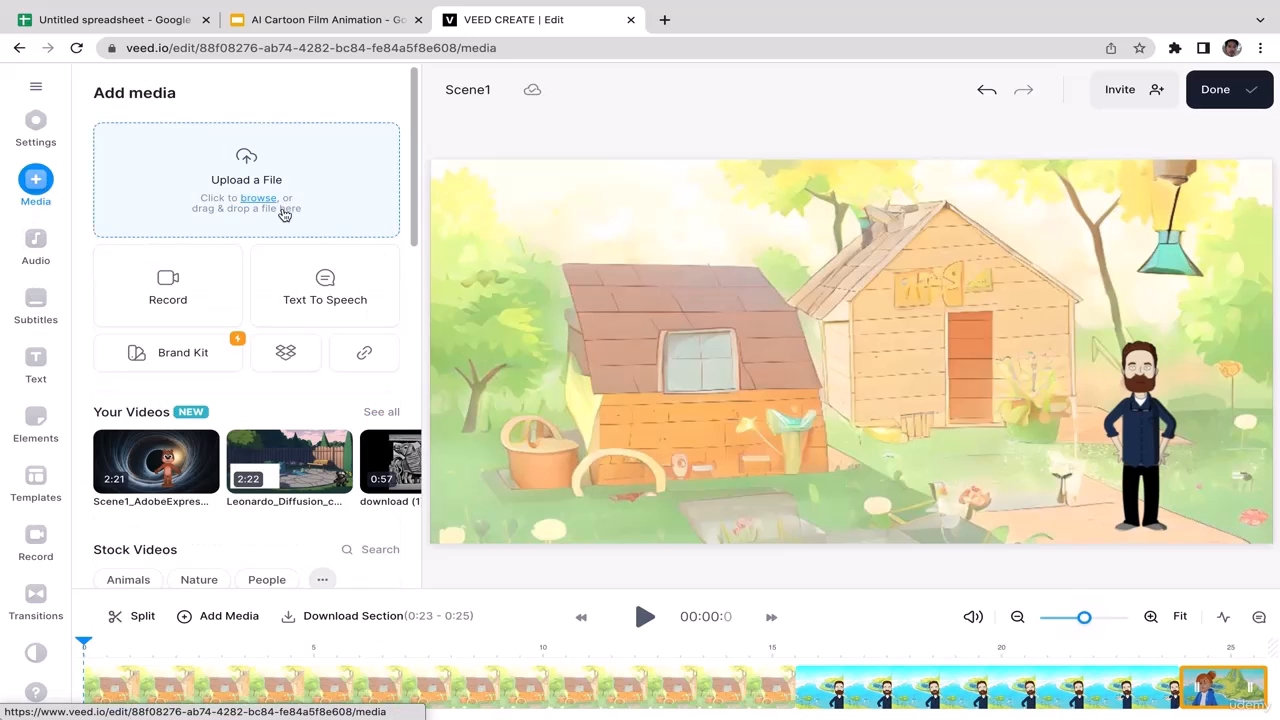
pyautogui.click(383, 180)
pyautogui.click(470, 302)
pyautogui.press('Down')
pyautogui.press('Down')
pyautogui.press('Down')
pyautogui.press('Down')
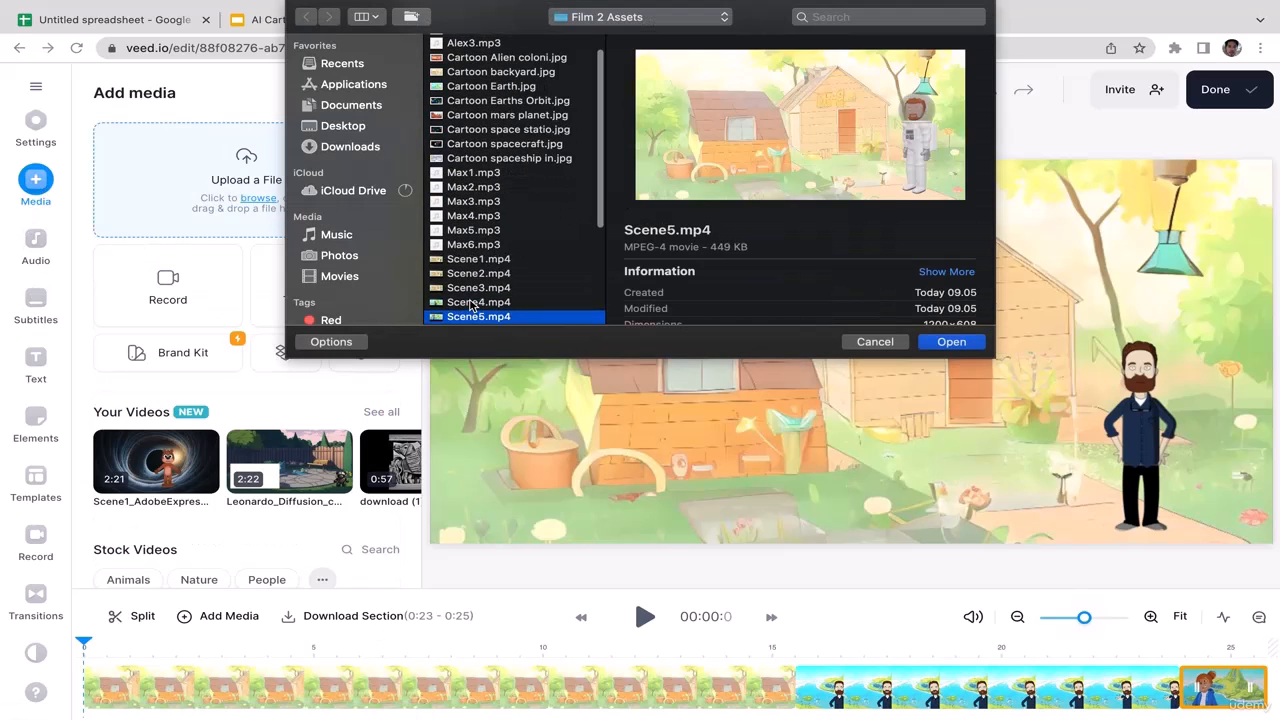
pyautogui.click(951, 341)
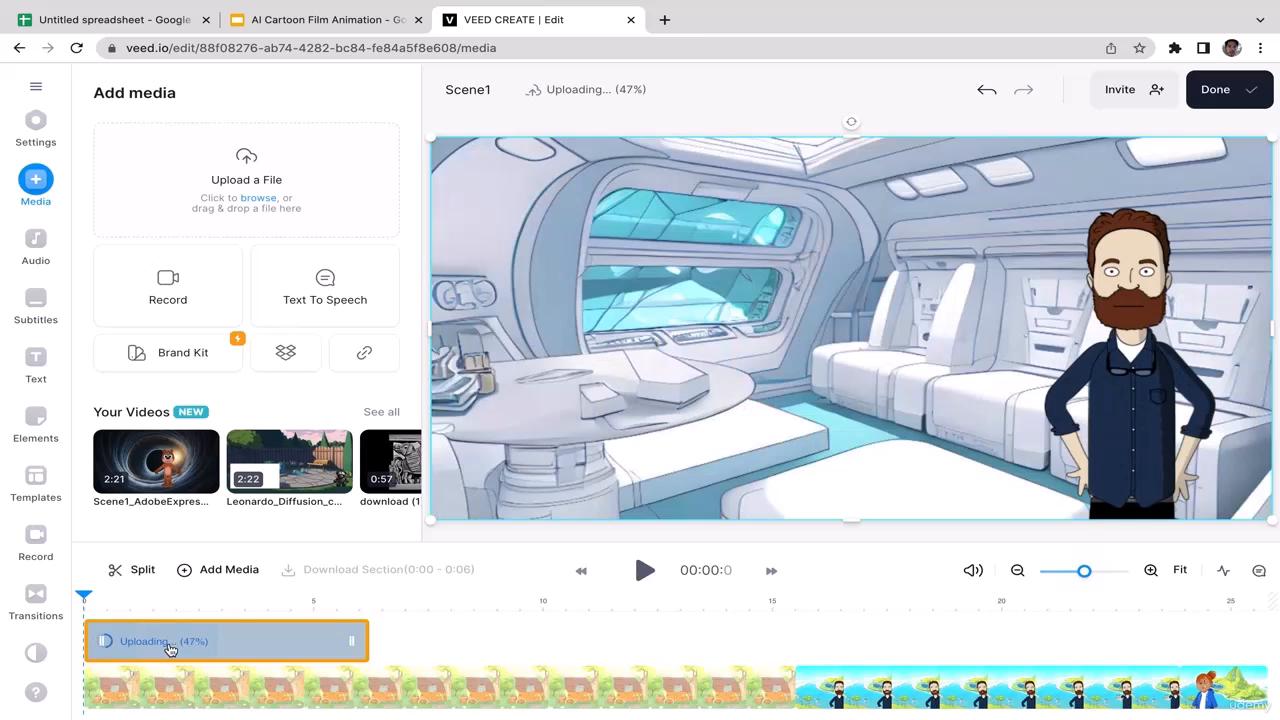
pyautogui.moveTo(171, 645); pyautogui.dragTo(1175, 690)
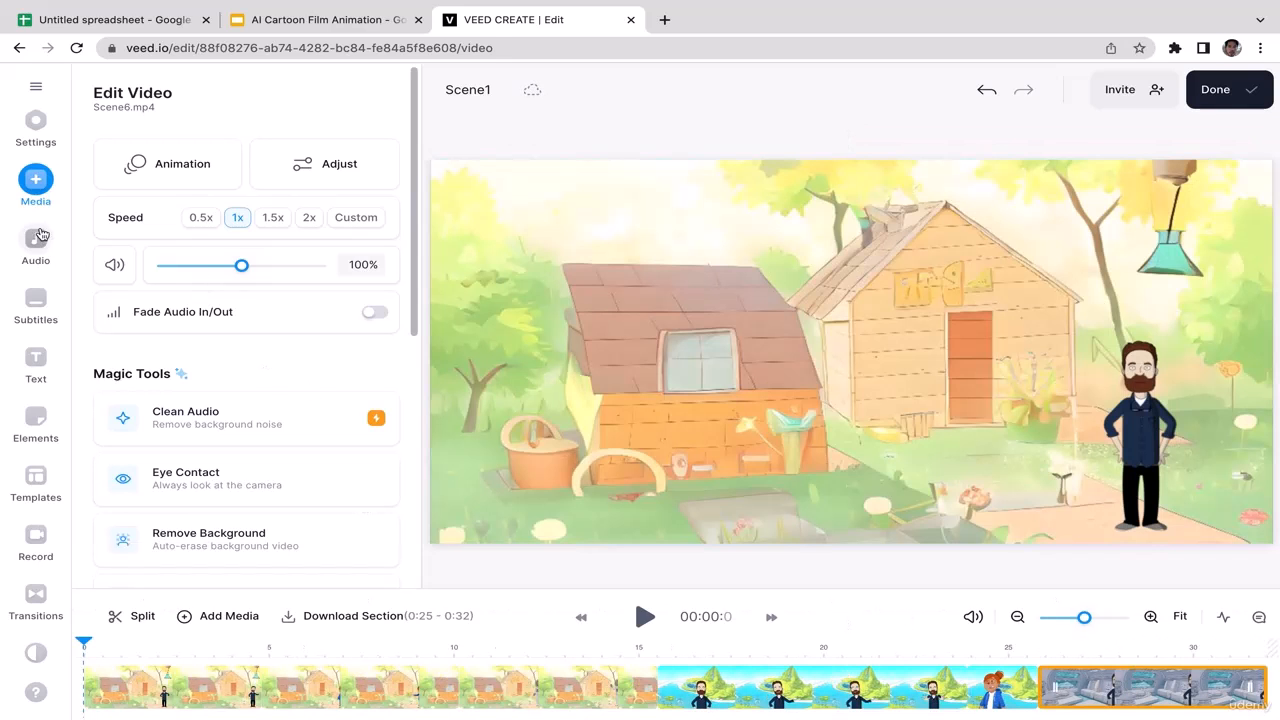
# Upload Scene7.mp4 from Film 2 Assets and place it after the Scene6 clip on the main timeline track
pyautogui.click(35, 178)
pyautogui.click(212, 202)
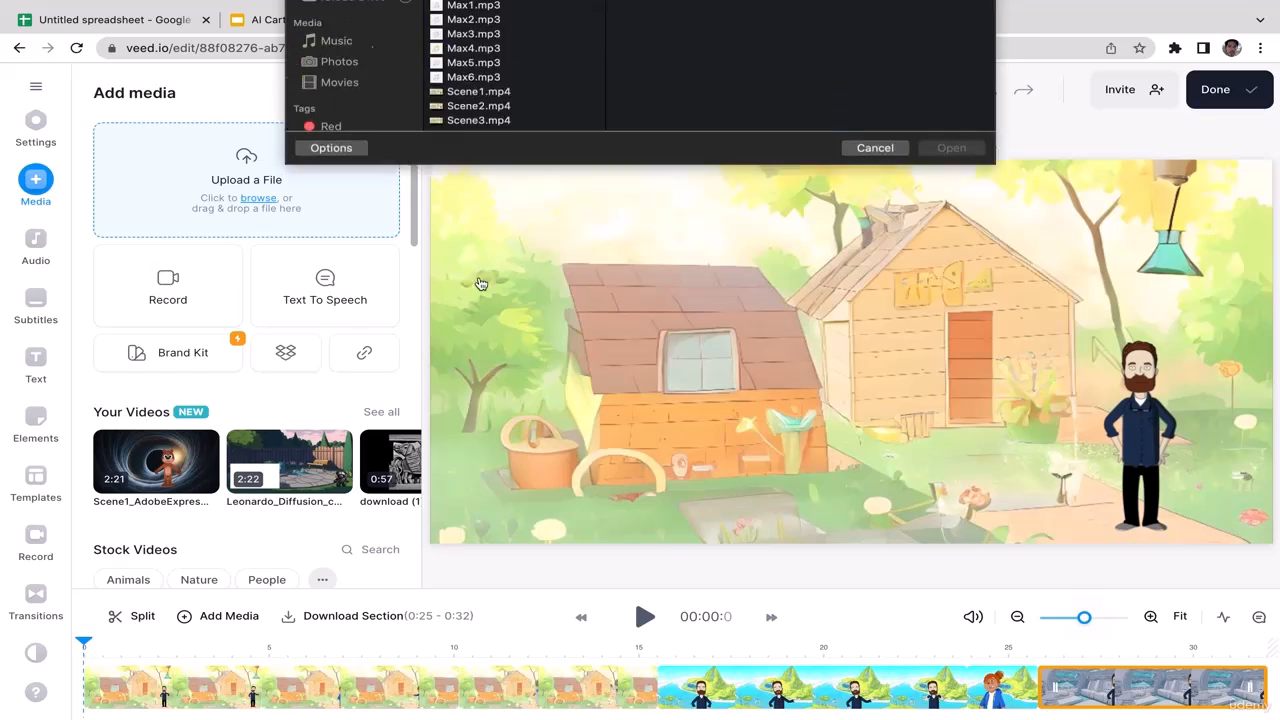
pyautogui.press('Down')
pyautogui.press('Down')
pyautogui.press('Down')
pyautogui.press('Down')
pyautogui.press('Down')
pyautogui.press('Down')
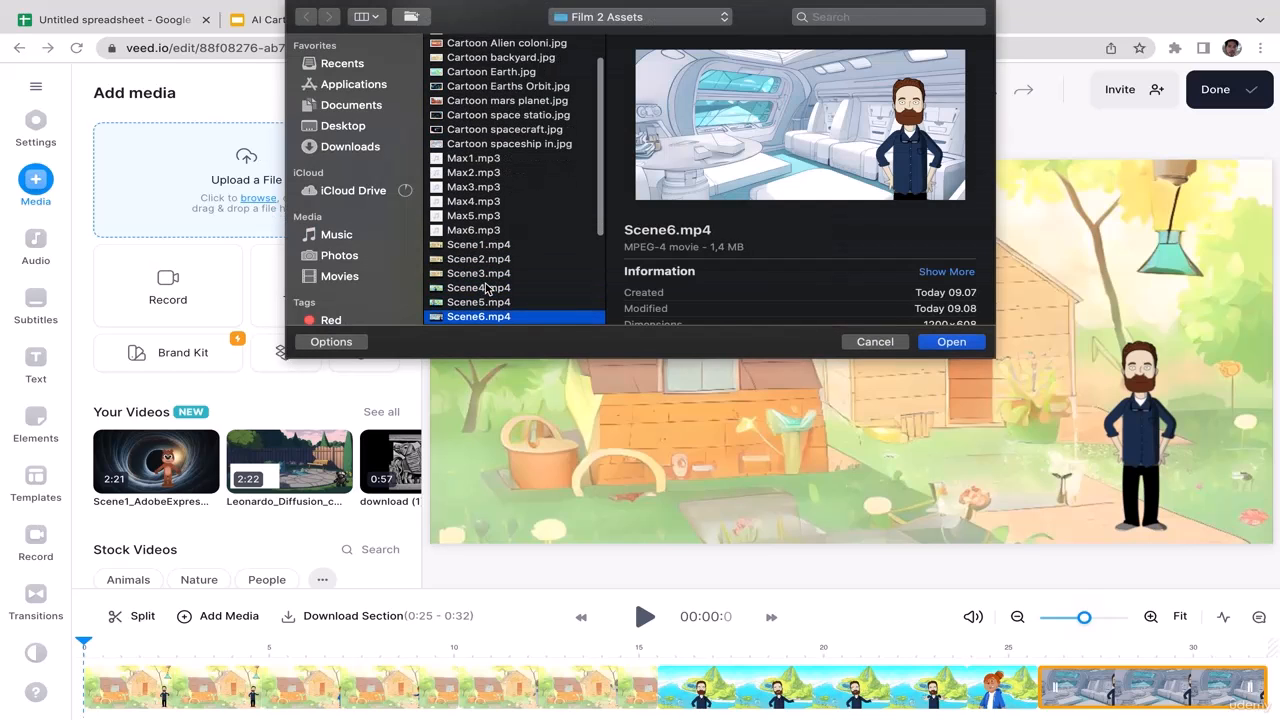
pyautogui.click(948, 342)
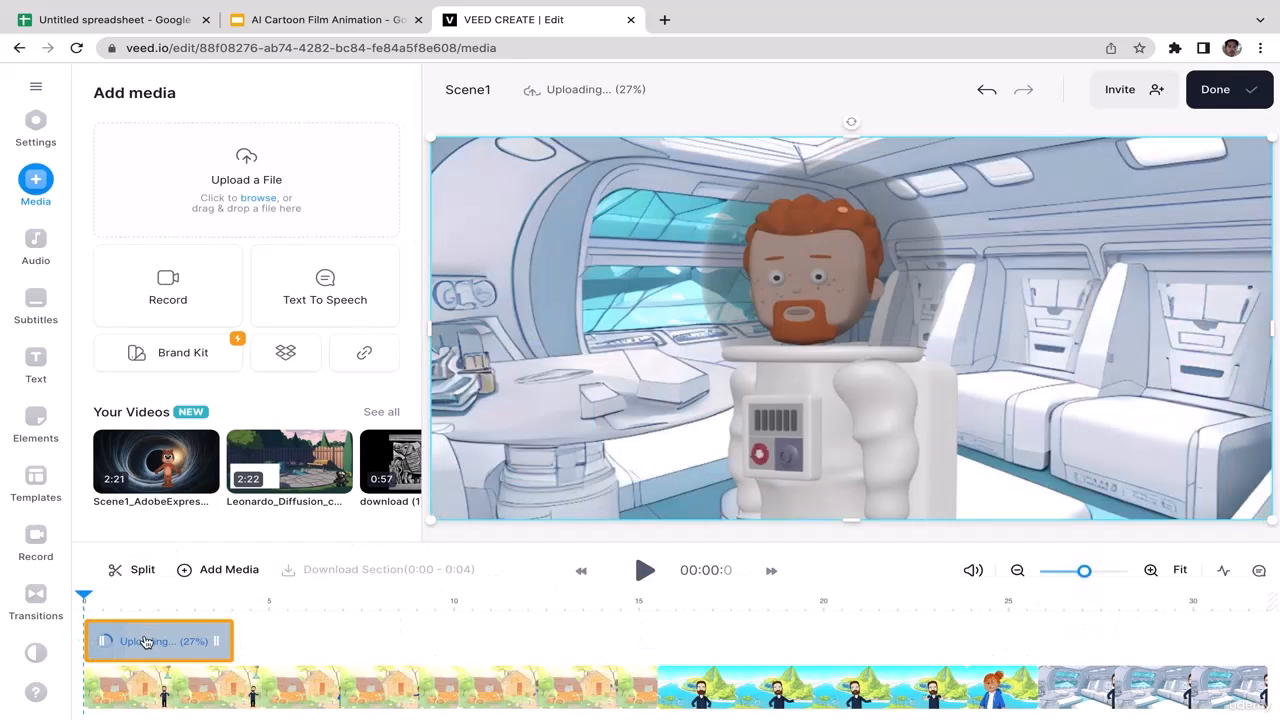
pyautogui.moveTo(218, 632); pyautogui.dragTo(1177, 685)
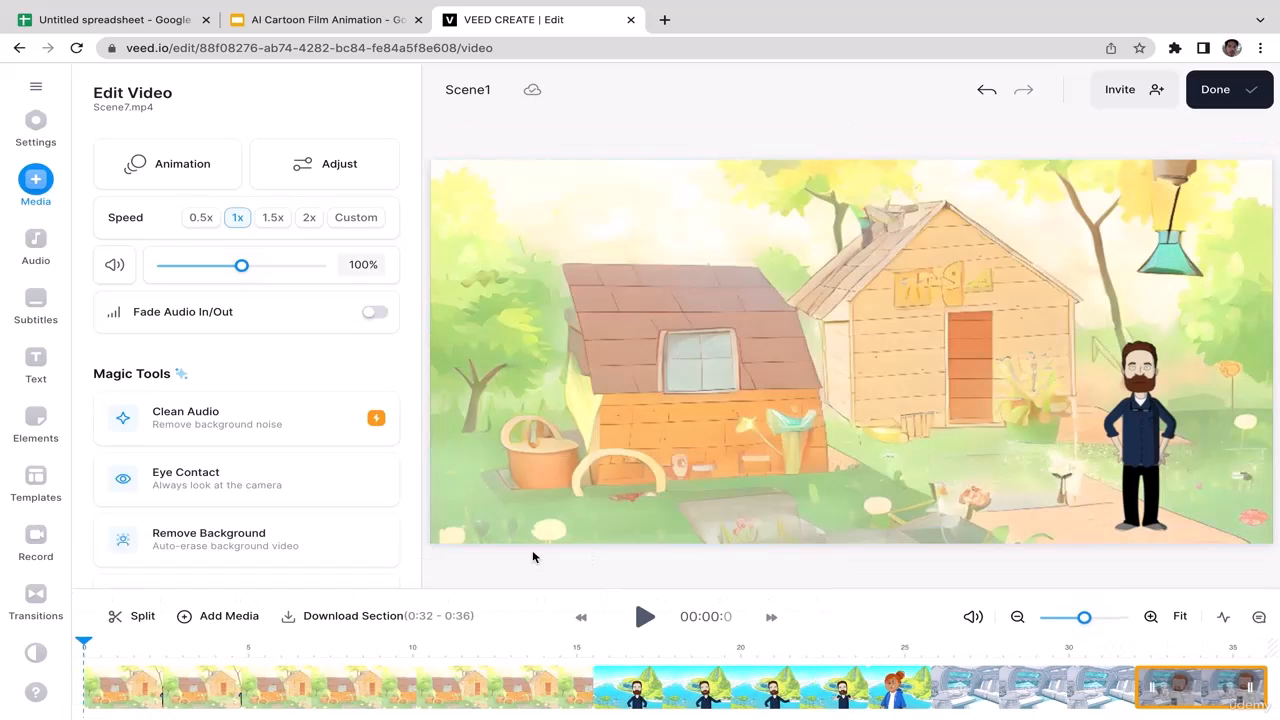
# Upload Scene8.mp4 from Film 2 Assets and place it after the Scene7 clip on the main timeline track
pyautogui.click(35, 190)
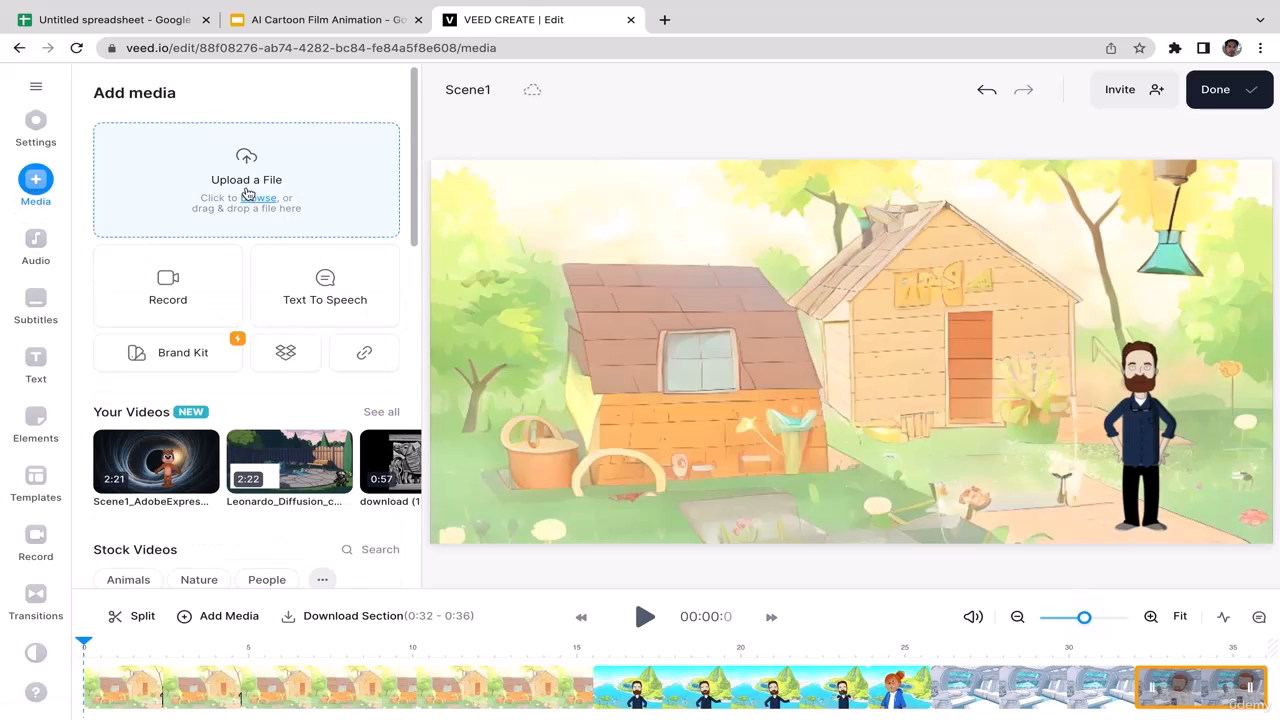
pyautogui.click(240, 170)
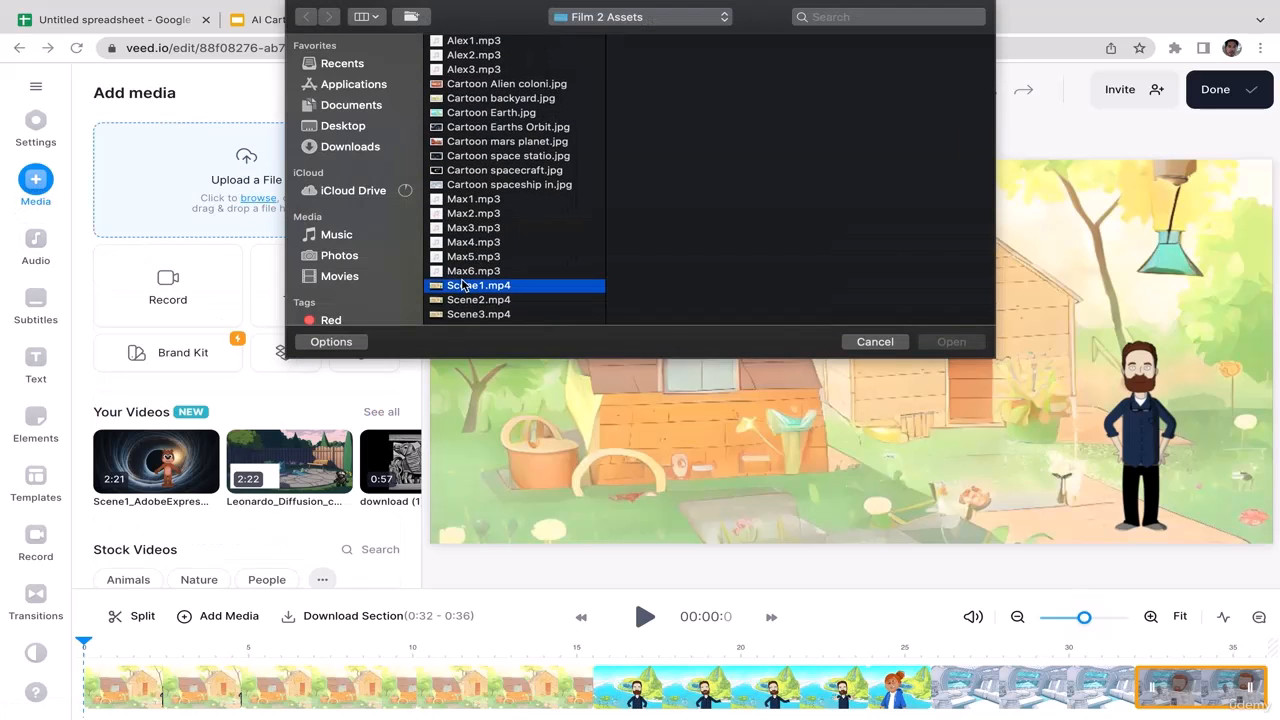
pyautogui.press('Down')
pyautogui.press('Down')
pyautogui.press('Down')
pyautogui.press('Down')
pyautogui.press('Down')
pyautogui.press('Down')
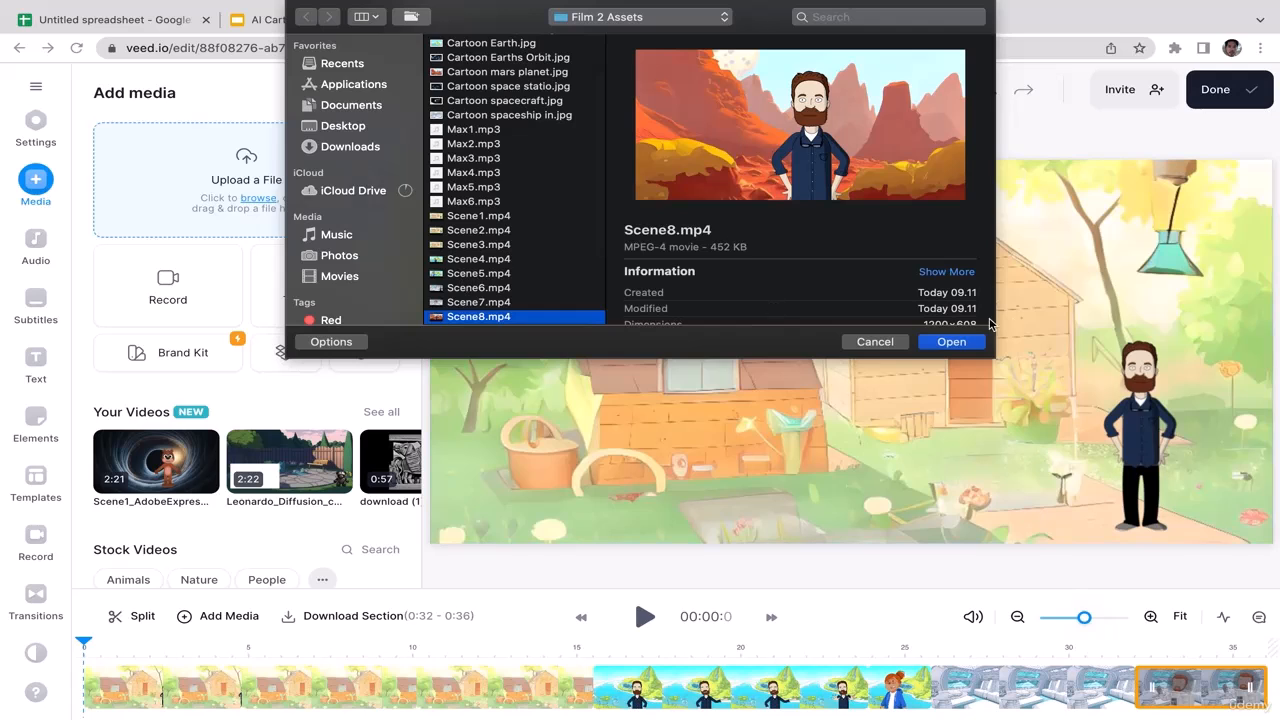
pyautogui.click(970, 343)
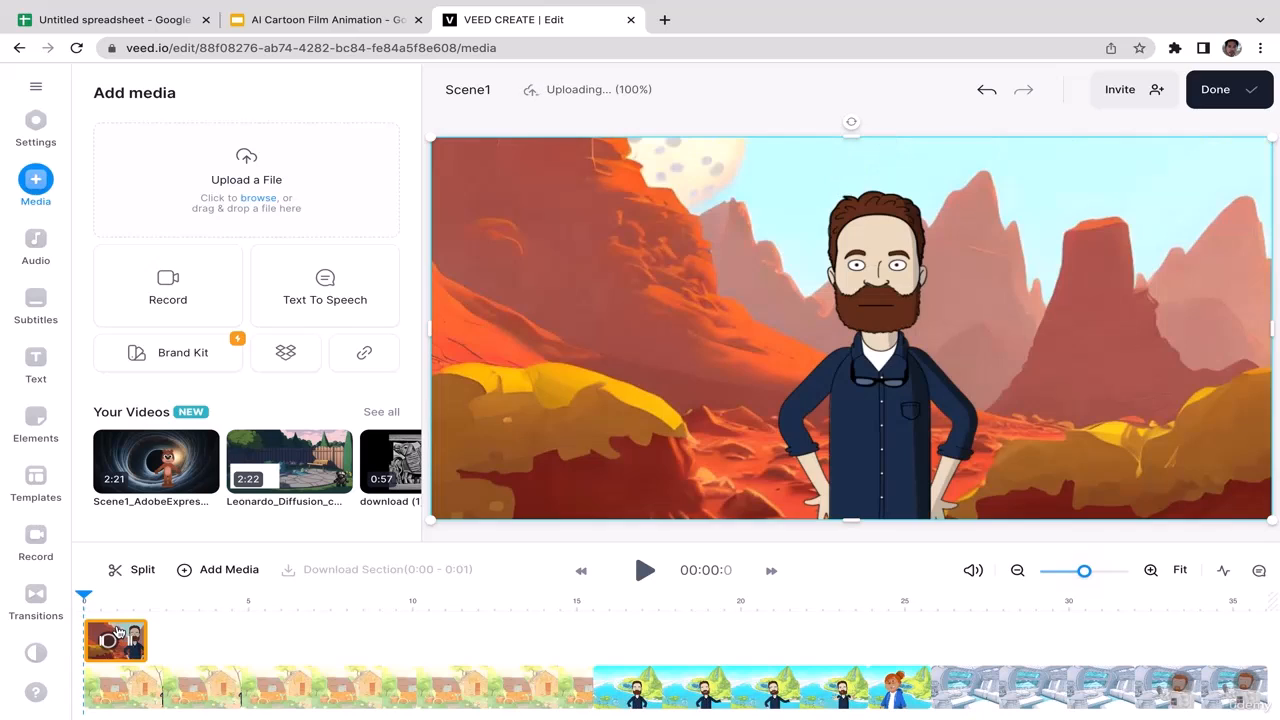
pyautogui.moveTo(117, 632); pyautogui.dragTo(1172, 678)
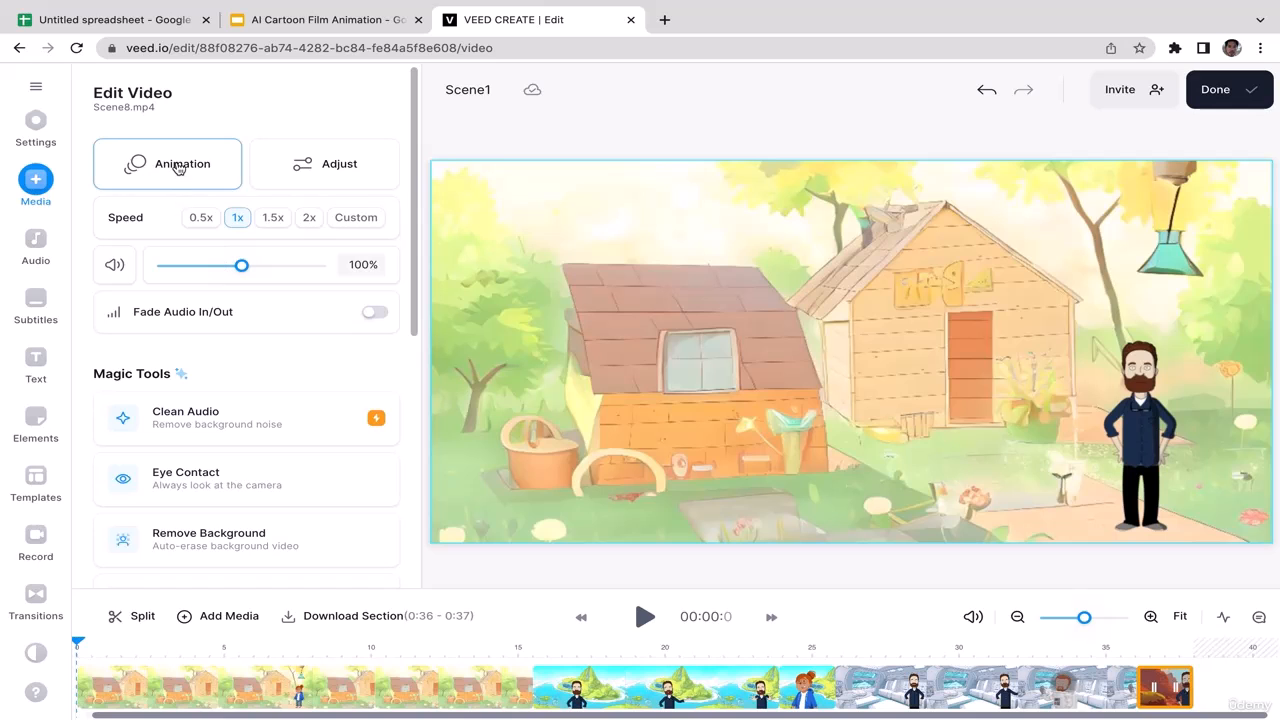
# Upload Scene9.mp4 from Film 2 Assets and place it after the Scene8 clip on the main timeline track
pyautogui.click(45, 190)
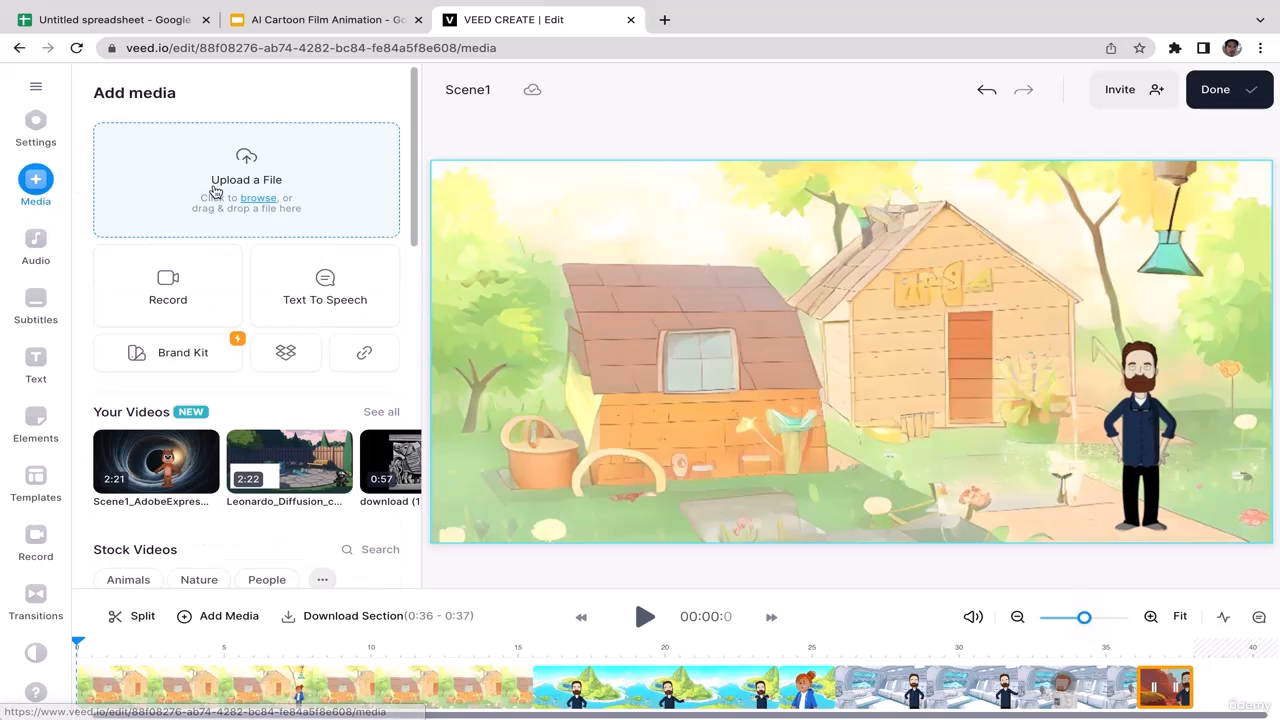
pyautogui.click(317, 147)
pyautogui.click(478, 256)
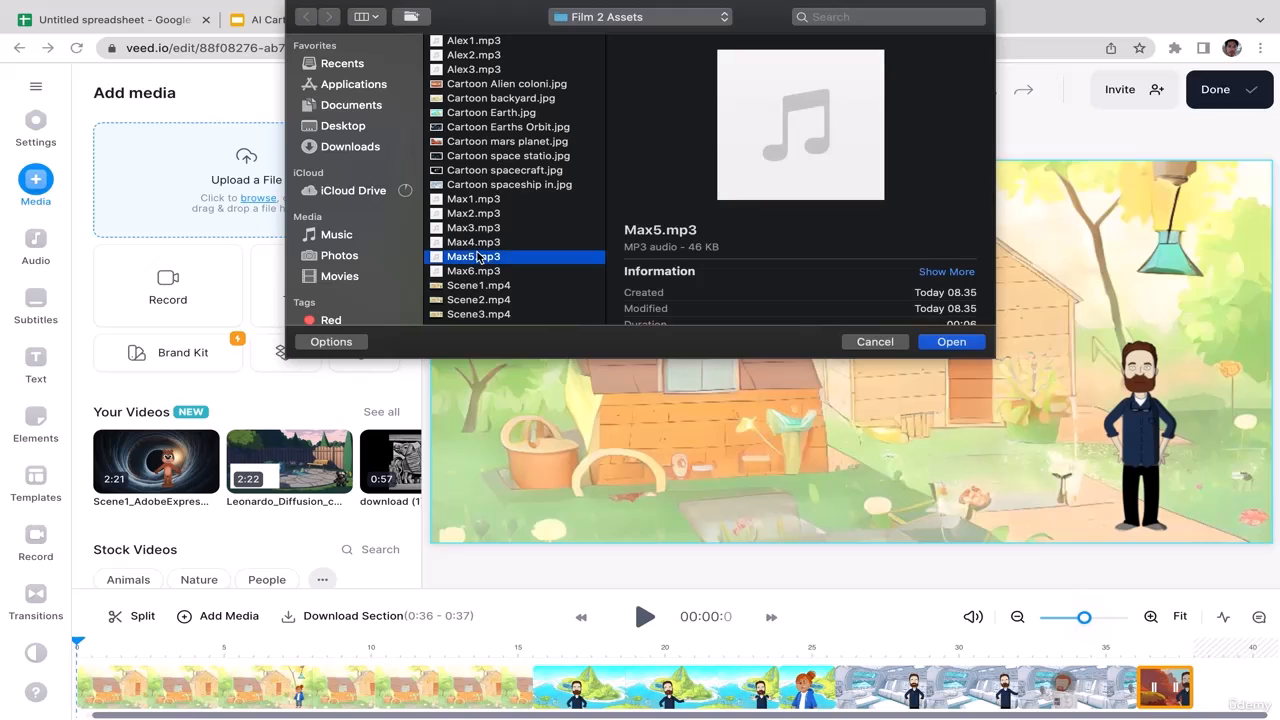
pyautogui.press('Down')
pyautogui.press('Down')
pyautogui.press('Down')
pyautogui.press('Down')
pyautogui.press('Down')
pyautogui.press('Down')
pyautogui.press('Down')
pyautogui.press('Down')
pyautogui.press('Down')
pyautogui.press('Down')
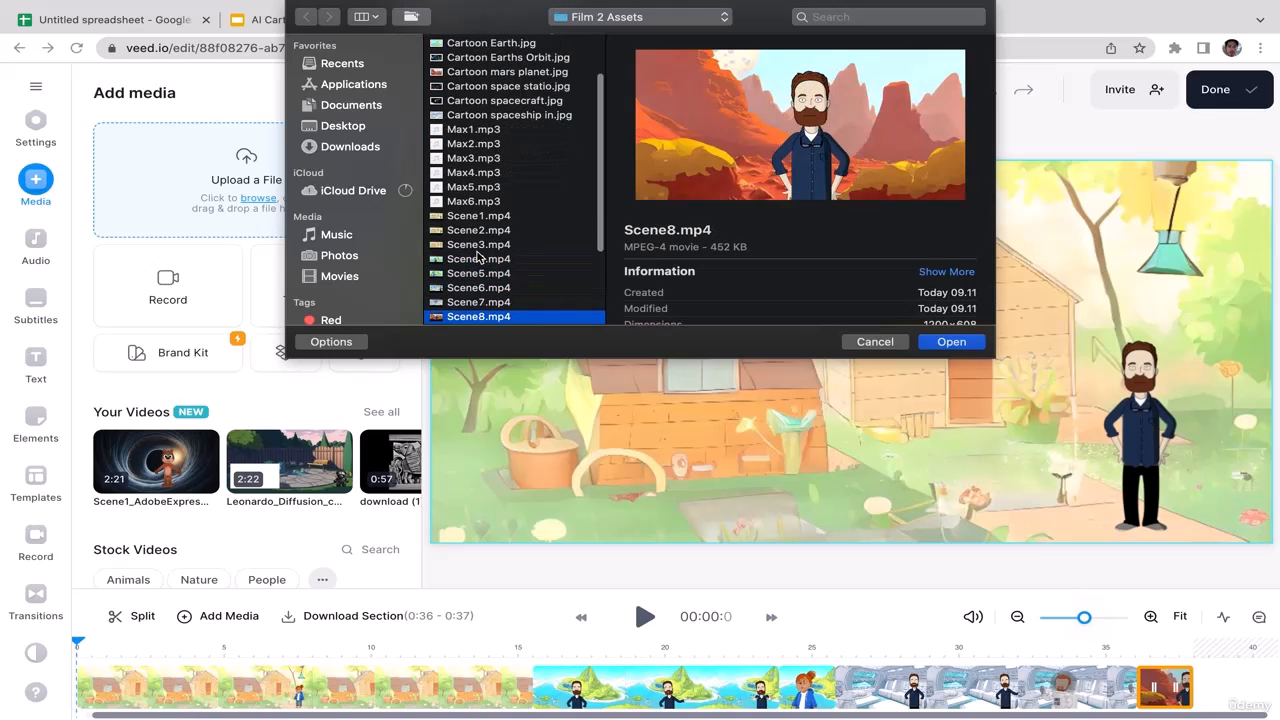
pyautogui.click(948, 345)
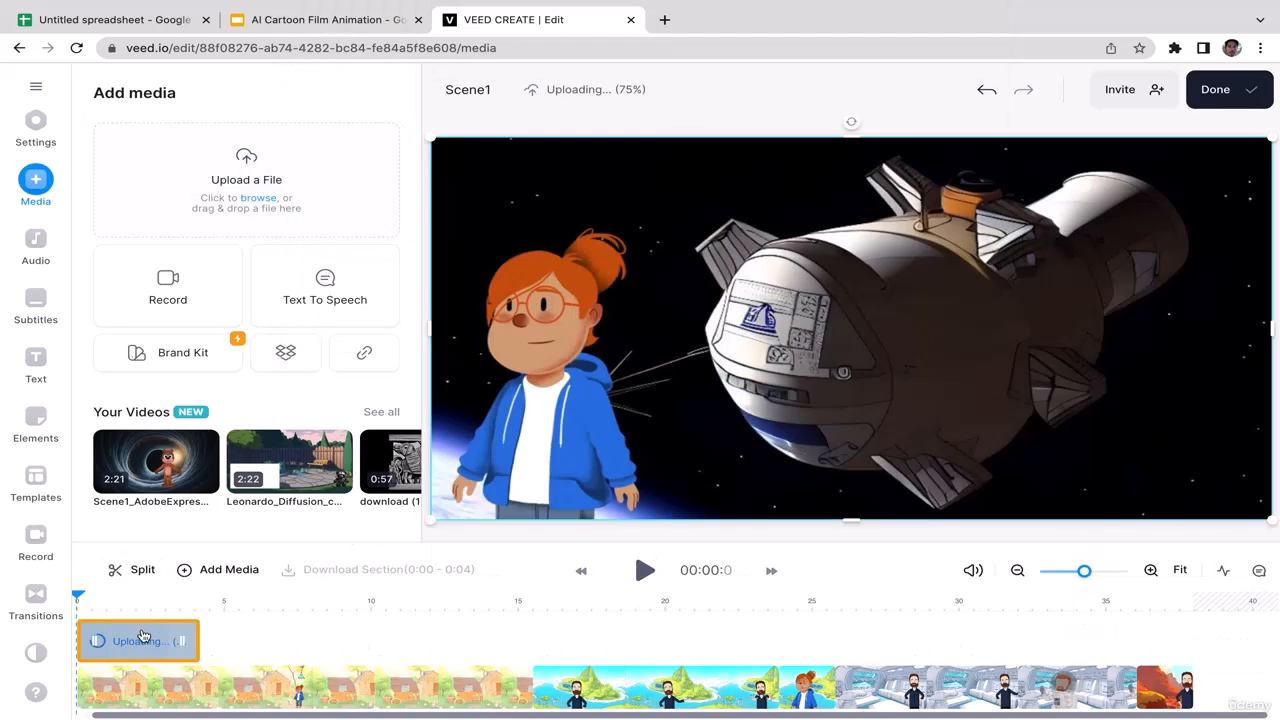
pyautogui.moveTo(143, 636); pyautogui.dragTo(1203, 690)
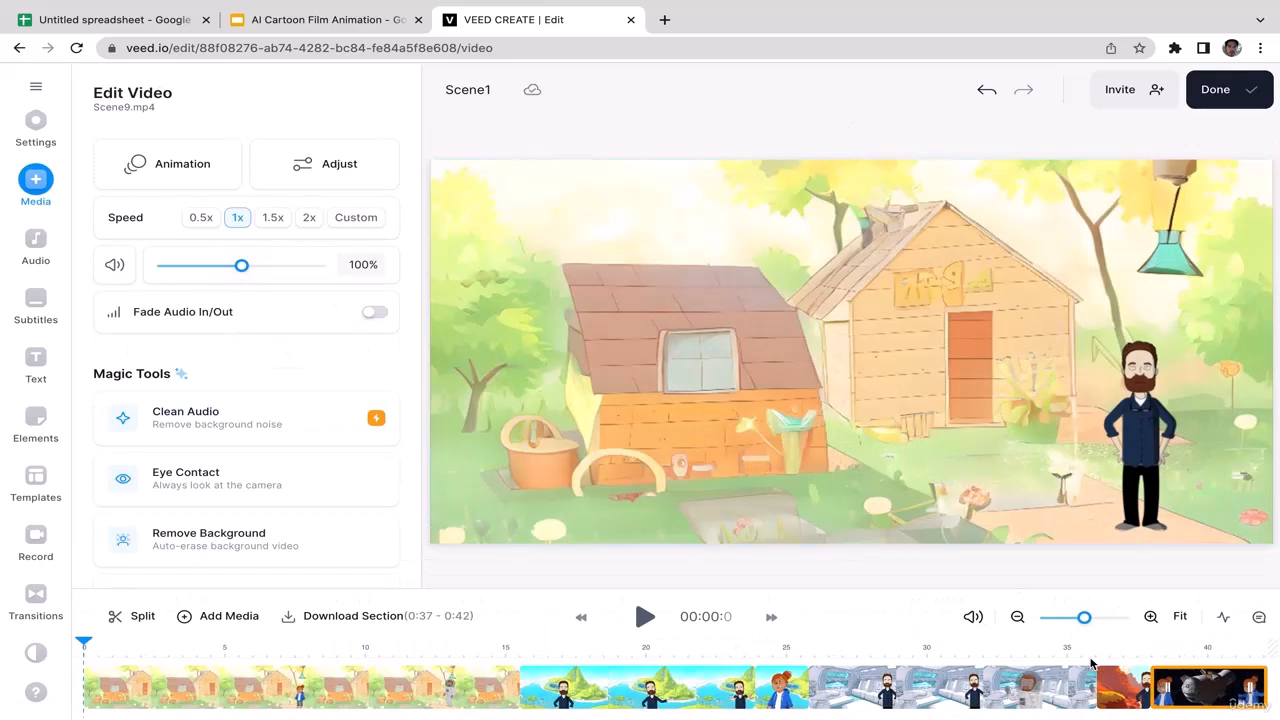
# Upload Scene10.mp4 from Film 2 Assets and place it after the Scene9 clip on the main timeline track
pyautogui.click(52, 192)
pyautogui.click(373, 124)
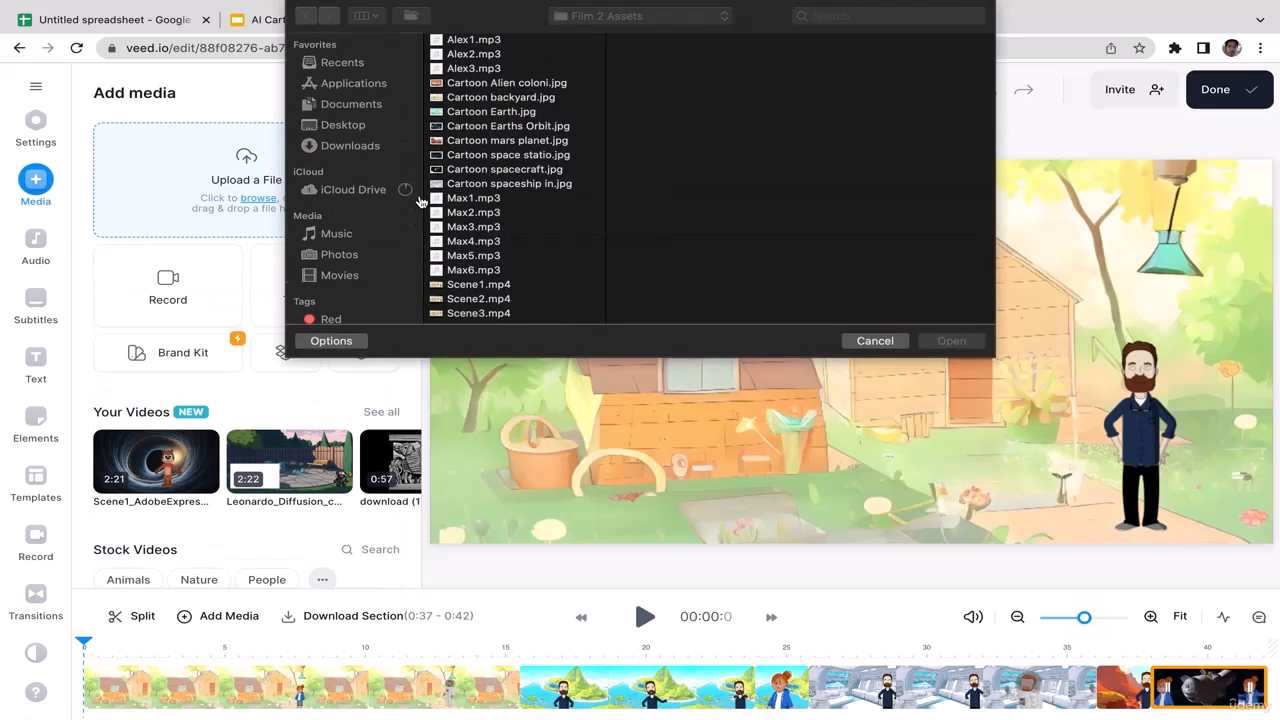
pyautogui.press('Down')
pyautogui.press('Down')
pyautogui.press('Down')
pyautogui.press('Down')
pyautogui.press('Down')
pyautogui.press('Down')
pyautogui.press('Down')
pyautogui.press('Down')
pyautogui.press('Down')
pyautogui.press('Down')
pyautogui.press('Down')
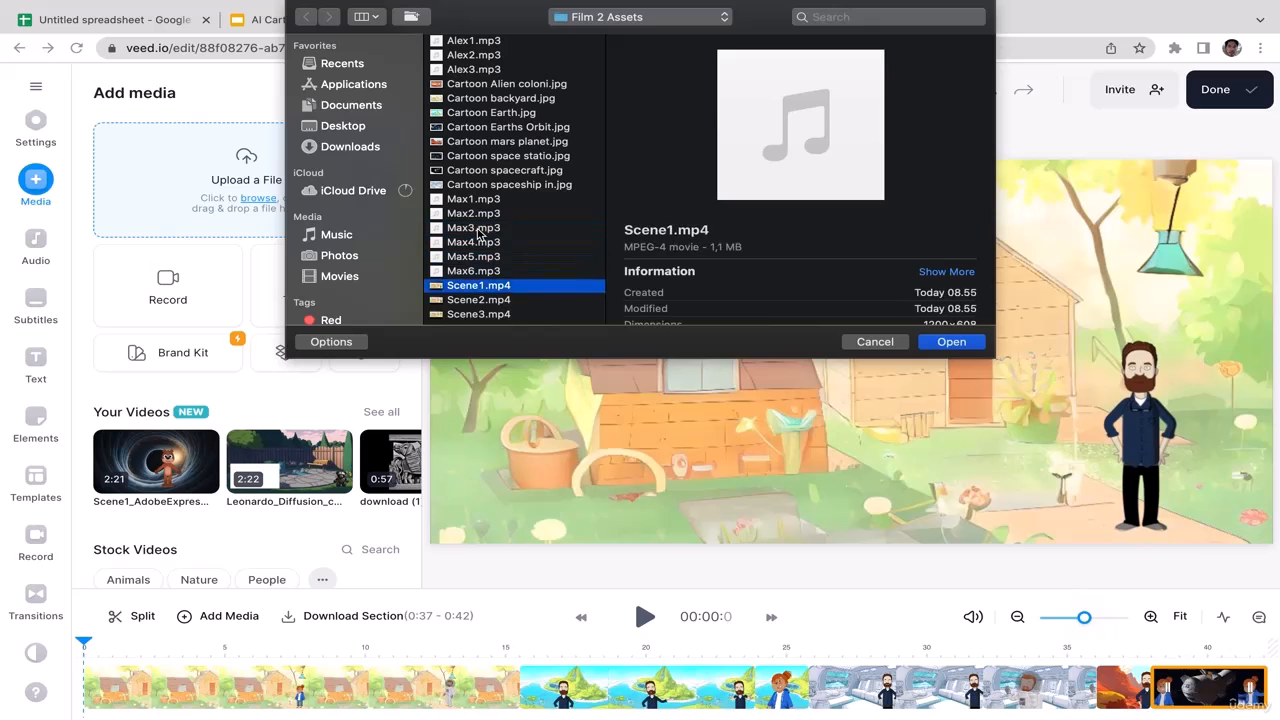
pyautogui.press('Down')
pyautogui.press('Down')
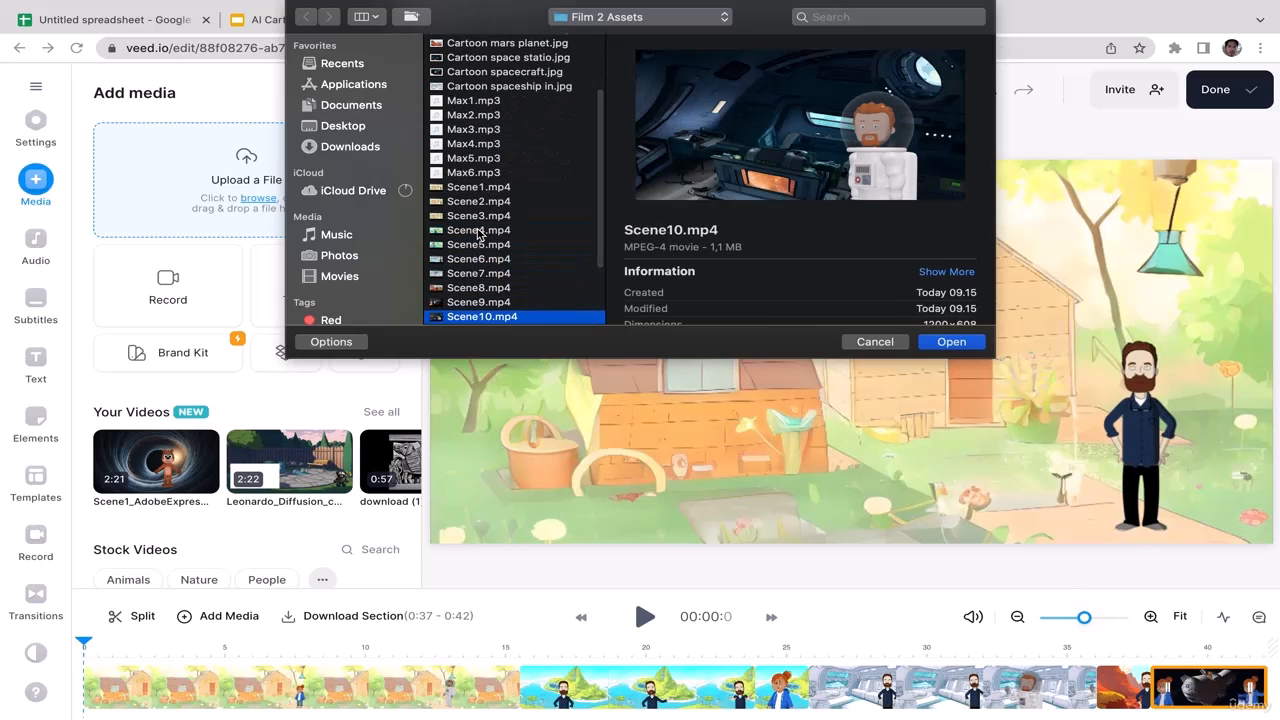
pyautogui.click(940, 343)
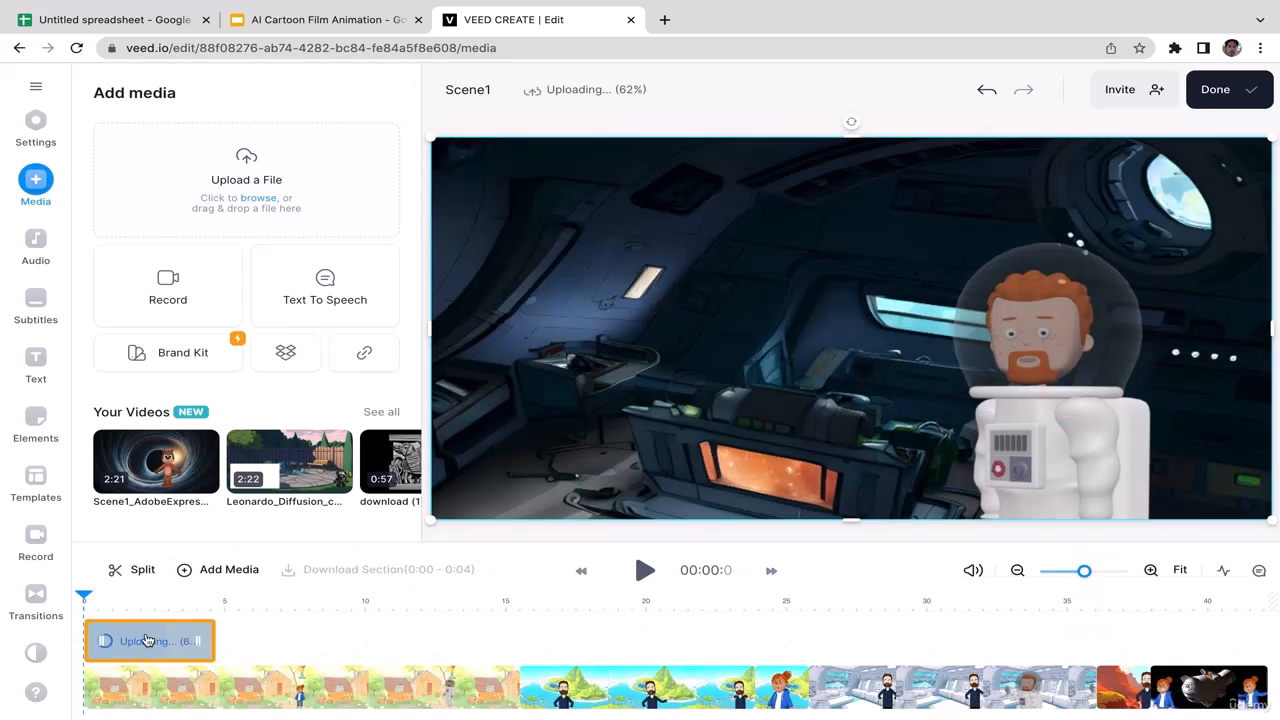
pyautogui.moveTo(150, 640); pyautogui.dragTo(1160, 700)
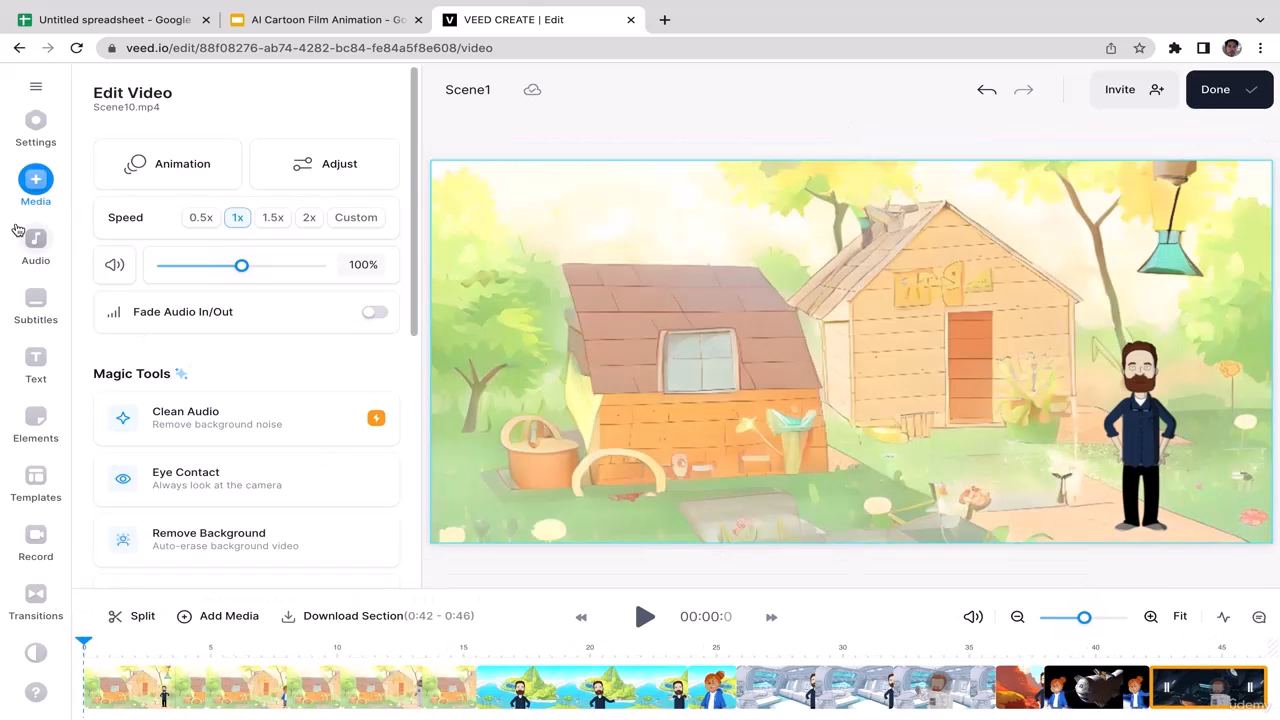
# Upload Scene11.mp4 from Film 2 Assets and place it after the Scene10 clip on the main timeline track
pyautogui.click(38, 195)
pyautogui.click(209, 196)
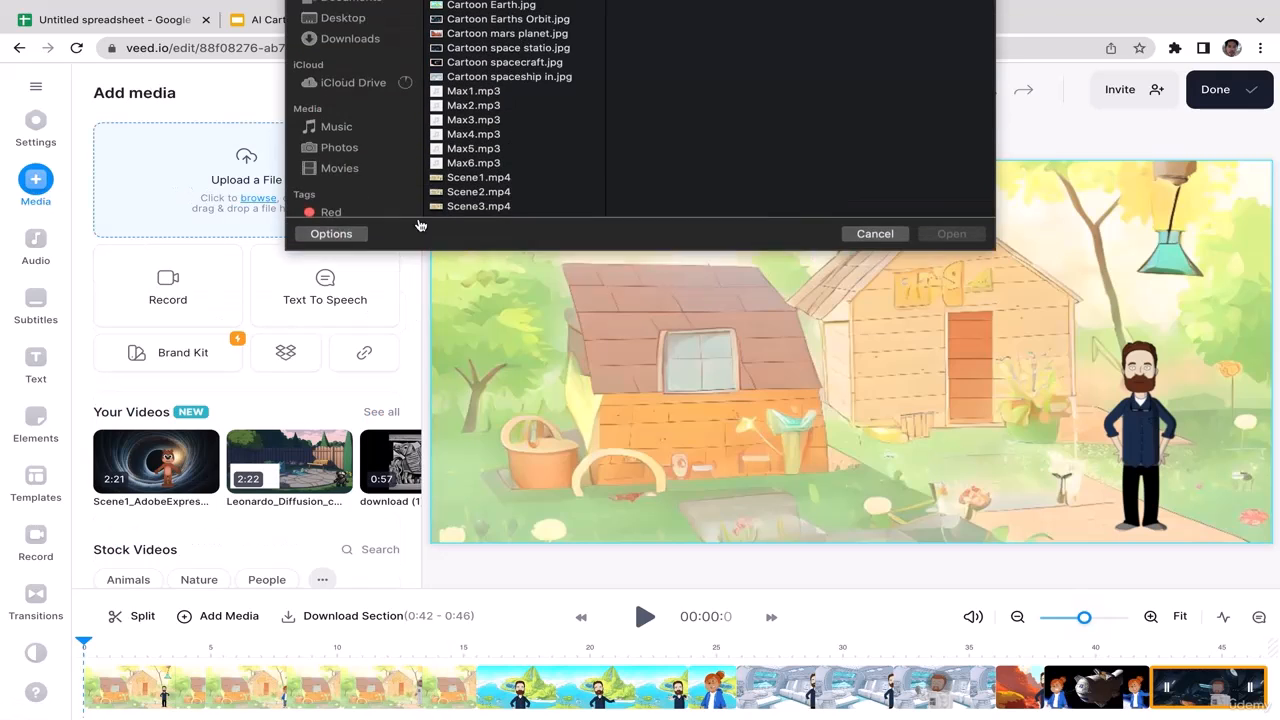
pyautogui.click(478, 287)
pyautogui.press('Down')
pyautogui.press('Down')
pyautogui.press('Down')
pyautogui.press('Down')
pyautogui.press('Down')
pyautogui.press('Down')
pyautogui.press('Down')
pyautogui.press('Down')
pyautogui.press('Down')
pyautogui.press('Down')
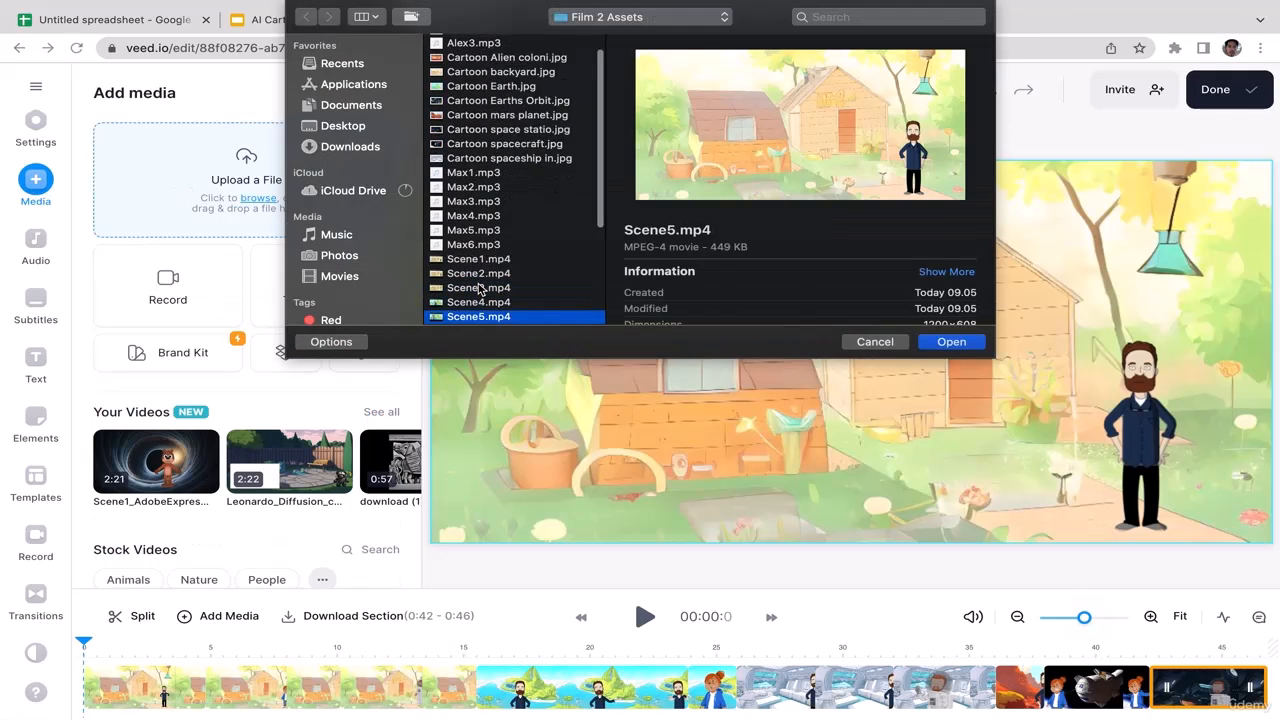
pyautogui.click(951, 342)
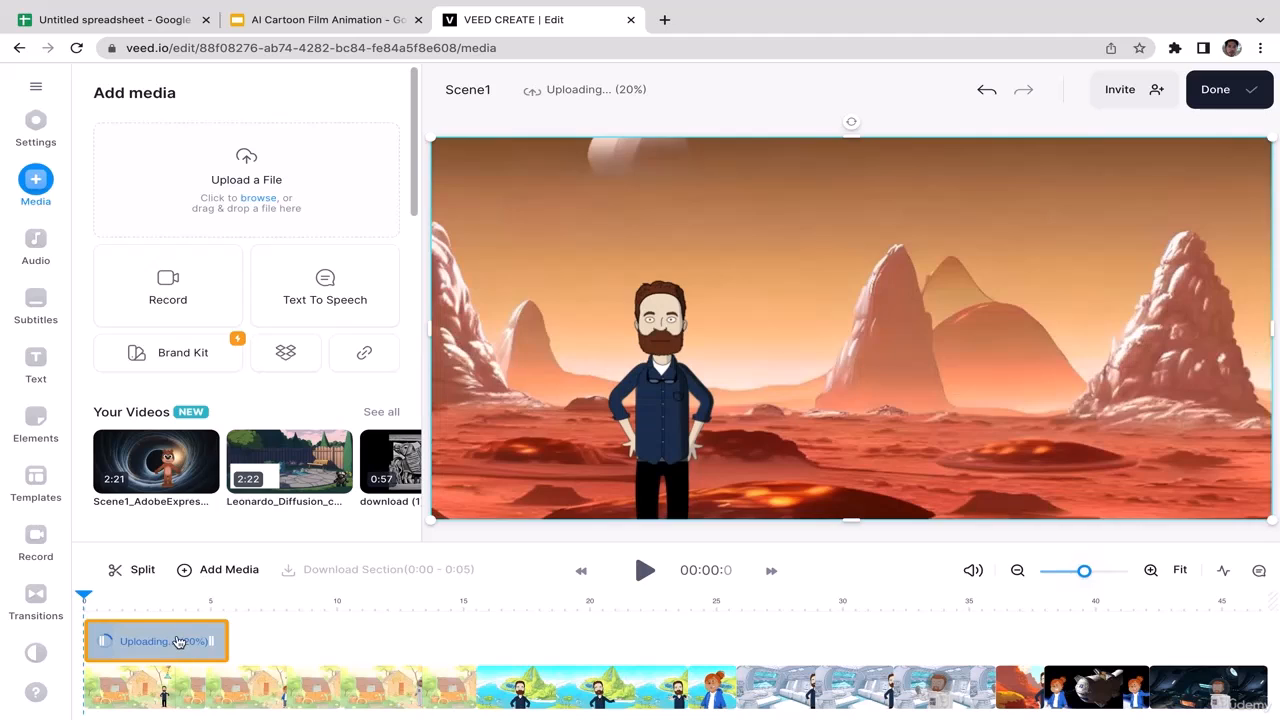
pyautogui.moveTo(177, 640); pyautogui.dragTo(1208, 649)
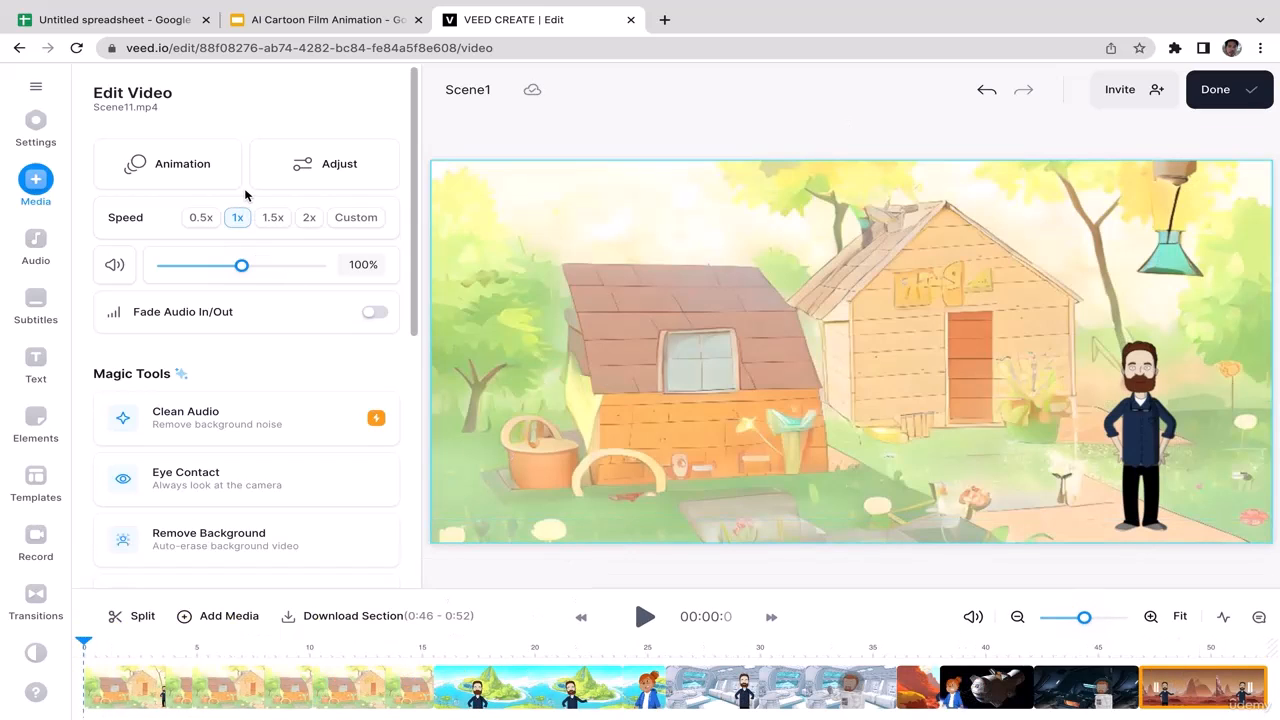
# Upload Scene12.mp4 from Film 2 Assets and place it after the Scene11 clip on the main timeline track
pyautogui.click(47, 188)
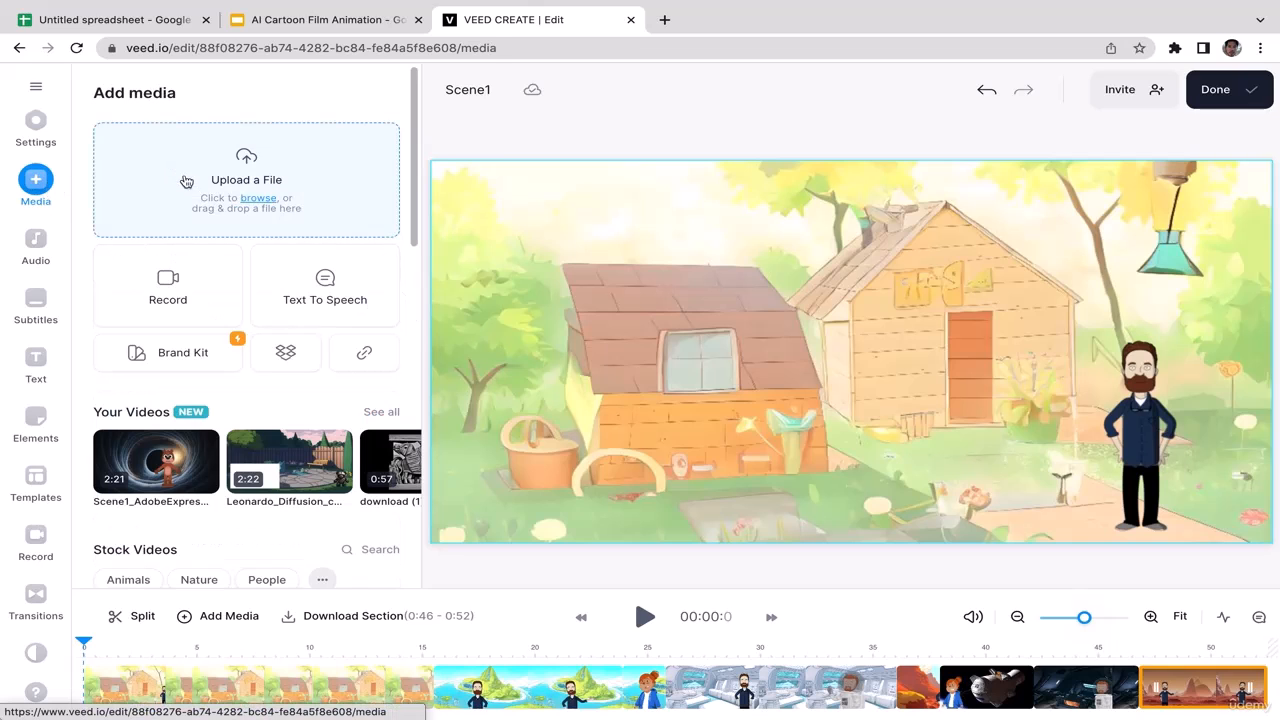
pyautogui.click(384, 200)
pyautogui.click(485, 296)
pyautogui.press('Down')
pyautogui.press('Down')
pyautogui.press('Down')
pyautogui.press('Down')
pyautogui.press('Down')
pyautogui.press('Down')
pyautogui.press('Down')
pyautogui.press('Down')
pyautogui.press('Down')
pyautogui.press('Down')
pyautogui.press('Down')
pyautogui.press('Down')
pyautogui.press('Down')
pyautogui.press('Down')
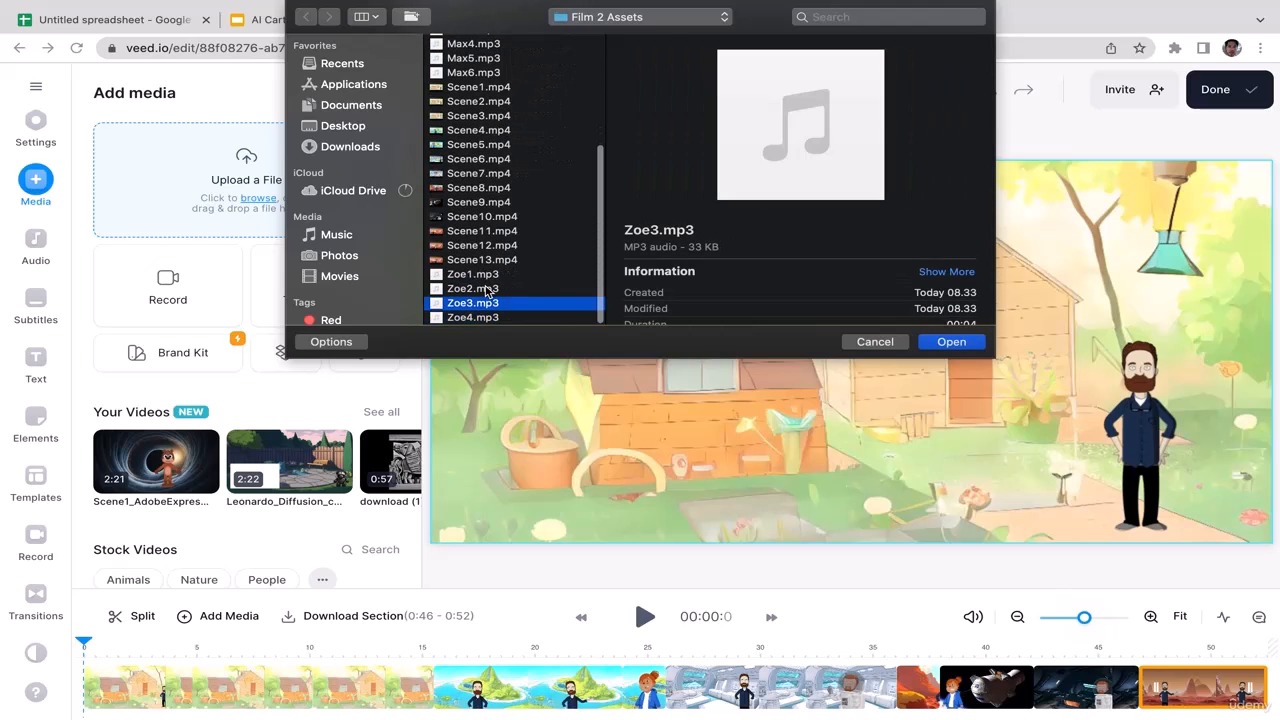
pyautogui.press('Up')
pyautogui.press('Up')
pyautogui.press('Up')
pyautogui.press('Up')
pyautogui.click(961, 343)
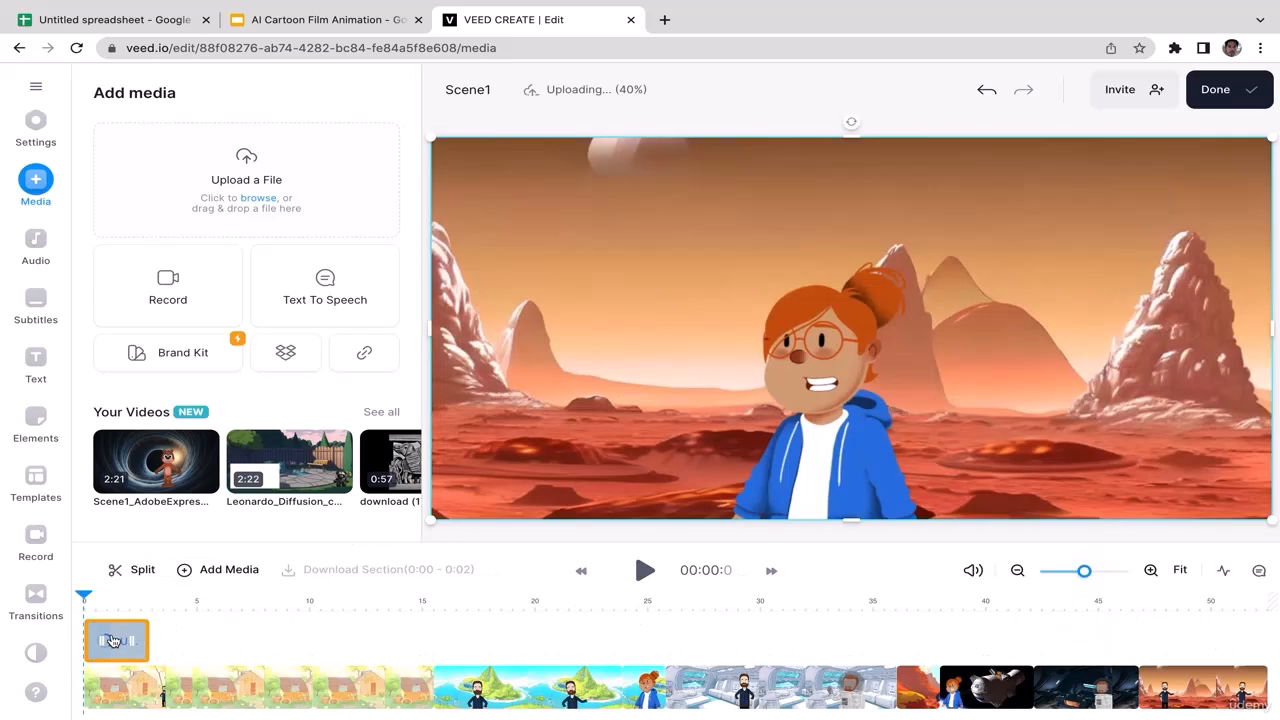
pyautogui.moveTo(114, 642); pyautogui.dragTo(1214, 681)
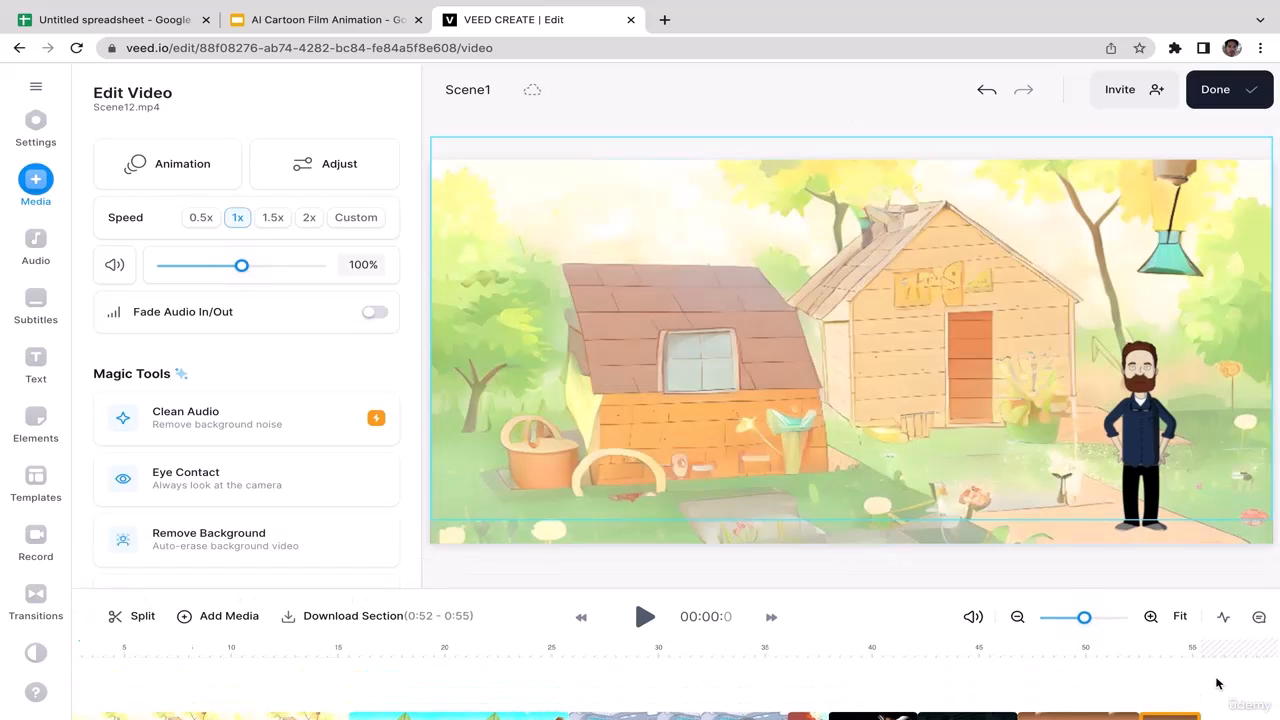
# Upload Scene13.mp4 from Film 2 Assets and place it after the Scene12 clip on the main timeline track
pyautogui.click(31, 180)
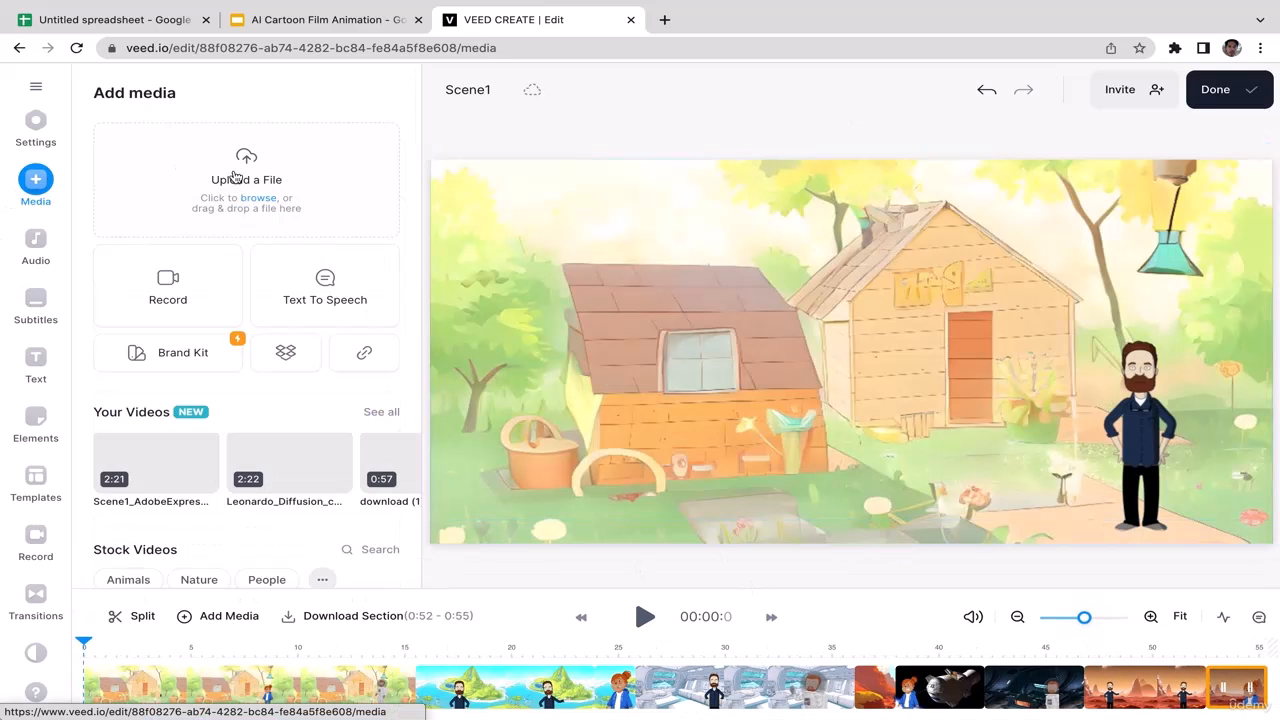
pyautogui.click(246, 176)
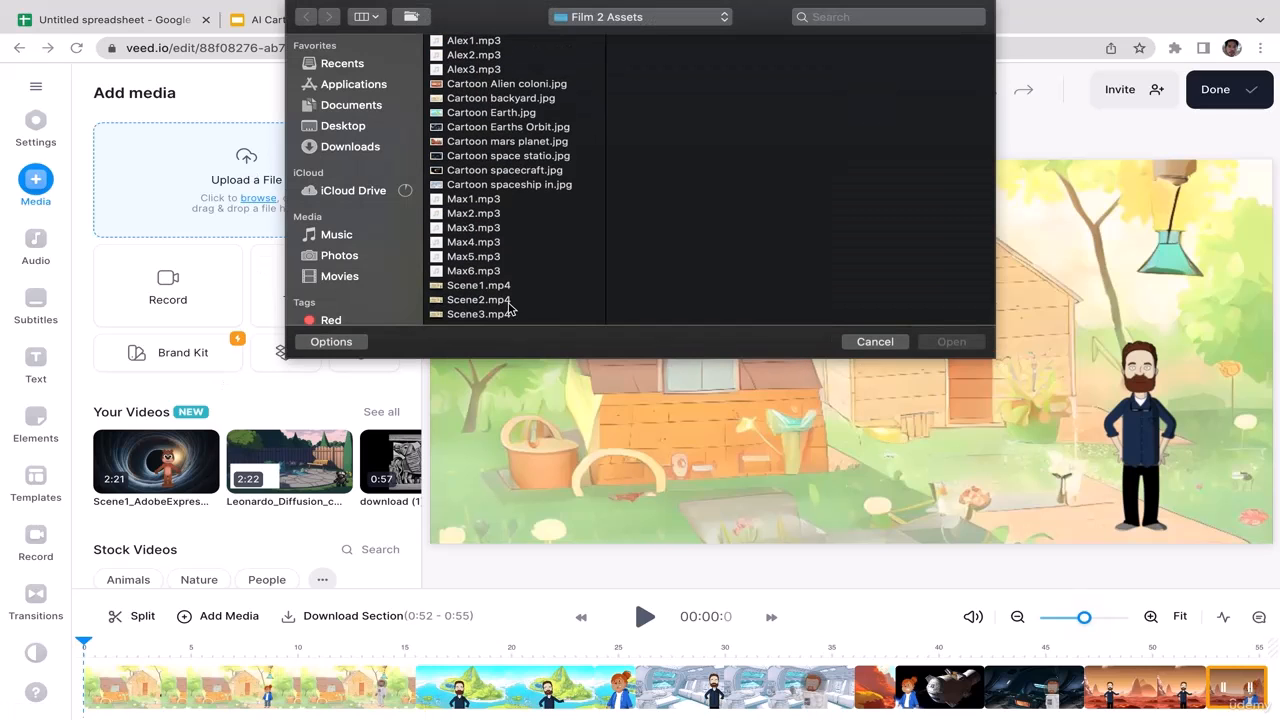
pyautogui.click(508, 301)
pyautogui.press('Down')
pyautogui.press('Down')
pyautogui.press('Down')
pyautogui.press('Down')
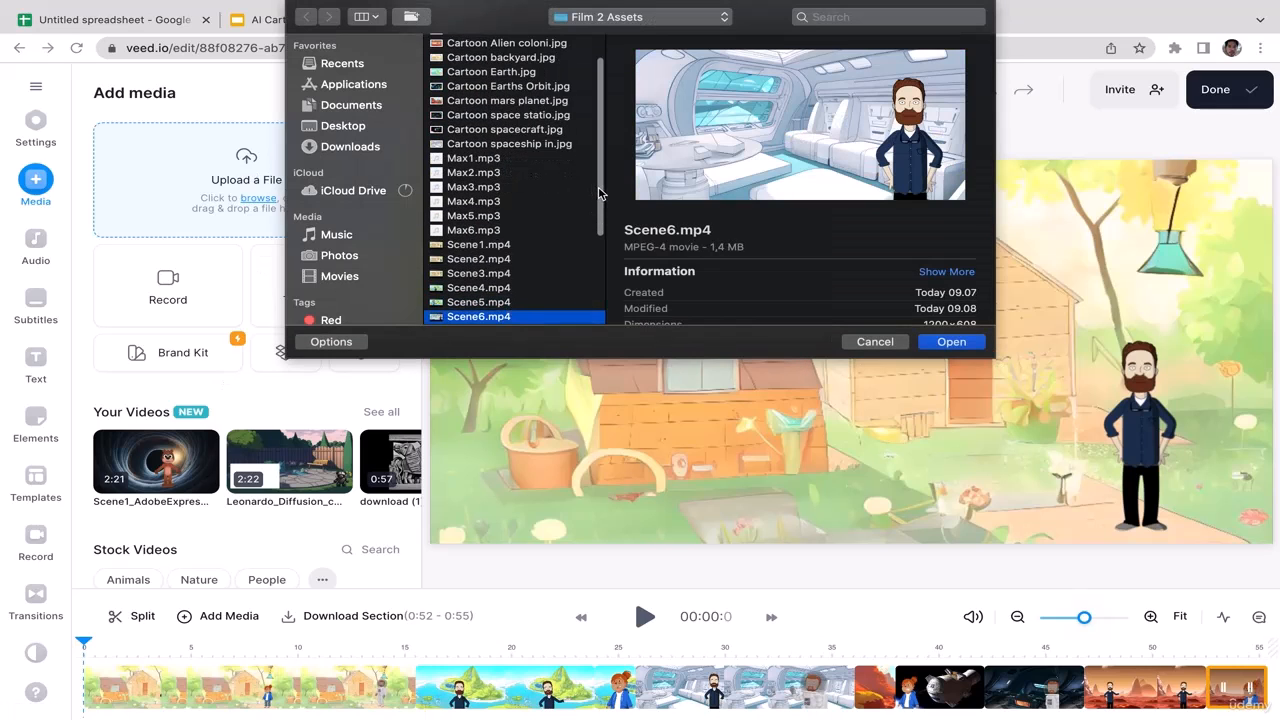
pyautogui.moveTo(598, 193); pyautogui.dragTo(600, 352)
pyautogui.doubleClick(517, 264)
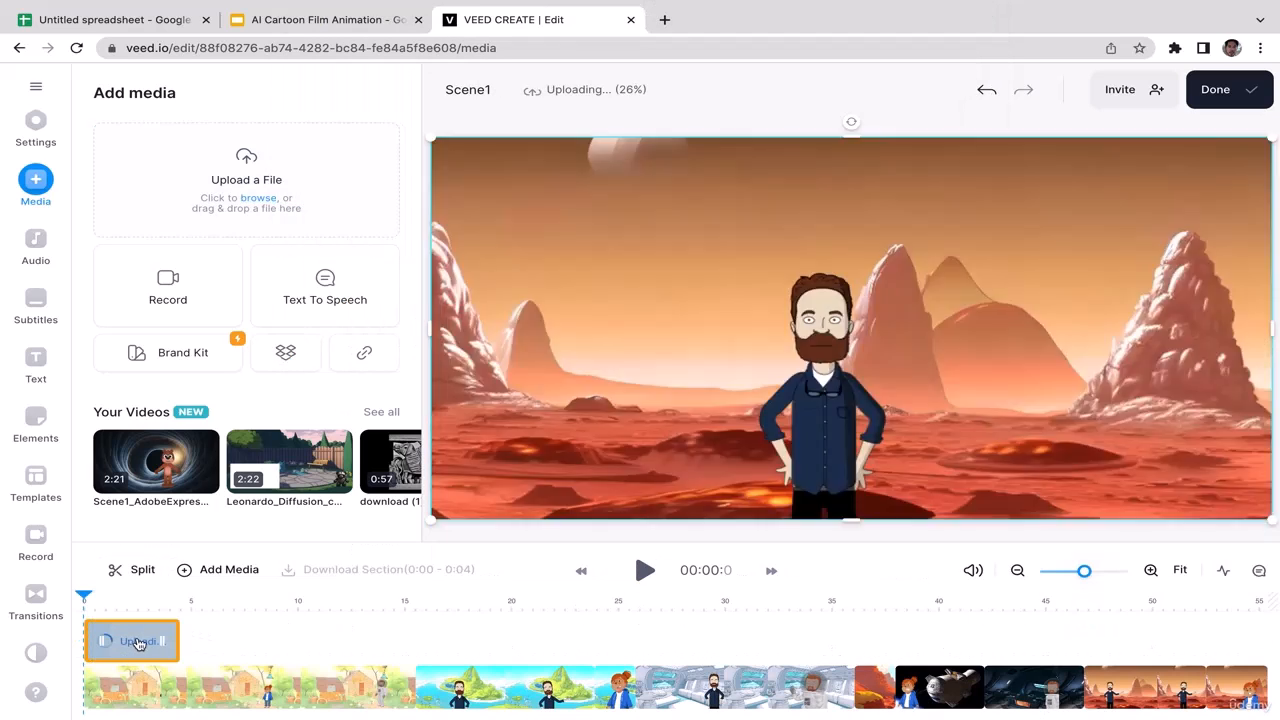
pyautogui.moveTo(131, 640); pyautogui.dragTo(1222, 700)
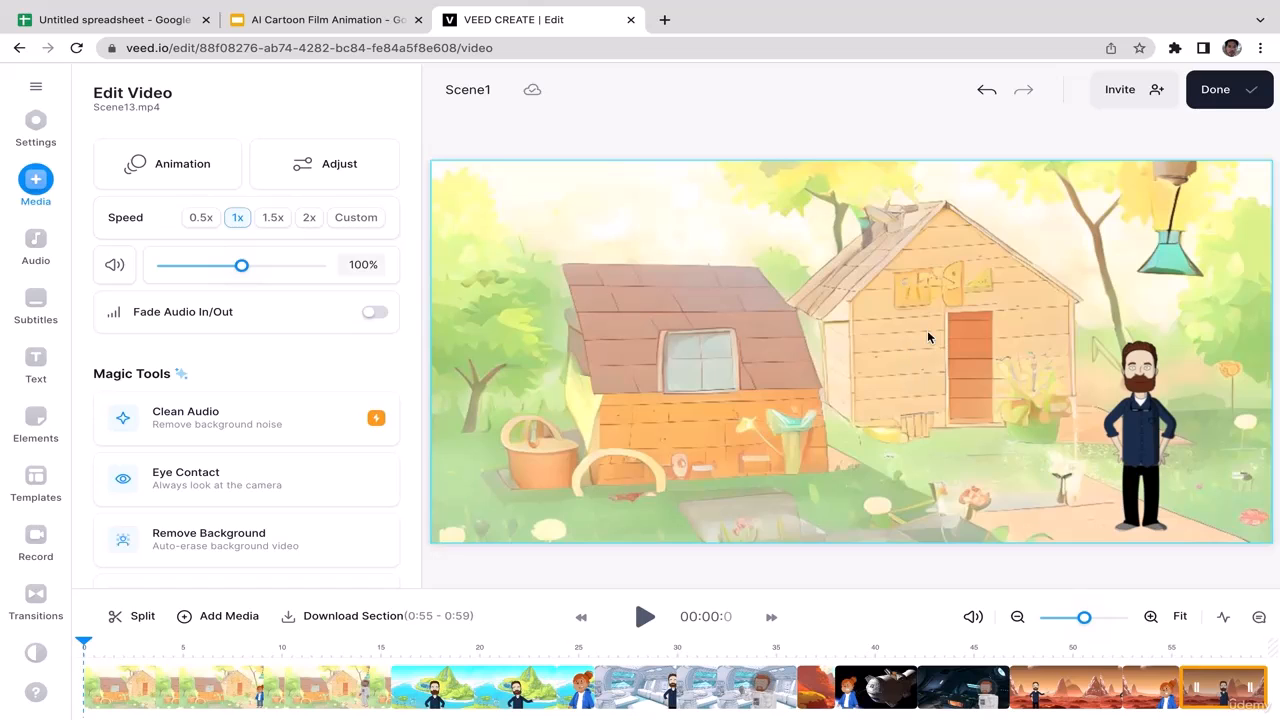
# Export the assembled film at Standard quality and dismiss the email notification offer
pyautogui.click(1228, 92)
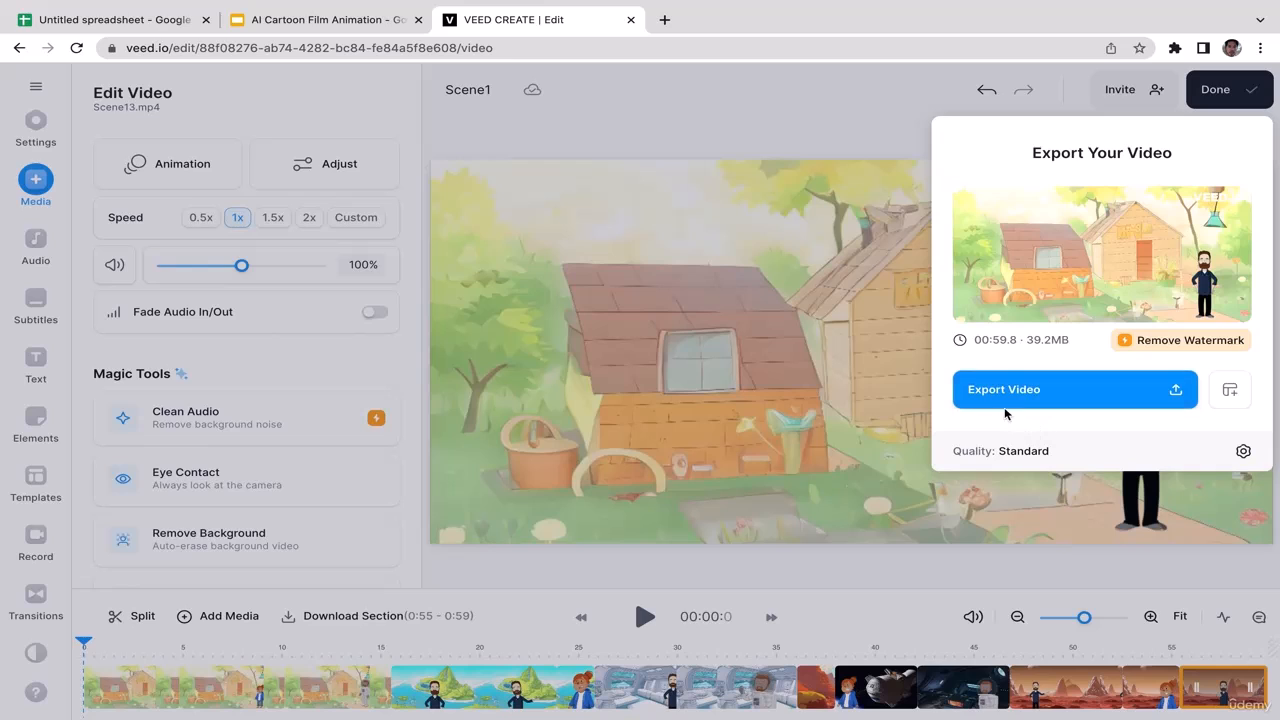
pyautogui.click(1128, 389)
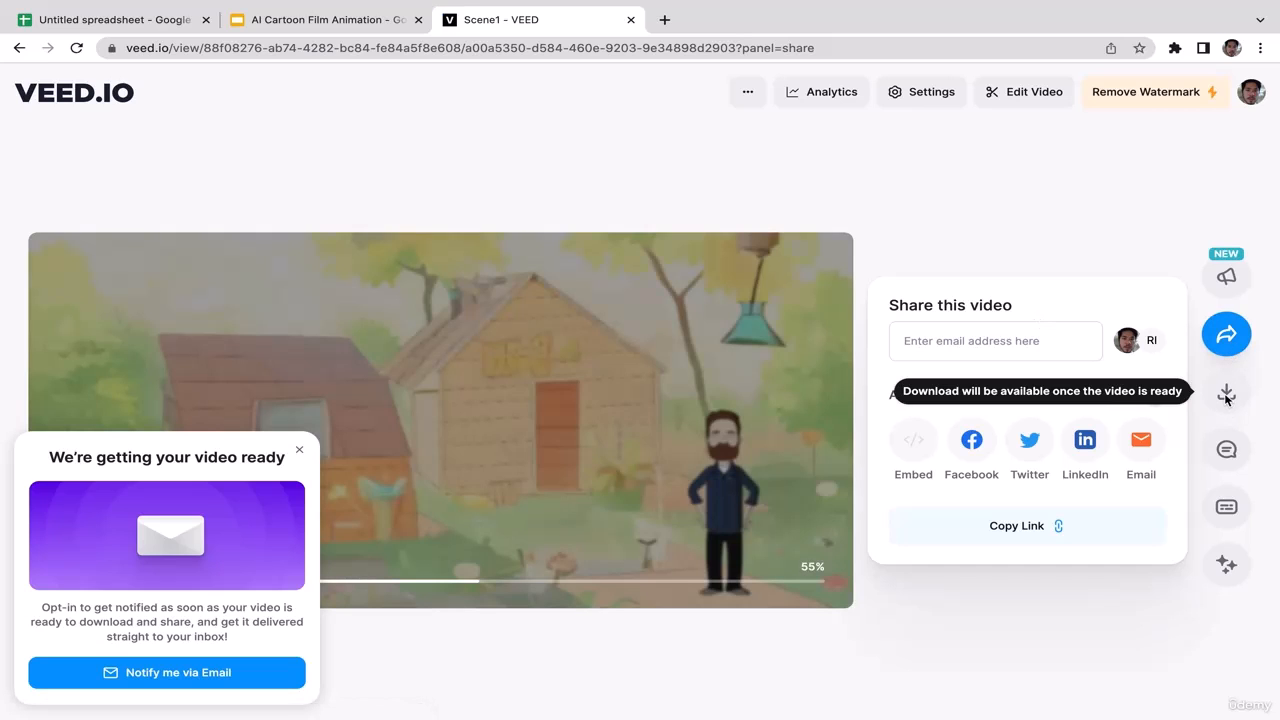
pyautogui.click(299, 450)
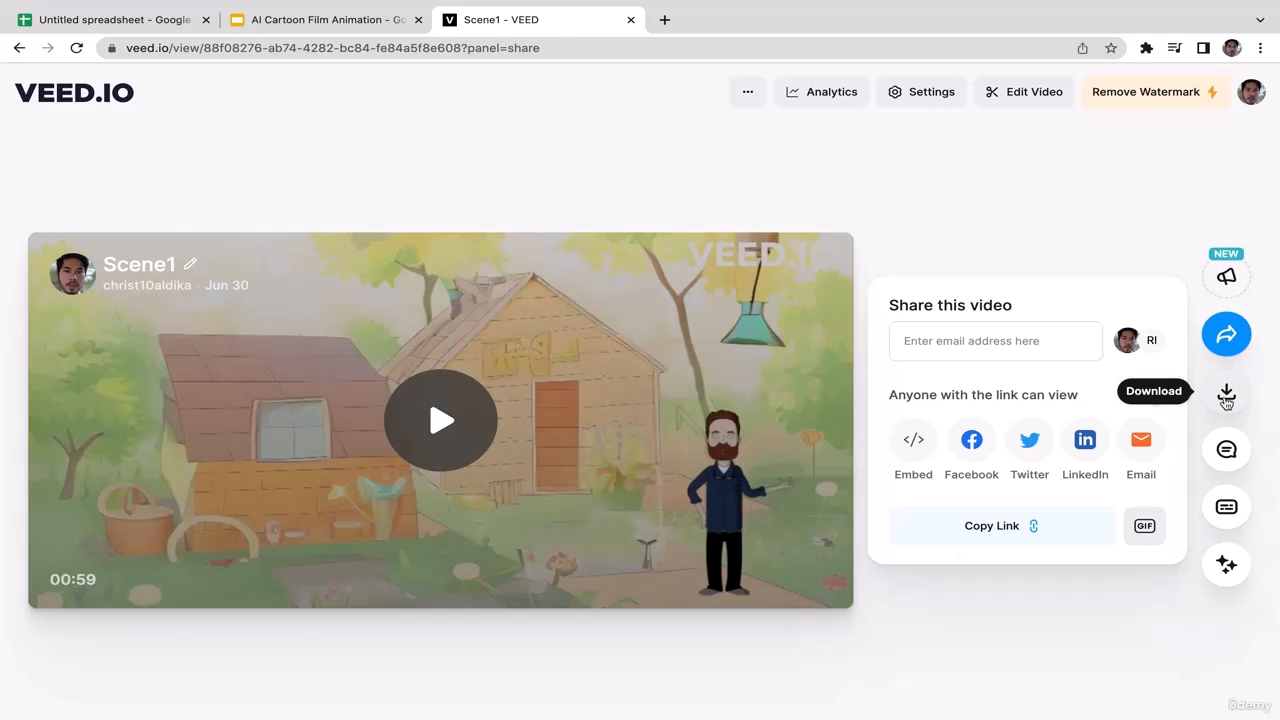
# Download the exported film in MP4 format
pyautogui.click(1226, 398)
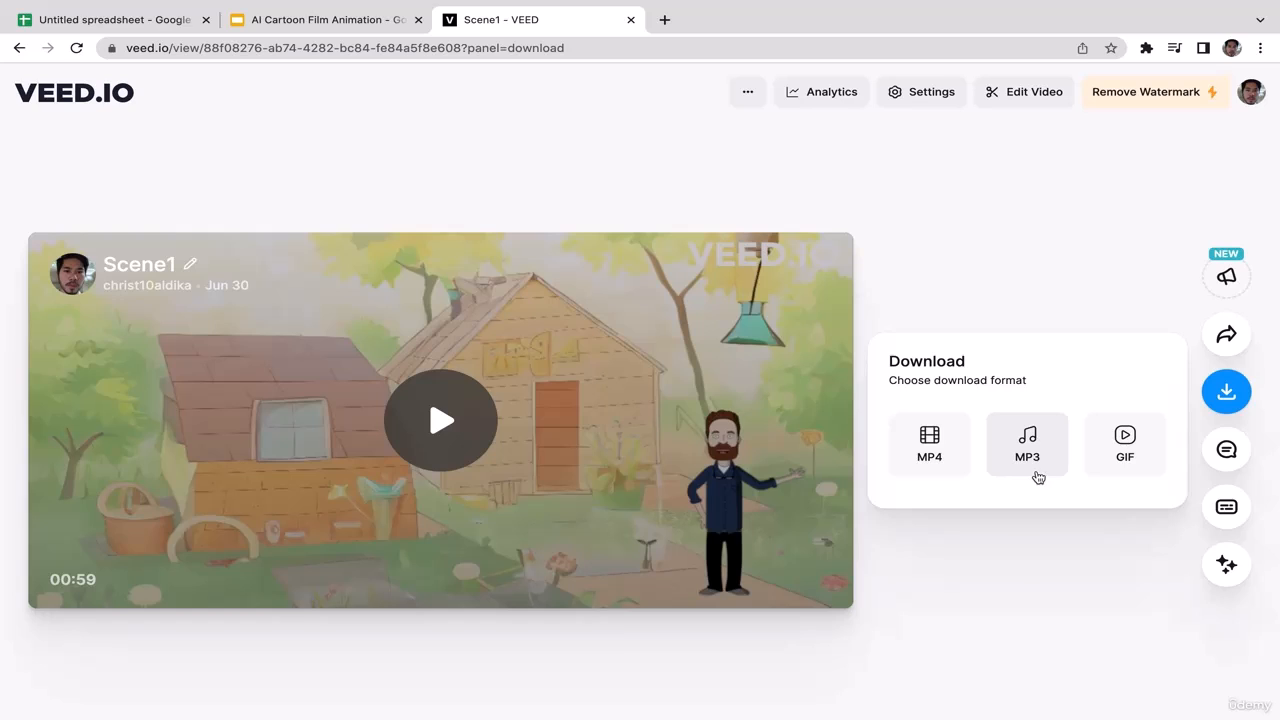
pyautogui.click(943, 462)
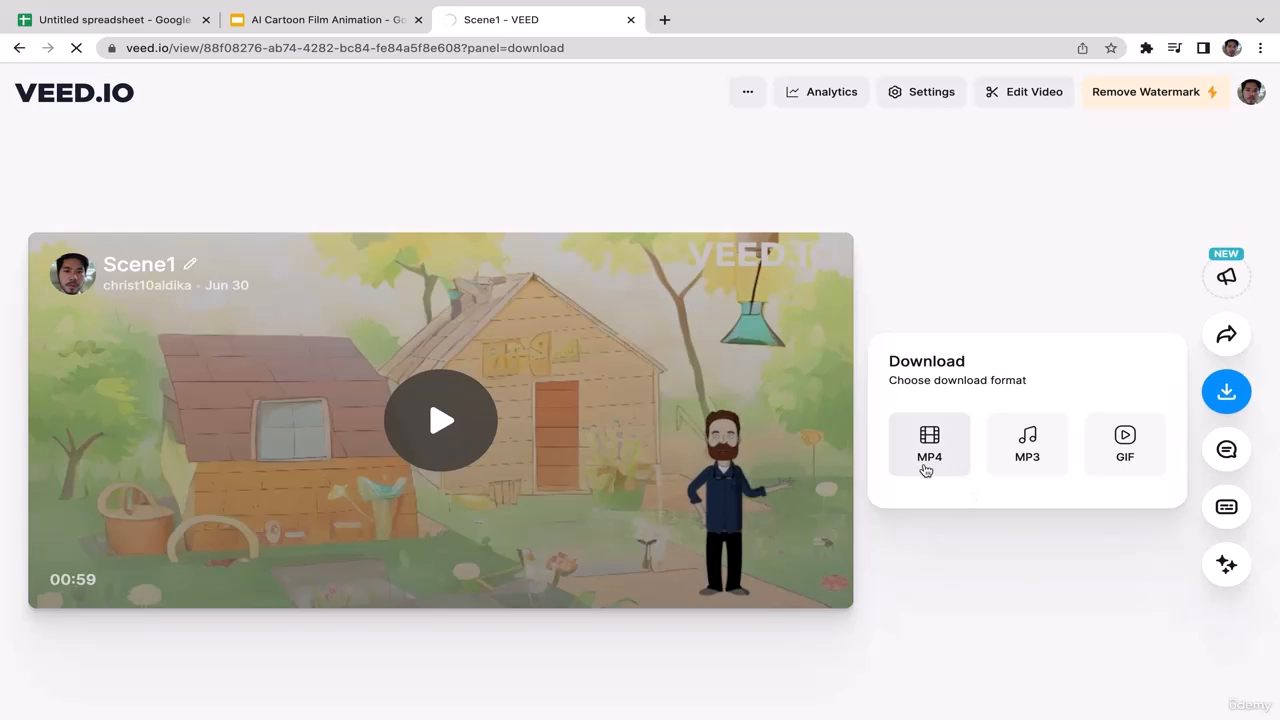
pyautogui.click(921, 481)
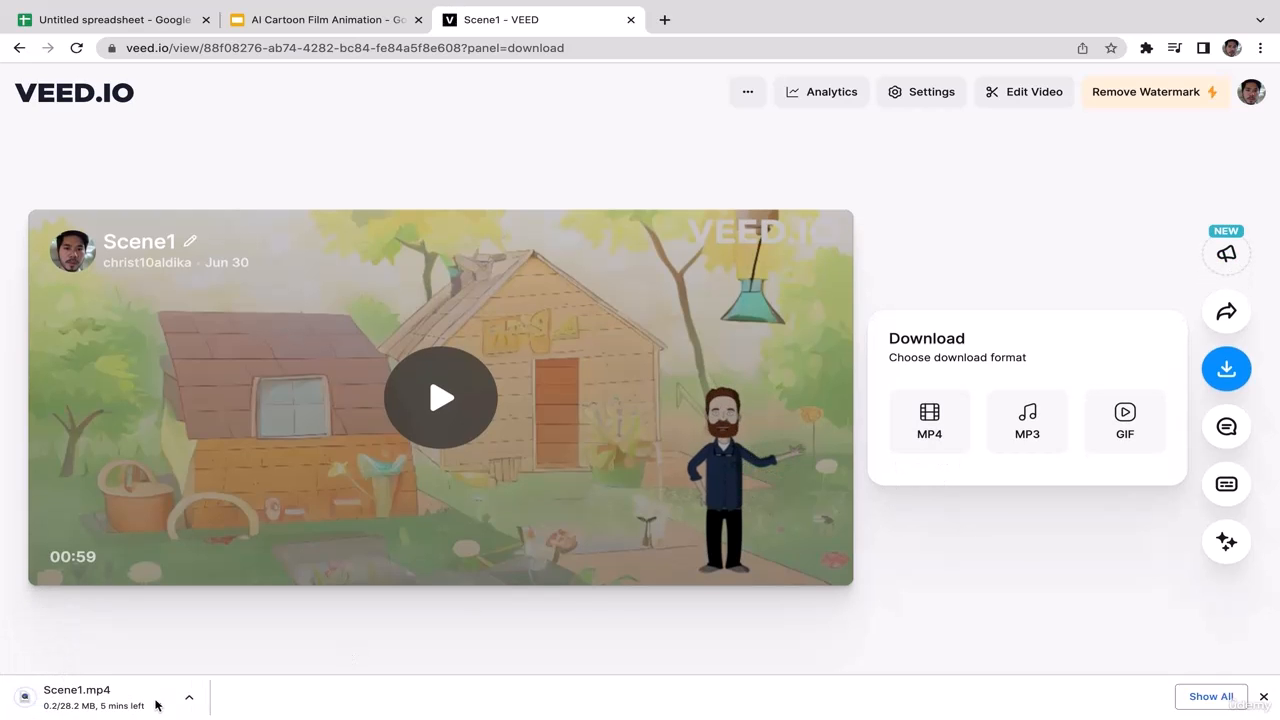
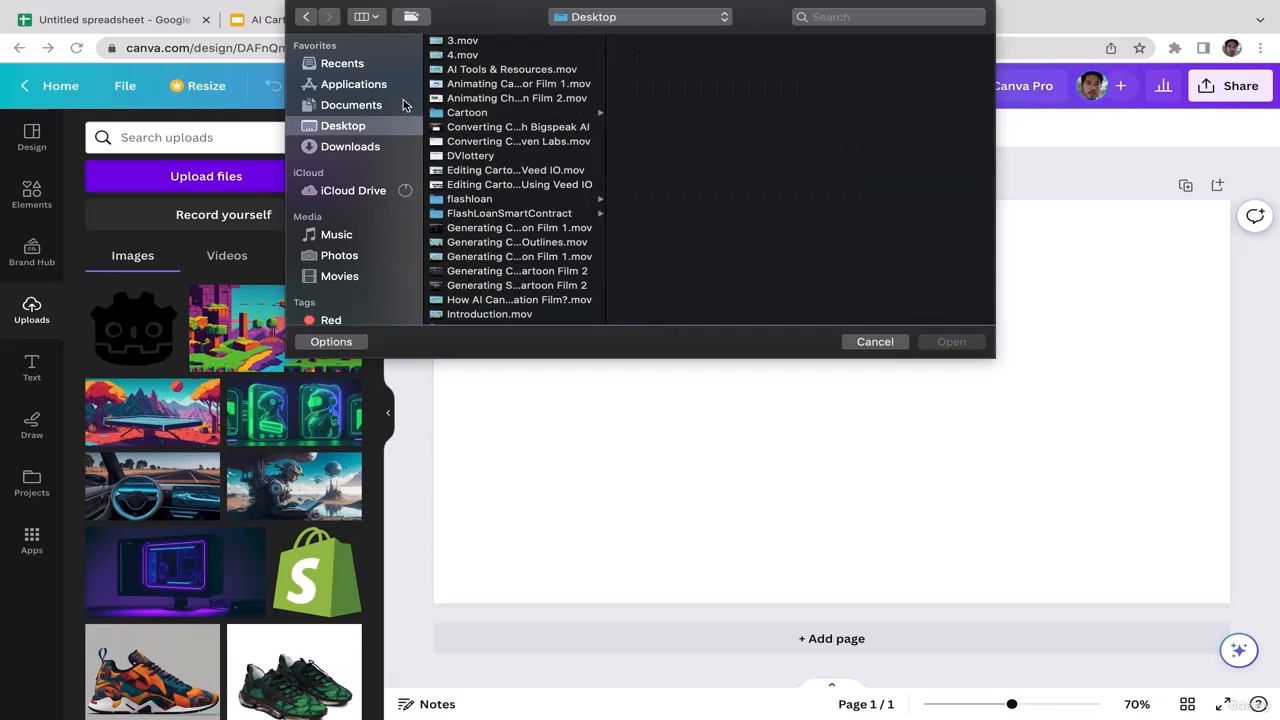
# In Canva, upload the cartoon space portal background image from the Film 1 Assets folder inside Cartoon
pyautogui.click(488, 115)
pyautogui.click(668, 86)
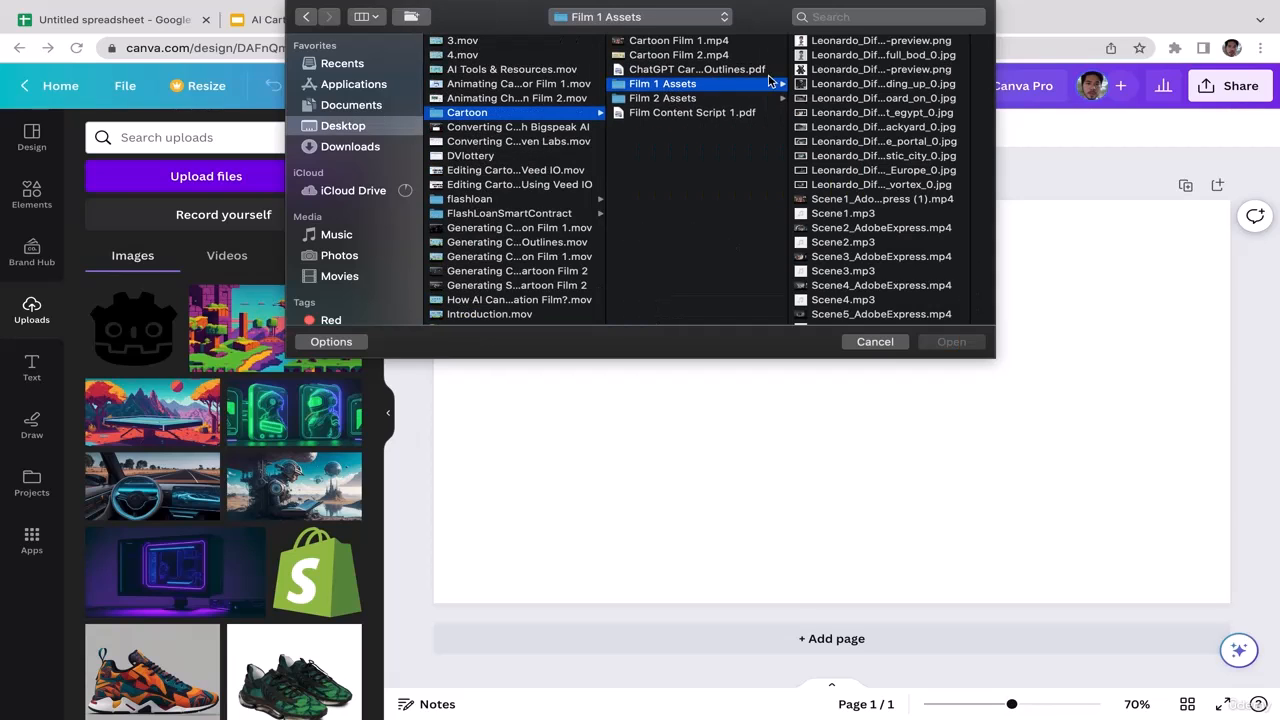
pyautogui.click(816, 43)
pyautogui.press('Down')
pyautogui.press('Down')
pyautogui.press('Down')
pyautogui.press('Down')
pyautogui.press('Down')
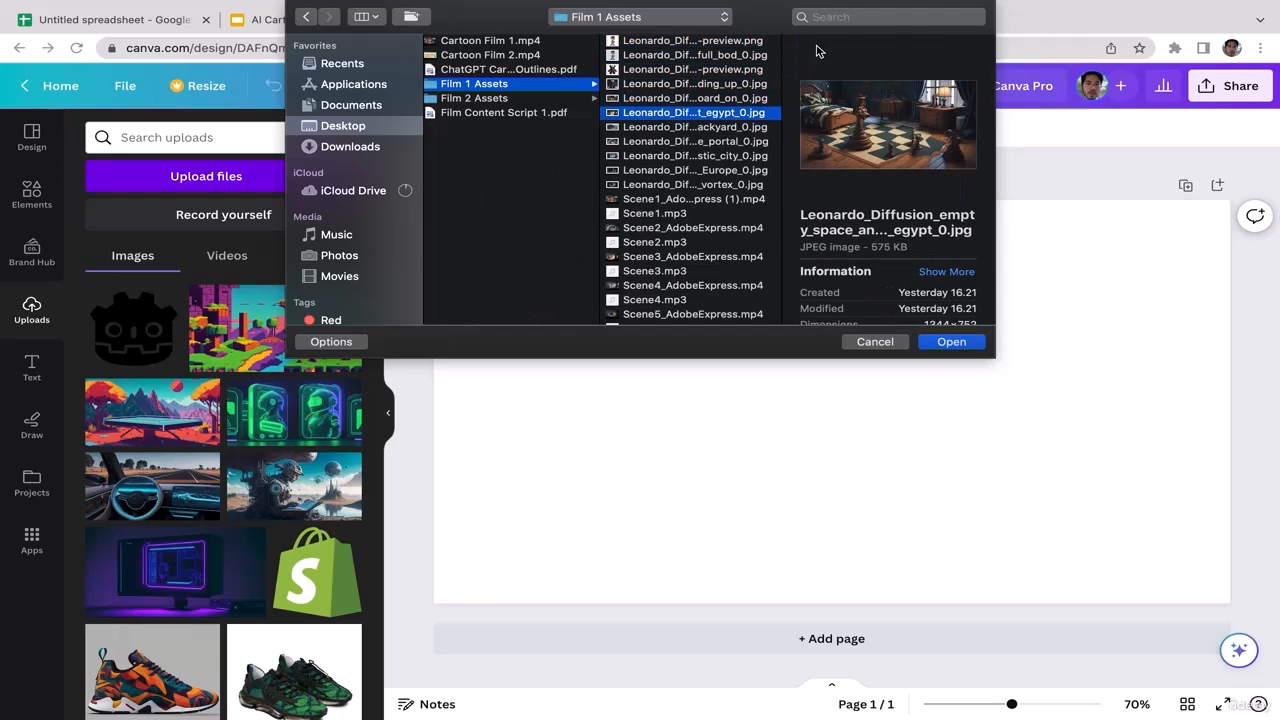
pyautogui.press('Down')
pyautogui.press('Down')
pyautogui.press('Up')
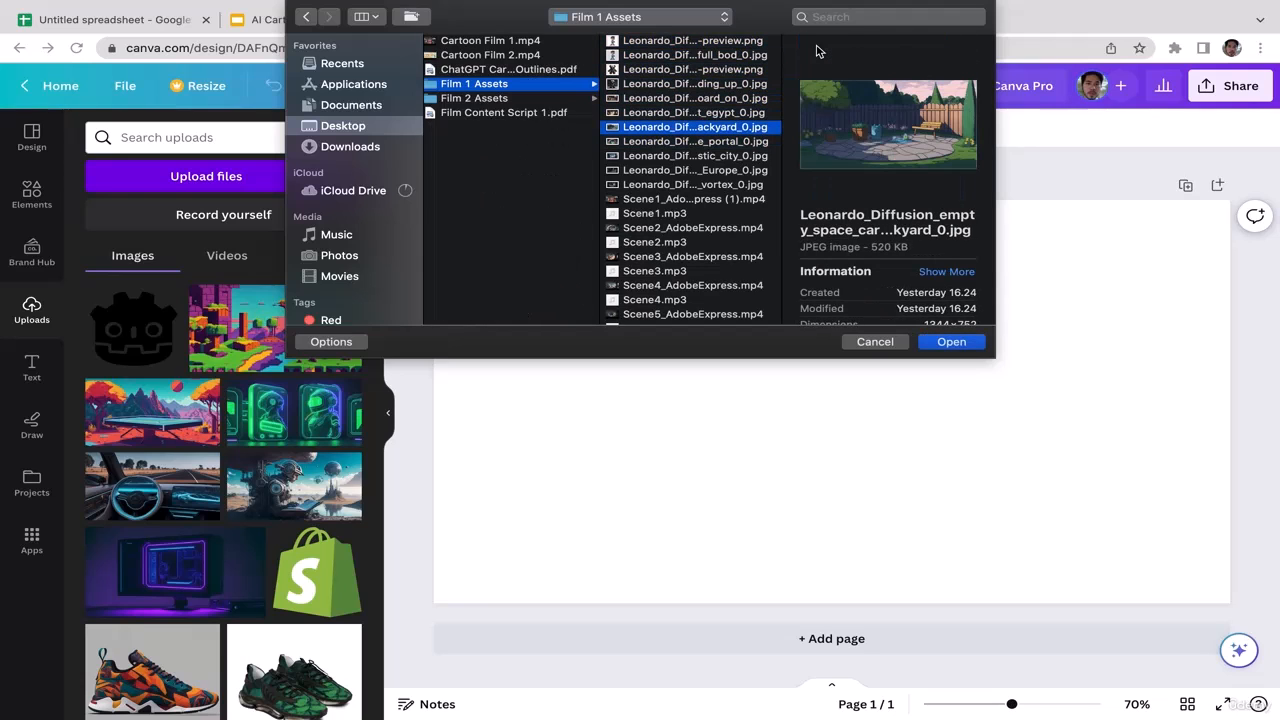
pyautogui.press('Down')
pyautogui.press('Down')
pyautogui.press('Down')
pyautogui.press('Down')
pyautogui.press('Down')
pyautogui.press('Down')
pyautogui.press('Down')
pyautogui.press('Down')
pyautogui.press('Down')
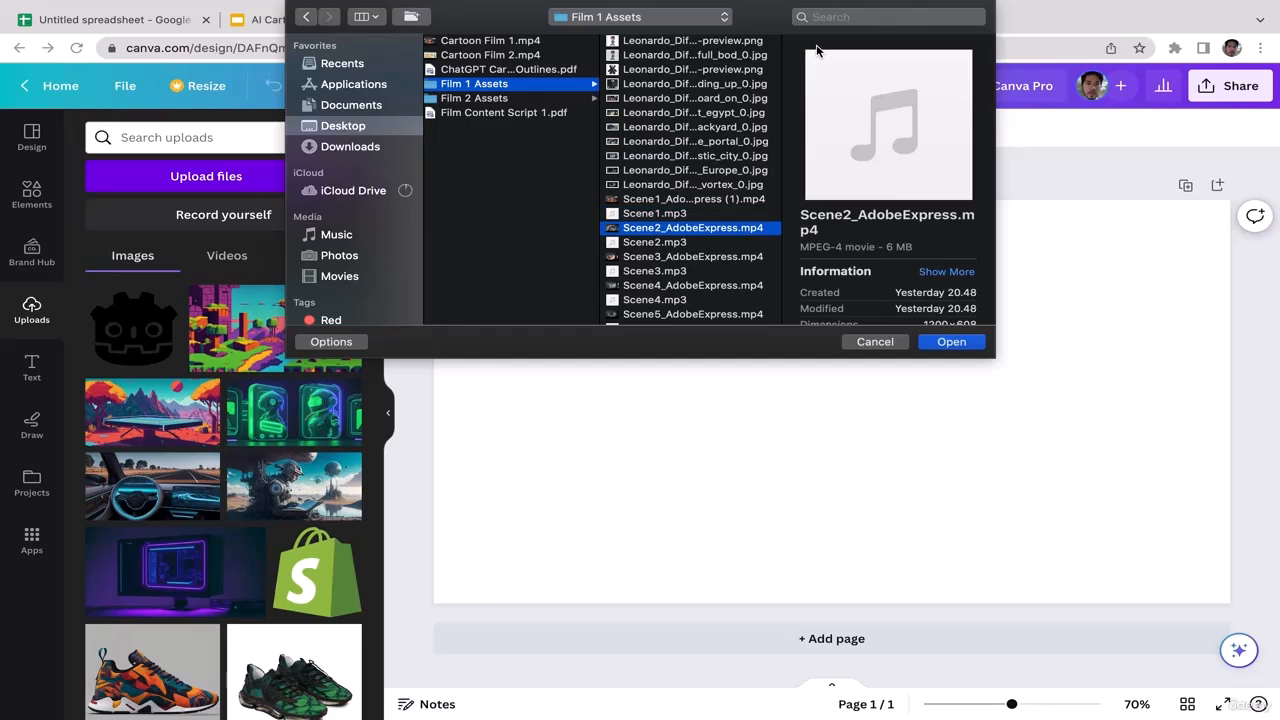
pyautogui.press('Up')
pyautogui.press('Up')
pyautogui.press('Up')
pyautogui.press('Up')
pyautogui.press('Up')
pyautogui.press('Up')
pyautogui.press('Up')
pyautogui.press('Up')
pyautogui.press('Up')
pyautogui.press('Up')
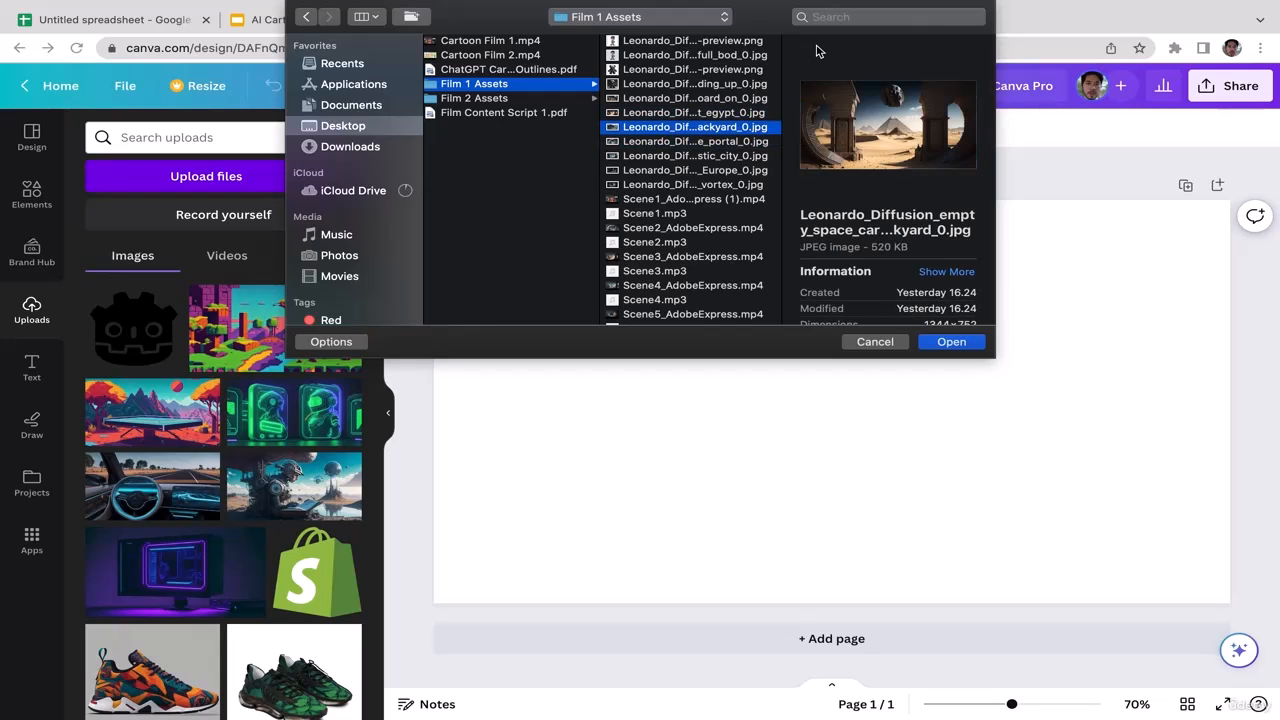
pyautogui.press('Down')
pyautogui.press('Down')
pyautogui.click(955, 342)
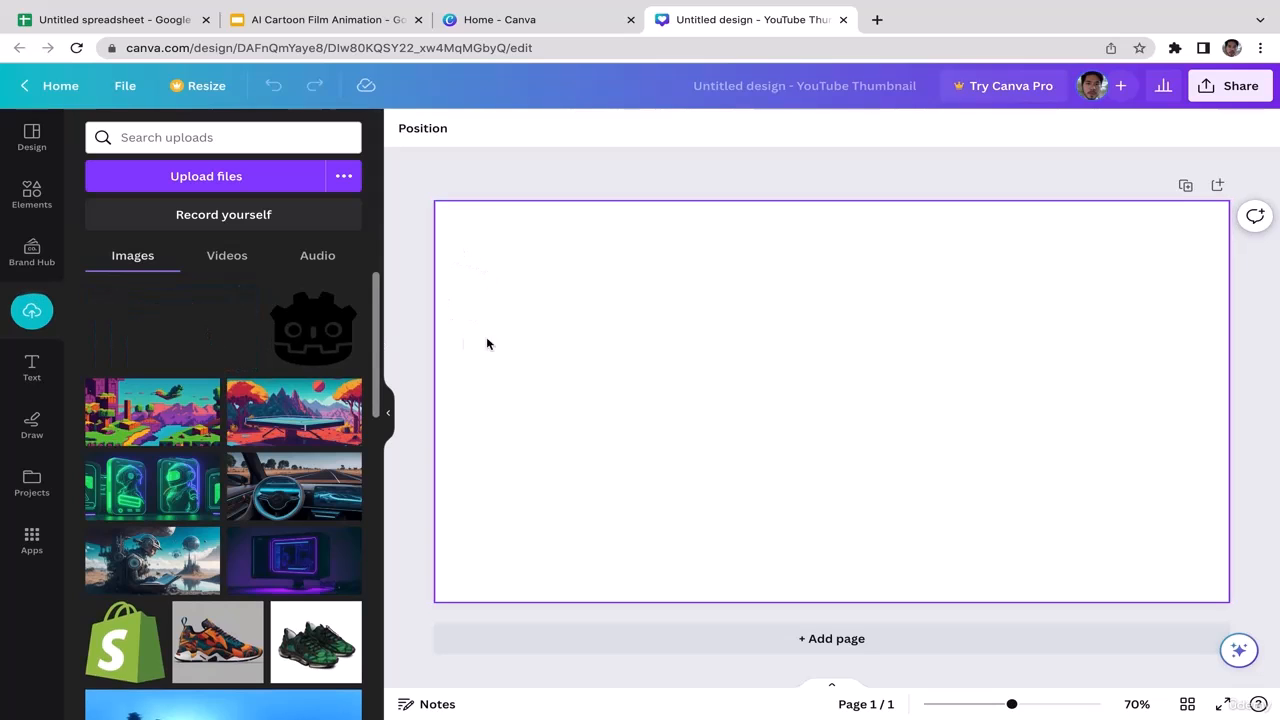
# Place the uploaded portal image on the page and enlarge it to fill the whole thumbnail
pyautogui.click(210, 333)
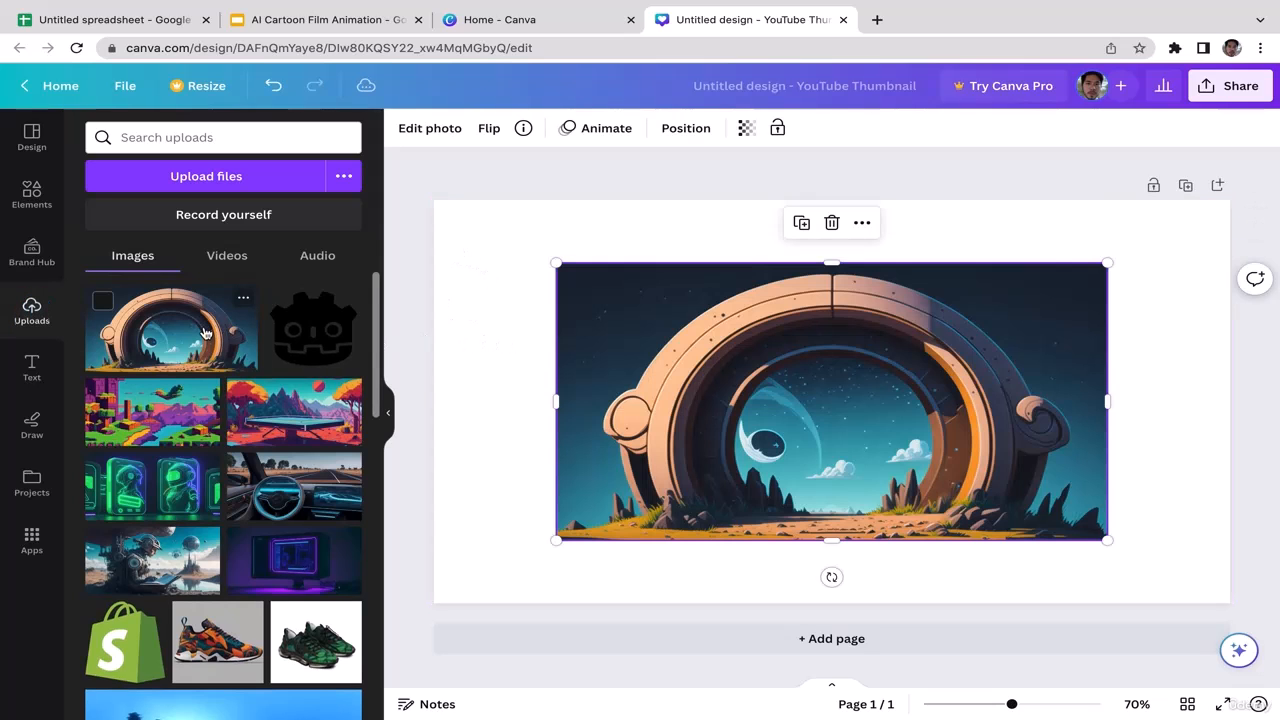
pyautogui.moveTo(556, 267); pyautogui.dragTo(431, 200)
pyautogui.moveTo(1108, 538); pyautogui.dragTo(1230, 602)
pyautogui.click(1257, 461)
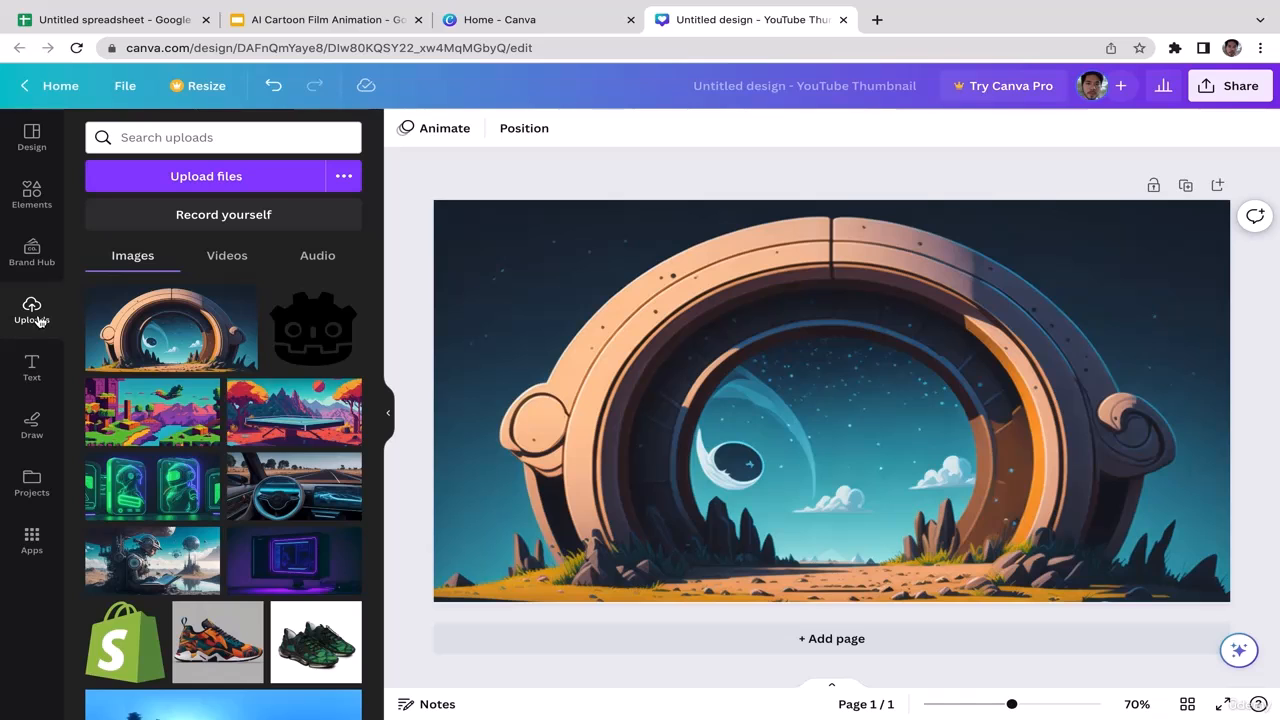
# Upload the background-removed cartoon nerd boy with glasses PNG from Film 1 Assets
pyautogui.click(190, 180)
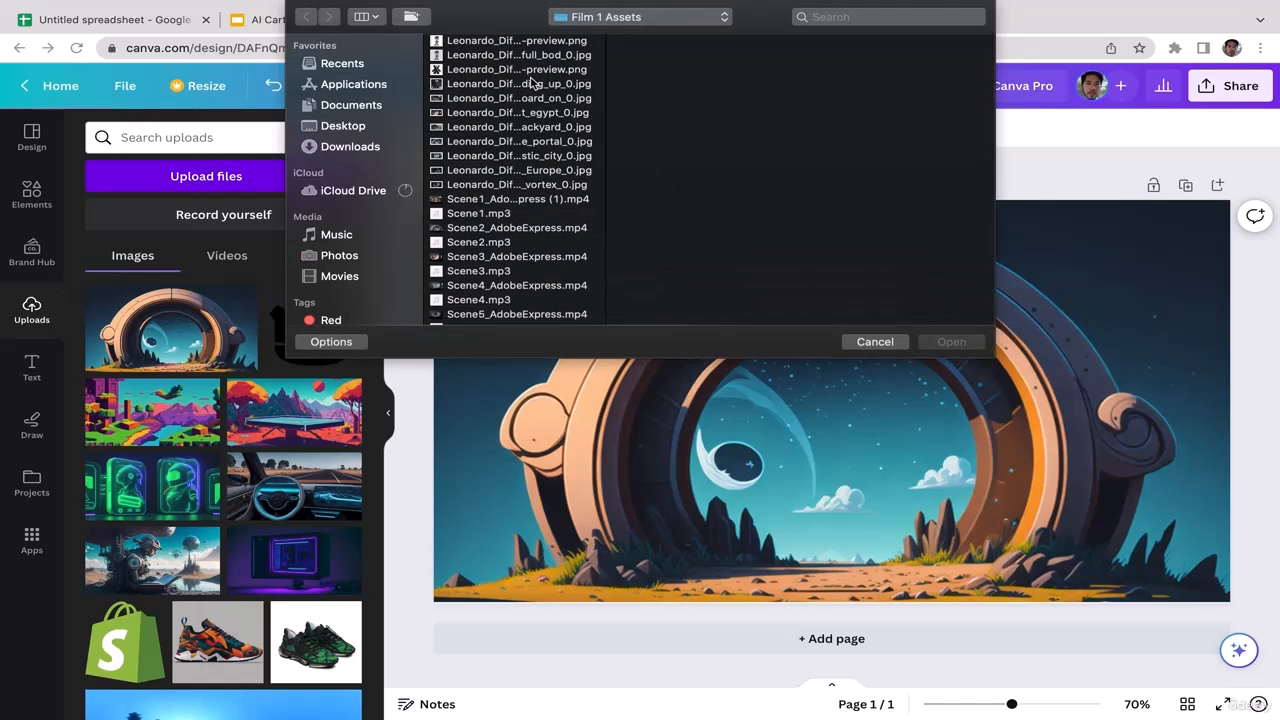
pyautogui.click(500, 86)
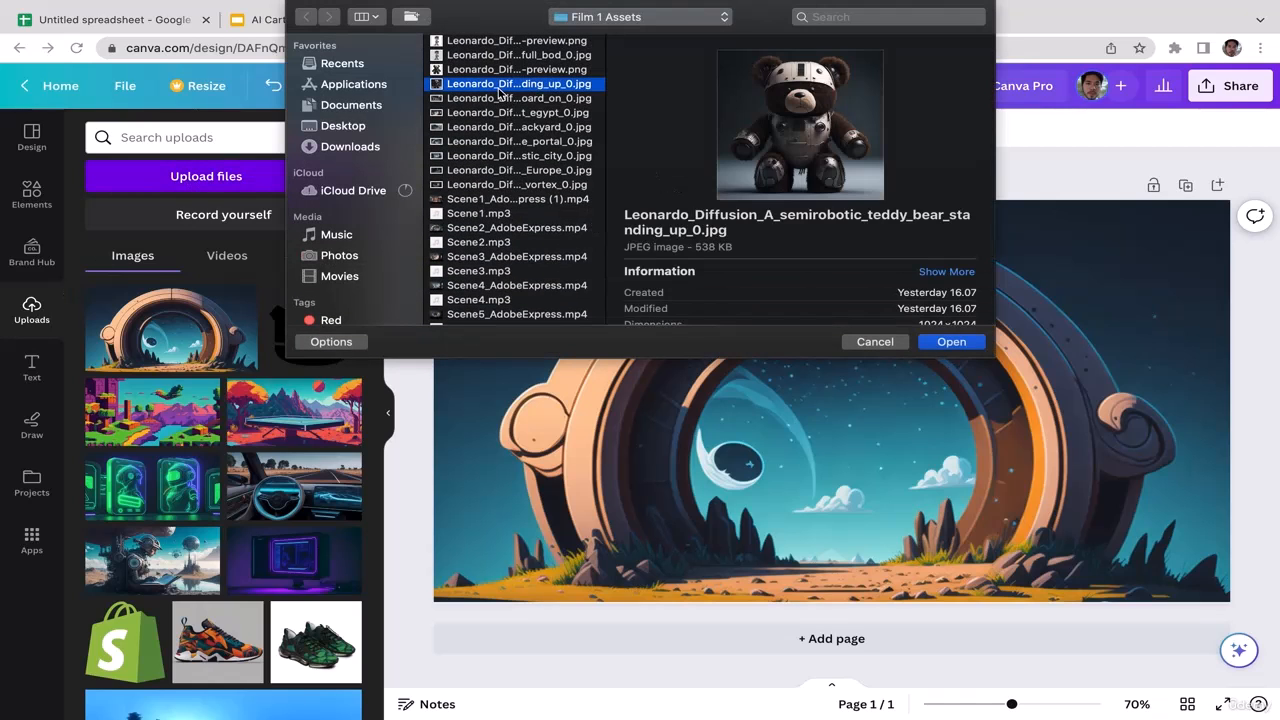
pyautogui.press('Down')
pyautogui.press('Down')
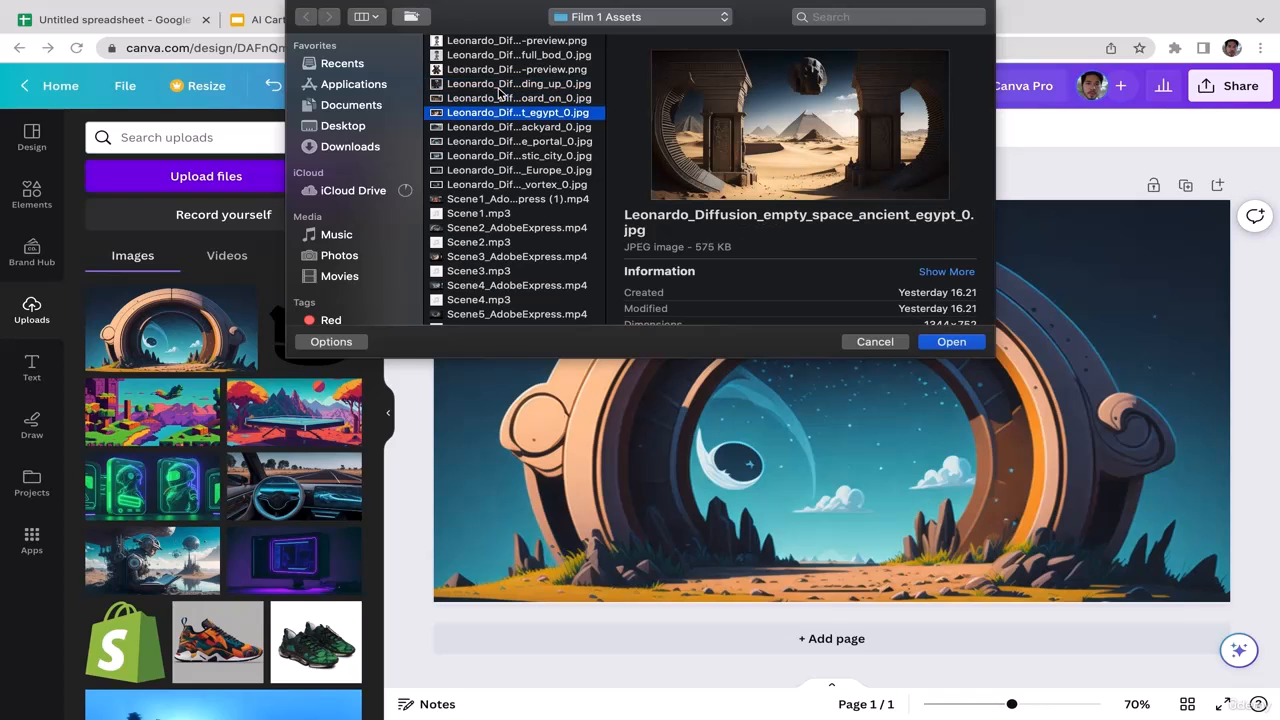
pyautogui.press('Down')
pyautogui.press('Down')
pyautogui.press('Up')
pyautogui.press('Up')
pyautogui.press('Up')
pyautogui.press('Up')
pyautogui.press('Up')
pyautogui.press('Up')
pyautogui.press('Up')
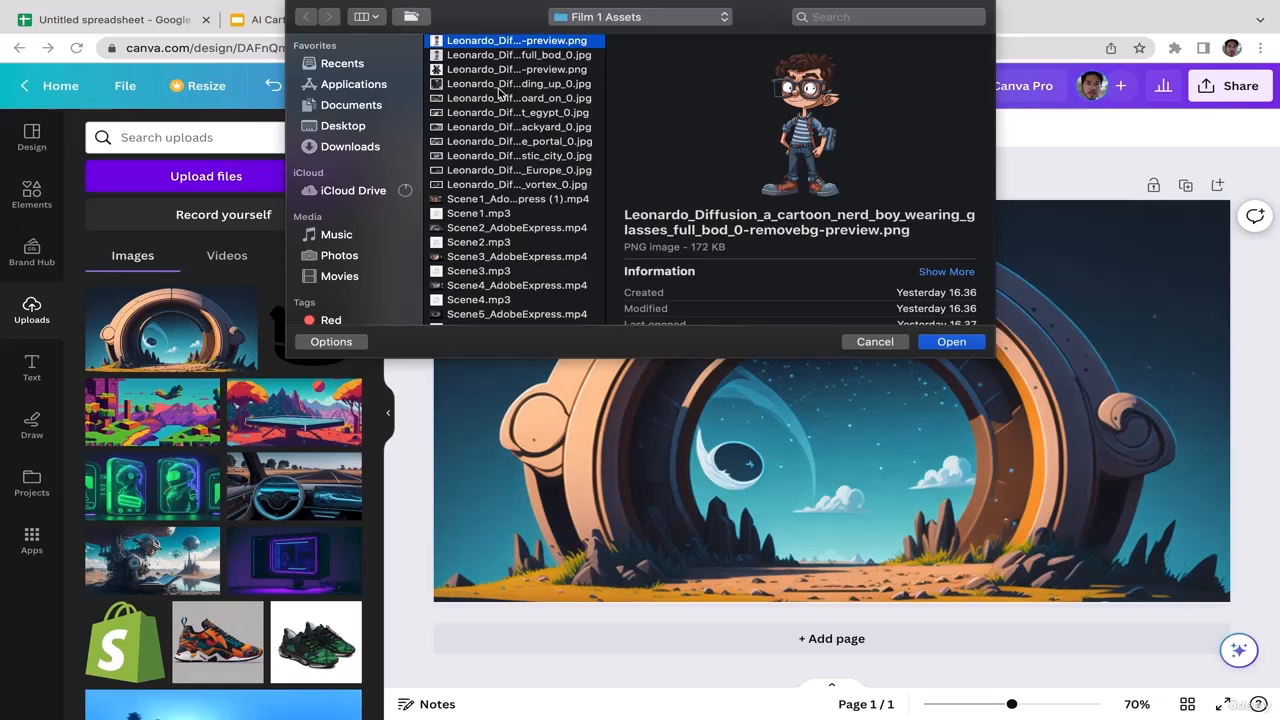
pyautogui.click(951, 342)
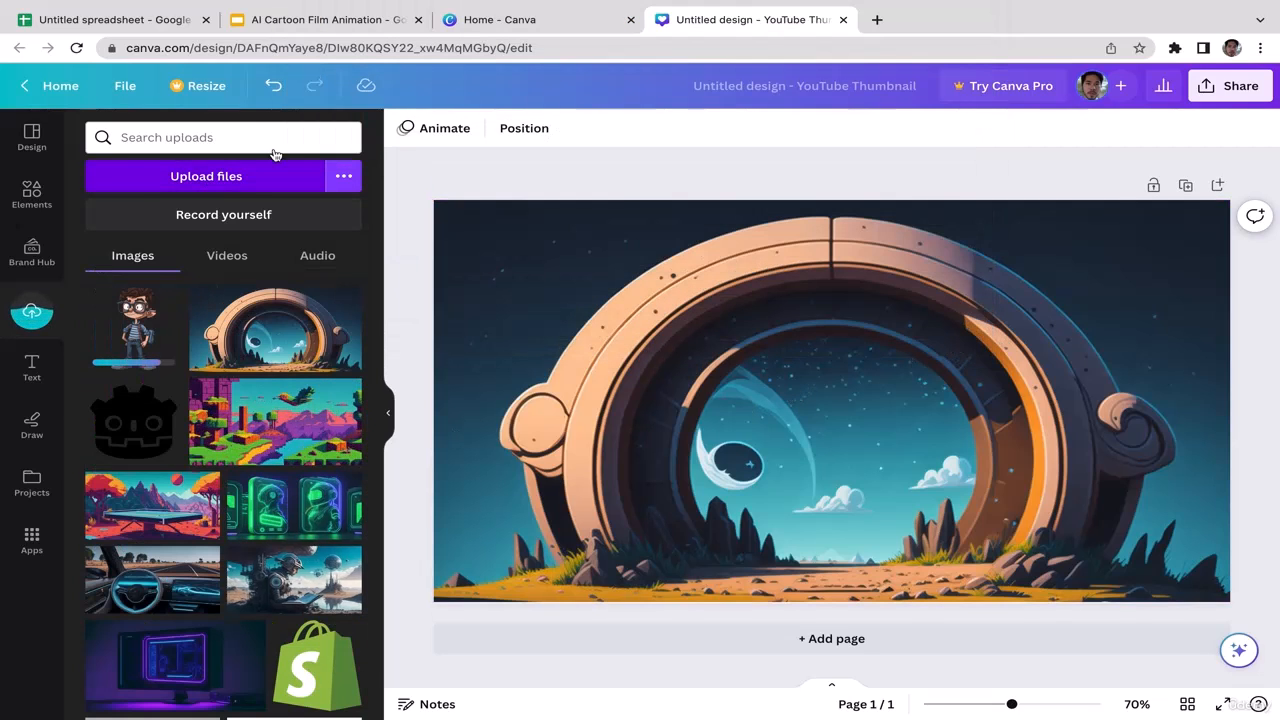
# Upload the background-removed semirobotic teddy bear PNG from Film 1 Assets
pyautogui.click(208, 176)
pyautogui.click(495, 72)
pyautogui.press('Down')
pyautogui.press('Up')
pyautogui.click(951, 342)
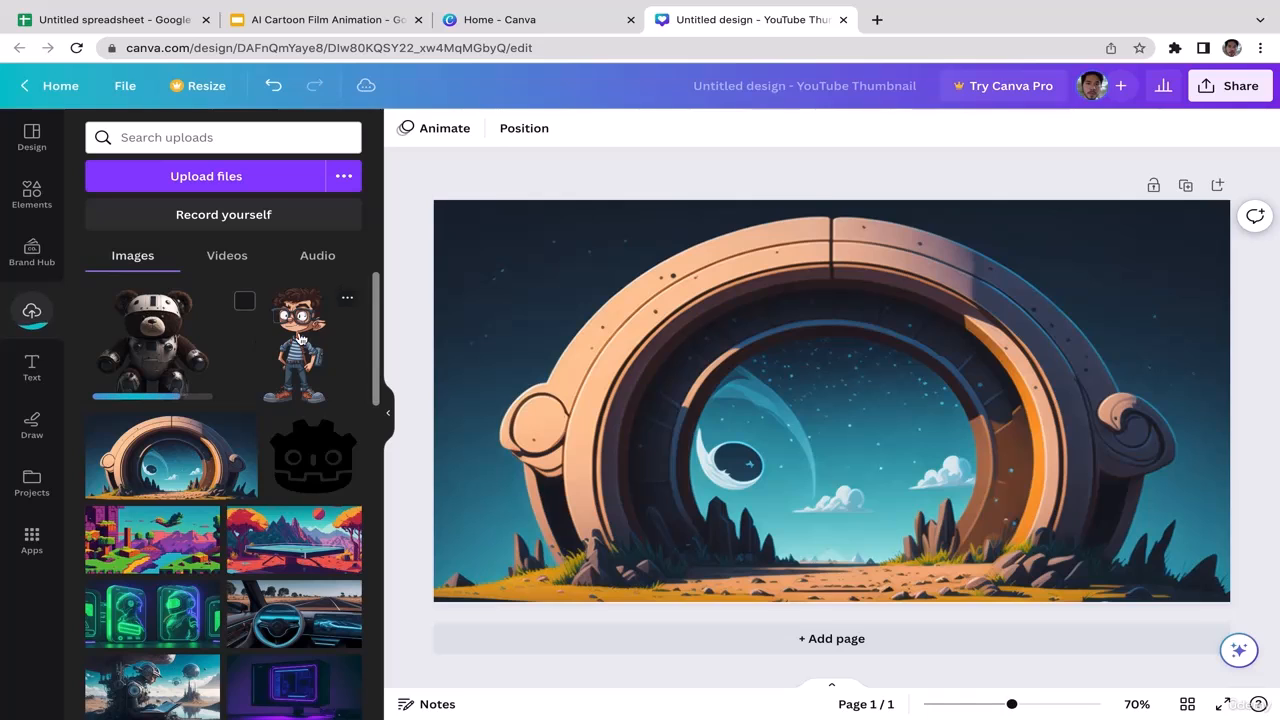
# Add the nerd boy to the thumbnail, scale him down and stand him on the ground in front of the portal
pyautogui.click(300, 345)
pyautogui.moveTo(853, 363); pyautogui.dragTo(917, 436)
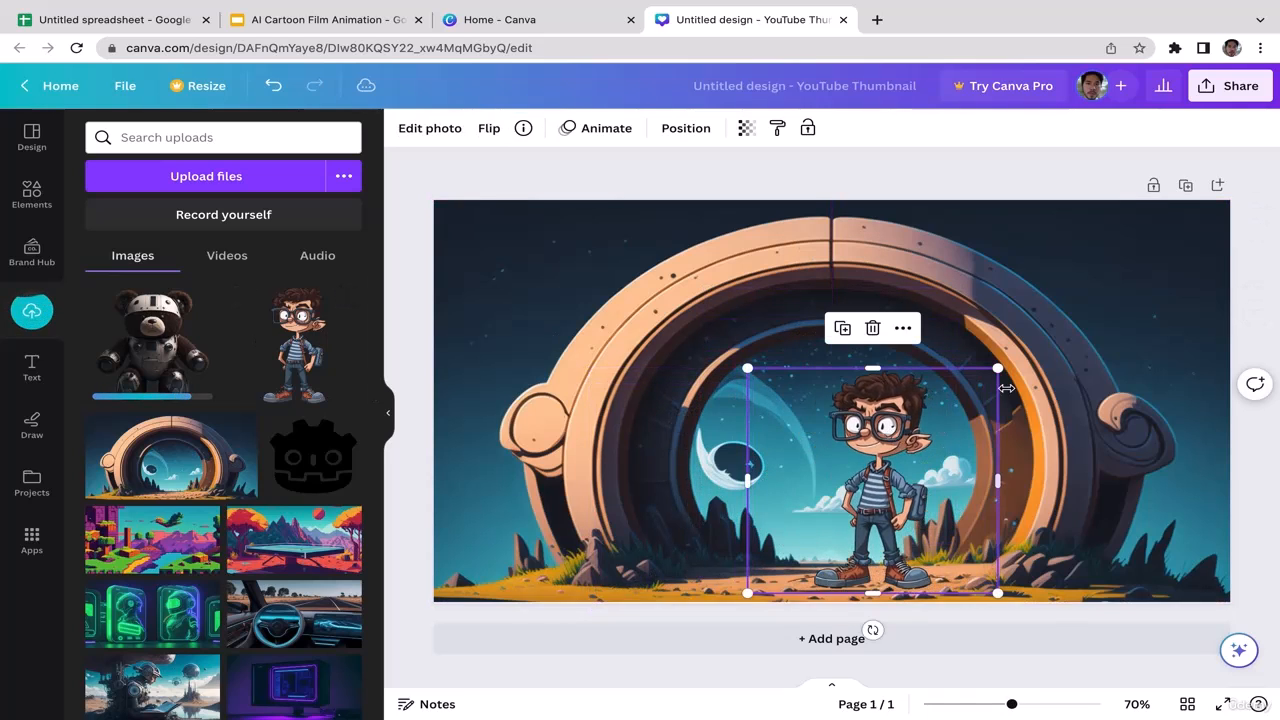
pyautogui.moveTo(1000, 370); pyautogui.dragTo(950, 434)
pyautogui.moveTo(862, 498); pyautogui.dragTo(890, 507)
# Add the teddy bear to the thumbnail, scale it down and place it on the ground to the left of the boy
pyautogui.click(185, 340)
pyautogui.moveTo(823, 414); pyautogui.dragTo(725, 522)
pyautogui.moveTo(861, 417); pyautogui.dragTo(754, 513)
pyautogui.moveTo(657, 545); pyautogui.dragTo(748, 515)
# Shift the boy and the teddy bear slightly to the right within the portal and make the bear a little smaller
pyautogui.click(980, 513)
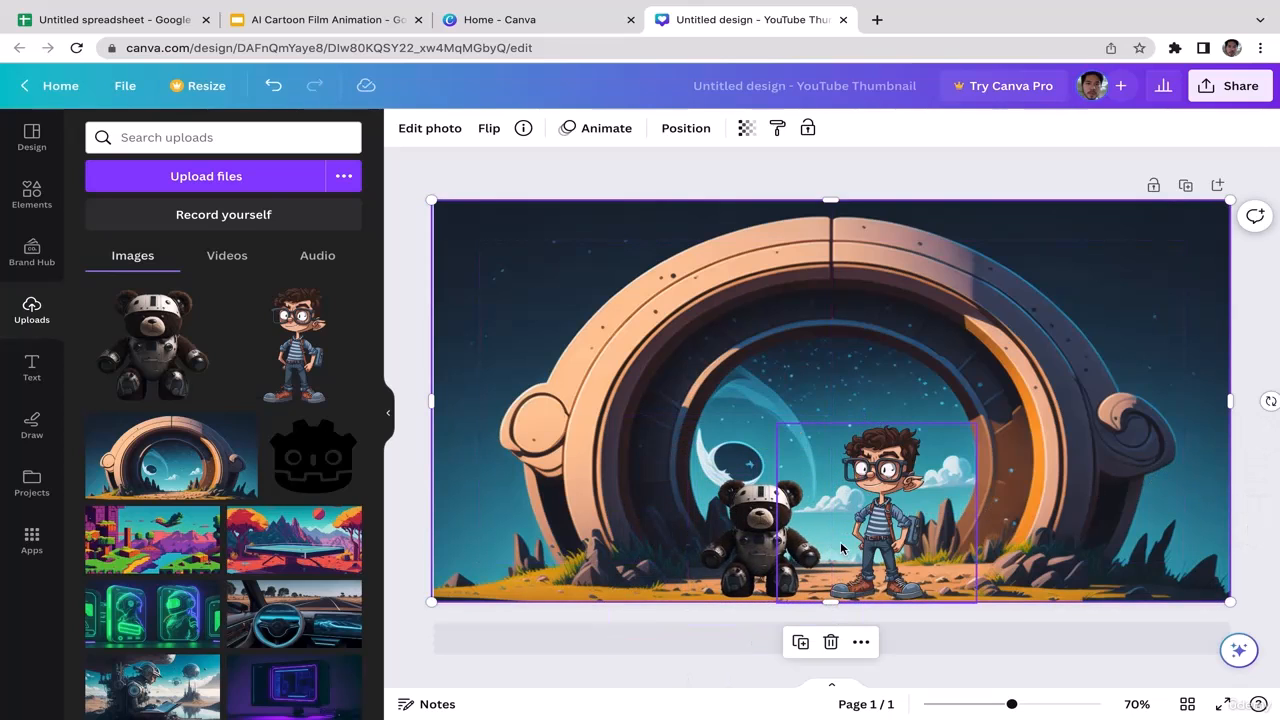
pyautogui.moveTo(873, 527)
pyautogui.mouseDown()
pyautogui.moveTo(850, 520)
pyautogui.moveTo(872, 527)
pyautogui.mouseUp()
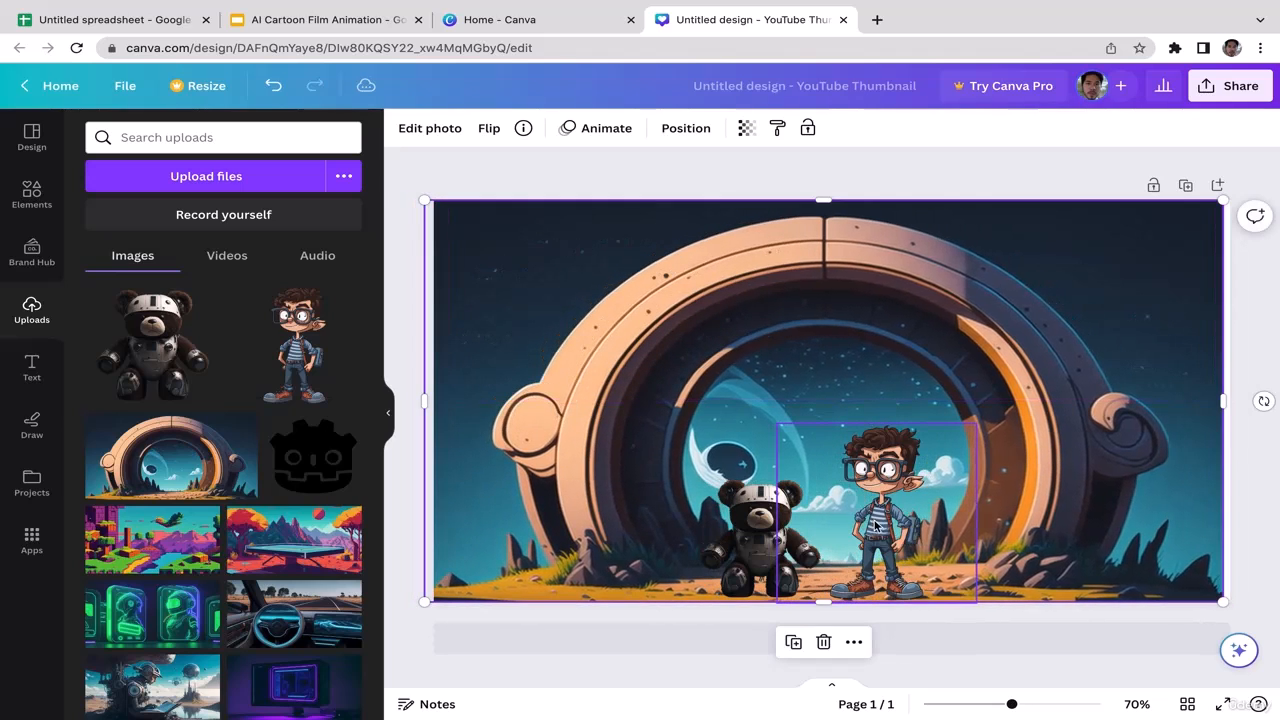
pyautogui.click(882, 475)
pyautogui.moveTo(888, 470); pyautogui.dragTo(911, 472)
pyautogui.click(756, 538)
pyautogui.moveTo(756, 538); pyautogui.dragTo(786, 538)
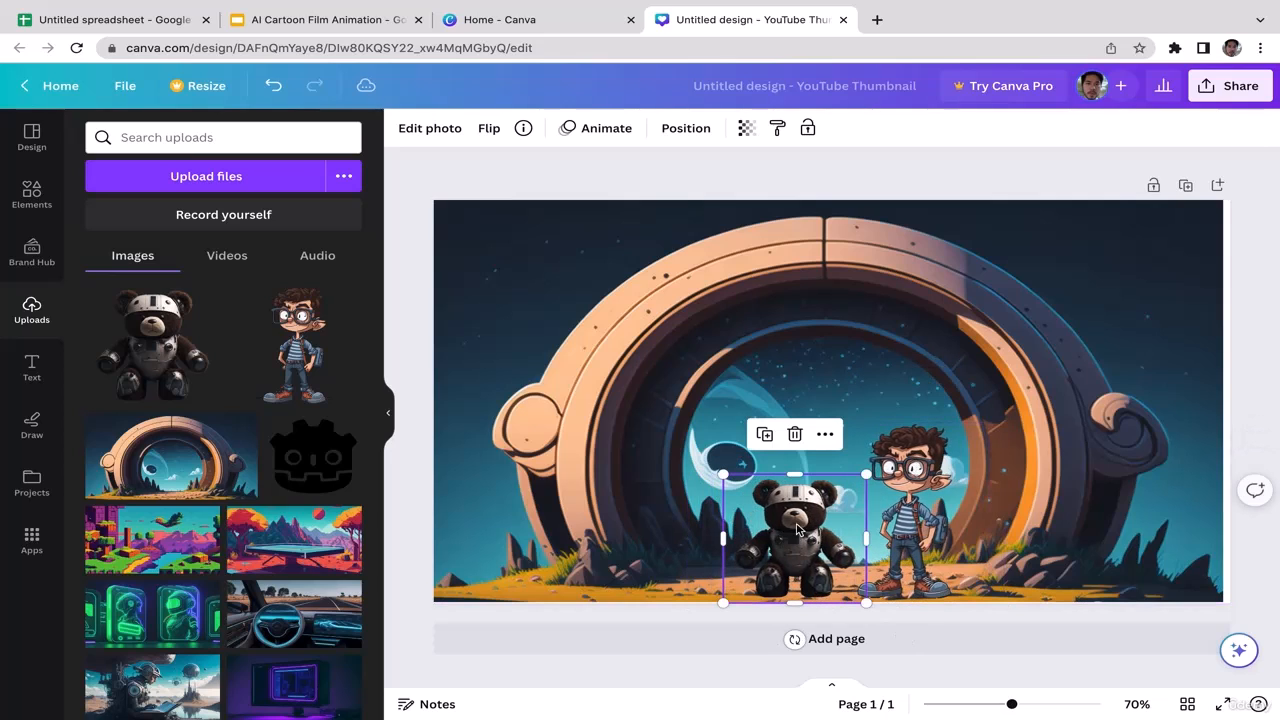
pyautogui.moveTo(865, 478); pyautogui.dragTo(853, 489)
pyautogui.moveTo(795, 537); pyautogui.dragTo(803, 537)
pyautogui.click(1240, 440)
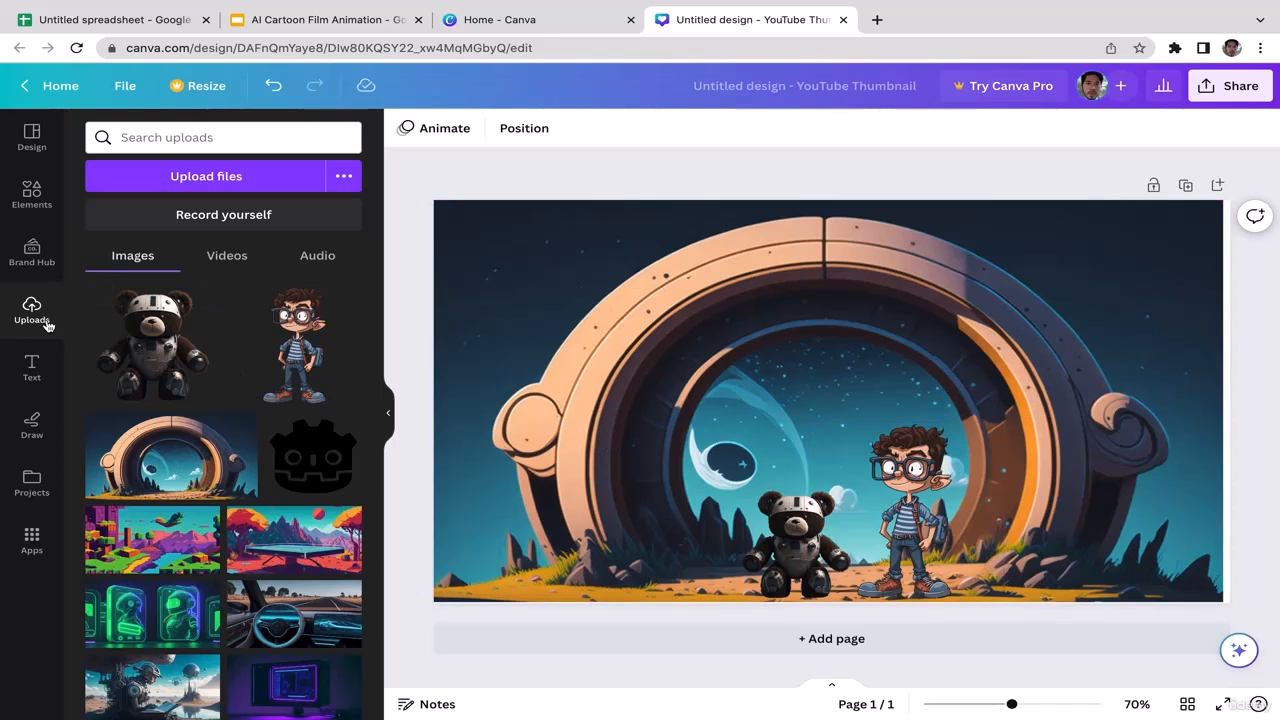
# Add a heading text to the thumbnail and colour it white
pyautogui.click(31, 368)
pyautogui.click(240, 338)
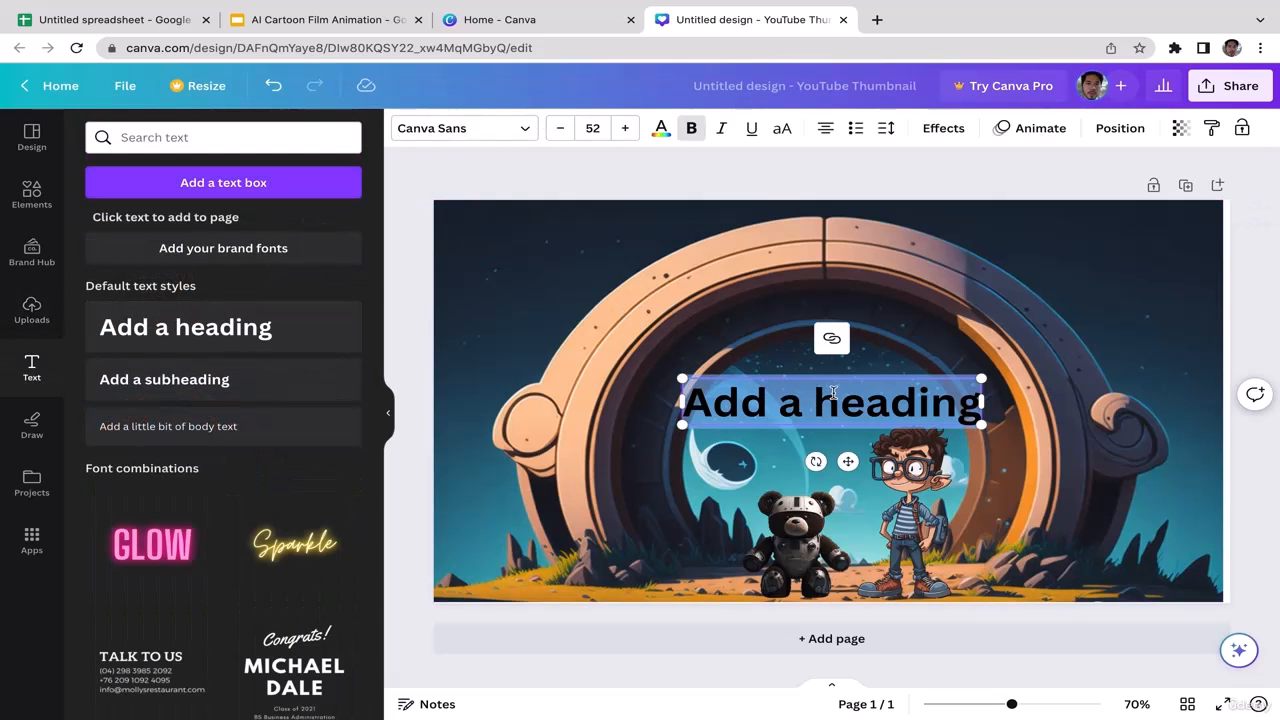
pyautogui.click(664, 133)
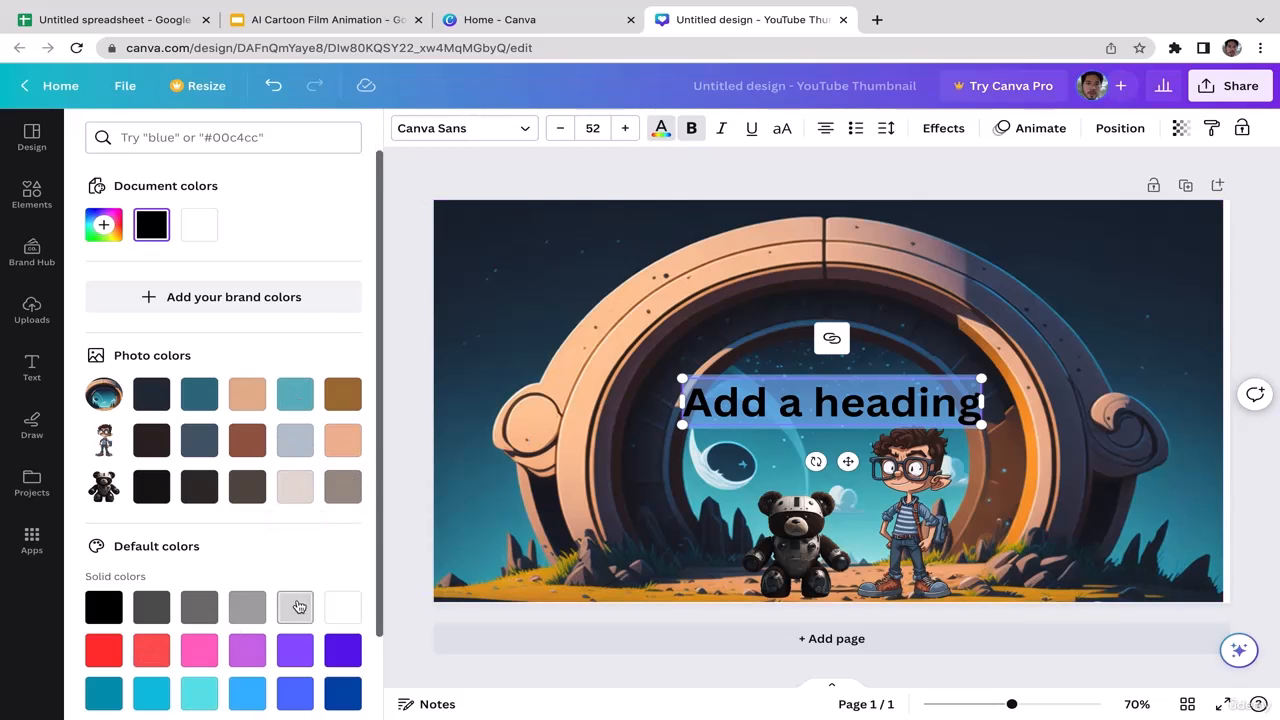
pyautogui.click(340, 604)
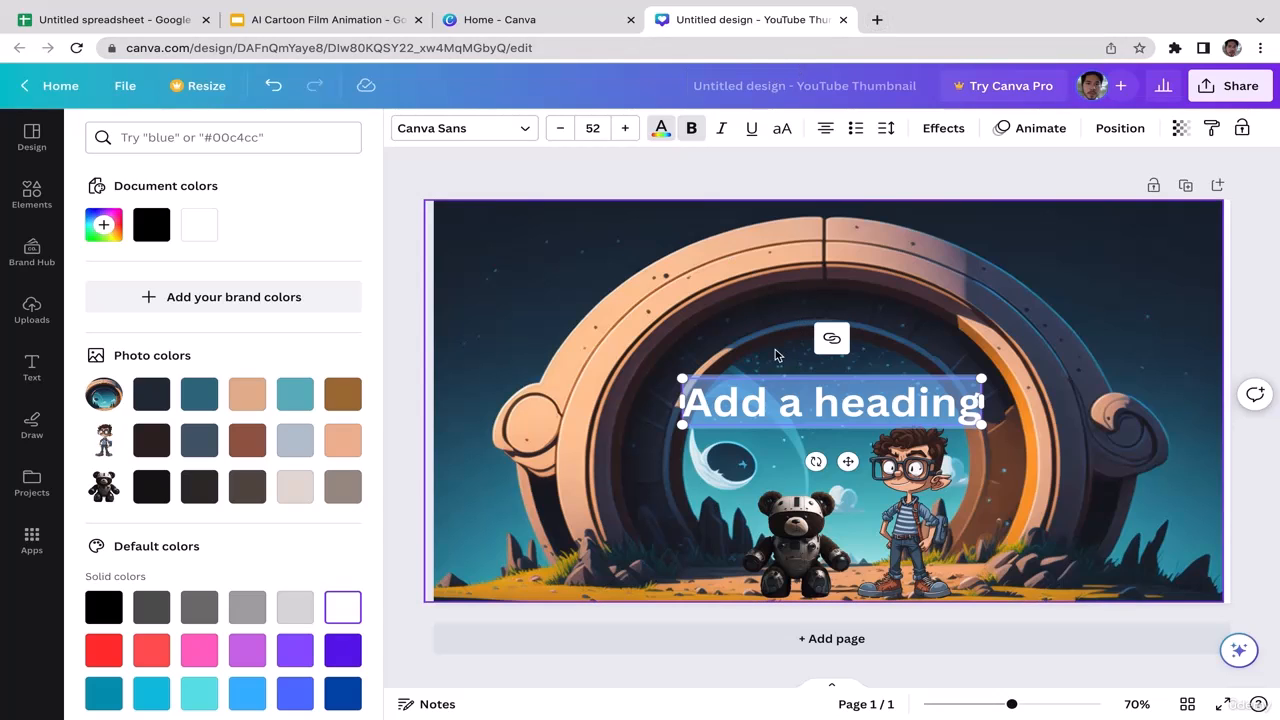
# Replace the heading's placeholder text with "Teddy Bear"
pyautogui.click(932, 401)
pyautogui.moveTo(973, 407); pyautogui.dragTo(685, 403)
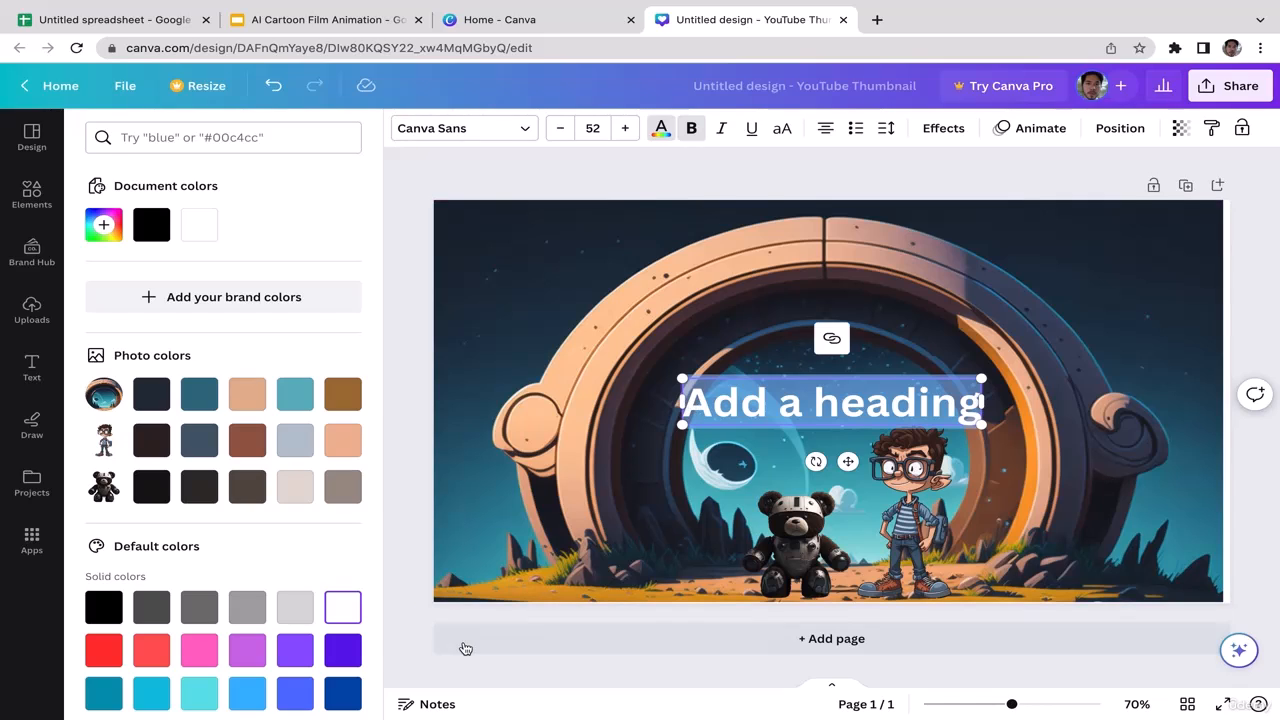
pyautogui.press('BackSpace')
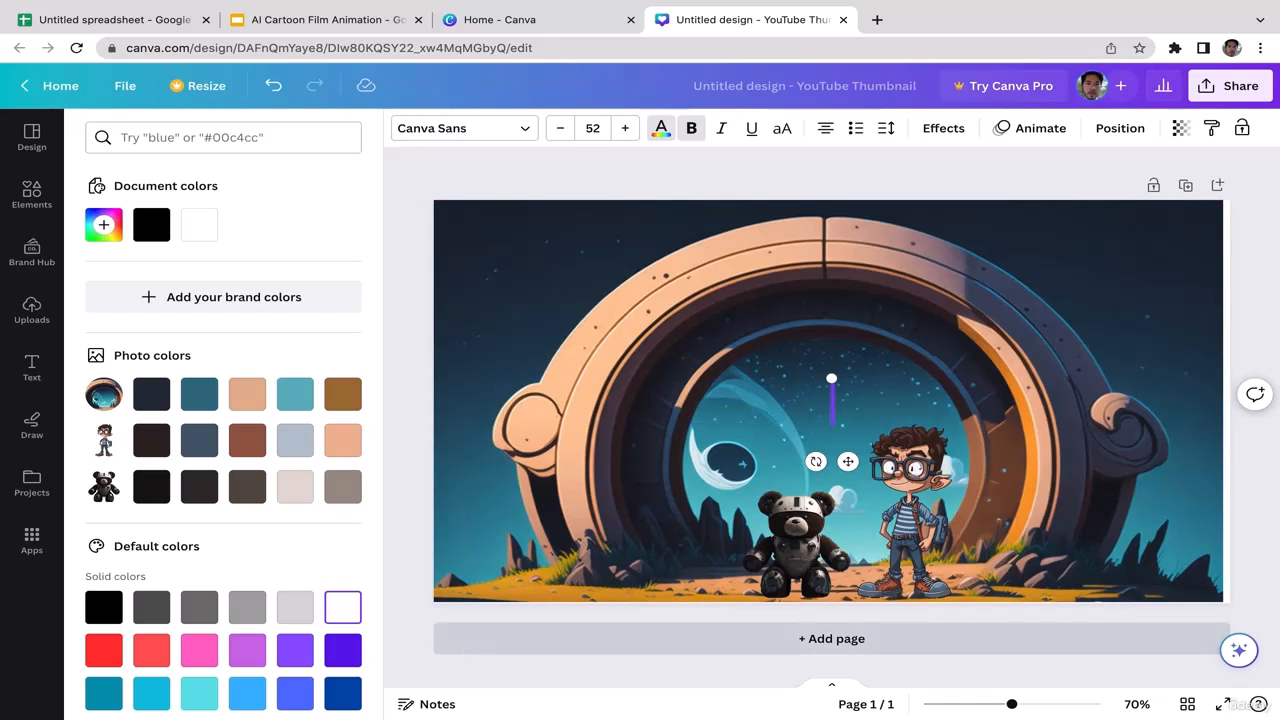
pyautogui.write('Teddy Bear')
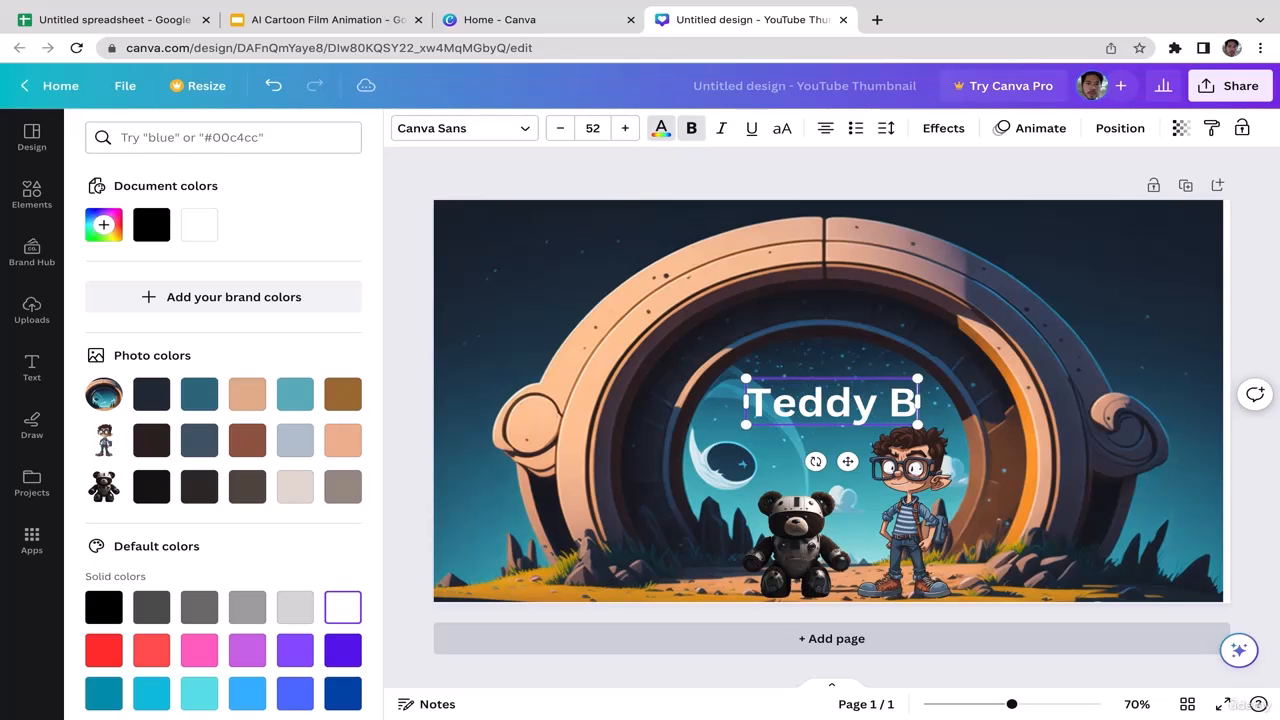
# Open ChatGPT in a new browser tab and find the film narration in the Cartoon Film Ideas chat
pyautogui.click(873, 20)
pyautogui.write('cha')
pyautogui.press('Return')
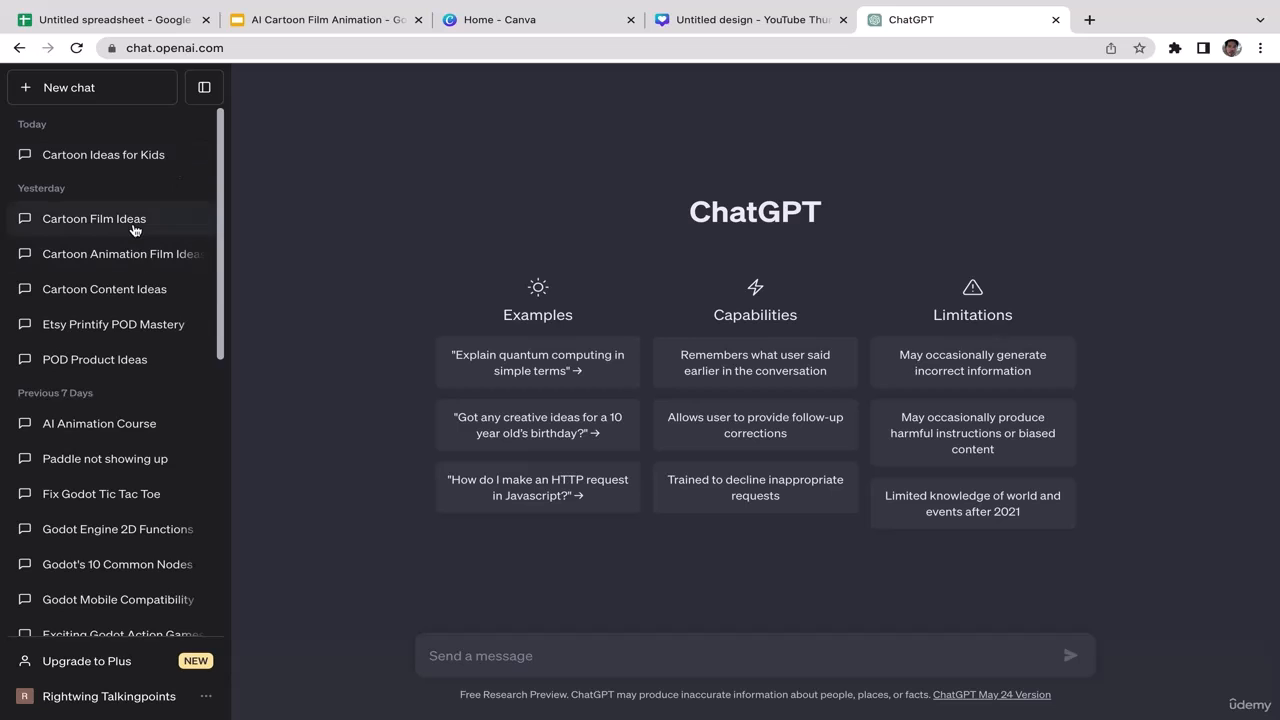
pyautogui.click(134, 224)
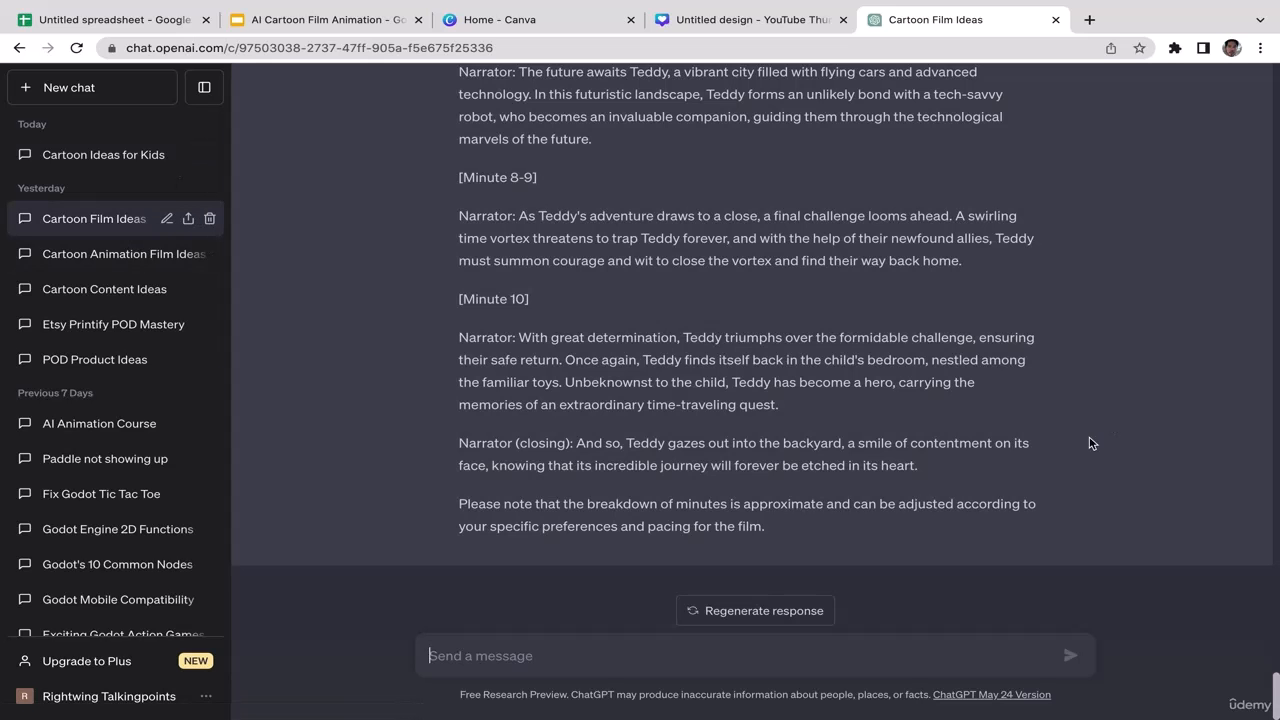
pyautogui.moveTo(1275, 683); pyautogui.dragTo(1265, 622)
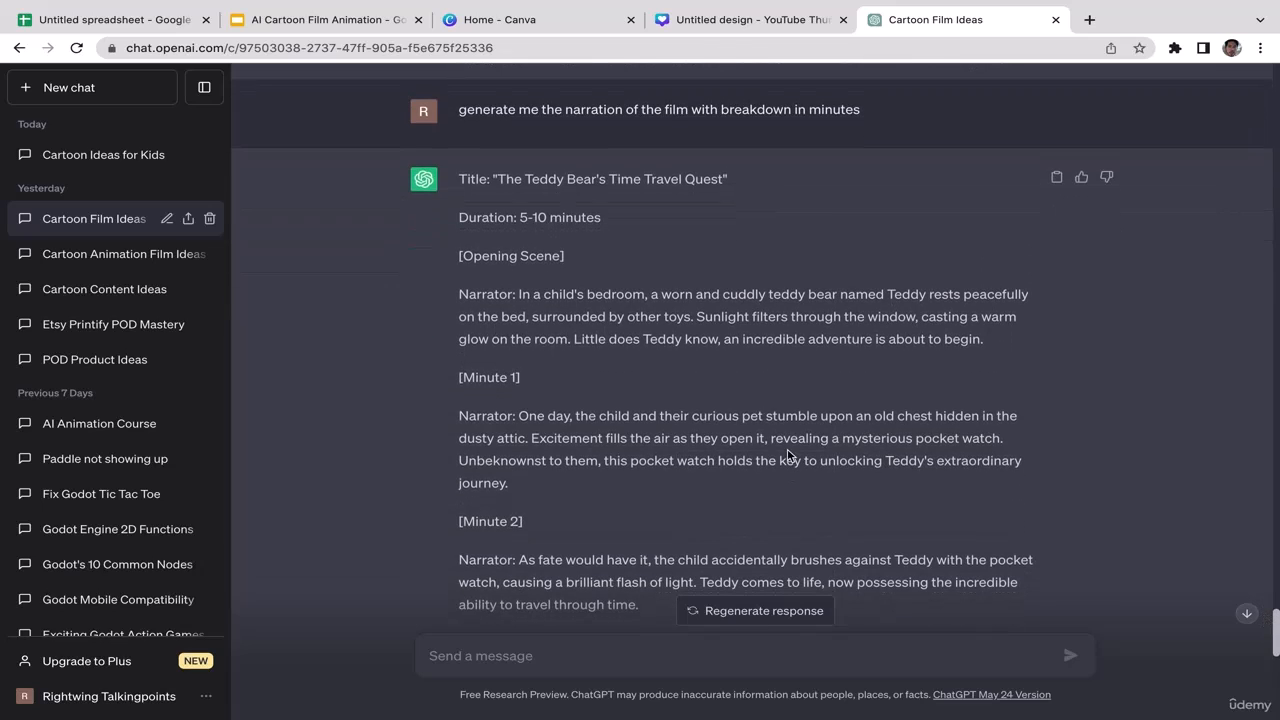
# Copy the film title "The Teddy Bear's Time Travel Quest", then return to the Canva design and close the ChatGPT tab
pyautogui.moveTo(717, 179); pyautogui.dragTo(497, 176)
pyautogui.hotkey('ctrl', 'c')
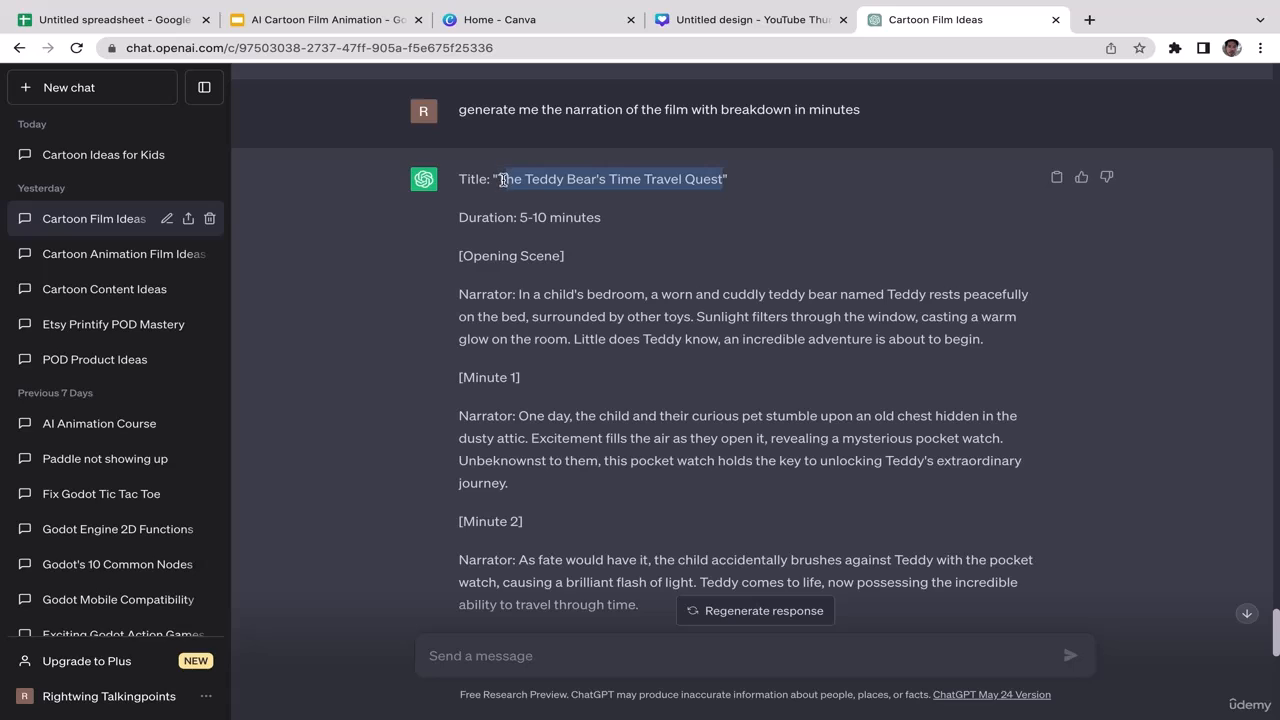
pyautogui.click(589, 261)
pyautogui.moveTo(725, 181); pyautogui.dragTo(525, 192)
pyautogui.click(503, 178)
pyautogui.click(689, 10)
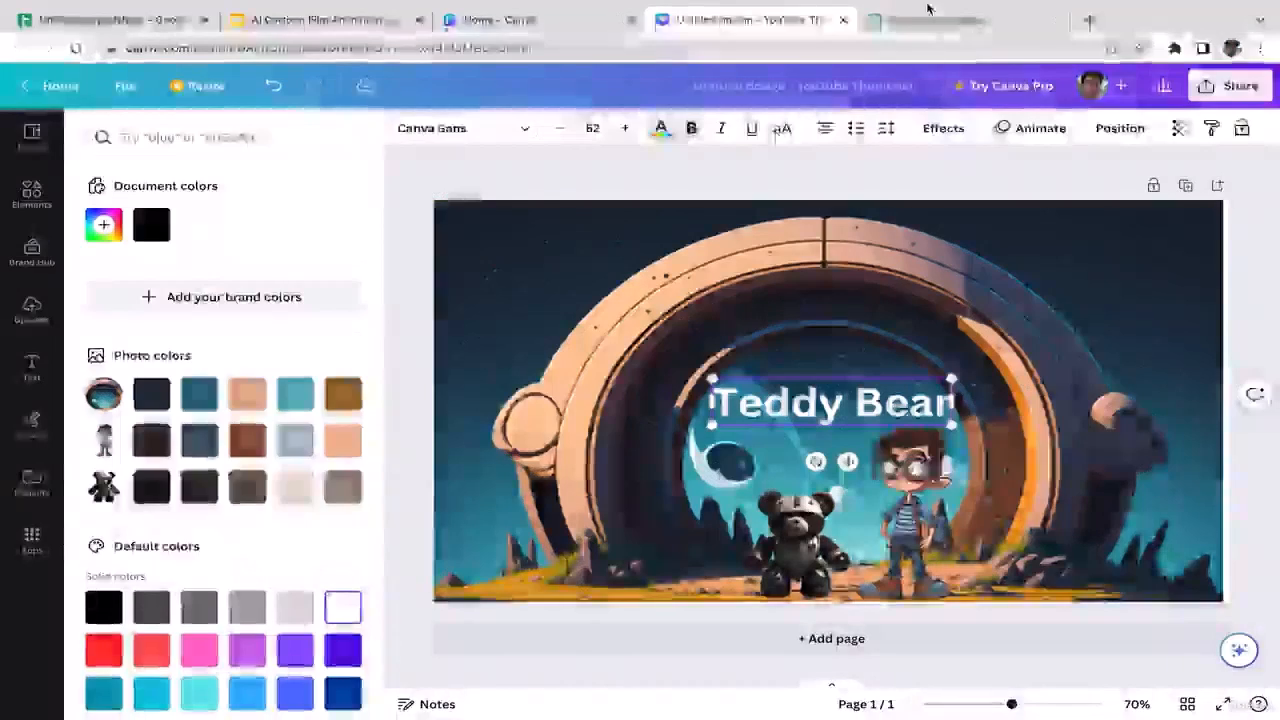
pyautogui.click(1055, 19)
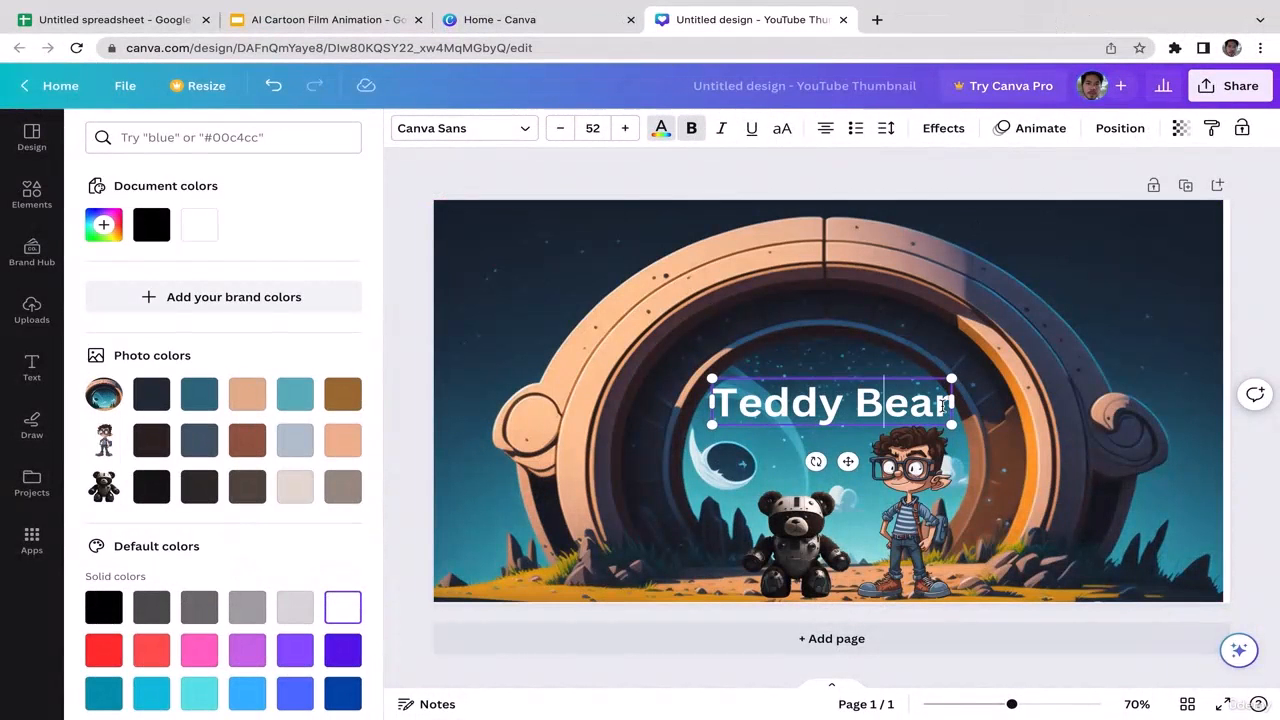
# Replace the heading's text with the copied film title "The Teddy Bear's Time Travel Quest"
pyautogui.moveTo(944, 404); pyautogui.dragTo(706, 400)
pyautogui.press('BackSpace')
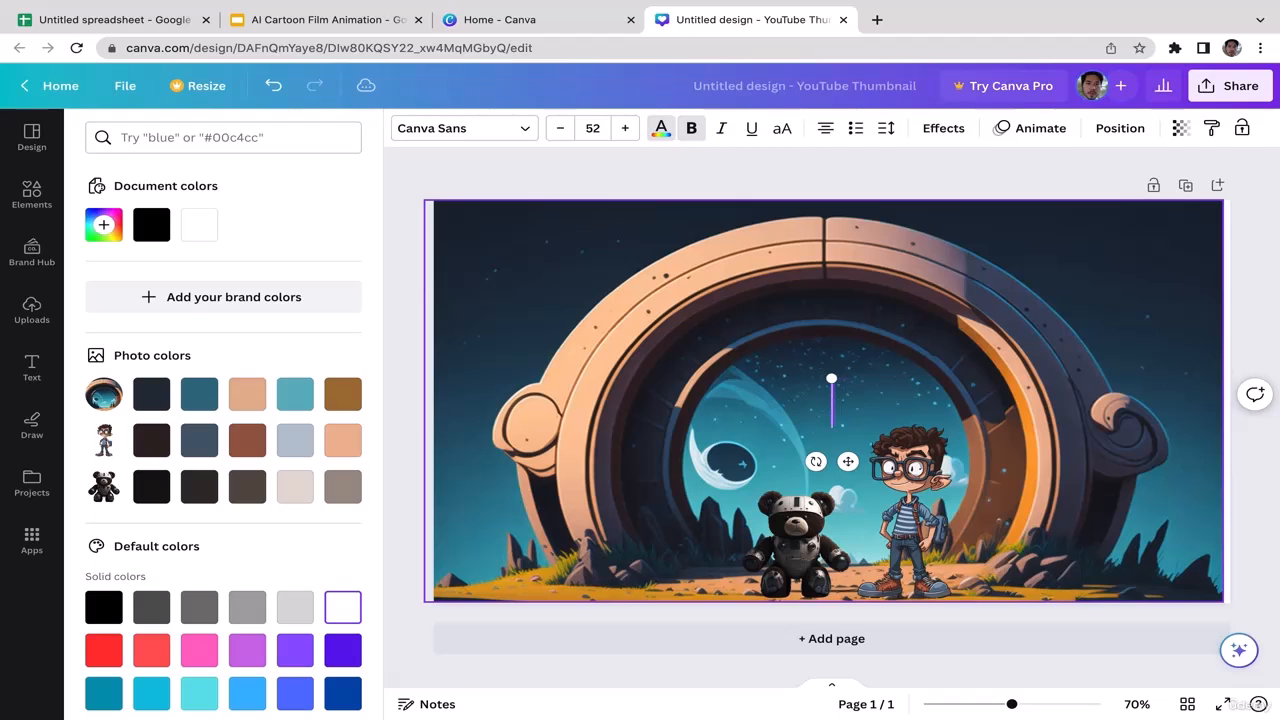
pyautogui.hotkey('ctrl', 'v')
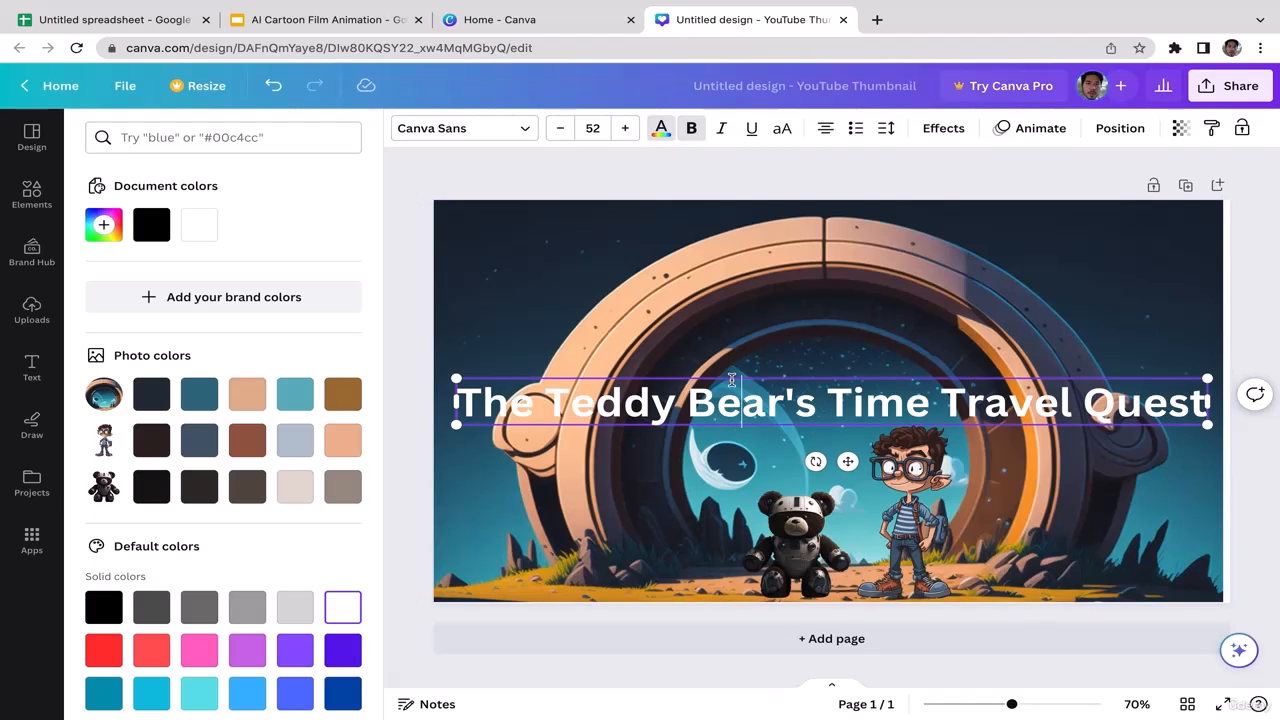
pyautogui.hotkey('shift', 'End')
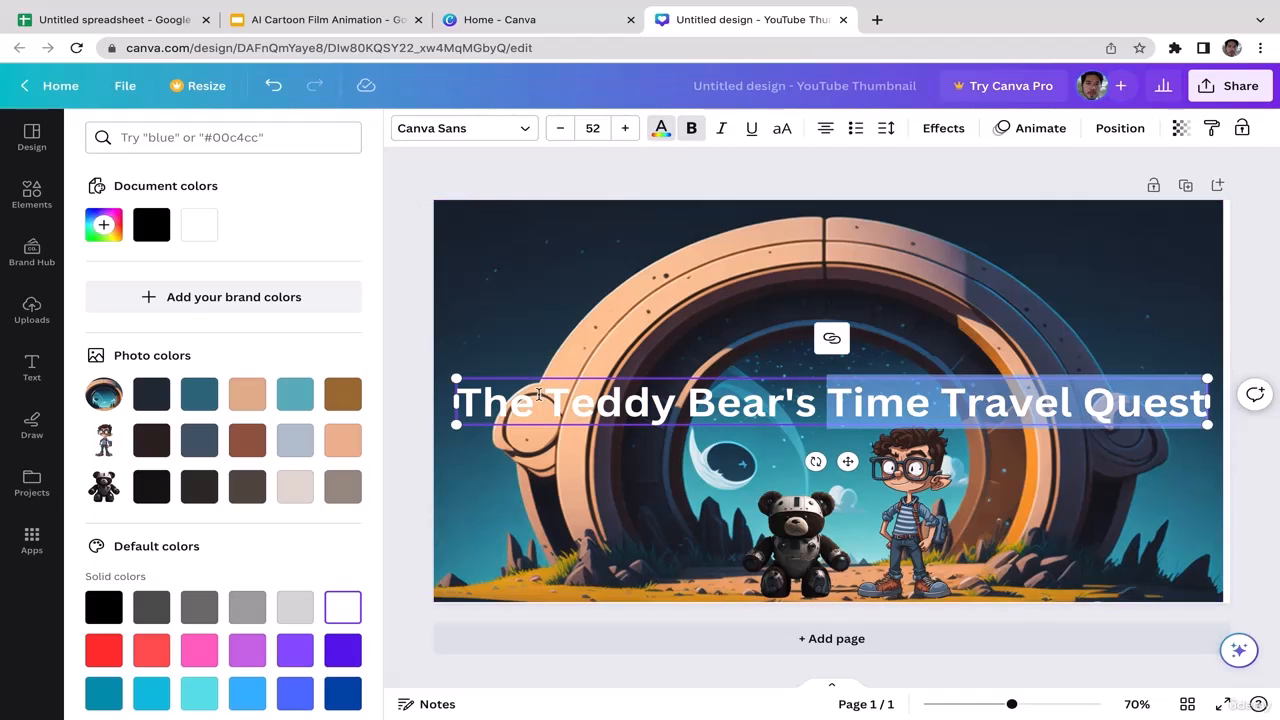
# Resize the title slightly to span the thumbnail's width and move it up above the two characters
pyautogui.moveTo(456, 379); pyautogui.dragTo(481, 303)
pyautogui.click(782, 402)
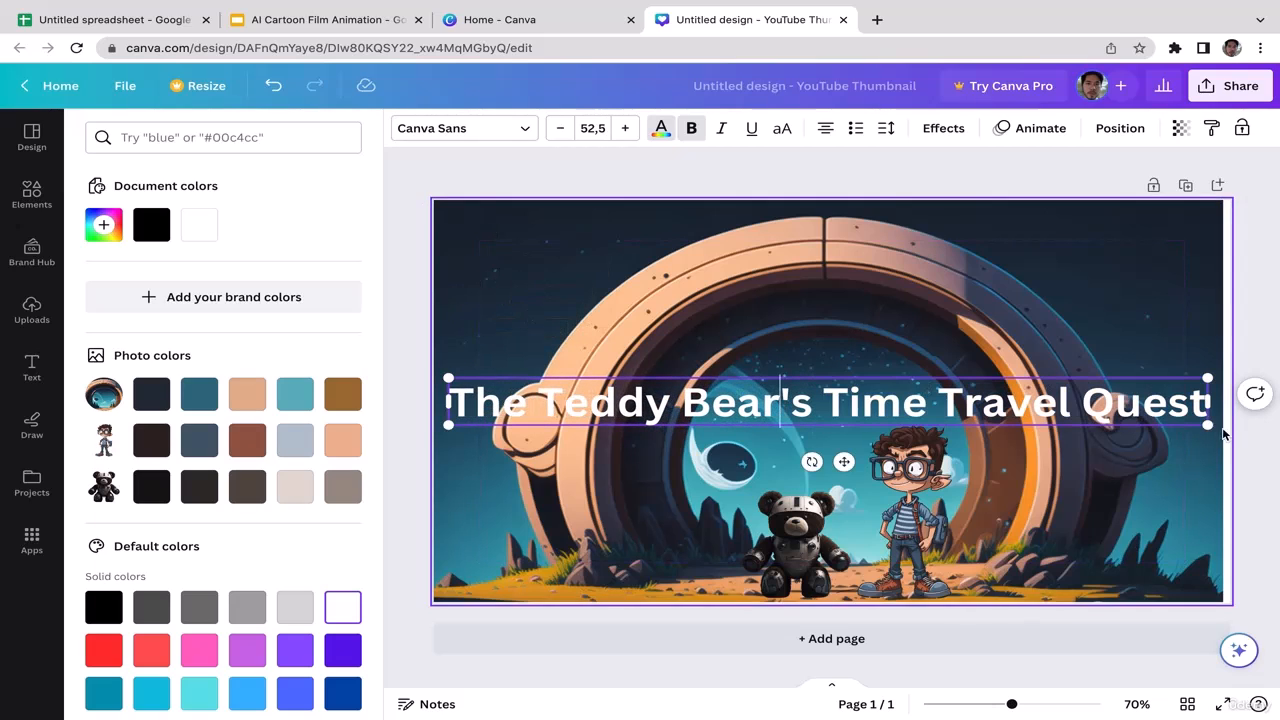
pyautogui.moveTo(1204, 425); pyautogui.dragTo(1203, 424)
pyautogui.click(1076, 374)
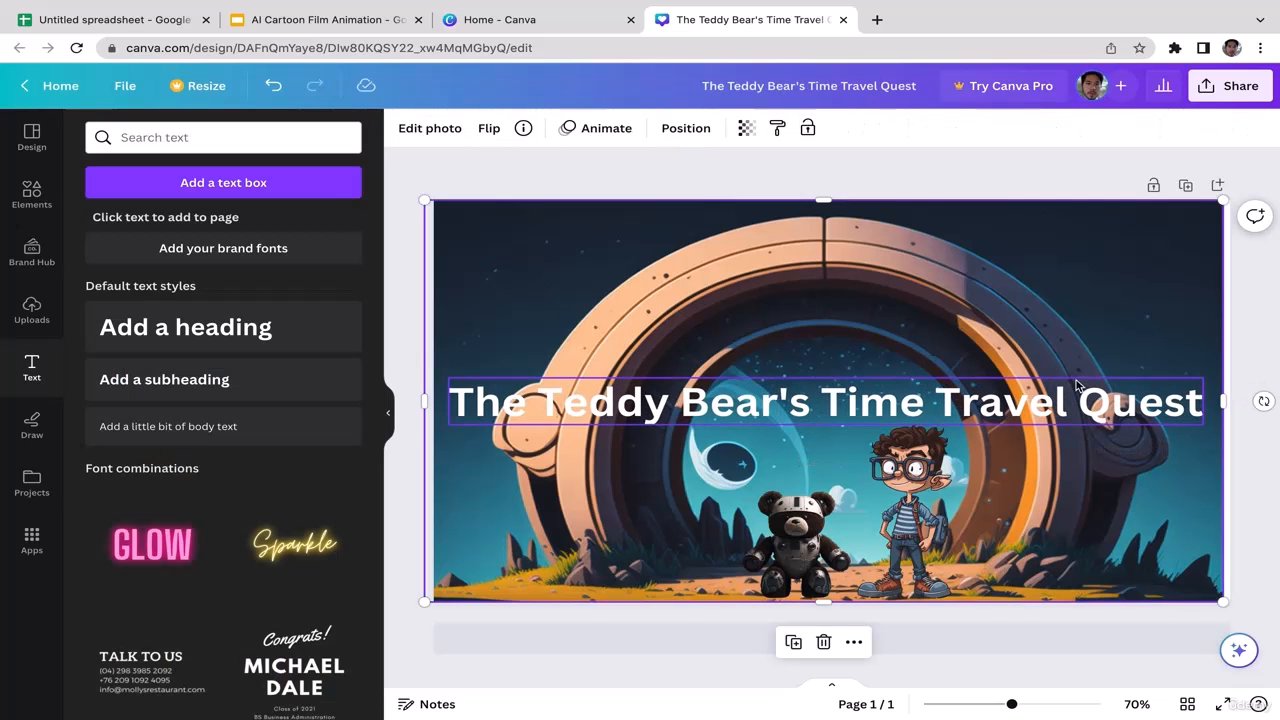
pyautogui.moveTo(1076, 382); pyautogui.dragTo(1068, 307)
pyautogui.click(1114, 425)
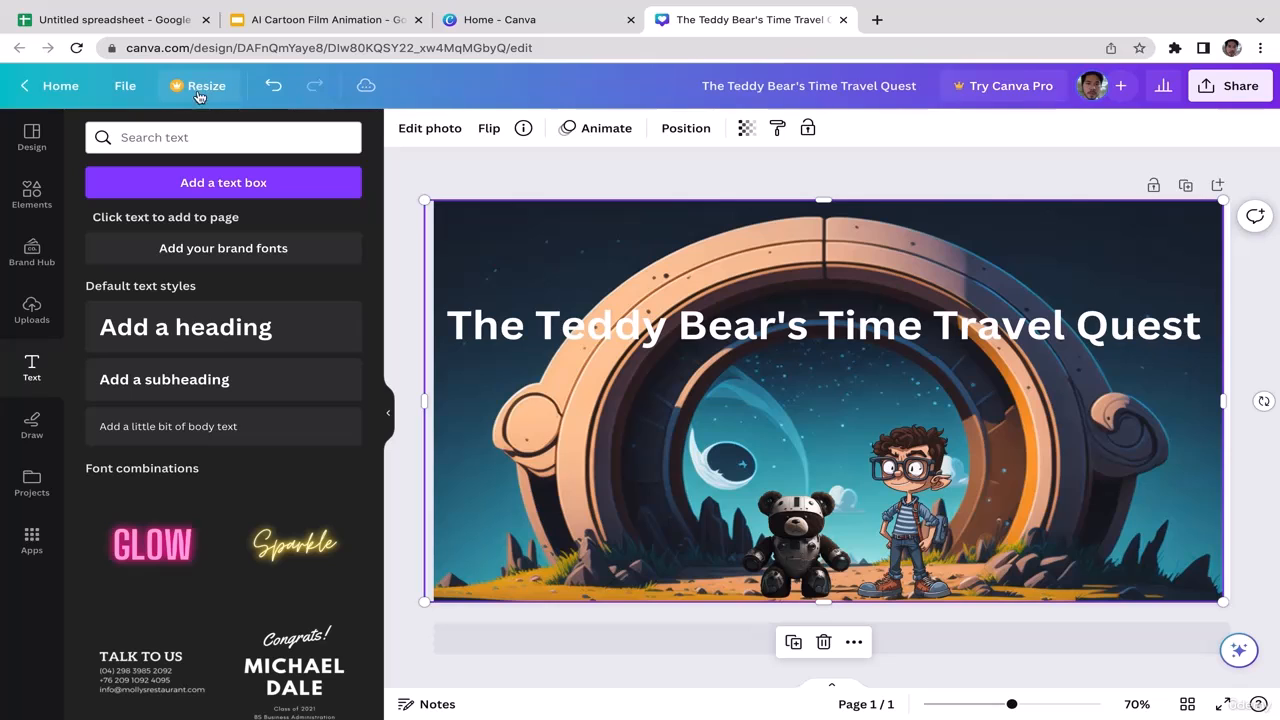
# Download the thumbnail design as a PNG file at 1,280 × 720 px
pyautogui.click(135, 90)
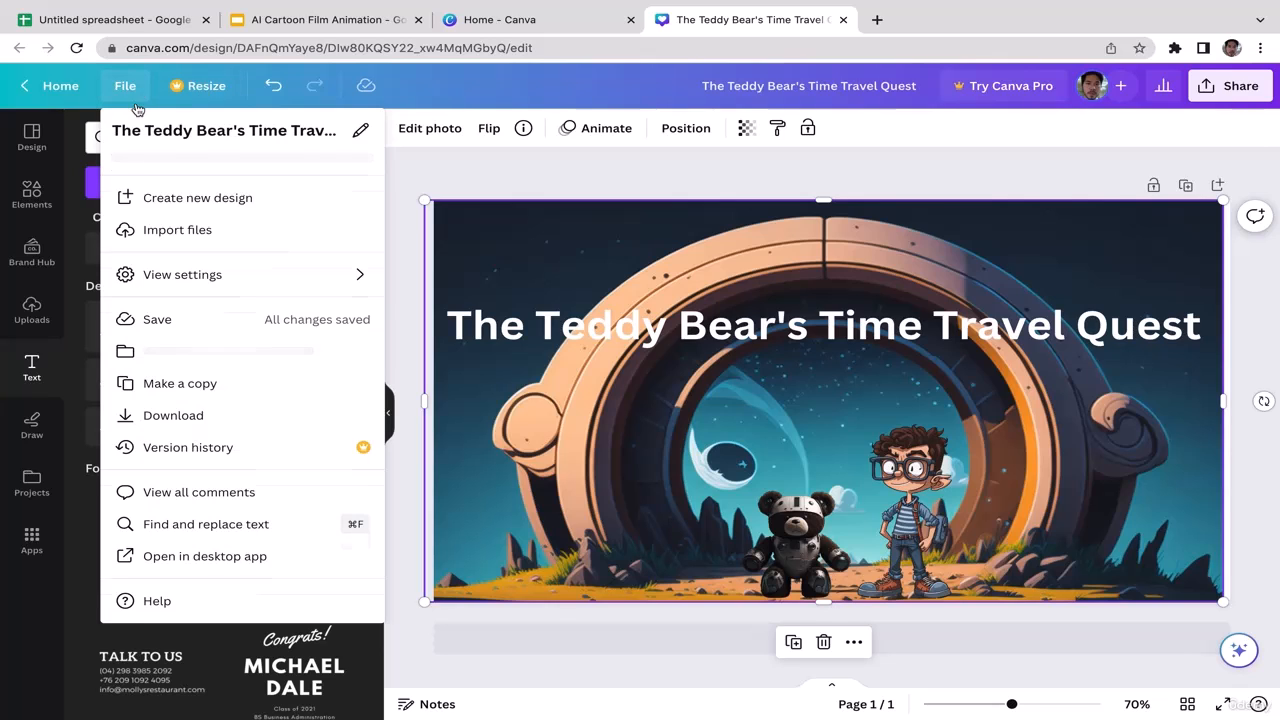
pyautogui.click(188, 441)
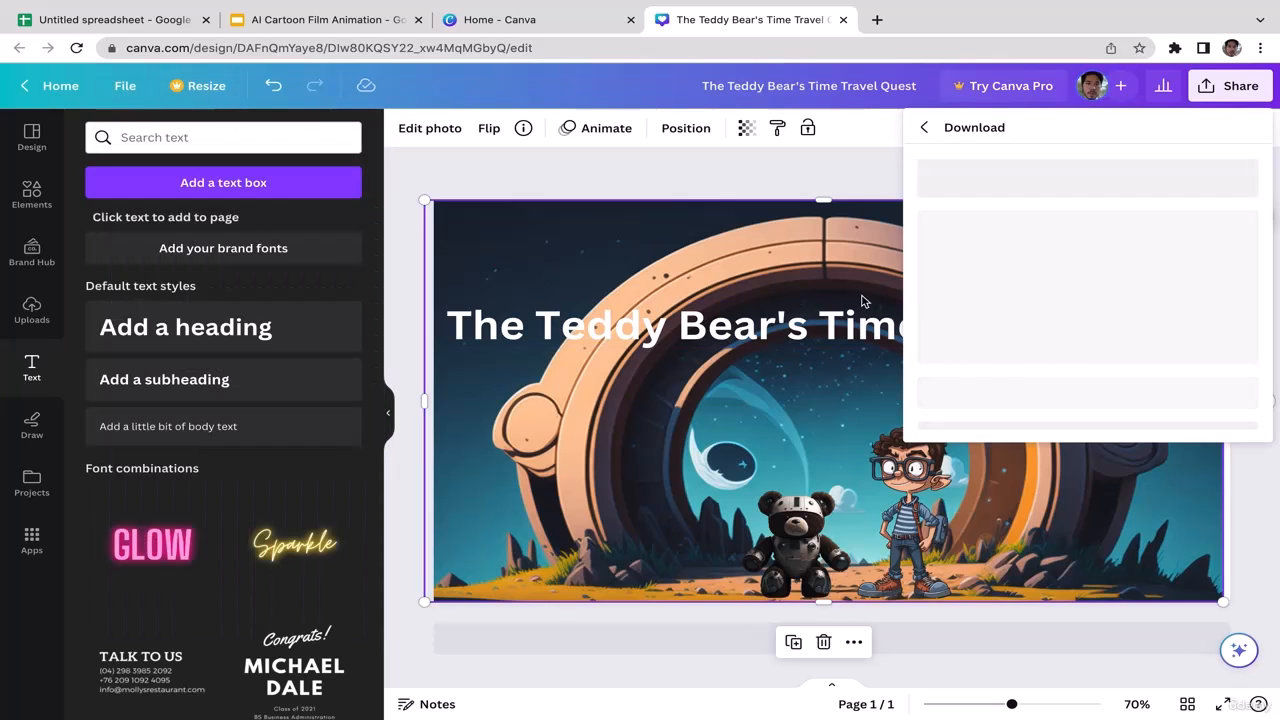
pyautogui.click(1100, 203)
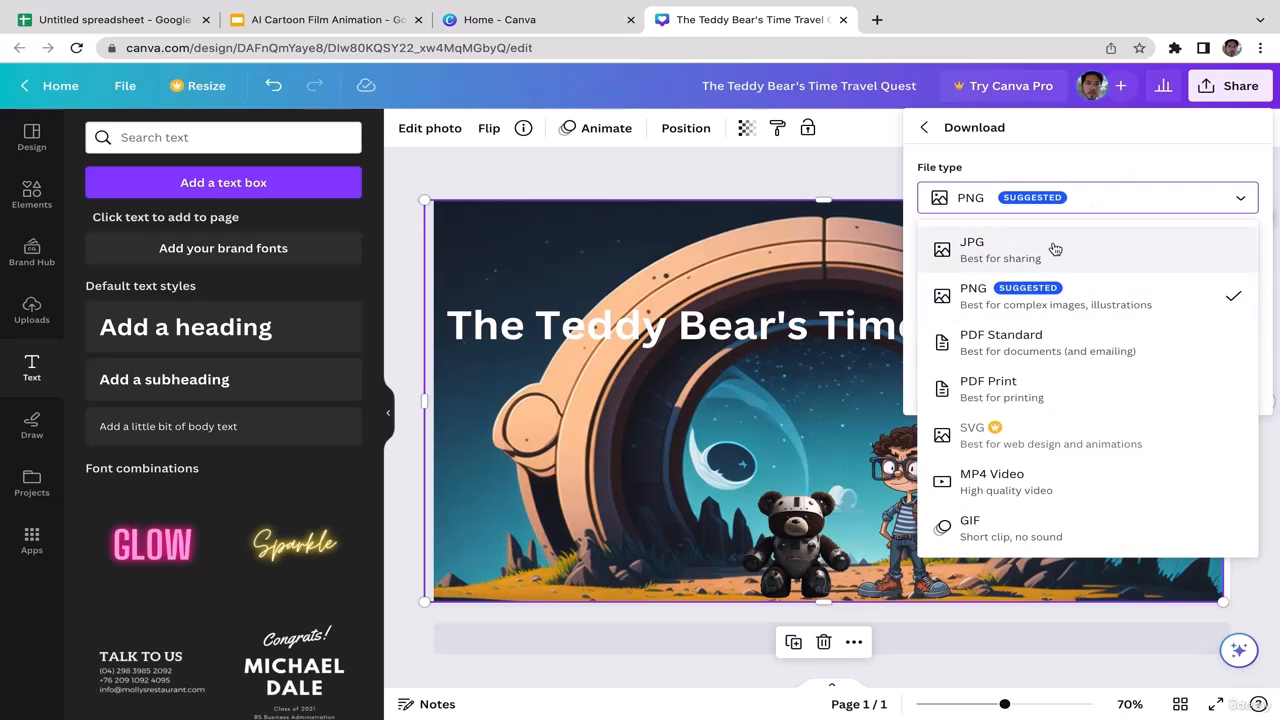
pyautogui.click(1015, 296)
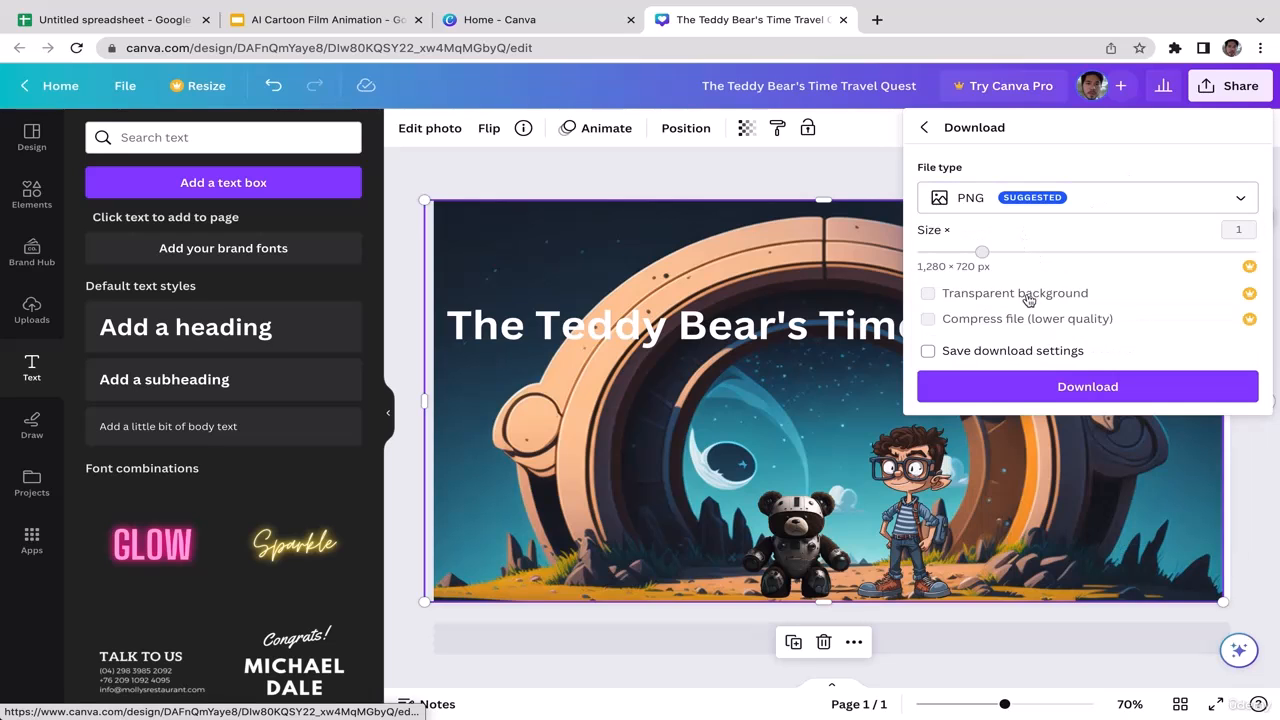
pyautogui.click(1097, 203)
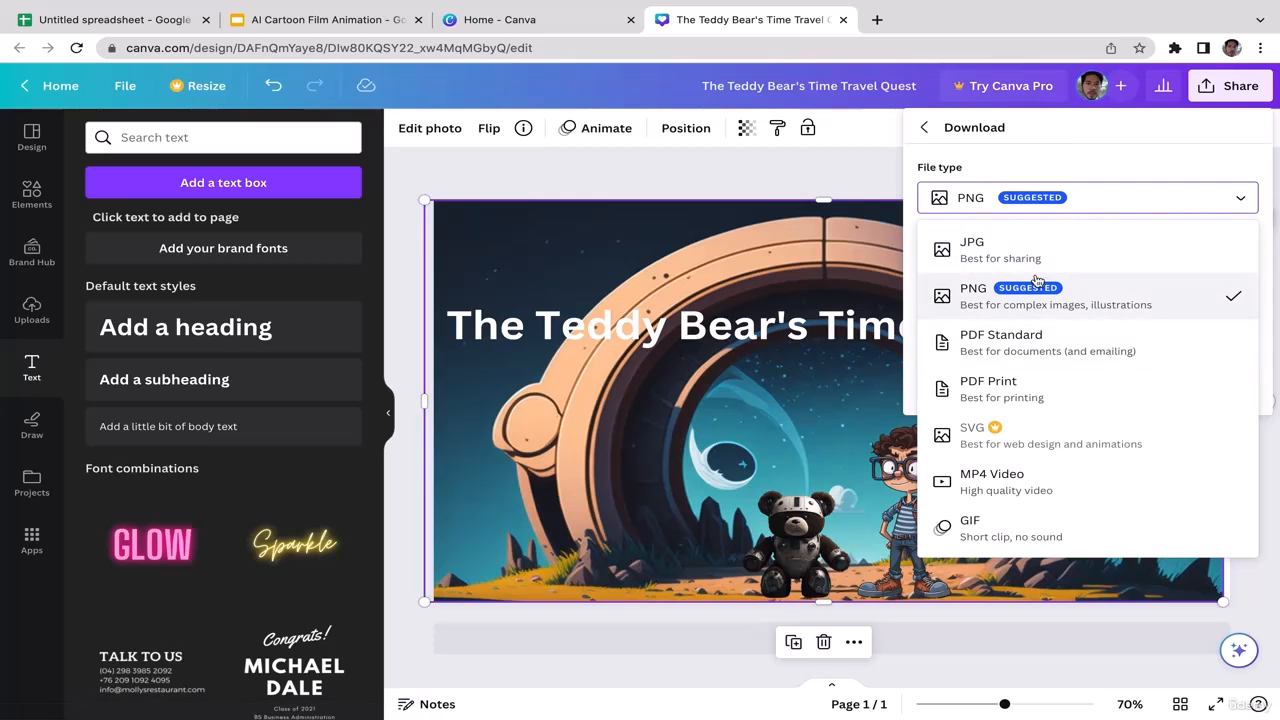
pyautogui.click(1010, 292)
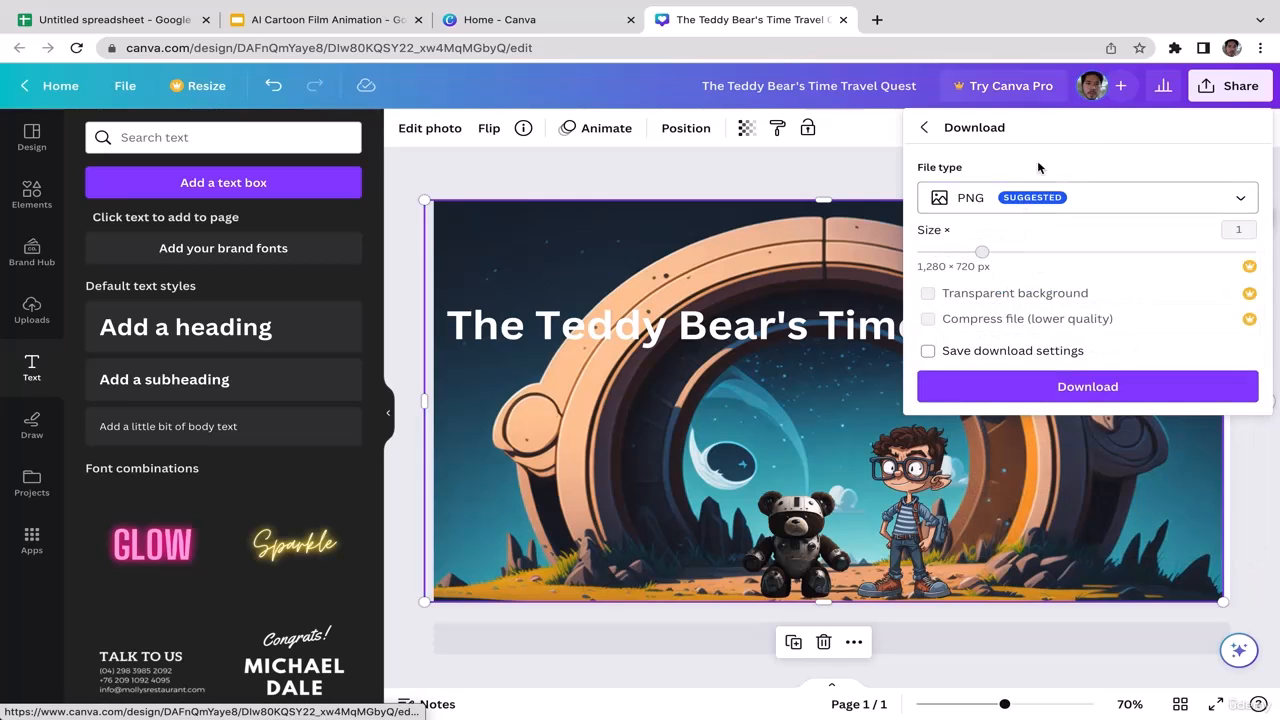
pyautogui.click(1063, 388)
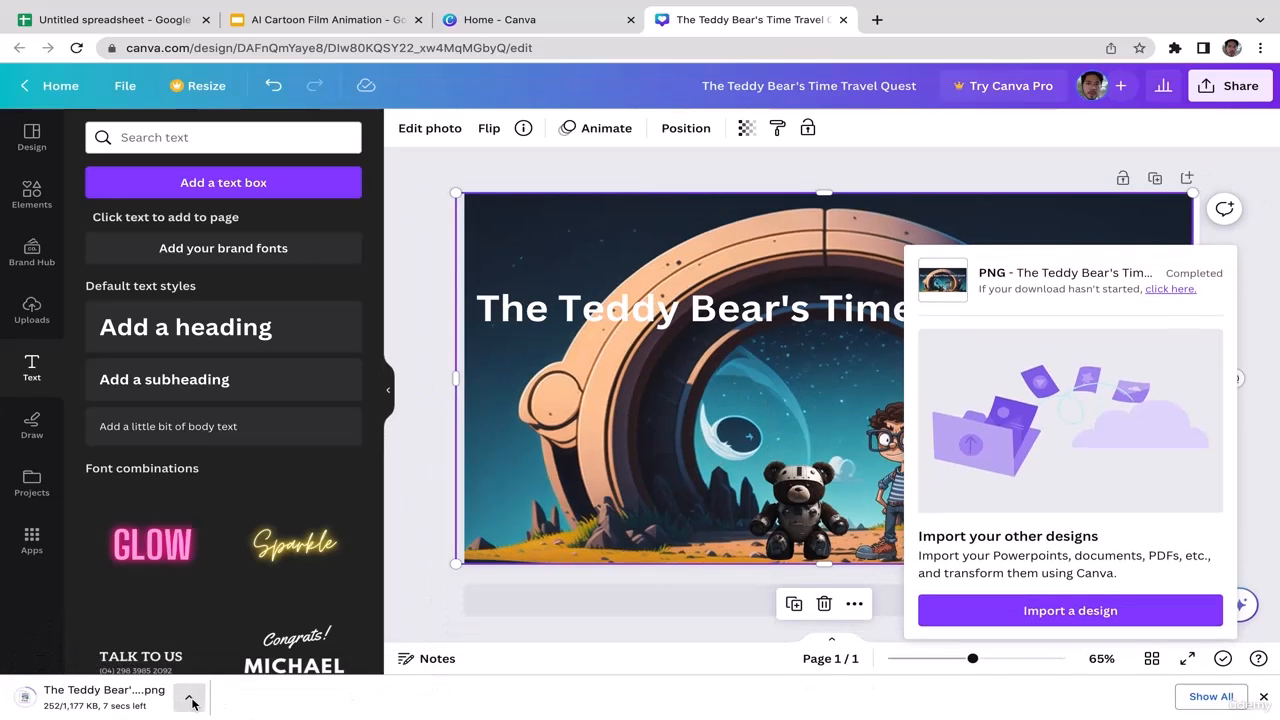
# Show the downloaded thumbnail PNG in Finder, move it to the desktop and close the Downloads window
pyautogui.click(191, 701)
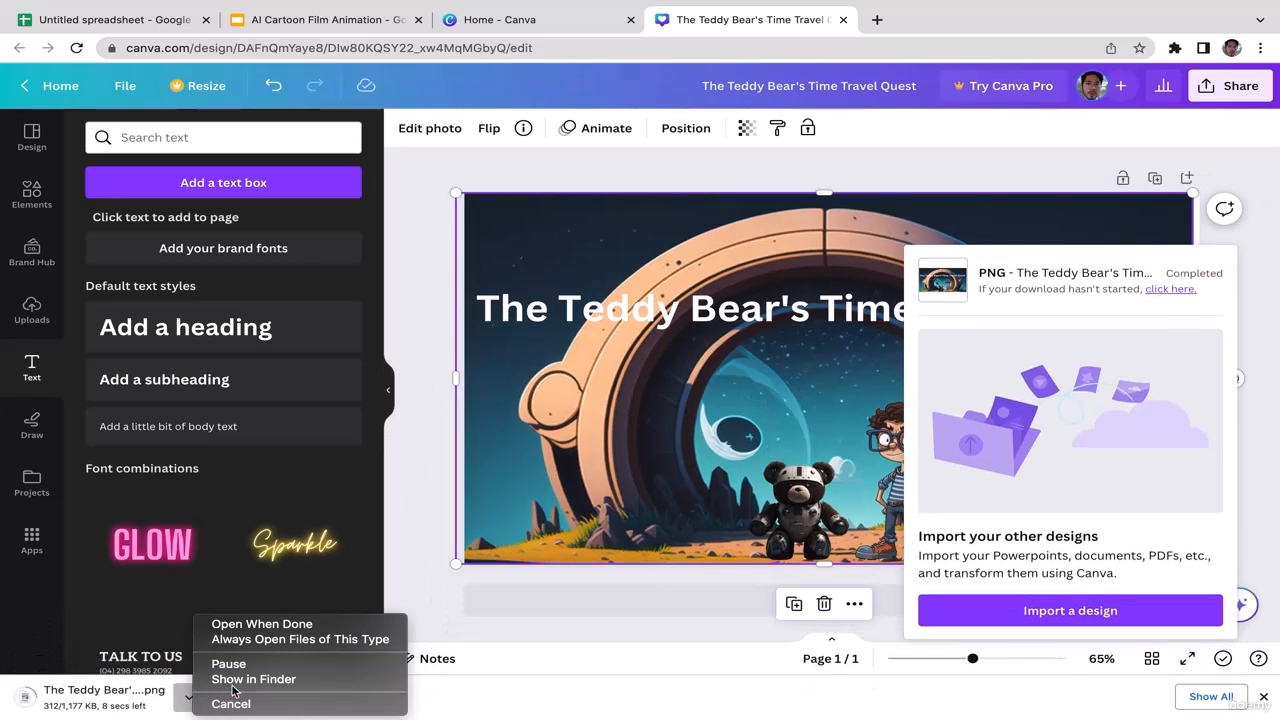
pyautogui.click(243, 680)
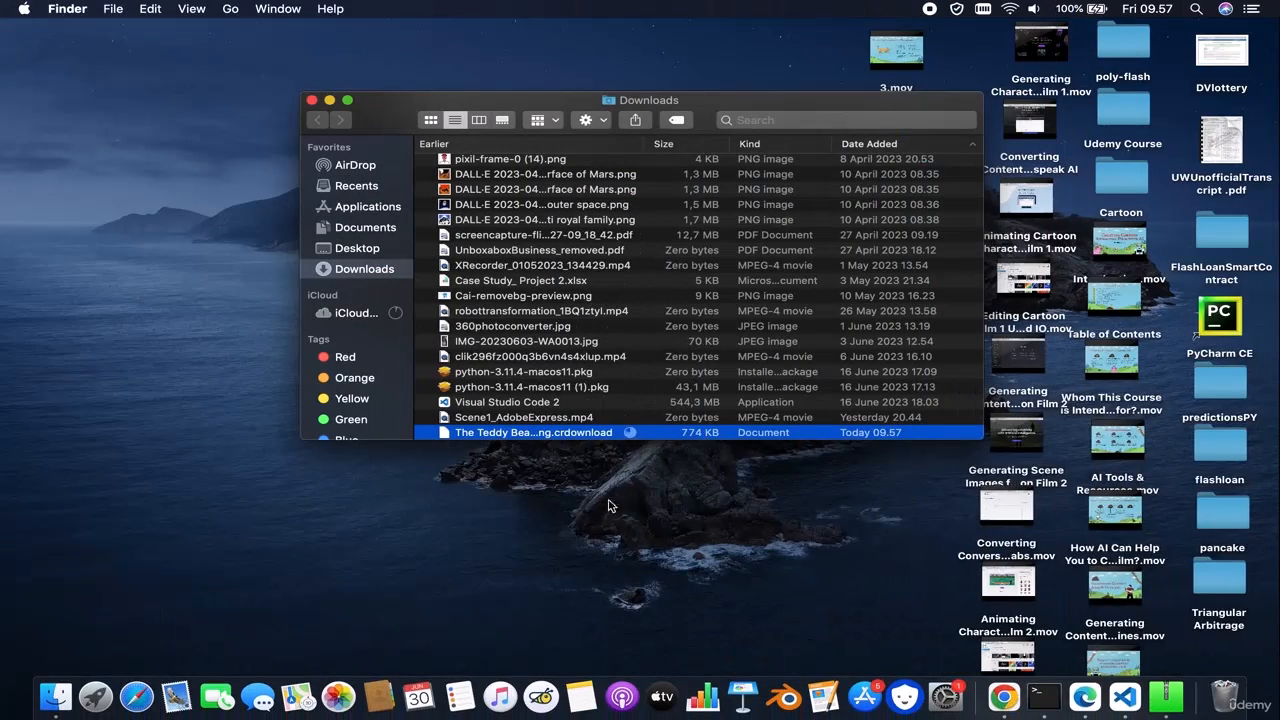
pyautogui.moveTo(595, 432); pyautogui.dragTo(118, 290)
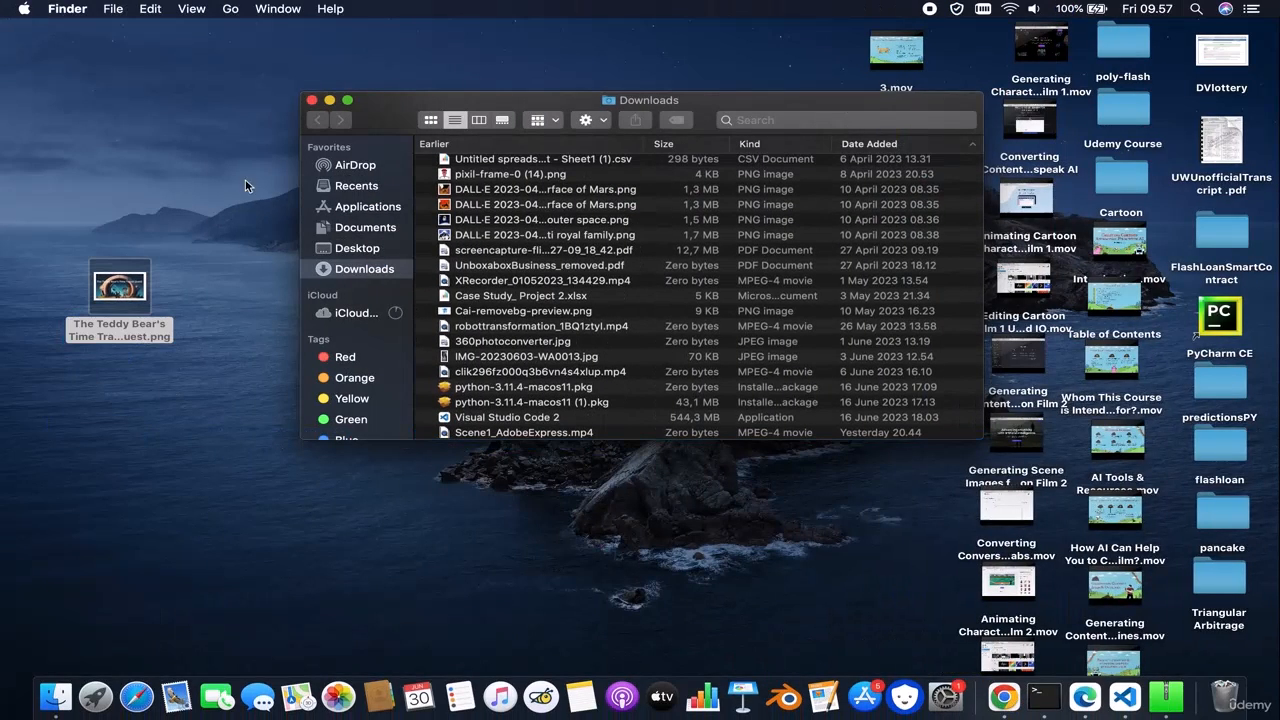
pyautogui.click(311, 100)
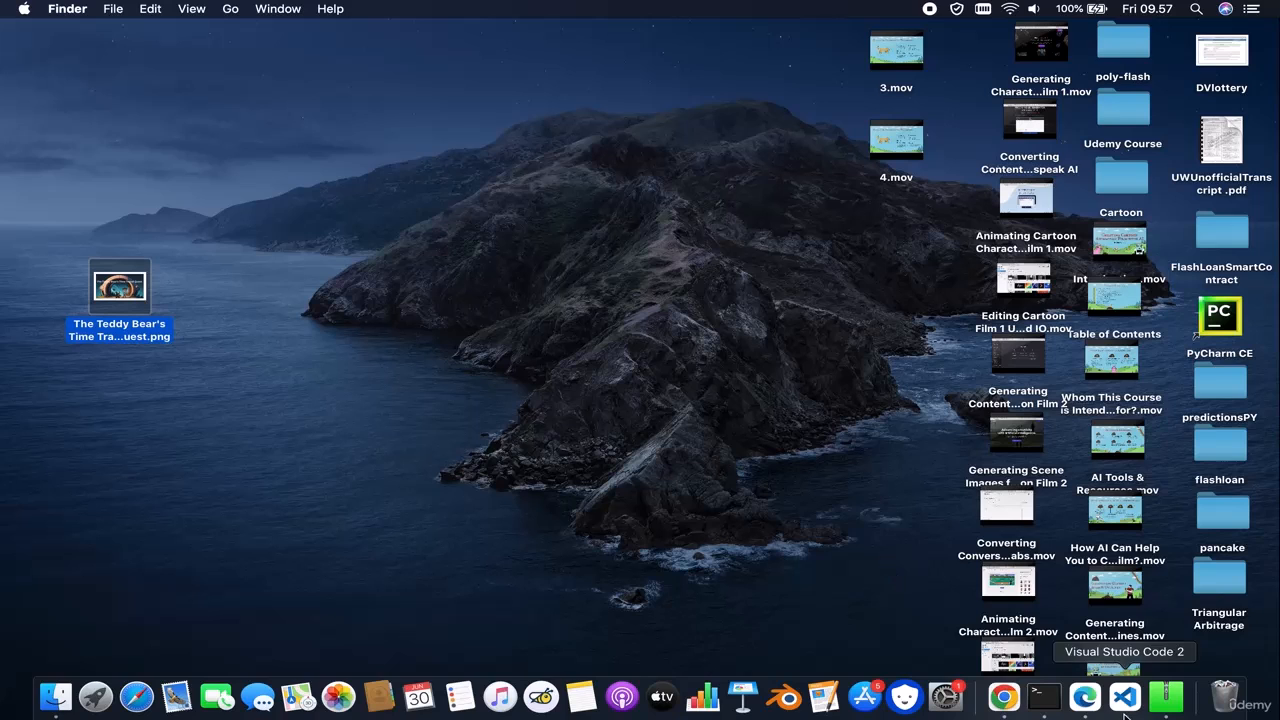
# Switch back to the Canva design in Chrome and dismiss the completed-download notice and the browser's download bar
pyautogui.click(1003, 697)
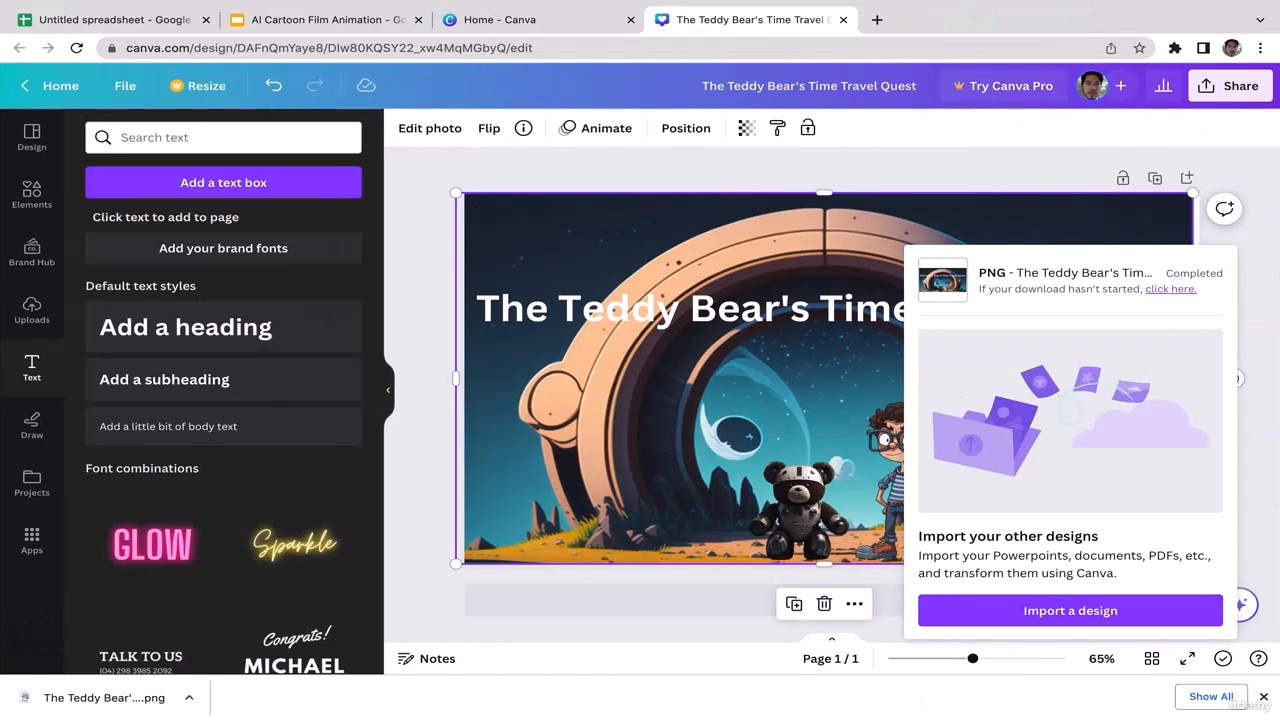
pyautogui.click(1267, 277)
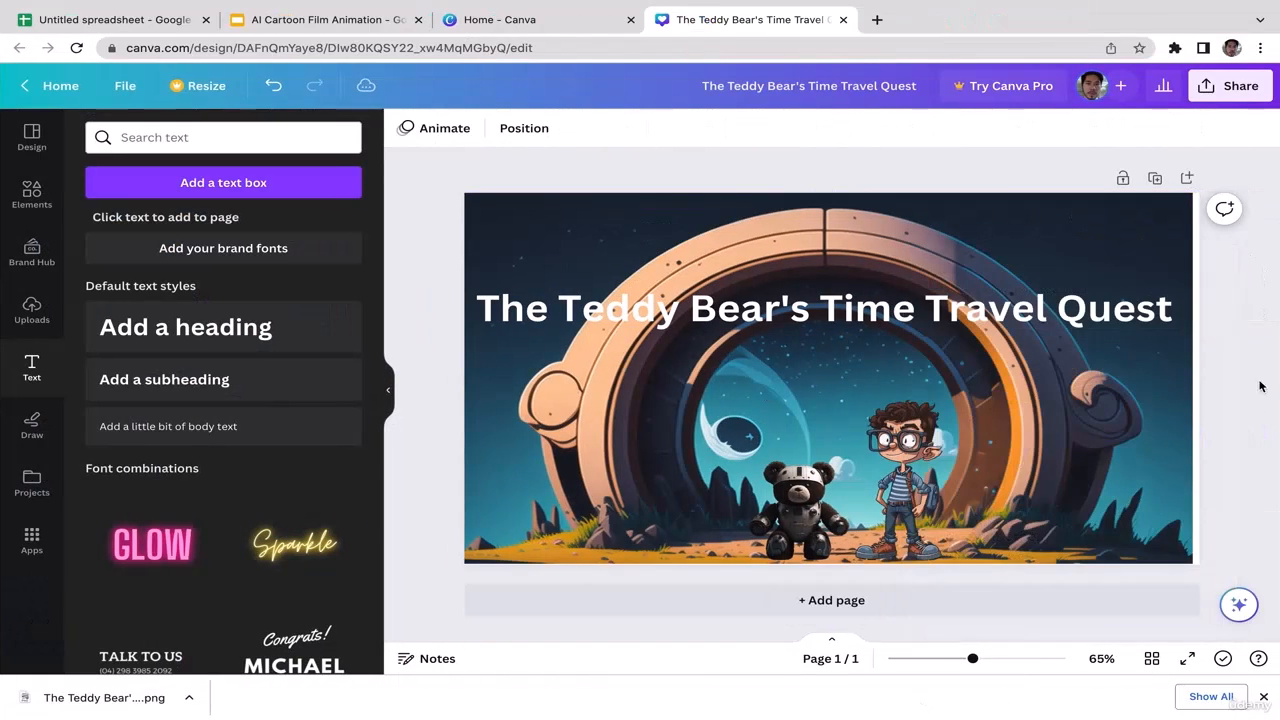
pyautogui.click(1263, 697)
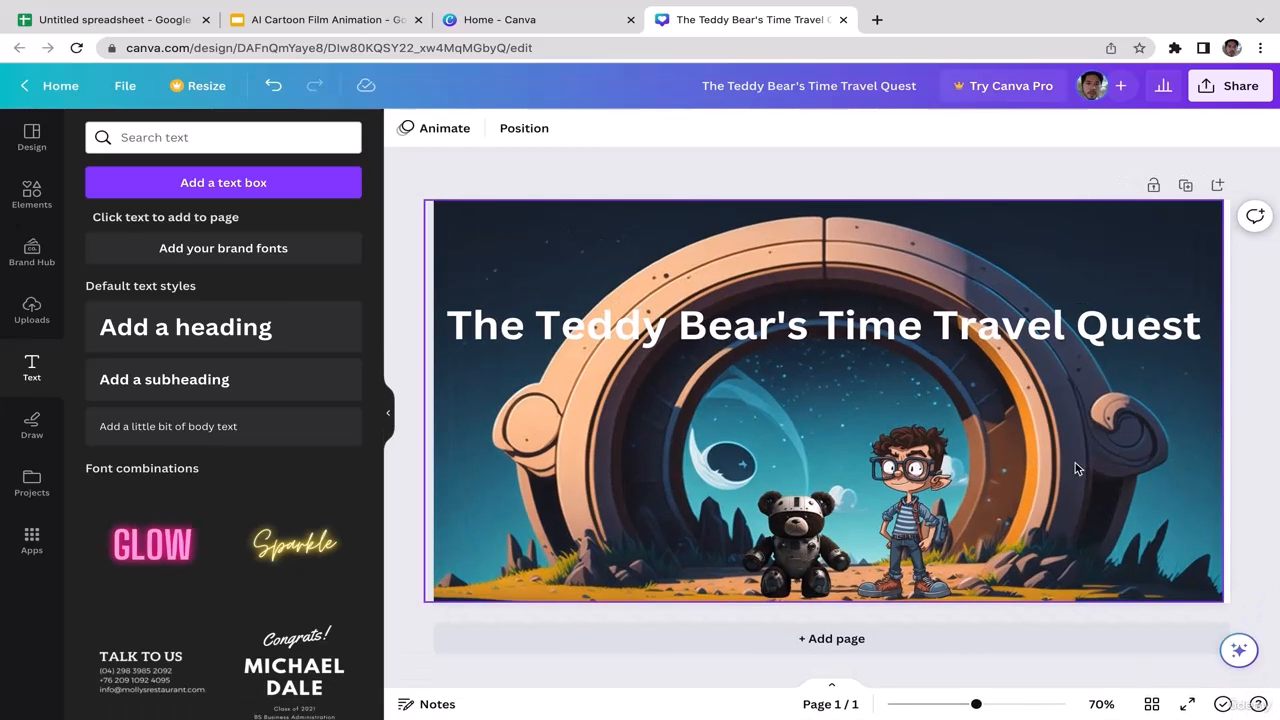